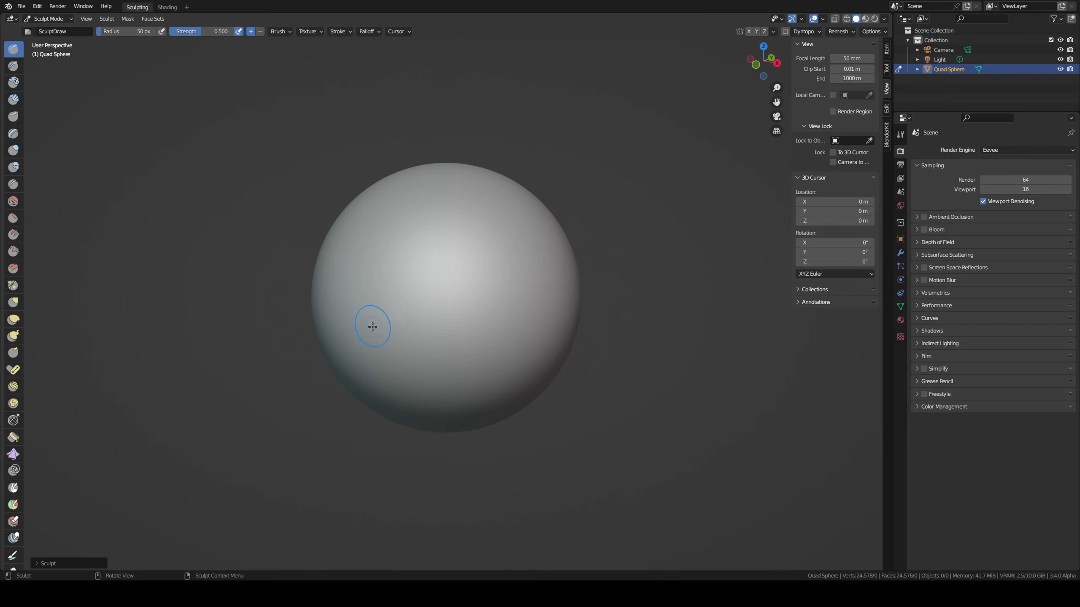
- Snap to front orthographic view with a 304 px brush and 85 mm focal length
middle_click_drag(372, 326, 462, 304)
key("KP_1")
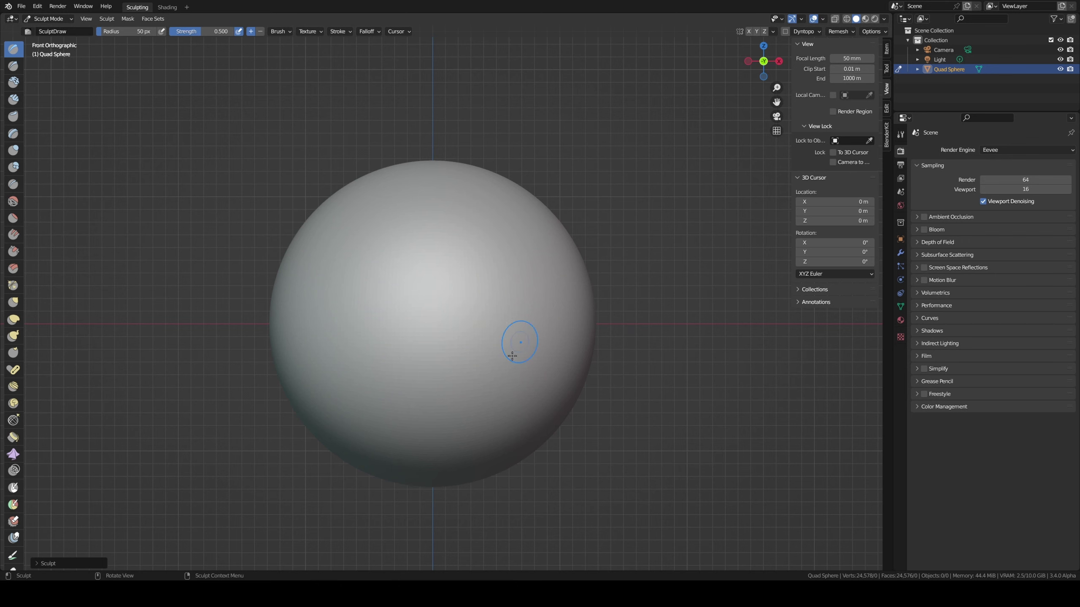
left_click(521, 277)
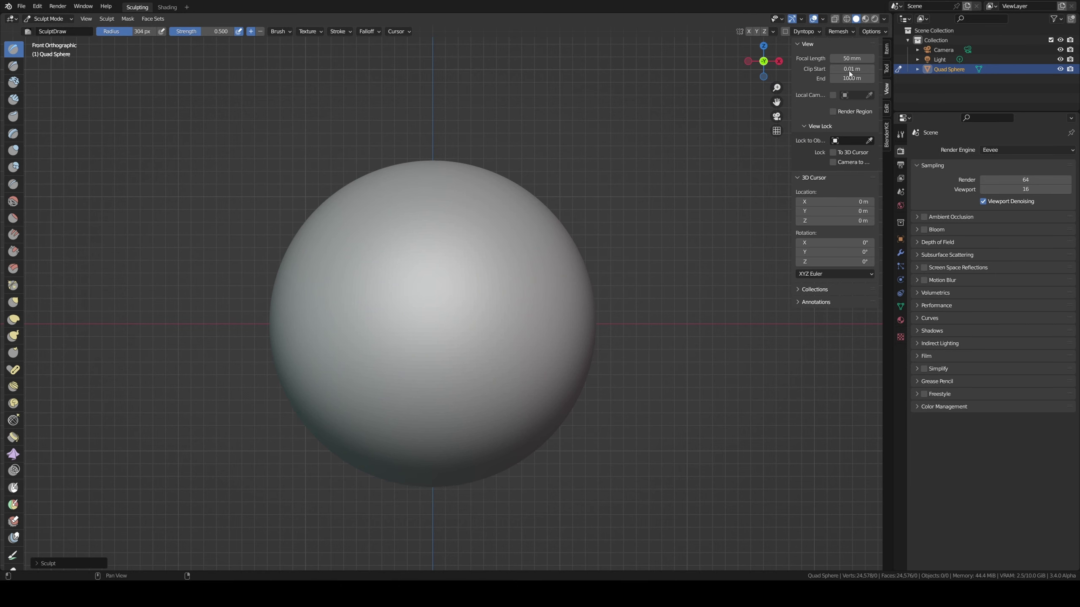
left_click(851, 58)
type("85")
key("Return")
scroll(458, 333, "down", 3)
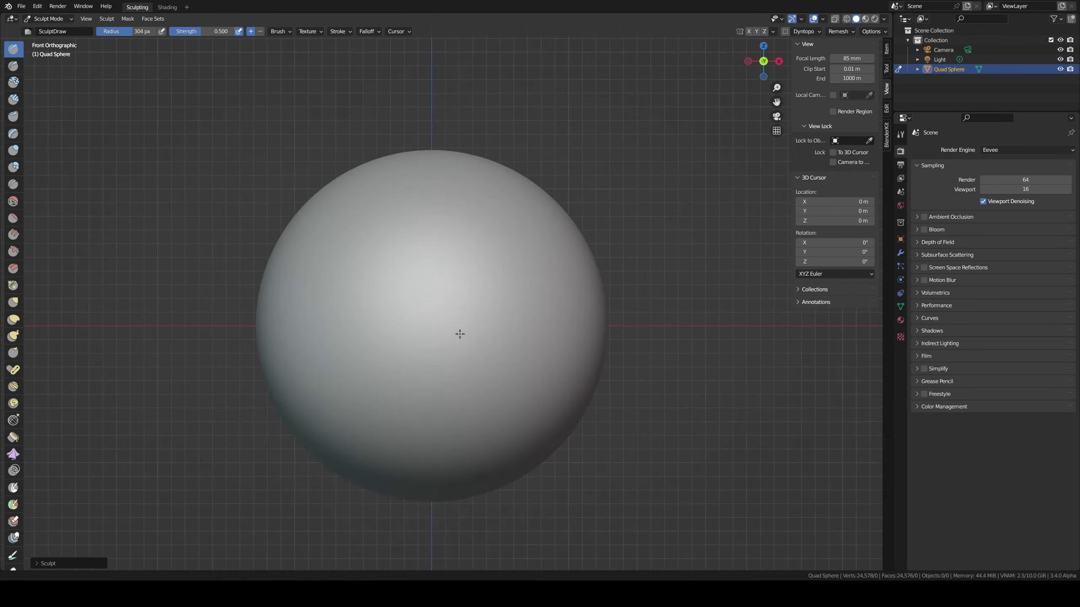
scroll(440, 338, "down", 2)
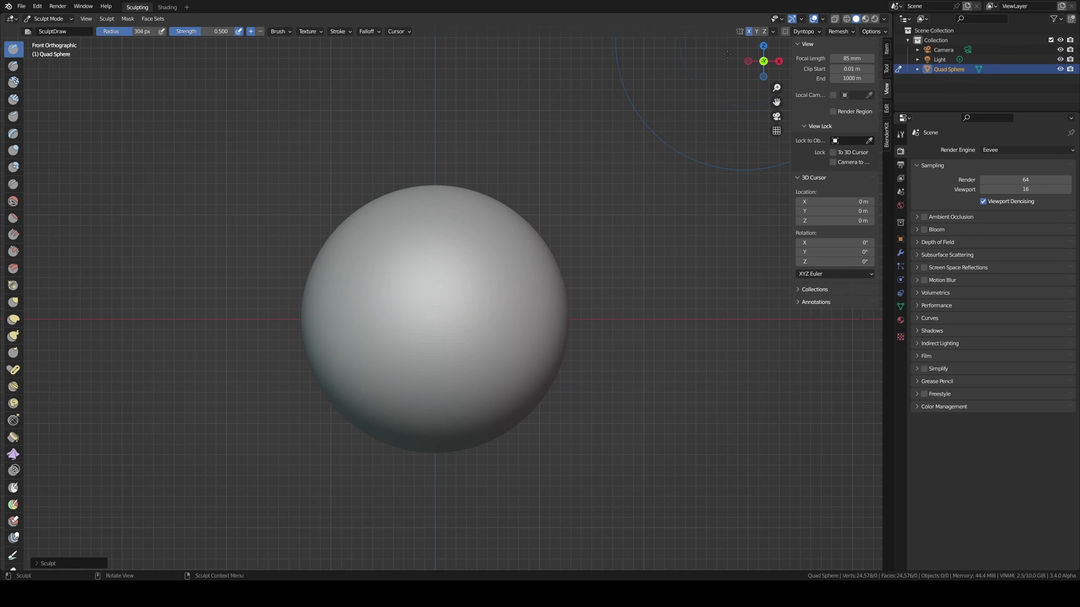
- Test-pull the sphere with a 419 px Grab brush, undoing the trial strokes
key("g")
left_click_drag(430, 313, 424, 421)
key("bracketright")
key("bracketright")
key("bracketright")
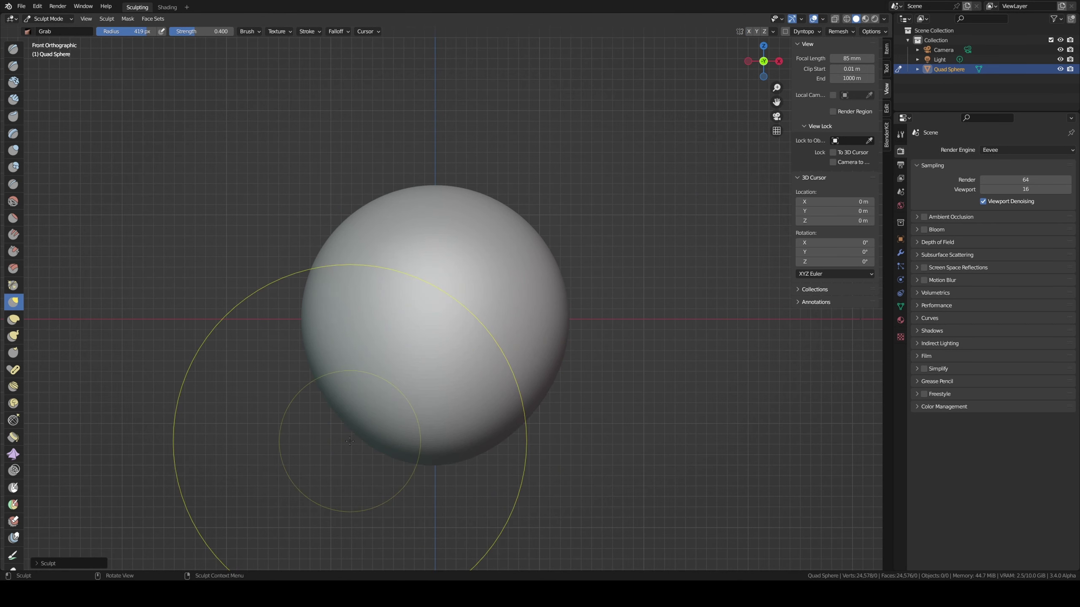
left_click_drag(349, 441, 486, 441)
key("ctrl+z")
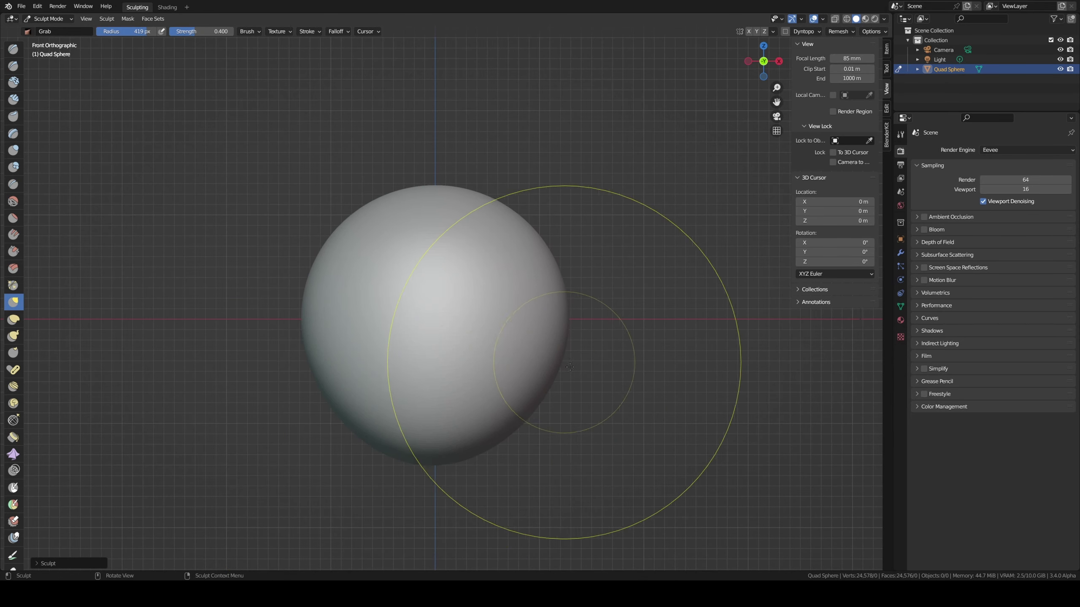
left_click_drag(422, 386, 434, 485)
scroll(440, 467, "down", 2)
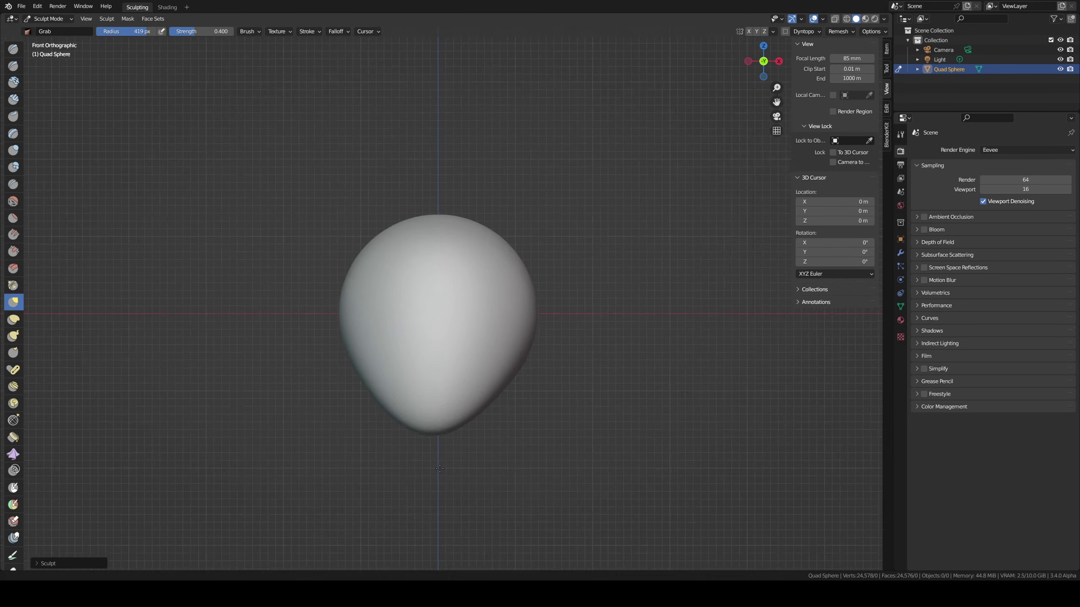
key("ctrl+z")
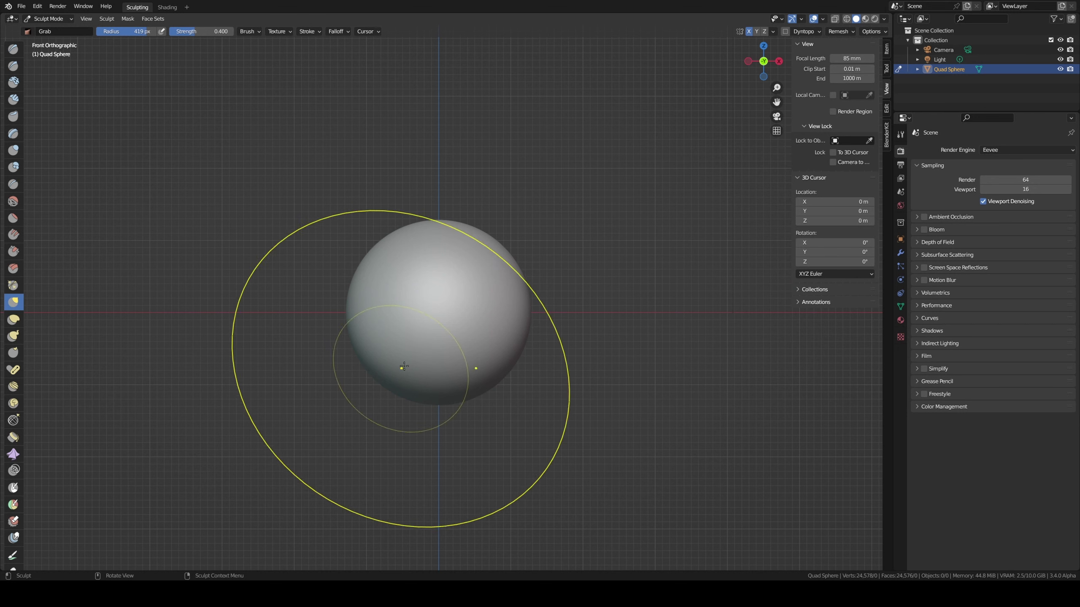
left_click_drag(436, 338, 441, 433)
key("Escape")
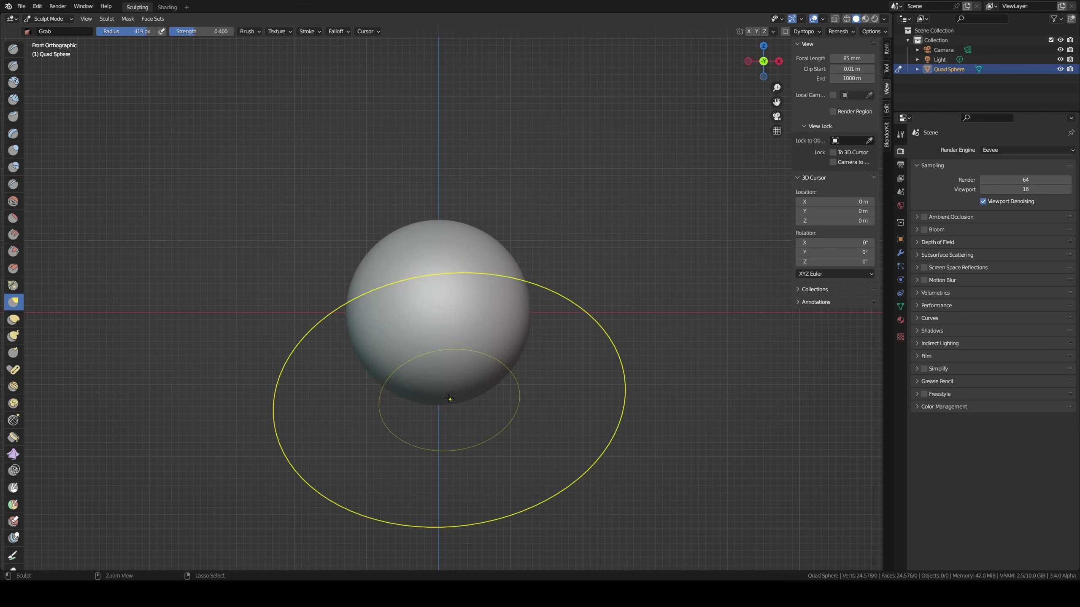
- Pull the sphere's bottom down into a teardrop using a 261 px brush at 0.602 strength
key("f")
left_click(425, 370)
key("shift+f")
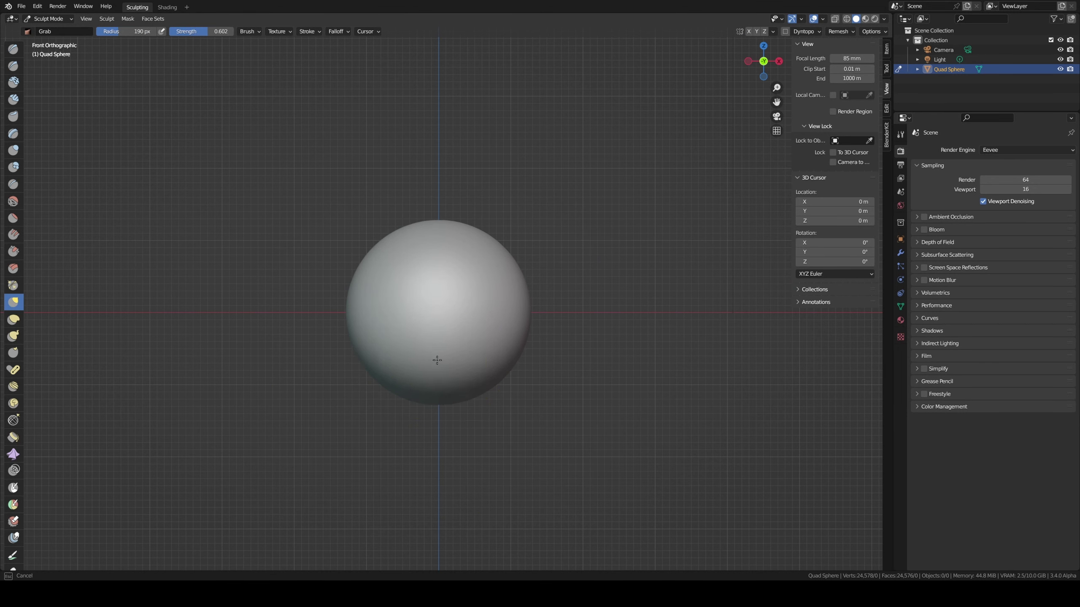
left_click_drag(437, 360, 429, 434)
key("Escape")
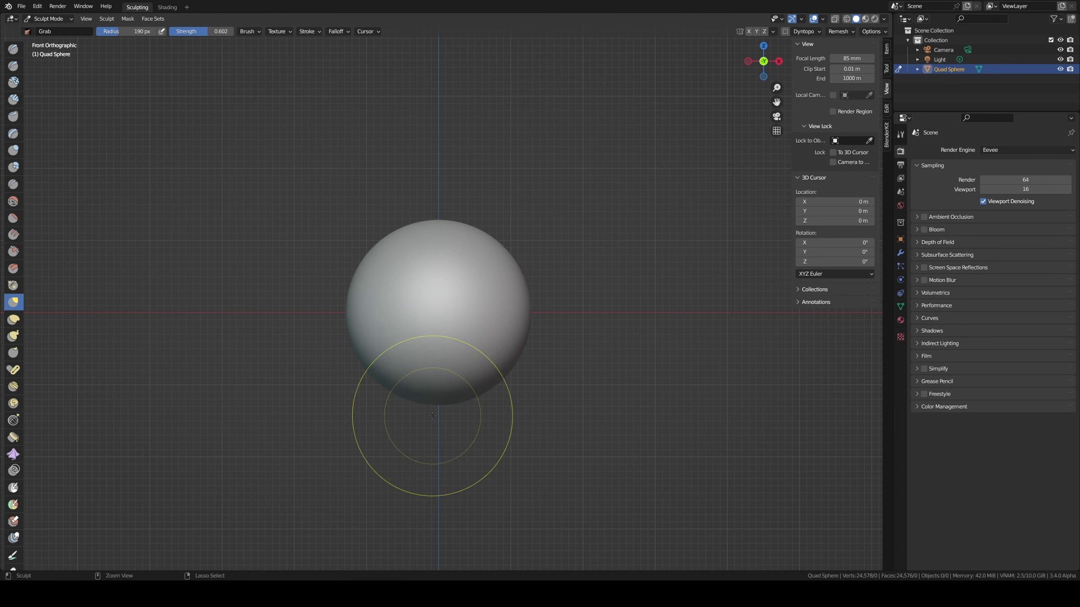
key("f")
left_click(427, 361)
left_click_drag(426, 361, 436, 421)
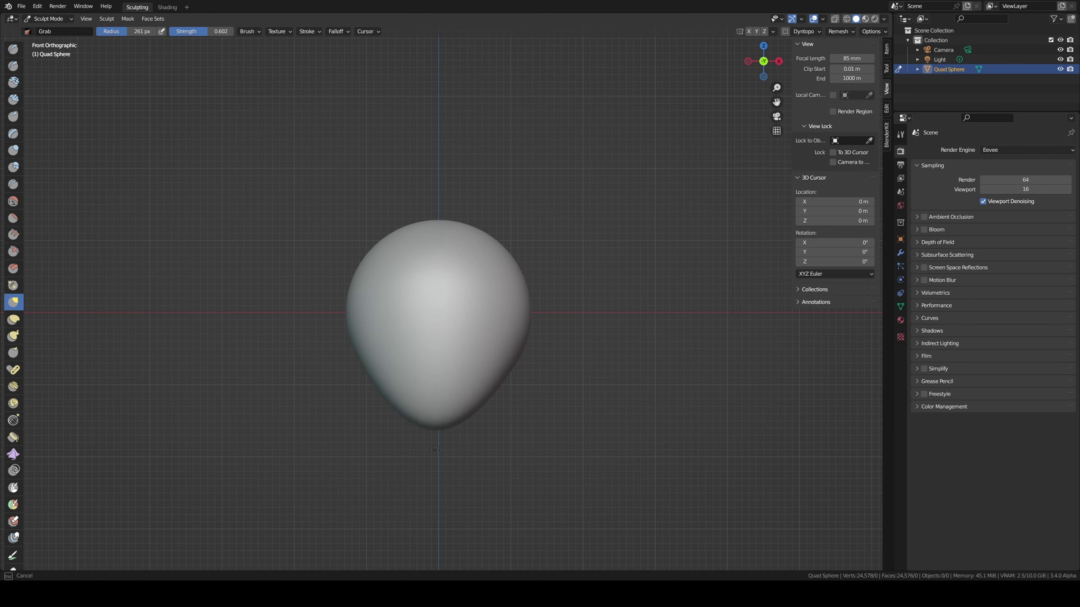
mouse_move(432, 471)
left_mouse_down()
mouse_move(425, 446)
mouse_move(482, 421)
mouse_move(467, 420)
mouse_move(498, 419)
mouse_move(484, 432)
mouse_move(463, 396)
left_mouse_up()
- In right-side view, push the chin forward and round the top and back of the skull
key("KP_3")
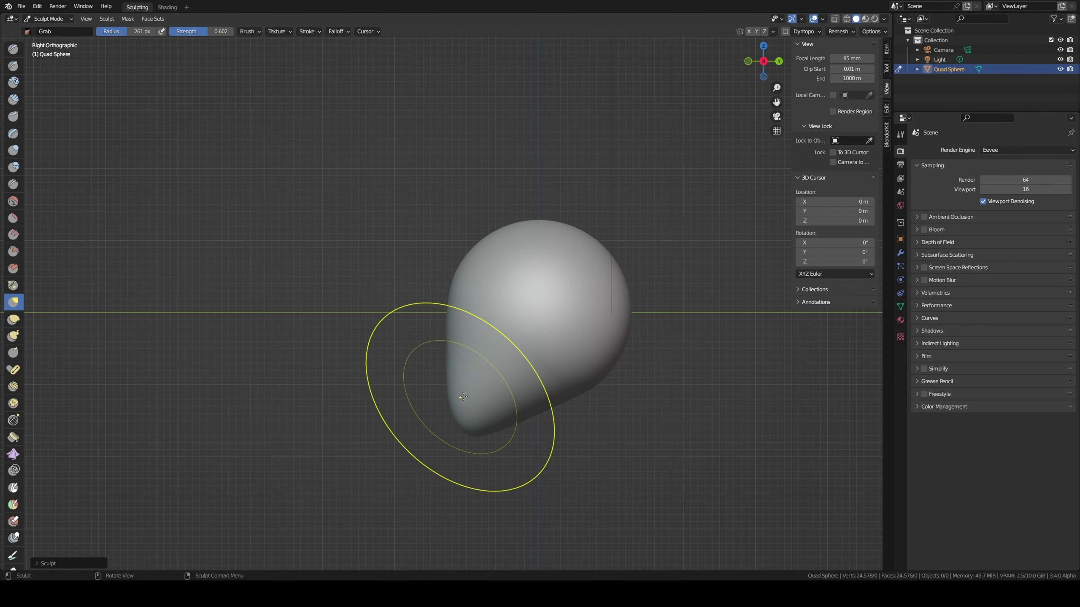
left_click_drag(447, 344, 460, 290)
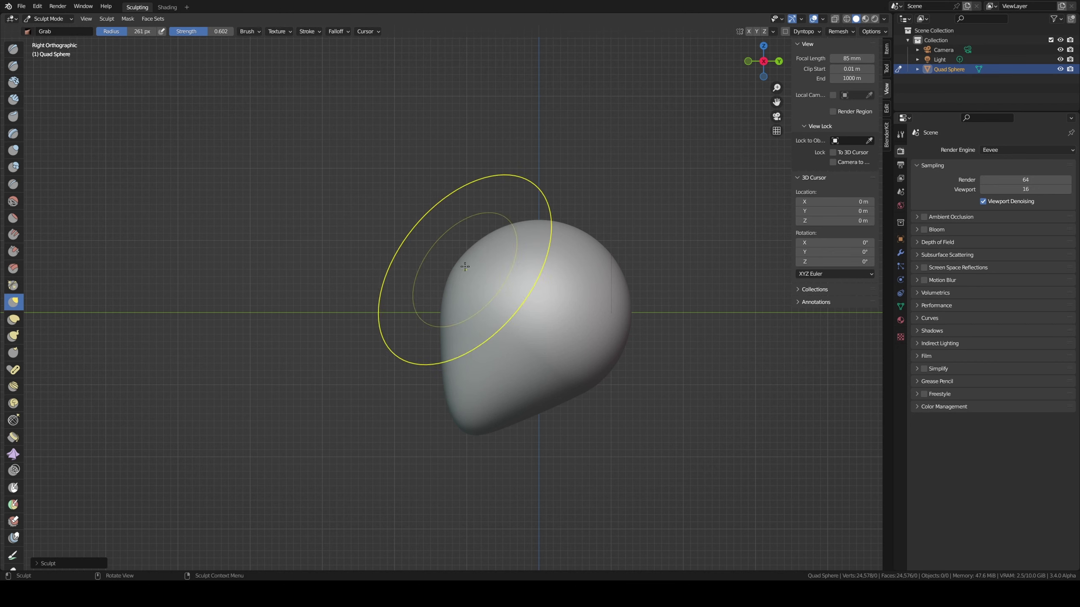
key("f")
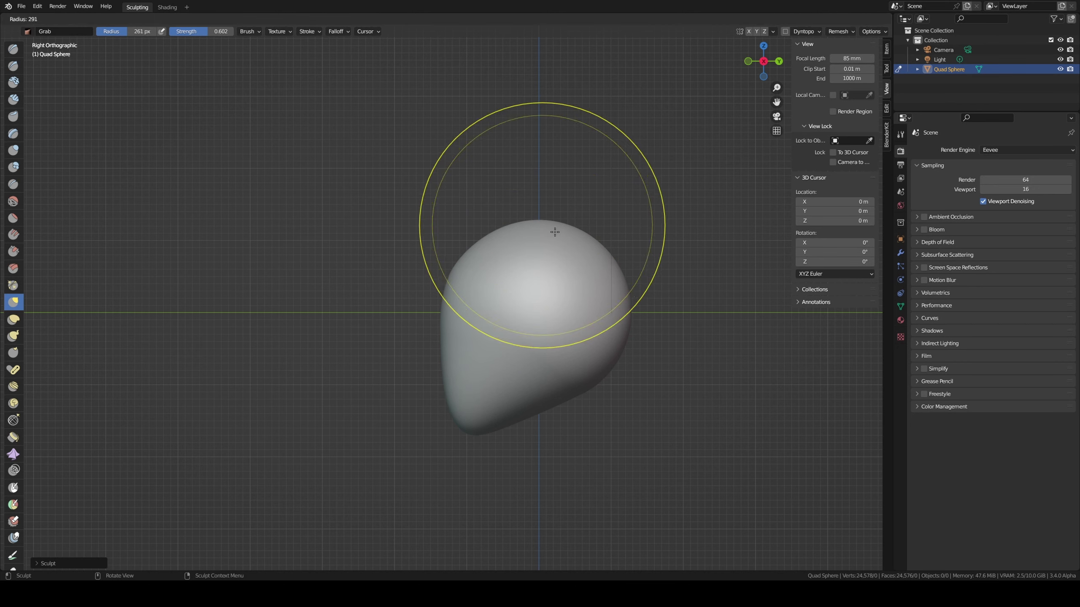
left_click(553, 239)
left_click_drag(605, 257, 603, 260)
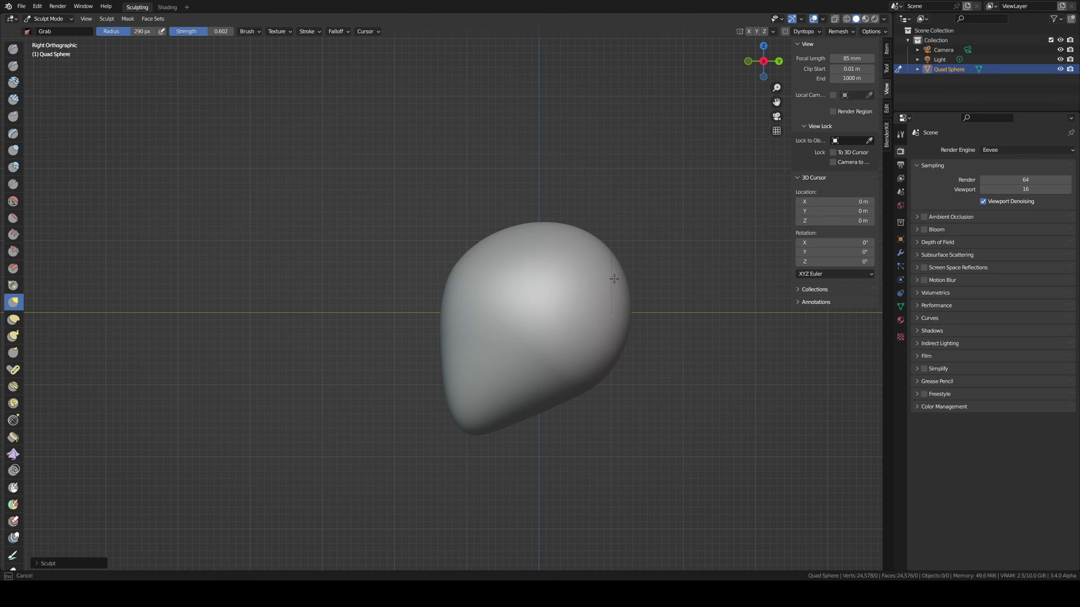
left_click_drag(585, 387, 584, 387)
key("f")
left_click(545, 458)
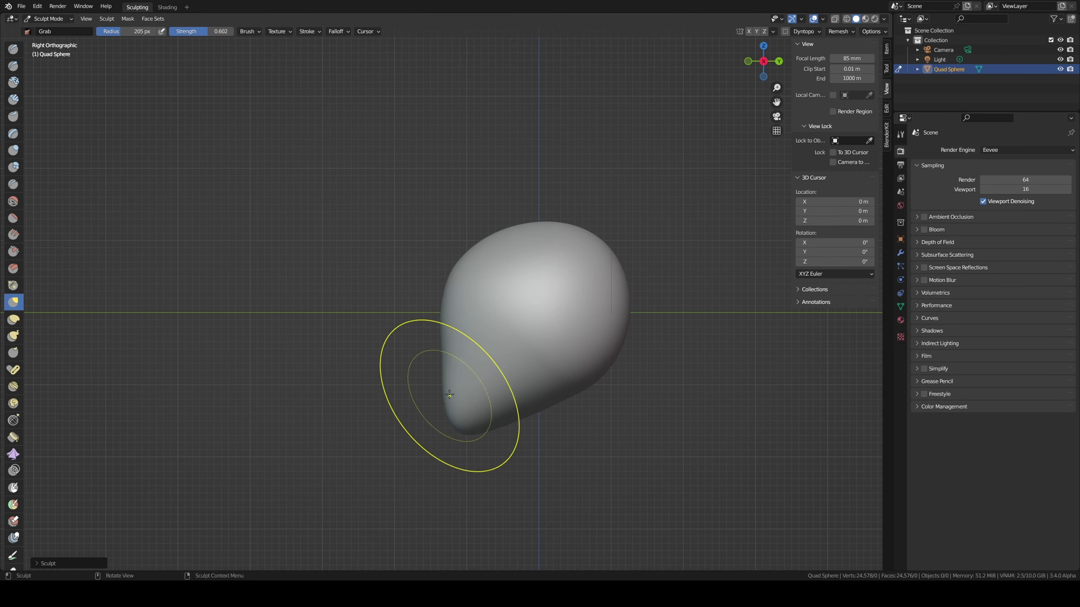
- Back in front view, widen the right side of the head with a 338 px brush
mouse_move(442, 391)
middle_mouse_down()
mouse_move(518, 338)
mouse_move(599, 346)
middle_mouse_up()
key("KP_1")
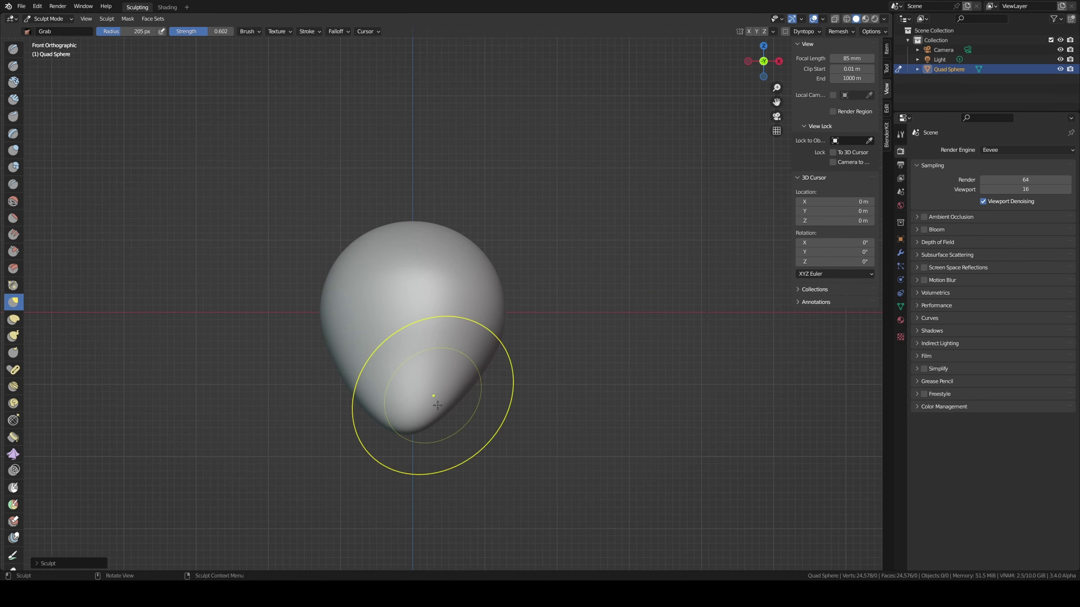
key("f")
left_click(511, 323)
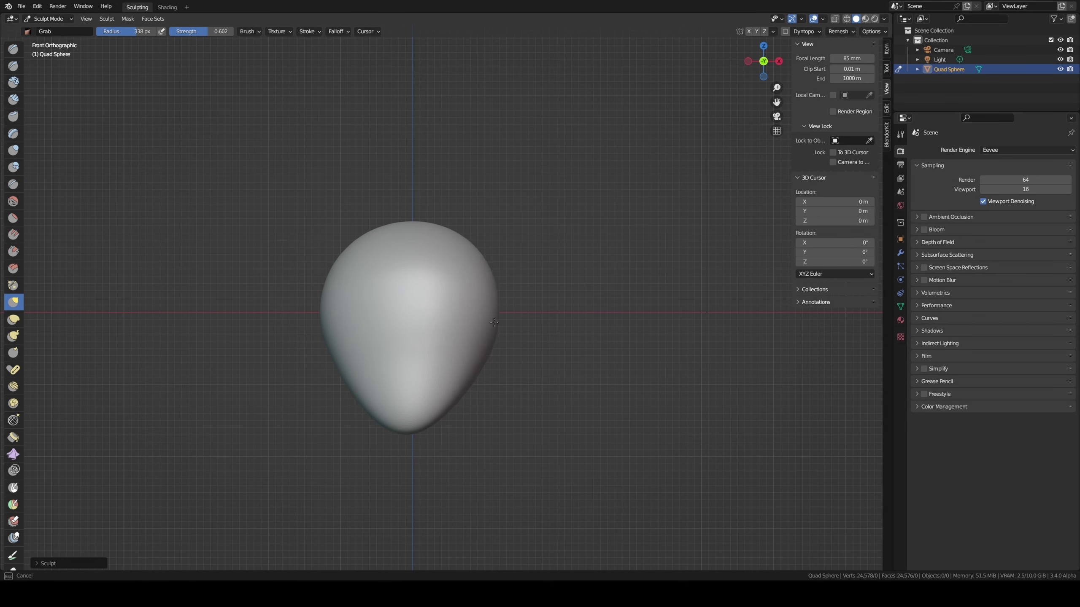
left_click_drag(493, 323, 502, 317)
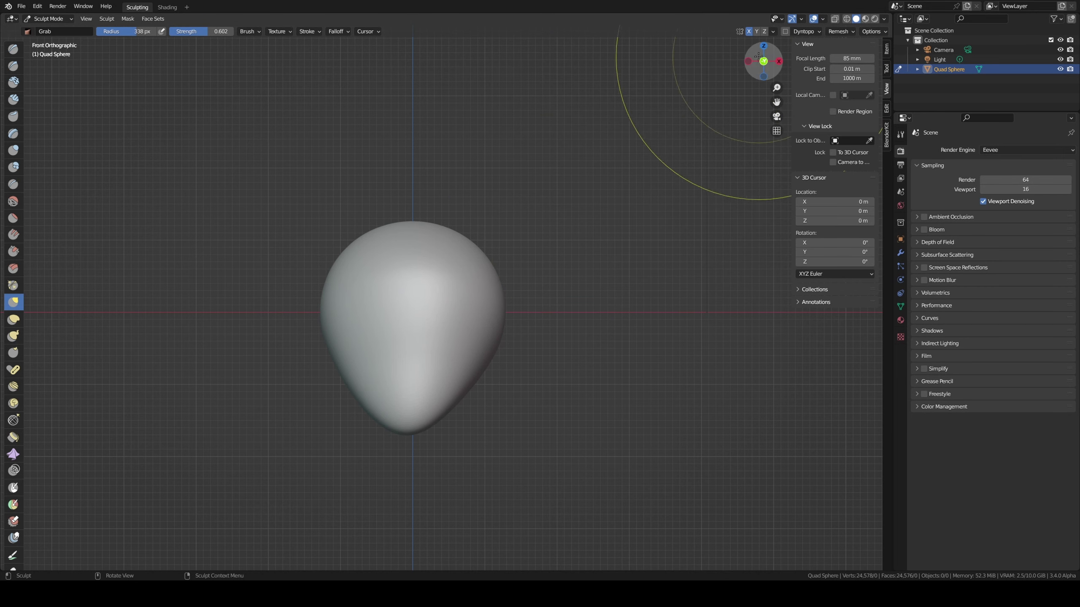
- Mirror the left half of the sculpt onto the right and shrink the brush to 207 px
left_click(773, 32)
left_click(752, 174)
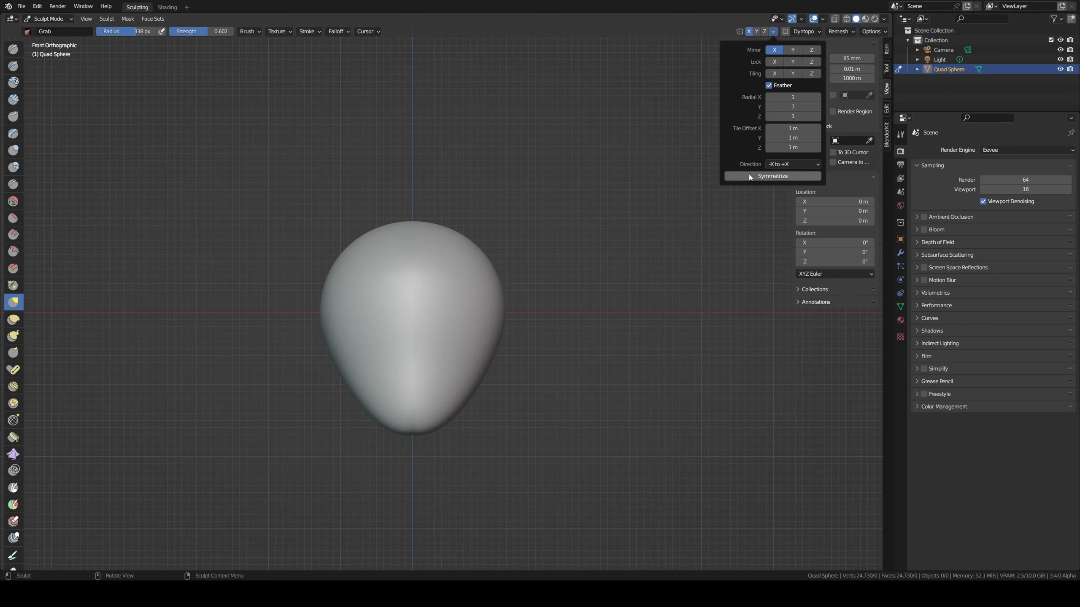
key("f")
left_click(371, 368)
- Smooth the head with the Smooth brush, raising its strength from 0.235 to 0.458
middle_click_drag(371, 368, 409, 320)
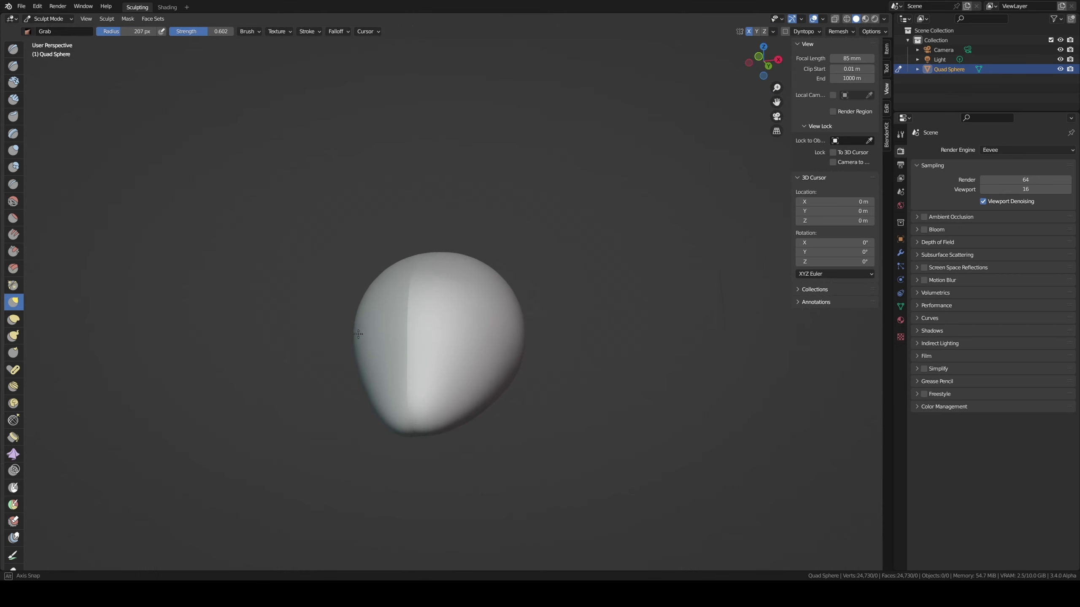
key("shift+s")
key("shift+f")
left_click(410, 341)
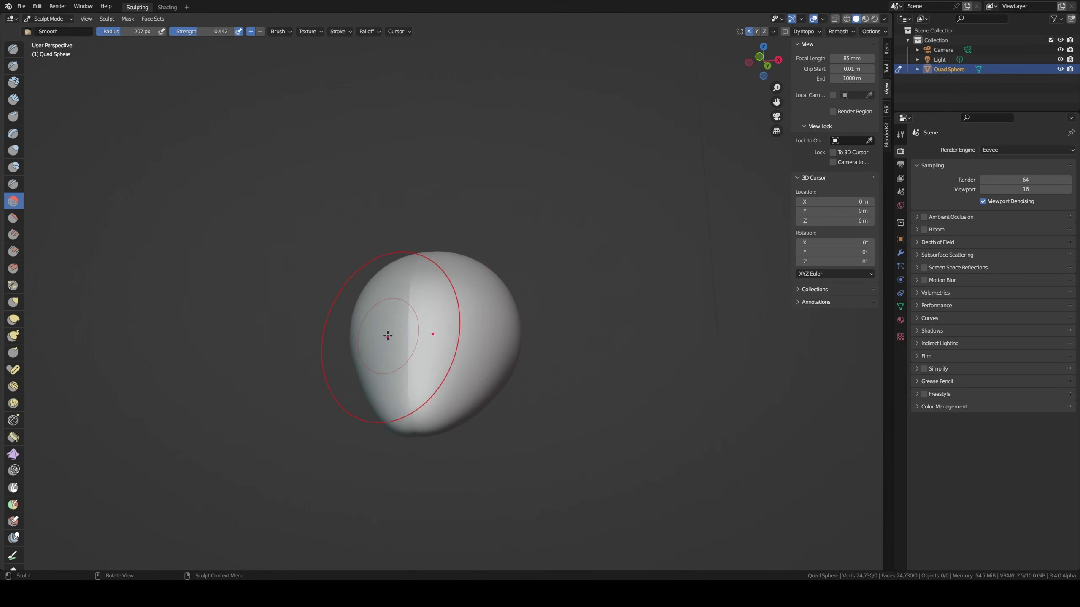
key("shift+f")
left_click(391, 323)
middle_click_drag(393, 321, 404, 253)
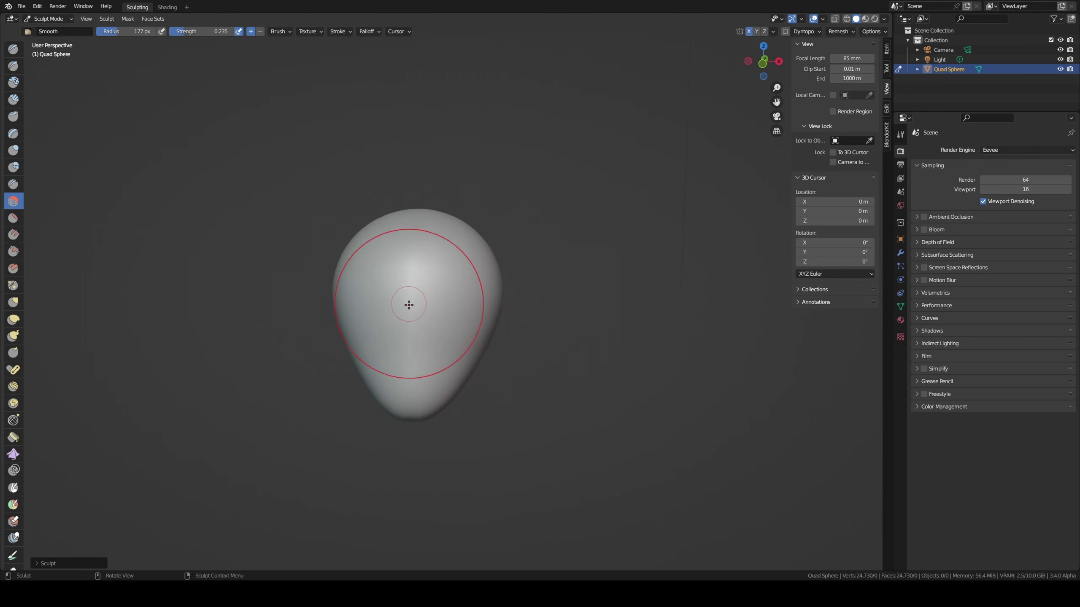
mouse_move(408, 304)
middle_mouse_down()
mouse_move(425, 313)
mouse_move(419, 353)
middle_mouse_up()
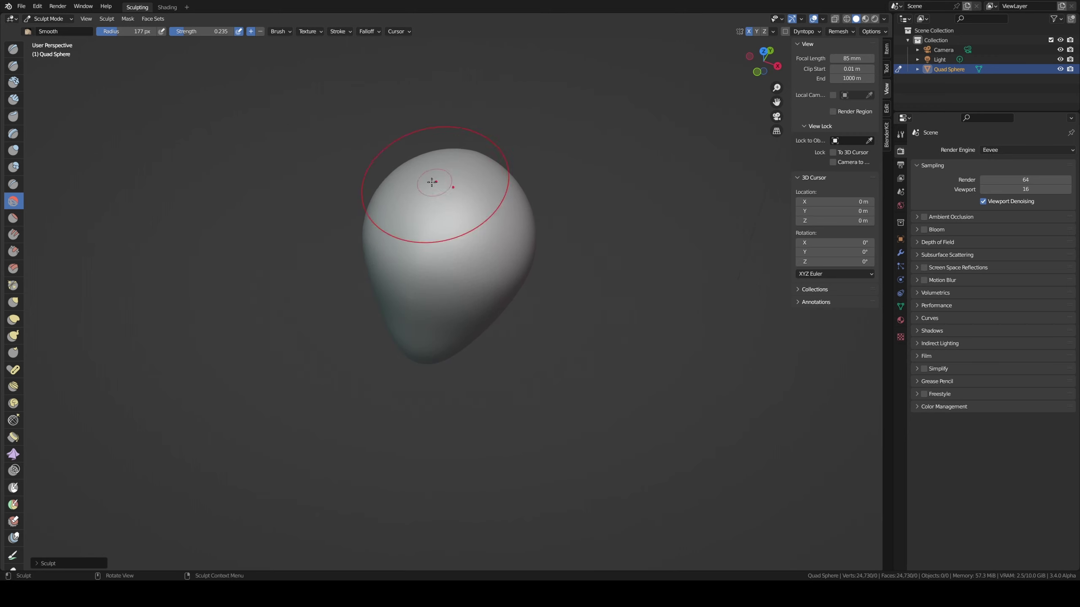
middle_click_drag(431, 182, 465, 245)
key("shift+f")
left_click(416, 203)
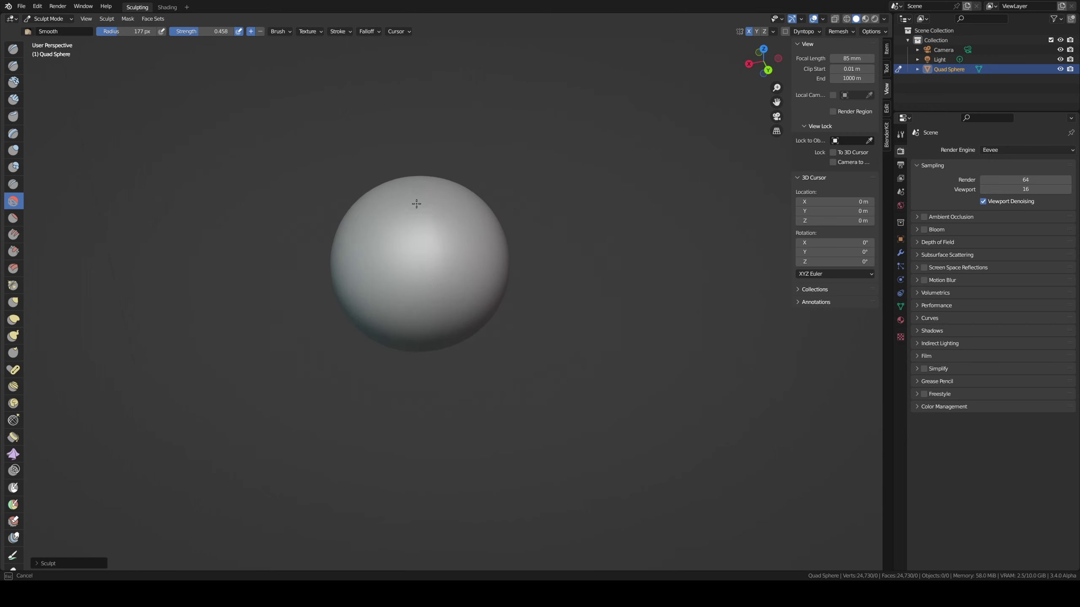
- Orbit around the head to inspect it from below, the side and three-quarter angles
middle_click_drag(440, 249, 434, 249)
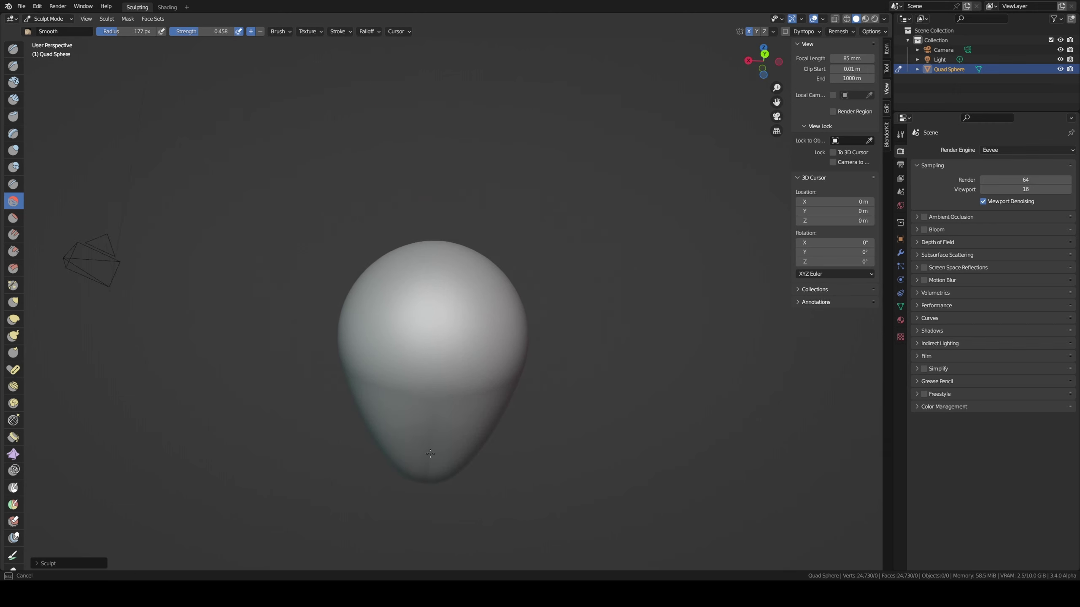
middle_click_drag(430, 453, 367, 437)
middle_click_drag(313, 460, 480, 487)
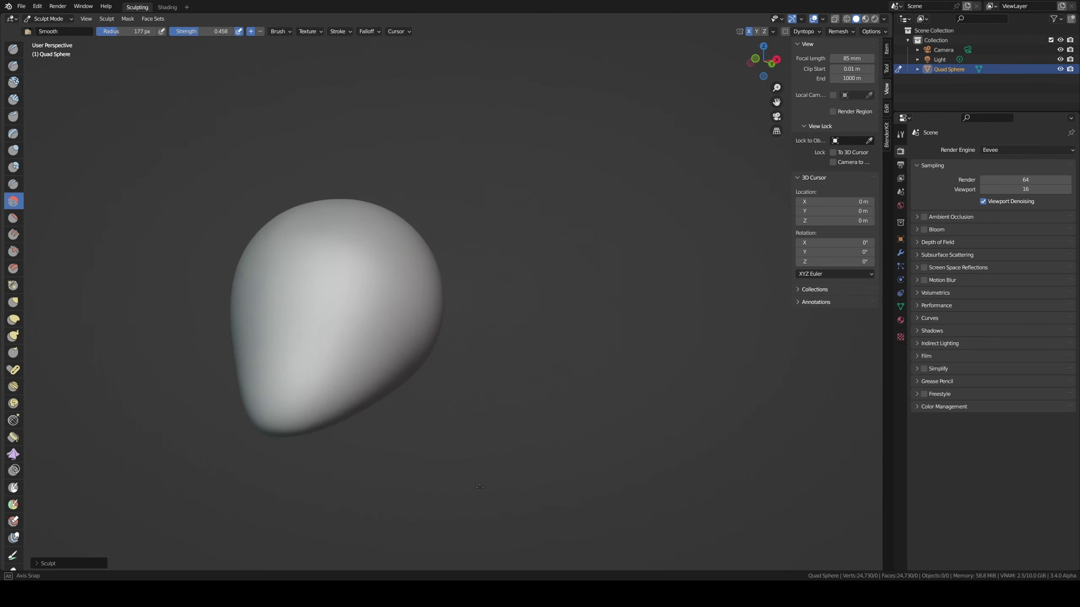
middle_click_drag(270, 418, 226, 327)
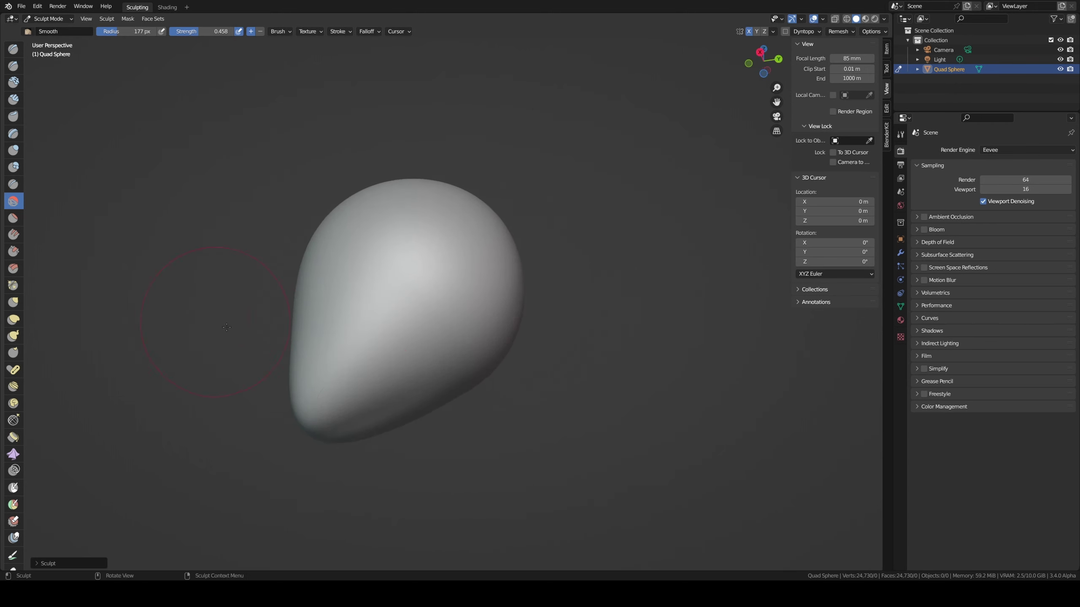
middle_click_drag(402, 362, 464, 377)
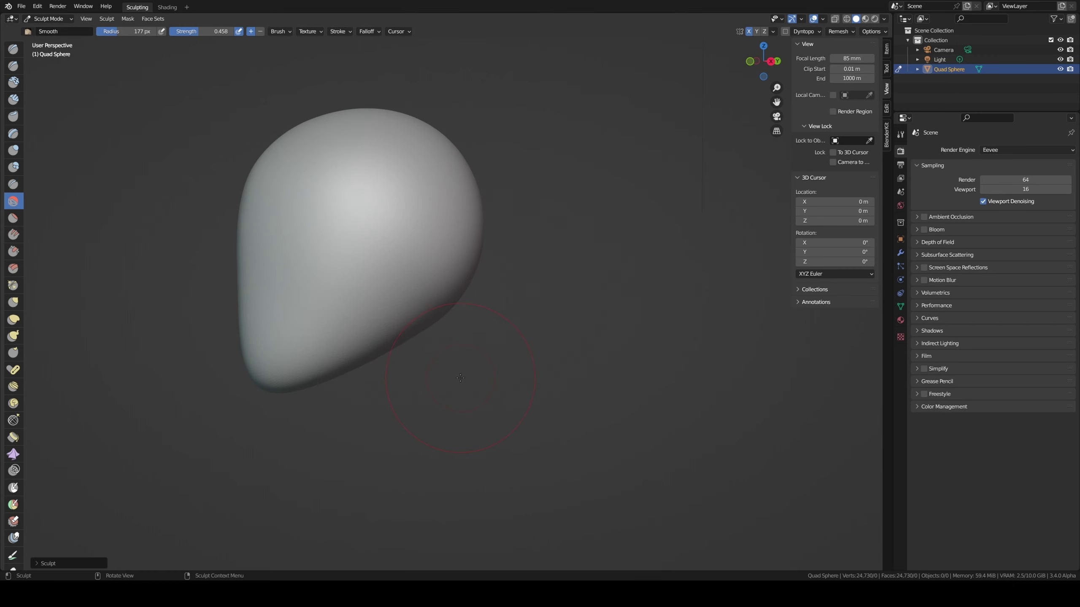
key("KP_3")
mouse_move(476, 250)
middle_mouse_down()
mouse_move(393, 248)
mouse_move(434, 244)
middle_mouse_up()
- Isolate the sphere in local view and enlarge the brush to 237 px
key("KP_Divide")
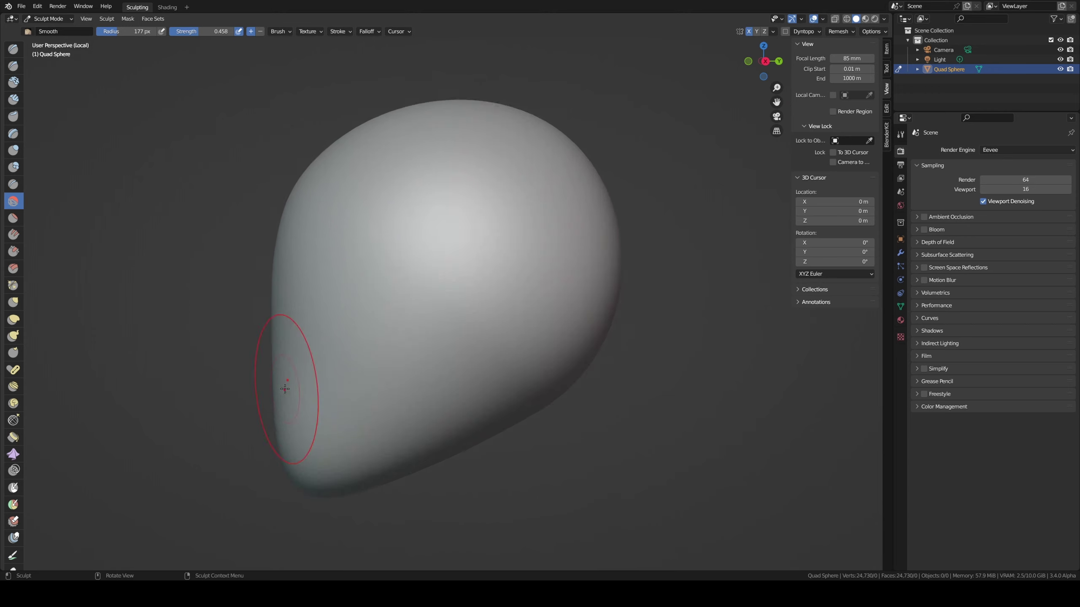
middle_click_drag(446, 289, 624, 166)
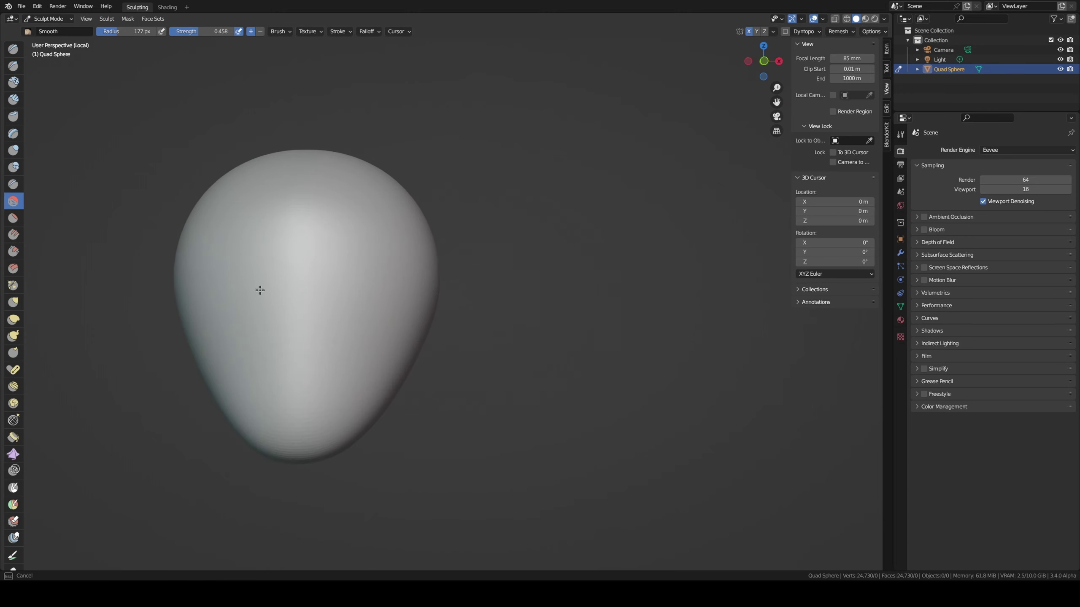
key("f")
left_click(274, 260)
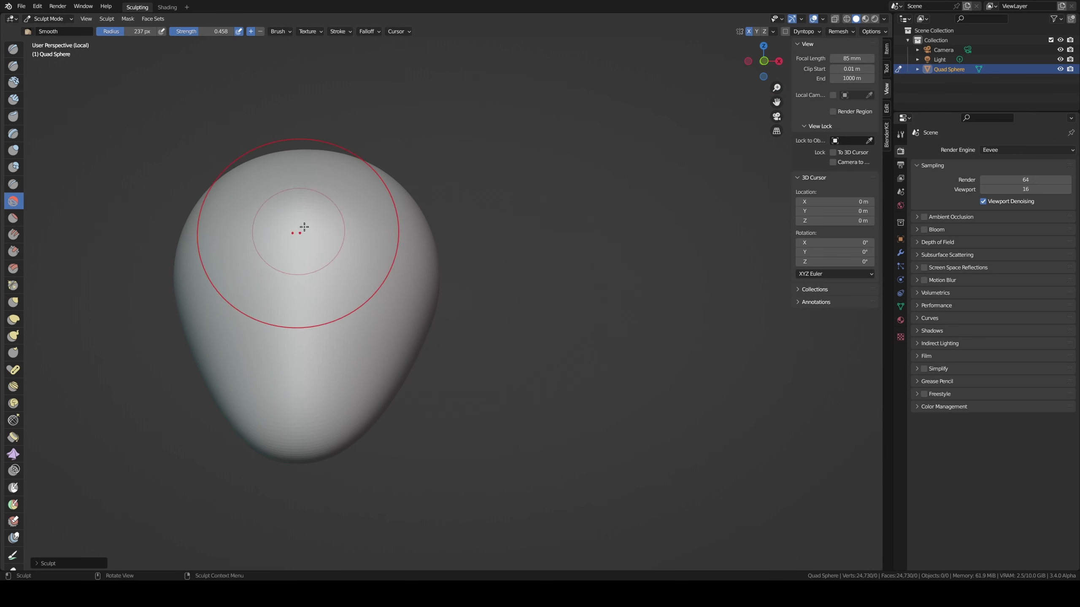
middle_click_drag(301, 400, 238, 306)
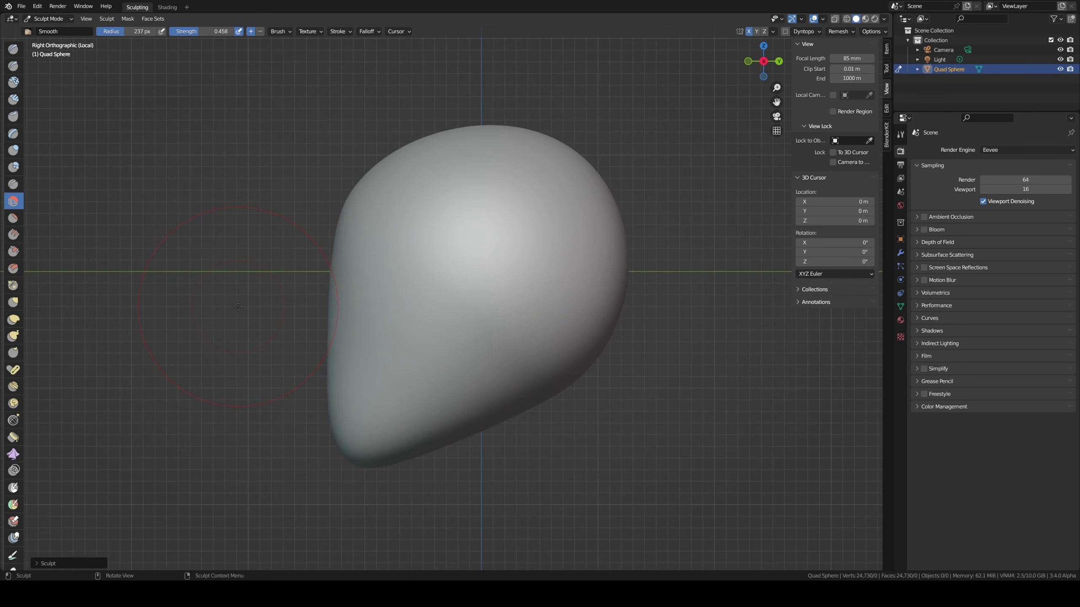
- Lower the brush strength and pull the egg's lower tip into shape with the Grab brush
left_click_drag(433, 431, 430, 437, "ctrl")
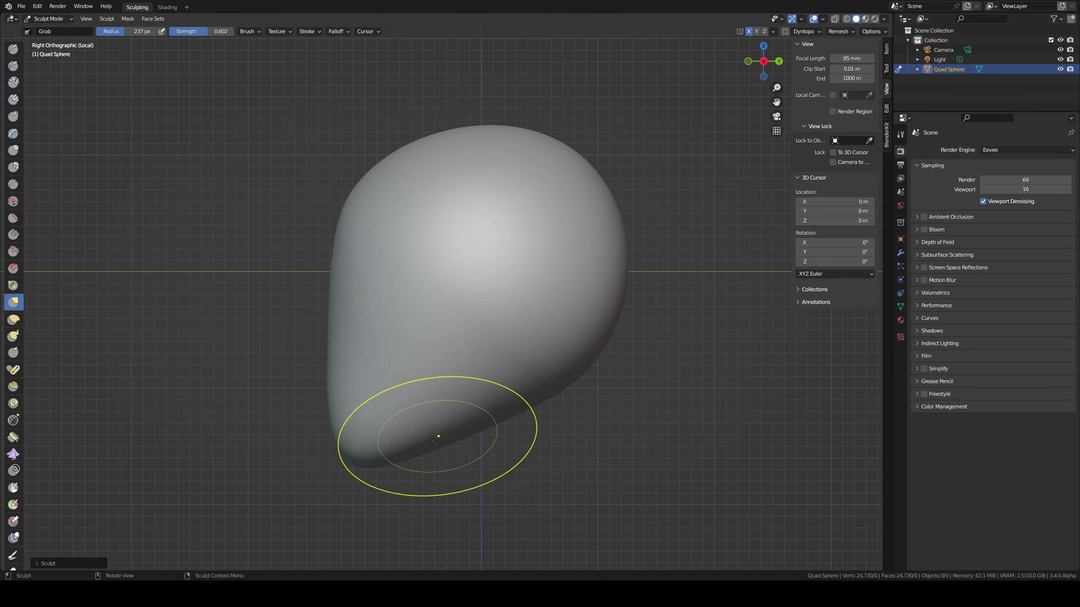
key("Escape")
key("shift+f")
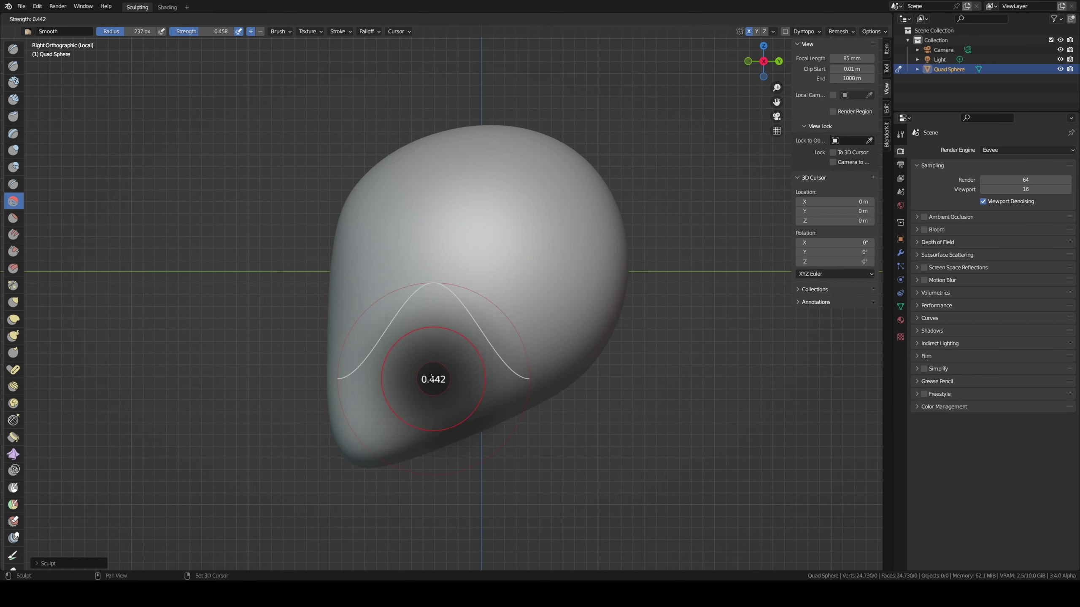
left_click(421, 389)
key("g")
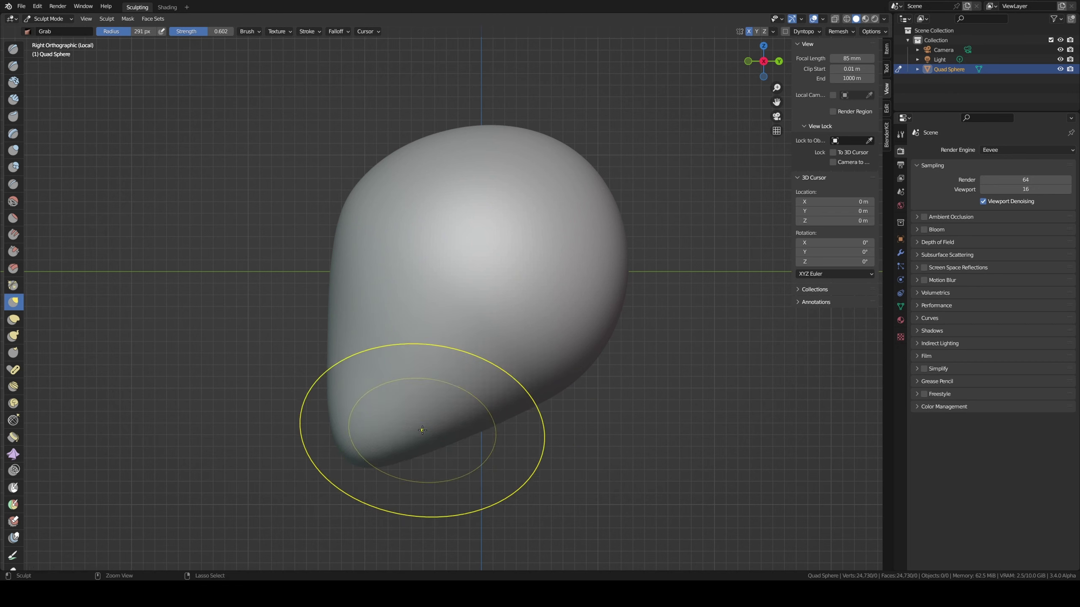
mouse_move(421, 434)
left_mouse_down()
mouse_move(387, 459)
mouse_move(511, 393)
left_mouse_up()
key("bracketleft")
key("bracketleft")
key("bracketleft")
- Taper the lower part of the egg and push out the dent on its lower right
mouse_move(511, 393)
middle_mouse_down()
mouse_move(474, 306)
mouse_move(511, 338)
mouse_move(473, 324)
mouse_move(463, 335)
middle_mouse_up()
key("f")
left_click(422, 386)
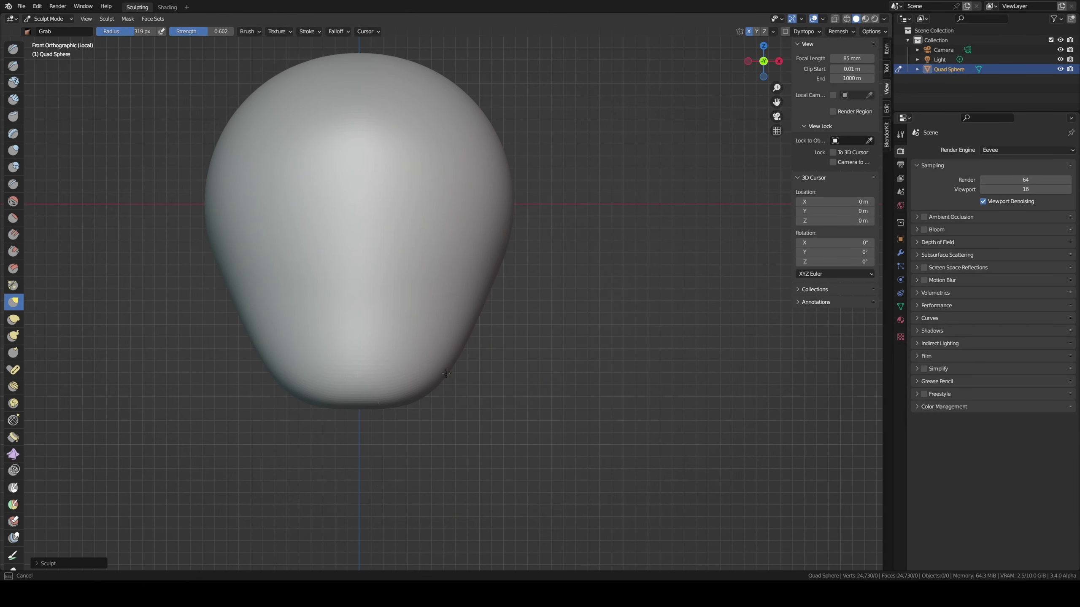
left_click_drag(362, 383, 362, 415)
key("f")
left_click(357, 386)
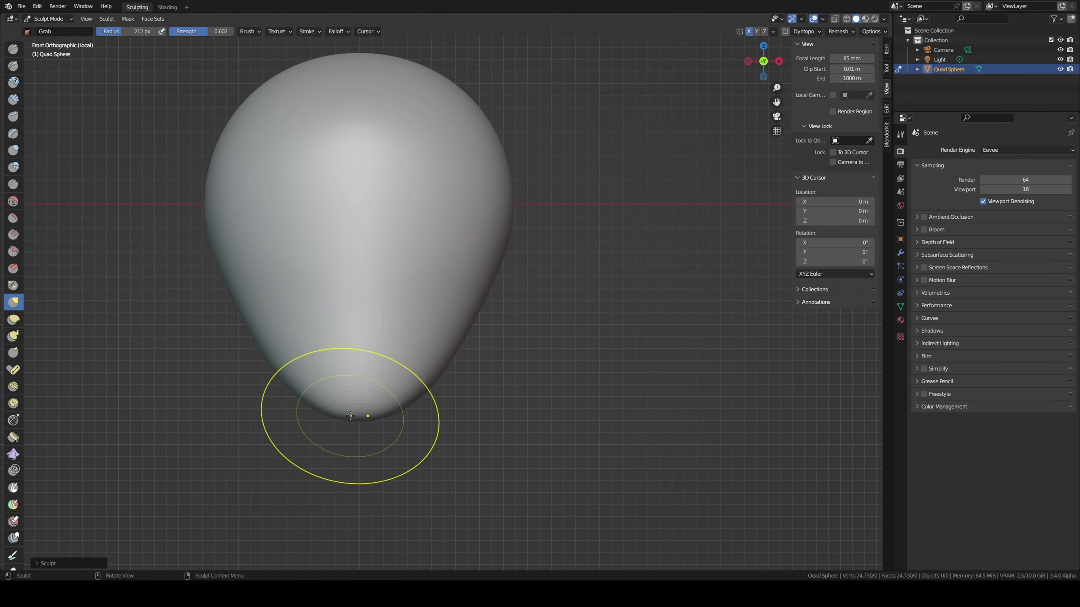
left_click_drag(482, 308, 493, 277)
- Reframe the egg and shrink the Grab brush to 242 px, then 196 px
key("f")
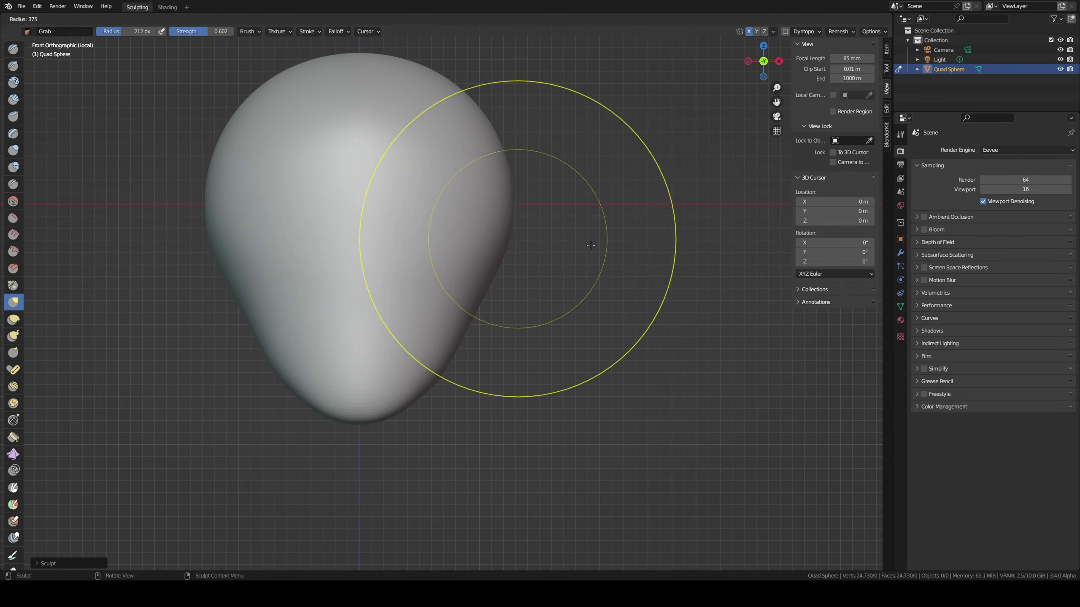
left_click(495, 209)
scroll(468, 238, "down", 2)
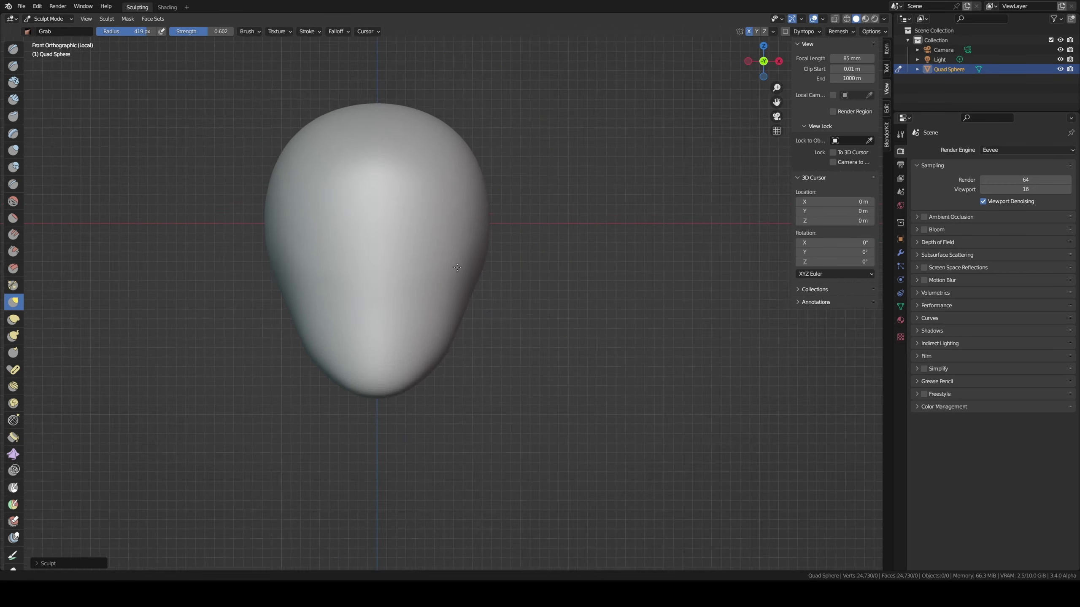
mouse_move(459, 264)
middle_mouse_down("shift")
mouse_move(585, 260)
mouse_move(518, 281)
middle_mouse_up("shift")
key("f")
left_click(467, 287)
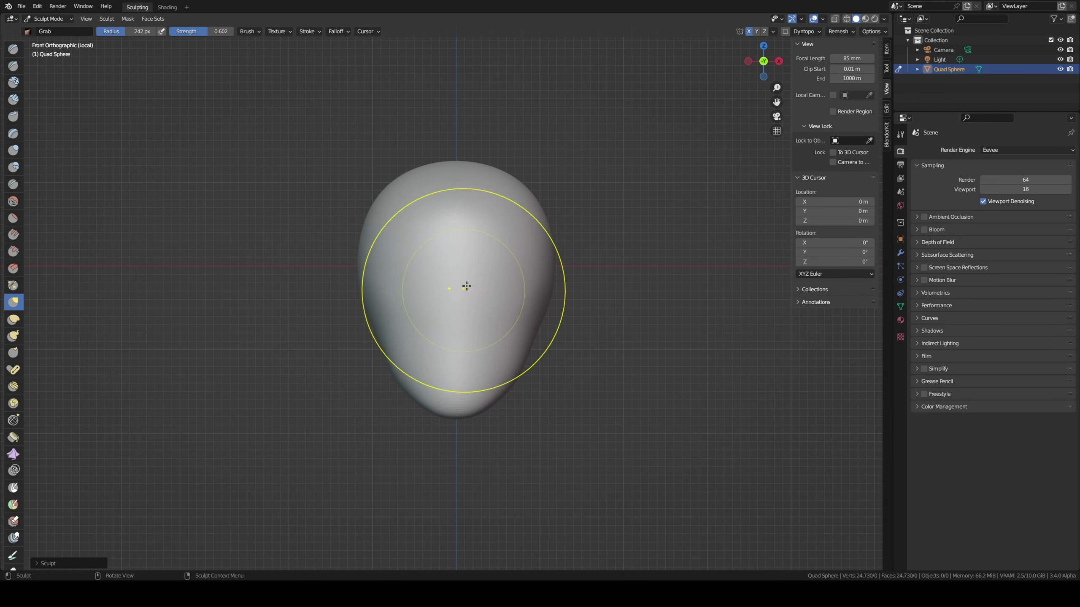
key("ctrl+z")
key("ctrl+z")
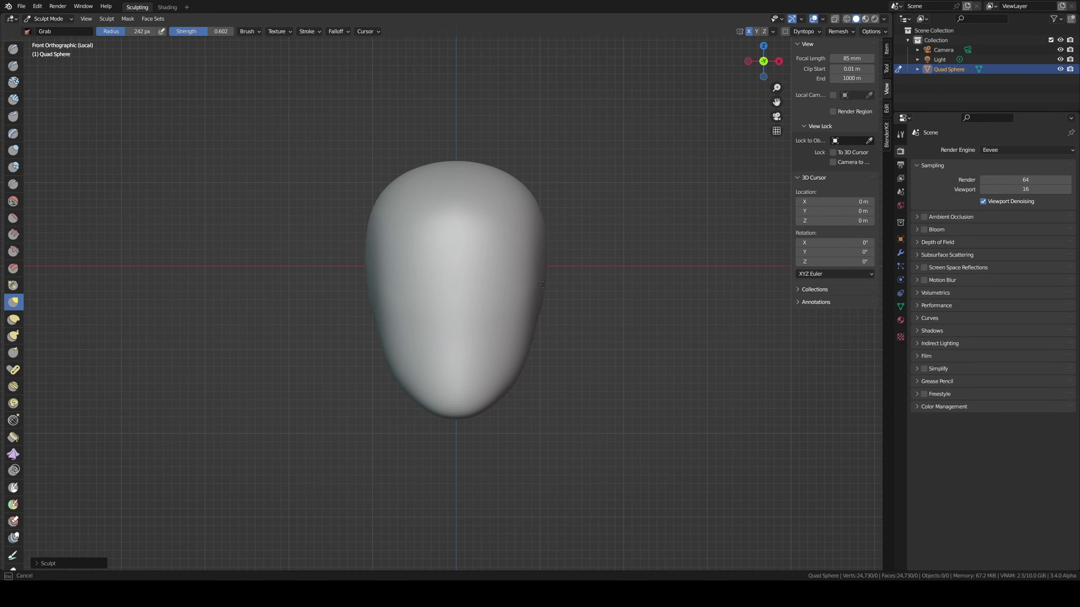
mouse_move(542, 284)
middle_mouse_down()
mouse_move(501, 282)
mouse_move(616, 282)
mouse_move(565, 298)
mouse_move(556, 321)
mouse_move(652, 313)
mouse_move(571, 341)
mouse_move(590, 355)
mouse_move(566, 338)
mouse_move(373, 386)
mouse_move(439, 268)
mouse_move(422, 188)
middle_mouse_up()
key("f")
left_click(633, 314)
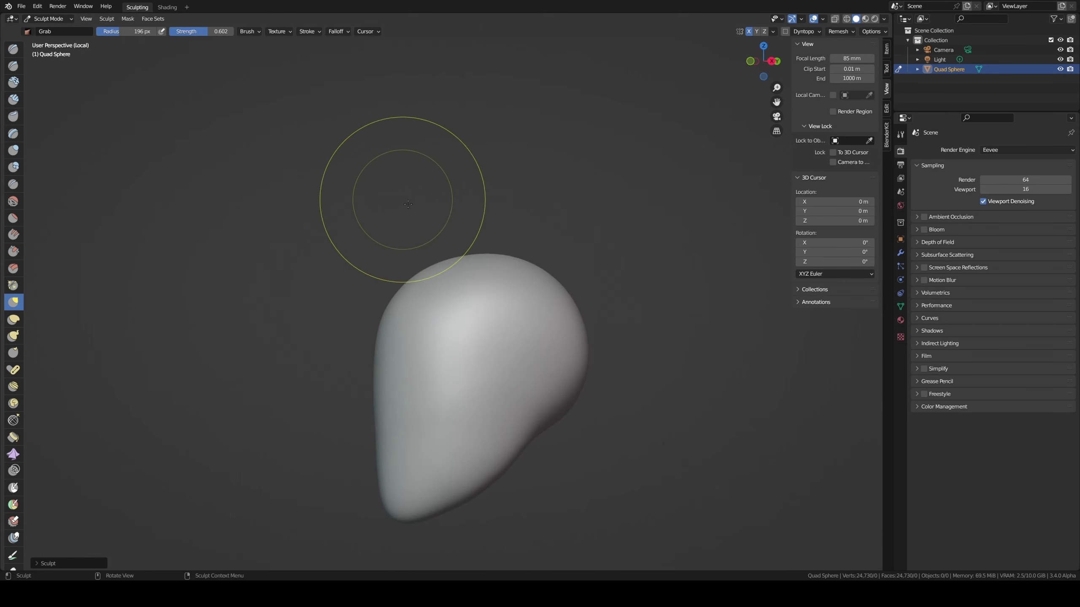
mouse_move(474, 374)
middle_mouse_down()
mouse_move(634, 331)
mouse_move(561, 308)
middle_mouse_up()
- Save the file, apply a neutral grey MatCap, and switch to the Mask brush
key("ctrl+s")
left_click(883, 20)
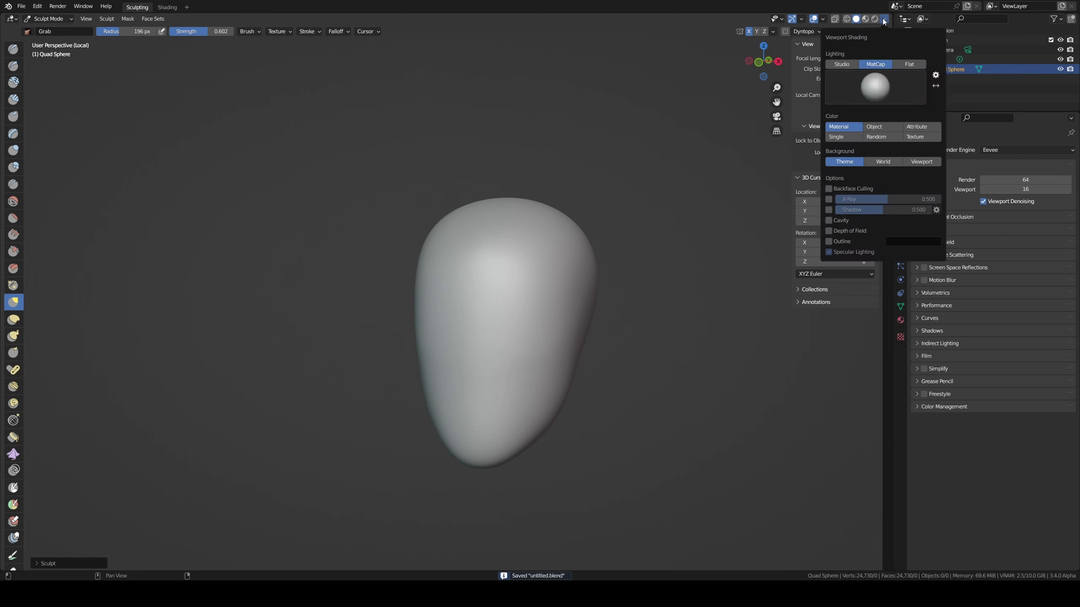
left_click(857, 87)
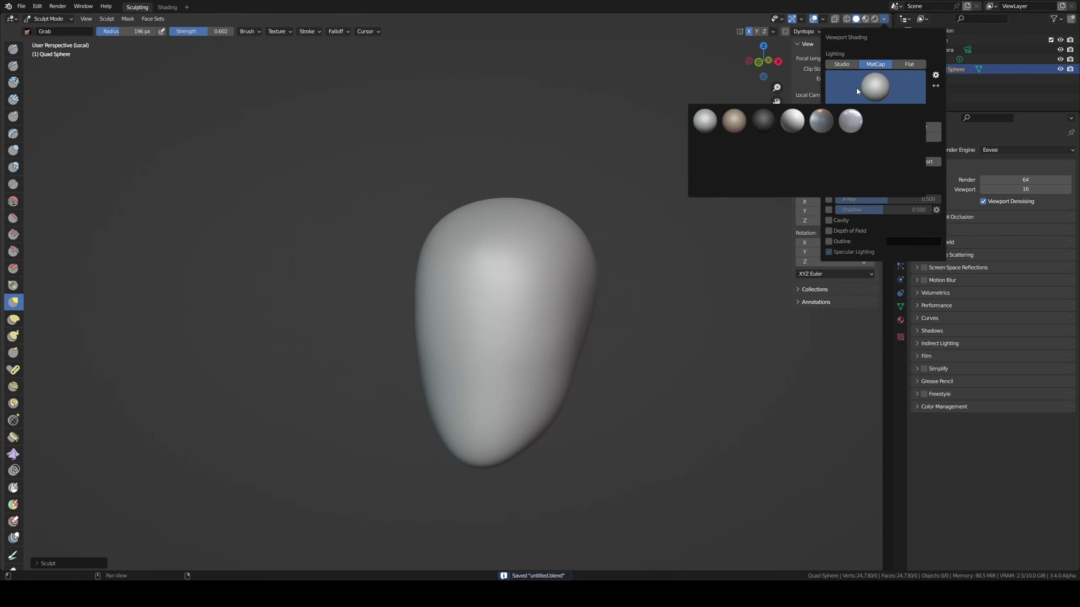
left_click(792, 121)
left_click(848, 92)
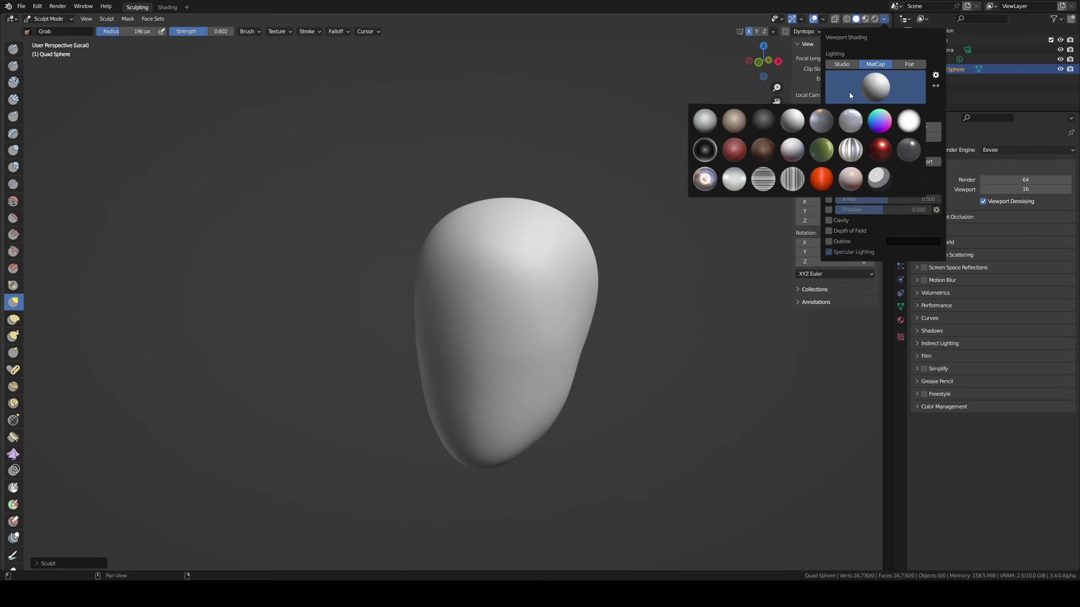
left_click(795, 149)
left_click(847, 96)
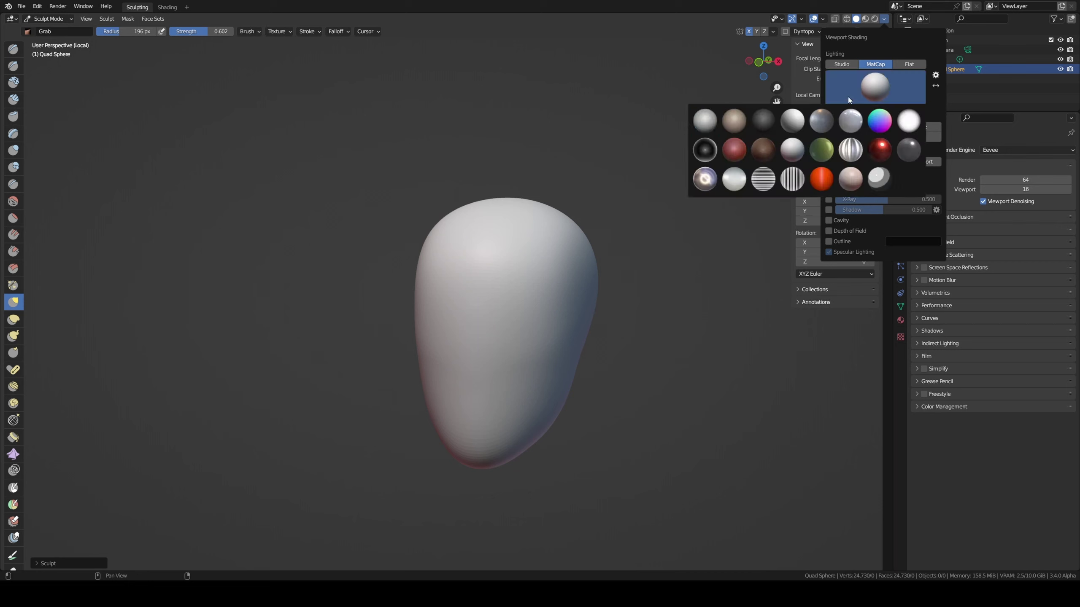
left_click(733, 170)
mouse_move(510, 259)
middle_mouse_down()
mouse_move(518, 321)
mouse_move(383, 243)
mouse_move(487, 277)
mouse_move(506, 325)
mouse_move(492, 259)
mouse_move(510, 299)
mouse_move(511, 283)
middle_mouse_up()
key("m")
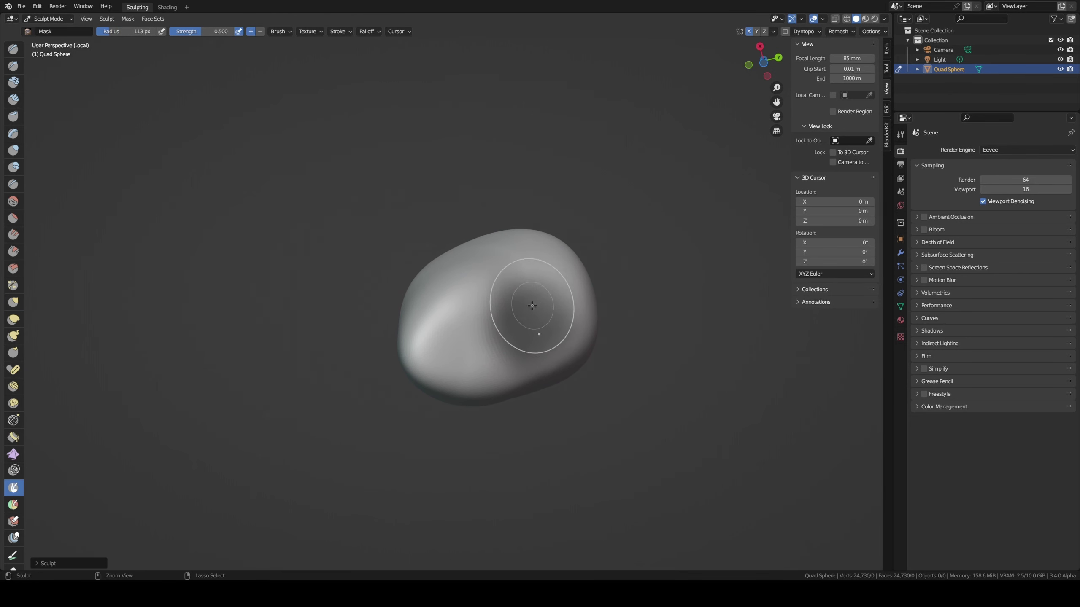
- In right-side view, drag the head's underside down into a neck with a 203 px brush
middle_click_drag(525, 307, 475, 306)
key("KP_3")
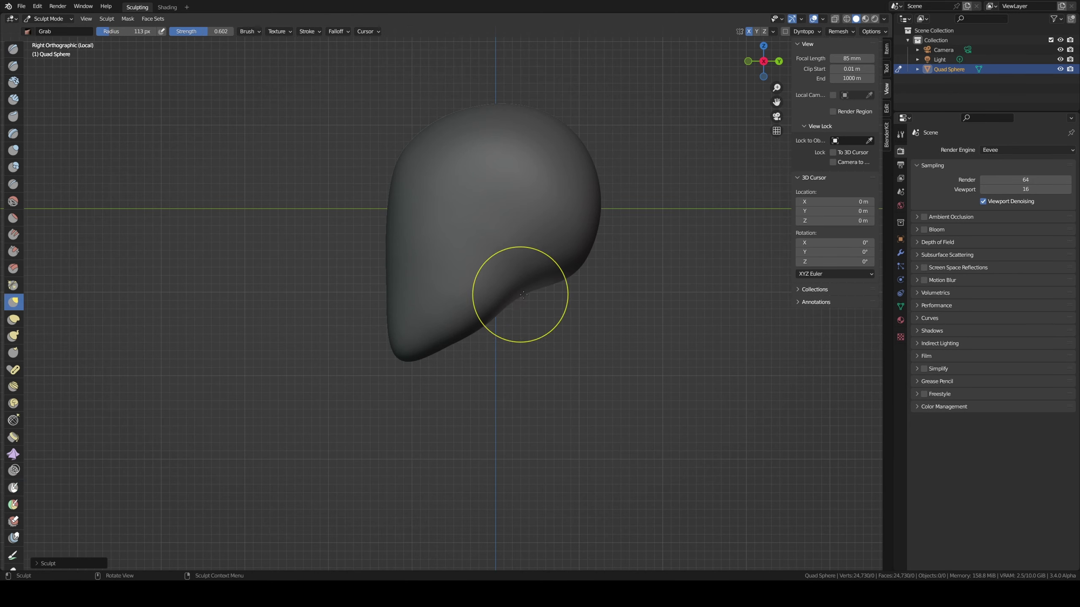
key("f")
left_click(552, 298)
left_click_drag(527, 304, 563, 425)
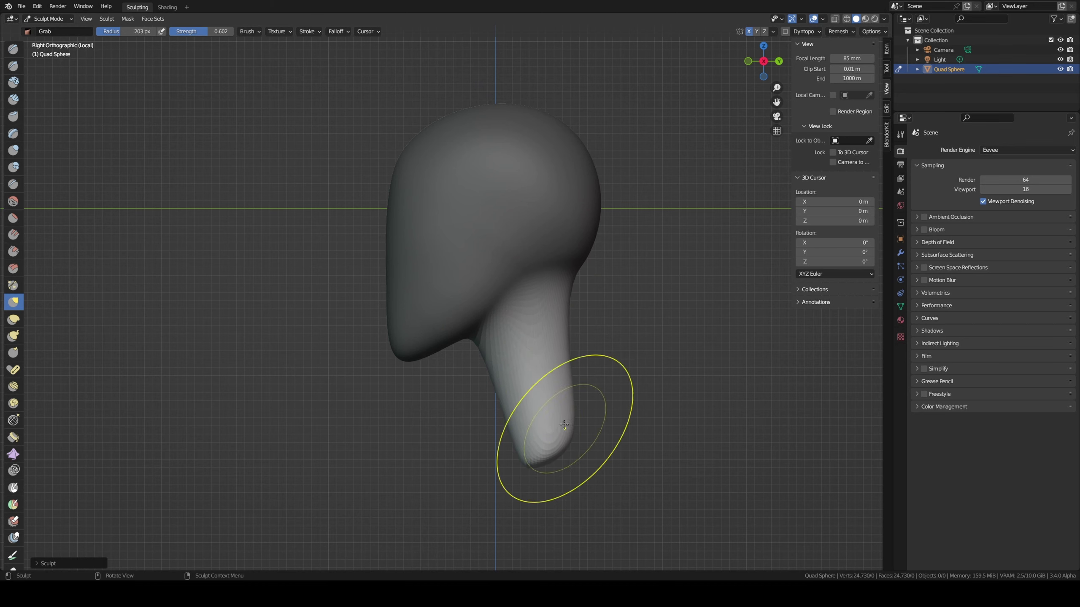
left_click_drag(554, 313, 553, 312)
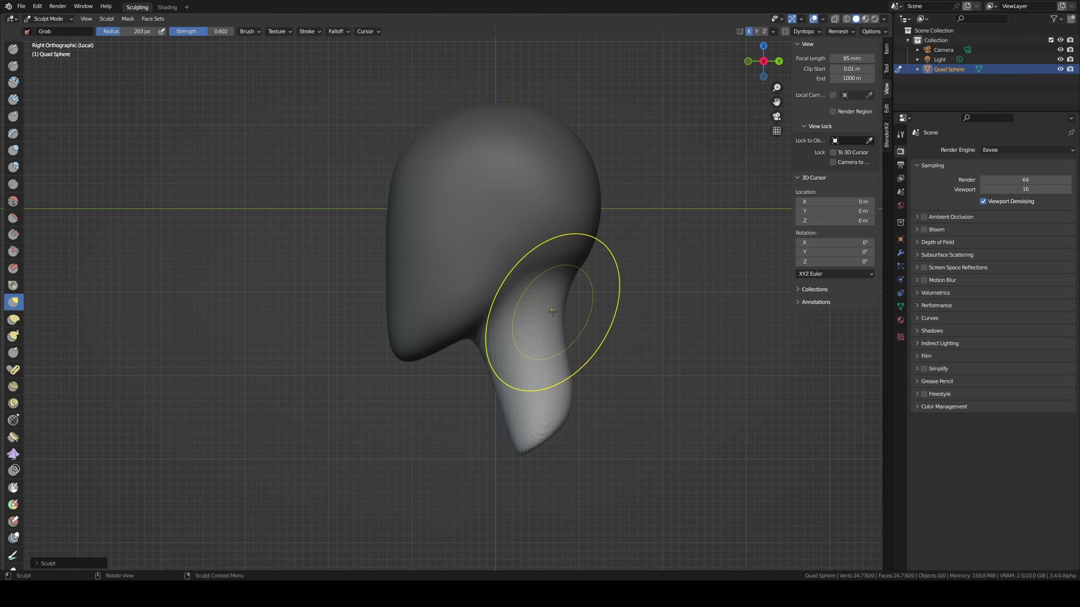
mouse_move(468, 321)
middle_mouse_down()
mouse_move(457, 313)
mouse_move(468, 308)
mouse_move(488, 336)
mouse_move(413, 324)
middle_mouse_up()
key("shift+t")
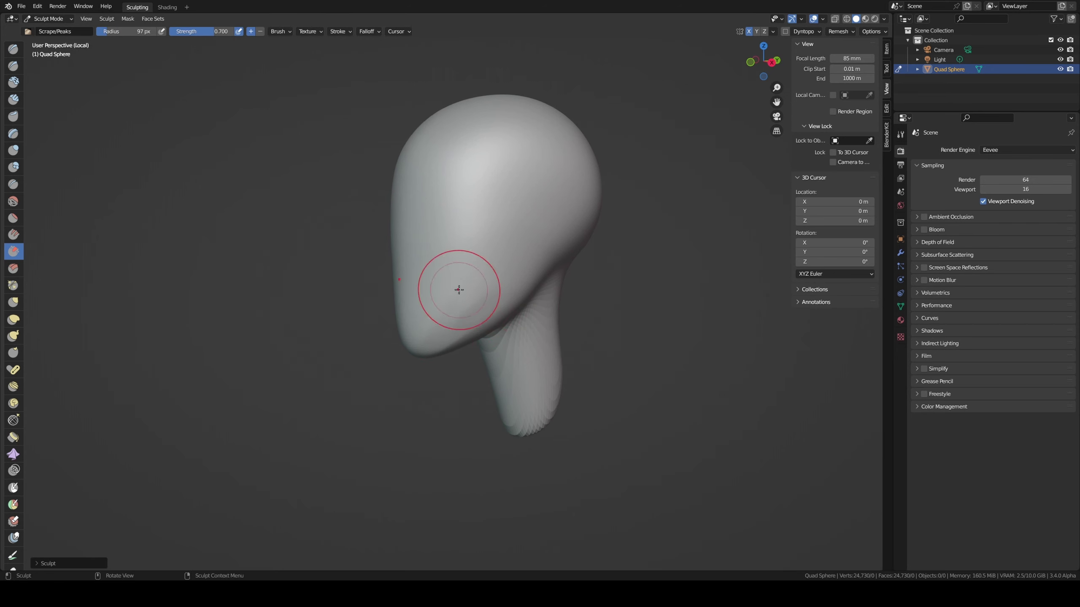
- Orbit around the head and neck, snap to right view, and return to the Grab brush
mouse_move(482, 270)
middle_mouse_down()
mouse_move(466, 333)
mouse_move(510, 281)
middle_mouse_up()
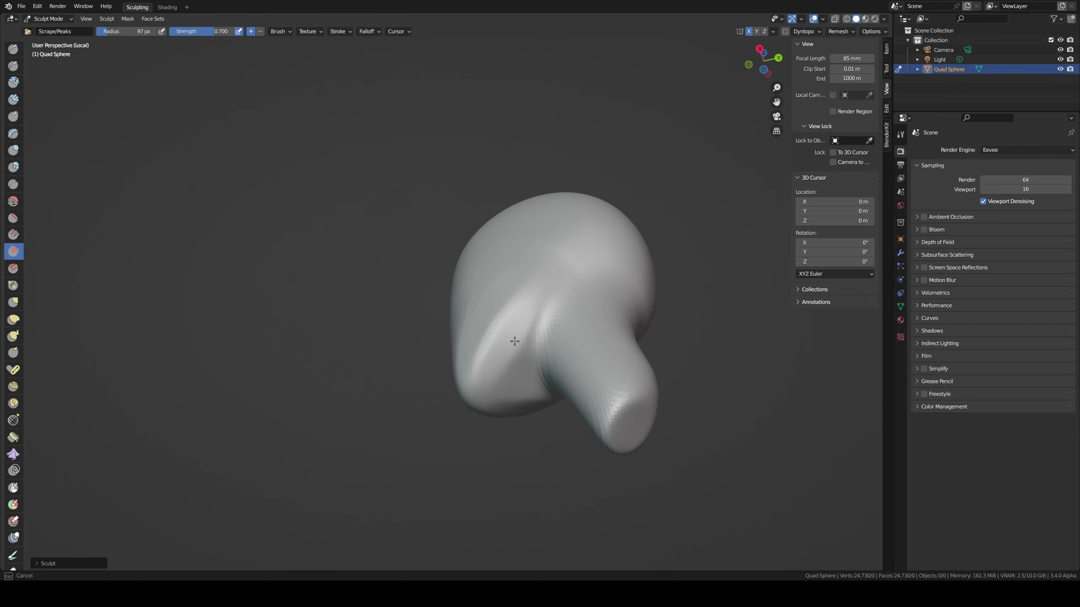
middle_click_drag(523, 348, 547, 339)
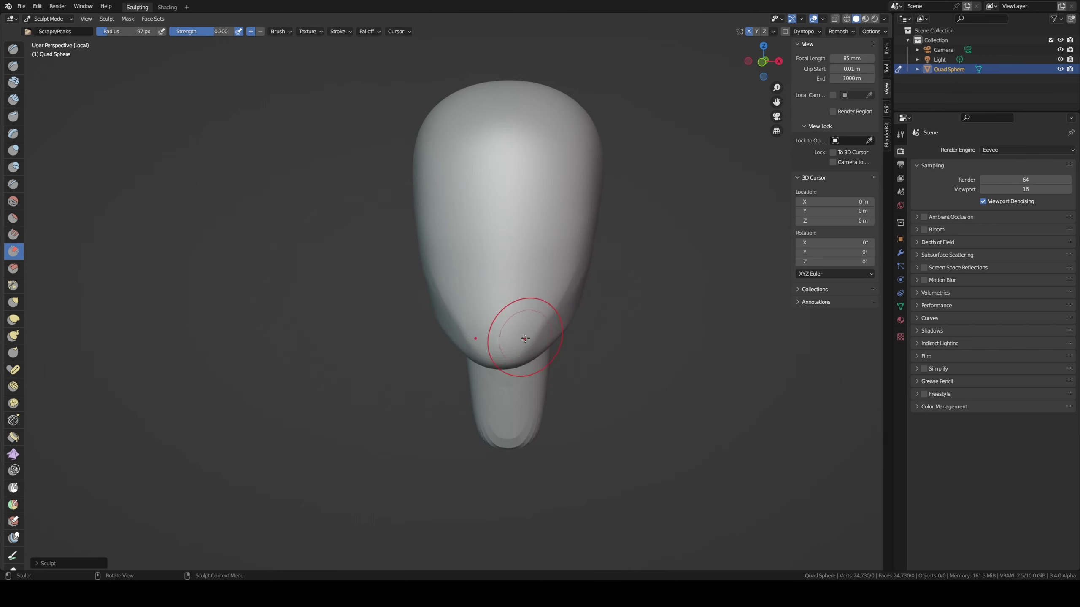
key("f")
middle_click_drag(478, 344, 555, 326)
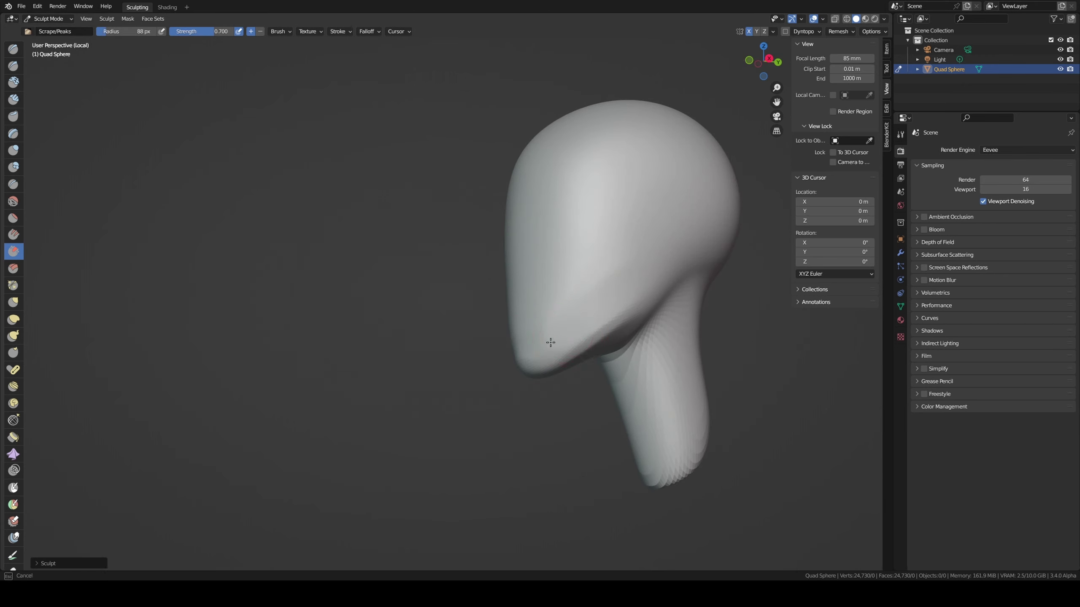
key("KP_3")
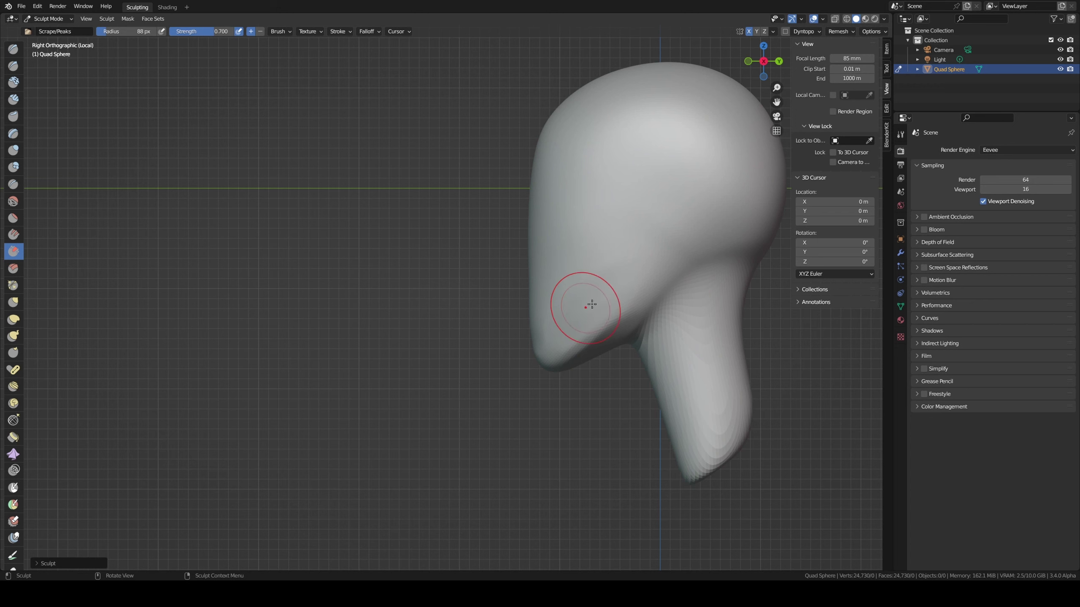
key("g")
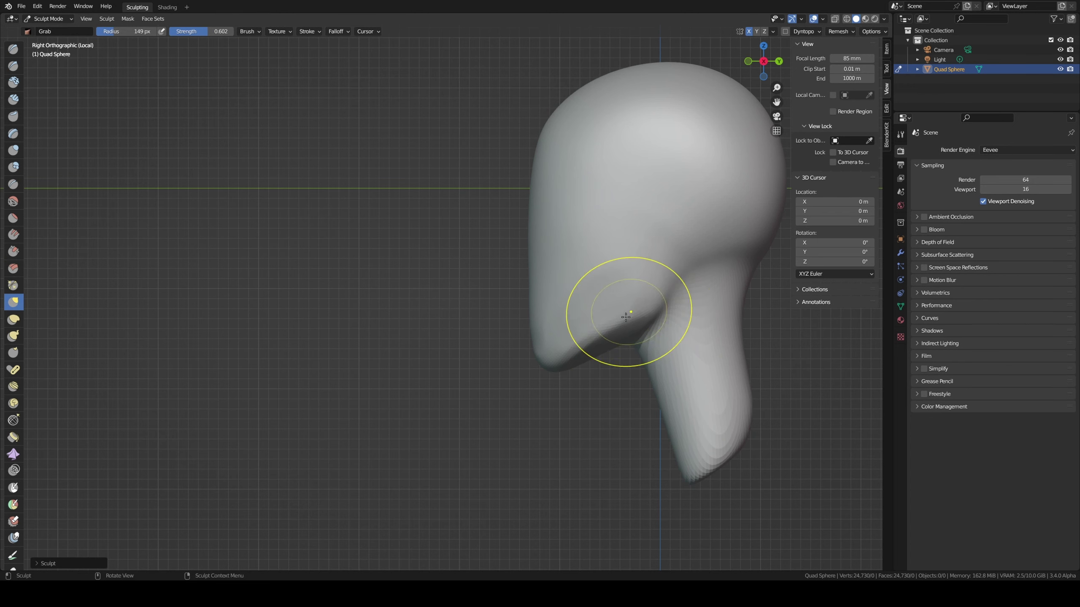
- Fill the notch under the jaw and shape the jawline with a 117–135 px Grab brush
left_click_drag(626, 317, 666, 271)
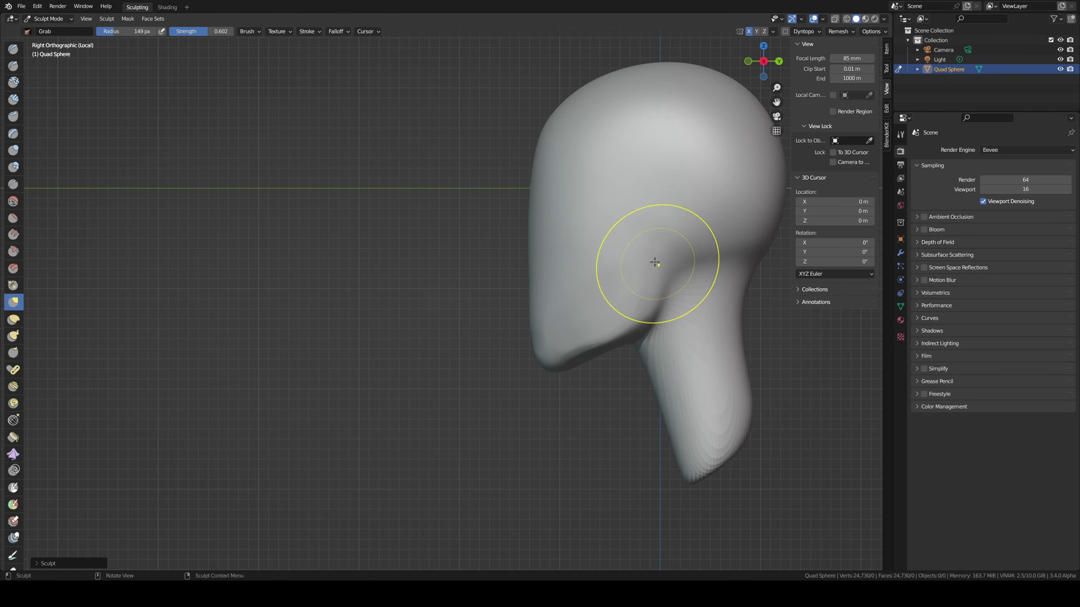
scroll(655, 263, "down", 2)
key("f")
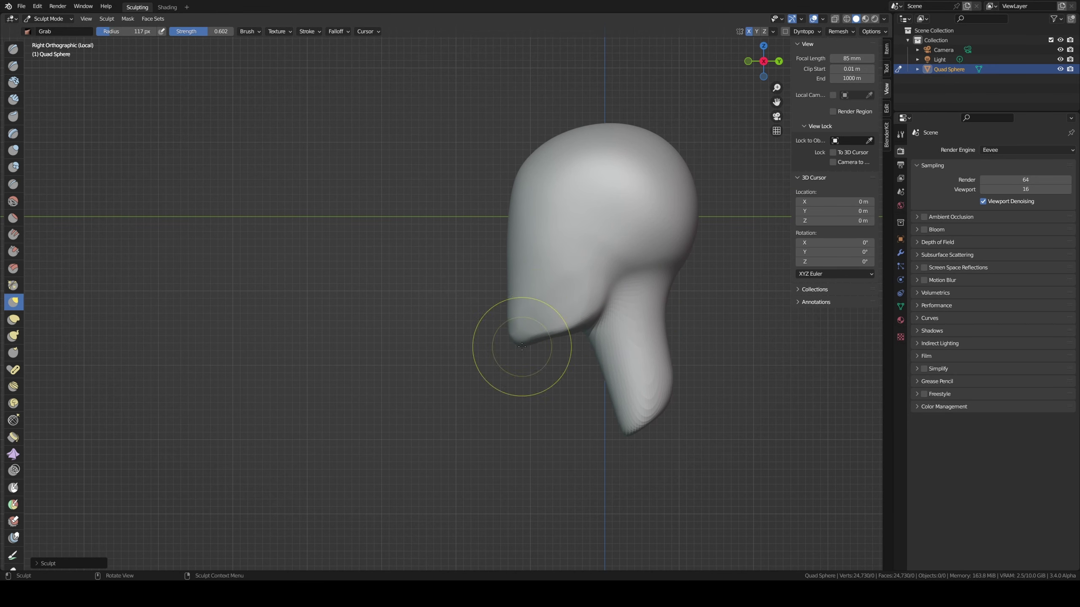
left_click(546, 332)
left_click_drag(579, 318, 586, 328)
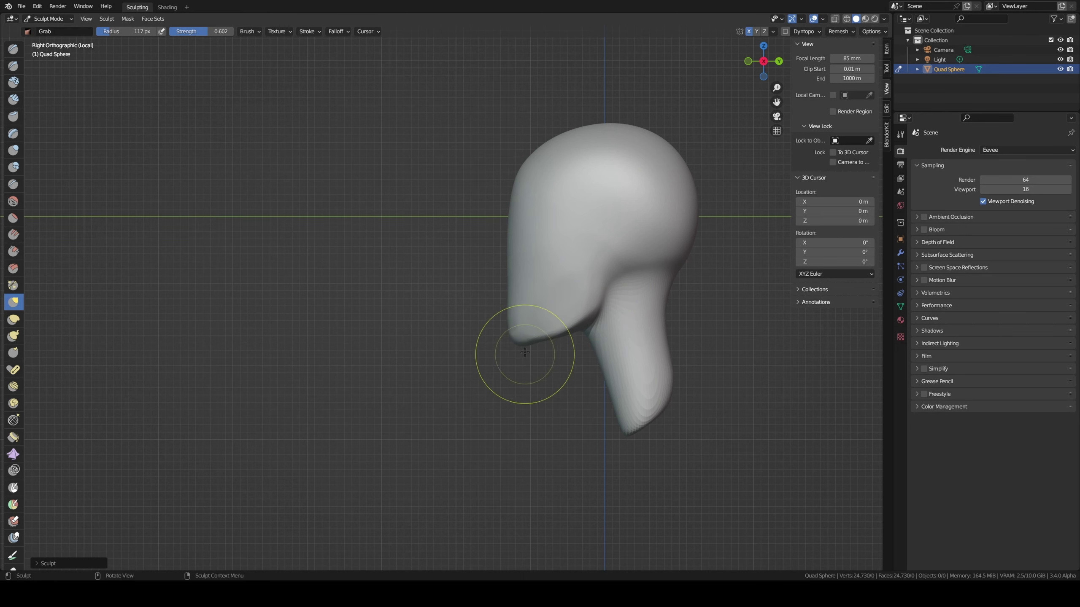
key("f")
left_click(563, 336)
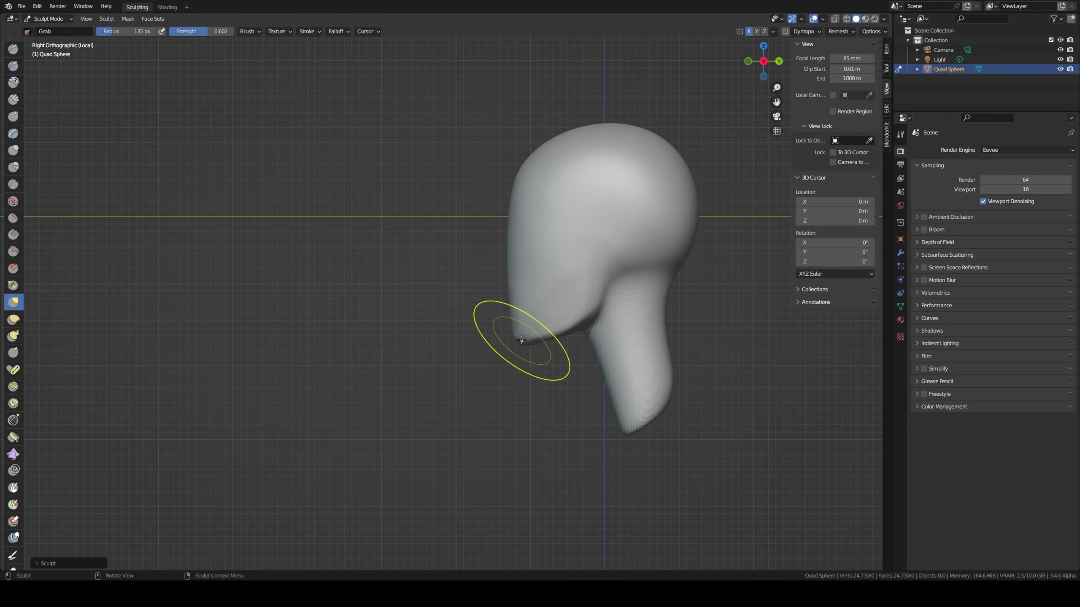
middle_click_drag(552, 314, 554, 314)
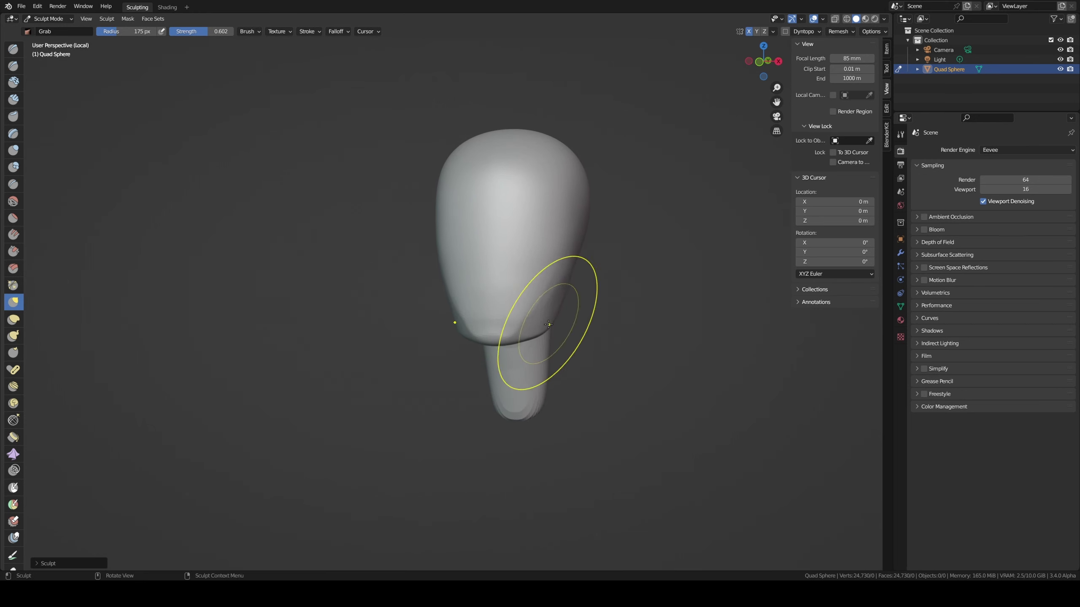
- Reshape the right jaw and pinch in the right temple, ending with a 94 px brush
left_click_drag(528, 335, 570, 254)
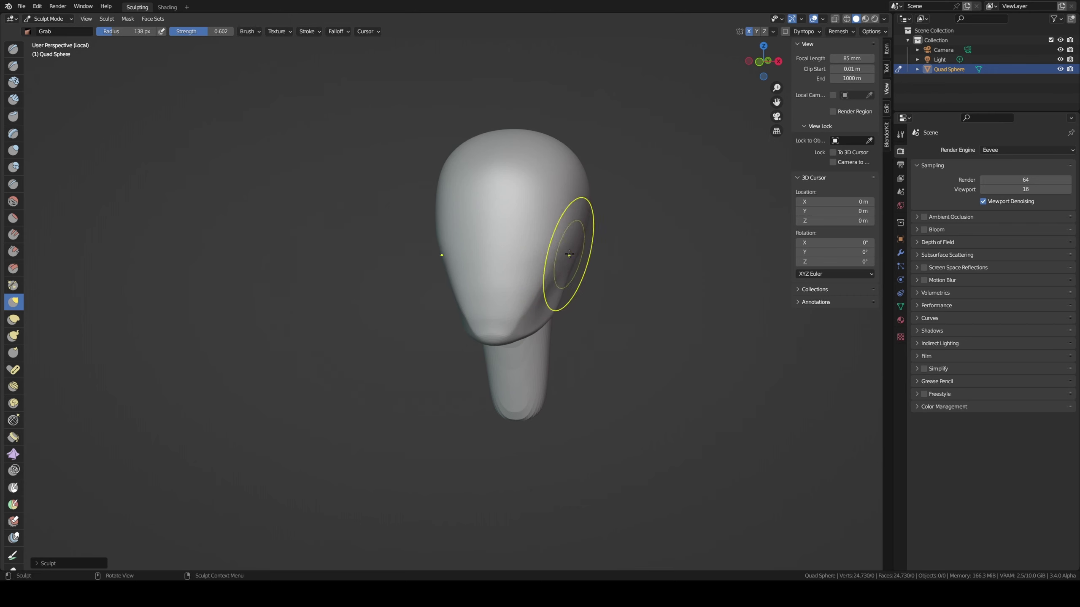
key("f")
left_click(579, 212)
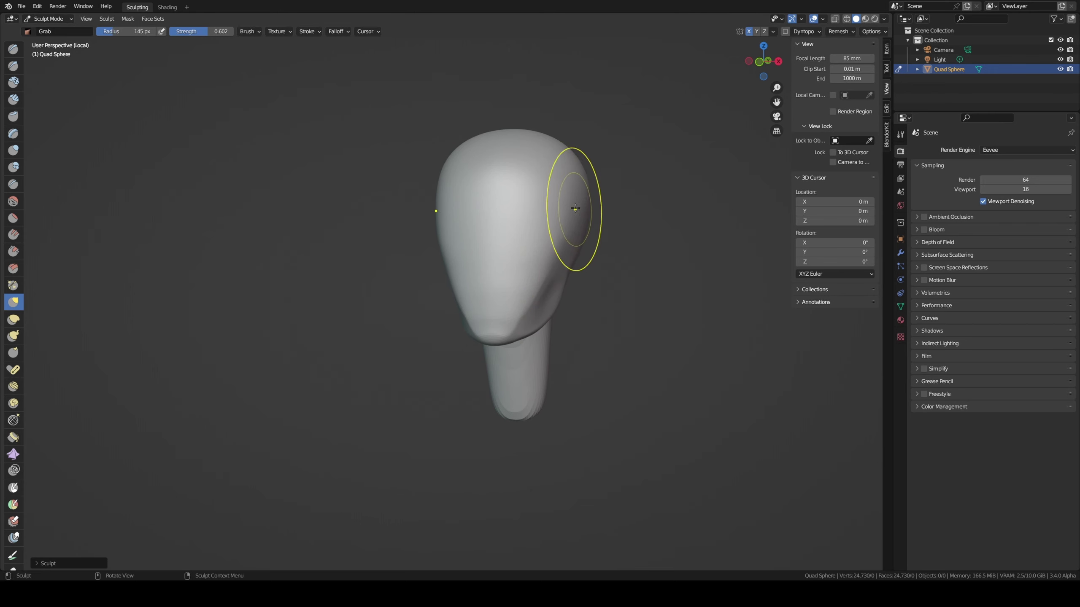
middle_click_drag(575, 201, 570, 201)
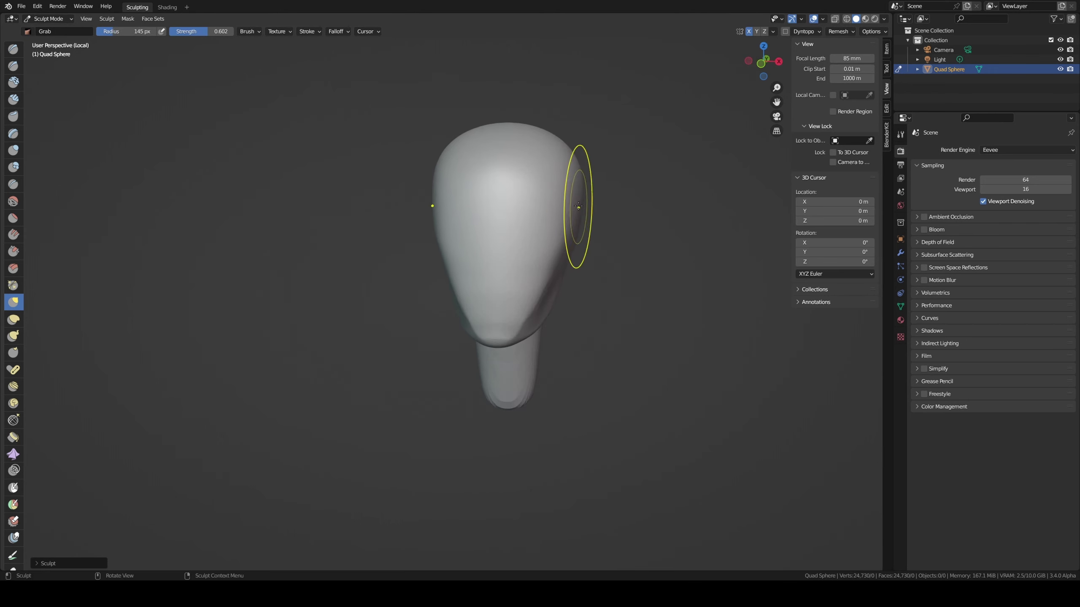
mouse_move(563, 201)
left_mouse_down()
mouse_move(551, 205)
mouse_move(560, 167)
left_mouse_up()
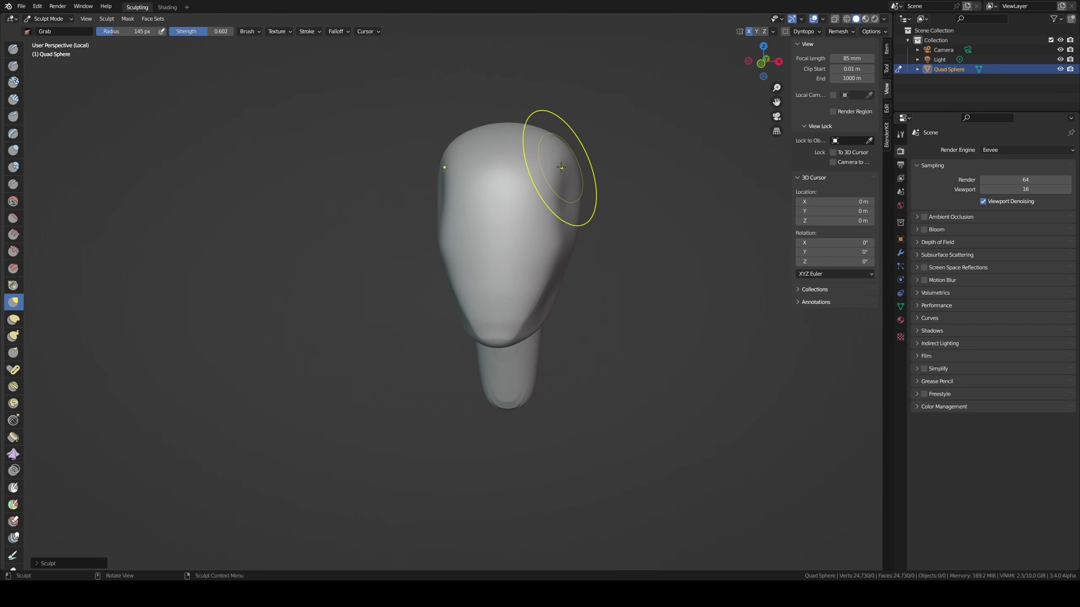
key("f")
left_click(539, 203)
middle_click_drag(553, 193, 539, 217)
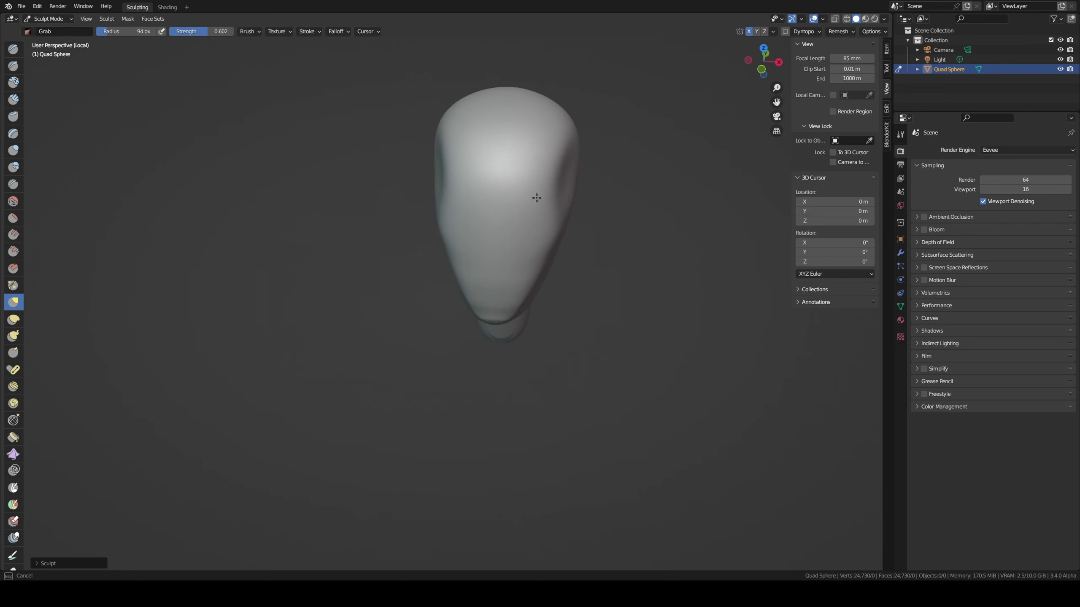
mouse_move(551, 183)
middle_mouse_down()
mouse_move(526, 149)
mouse_move(573, 221)
middle_mouse_up()
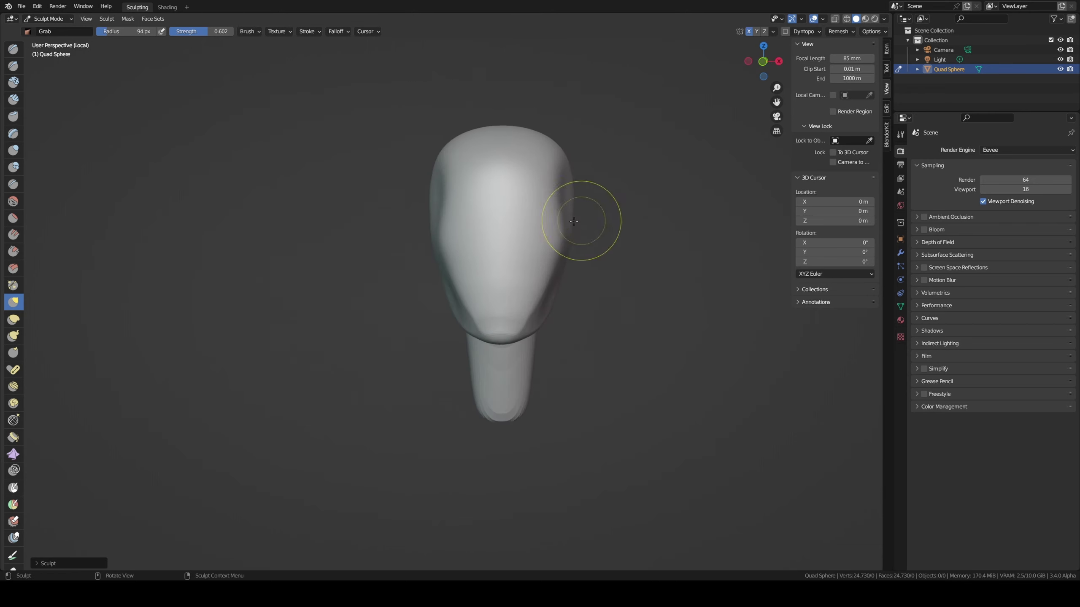
- Switch to front orthographic view and resize the Grab brush from 221 px to 106 px
key("KP_3")
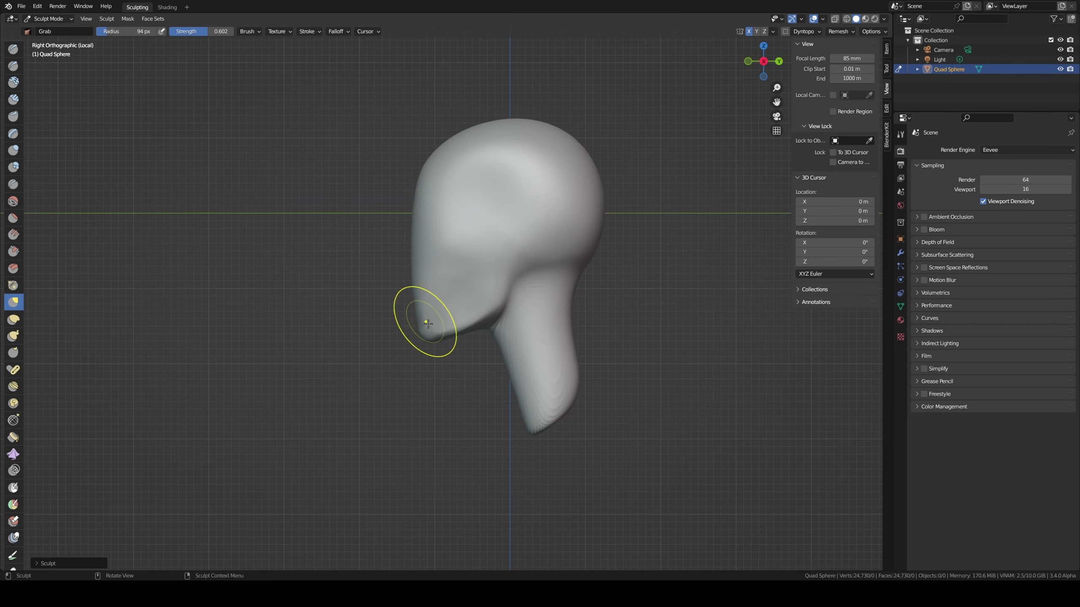
key("KP_1")
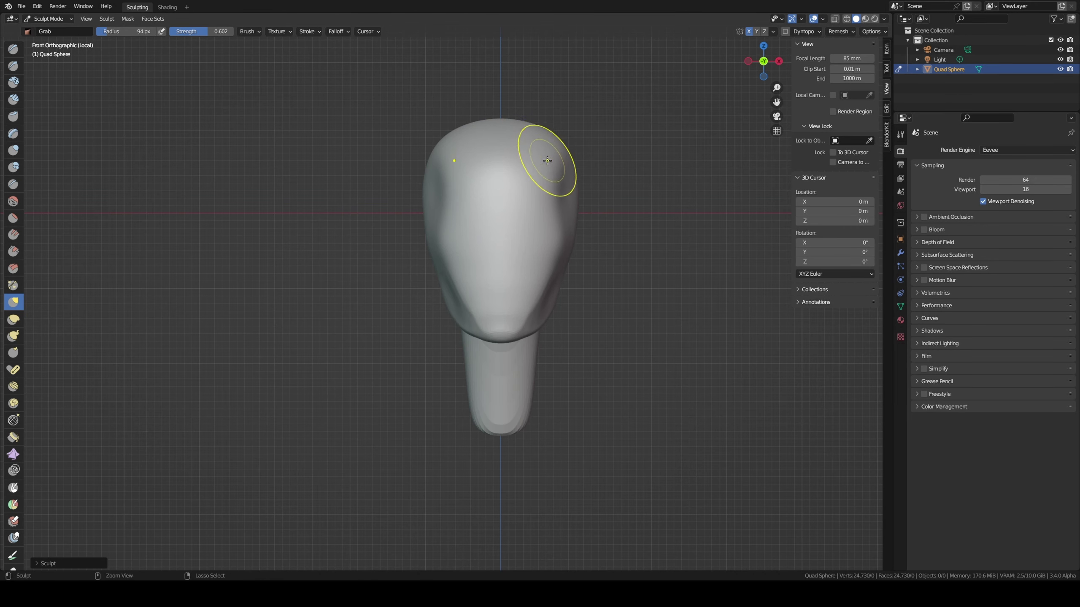
scroll(547, 160, "down", 1)
key("f")
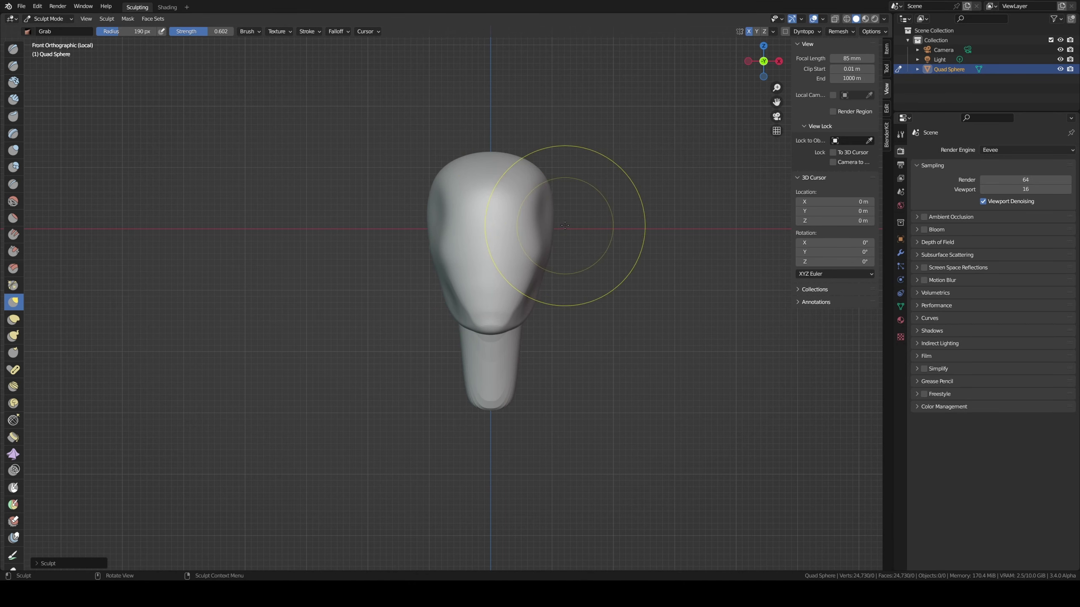
left_click(582, 235)
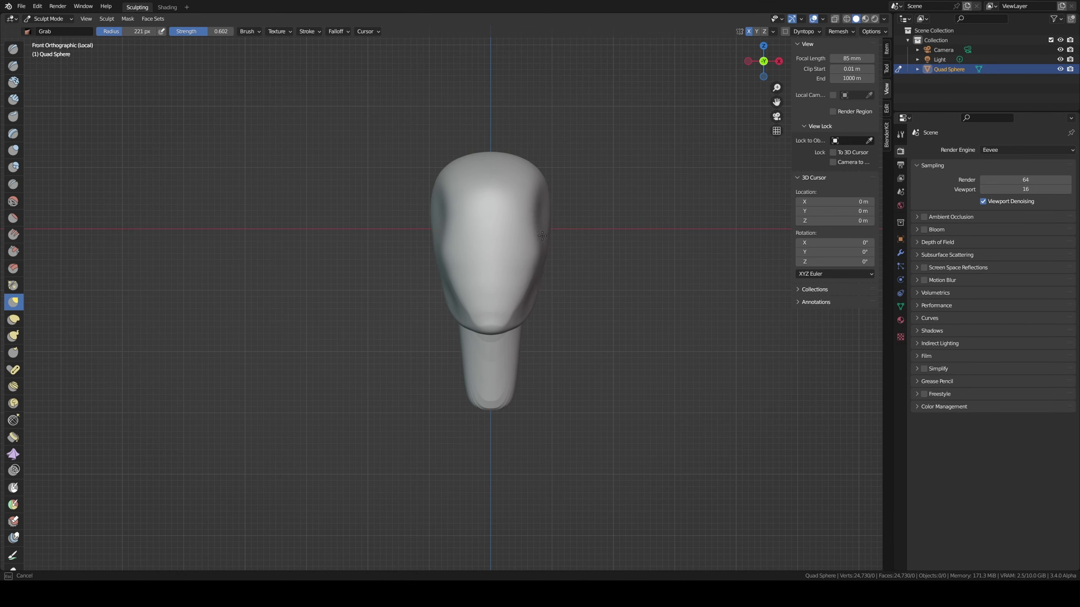
key("f")
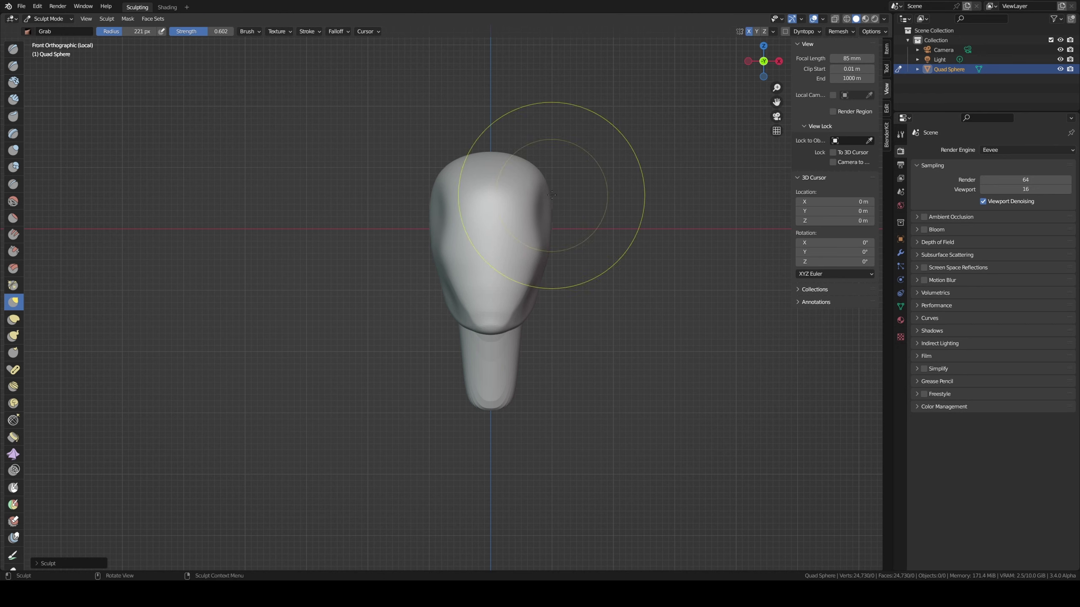
left_click(481, 252)
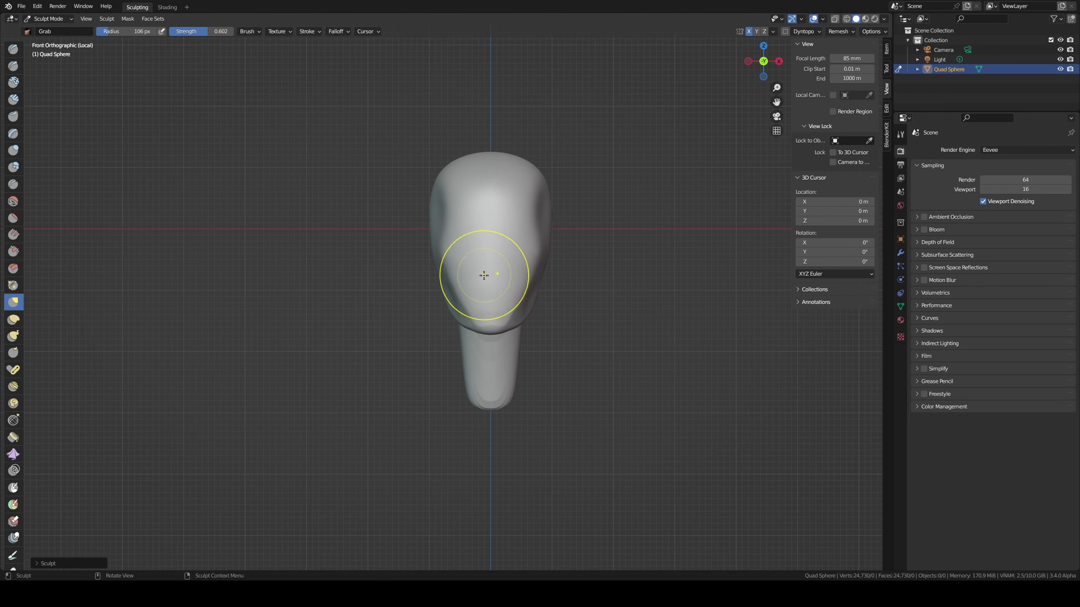
- Pull the jaw and chin forward at 249 px, then refine the profile at 156 px
right_click(510, 208)
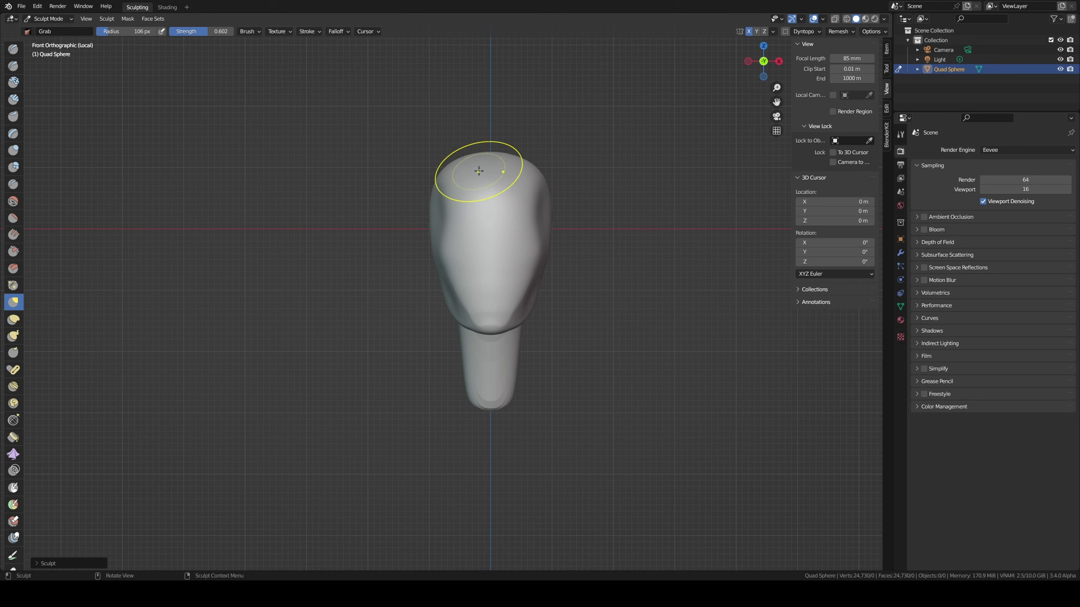
key("f")
left_click(495, 274)
left_click_drag(500, 337, 532, 293)
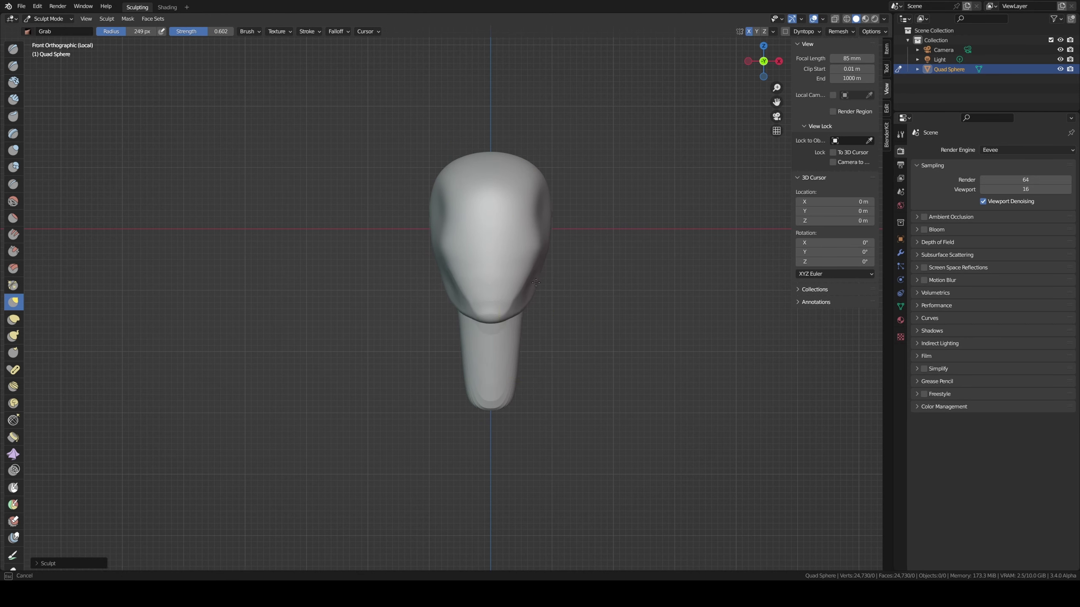
key("KP_3")
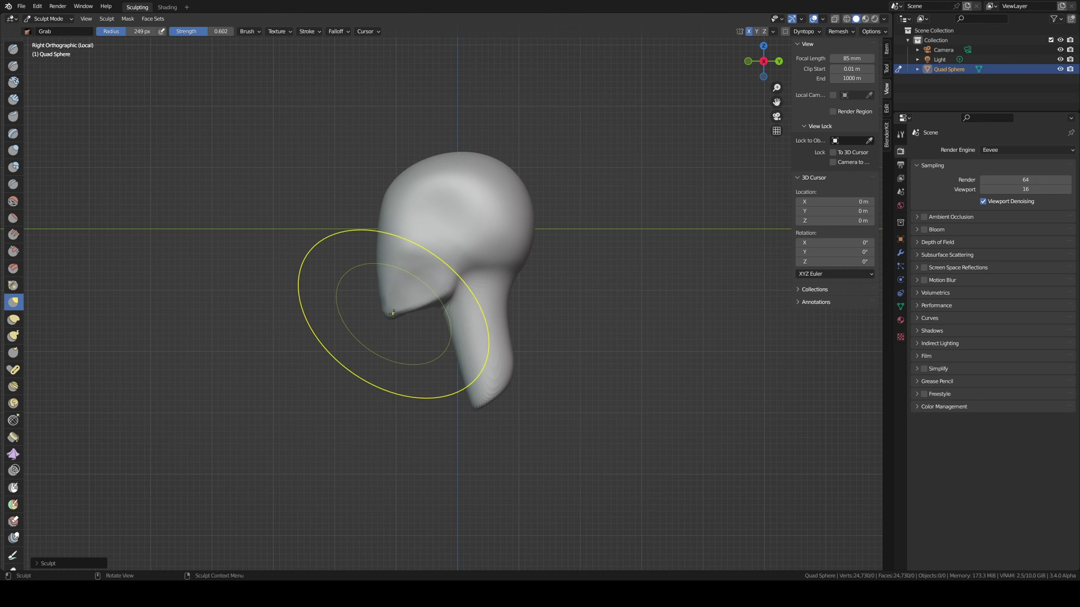
key("f")
left_click(446, 293)
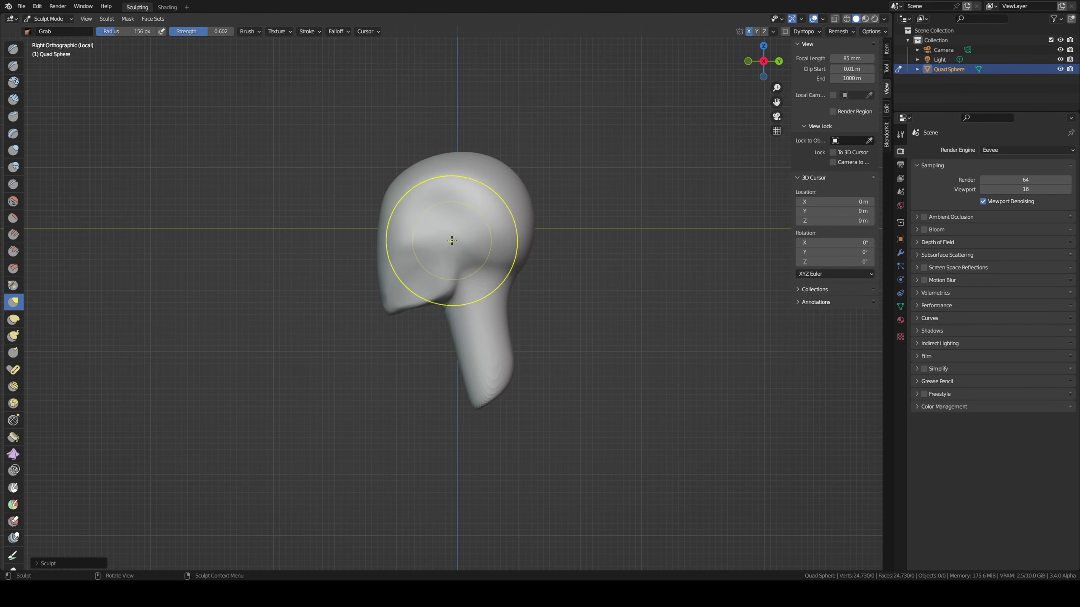
middle_click_drag(432, 237, 531, 247, "alt")
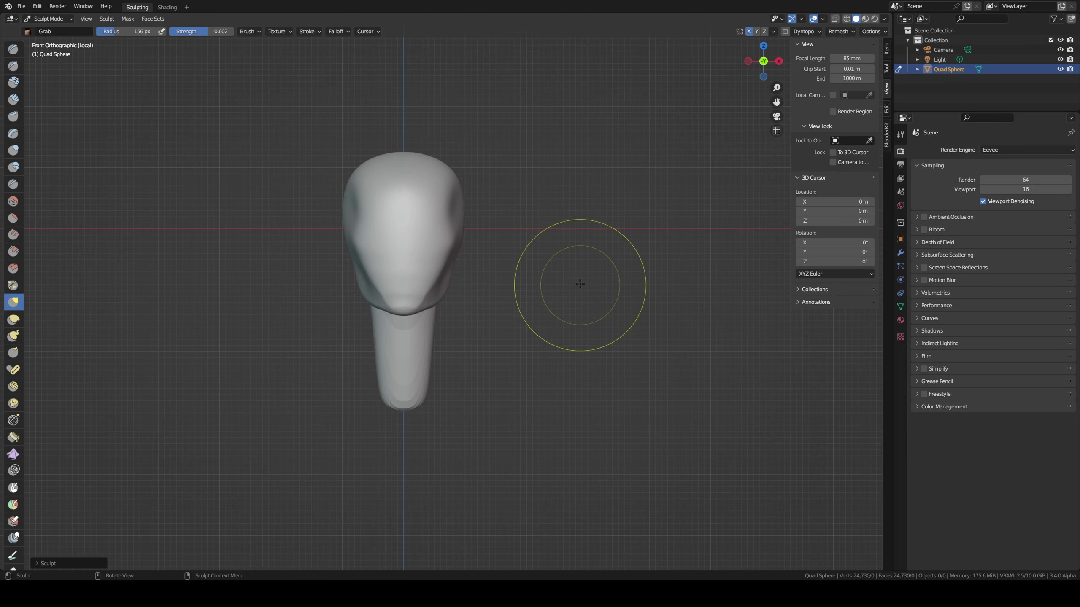
- Carve the brow crease with Draw Sharp and build up the cheek surface with Clay Strips
key("shift+x")
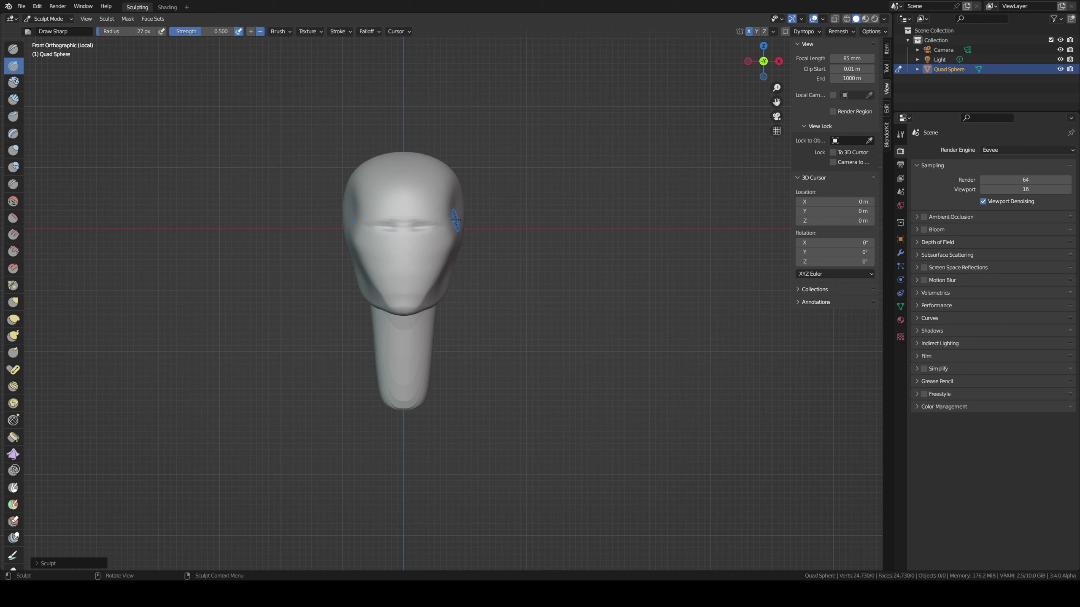
left_click_drag(361, 229, 411, 230)
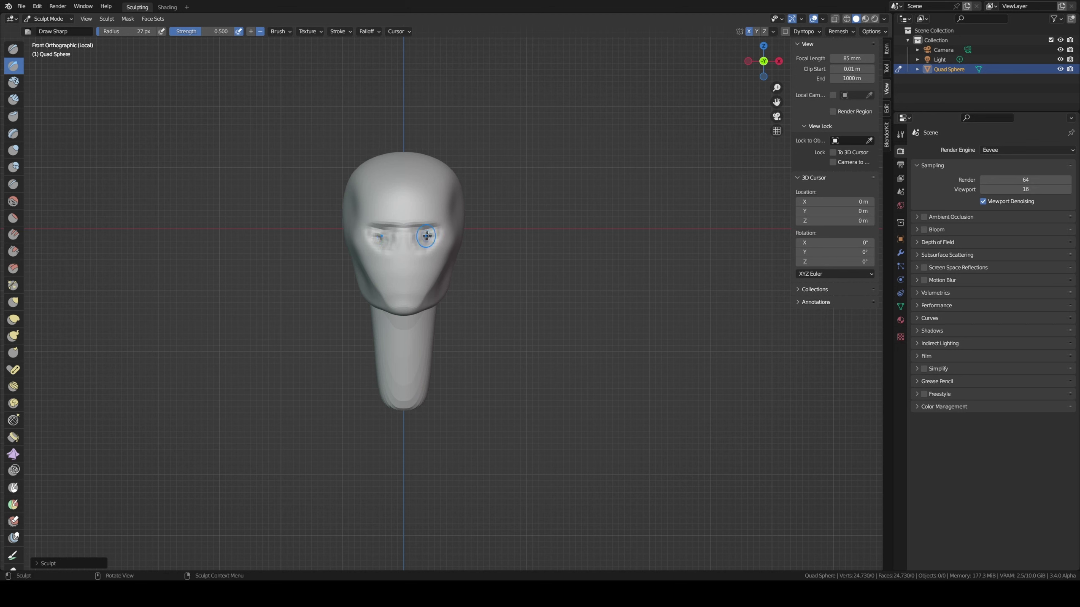
key("c")
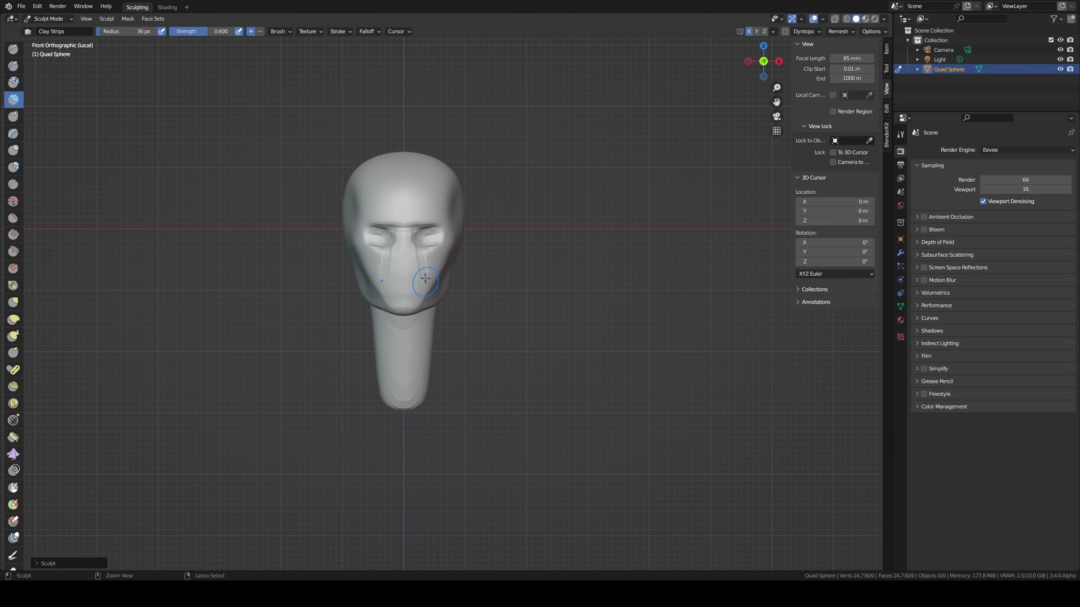
middle_click_drag(425, 246, 400, 233)
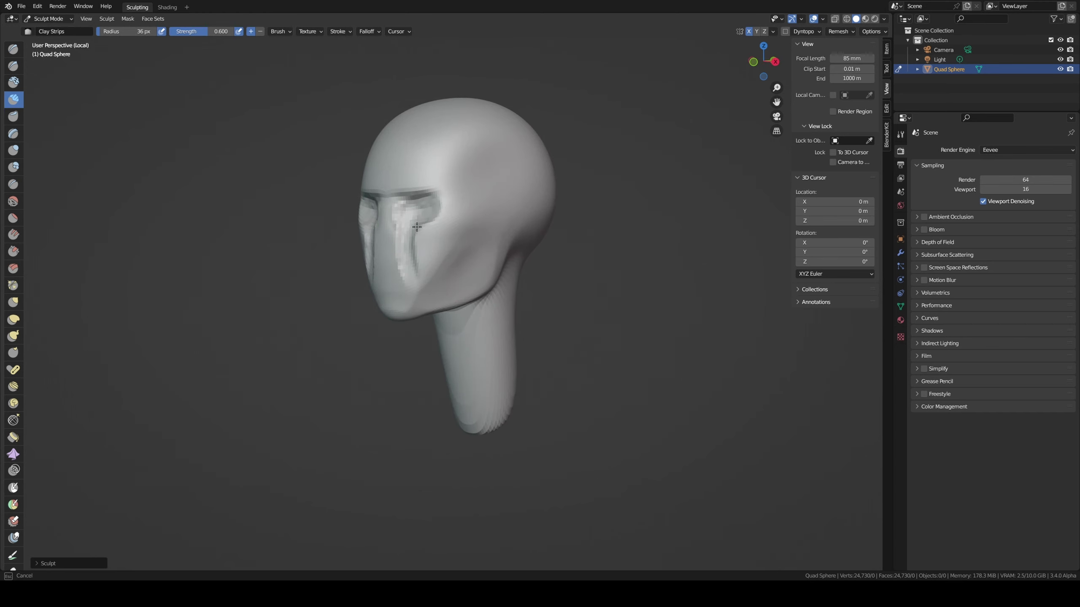
left_click_drag(399, 233, 403, 265)
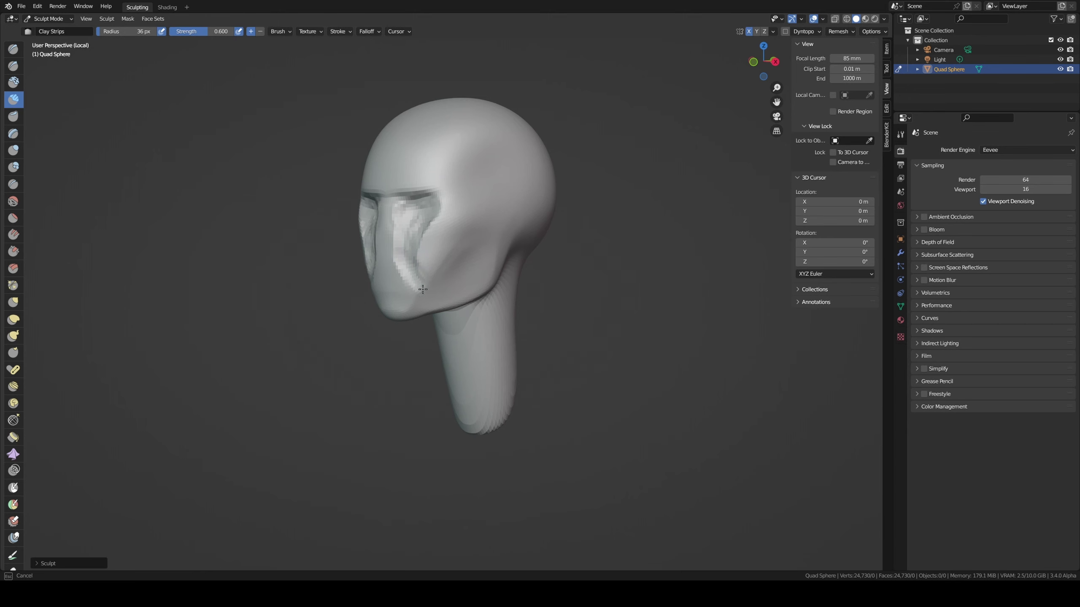
mouse_move(422, 289)
middle_mouse_down()
mouse_move(403, 290)
mouse_move(399, 304)
mouse_move(397, 265)
middle_mouse_up()
key("KP_1")
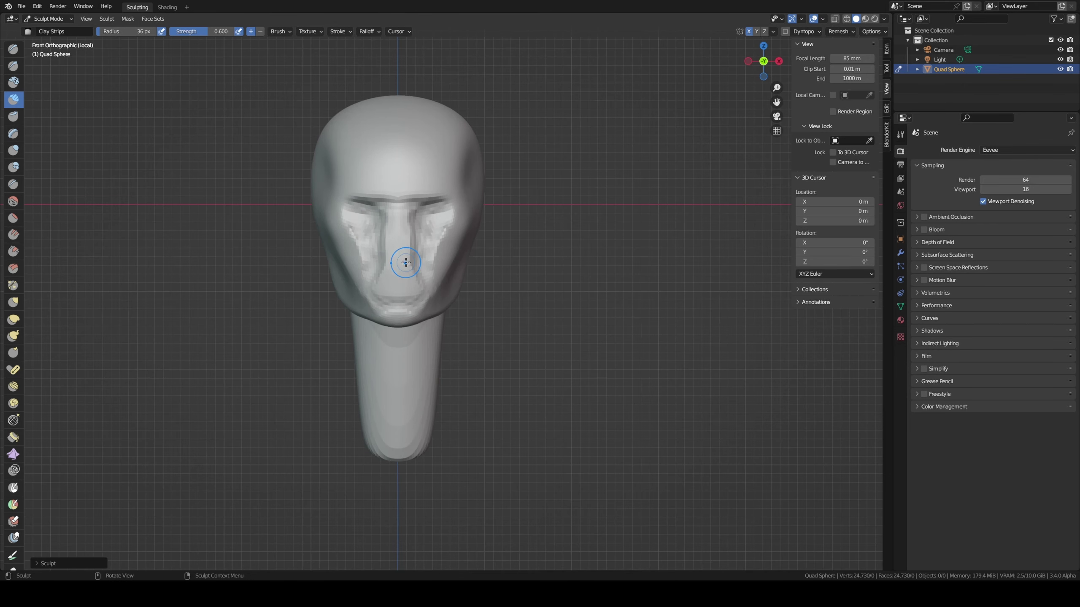
key("shift+x")
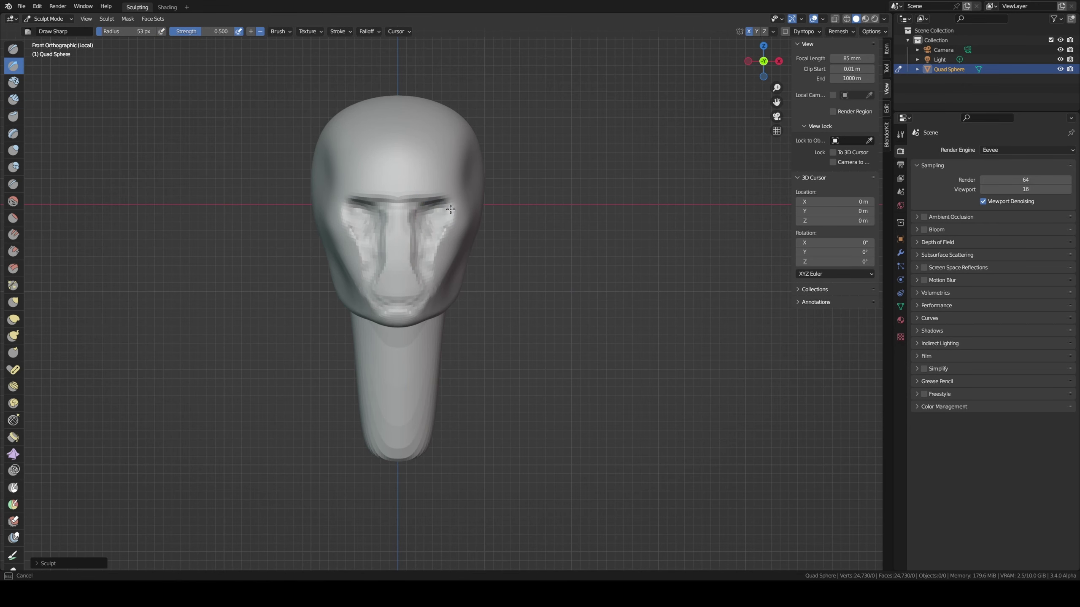
- Carve creases under both eyes, then set the Grab brush to 42 px
left_click_drag(451, 209, 438, 210)
key("KP_3")
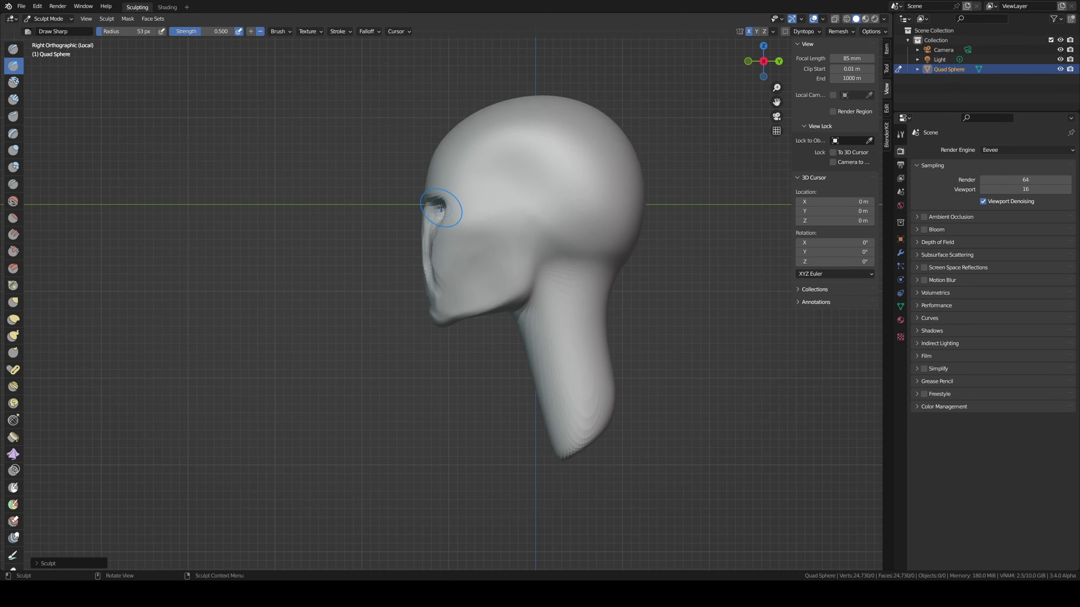
key("g")
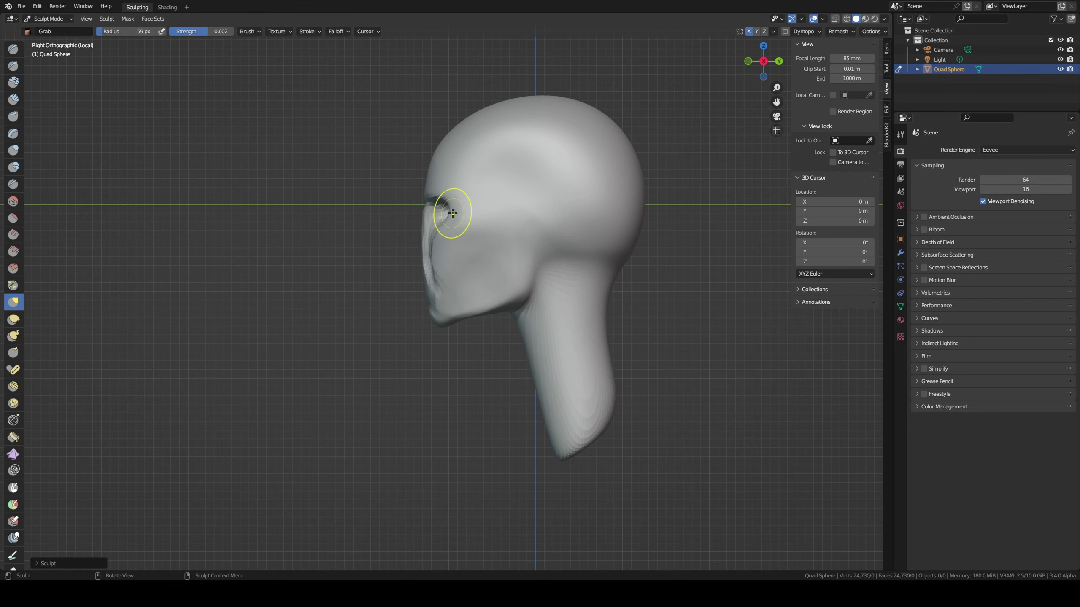
key("f")
left_click(422, 213)
key("f")
left_click(423, 217)
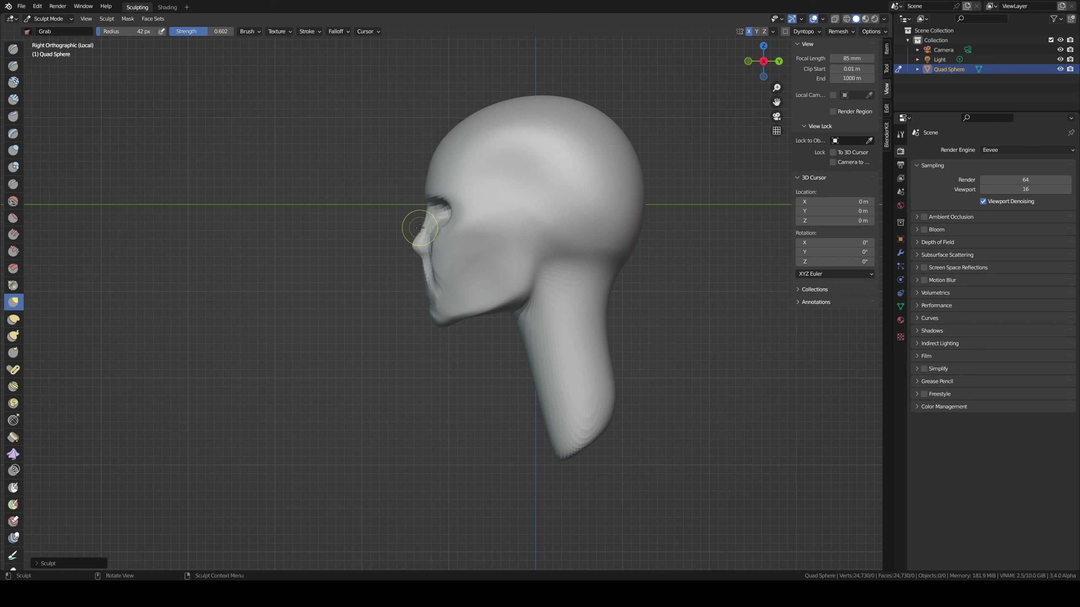
key("f")
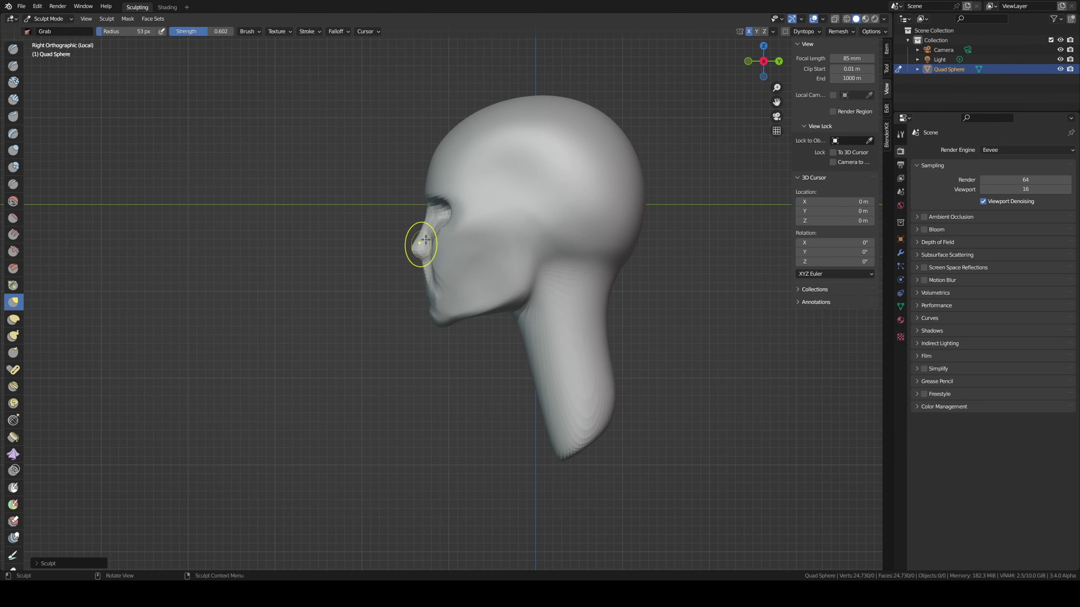
key("KP_1")
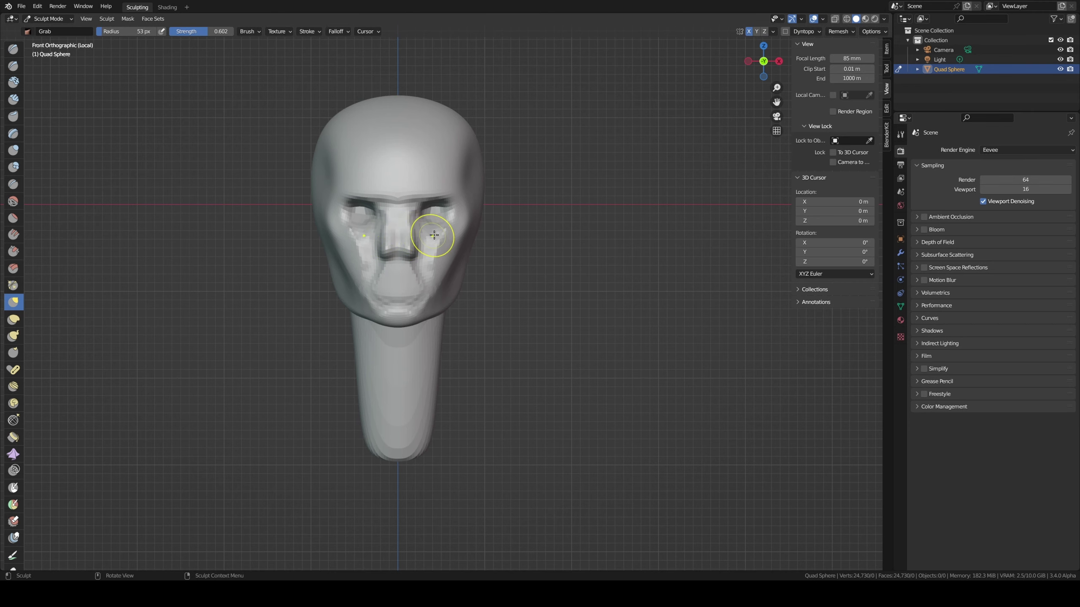
- Build up clay below the nose with a 52 px Clay Strips brush
middle_click_drag(417, 224, 360, 226)
key("c")
key("f")
left_click(360, 226)
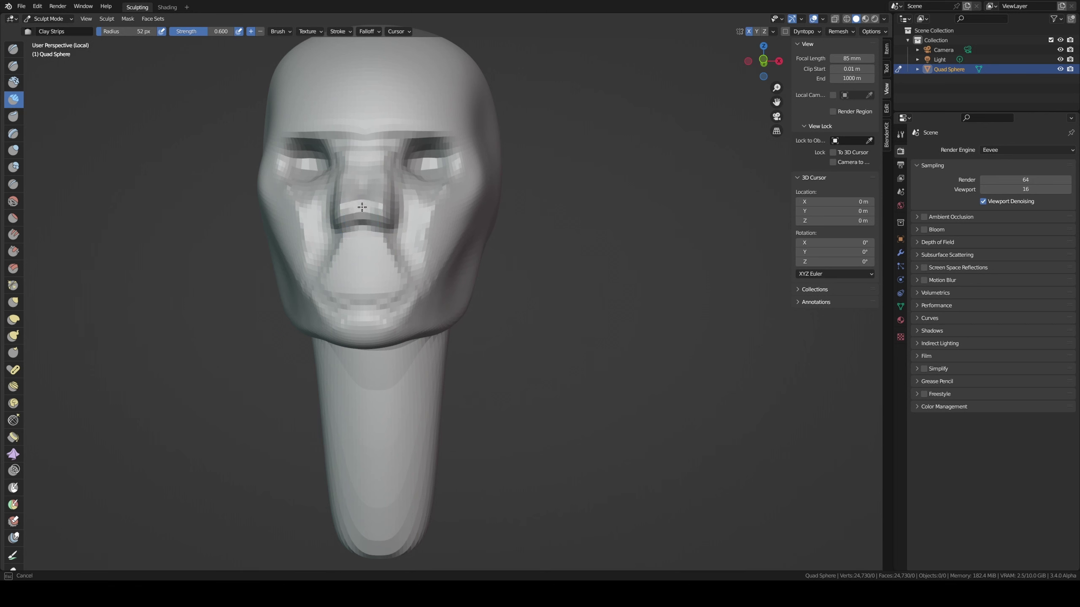
left_click_drag(361, 207, 370, 208)
middle_click_drag(367, 207, 370, 214, "alt")
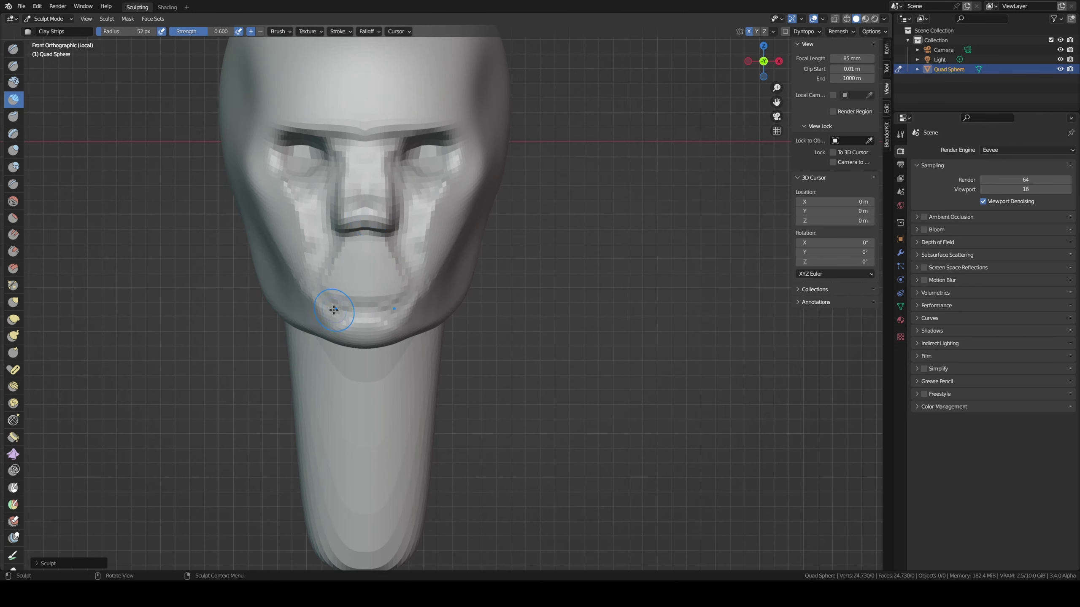
- Pull the nose and its bridge outward with Grab strokes
key("g")
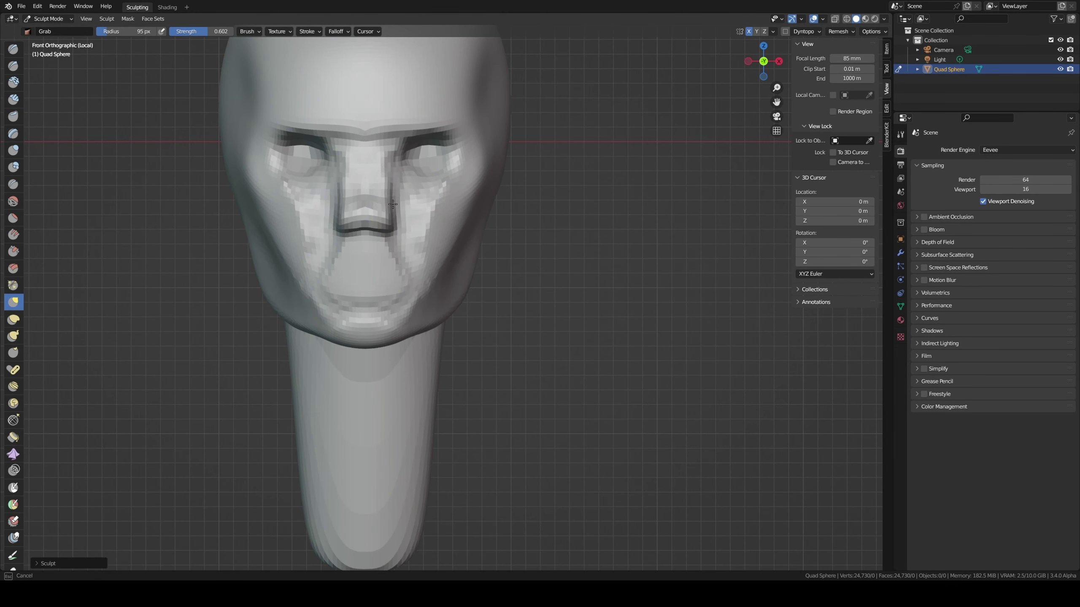
left_click_drag(385, 190, 390, 186)
scroll(357, 221, "up", 2)
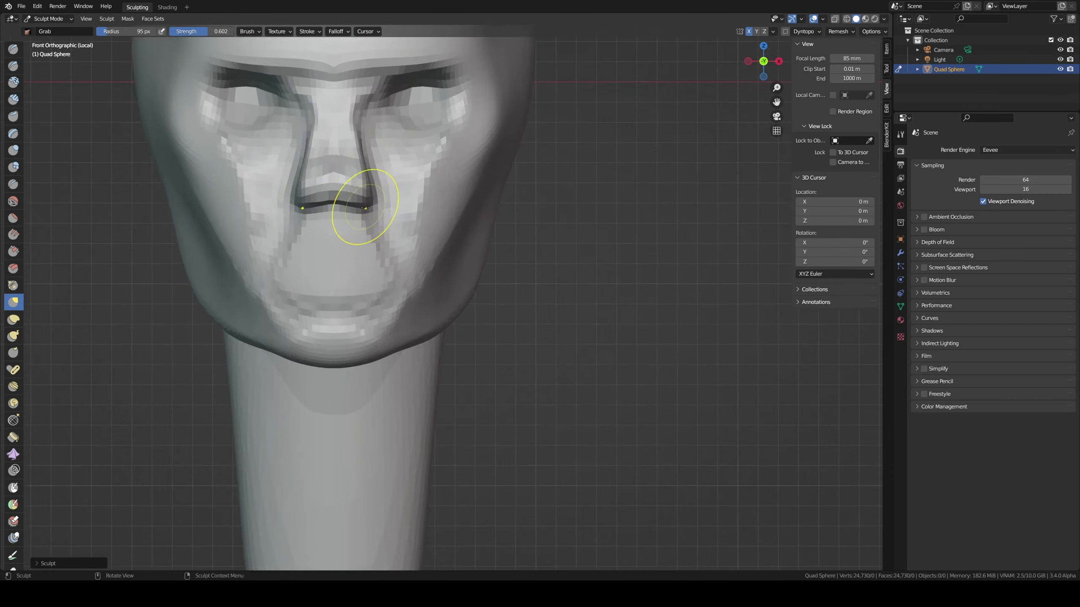
middle_click_drag(357, 221, 329, 182)
left_click_drag(330, 182, 360, 189)
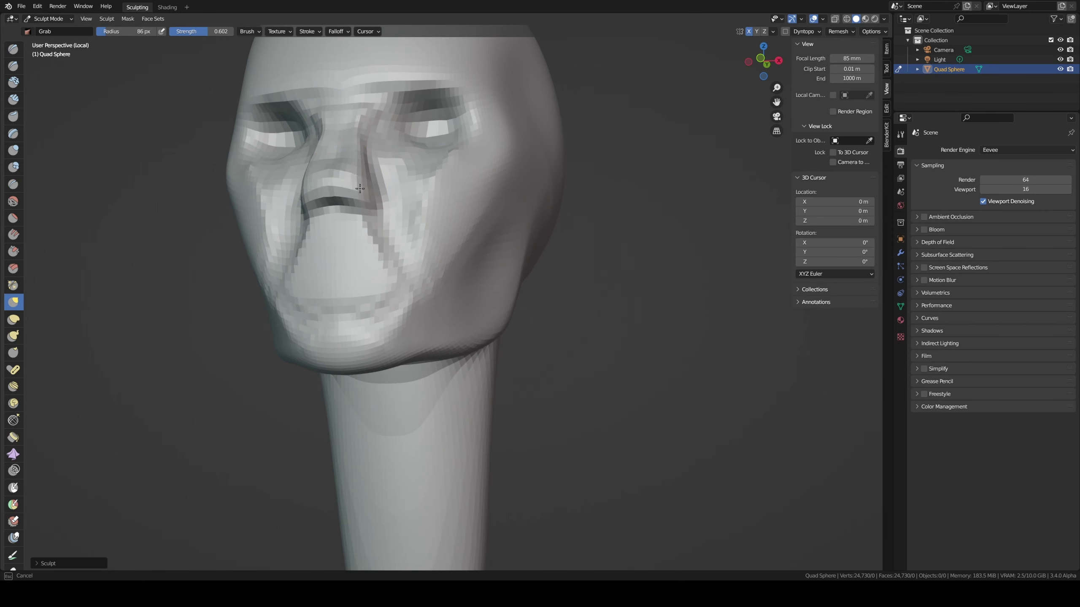
mouse_move(365, 192)
middle_mouse_down()
mouse_move(302, 242)
mouse_move(455, 262)
middle_mouse_up()
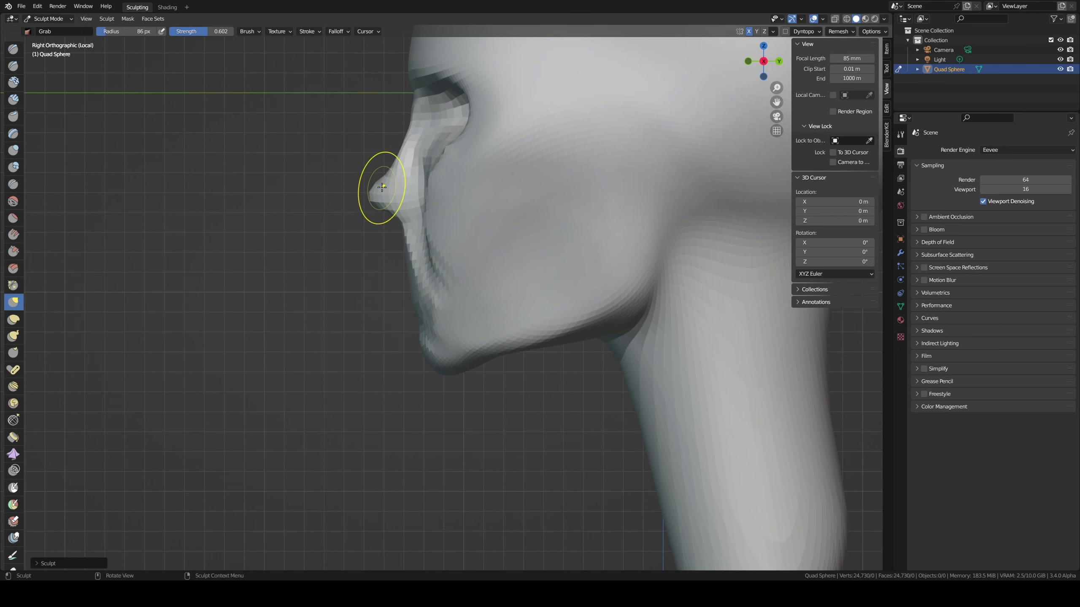
left_click_drag(398, 165, 387, 173)
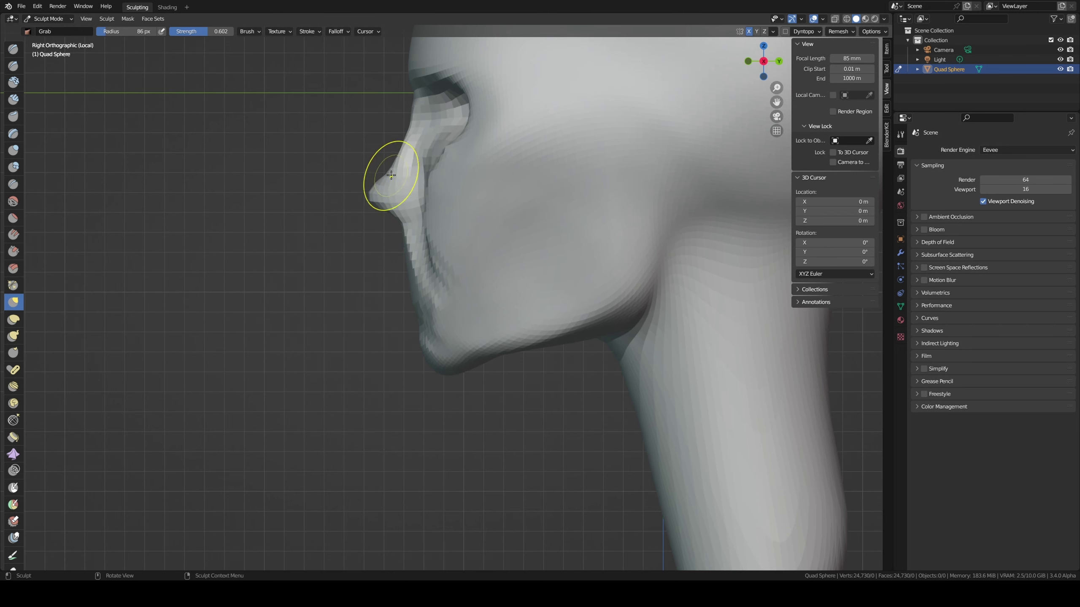
middle_click_drag(390, 174, 386, 149)
- Build up the nose bridge with Clay Strips, then round the nose tip with Grab in profile
key("c")
mouse_move(381, 127)
left_mouse_down()
mouse_move(374, 181)
mouse_move(375, 156)
left_mouse_up()
key("KP_3")
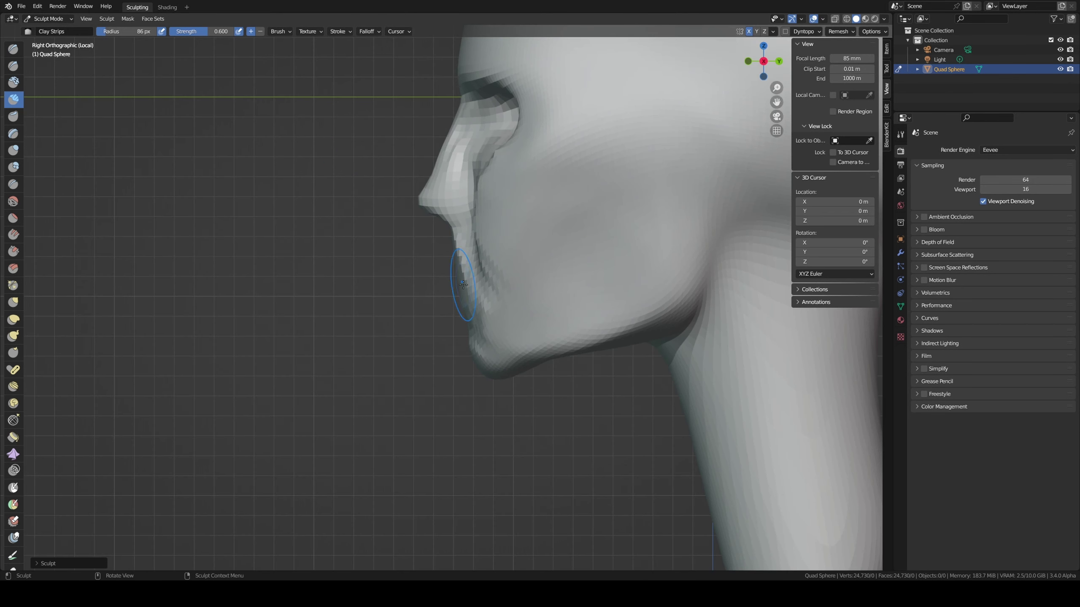
key("g")
mouse_move(436, 236)
left_mouse_down()
mouse_move(451, 230)
mouse_move(419, 207)
left_mouse_up()
key("f")
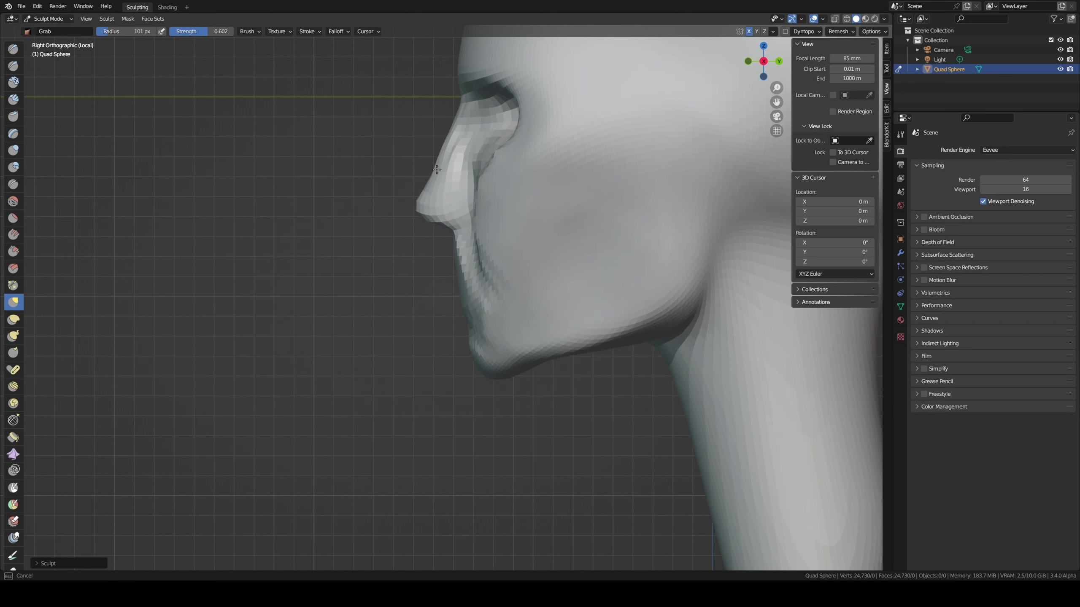
mouse_move(451, 144)
left_mouse_down()
mouse_move(457, 137)
mouse_move(419, 197)
mouse_move(455, 232)
mouse_move(440, 282)
left_mouse_up()
- Resize the brush to 76 px, then enlarge it to about 127 px
key("f")
left_click(459, 148)
key("f")
left_click(434, 169)
key("f")
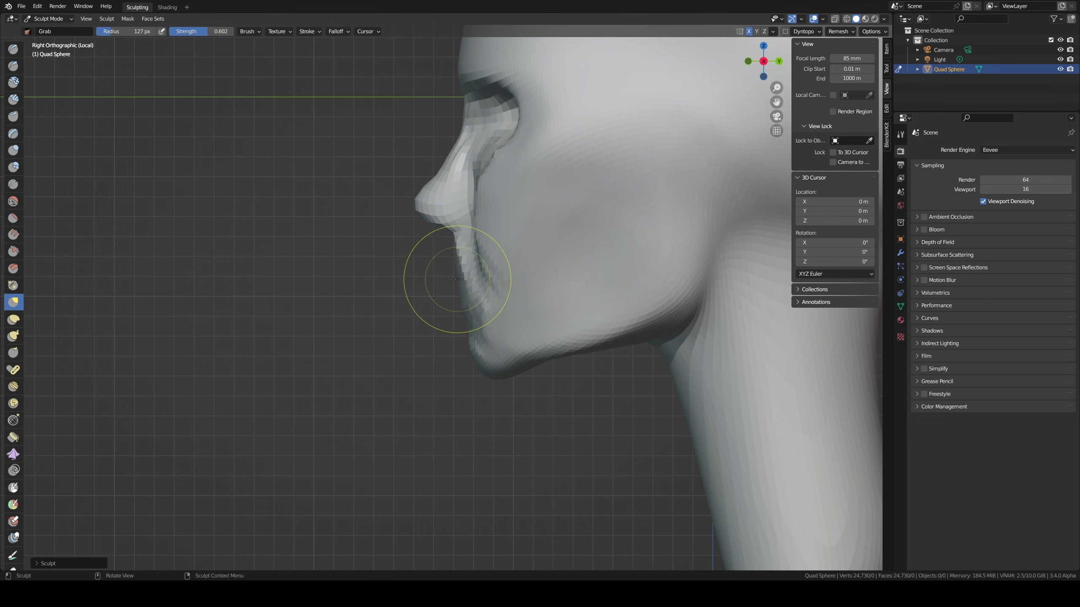
left_click(453, 279)
key("KP_1")
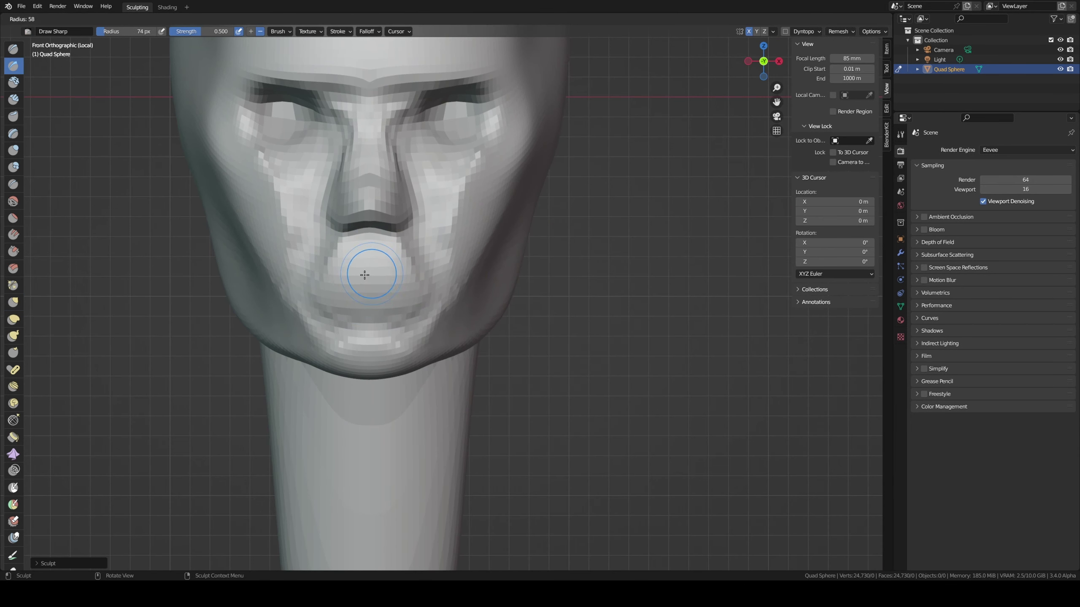
- Carve the mouth line and an upper-lip crease inward with a 30 px brush
left_click(353, 284)
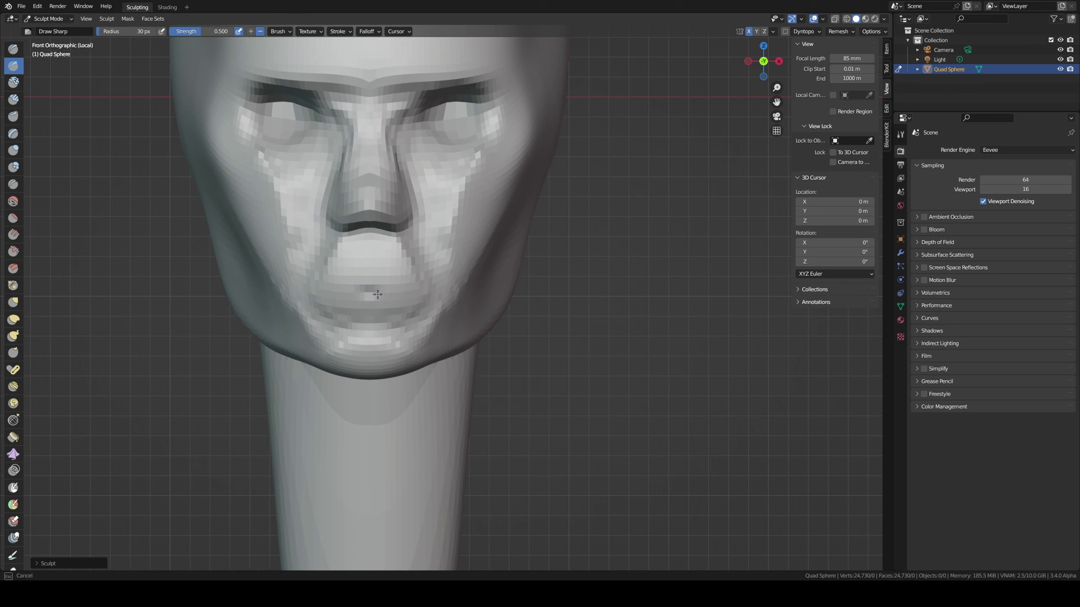
key("ctrl+z")
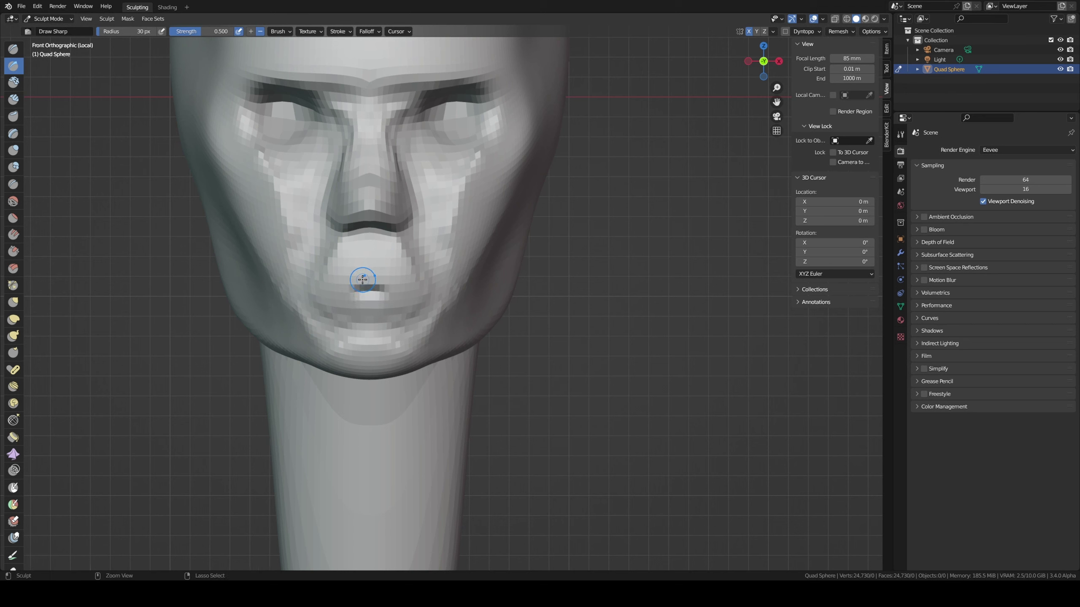
left_click_drag(342, 312, 362, 308)
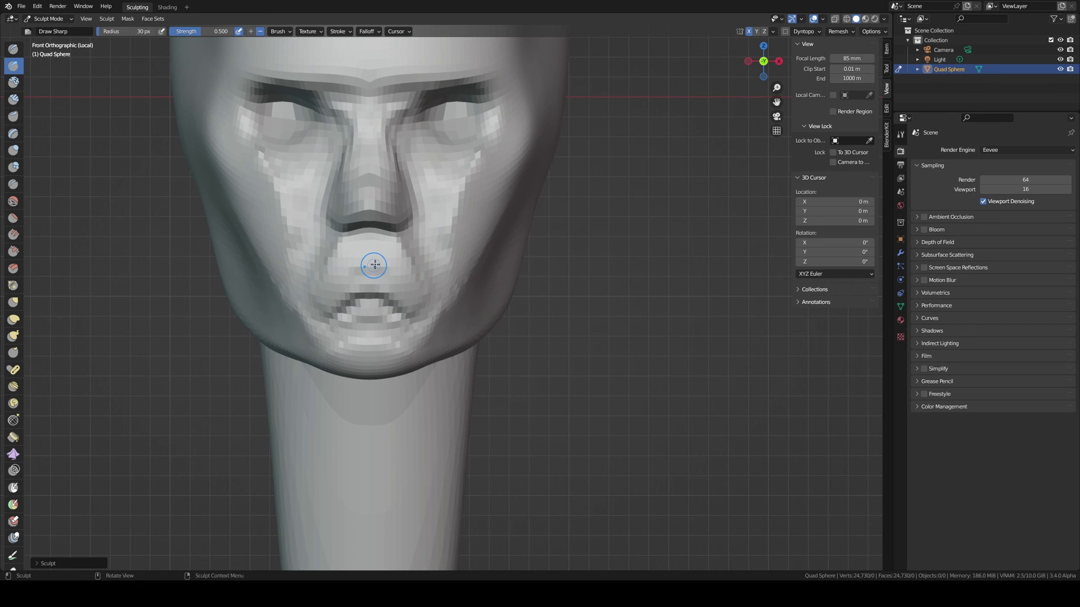
key("ctrl+z")
left_click_drag(371, 266, 400, 264)
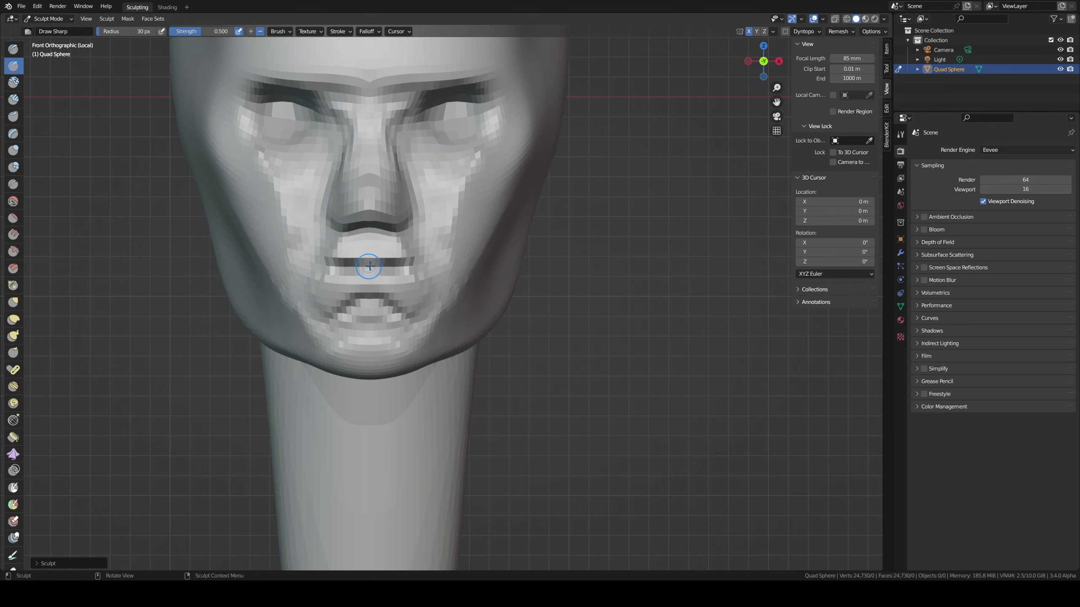
middle_click_drag(370, 266, 490, 327, "alt")
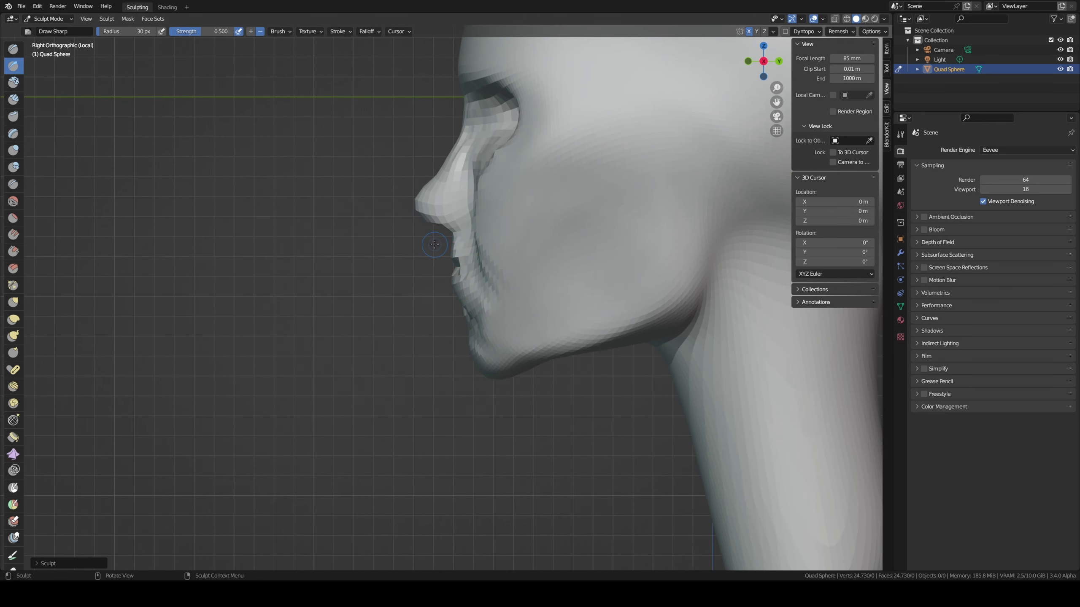
key("KP_1")
- Pull the area under the nose into shape with Grab in side profile
key("c")
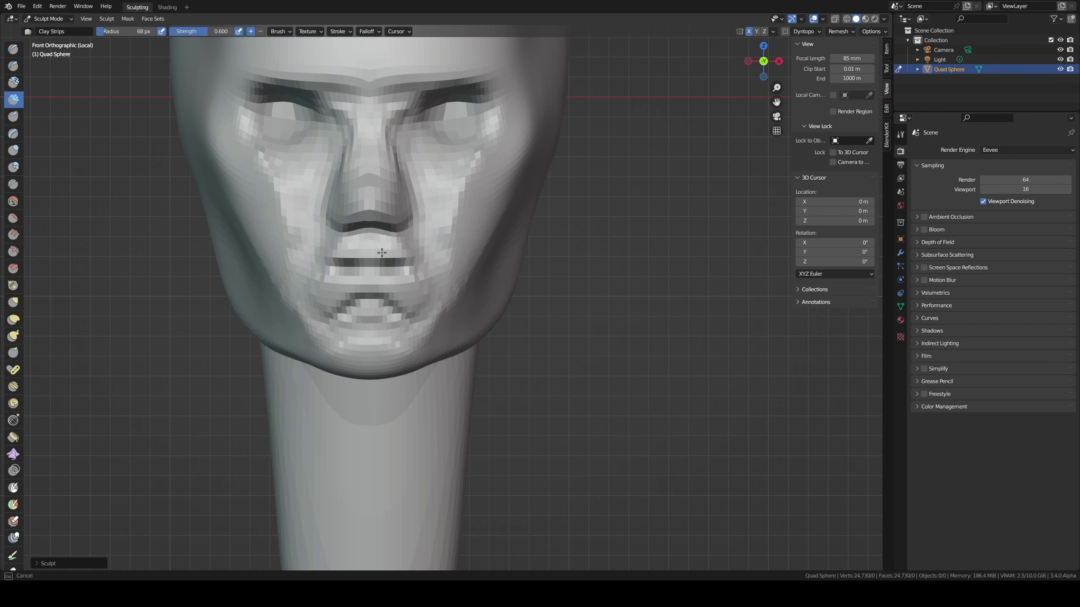
mouse_move(331, 261)
middle_mouse_down()
mouse_move(305, 235)
mouse_move(442, 219)
middle_mouse_up()
key("x")
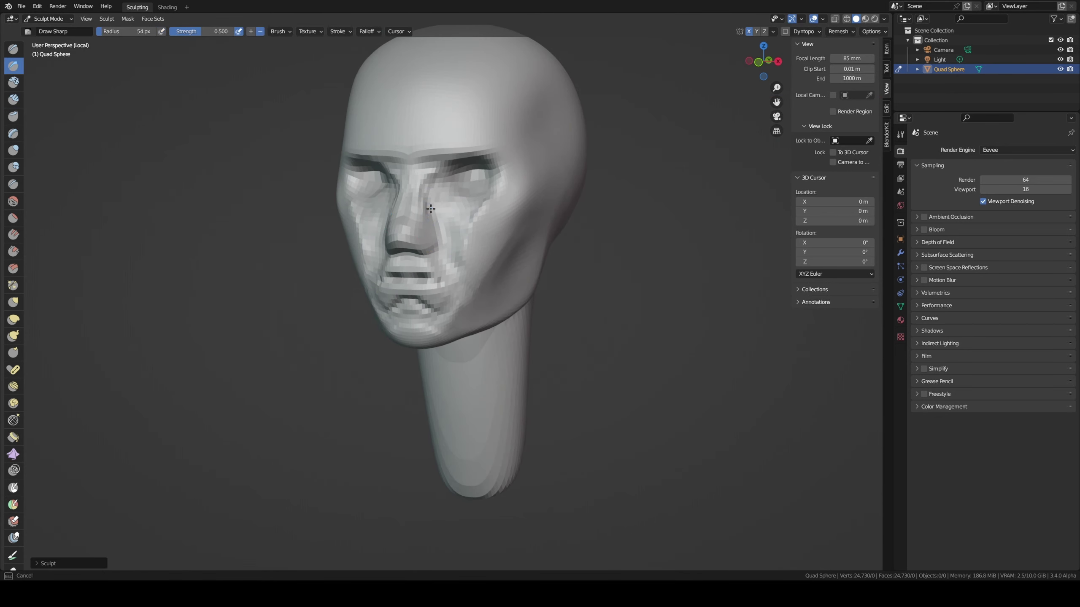
middle_click_drag(431, 209, 379, 231)
key("KP_3")
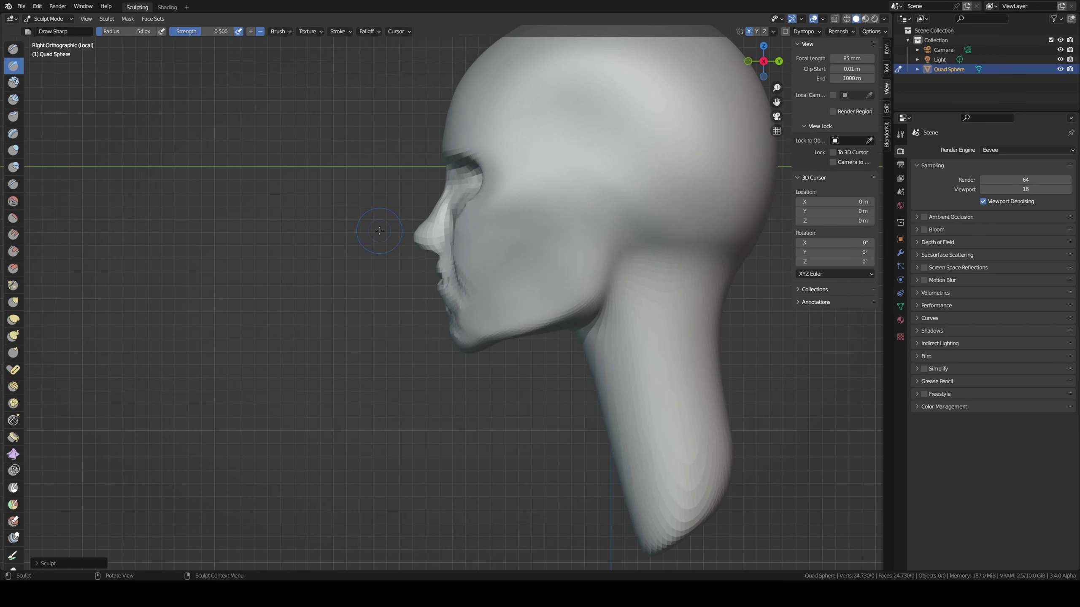
key("g")
left_click_drag(448, 251, 458, 206)
- Enlarge the Grab brush through 93 and 158 px to 191 px for the cheeks
key("f")
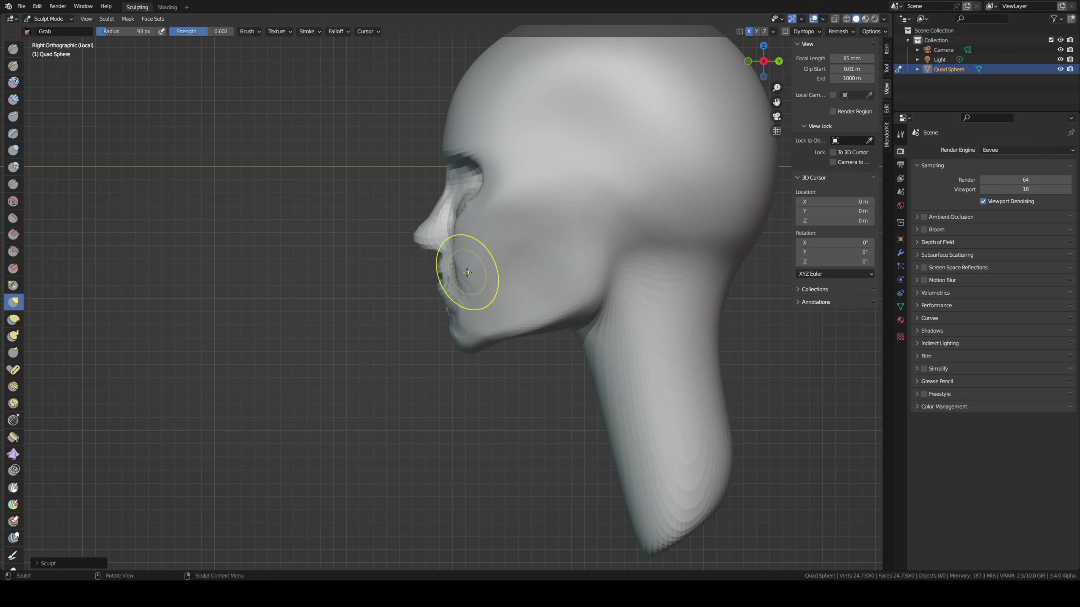
left_click(466, 258)
mouse_move(467, 266)
middle_mouse_down()
mouse_move(495, 224)
mouse_move(470, 264)
middle_mouse_up()
key("f")
left_click(496, 224)
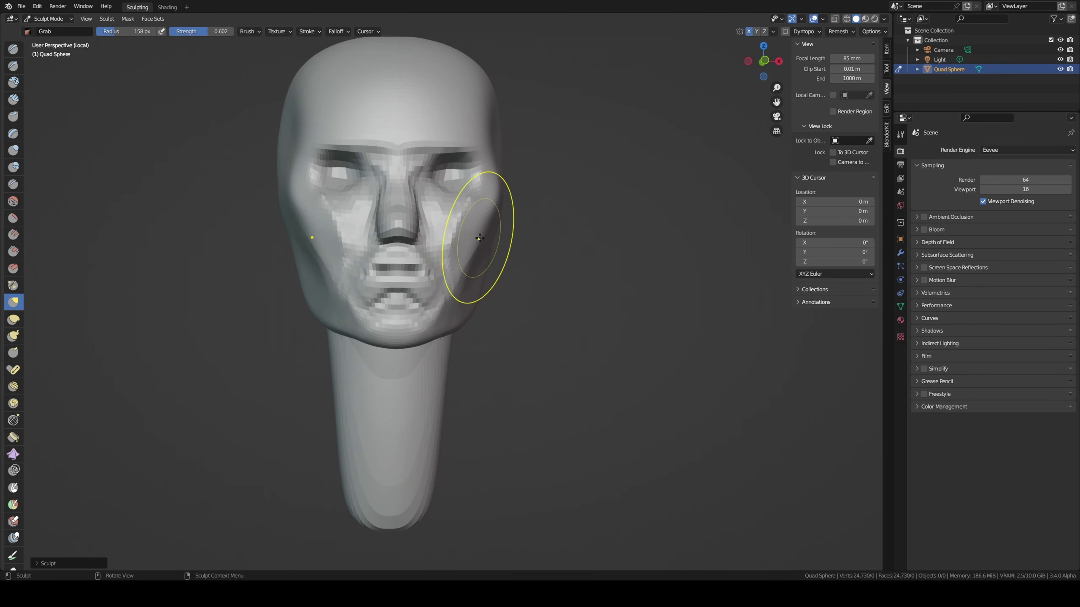
middle_click_drag(497, 188, 517, 179)
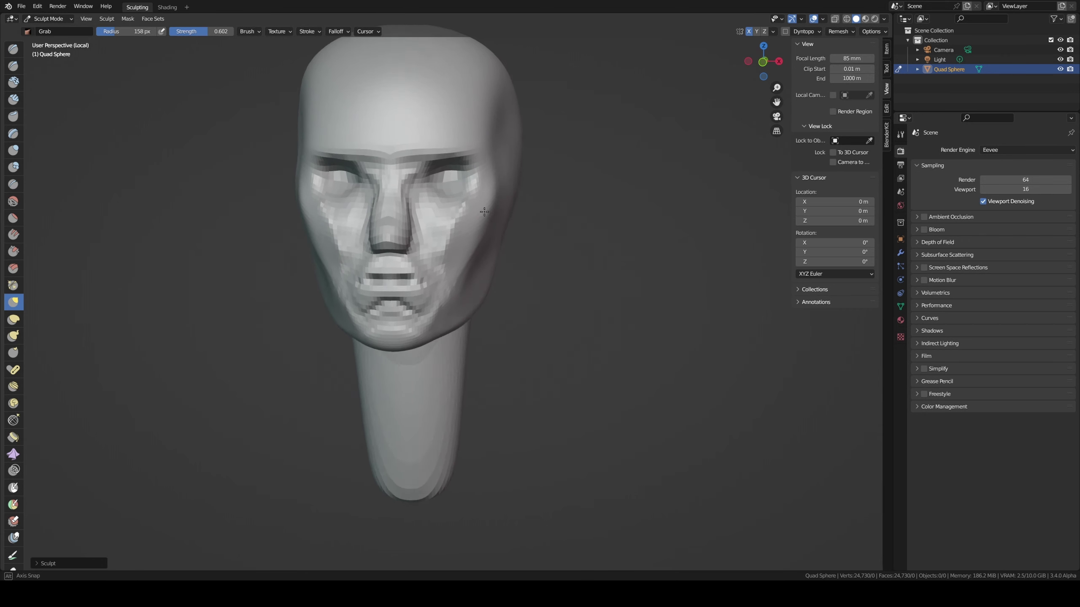
key("f")
left_click(516, 179)
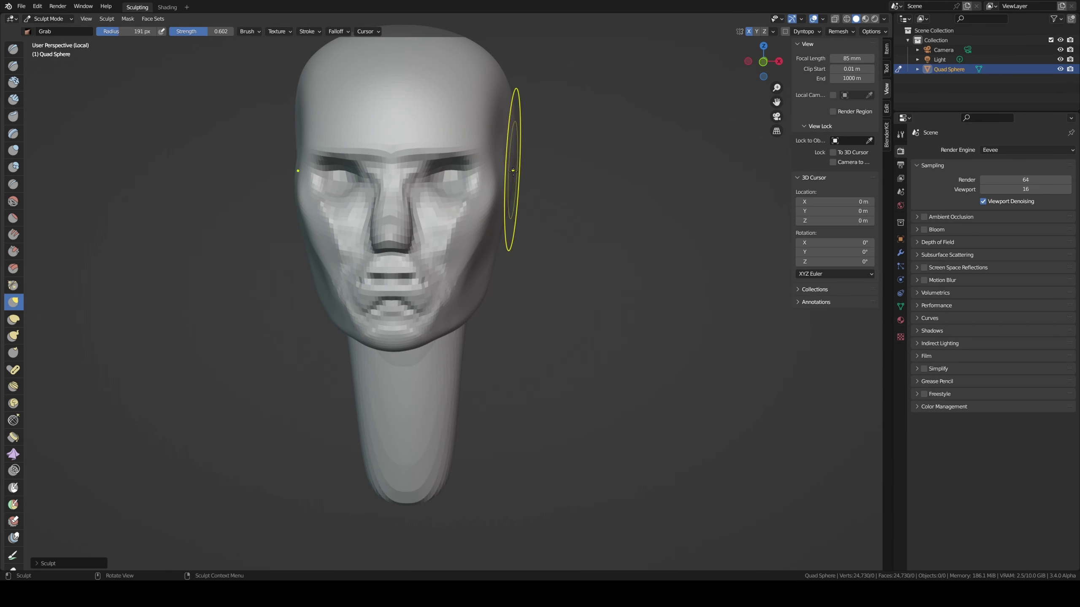
- In side profile, shrink the brush to 85 px and switch to Draw Sharp
key("KP_3")
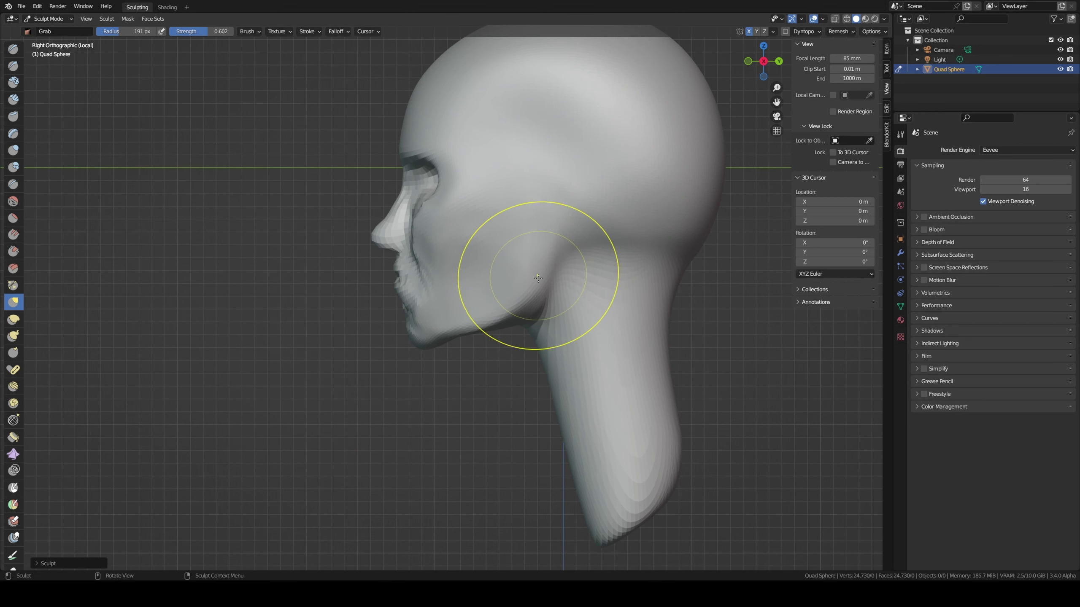
key("f")
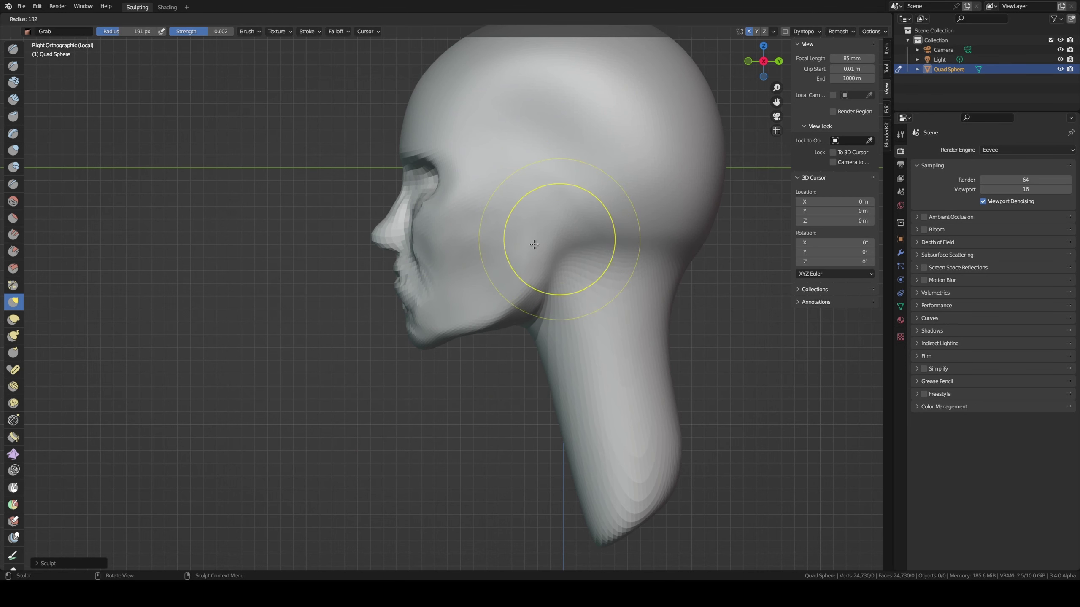
left_click(525, 242)
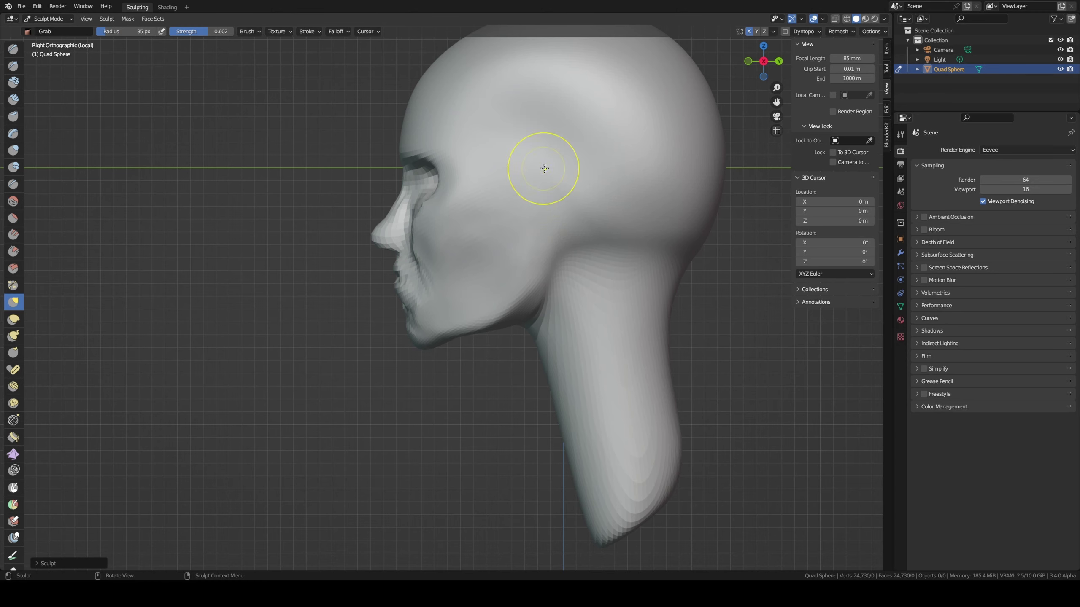
key("shift+s")
scroll(544, 166, "down", 3)
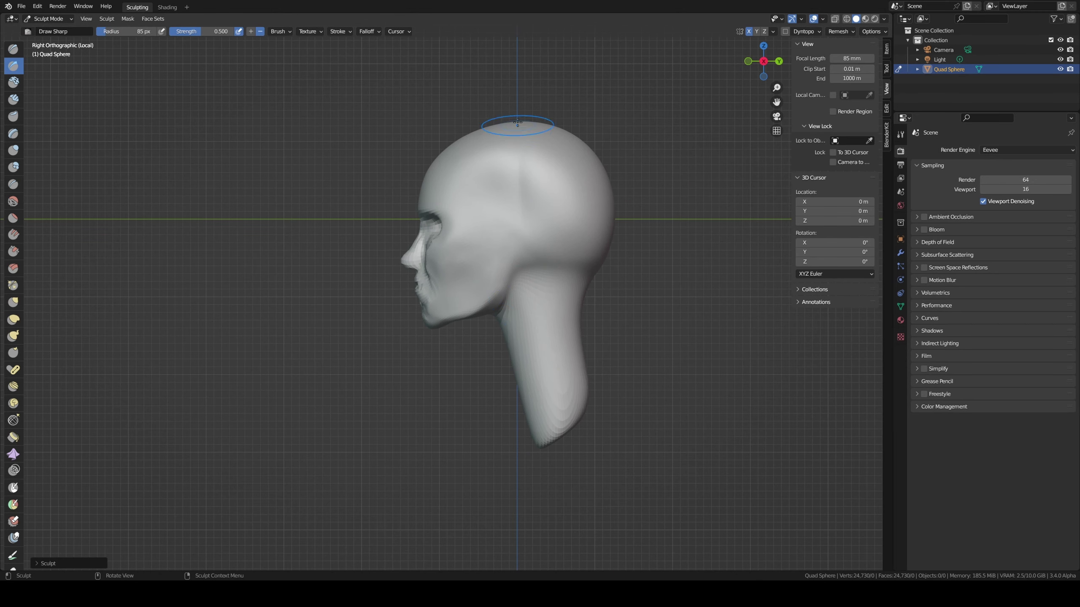
- Undo the stray strokes on the side of the head
key("ctrl+z")
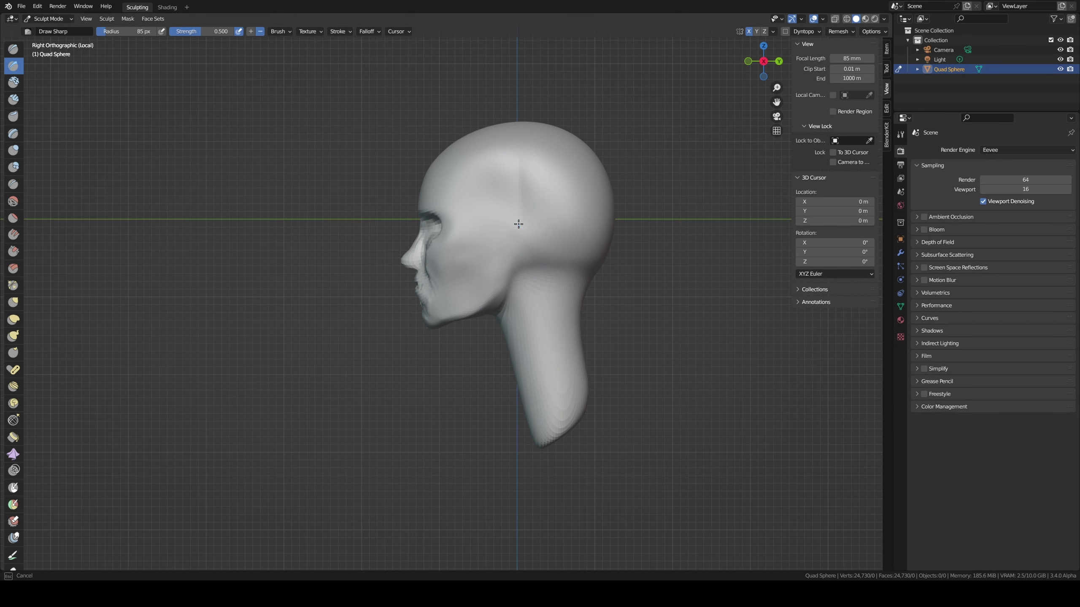
left_click_drag(518, 223, 523, 226)
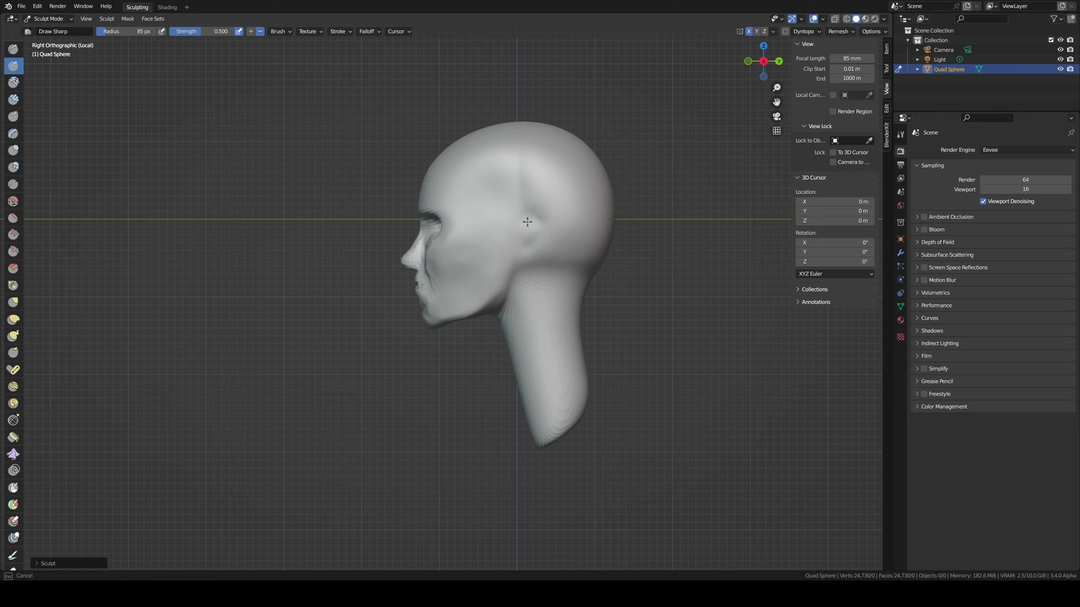
key("ctrl+z")
- Mask and invert around the ear spot, then pull both ears out with Grab in front view
key("m")
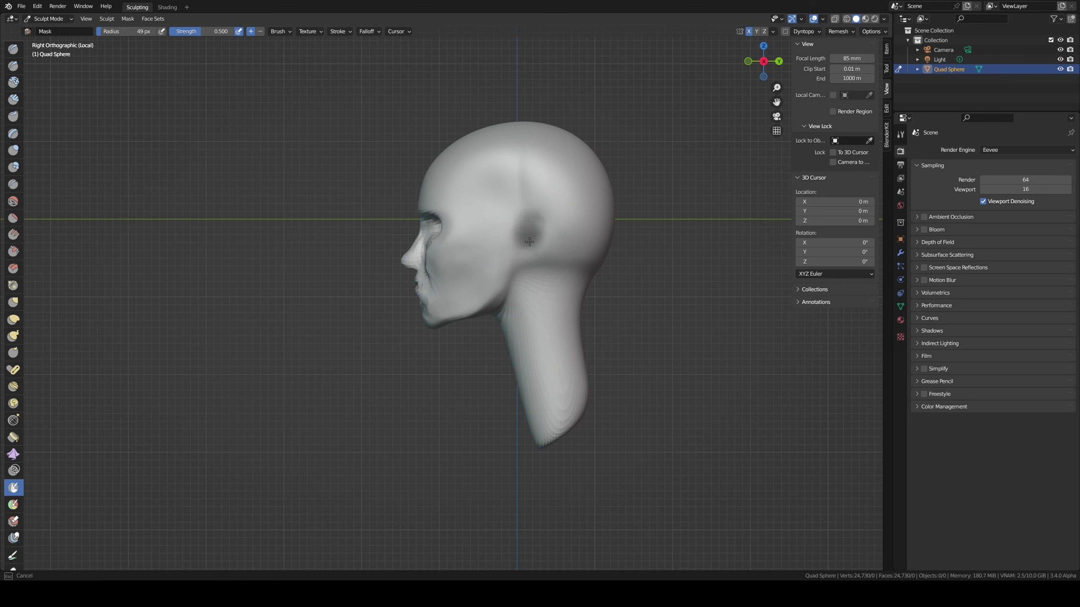
key("ctrl+i")
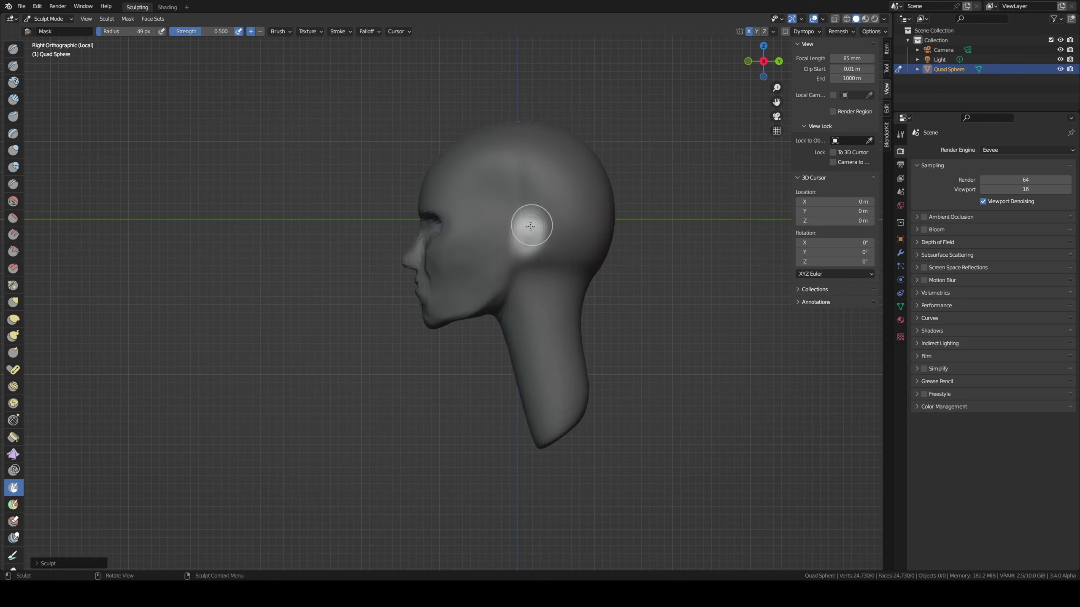
key("g")
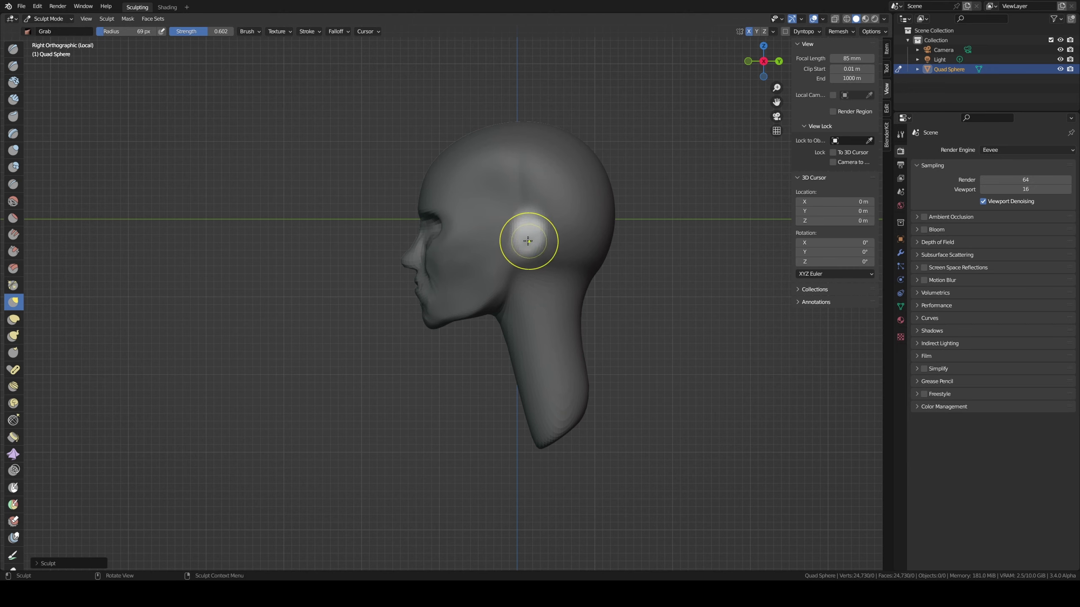
key("KP_1")
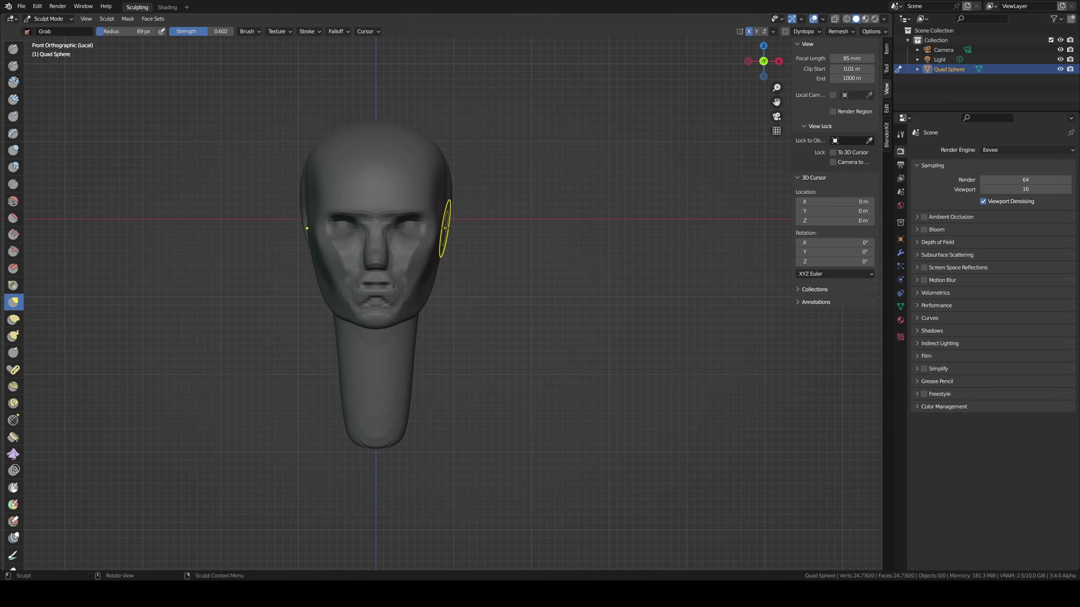
mouse_move(454, 222)
left_mouse_down()
mouse_move(461, 213)
mouse_move(458, 244)
mouse_move(465, 230)
left_mouse_up()
middle_click_drag(466, 229, 457, 229)
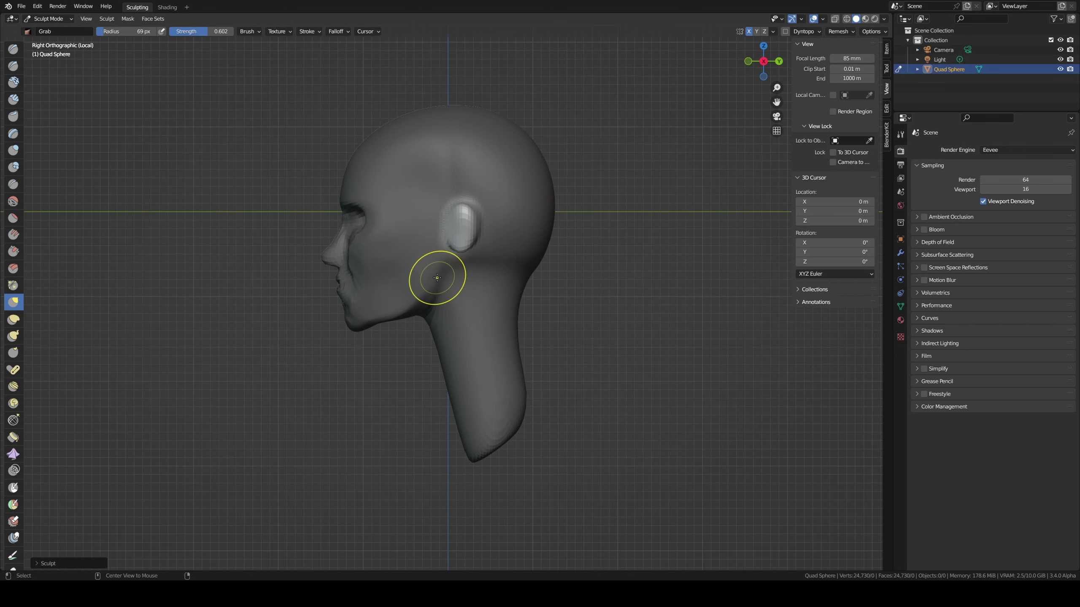
- Orbit to a three-quarter view and resize the brush from 90 px to 59 px
middle_click_drag(441, 273, 361, 333)
scroll(349, 280, "up", 2)
middle_click_drag(349, 280, 398, 291)
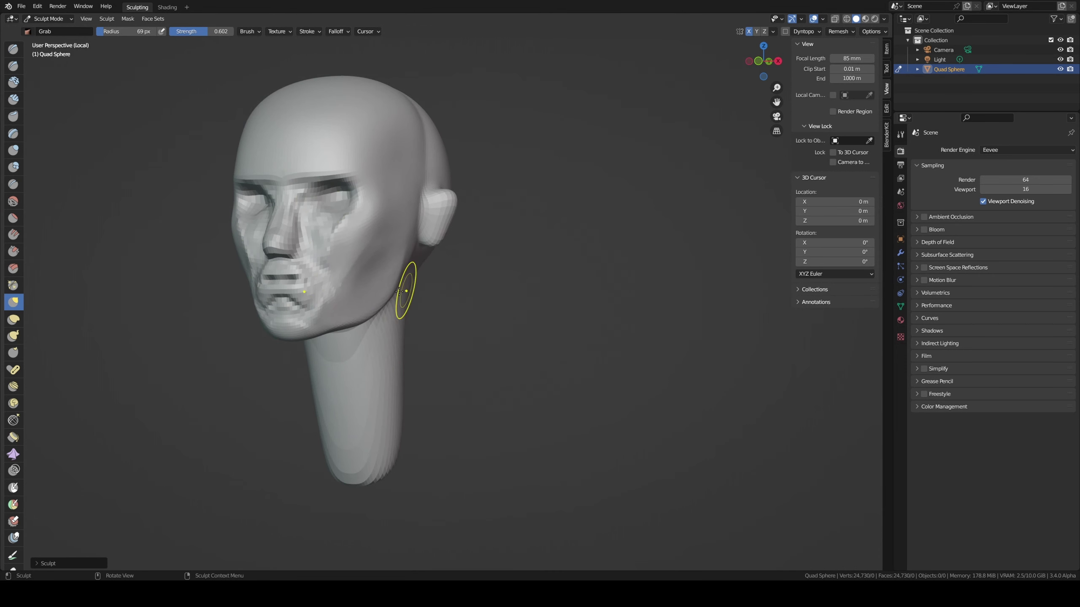
key("f")
left_click(313, 175)
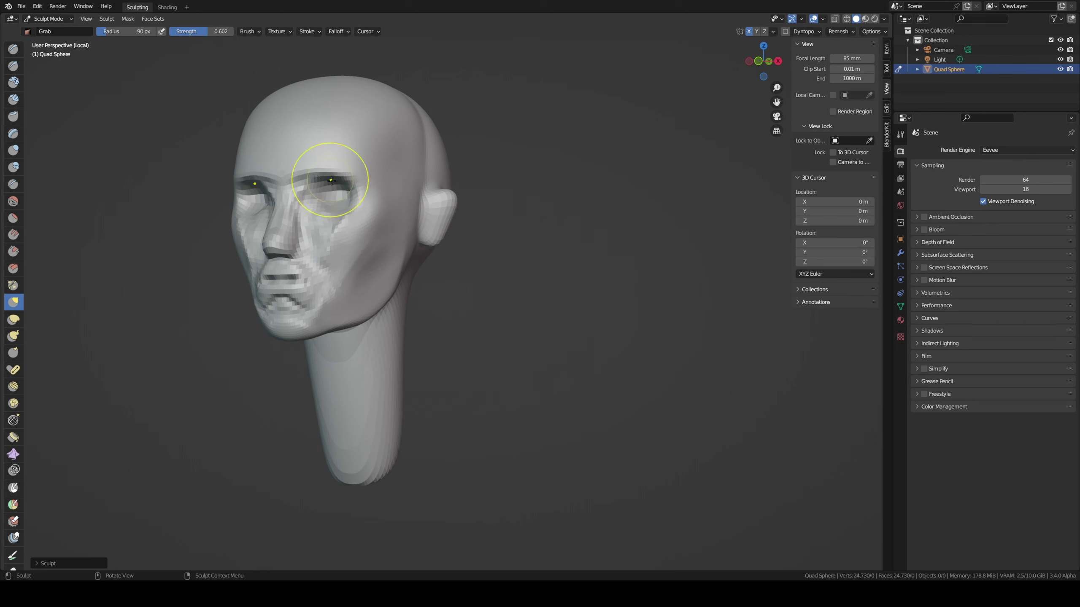
middle_click_drag(331, 180, 348, 202)
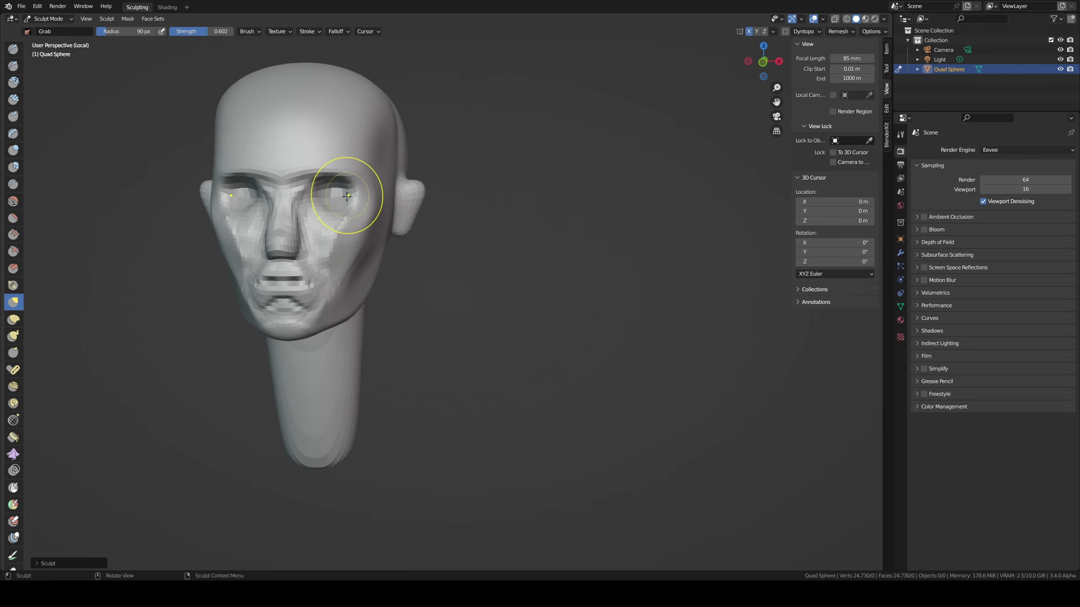
key("f")
left_click(305, 170)
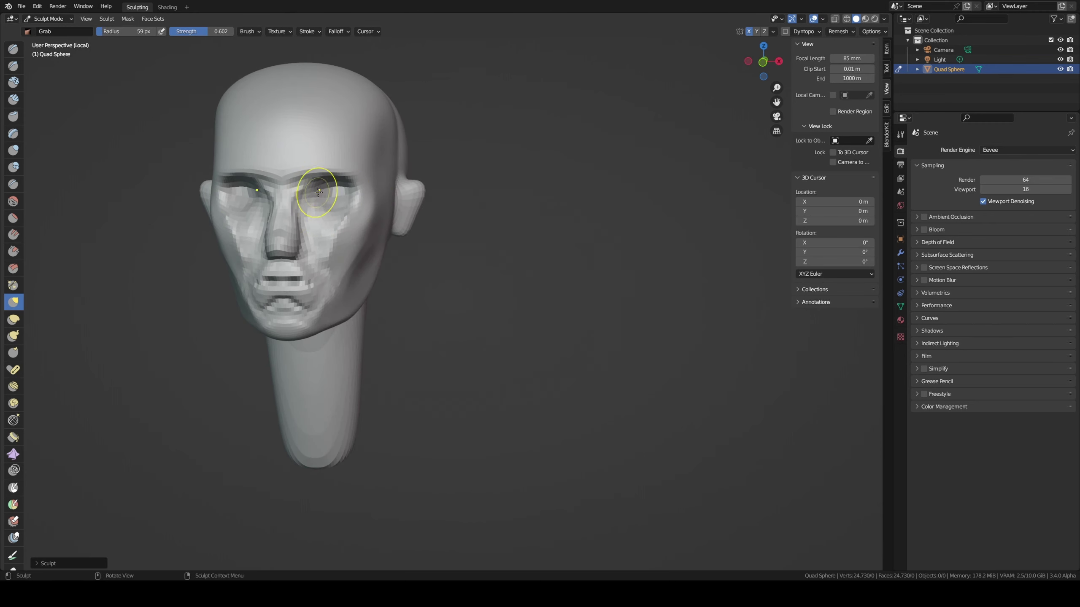
mouse_move(318, 192)
middle_mouse_down()
mouse_move(303, 194)
mouse_move(325, 187)
middle_mouse_up()
- Lay Clay Strips across the cheek and temple
key("c")
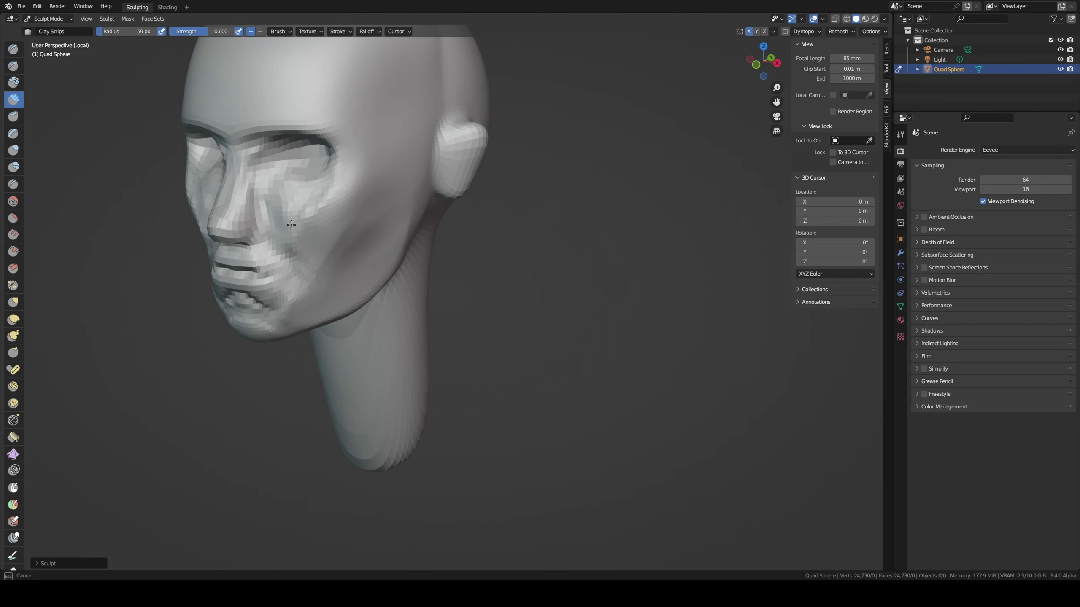
middle_click_drag(291, 224, 440, 150)
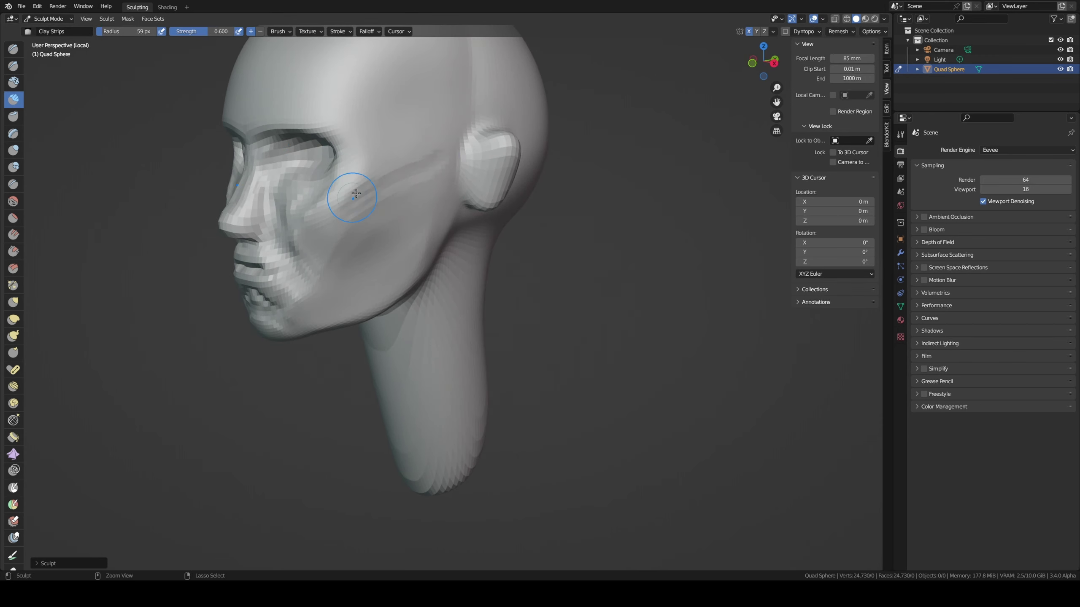
left_click_drag(356, 194, 369, 184)
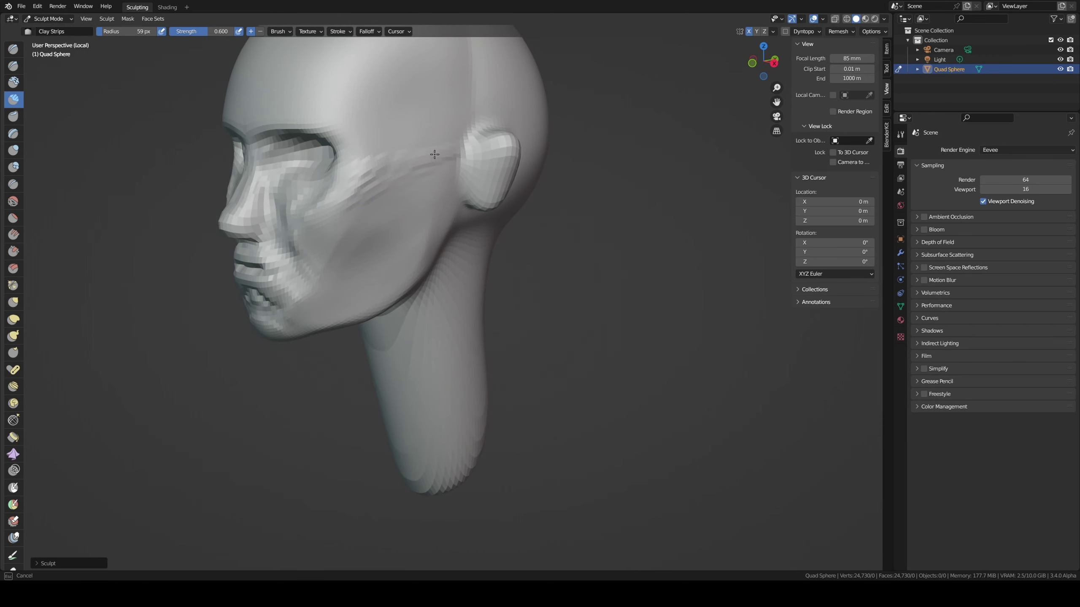
left_click_drag(434, 154, 457, 148)
mouse_move(366, 137)
left_mouse_down()
mouse_move(346, 100)
mouse_move(373, 132)
left_mouse_up()
scroll(467, 107, "down", 4)
scroll(373, 128, "up", 2)
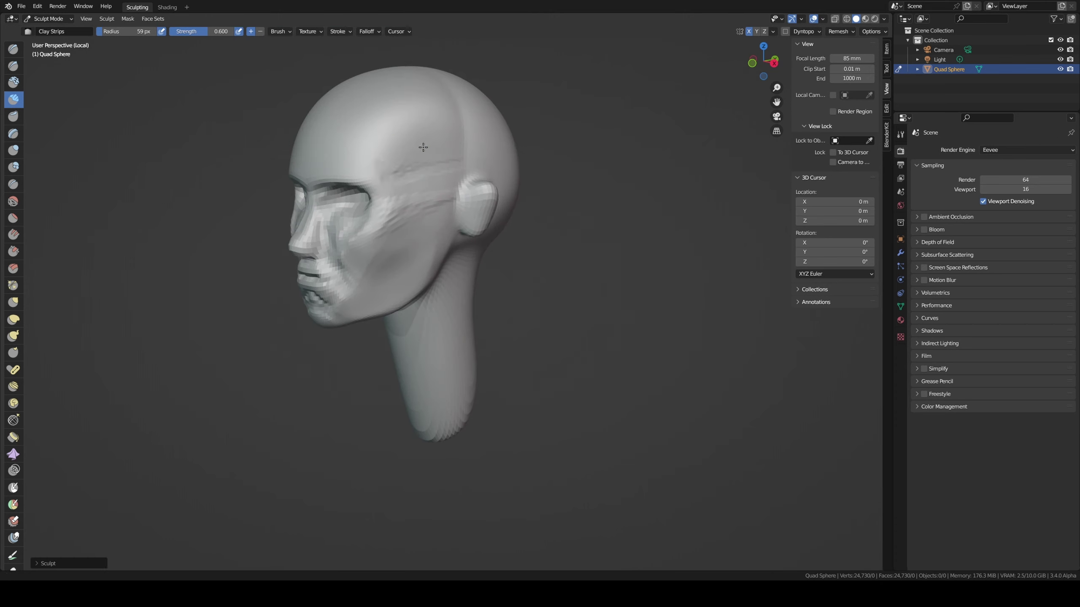
- Add clay grooves across the forehead, then switch to the Smooth brush
mouse_move(429, 112)
left_mouse_down()
mouse_move(369, 155)
mouse_move(449, 113)
mouse_move(421, 128)
left_mouse_up()
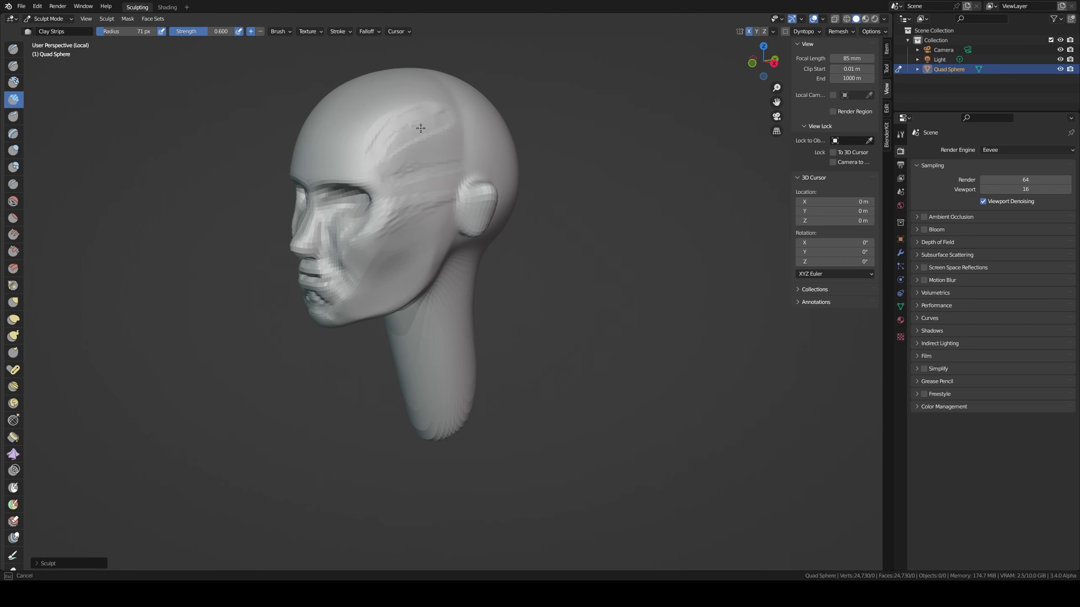
middle_click_drag(415, 155, 427, 168)
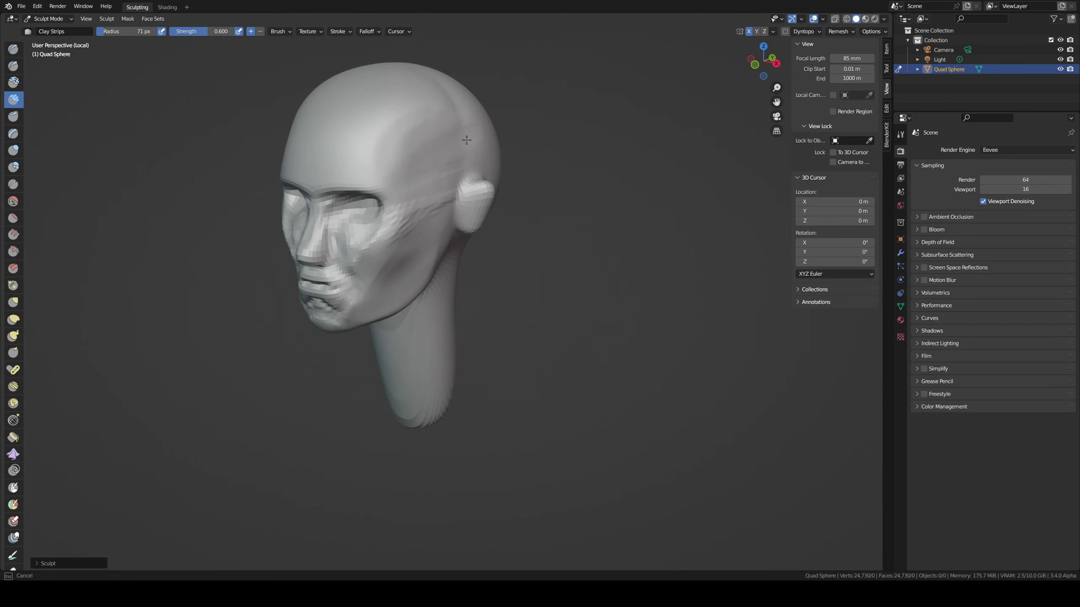
middle_click_drag(421, 111, 432, 131)
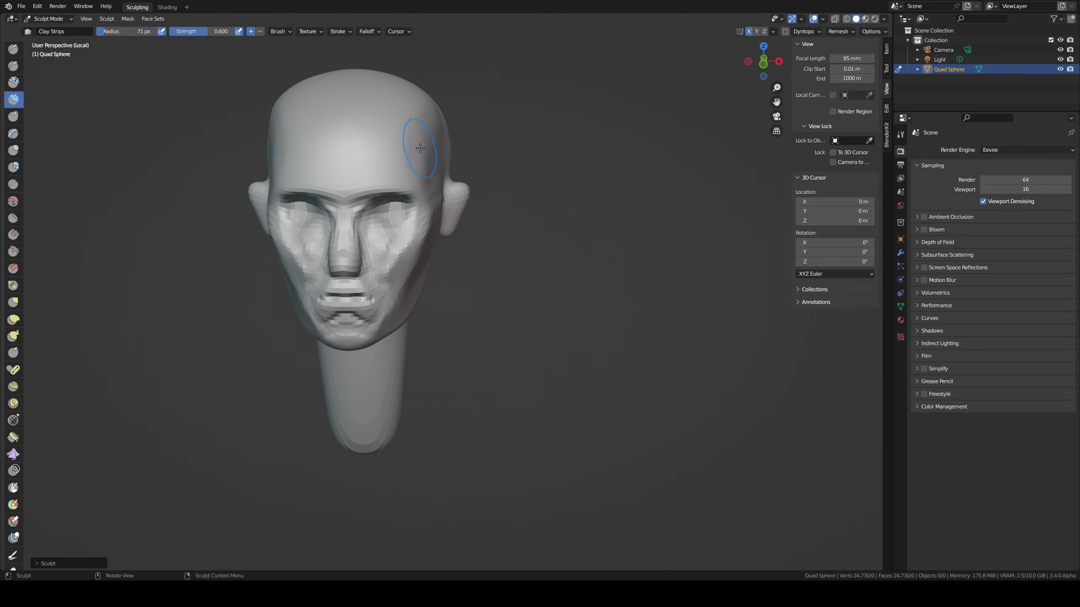
key("shift")
mouse_move(425, 140)
middle_mouse_down()
mouse_move(366, 135)
mouse_move(407, 170)
middle_mouse_up()
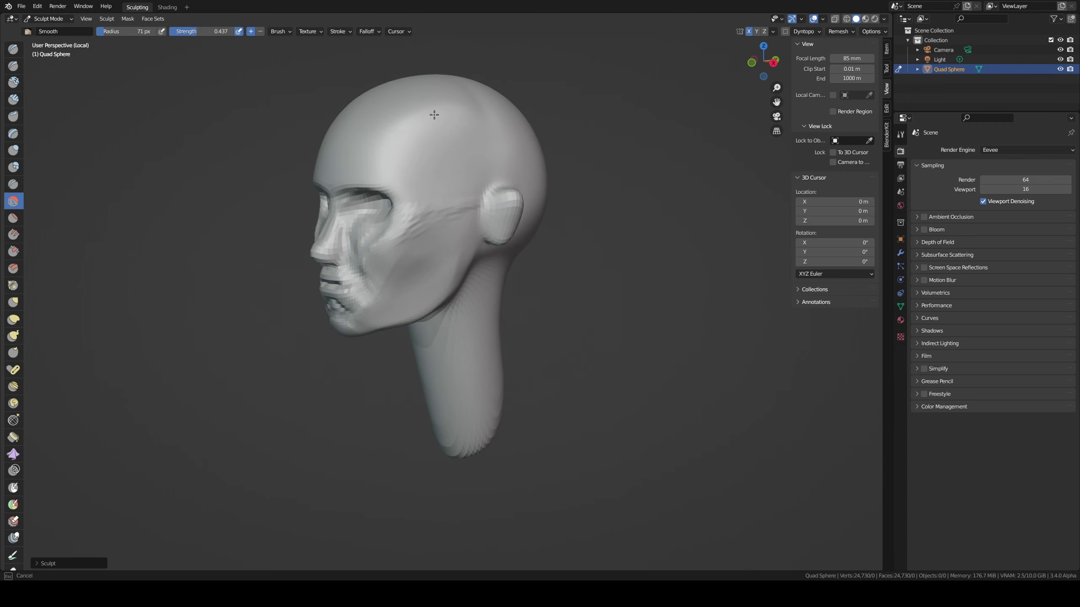
- Pull the ear geometry into shape with a 61 px Grab brush
mouse_move(433, 115)
middle_mouse_down()
mouse_move(515, 102)
mouse_move(494, 230)
middle_mouse_up()
scroll(493, 230, "up", 2)
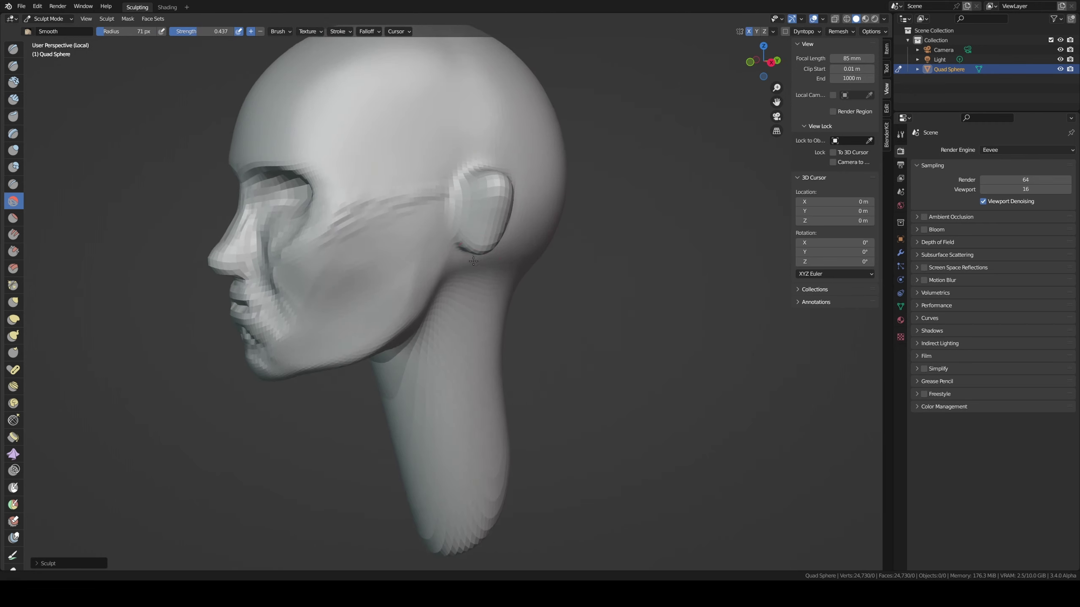
scroll(501, 138, "up", 4)
key("f")
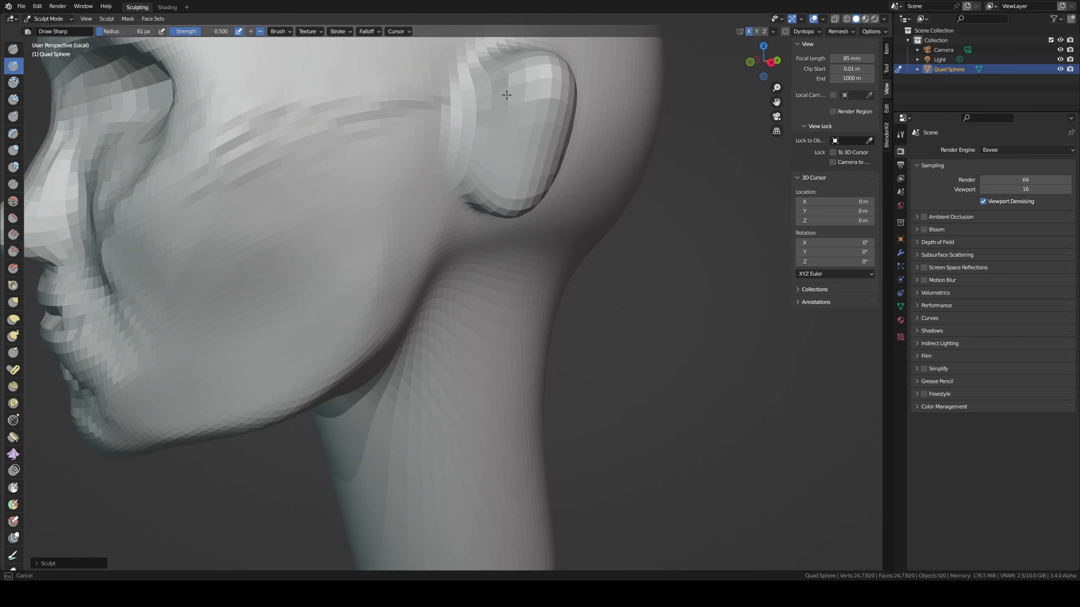
left_click(507, 99)
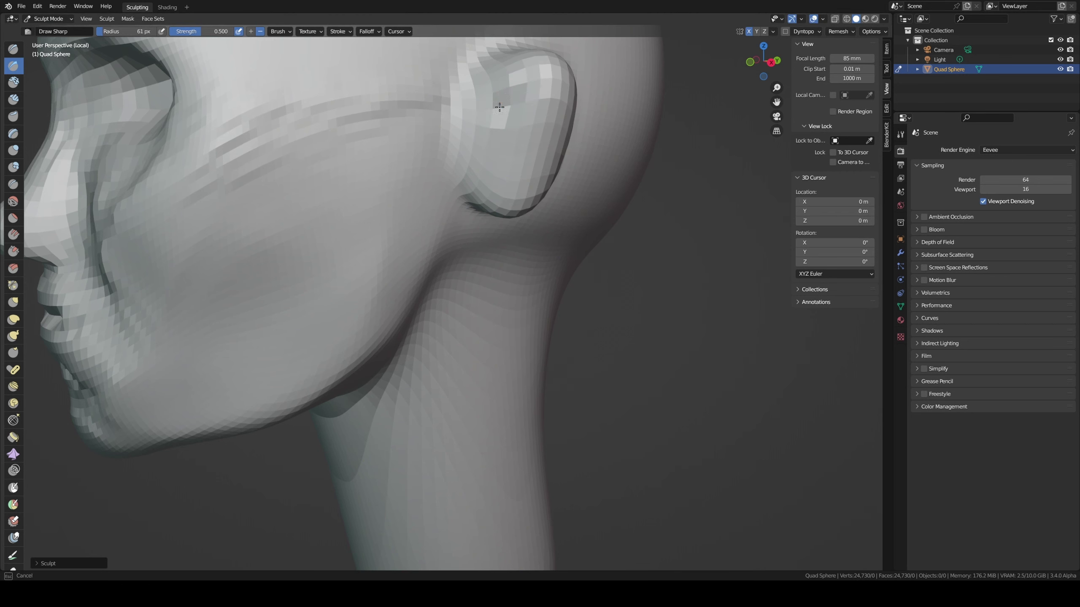
scroll(516, 123, "down", 5)
mouse_move(516, 122)
middle_mouse_down()
mouse_move(506, 199)
mouse_move(480, 225)
mouse_move(498, 220)
middle_mouse_up()
key("g")
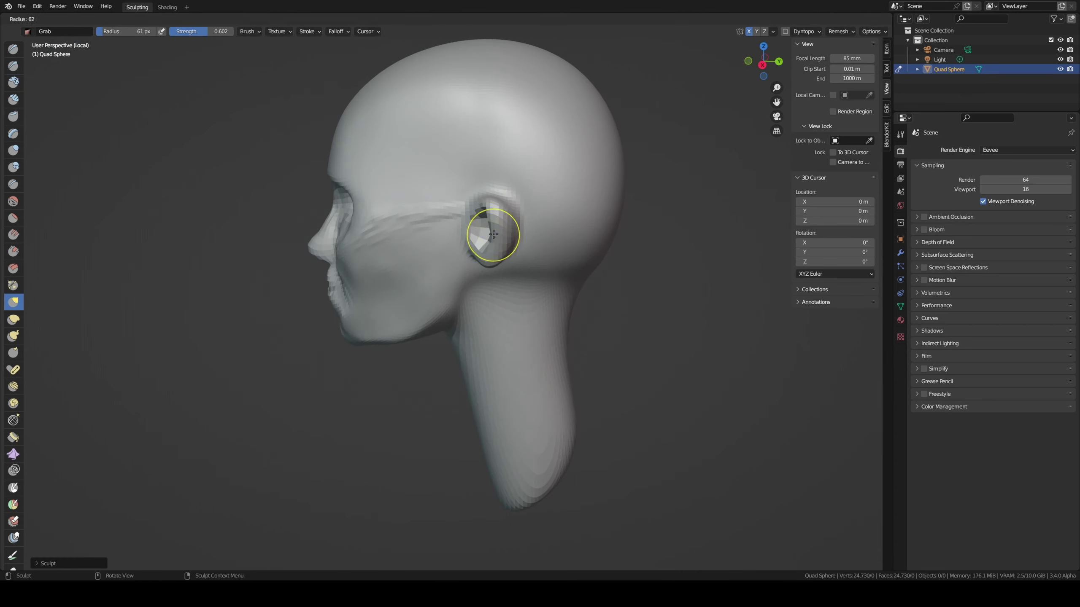
left_click_drag(509, 213, 474, 213)
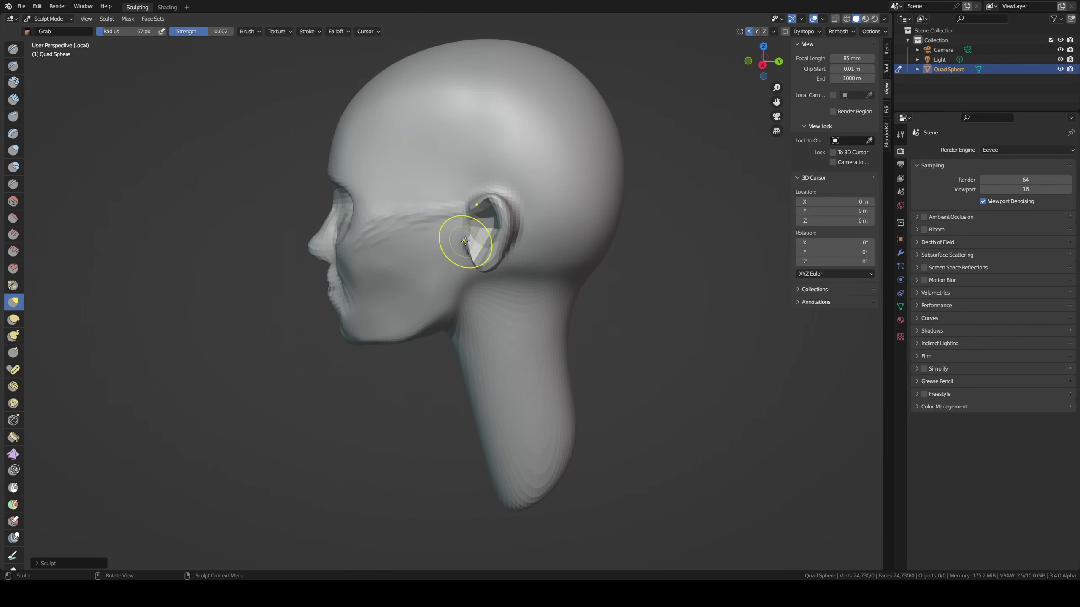
- Carve a deeper rim around the ear with a 91 px Draw Sharp brush
mouse_move(478, 215)
middle_mouse_down()
mouse_move(520, 196)
mouse_move(495, 173)
mouse_move(474, 173)
mouse_move(472, 221)
mouse_move(516, 222)
middle_mouse_up()
key("shift+x")
key("f")
left_click(513, 247)
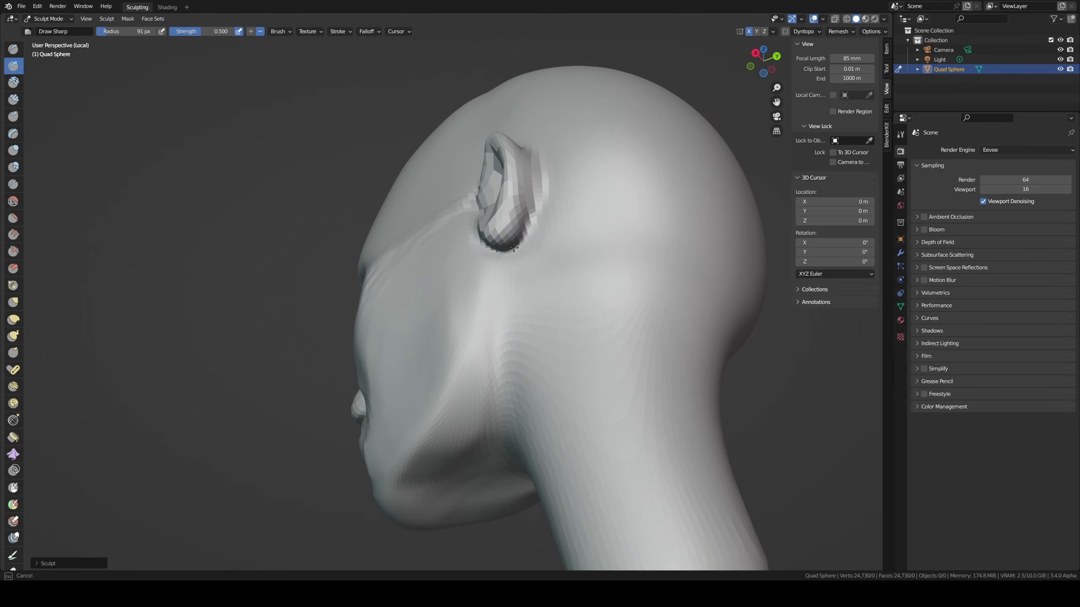
left_click_drag(496, 253, 525, 161)
middle_click_drag(525, 161, 502, 179)
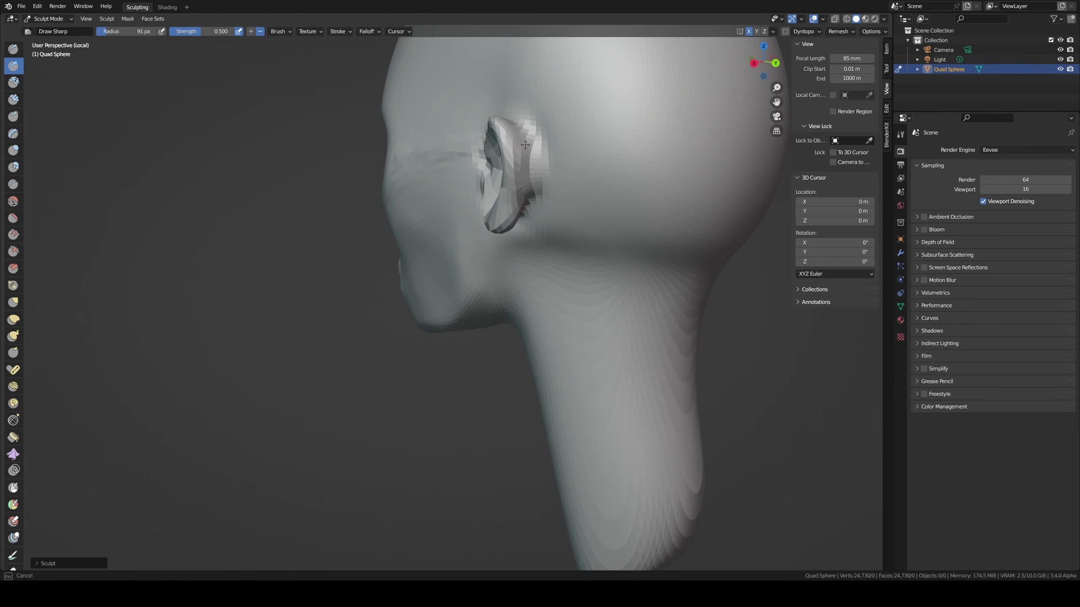
mouse_move(531, 197)
left_mouse_down()
mouse_move(524, 135)
mouse_move(519, 169)
left_mouse_up()
mouse_move(518, 169)
middle_mouse_down()
mouse_move(605, 149)
mouse_move(552, 204)
mouse_move(461, 237)
middle_mouse_up()
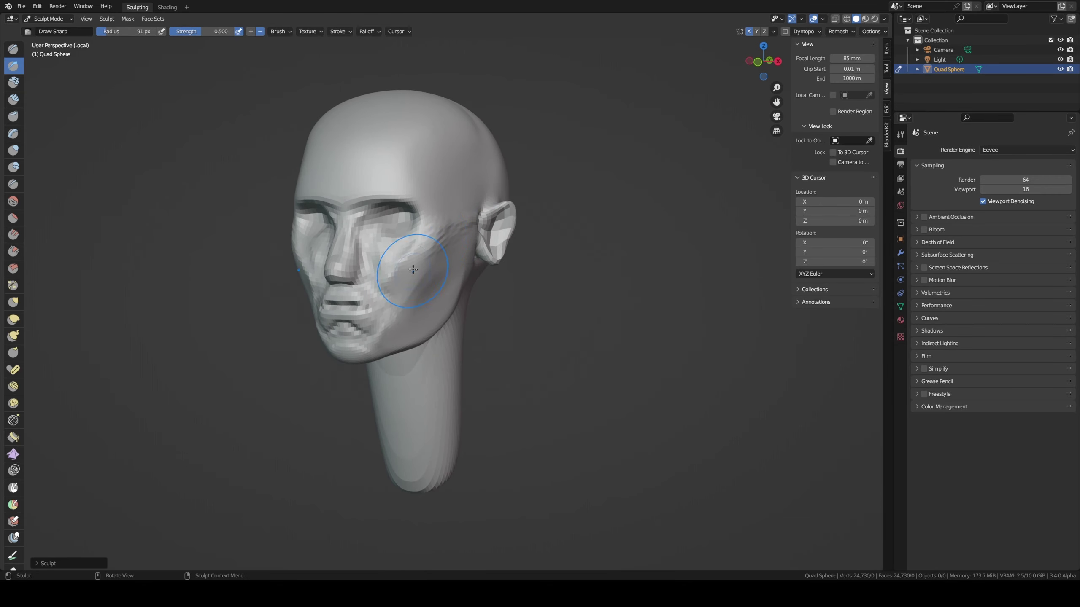
- Reshape the jaw and chin from the side with a 160–186 px Grab brush
middle_click_drag(405, 286, 410, 301)
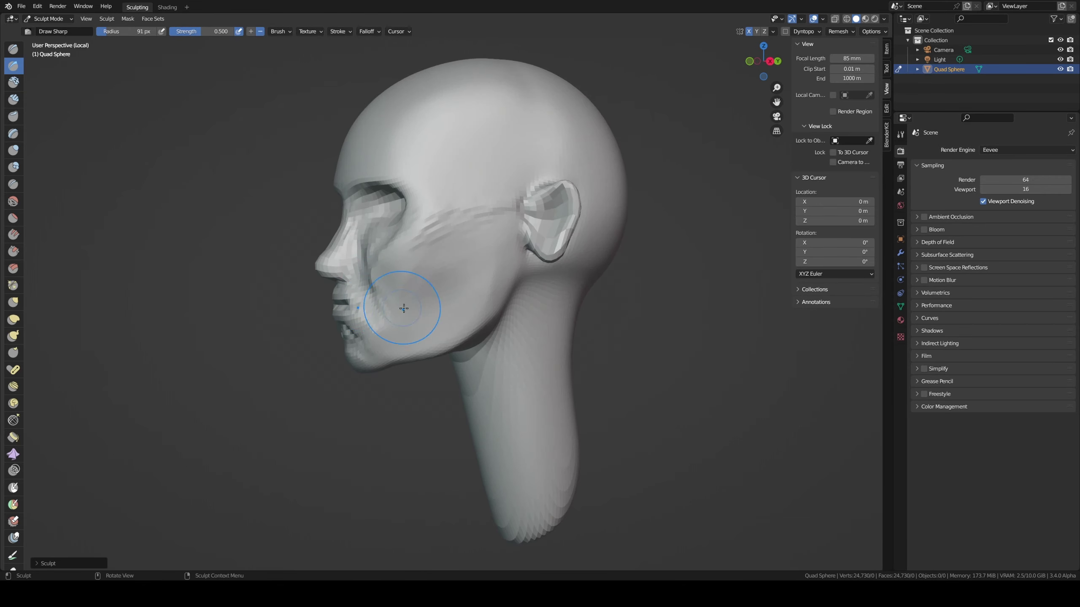
key("g")
key("f")
left_click(440, 337)
mouse_move(421, 350)
left_mouse_down()
mouse_move(392, 338)
mouse_move(404, 350)
mouse_move(362, 350)
left_mouse_up()
key("f")
left_click(374, 361)
- Push the cheek near the ear inward with a 117–127 px Grab brush
key("f")
left_click(392, 356)
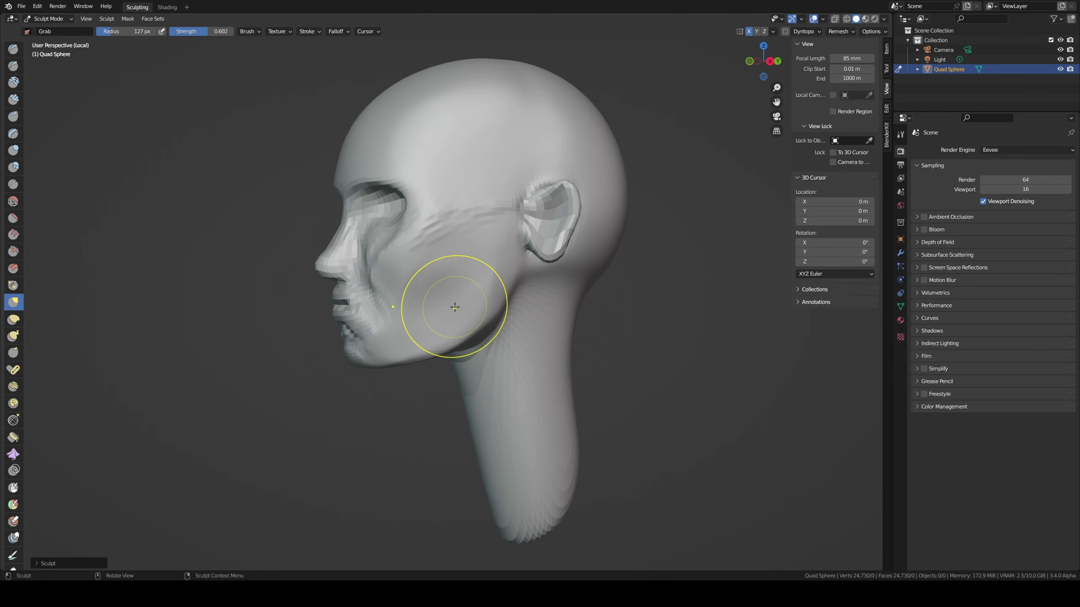
key("KP_1")
middle_click_drag(409, 272, 423, 294)
key("KP_1")
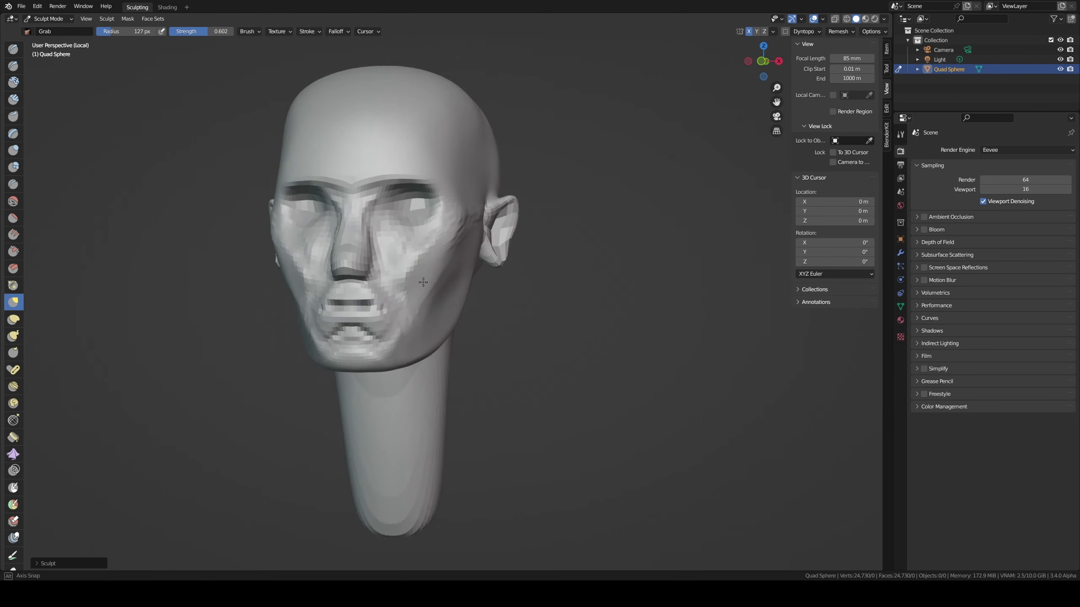
key("f")
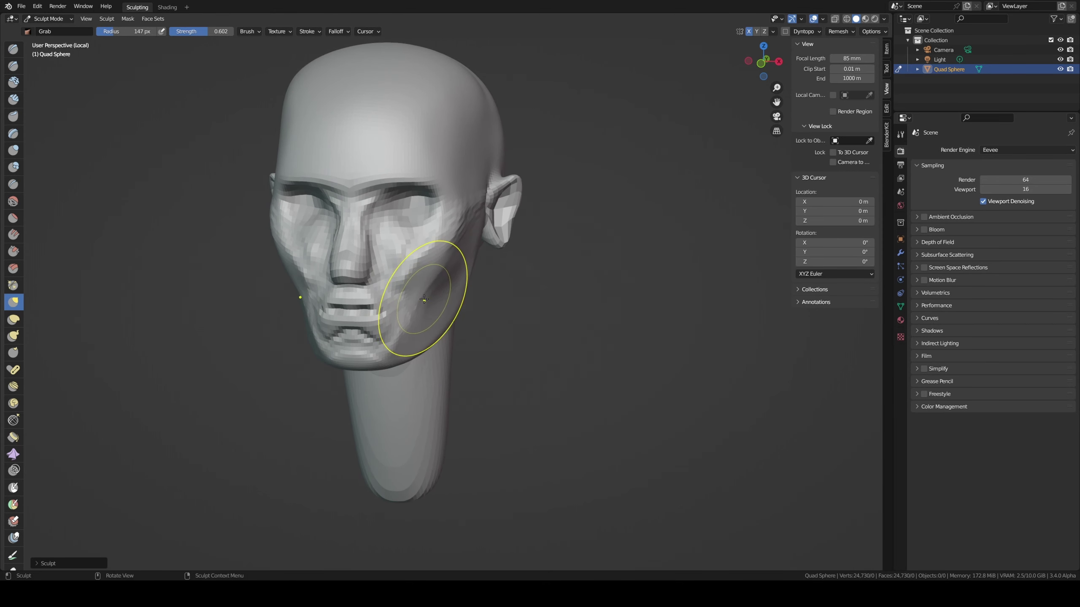
left_click_drag(449, 264, 432, 291)
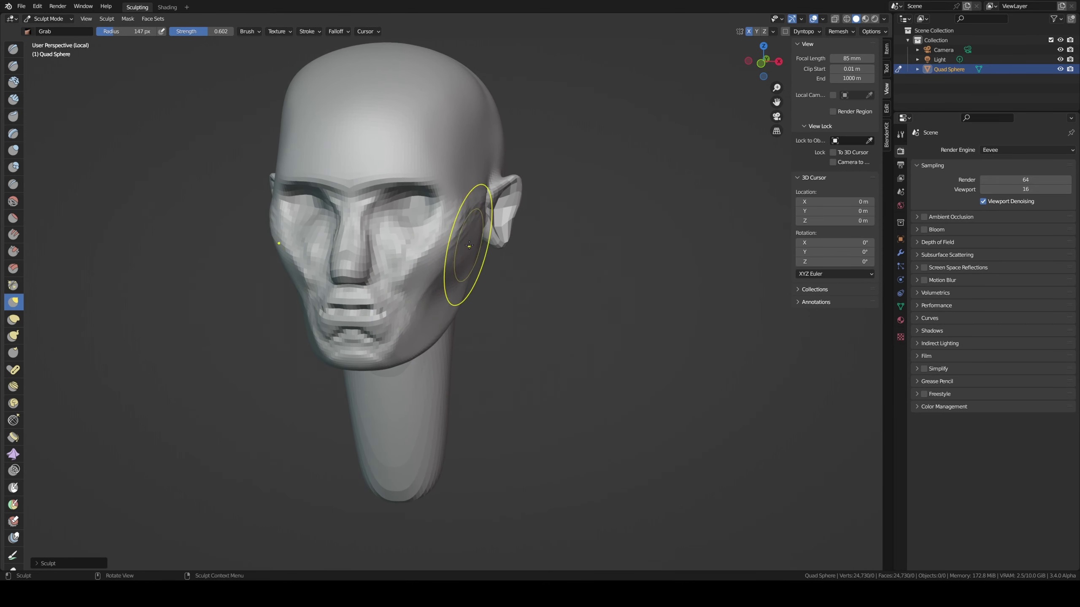
key("f")
left_click(415, 314)
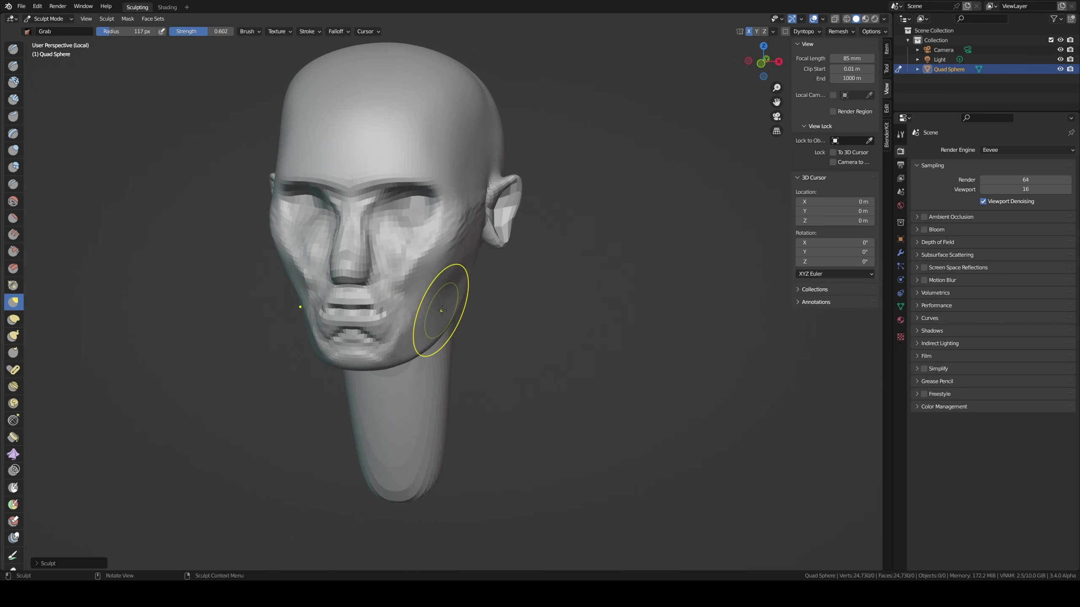
middle_click_drag(442, 311, 421, 327)
- Pull the chin into shape and slightly forward with a 102 px Grab brush
key("f")
left_click(404, 350)
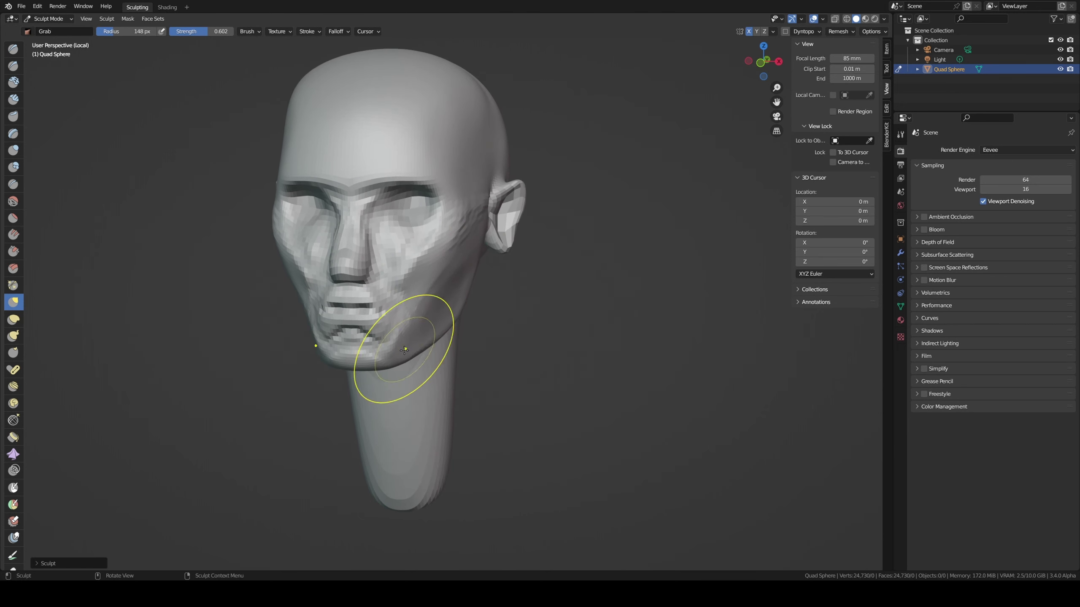
key("f")
left_click(382, 363)
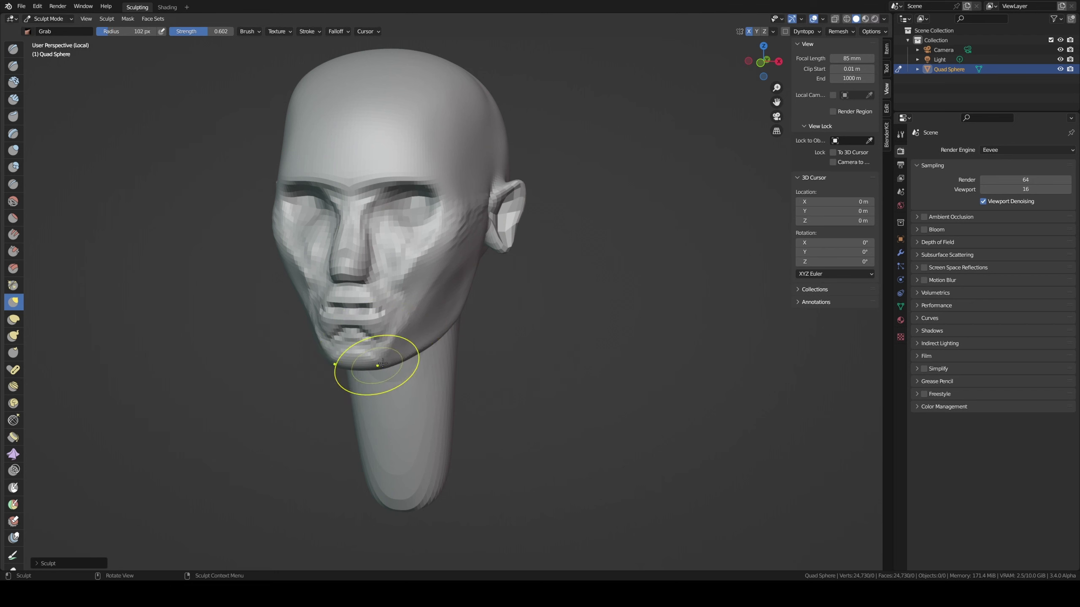
left_click_drag(382, 363, 386, 360)
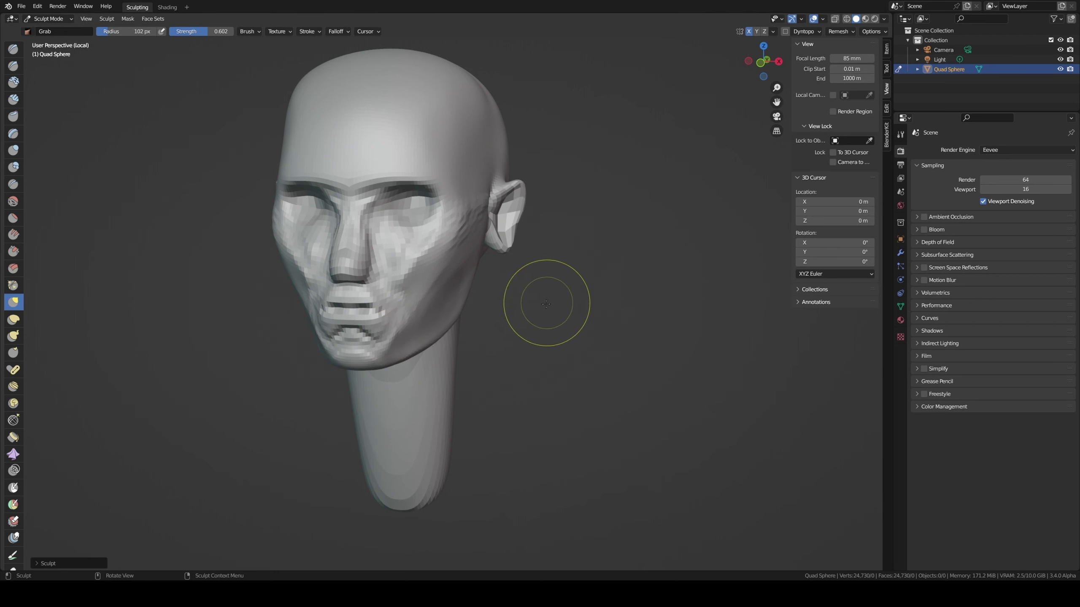
middle_click_drag(393, 311, 398, 361)
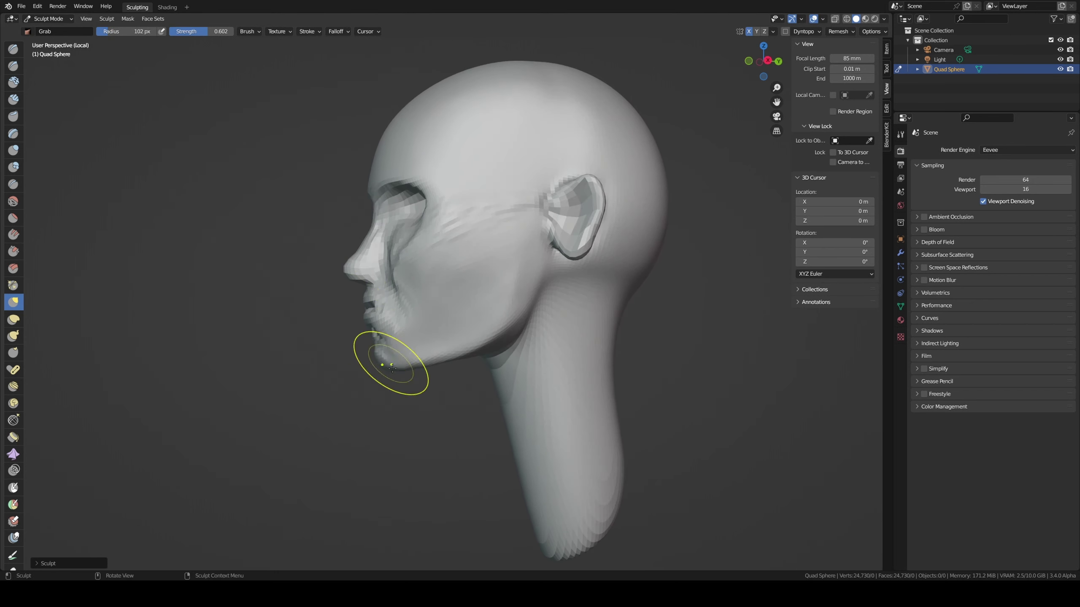
left_click(384, 364)
left_click_drag(384, 363, 381, 362)
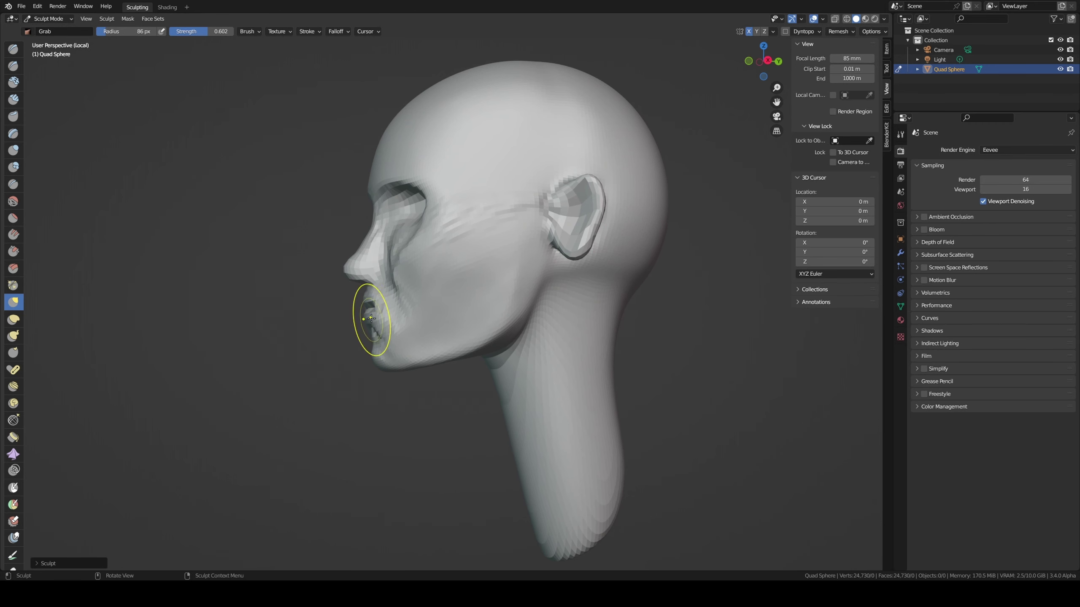
- Reshape the lips from the side with an 86 px Grab brush, checking from the front
key("f")
left_click(378, 308)
left_click_drag(377, 308, 376, 301)
key("KP_1")
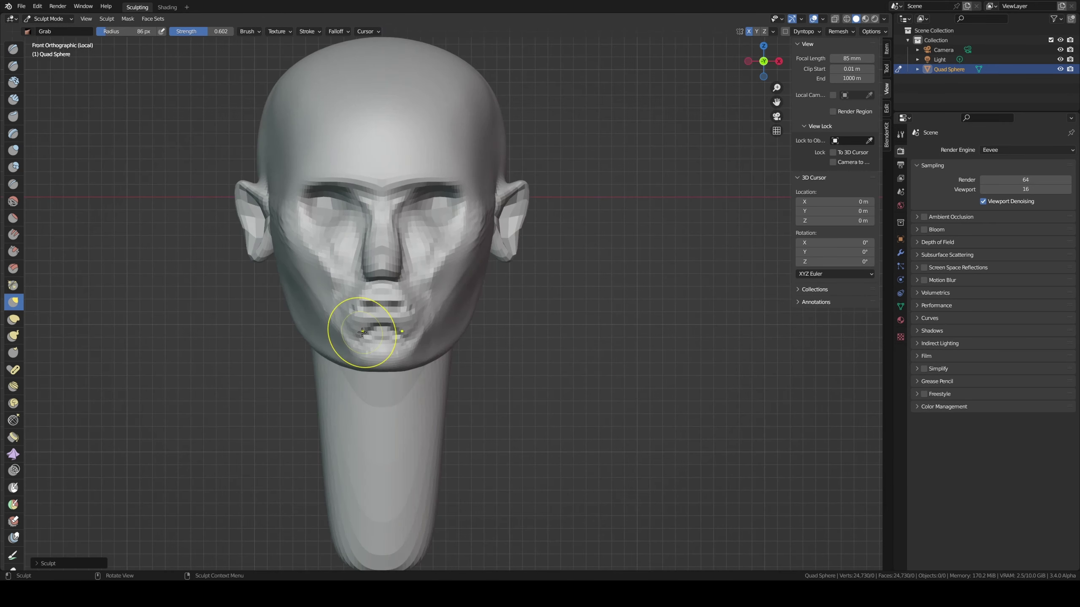
scroll(359, 330, "up", 1)
middle_click_drag(375, 302, 458, 294, "shift")
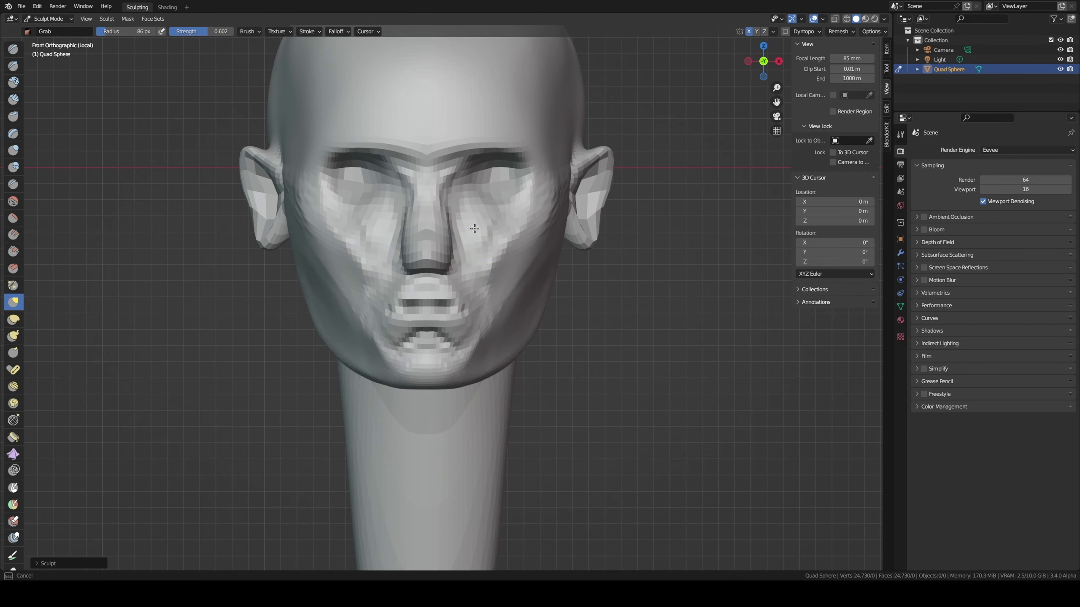
middle_click_drag(478, 246, 545, 221)
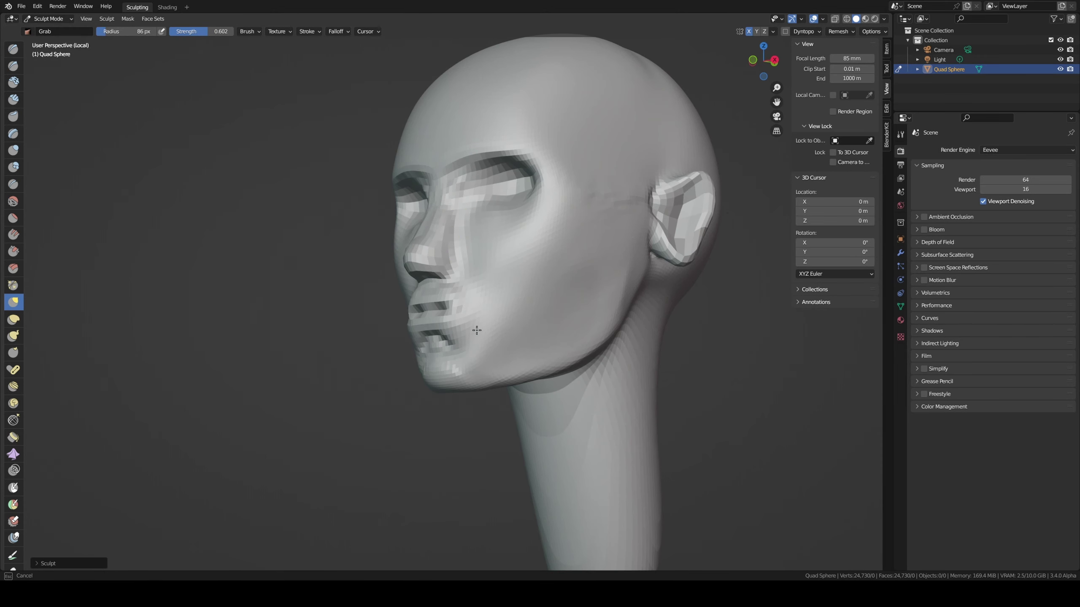
middle_click_drag(478, 337, 421, 333)
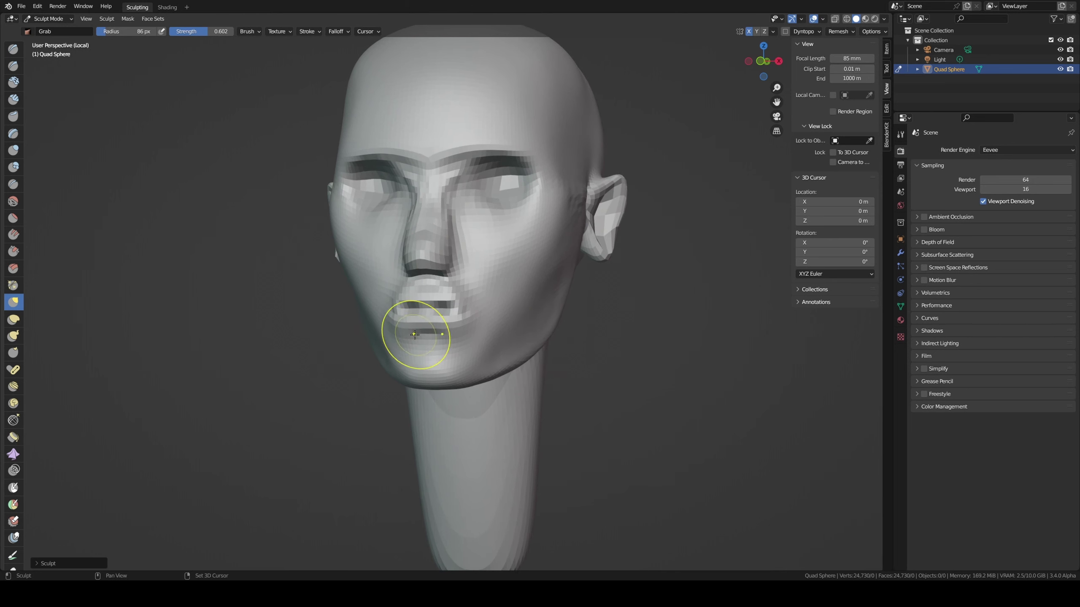
- Nudge the mouth area and reshape the brow above the eyes
mouse_move(481, 230)
left_mouse_down()
mouse_move(456, 209)
mouse_move(482, 157)
left_mouse_up()
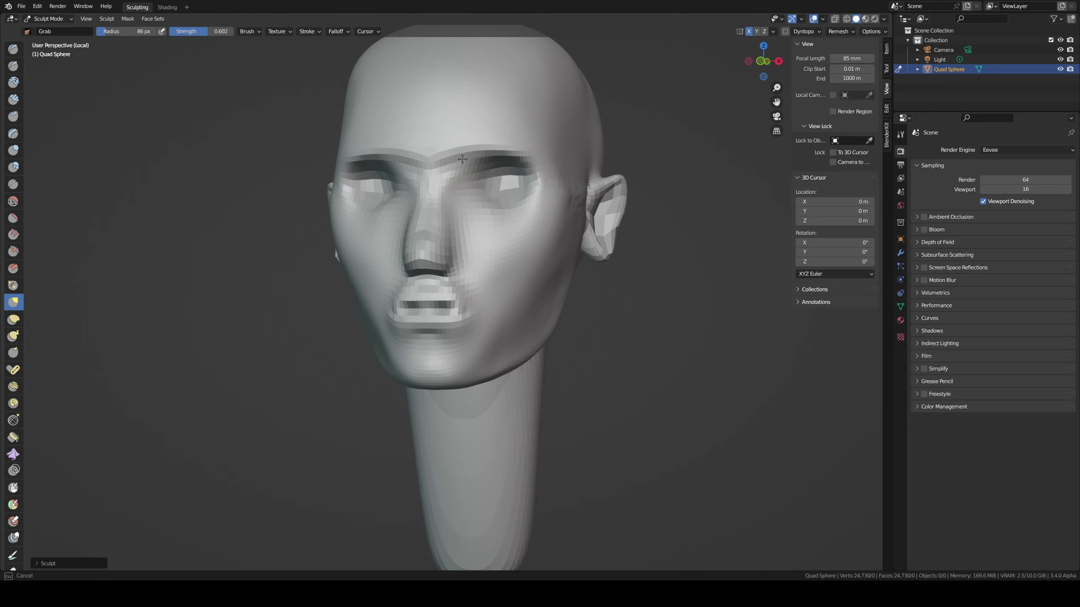
middle_click_drag(482, 157, 519, 188)
key("x")
mouse_move(519, 188)
left_mouse_down()
mouse_move(500, 178)
mouse_move(525, 189)
mouse_move(544, 176)
left_mouse_up()
- Build up closed lids over both eyes with Clay Strips, then refine them with Draw Sharp
key("c")
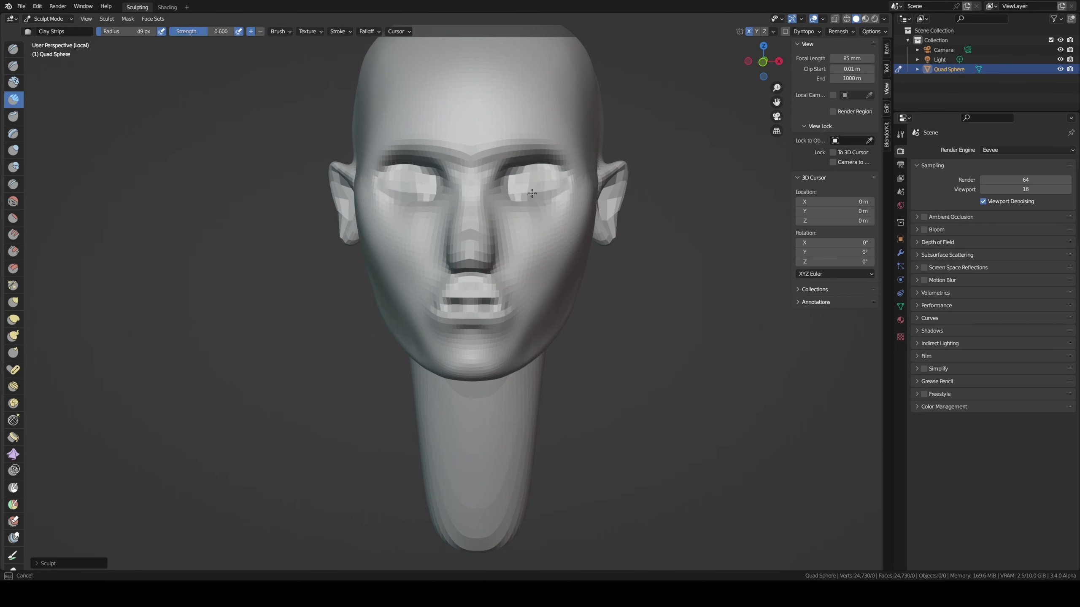
middle_click_drag(544, 176, 522, 177)
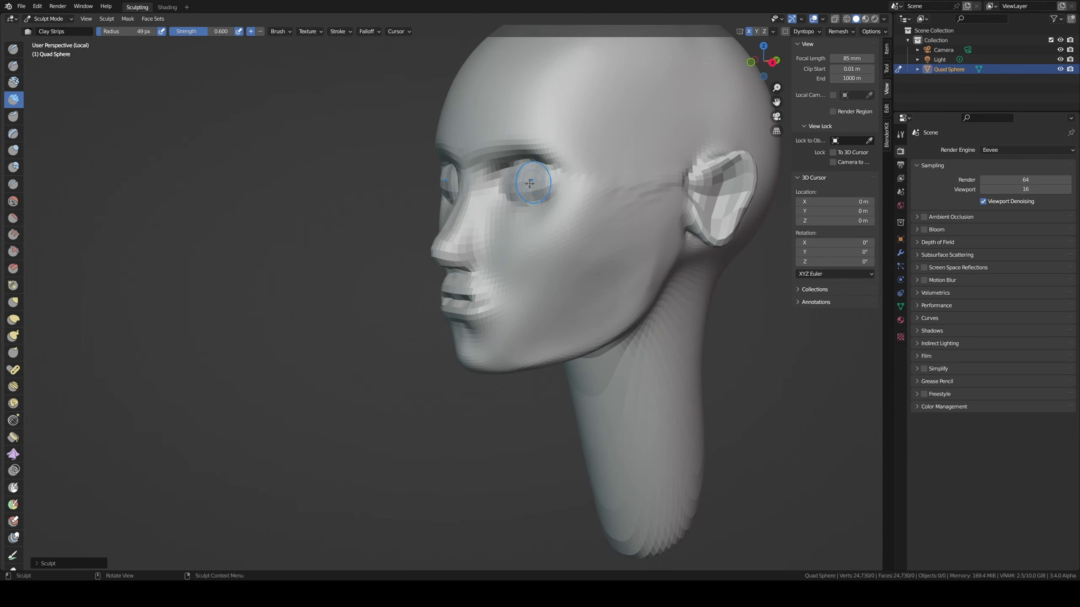
middle_click_drag(542, 173, 579, 180)
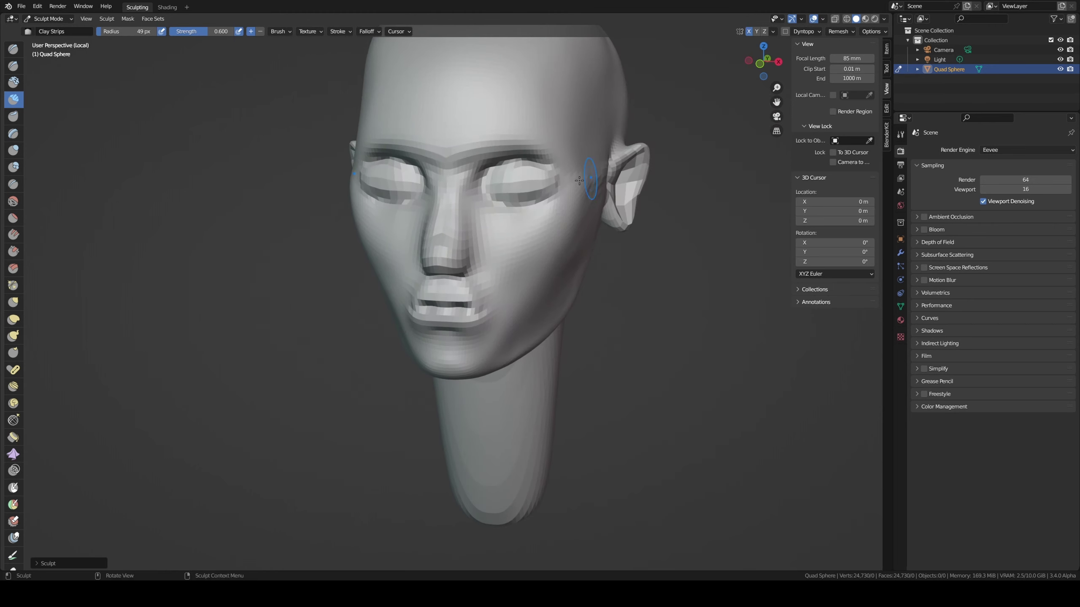
key("shift+x")
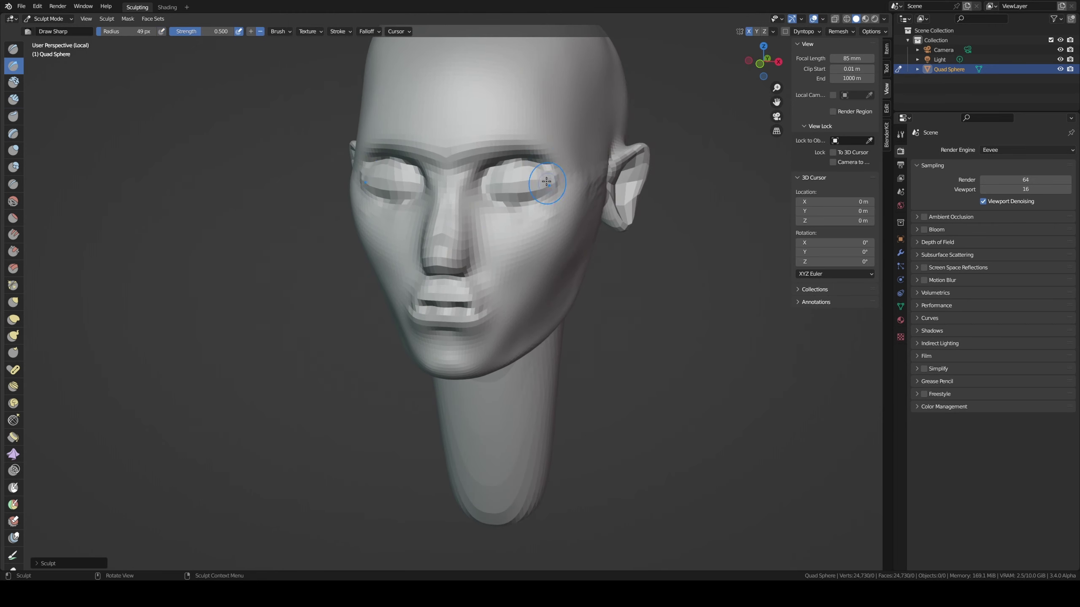
middle_click_drag(527, 201, 531, 187)
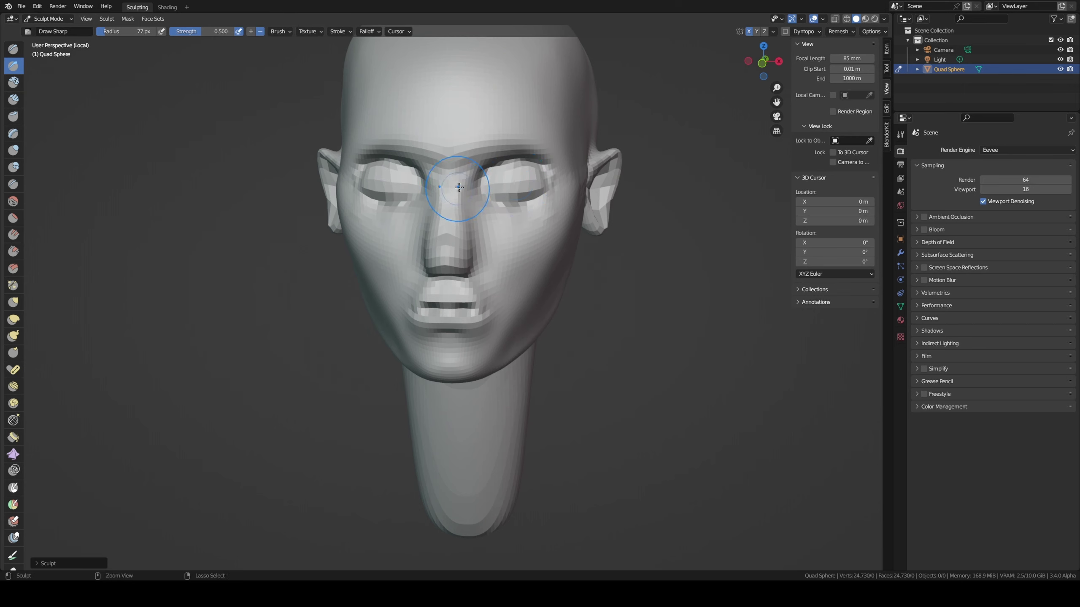
middle_click_drag(458, 187, 461, 221, "ctrl")
- Pull the back of the head inward in side view with a 421 px Grab brush
key("g")
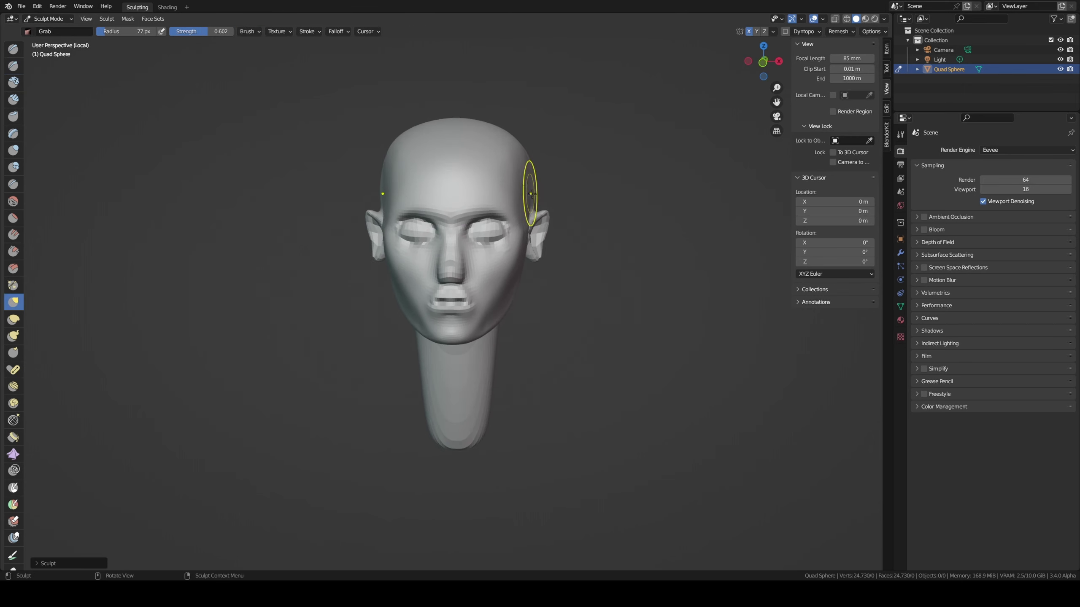
key("f")
key("Escape")
key("f")
left_click(494, 183)
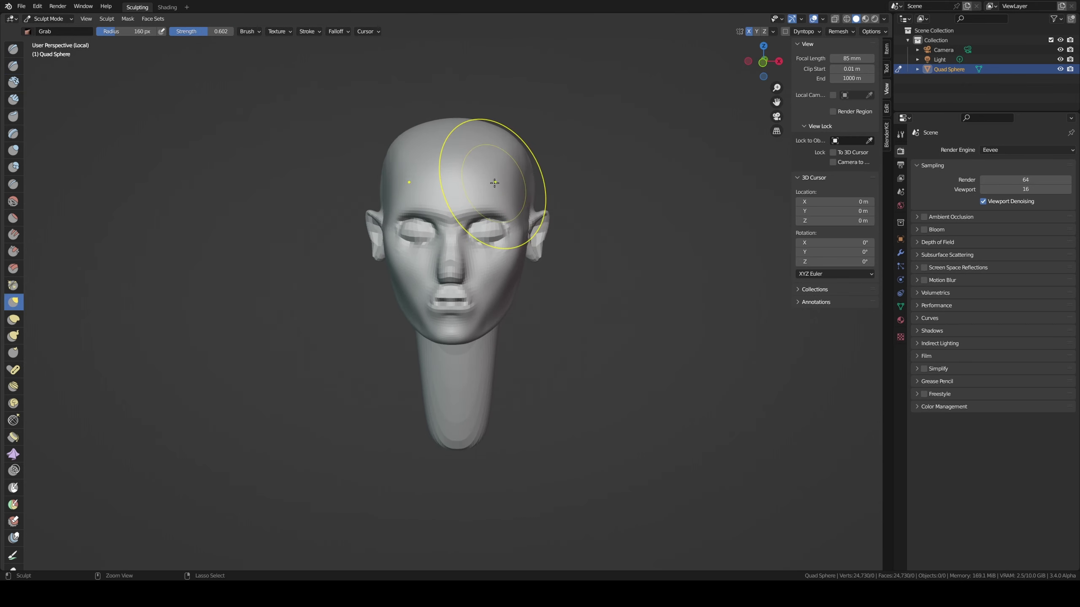
key("KP_3")
key("f")
left_click(600, 215)
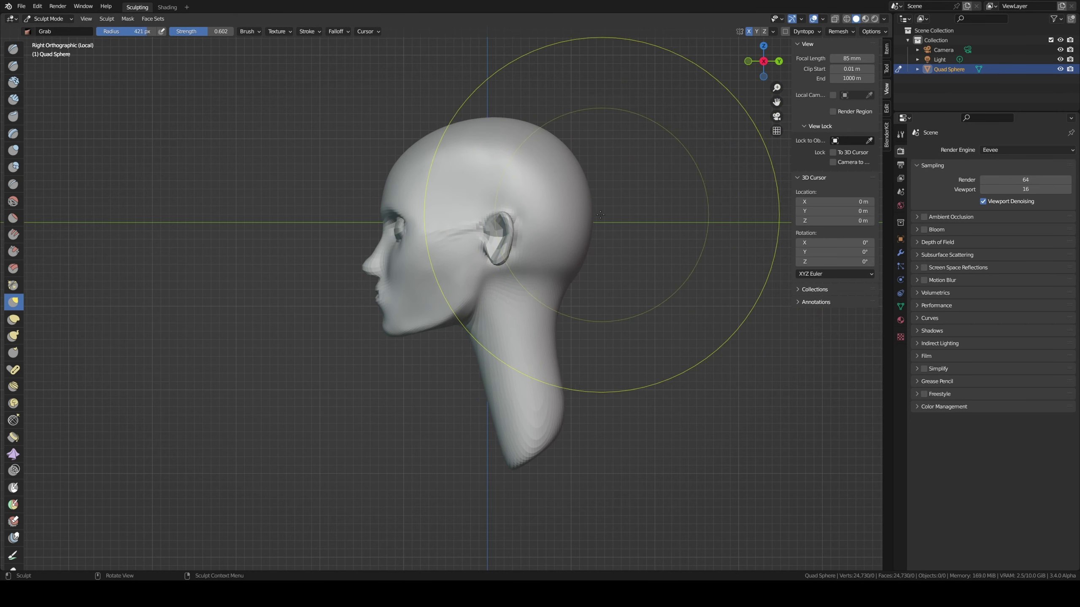
left_click_drag(600, 215, 584, 216)
key("f")
left_click(431, 197)
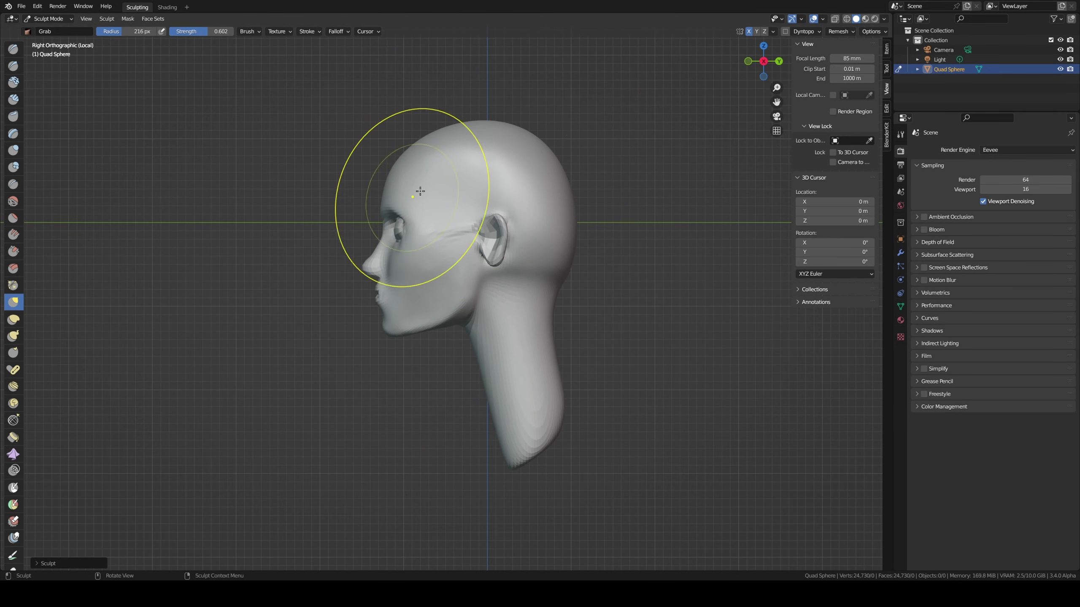
- Push the side of the head near the ear inward with a 166 px Grab brush
middle_click_drag(470, 133, 451, 178)
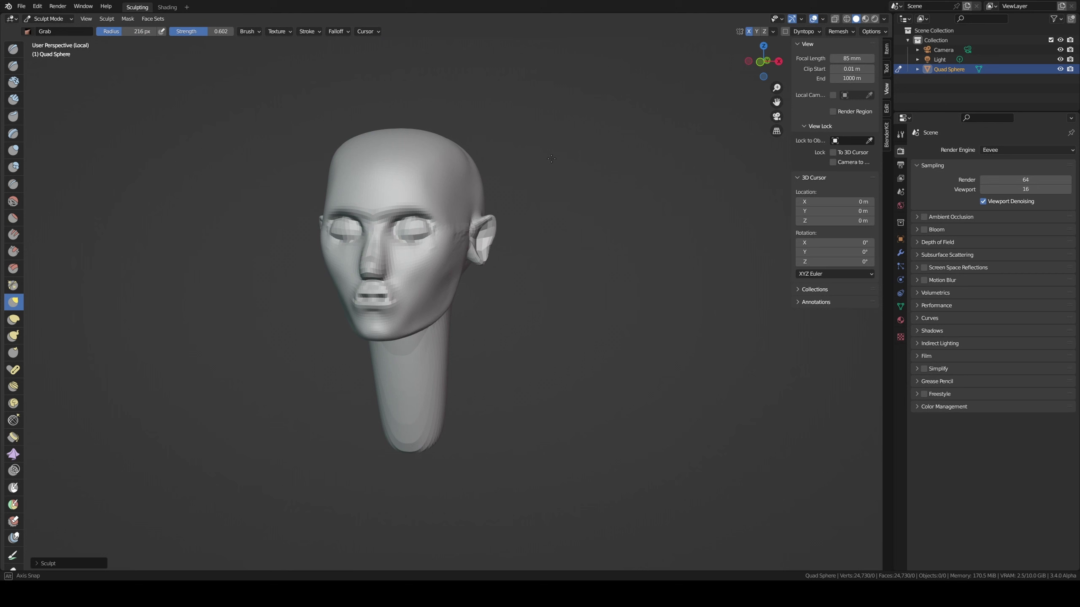
key("f")
left_click(442, 170)
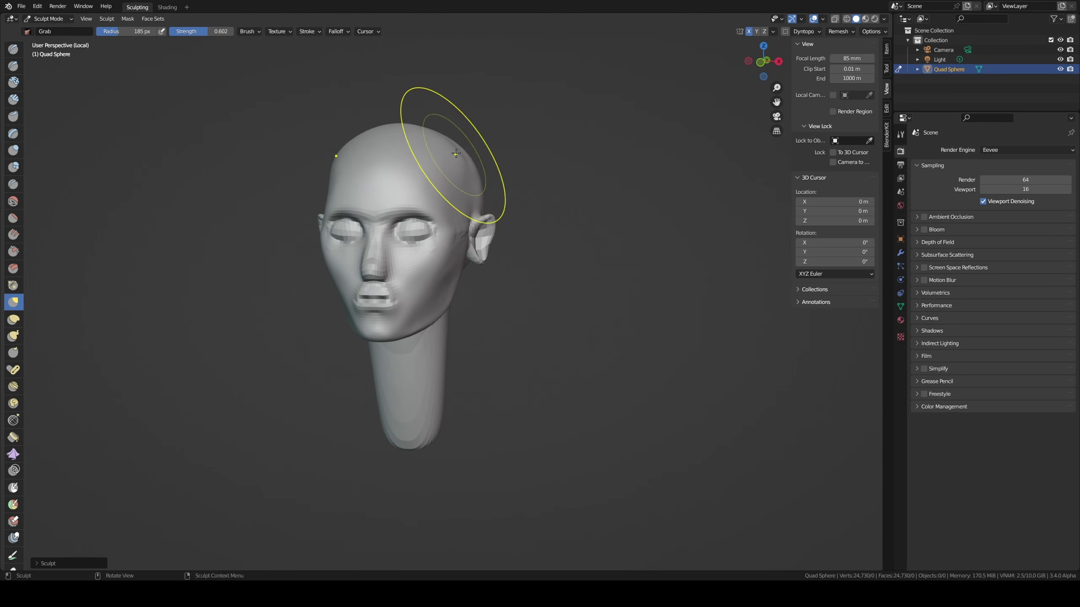
middle_click_drag(465, 160, 436, 118)
key("f")
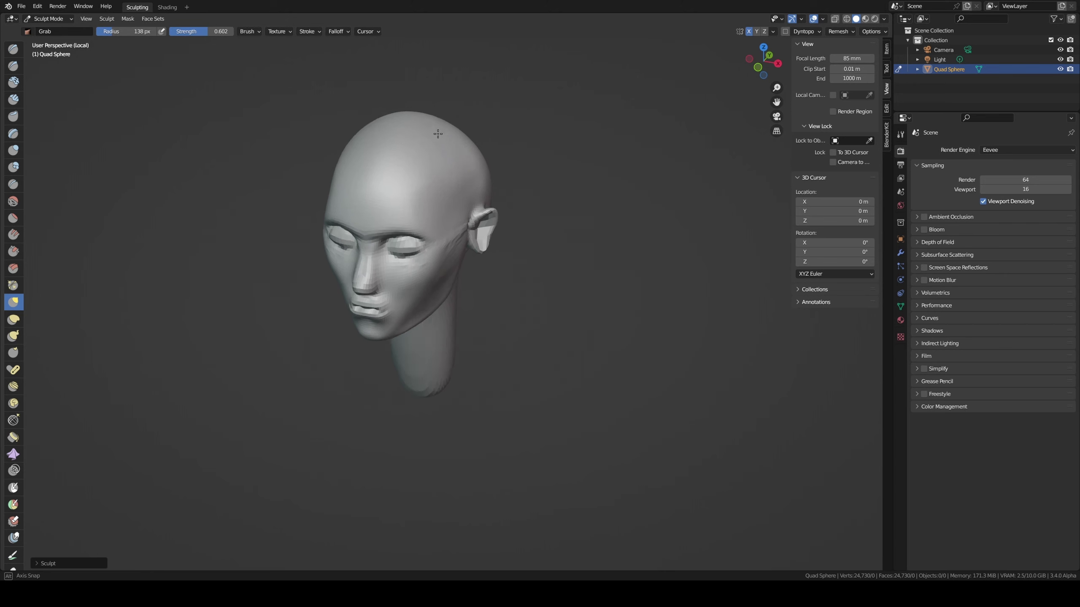
mouse_move(428, 174)
middle_mouse_down()
mouse_move(433, 137)
mouse_move(400, 155)
middle_mouse_up()
key("f")
left_click(397, 135)
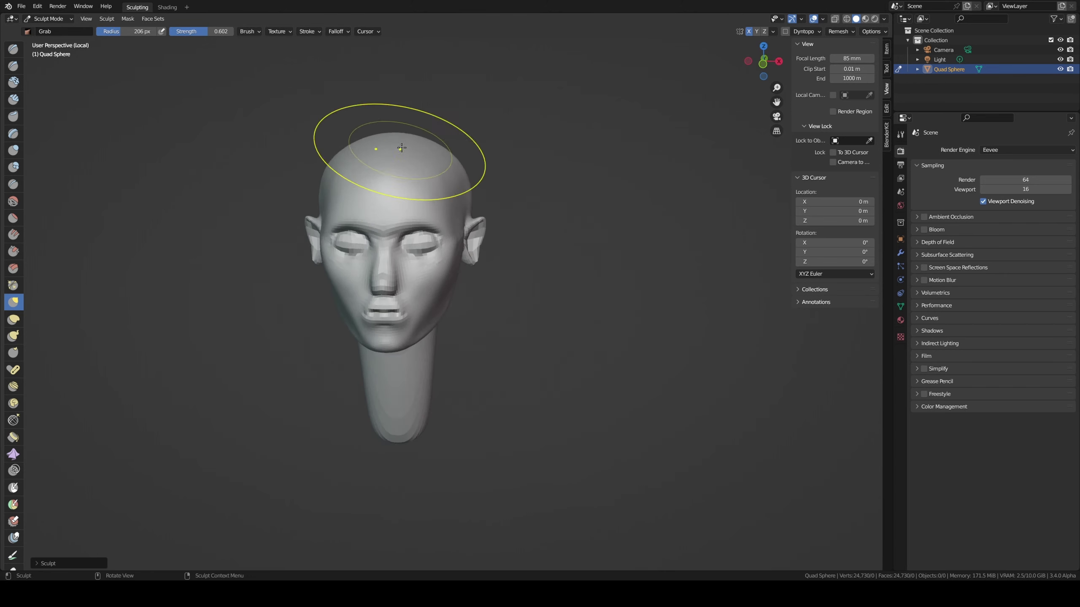
middle_click_drag(476, 183, 464, 182)
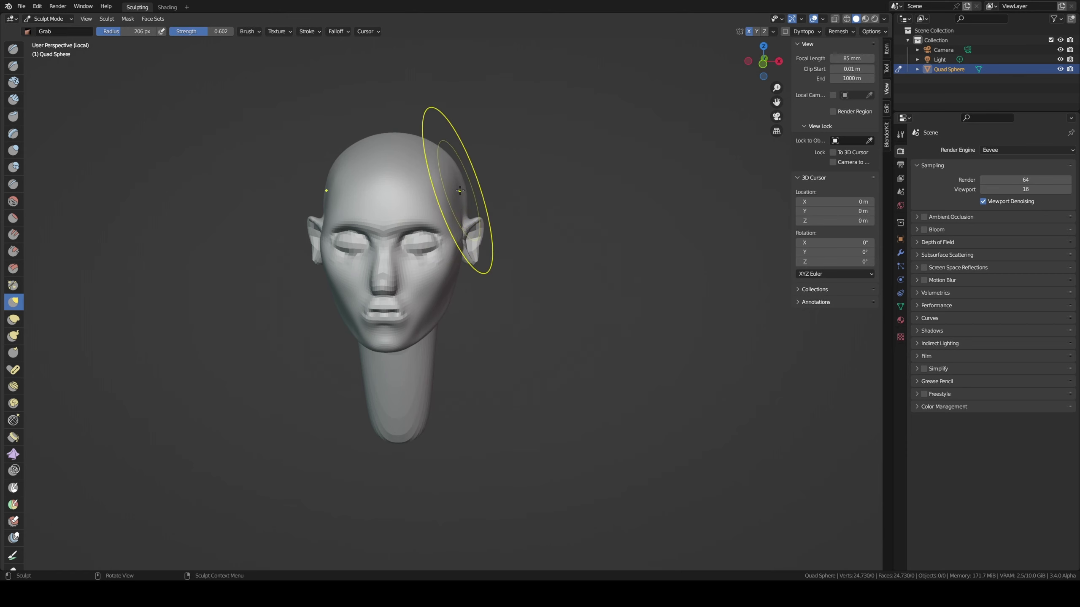
key("f")
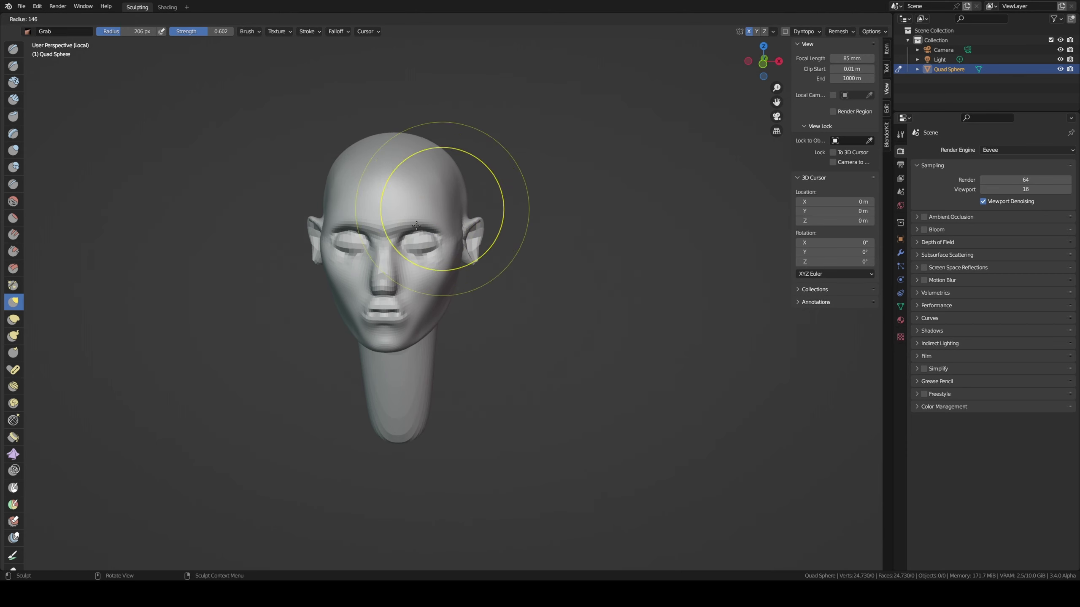
left_click(442, 213)
left_click_drag(442, 214, 442, 215)
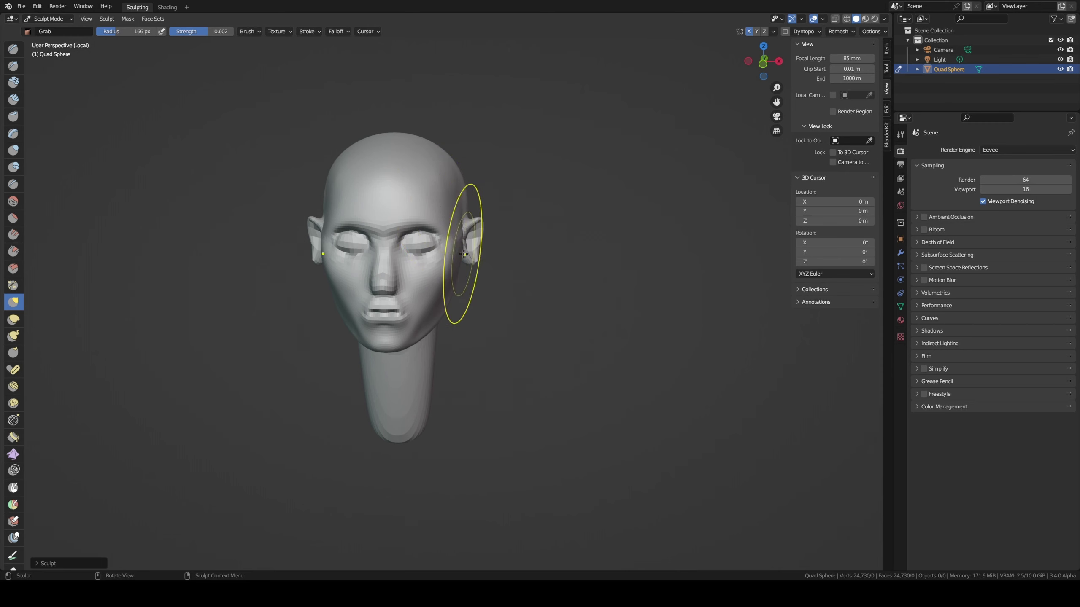
- Reshape the area in front of the ear and shift the ear slightly down
mouse_move(464, 253)
middle_mouse_down()
mouse_move(394, 238)
mouse_move(455, 268)
middle_mouse_up()
left_click_drag(455, 268, 468, 255)
middle_click_drag(468, 255, 427, 235)
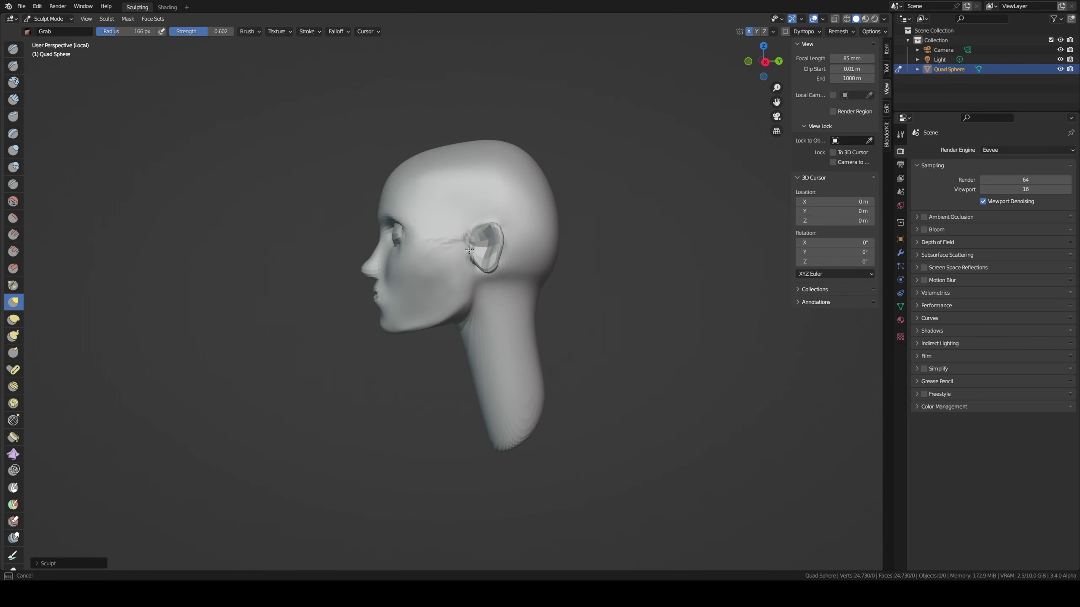
left_click_drag(469, 249, 465, 254)
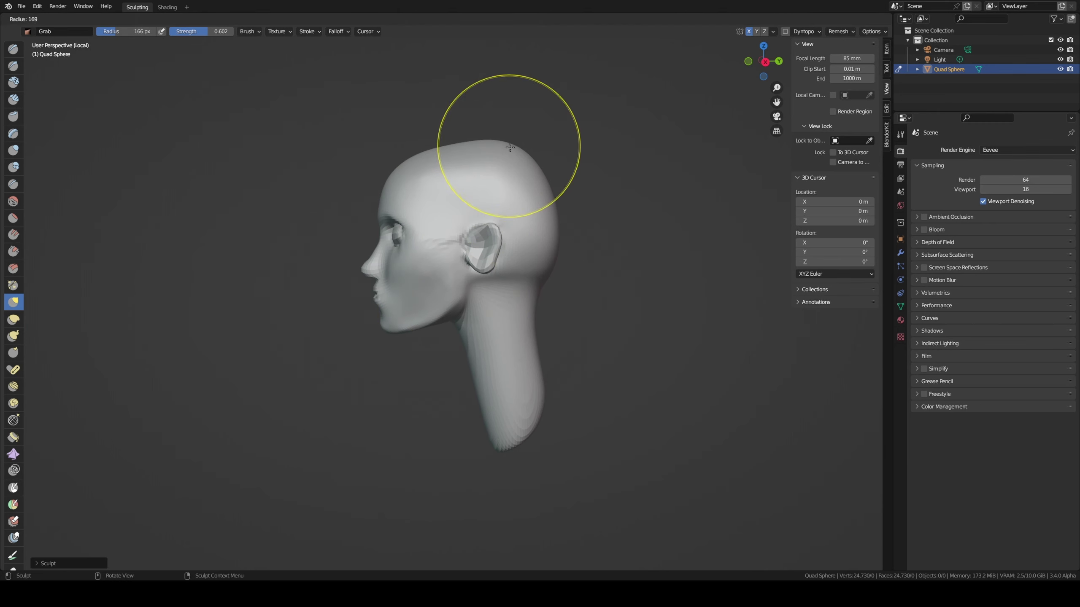
- Pull the side of the skull into shape with a 117 px Grab brush
mouse_move(506, 133)
middle_mouse_down()
mouse_move(554, 182)
mouse_move(526, 207)
mouse_move(534, 183)
middle_mouse_up()
key("f")
left_click(525, 210)
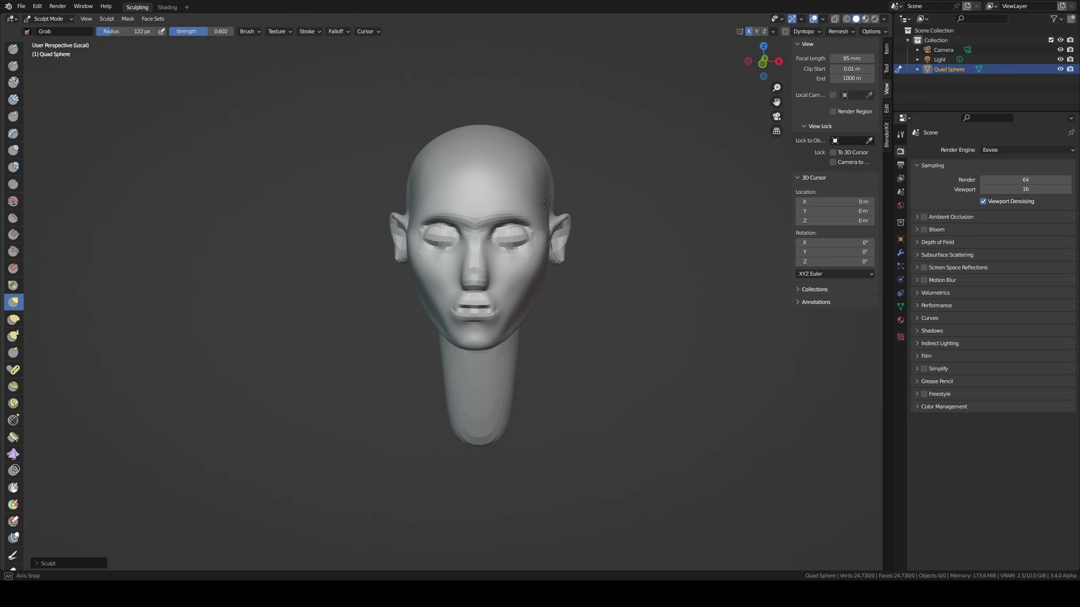
key("f")
left_click(543, 174)
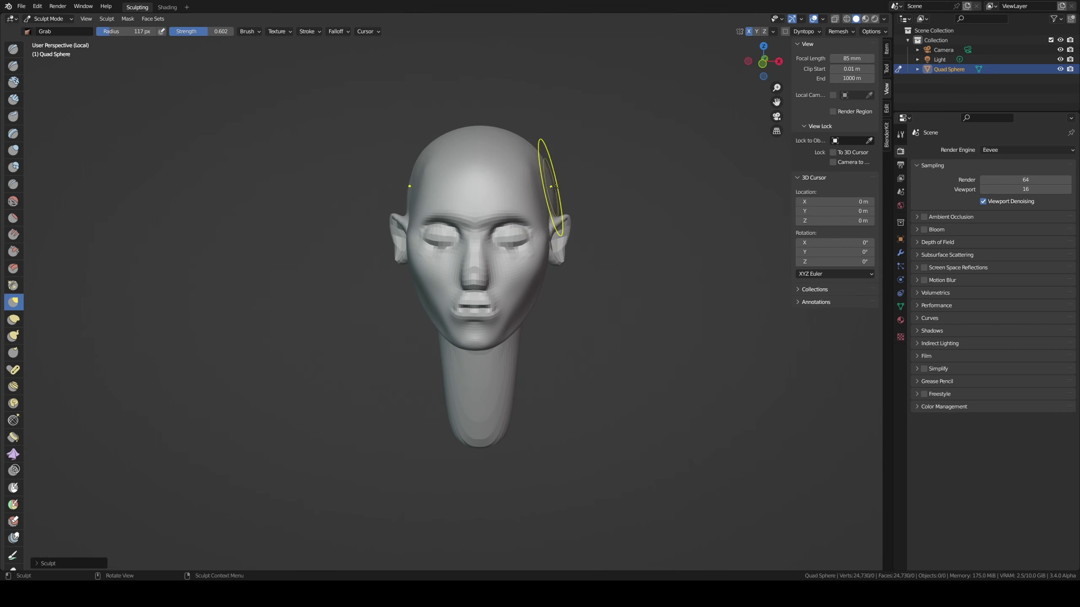
middle_click_drag(553, 188, 550, 194)
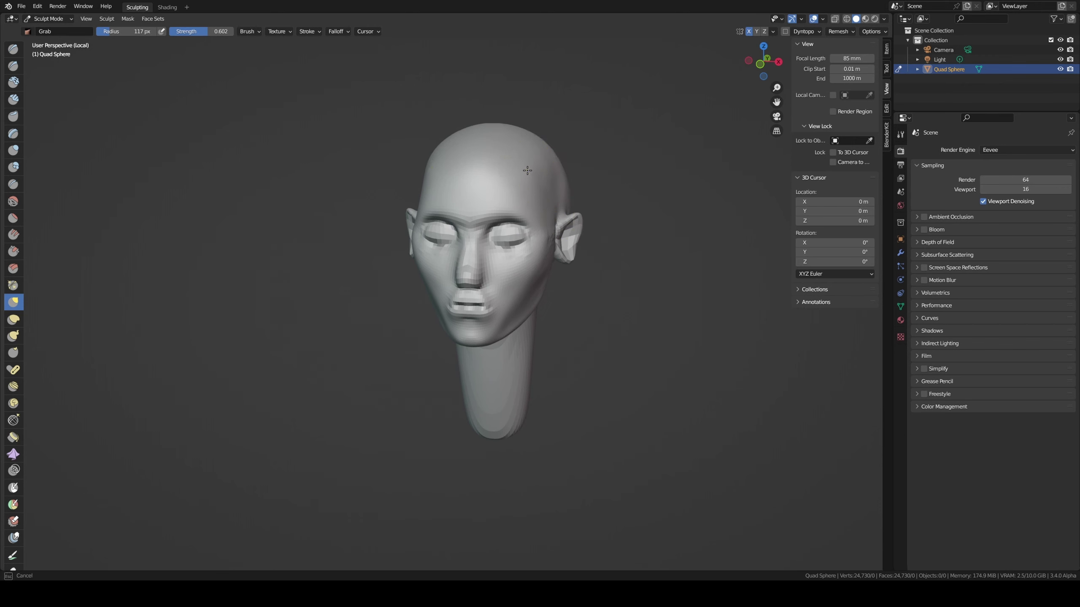
left_click_drag(527, 170, 528, 169)
mouse_move(528, 169)
middle_mouse_down()
mouse_move(544, 162)
mouse_move(554, 269)
mouse_move(539, 257)
mouse_move(488, 256)
middle_mouse_up()
- Pull the cheek and jaw outline into shape with a 141 px Grab brush
key("f")
left_click(570, 256)
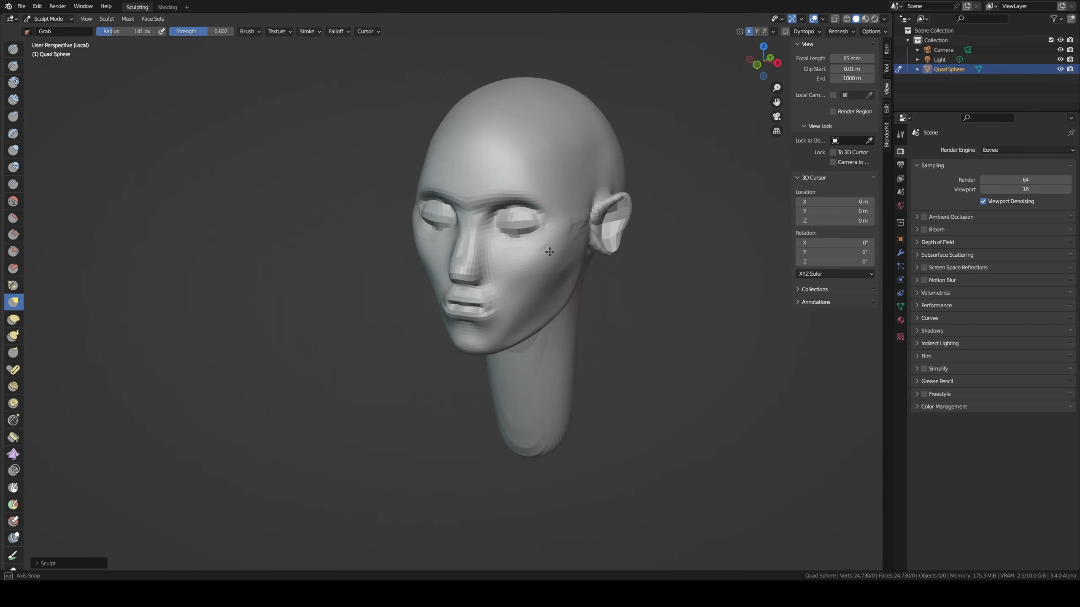
middle_click_drag(407, 245, 413, 230)
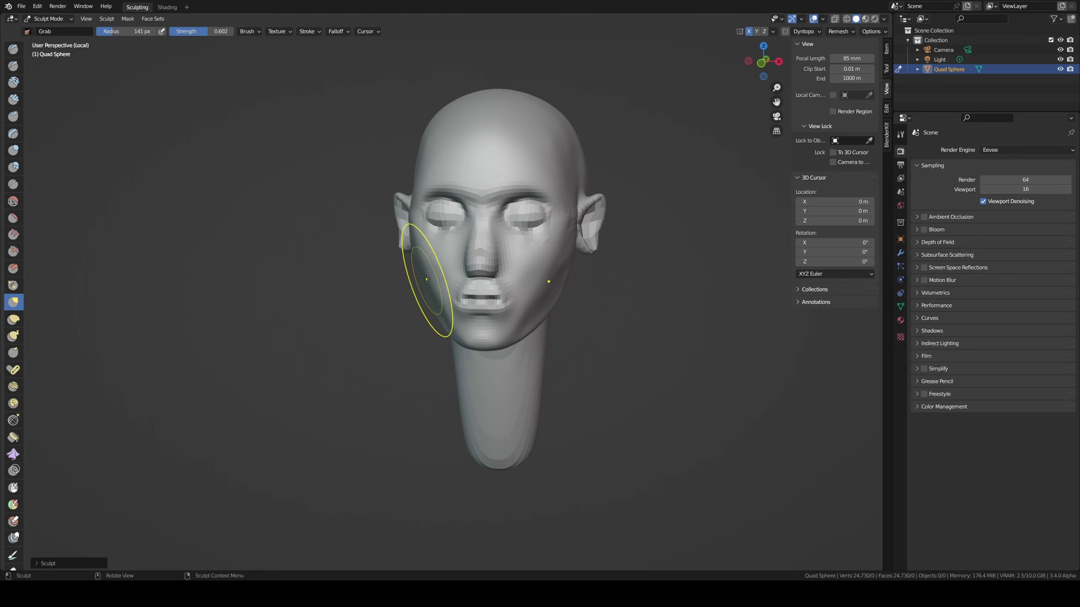
mouse_move(429, 293)
middle_mouse_down()
mouse_move(569, 286)
mouse_move(573, 320)
mouse_move(548, 312)
middle_mouse_up()
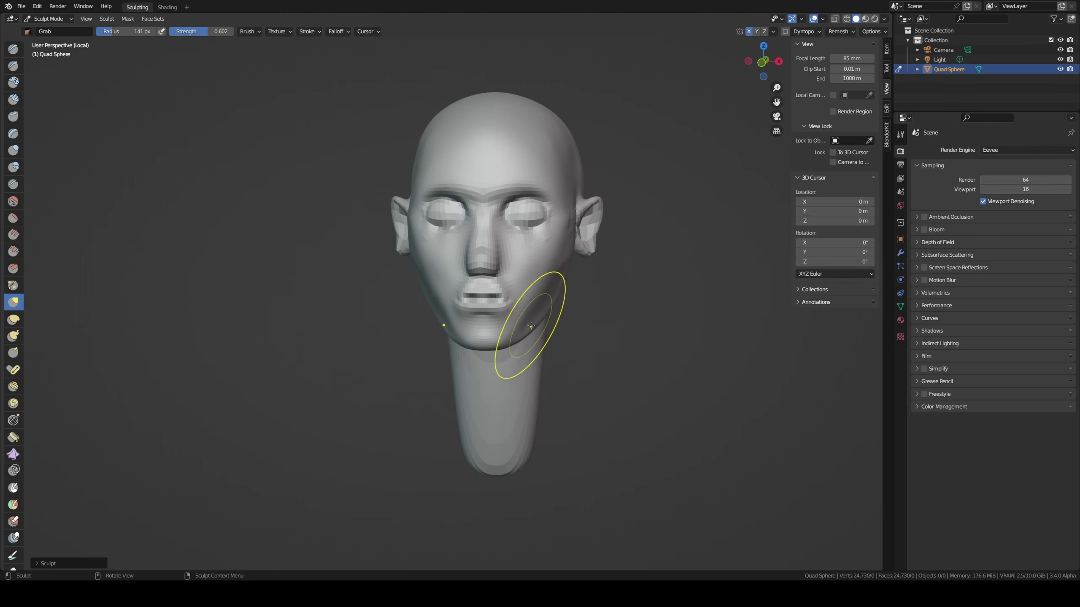
left_click_drag(531, 326, 527, 328)
middle_click_drag(523, 334, 482, 294)
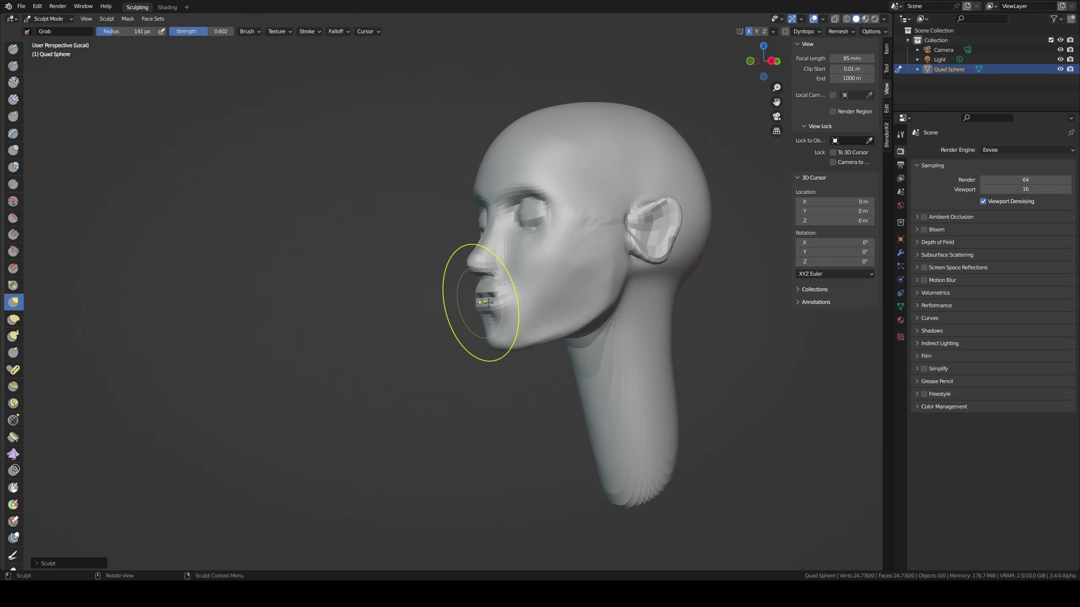
scroll(582, 293, "up", 2)
mouse_move(582, 294)
middle_mouse_down()
mouse_move(607, 289)
mouse_move(542, 290)
mouse_move(495, 225)
mouse_move(529, 212)
middle_mouse_up()
- Reshape the nose tip in right side view with a smaller Grab brush
left_click(13, 66)
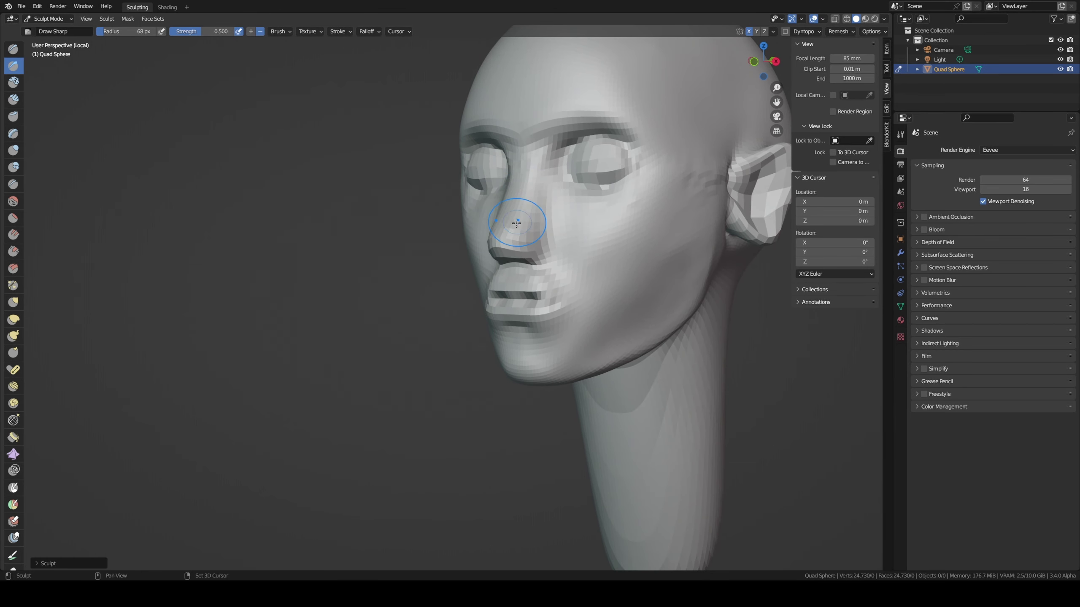
key("KP_3")
key("g")
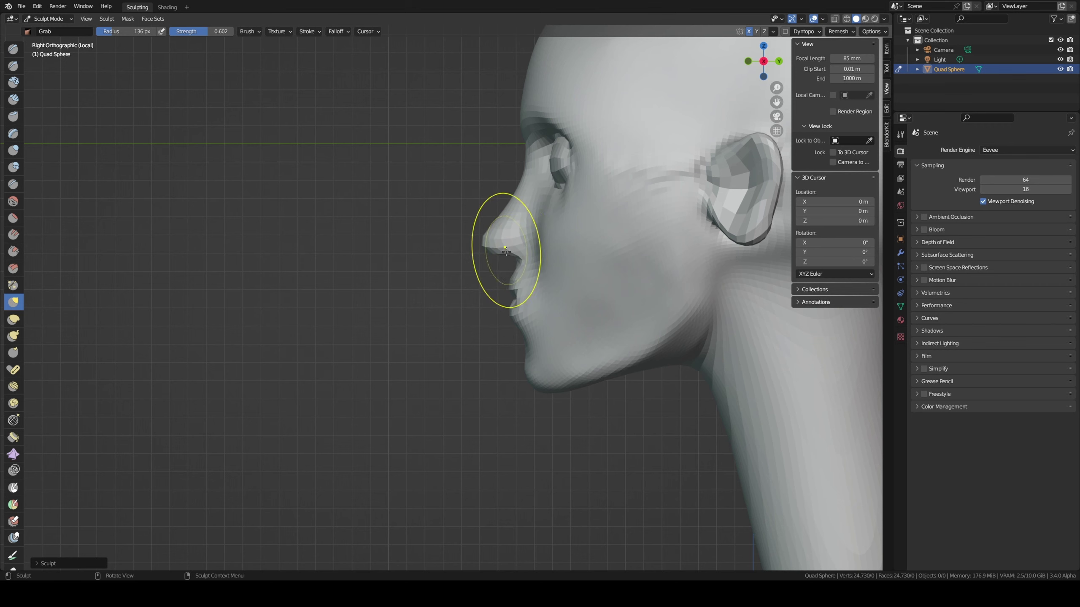
key("f")
left_click(488, 265)
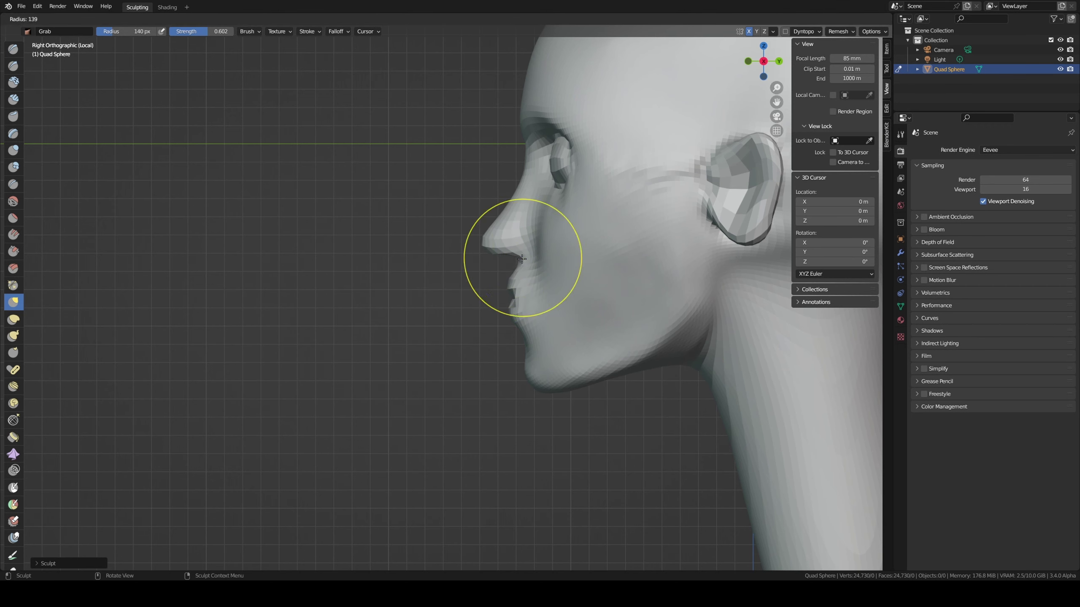
mouse_move(518, 253)
middle_mouse_down()
mouse_move(545, 256)
mouse_move(520, 216)
middle_mouse_up()
- Switch to Clay Strips, try a remesh, then undo it
key("c")
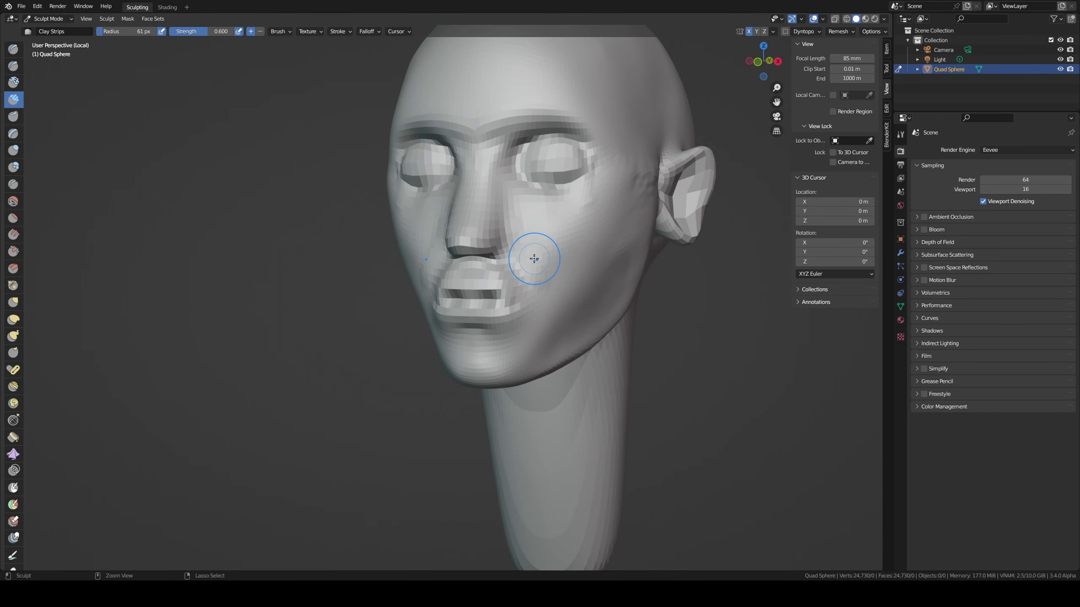
key("ctrl+z")
key("ctrl+shift+z")
- Set the voxel size to about 0.0113 m and voxel-remesh the head
key("r")
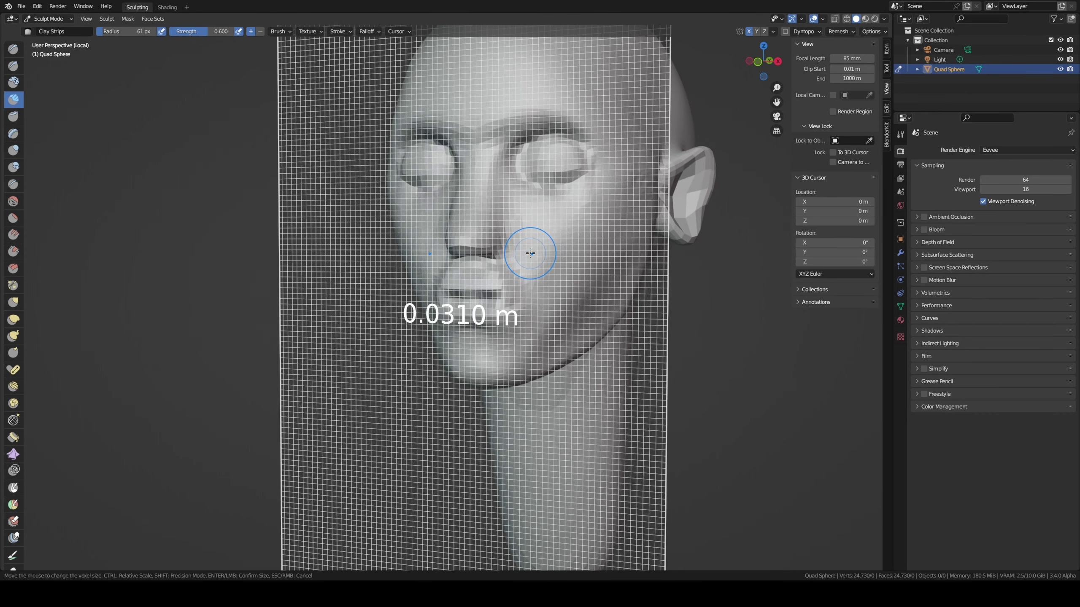
key("Escape")
key("r")
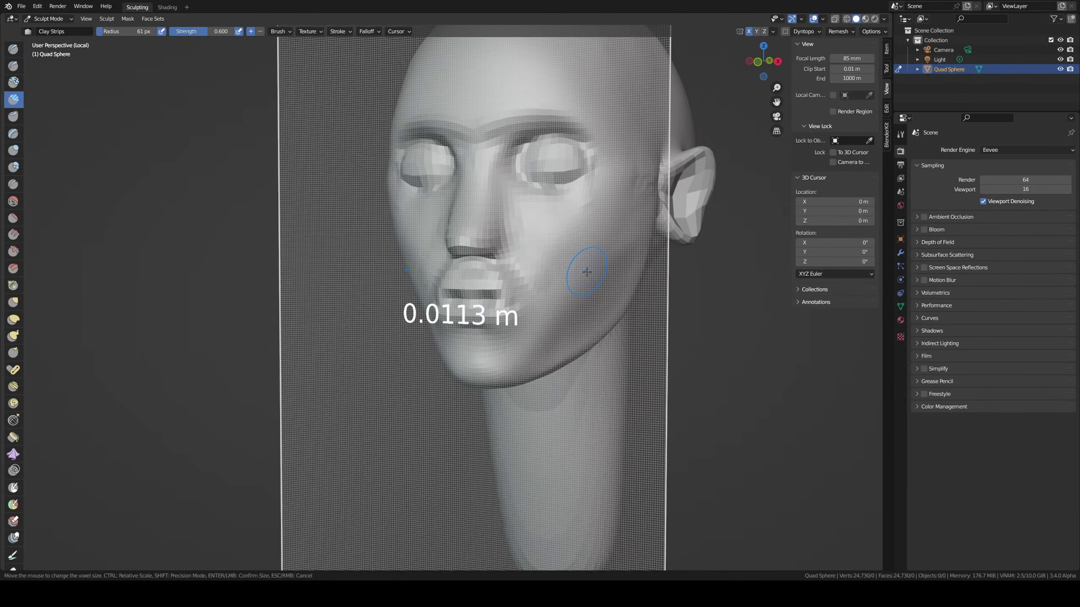
left_click(557, 265)
key("ctrl+r")
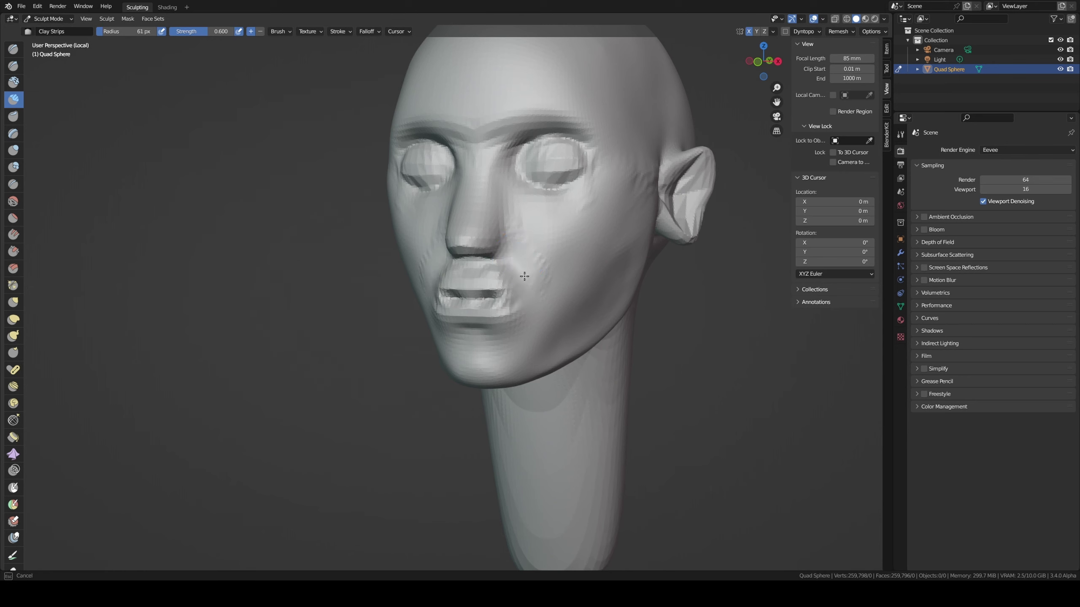
- Enlarge the Clay Strips brush to 123 px and view the whole head in side profile
key("f")
left_click(442, 324)
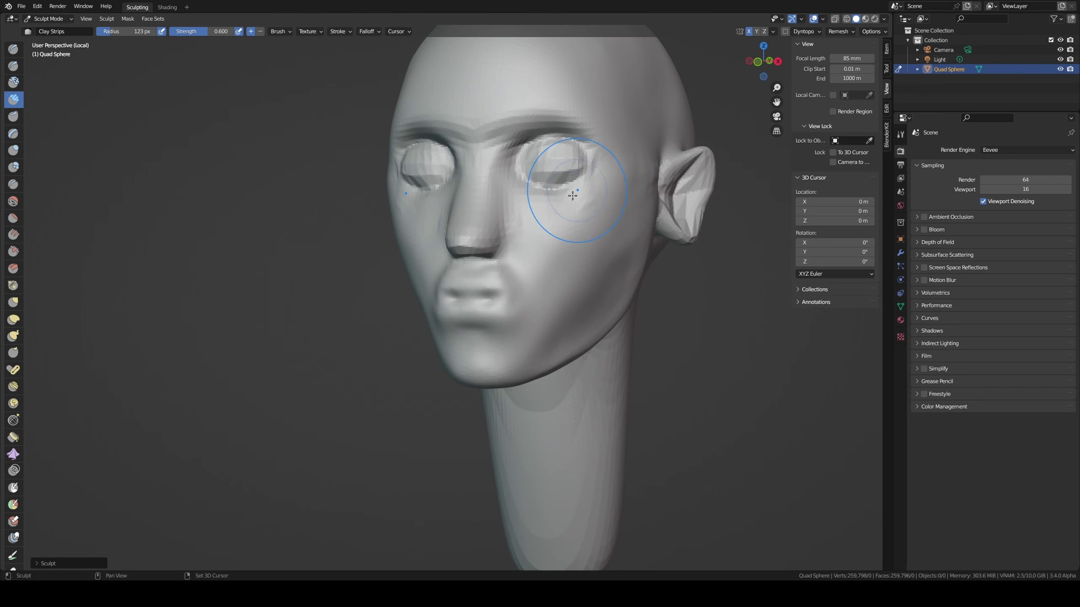
scroll(525, 231, "down", 5)
middle_click_drag(518, 157, 524, 258)
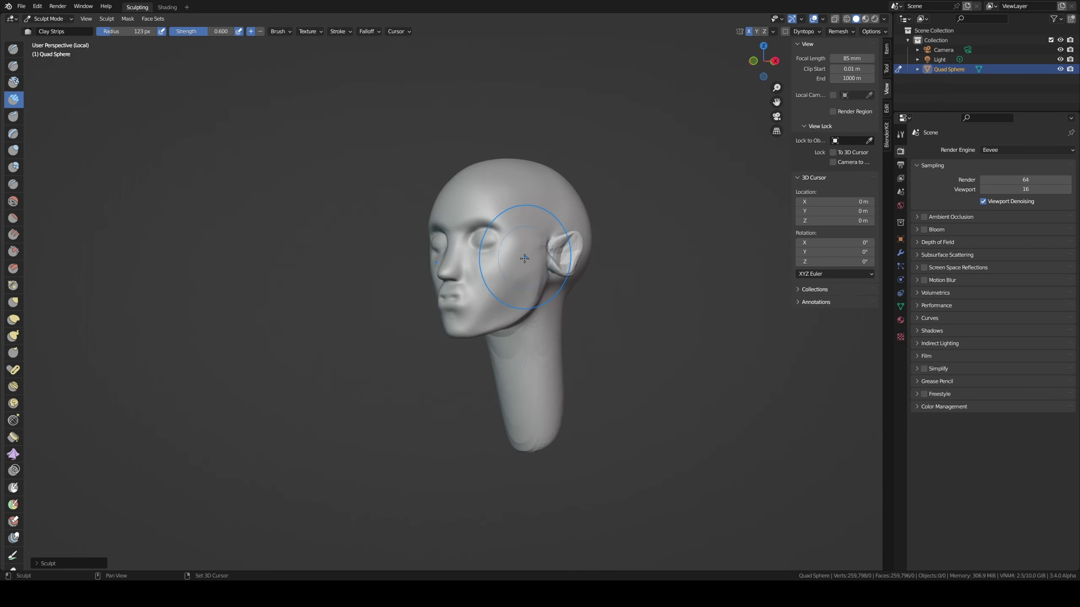
middle_click_drag(491, 299, 561, 316)
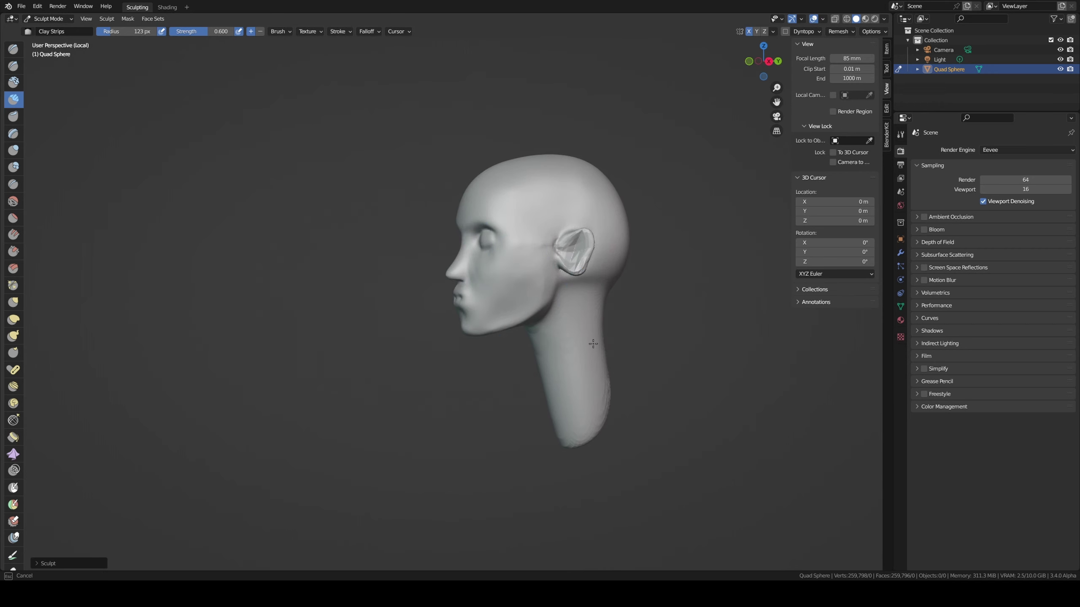
- Shorten the neck with a 218 px Grab brush in Right Orthographic view
key("g")
key("f")
left_click(489, 458)
key("KP_3")
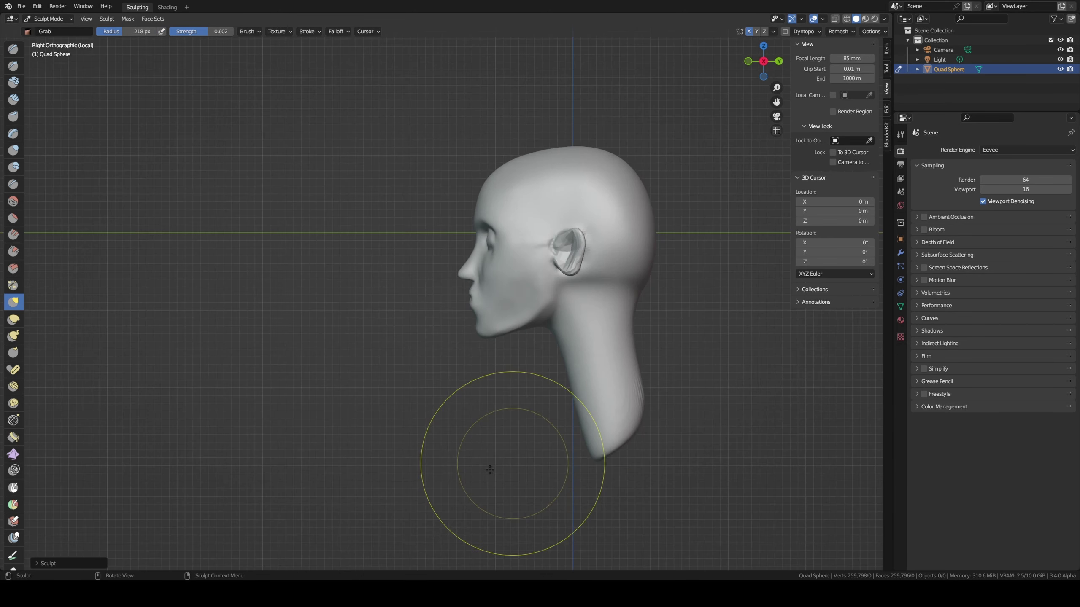
left_click_drag(569, 392, 626, 361)
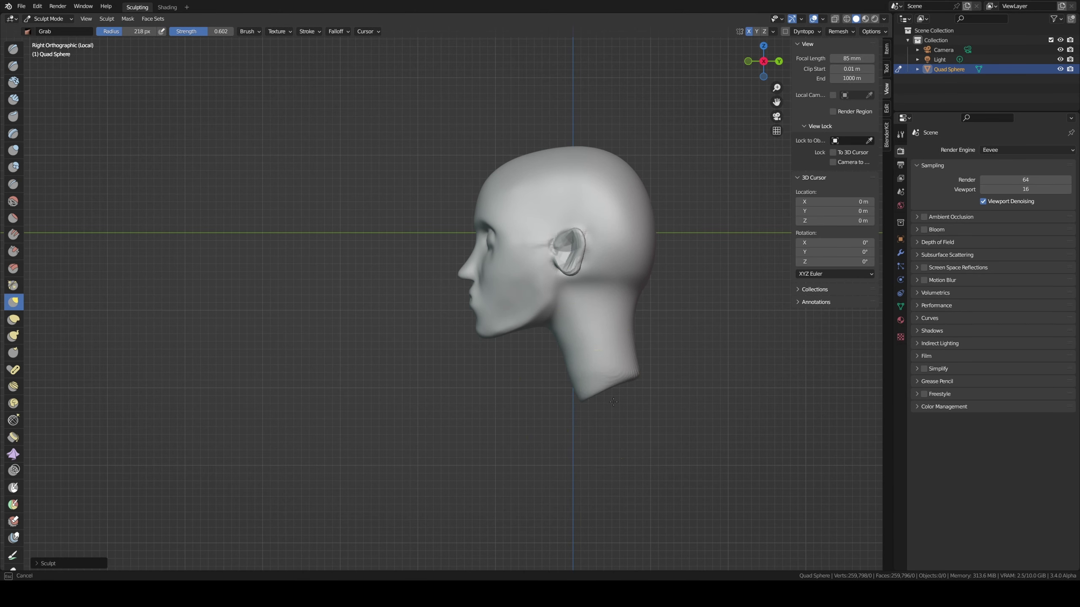
- Reshape the side of the face below the ear with a 195 px Grab brush
key("KP_1")
key("f")
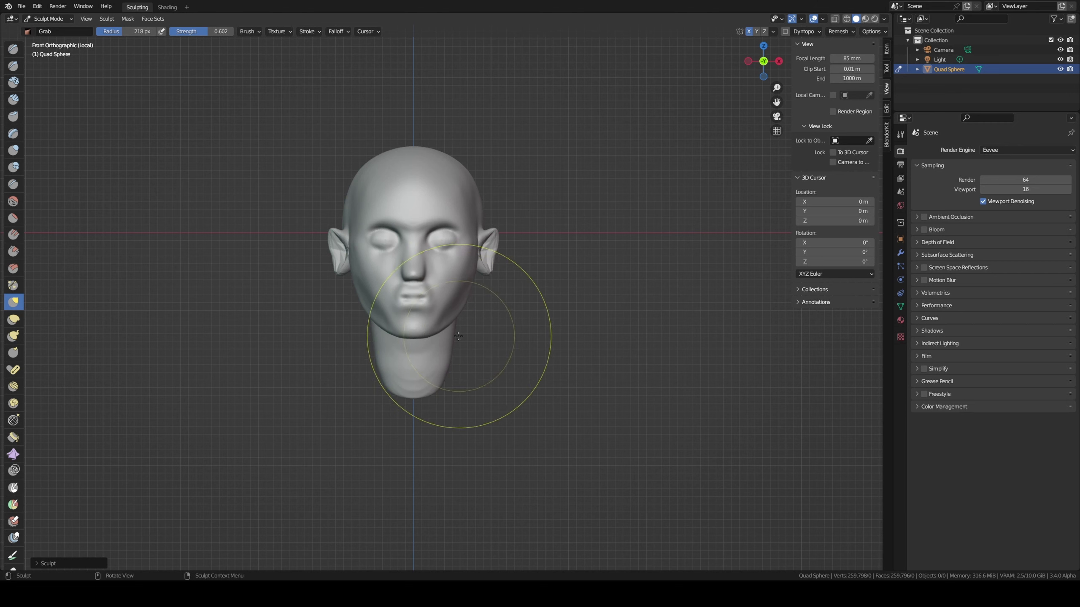
left_click(452, 336)
middle_click_drag(453, 336, 451, 293)
key("f")
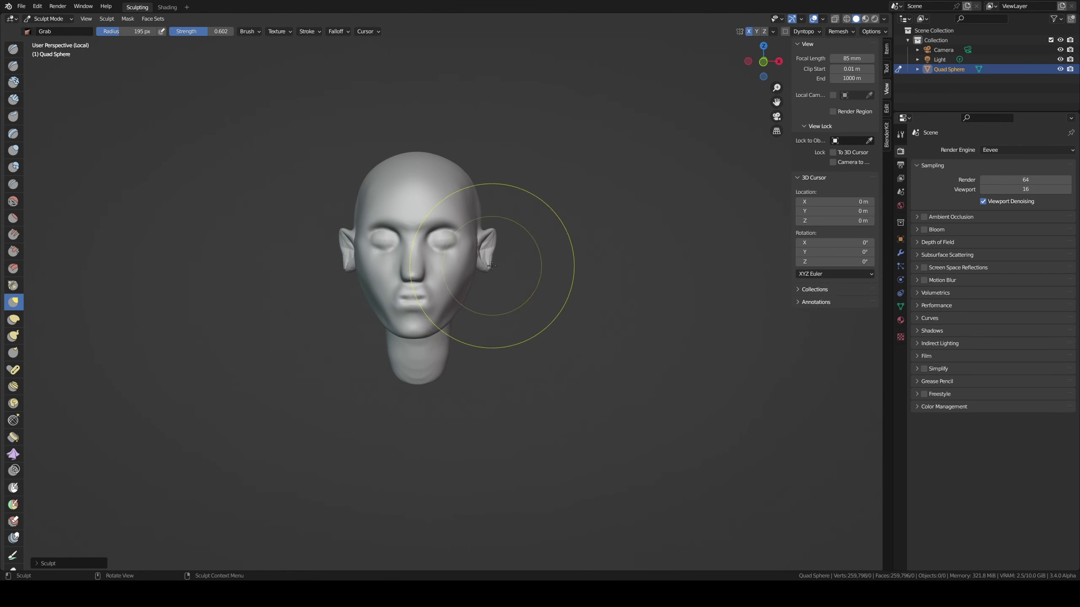
left_click(481, 266)
left_click_drag(481, 266, 465, 294)
- Sculpt behind the ears from the back of the head, narrowing the Grab brush to 106 px
middle_click_drag(464, 291, 323, 276)
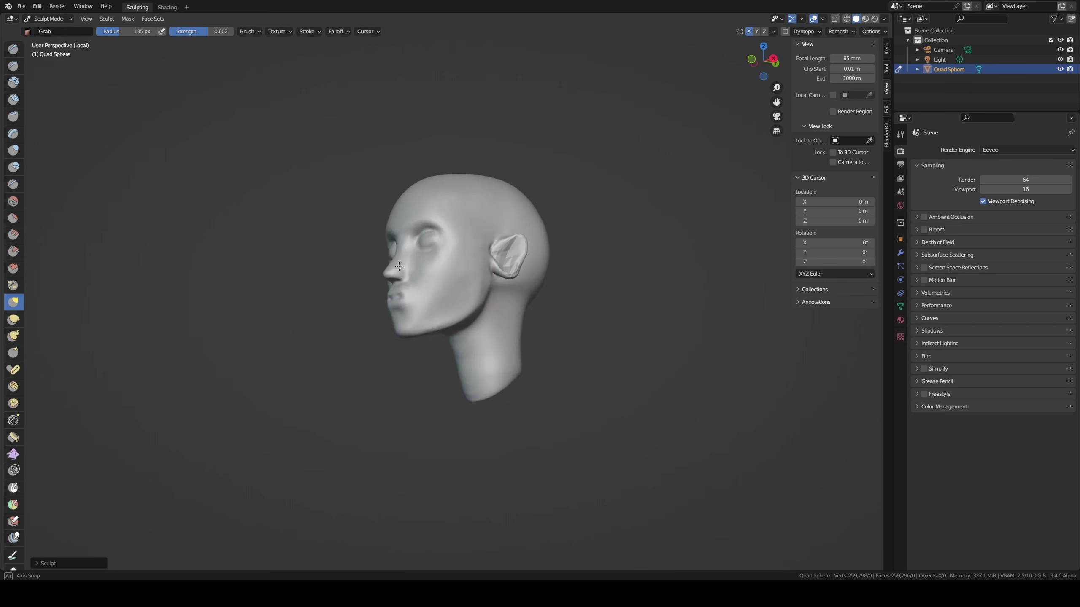
key("f")
left_click(478, 286)
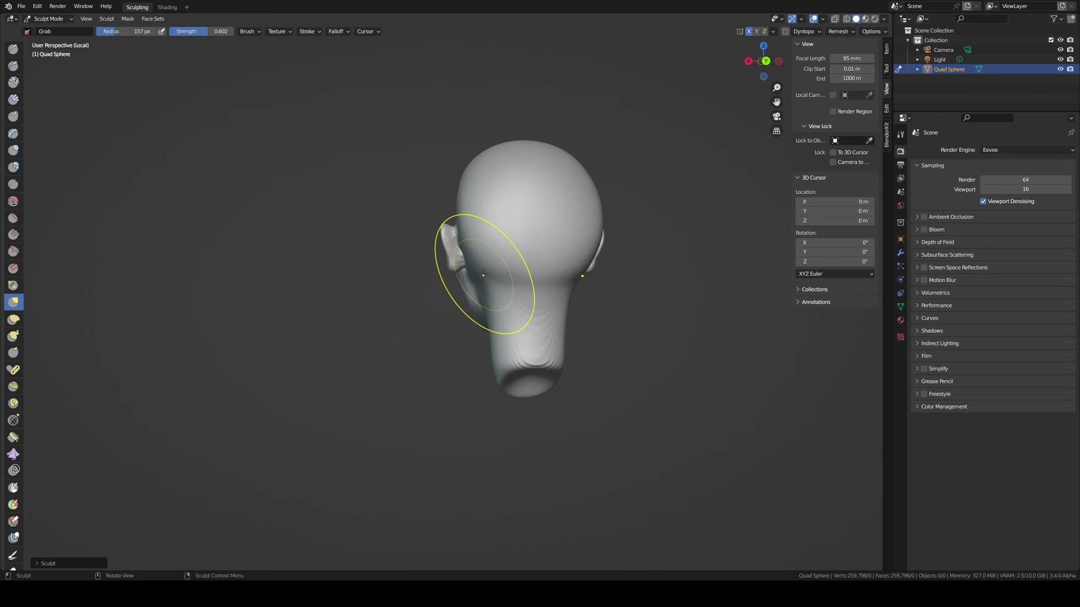
key("f")
left_click(466, 306)
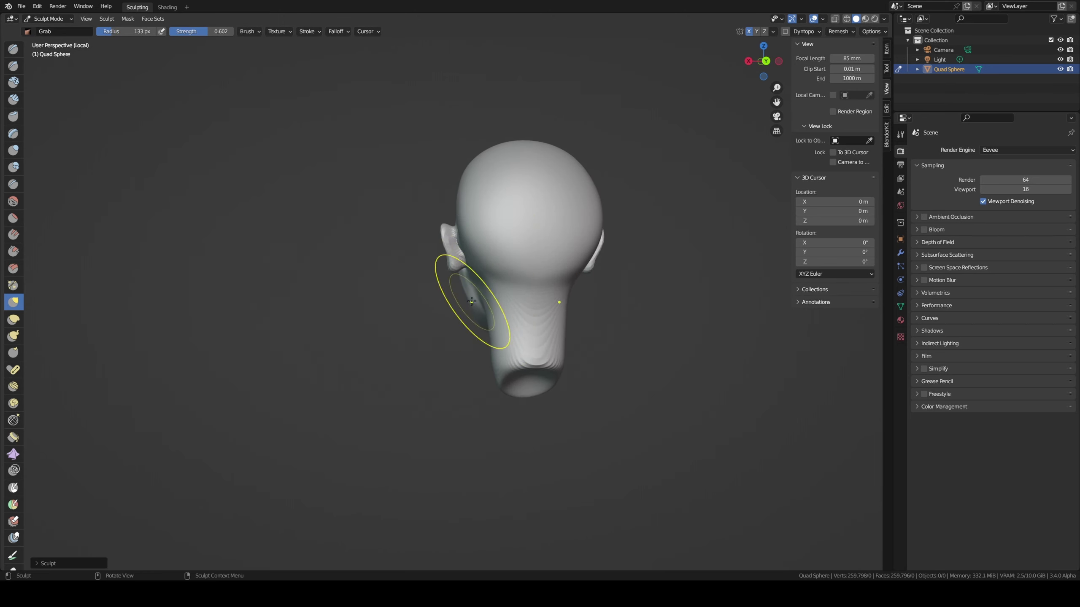
mouse_move(472, 301)
middle_mouse_down()
mouse_move(434, 317)
mouse_move(454, 303)
middle_mouse_up()
key("f")
left_click(458, 314)
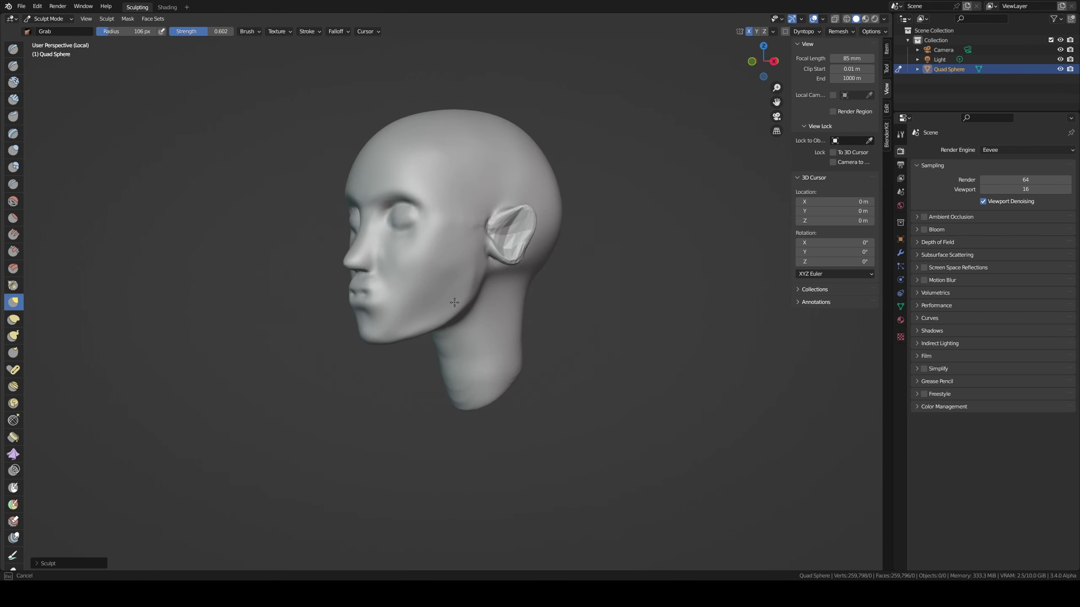
- Work the jaw and neck with Scrape/Peaks from frontal and three-quarter views
key("shift+t")
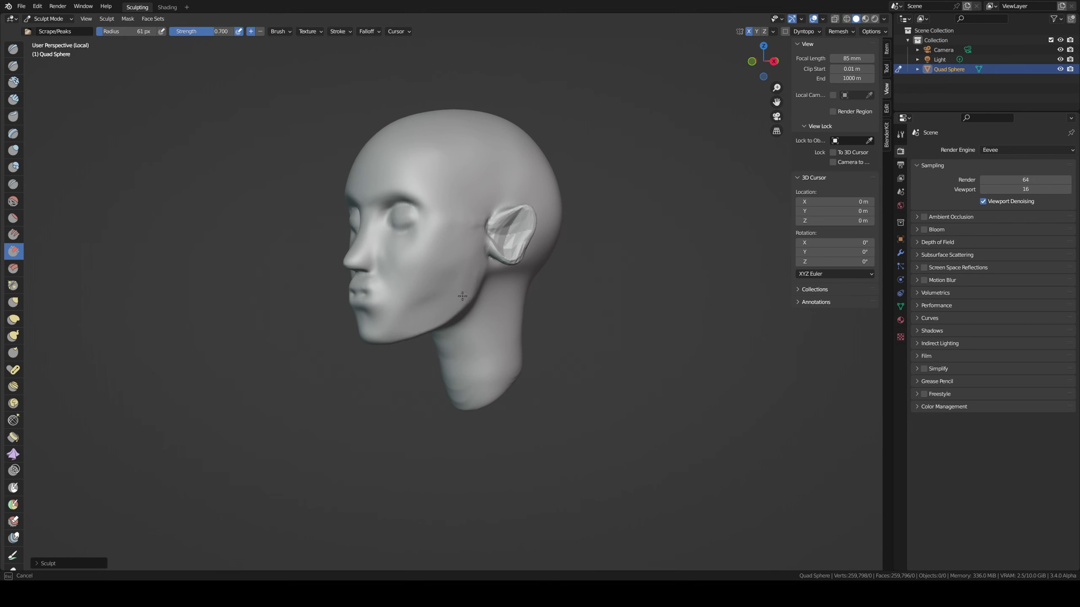
middle_click_drag(441, 267, 438, 292)
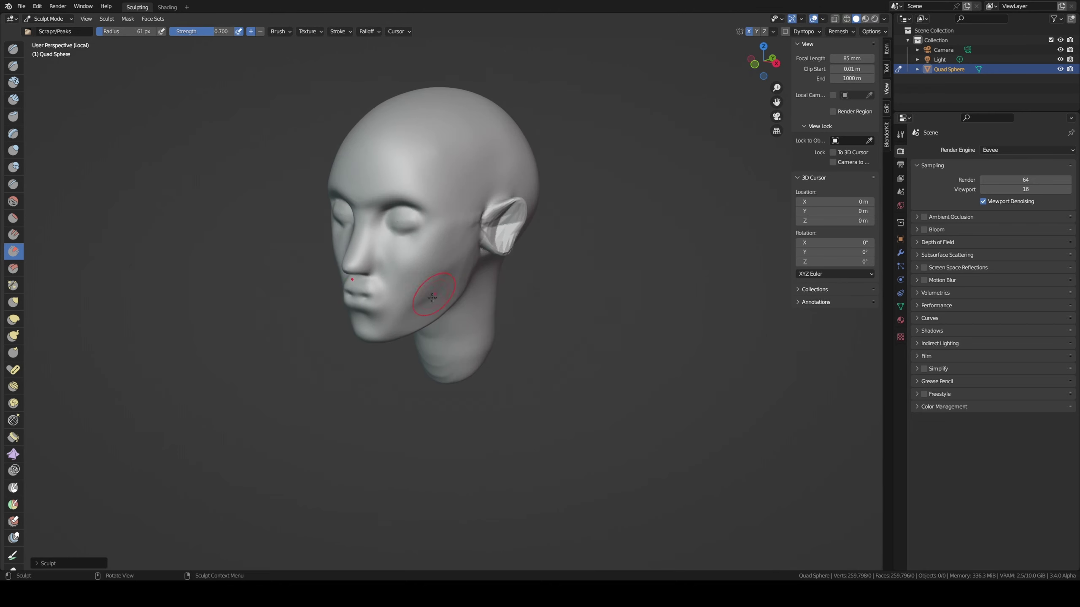
middle_click_drag(439, 277, 483, 256)
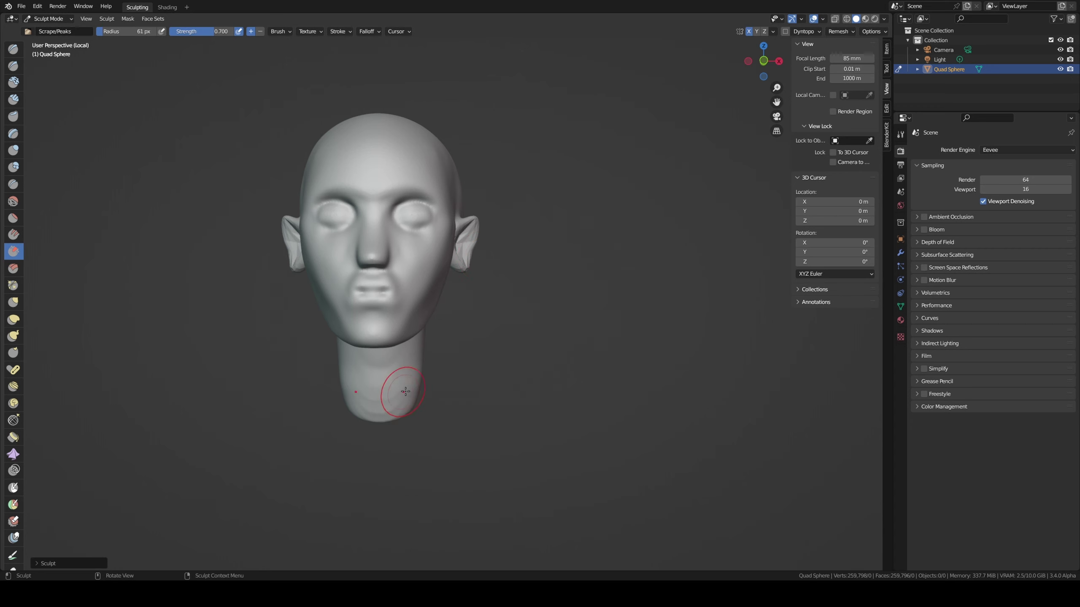
mouse_move(422, 387)
middle_mouse_down("ctrl")
mouse_move(357, 253)
mouse_move(326, 239)
middle_mouse_up("ctrl")
- Shape the nose with an enlarged Grab brush from front and three-quarter views
key("c")
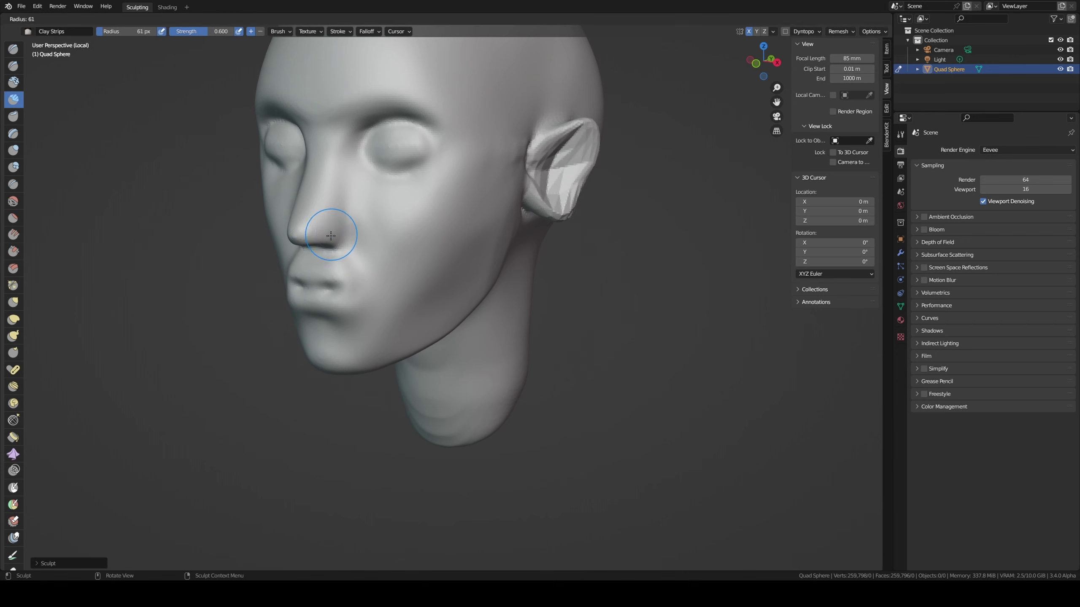
middle_click_drag(334, 225, 353, 215)
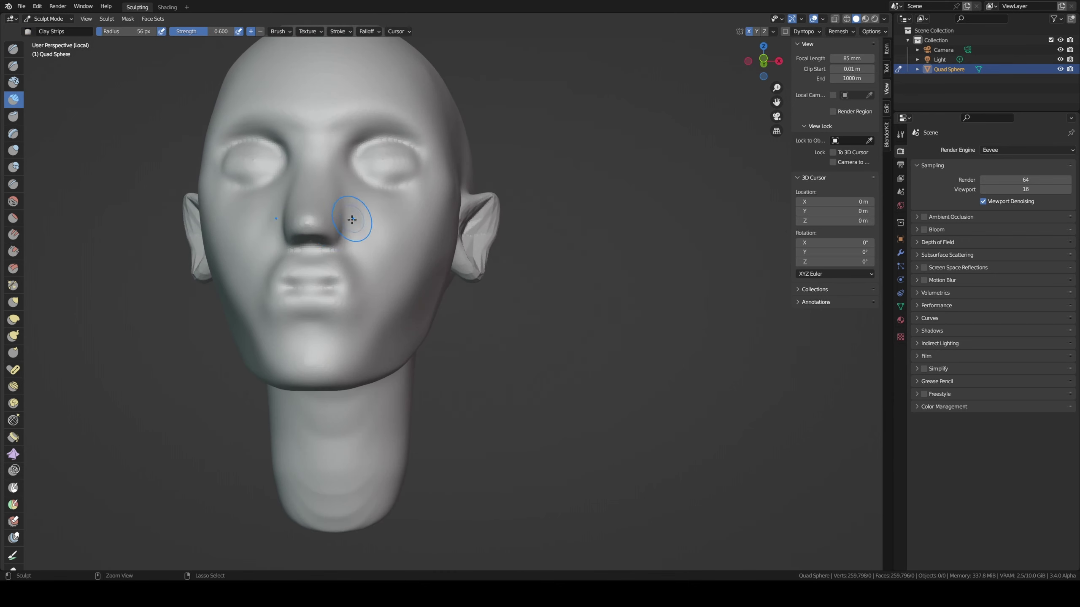
key("f")
left_click(343, 198)
key("g")
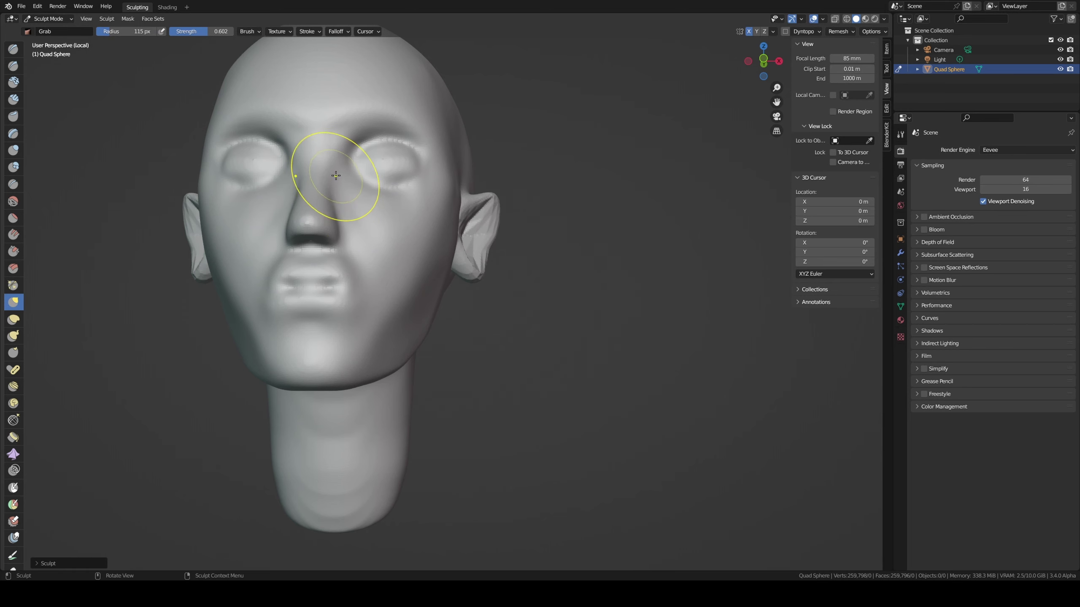
middle_click_drag(332, 166, 300, 238)
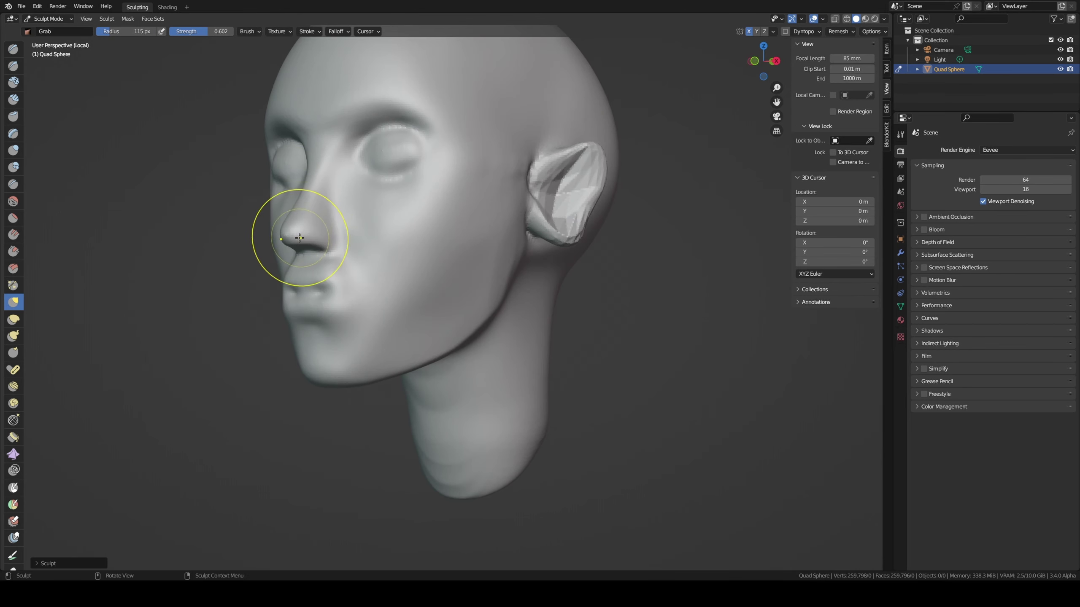
- Check the nose in right profile and shrink the Grab brush to work under the nose
key("KP_3")
key("f")
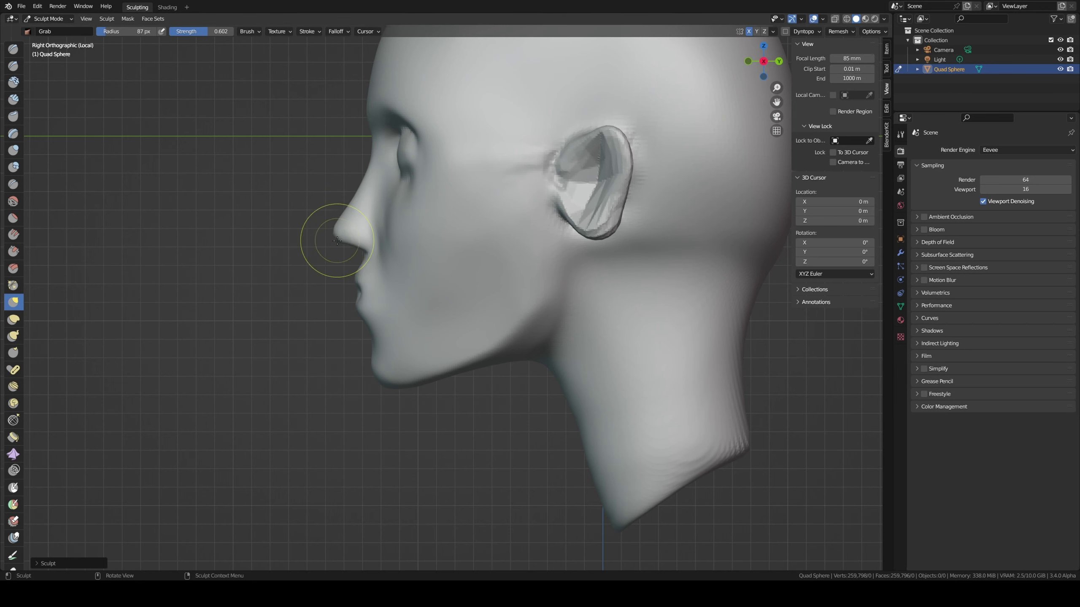
middle_click_drag(354, 242, 485, 199)
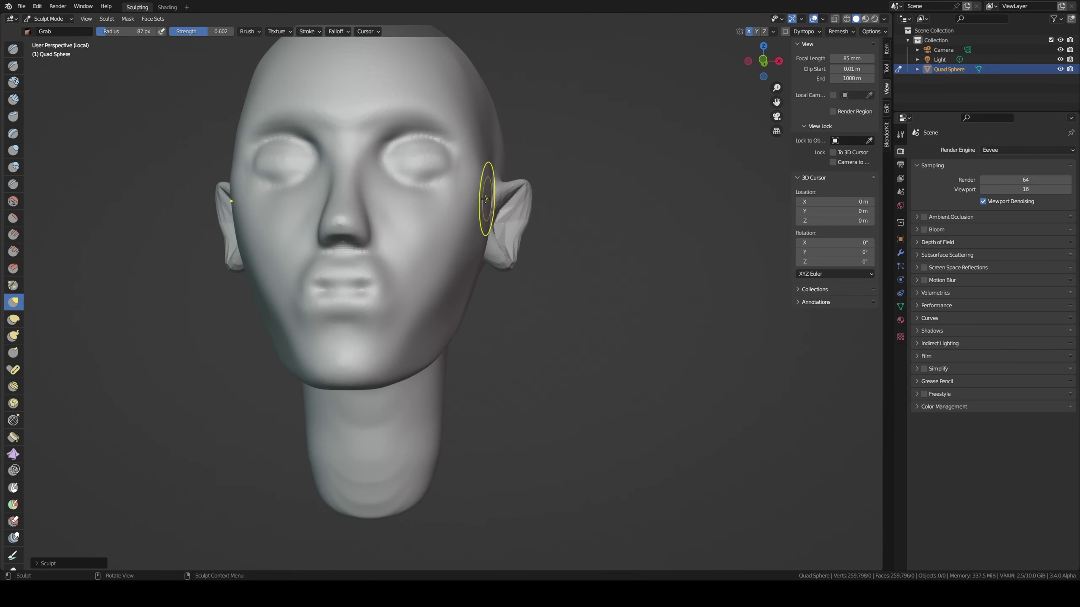
key("f")
left_click(371, 235)
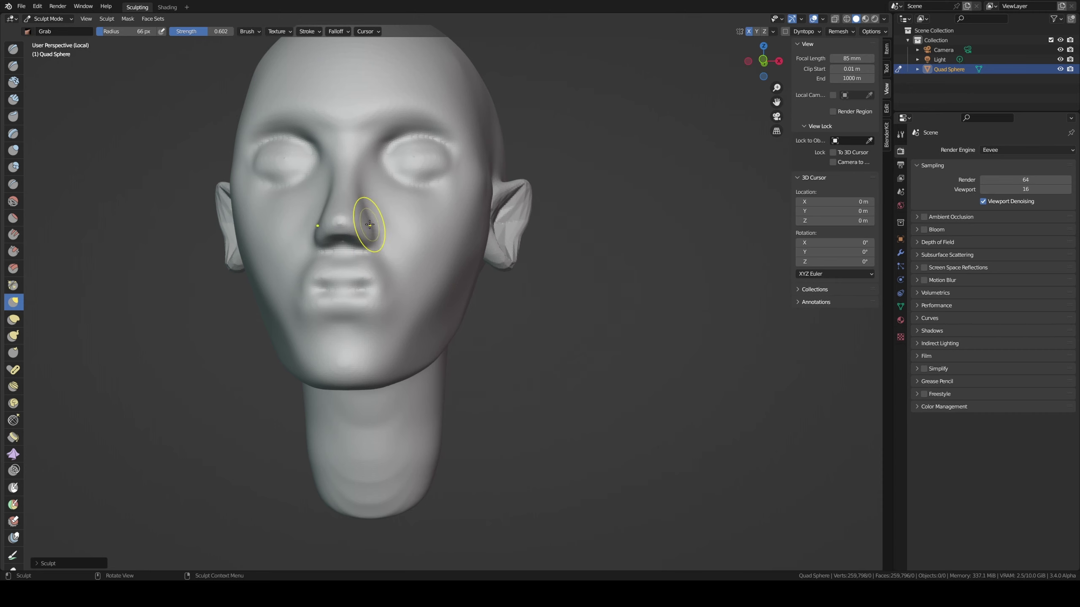
middle_click_drag(378, 218, 369, 302)
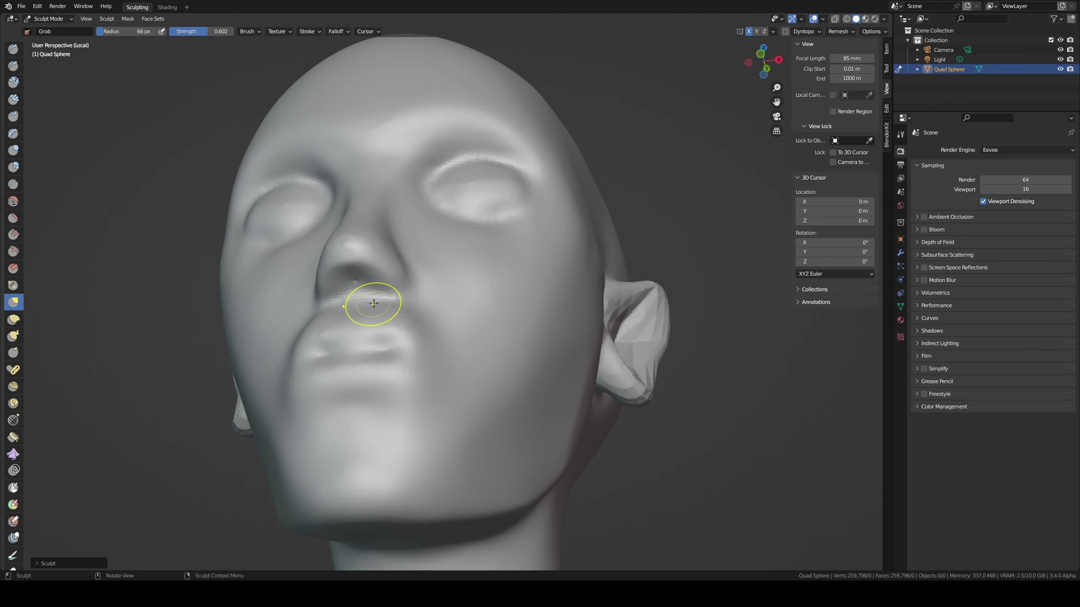
- Carve the nostril openings with a 29 px Draw Sharp brush
key("shift+s")
key("f")
left_click(375, 300)
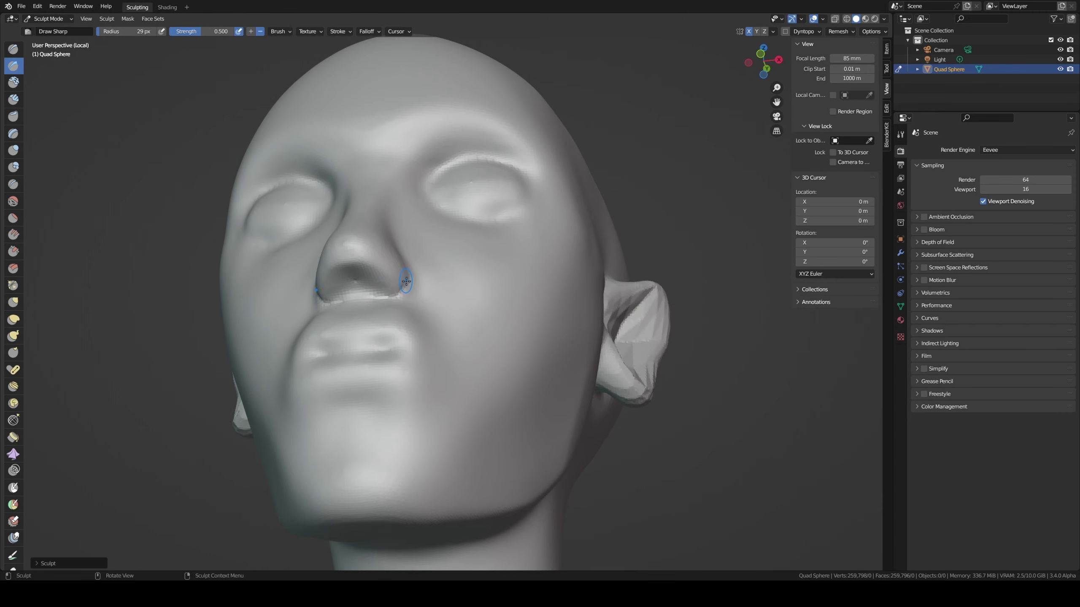
mouse_move(412, 288)
middle_mouse_down()
mouse_move(476, 282)
mouse_move(426, 298)
middle_mouse_up()
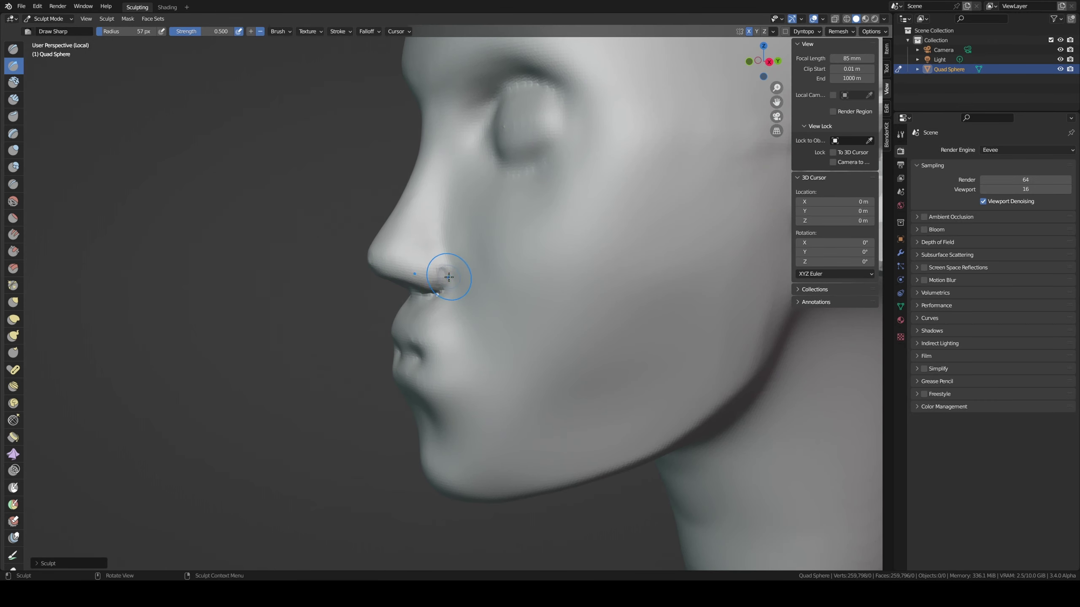
mouse_move(461, 259)
middle_mouse_down()
mouse_move(453, 241)
mouse_move(398, 273)
middle_mouse_up()
key("f")
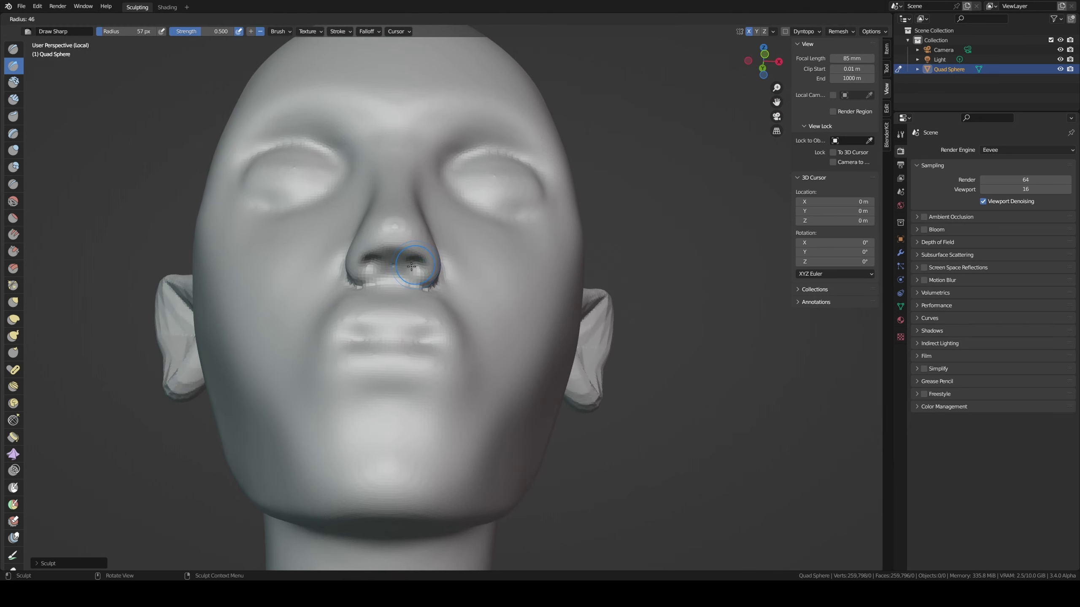
left_click(411, 265)
mouse_move(411, 264)
middle_mouse_down()
mouse_move(482, 294)
mouse_move(446, 277)
mouse_move(442, 260)
middle_mouse_up()
- Refine the nose shape with a larger Grab brush from the front
key("g")
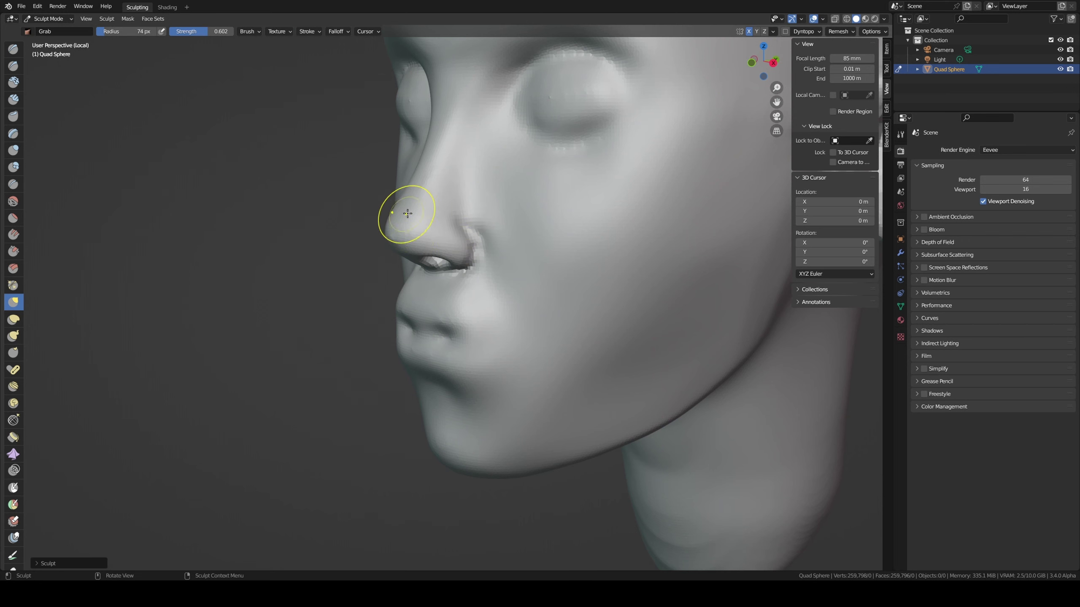
mouse_move(425, 201)
middle_mouse_down()
mouse_move(488, 187)
mouse_move(442, 204)
mouse_move(455, 224)
mouse_move(409, 230)
mouse_move(427, 241)
mouse_move(407, 232)
middle_mouse_up()
key("f")
left_click(458, 205)
- Deepen the nostrils with Draw Sharp, then switch to Scrape/Peaks (76 px, strength 0.7)
key("shift+x")
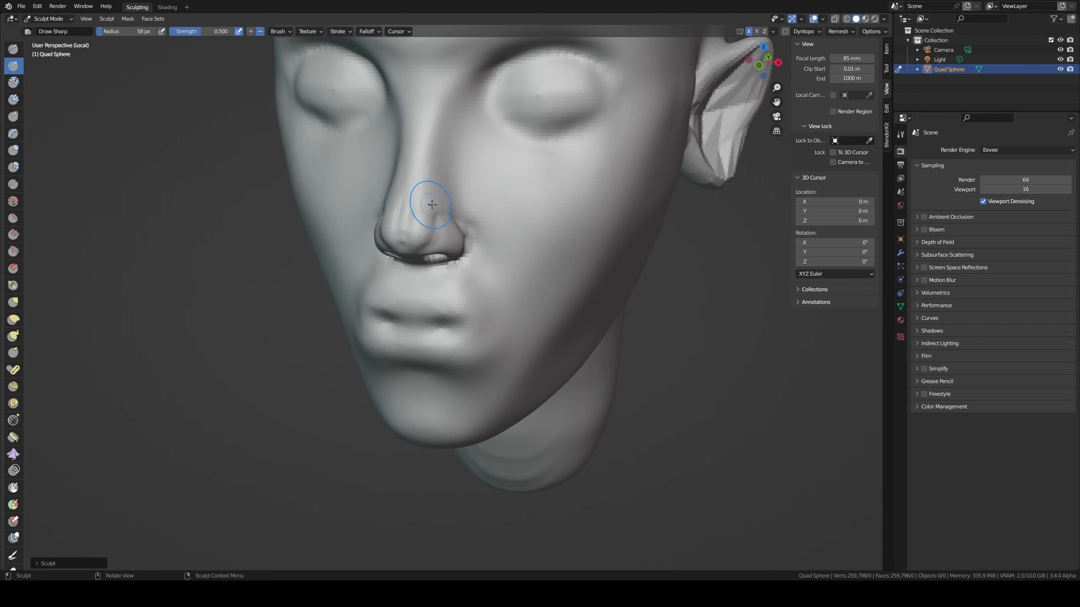
middle_click_drag(456, 186, 428, 200)
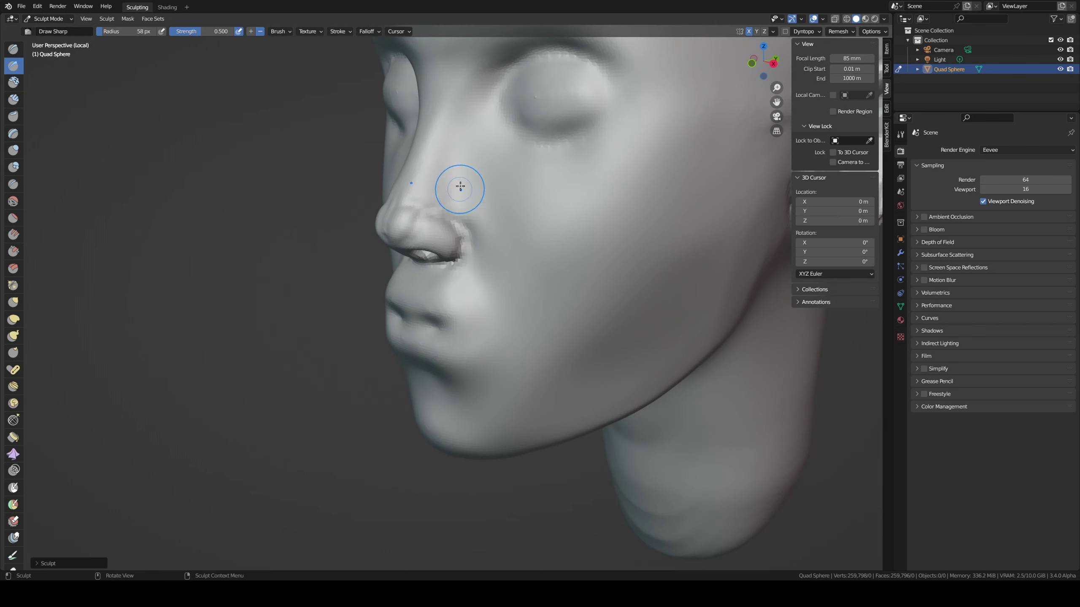
middle_click_drag(471, 163, 490, 170)
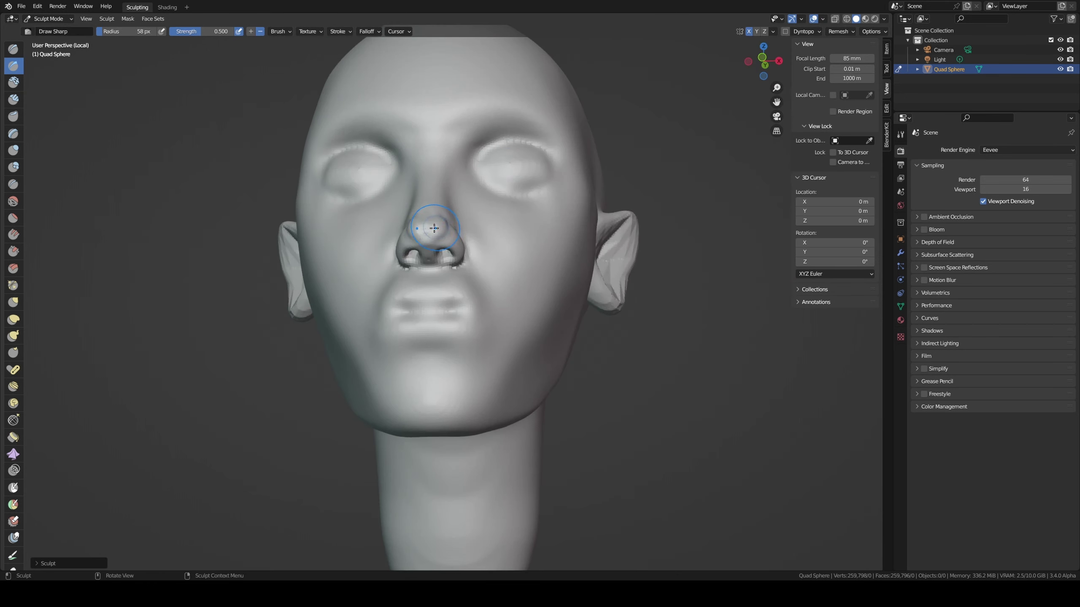
mouse_move(434, 228)
middle_mouse_down()
mouse_move(385, 211)
mouse_move(421, 225)
mouse_move(433, 210)
middle_mouse_up()
scroll(385, 211, "up", 2)
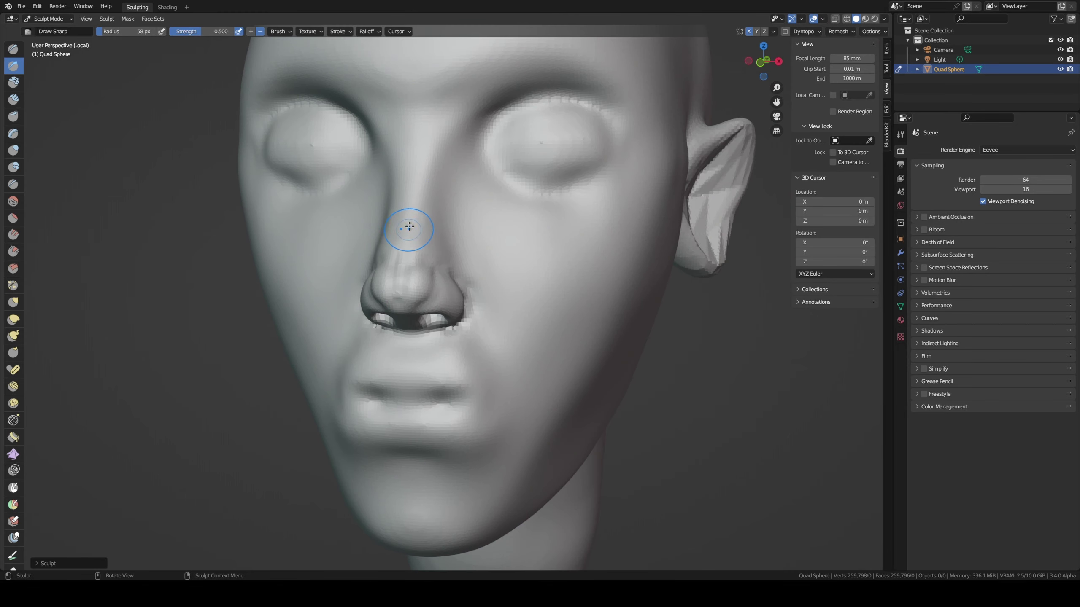
key("shift+t")
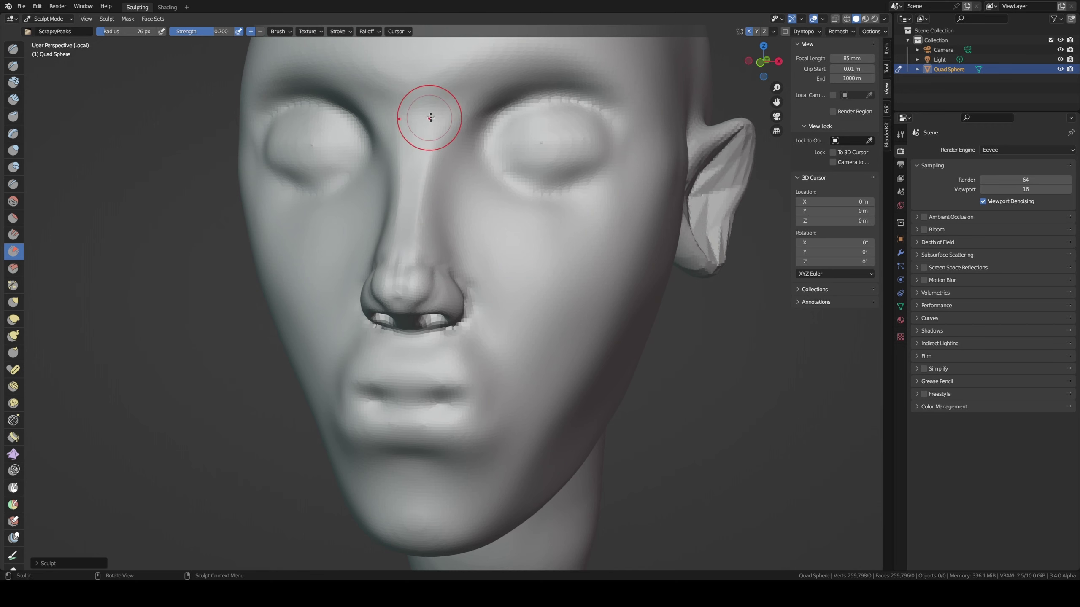
middle_click_drag(429, 113, 366, 103, "alt")
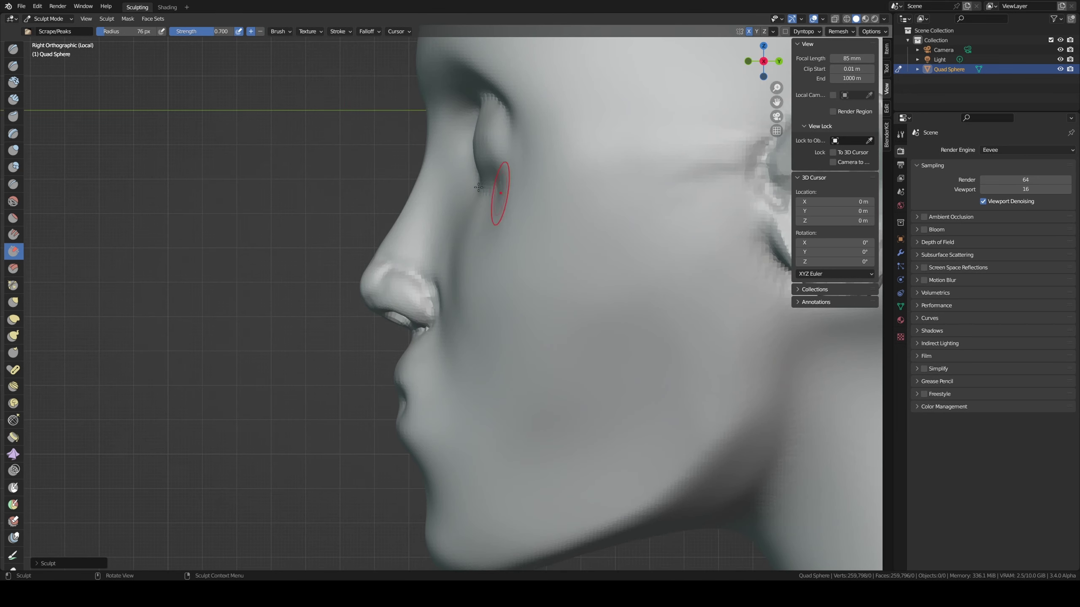
- Reshape the lower face profile with a large Grab pull in right side view
key("g")
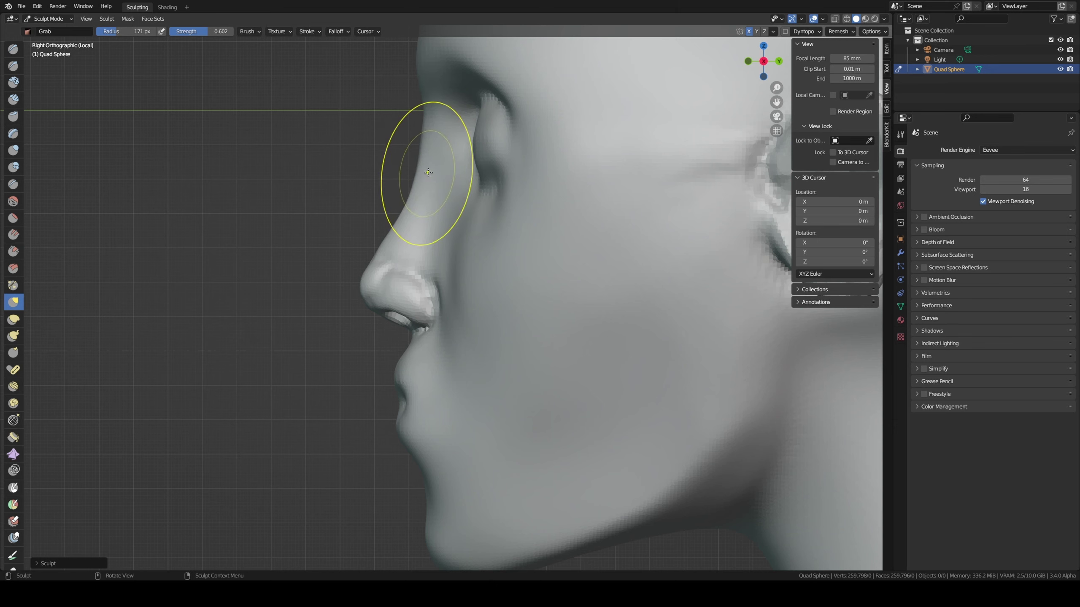
scroll(420, 238, "down", 4)
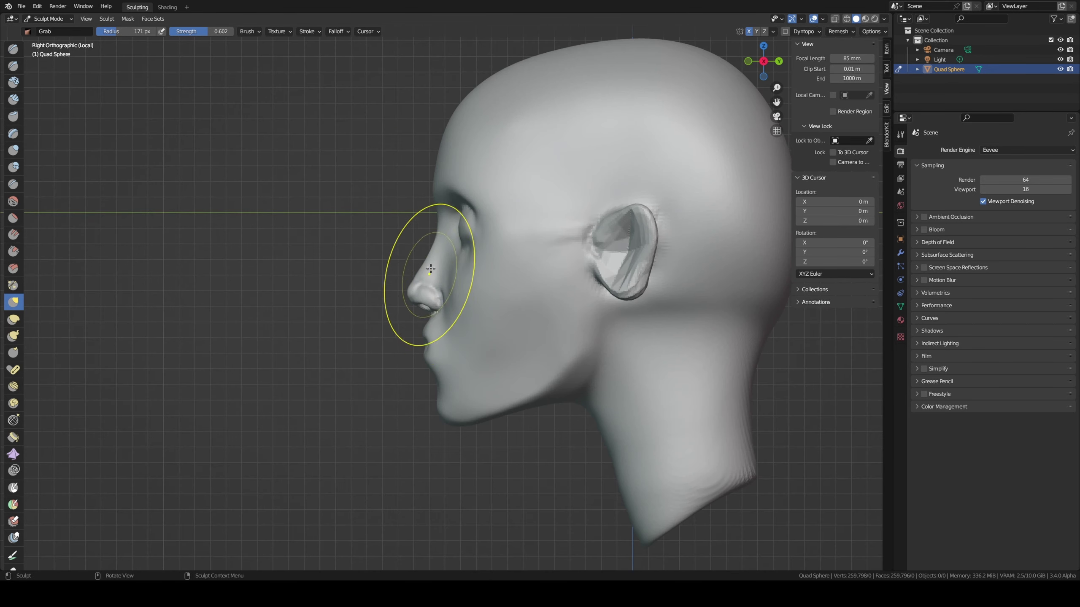
scroll(431, 268, "down", 3)
scroll(441, 277, "up", 2)
key("f")
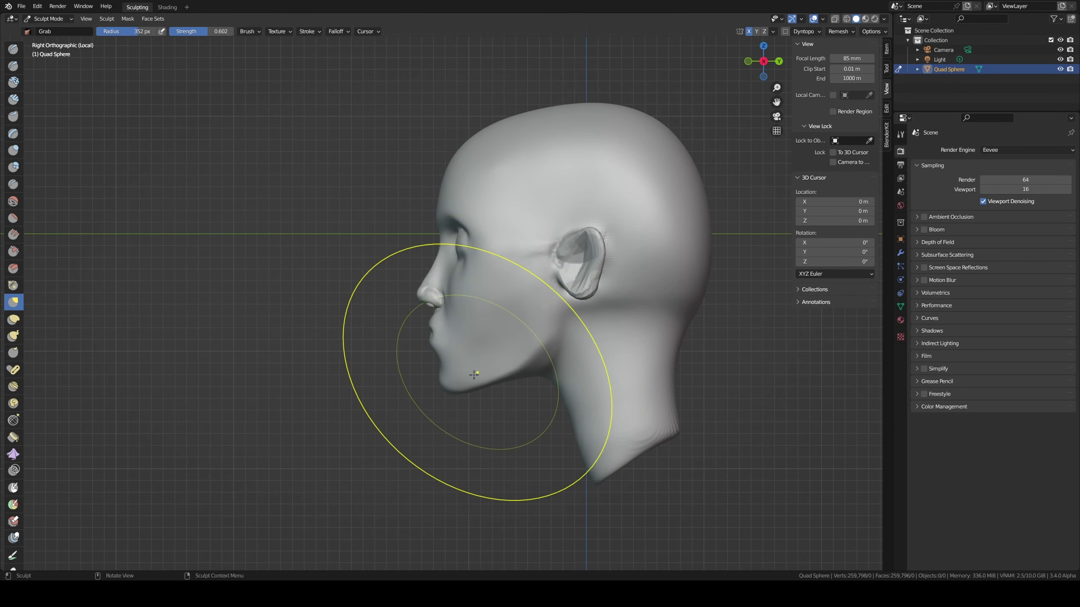
left_click_drag(427, 323, 430, 289)
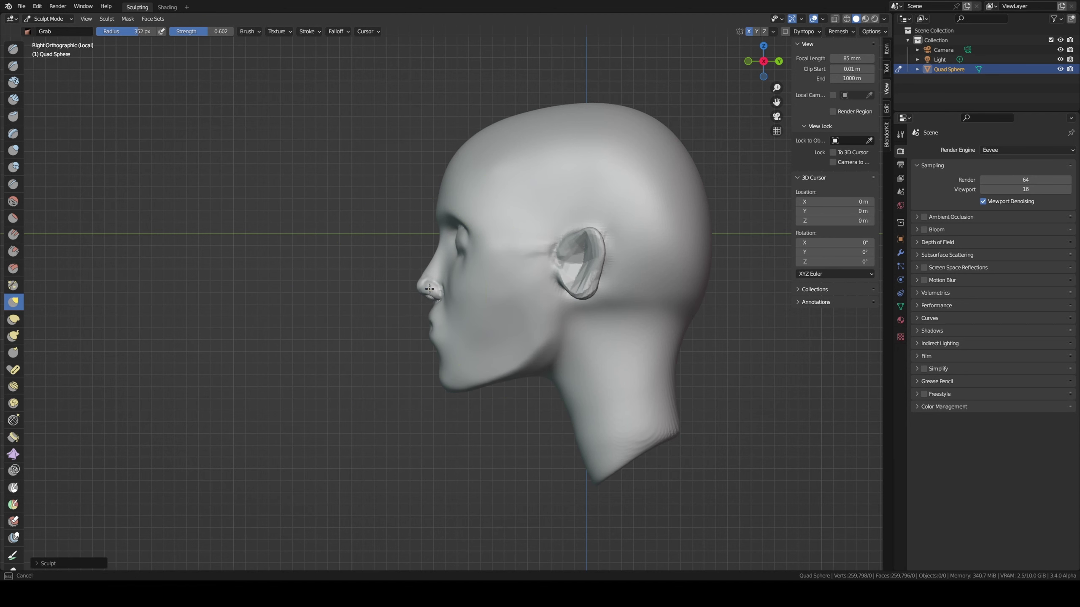
- Pull the nose tip with a small Grab brush and the jaw with a 244 px brush
key("f")
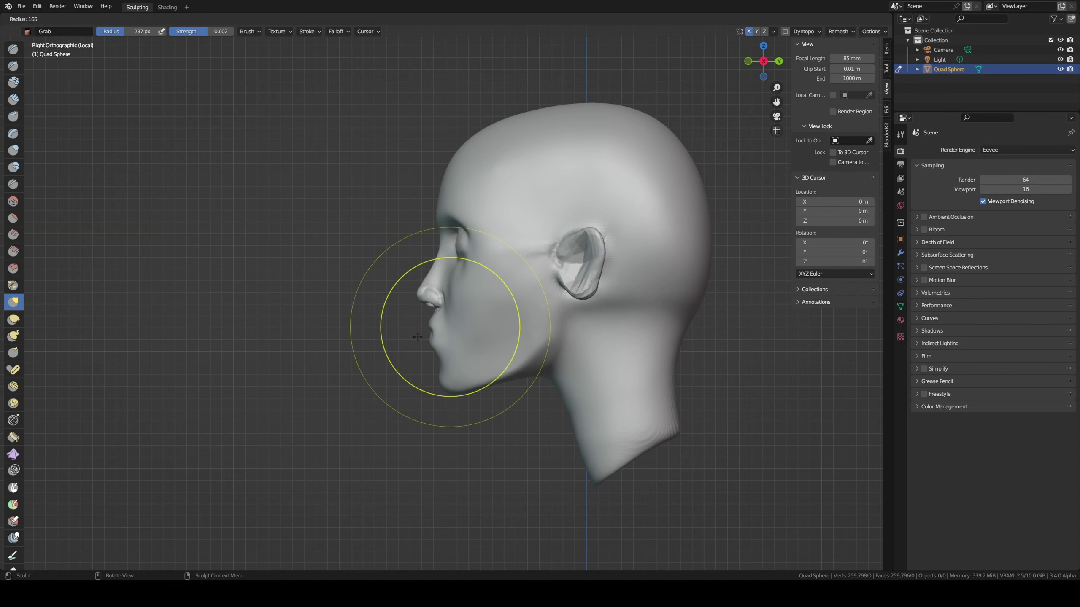
left_click(400, 350)
left_click_drag(439, 307, 439, 299)
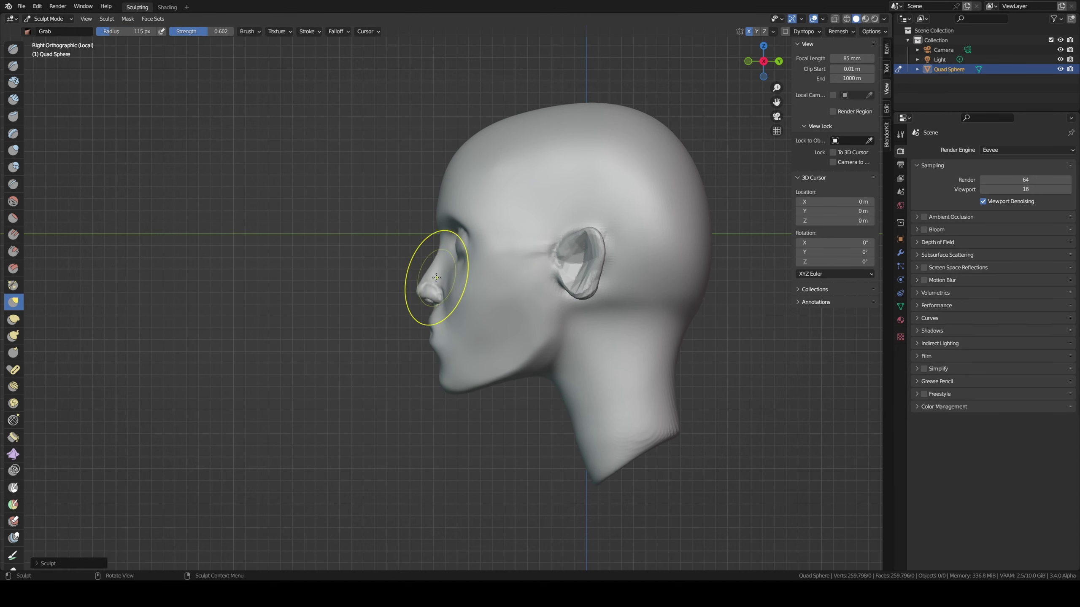
key("f")
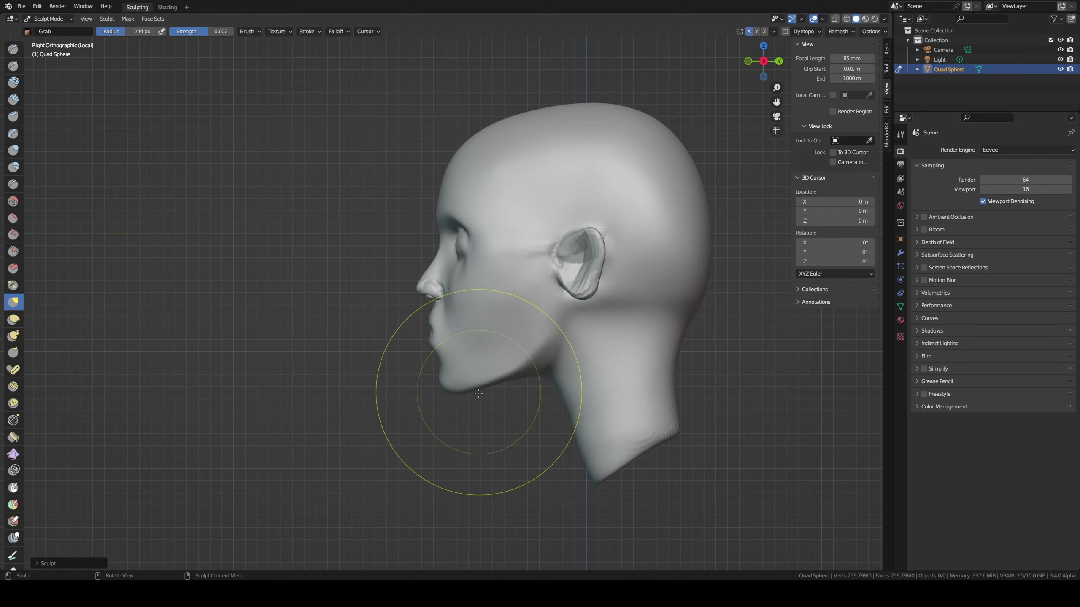
left_click(566, 408)
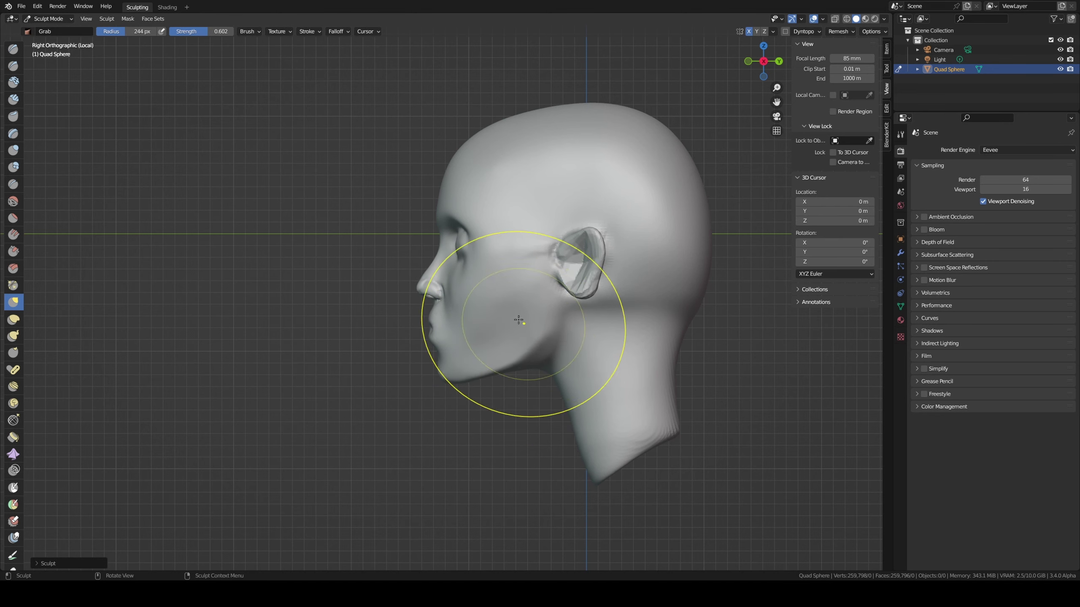
middle_click_drag(542, 349, 599, 292)
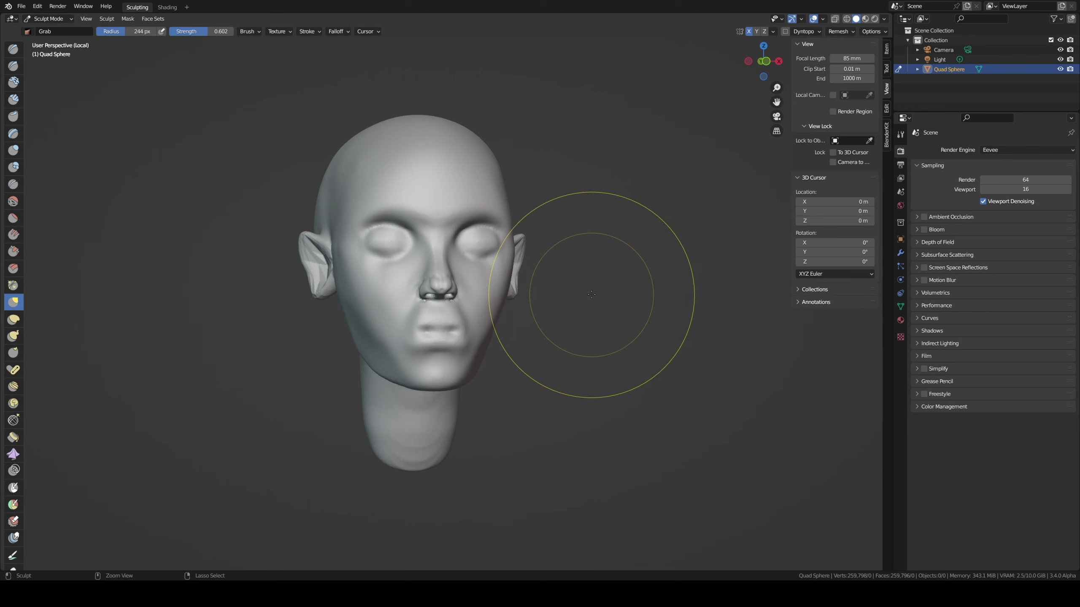
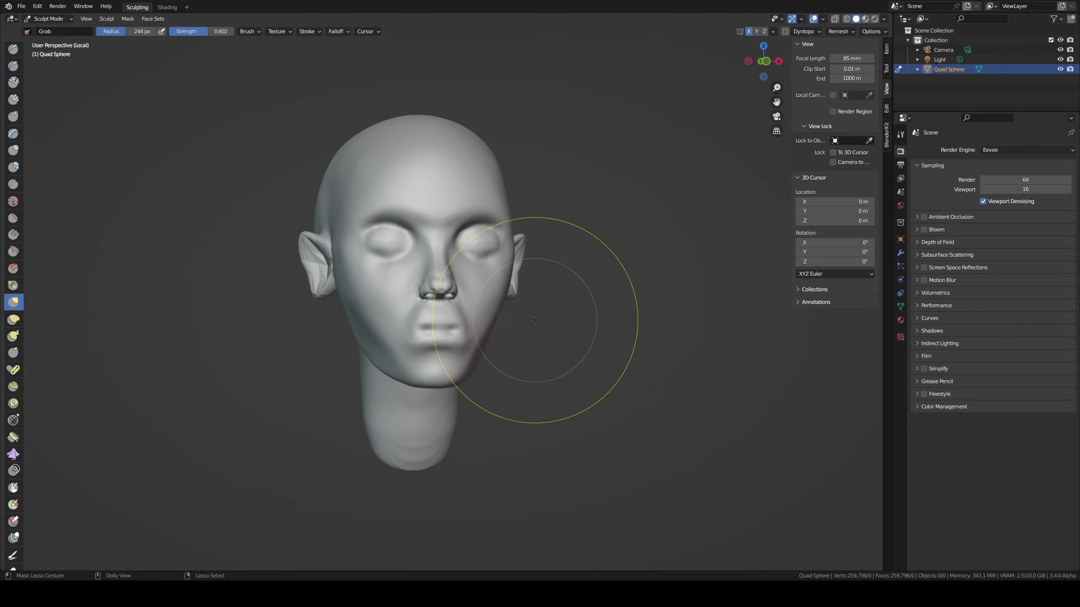
- Nudge the right pointed ear slightly inward with Grab, checking from front and side views
mouse_move(536, 323)
middle_mouse_down()
mouse_move(497, 297)
mouse_move(410, 300)
mouse_move(482, 288)
middle_mouse_up()
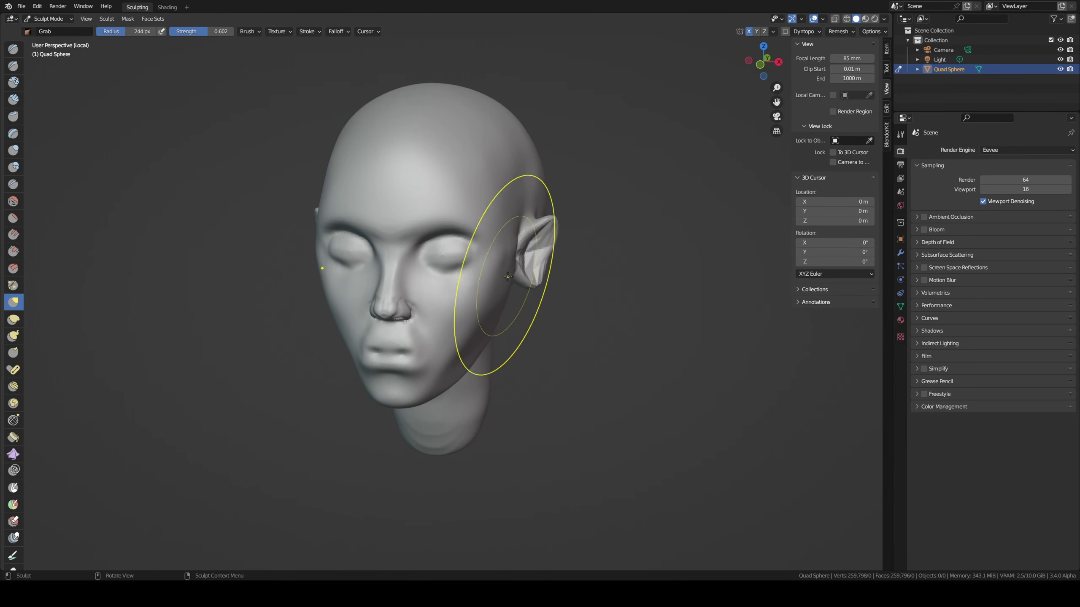
left_click_drag(508, 276, 503, 275)
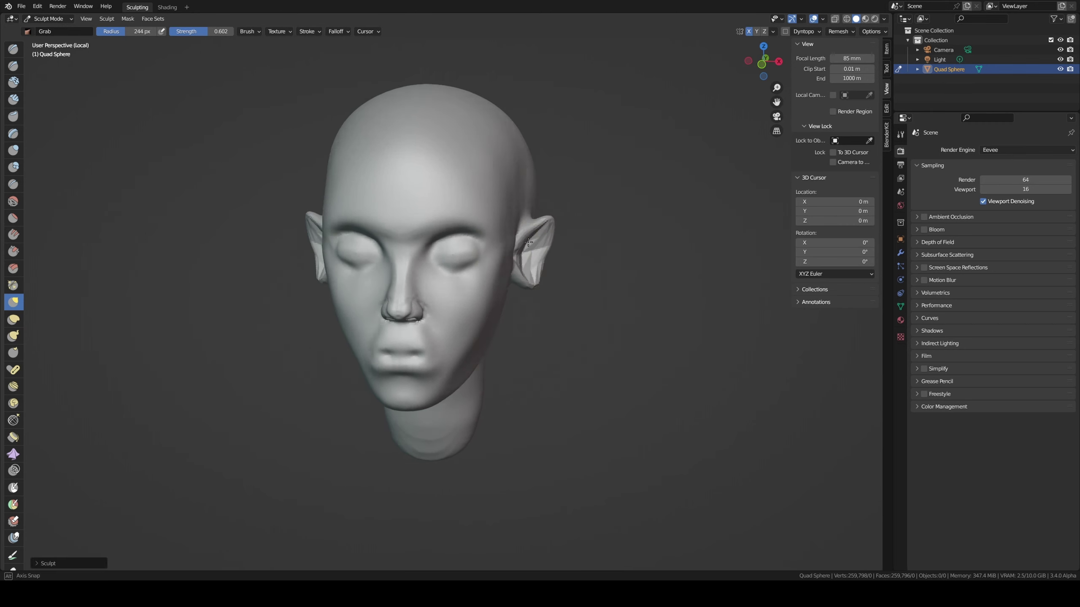
middle_click_drag(497, 273, 534, 270)
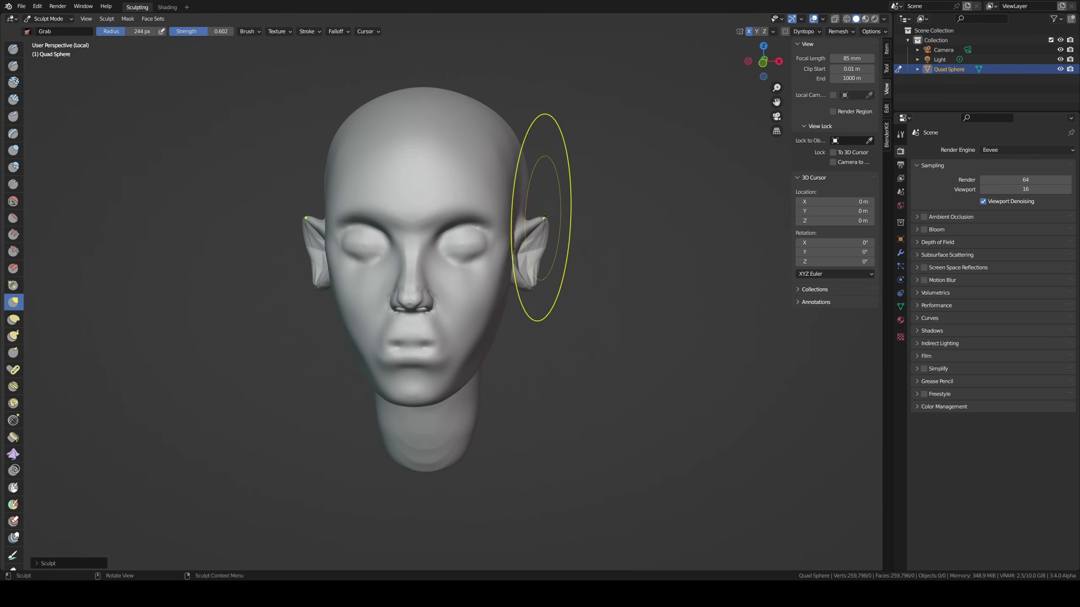
middle_click_drag(554, 188, 450, 201)
- In right side view with a 199 px Grab brush, shape the jaw-neck line and shift the ear
key("KP_3")
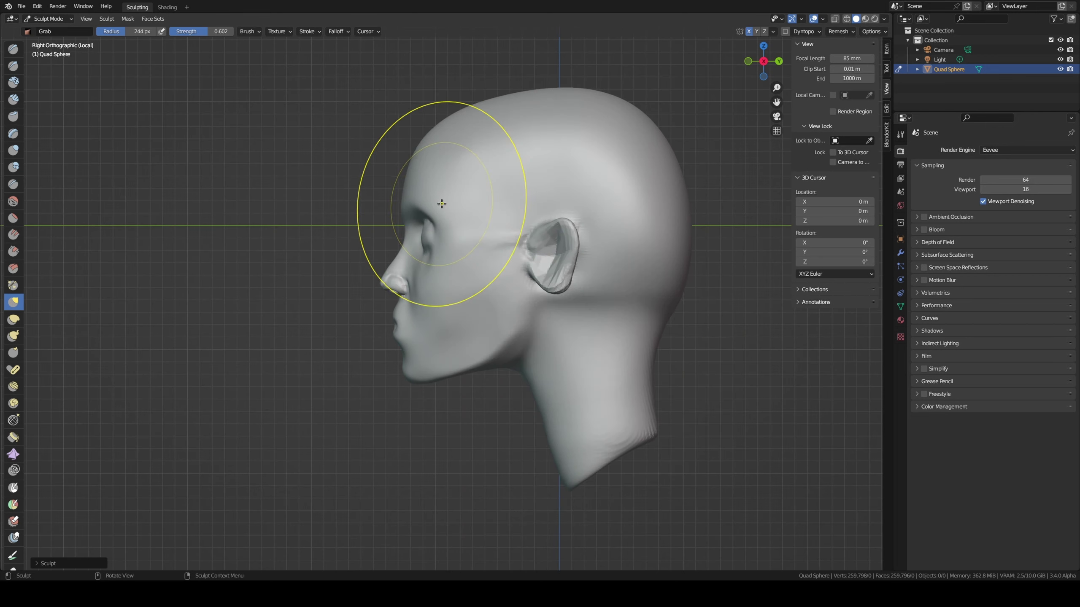
key("bracketleft")
key("bracketleft")
key("bracketleft")
key("bracketleft")
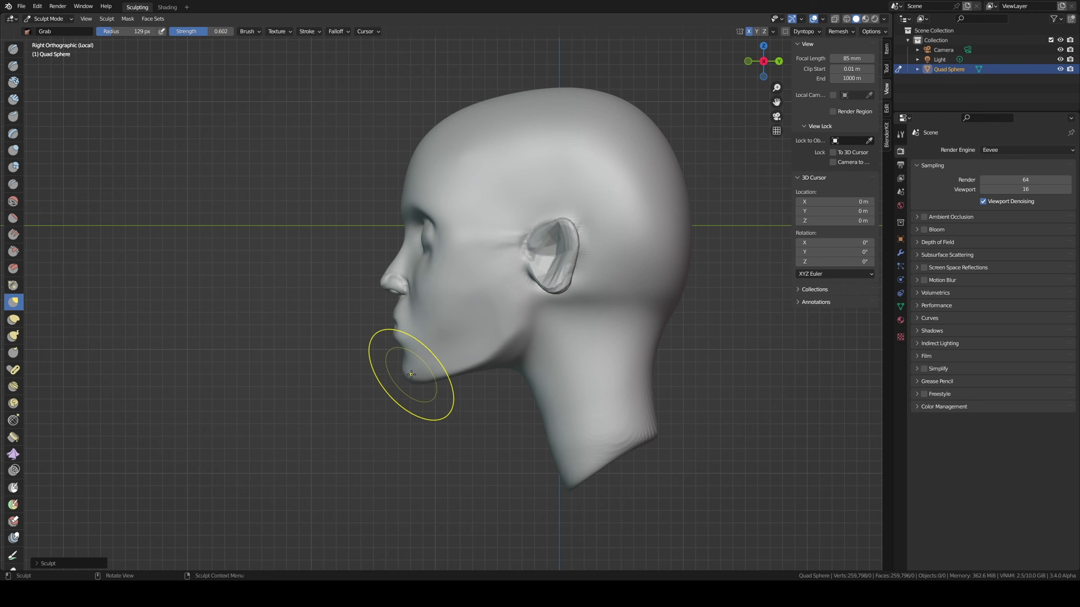
key("f")
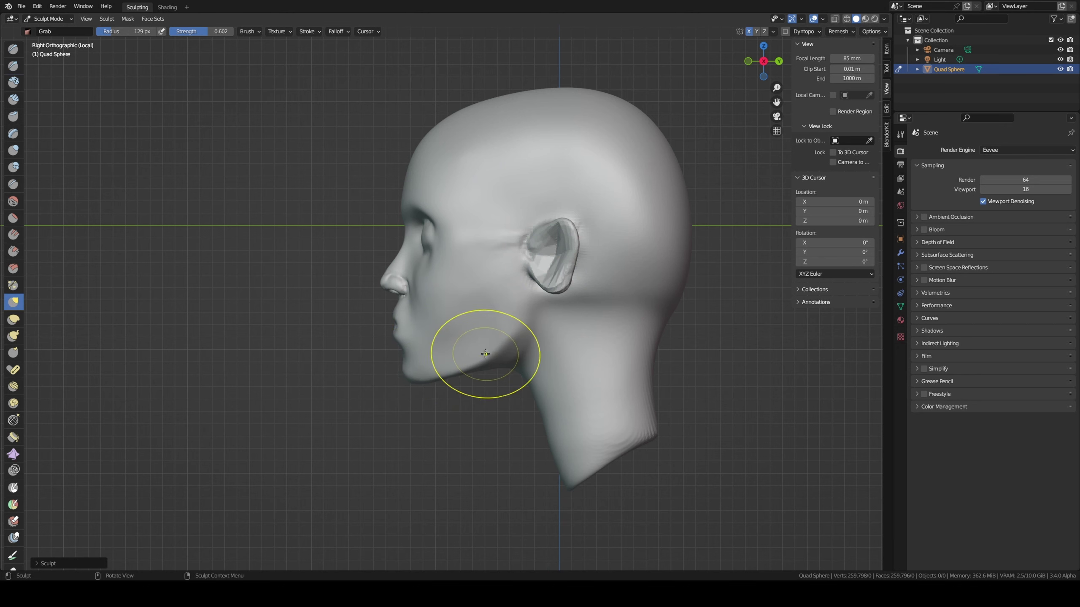
left_click(507, 336)
left_click_drag(494, 325, 518, 361)
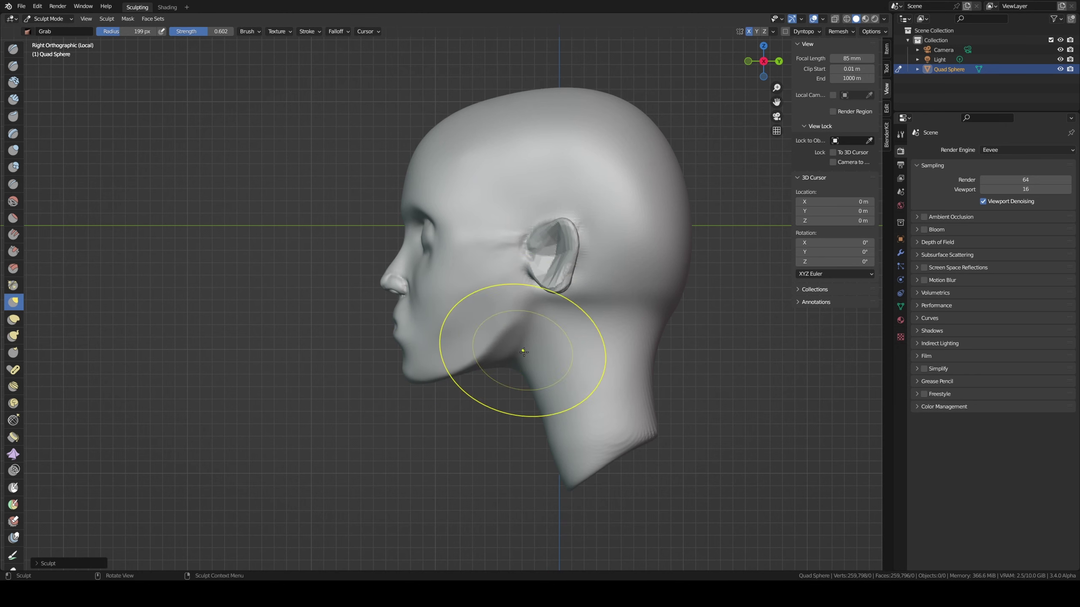
left_click_drag(542, 304, 571, 248)
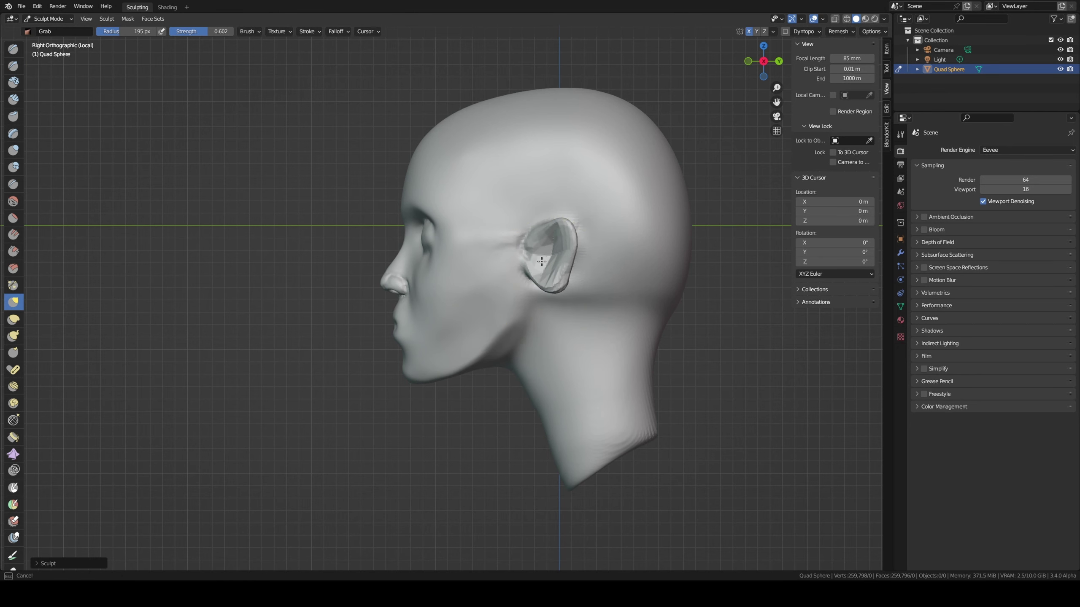
- Pull the back of the skull inward at 324 px, then the back of the neck at 221 px
key("f")
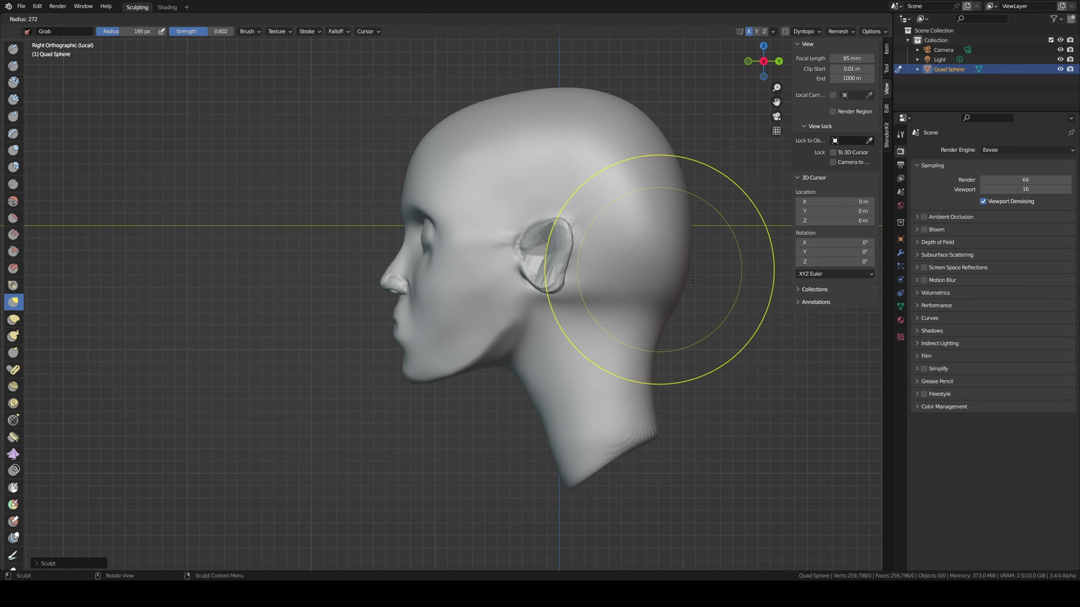
left_click(709, 302)
left_click_drag(701, 255, 644, 139)
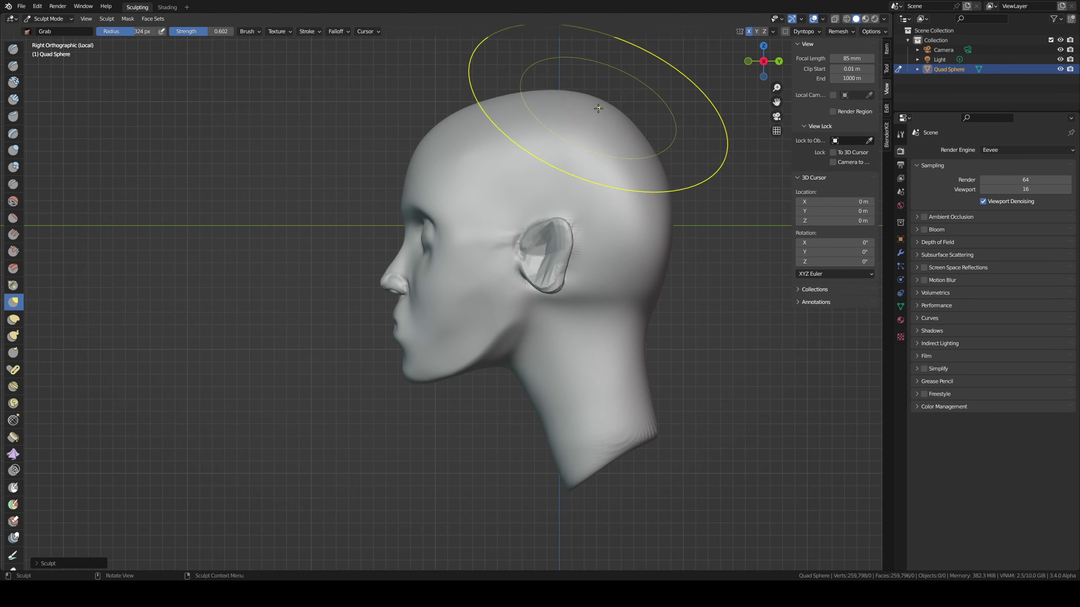
key("f")
left_click(550, 155)
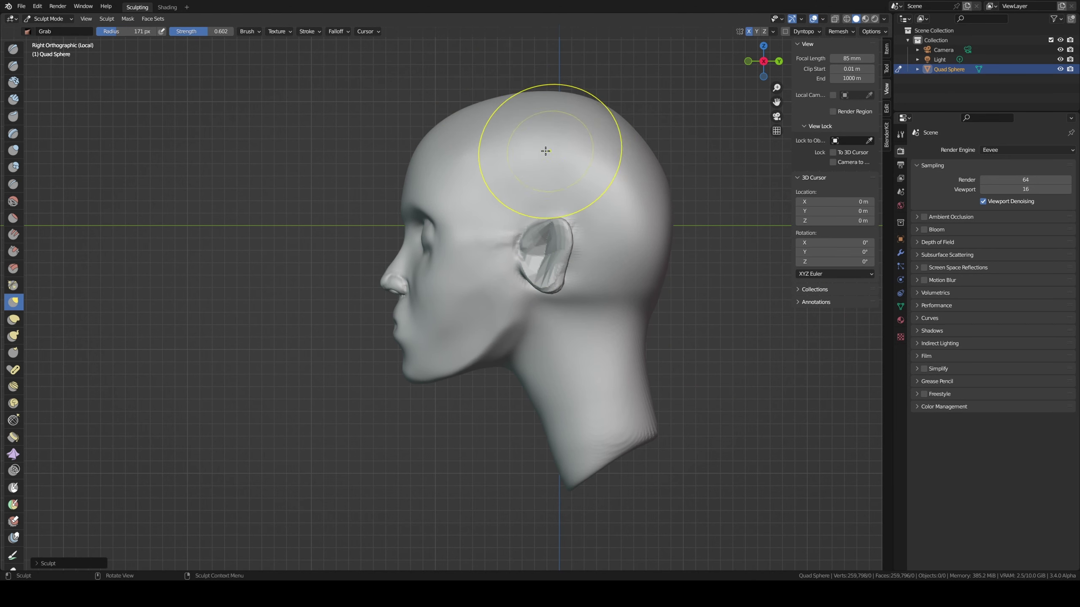
key("f")
left_click(624, 219)
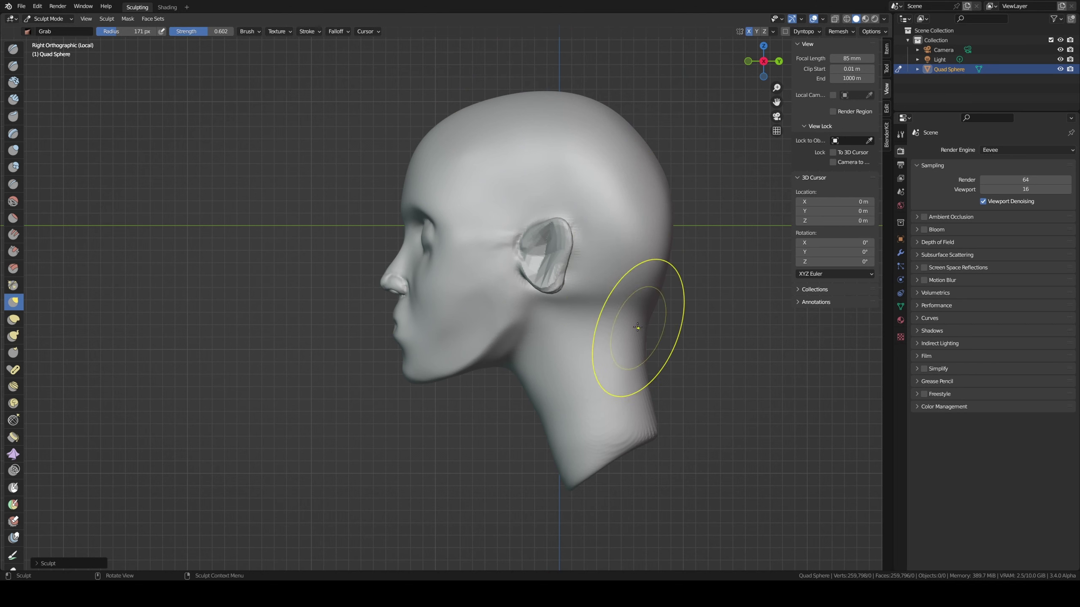
left_click_drag(573, 373, 549, 378)
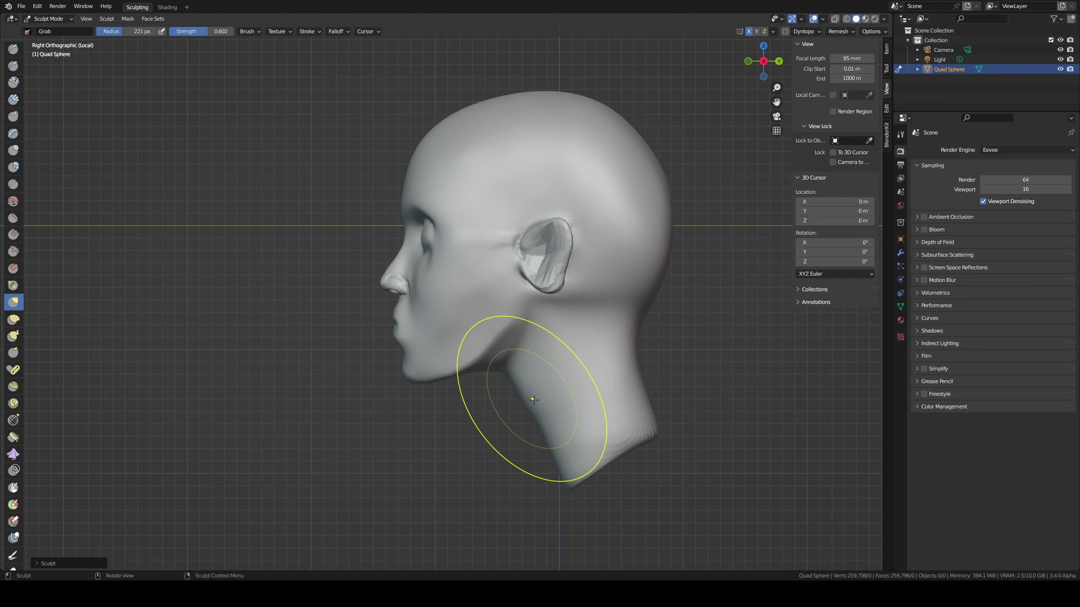
- Shrink the Grab brush to 114 px and re-check the side profile
key("f")
left_click(431, 370)
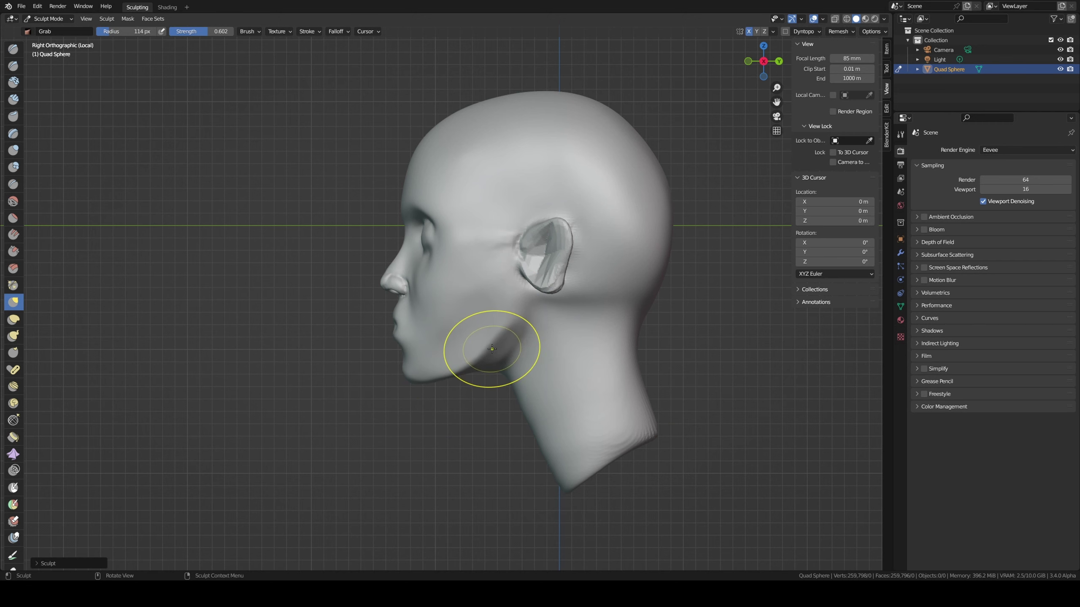
key("f")
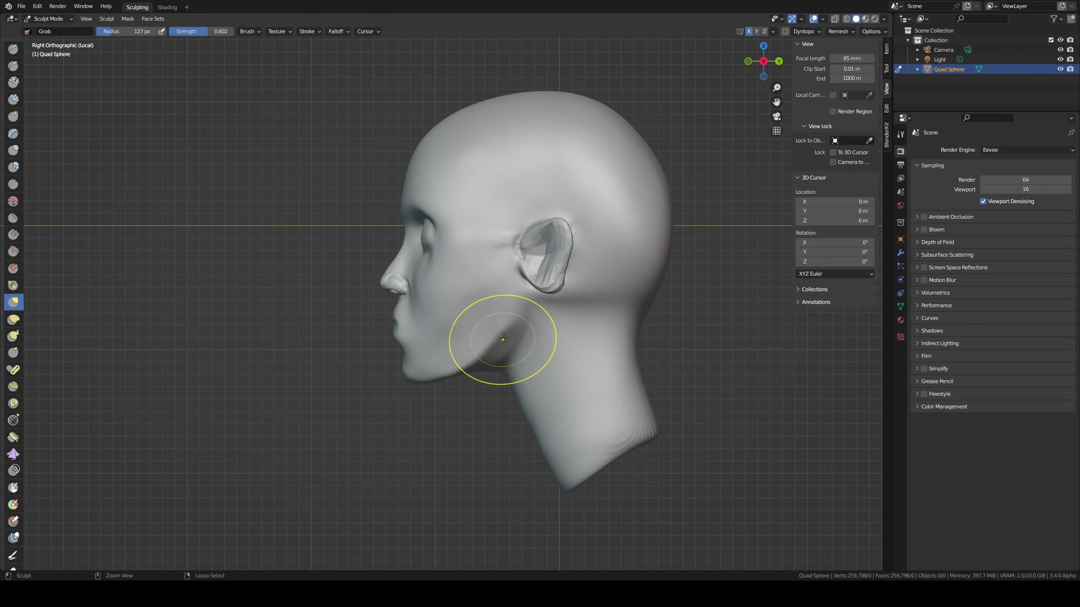
mouse_move(503, 339)
middle_mouse_down()
mouse_move(537, 309)
mouse_move(496, 334)
middle_mouse_up()
key("KP_3")
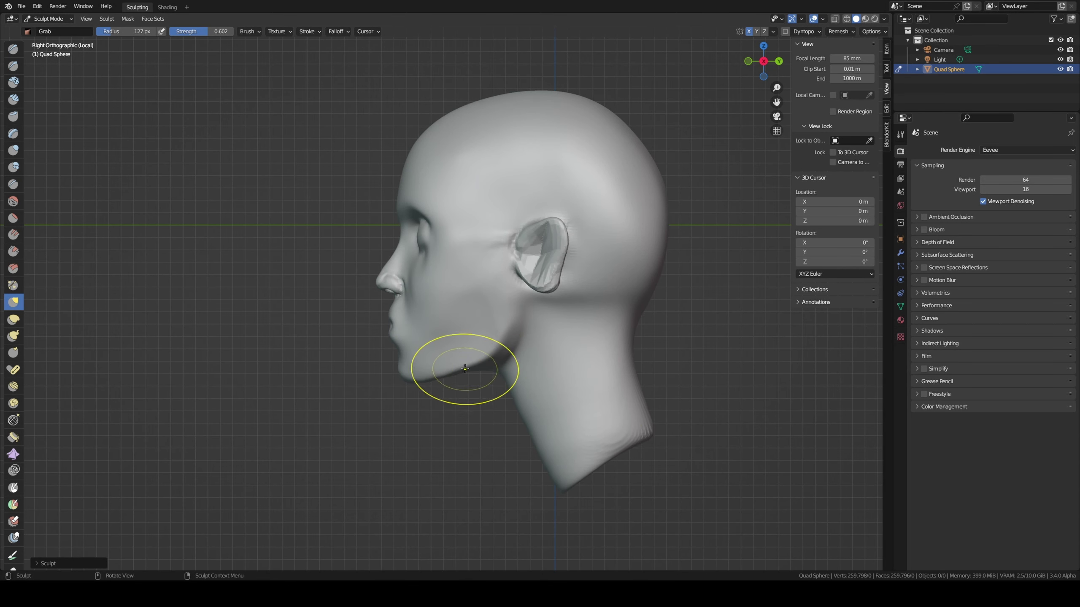
middle_click_drag(511, 326, 499, 366)
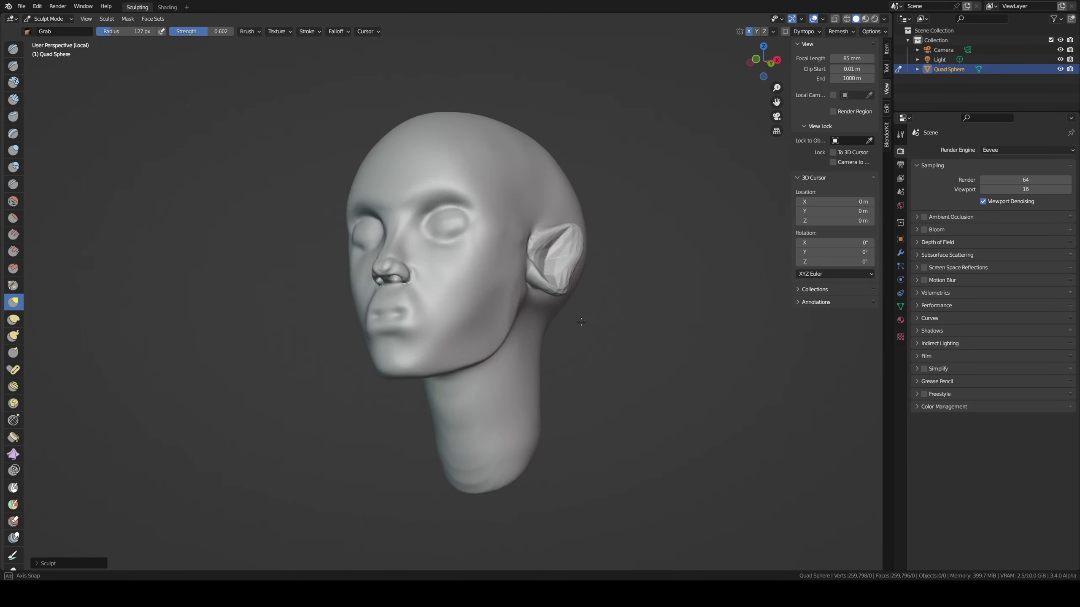
- Orbit from side to three-quarter view, resizing the Grab brush to 342 then 229 px
key("KP_3")
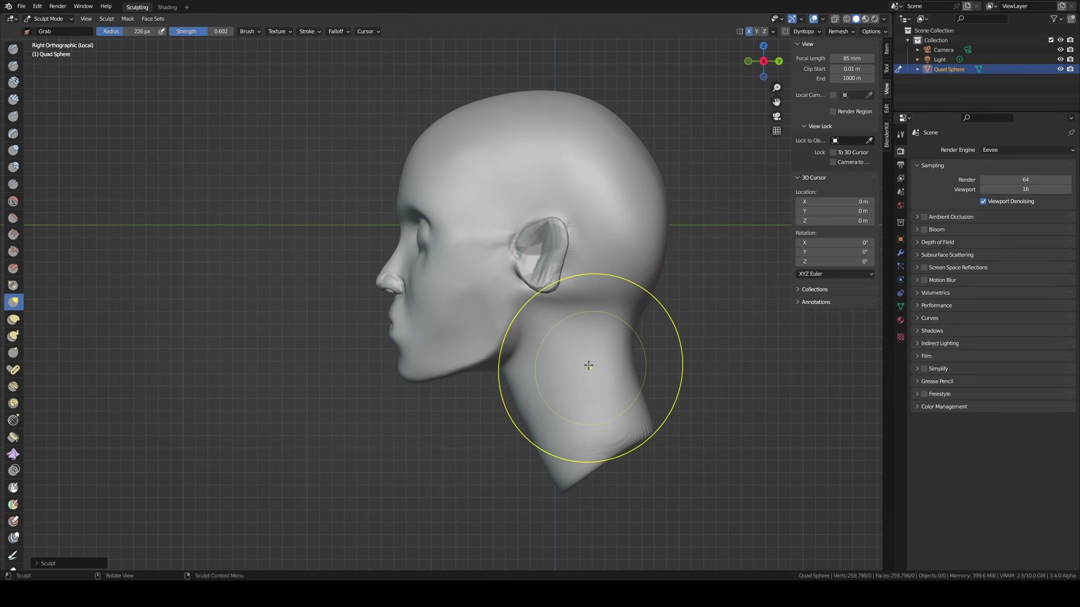
mouse_move(471, 360)
middle_mouse_down()
mouse_move(495, 336)
mouse_move(490, 320)
mouse_move(534, 275)
mouse_move(495, 341)
middle_mouse_up()
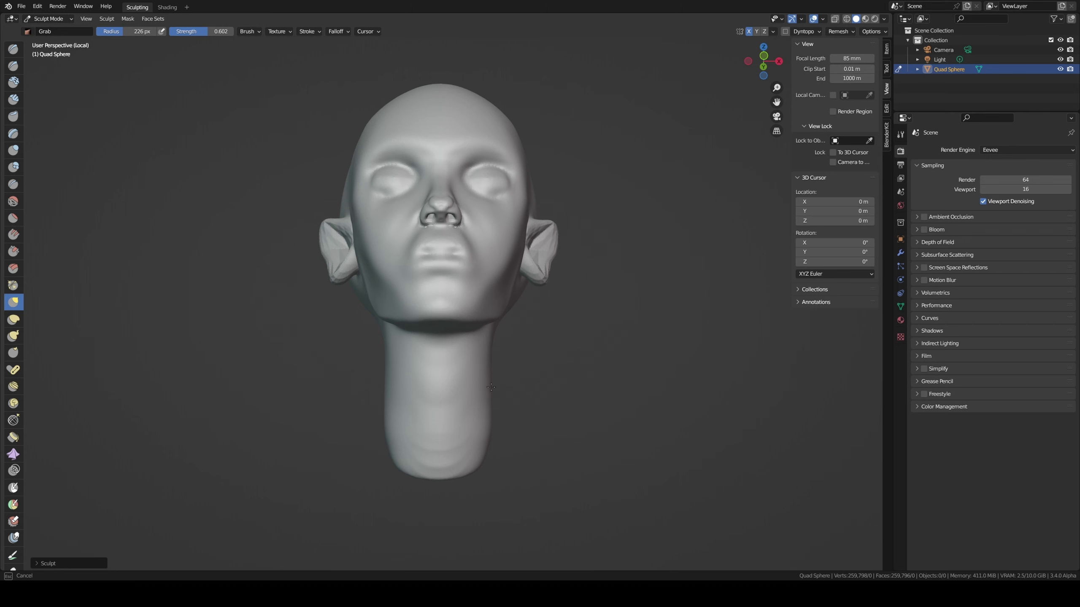
mouse_move(471, 397)
middle_mouse_down()
mouse_move(403, 426)
mouse_move(362, 410)
middle_mouse_up()
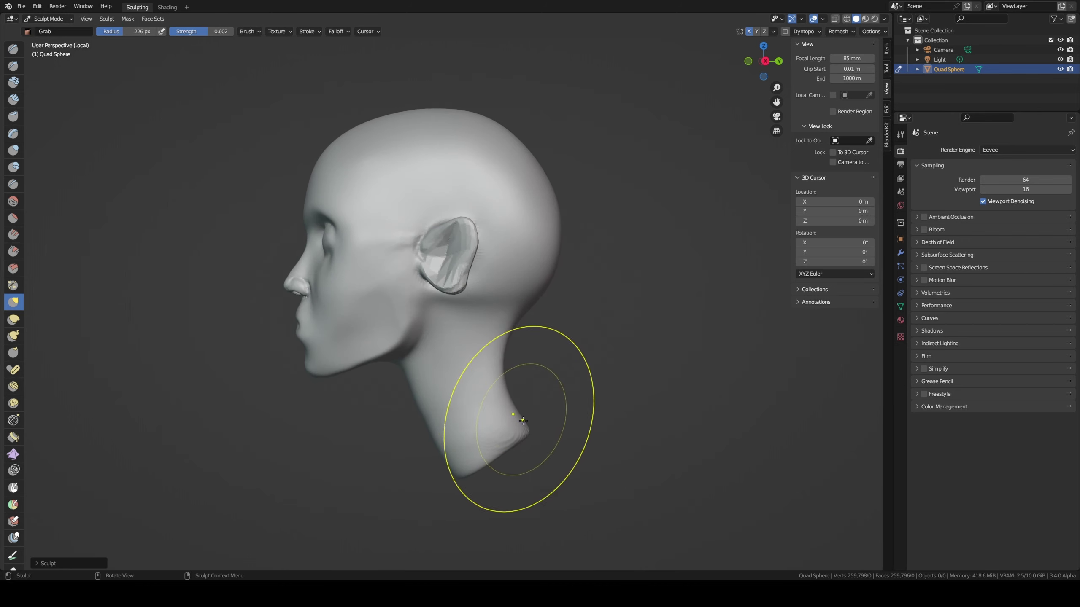
key("f")
left_click(481, 446)
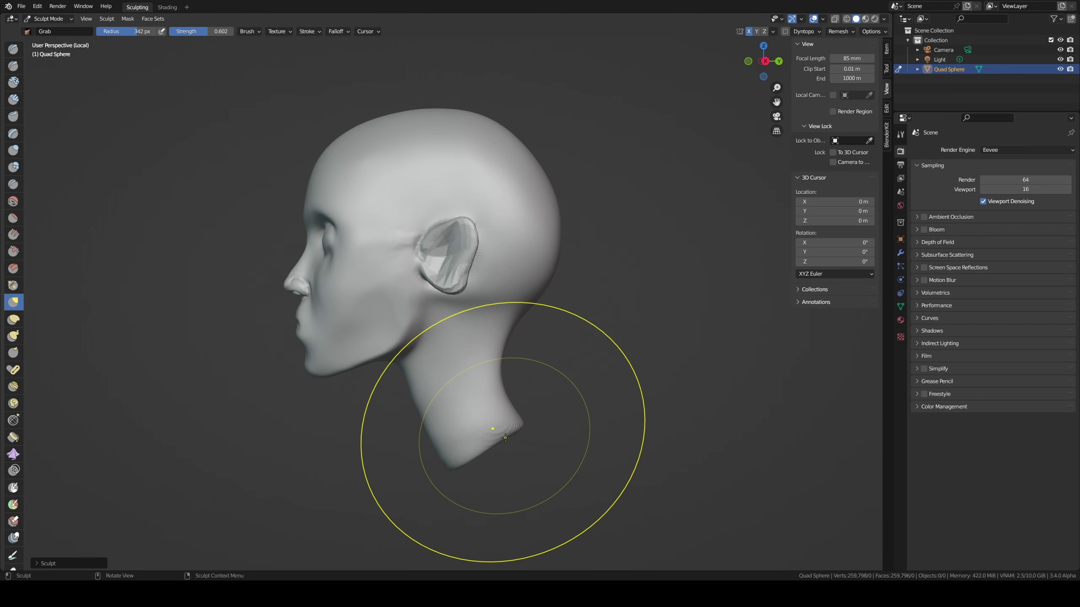
key("f")
left_click(489, 328)
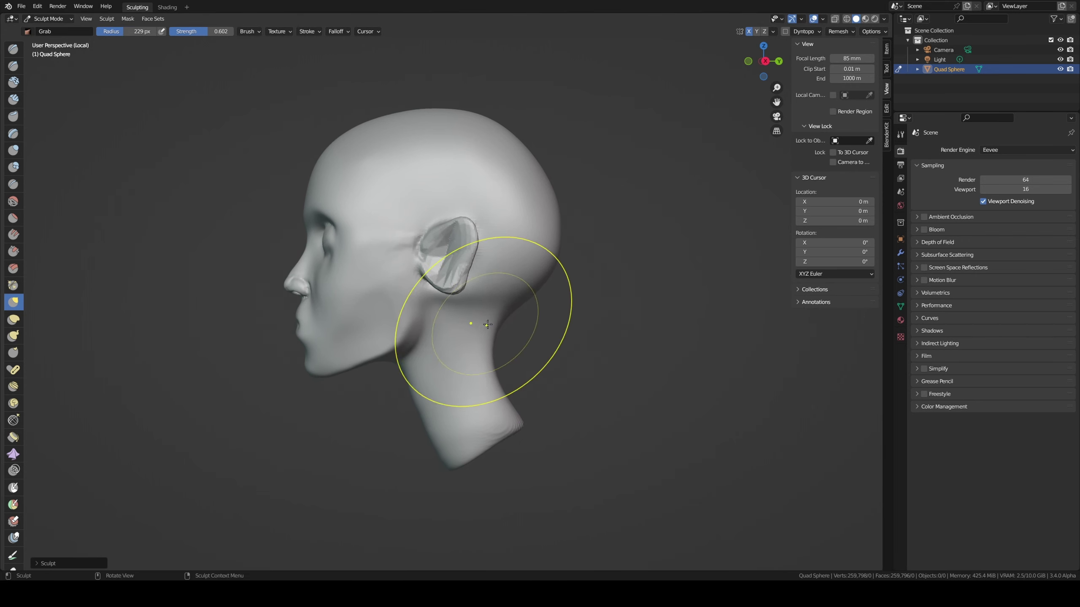
- Adjust the Grab brush to 299, 219, then 99 px while orbiting to the front of the head
key("f")
left_click(538, 257)
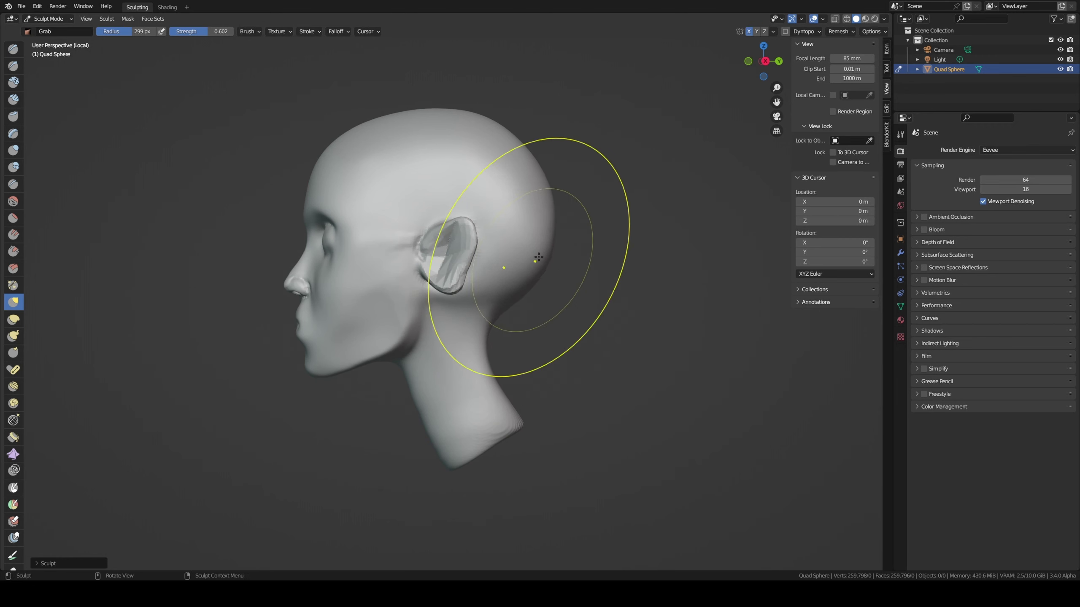
key("f")
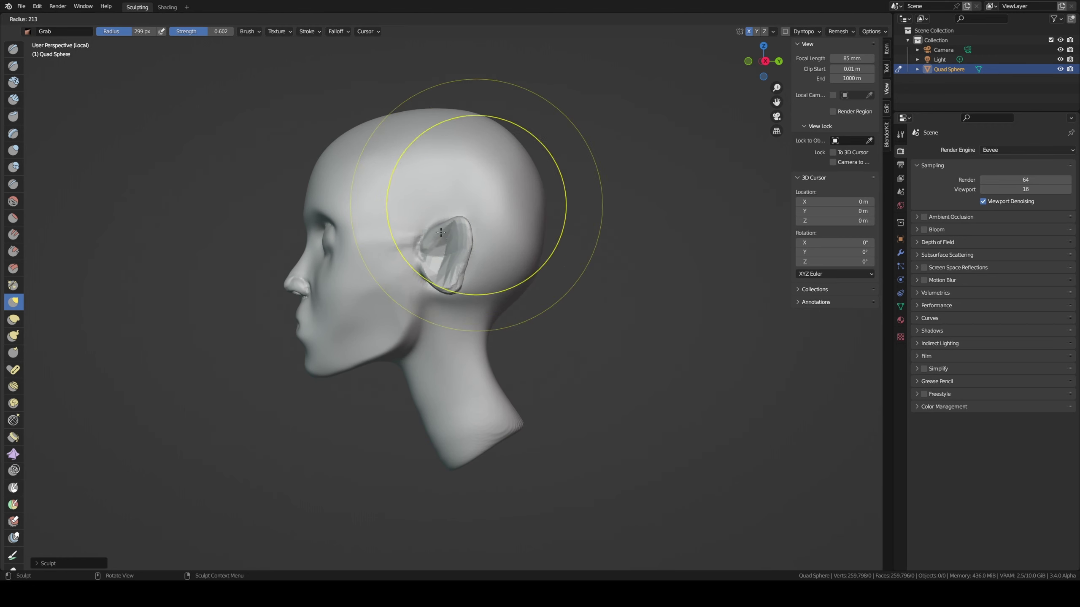
left_click(440, 232)
mouse_move(417, 205)
middle_mouse_down()
mouse_move(563, 247)
mouse_move(485, 272)
middle_mouse_up()
key("f")
left_click(494, 269)
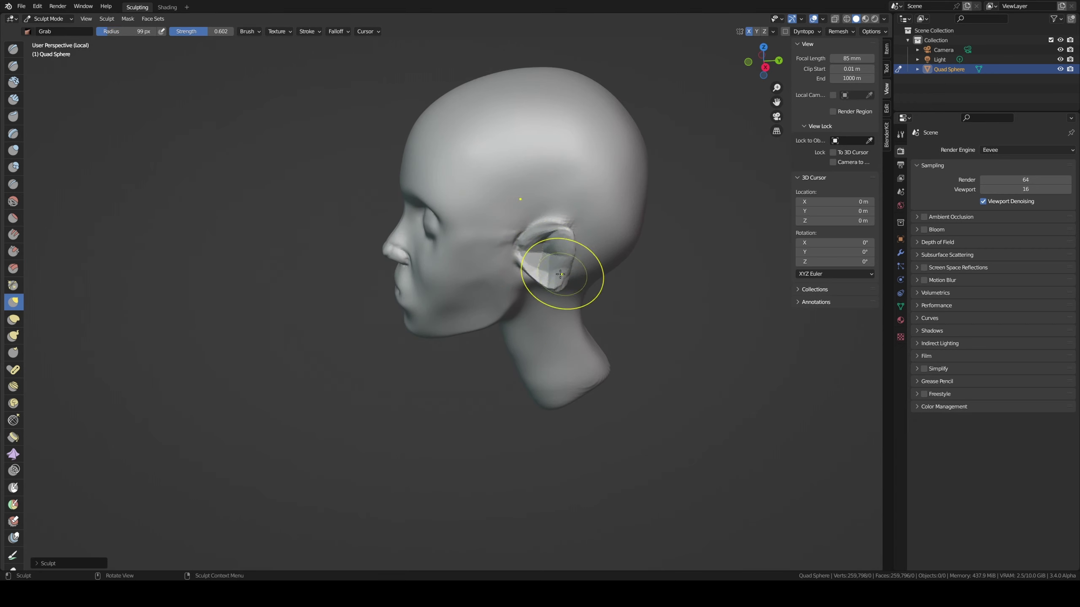
mouse_move(541, 275)
middle_mouse_down()
mouse_move(582, 234)
mouse_move(526, 242)
middle_mouse_up()
- Add a Clay Strips ridge along the right temple and cheek, then pick Smooth at 0.544 strength
key("c")
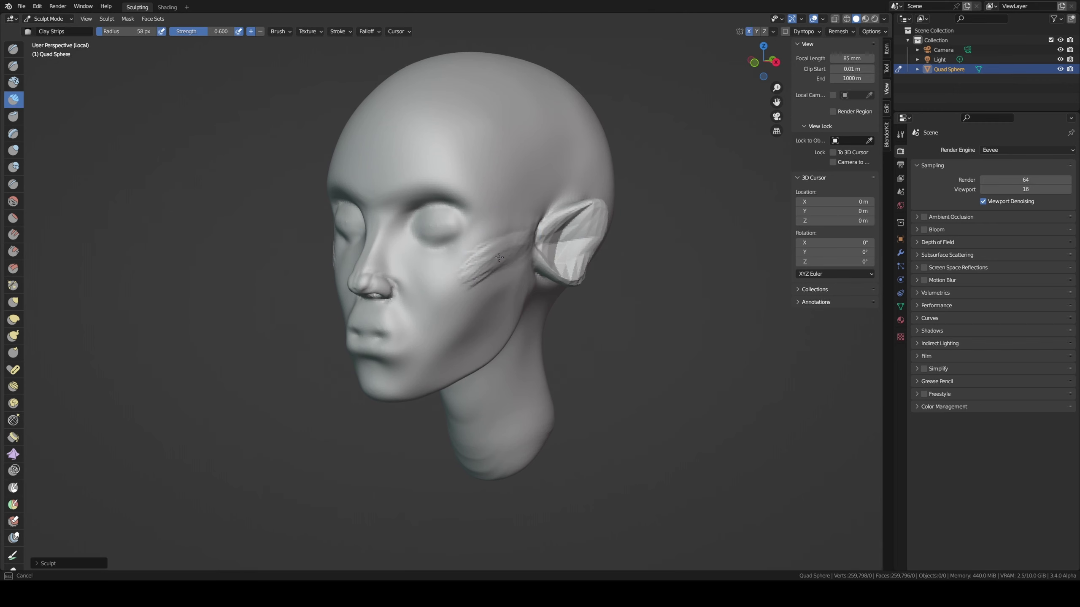
key("KP_1")
key("ctrl+z")
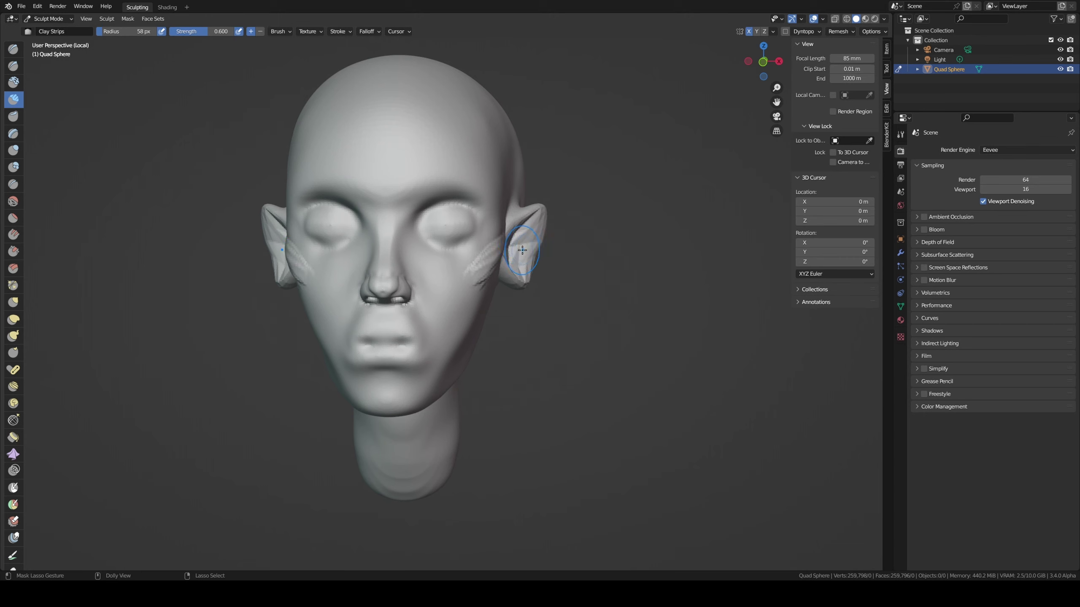
middle_click_drag(522, 250, 464, 234)
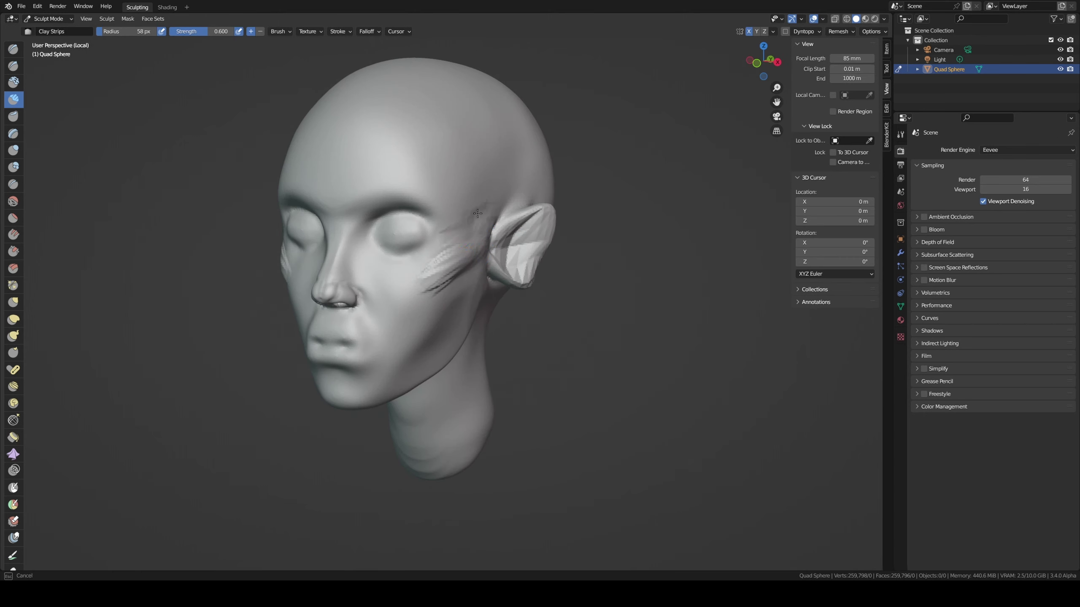
mouse_move(471, 229)
left_mouse_down()
mouse_move(452, 236)
mouse_move(457, 212)
left_mouse_up()
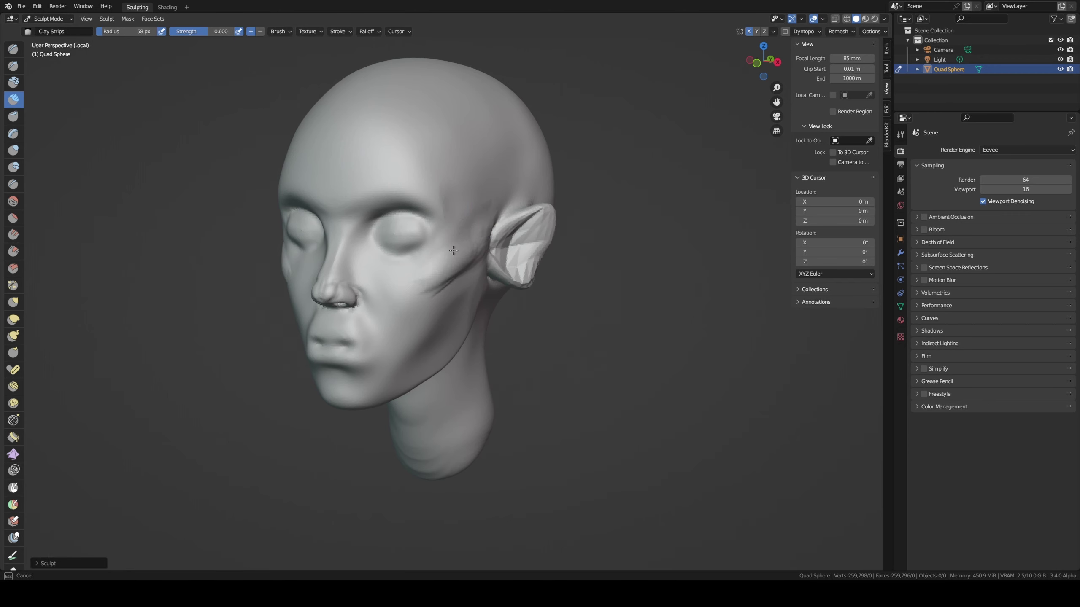
key("f")
key("shift+s")
key("shift+f")
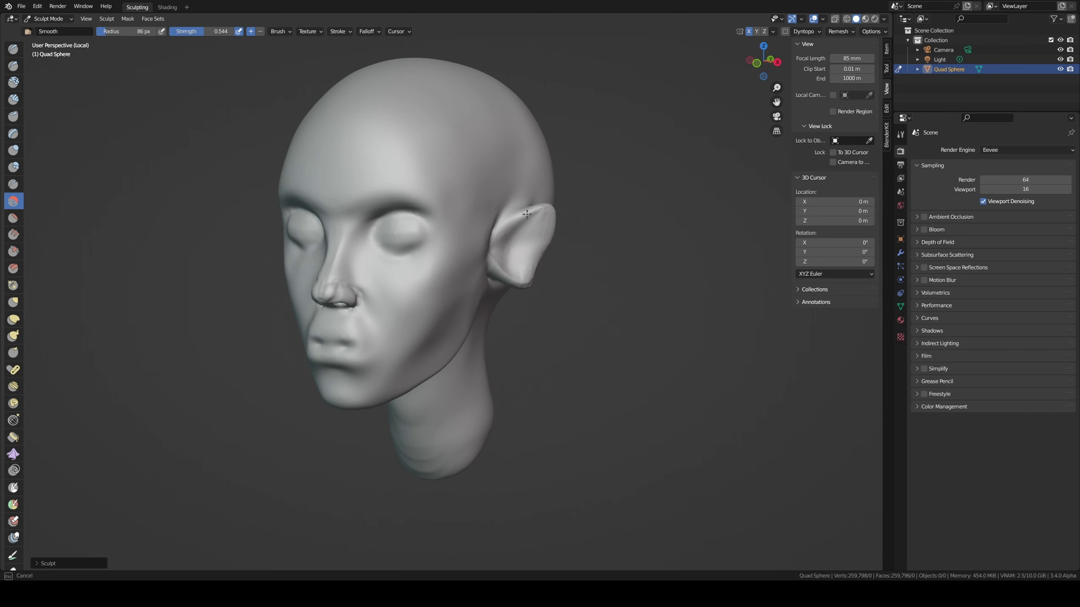
middle_click_drag(511, 239, 488, 251)
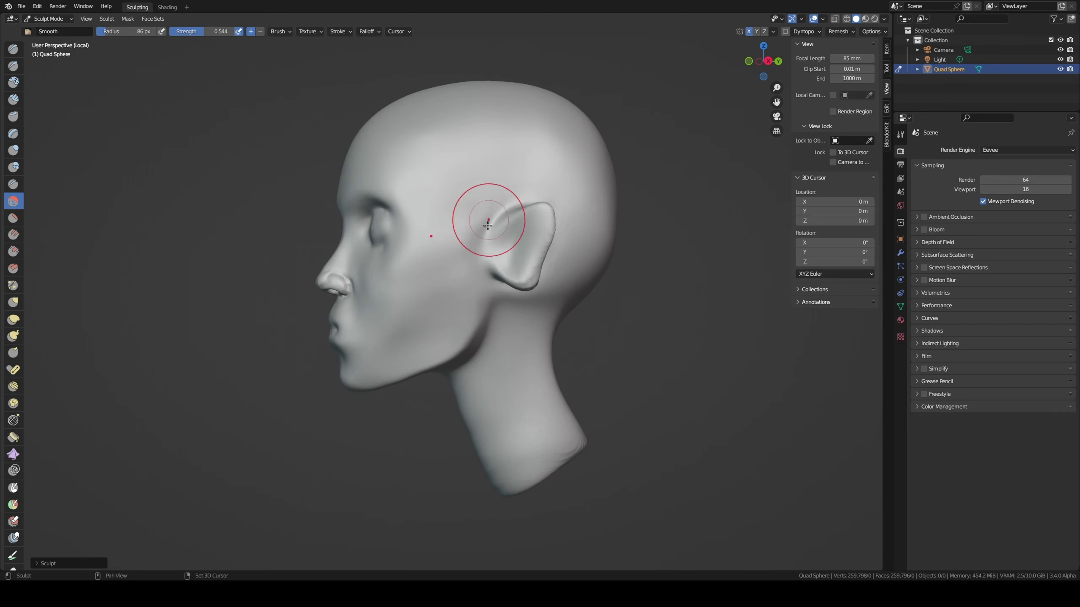
middle_click_drag(508, 203, 444, 170)
scroll(558, 229, "down", 2)
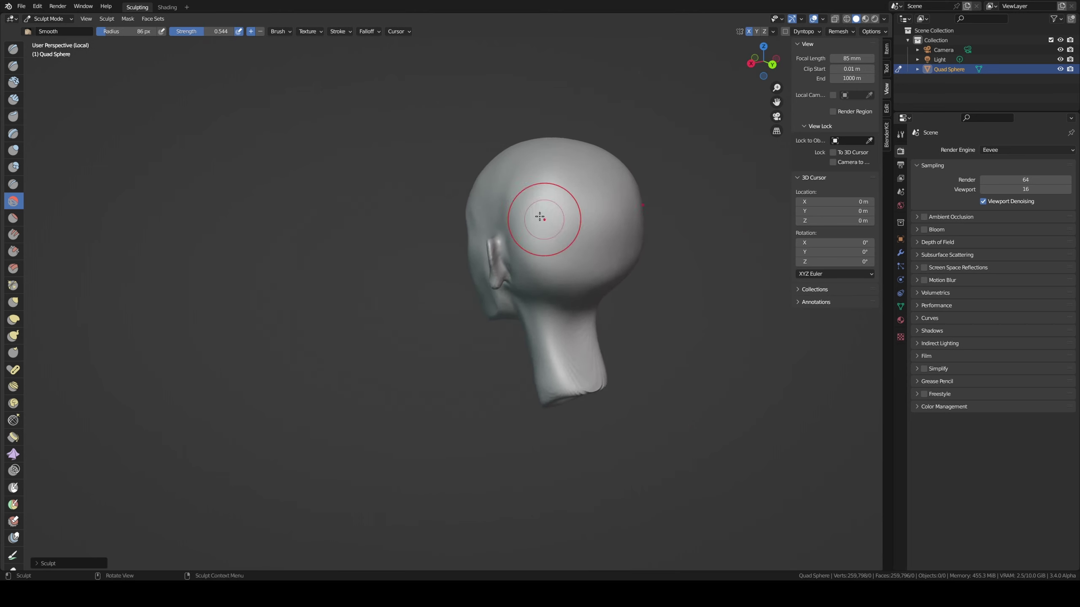
- Select Grab with a 105 px radius and orbit and zoom back to the face
key("g")
key("f")
left_click(541, 269)
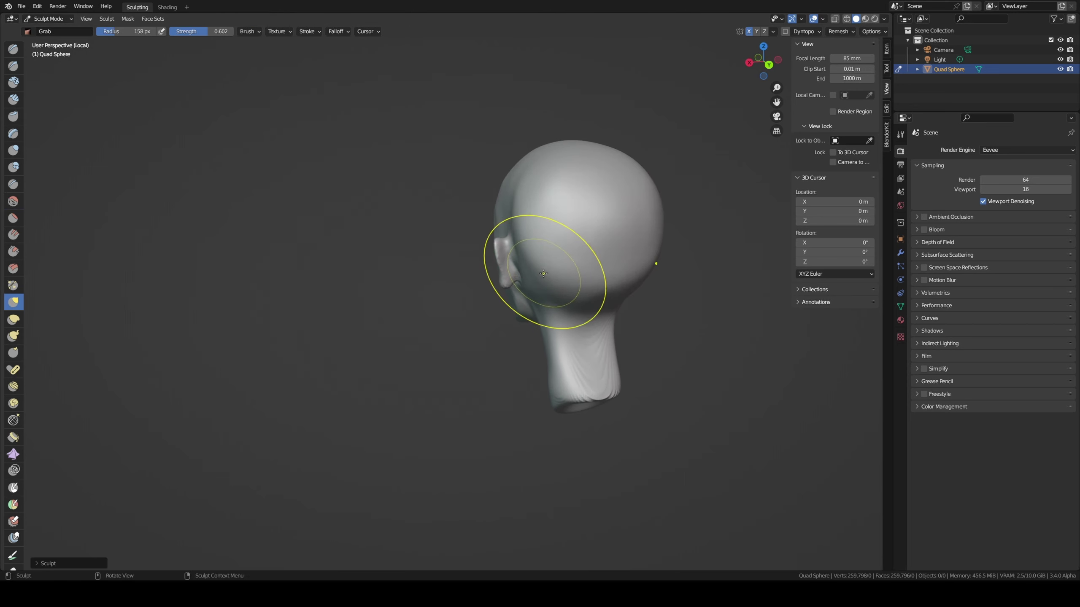
key("f")
left_click(513, 226)
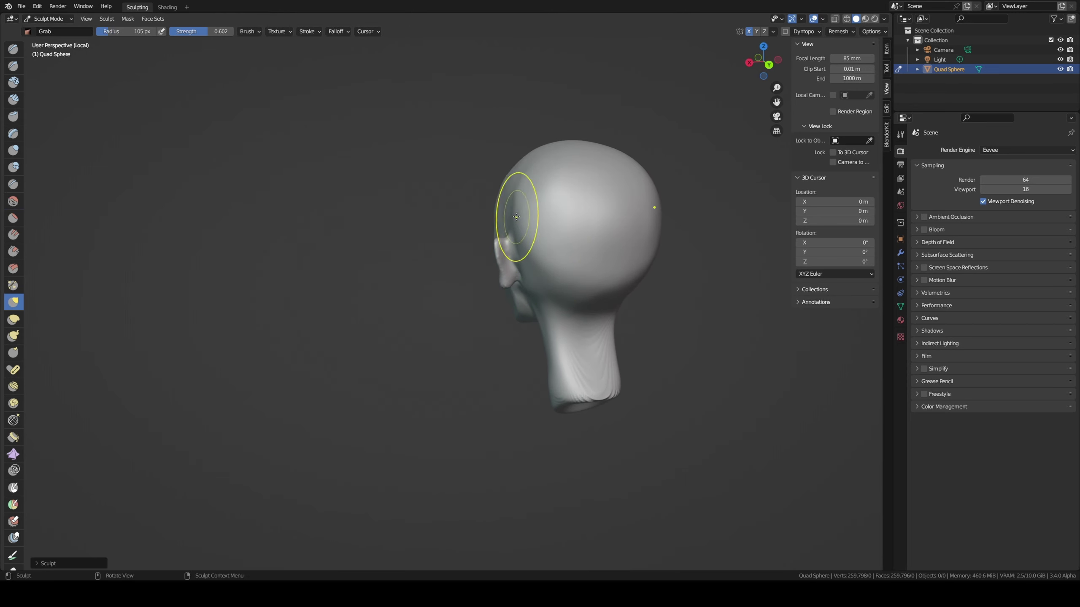
middle_click_drag(520, 236, 525, 206)
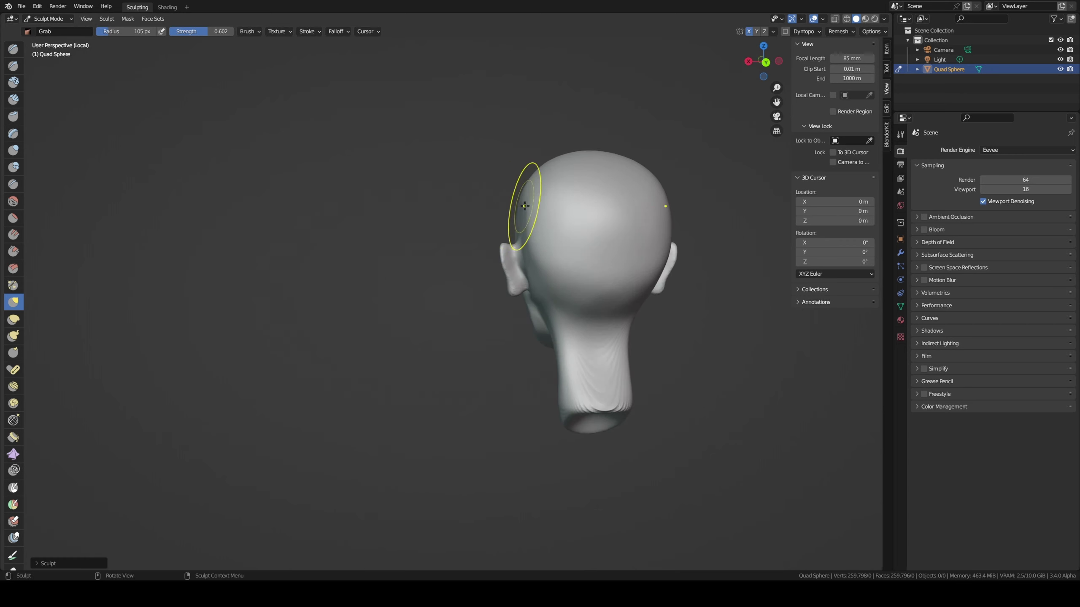
mouse_move(562, 308)
middle_mouse_down()
mouse_move(726, 294)
mouse_move(530, 221)
middle_mouse_up()
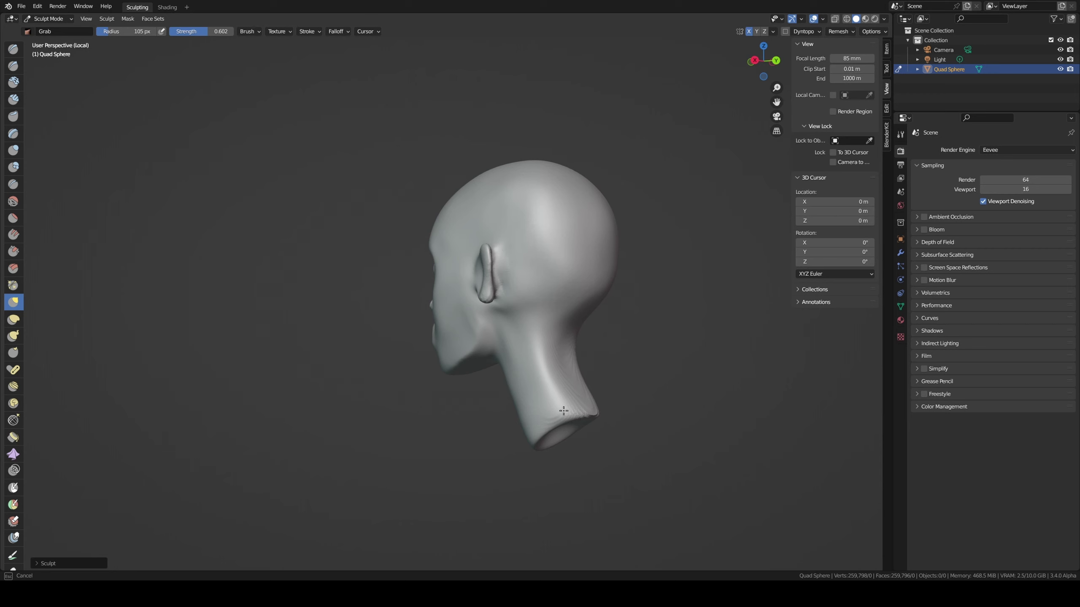
mouse_move(582, 429)
middle_mouse_down()
mouse_move(539, 396)
mouse_move(596, 302)
mouse_move(639, 289)
mouse_move(596, 292)
middle_mouse_up()
scroll(596, 302, "up", 3)
scroll(596, 302, "up", 3)
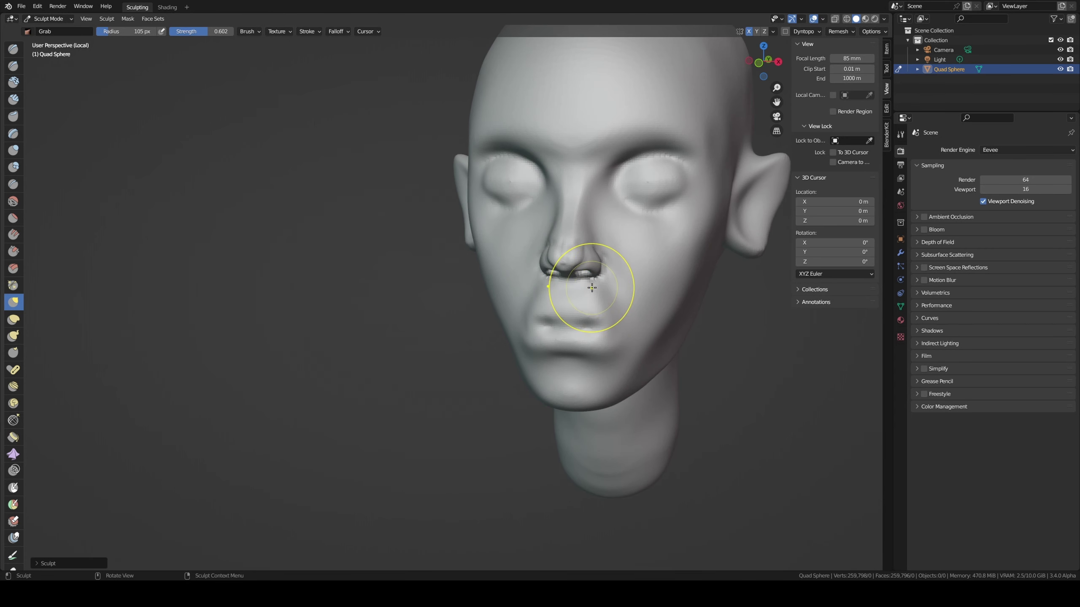
- In front orthographic view, resize the Grab brush to 90 then 142 px and zoom out
key("KP_1")
key("f")
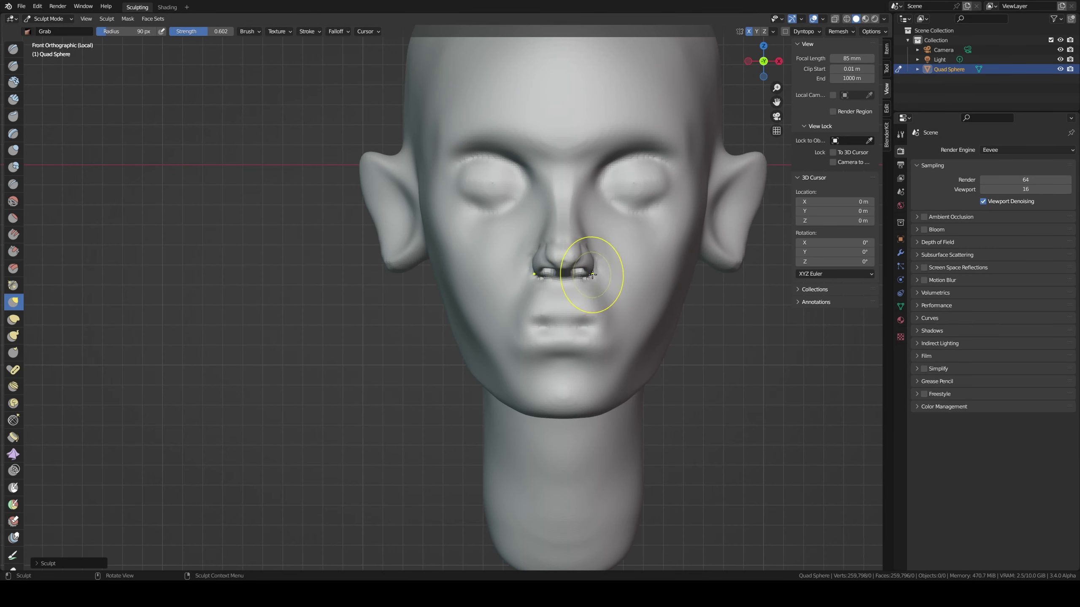
left_click(590, 271)
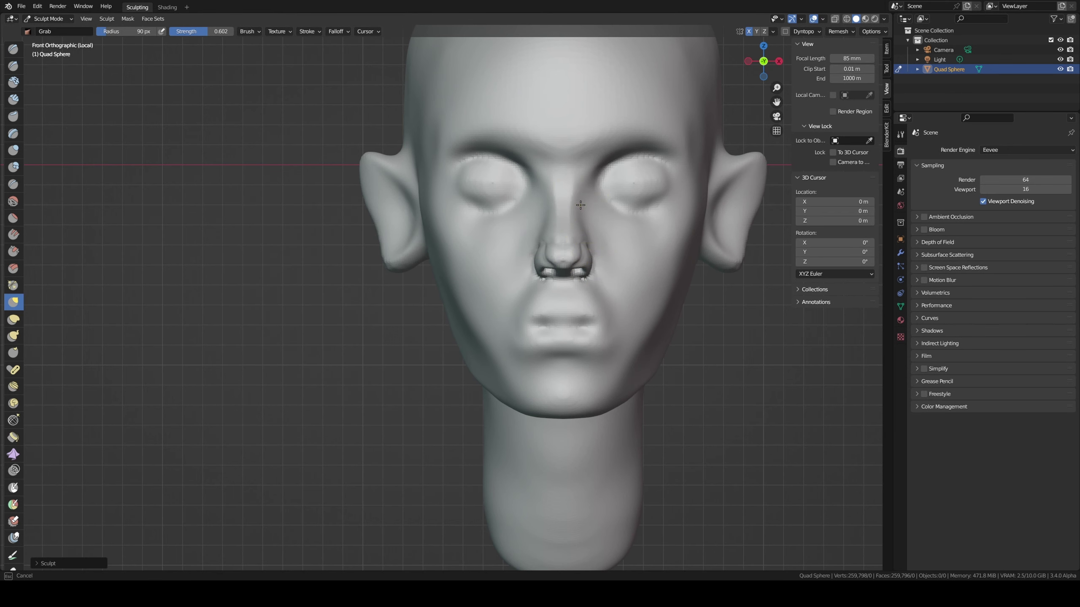
key("f")
left_click(645, 145)
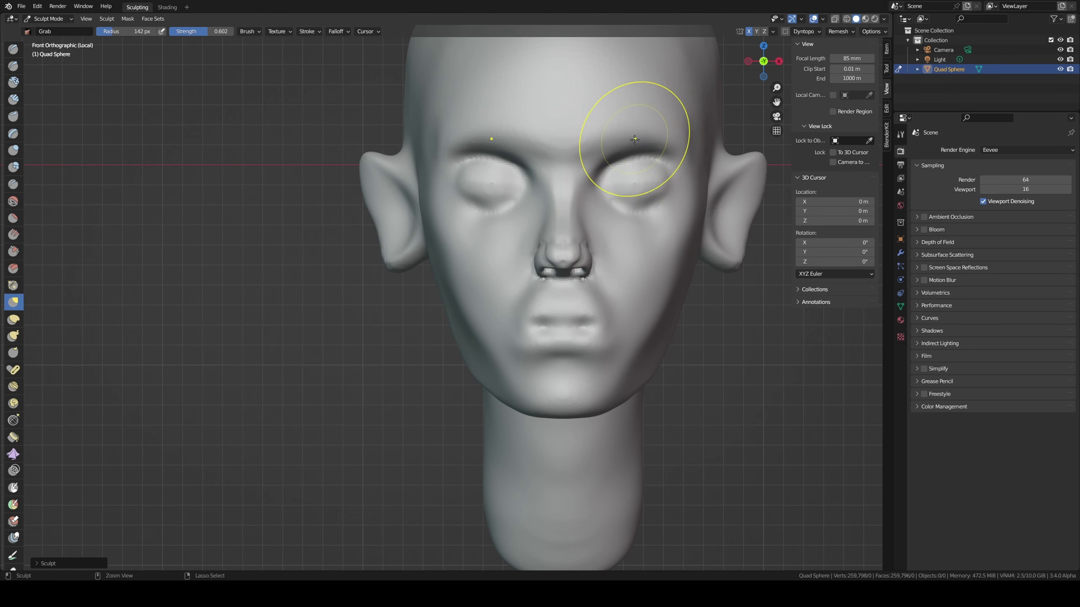
scroll(616, 161, "down", 3)
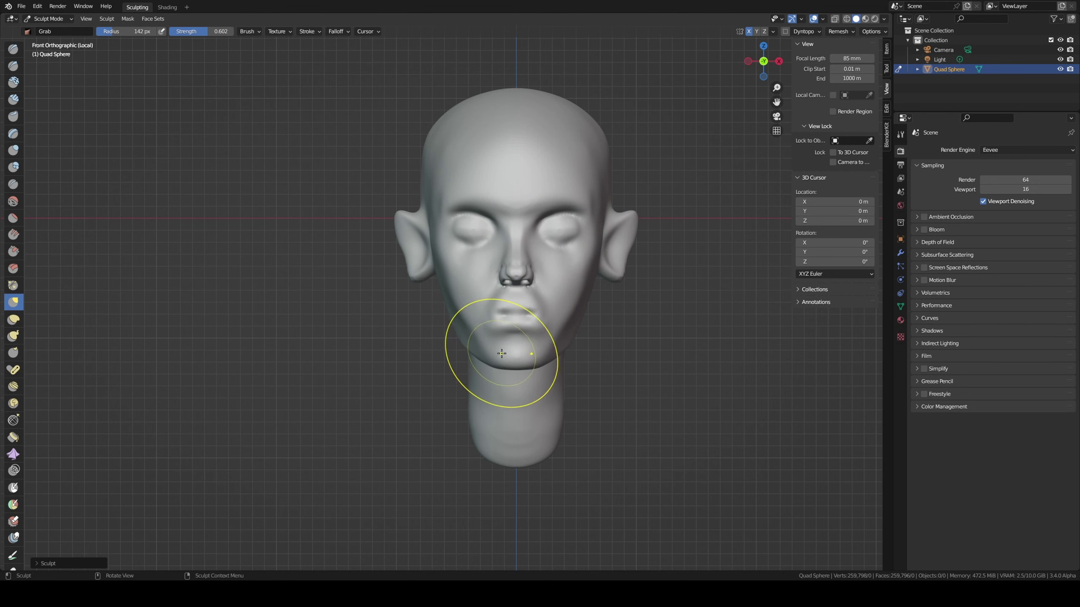
- Set the brush to 91 px and pull the chin area into a new shape
key("f")
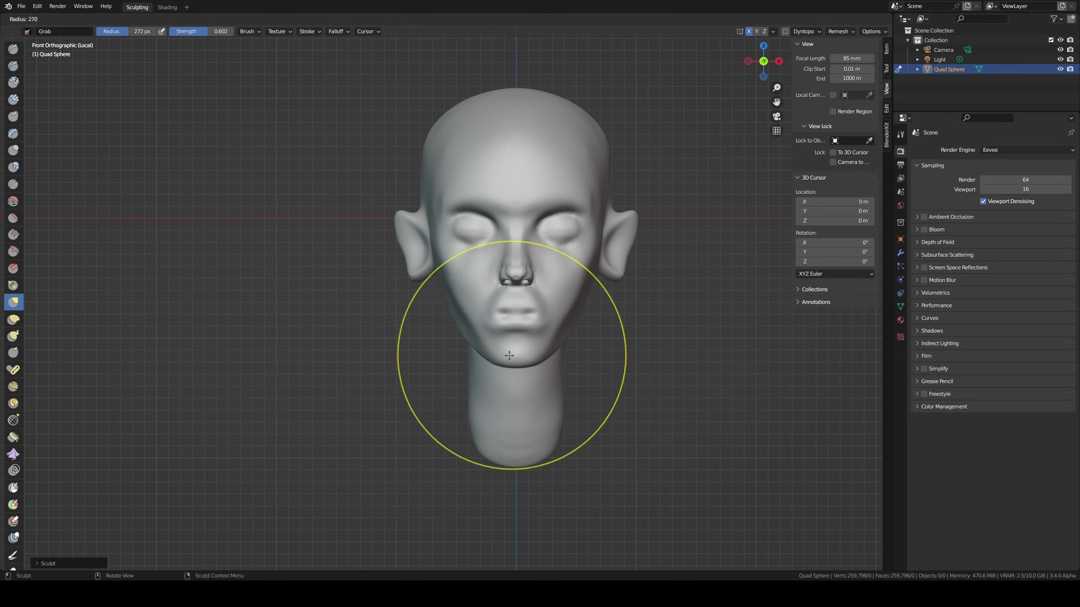
left_click(559, 341)
key("f")
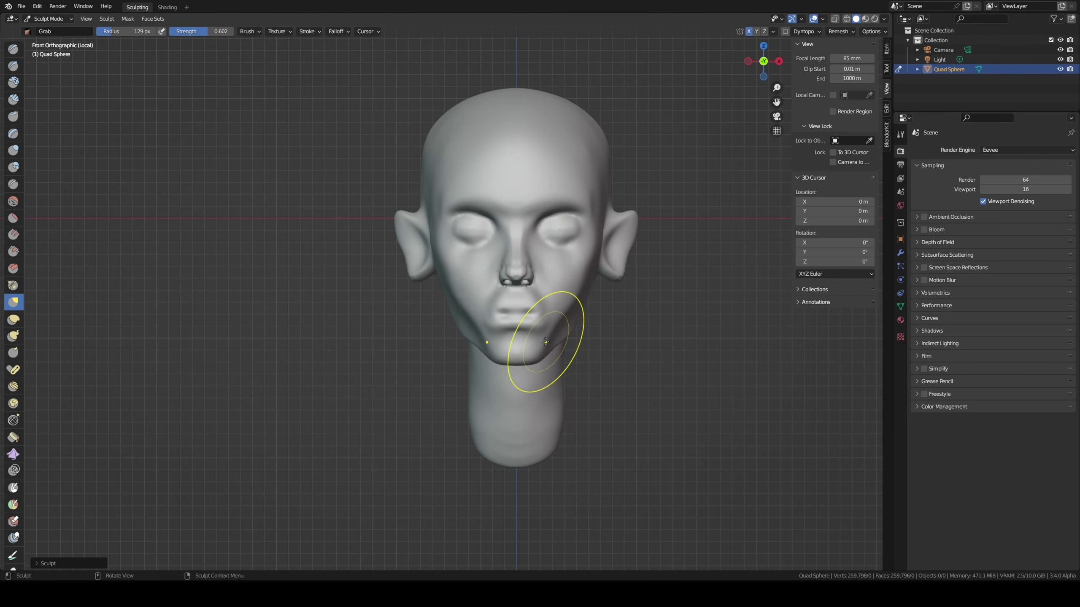
left_click(539, 353)
left_click_drag(539, 354, 548, 347)
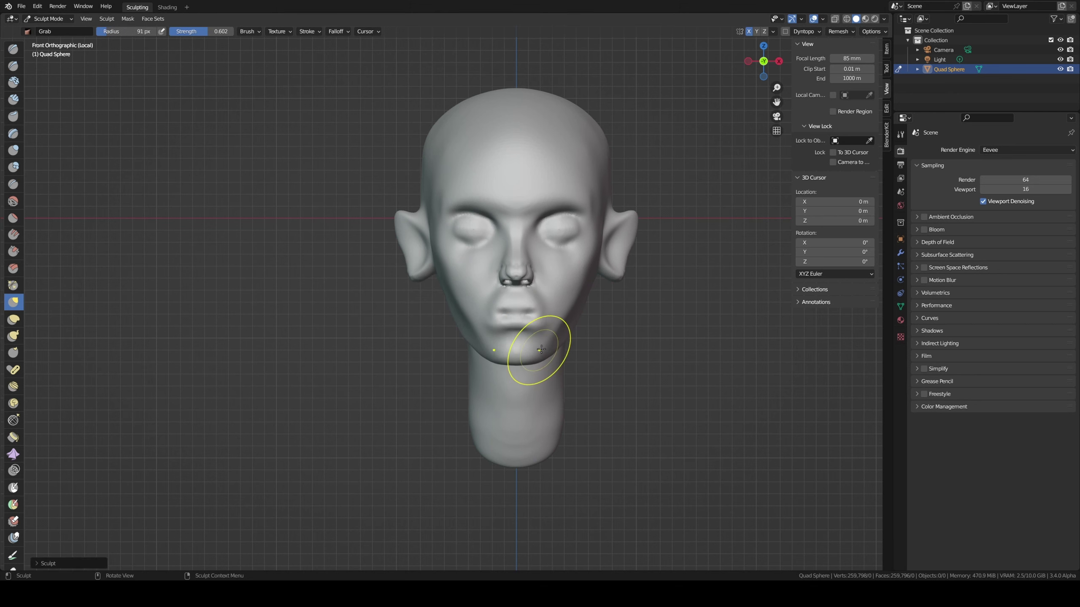
- In right side view, pull the lips and chin down and forward, then set a 137 px brush
middle_click_drag(566, 331, 526, 319)
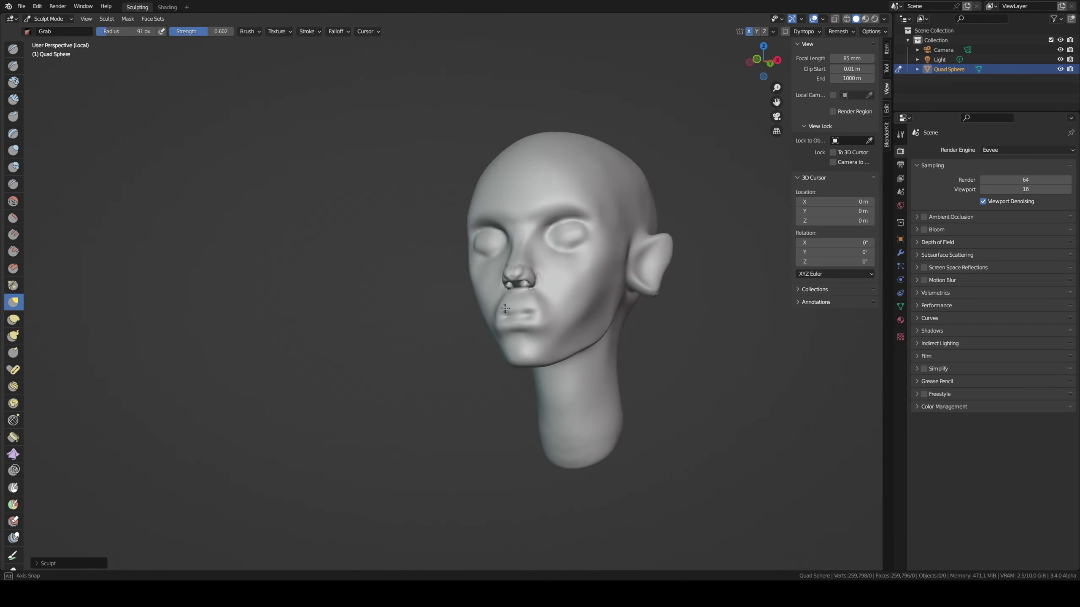
key("KP_3")
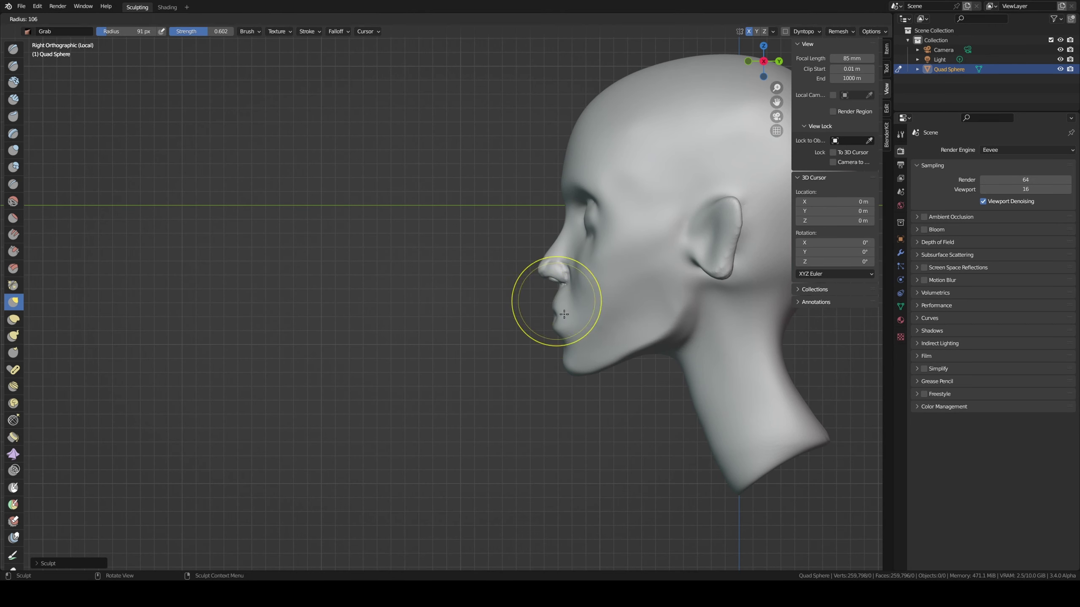
left_click_drag(549, 306, 553, 329)
key("f")
left_click(562, 355)
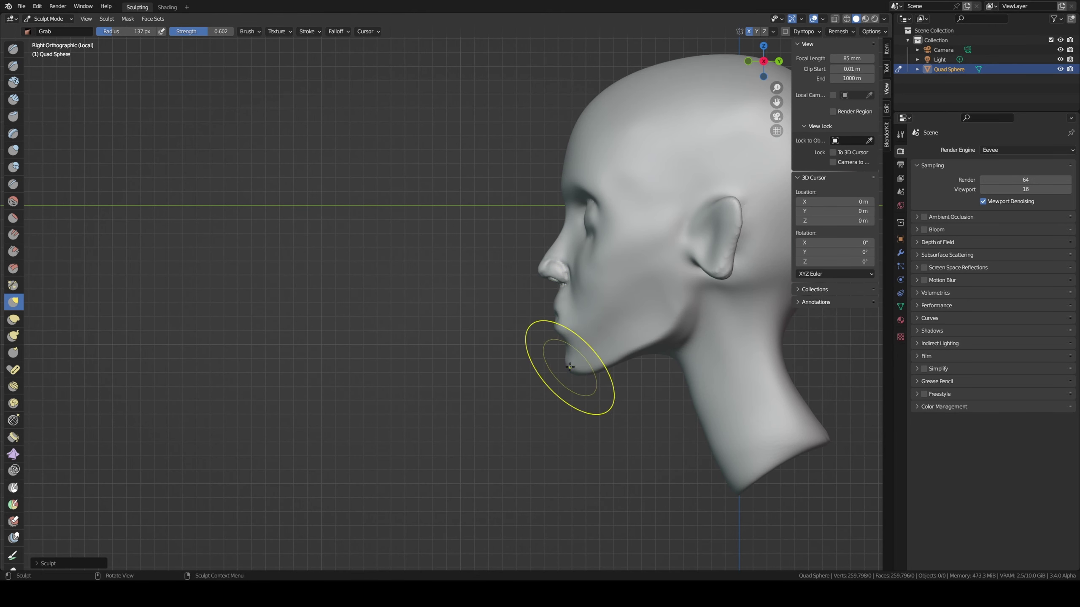
middle_click_drag(571, 361, 593, 318)
- Build up a little clay on the upper lip with Clay Strips
key("c")
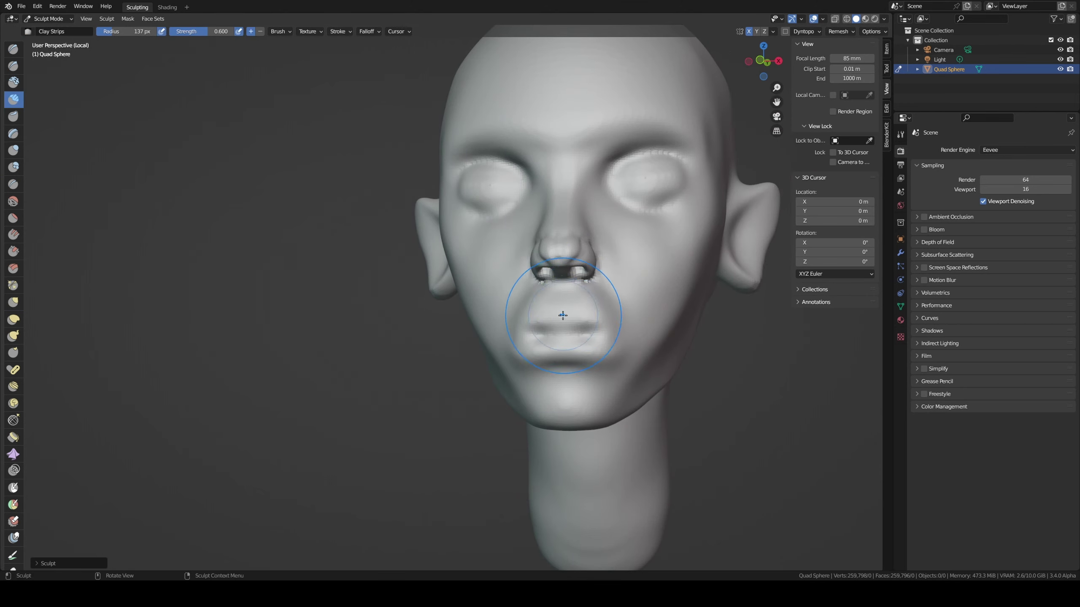
middle_click_drag(564, 300, 563, 308)
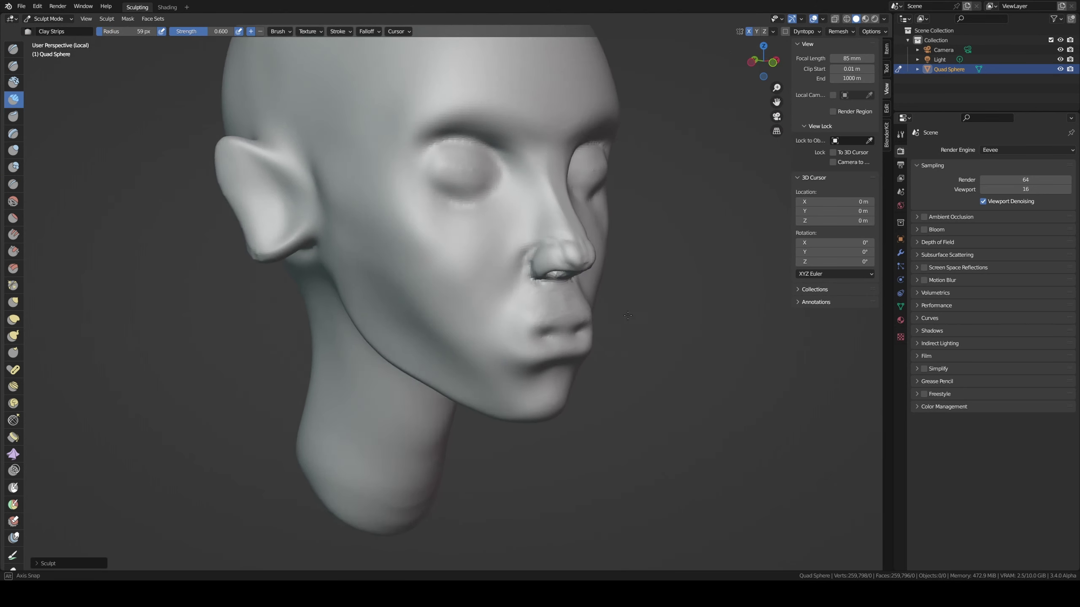
left_click_drag(563, 308, 529, 314)
middle_click_drag(553, 299, 575, 298)
- With a 50 px Draw Sharp brush in front view, carve and lengthen a crease between the lips
key("shift+x")
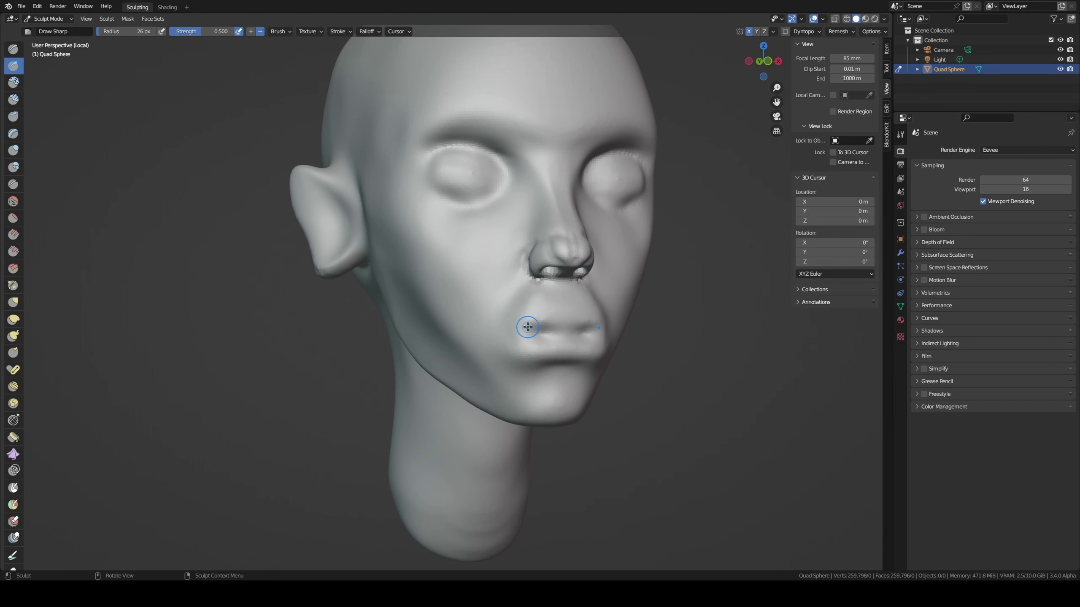
key("KP_1")
key("f")
left_click_drag(585, 318, 534, 323)
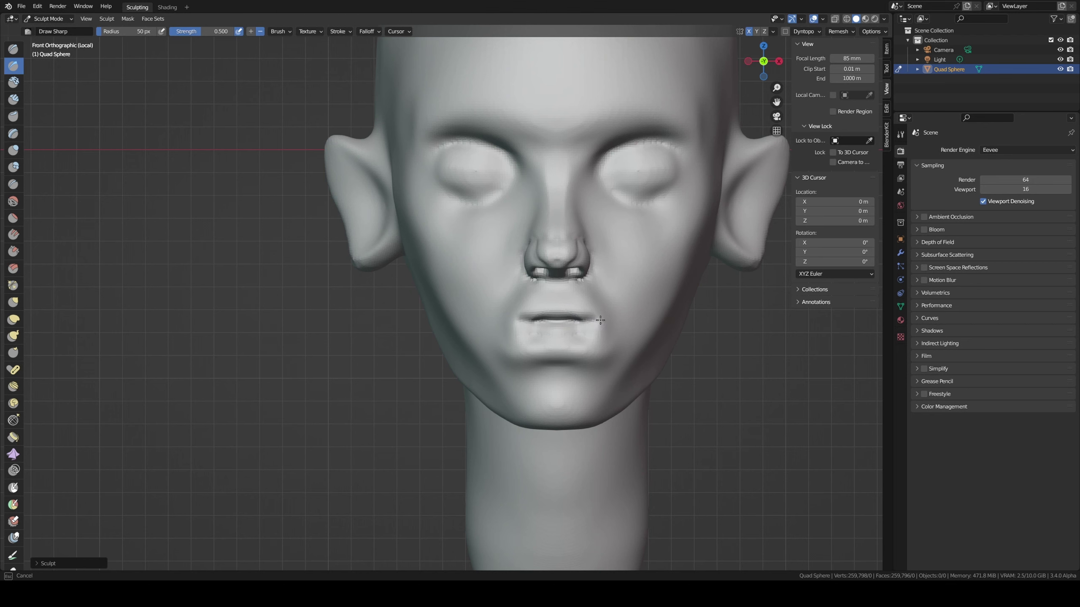
left_click_drag(602, 318, 599, 320)
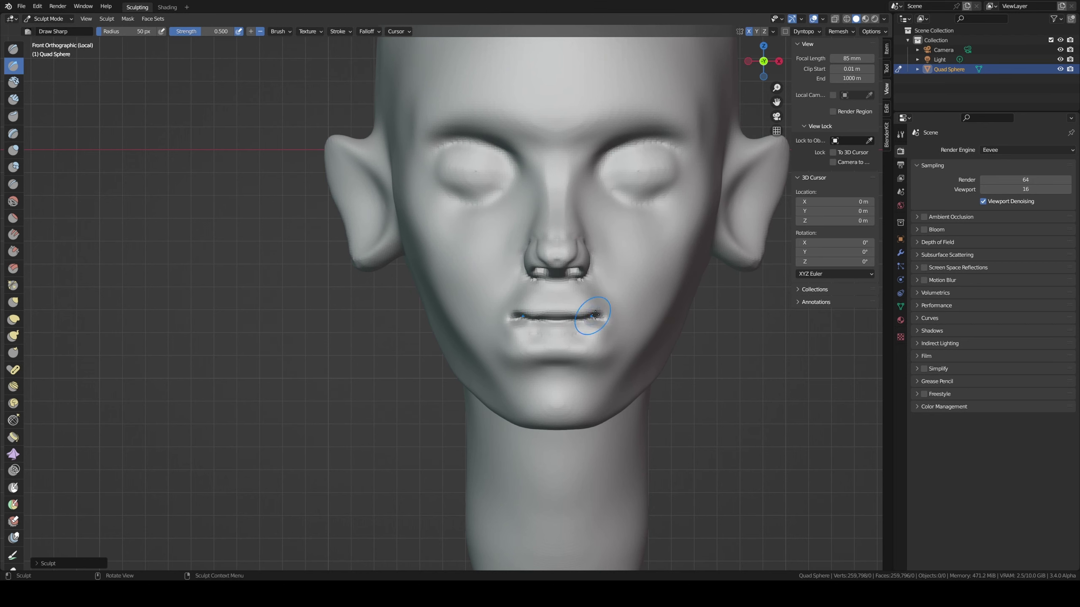
middle_click_drag(595, 298, 589, 293)
- Undo the streaky clay marks on the lower lip and re-carve the lip-line crease
key("c")
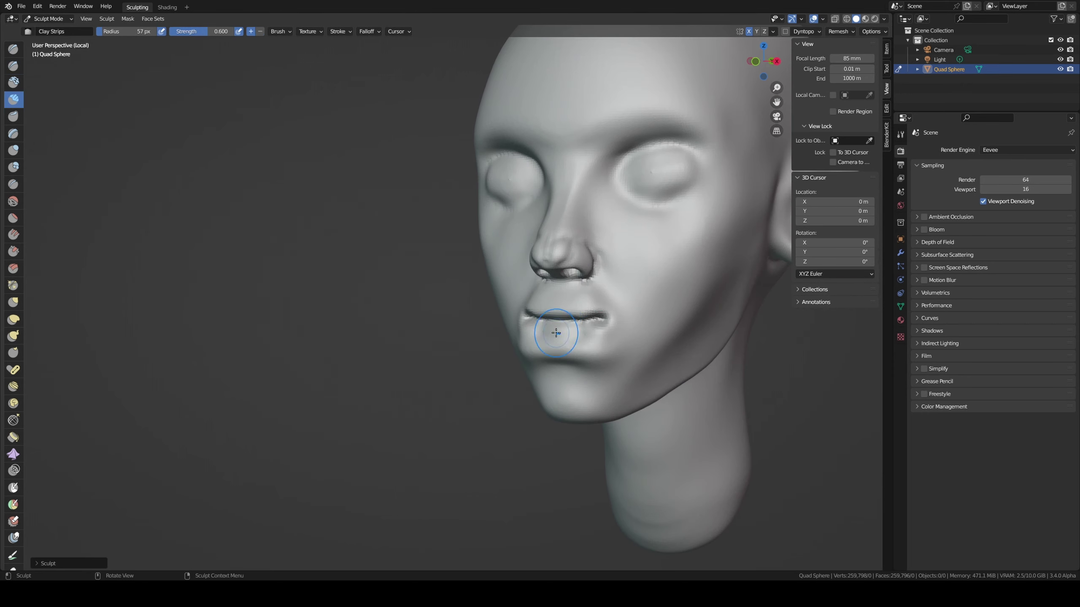
key("ctrl+z")
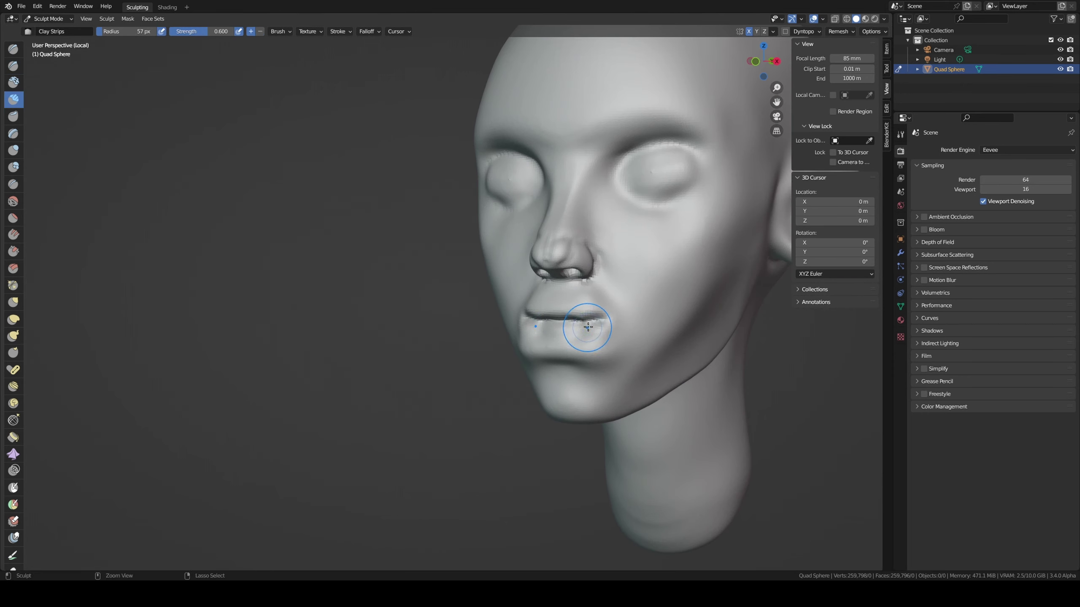
key("ctrl+z")
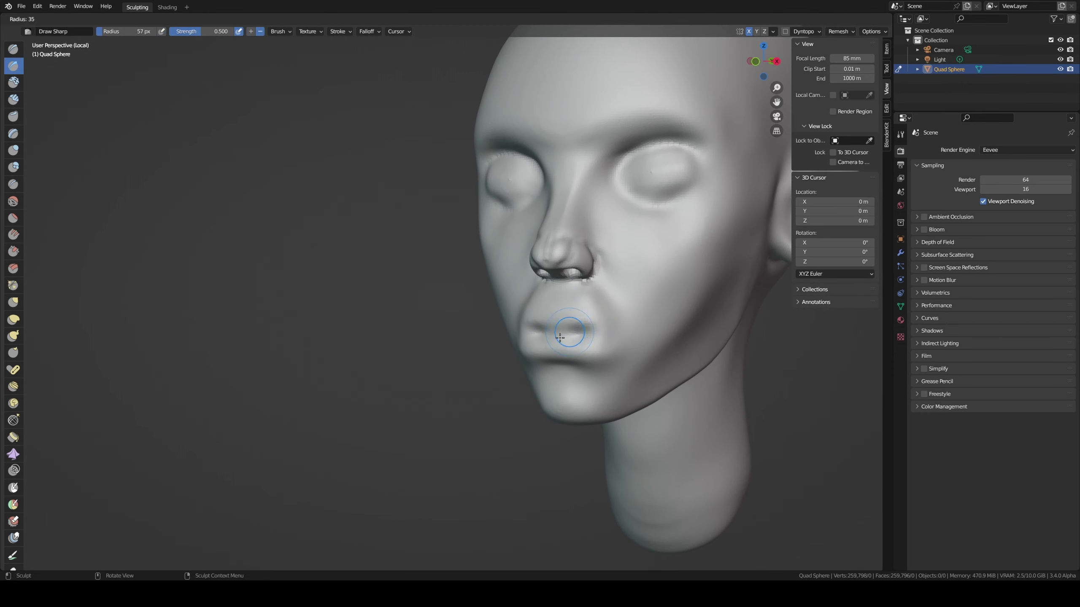
key("KP_1")
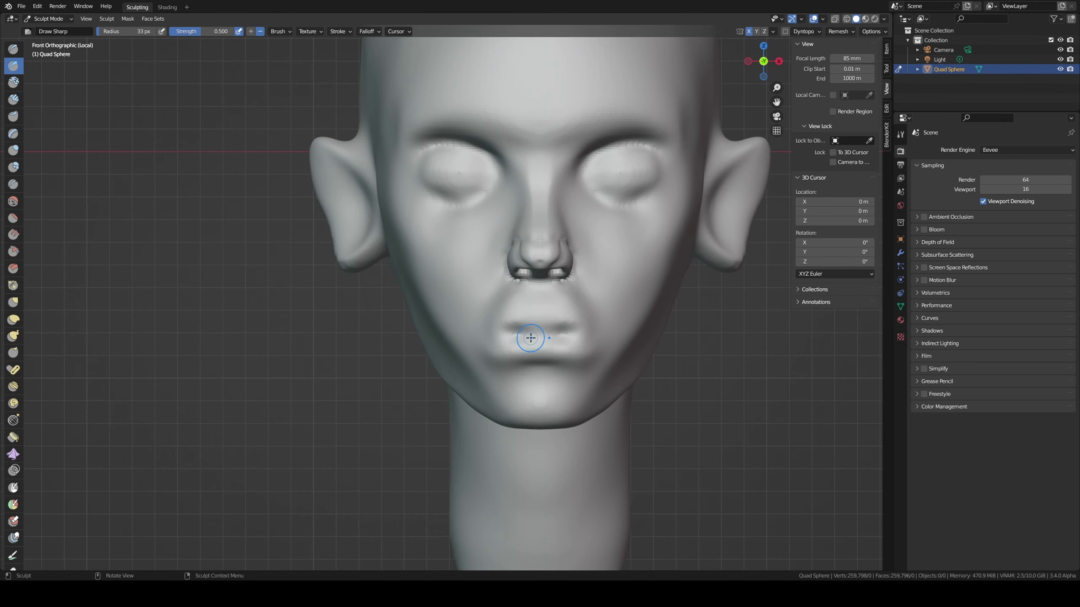
left_click_drag(547, 335, 547, 337)
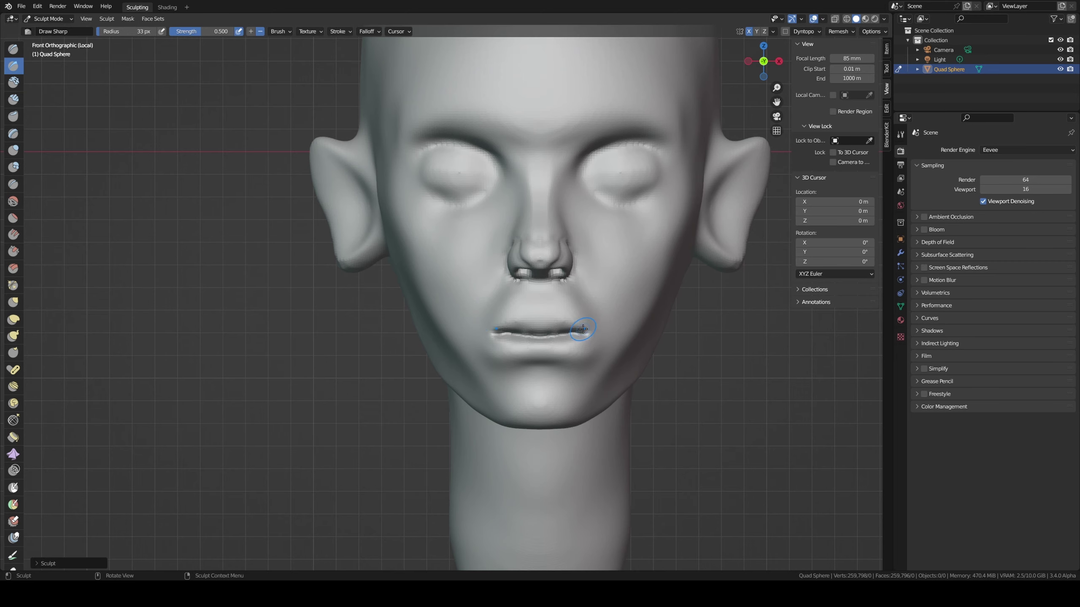
key("KP_3")
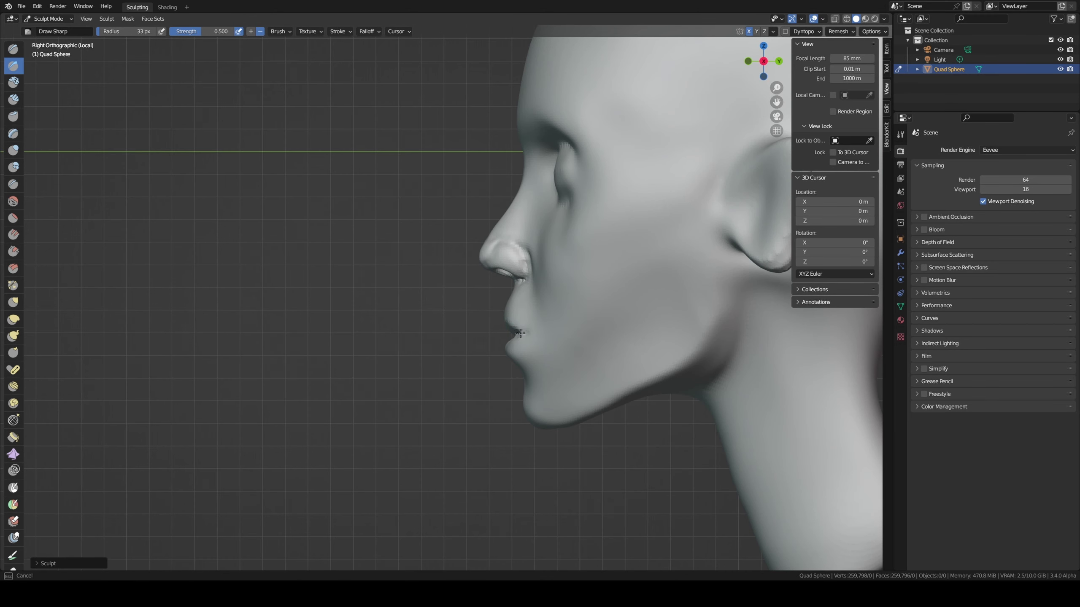
- With Grab, shape the lips in profile and lift the upper lip slightly from the front
key("g")
left_click_drag(518, 327, 519, 326)
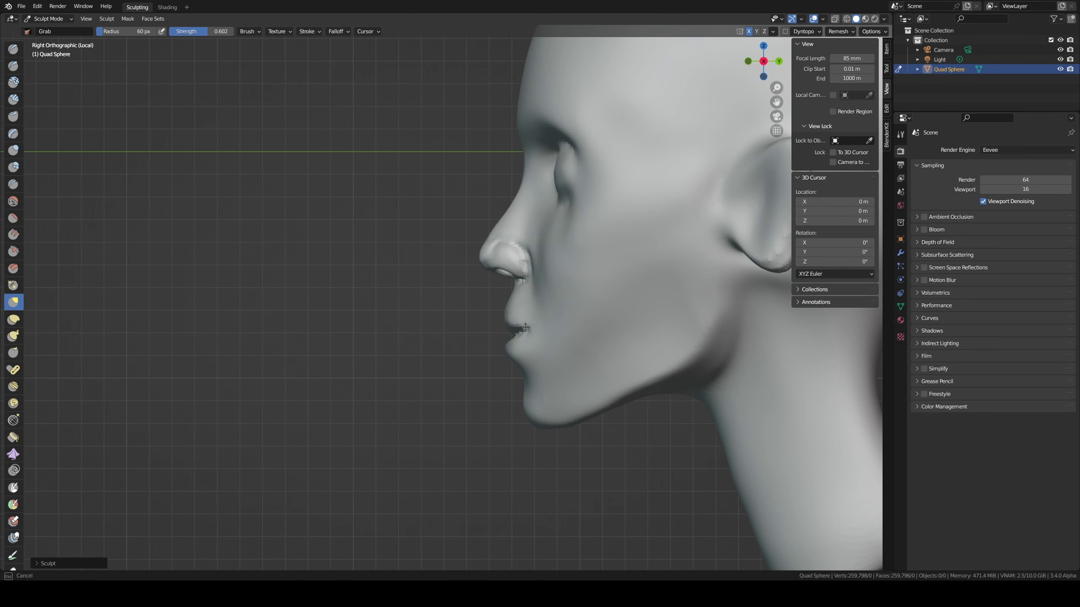
key("f")
left_click(508, 320)
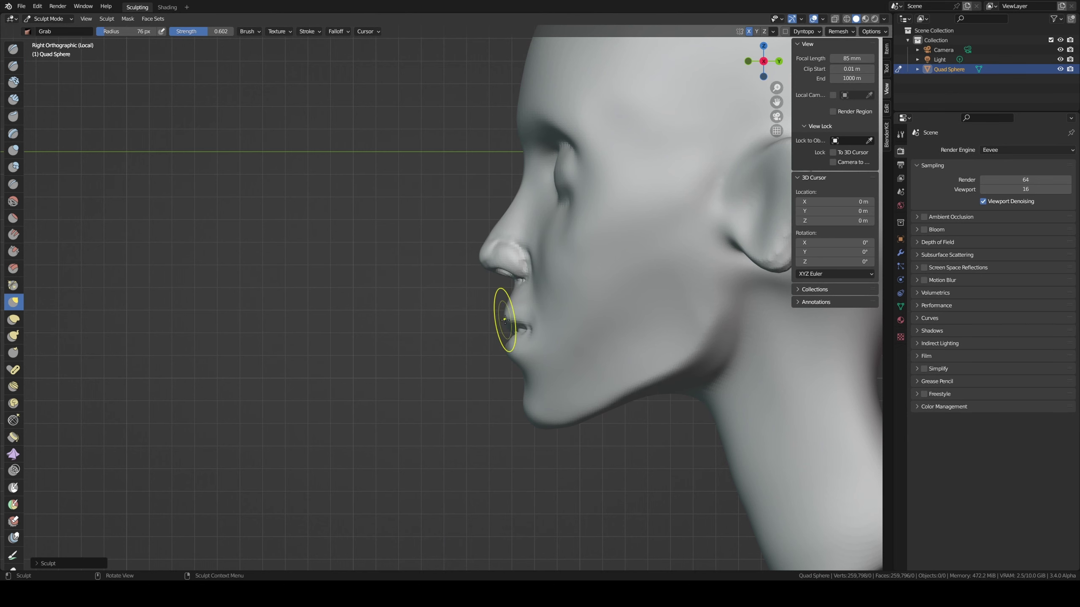
key("KP_1")
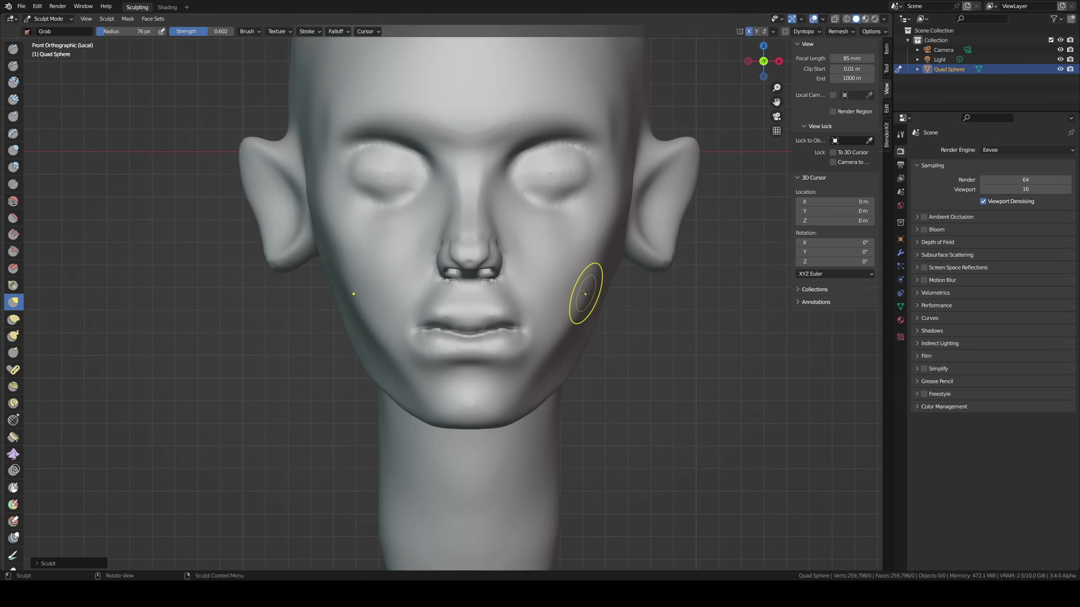
left_click_drag(464, 321, 463, 313)
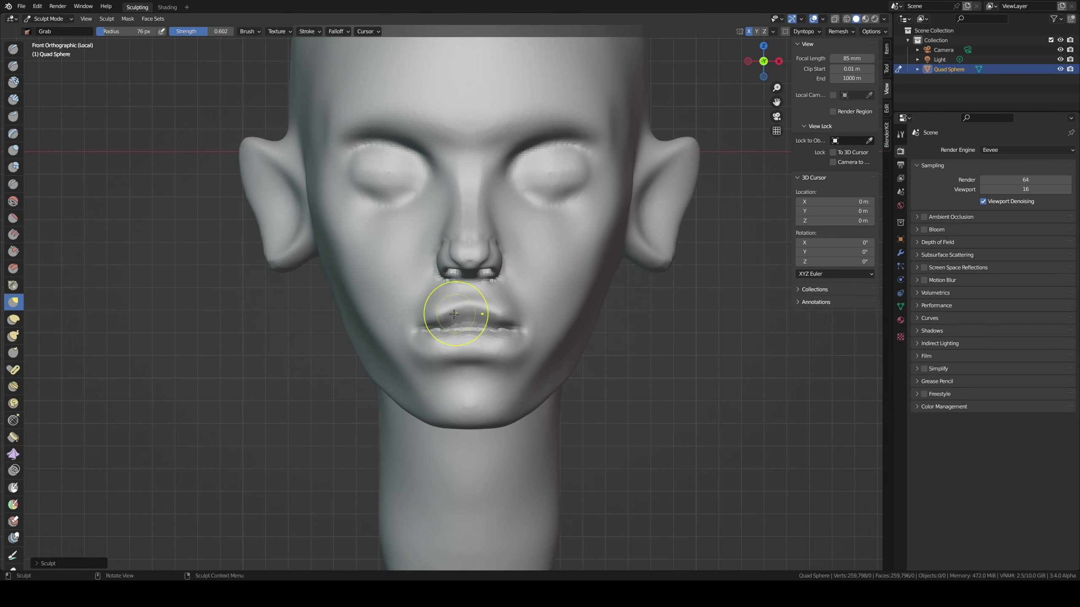
- Resize the brush, return to the sharp brush, and carve a sharp crease along the lip line
key("f")
left_click(434, 337)
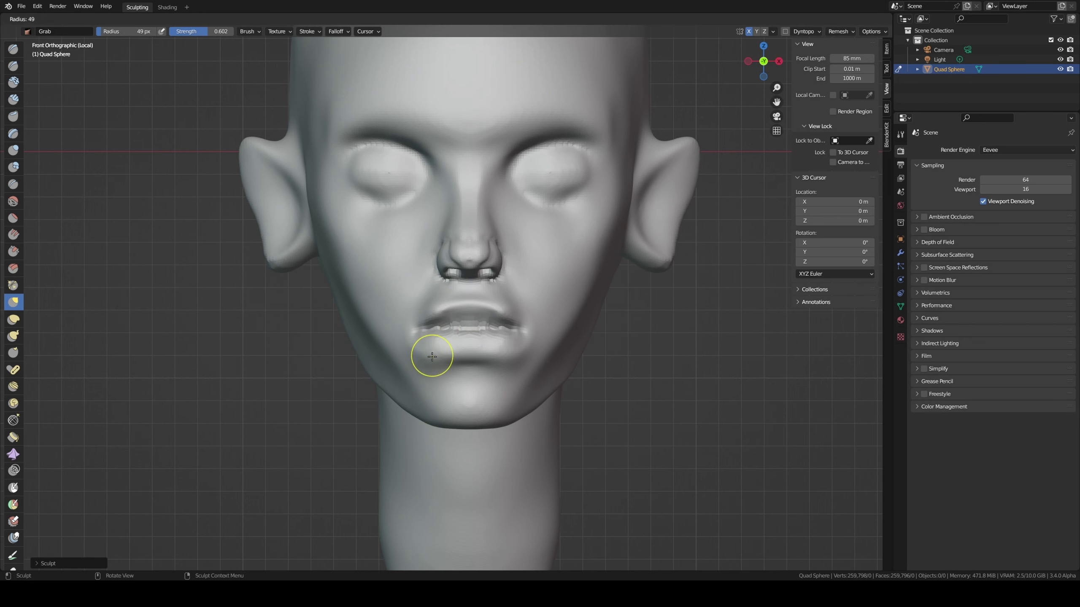
key("f")
left_click(426, 350)
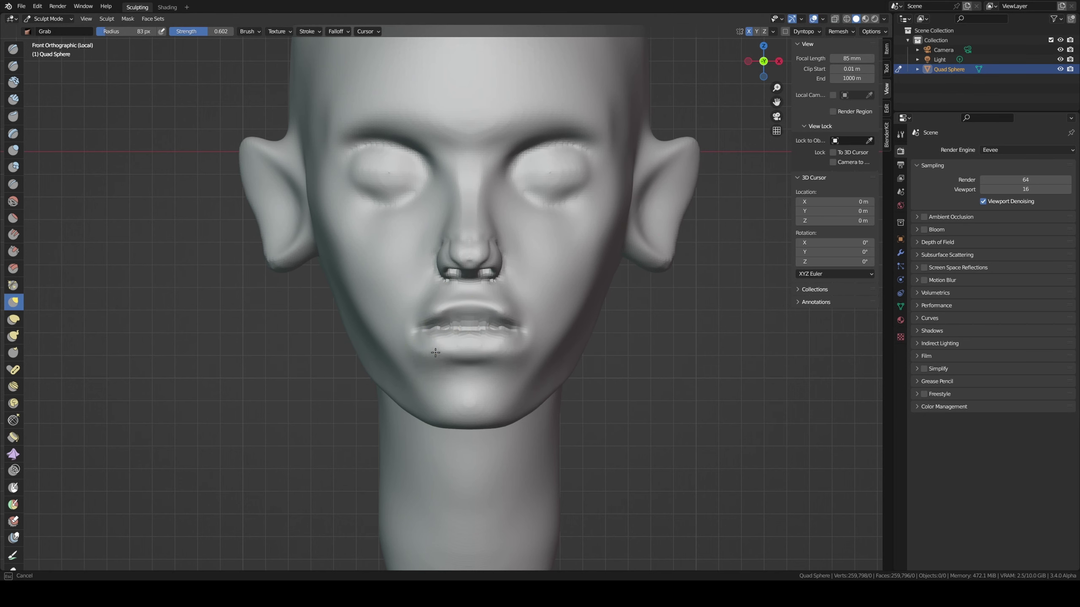
key("shift+s")
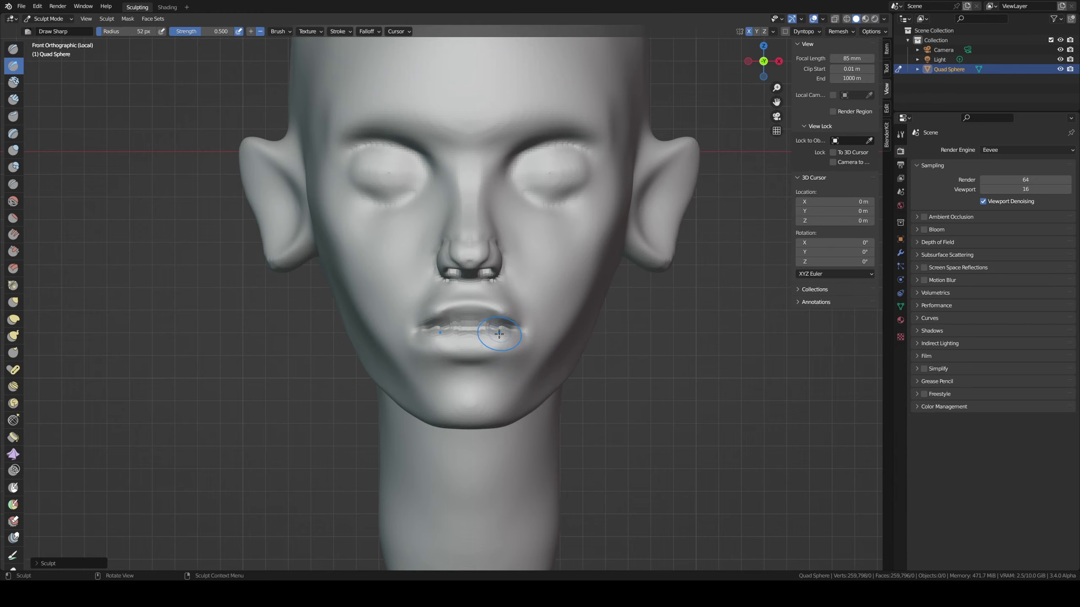
mouse_move(494, 331)
middle_mouse_down()
mouse_move(477, 326)
mouse_move(492, 326)
middle_mouse_up()
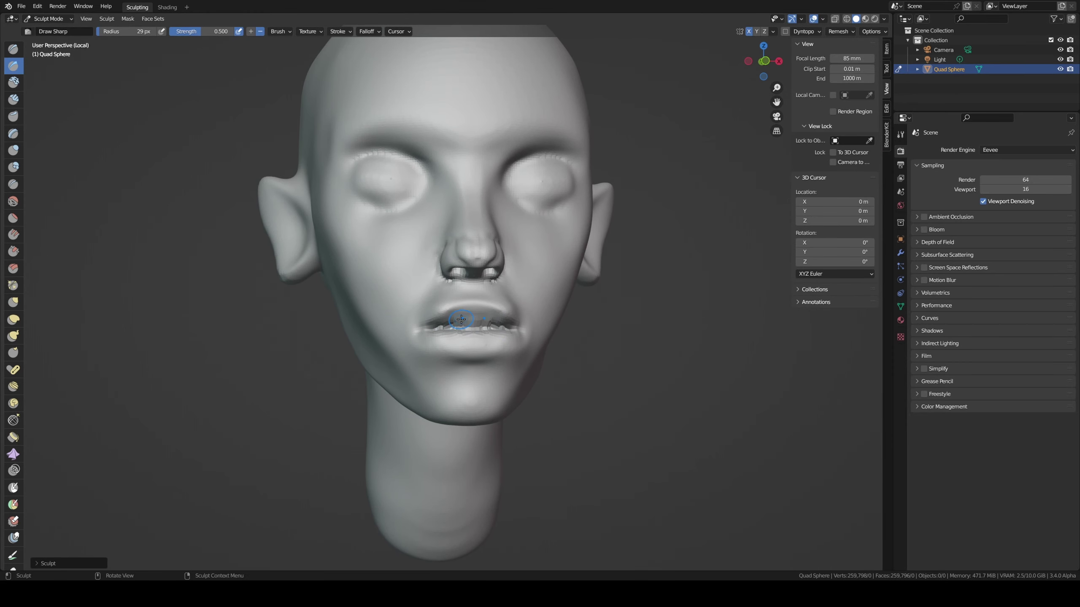
key("KP_3")
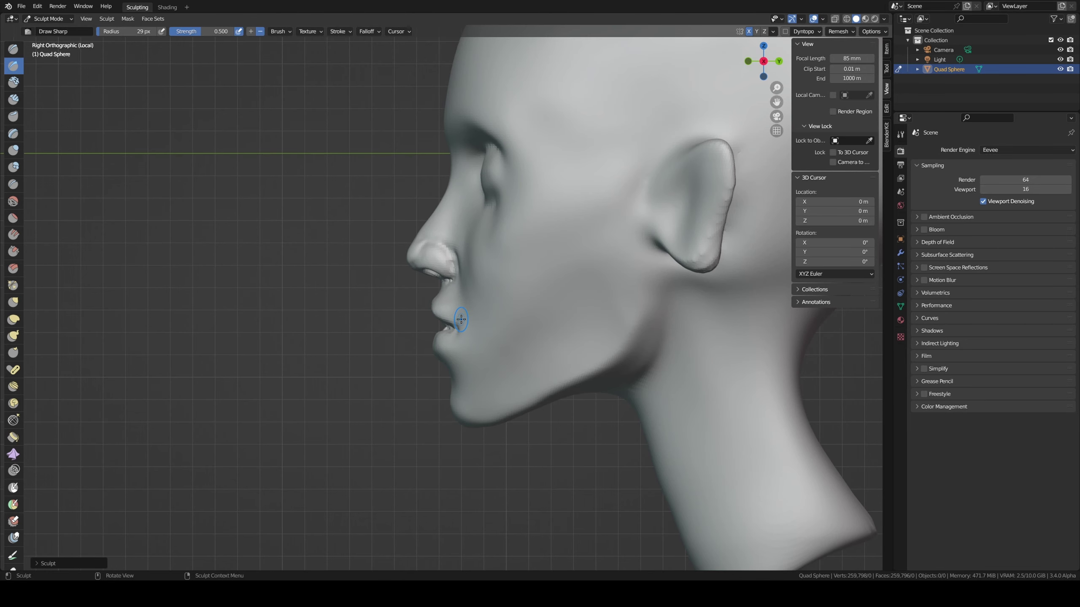
key("KP_1")
mouse_move(427, 350)
left_mouse_down()
mouse_move(414, 350)
mouse_move(530, 357)
mouse_move(449, 395)
mouse_move(425, 365)
mouse_move(419, 373)
left_mouse_up()
- Enlarge the brush and sharpen the line between the lips from an angled view
key("f")
left_click(559, 369)
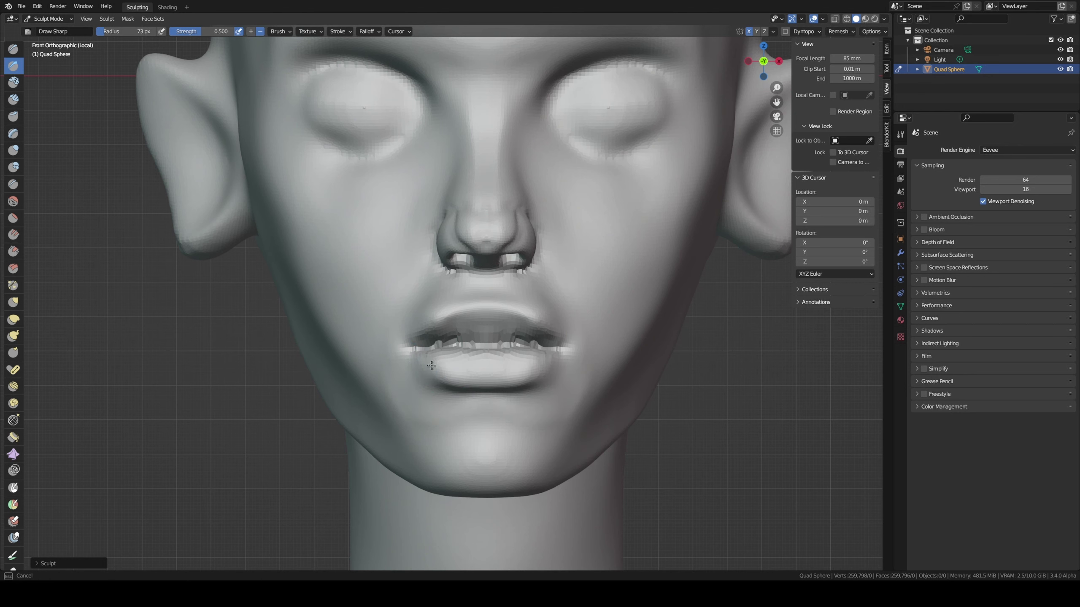
scroll(431, 366, "down", 4)
middle_click_drag(431, 366, 436, 365)
scroll(436, 365, "up", 4)
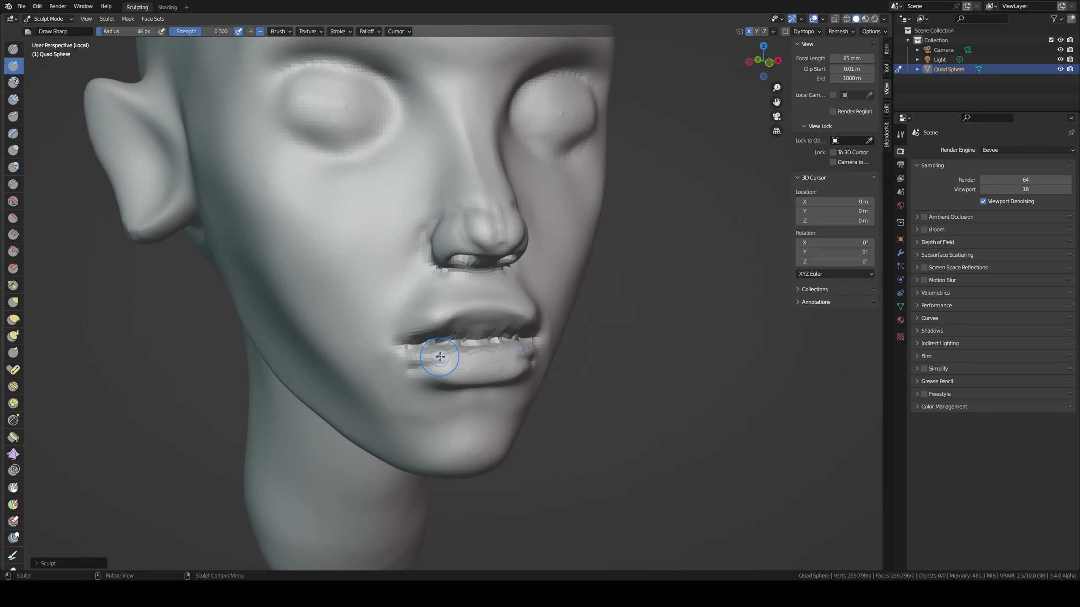
left_click_drag(440, 357, 395, 370)
- Check the side profile, finish the lip crease from the front, and begin a lasso mask around the lower lip
middle_click_drag(411, 377, 407, 397)
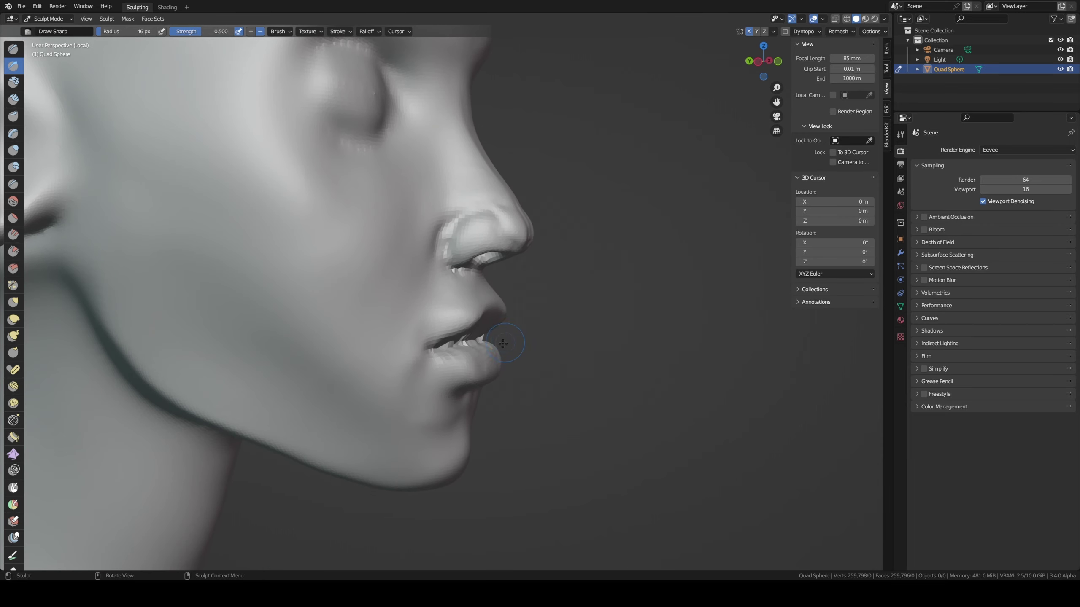
key("KP_3")
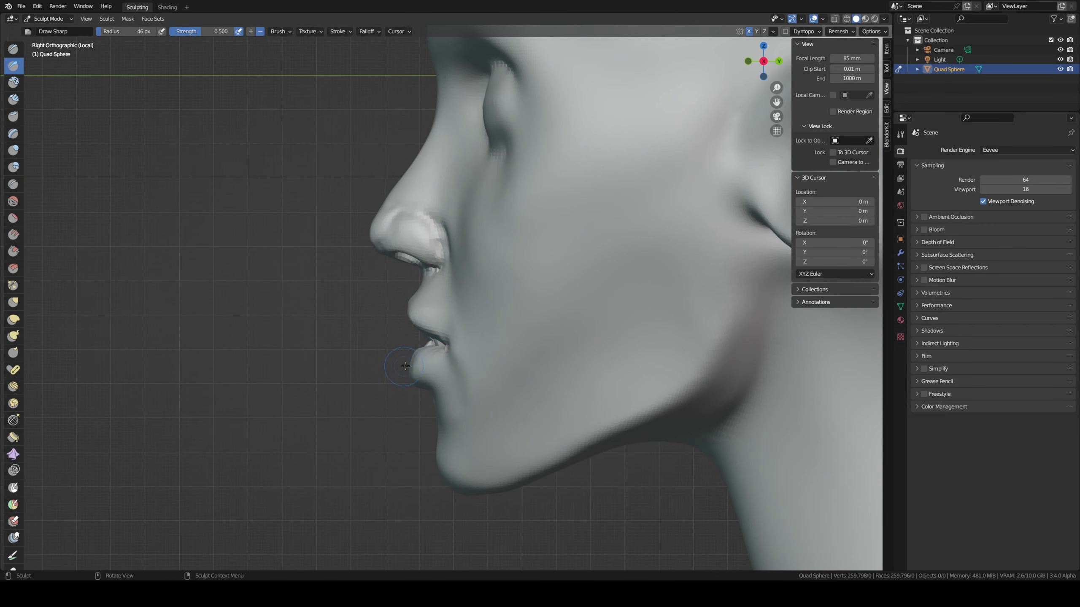
middle_click_drag(406, 365, 425, 359, "ctrl")
key("KP_1")
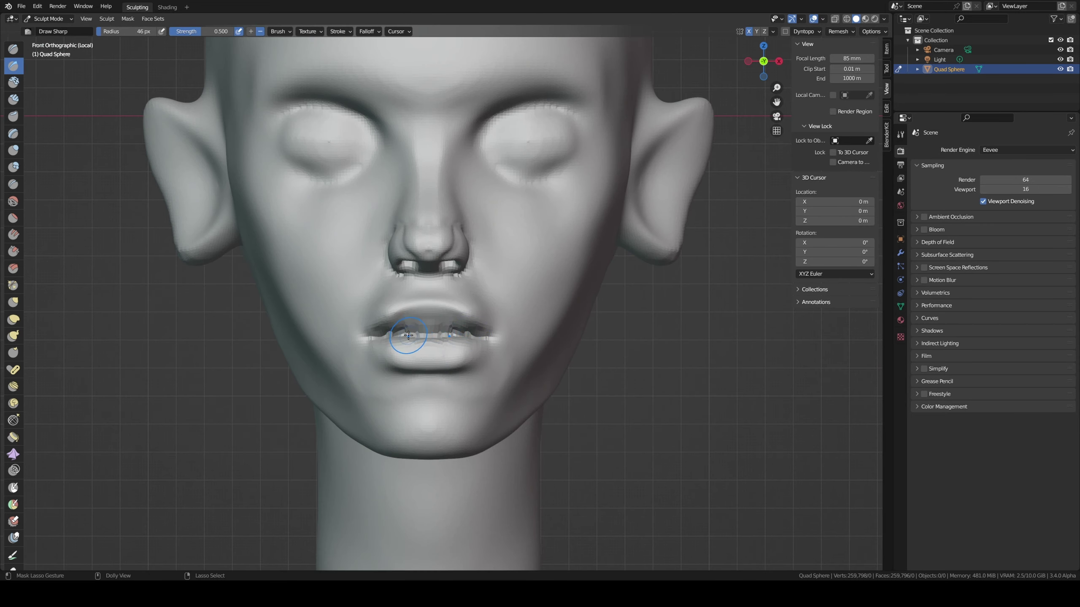
left_click_drag(408, 336, 424, 336)
left_click_drag(490, 335, 454, 336)
left_click_drag(490, 339, 344, 382, "ctrl+shift")
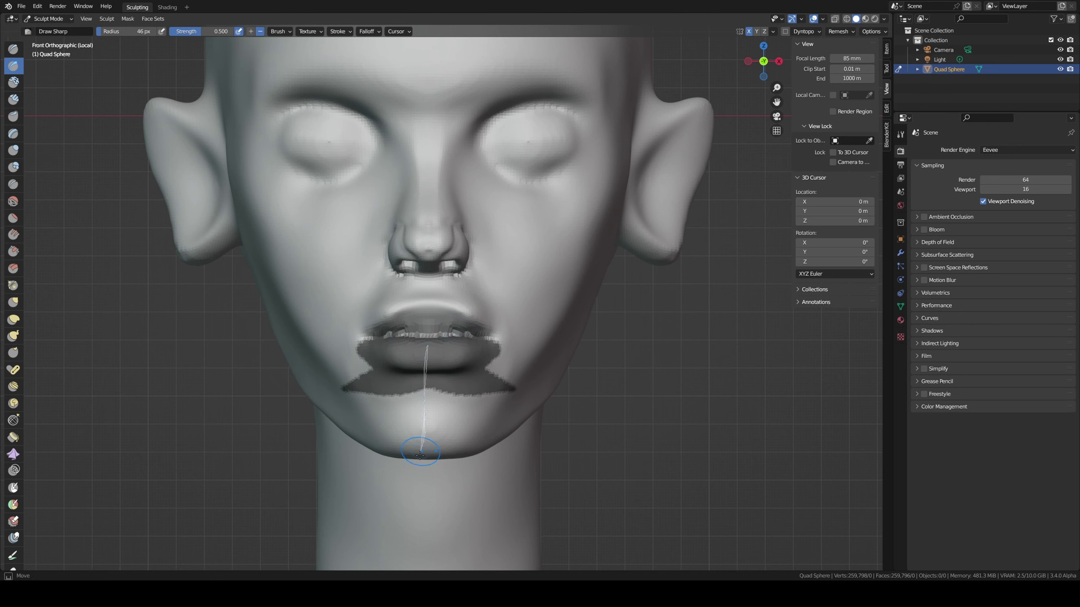
- Extend the mask over chin and neck, invert it, and Grab the chin and lower lip back in profile
left_click_drag(420, 455, 599, 326, "ctrl+shift")
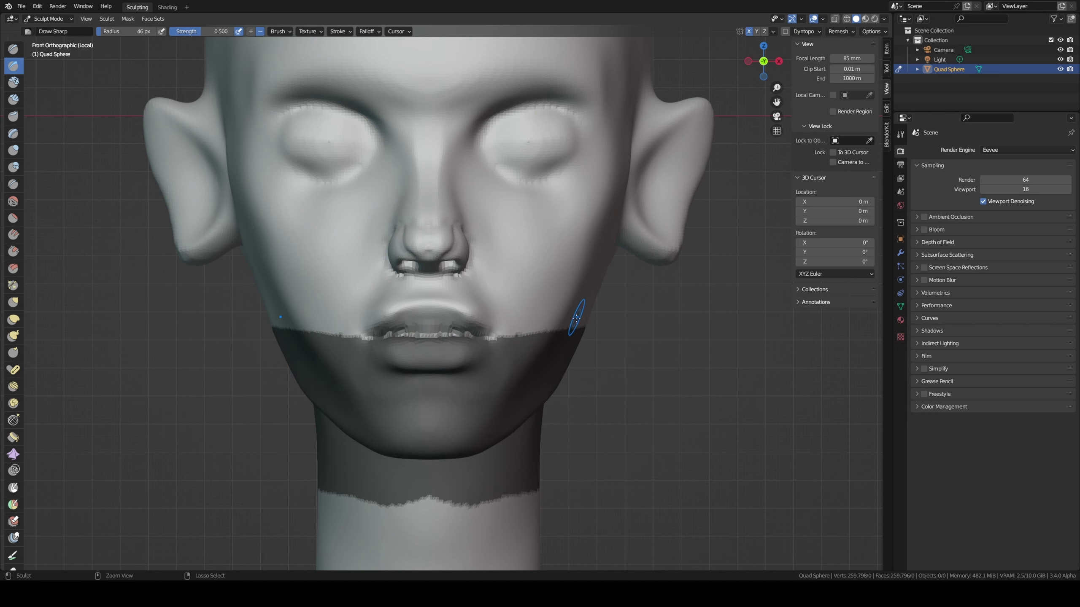
key("ctrl+i")
key("KP_3")
key("g")
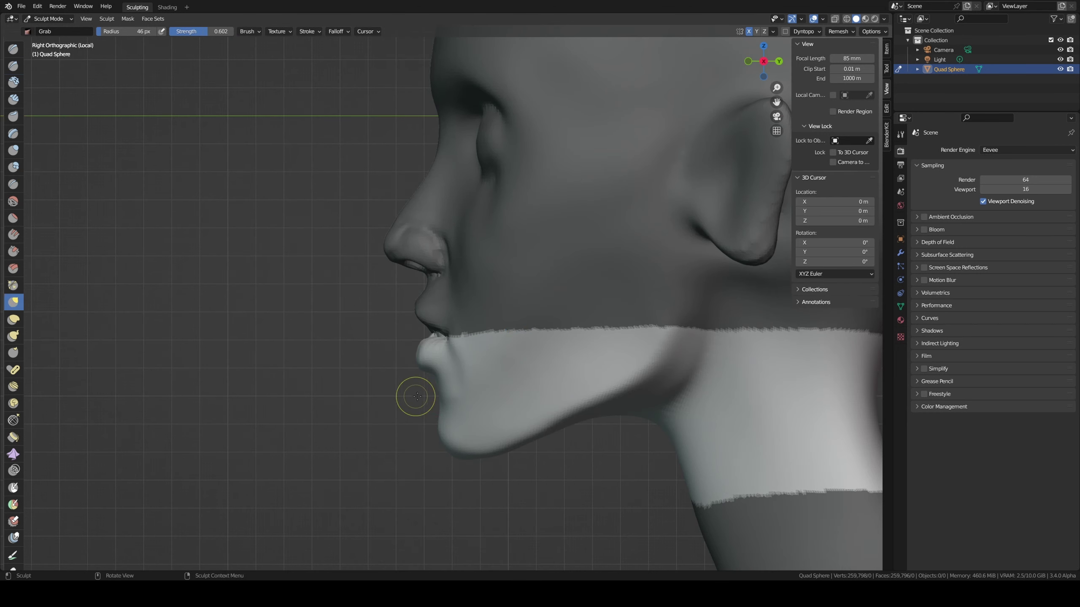
left_click_drag(517, 437, 477, 433)
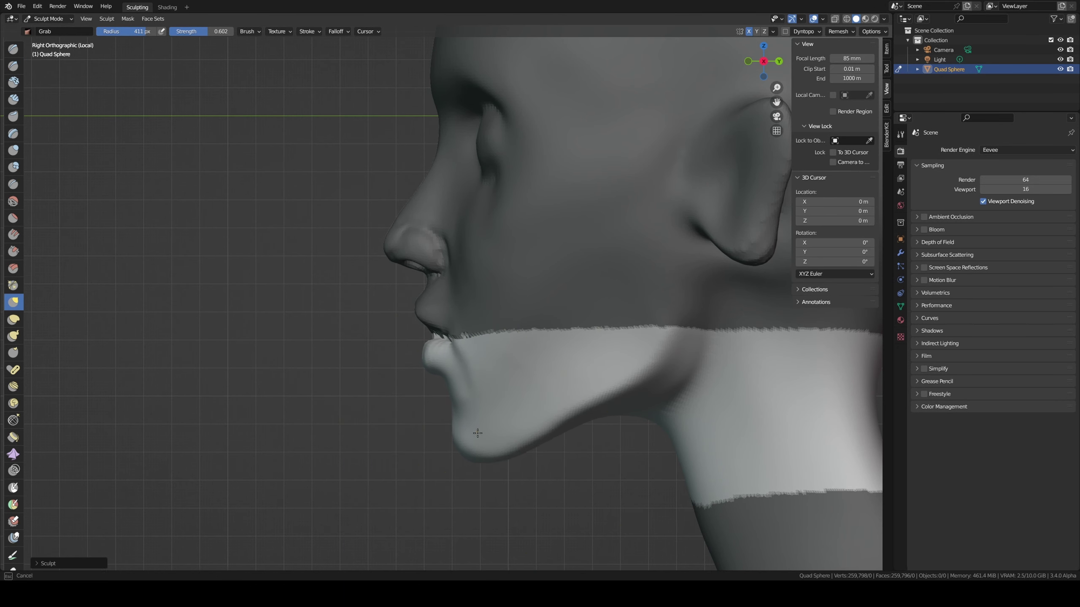
- Zoom and orbit to a front view, reducing the Grab brush size for the mouth
scroll(469, 401, "down", 3)
mouse_move(469, 402)
middle_mouse_down()
mouse_move(417, 401)
mouse_move(489, 361)
middle_mouse_up()
key("f")
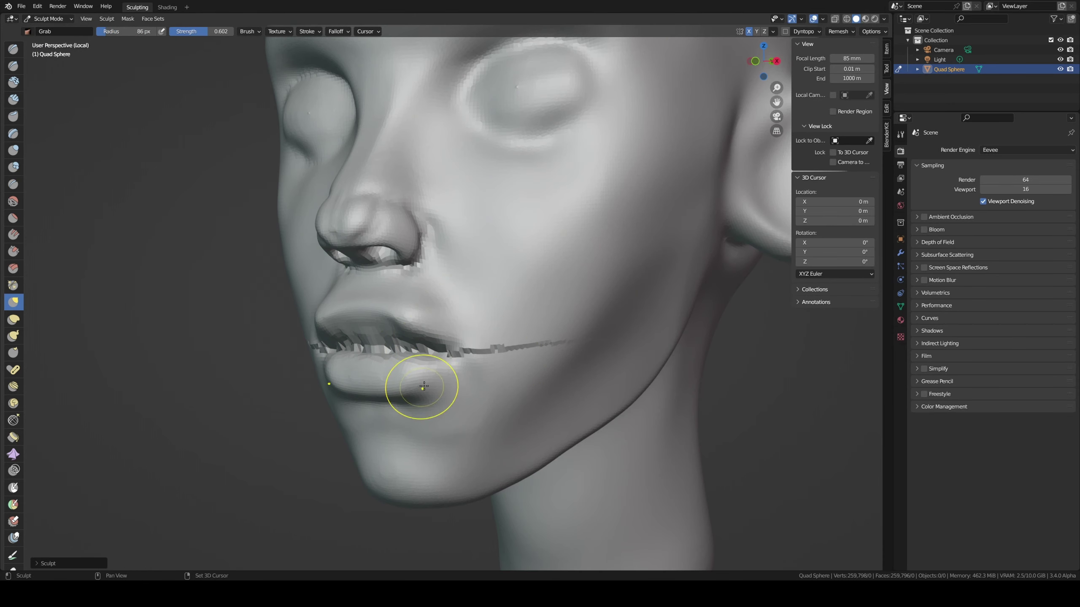
scroll(508, 356, "down", 3)
middle_click_drag(591, 331, 463, 382)
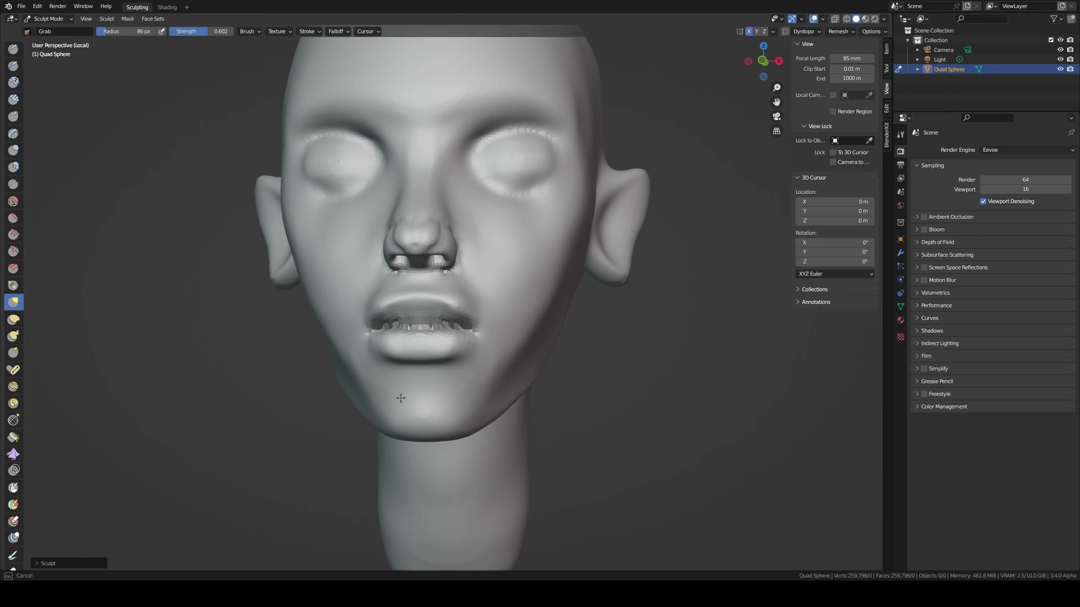
- With a large Grab brush, lift the jaw and chin upward, then set a medium 99 px radius
key("f")
left_click(475, 429)
left_click_drag(475, 429, 489, 417)
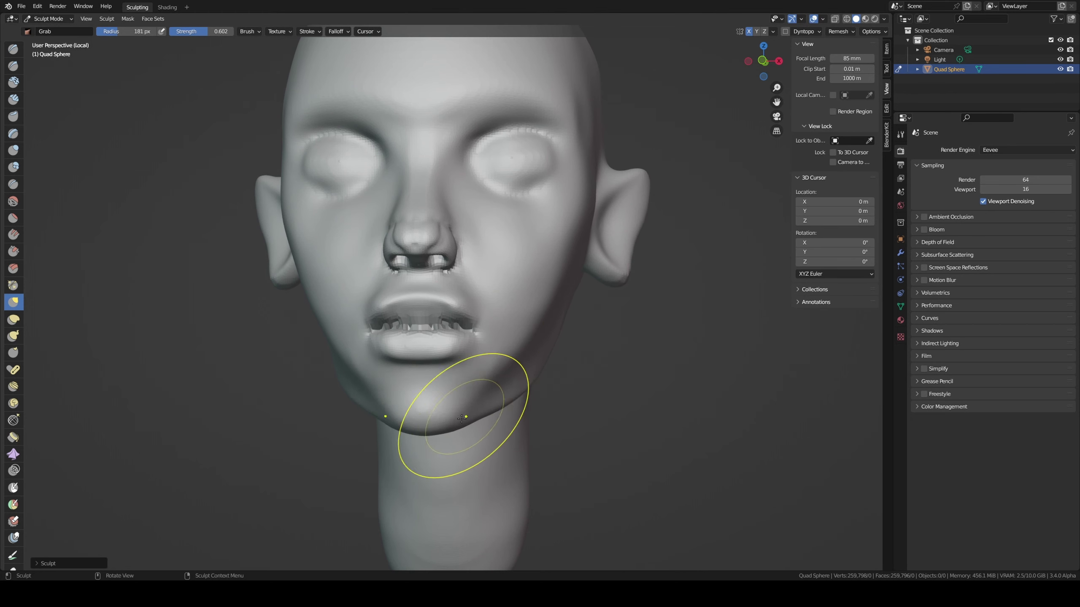
key("f")
left_click(481, 380)
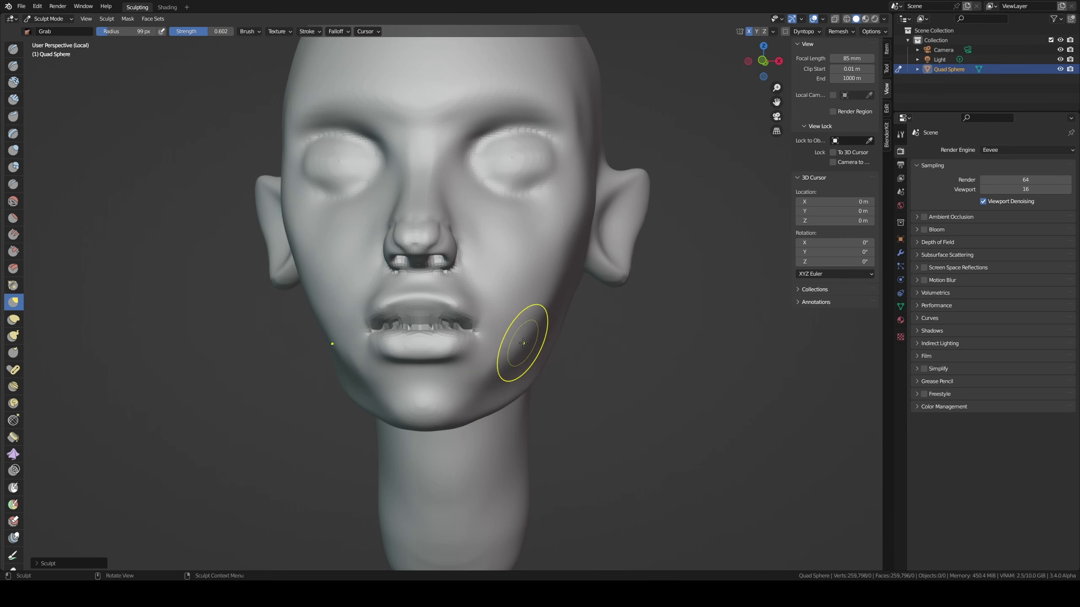
- Carve detail at the mouth corner with a smaller Draw Sharp brush, then inspect the head
key("x")
key("f")
left_click(472, 282)
middle_click_drag(473, 282, 454, 283)
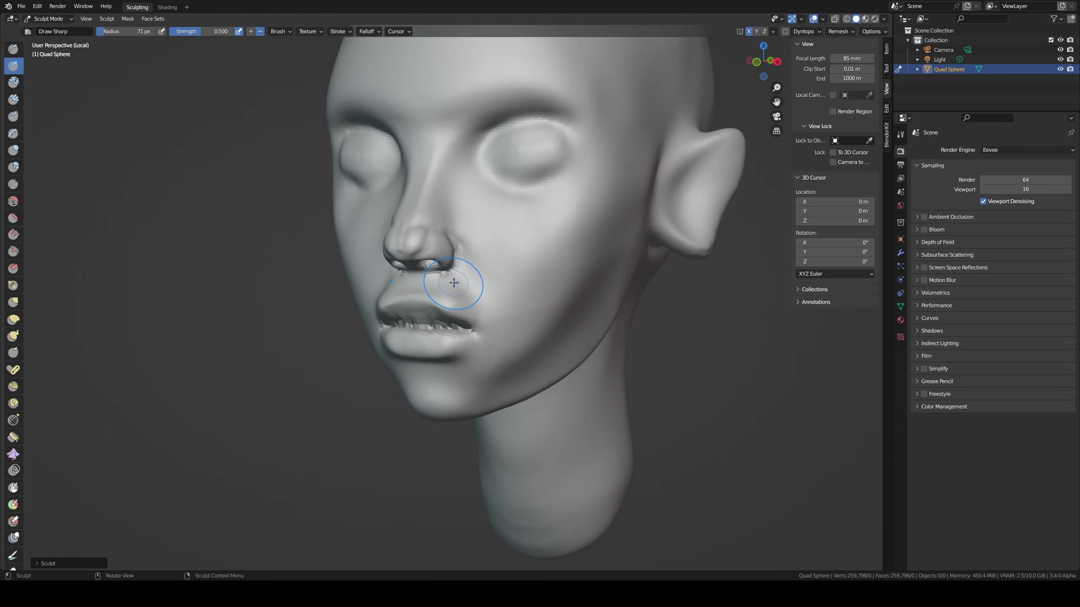
left_click_drag(469, 278, 493, 337)
mouse_move(450, 310)
middle_mouse_down()
mouse_move(379, 313)
mouse_move(380, 302)
middle_mouse_up()
key("c")
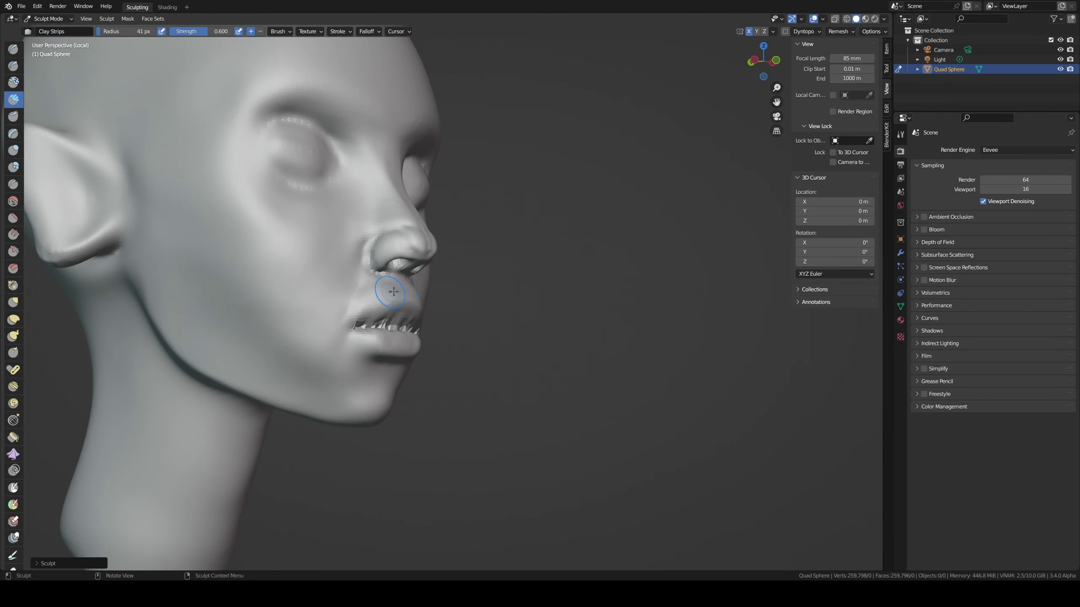
middle_click_drag(372, 300, 345, 299)
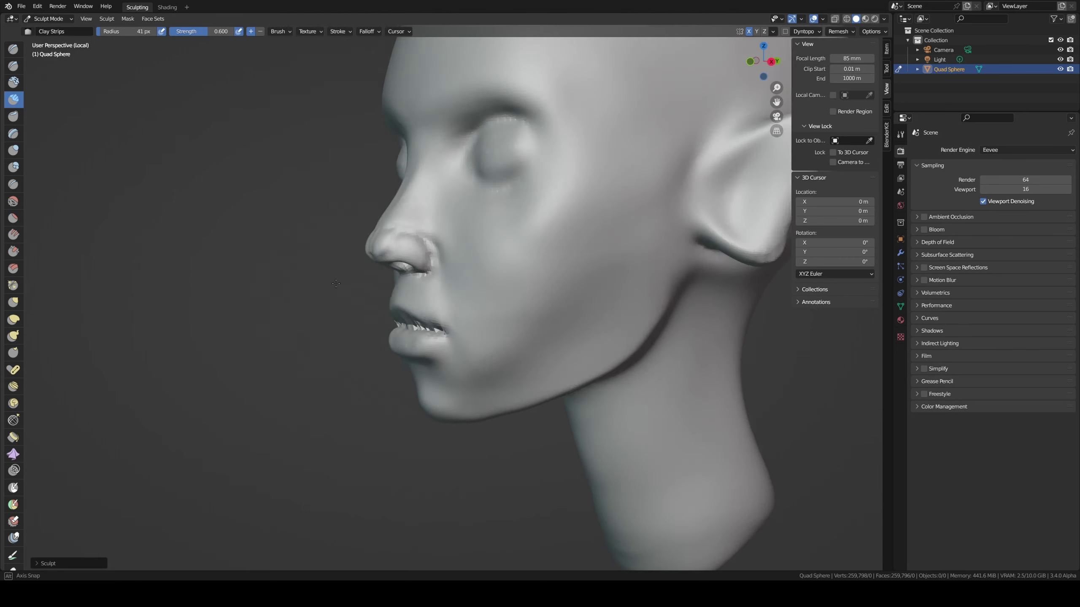
mouse_move(355, 293)
middle_mouse_down()
mouse_move(405, 272)
mouse_move(414, 324)
mouse_move(421, 296)
mouse_move(535, 283)
mouse_move(414, 304)
middle_mouse_up()
scroll(422, 297, "up", 3)
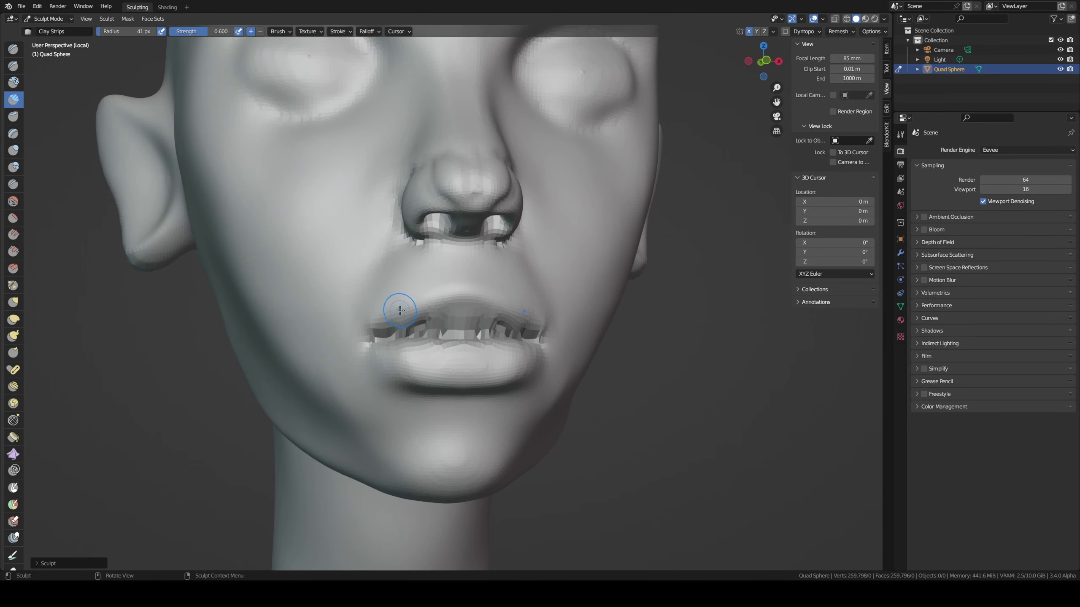
- Carve the upper lip and the groove below the nose with Draw Sharp
key("shift+x")
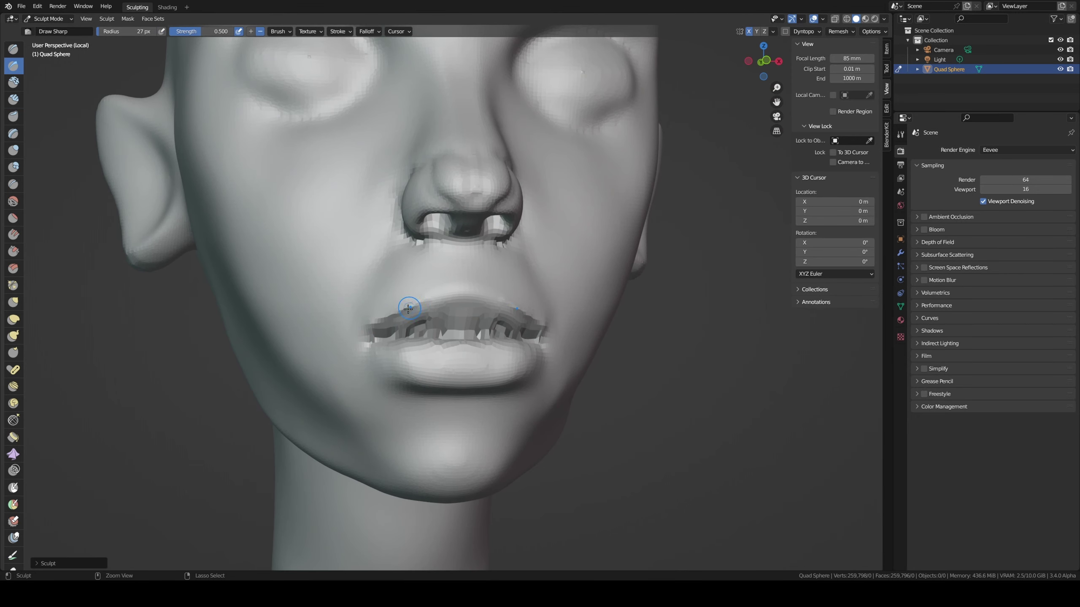
left_click_drag(415, 305, 468, 289)
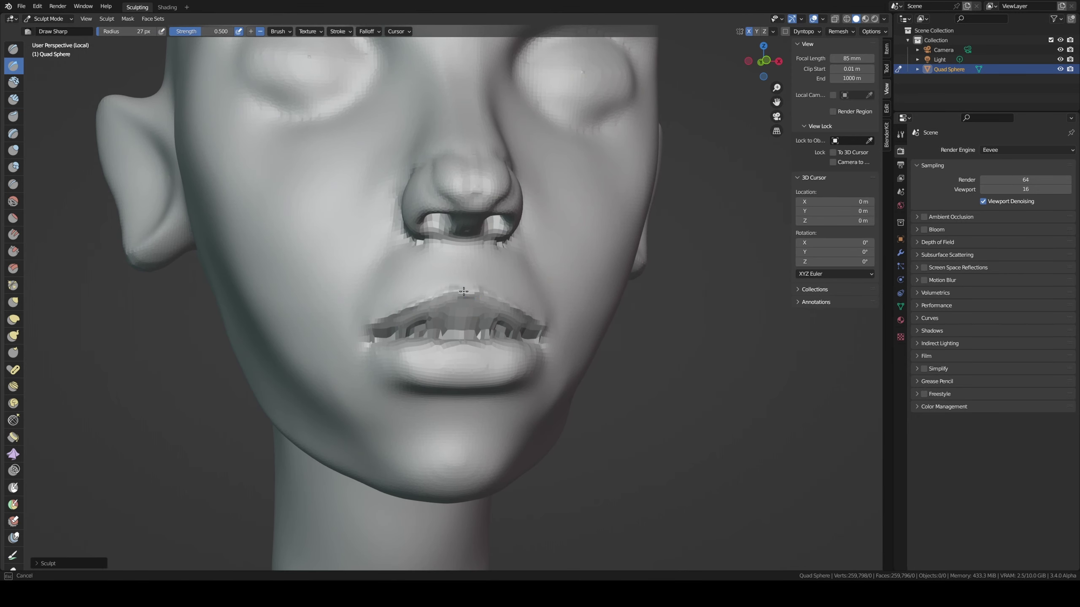
middle_click_drag(468, 289, 467, 288)
key("f")
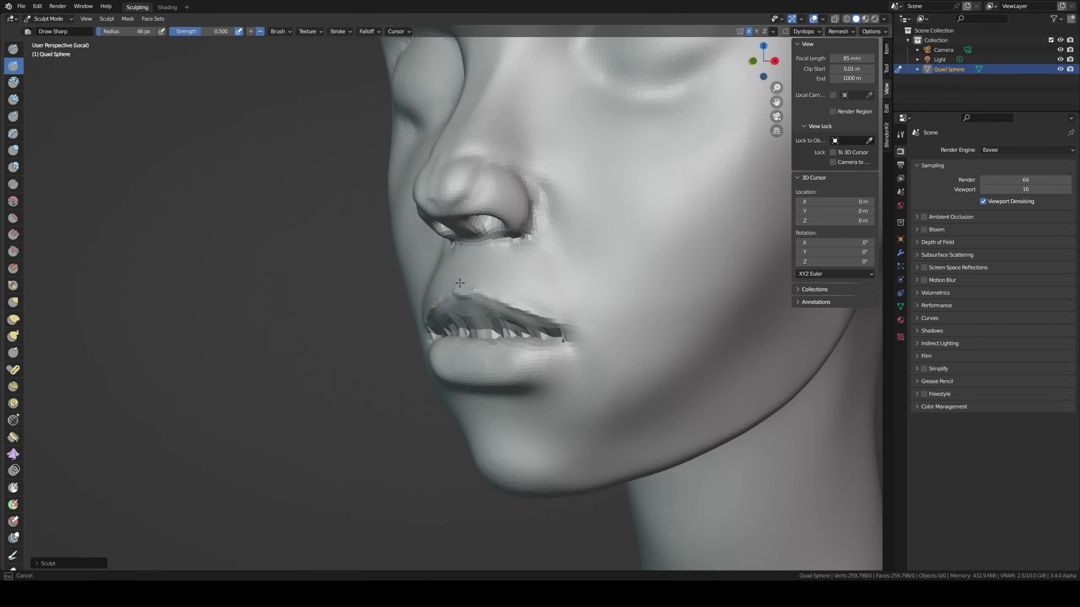
left_click_drag(471, 263, 470, 258)
middle_click_drag(470, 258, 505, 243)
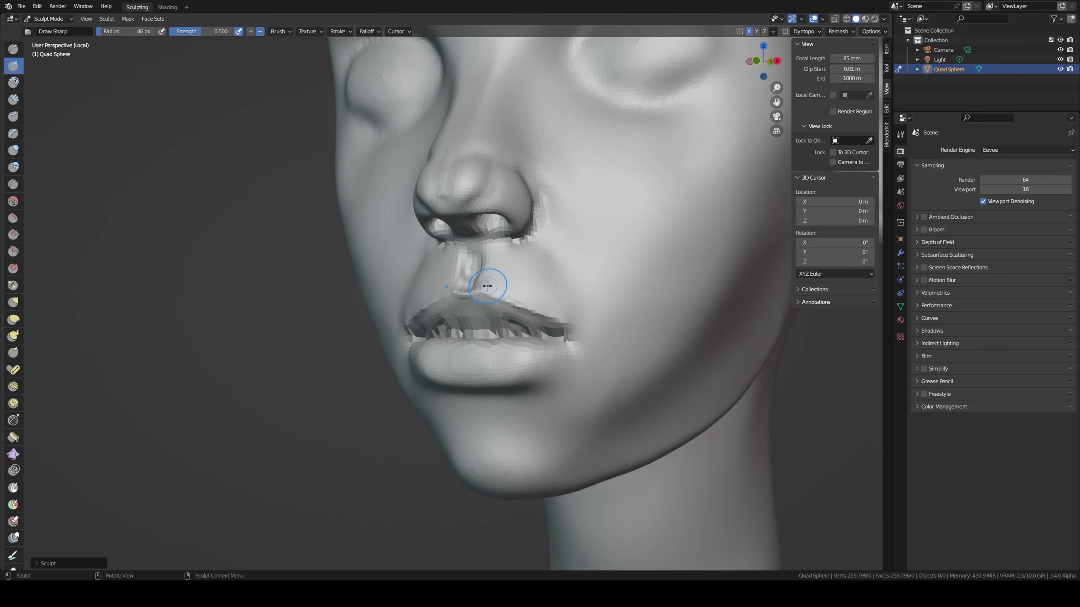
- Crease the upper lip toward the mouth corner and across the lips
left_click_drag(498, 289, 570, 316)
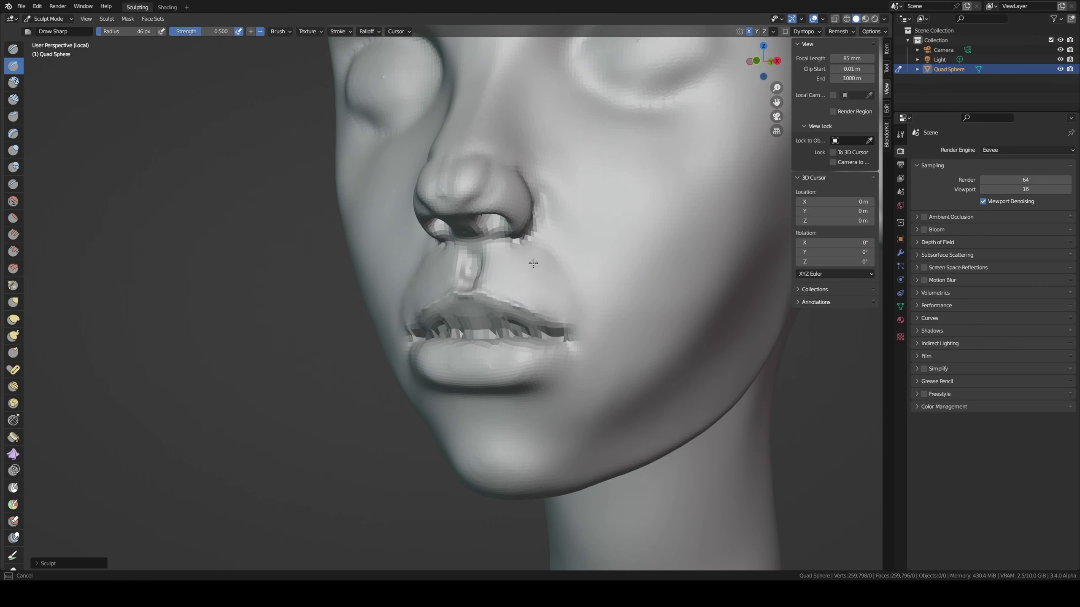
left_click_drag(528, 264, 561, 269)
left_click_drag(582, 316, 582, 317)
middle_click_drag(582, 316, 458, 308)
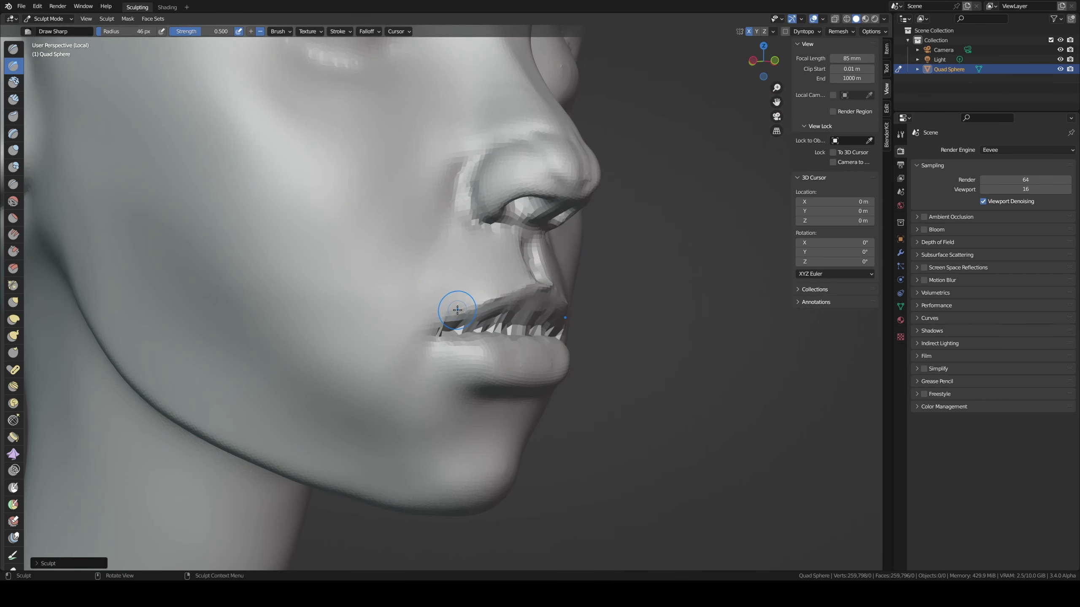
left_click_drag(458, 309, 467, 301)
- Build up volume on the upper lip with Clay Strips strokes
key("c")
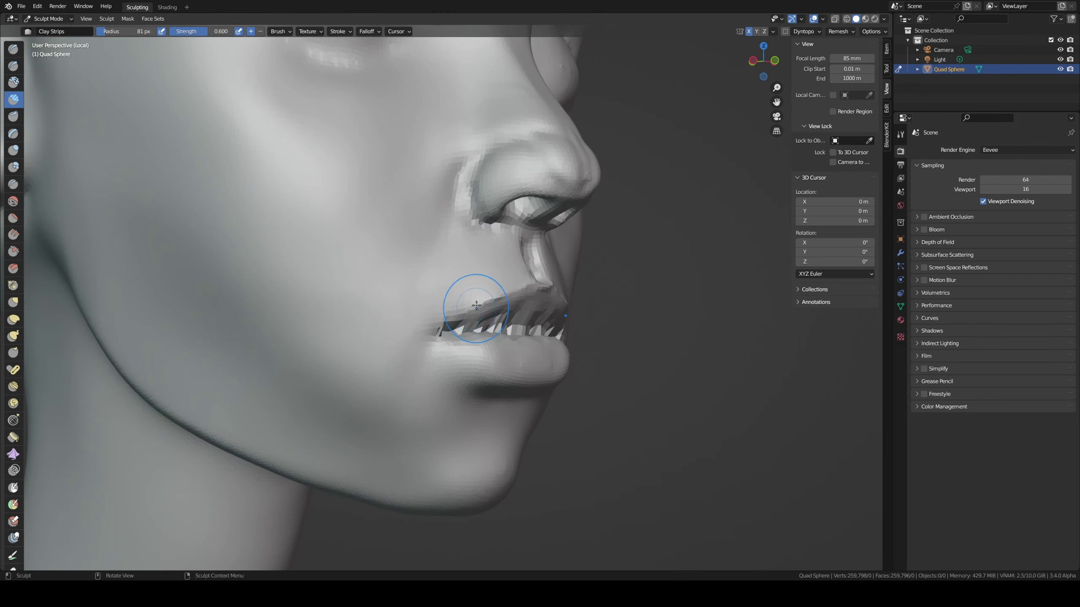
middle_click_drag(469, 307, 478, 321)
left_click_drag(478, 321, 458, 326)
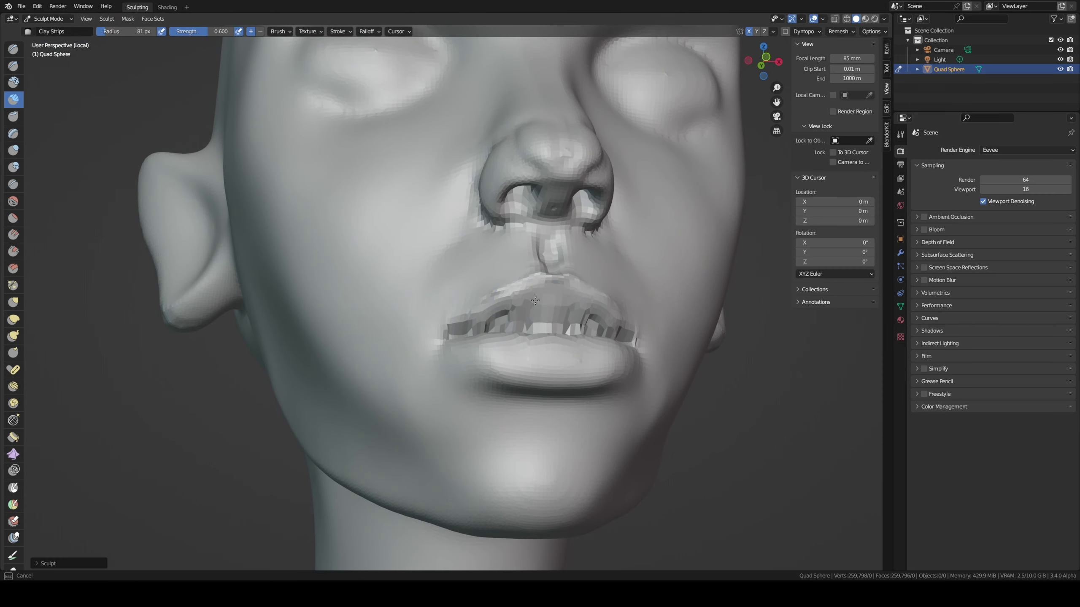
middle_click_drag(559, 299, 531, 314)
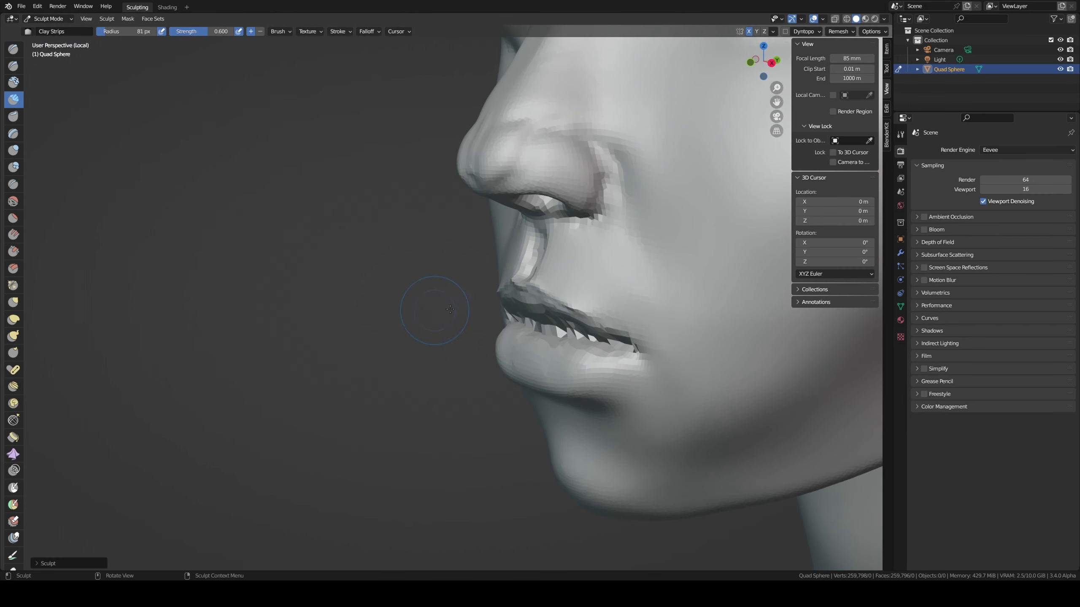
- Set the brush radius to 52 px and check the lips from right, front and angled views
key("KP_3")
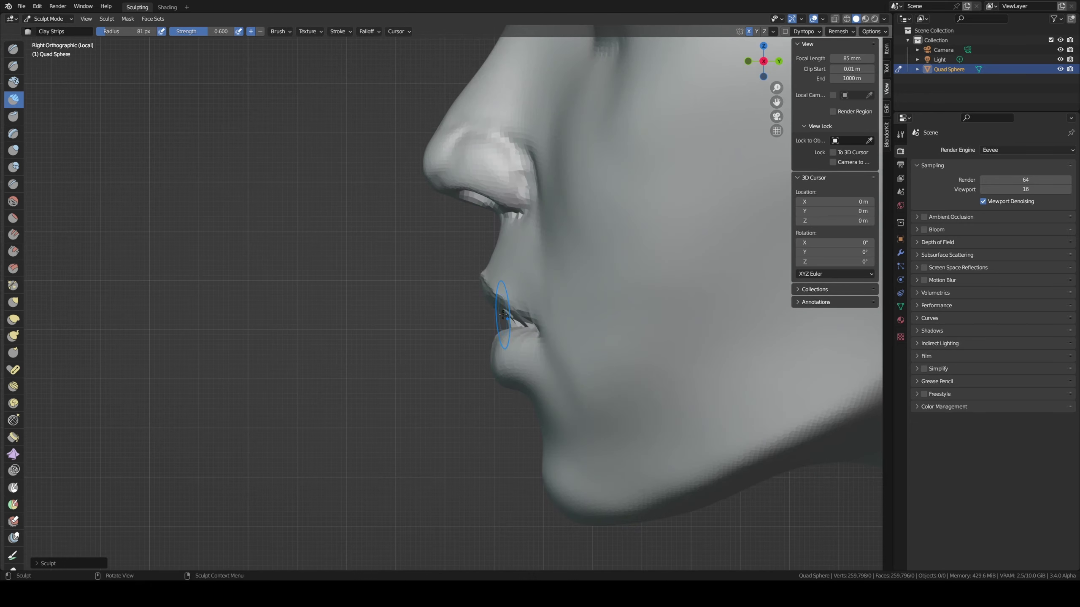
middle_click_drag(519, 364, 487, 400)
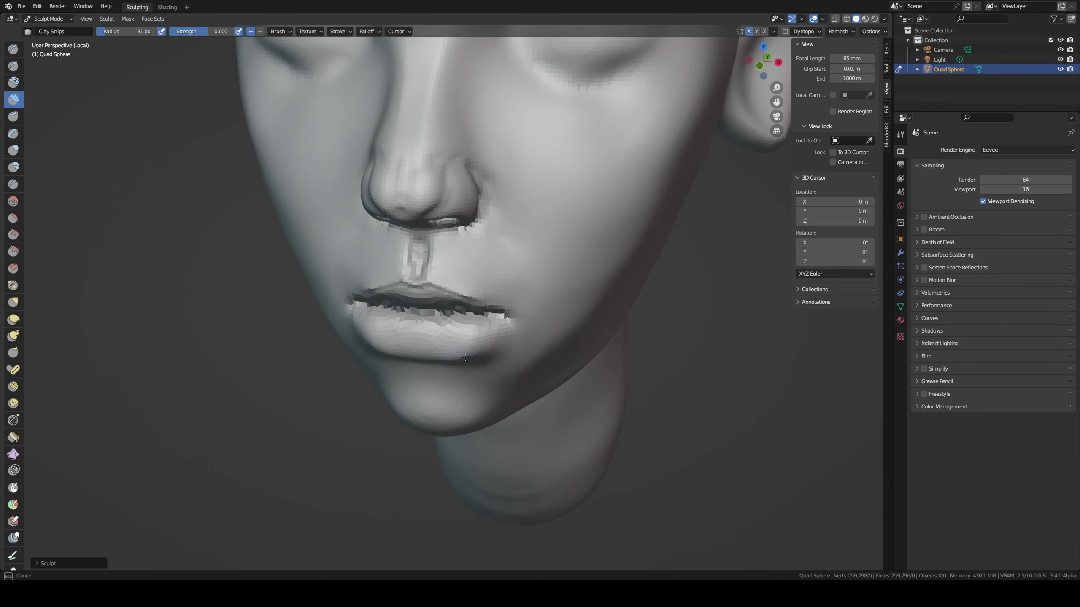
middle_click_drag(465, 357, 425, 338)
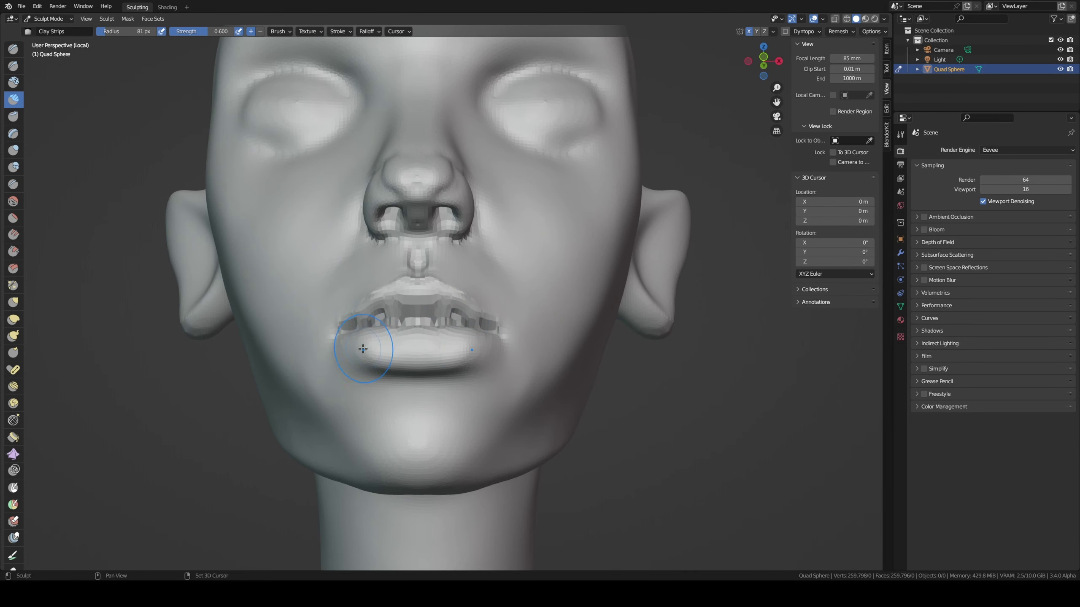
key("f")
left_click(347, 352)
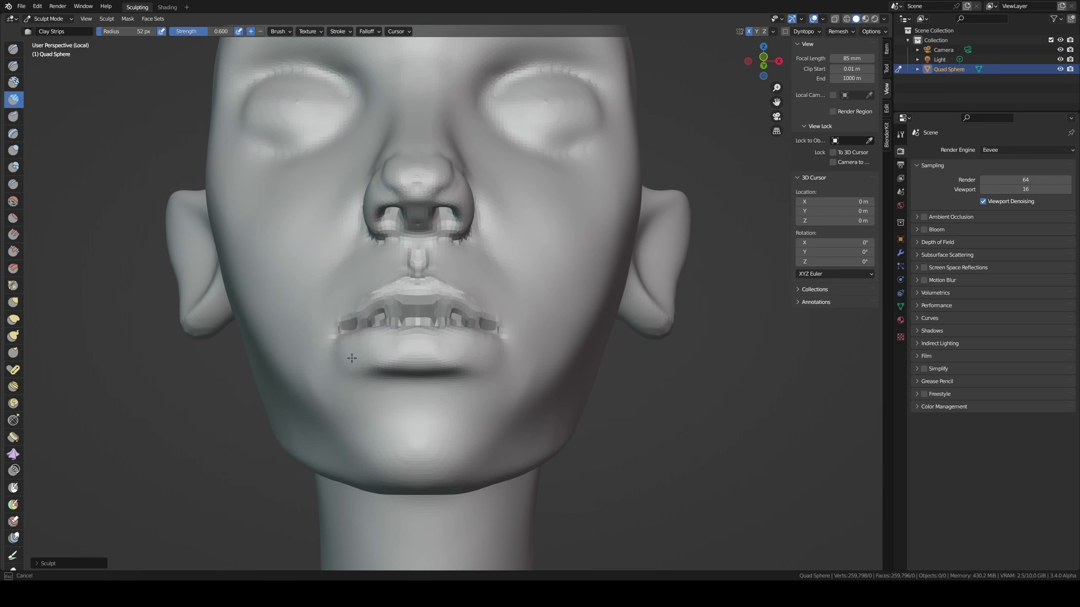
middle_click_drag(359, 353, 398, 360)
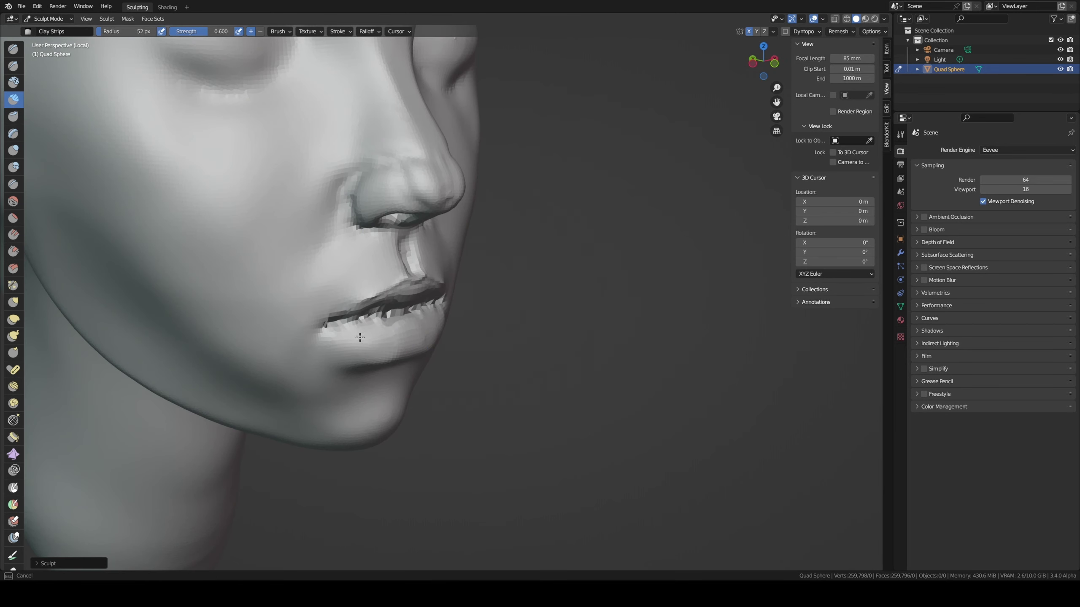
key("KP_1")
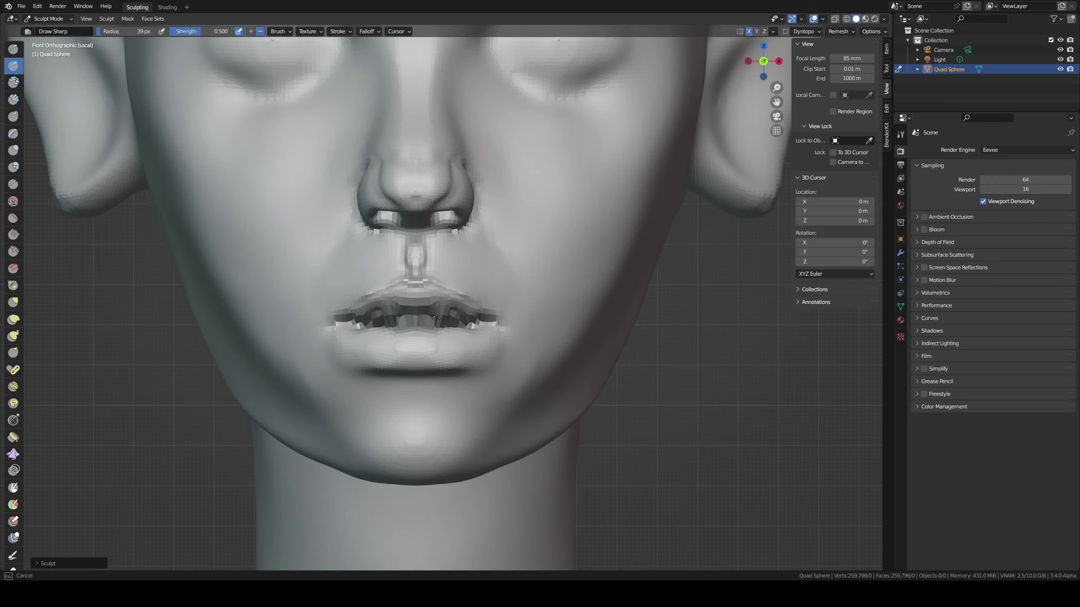
middle_click_drag(406, 319, 450, 326)
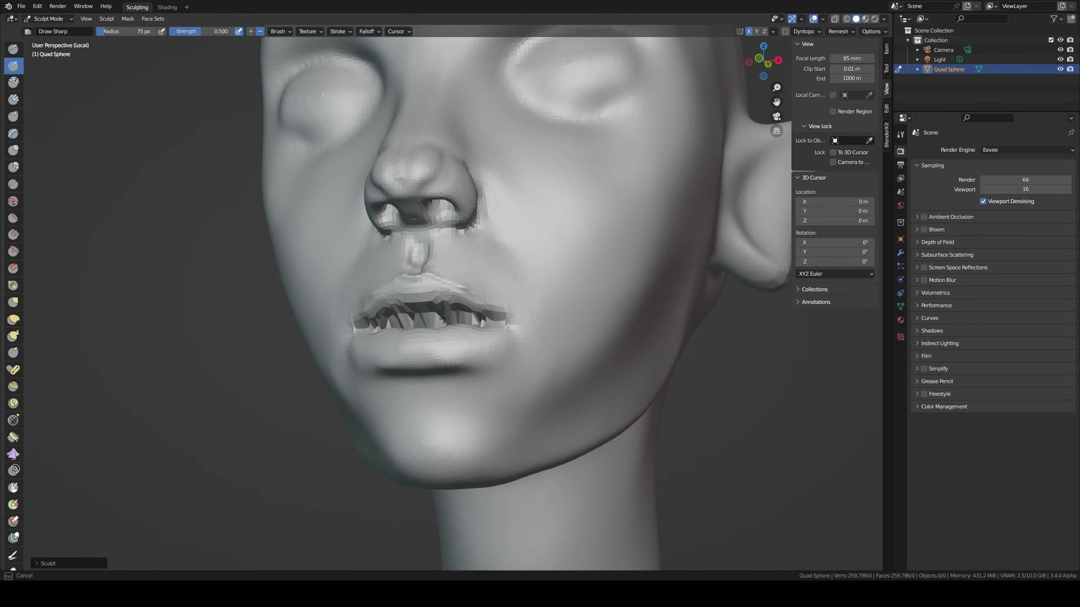
middle_click_drag(483, 319, 377, 318)
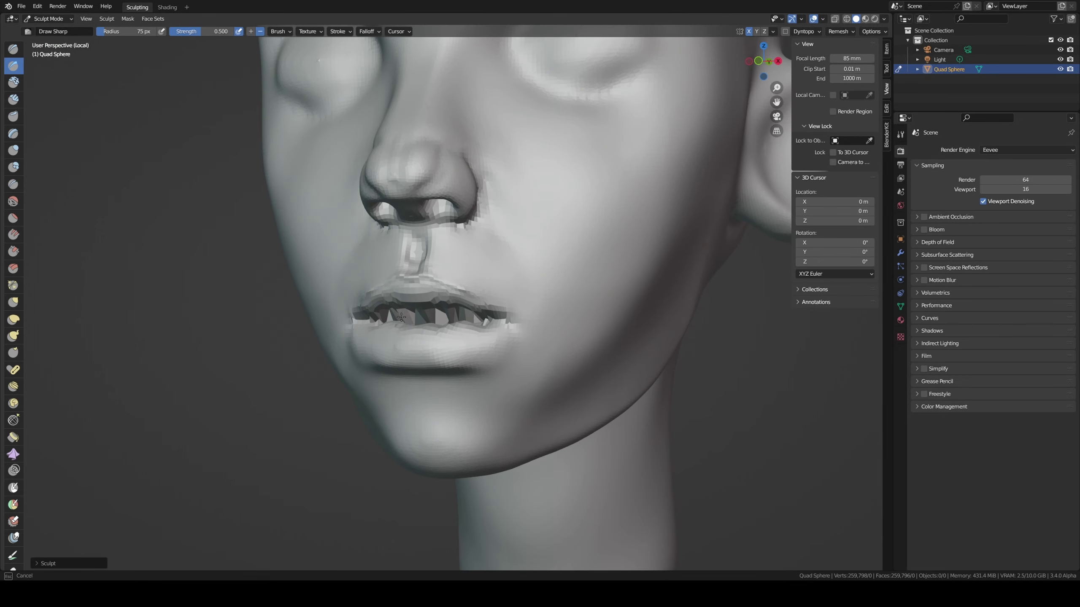
mouse_move(455, 315)
middle_mouse_down()
mouse_move(463, 292)
mouse_move(546, 313)
mouse_move(474, 230)
middle_mouse_up()
- Pull the nostril area with Grab, then enlarge Grab to 162 px in right side view
key("g")
left_click_drag(471, 225, 472, 204)
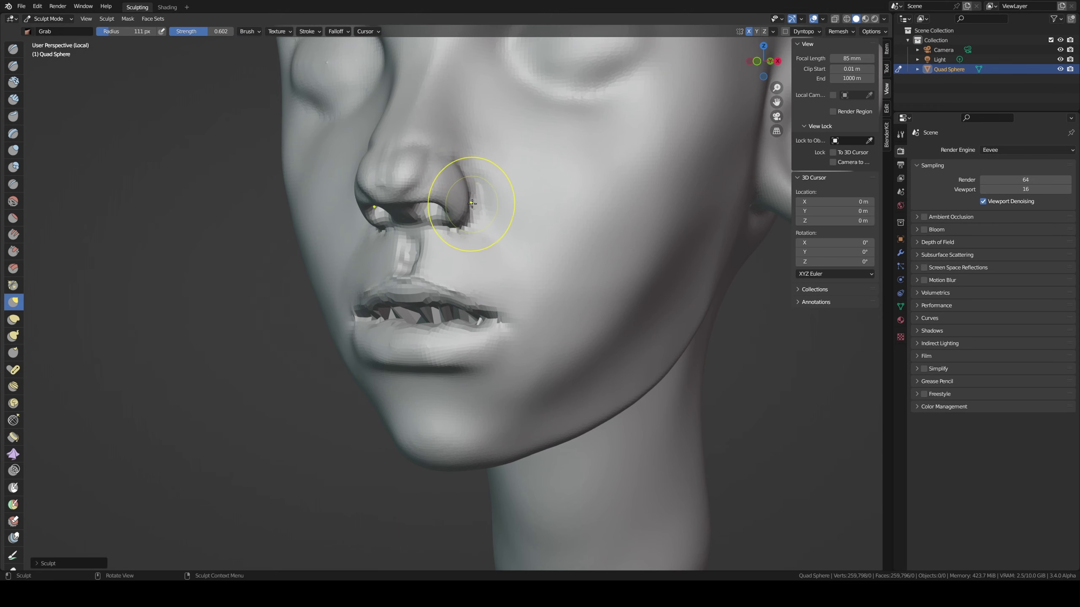
key("KP_3")
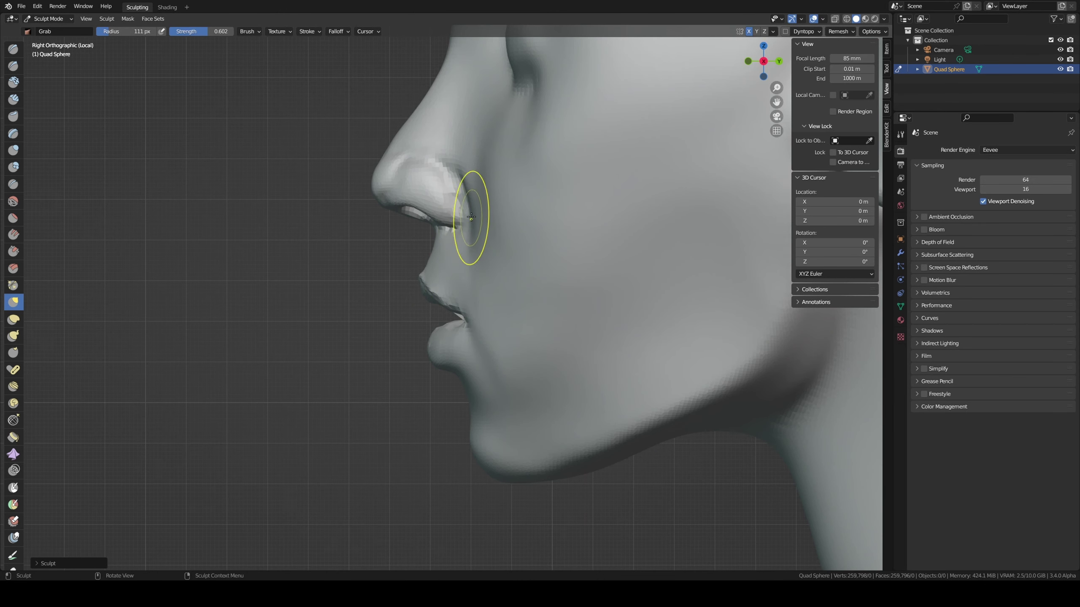
key("f")
left_click(420, 175)
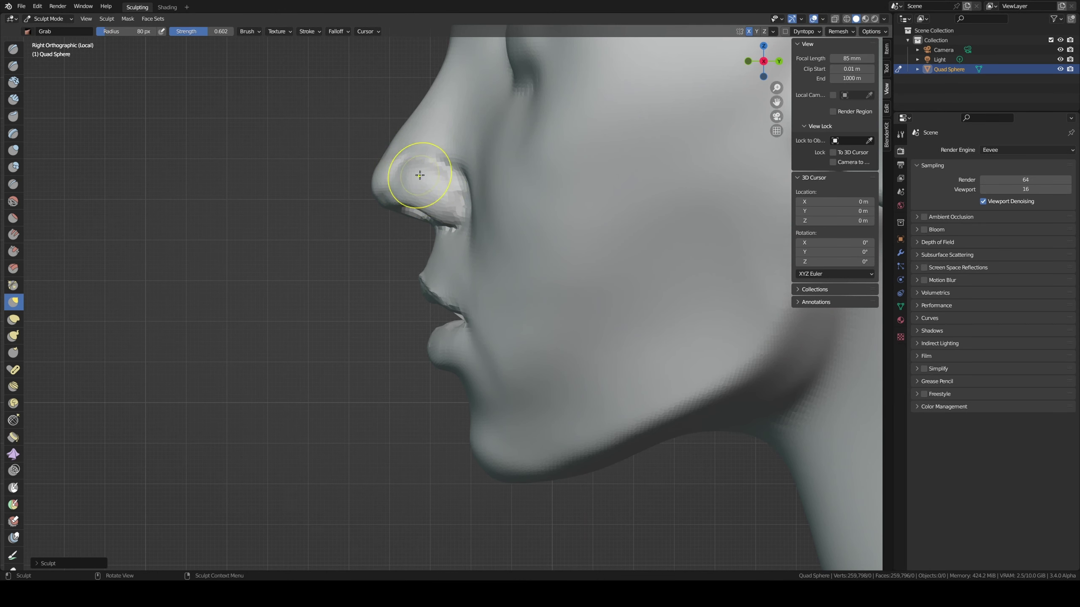
key("f")
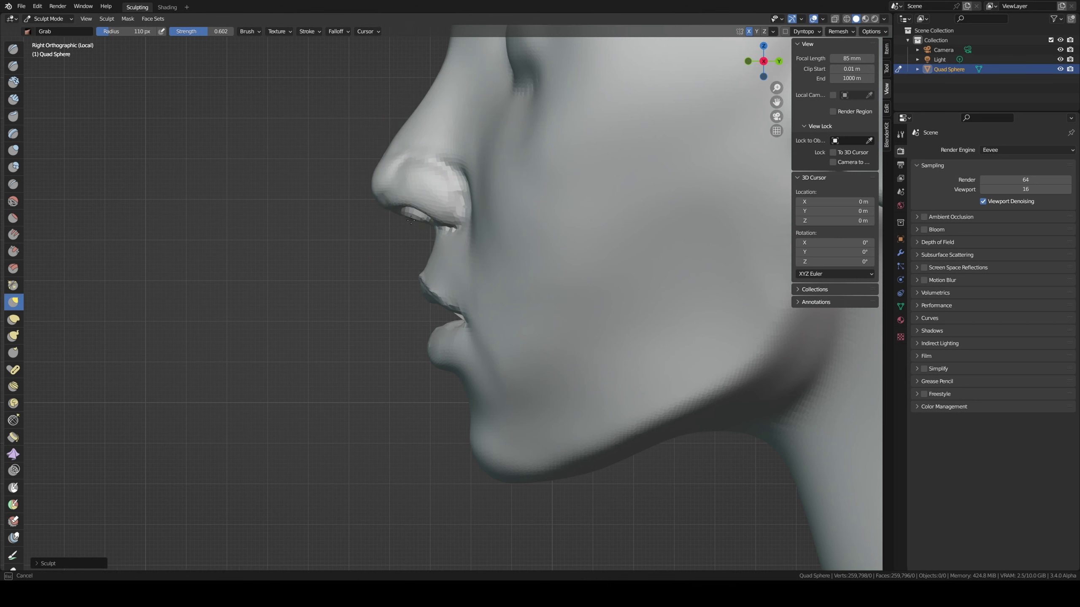
left_click(411, 219)
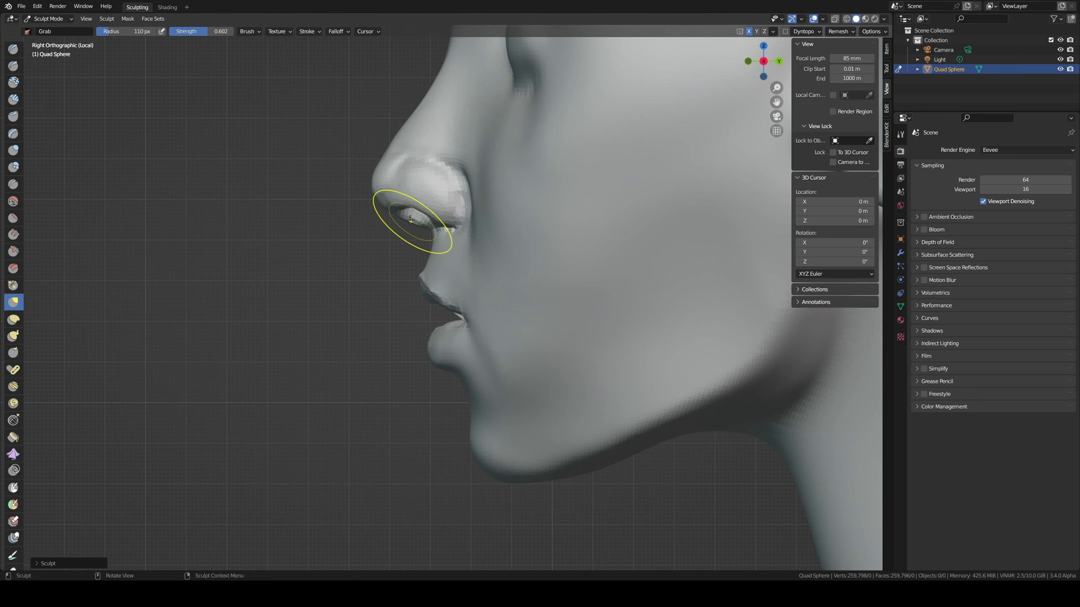
key("f")
left_click(385, 179)
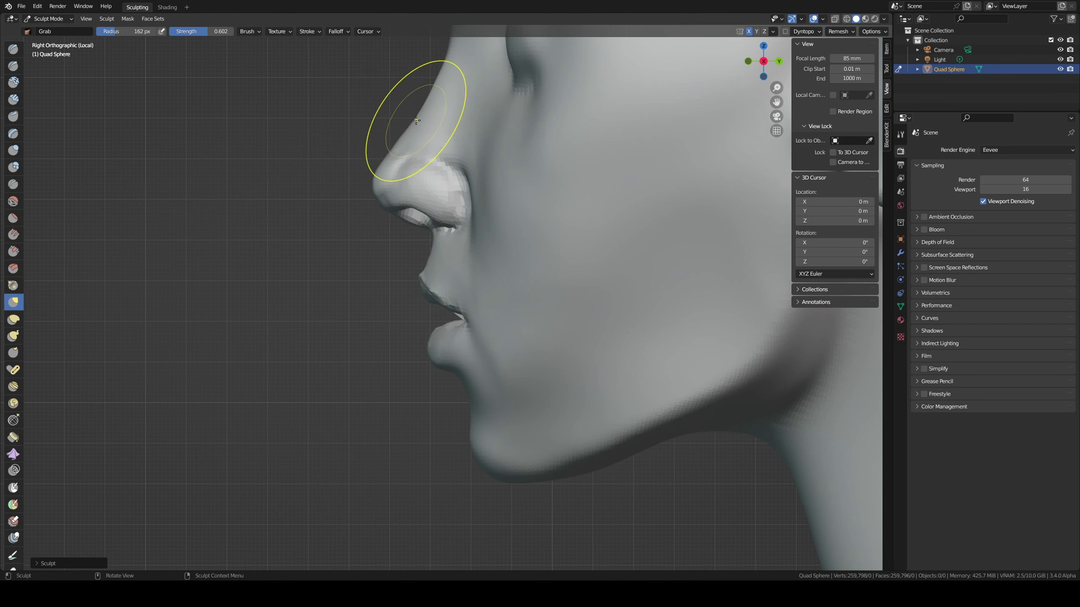
scroll(436, 123, "down", 4)
mouse_move(441, 205)
middle_mouse_down("shift")
mouse_move(467, 304)
mouse_move(446, 309)
middle_mouse_up("shift")
- Lay Clay Strips strokes along the side of the nose at 96 px
key("c")
key("f")
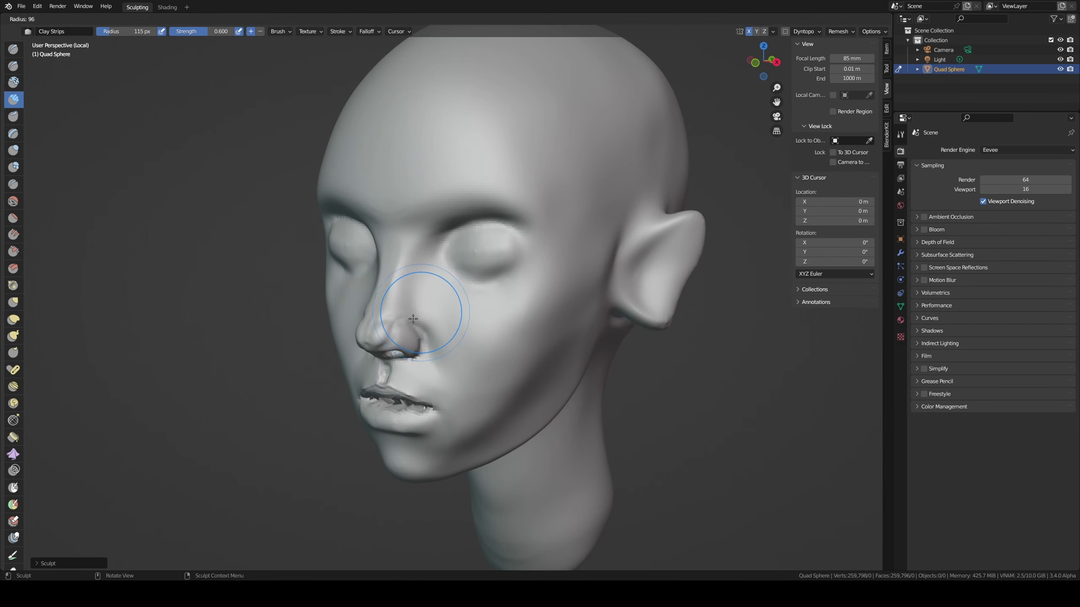
left_click(413, 318)
left_click_drag(446, 289, 456, 336)
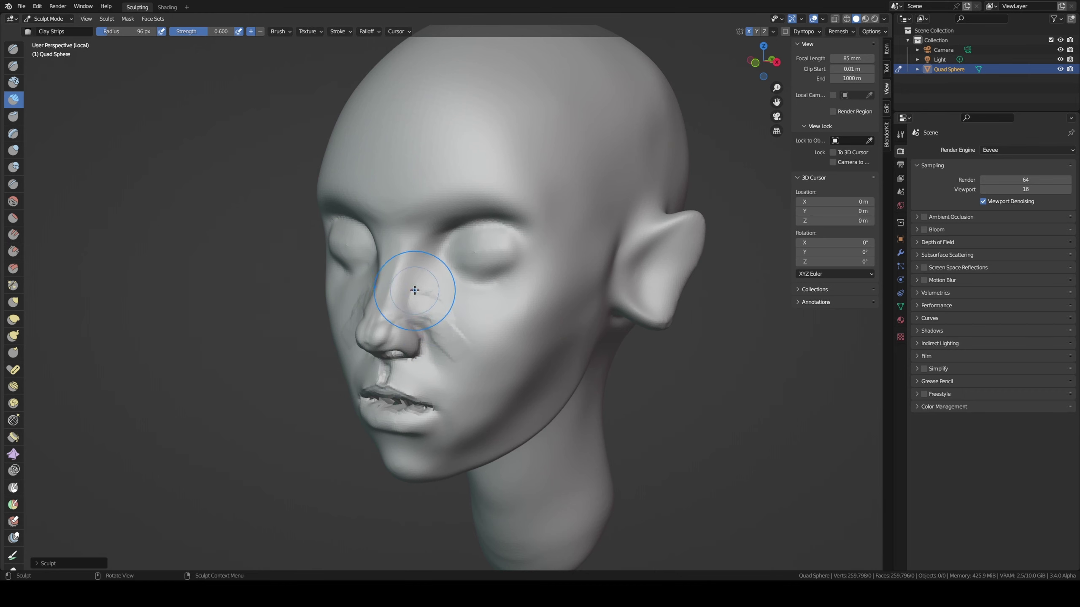
left_click_drag(415, 290, 446, 327)
mouse_move(446, 327)
middle_mouse_down()
mouse_move(384, 266)
mouse_move(404, 297)
mouse_move(388, 246)
middle_mouse_up()
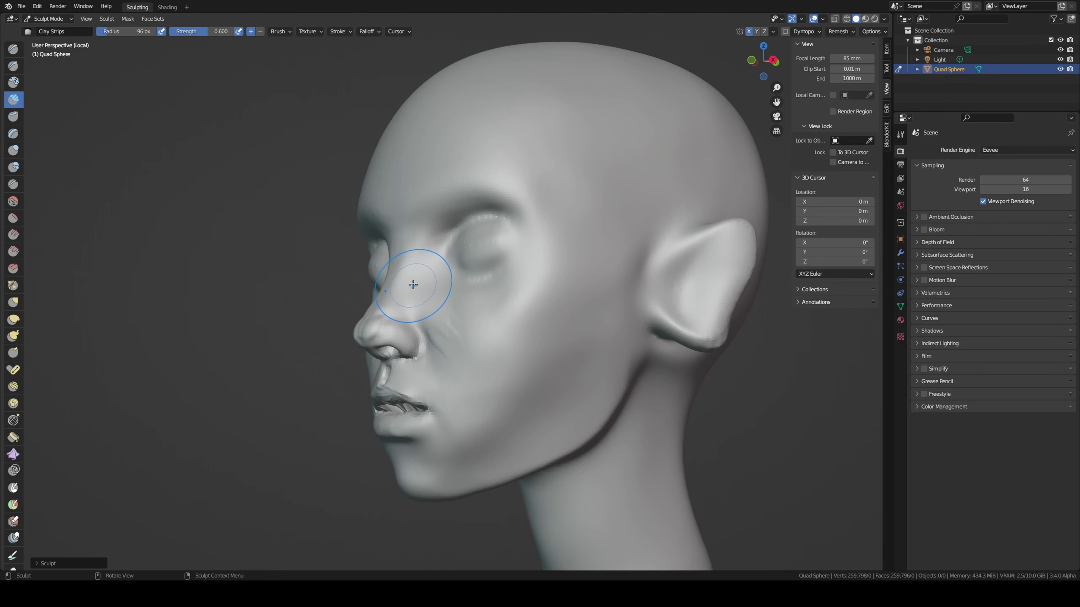
- Set Scrape/Peaks to 59 px, then build clay on the cheek under the eye
key("shift+t")
key("f")
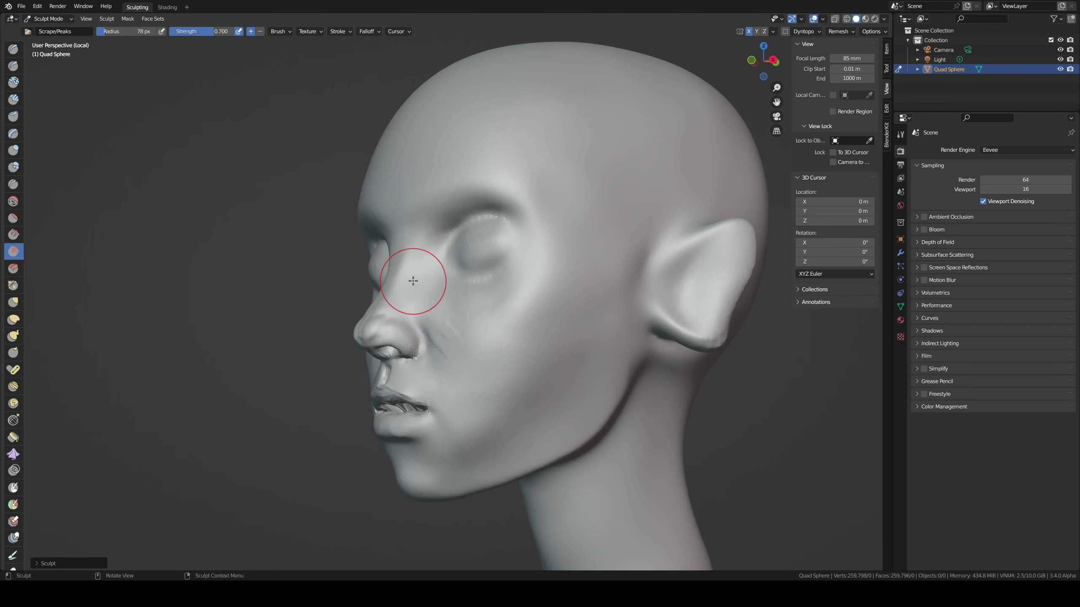
left_click(410, 297)
mouse_move(417, 265)
middle_mouse_down()
mouse_move(417, 275)
mouse_move(460, 223)
mouse_move(441, 229)
middle_mouse_up()
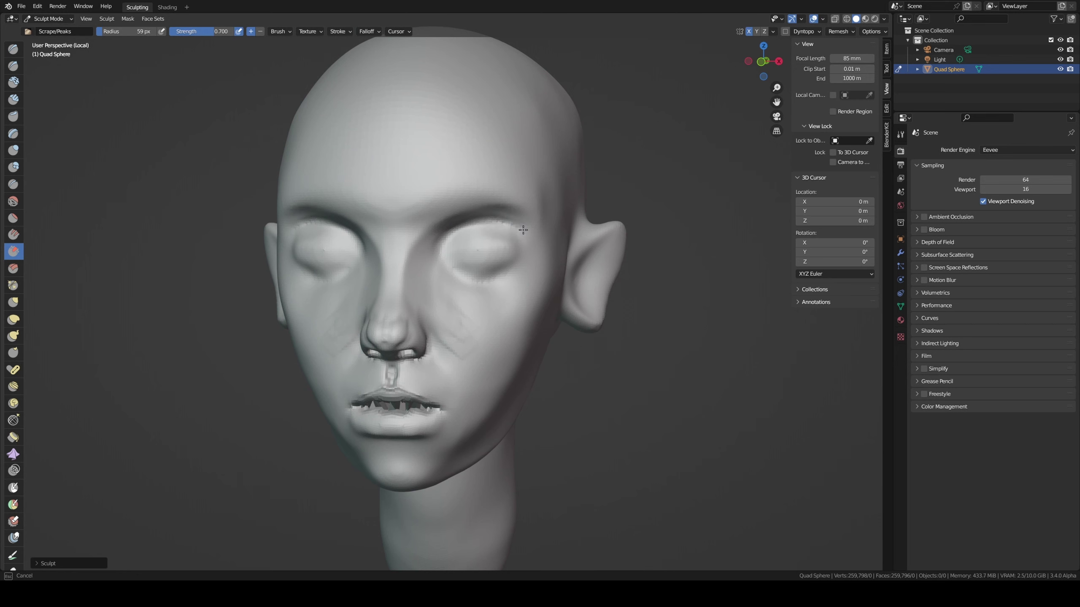
key("c")
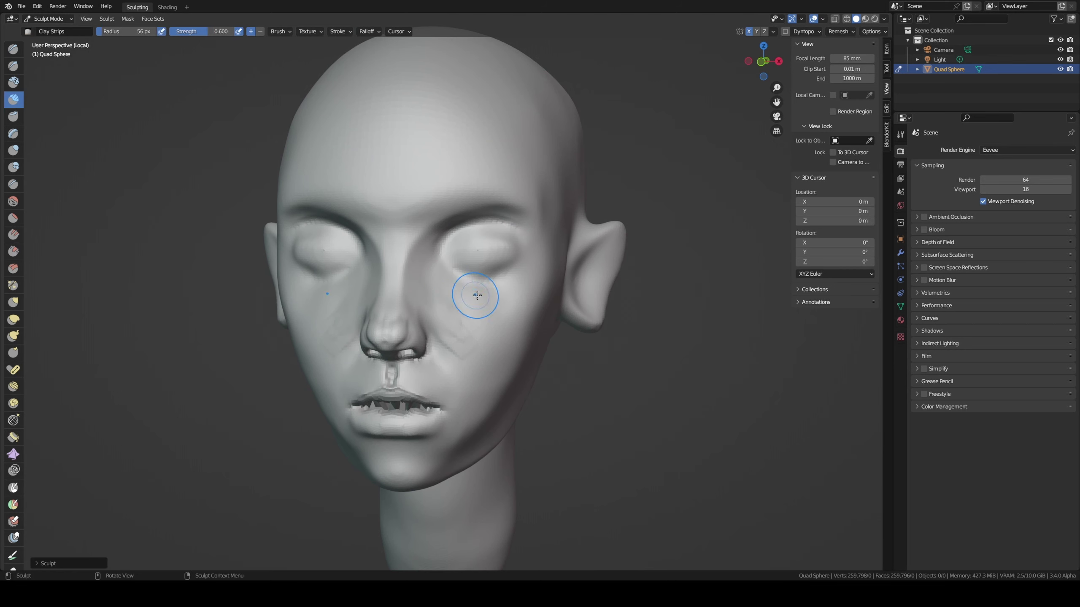
left_click_drag(475, 290, 505, 293)
middle_click_drag(506, 294, 475, 313)
left_click_drag(475, 313, 483, 307)
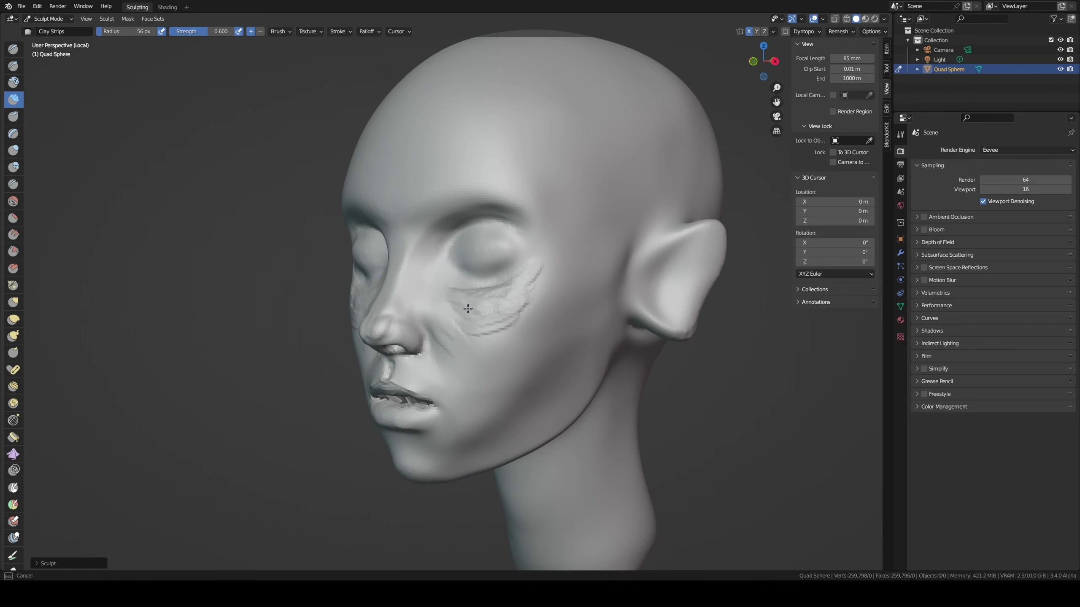
middle_click_drag(446, 293, 454, 322)
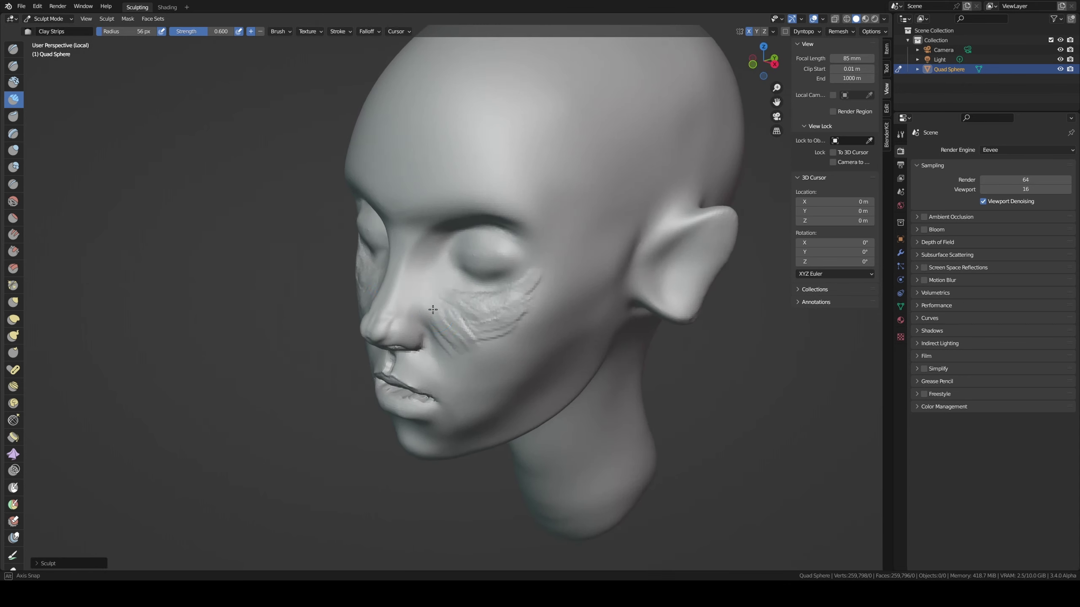
- At 70 px, extend the Clay Strips cheek strokes back toward the ear
key("f")
left_click(481, 353)
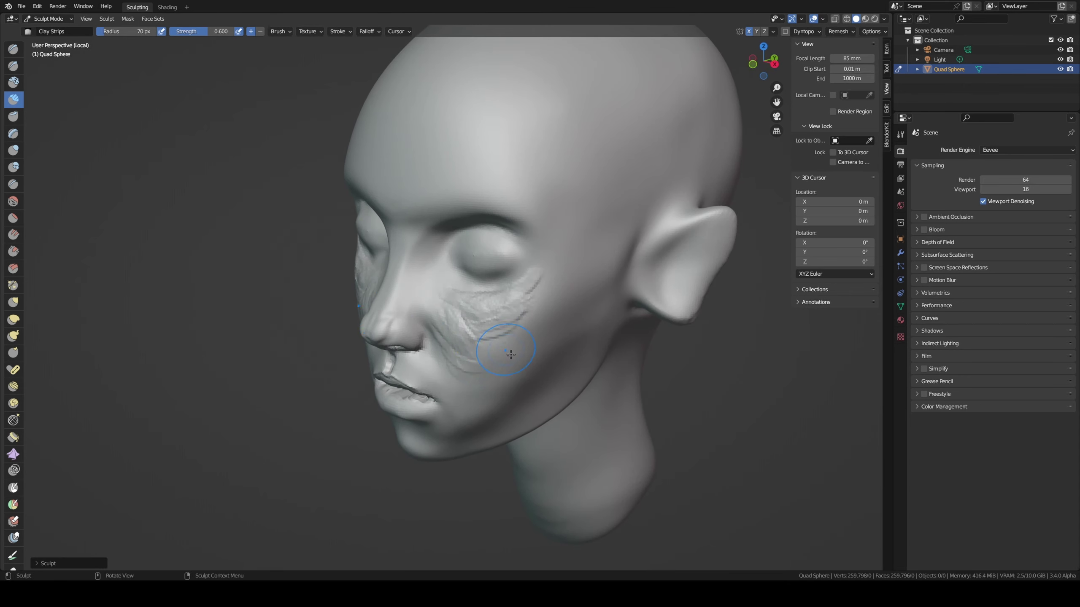
left_click_drag(484, 355, 508, 358)
middle_click_drag(536, 315, 488, 383)
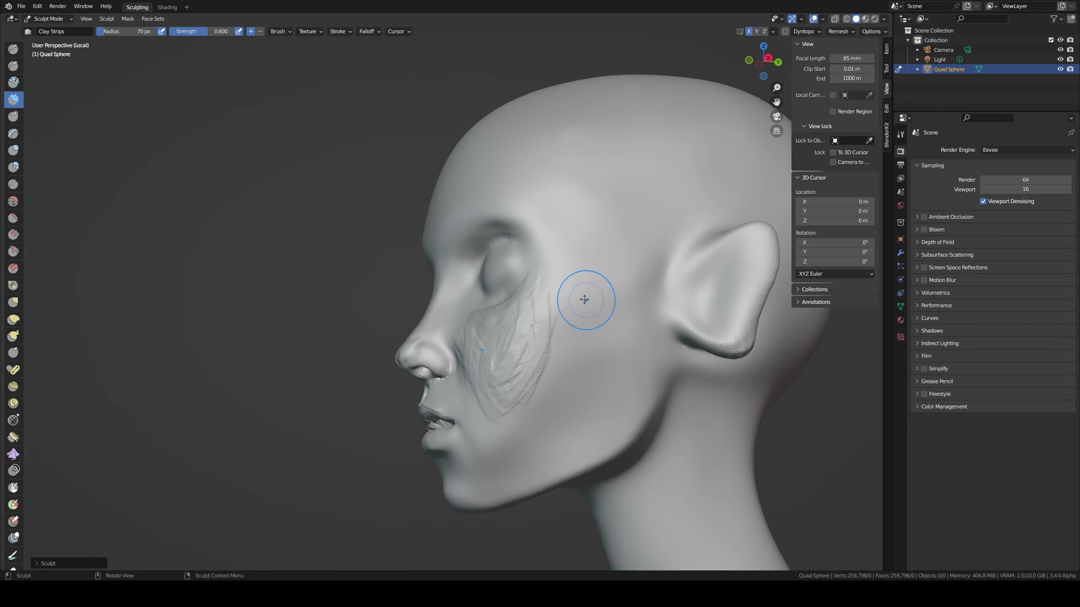
mouse_move(586, 297)
middle_mouse_down()
mouse_move(572, 297)
mouse_move(579, 326)
mouse_move(555, 344)
middle_mouse_up()
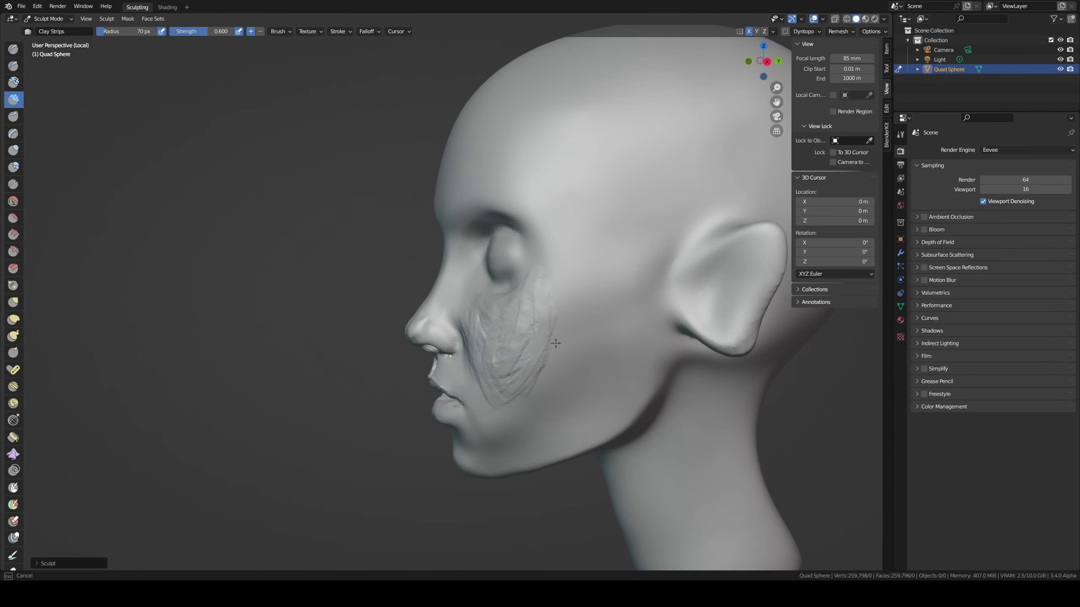
left_click_drag(581, 310, 643, 276)
left_click_drag(550, 298, 552, 298)
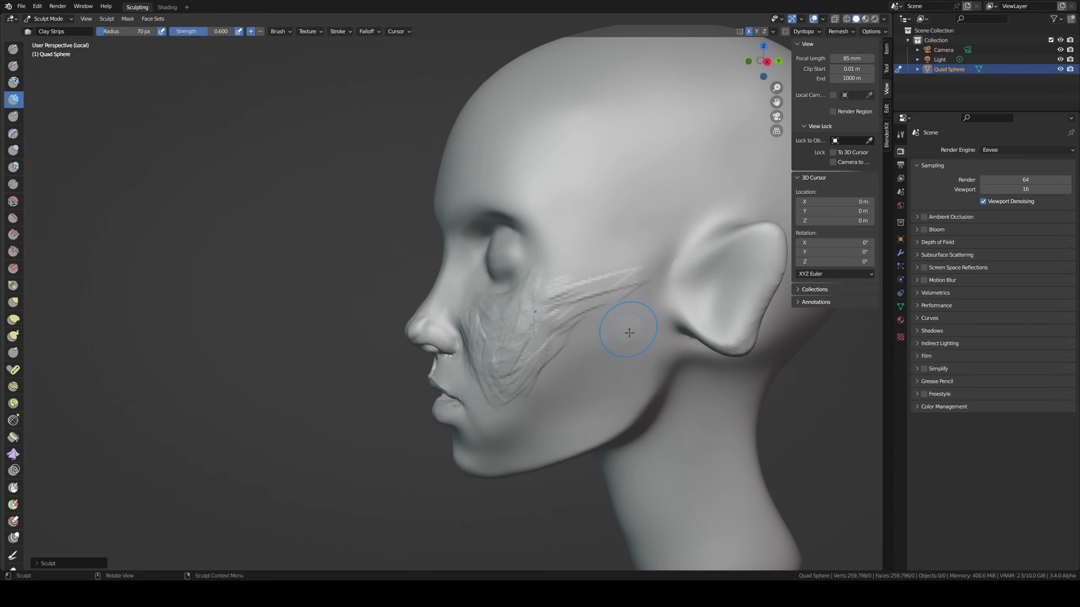
key("shift+space")
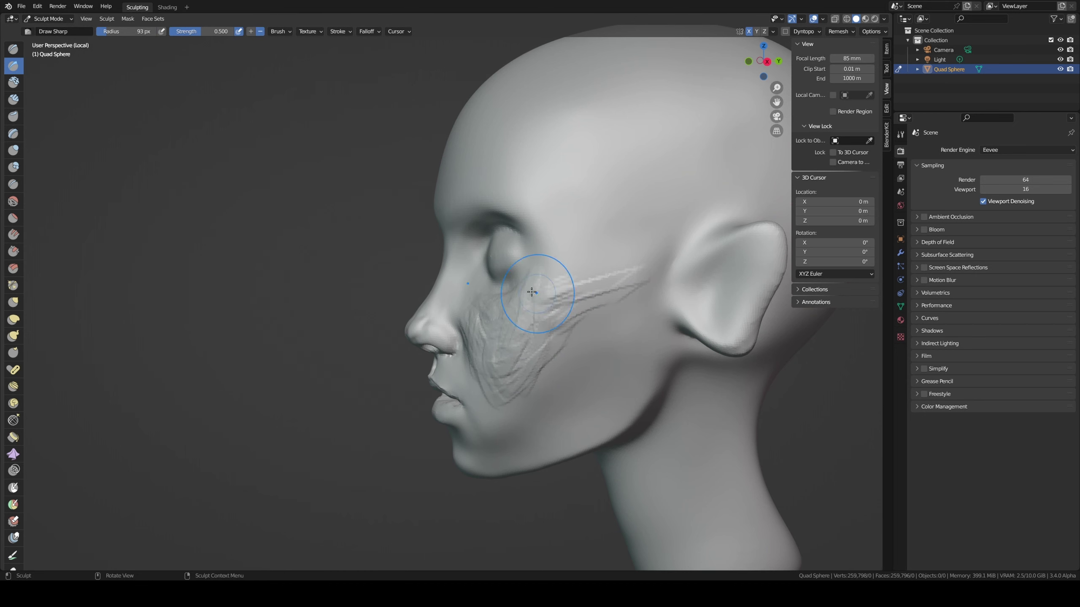
- Assign the D key as a shortcut for the Draw brush
right_click(19, 51)
left_click(21, 64)
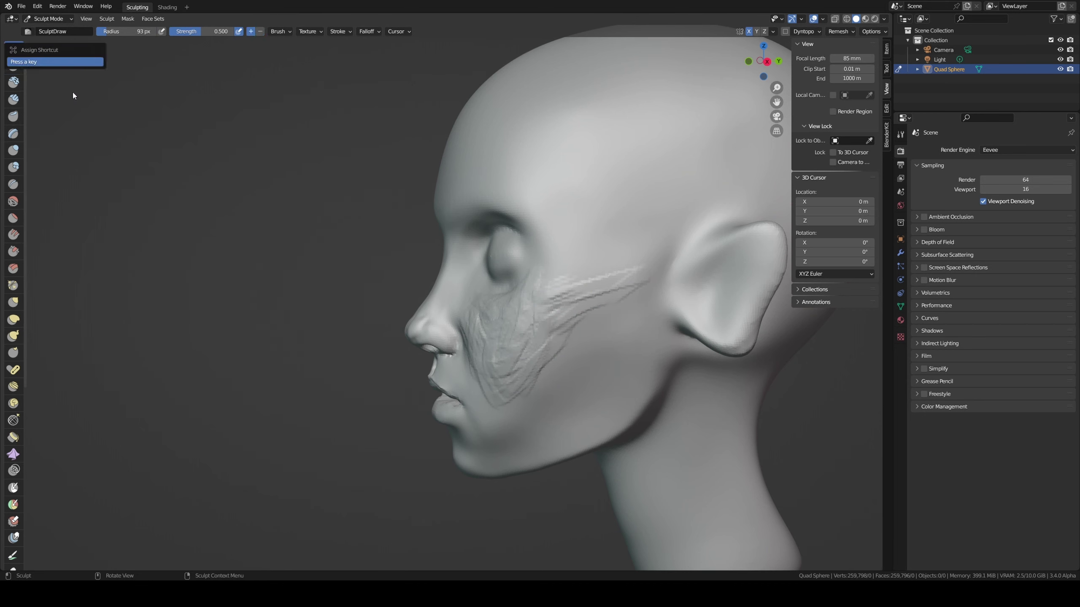
key("d")
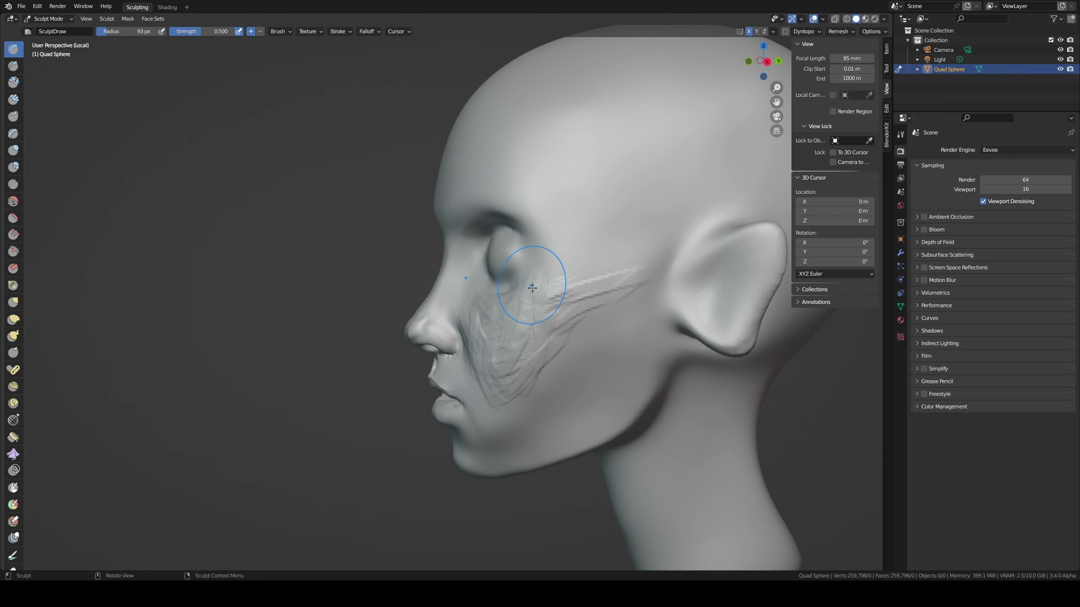
- Deepen the grooves on the cheek with Draw strokes, checking from front and side
left_click_drag(623, 319, 632, 313)
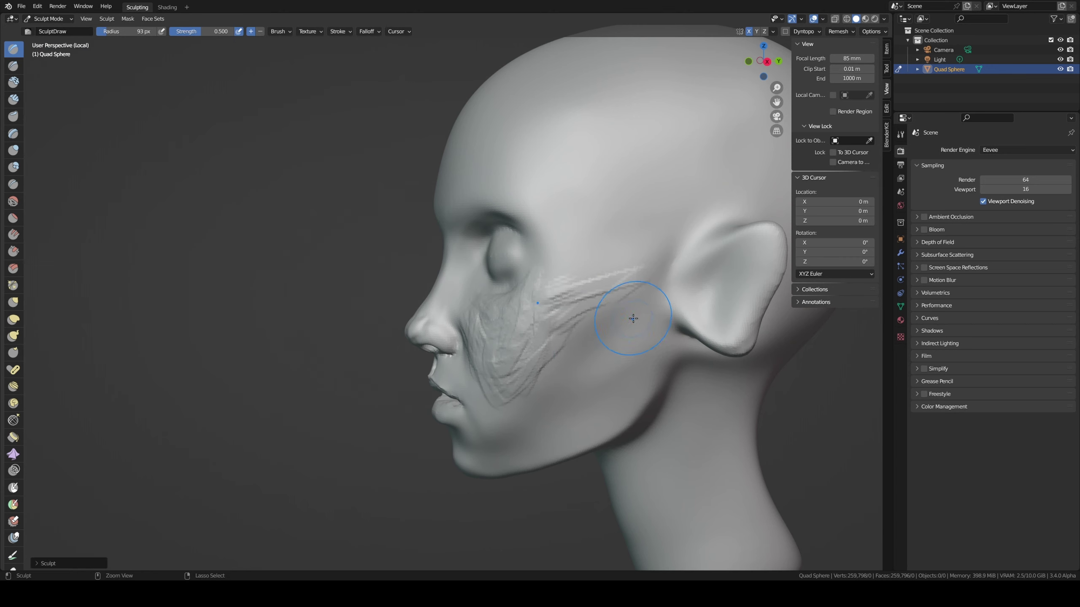
left_click_drag(590, 373, 548, 396)
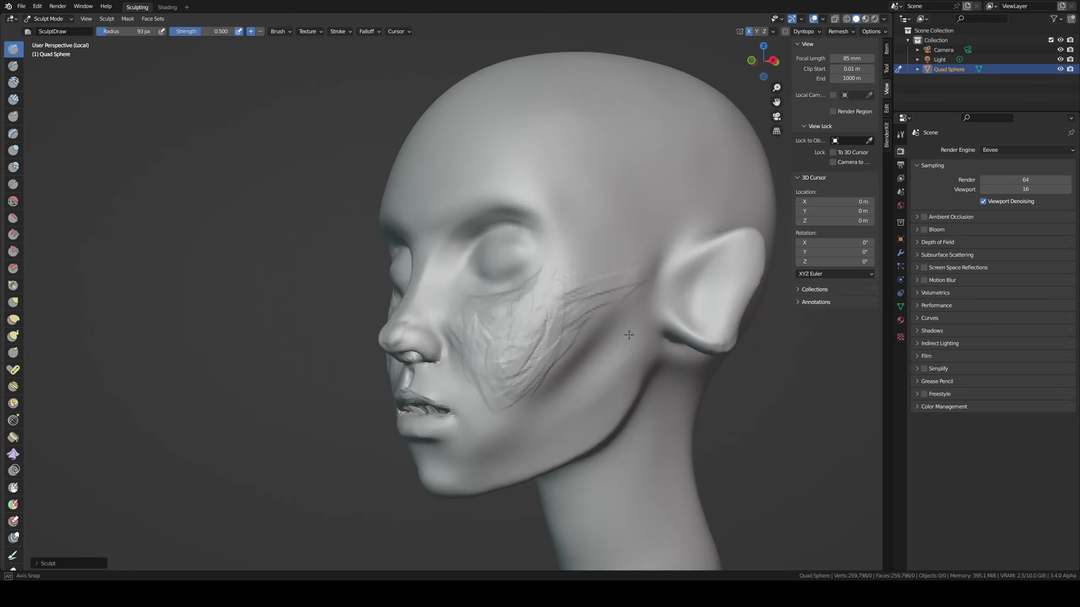
middle_click_drag(530, 408, 602, 357)
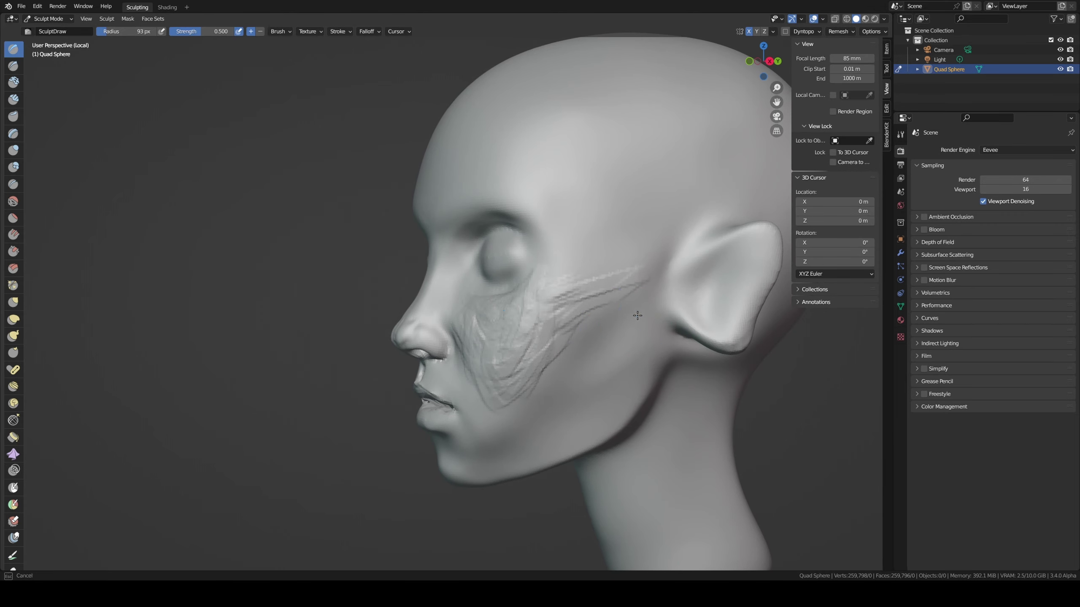
left_click_drag(626, 313, 610, 345)
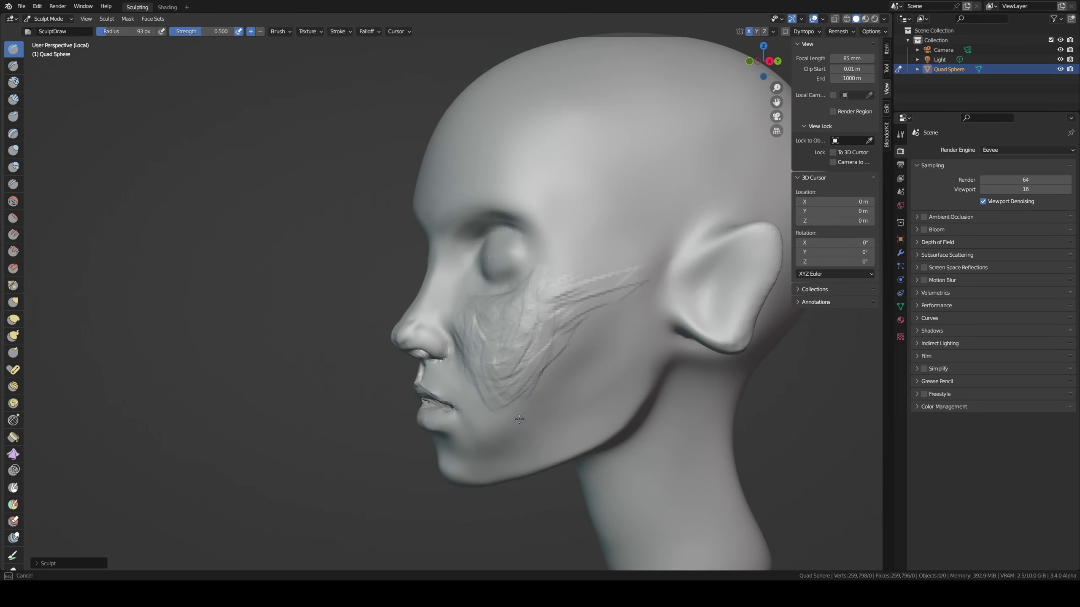
left_click_drag(543, 401, 513, 399)
left_click_drag(608, 342, 592, 356)
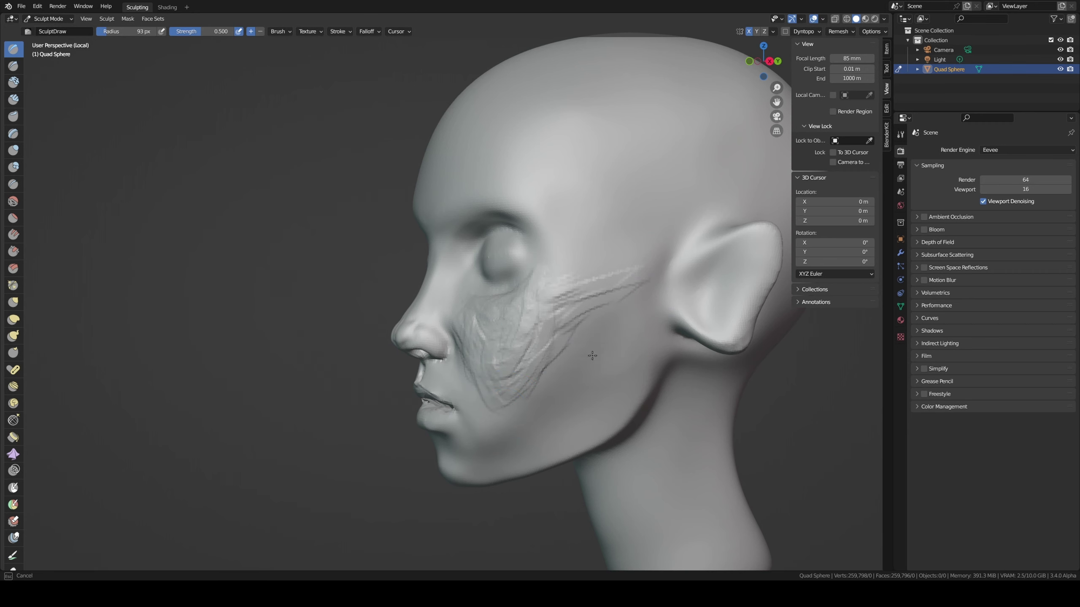
left_click_drag(530, 398, 512, 406)
middle_click_drag(513, 406, 581, 354)
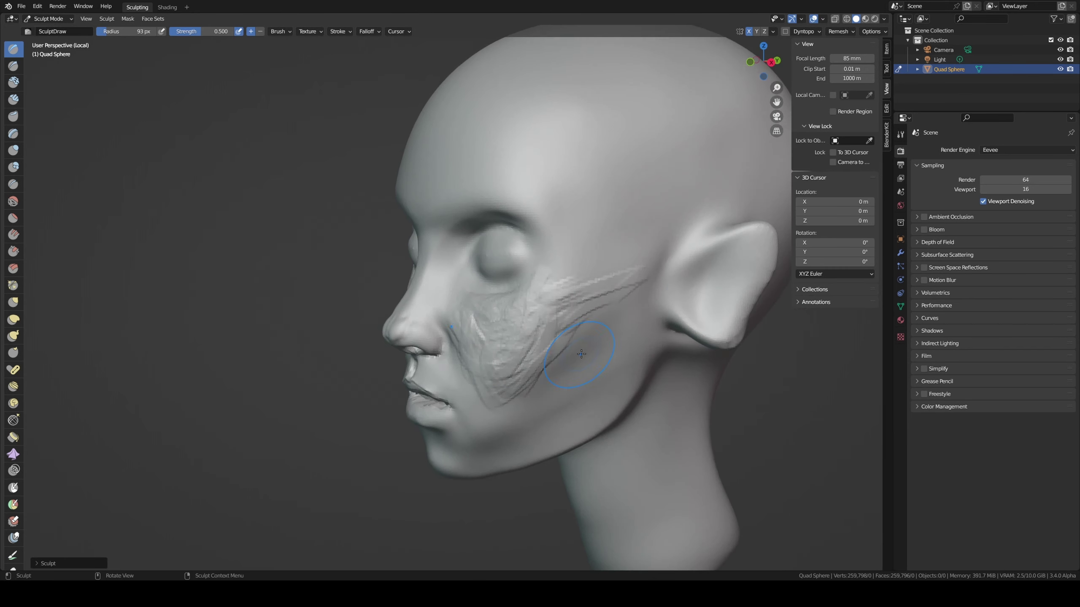
- Smooth away the cheek groove lines beside the nose and return to front view
left_click_drag(523, 386, 580, 339, "shift")
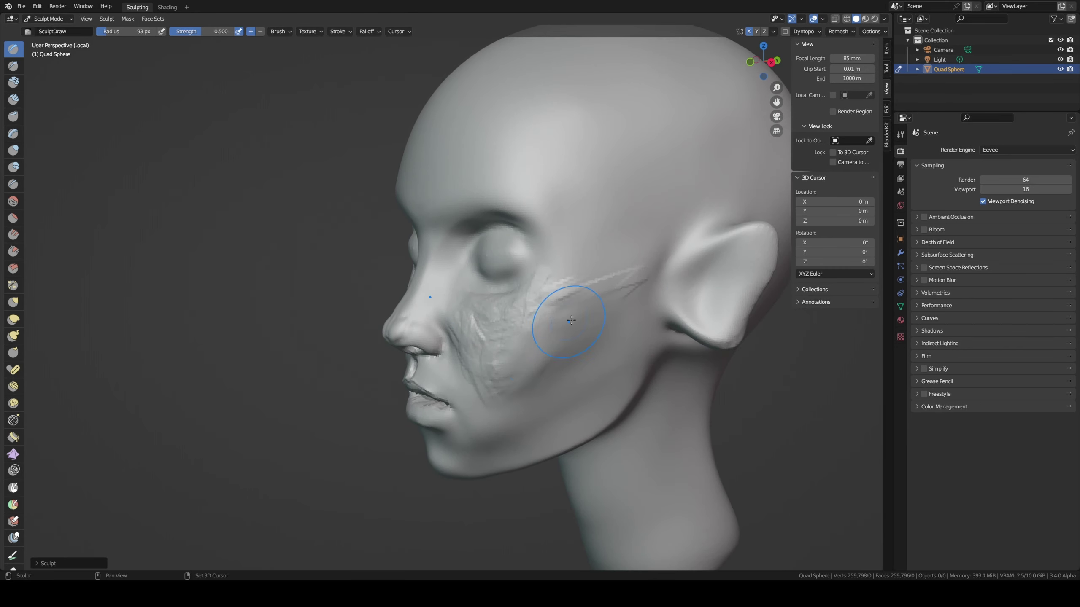
left_click_drag(476, 355, 479, 309, "shift")
key("KP_1")
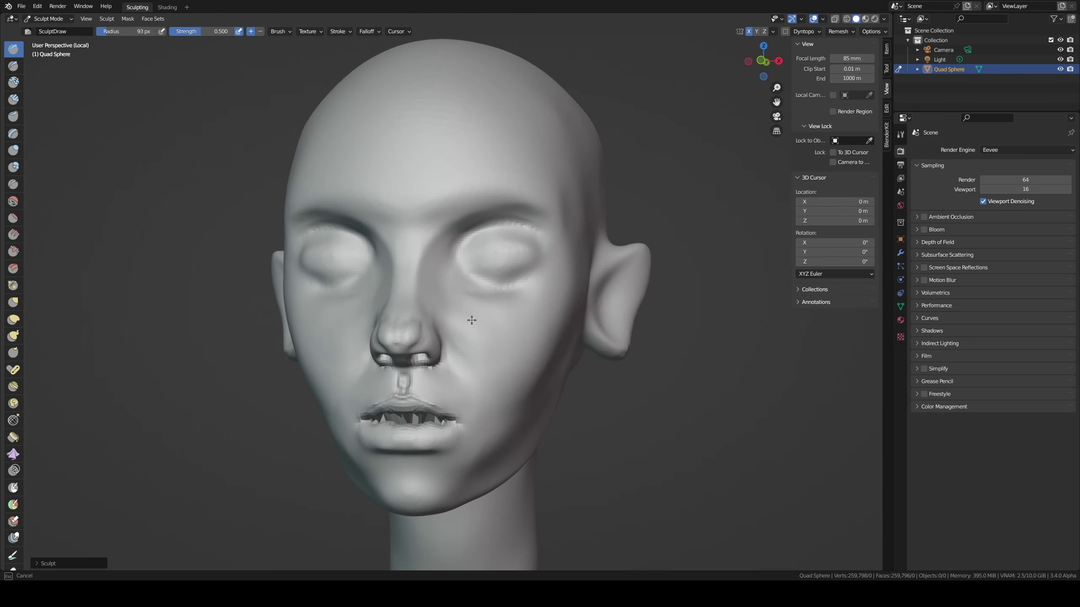
- Pull the lips into shape with a 119 px Grab brush, including from under the chin
mouse_move(531, 408)
middle_mouse_down()
mouse_move(494, 361)
mouse_move(464, 429)
middle_mouse_up()
key("g")
key("f")
left_click(467, 430)
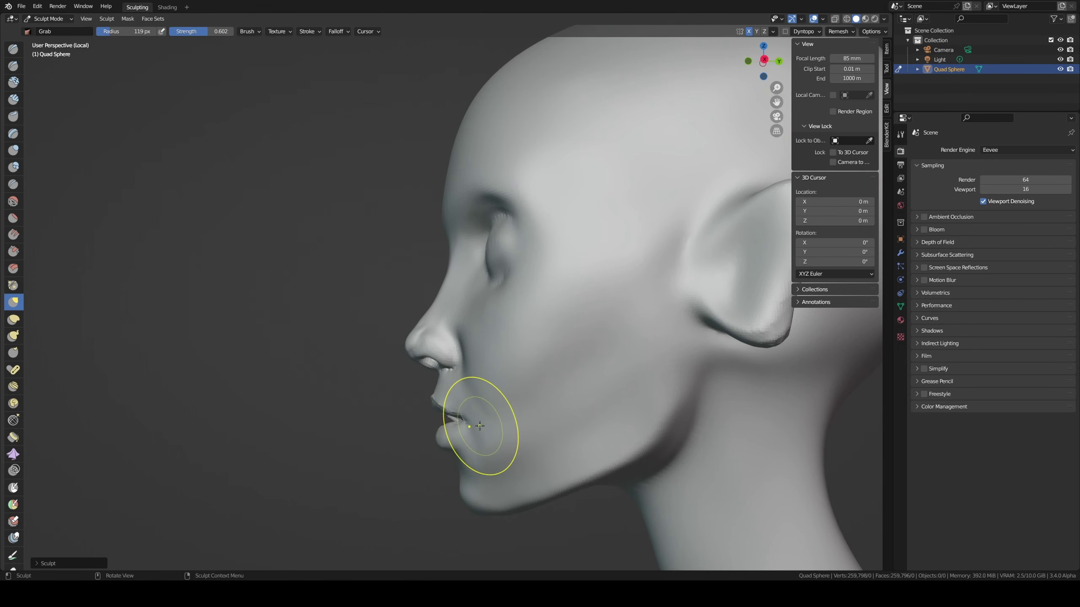
mouse_move(480, 427)
left_mouse_down()
mouse_move(466, 420)
mouse_move(467, 451)
left_mouse_up()
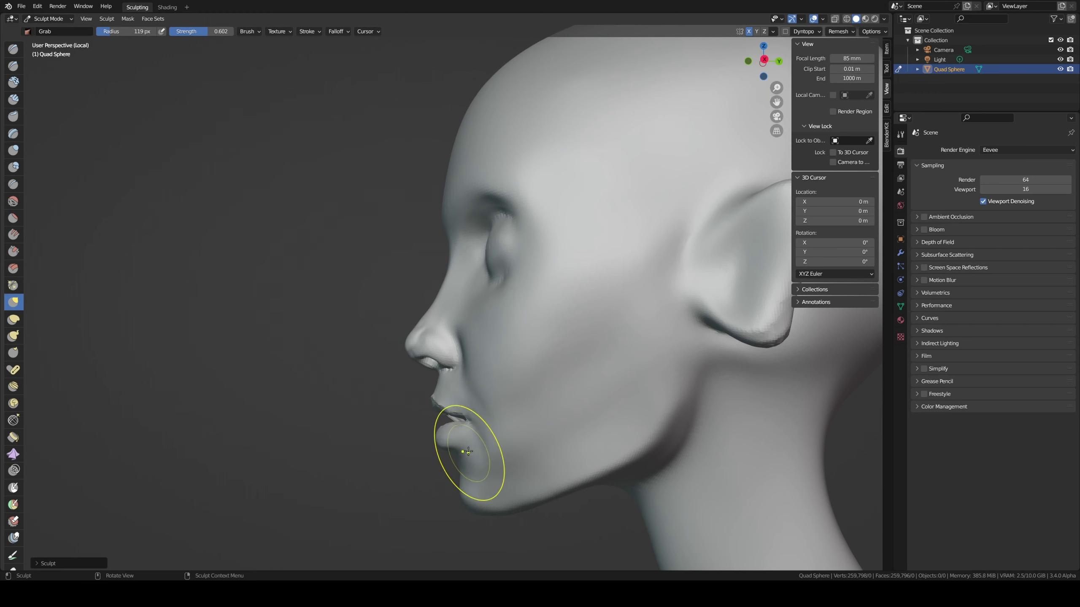
mouse_move(465, 453)
middle_mouse_down()
mouse_move(563, 335)
mouse_move(446, 409)
middle_mouse_up()
left_click_drag(446, 409, 422, 399)
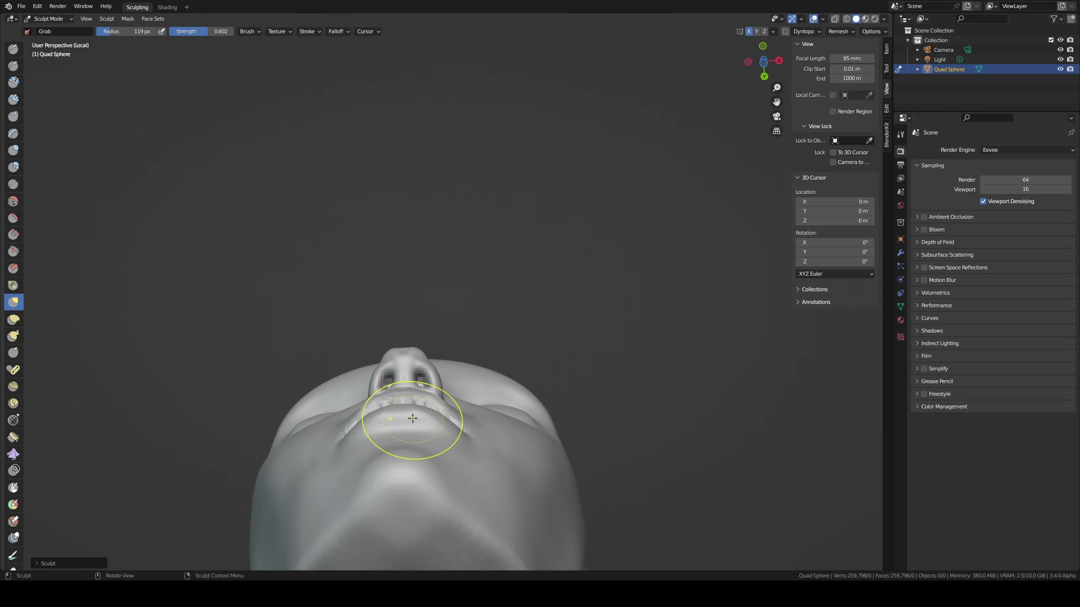
middle_click_drag(444, 425, 397, 458)
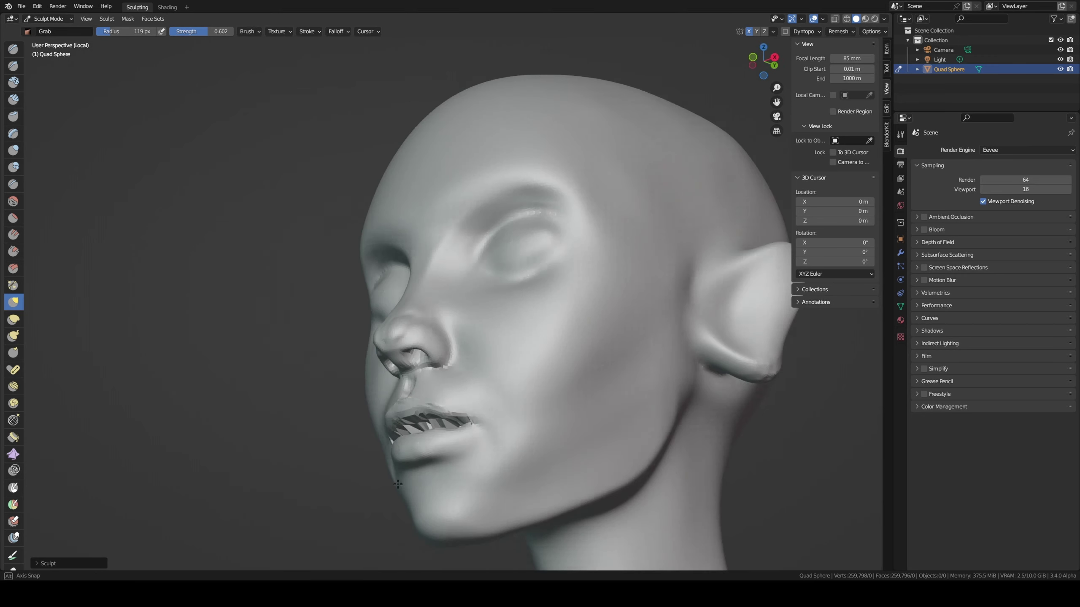
mouse_move(482, 429)
middle_mouse_down()
mouse_move(529, 385)
mouse_move(475, 410)
mouse_move(482, 386)
mouse_move(469, 392)
middle_mouse_up()
- Resize the Grab brush to 86, then 62, then 89 px while orbiting the face
key("f")
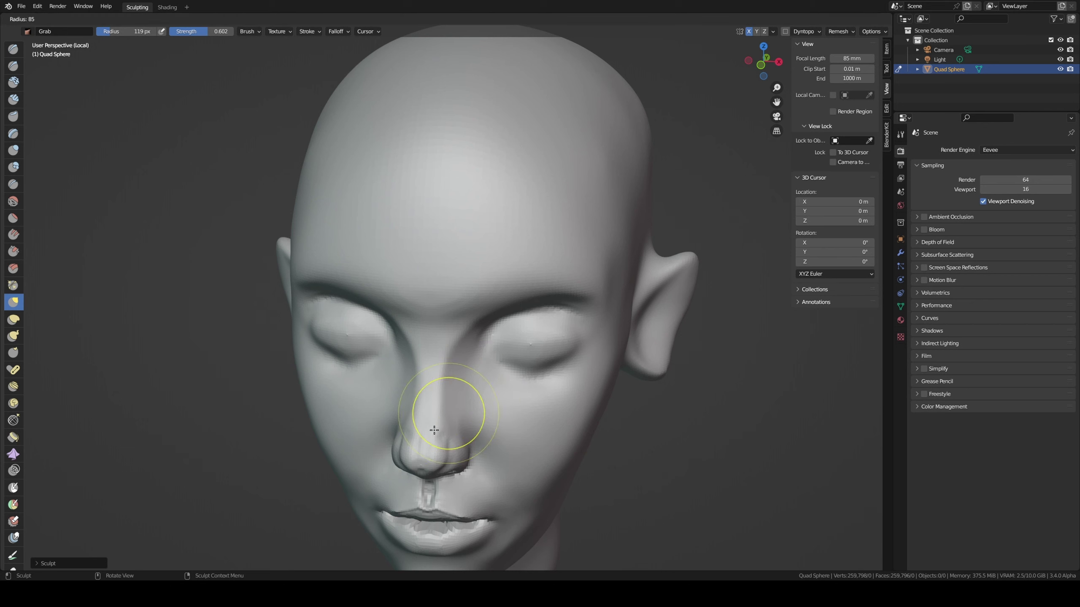
left_click_drag(442, 419, 450, 426)
key("f")
left_click(443, 426)
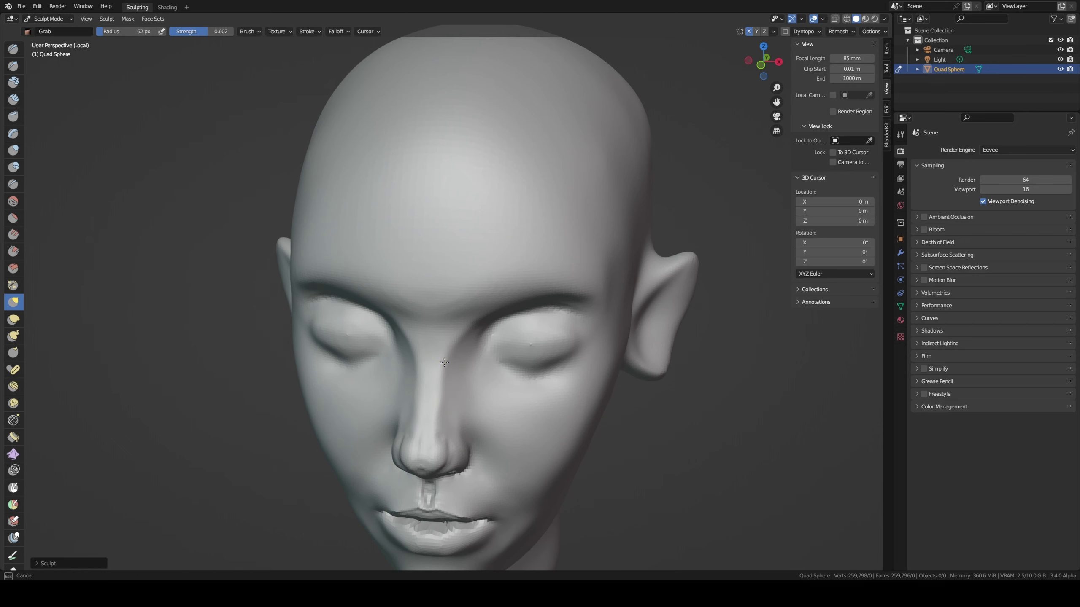
middle_click_drag(447, 351, 441, 350)
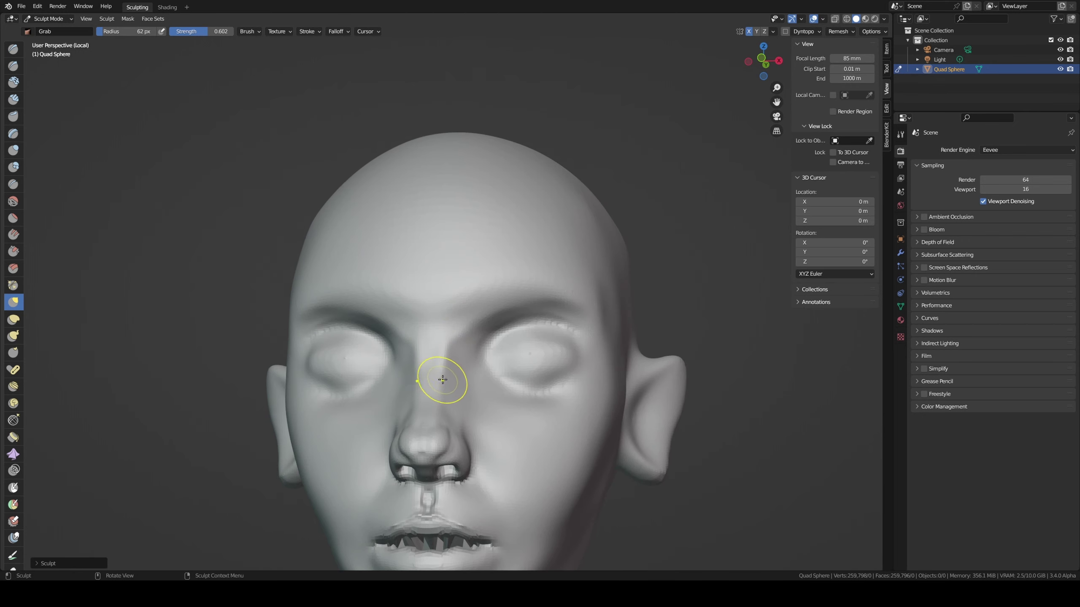
middle_click_drag(441, 376, 490, 353)
key("f")
left_click(454, 291)
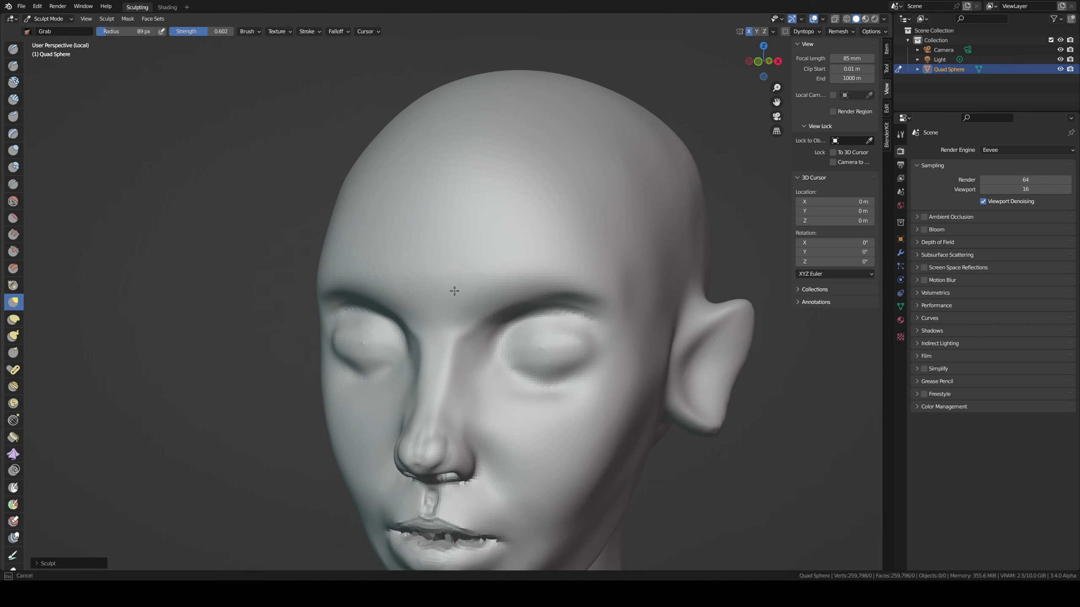
mouse_move(500, 247)
middle_mouse_down()
mouse_move(574, 268)
mouse_move(542, 357)
mouse_move(593, 317)
mouse_move(544, 374)
middle_mouse_up()
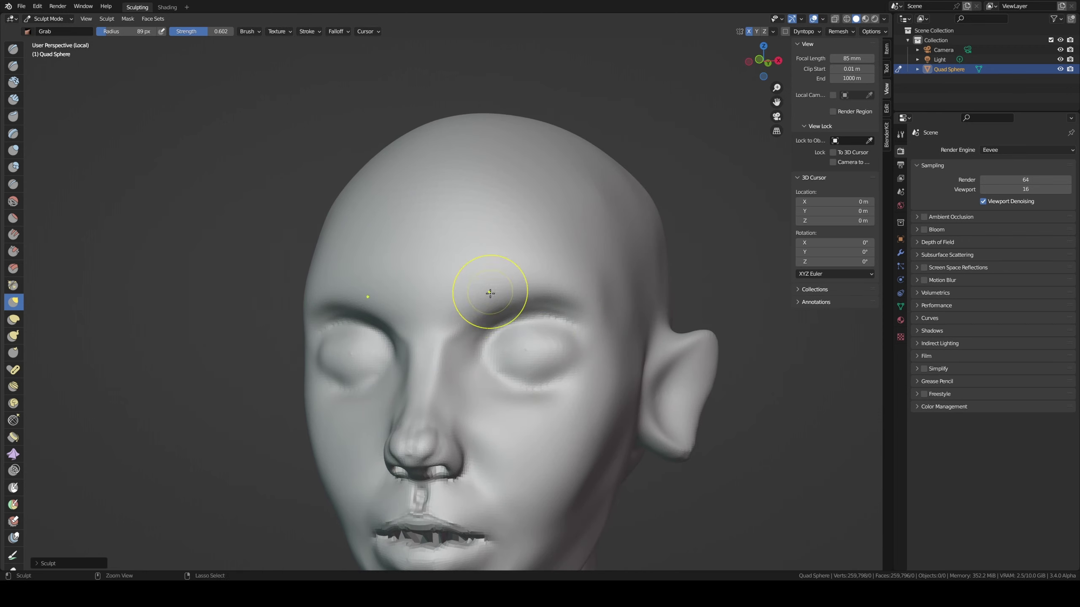
- Save the scene as untitled.blend and pick the Smooth brush
key("ctrl+s")
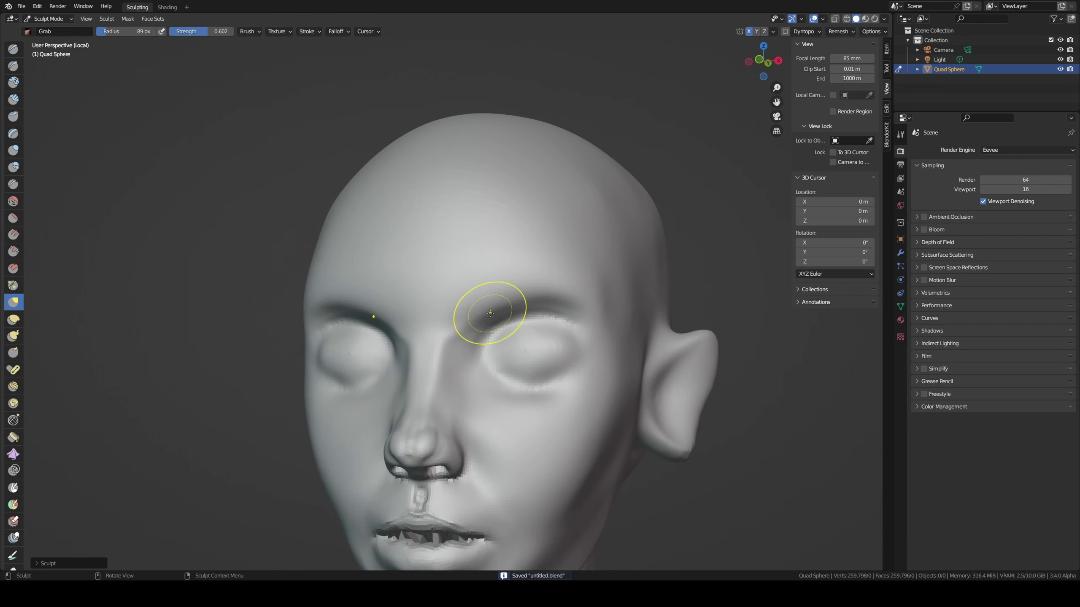
key("shift+s")
key("shift+f")
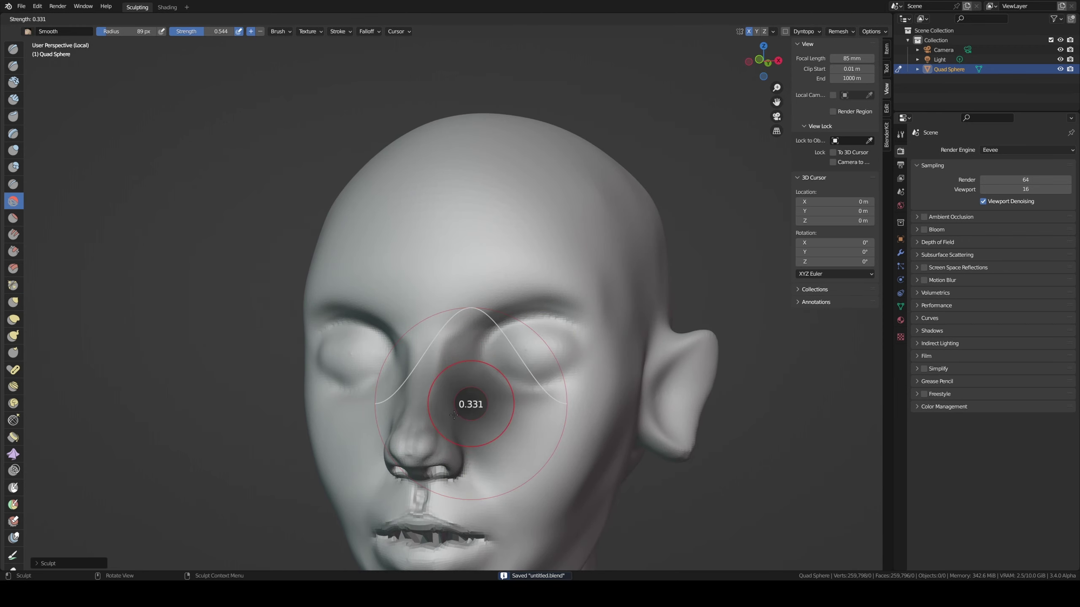
- Set Smooth strength to 0.230 and smooth the tip of the nose
left_click(459, 409)
middle_click_drag(425, 442, 422, 385)
scroll(422, 351, "up", 3)
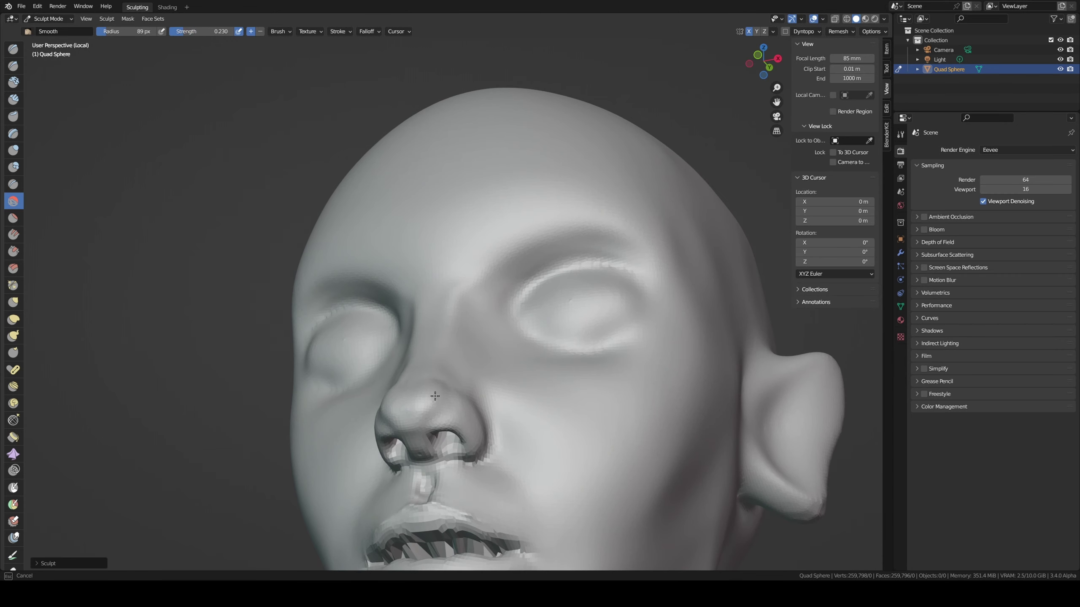
middle_click_drag(446, 410, 434, 421)
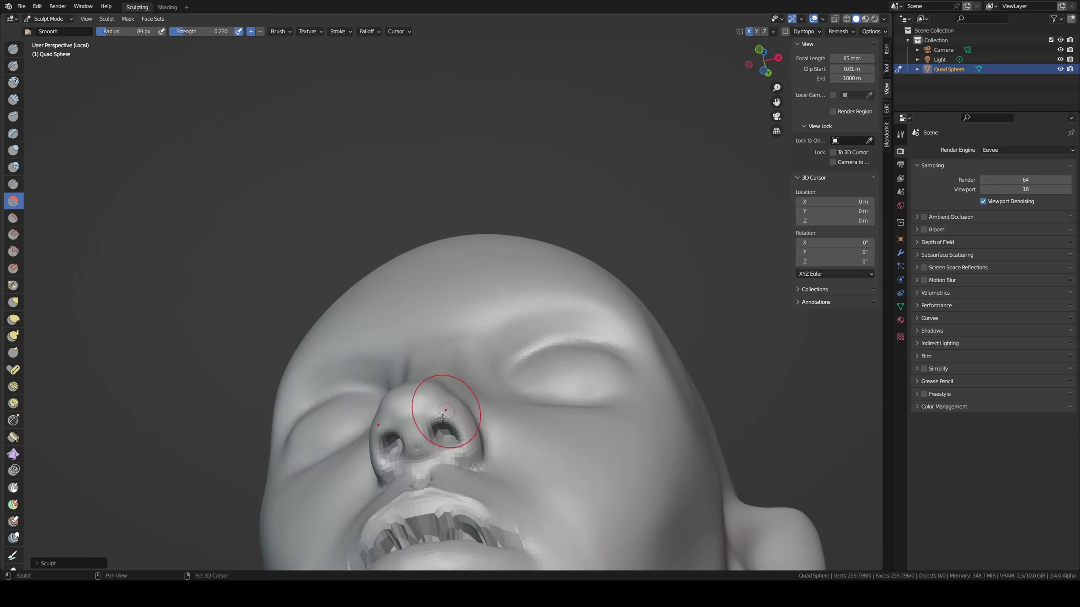
left_click_drag(433, 422, 428, 424)
mouse_move(428, 424)
middle_mouse_down()
mouse_move(433, 458)
mouse_move(415, 496)
mouse_move(374, 470)
middle_mouse_up()
key("shift+x")
- Pull the skin beside the upper lip with Grab at 65 px
key("g")
key("f")
left_click(416, 496)
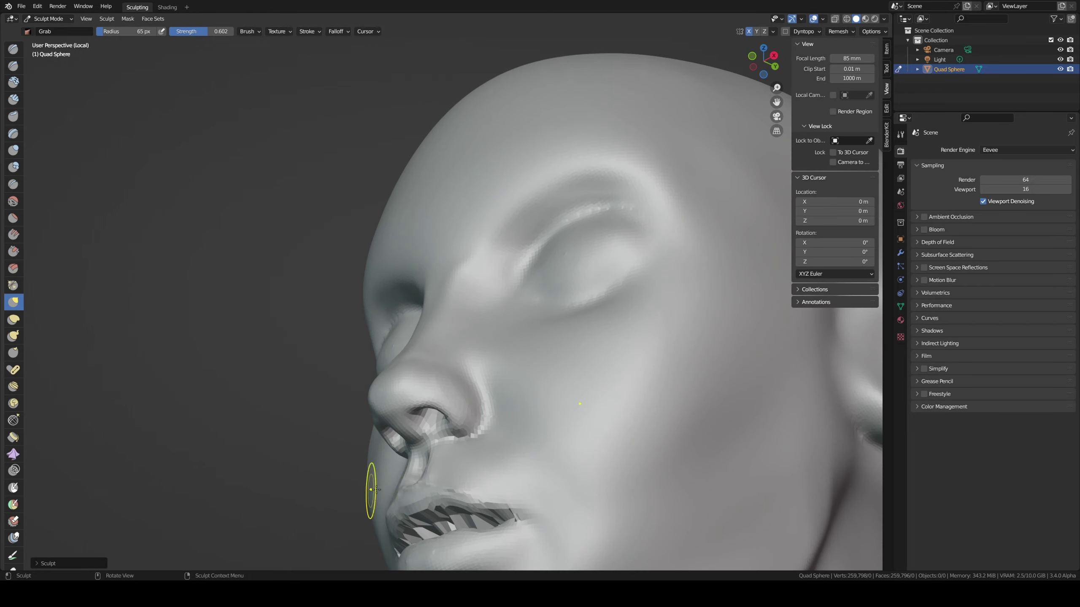
left_click_drag(410, 483, 416, 494)
mouse_move(417, 494)
middle_mouse_down()
mouse_move(459, 496)
mouse_move(344, 500)
middle_mouse_up()
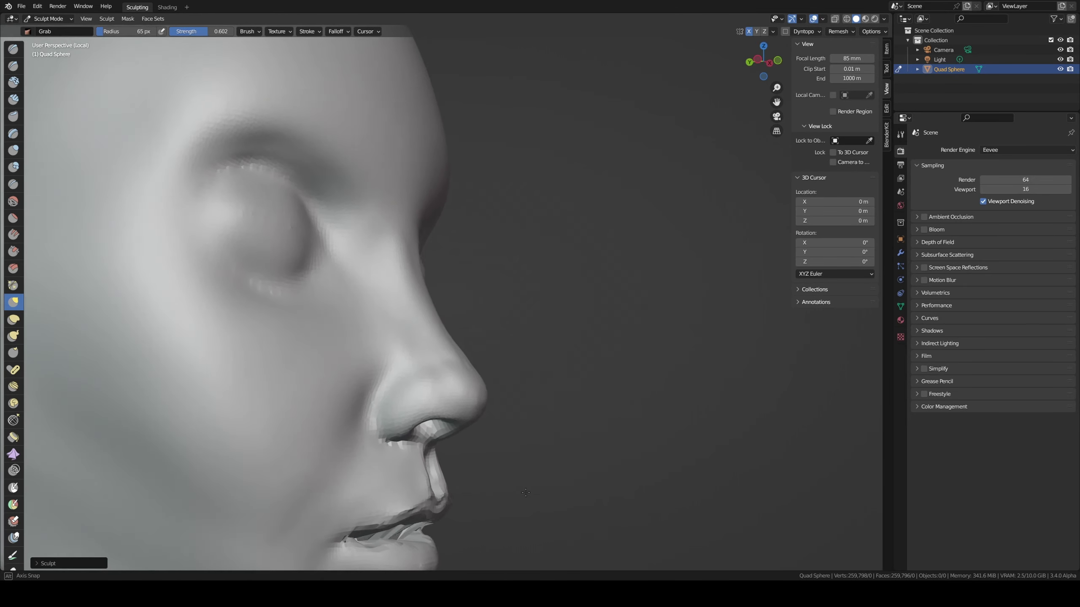
key("c")
left_click_drag(345, 500, 336, 514)
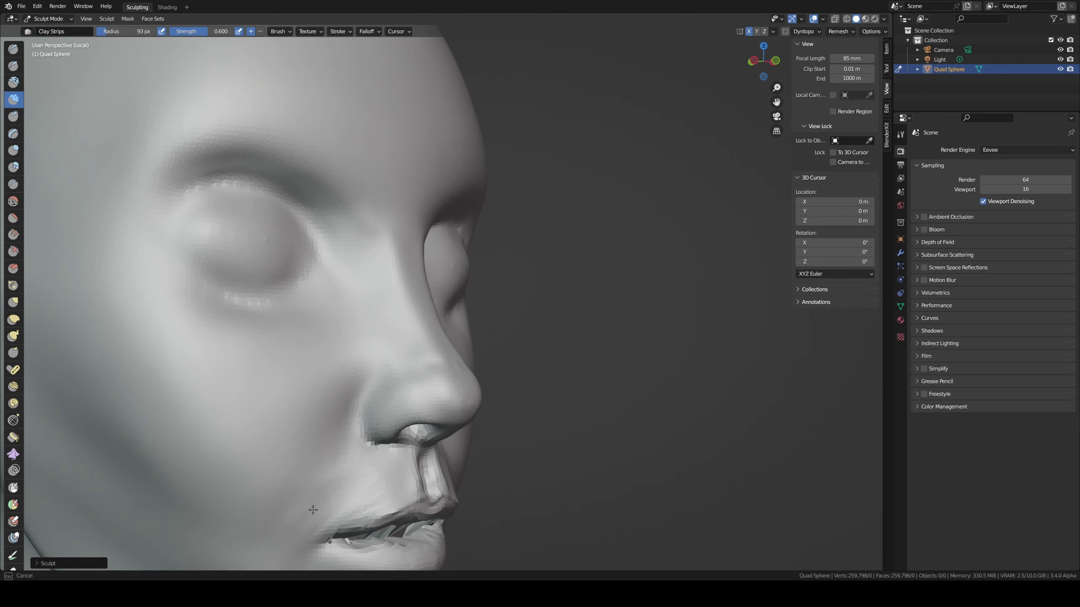
- Build up and extend the lip corner from a three-quarter side view
mouse_move(373, 481)
middle_mouse_down()
mouse_move(388, 502)
mouse_move(345, 490)
middle_mouse_up()
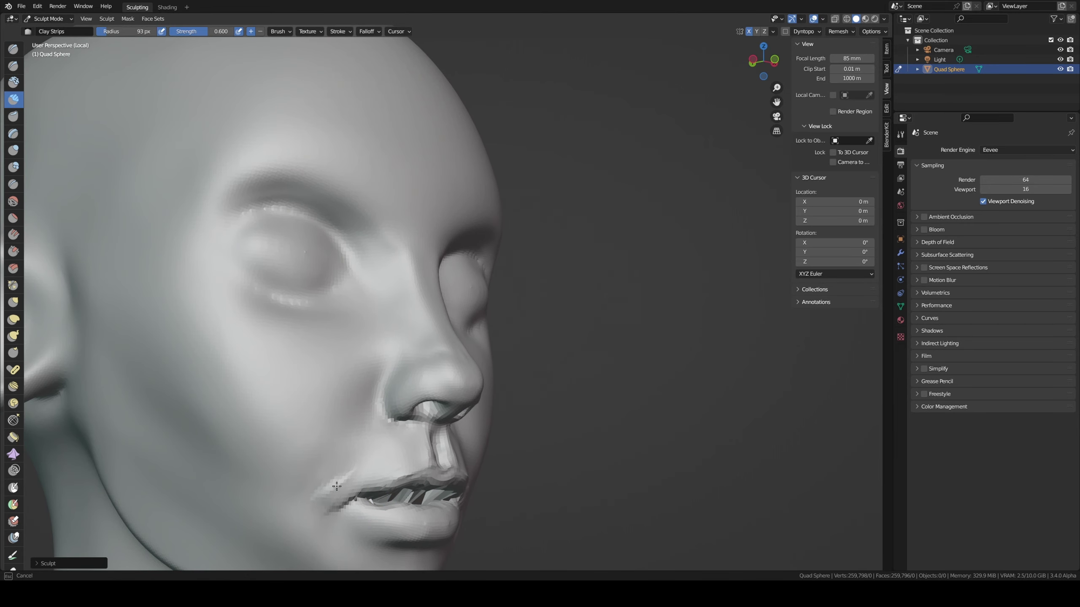
left_click_drag(337, 486, 337, 486)
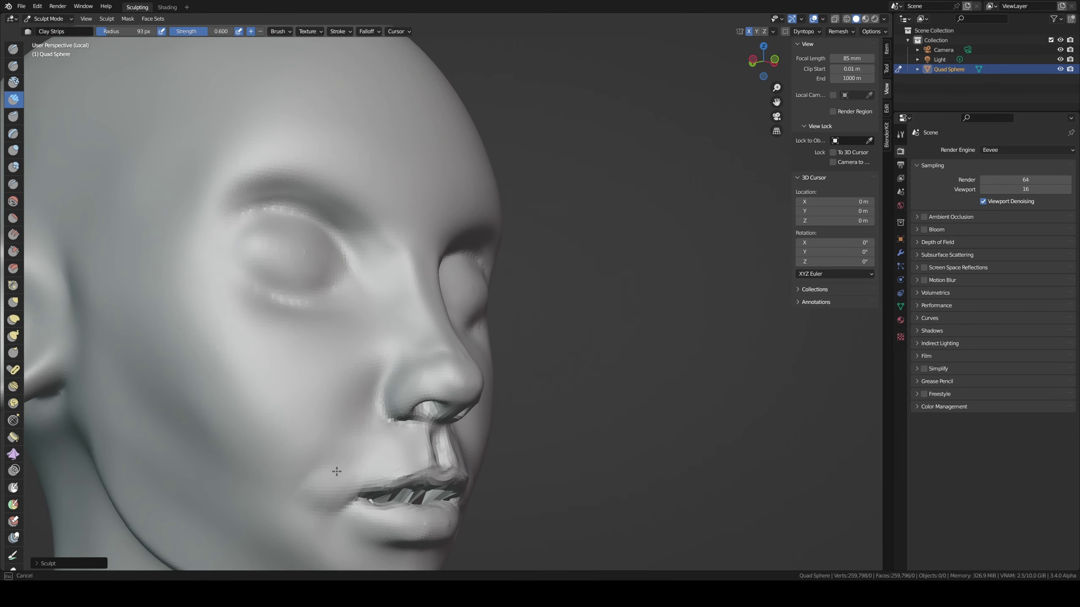
key("shift+t")
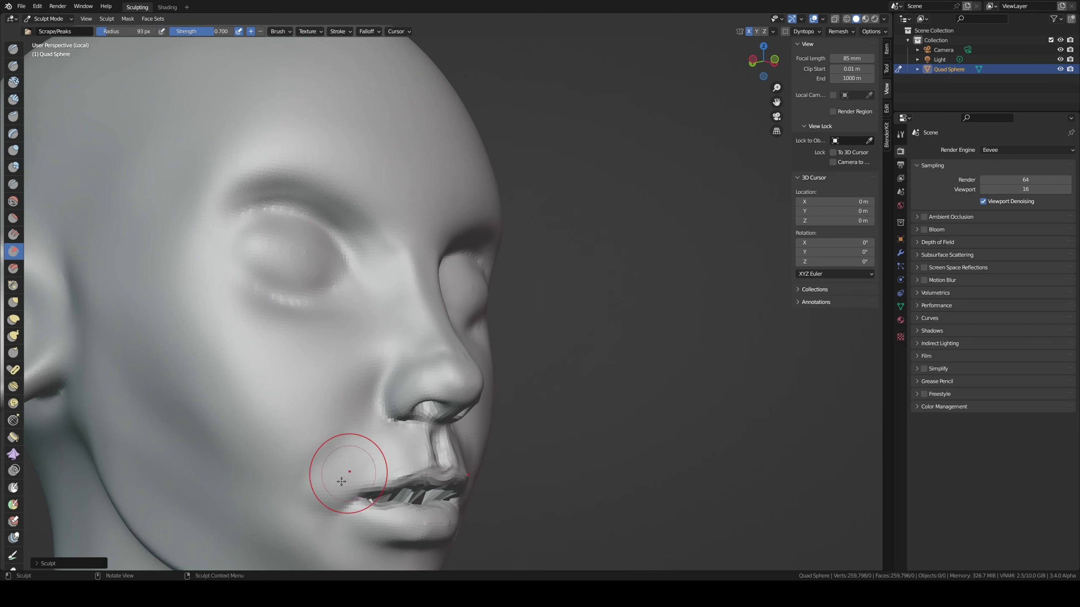
left_click_drag(341, 481, 397, 446)
middle_click_drag(398, 446, 361, 458)
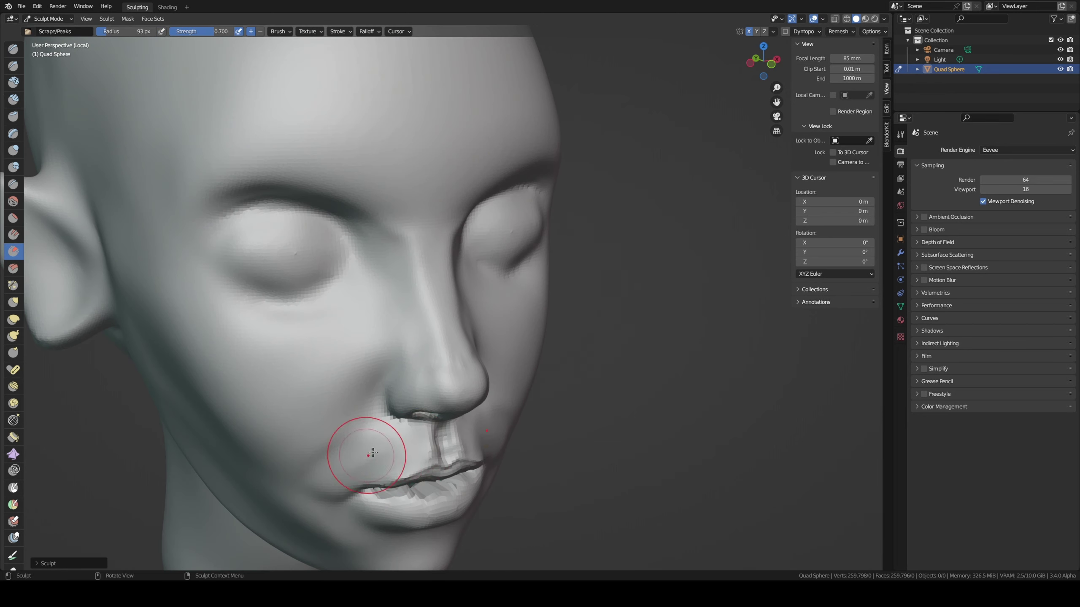
- Shrink the brush to 68 px and add Clay Strips on the cheek and around the mouth
key("bracketleft")
key("bracketleft")
key("bracketleft")
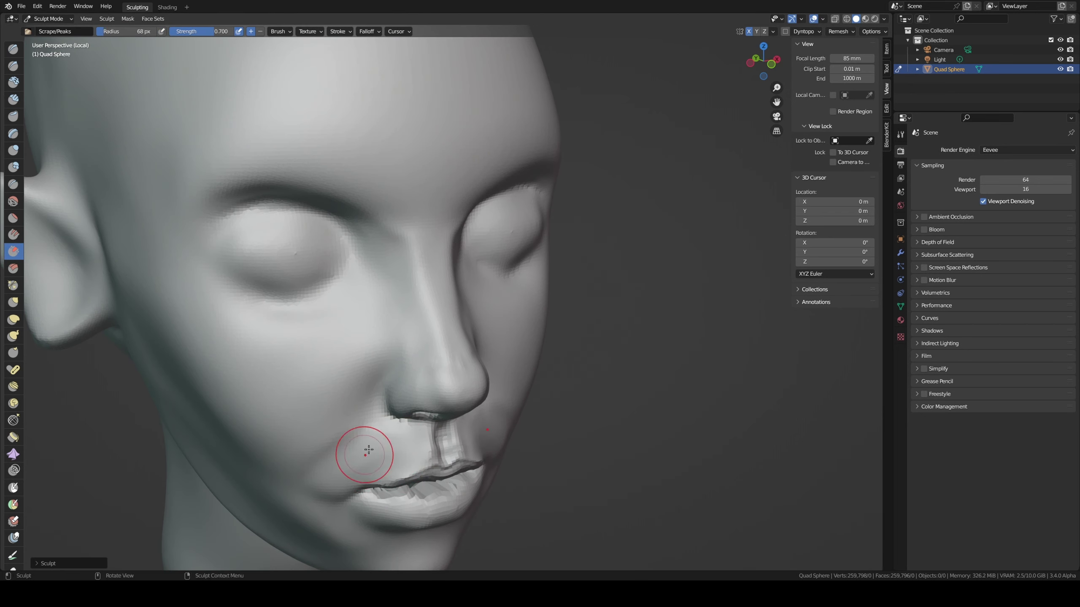
key("shift+x")
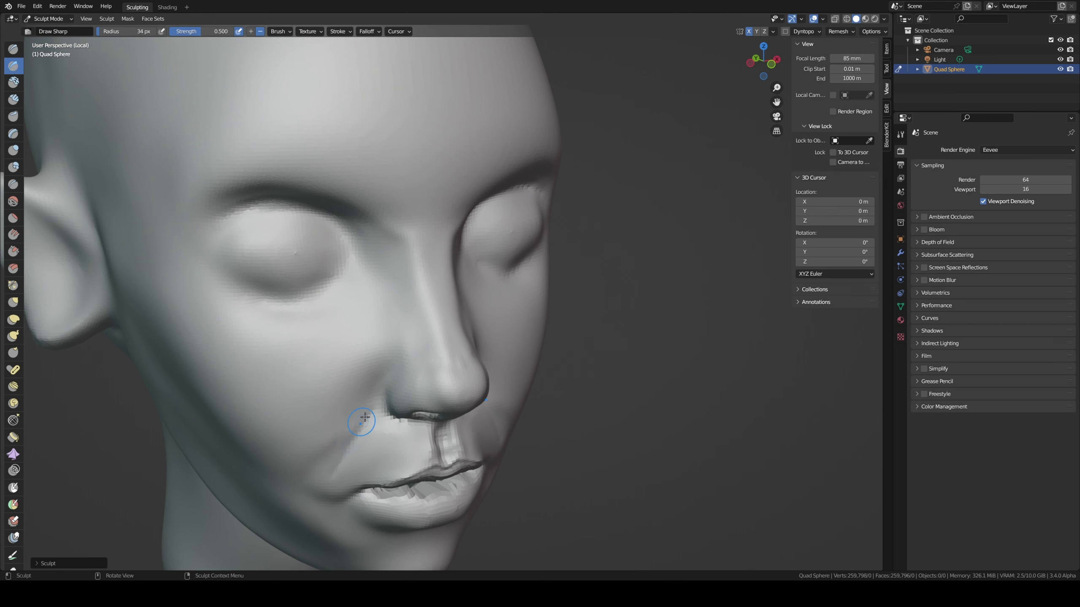
key("c")
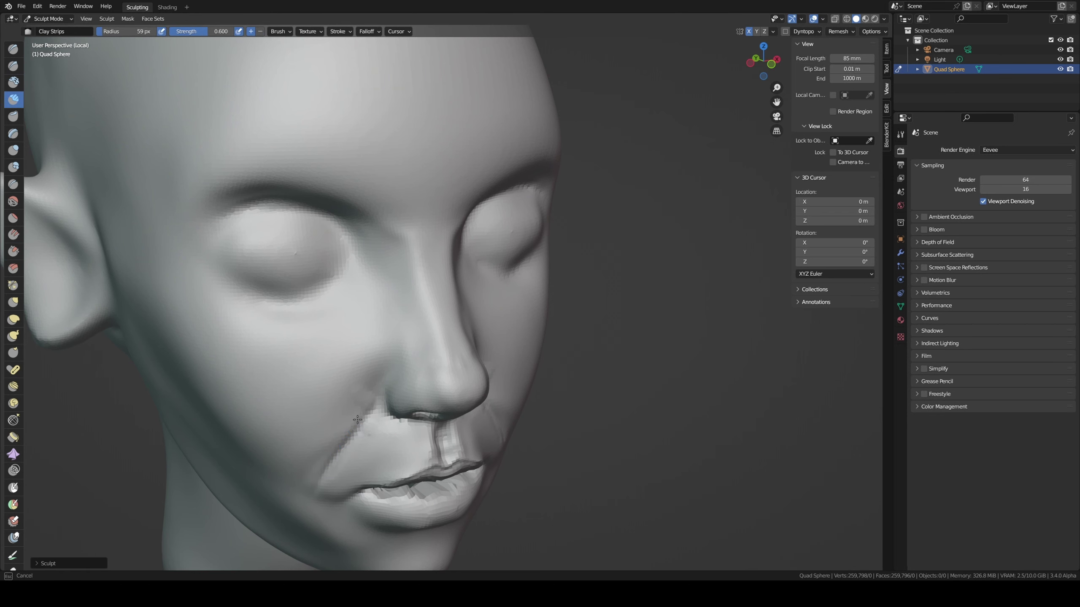
left_click_drag(325, 476, 335, 471)
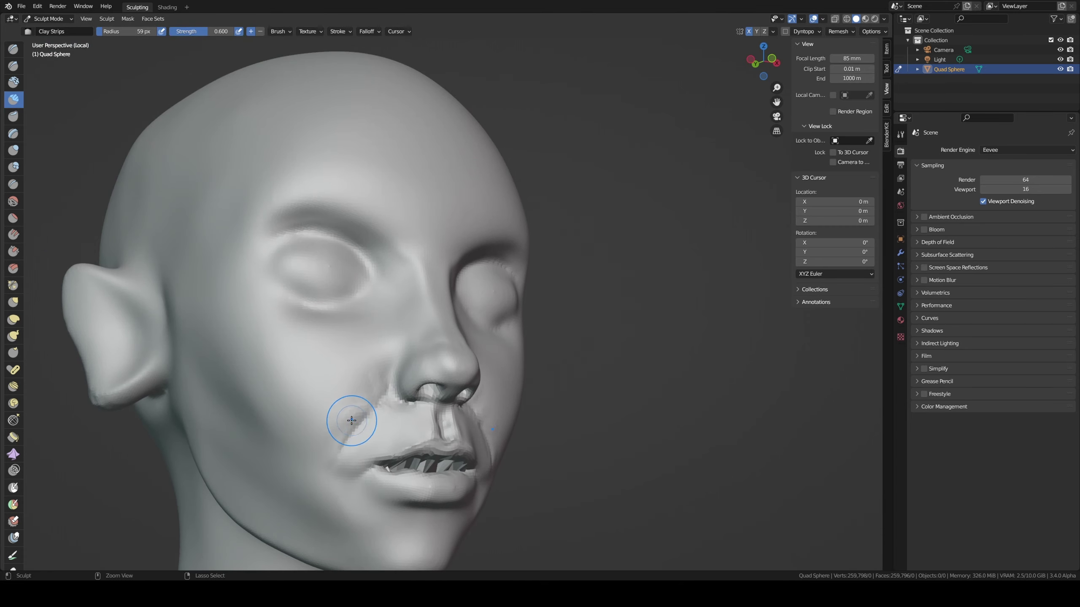
left_click_drag(350, 414, 331, 450)
left_click_drag(355, 407, 421, 407)
- Carve small Draw Sharp creases at the nostril and the mouth corner
key("shift+d")
mouse_move(421, 406)
middle_mouse_down()
mouse_move(371, 391)
mouse_move(404, 388)
mouse_move(402, 398)
middle_mouse_up()
left_click_drag(402, 398, 374, 462)
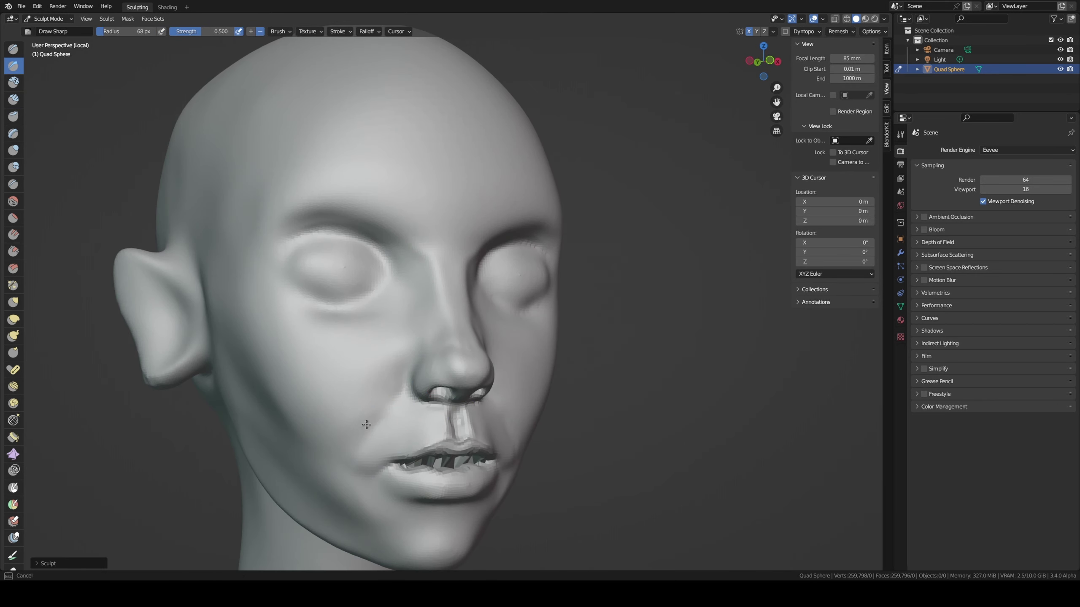
left_click_drag(366, 424, 359, 425)
- Sharpen the line between the lips from a low angle below the mouth
key("g")
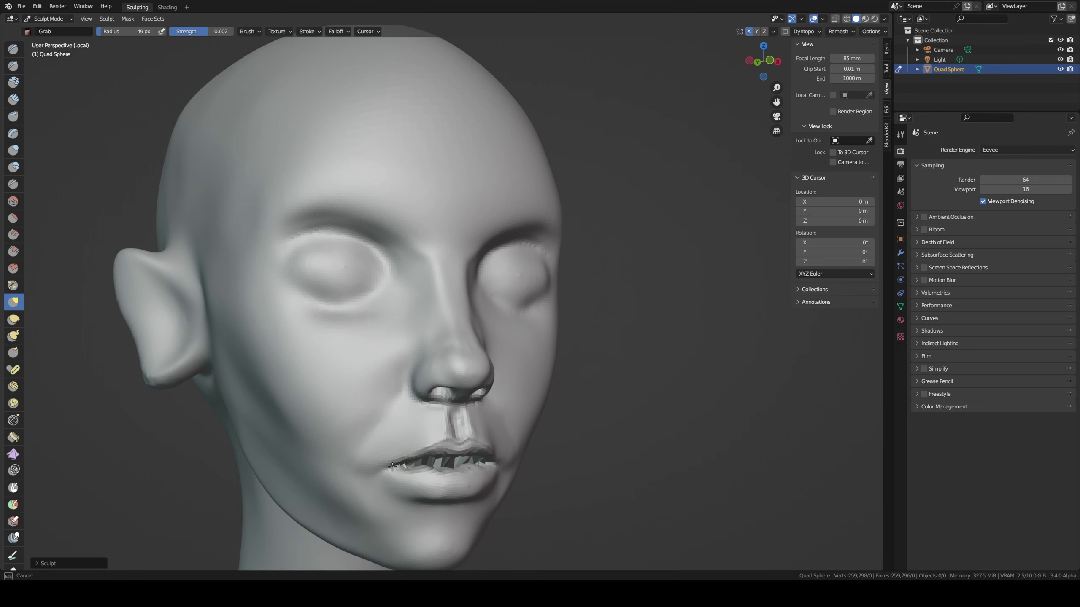
middle_click_drag(403, 457, 398, 445)
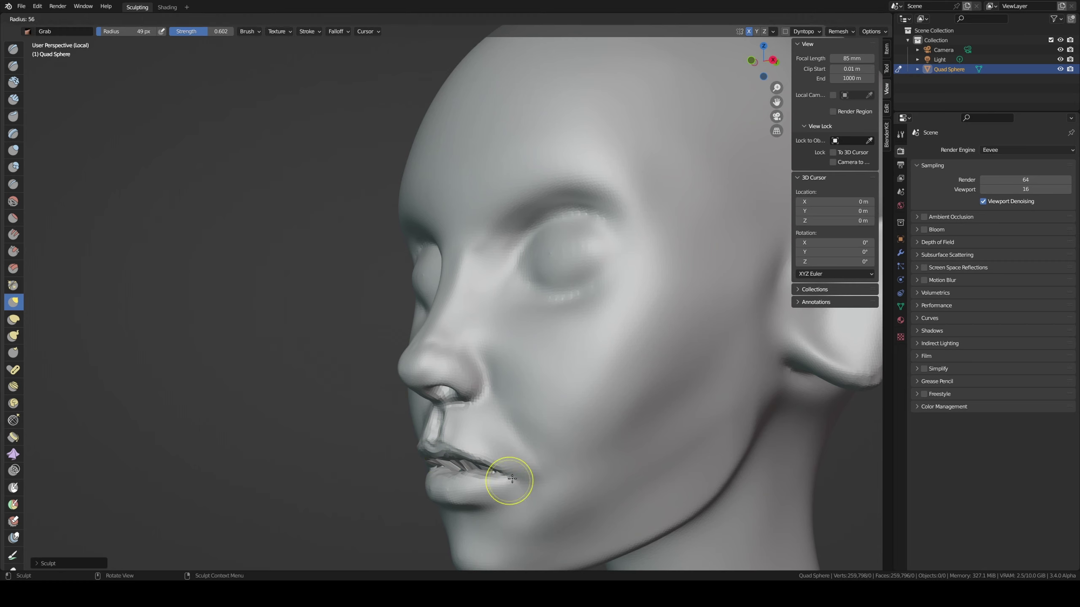
middle_click_drag(506, 480, 515, 483)
key("shift+d")
left_click_drag(515, 482, 497, 479)
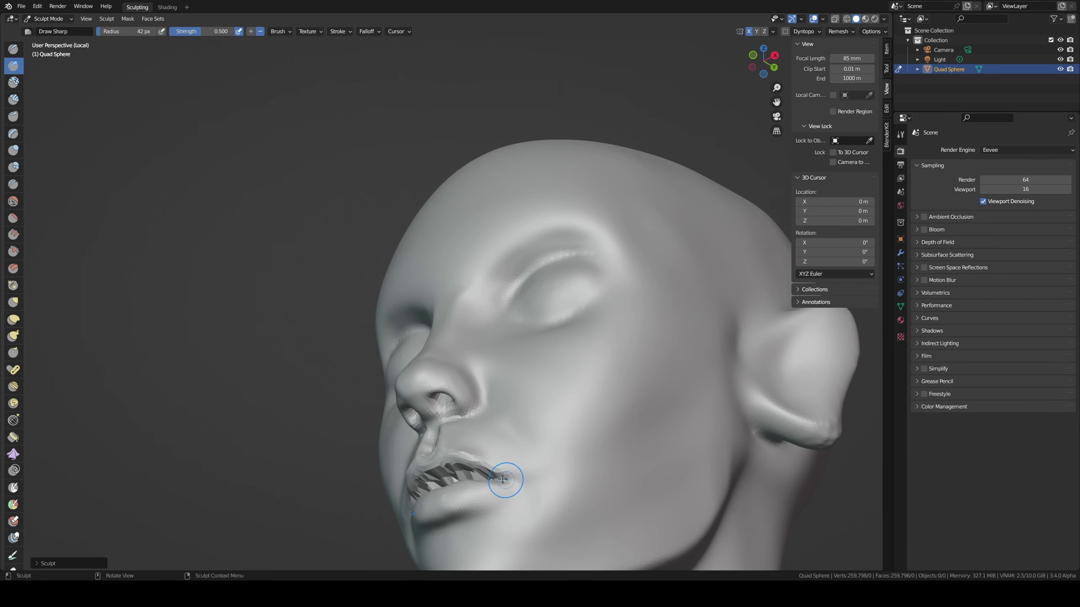
middle_click_drag(502, 479, 513, 480)
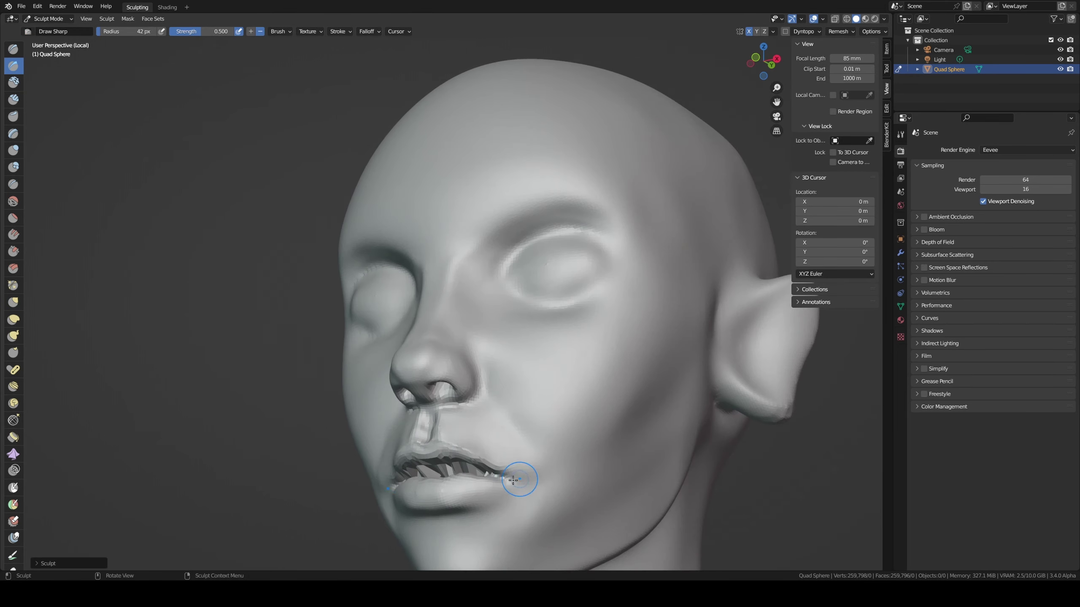
- Add clay at the mouth corner, chin and jawline, then smooth the jaw strokes
key("c")
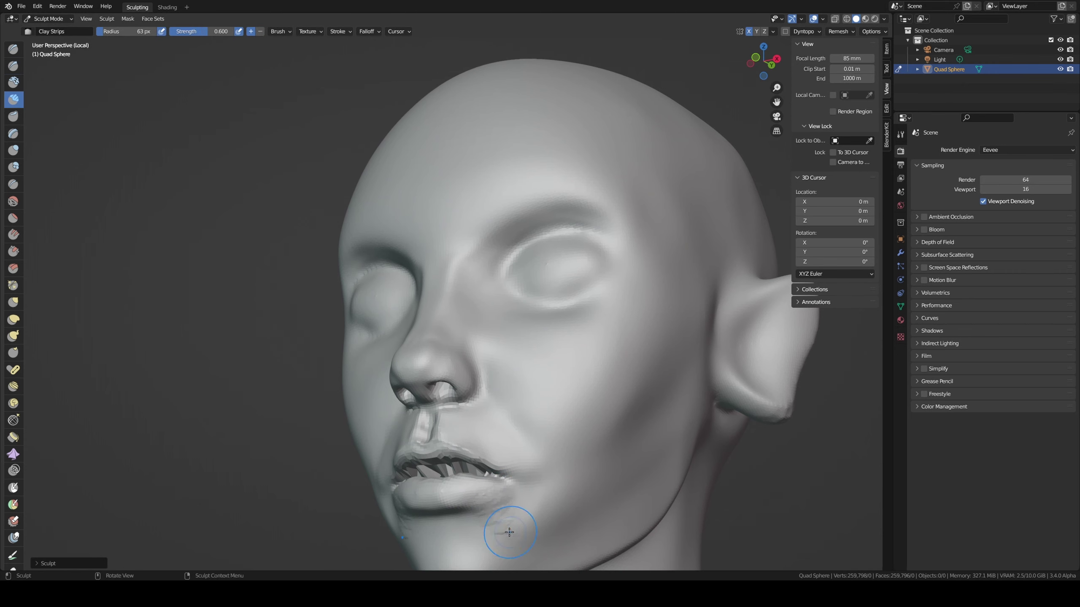
middle_click_drag(493, 502, 483, 500)
left_click_drag(419, 472, 395, 496)
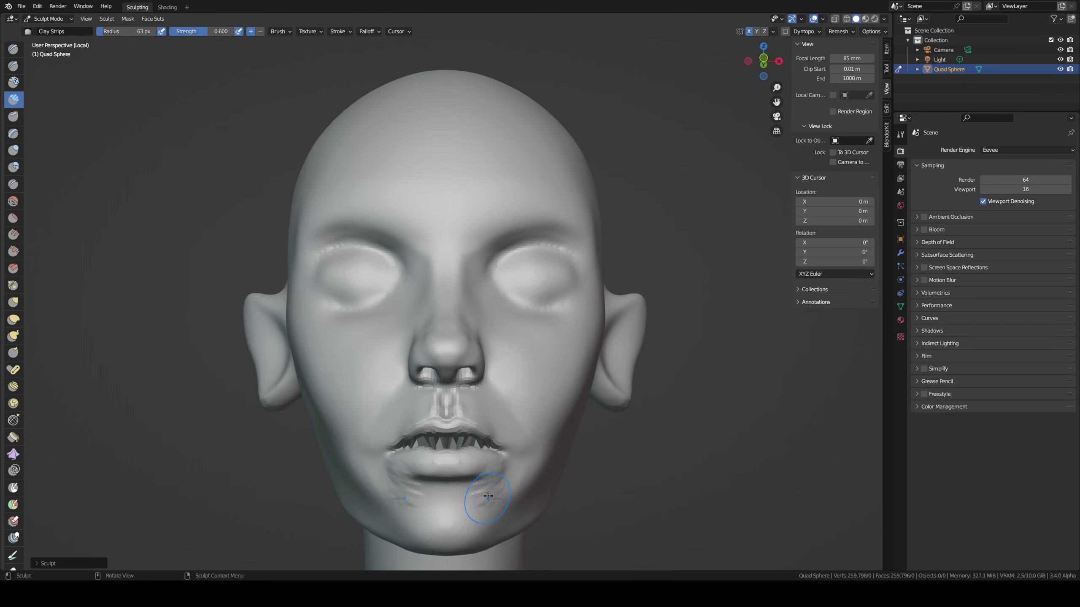
mouse_move(476, 489)
left_mouse_down()
mouse_move(489, 504)
mouse_move(509, 501)
mouse_move(509, 473)
left_mouse_up()
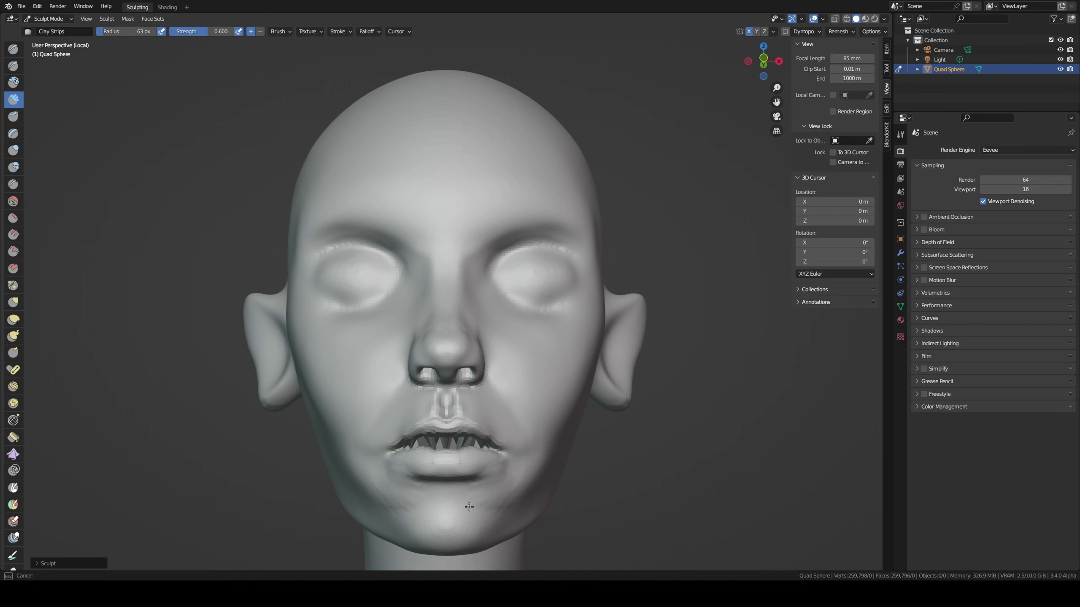
middle_click_drag(527, 468, 552, 451)
mouse_move(553, 451)
left_mouse_down()
mouse_move(507, 503)
mouse_move(550, 461)
mouse_move(539, 480)
left_mouse_up()
key("shift+s")
mouse_move(534, 497)
middle_mouse_down()
mouse_move(571, 465)
mouse_move(589, 482)
middle_mouse_up()
- Set the brush radius to 94 px and carve short Draw Sharp strokes on the chin
key("f")
left_click(589, 482)
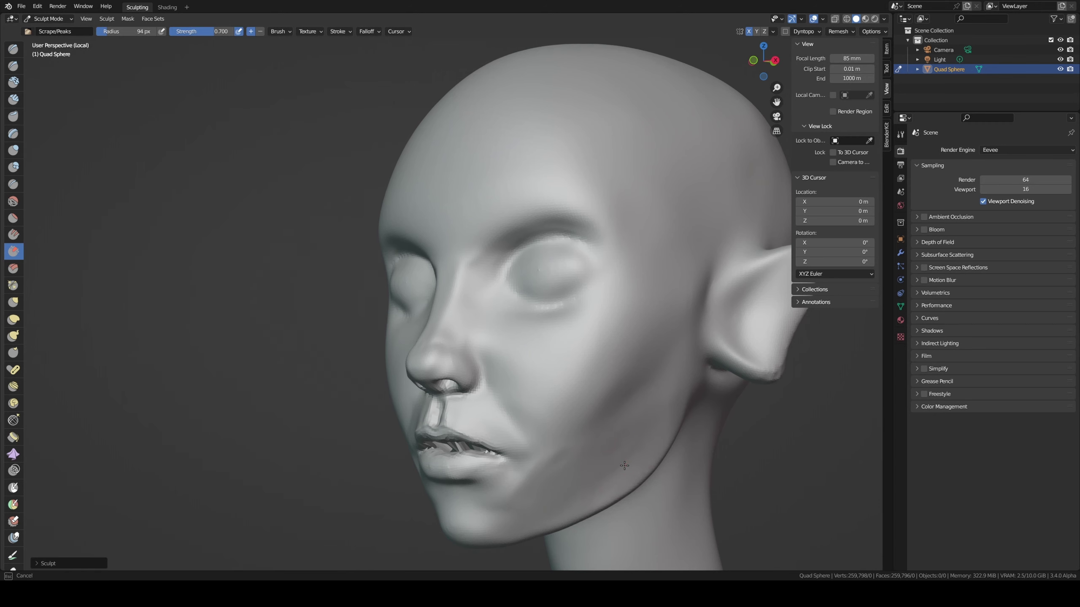
middle_click_drag(538, 474, 523, 481)
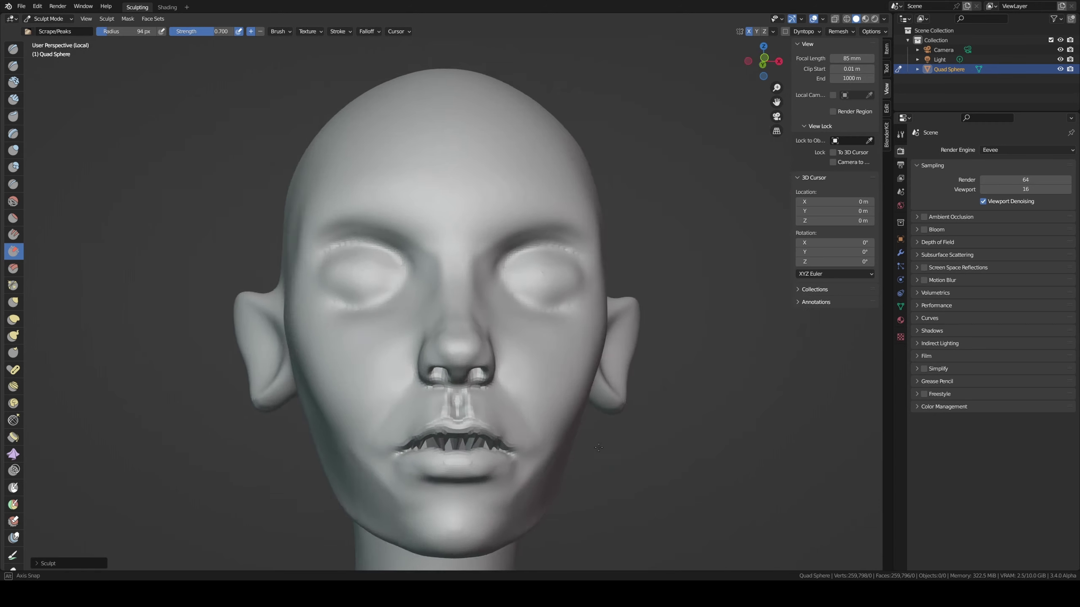
key("x")
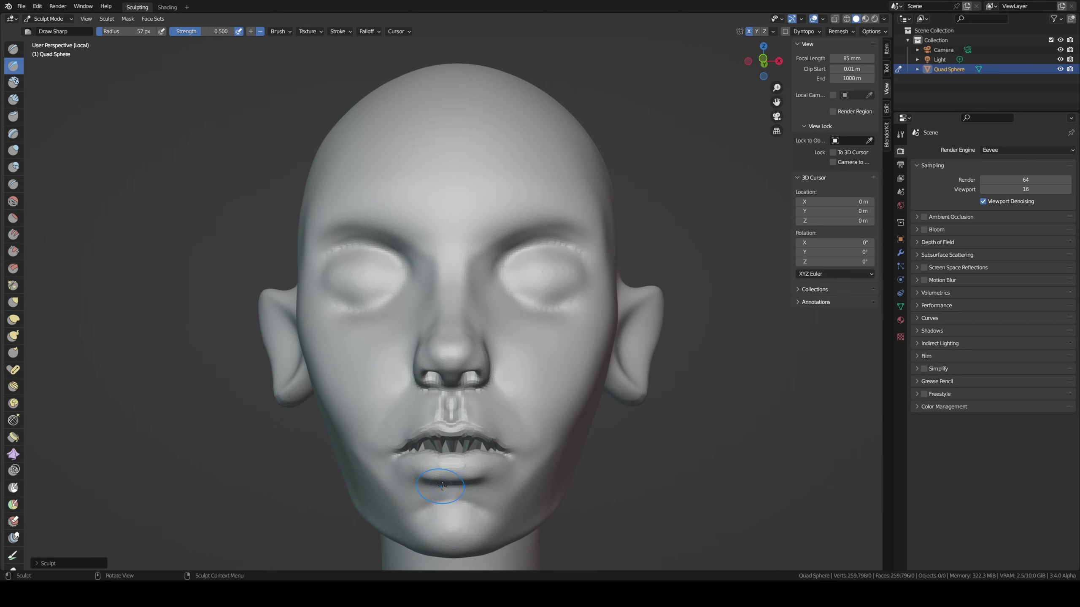
mouse_move(416, 494)
left_mouse_down()
mouse_move(444, 495)
mouse_move(412, 503)
mouse_move(433, 506)
mouse_move(420, 524)
mouse_move(428, 528)
left_mouse_up()
mouse_move(505, 512)
middle_mouse_down()
mouse_move(478, 519)
mouse_move(505, 532)
mouse_move(478, 541)
middle_mouse_up()
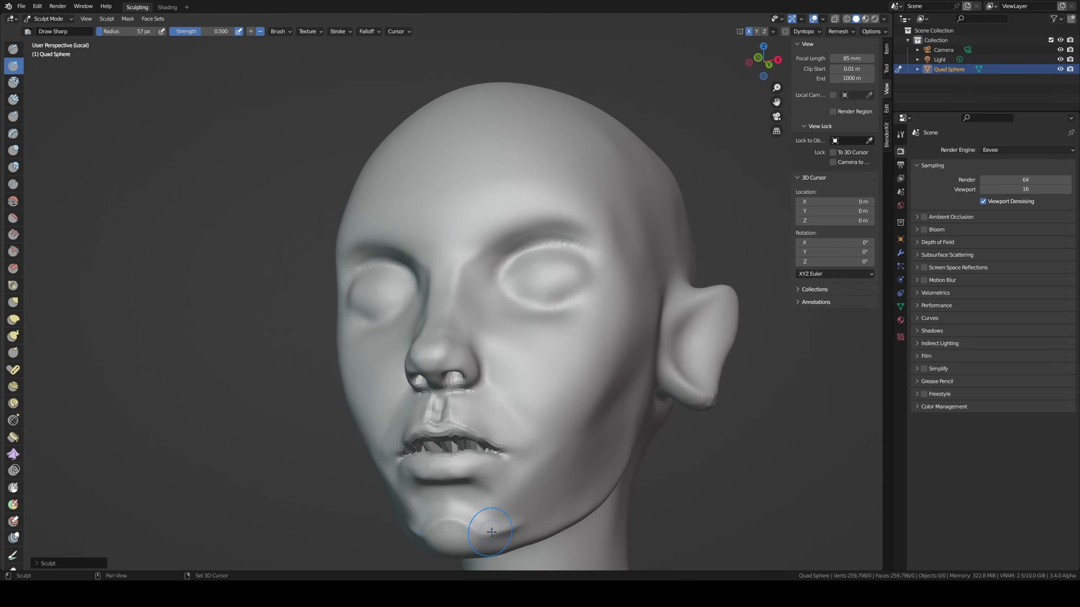
left_click_drag(463, 535, 458, 527)
- Scrape the chin and its underside with Scrape/Peaks at 74 px, then 107 px
key("shift+t")
scroll(470, 511, "up", 3)
mouse_move(470, 510)
middle_mouse_down()
mouse_move(448, 424)
mouse_move(465, 418)
mouse_move(457, 410)
middle_mouse_up()
key("f")
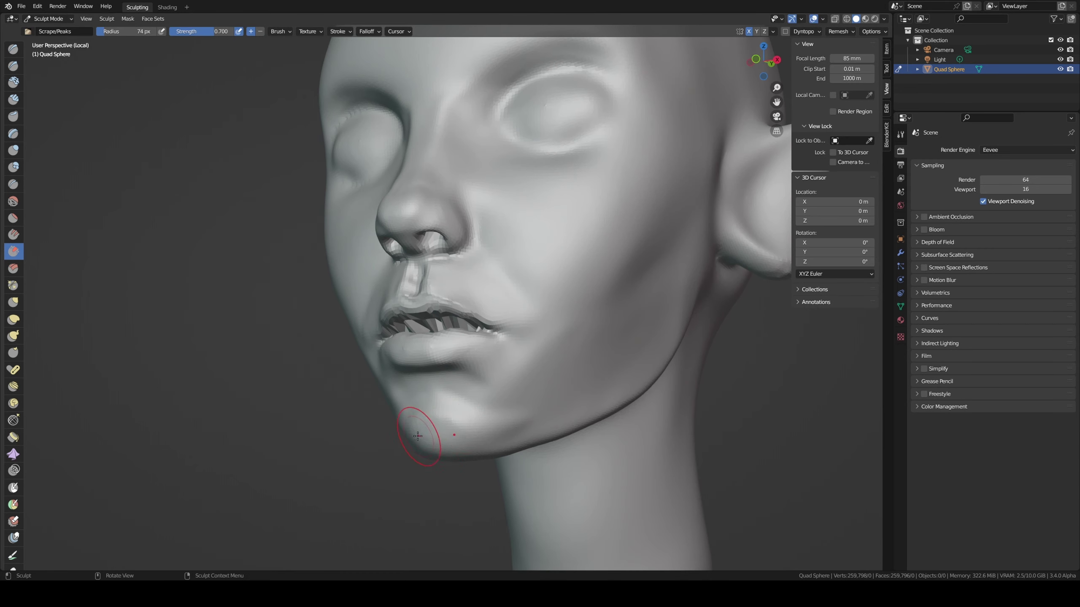
left_click_drag(418, 436, 435, 456)
key("f")
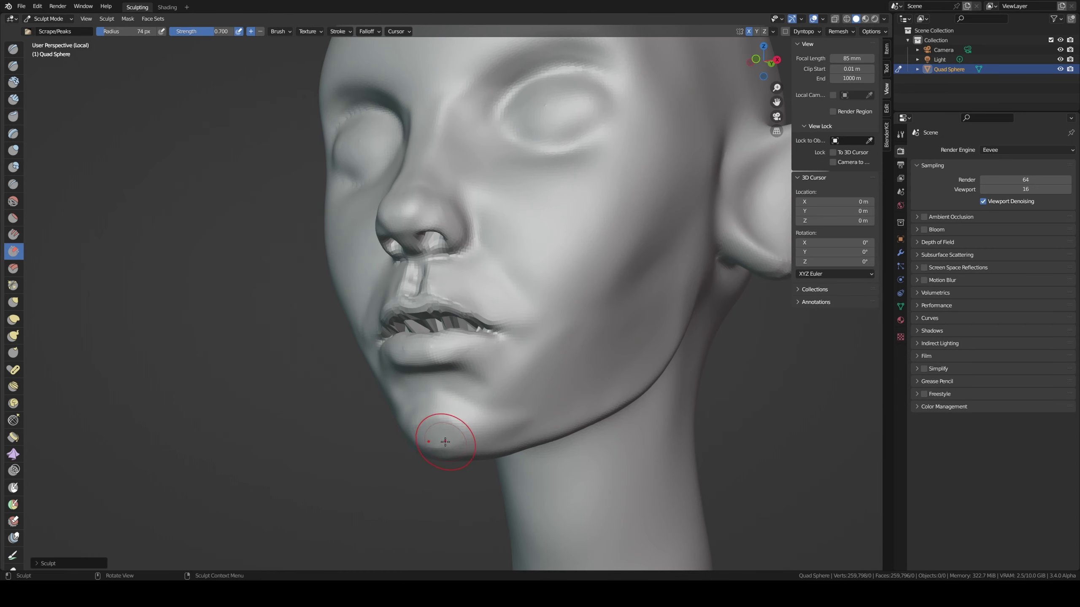
left_click(462, 443)
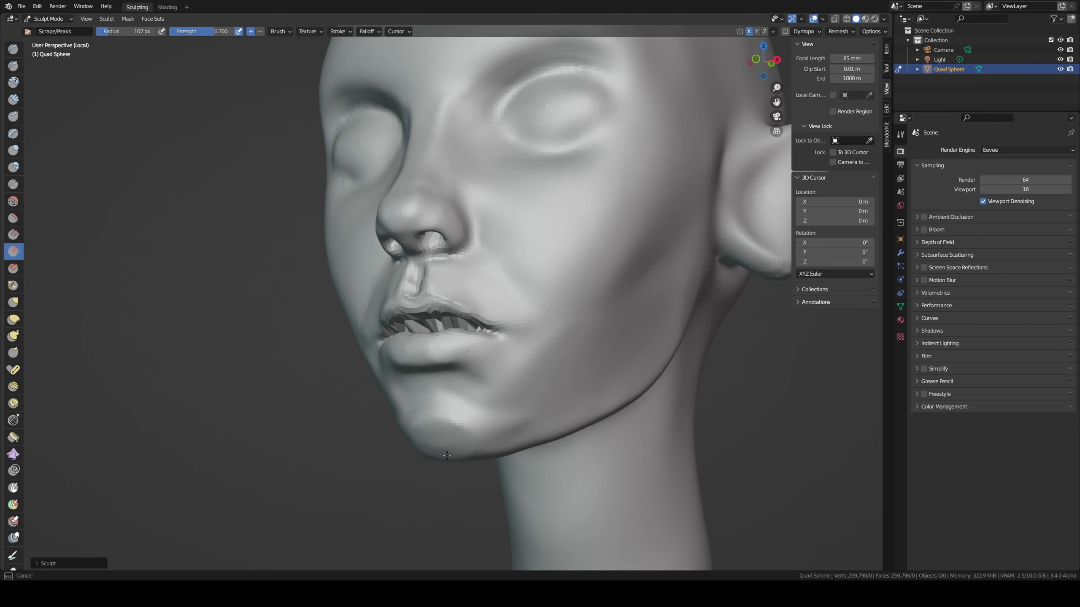
middle_click_drag(446, 456, 443, 457)
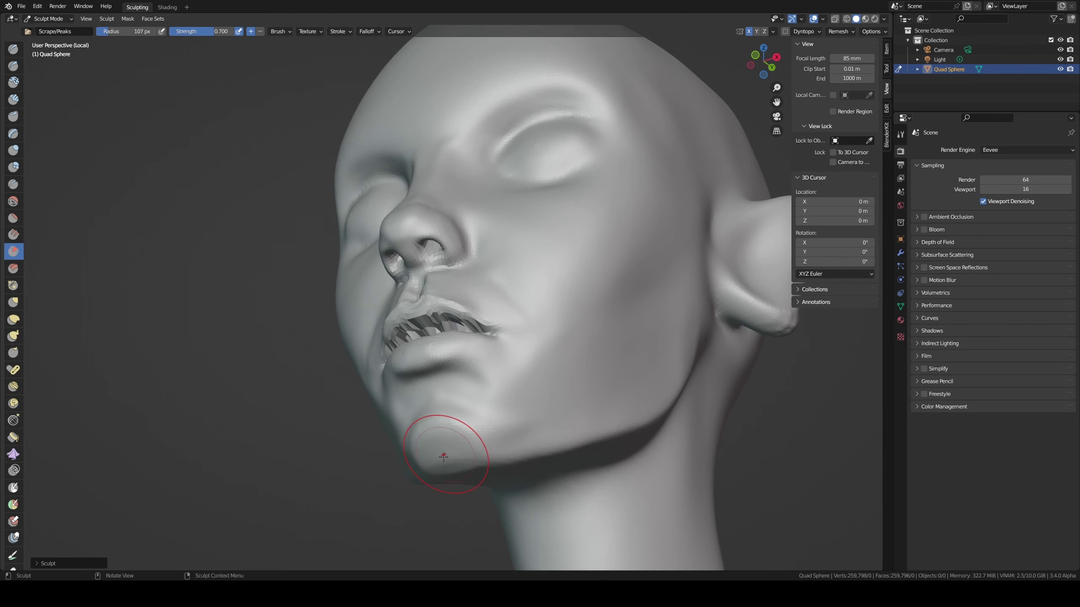
left_click_drag(443, 457, 461, 450)
- Scrape across the jaw, cheek and chin from side and frontal angles
left_click_drag(542, 427, 614, 379)
middle_click_drag(615, 378, 607, 405)
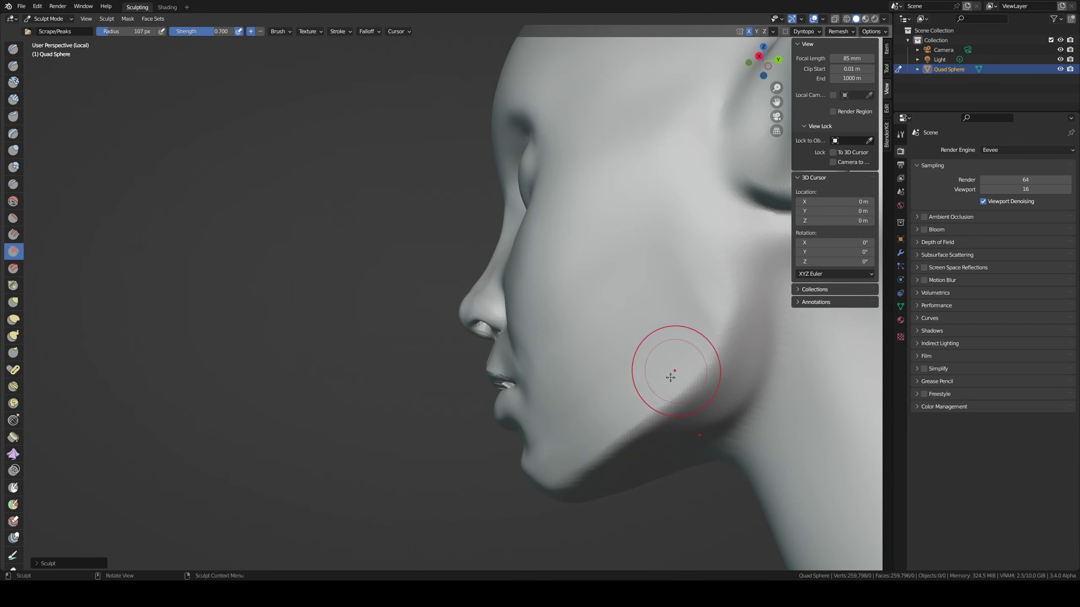
middle_click_drag(687, 282, 668, 322)
left_click_drag(668, 322, 550, 371)
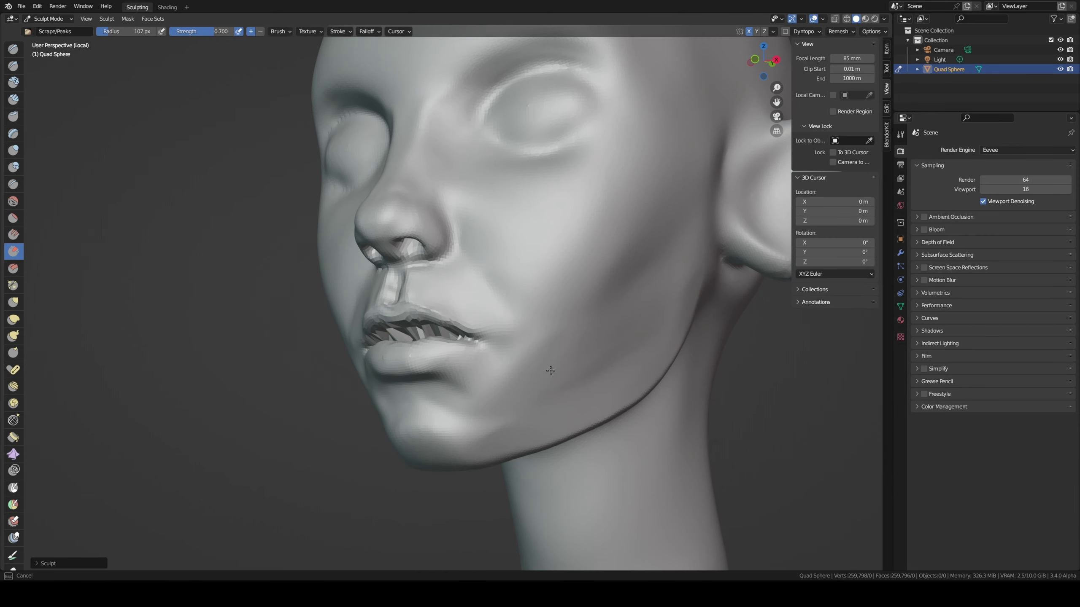
mouse_move(494, 425)
left_mouse_down()
mouse_move(502, 432)
mouse_move(526, 387)
mouse_move(492, 415)
mouse_move(530, 391)
left_mouse_up()
left_click_drag(480, 445, 500, 418)
middle_click_drag(500, 417, 435, 439)
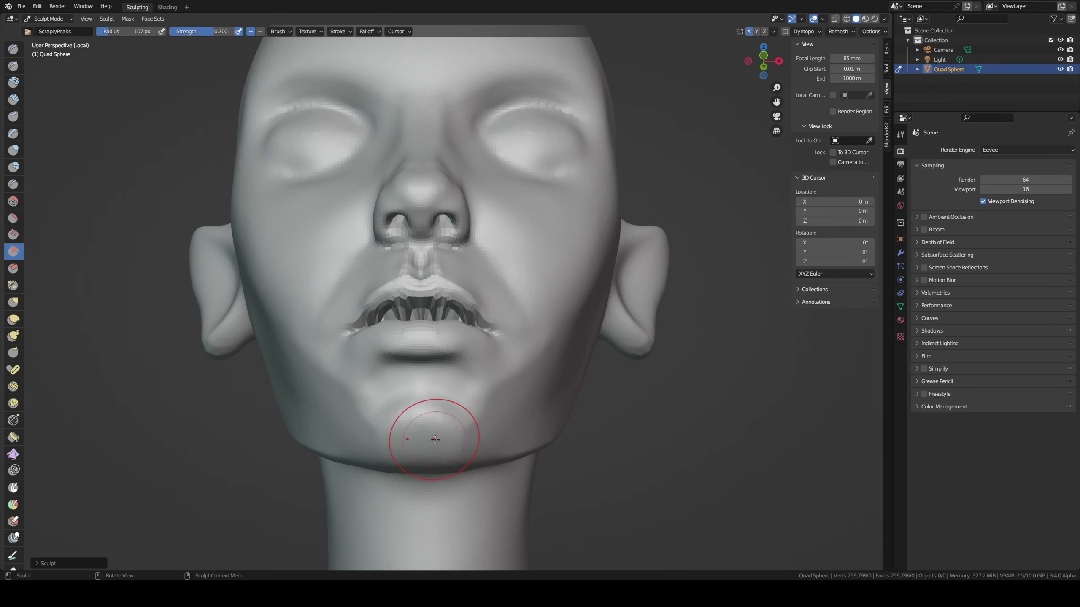
left_click_drag(435, 440, 441, 445)
- Shrink the brush to 65 px, then 44 px, and tilt the head to show the jaw underside
key("f")
left_click(378, 426)
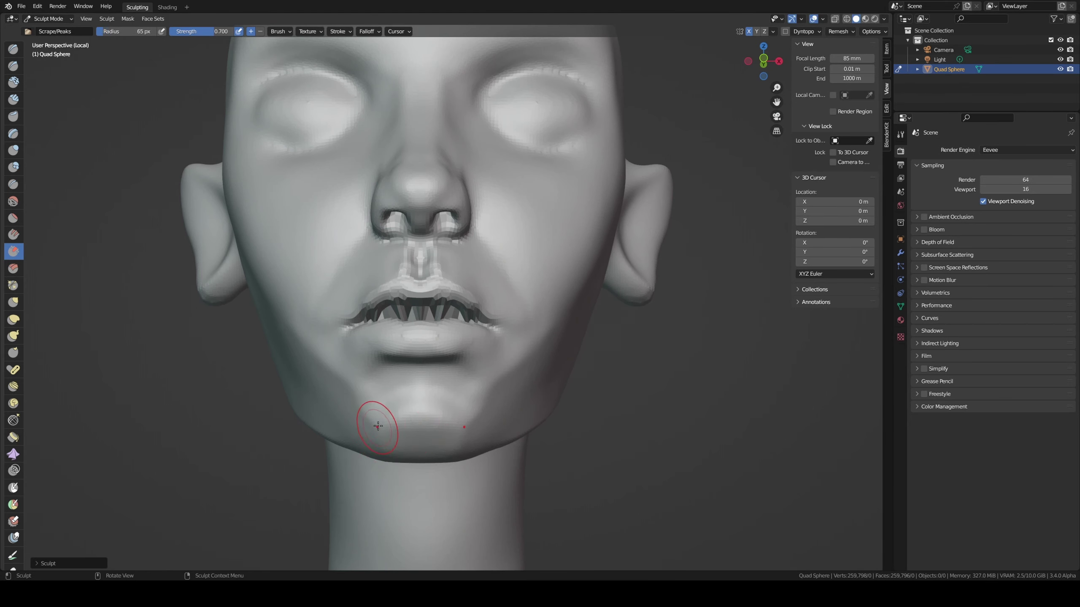
mouse_move(417, 398)
middle_mouse_down()
mouse_move(471, 404)
mouse_move(362, 339)
middle_mouse_up()
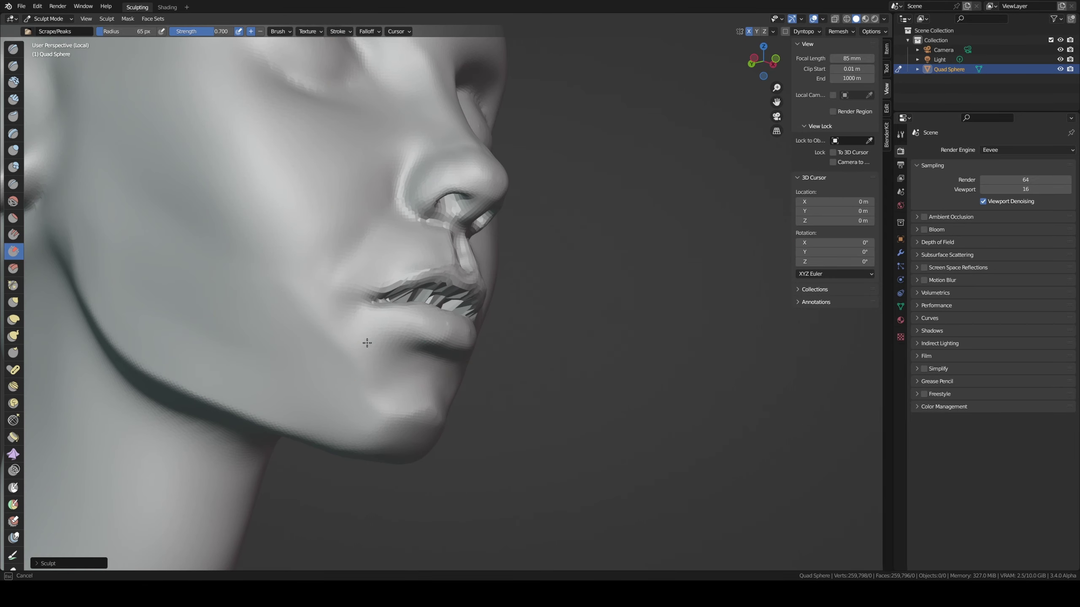
mouse_move(373, 374)
middle_mouse_down()
mouse_move(468, 332)
mouse_move(418, 346)
mouse_move(481, 358)
mouse_move(565, 341)
middle_mouse_up()
scroll(469, 331, "down", 2)
scroll(440, 346, "up", 3)
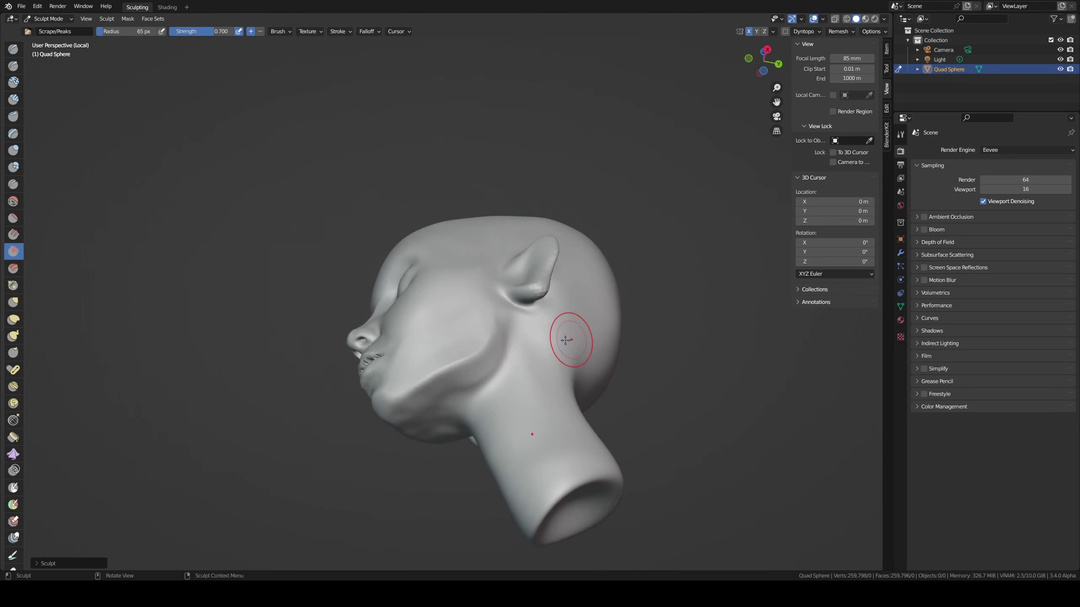
left_click(467, 375)
key("f")
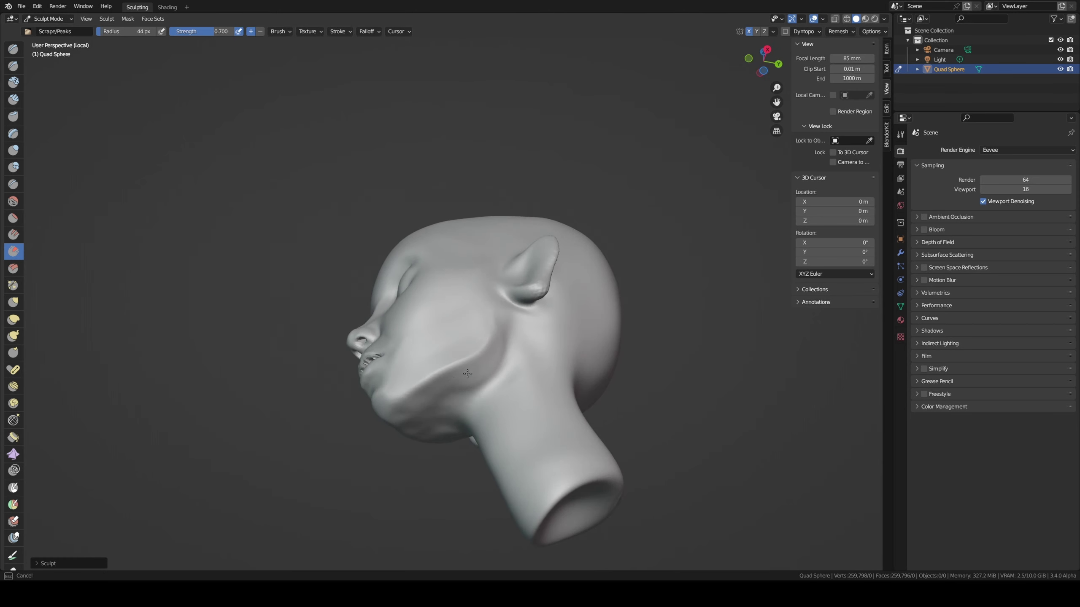
middle_click_drag(464, 378, 446, 387)
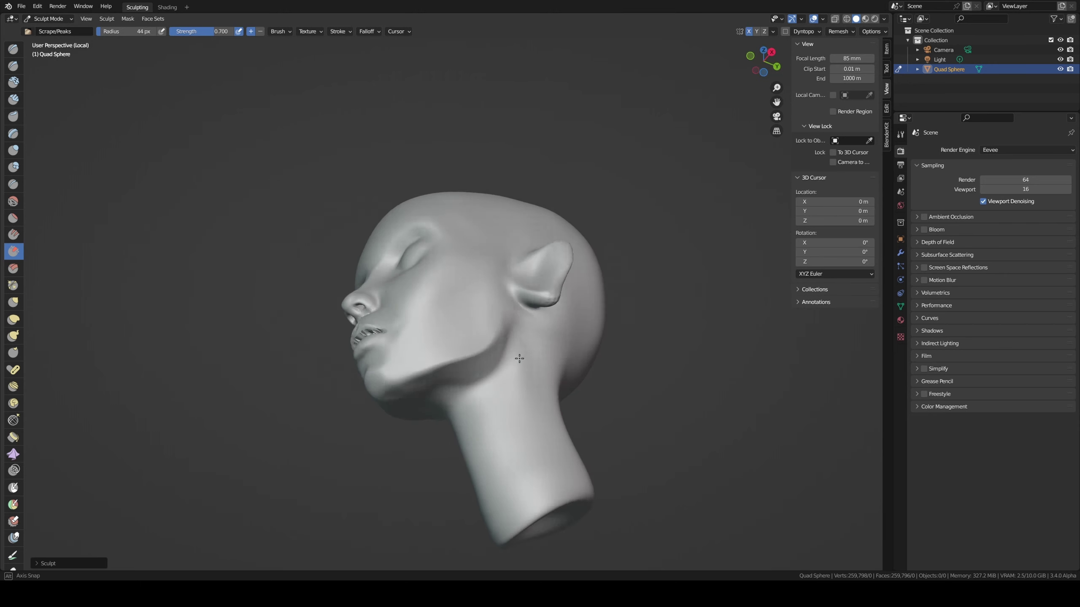
- Add strokes to reshape the neck surface just below the jaw
key("c")
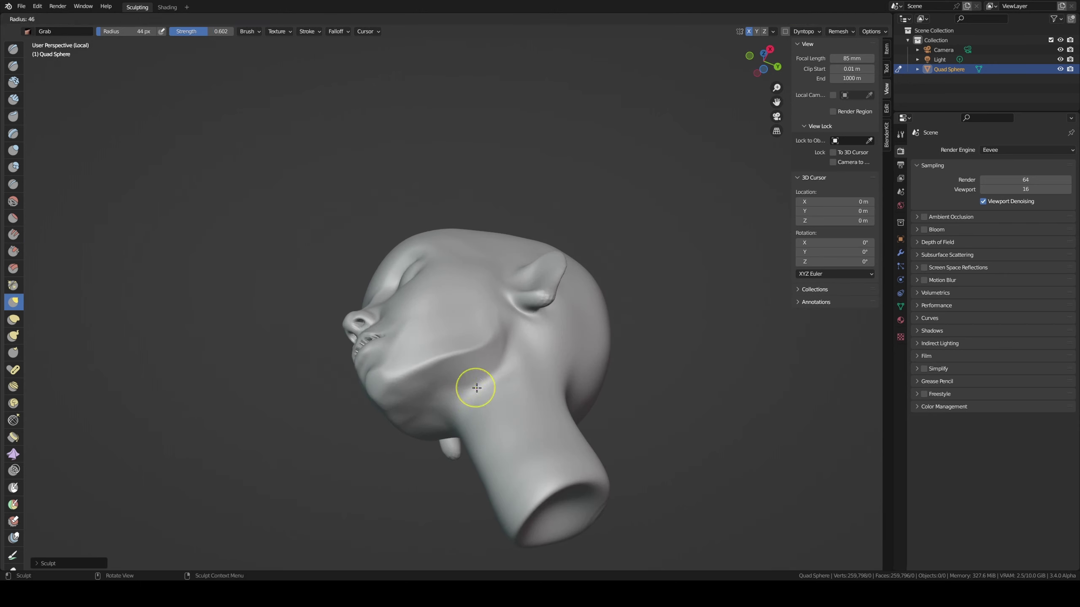
left_click_drag(475, 386, 498, 337)
middle_click_drag(499, 338, 493, 361)
mouse_move(494, 361)
left_mouse_down()
mouse_move(480, 386)
mouse_move(493, 399)
left_mouse_up()
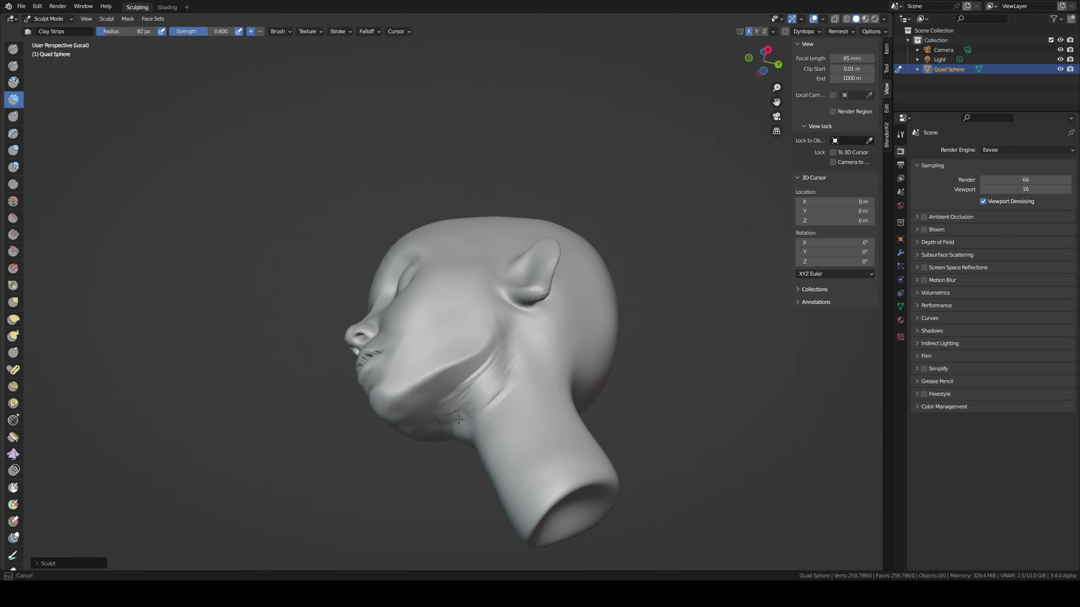
- Smooth the crease under the jaw from a side profile view
key("s")
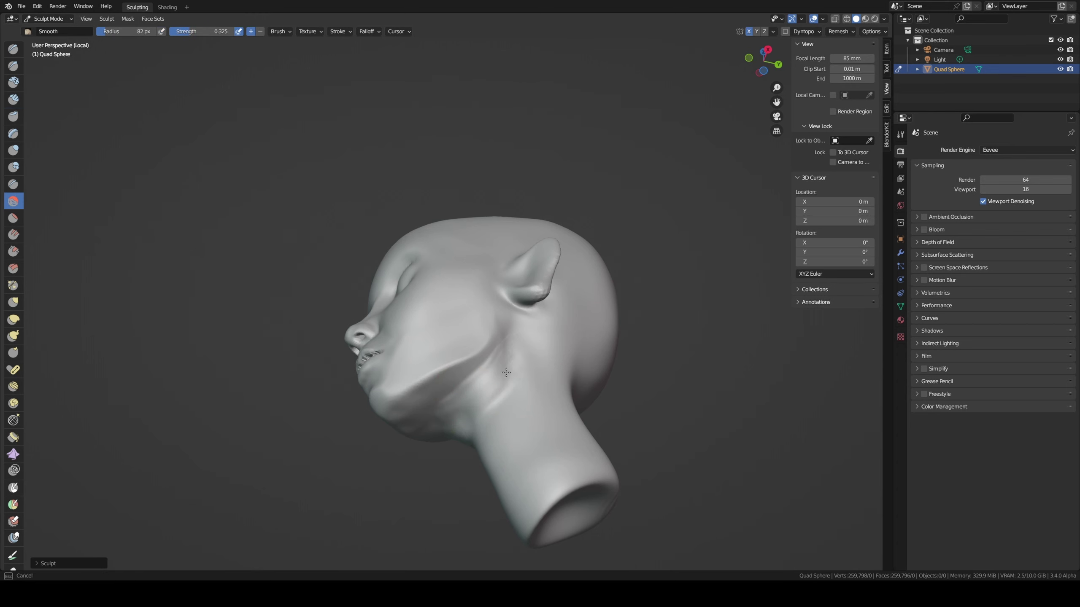
middle_click_drag(494, 398, 510, 363)
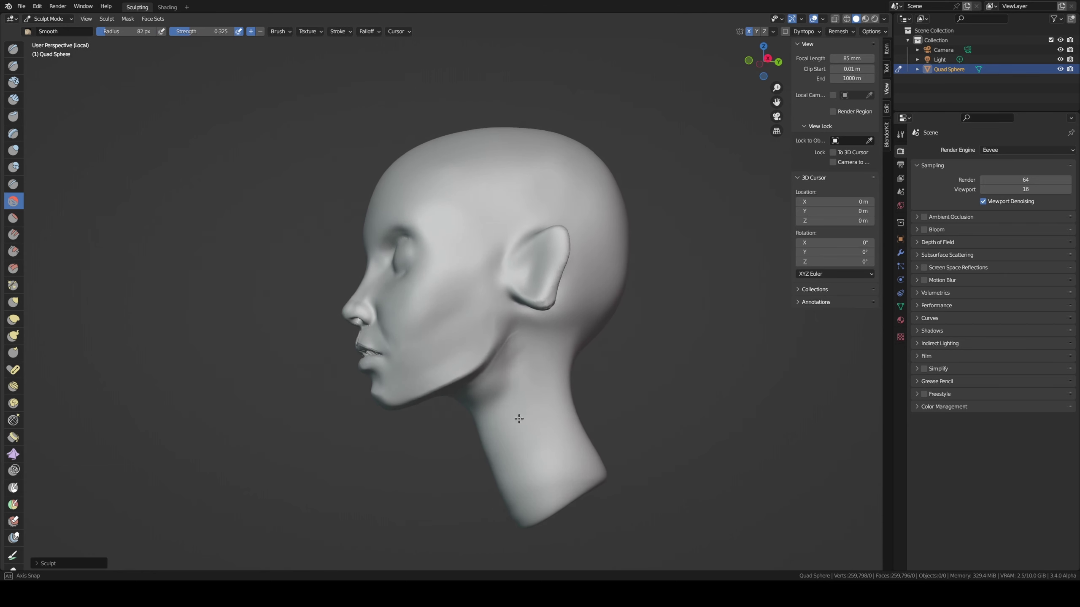
left_click_drag(512, 360, 503, 373)
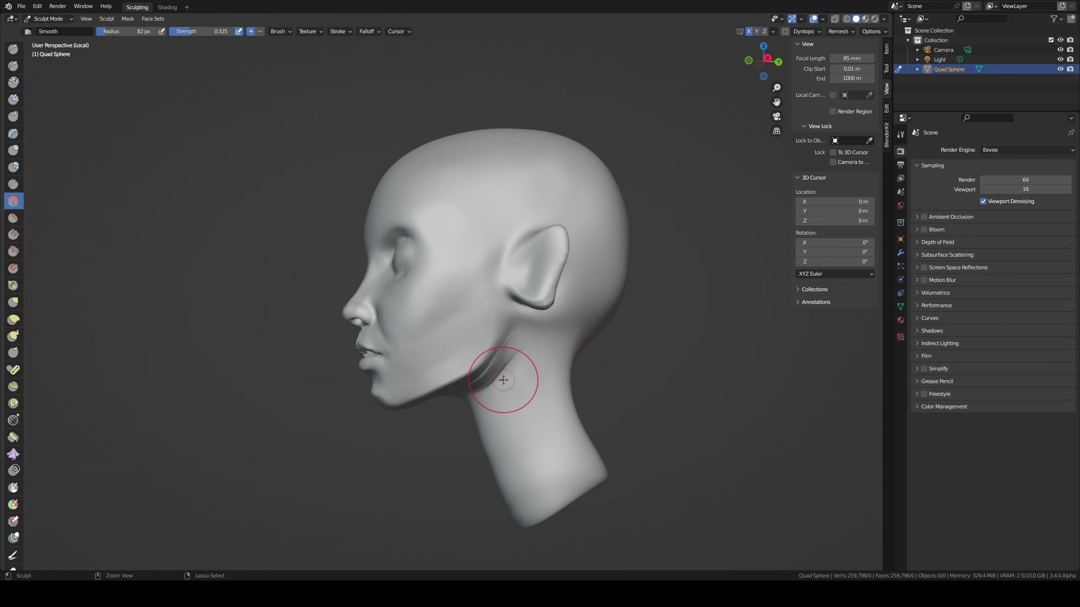
- Check the mesh in Wireframe shading, then return to Solid and face the front
key("z")
left_click(466, 389)
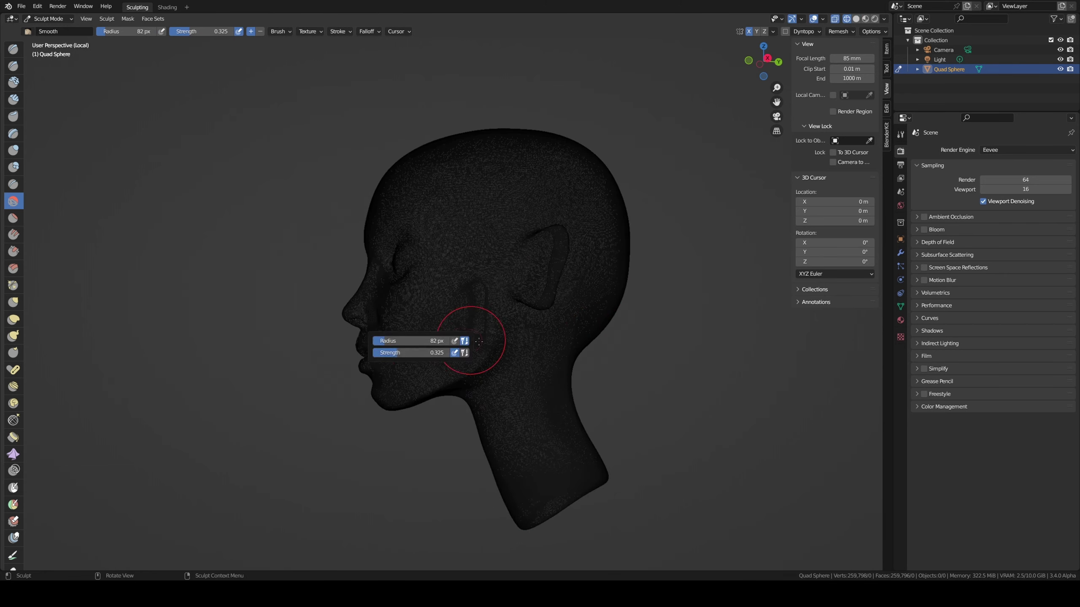
key("z")
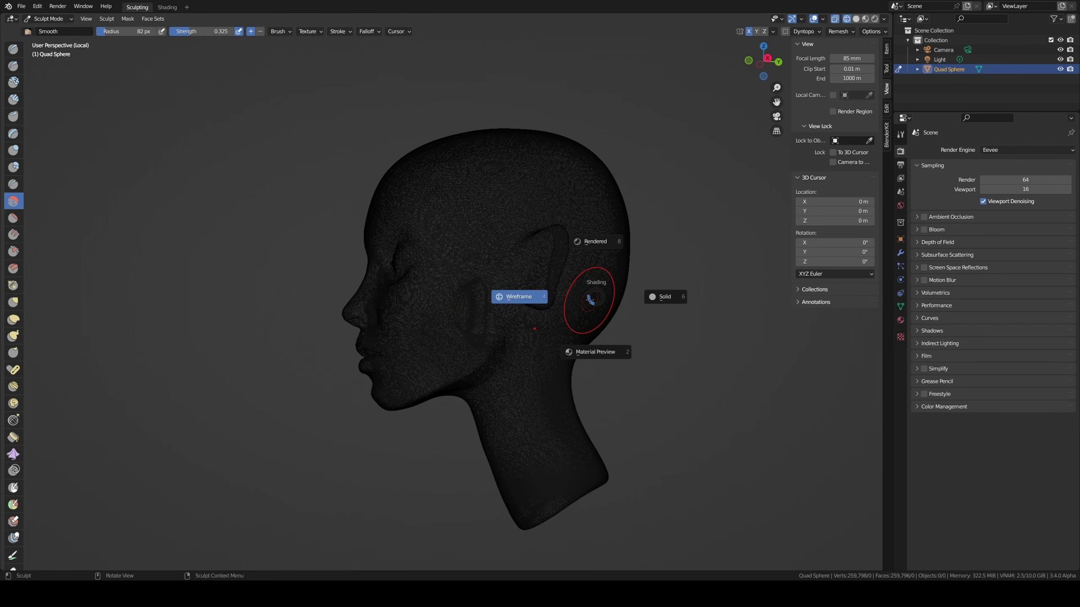
left_click(663, 297)
middle_click_drag(506, 374, 531, 389)
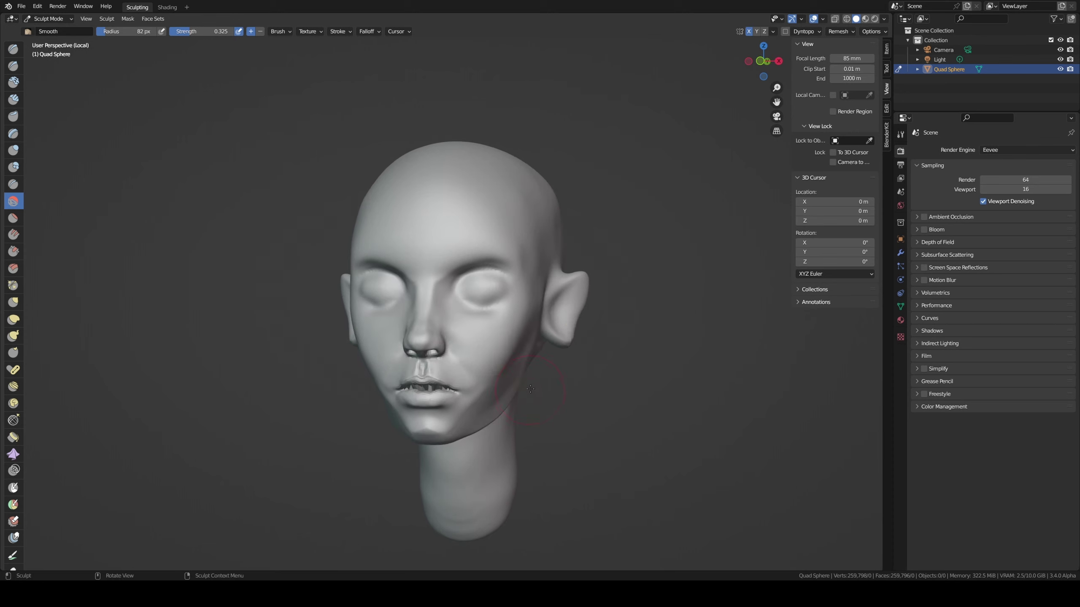
key("g")
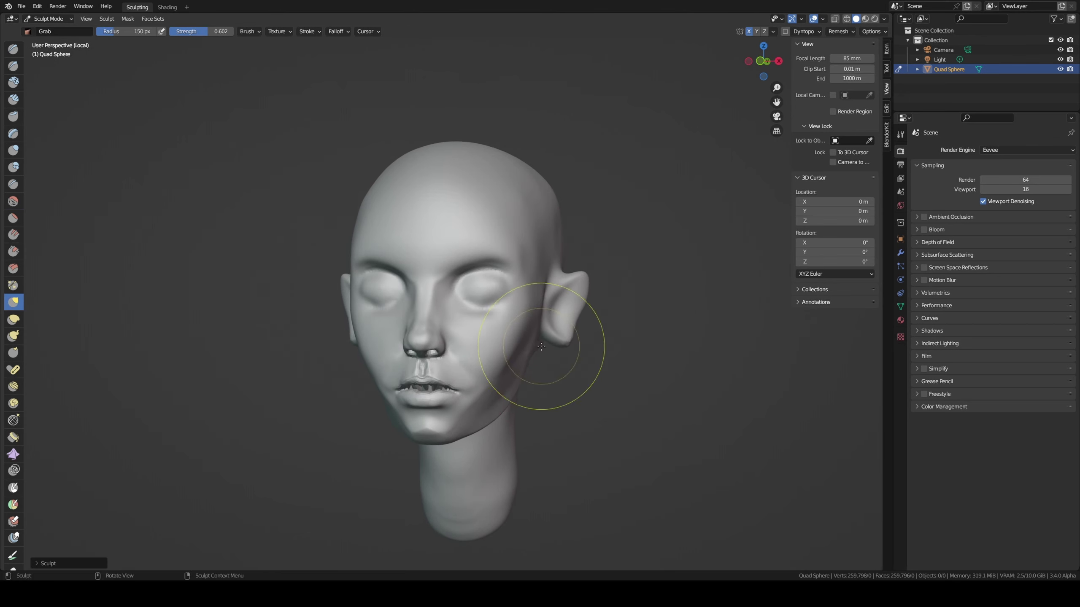
- Pull the ear's outer contour and undo a stray crease carved inside the ear bowl
left_click_drag(550, 349, 563, 335)
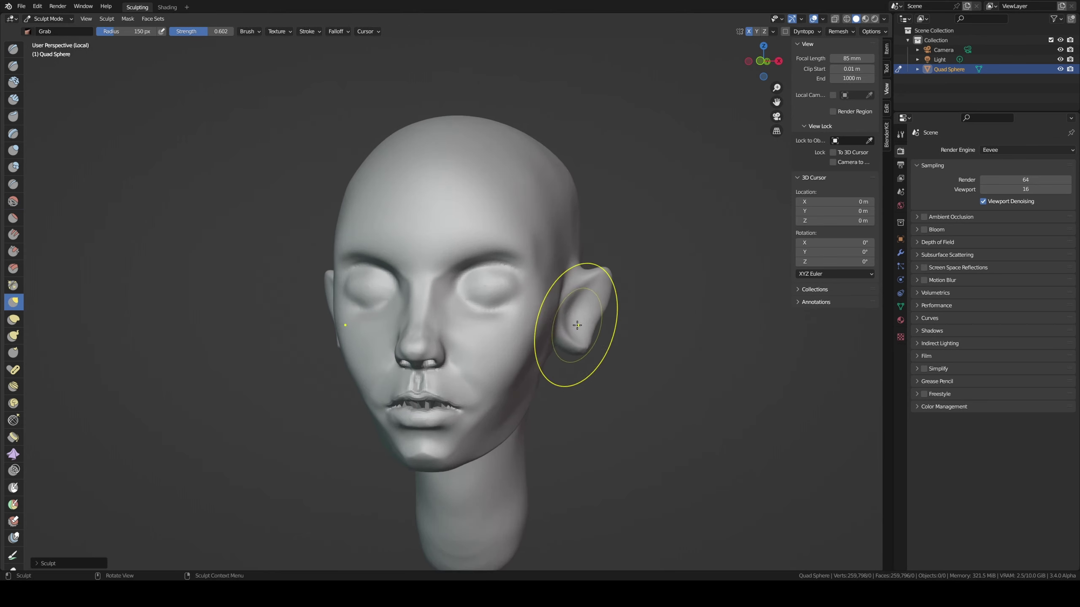
mouse_move(564, 335)
middle_mouse_down()
mouse_move(556, 302)
mouse_move(535, 345)
middle_mouse_up()
scroll(556, 302, "up", 5)
scroll(556, 302, "down", 5)
key("shift+x")
mouse_move(527, 355)
left_mouse_down()
mouse_move(570, 328)
mouse_move(567, 426)
left_mouse_up()
key("ctrl+z")
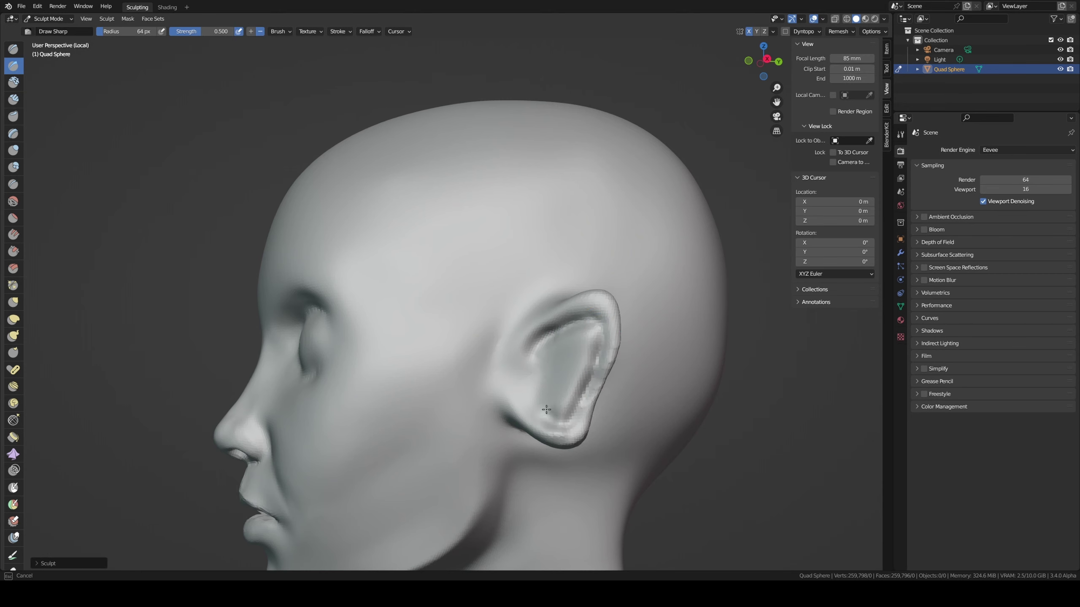
- Build Clay Strips ridges inside the ear from an overhead view
left_click_drag(541, 384, 539, 383)
middle_click_drag(539, 383, 554, 356)
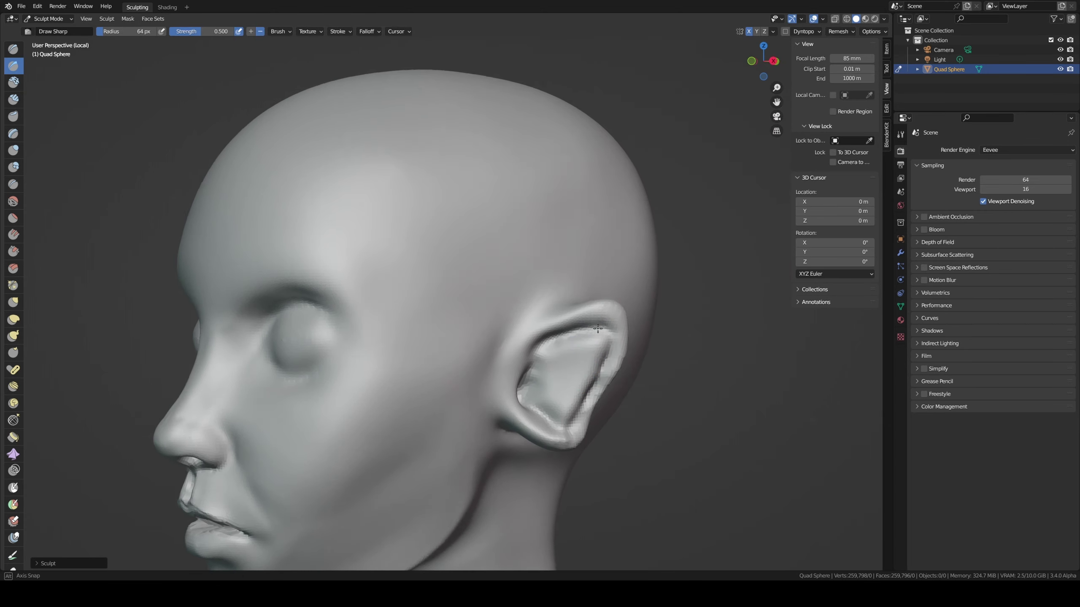
key("c")
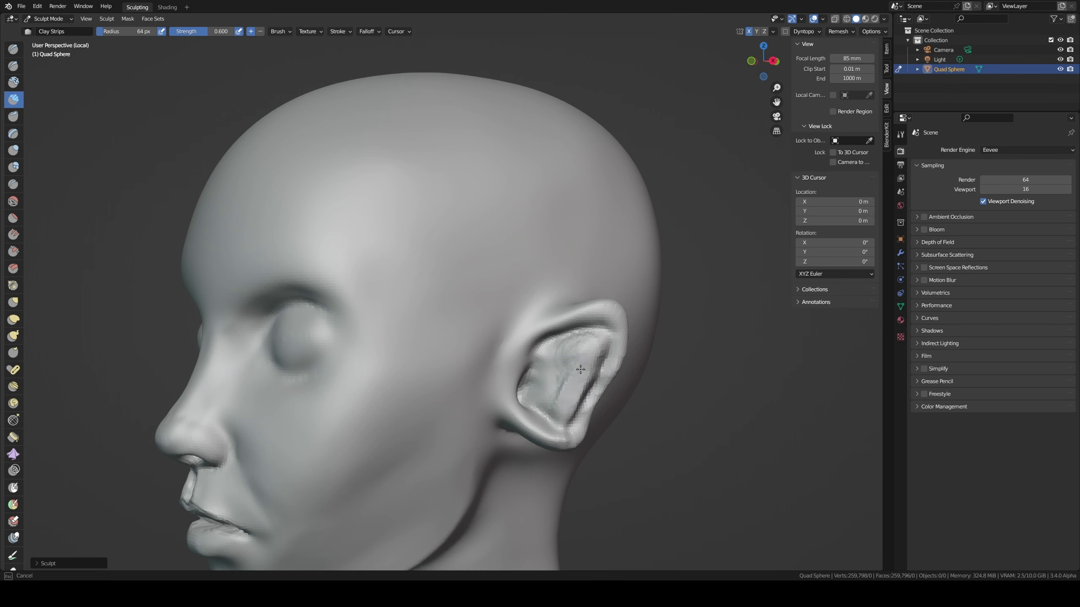
left_click_drag(577, 386, 569, 421)
- Grab the ear rim and earlobe into shape with a 131 px brush
key("g")
key("f")
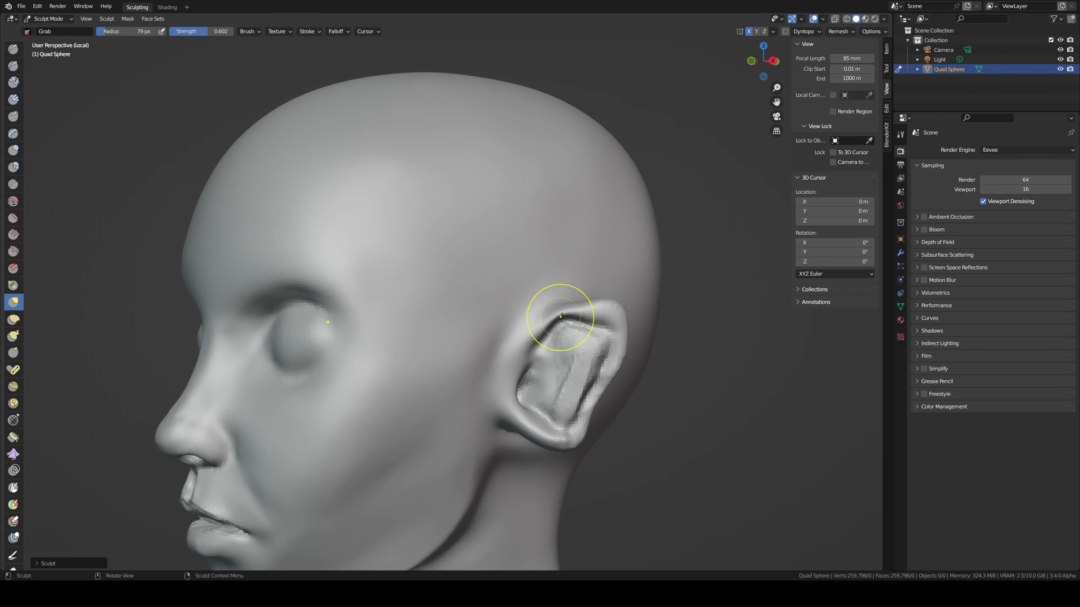
left_click(559, 311)
middle_click_drag(559, 311, 566, 301)
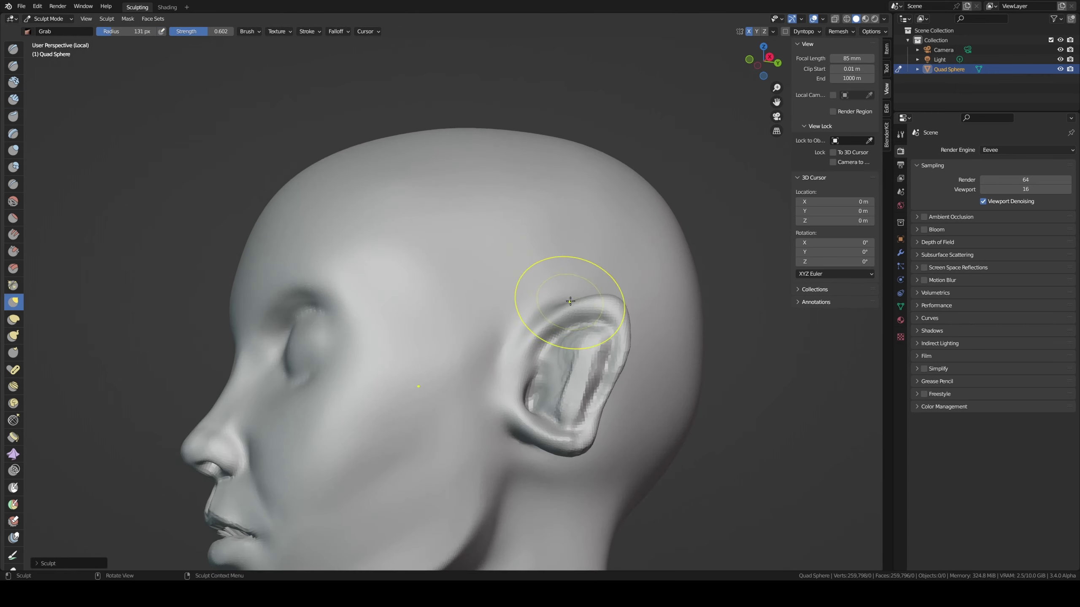
left_click_drag(626, 356, 614, 385)
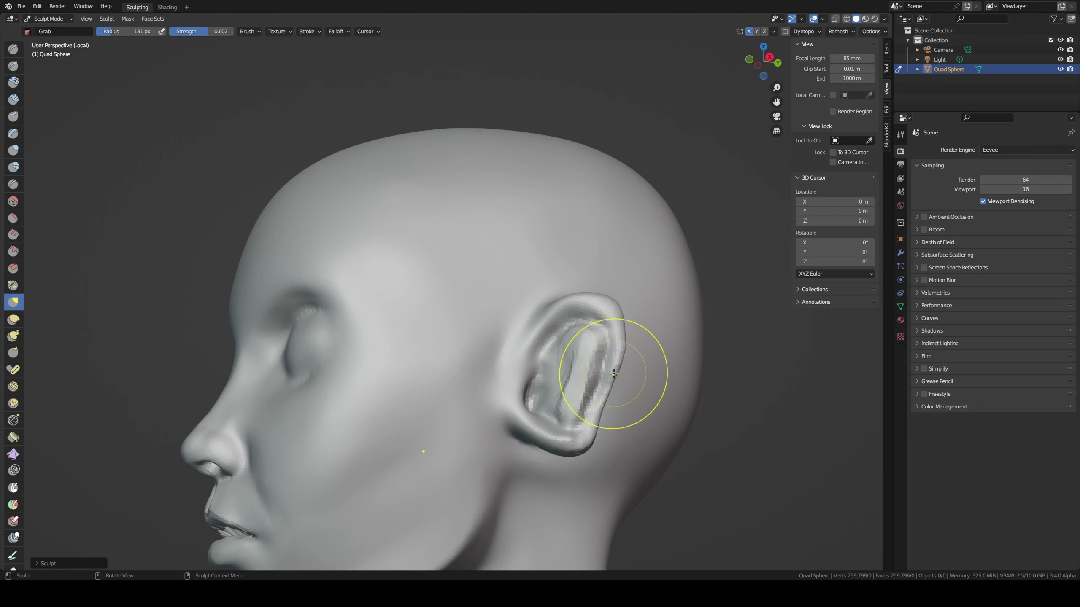
left_click_drag(522, 430, 574, 393)
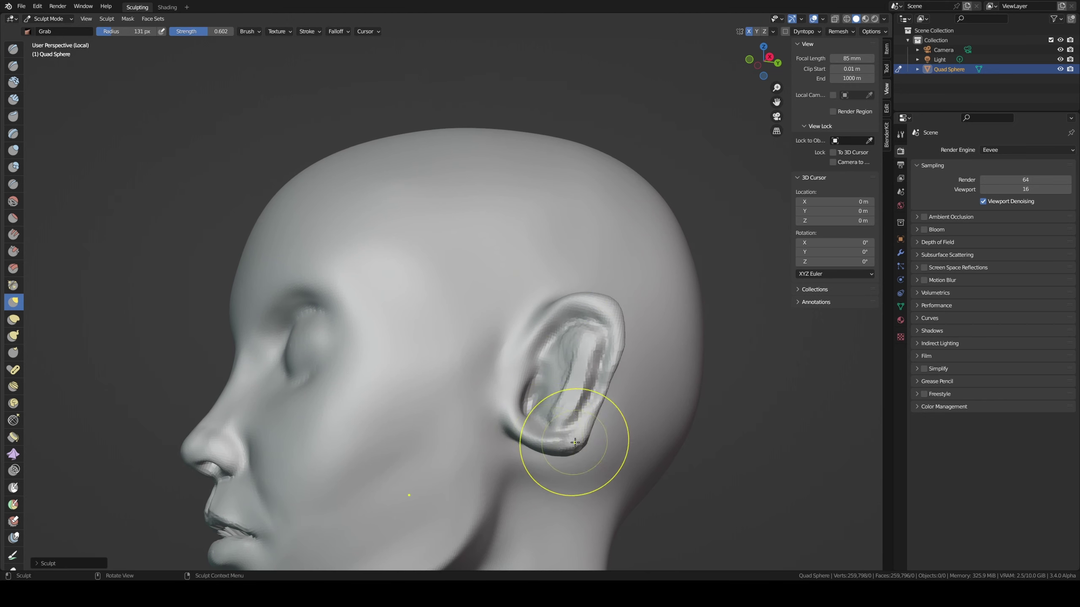
- Reshape the earlobe from behind at 94 px and pull it lower
mouse_move(574, 393)
middle_mouse_down()
mouse_move(495, 382)
mouse_move(591, 446)
middle_mouse_up()
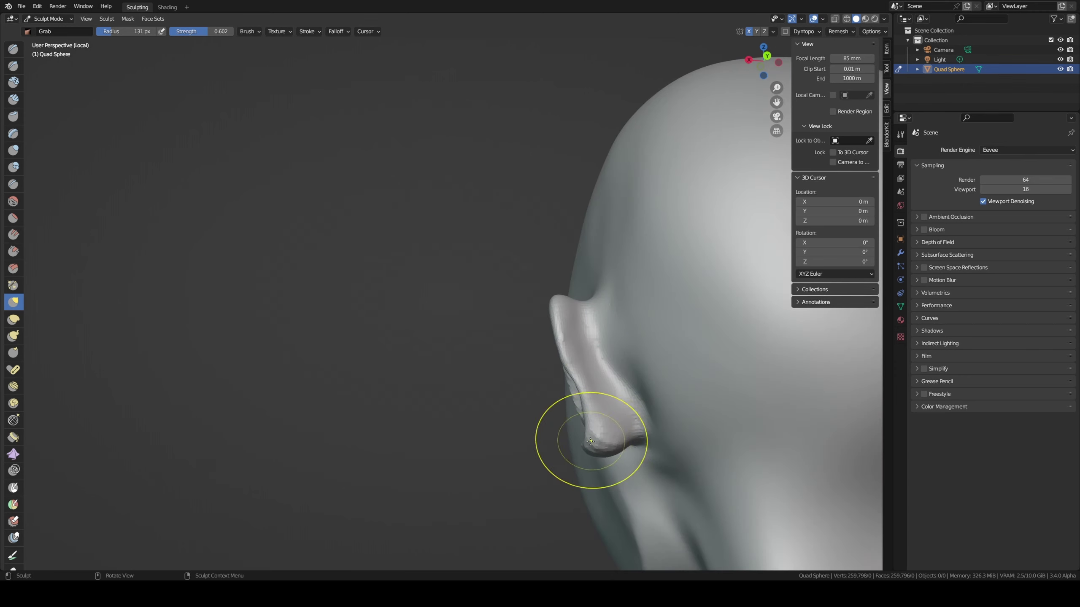
key("f")
left_click_drag(593, 443, 597, 446)
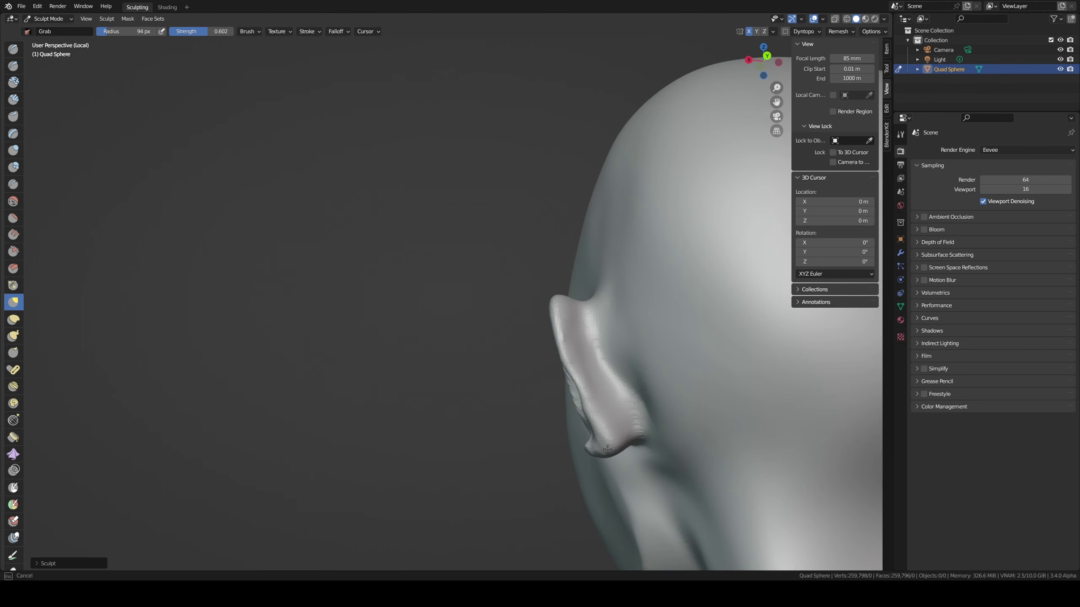
middle_click_drag(607, 434, 752, 415)
mouse_move(630, 424)
left_mouse_down()
mouse_move(589, 440)
mouse_move(593, 459)
mouse_move(583, 424)
left_mouse_up()
- Add volume along the earlobe edge with the Draw brush at 121 px
key("f")
left_click(595, 436)
key("c")
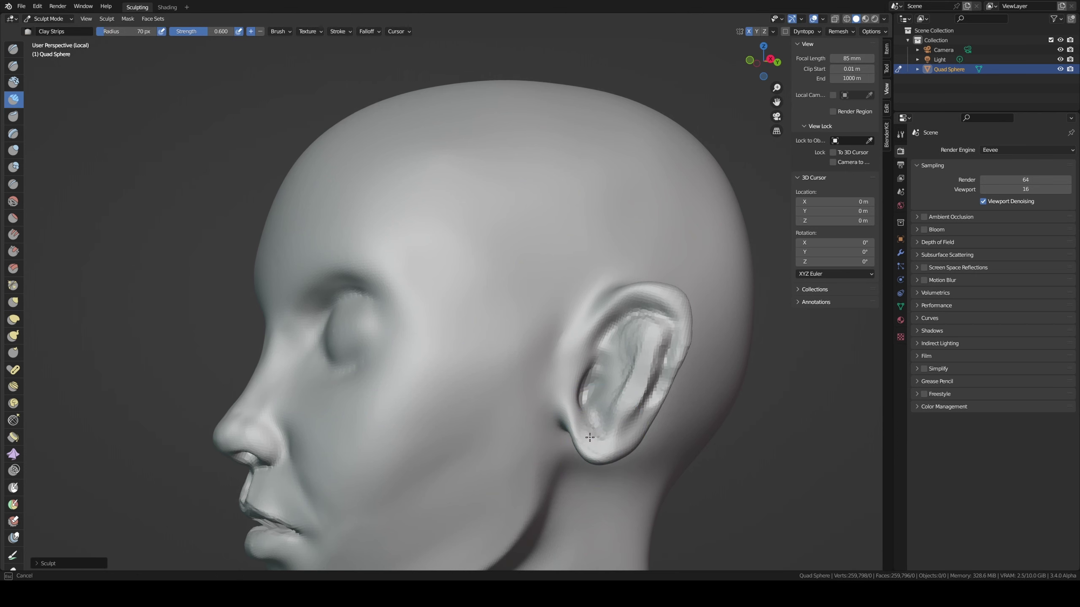
middle_click_drag(604, 439, 591, 400)
key("x")
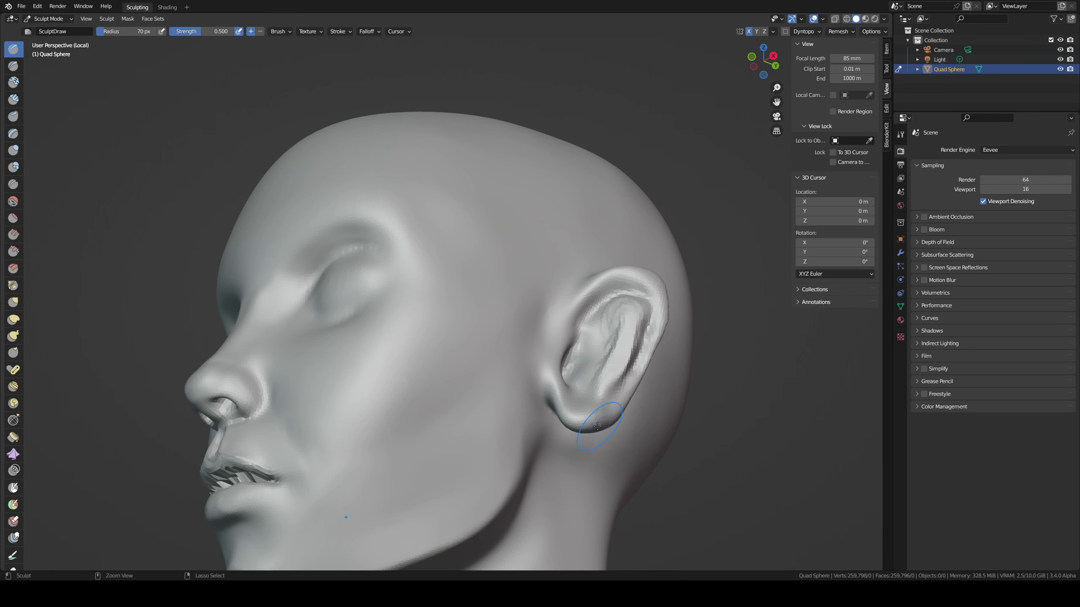
mouse_move(614, 413)
middle_mouse_down()
mouse_move(656, 427)
mouse_move(620, 446)
middle_mouse_up()
- Pull the earlobe and inner ear fold into shape with a 95 px Grab brush
key("g")
key("f")
left_click(656, 427)
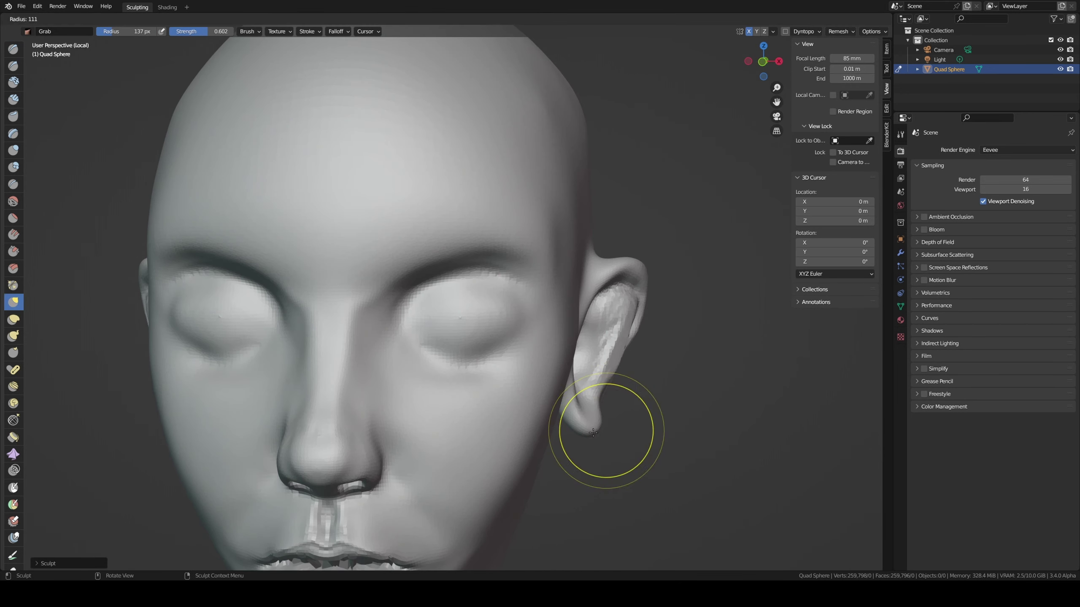
left_click_drag(619, 447, 581, 426)
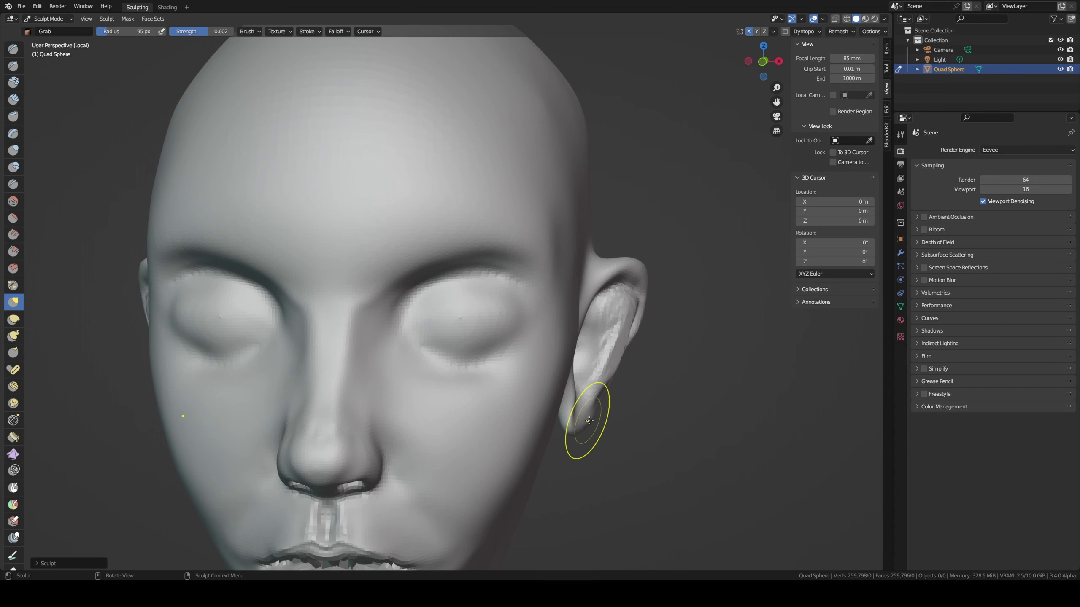
middle_click_drag(576, 425, 595, 350)
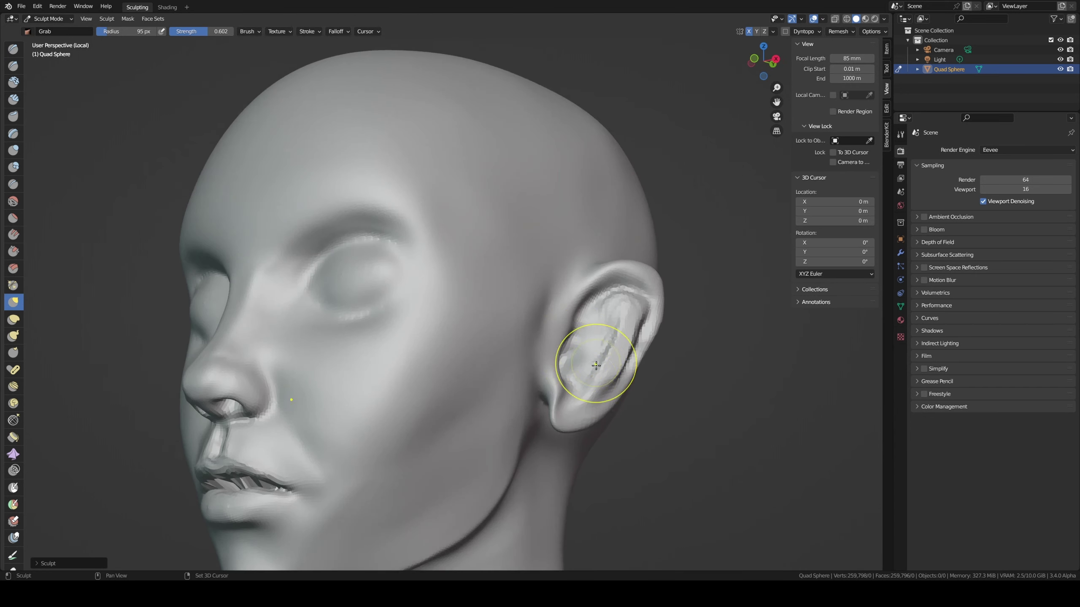
mouse_move(616, 336)
left_mouse_down()
mouse_move(636, 314)
mouse_move(603, 320)
left_mouse_up()
middle_click_drag(604, 320, 552, 348)
- Carve a sharp line inside the ear with a 66 px Draw Sharp brush
key("x")
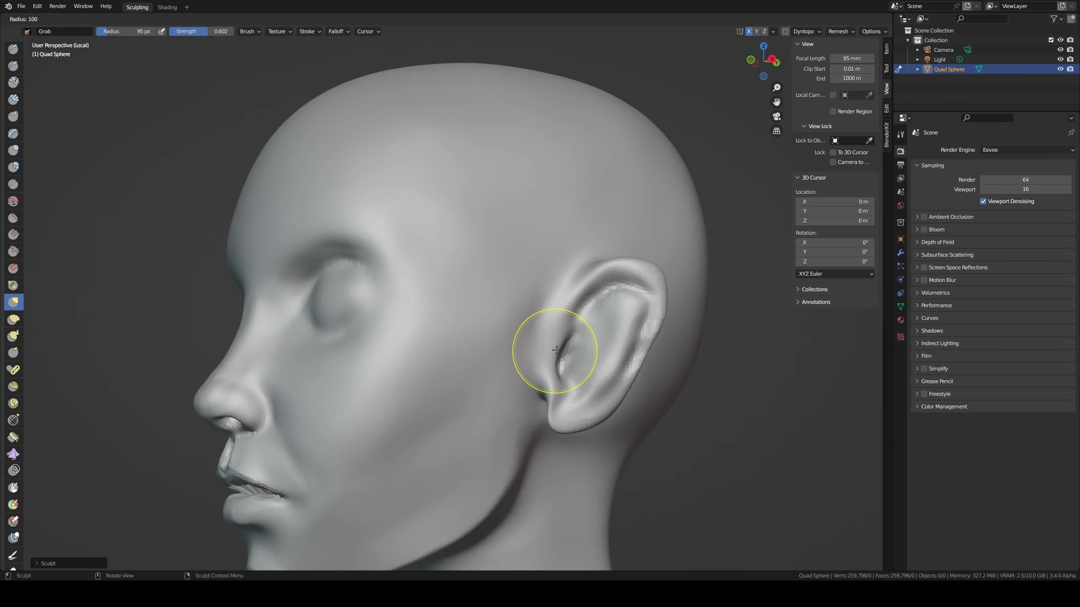
key("f")
left_click(565, 294)
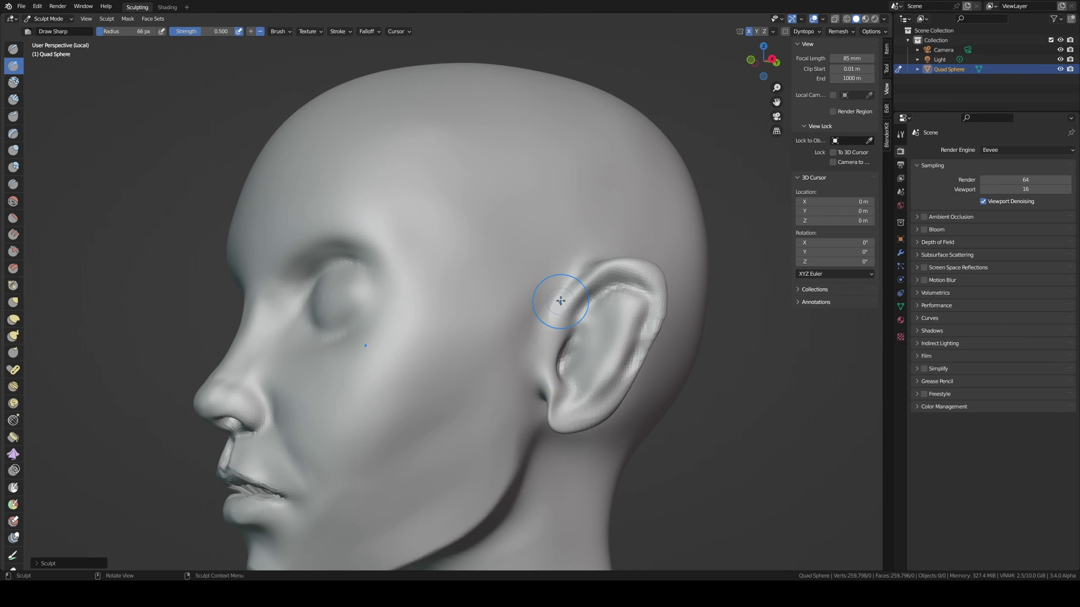
mouse_move(556, 343)
left_mouse_down()
mouse_move(555, 321)
mouse_move(551, 352)
left_mouse_up()
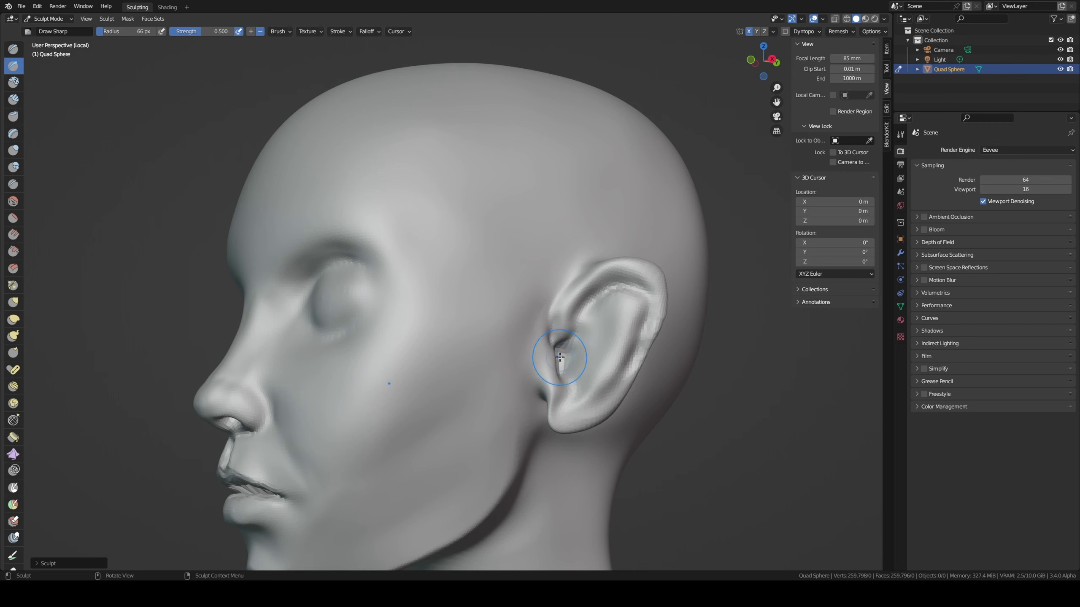
- Reshape the earlobe with Grab and build it up with Clay Strips
key("g")
mouse_move(569, 383)
left_mouse_down()
mouse_move(569, 418)
mouse_move(566, 404)
left_mouse_up()
key("c")
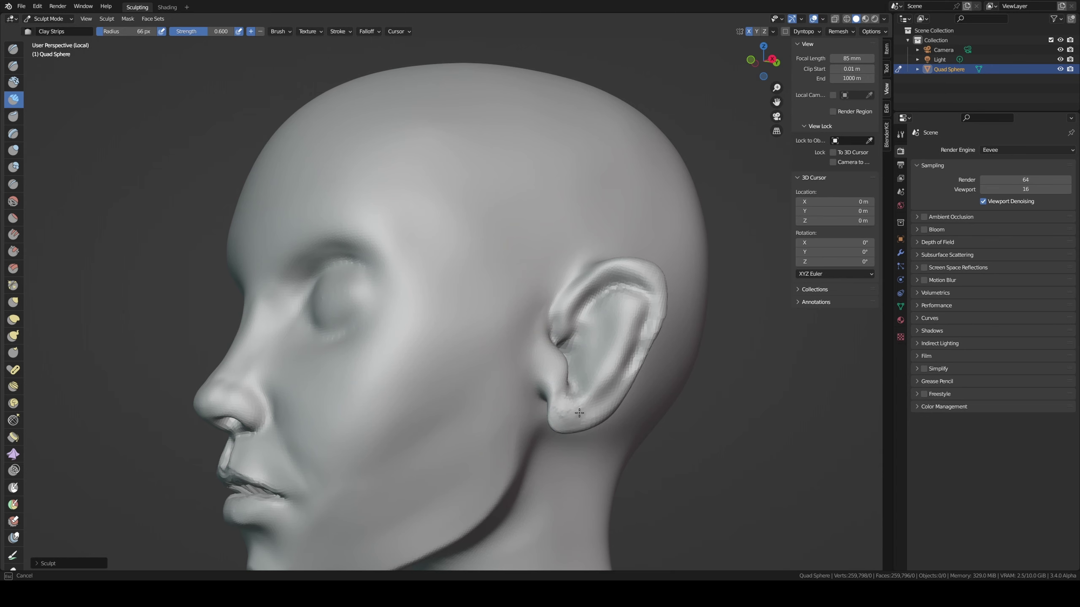
left_click_drag(580, 412, 578, 373)
mouse_move(578, 373)
middle_mouse_down()
mouse_move(544, 318)
mouse_move(589, 409)
middle_mouse_up()
- Carve detail into the earlobe with Draw Sharp and build up the inner ear folds with clay
key("x")
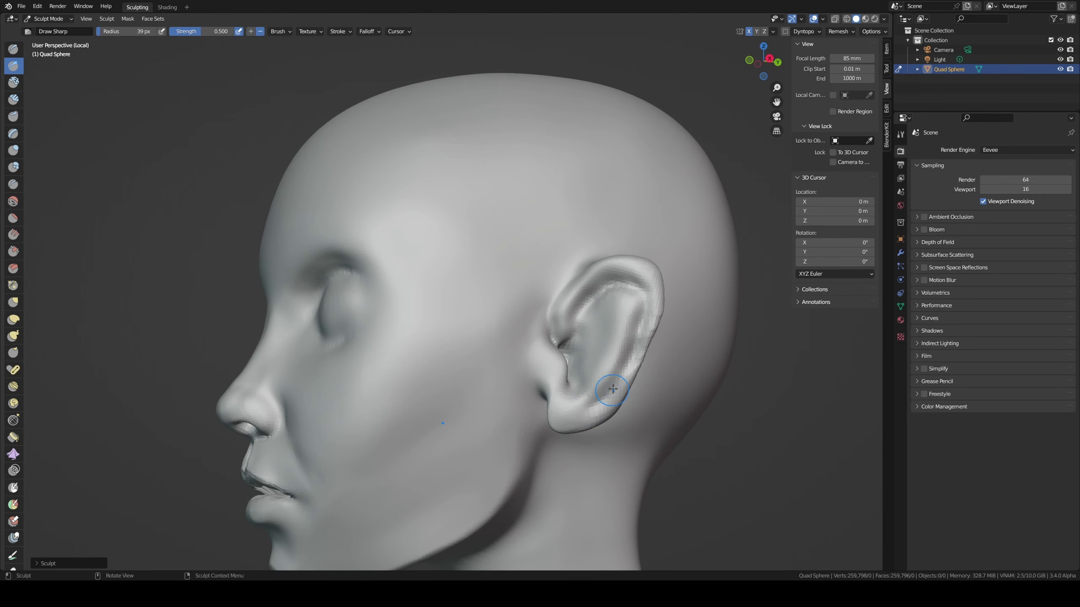
mouse_move(613, 389)
left_mouse_down()
mouse_move(593, 322)
mouse_move(634, 279)
mouse_move(643, 302)
left_mouse_up()
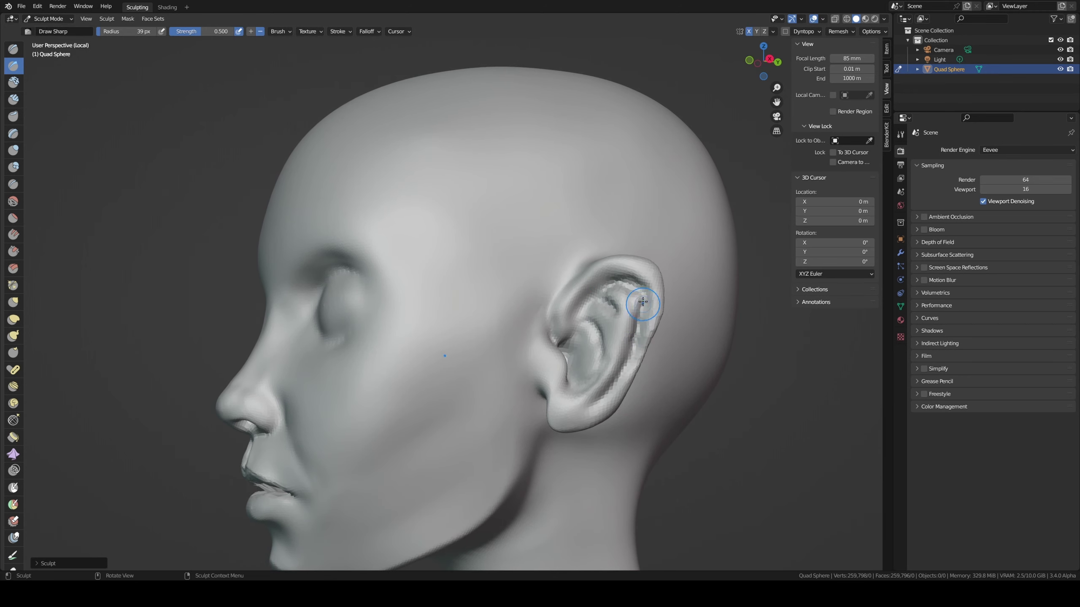
key("c")
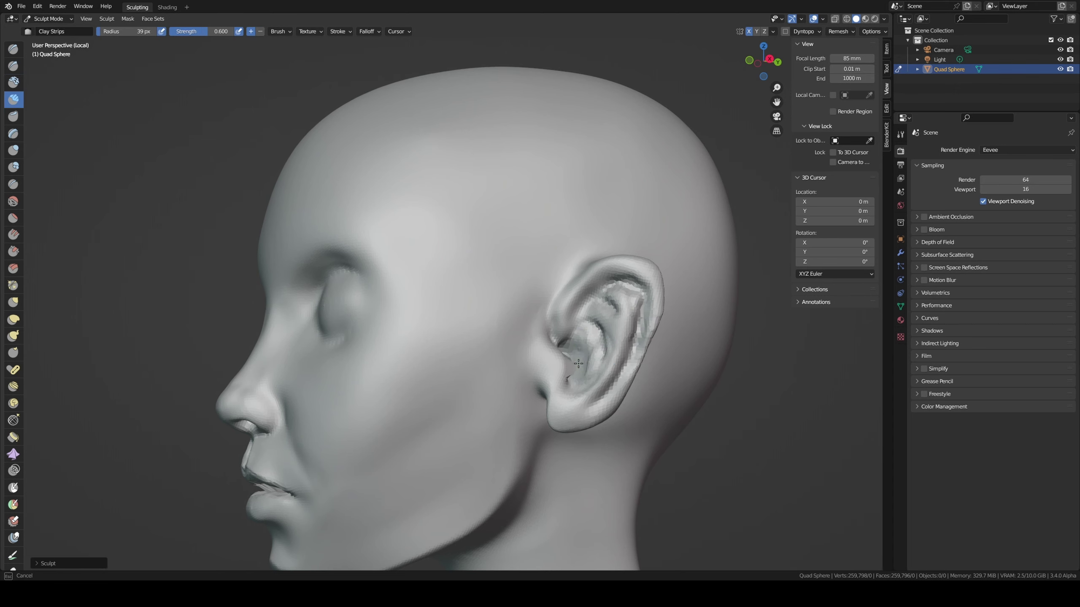
left_click_drag(578, 363, 579, 361)
middle_click_drag(579, 361, 641, 346)
- Pull the ear rim outward, mirrored on both ears, then carve the ear's inner bowl
key("g")
key("f")
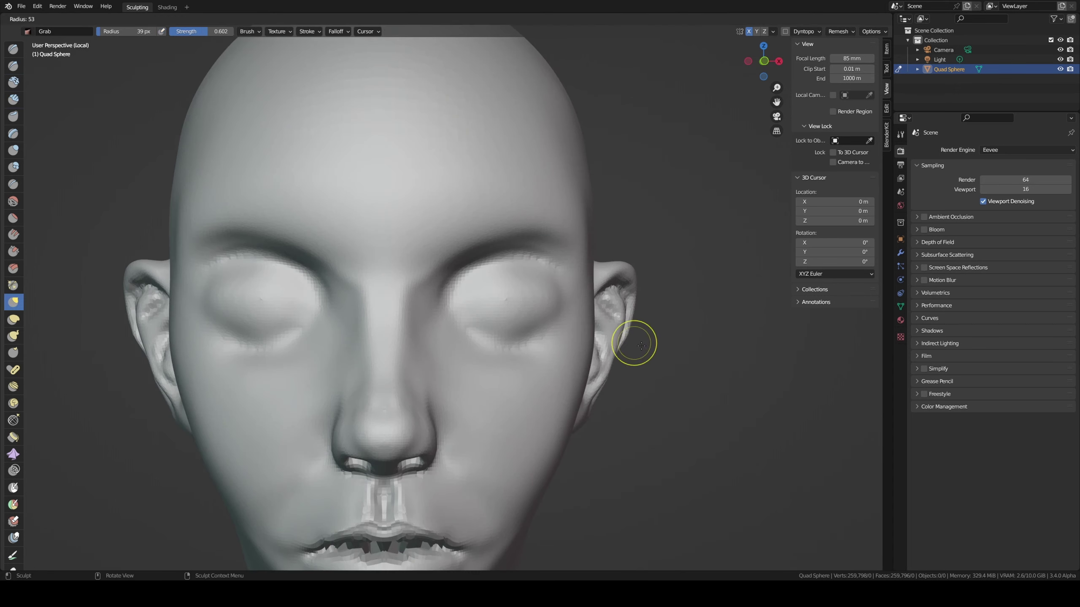
left_click(641, 345)
left_click_drag(631, 349, 590, 386)
middle_click_drag(590, 386, 589, 366)
key("shift+x")
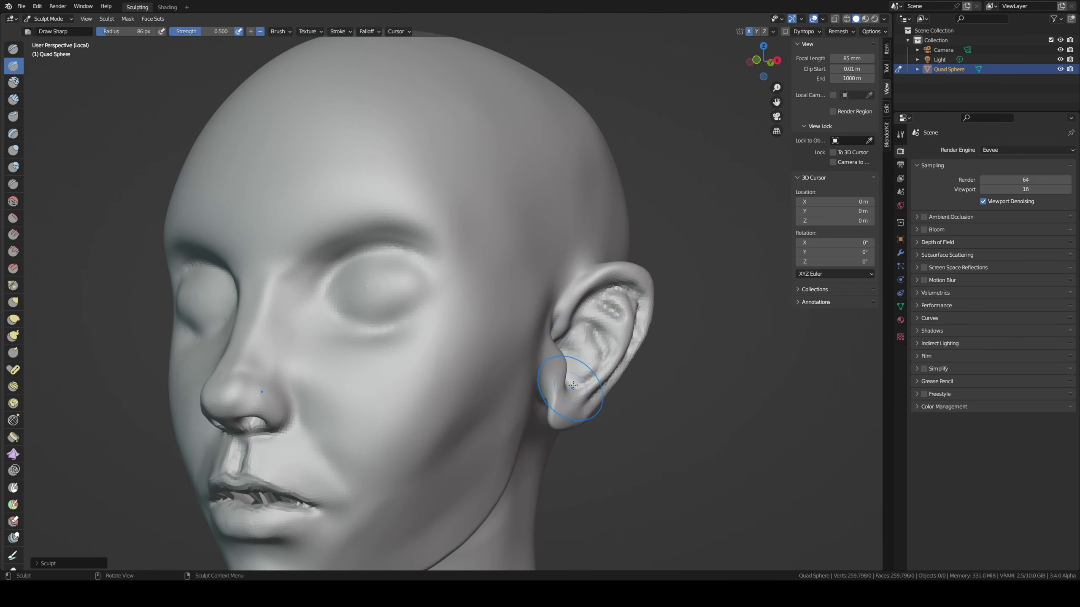
left_click_drag(574, 385, 588, 369)
mouse_move(587, 339)
middle_mouse_down()
mouse_move(604, 342)
mouse_move(527, 365)
middle_mouse_up()
scroll(604, 342, "down", 2)
- Carve along the back of the ear with a 140 px Draw Sharp, deepening the ear-to-head crease
key("g")
key("f")
left_click(518, 367)
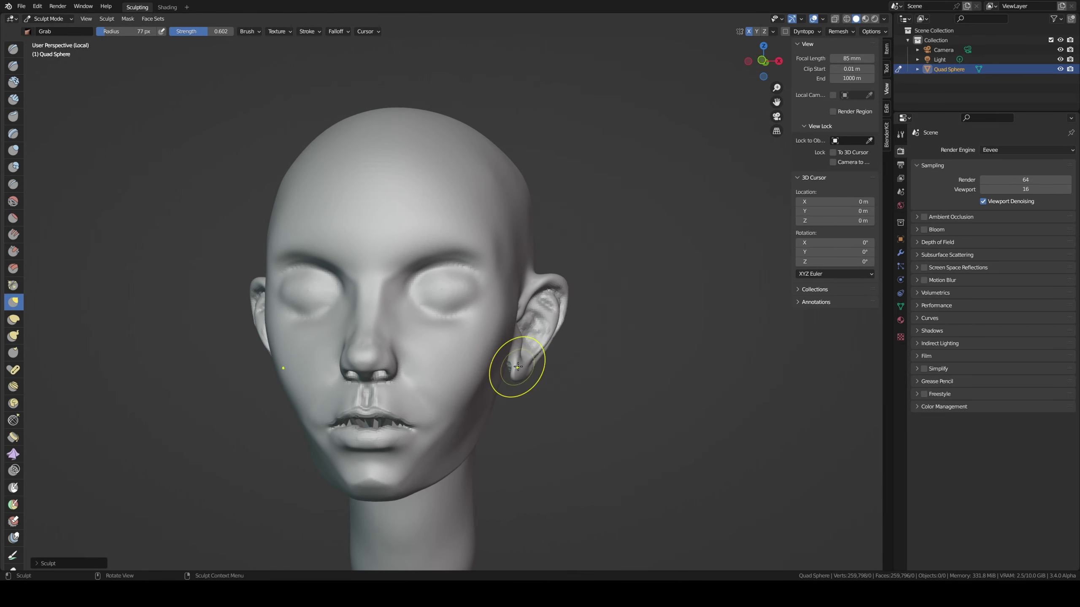
mouse_move(541, 315)
middle_mouse_down()
mouse_move(506, 325)
mouse_move(541, 316)
middle_mouse_up()
scroll(487, 330, "up", 5)
key("x")
key("f")
left_click(541, 316)
scroll(541, 316, "up", 5)
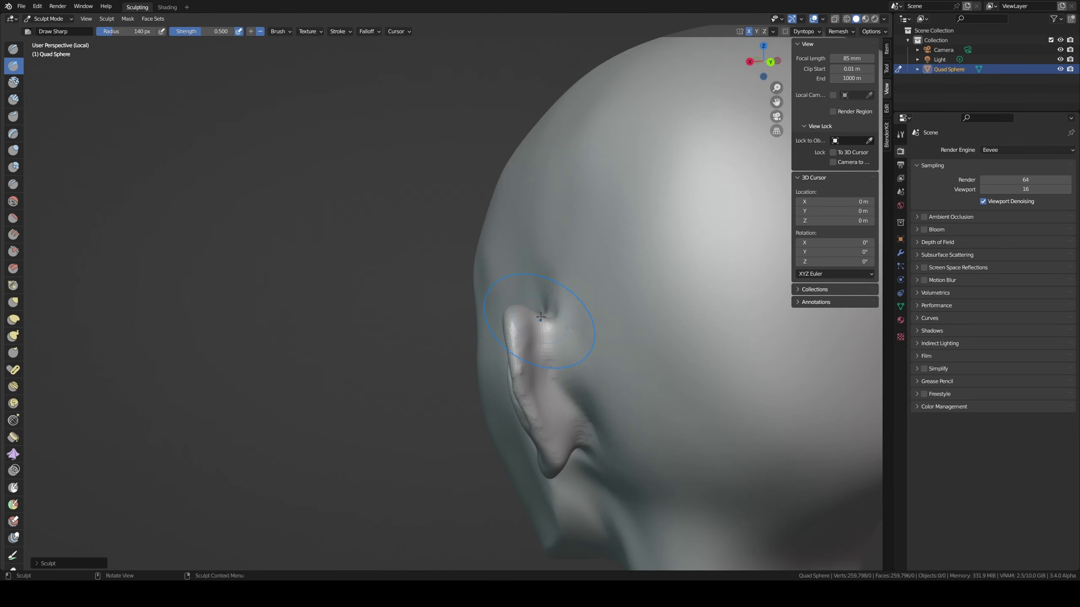
left_click_drag(541, 316, 570, 404)
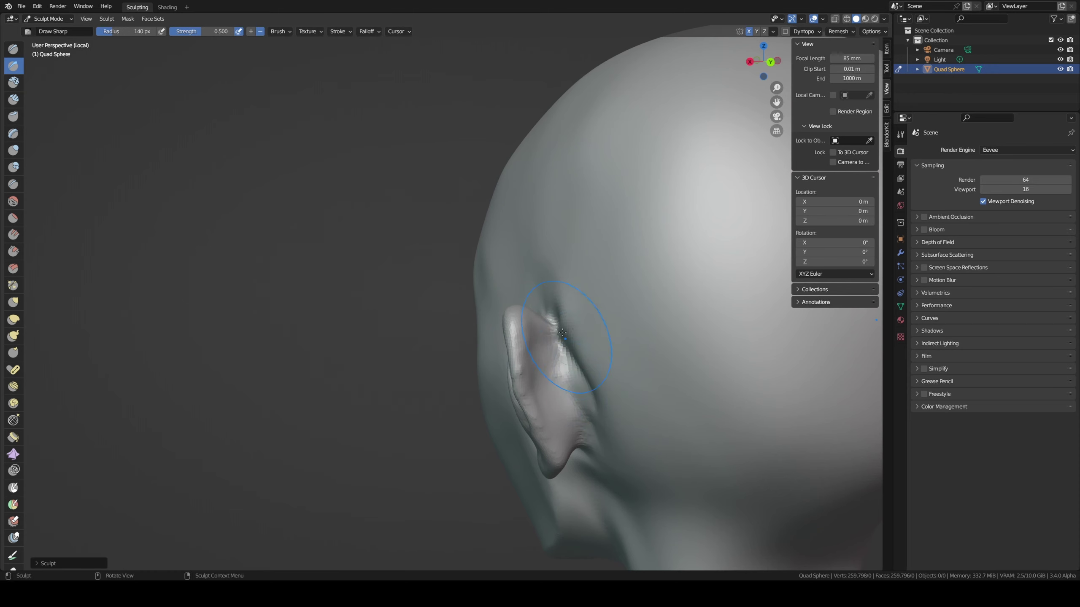
left_click_drag(556, 315, 587, 408)
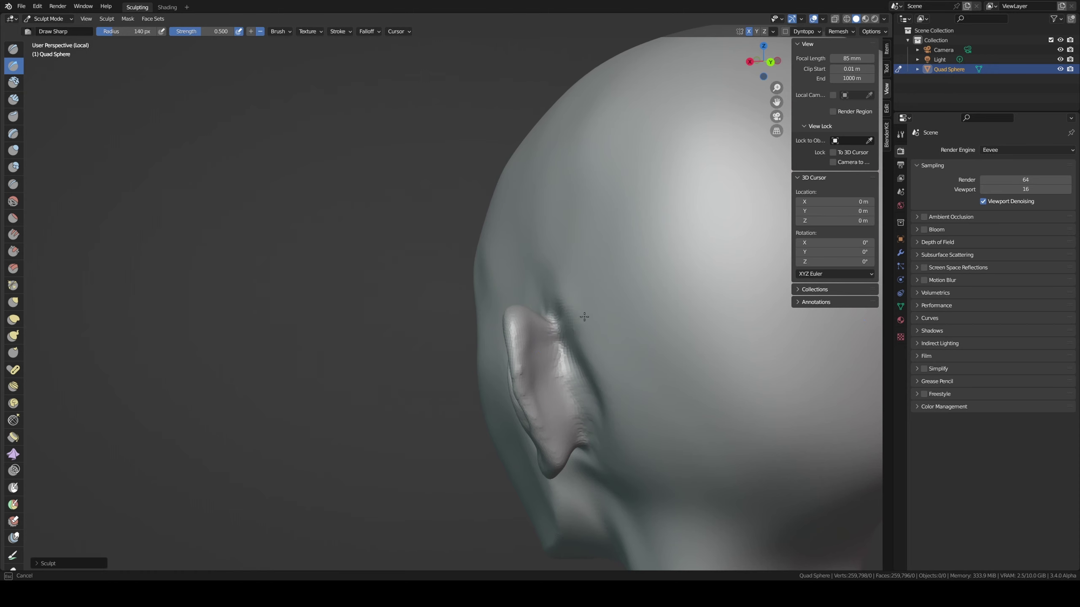
scroll(565, 291, "down", 8)
mouse_move(565, 292)
middle_mouse_down()
mouse_move(496, 435)
mouse_move(430, 339)
middle_mouse_up()
- Undo the stretched ear Grab strokes, checking from the side view with a 64 px brush
key("g")
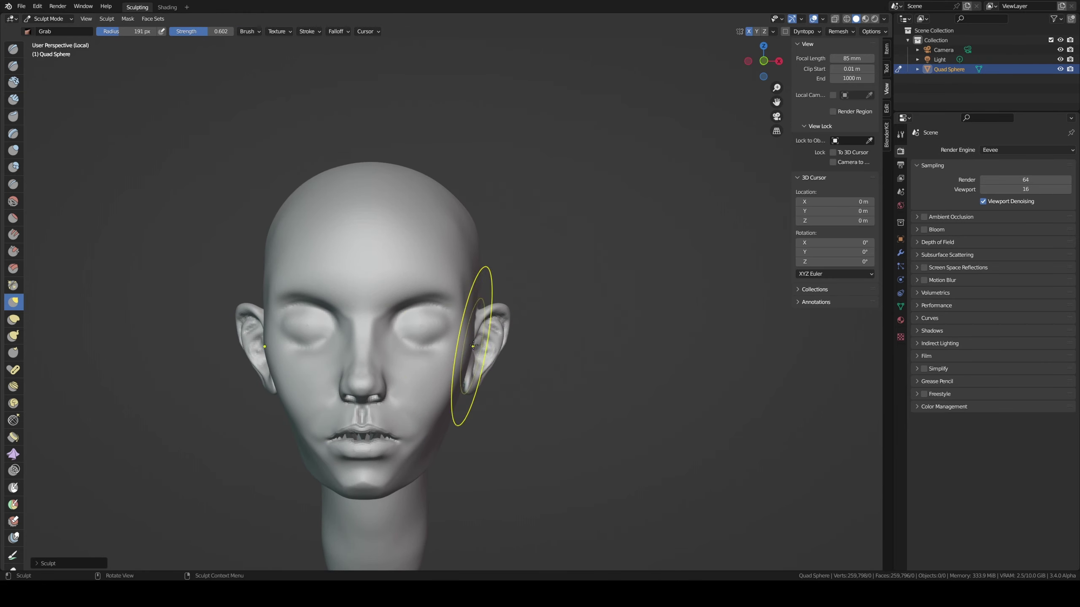
key("ctrl+z")
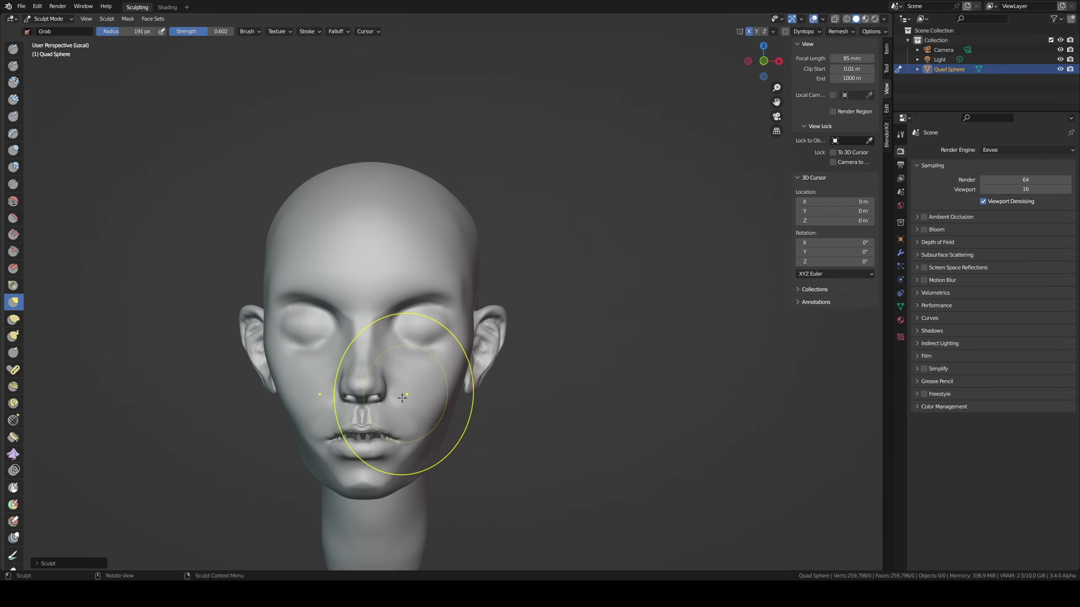
key("KP_3")
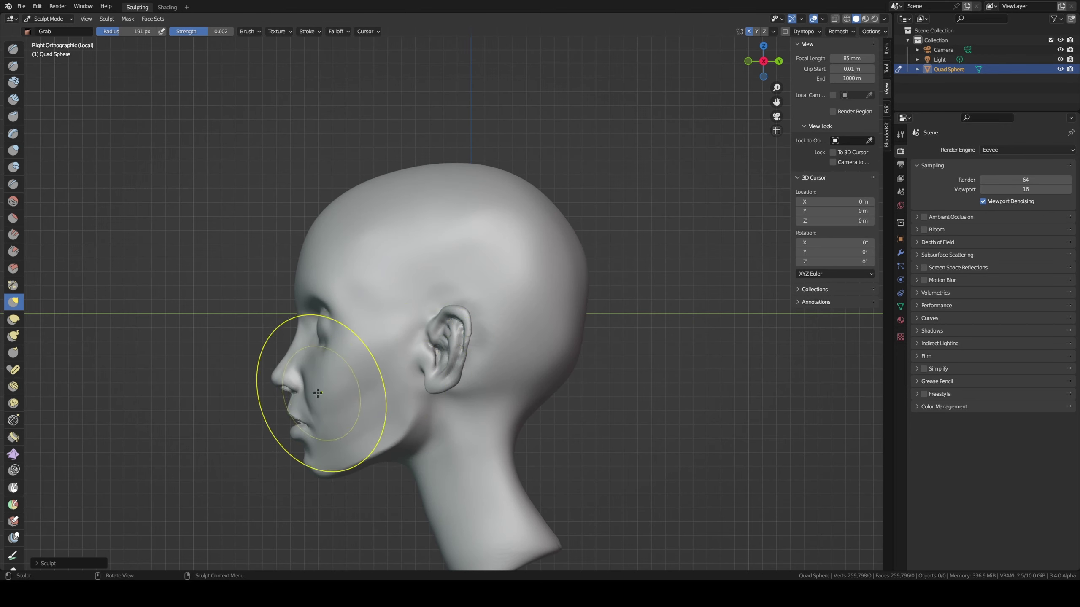
key("f")
left_click(424, 394)
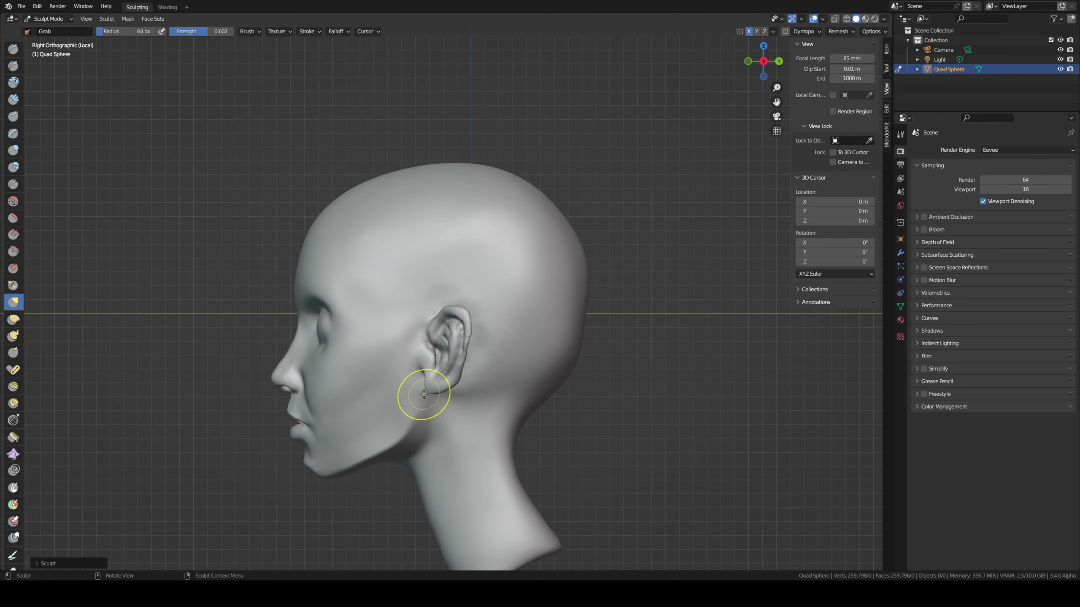
key("ctrl+z")
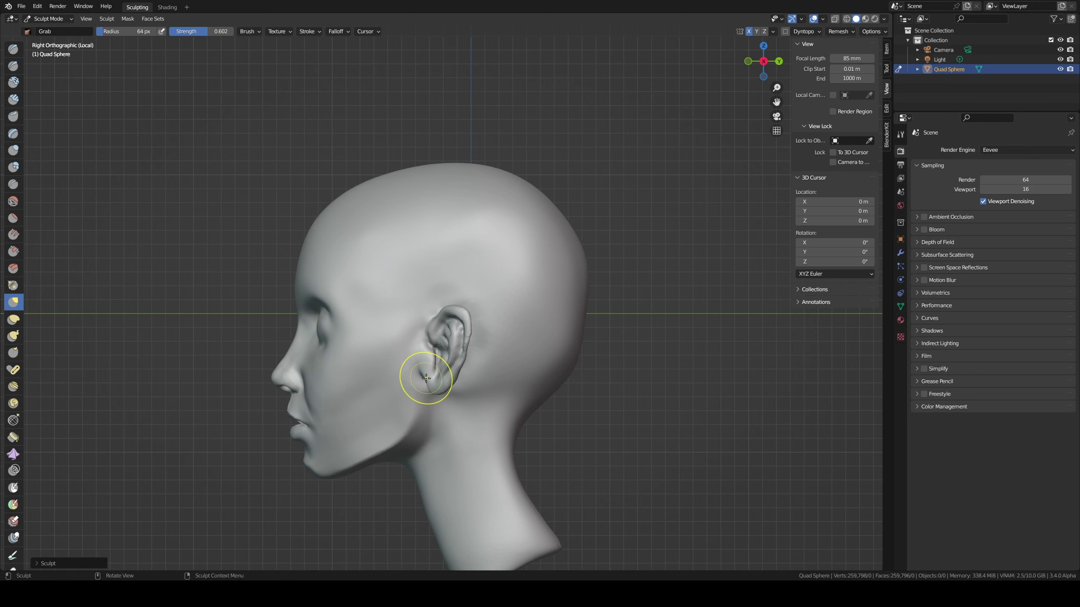
- Undo the pulled-down pointed ear shape and save the file
mouse_move(423, 355)
middle_mouse_down()
mouse_move(472, 364)
mouse_move(446, 353)
middle_mouse_up()
key("f")
left_click(467, 367)
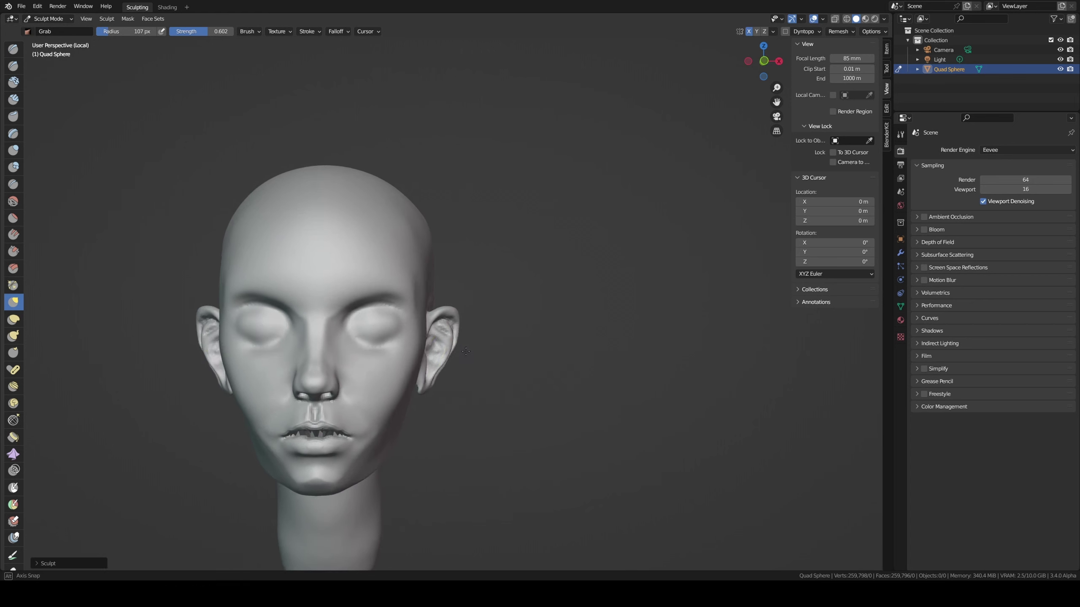
key("f")
left_click(445, 345)
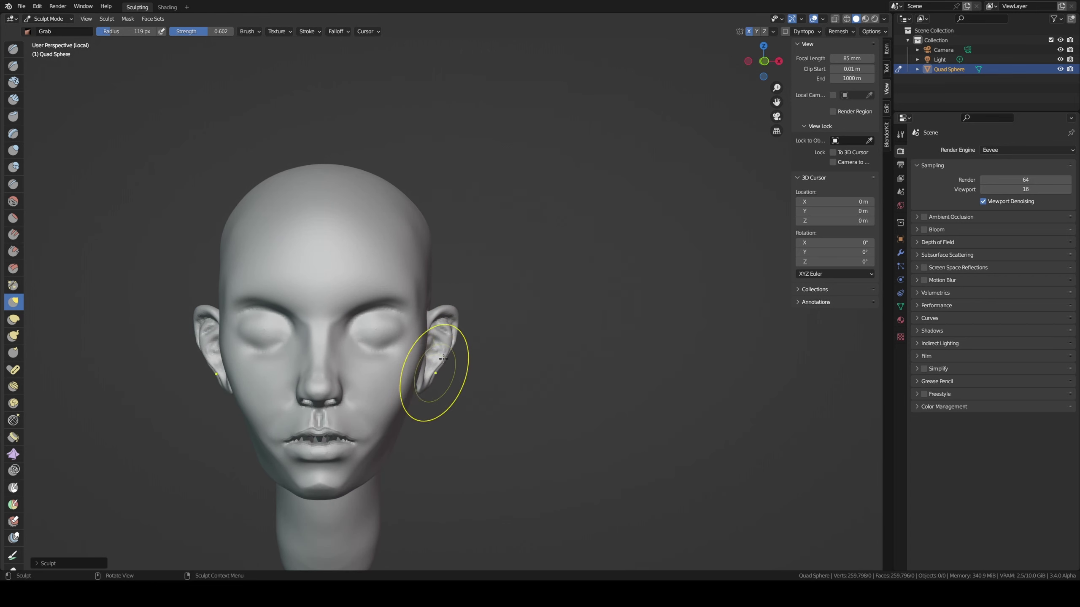
key("ctrl+z")
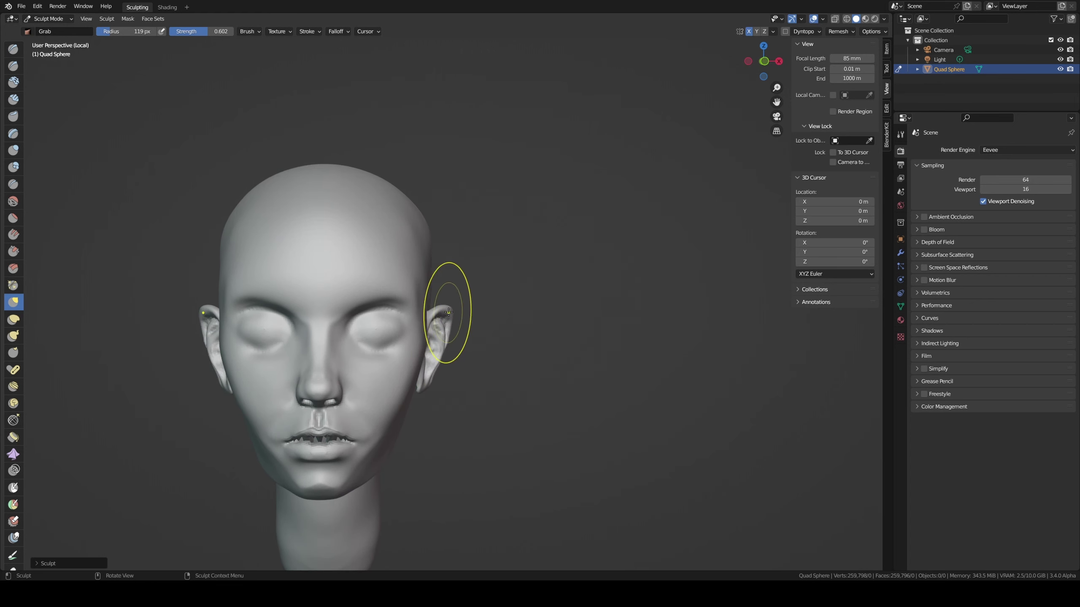
middle_click_drag(421, 336, 485, 354, "ctrl")
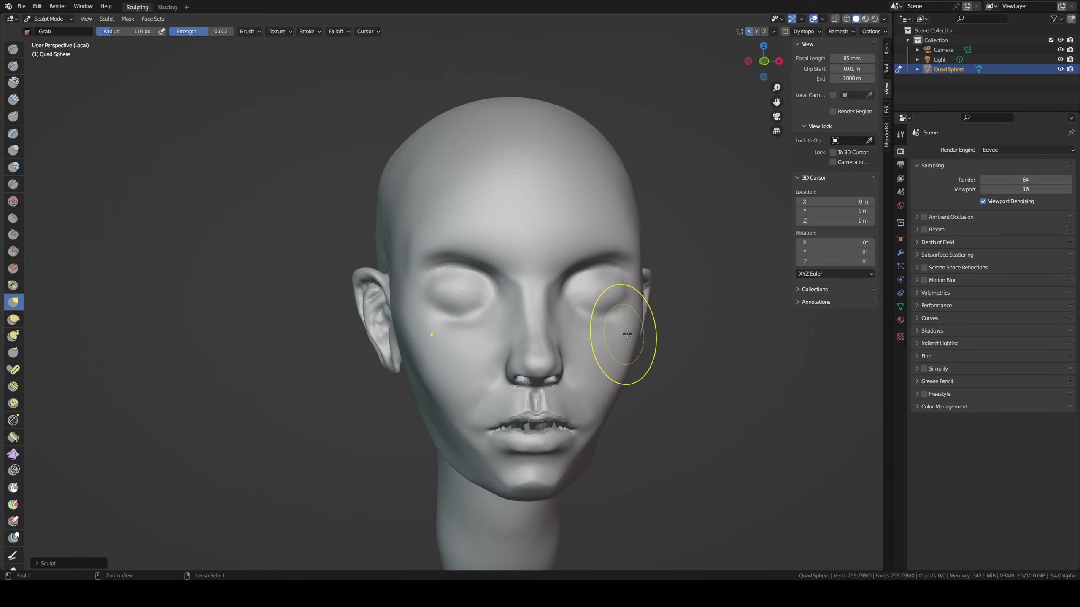
key("ctrl+s")
- Set up Draw Sharp at 69 px on a three-quarter view of the face
middle_click_drag(622, 338, 524, 363)
key("f")
left_click(525, 364)
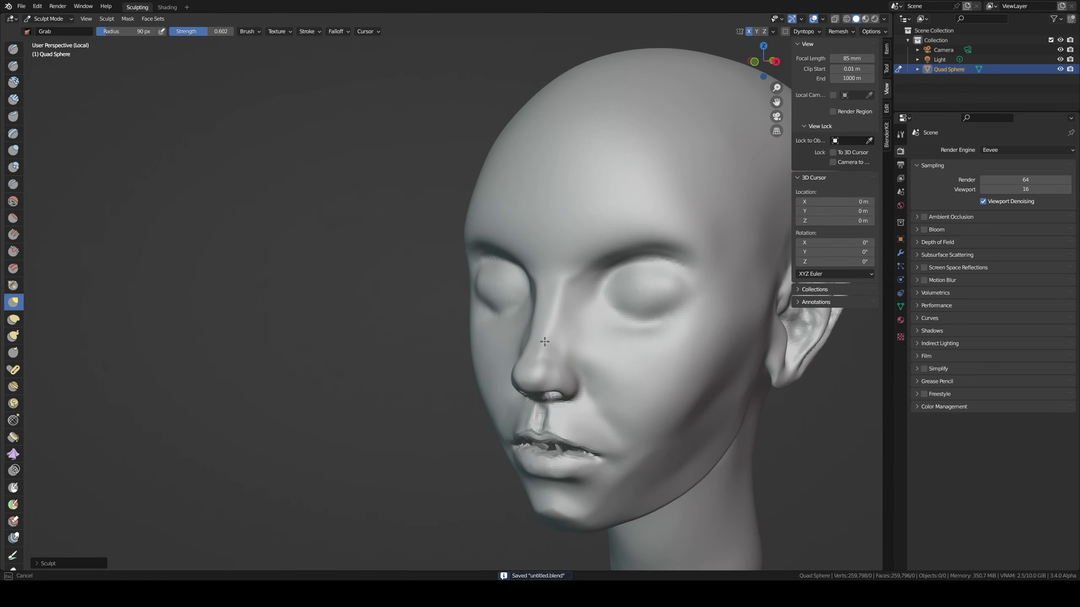
mouse_move(603, 314)
middle_mouse_down()
mouse_move(565, 325)
mouse_move(614, 325)
mouse_move(565, 363)
middle_mouse_up()
key("shift+space")
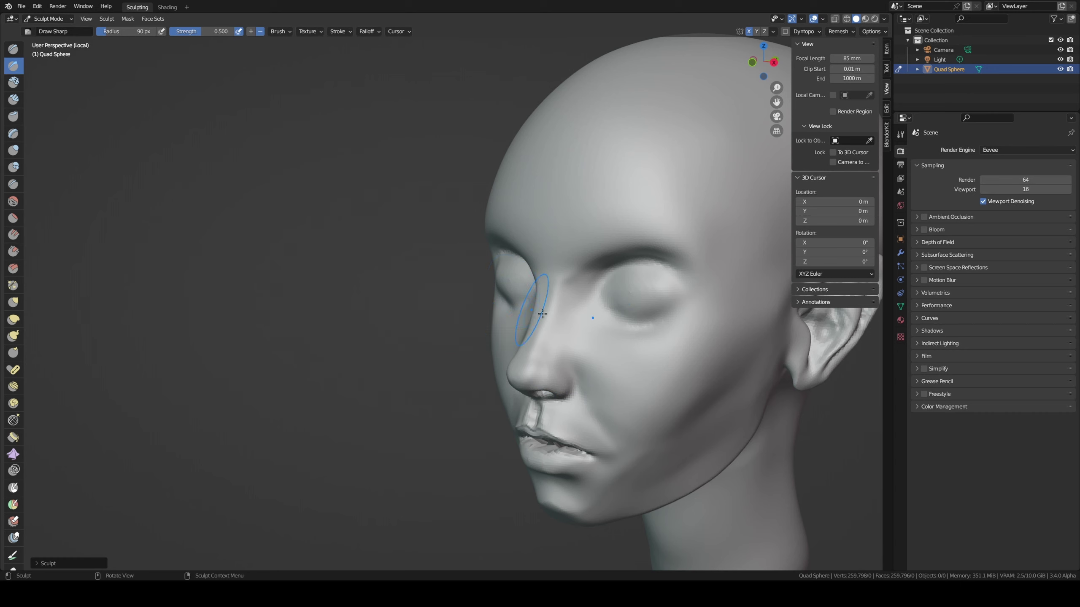
middle_click_drag(542, 314, 591, 298)
key("f")
left_click(581, 309)
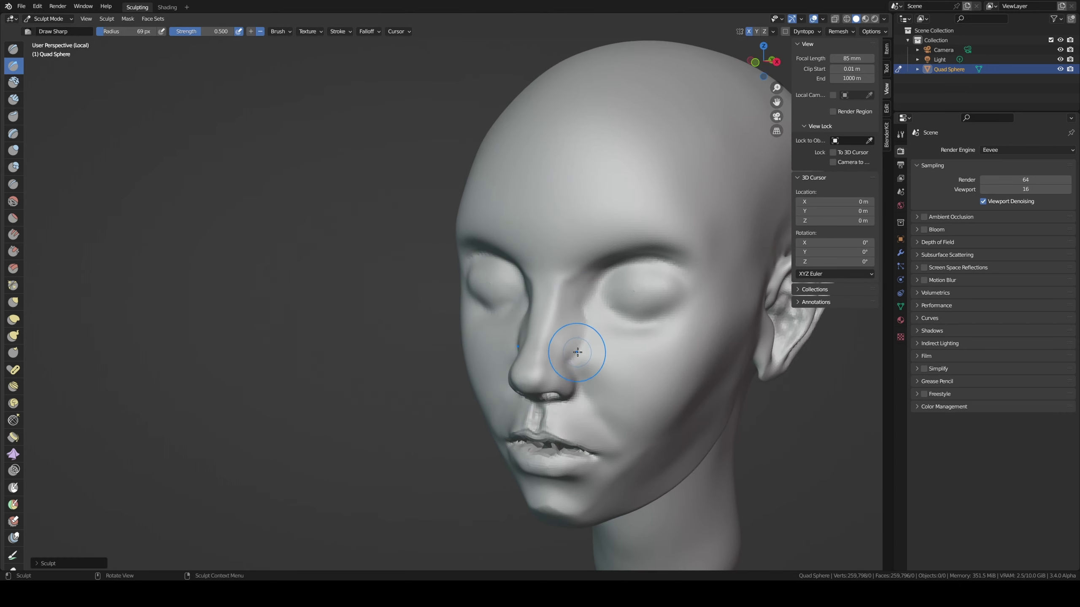
mouse_move(577, 352)
middle_mouse_down()
mouse_move(575, 331)
mouse_move(622, 330)
mouse_move(616, 338)
middle_mouse_up()
- Nudge the side of the nose with a 75 px Grab, undo it, and shrink the brush to 57 px
key("g")
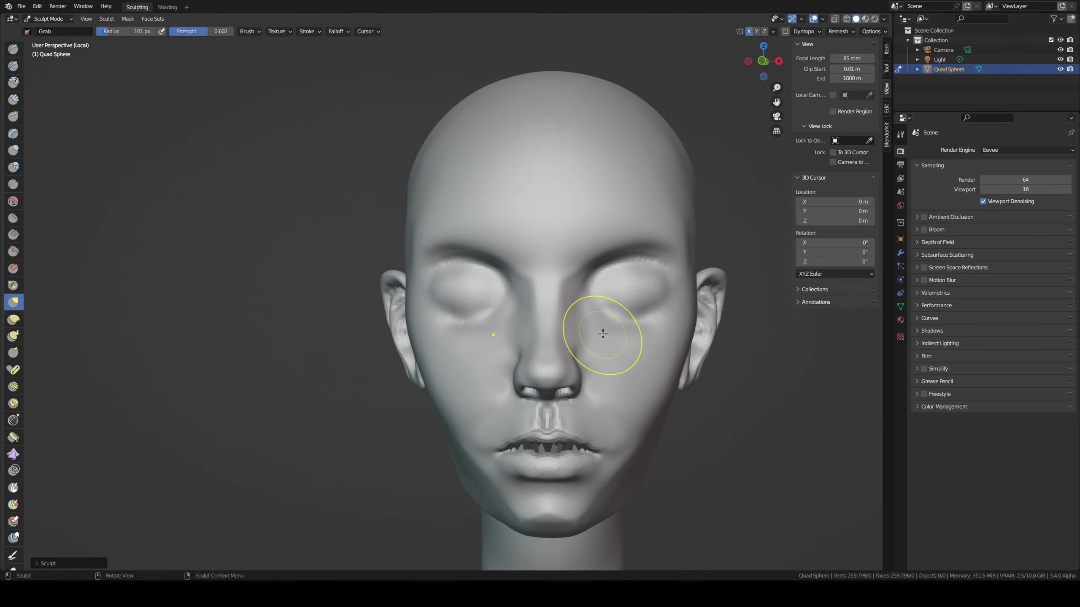
left_click(600, 351)
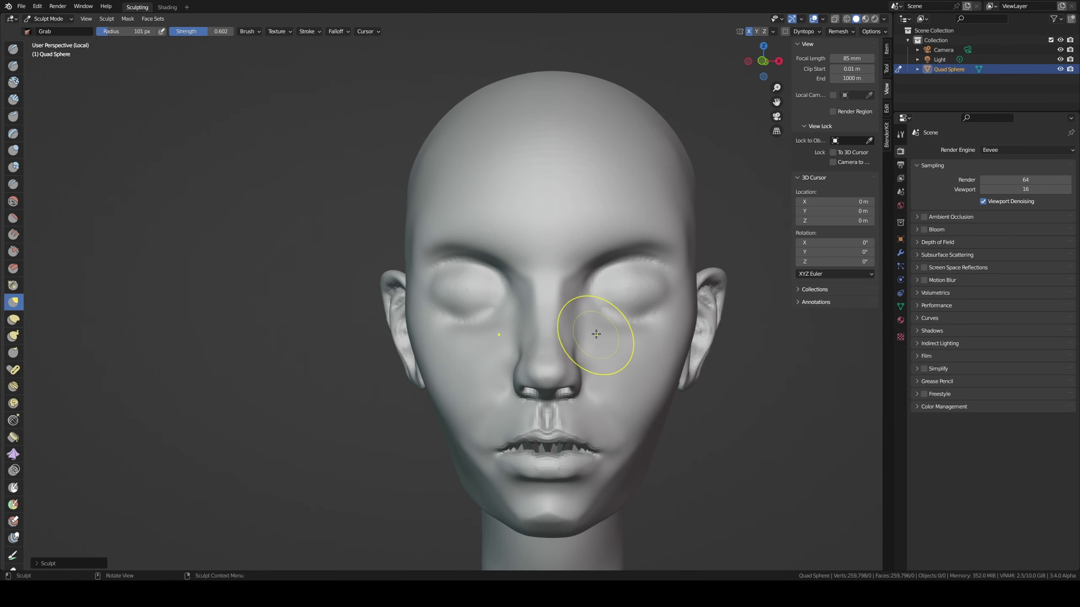
middle_click_drag(602, 337, 589, 345)
left_click_drag(574, 356, 571, 352)
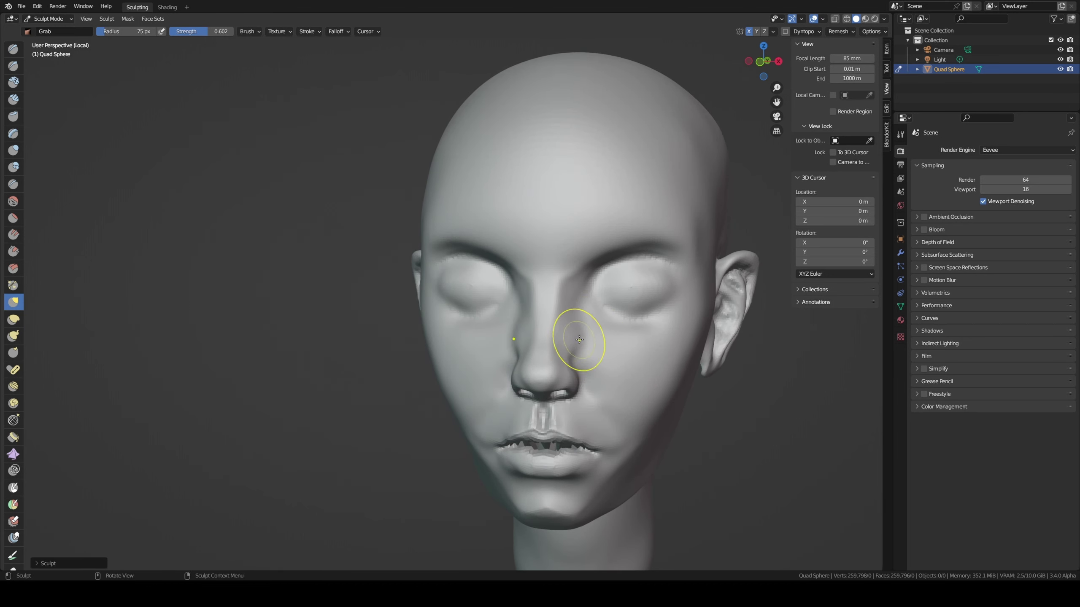
key("ctrl+z")
mouse_move(583, 318)
middle_mouse_down()
mouse_move(592, 290)
mouse_move(568, 365)
mouse_move(530, 374)
mouse_move(674, 369)
mouse_move(532, 431)
middle_mouse_up()
key("f")
- Build up clay around the lips and on the cheek below the ear
scroll(674, 369, "up", 2)
key("c")
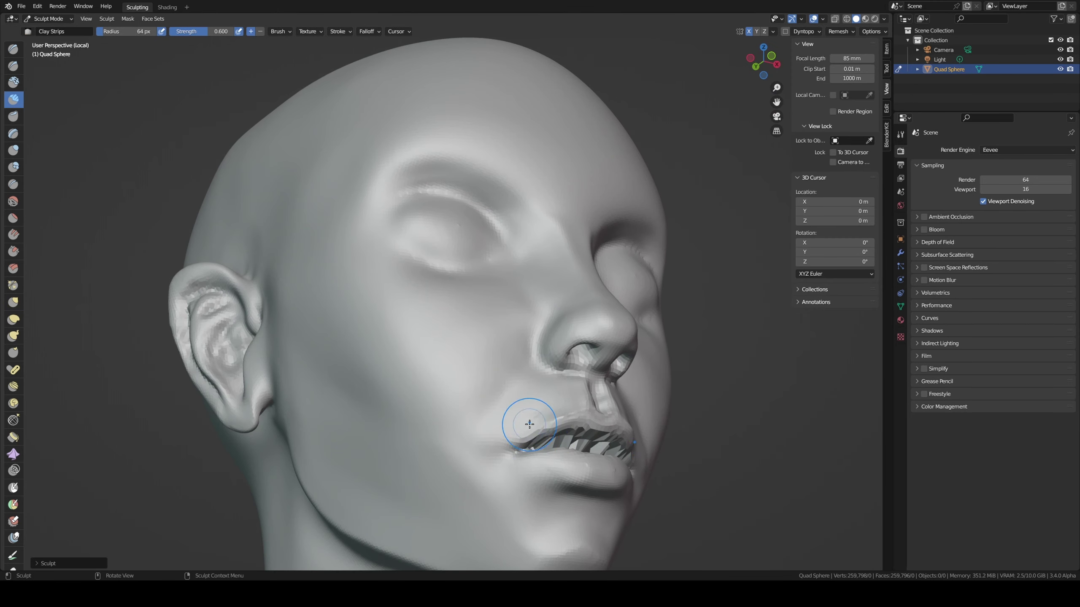
left_click_drag(529, 424, 508, 433)
mouse_move(504, 425)
middle_mouse_down()
mouse_move(594, 448)
mouse_move(482, 458)
mouse_move(358, 411)
middle_mouse_up()
key("shift+x")
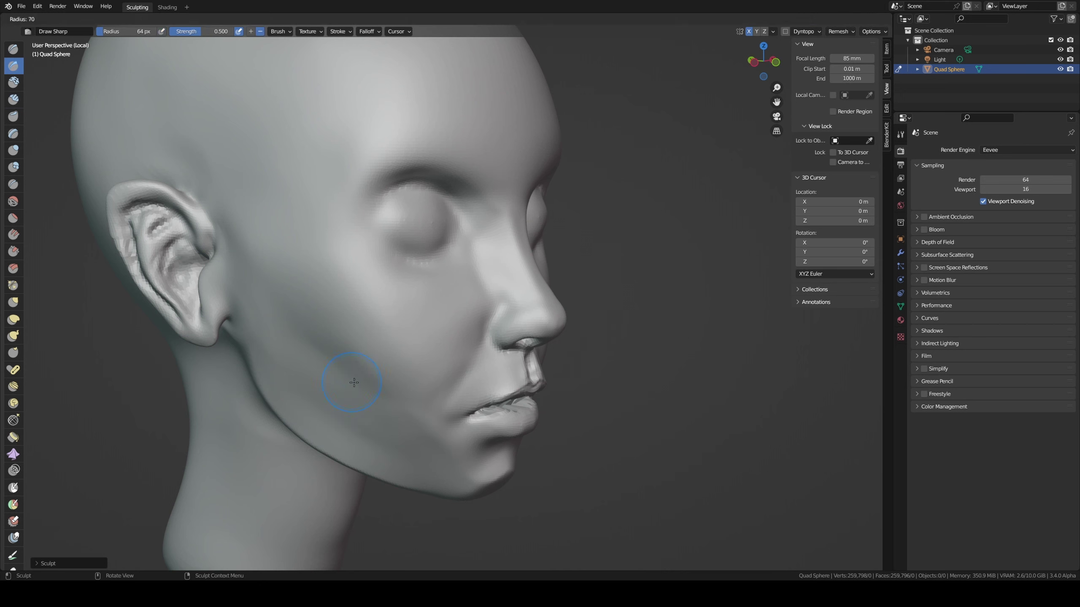
key("c")
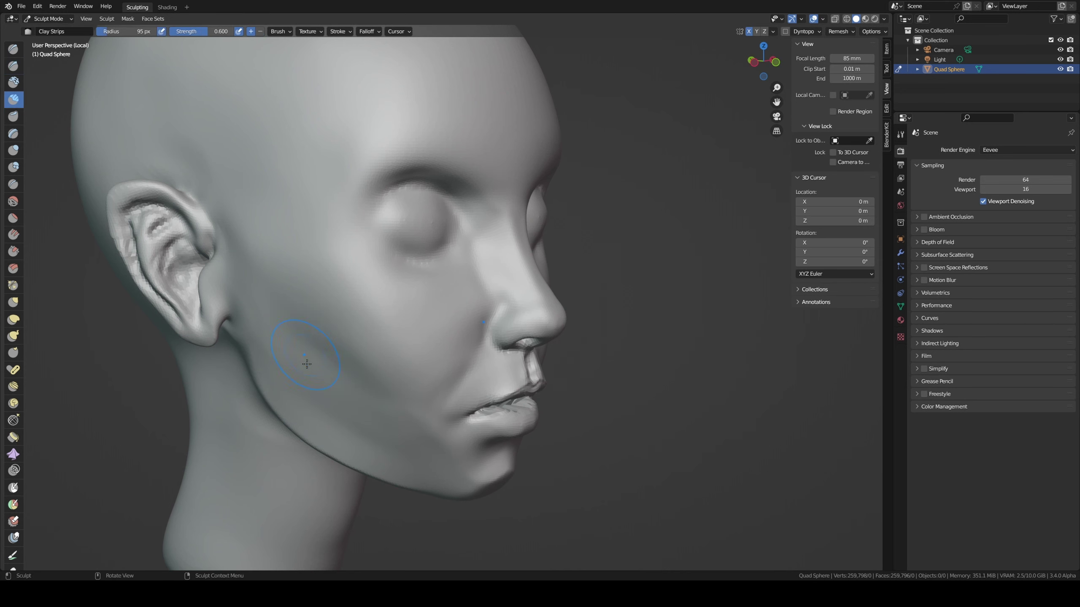
mouse_move(301, 362)
middle_mouse_down()
mouse_move(337, 325)
mouse_move(386, 338)
mouse_move(361, 331)
middle_mouse_up()
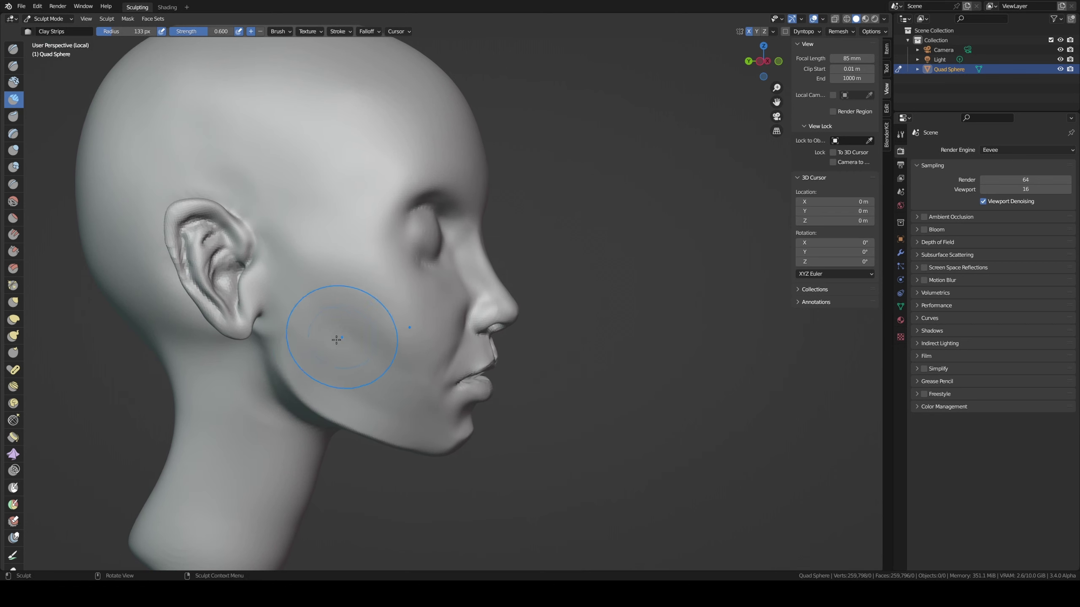
mouse_move(328, 354)
left_mouse_down()
mouse_move(387, 340)
mouse_move(347, 320)
mouse_move(361, 309)
mouse_move(340, 332)
left_mouse_up()
- Smooth the cheek strokes with Smooth at strength 0.559
key("shift+s")
key("shift+f")
left_click(361, 360)
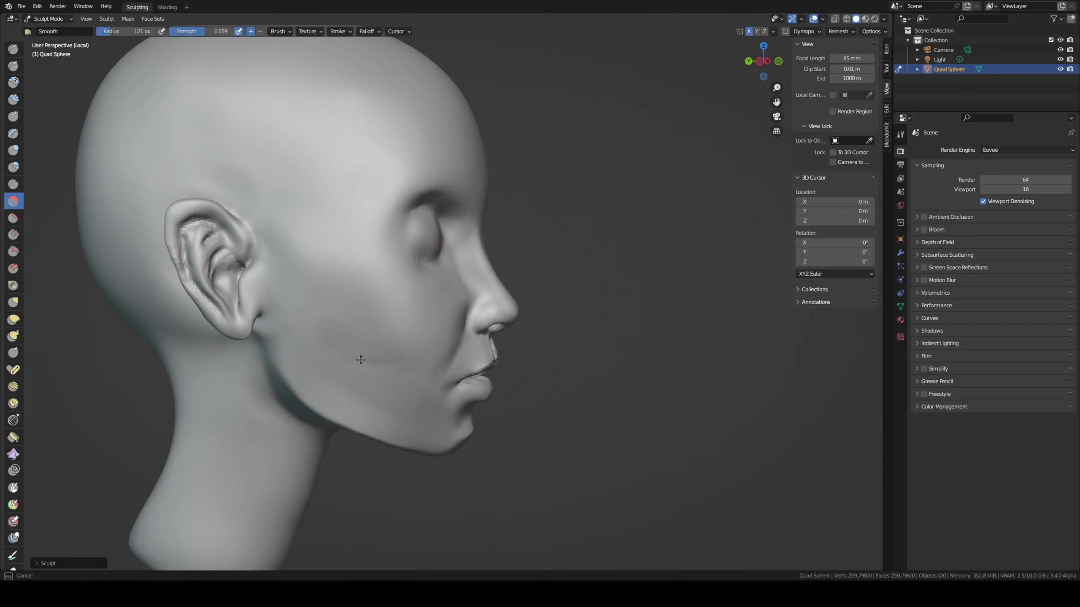
middle_click_drag(358, 347, 394, 310)
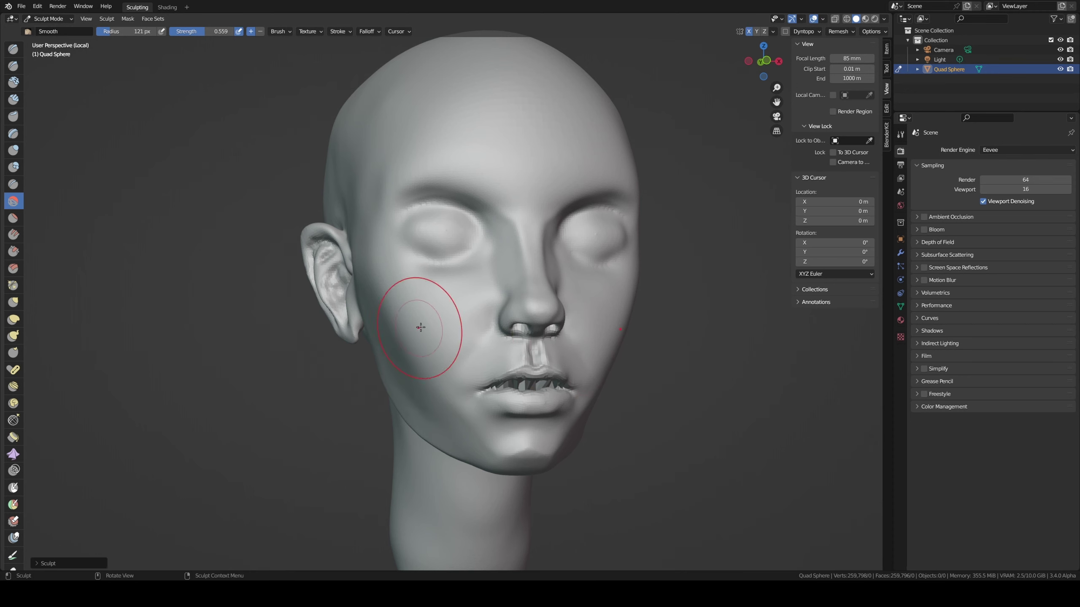
middle_click_drag(583, 346, 581, 384)
- Grab the side of the face near the eye and pull the left cheek contour slightly down
key("g")
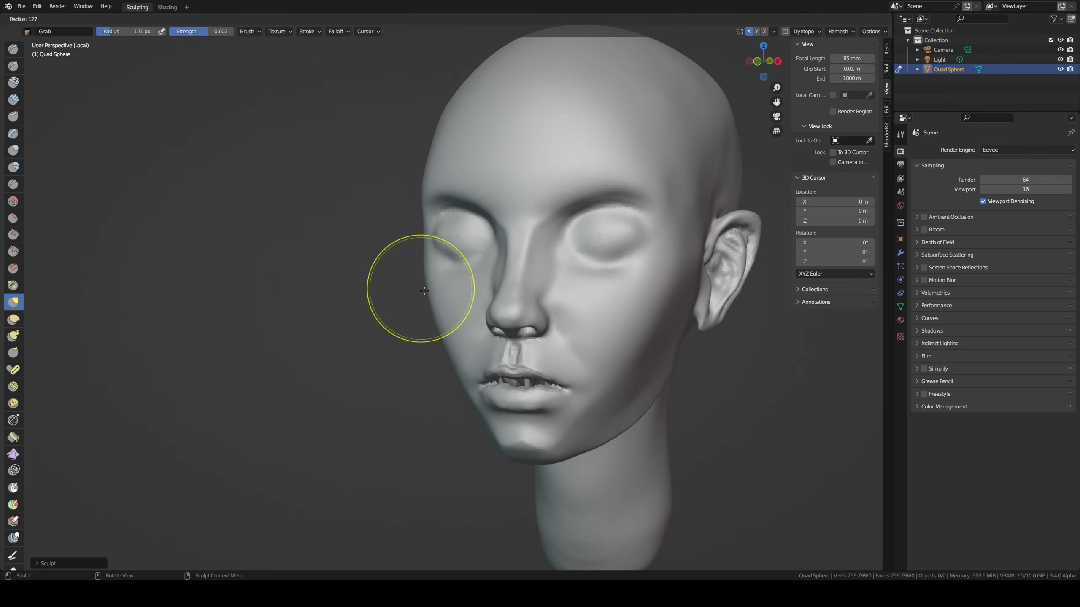
mouse_move(404, 284)
middle_mouse_down()
mouse_move(405, 303)
mouse_move(397, 255)
middle_mouse_up()
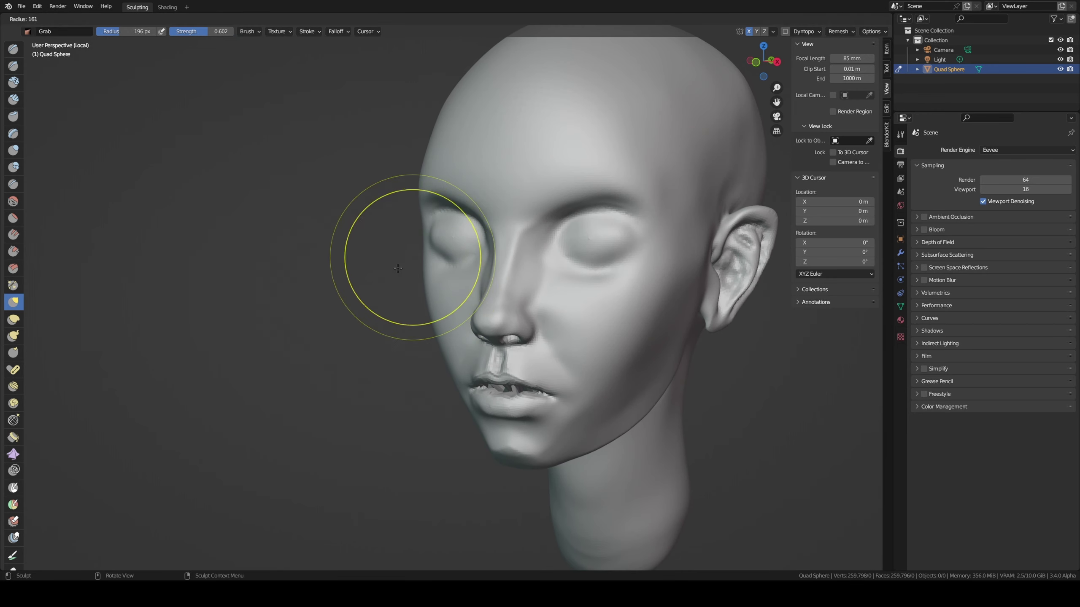
mouse_move(421, 267)
left_mouse_down()
mouse_move(414, 241)
mouse_move(419, 286)
mouse_move(420, 259)
left_mouse_up()
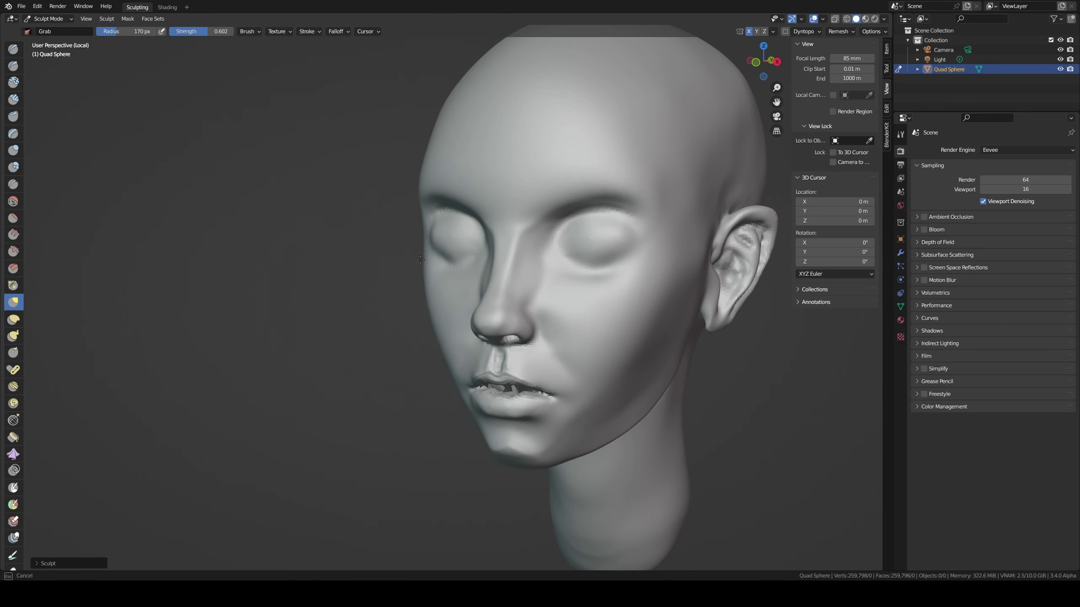
middle_click_drag(426, 261, 408, 255)
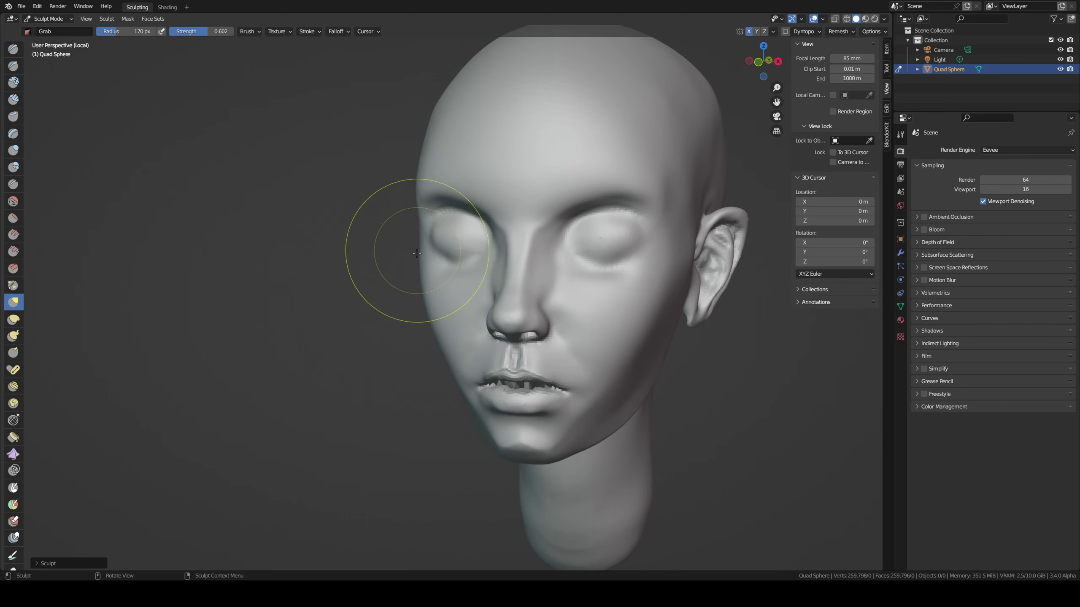
mouse_move(443, 345)
left_mouse_down()
mouse_move(449, 367)
mouse_move(442, 353)
left_mouse_up()
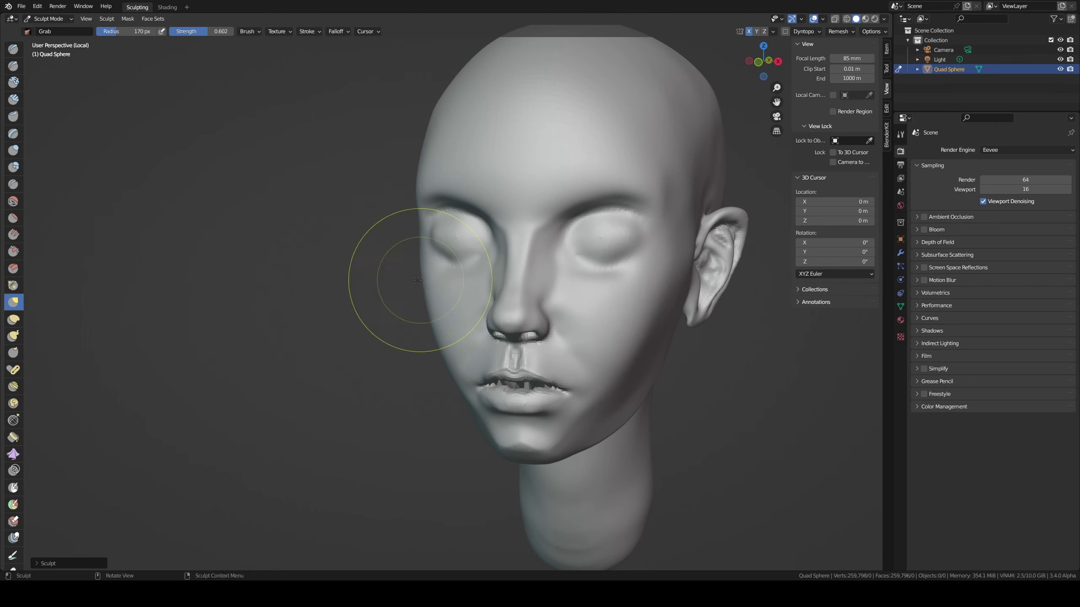
- Pull the forehead, the ear area and the right temple into shape
middle_click_drag(399, 274, 434, 283)
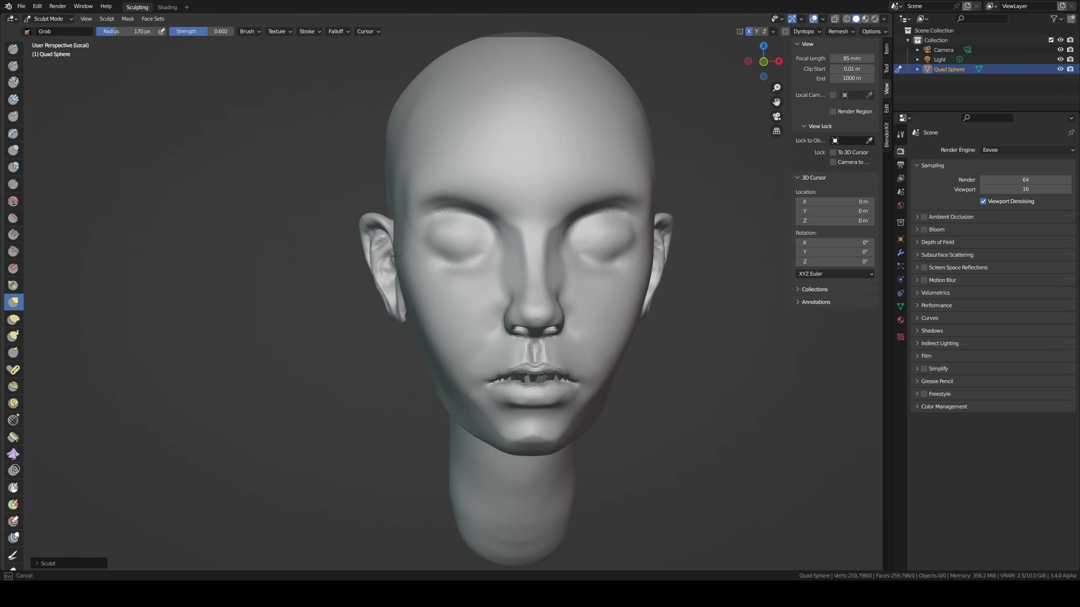
middle_click_drag(397, 255, 473, 170)
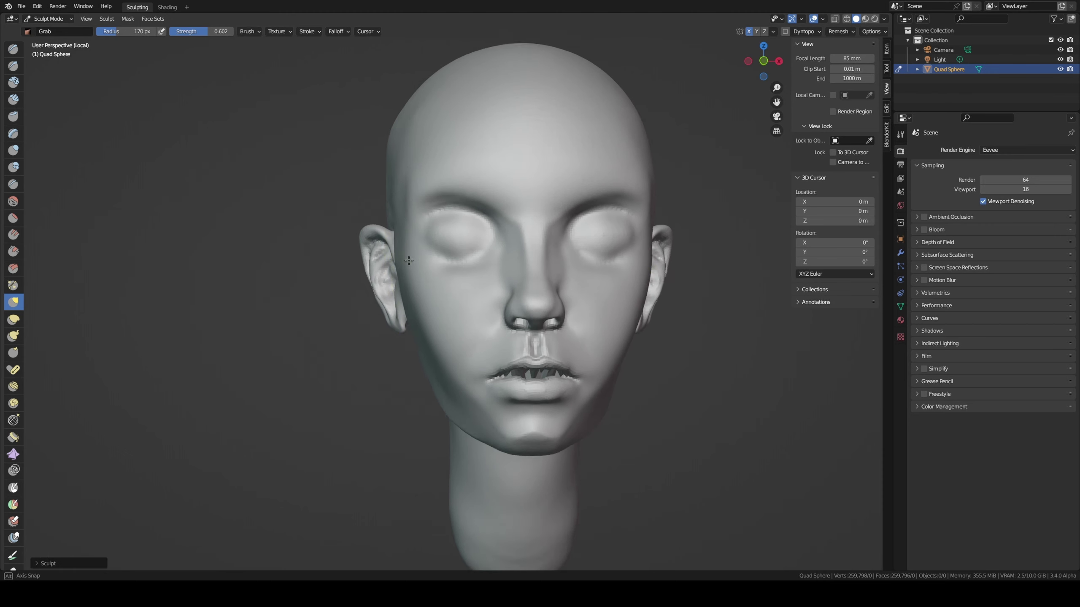
left_click_drag(473, 171, 498, 146)
left_click_drag(609, 125, 612, 128)
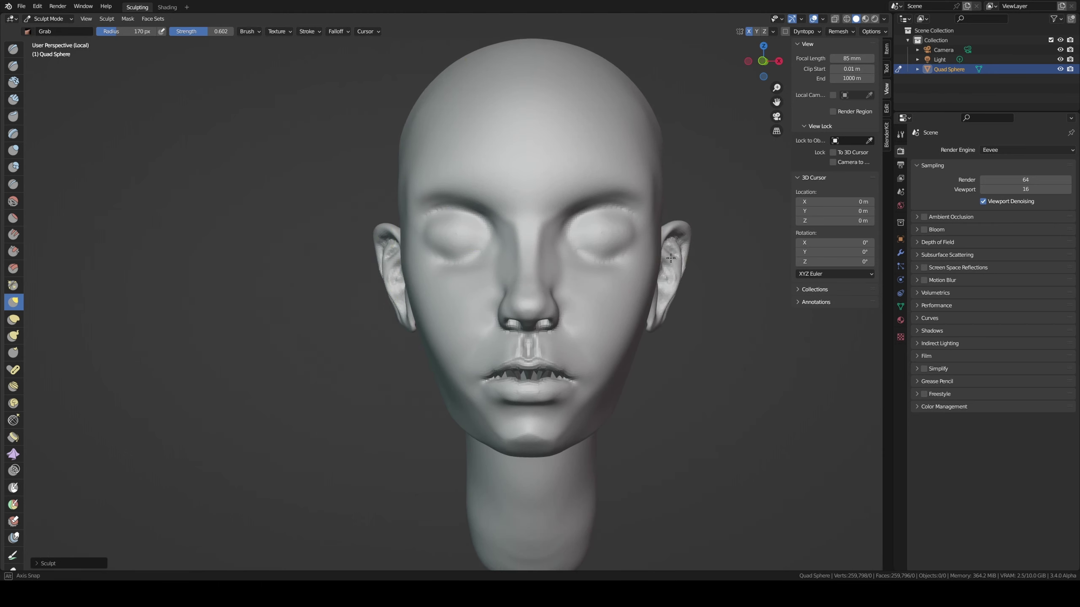
middle_click_drag(612, 128, 667, 253)
left_click_drag(639, 181, 644, 187)
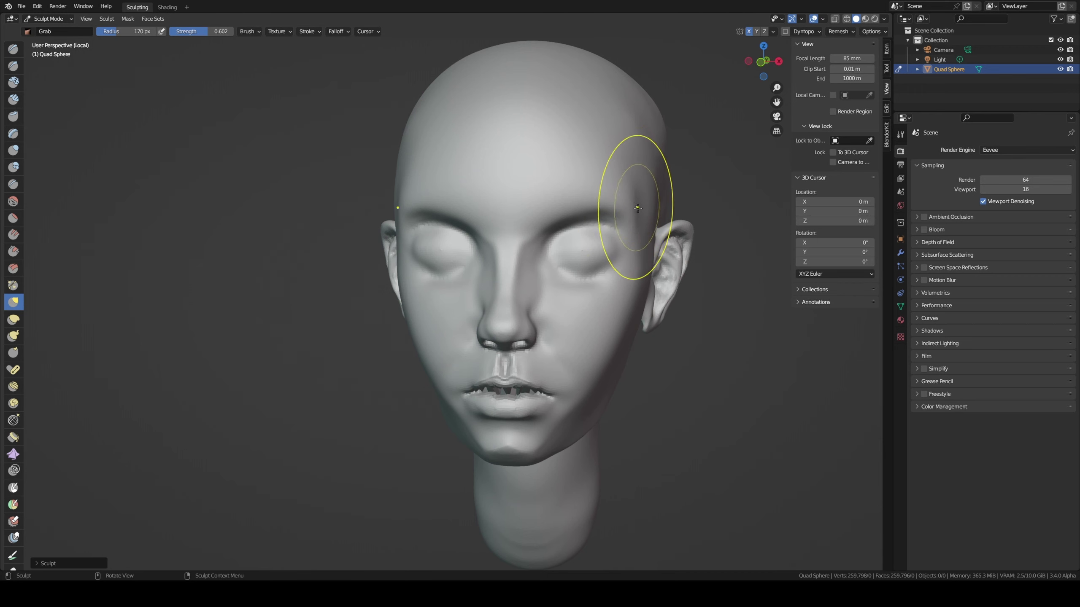
left_click_drag(645, 200, 646, 182)
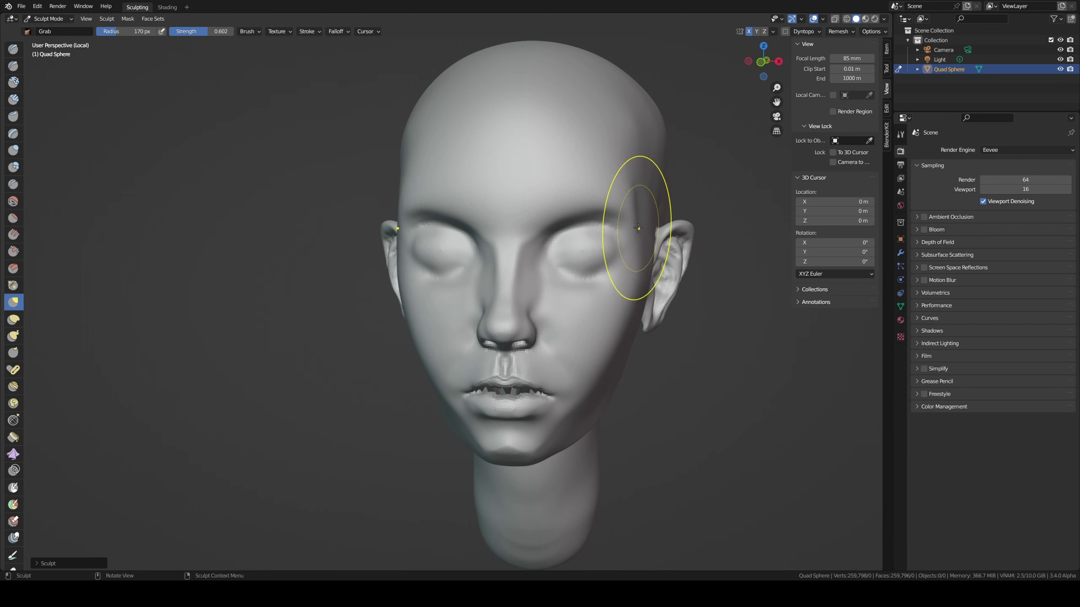
middle_click_drag(633, 210, 682, 157)
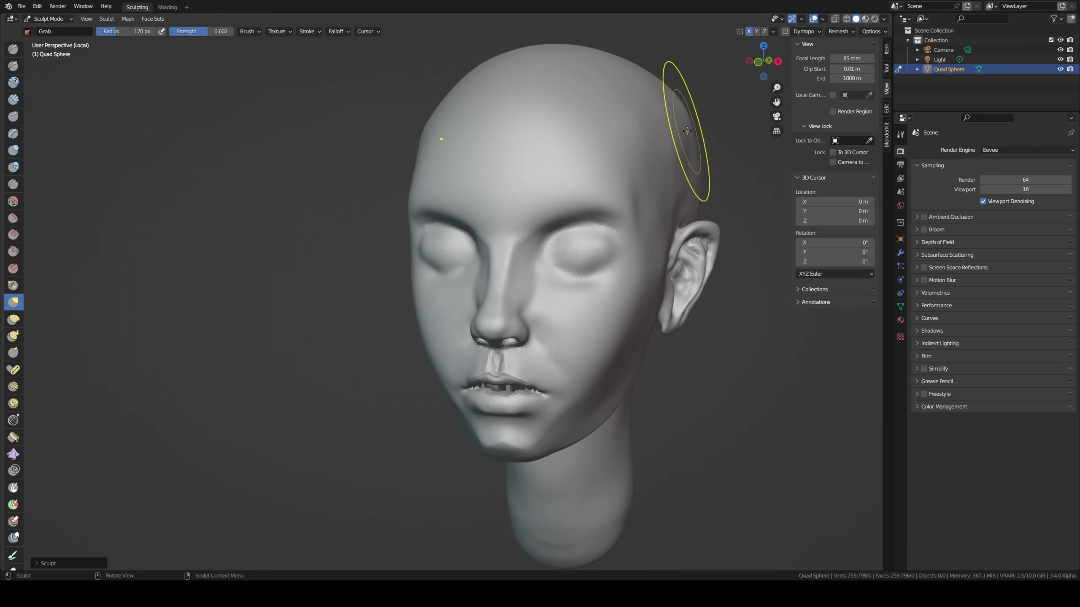
- Carve sharp lines across the forehead with a 98 px Draw Sharp brush
key("f")
left_click(582, 137)
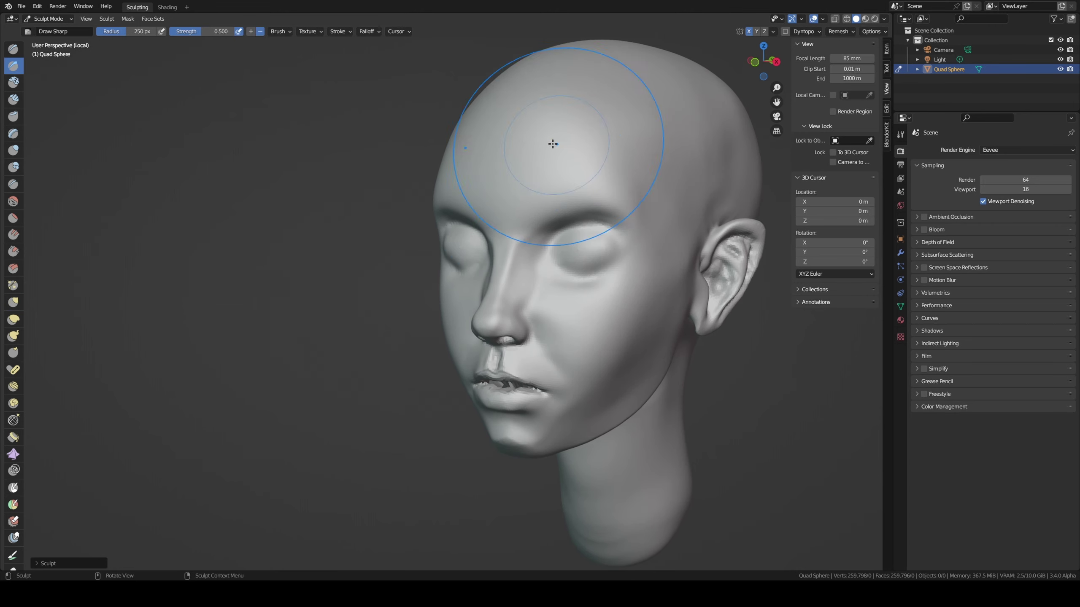
key("f")
left_click(488, 202)
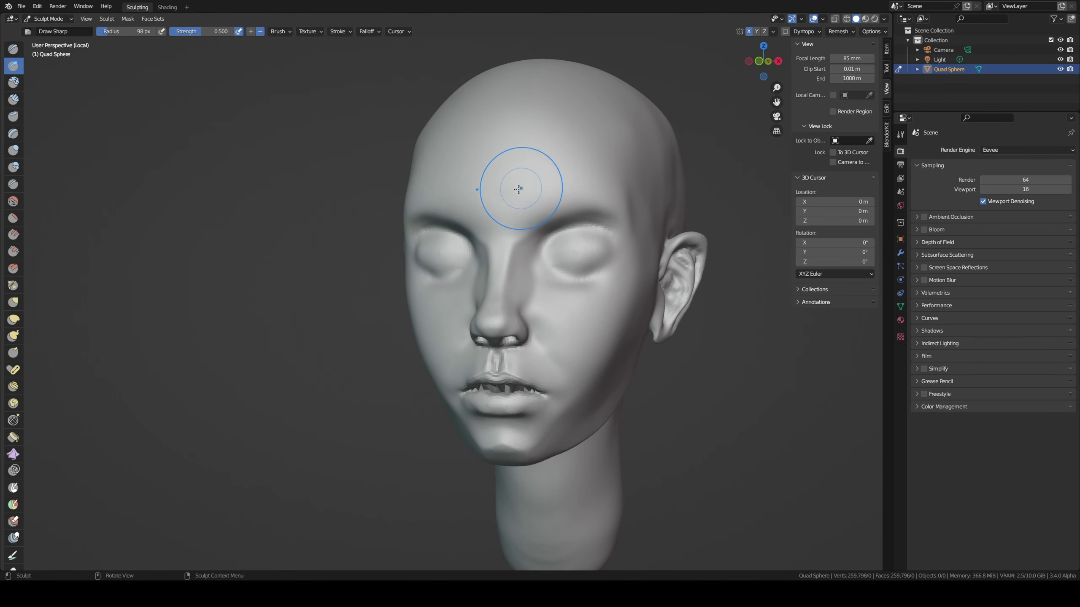
left_click_drag(519, 181, 576, 168)
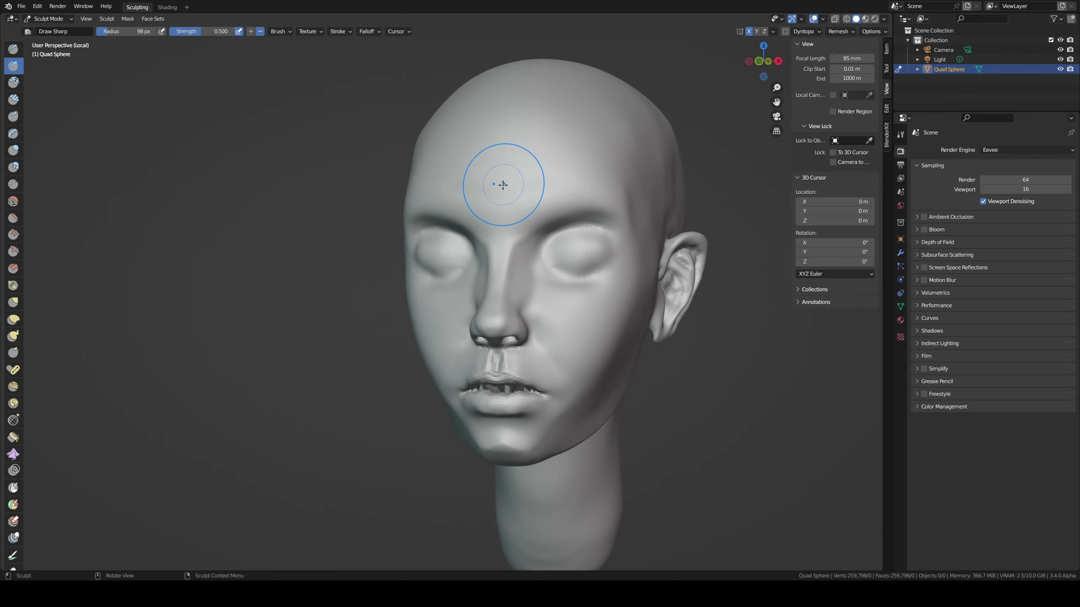
left_click_drag(494, 181, 574, 166)
mouse_move(592, 102)
left_mouse_down()
mouse_move(580, 146)
mouse_move(547, 125)
left_mouse_up()
- Add Clay Strips volume beside the right eye at 66 px
key("c")
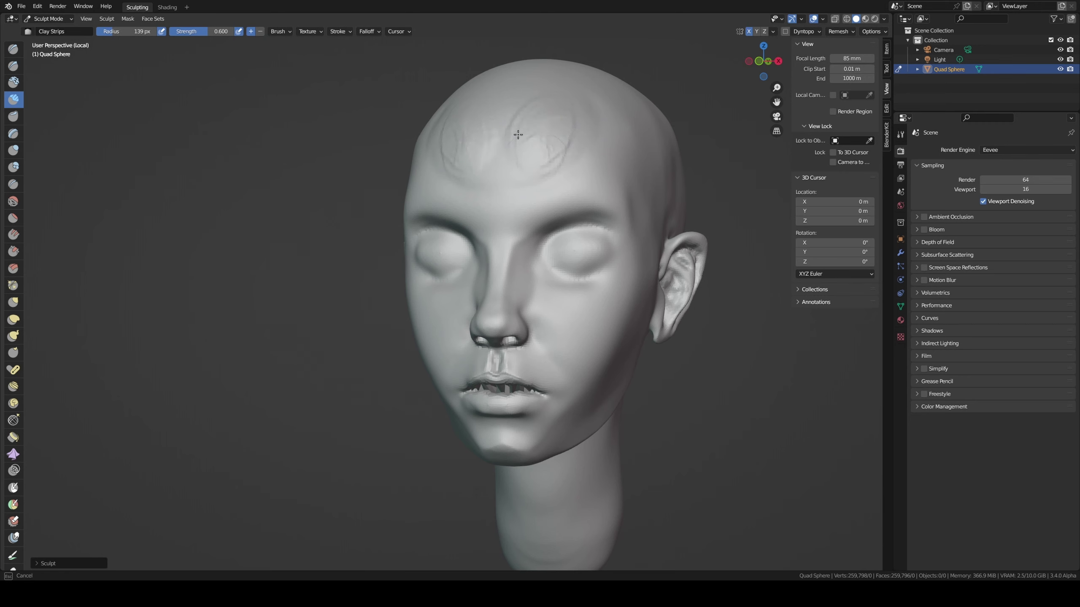
middle_click_drag(585, 109, 504, 158)
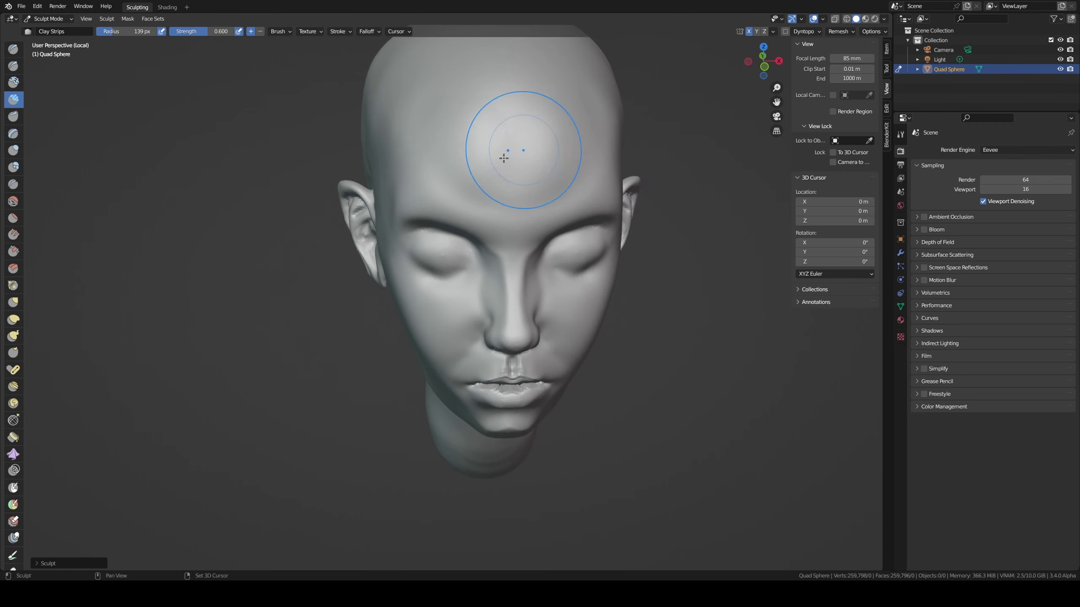
middle_click_drag(587, 167, 518, 169)
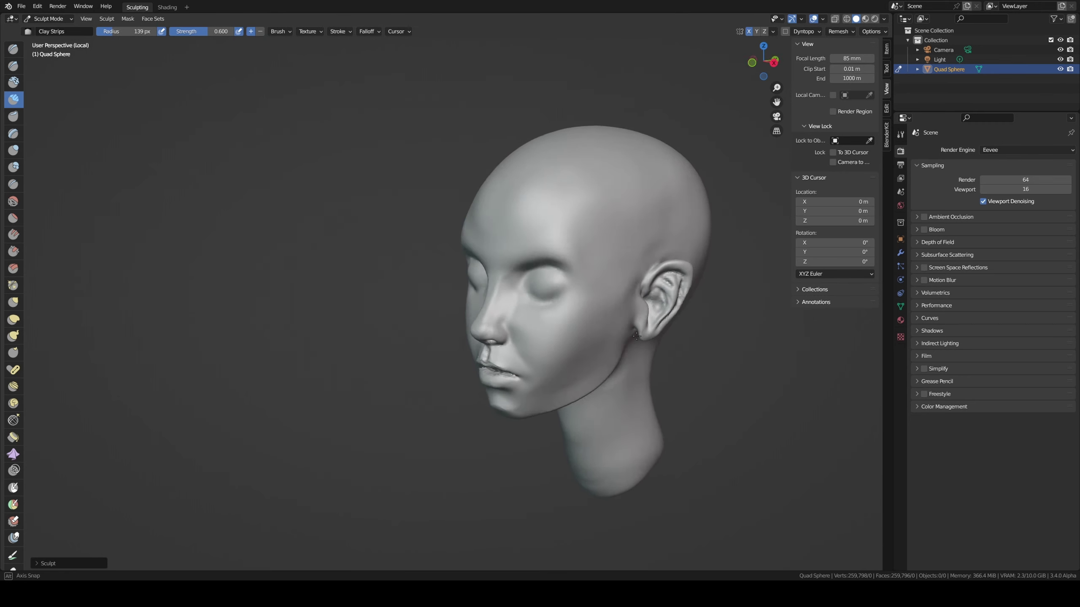
key("f")
left_click(505, 212)
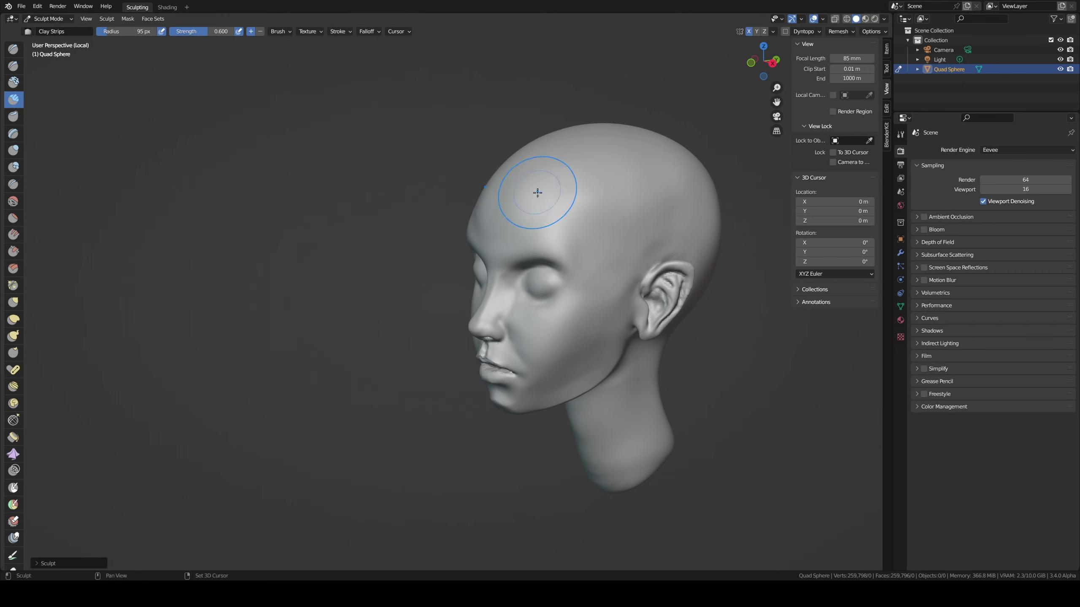
mouse_move(574, 184)
middle_mouse_down()
mouse_move(639, 173)
mouse_move(561, 217)
mouse_move(618, 254)
middle_mouse_up()
middle_click_drag(574, 361, 574, 336)
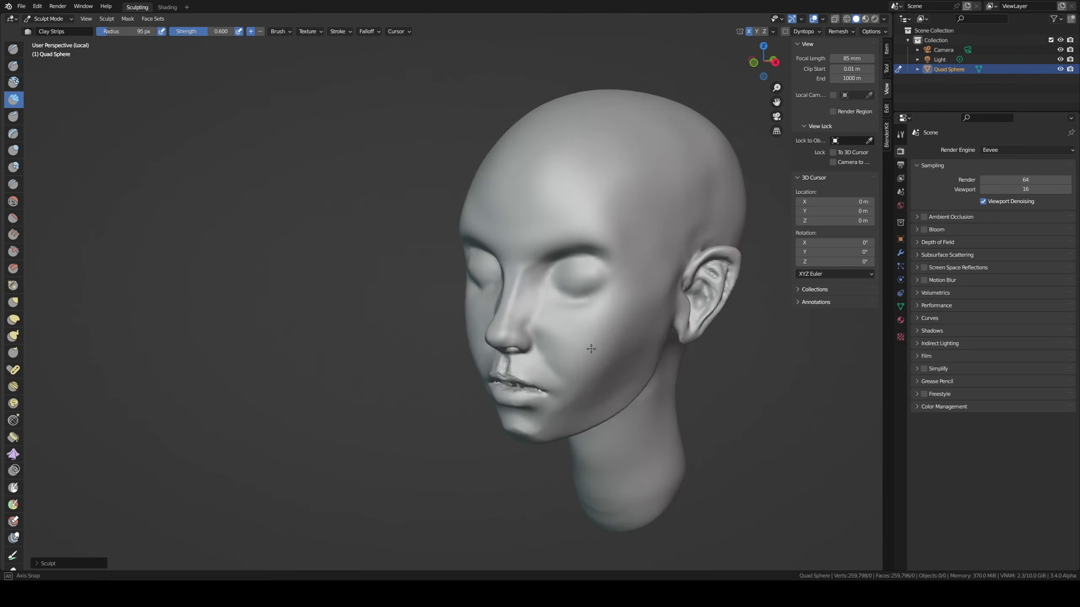
key("f")
left_click(571, 288)
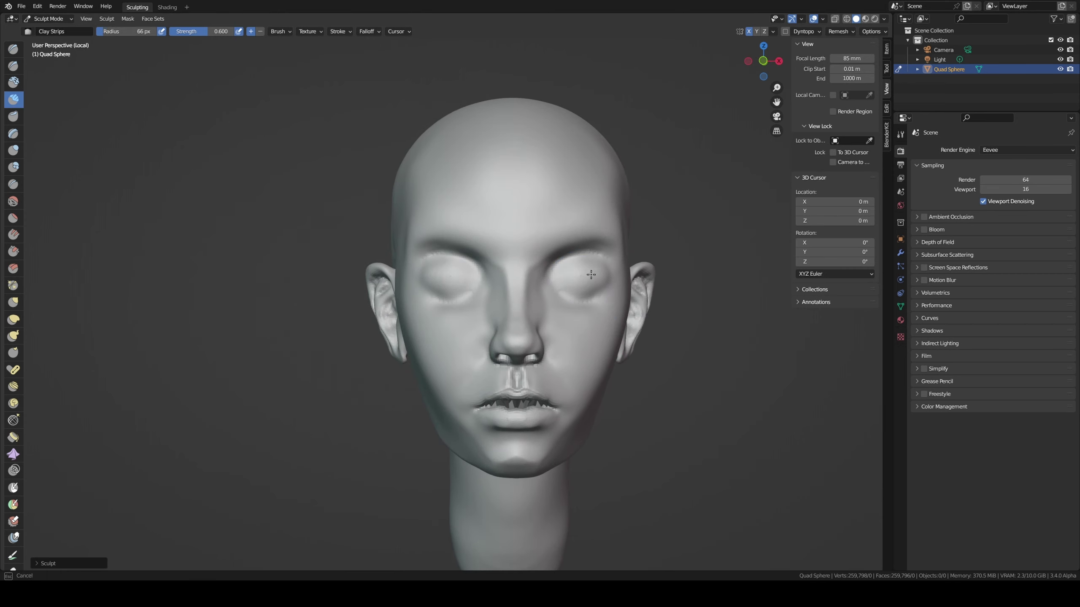
mouse_move(571, 288)
middle_mouse_down()
mouse_move(525, 286)
mouse_move(586, 276)
middle_mouse_up()
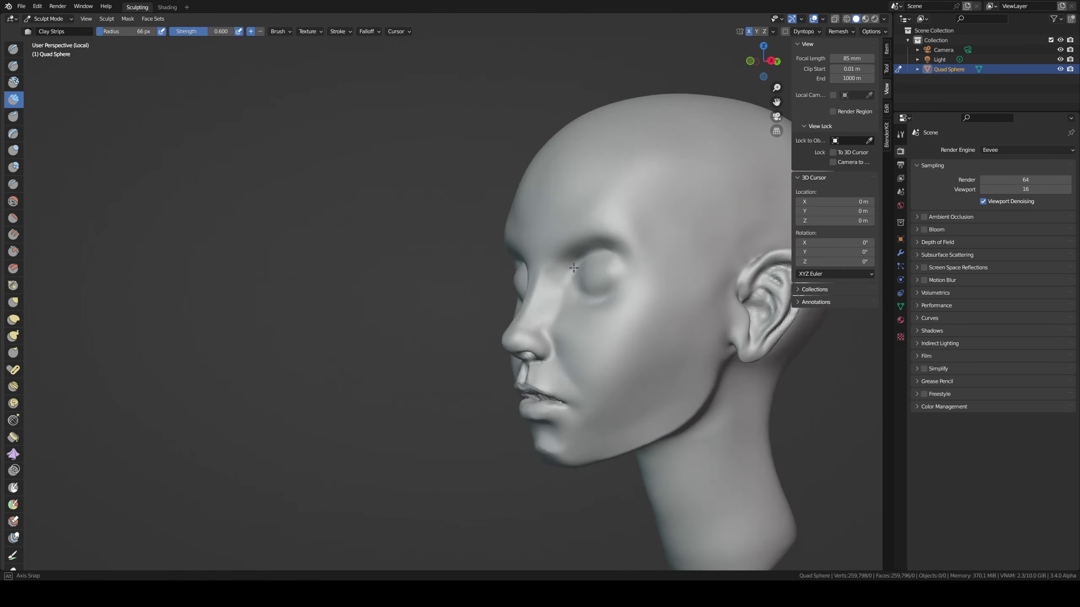
left_click_drag(568, 287, 589, 298)
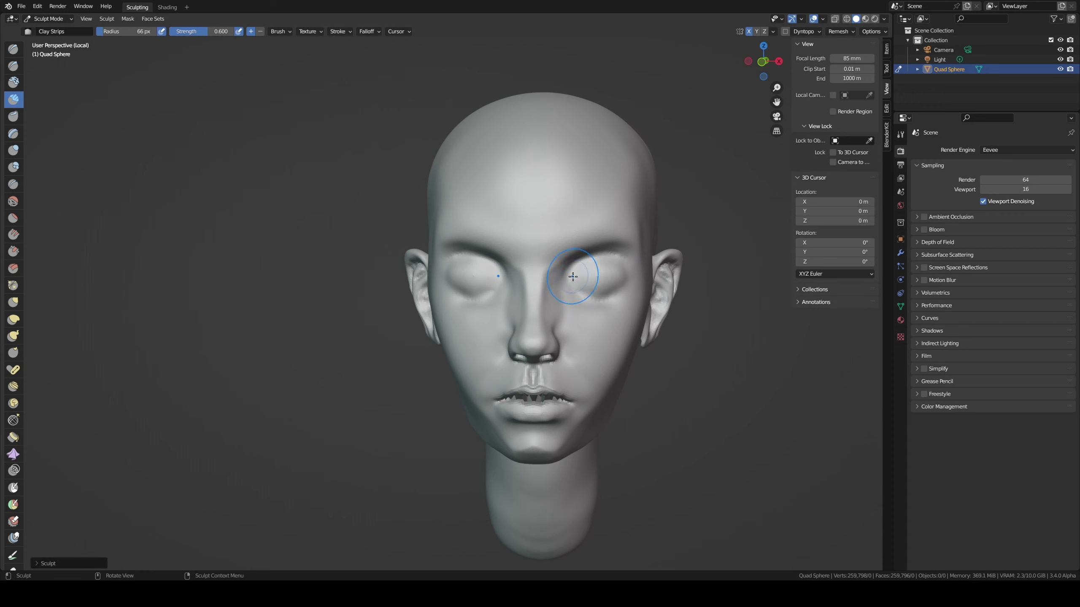
- Add a faint 84 px clay stroke on the cheekbone below the eye
scroll(550, 331, "up", 3)
middle_click_drag(549, 331, 510, 337)
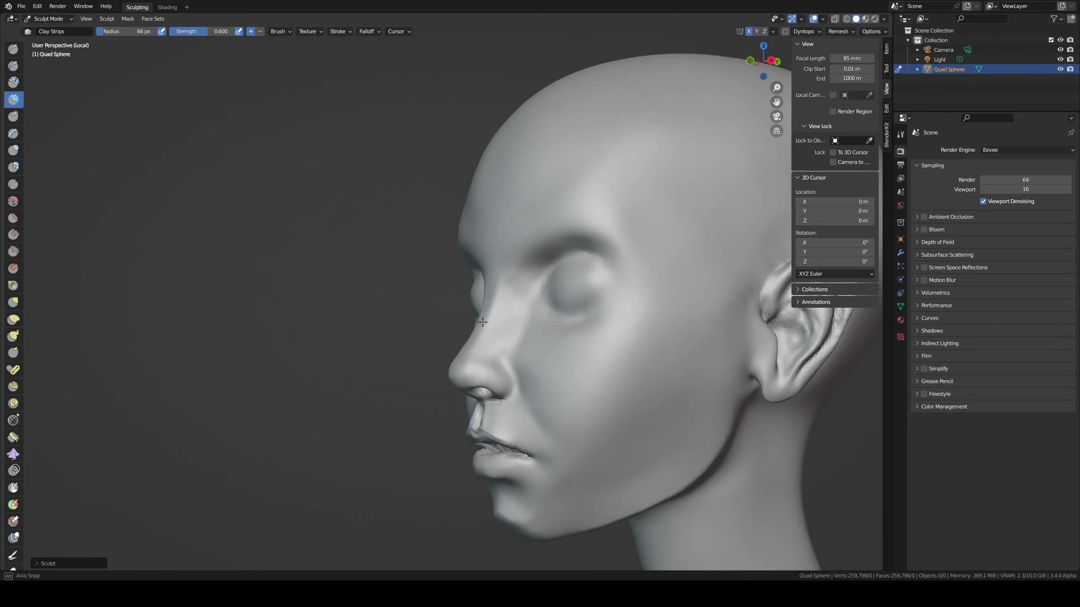
key("f")
left_click(542, 337)
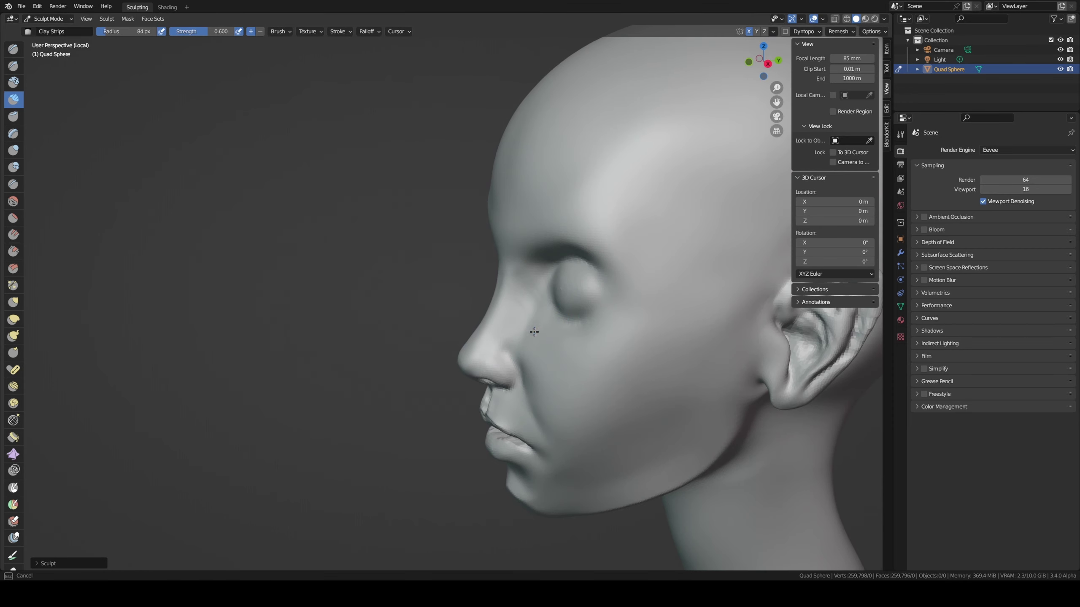
mouse_move(534, 333)
left_mouse_down()
mouse_move(614, 345)
mouse_move(632, 336)
left_mouse_up()
- Blend the cheek with Smooth at strength 0.384 and save untitled.blend
left_click_drag(554, 347, 579, 337)
key("s")
key("shift+f")
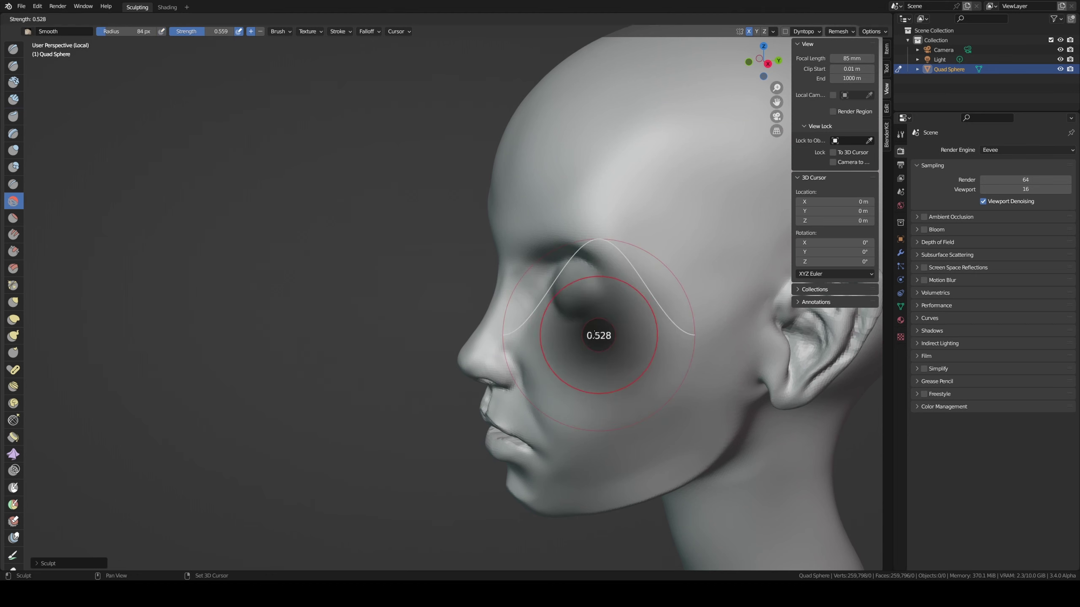
left_click(483, 297)
key("ctrl+s")
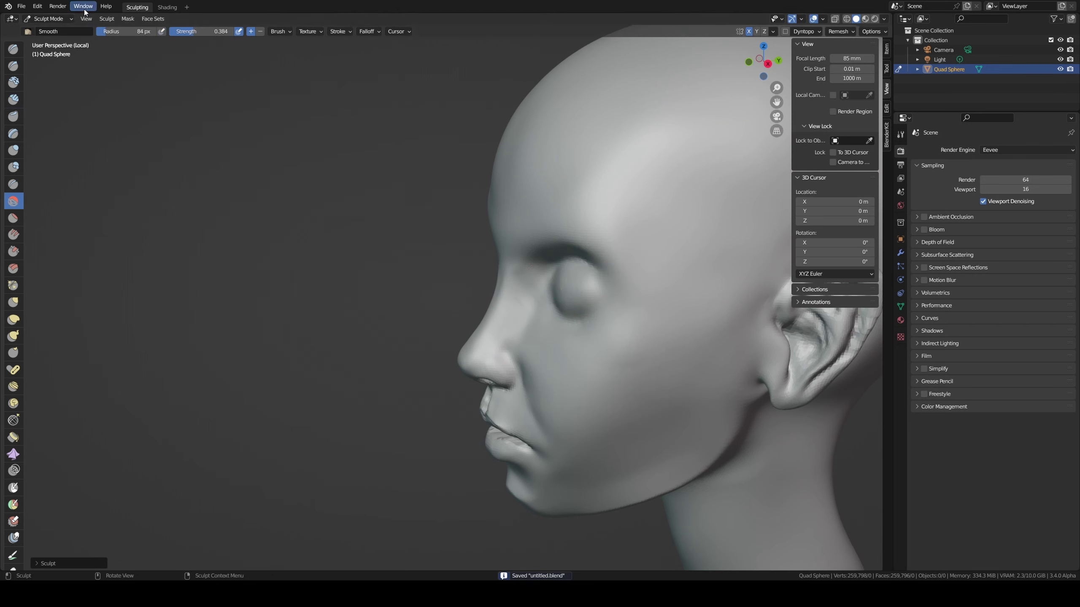
- Add a General > Layout workspace showing the camera and sculpted head in Object Mode
left_click(84, 19)
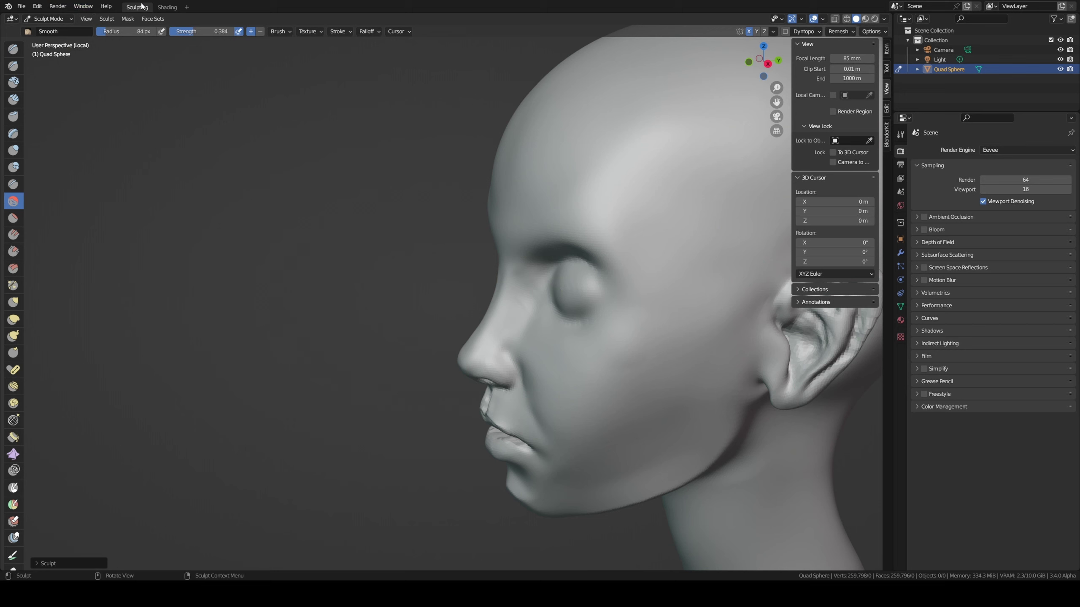
left_click(186, 8)
mouse_move(157, 26)
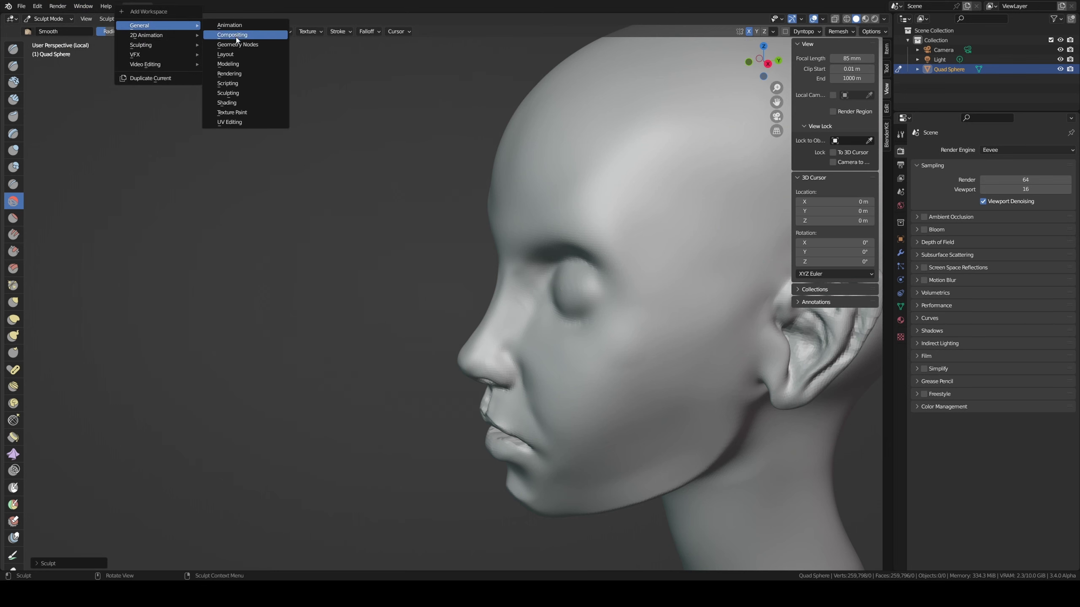
left_click(247, 56)
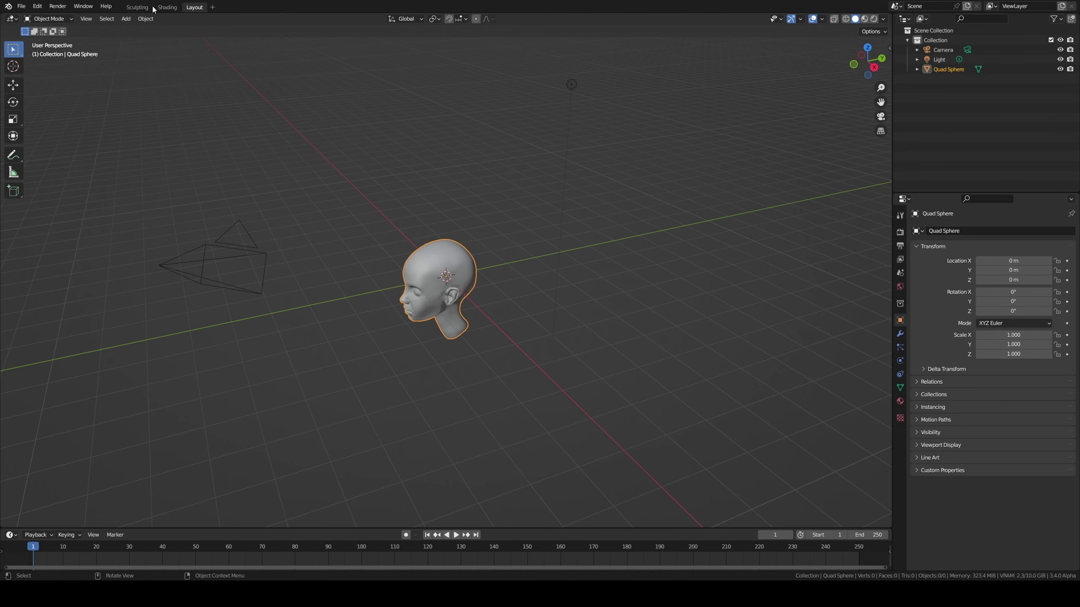
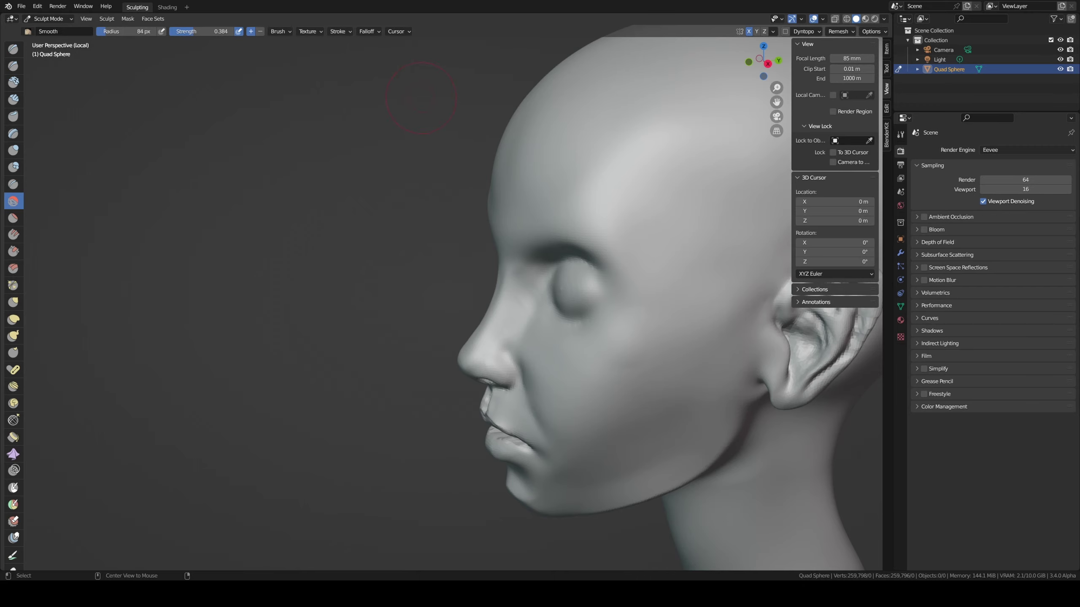
- Add a General > Layout workspace and orbit to a front view of the sculpted head
left_click(189, 6)
mouse_move(164, 25)
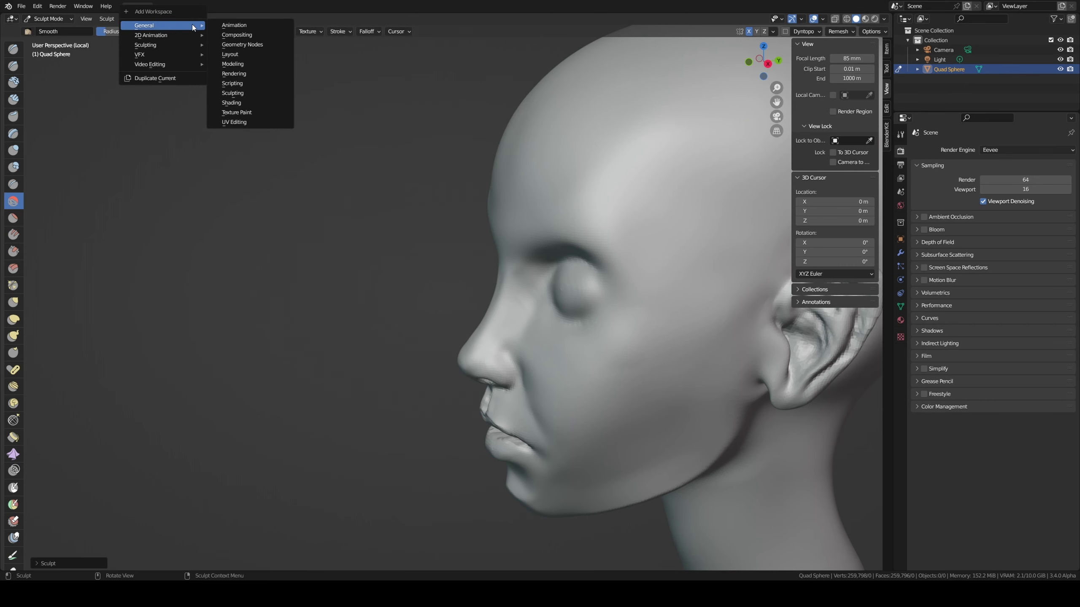
left_click(253, 53)
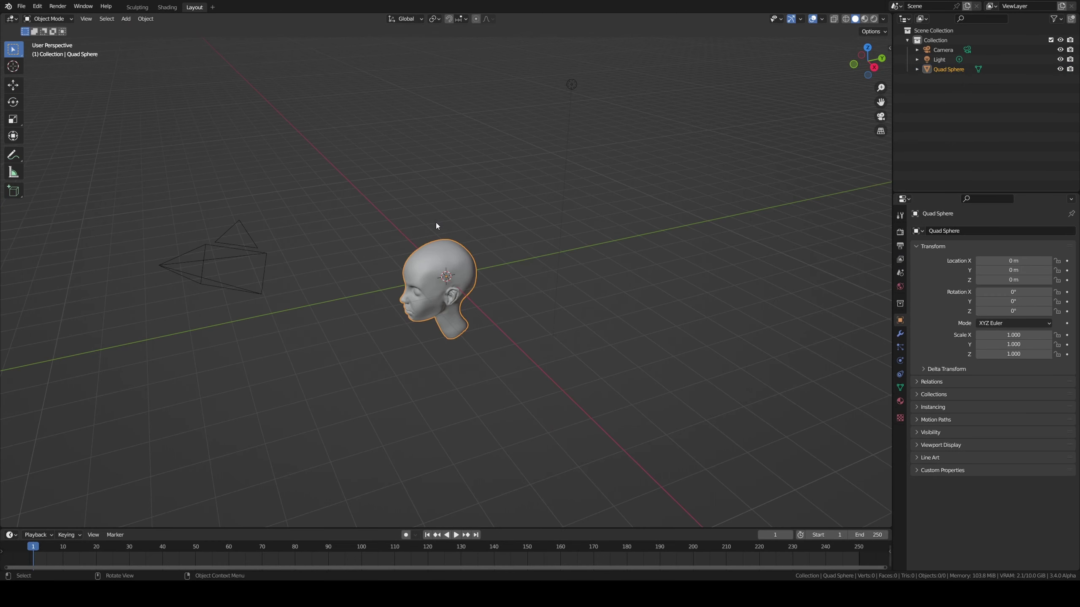
mouse_move(719, 279)
middle_mouse_down()
mouse_move(569, 315)
mouse_move(576, 294)
mouse_move(521, 390)
mouse_move(550, 331)
mouse_move(538, 364)
mouse_move(552, 277)
middle_mouse_up()
scroll(538, 364, "up", 3)
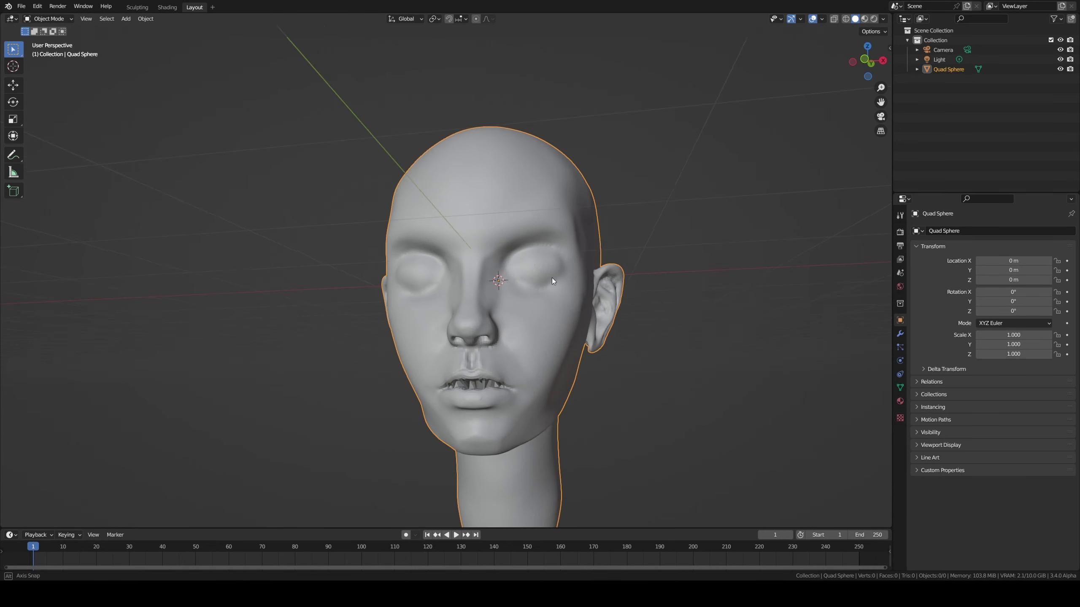
right_click(570, 318)
- Add a UV sphere, rotate it 90° on X and shrink it to eye size
key("shift+a")
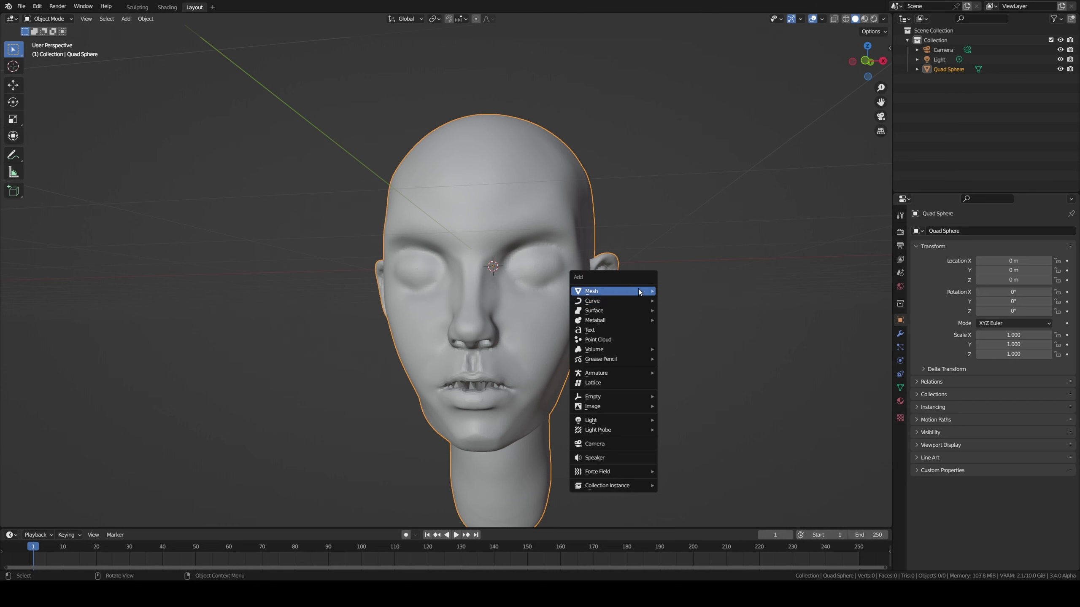
mouse_move(599, 291)
left_click(702, 319)
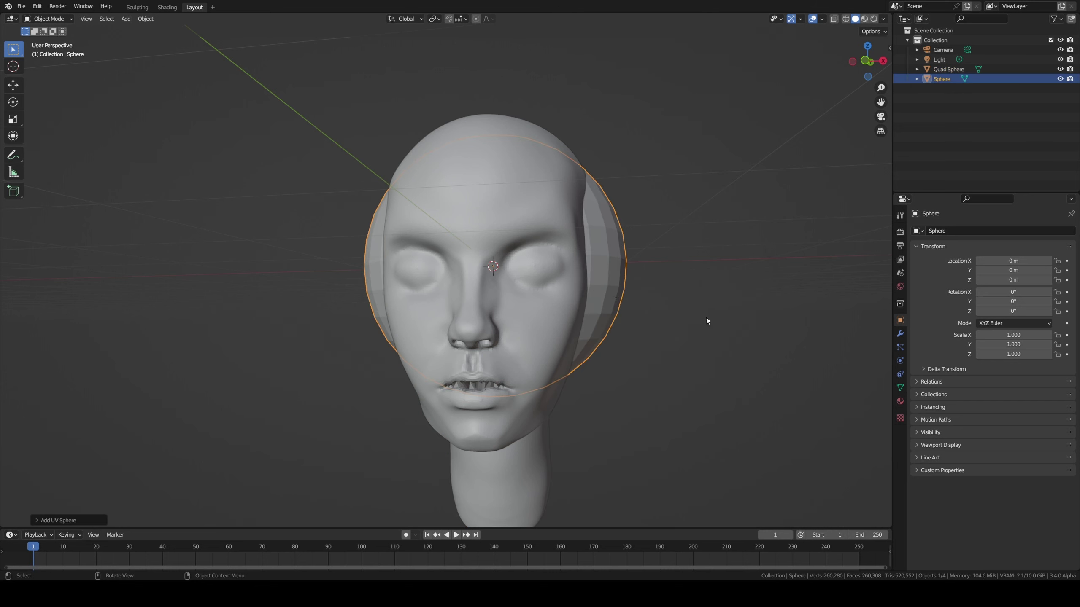
key("r")
key("x")
key("9")
key("0")
key("Return")
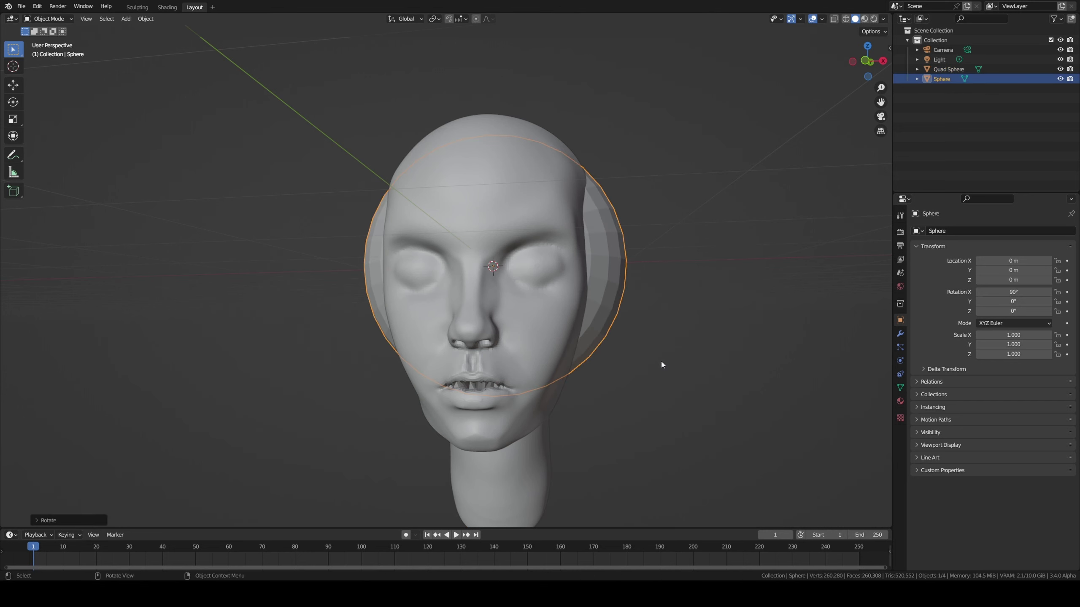
key("s")
left_click(543, 284)
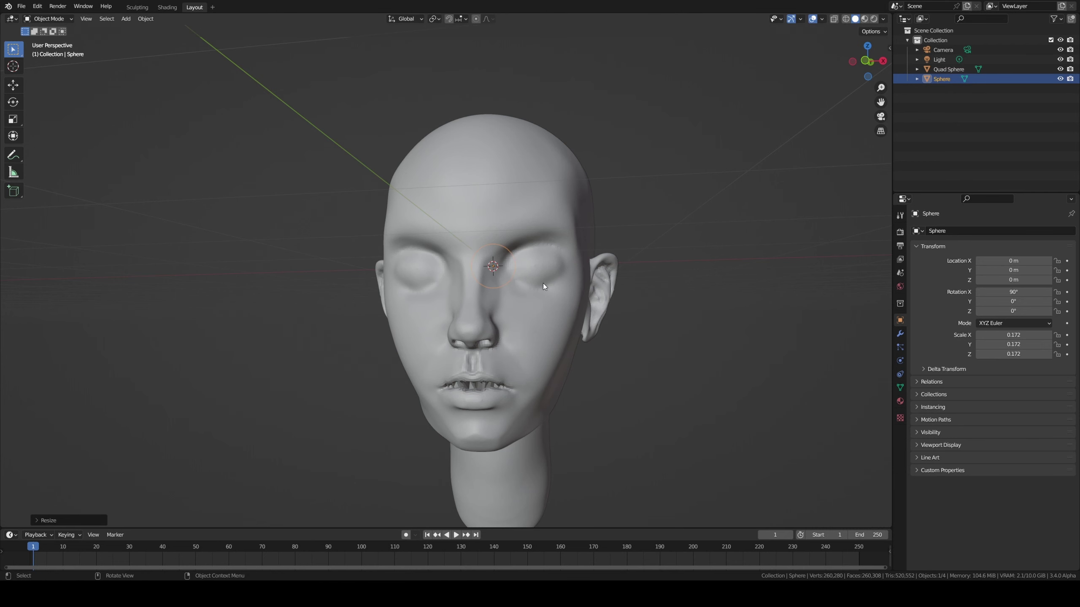
- Place the sphere over the right eye socket at 0.145 scale, using front and side views
key("KP_1")
key("g")
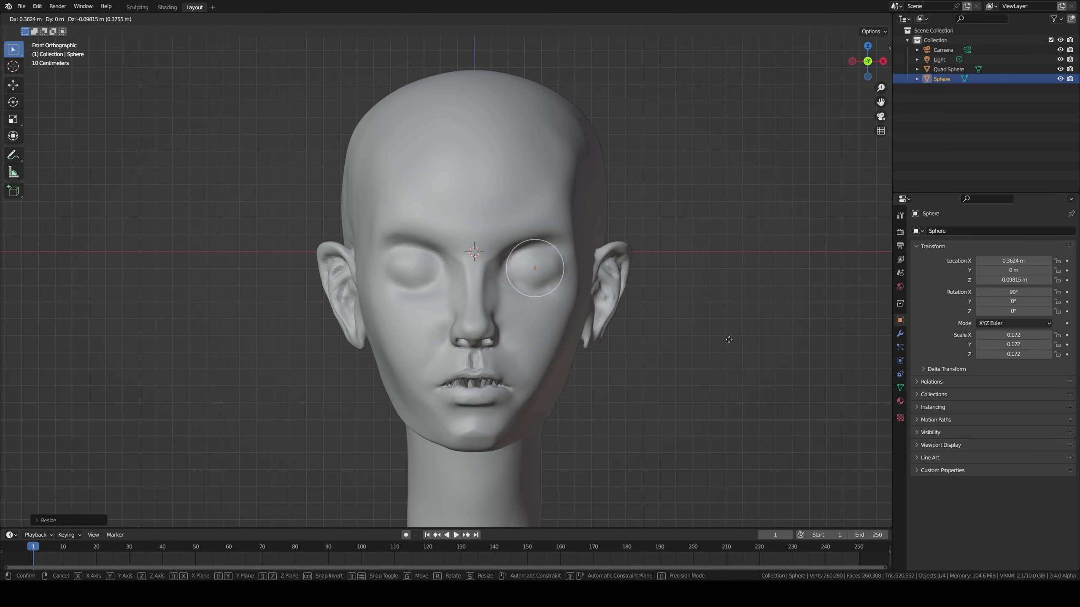
left_click(731, 339)
key("s")
left_click(761, 333)
key("KP_3")
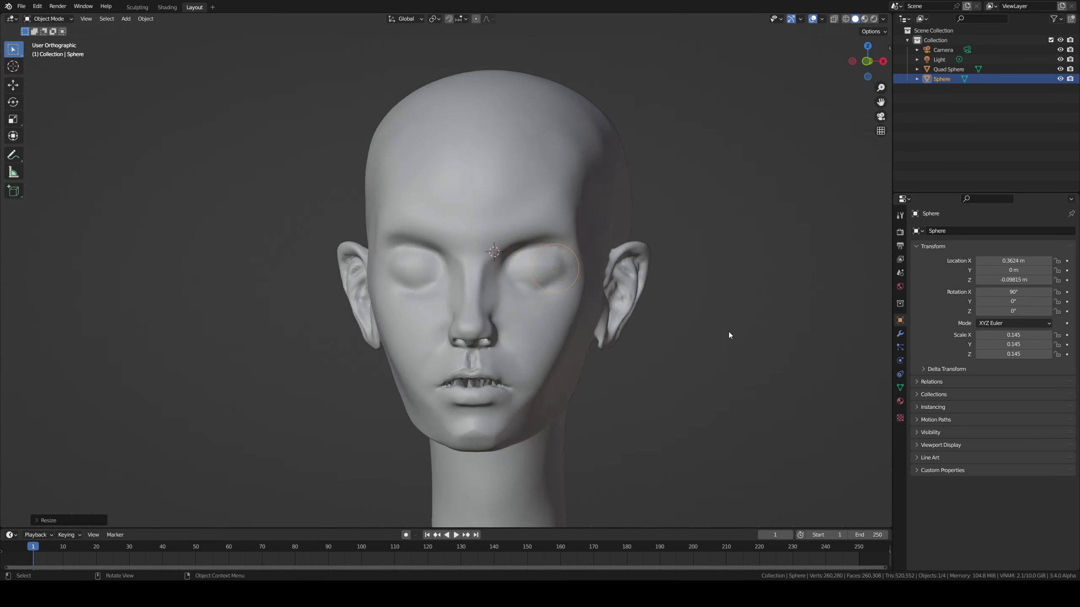
key("g")
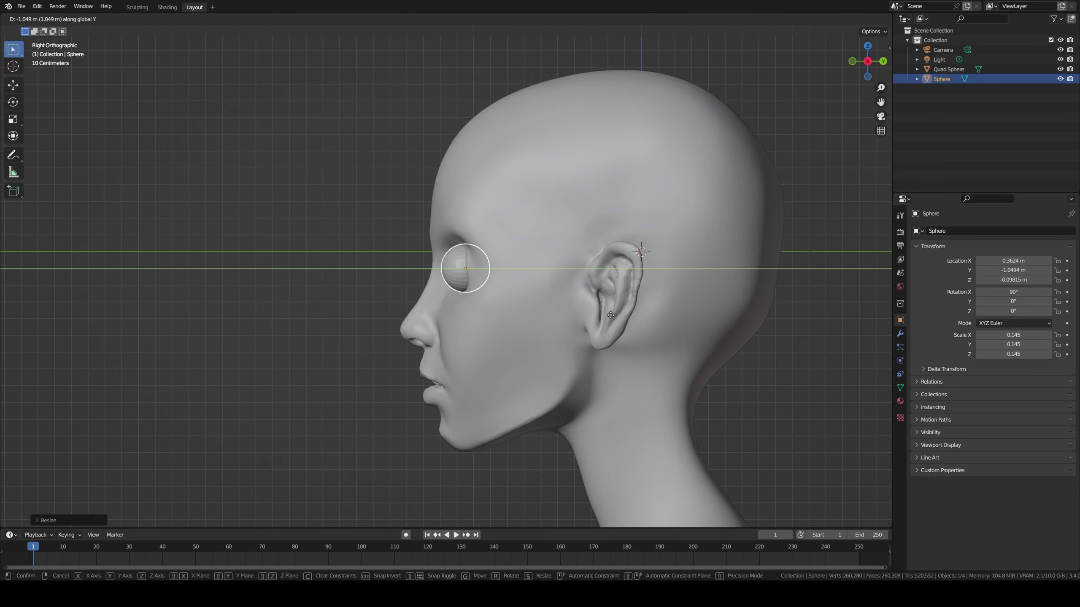
left_click(616, 313)
key("g")
left_click(623, 317)
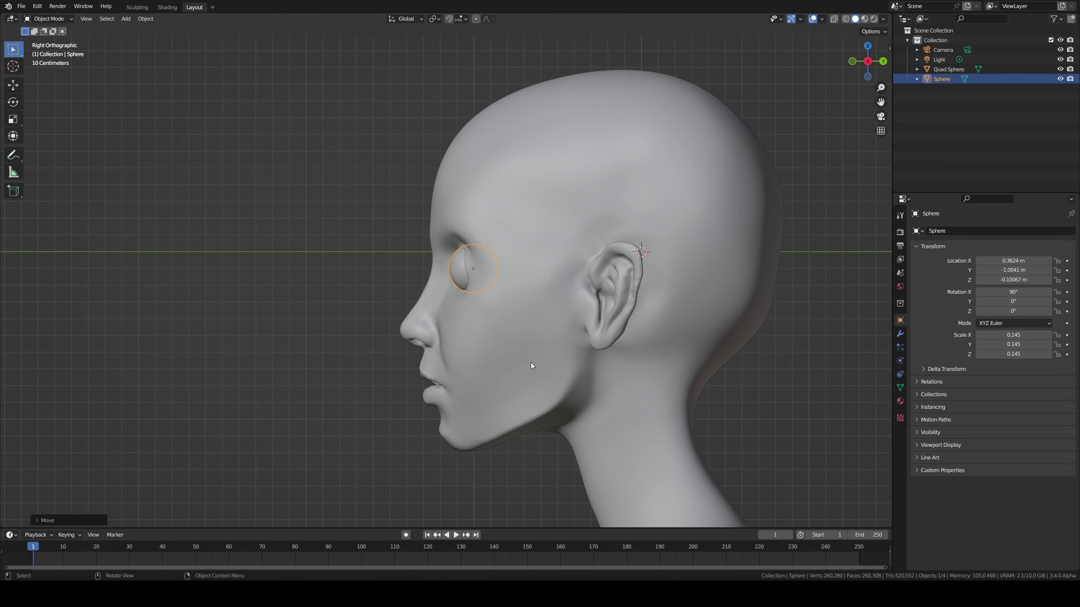
- Refine the eyeball's centring and depth, scaling it to 0.134
key("KP_1")
key("g")
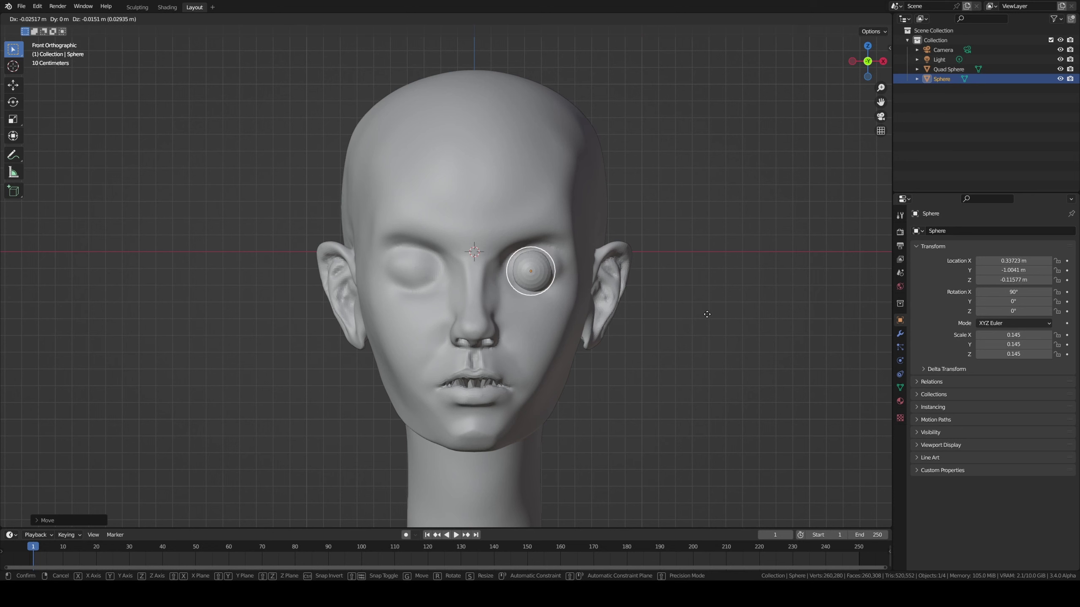
left_click(701, 357)
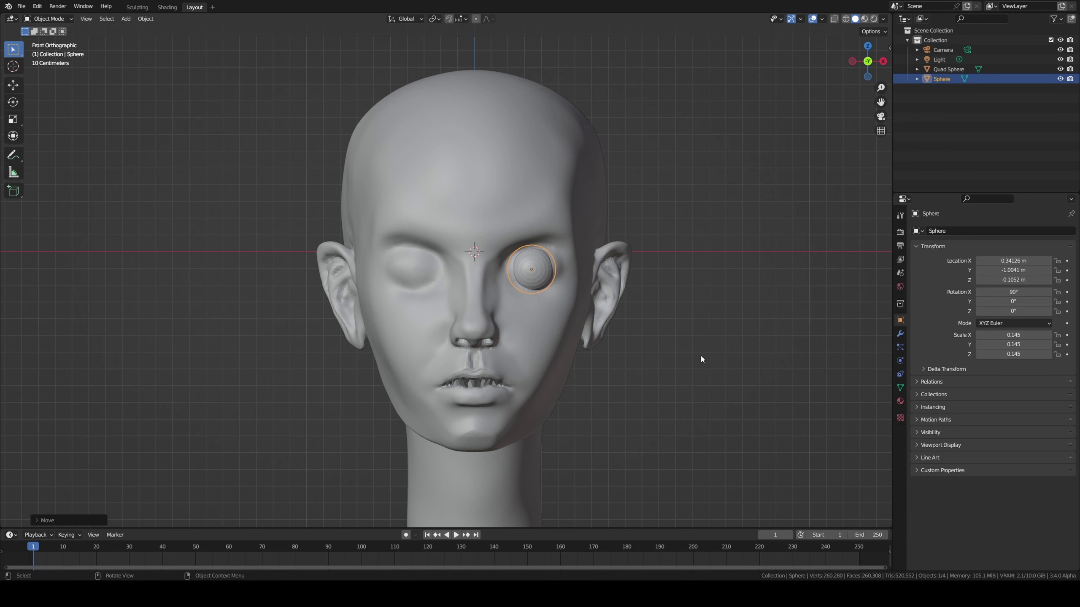
key("KP_3")
key("g")
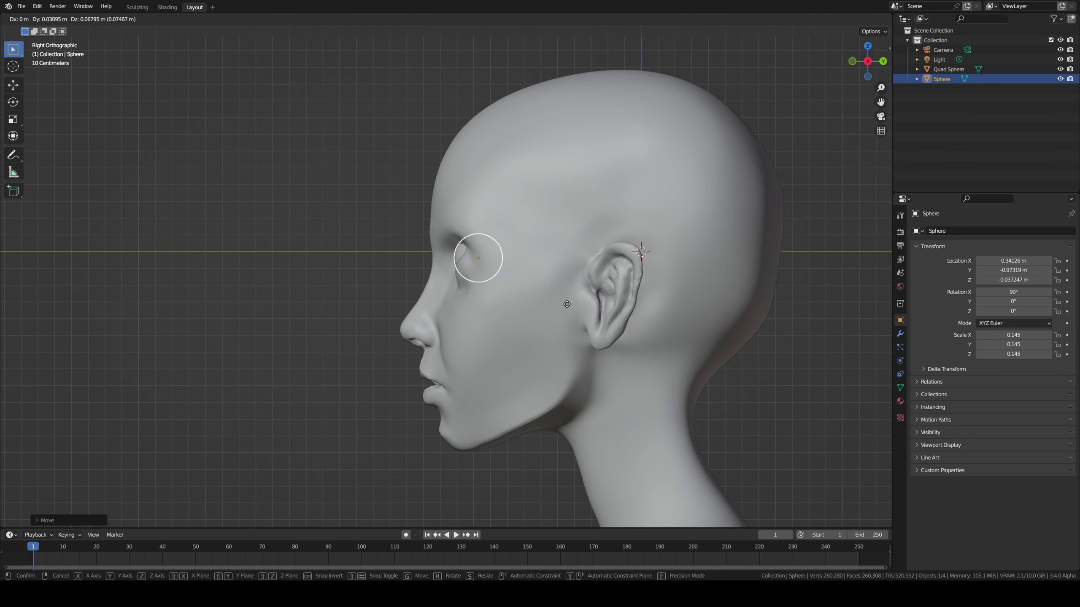
left_click(550, 380)
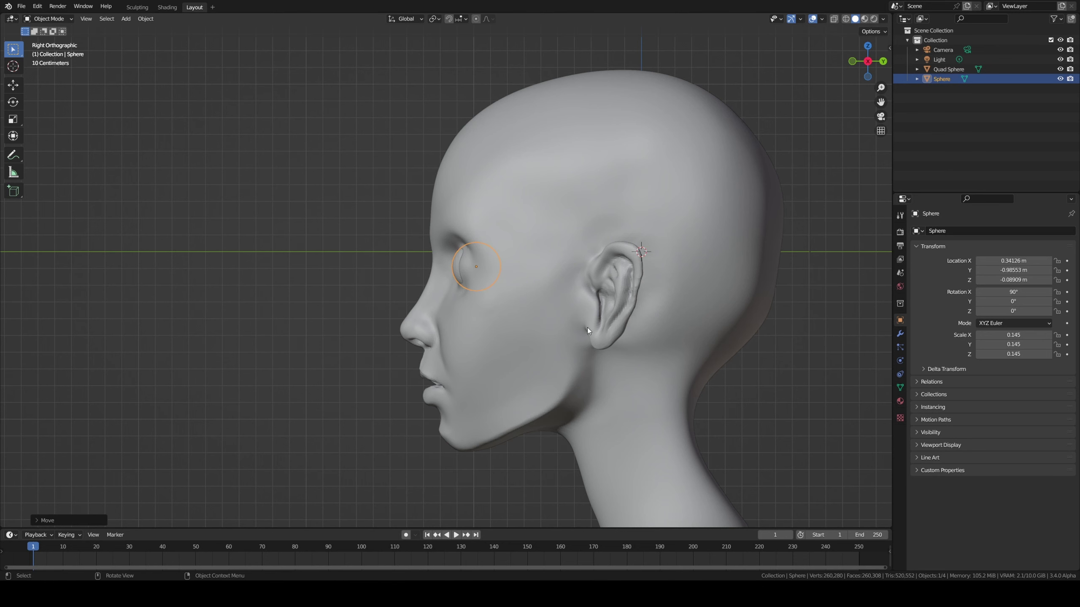
key("s")
left_click(676, 324)
key("KP_1")
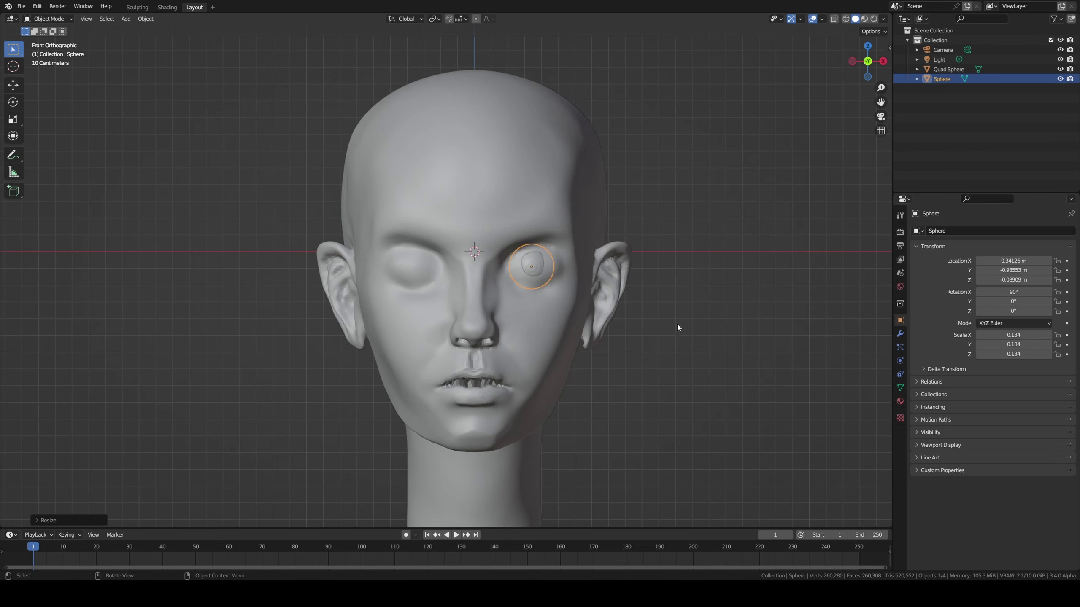
key("g")
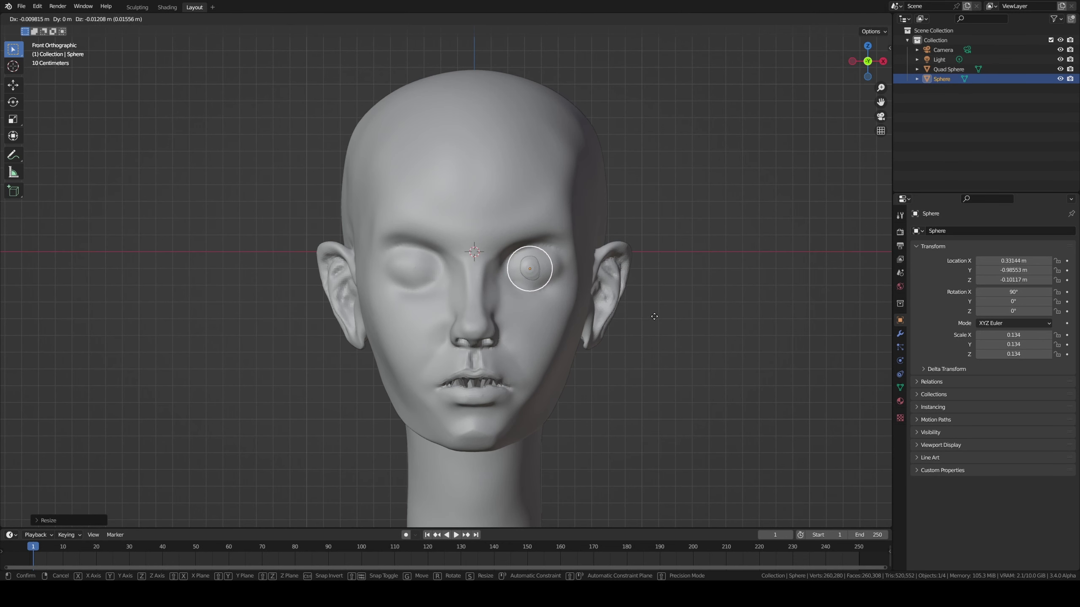
left_click(664, 310)
- Add a Mirror modifier to the eyeball with Quad Sphere as the mirror object
left_click(900, 334)
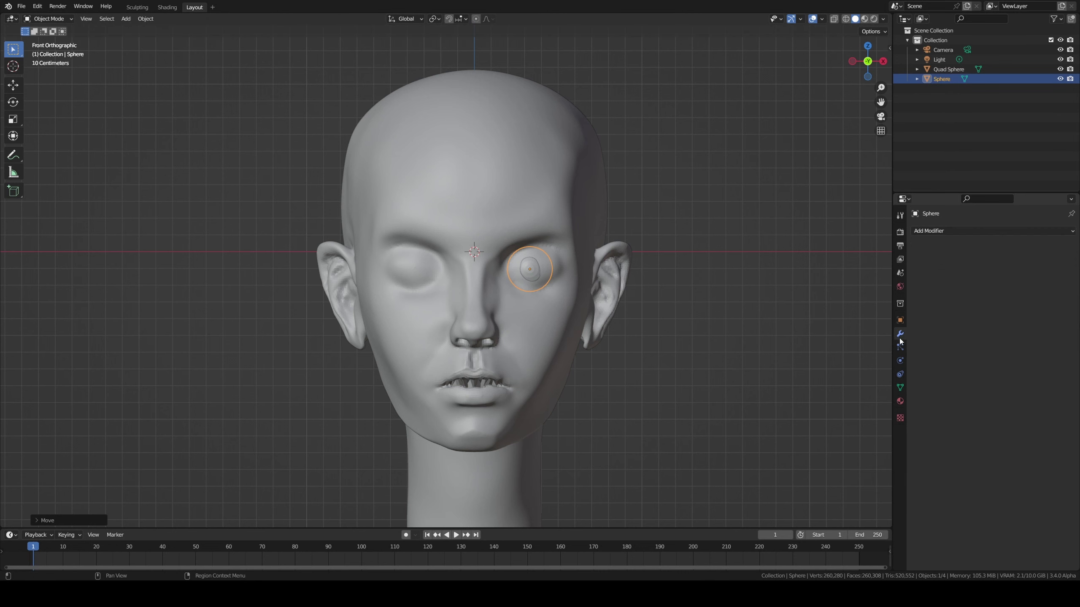
left_click(938, 232)
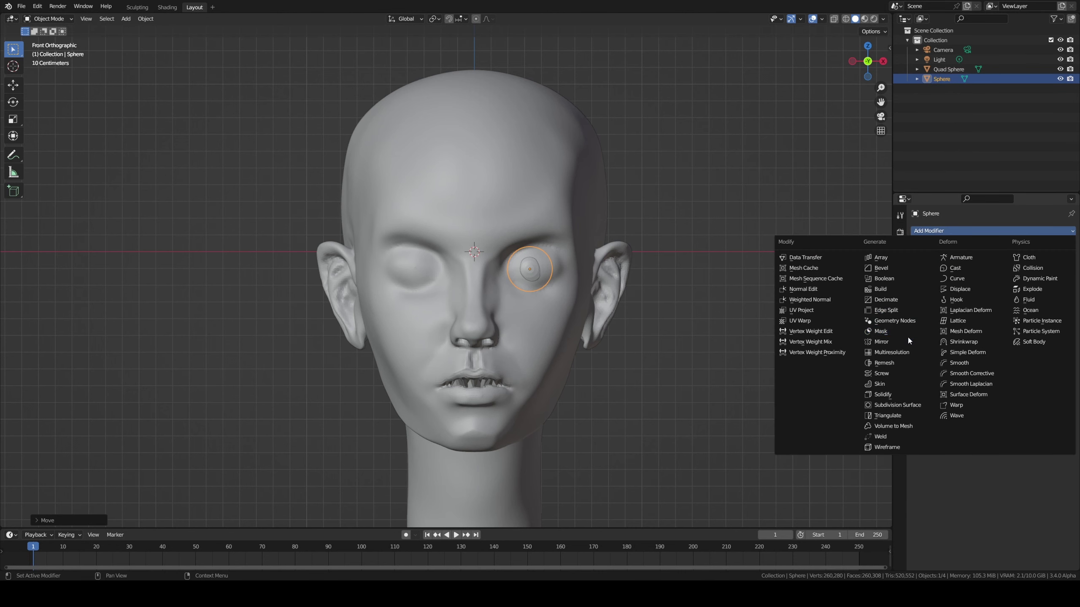
left_click(880, 342)
left_click(996, 295)
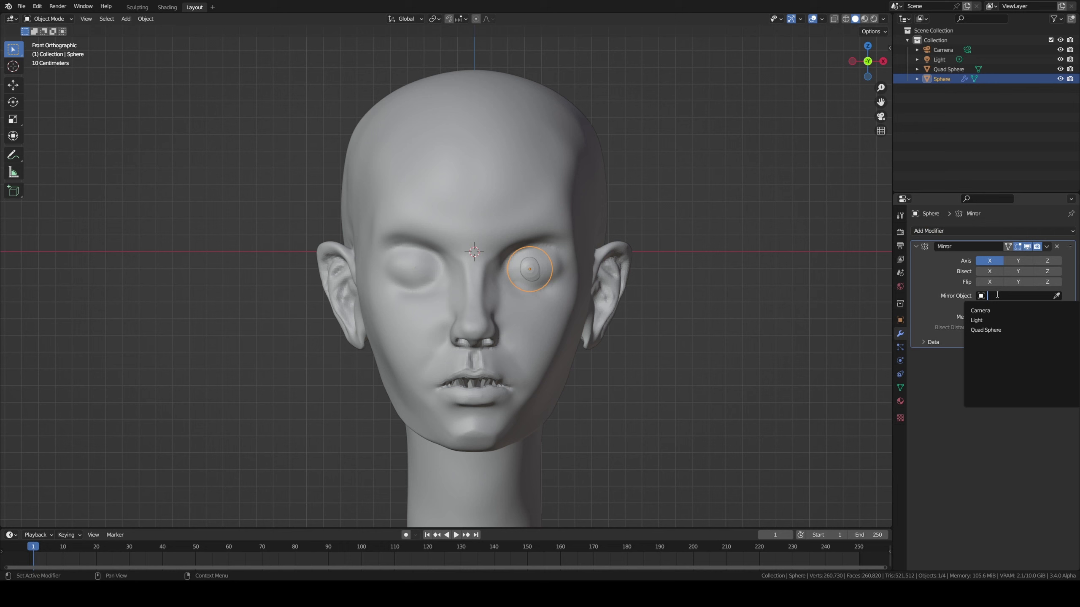
left_click(985, 331)
- Shade the eyeballs smooth and zoom in closer to the eyes
left_click(758, 288)
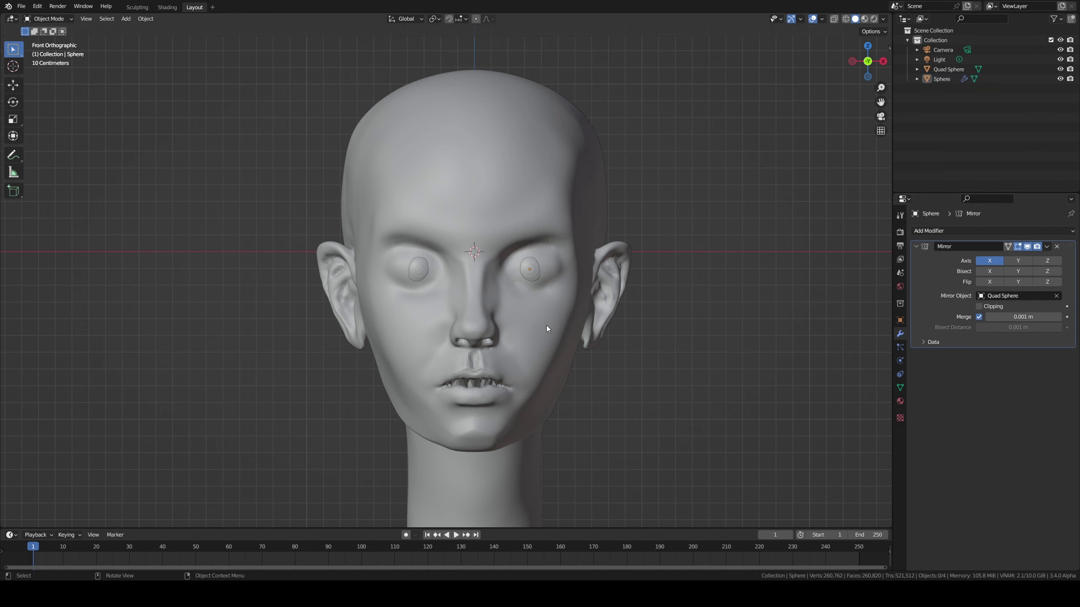
left_click(540, 277)
right_click(531, 275)
left_click(535, 275)
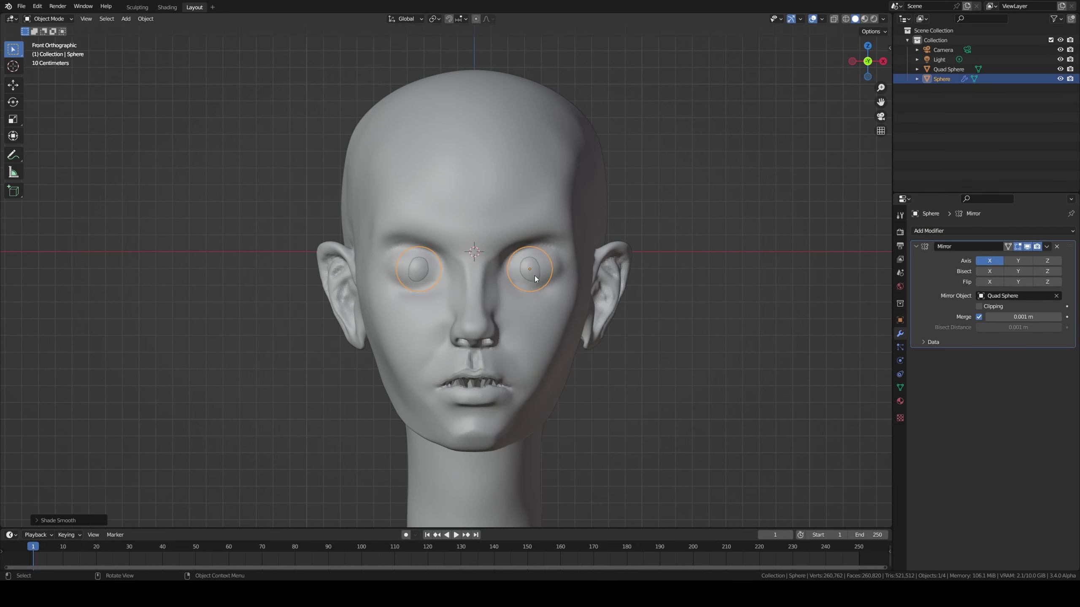
scroll(537, 245, "up", 2)
mouse_move(537, 245)
middle_mouse_down("ctrl")
mouse_move(550, 220)
mouse_move(549, 240)
mouse_move(562, 232)
middle_mouse_up("ctrl")
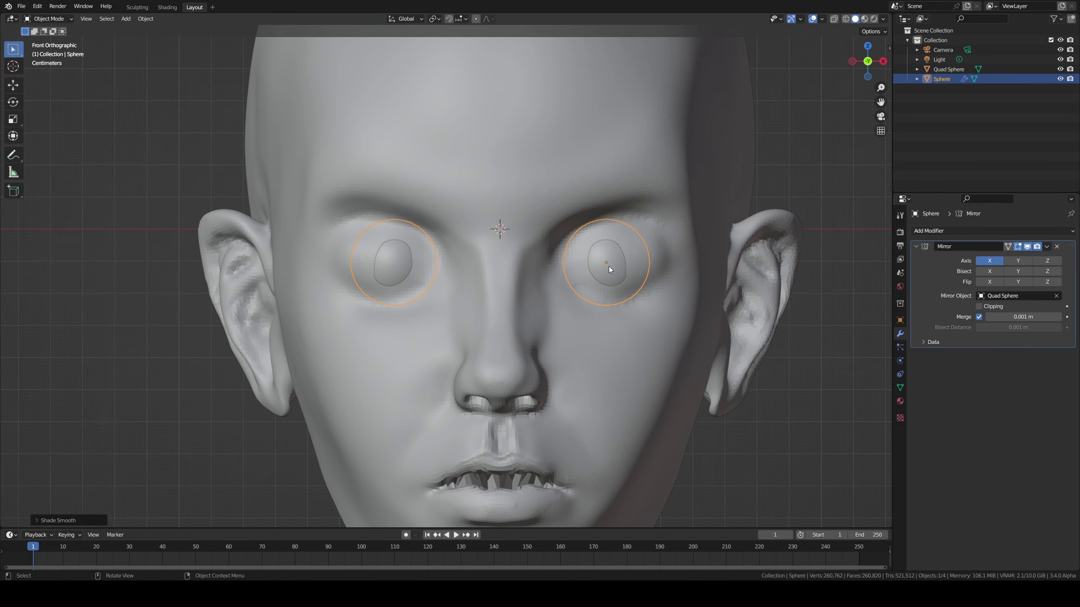
- In Edit Mode, select the eyeball's front vertex and try a Y-axis move, then cancel it
key("Tab")
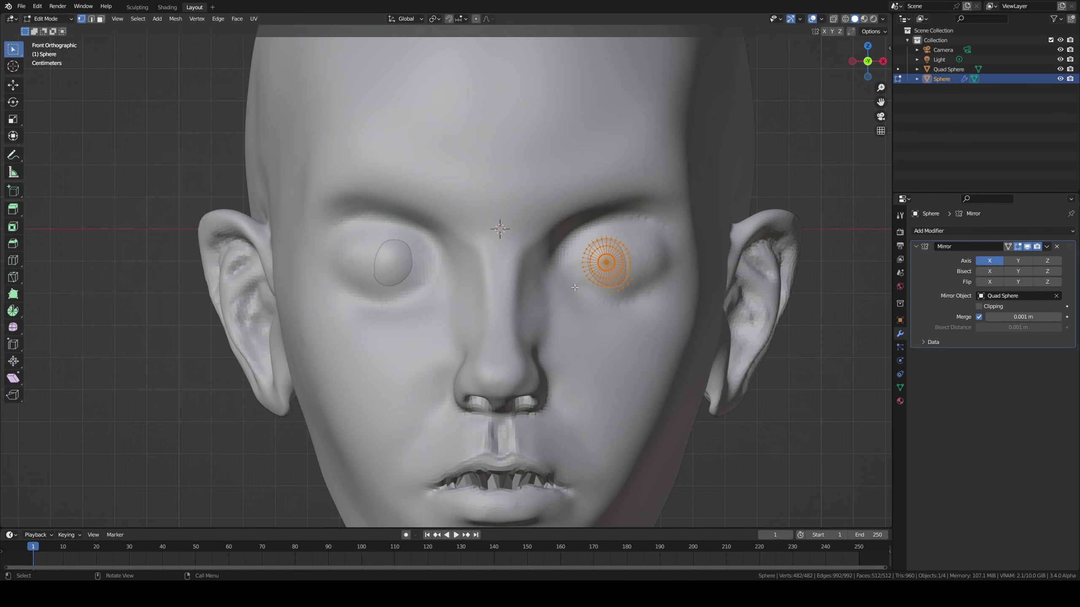
left_click(599, 250)
middle_click_drag(599, 251, 563, 231)
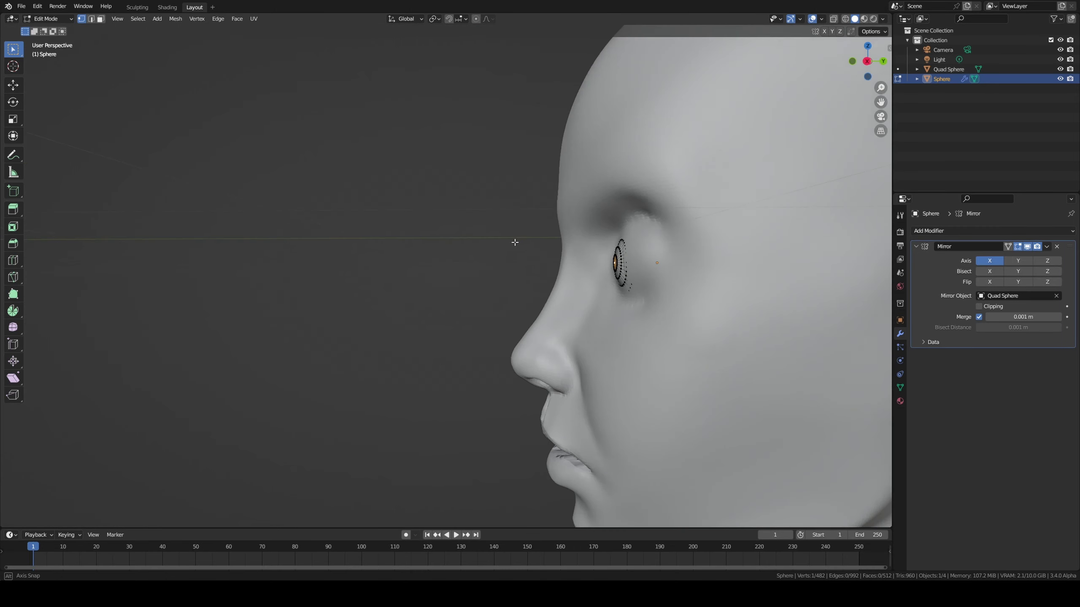
key("g")
key("y")
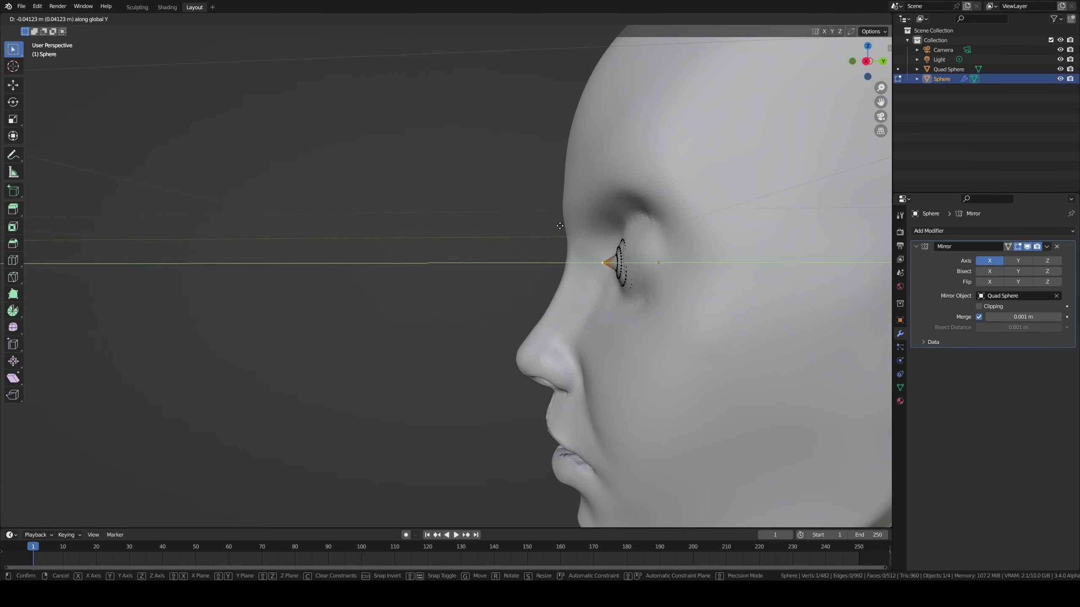
key("Escape")
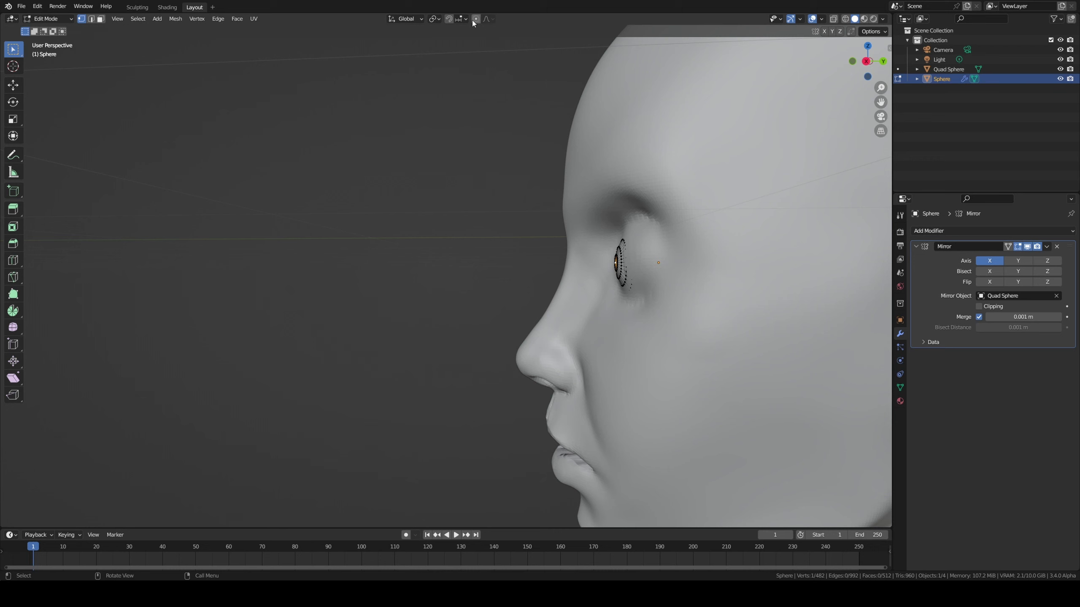
- Pull the front vertex along Y with proportional falloff to form a cornea bulge
key("g")
key("y")
scroll(530, 113, "up", 6)
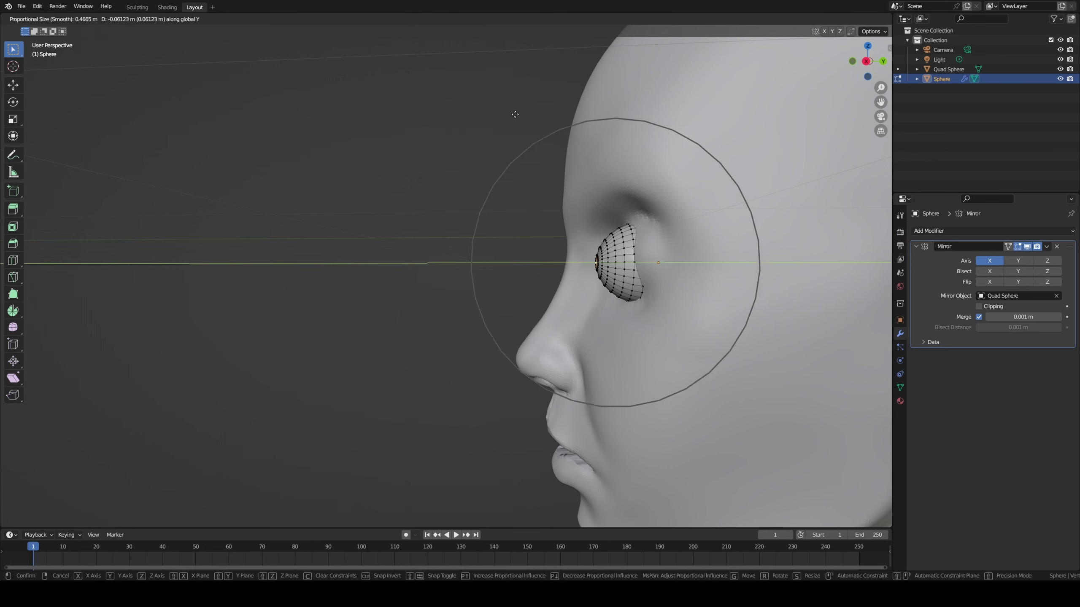
scroll(527, 116, "up", 3)
scroll(526, 116, "up", 7)
scroll(515, 117, "up", 10)
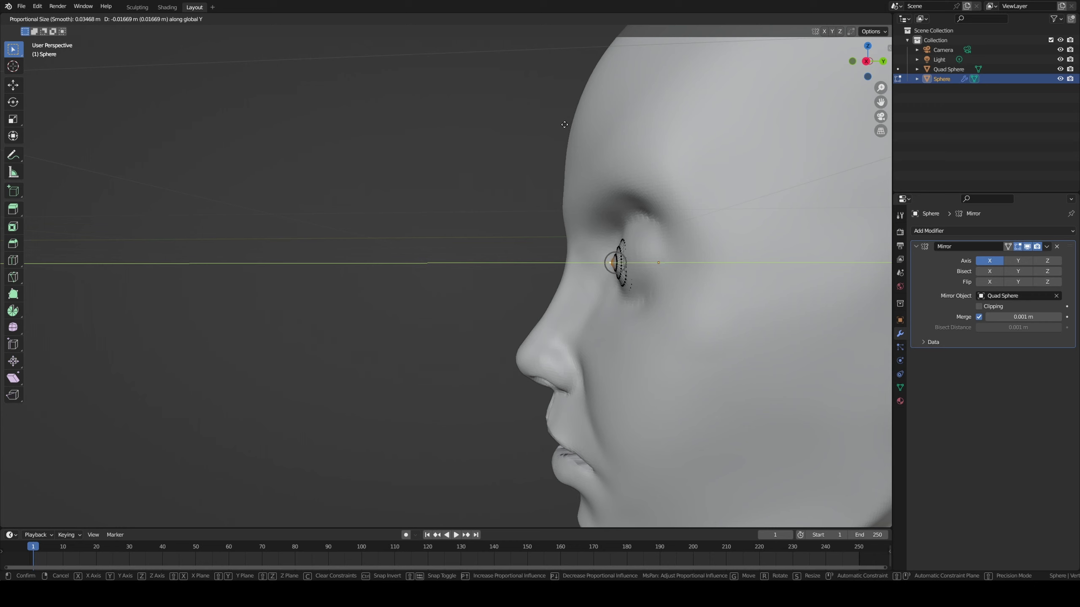
scroll(565, 127, "down", 2)
scroll(565, 128, "down", 3)
scroll(565, 130, "down", 3)
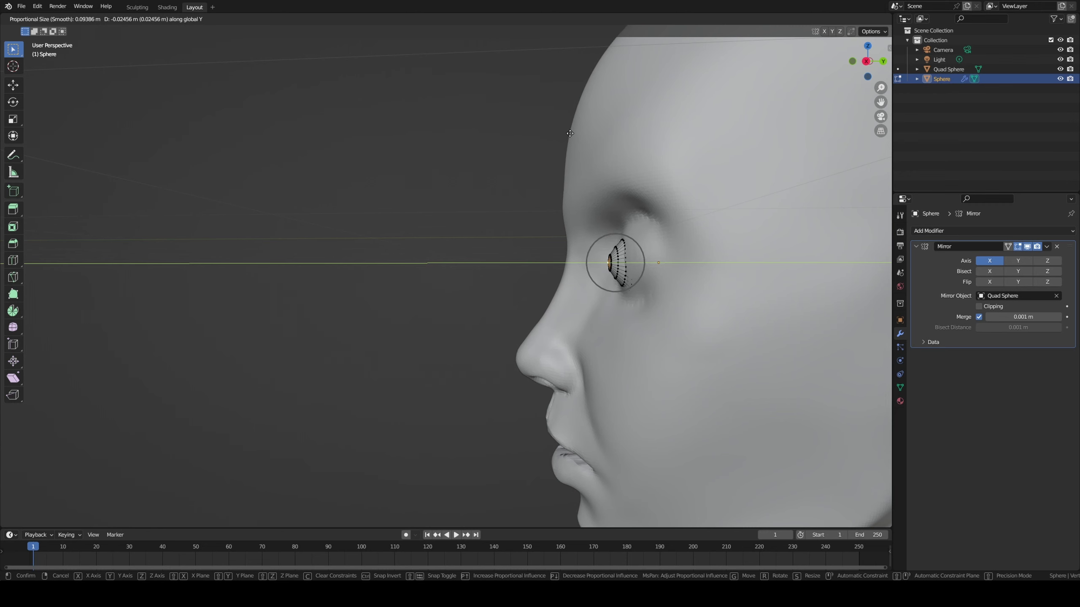
left_click(569, 135)
key("alt+a")
key("Tab")
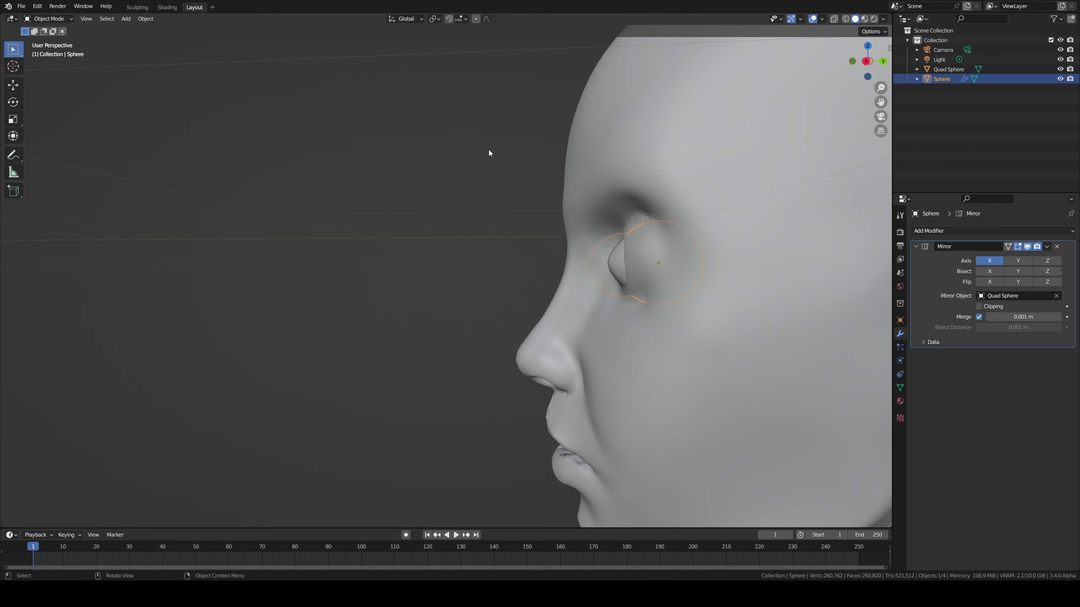
- Add a loop cut near the front of the eyeball
key("Tab")
middle_click_drag(596, 327, 611, 290)
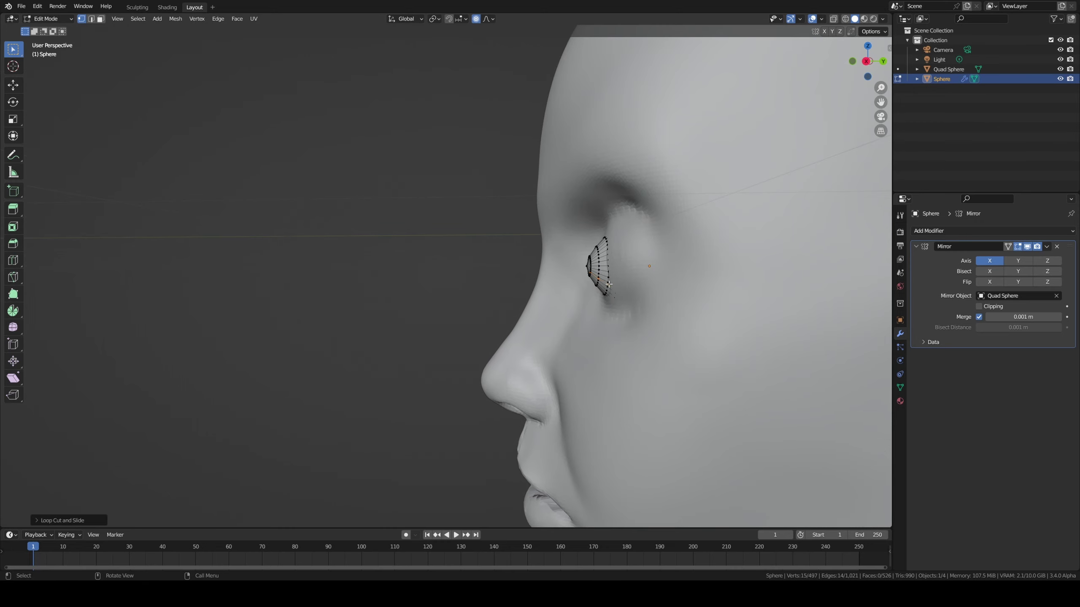
key("ctrl+r")
left_click(606, 284)
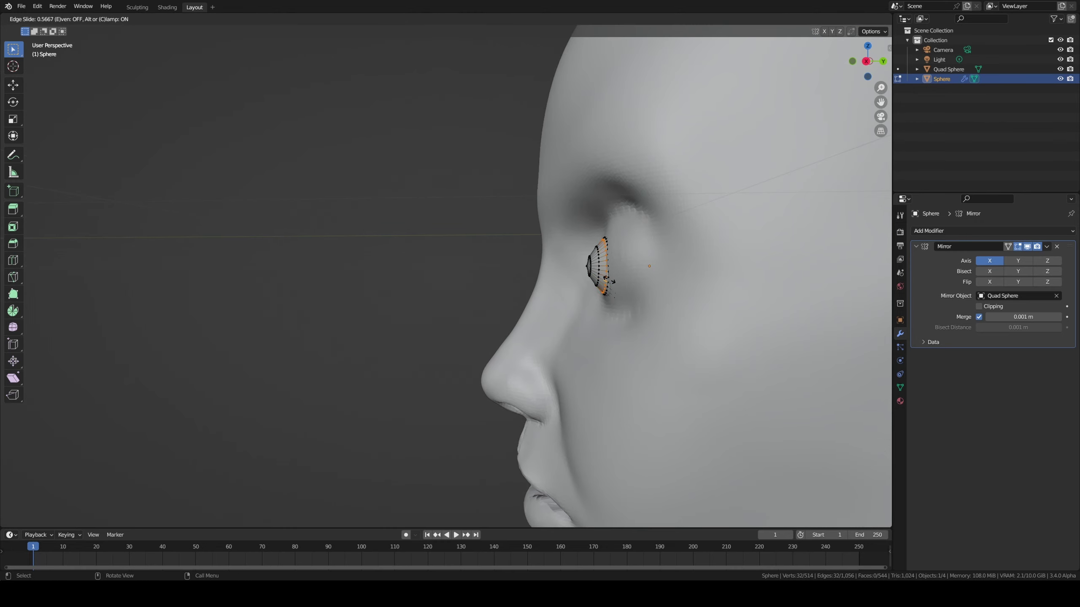
left_click(609, 280)
- Scale the new edge loop inward with proportional editing to shape the iris rim
key("Tab")
mouse_move(517, 289)
middle_mouse_down()
mouse_move(602, 275)
mouse_move(595, 285)
mouse_move(712, 284)
middle_mouse_up()
key("Tab")
left_click(595, 288, "alt")
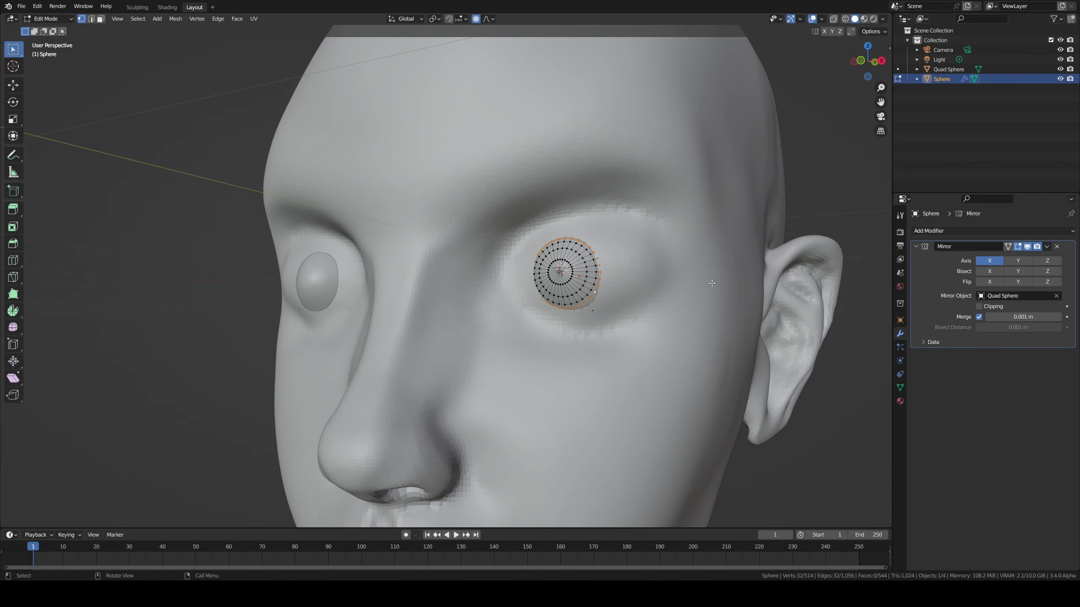
key("s")
scroll(707, 283, "up", 6)
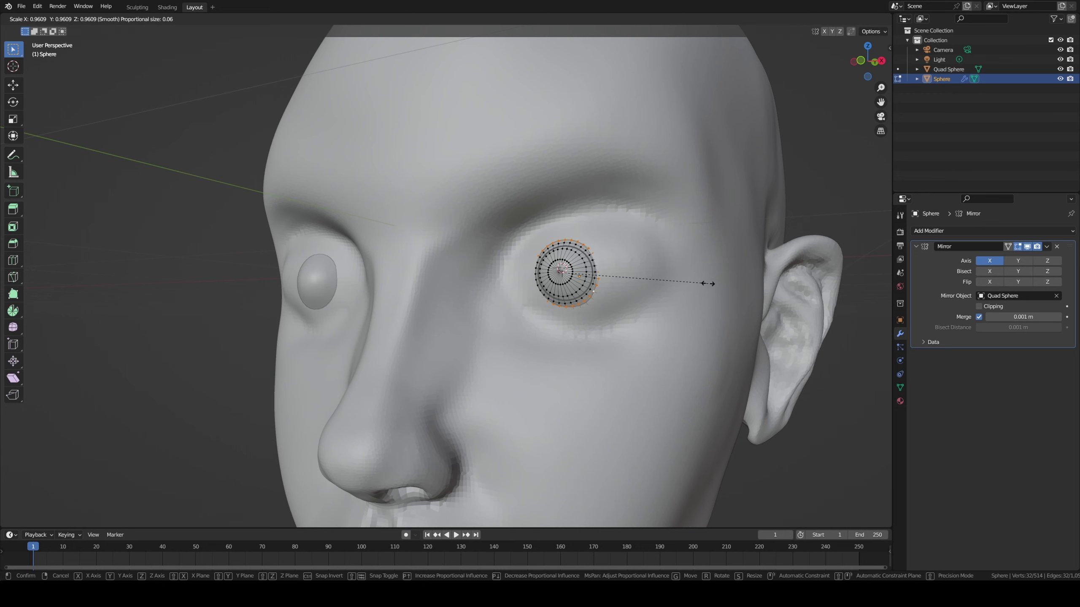
scroll(705, 284, "up", 5)
scroll(703, 286, "up", 4)
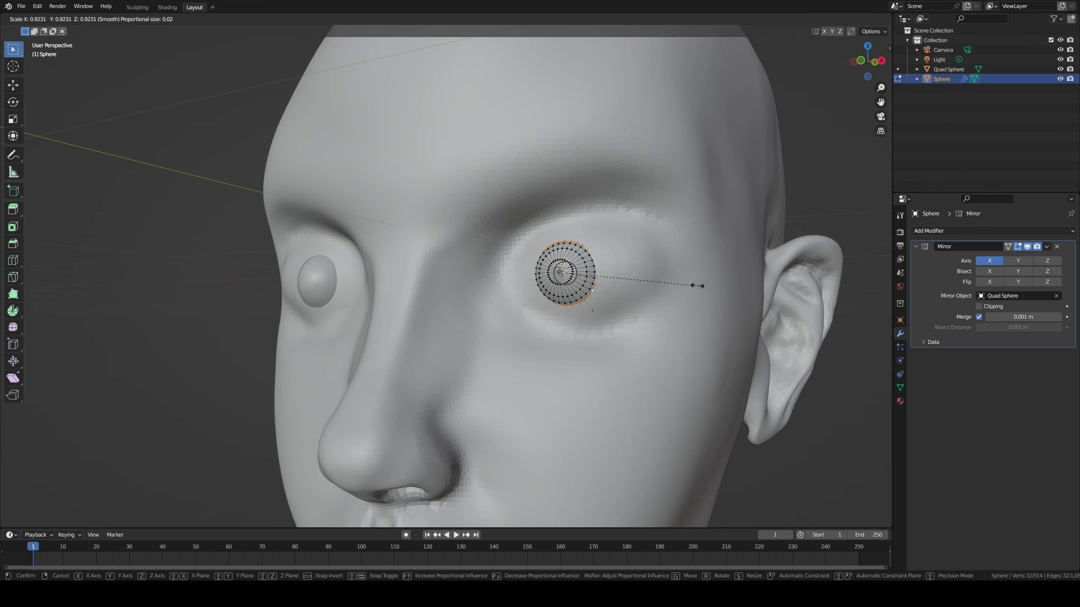
left_click(694, 285)
key("Tab")
- Check in local front view that both eyeballs sit level, then exit local view
key("KP_Divide")
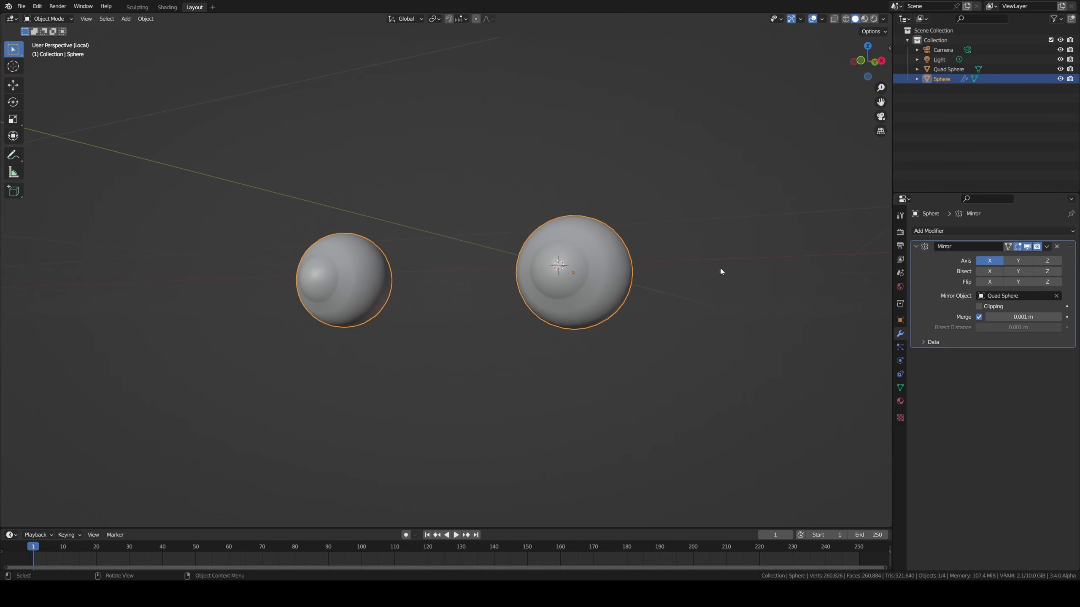
mouse_move(719, 268)
middle_mouse_down()
mouse_move(616, 304)
mouse_move(636, 305)
middle_mouse_up()
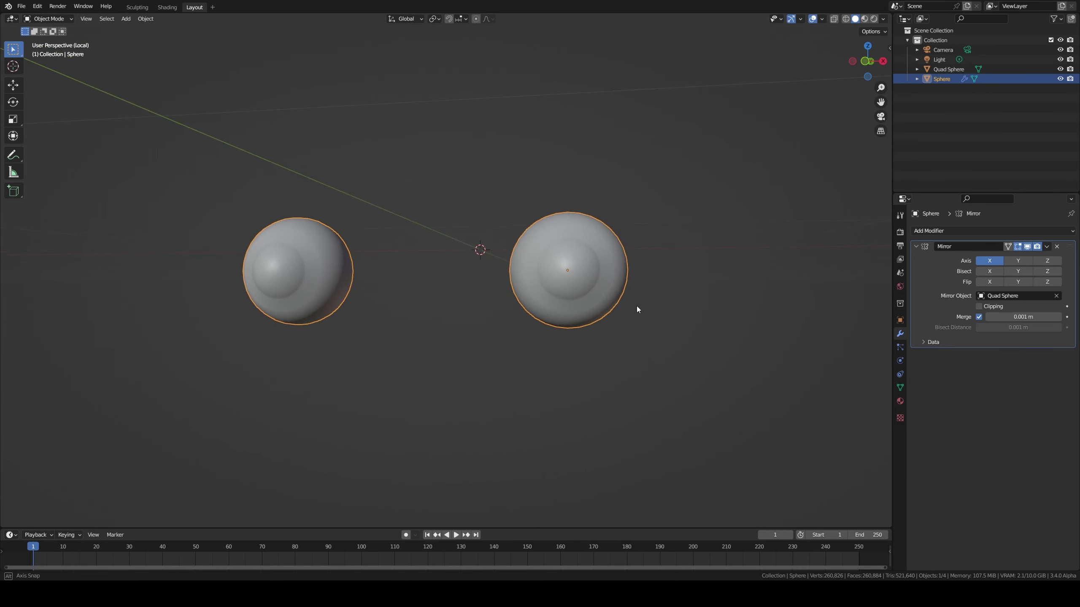
key("KP_1")
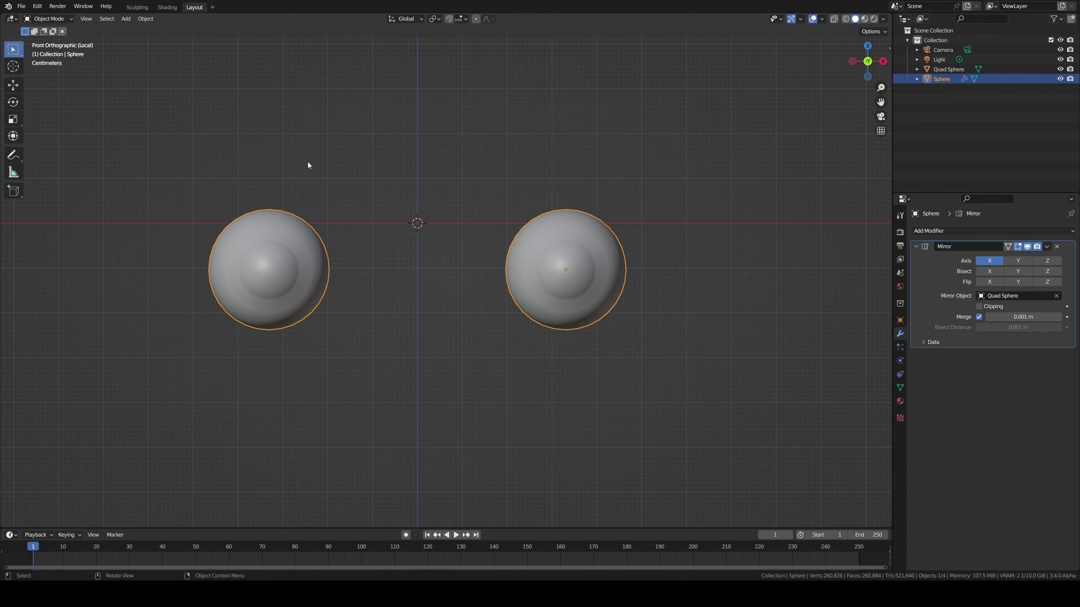
key("KP_Divide")
- Select the Quad Sphere head in the Sculpting workspace and view it in right side profile
left_click(486, 181)
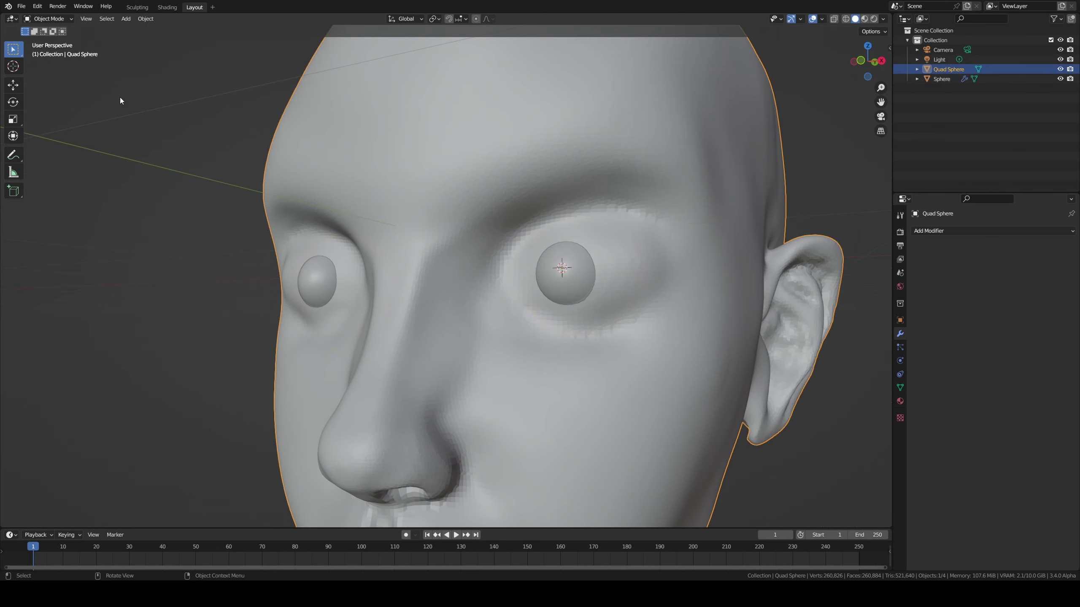
left_click(140, 6)
middle_click_drag(425, 234, 585, 234)
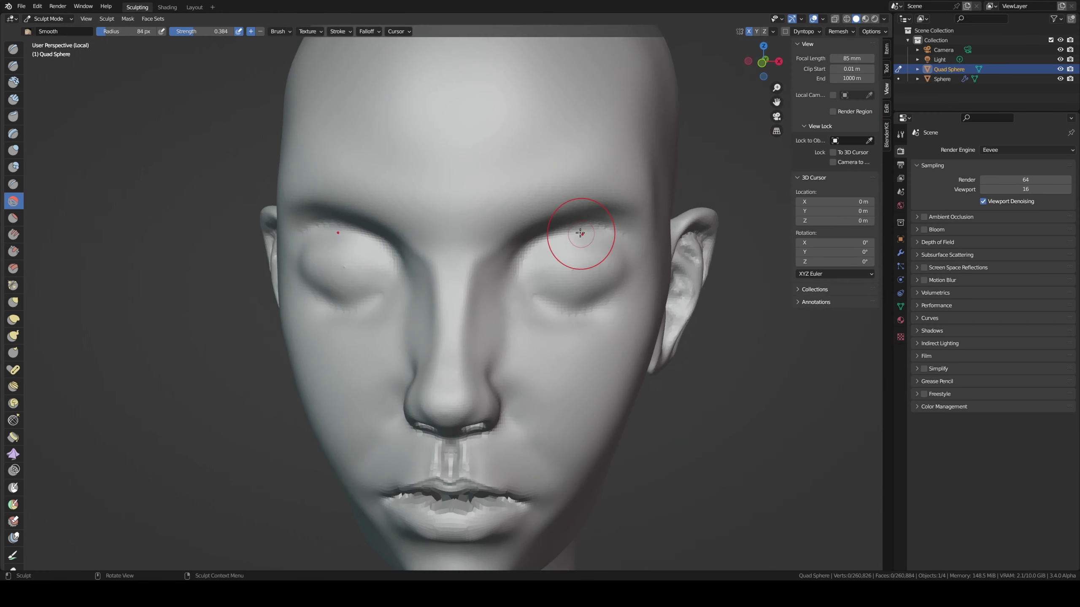
key("KP_Divide")
scroll(445, 298, "up", 4)
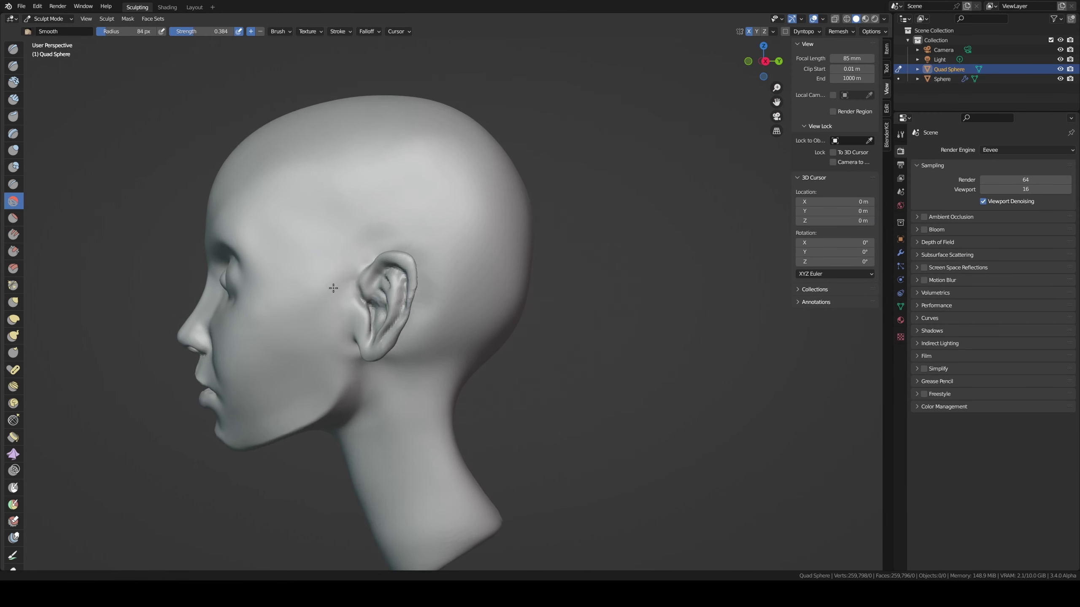
middle_click_drag(329, 294, 448, 287, "shift")
scroll(354, 265, "up", 3)
middle_click_drag(354, 264, 378, 263)
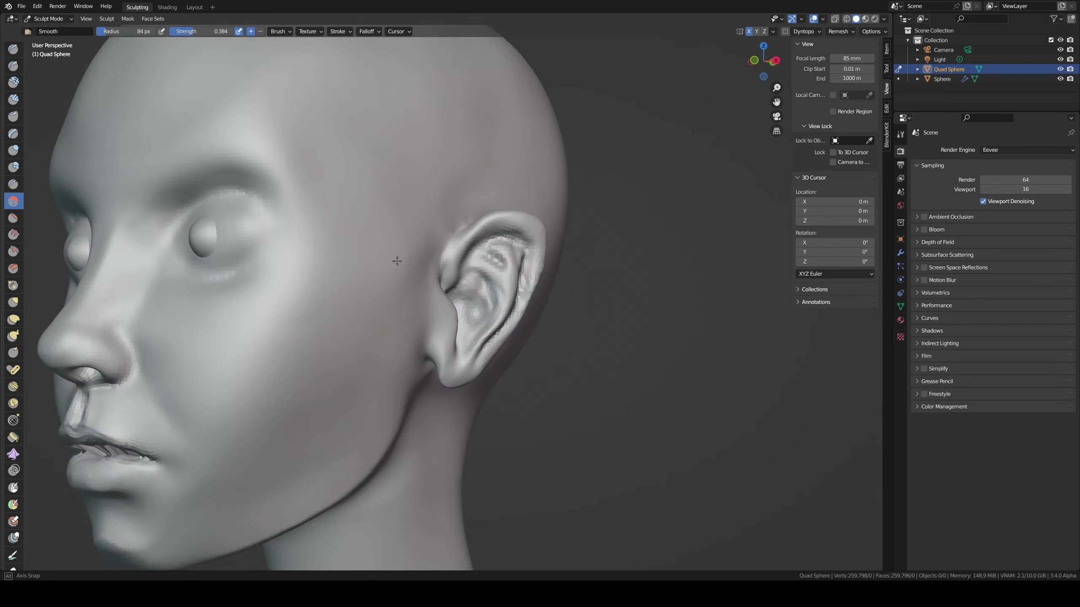
key("KP_3")
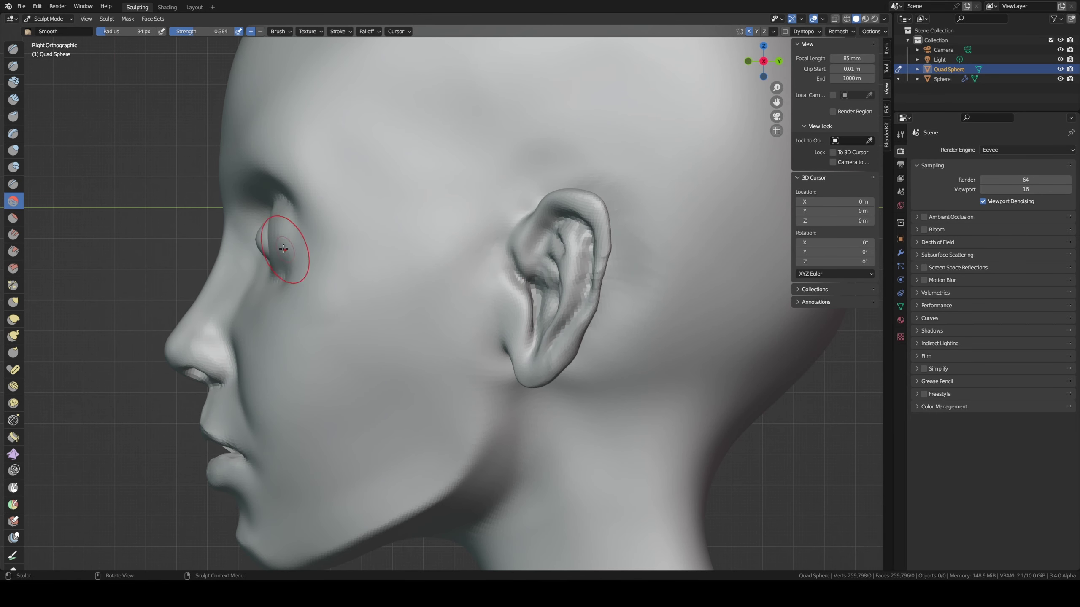
- Move the eyeball's front vertices along Y with a soft proportional falloff
key("alt+q")
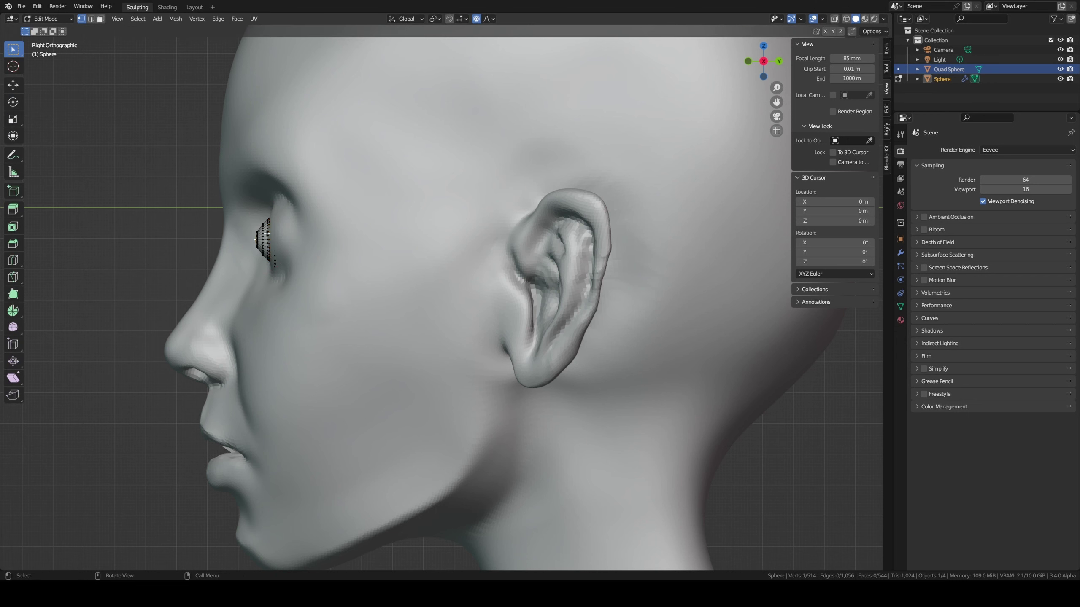
key("g")
key("y")
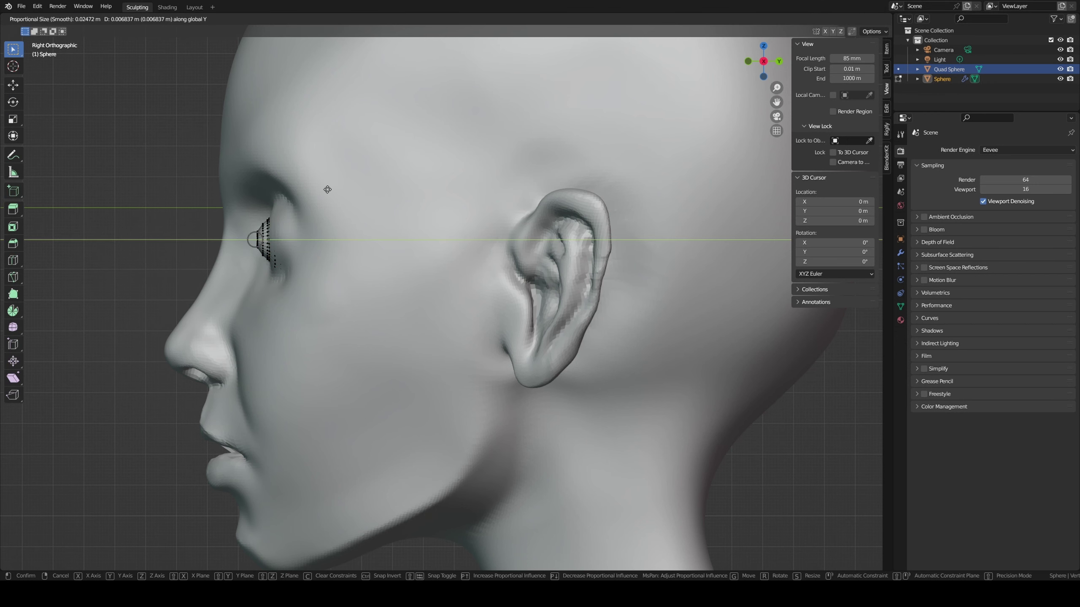
scroll(328, 190, "down", 2)
scroll(331, 192, "down", 2)
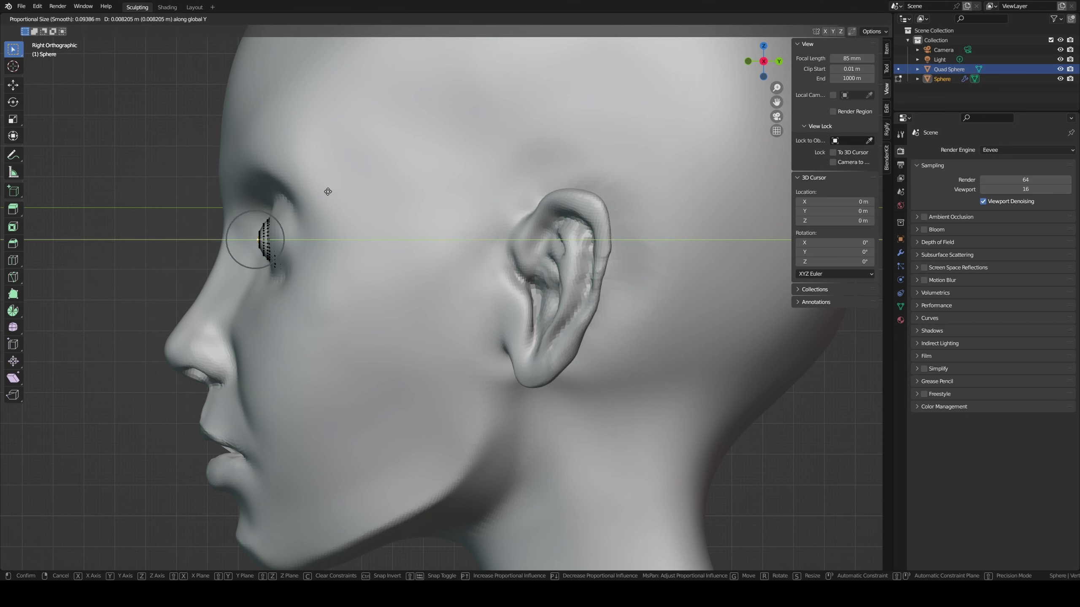
scroll(333, 193, "down", 1)
left_click(330, 192)
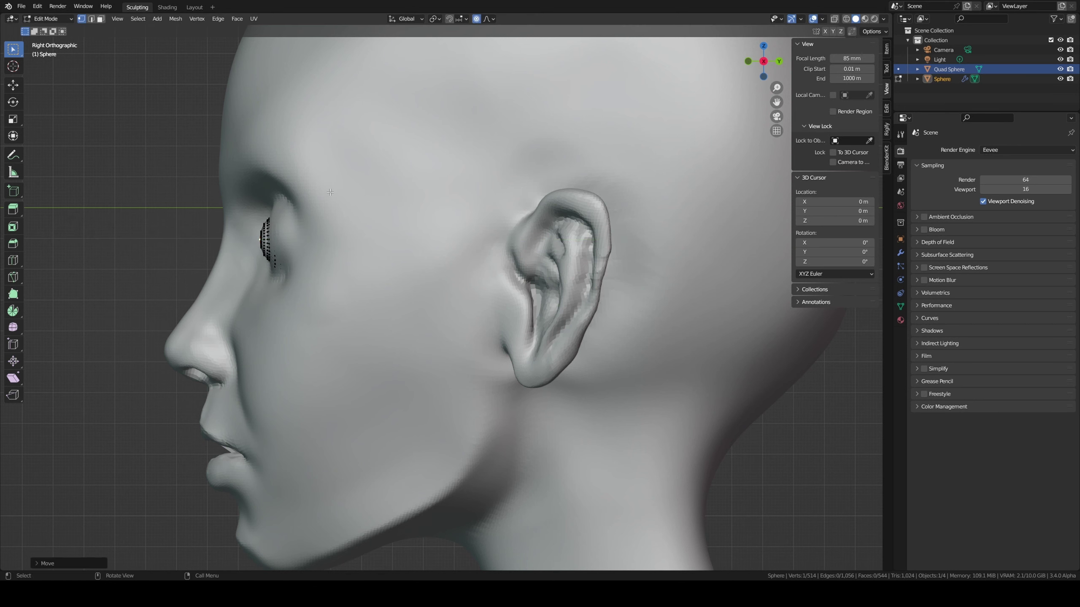
- Readjust the eyeball front's depth once more, then return to sculpting the head
key("g")
key("y")
scroll(330, 192, "up", 6)
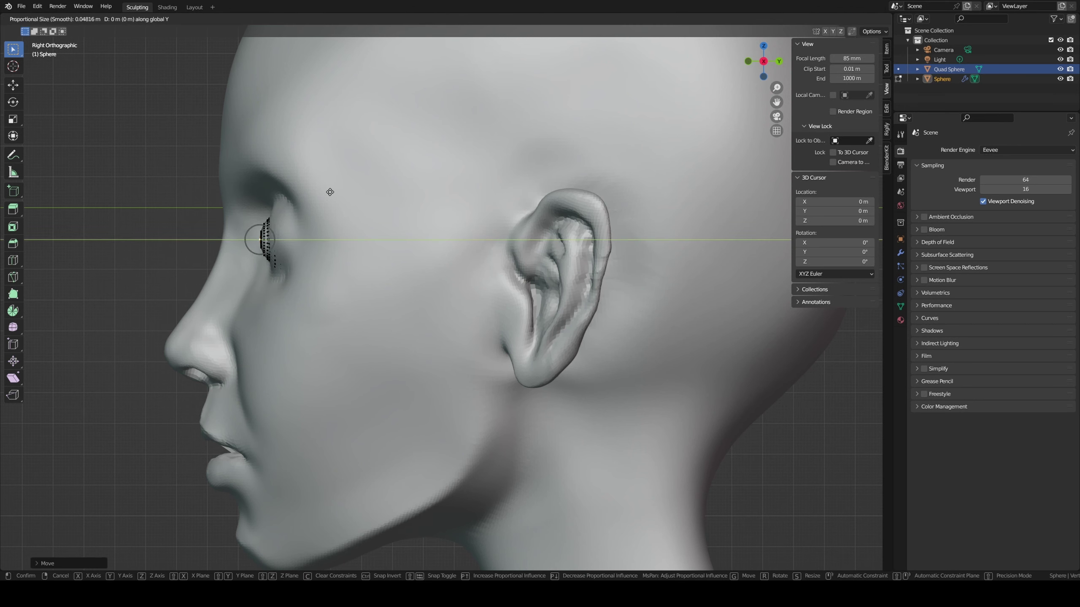
left_click(329, 192)
key("Tab")
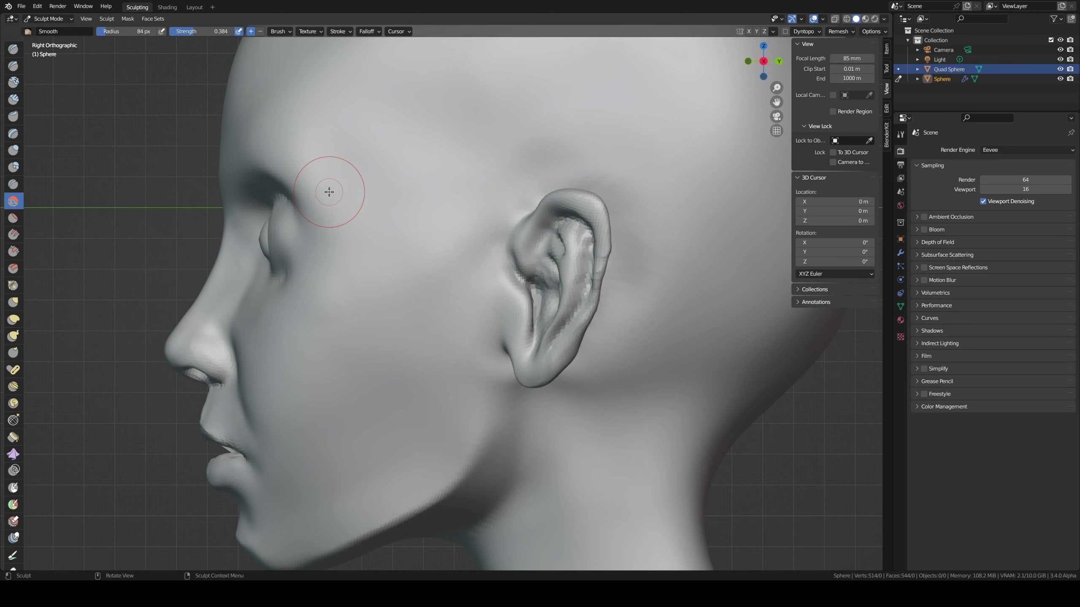
mouse_move(329, 191)
middle_mouse_down()
mouse_move(595, 295)
mouse_move(552, 298)
middle_mouse_up()
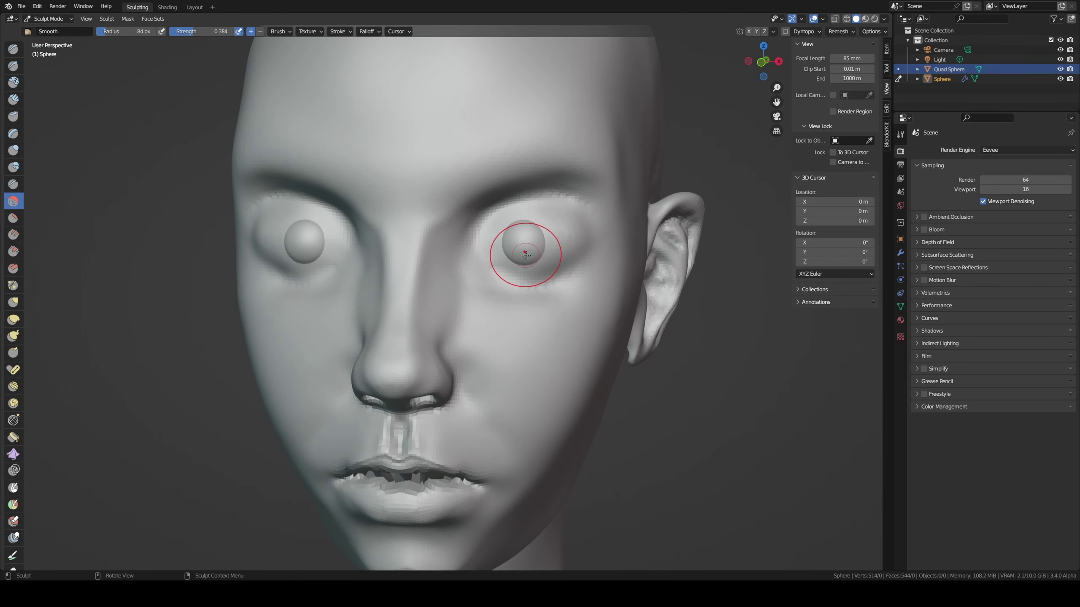
key("KP_Divide")
key("KP_Divide")
key("alt+q")
- Build up mirrored eyelids over both eyes with the Clay Strips brush
key("c")
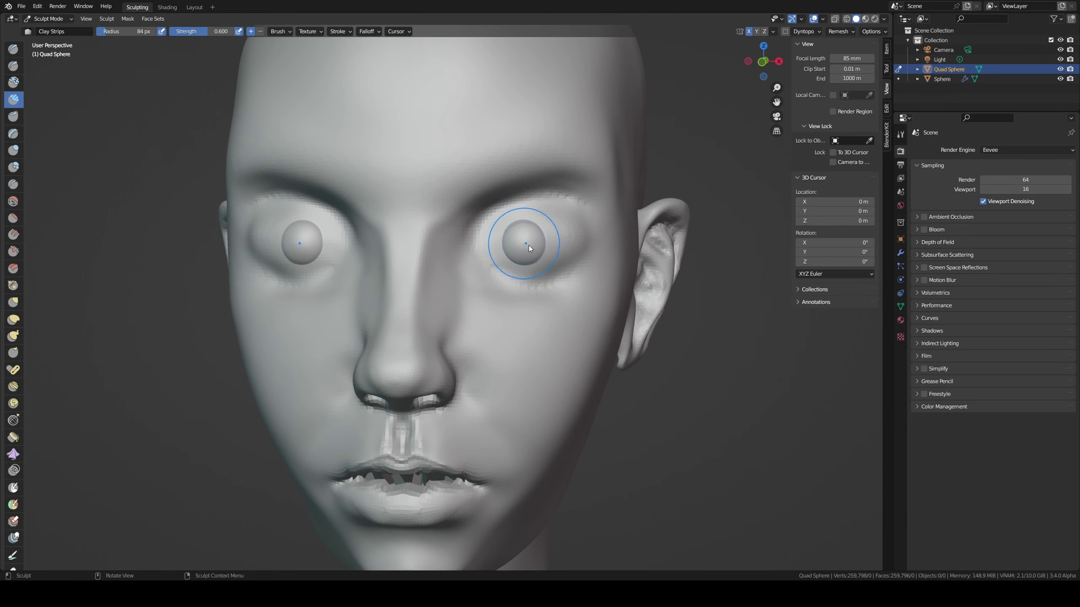
key("alt+q")
key("alt+q")
left_click_drag(532, 234, 546, 244)
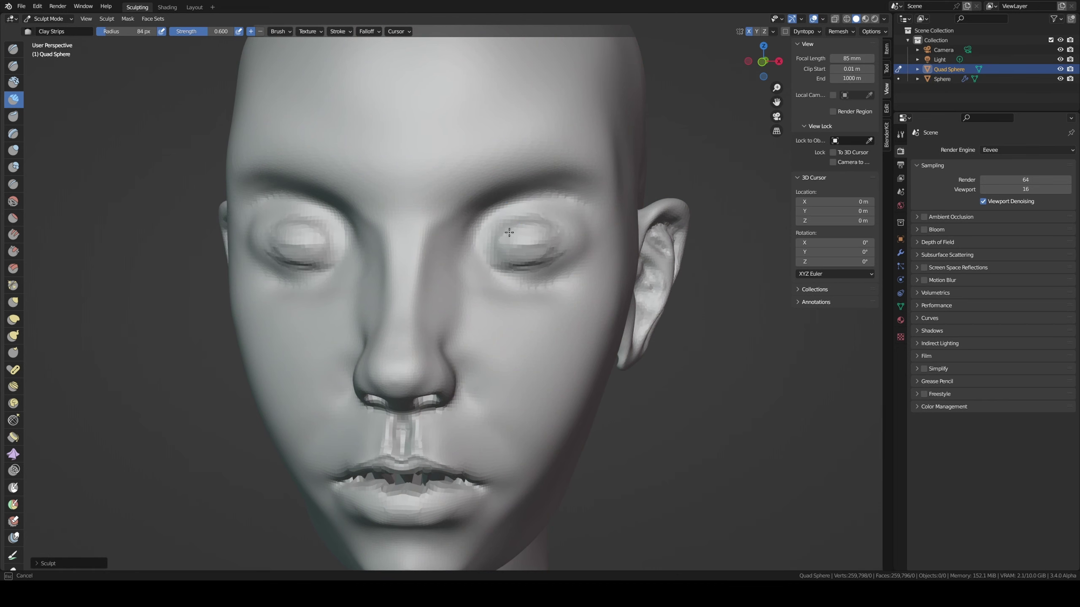
middle_click_drag(546, 245, 460, 207)
key("KP_3")
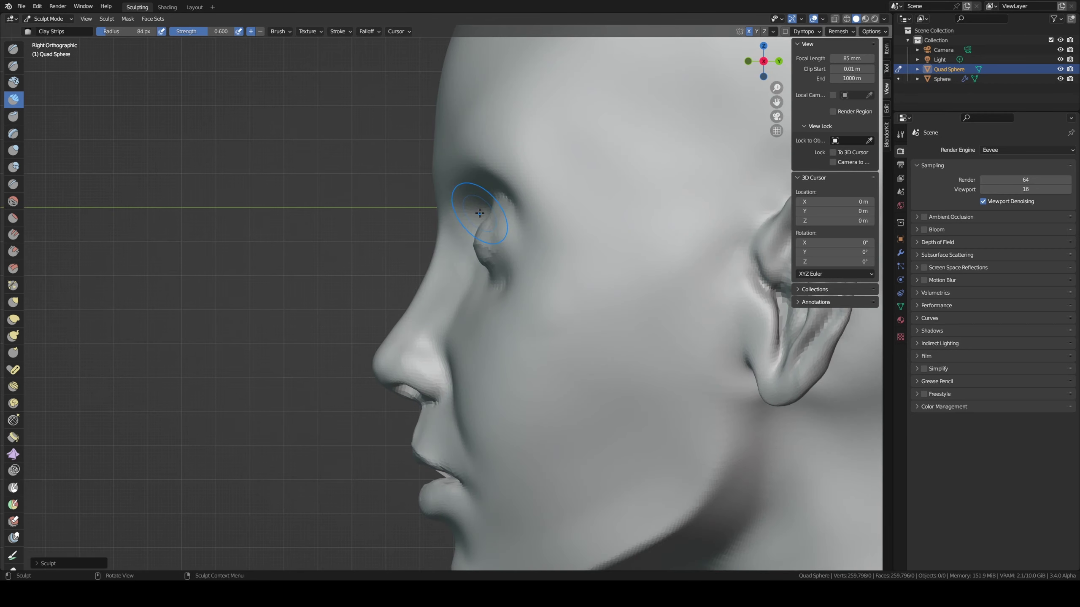
- Sculpt the inner eyelids with the Draw Sharp brush, viewed from the front
middle_click_drag(441, 282, 518, 251)
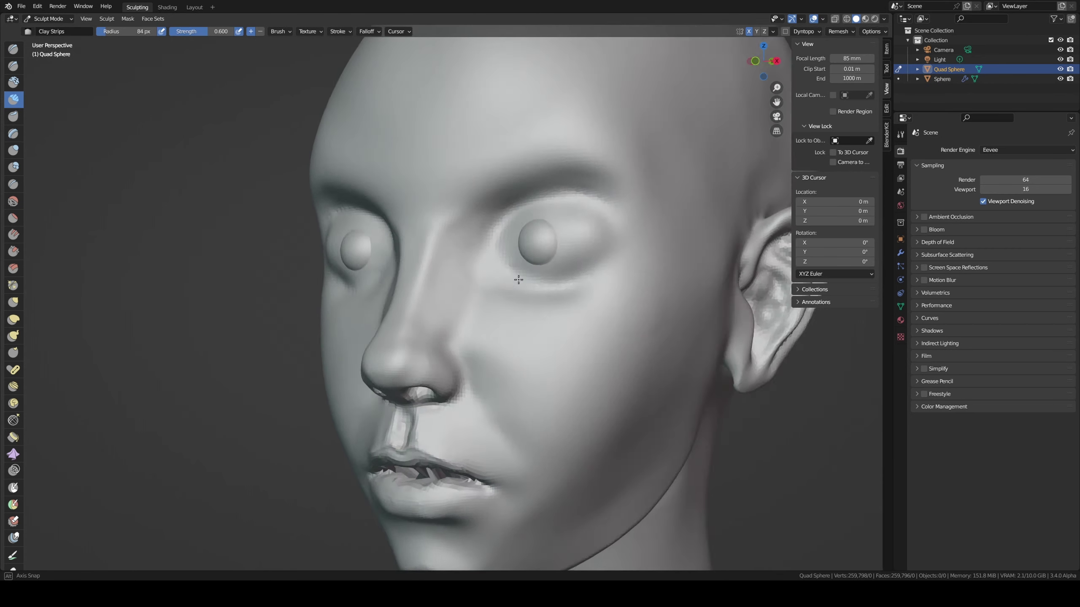
key("shift+d")
left_click_drag(505, 244, 512, 235)
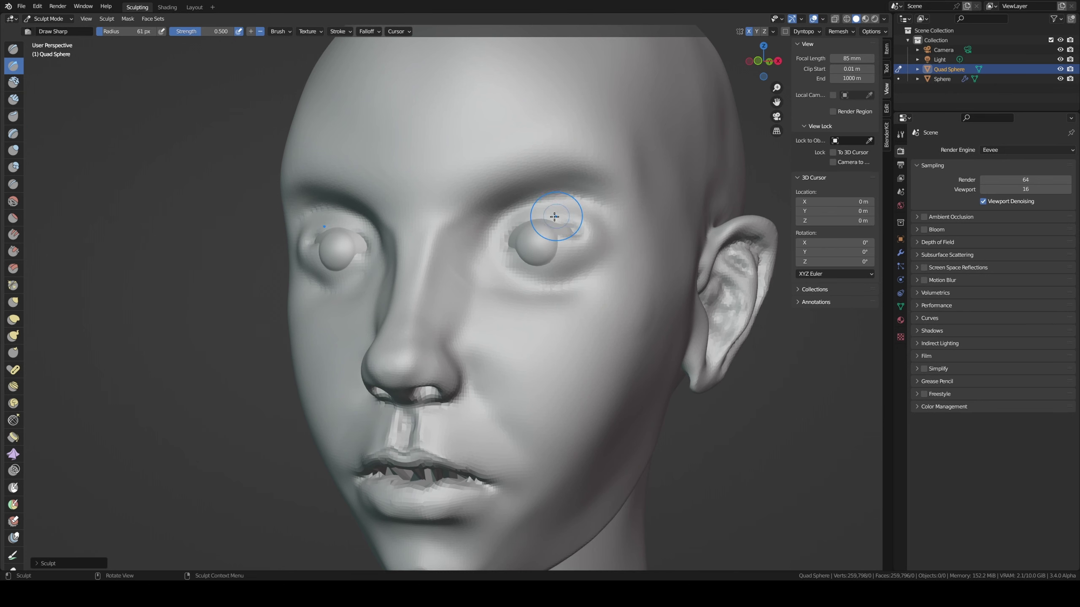
key("KP_1")
- Set the Draw Sharp brush to 50 px and crease the inner eye corners
key("f")
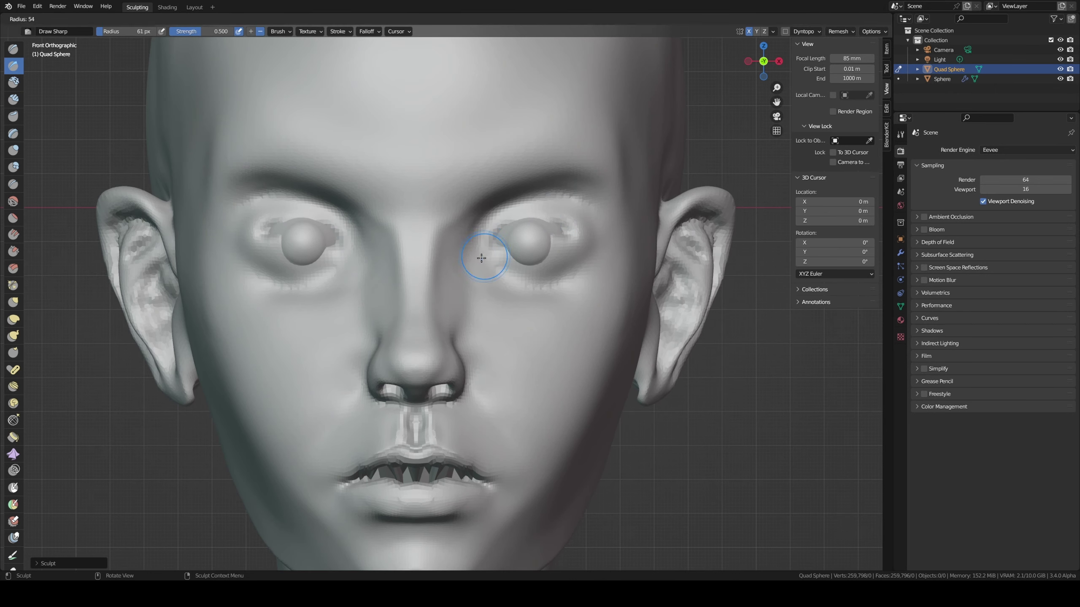
left_click(484, 254)
key("f")
left_click(467, 251)
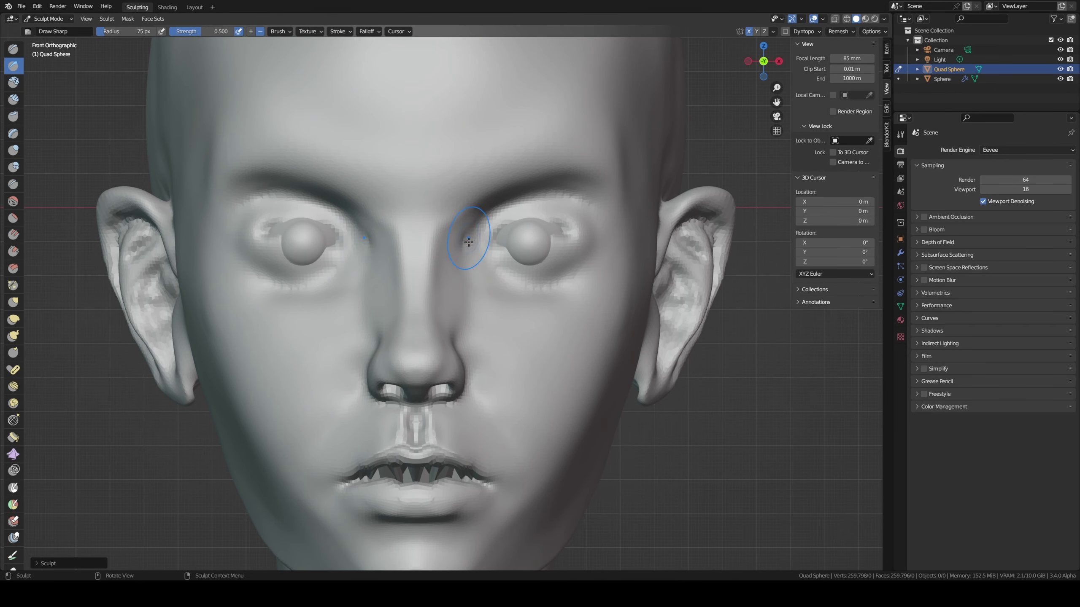
mouse_move(466, 244)
left_mouse_down()
mouse_move(481, 215)
mouse_move(476, 238)
left_mouse_up()
key("f")
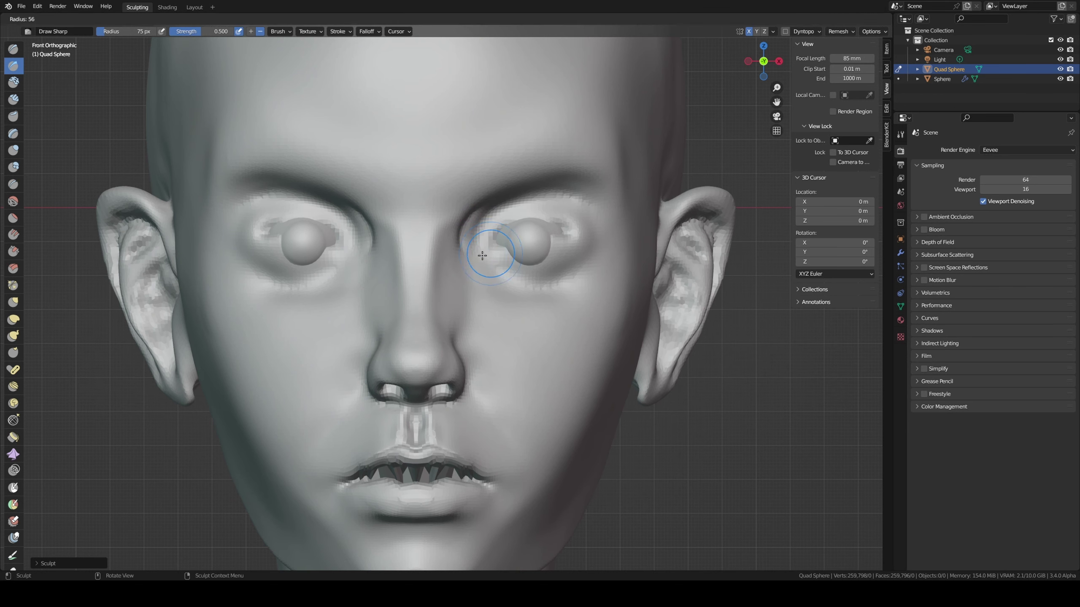
left_click(474, 248)
left_click_drag(467, 241, 488, 256)
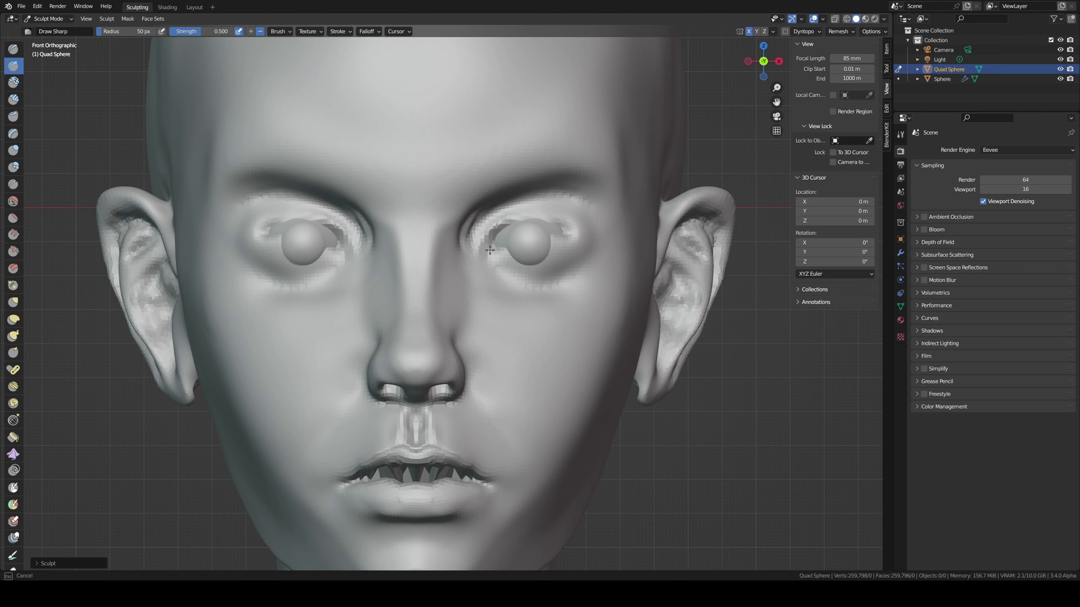
- Sharpen creases around the eye socket, lower eyelid and outer eye corner
left_click_drag(497, 242, 561, 223)
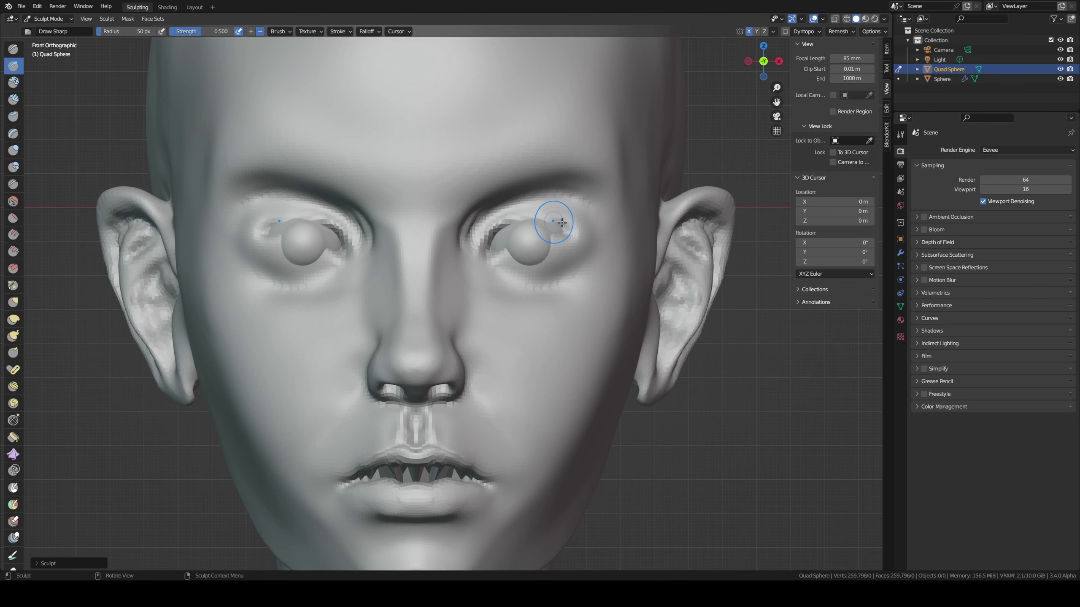
left_click_drag(494, 253, 491, 257)
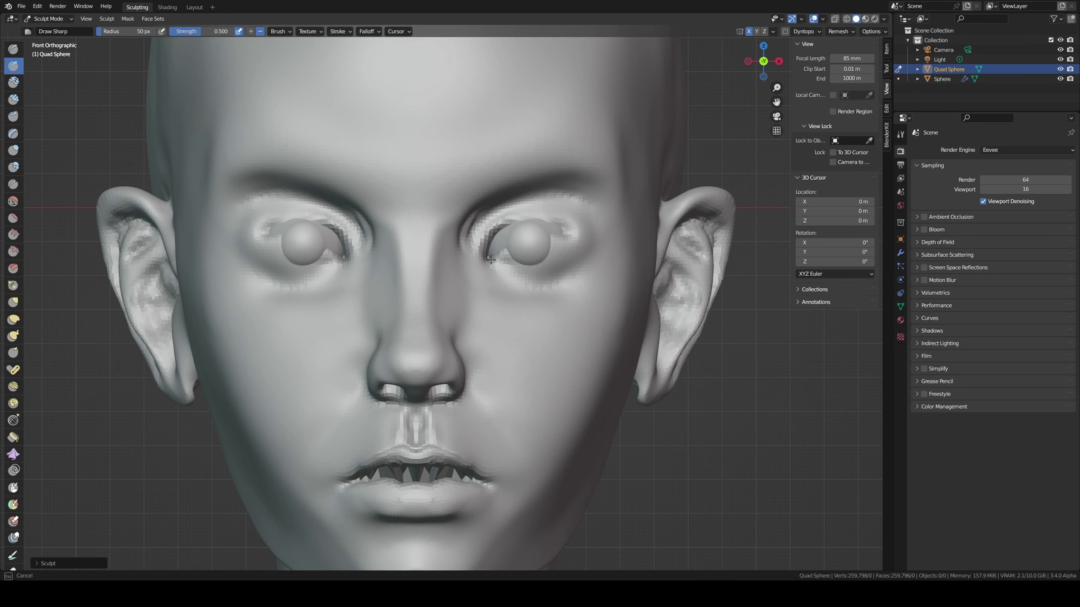
mouse_move(534, 259)
left_mouse_down()
mouse_move(596, 233)
mouse_move(574, 247)
mouse_move(586, 235)
mouse_move(572, 232)
left_mouse_up()
mouse_move(572, 232)
middle_mouse_down()
mouse_move(495, 223)
mouse_move(518, 229)
middle_mouse_up()
- Pull the eyelids into shape with Grab, then sharpen the outer corners and upper-eyelid creases
key("g")
left_click_drag(579, 260, 581, 258)
middle_click_drag(581, 258, 661, 252)
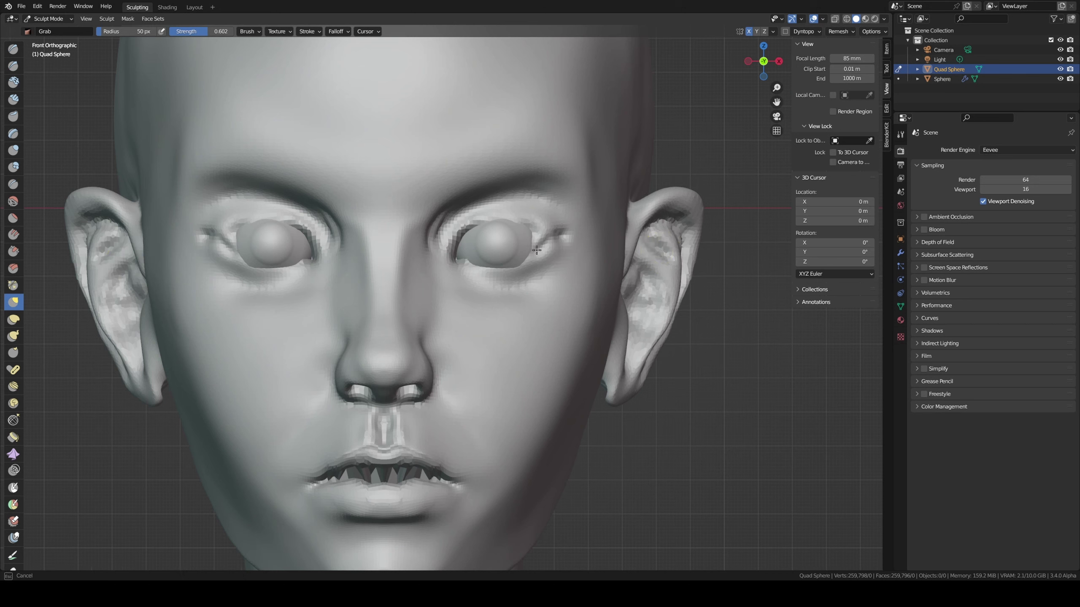
mouse_move(553, 244)
left_mouse_down()
mouse_move(531, 239)
mouse_move(524, 260)
mouse_move(470, 260)
left_mouse_up()
key("shift+d")
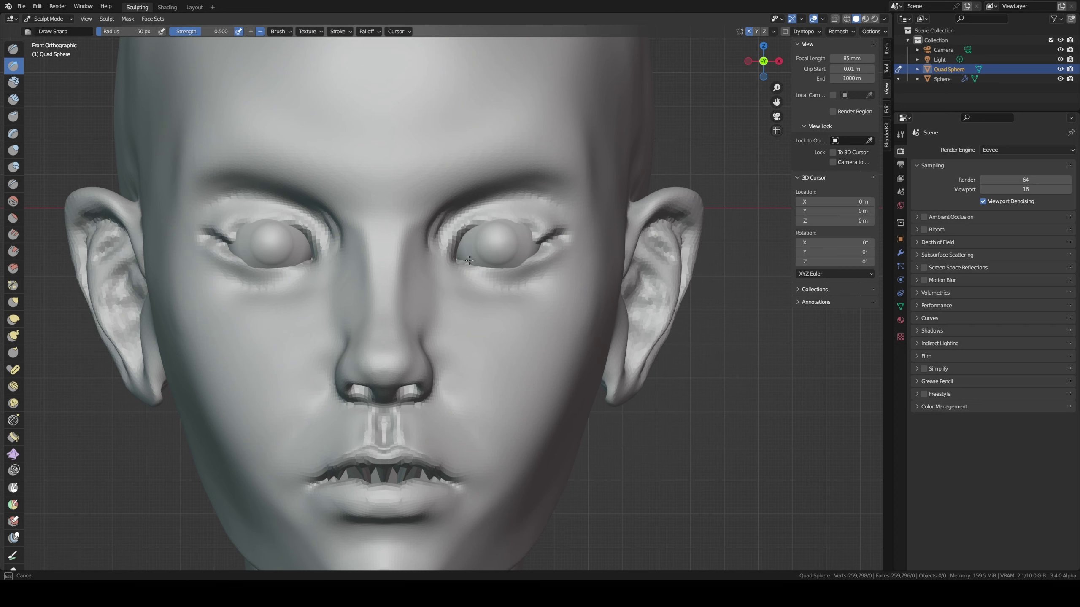
left_click_drag(534, 252, 517, 260)
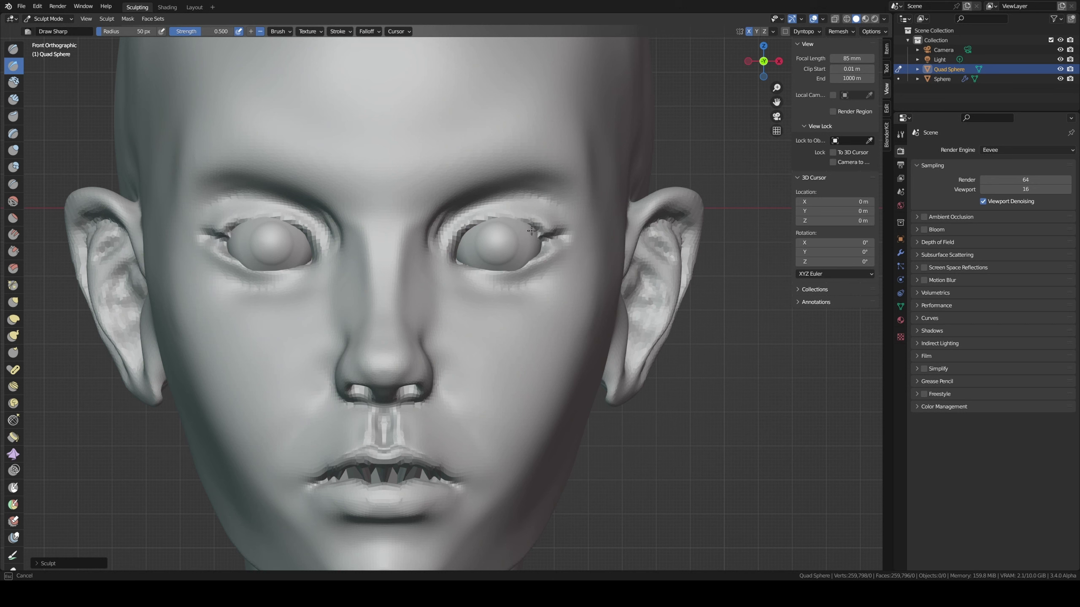
mouse_move(541, 237)
left_mouse_down()
mouse_move(458, 226)
mouse_move(524, 212)
mouse_move(459, 245)
mouse_move(457, 262)
mouse_move(552, 256)
left_mouse_up()
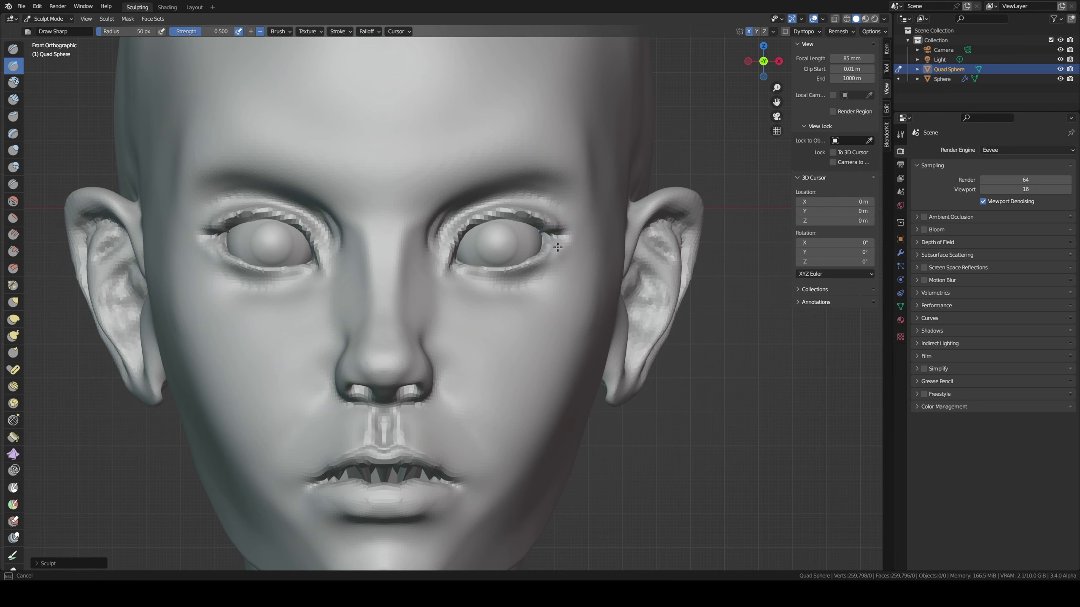
- Sharpen the outer corners, lower eyelids and inner corners of both eyes with Draw Sharp
middle_click_drag(552, 256, 542, 267)
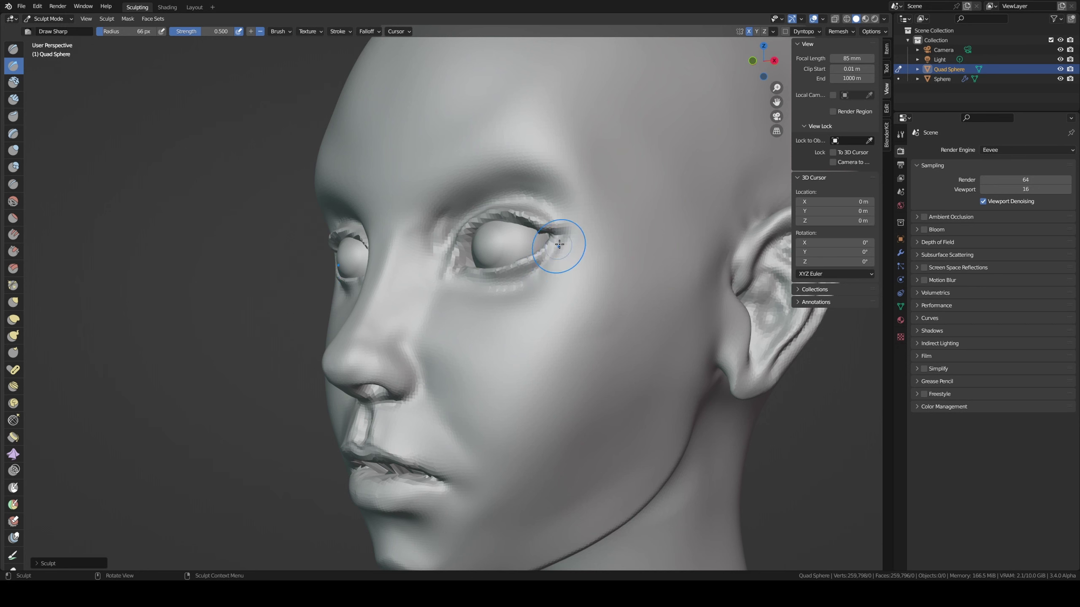
left_click_drag(556, 244, 471, 276)
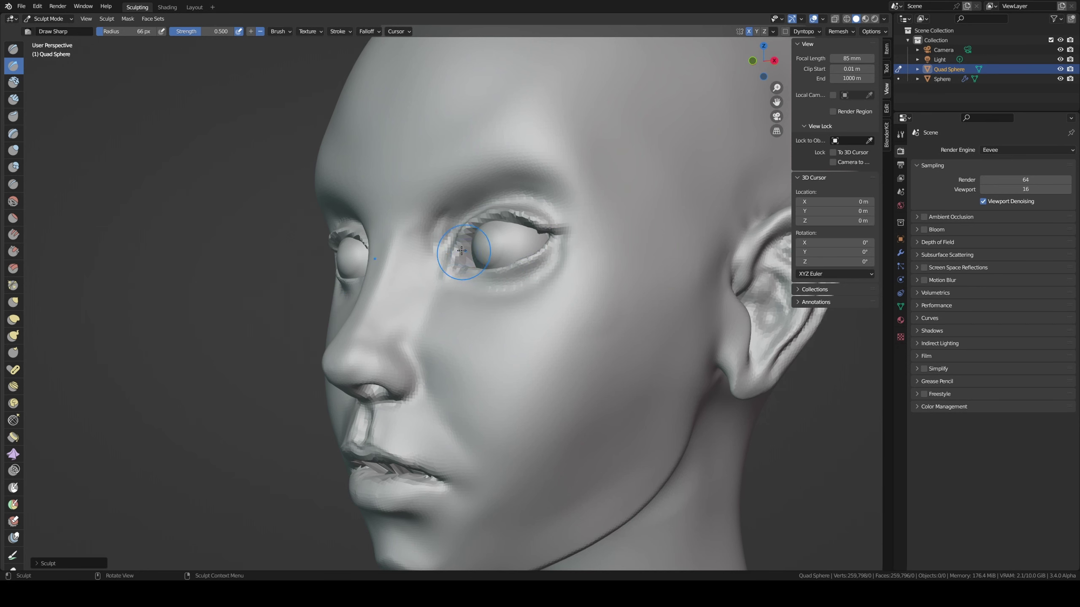
middle_click_drag(472, 276, 443, 249)
key("f")
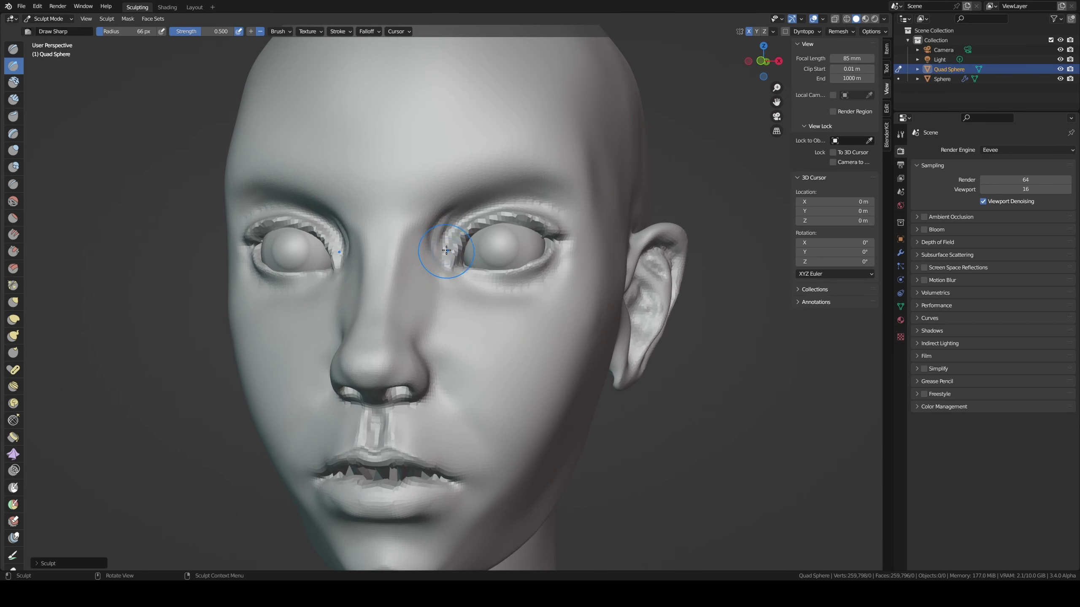
left_click(446, 253)
left_click_drag(444, 251, 445, 235)
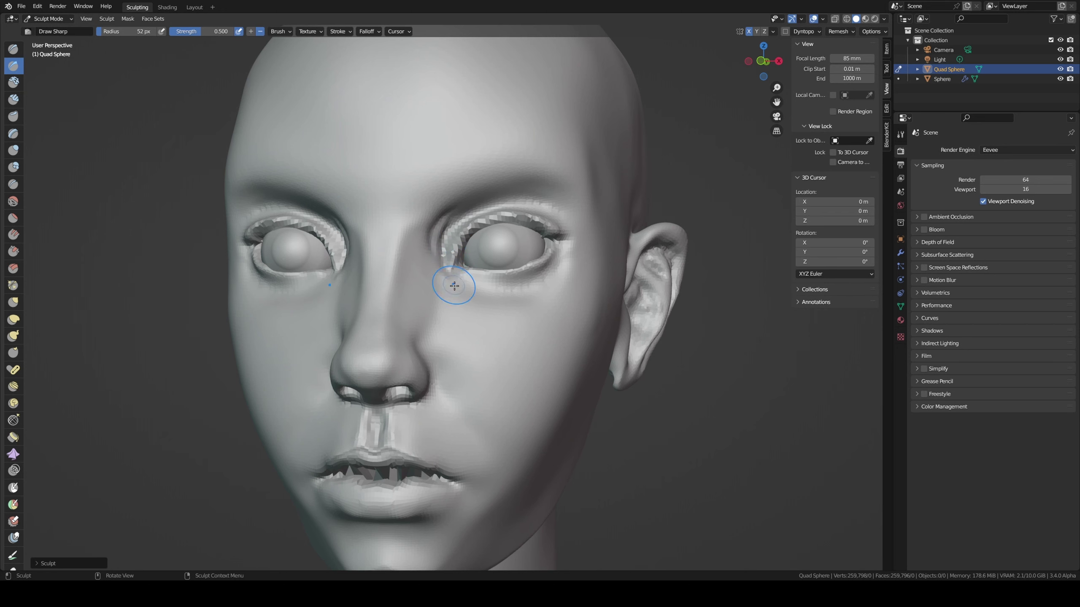
mouse_move(454, 286)
left_mouse_down()
mouse_move(436, 265)
mouse_move(442, 232)
mouse_move(424, 219)
mouse_move(434, 188)
mouse_move(476, 195)
mouse_move(532, 172)
left_mouse_up()
- Try Clay Strips ridges along the brow, undo them, then shrink the brush
key("c")
middle_click_drag(561, 170, 569, 196)
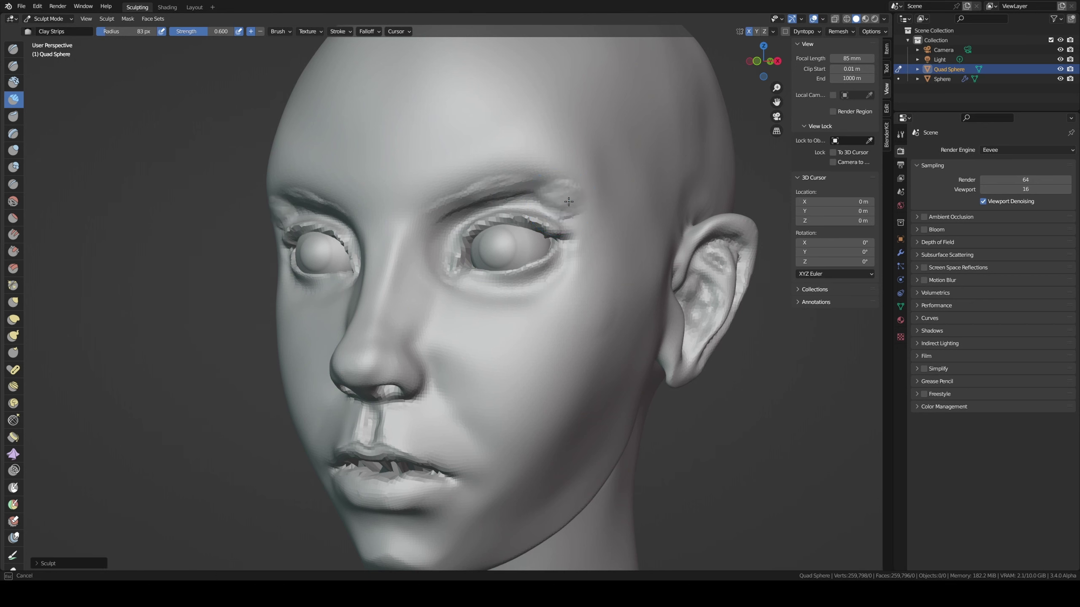
mouse_move(568, 201)
left_mouse_down()
mouse_move(438, 214)
mouse_move(473, 195)
left_mouse_up()
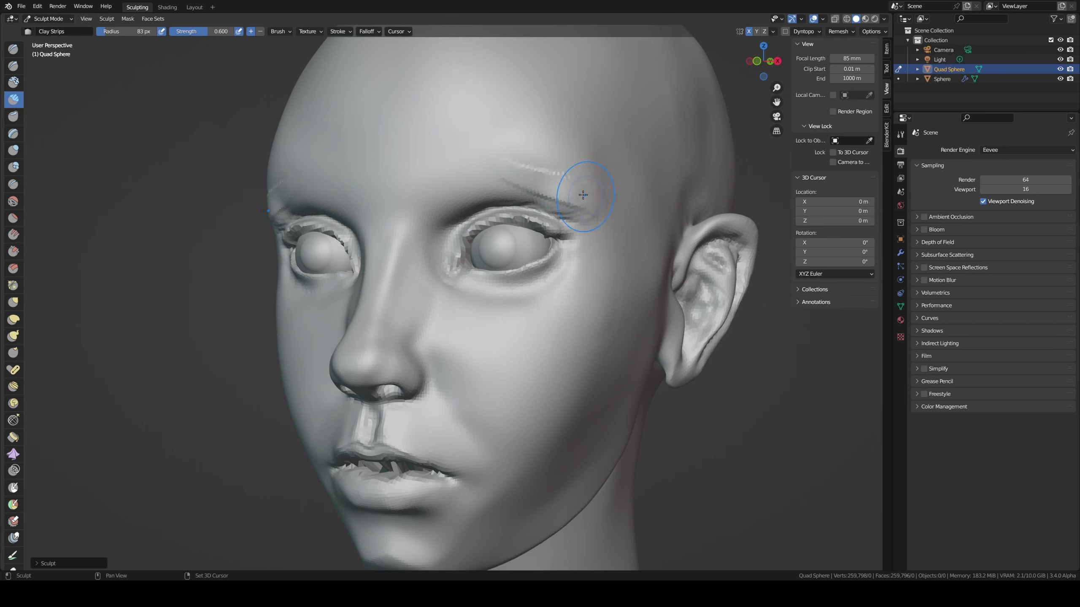
key("ctrl+z")
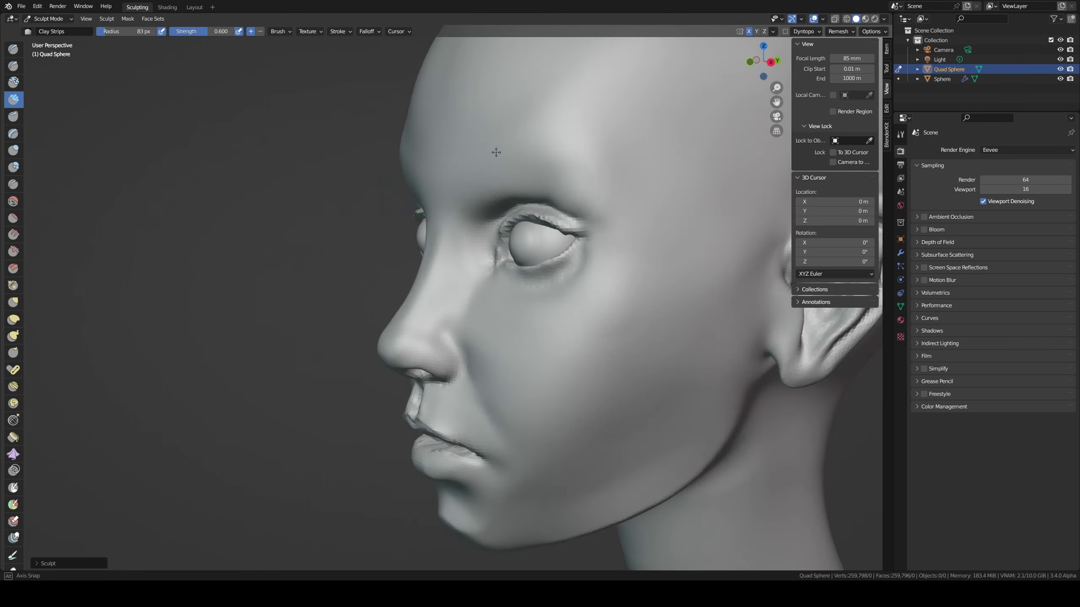
middle_click_drag(615, 211, 559, 145)
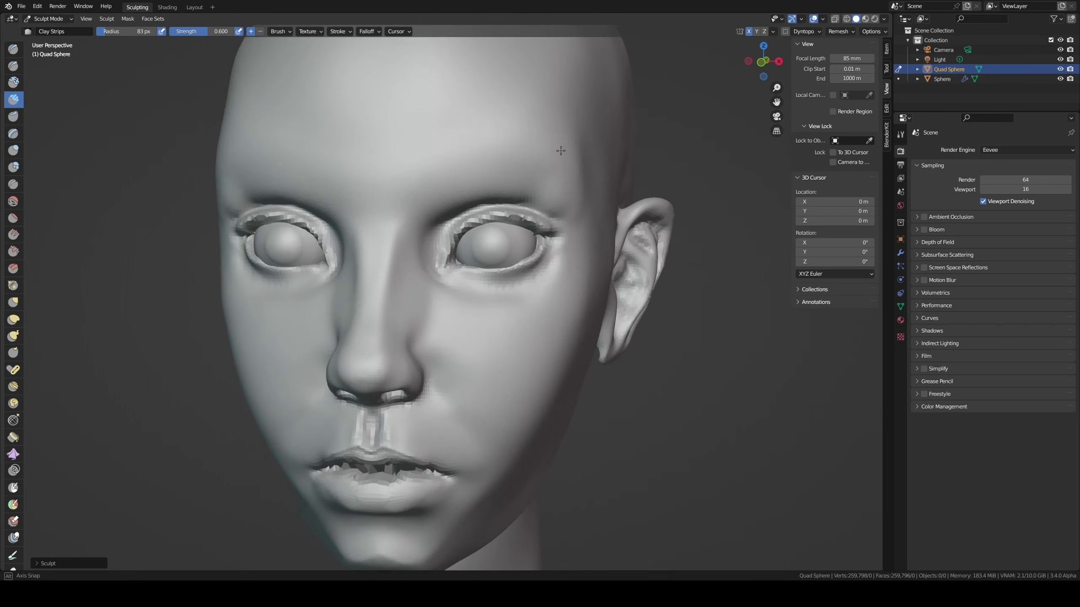
key("f")
left_click(536, 209)
mouse_move(537, 209)
middle_mouse_down()
mouse_move(489, 200)
mouse_move(446, 231)
mouse_move(536, 229)
mouse_move(468, 213)
mouse_move(441, 188)
mouse_move(428, 246)
mouse_move(468, 242)
mouse_move(492, 257)
middle_mouse_up()
- Try the Grab brush, then return to a smaller Draw Sharp brush
key("g")
scroll(468, 212, "down", 4)
scroll(428, 246, "down", 2)
scroll(468, 242, "up", 3)
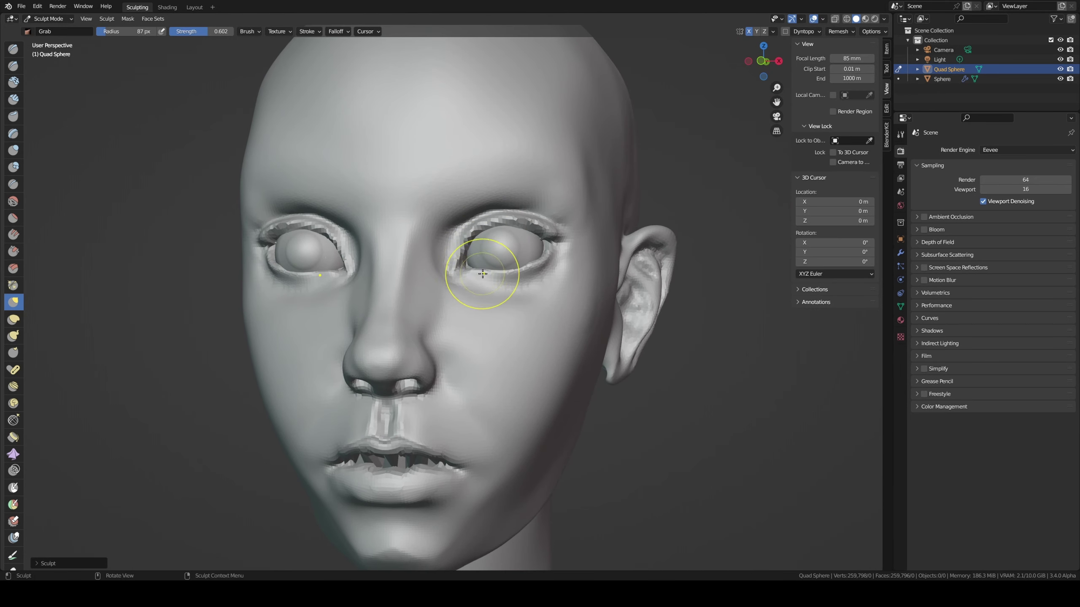
key("shift+space")
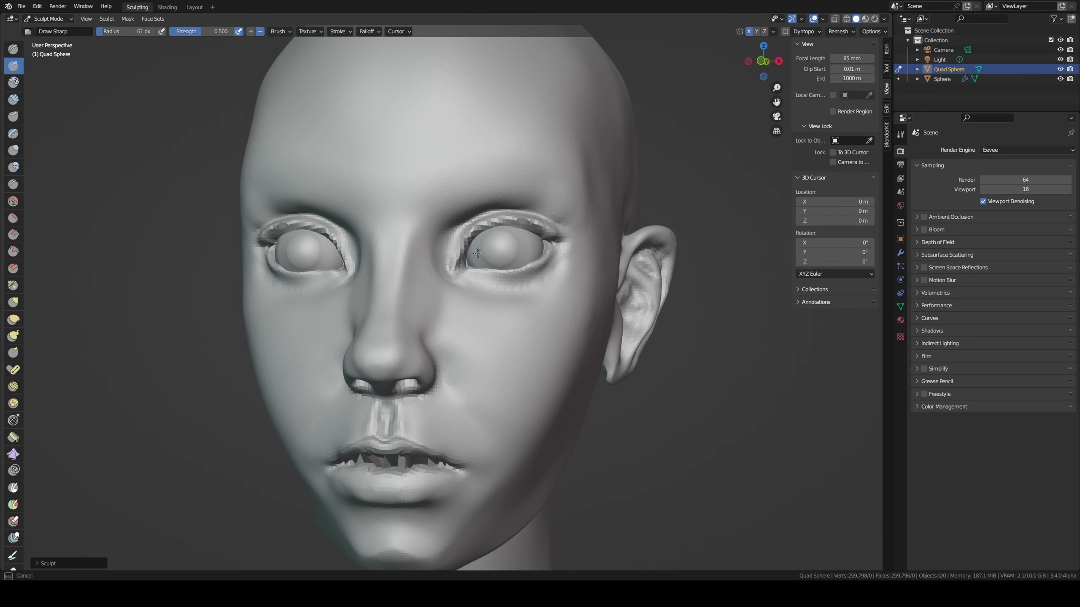
key("f")
left_click(547, 243)
middle_click_drag(547, 244, 471, 270)
- Pull the upper eyelid edges over both eyeballs with an enlarged Grab brush
key("g")
key("f")
left_click(480, 273)
left_click_drag(493, 263, 499, 267)
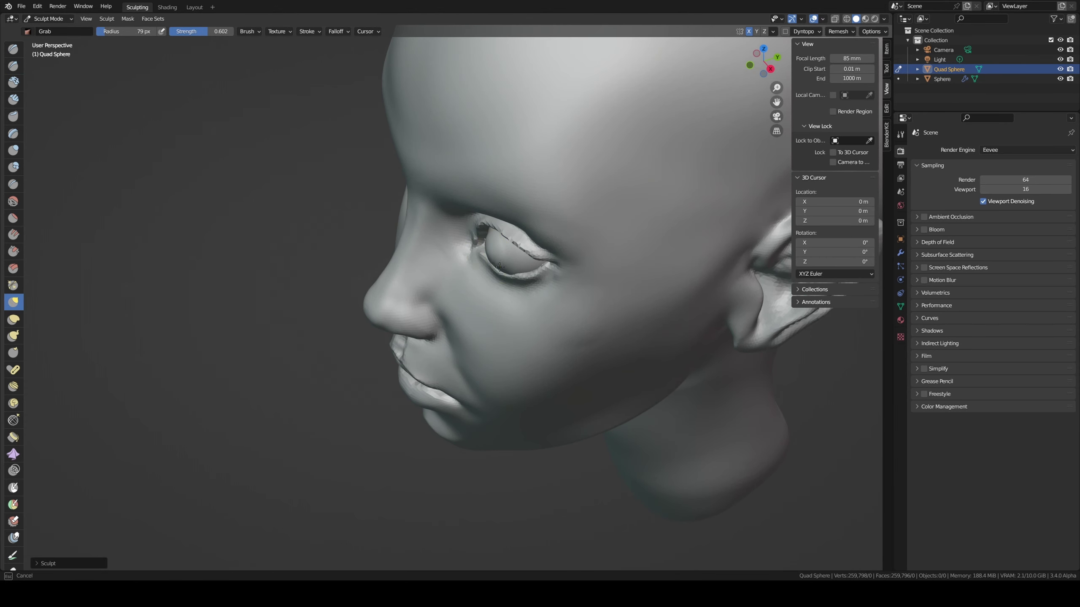
middle_click_drag(482, 229, 494, 212)
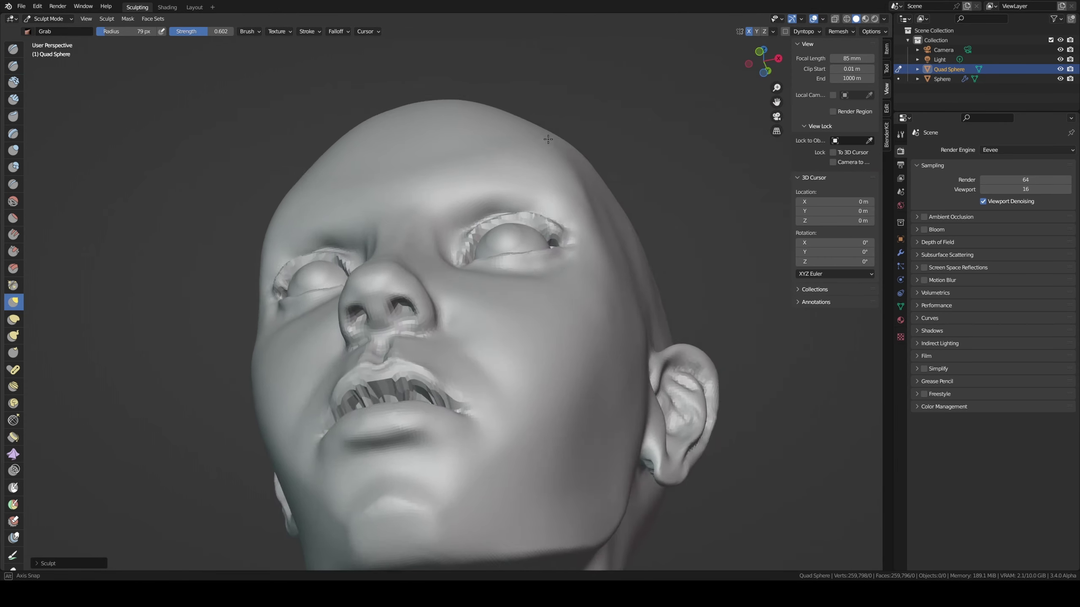
left_click_drag(494, 225, 530, 205)
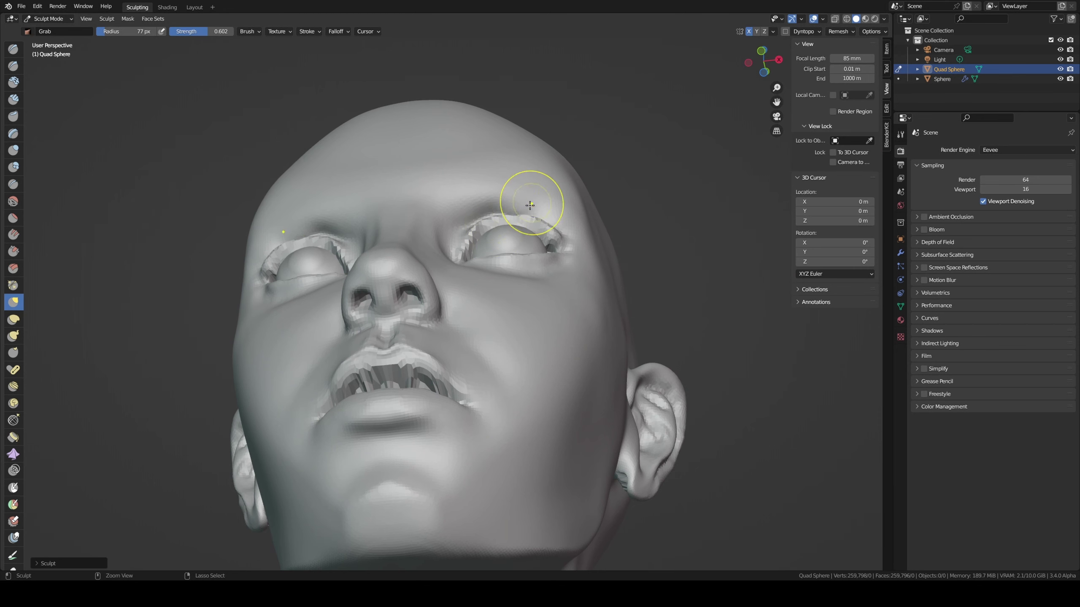
middle_click_drag(530, 205, 503, 226)
mouse_move(503, 226)
left_mouse_down()
mouse_move(510, 206)
mouse_move(538, 210)
mouse_move(553, 241)
left_mouse_up()
- Orbit back to the front and return to Draw Sharp at 46 px, strength 0.500
mouse_move(554, 241)
middle_mouse_down()
mouse_move(568, 267)
mouse_move(559, 308)
mouse_move(538, 286)
mouse_move(524, 292)
middle_mouse_up()
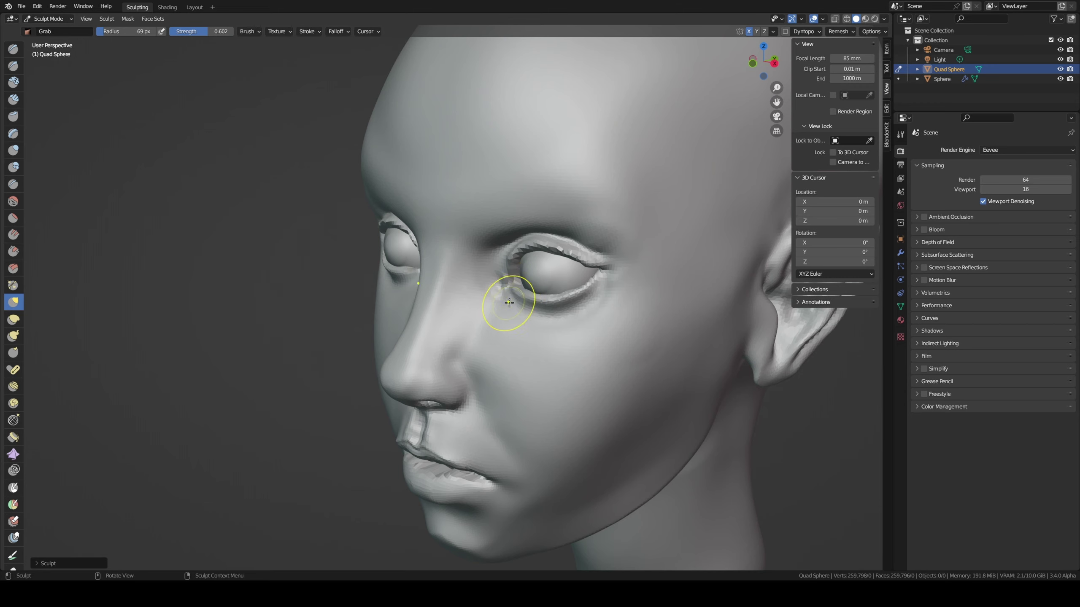
middle_click_drag(509, 297, 516, 256)
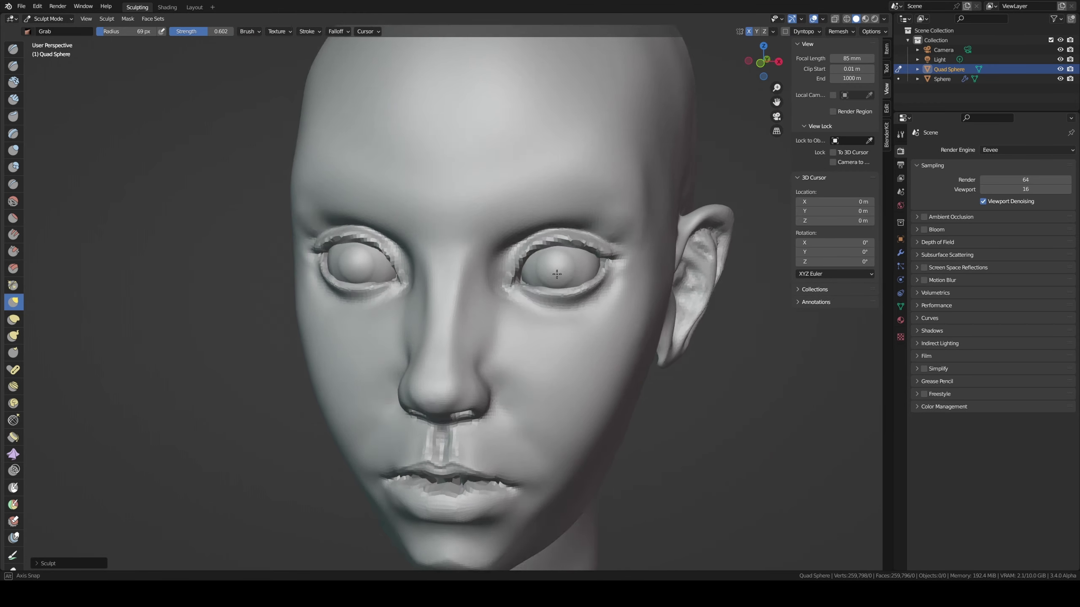
key("shift+space")
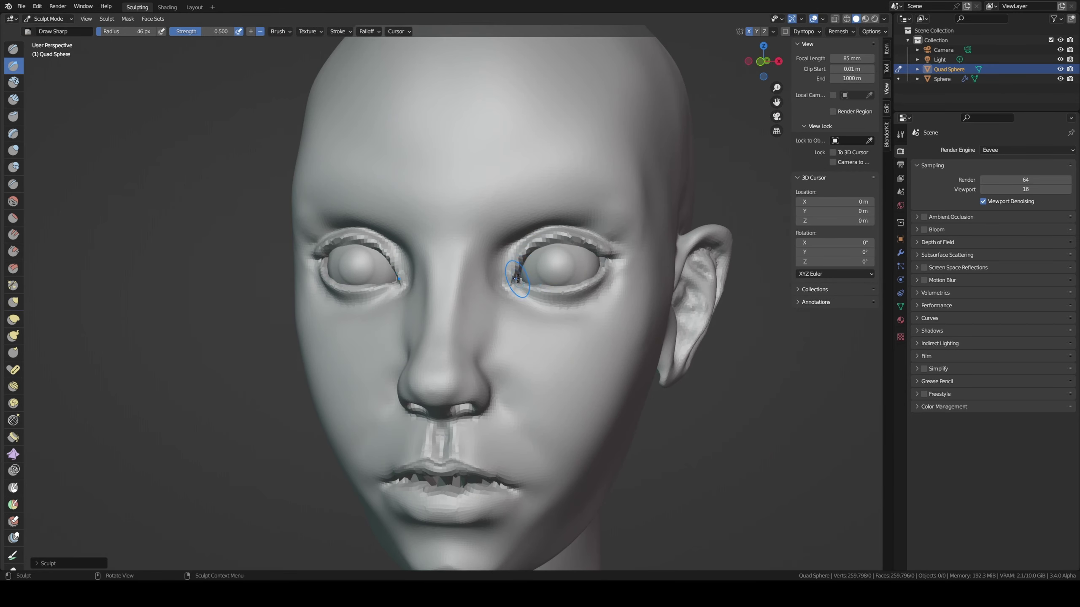
middle_click_drag(541, 253, 497, 282)
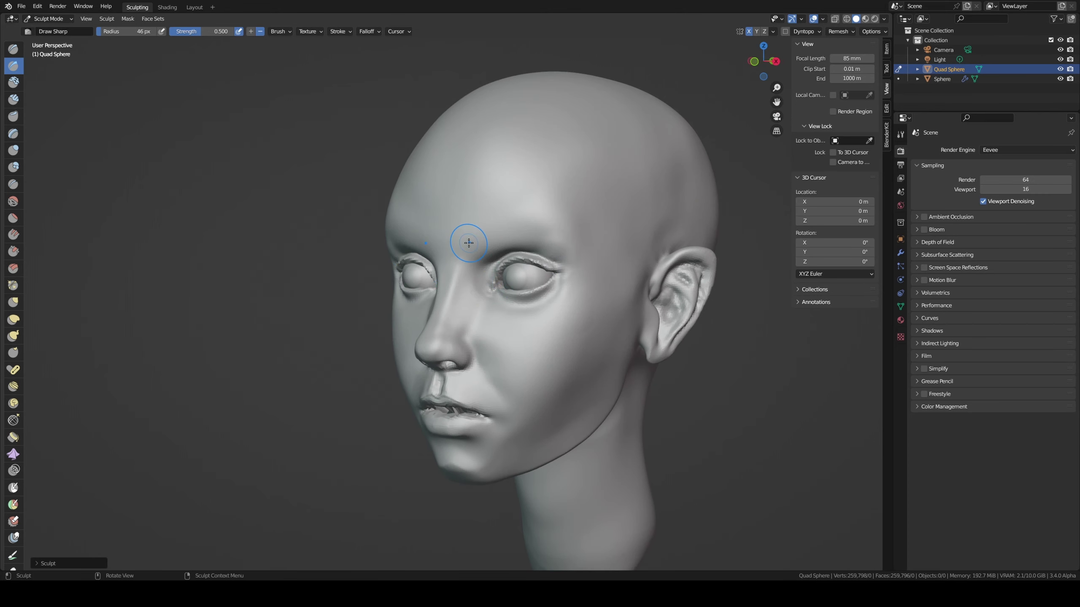
- In left profile, pull the eye area and brow with the Grab brush enlarged to 85 px
key("g")
middle_click_drag(494, 285, 518, 291)
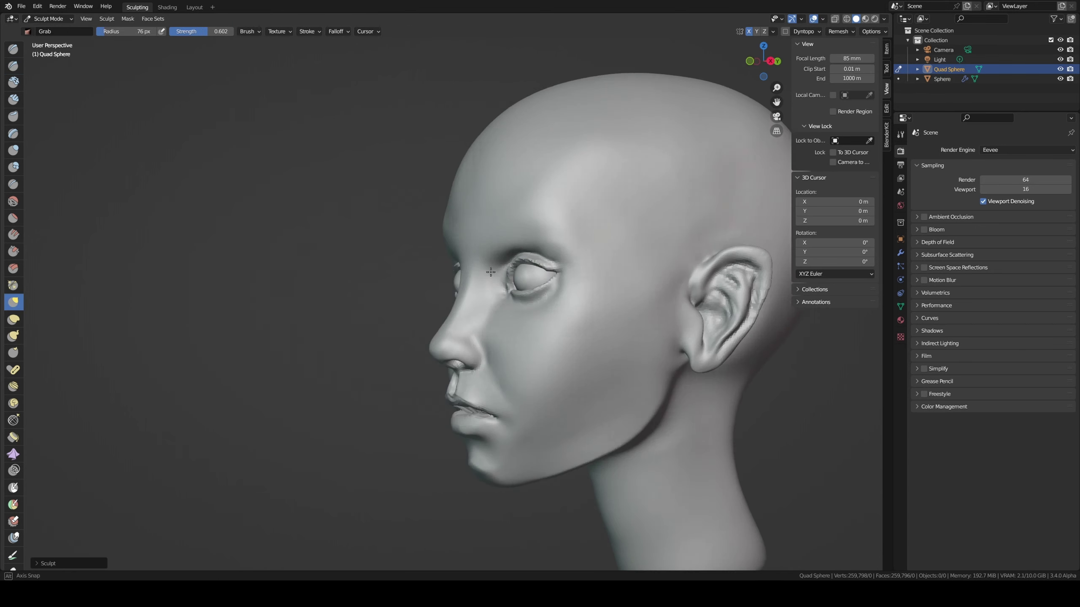
left_click_drag(519, 293, 520, 294)
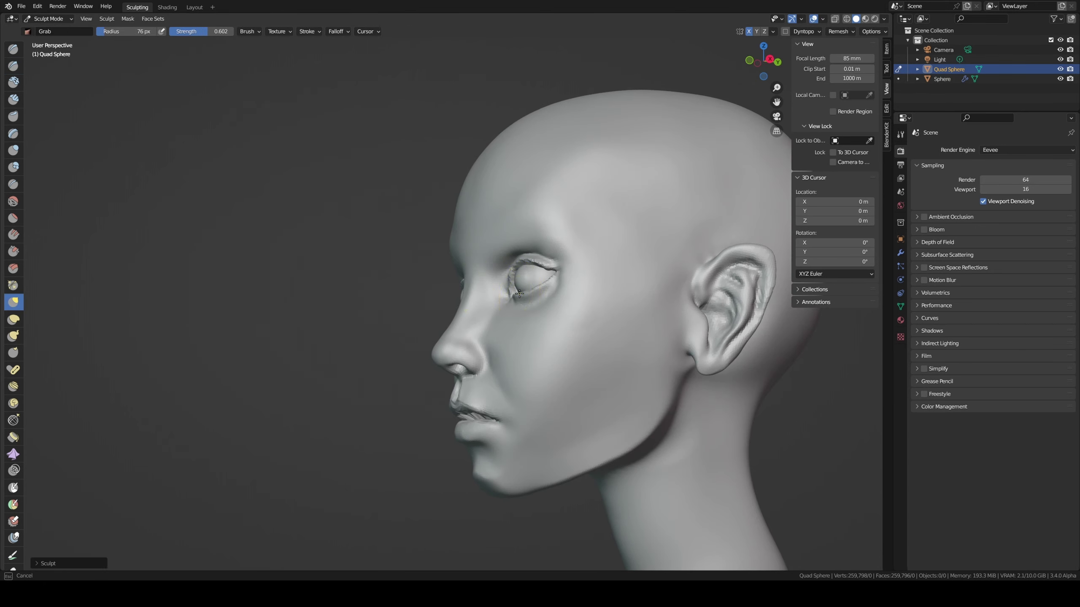
middle_click_drag(517, 264, 526, 257)
key("f")
left_click(526, 256)
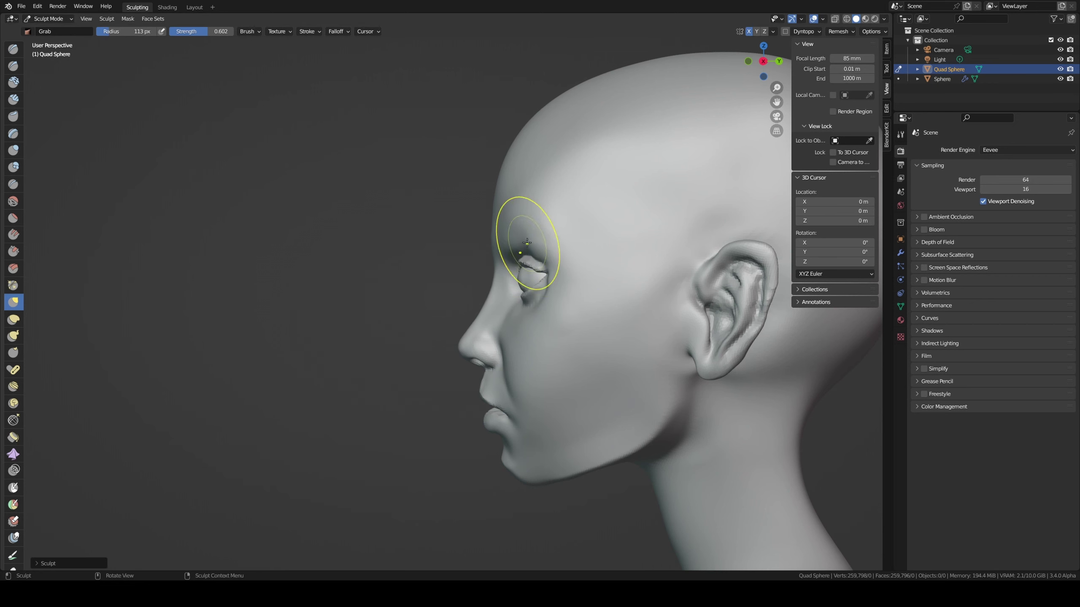
left_click_drag(527, 243, 511, 241)
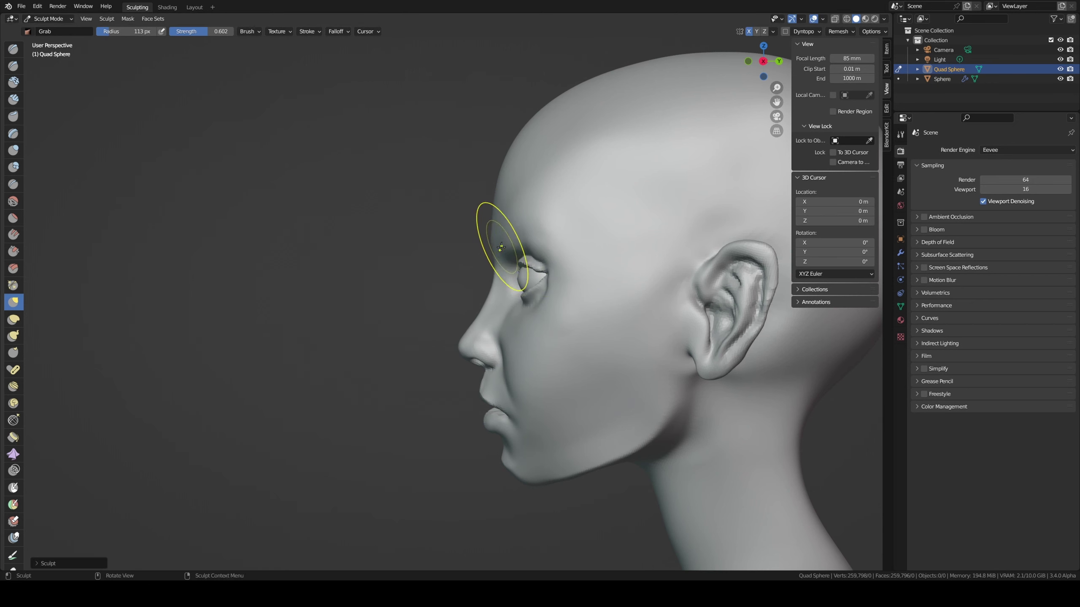
key("f")
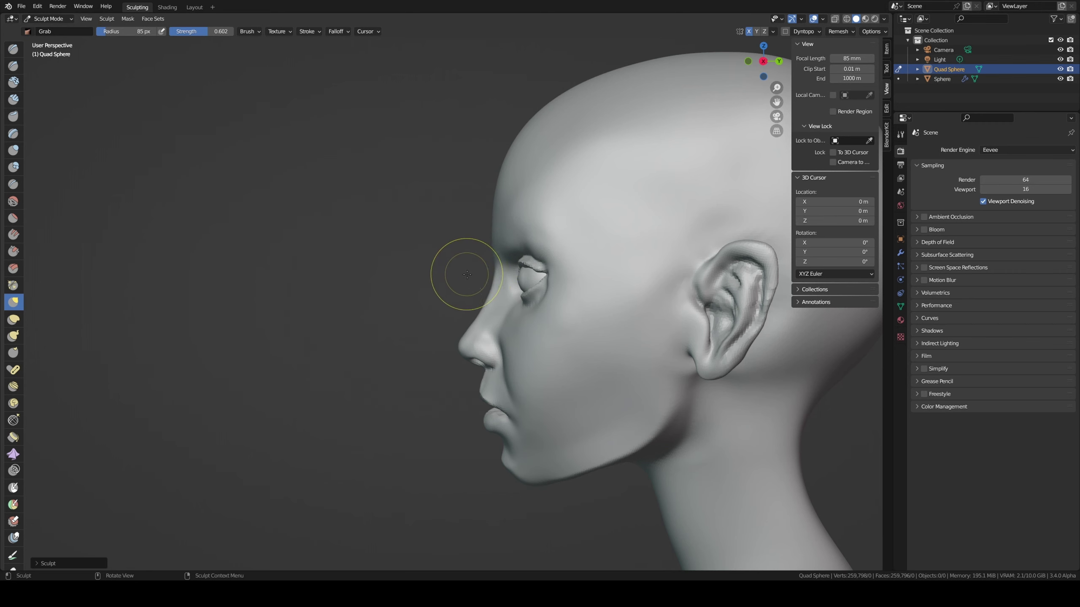
middle_click_drag(483, 266, 562, 285)
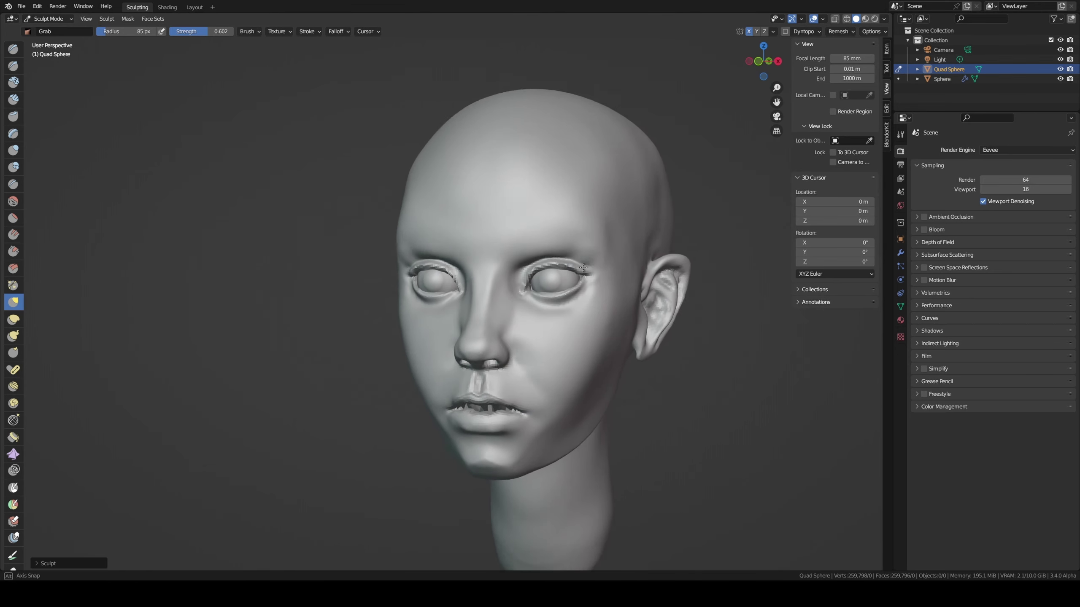
- Build clay on the forehead and brow ridge with an enlarged Clay Strips brush
scroll(578, 265, "up", 3)
middle_click_drag(565, 272, 591, 234)
key("c")
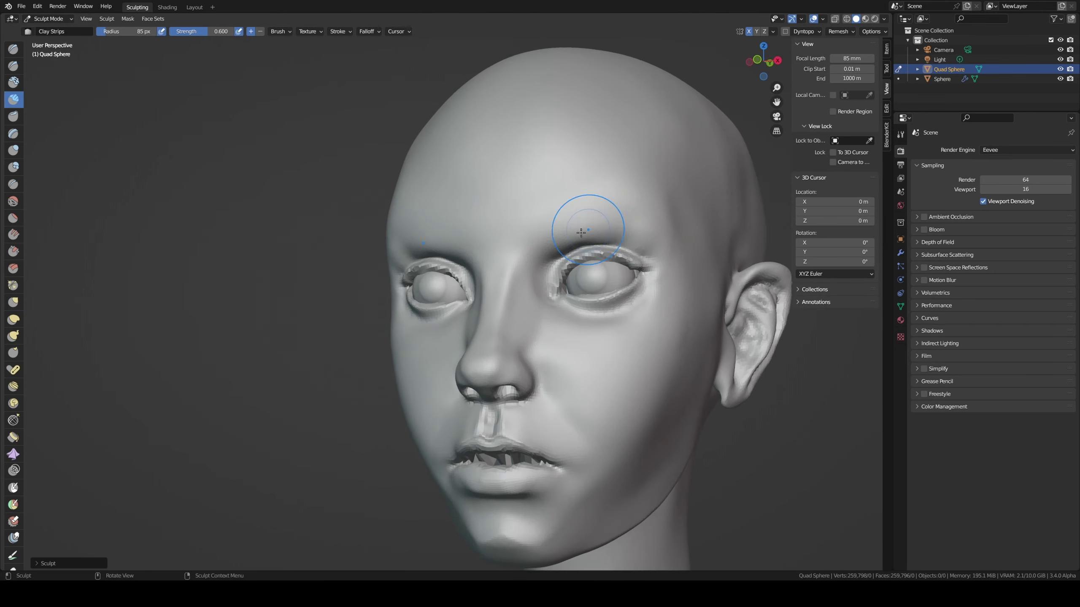
key("f")
left_click(546, 241)
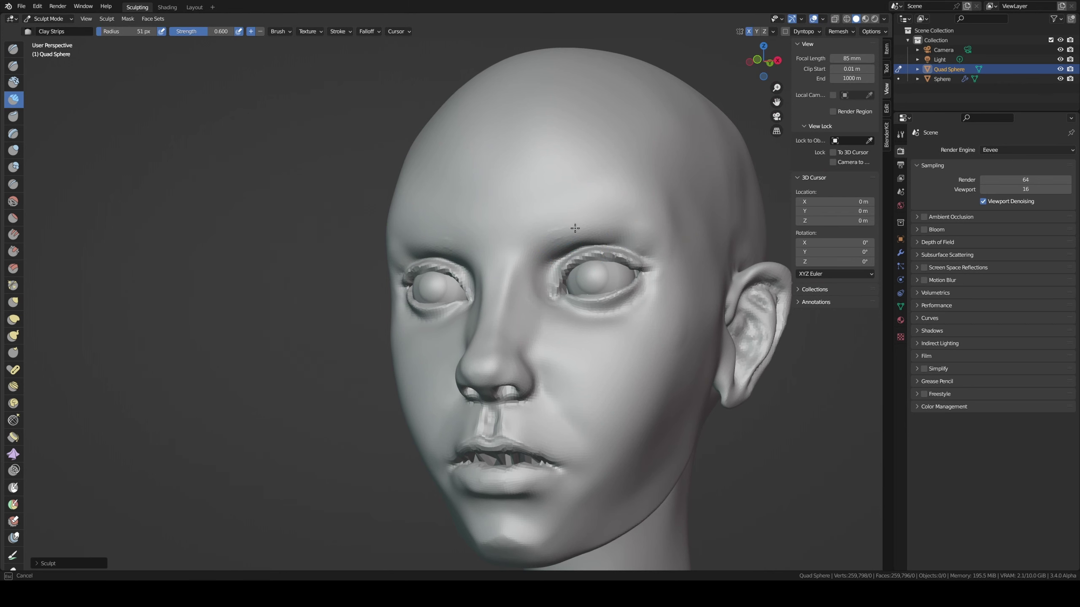
left_click_drag(545, 239, 551, 224)
middle_click_drag(575, 214, 593, 214)
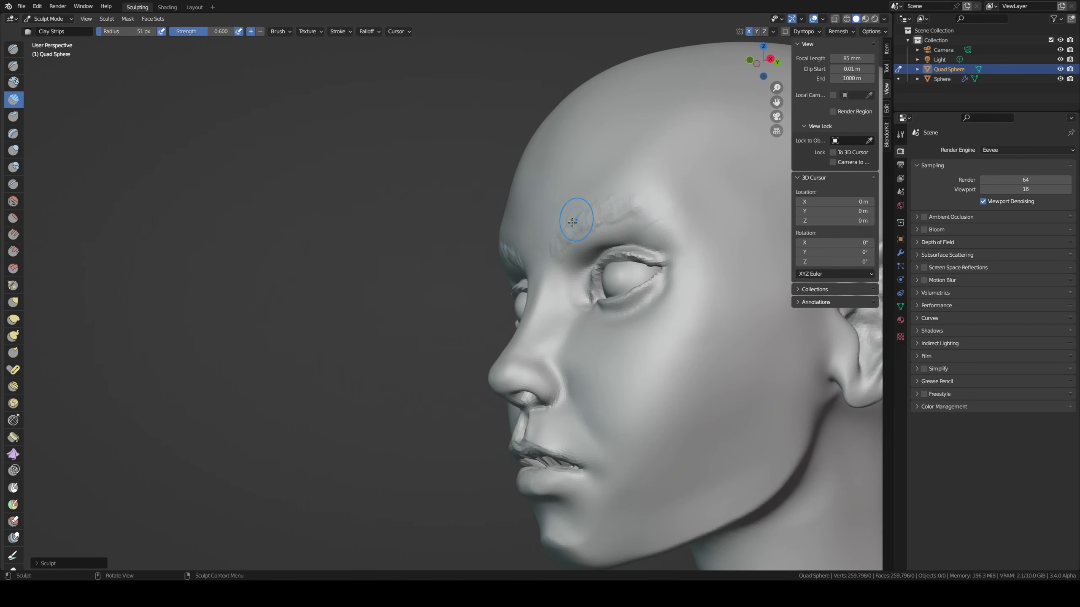
mouse_move(553, 238)
left_mouse_down()
mouse_move(543, 245)
mouse_move(568, 221)
left_mouse_up()
middle_click_drag(657, 218, 538, 299)
scroll(538, 299, "down", 4)
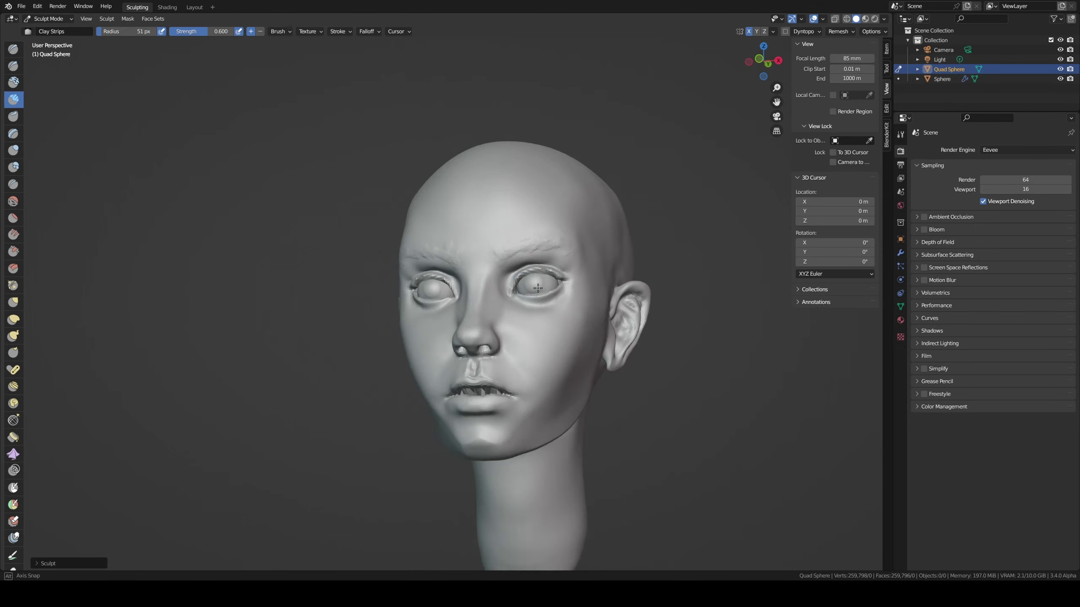
- Flatten the upper side and surface of the head with the Scrape/Peaks brush
key("g")
key("f")
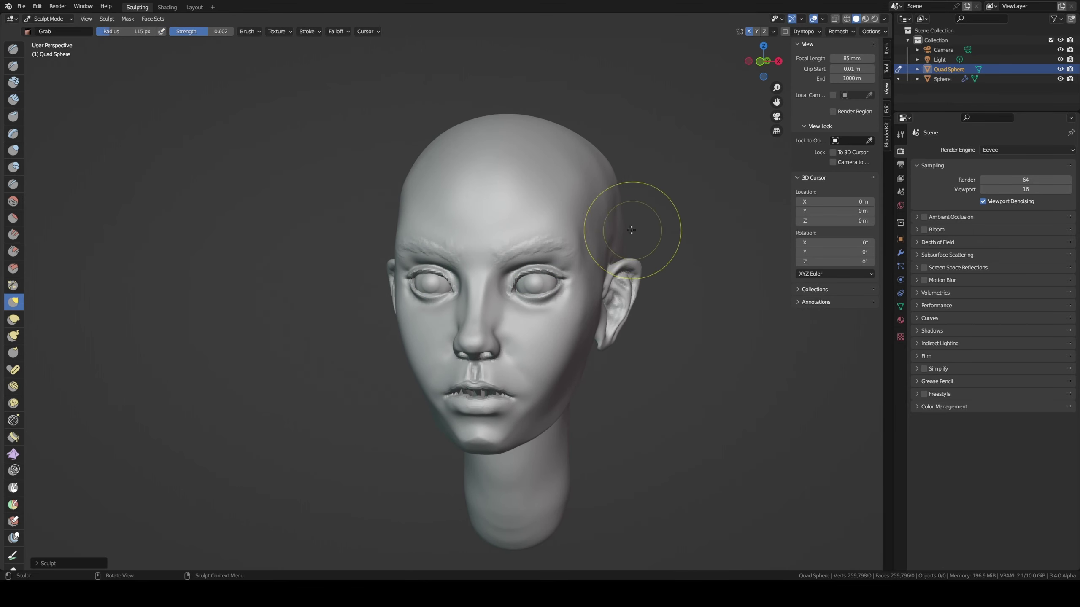
left_click(616, 212)
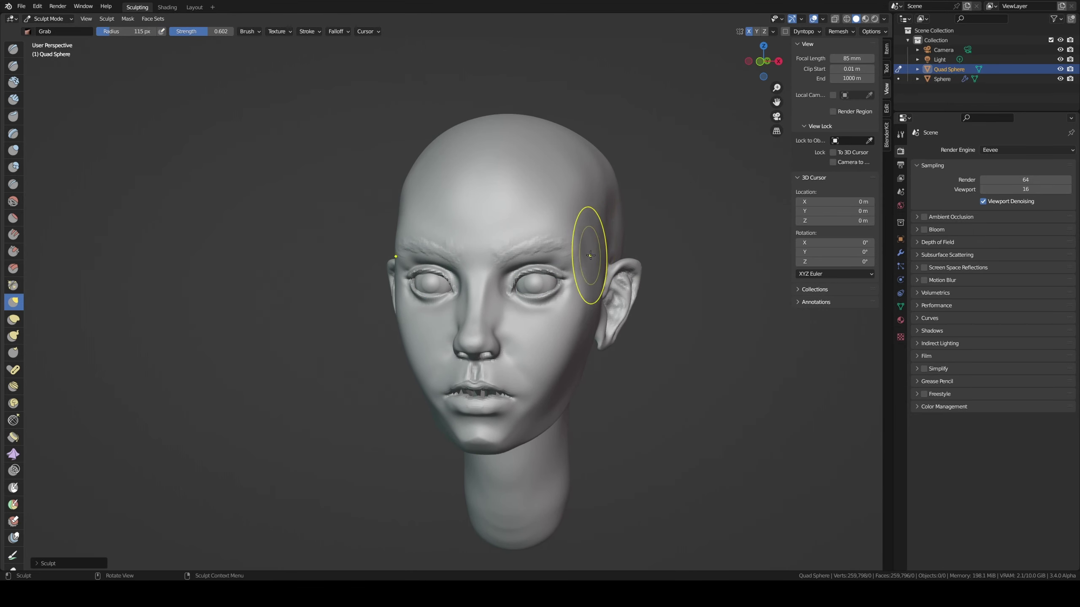
middle_click_drag(591, 260, 608, 235)
key("shift+t")
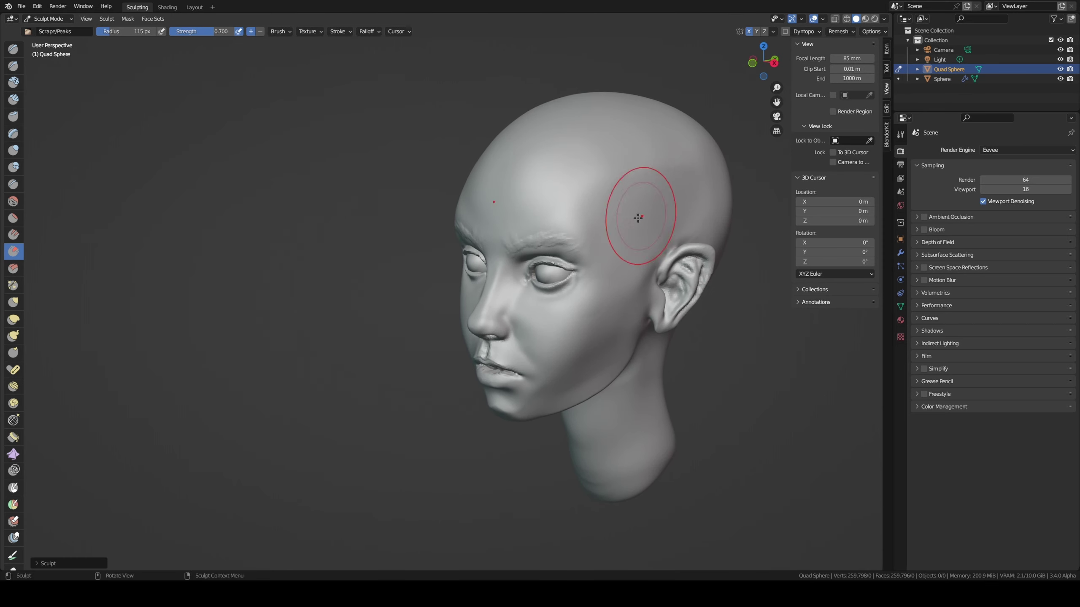
left_click_drag(634, 212, 668, 188)
mouse_move(663, 172)
middle_mouse_down()
mouse_move(666, 194)
mouse_move(695, 169)
middle_mouse_up()
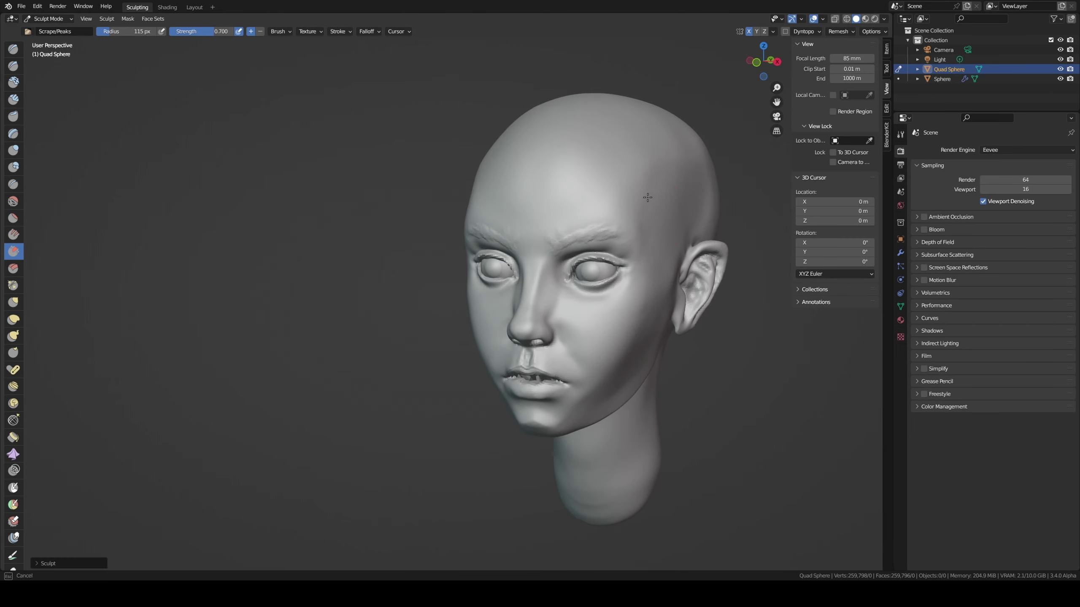
mouse_move(646, 205)
left_mouse_down()
mouse_move(690, 163)
mouse_move(665, 175)
left_mouse_up()
mouse_move(691, 194)
middle_mouse_down()
mouse_move(685, 183)
mouse_move(723, 193)
mouse_move(671, 221)
mouse_move(650, 217)
middle_mouse_up()
- Pull the back of the head near the ear with a 392 px Grab brush, then shrink it to 307 px
key("g")
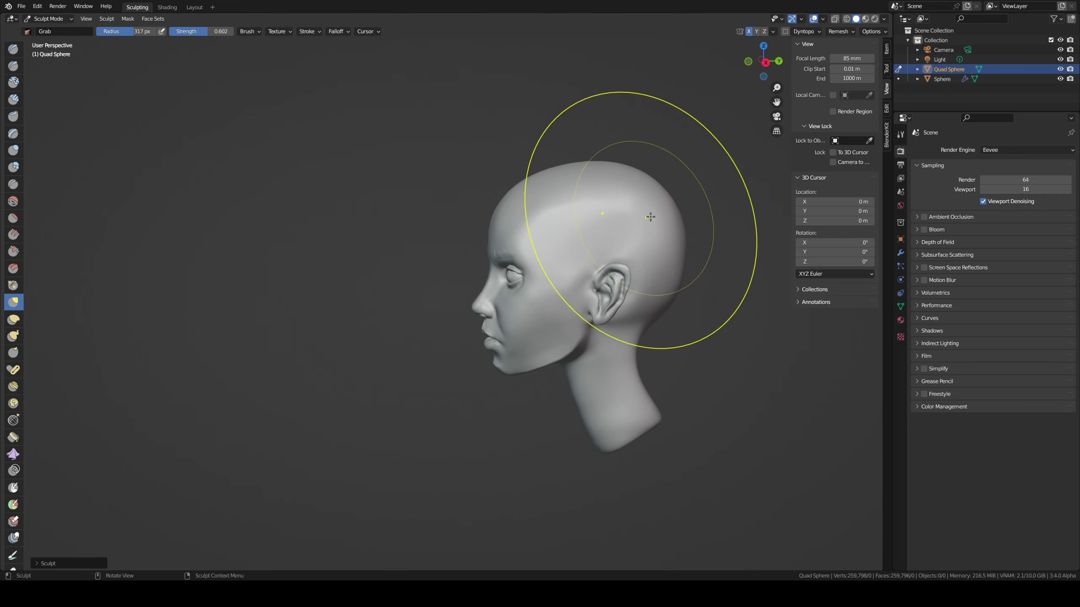
key("f")
left_click(667, 225)
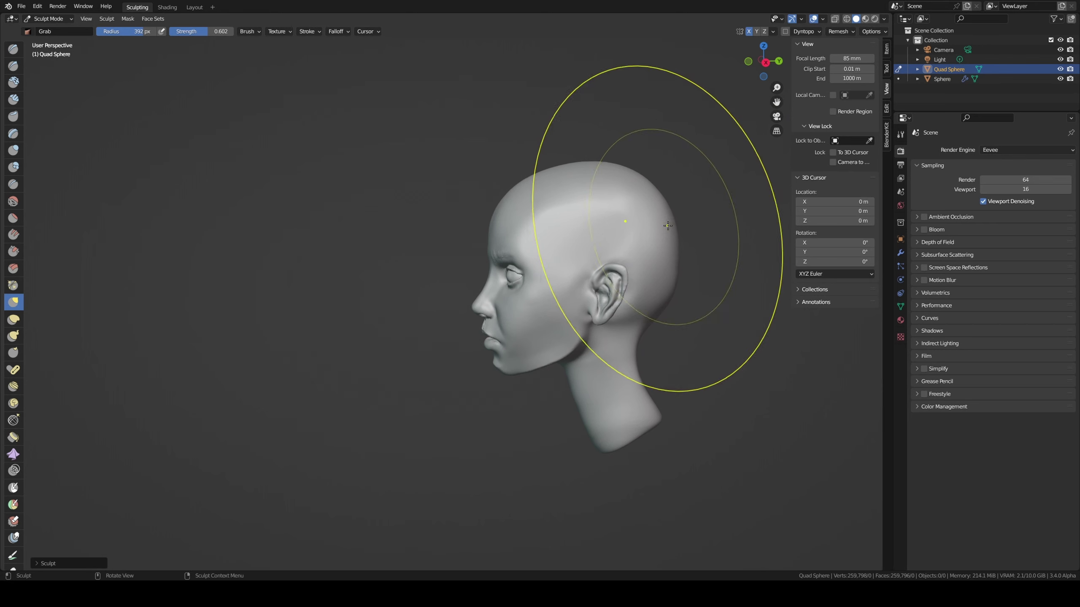
left_click_drag(667, 225, 654, 270)
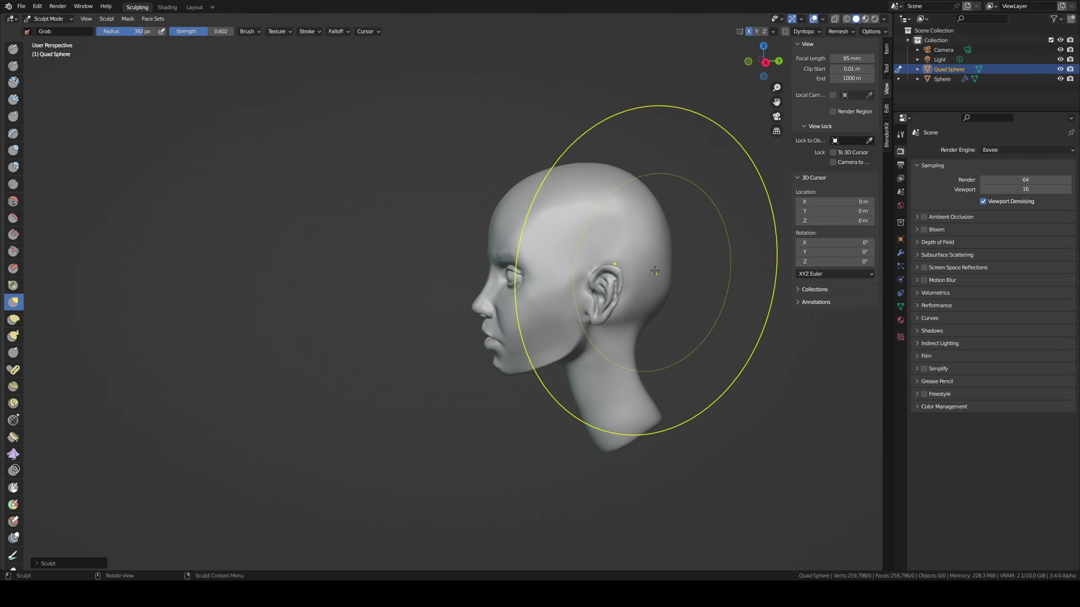
key("f")
left_click(603, 195)
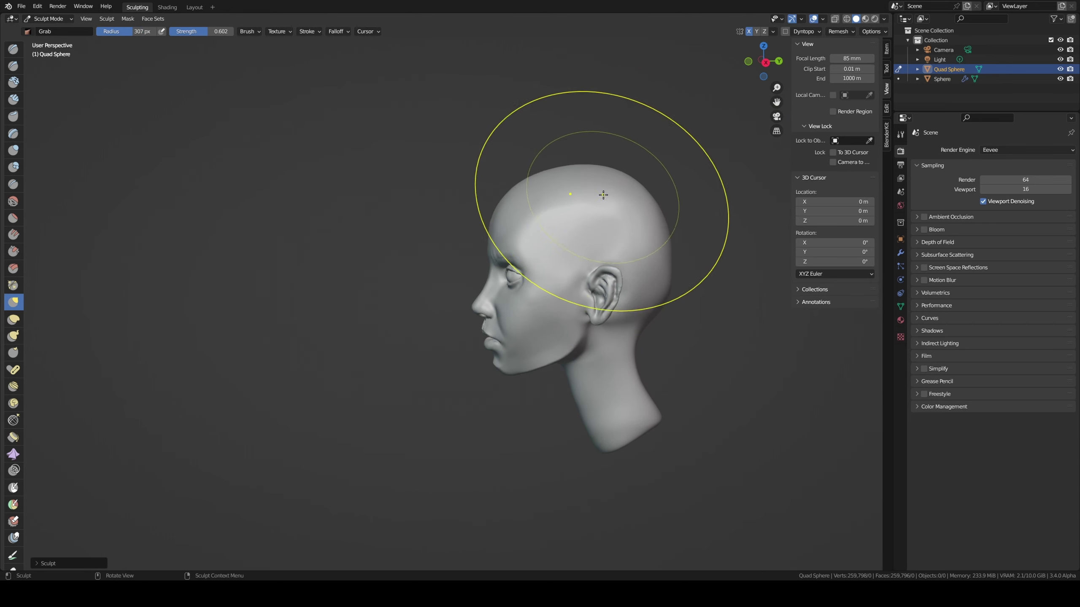
middle_click_drag(603, 195, 586, 296)
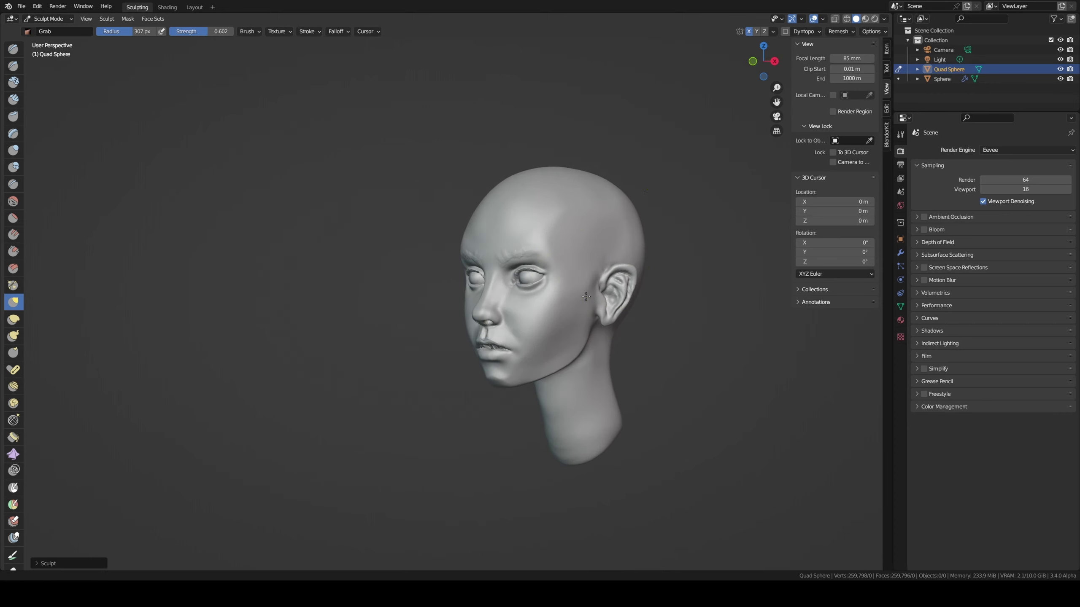
- Shrink the Grab brush to 217 px, then 96 px for work near the nose
key("f")
left_click(612, 289)
mouse_move(612, 289)
middle_mouse_down()
mouse_move(739, 271)
mouse_move(711, 338)
mouse_move(652, 282)
middle_mouse_up()
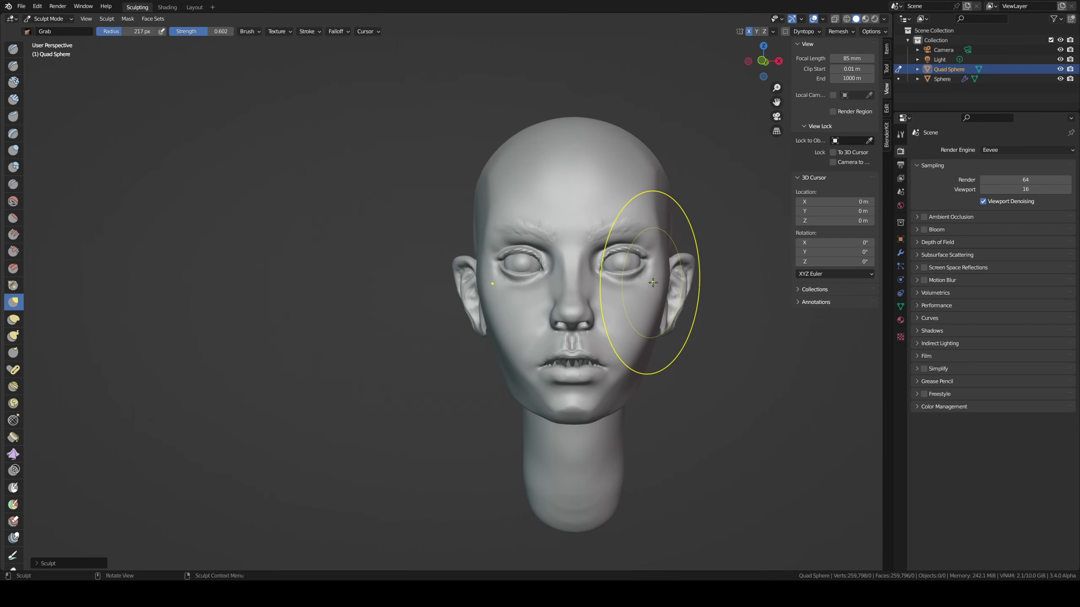
key("bracketleft")
key("bracketleft")
key("bracketleft")
key("bracketleft")
key("bracketleft")
key("bracketleft")
key("bracketleft")
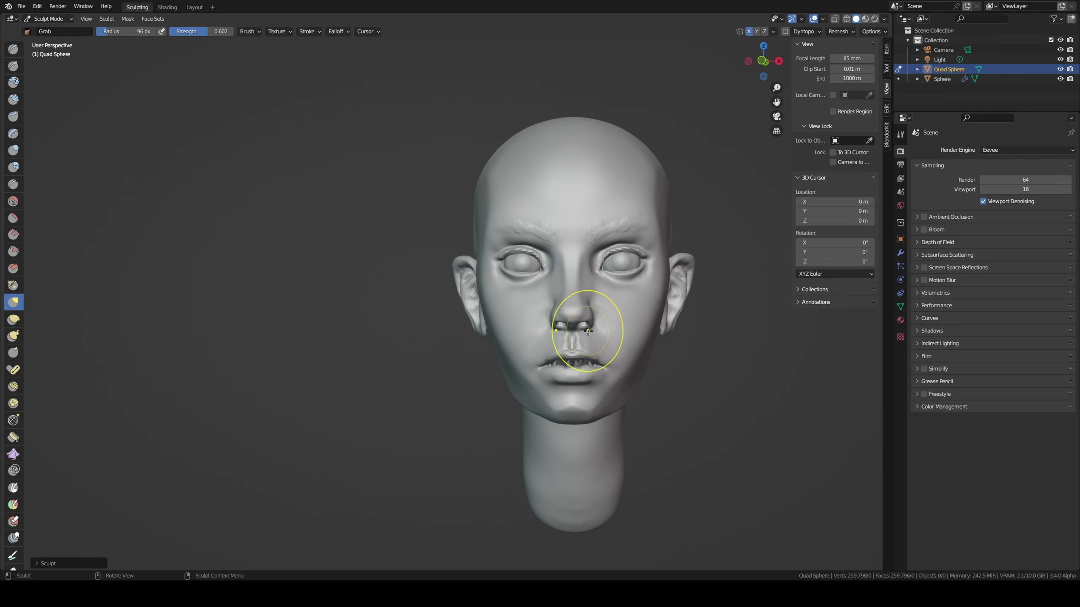
key("bracketleft")
key("bracketleft")
key("bracketleft")
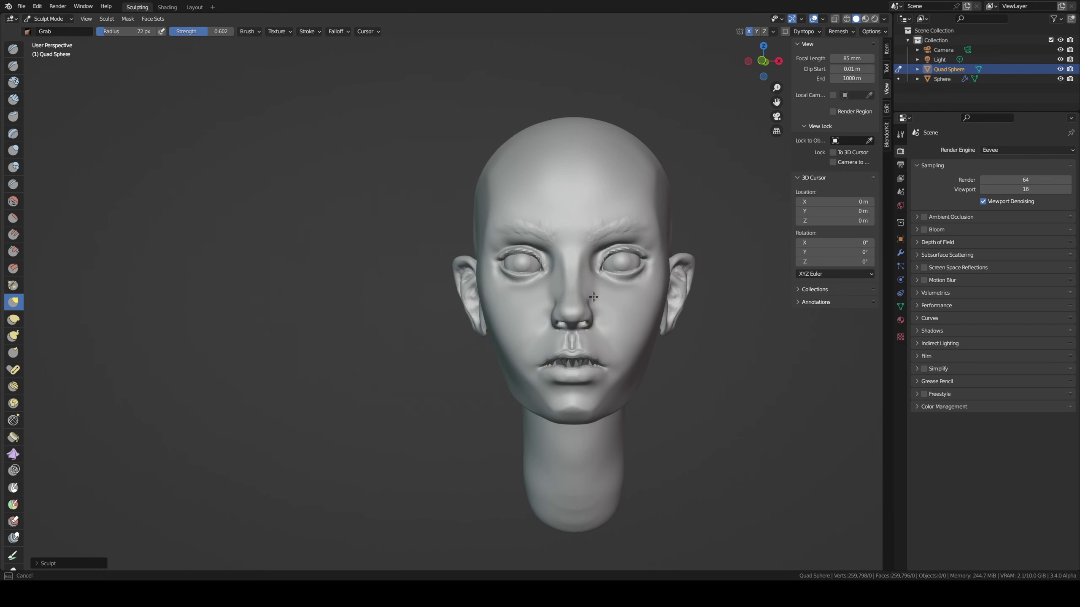
middle_click_drag(593, 297, 602, 301)
key("shift+c")
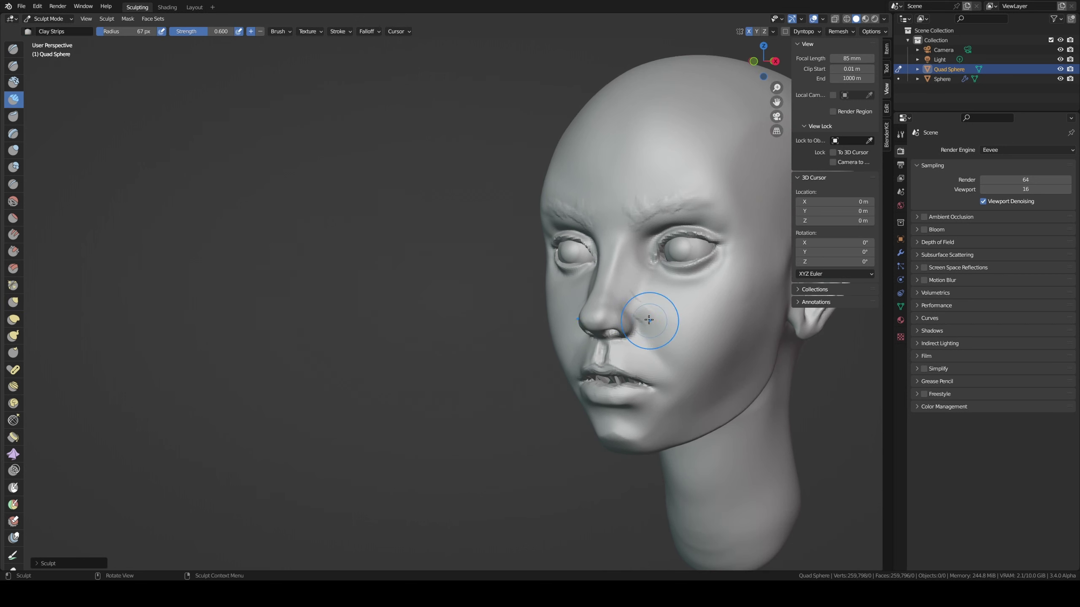
- Add clay to the cheek beside the nose and smooth it at strength 0.384
mouse_move(638, 305)
left_mouse_down()
mouse_move(627, 293)
mouse_move(643, 301)
mouse_move(634, 298)
left_mouse_up()
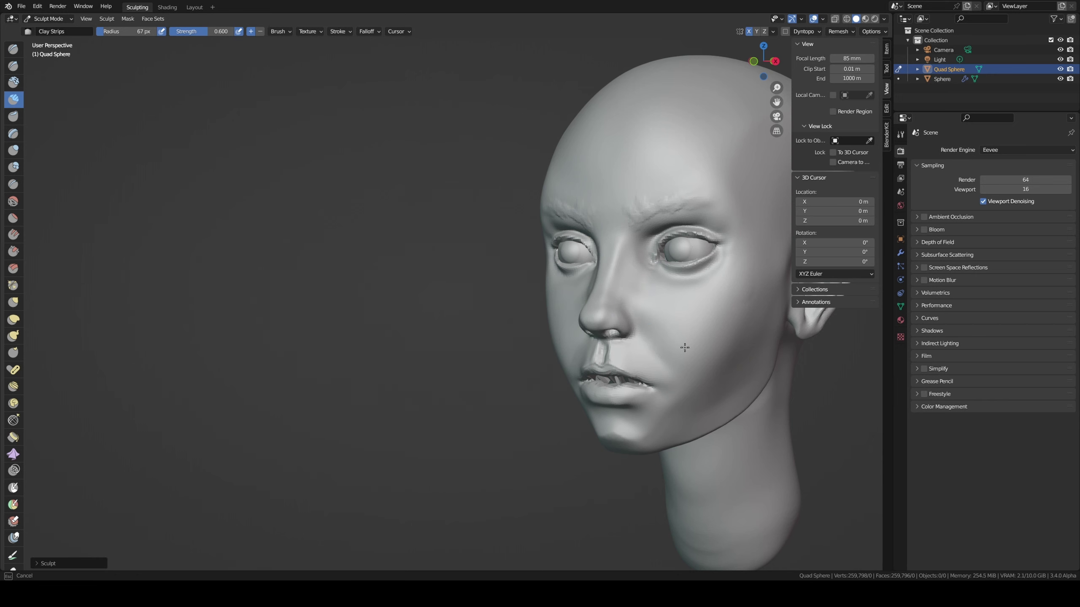
key("shift+s")
key("shift+f")
left_click(670, 308)
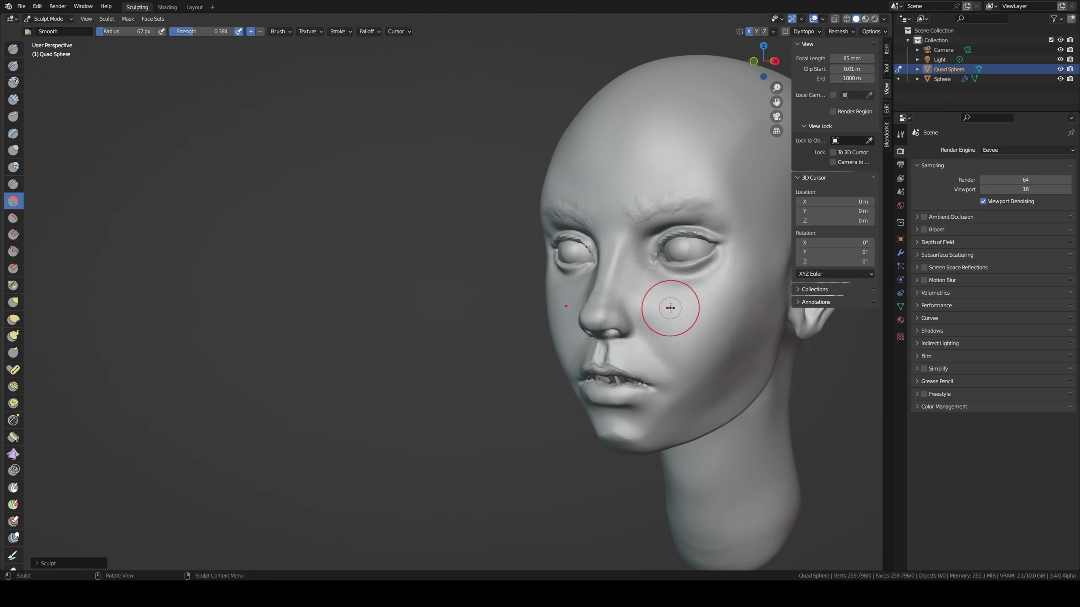
mouse_move(670, 309)
middle_mouse_down()
mouse_move(657, 288)
mouse_move(756, 293)
middle_mouse_up()
- Build up the brow above the eye with Clay Strips
key("shift+x")
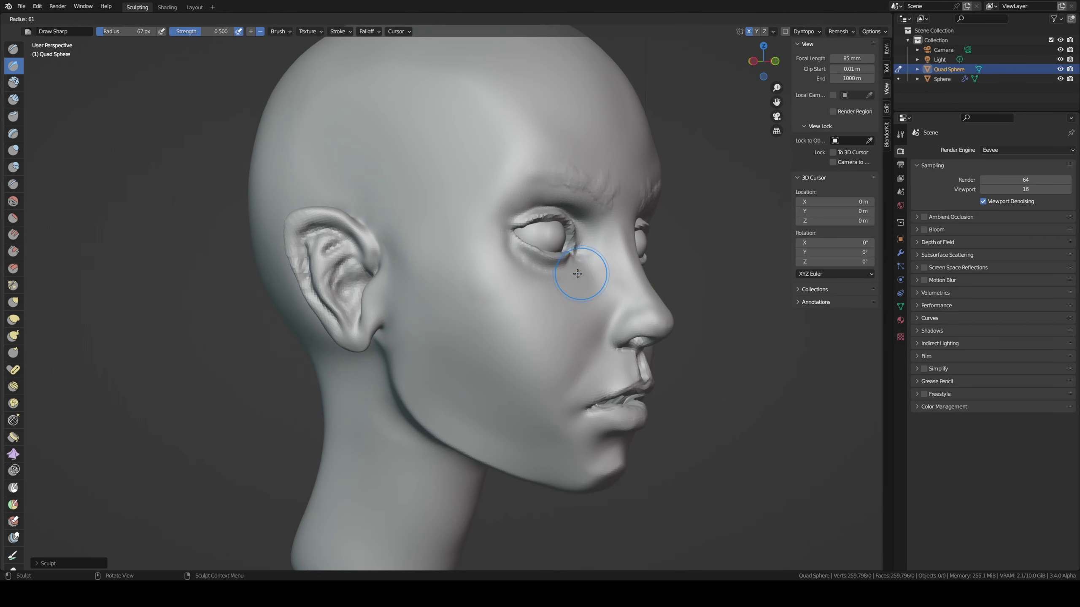
middle_click_drag(579, 265, 598, 255)
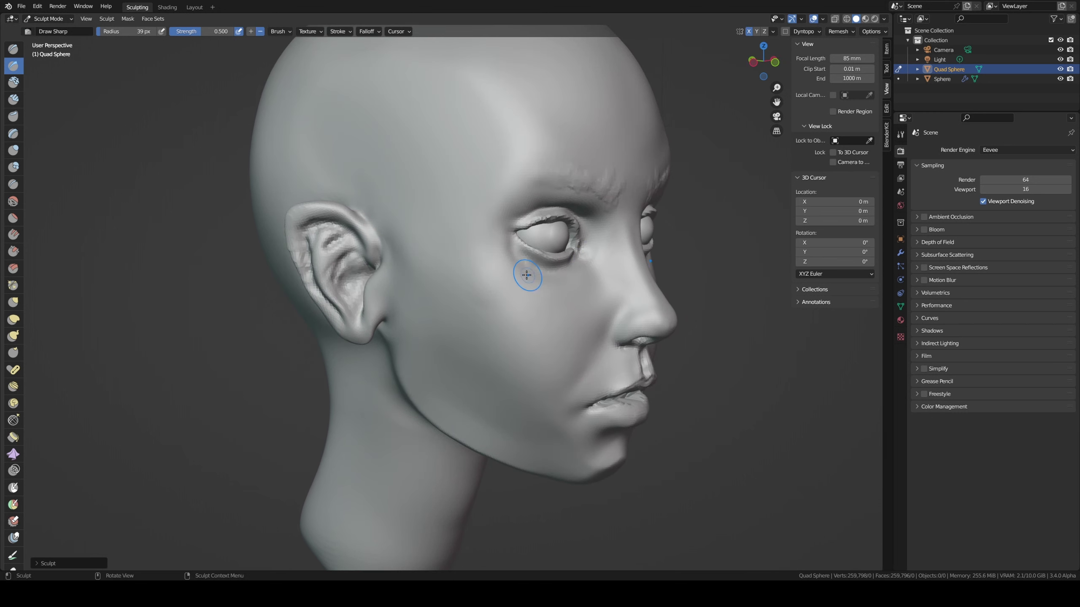
key("shift+t")
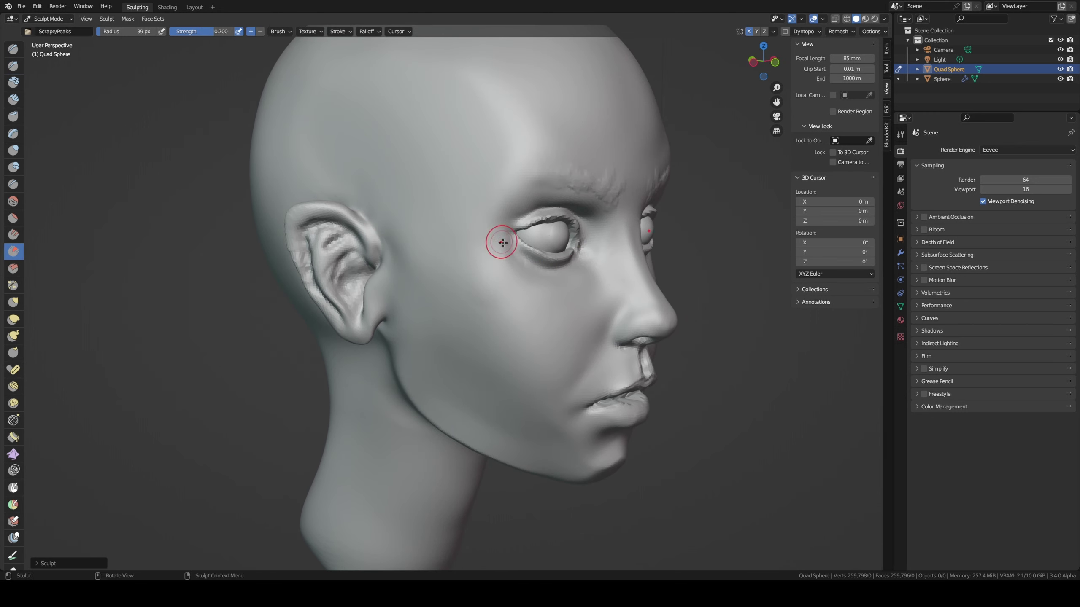
middle_click_drag(496, 240, 504, 238)
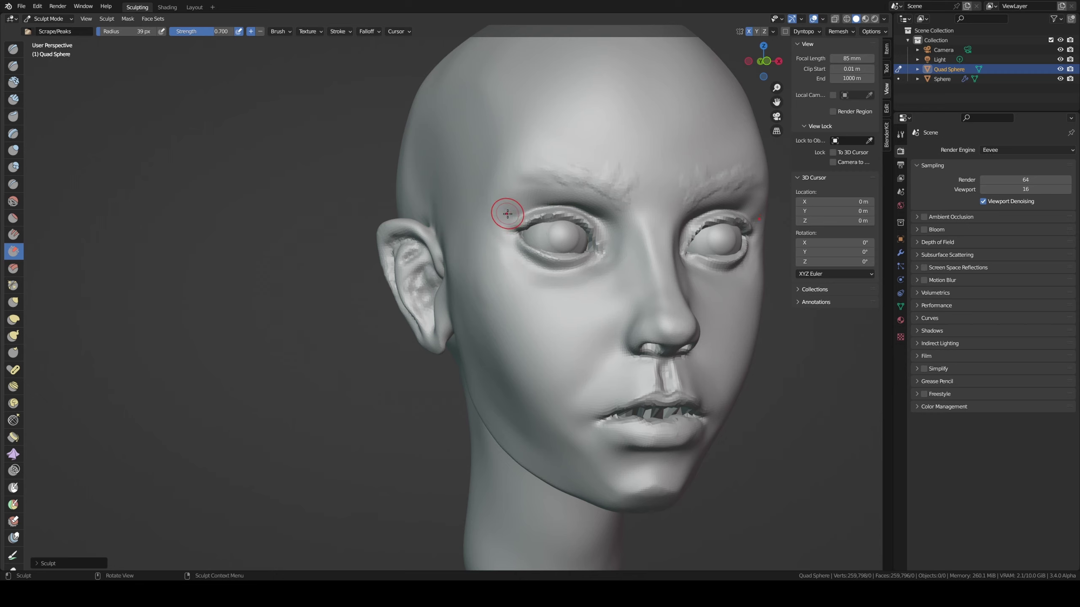
middle_click_drag(507, 214, 498, 213)
key("c")
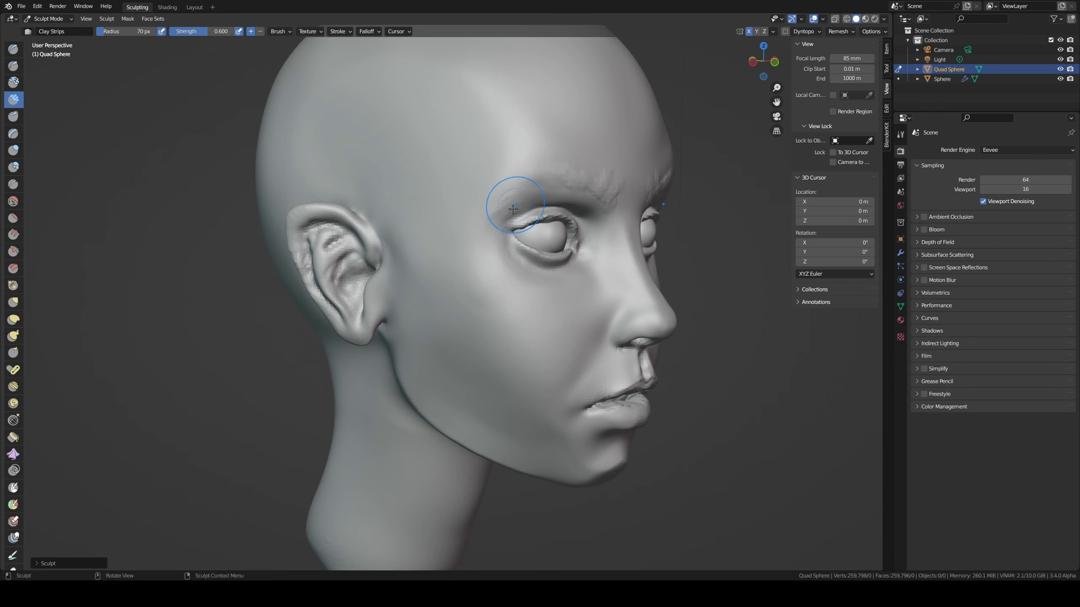
left_click_drag(514, 208, 524, 202)
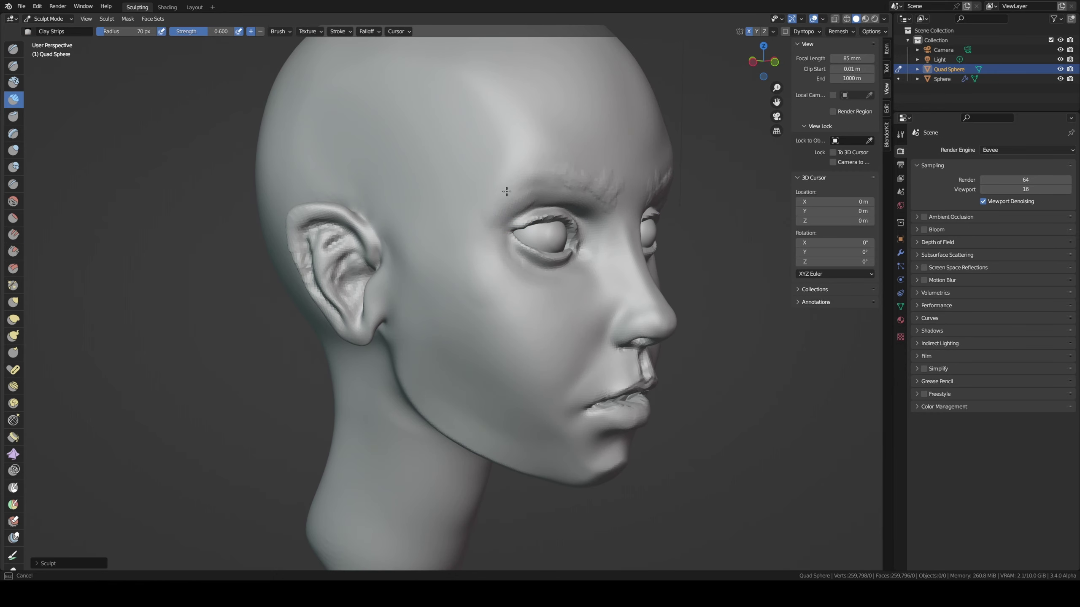
middle_click_drag(506, 191, 491, 230)
- Set up Draw Sharp, resizing it from 53 px to 82 px and then 116 px
key("shift+x")
key("f")
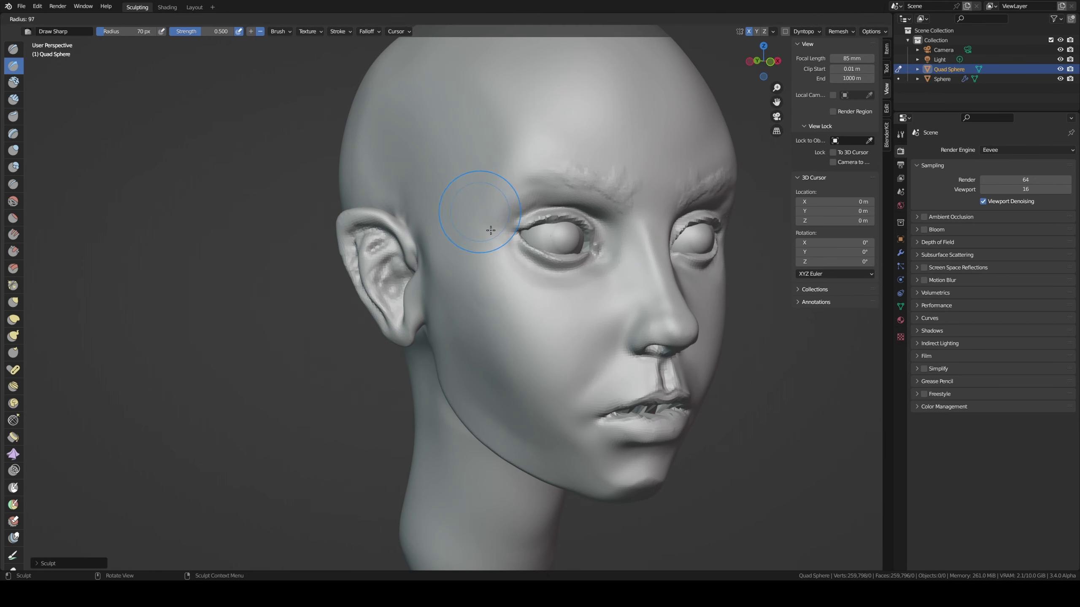
left_click(475, 224)
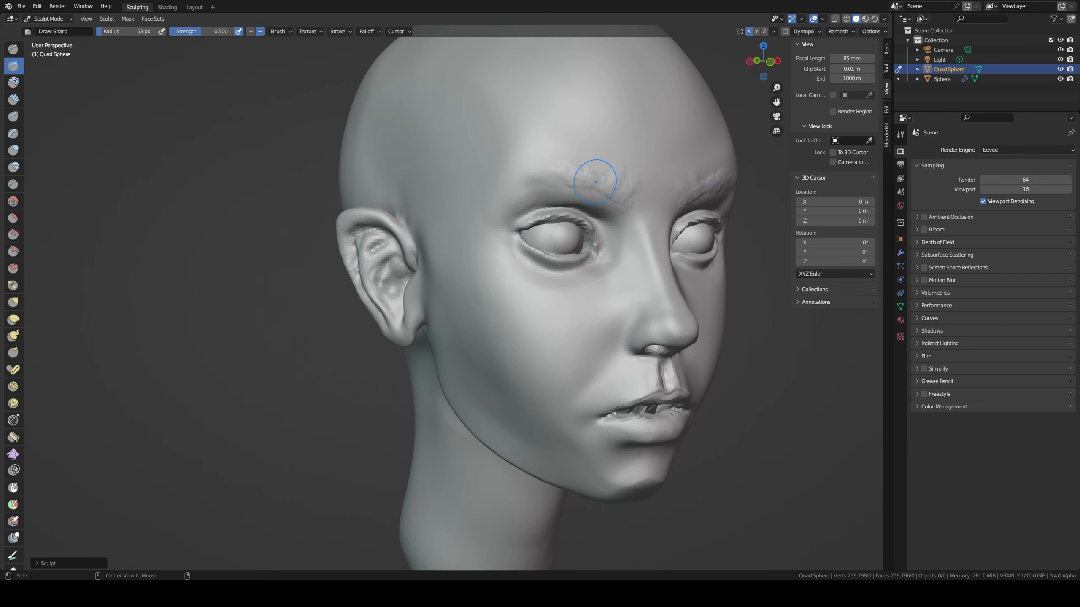
middle_click_drag(595, 182, 460, 225)
key("f")
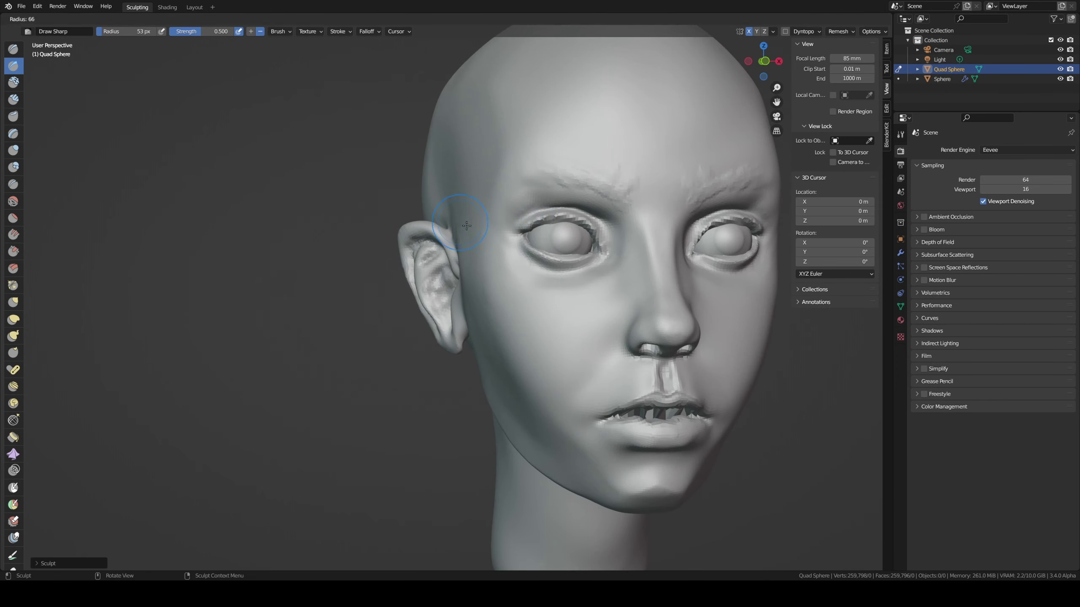
left_click(458, 219)
middle_click_drag(496, 242, 453, 241)
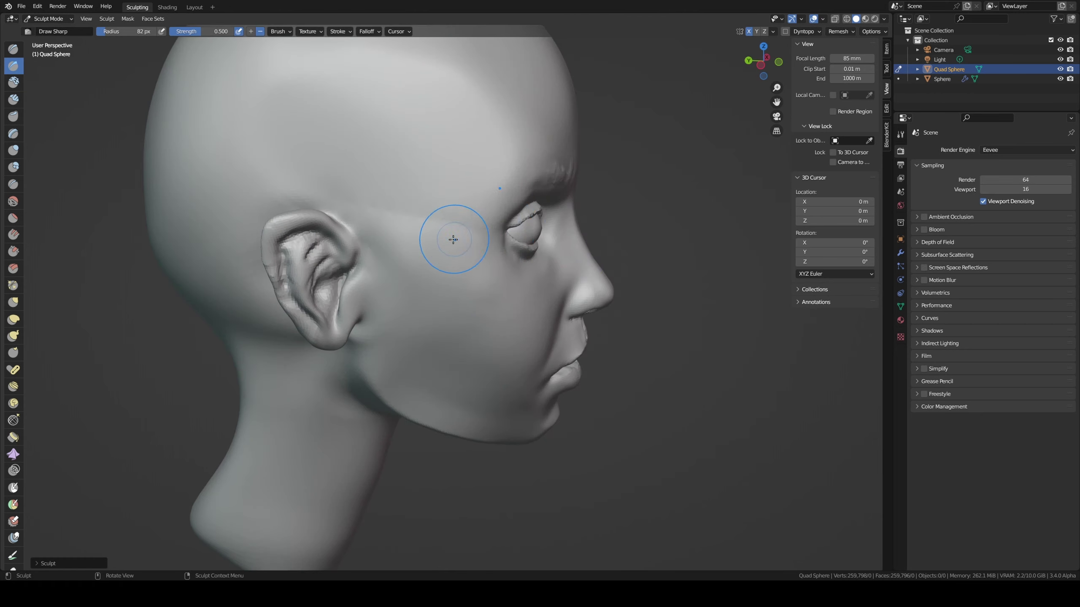
key("f")
left_click(489, 234)
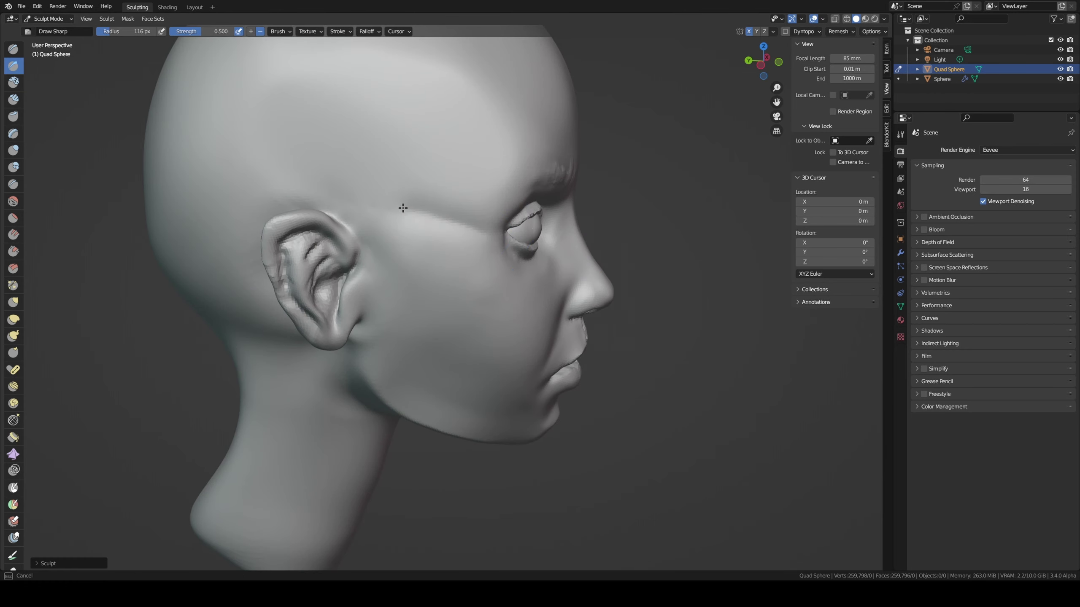
- Orbit around the face and carve a small crease beside the eye
mouse_move(340, 198)
middle_mouse_down()
mouse_move(374, 195)
mouse_move(433, 242)
middle_mouse_up()
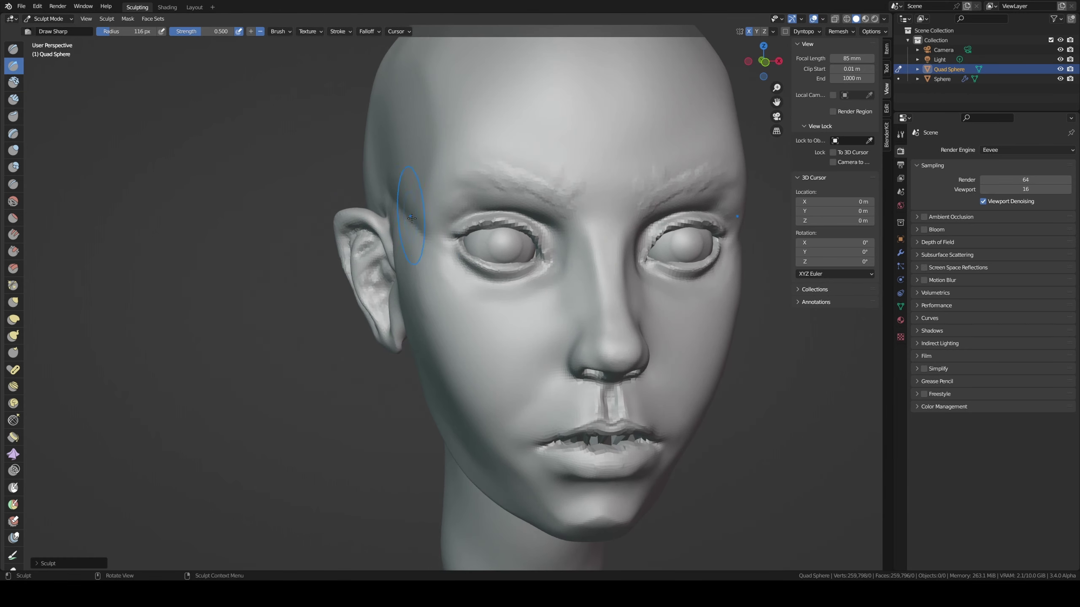
middle_click_drag(389, 193, 427, 206)
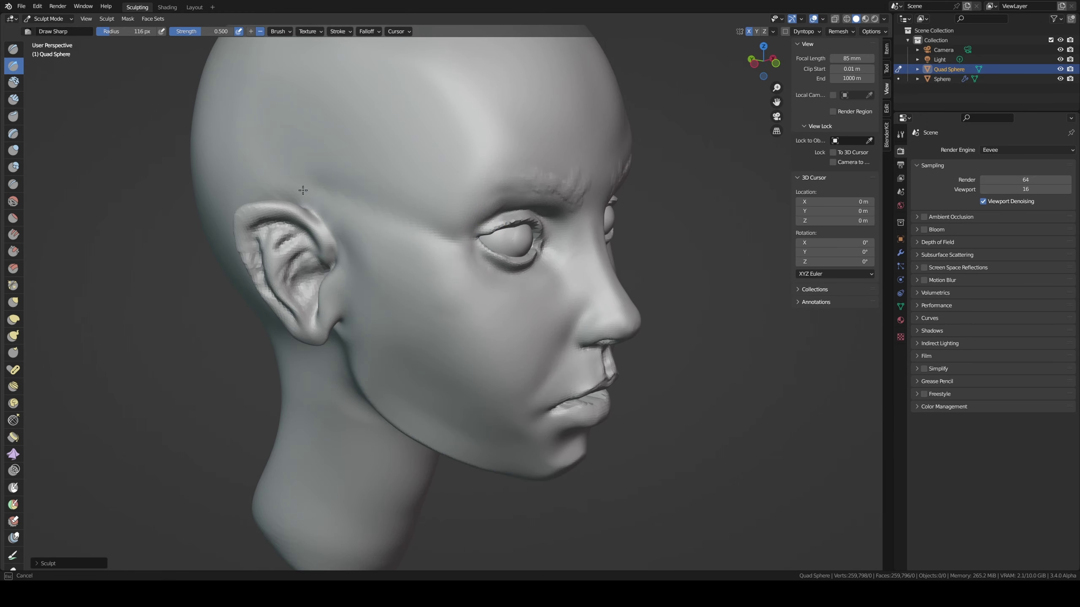
mouse_move(414, 242)
middle_mouse_down()
mouse_move(313, 188)
mouse_move(495, 274)
mouse_move(690, 230)
middle_mouse_up()
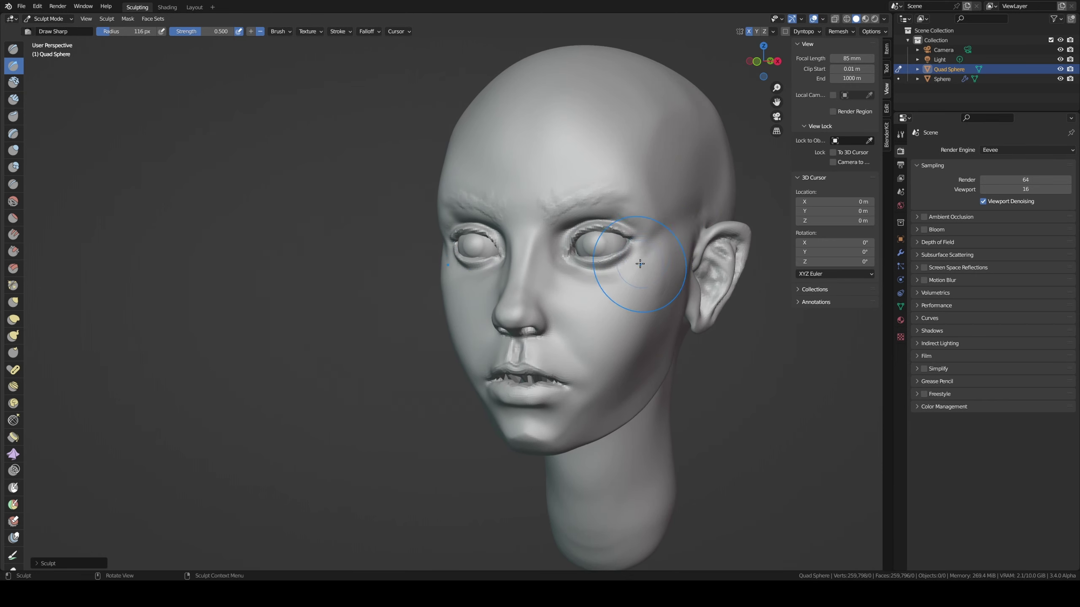
mouse_move(677, 250)
left_mouse_down()
mouse_move(661, 256)
mouse_move(655, 308)
left_mouse_up()
key("g")
- Pull the head near the ear and the upper lip, shrinking Grab to 126, 92 and 66 px
middle_click_drag(656, 308, 638, 332)
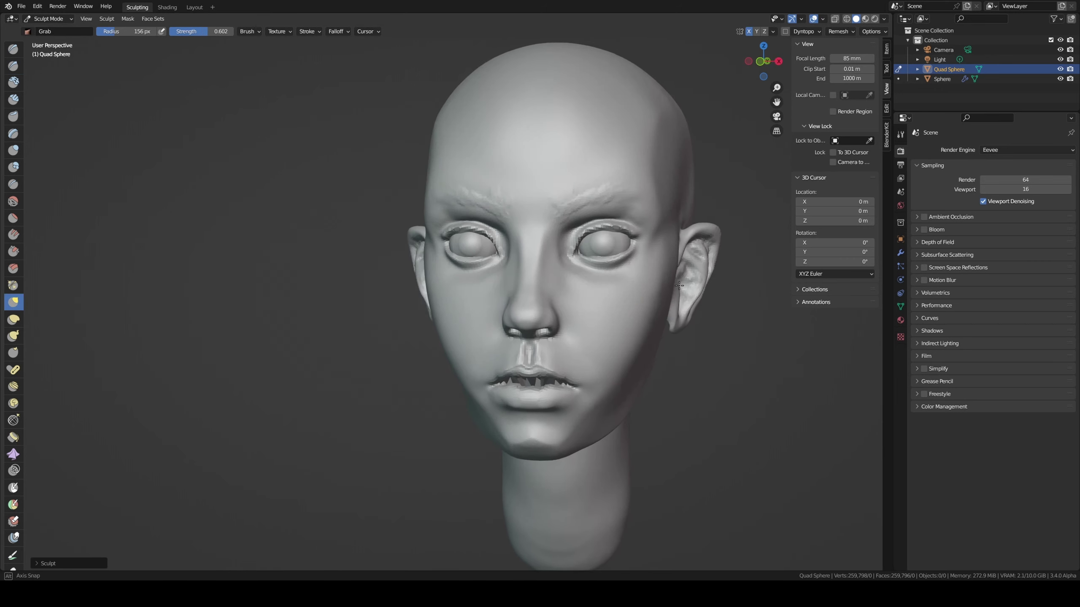
key("bracketleft")
key("bracketleft")
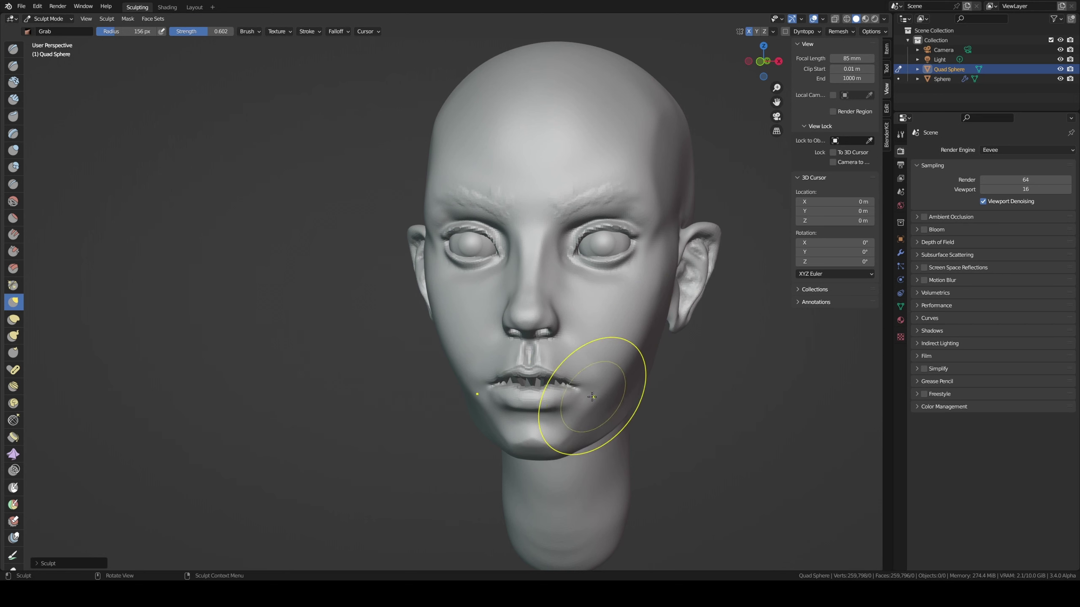
left_click_drag(580, 386, 578, 382)
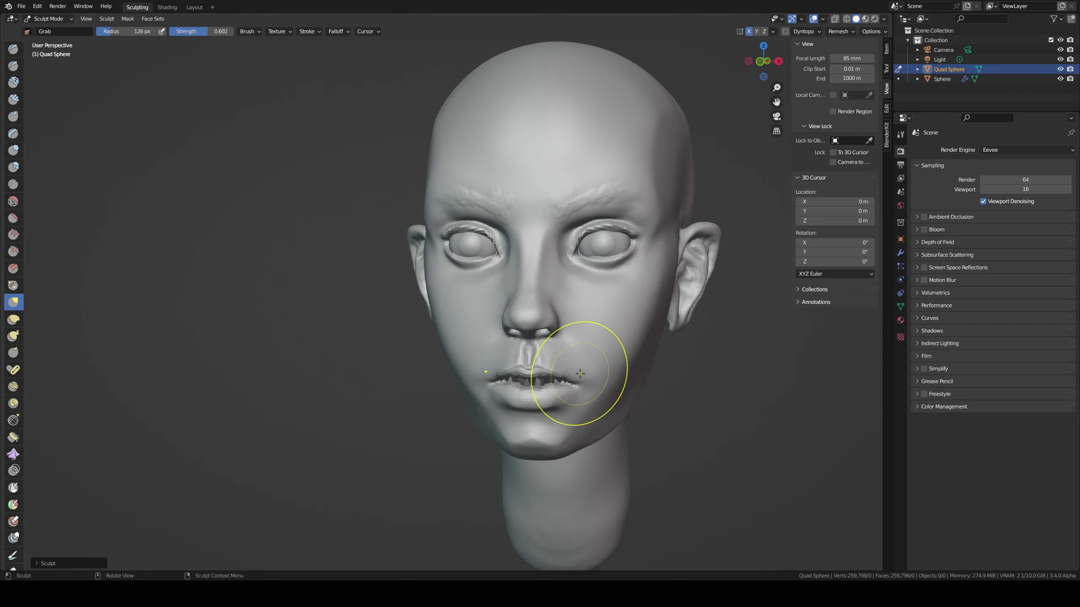
key("bracketleft")
key("bracketleft")
key("bracketleft")
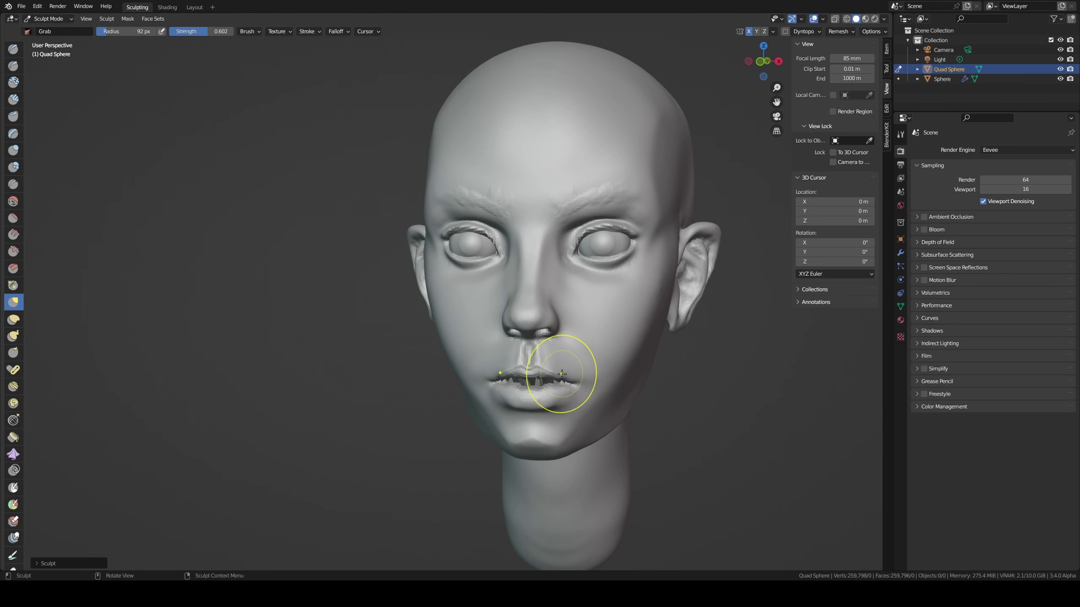
left_click_drag(575, 383, 574, 385)
key("bracketleft")
key("bracketleft")
key("bracketleft")
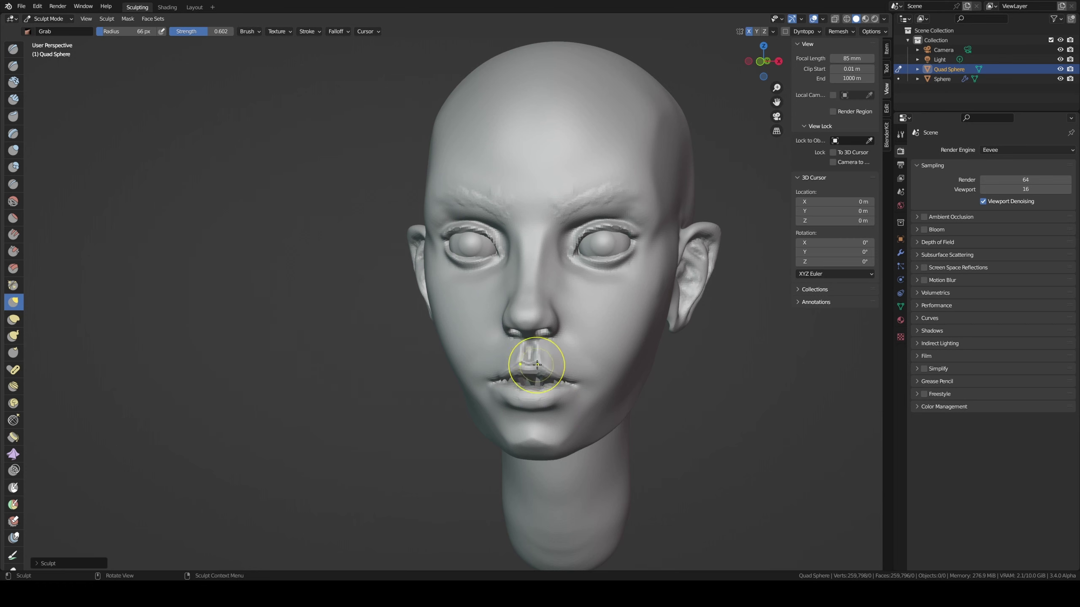
- Reshape the nostril from below, then enlarge the Grab brush
mouse_move(561, 349)
middle_mouse_down()
mouse_move(572, 417)
mouse_move(528, 302)
middle_mouse_up()
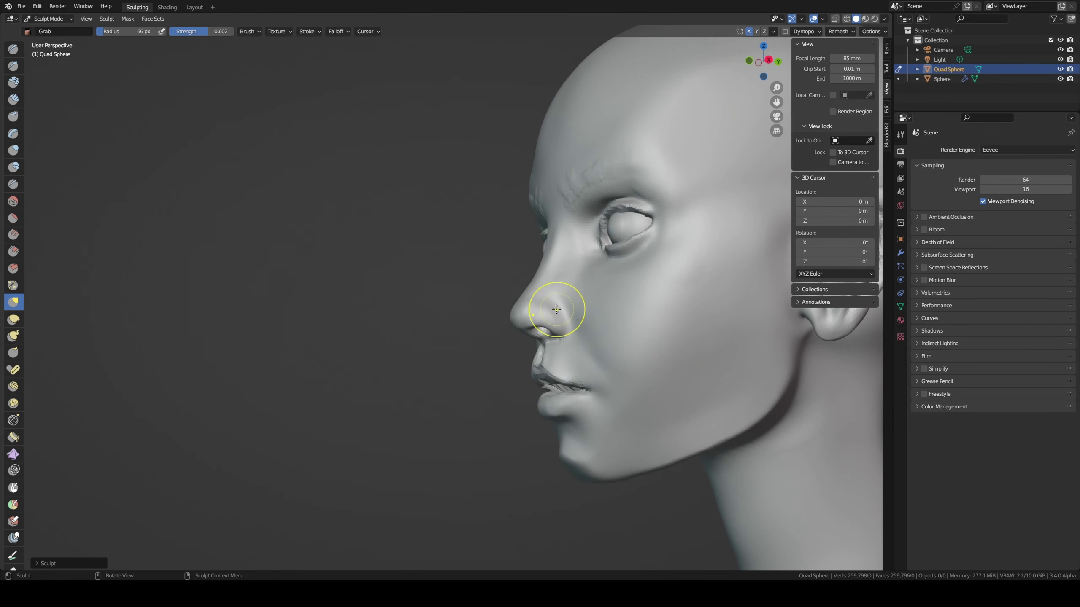
mouse_move(560, 298)
middle_mouse_down()
mouse_move(590, 301)
mouse_move(537, 279)
mouse_move(569, 306)
middle_mouse_up()
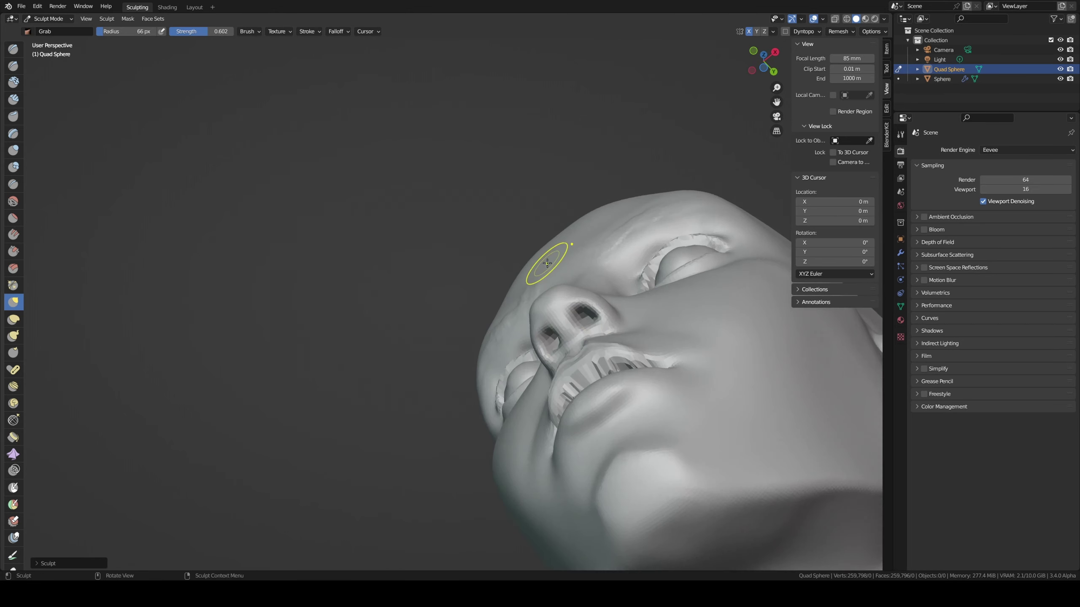
left_click_drag(572, 308, 574, 309)
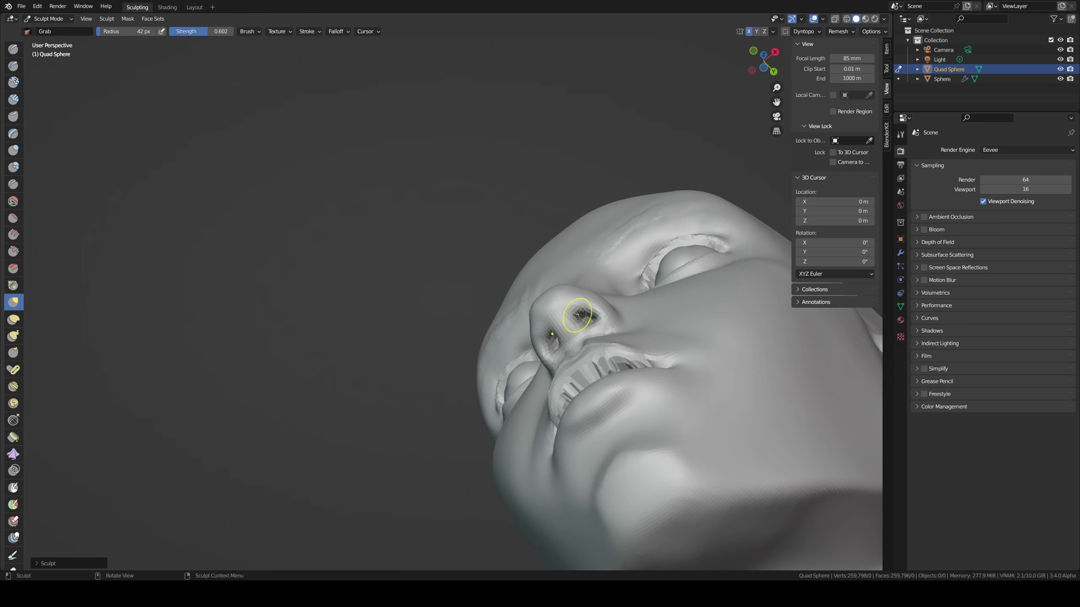
mouse_move(577, 315)
middle_mouse_down()
mouse_move(590, 290)
mouse_move(553, 285)
mouse_move(576, 276)
mouse_move(599, 288)
middle_mouse_up()
key("f")
left_click(590, 290)
- Reshape the right ear, then cancel a remesh voxel size change
scroll(575, 275, "down", 3)
scroll(574, 281, "up", 2)
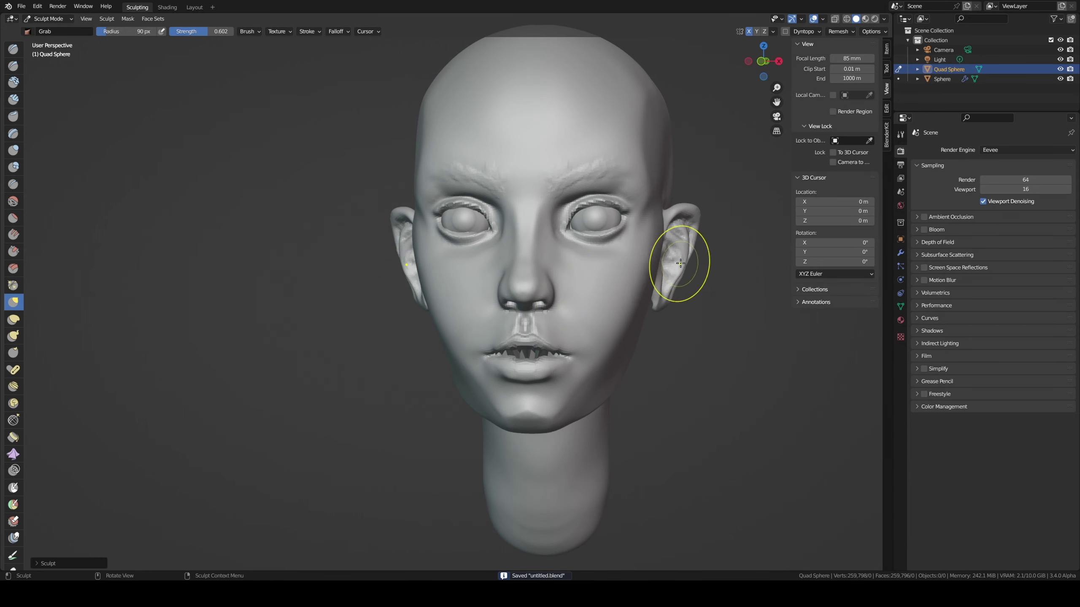
middle_click_drag(680, 263, 662, 272)
left_click_drag(692, 260, 680, 272)
middle_click_drag(680, 272, 639, 307)
scroll(639, 307, "down", 1)
key("r")
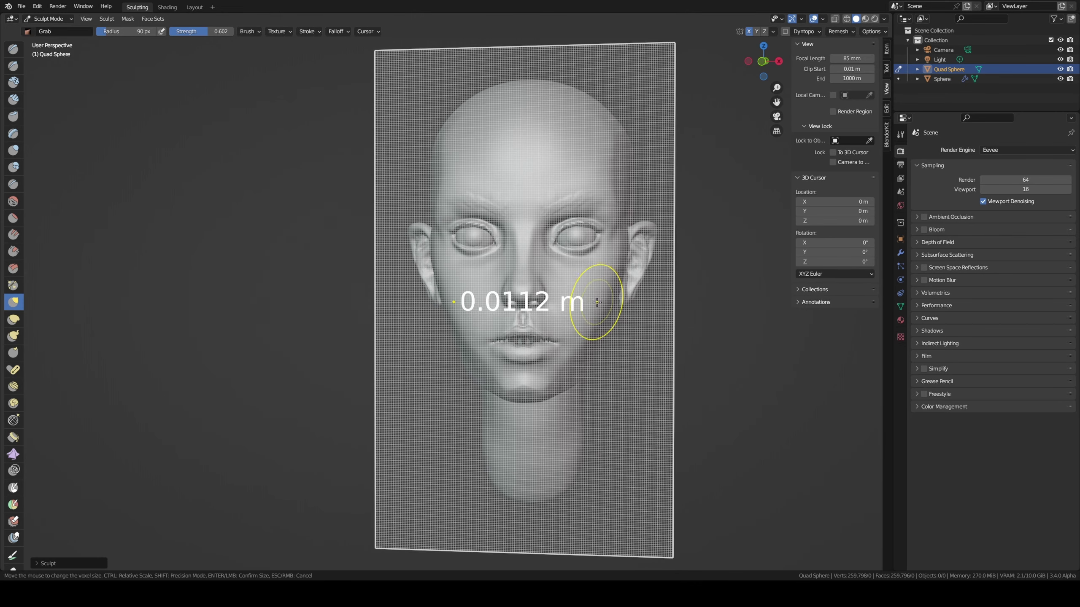
left_click(579, 316)
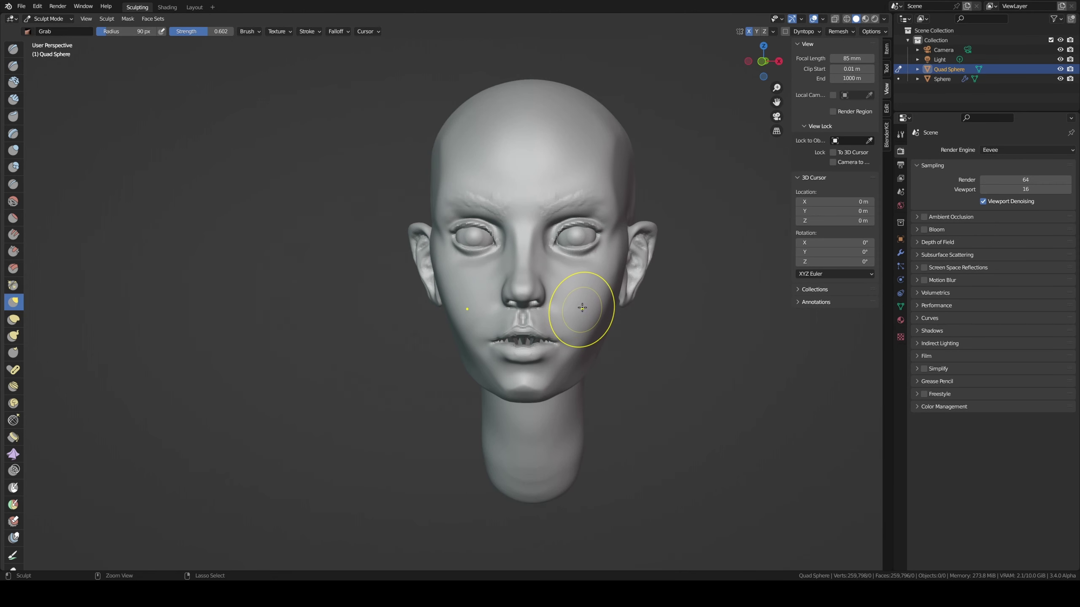
- Zoom in and orbit to close in on the nose and mouth
scroll(591, 298, "up", 3)
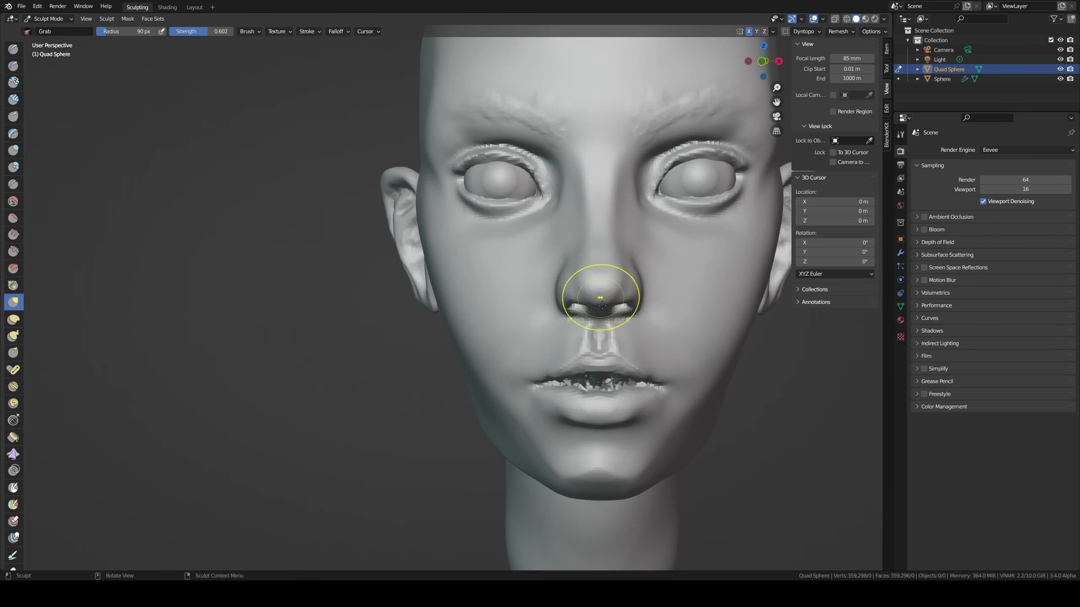
middle_click_drag(602, 391, 602, 318, "shift")
scroll(602, 318, "up", 5)
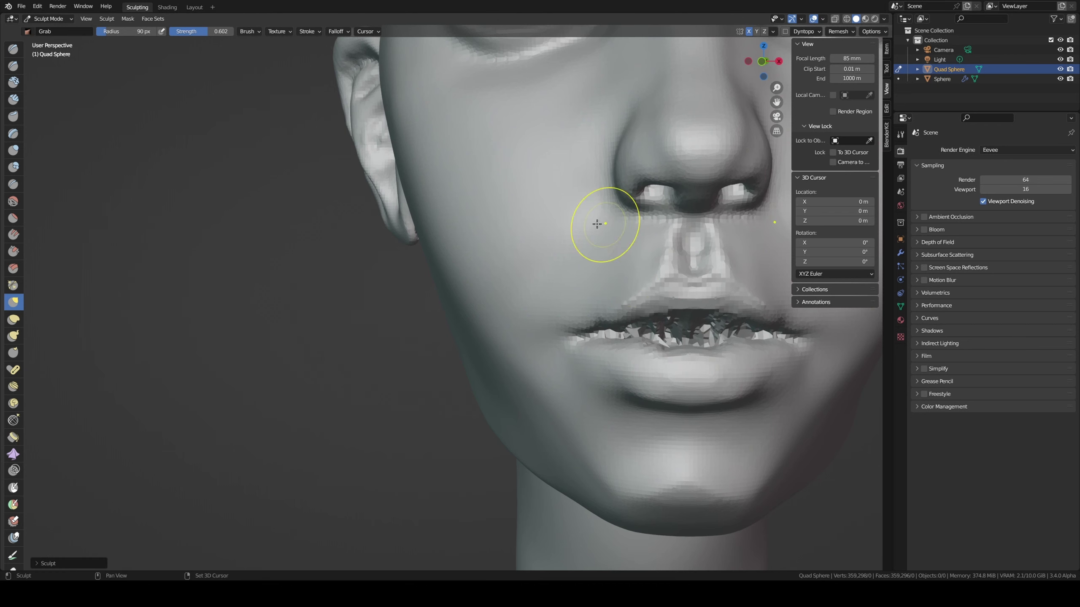
left_click_drag(674, 148, 663, 153)
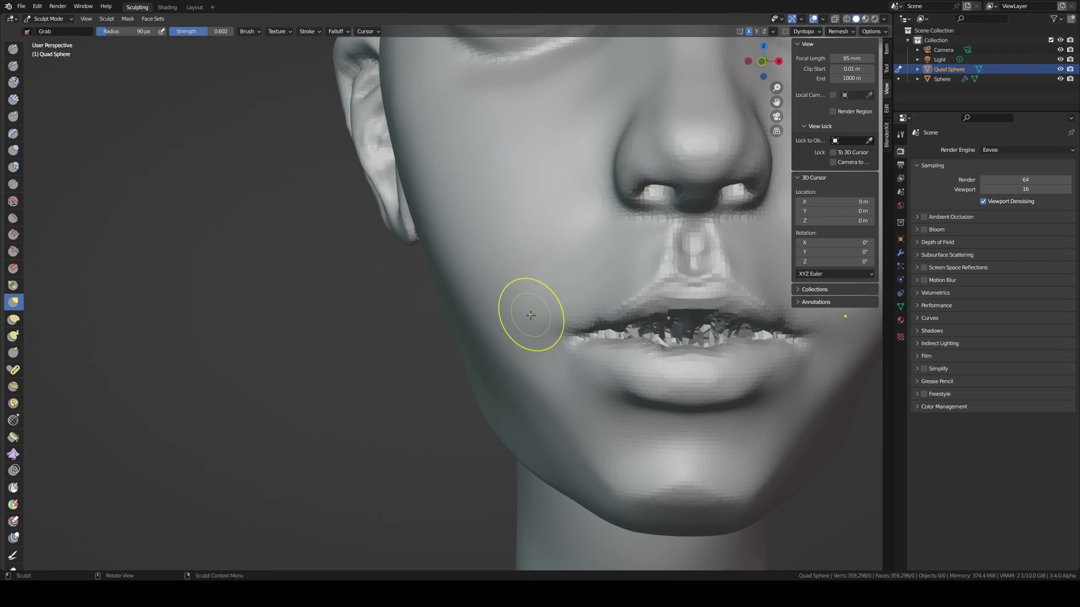
middle_click_drag(537, 311, 542, 295)
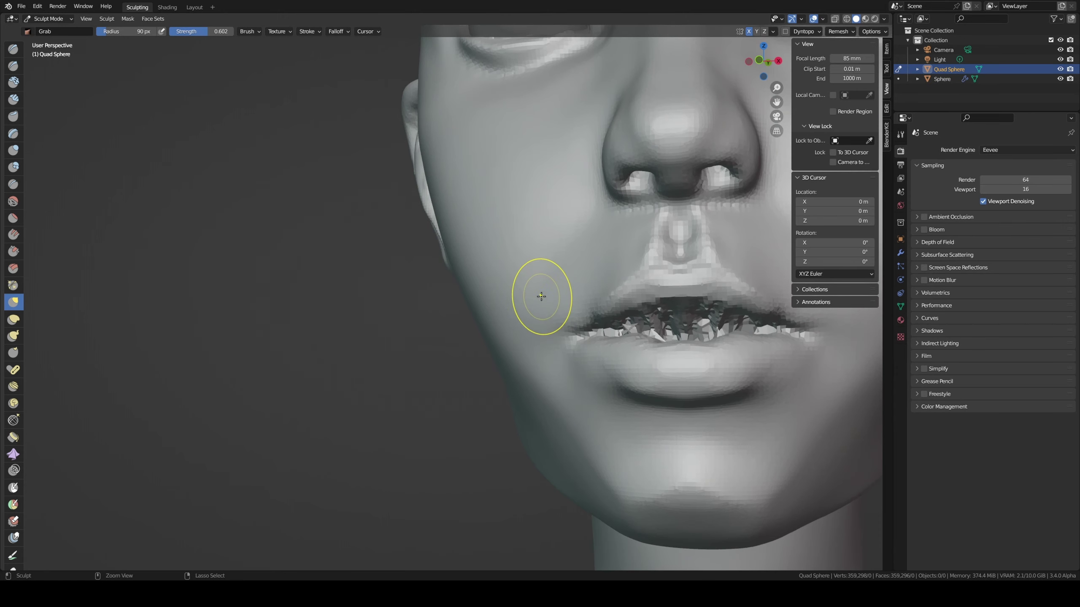
- Undo to the coarse mesh, set a smaller voxel size, and voxel remesh to about one million faces
key("ctrl+z")
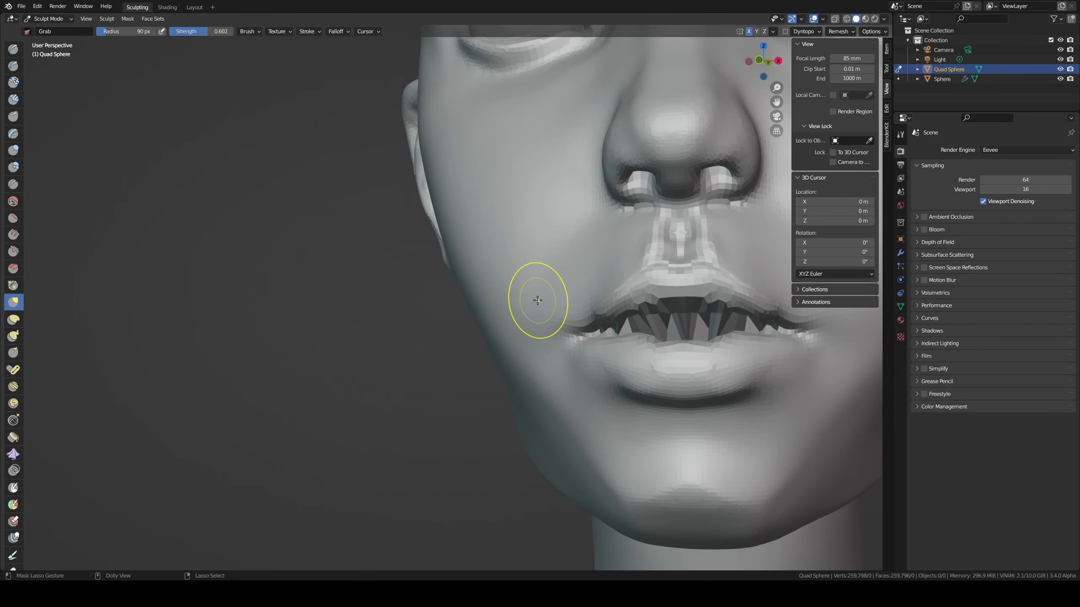
key("ctrl+shift+z")
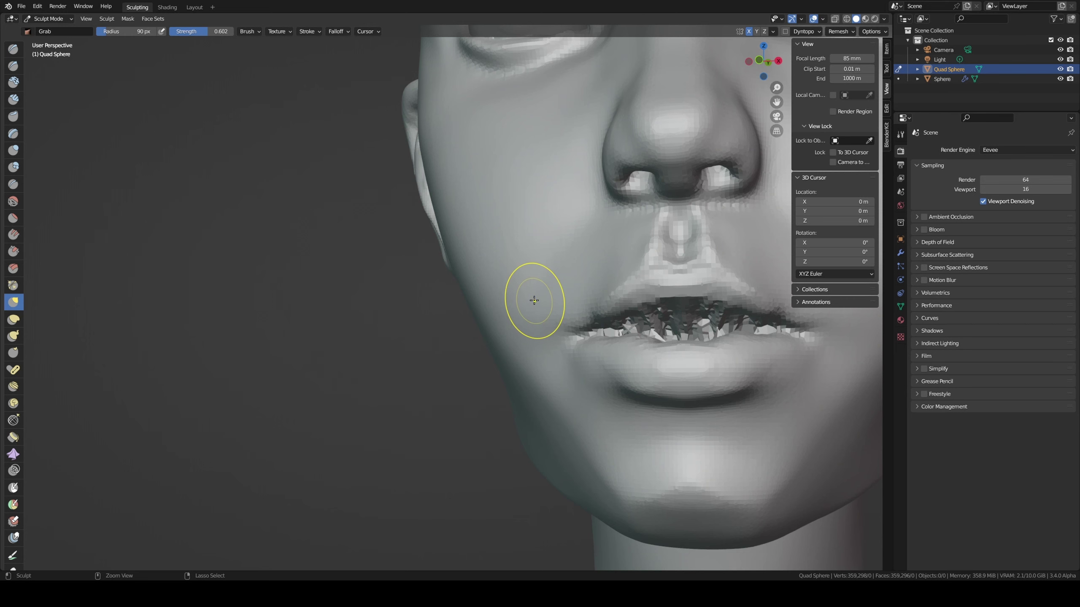
key("ctrl+z")
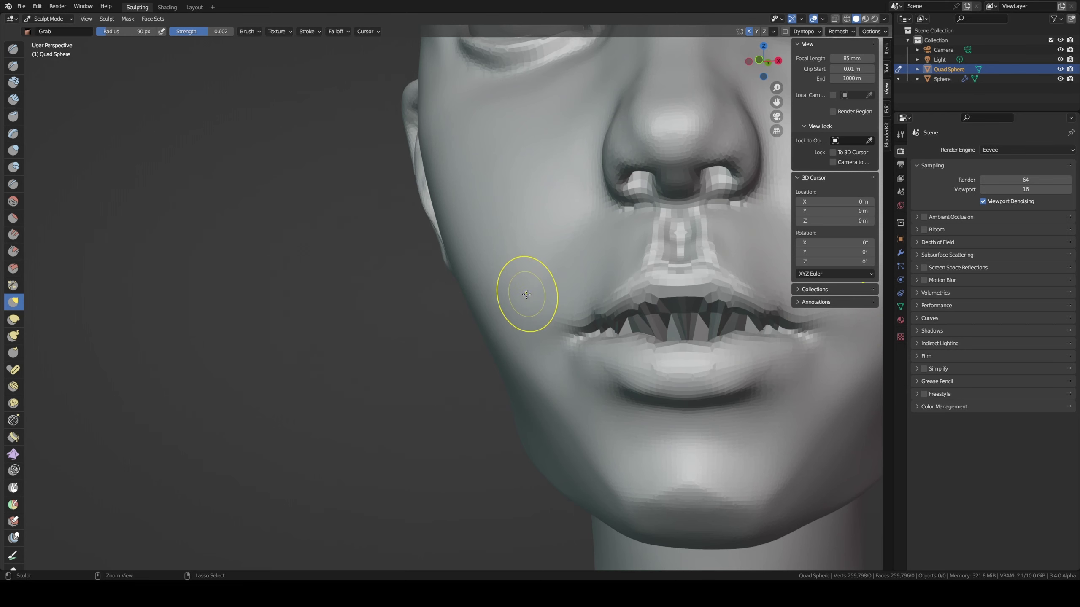
key("r")
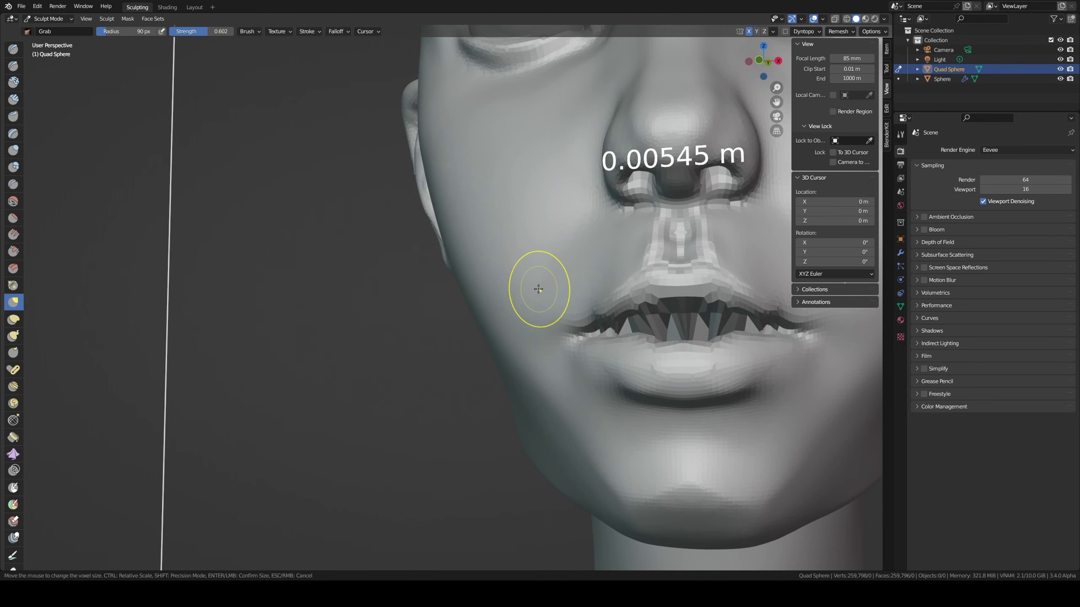
key("Escape")
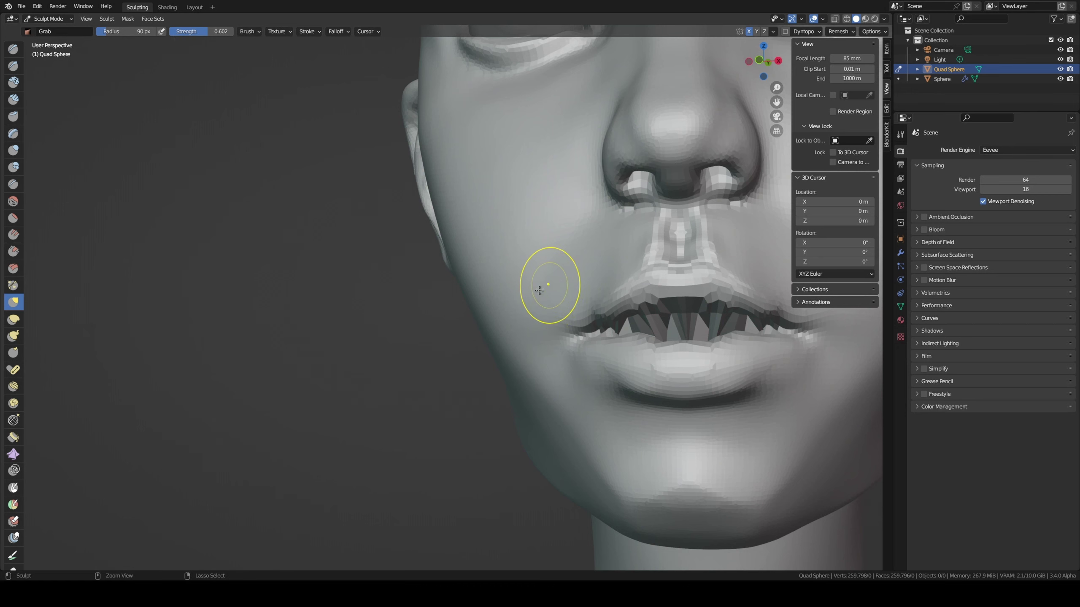
key("ctrl+r")
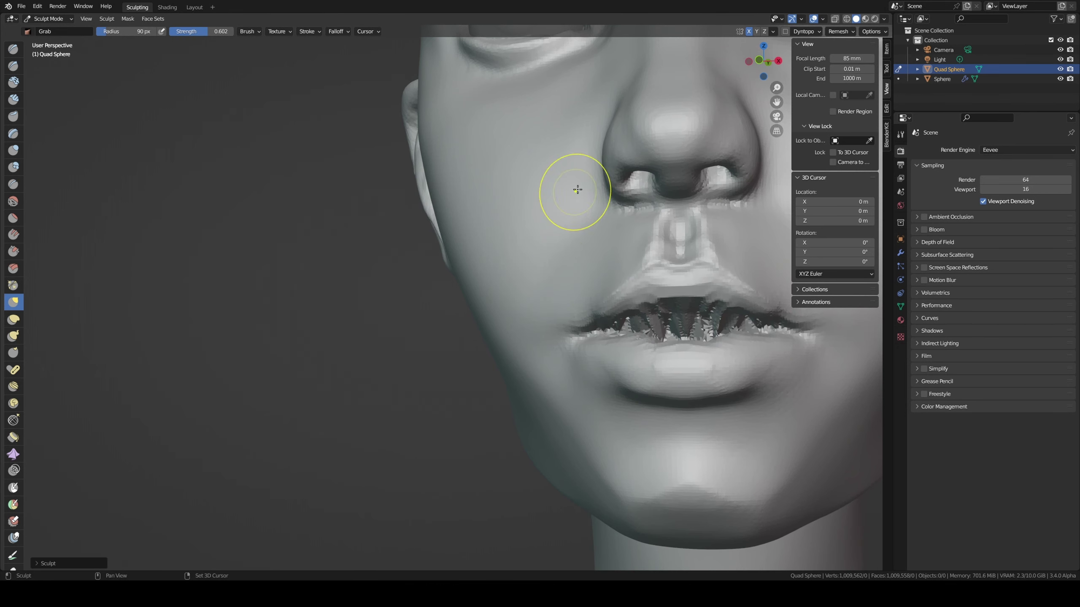
- Pull the cheek and chin into shape with the Grab brush
scroll(577, 190, "down", 3)
scroll(577, 190, "down", 2)
mouse_move(577, 190)
middle_mouse_down()
mouse_move(550, 277)
mouse_move(476, 269)
mouse_move(576, 245)
middle_mouse_up()
mouse_move(660, 242)
left_mouse_down()
mouse_move(639, 263)
mouse_move(682, 265)
left_mouse_up()
scroll(682, 265, "down", 3)
middle_click_drag(681, 265, 564, 250)
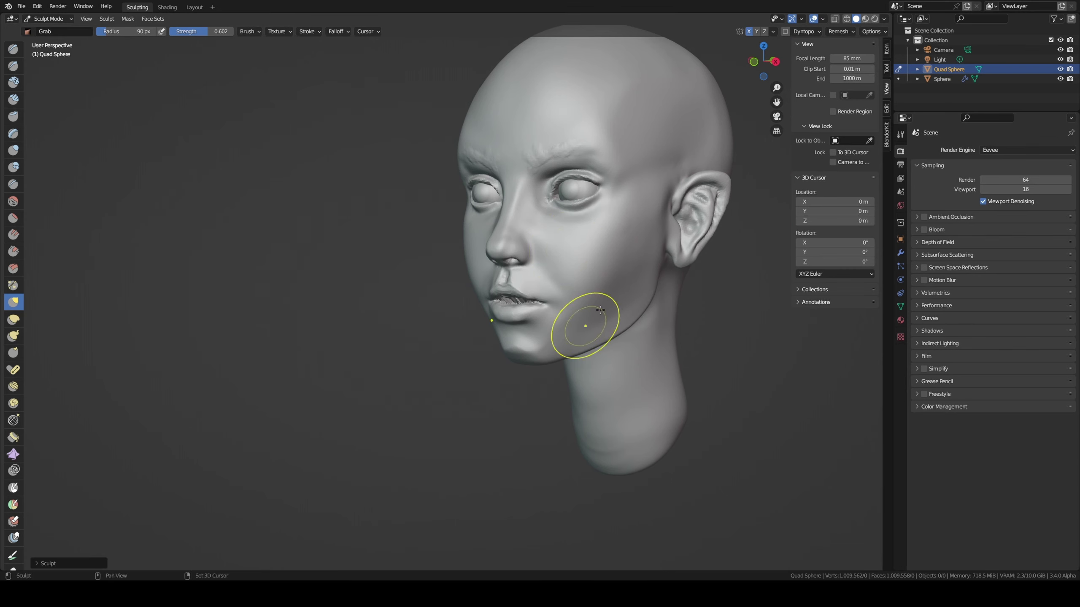
middle_click_drag(599, 310, 587, 342)
mouse_move(587, 341)
left_mouse_down()
mouse_move(539, 361)
mouse_move(559, 330)
left_mouse_up()
- Reshape the jawline from the front, then zoom in close on the mouth
middle_click_drag(550, 313, 630, 315)
left_click_drag(454, 342, 454, 343)
mouse_move(427, 326)
middle_mouse_down()
mouse_move(578, 325)
mouse_move(575, 309)
mouse_move(635, 334)
middle_mouse_up()
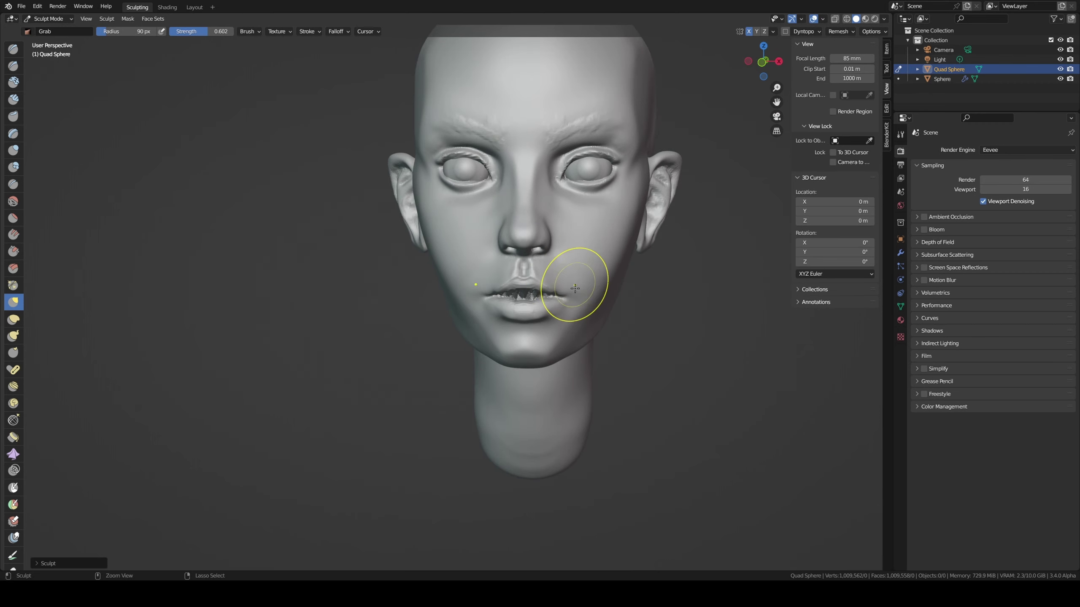
scroll(578, 297, "up", 1)
scroll(555, 277, "up", 3)
scroll(590, 277, "up", 2)
- Switch to Draw Sharp and carve the upper lip line and the cavity between the lips
key("x")
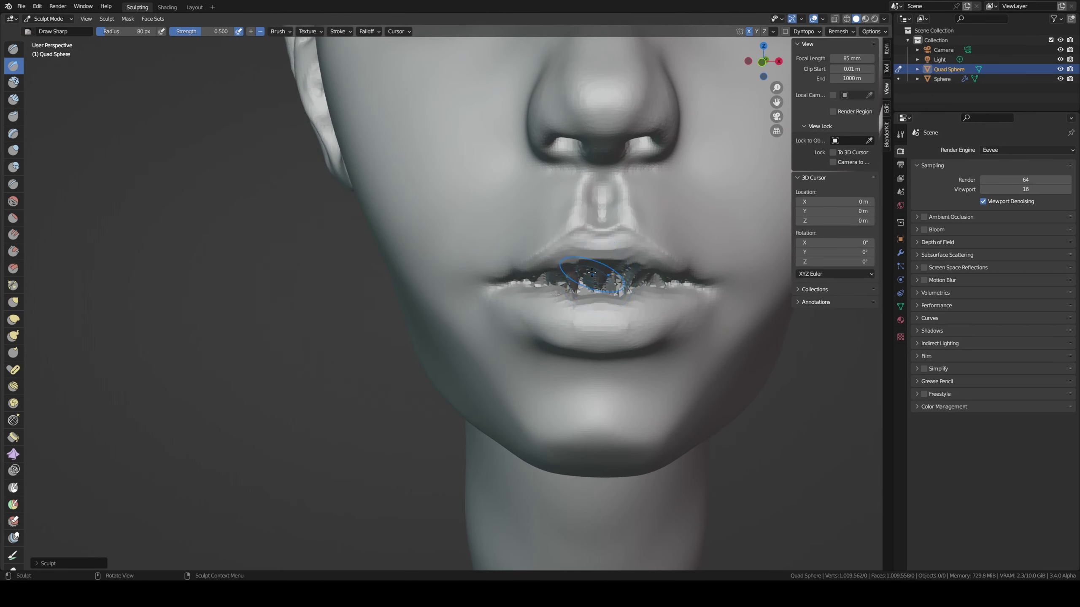
middle_click_drag(592, 272, 588, 261)
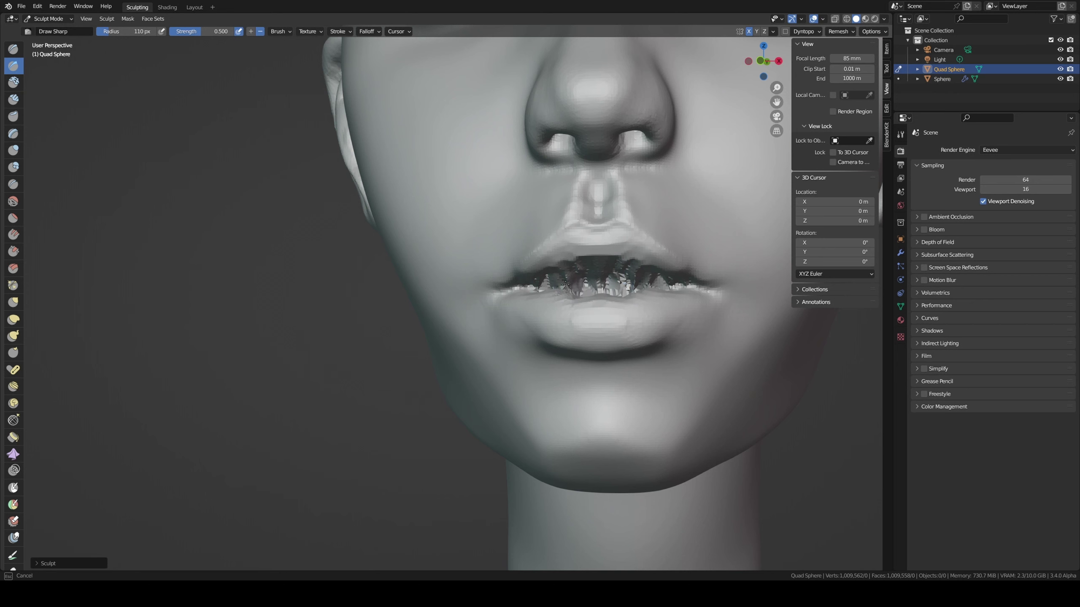
middle_click_drag(561, 284, 601, 268)
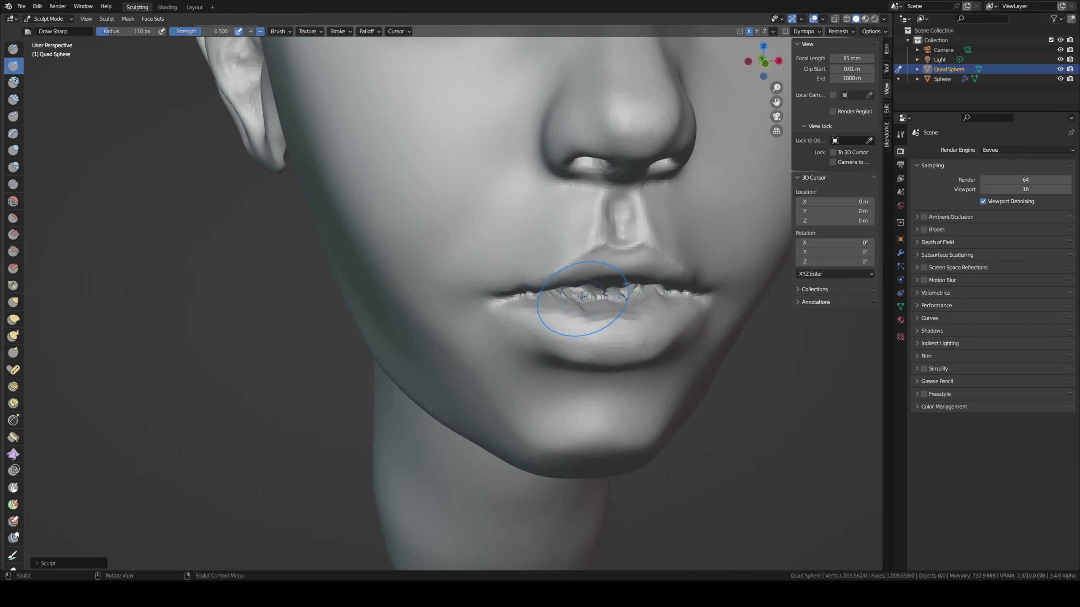
middle_click_drag(564, 269, 541, 265)
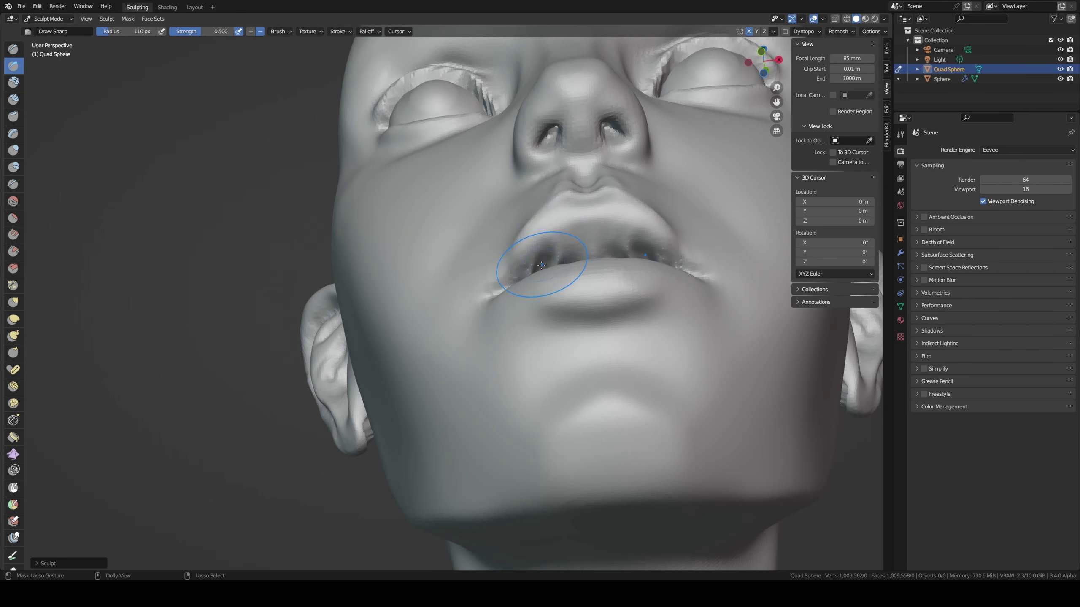
left_click_drag(525, 273, 535, 264)
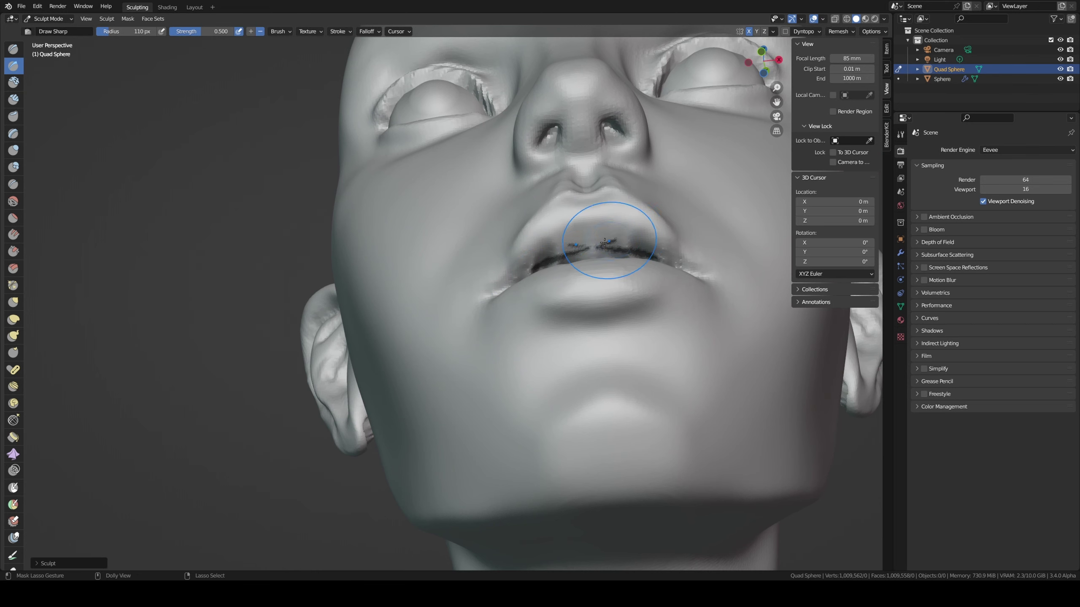
middle_click_drag(561, 242, 539, 263)
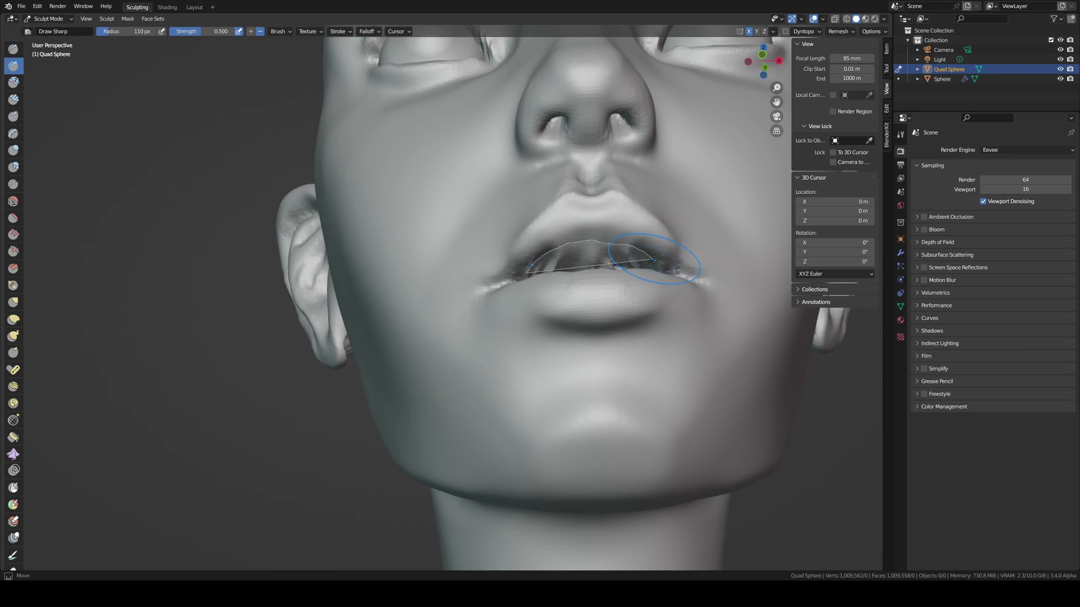
- Carve the mouth corner deeper with the 110 px Draw Sharp brush, checking several angles
middle_click_drag(656, 254, 646, 277)
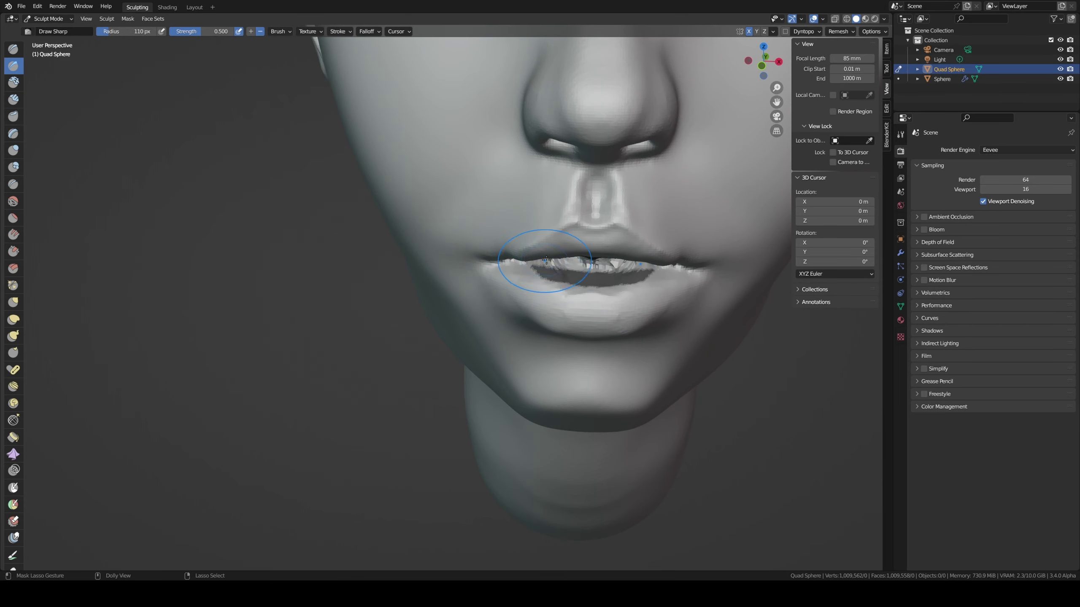
middle_click_drag(530, 266, 537, 252)
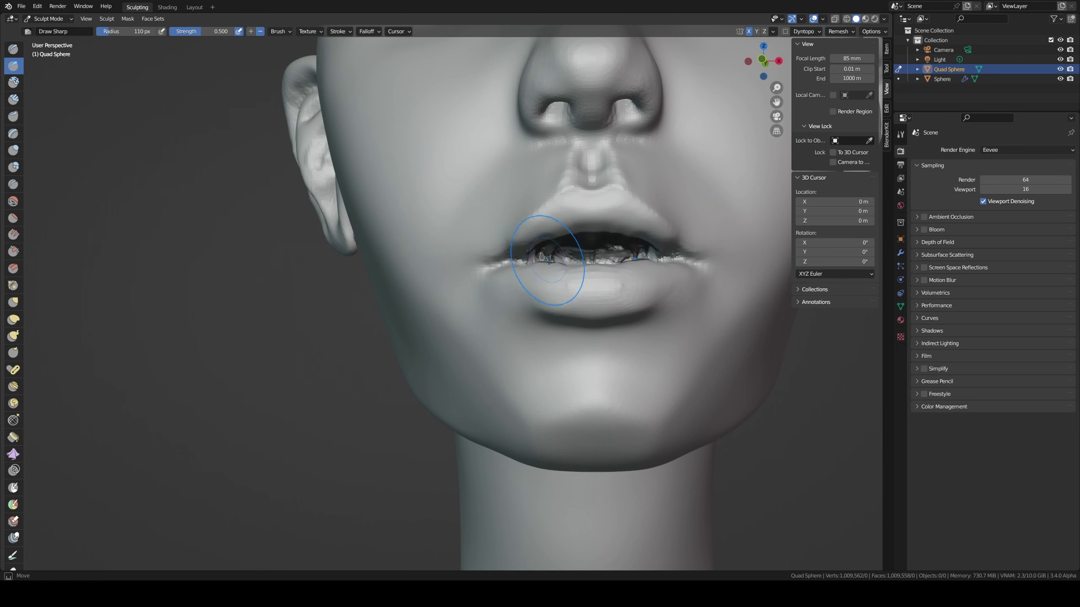
middle_click_drag(587, 252, 580, 260)
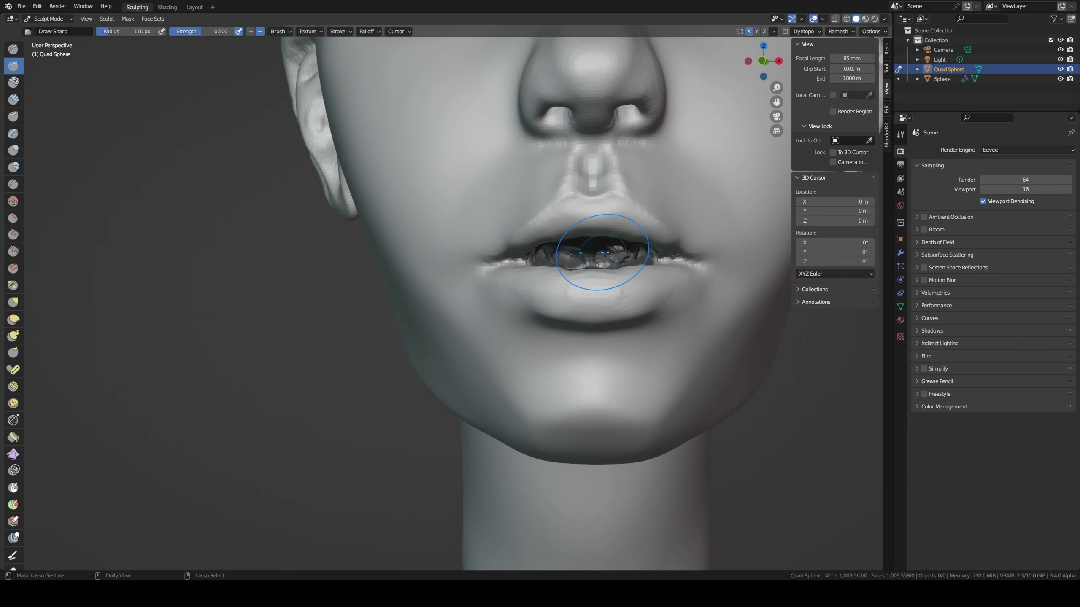
middle_click_drag(604, 253, 606, 257)
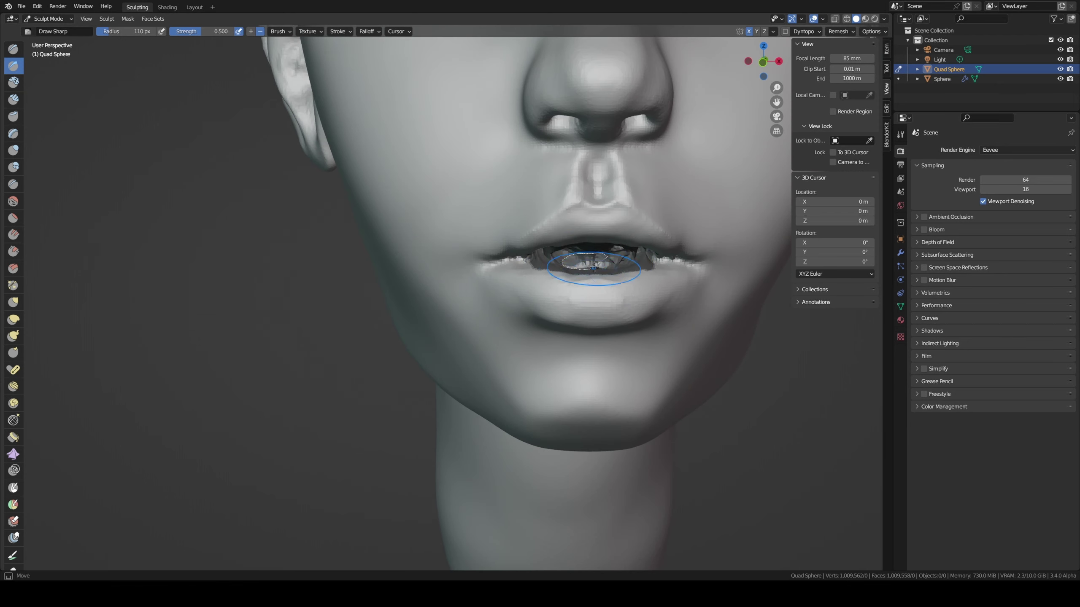
middle_click_drag(602, 277, 623, 234)
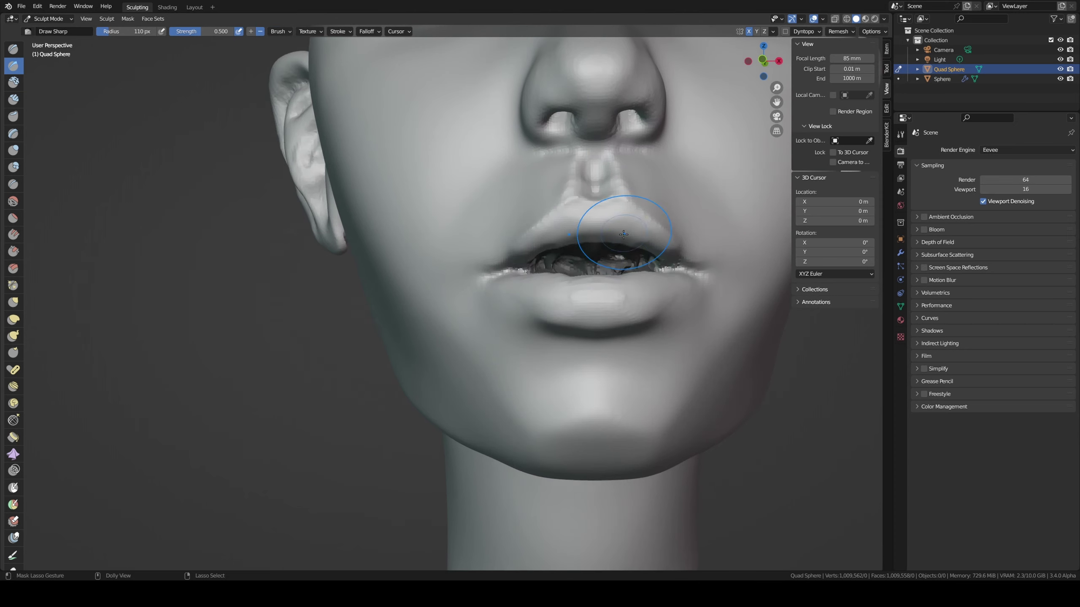
middle_click_drag(689, 255, 672, 268)
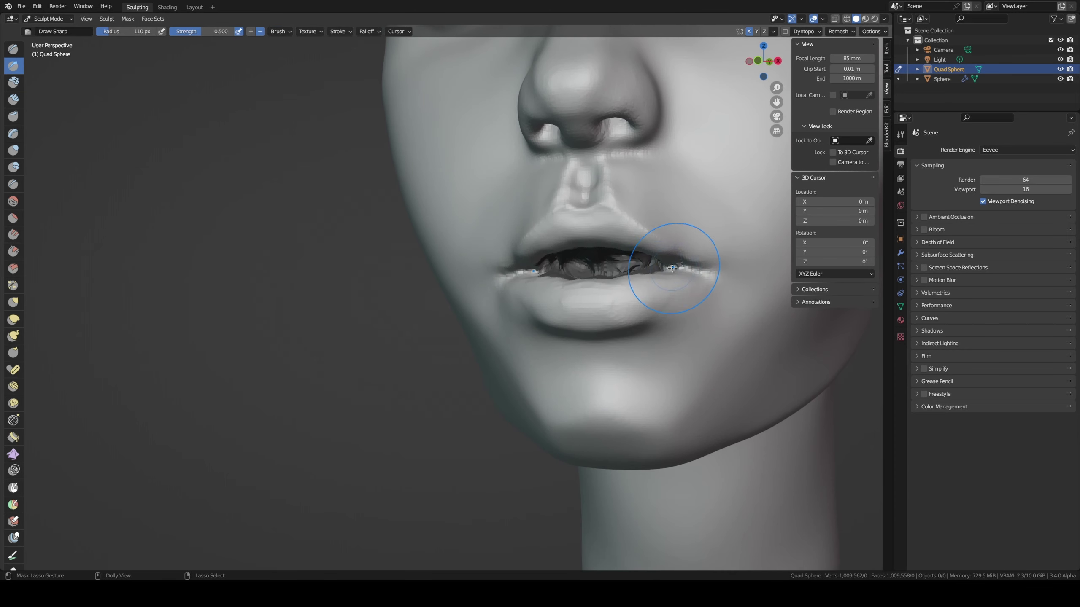
left_click_drag(674, 270, 657, 264)
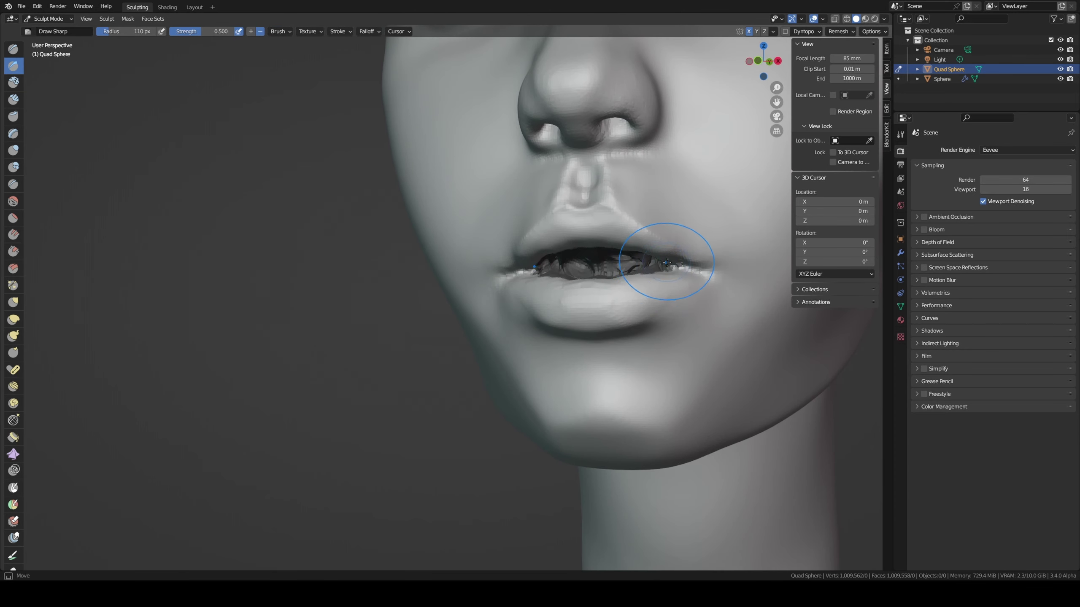
middle_click_drag(670, 270, 289, 106)
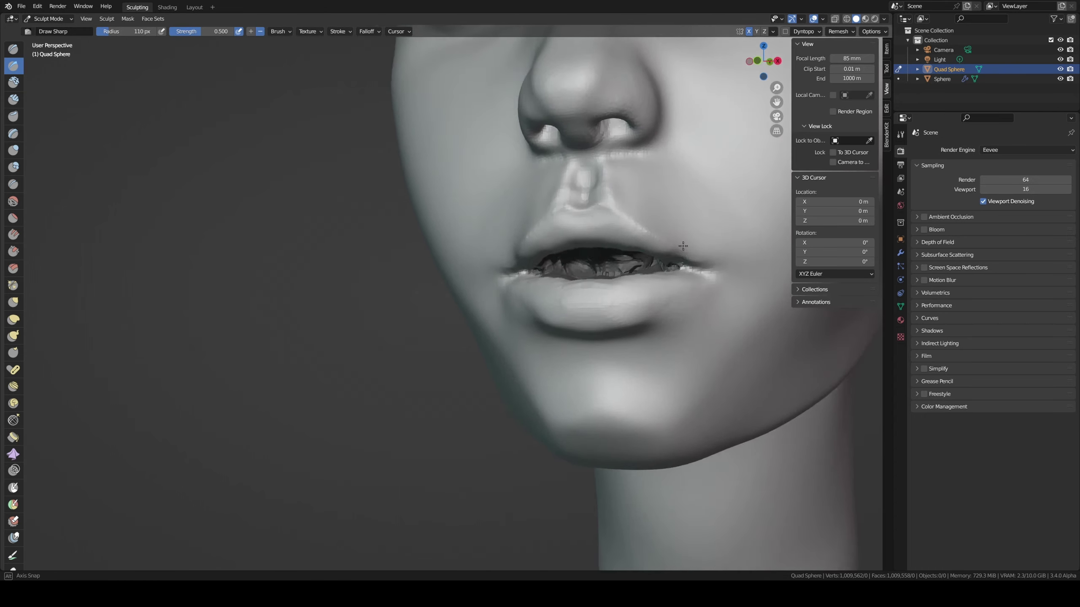
- Apply Smooth Mask to soften the mask edge around the mouth
left_click(126, 21)
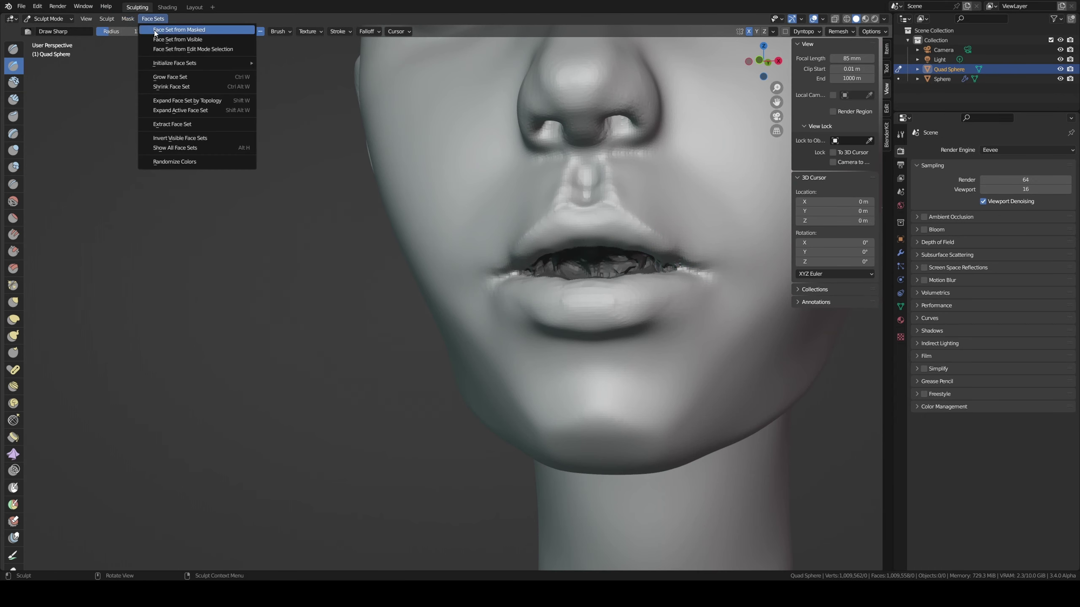
left_click(127, 19)
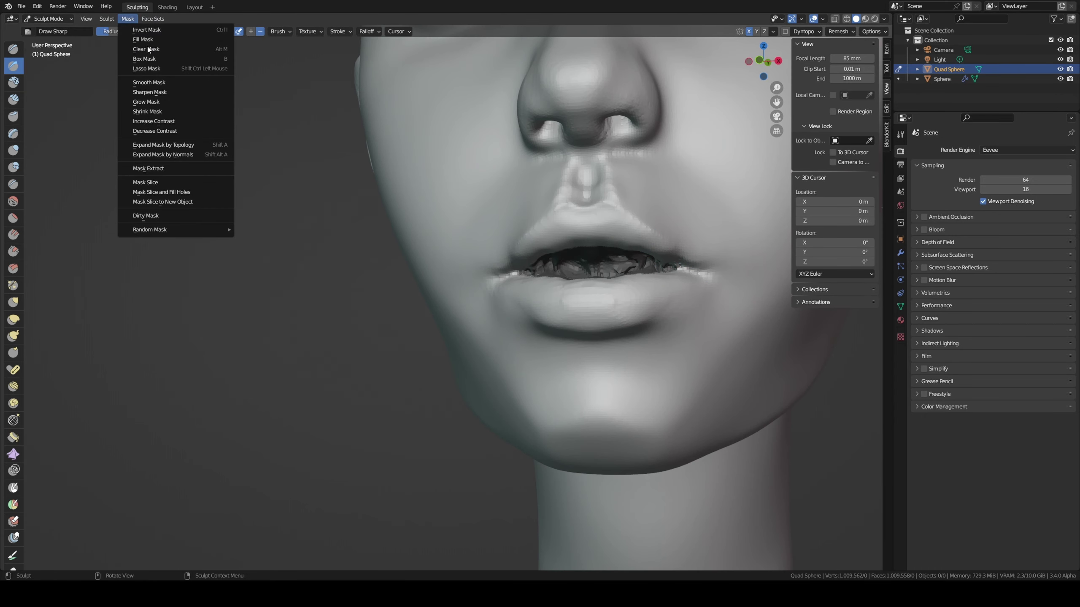
left_click(149, 82)
mouse_move(356, 174)
middle_mouse_down()
mouse_move(553, 267)
mouse_move(570, 262)
middle_mouse_up()
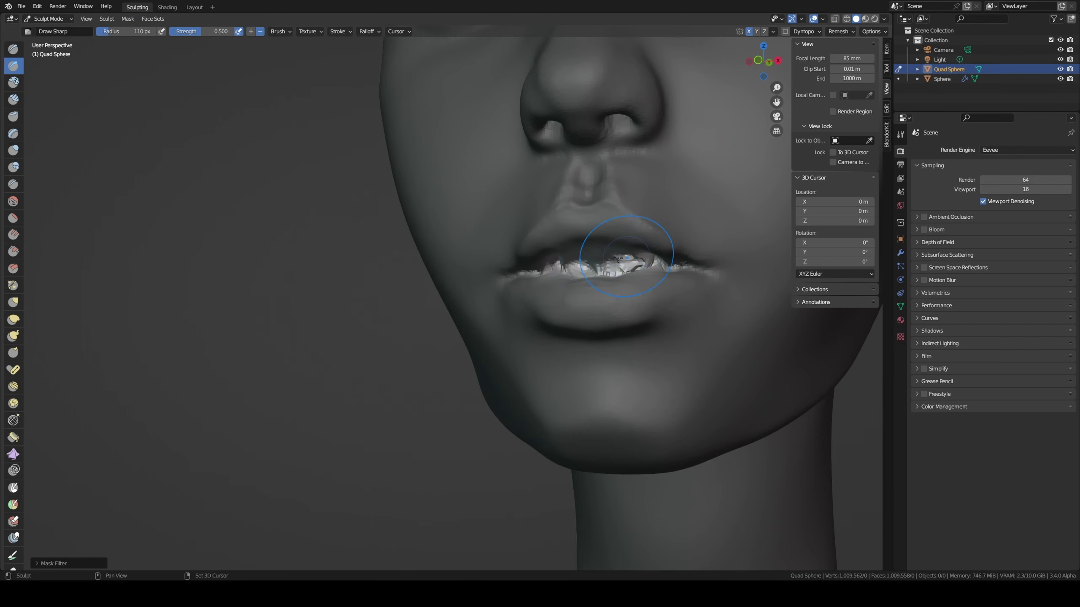
middle_click_drag(572, 271, 518, 242)
- Briefly set the Grab brush to 263 px, then select the Move tool
key("g")
key("f")
left_click(565, 272)
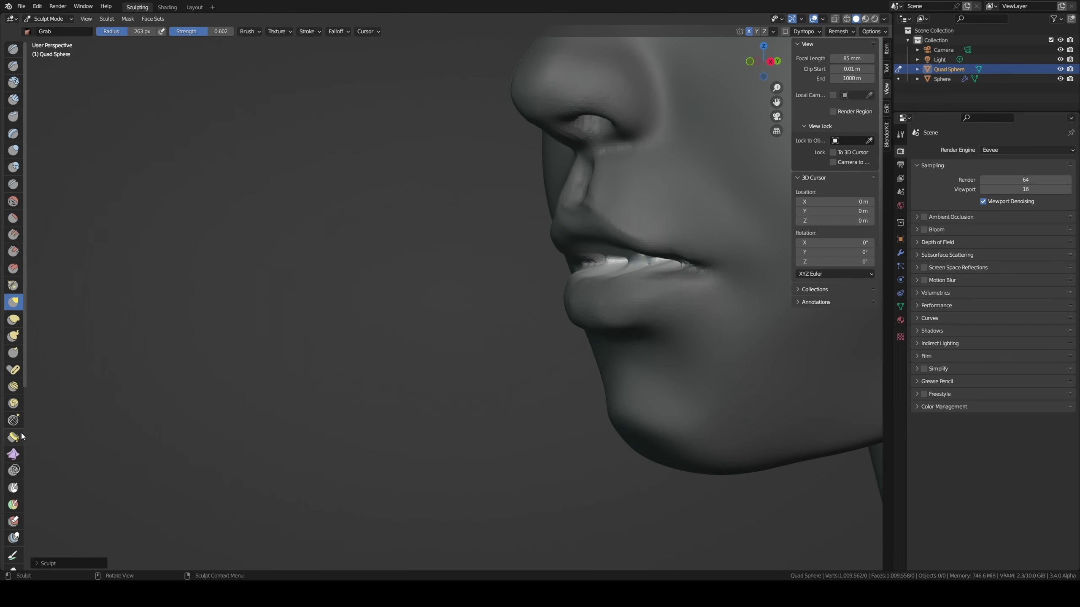
scroll(13, 323, "down", 1)
scroll(12, 359, "down", 7)
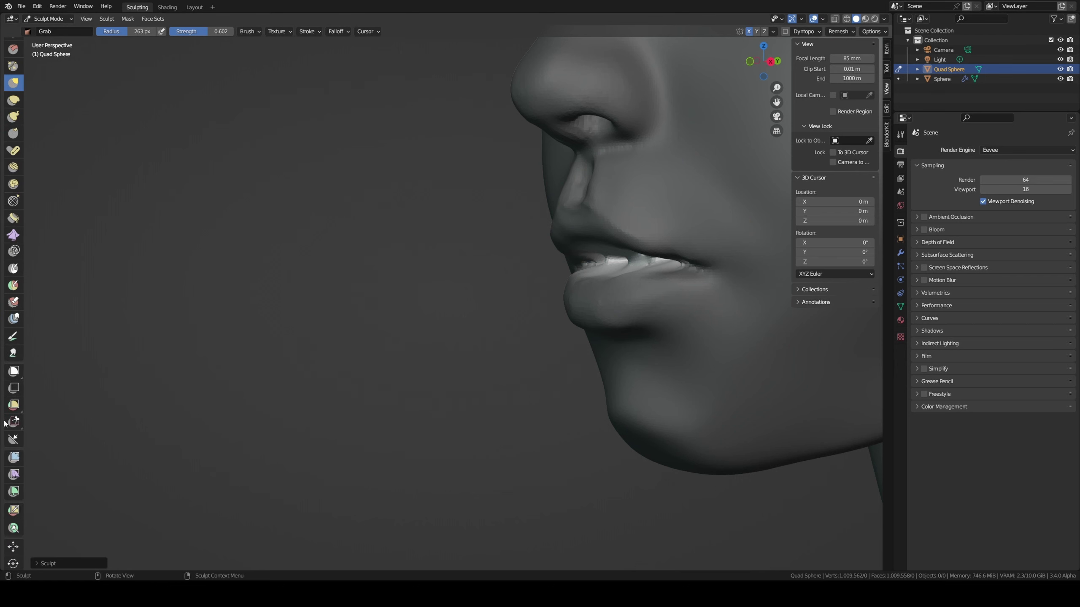
scroll(9, 423, "down", 2)
left_click(20, 489)
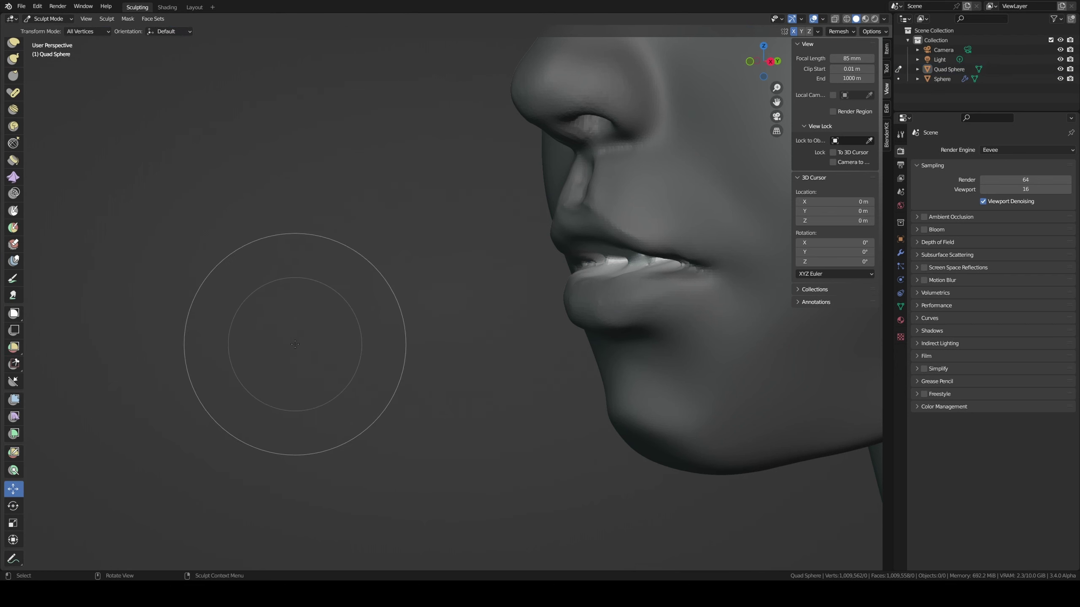
- In right side view, drag the Move gizmo's Y axis to shift the unmasked mouth region
key("KP_3")
left_click_drag(544, 276, 557, 274)
middle_click_drag(556, 274, 672, 256)
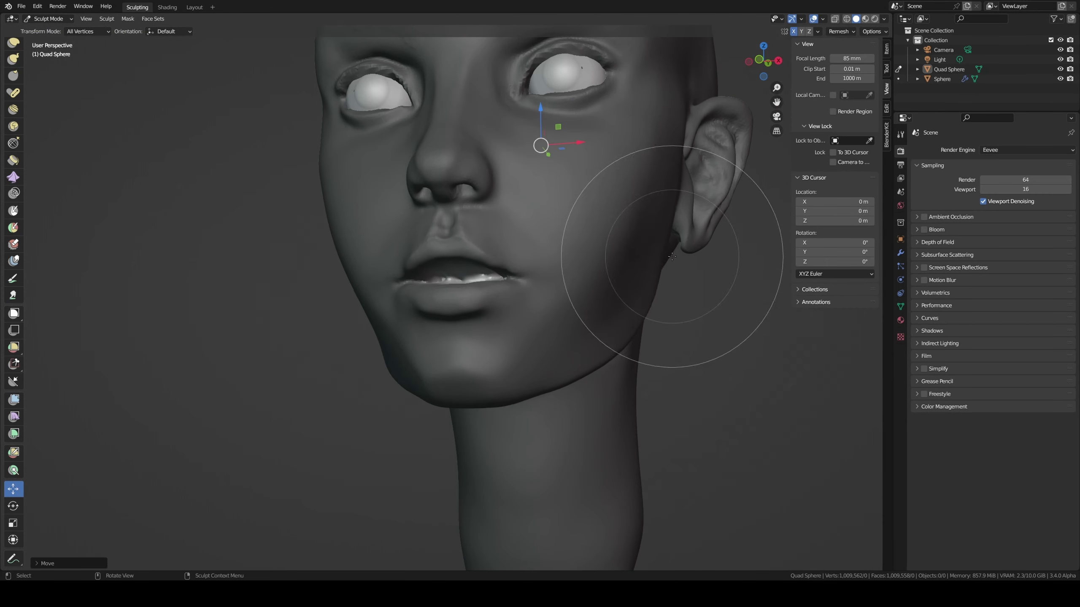
key("KP_3")
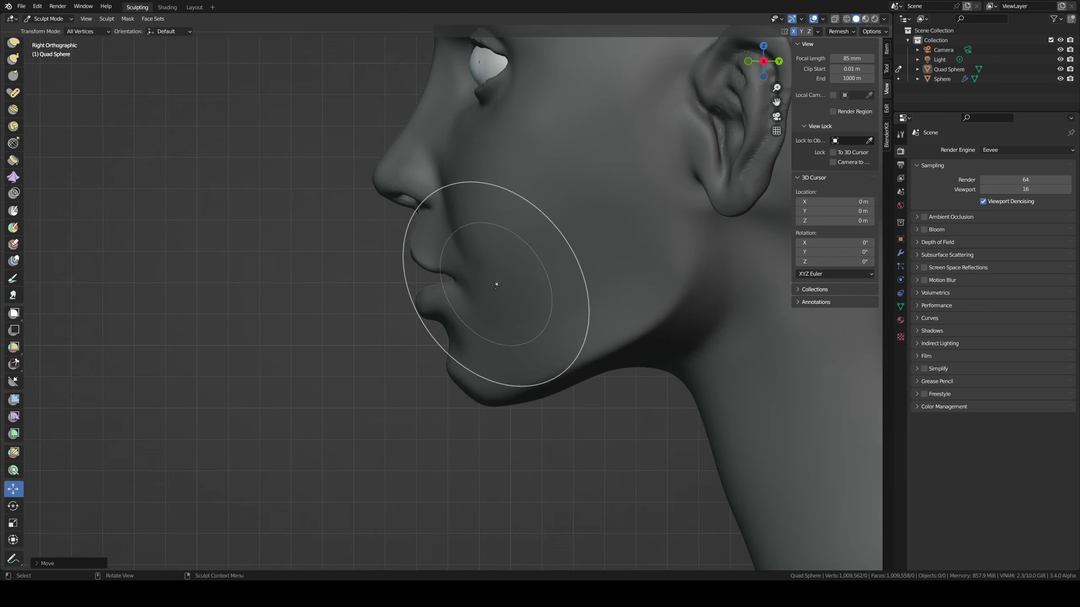
scroll(495, 285, "down", 3)
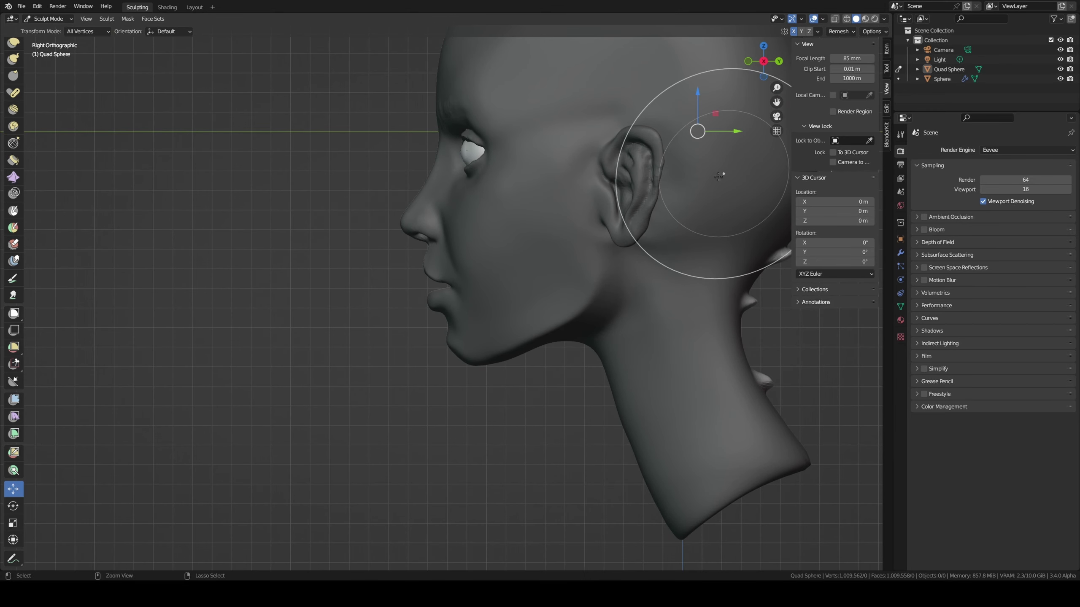
mouse_move(684, 240)
middle_mouse_down()
mouse_move(541, 271)
mouse_move(560, 234)
middle_mouse_up()
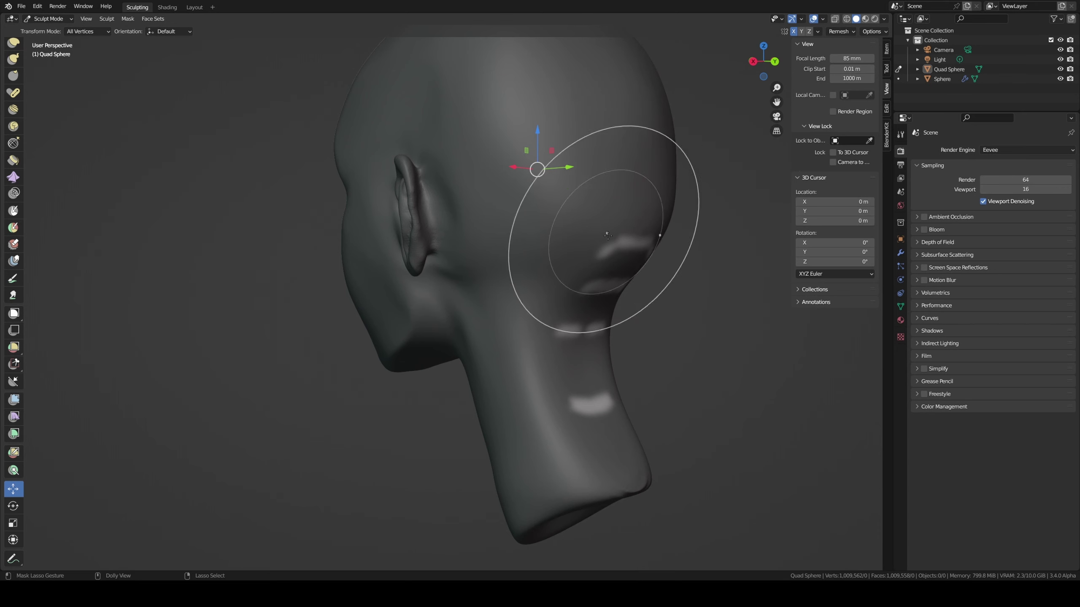
mouse_move(554, 313)
middle_mouse_down()
mouse_move(629, 299)
mouse_move(554, 181)
mouse_move(531, 169)
middle_mouse_up()
left_click_drag(554, 147, 603, 150)
middle_click_drag(429, 218, 442, 237)
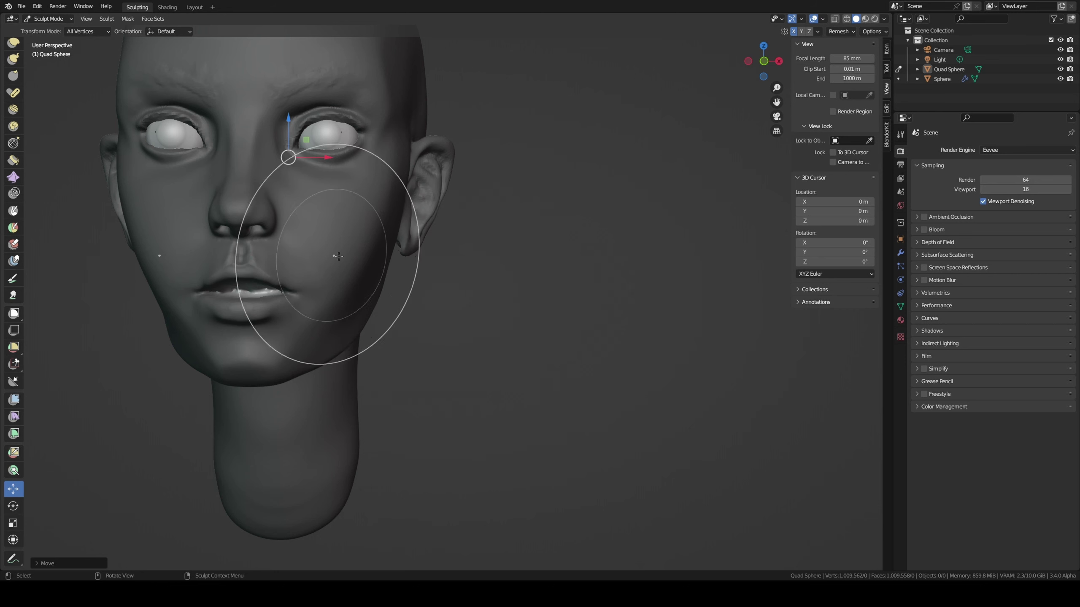
middle_click_drag(374, 264, 204, 433)
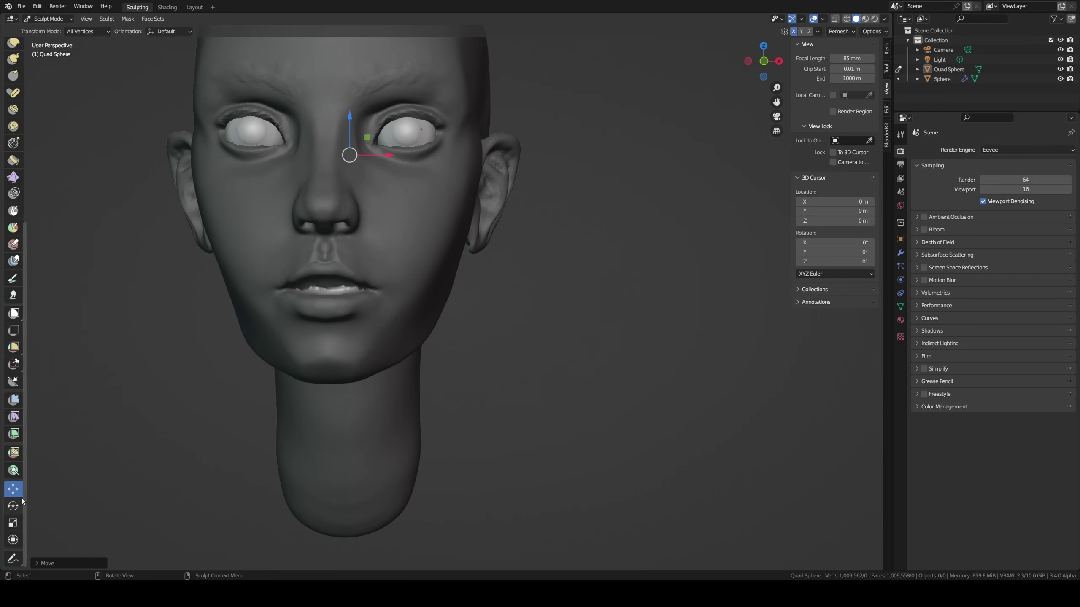
left_click(12, 523)
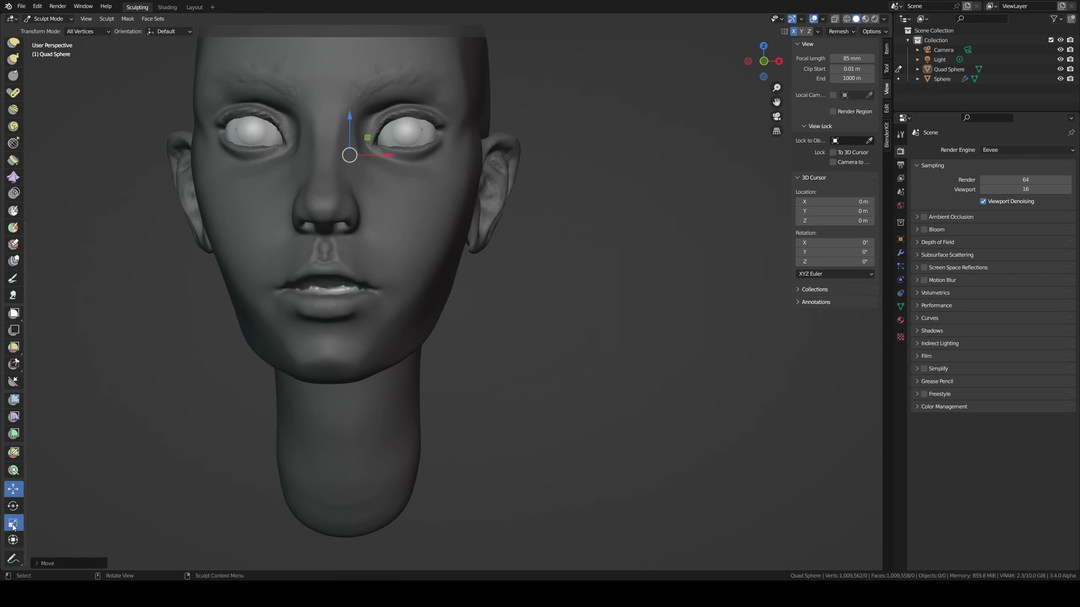
- Scale up the unmasked mouth region, then widen it slightly sideways
key("s")
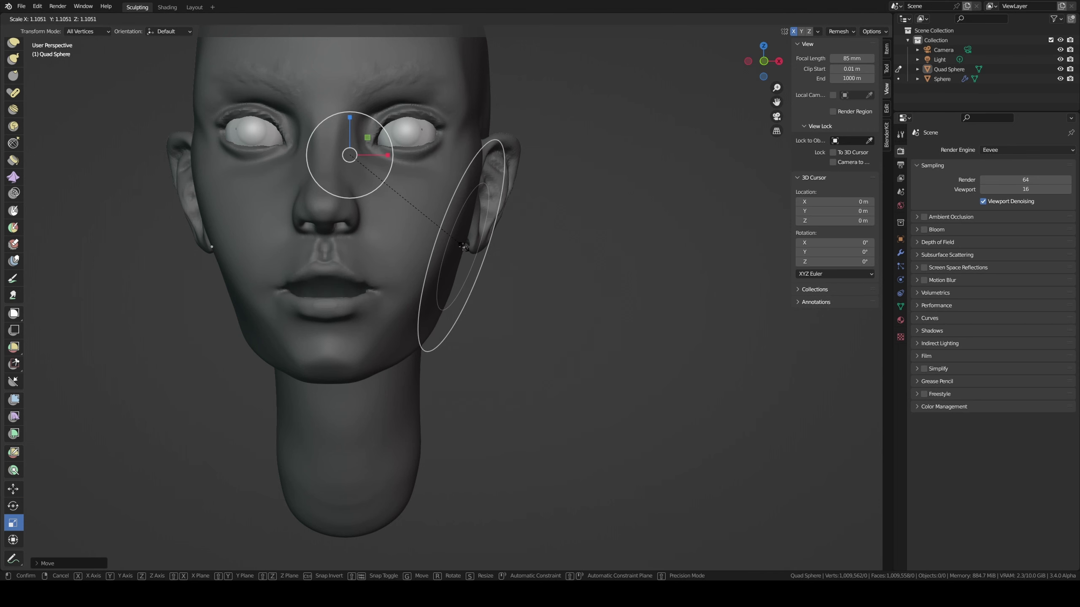
left_click(450, 260)
middle_click_drag(451, 259, 421, 276)
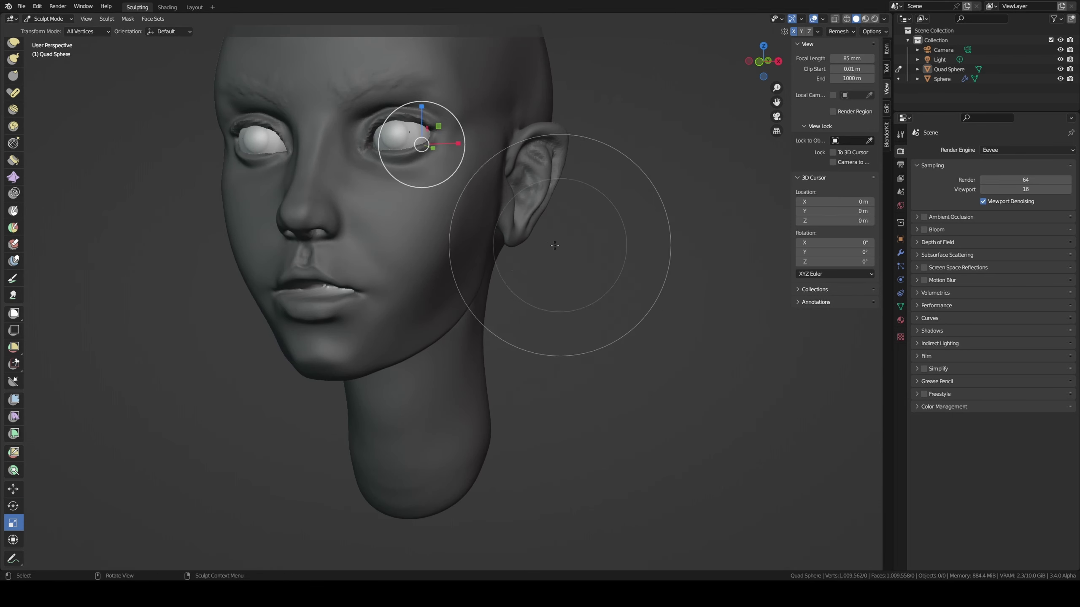
key("s")
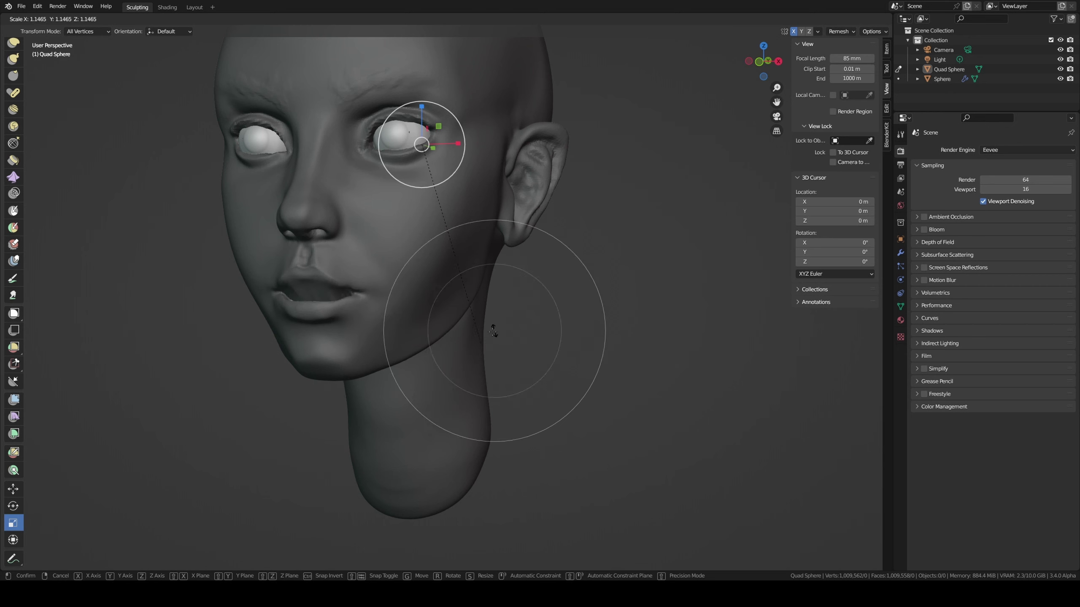
left_click(597, 184)
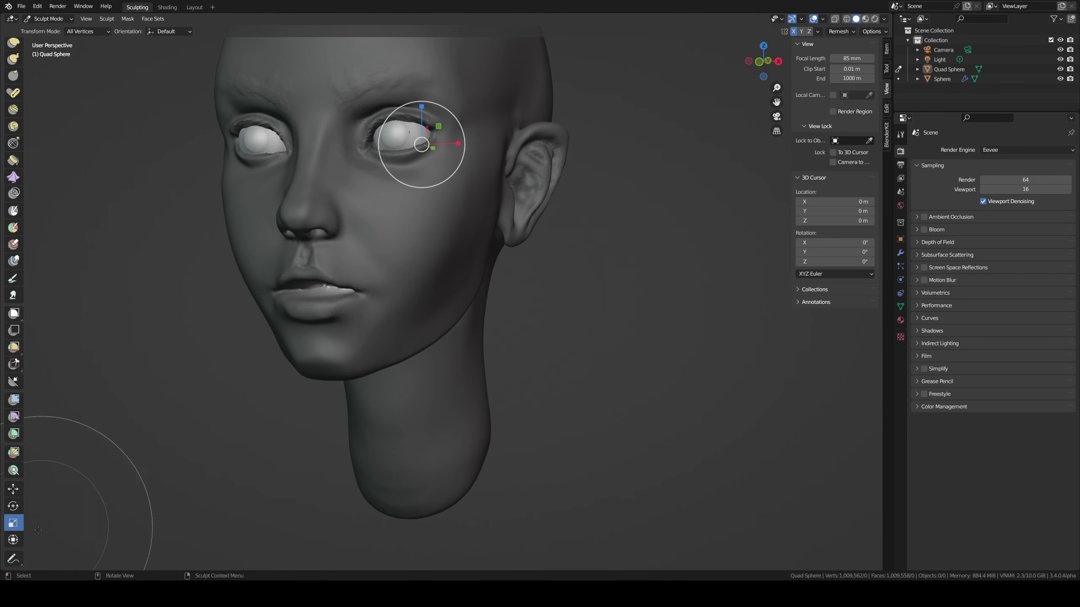
- Start two moves of the mouth region and cancel both
left_click(14, 539)
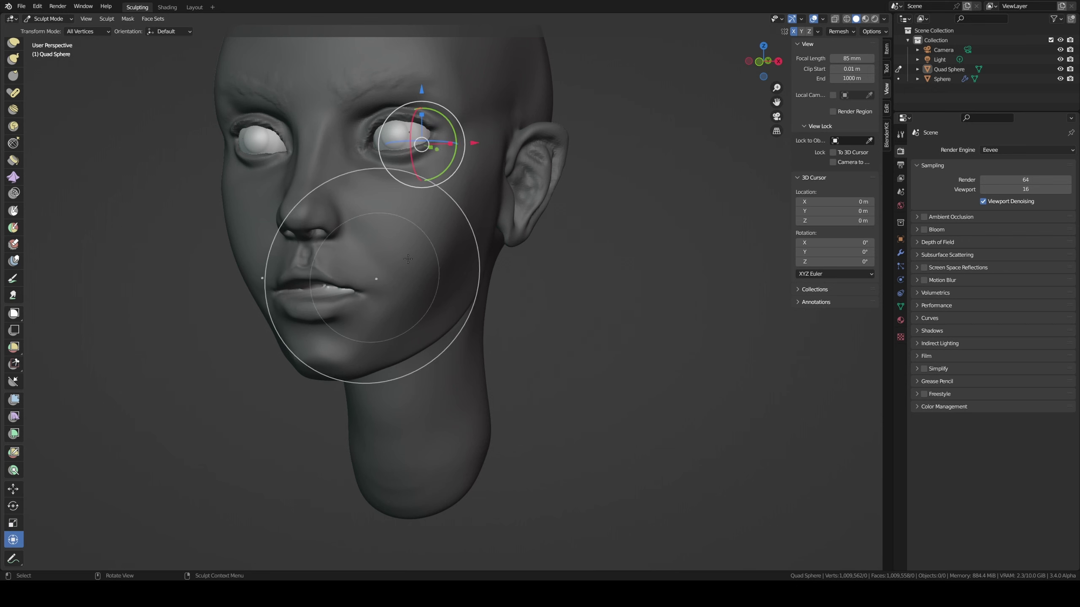
key("g")
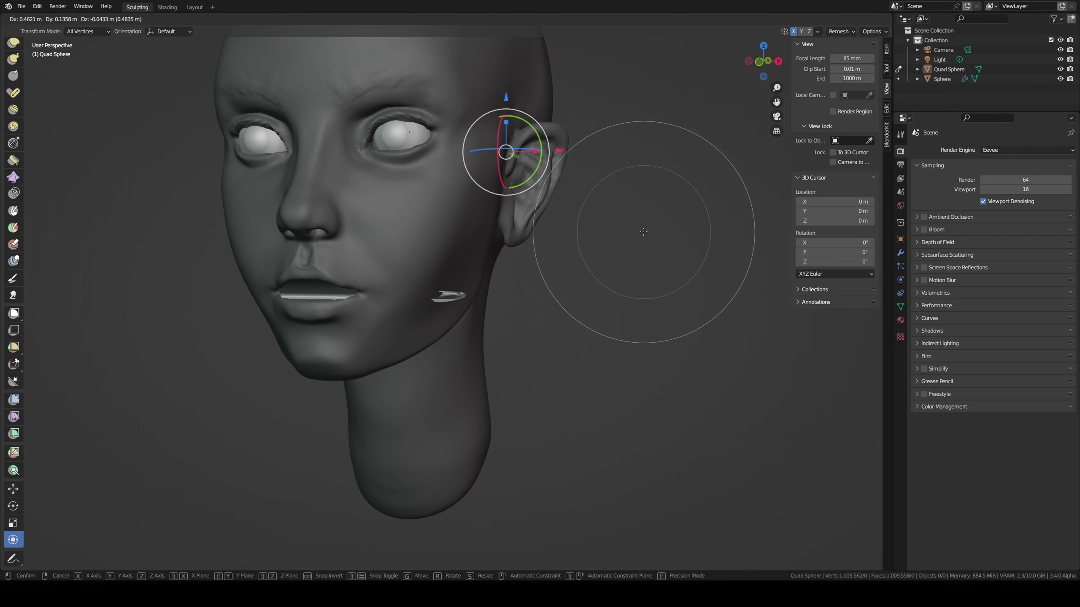
right_click(605, 231)
key("g")
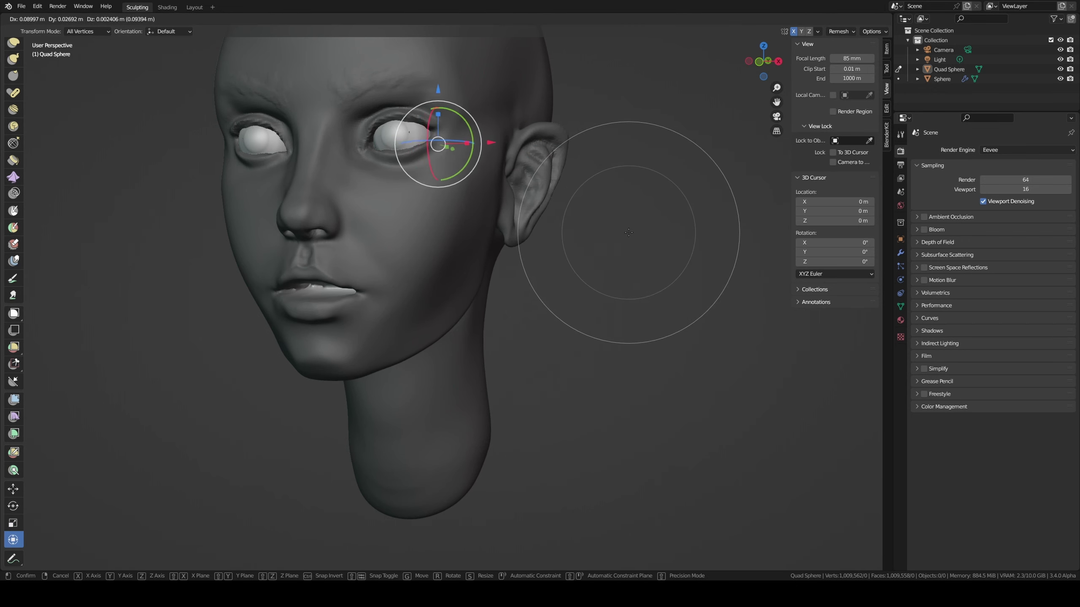
right_click(614, 263)
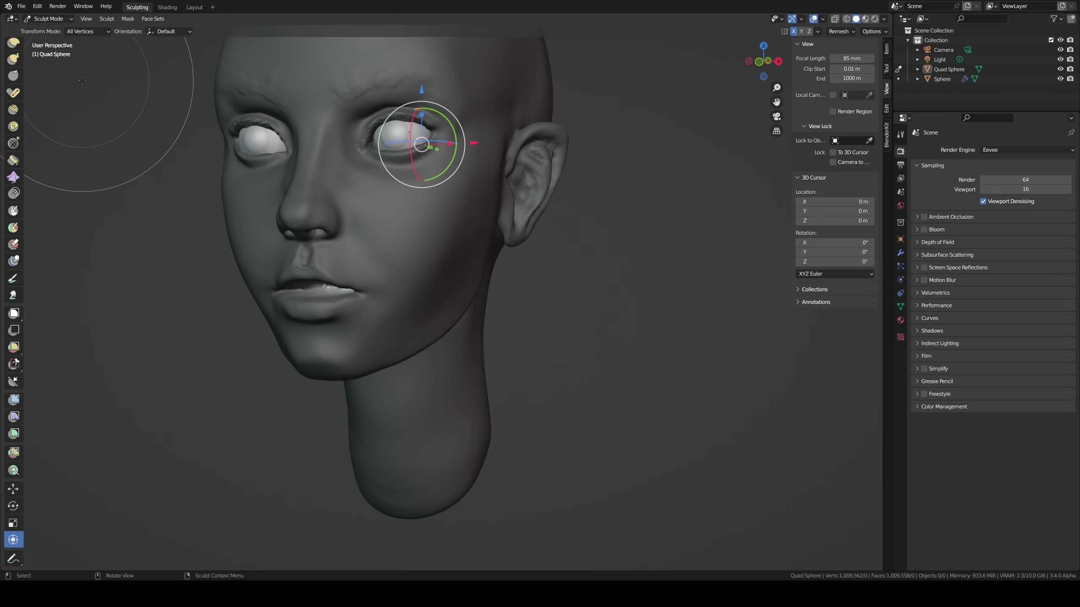
- View the lips from a low side angle and select the Draw Sharp brush at 96 px
scroll(83, 81, "up", 2)
scroll(15, 98, "up", 5)
scroll(16, 98, "up", 5)
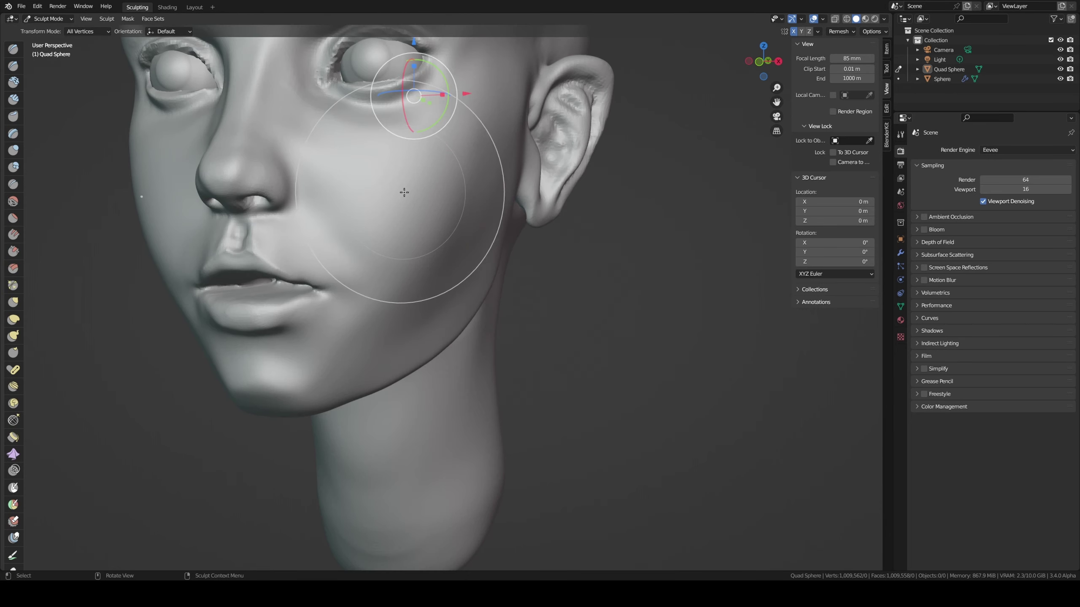
mouse_move(421, 298)
middle_mouse_down()
mouse_move(298, 221)
mouse_move(293, 250)
middle_mouse_up()
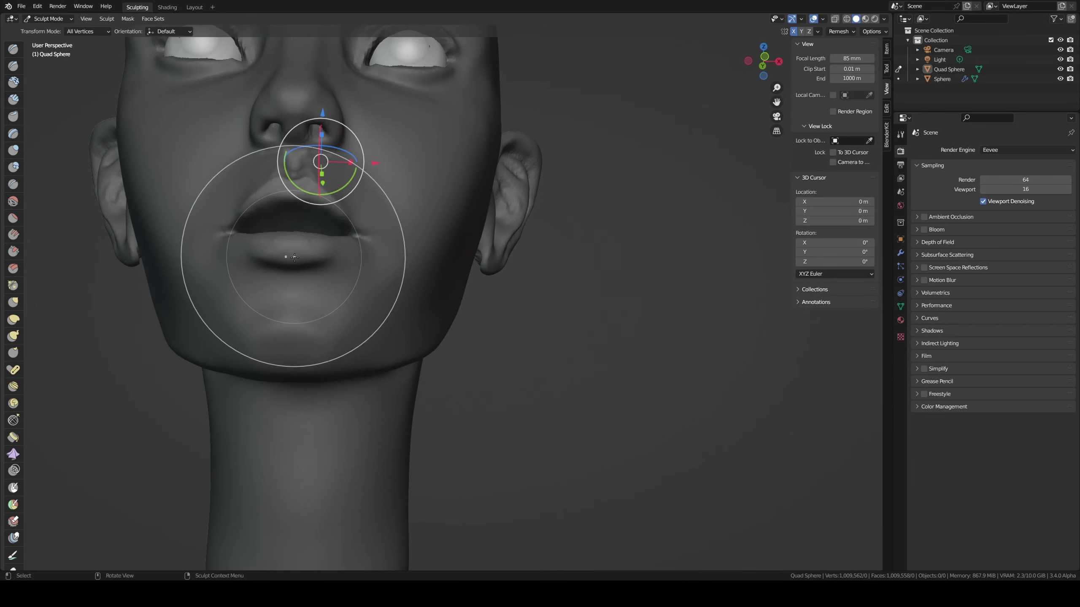
scroll(276, 213, "up", 4)
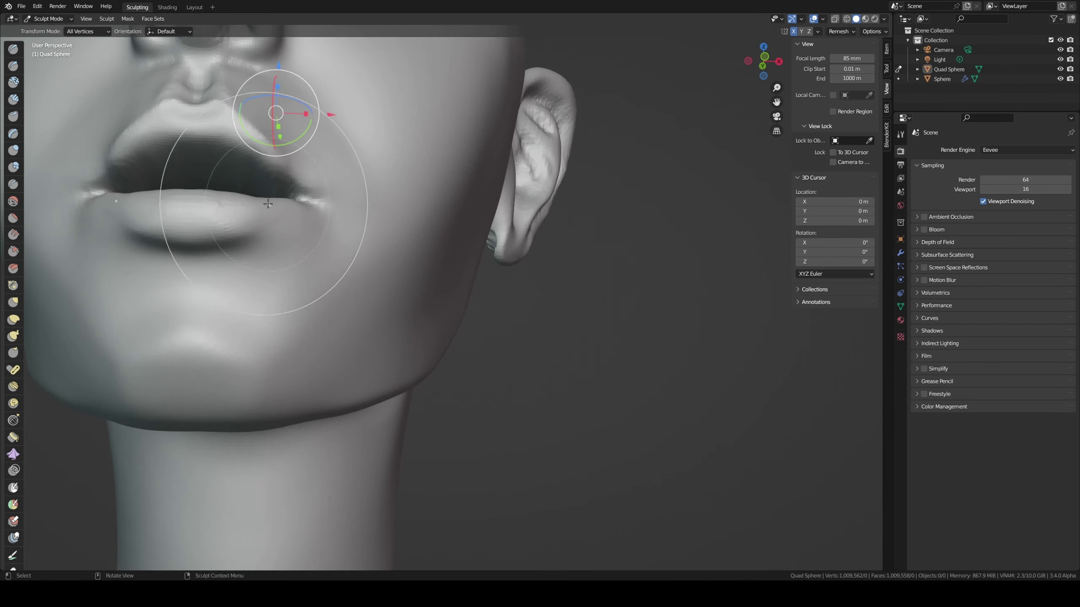
mouse_move(253, 193)
middle_mouse_down()
mouse_move(268, 169)
mouse_move(323, 157)
middle_mouse_up()
left_click(13, 65)
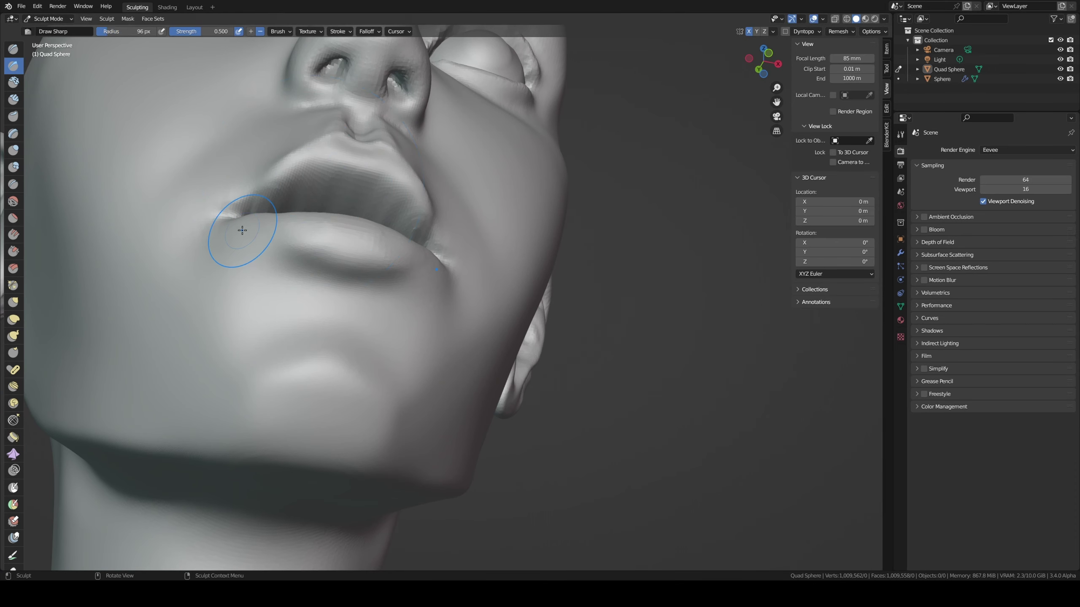
- Carve a sharp crease inside the mouth and check the lips from several angles
scroll(259, 221, "up", 2)
left_click_drag(296, 190, 319, 183)
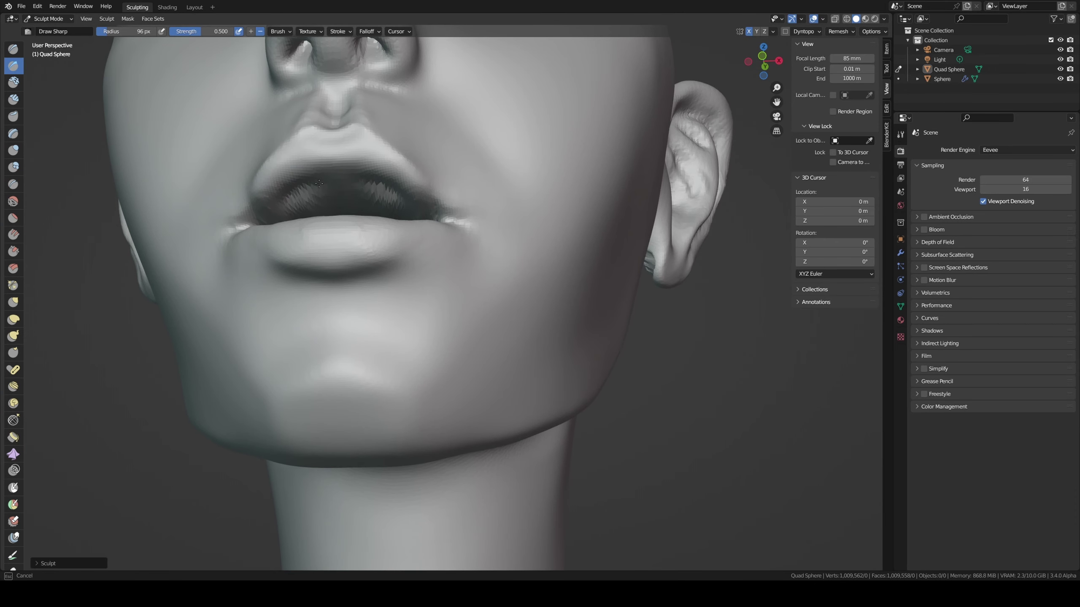
mouse_move(352, 187)
middle_mouse_down()
mouse_move(321, 188)
mouse_move(348, 186)
mouse_move(387, 235)
middle_mouse_up()
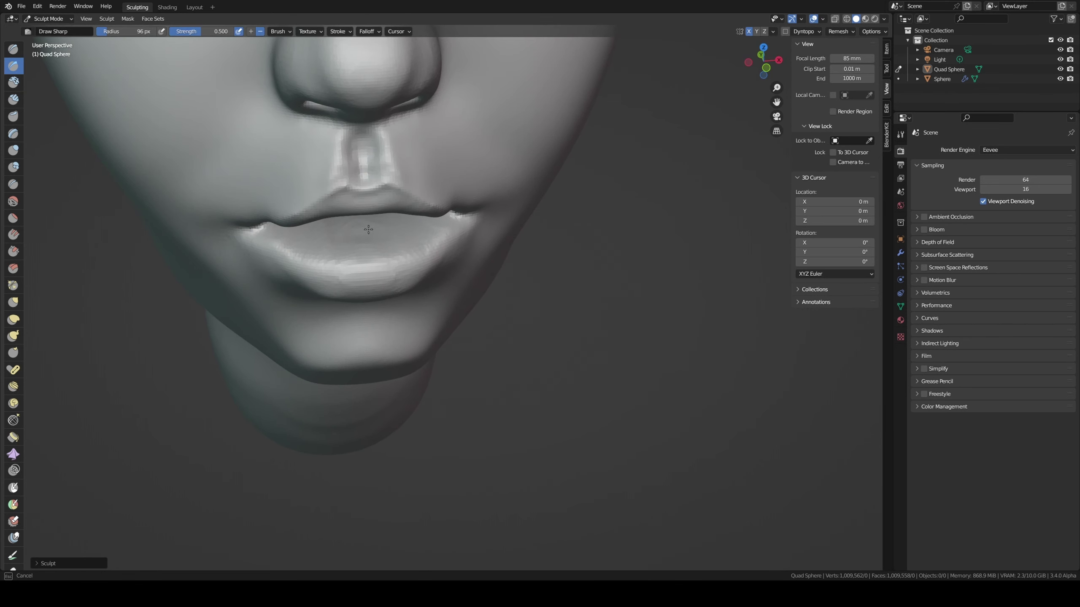
middle_click_drag(310, 232, 425, 252)
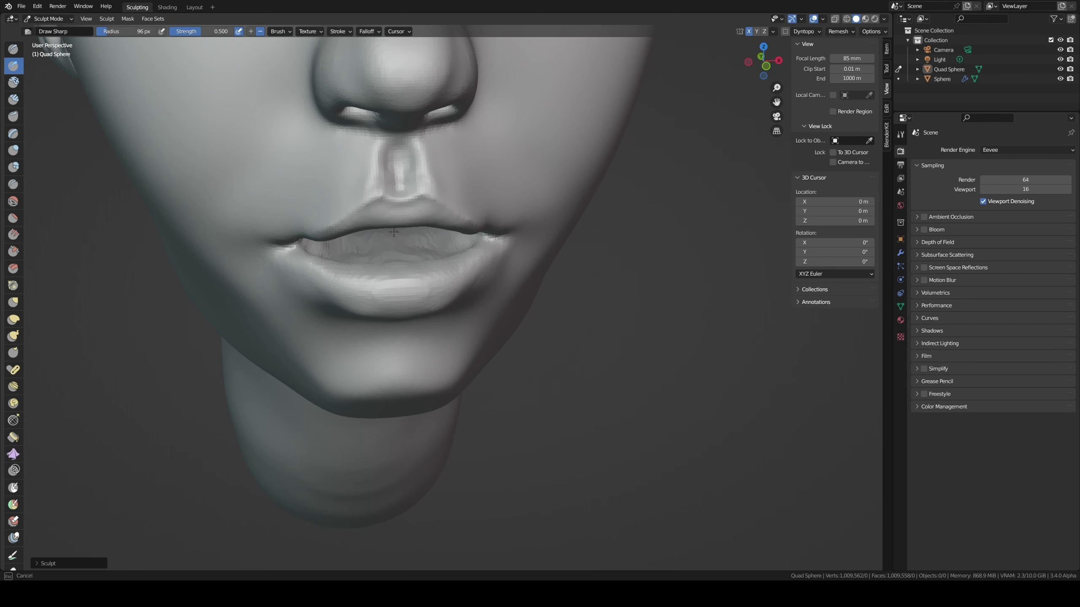
mouse_move(393, 232)
middle_mouse_down()
mouse_move(386, 191)
mouse_move(403, 230)
middle_mouse_up()
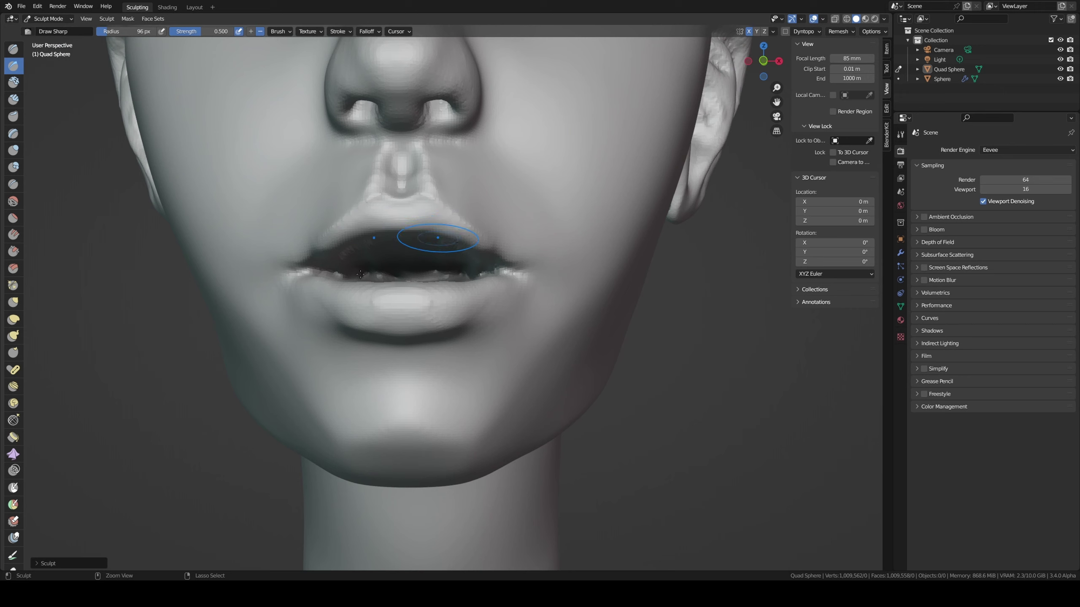
mouse_move(360, 274)
middle_mouse_down()
mouse_move(441, 265)
mouse_move(452, 226)
middle_mouse_up()
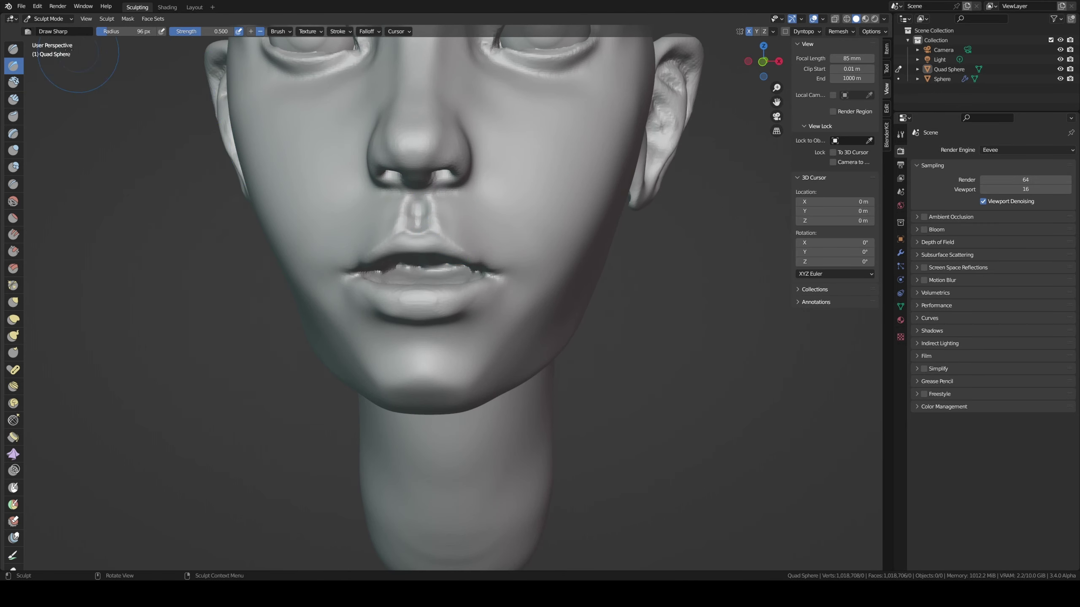
- Save the file as untitled.blend and return to the Layout workspace's Object Mode
left_click(85, 5)
key("ctrl+s")
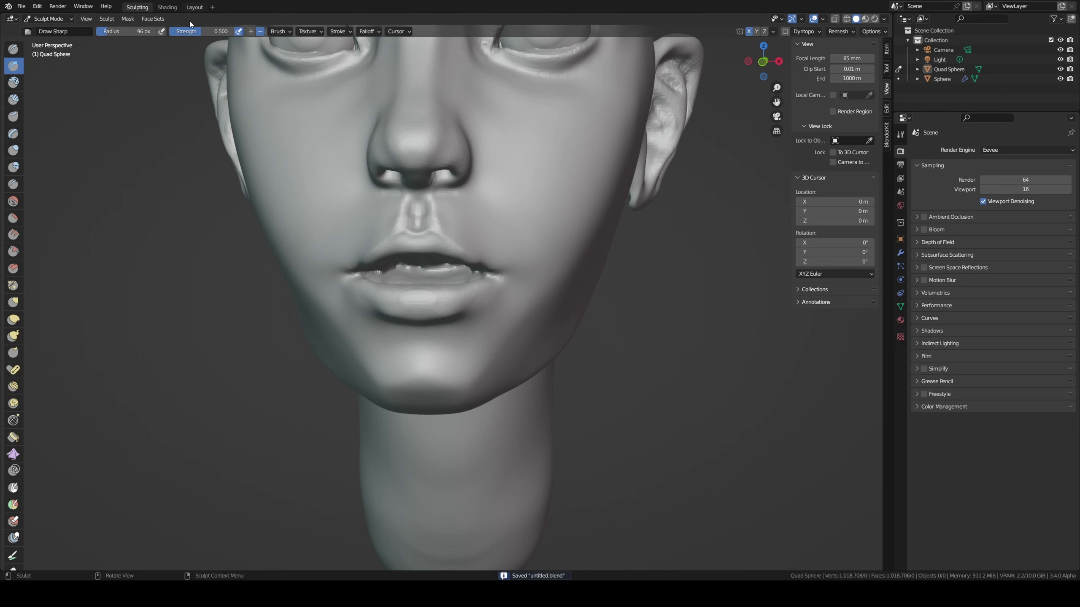
left_click(194, 7)
- Add a cylinder and flatten it along Z into a thin band
mouse_move(386, 257)
middle_mouse_down()
mouse_move(404, 350)
mouse_move(437, 286)
middle_mouse_up()
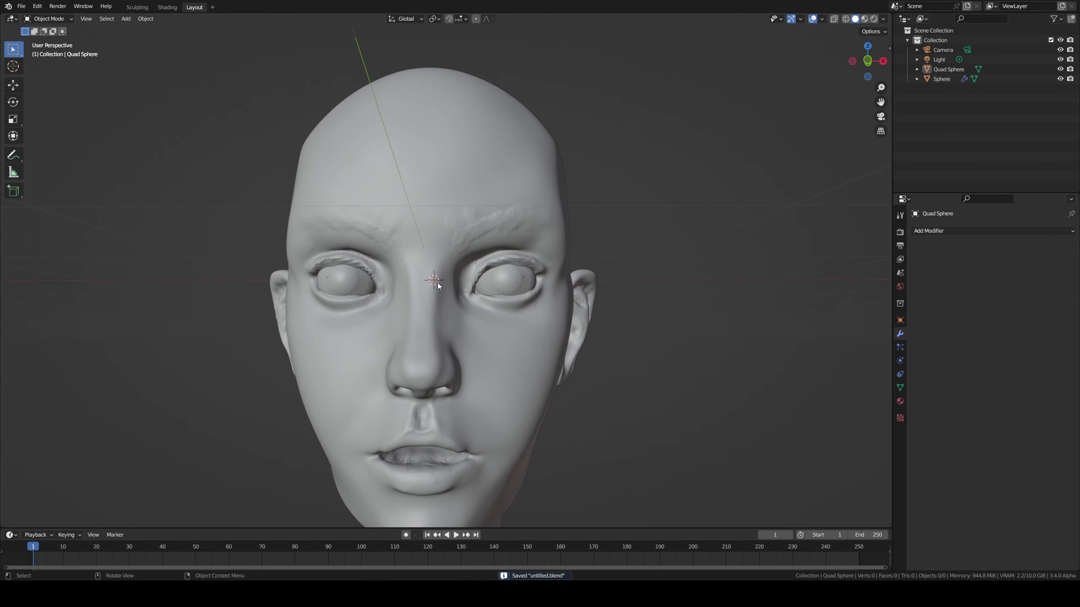
right_click(438, 284)
key("shift+a")
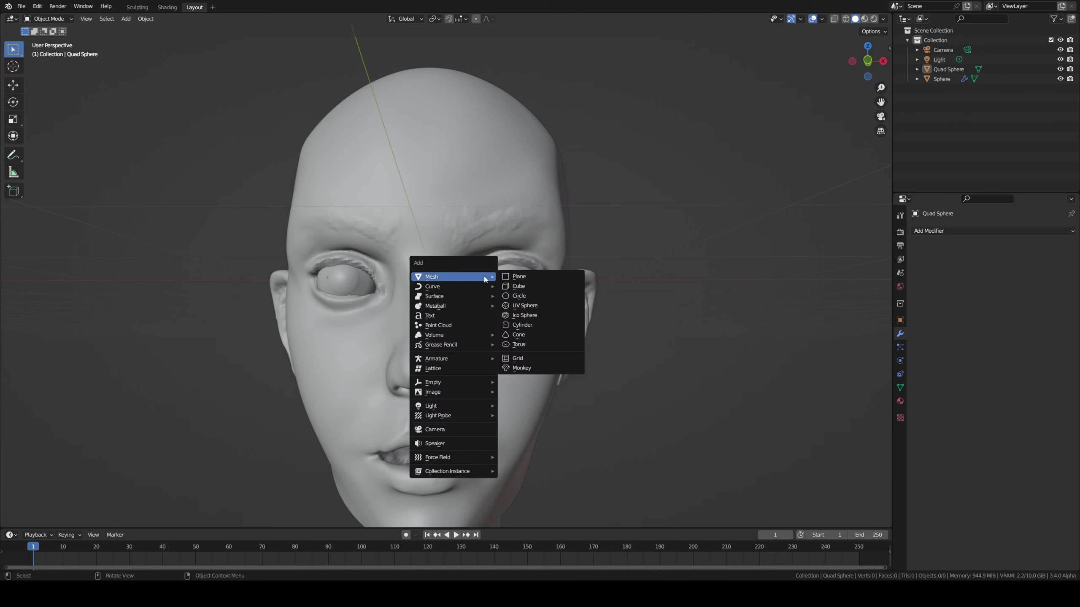
left_click(543, 323)
key("s")
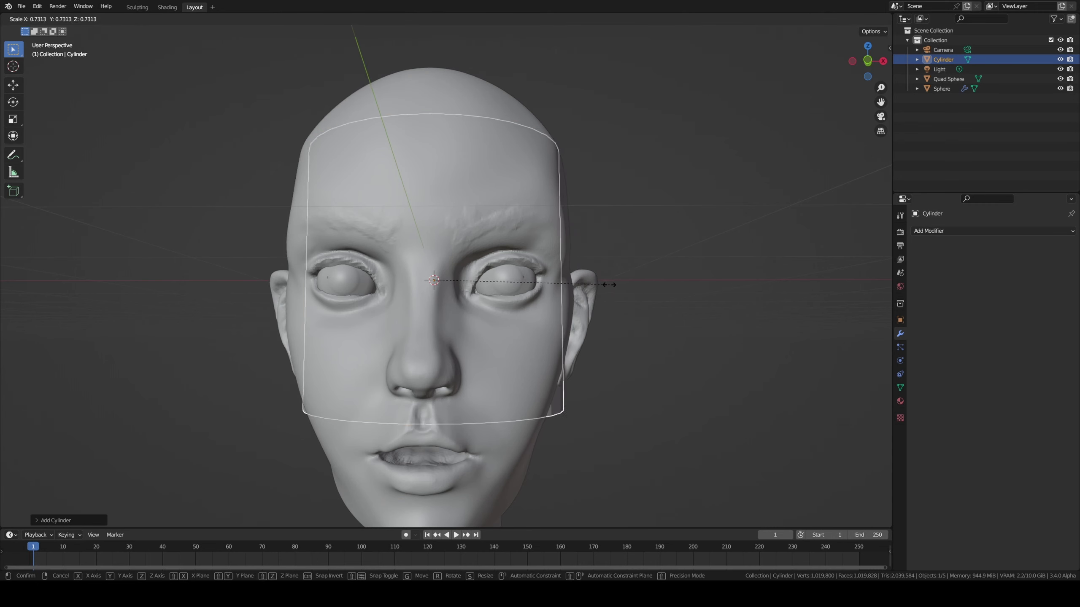
key("z")
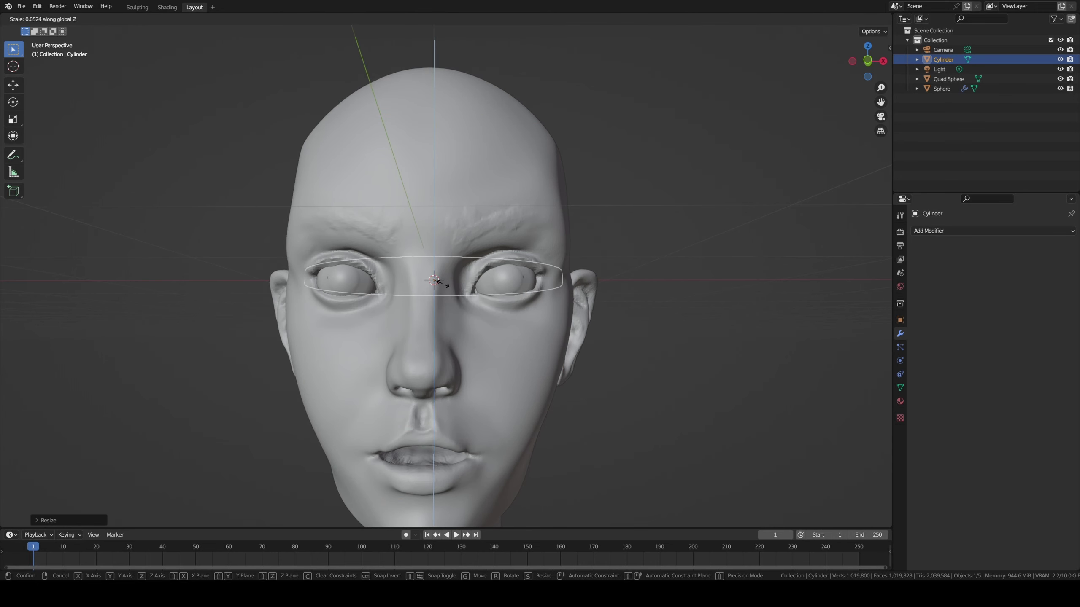
left_click(441, 287)
- In right side view, move and resize the band down to mouth level
key("KP_3")
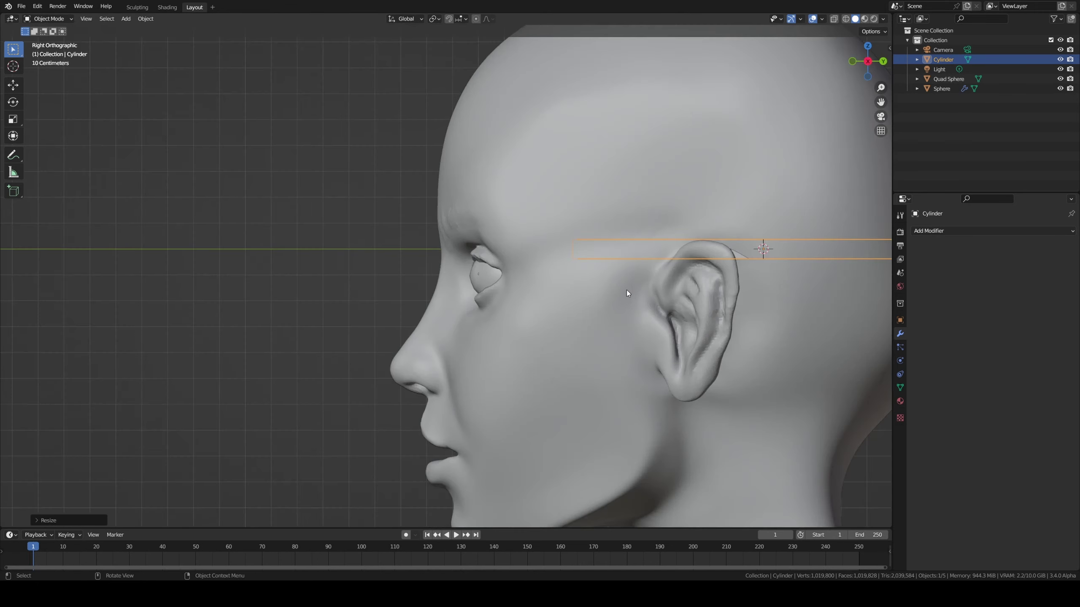
key("g")
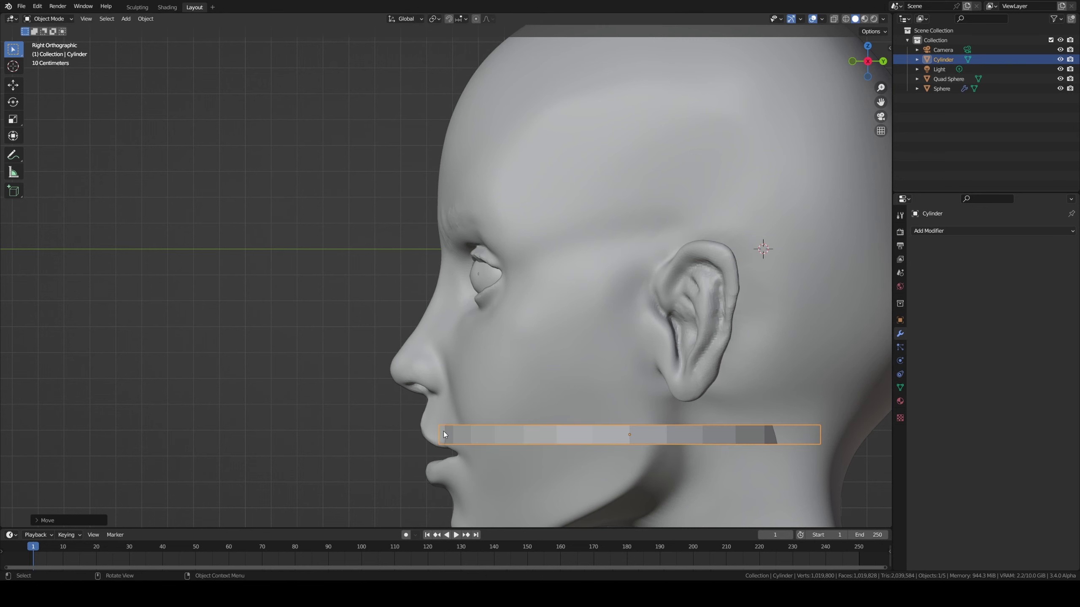
left_click(443, 431)
key("s")
left_click(656, 375)
key("s")
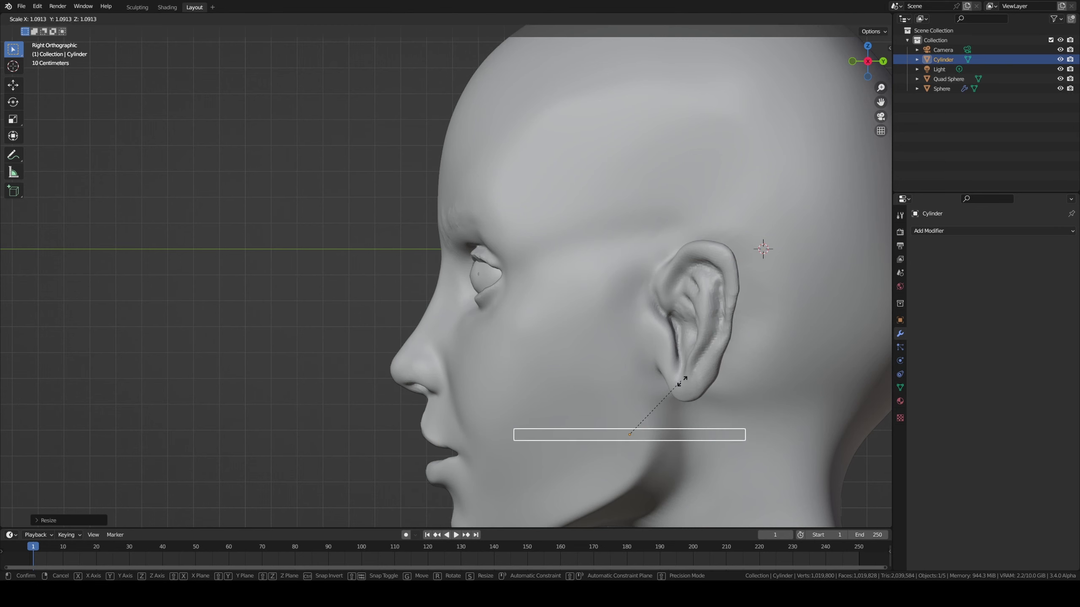
left_click(688, 385)
key("g")
left_click(626, 380)
- In front view, scale the band and make it taller along Z
key("KP_1")
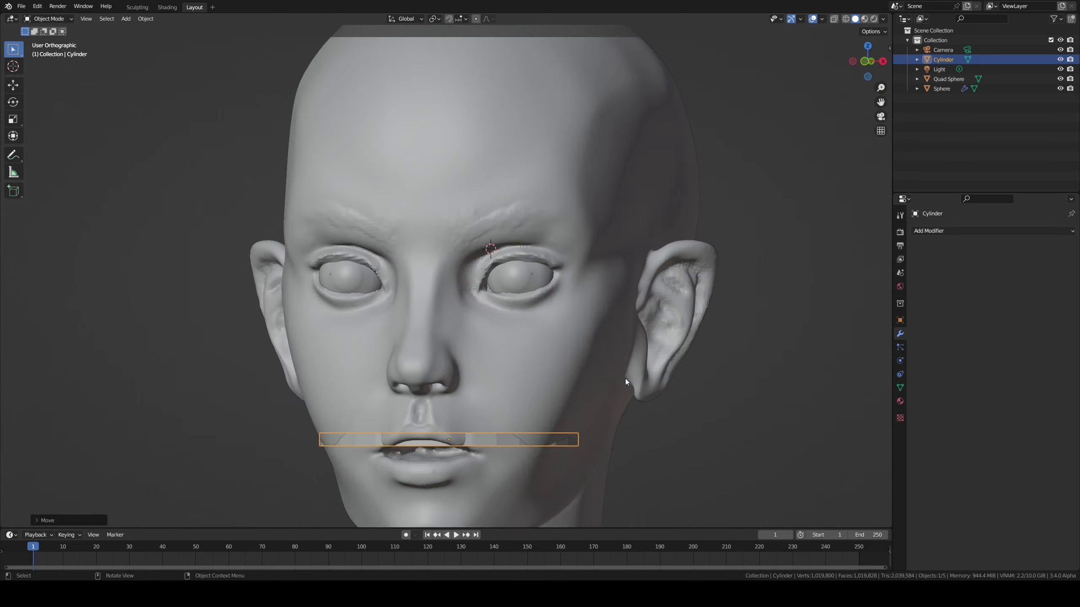
key("s")
left_click(572, 315)
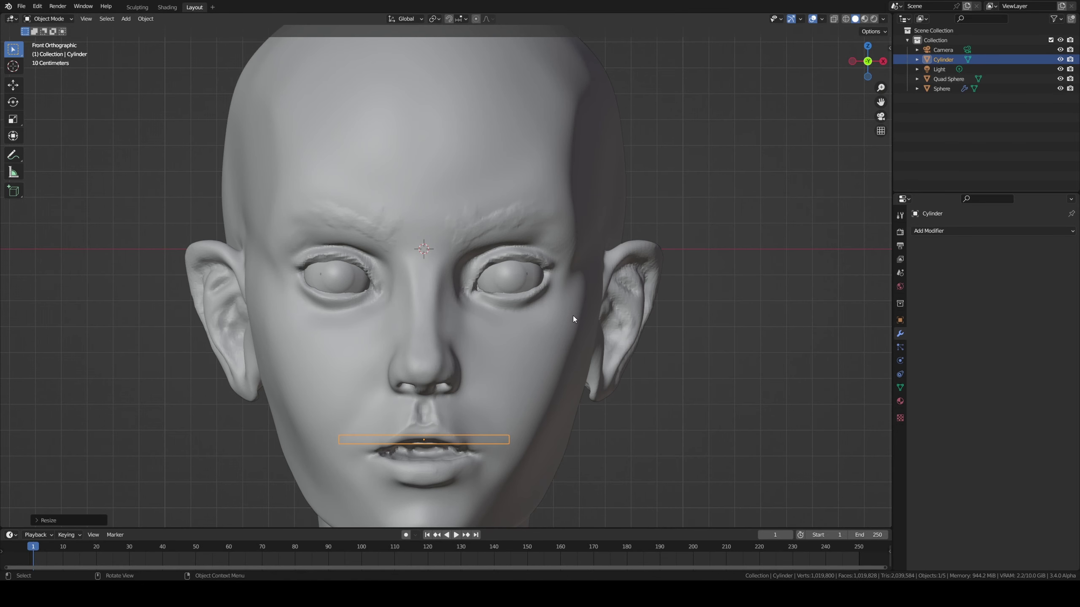
key("s")
key("z")
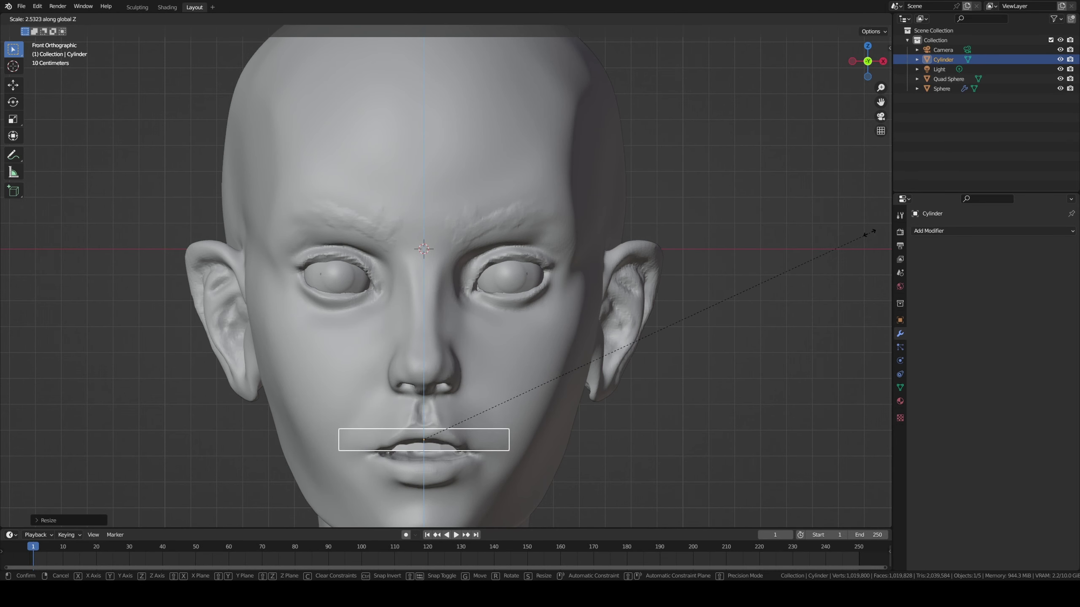
left_click(635, 294)
- Widen the band to its final size to fit across the mouth
key("s")
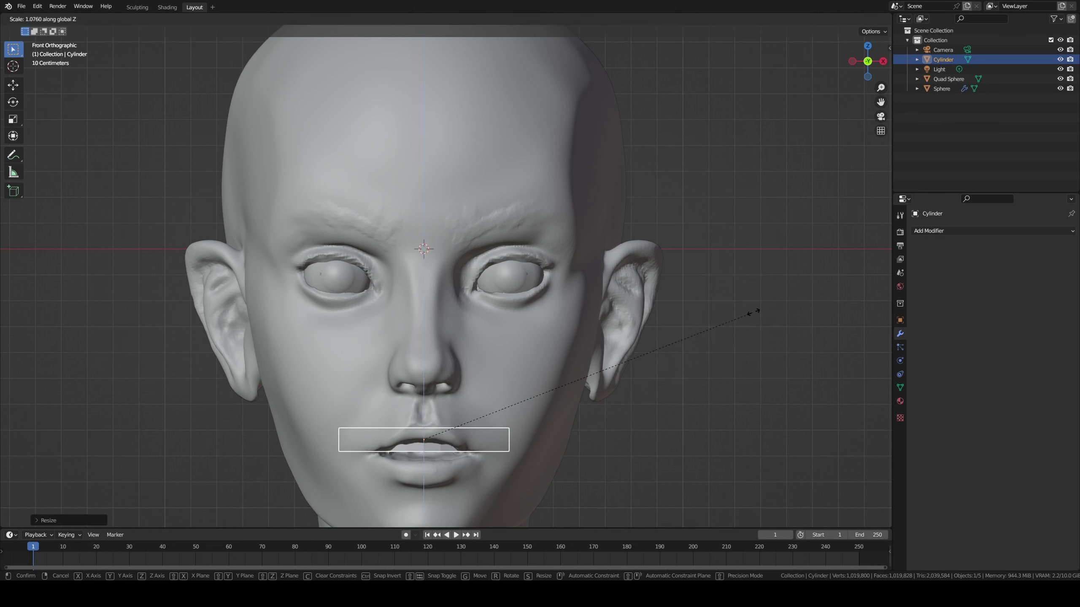
right_click(771, 305)
key("s")
right_click(788, 305)
key("s")
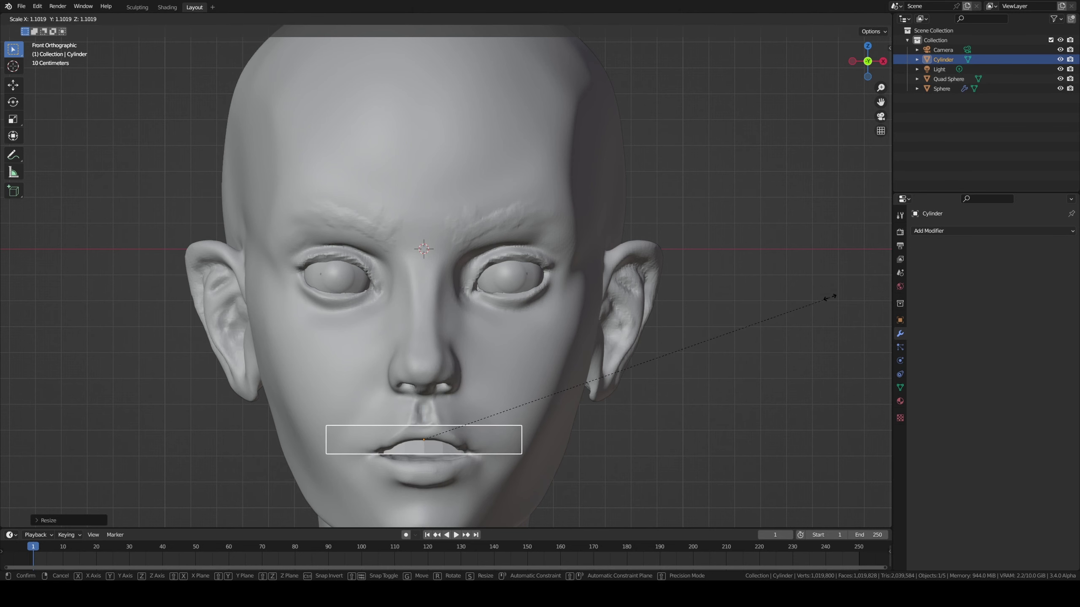
left_click(828, 297)
key("s")
left_click(789, 305)
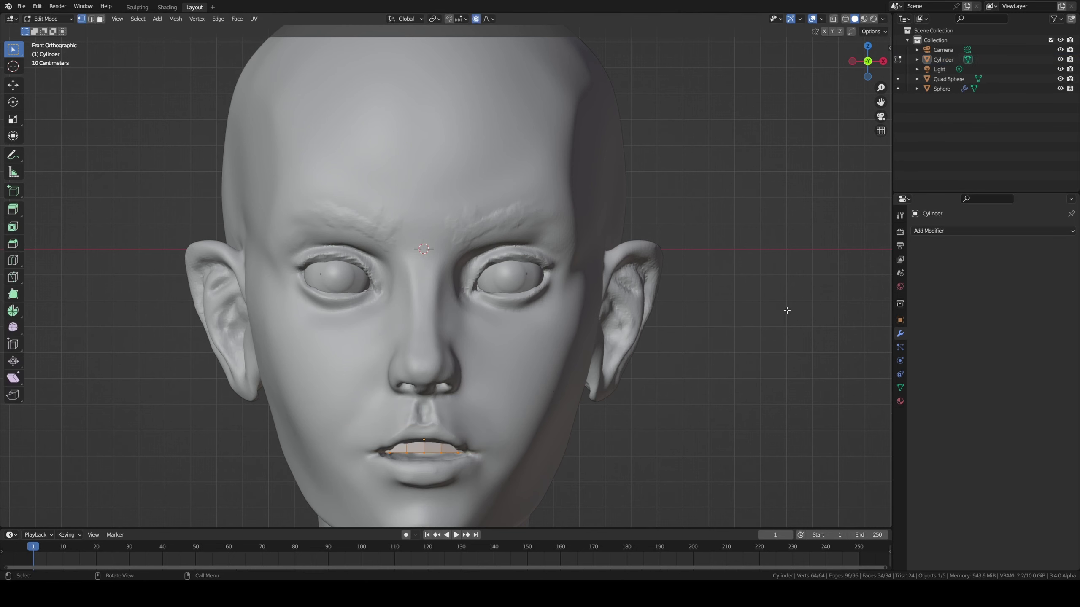
- Reselect the head and switch the sculpt target to the cylinder with Alt+Q
left_click(786, 309)
scroll(618, 277, "down", 3)
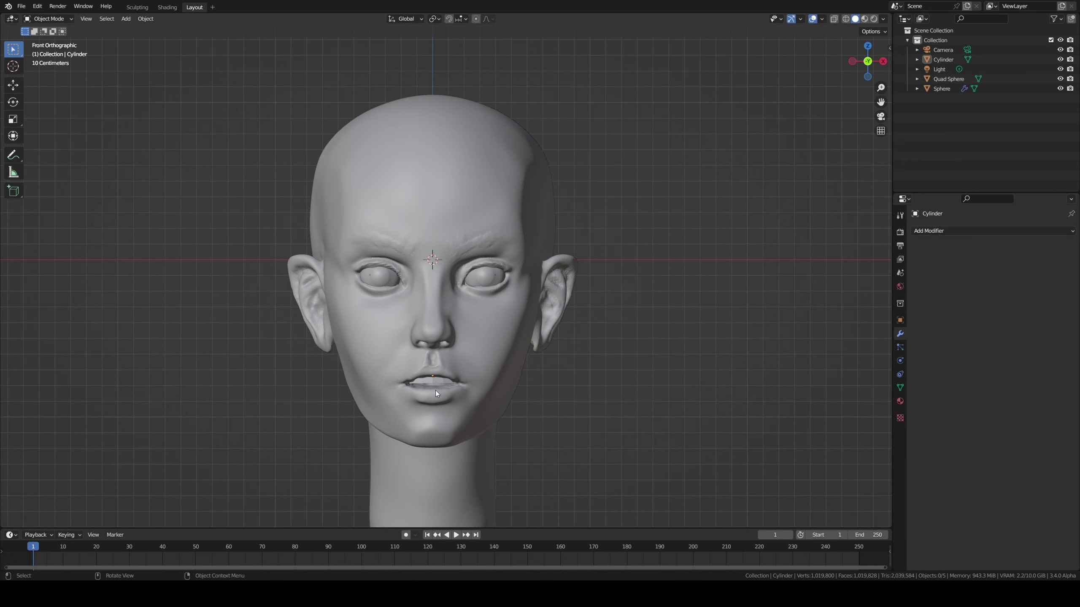
left_click(442, 391)
left_click(599, 387)
left_click(377, 330)
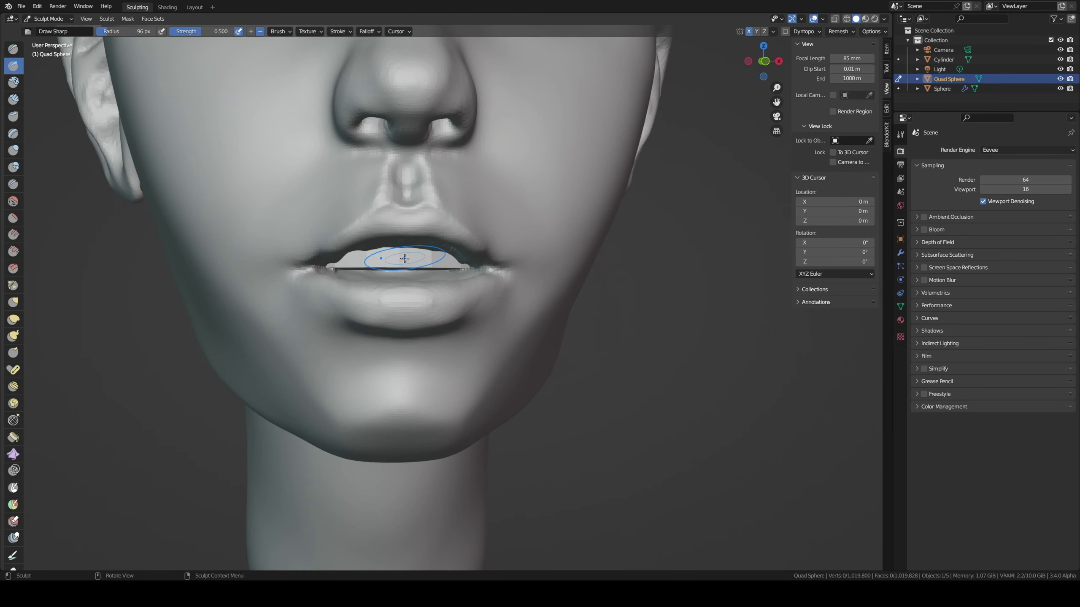
key("alt+q")
- In Edit Mode with X-ray, push the cylinder back along Y into the mouth
key("KP_3")
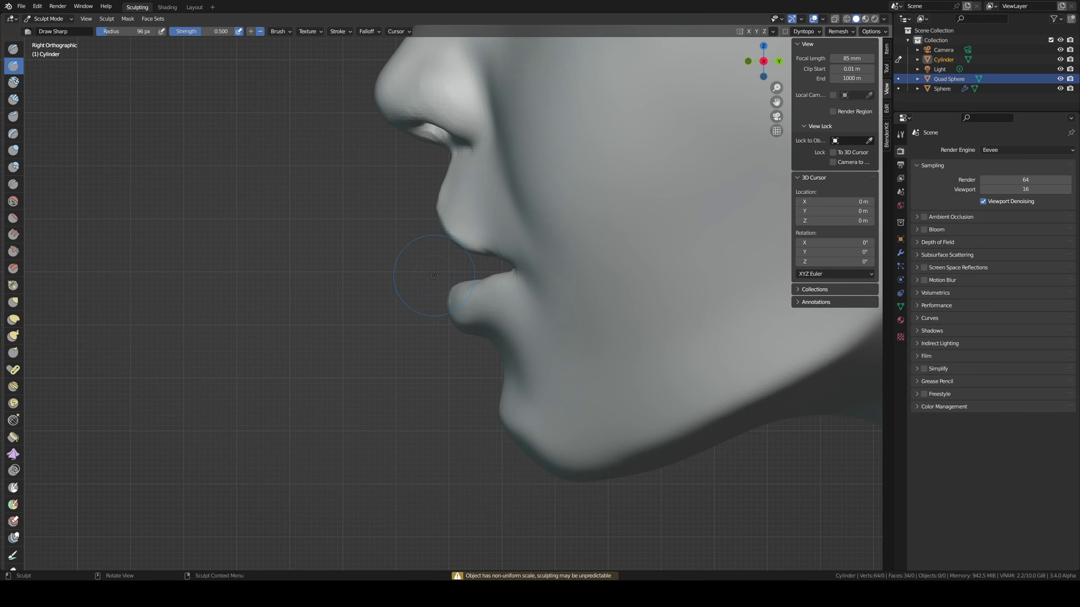
scroll(433, 274, "down", 3)
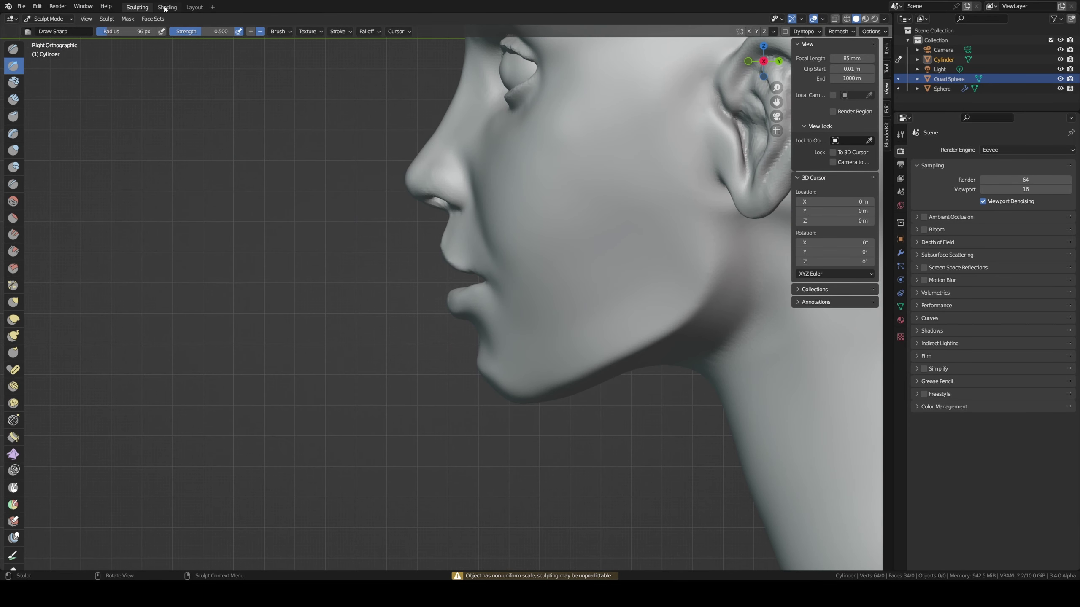
key("Tab")
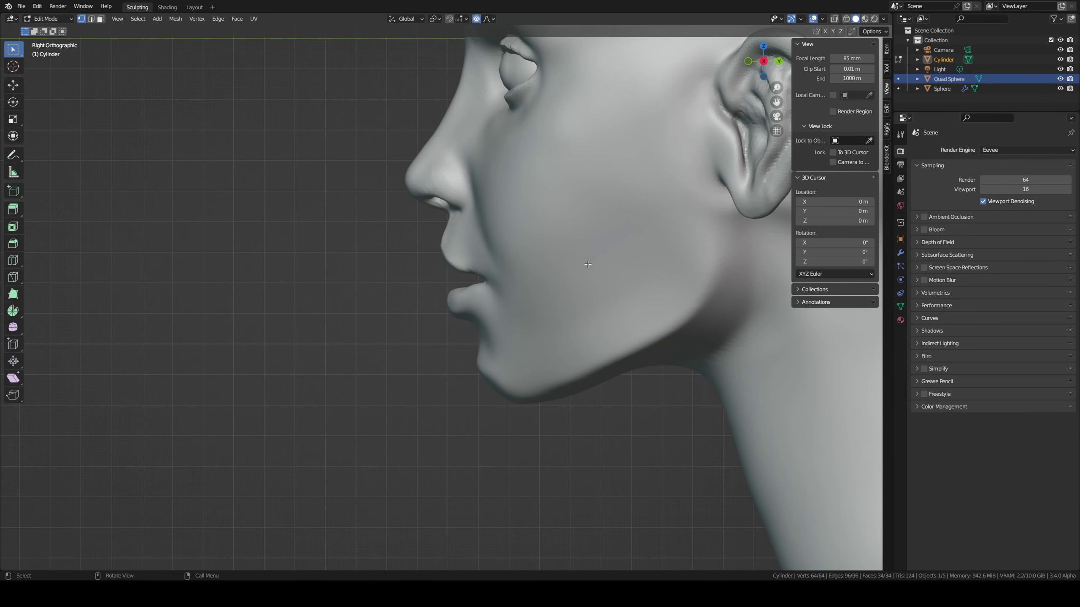
left_click(835, 19)
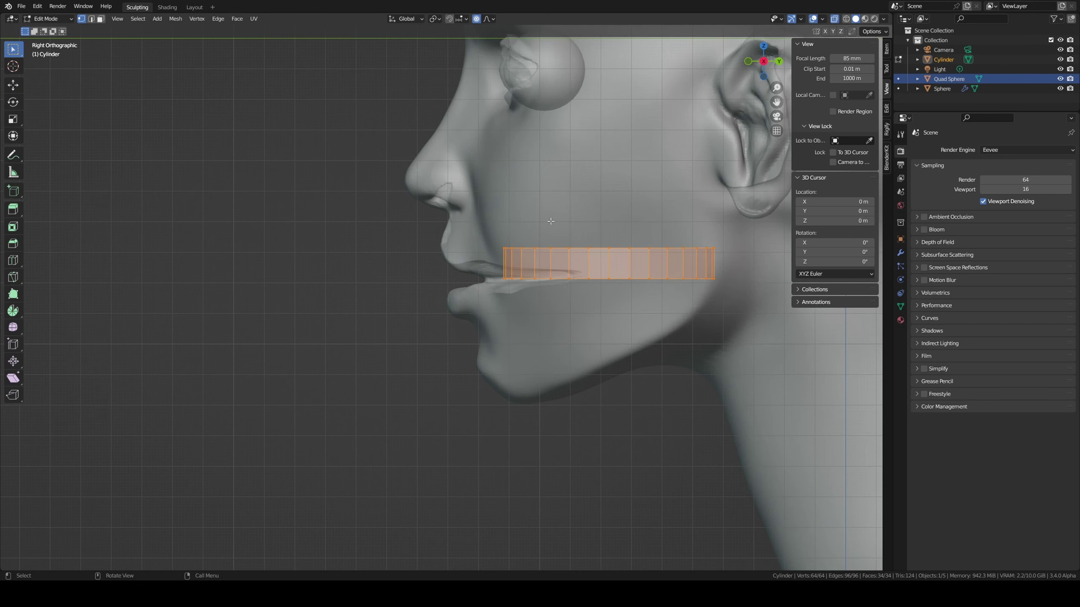
key("g")
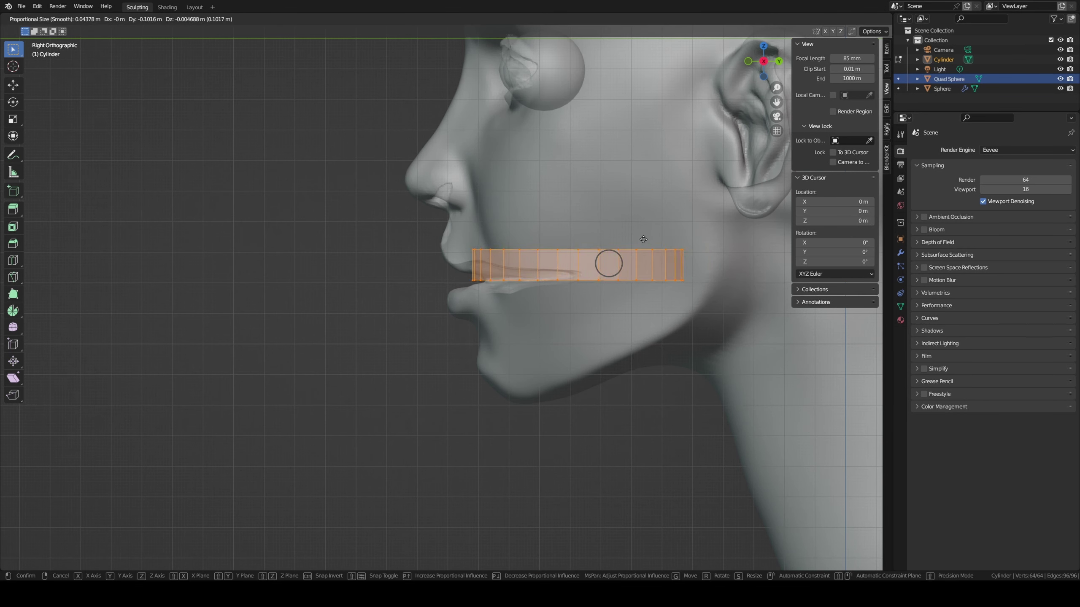
key("x")
key("y")
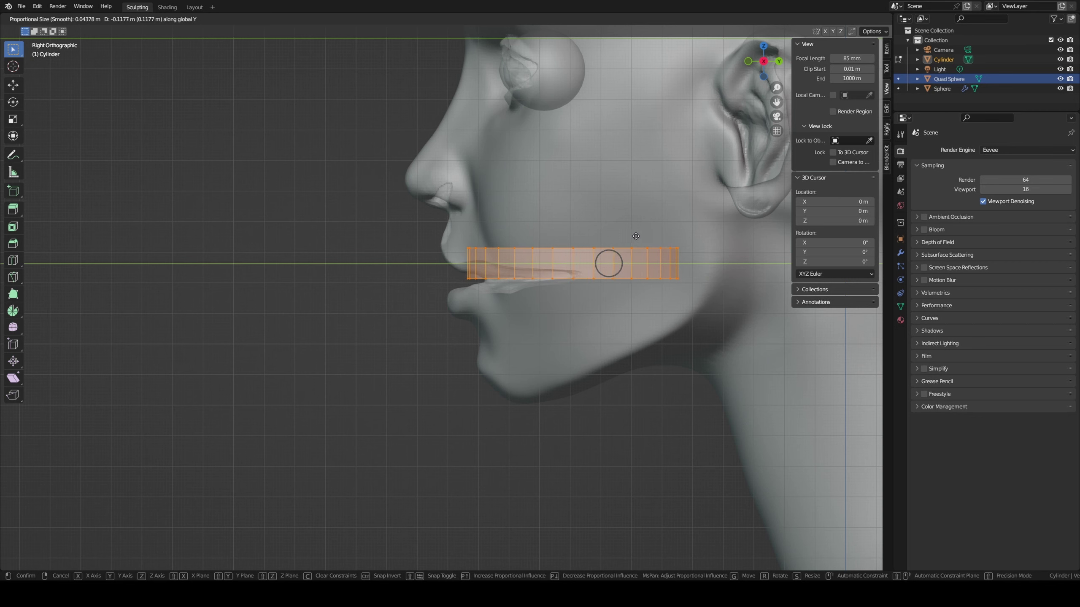
left_click(627, 239)
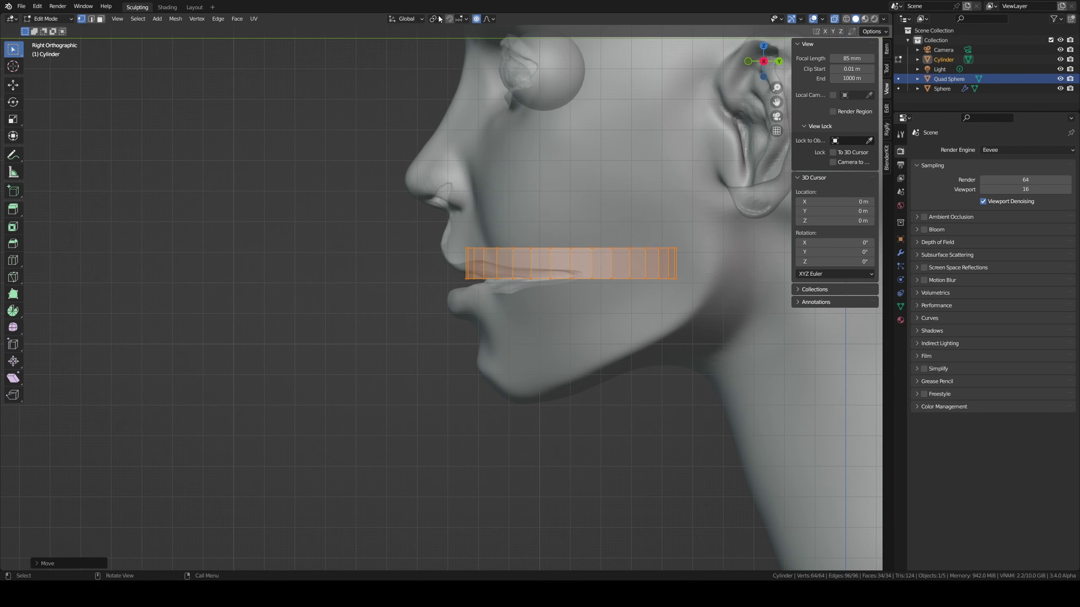
middle_click_drag(489, 170, 554, 217)
key("Tab")
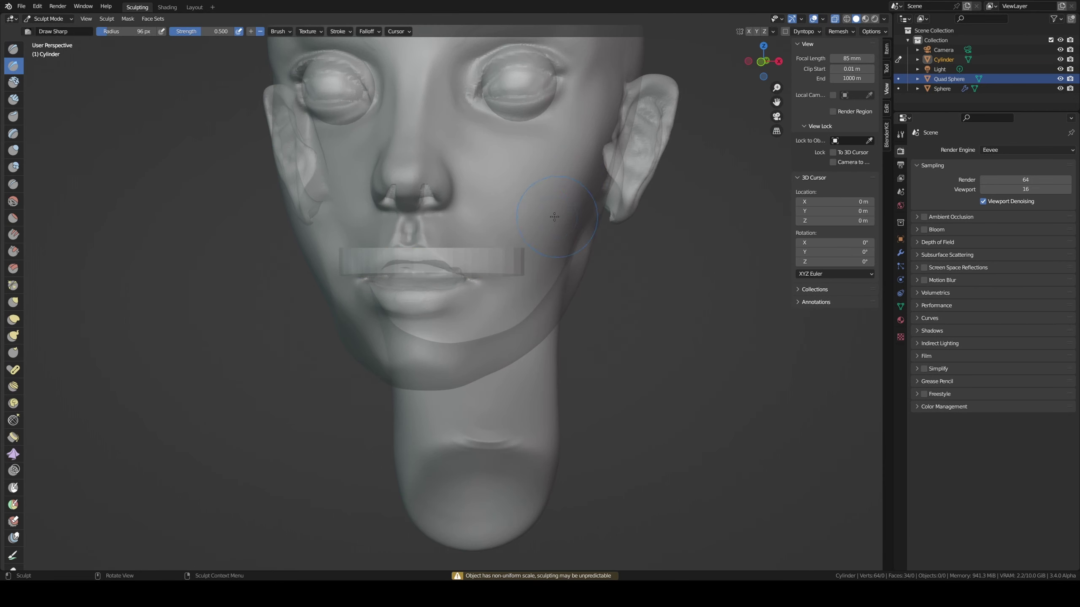
- Turn off X-ray and pull the cylinder band along the lips with the Grab brush
left_click(834, 18)
middle_click_drag(463, 246, 489, 229)
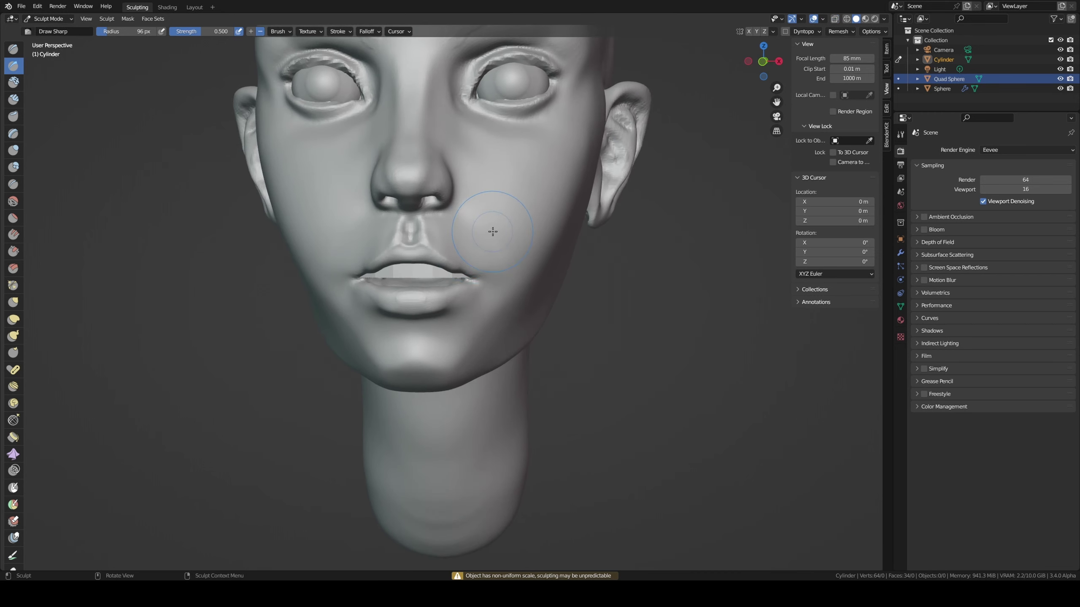
mouse_move(425, 273)
middle_mouse_down()
mouse_move(320, 269)
mouse_move(510, 192)
mouse_move(649, 110)
middle_mouse_up()
key("g")
middle_click_drag(543, 145, 436, 270)
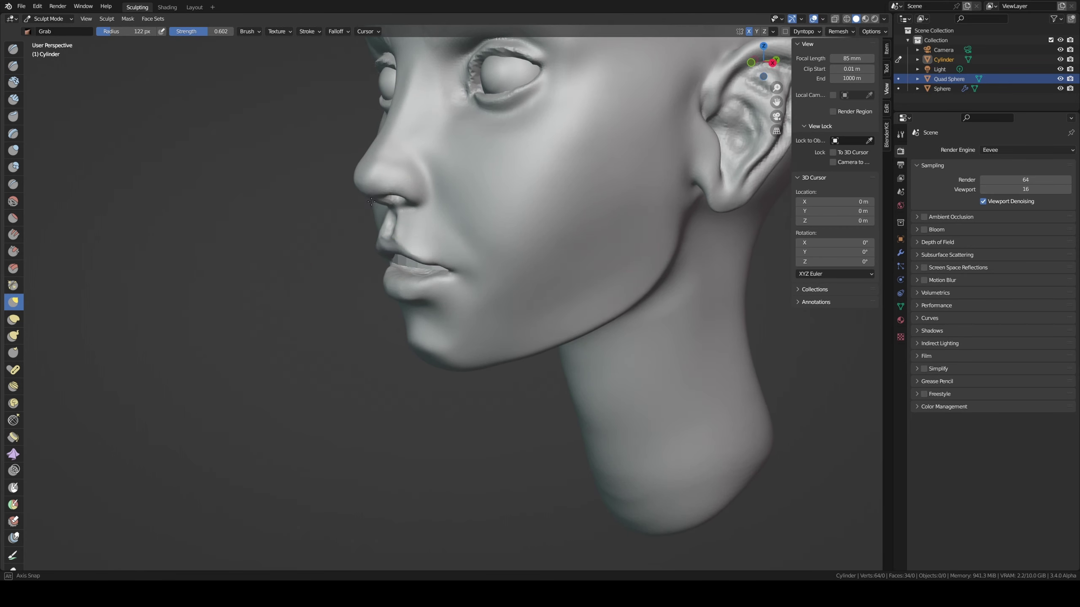
left_click_drag(438, 268, 439, 268)
mouse_move(440, 268)
middle_mouse_down()
mouse_move(458, 267)
mouse_move(373, 274)
middle_mouse_up()
- Shrink the Grab brush to 128 px, tuck the band behind the lips, then retarget the head
key("bracketleft")
key("bracketleft")
key("bracketleft")
key("bracketleft")
key("bracketleft")
key("bracketleft")
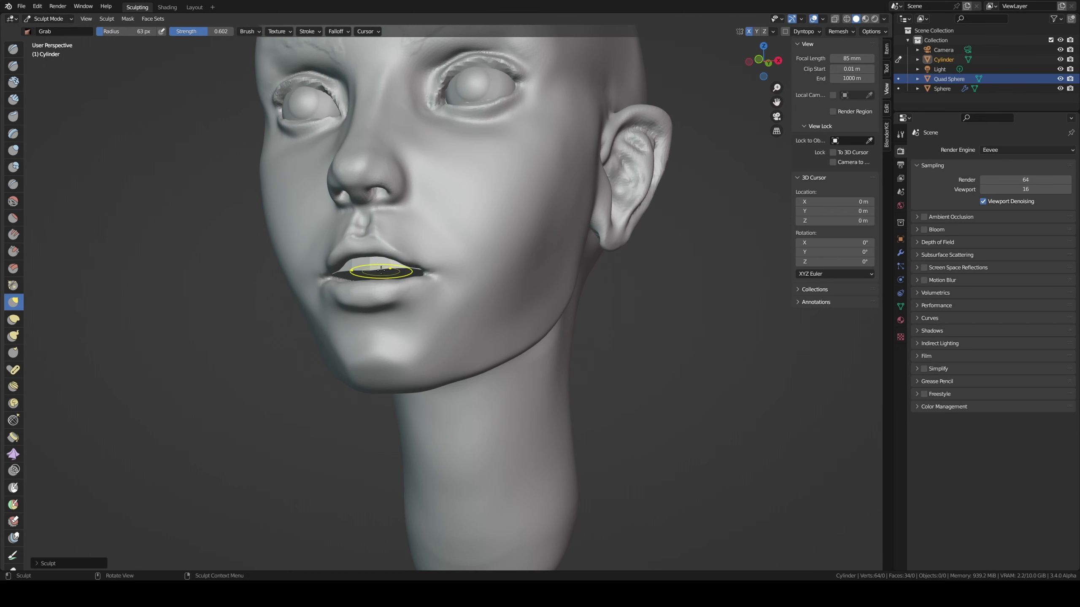
mouse_move(387, 273)
middle_mouse_down()
mouse_move(408, 264)
mouse_move(382, 270)
mouse_move(377, 260)
mouse_move(399, 269)
mouse_move(435, 260)
mouse_move(425, 255)
mouse_move(345, 295)
middle_mouse_up()
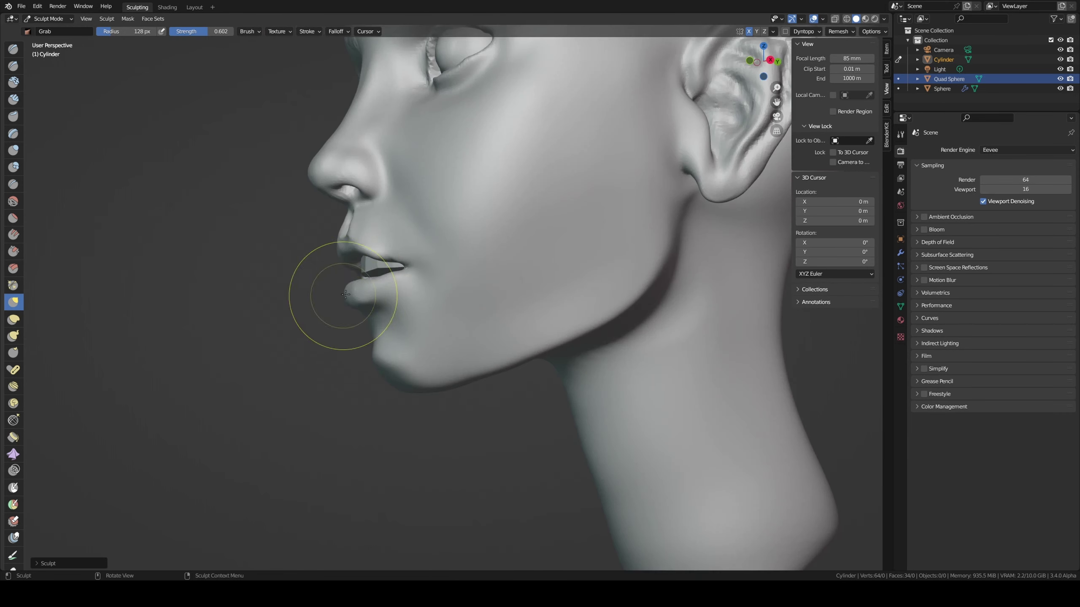
mouse_move(419, 264)
middle_mouse_down()
mouse_move(372, 279)
mouse_move(316, 266)
middle_mouse_up()
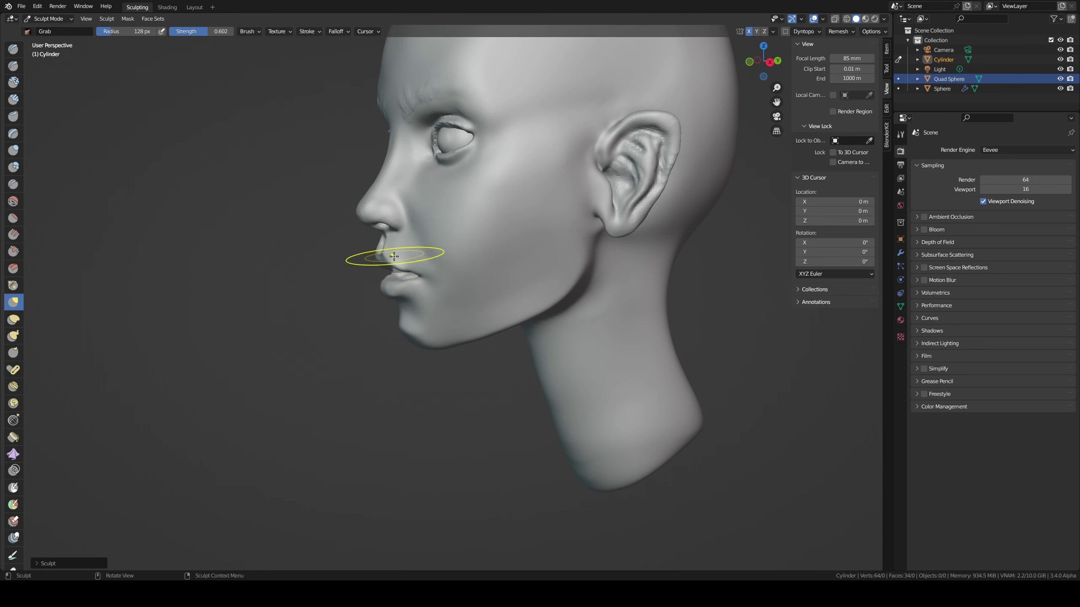
mouse_move(394, 255)
middle_mouse_down()
mouse_move(471, 239)
mouse_move(559, 248)
middle_mouse_up()
key("alt+q")
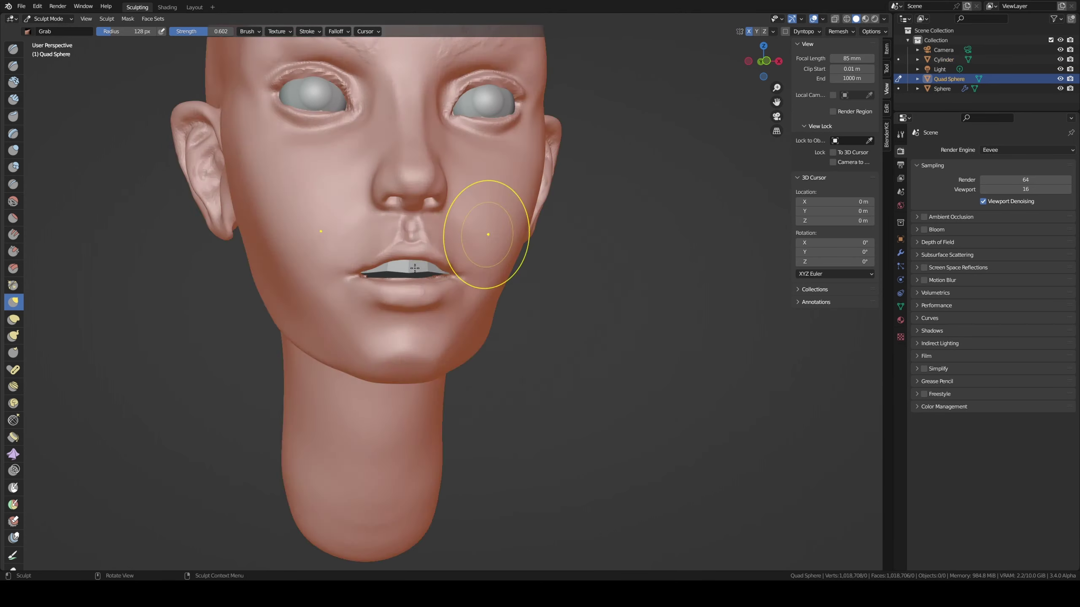
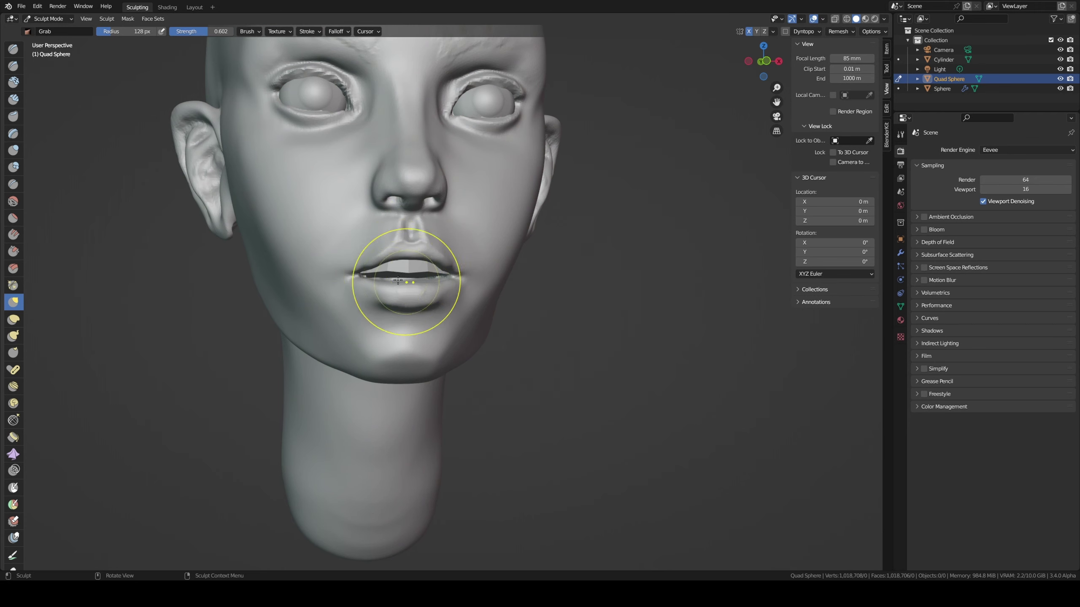
- Pull the left corner of the upper lip with a 77 px brush
key("f")
left_click(384, 272)
scroll(385, 258, "up", 5)
left_click_drag(384, 258, 323, 229)
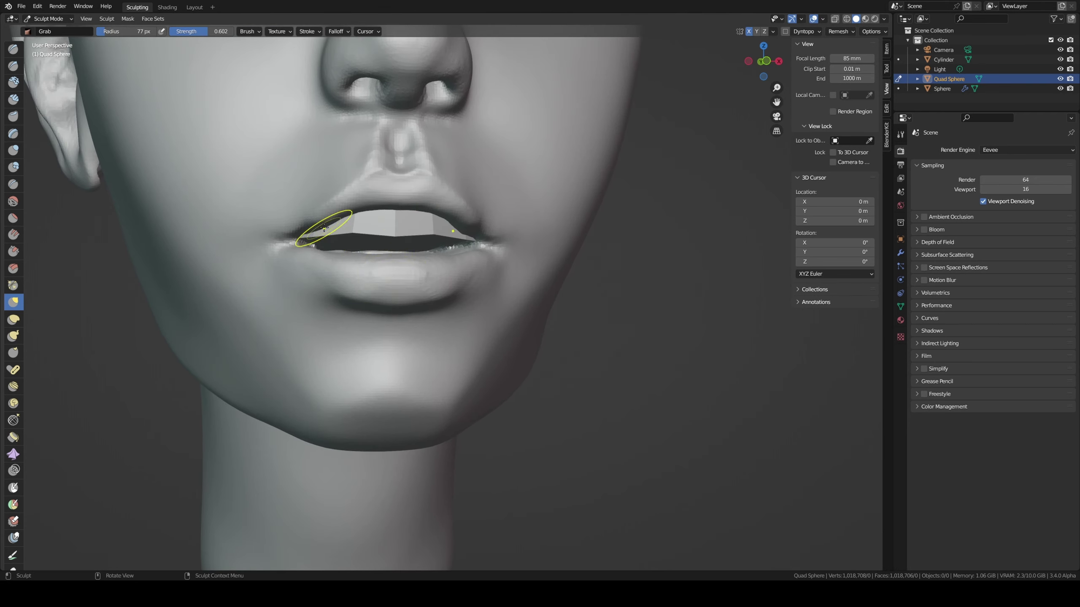
- Build up the left lip corner and upper lip side with Clay Strips at 90 px
key("c")
middle_click_drag(323, 229, 322, 225)
key("f")
left_click(322, 226)
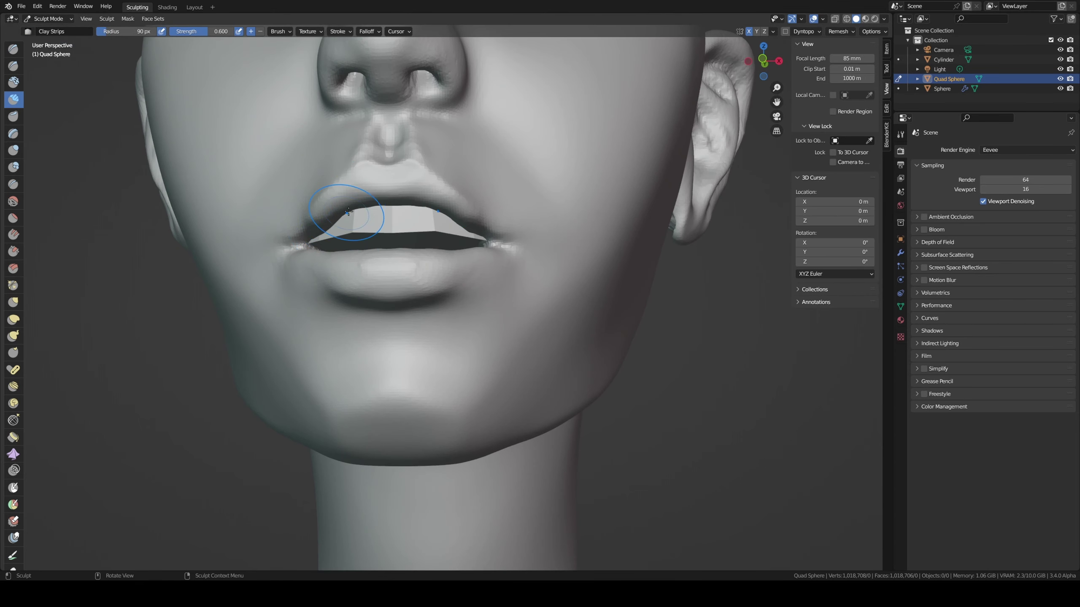
left_click_drag(323, 224, 352, 205)
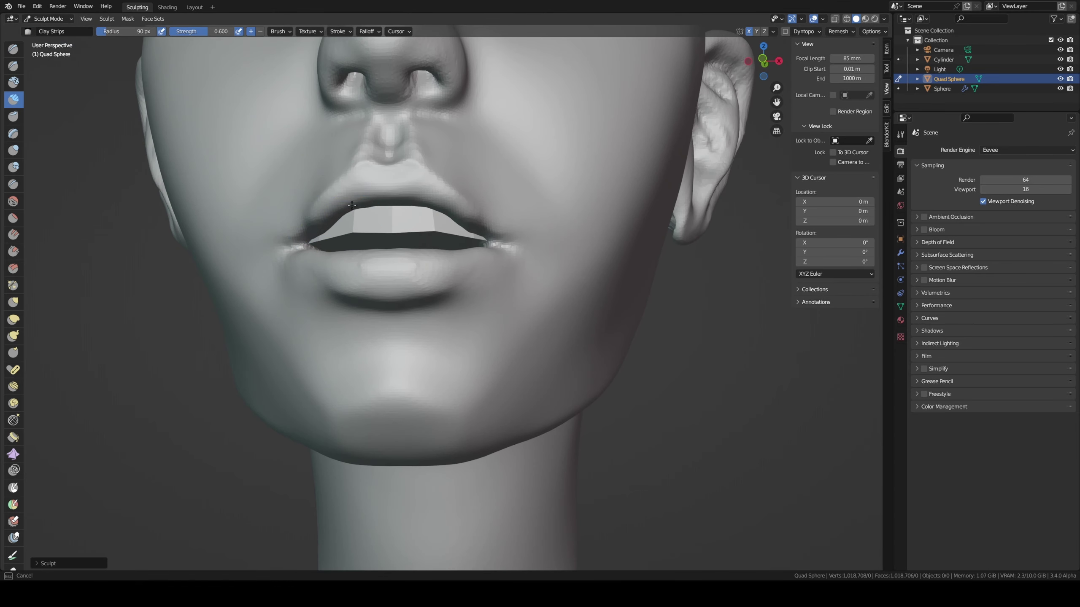
- Add 67 px Clay Strips strokes over the upper lip and near the left mouth corner
key("f")
left_click(376, 205)
left_click_drag(376, 205, 327, 220)
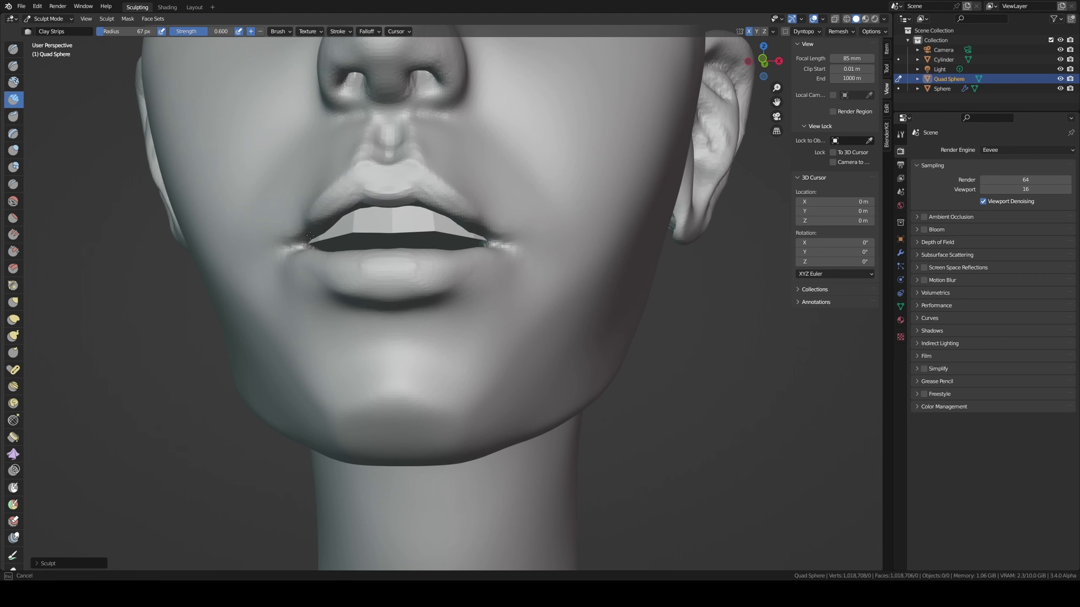
mouse_move(304, 236)
middle_mouse_down()
mouse_move(382, 230)
mouse_move(265, 212)
middle_mouse_up()
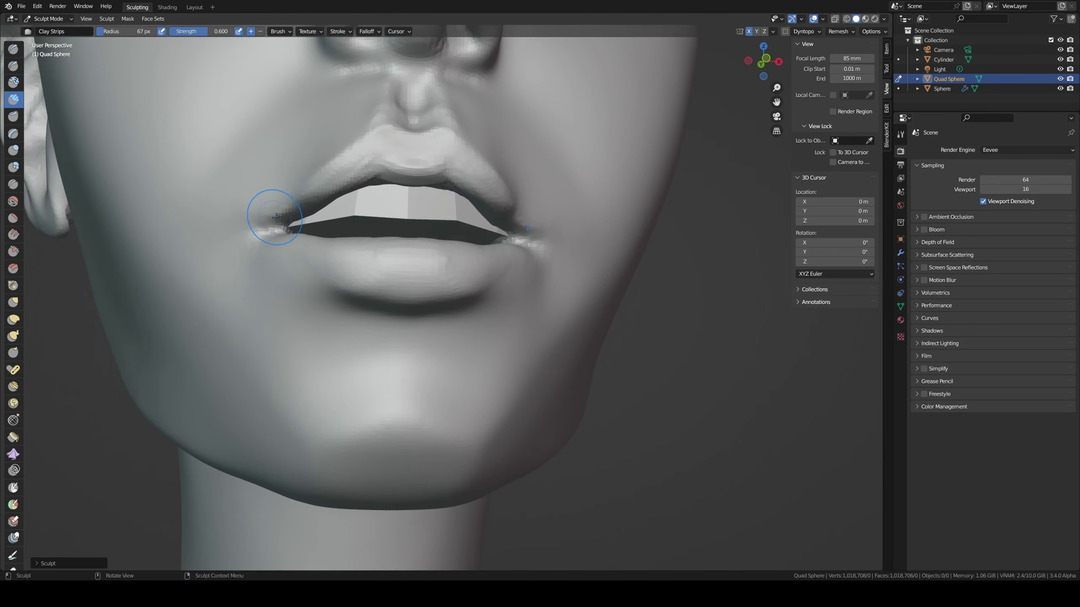
mouse_move(266, 219)
left_mouse_down()
mouse_move(347, 148)
mouse_move(334, 164)
left_mouse_up()
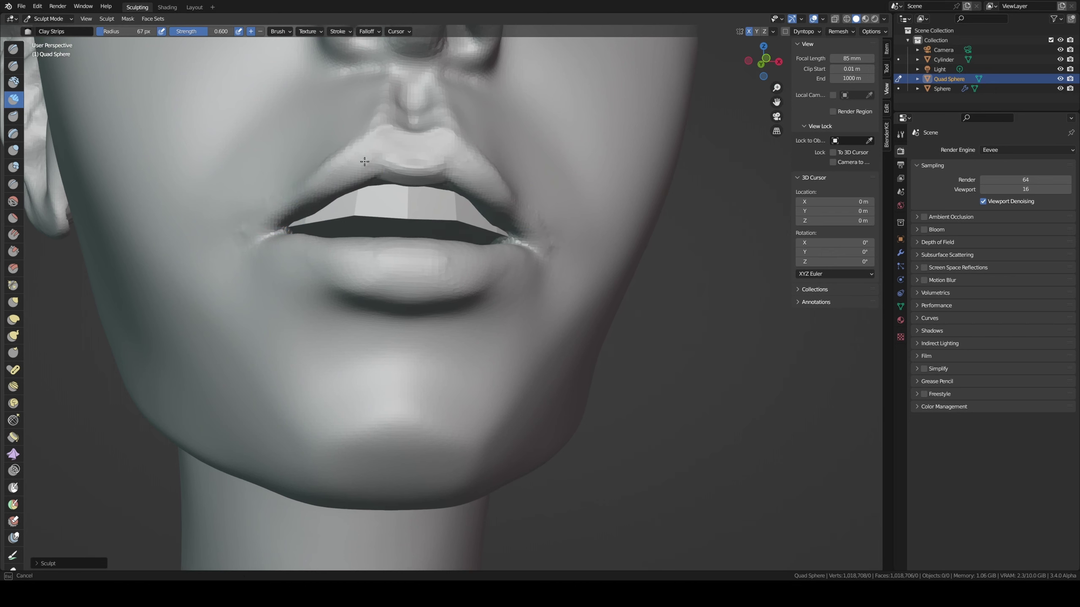
left_click_drag(369, 170, 436, 148)
middle_click_drag(436, 148, 426, 218)
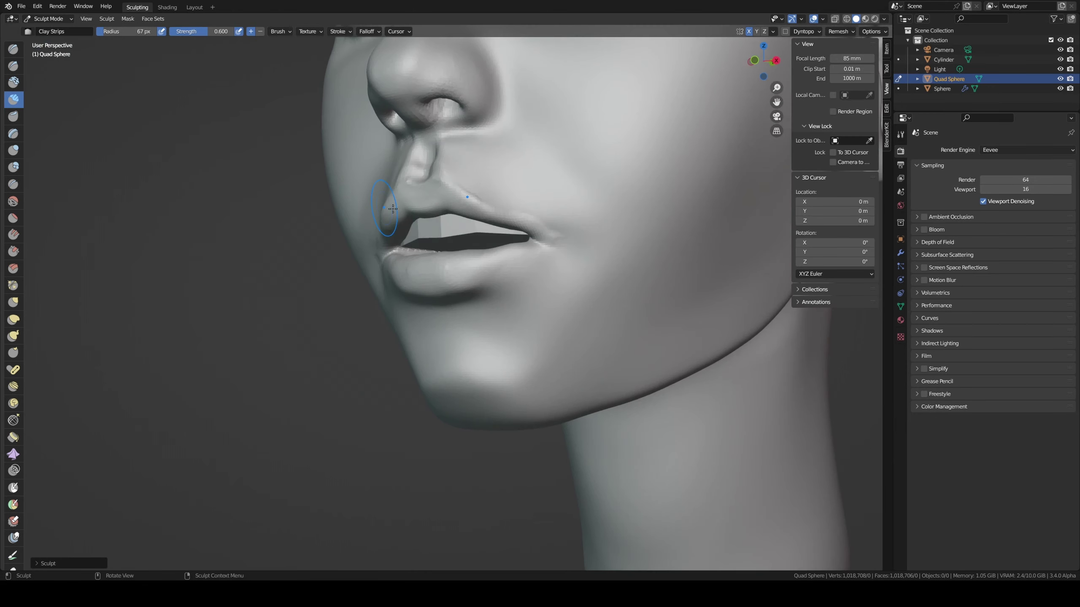
- Check the lip profile from the side and below with Grab, resizing from 105 to 88 px
key("g")
key("f")
left_click(438, 222)
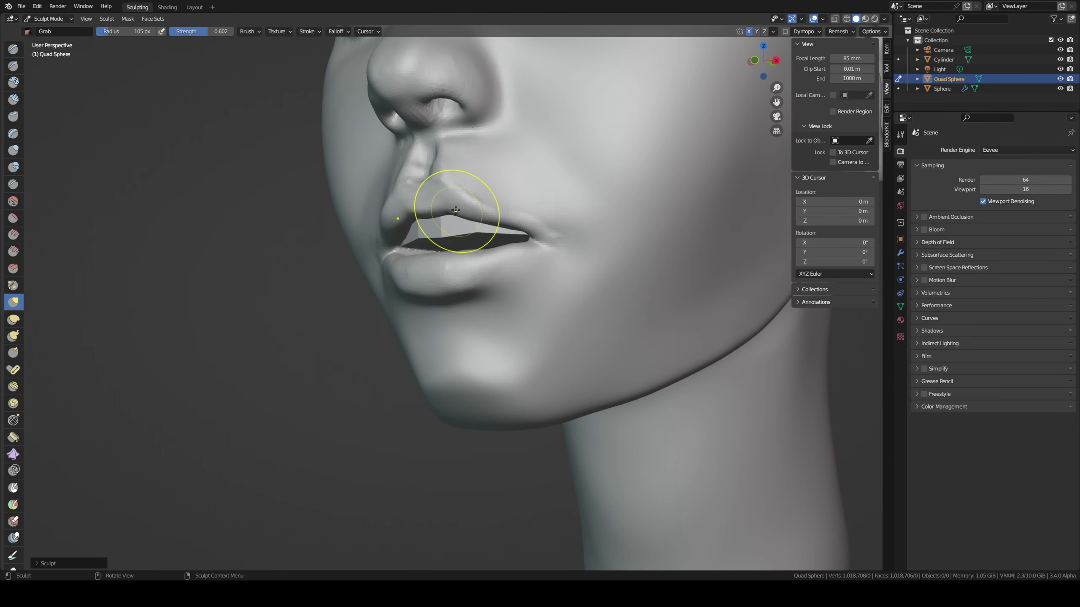
middle_click_drag(468, 227, 470, 181)
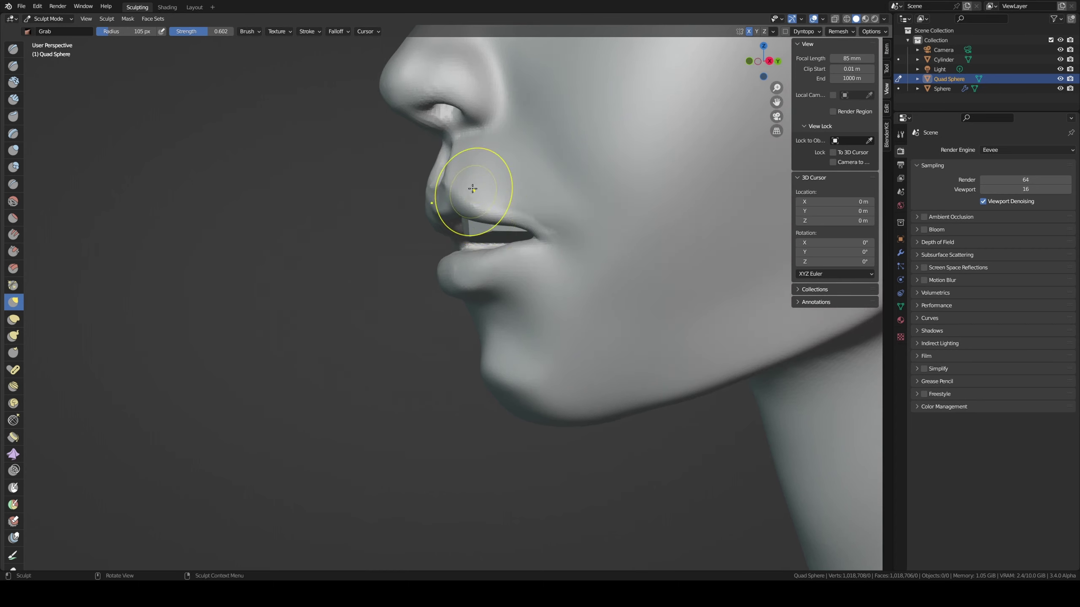
mouse_move(482, 229)
middle_mouse_down()
mouse_move(524, 242)
mouse_move(516, 255)
mouse_move(370, 249)
mouse_move(379, 234)
middle_mouse_up()
key("f")
left_click(516, 255)
- Carve a sharper crease at the left mouth corner with Draw Sharp
key("x")
left_click_drag(355, 282, 315, 294)
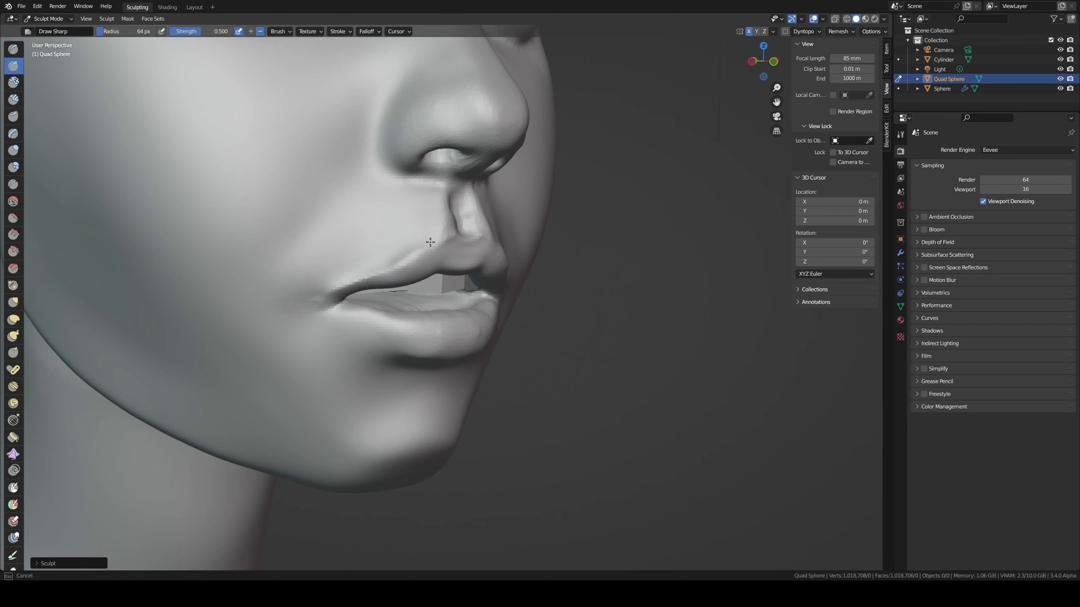
middle_click_drag(320, 253, 356, 291)
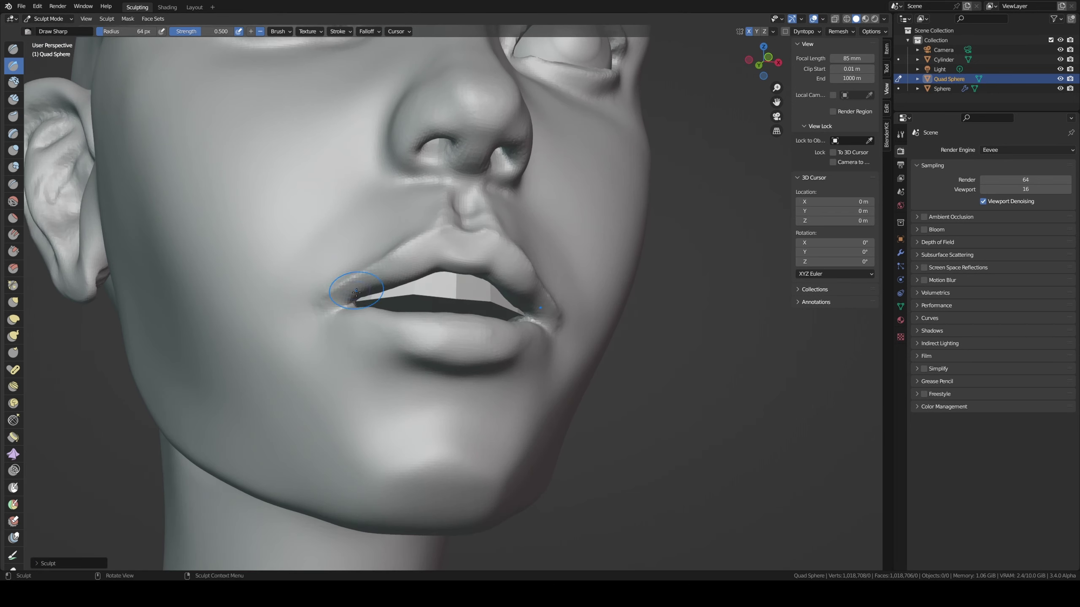
left_click_drag(350, 302, 354, 301)
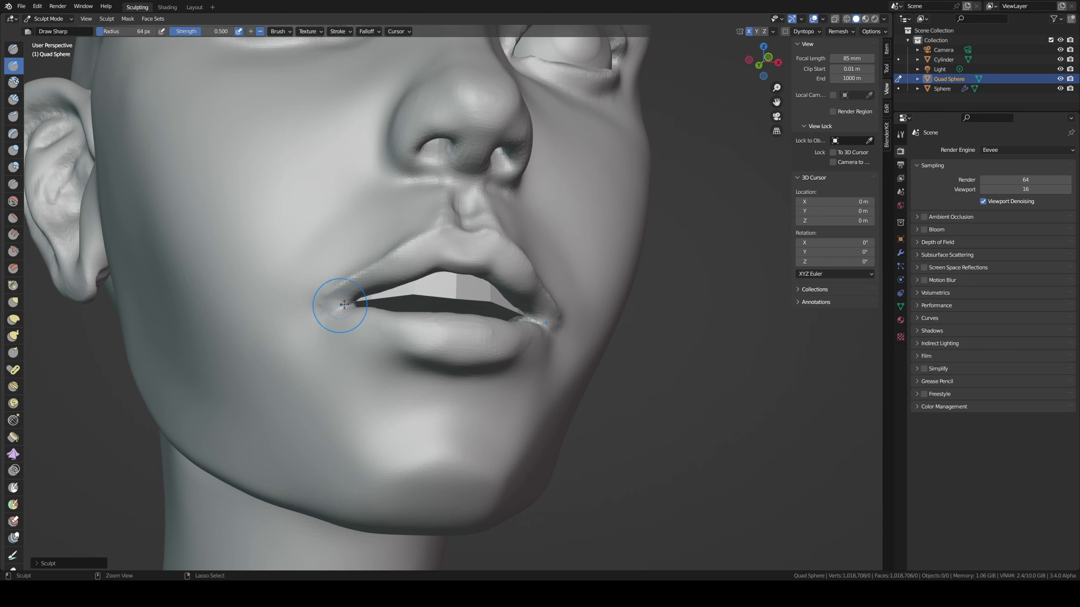
- Reshape the lip line in side profile with Grab at a 43 px radius
key("c")
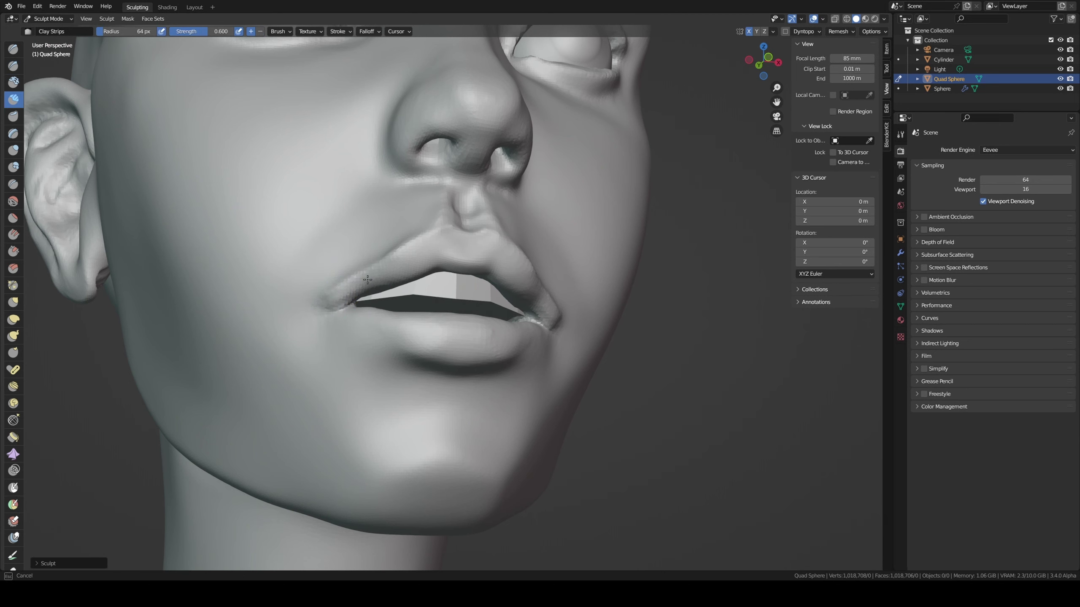
mouse_move(387, 246)
middle_mouse_down()
mouse_move(374, 253)
mouse_move(386, 255)
mouse_move(398, 314)
mouse_move(345, 288)
middle_mouse_up()
key("x")
key("f")
left_click(344, 272)
key("g")
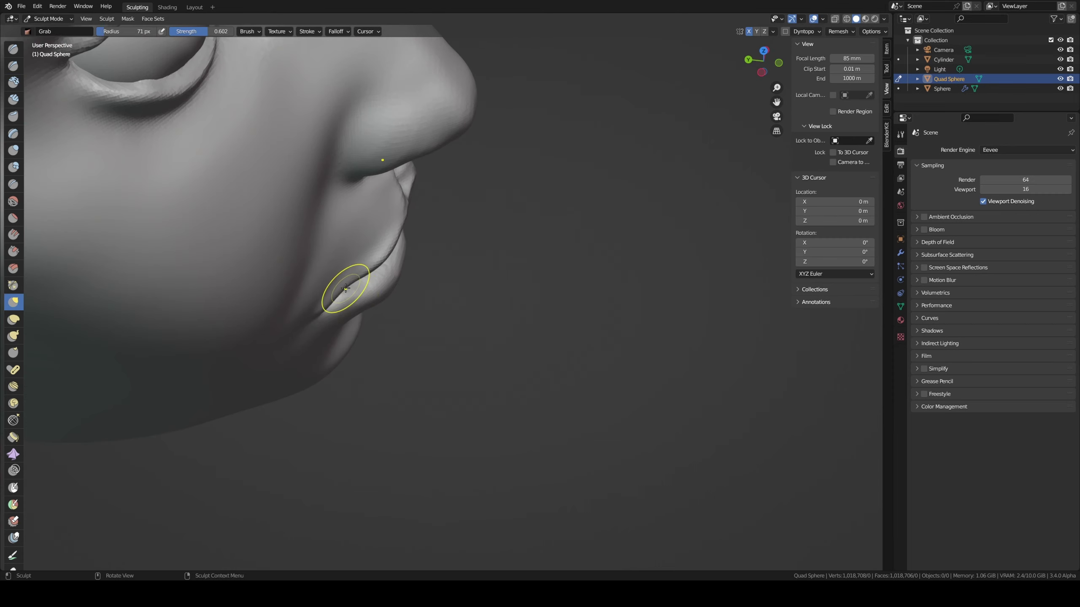
mouse_move(347, 290)
left_mouse_down()
mouse_move(349, 279)
mouse_move(329, 302)
left_mouse_up()
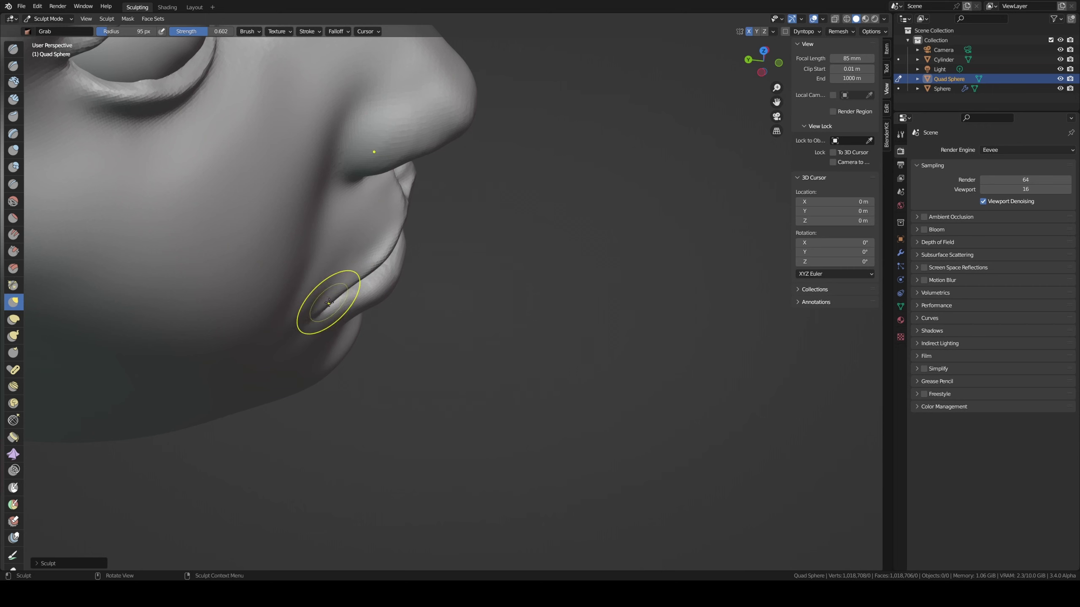
- Add Clay Strips on the cheek beside the lip corner, then shrink the brush to 56 px
middle_click_drag(331, 303, 301, 296)
key("c")
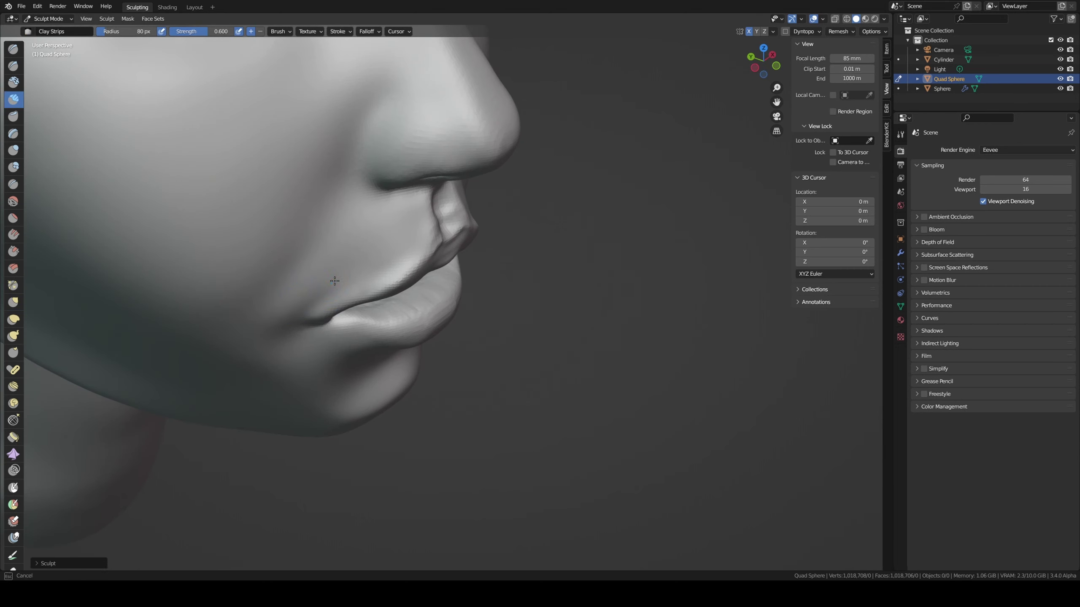
left_click_drag(334, 281, 281, 324)
middle_click_drag(379, 248, 452, 226)
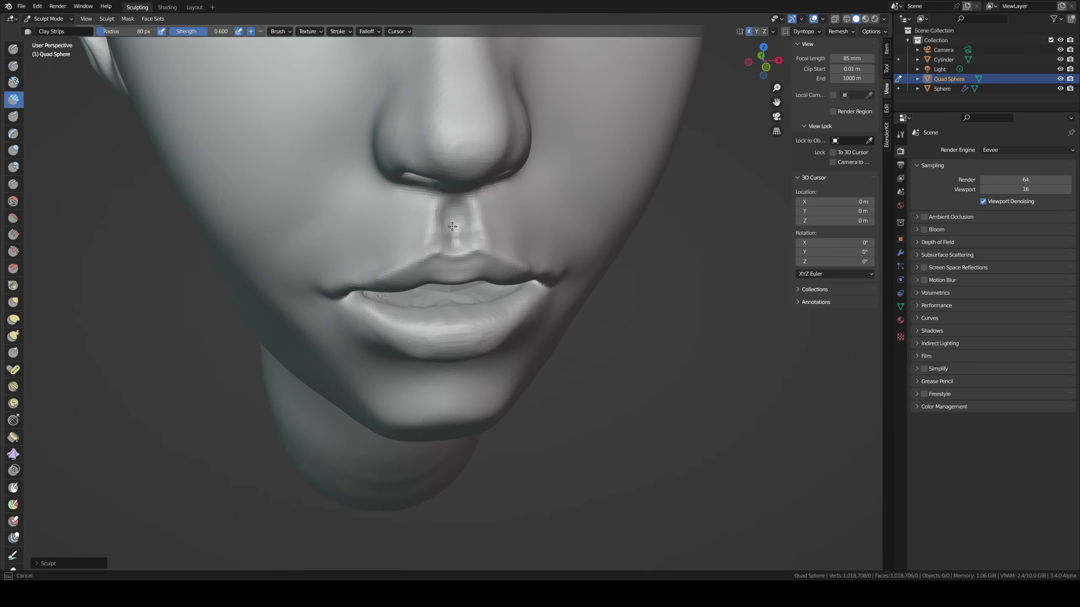
key("f")
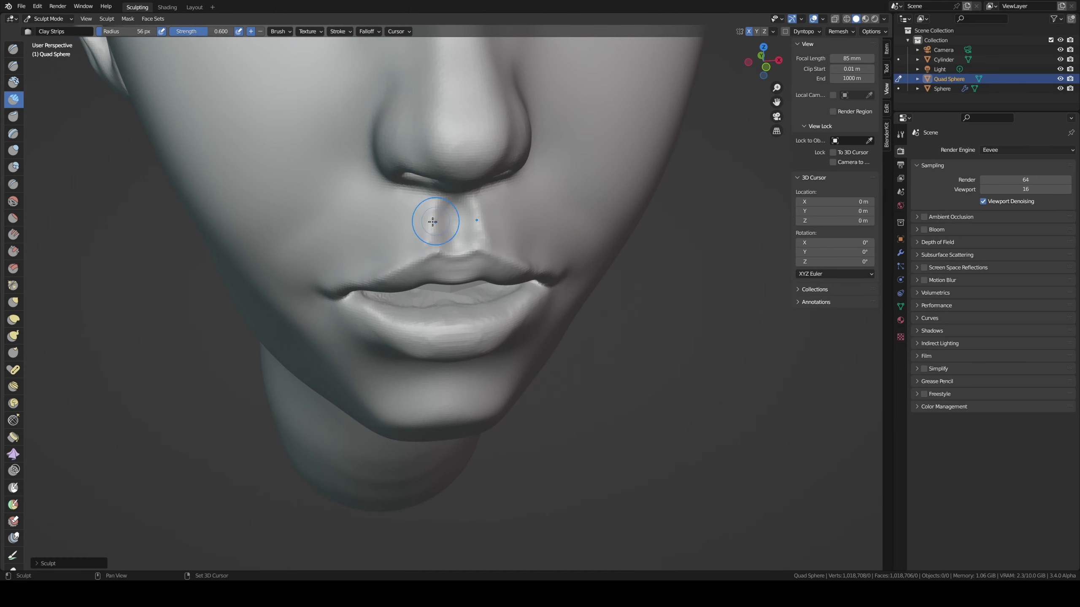
left_click(430, 229)
middle_click_drag(430, 229, 367, 282)
- Pull the left mouth corner into shape with Grab at 76 px
key("g")
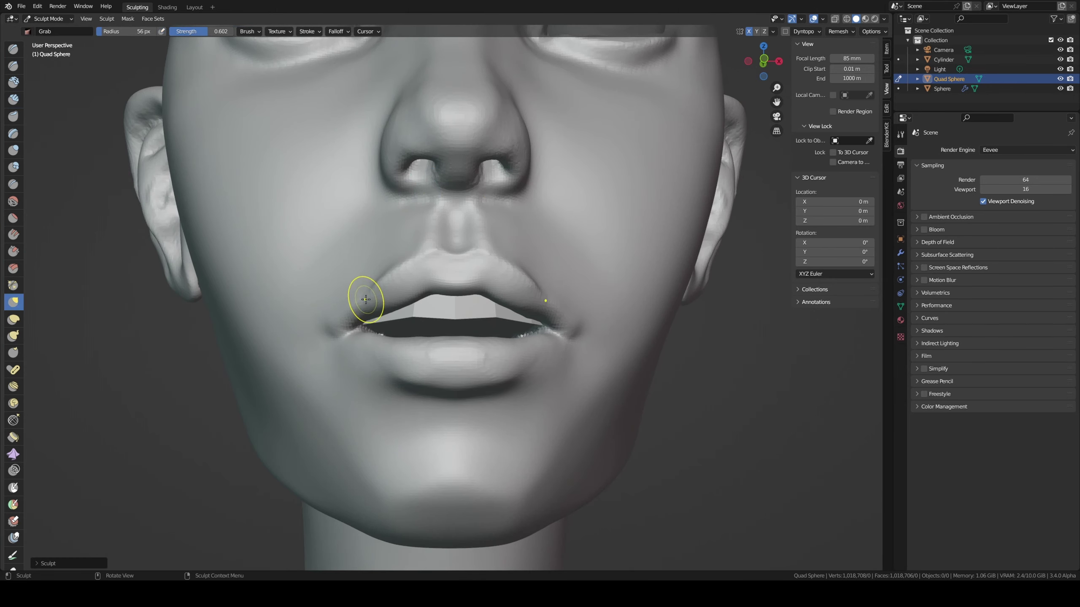
key("f")
left_click(358, 322)
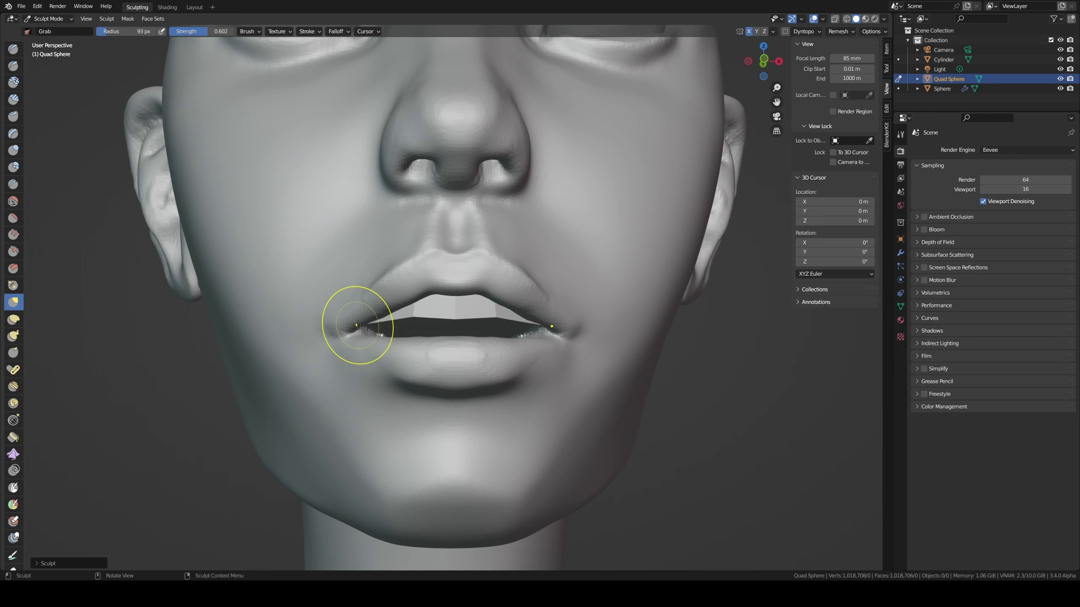
key("f")
left_click(352, 338)
left_click_drag(352, 347, 356, 338)
- Pinch the left mouth corner tighter, then build up surrounding skin with 51 px Clay Strips
left_click(13, 286)
left_click(356, 332)
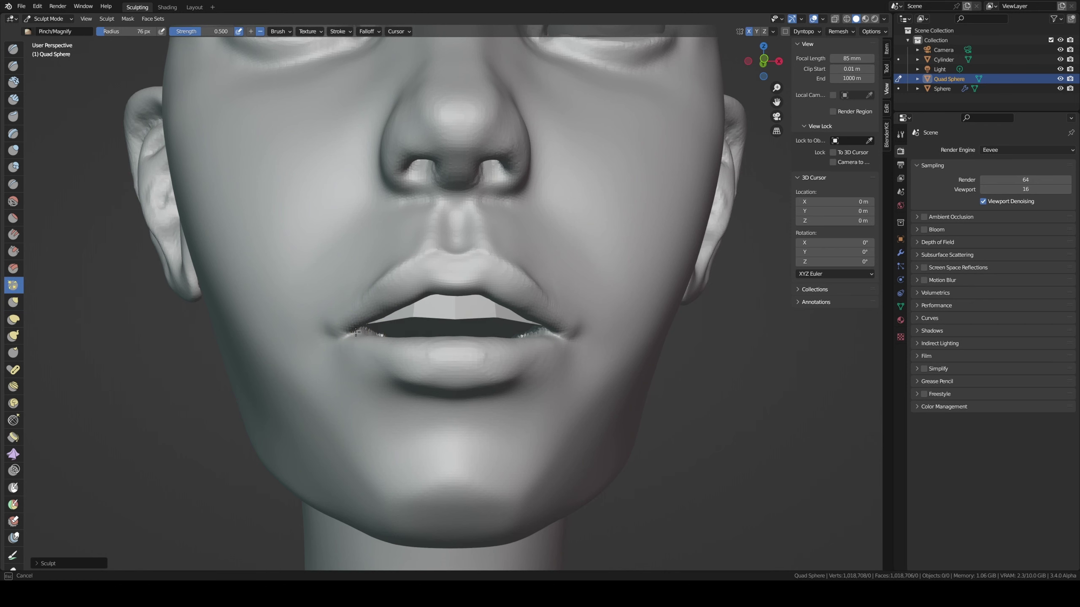
key("f")
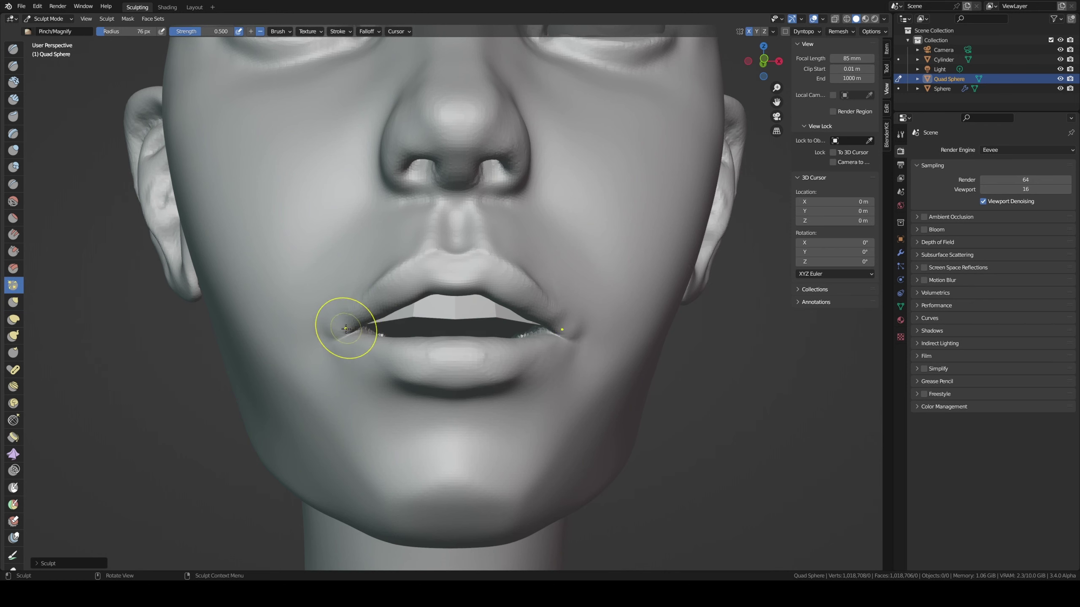
left_click(352, 333)
key("c")
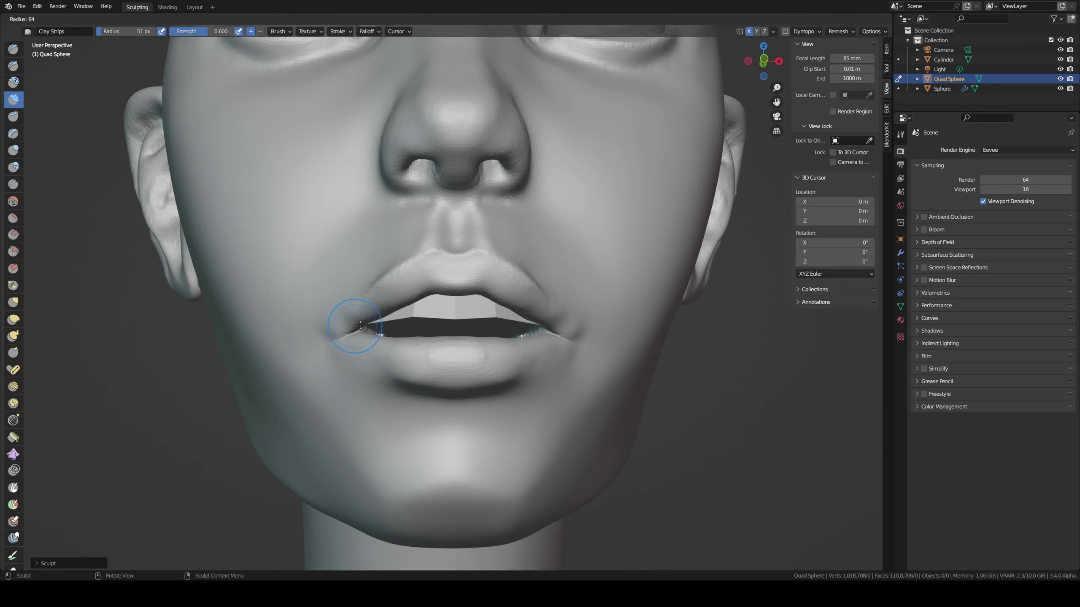
left_click_drag(350, 316, 358, 313)
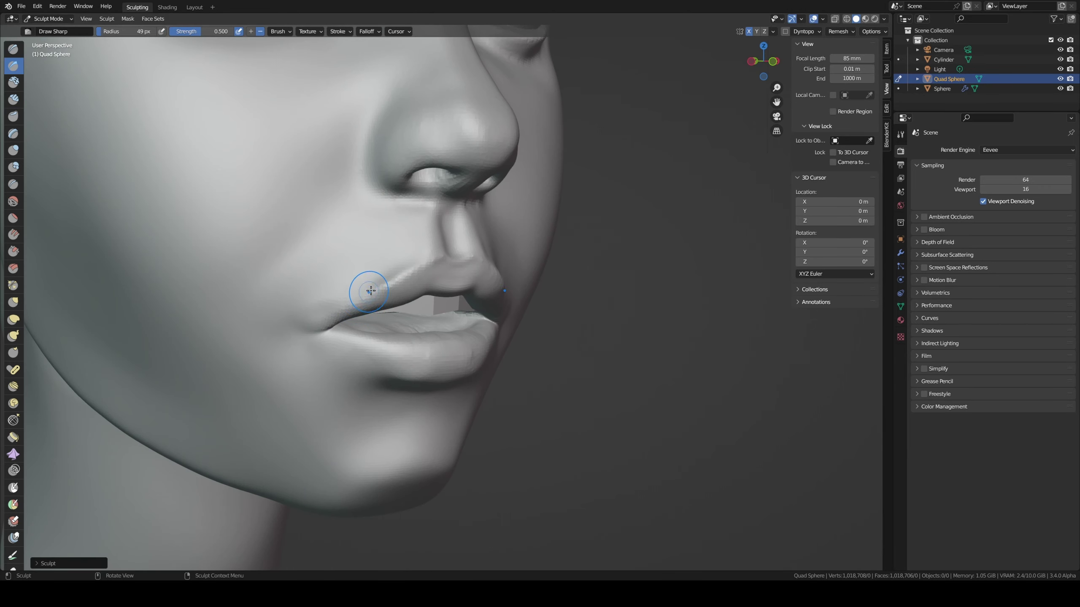
- Shrink the brush to 20 px and view the head in three-quarter
key("f")
left_click(334, 307)
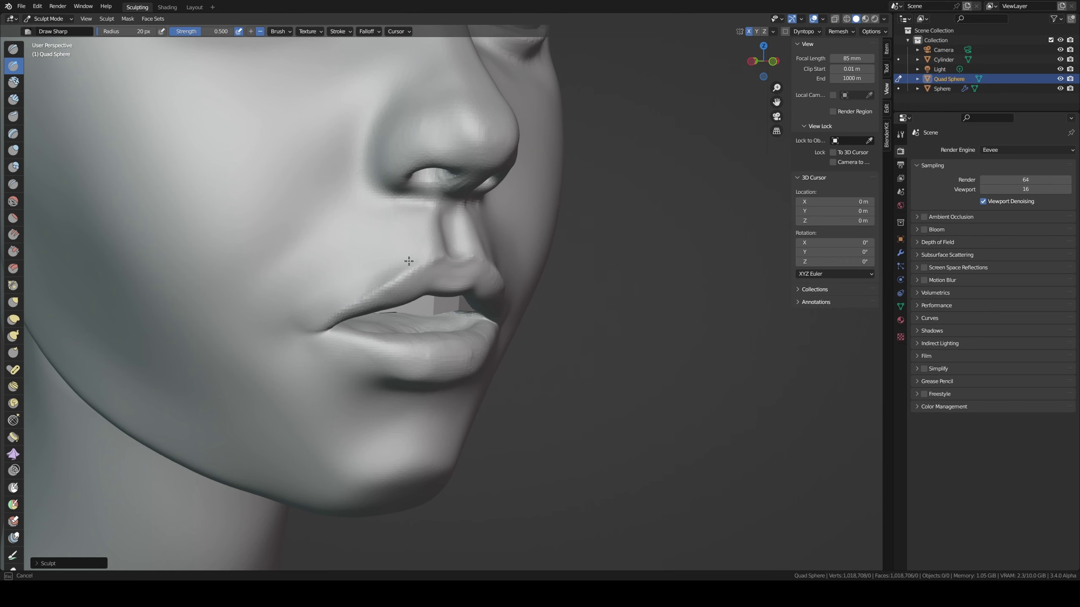
scroll(325, 319, "down", 5)
middle_click_drag(374, 323, 418, 329)
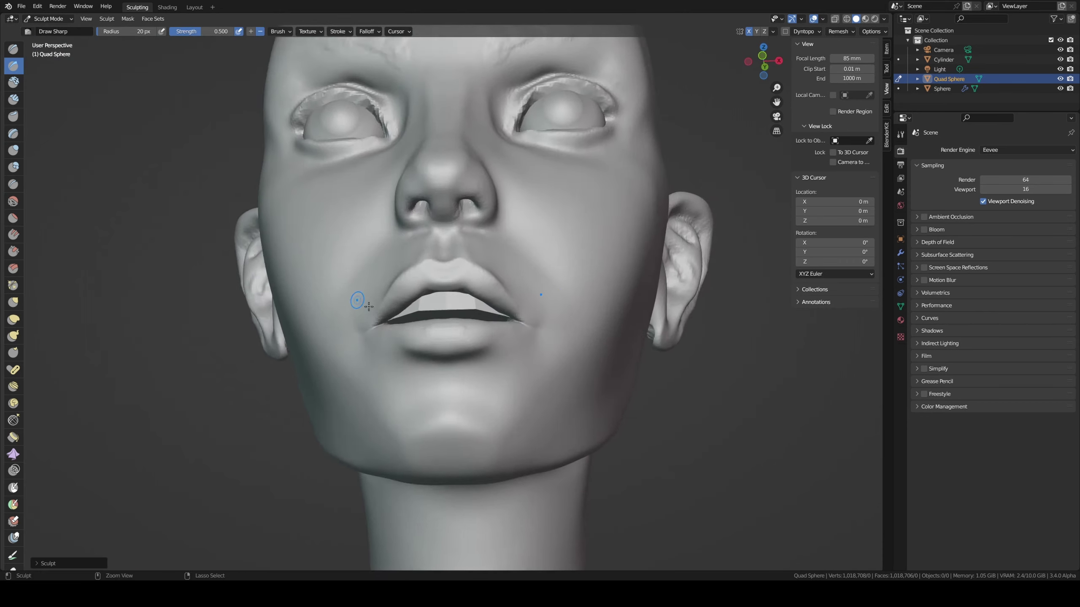
- Pull the upper lip forward in side profile with Grab at 79 px
key("g")
key("f")
left_click(433, 315)
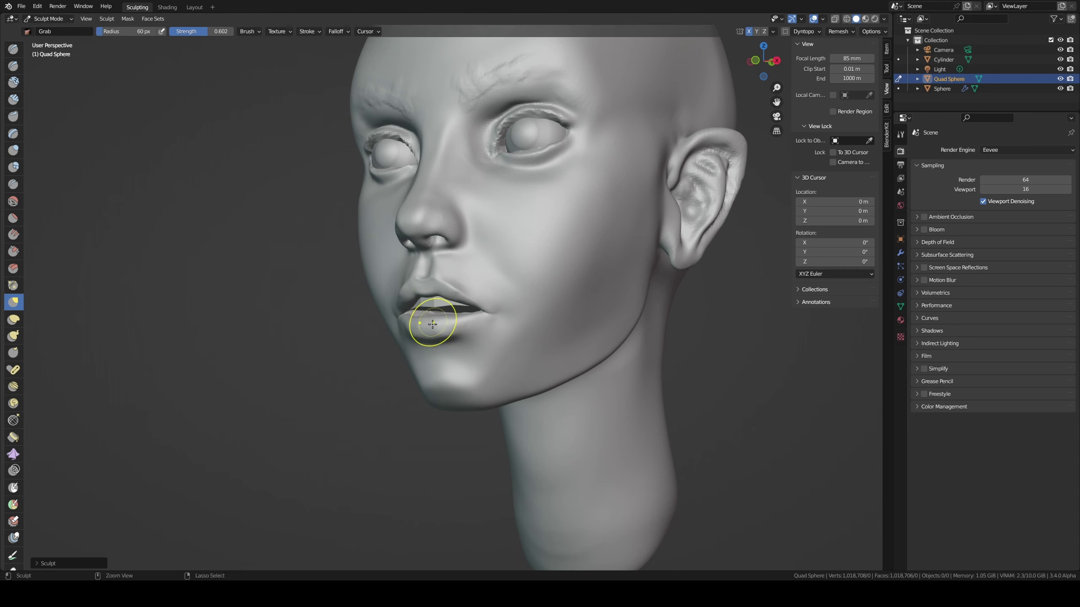
scroll(425, 310, "up", 3)
middle_click_drag(410, 290, 398, 301)
key("f")
left_click(404, 297)
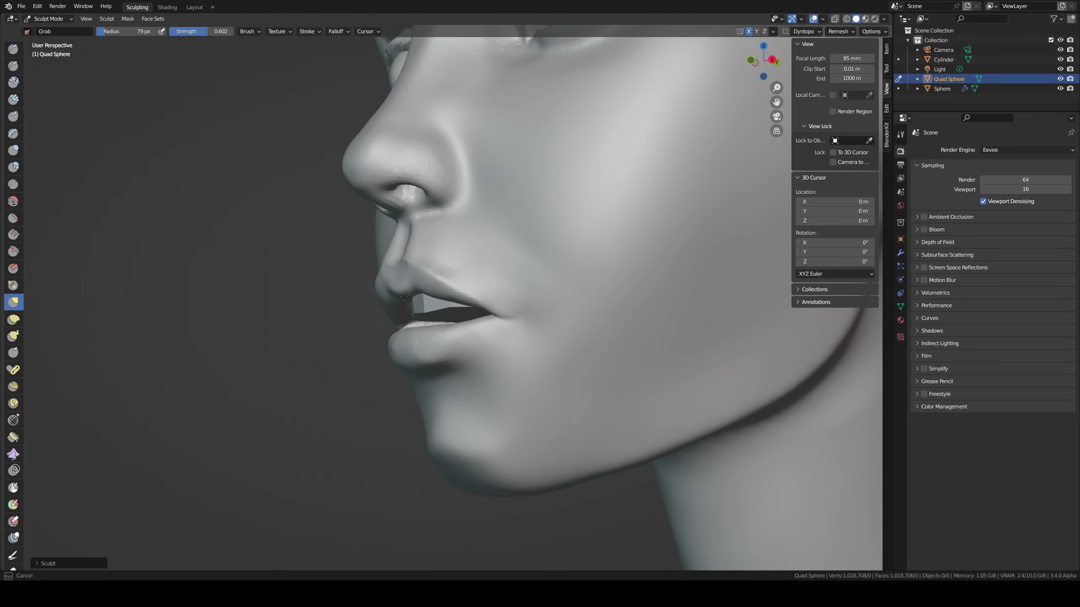
left_click_drag(396, 284, 398, 286)
middle_click_drag(397, 286, 387, 279)
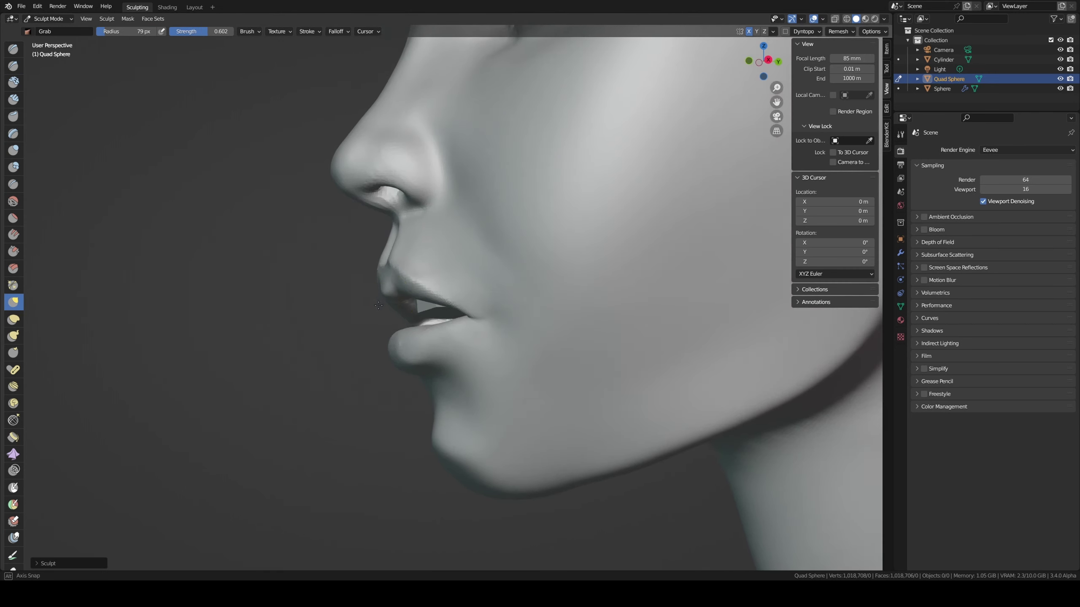
- Add a 64 px Clay Strips stroke above the upper lip
key("c")
key("f")
left_click(387, 280)
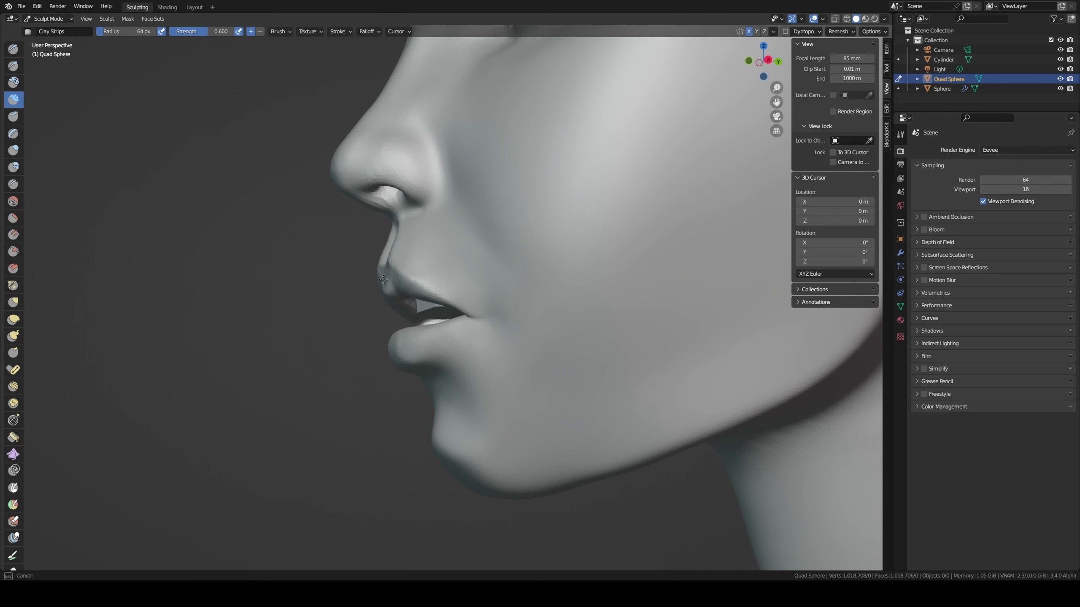
left_click_drag(385, 281, 381, 283)
mouse_move(381, 283)
middle_mouse_down()
mouse_move(402, 295)
mouse_move(370, 295)
mouse_move(396, 327)
middle_mouse_up()
- Carve a sharp line along the upper lip's edge with Draw Sharp, returning to Clay Strips
key("shift+x")
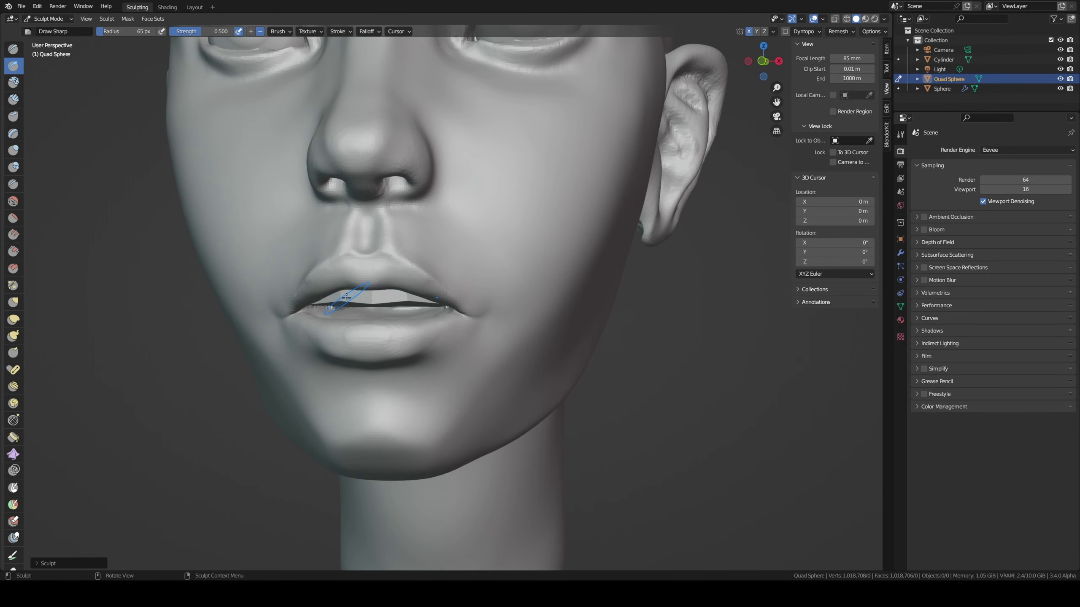
middle_click_drag(406, 305, 390, 292)
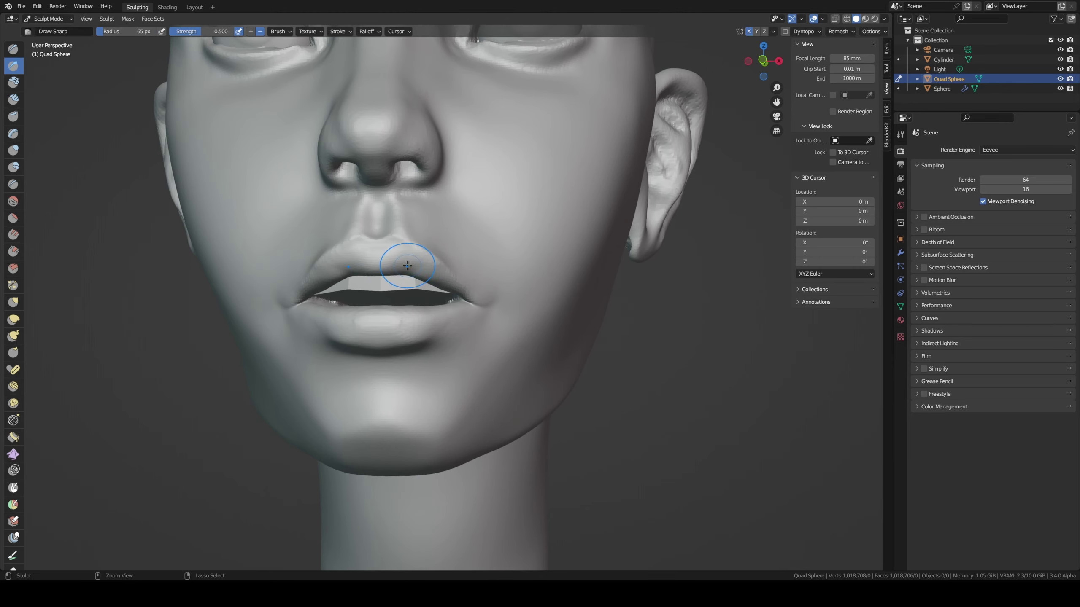
left_click_drag(407, 265, 408, 264)
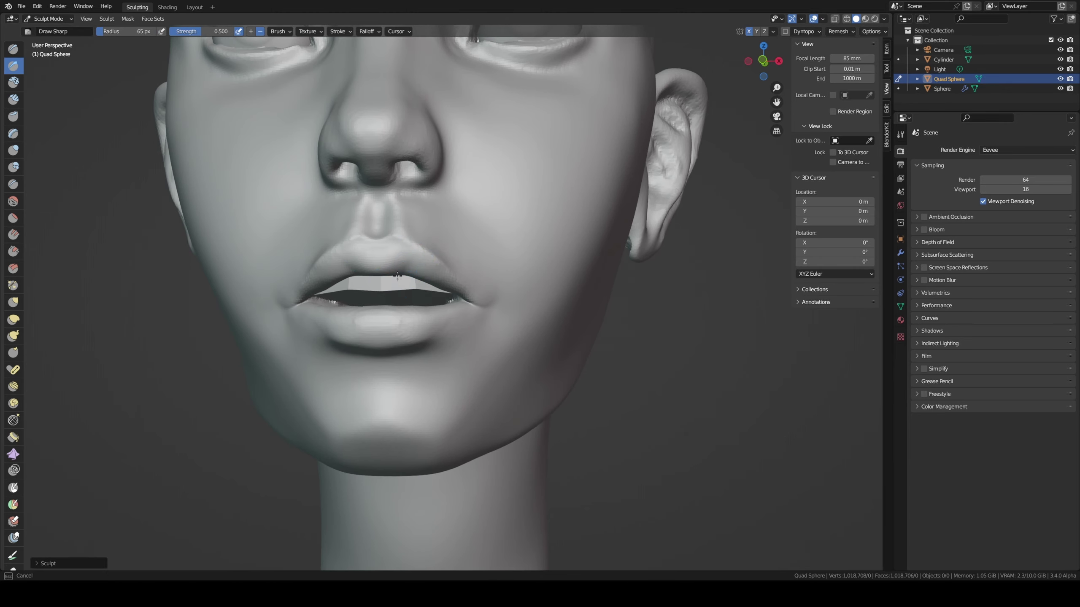
middle_click_drag(397, 275, 382, 309)
key("c")
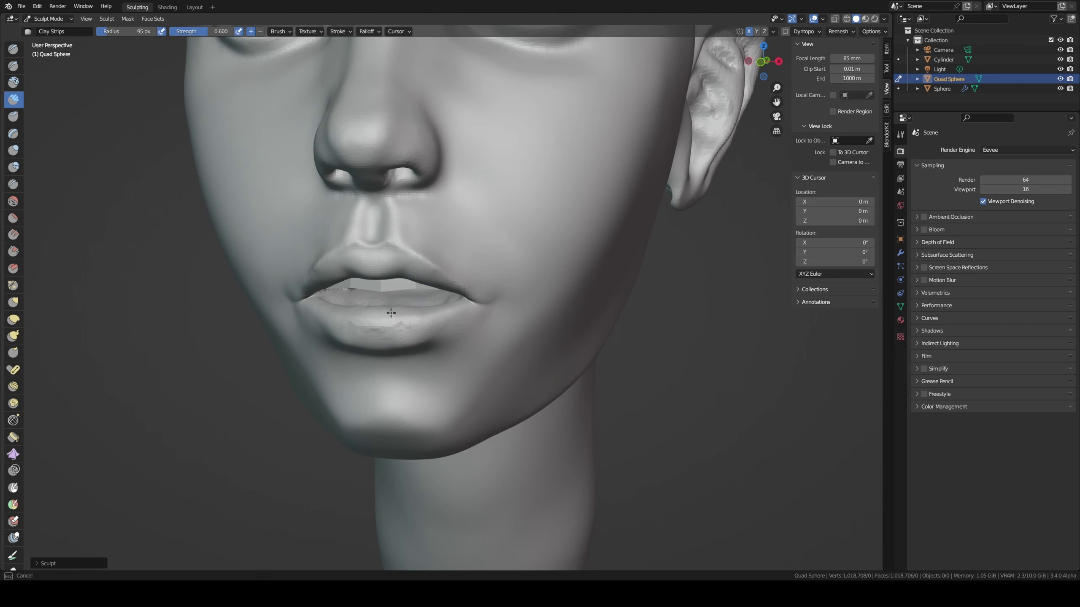
- Build up clay on the lower lip with a 61 px brush
middle_click_drag(391, 313, 405, 313)
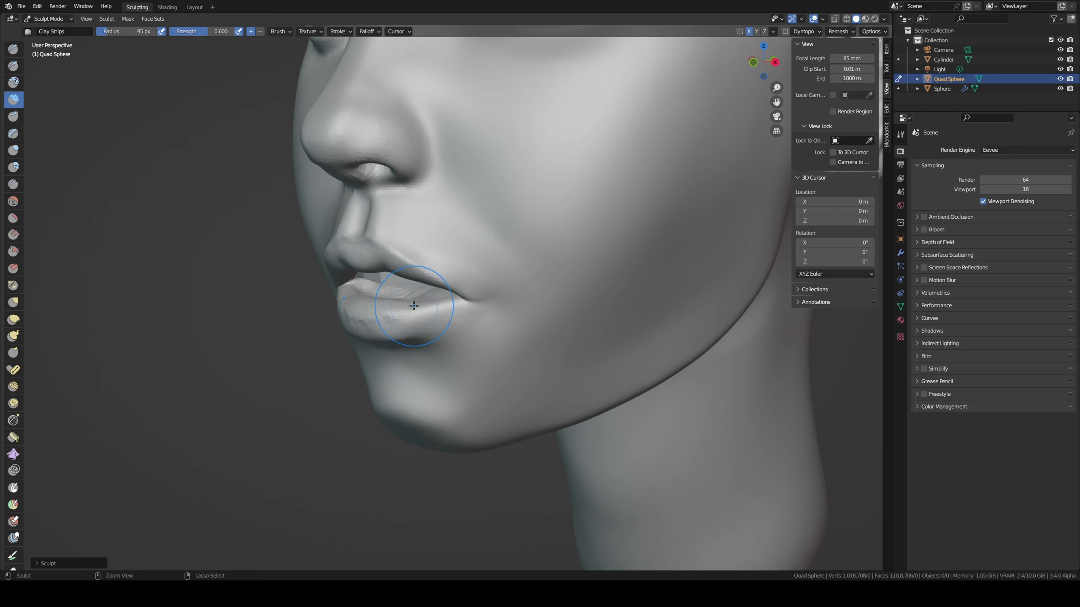
left_click(482, 306)
left_click(425, 309)
middle_click_drag(392, 310, 430, 319)
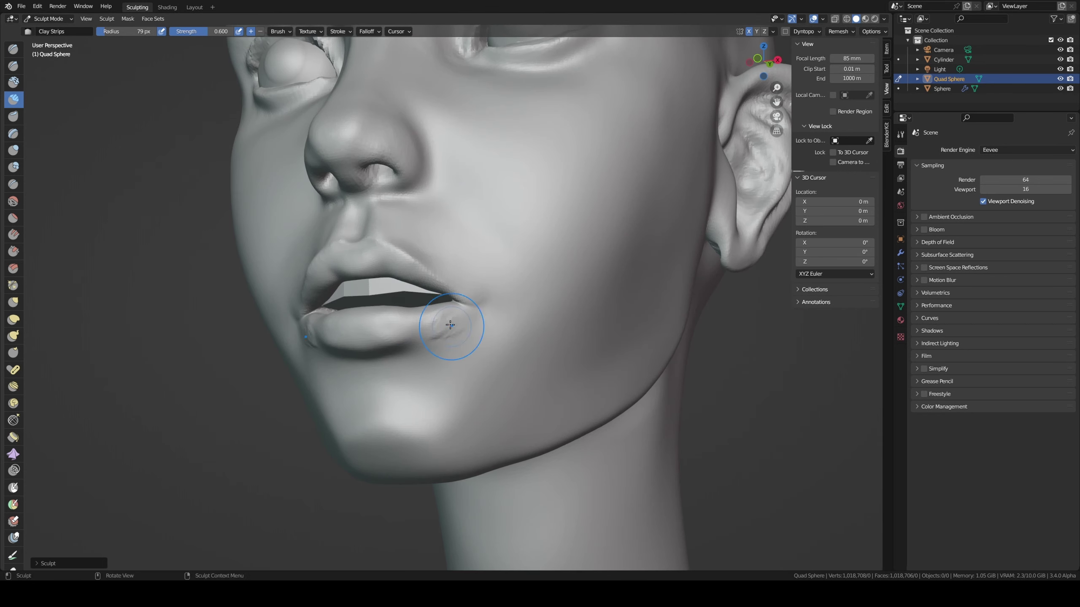
mouse_move(450, 325)
left_mouse_down()
mouse_move(448, 316)
mouse_move(409, 335)
left_mouse_up()
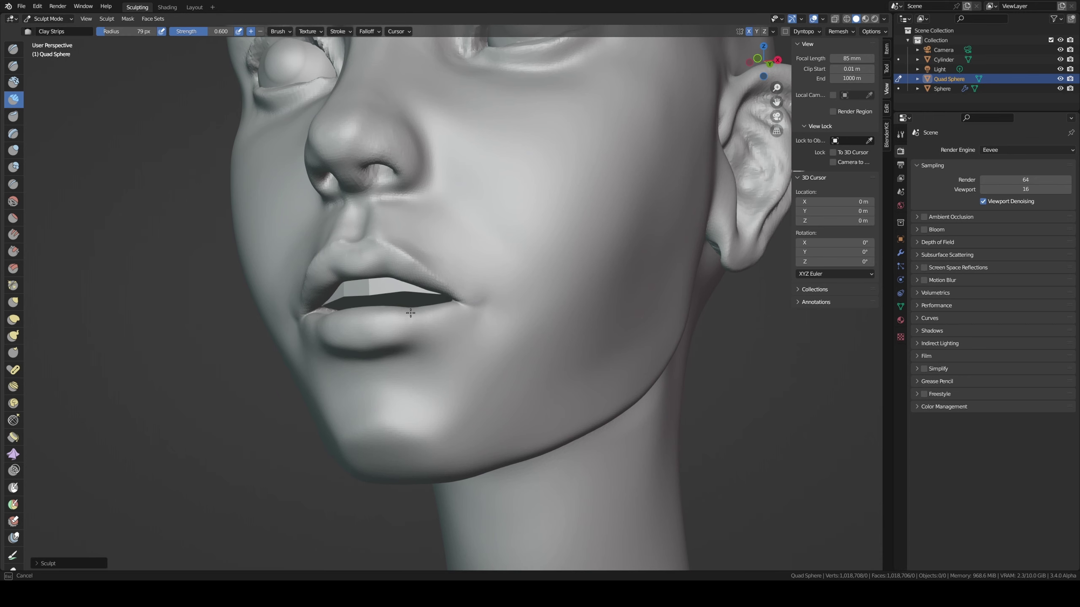
mouse_move(410, 313)
middle_mouse_down()
mouse_move(357, 321)
mouse_move(357, 331)
mouse_move(368, 304)
middle_mouse_up()
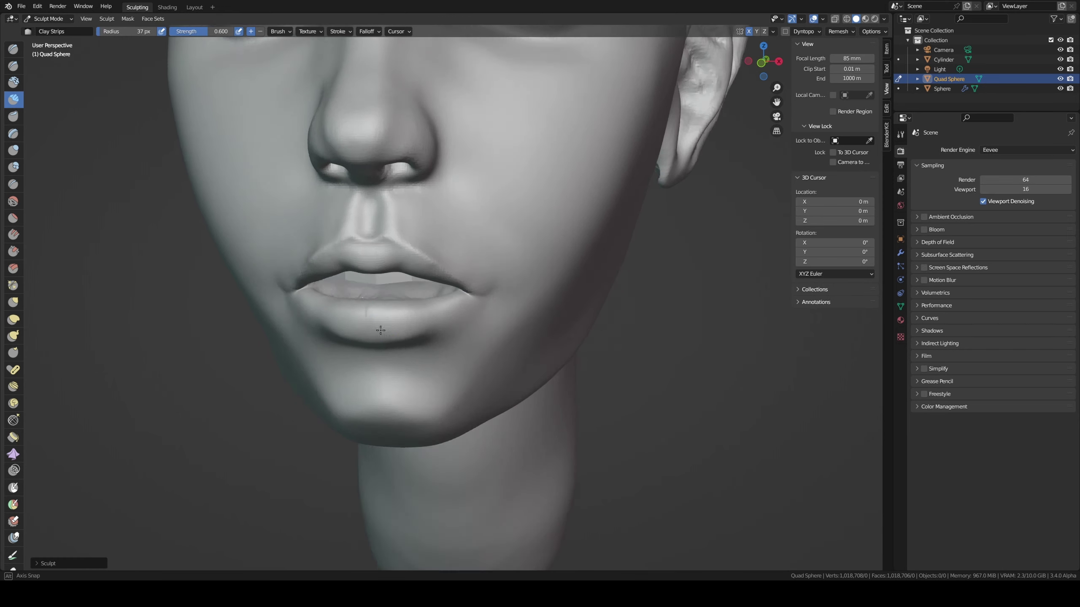
- Check the lower lip in profile and front views, then crease its line with Draw Sharp
key("shift+x")
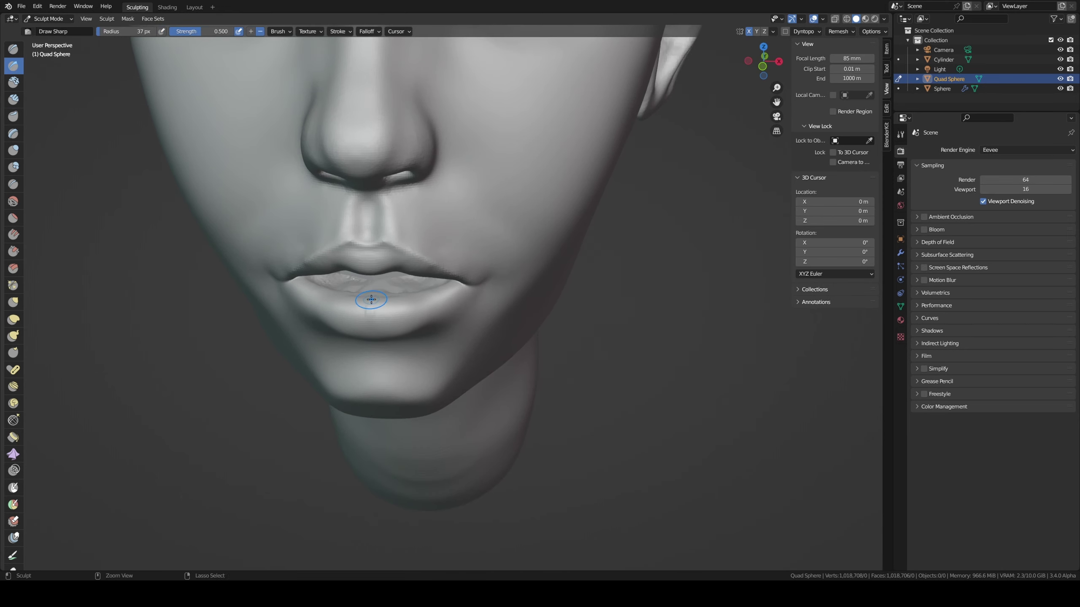
key("c")
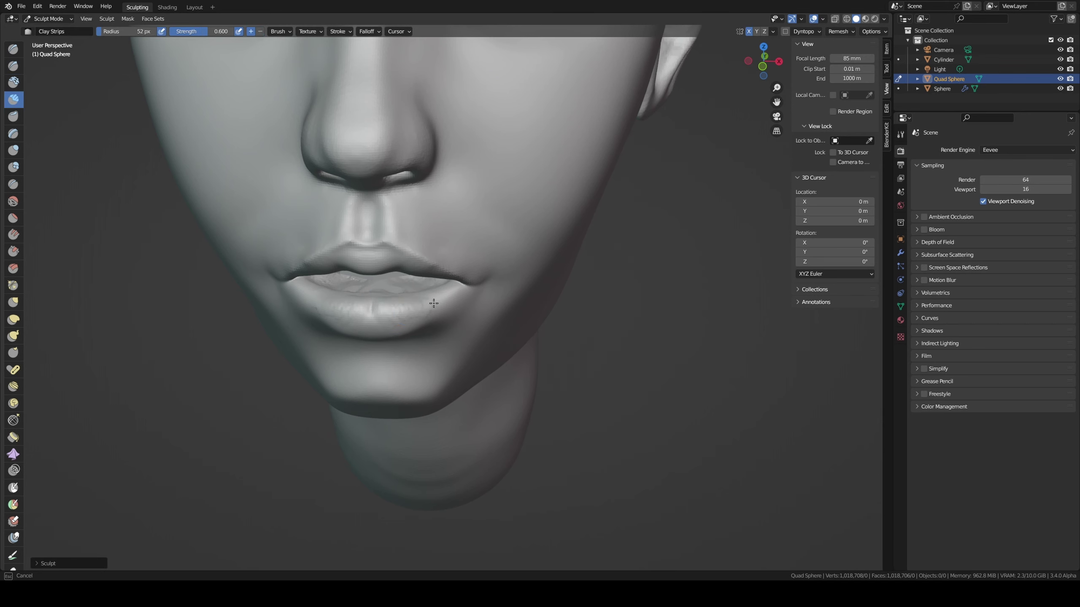
middle_click_drag(433, 302, 364, 281, "alt")
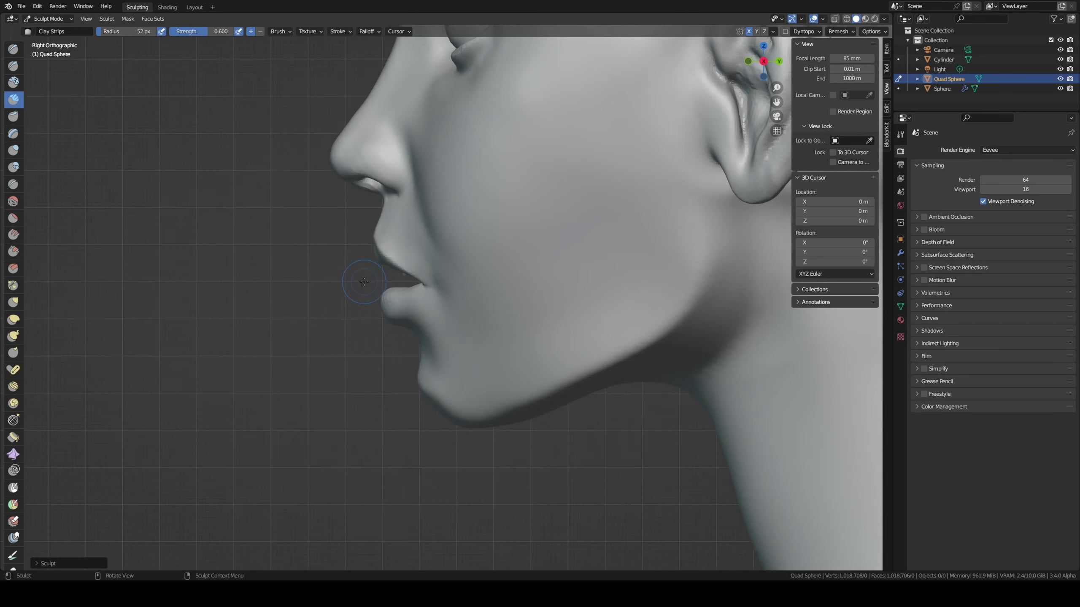
key("g")
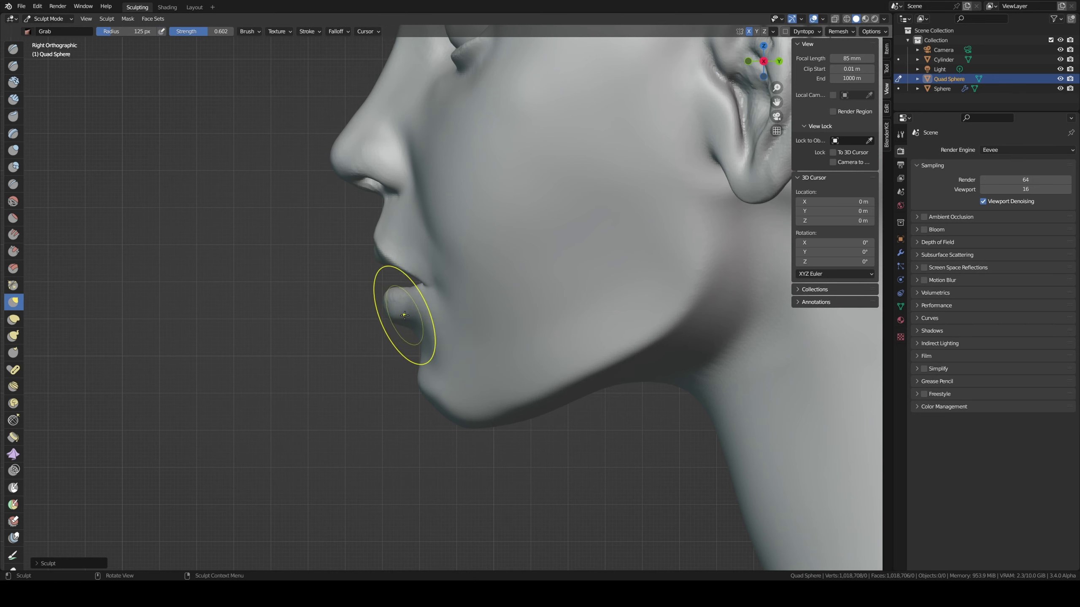
middle_click_drag(404, 314, 380, 297)
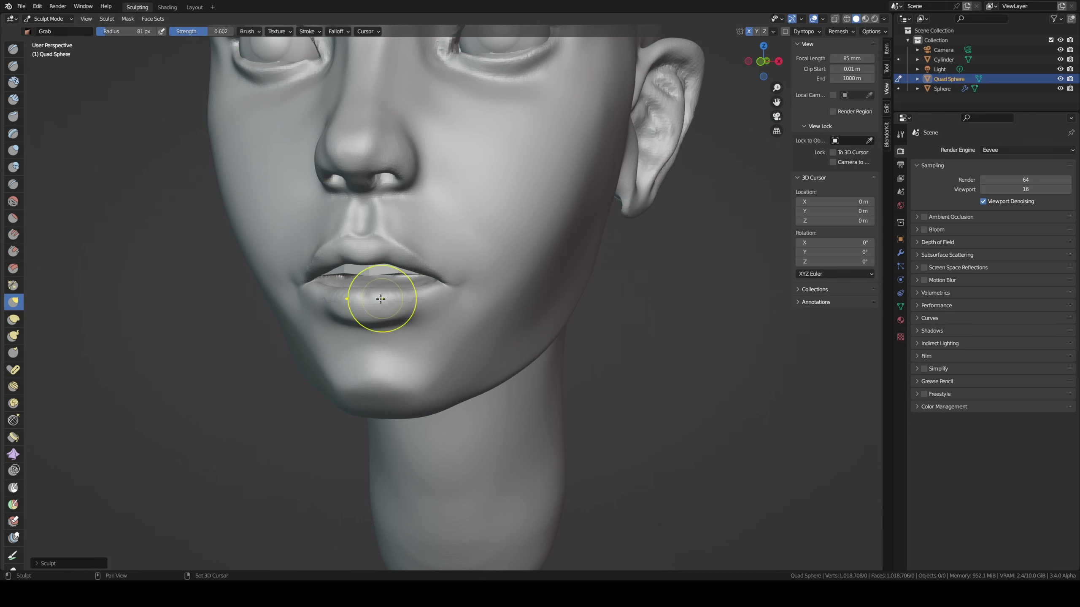
mouse_move(367, 330)
middle_mouse_down()
mouse_move(374, 301)
mouse_move(401, 301)
middle_mouse_up()
left_click(14, 65)
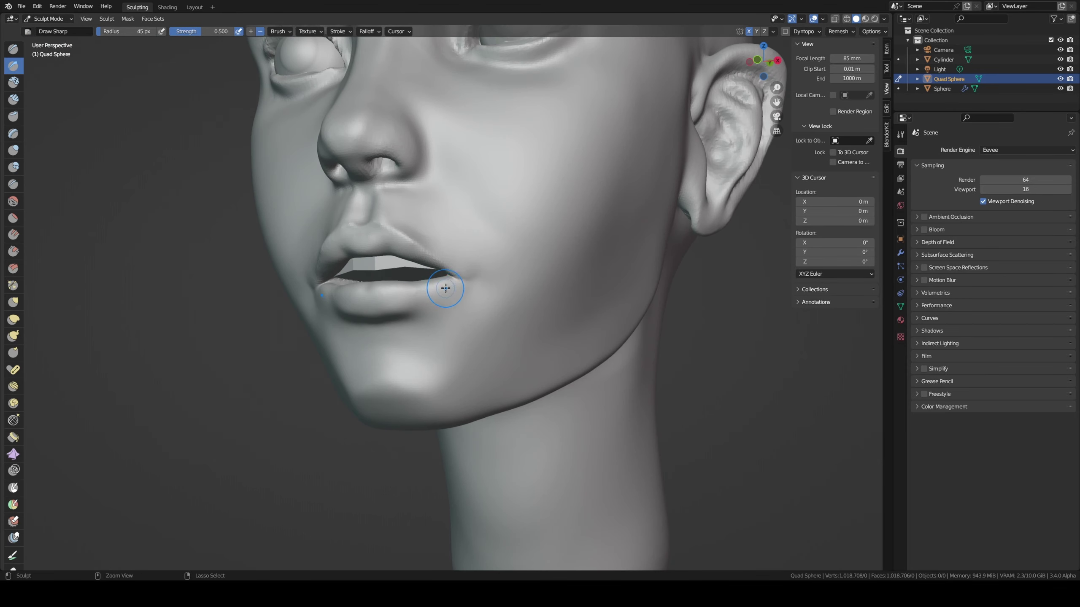
middle_click_drag(393, 309, 437, 288)
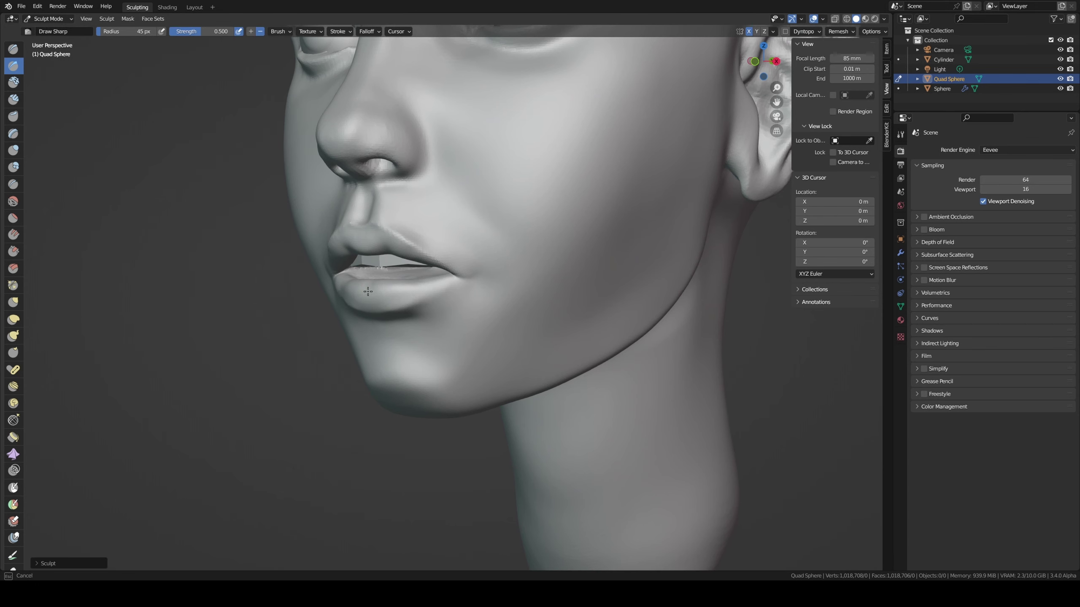
mouse_move(355, 290)
middle_mouse_down()
mouse_move(396, 296)
mouse_move(330, 307)
middle_mouse_up()
- Set Clay Strips to 45 px and view the whole face from the front
key("c")
key("f")
left_click(412, 296)
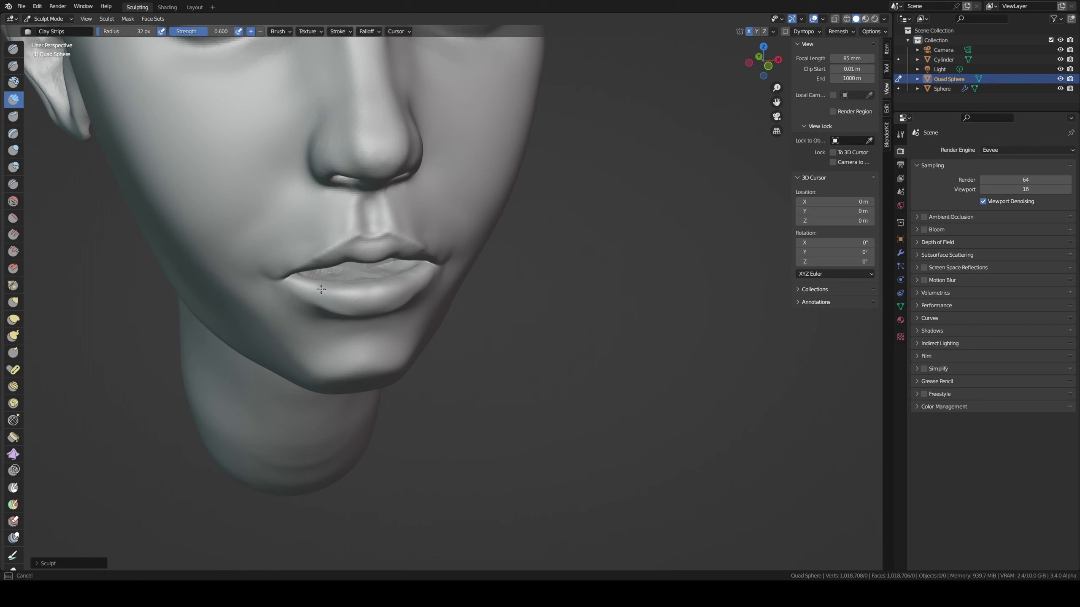
key("f")
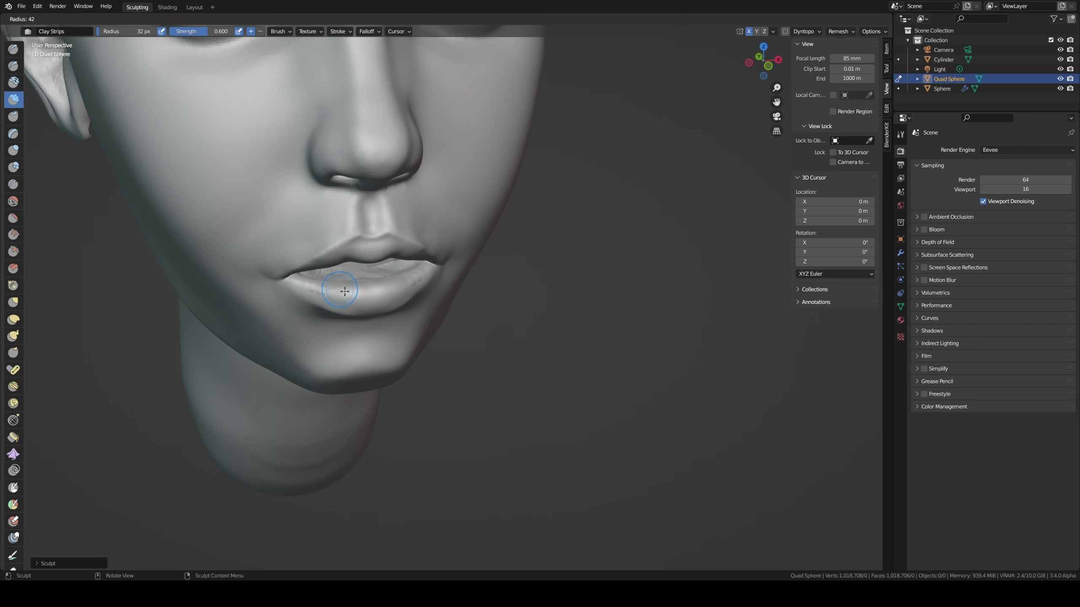
left_click(336, 290)
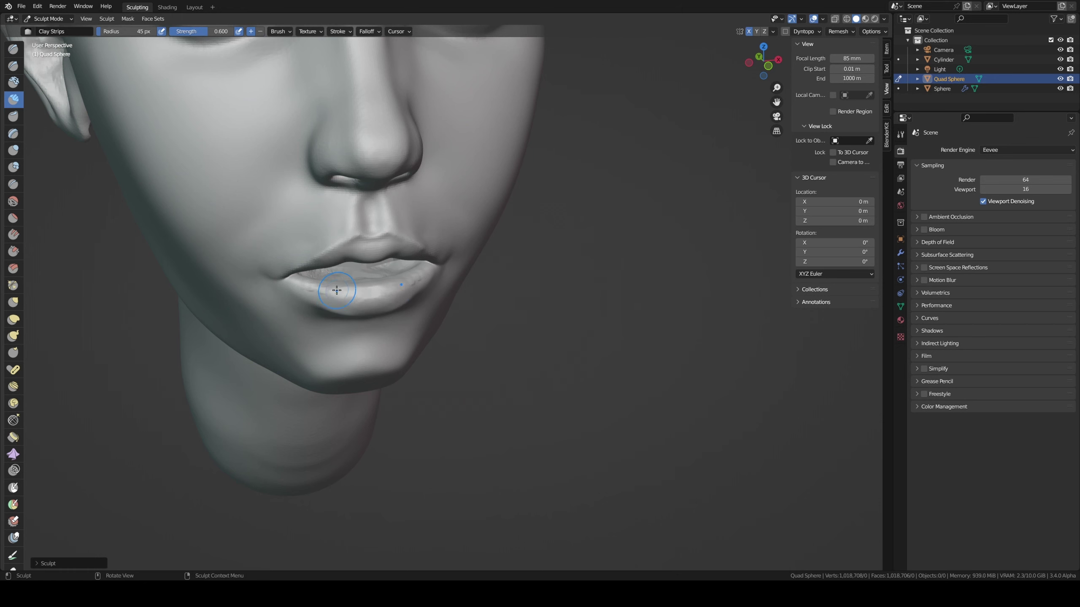
middle_click_drag(369, 300, 378, 288)
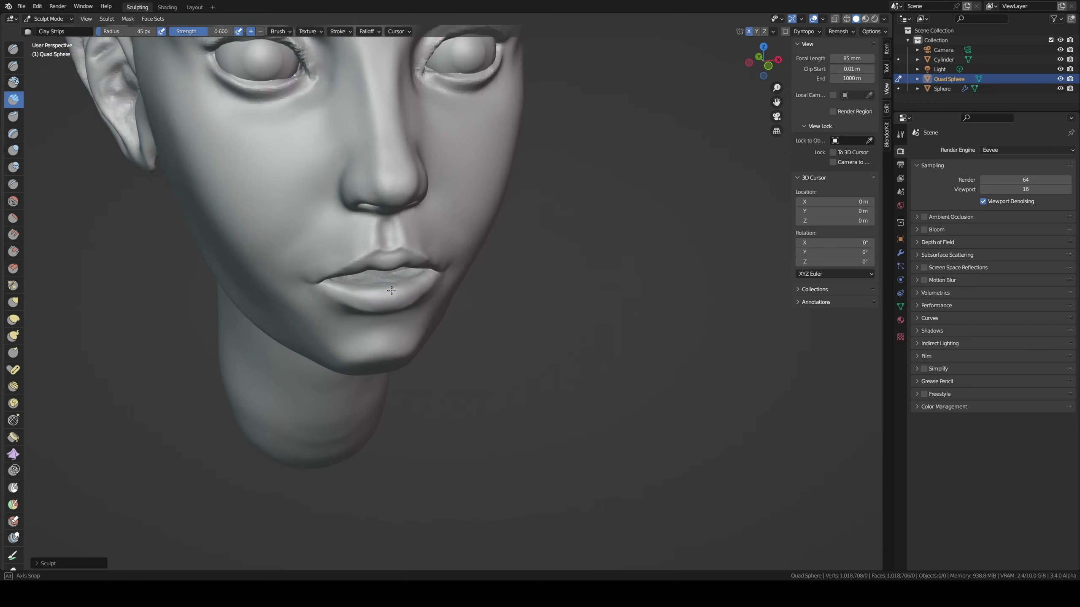
scroll(377, 287, "down", 3)
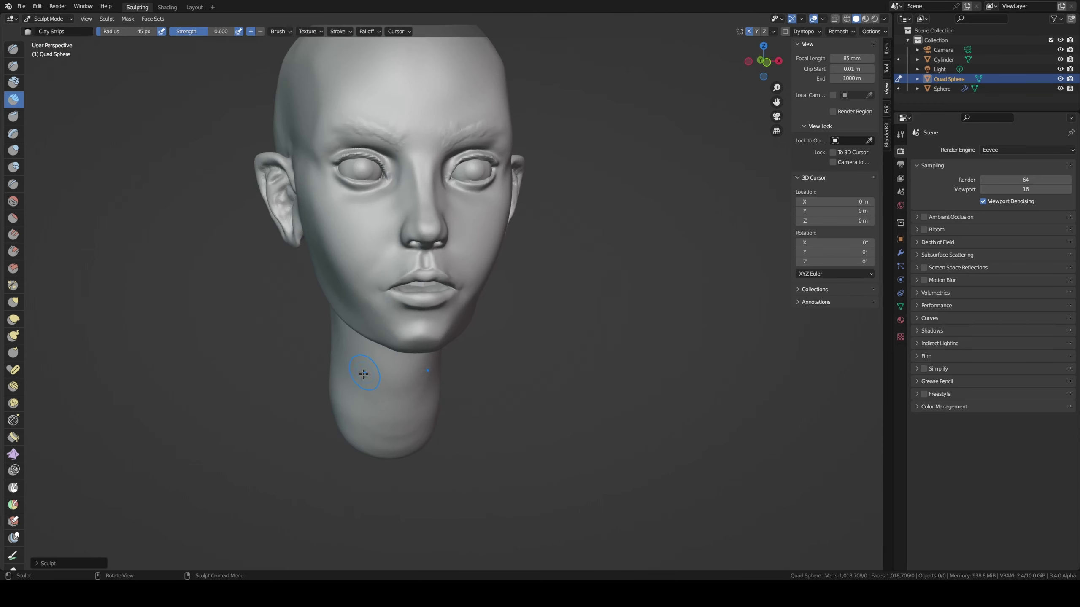
- Pull the lower lip and left mouth corner with Grab, enlarging it to 133 px
key("g")
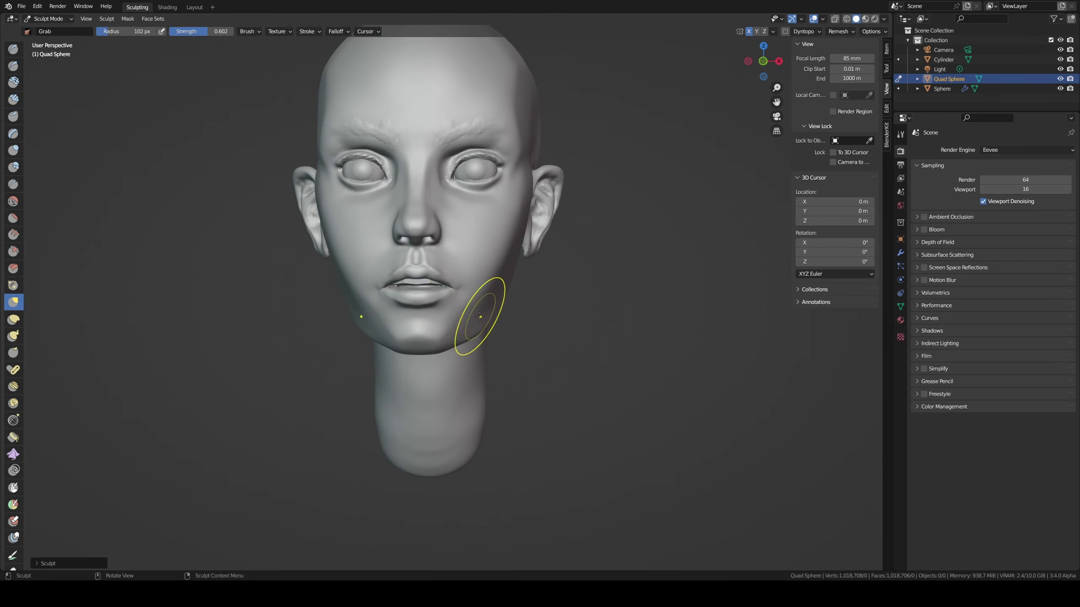
left_click_drag(428, 309, 434, 314)
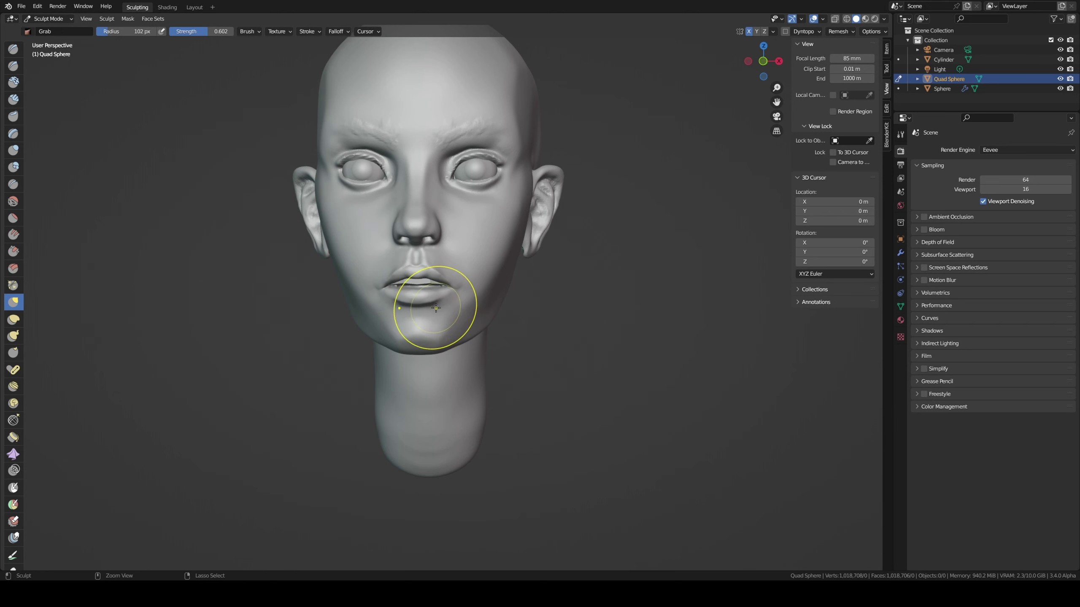
scroll(376, 272, "up", 3)
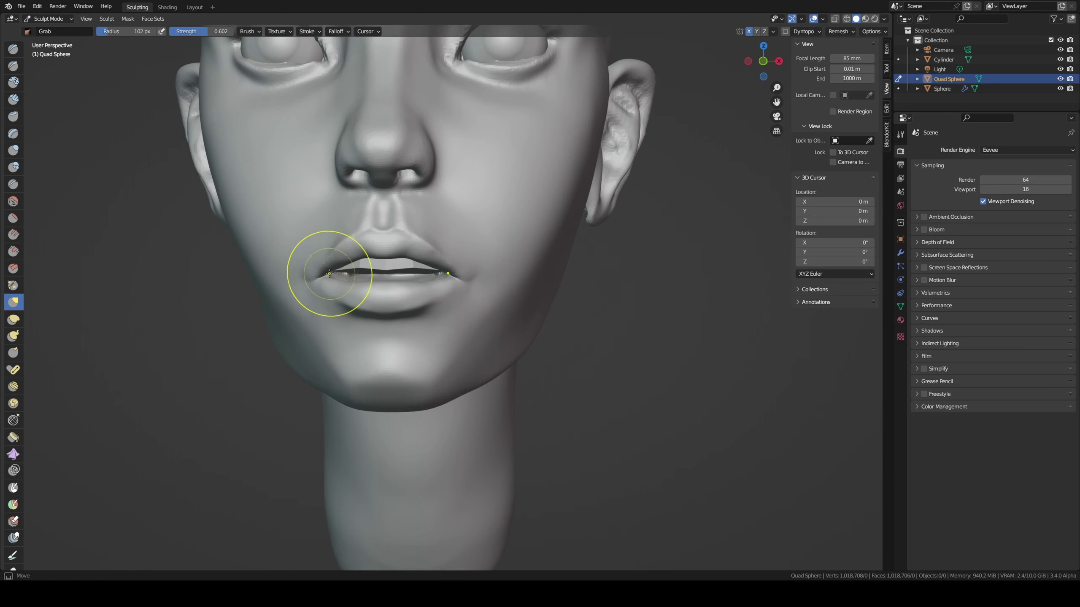
mouse_move(330, 274)
left_mouse_down()
mouse_move(287, 281)
mouse_move(431, 236)
left_mouse_up()
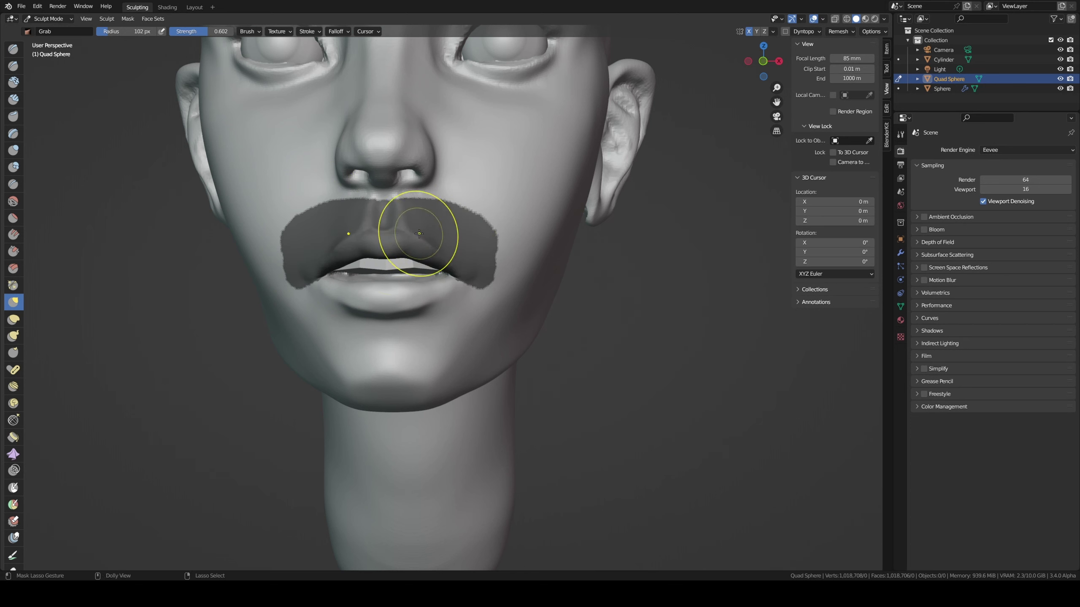
key("f")
left_click(335, 289)
left_click_drag(349, 289, 353, 293)
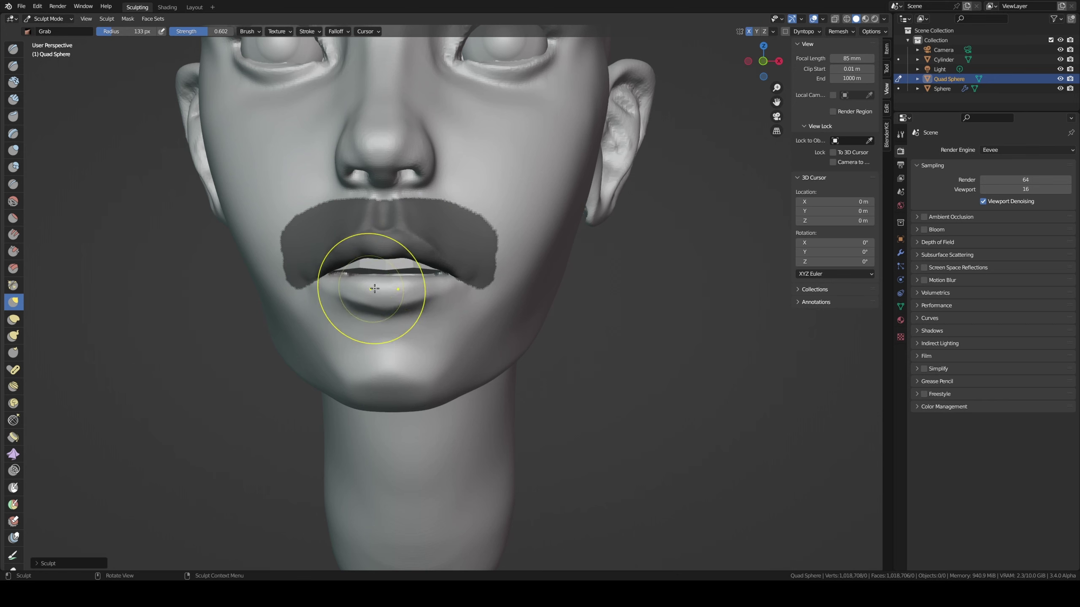
- Compare the mouth with and without the upper-lip mask, toggling it via undo and redo
key("alt+m")
scroll(437, 257, "down", 4)
scroll(422, 338, "down", 3)
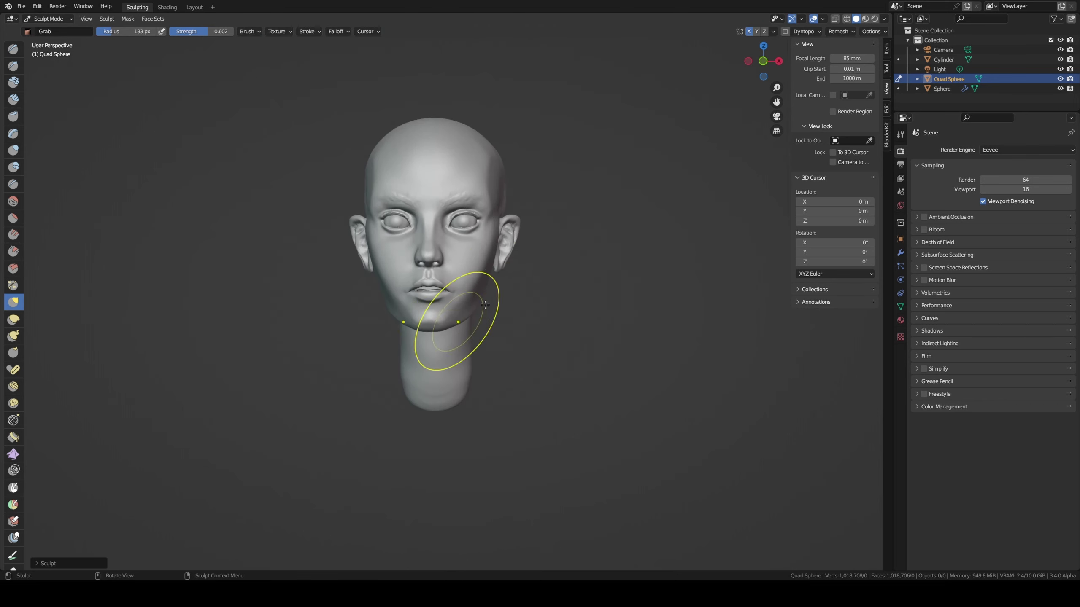
middle_click_drag(458, 326, 615, 242)
key("ctrl+z")
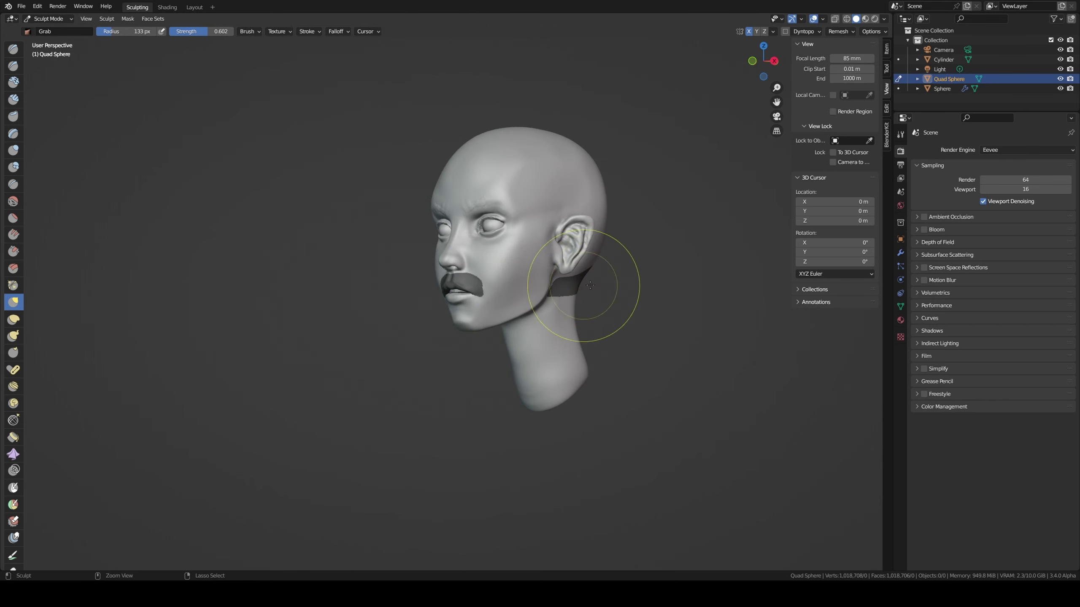
key("ctrl+shift+z")
key("ctrl+z")
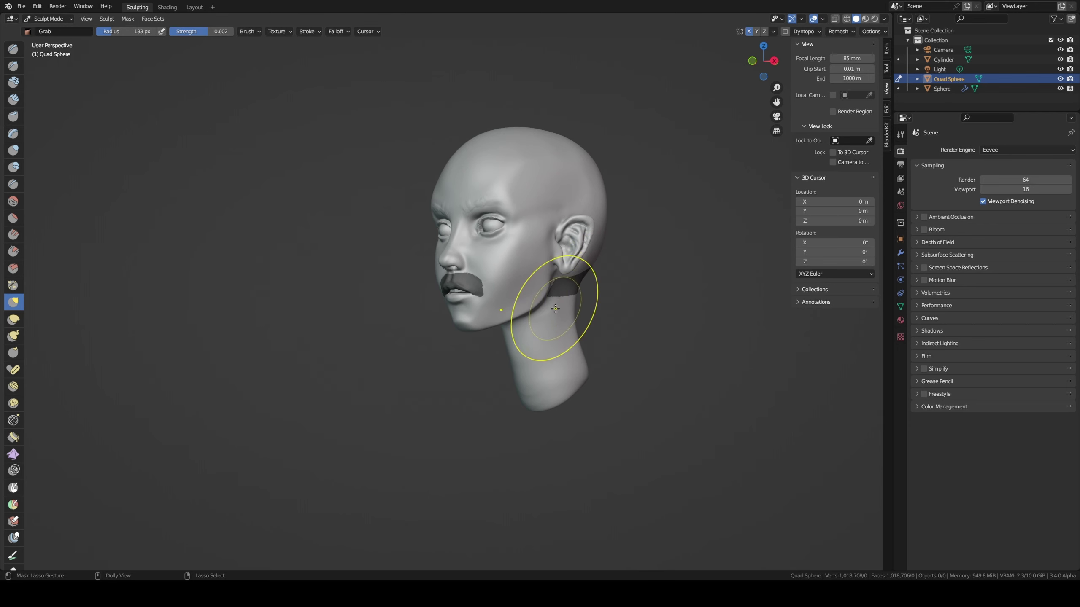
key("ctrl+shift+z")
scroll(489, 276, "up", 5)
middle_click_drag(513, 244, 550, 288)
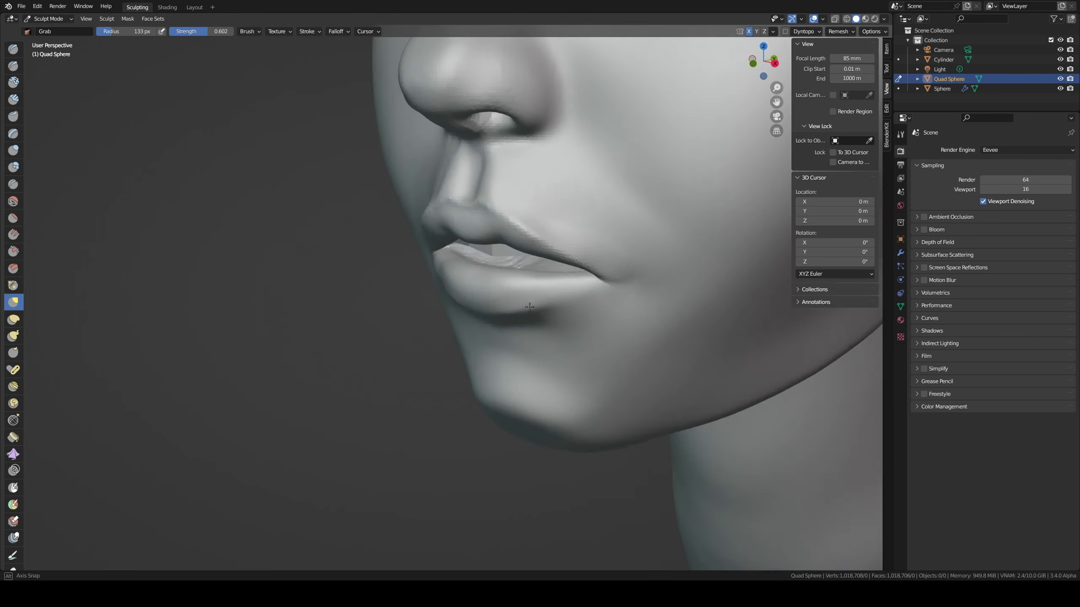
key("ctrl+z")
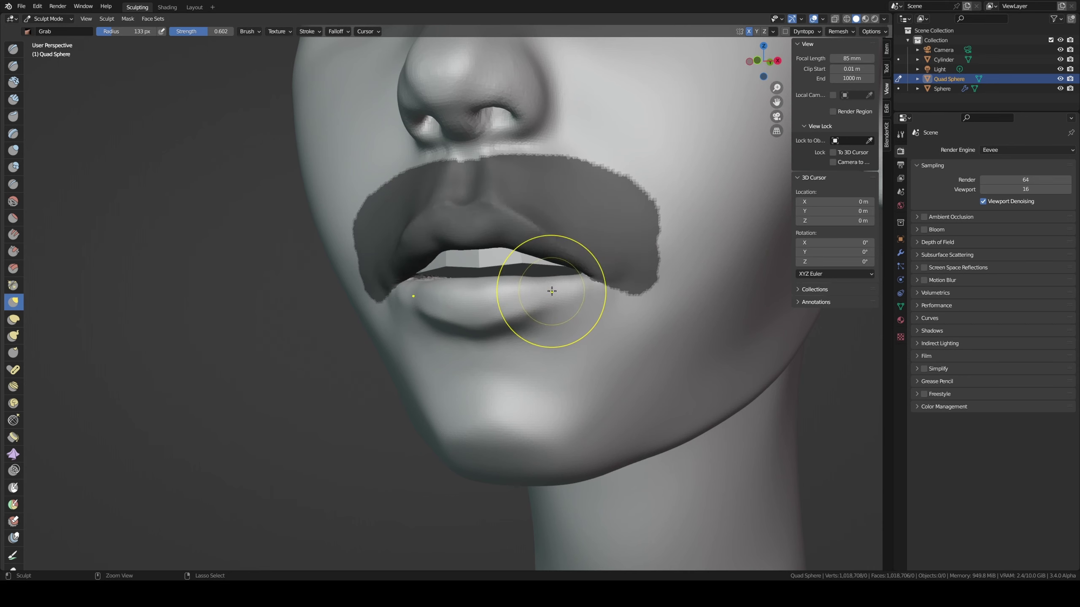
- Reshape the chin in side profile with a large Grab brush, undoing one attempt
middle_click_drag(523, 302, 512, 401, "alt")
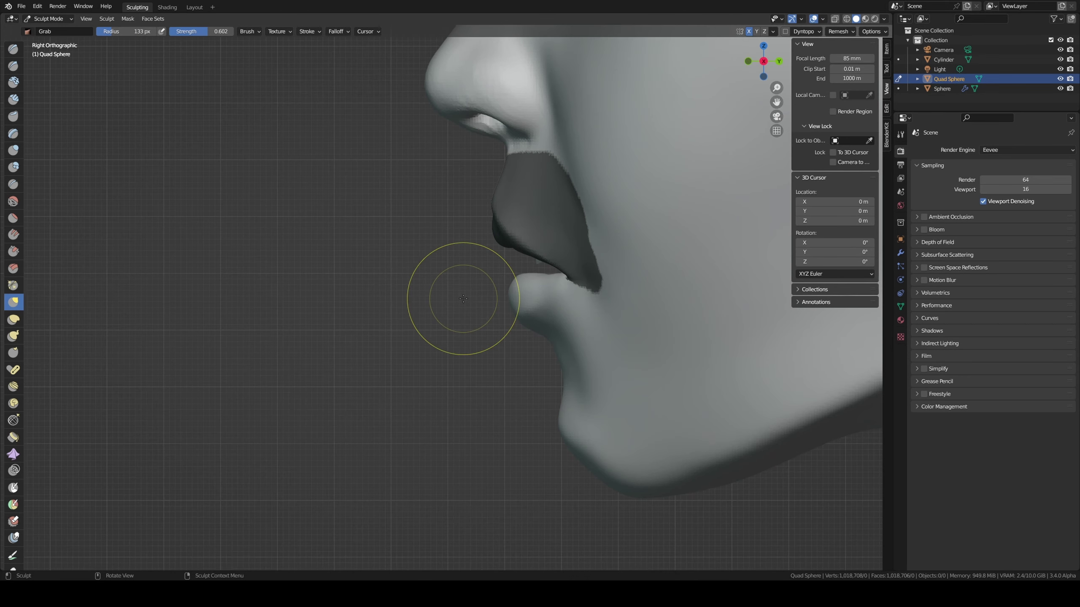
scroll(512, 401, "down", 3)
key("f")
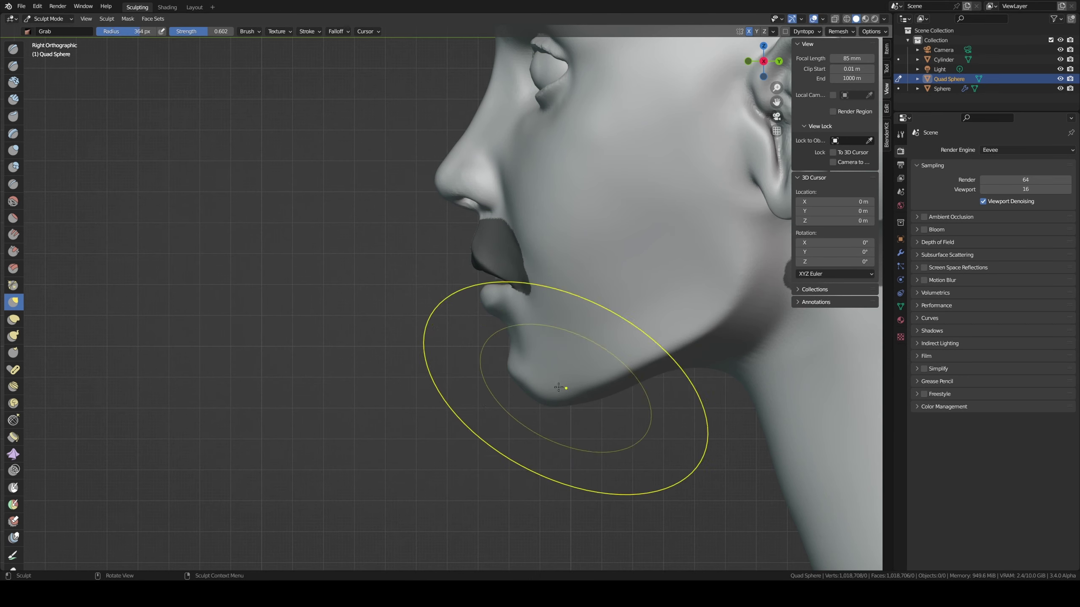
left_click_drag(559, 386, 498, 323)
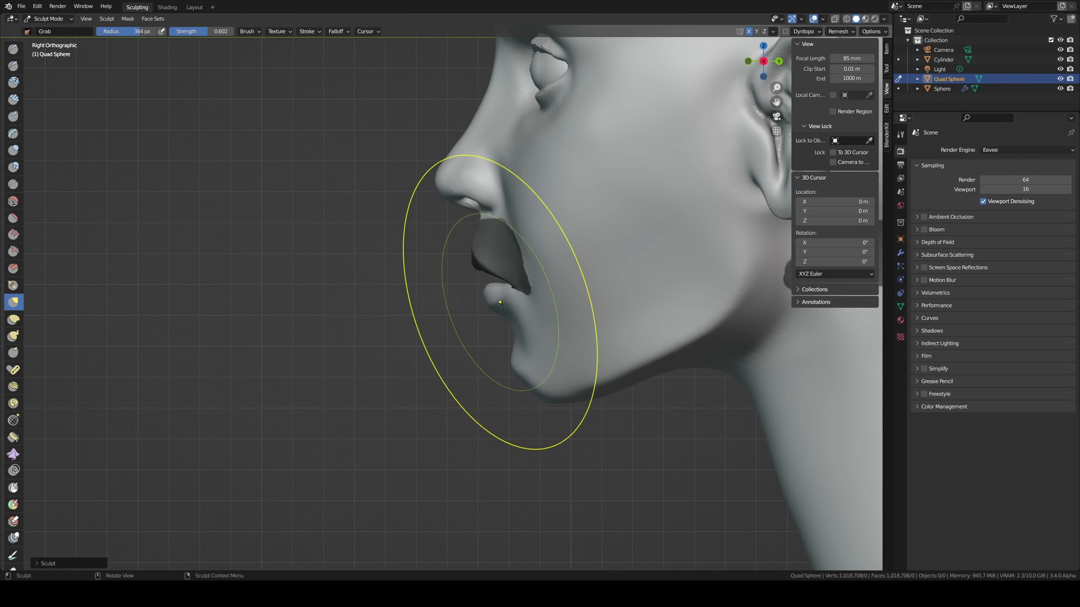
key("ctrl+z")
key("f")
left_click(506, 325)
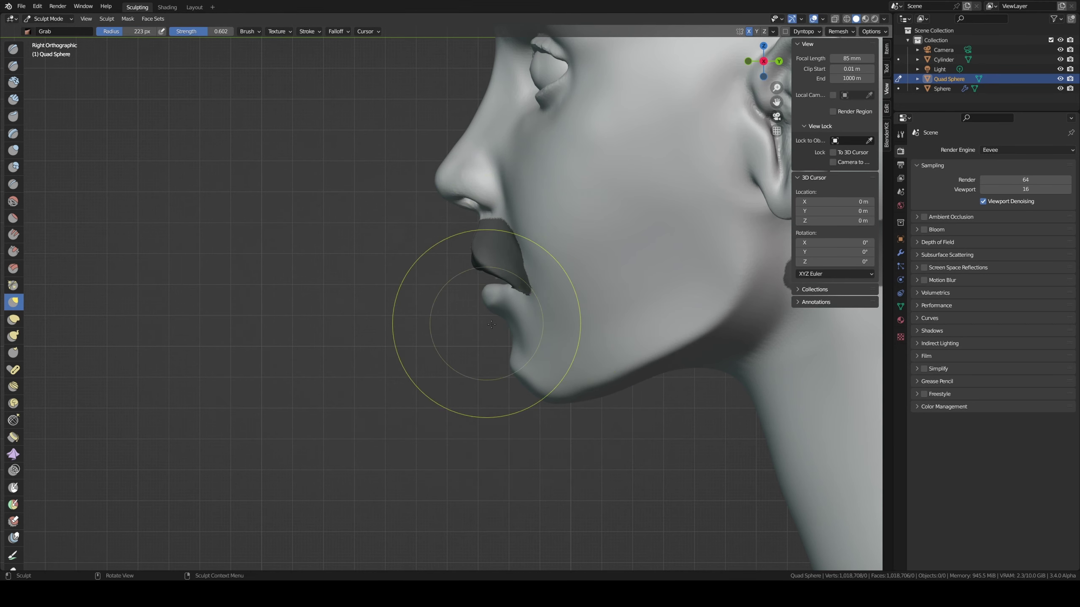
mouse_move(506, 326)
middle_mouse_down()
mouse_move(571, 310)
mouse_move(537, 359)
mouse_move(530, 338)
middle_mouse_up()
- Clear the mask around the mouth and switch to sculpting the Cylinder teeth at 83 px
key("alt+m")
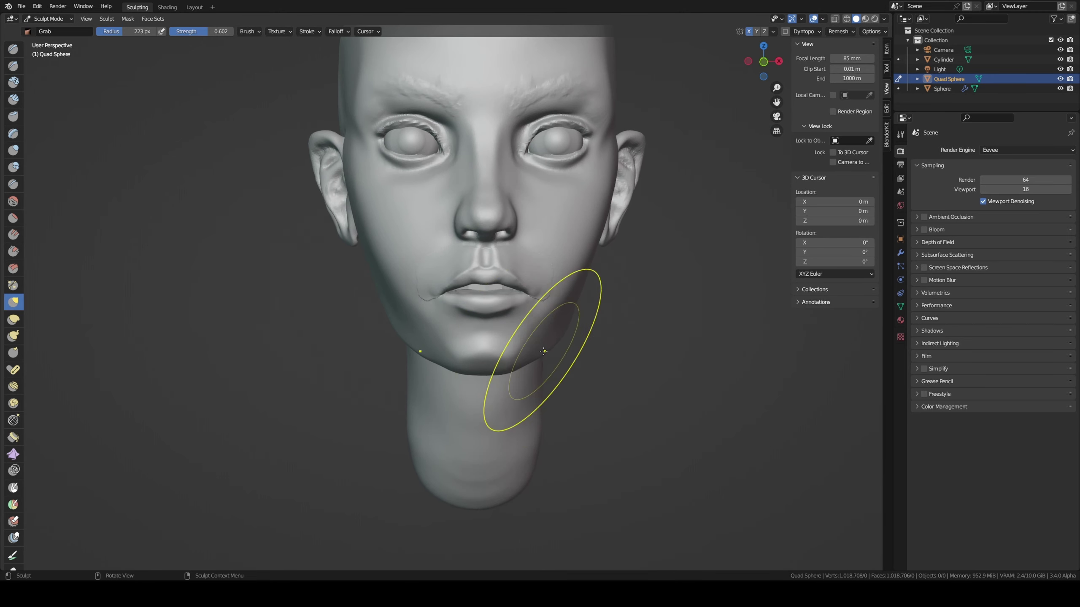
scroll(512, 323, "up", 3)
key("f")
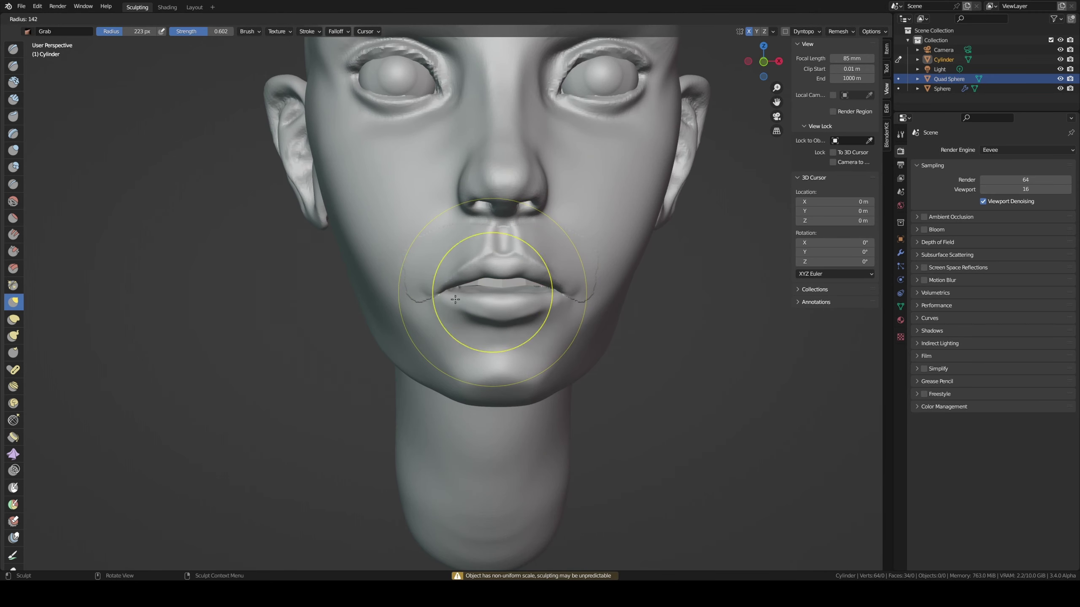
left_click(503, 313)
key("alt+q")
- Pull the teeth piece into place behind the lips, then return to the Quad Sphere head
middle_click_drag(523, 282, 507, 288)
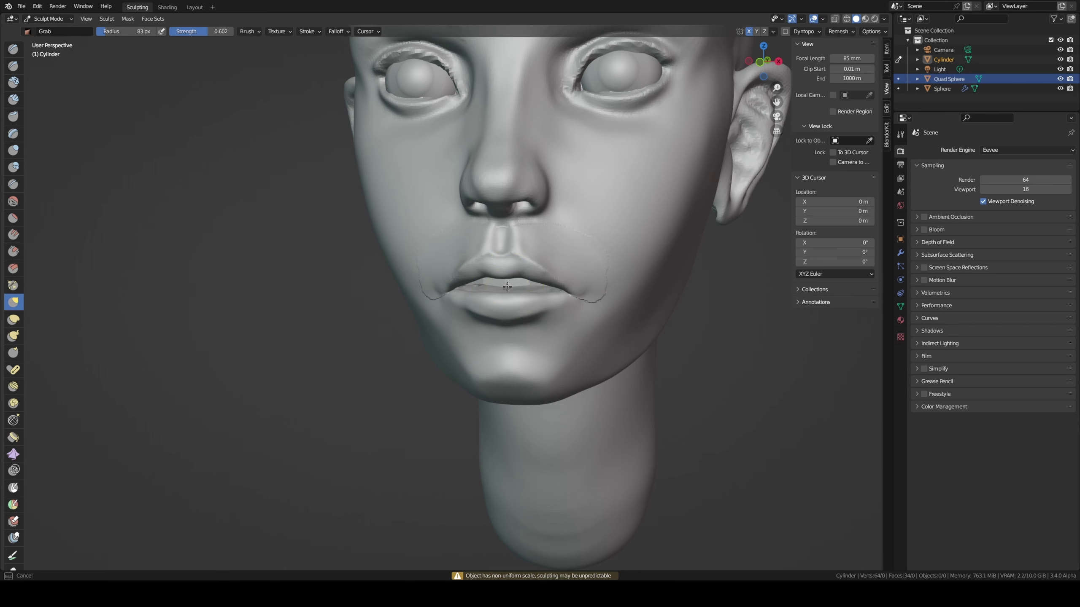
left_click_drag(507, 288, 477, 285)
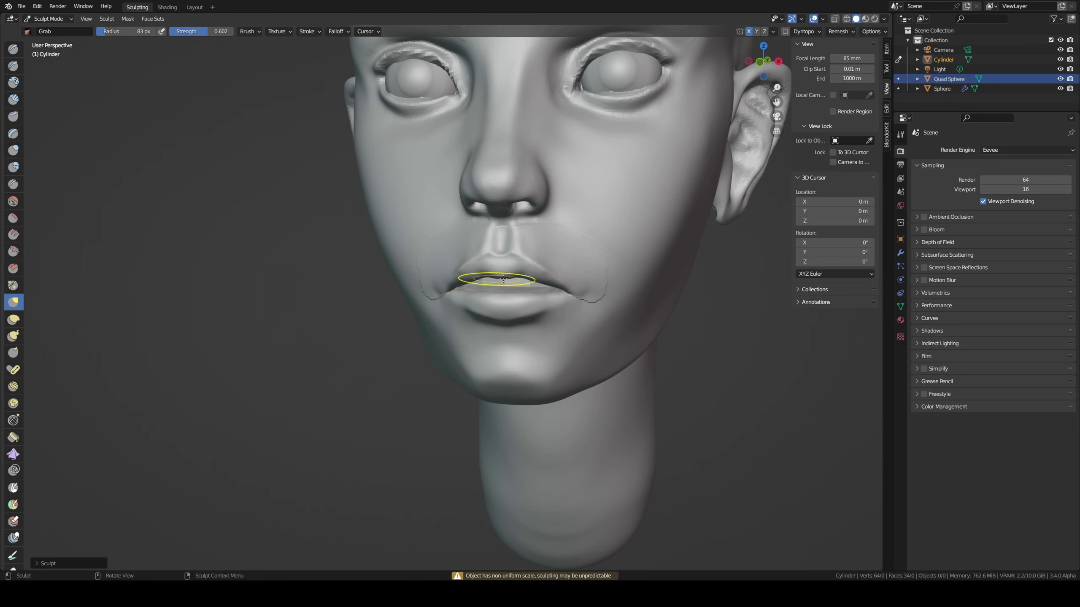
middle_click_drag(504, 278, 567, 279)
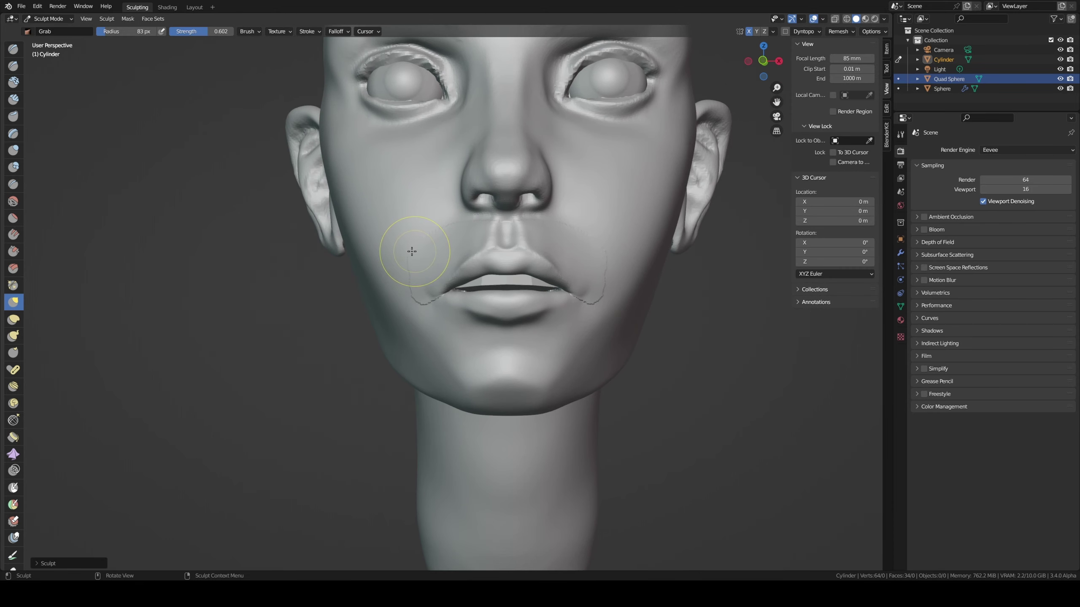
key("alt+q")
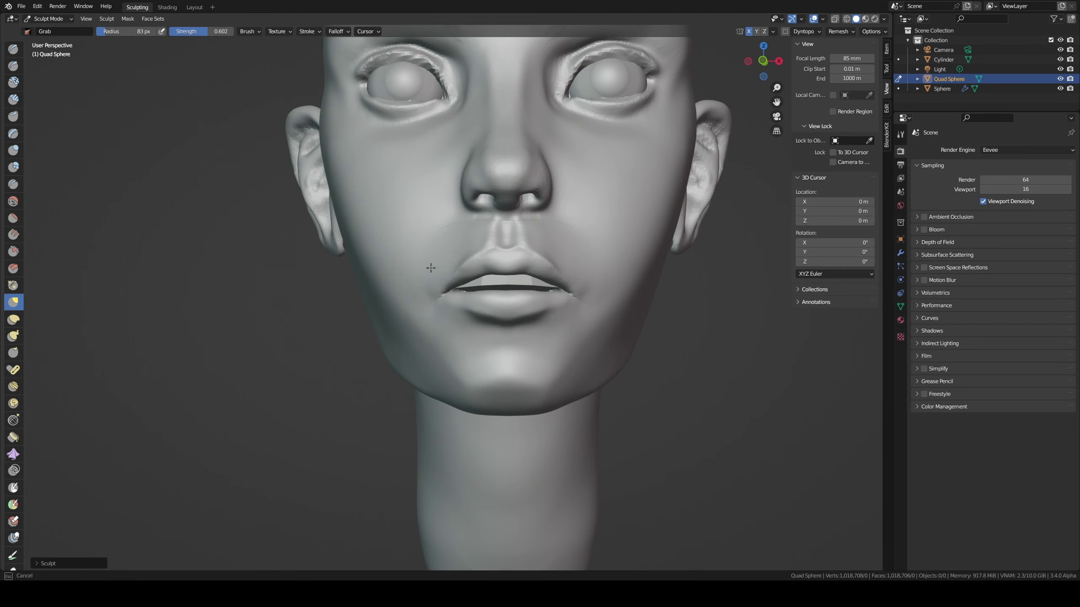
- Reshape the groove above the upper lip with Grab
mouse_move(578, 274)
middle_mouse_down()
mouse_move(608, 321)
mouse_move(638, 293)
middle_mouse_up()
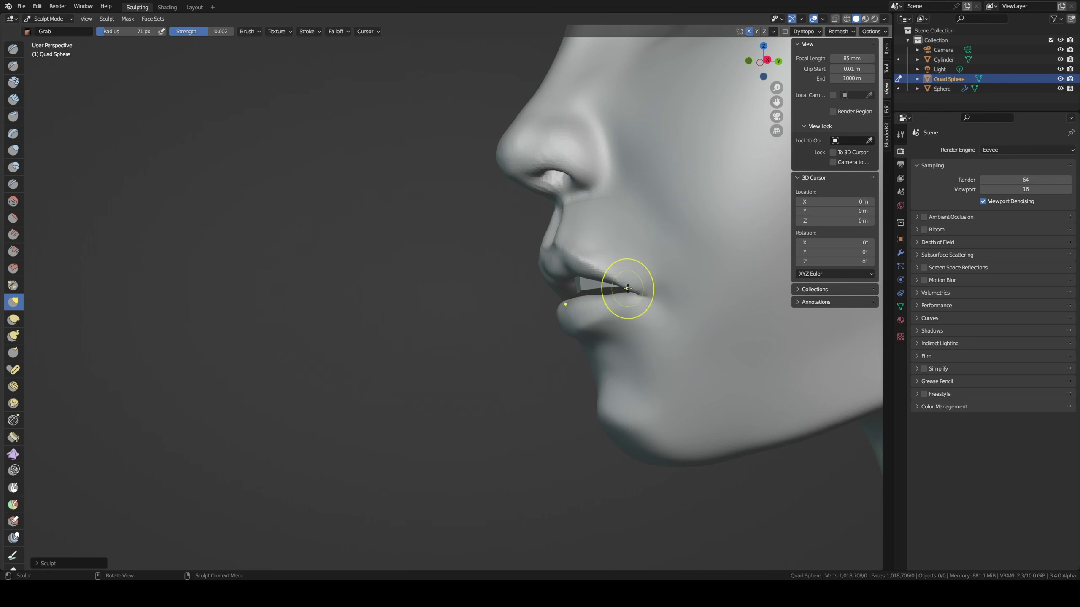
mouse_move(646, 291)
middle_mouse_down()
mouse_move(697, 267)
mouse_move(427, 282)
middle_mouse_up()
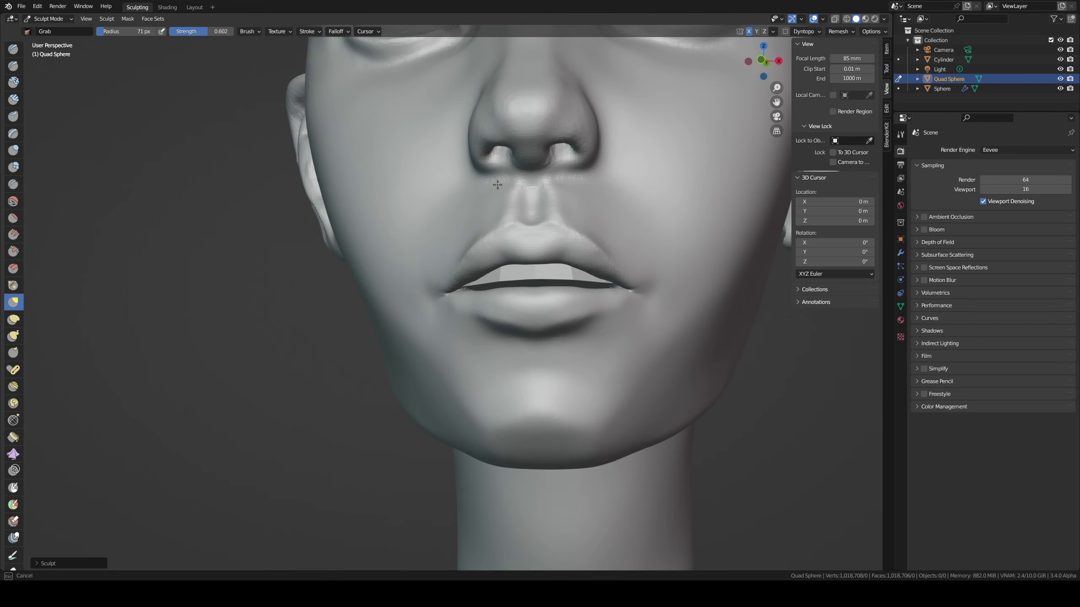
left_click_drag(497, 185, 523, 217)
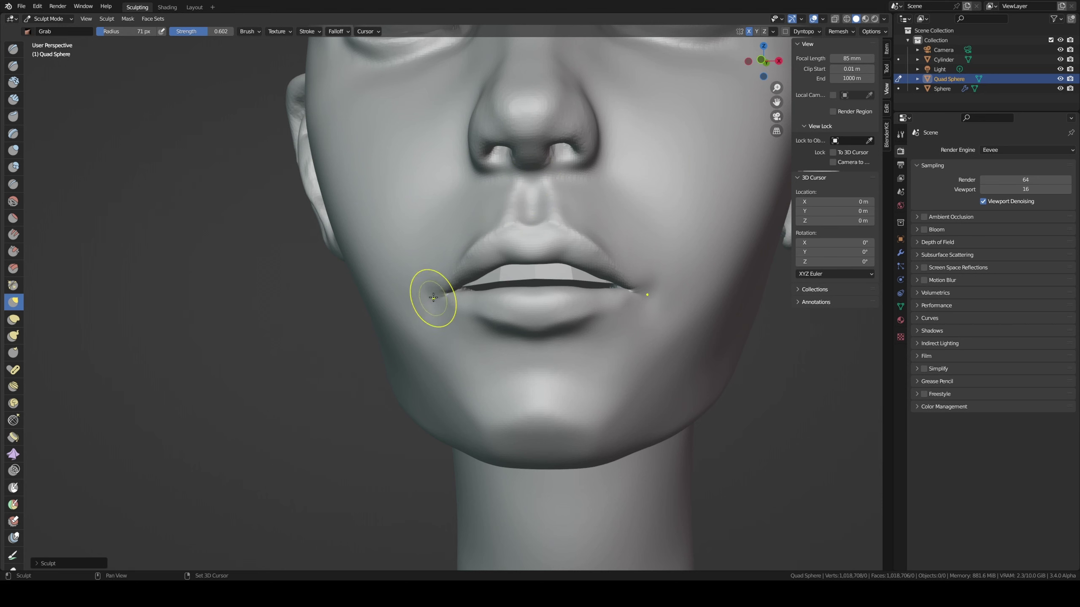
- Pinch the left corner of the mouth tighter
left_click(13, 285)
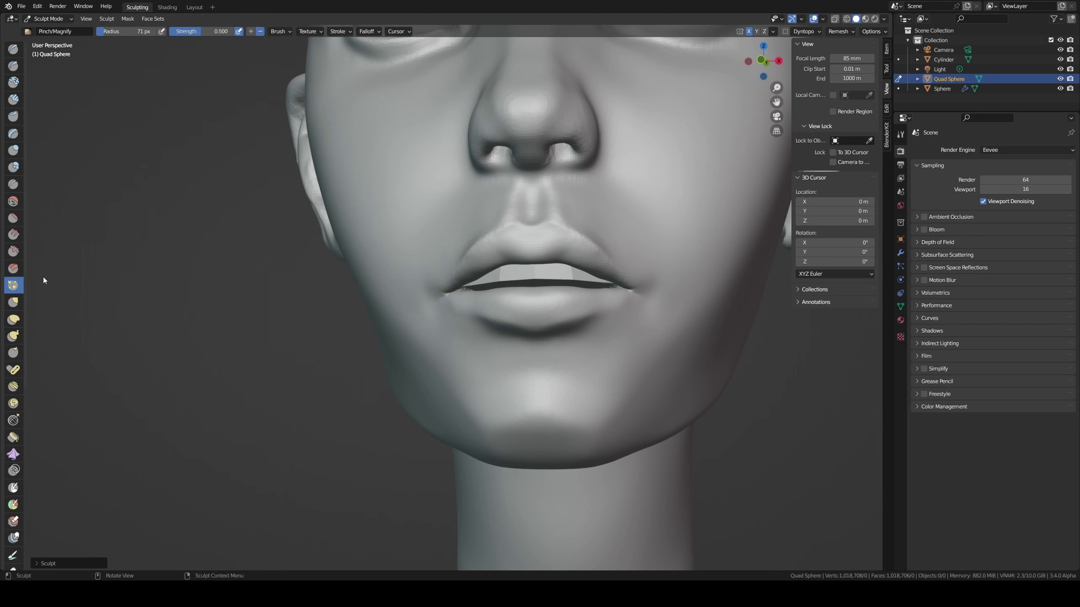
left_click_drag(442, 302, 455, 282)
left_click_drag(635, 292, 636, 293)
middle_click_drag(635, 292, 622, 277)
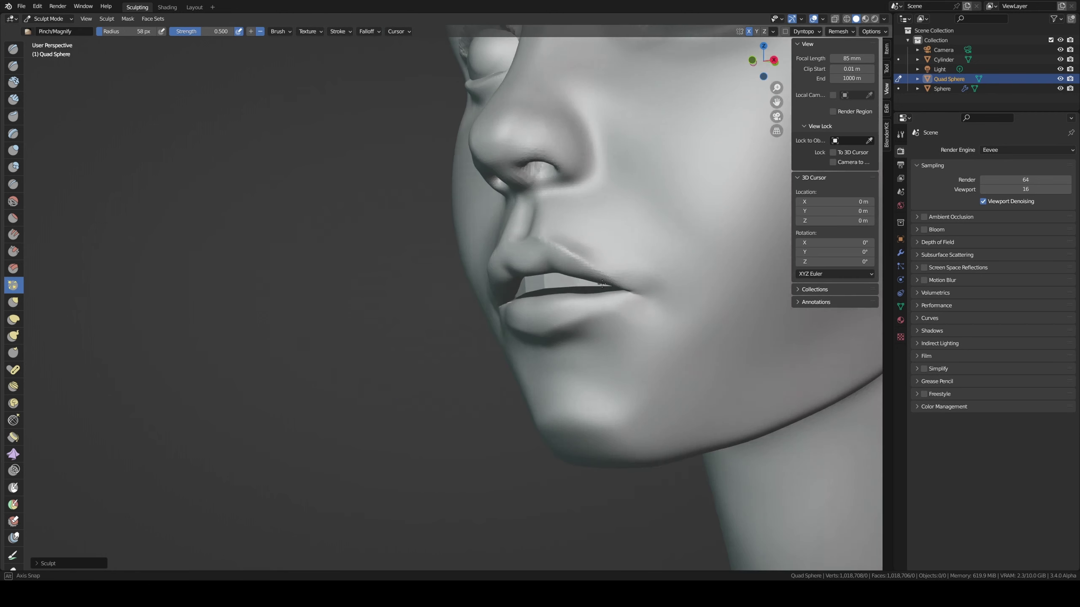
- Build up the mouth corner with Clay Strips at a 72 px brush
key("shift+c")
key("f")
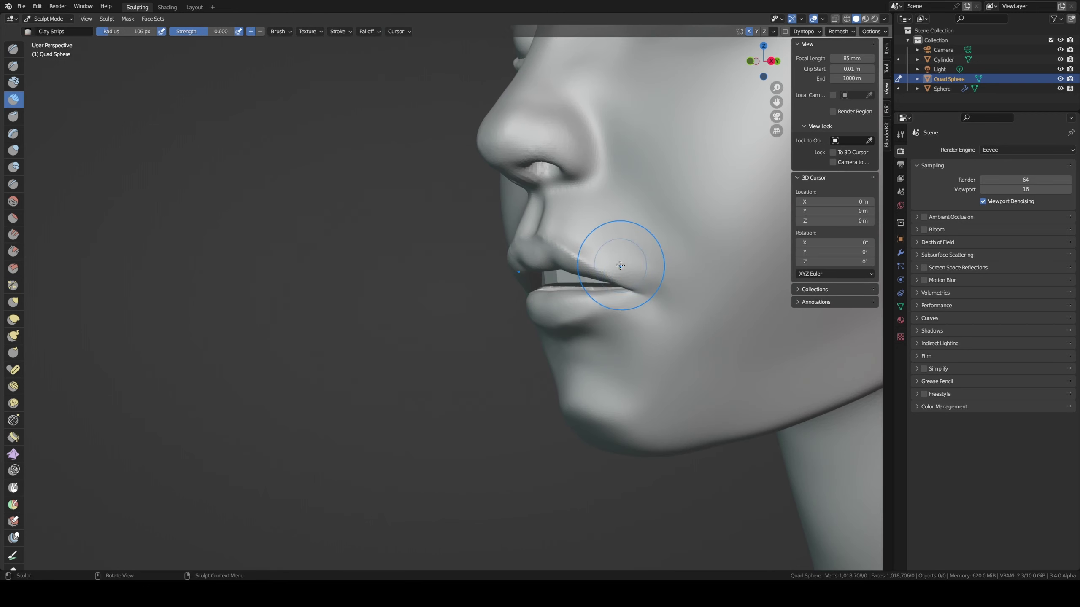
left_click(645, 285)
left_click_drag(627, 274, 610, 270)
middle_click_drag(636, 266, 644, 256)
mouse_move(644, 256)
left_mouse_down()
mouse_move(608, 276)
mouse_move(593, 248)
mouse_move(559, 241)
mouse_move(605, 270)
left_mouse_up()
- Carve sharp creases beside the mouth with Draw Sharp, down to a 20 px brush
mouse_move(564, 254)
middle_mouse_down()
mouse_move(644, 217)
mouse_move(434, 249)
mouse_move(462, 259)
middle_mouse_up()
key("shift+x")
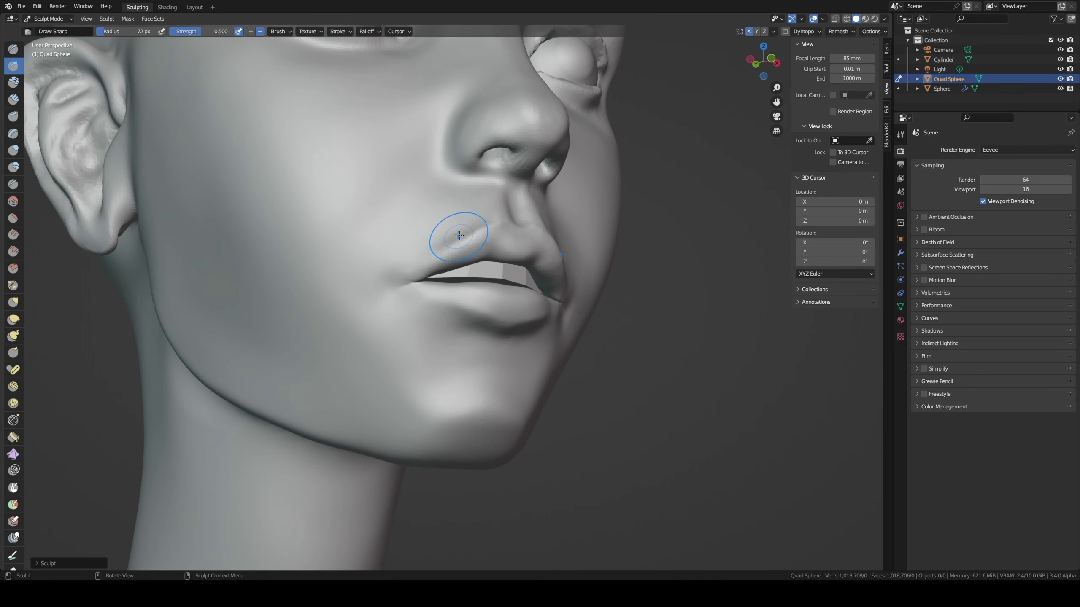
left_click_drag(458, 235, 447, 241)
key("f")
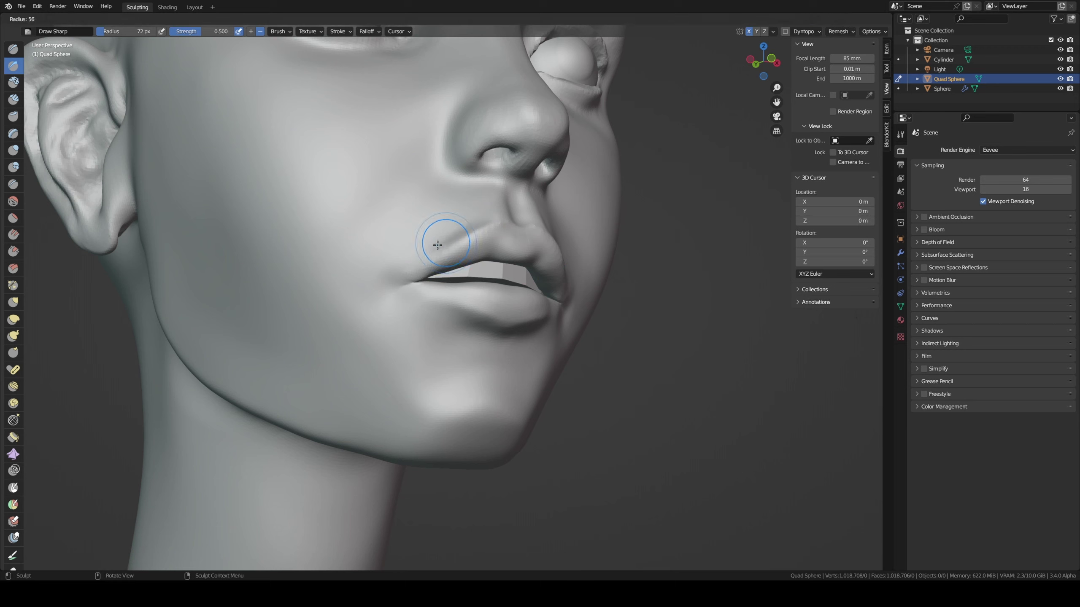
left_click(449, 241)
left_click_drag(436, 253, 427, 251)
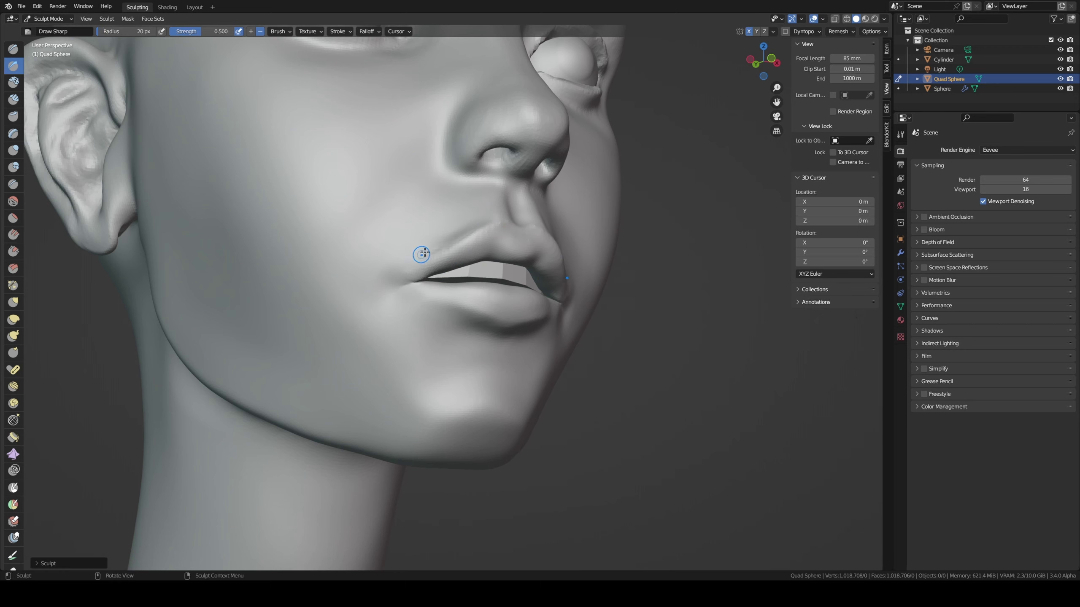
- Reset the brush to 60 px and zoom out to a three-quarter view of the head
middle_click_drag(392, 270, 435, 246)
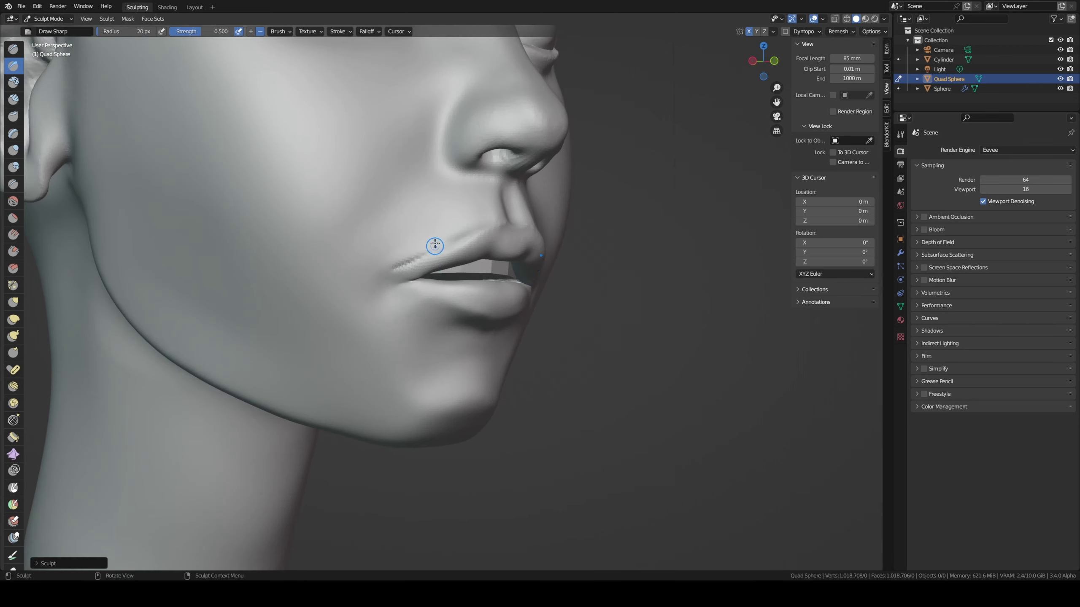
key("f")
left_click(456, 233)
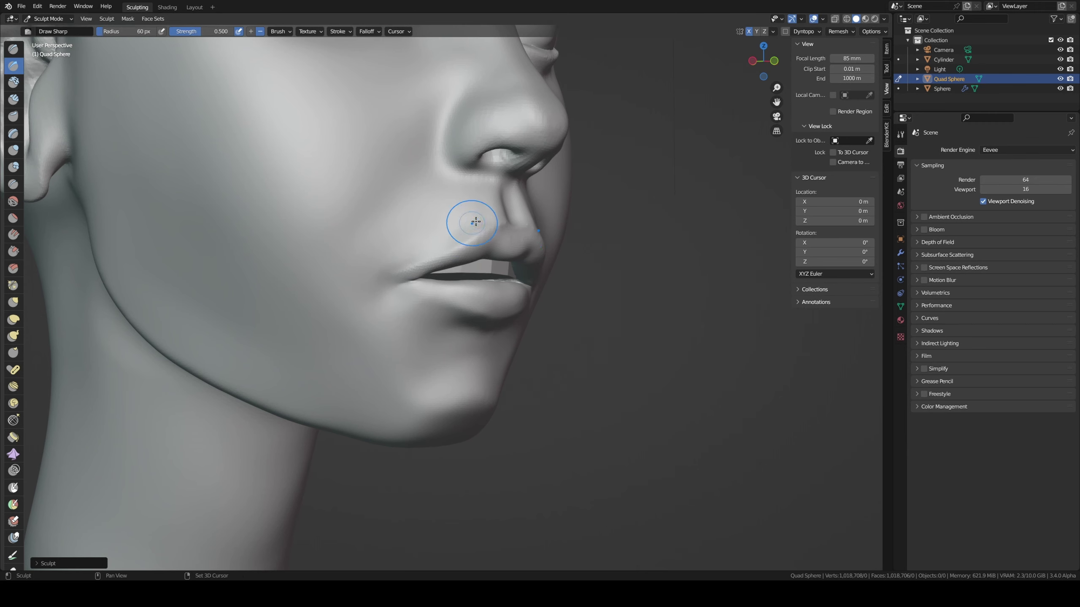
scroll(463, 230, "down", 5)
middle_click_drag(463, 230, 571, 282)
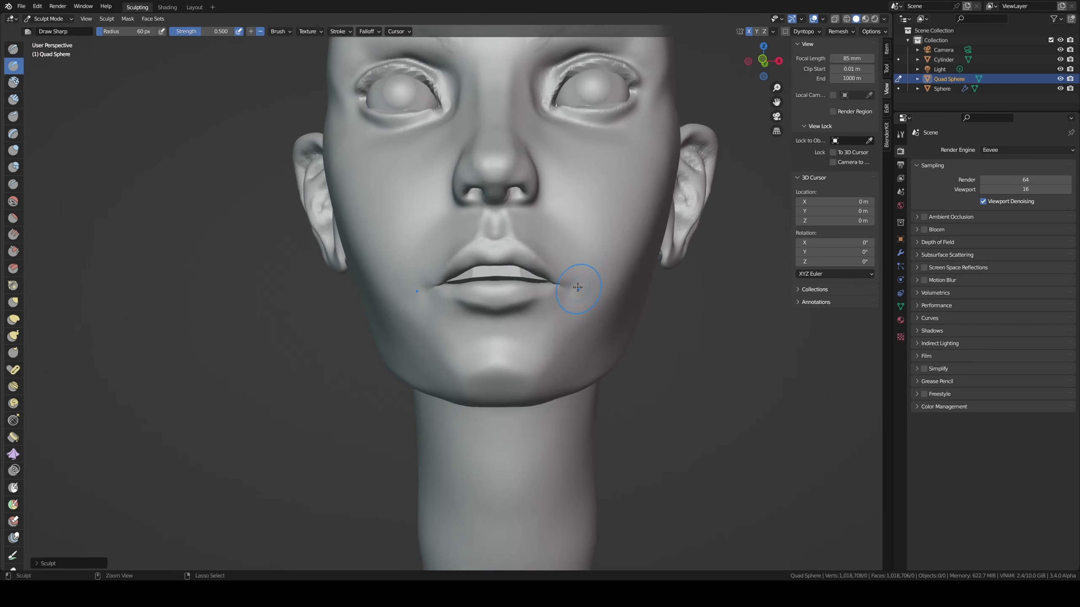
scroll(571, 282, "down", 2)
mouse_move(561, 338)
middle_mouse_down()
mouse_move(536, 333)
mouse_move(540, 343)
middle_mouse_up()
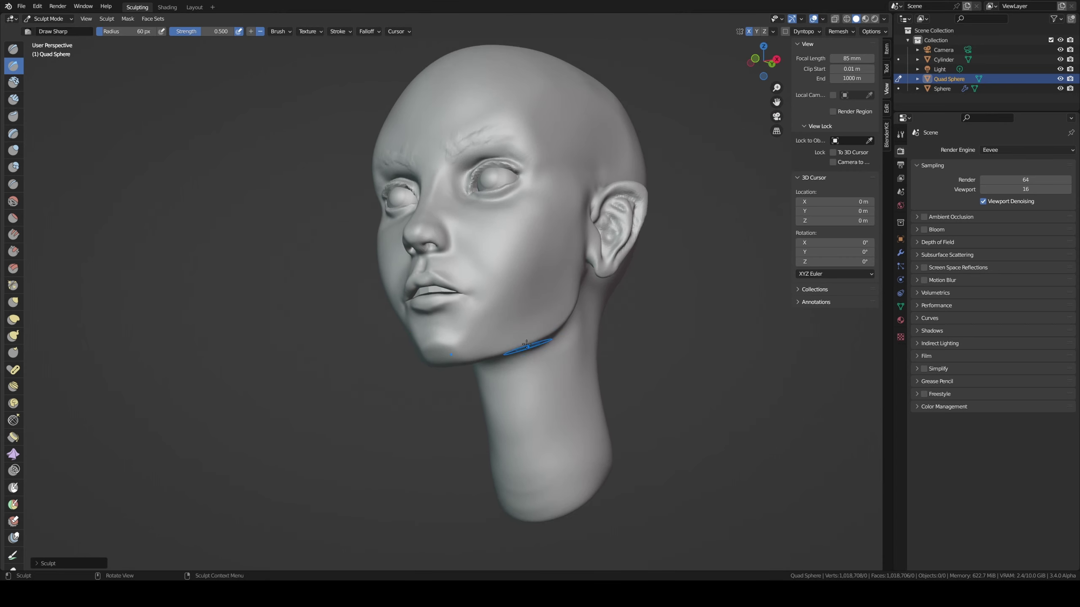
- Pull the chin and lip area with Grab at 88 px, then undo two edits
key("g")
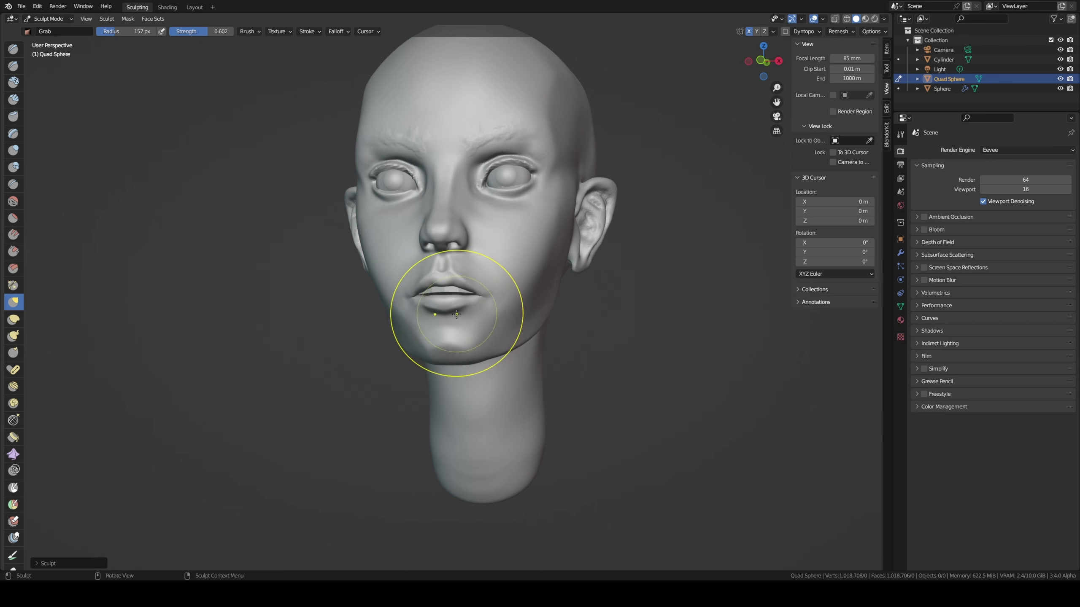
left_click_drag(477, 319, 478, 321)
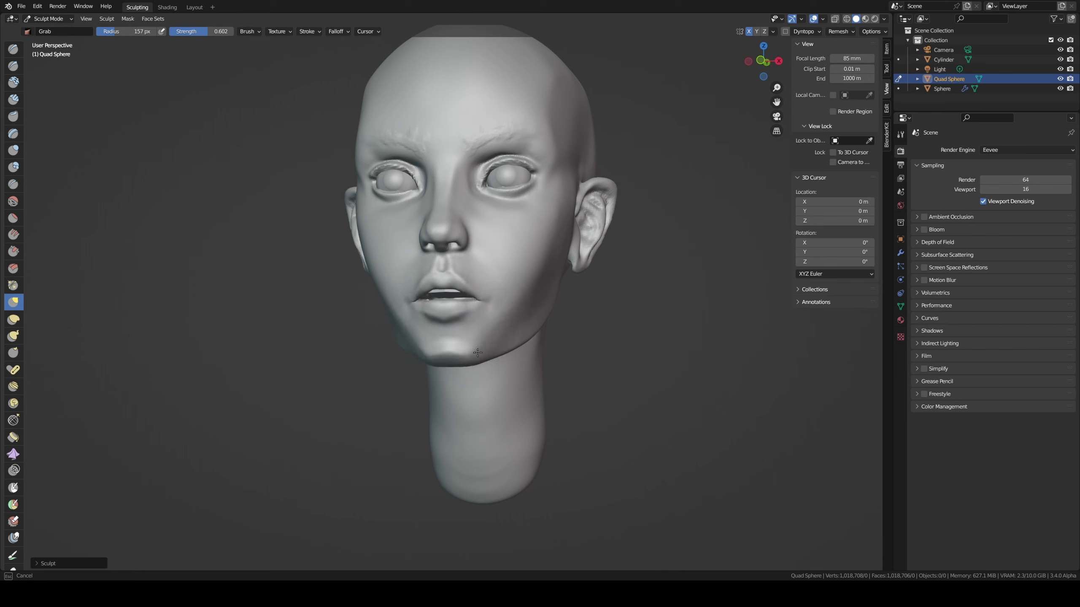
key("f")
left_click(434, 321)
mouse_move(433, 320)
middle_mouse_down()
mouse_move(447, 302)
mouse_move(555, 285)
mouse_move(520, 316)
mouse_move(529, 320)
mouse_move(513, 300)
mouse_move(523, 259)
middle_mouse_up()
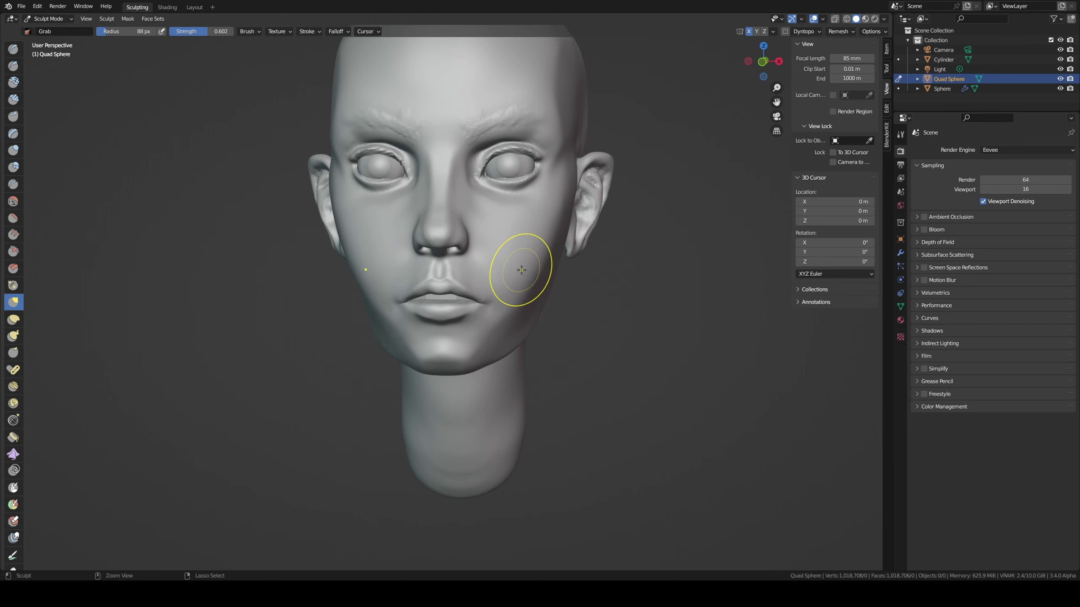
key("ctrl+z")
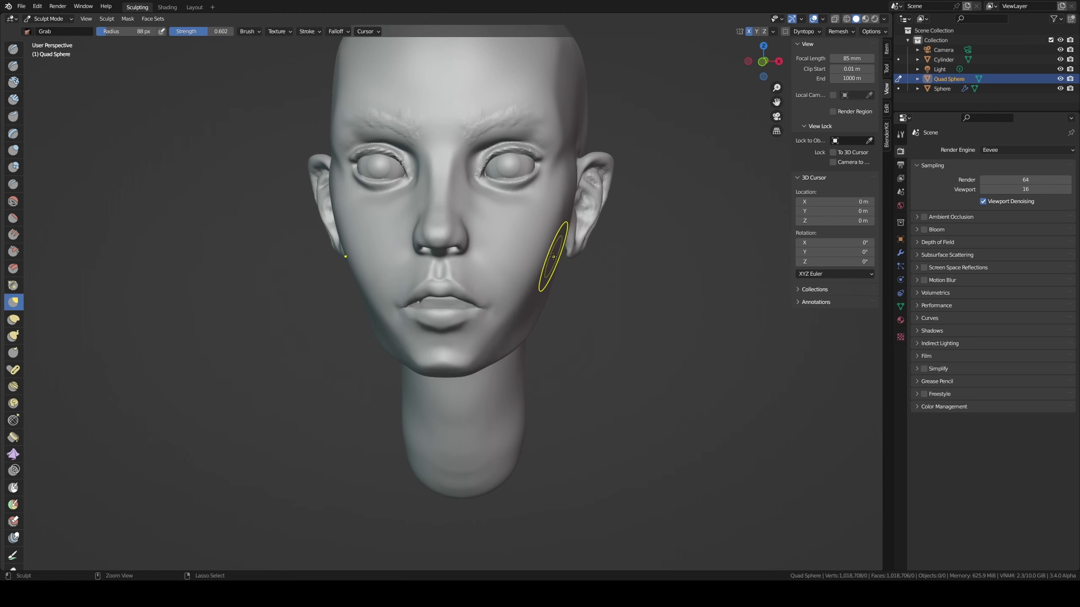
key("ctrl+z")
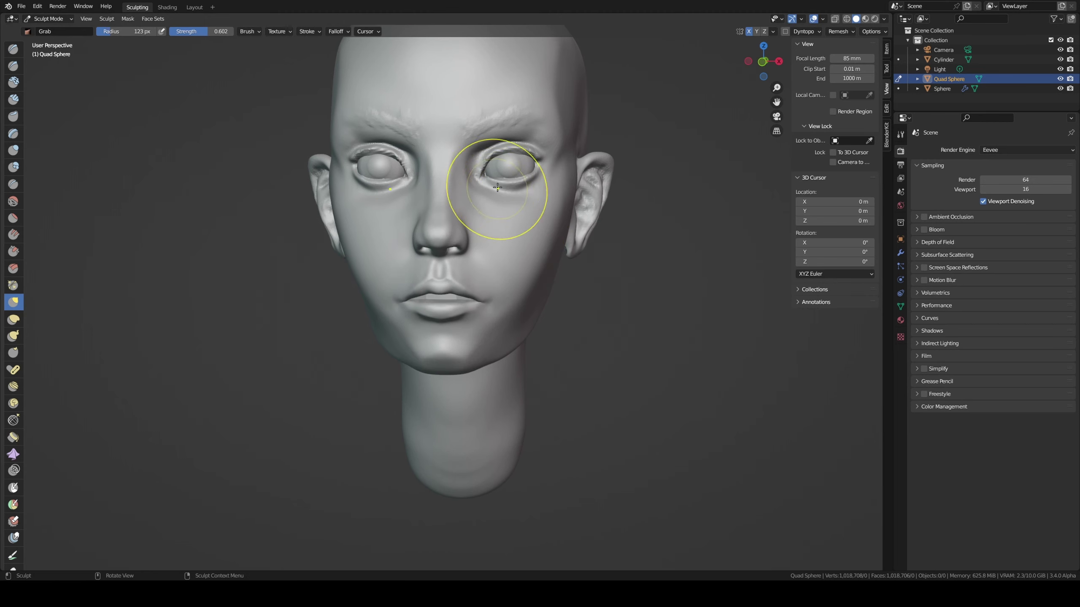
- Pull the jawline into a new shape with a 248 px Grab brush
key("f")
left_click(461, 230)
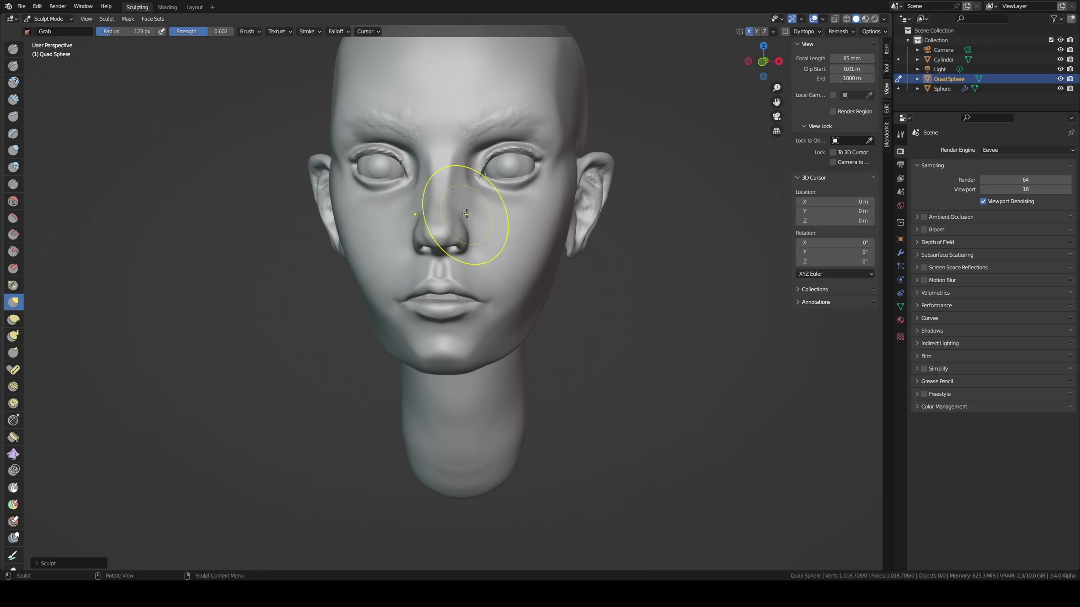
mouse_move(475, 205)
middle_mouse_down()
mouse_move(433, 203)
mouse_move(458, 249)
middle_mouse_up()
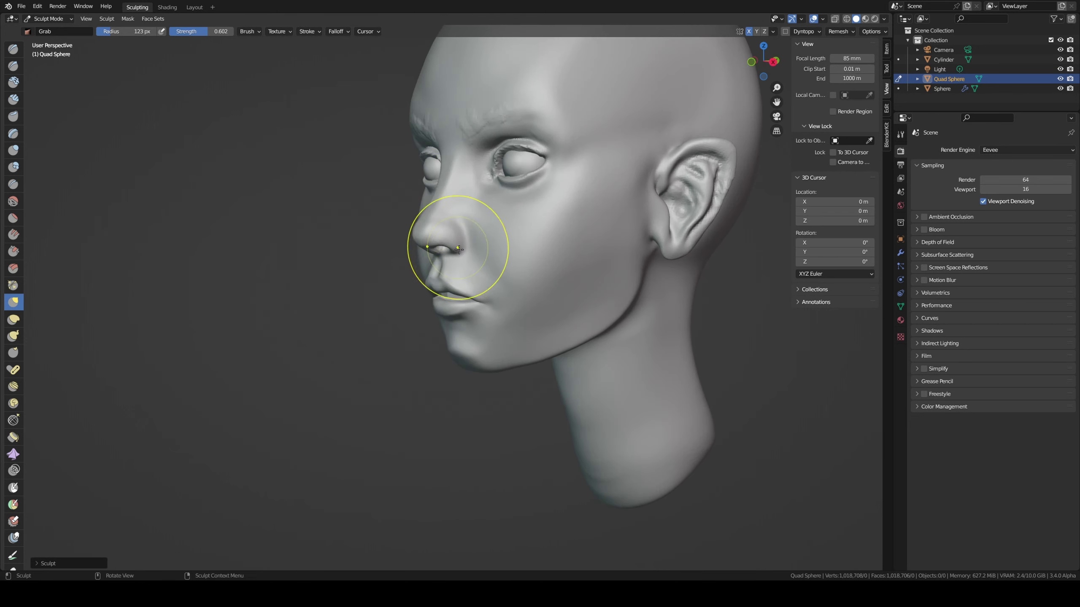
key("f")
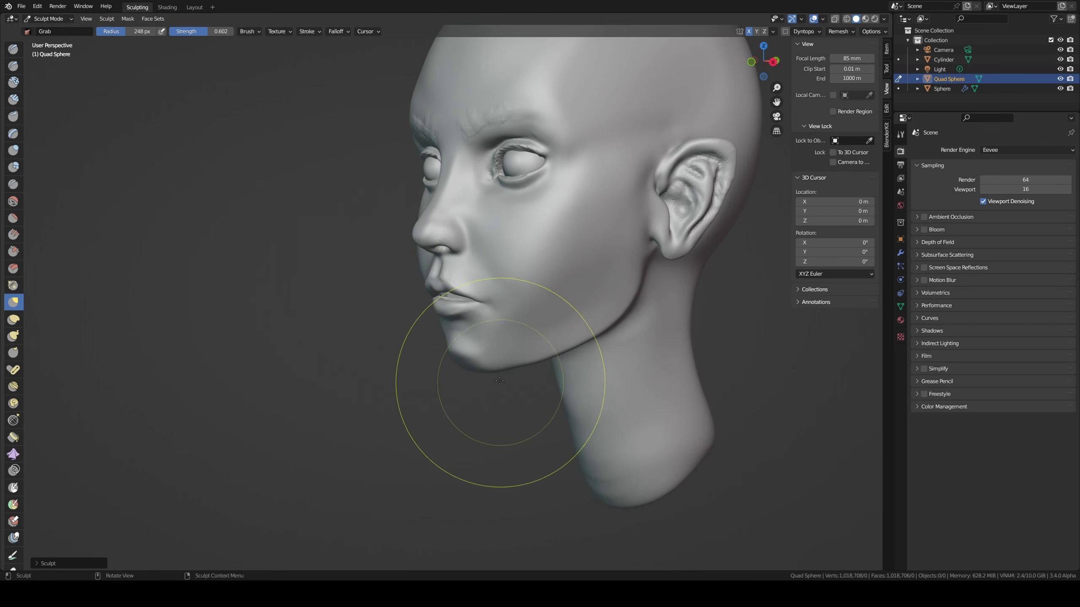
left_click(495, 365)
middle_click_drag(496, 365, 597, 337)
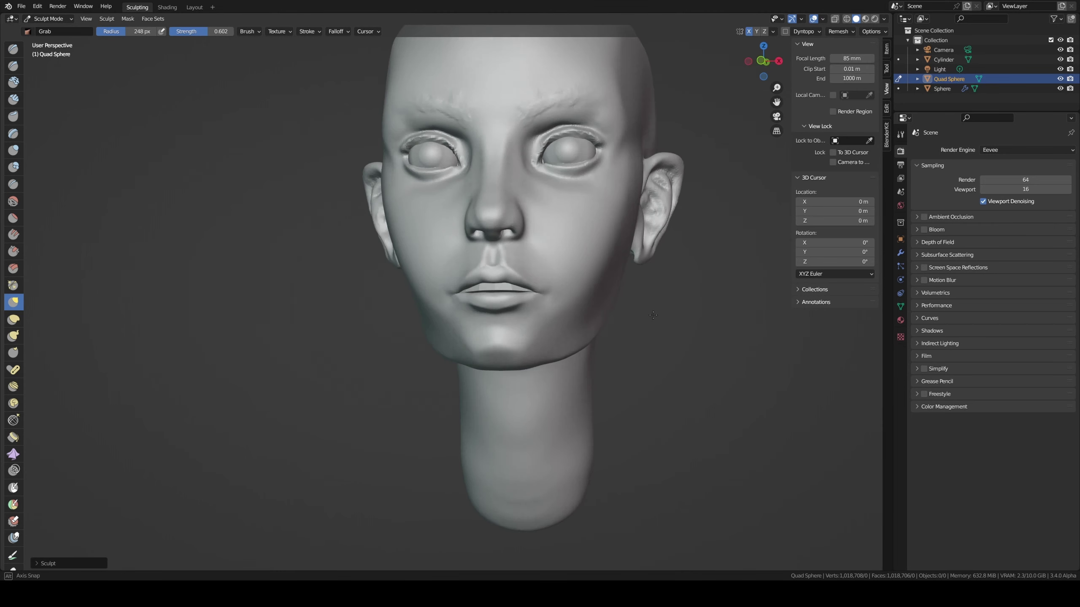
left_click_drag(597, 337, 608, 302)
- Continue reshaping the cheek and jaw, adjusting the Grab brush between 146 and 255 px
key("f")
left_click(595, 298)
mouse_move(595, 298)
middle_mouse_down()
mouse_move(583, 296)
mouse_move(596, 277)
mouse_move(665, 273)
middle_mouse_up()
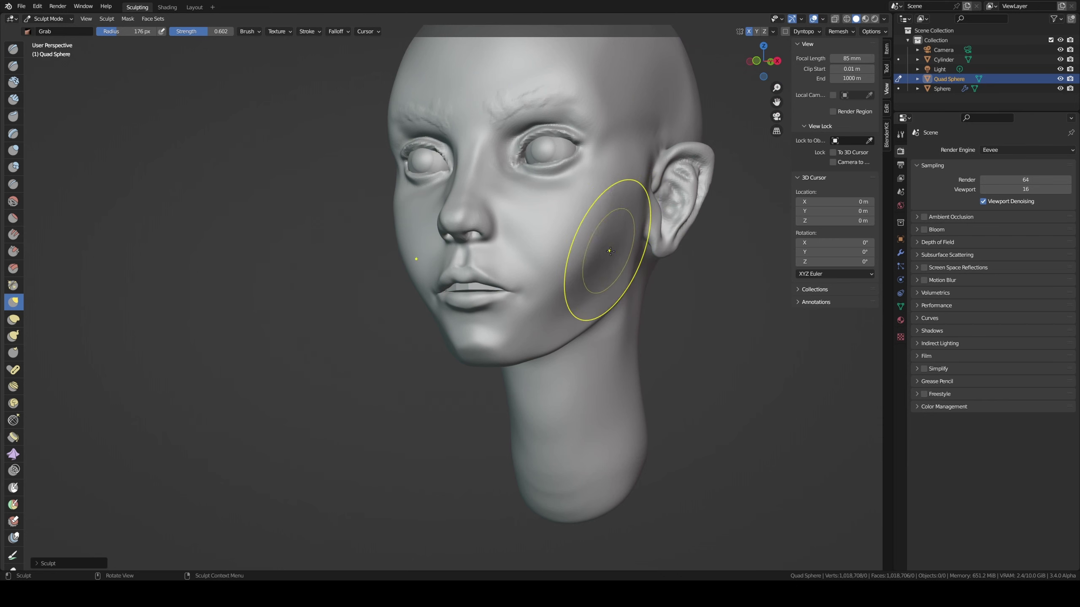
middle_click_drag(616, 256, 628, 255)
key("f")
left_click(590, 259)
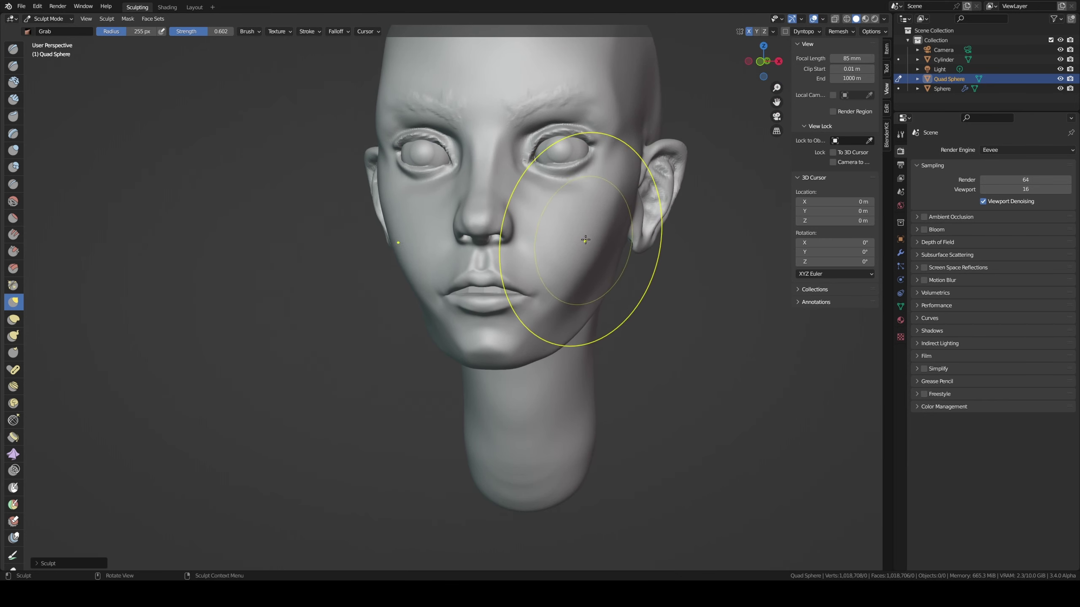
key("f")
left_click(560, 313)
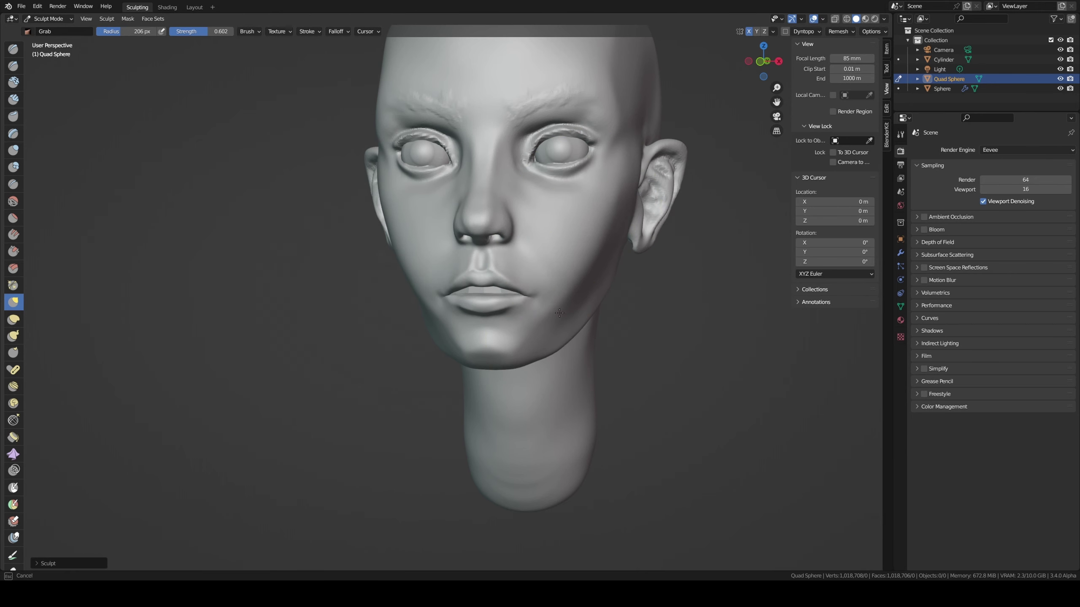
key("f")
left_click(519, 336)
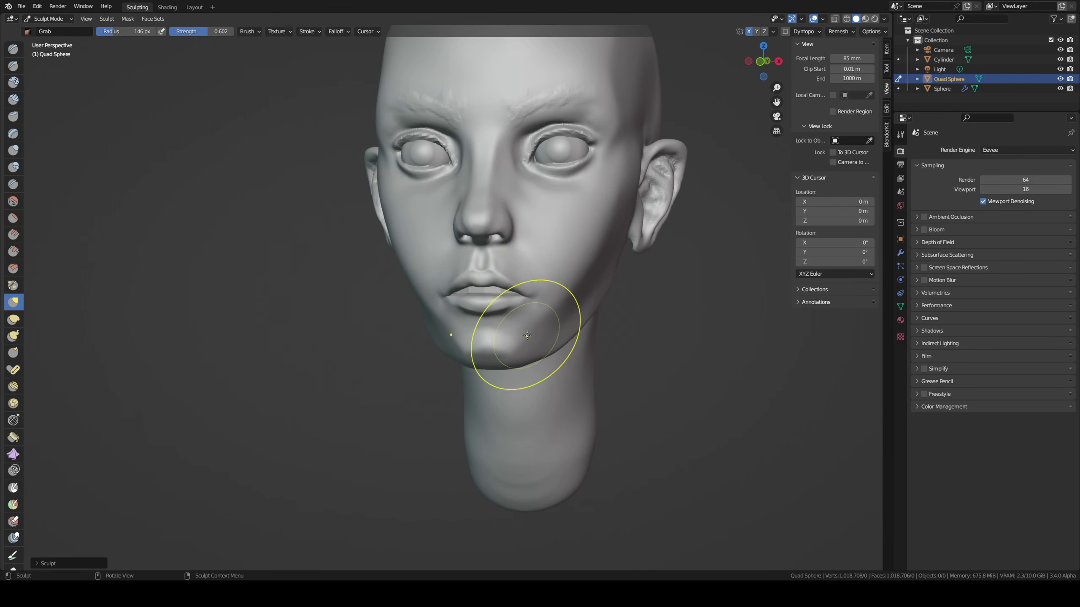
- Check the jaw near the ear at 85 px, then select Scrape/Peaks
mouse_move(518, 336)
middle_mouse_down()
mouse_move(568, 322)
mouse_move(573, 338)
middle_mouse_up()
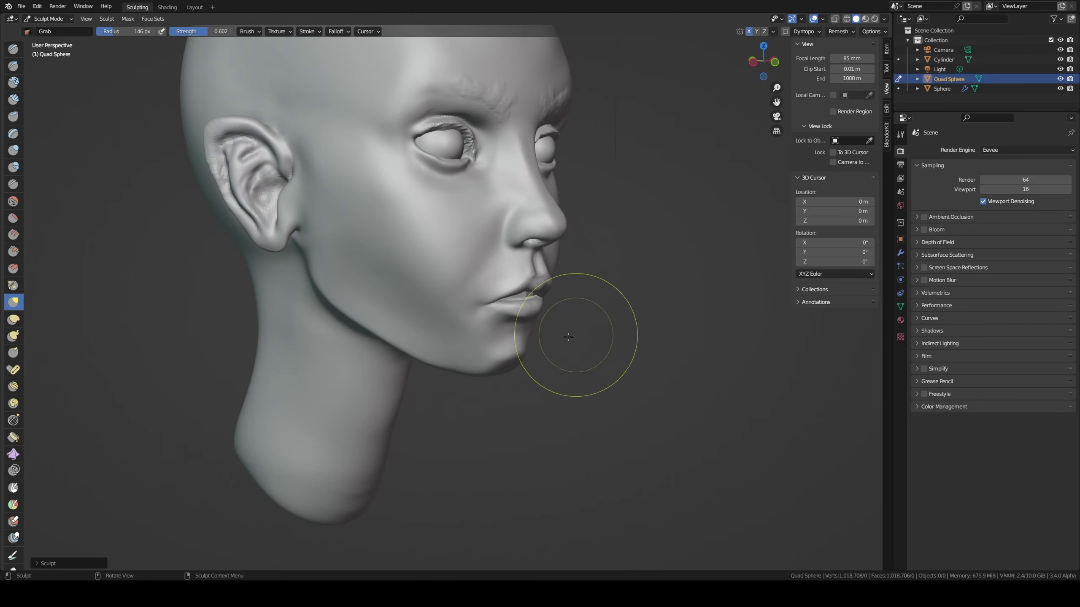
key("f")
left_click(473, 352)
mouse_move(473, 352)
middle_mouse_down()
mouse_move(545, 356)
mouse_move(424, 330)
middle_mouse_up()
scroll(545, 357, "down", 3)
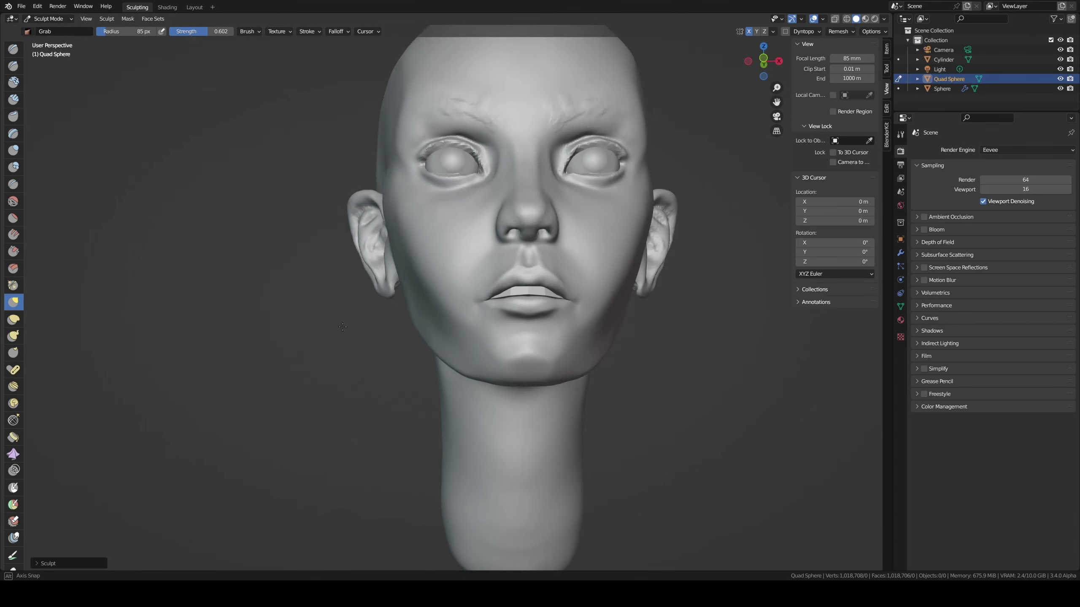
middle_click_drag(526, 338, 626, 325)
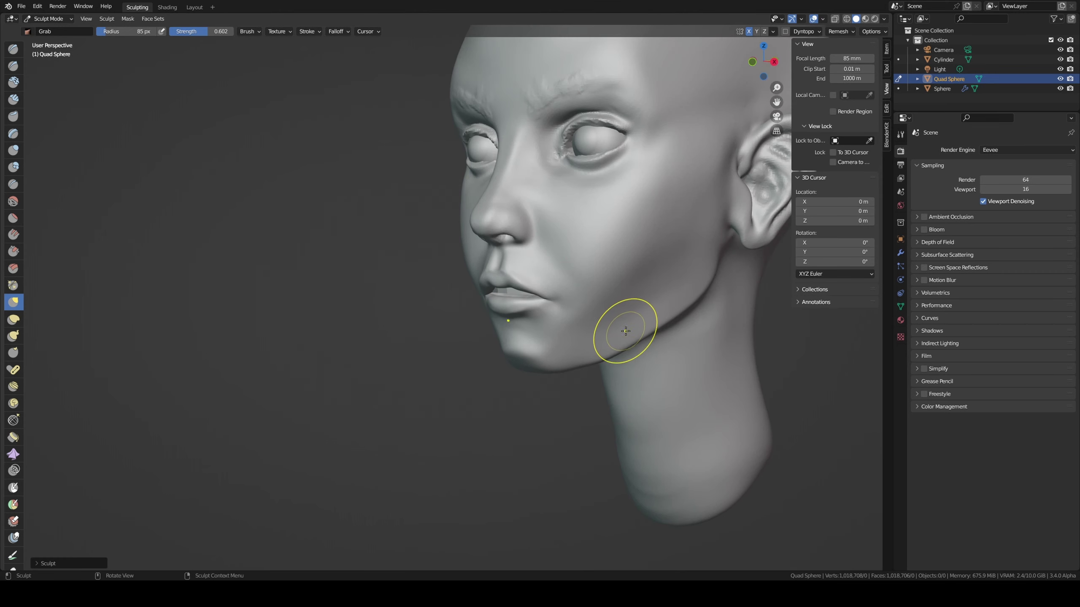
key("shift+t")
- Scrape a sharper jawline edge at 64 px, then smooth it with a 112 px brush
key("f")
left_click(656, 307)
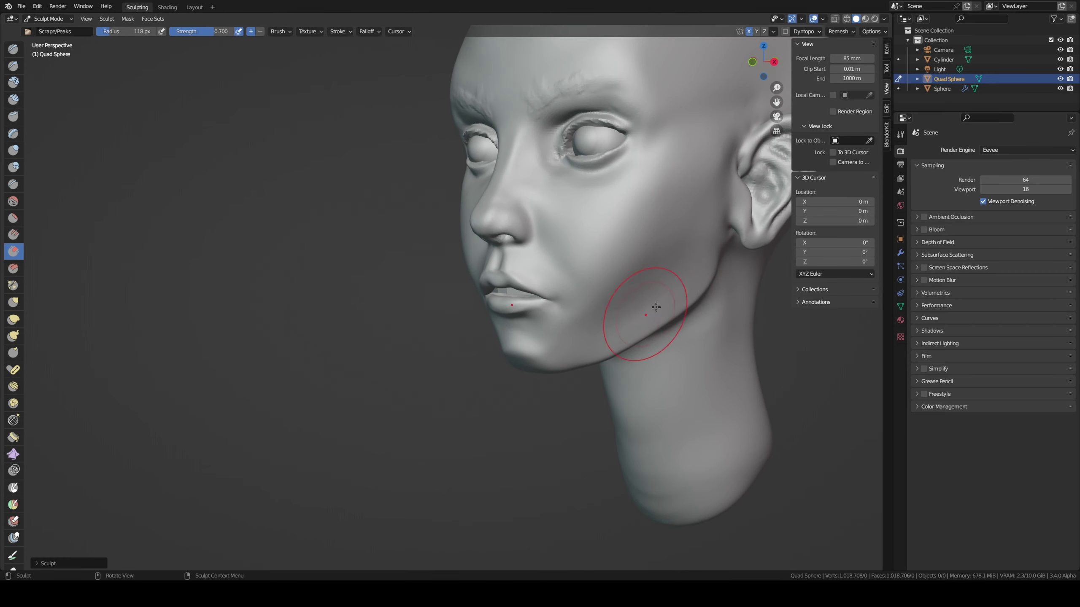
key("f")
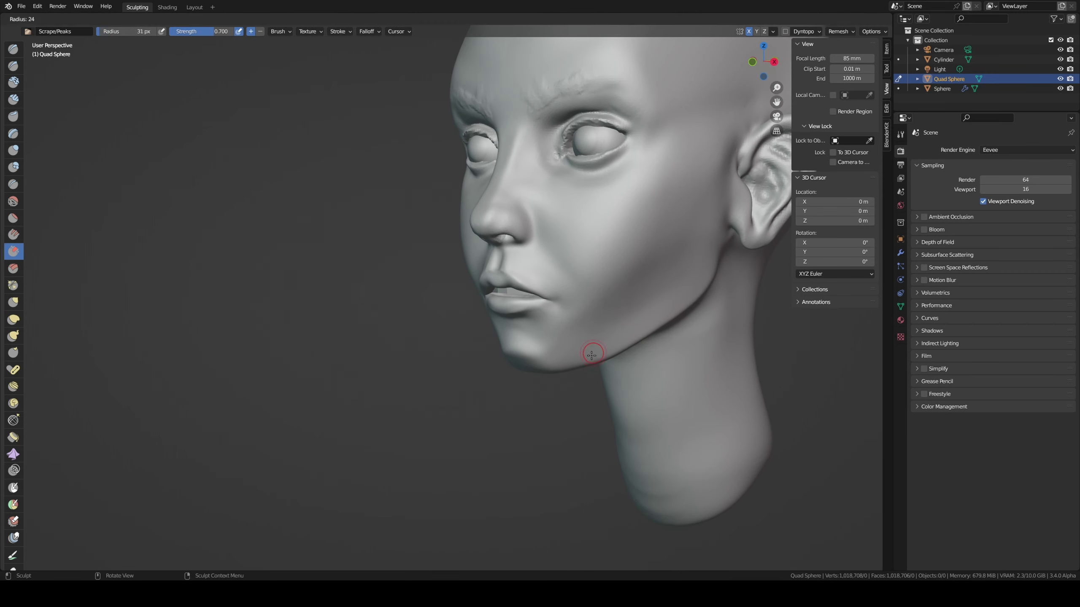
left_click_drag(585, 355, 668, 307)
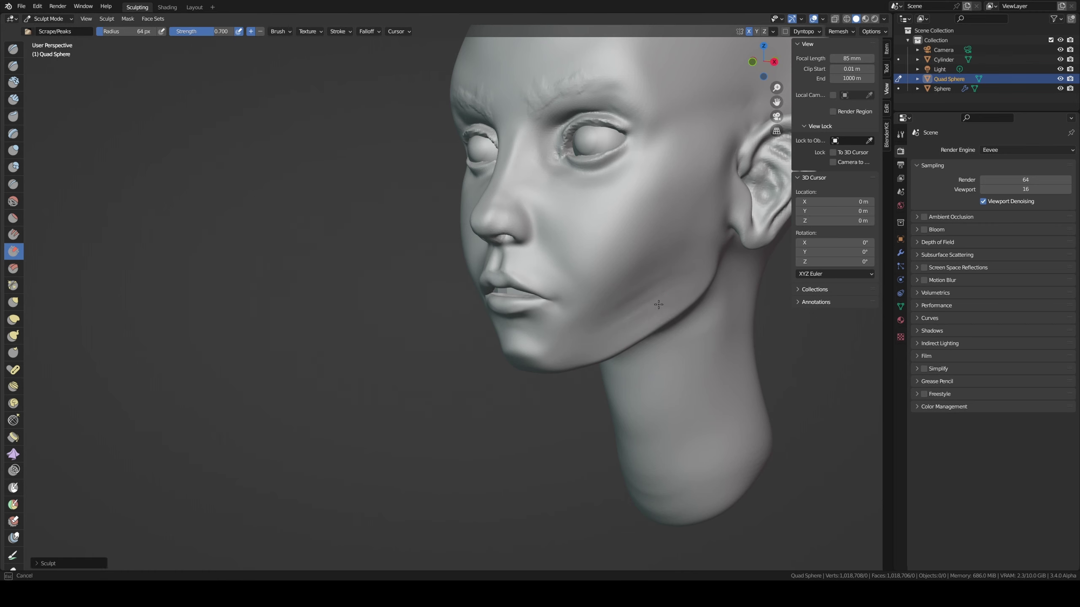
key("shift+s")
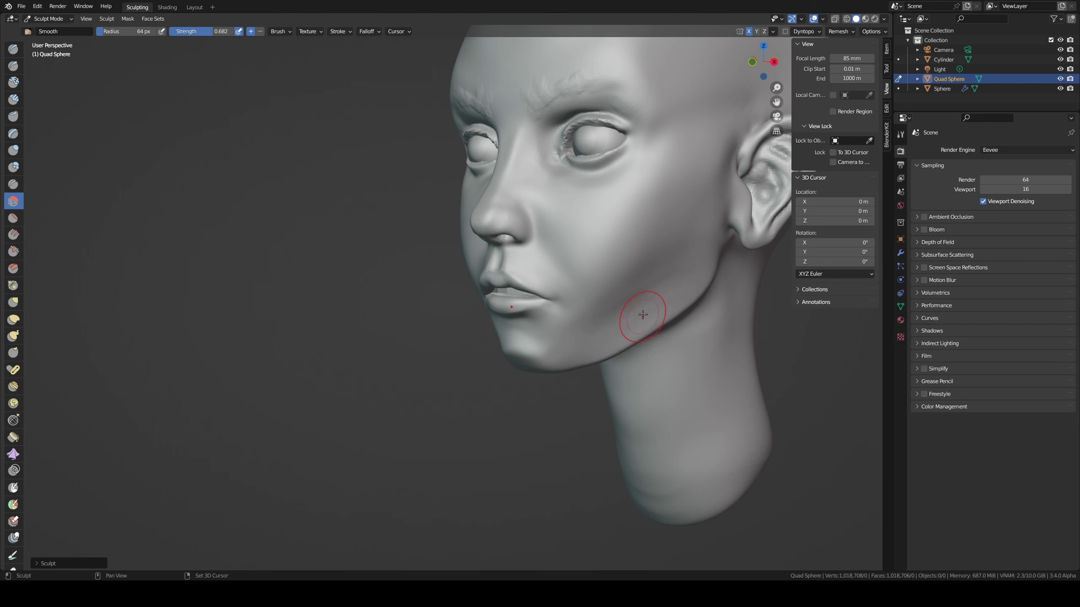
key("f")
middle_click_drag(590, 356, 612, 360)
- Refine the chin with Grab in Right Orthographic view at 77 px, then switch to the teeth cylinder
key("g")
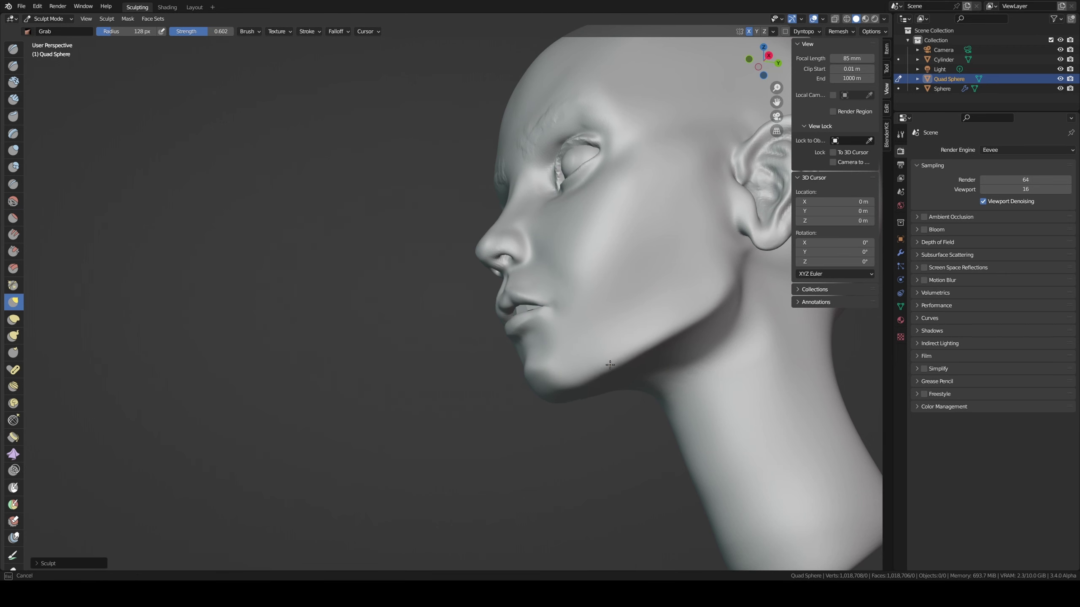
key("KP_3")
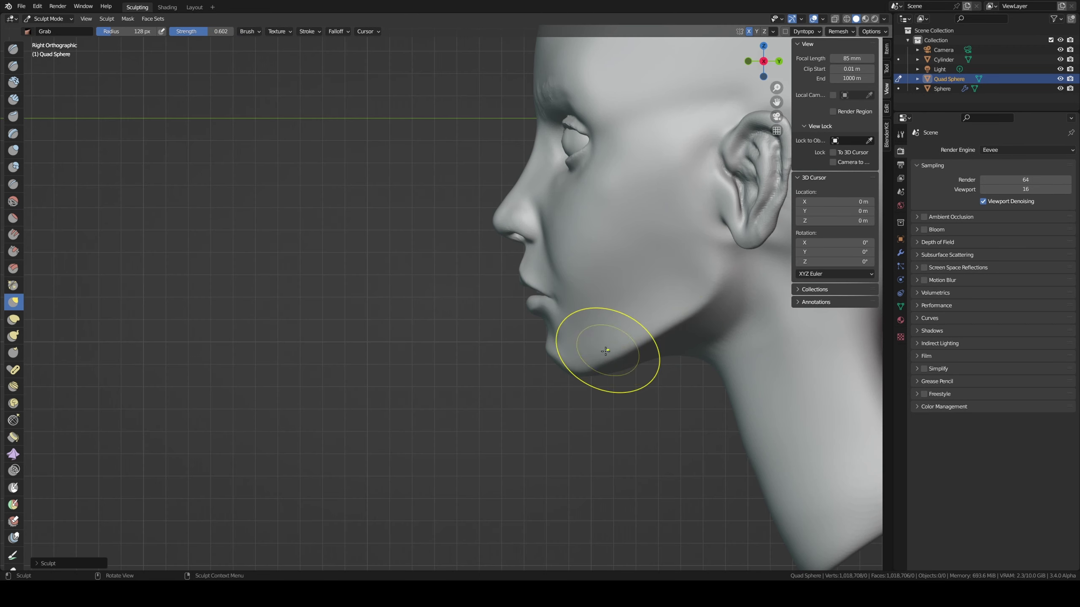
scroll(605, 351, "down", 3)
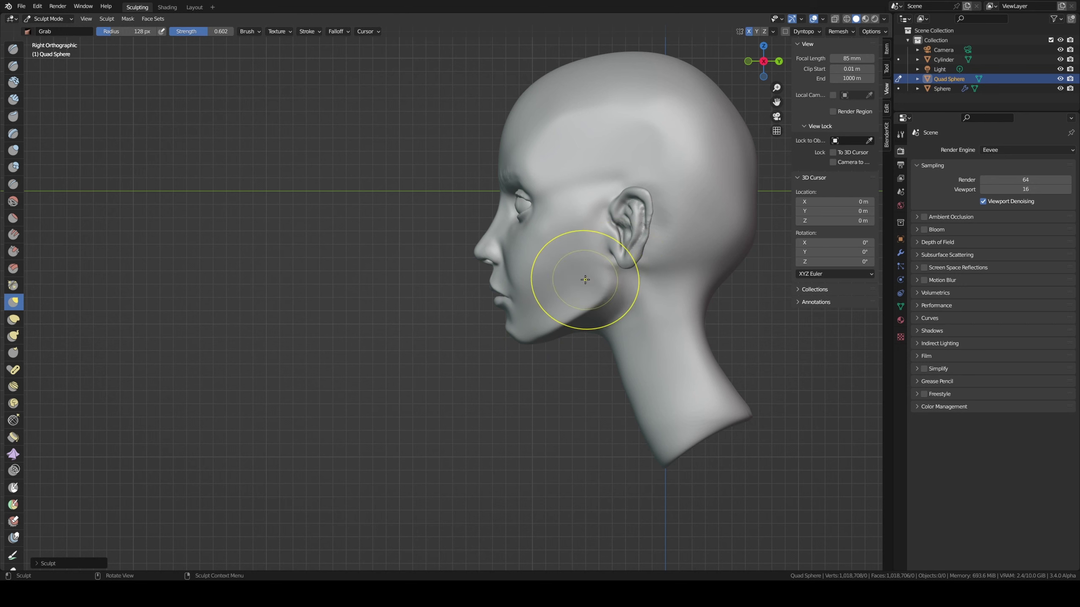
key("f")
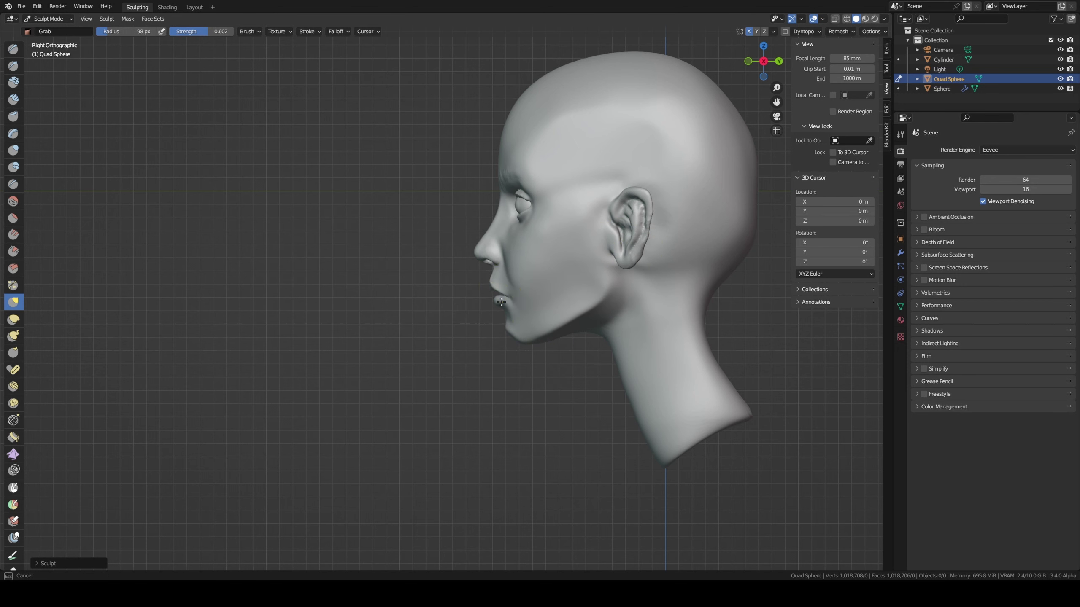
left_click(501, 302)
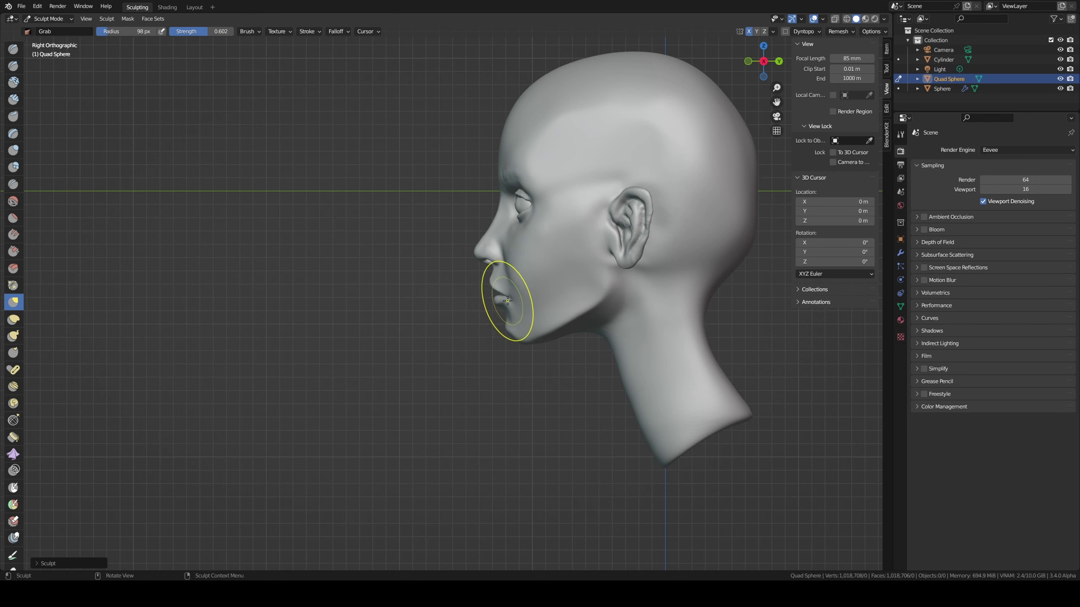
left_click(486, 284)
middle_click_drag(490, 283, 572, 273)
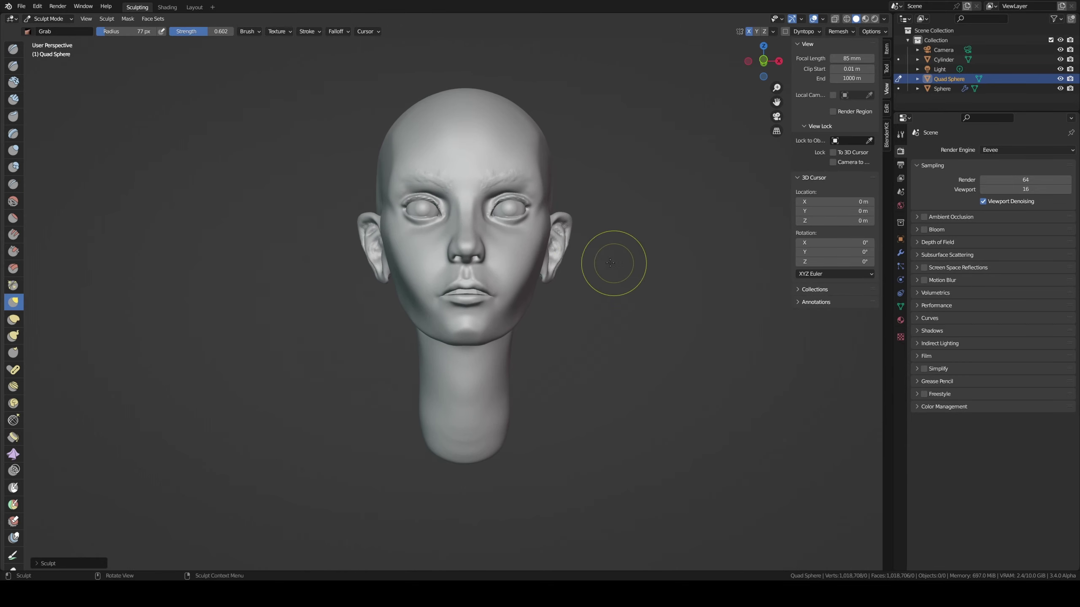
middle_click_drag(483, 326, 468, 293, "ctrl")
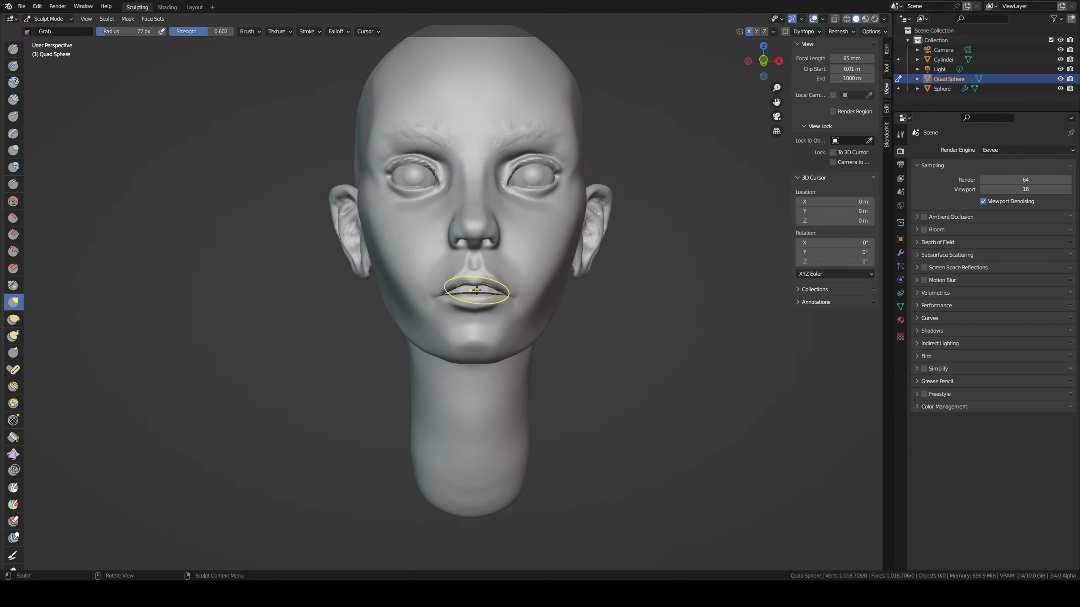
key("alt+q")
- Move the teeth vertices vertically along Z in Edit Mode and return to Sculpt Mode
key("Tab")
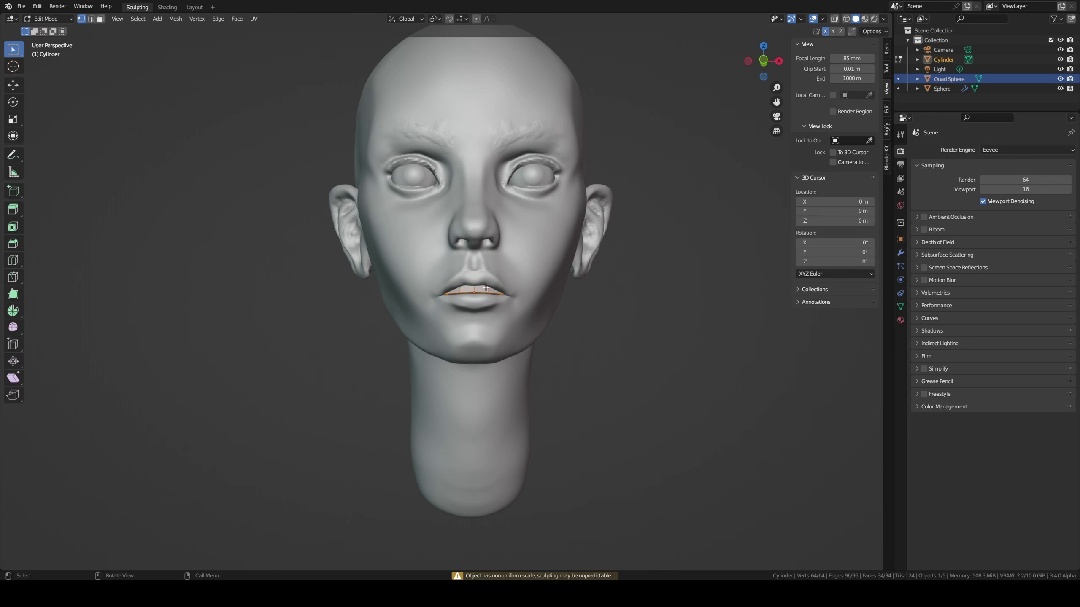
key("g")
key("z")
left_click(487, 283)
key("Tab")
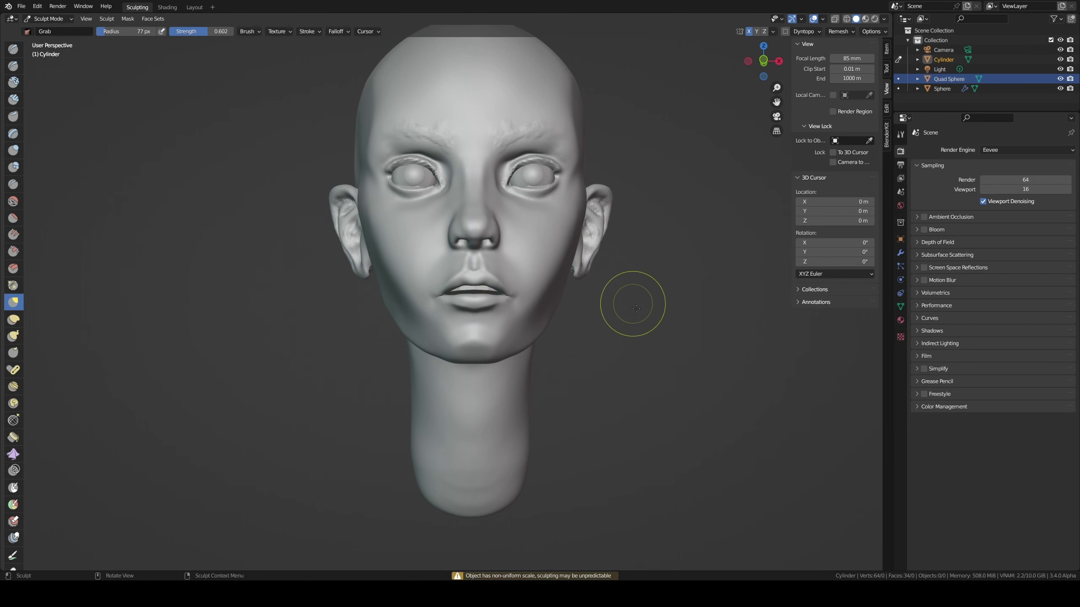
- Orbit and zoom to a straight front view of the nose and mouth
mouse_move(634, 303)
middle_mouse_down()
mouse_move(603, 311)
mouse_move(603, 302)
mouse_move(561, 300)
mouse_move(563, 274)
mouse_move(558, 290)
mouse_move(547, 284)
middle_mouse_up()
scroll(562, 301, "up", 1)
scroll(570, 277, "up", 1)
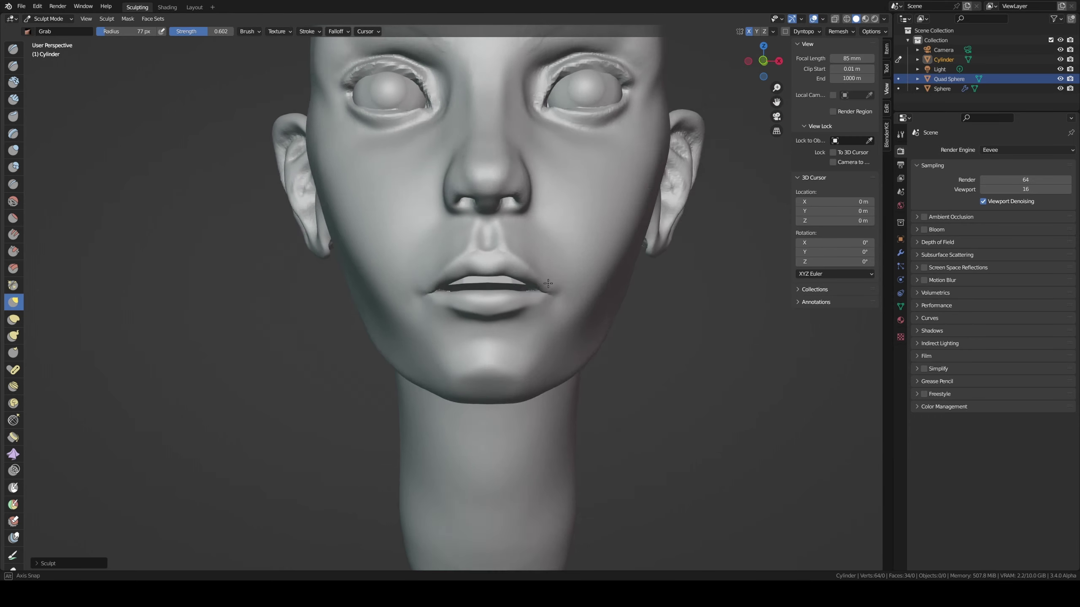
scroll(548, 283, "down", 2)
mouse_move(539, 357)
middle_mouse_down()
mouse_move(492, 324)
mouse_move(485, 255)
middle_mouse_up()
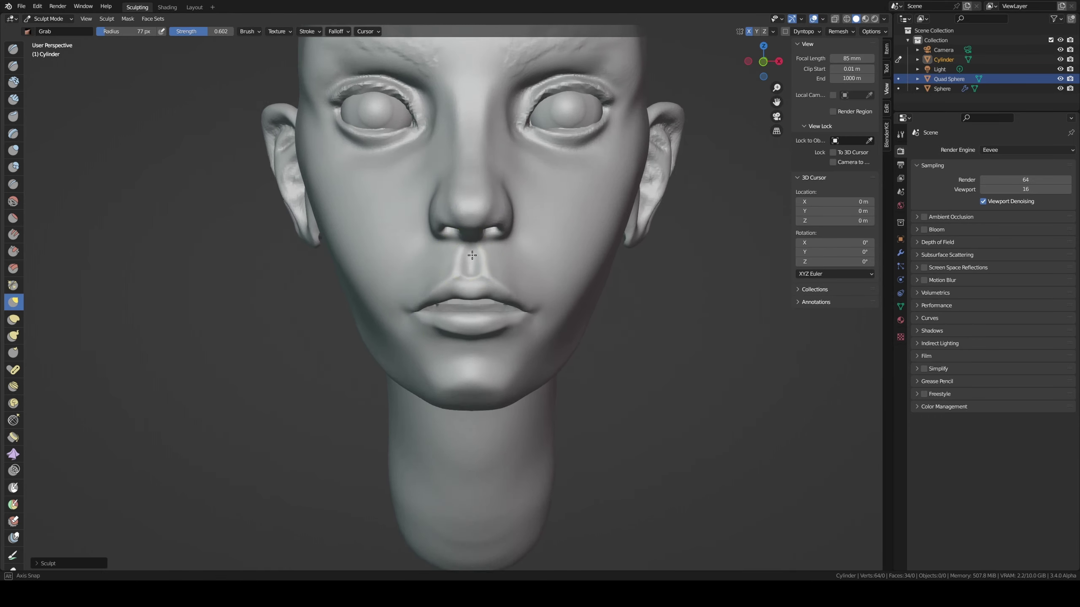
middle_click_drag(458, 293, 480, 248)
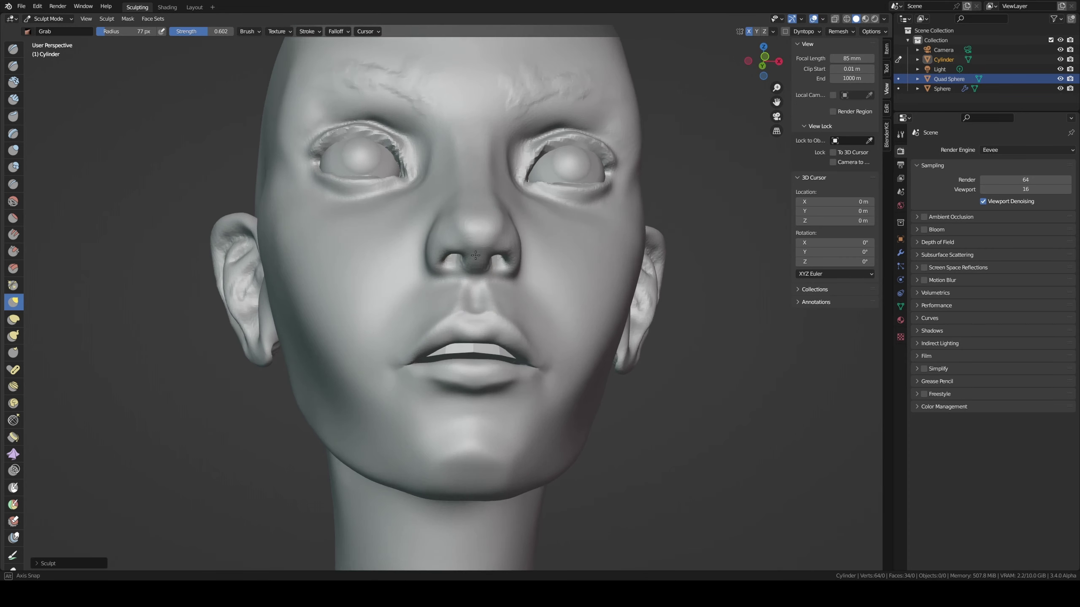
- Set Clay Strips to 60 px and switch back to sculpting the head mesh
key("c")
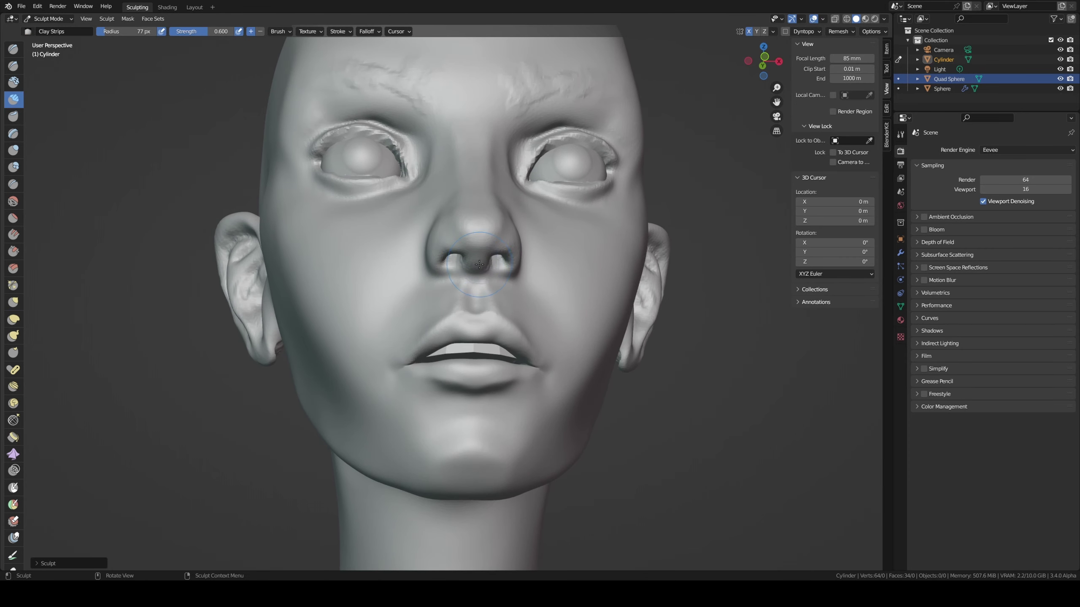
key("f")
left_click(472, 265)
key("alt+q")
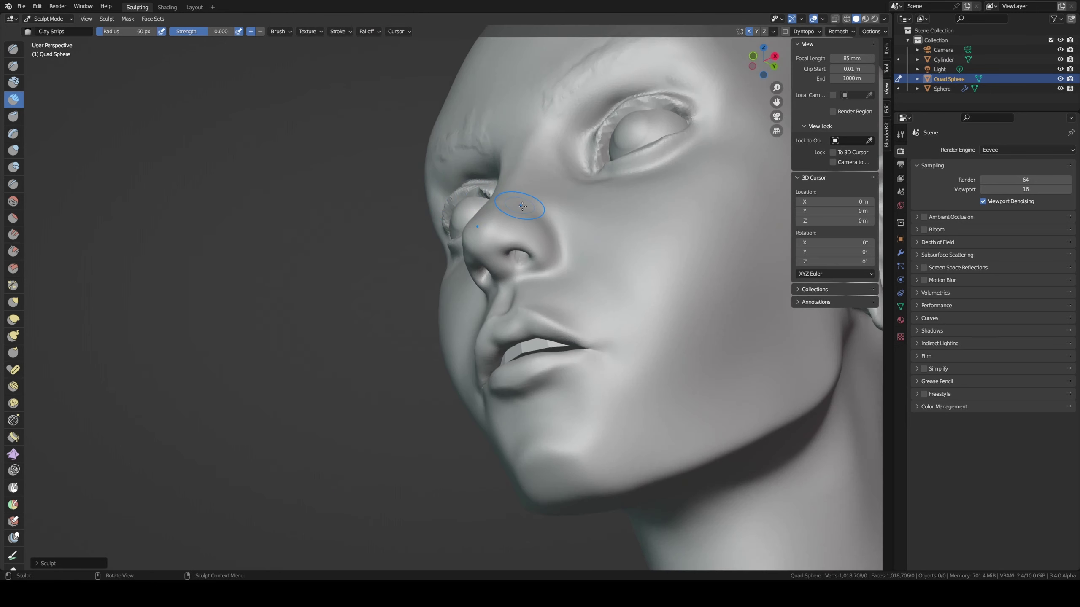
middle_click_drag(507, 207, 523, 255)
- Scrape the nose from low and profile angles, undoing once, settling on an 86 px brush
key("shift+t")
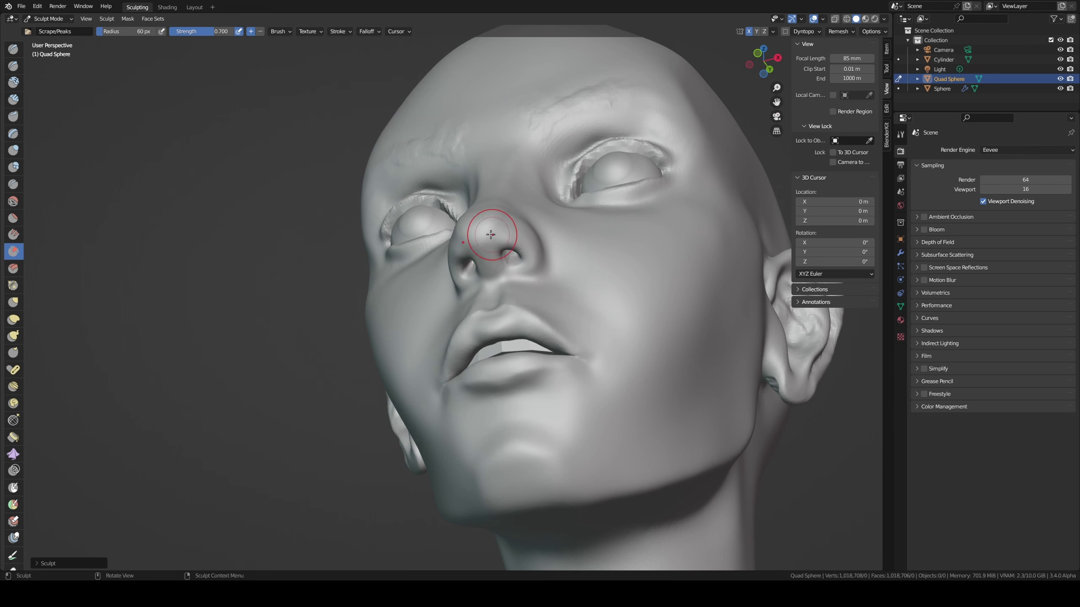
middle_click_drag(514, 245, 510, 231)
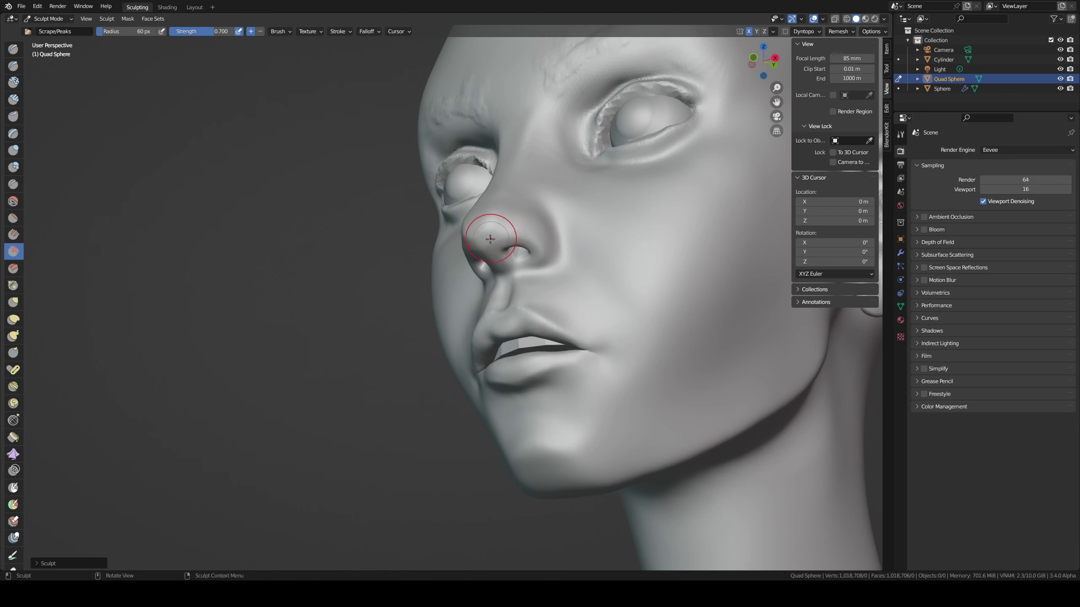
middle_click_drag(505, 214, 512, 224)
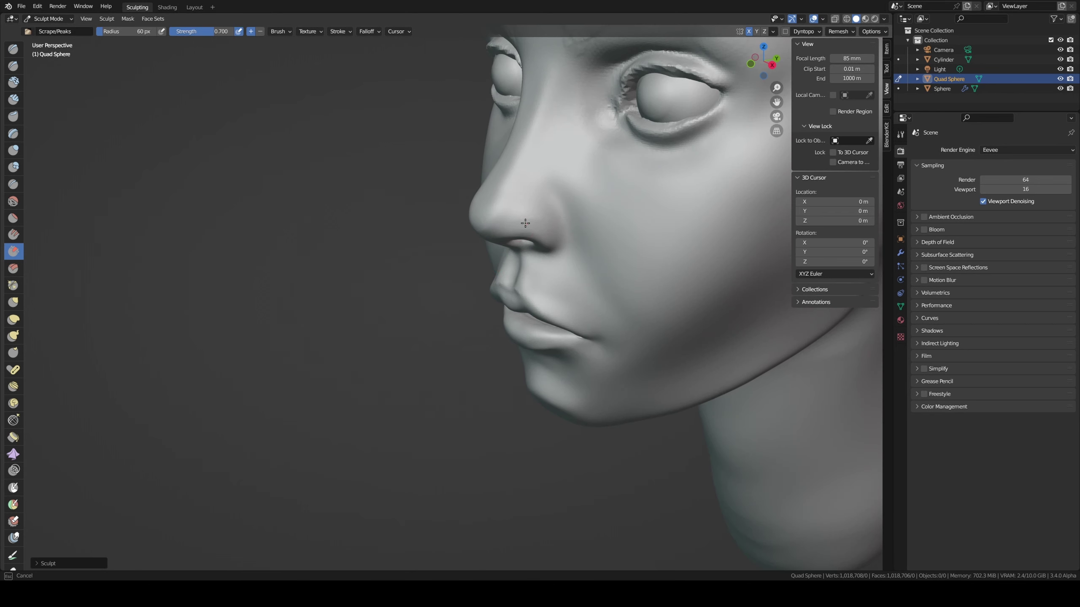
key("ctrl+z")
middle_click_drag(525, 212, 535, 209)
key("f")
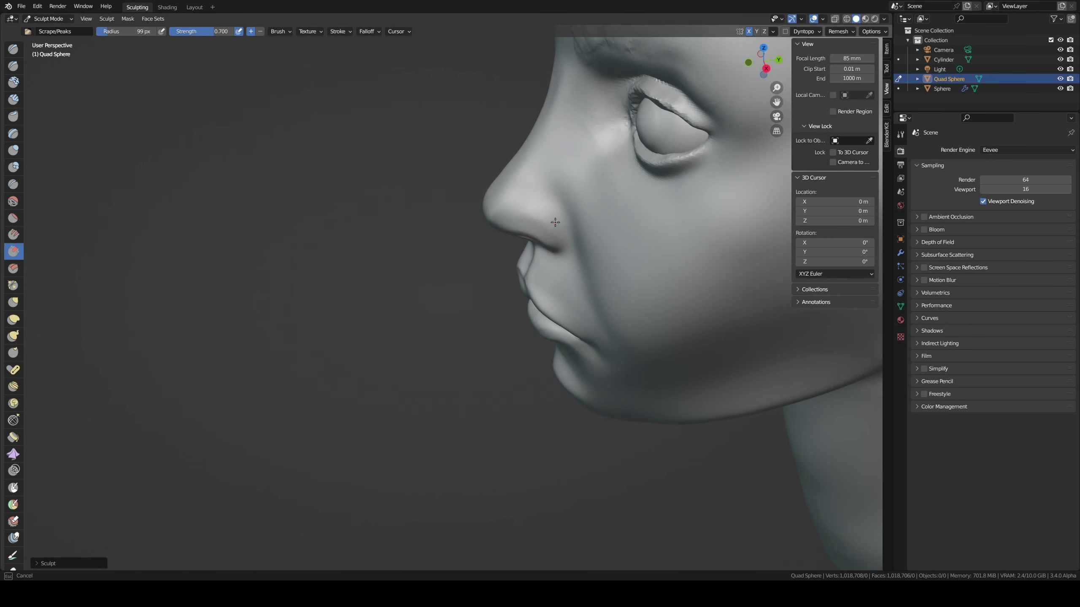
left_click(528, 210)
key("f")
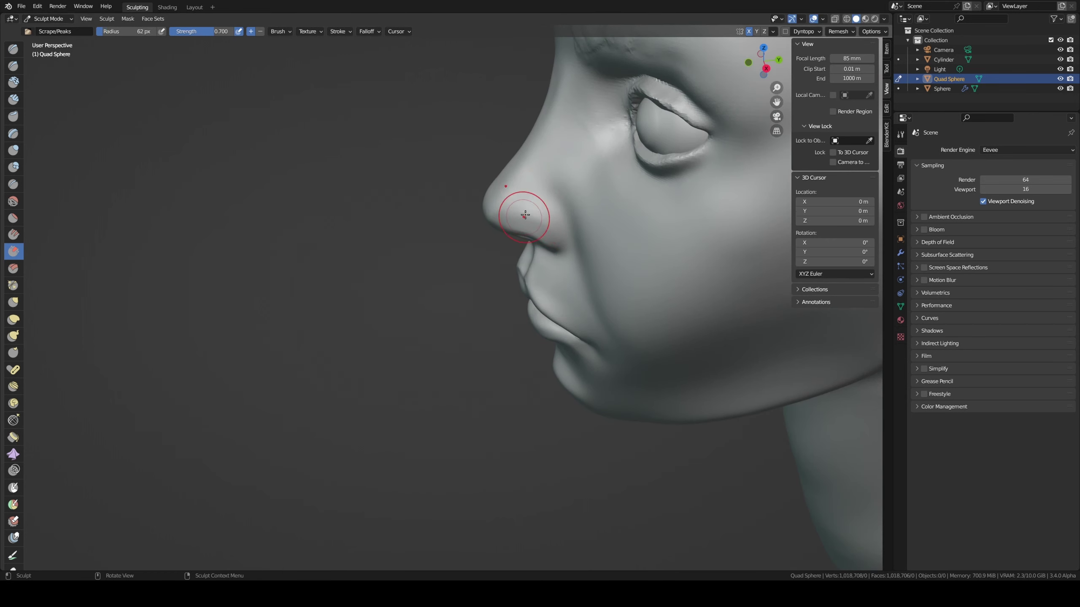
left_click(527, 208)
key("f")
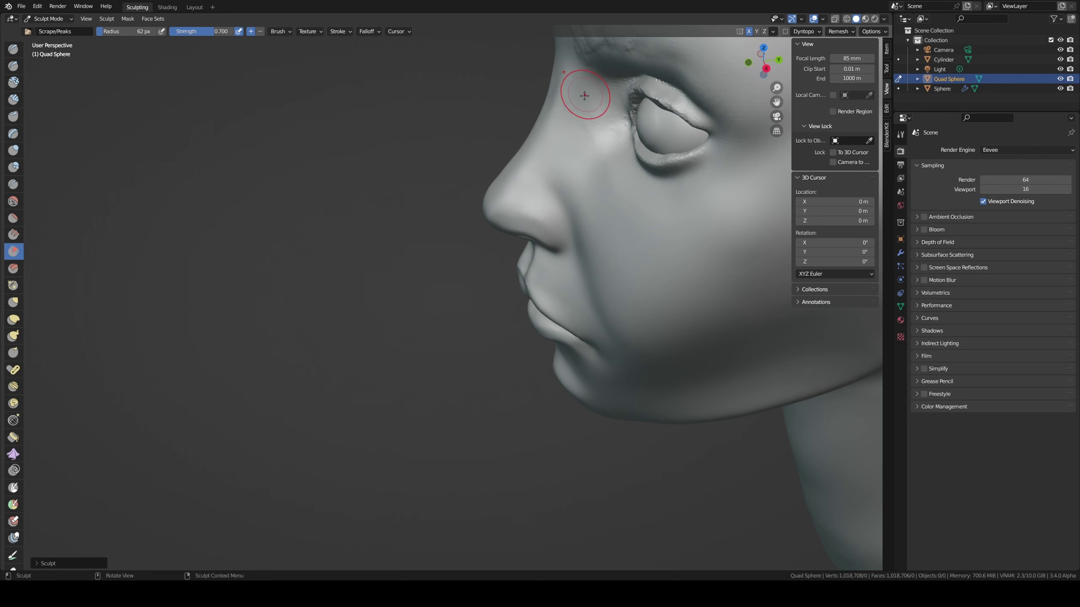
left_click(570, 157)
- Pull the nose bridge into shape with a 99 px Grab brush
middle_click_drag(572, 147, 627, 103)
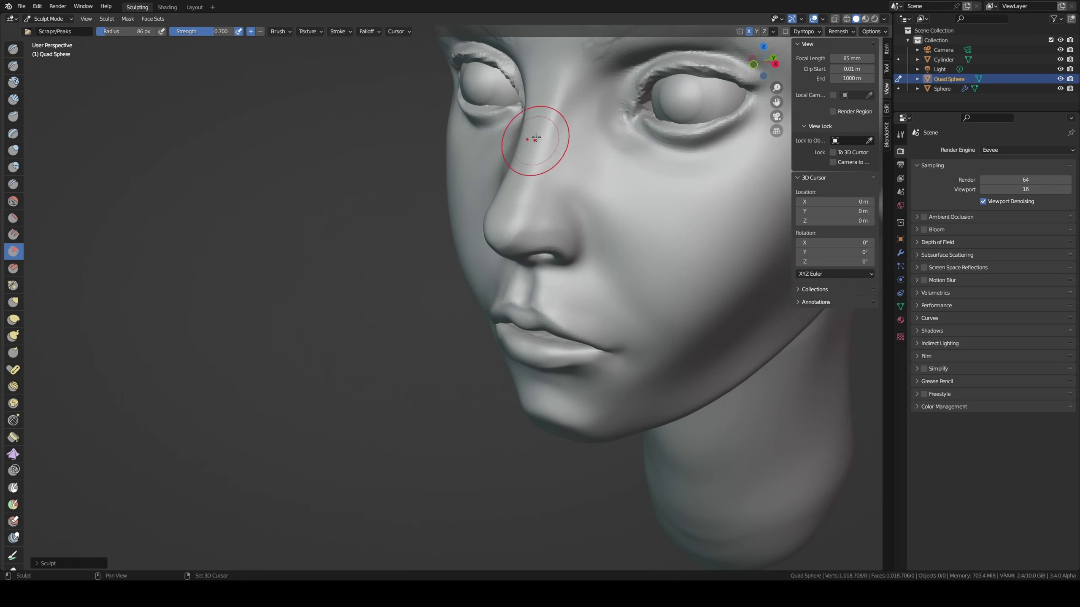
middle_click_drag(549, 73, 547, 84)
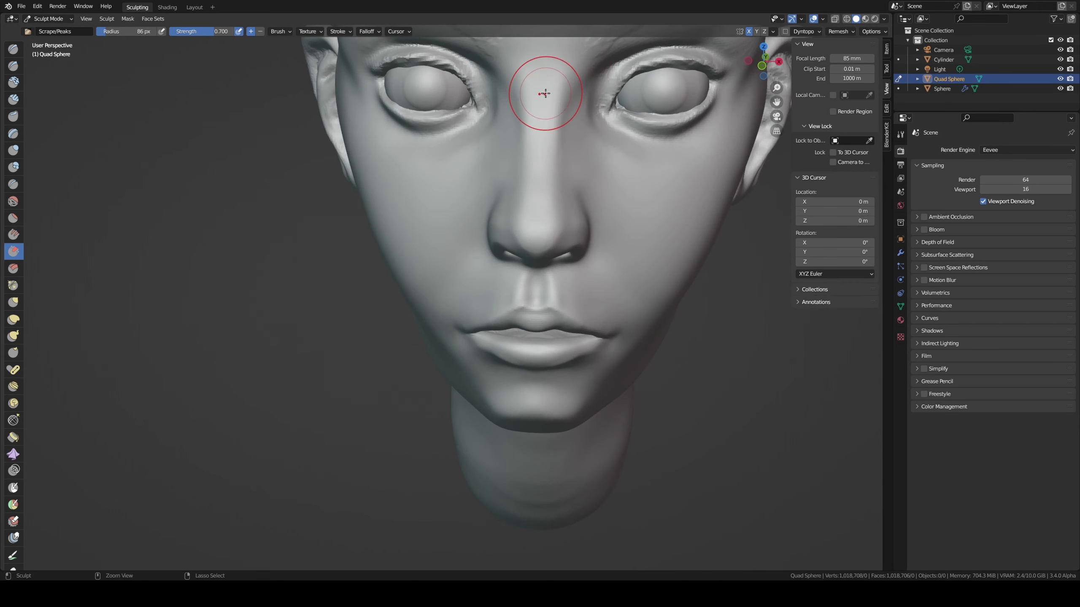
key("f")
left_click(552, 136)
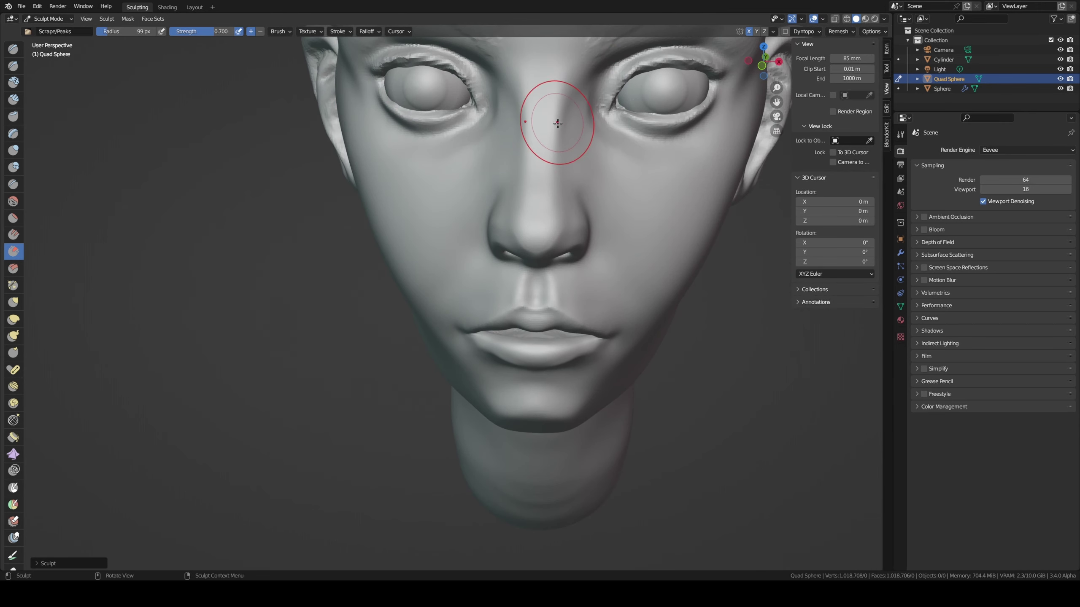
key("g")
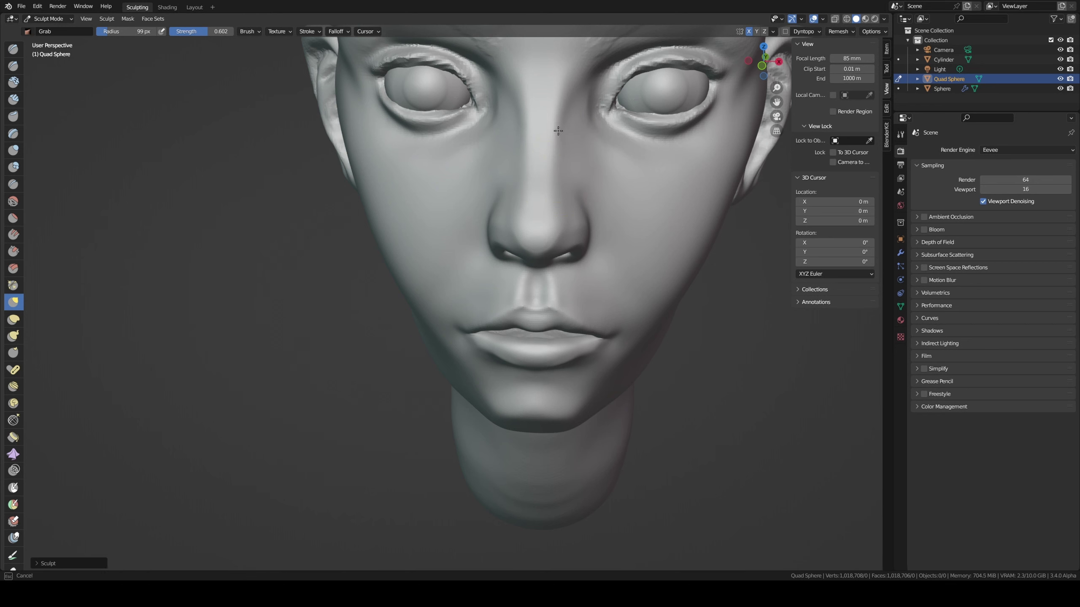
left_click_drag(558, 131, 542, 123)
- Scrape and smooth the nose tip with Scrape/Peaks
key("shift+c")
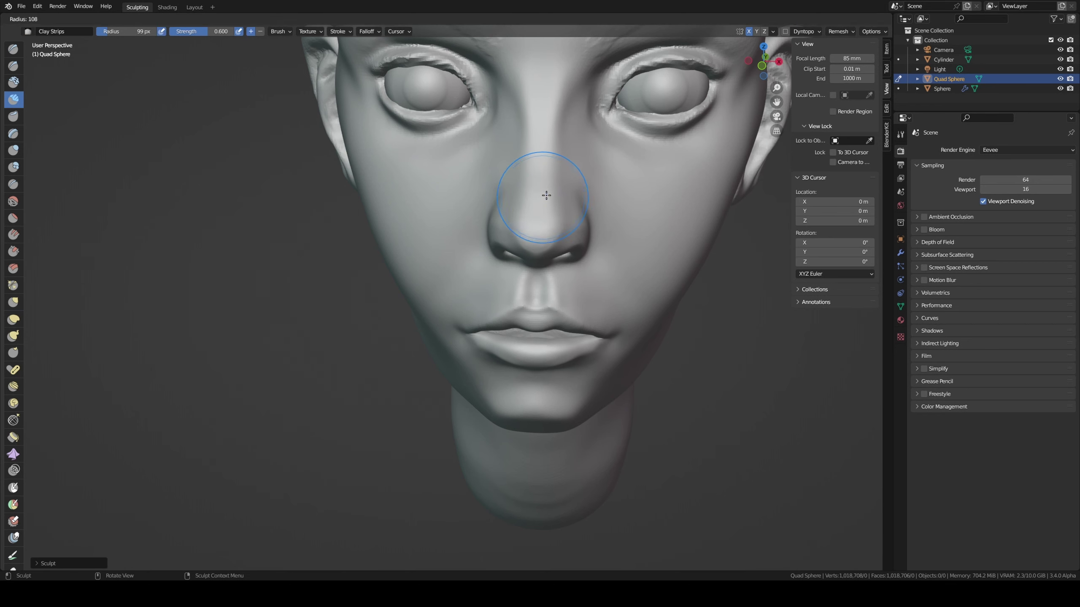
key("shift+t")
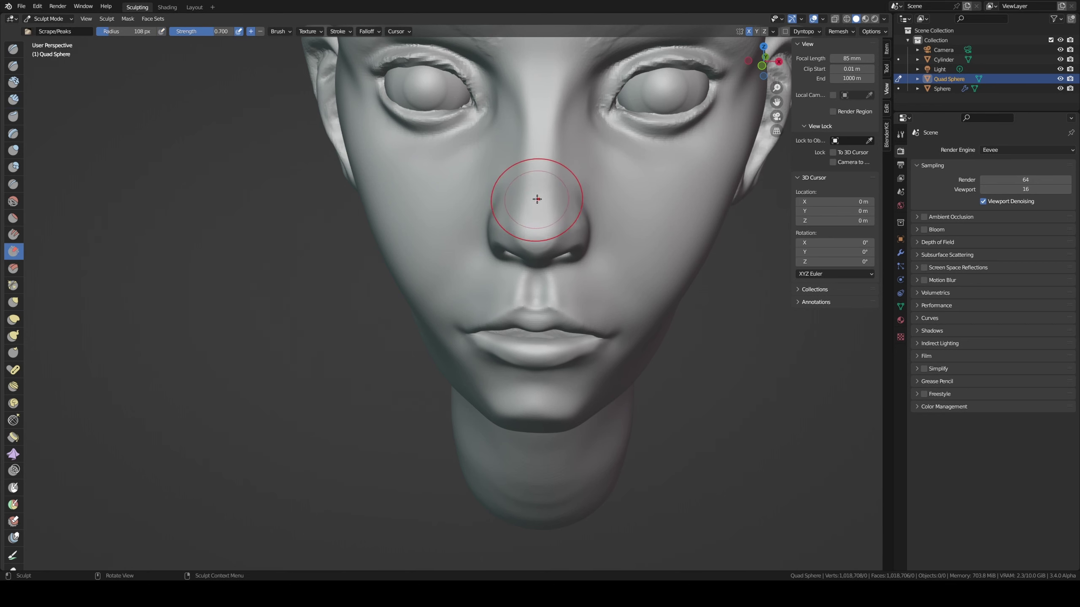
left_click_drag(525, 230, 532, 236)
mouse_move(532, 236)
middle_mouse_down()
mouse_move(604, 151)
mouse_move(555, 186)
middle_mouse_up()
scroll(532, 244, "down", 3)
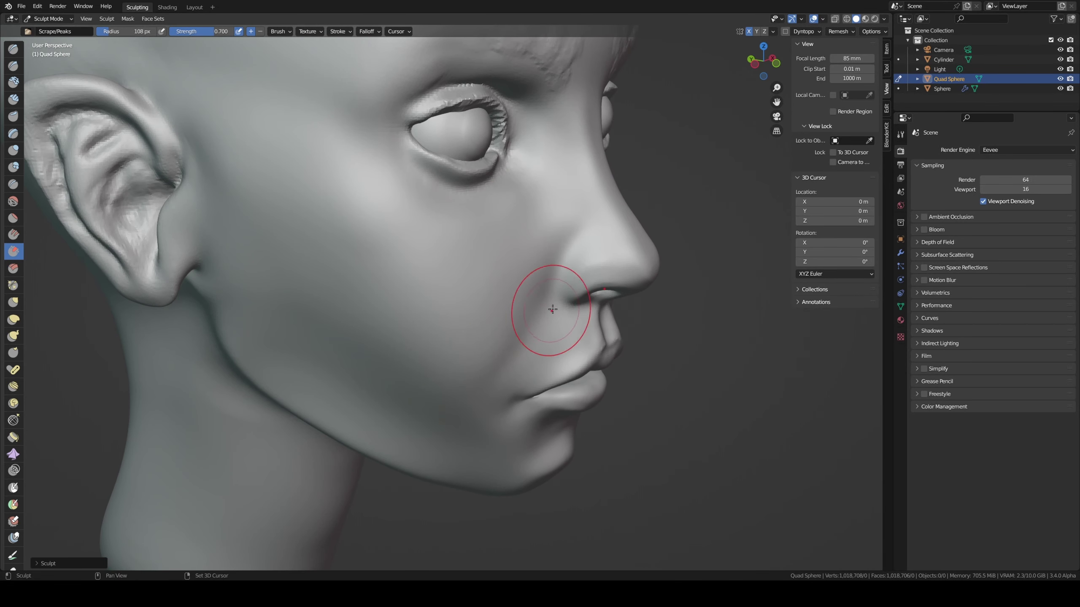
middle_click_drag(561, 325, 481, 232)
- Sharpen the creases around the nostril with Draw Sharp at 50 px
key("x")
middle_click_drag(687, 289, 687, 302)
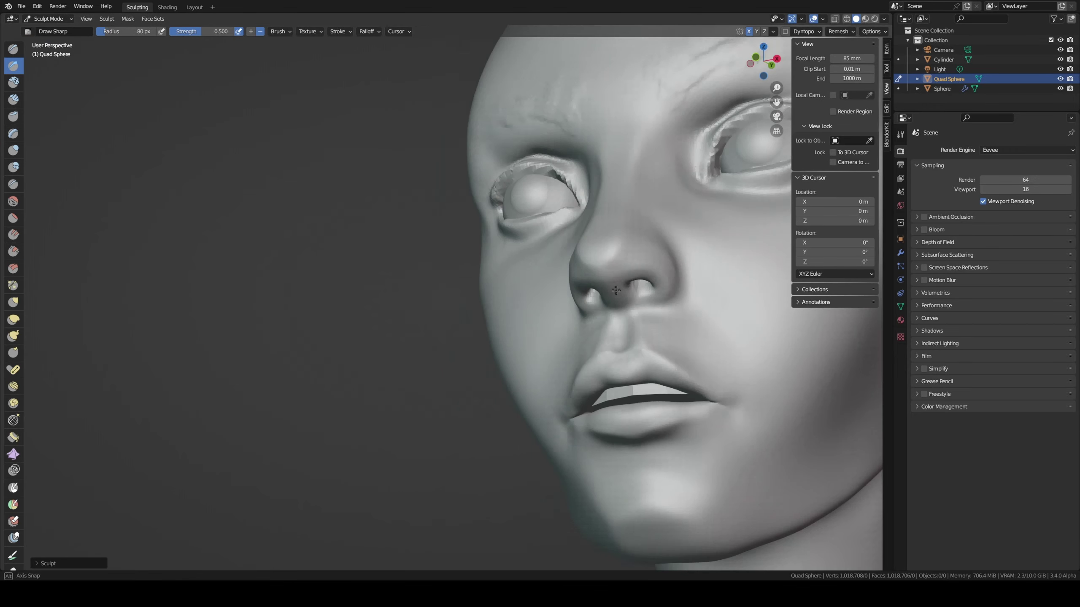
key("f")
left_click(639, 307)
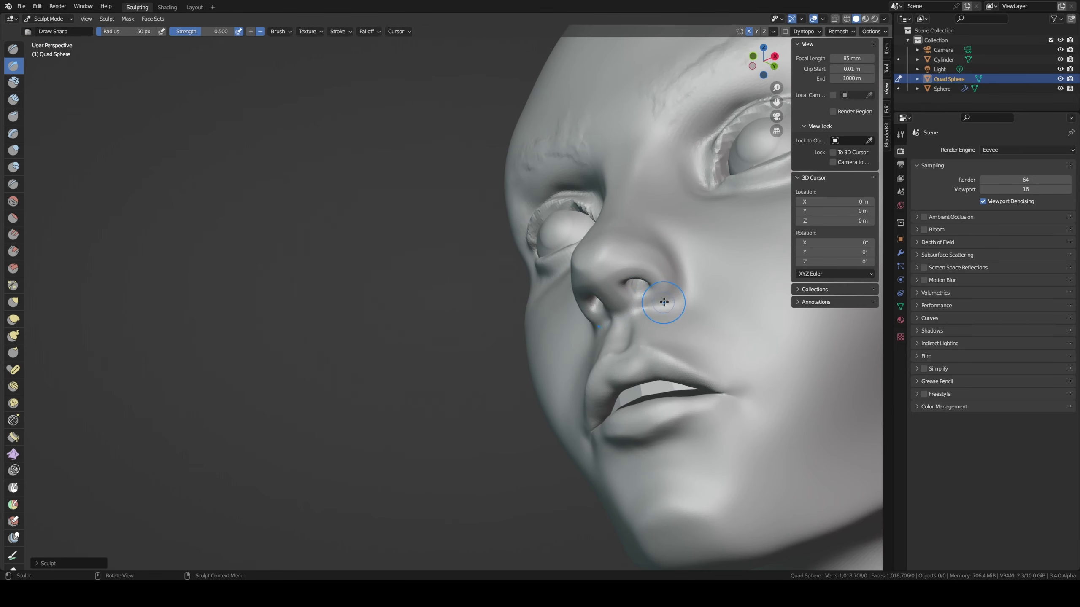
middle_click_drag(664, 302, 672, 297)
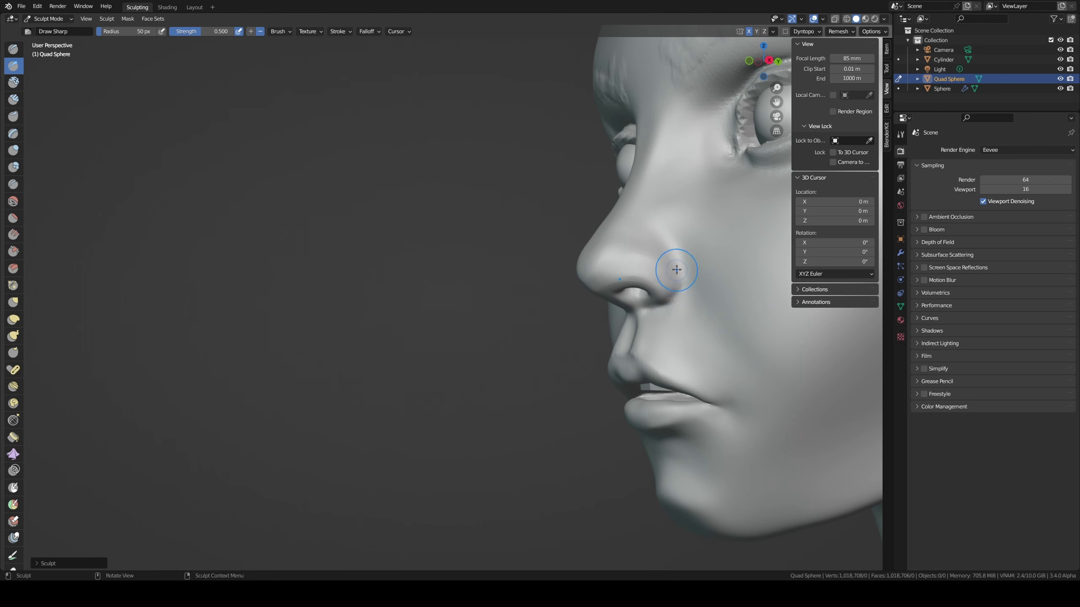
left_click_drag(677, 269, 677, 306)
left_click_drag(670, 260, 679, 262)
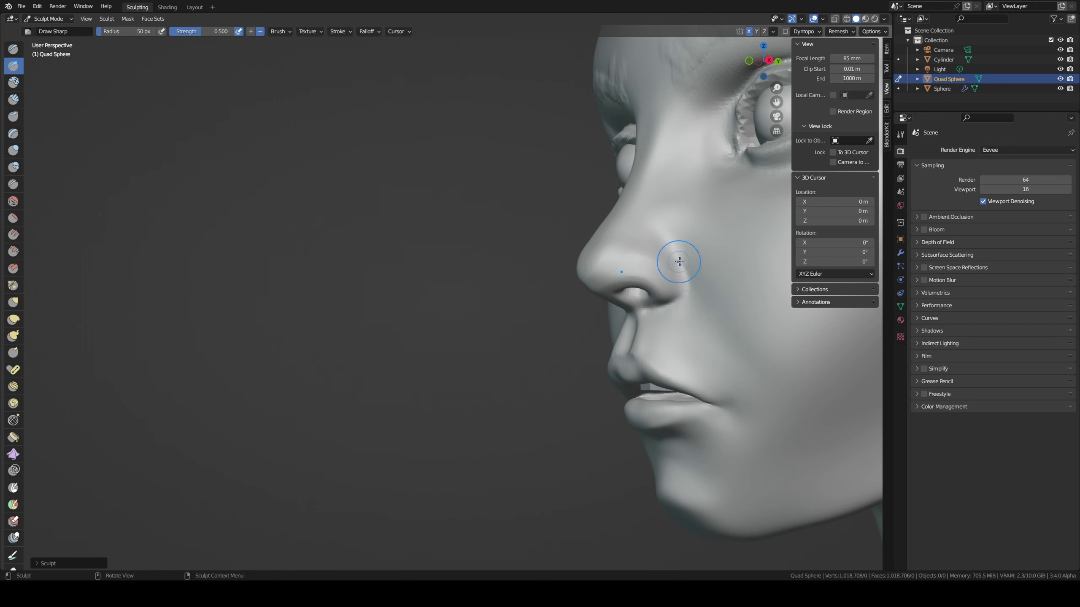
scroll(663, 282, "down", 3)
middle_click_drag(663, 283, 669, 314)
- Reshape the nose bridge profile with Grab at 66 px
key("g")
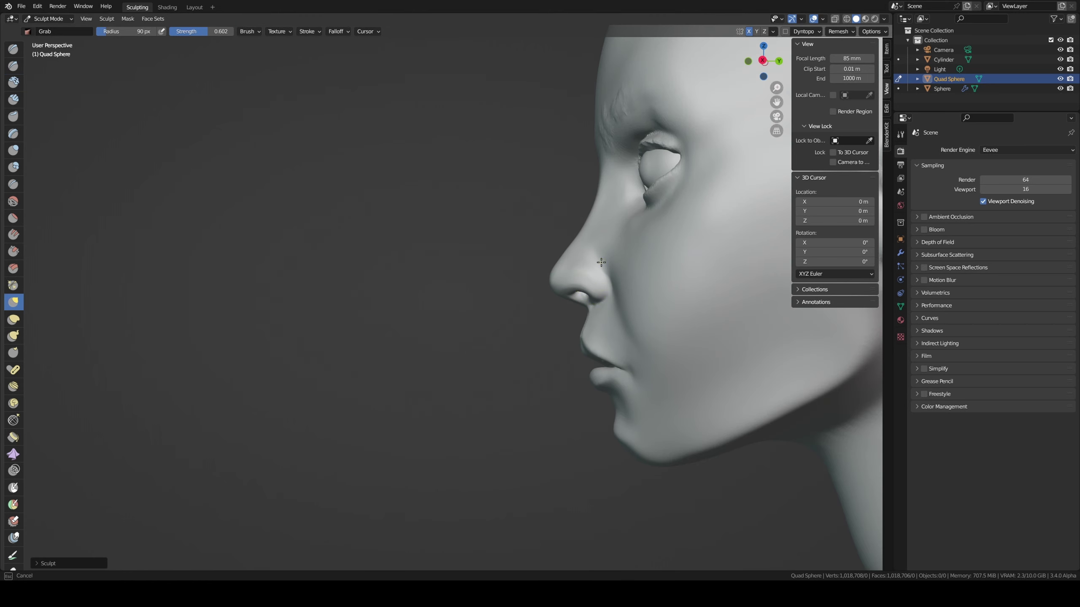
key("f")
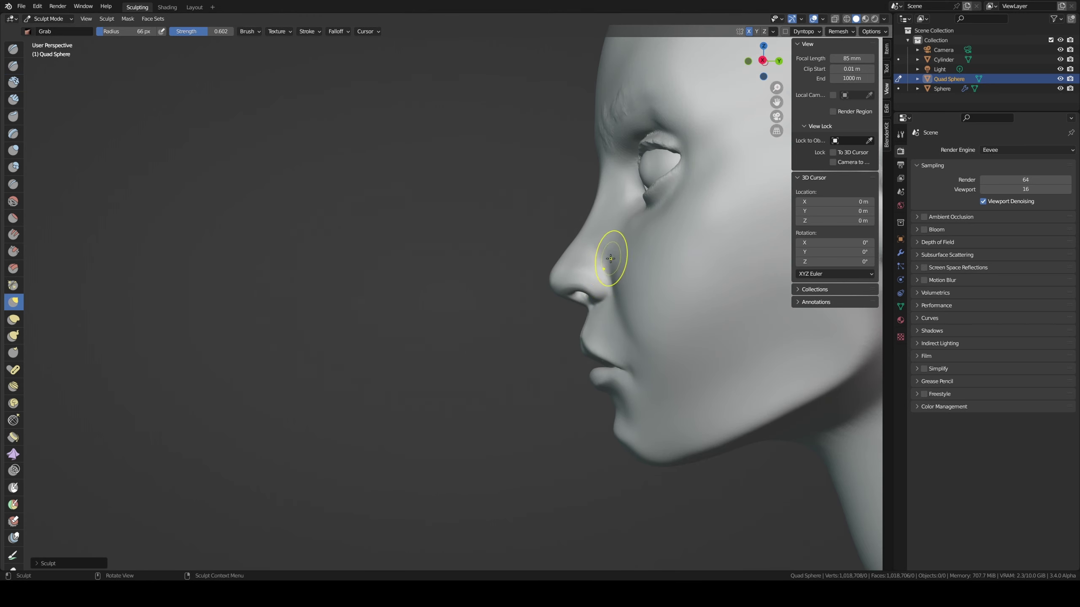
mouse_move(608, 258)
middle_mouse_down()
mouse_move(625, 235)
mouse_move(576, 238)
mouse_move(751, 292)
mouse_move(523, 267)
middle_mouse_up()
- Build up the cheeks with 94 px Clay Strips, then return to a 66 px Grab brush
key("c")
key("f")
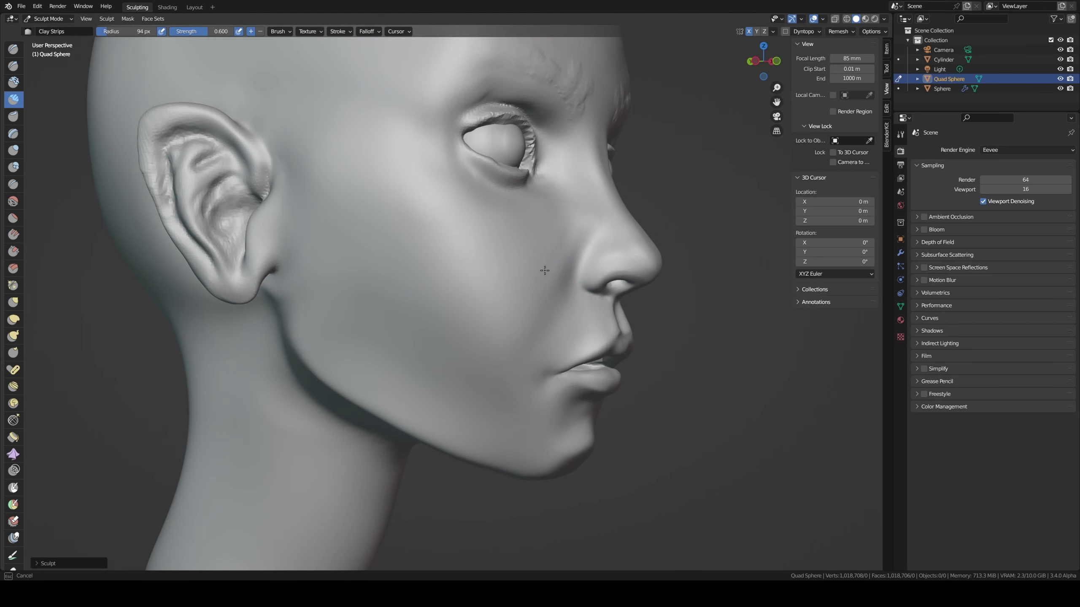
mouse_move(590, 209)
middle_mouse_down()
mouse_move(482, 249)
mouse_move(665, 235)
middle_mouse_up()
key("g")
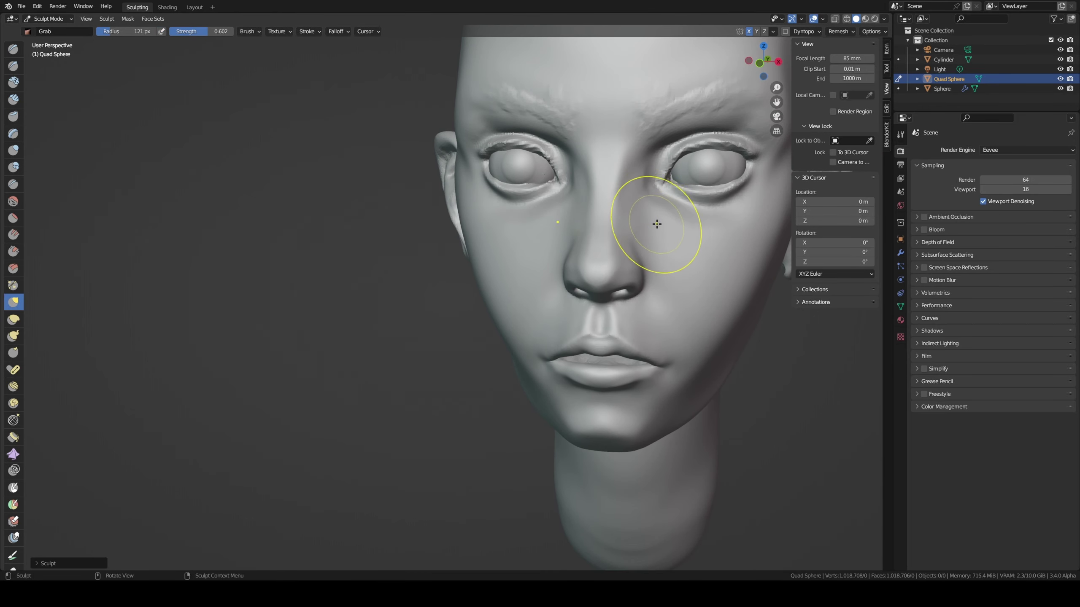
mouse_move(658, 222)
middle_mouse_down()
mouse_move(599, 238)
mouse_move(699, 205)
mouse_move(571, 214)
mouse_move(661, 213)
mouse_move(699, 230)
middle_mouse_up()
key("f")
left_click(643, 215)
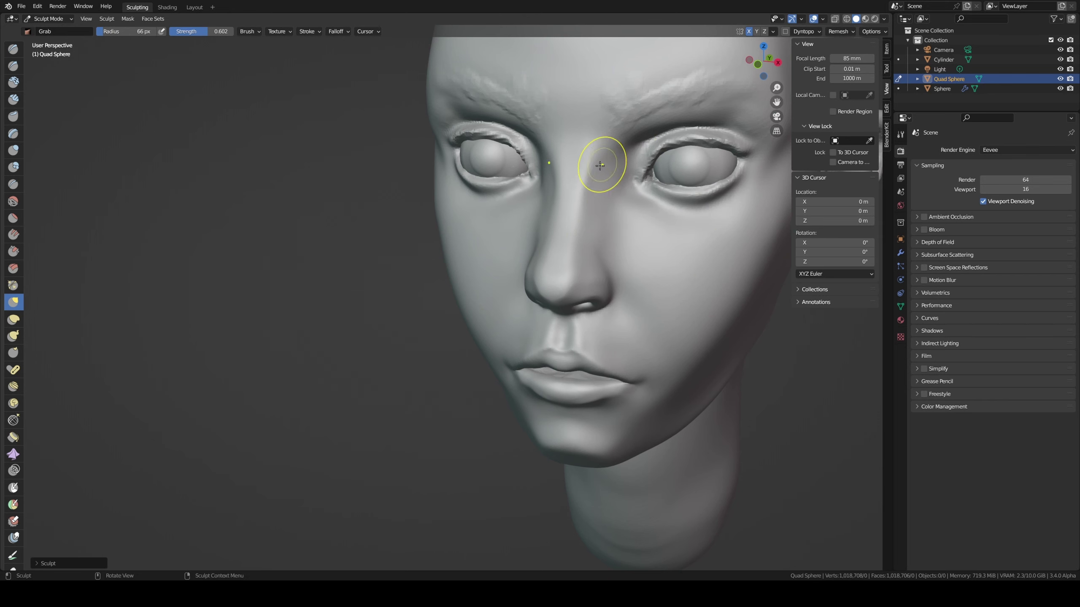
- Reshape the cheek and under-eye area with a 126 px Grab brush
key("f")
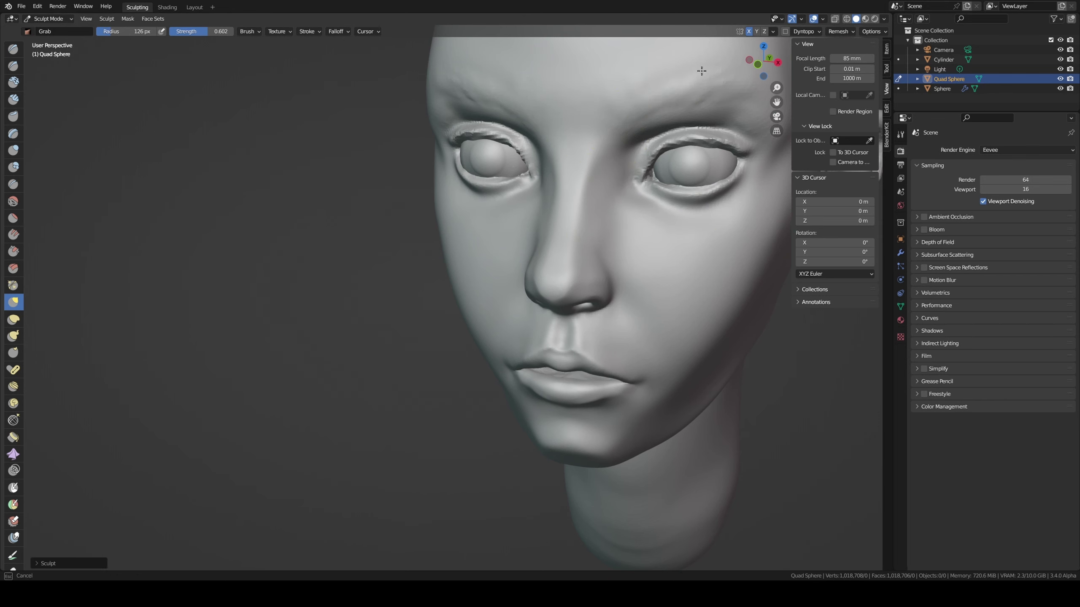
left_click(662, 93)
mouse_move(687, 72)
middle_mouse_down()
mouse_move(610, 135)
mouse_move(611, 155)
middle_mouse_up()
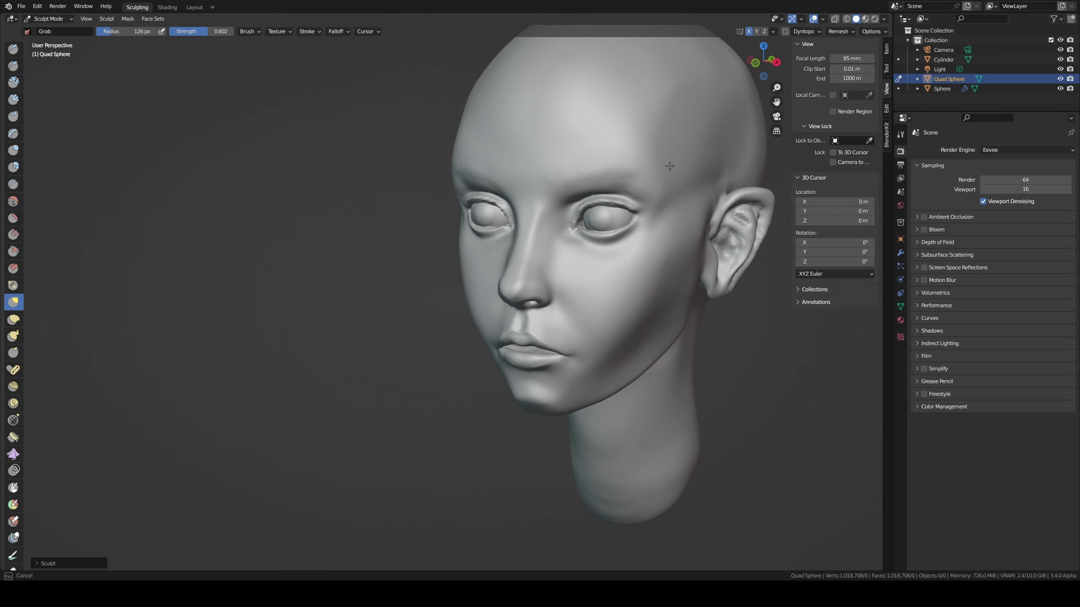
scroll(676, 236, "up", 1)
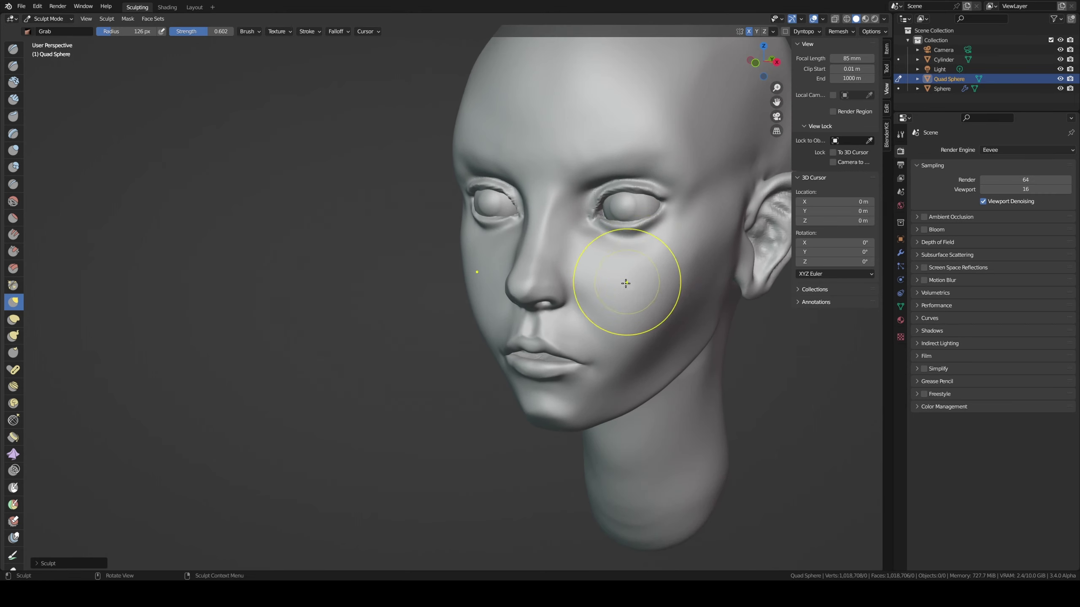
- Save the sculpt file as untitled.blend
middle_click_drag(626, 283, 675, 277)
mouse_move(535, 253)
middle_mouse_down()
mouse_move(513, 229)
mouse_move(515, 263)
middle_mouse_up()
scroll(518, 223, "up", 1)
key("ctrl+s")
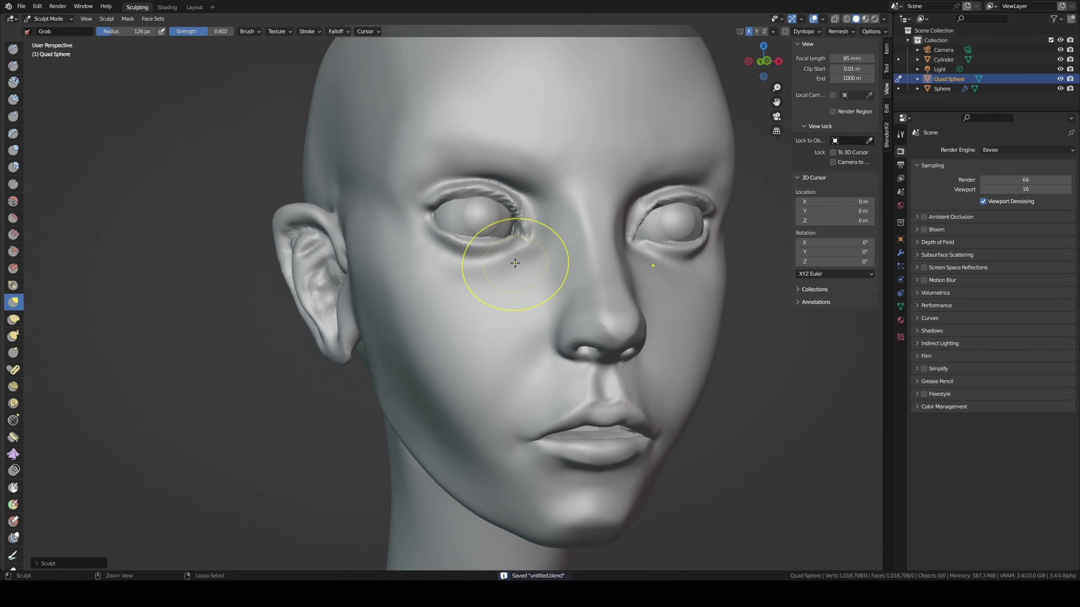
scroll(515, 264, "up", 3)
- Sharpen the near eye's lower and upper lid edges and outer corner with Draw Sharp
mouse_move(512, 261)
middle_mouse_down()
mouse_move(506, 188)
mouse_move(468, 204)
middle_mouse_up()
key("x")
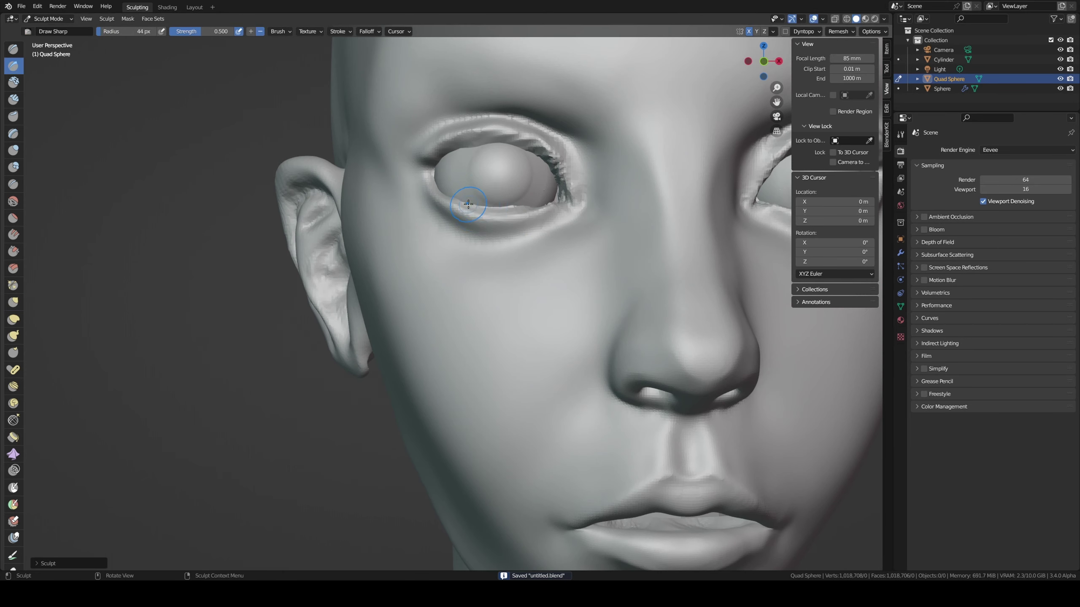
left_click_drag(468, 204, 515, 206)
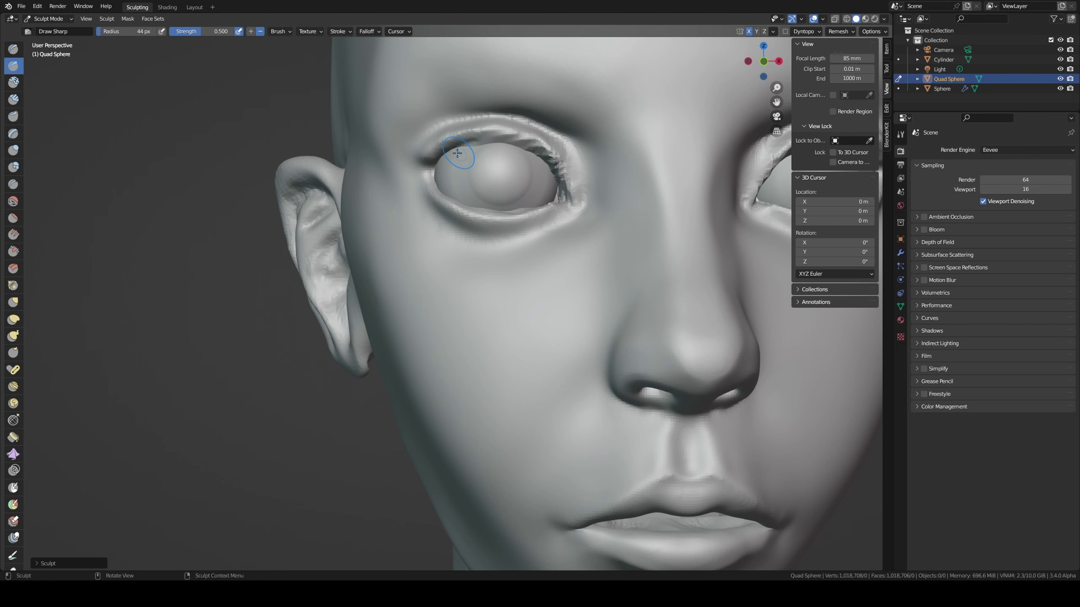
mouse_move(501, 153)
left_mouse_down()
mouse_move(546, 172)
mouse_move(563, 200)
left_mouse_up()
middle_click_drag(563, 200, 552, 196)
left_click_drag(553, 200, 561, 176)
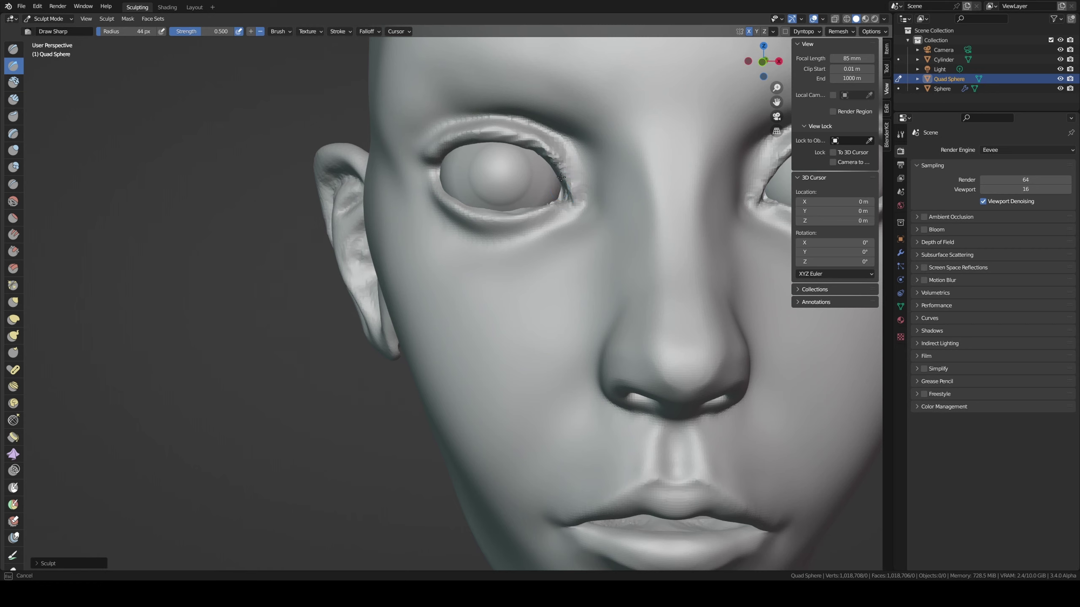
middle_click_drag(561, 176, 552, 168)
- Sharpen the upper eyelid toward the outer corner and refine that corner from several angles
left_click_drag(559, 166, 531, 148)
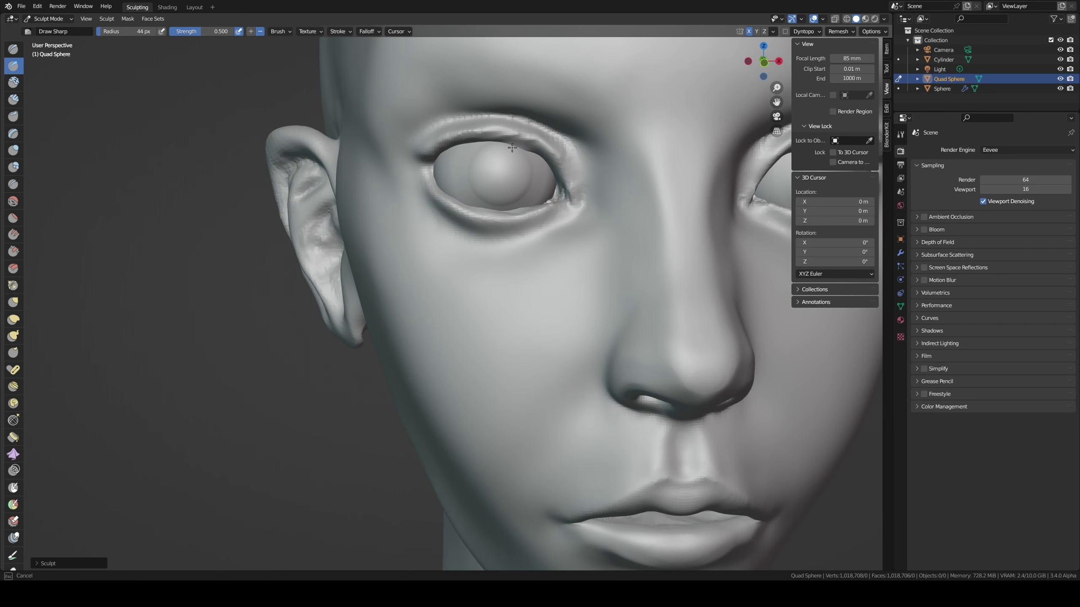
middle_click_drag(512, 147, 513, 146)
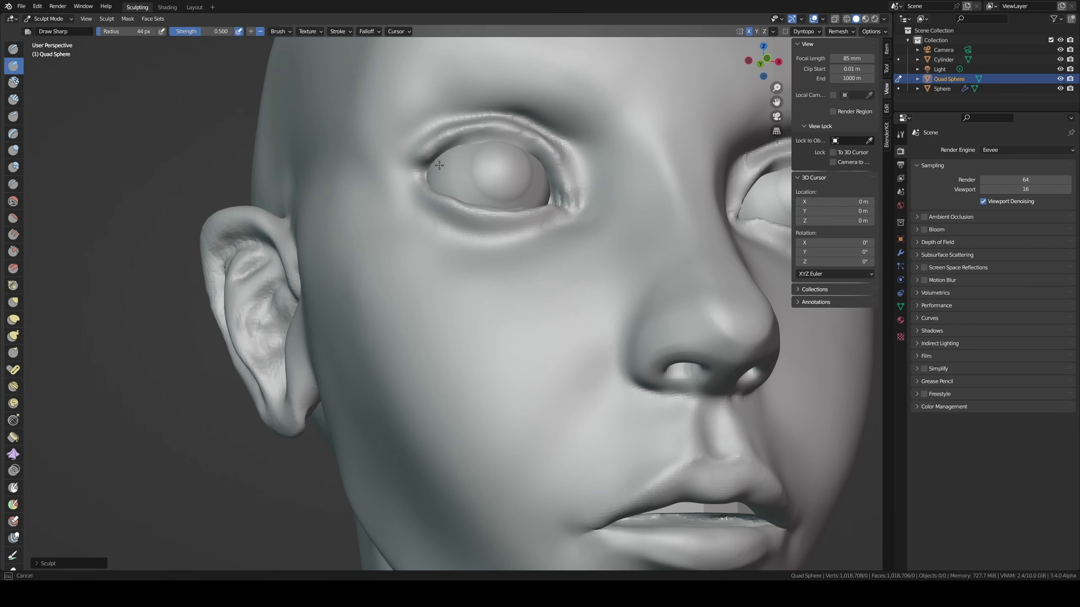
left_click_drag(457, 146, 555, 172)
middle_click_drag(556, 175, 572, 177)
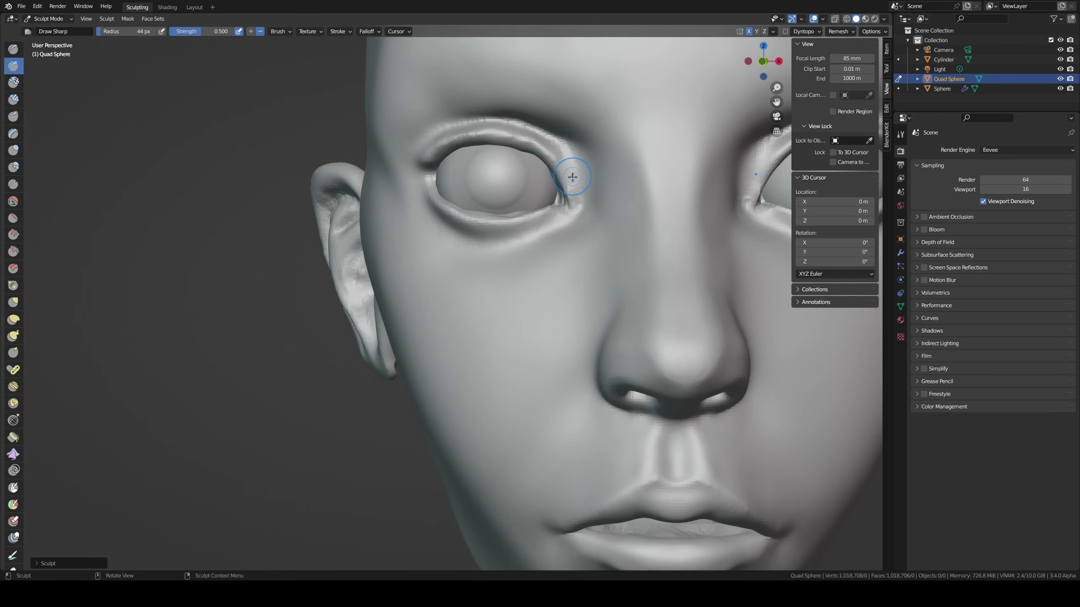
left_click_drag(572, 177, 556, 146)
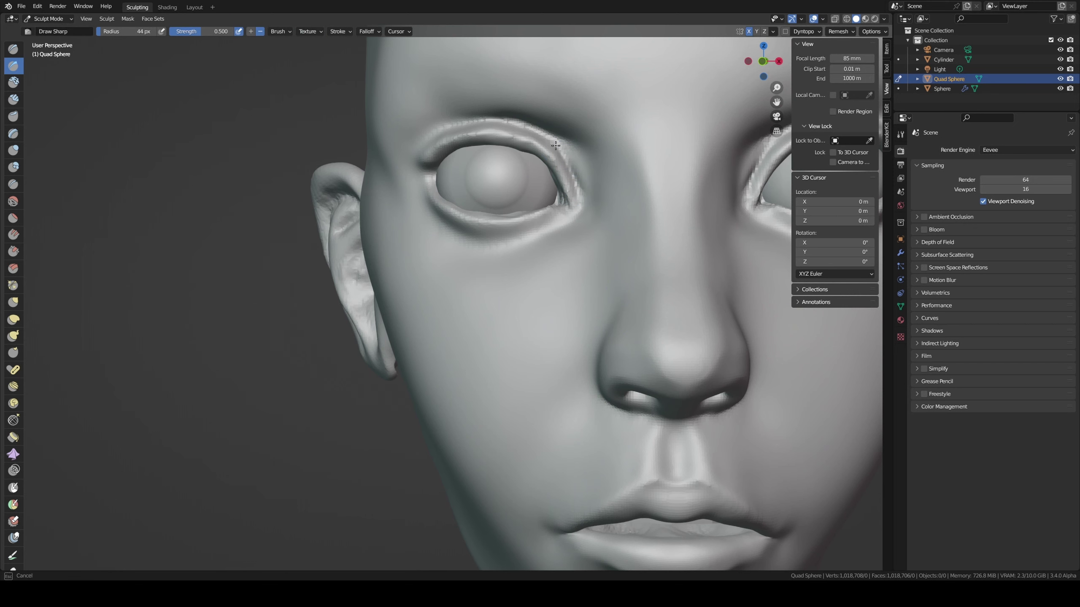
middle_click_drag(468, 134, 484, 134)
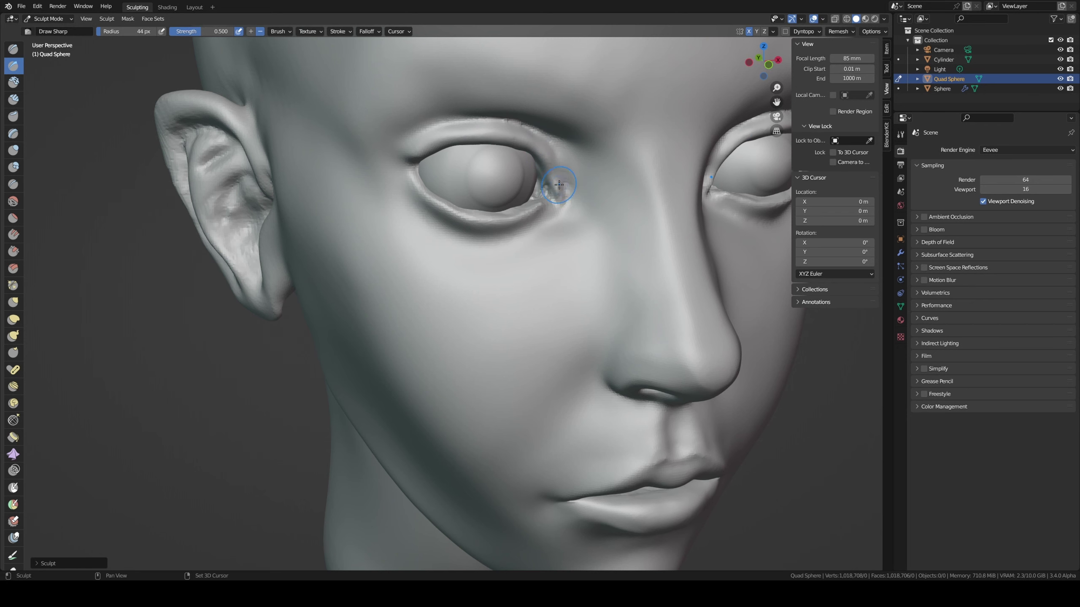
left_click_drag(547, 145, 554, 162)
middle_click_drag(553, 179, 536, 178)
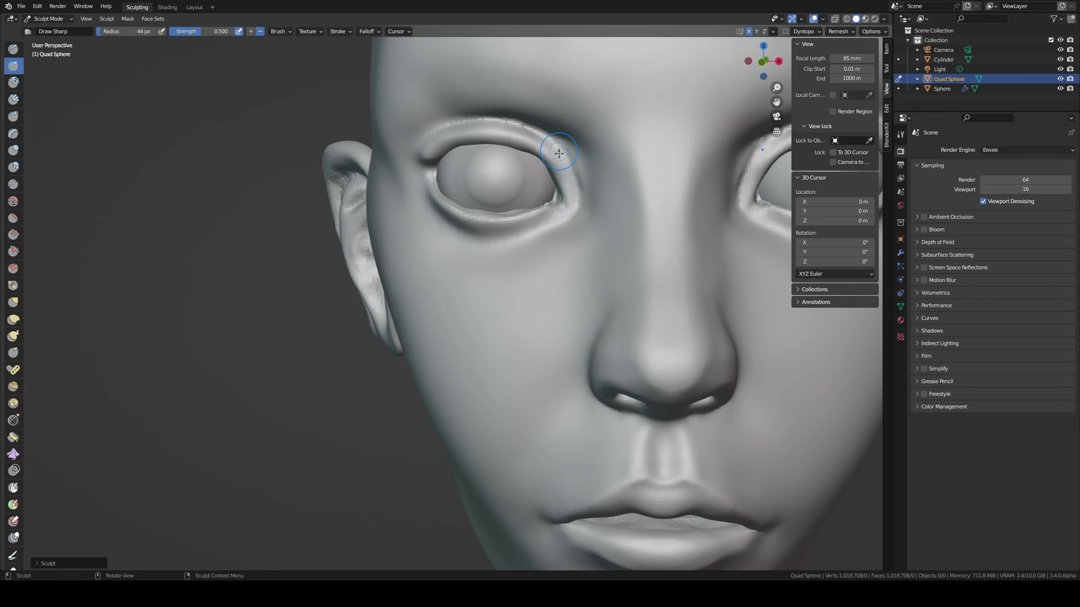
left_click_drag(566, 178, 552, 142)
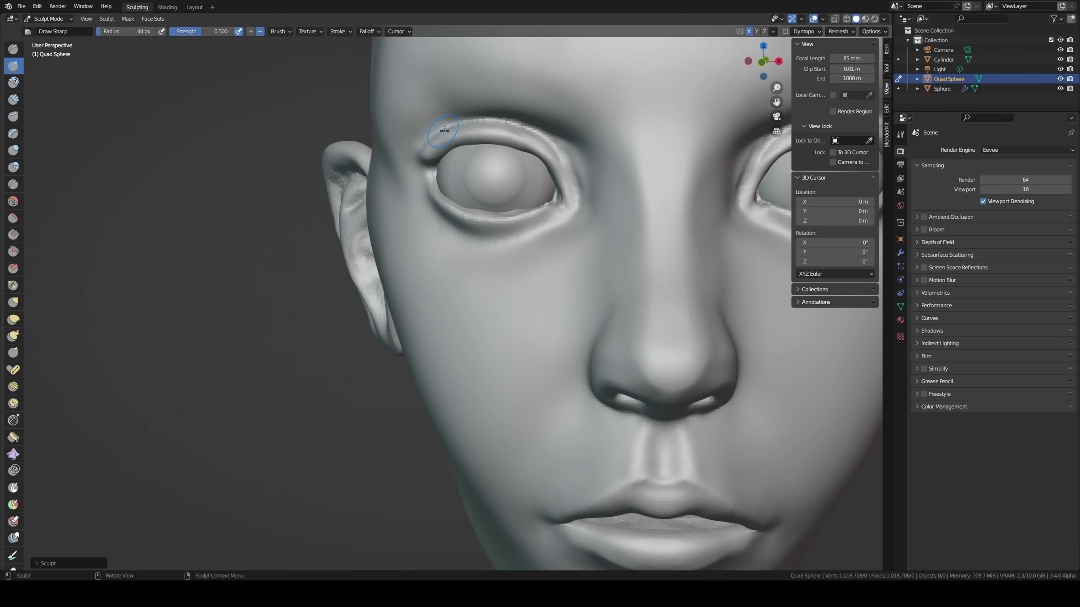
middle_click_drag(444, 131, 442, 140)
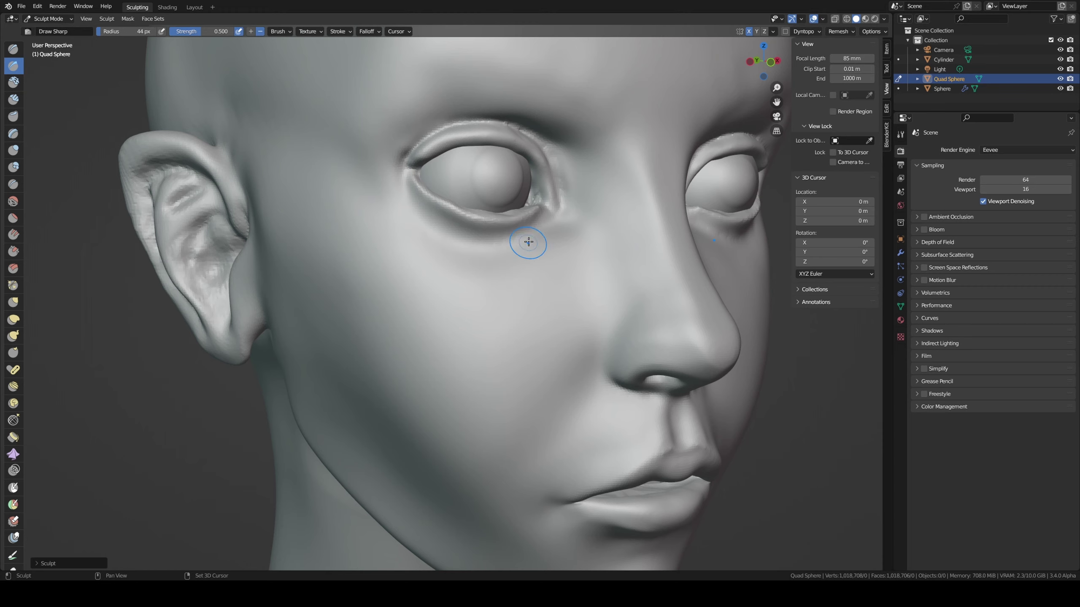
- Sharpen the lower eyelid rim all the way to the inner corner
middle_click_drag(506, 236, 468, 192)
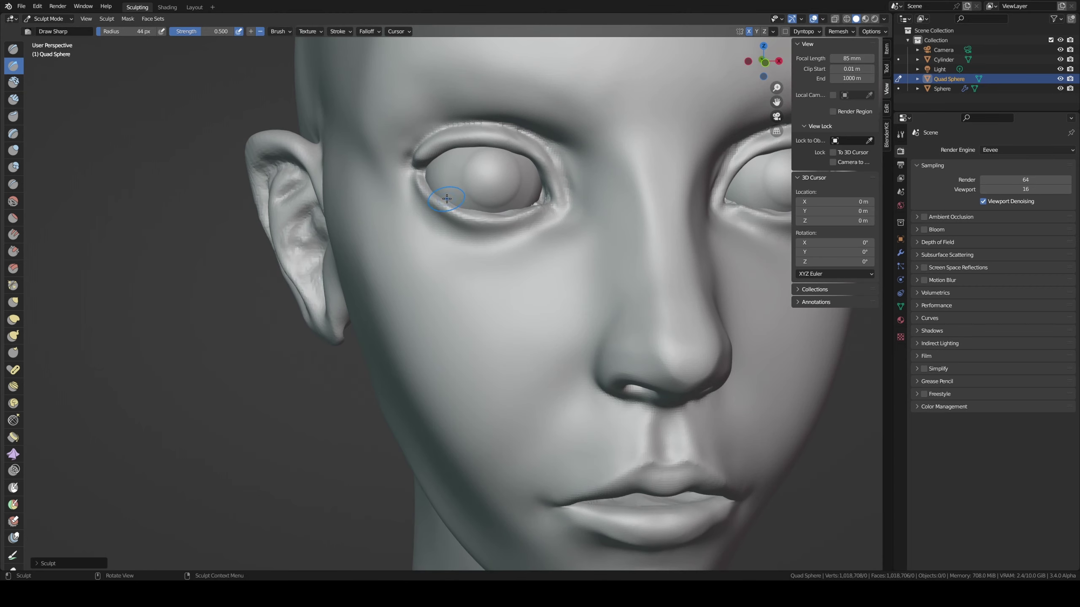
left_click_drag(477, 208, 516, 204)
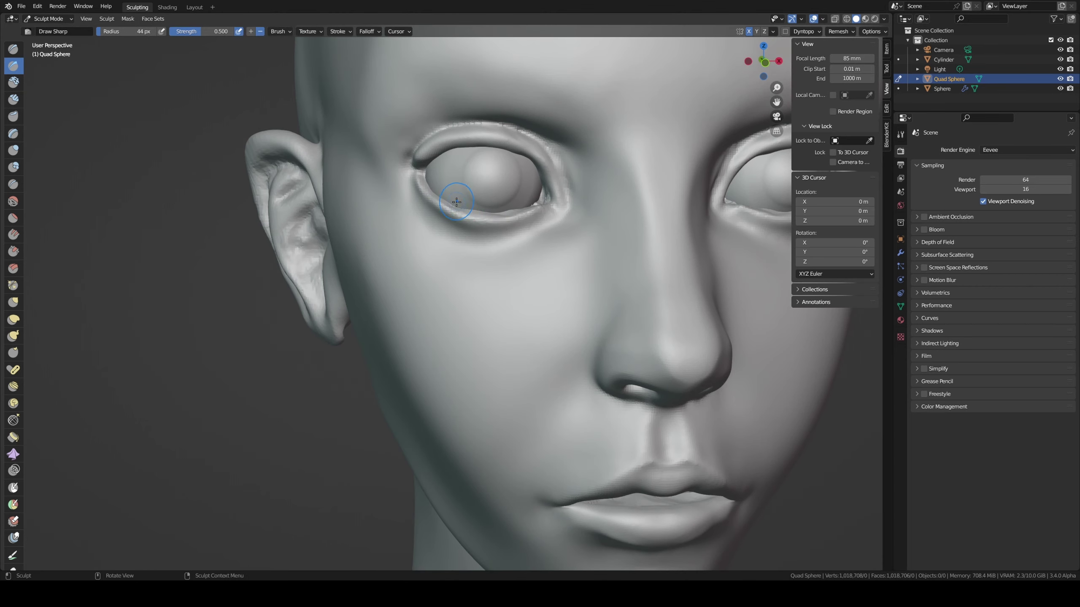
middle_click_drag(529, 201, 506, 210)
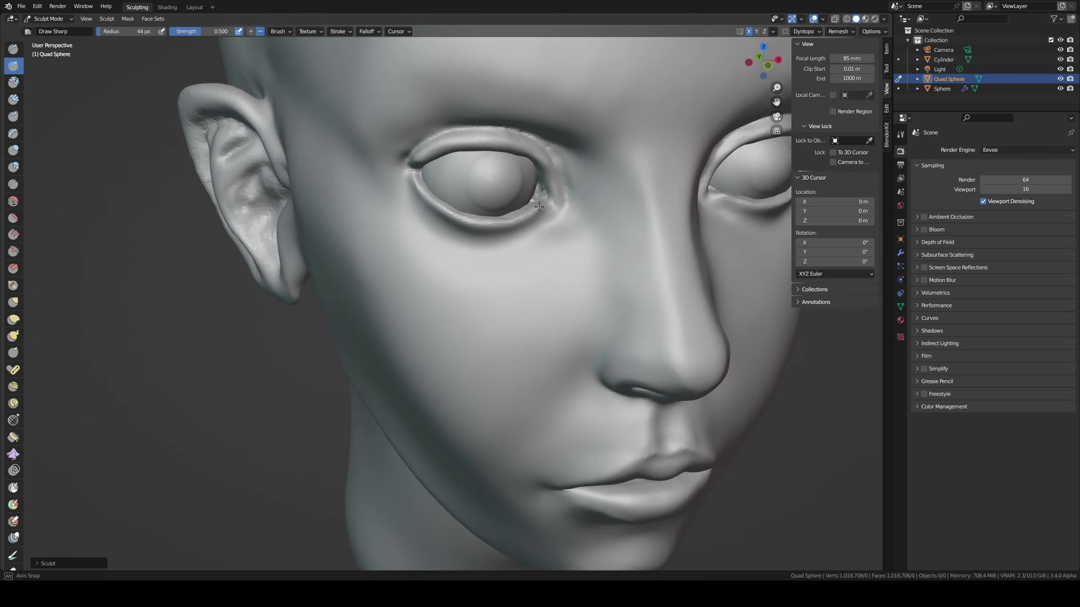
left_click_drag(538, 203, 508, 217, "ctrl")
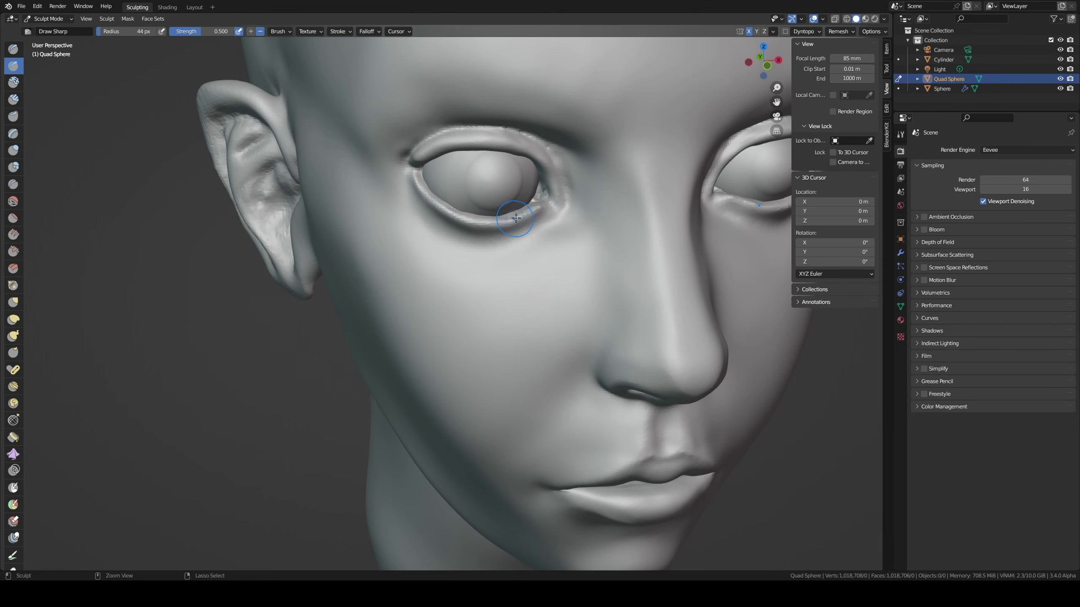
left_click_drag(445, 203, 530, 197)
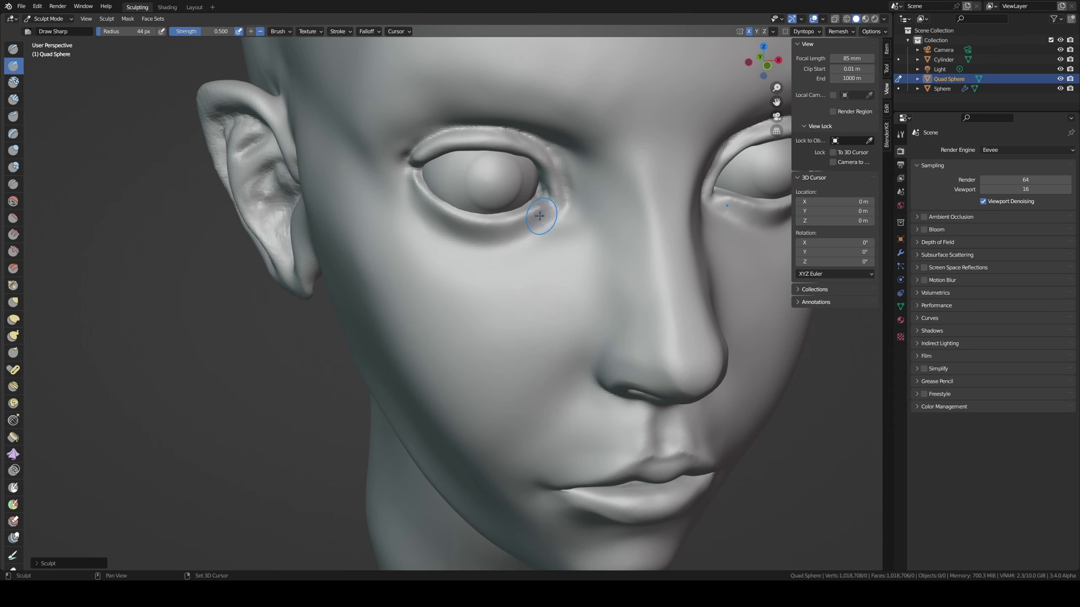
middle_click_drag(539, 216, 471, 218)
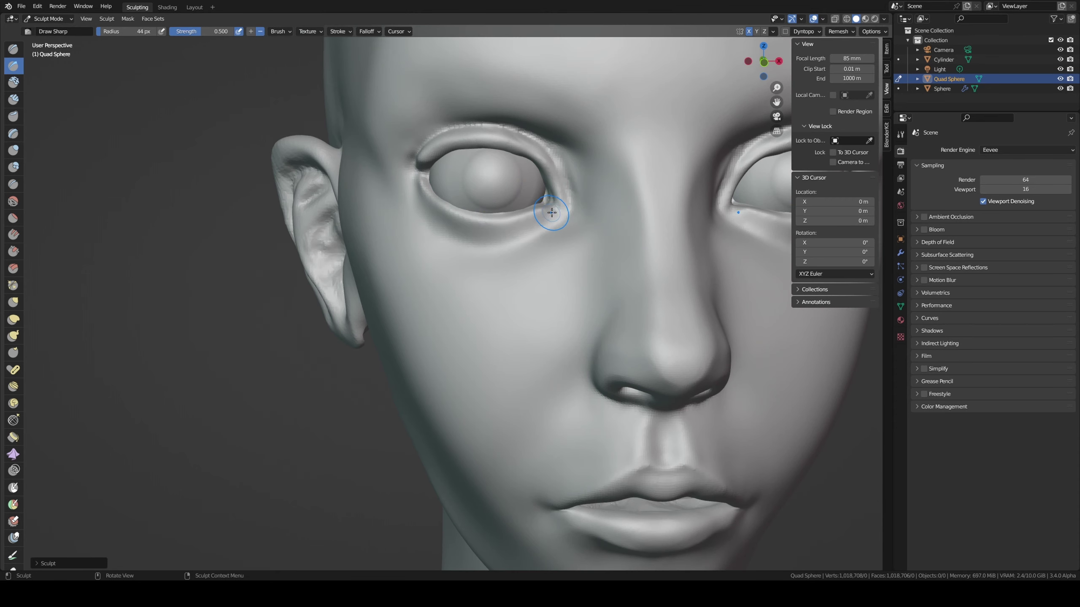
mouse_move(511, 239)
middle_mouse_down()
mouse_move(515, 201)
mouse_move(466, 200)
middle_mouse_up()
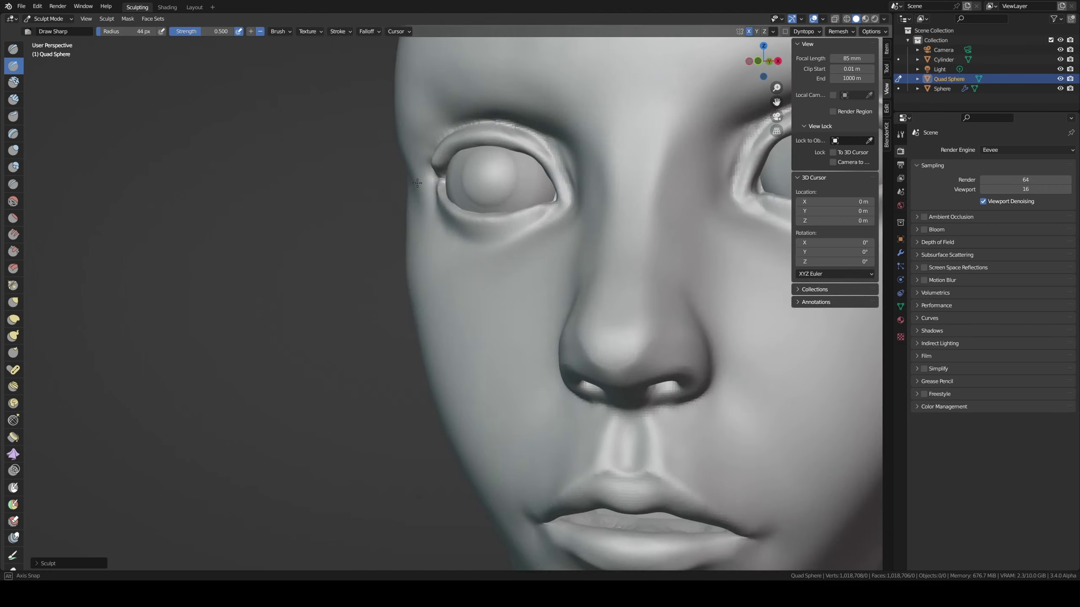
- Pull the near eye's lower lid and inner corner into shape with the Grab brush
middle_click_drag(536, 196, 438, 189)
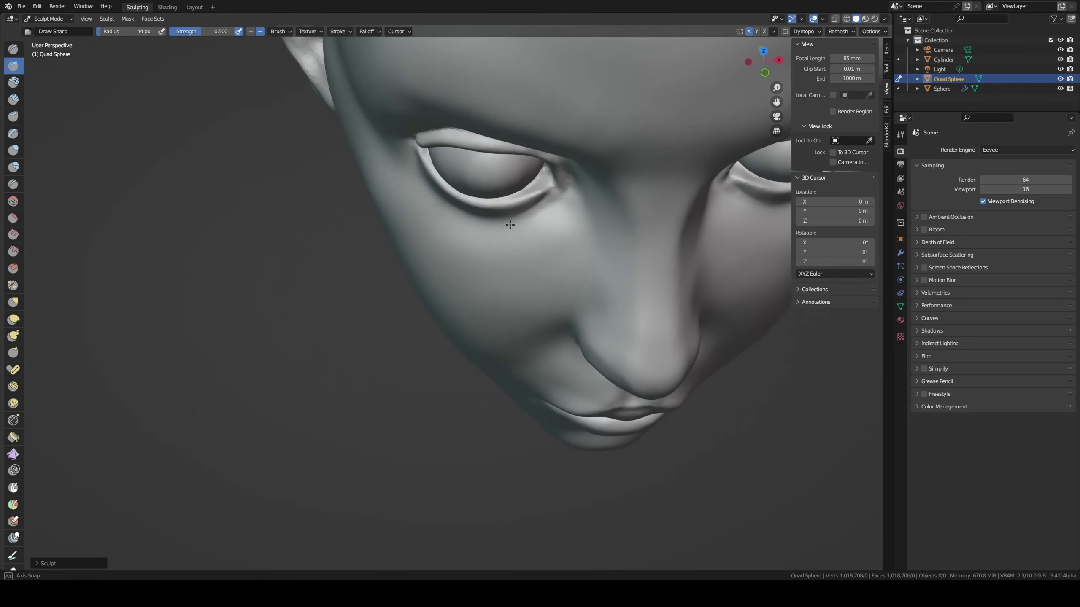
key("g")
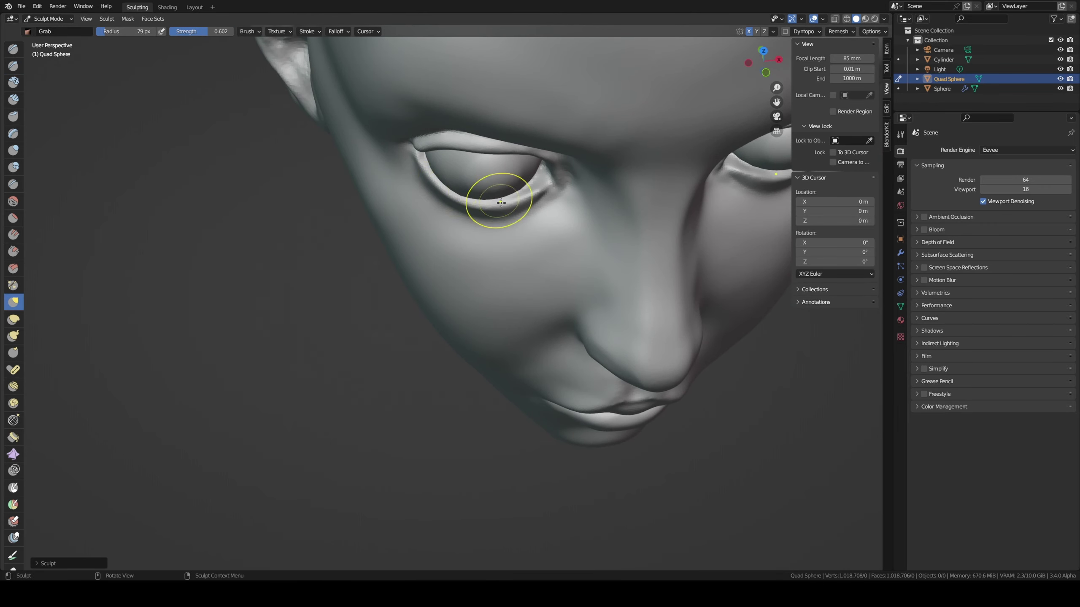
mouse_move(494, 193)
left_mouse_down()
mouse_move(532, 200)
mouse_move(544, 183)
mouse_move(537, 193)
left_mouse_up()
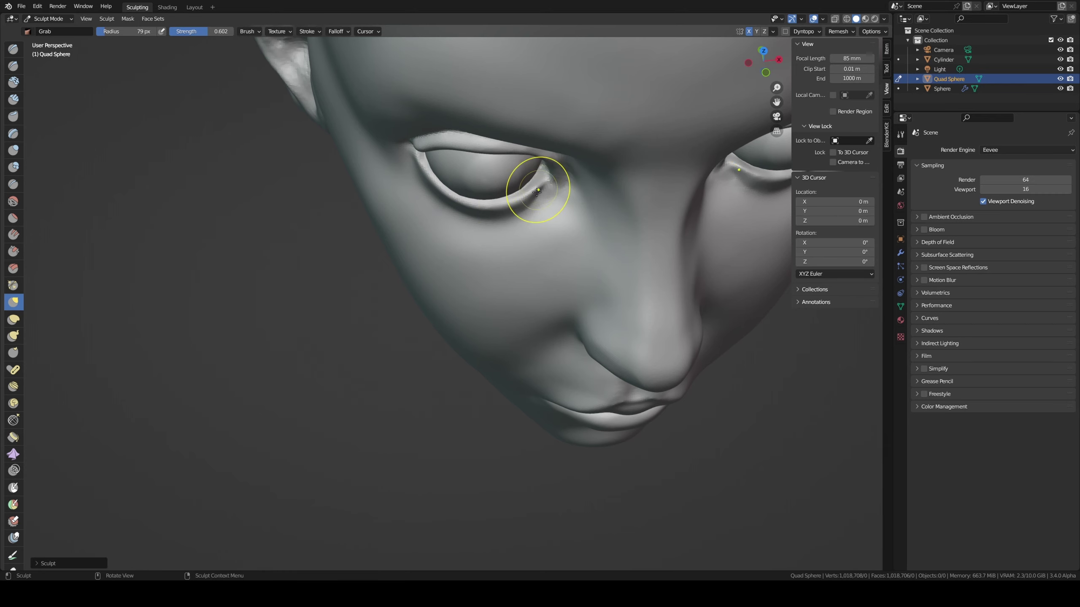
mouse_move(525, 198)
middle_mouse_down()
mouse_move(589, 125)
mouse_move(486, 149)
middle_mouse_up()
- Grab the eyelid in side view at 135 px, then nudge it with a 101 px brush
key("f")
left_click(542, 127)
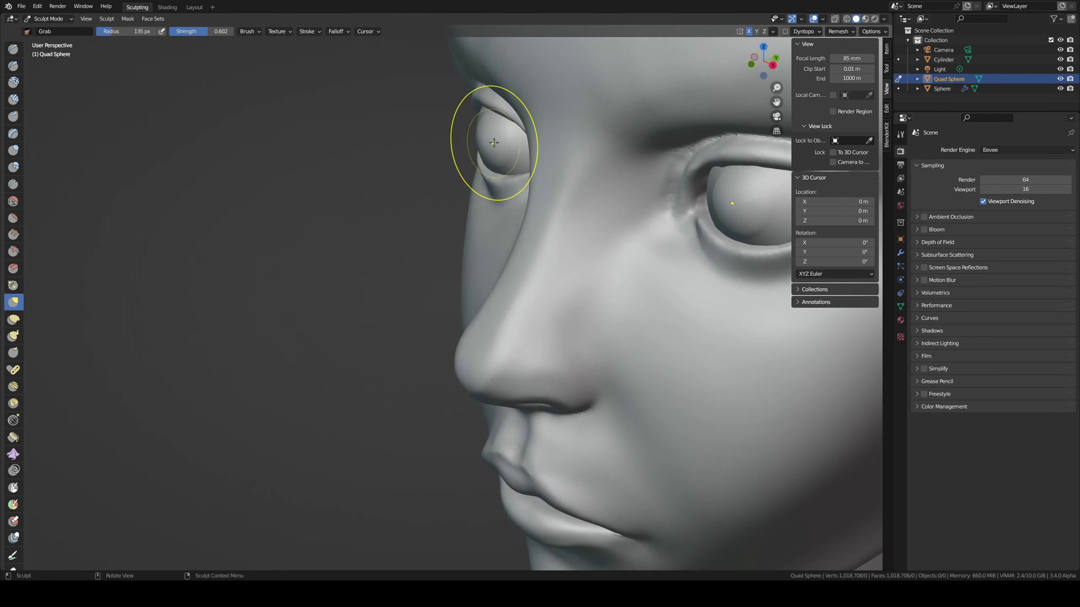
left_click_drag(517, 124, 506, 128)
mouse_move(497, 123)
middle_mouse_down()
mouse_move(603, 100)
mouse_move(541, 133)
middle_mouse_up()
mouse_move(541, 133)
left_mouse_down()
mouse_move(519, 141)
mouse_move(518, 133)
left_mouse_up()
middle_click_drag(434, 120, 450, 121)
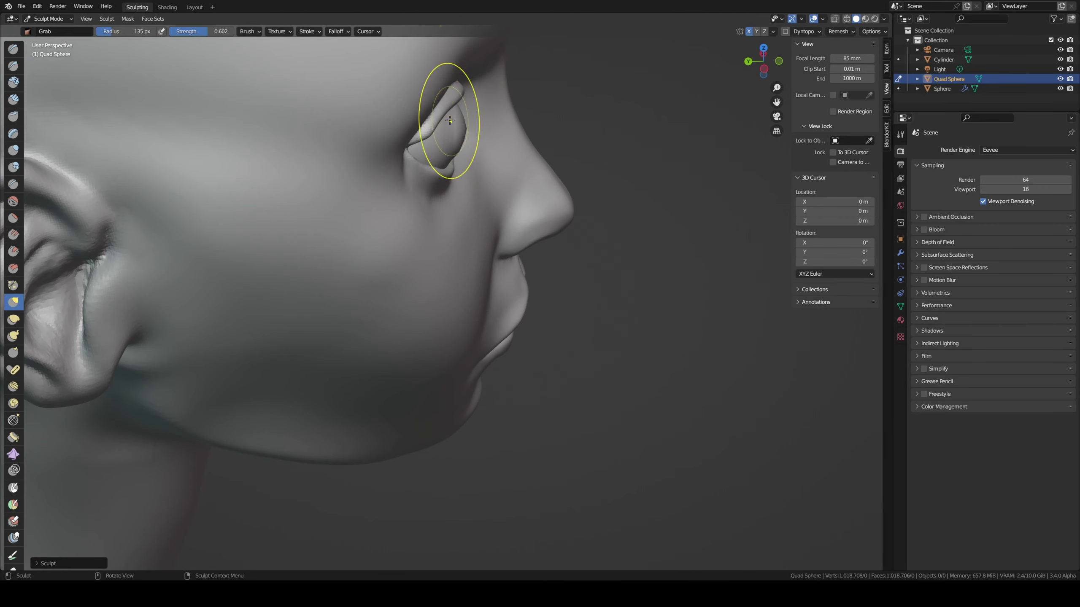
key("f")
left_click(432, 125)
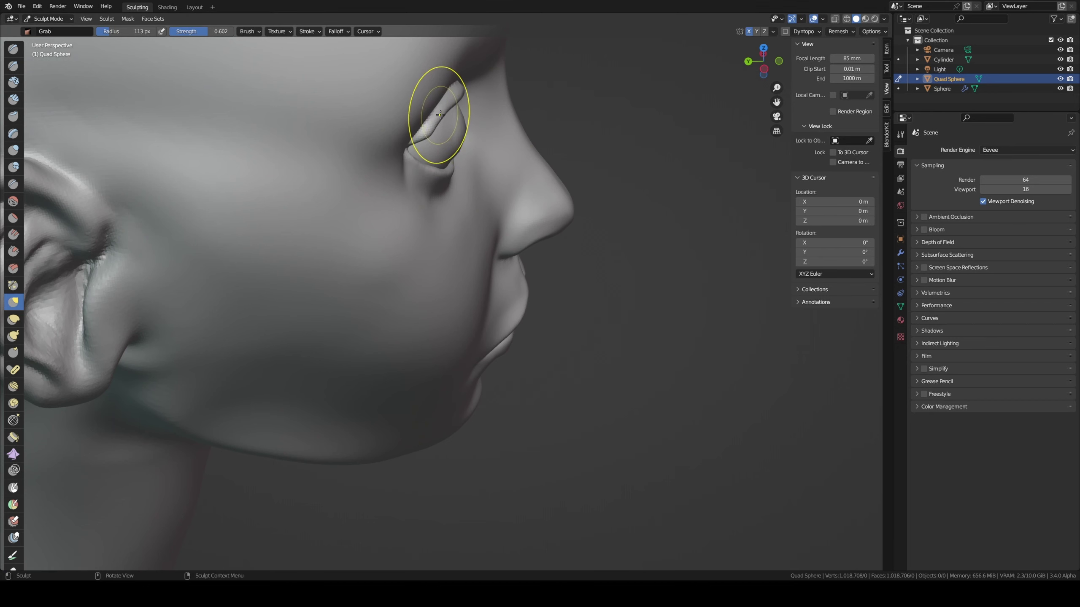
key("f")
left_click(446, 109)
left_click_drag(447, 109, 450, 109)
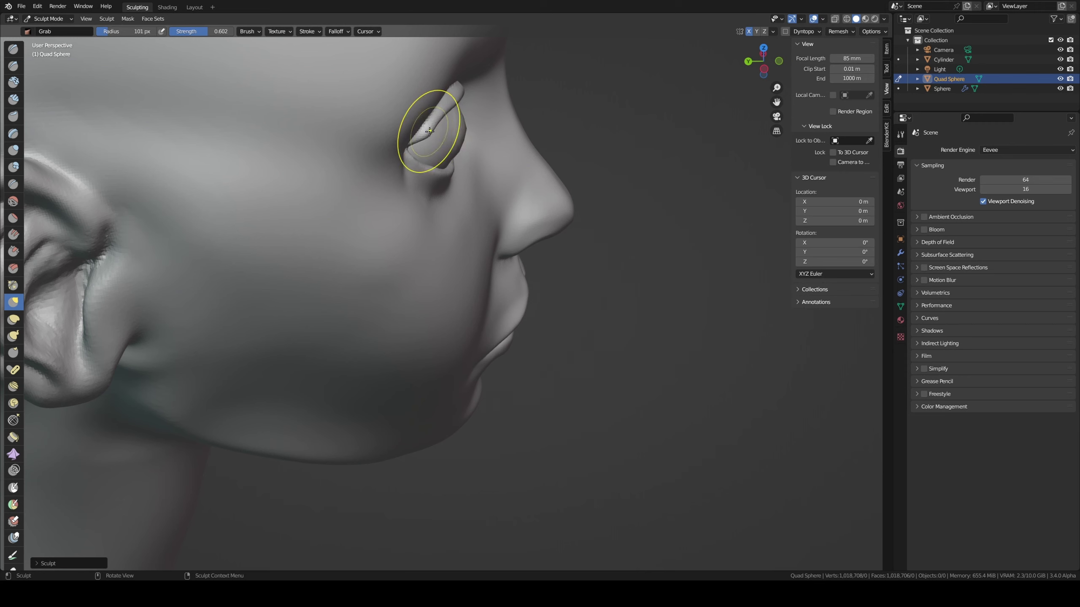
- Shrink the Grab radius to 60 px and switch back to Draw Sharp
key("f")
left_click(448, 113)
left_click(430, 134)
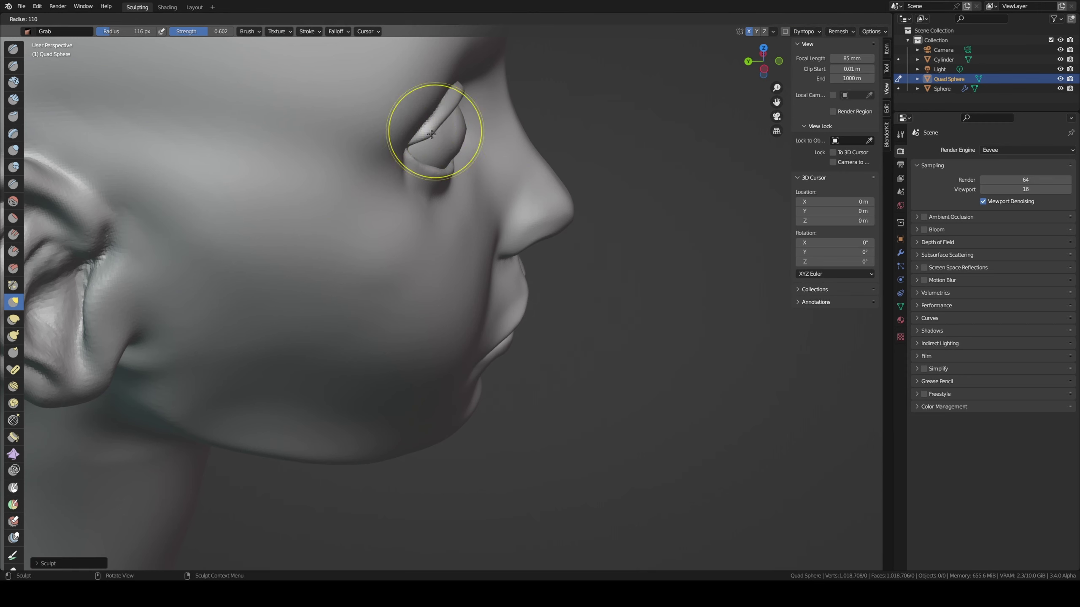
key("f")
left_click(429, 135)
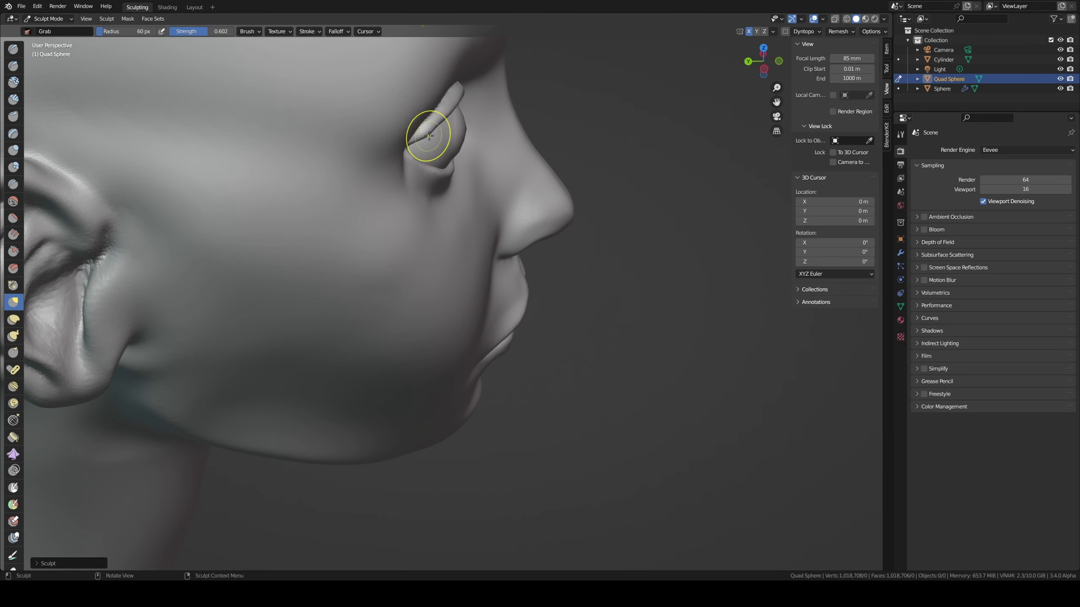
mouse_move(425, 133)
middle_mouse_down()
mouse_move(440, 116)
mouse_move(422, 146)
middle_mouse_up()
key("shift+space")
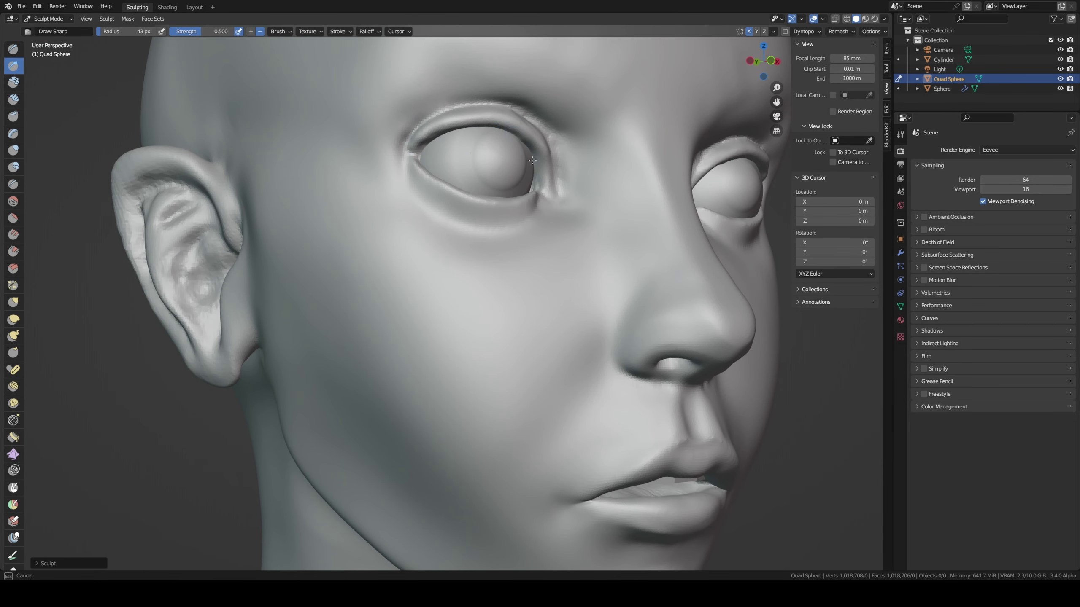
- Undo a bad stroke and carve the upper eyelid crease toward the outer corner
mouse_move(532, 159)
middle_mouse_down()
mouse_move(488, 139)
mouse_move(525, 186)
middle_mouse_up()
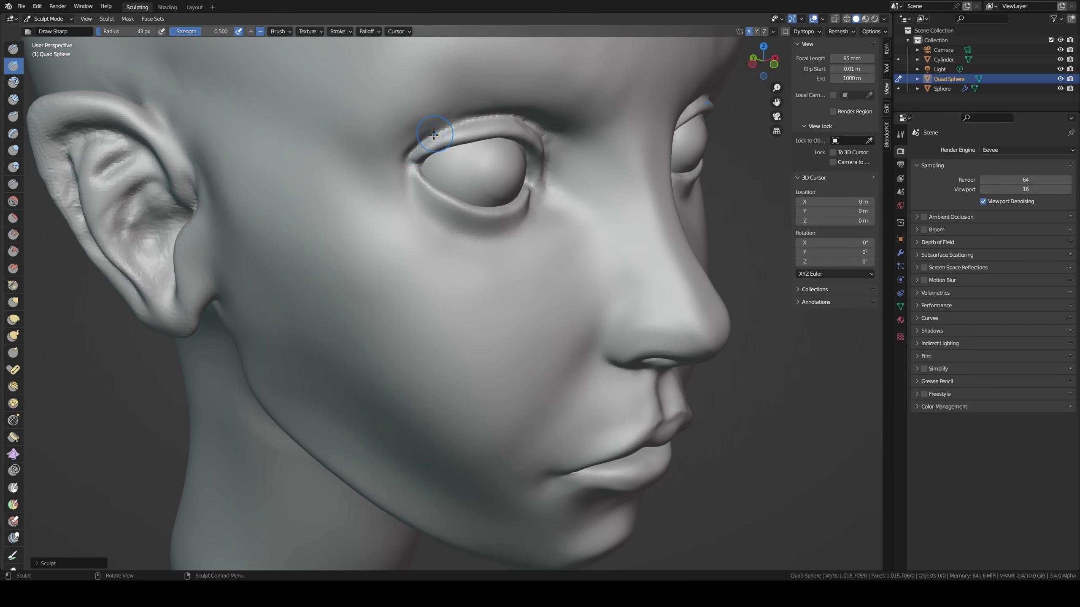
middle_click_drag(486, 120, 507, 127)
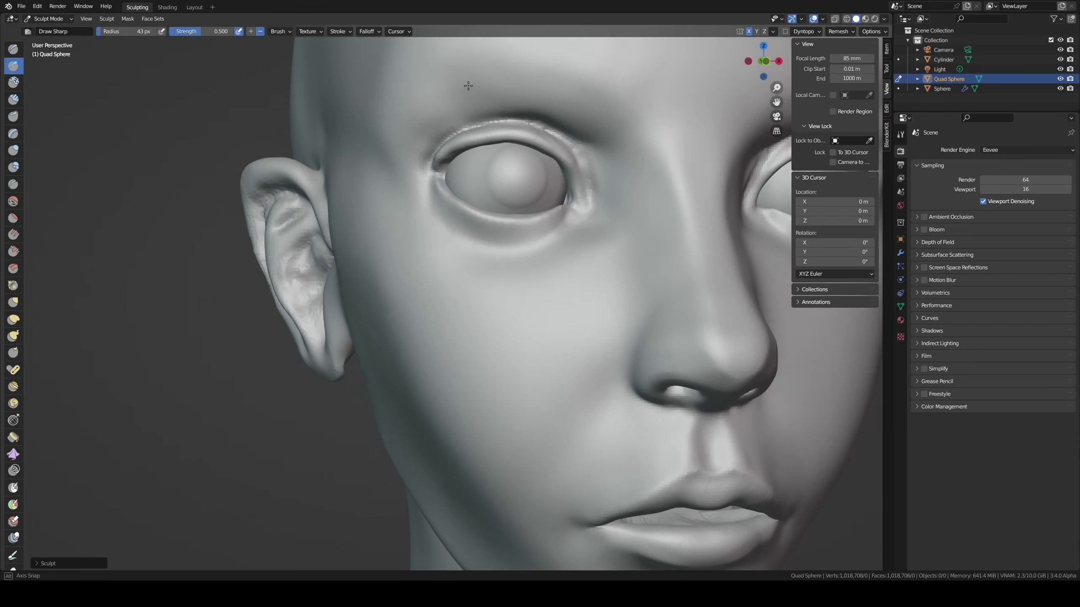
middle_click_drag(578, 154, 439, 156)
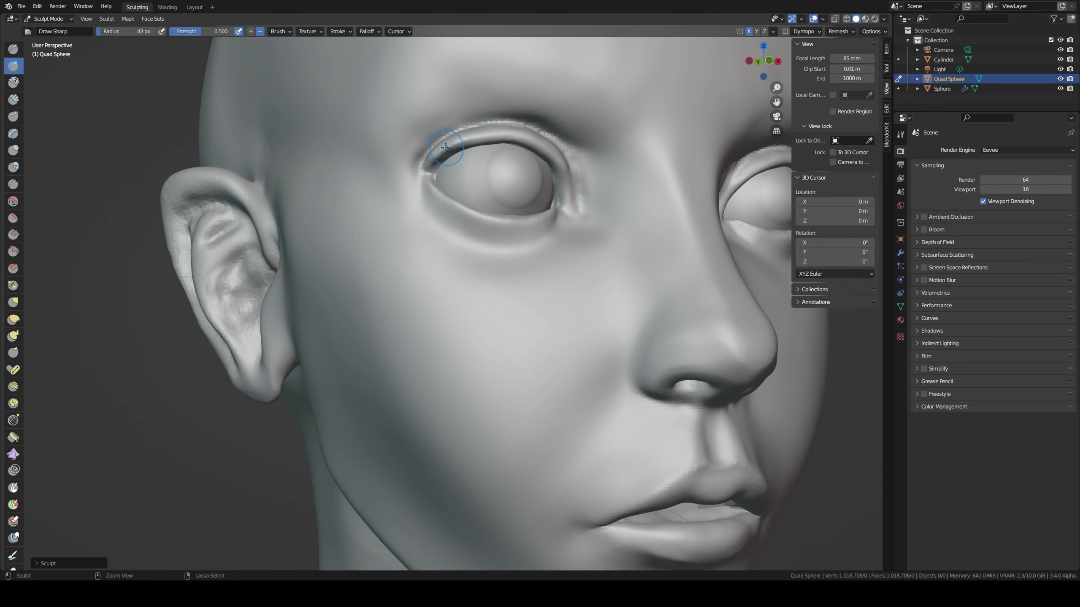
middle_click_drag(508, 137, 499, 137)
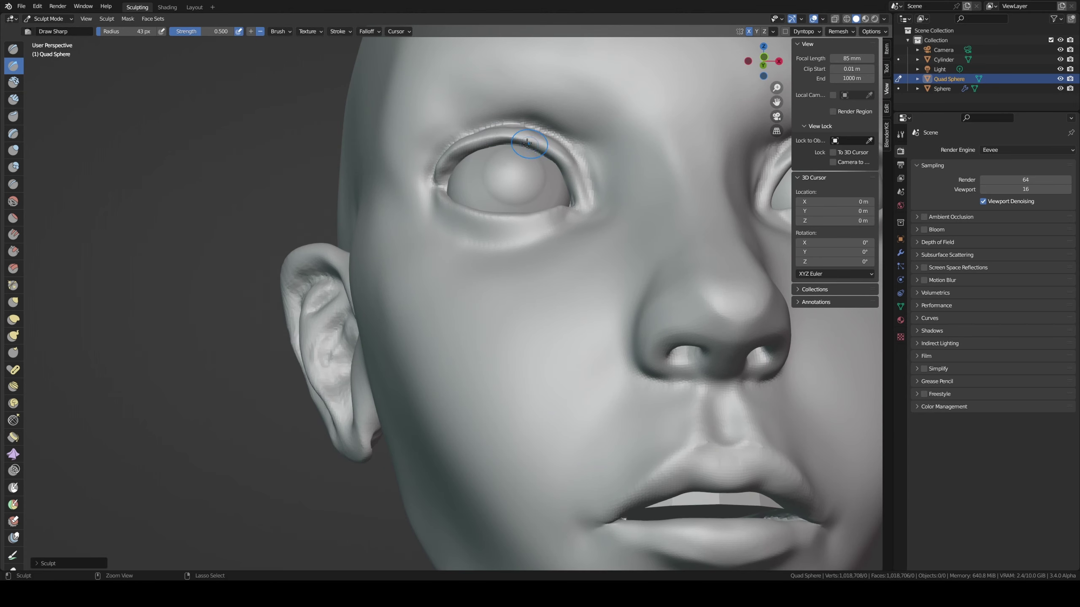
key("ctrl+z")
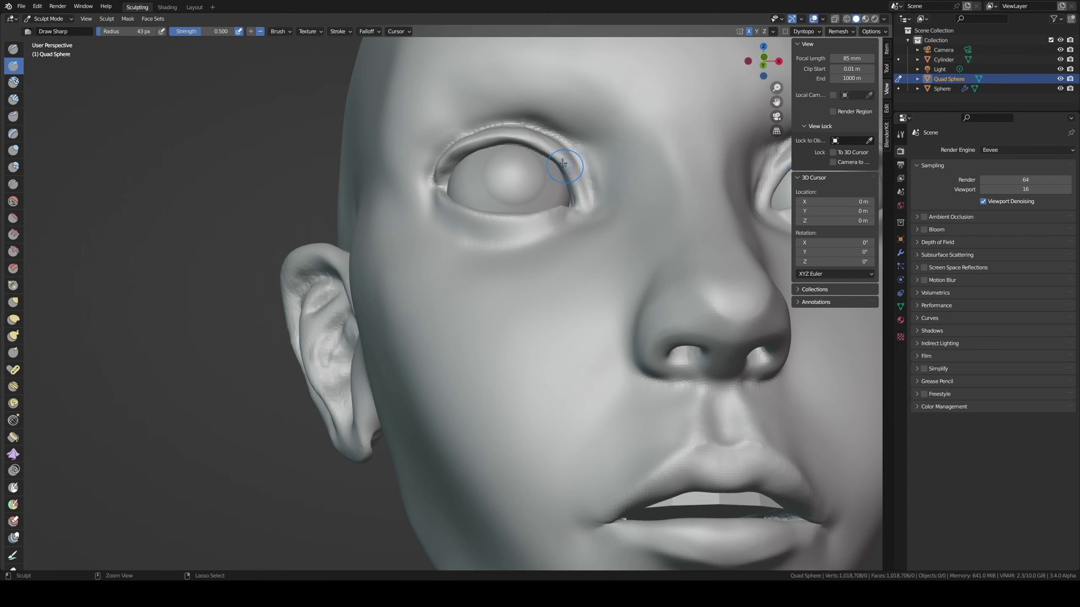
left_click_drag(531, 141, 563, 169, "ctrl")
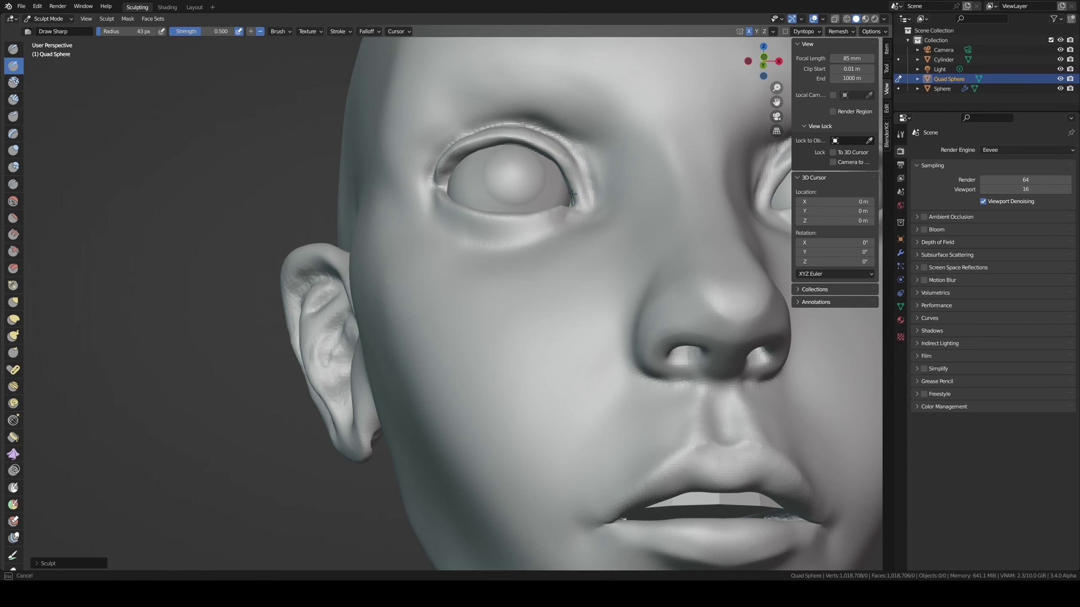
mouse_move(572, 194)
middle_mouse_down()
mouse_move(568, 174)
mouse_move(543, 220)
mouse_move(579, 193)
middle_mouse_up()
- With Grab at 98 px, pull the eye corners into a more almond shape
key("g")
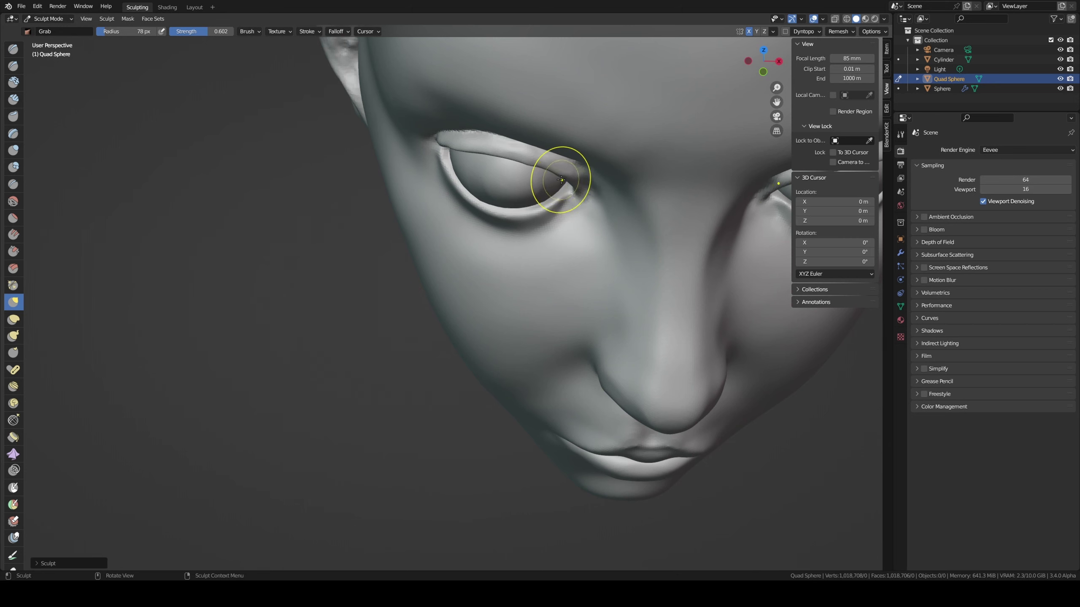
mouse_move(561, 179)
left_mouse_down()
mouse_move(569, 186)
mouse_move(567, 178)
left_mouse_up()
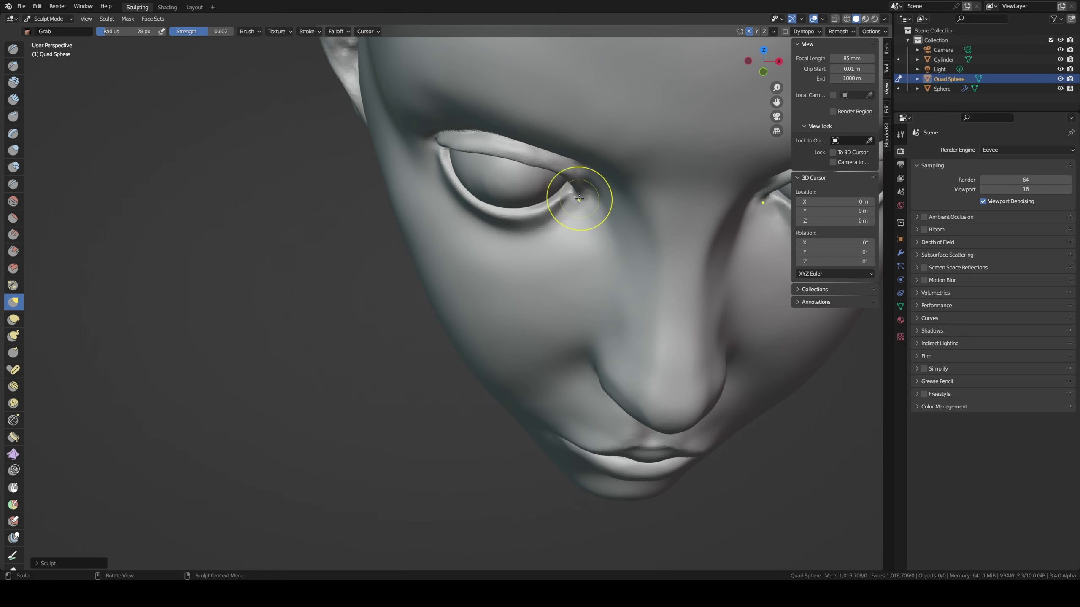
middle_click_drag(569, 181, 597, 184)
key("f")
left_click(595, 179)
left_click_drag(597, 183, 602, 193)
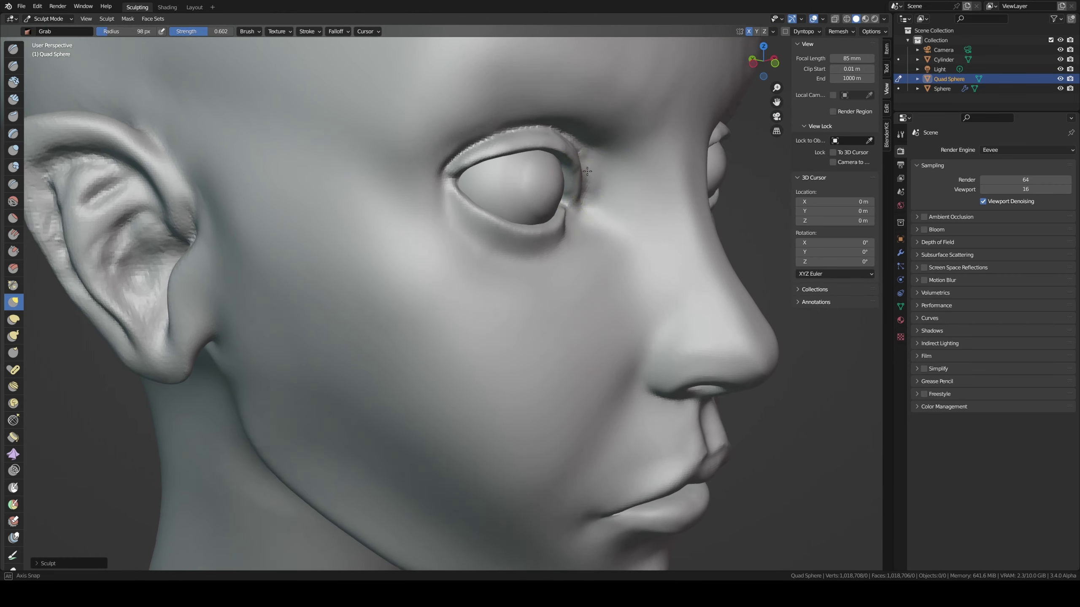
- At 83 px, pull the other eye's upper lid into a new curve, then return to Draw Sharp
mouse_move(603, 193)
middle_mouse_down()
mouse_move(533, 164)
mouse_move(575, 189)
mouse_move(549, 193)
mouse_move(551, 221)
middle_mouse_up()
scroll(552, 220, "up", 4)
middle_click_drag(554, 173, 475, 260, "shift")
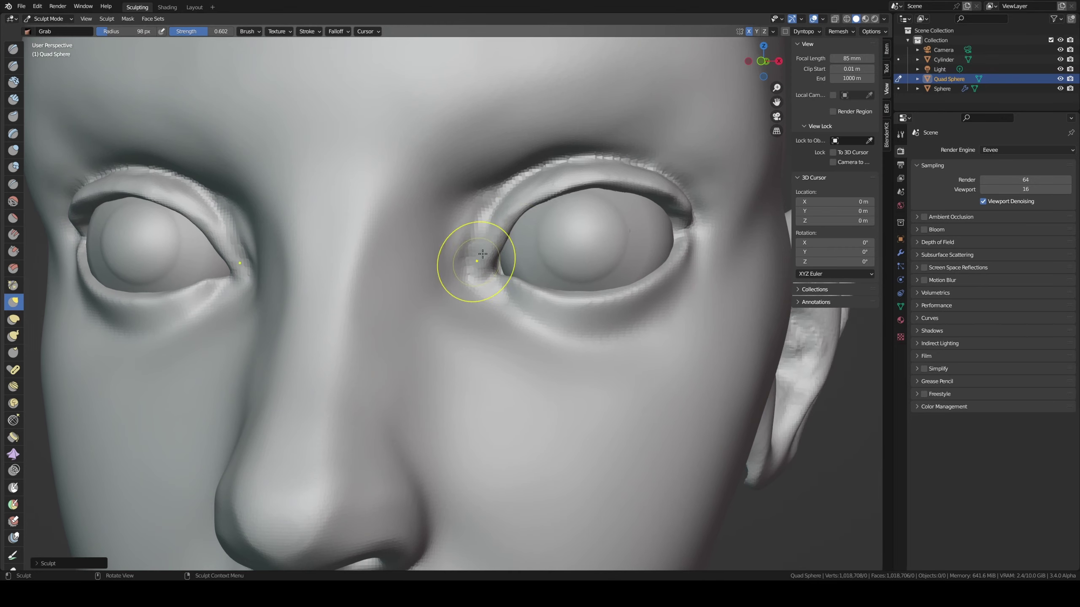
key("f")
left_click(510, 237)
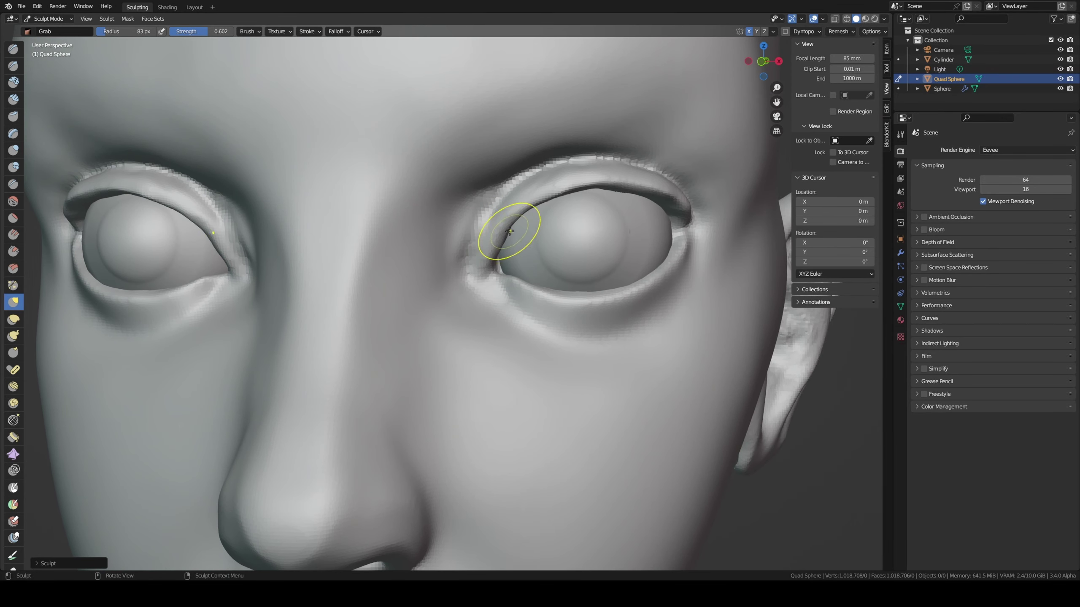
left_click_drag(532, 206, 554, 193)
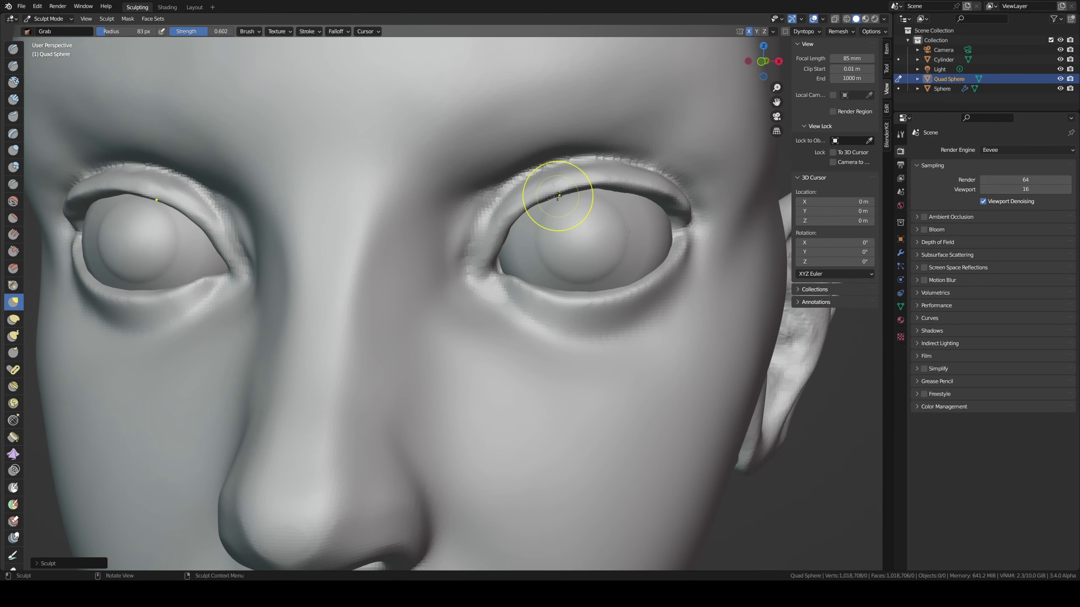
key("shift+x")
middle_click_drag(514, 238, 526, 228)
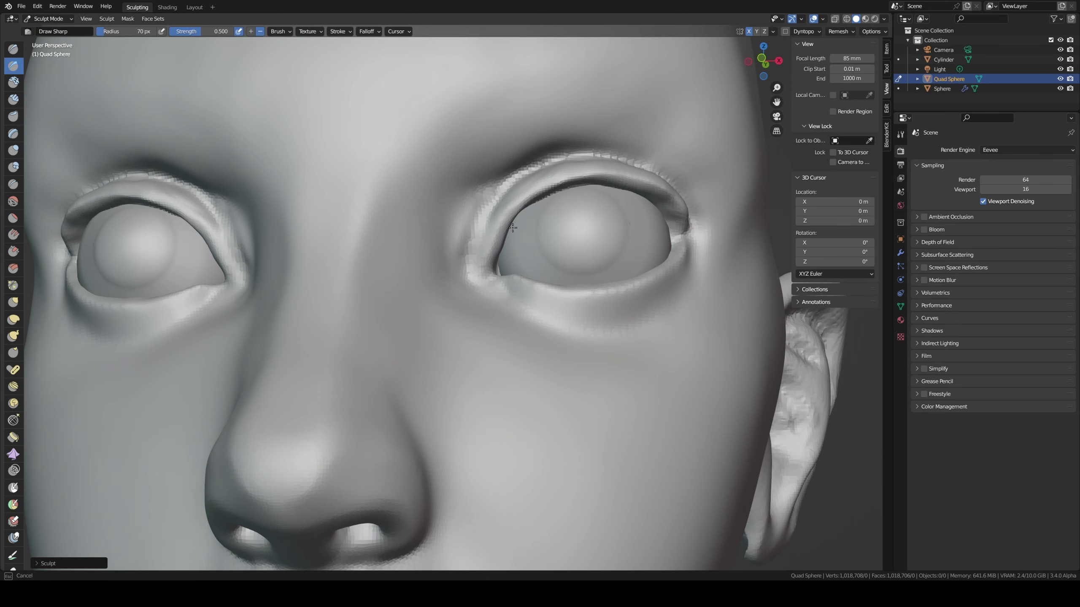
- Sharpen the upper lid rim, then smooth the inner eye-corner crease with Scrape/Peaks
mouse_move(526, 228)
left_mouse_down()
mouse_move(526, 204)
mouse_move(535, 222)
mouse_move(554, 195)
mouse_move(587, 188)
mouse_move(609, 242)
left_mouse_up()
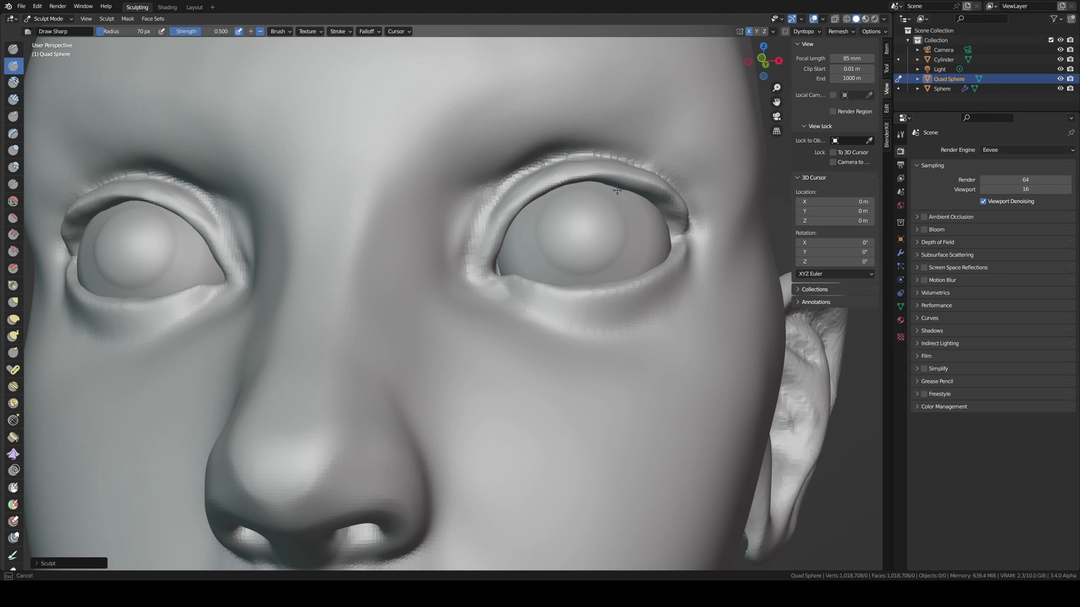
mouse_move(615, 183)
middle_mouse_down()
mouse_move(552, 212)
mouse_move(533, 262)
middle_mouse_up()
left_click(13, 250)
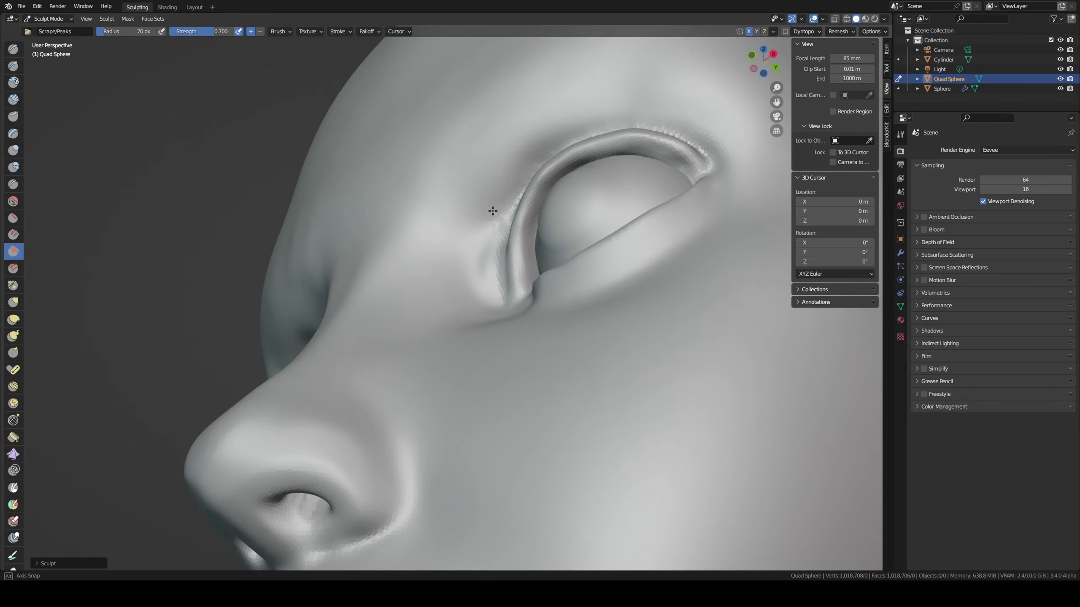
mouse_move(527, 265)
left_mouse_down()
mouse_move(579, 164)
mouse_move(611, 159)
left_mouse_up()
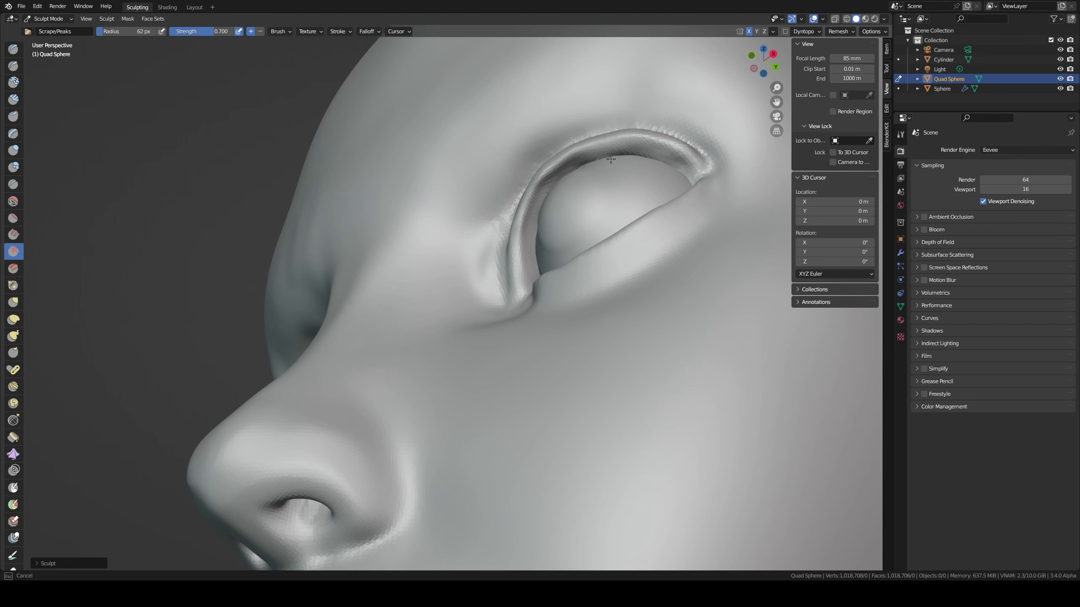
- Sharpen the upper eyelid's inner edge with Draw Sharp
key("x")
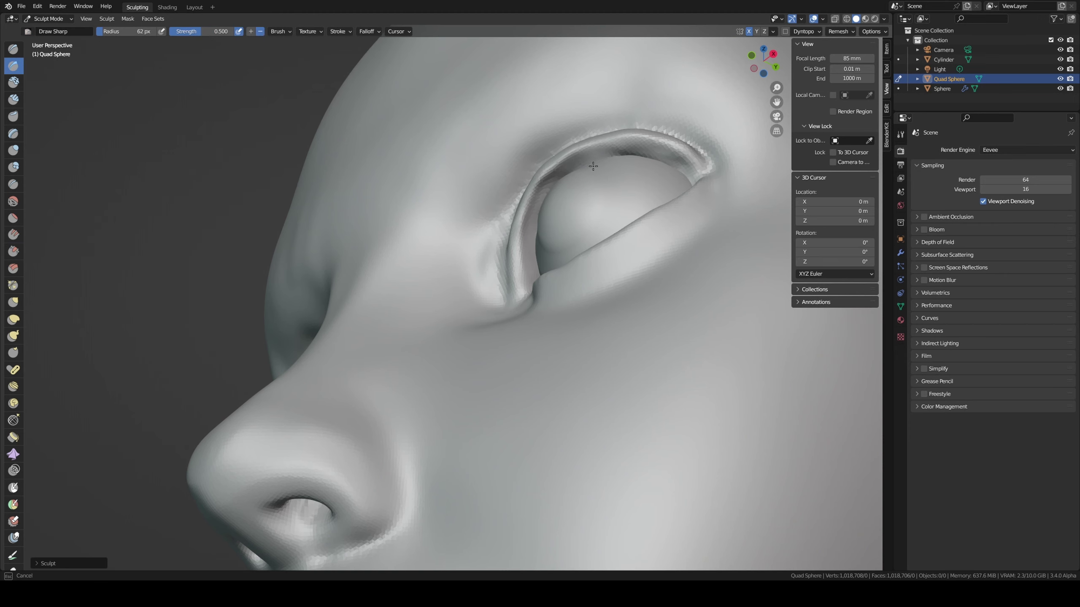
middle_click_drag(616, 180, 646, 169)
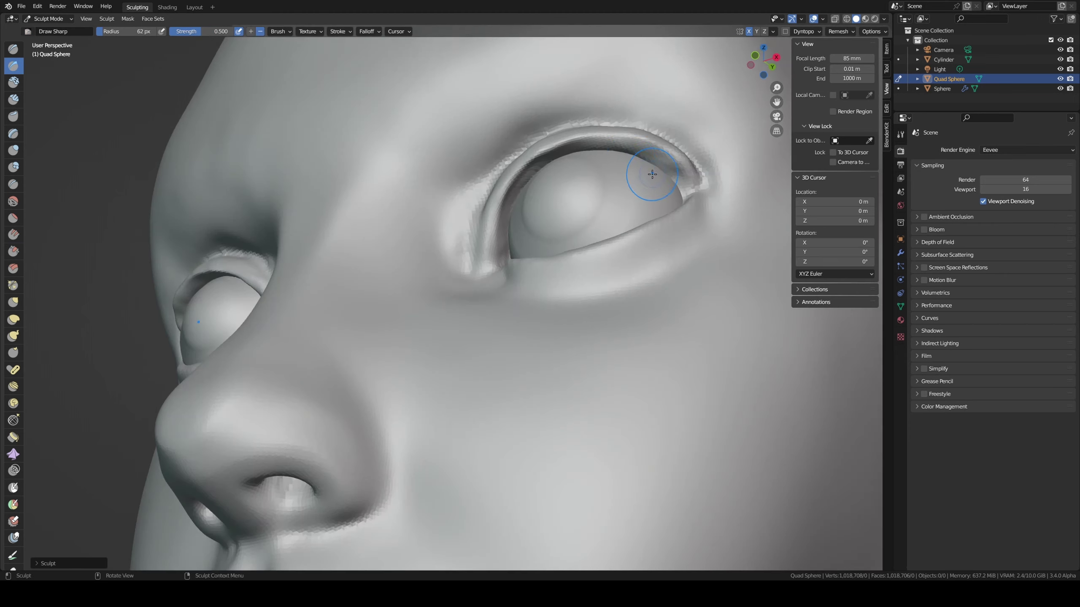
left_click_drag(672, 172, 638, 160)
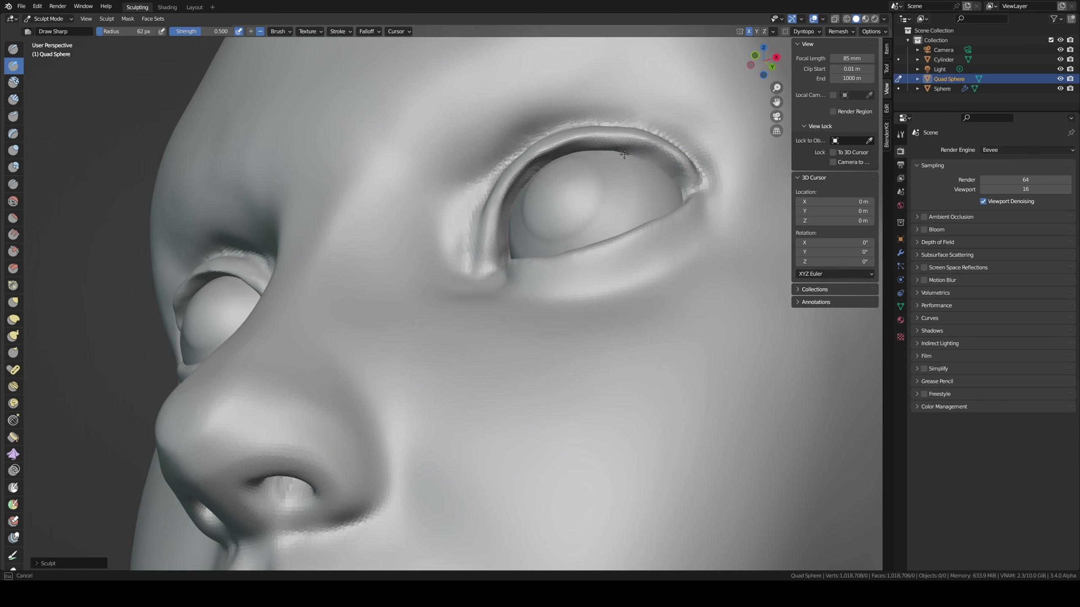
left_click_drag(578, 156, 619, 164)
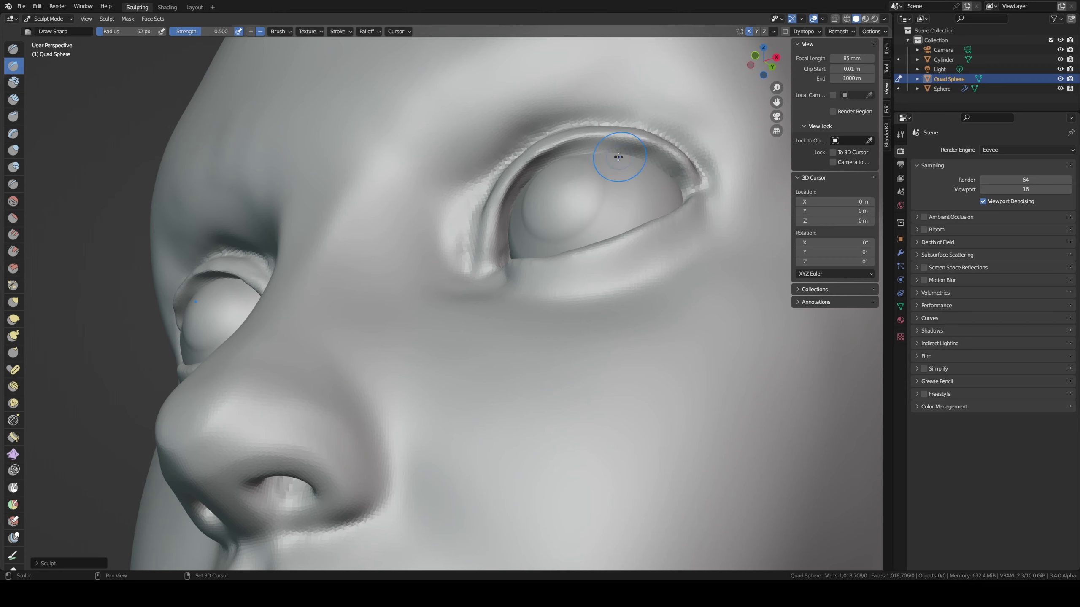
middle_click_drag(617, 166, 505, 201)
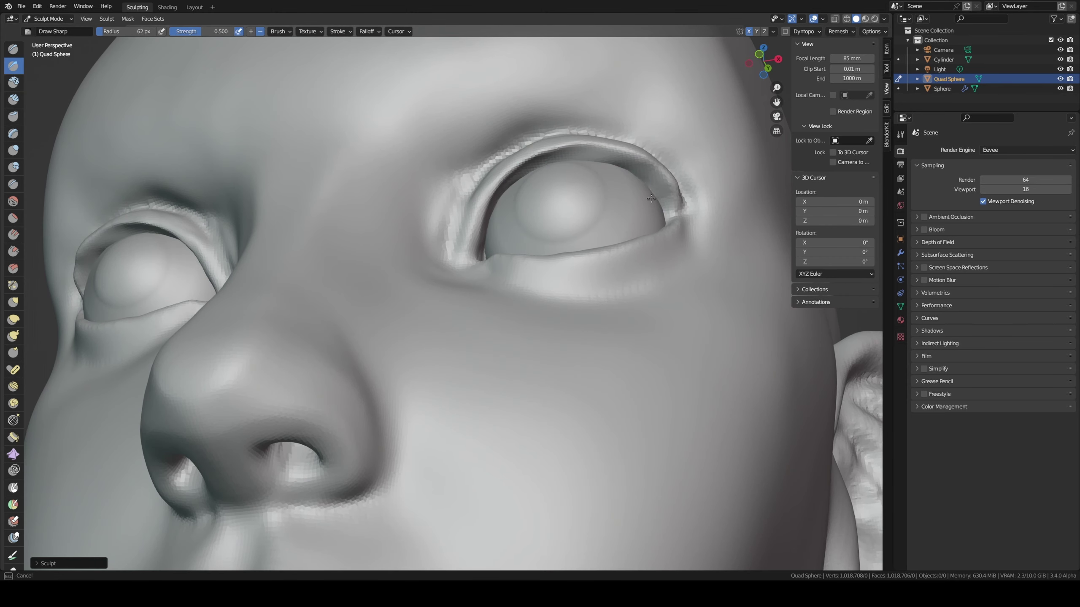
left_click_drag(602, 168, 634, 150)
mouse_move(633, 150)
middle_mouse_down()
mouse_move(616, 185)
mouse_move(572, 175)
middle_mouse_up()
key("g")
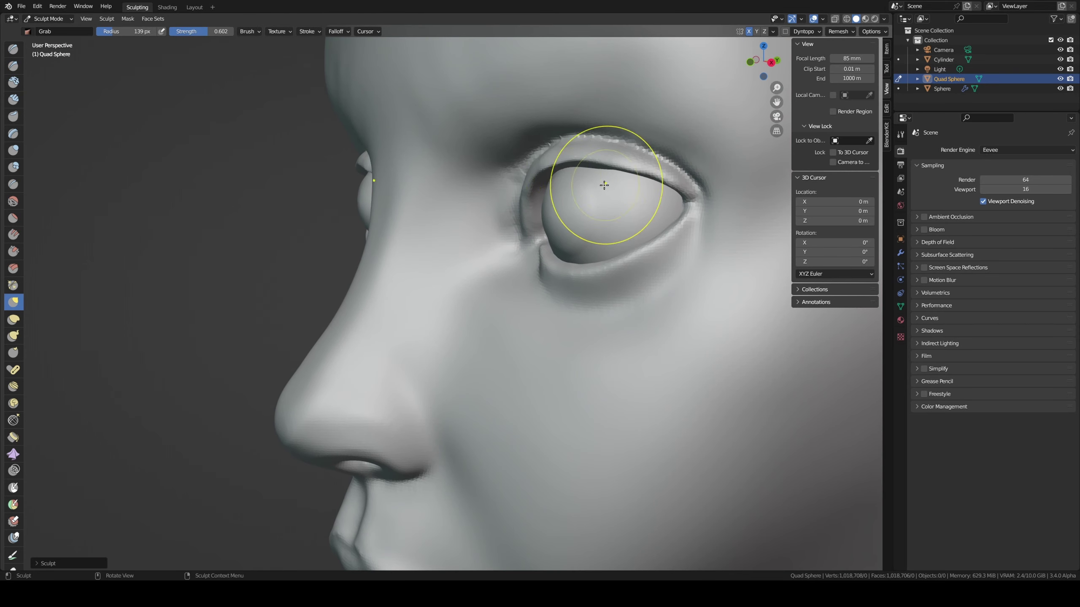
- Shrink Grab to 52 px and pull the right upper eyelid's outer corner slightly down
key("bracketleft")
key("bracketleft")
key("bracketleft")
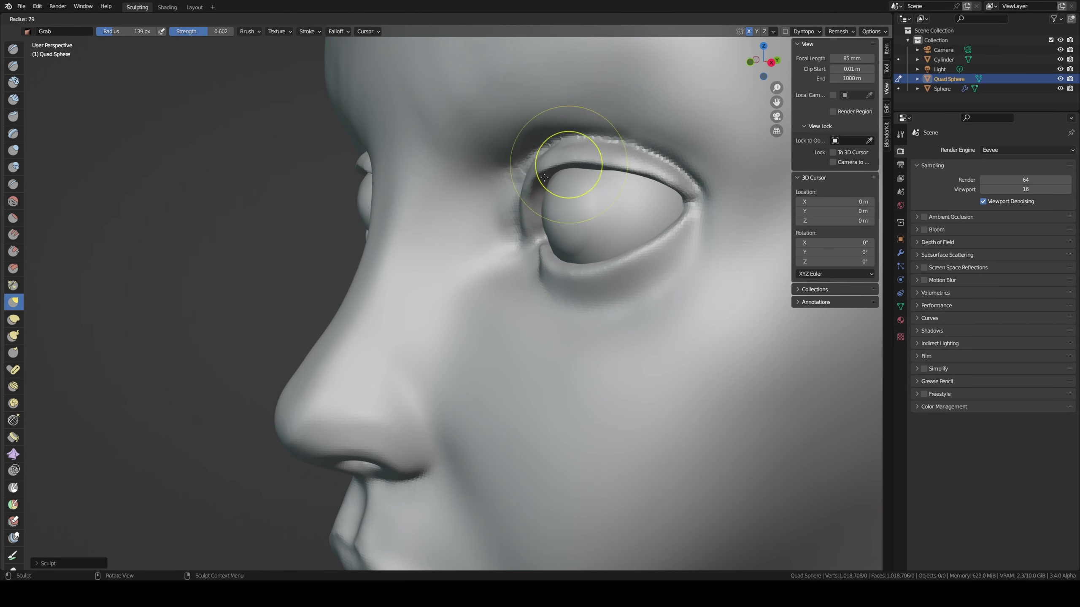
mouse_move(592, 158)
middle_mouse_down("ctrl")
mouse_move(609, 159)
mouse_move(590, 217)
mouse_move(474, 259)
mouse_move(493, 248)
middle_mouse_up("ctrl")
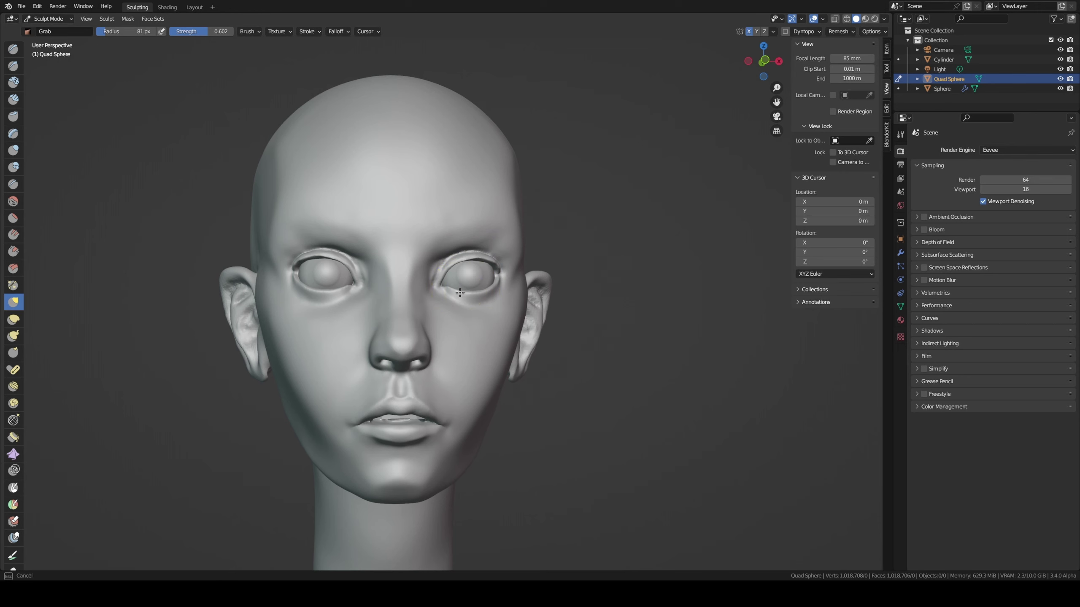
left_click_drag(465, 291, 452, 298)
middle_click_drag(451, 297, 480, 260)
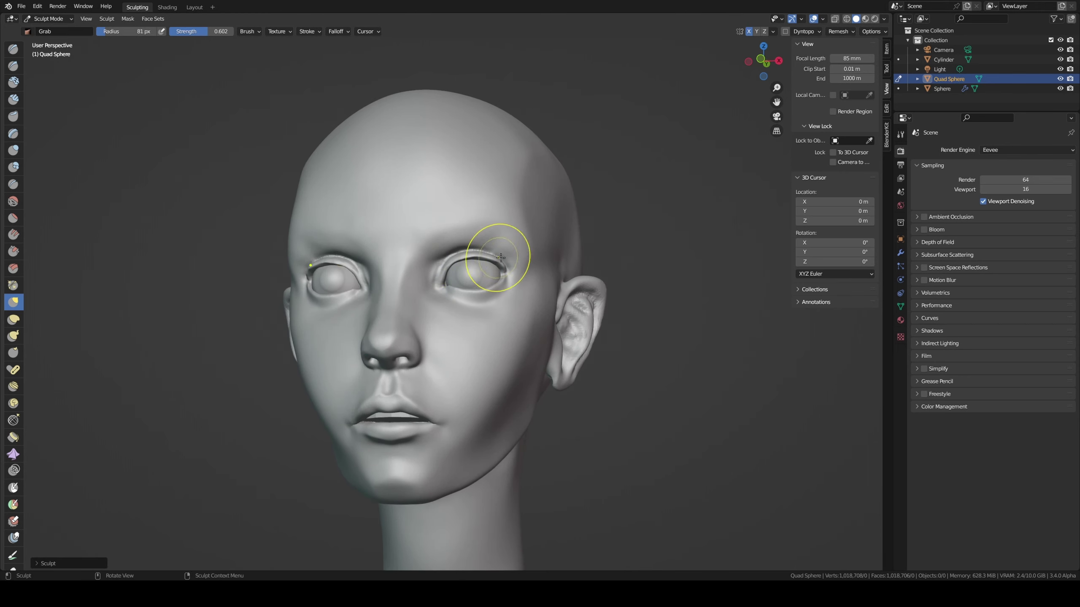
key("bracketleft")
key("bracketleft")
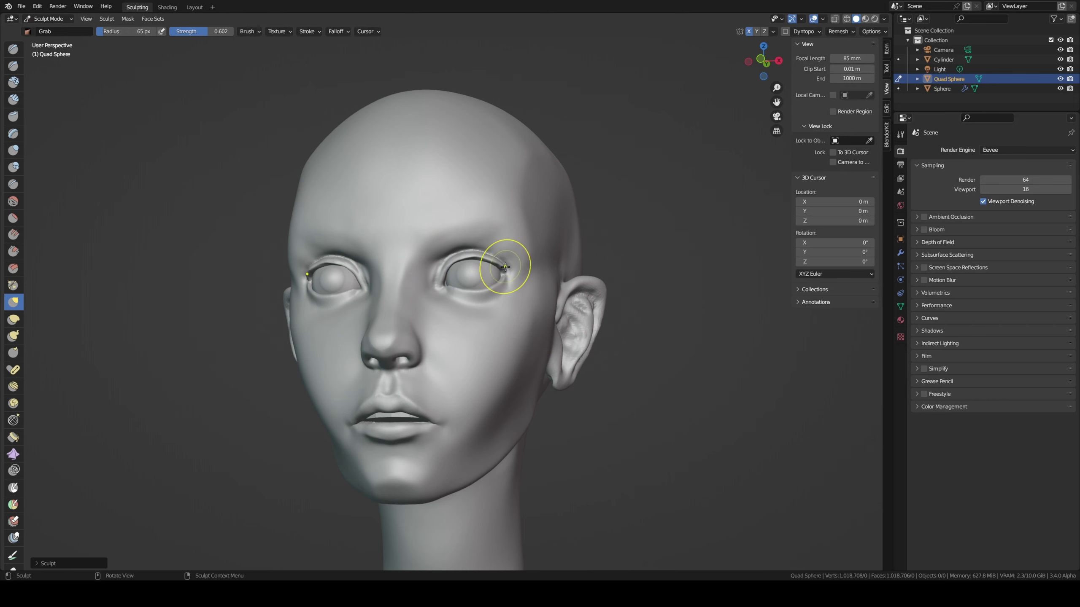
key("bracketleft")
key("bracketleft")
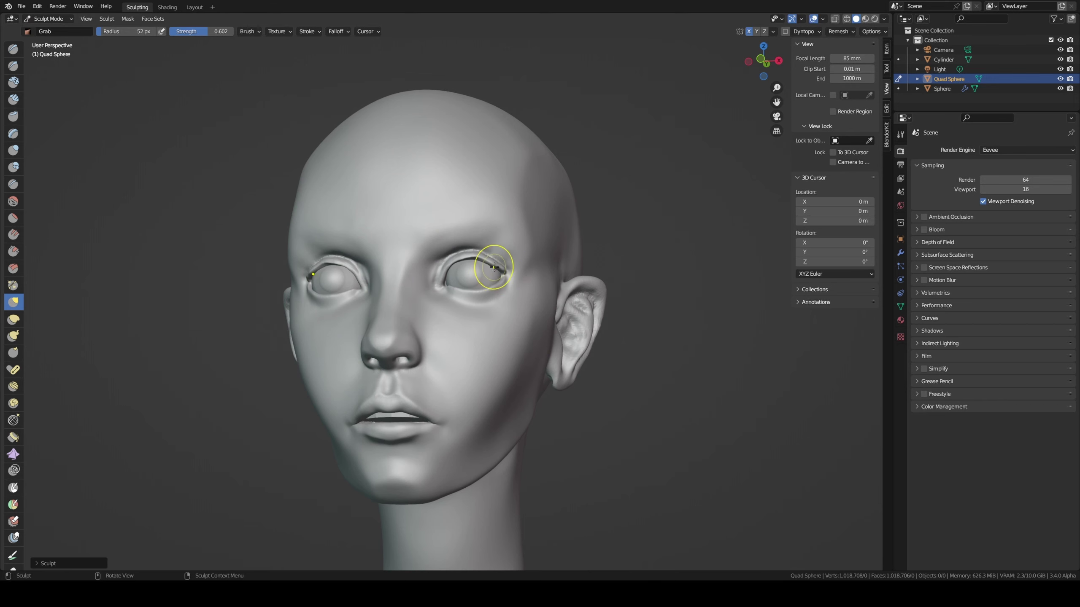
left_click_drag(505, 267, 503, 270)
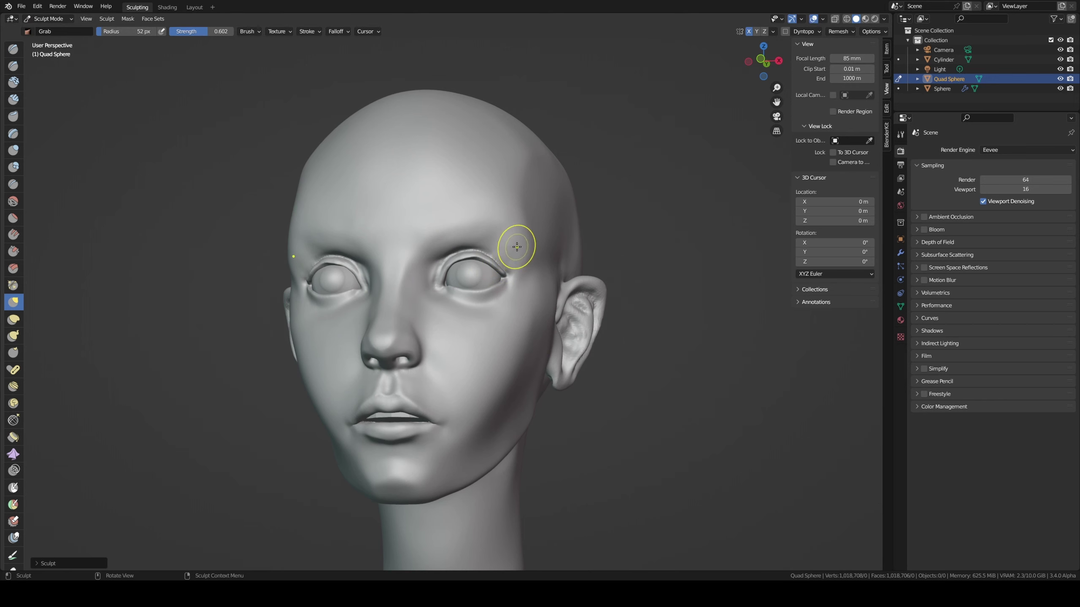
- Redo the outer-corner pull at 87 px, set the radius to 55 px and inspect the eyelids
key("ctrl+z")
key("f")
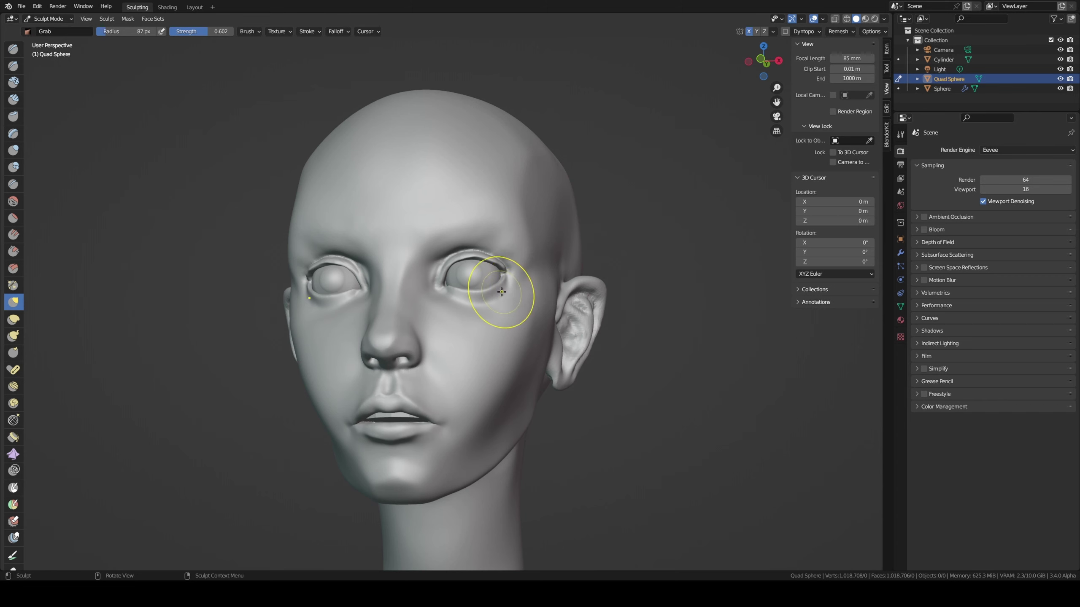
left_click_drag(501, 292, 501, 291)
mouse_move(506, 284)
middle_mouse_down()
mouse_move(517, 265)
mouse_move(584, 251)
mouse_move(530, 265)
middle_mouse_up()
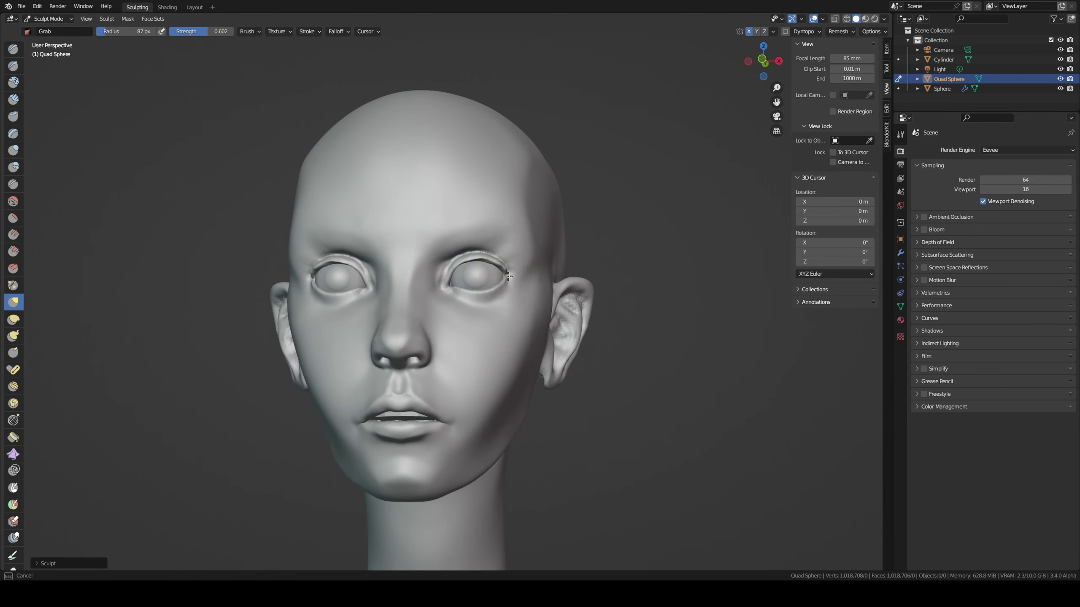
key("f")
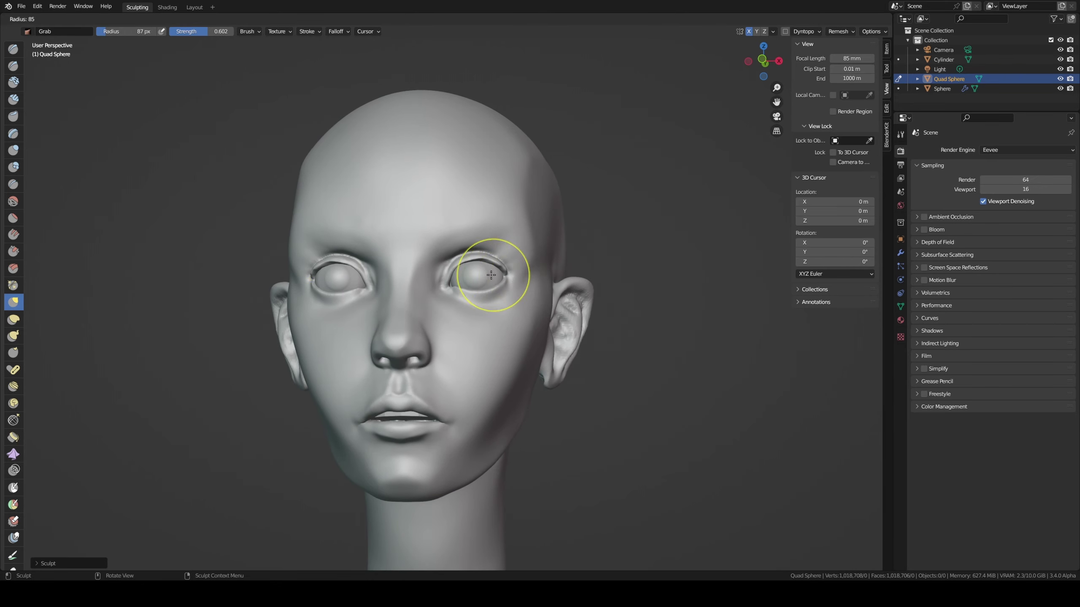
left_click(489, 279)
scroll(463, 289, "up", 2)
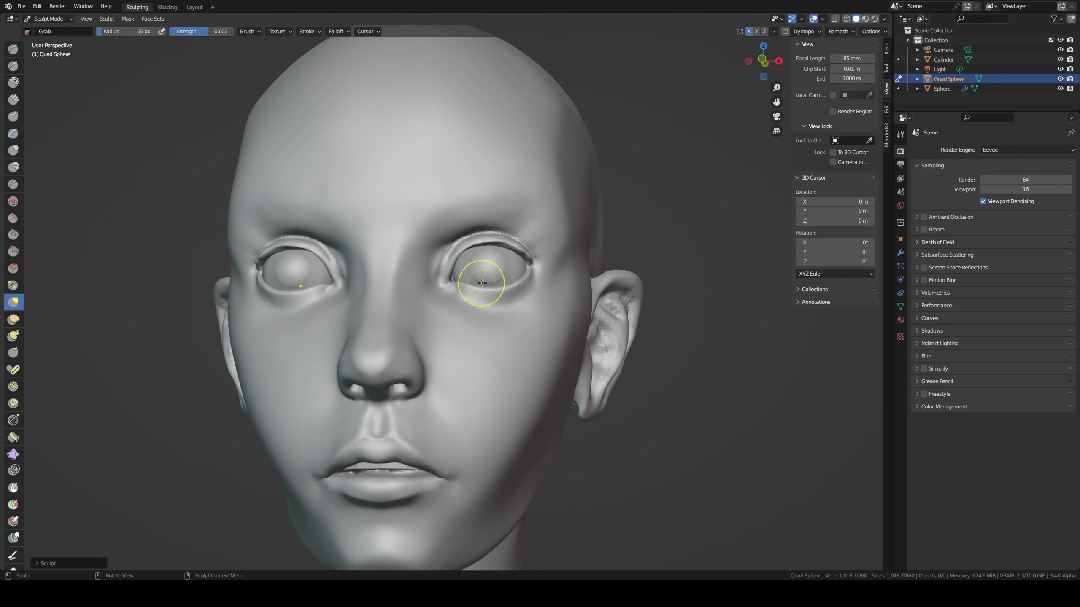
mouse_move(482, 283)
middle_mouse_down()
mouse_move(431, 282)
mouse_move(482, 242)
middle_mouse_up()
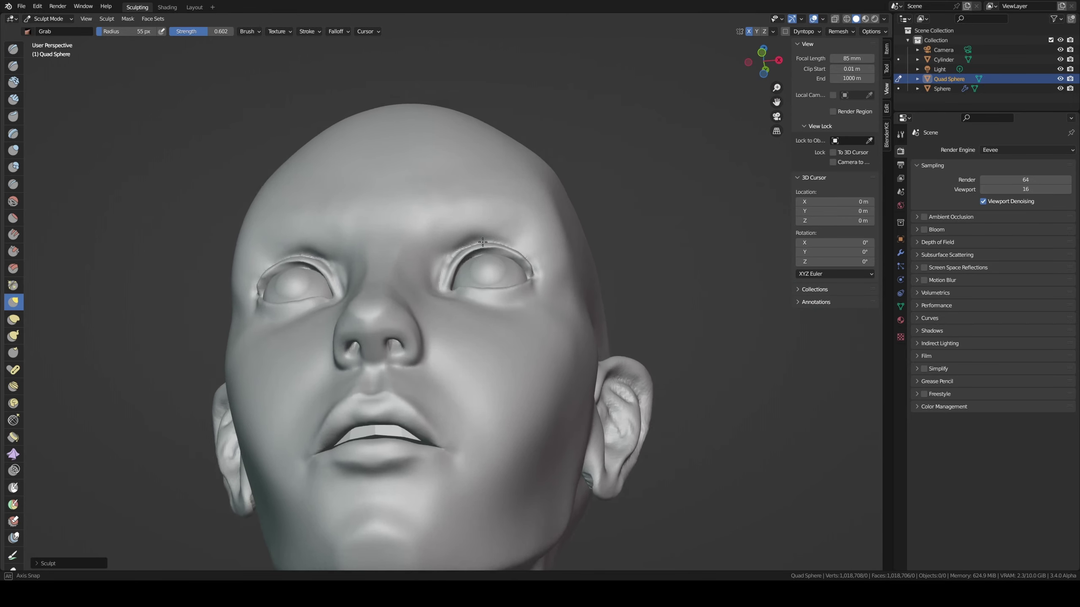
mouse_move(483, 242)
middle_mouse_down()
mouse_move(473, 241)
mouse_move(501, 237)
mouse_move(490, 239)
middle_mouse_up()
scroll(505, 233, "up", 3)
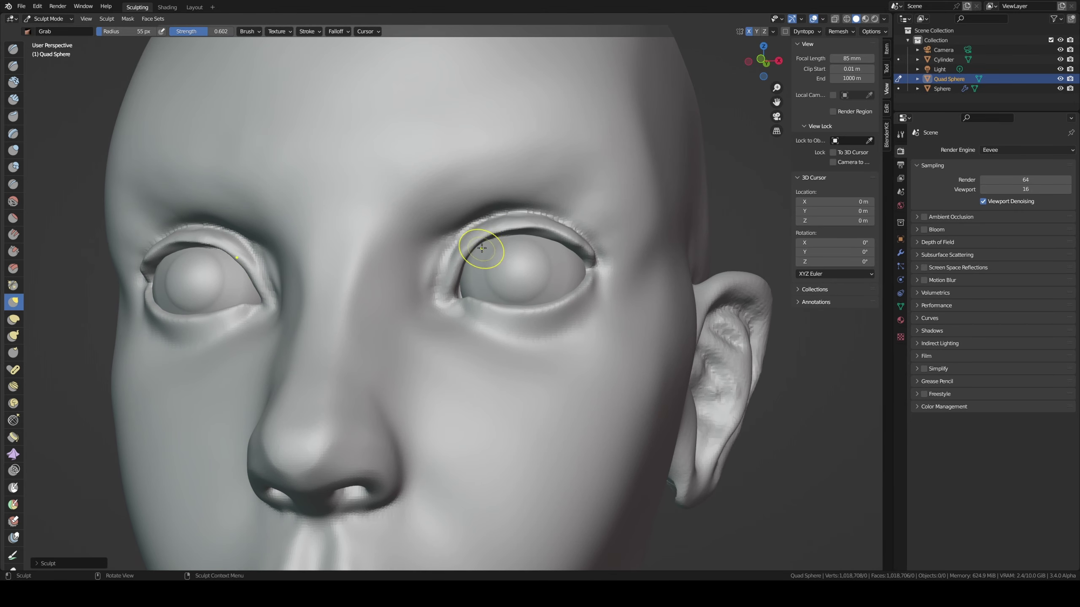
- Assign C as the Crease brush shortcut and save untitled.blend
key("shift+c")
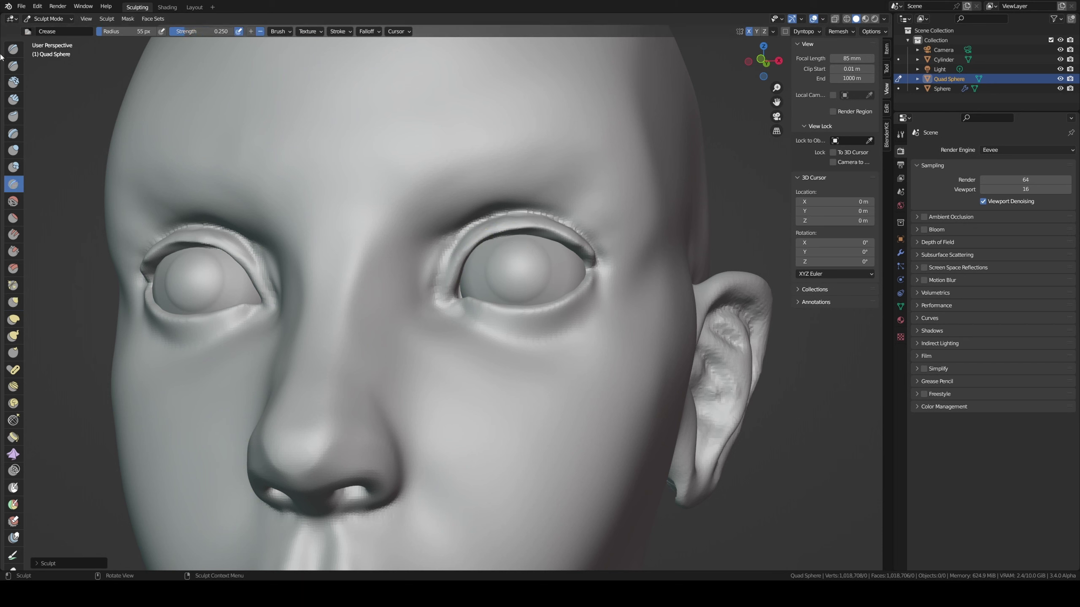
right_click(24, 52)
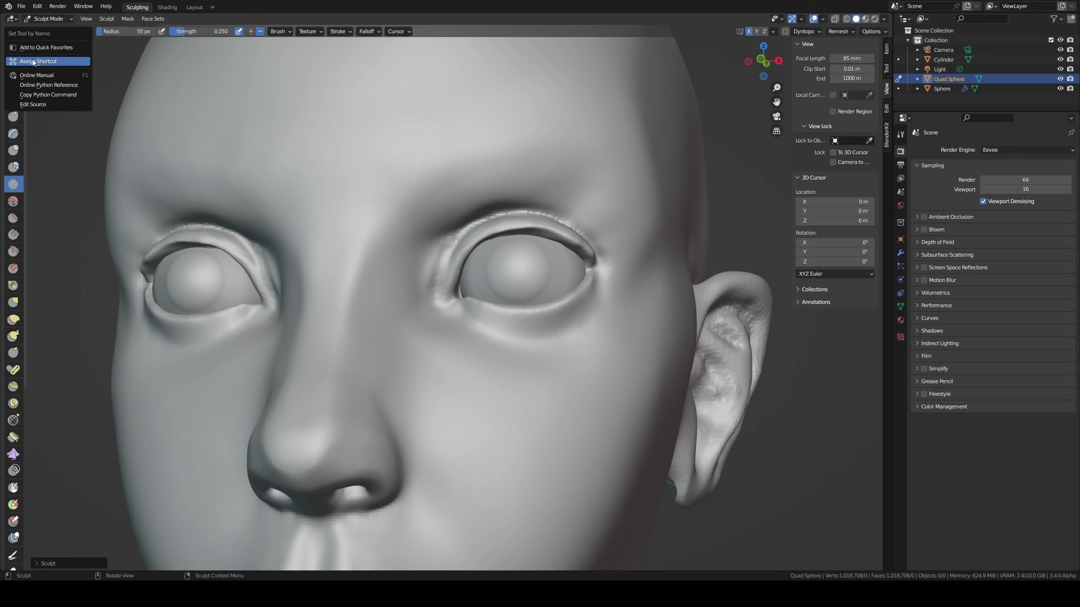
left_click(34, 62)
key("c")
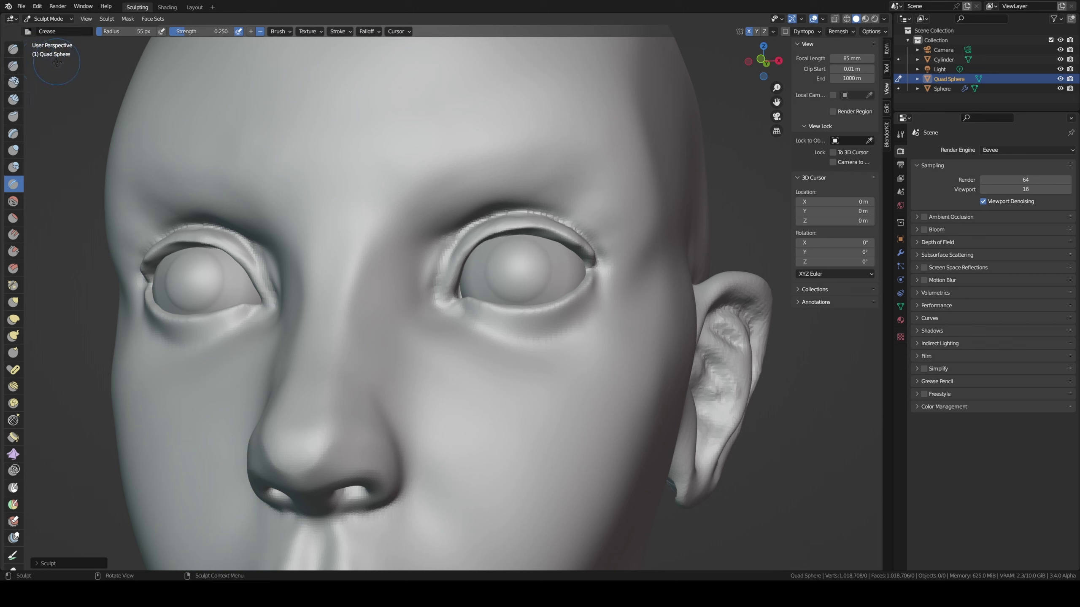
key("ctrl+s")
- Assign a shortcut to the Draw brush and select SculptDraw at a 36 px radius
right_click(12, 94)
left_click(38, 61)
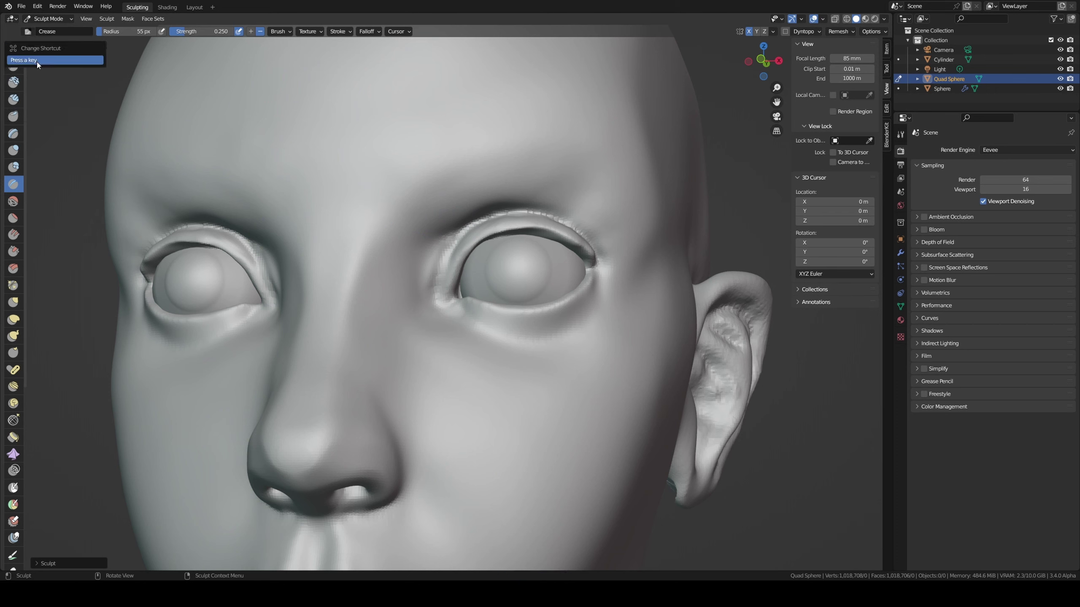
key("c")
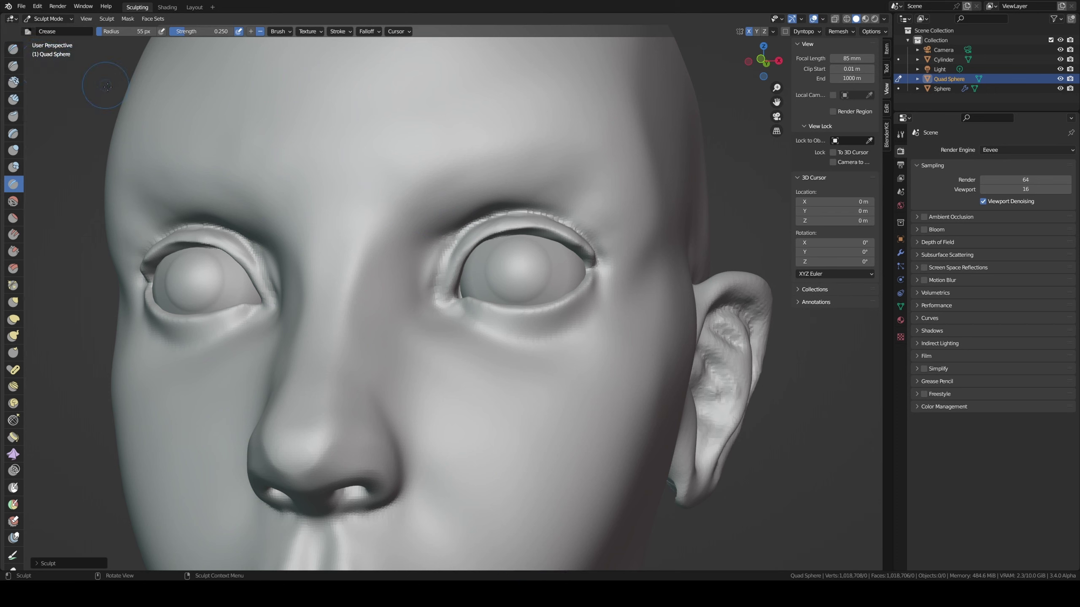
key("x")
key("f")
left_click(511, 241)
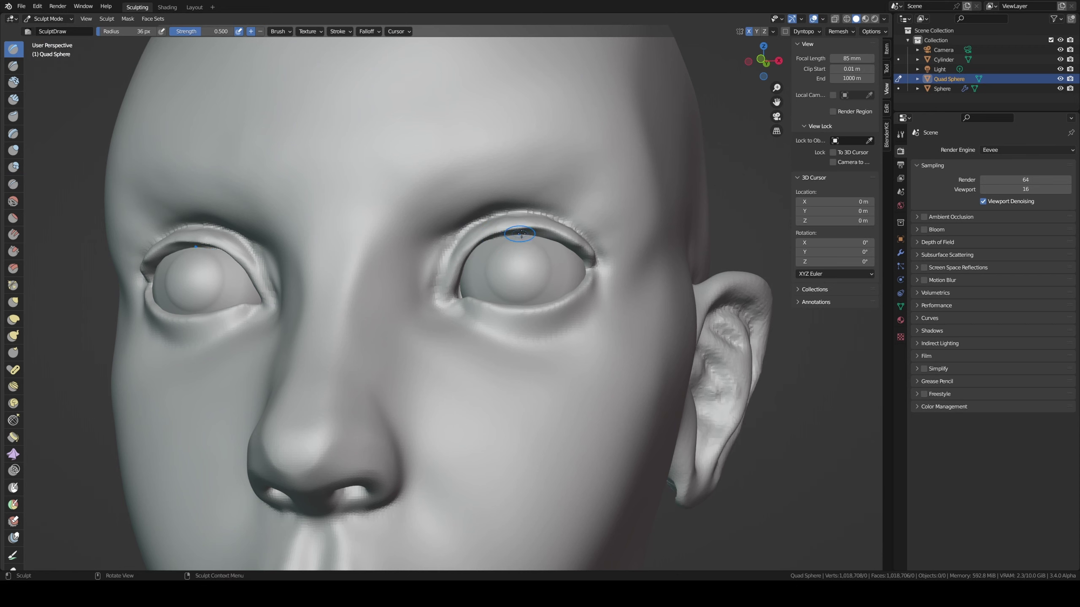
- Build up the right upper eyelid rim with Draw, then carve it sharp with Draw Sharp
left_click_drag(521, 233, 550, 233)
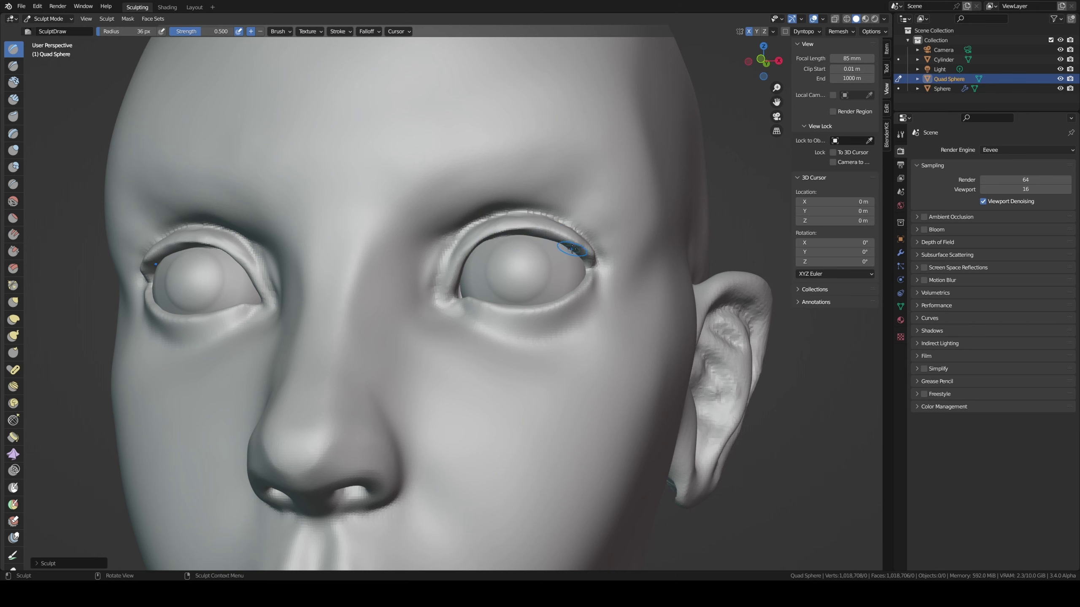
key("shift+x")
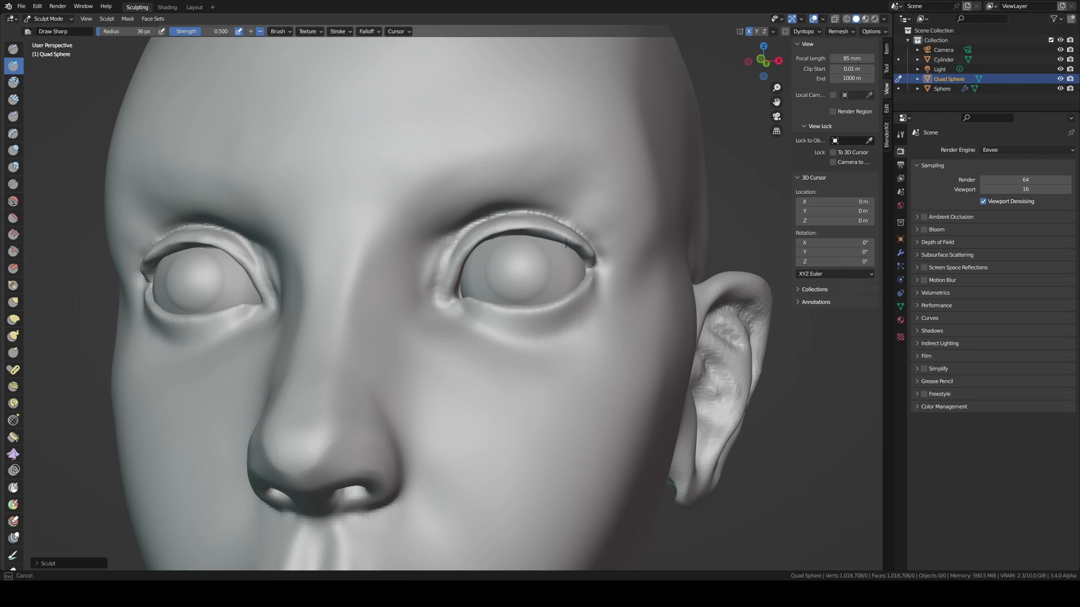
left_click_drag(565, 242, 523, 237)
mouse_move(524, 236)
middle_mouse_down()
mouse_move(530, 173)
mouse_move(586, 202)
mouse_move(566, 188)
middle_mouse_up()
- Select Grab and set its radius to 89 px, then 54 px
key("g")
key("f")
left_click(557, 212)
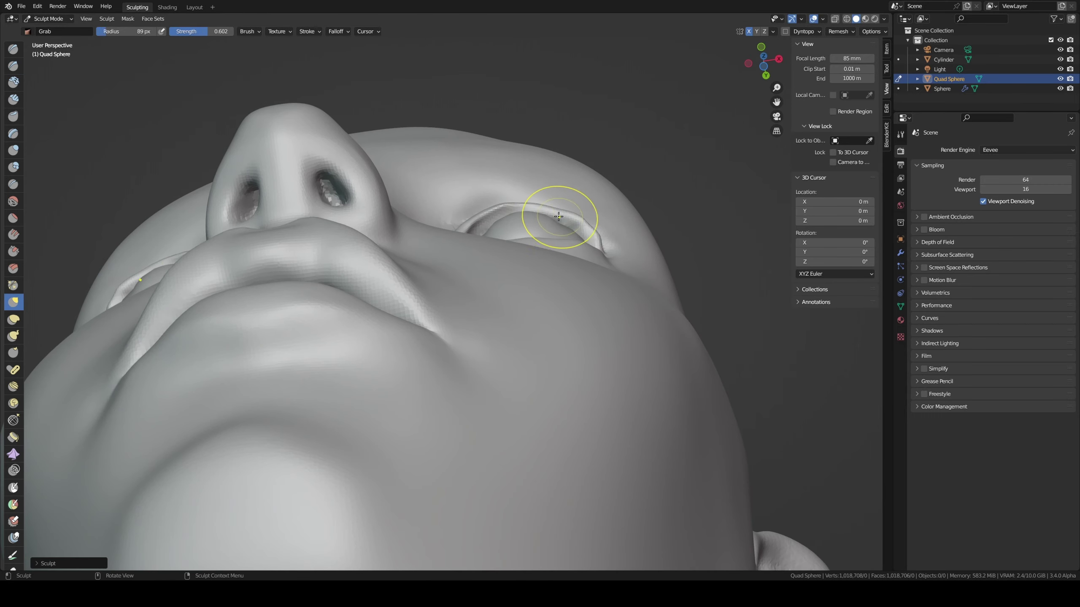
key("f")
left_click(569, 213)
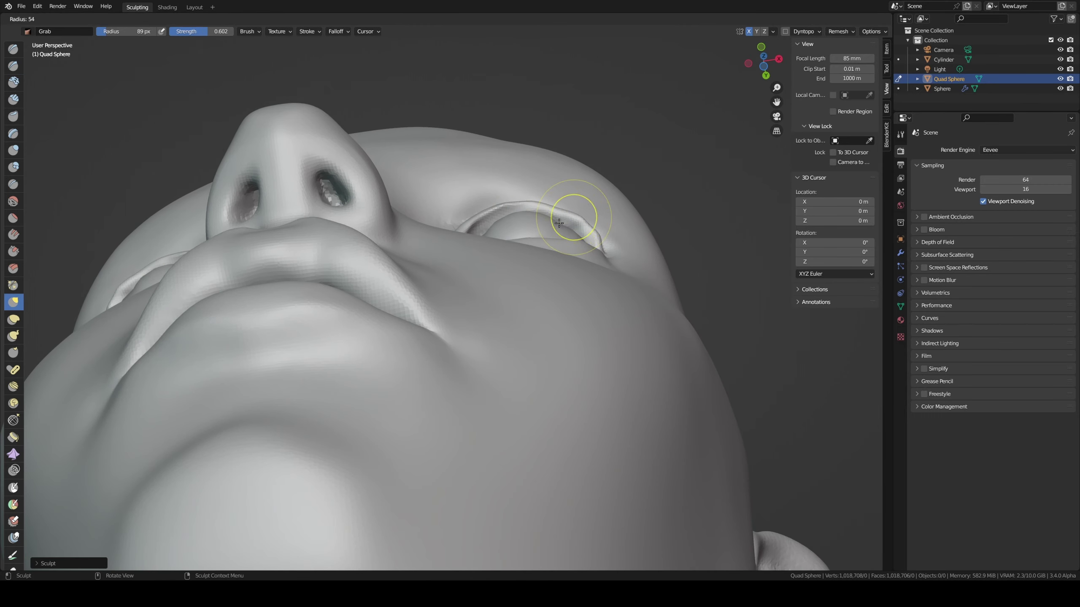
- Carve sharp creases into the inner eye corners with a smaller Draw Sharp brush, then save
key("f")
left_click(596, 235)
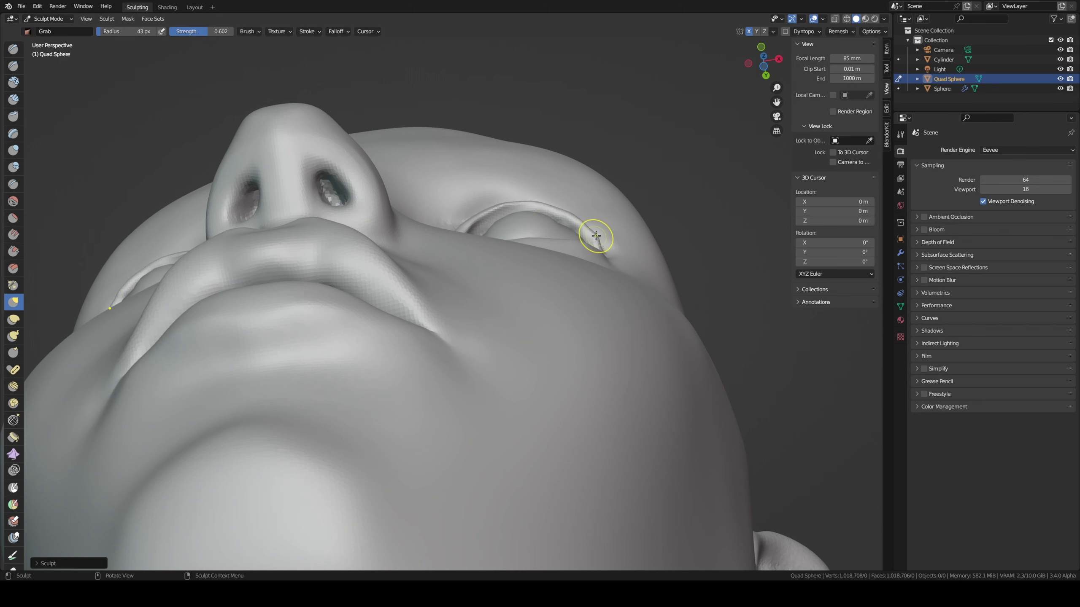
mouse_move(597, 235)
middle_mouse_down()
mouse_move(597, 207)
mouse_move(505, 277)
middle_mouse_up()
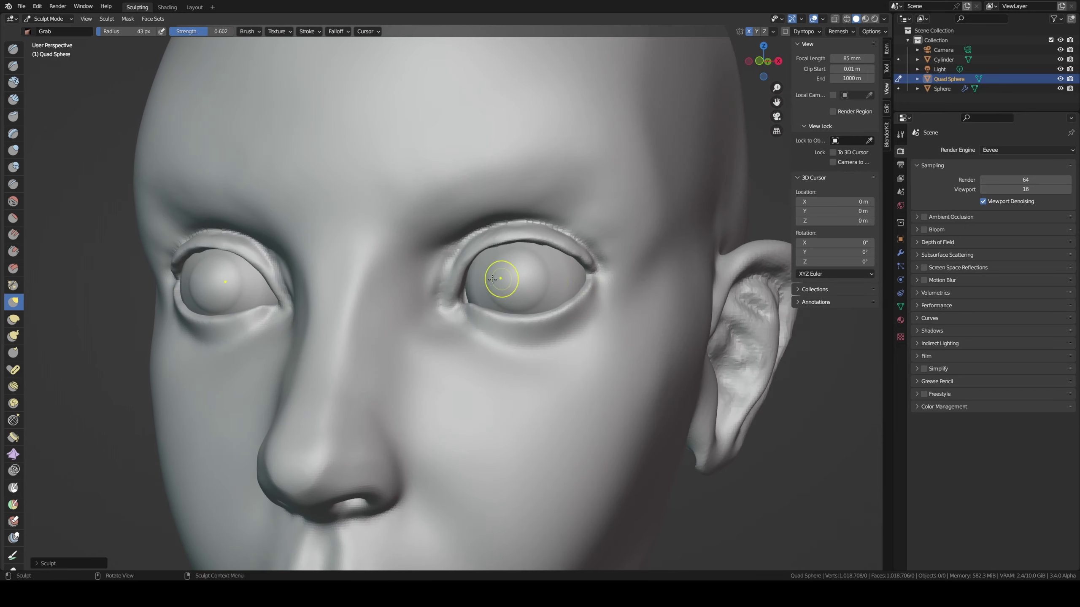
scroll(424, 271, "up", 2)
key("shift+x")
mouse_move(442, 259)
left_mouse_down()
mouse_move(438, 283)
mouse_move(451, 244)
mouse_move(429, 318)
mouse_move(463, 214)
left_mouse_up()
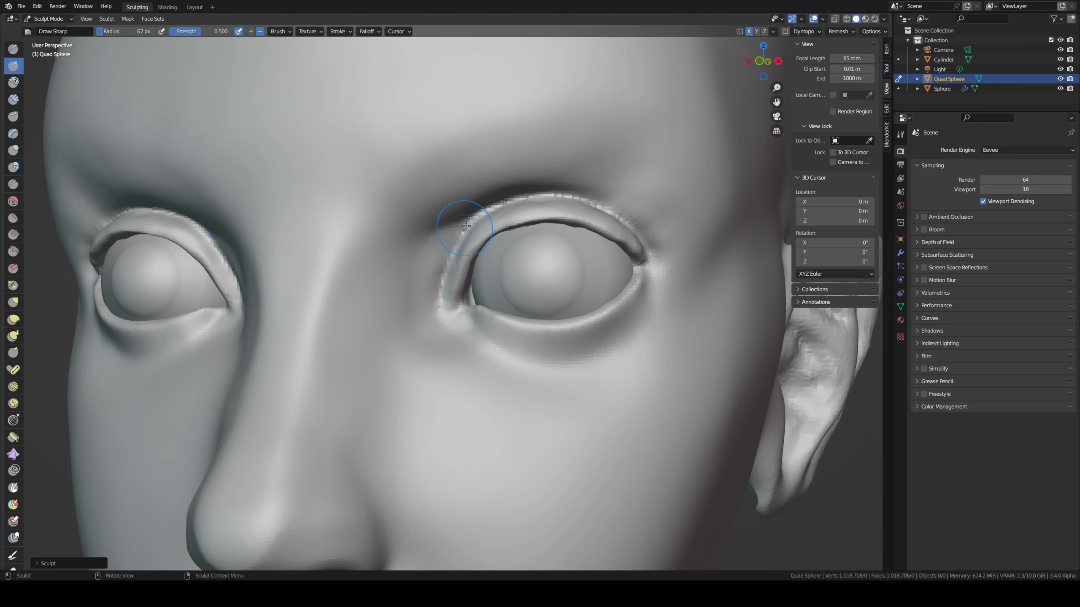
left_click_drag(440, 317, 455, 262, "shift")
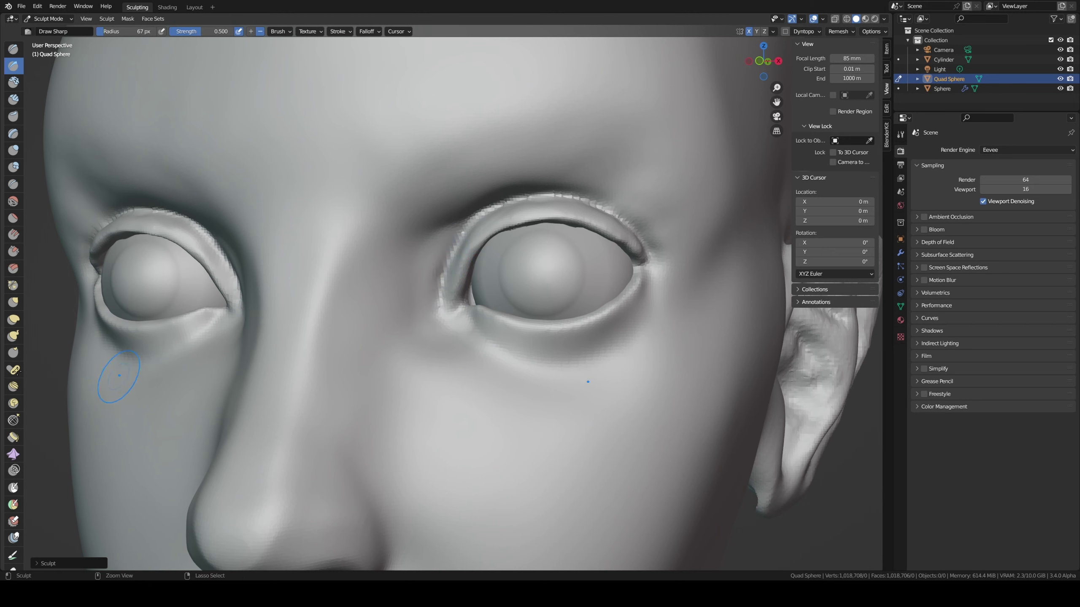
key("ctrl+s")
- Pinch the right eye's inner corner, upper lid, outer corner and under-eye crease with Pinch/Magnify
left_click(13, 285)
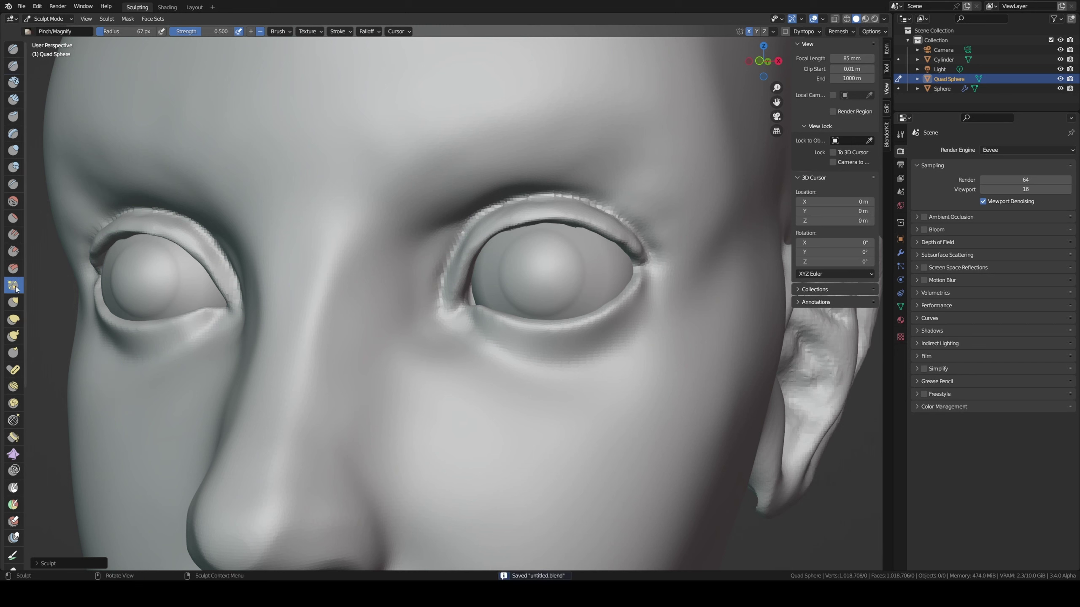
right_click(19, 288)
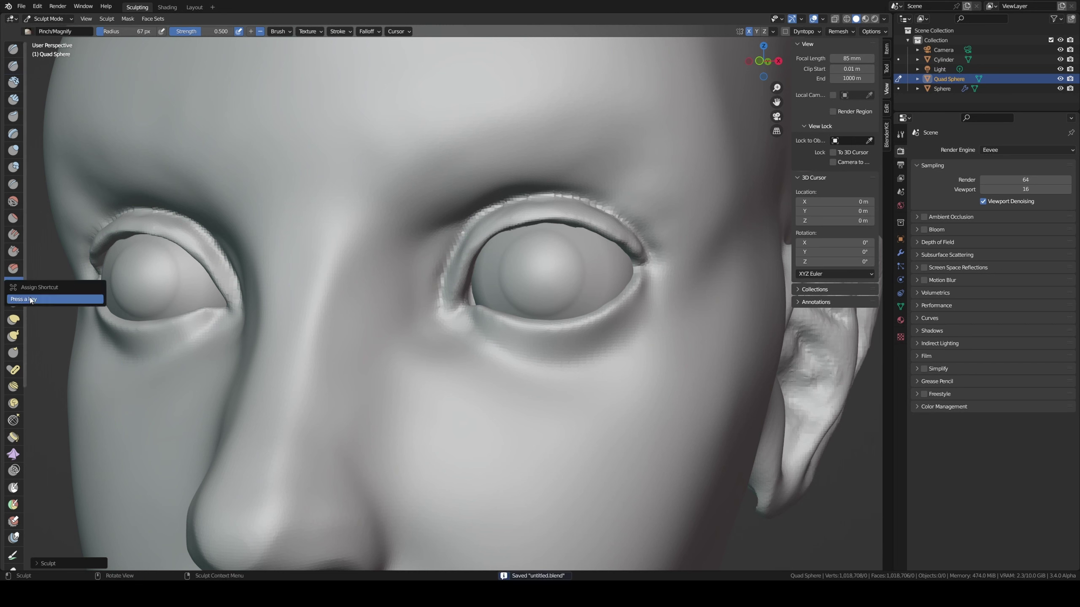
mouse_move(441, 260)
left_mouse_down()
mouse_move(461, 227)
mouse_move(433, 291)
mouse_move(444, 283)
left_mouse_up()
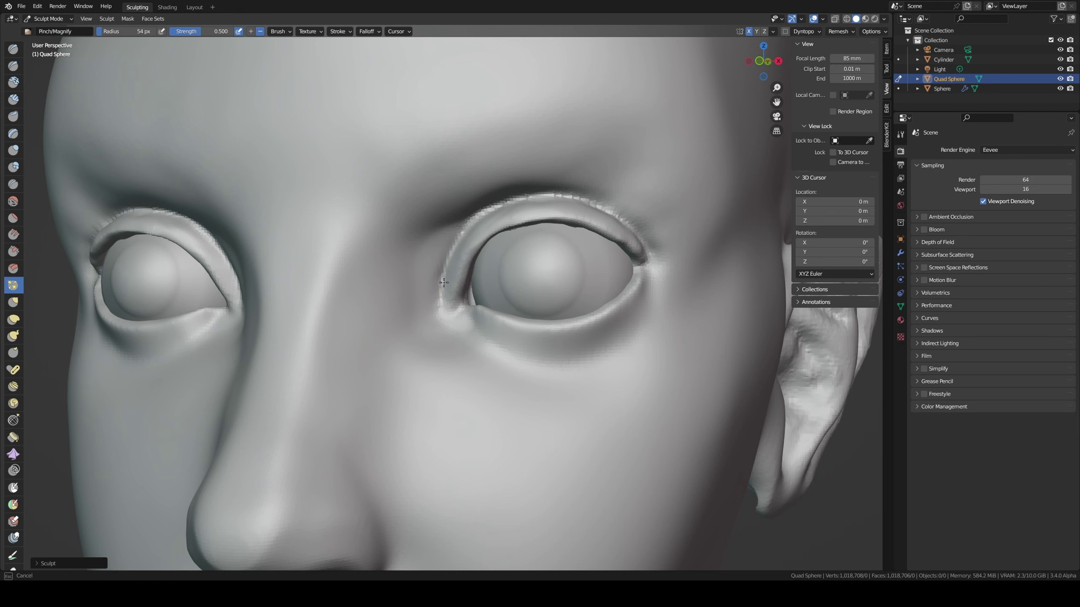
left_click_drag(469, 229, 489, 210)
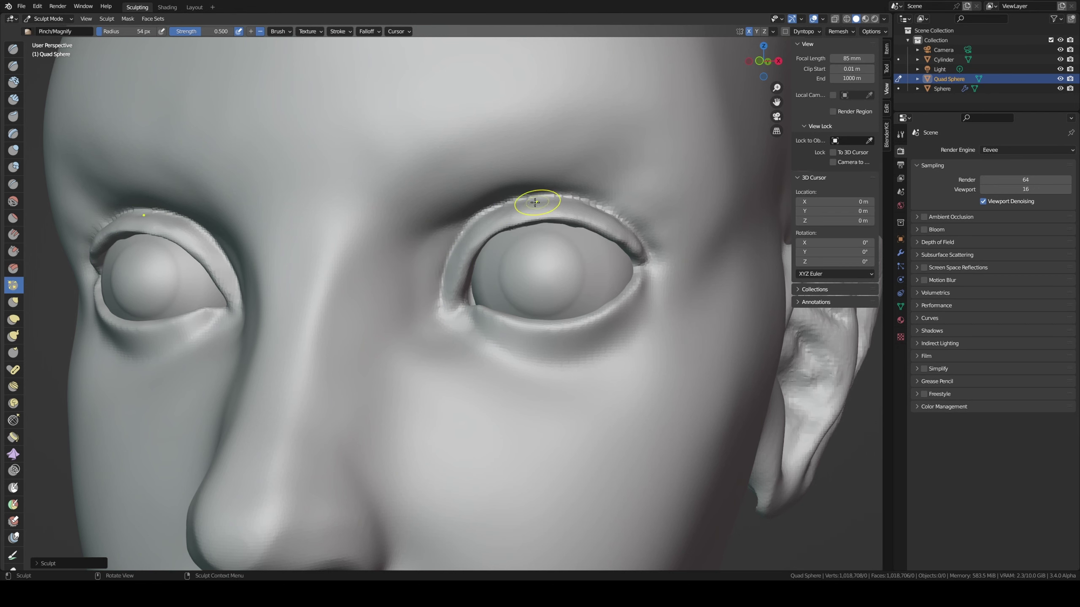
left_click(595, 202)
left_click_drag(651, 243, 629, 264)
middle_click_drag(622, 270, 612, 294)
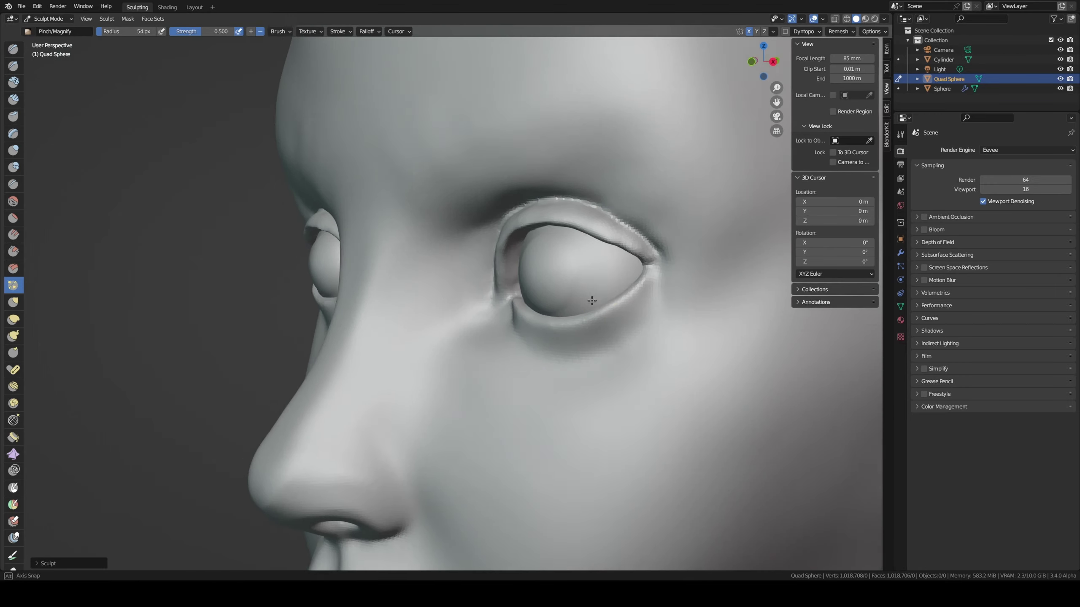
left_click_drag(622, 294, 614, 313)
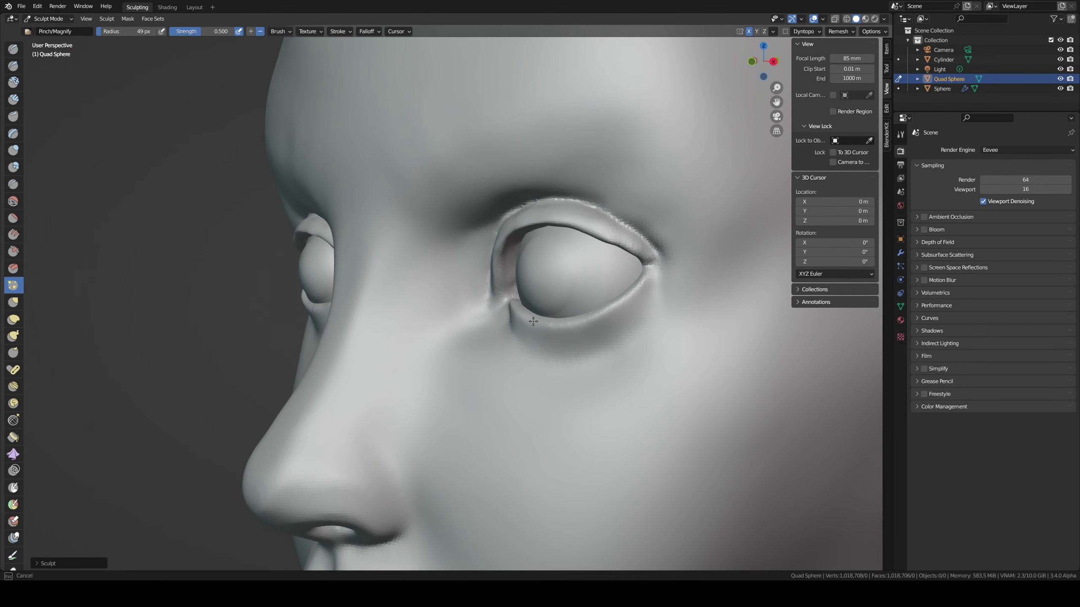
left_click_drag(533, 321, 535, 298)
- Pinch the inner eye corner further and sharpen the upper lid crease
middle_click_drag(535, 298, 585, 306)
left_click_drag(570, 319, 491, 287)
middle_click_drag(489, 285, 452, 284)
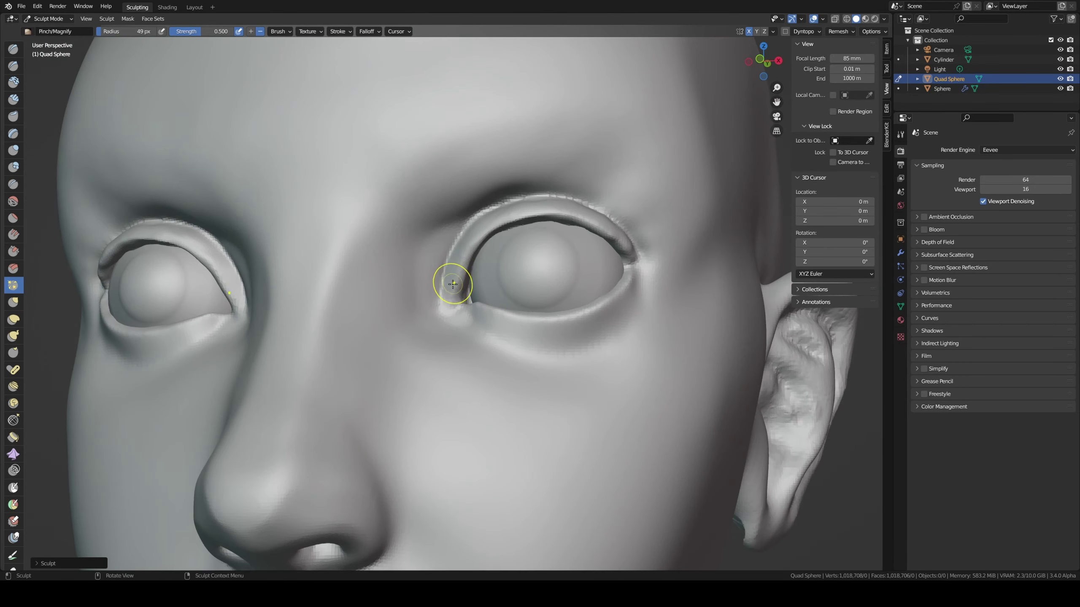
left_click_drag(452, 284, 470, 259)
left_click_drag(531, 218, 615, 234)
middle_click_drag(614, 234, 558, 234)
left_click_drag(559, 234, 511, 244)
middle_click_drag(519, 237, 531, 269)
- Isolate the head in Local View and deepen the lower eyelid crease with Draw Sharp
key("KP_Divide")
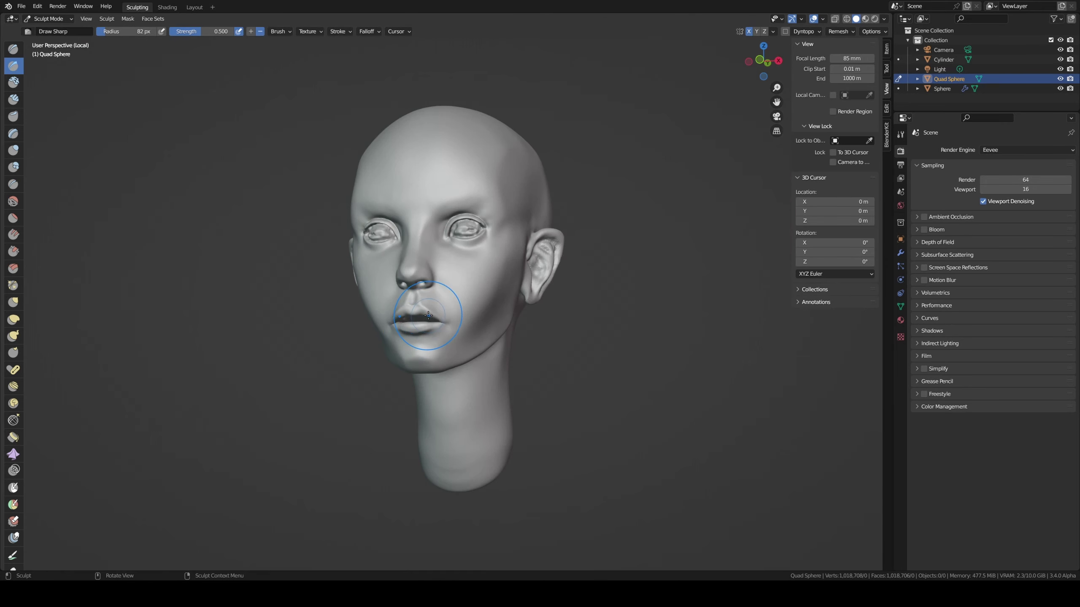
scroll(479, 302, "up", 5)
mouse_move(497, 169)
middle_mouse_down()
mouse_move(448, 441)
mouse_move(511, 276)
mouse_move(449, 301)
middle_mouse_up()
scroll(448, 441, "up", 3)
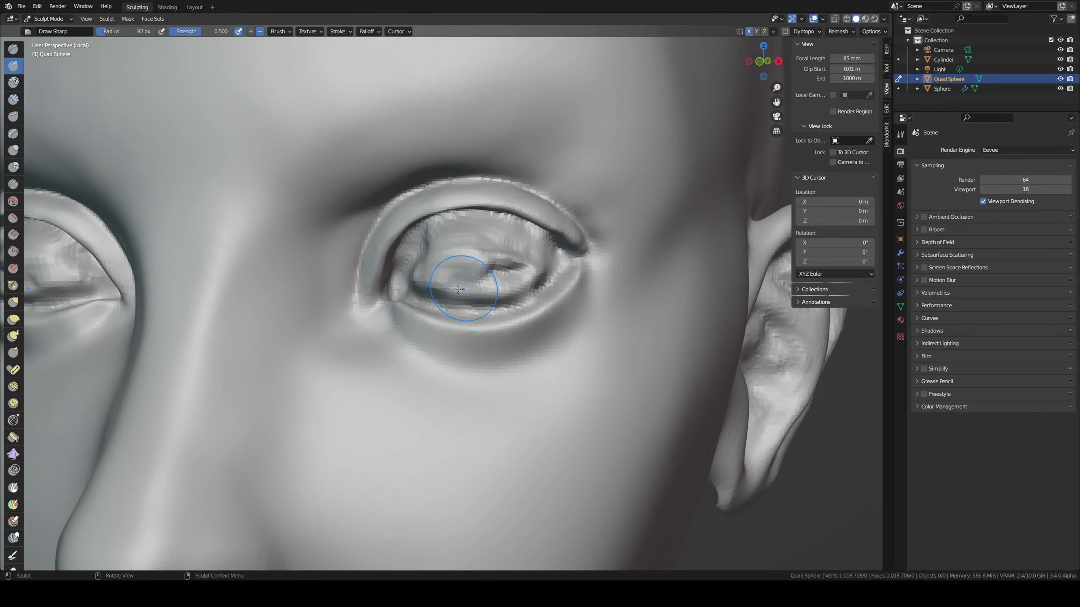
mouse_move(448, 300)
left_mouse_down()
mouse_move(535, 298)
mouse_move(523, 275)
mouse_move(473, 277)
left_mouse_up()
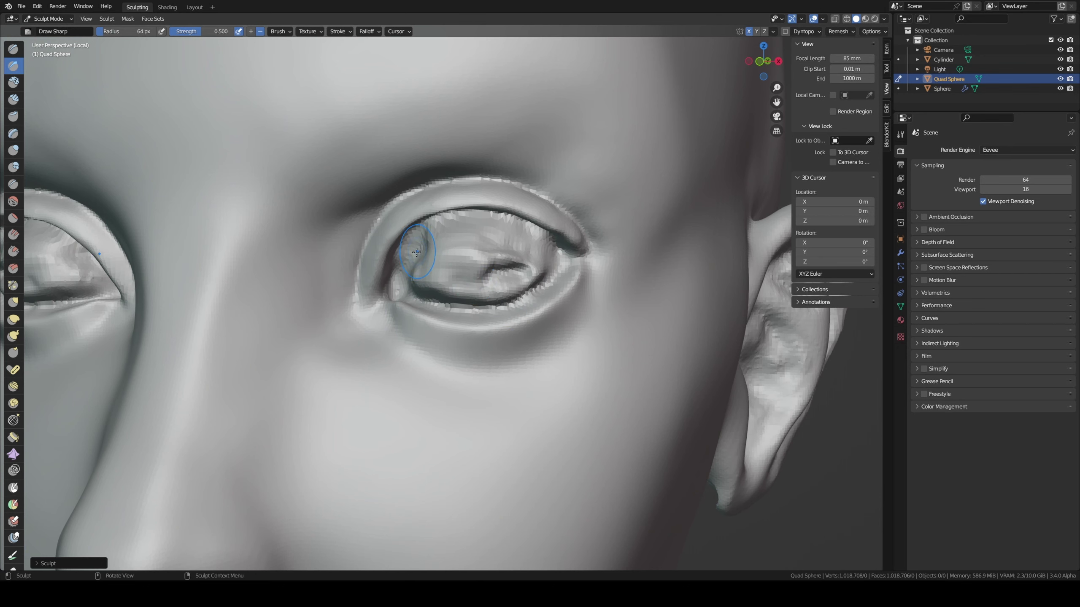
- Lasso-mask the inside of the eye opening and soften its edge with Smooth Mask
middle_click_drag(417, 252, 394, 263)
mouse_move(416, 223)
left_mouse_down()
mouse_move(481, 200)
mouse_move(544, 225)
mouse_move(560, 246)
mouse_move(544, 277)
mouse_move(497, 294)
mouse_move(449, 300)
mouse_move(395, 289)
left_mouse_up()
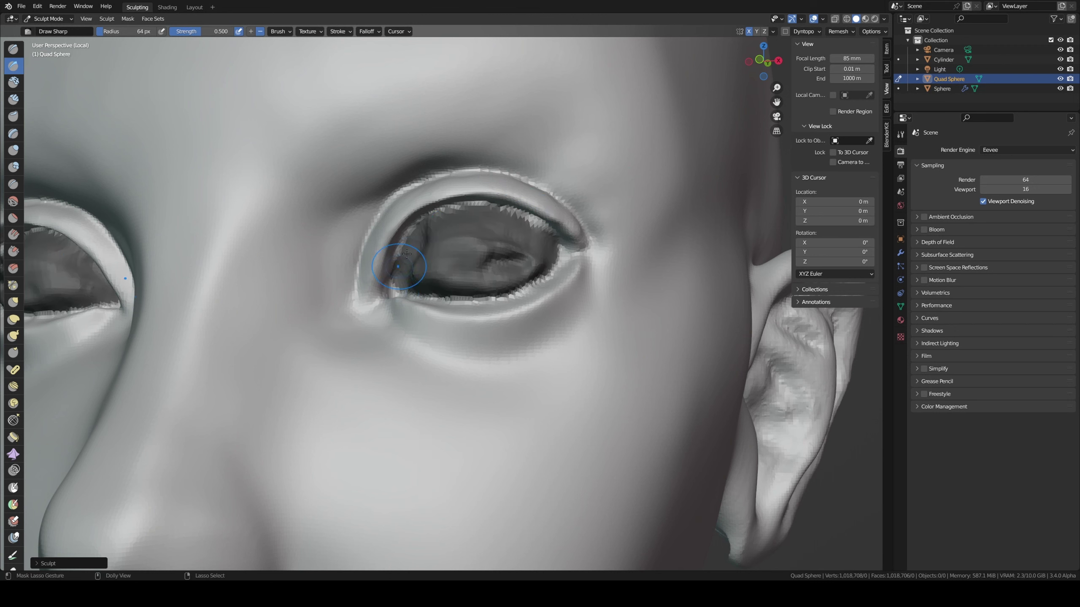
left_click(128, 19)
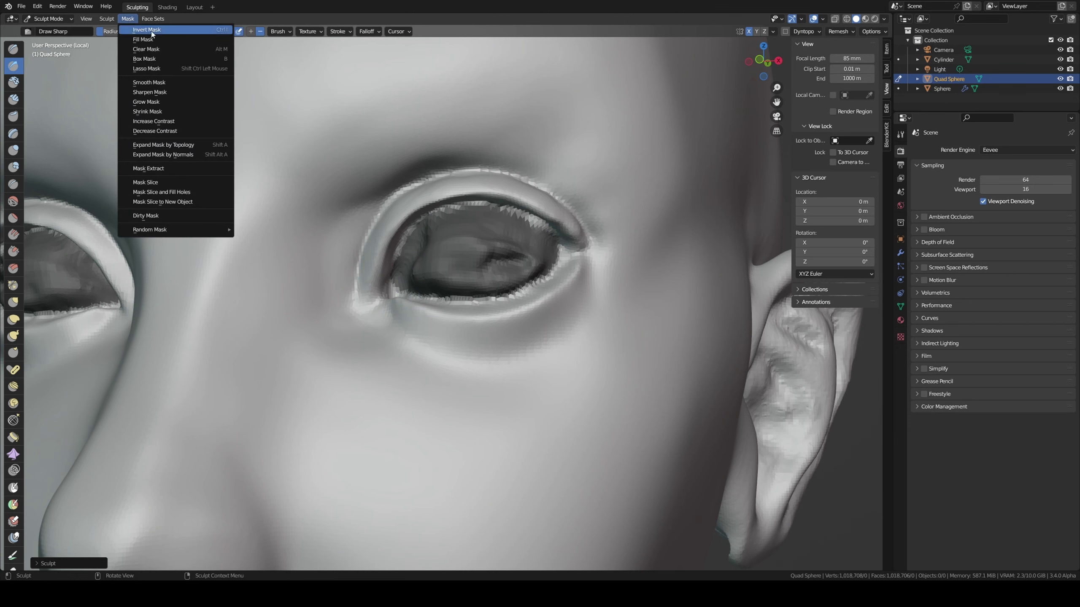
left_click(155, 84)
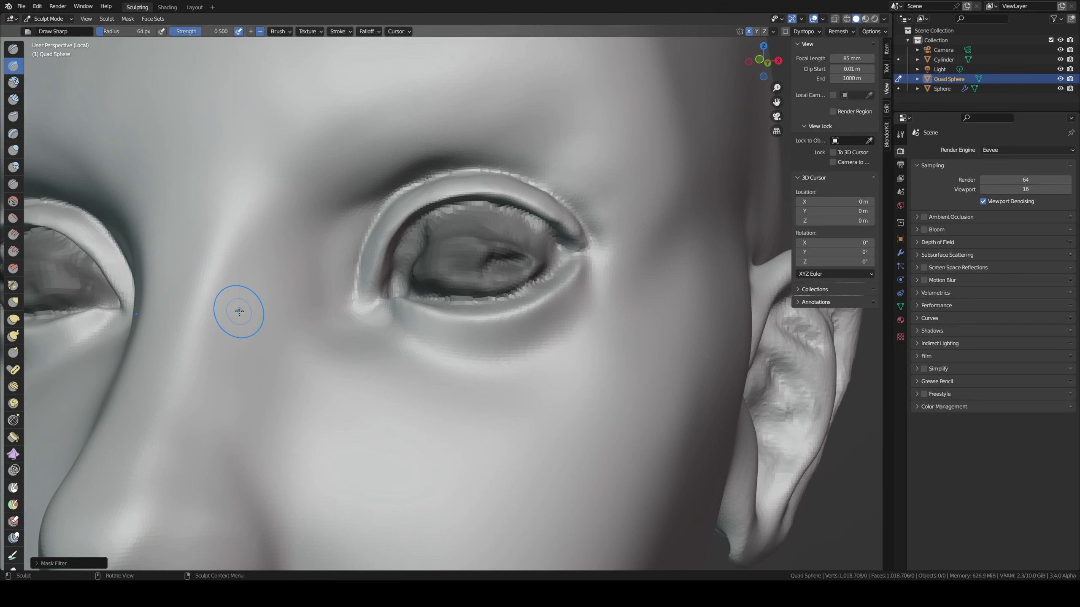
scroll(22, 461, "down", 5)
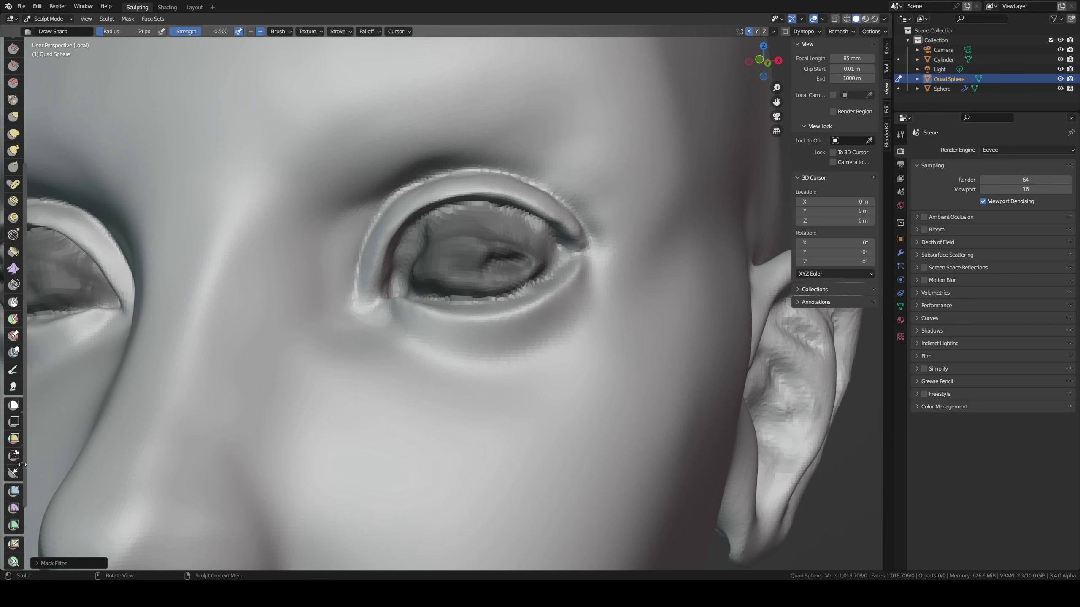
scroll(22, 464, "down", 5)
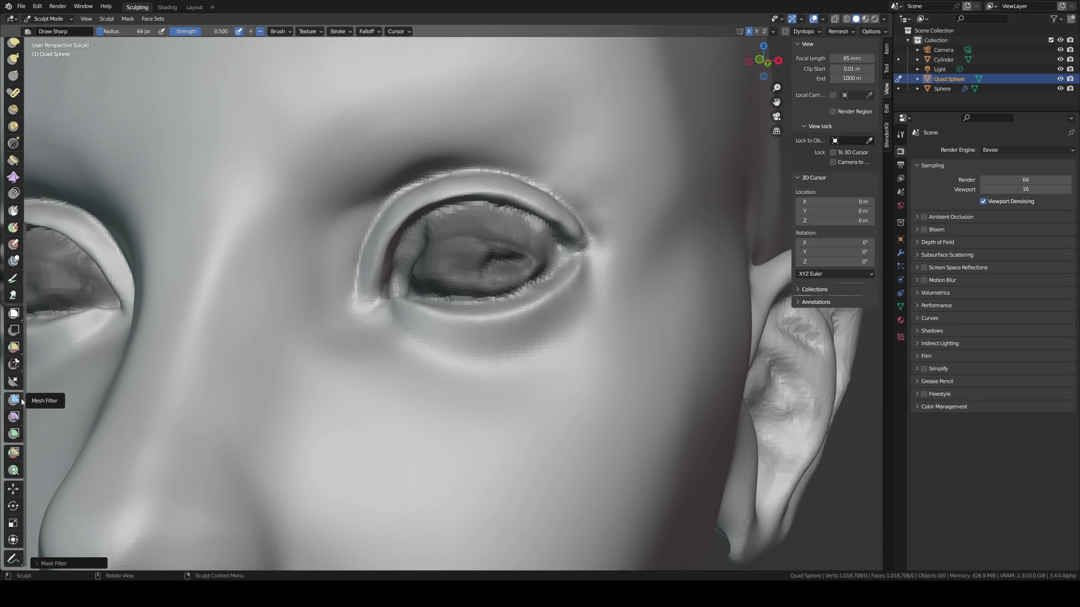
left_click(13, 489)
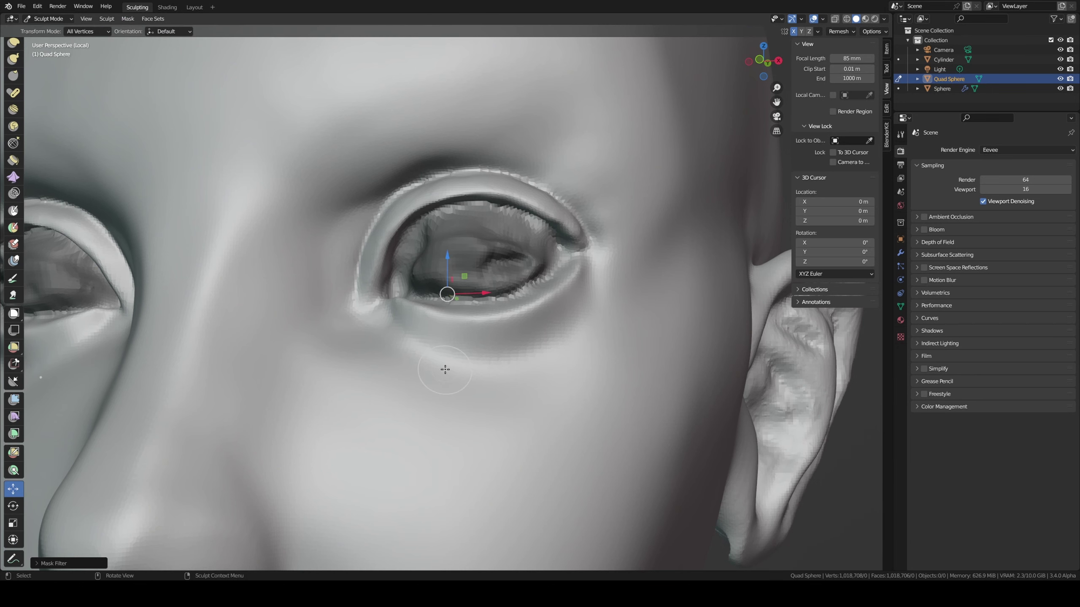
- In right side view, move the unmasked head surface 0.2443 m along Y
key("KP_3")
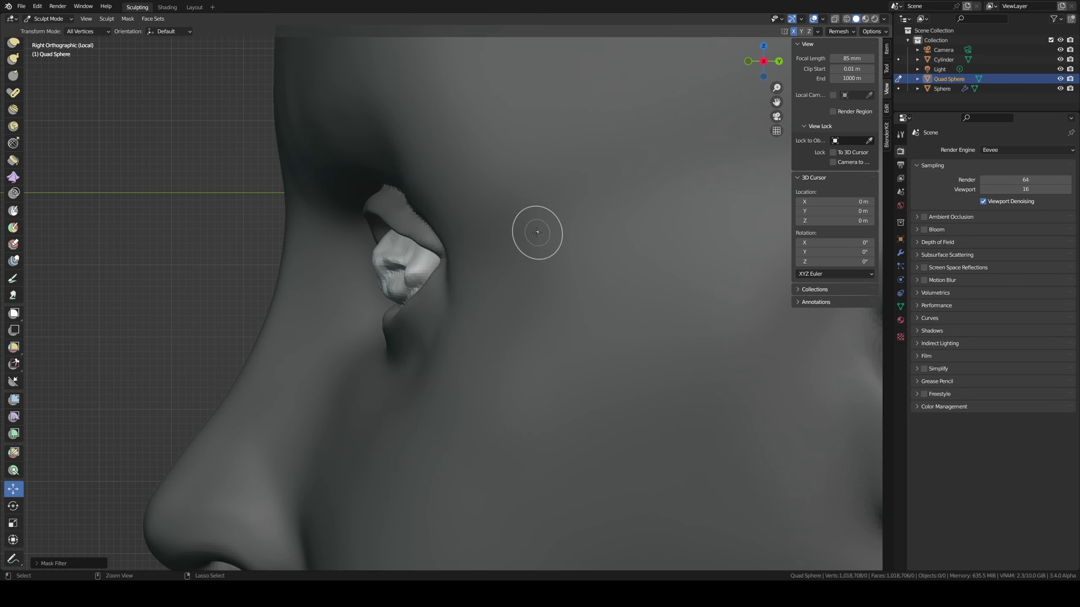
scroll(540, 232, "down", 2)
scroll(467, 274, "down", 4)
scroll(490, 275, "down", 2)
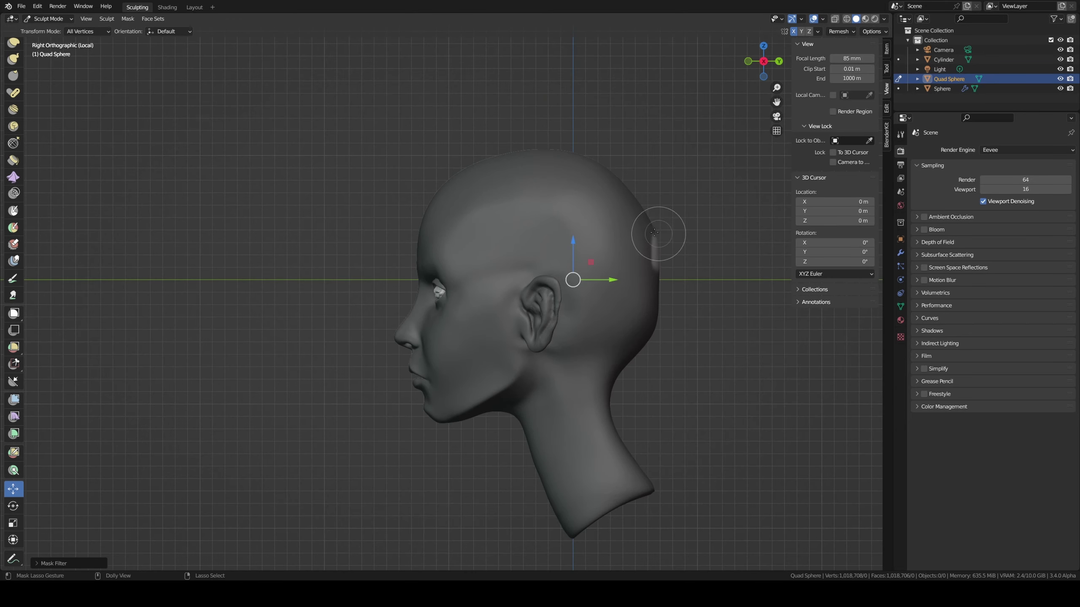
key("g")
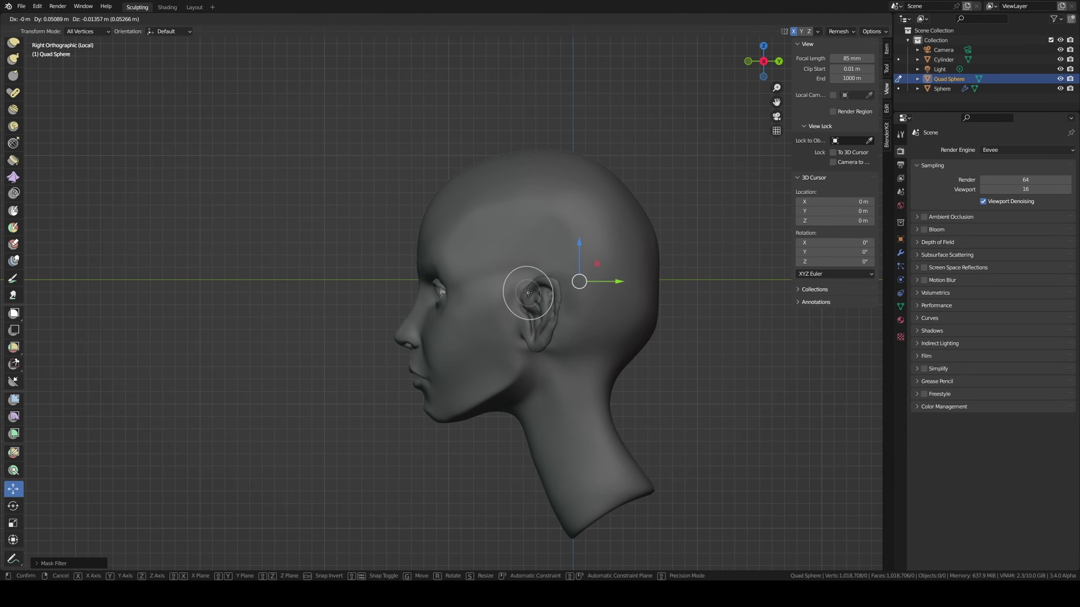
left_click(658, 277)
- Exit Local View to show the eyeballs again, viewing the face more frontally
mouse_move(657, 277)
middle_mouse_down()
mouse_move(477, 292)
mouse_move(511, 302)
middle_mouse_up()
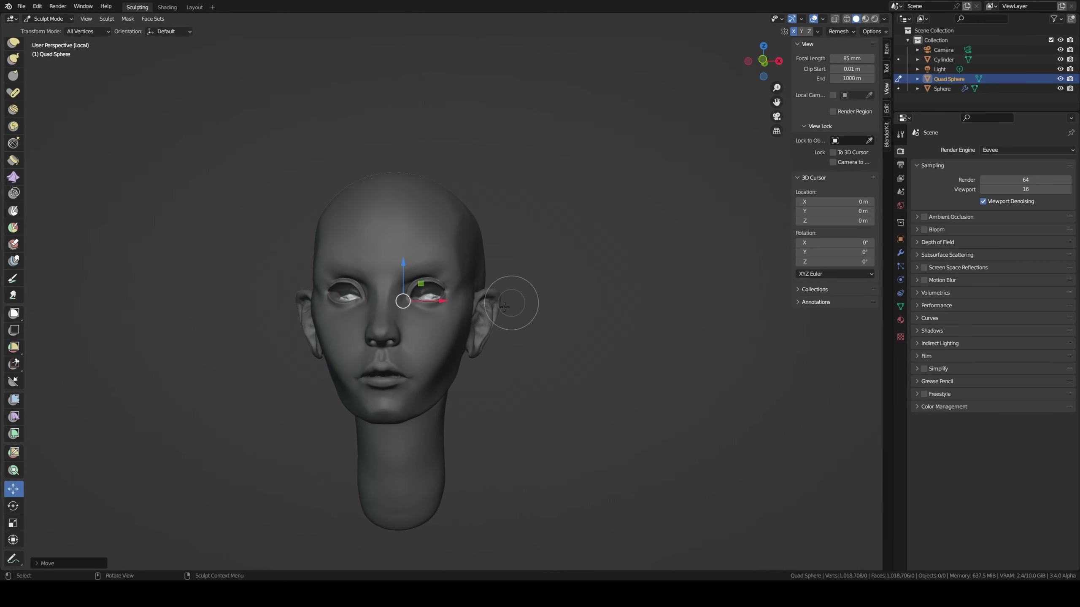
scroll(489, 298, "up", 2)
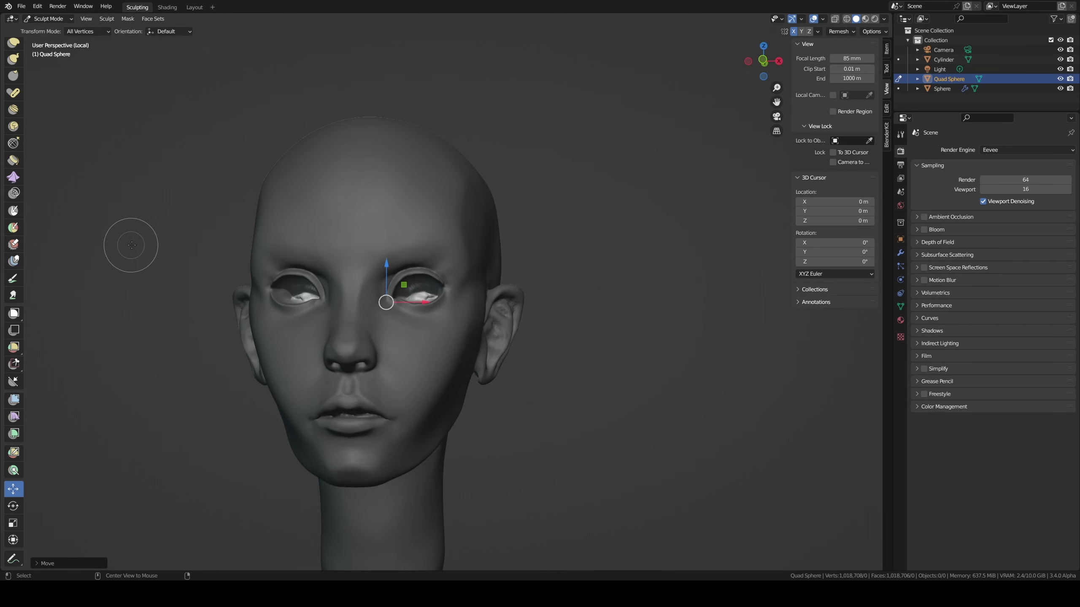
key("KP_Divide")
scroll(492, 411, "down", 1)
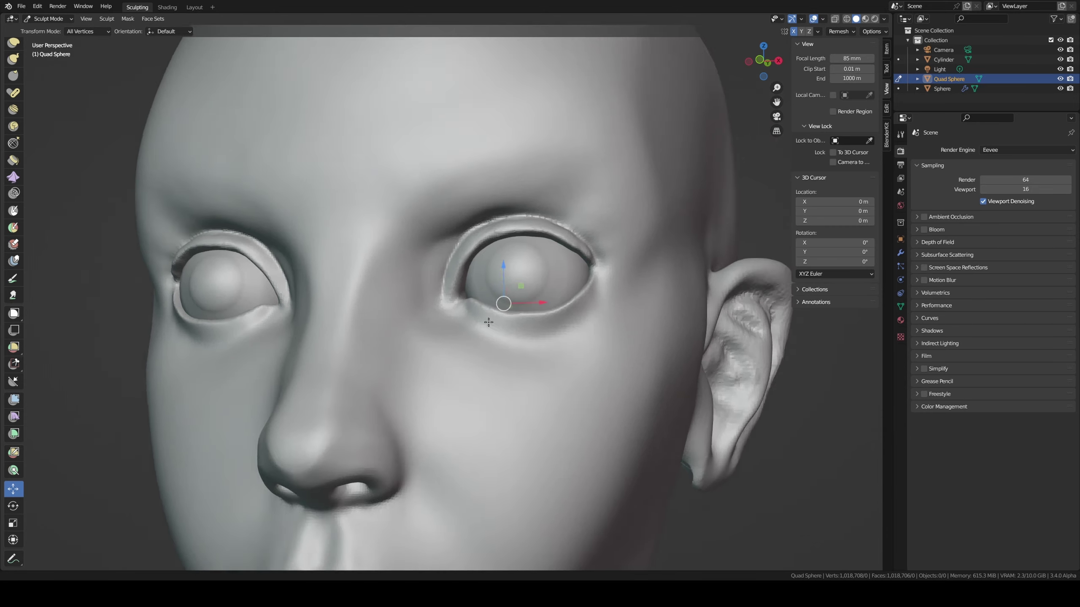
scroll(491, 411, "down", 2)
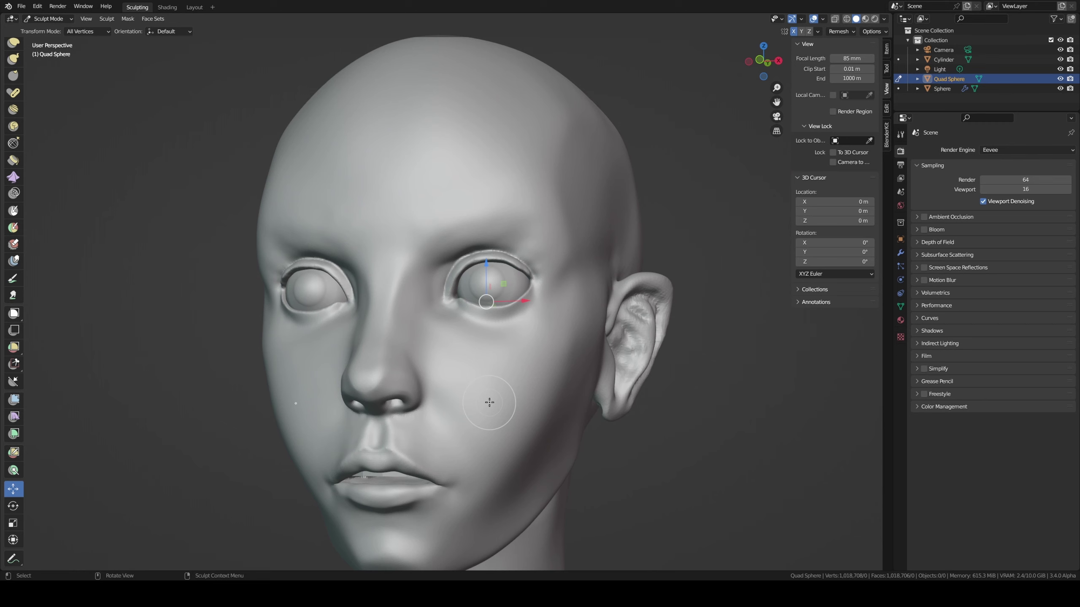
middle_click_drag(489, 402, 209, 235)
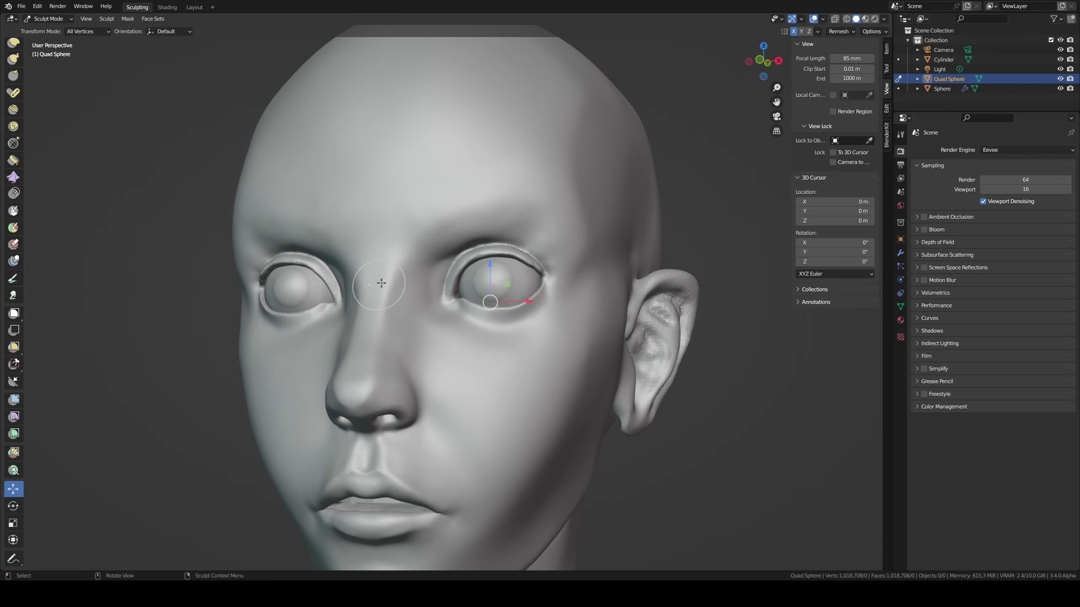
key("KP_1")
- Snap to front view and resize the brush to 170 px, then 201 px
key("shift+c")
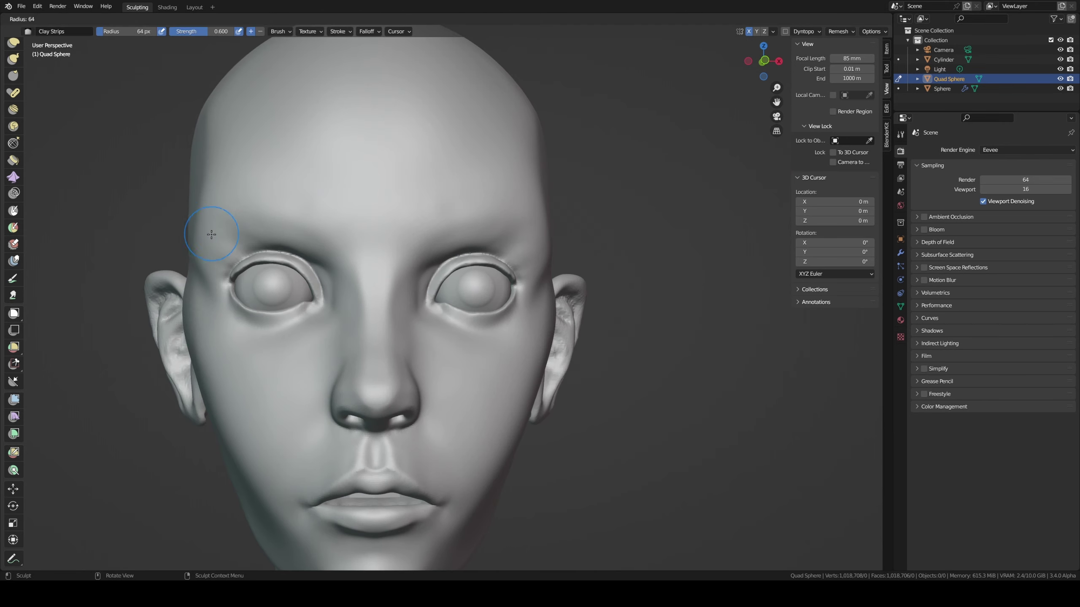
middle_click_drag(208, 234, 207, 232)
key("g")
key("f")
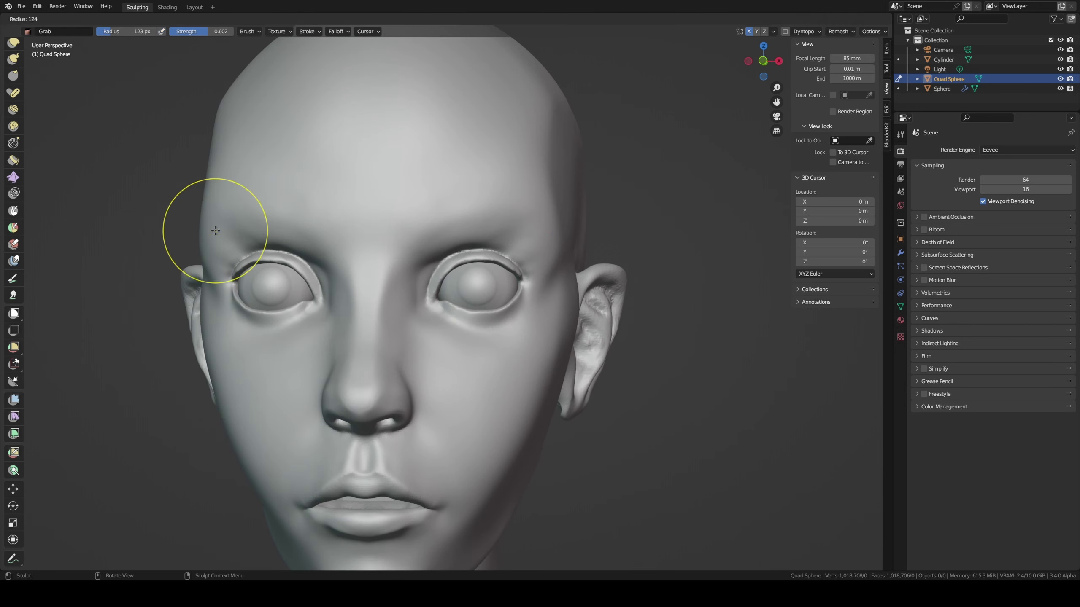
left_click(199, 242)
type("100")
key("Return")
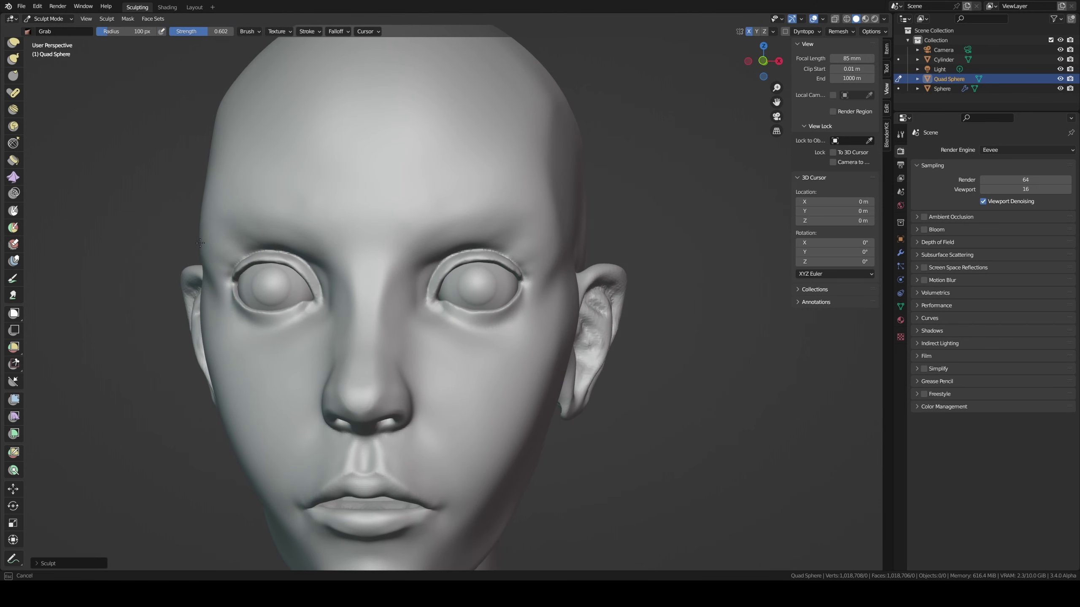
type("f")
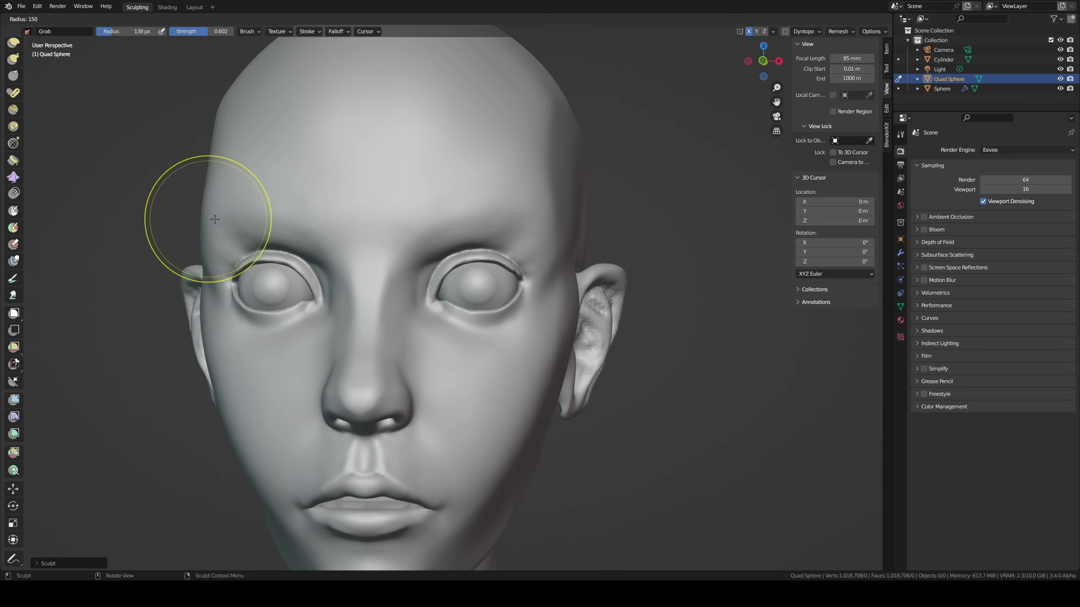
type("170")
key("Return")
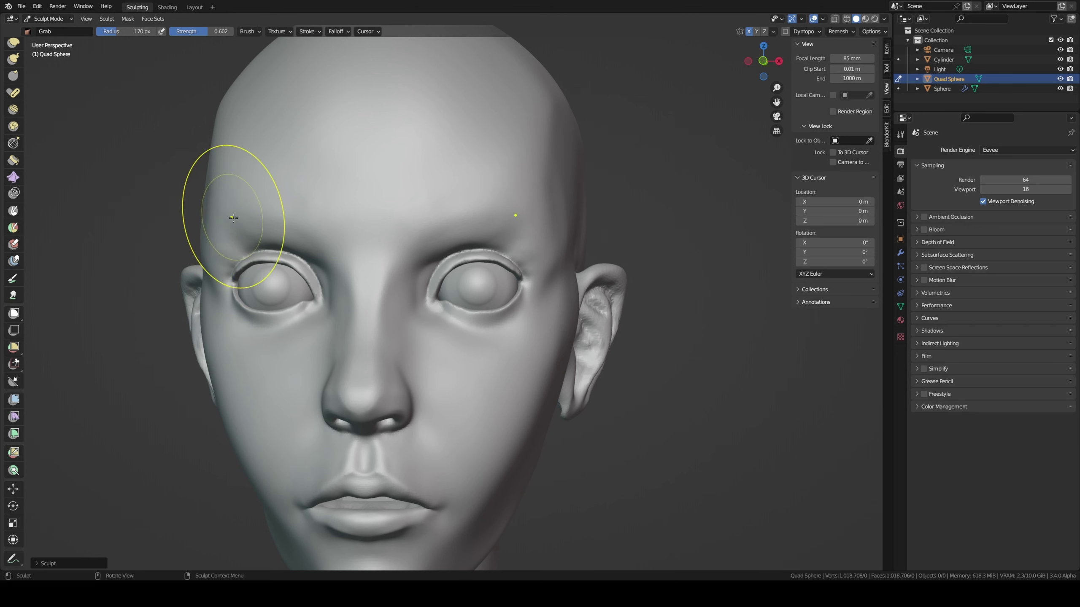
middle_click_drag(241, 217, 217, 201)
key("f")
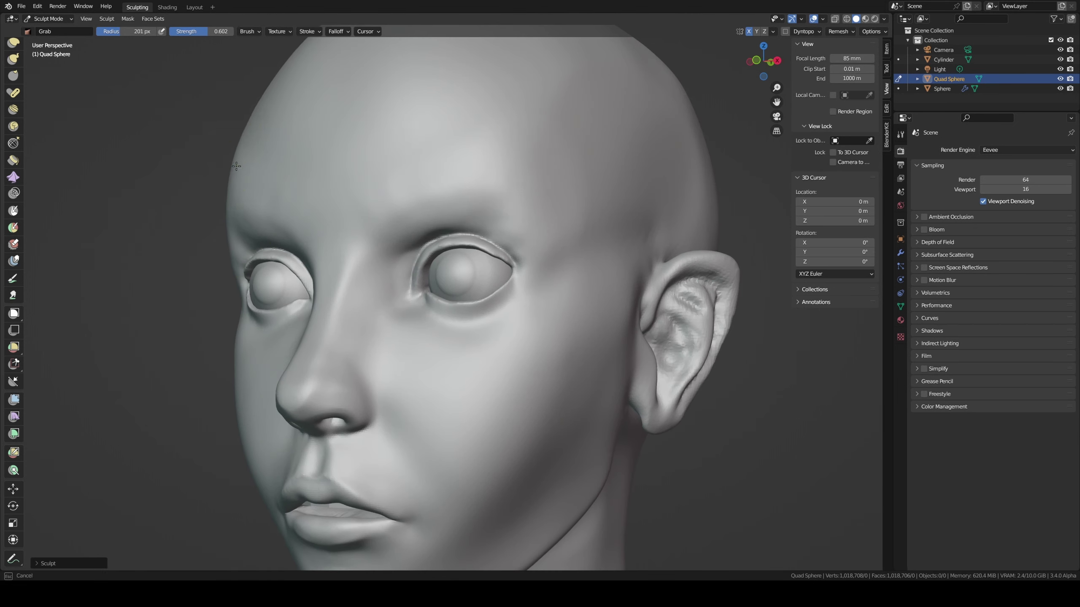
left_click(242, 162)
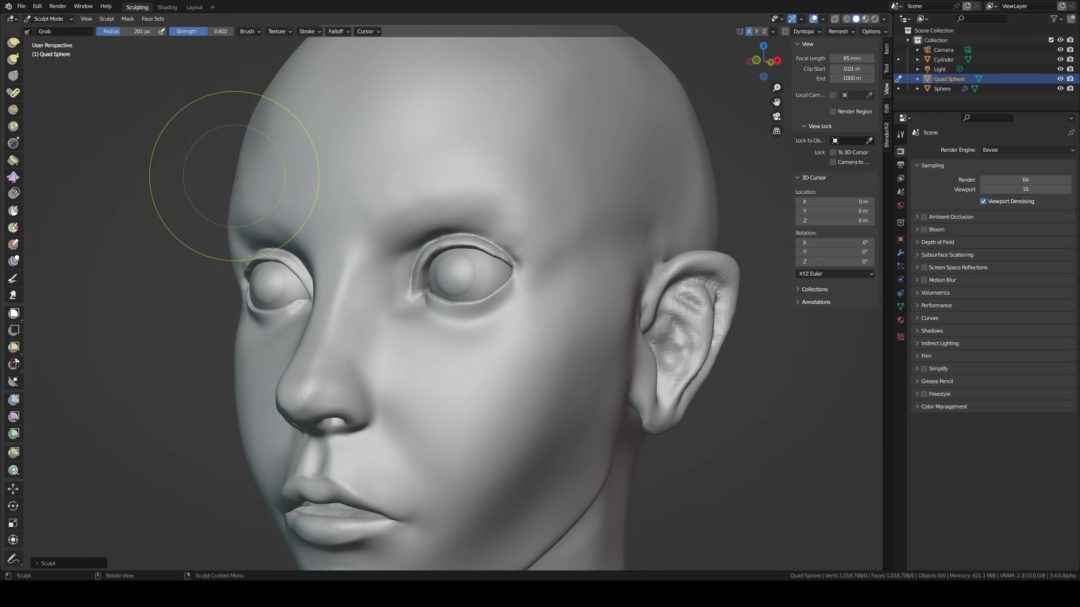
- Build up the brow above the eye with a 116 px Clay Strips brush
mouse_move(252, 181)
middle_mouse_down()
mouse_move(333, 196)
mouse_move(238, 213)
middle_mouse_up()
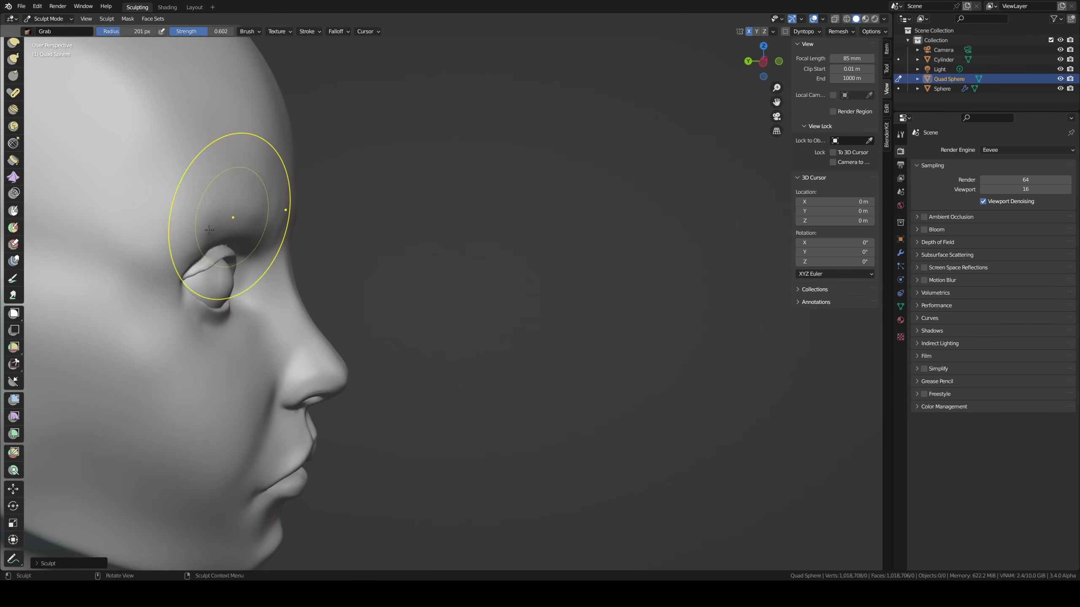
key("shift+x")
middle_click_drag(150, 235, 166, 238)
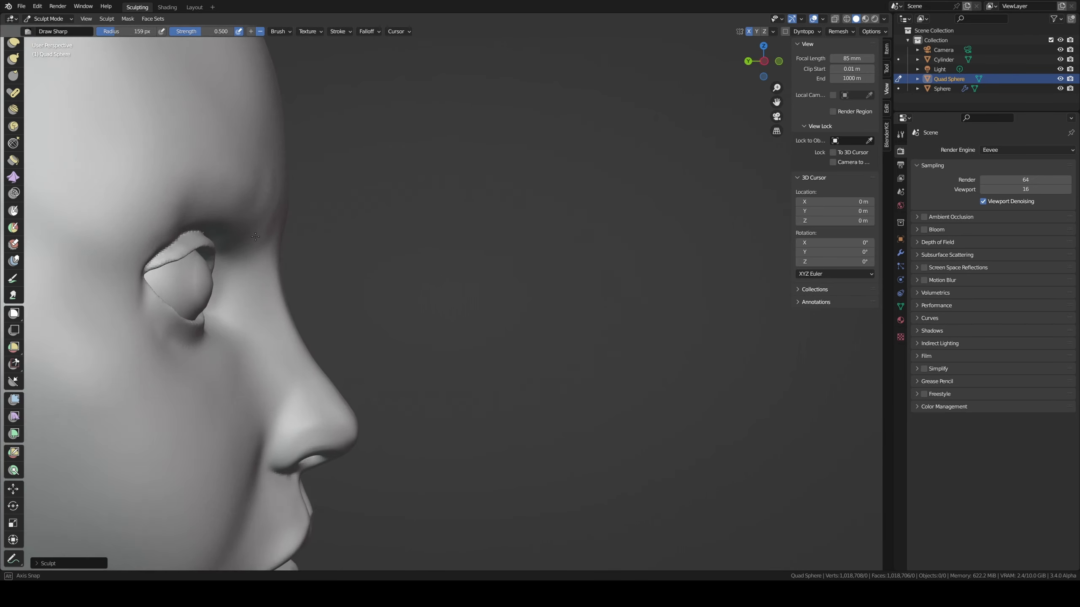
key("c")
key("f")
left_click(163, 245)
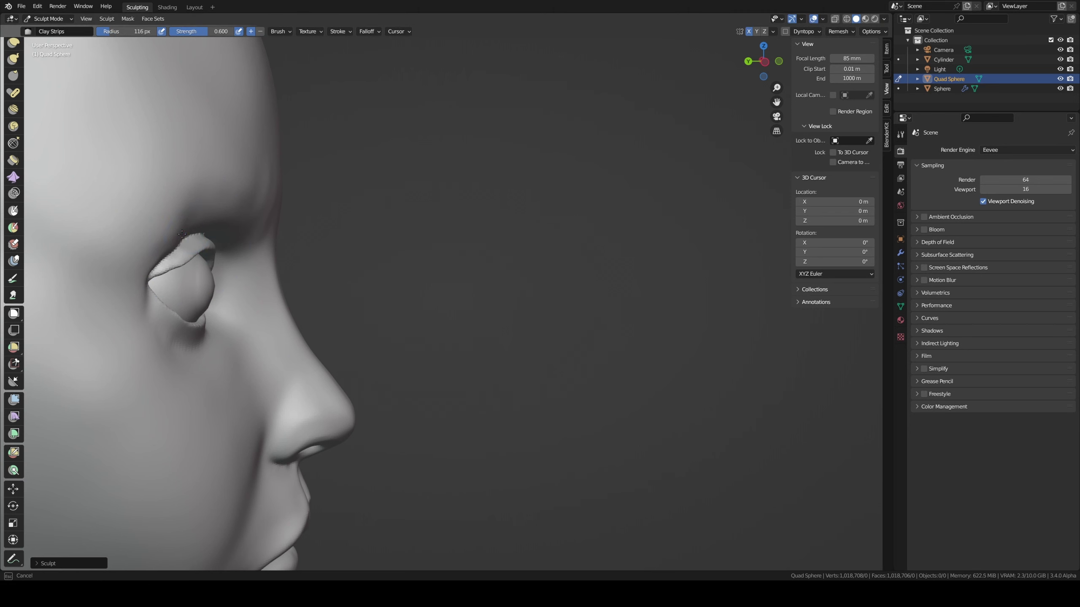
middle_click_drag(199, 224, 138, 217)
left_click_drag(148, 221, 209, 204)
left_click_drag(149, 223, 212, 202)
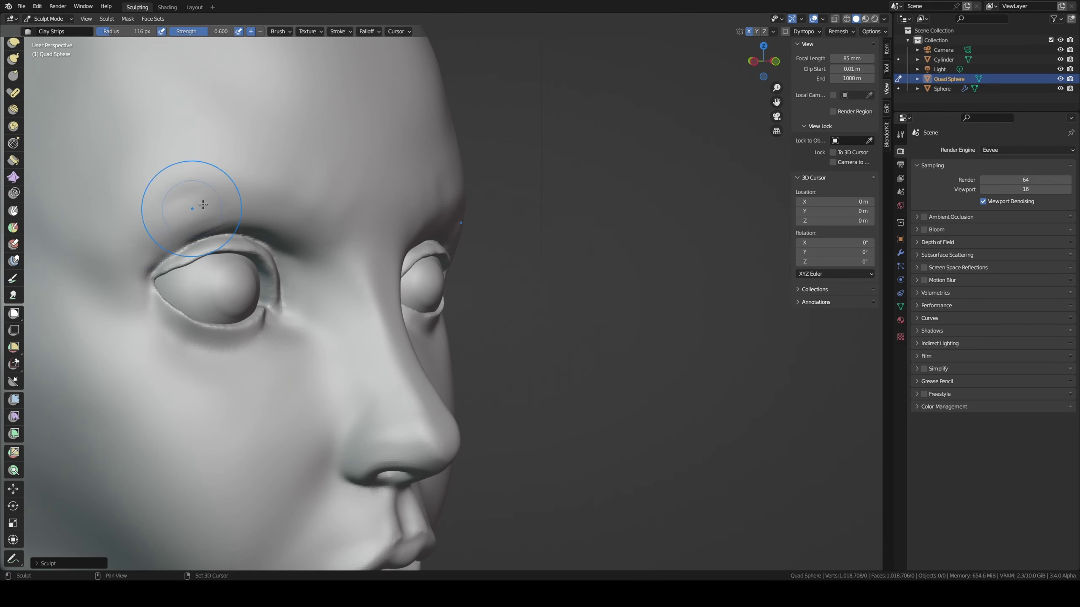
middle_click_drag(132, 236, 158, 223)
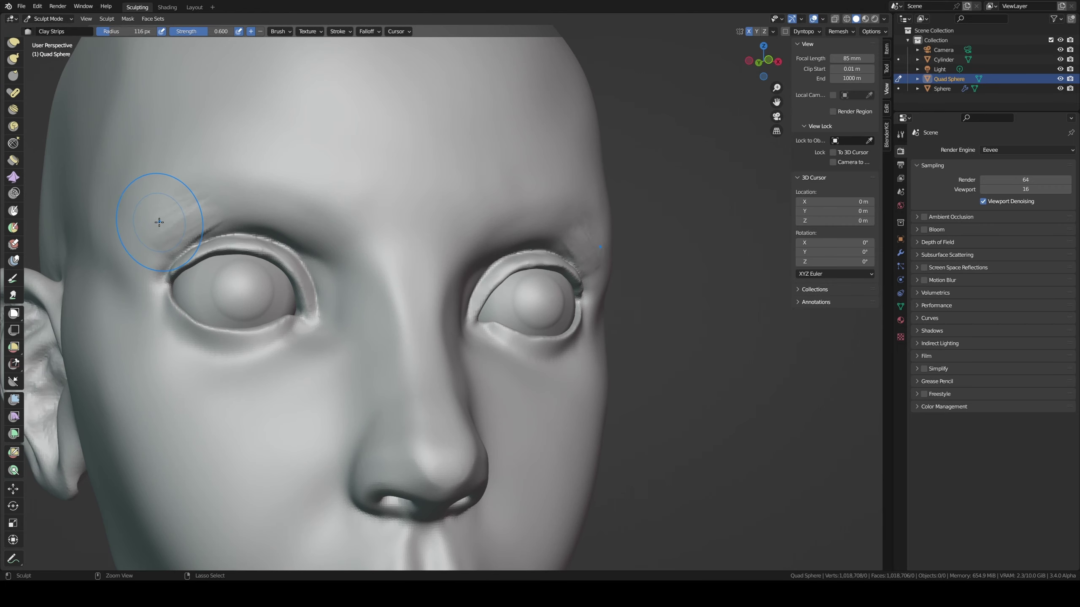
- Shrink the Clay Strips brush to about 72 px and add strokes along the brow
key("f")
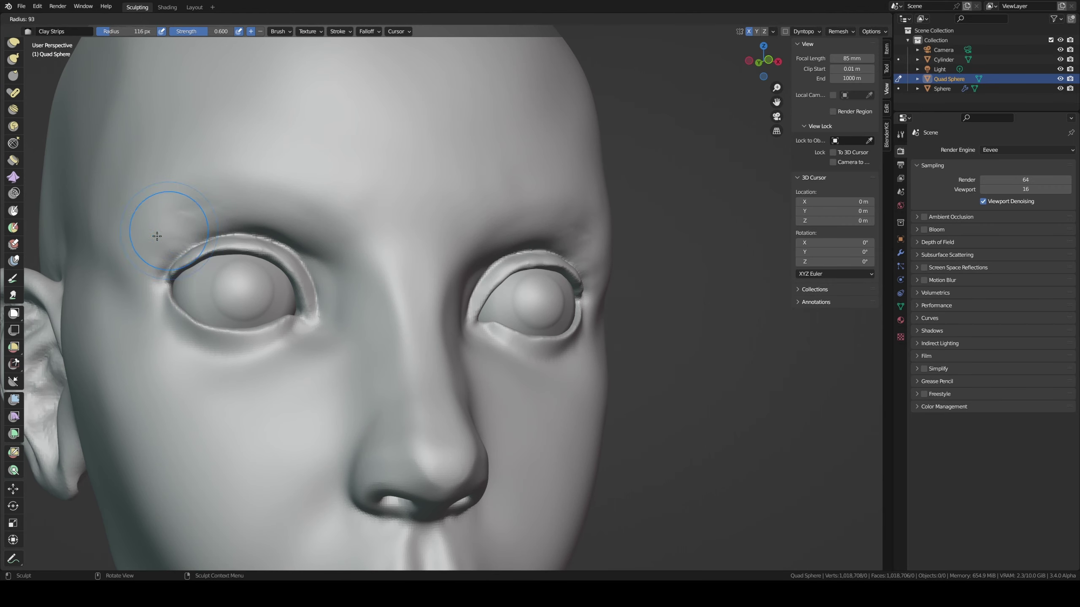
left_click(150, 231)
left_click_drag(169, 232, 166, 231)
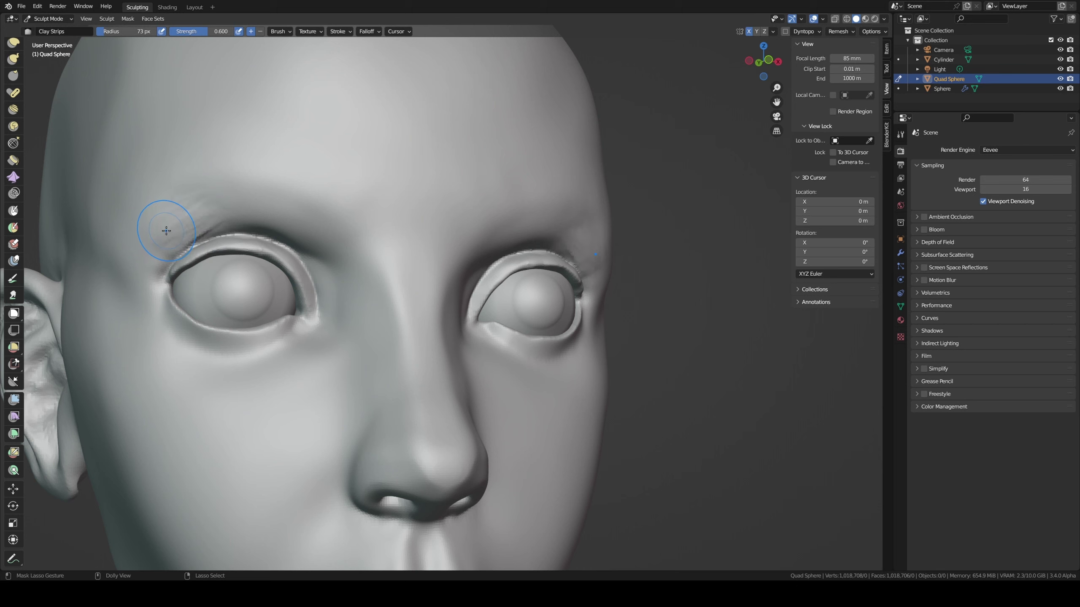
mouse_move(219, 209)
left_mouse_down()
mouse_move(200, 218)
mouse_move(211, 193)
left_mouse_up()
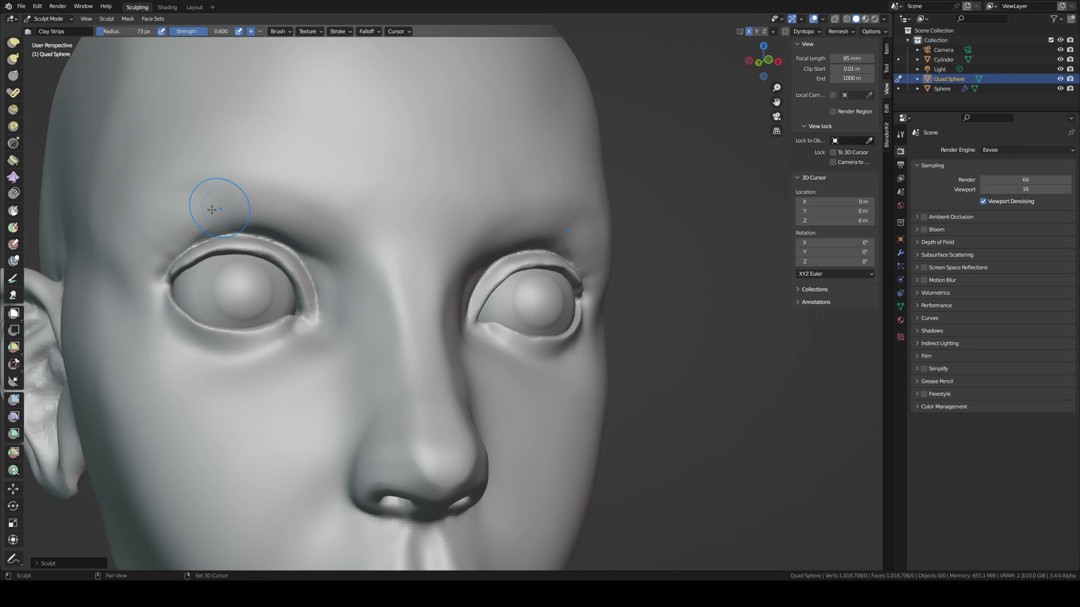
key("f")
left_click(192, 223)
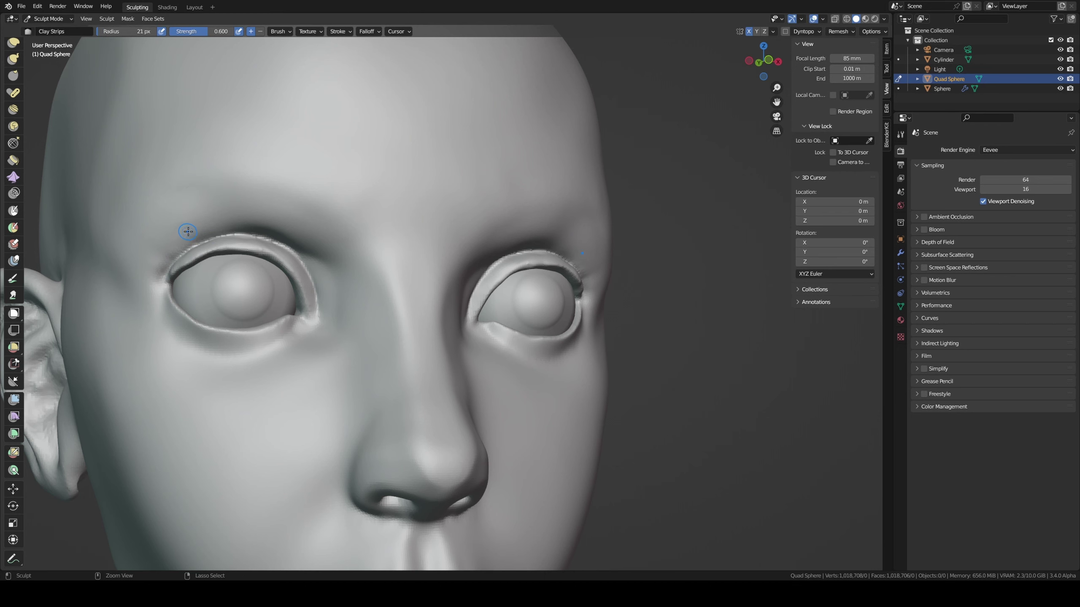
key("f")
key("Escape")
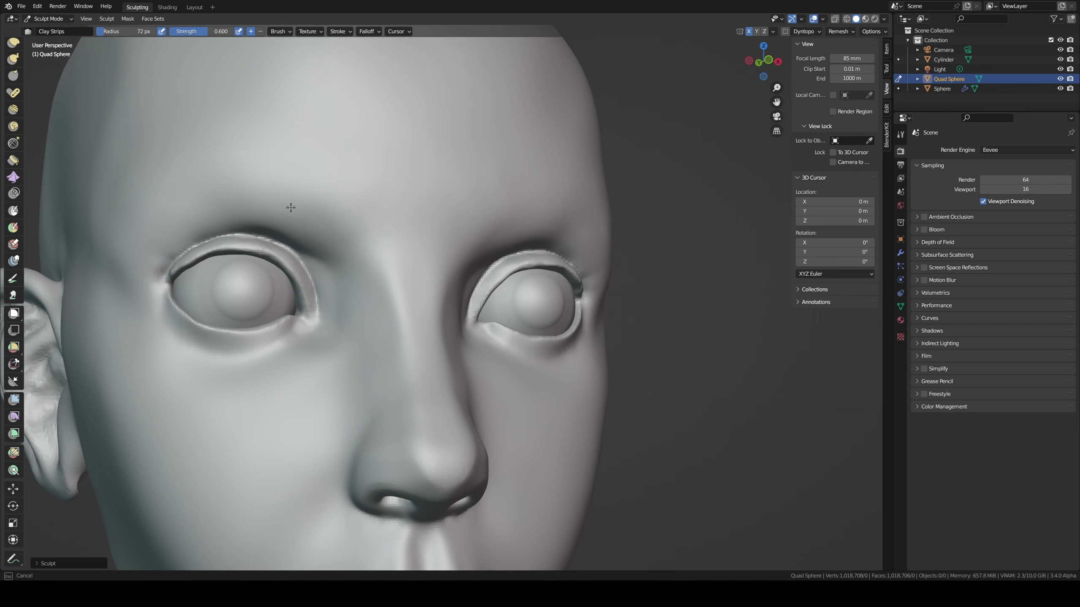
- Build up and reshape the brow above the right eye from a three-quarter view
scroll(290, 207, "down", 3)
mouse_move(494, 188)
middle_mouse_down()
mouse_move(462, 234)
mouse_move(593, 213)
middle_mouse_up()
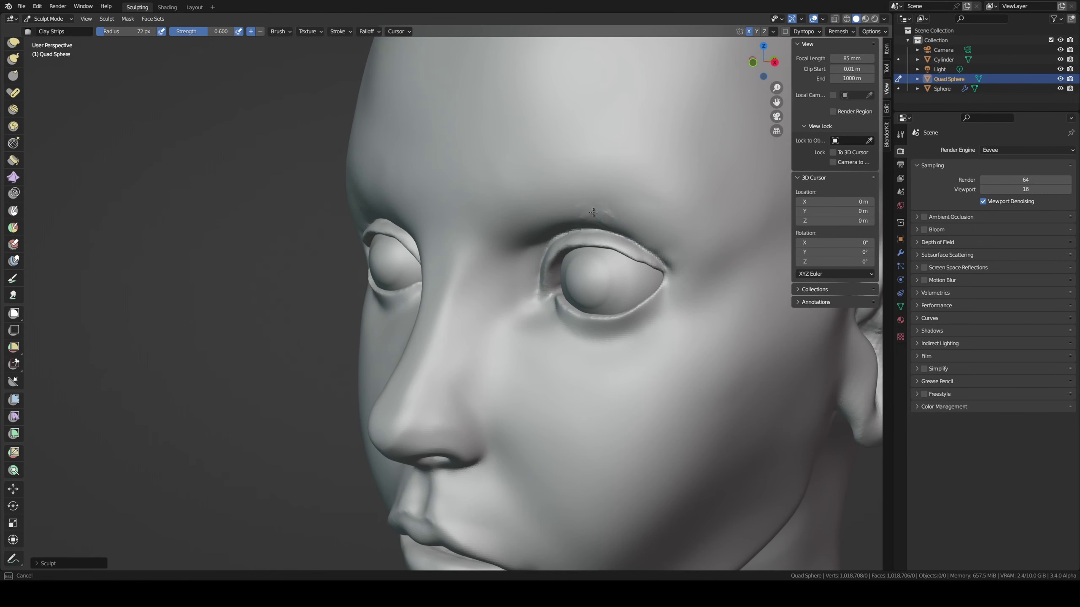
mouse_move(593, 213)
left_mouse_down()
mouse_move(614, 212)
mouse_move(586, 209)
left_mouse_up()
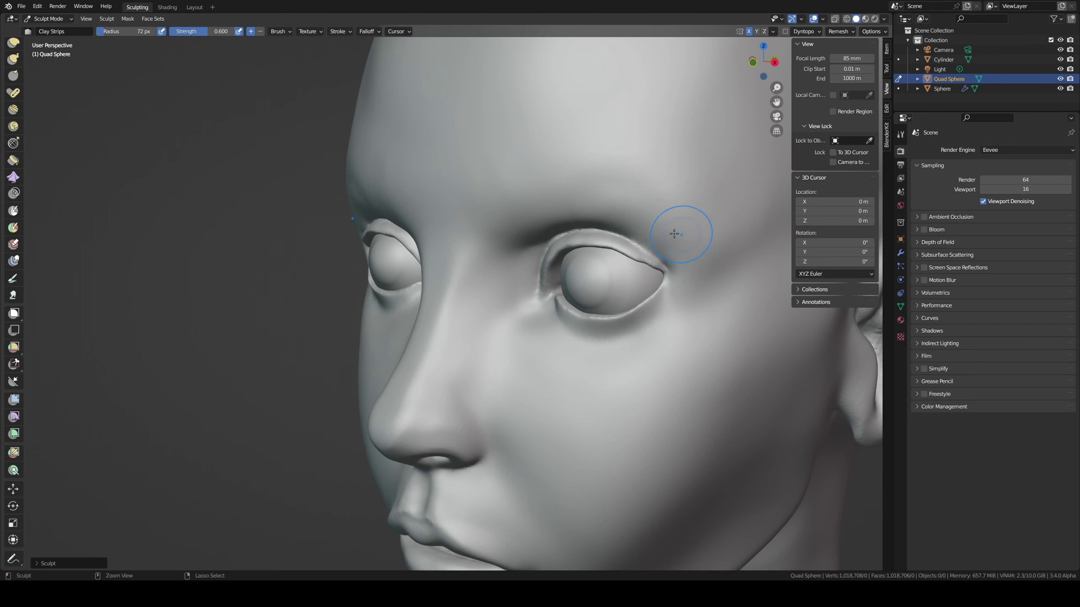
mouse_move(674, 234)
left_mouse_down()
mouse_move(680, 249)
mouse_move(699, 222)
left_mouse_up()
scroll(683, 196, "down", 5)
mouse_move(683, 197)
middle_mouse_down()
mouse_move(650, 262)
mouse_move(526, 313)
middle_mouse_up()
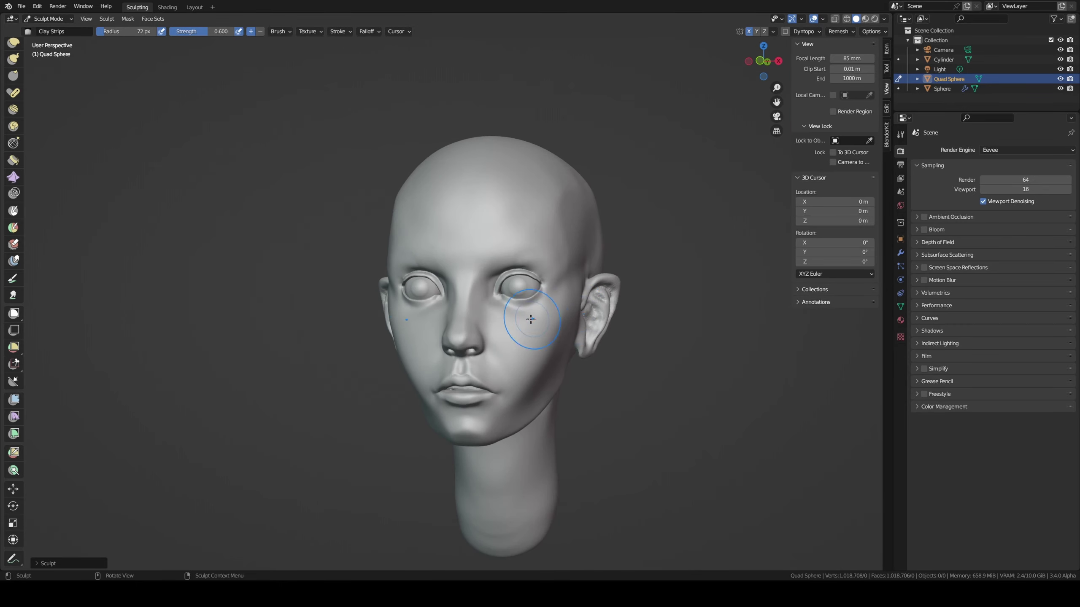
- Pull the upper eyelid into shape with a 78 px Grab brush
key("g")
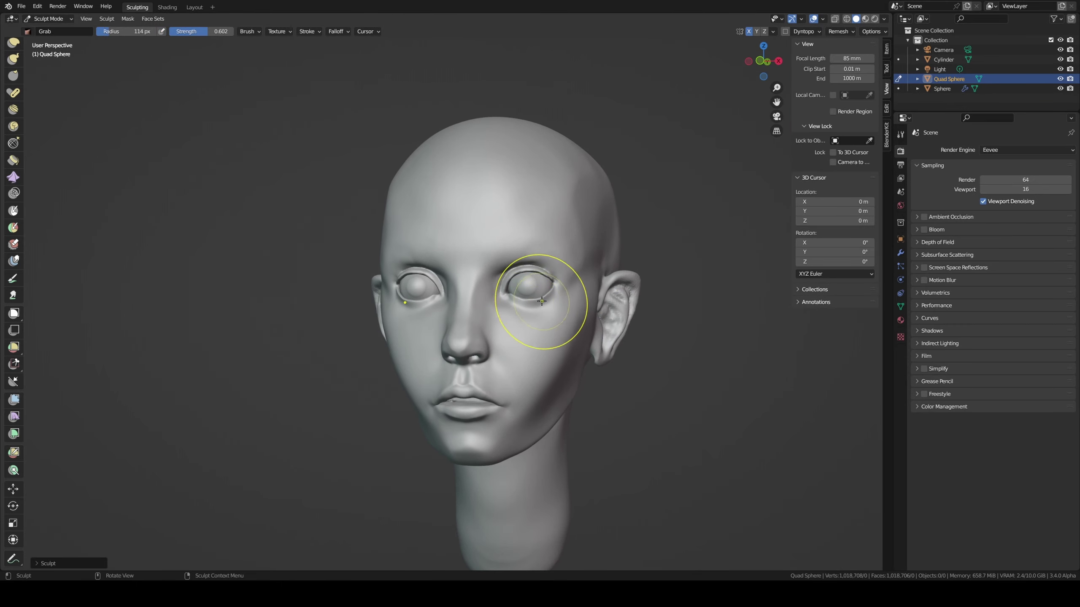
key("f")
left_click(523, 297)
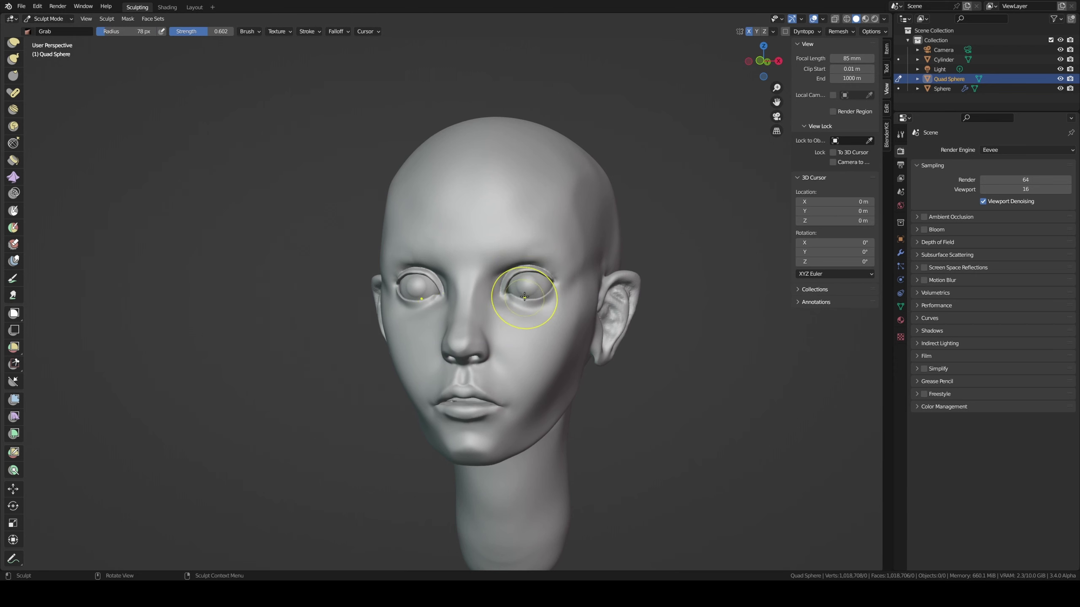
mouse_move(523, 298)
middle_mouse_down()
mouse_move(503, 293)
mouse_move(549, 285)
middle_mouse_up()
scroll(503, 293, "up", 2)
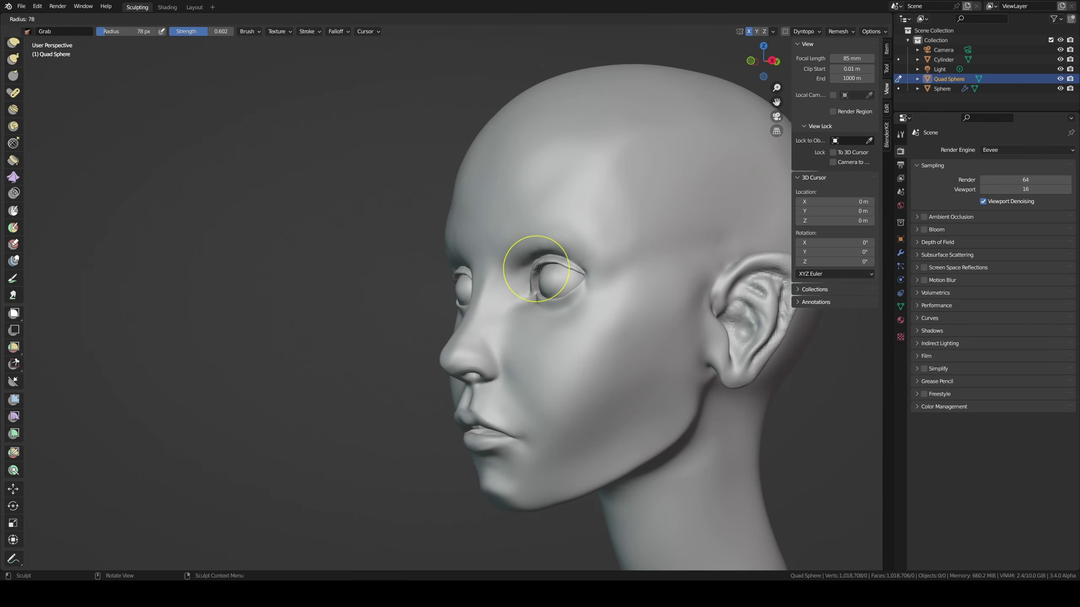
key("f")
left_click_drag(548, 272, 549, 261)
mouse_move(549, 261)
middle_mouse_down()
mouse_move(579, 268)
mouse_move(557, 260)
mouse_move(553, 245)
mouse_move(620, 270)
middle_mouse_up()
- Pull the right eye's outer corner outward with a 117 px Grab brush
key("f")
left_click(553, 266)
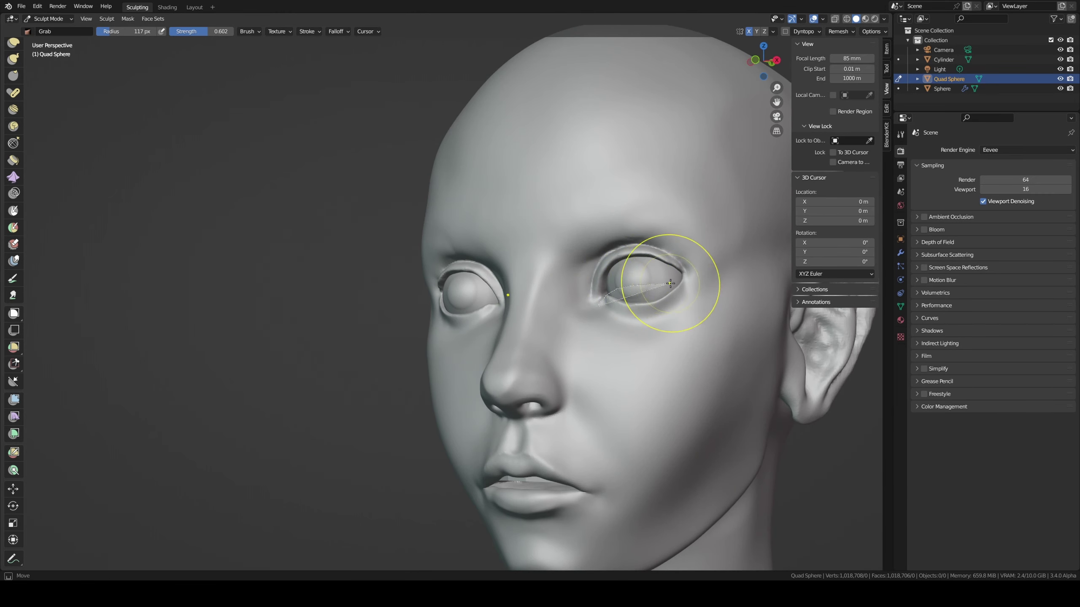
mouse_move(685, 274)
left_mouse_down()
mouse_move(723, 280)
mouse_move(635, 334)
left_mouse_up()
- Lasso-mask the area under both eyes and grab the eyelid around the eye
left_click_drag(626, 288, 589, 310, "ctrl+shift")
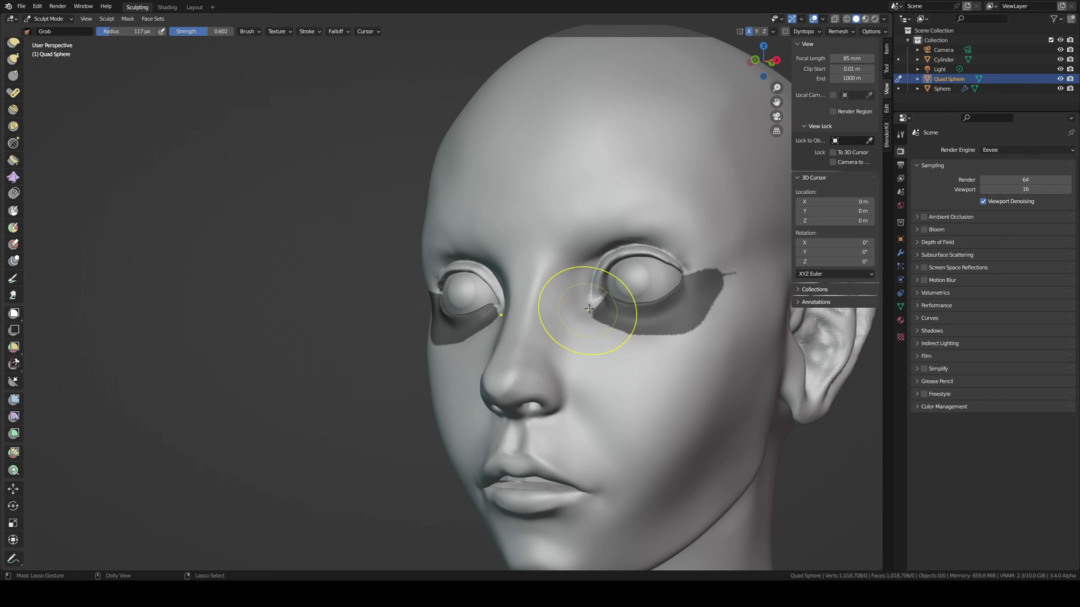
middle_click_drag(575, 322, 603, 290)
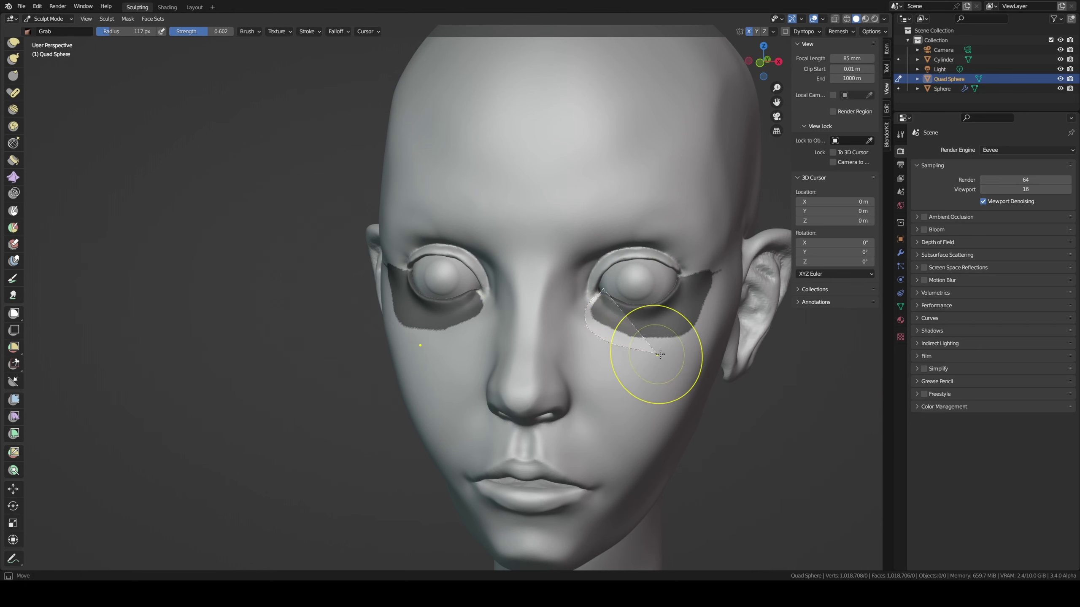
mouse_move(660, 354)
left_mouse_down("ctrl+shift")
mouse_move(632, 338)
mouse_move(699, 301)
left_mouse_up("ctrl+shift")
middle_click_drag(670, 331, 640, 256)
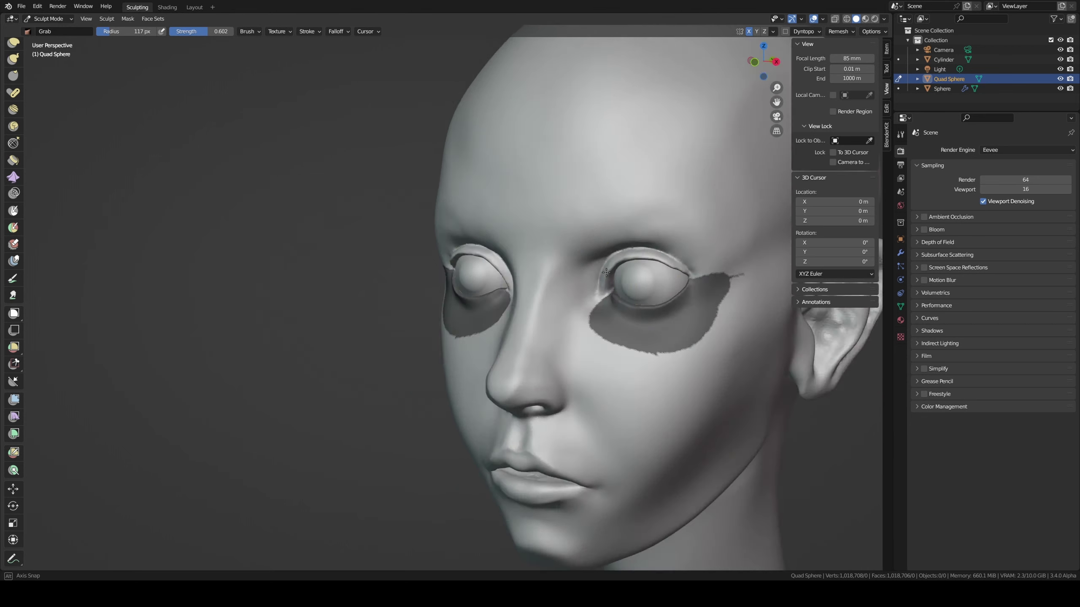
left_click_drag(640, 256, 651, 261)
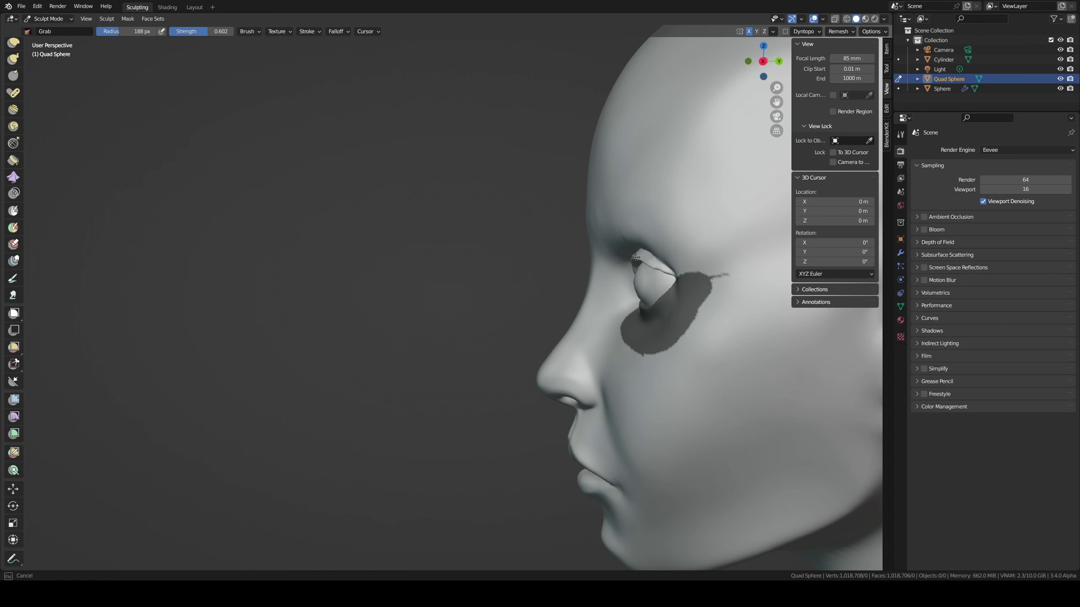
middle_click_drag(654, 260, 578, 314)
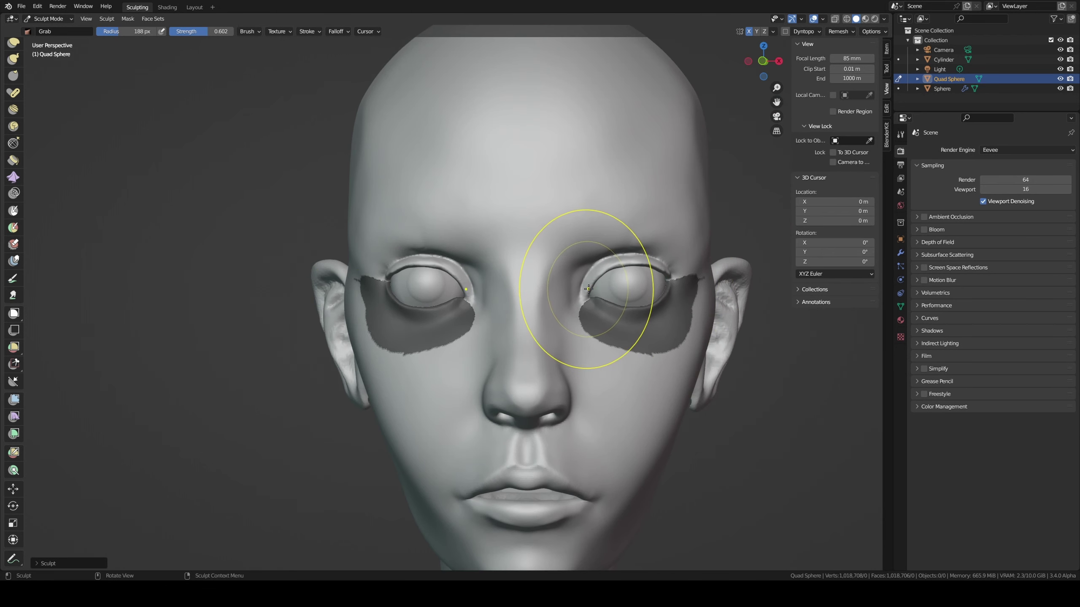
- Nudge the upper eyelid into place at 127 px radius, then clear the mask
key("f")
left_click(619, 276)
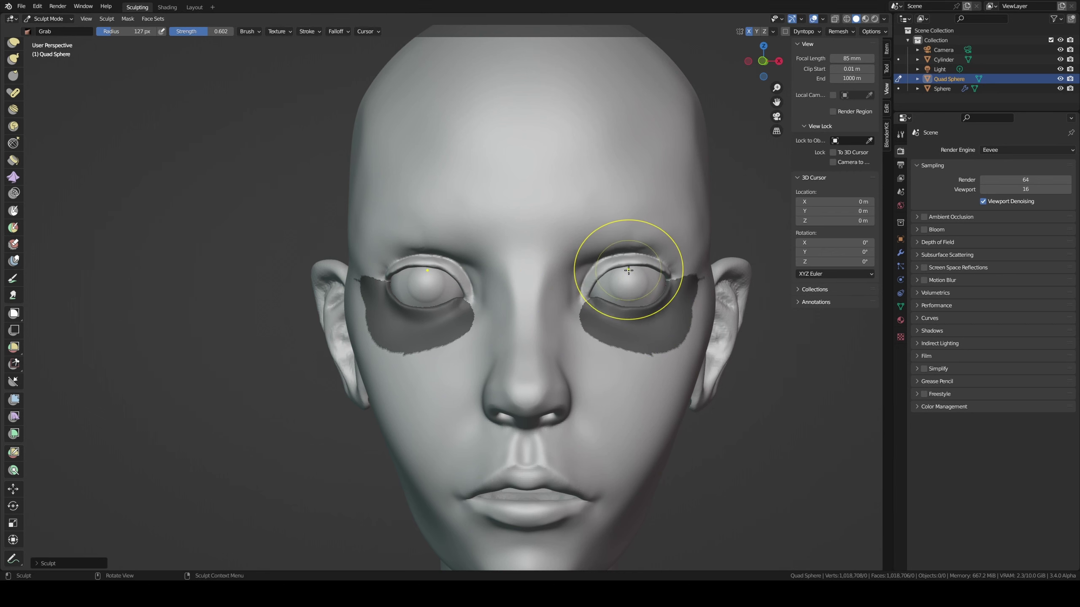
left_click_drag(630, 265, 628, 263)
key("f")
left_click(638, 253)
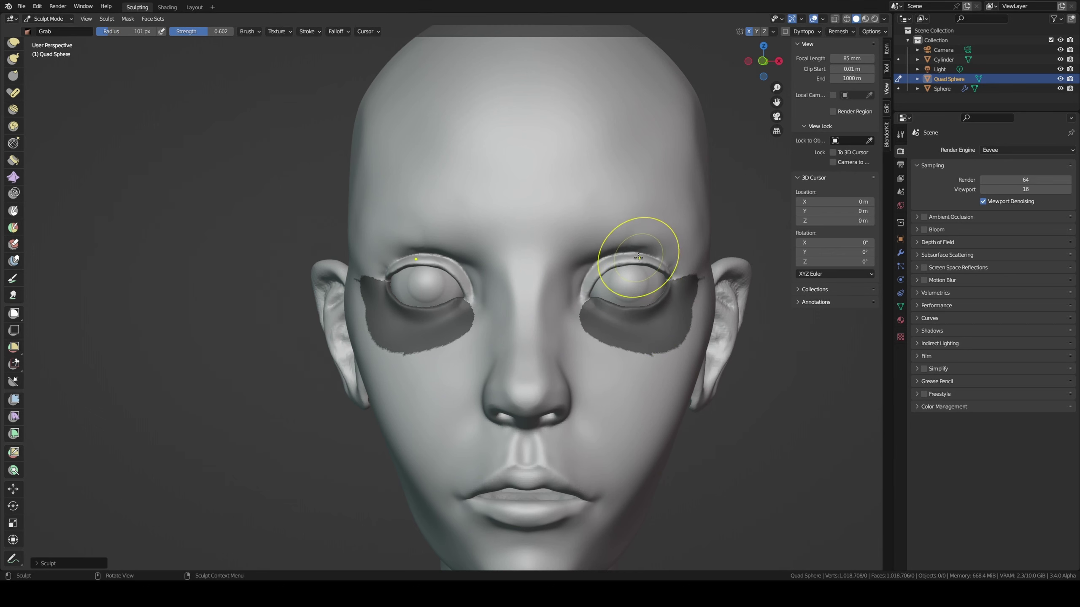
mouse_move(638, 253)
middle_mouse_down()
mouse_move(615, 249)
mouse_move(646, 234)
middle_mouse_up()
key("alt+m")
- Smooth the brow and eye corner down the cheek with a 53 px, 0.304-strength Smooth brush
key("f")
left_click(613, 246)
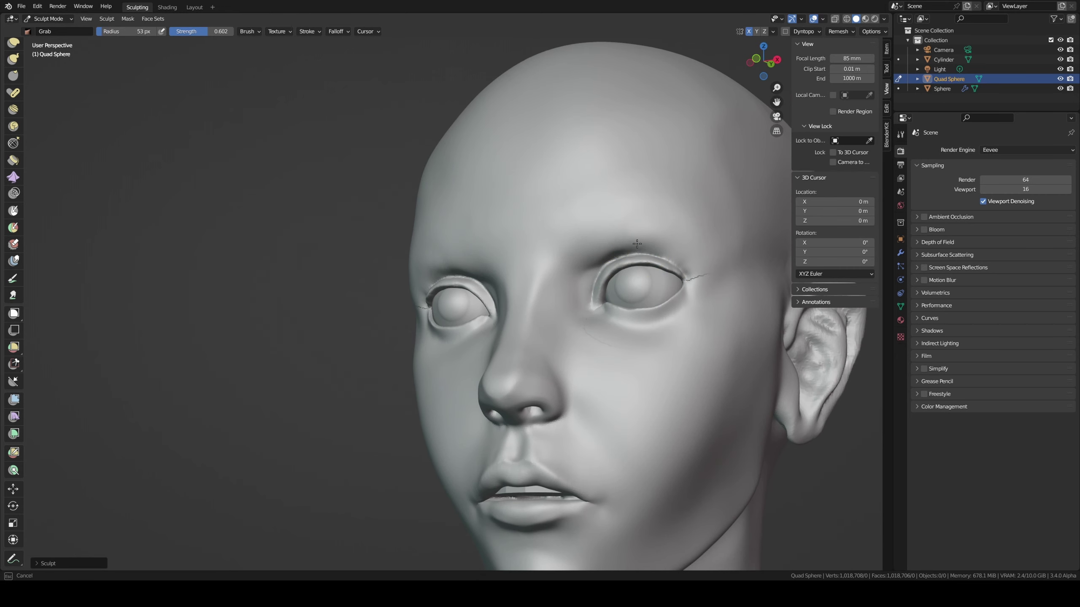
key("s")
key("shift+f")
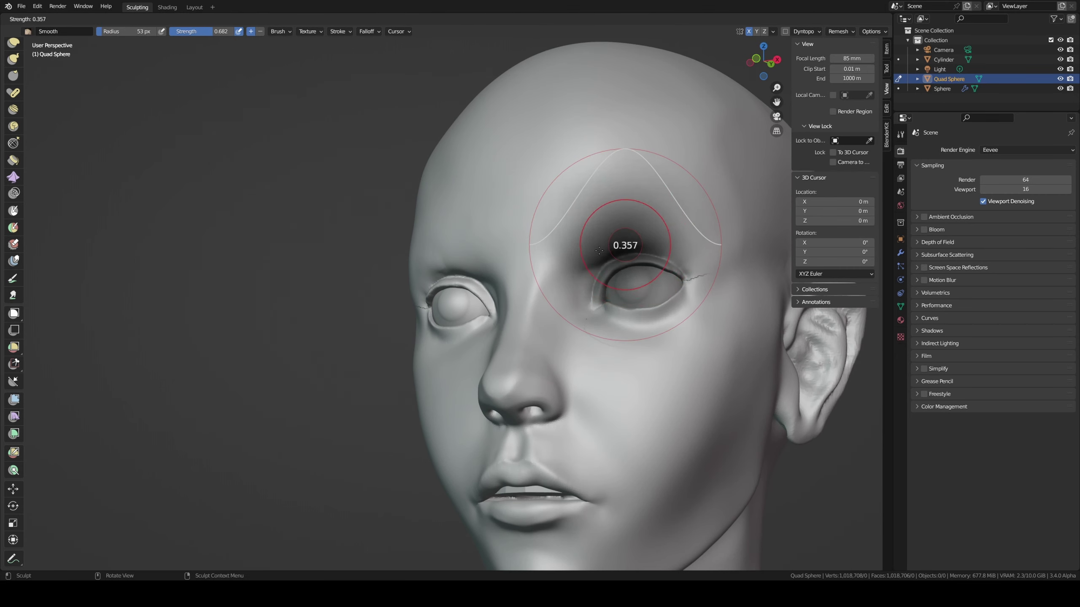
left_click(616, 241)
left_click_drag(614, 242, 654, 242)
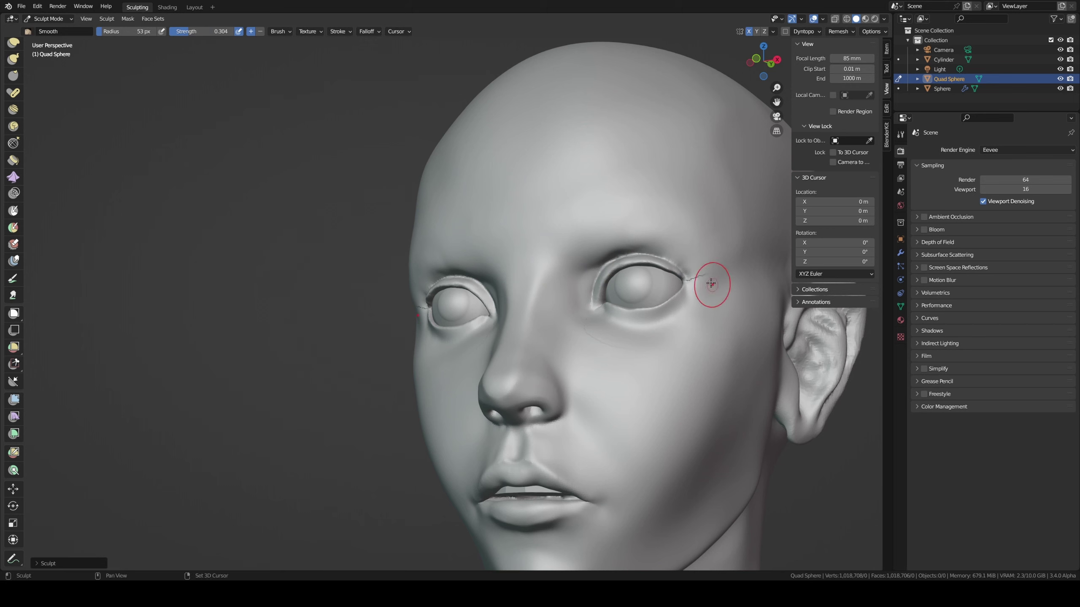
left_click_drag(697, 276, 614, 353)
- Smooth the inner eye corner and lasso-mask both eye sockets with surrounding skin
middle_click_drag(641, 288, 651, 302)
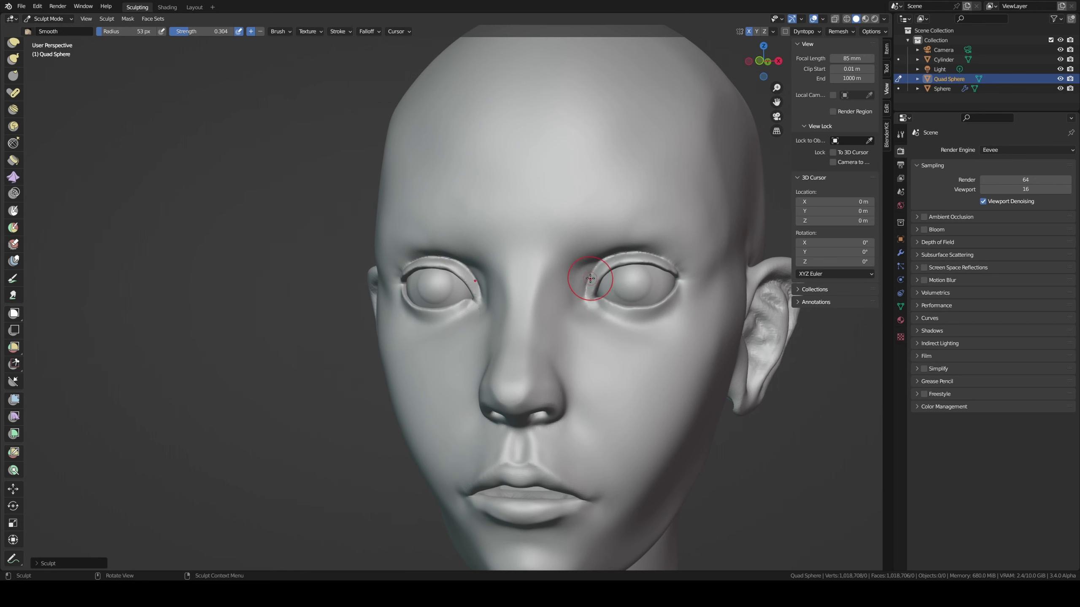
left_click_drag(585, 293, 587, 288)
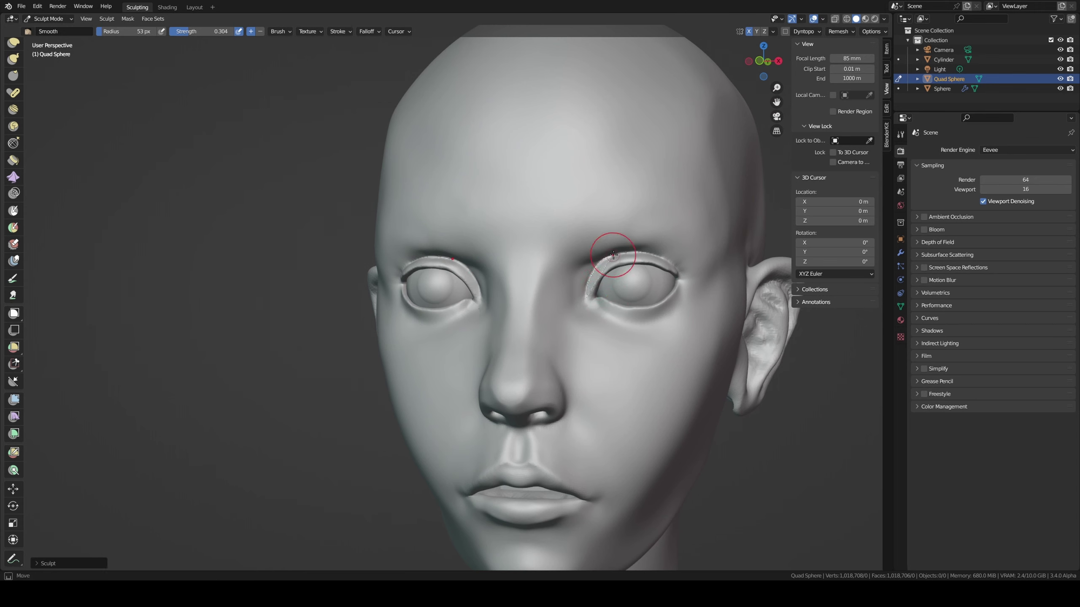
left_click_drag(676, 266, 617, 300, "ctrl+shift")
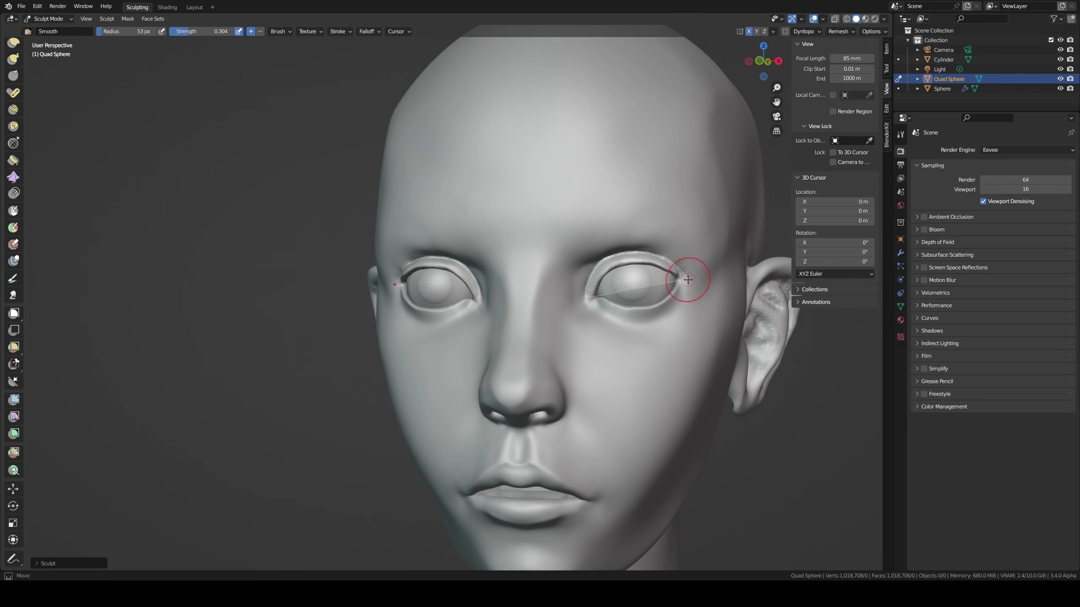
middle_click_drag(617, 300, 565, 281)
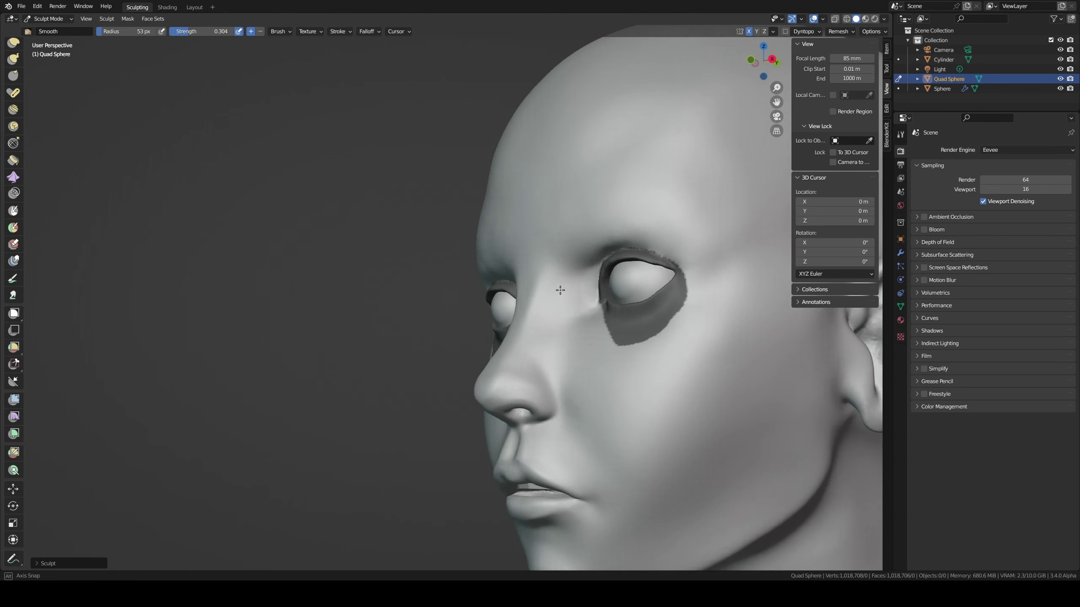
key("g")
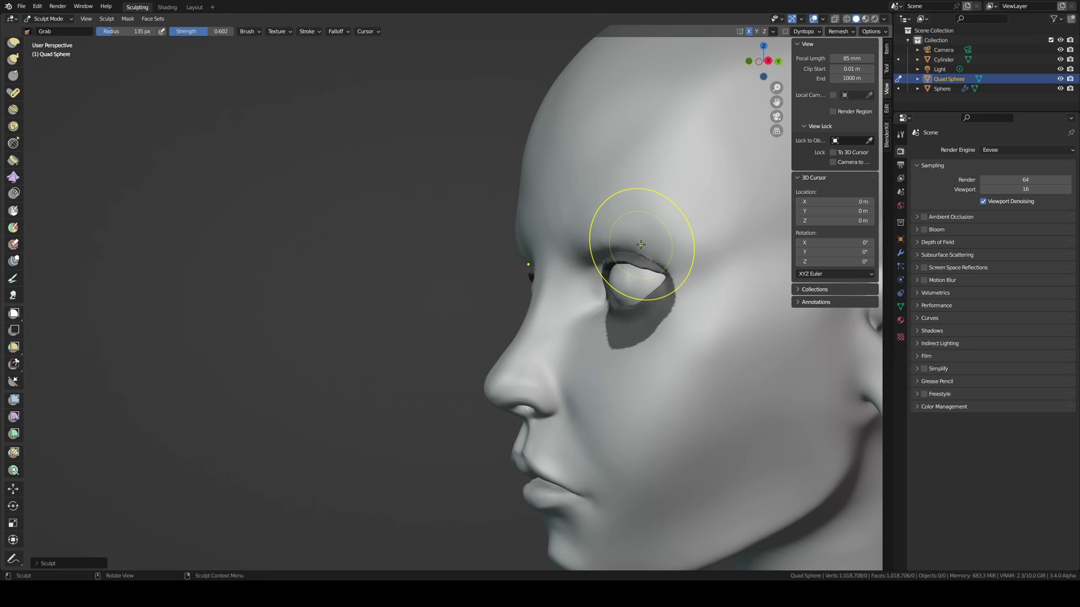
- Soften the eye mask with Smooth Mask, then clear the mask
middle_click_drag(636, 247, 601, 226)
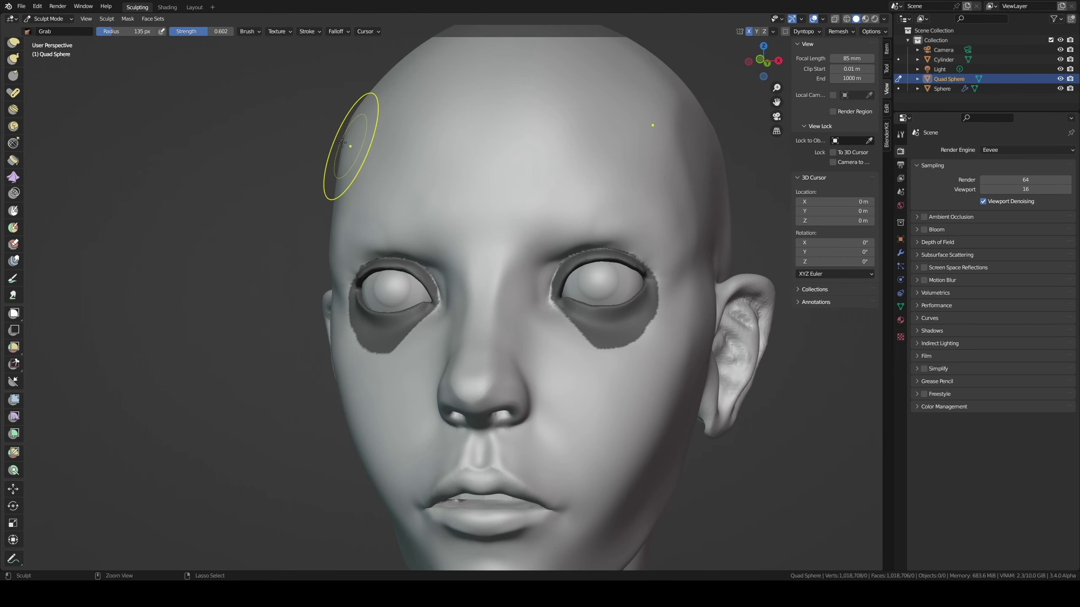
left_click(133, 21)
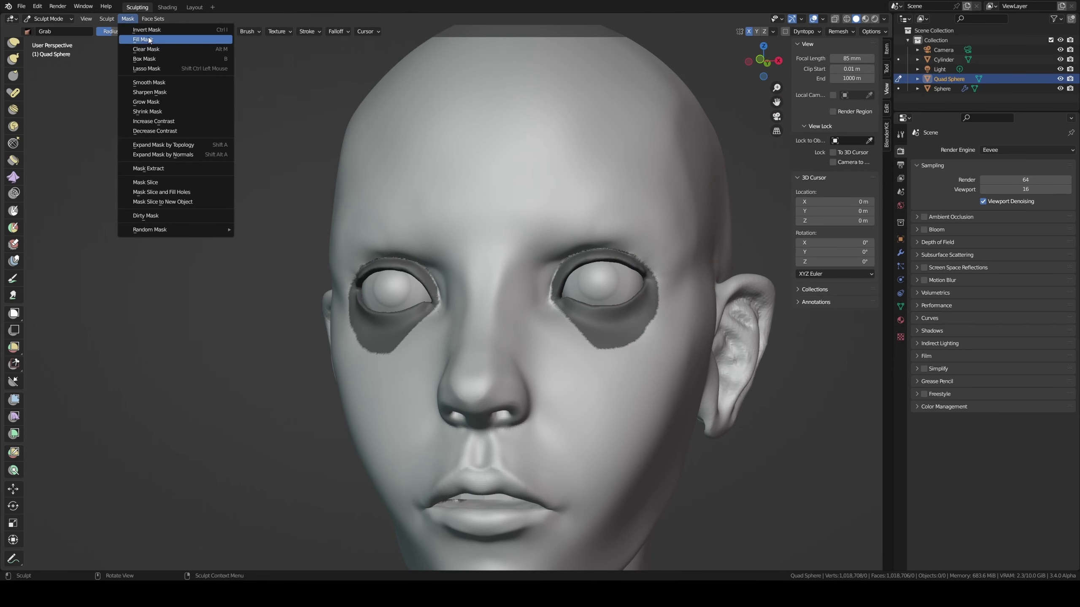
left_click(149, 82)
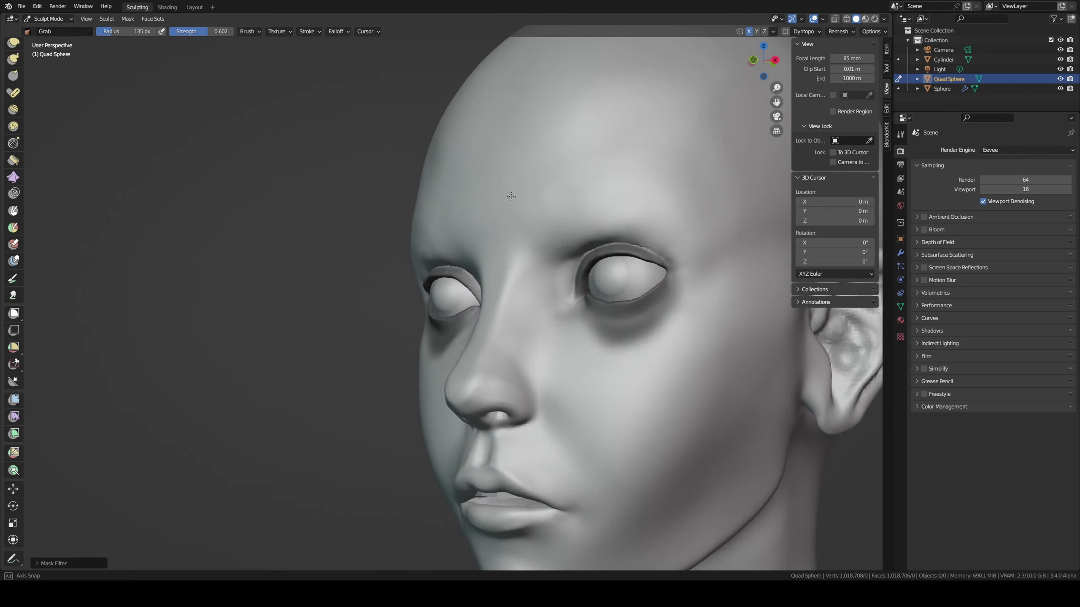
middle_click_drag(489, 188, 572, 199)
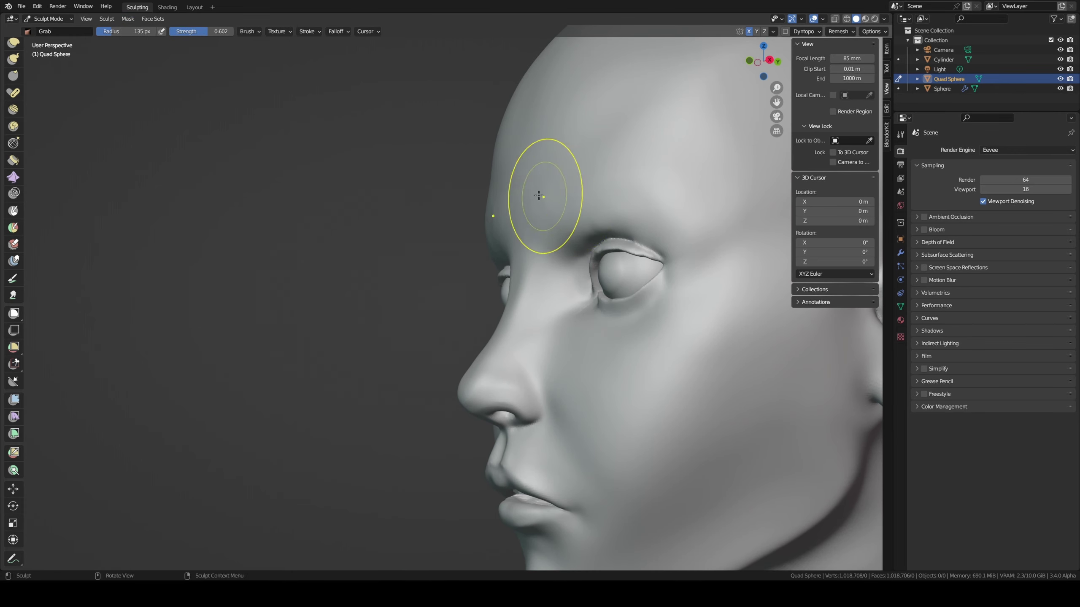
left_click(132, 20)
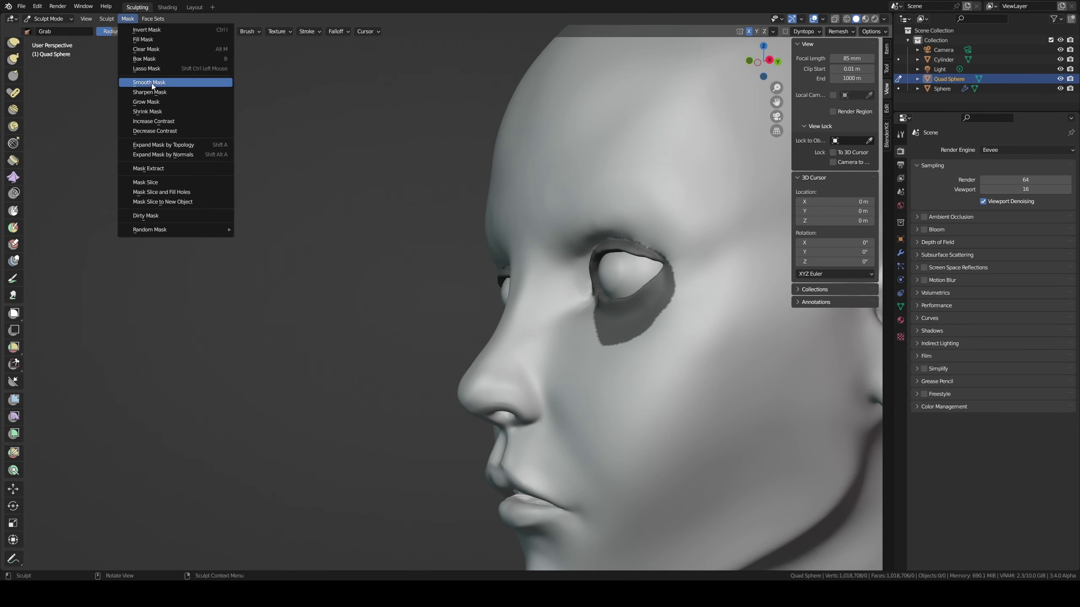
left_click(146, 49)
- Grab the brow and outer eye corner into shape, then set brush radius to 75 px
mouse_move(549, 224)
left_mouse_down()
mouse_move(582, 243)
mouse_move(579, 223)
left_mouse_up()
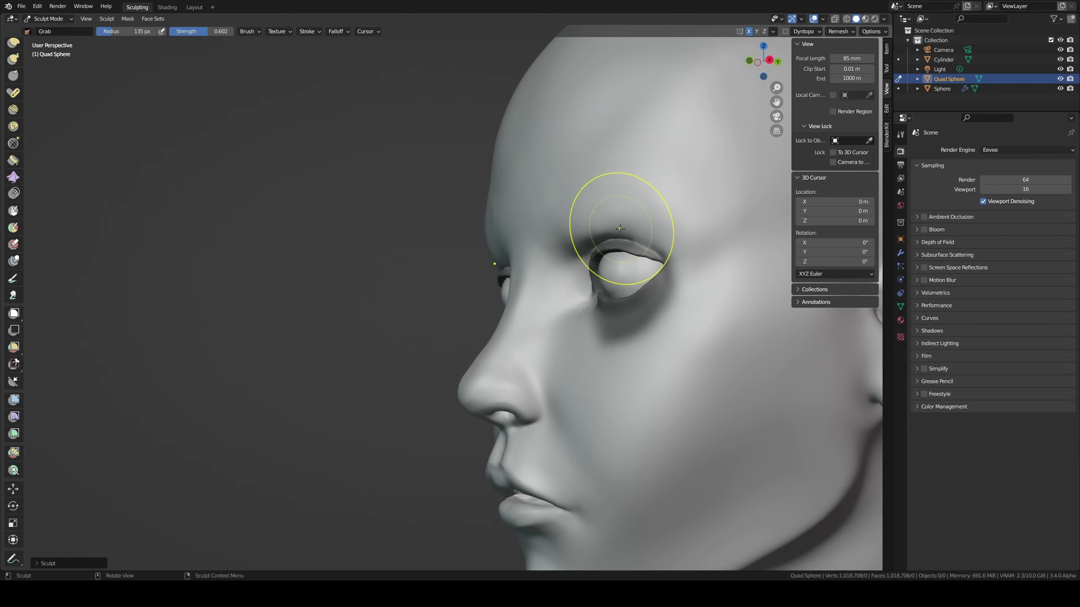
mouse_move(622, 218)
middle_mouse_down()
mouse_move(643, 233)
mouse_move(650, 217)
middle_mouse_up()
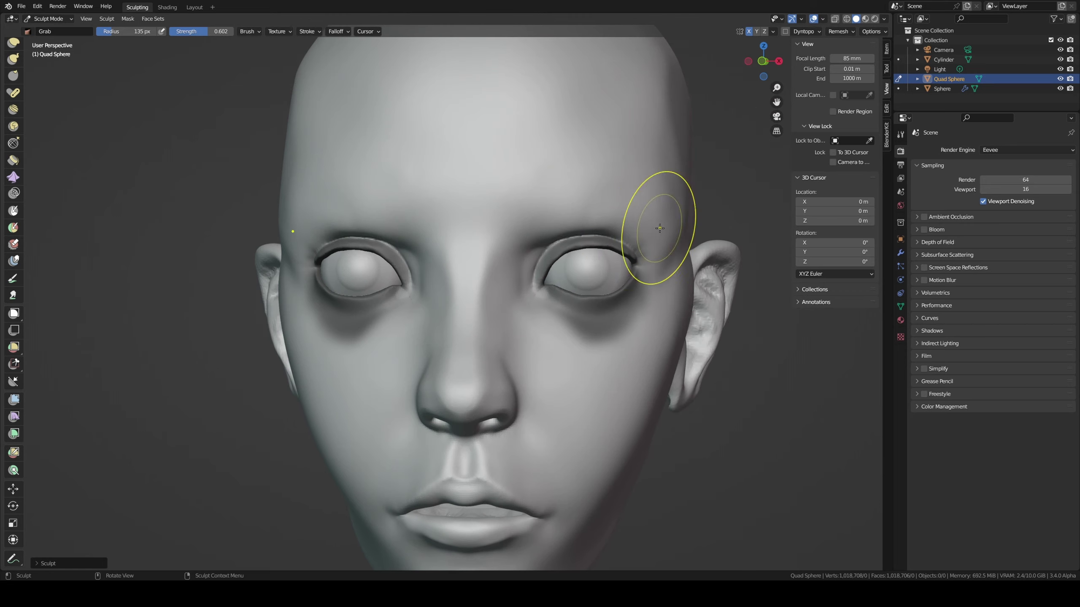
left_click_drag(634, 232, 645, 241)
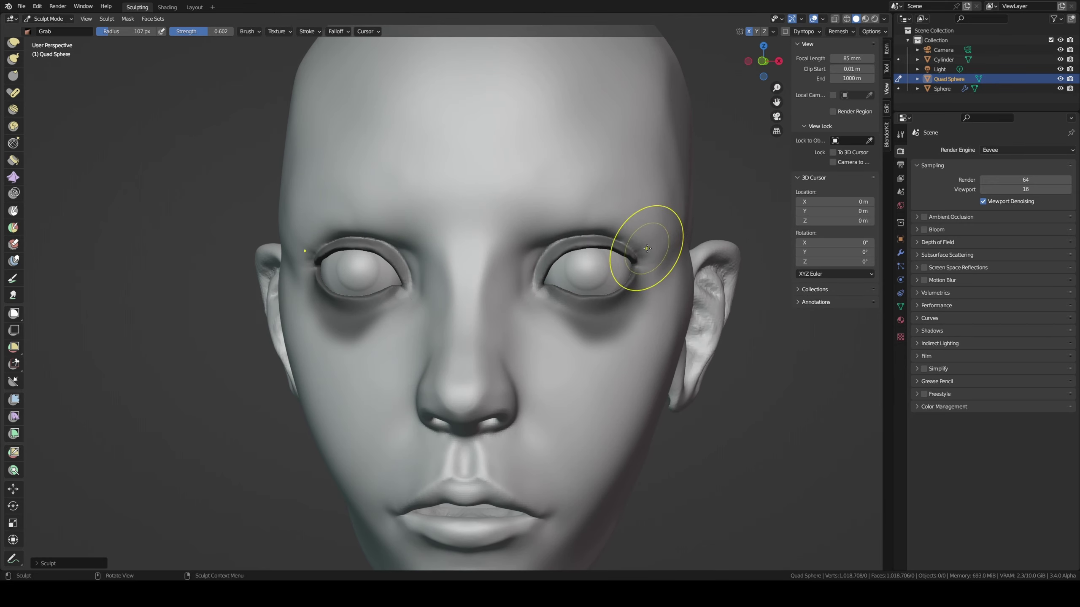
mouse_move(642, 225)
middle_mouse_down()
mouse_move(610, 233)
mouse_move(654, 242)
middle_mouse_up()
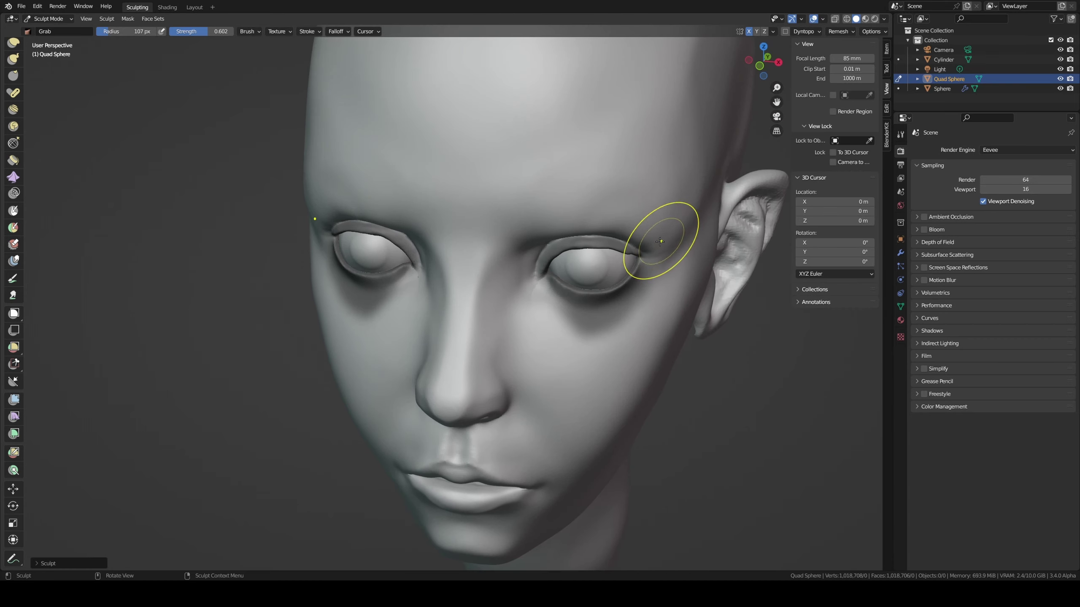
key("f")
left_click(637, 251)
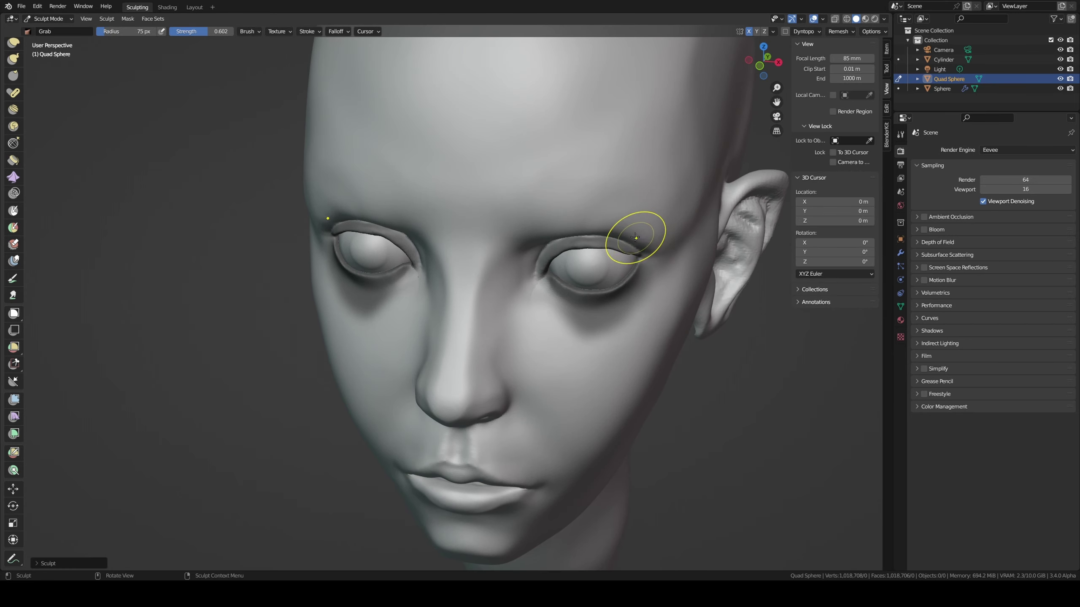
- Carve a crease above the right eye with the Draw Sharp brush
mouse_move(633, 233)
middle_mouse_down()
mouse_move(563, 211)
mouse_move(634, 229)
mouse_move(656, 178)
mouse_move(715, 200)
middle_mouse_up()
scroll(598, 290, "down", 3)
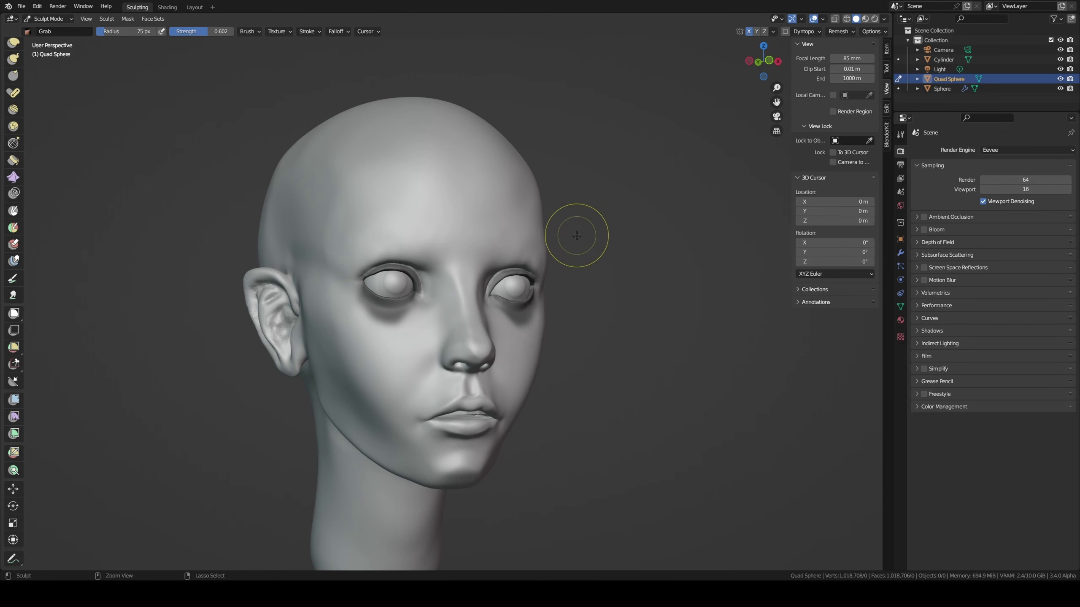
mouse_move(588, 231)
middle_mouse_down("ctrl")
mouse_move(615, 192)
mouse_move(572, 197)
middle_mouse_up("ctrl")
key("x")
mouse_move(515, 244)
left_mouse_down()
mouse_move(516, 225)
mouse_move(536, 221)
mouse_move(533, 240)
mouse_move(514, 234)
mouse_move(582, 221)
left_mouse_up()
- Deepen the crease along the brow above the eye with Draw Sharp
middle_click_drag(615, 221, 601, 224)
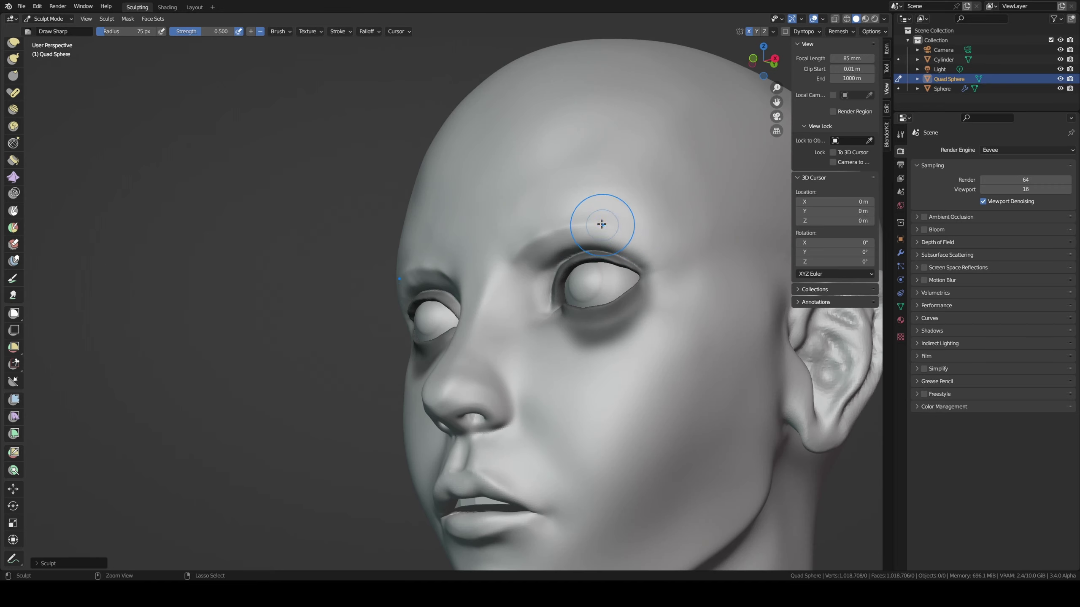
left_click_drag(598, 218, 646, 238, "ctrl")
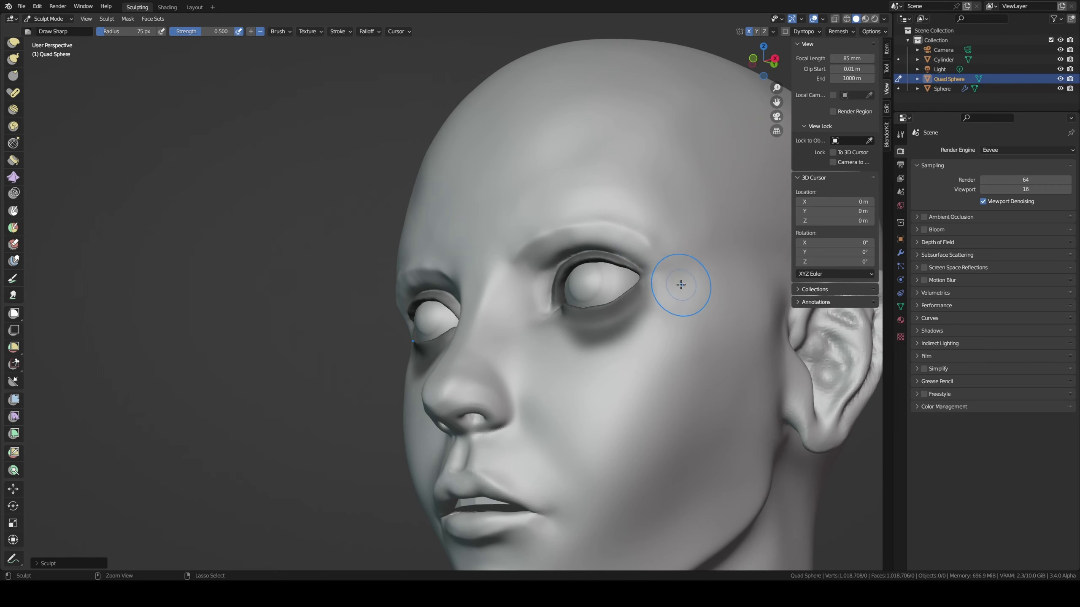
middle_click_drag(687, 296, 489, 230)
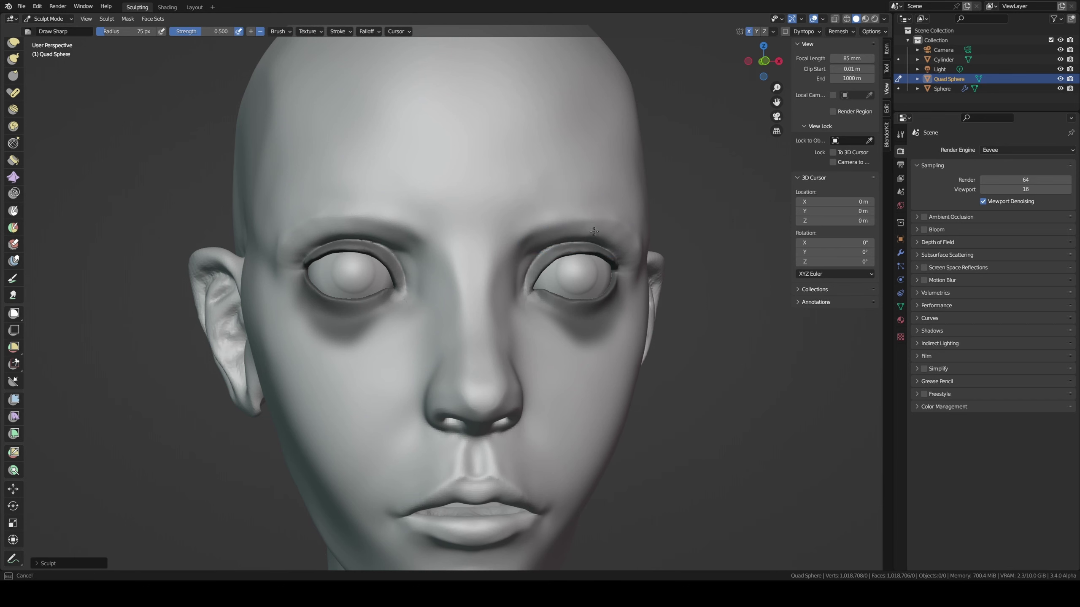
middle_click_drag(571, 198, 647, 226)
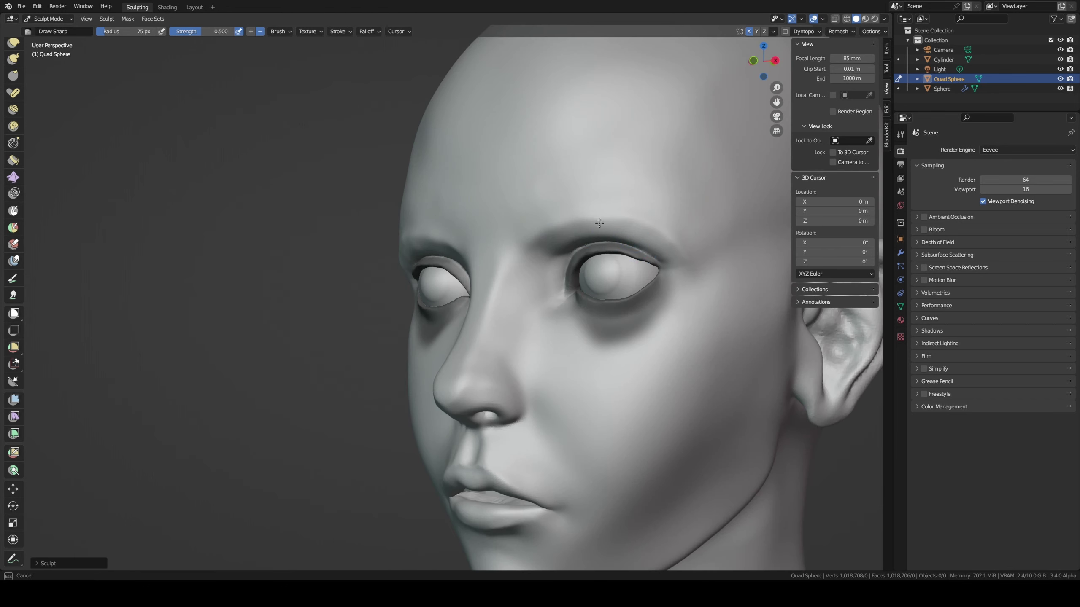
- Smooth the dark rims around both eyes with the Smooth brush at 0.458 strength
key("shift+s")
key("shift+f")
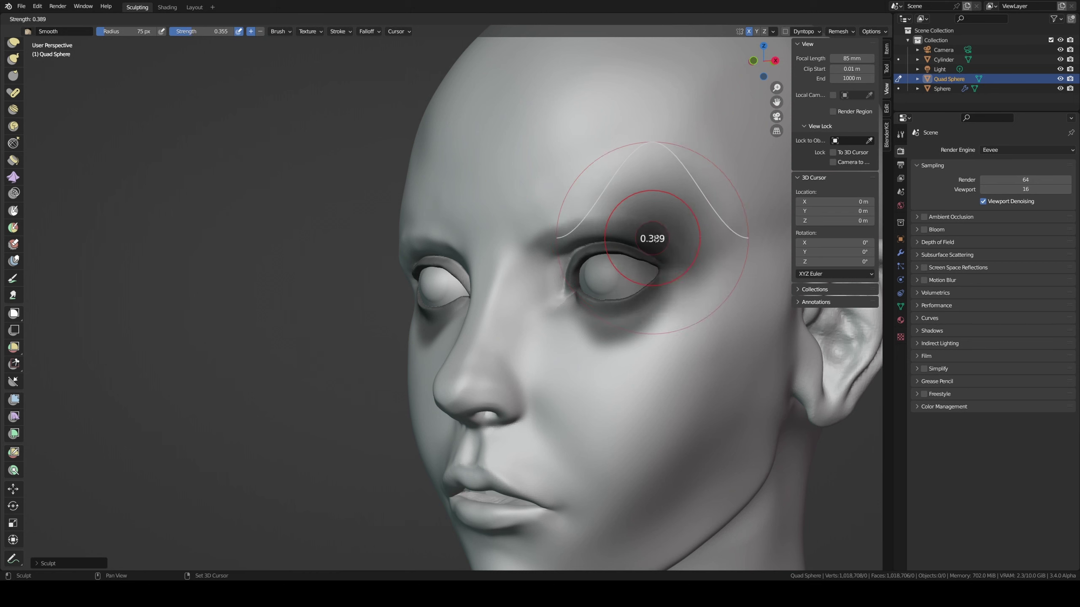
left_click(672, 204)
scroll(722, 192, "down", 5)
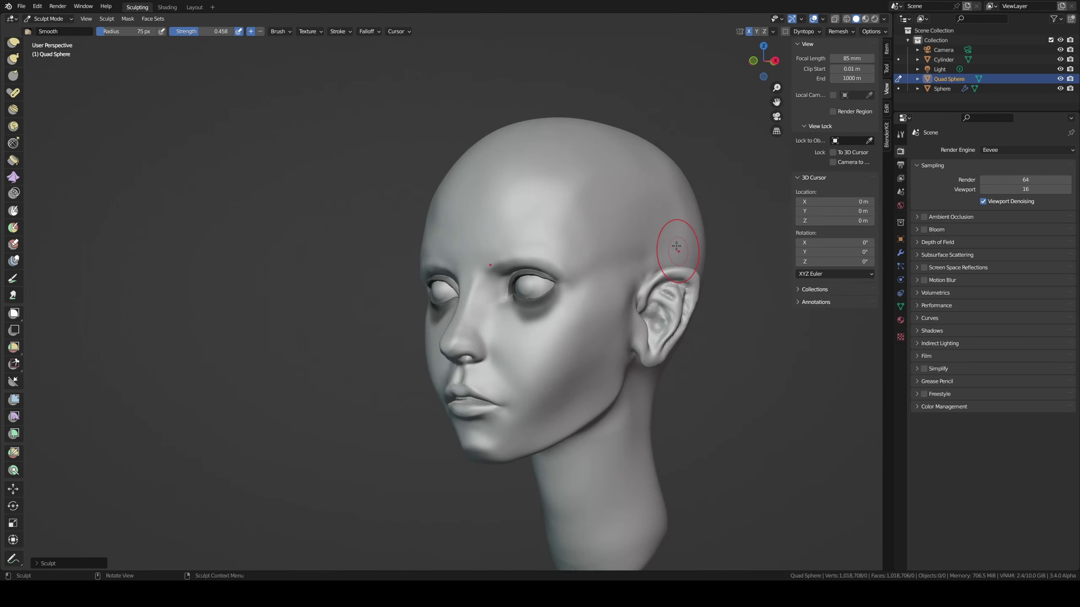
key("shift+f")
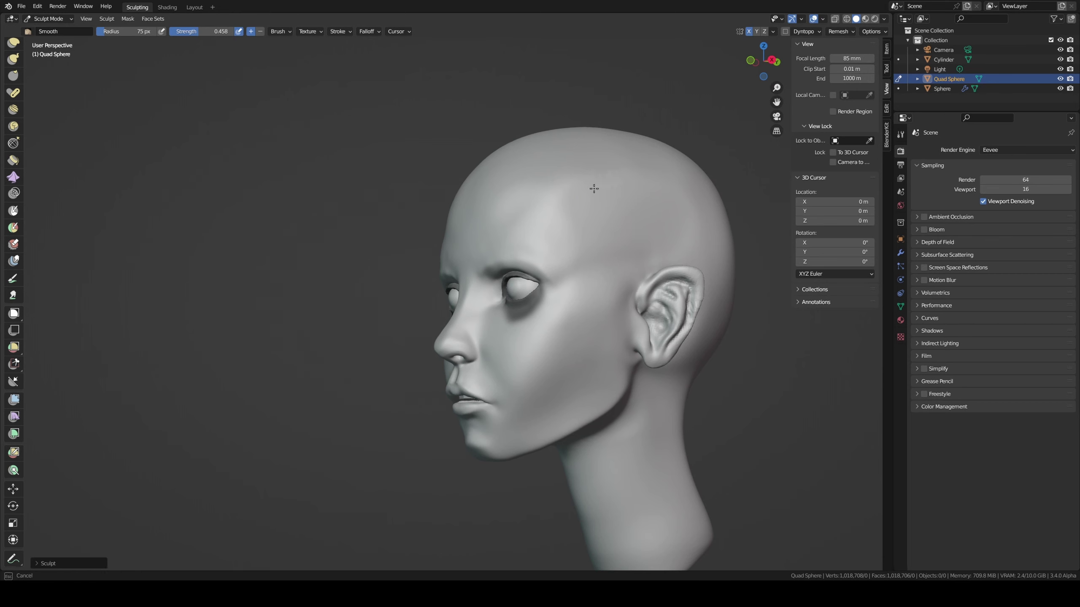
key("Escape")
middle_click_drag(526, 265, 550, 305)
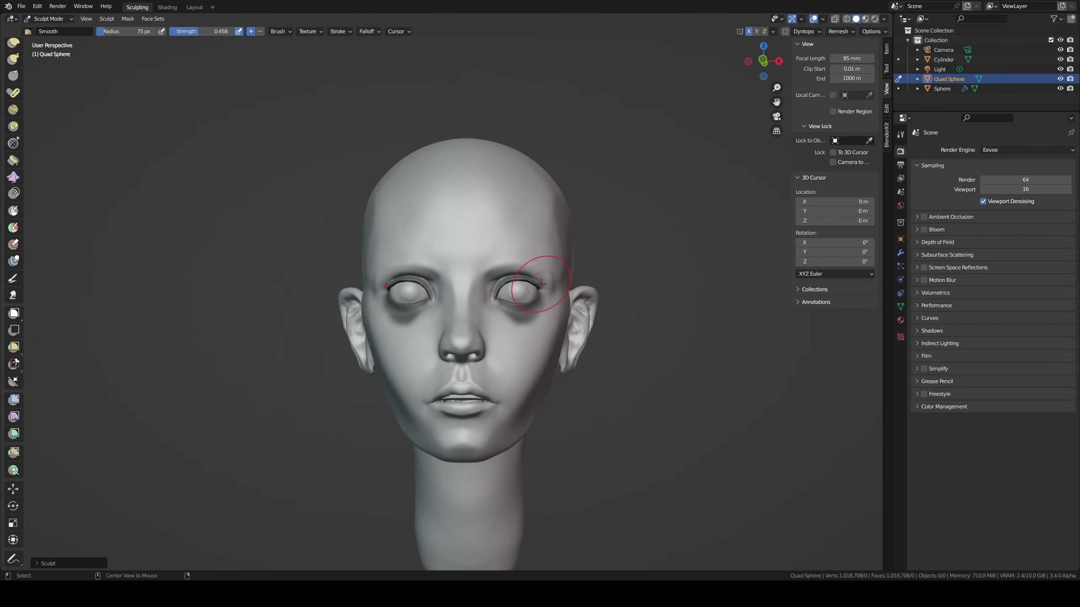
left_click_drag(541, 284, 543, 277)
- Bring the ear into near-profile view and save the file
middle_click_drag(624, 290, 566, 314)
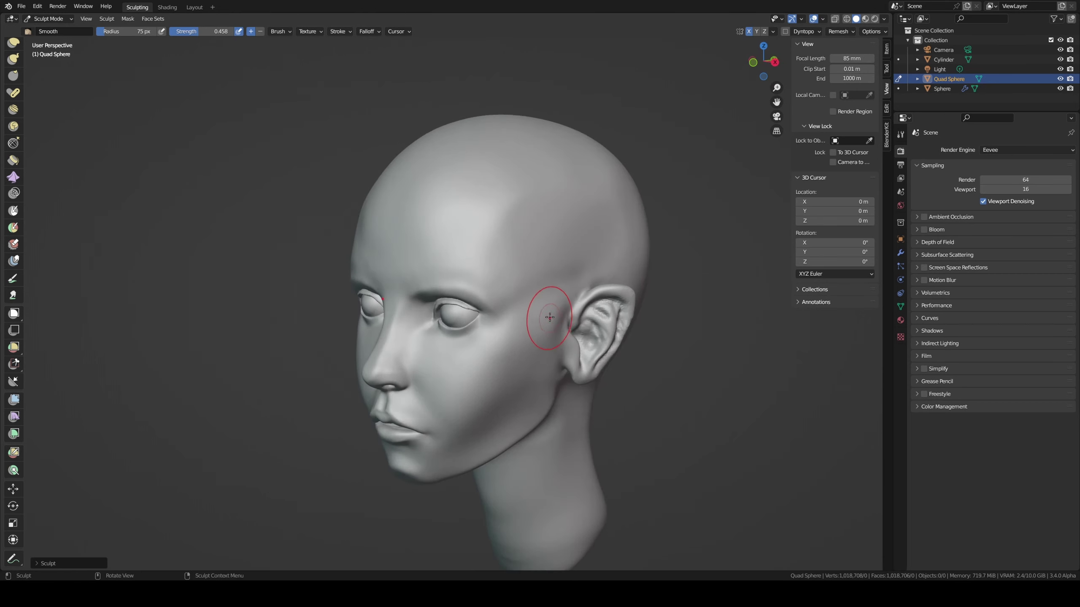
scroll(566, 313, "up", 2)
mouse_move(581, 277)
middle_mouse_down()
mouse_move(620, 287)
mouse_move(457, 272)
middle_mouse_up()
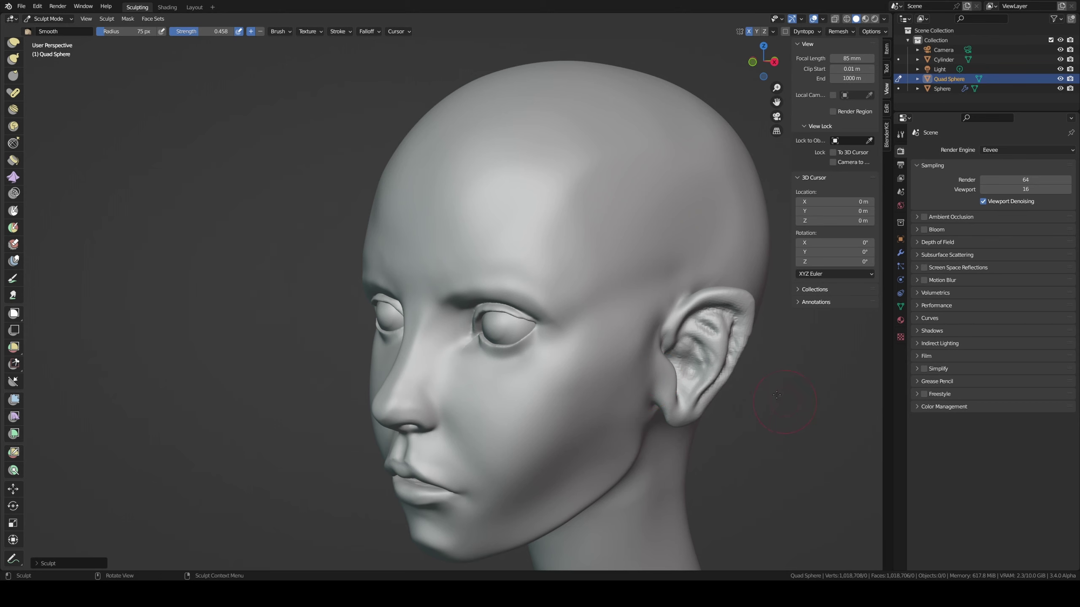
middle_click_drag(777, 395, 662, 366)
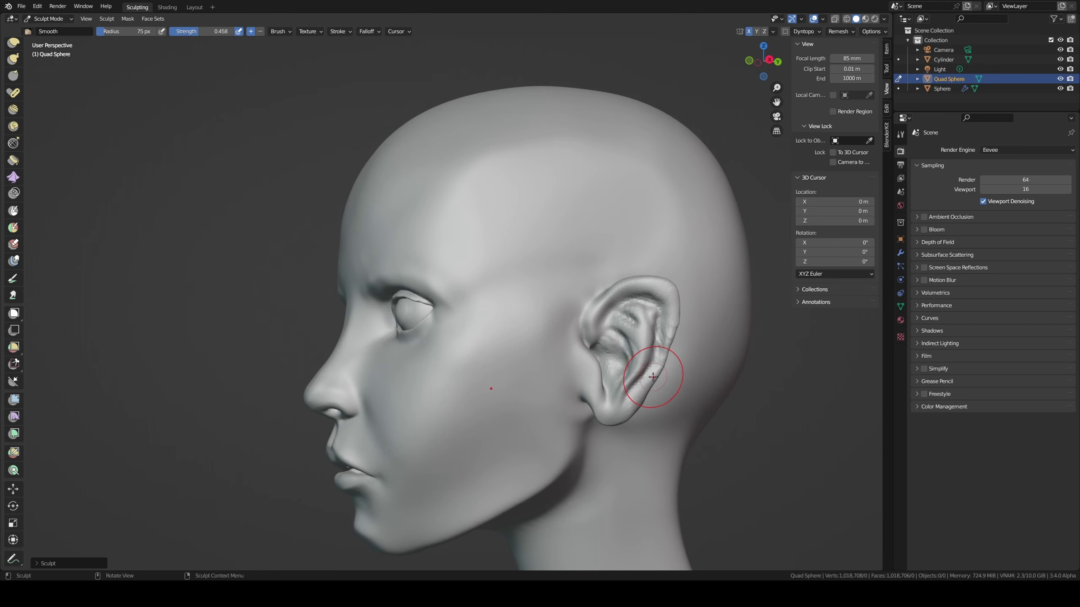
key("ctrl+s")
- Smooth the ear's surface and inner detail, checking it from several angles
mouse_move(652, 377)
left_mouse_down("shift")
mouse_move(622, 313)
mouse_move(659, 304)
left_mouse_up("shift")
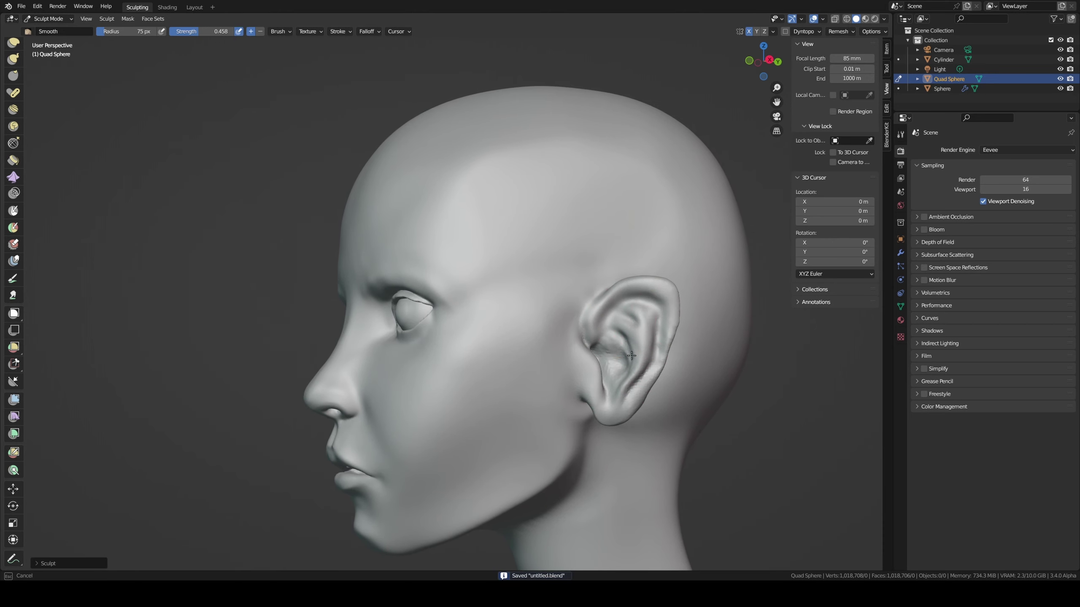
mouse_move(632, 355)
left_mouse_down()
mouse_move(590, 374)
mouse_move(610, 354)
mouse_move(675, 349)
mouse_move(654, 359)
left_mouse_up()
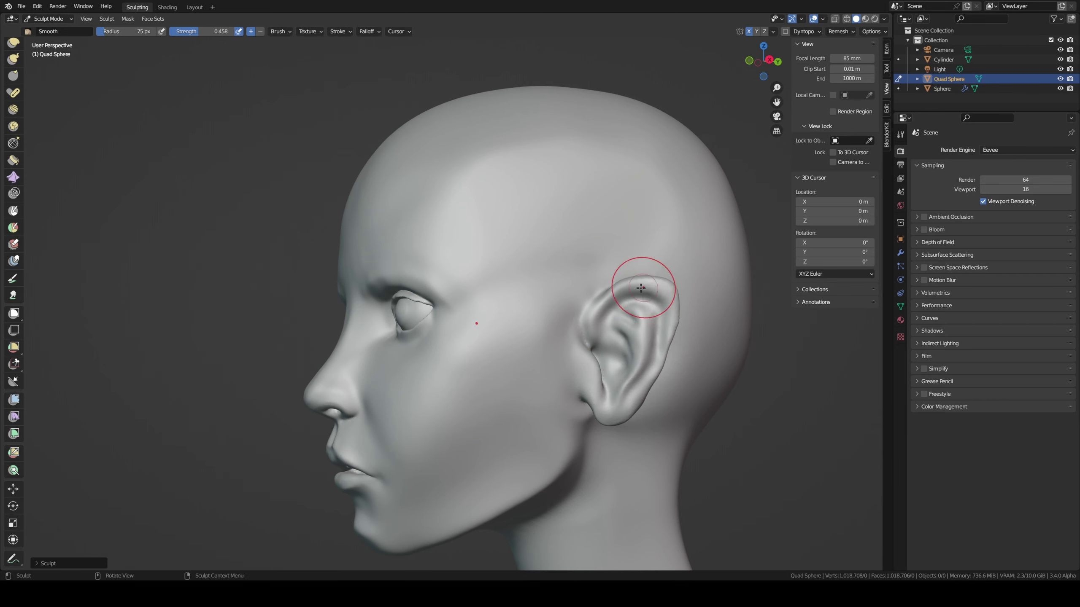
middle_click_drag(646, 305, 657, 307)
middle_click_drag(668, 351, 655, 308)
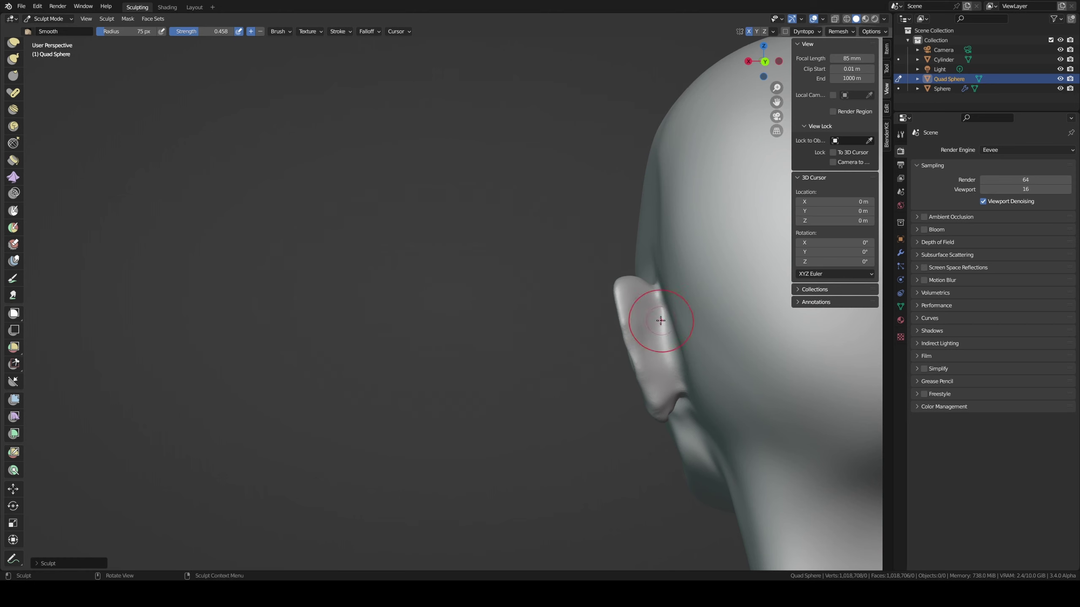
mouse_move(686, 352)
middle_mouse_down()
mouse_move(688, 392)
mouse_move(647, 358)
middle_mouse_up()
middle_click_drag(704, 391, 707, 399)
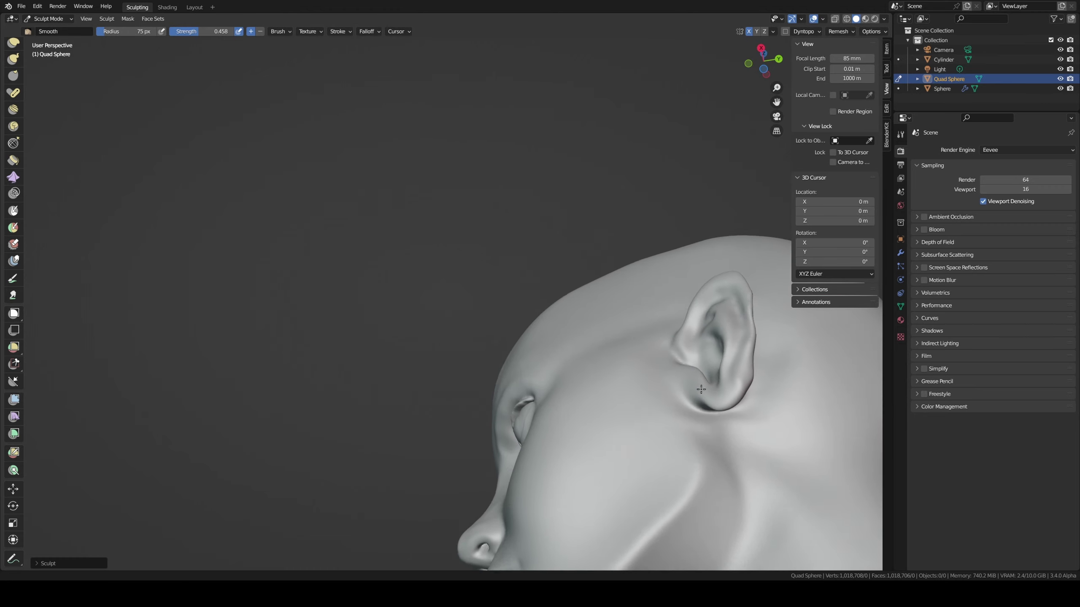
middle_click_drag(712, 409, 737, 431)
- Deepen the crease along the ear rim with Draw Sharp
key("shift")
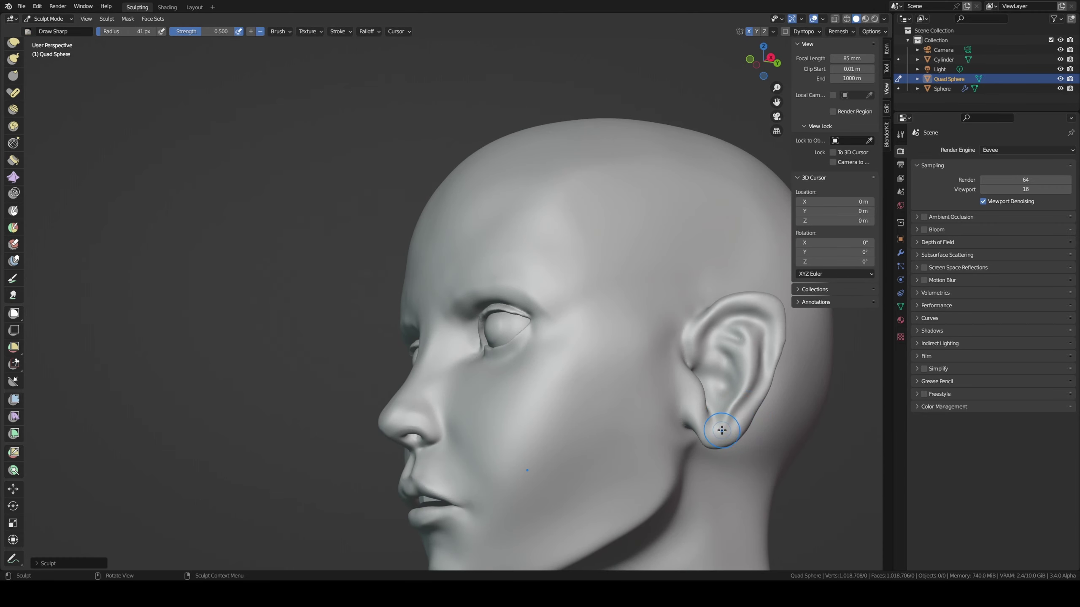
mouse_move(748, 400)
left_mouse_down()
mouse_move(767, 333)
mouse_move(749, 316)
left_mouse_up()
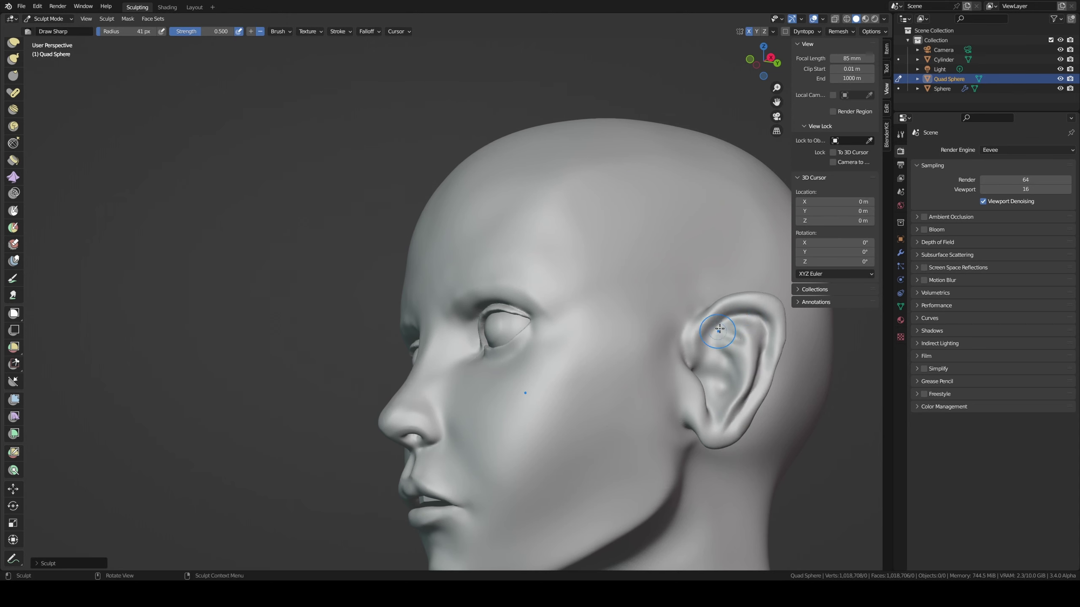
mouse_move(707, 357)
middle_mouse_down()
mouse_move(703, 375)
mouse_move(677, 350)
mouse_move(703, 323)
mouse_move(685, 399)
mouse_move(714, 428)
middle_mouse_up()
- Build up the ear lobe with Clay Strips and sharpen the inner ear ridge
key("c")
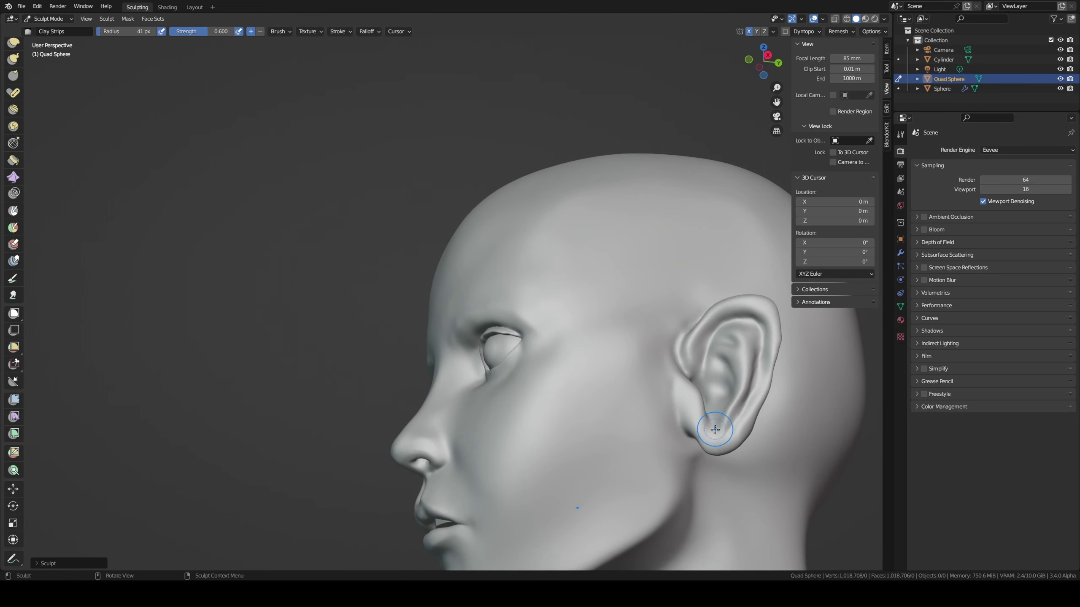
left_click_drag(715, 429, 707, 426)
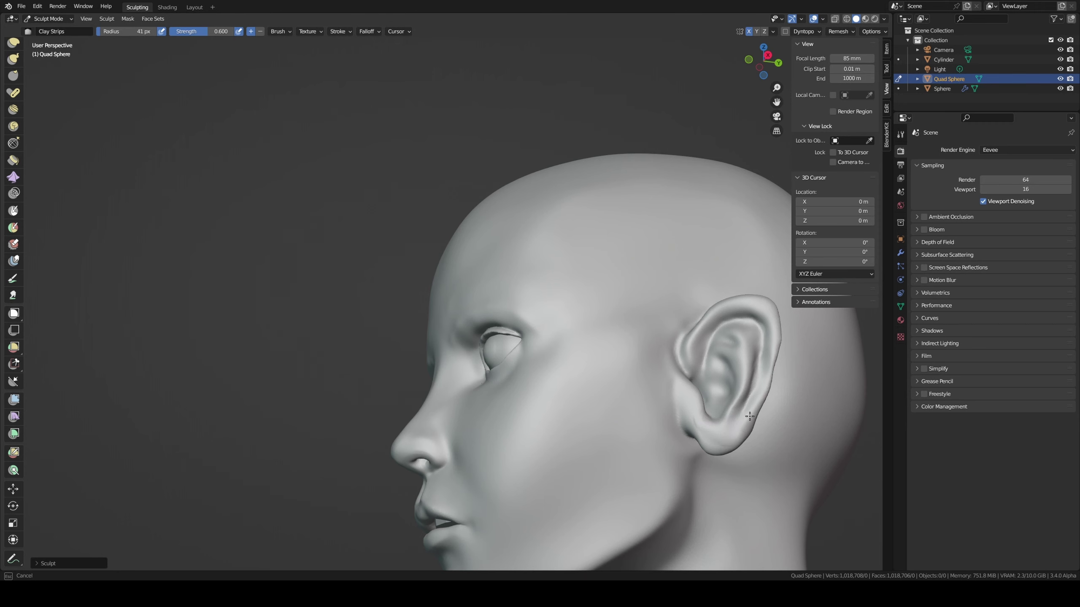
middle_click_drag(750, 417, 739, 384)
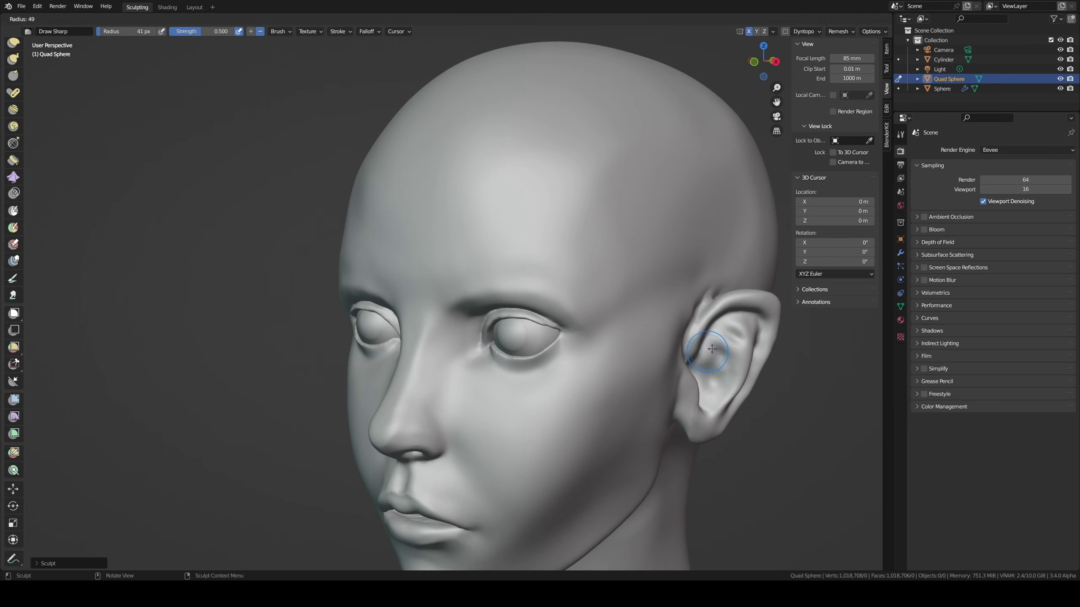
mouse_move(712, 350)
left_mouse_down()
mouse_move(726, 369)
mouse_move(713, 400)
left_mouse_up()
middle_click_drag(714, 400, 744, 402)
mouse_move(743, 402)
left_mouse_down()
mouse_move(755, 331)
mouse_move(763, 338)
mouse_move(728, 341)
left_mouse_up()
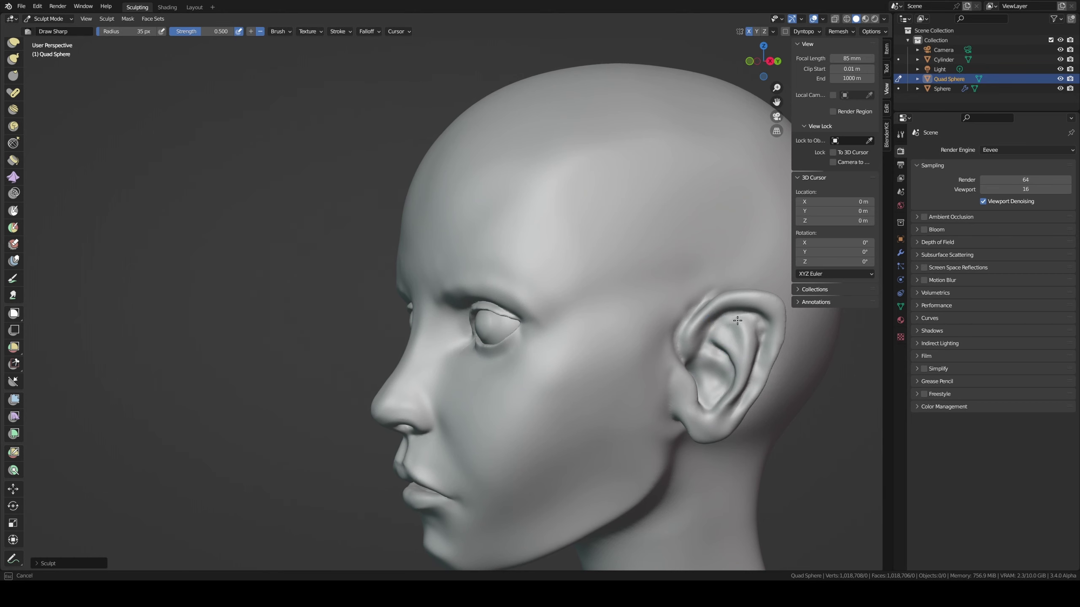
middle_click_drag(735, 318, 735, 300)
key("g")
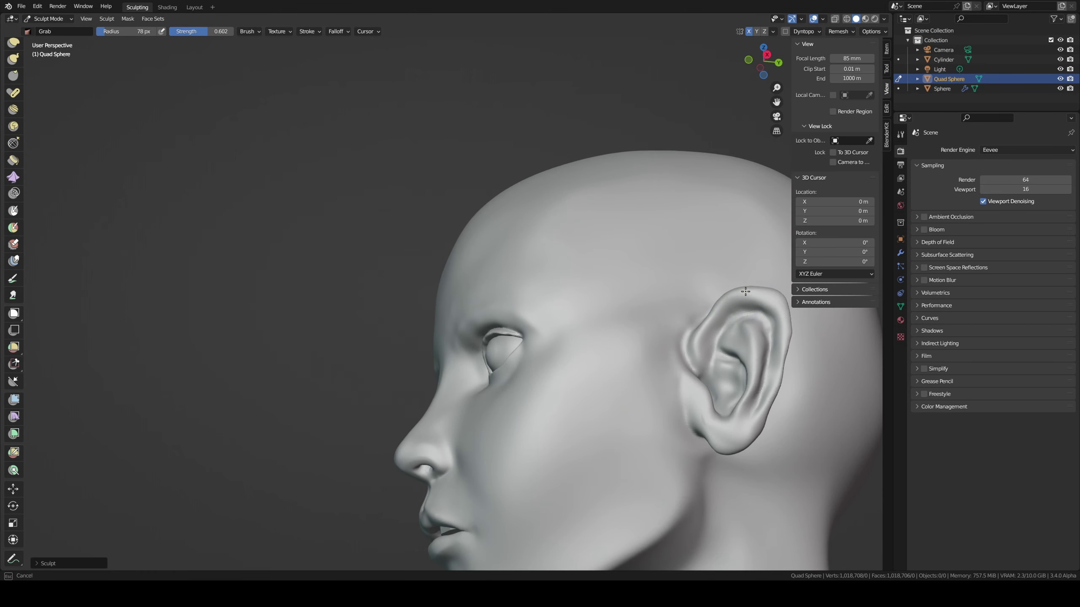
- Pull the ear's inner ridge and outline with mirrored Grab strokes on both ears
left_click_drag(778, 376, 759, 383)
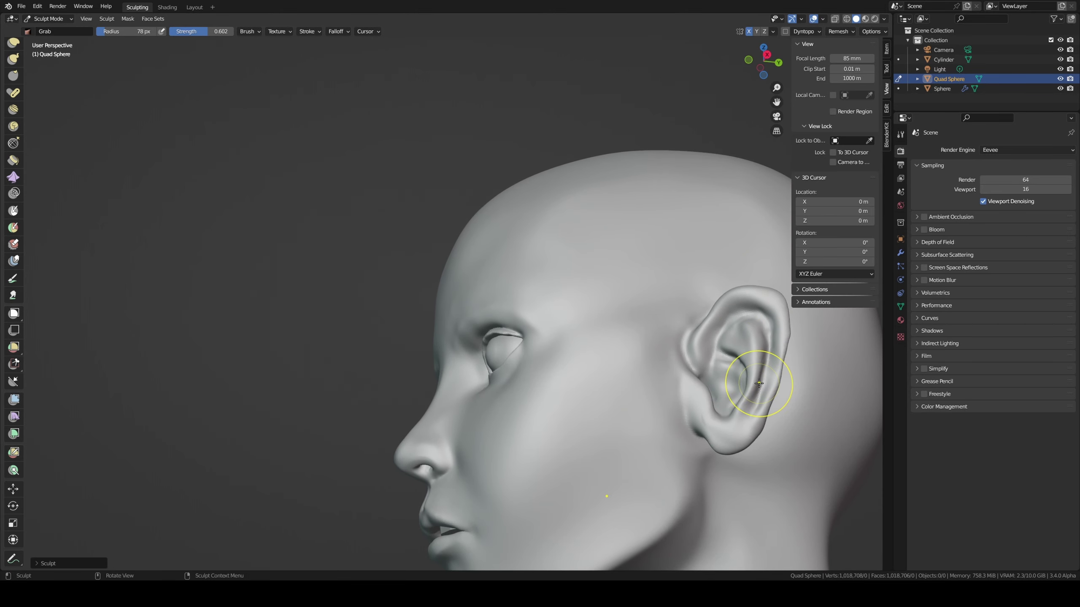
key("KP_1")
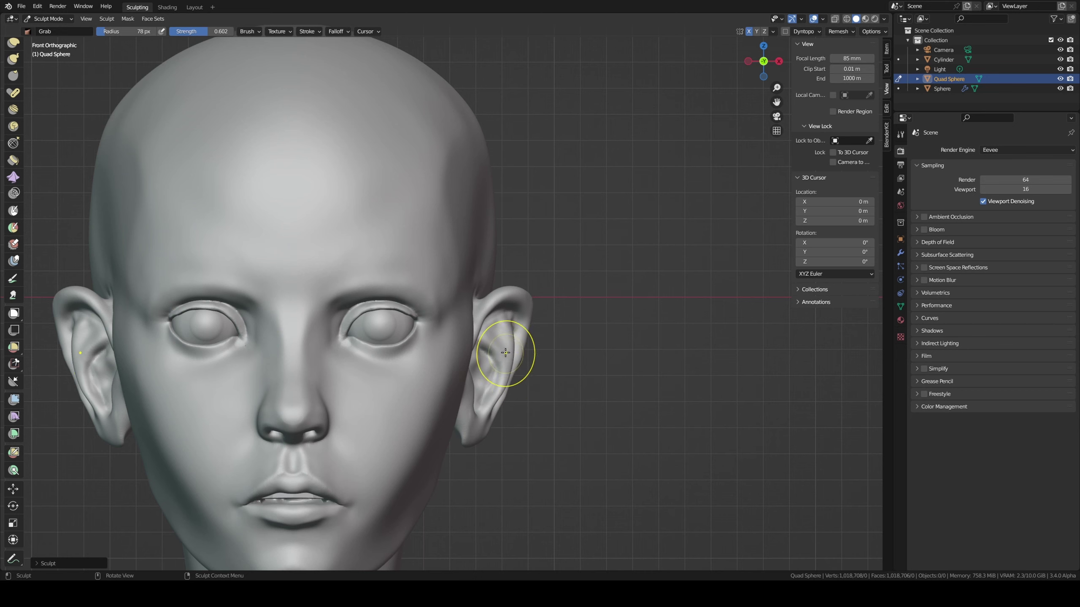
left_click_drag(505, 353, 508, 346)
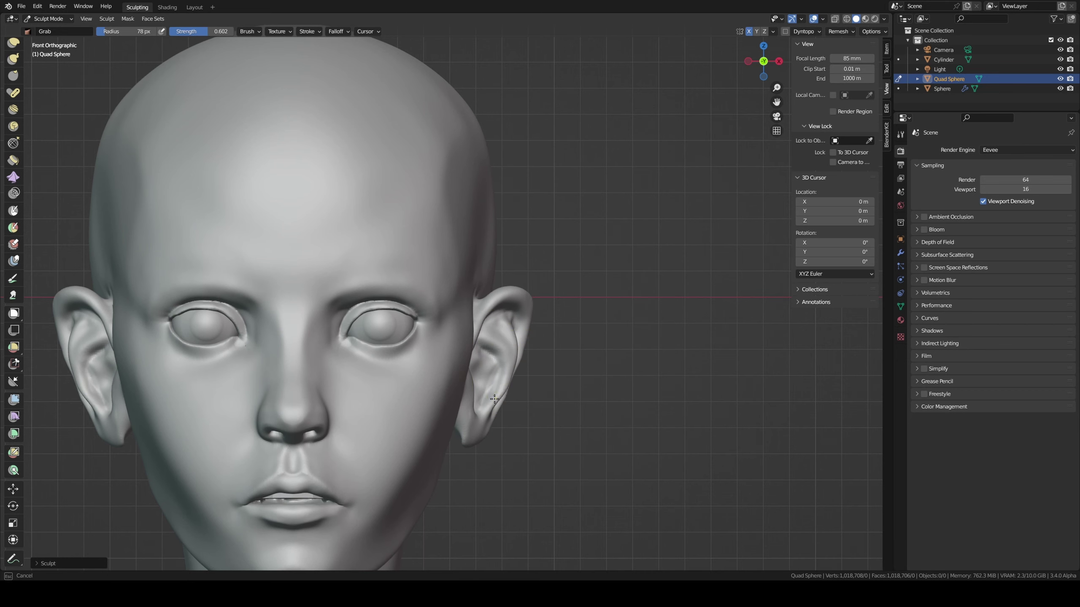
left_click_drag(495, 399, 494, 383)
scroll(495, 374, "down", 2)
middle_click_drag(495, 374, 494, 349)
key("f")
left_click(522, 330)
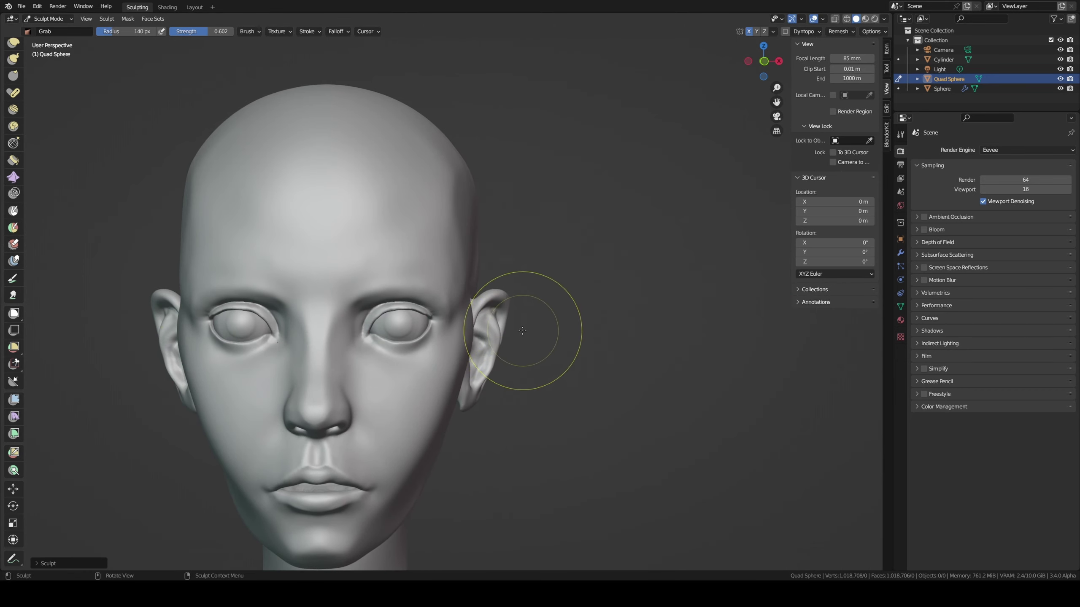
left_click_drag(522, 331, 500, 327)
left_click_drag(489, 408, 466, 408)
- Resize the Grab brush to 79, 52, then 178 px while viewing the ear
key("f")
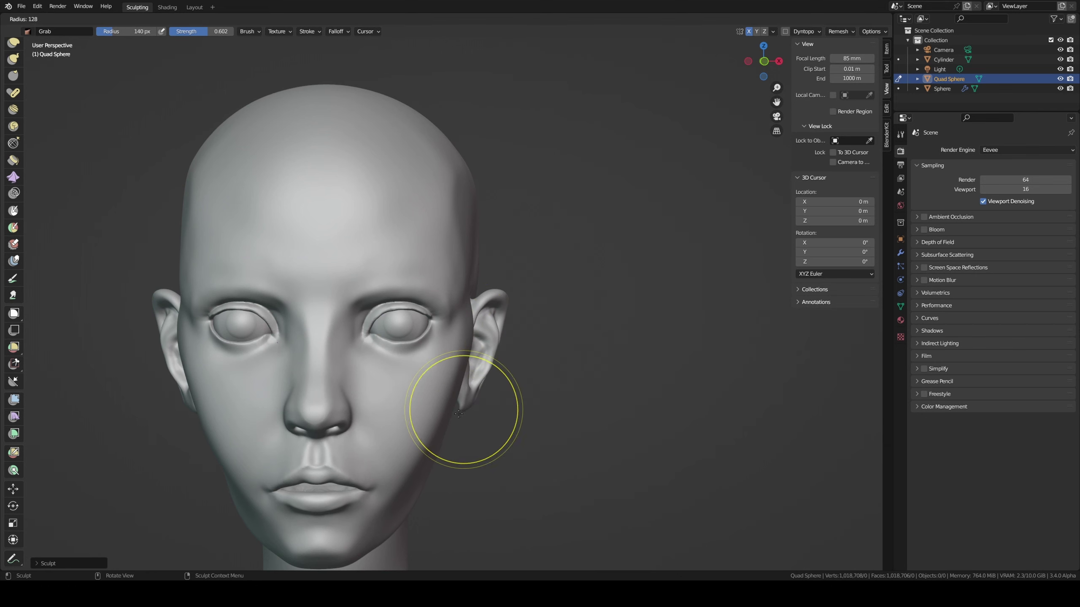
left_click(442, 414)
middle_click_drag(442, 415, 565, 429)
key("f")
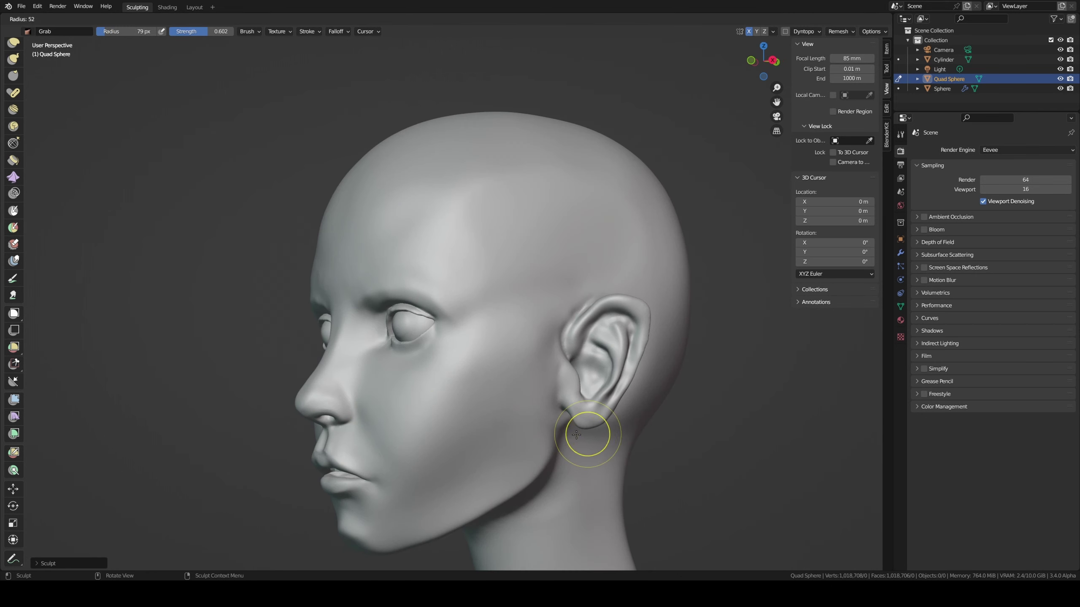
left_click(576, 434)
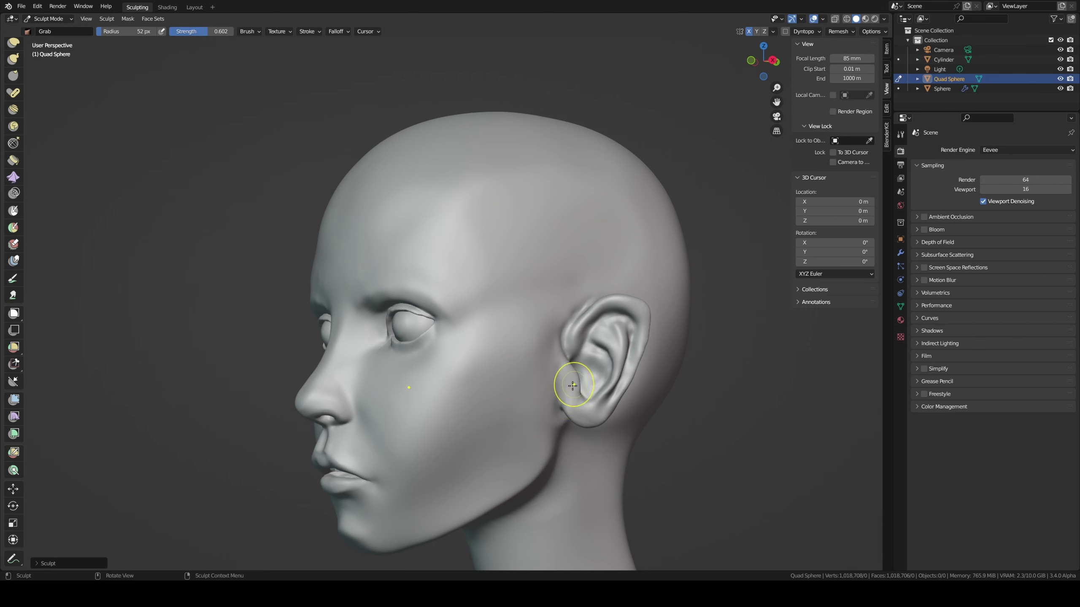
middle_click_drag(573, 385, 590, 411)
key("f")
left_click(590, 411)
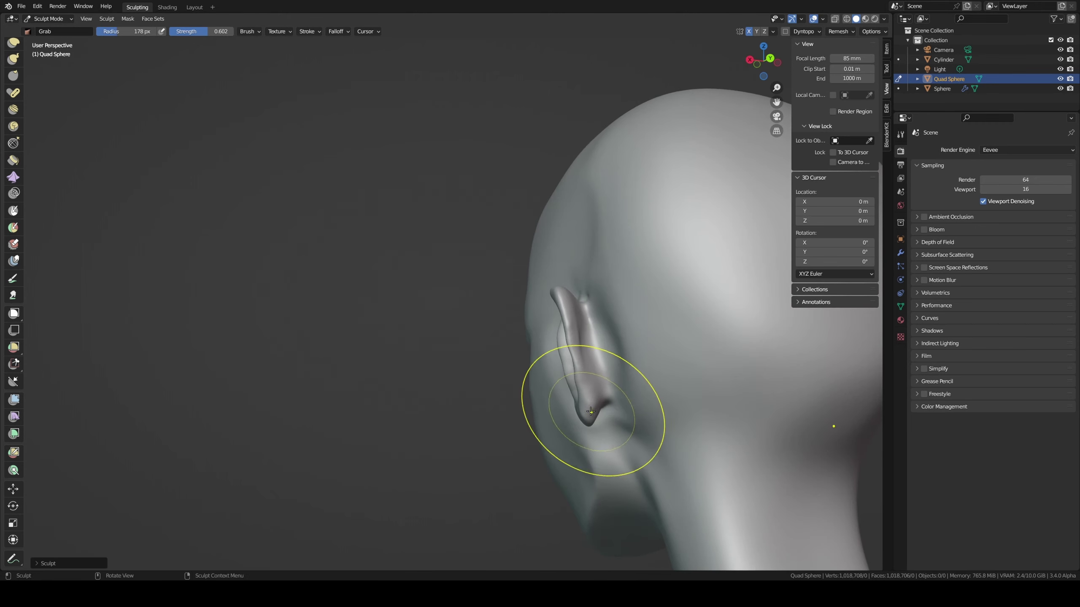
- Pull the mouth corner down and outward with a 154 px Grab brush
mouse_move(624, 408)
middle_mouse_down()
mouse_move(761, 394)
mouse_move(603, 398)
middle_mouse_up()
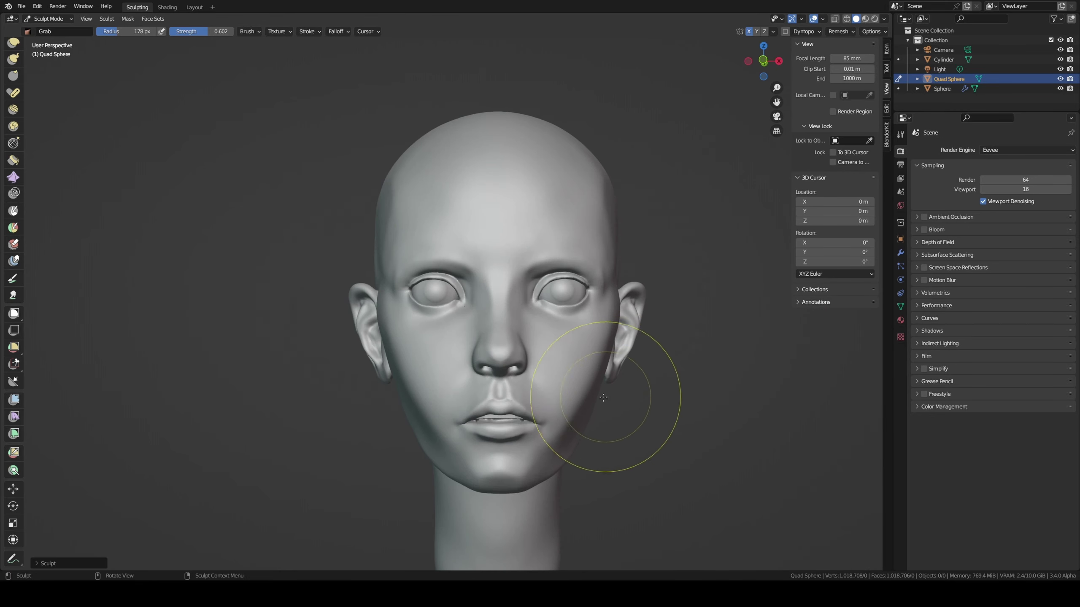
key("f")
left_click(544, 418)
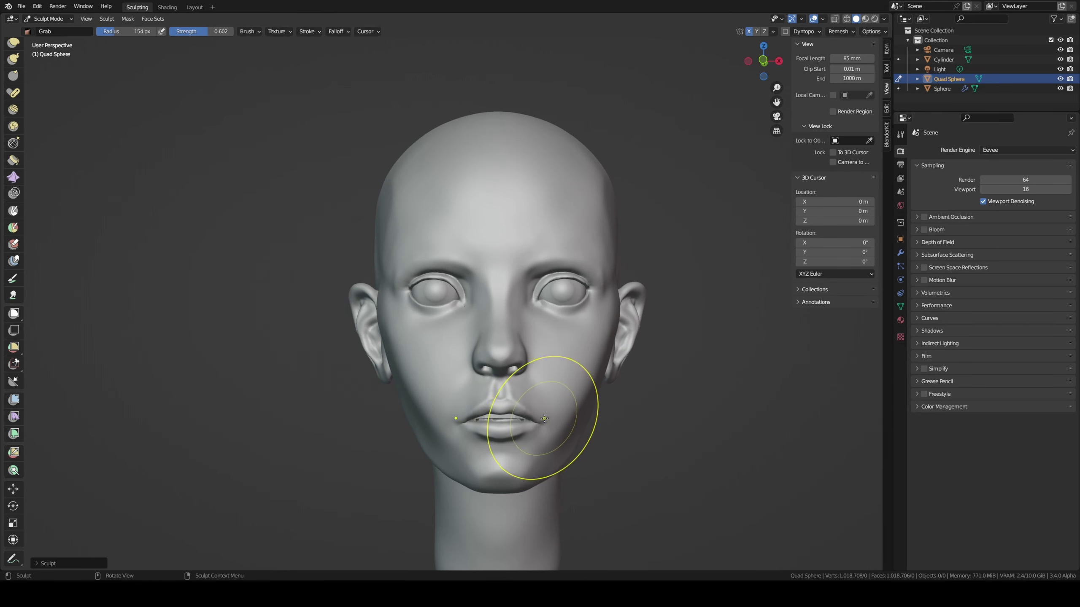
left_click_drag(546, 417, 544, 422)
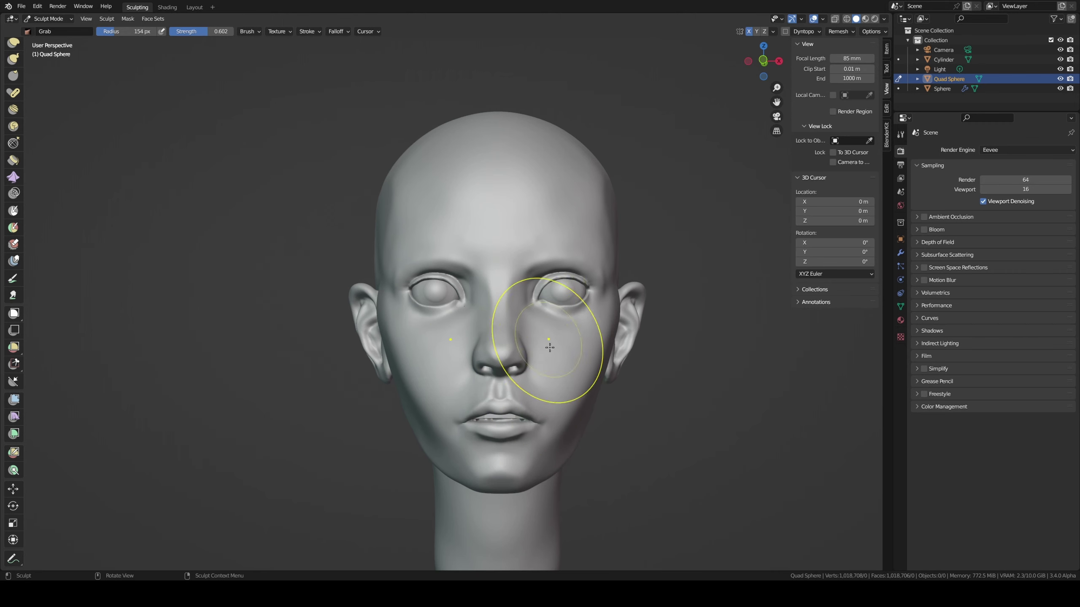
middle_click_drag(542, 400, 549, 429)
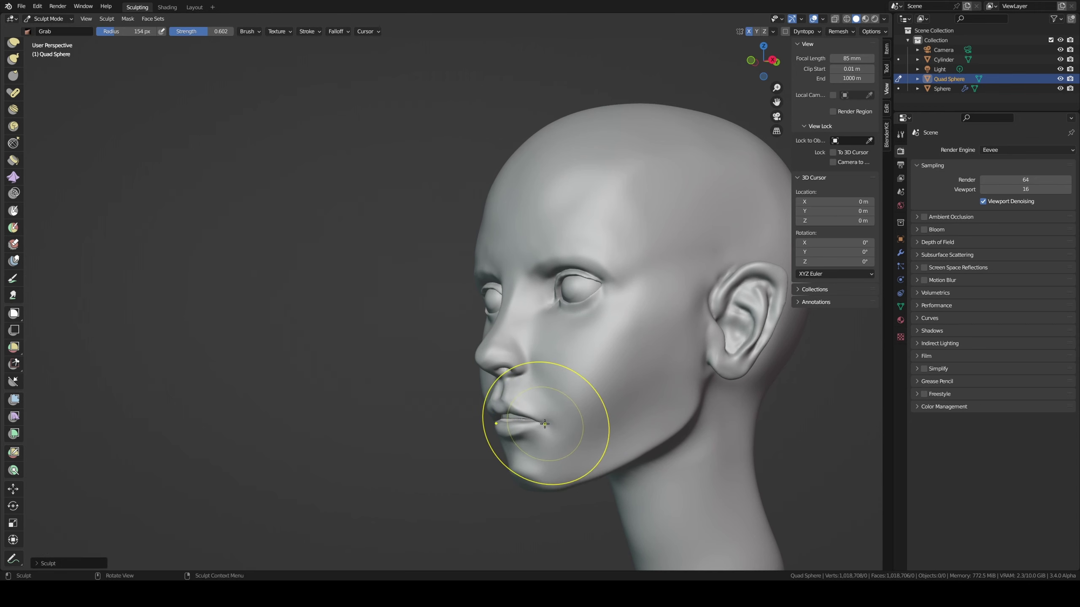
key("f")
left_click(516, 416)
- Pull the area around the lips with a 125 px brush, then undo that deformation
middle_click_drag(515, 416, 574, 409)
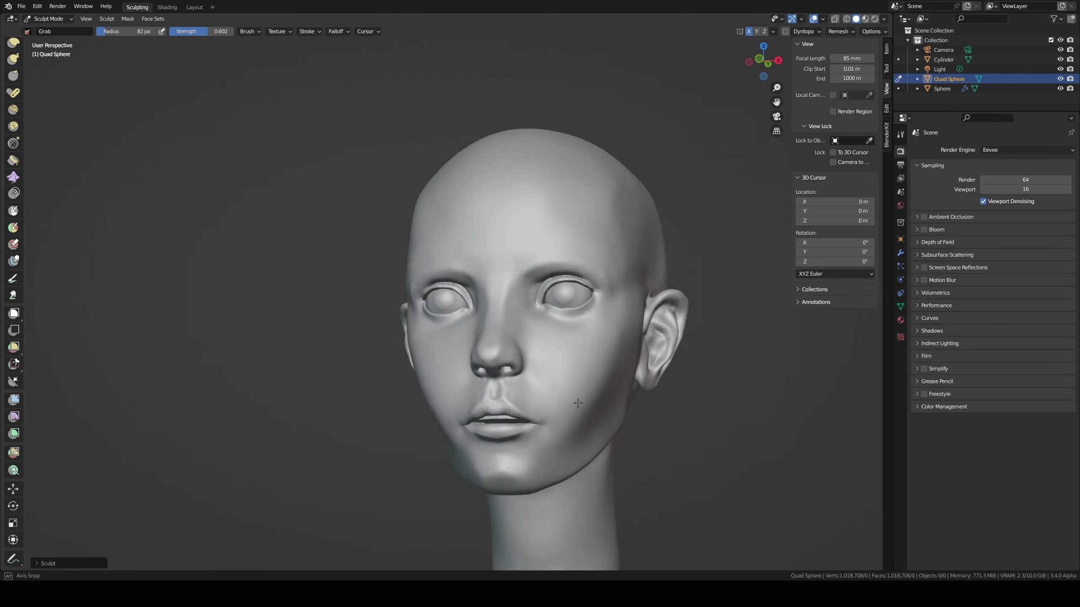
scroll(571, 410, "up", 2)
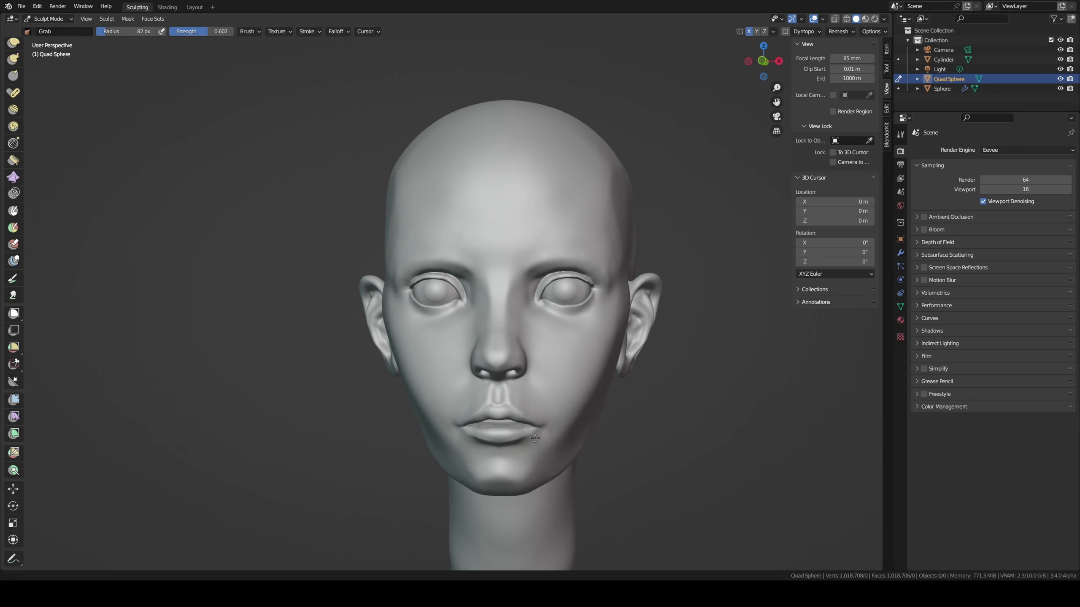
key("f")
left_click(553, 447)
left_click_drag(551, 451, 526, 441)
middle_click_drag(525, 441, 546, 399)
key("ctrl+z")
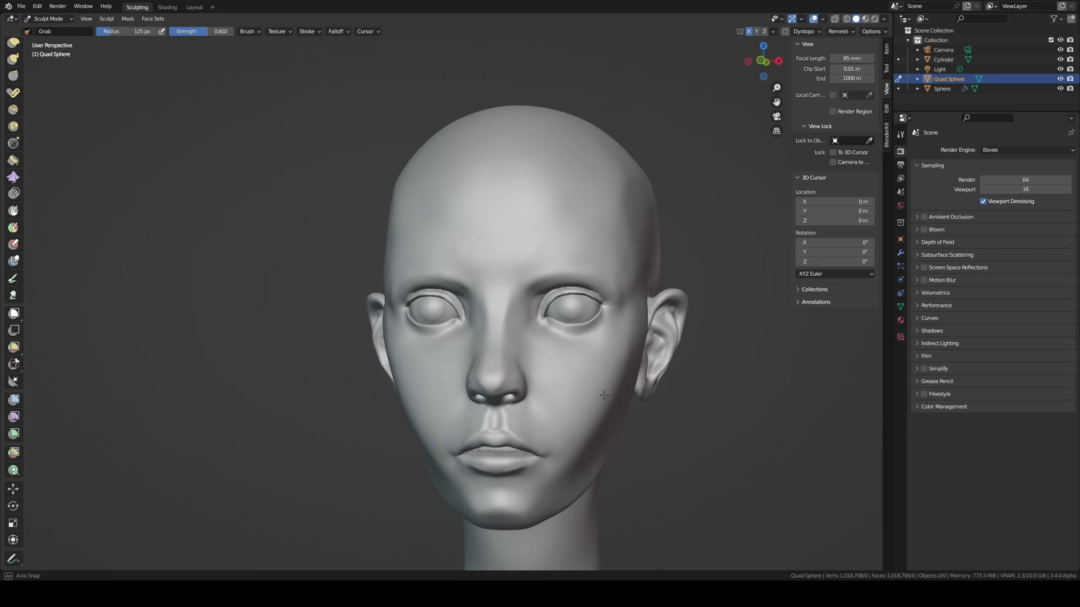
middle_click_drag(614, 378, 518, 404)
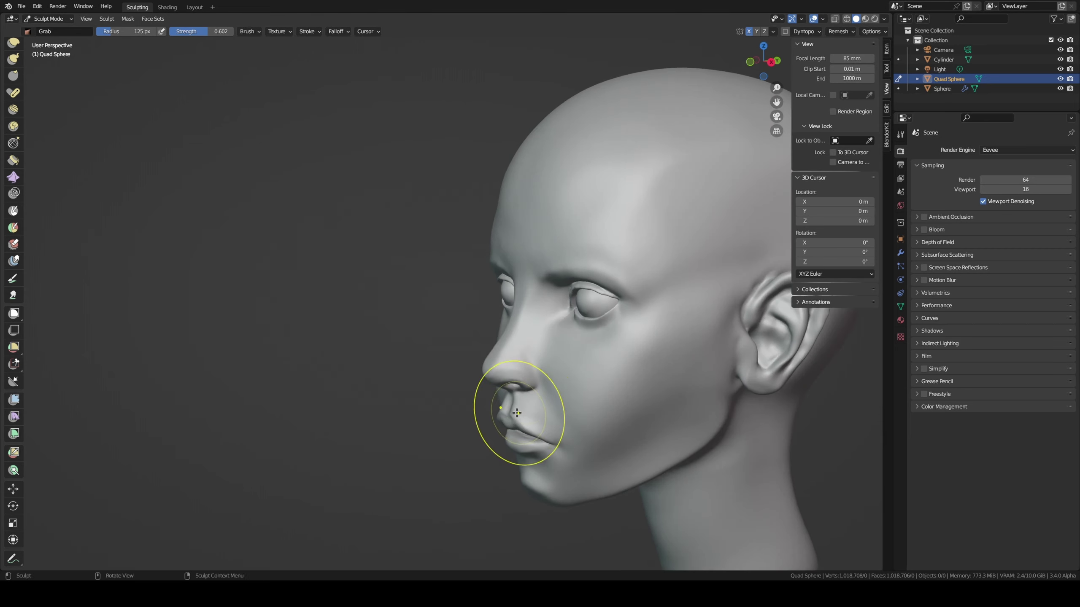
mouse_move(569, 374)
middle_mouse_down()
mouse_move(531, 359)
mouse_move(552, 428)
mouse_move(566, 410)
mouse_move(603, 422)
mouse_move(549, 388)
mouse_move(535, 397)
middle_mouse_up()
- Build up and shape the lower lip with Clay Strips
key("c")
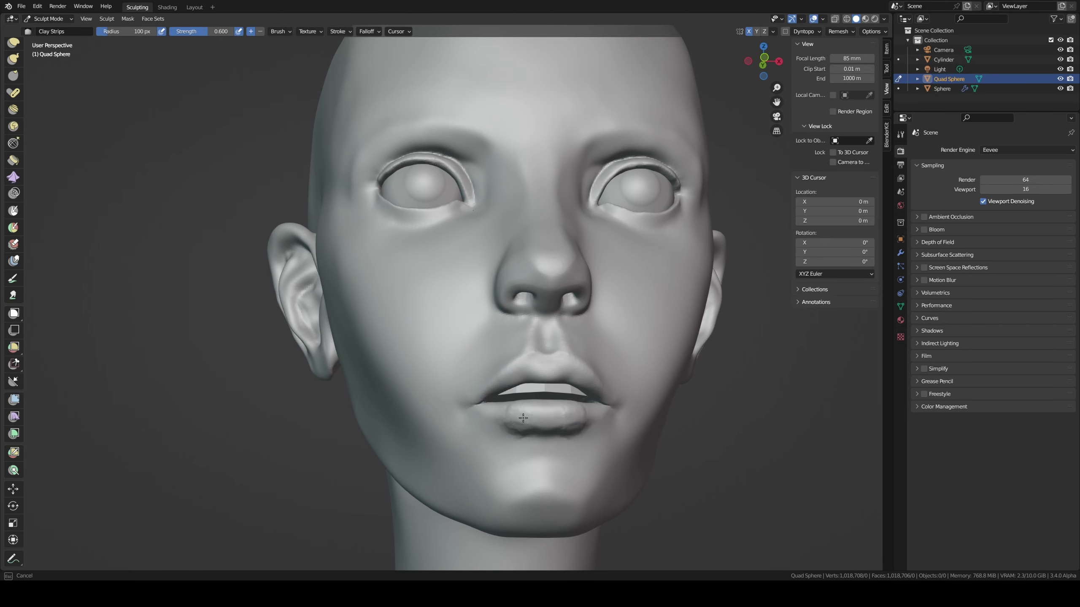
left_click_drag(509, 416, 492, 426)
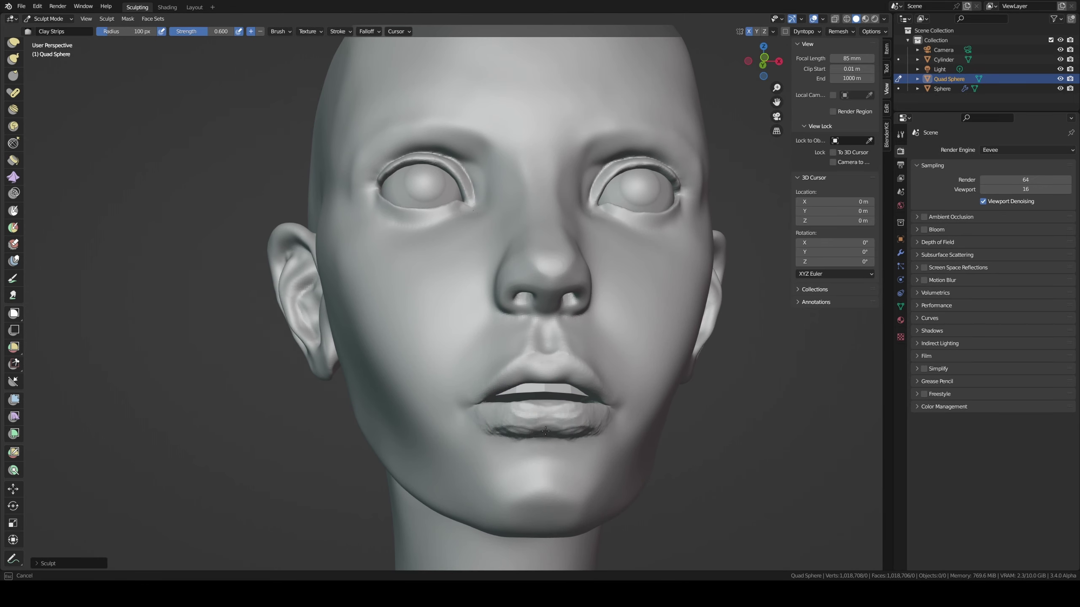
middle_click_drag(548, 443, 539, 406)
scroll(540, 406, "down", 1)
mouse_move(578, 446)
middle_mouse_down()
mouse_move(553, 425)
mouse_move(575, 420)
mouse_move(563, 444)
mouse_move(557, 430)
middle_mouse_up()
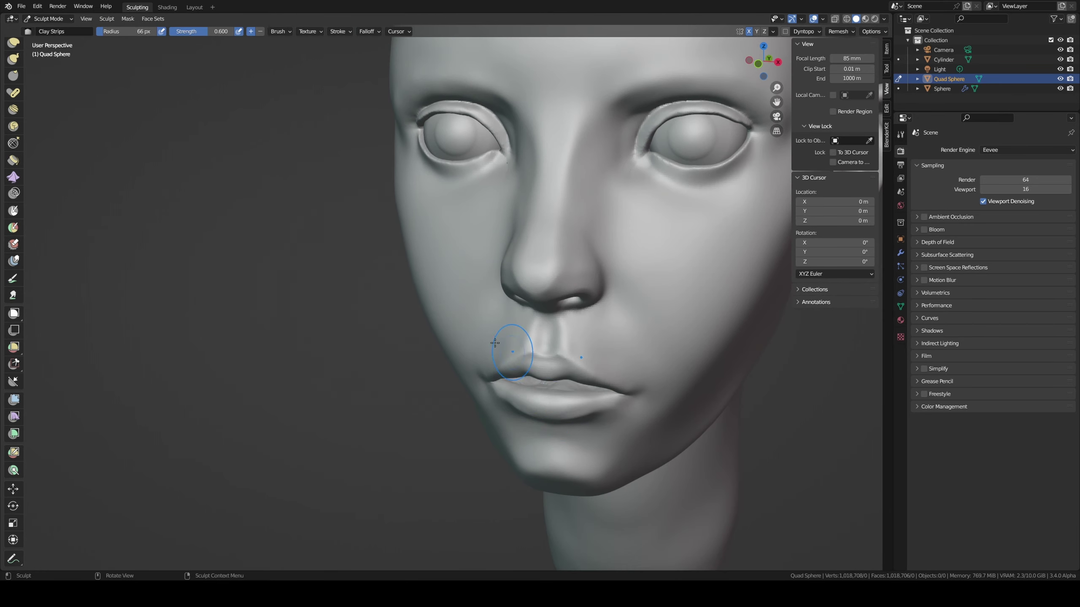
- Check the Brush popover settings and sculpt another stroke on the lips
left_click(275, 32)
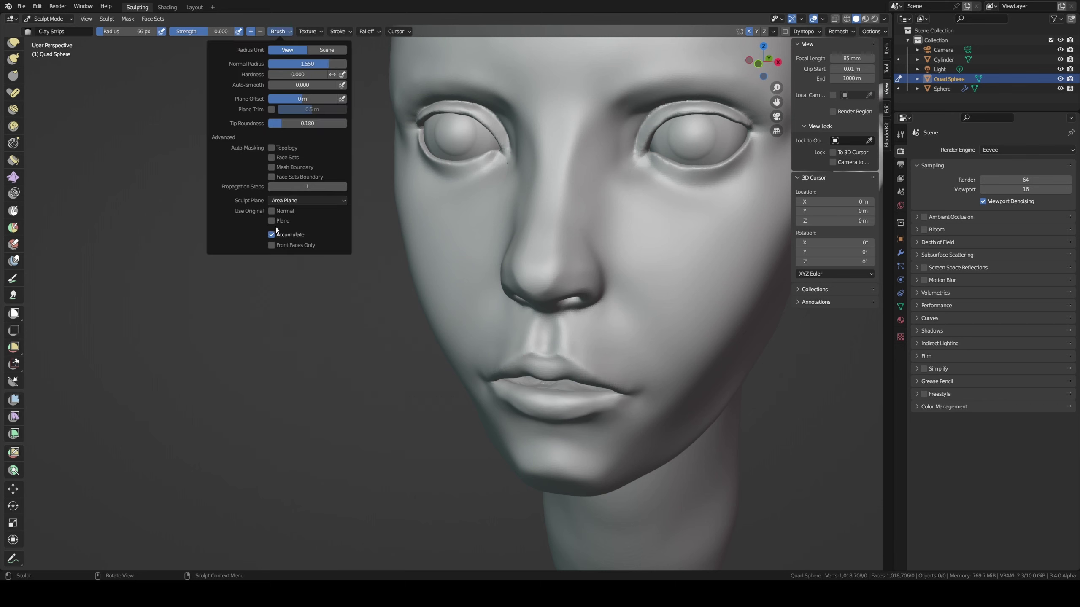
left_click(276, 31)
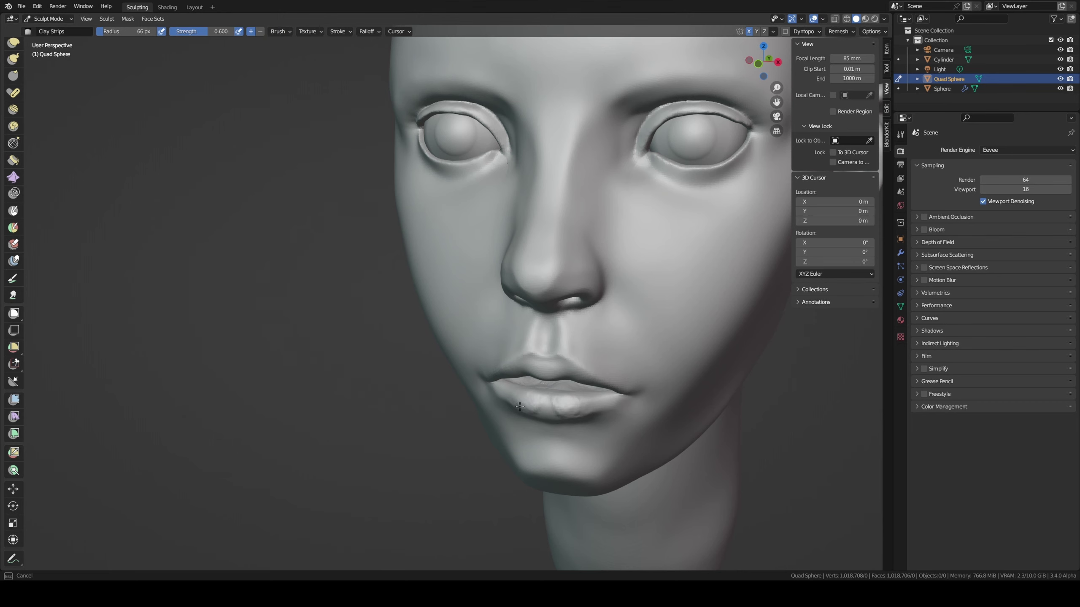
left_click_drag(519, 406, 553, 404)
middle_click_drag(520, 406, 508, 394)
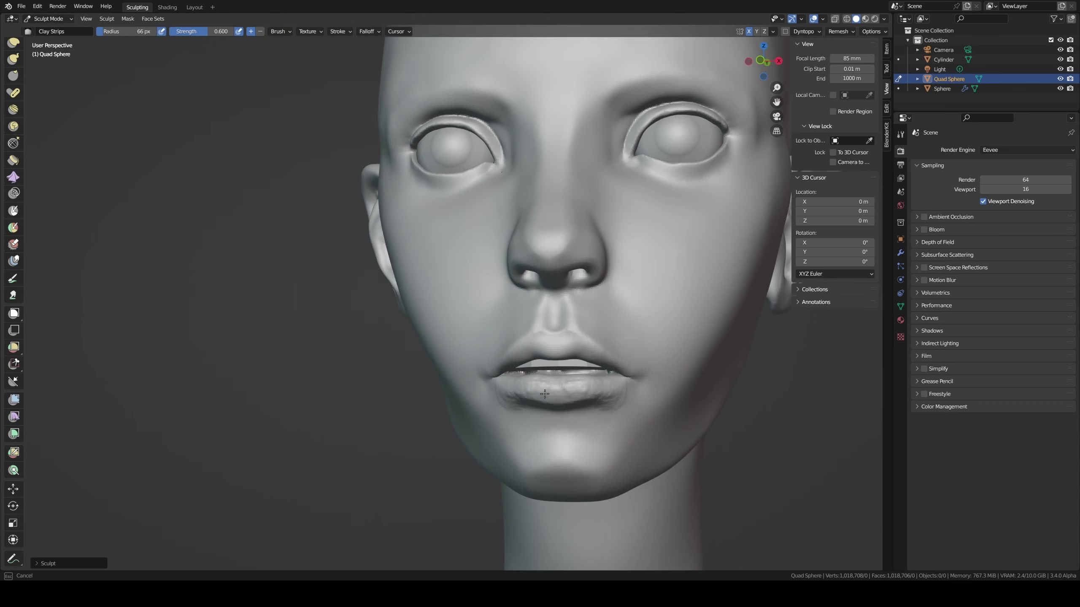
- Orbit around the head to review the lips, ending in a left profile
middle_click_drag(535, 374, 548, 408)
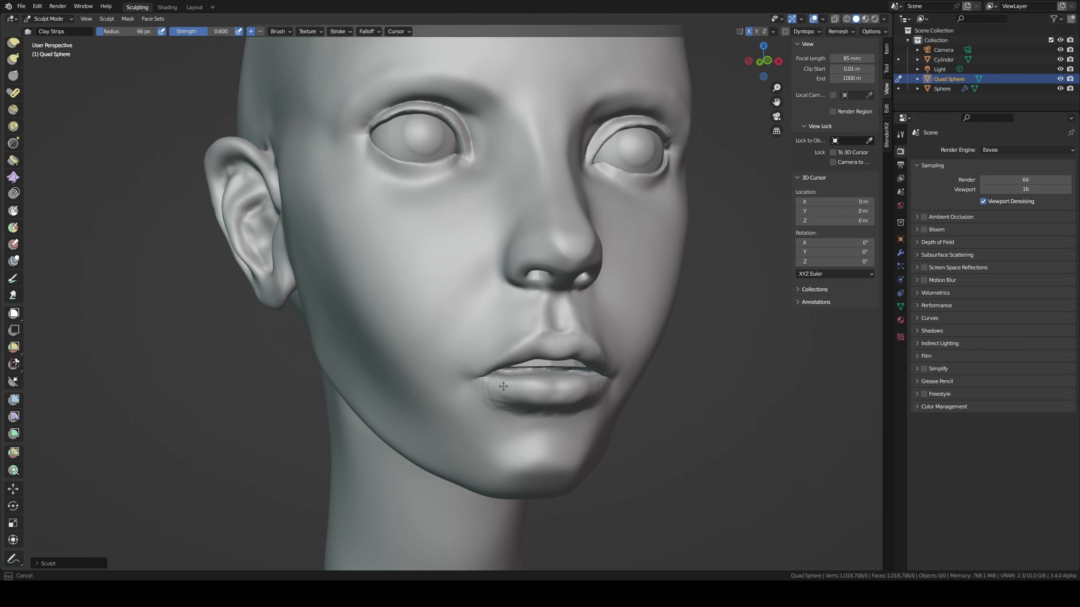
middle_click_drag(547, 378, 544, 413)
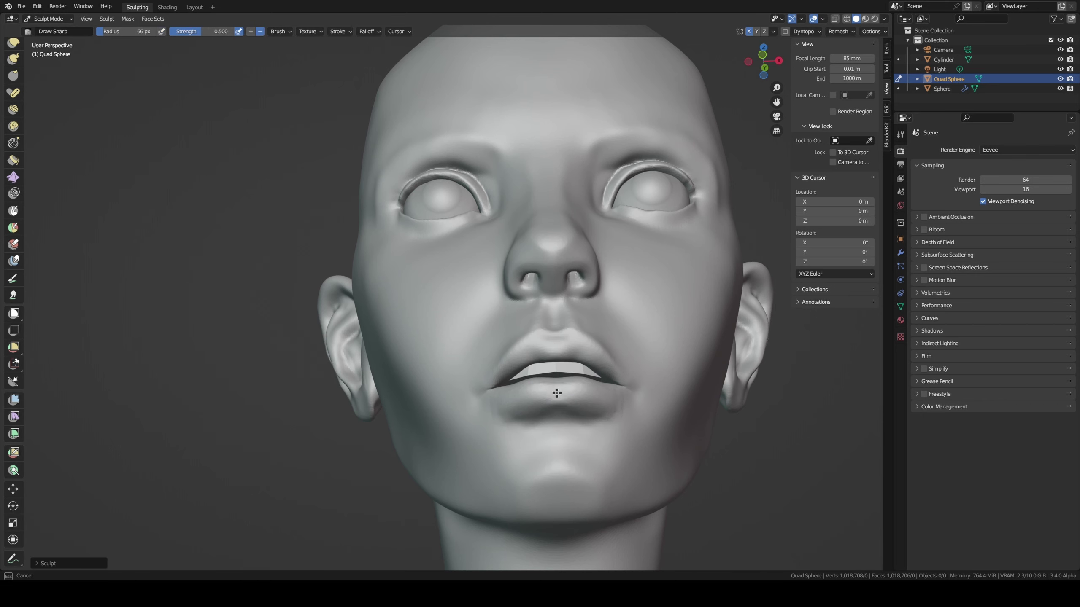
middle_click_drag(522, 392, 603, 404)
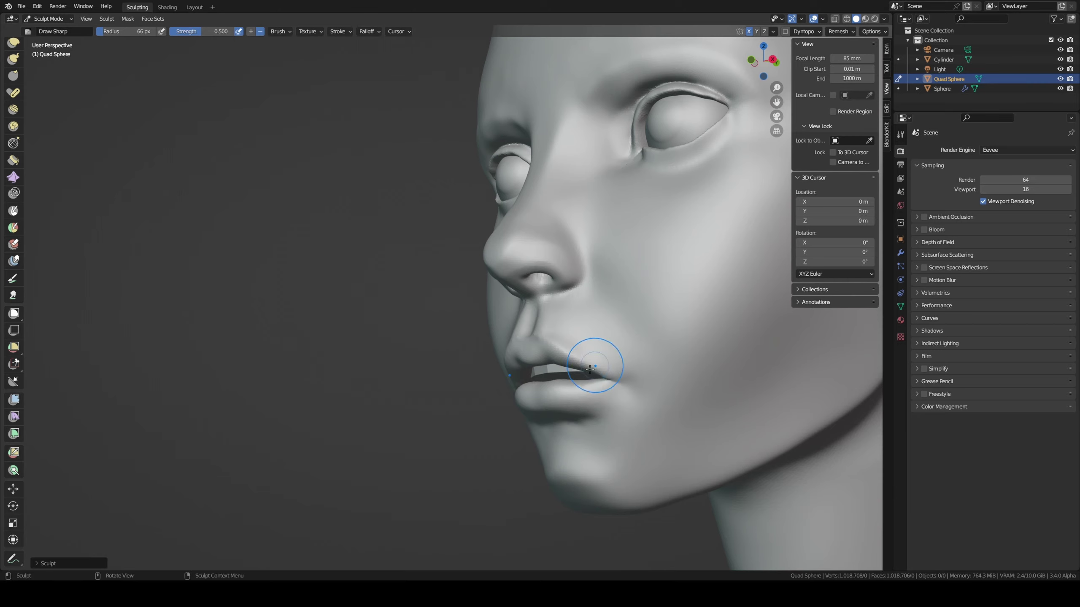
mouse_move(595, 357)
middle_mouse_down()
mouse_move(557, 453)
mouse_move(590, 390)
mouse_move(570, 392)
mouse_move(699, 374)
mouse_move(680, 396)
mouse_move(646, 390)
middle_mouse_up()
scroll(590, 390, "up", 3)
scroll(590, 390, "up", 2)
key("g")
scroll(646, 390, "up", 3)
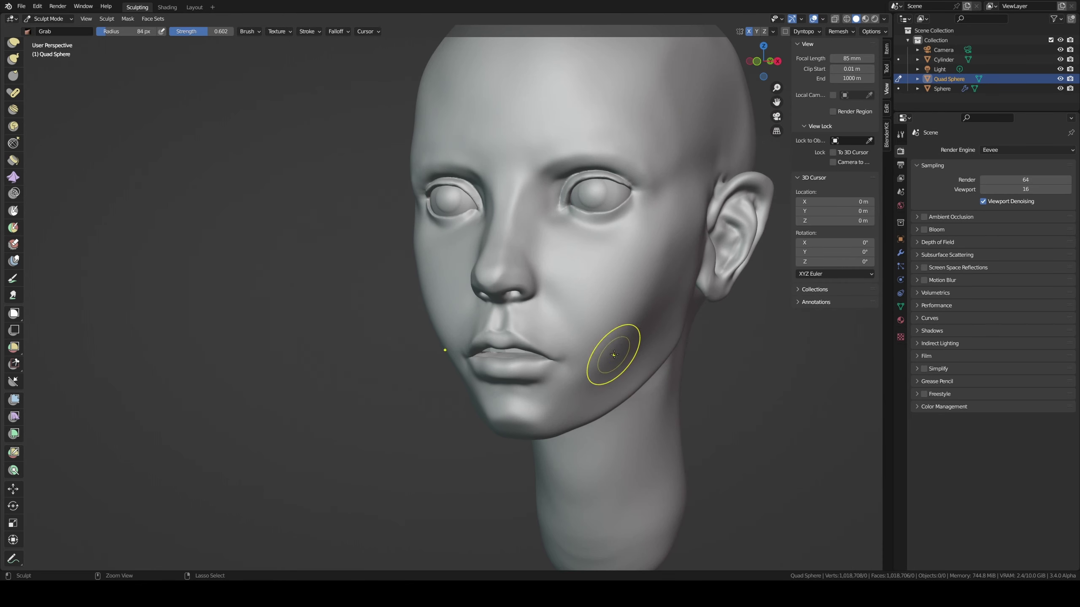
- Pull the jaw near the ear outward and grab the lower lip into shape
left_click_drag(627, 342, 640, 338)
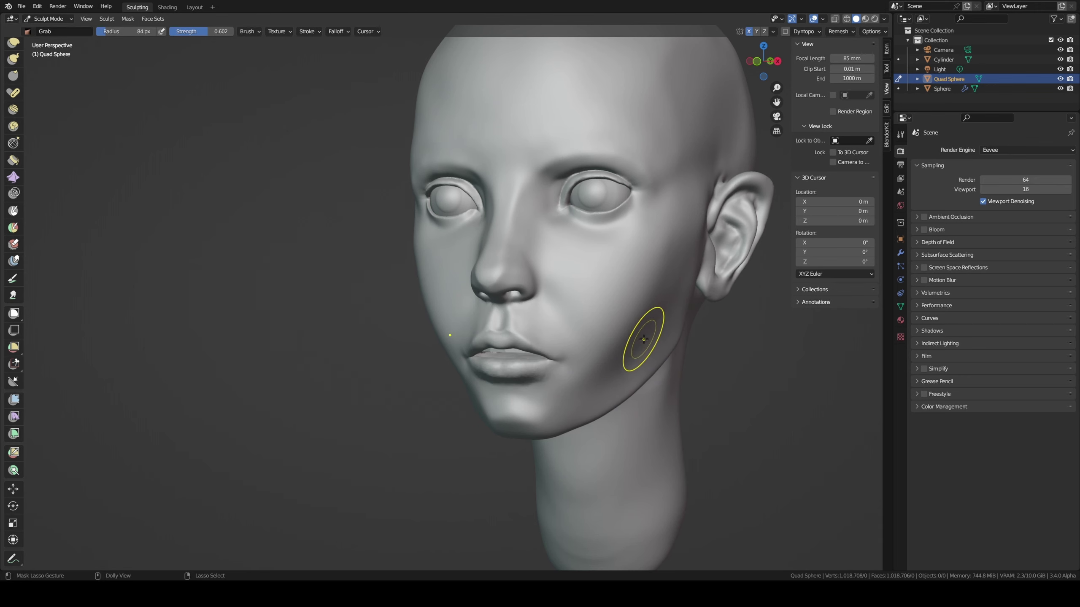
middle_click_drag(587, 375, 552, 395)
scroll(525, 410, "up", 3)
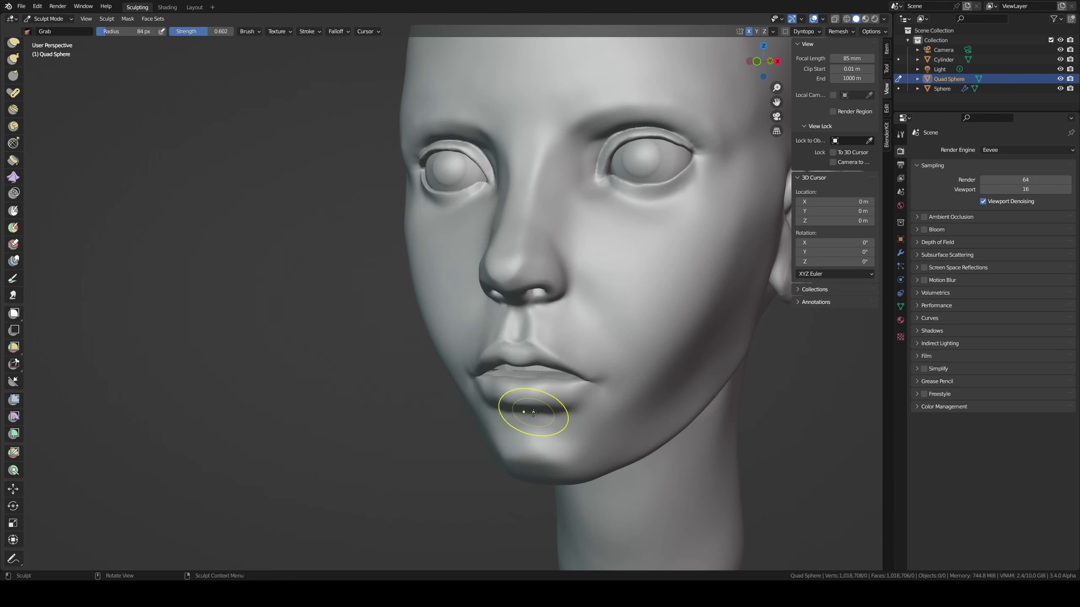
mouse_move(526, 410)
left_mouse_down()
mouse_move(584, 396)
mouse_move(546, 419)
left_mouse_up()
- Smooth the bumpy lower lip with an adjusted Smooth brush strength
key("shift+s")
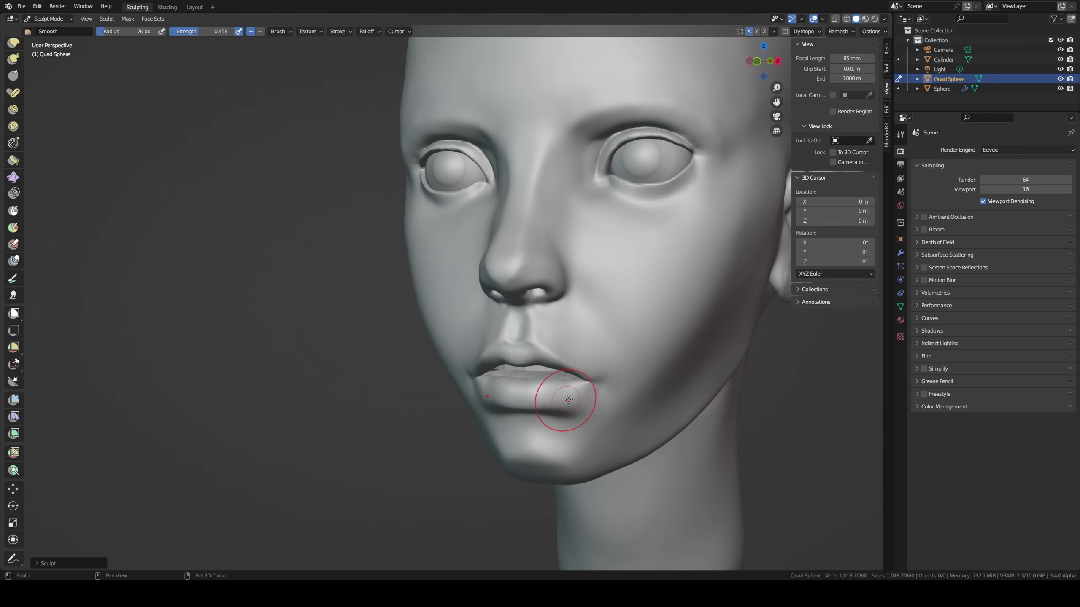
key("shift+f")
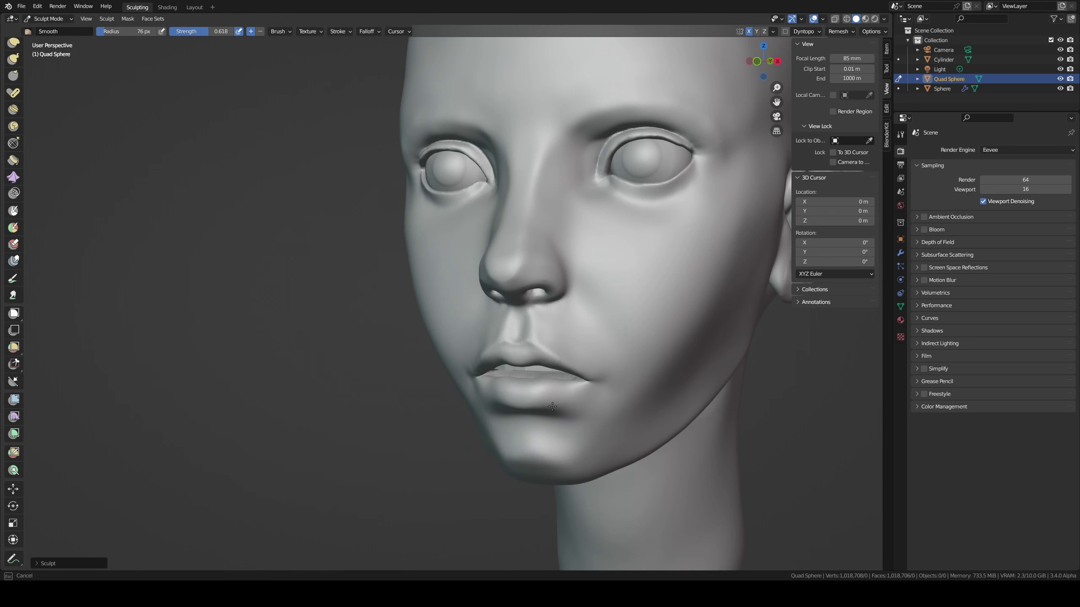
left_click(520, 396)
middle_click_drag(581, 352, 551, 320)
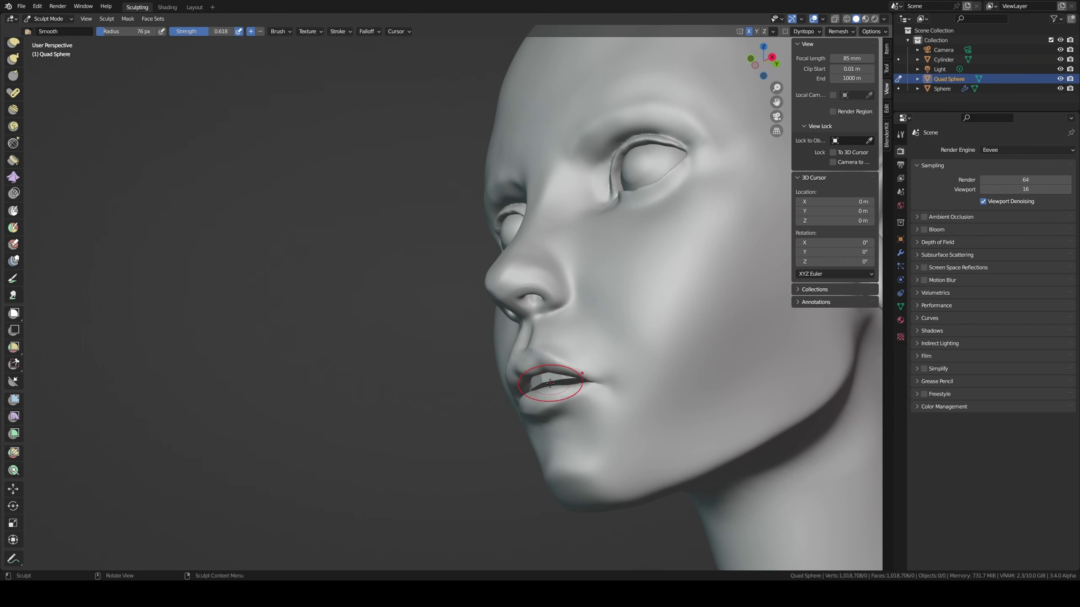
middle_click_drag(550, 384, 578, 390)
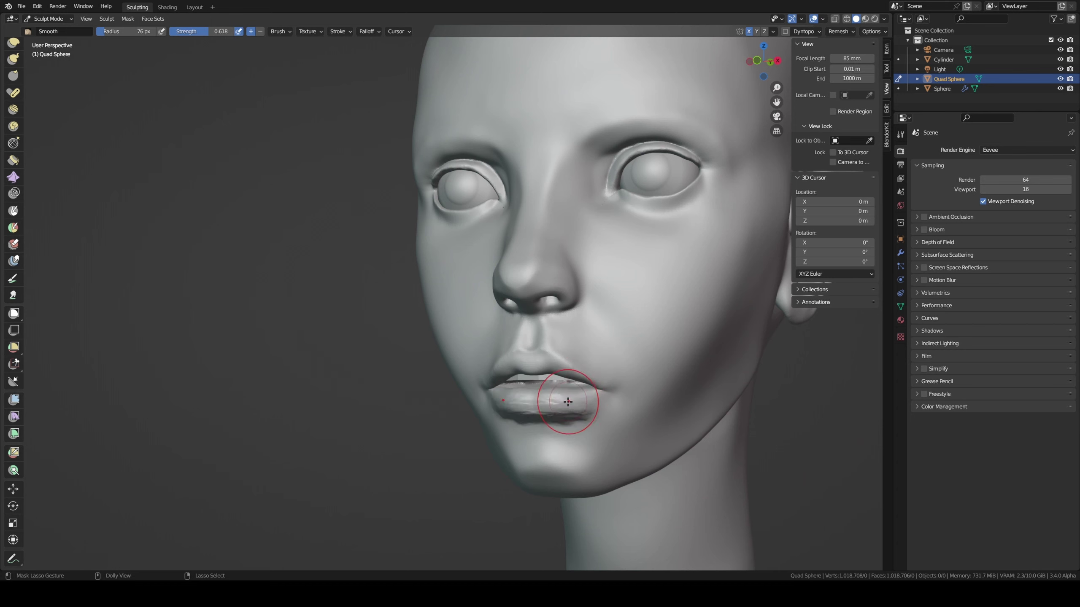
left_click_drag(568, 402, 568, 401)
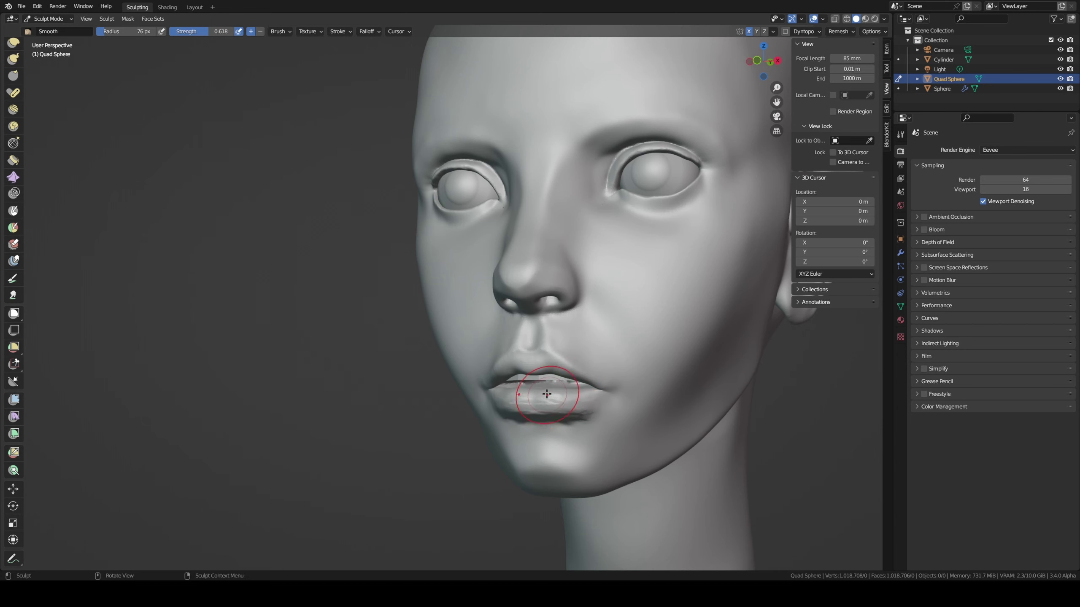
middle_click_drag(546, 394, 566, 374)
scroll(574, 422, "up", 2)
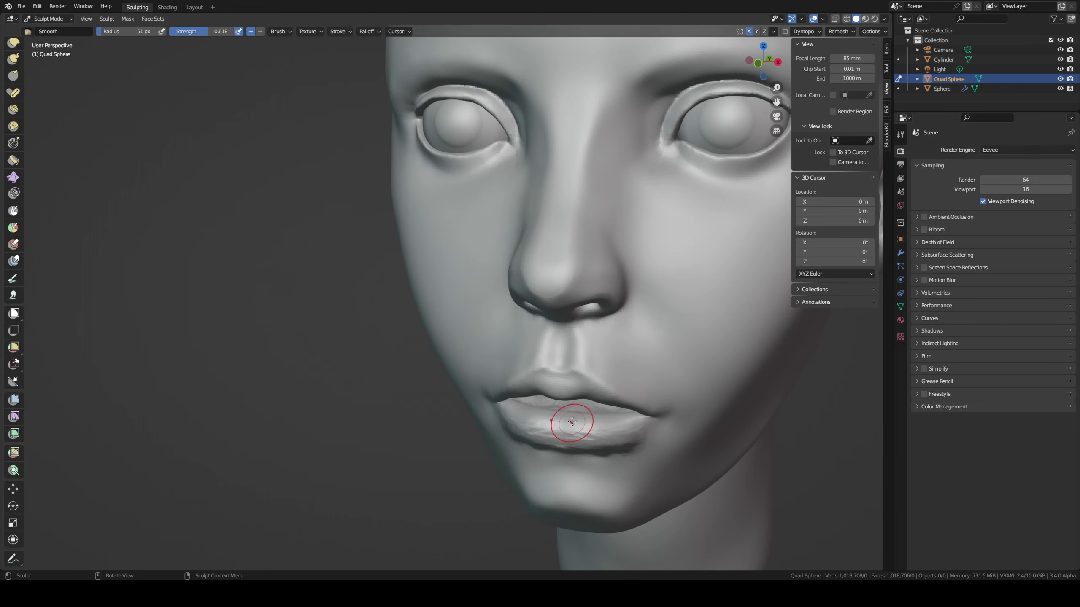
left_click_drag(572, 422, 575, 421)
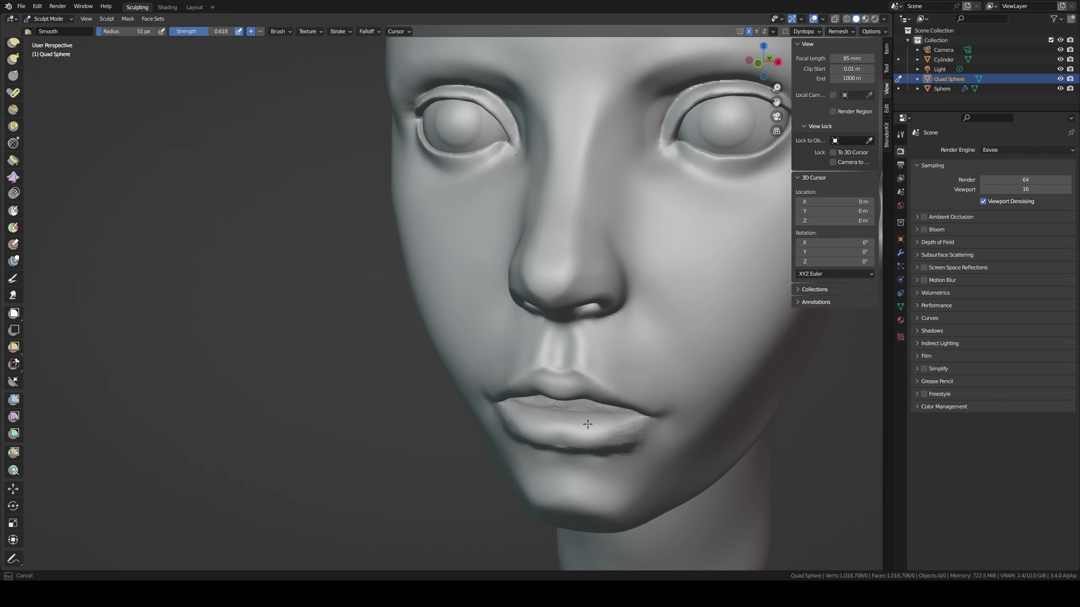
- Smooth the lips seen in profile using a larger brush
left_click_drag(574, 437, 575, 437)
middle_click_drag(575, 437, 607, 454)
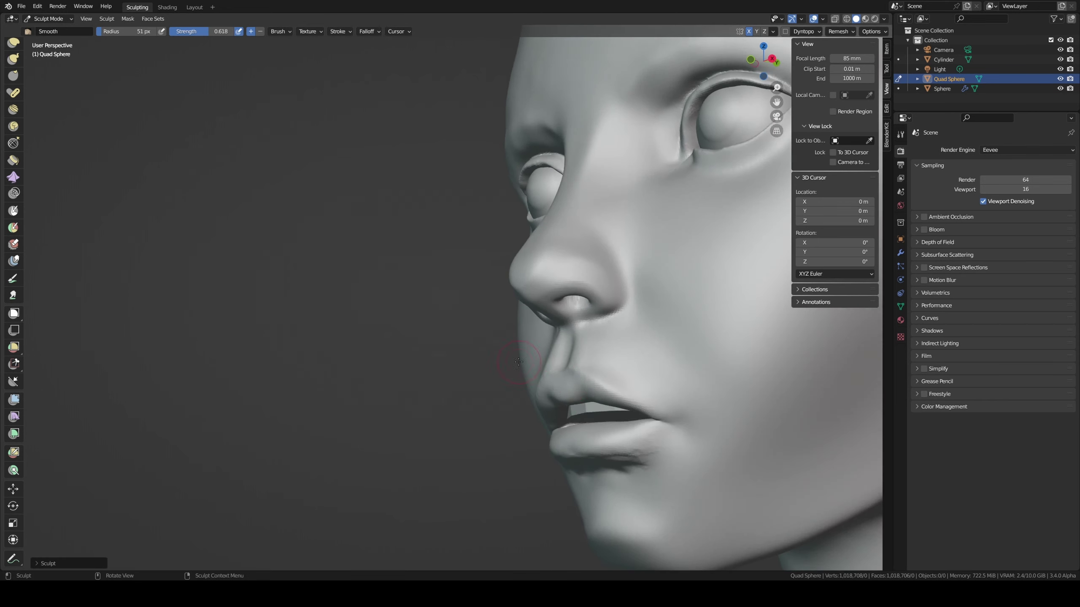
key("f")
left_click(607, 454)
left_click_drag(591, 456, 591, 456)
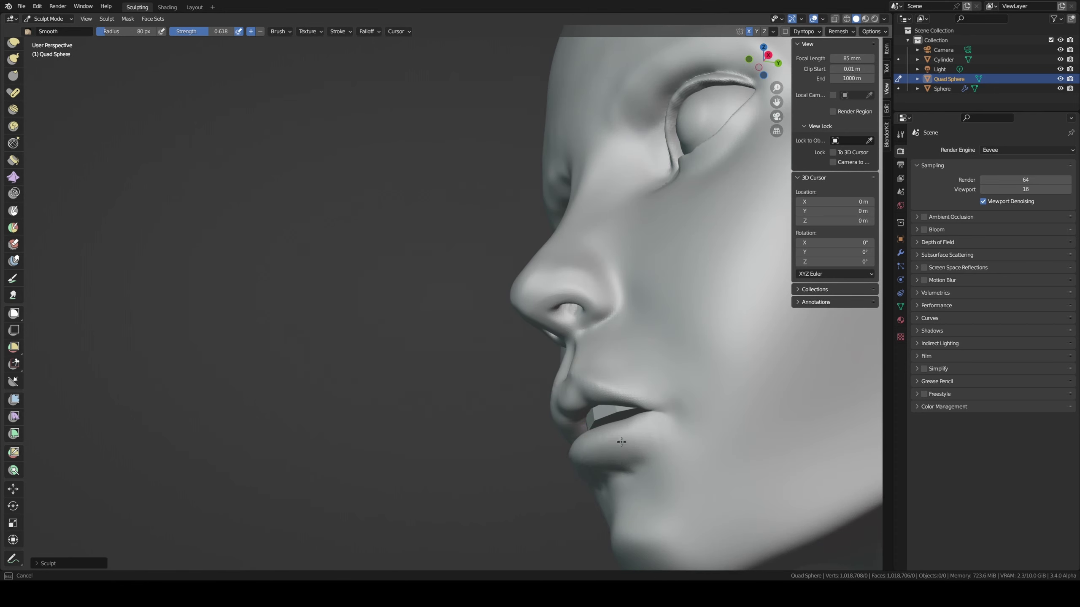
left_click_drag(610, 436, 610, 436, "shift")
mouse_move(611, 436)
middle_mouse_down()
mouse_move(644, 423)
mouse_move(634, 444)
middle_mouse_up()
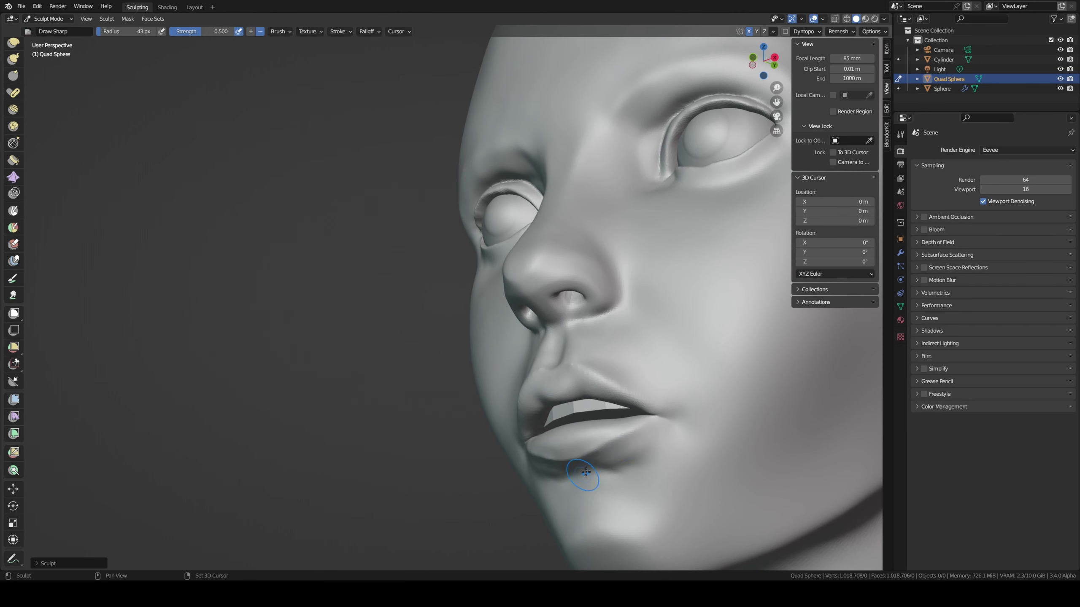
- Carve a sharp crease under the lower lip
left_click_drag(586, 472, 603, 467)
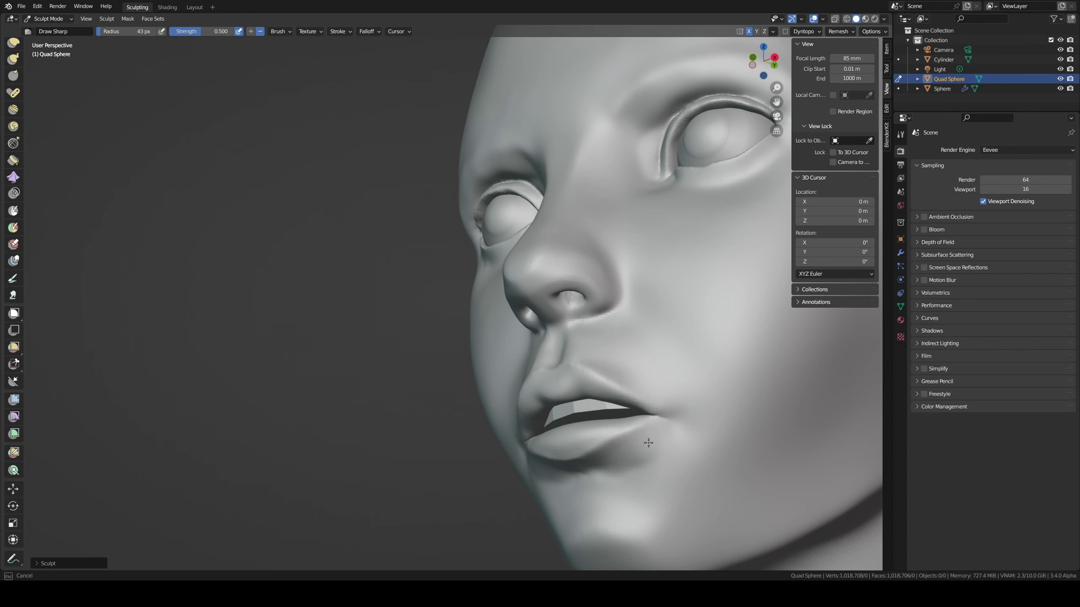
key("f")
left_click(625, 472)
mouse_move(625, 472)
middle_mouse_down()
mouse_move(620, 479)
mouse_move(577, 426)
mouse_move(591, 360)
mouse_move(514, 419)
mouse_move(521, 425)
middle_mouse_up()
scroll(534, 359, "up", 3)
- Pull the lips into shape with a smaller Grab brush in side profile
key("g")
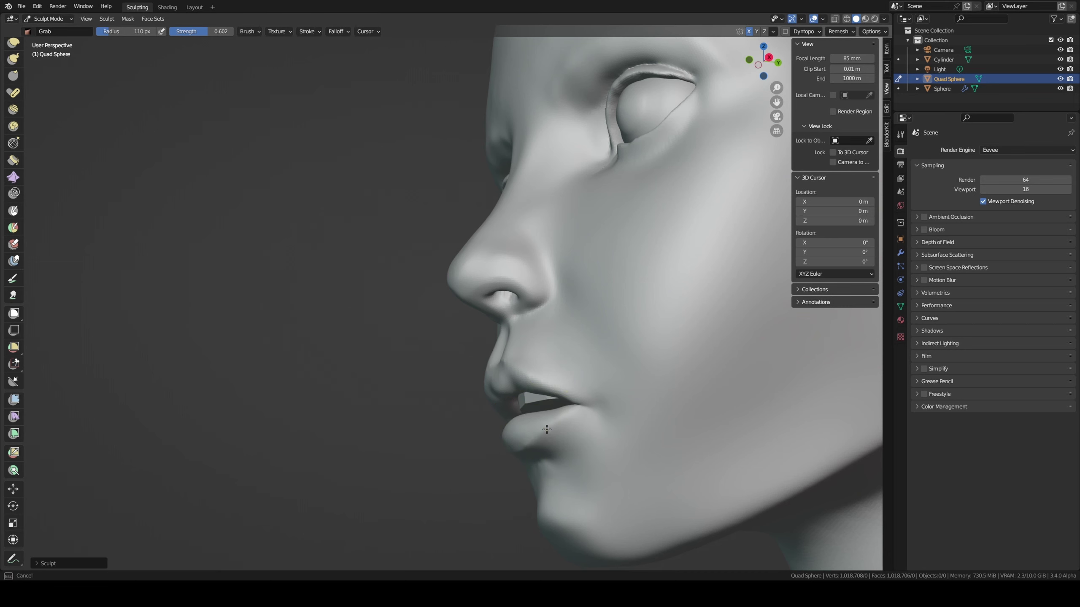
mouse_move(538, 433)
middle_mouse_down()
mouse_move(607, 368)
mouse_move(544, 395)
mouse_move(598, 391)
mouse_move(590, 424)
mouse_move(505, 369)
middle_mouse_up()
key("f")
left_click(562, 386)
left_click_drag(502, 367, 500, 368)
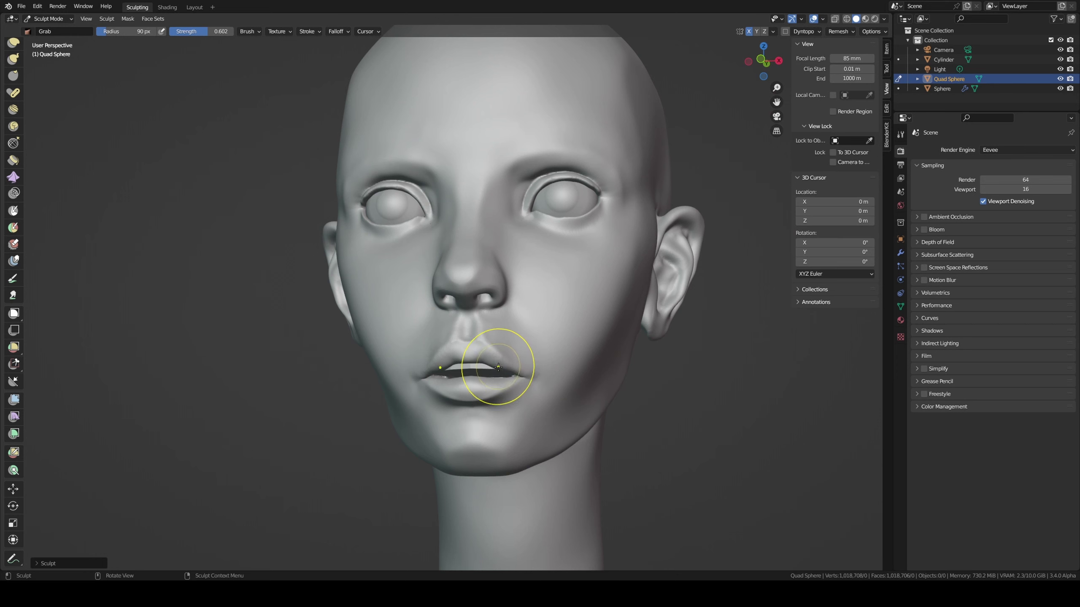
key("bracketleft")
key("bracketleft")
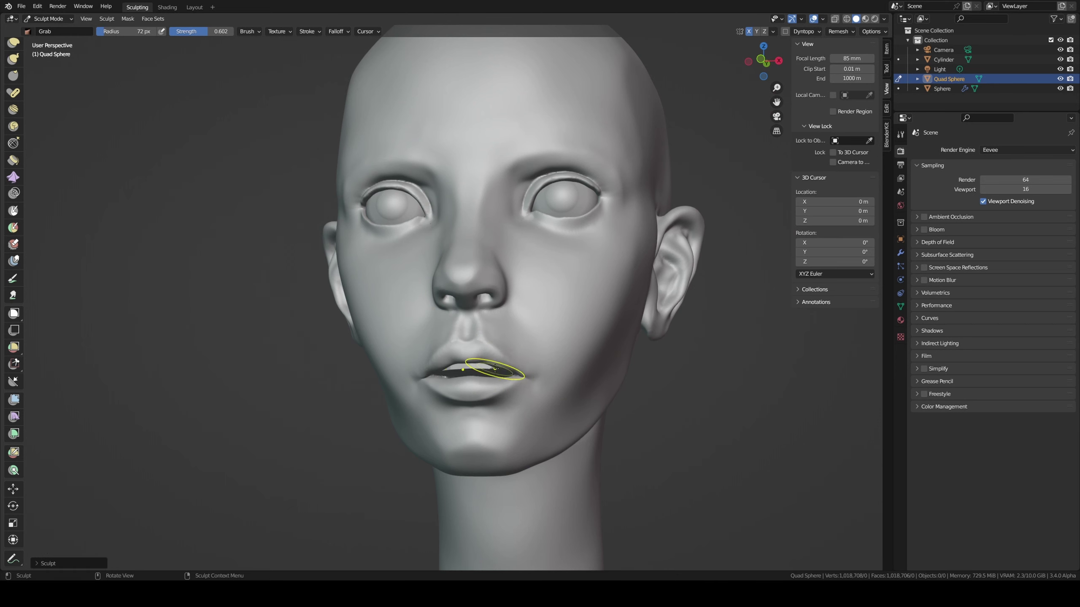
left_click_drag(497, 366, 500, 365)
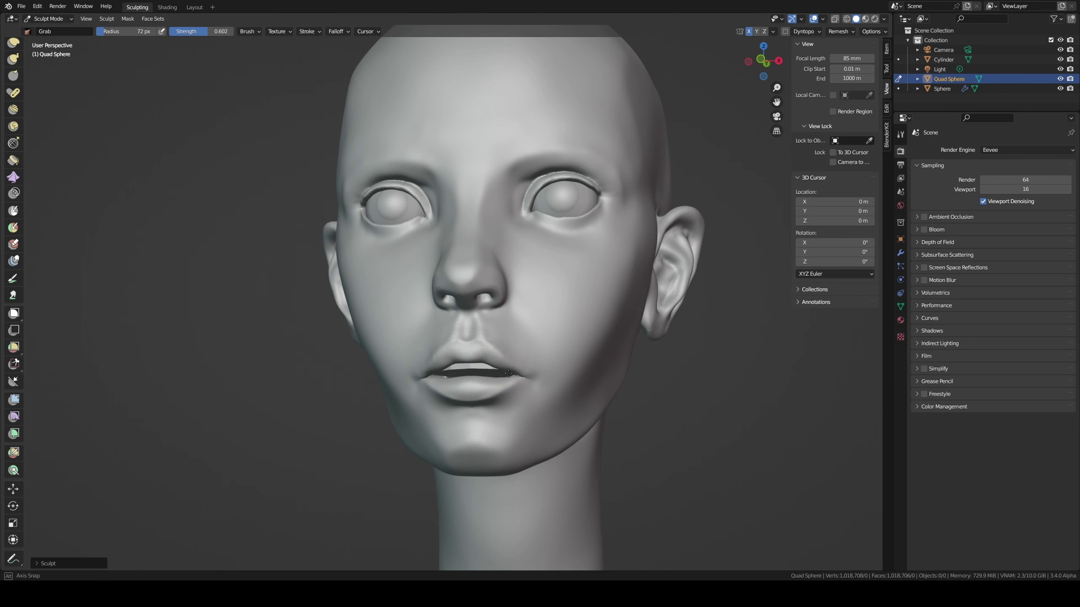
- Undo the last lip stroke and re-pull the lower lip into shape
mouse_move(508, 373)
middle_mouse_down()
mouse_move(518, 380)
mouse_move(468, 361)
mouse_move(480, 372)
middle_mouse_up()
key("ctrl+z")
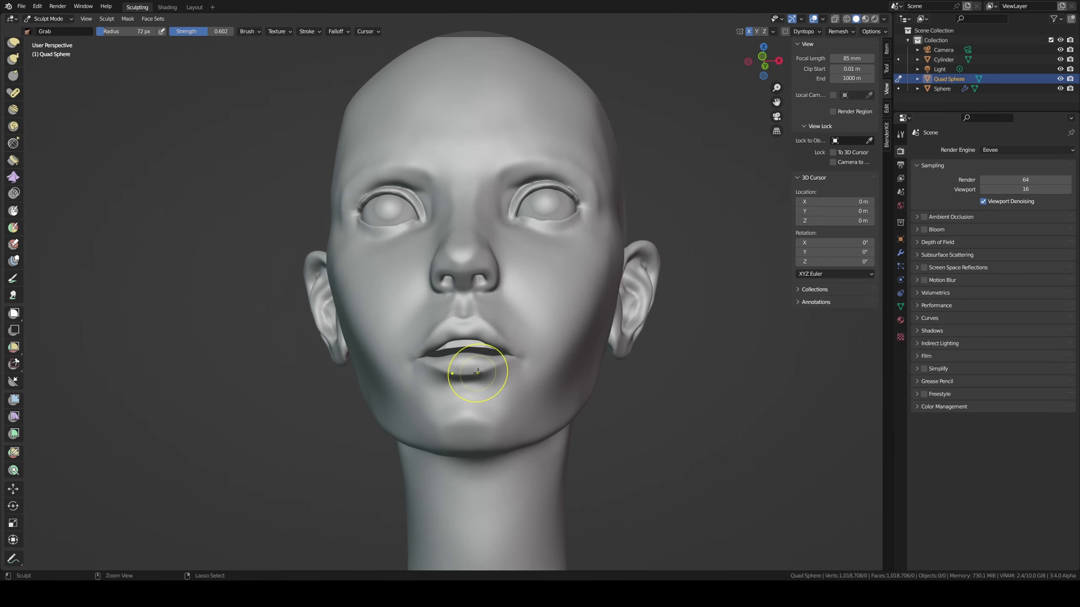
left_click_drag(485, 360, 489, 358)
key("f")
left_click(490, 358)
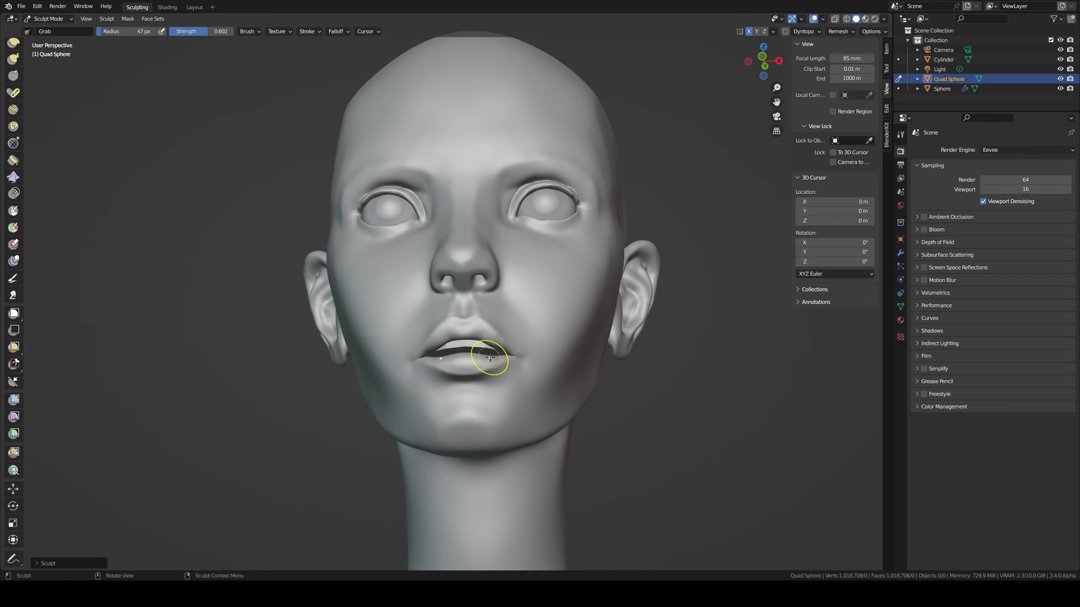
middle_click_drag(492, 357, 468, 359)
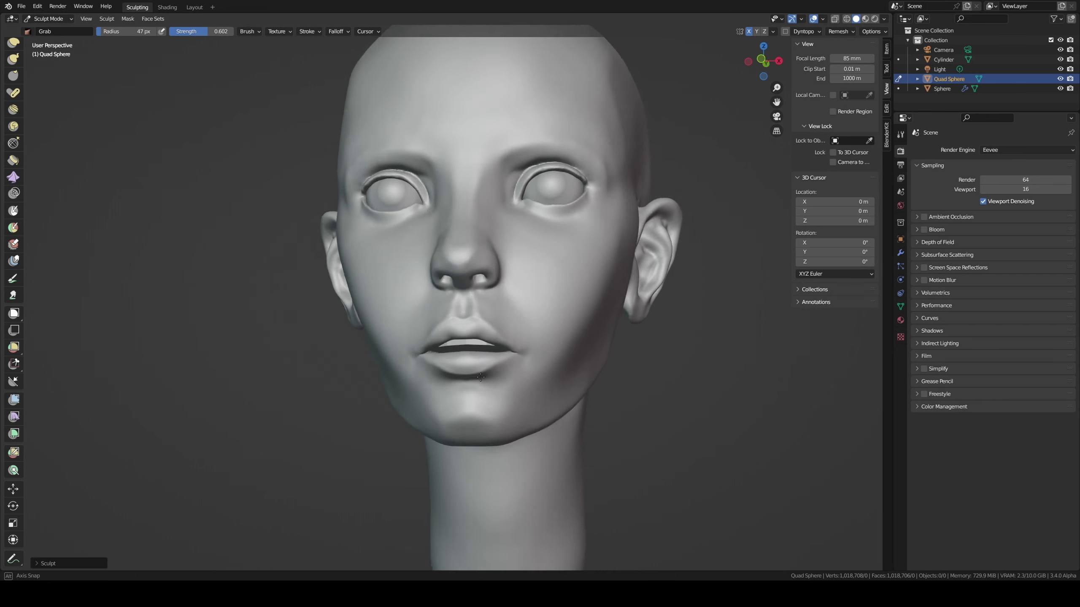
- Deepen the line between the lips with a small Clay Strips brush
key("c")
key("f")
left_click(467, 356)
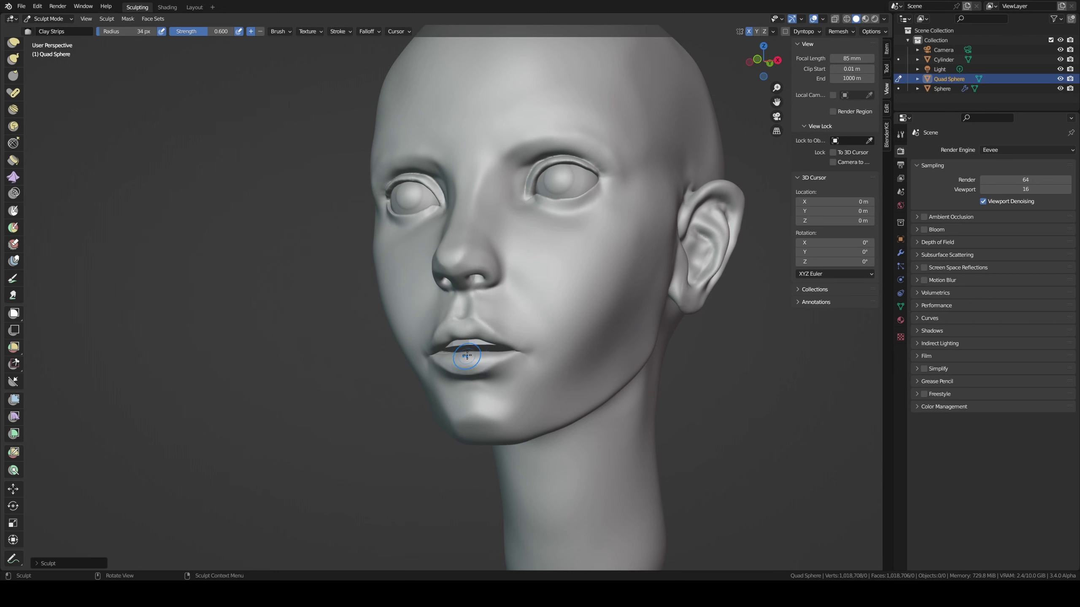
middle_click_drag(483, 378, 473, 371)
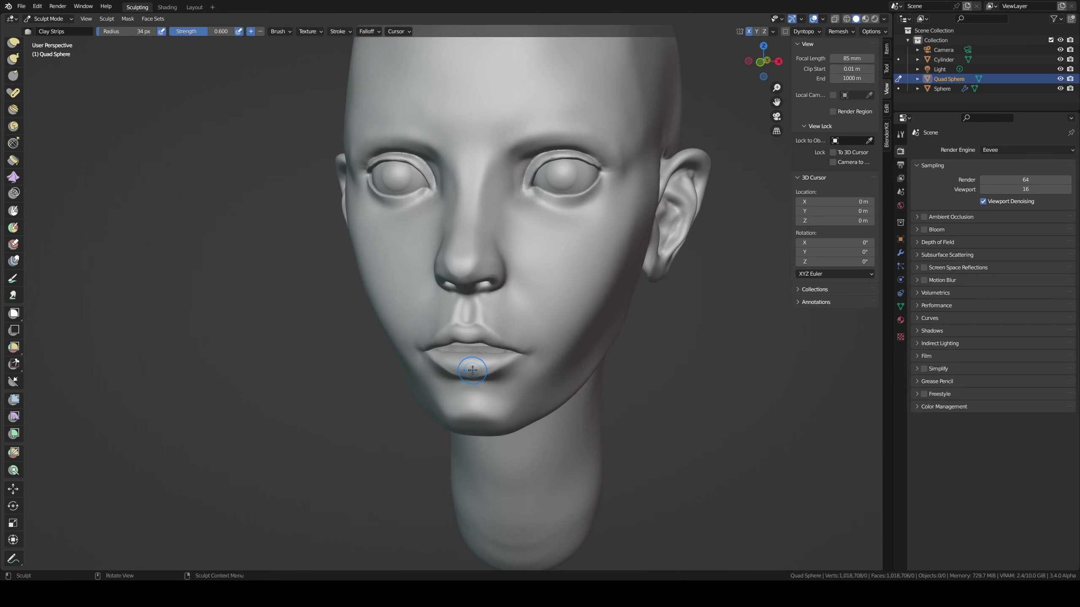
left_click_drag(469, 354, 472, 356)
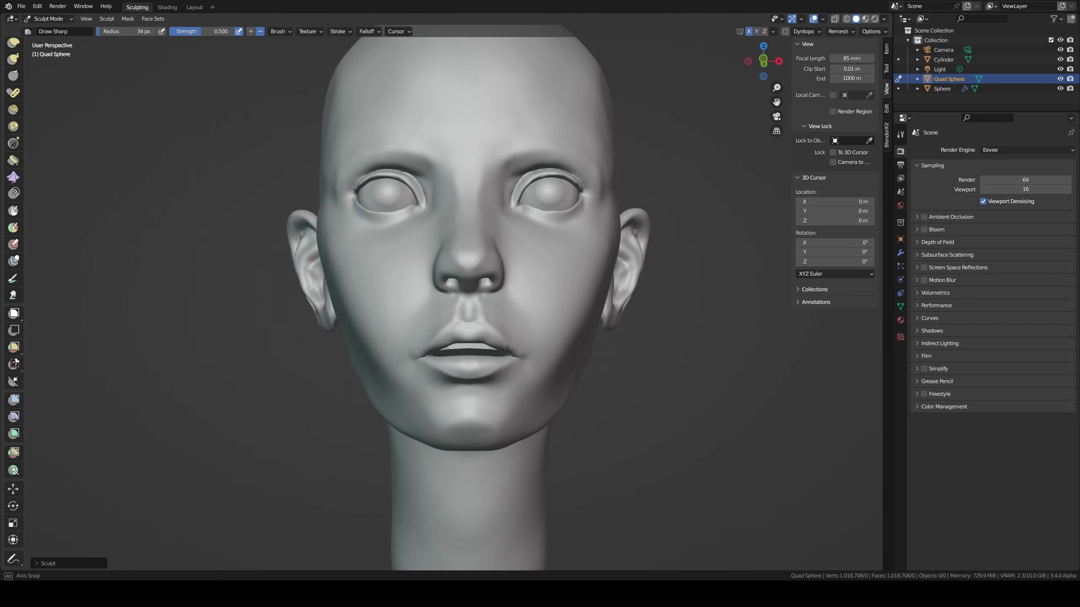
middle_click_drag(472, 356, 436, 370)
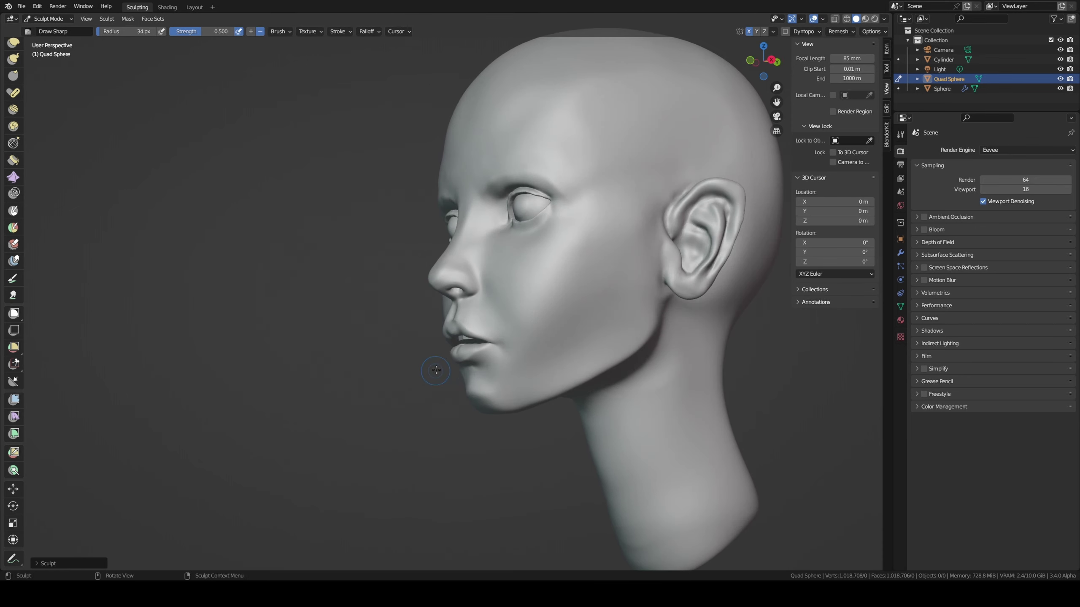
key("f")
left_click(490, 358)
- Pull the chin into shape with Grab from a left-facing profile
mouse_move(531, 373)
middle_mouse_down()
mouse_move(550, 350)
mouse_move(649, 327)
middle_mouse_up()
middle_click_drag(590, 384, 616, 405)
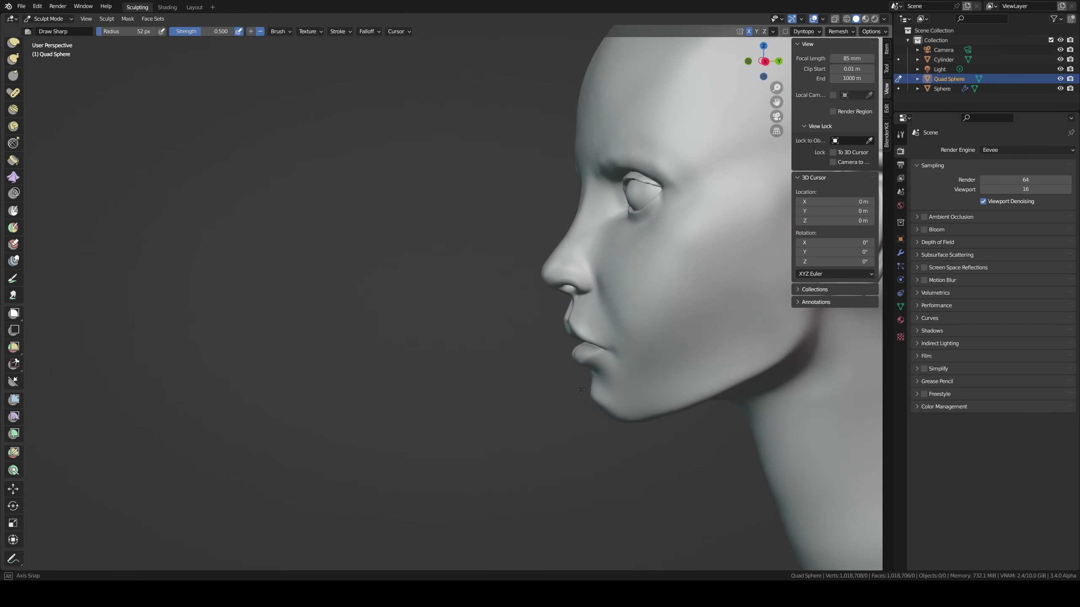
key("g")
mouse_move(619, 400)
left_mouse_down()
mouse_move(629, 405)
mouse_move(620, 414)
left_mouse_up()
key("shift+t")
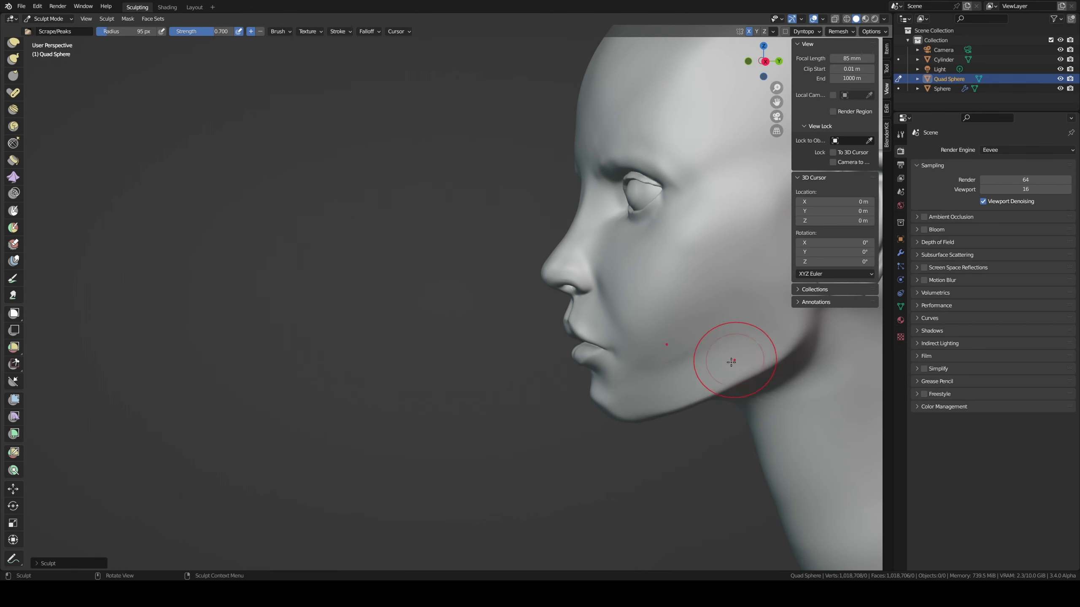
- Orbit around the head to inspect the ear side, under the jaw and the chin, shrinking the brush
mouse_move(758, 341)
middle_mouse_down()
mouse_move(735, 308)
mouse_move(731, 377)
middle_mouse_up()
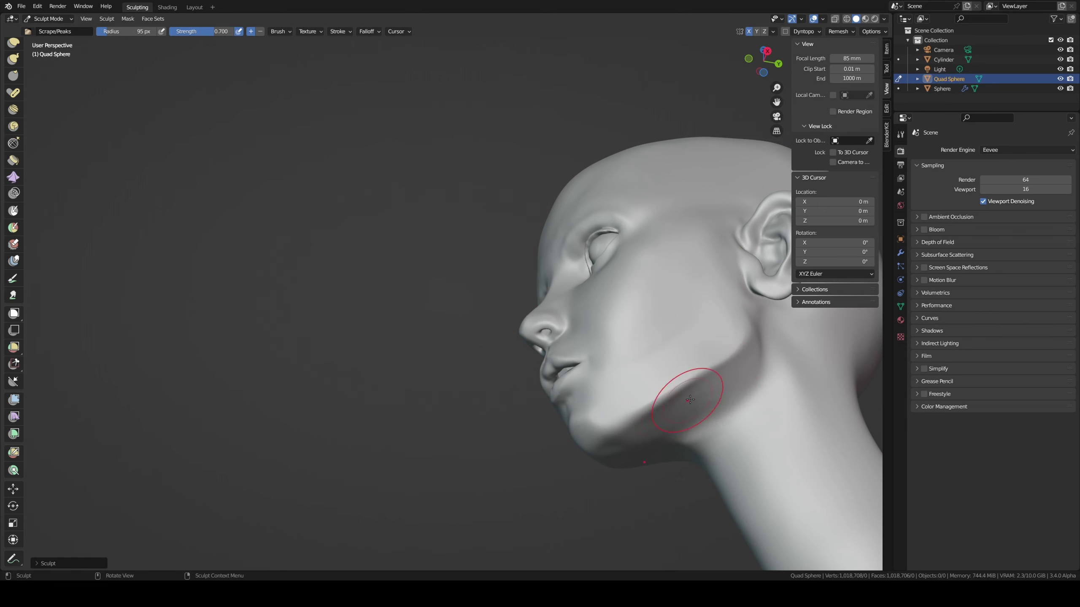
middle_click_drag(690, 400, 694, 413)
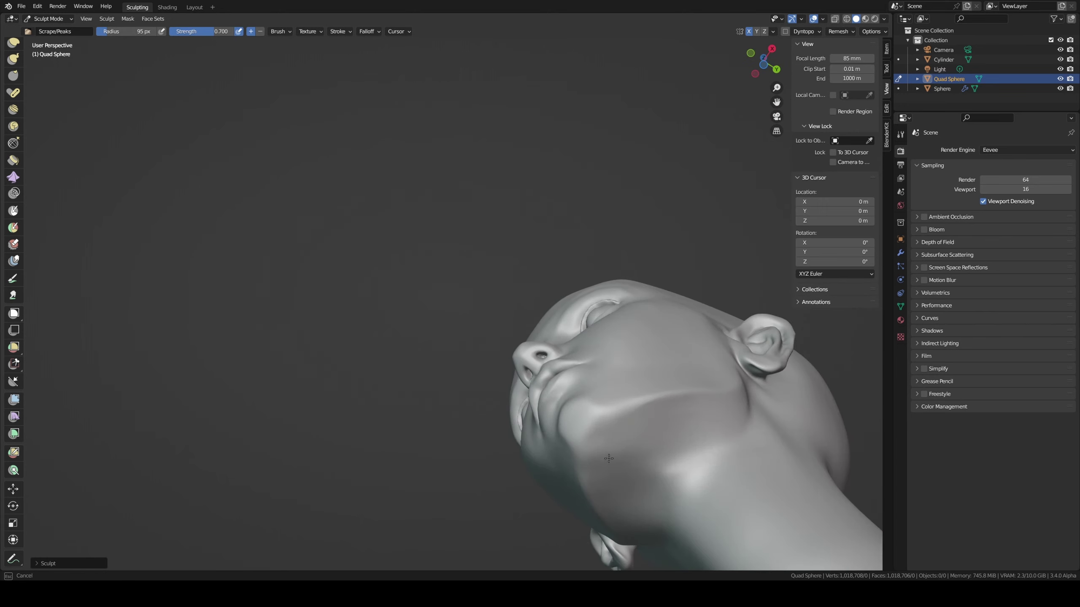
middle_click_drag(608, 452, 651, 458)
key("f")
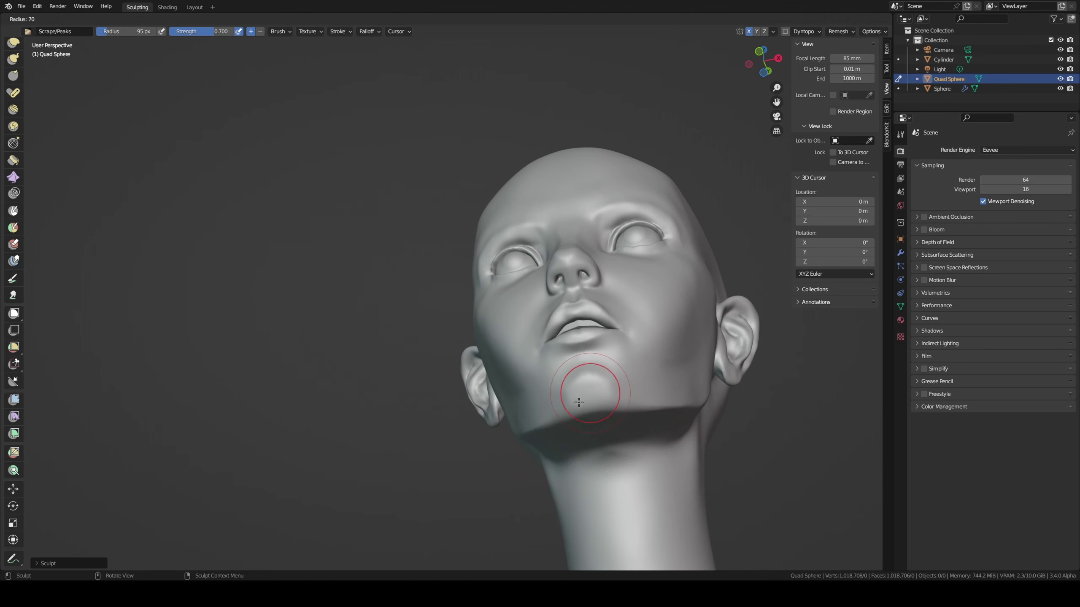
middle_click_drag(592, 396, 623, 401)
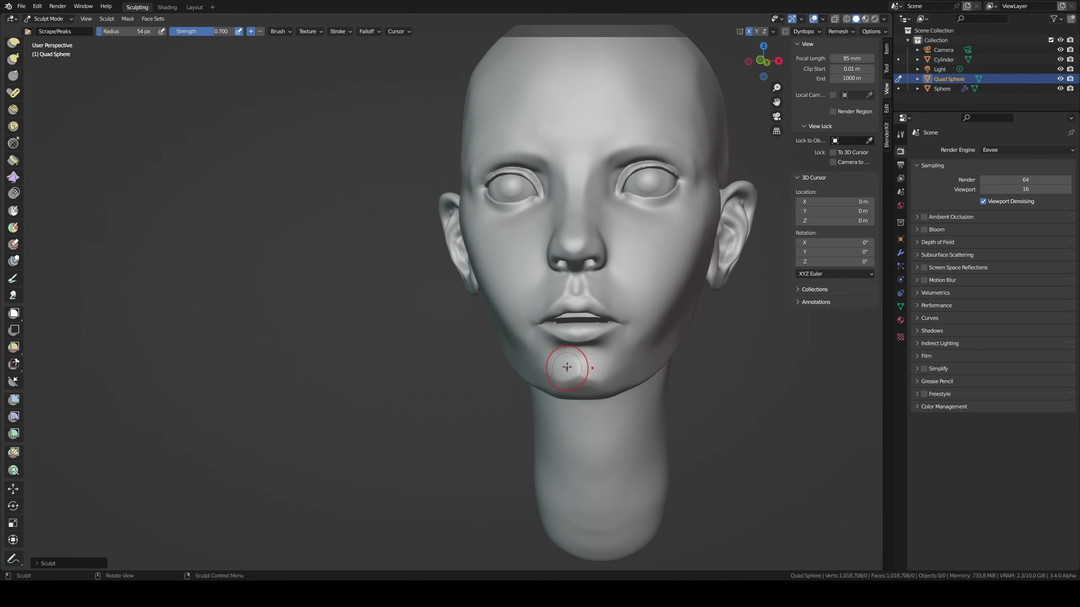
- Turn the view from the front to the left profile and switch to the Grab brush
middle_click_drag(567, 367, 569, 373)
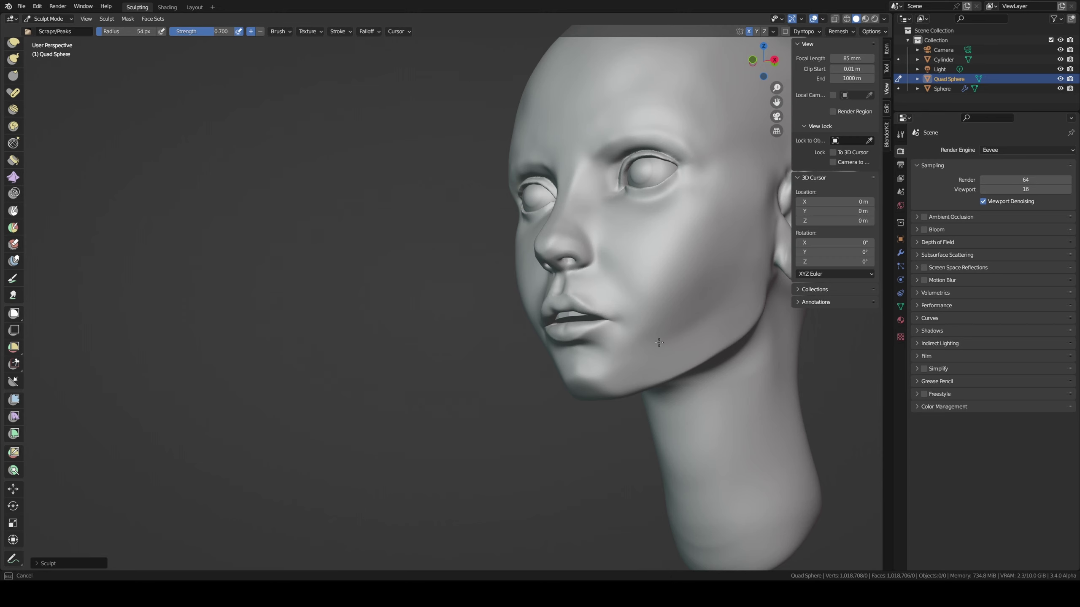
middle_click_drag(659, 342, 642, 337)
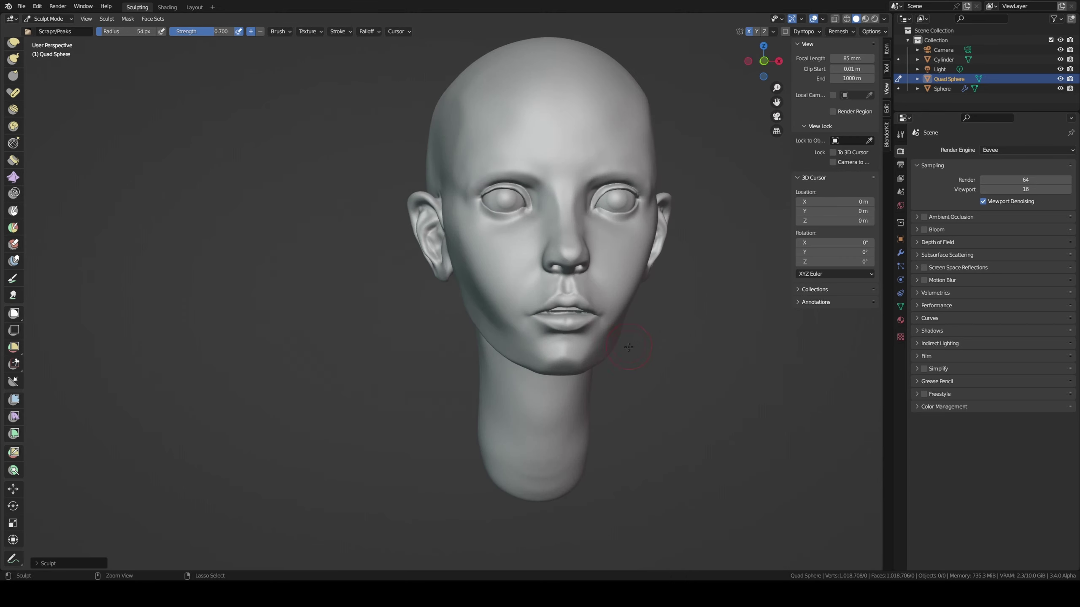
middle_click_drag(576, 235, 546, 250)
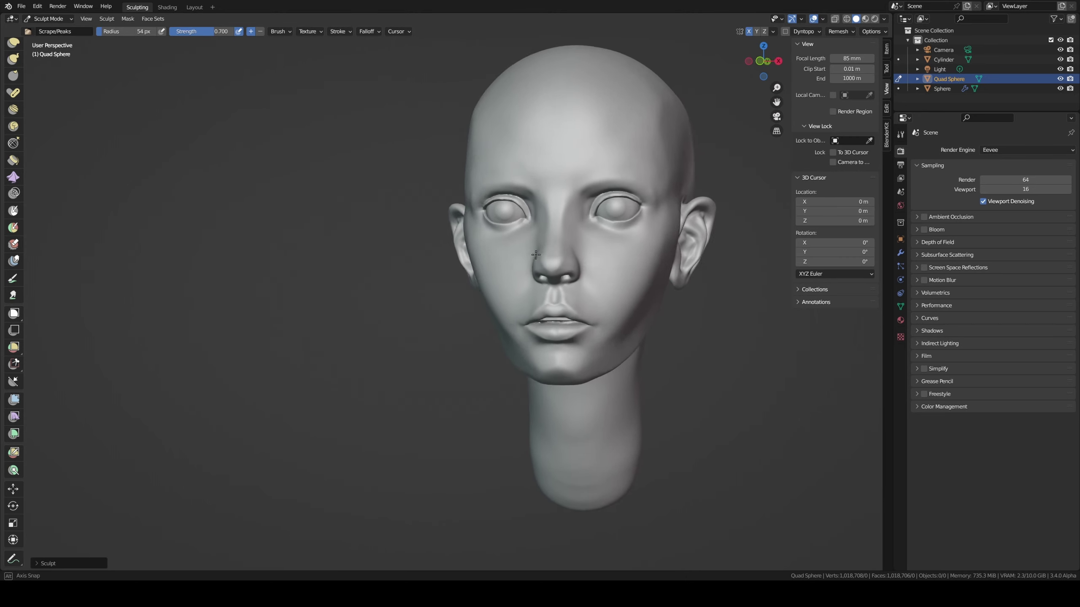
mouse_move(593, 286)
middle_mouse_down()
mouse_move(564, 308)
mouse_move(604, 324)
mouse_move(627, 316)
middle_mouse_up()
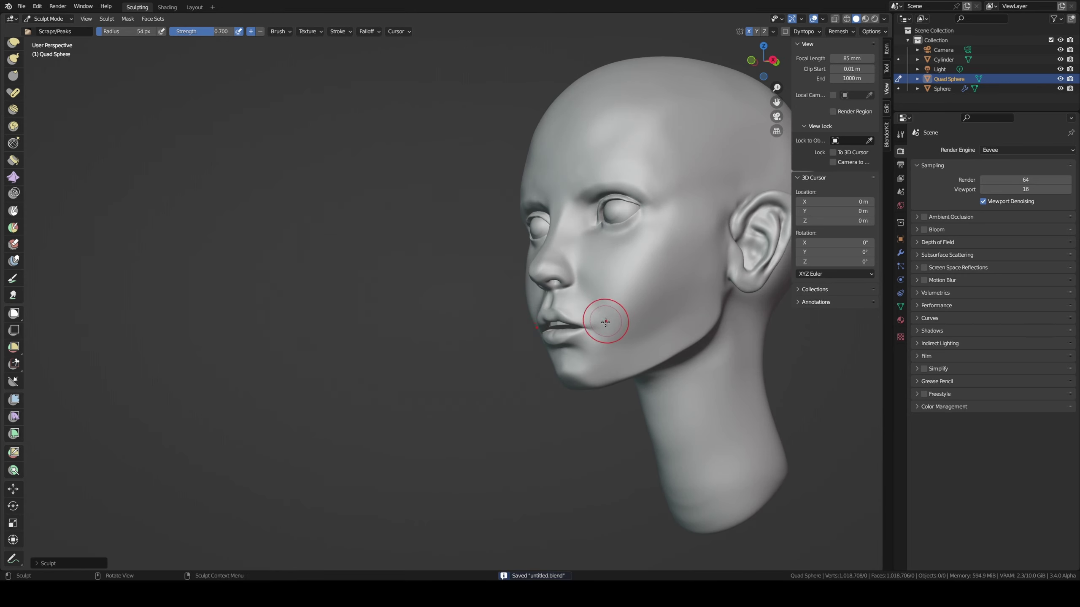
mouse_move(605, 322)
middle_mouse_down()
mouse_move(560, 315)
mouse_move(646, 325)
mouse_move(562, 318)
mouse_move(595, 297)
middle_mouse_up()
key("g")
- Set the Grab brush to 95 px and pull the nose into a better shape
key("f")
left_click(603, 294)
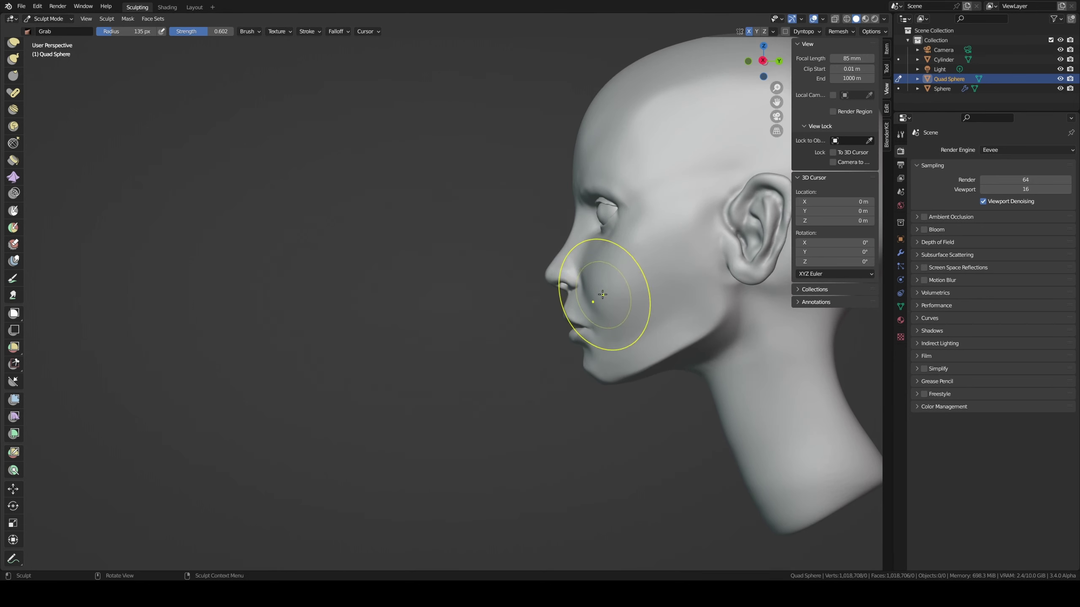
left_click(608, 286)
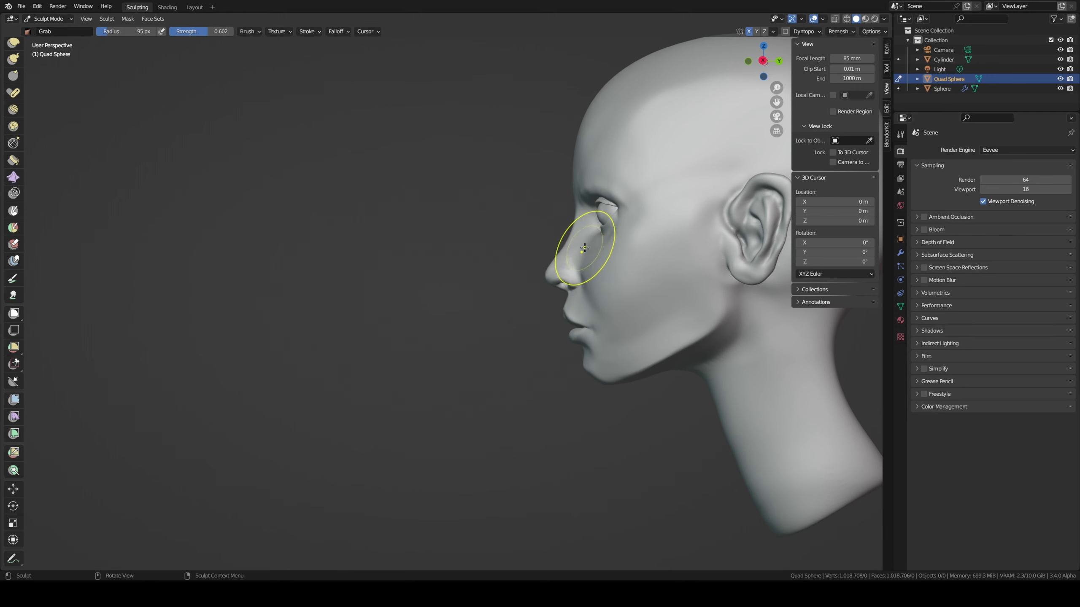
left_click(585, 248)
mouse_move(598, 241)
middle_mouse_down()
mouse_move(598, 272)
mouse_move(676, 261)
mouse_move(609, 290)
middle_mouse_up()
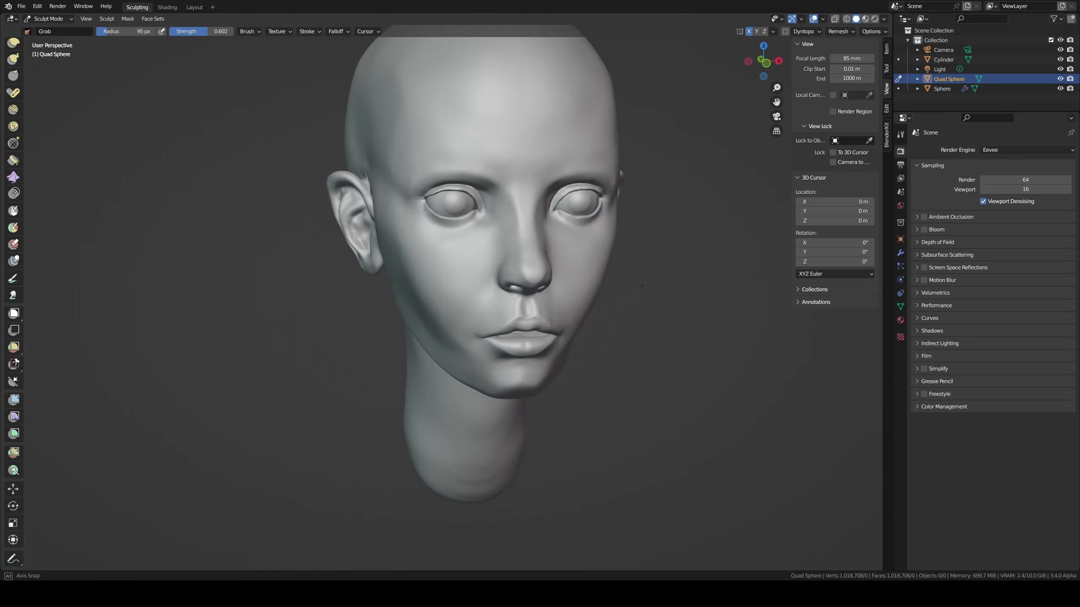
- Resize the brush to 82 px and check the nose from the front and both side profiles
mouse_move(566, 262)
middle_mouse_down()
mouse_move(541, 322)
mouse_move(532, 290)
middle_mouse_up()
scroll(531, 290, "up", 2)
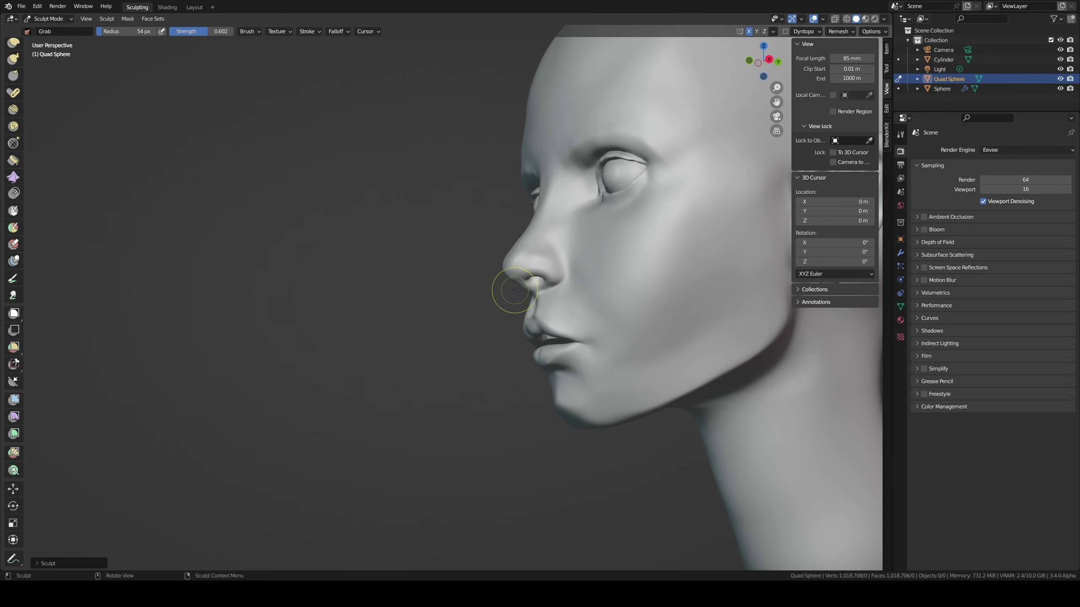
middle_click_drag(519, 279, 595, 258)
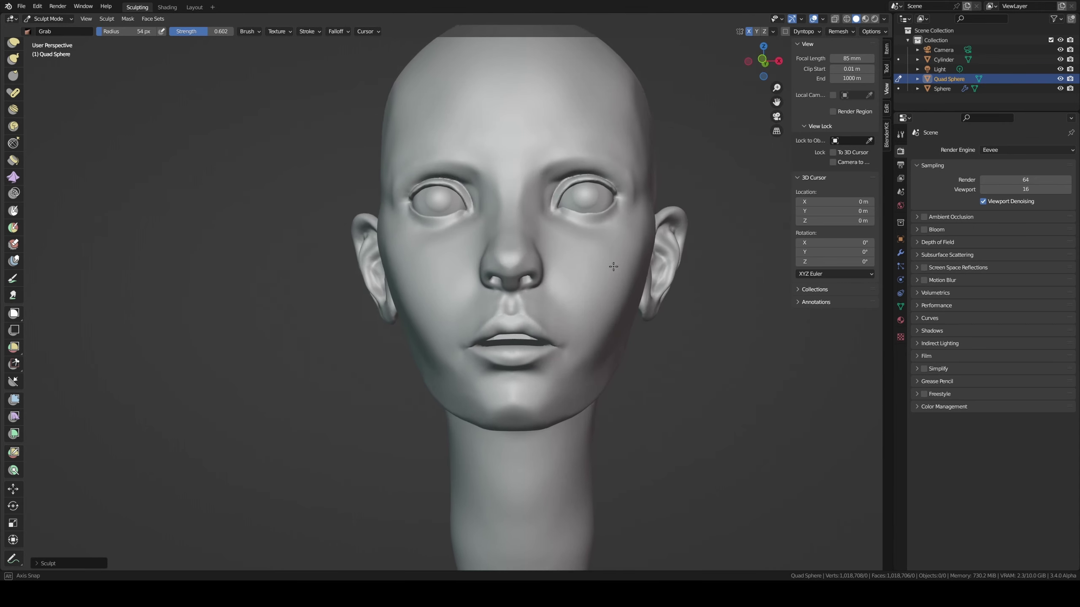
scroll(534, 285, "up", 2)
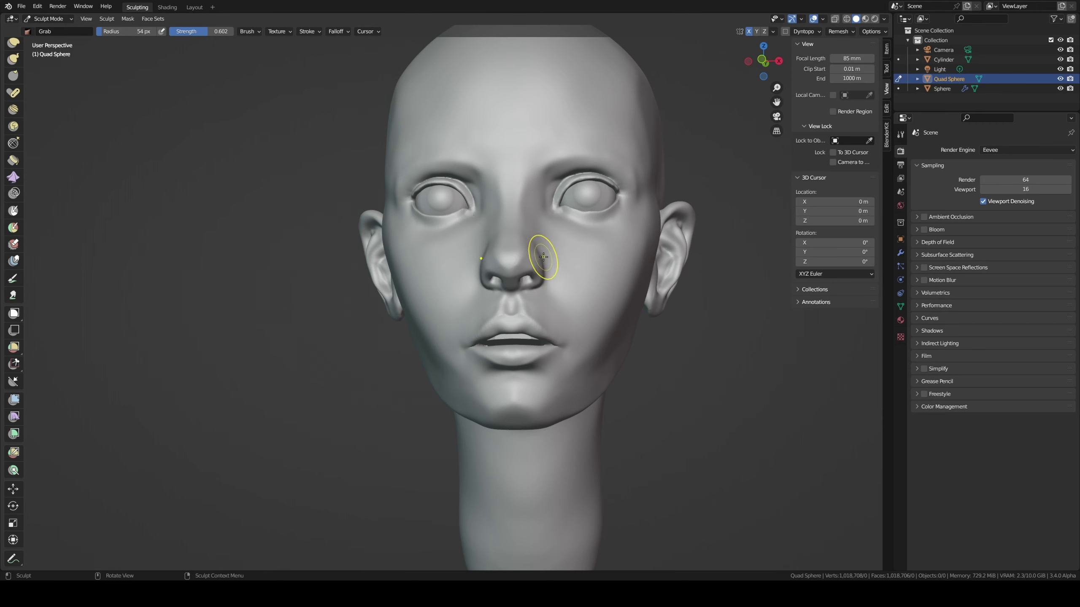
key("f")
left_click(557, 266)
mouse_move(538, 258)
middle_mouse_down()
mouse_move(547, 280)
mouse_move(593, 253)
middle_mouse_up()
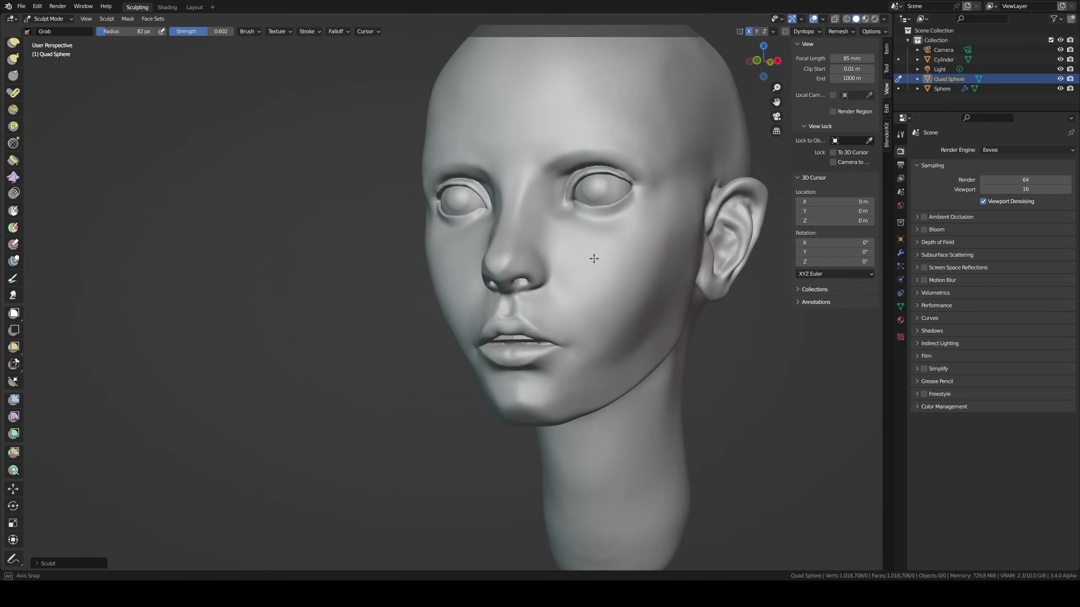
scroll(593, 253, "down", 3)
mouse_move(572, 338)
middle_mouse_down()
mouse_move(650, 295)
mouse_move(336, 262)
middle_mouse_up()
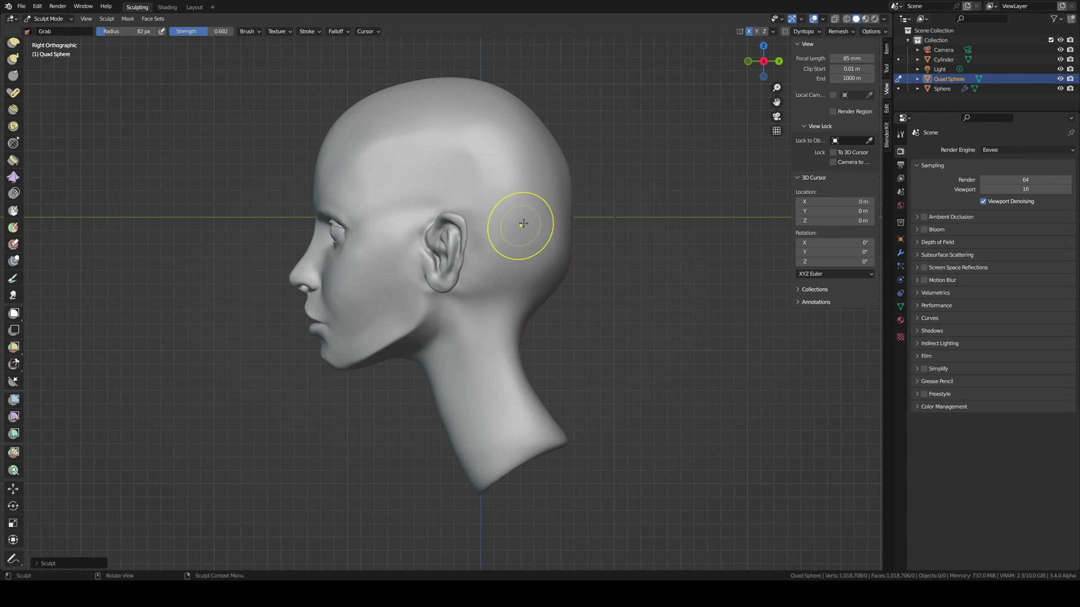
- Enlarge the brush and pull the back of the skull into shape
key("f")
left_click_drag(547, 275, 529, 281)
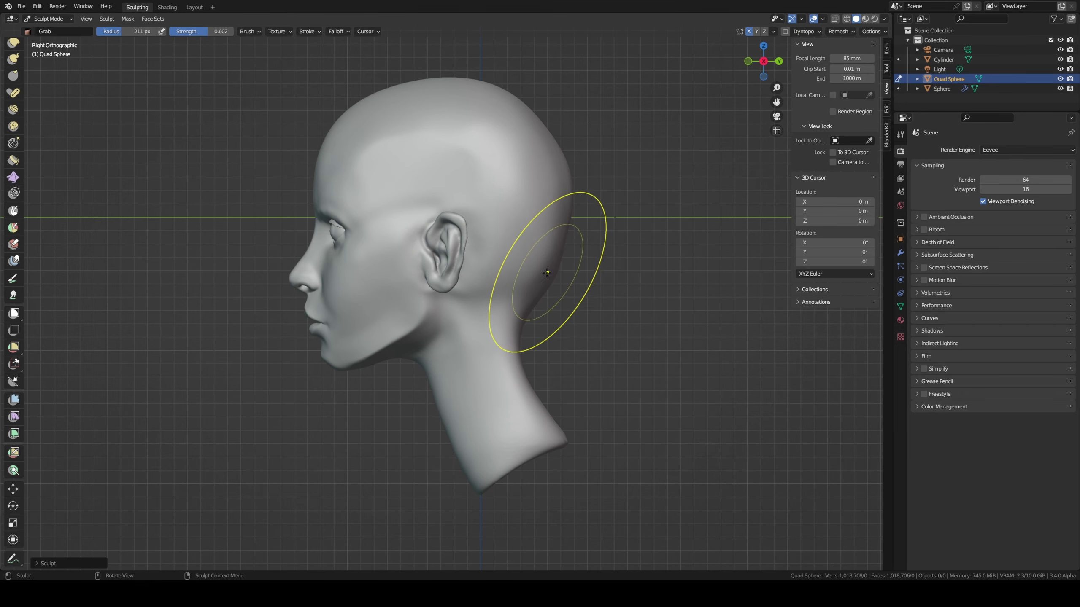
middle_click_drag(528, 281, 571, 258)
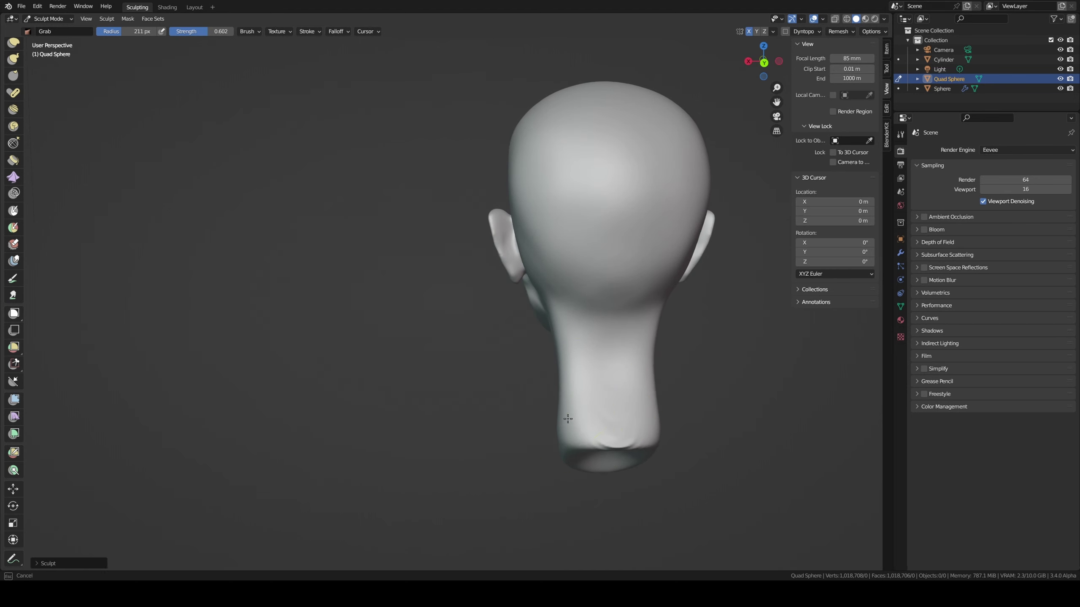
mouse_move(562, 373)
middle_mouse_down()
mouse_move(670, 320)
mouse_move(637, 320)
mouse_move(638, 374)
middle_mouse_up()
- Shrink the brush to 64 px and raise its strength for work on the jaw
key("f")
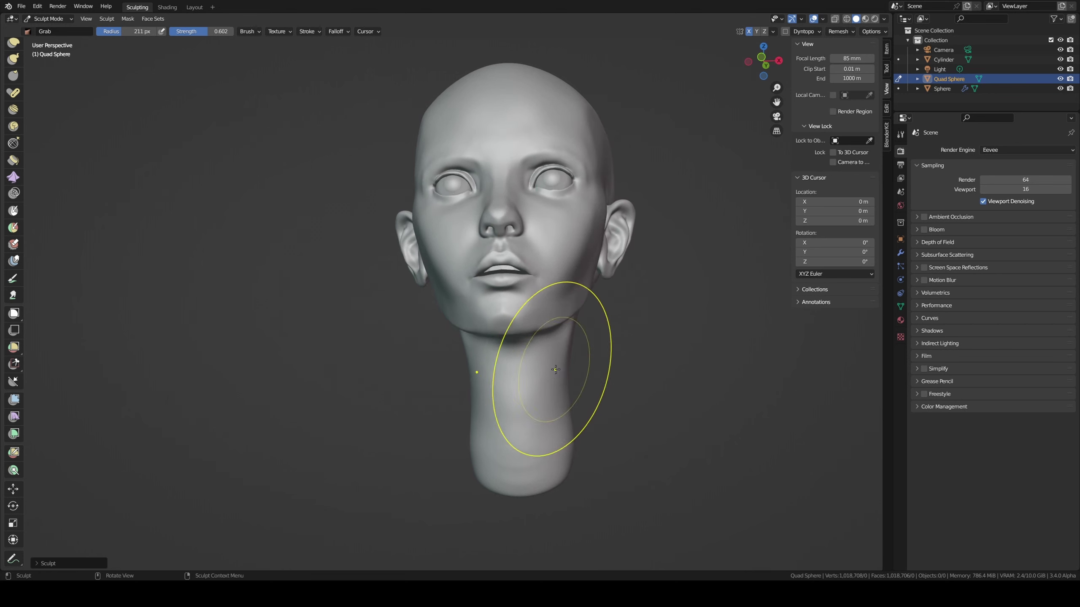
left_click(560, 338)
mouse_move(552, 341)
middle_mouse_down()
mouse_move(480, 336)
mouse_move(501, 285)
mouse_move(480, 337)
middle_mouse_up()
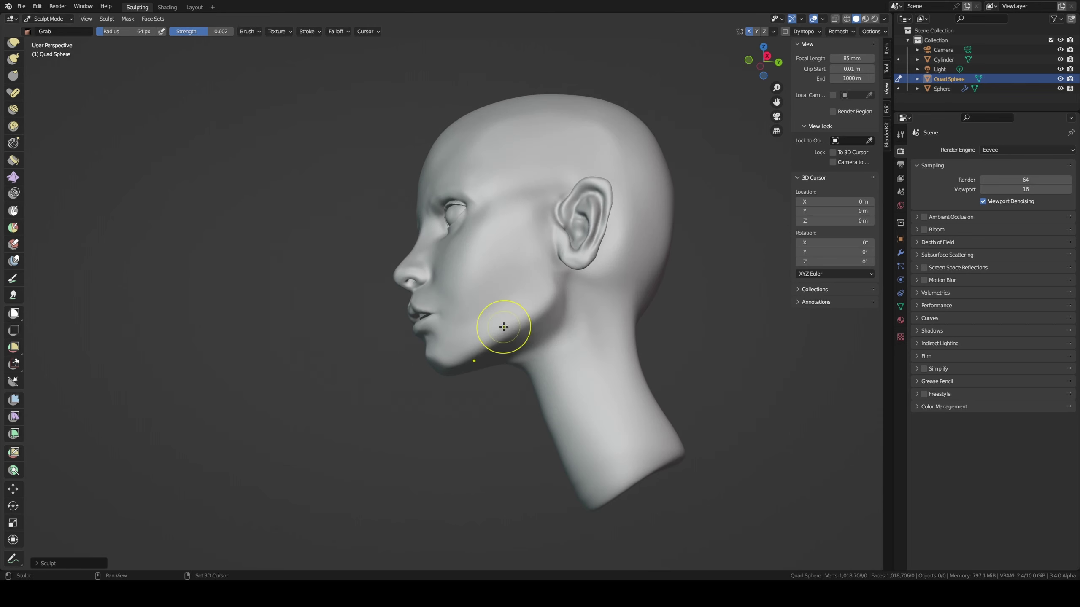
key("shift+f")
left_click(495, 339)
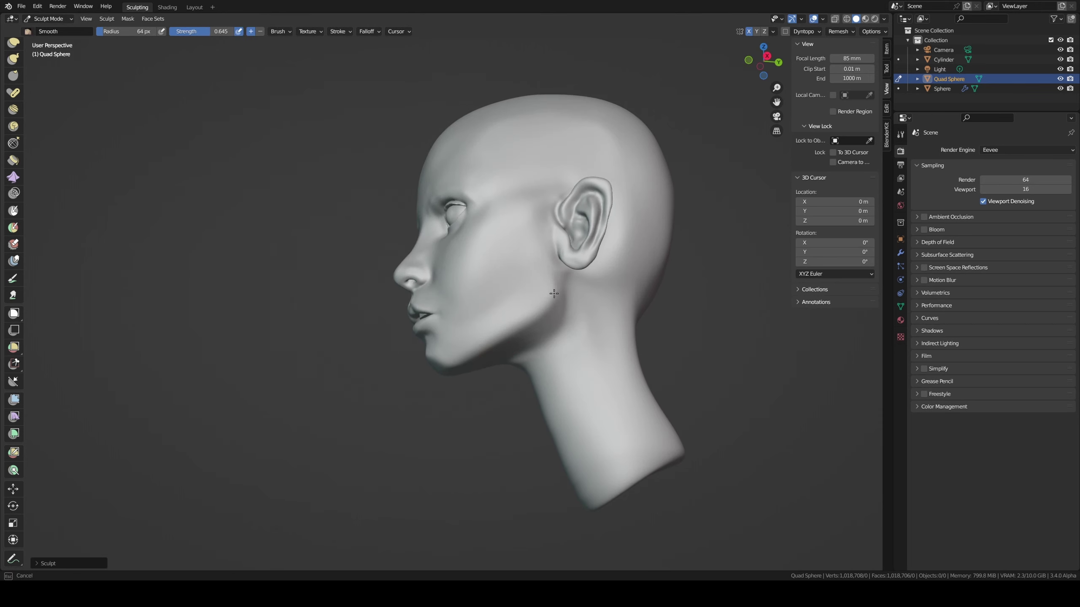
middle_click_drag(530, 357, 565, 371)
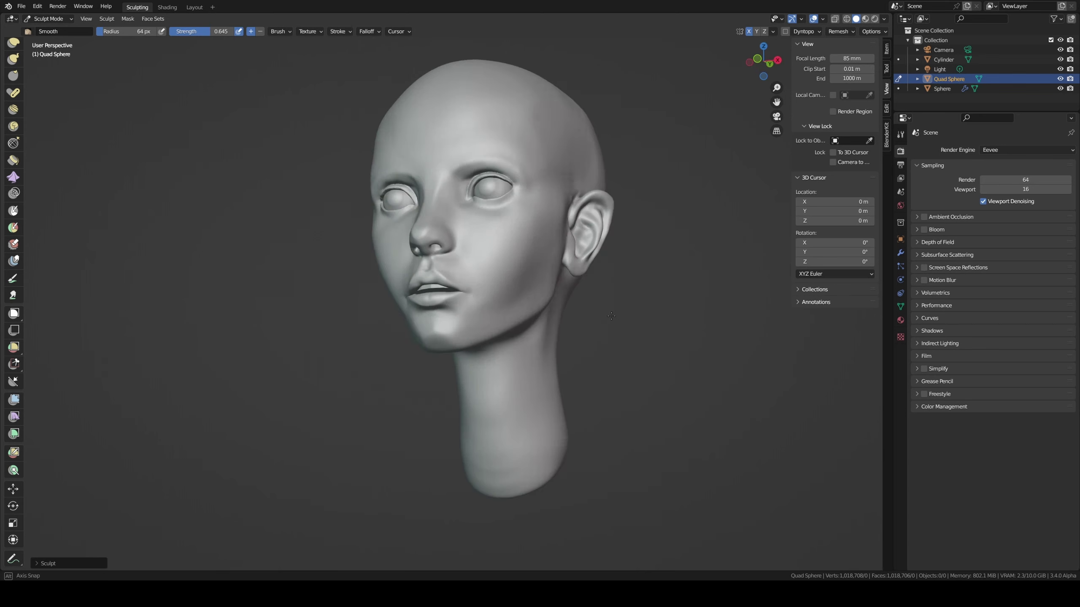
- Return to the Grab brush and pull the bottom of the neck downward
key("g")
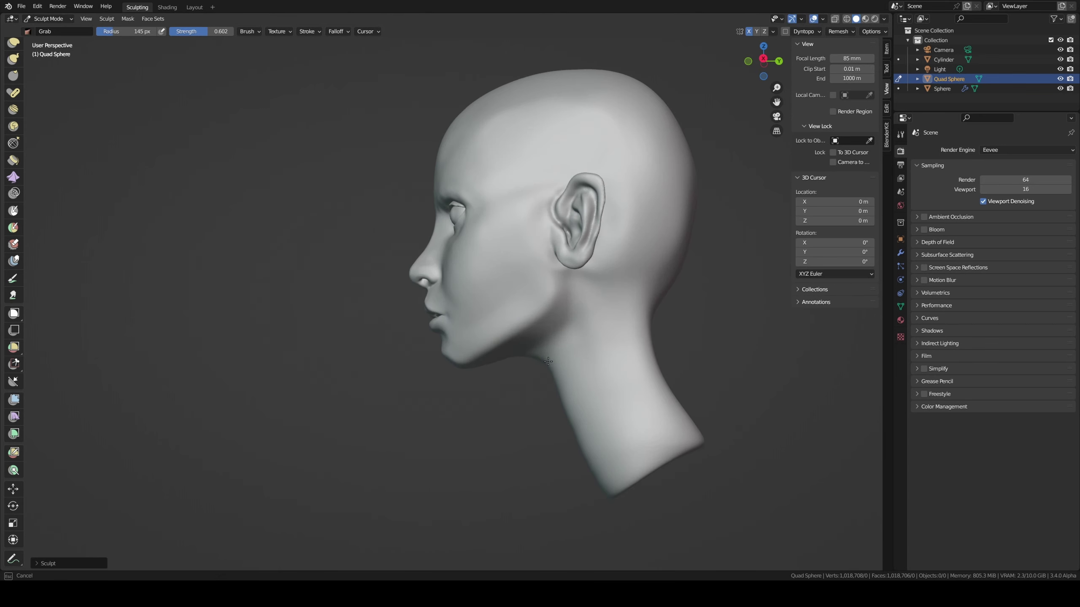
left_click_drag(570, 394, 598, 470)
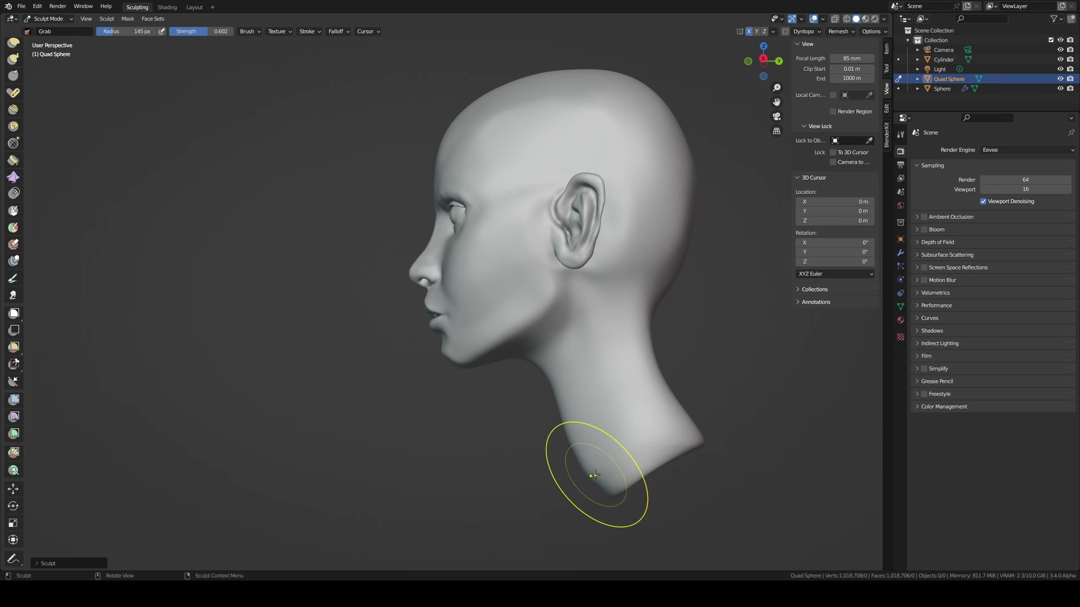
mouse_move(597, 470)
middle_mouse_down()
mouse_move(679, 400)
mouse_move(629, 387)
middle_mouse_up()
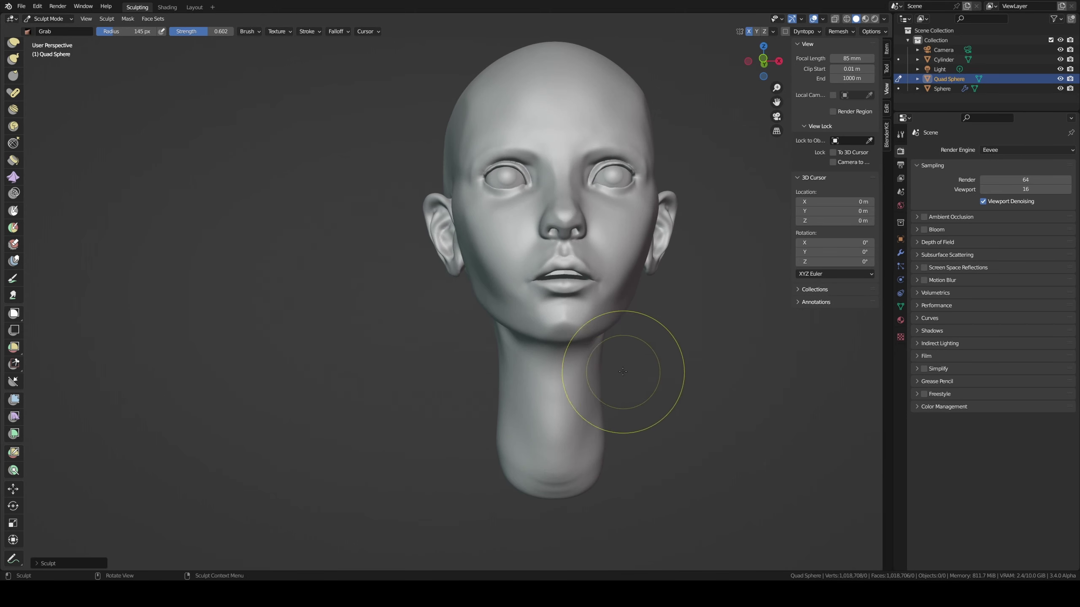
- Enlarge the brush to 285 px and undo the downward pull on the neck bottom
key("f")
left_click(611, 483)
middle_click_drag(612, 483, 535, 445, "alt")
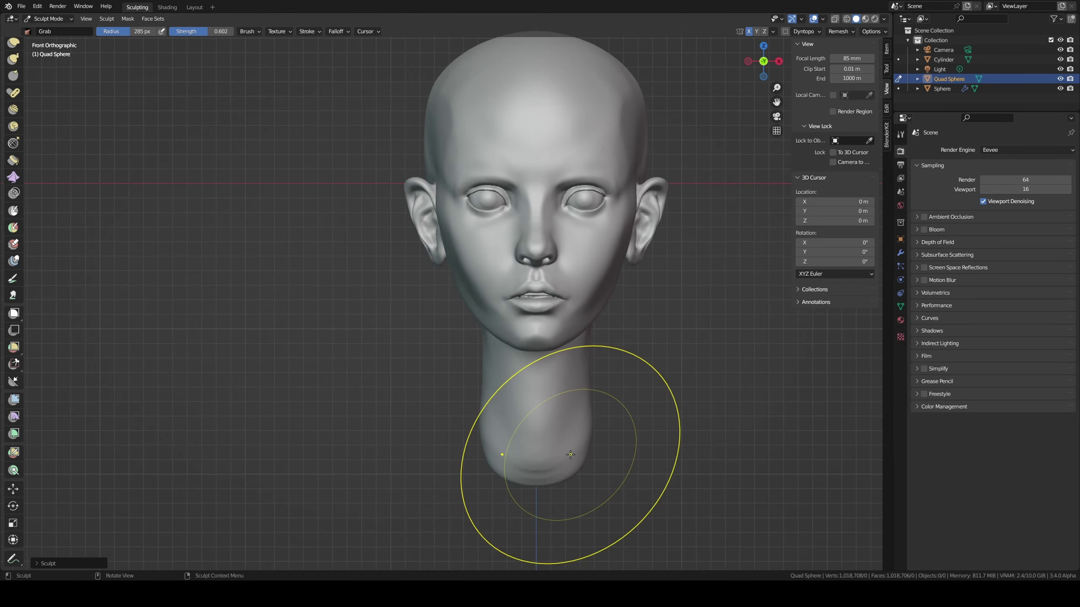
key("ctrl+z")
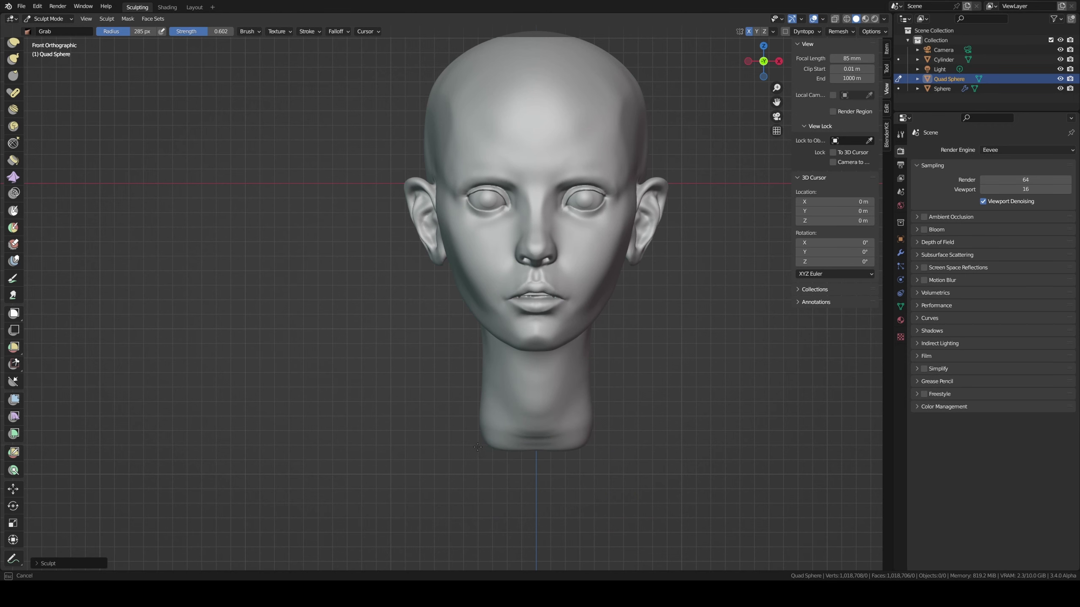
- In right-side view with a 205 px brush, pull in the neck's base tip and front
key("f")
left_click(446, 408)
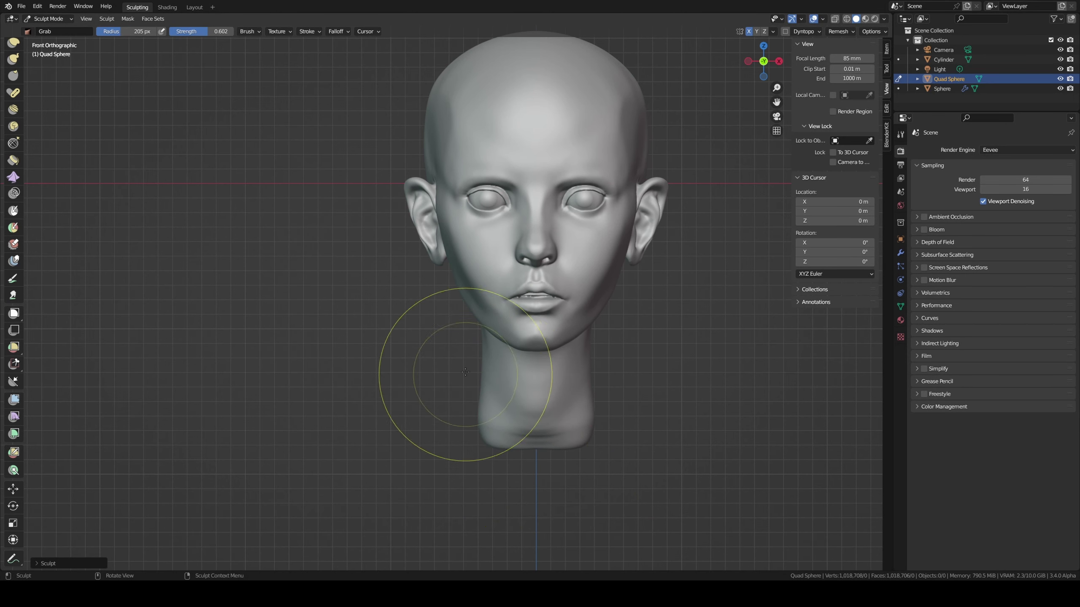
mouse_move(489, 383)
middle_mouse_down()
mouse_move(522, 358)
mouse_move(585, 395)
mouse_move(578, 417)
middle_mouse_up()
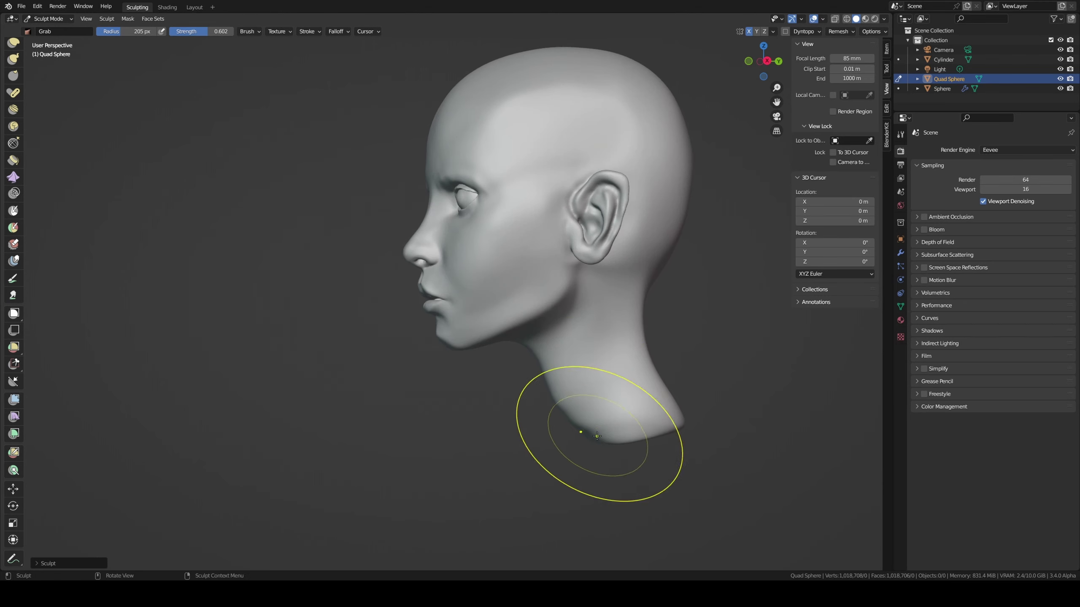
key("KP_3")
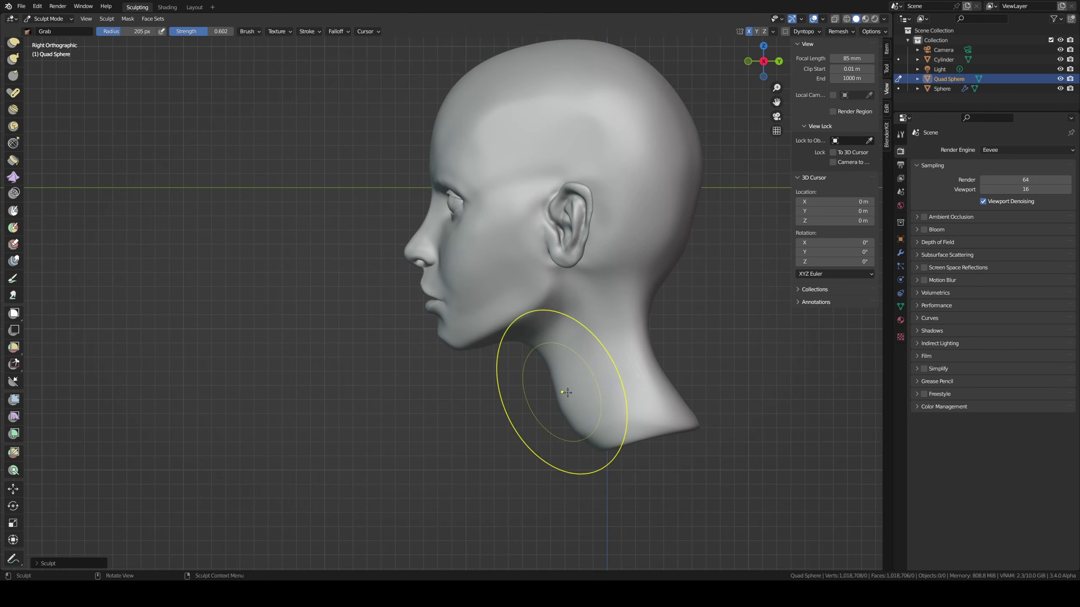
left_click_drag(666, 414, 657, 422)
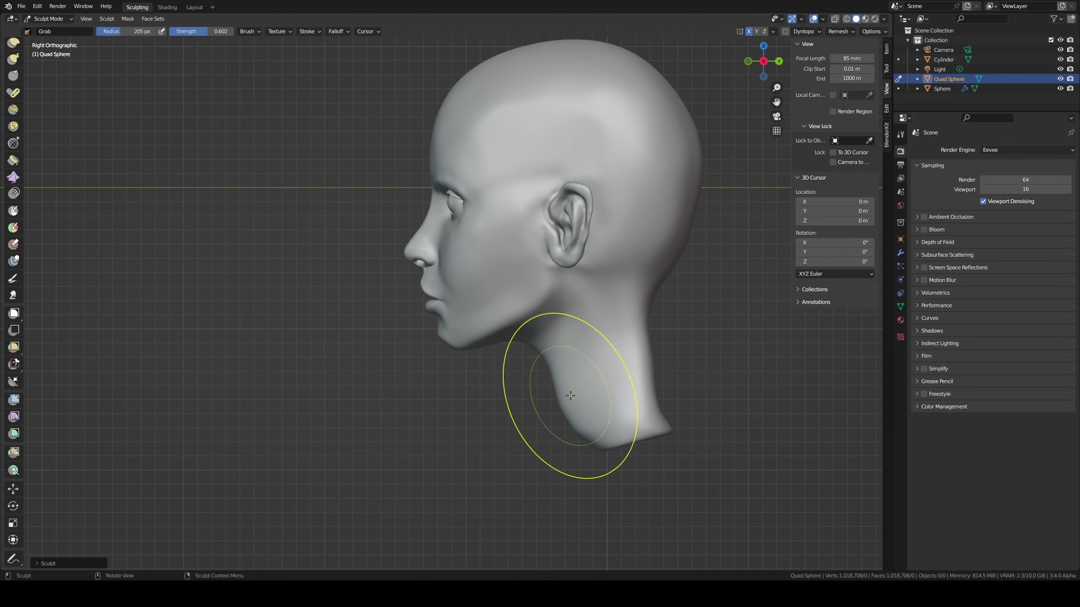
mouse_move(571, 398)
left_mouse_down()
mouse_move(594, 442)
mouse_move(569, 438)
mouse_move(568, 416)
left_mouse_up()
- With a 154 px brush, pull the back of the neck inward and reshape it
key("f")
left_click(561, 438)
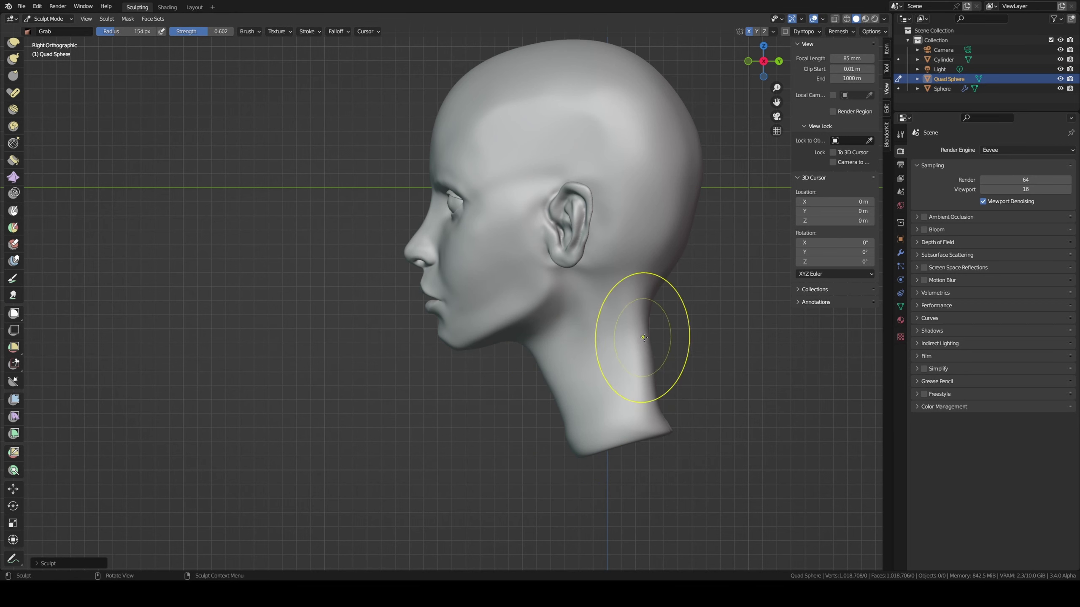
left_click_drag(646, 308, 633, 316)
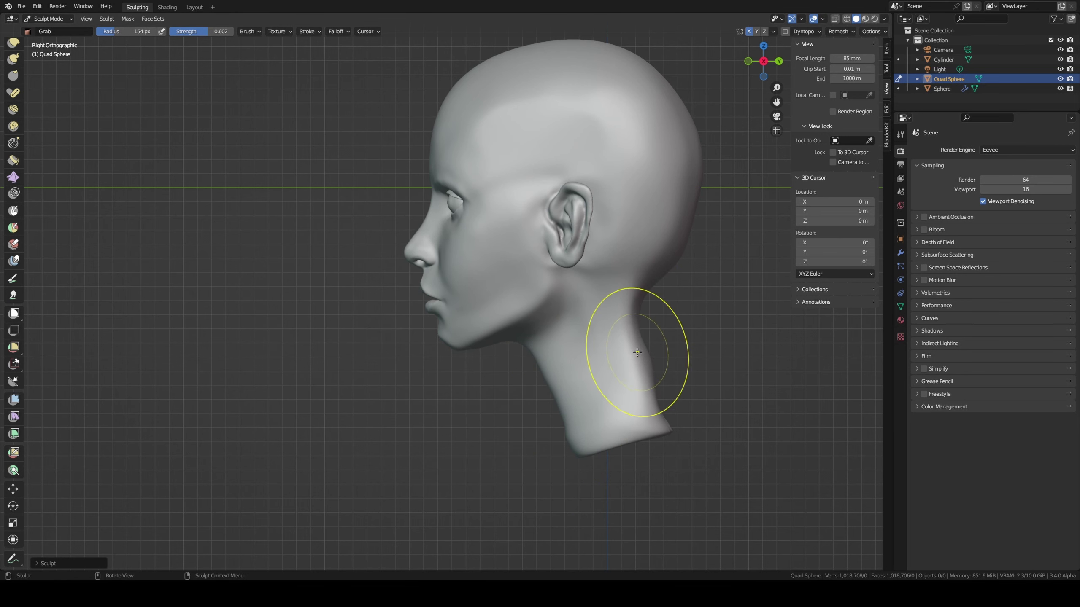
mouse_move(663, 410)
left_mouse_down()
mouse_move(635, 331)
mouse_move(643, 314)
left_mouse_up()
- Reshape the neck behind the jaw, settling the brush radius at 153 px
key("f")
left_click(638, 289)
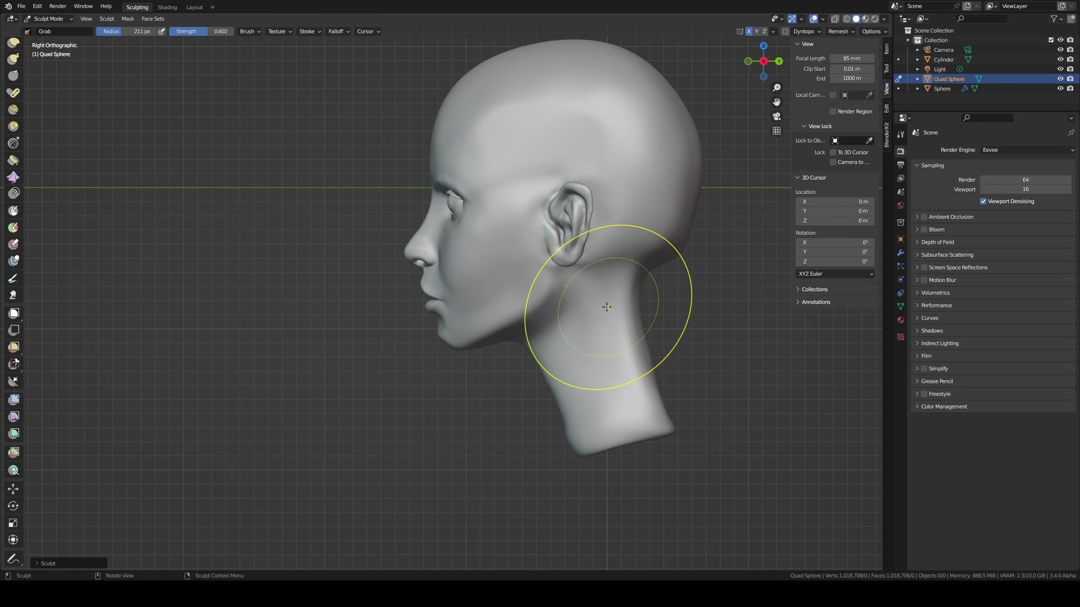
key("f")
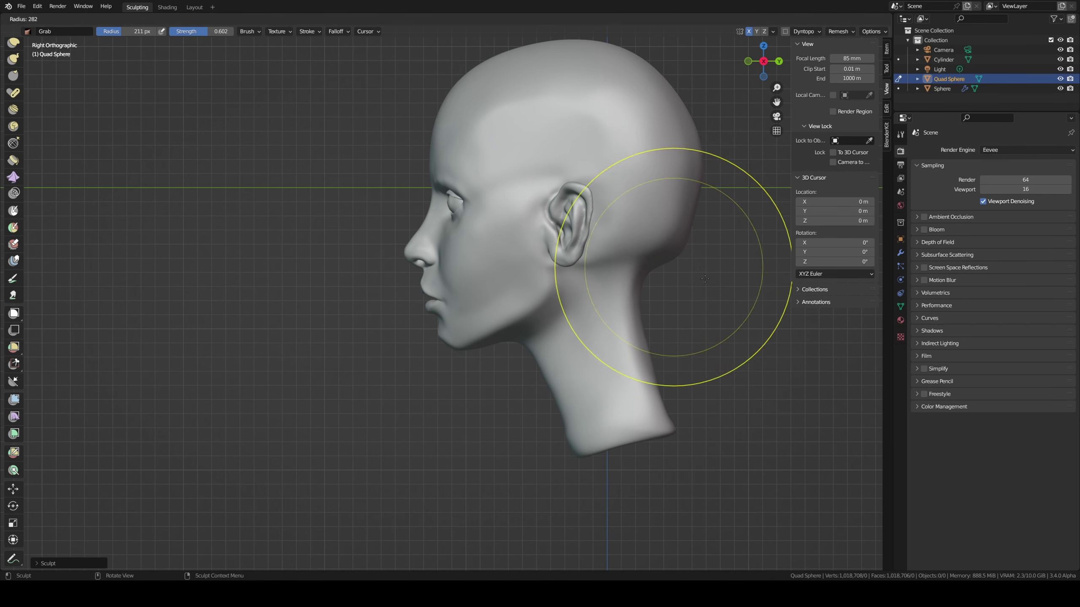
left_click(705, 279)
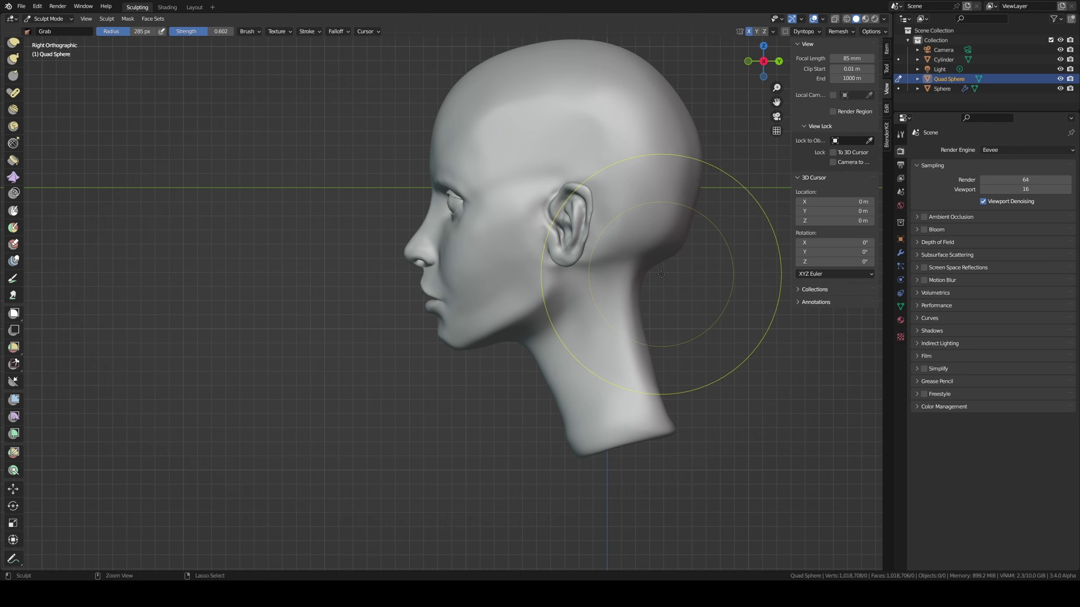
key("f")
left_click(628, 301)
left_click_drag(647, 303, 638, 286)
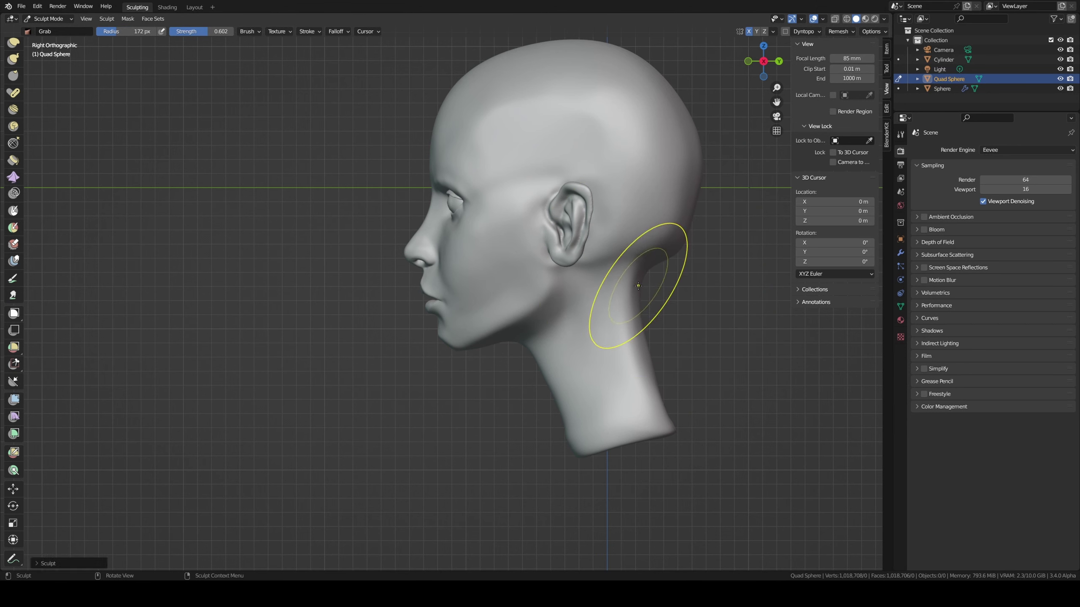
key("f")
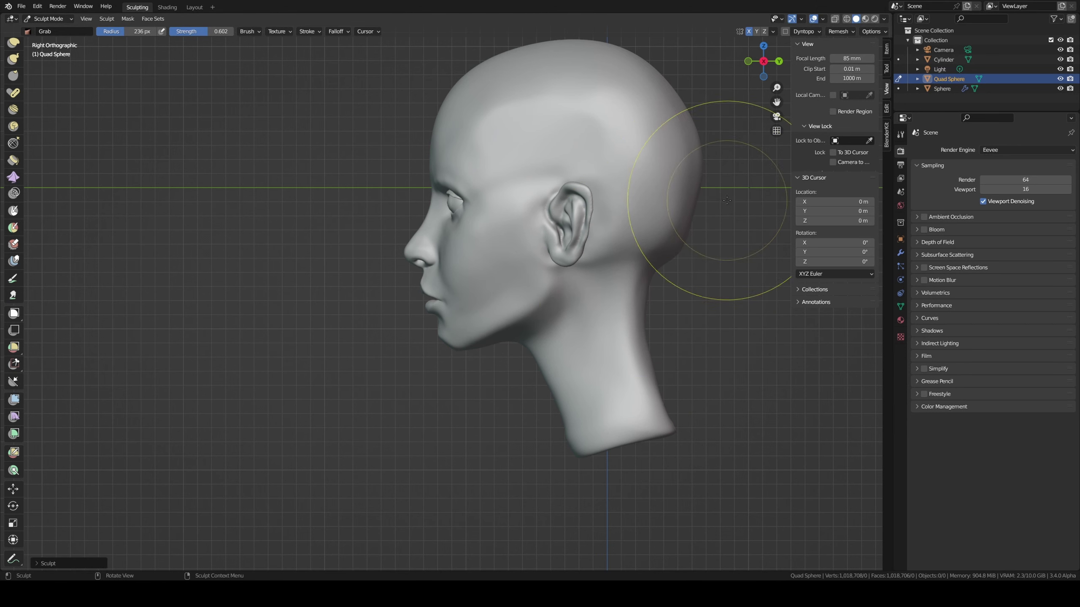
left_click(647, 259)
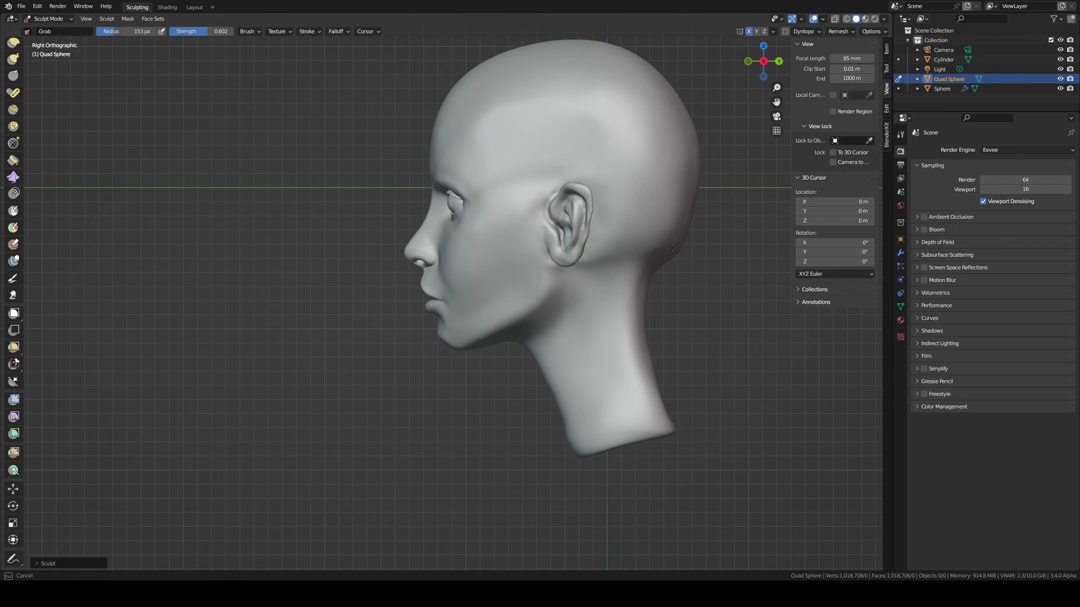
mouse_move(647, 260)
middle_mouse_down()
mouse_move(676, 246)
mouse_move(627, 274)
middle_mouse_up()
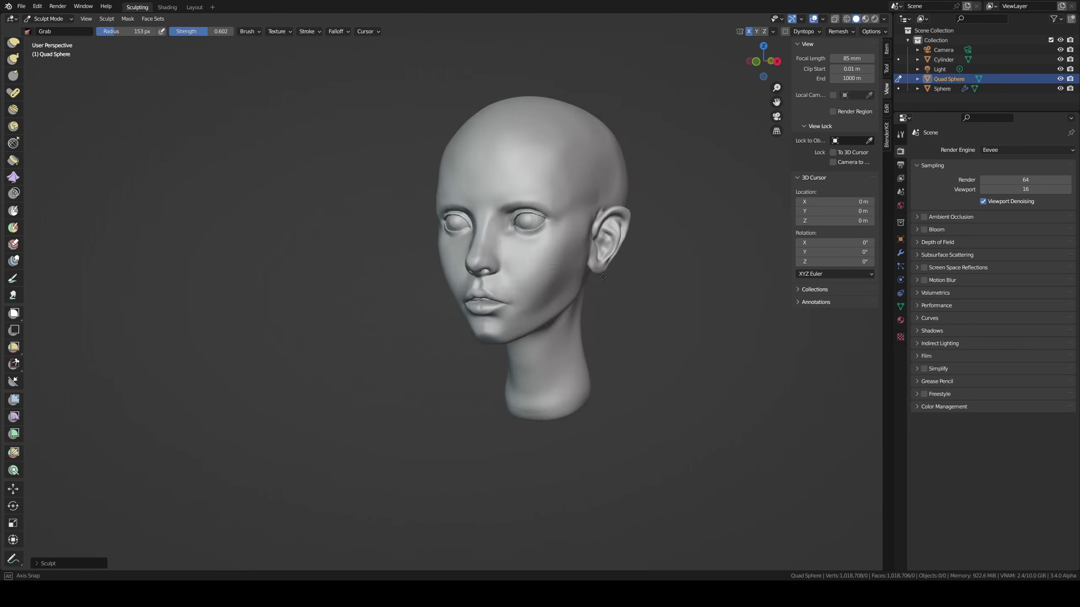
- Resize the brush from 200 px down to 90 px and view the face from the front
scroll(633, 280, "down", 1)
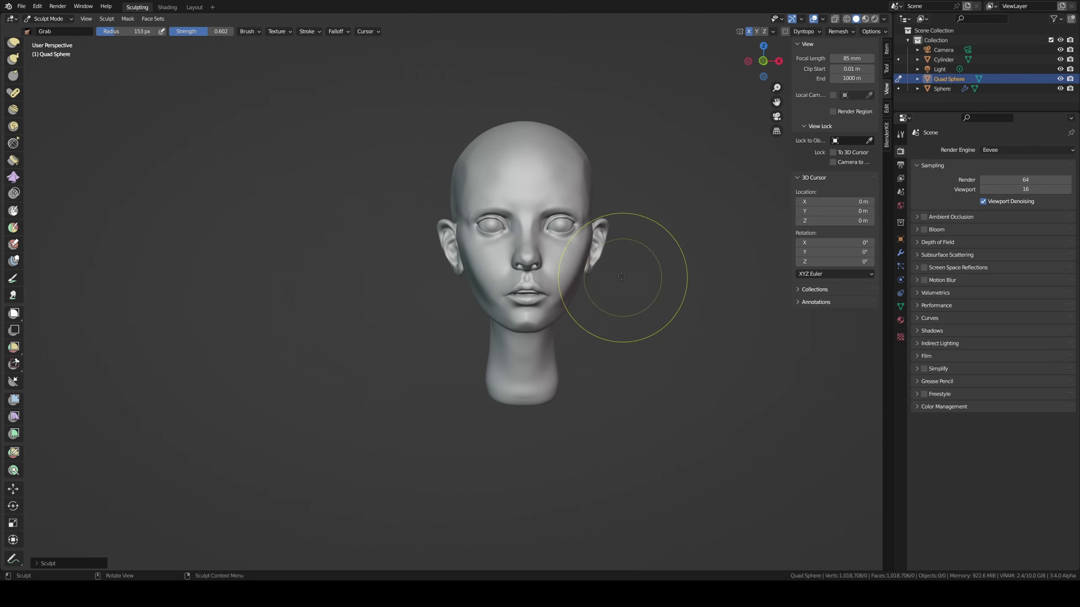
key("f")
left_click(593, 198)
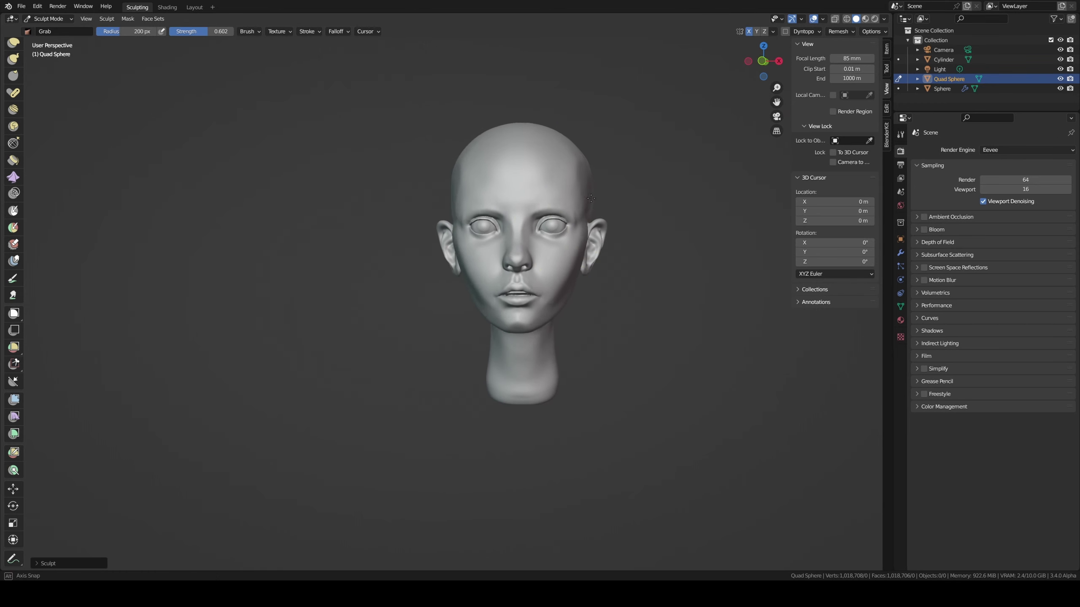
key("f")
left_click(553, 255)
scroll(555, 260, "up", 3)
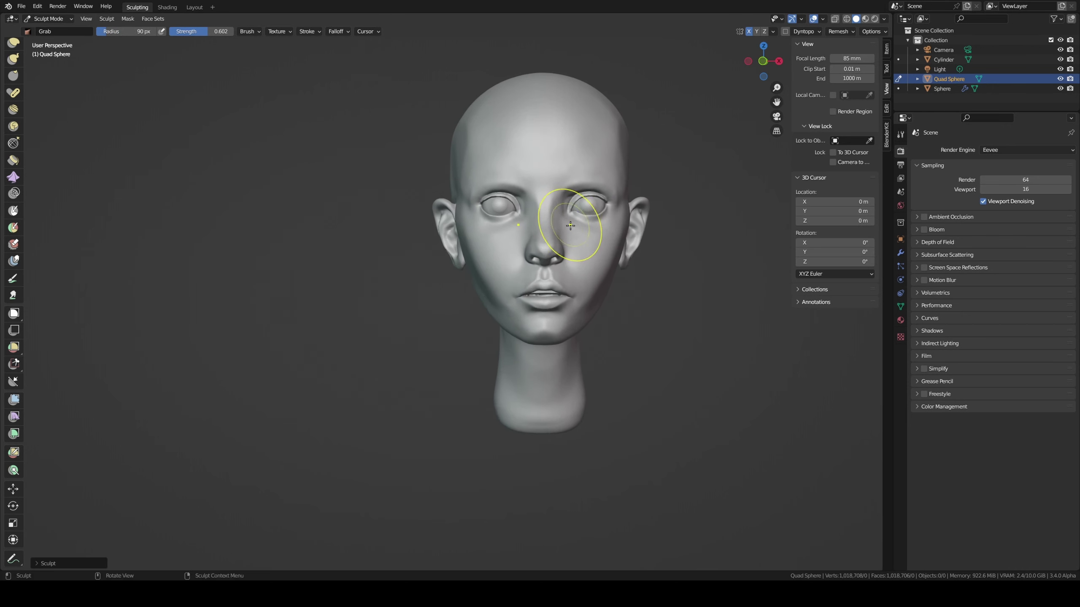
scroll(555, 259, "up", 3)
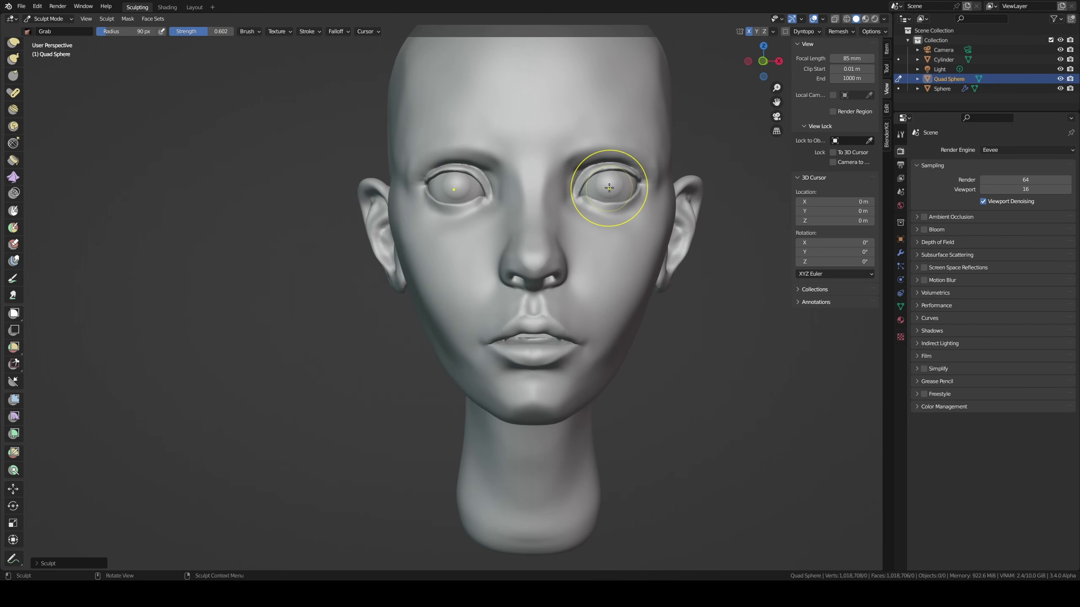
key("KP_1")
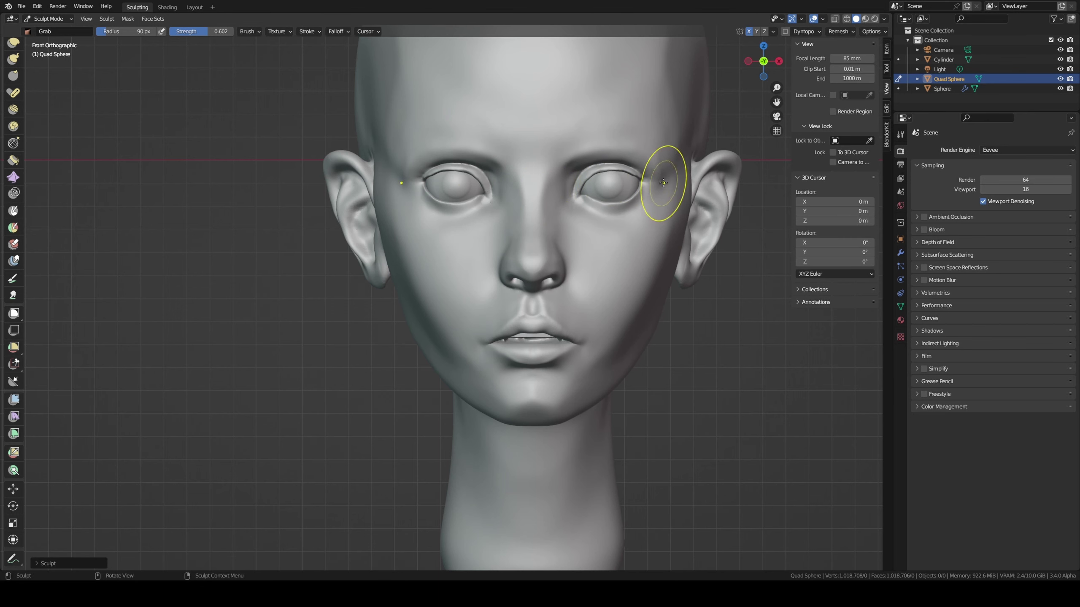
- Reshape the right ear, then pull the upper side of the skull with a 258 px brush
middle_click_drag(673, 178, 656, 225, "ctrl")
middle_click_drag(597, 182, 612, 221)
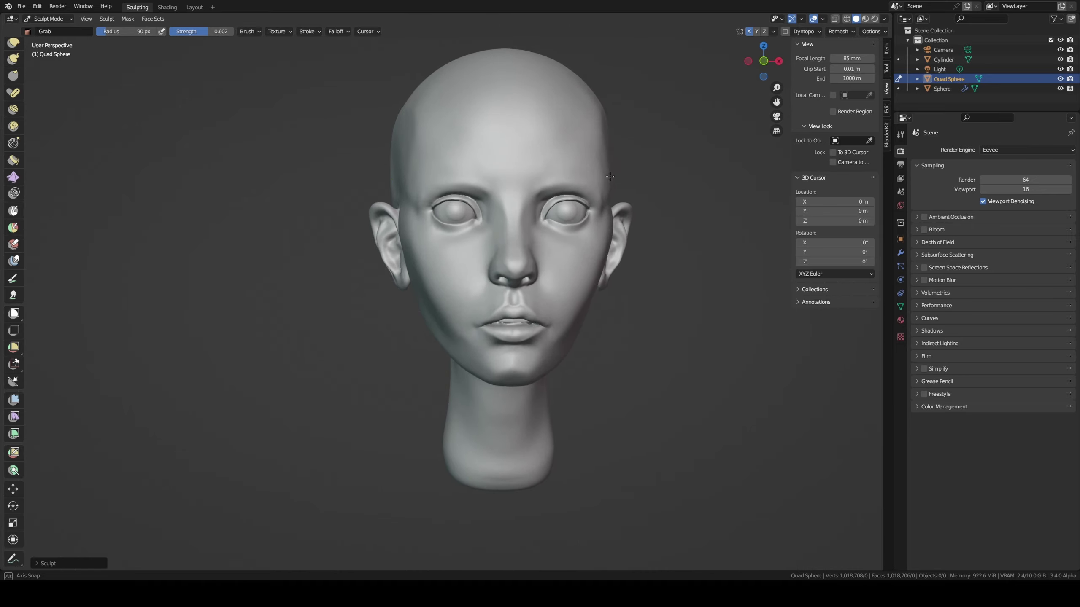
key("f")
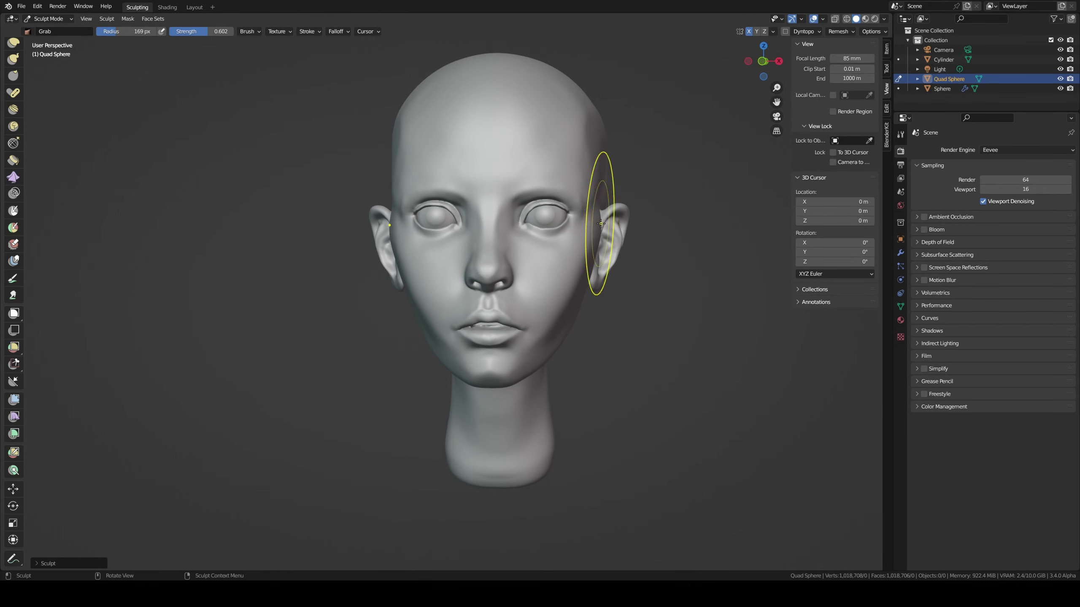
left_click_drag(597, 221, 591, 226)
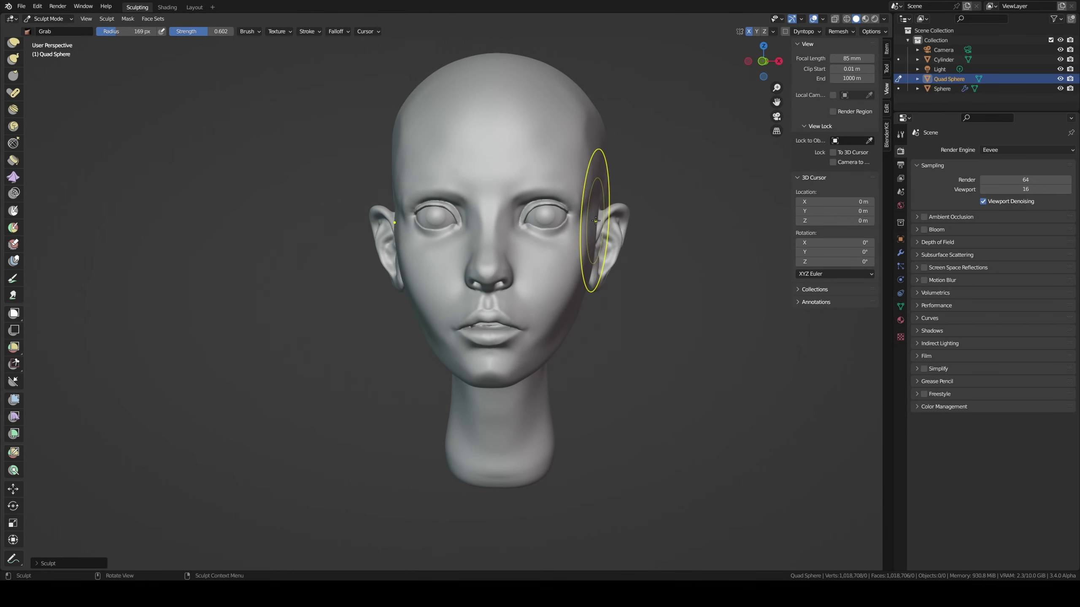
key("f")
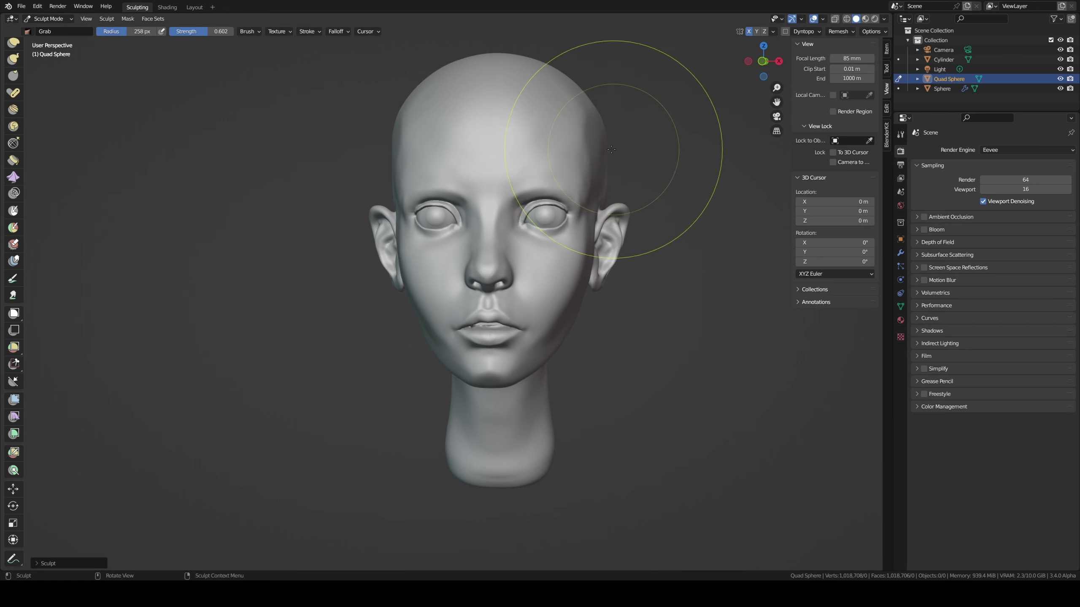
left_click_drag(606, 143, 601, 132)
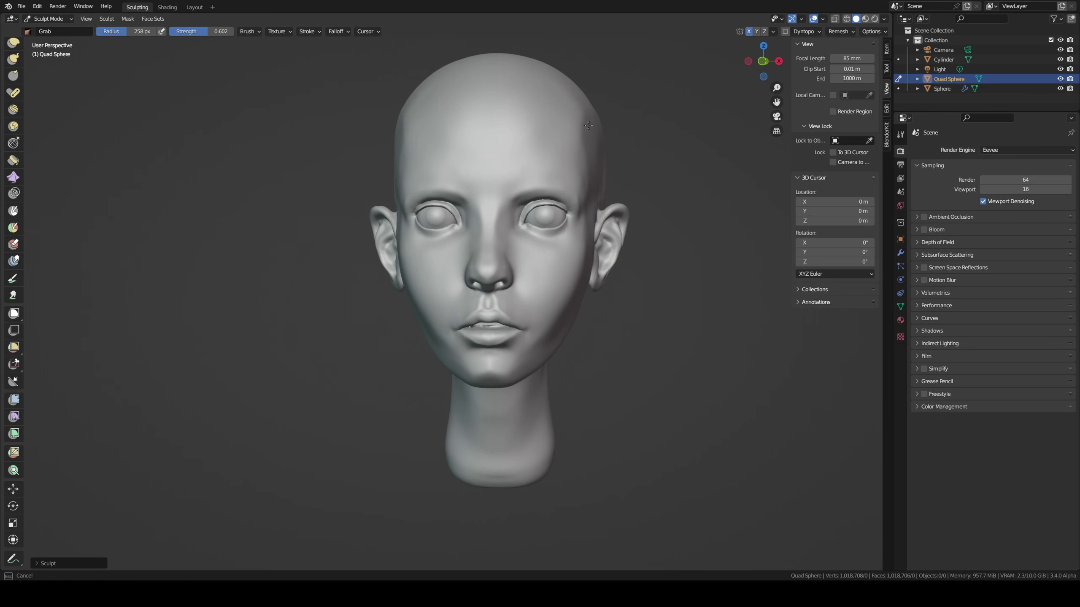
- Set the brush to 126 px and raise the top of the skull
key("f")
mouse_move(595, 110)
middle_mouse_down()
mouse_move(553, 101)
mouse_move(590, 85)
mouse_move(615, 93)
middle_mouse_up()
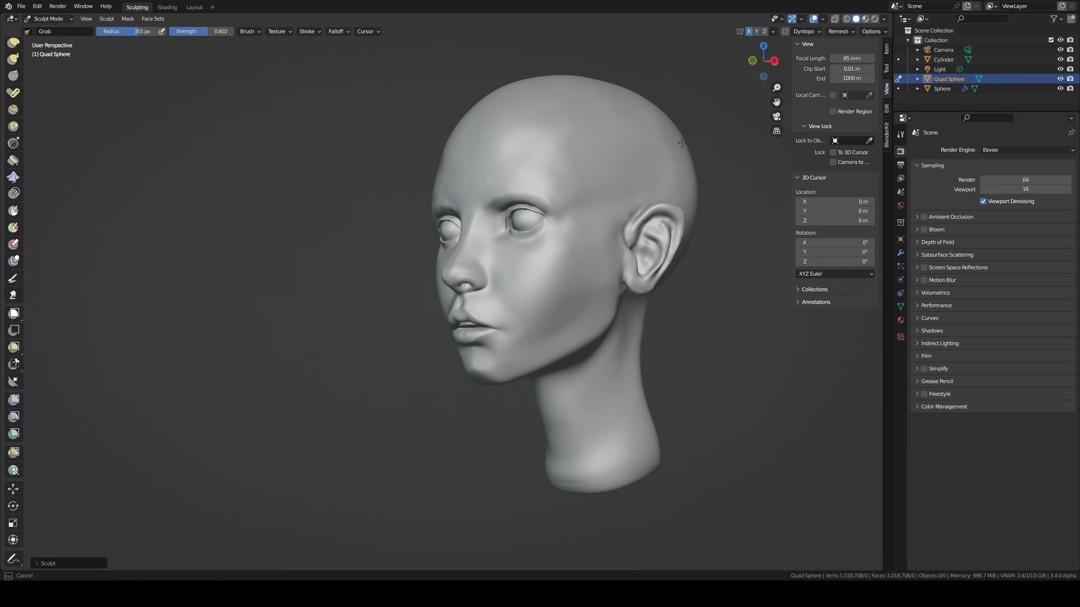
middle_click_drag(676, 148, 616, 204)
key("f")
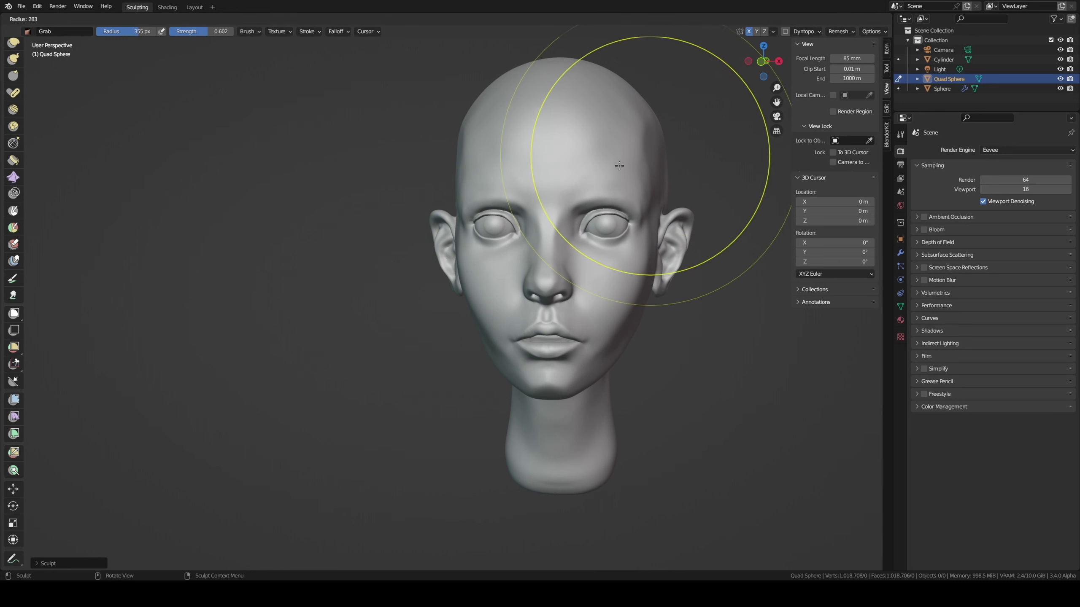
left_click(593, 180)
key("f")
left_click(637, 183)
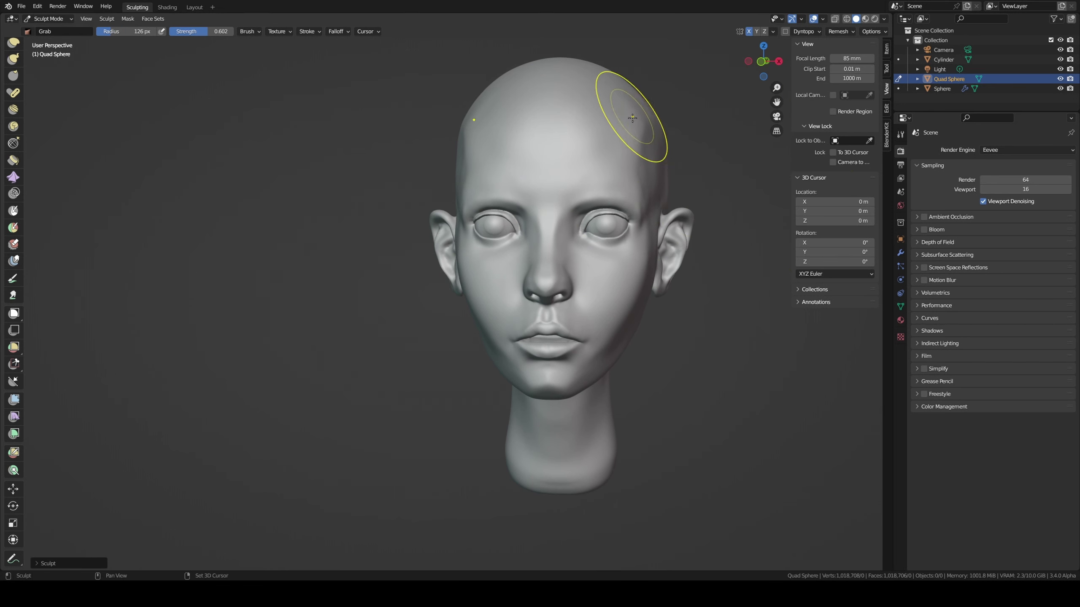
mouse_move(632, 118)
left_mouse_down()
mouse_move(631, 99)
mouse_move(640, 133)
left_mouse_up()
middle_click_drag(639, 133, 555, 139)
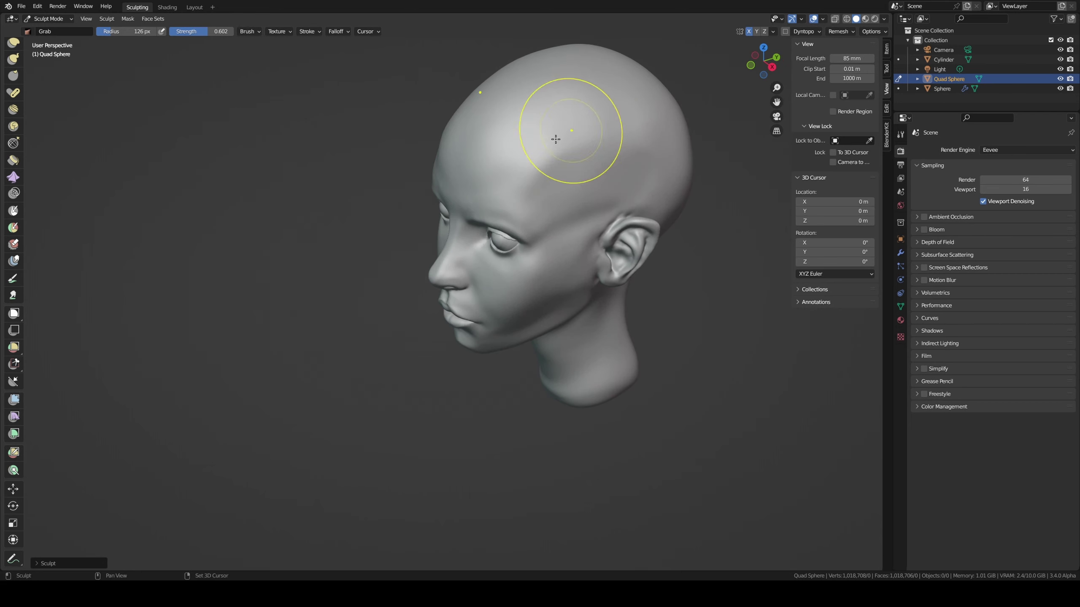
- Set the Smooth brush to 0.847 strength and a 76 px radius
key("s")
key("shift+f")
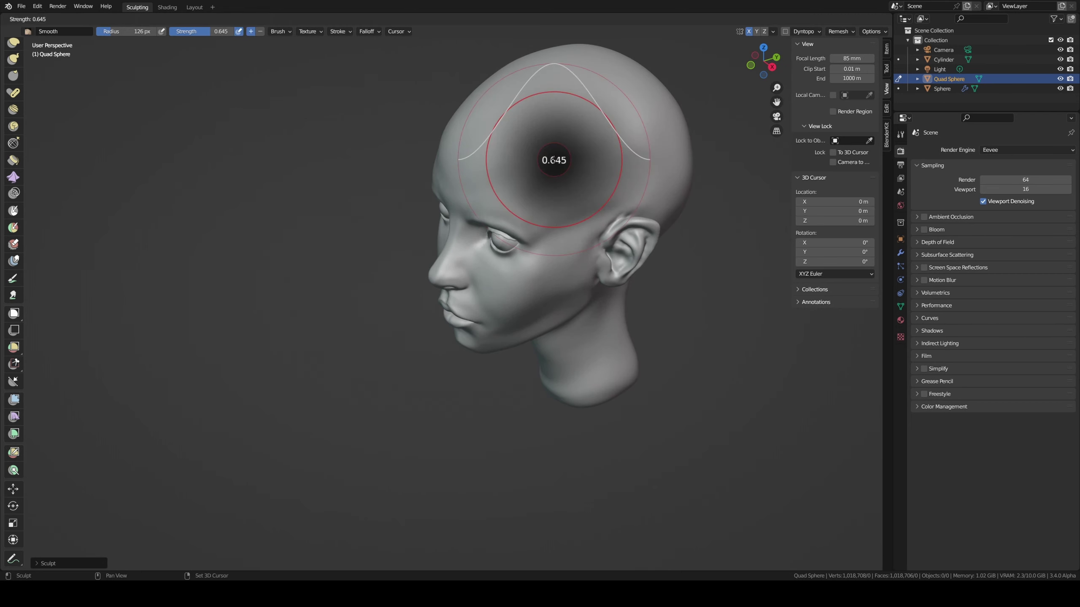
left_click(583, 131)
key("f")
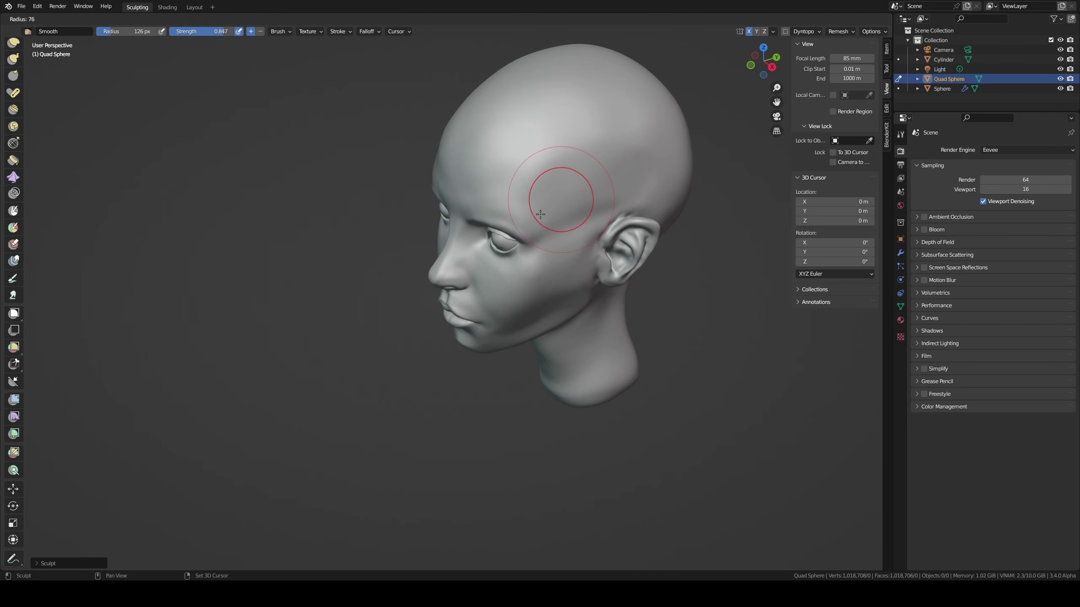
left_click(550, 227)
- Smooth the side of the skull while orbiting, then return to the Grab brush
middle_click_drag(569, 198, 650, 102)
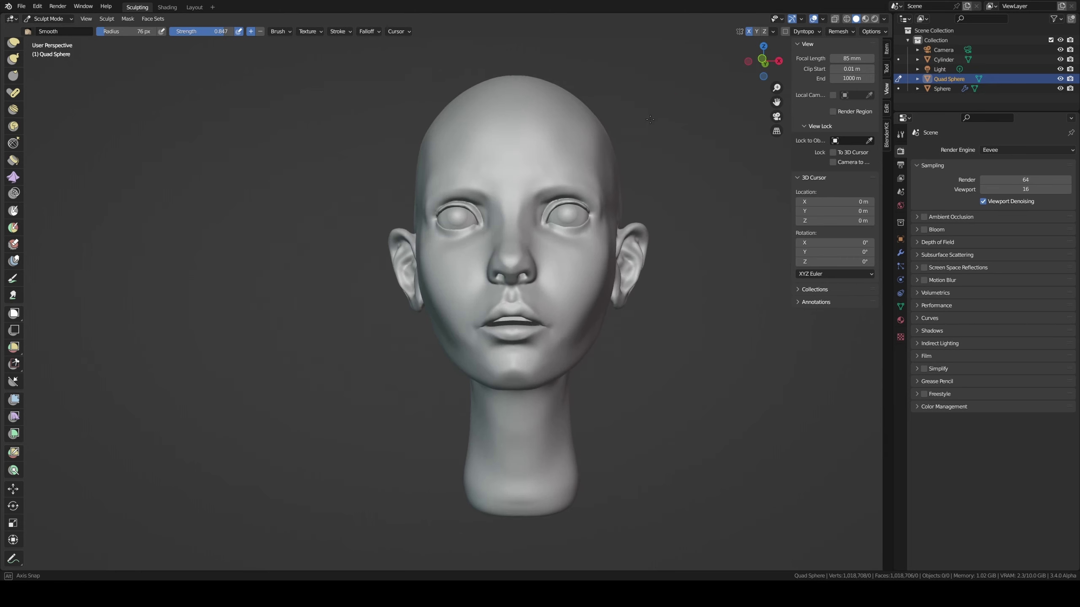
middle_click_drag(653, 115, 601, 168)
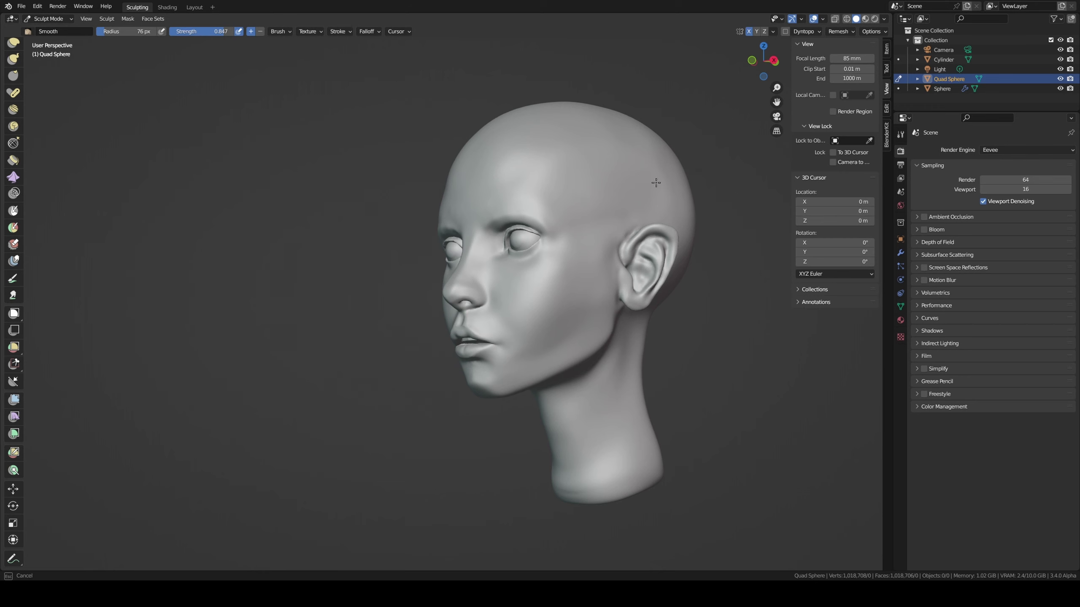
mouse_move(655, 183)
middle_mouse_down()
mouse_move(549, 133)
mouse_move(680, 120)
middle_mouse_up()
key("g")
key("f")
key("f")
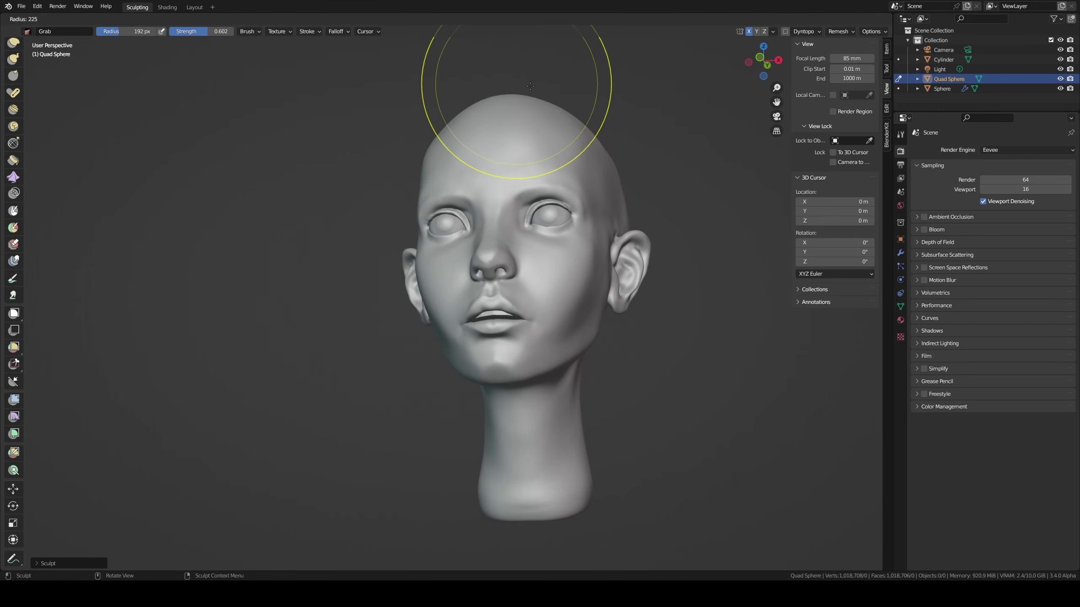
- Pull the crown into shape with a 338 px brush, then reduce it to 109 px
left_click(552, 90)
mouse_move(553, 90)
middle_mouse_down()
mouse_move(481, 112)
mouse_move(470, 98)
middle_mouse_up()
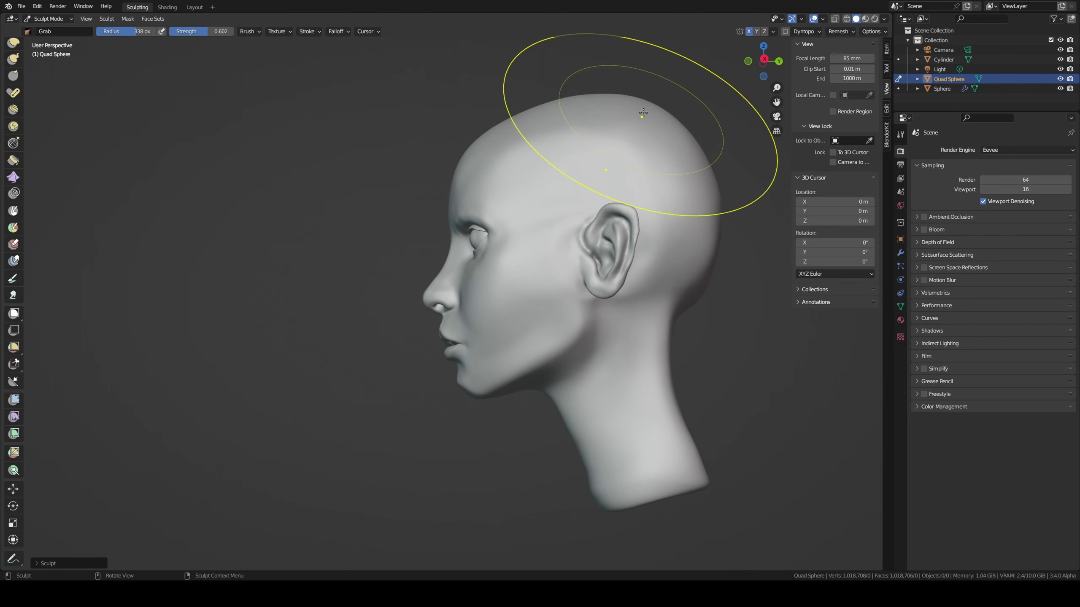
mouse_move(621, 130)
middle_mouse_down()
mouse_move(553, 219)
mouse_move(359, 281)
middle_mouse_up()
key("f")
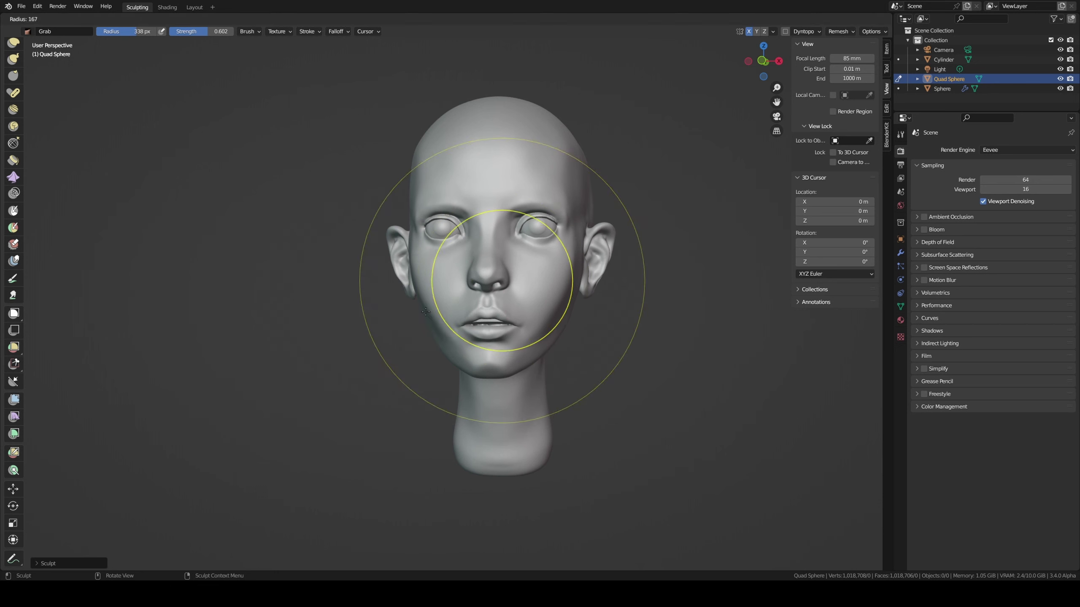
left_click(463, 298)
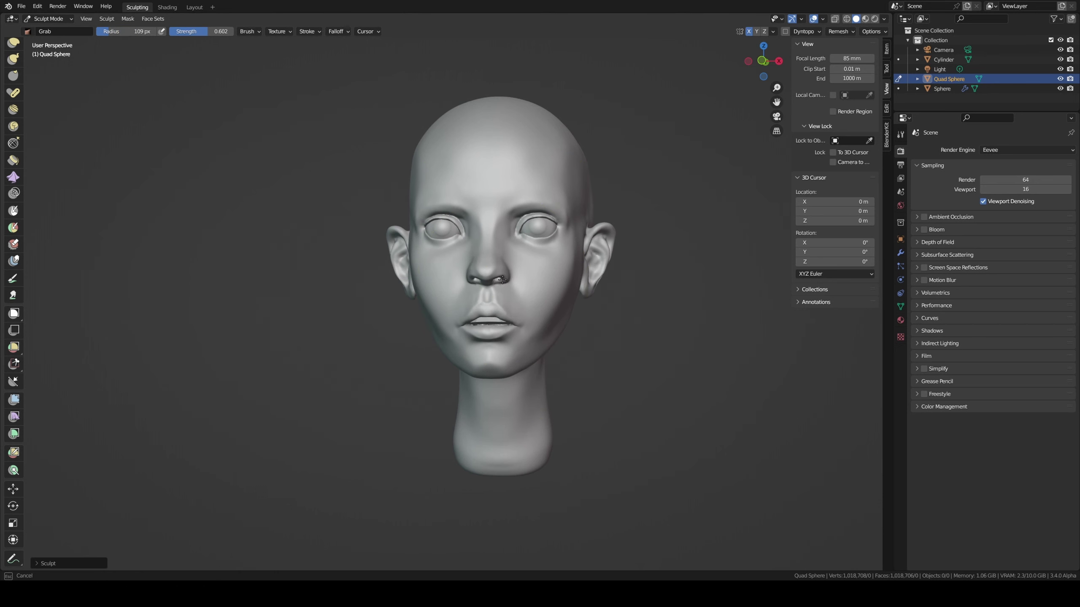
mouse_move(502, 279)
middle_mouse_down()
mouse_move(576, 260)
mouse_move(489, 268)
middle_mouse_up()
- Reshape the nose wing and tip with a 66 px grab brush
scroll(625, 294, "up", 5)
key("f")
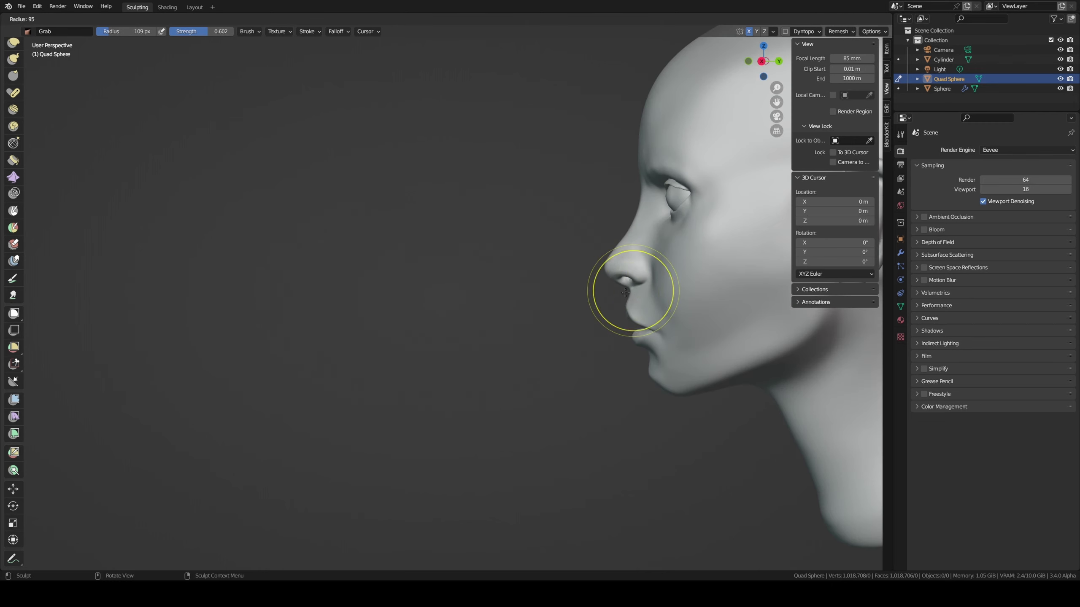
left_click(628, 292)
left_click_drag(632, 295, 634, 293)
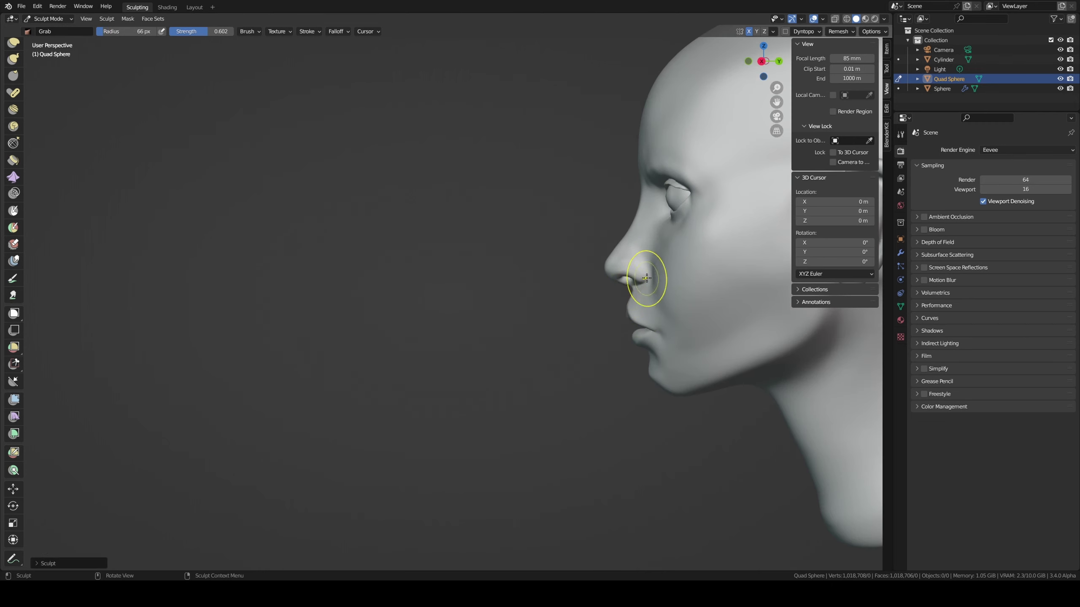
- Orbit from the front of the face to below the chin and round to the ear and jaw profile
middle_click_drag(648, 273, 770, 248)
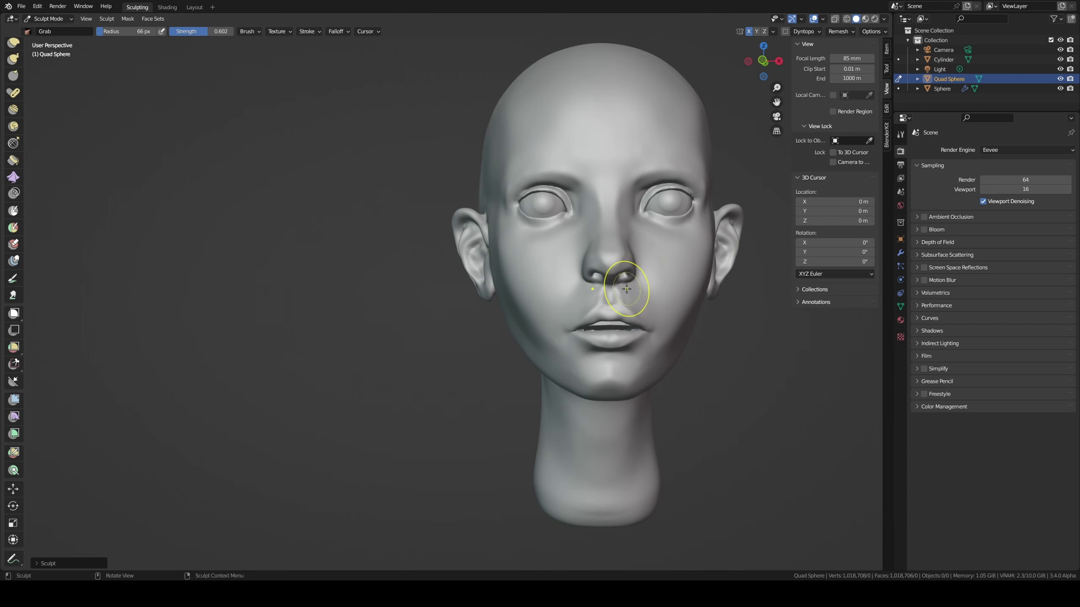
scroll(627, 290, "up", 3)
mouse_move(627, 289)
middle_mouse_down("shift")
mouse_move(569, 301)
mouse_move(619, 297)
middle_mouse_up("shift")
scroll(569, 300, "up", 1)
middle_click_drag(528, 319, 539, 349)
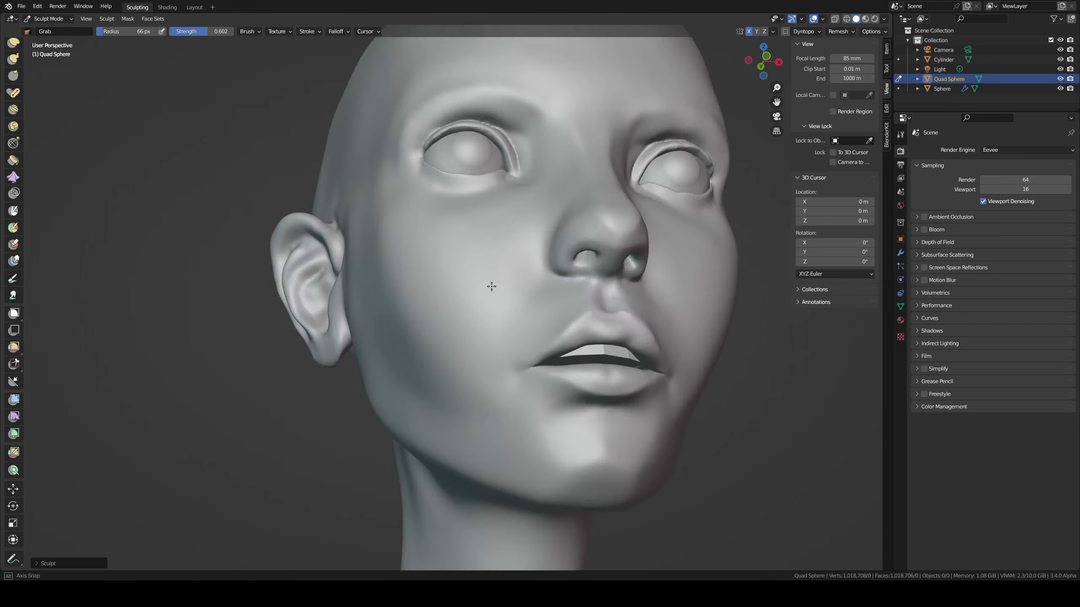
scroll(546, 386, "down", 3)
middle_click_drag(547, 385, 536, 360)
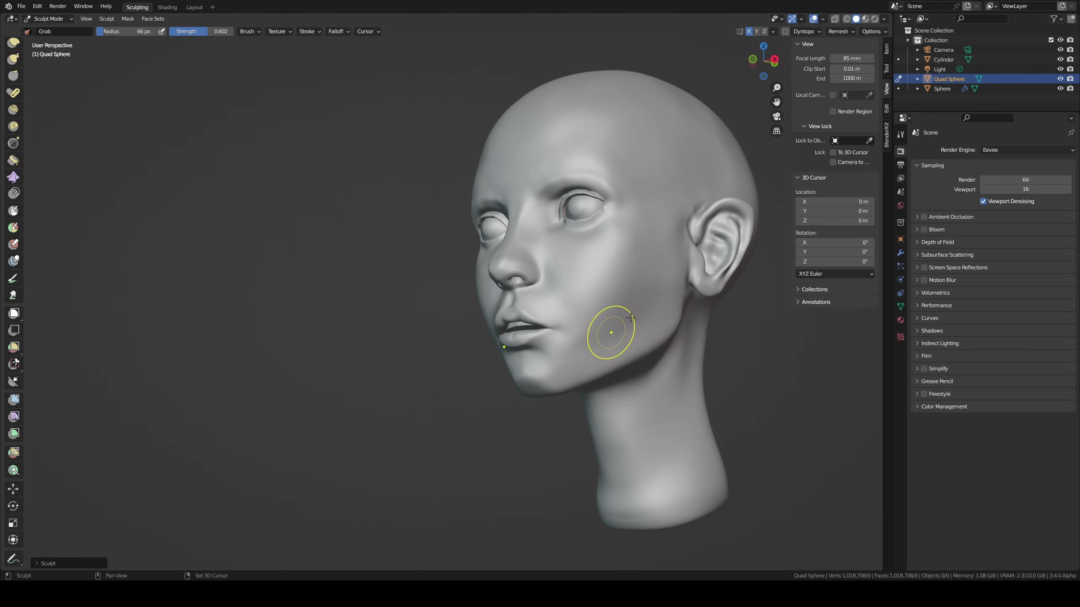
middle_click_drag(605, 328, 603, 309)
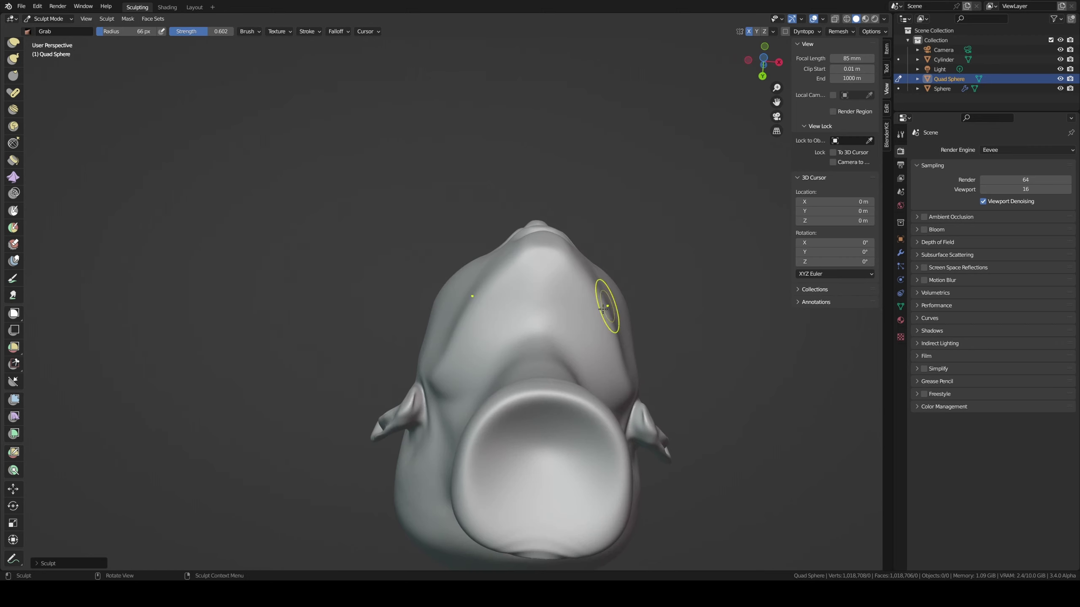
mouse_move(562, 342)
middle_mouse_down()
mouse_move(505, 404)
mouse_move(539, 261)
mouse_move(508, 242)
middle_mouse_up()
scroll(526, 308, "up", 3)
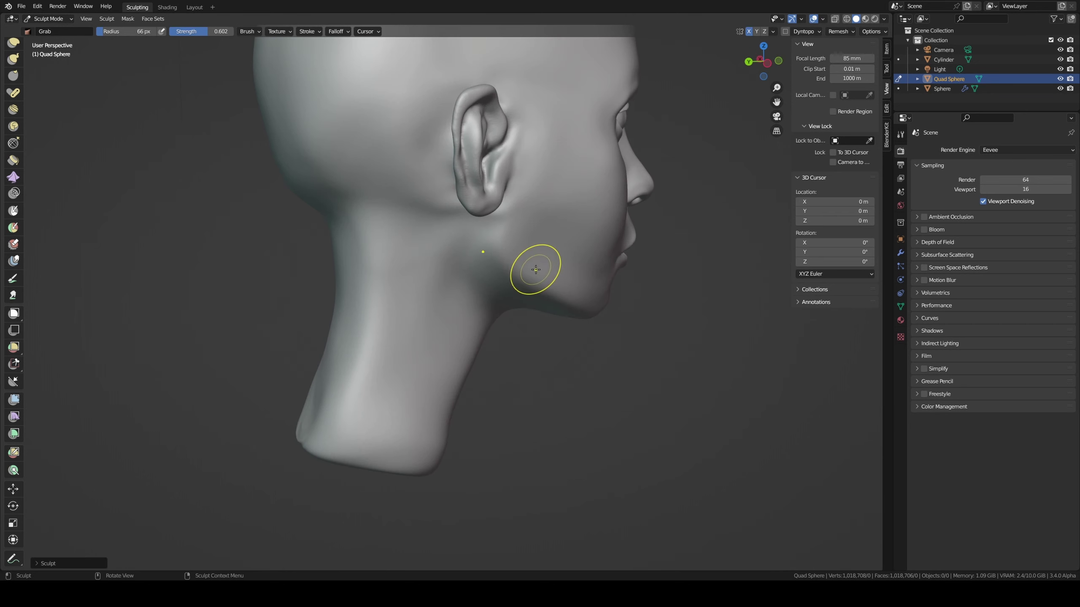
- With the Scrape brush, flatten the chin and the cheek in front of the ear
key("shift+t")
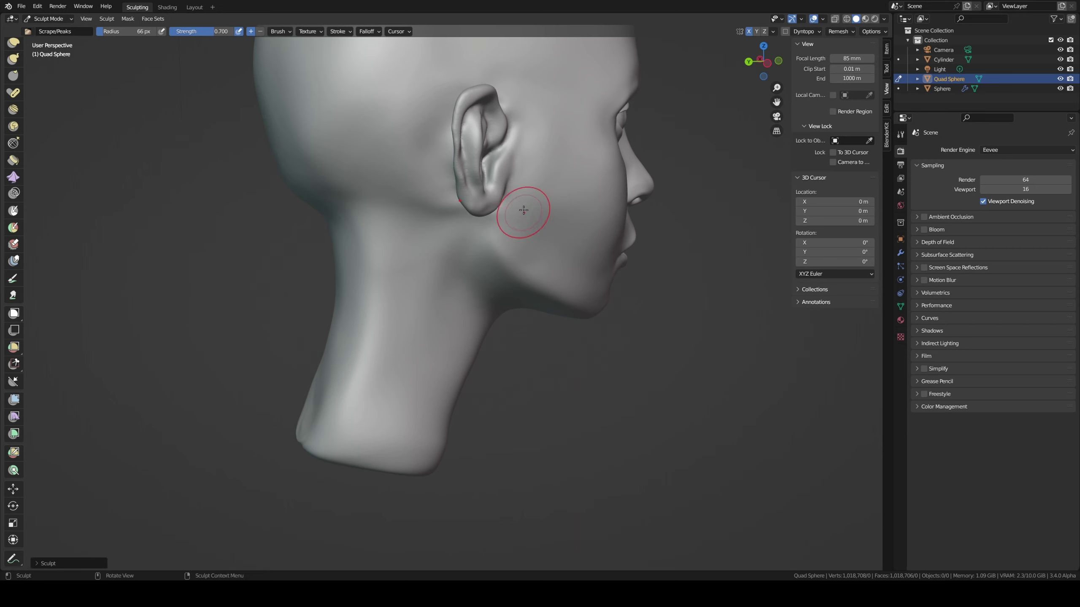
middle_click_drag(523, 212, 616, 264)
scroll(637, 276, "down", 5)
key("ctrl+z")
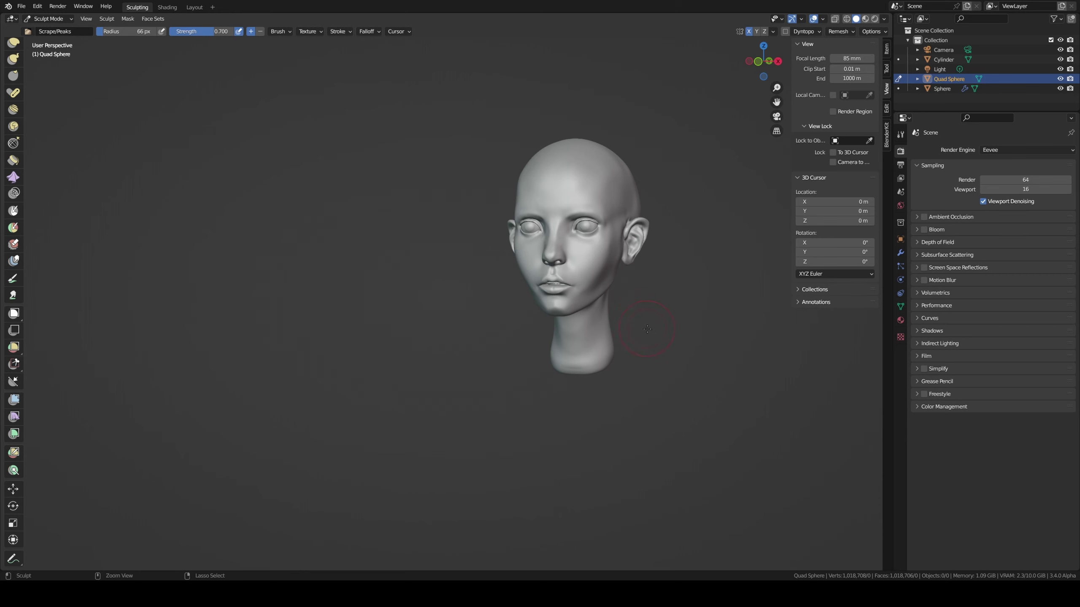
middle_click_drag(646, 329, 559, 258, "ctrl")
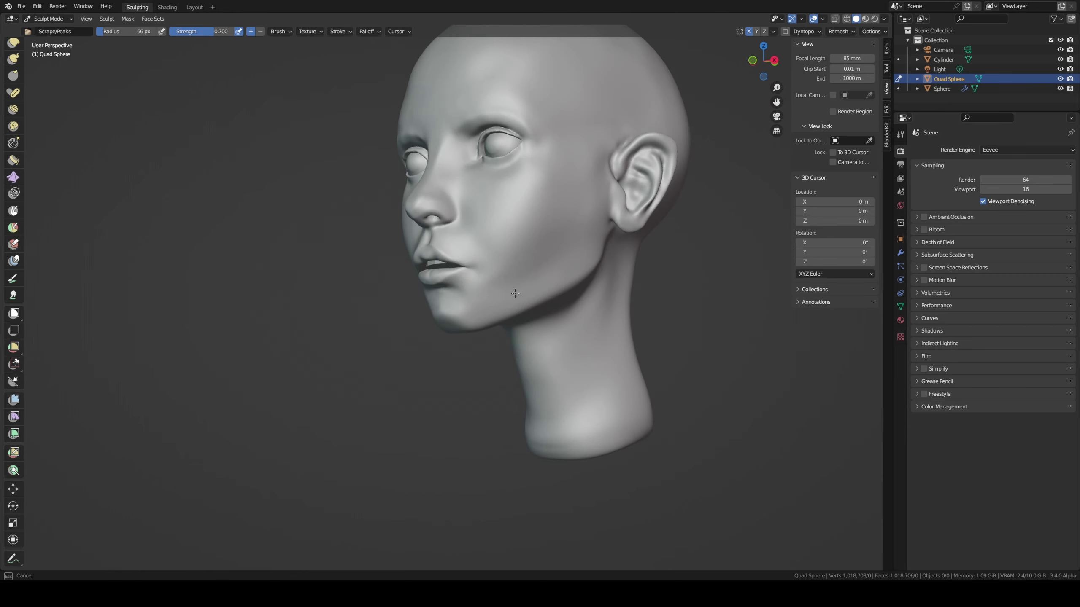
left_click_drag(516, 293, 500, 312)
left_click_drag(572, 232, 586, 200)
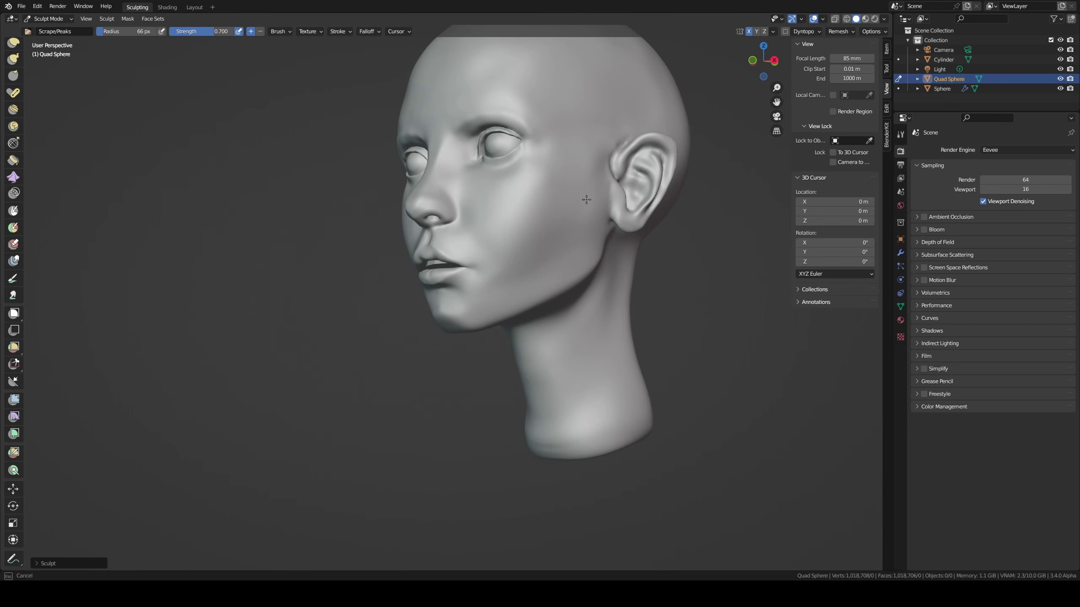
middle_click_drag(593, 189, 565, 191)
- Add a Clay Strips stroke to the cheek by the ear, zoom out, and return to Grab
key("c")
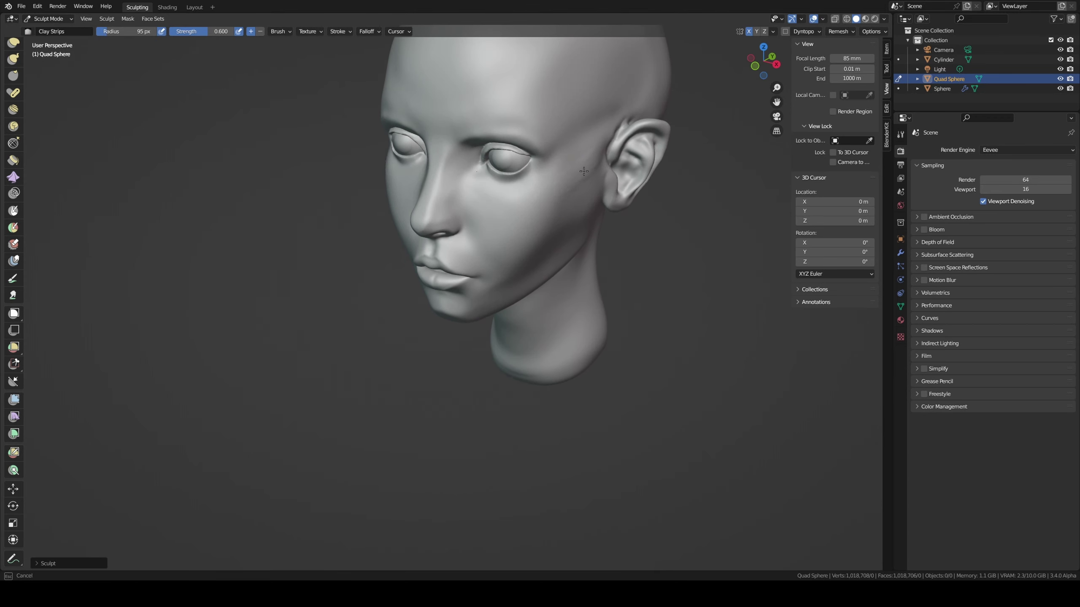
middle_click_drag(571, 202, 581, 204)
left_click_drag(579, 229, 589, 195)
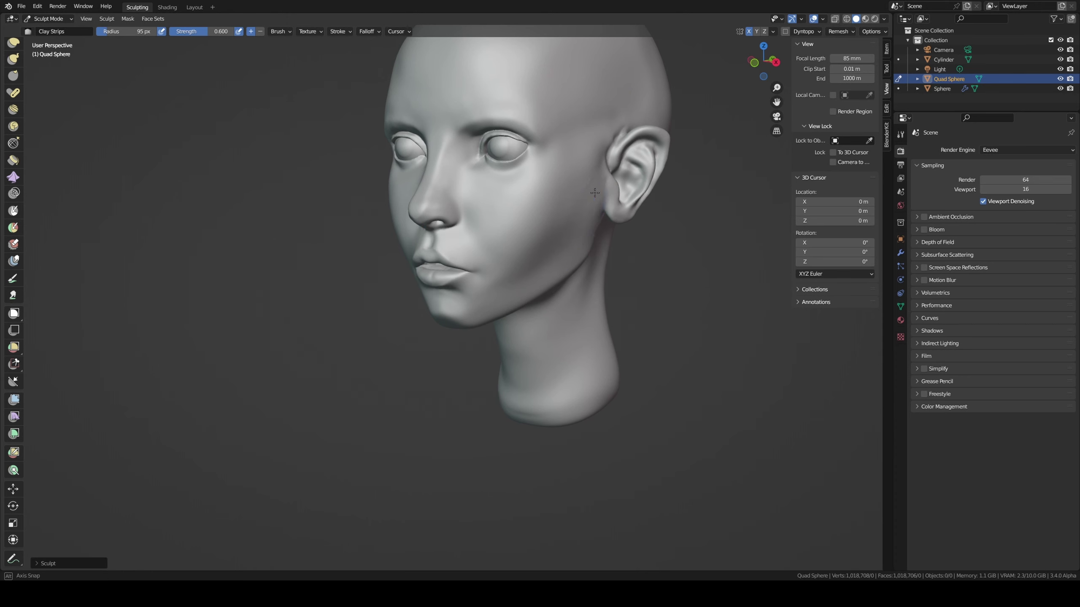
middle_click_drag(595, 193, 572, 216)
scroll(573, 215, "down", 3)
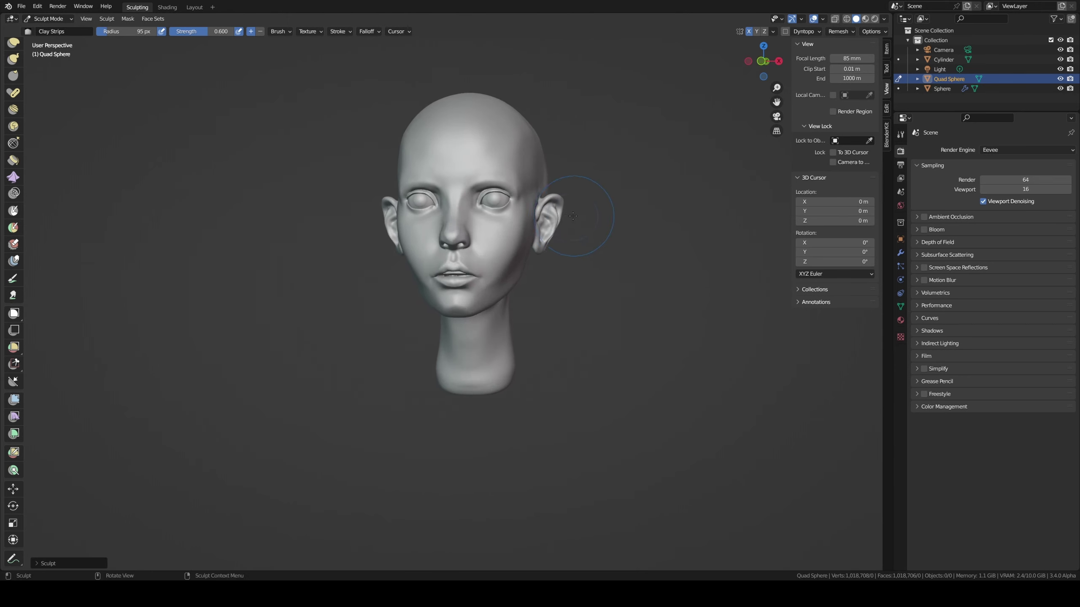
key("g")
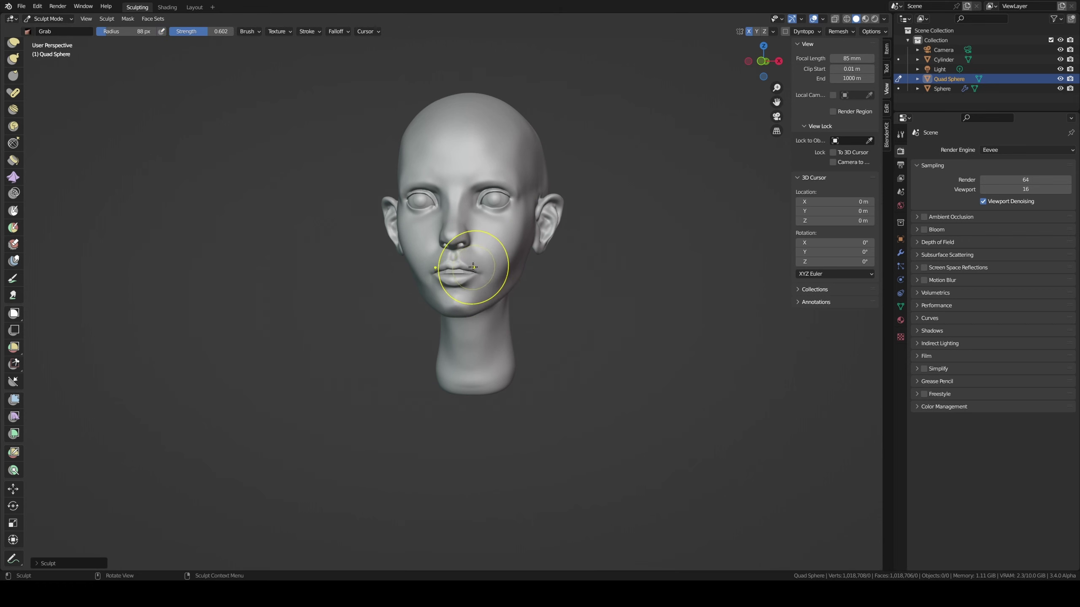
- Undo the lip pout and retry small lip pulls with a 46 px Grab brush
key("ctrl+z")
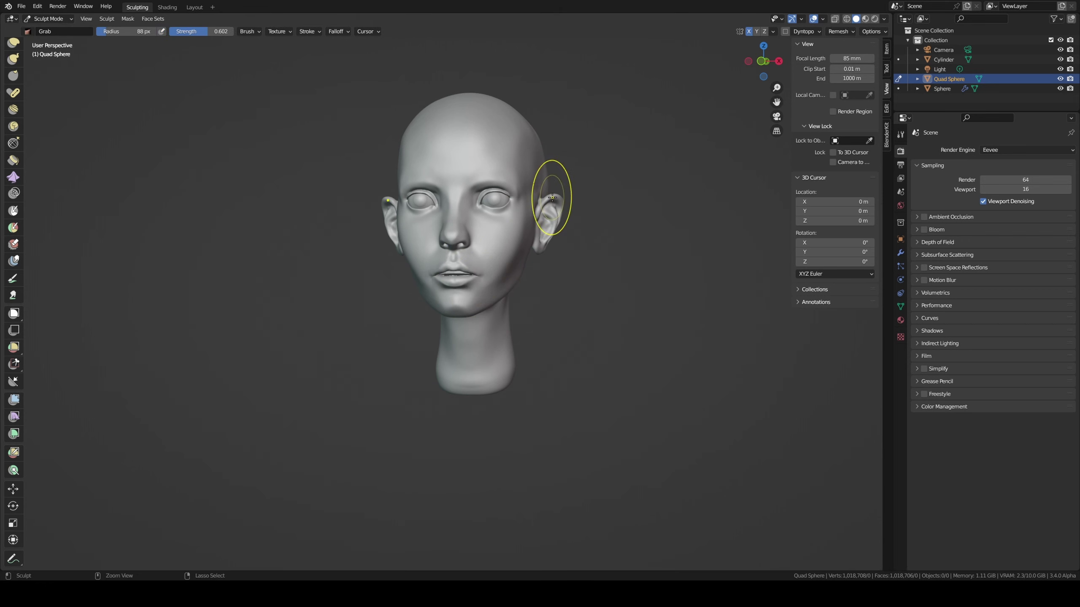
key("f")
left_click(460, 287)
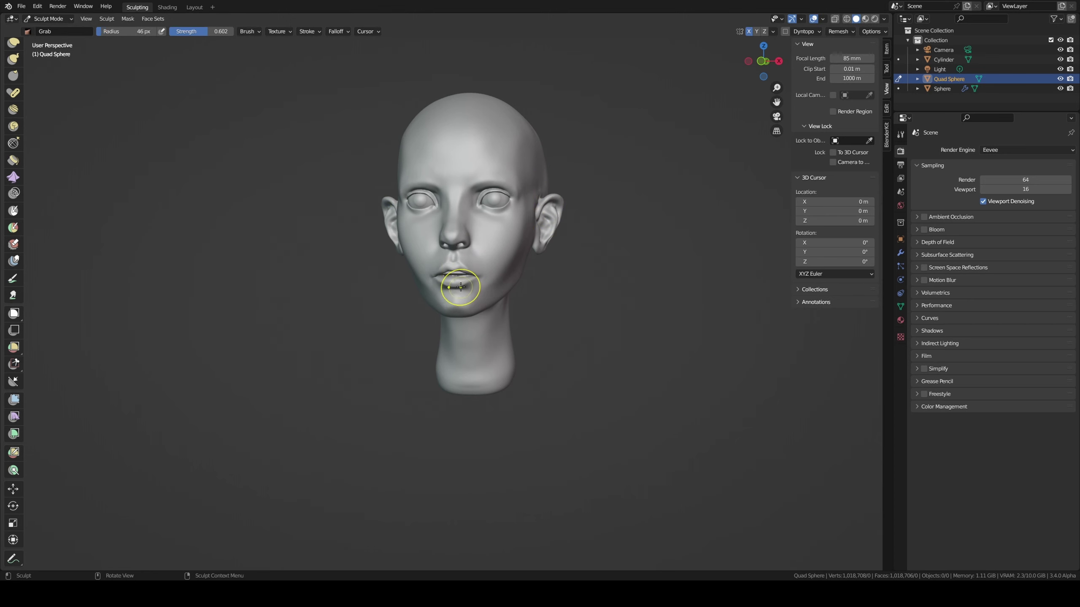
left_click_drag(469, 268, 469, 266)
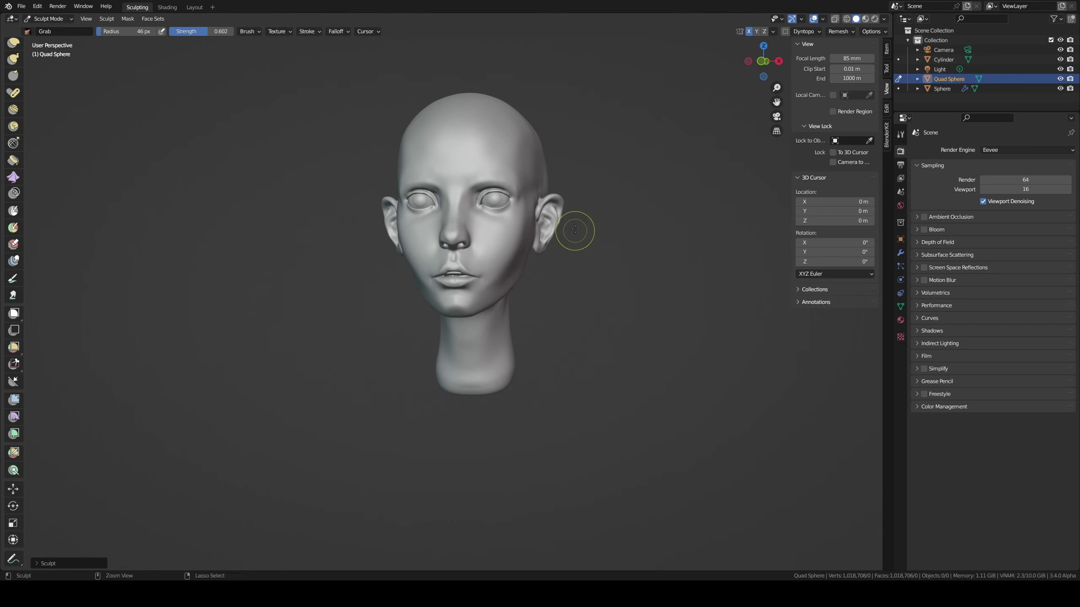
key("ctrl+z")
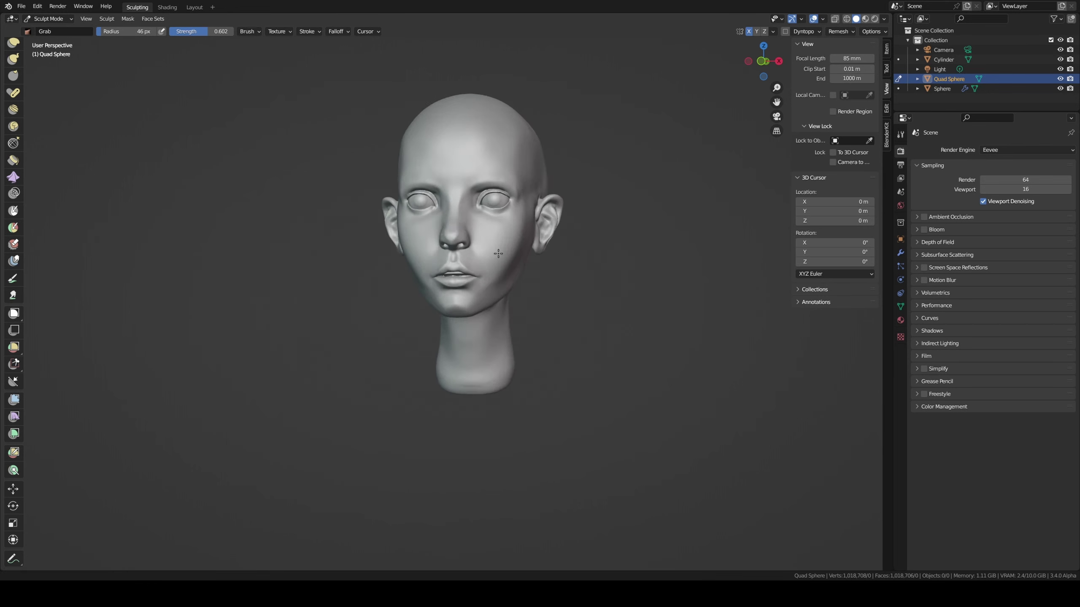
mouse_move(498, 254)
middle_mouse_down()
mouse_move(535, 238)
mouse_move(480, 232)
middle_mouse_up()
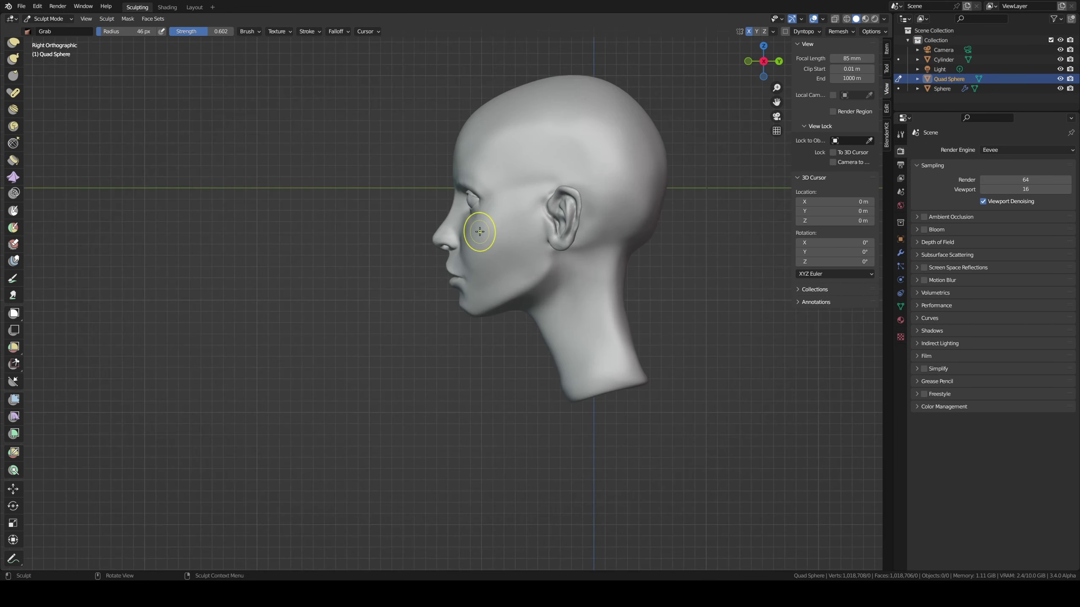
- Save untitled.blend and enlarge the Grab brush radius to 122 px
key("ctrl+s")
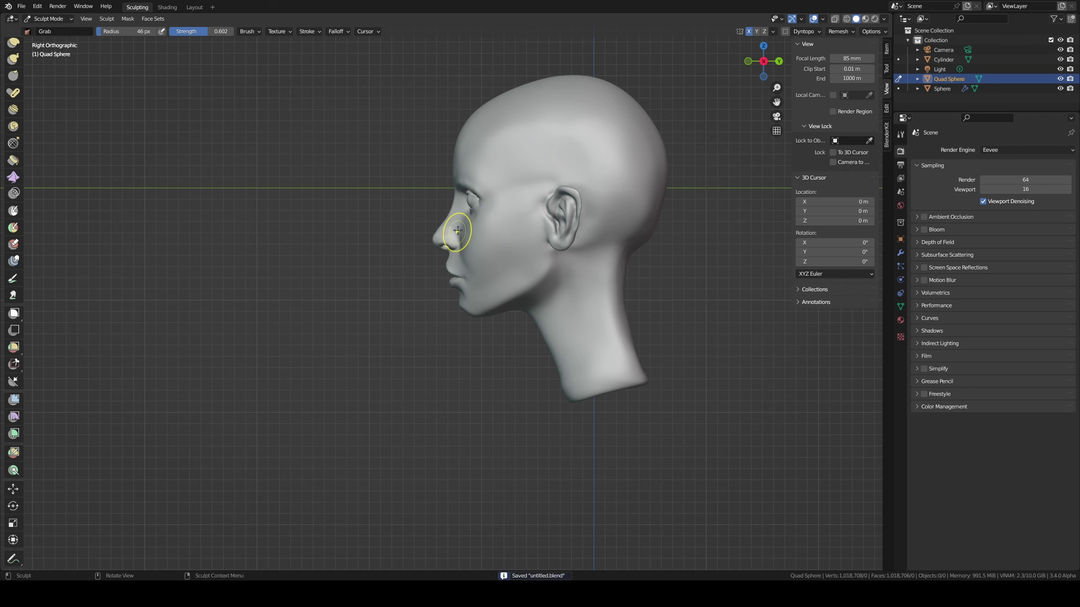
key("f")
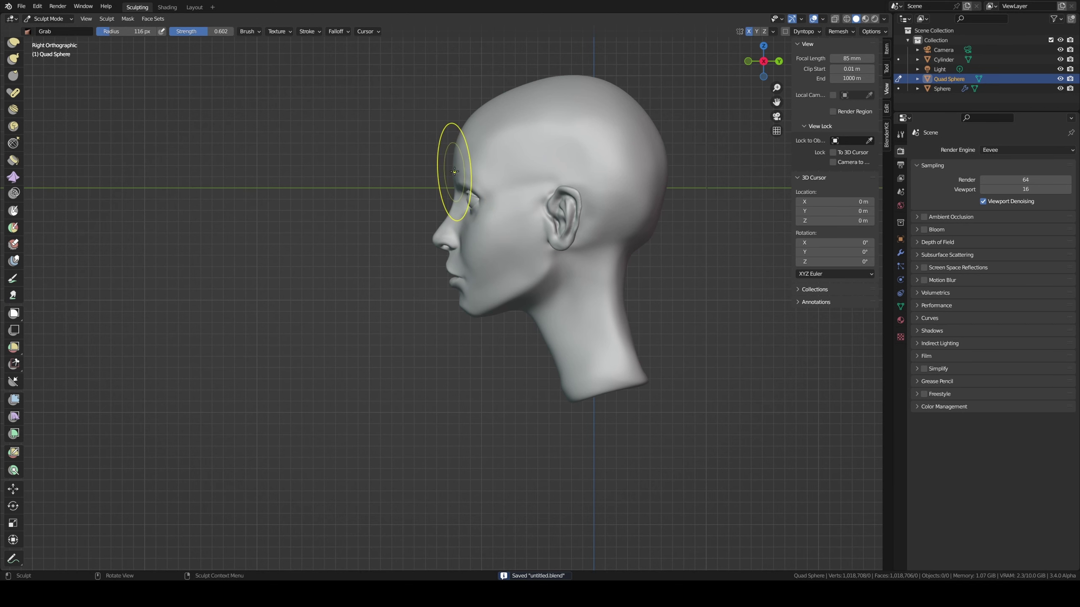
left_click(476, 161)
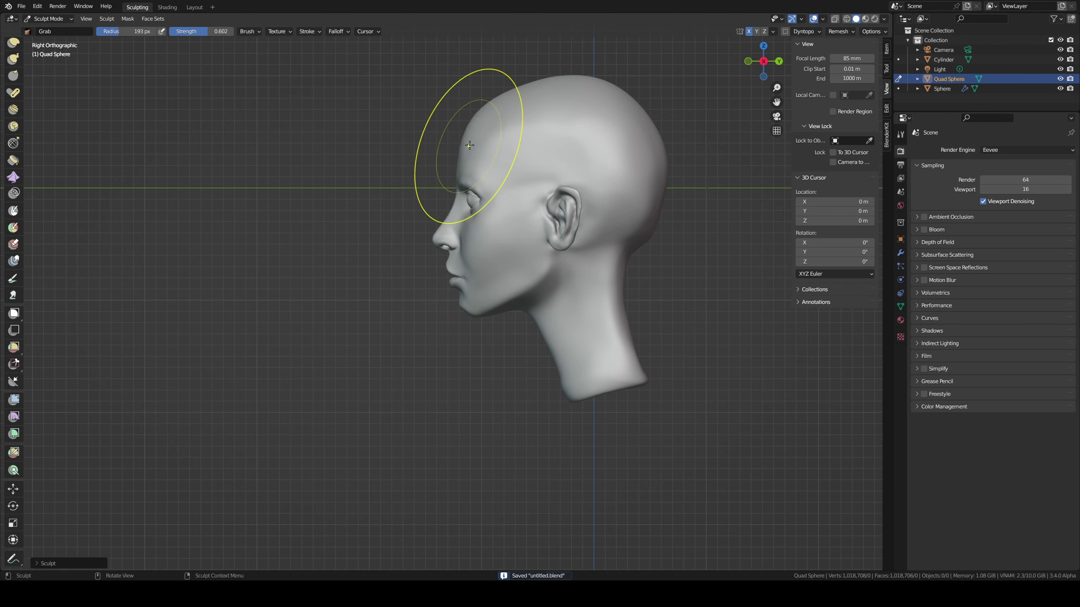
key("f")
left_click(450, 157)
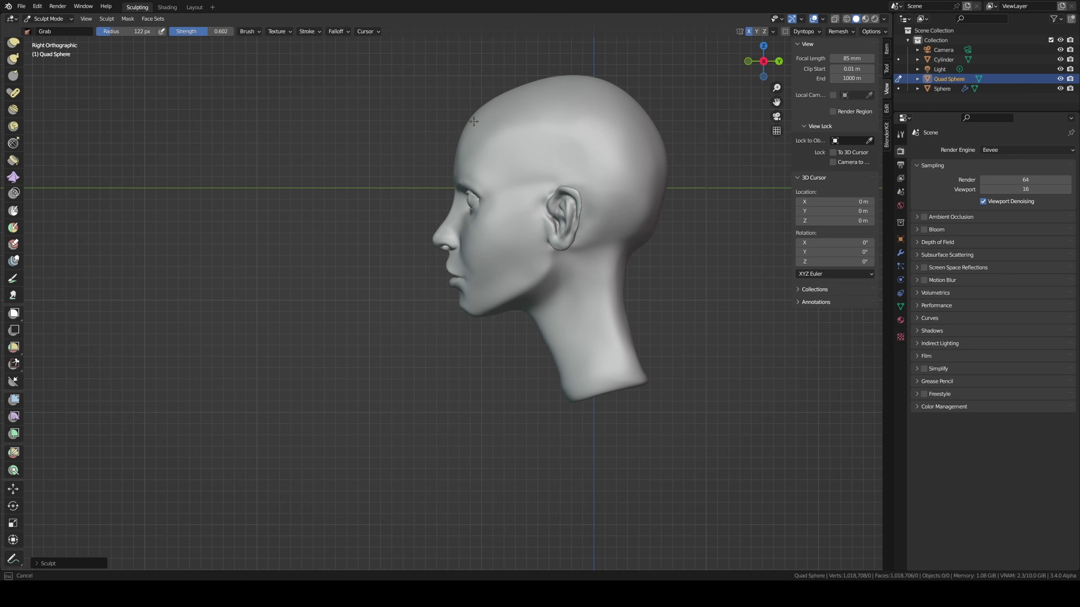
mouse_move(468, 127)
middle_mouse_down()
mouse_move(520, 123)
mouse_move(493, 140)
mouse_move(493, 192)
middle_mouse_up()
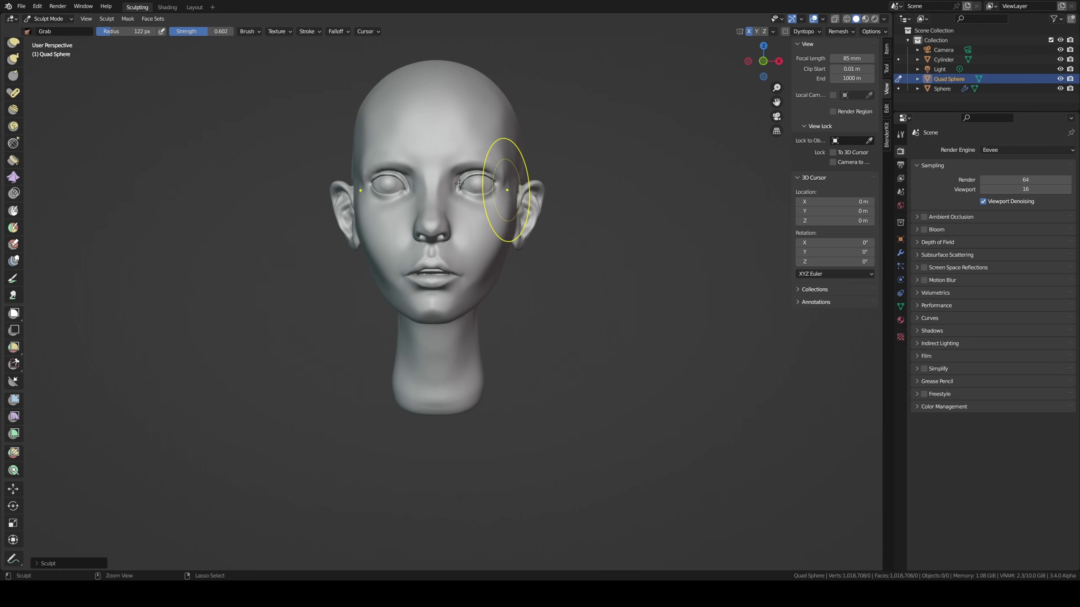
key("ctrl+s")
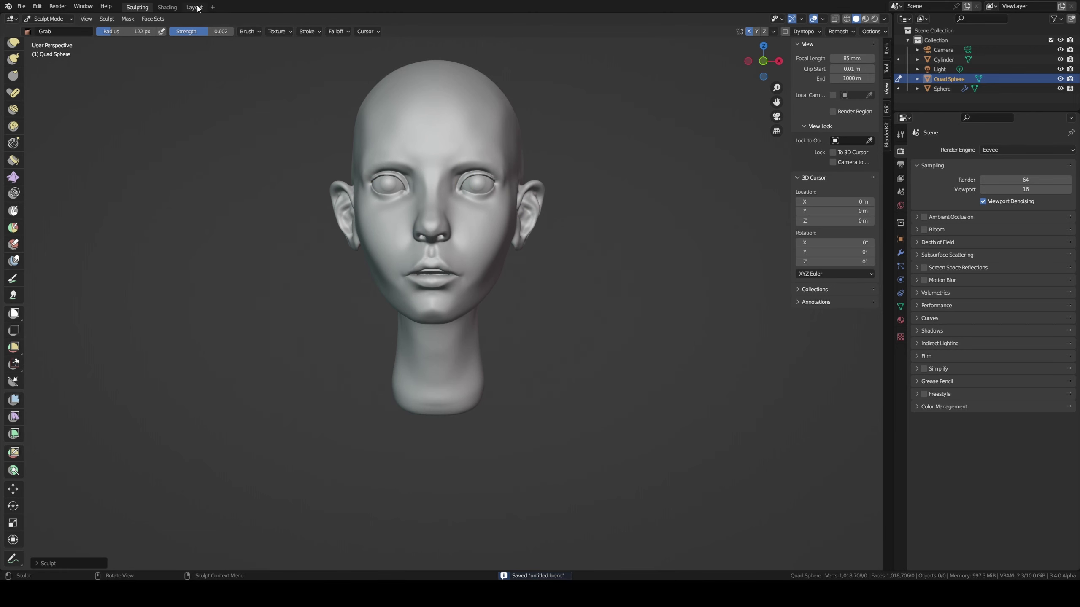
- In the Layout workspace, set the viewport focal length to 85 mm
left_click(195, 7)
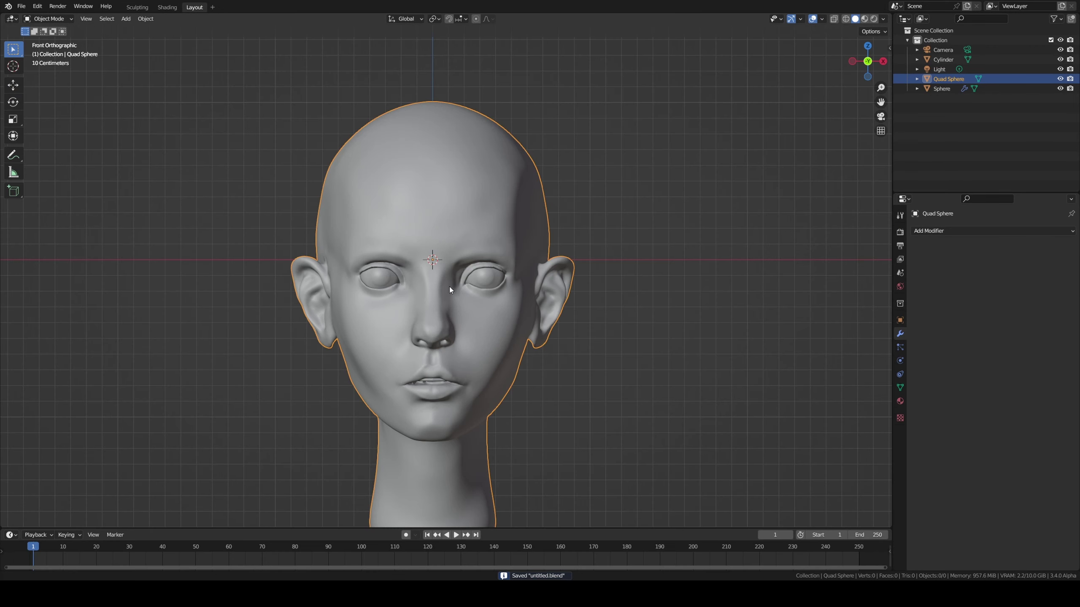
middle_click_drag(449, 287, 453, 282)
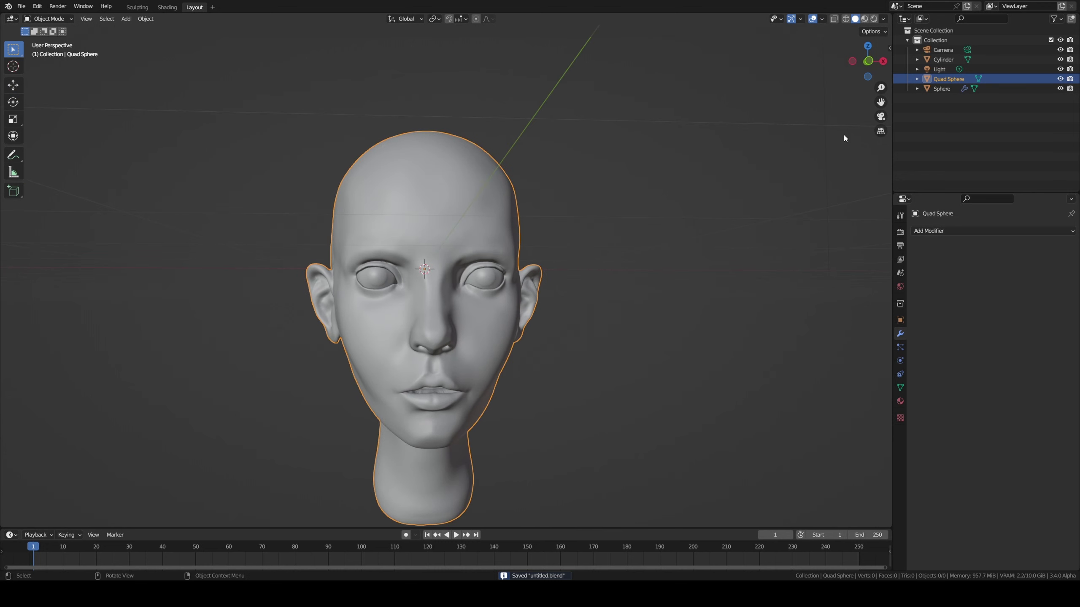
key("n")
left_click(886, 89)
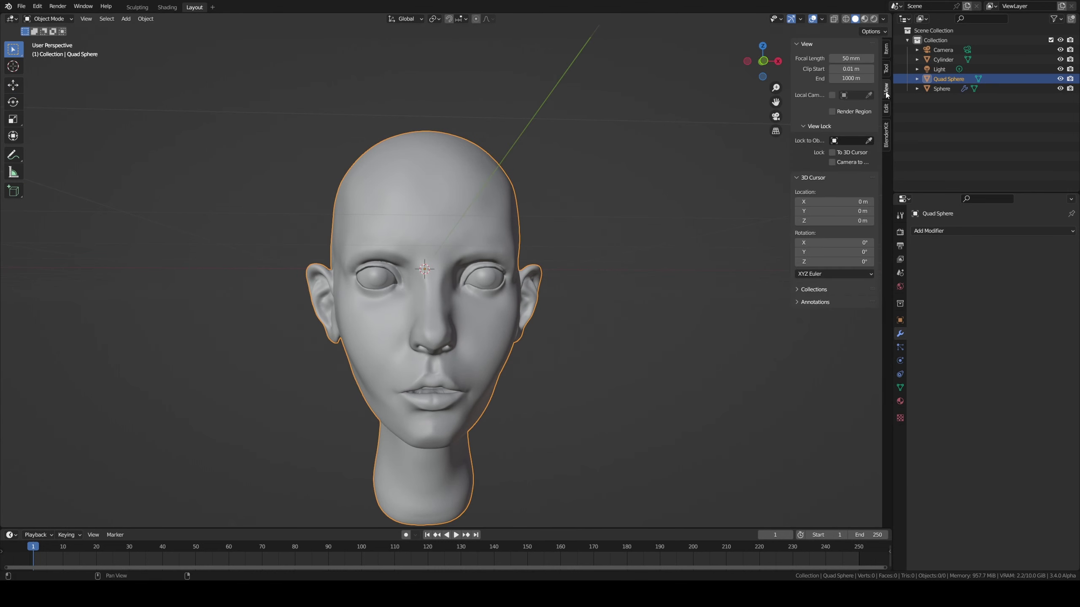
type("85")
key("Return")
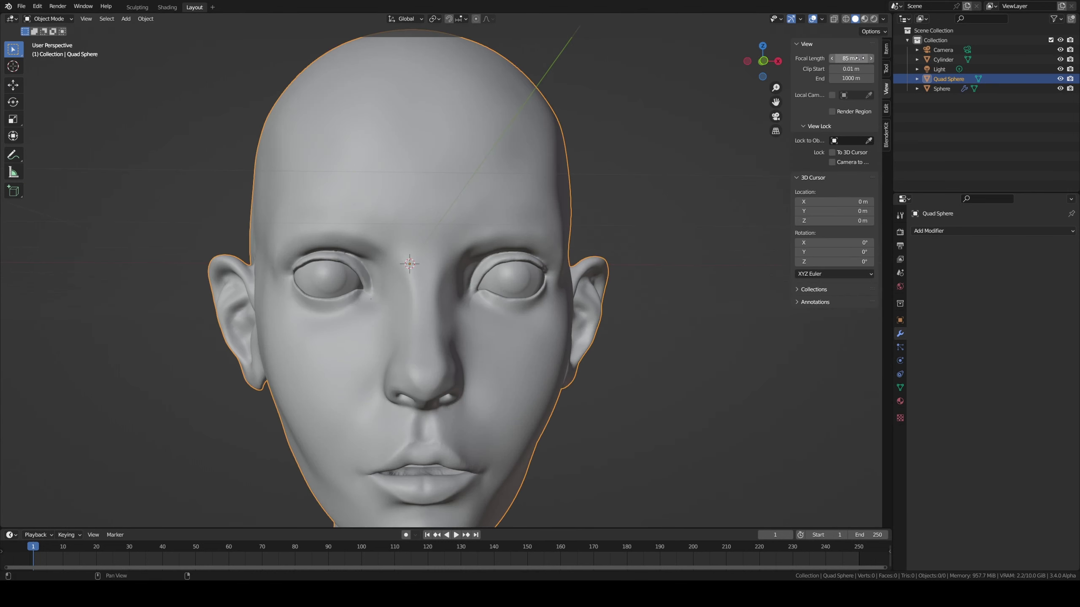
- Apply Shade Smooth to the head, replacing an accidental Shade Flat
middle_click_drag(473, 358, 505, 366)
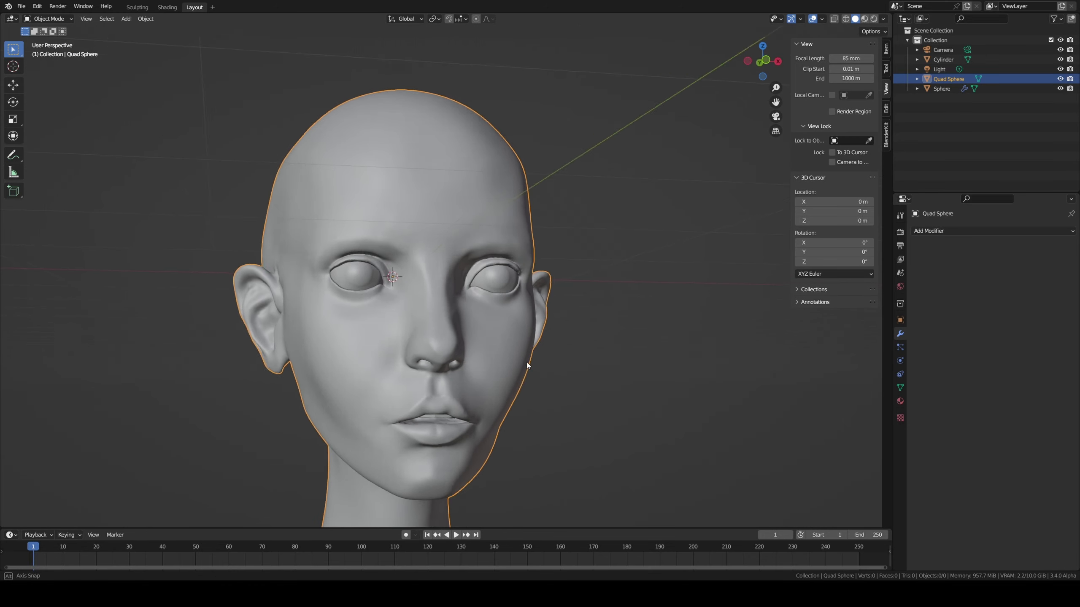
middle_click_drag(505, 366, 494, 354)
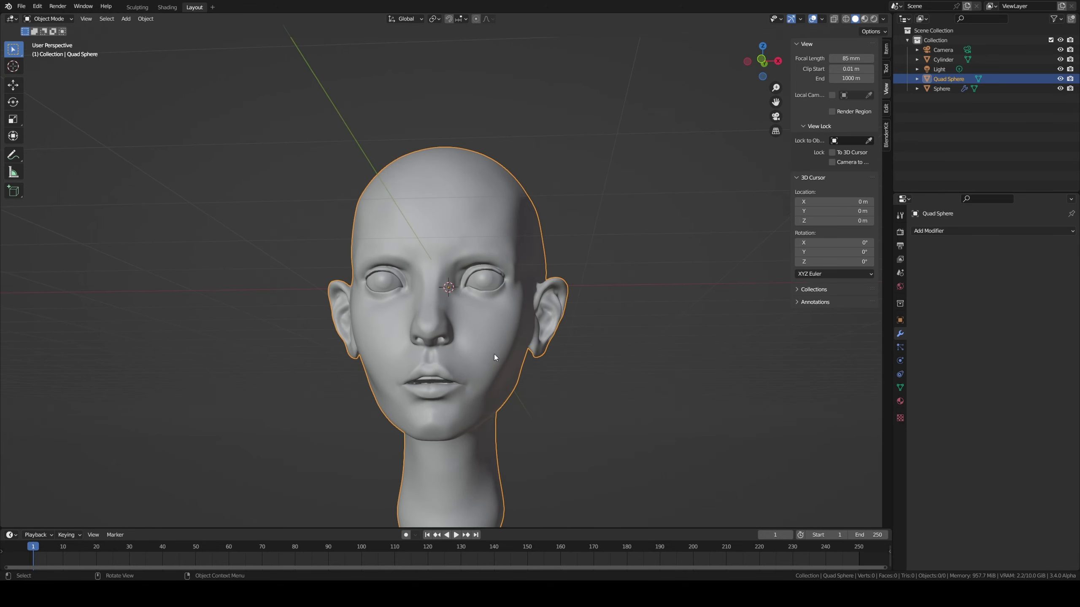
right_click(491, 353)
left_click(469, 370)
right_click(480, 363)
left_click(472, 344)
mouse_move(473, 353)
middle_mouse_down()
mouse_move(505, 358)
mouse_move(483, 359)
middle_mouse_up()
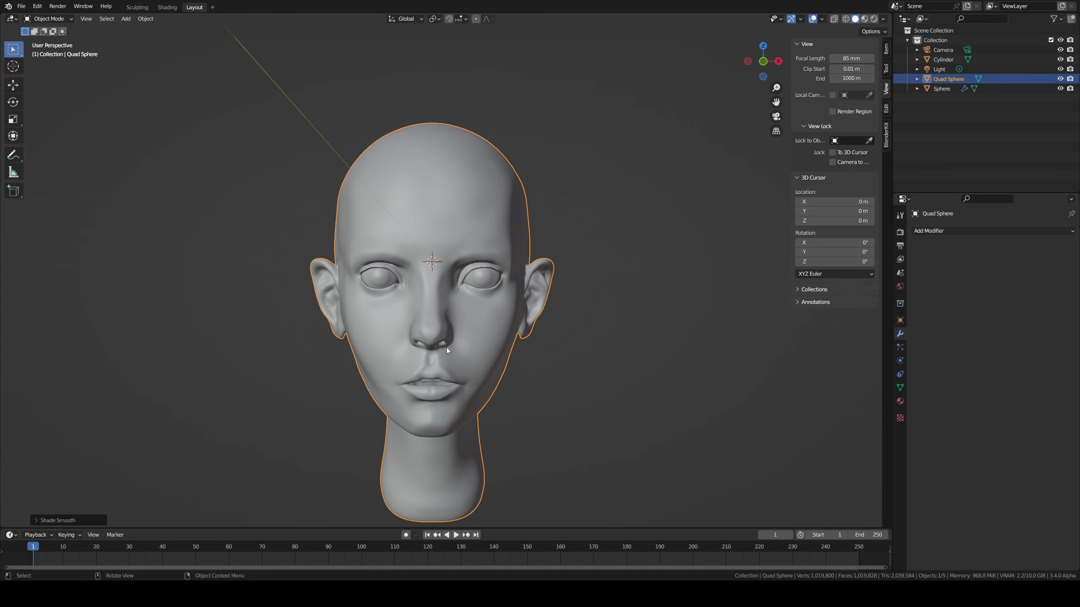
- Zoom in on the head and return to the Sculpting workspace
scroll(403, 254, "up", 3)
scroll(382, 300, "up", 3)
mouse_move(394, 282)
middle_mouse_down()
mouse_move(346, 280)
mouse_move(383, 285)
middle_mouse_up()
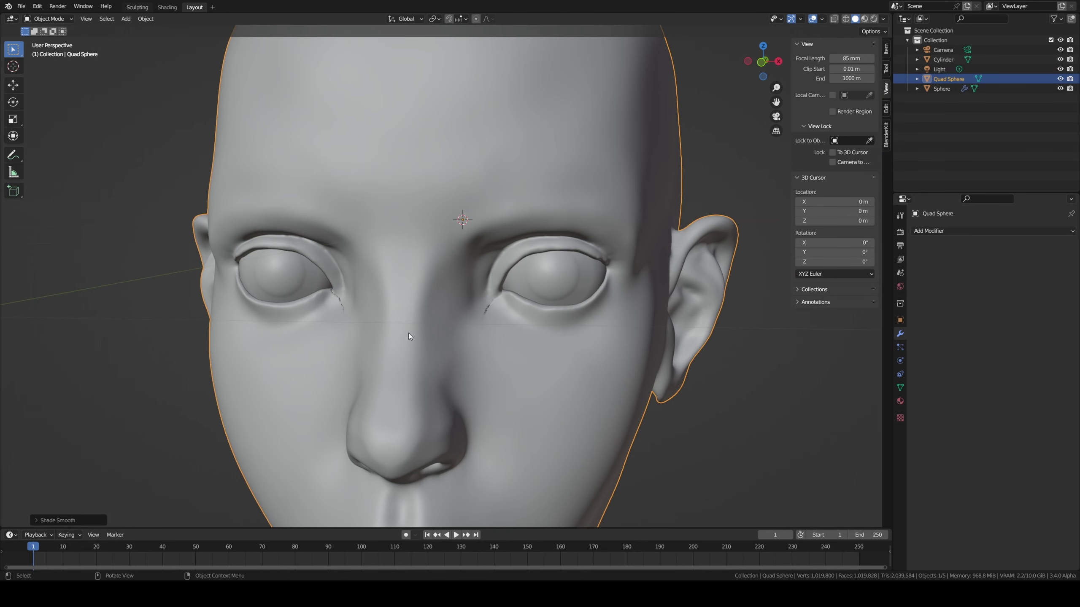
left_click(137, 7)
scroll(458, 337, "up", 6)
scroll(446, 181, "up", 3)
- Pull the skin around the inner eye corner with the Grab brush
scroll(458, 205, "up", 3)
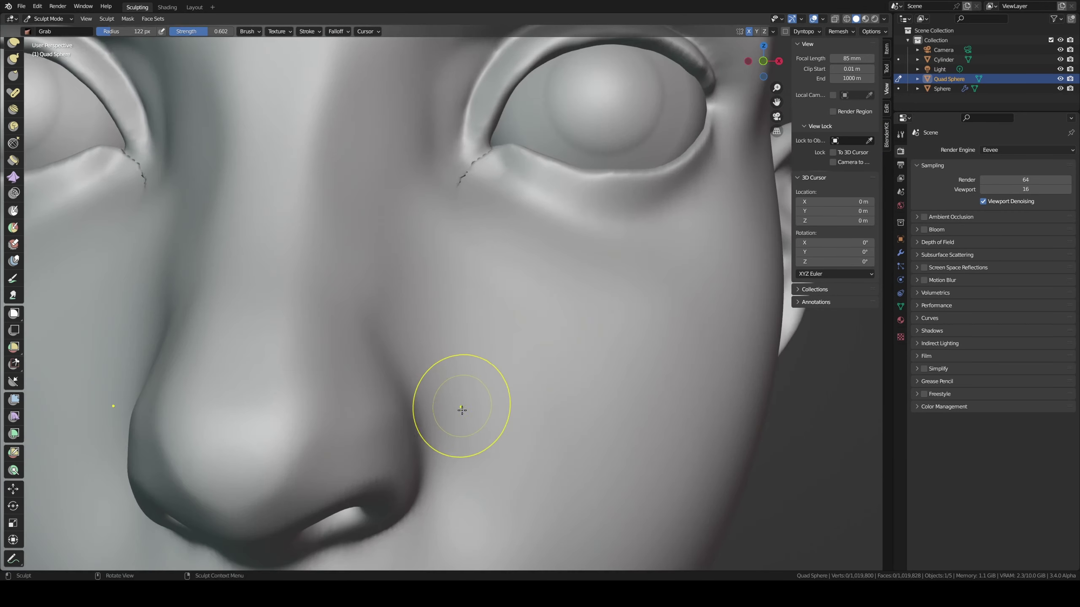
middle_click_drag(462, 410, 482, 146)
mouse_move(482, 146)
left_mouse_down()
mouse_move(479, 164)
mouse_move(494, 143)
left_mouse_up()
middle_click_drag(516, 138, 463, 144)
right_click(464, 145)
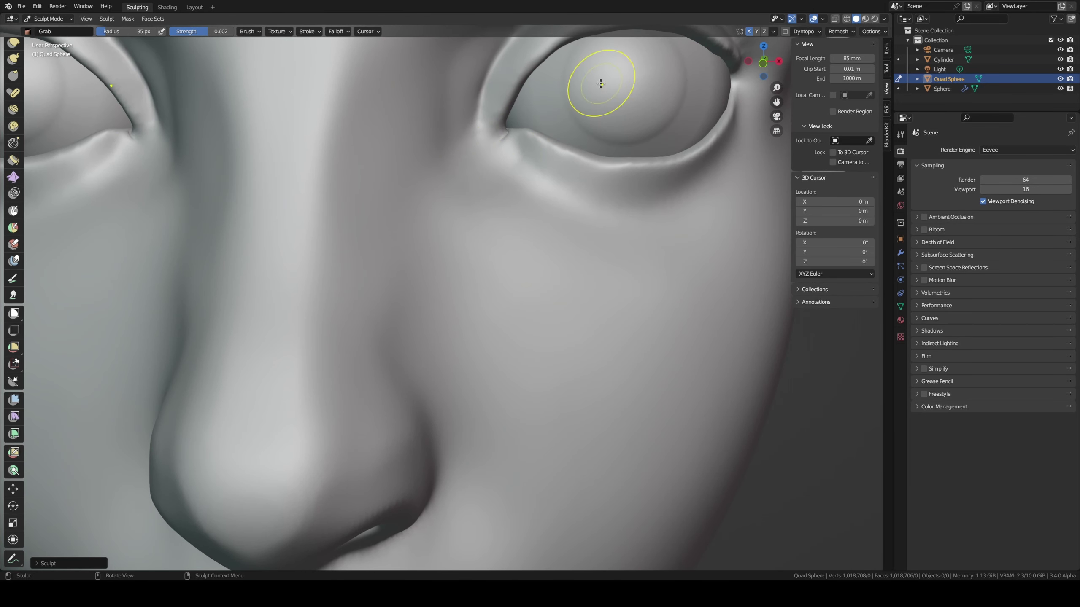
- Switch between Layout and Sculpting workspaces and toggle Sculpt Mode with Ctrl+Tab
left_click(194, 7)
right_click(282, 96)
left_click(250, 118)
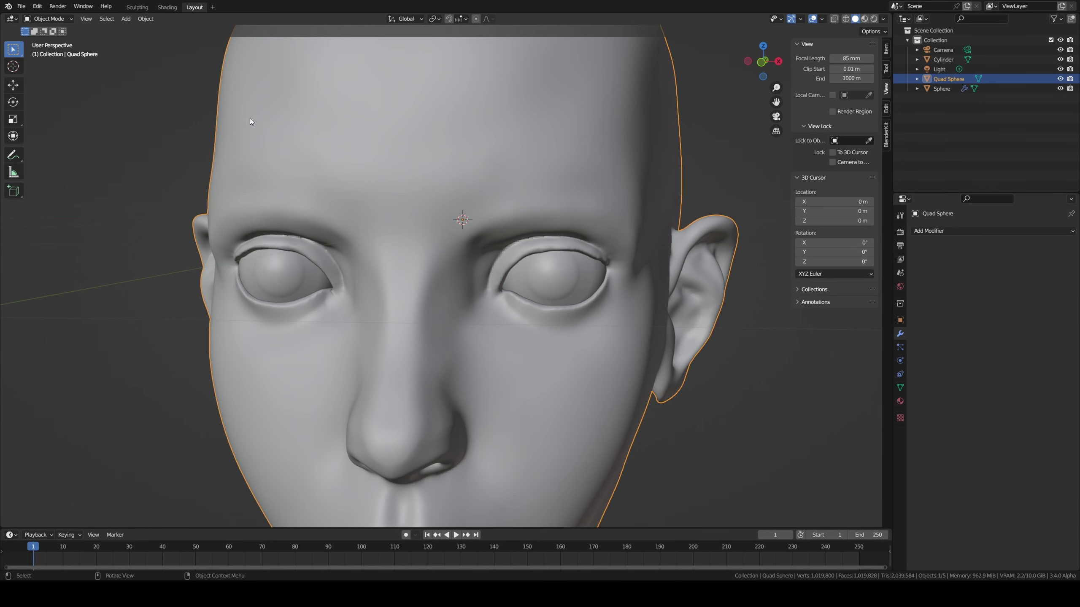
left_click(137, 7)
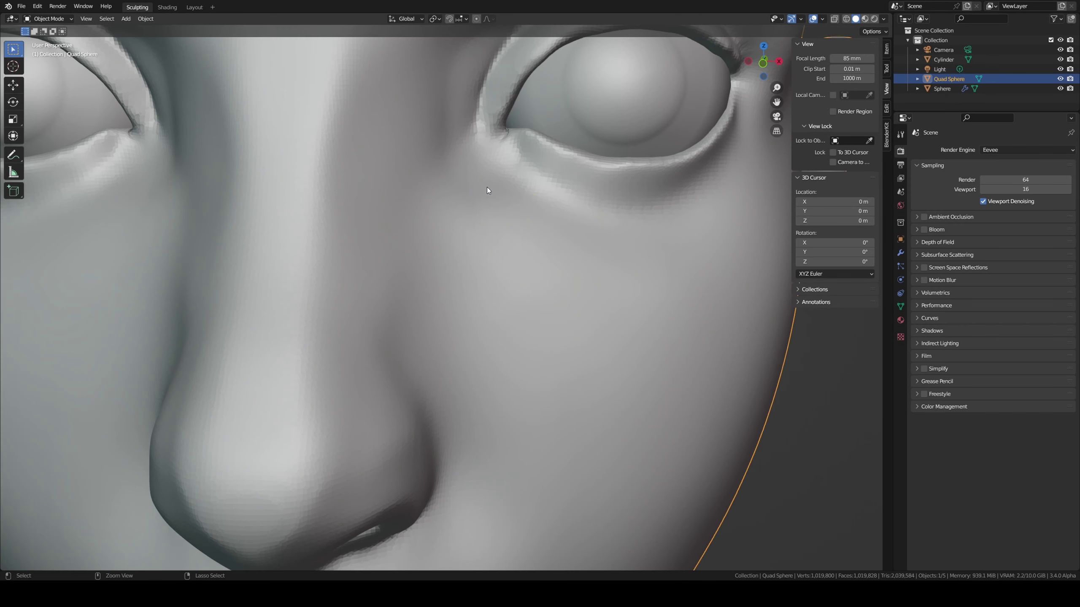
key("ctrl+Tab")
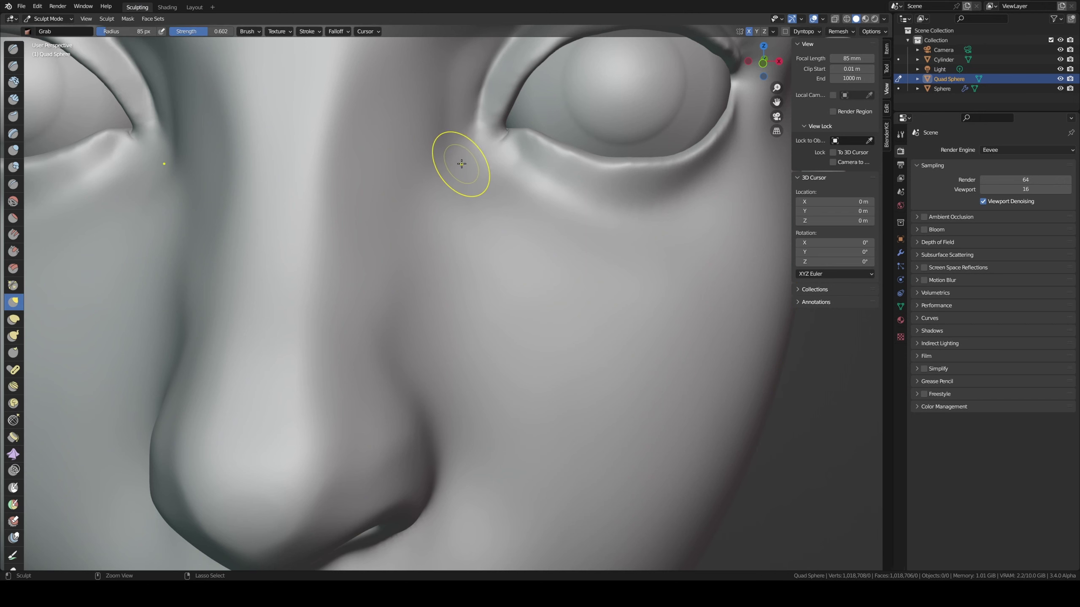
key("ctrl+Tab")
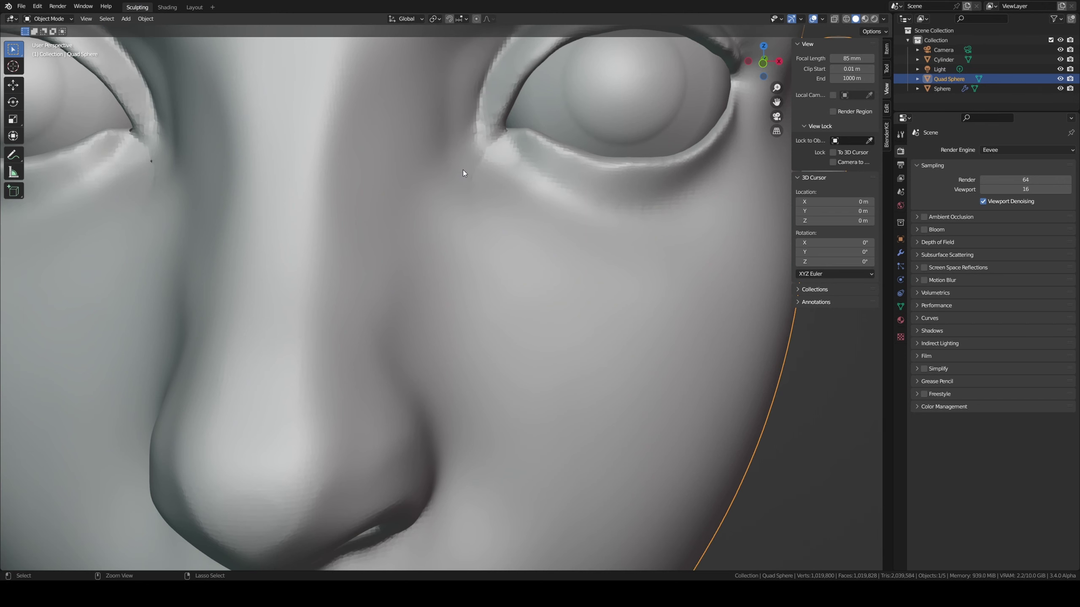
key("ctrl+Tab")
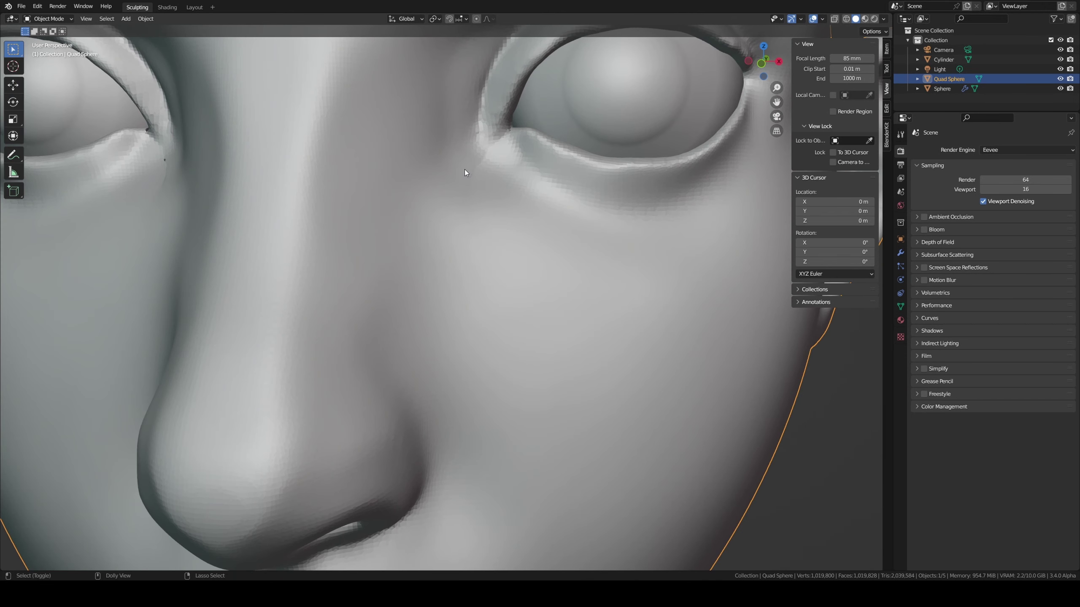
key("ctrl+Tab")
key("ctrl+Tab")
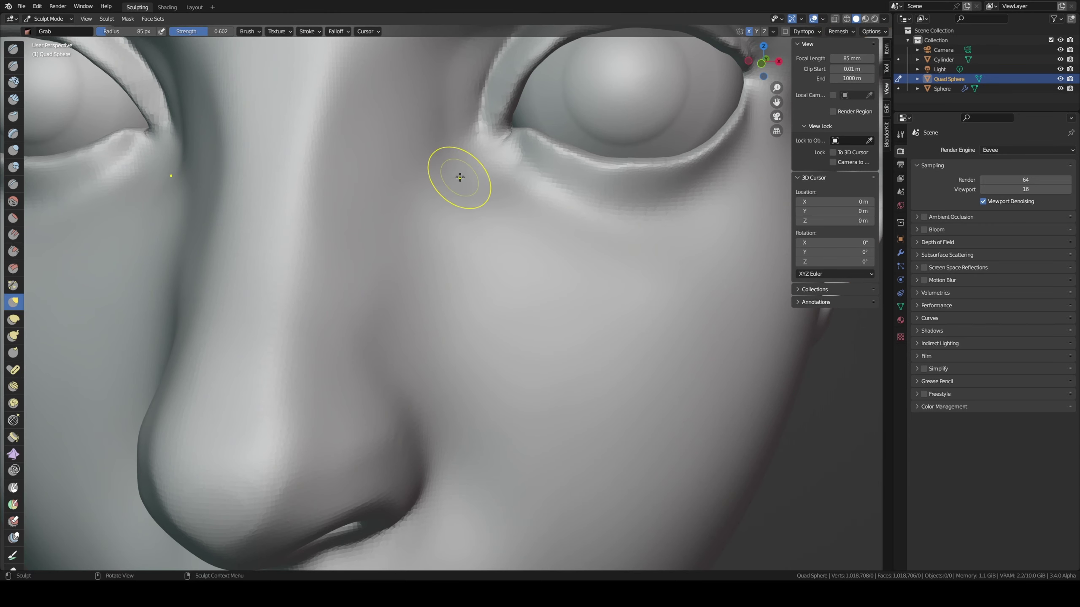
- Reshape the inner eye corner with a 48 px Grab brush, then return to Object Mode
key("f")
left_click(489, 144)
left_click_drag(504, 142, 512, 163)
key("x")
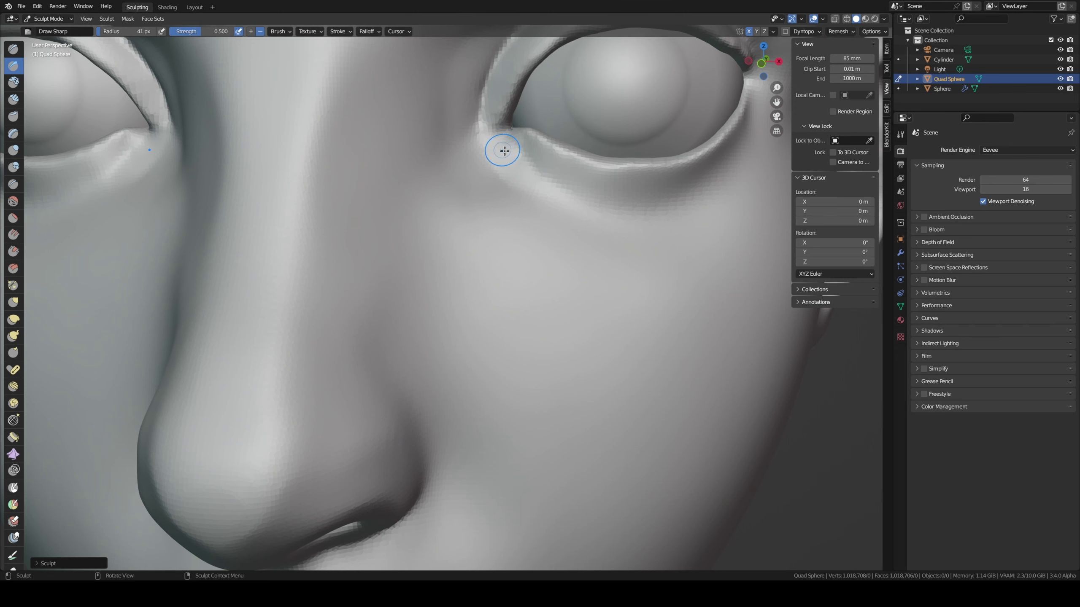
middle_click_drag(503, 173, 537, 198, "ctrl")
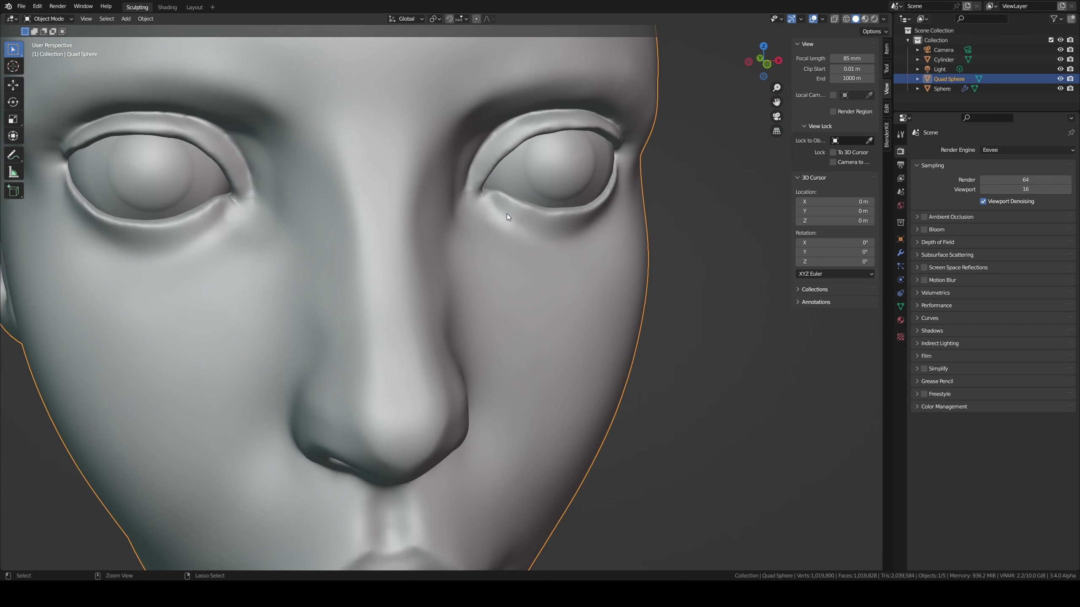
key("ctrl+Tab")
middle_click_drag(471, 207, 476, 205)
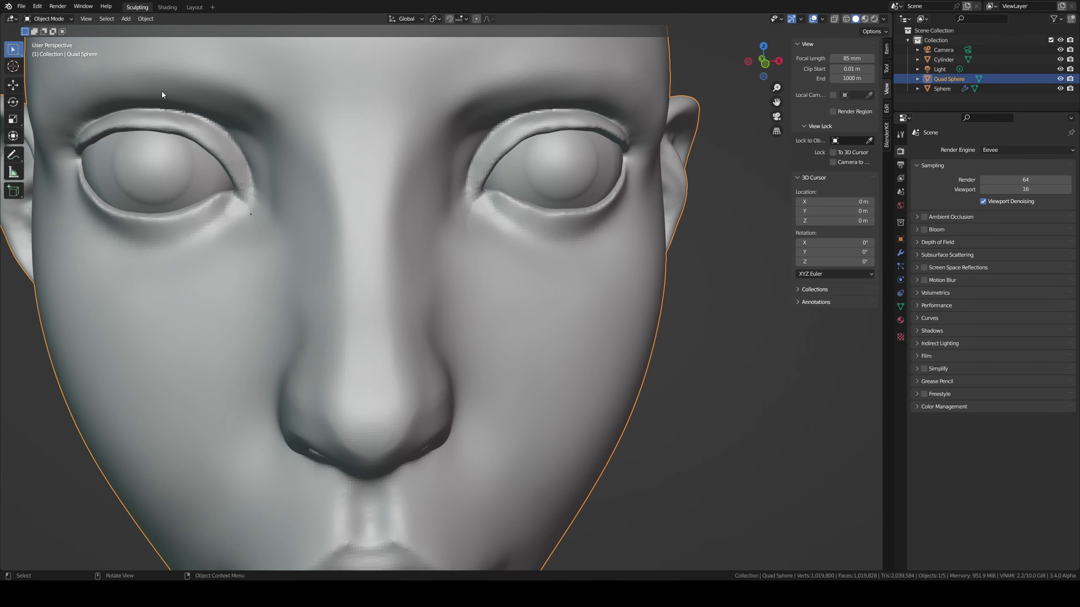
- Enter Sculpt Mode and set the Smooth brush strength to 0.219
left_click(65, 20)
key("Return")
scroll(494, 229, "up", 1)
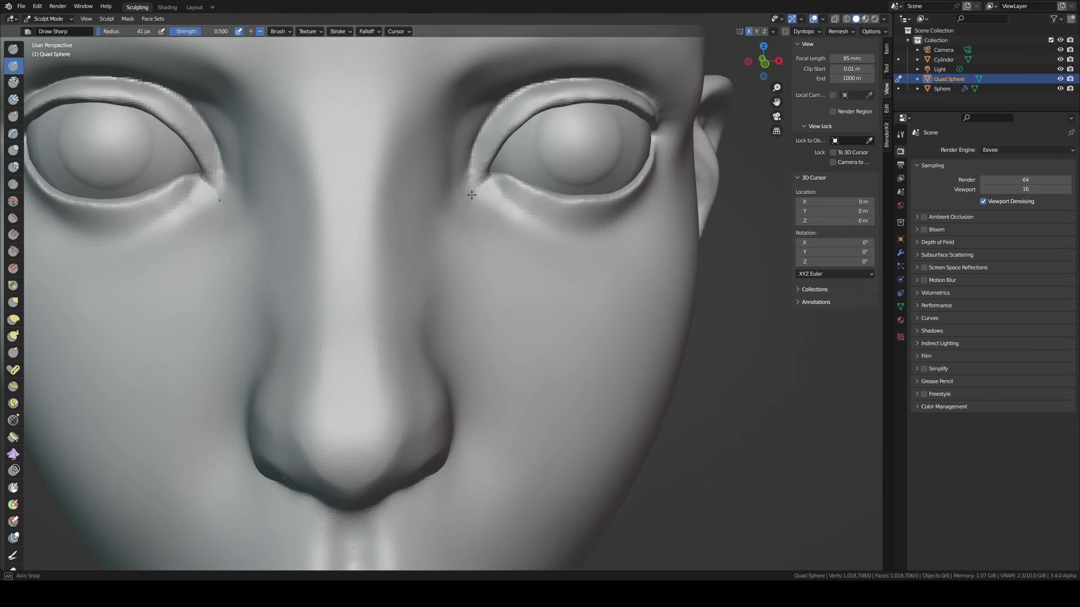
scroll(467, 213, "up", 1)
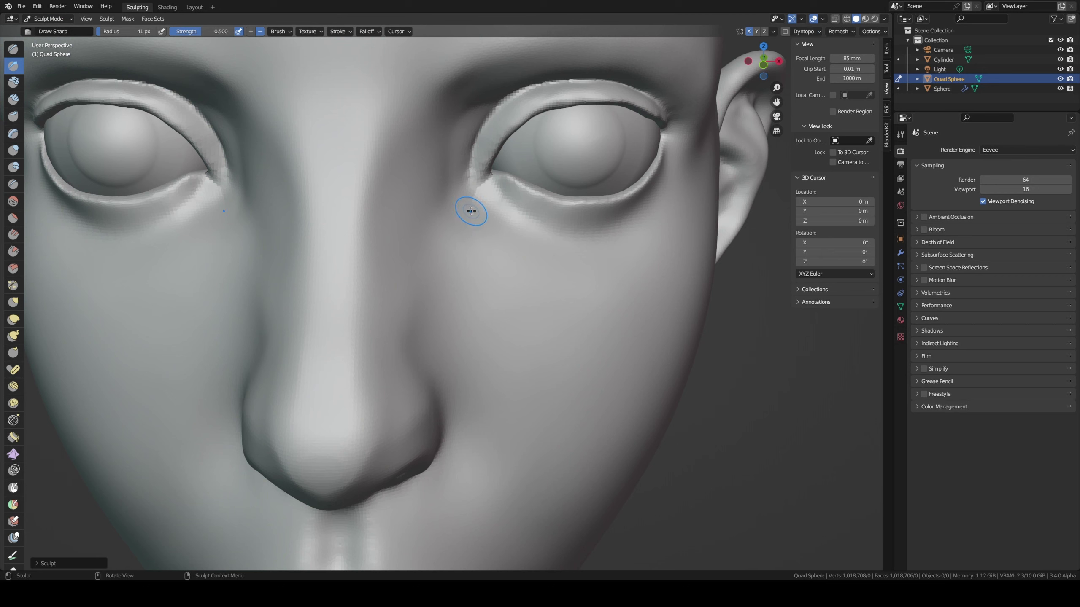
key("shift+s")
key("shift+f")
left_click(421, 226)
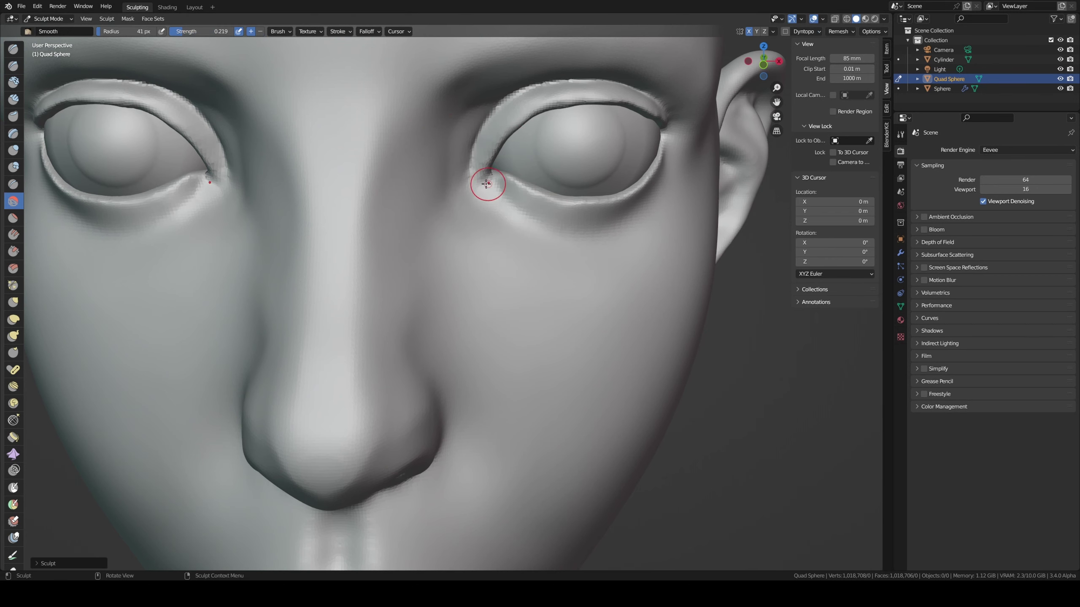
- Carve a line along the inner eye corner and build it up with 37 px Clay Strips
middle_click_drag(482, 187, 493, 166)
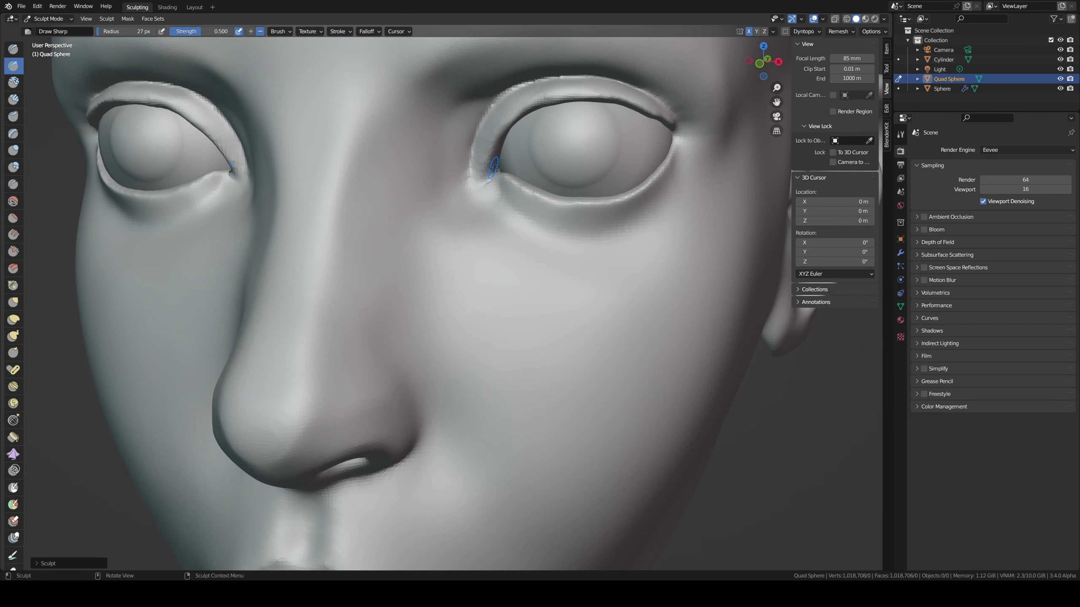
mouse_move(476, 190)
left_mouse_down()
mouse_move(491, 174)
mouse_move(495, 193)
left_mouse_up()
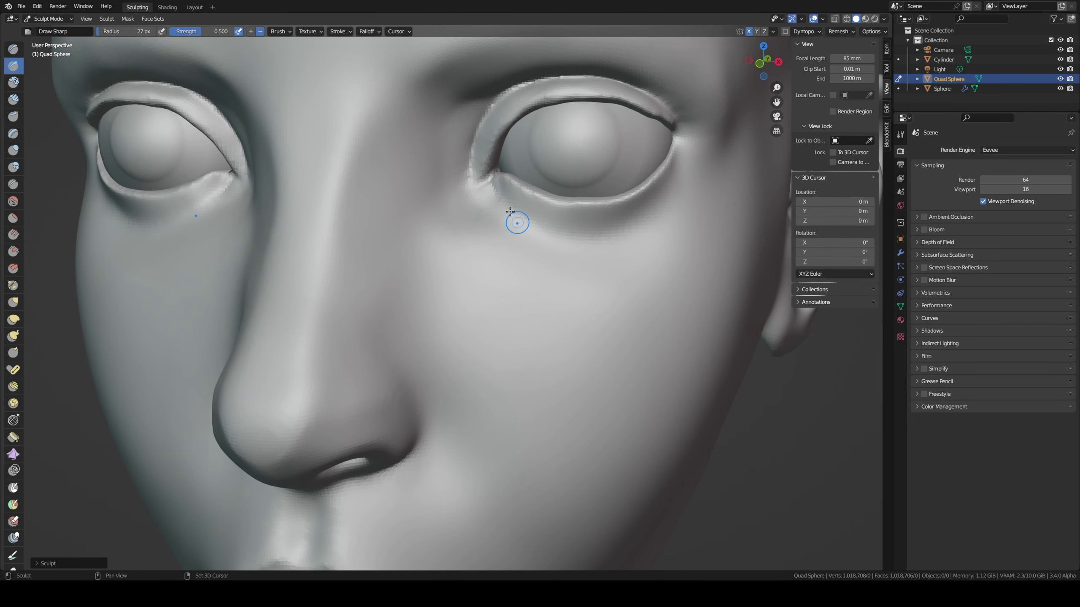
middle_click_drag(523, 207, 483, 221, "ctrl")
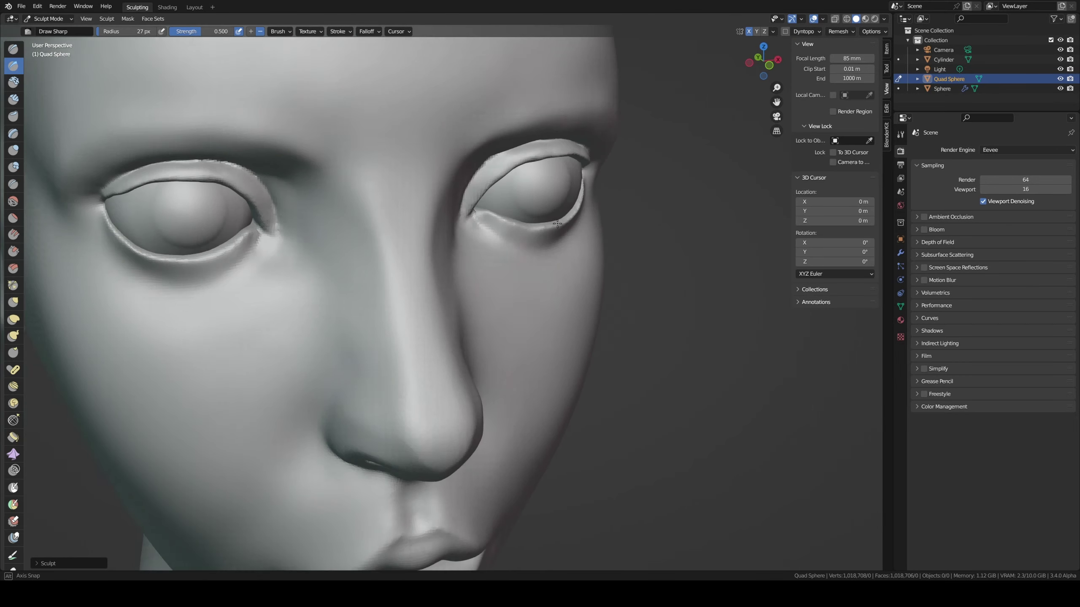
key("c")
key("bracketright")
key("bracketright")
key("bracketright")
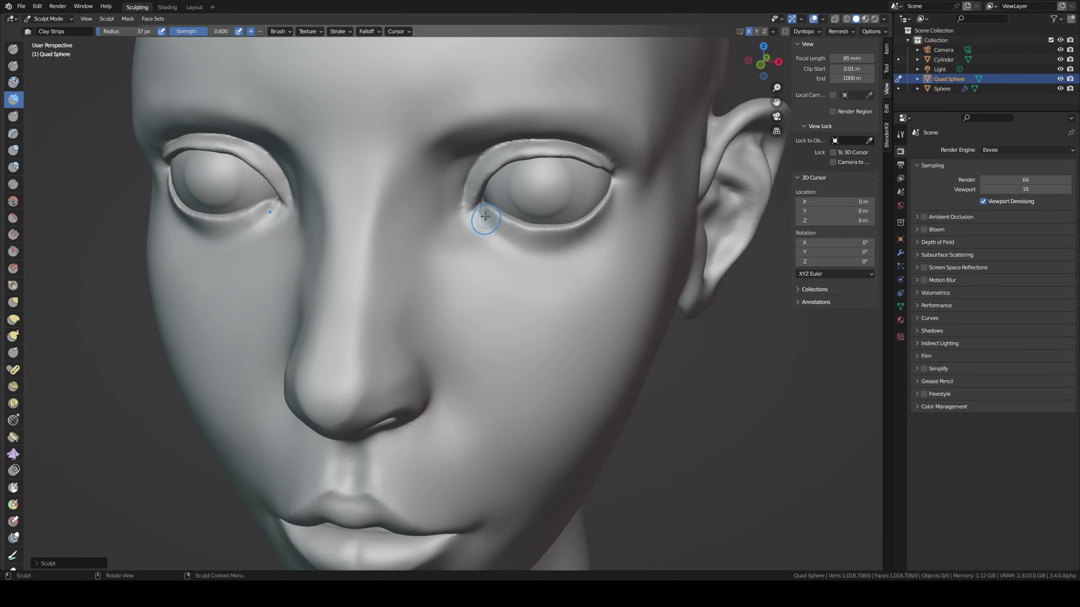
mouse_move(483, 221)
left_mouse_down()
mouse_move(482, 211)
mouse_move(499, 229)
left_mouse_up()
- Zoom in on the right-hand eye and sculpt clay along its inner corner
scroll(480, 184, "up", 5)
middle_click_drag(480, 183, 461, 285, "shift")
left_click_drag(461, 285, 468, 280)
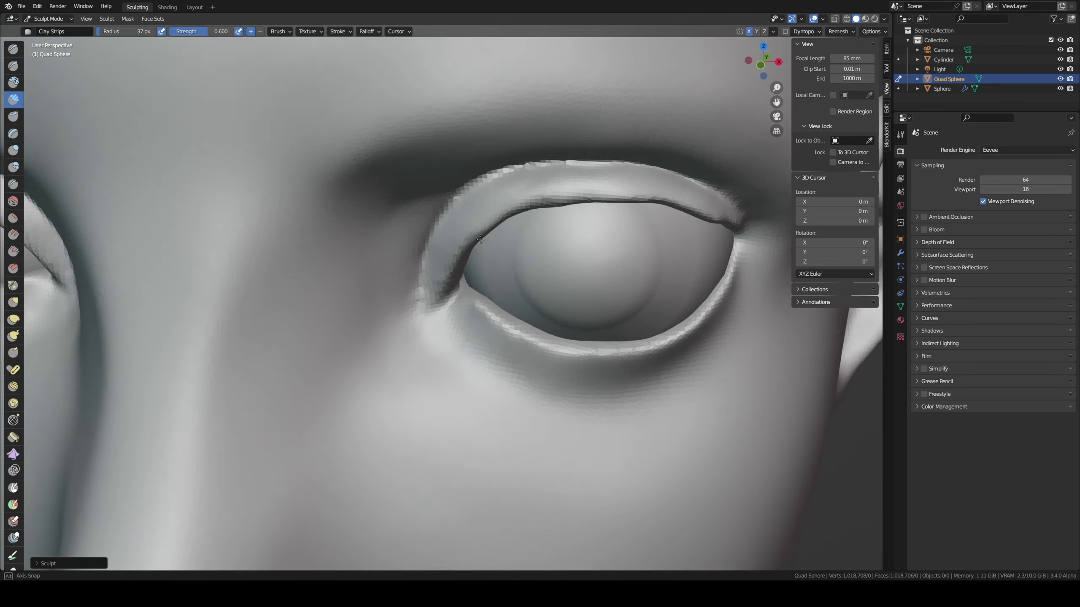
middle_click_drag(468, 281, 492, 278)
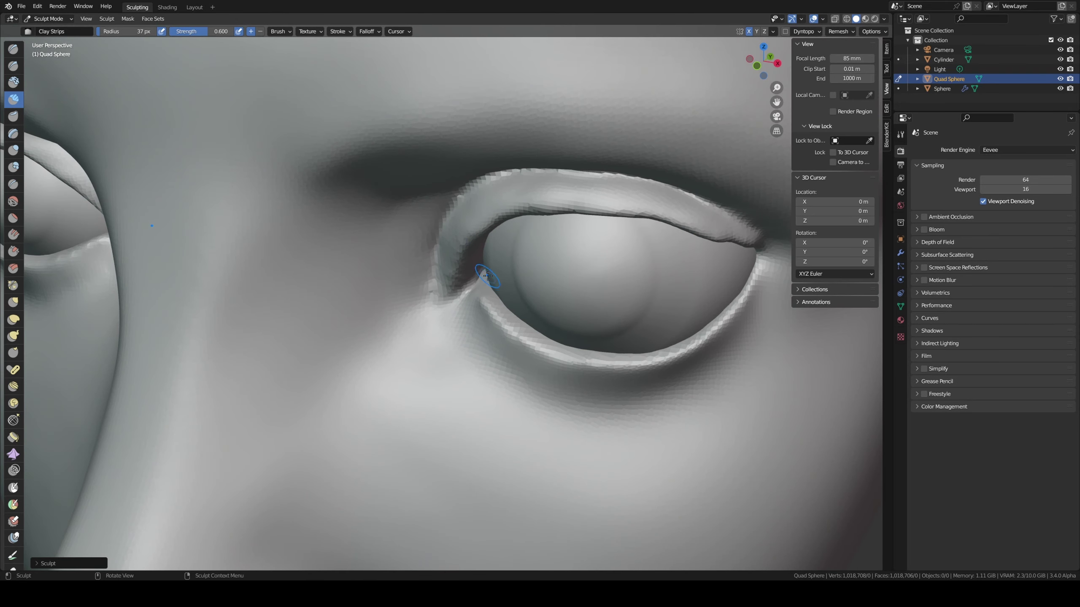
- Carve a crease into the inner eye corner with Draw Sharp in subtract mode
key("shift+d")
left_click_drag(487, 275, 485, 279)
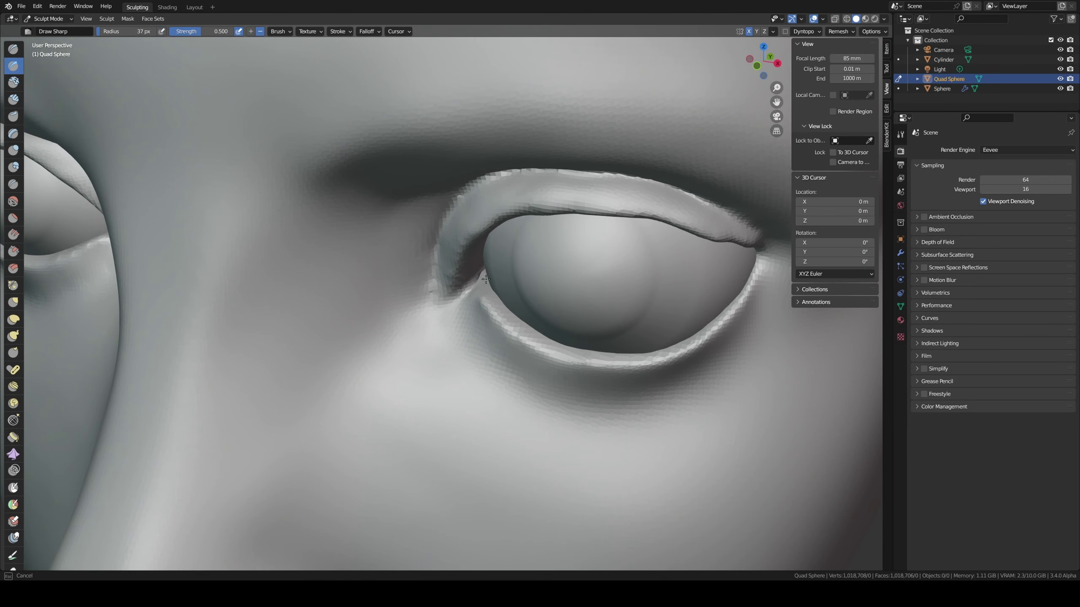
middle_click_drag(484, 275, 497, 250)
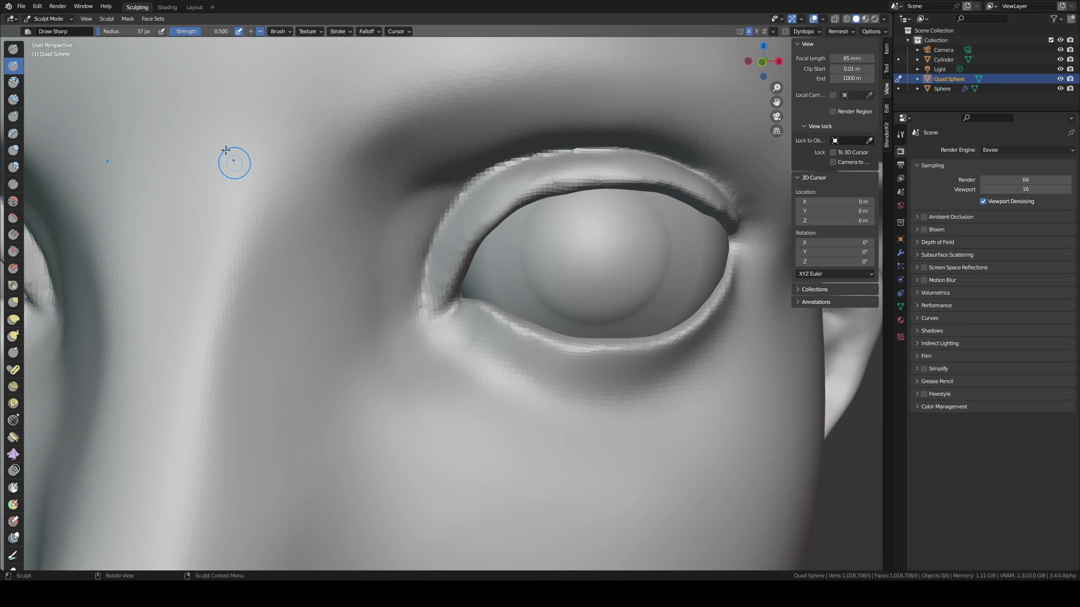
left_click(107, 18)
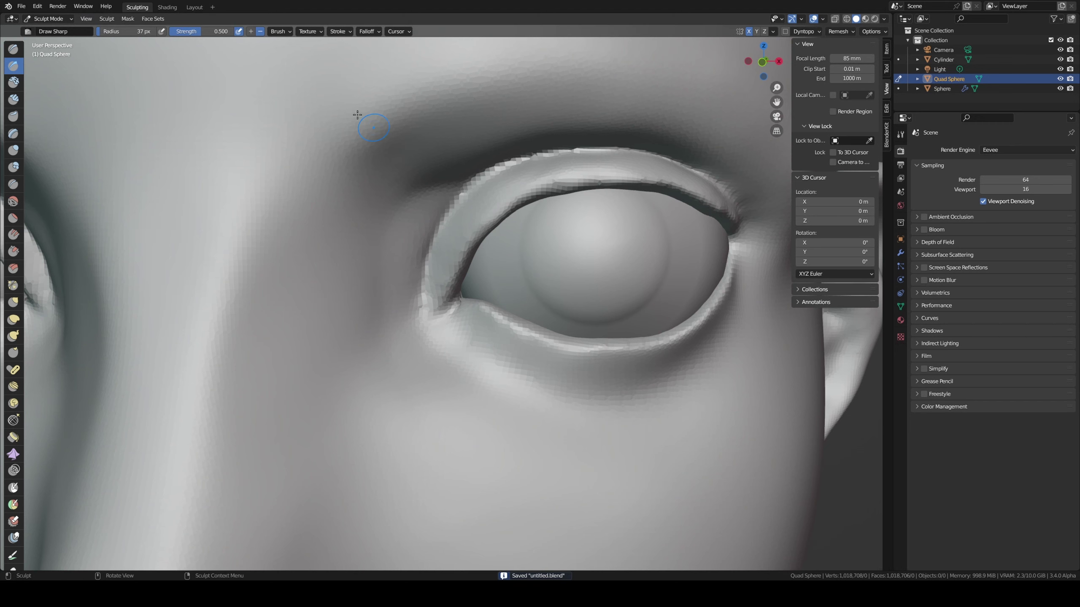
- Switch to Layout, orbit to show the whole head, and save untitled.blend
left_click(195, 7)
scroll(483, 325, "down", 2)
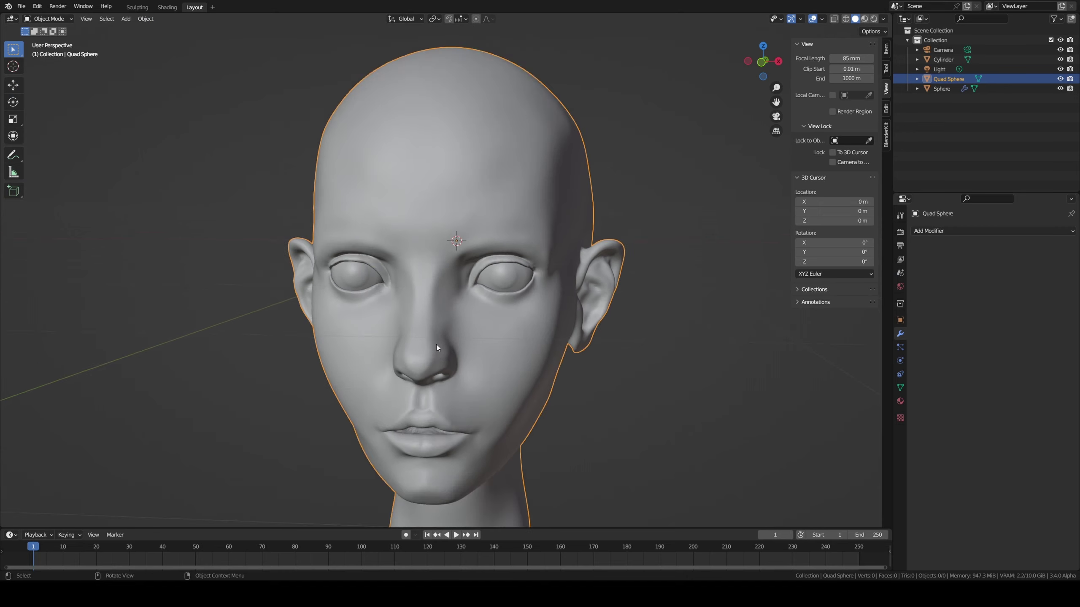
mouse_move(436, 345)
middle_mouse_down()
mouse_move(454, 326)
mouse_move(495, 335)
middle_mouse_up()
key("ctrl+s")
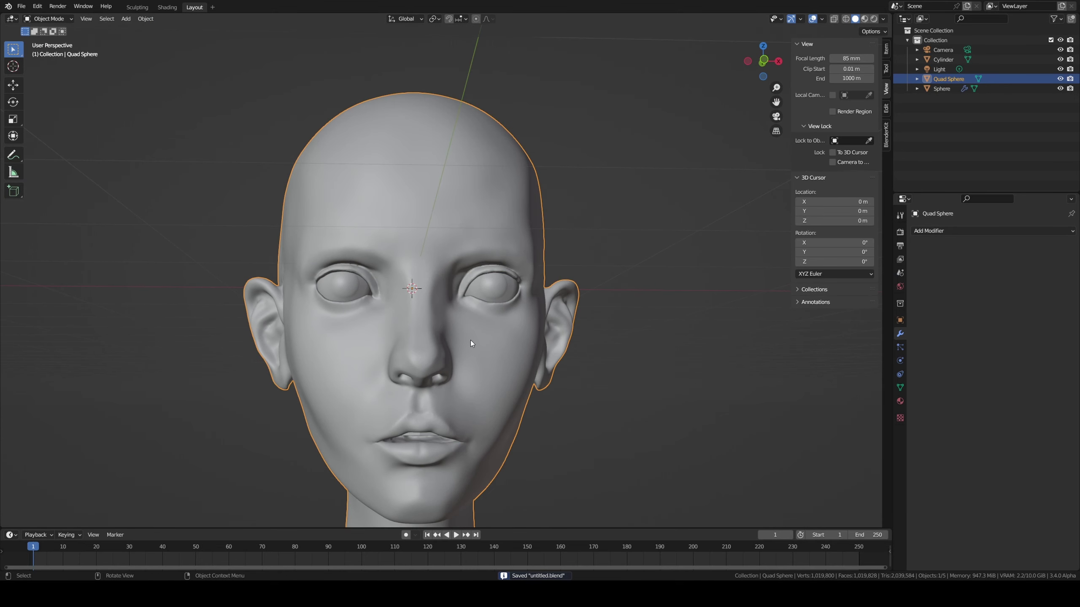
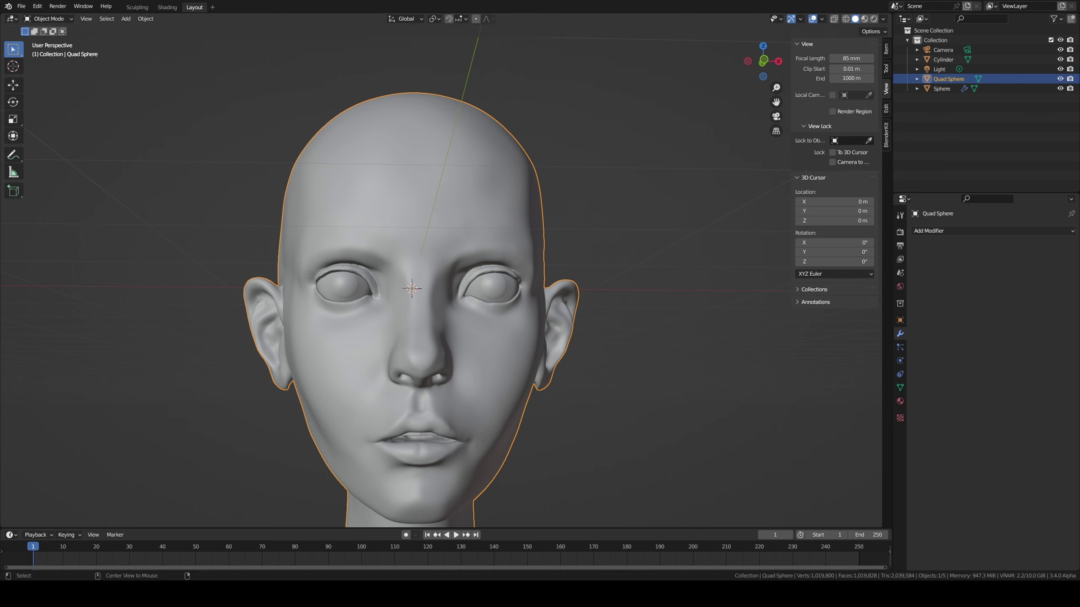
- Add a plane and rotate it 90° on X so it stands upright
left_click(632, 255)
mouse_move(633, 254)
middle_mouse_down()
mouse_move(606, 241)
mouse_move(530, 273)
middle_mouse_up()
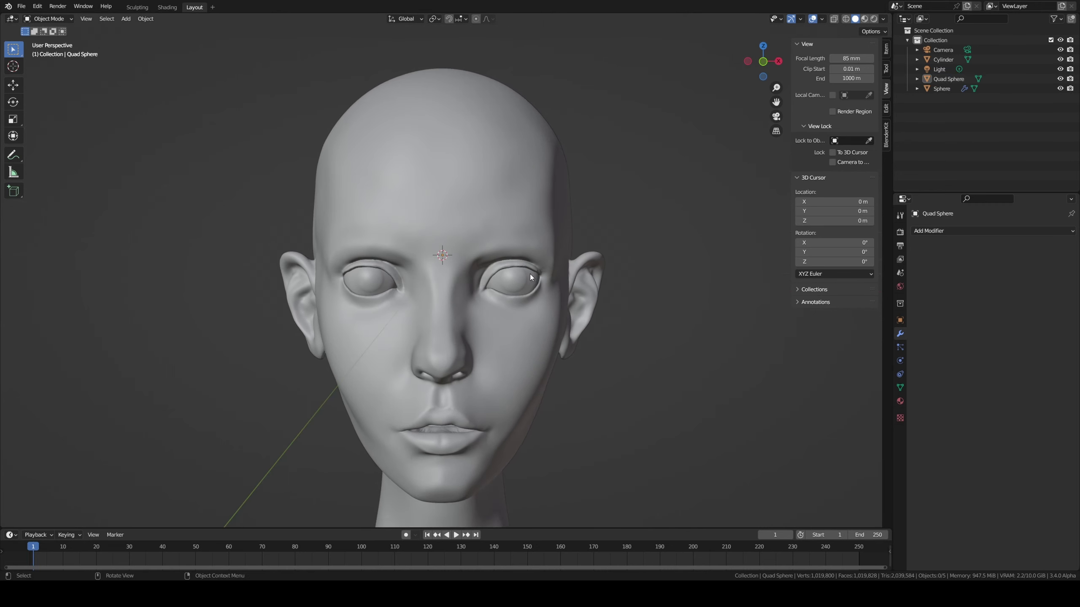
right_click(467, 257)
key("shift+a")
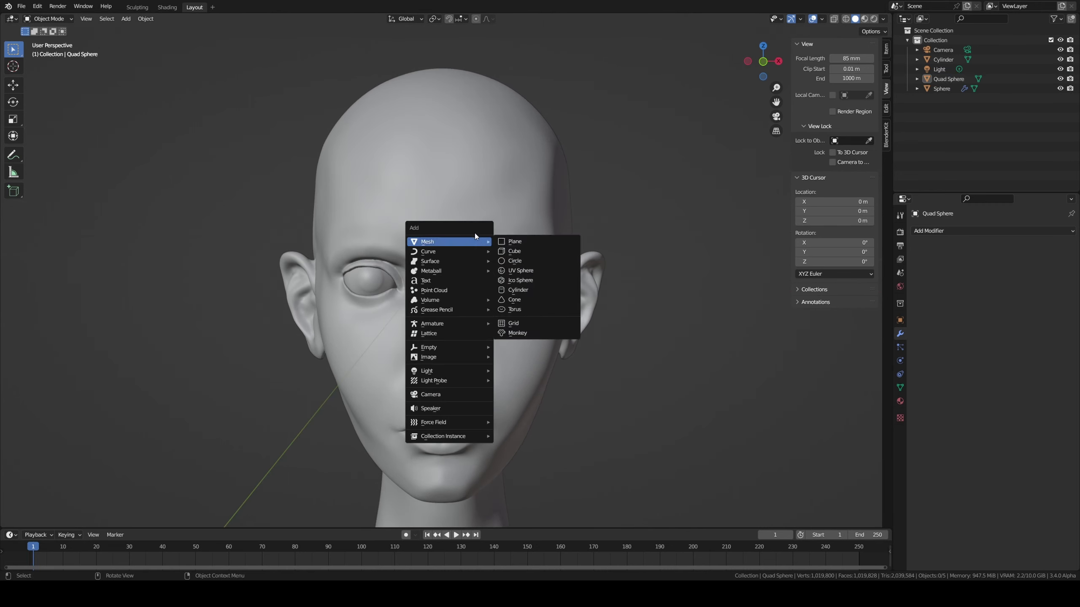
left_click(528, 243)
type("rx90")
key("Return")
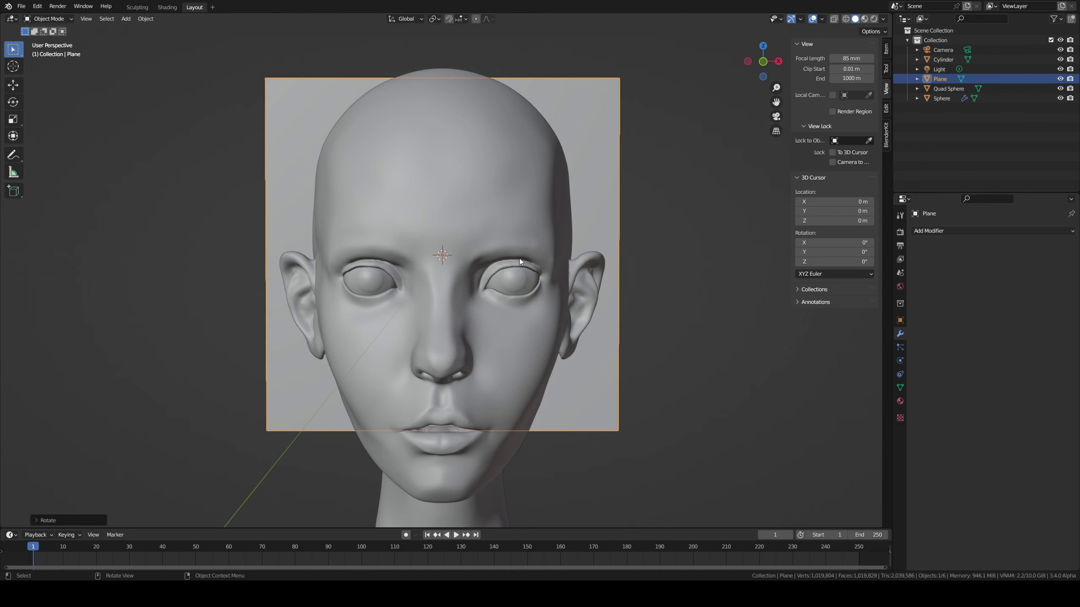
- From side view, move the plane in front of the face and shrink it to a small square
key("KP_3")
key("g")
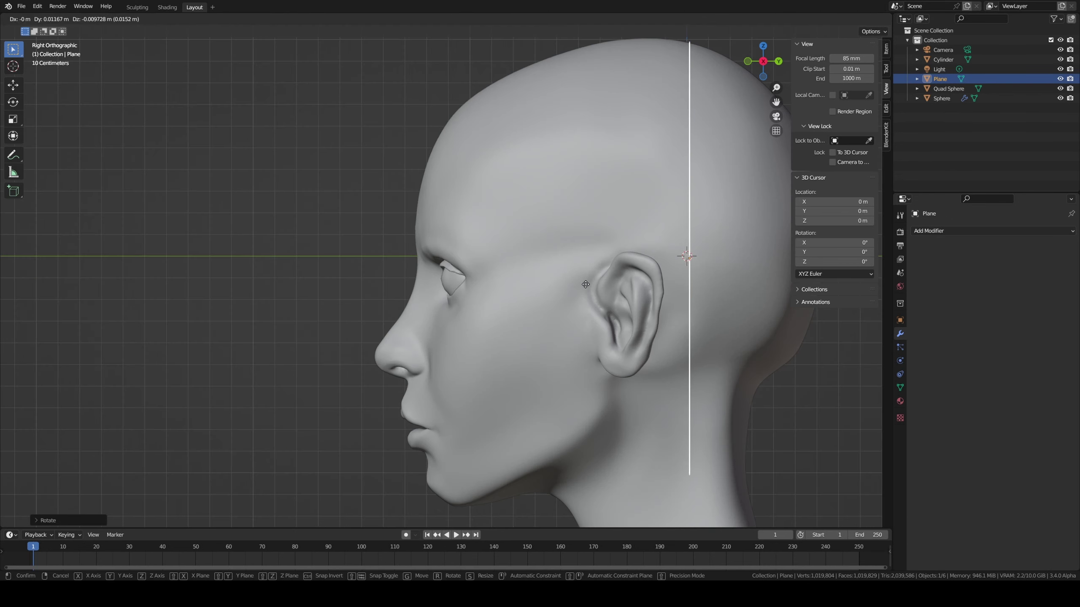
left_click(276, 289)
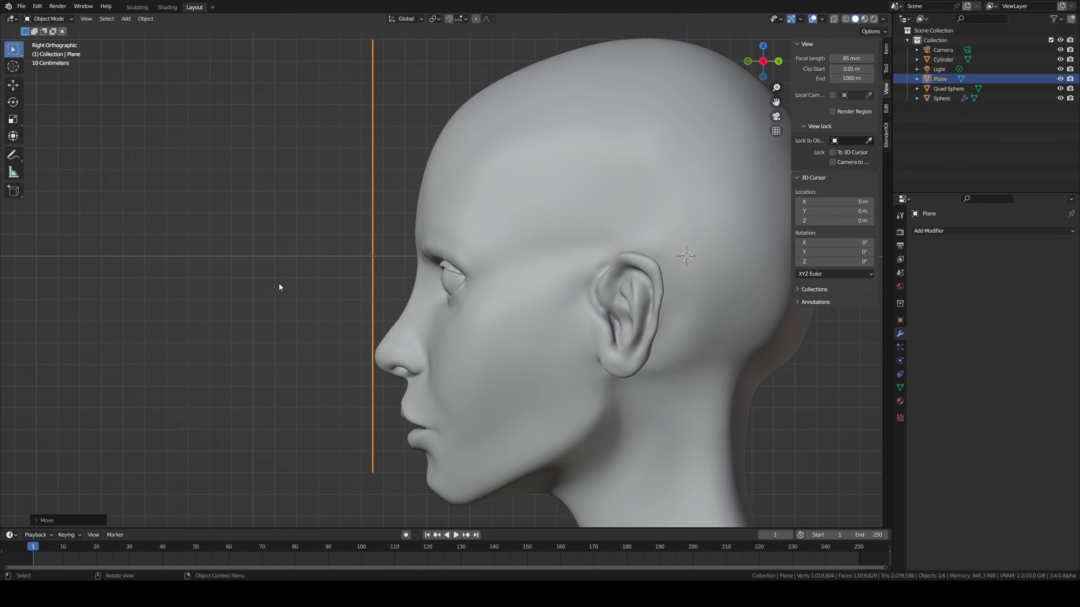
scroll(348, 291, "up", 2)
mouse_move(348, 289)
middle_mouse_down()
mouse_move(425, 272)
mouse_move(408, 272)
middle_mouse_up()
key("s")
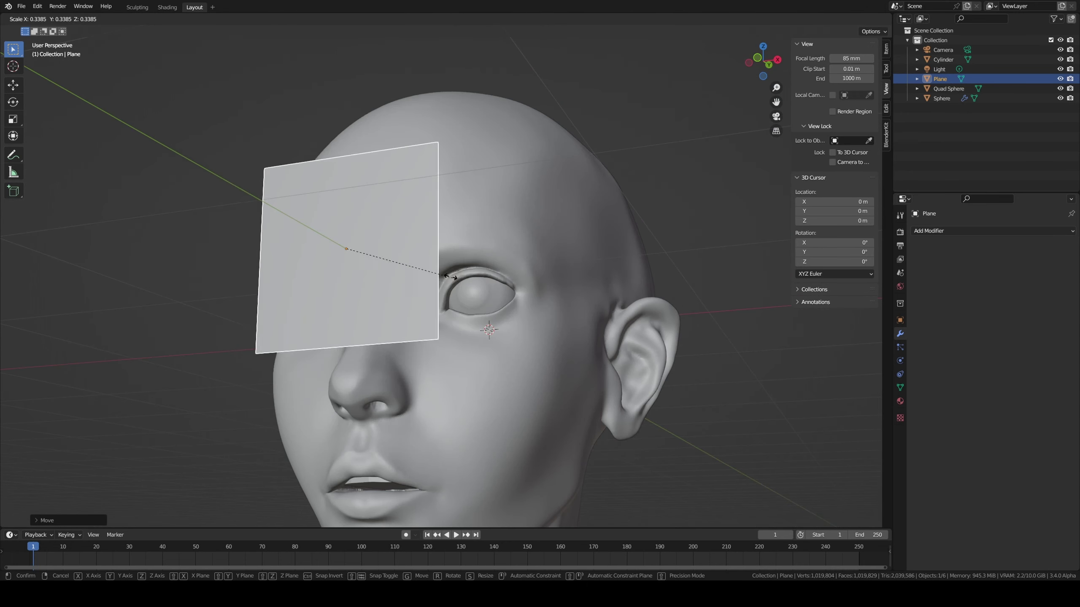
left_click(364, 257)
- Place the small plane on the brow above one eye, tilting and shrinking it further
key("g")
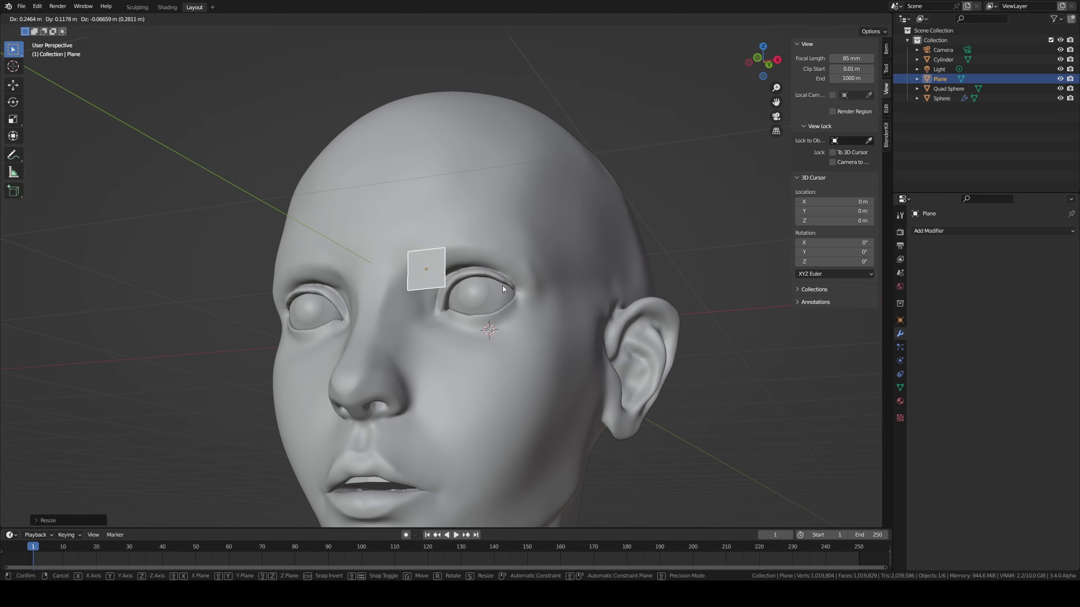
left_click(502, 286)
mouse_move(503, 285)
middle_mouse_down()
mouse_move(539, 285)
mouse_move(514, 292)
middle_mouse_up()
key("g")
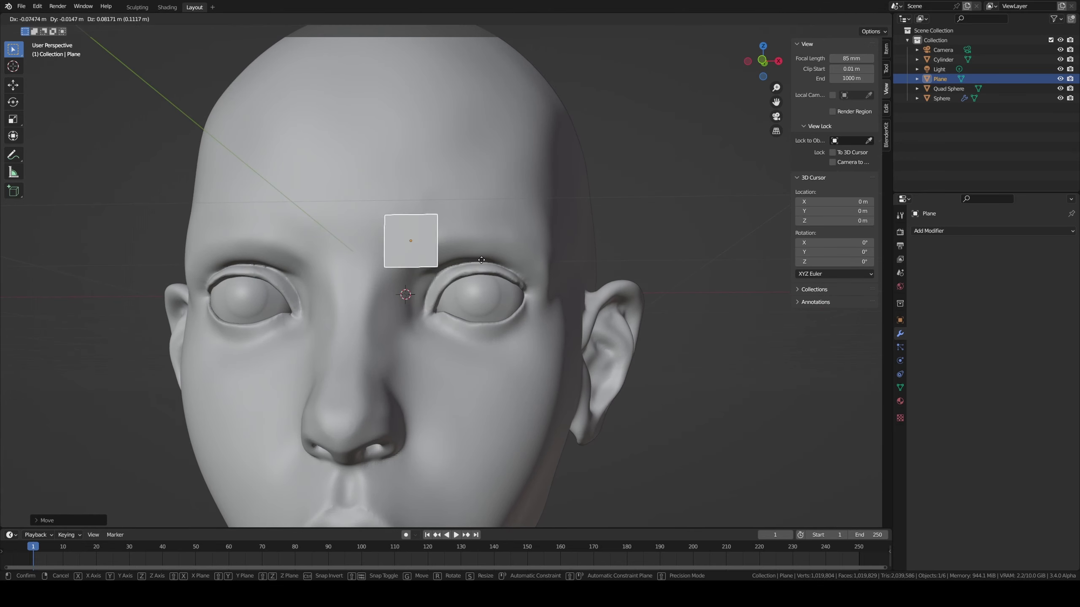
left_click(489, 266)
key("r")
left_click(518, 205)
key("s")
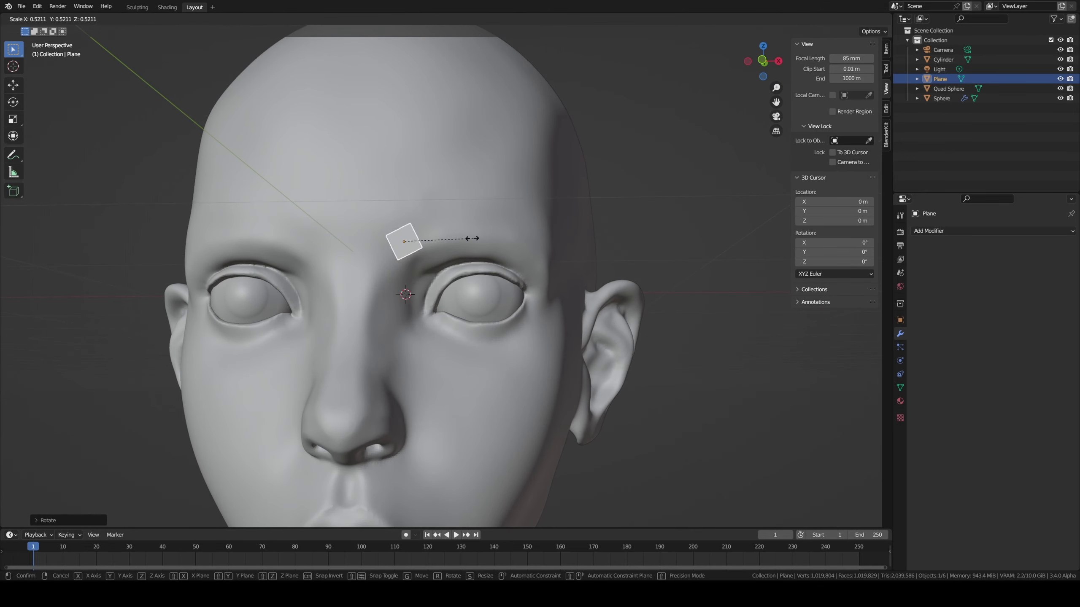
left_click(469, 234)
- Subdivide the plane at level 4, add Solidify, and add a Mirror modifier across Quad Sphere
key("ctrl+4")
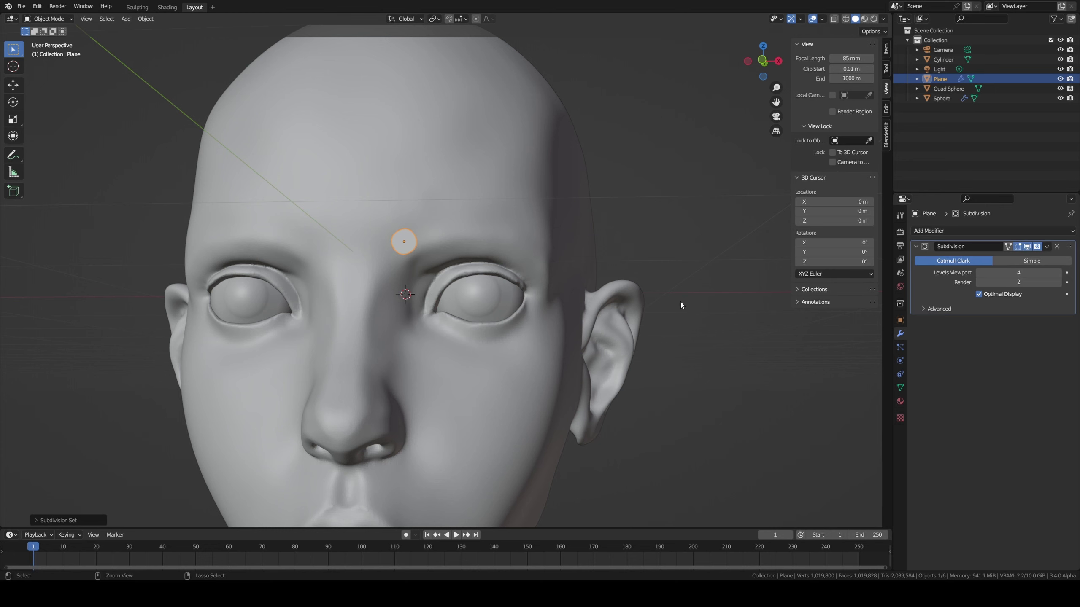
left_click(934, 232)
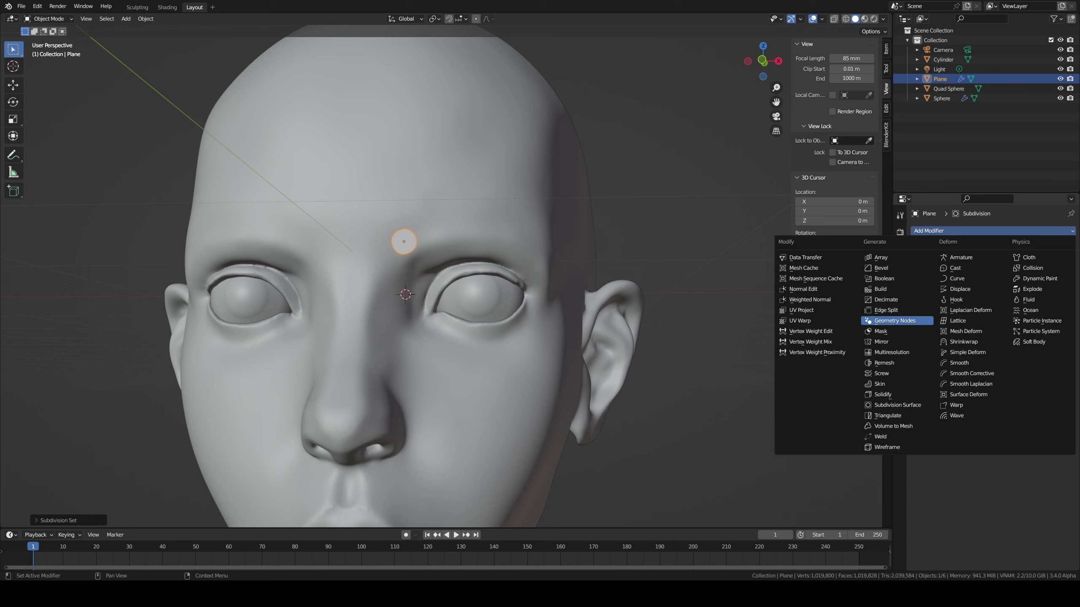
left_click(882, 394)
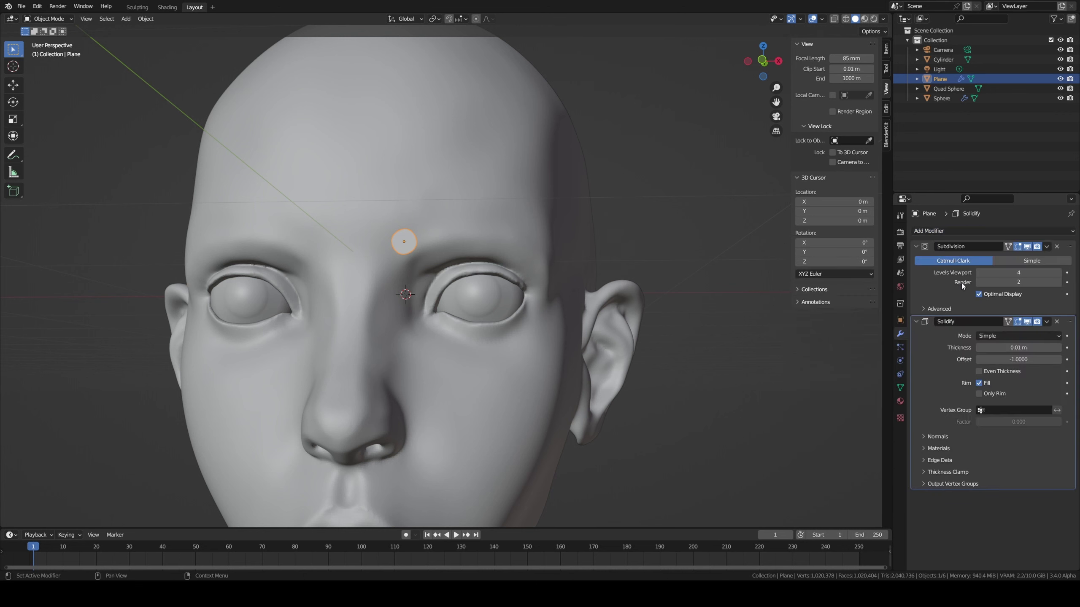
left_click(960, 232)
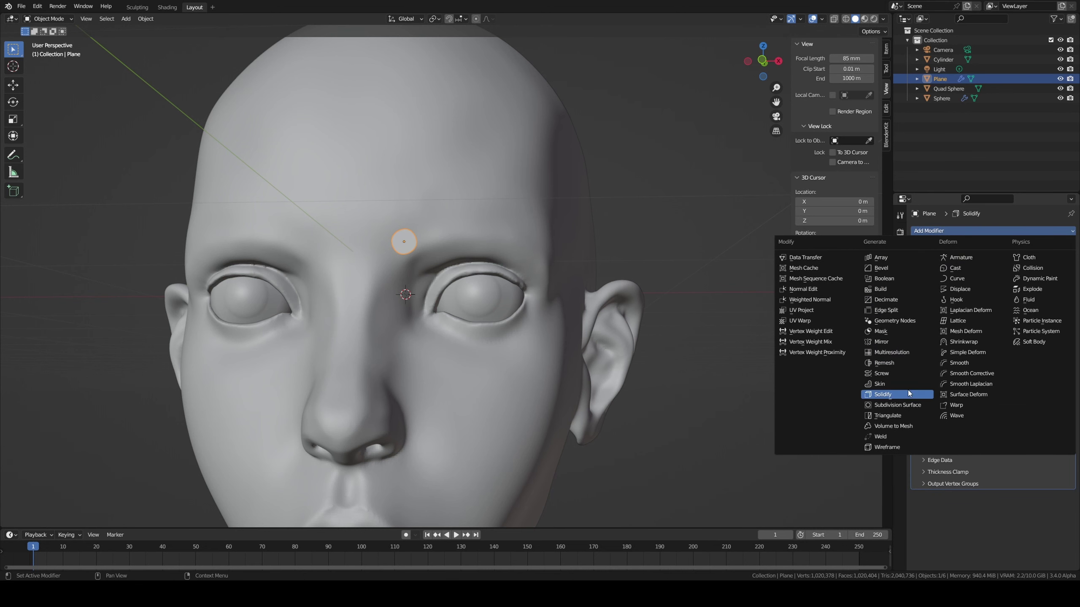
left_click(904, 343)
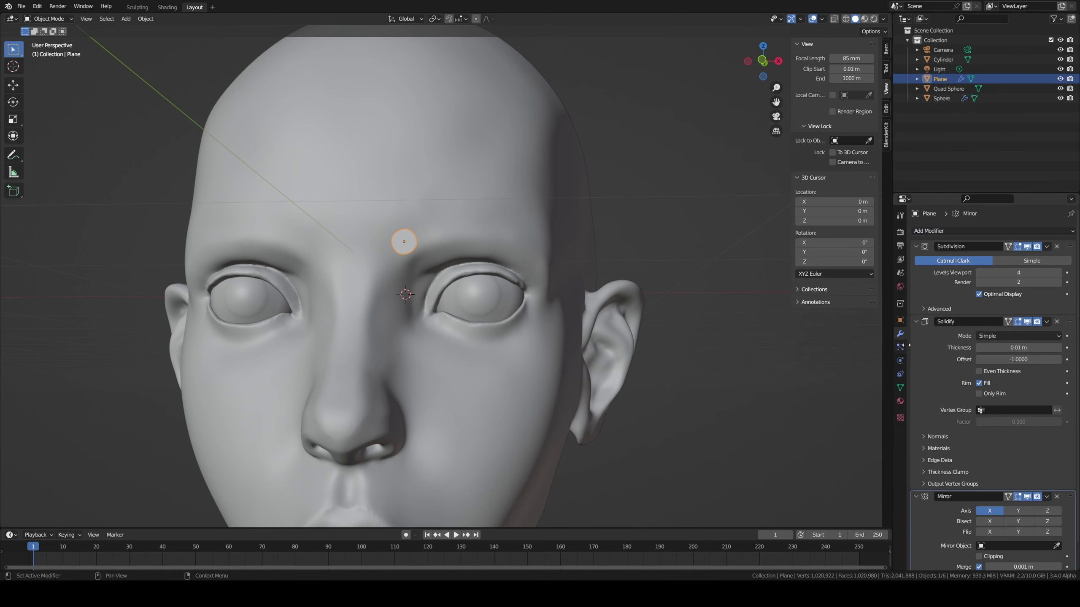
left_click(1056, 546)
left_click(423, 366)
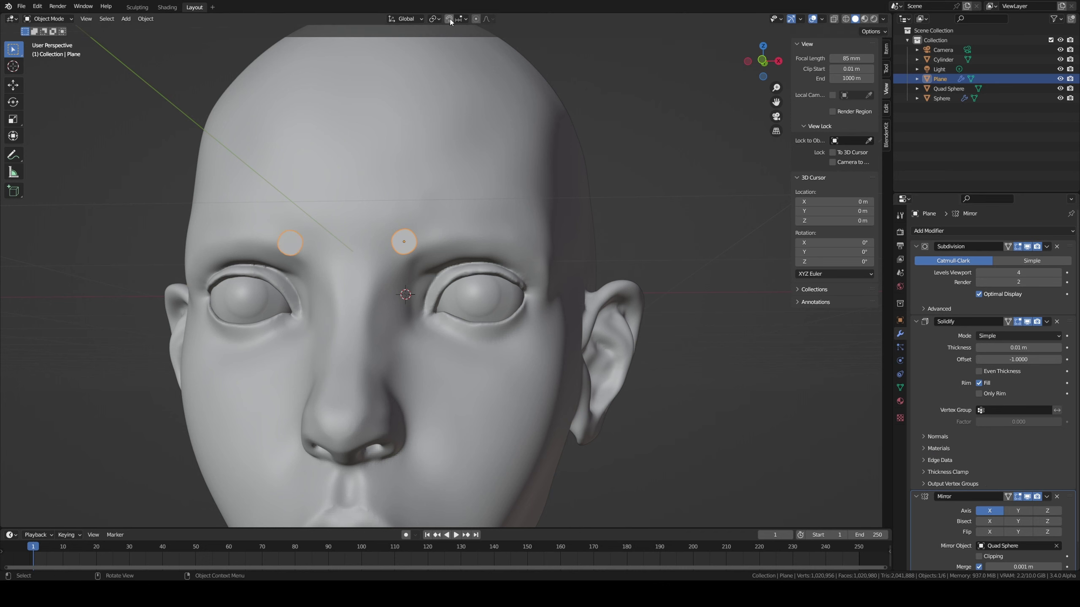
- Apply all transforms to the disc and set snapping to Face Project
key("ctrl+a")
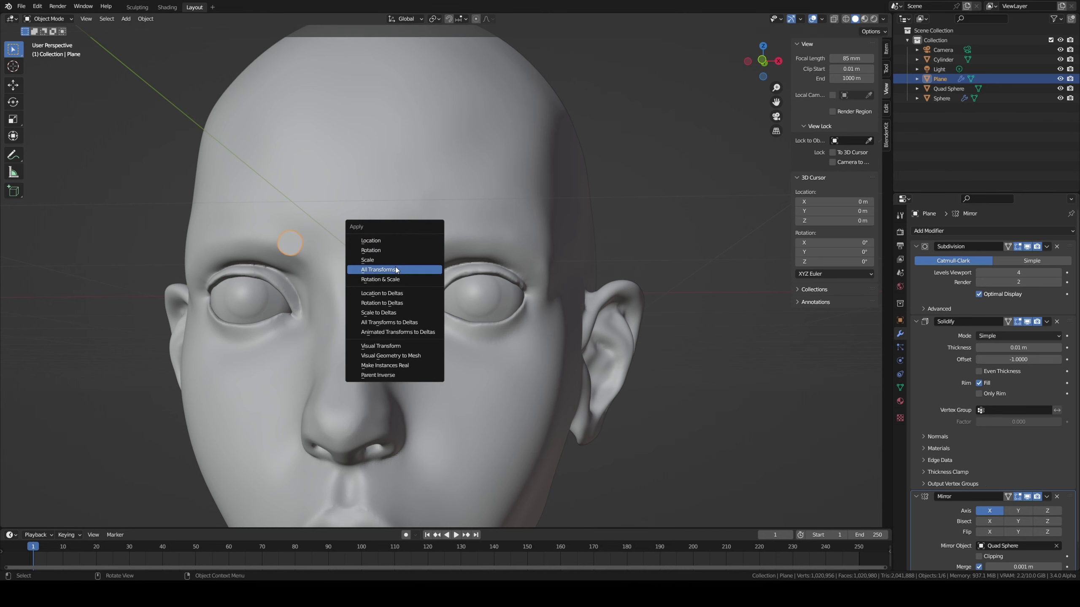
left_click(423, 269)
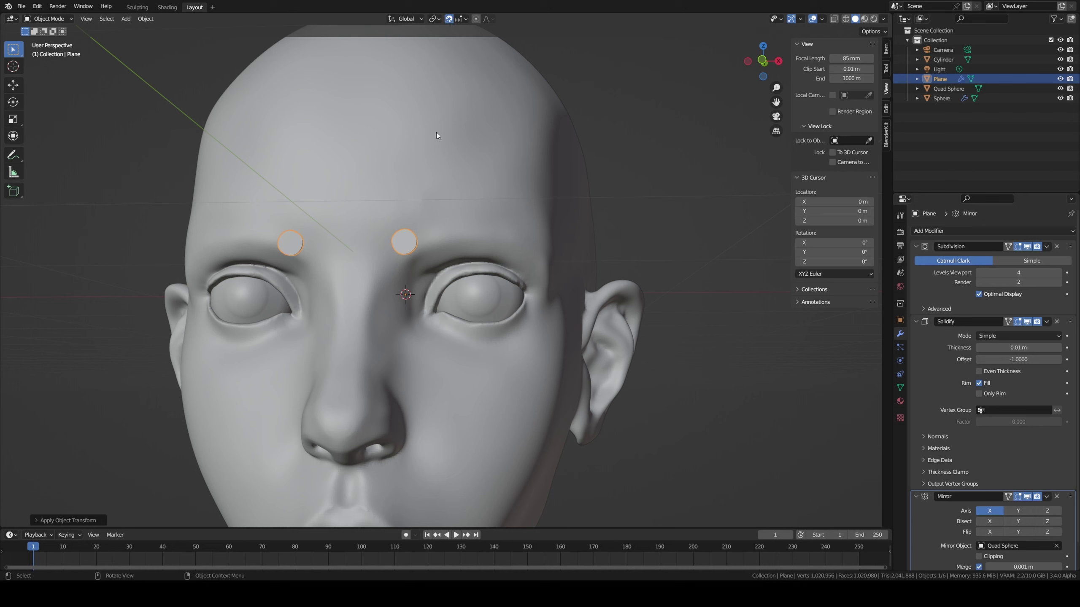
left_click(467, 18)
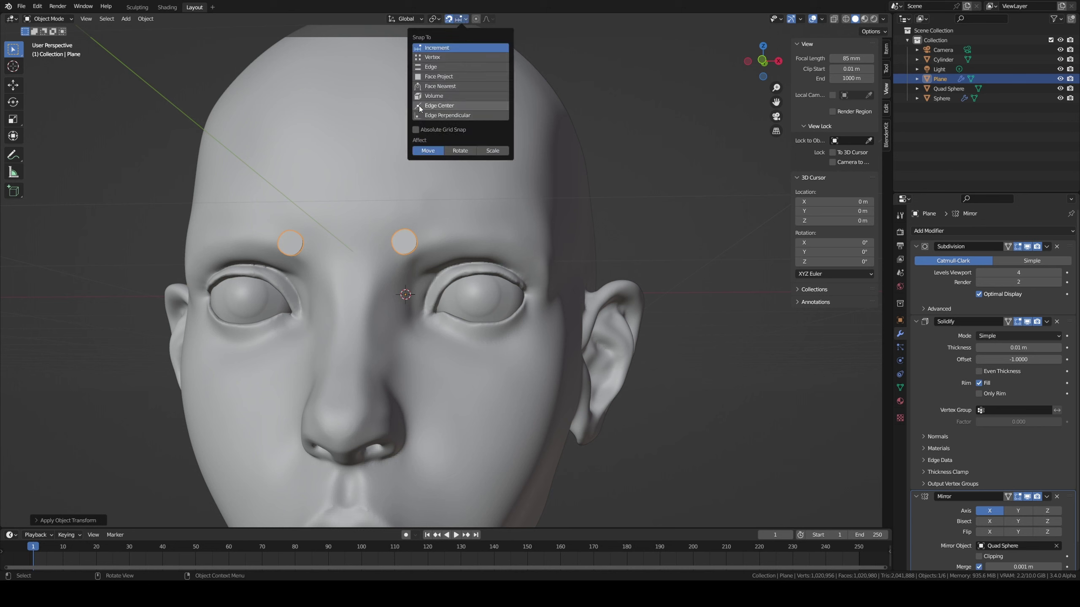
left_click(425, 76)
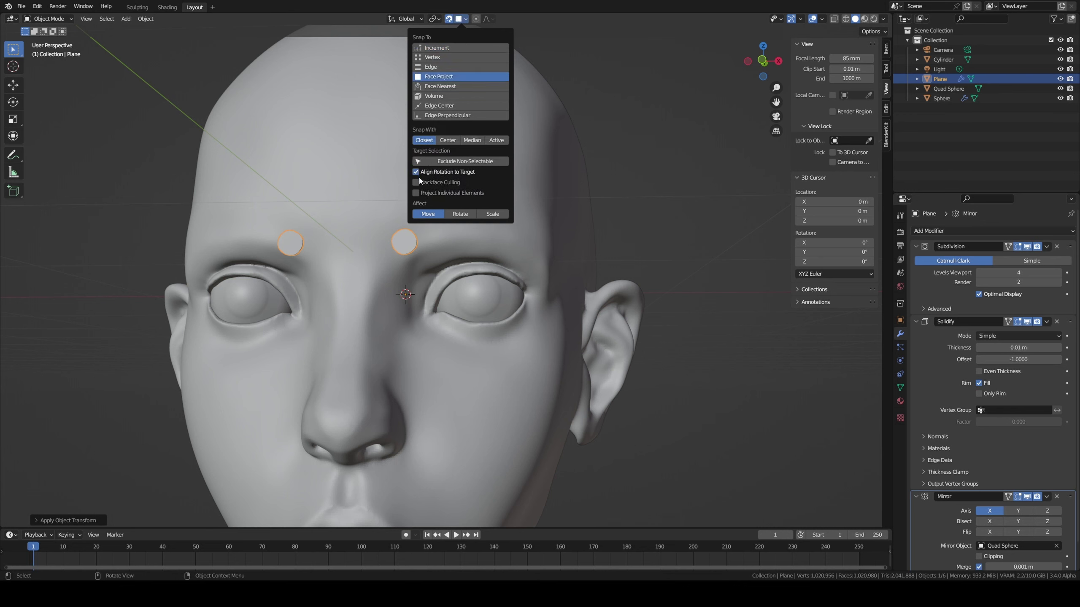
- In Edit Mode, raise the disc and angle one edge along the brow line
key("Tab")
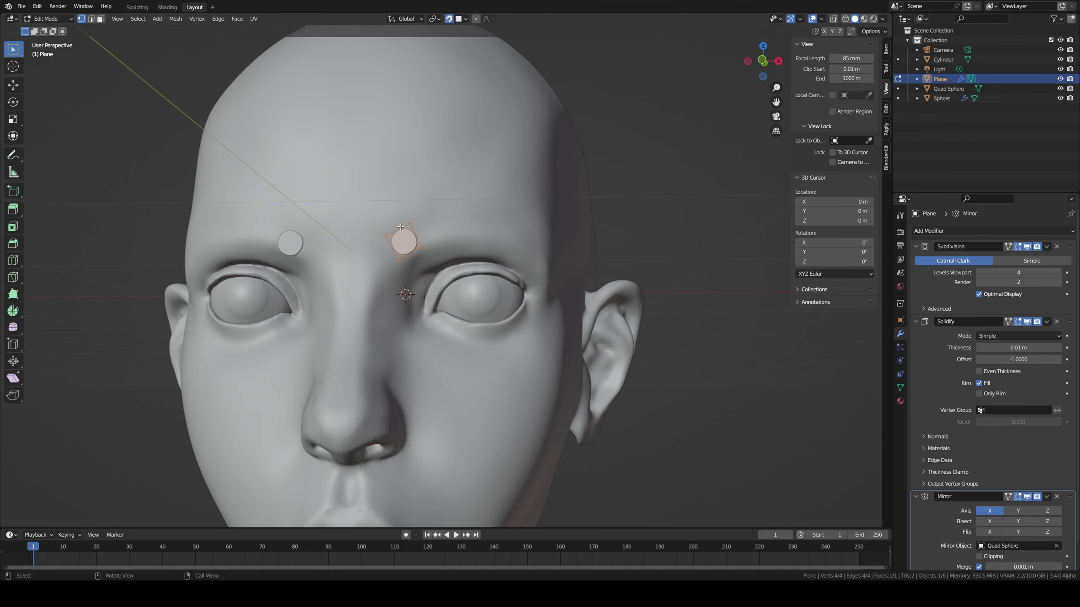
key("KP_1")
key("g")
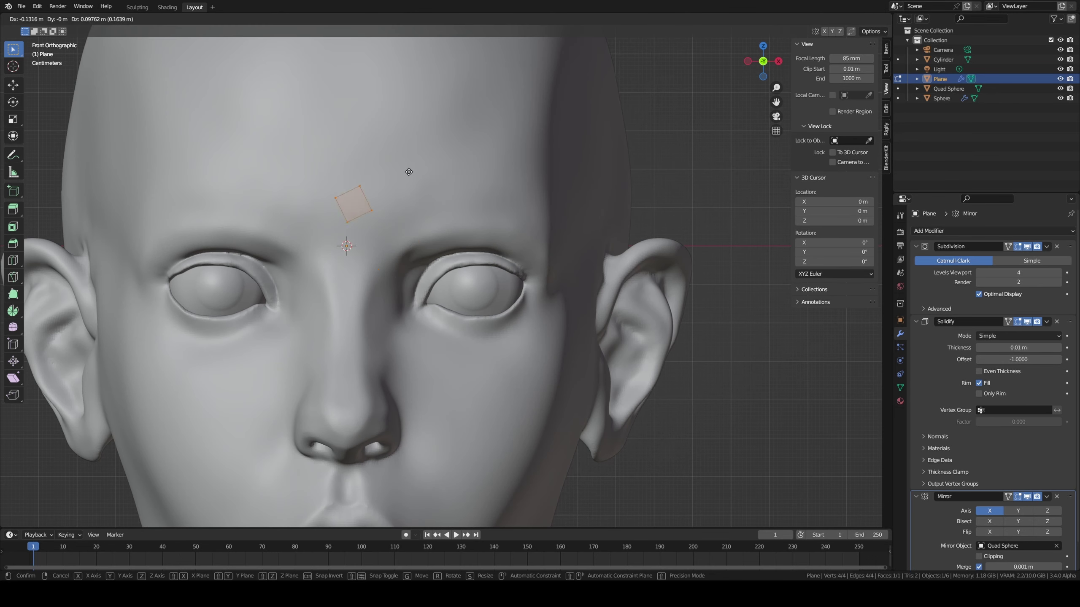
left_click(461, 204)
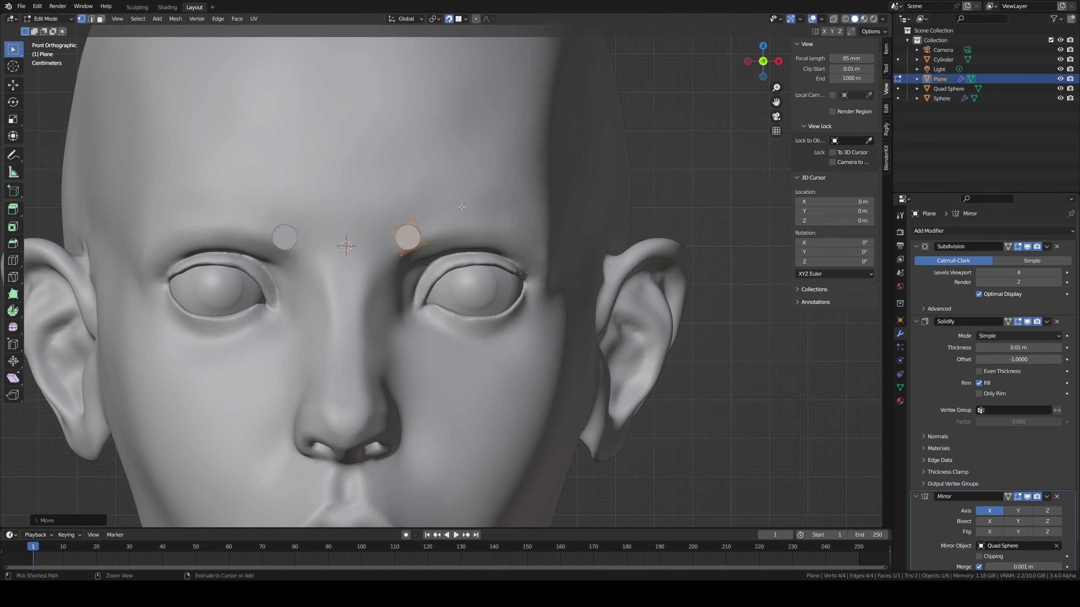
key("e")
key("ctrl+z")
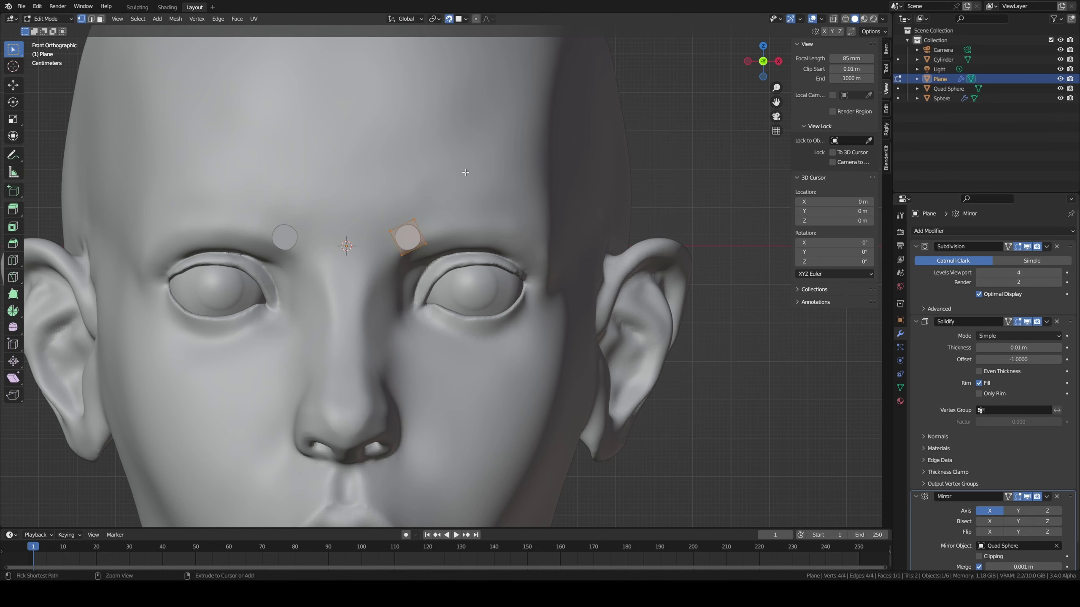
left_click(420, 231)
key("r")
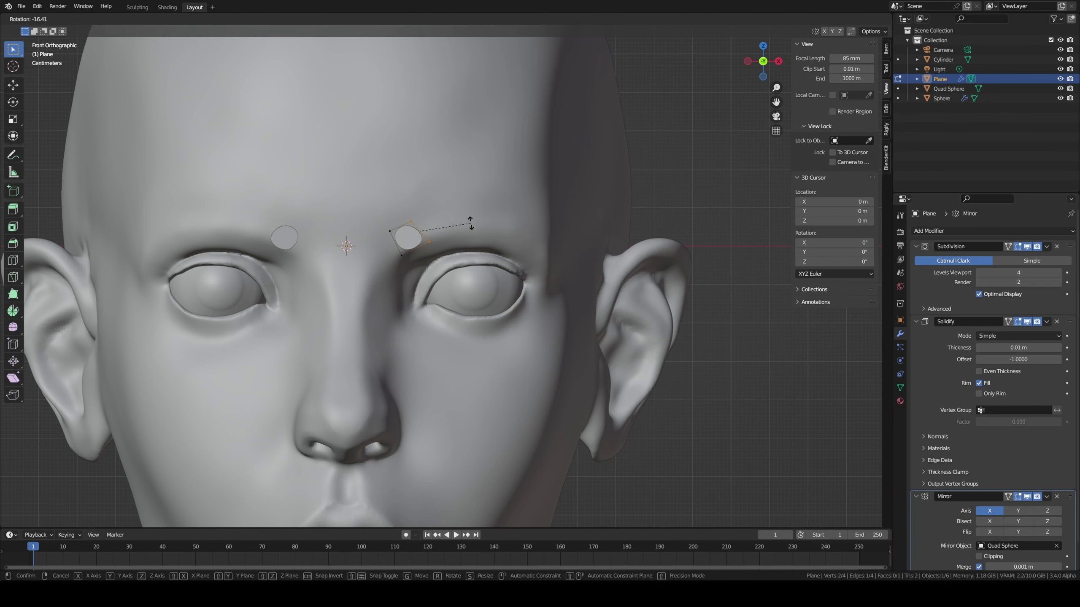
left_click(471, 223)
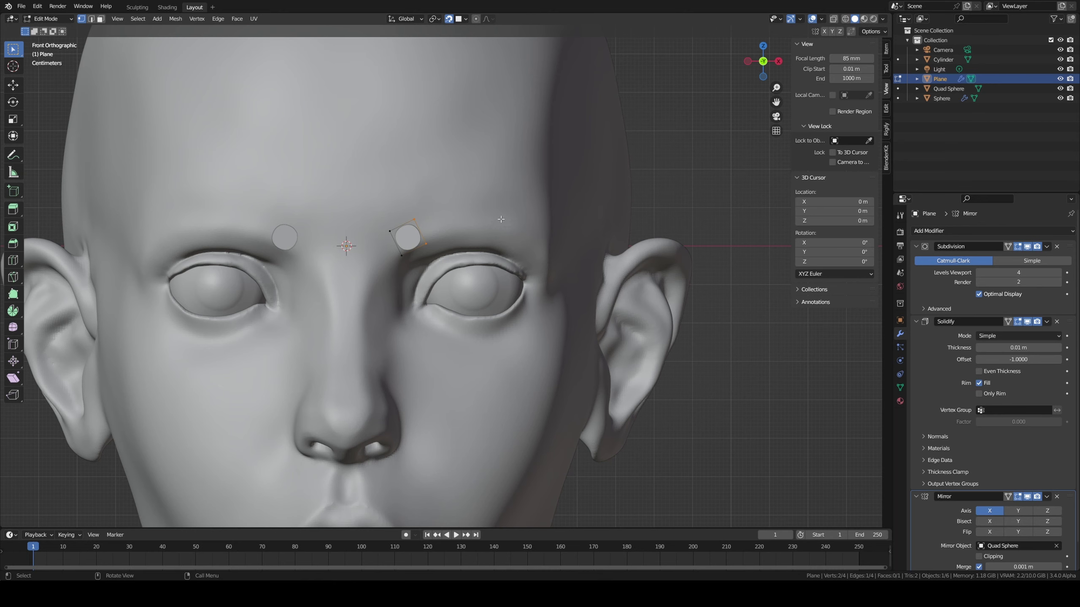
key("e")
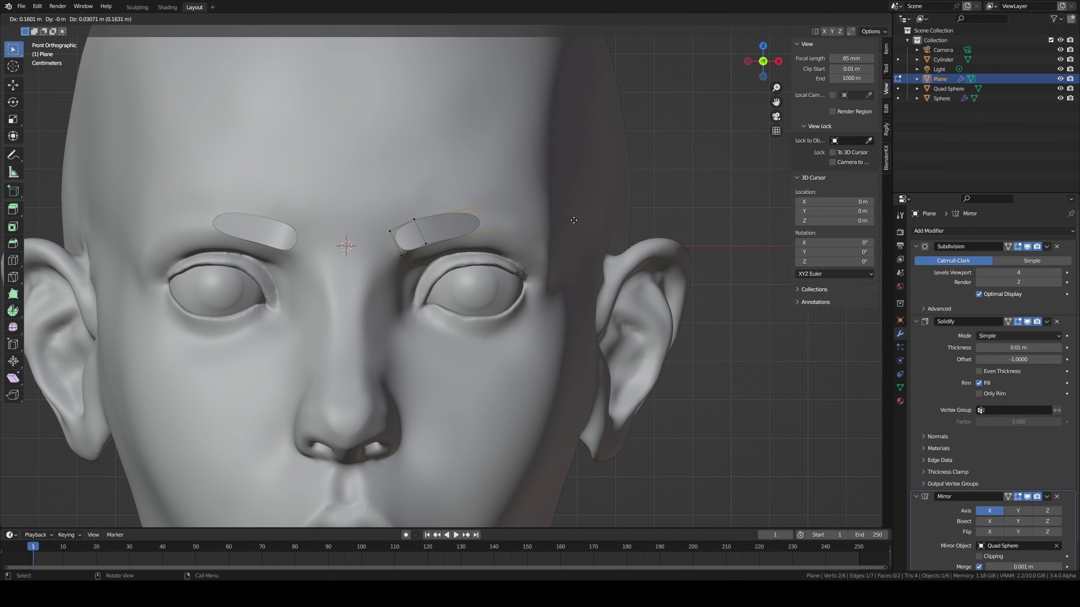
left_click(558, 212)
mouse_move(559, 210)
middle_mouse_down()
mouse_move(527, 174)
mouse_move(547, 164)
mouse_move(551, 193)
mouse_move(612, 219)
mouse_move(585, 221)
middle_mouse_up()
key("ctrl+z")
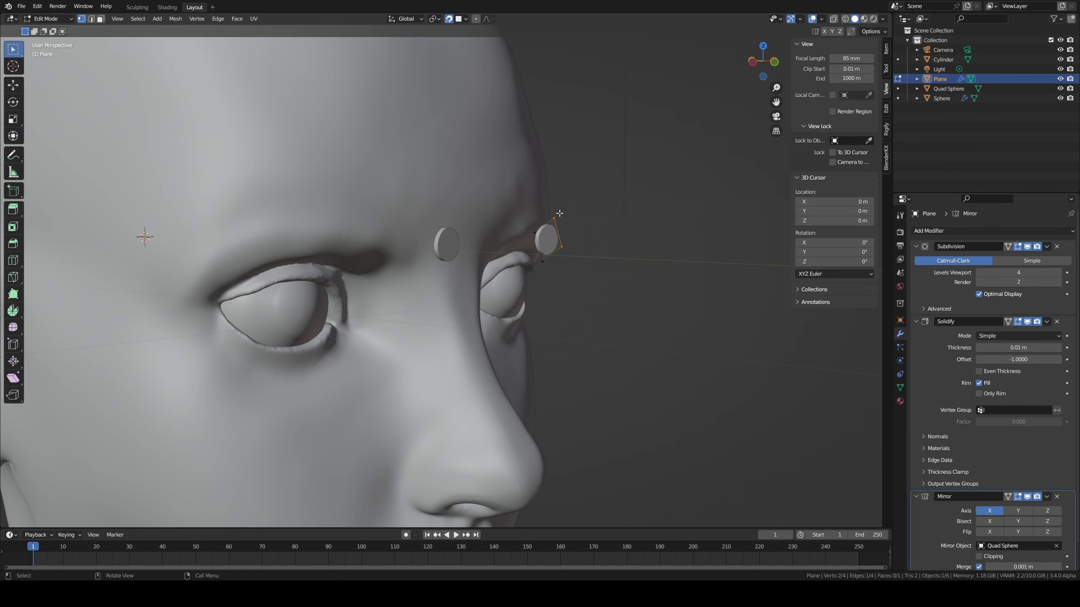
- From the front view, nudge the whole brow plane slightly upward into position
key("KP_1")
key("a")
key("g")
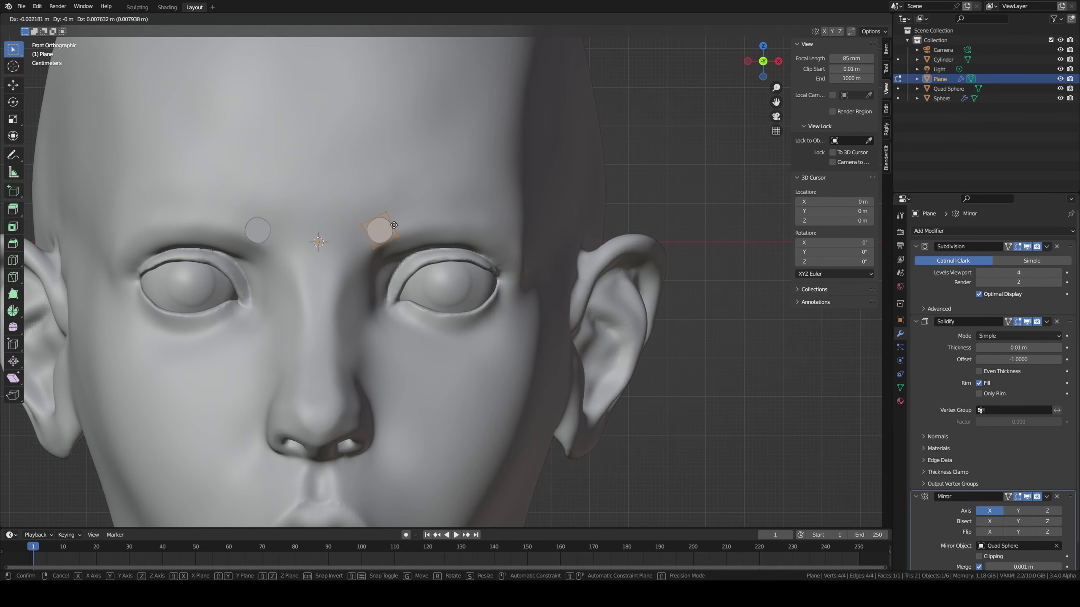
left_click(385, 232)
middle_click_drag(452, 72, 408, 74)
key("KP_1")
key("g")
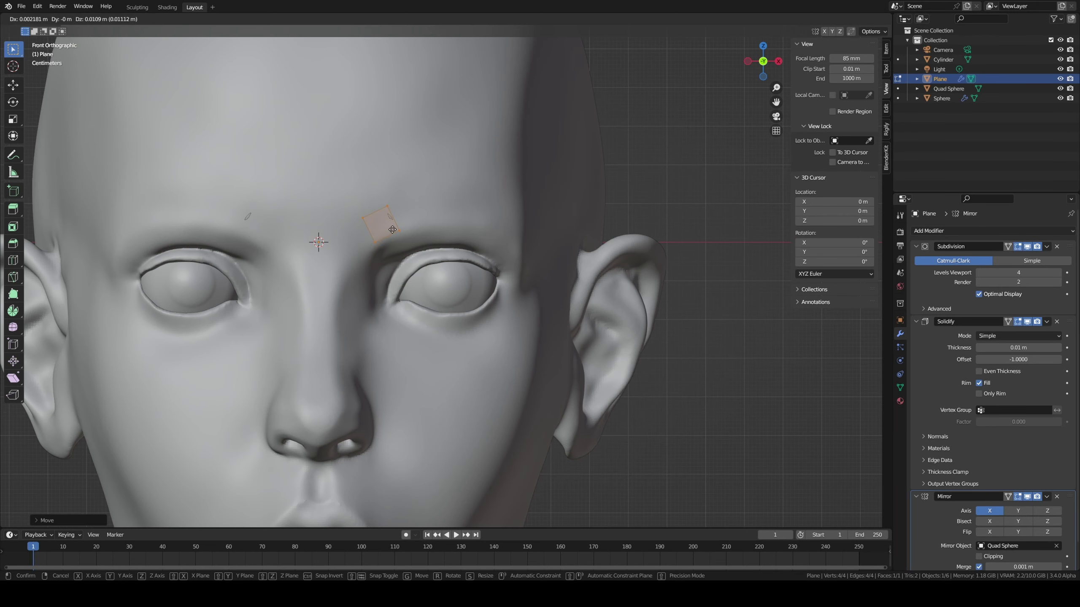
left_click(449, 234)
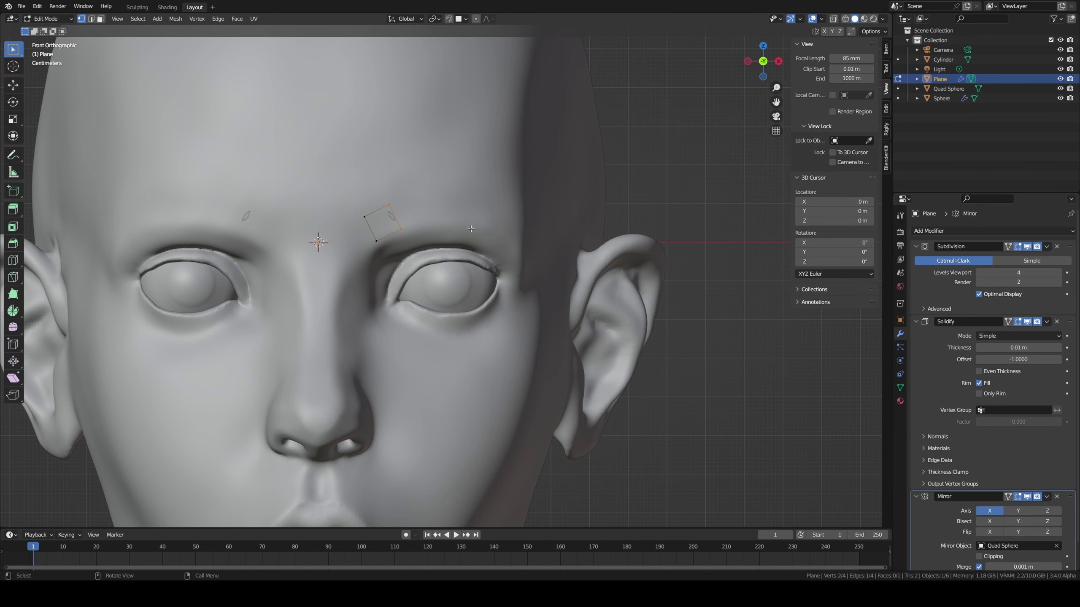
- Extrude the edge into successive new faces along the eyebrow line
key("e")
left_click(541, 230)
key("g")
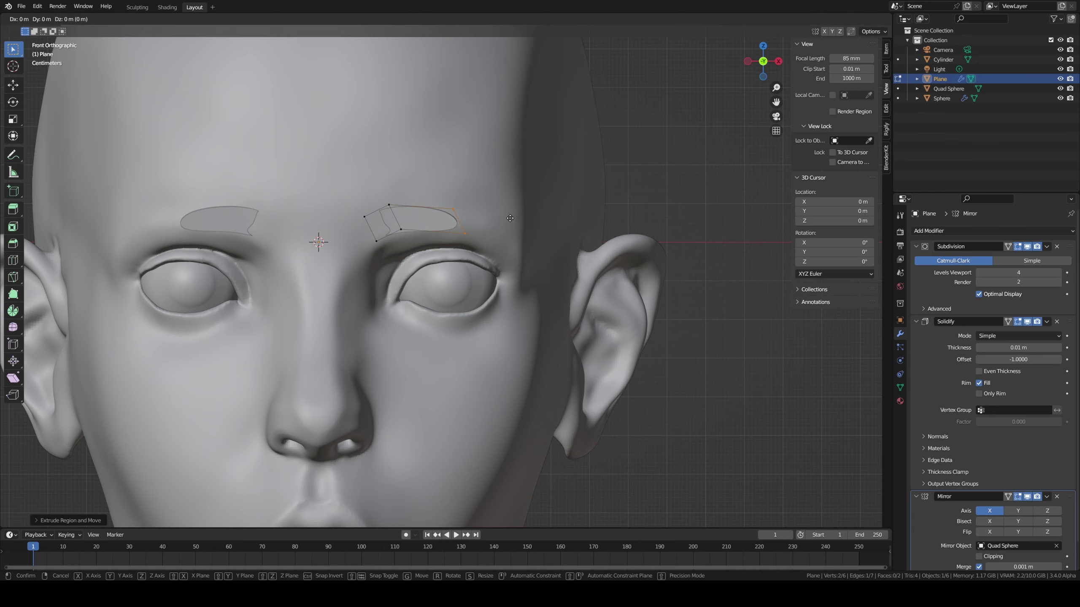
left_click(510, 219)
middle_click_drag(514, 217, 491, 212)
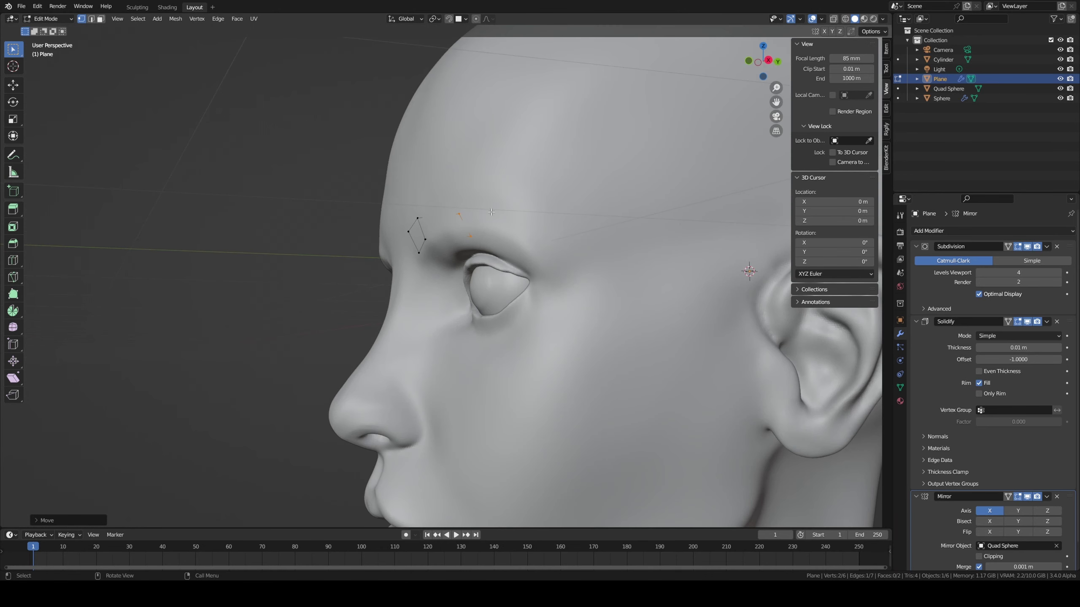
key("e")
left_click(566, 225)
- Rotate and move the end edge onto the brow, then extrude a smaller tapered final face
key("r")
left_click(537, 250)
key("g")
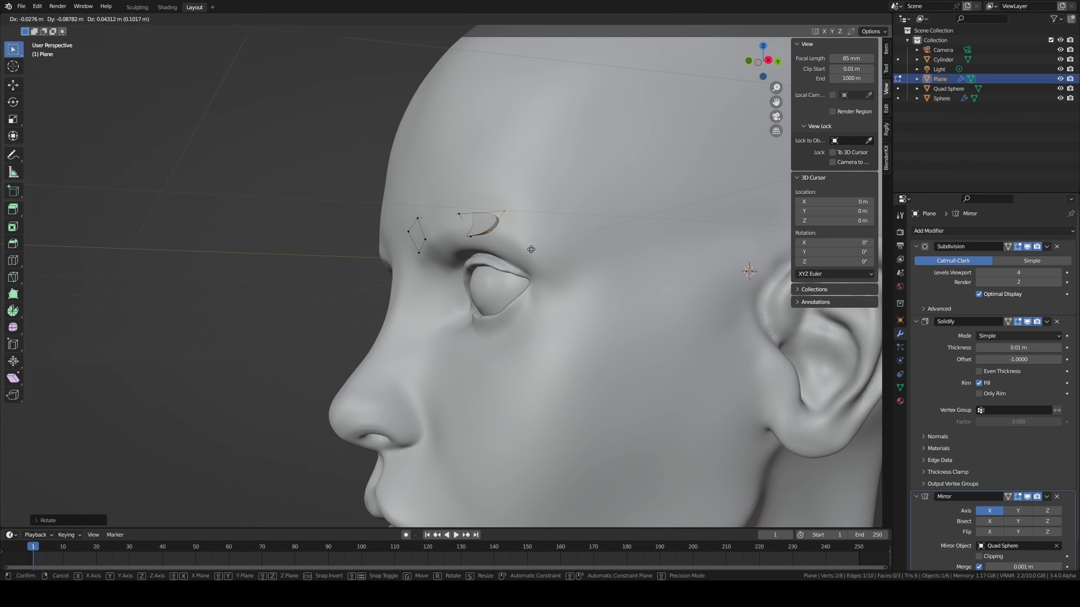
left_click(533, 250)
key("e")
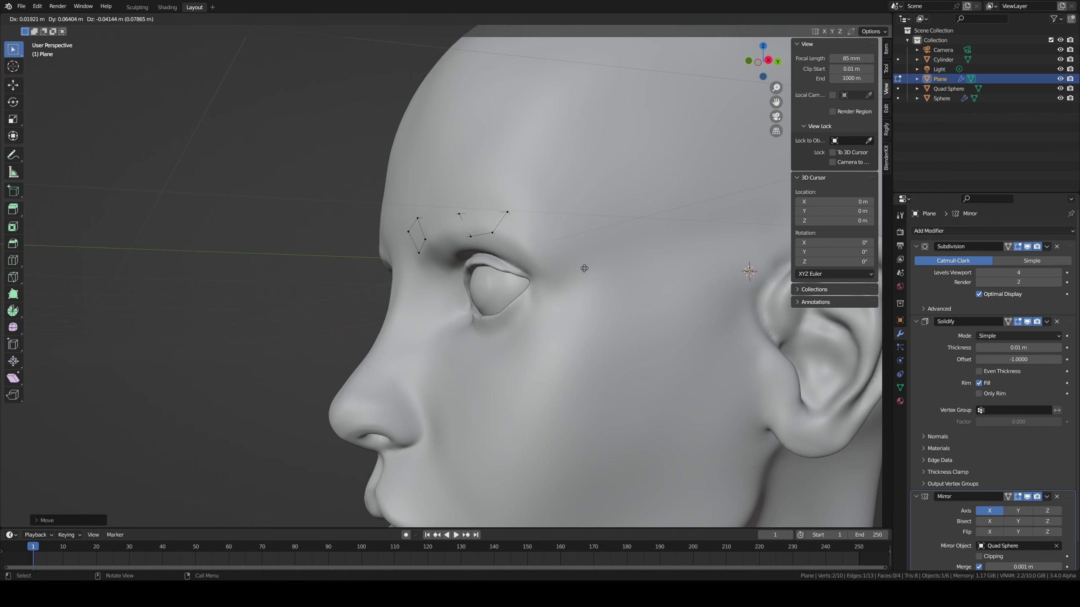
left_click(585, 268)
key("s")
left_click(566, 267)
- Adjust one brow vertex, save the file, and set Solidify offset to 1.0 outward
mouse_move(565, 267)
middle_mouse_down()
mouse_move(570, 242)
mouse_move(383, 221)
middle_mouse_up()
left_click(355, 212)
key("g")
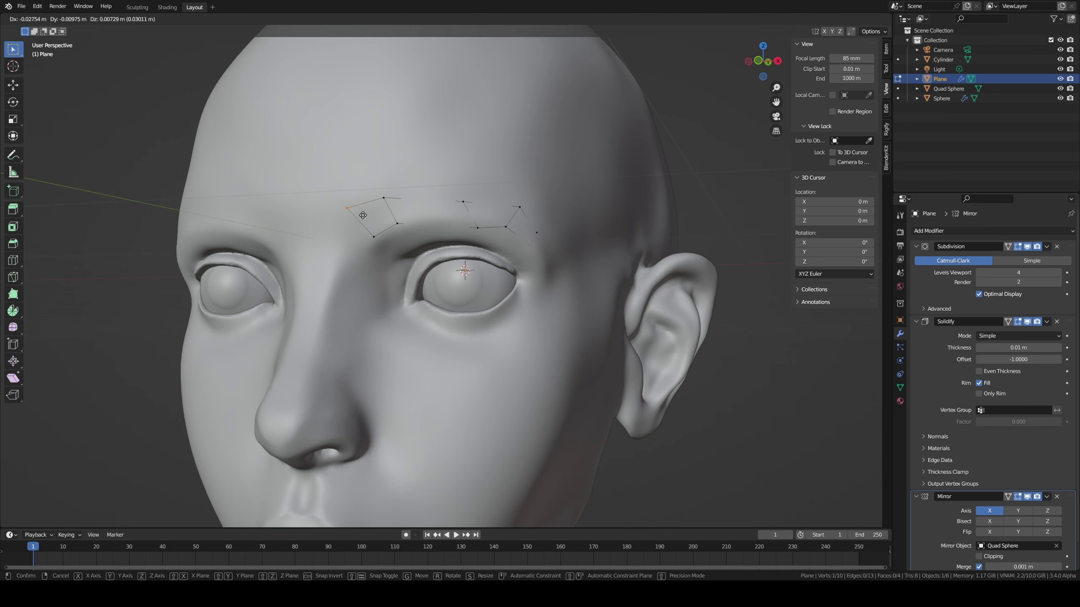
left_click(361, 216)
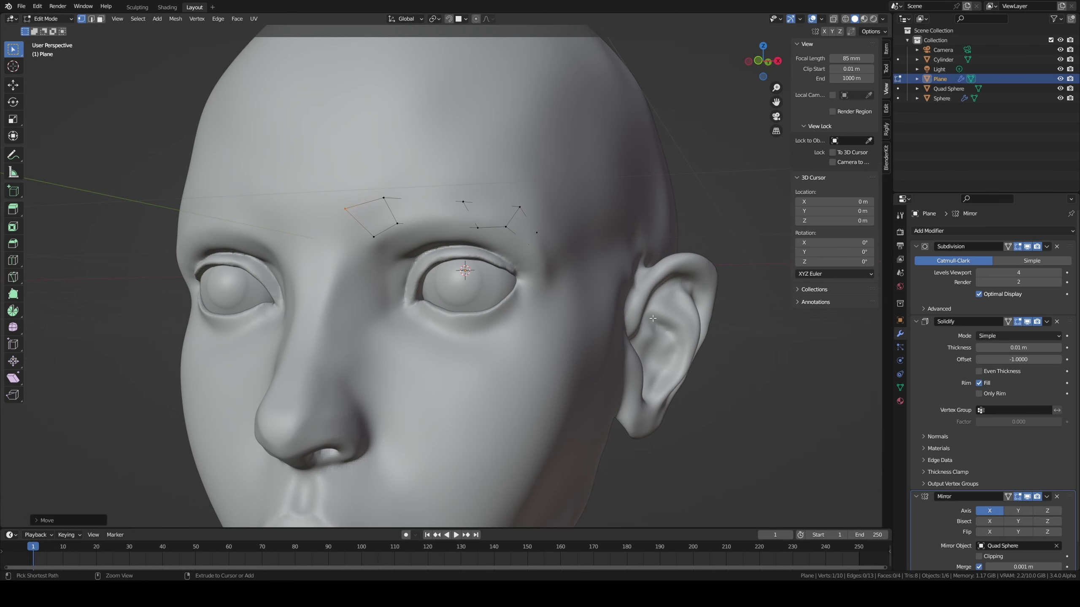
key("ctrl+s")
left_click_drag(999, 357, 1064, 363)
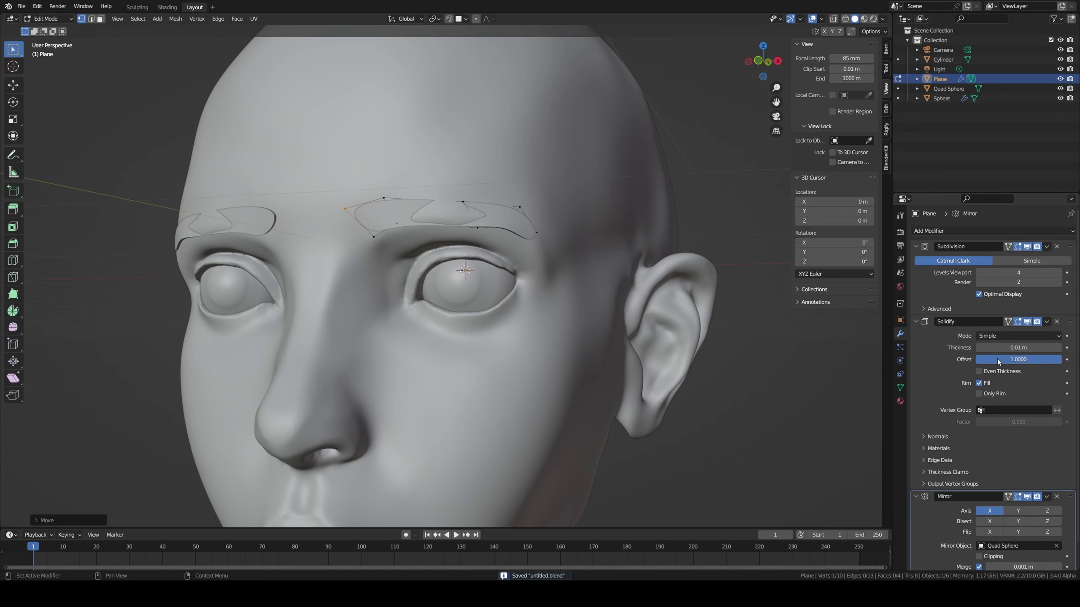
- Enable Even Thickness, move Solidify above Subdivision, and set thickness to 0.02 m
left_click(978, 371)
middle_click_drag(426, 298, 466, 246)
scroll(466, 246, "up", 4)
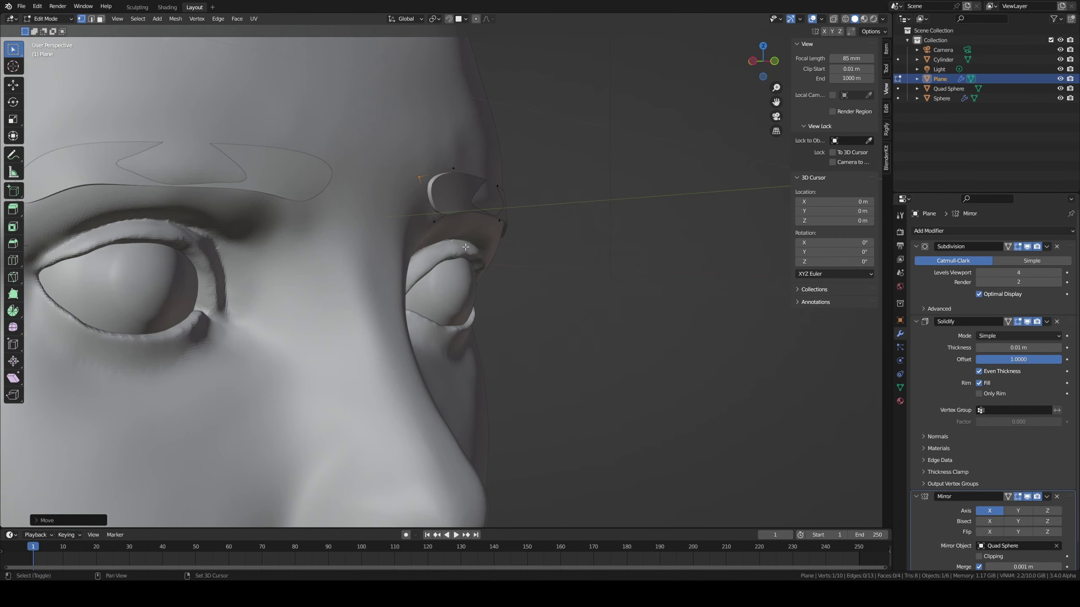
scroll(466, 247, "up", 3)
left_click(1072, 325)
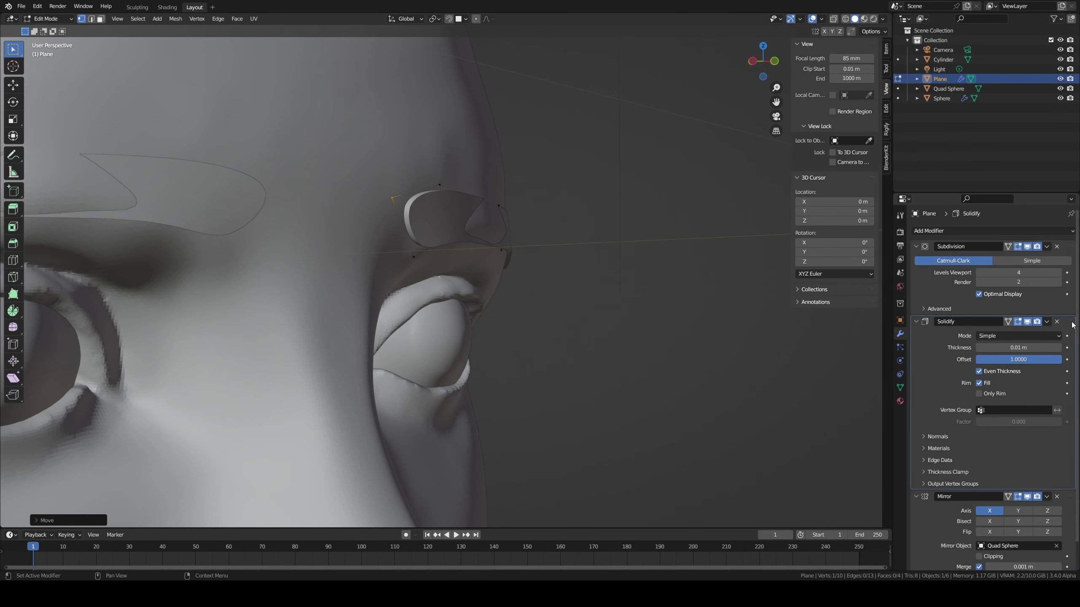
left_click_drag(1072, 325, 1023, 258)
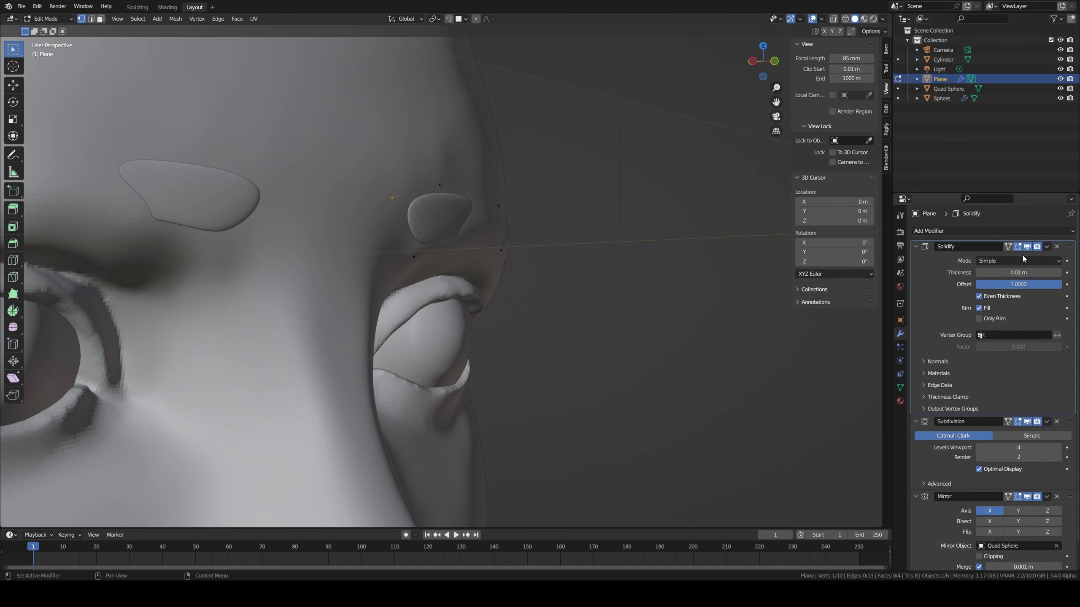
scroll(641, 287, "down", 5)
middle_click_drag(641, 288, 637, 281)
scroll(637, 282, "up", 2)
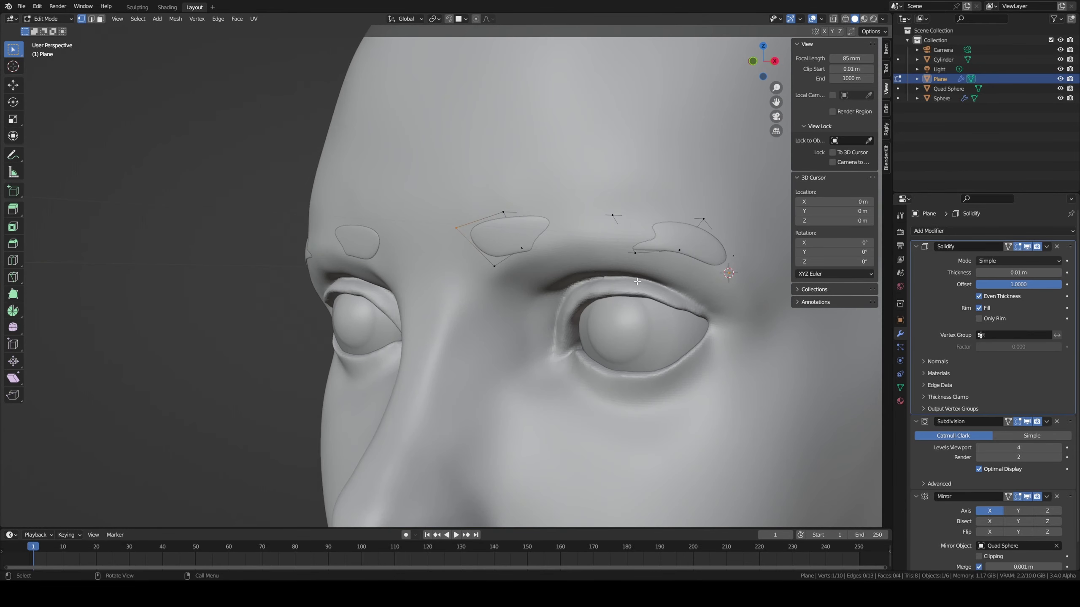
left_click_drag(1024, 284, 1034, 289)
left_click_drag(1013, 272, 1022, 272)
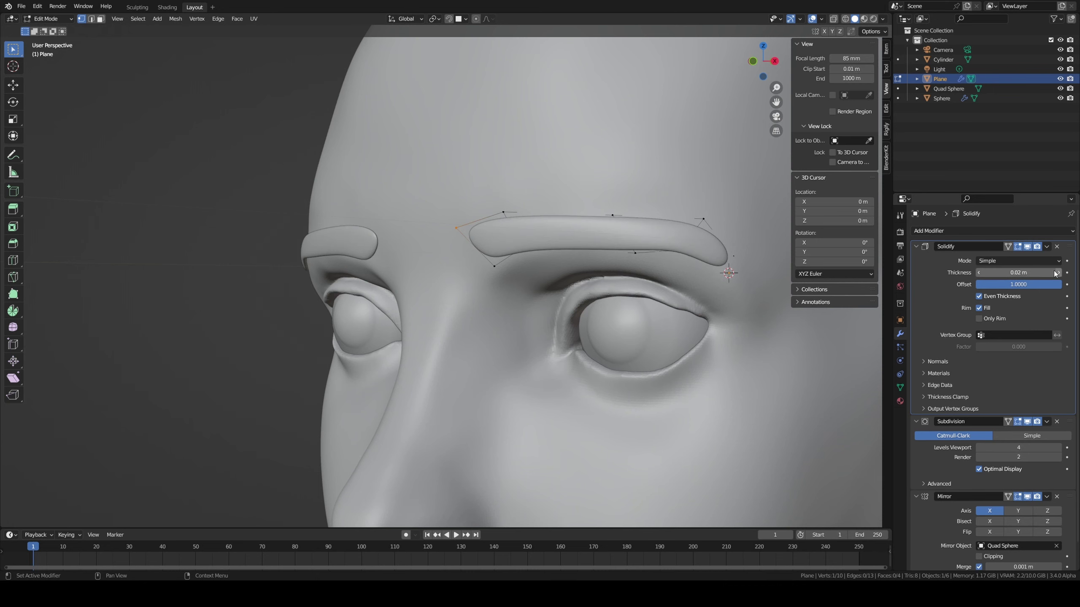
- Reshape the brow by moving the top and inner vertices and sharpening the tip
mouse_move(629, 264)
middle_mouse_down()
mouse_move(656, 273)
mouse_move(638, 268)
middle_mouse_up()
left_click(612, 203, "shift")
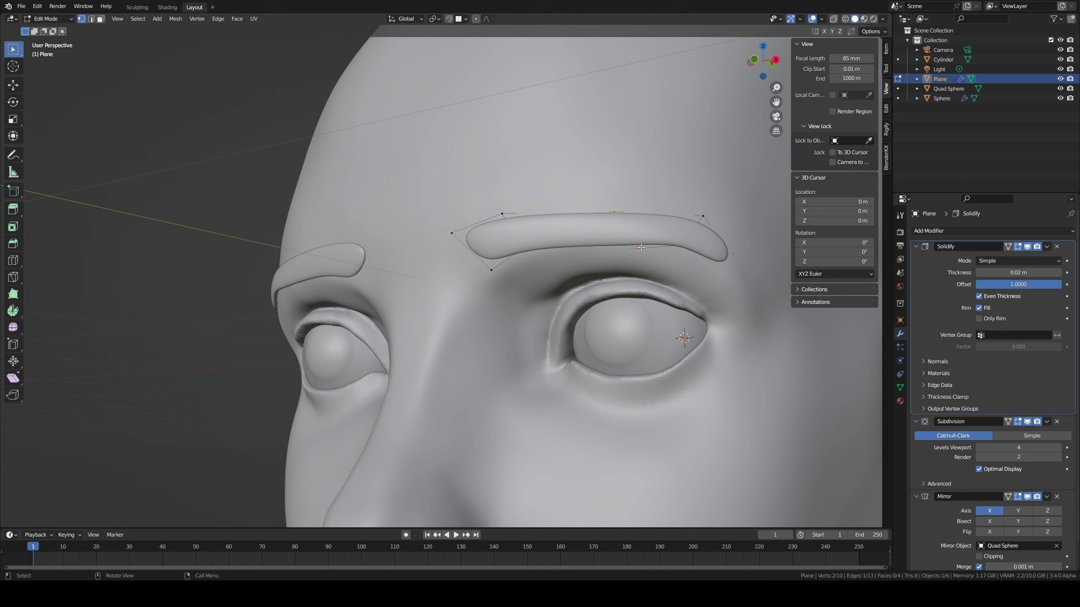
key("g")
left_click(620, 219)
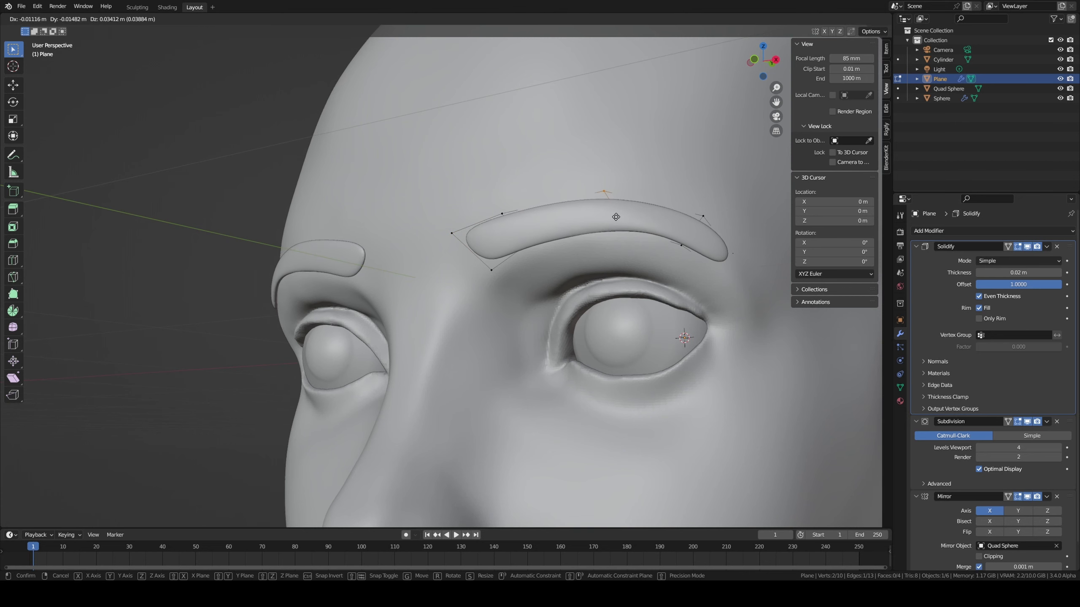
left_click(502, 214)
key("g")
left_click(558, 236)
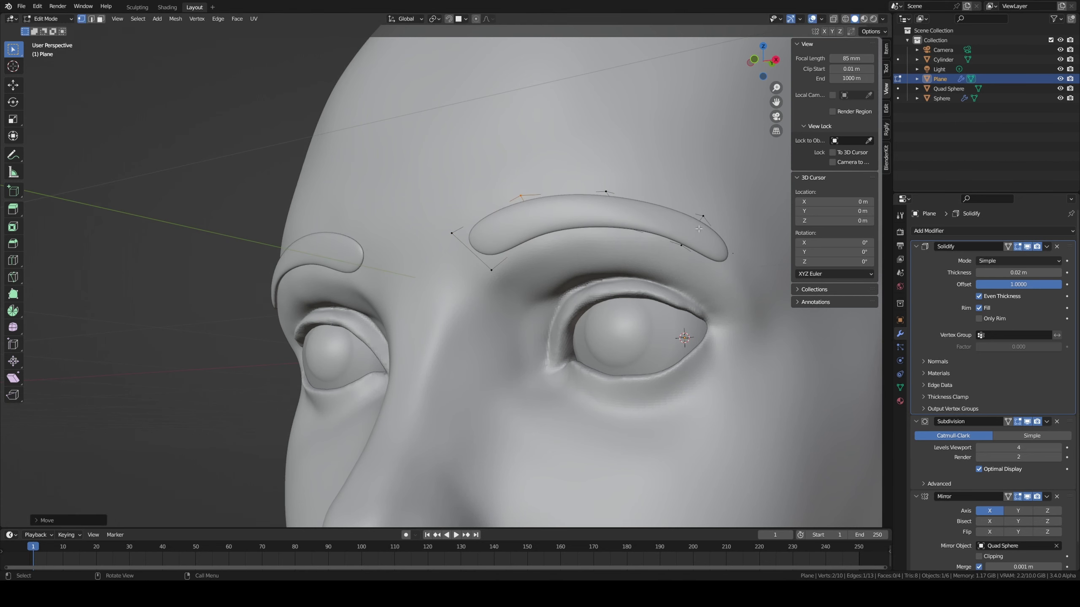
left_click(731, 255)
key("s")
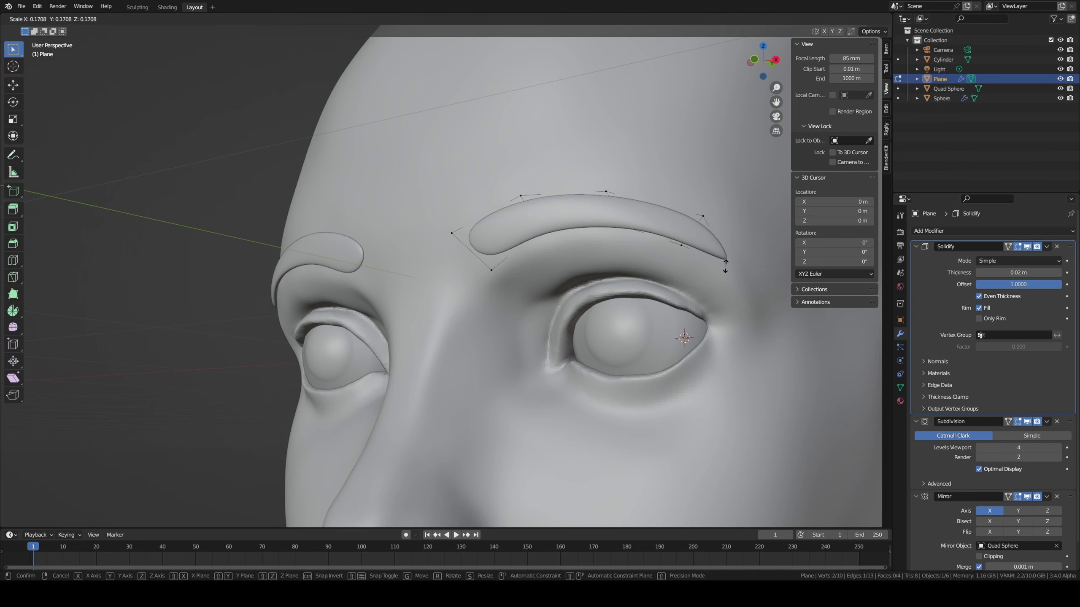
left_click(727, 264)
left_click(681, 246)
key("g")
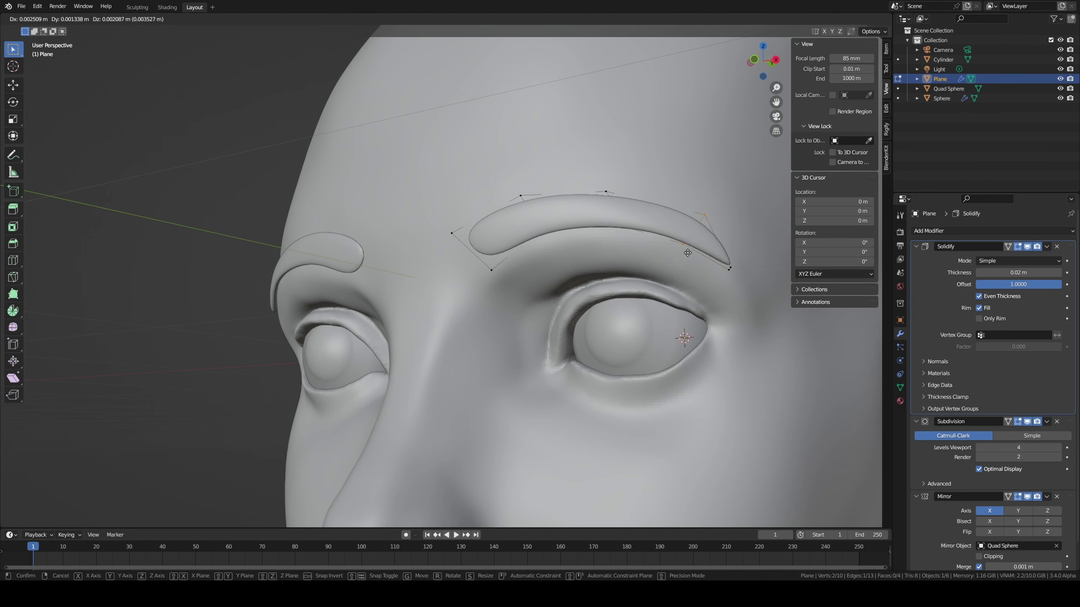
left_click(679, 241)
- From the front view, raise the inner brow vertices to arch the eyebrow
mouse_move(679, 242)
middle_mouse_down()
mouse_move(541, 333)
mouse_move(527, 264)
middle_mouse_up()
key("g")
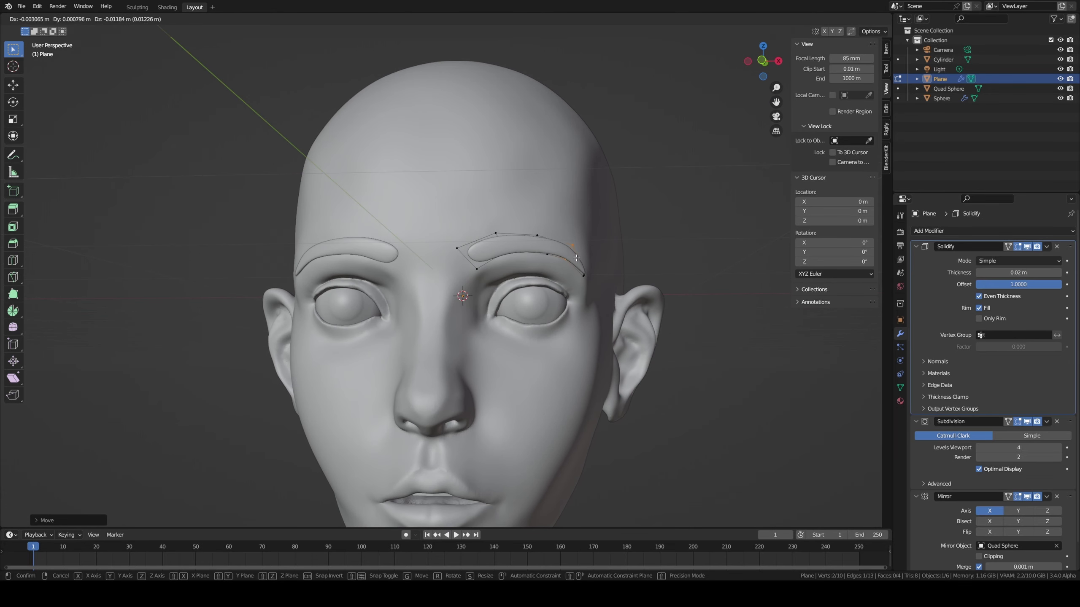
left_click(518, 230)
key("g")
left_click(528, 257)
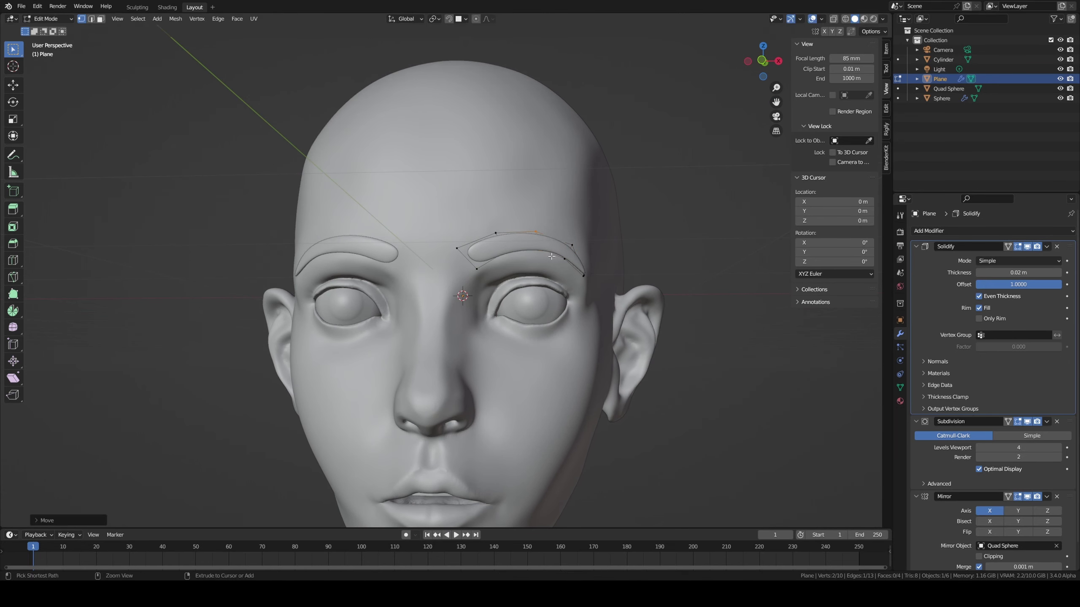
middle_click_drag(528, 257, 505, 319, "ctrl")
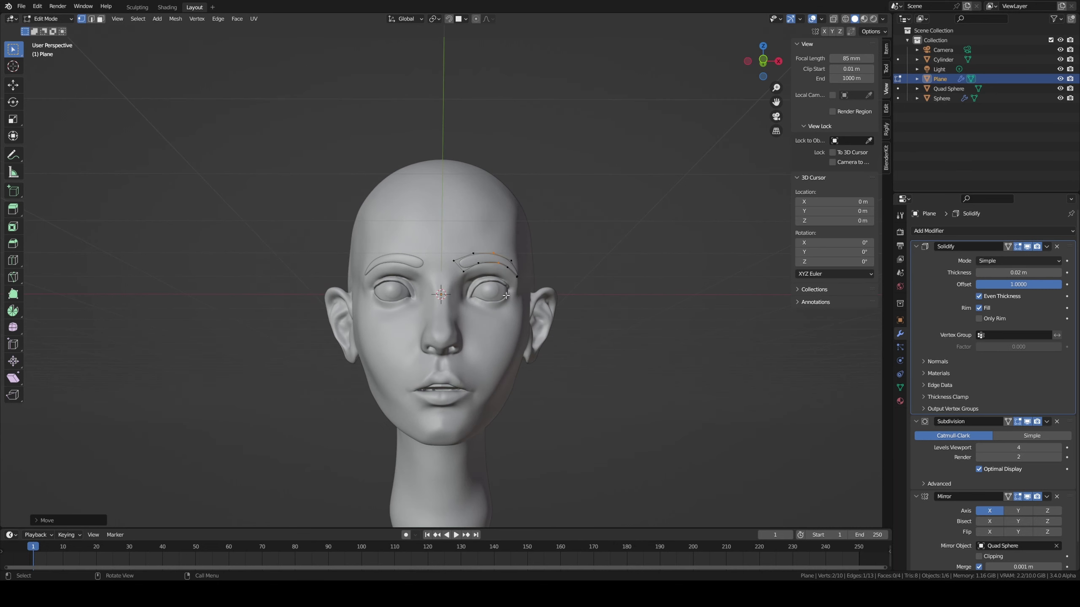
left_click(454, 260)
key("g")
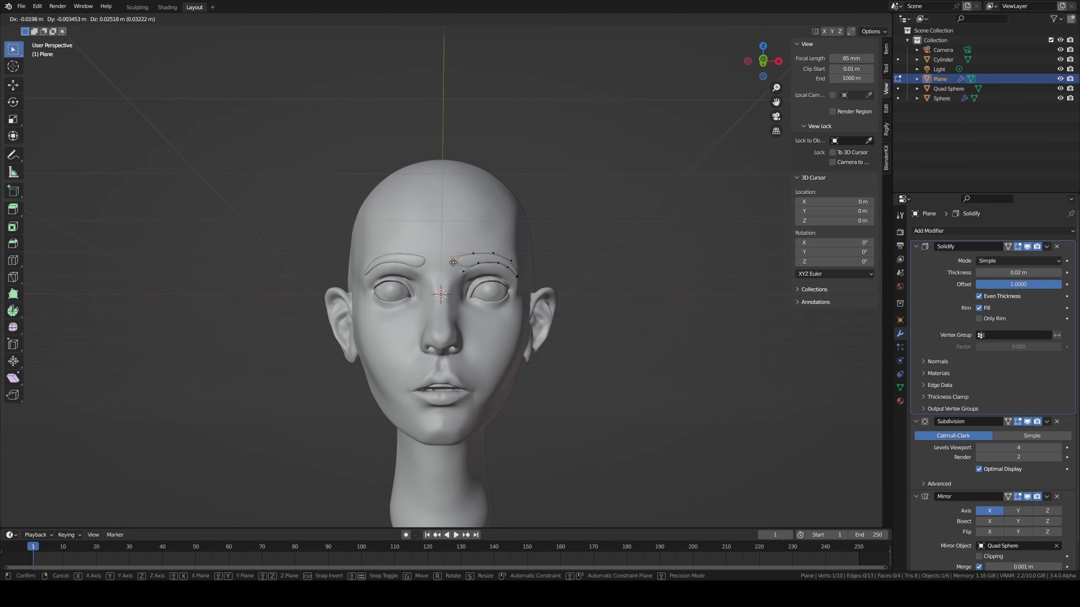
left_click(453, 256)
key("g")
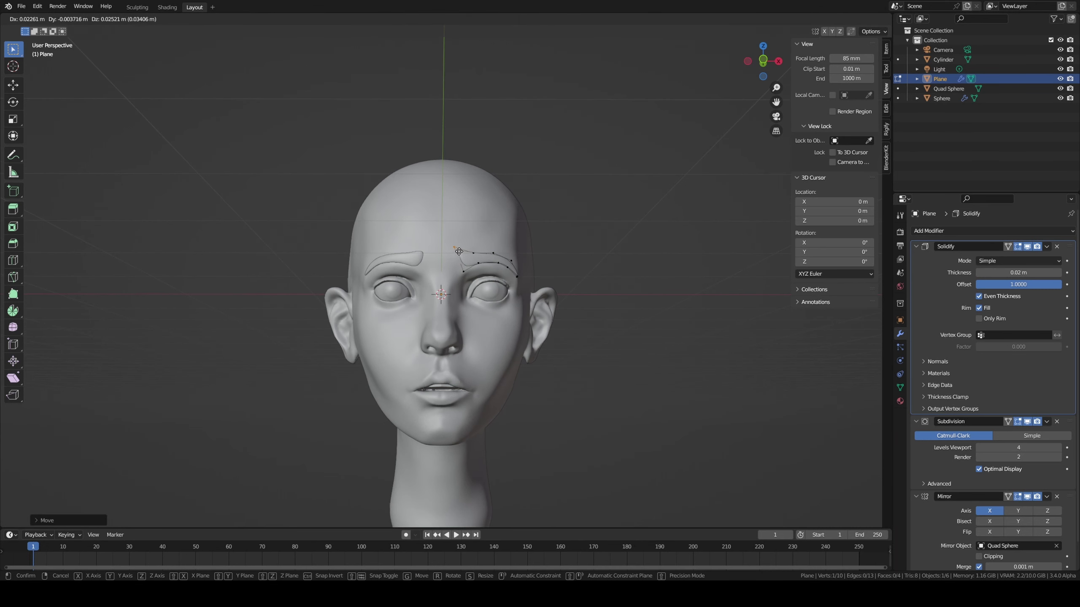
left_click(457, 250)
- Move the whole brow into final position and return to Object Mode
key("alt+a")
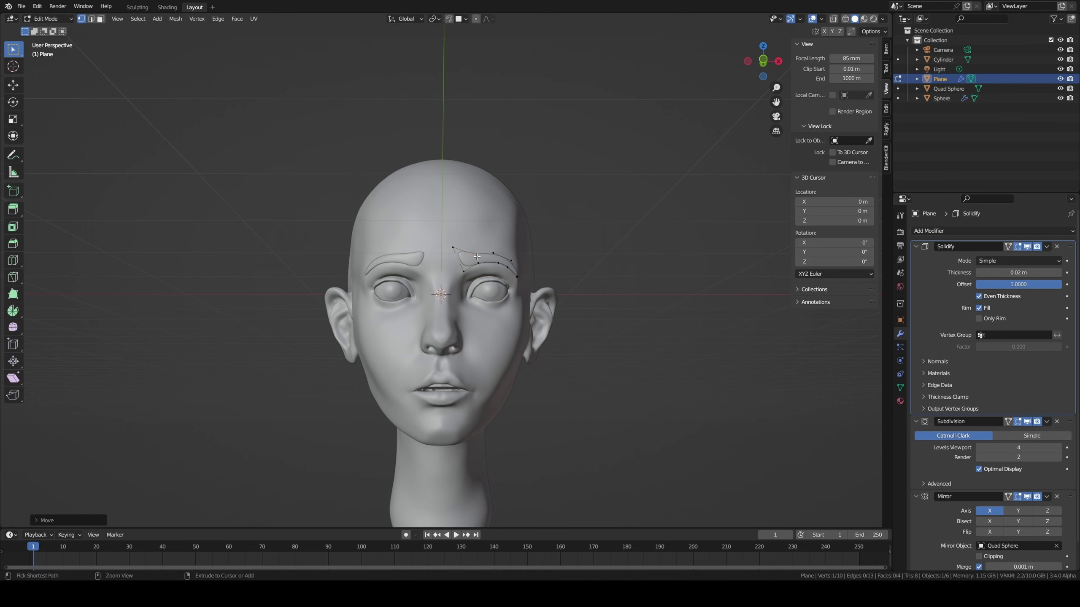
middle_click_drag(471, 249, 654, 246)
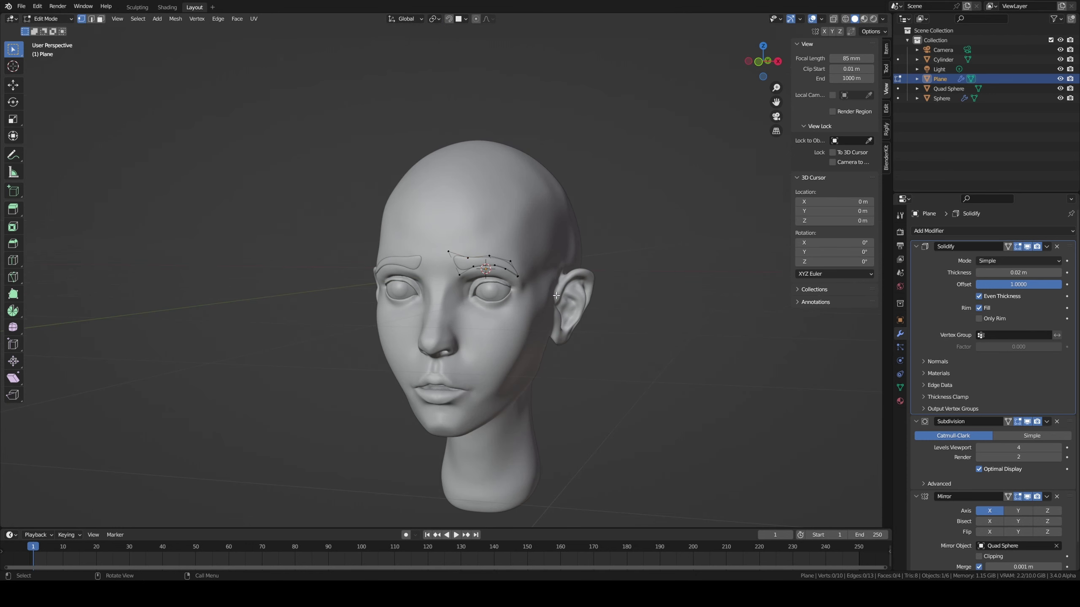
key("a")
key("g")
left_click(539, 279)
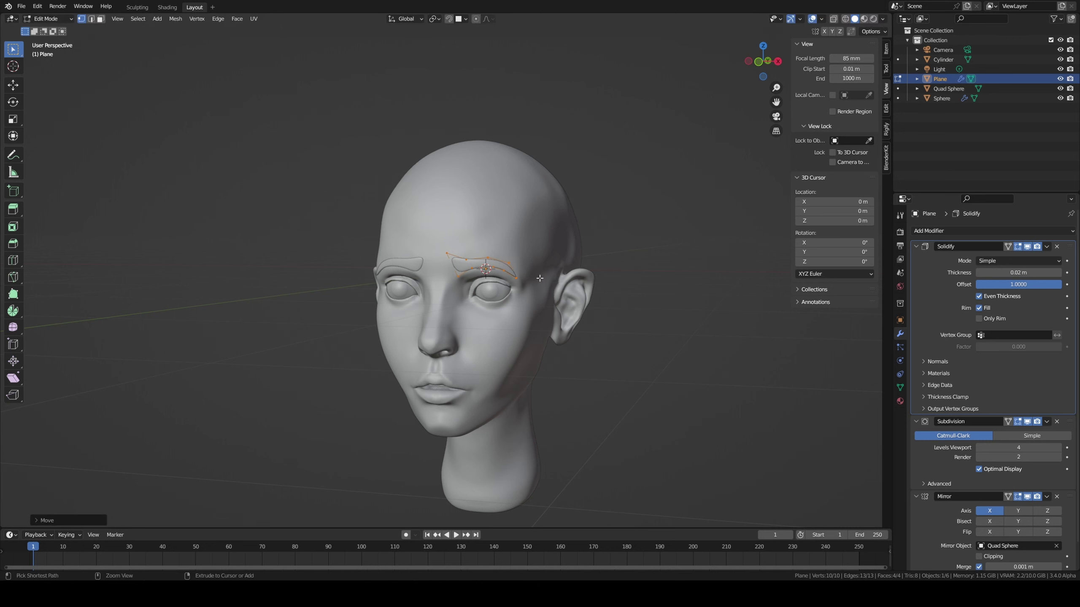
key("Tab")
mouse_move(588, 373)
middle_mouse_down()
mouse_move(615, 341)
mouse_move(682, 357)
mouse_move(643, 342)
mouse_move(625, 359)
middle_mouse_up()
key("alt+a")
- Give the eyebrow Plane a new Material.001 with a black viewport display colour
left_click(552, 267)
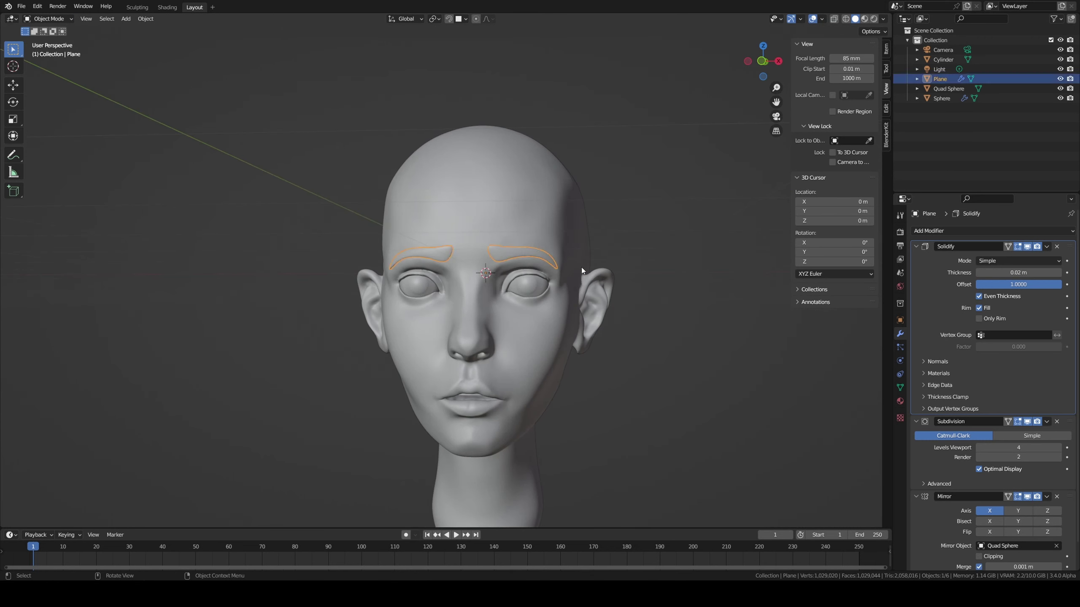
left_click(900, 401)
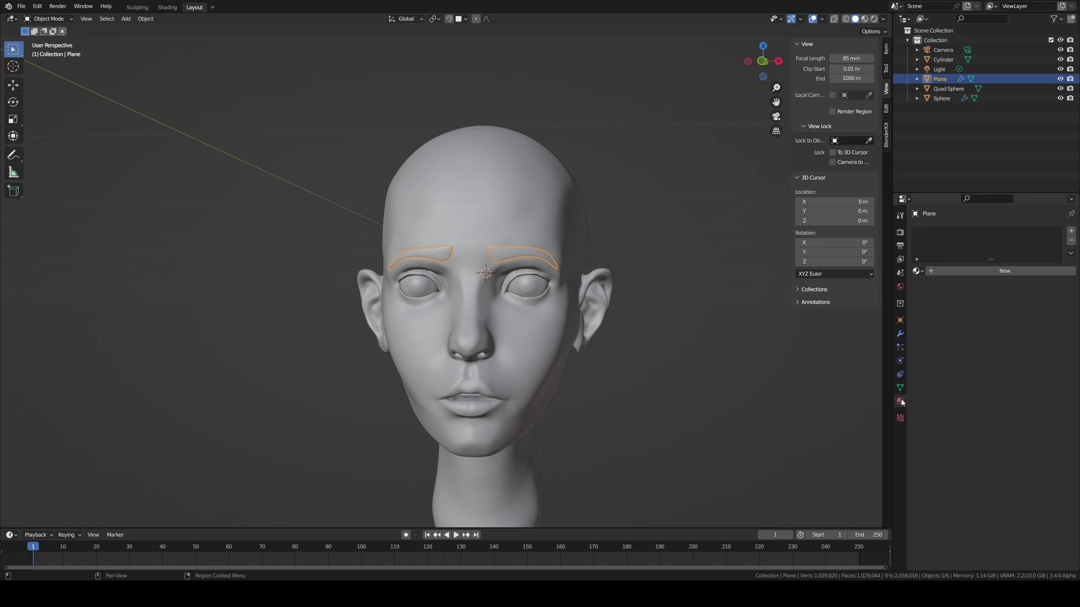
left_click(944, 271)
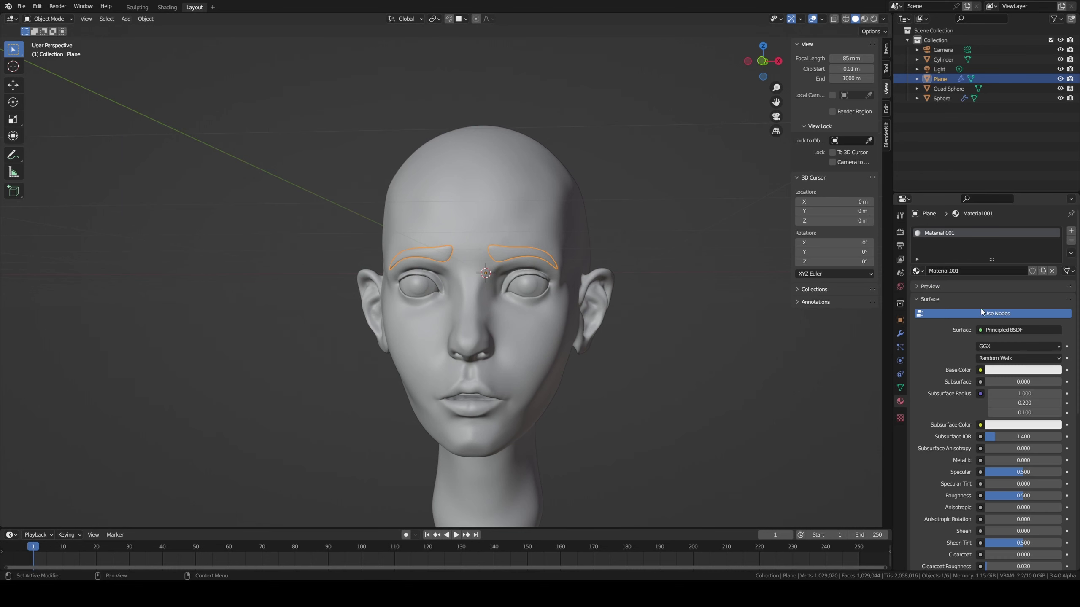
scroll(981, 311, "down", 5)
scroll(947, 338, "down", 5)
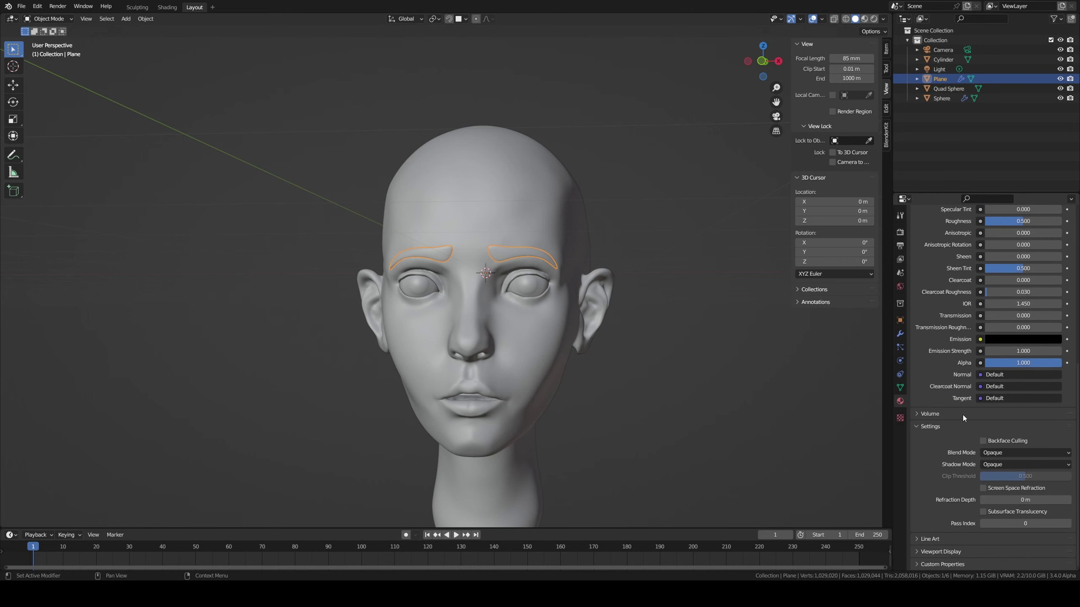
left_click(936, 551)
left_click(983, 528)
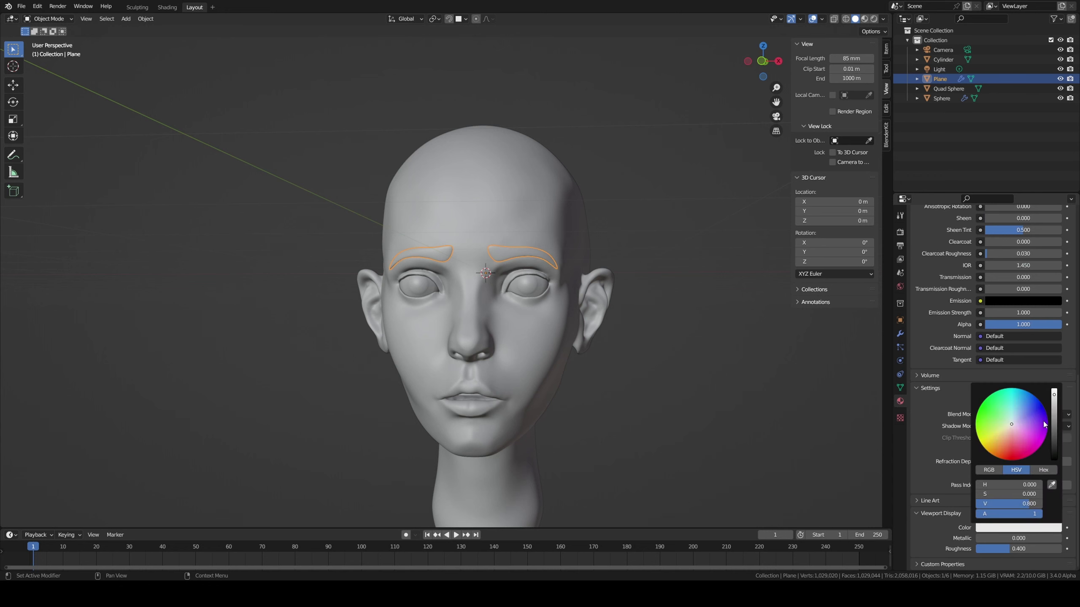
left_click_drag(1054, 408, 1053, 458)
left_click(757, 360)
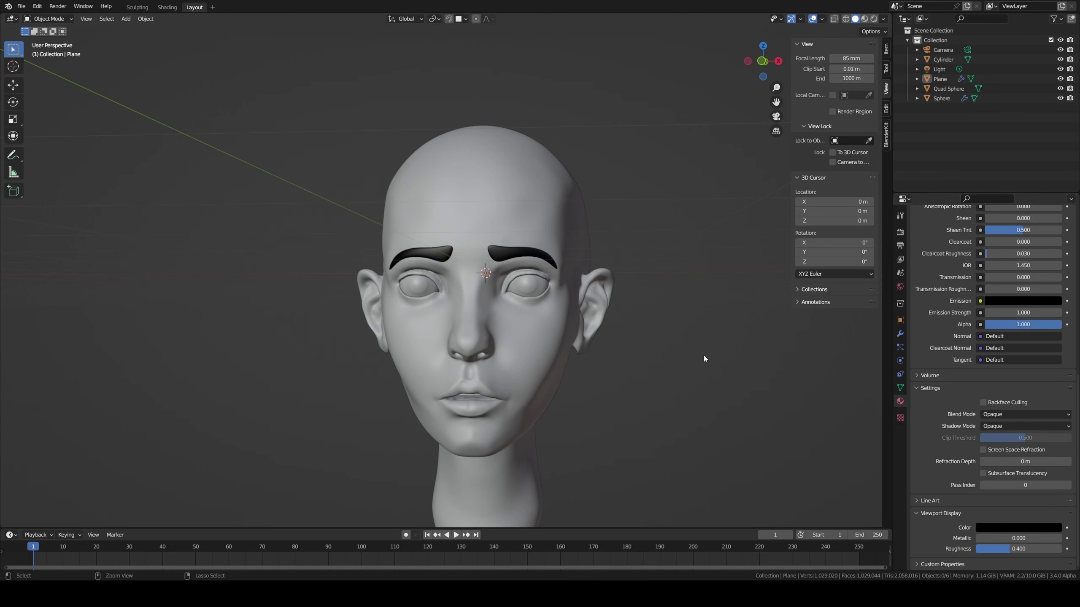
left_click(504, 261)
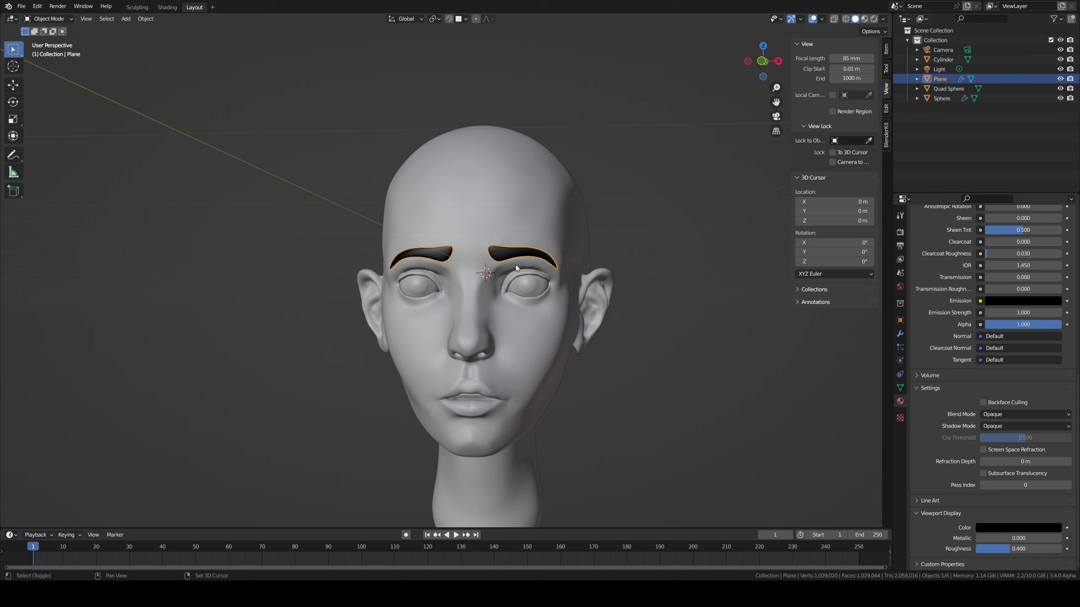
- Duplicate the eyebrow mesh, merge its vertices at center, and move the vertex near the eyes
key("ctrl+v")
key("Tab")
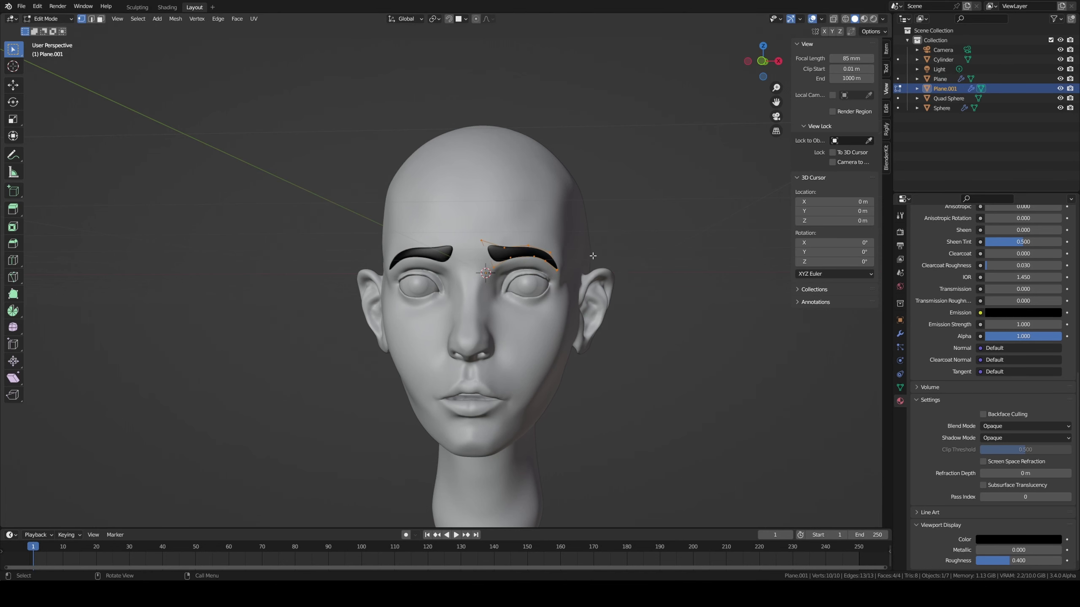
key("m")
left_click(605, 252)
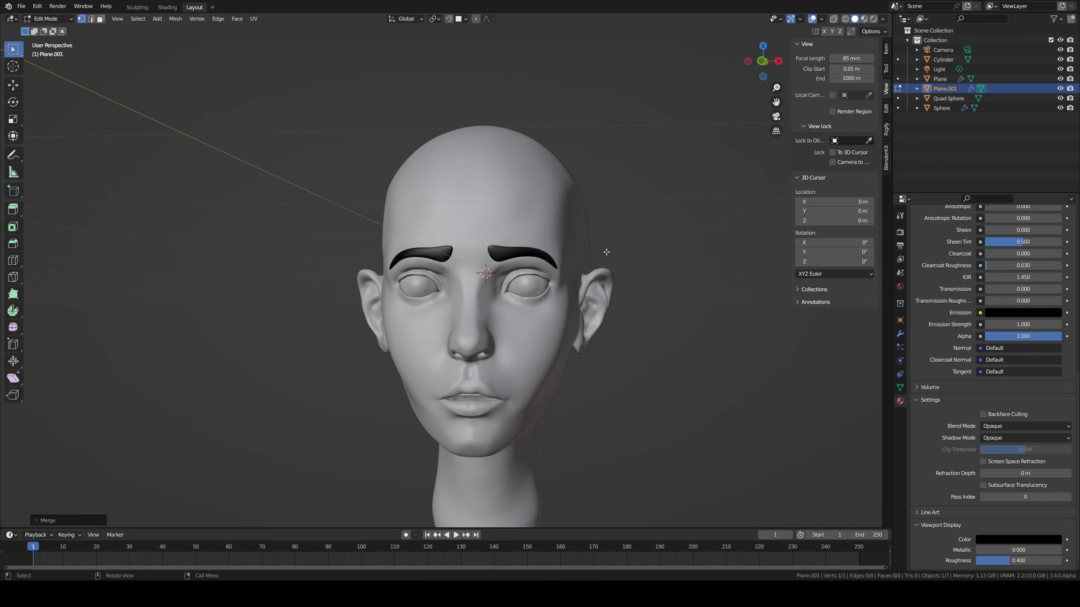
key("g")
left_click(588, 283)
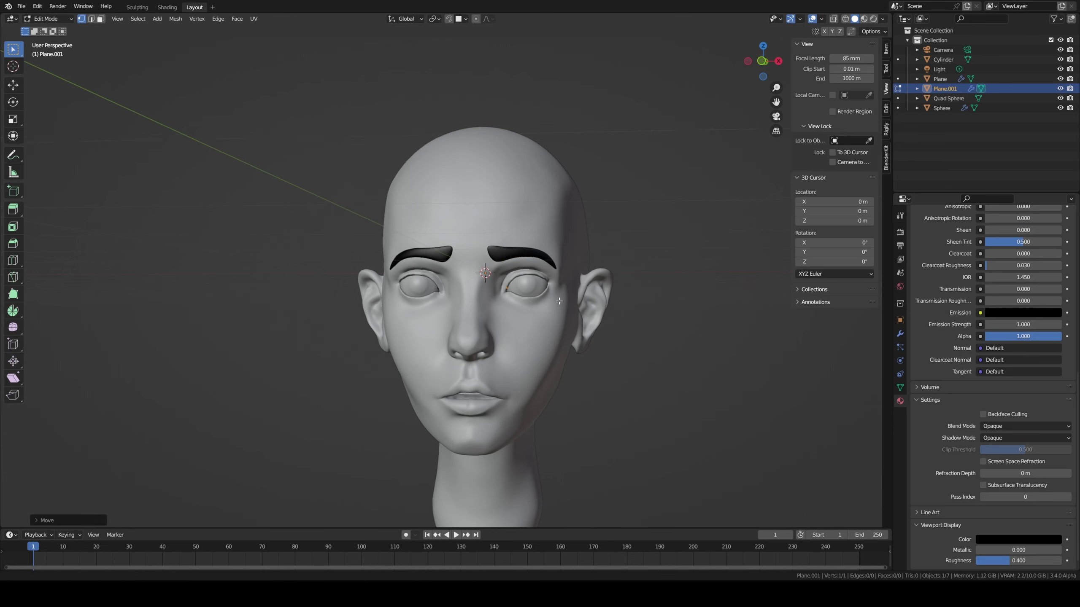
scroll(489, 283, "up", 3)
scroll(489, 283, "up", 4)
scroll(488, 283, "up", 2)
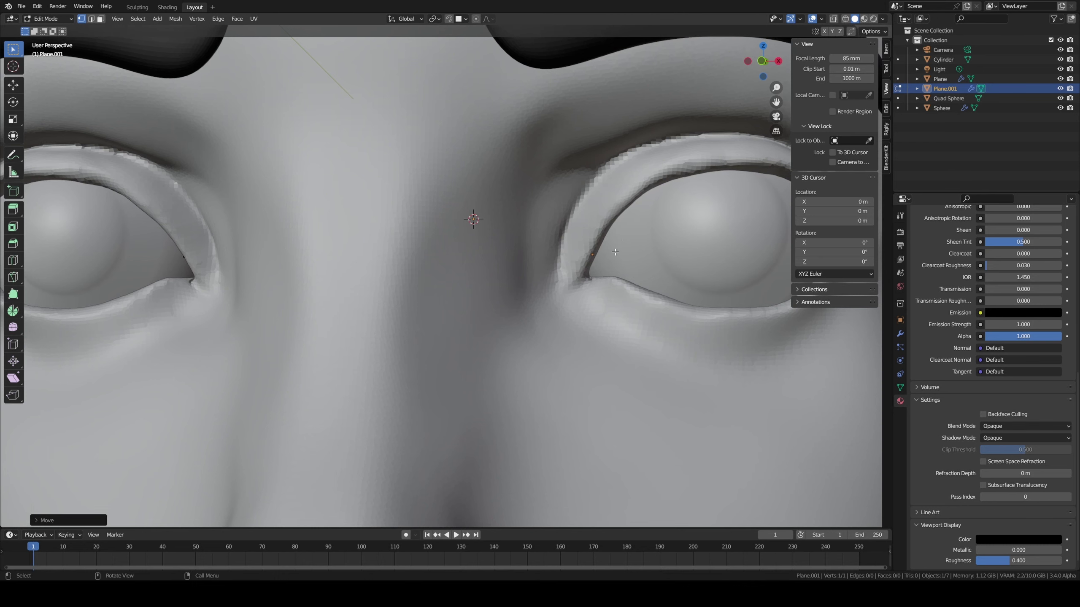
- Merge overlapping vertices by distance and place the vertex at the inner upper-lid corner
key("m")
left_click(597, 300)
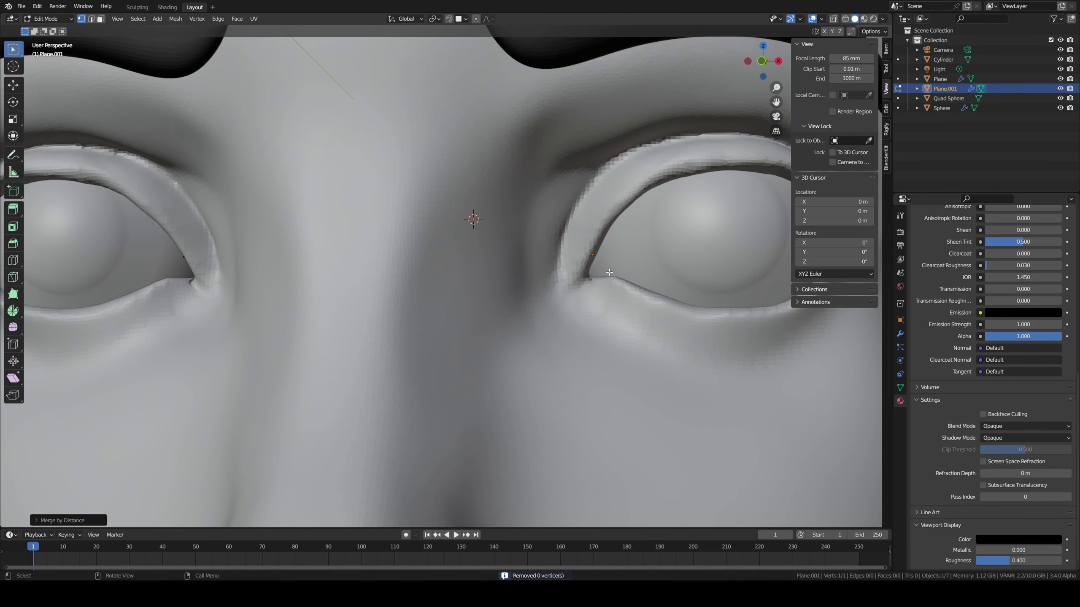
key("g")
left_click(602, 281)
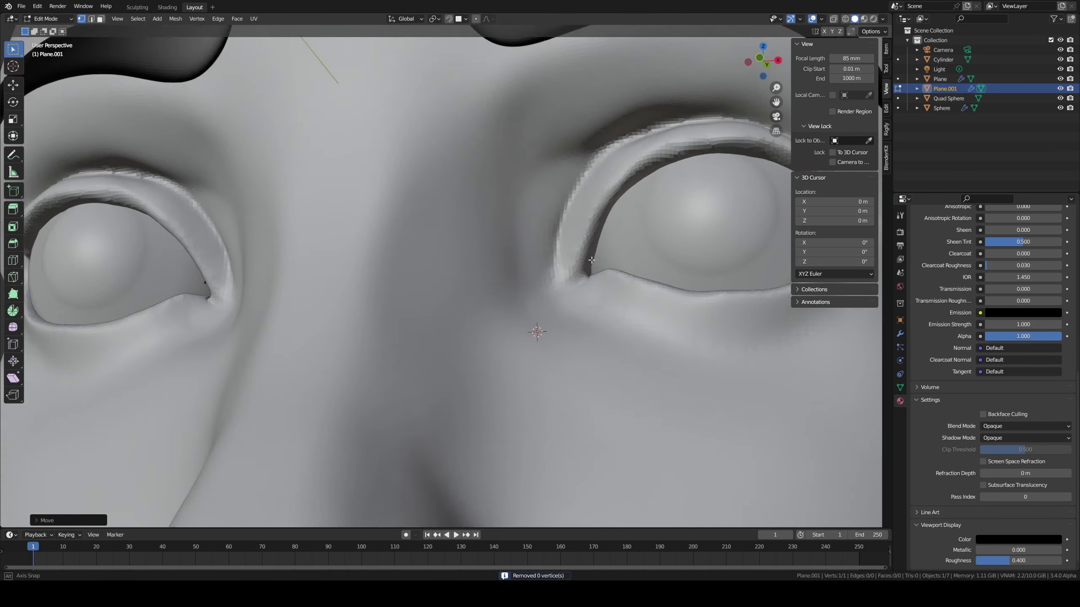
middle_click_drag(602, 281, 597, 264)
key("g")
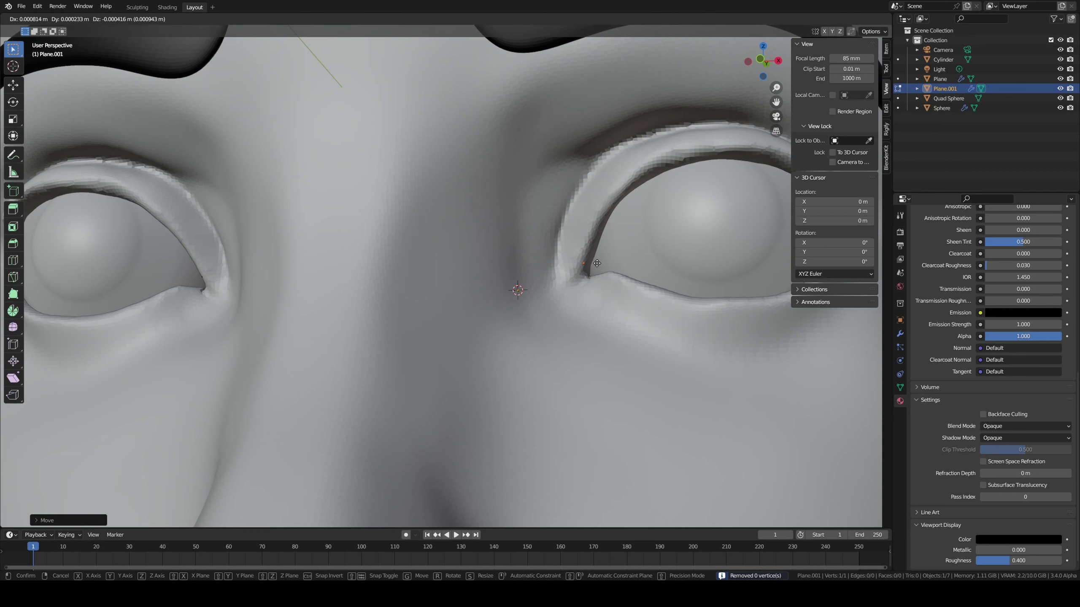
left_click(597, 264)
- Extrude vertices along the upper lid to the outer corner and out into a wing tip
key("e")
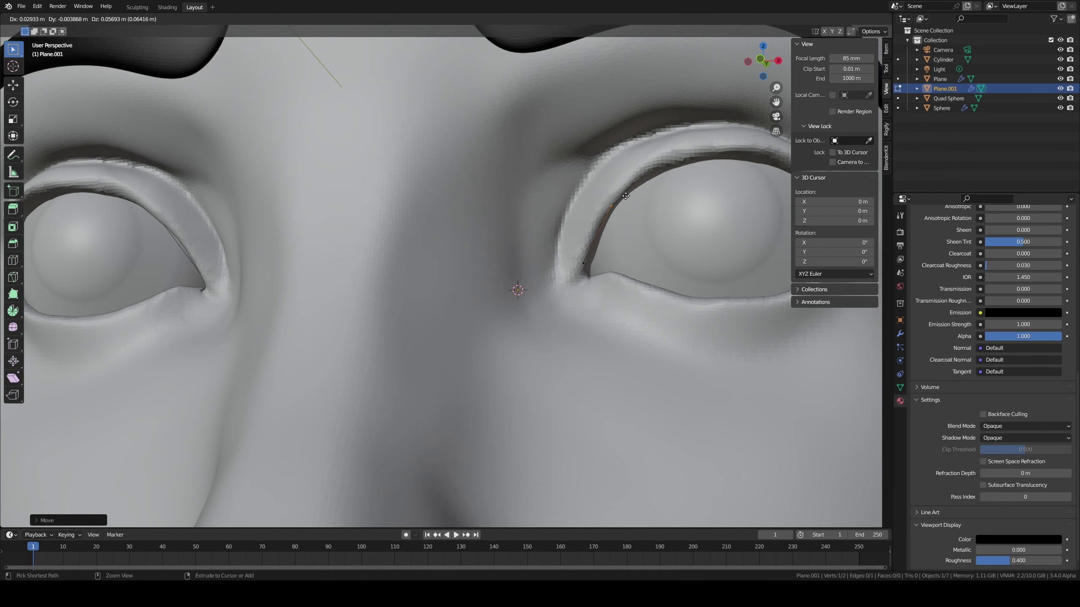
left_click(625, 196)
middle_click_drag(626, 196, 655, 217)
key("e")
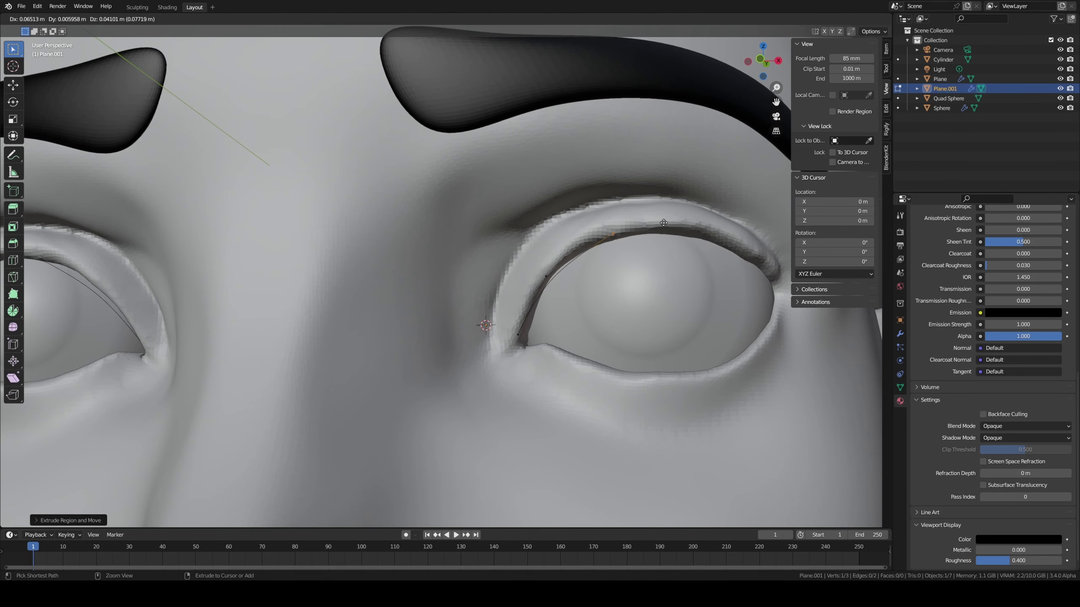
left_click(669, 222)
key("e")
left_click(779, 224)
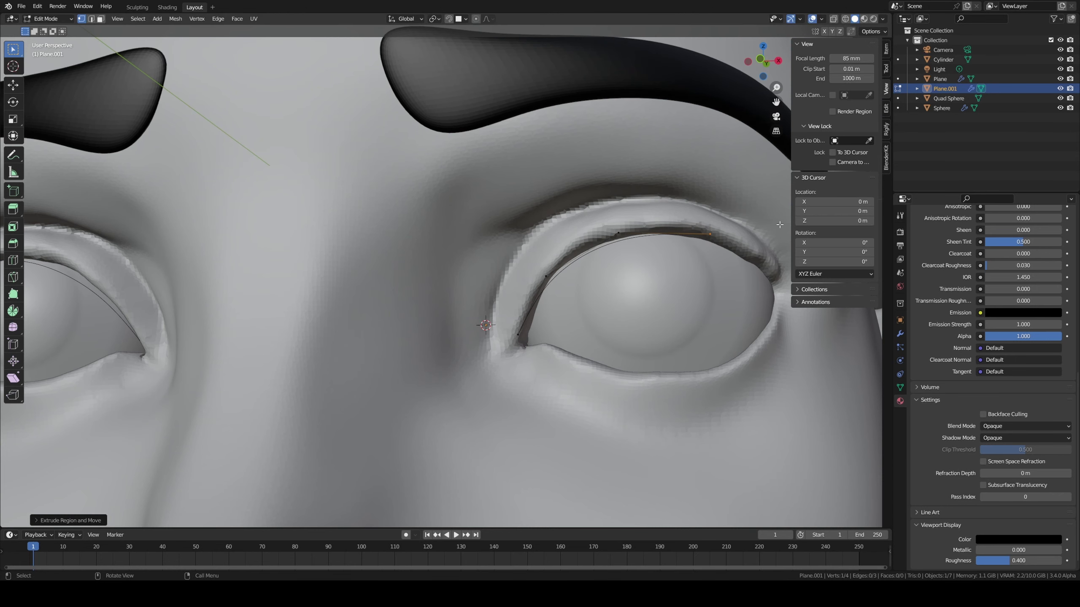
middle_click_drag(779, 224, 608, 297)
key("e")
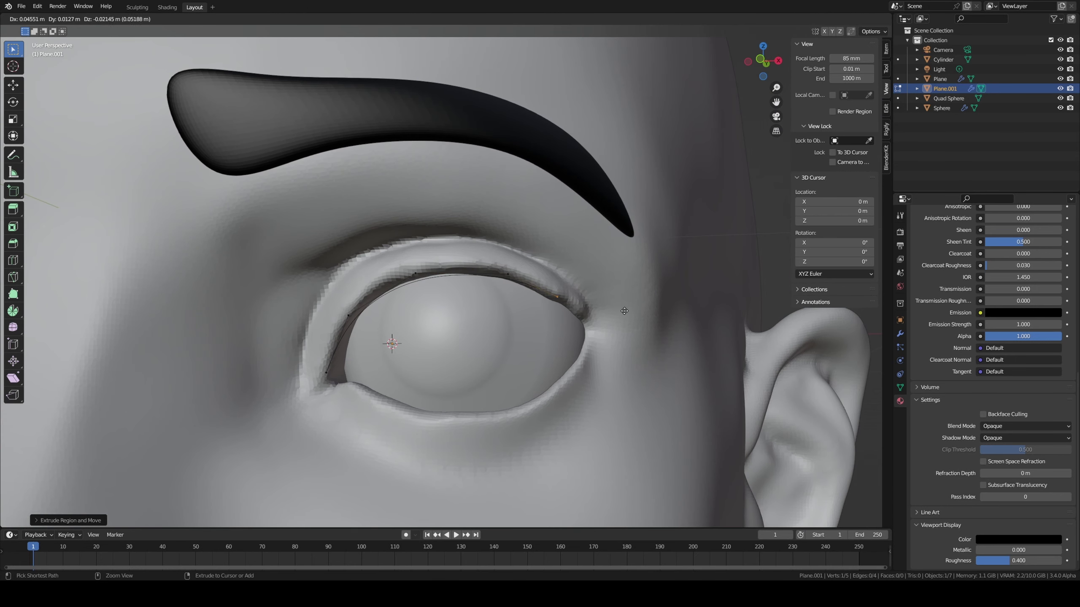
left_click(648, 329)
key("e")
left_click(698, 343)
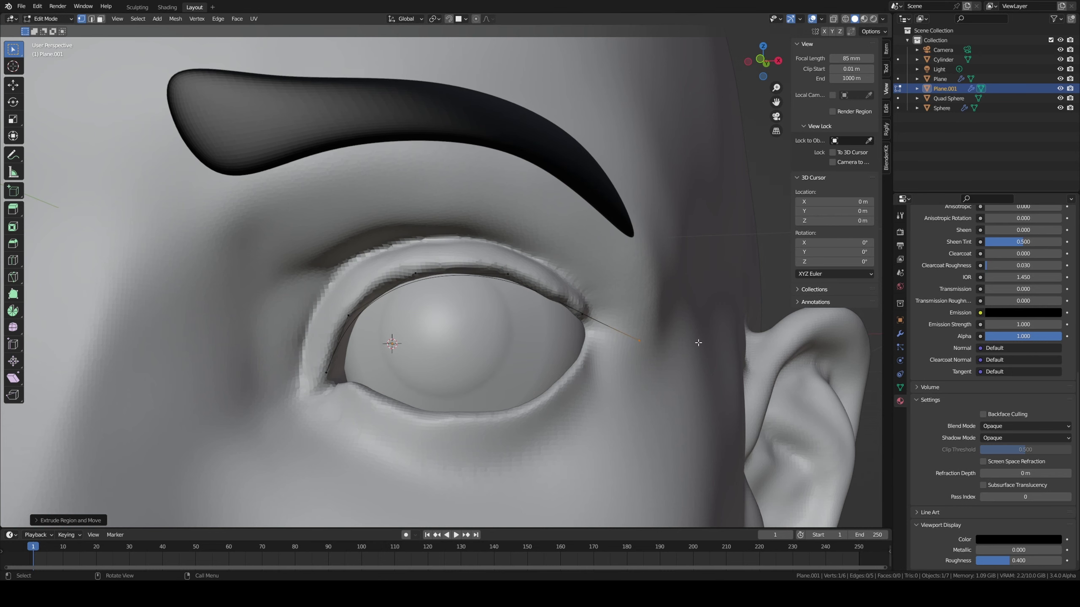
- Adjust one lid vertex, select the whole lid curve, and extrude it into a strip
middle_click_drag(331, 366, 323, 369)
key("g")
left_click(327, 369)
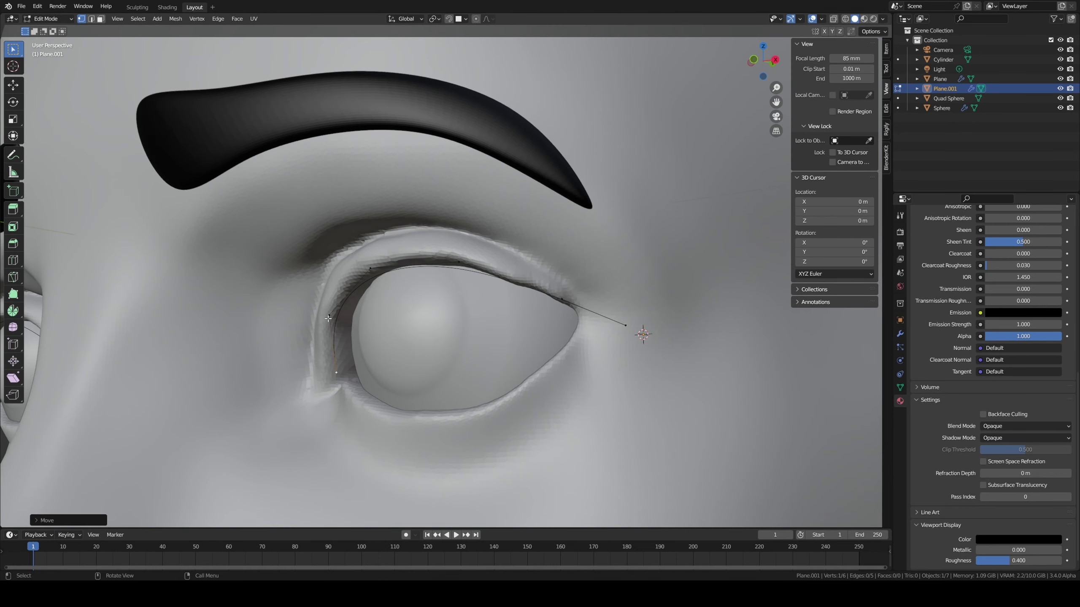
left_click(330, 315, "shift")
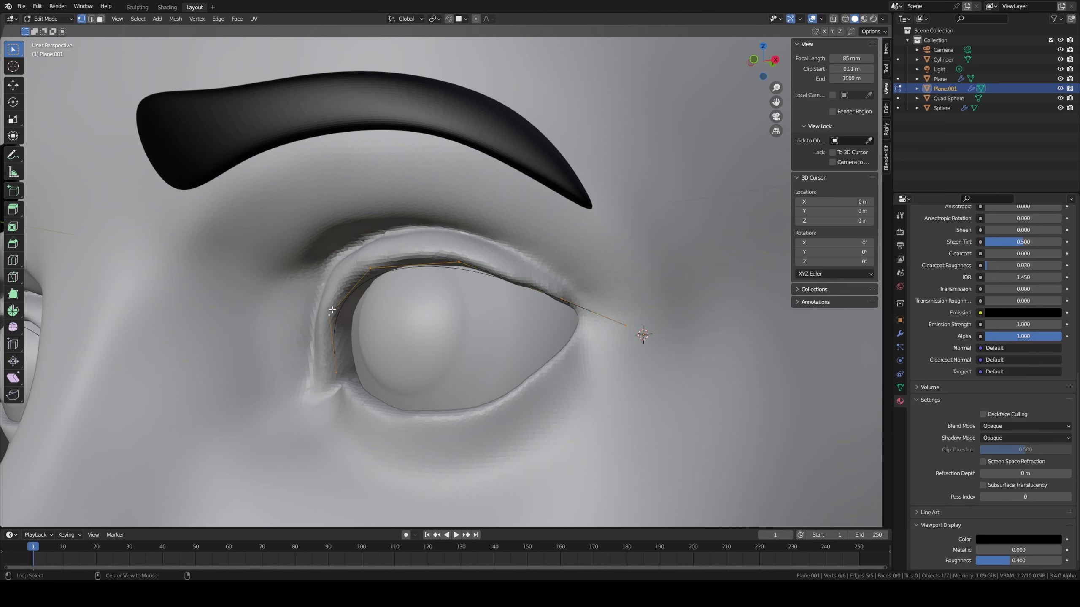
middle_click_drag(469, 286, 442, 290)
key("e")
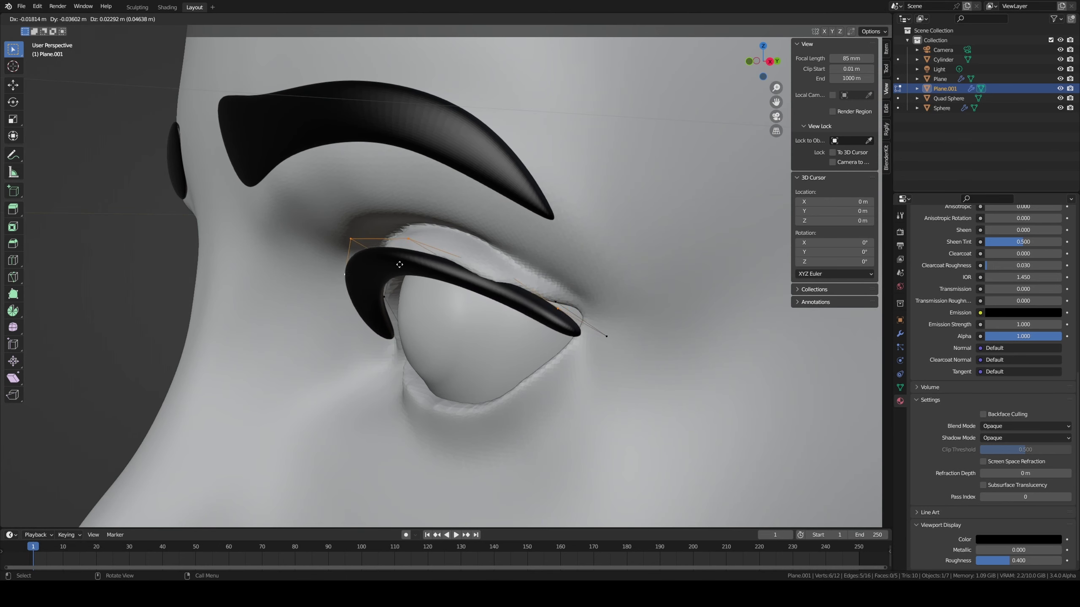
- Set the width of the extruded eyeliner strip and confirm it
key("ctrl")
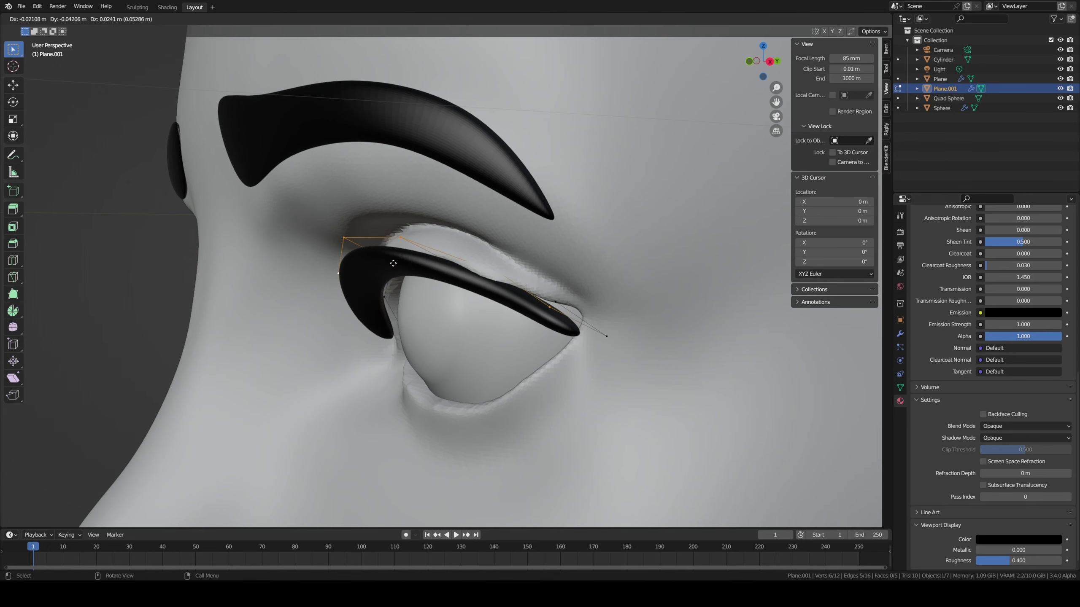
left_click(390, 259)
mouse_move(390, 259)
middle_mouse_down()
mouse_move(480, 240)
mouse_move(458, 349)
mouse_move(365, 329)
middle_mouse_up()
scroll(481, 240, "down", 5)
scroll(366, 328, "up", 3)
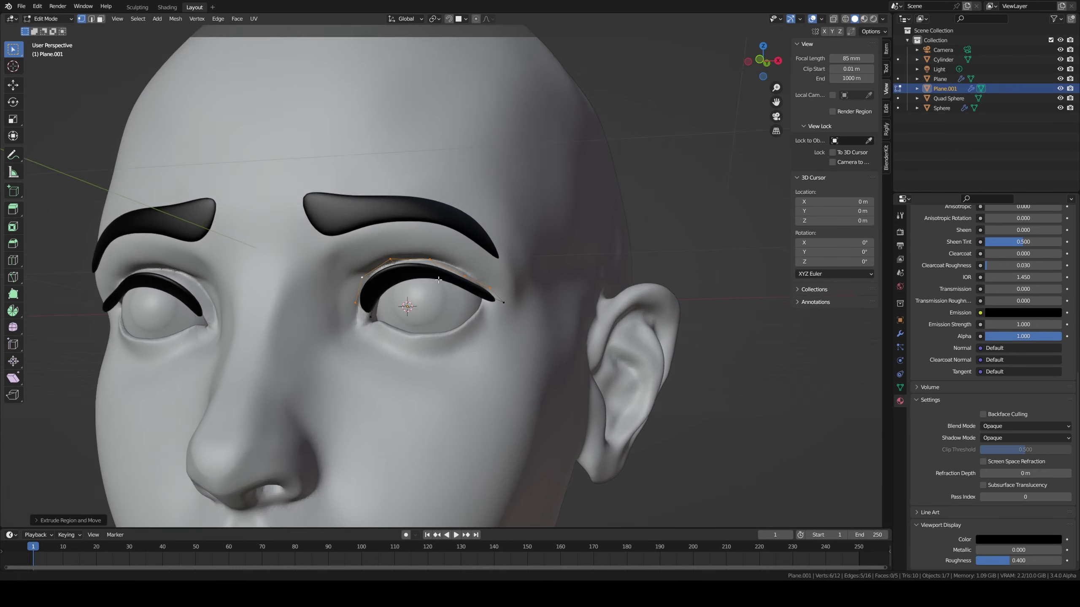
scroll(366, 329, "up", 3)
- Select a single lid vertex on the Plane.001 liner mesh and duplicate it
left_click(366, 328)
key("Tab")
key("Tab")
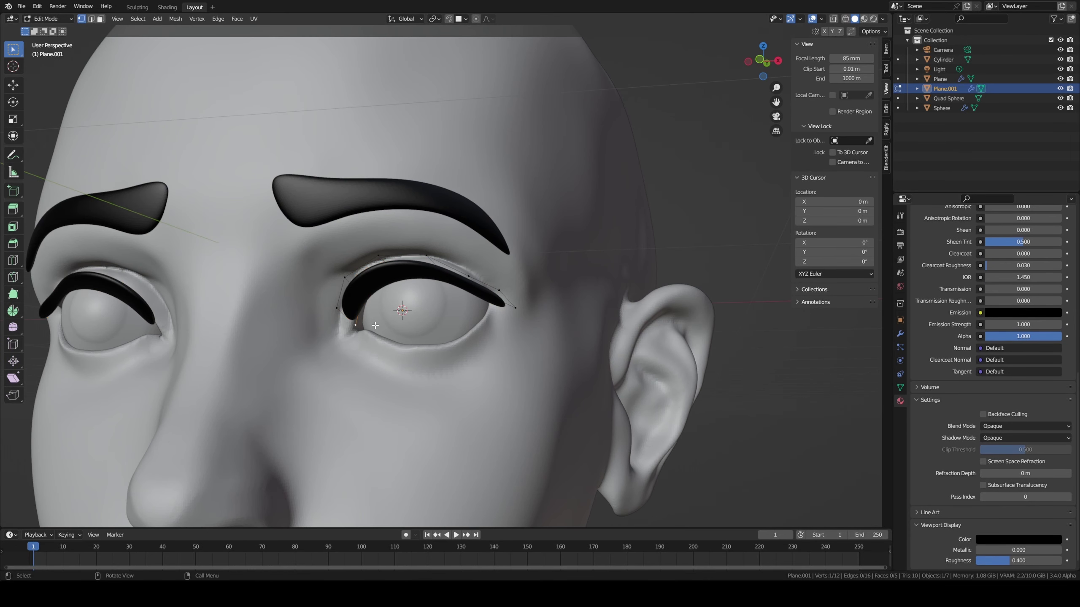
key("Tab")
left_click(326, 204)
key("Tab")
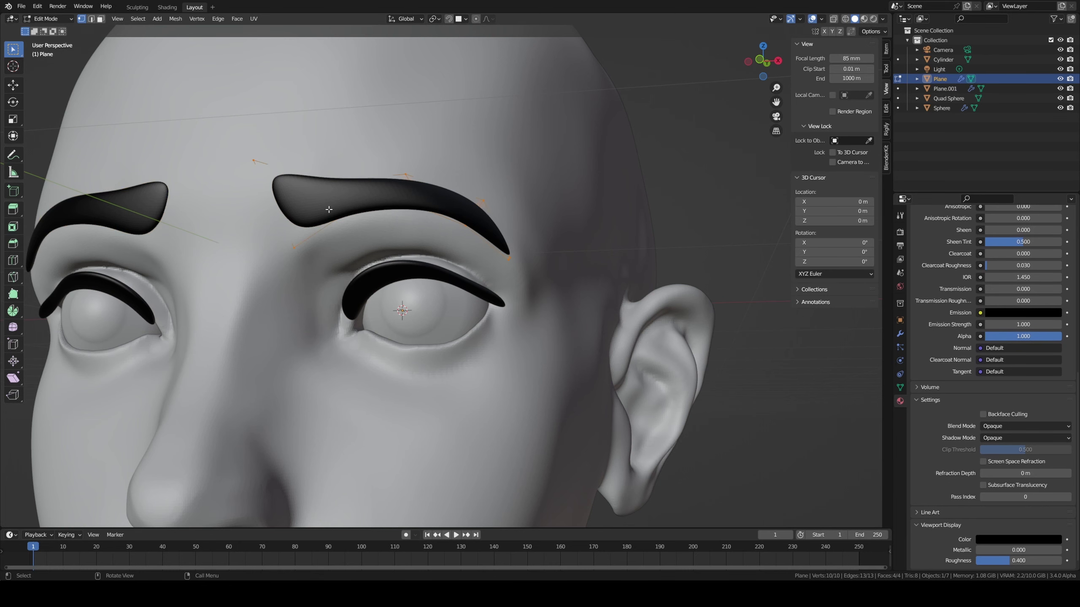
key("Tab")
left_click(357, 318)
key("Tab")
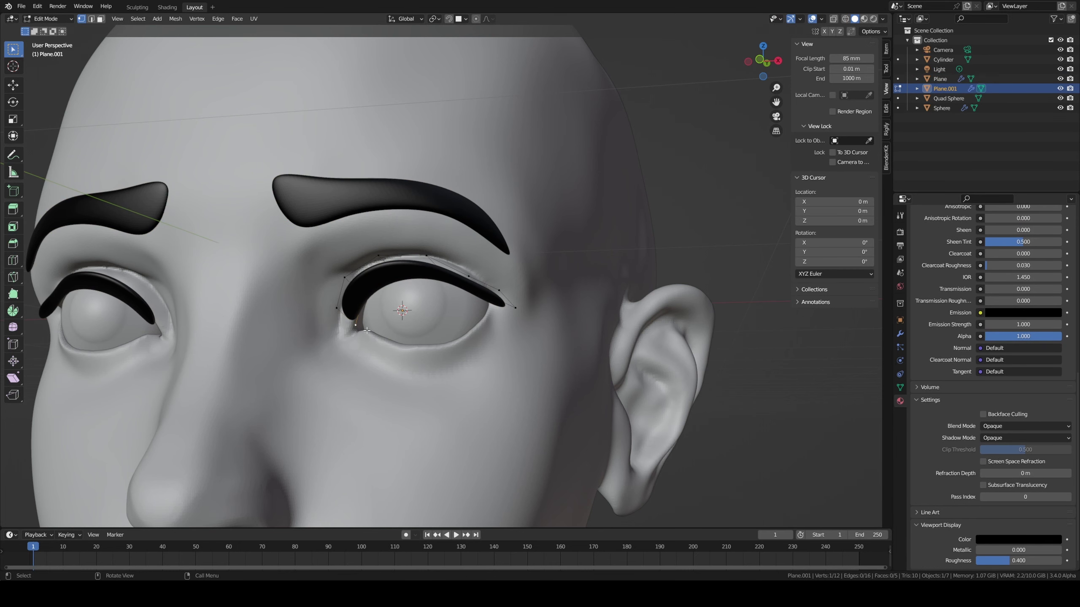
key("shift+d")
- Separate the duplicated vertex into its own object and move it under the eye
key("p")
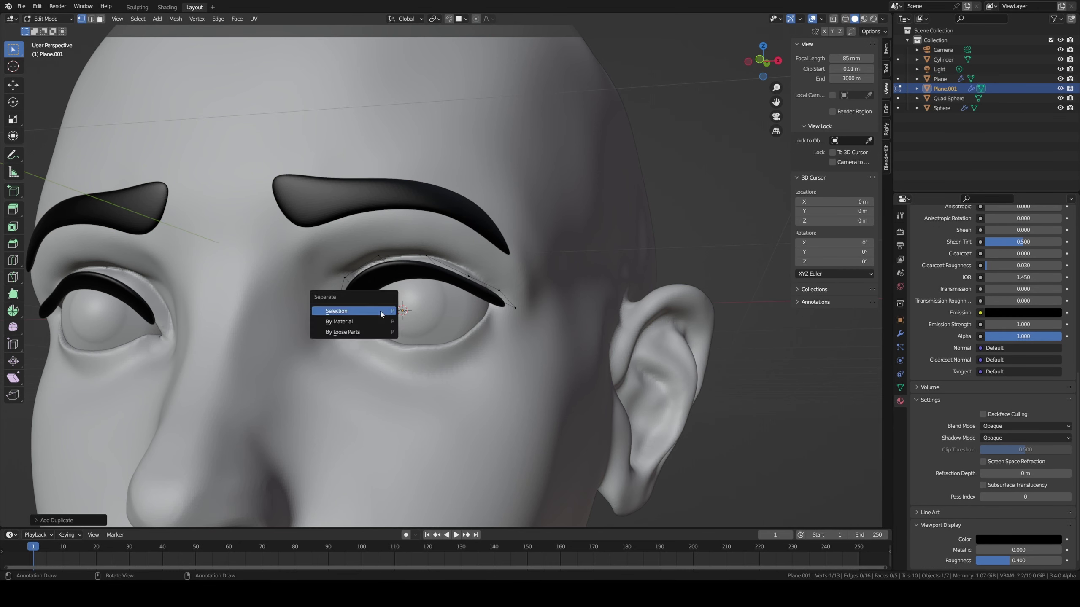
left_click(381, 310)
key("Tab")
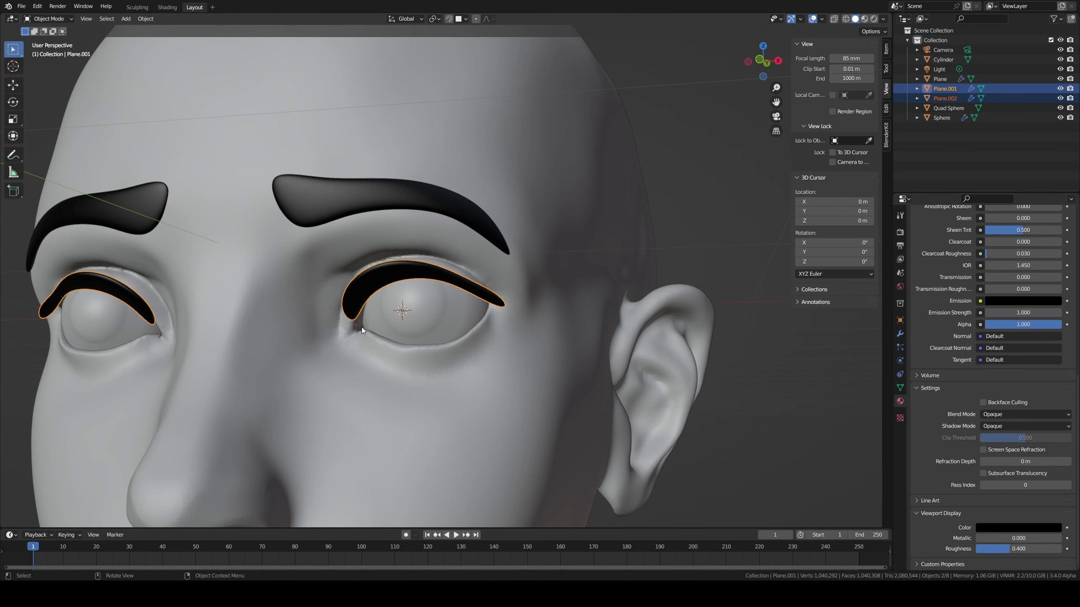
left_click(358, 327)
left_click(356, 325)
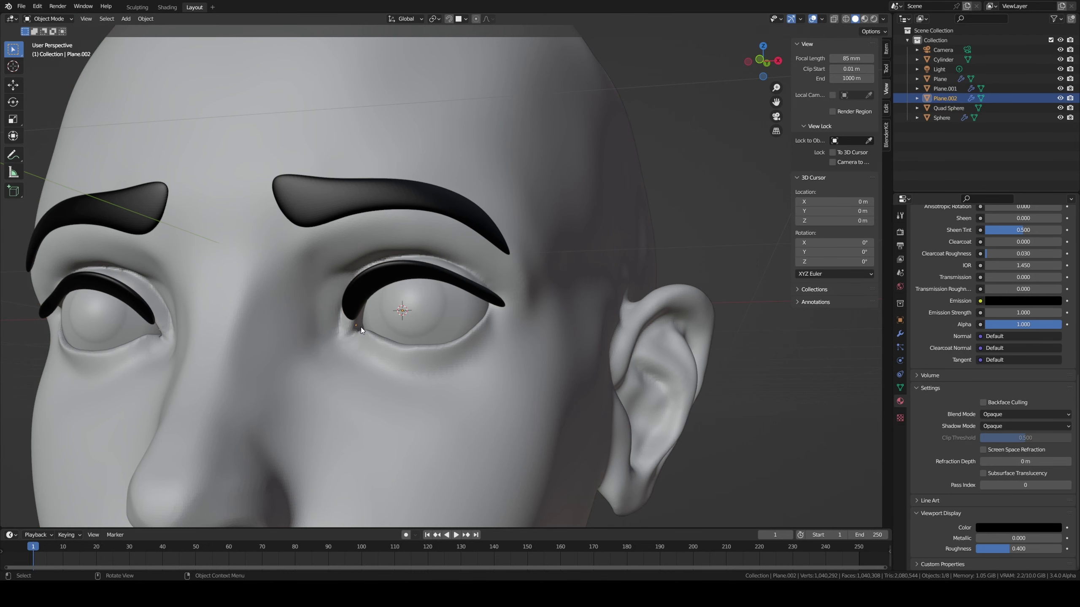
key("Tab")
key("g")
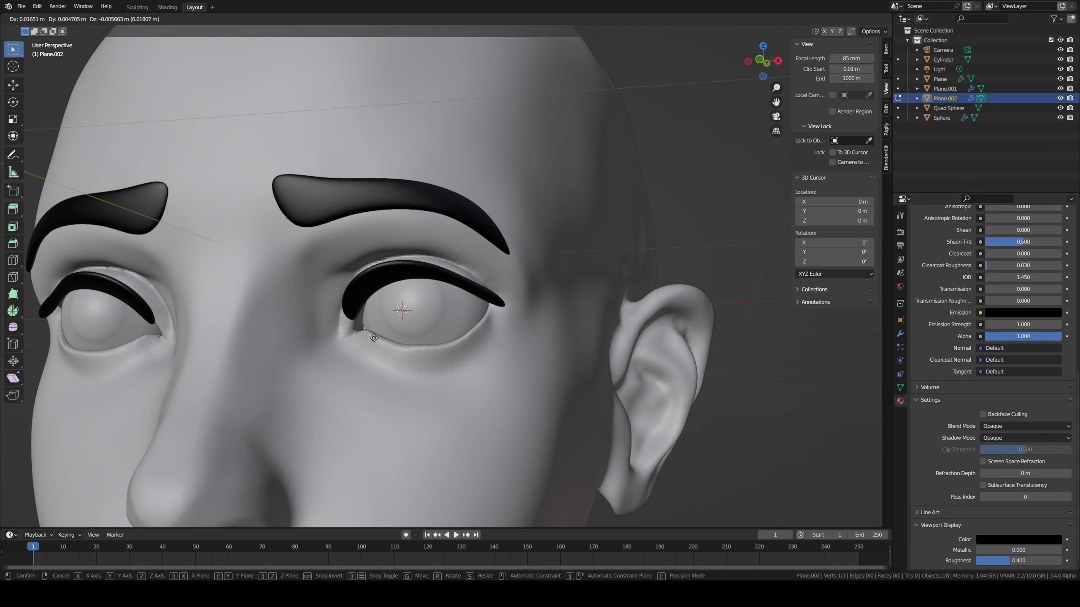
left_click(377, 342)
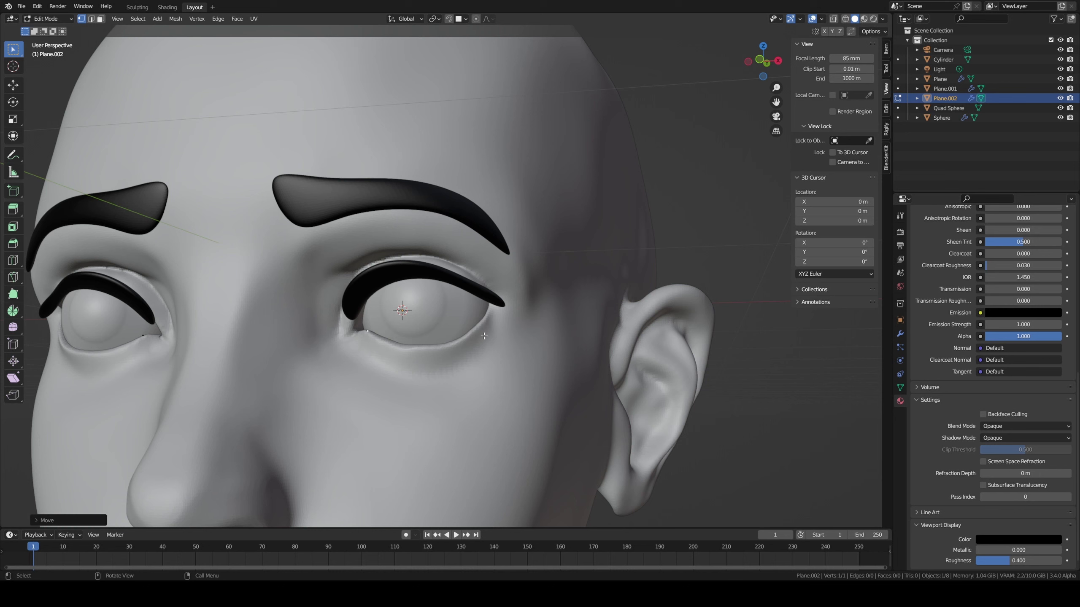
- Place the lone vertex at the lower lid and extrude the first lower-lash vertices
key("g")
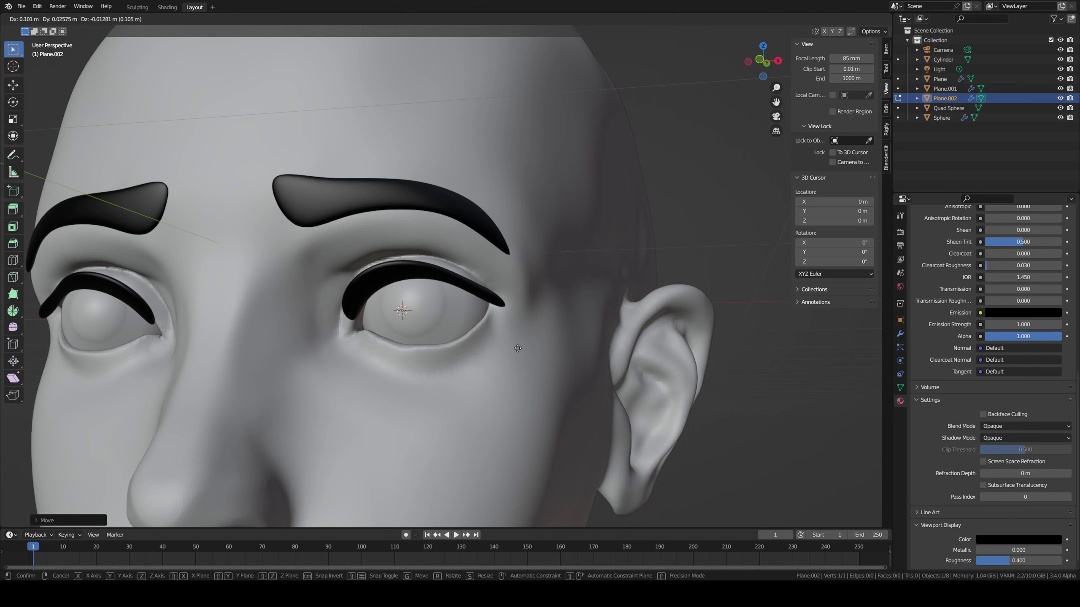
left_click(626, 315)
key("e")
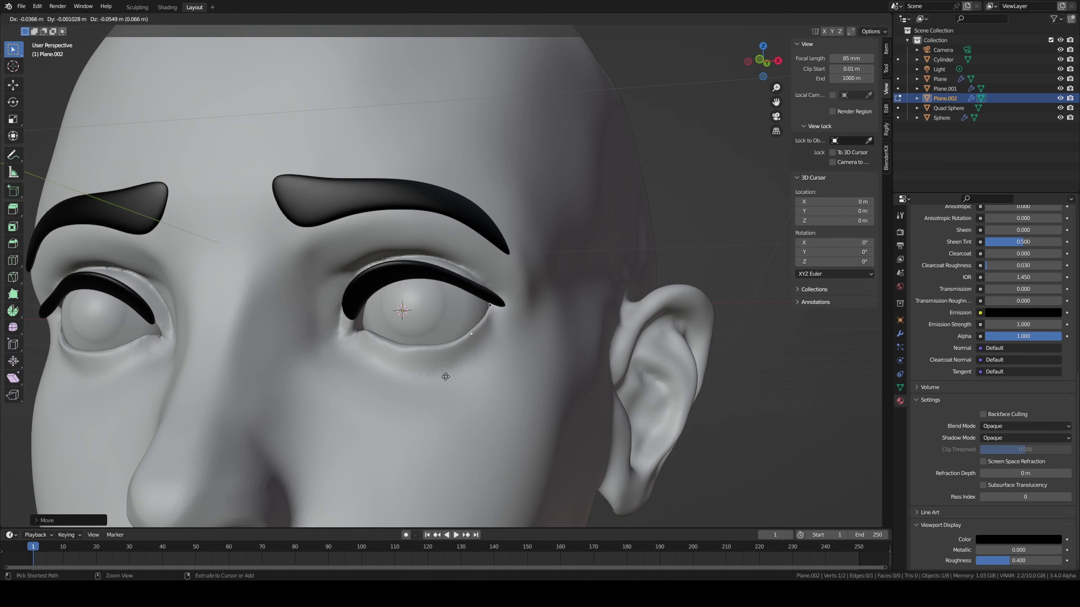
left_click(451, 378)
key("e")
left_click(408, 388)
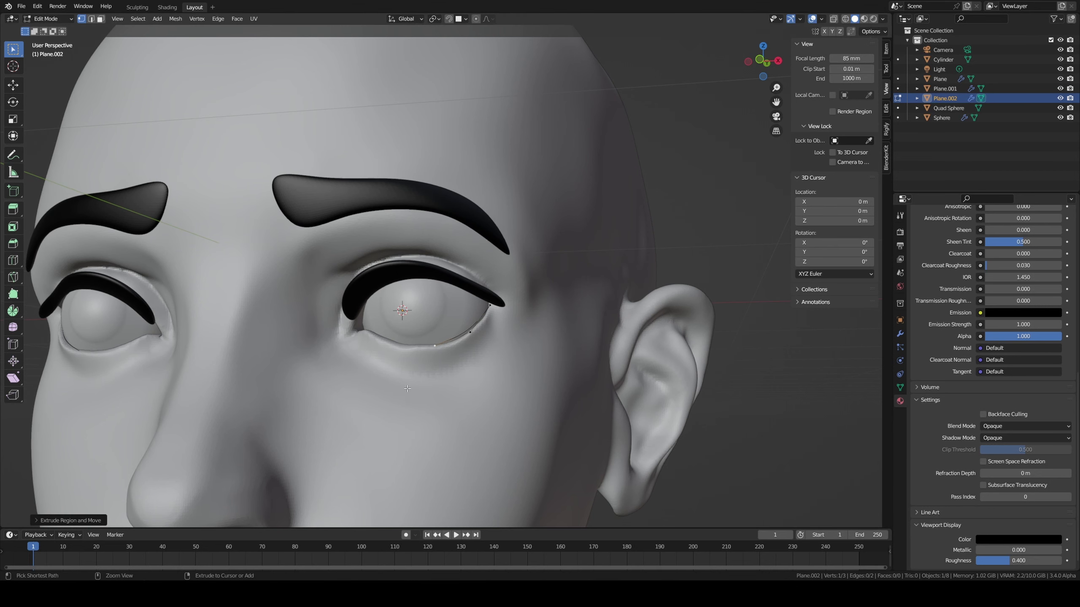
- Extrude further lower-lash segments along the eyelid toward the outer eye corner
middle_click_drag(451, 357, 467, 340)
left_click(476, 302, "ctrl")
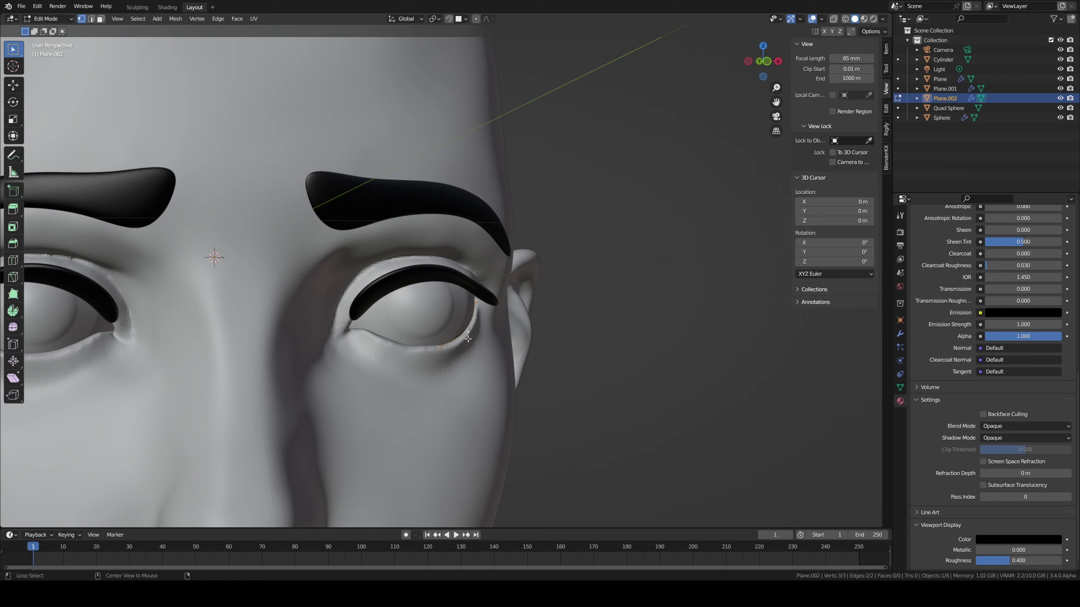
key("e")
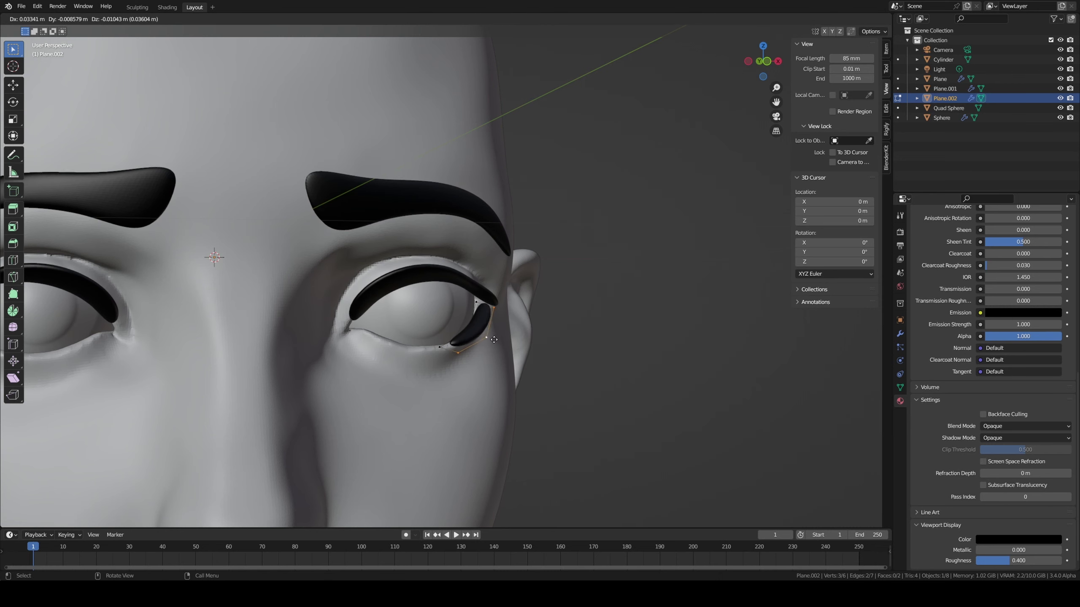
left_click(491, 340)
middle_click_drag(492, 340, 421, 342)
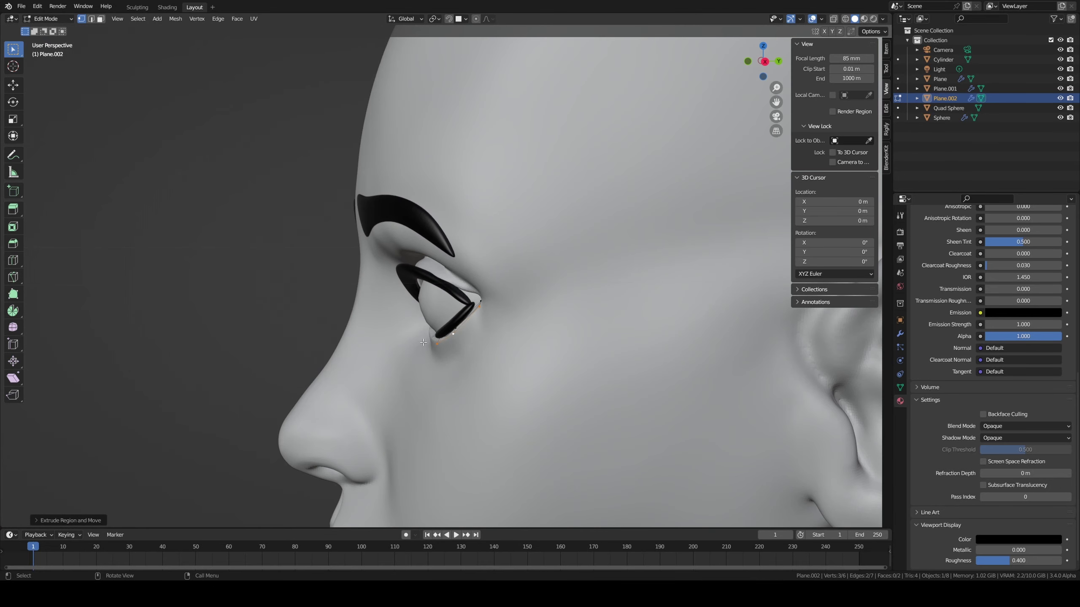
key("e")
left_click(406, 340)
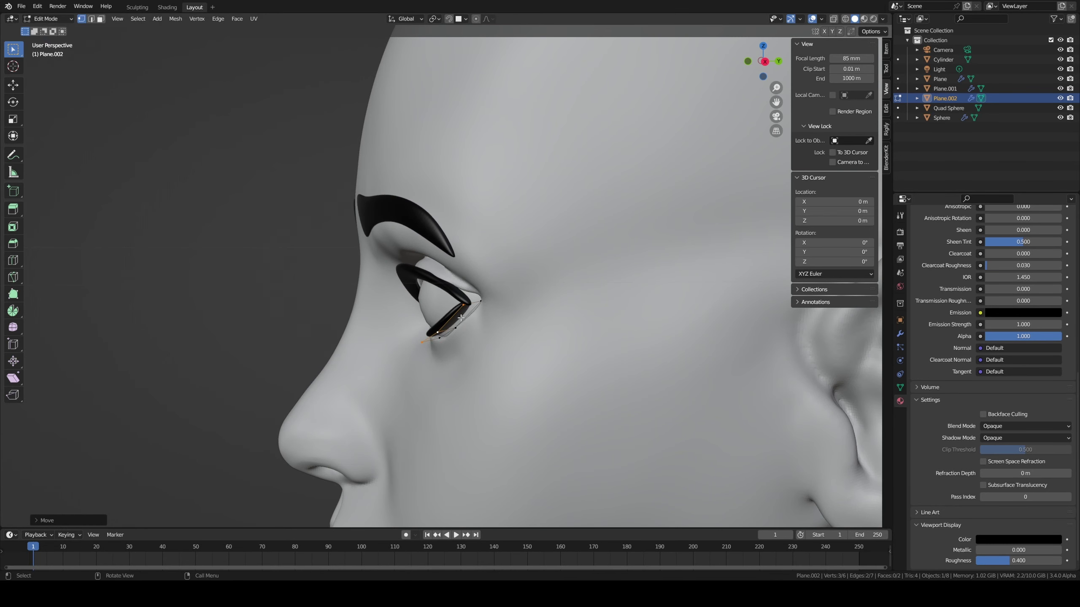
- Nudge and slide a lash vertex, then inspect the eyes from below and the side
middle_click_drag(406, 340, 445, 311)
left_click(484, 306)
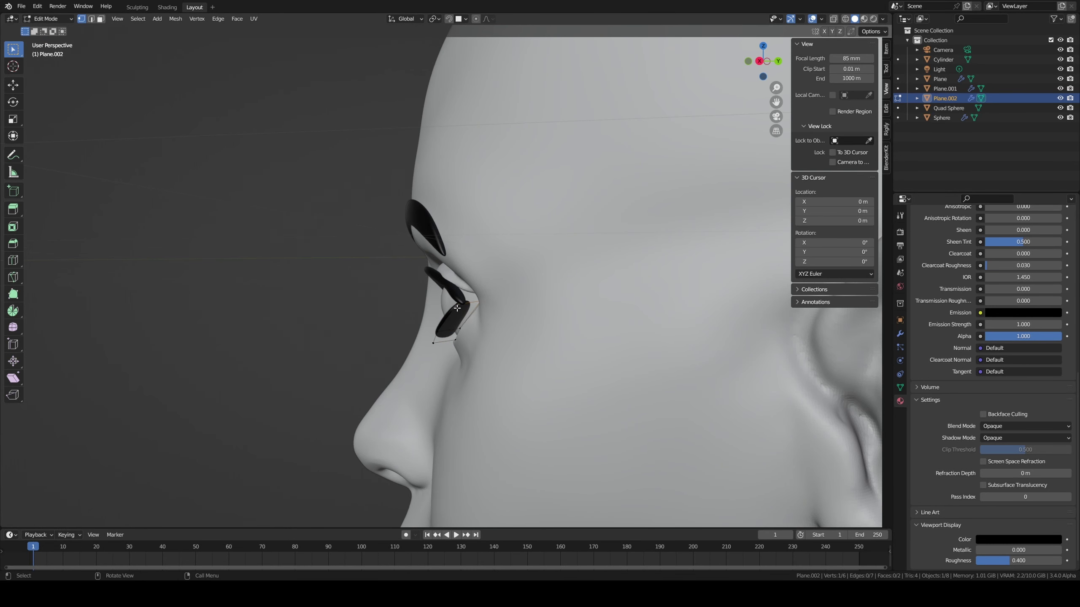
key("g")
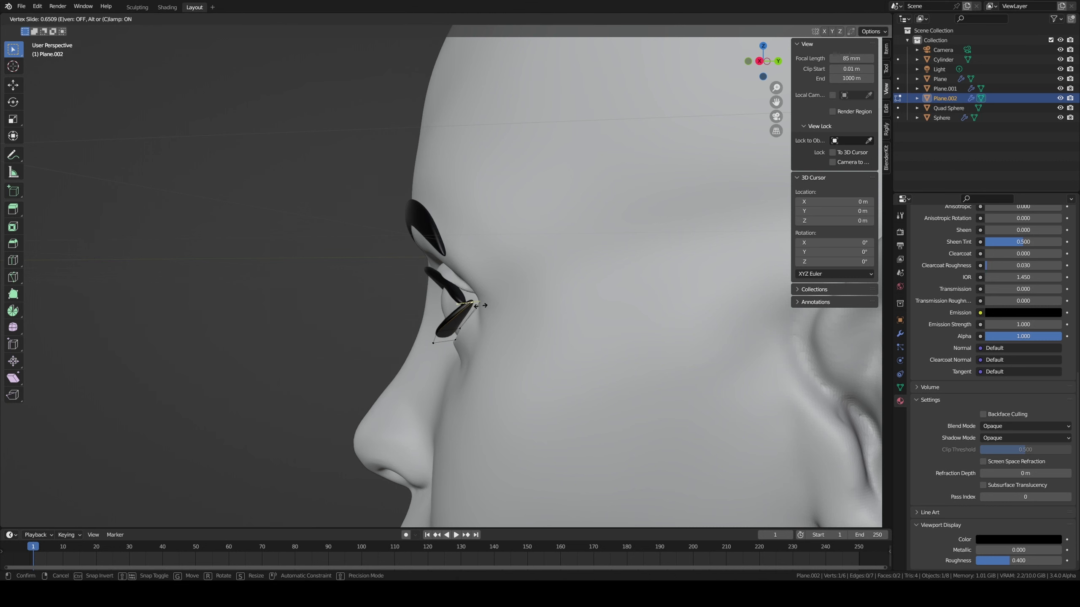
left_click(480, 305)
key("g")
key("g")
left_click(466, 336)
mouse_move(467, 336)
middle_mouse_down()
mouse_move(465, 293)
mouse_move(451, 288)
middle_mouse_up()
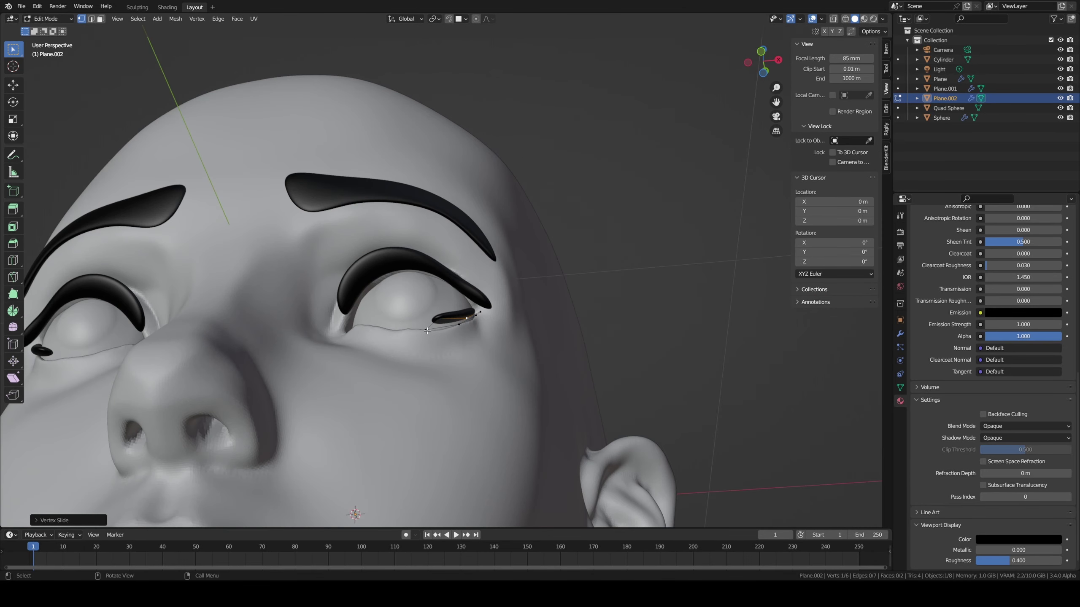
mouse_move(426, 331)
middle_mouse_down()
mouse_move(499, 326)
mouse_move(485, 375)
middle_mouse_up()
middle_click_drag(450, 306, 457, 291)
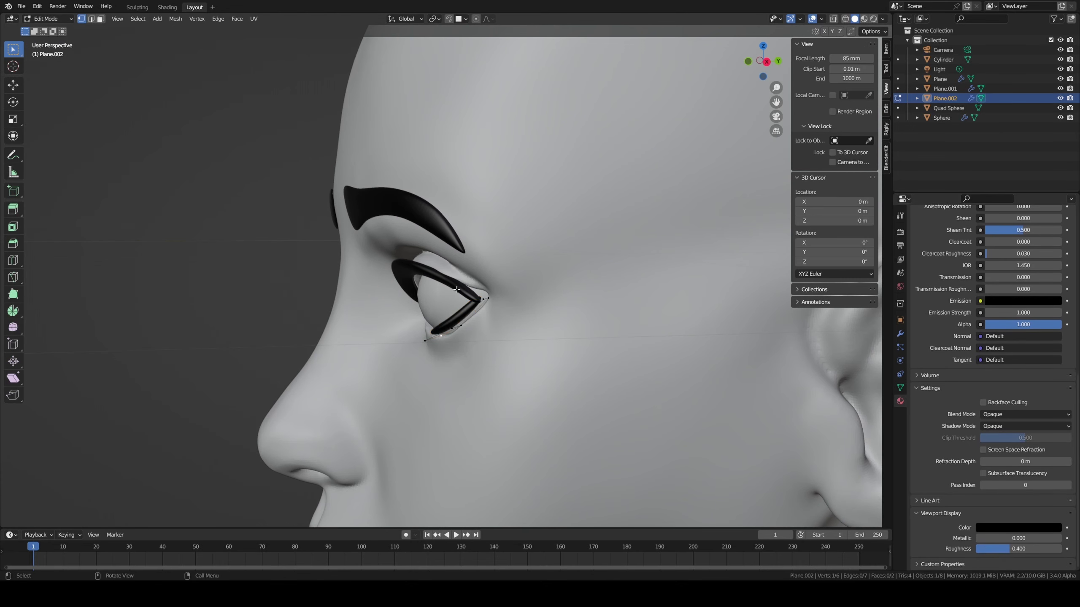
mouse_move(456, 291)
middle_mouse_down()
mouse_move(466, 312)
mouse_move(576, 324)
mouse_move(567, 344)
mouse_move(556, 328)
mouse_move(467, 306)
mouse_move(510, 315)
mouse_move(761, 273)
mouse_move(618, 309)
middle_mouse_up()
- Move the whole Plane.002 lash object into place at the outer eye corner
key("Tab")
key("g")
left_click(469, 299)
key("g")
left_click(558, 336)
key("g")
left_click(540, 309)
key("Tab")
key("Tab")
scroll(609, 331, "down", 3)
left_click(718, 285)
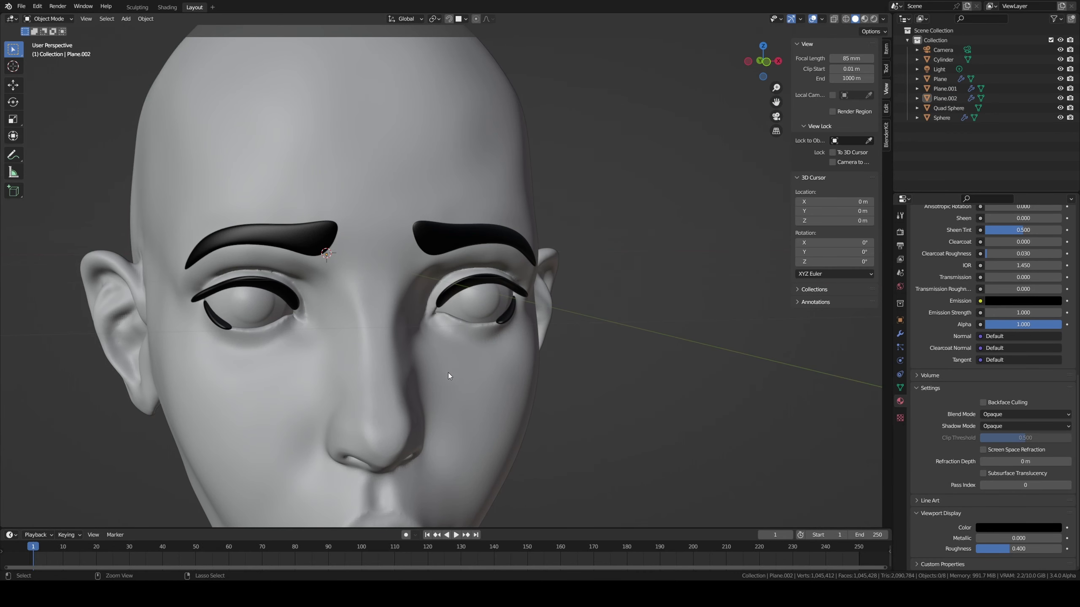
- Select the lower-liner Plane.002 in Edit Mode and reposition its tip vertex
scroll(450, 349, "up", 3)
scroll(470, 338, "up", 3)
scroll(532, 357, "up", 2)
left_click(589, 379)
key("Tab")
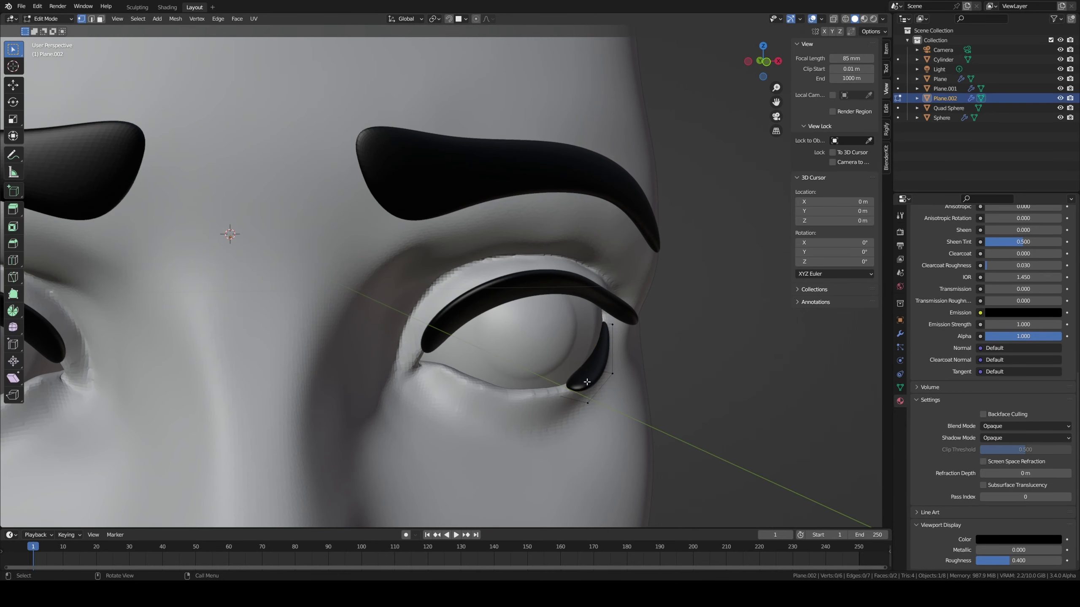
key("g")
left_click(608, 374)
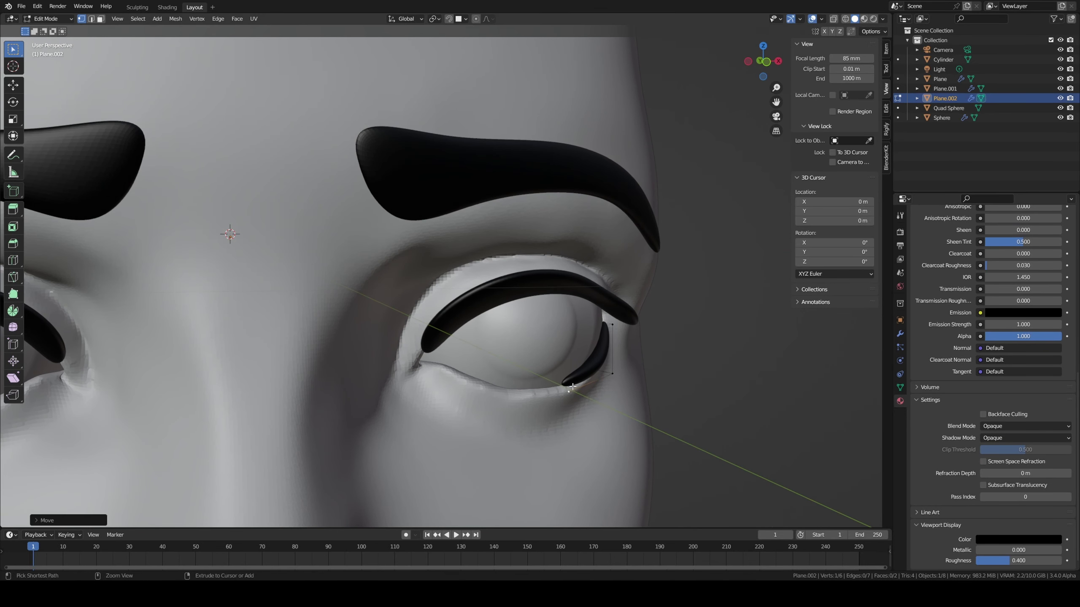
middle_click_drag(610, 373, 609, 374)
key("g")
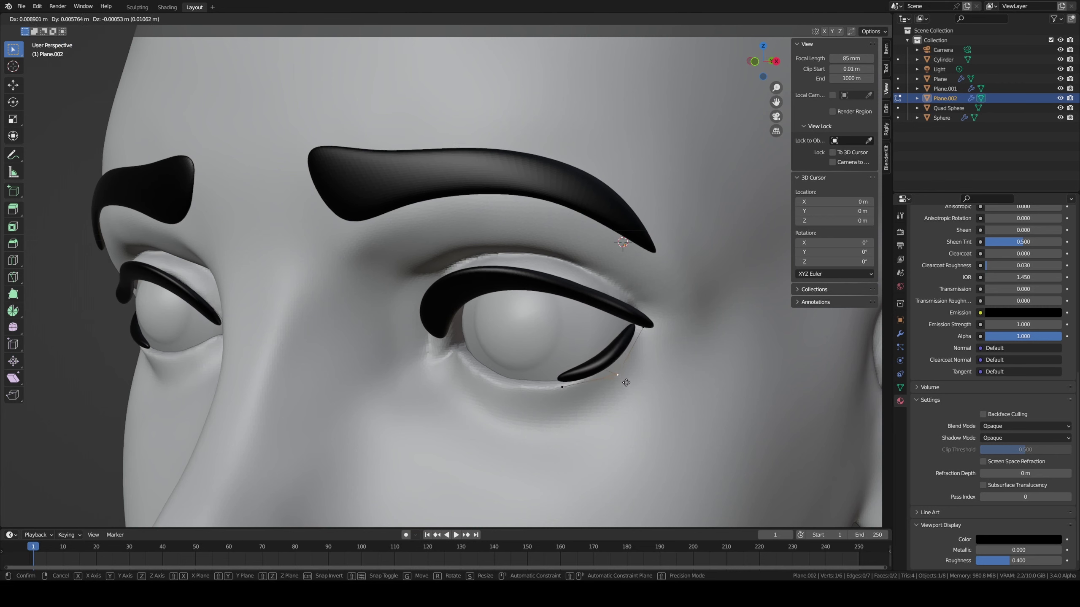
left_click(621, 382)
- Move more lower-liner vertices and slide one along the lash edge
mouse_move(634, 347)
middle_mouse_down()
mouse_move(693, 328)
mouse_move(597, 334)
mouse_move(553, 358)
middle_mouse_up()
key("g")
left_click(717, 319)
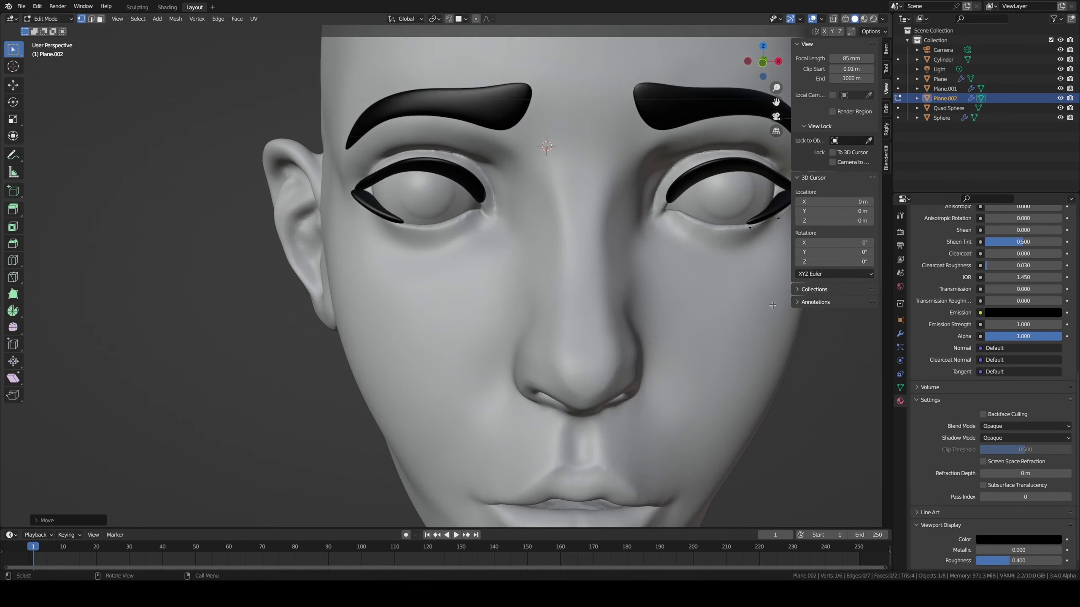
scroll(637, 260, "up", 2)
scroll(620, 298, "up", 2)
key("g")
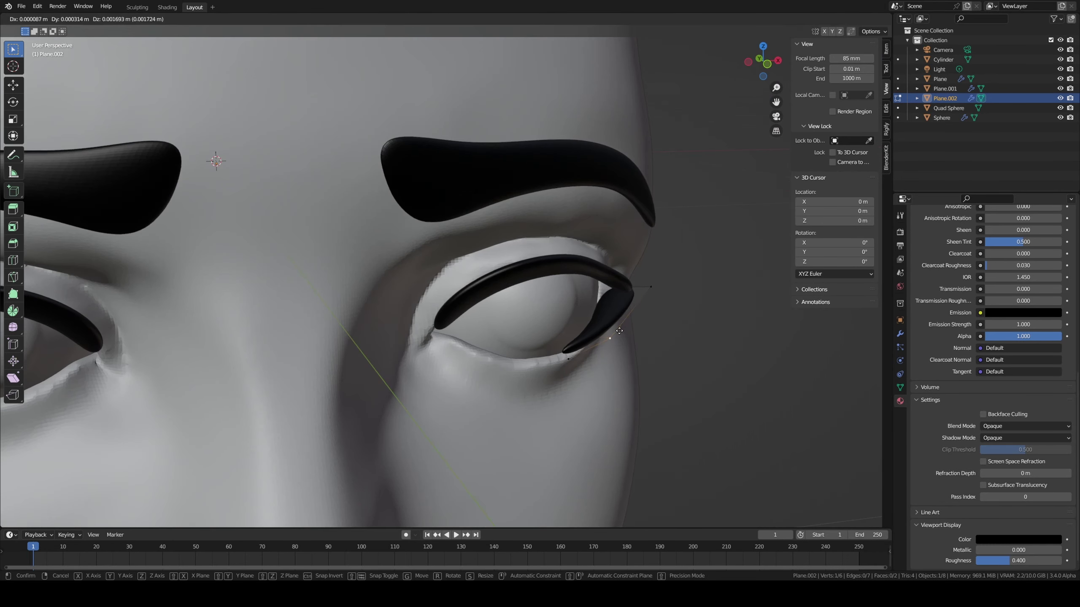
left_click(592, 331)
middle_click_drag(592, 331, 604, 339)
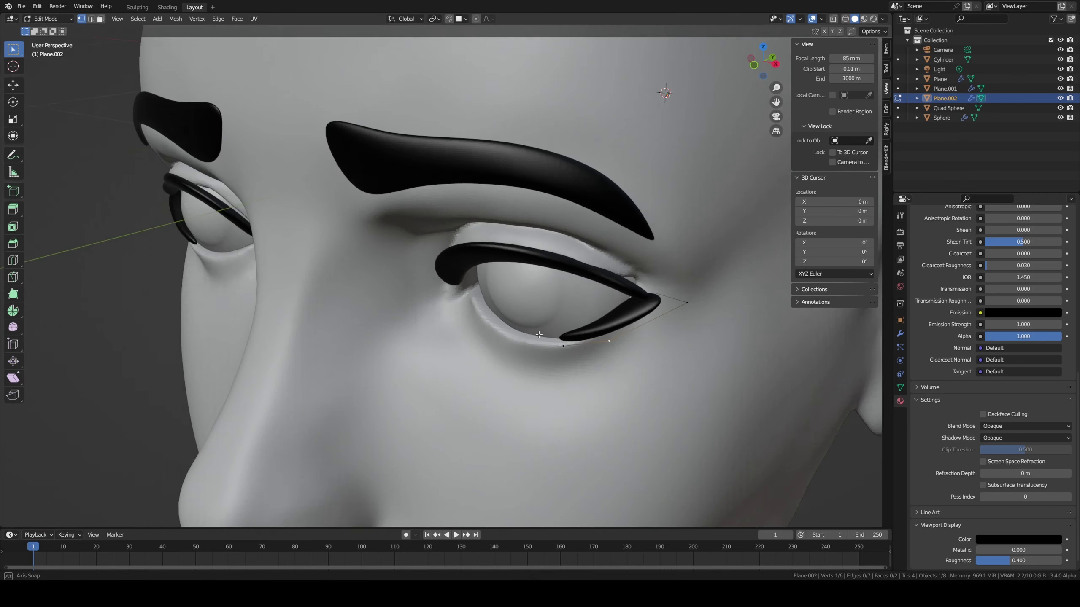
key("shift+v")
left_click(607, 336)
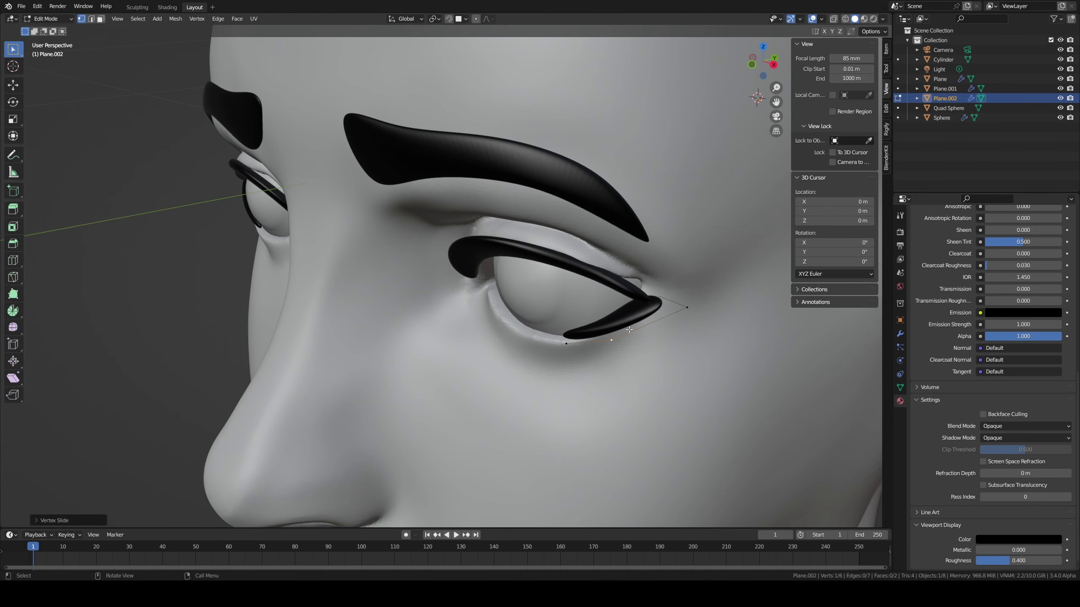
- Add a loop cut to the lash edge and position the new vertex
key("ctrl+r")
left_click(629, 334)
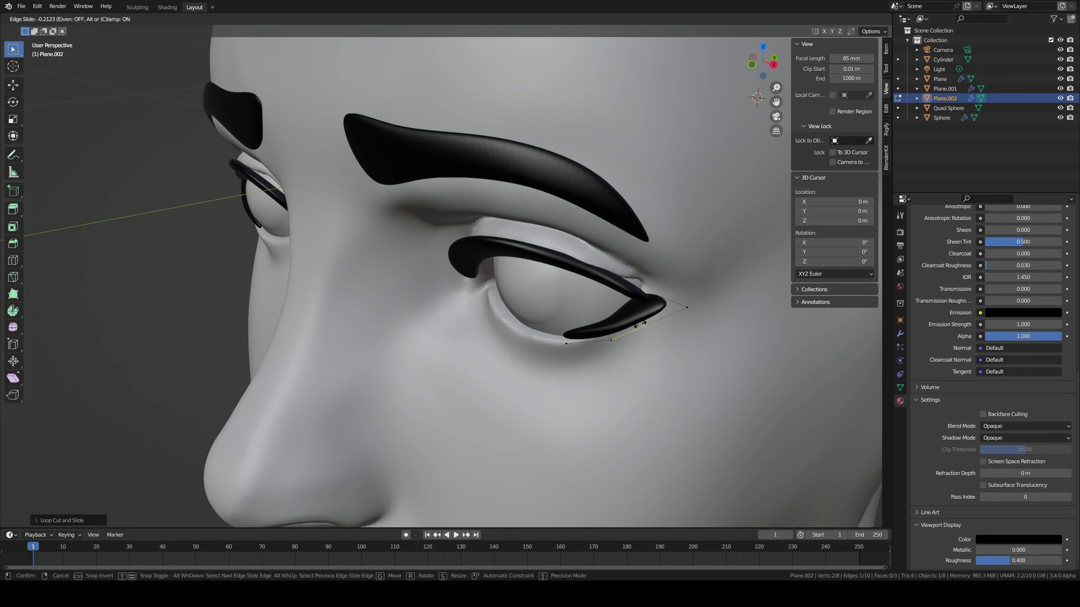
left_click(640, 324)
key("g")
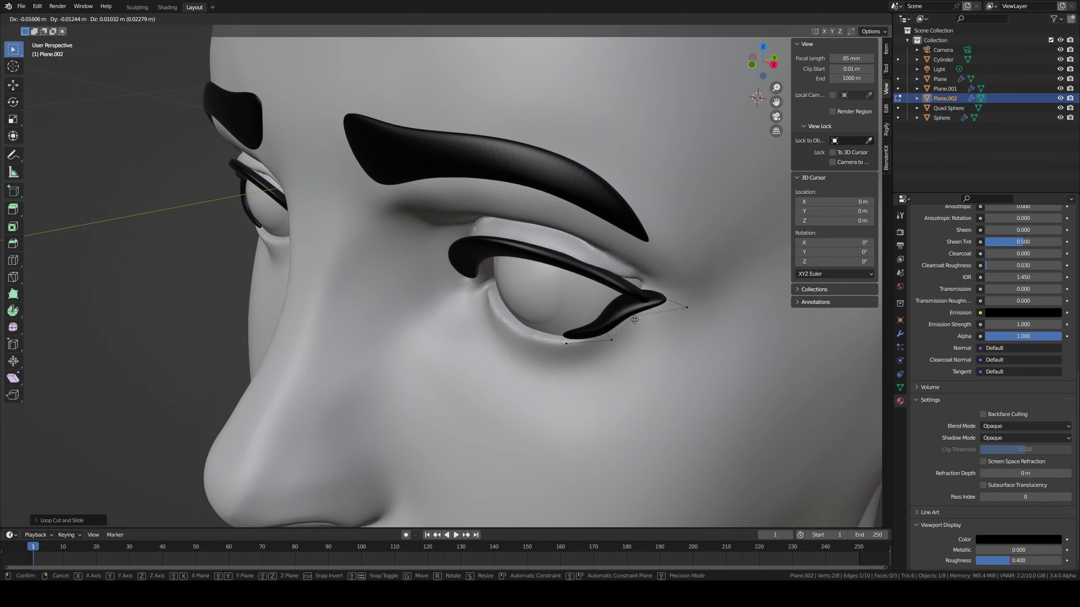
left_click(635, 320)
middle_click_drag(634, 320, 706, 324)
key("g")
key("g")
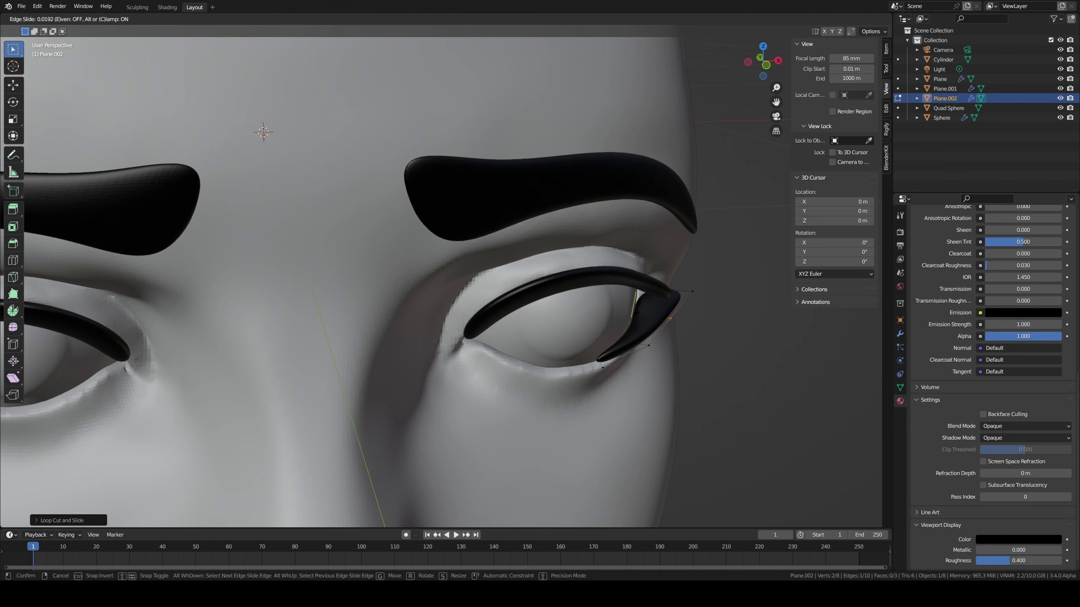
right_click(642, 304)
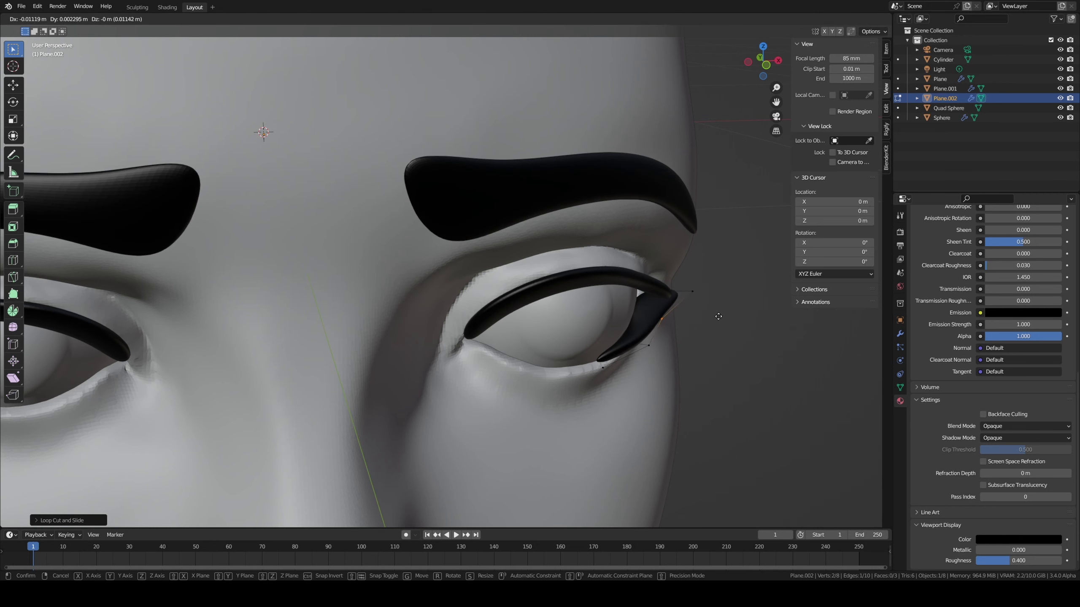
- Reposition the lower-eyelid corner vertices so the liner hugs the lower lid
left_click(647, 345)
key("g")
left_click(638, 346)
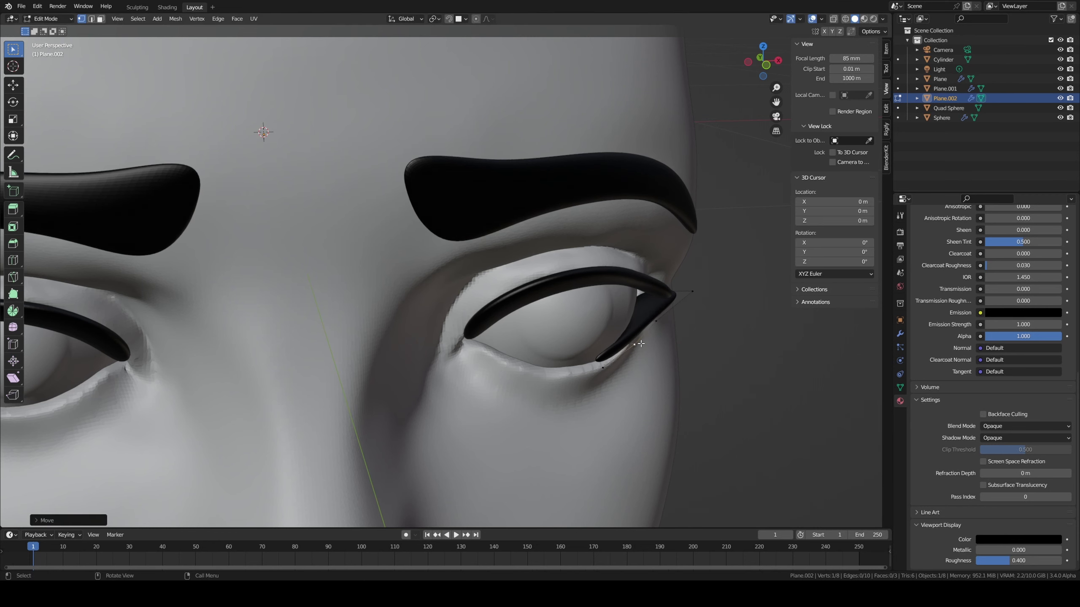
mouse_move(638, 346)
middle_mouse_down()
mouse_move(645, 332)
mouse_move(634, 336)
middle_mouse_up()
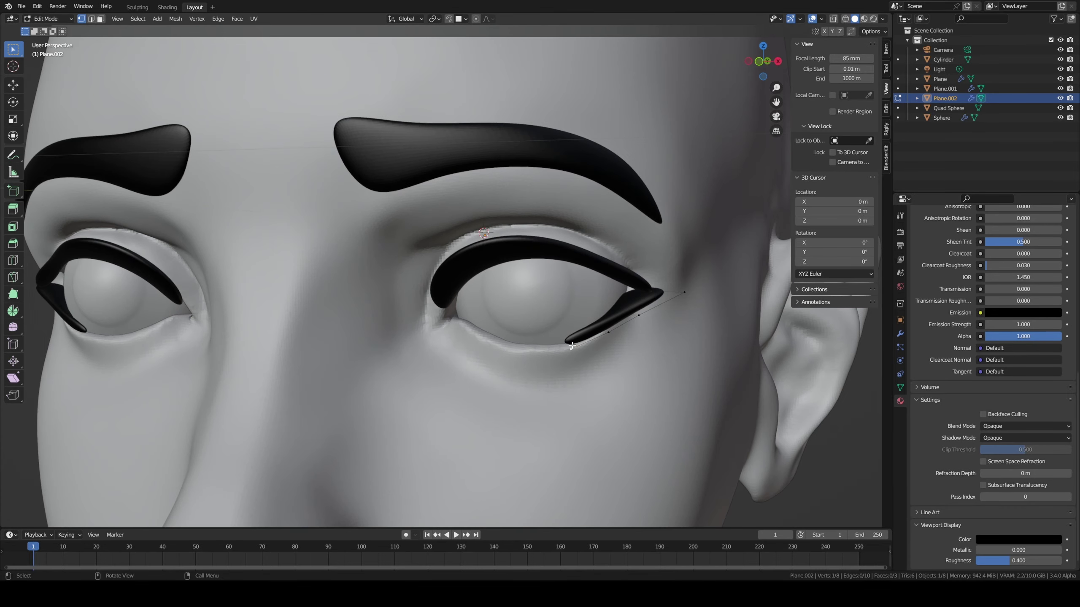
key("g")
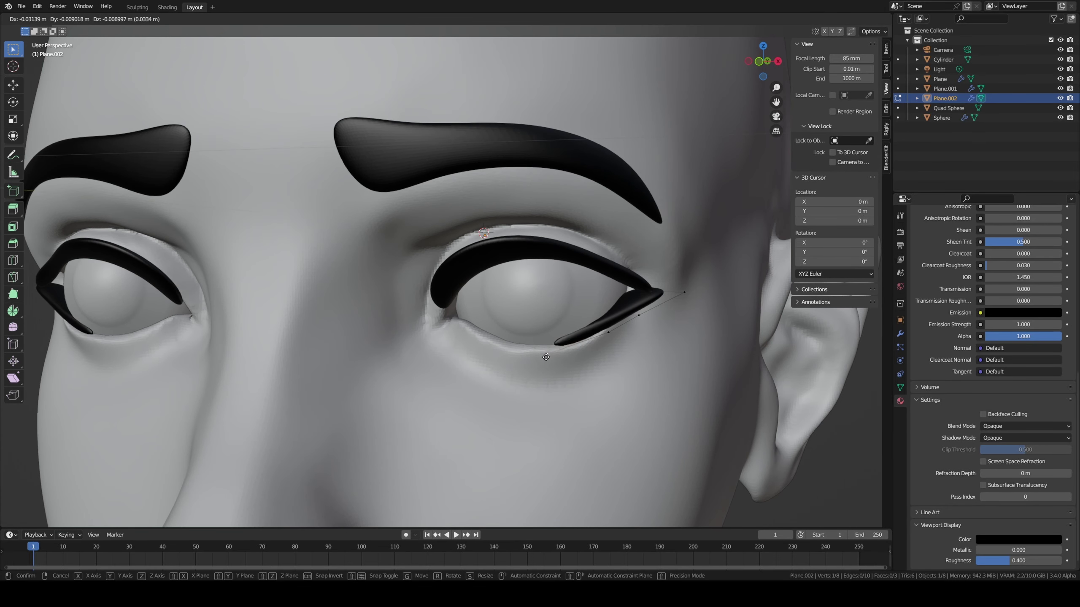
left_click(524, 351)
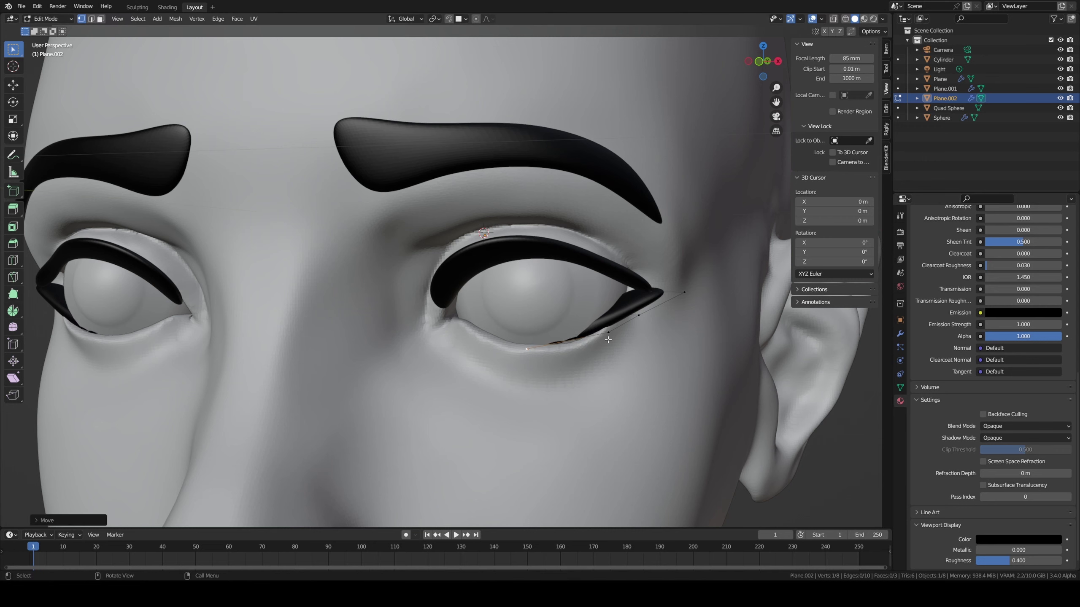
left_click(609, 333)
key("g")
left_click(586, 340)
middle_click_drag(586, 340, 609, 316)
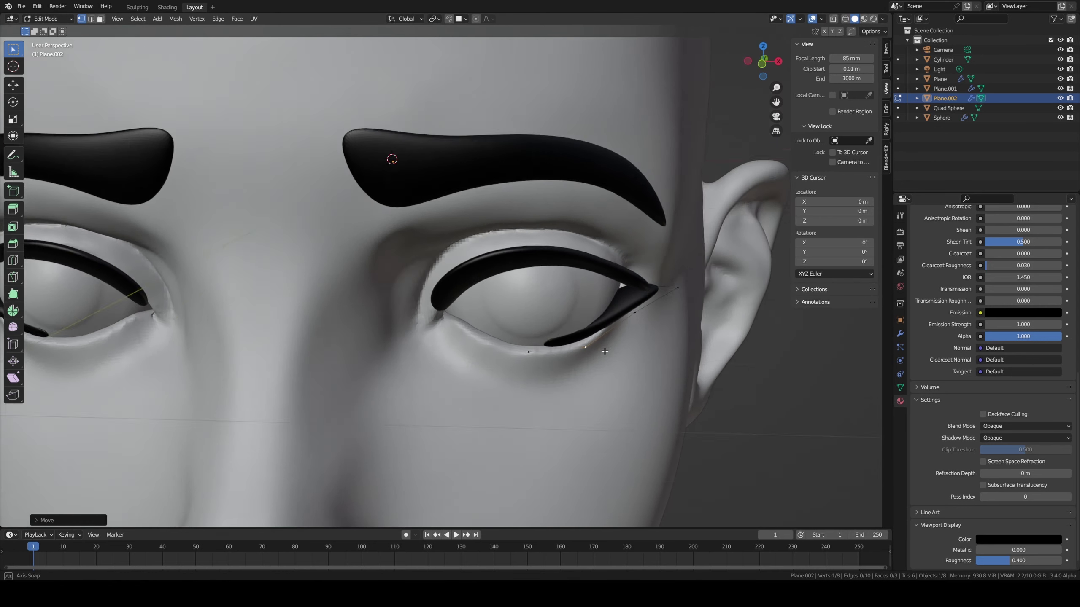
- Inspect the lashes isolated in local view, then return to the full head
key("Tab")
key("Tab")
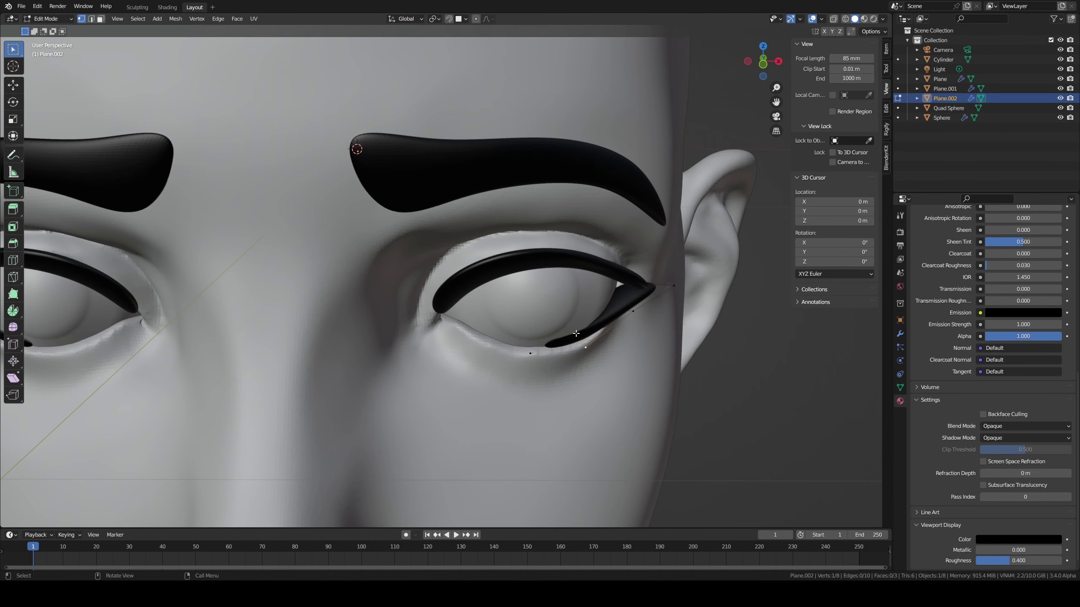
key("KP_Divide")
mouse_move(576, 334)
middle_mouse_down()
mouse_move(579, 244)
mouse_move(617, 253)
mouse_move(603, 282)
mouse_move(669, 275)
mouse_move(704, 255)
mouse_move(644, 288)
mouse_move(357, 265)
mouse_move(528, 313)
mouse_move(578, 299)
mouse_move(582, 308)
middle_mouse_up()
key("KP_Divide")
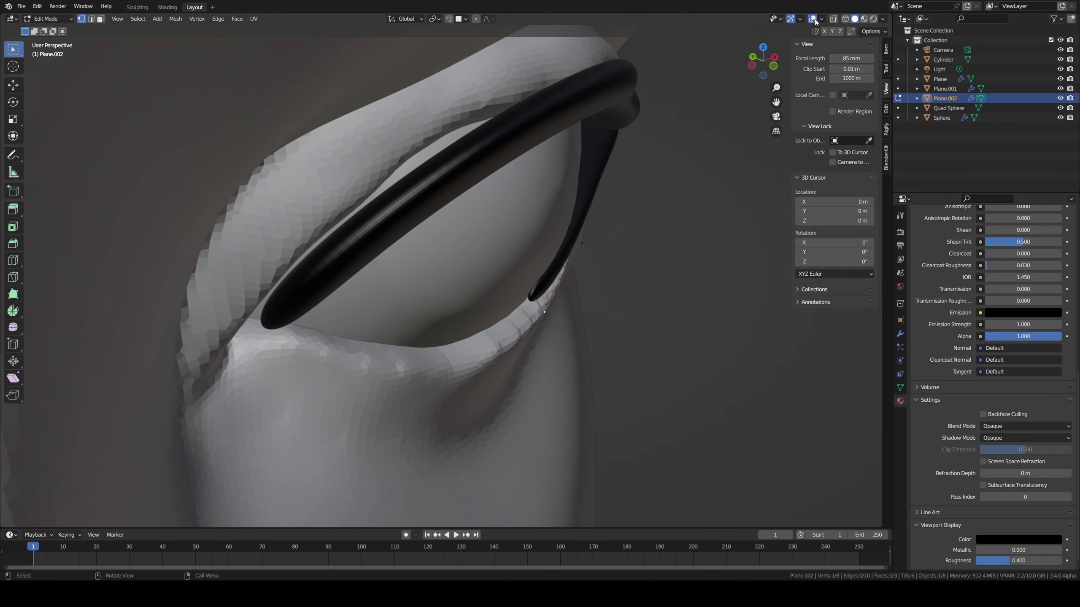
- Turn on X-ray and move the eyeliner vertices lower along the lower lid
key("alt+z")
middle_click_drag(534, 271, 517, 256)
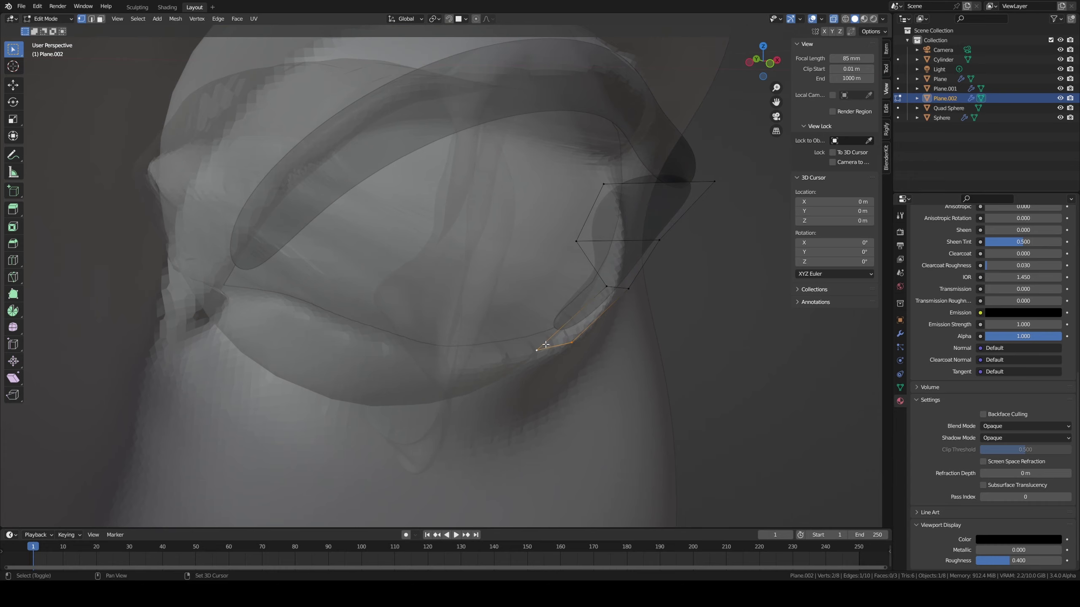
scroll(545, 344, "up", 5)
key("g")
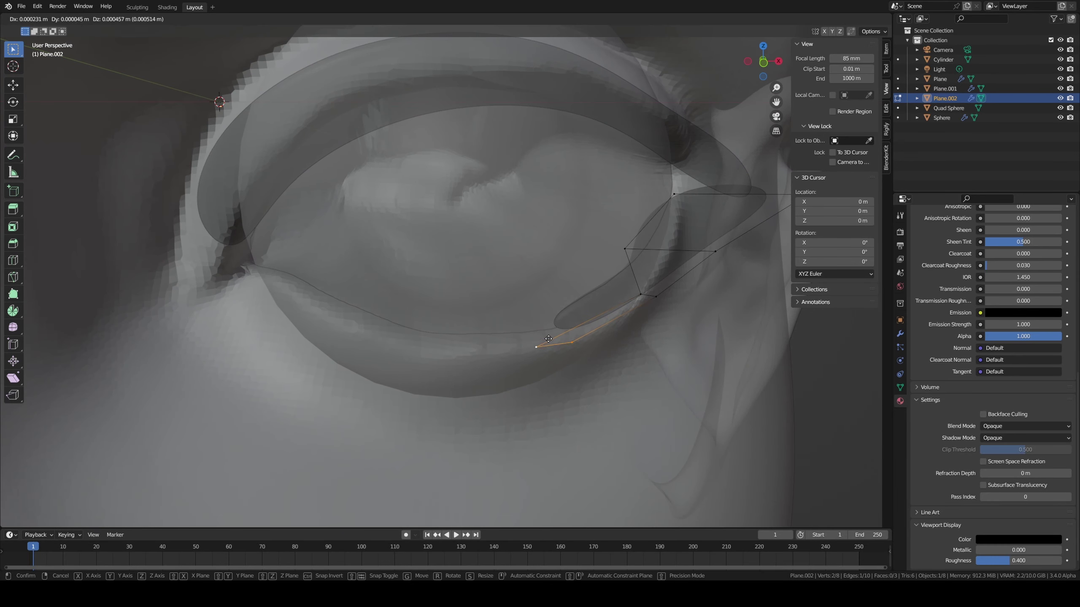
left_click(548, 330)
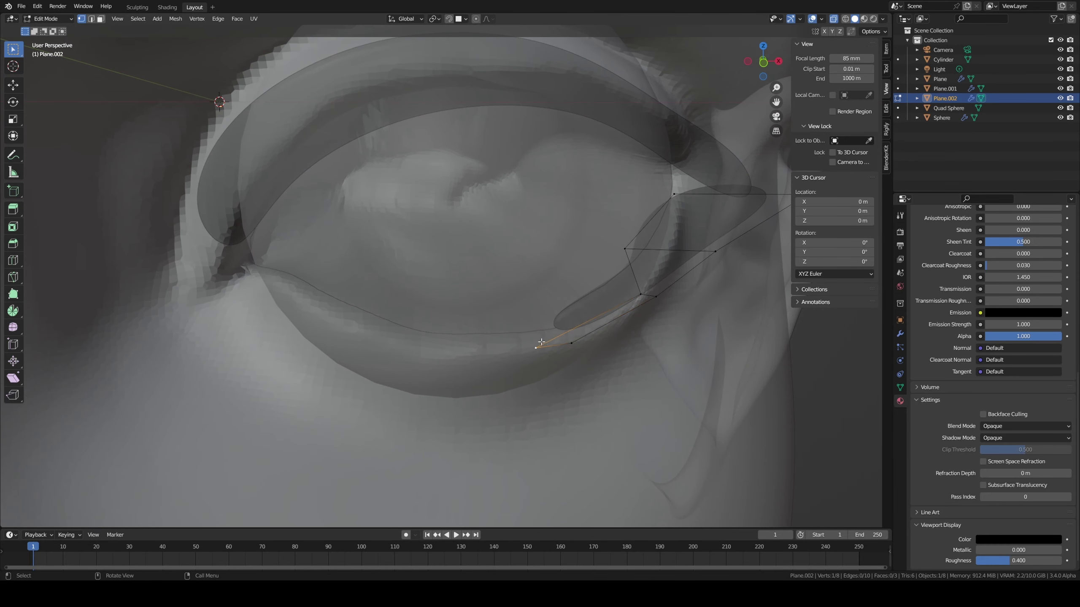
key("g")
left_click(565, 318)
mouse_move(566, 318)
middle_mouse_down()
mouse_move(573, 347)
mouse_move(563, 324)
middle_mouse_up()
key("g")
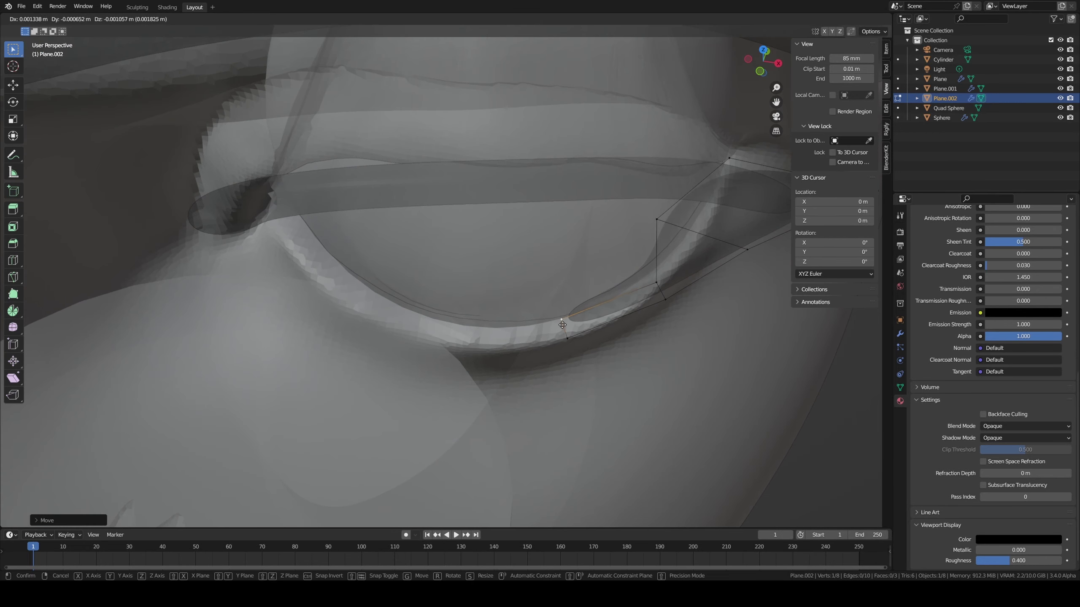
left_click(563, 324)
- Move the outer eyeliner vertices up into a wing past the eye corner
left_click(653, 287)
key("g")
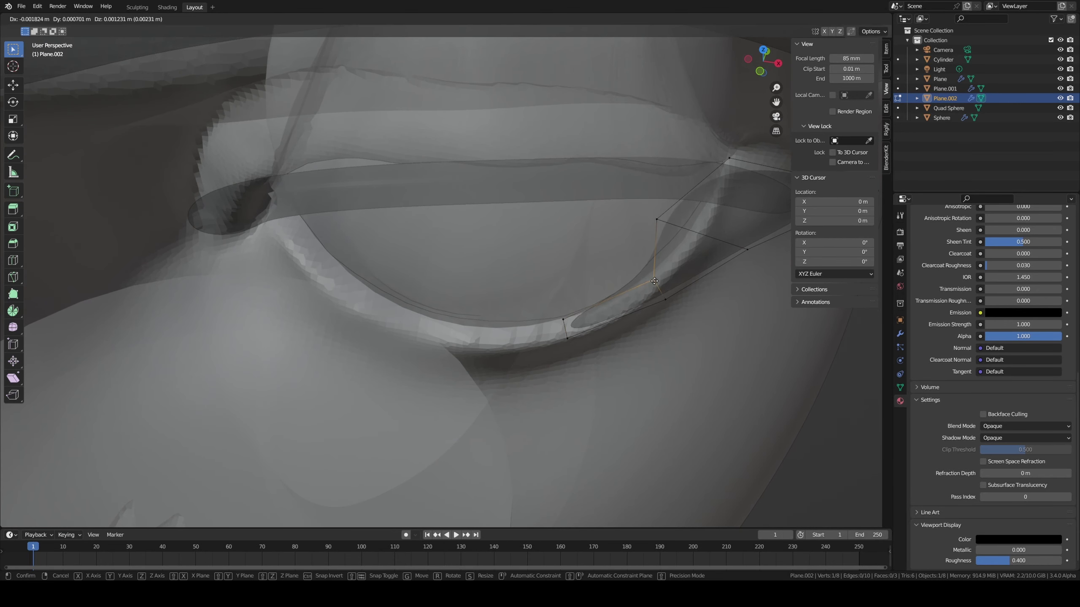
left_click(651, 274)
left_click(665, 300)
key("g")
left_click(661, 300)
mouse_move(613, 303)
middle_mouse_down()
mouse_move(587, 232)
mouse_move(650, 283)
mouse_move(601, 320)
middle_mouse_up()
key("g")
left_click(659, 284)
- Turn X-ray off and view the eyeliner head-on in solid shading
scroll(601, 320, "down", 3)
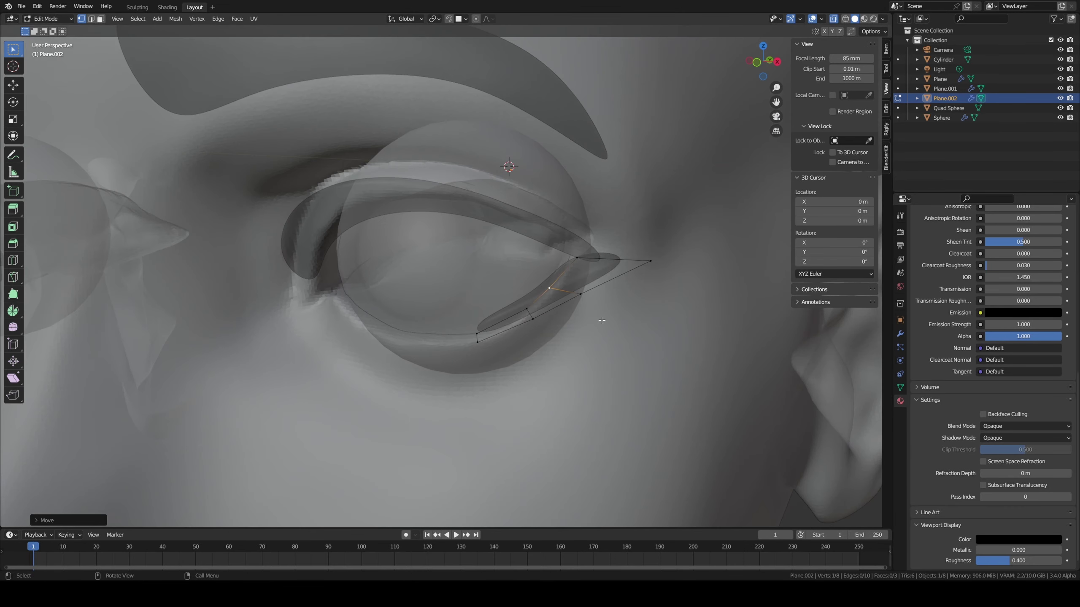
left_click(833, 19)
mouse_move(604, 188)
middle_mouse_down()
mouse_move(568, 212)
mouse_move(490, 218)
middle_mouse_up()
scroll(568, 211, "up", 2)
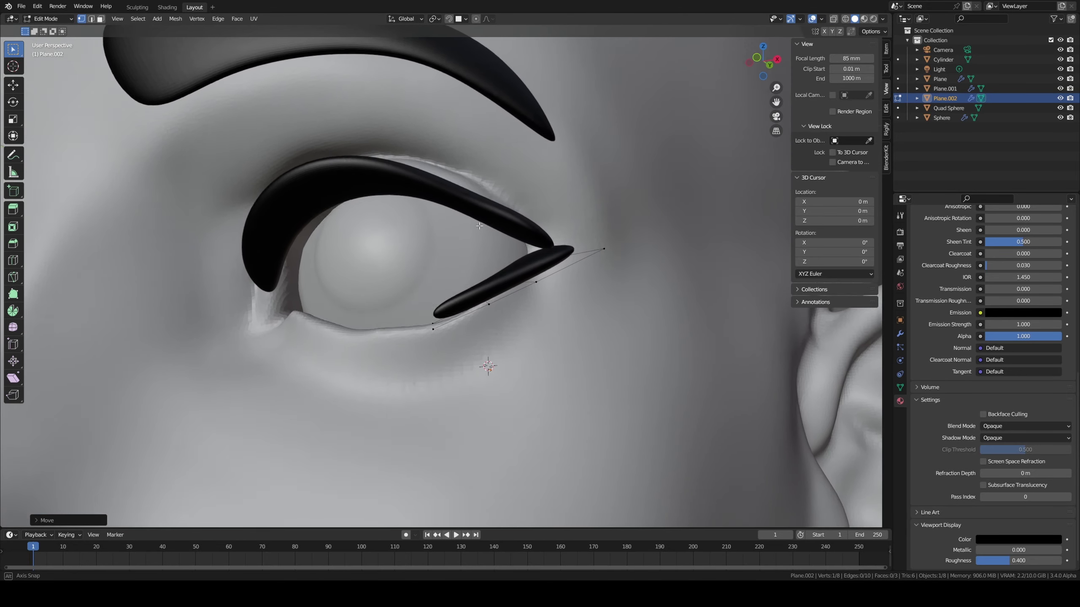
- Set the eyeliner's Solidify thickness to 0.013 m
middle_click_drag(479, 226, 482, 232)
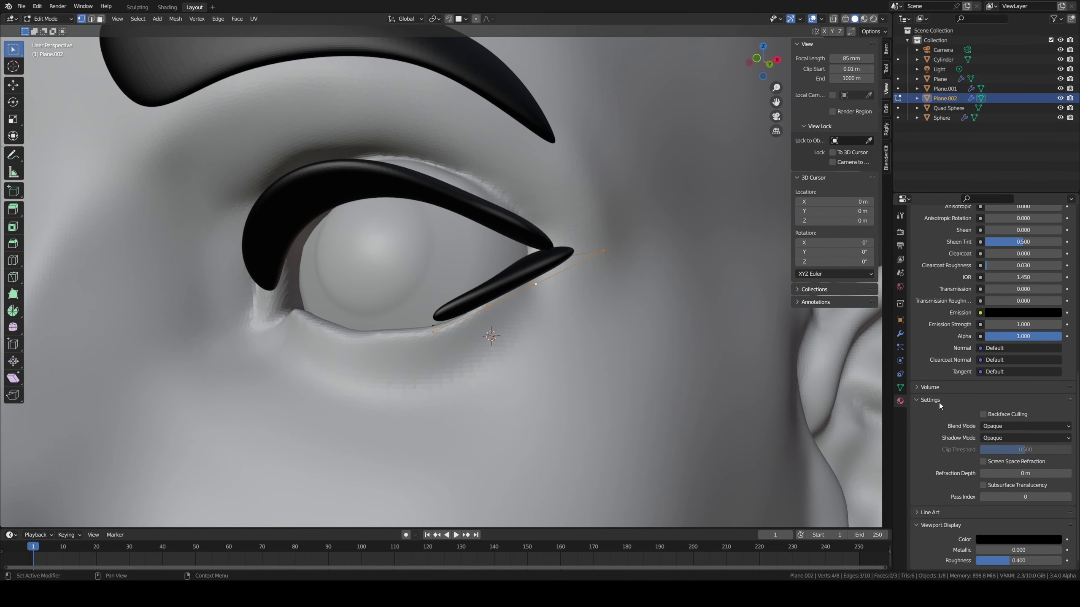
left_click(900, 334)
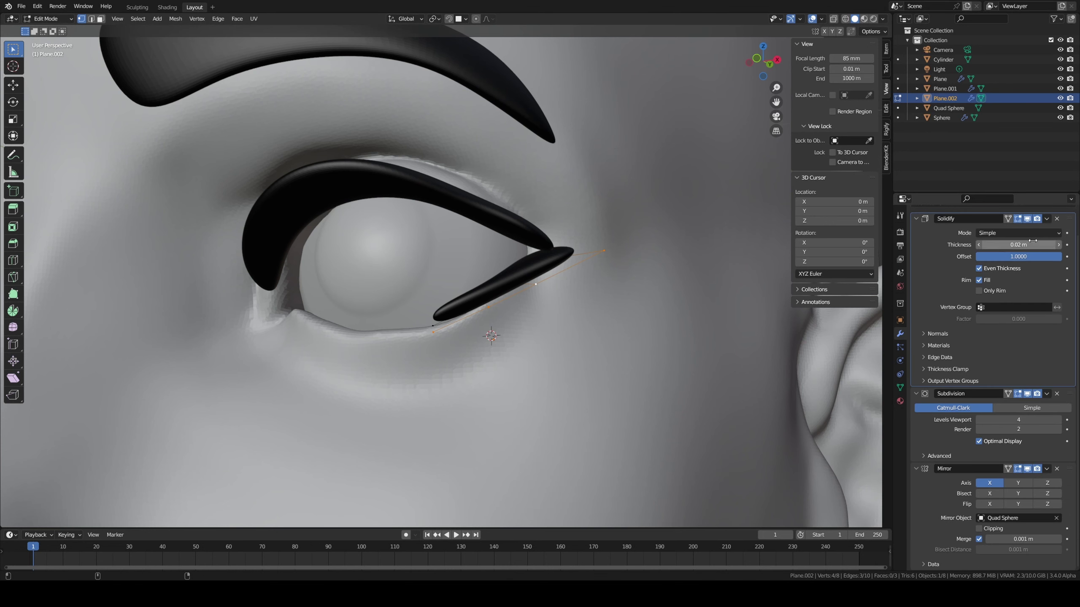
mouse_move(1022, 245)
left_mouse_down()
mouse_move(1007, 244)
mouse_move(1026, 245)
left_mouse_up()
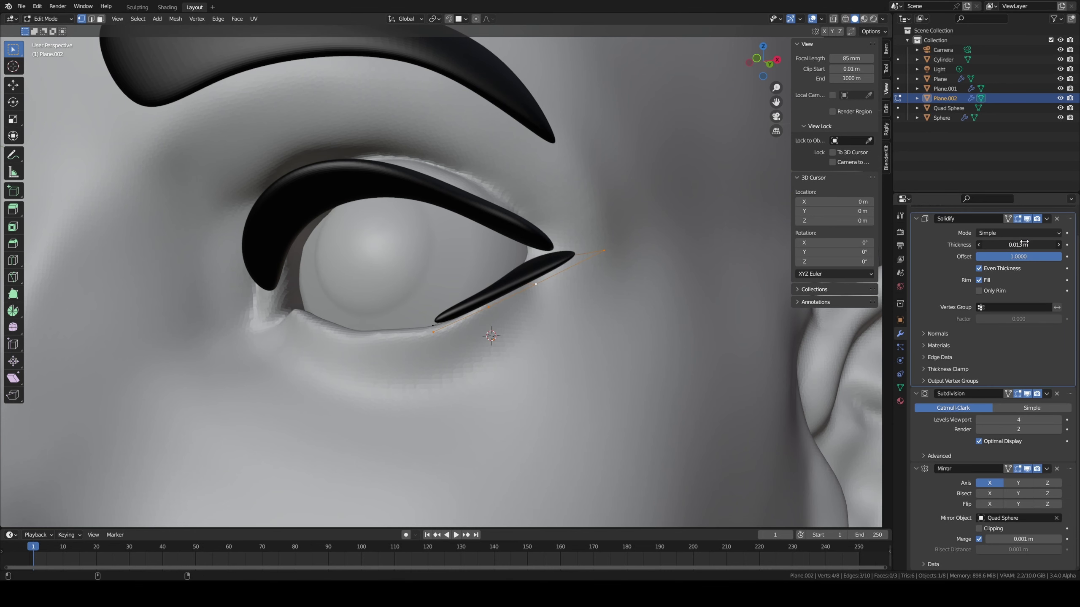
- Move the wing-tip vertex back near the eyelid tip, checking it from the side
key("g")
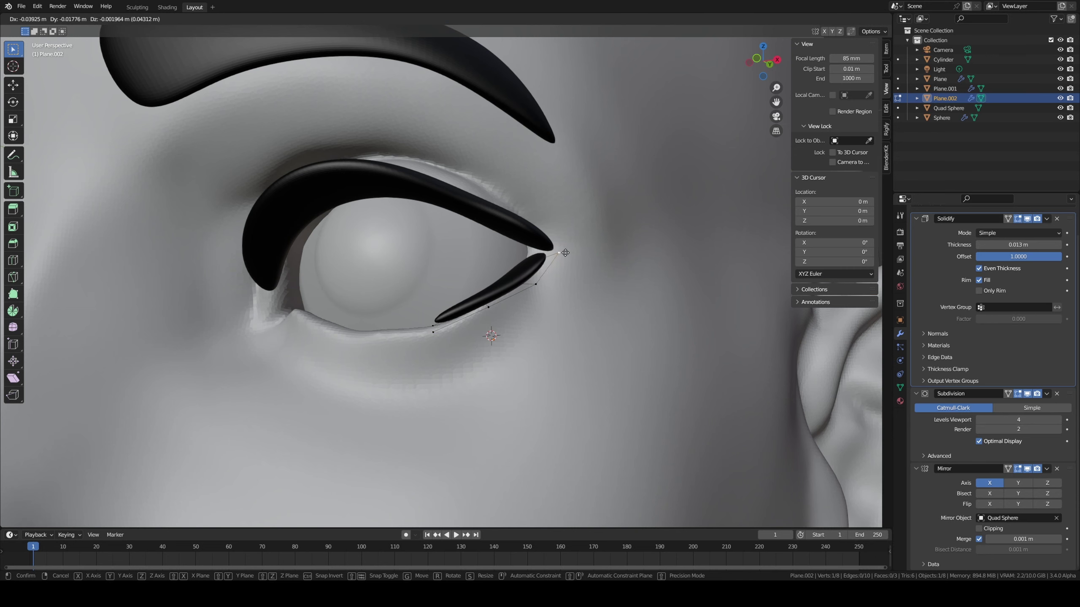
left_click(565, 253)
mouse_move(565, 253)
middle_mouse_down()
mouse_move(564, 277)
mouse_move(578, 243)
middle_mouse_up()
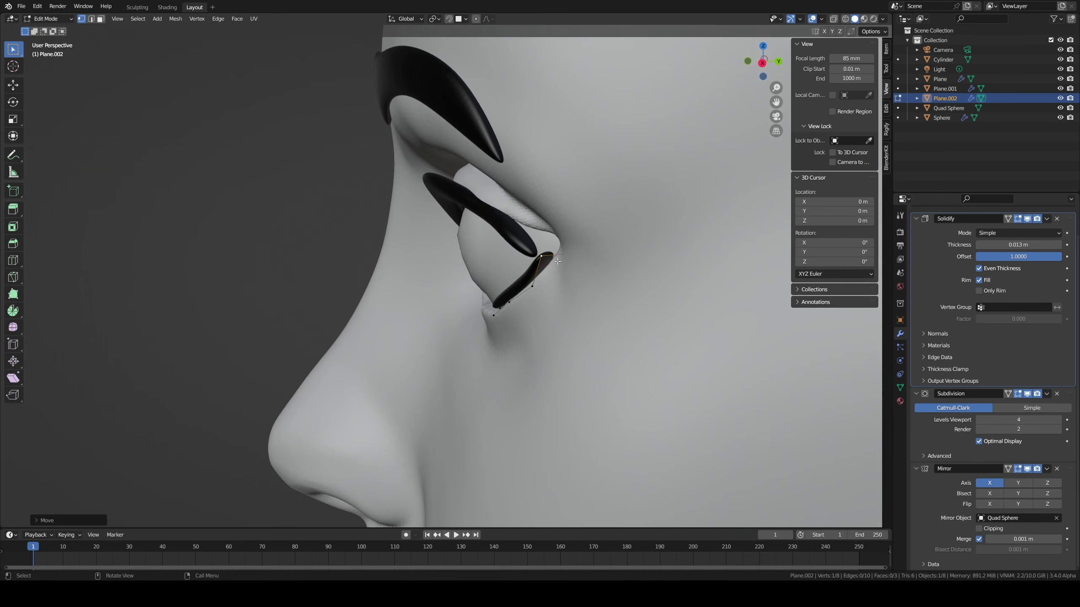
key("g")
left_click(585, 234)
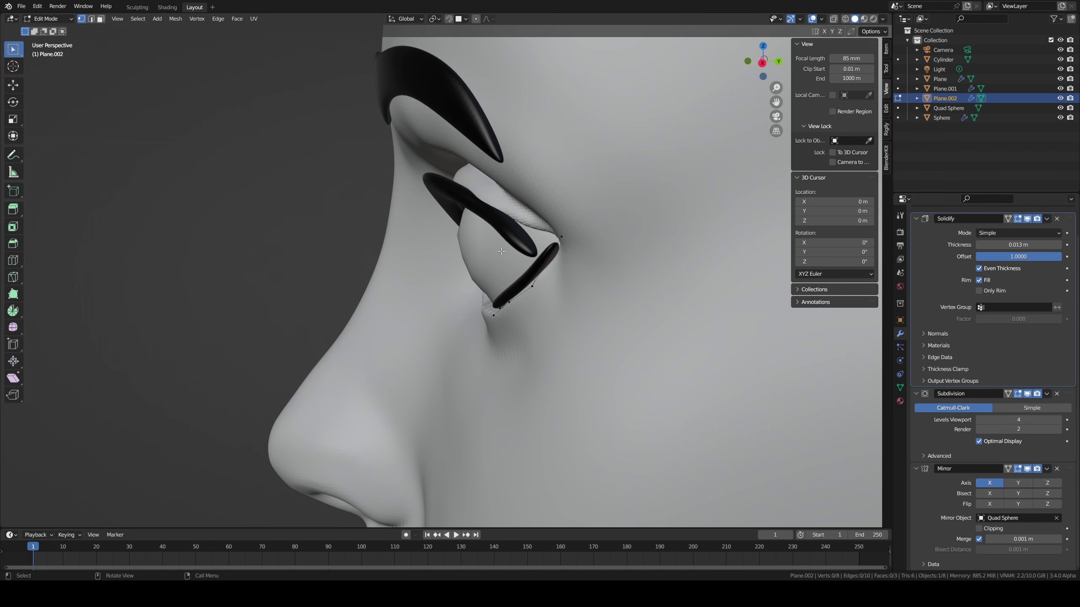
mouse_move(585, 234)
middle_mouse_down()
mouse_move(654, 317)
mouse_move(606, 378)
middle_mouse_up()
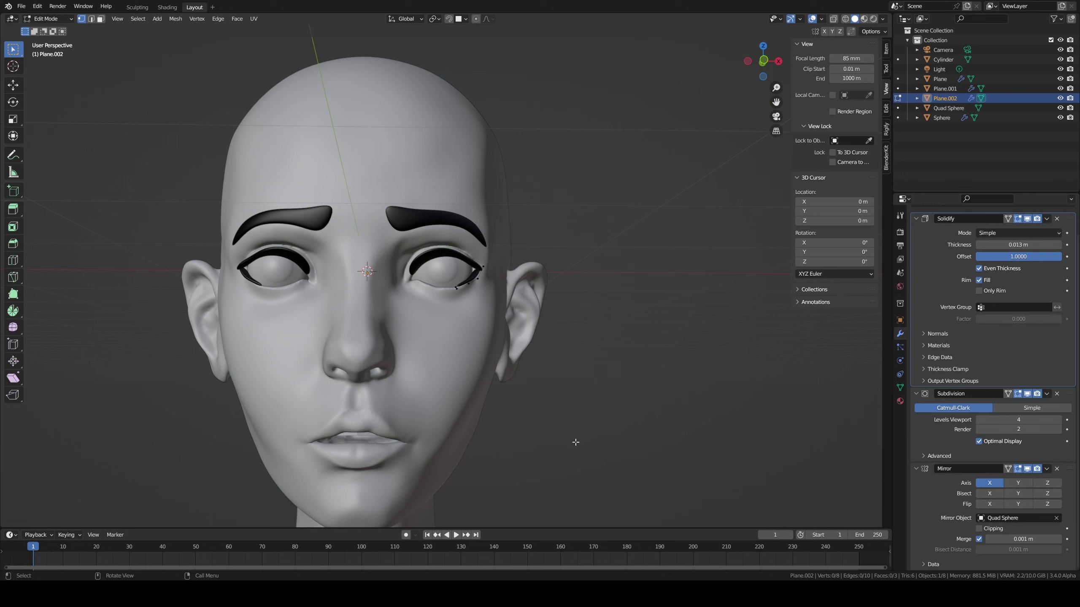
- Return to Object Mode and select the head mesh Quad Sphere
key("Tab")
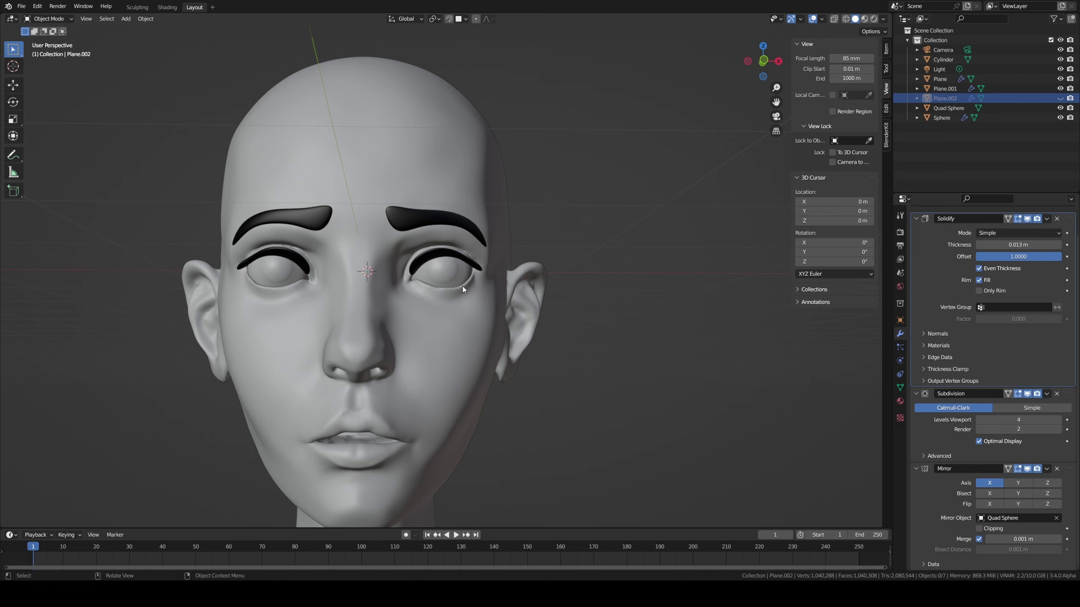
scroll(487, 277, "up", 2)
scroll(483, 270, "up", 1)
scroll(475, 294, "up", 2)
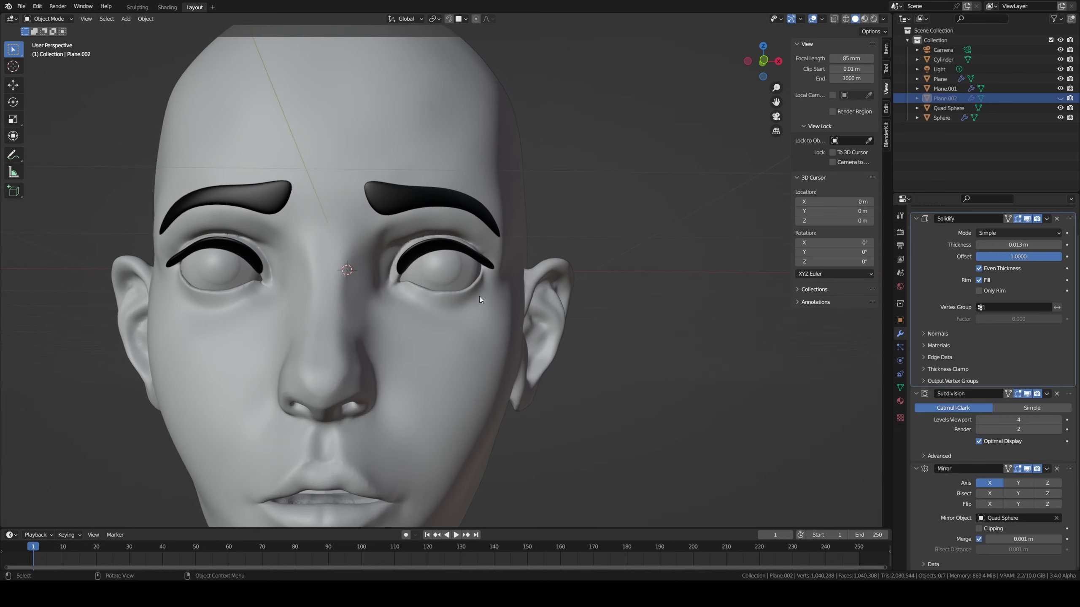
mouse_move(479, 297)
middle_mouse_down()
mouse_move(464, 267)
mouse_move(432, 277)
mouse_move(477, 275)
mouse_move(469, 335)
middle_mouse_up()
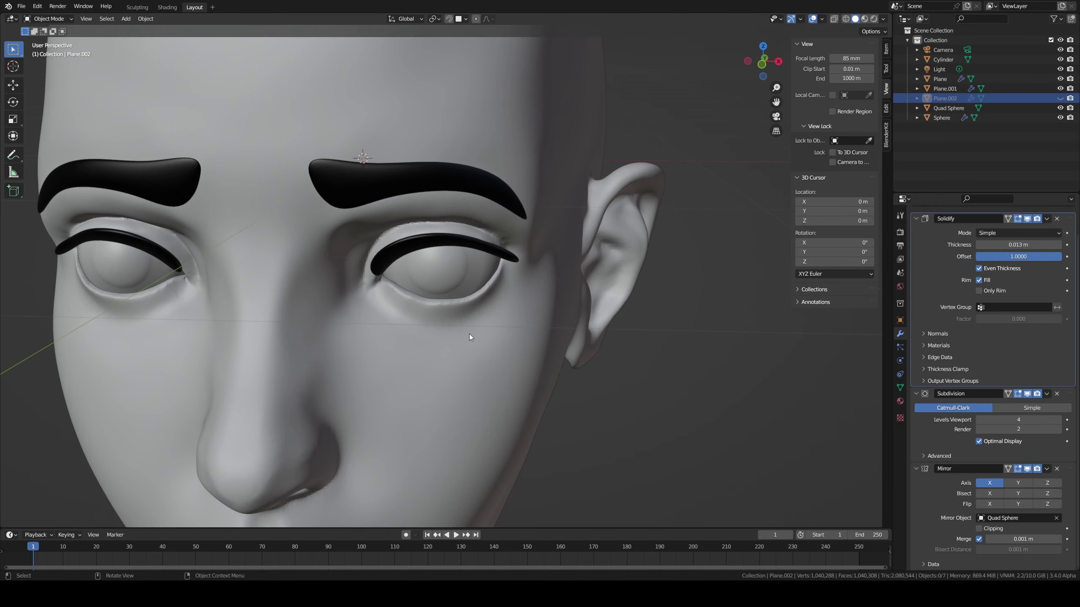
left_click(469, 336)
- Save the file, then pull the lower eyelid into shape with the Grab sculpt brush
key("ctrl+s")
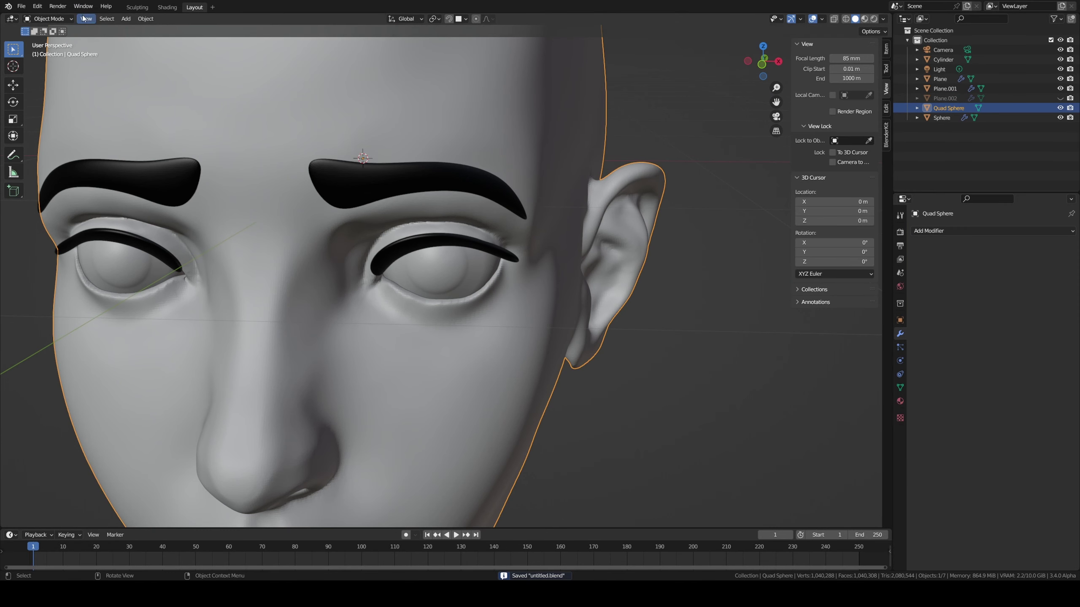
left_click(137, 7)
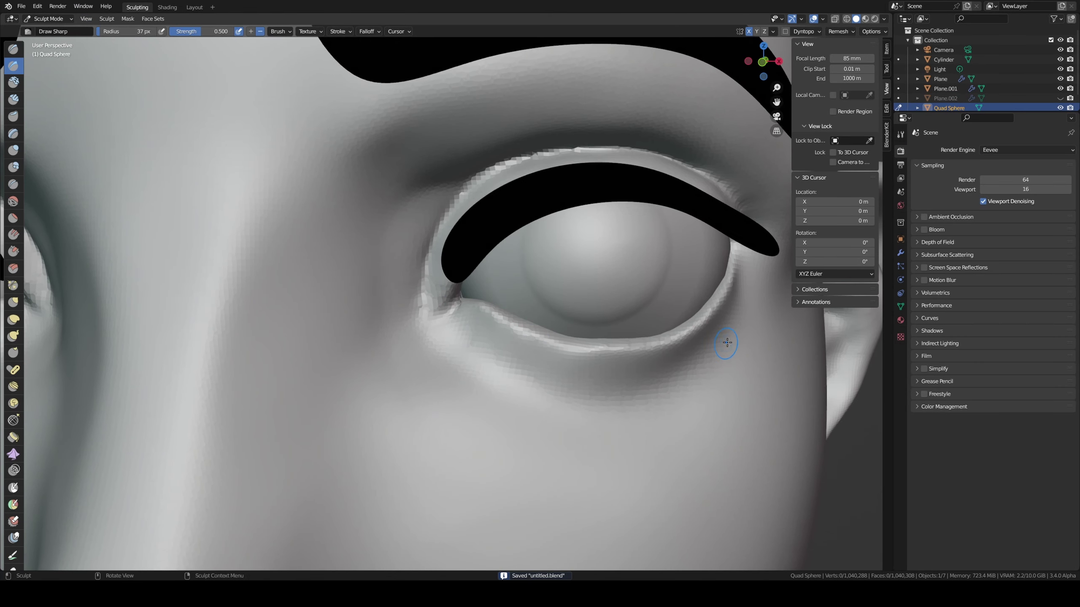
middle_click_drag(718, 337, 674, 337)
scroll(671, 343, "up", 2)
key("g")
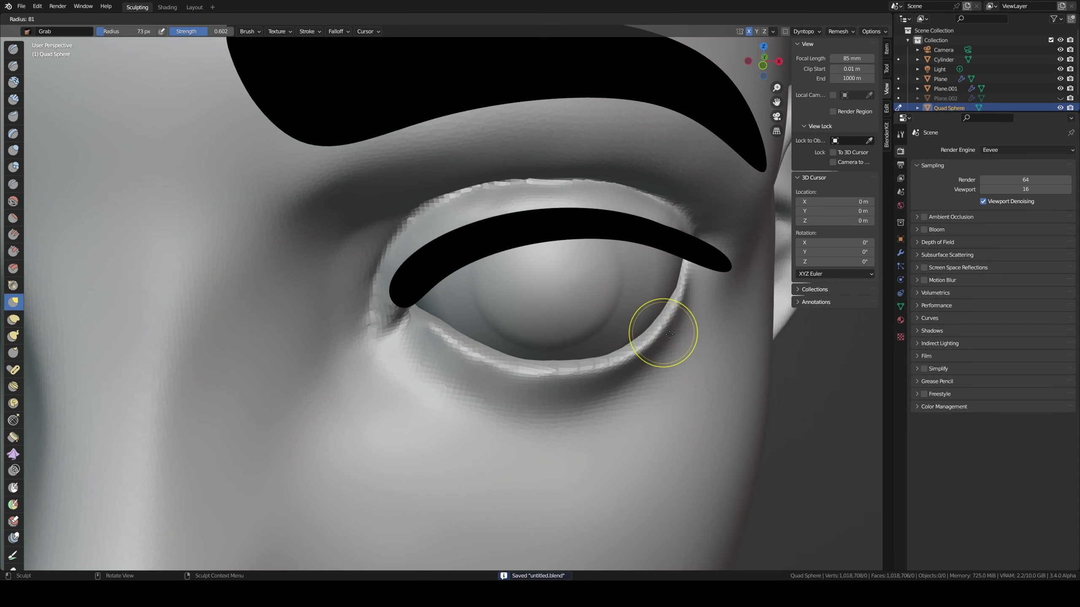
left_click_drag(661, 323, 683, 289)
- Flatten the outer lower lid rim with small Scrape/Peaks strokes
key("shift+t")
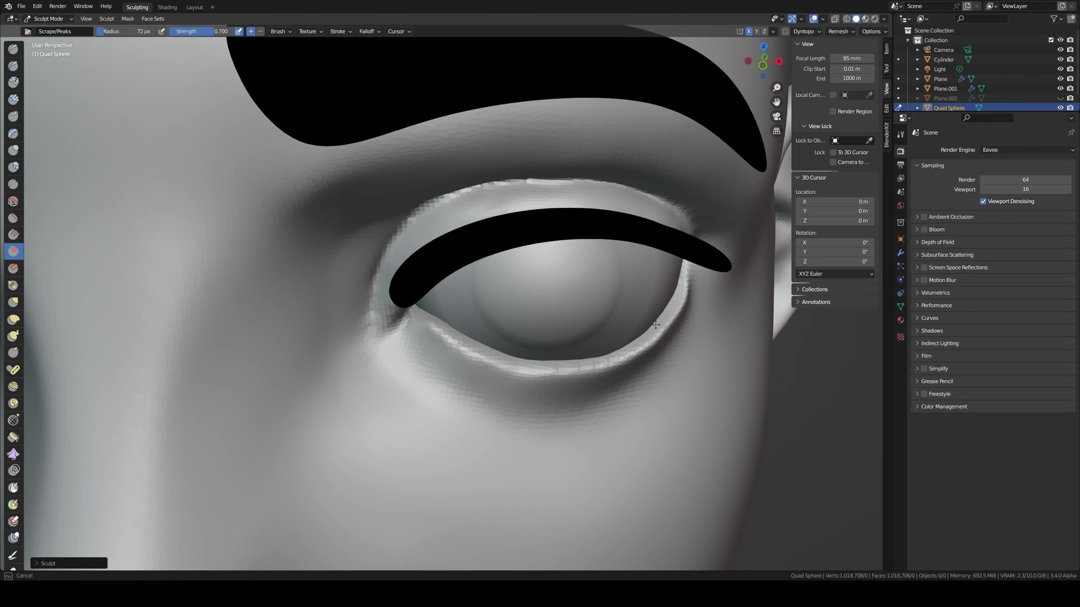
left_click_drag(675, 300, 636, 343)
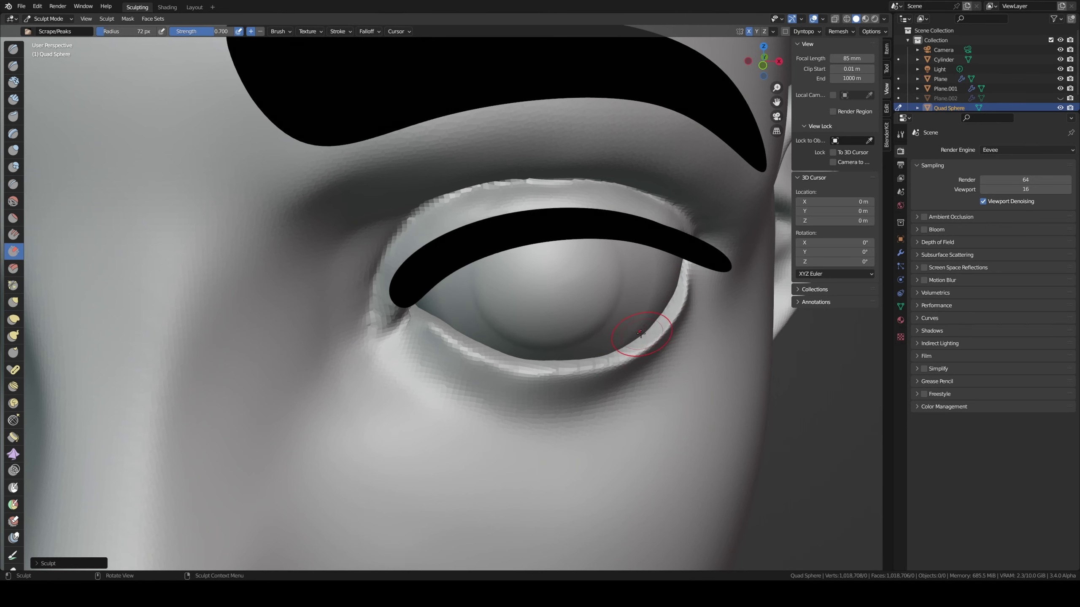
middle_click_drag(668, 311, 633, 346)
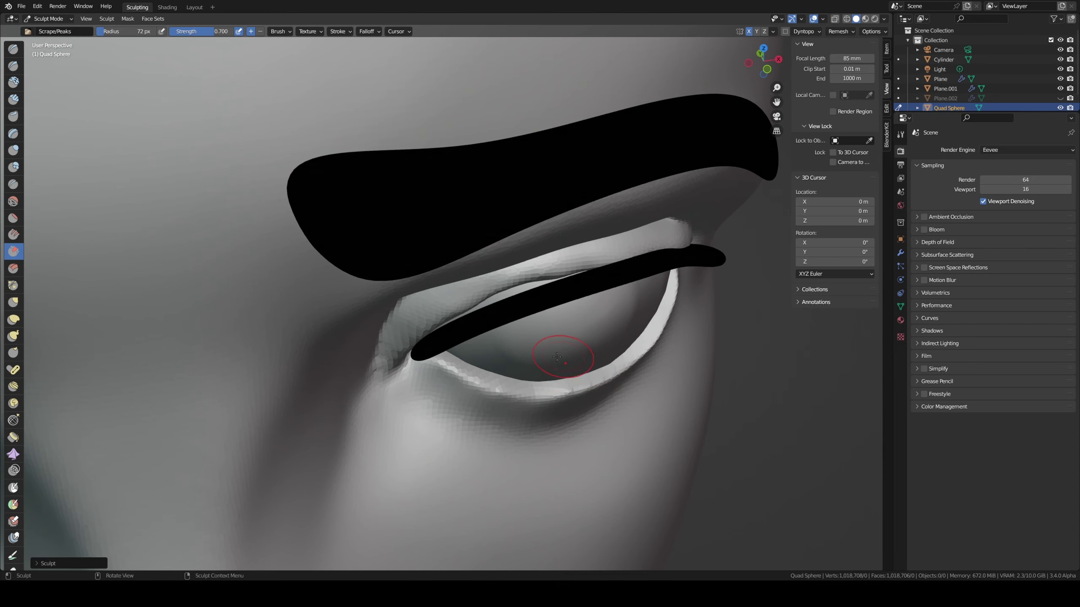
middle_click_drag(562, 382, 539, 373)
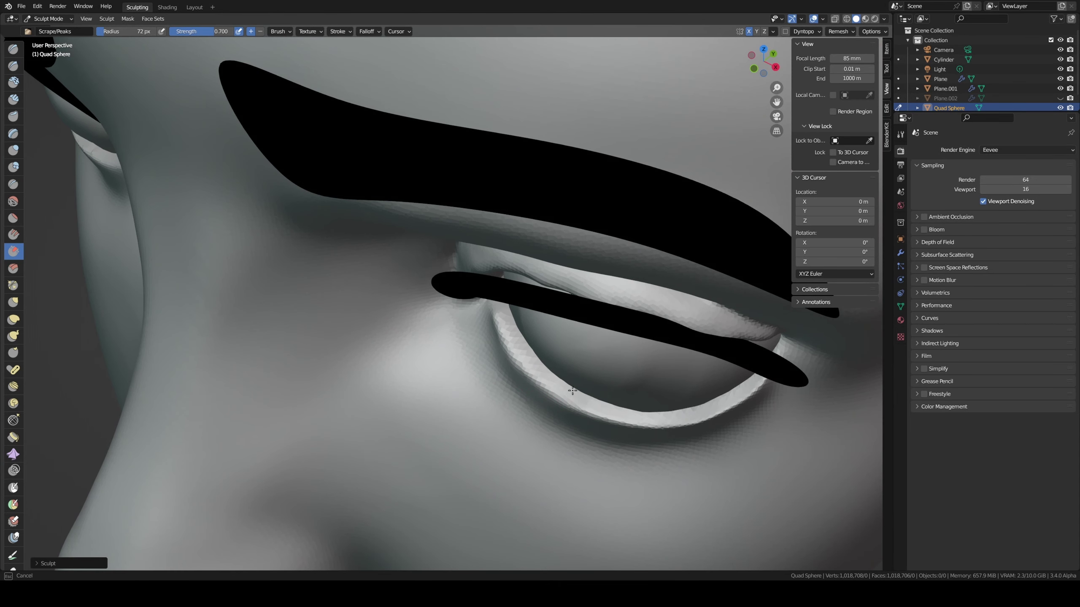
middle_click_drag(555, 370, 548, 362)
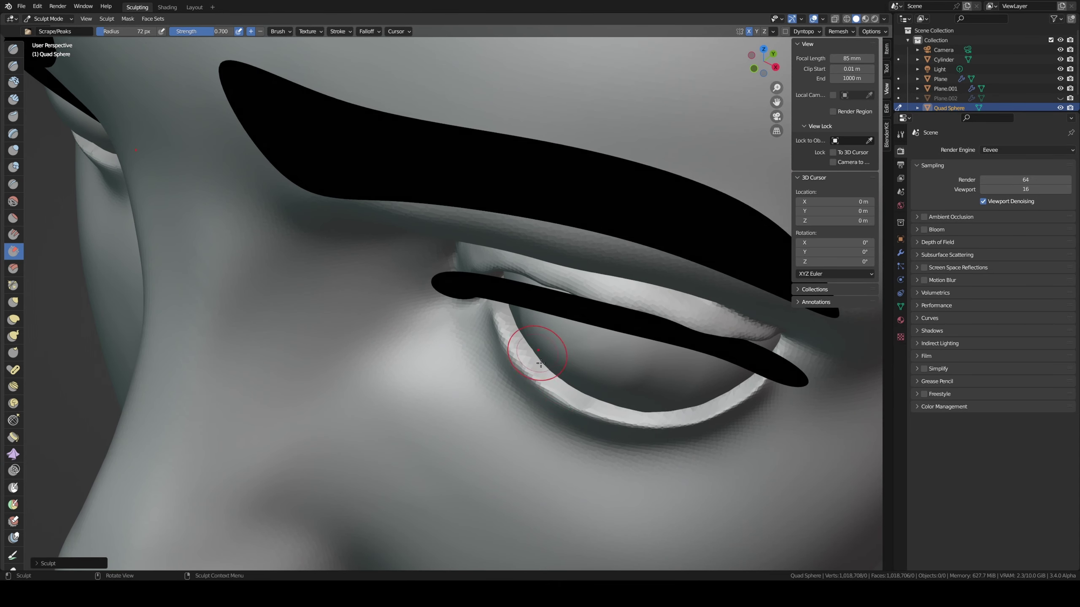
mouse_move(530, 360)
left_mouse_down()
mouse_move(542, 373)
mouse_move(537, 315)
left_mouse_up()
mouse_move(537, 315)
middle_mouse_down()
mouse_move(569, 259)
mouse_move(532, 386)
middle_mouse_up()
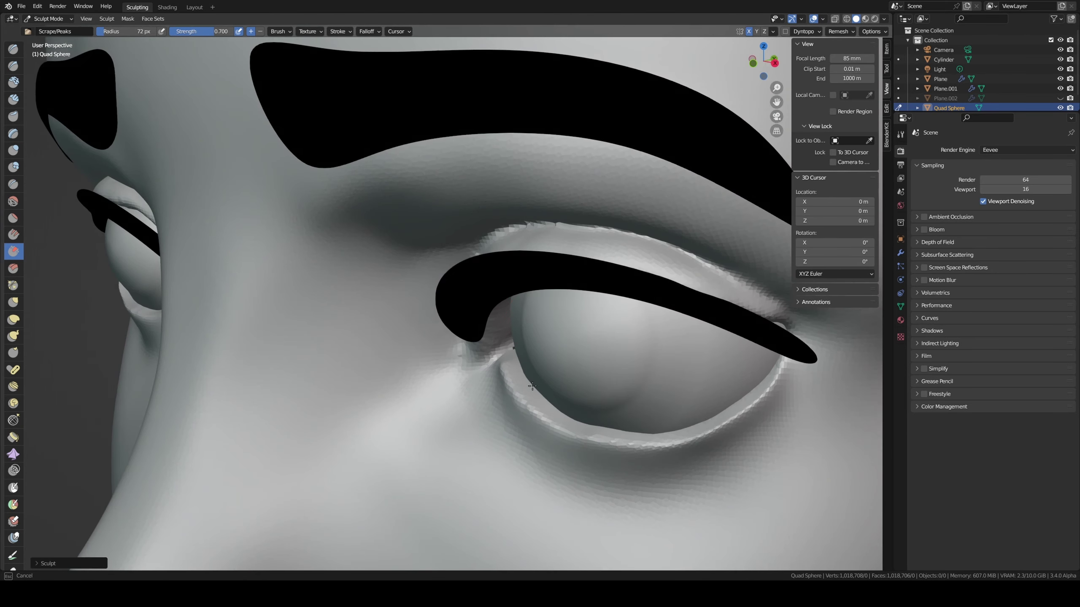
middle_click_drag(559, 325, 523, 470)
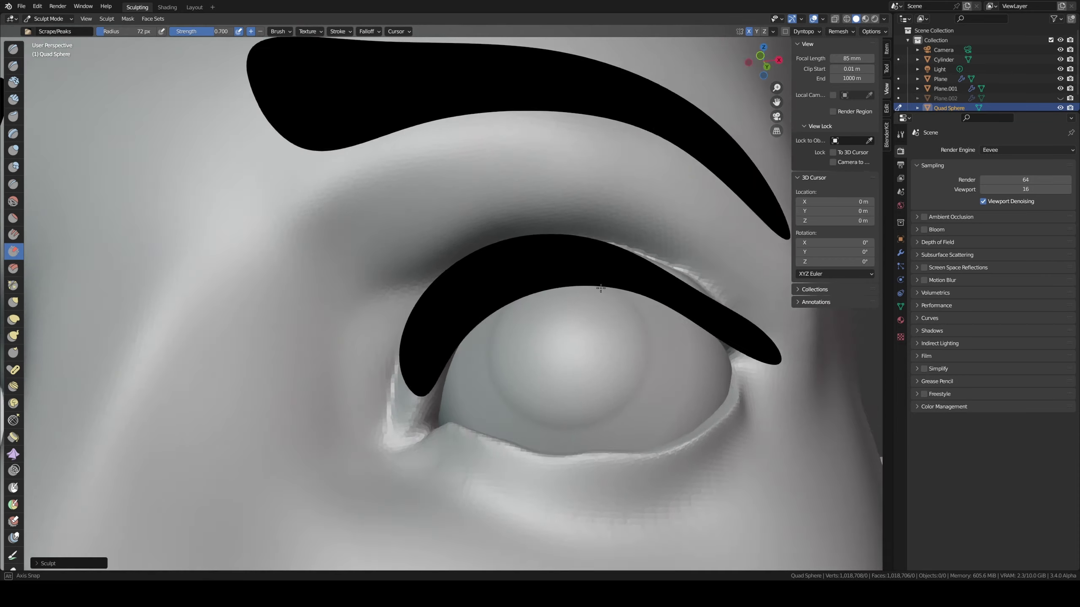
- Reshape the lower lid with the Grab brush at 92, 196, 128 and 88 px radii
key("g")
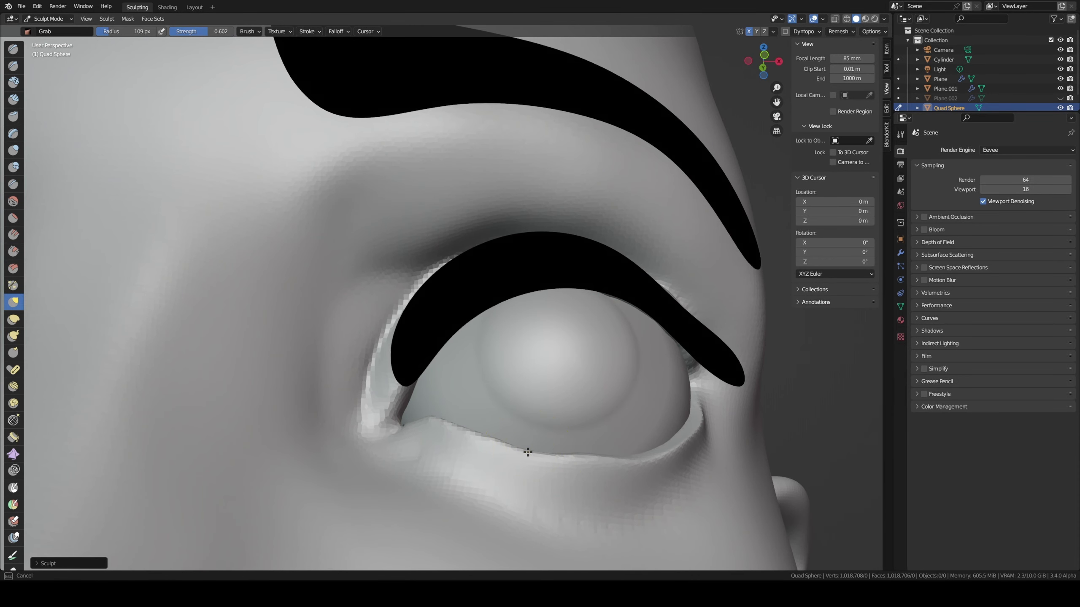
key("f")
left_click(572, 454)
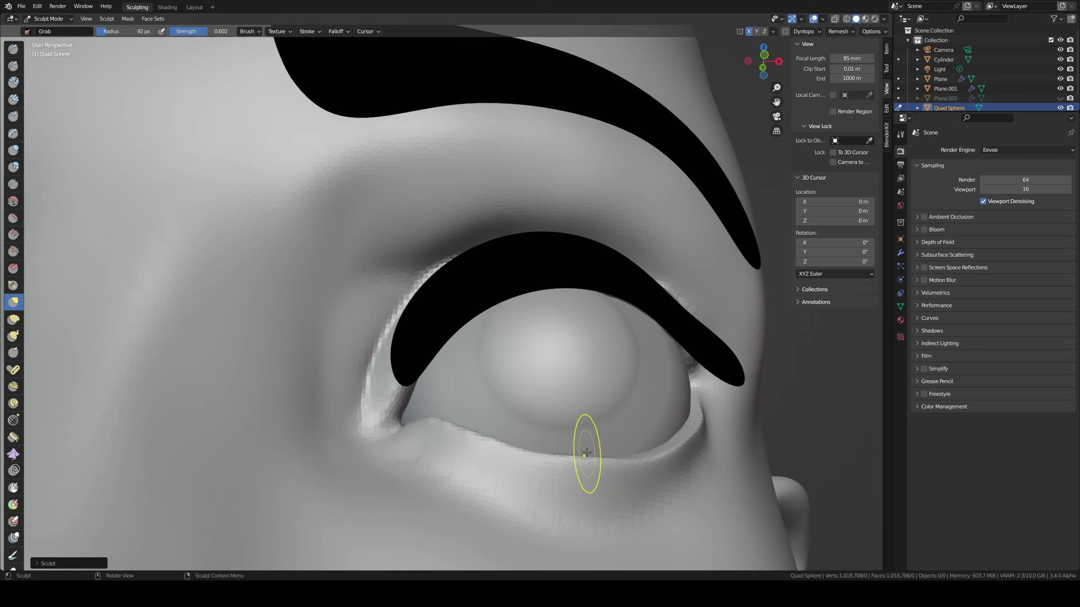
middle_click_drag(578, 458, 601, 454)
key("f")
left_click(646, 470)
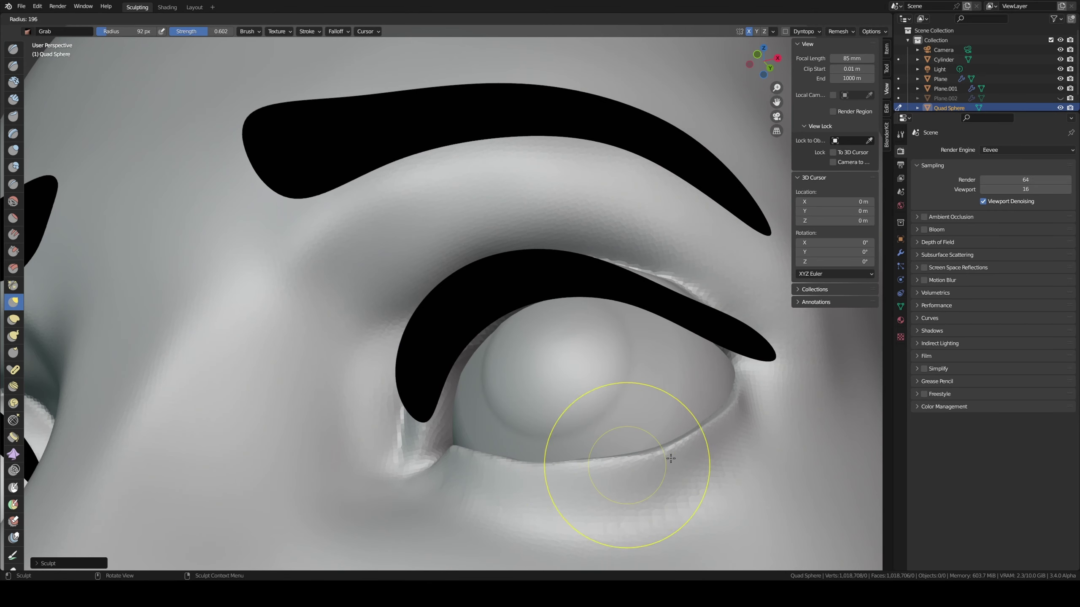
left_click_drag(663, 451, 704, 435)
key("f")
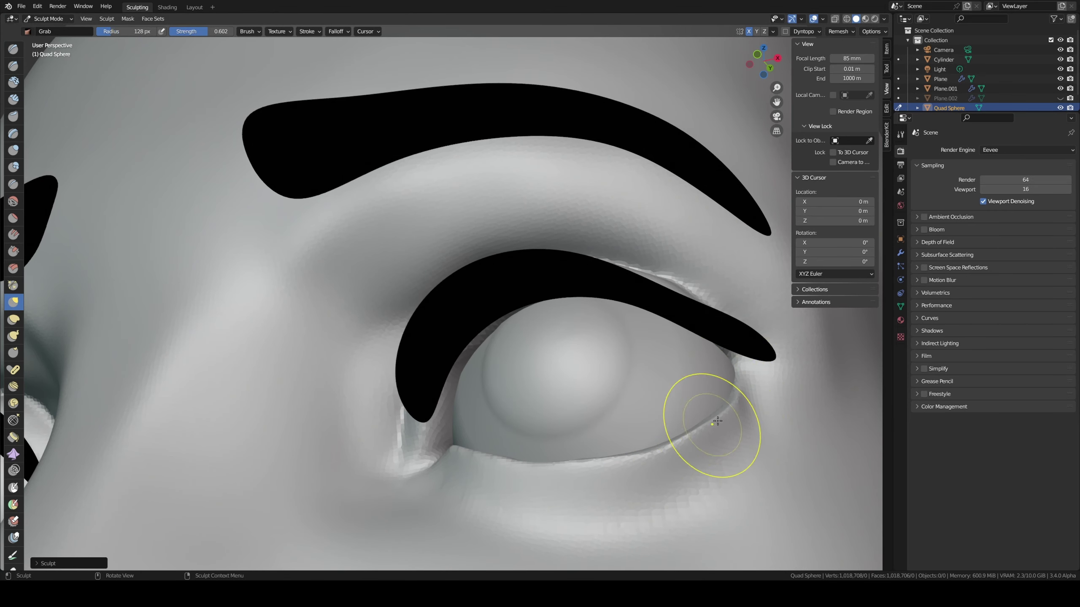
left_click(736, 405)
mouse_move(736, 405)
middle_mouse_down()
mouse_move(787, 410)
mouse_move(766, 398)
middle_mouse_up()
key("f")
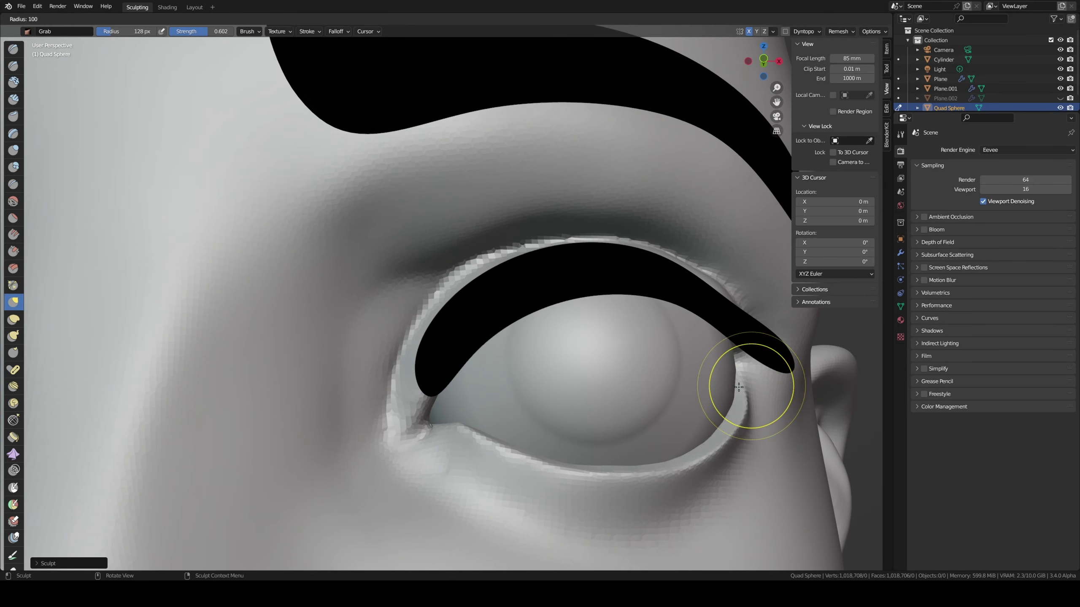
left_click(743, 378)
- Scrape down the outer-corner bump and carve a sharp crease with Draw Sharp
key("shift+t")
key("f")
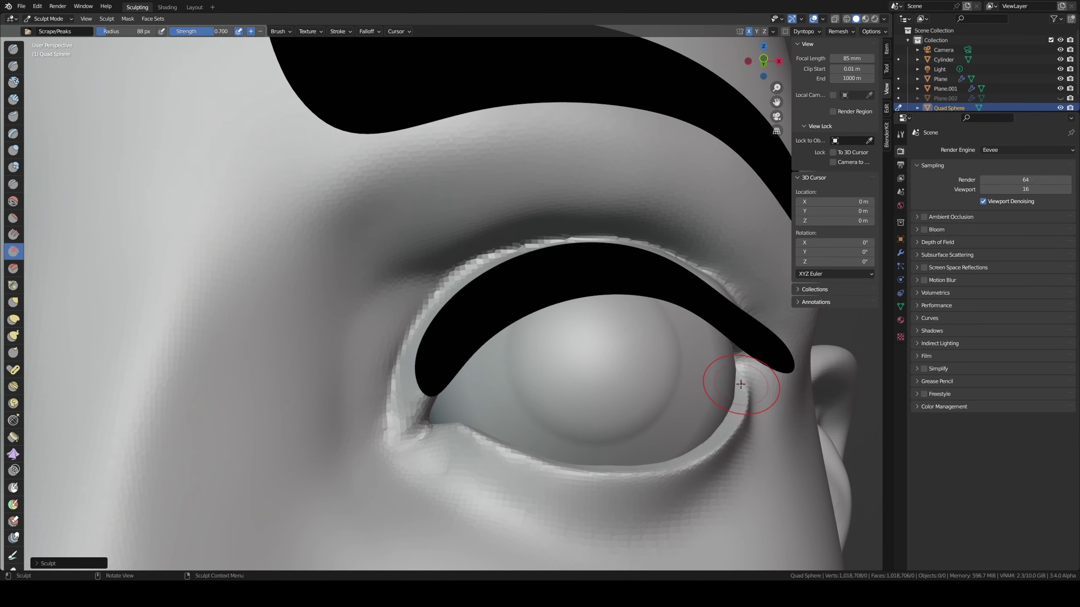
left_click(740, 374)
left_click_drag(742, 380, 739, 386)
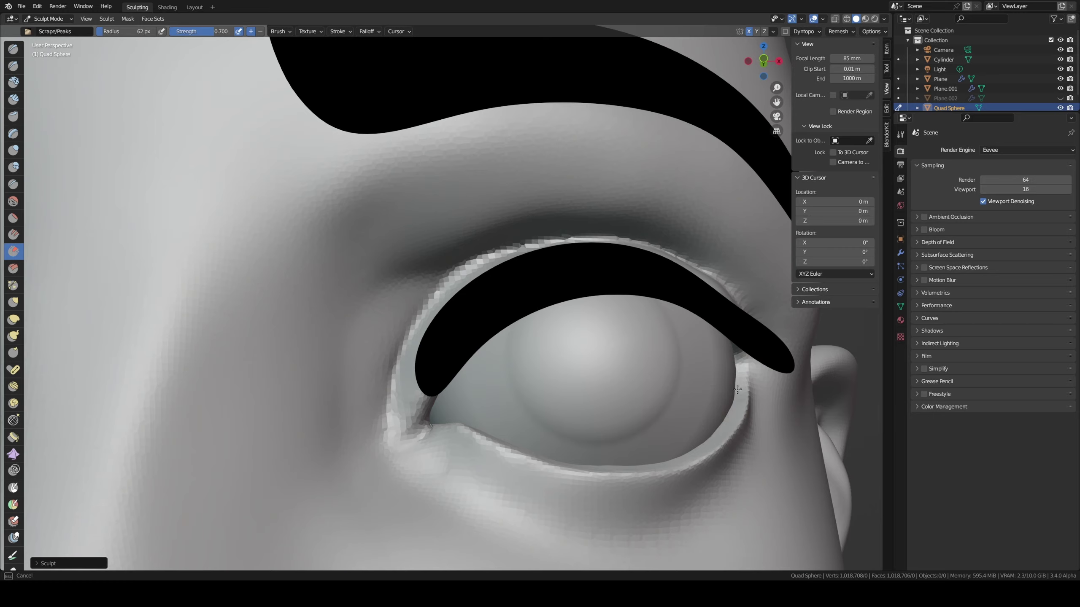
middle_click_drag(738, 389, 759, 378)
key("shift+d")
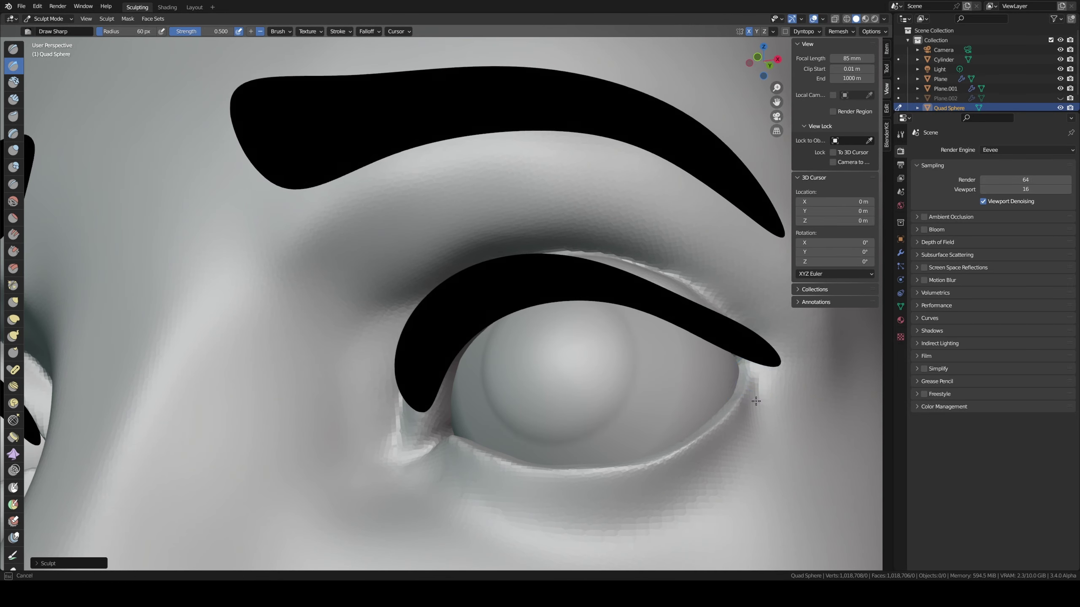
left_click_drag(755, 401, 714, 494)
- Zoom out to a frontal view of the whole head and save the file
scroll(735, 399, "down", 8)
mouse_move(734, 400)
middle_mouse_down()
mouse_move(452, 399)
mouse_move(436, 361)
middle_mouse_up()
scroll(451, 399, "down", 3)
scroll(429, 410, "down", 2)
key("ctrl+s")
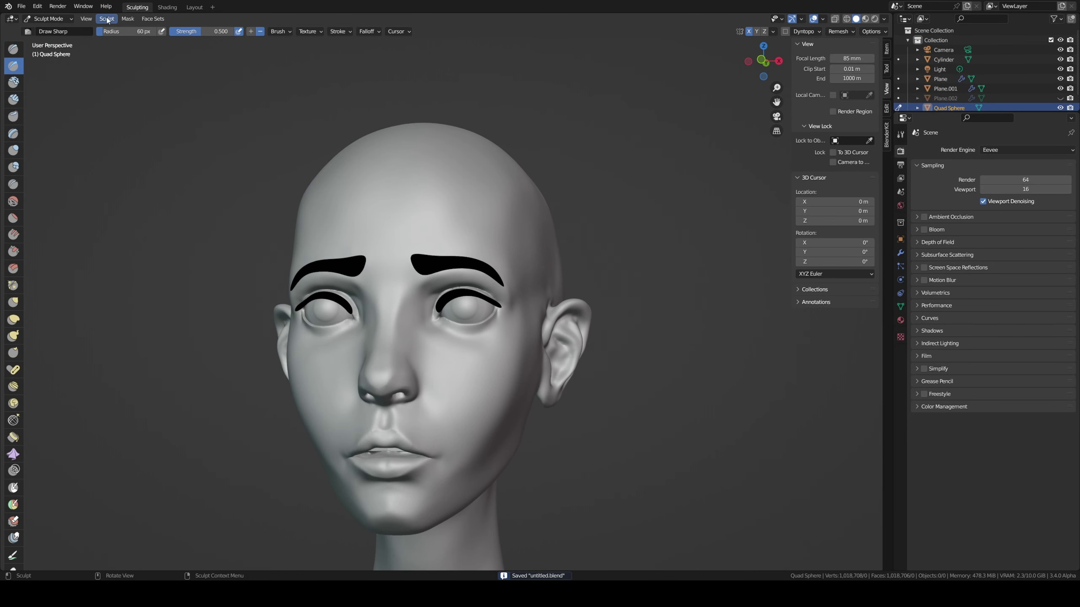
- Return to Layout and select the upper eyeliner Plane.001 to show its modifier stack
left_click(194, 7)
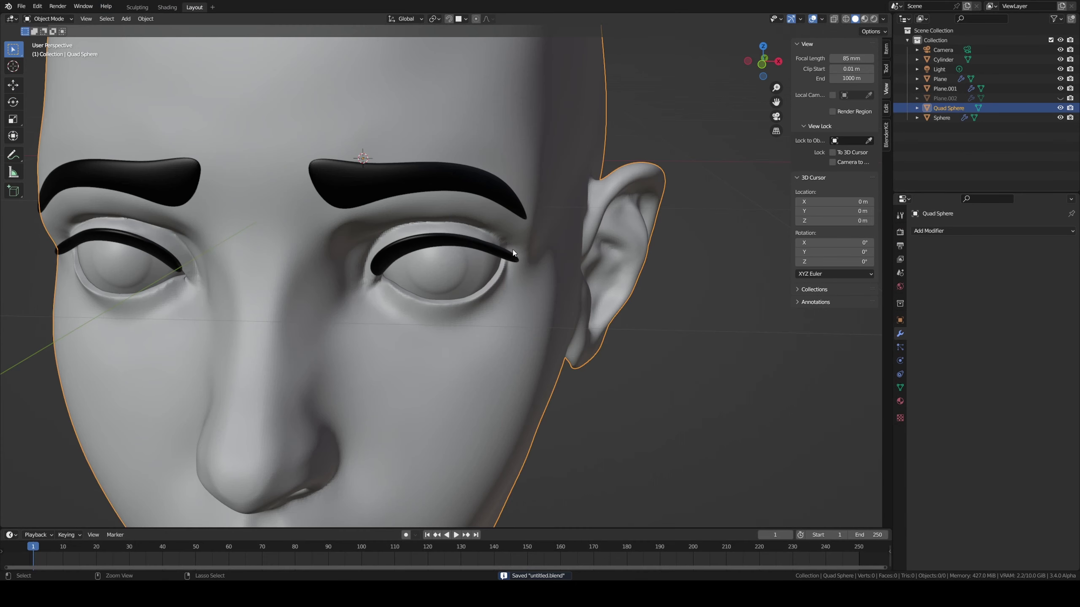
scroll(489, 300, "down", 2)
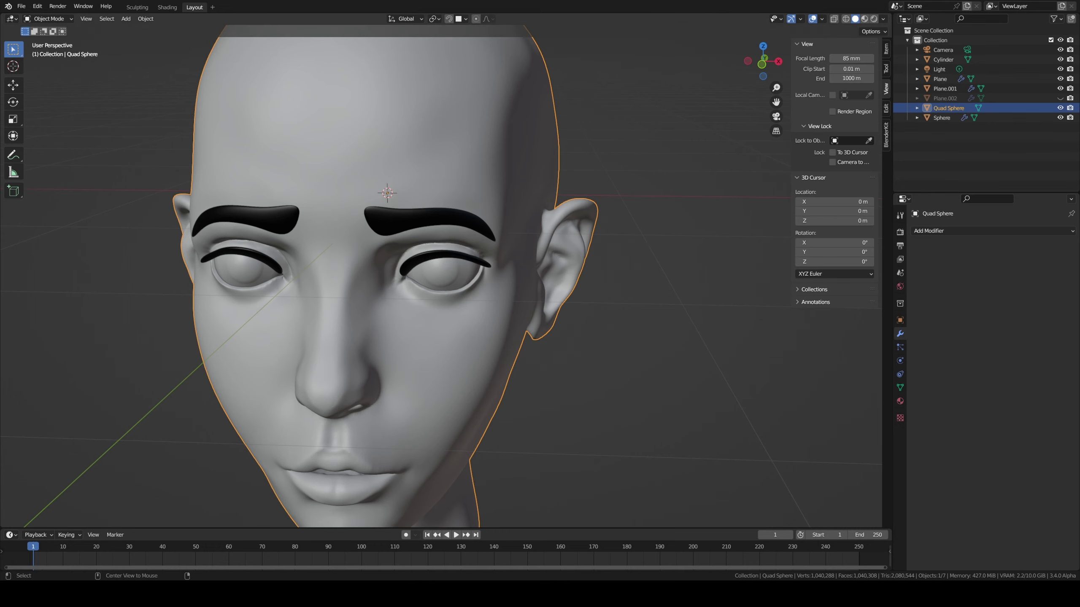
scroll(399, 298, "down", 4)
mouse_move(411, 314)
middle_mouse_down()
mouse_move(399, 359)
mouse_move(454, 324)
middle_mouse_up()
left_click(563, 166)
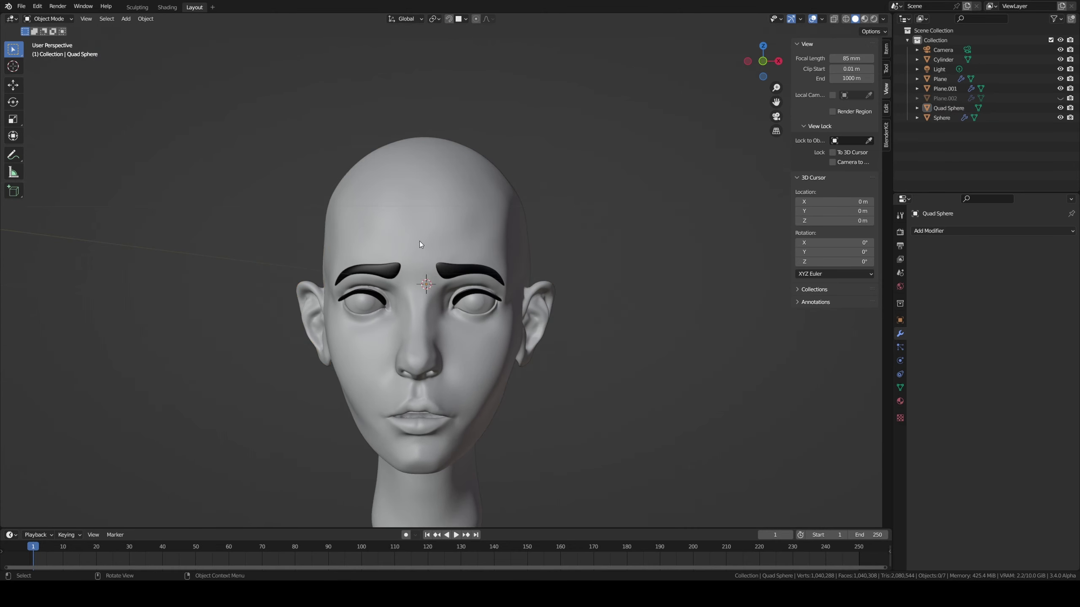
scroll(409, 224, "up", 4)
mouse_move(408, 213)
middle_mouse_down()
mouse_move(362, 291)
mouse_move(292, 332)
middle_mouse_up()
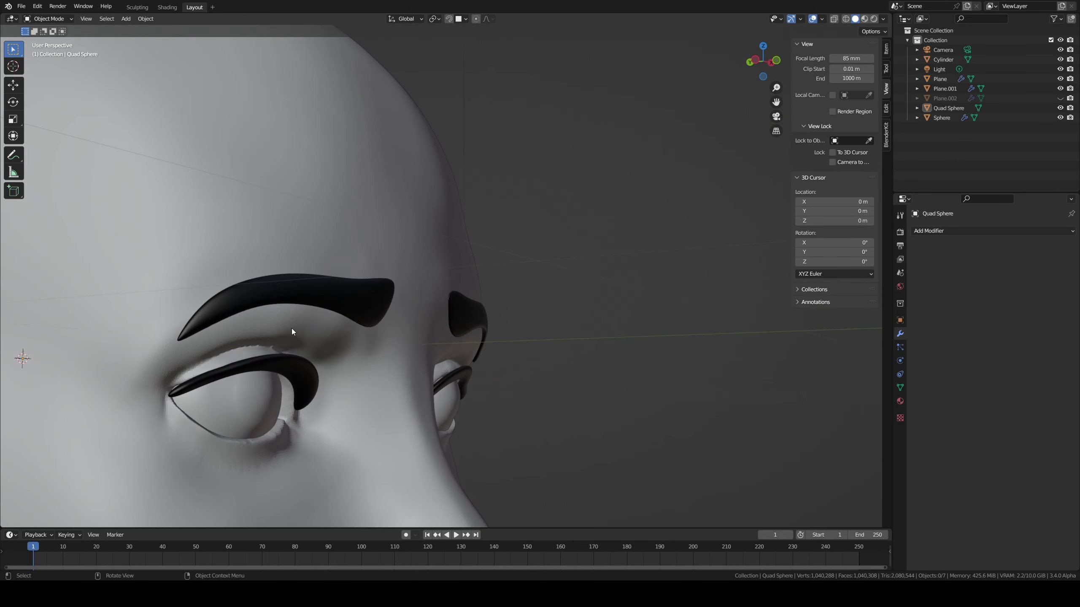
left_click(248, 368)
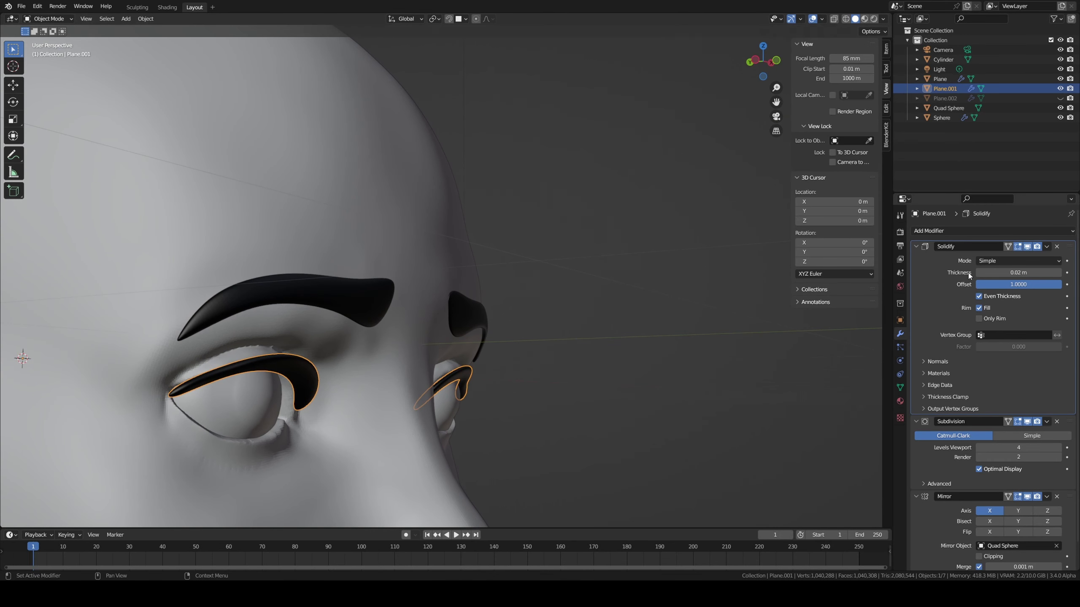
- Set Plane.001's Solidify thickness to 0.015 m
left_click_drag(979, 273, 965, 274)
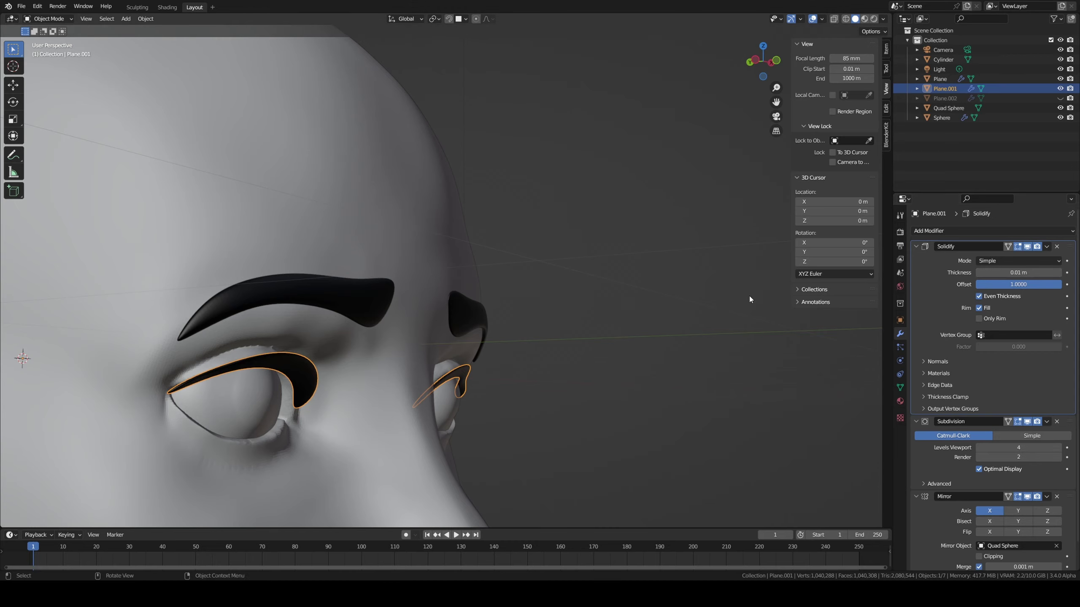
mouse_move(749, 296)
middle_mouse_down()
mouse_move(616, 309)
mouse_move(743, 337)
middle_mouse_up()
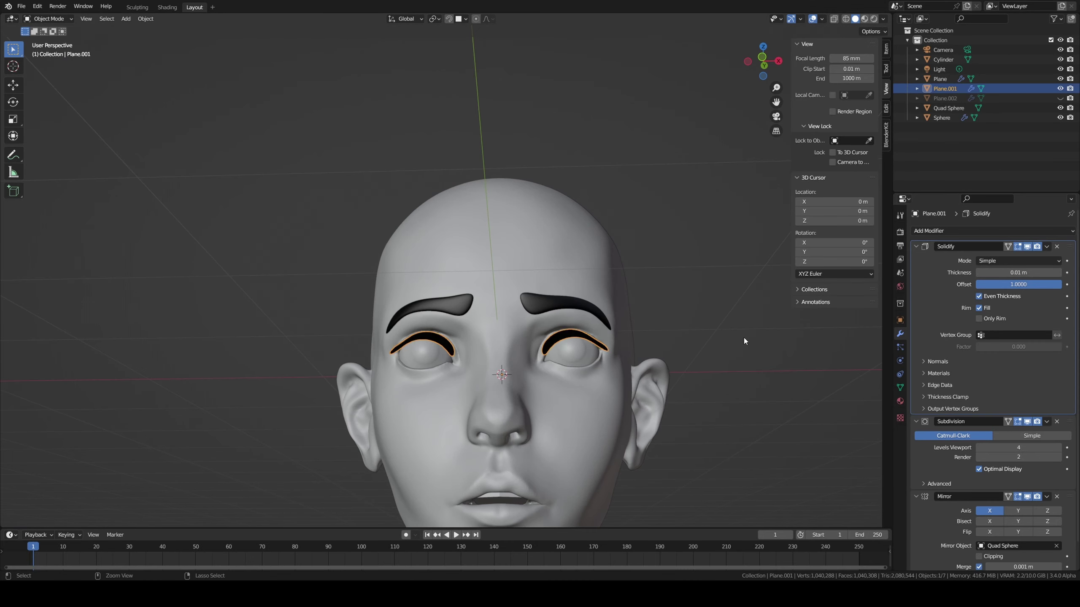
left_click(738, 319)
scroll(474, 363, "up", 3)
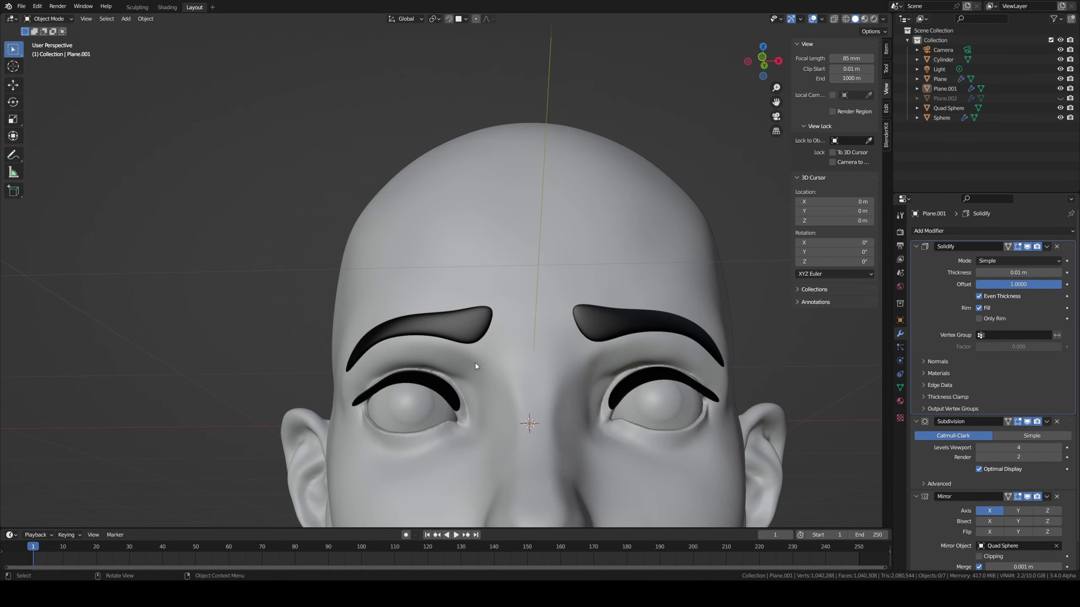
mouse_move(475, 362)
middle_mouse_down()
mouse_move(488, 407)
mouse_move(420, 373)
middle_mouse_up()
key("ctrl+z")
key("ctrl+z")
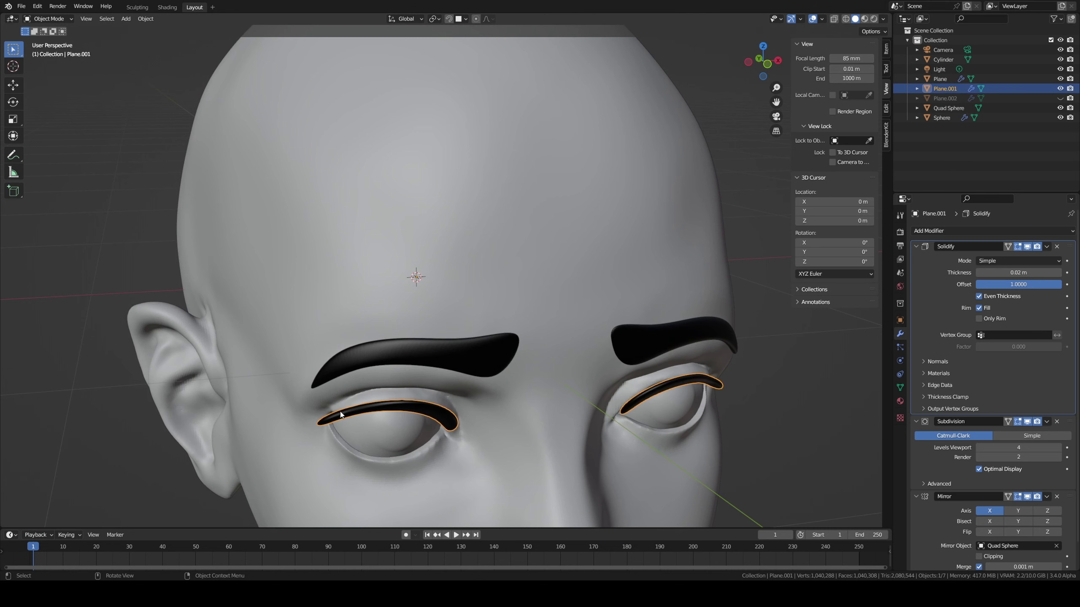
key("ctrl+shift+z")
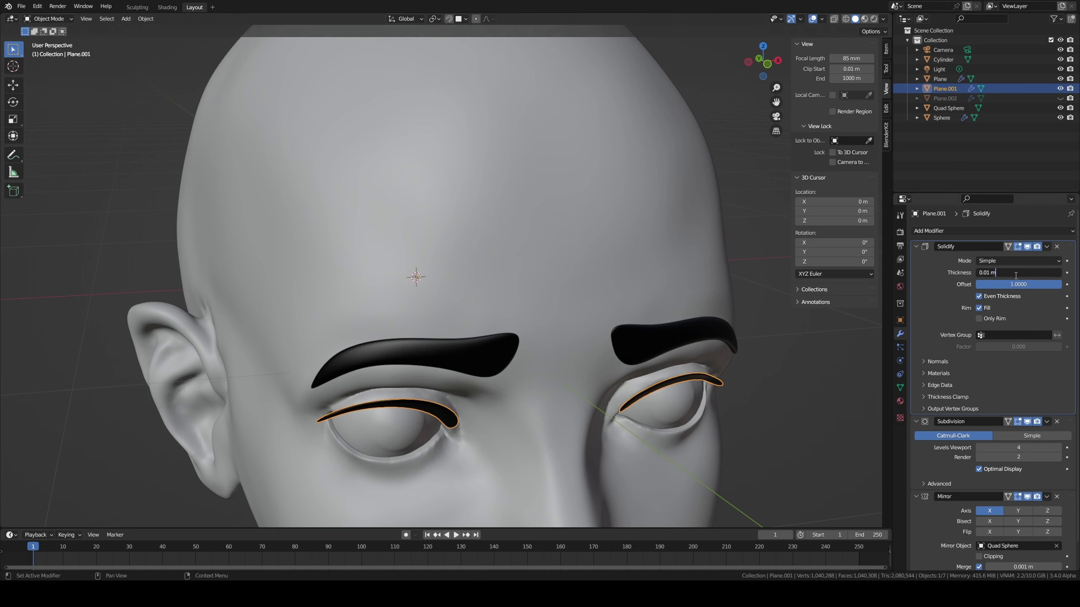
type("5")
key("Return")
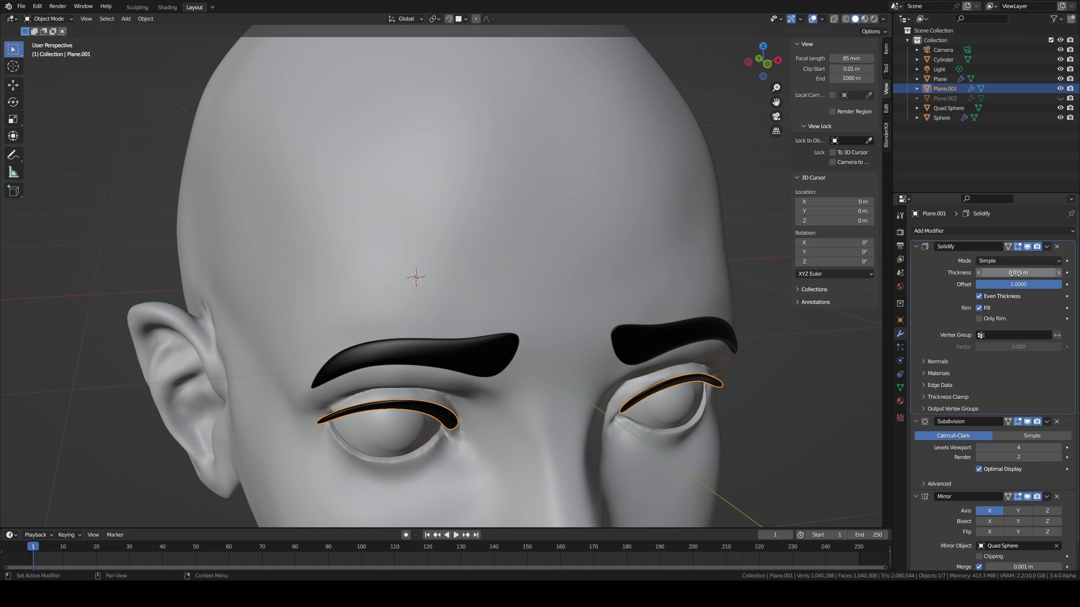
- Toggle Edit Mode on the eyeliner and orbit to a side profile of the head
key("Tab")
key("Tab")
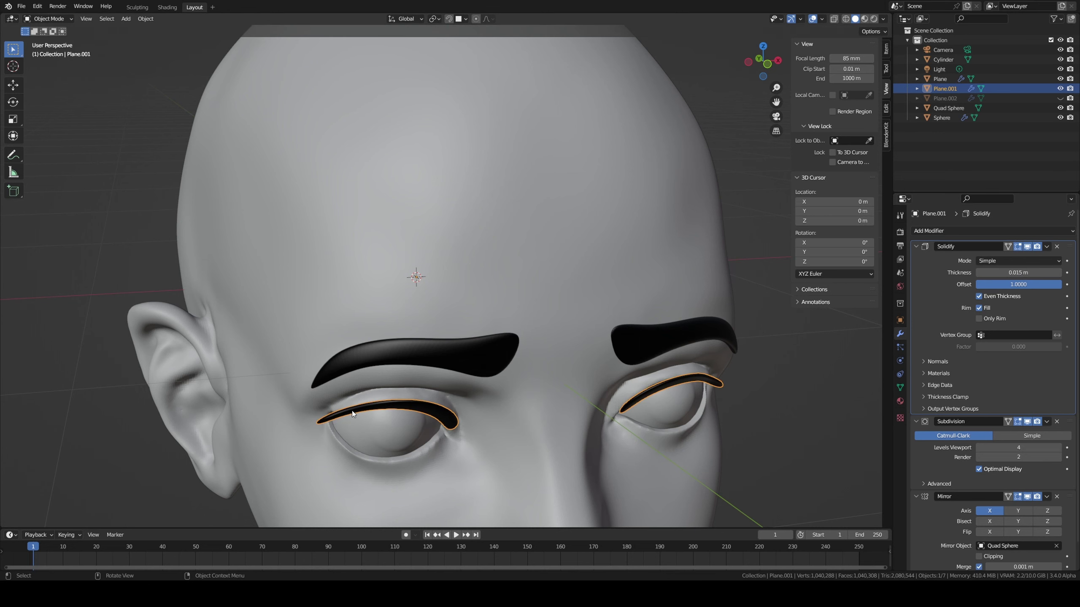
key("Tab")
middle_click_drag(353, 412, 372, 398)
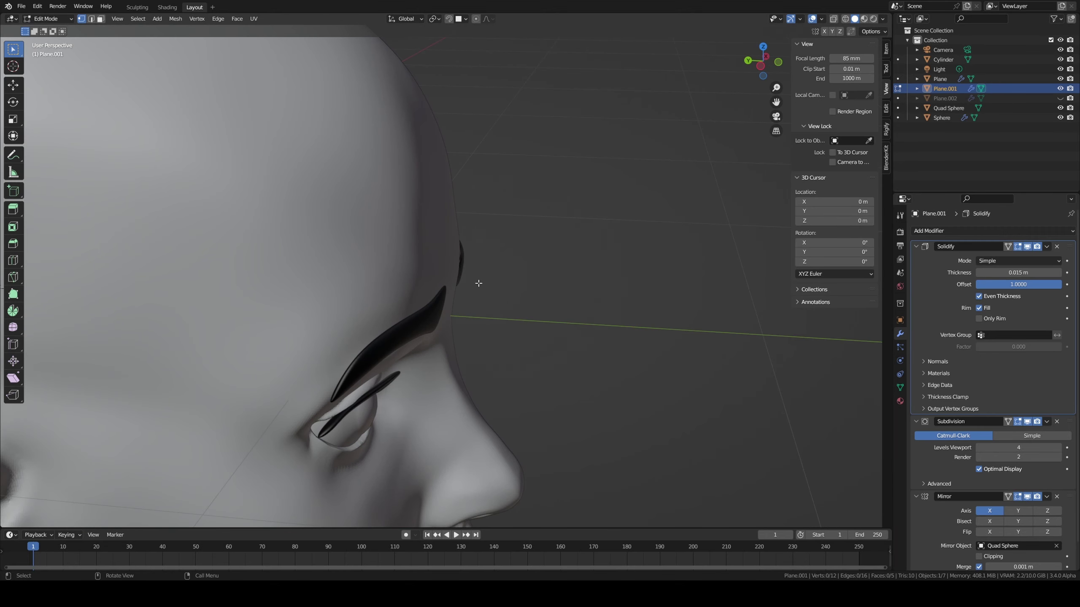
- Re-enter Edit Mode and move an eyeliner corner vertex along the lid
key("Tab")
mouse_move(430, 321)
middle_mouse_down()
mouse_move(422, 294)
mouse_move(520, 309)
mouse_move(470, 308)
mouse_move(572, 353)
middle_mouse_up()
key("Tab")
left_click(615, 393)
mouse_move(615, 394)
middle_mouse_down()
mouse_move(600, 382)
mouse_move(685, 352)
mouse_move(647, 327)
mouse_move(588, 362)
middle_mouse_up()
key("g")
left_click(685, 341)
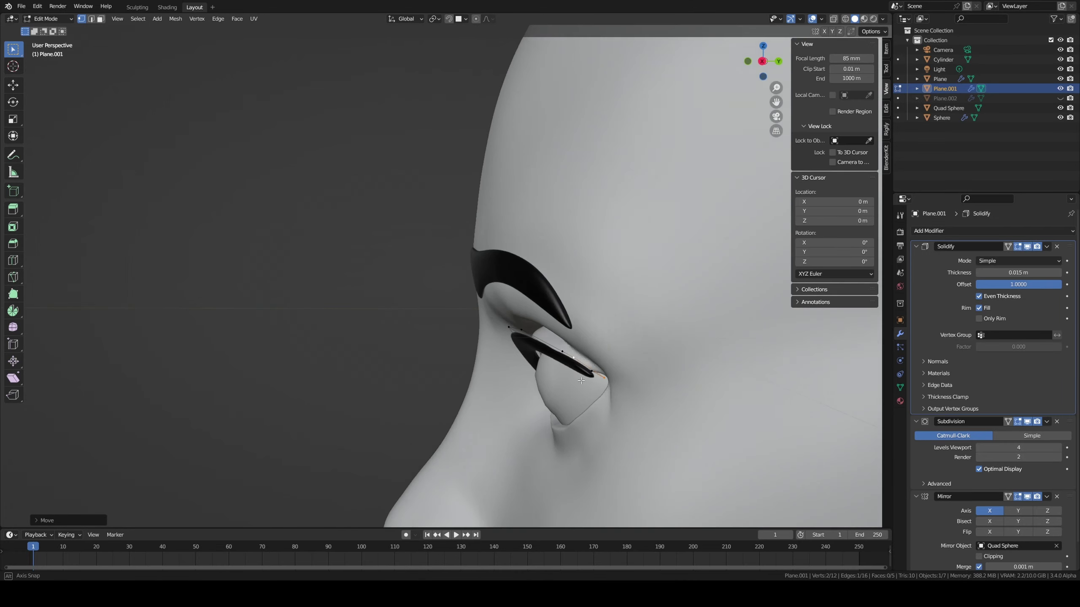
- Slide a lid vertex along the eyeliner edge, then move two vertices together
left_click(588, 362)
key("g")
right_click(591, 356)
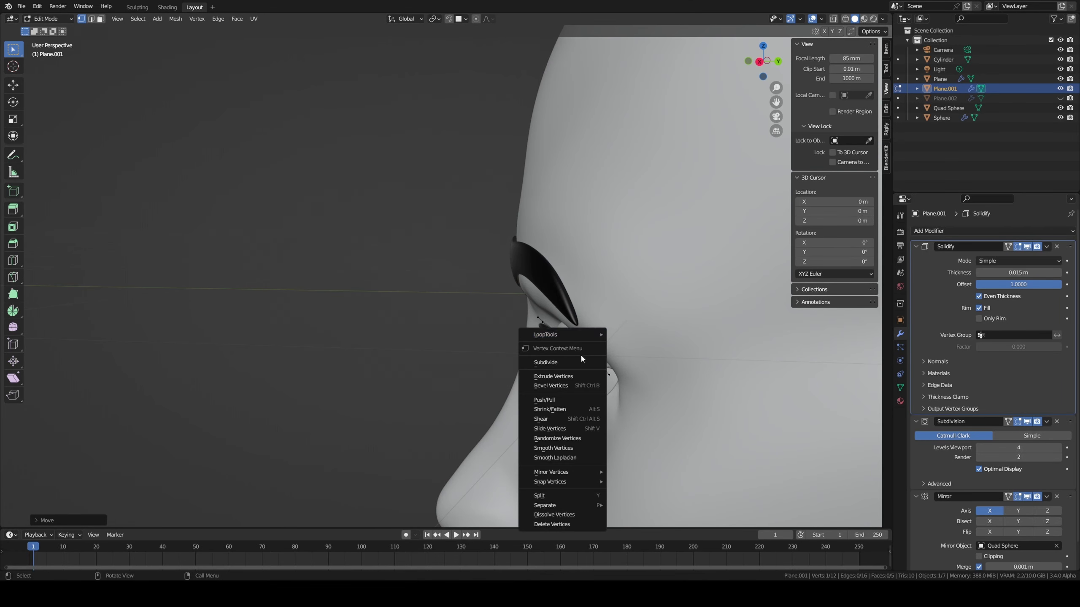
key("Escape")
key("shift+v")
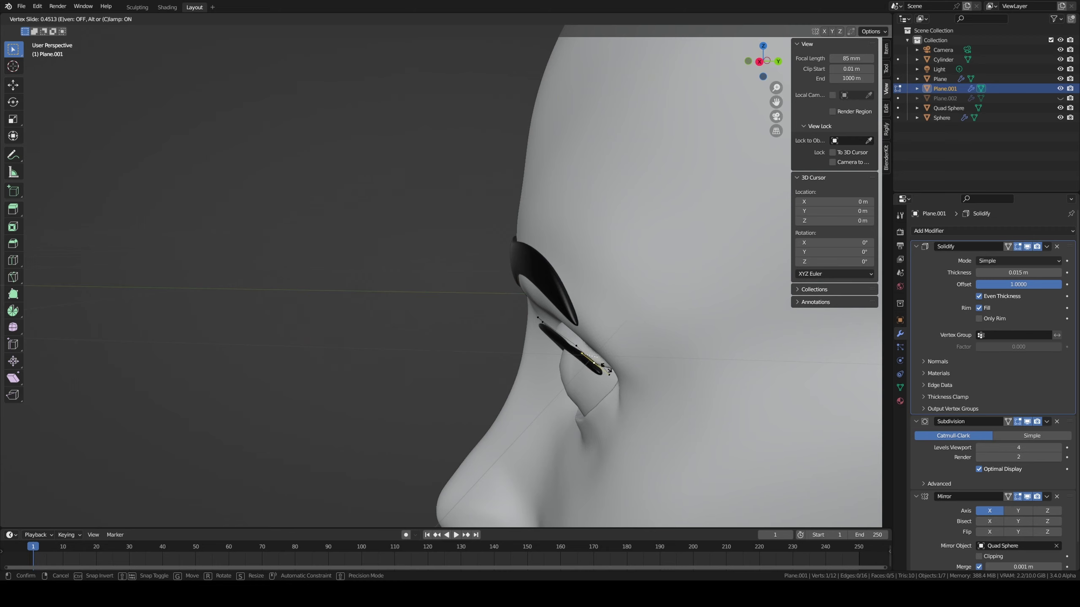
left_click(607, 370)
mouse_move(608, 370)
middle_mouse_down()
mouse_move(532, 426)
mouse_move(531, 413)
mouse_move(573, 405)
mouse_move(550, 338)
mouse_move(506, 310)
middle_mouse_up()
left_click(602, 379, "shift")
key("g")
left_click(616, 357)
- Raise the outer-corner eyeliner vertices with Z-constrained moves
scroll(531, 343, "up", 2)
scroll(531, 319, "up", 2)
left_click(505, 309)
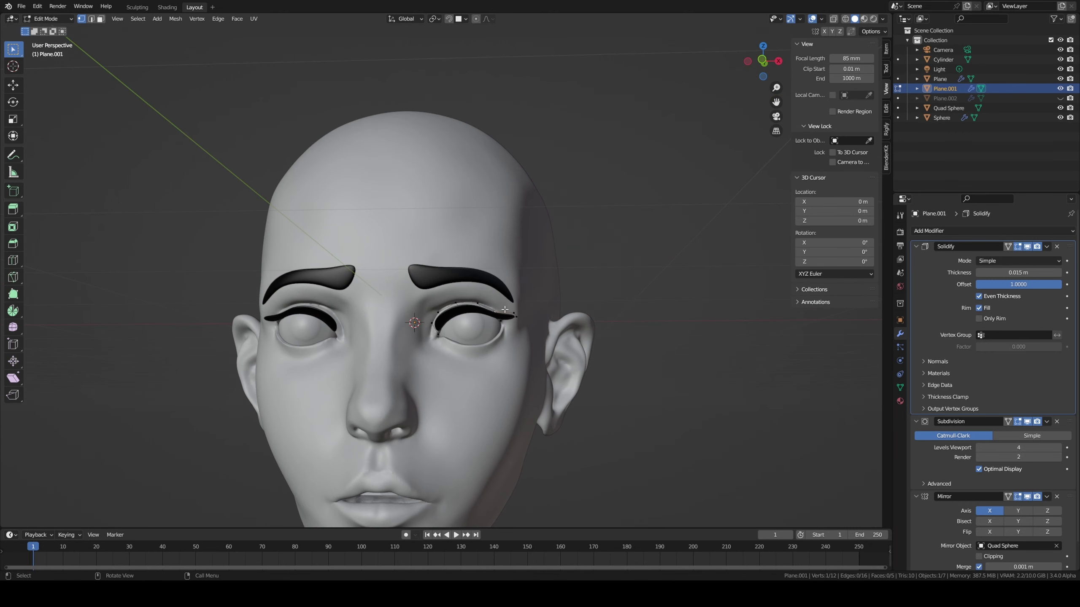
key("g")
key("z")
left_click(513, 293)
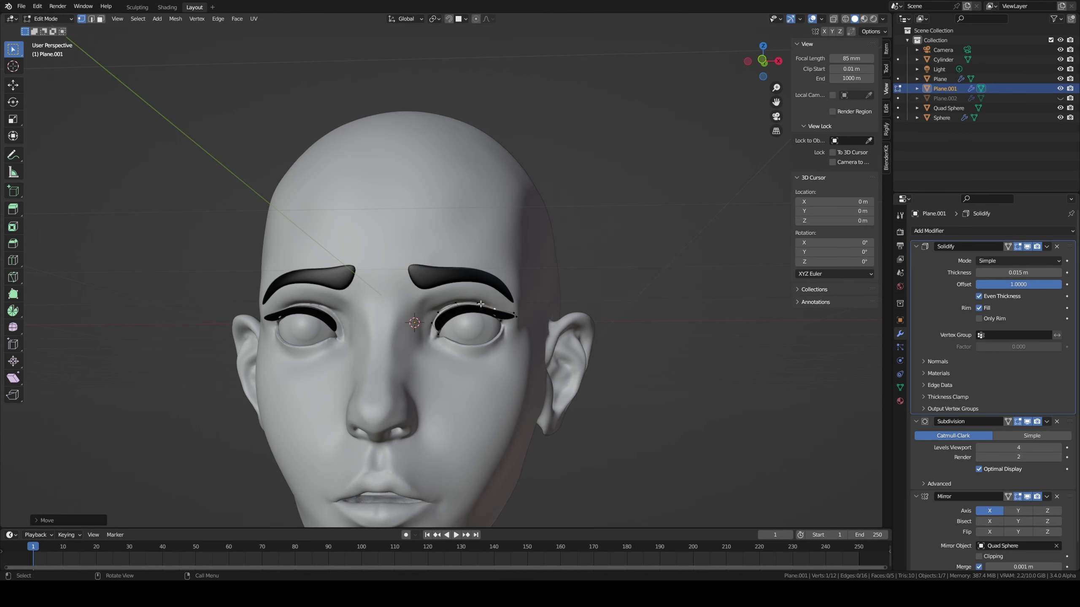
left_click(478, 303)
key("g")
key("z")
left_click(483, 297)
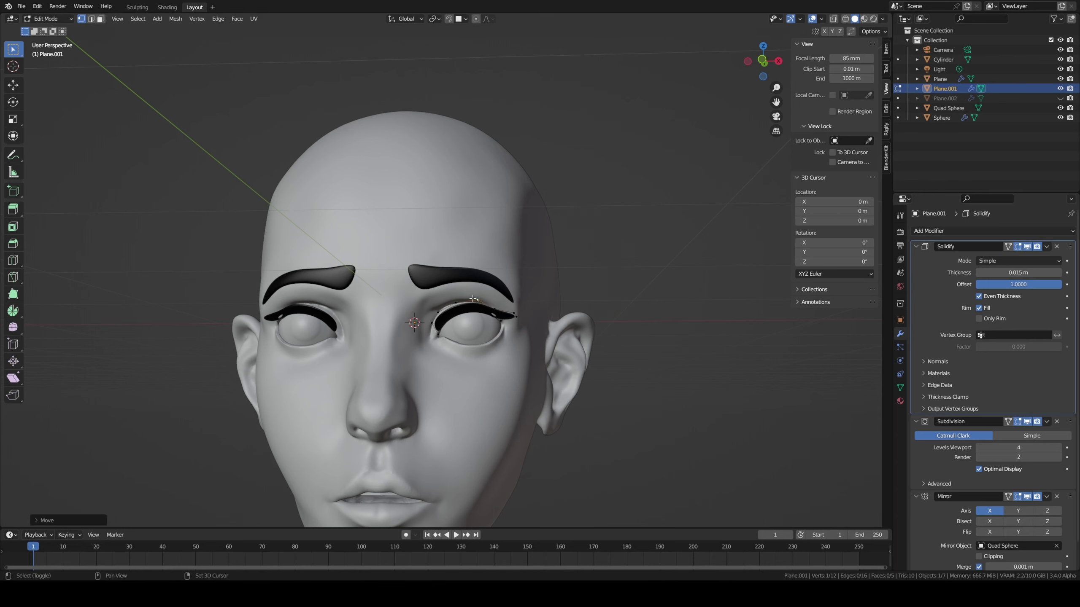
- Zoom in on the eye and move the eyeliner wing vertex
scroll(495, 337, "up", 1)
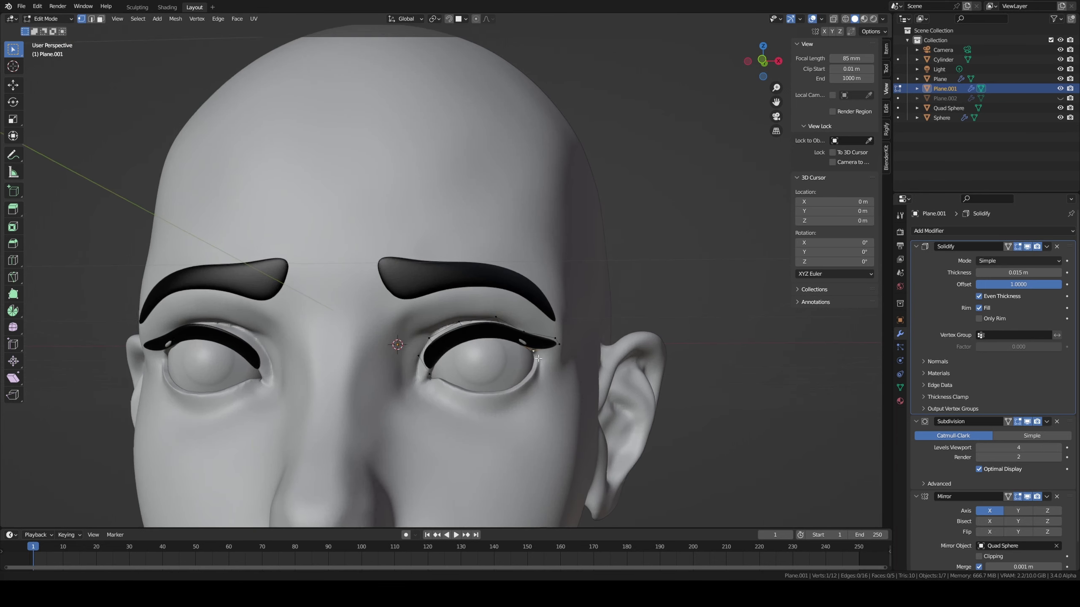
scroll(502, 314, "up", 4)
scroll(513, 280, "up", 2)
middle_click_drag(522, 295, 533, 266)
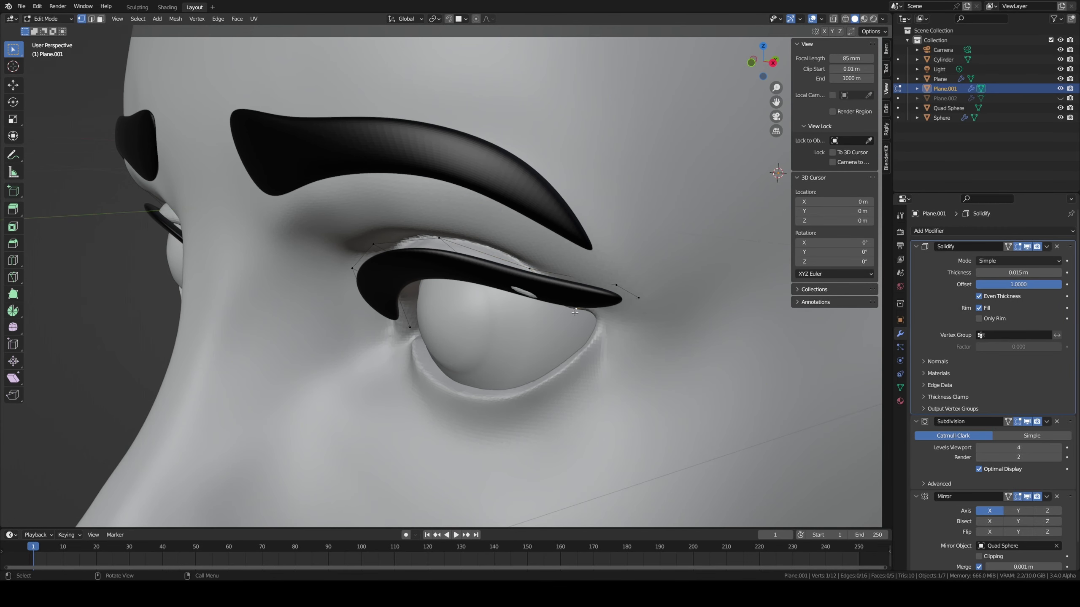
middle_click_drag(575, 312, 557, 304)
key("g")
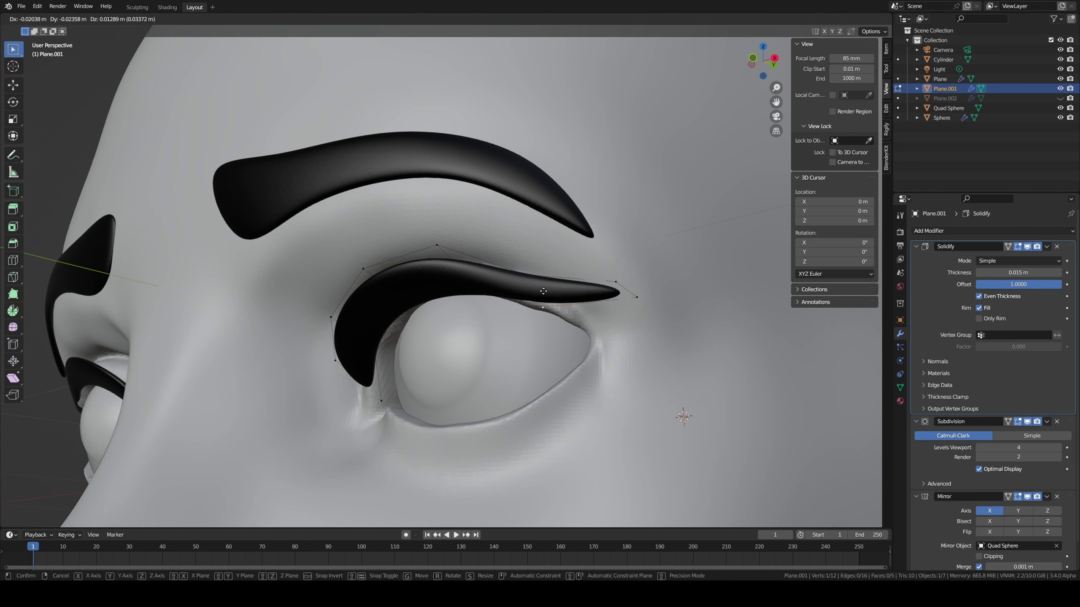
left_click(543, 291)
- Insert a new edge loop across the eyeliner wing
mouse_move(543, 291)
middle_mouse_down()
mouse_move(566, 289)
mouse_move(533, 281)
middle_mouse_up()
left_click(582, 292, "shift")
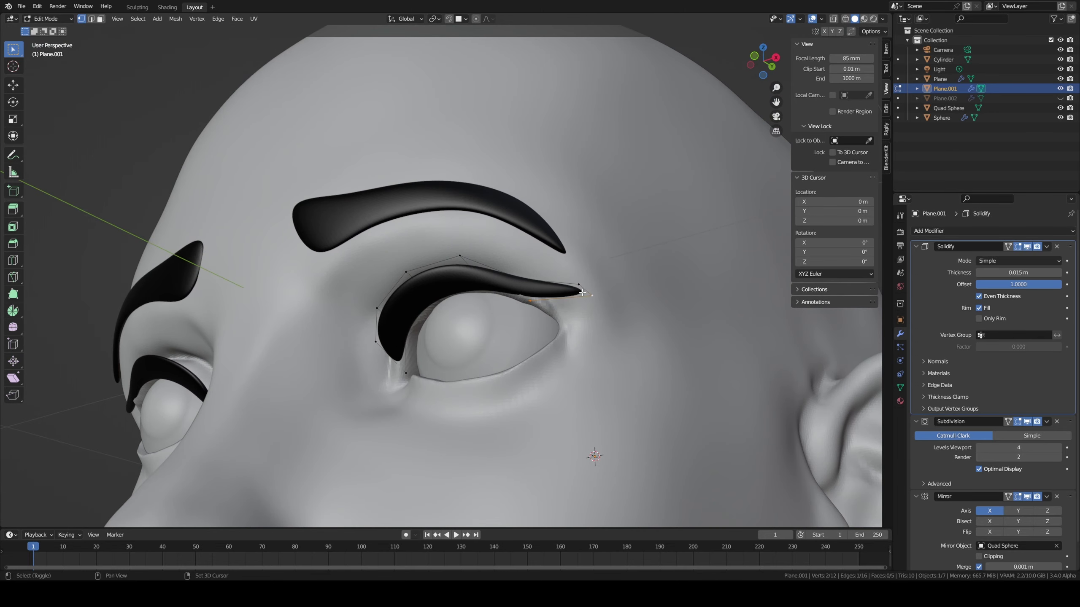
key("ctrl+r")
left_click(553, 292)
left_click(545, 292)
key("g")
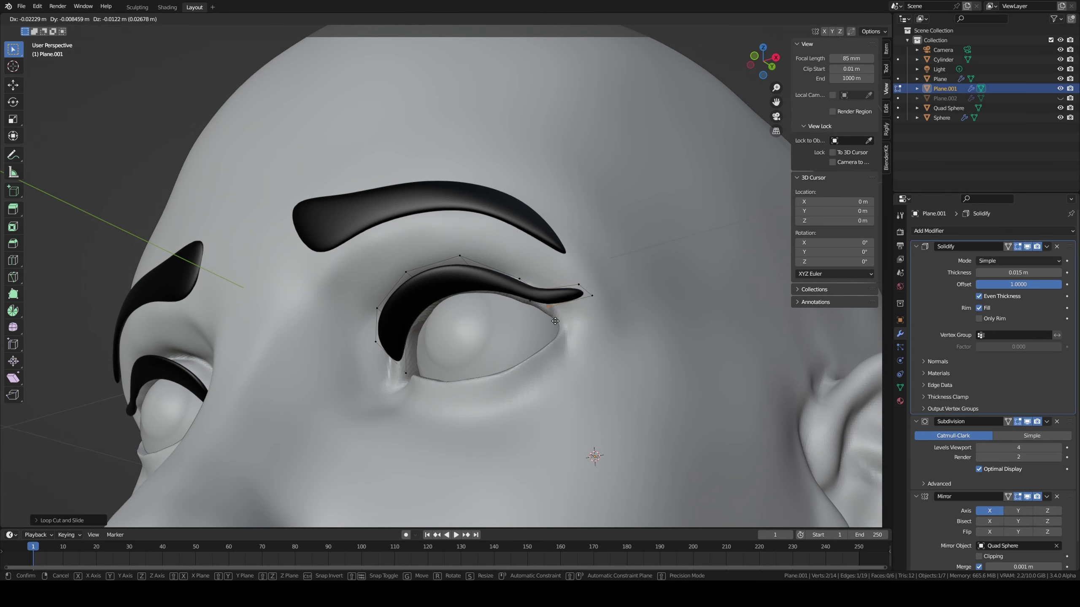
right_click(554, 321)
- Slide a single wing vertex along the eyeliner edge
left_click(541, 288)
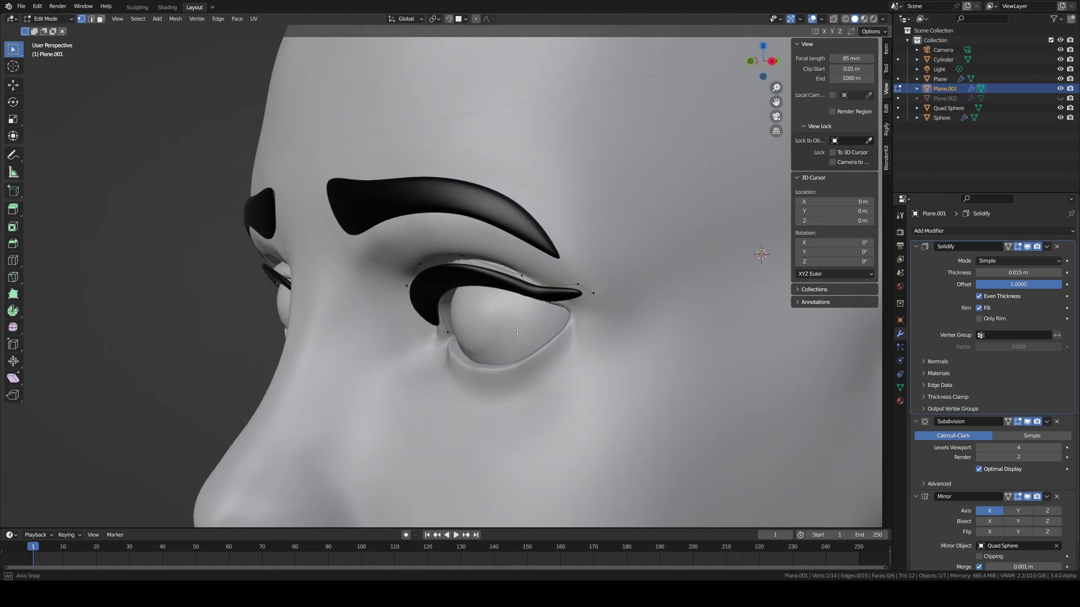
mouse_move(541, 288)
middle_mouse_down()
mouse_move(626, 260)
mouse_move(543, 248)
middle_mouse_up()
key("g")
key("g")
left_click(529, 279)
key("g")
right_click(632, 258)
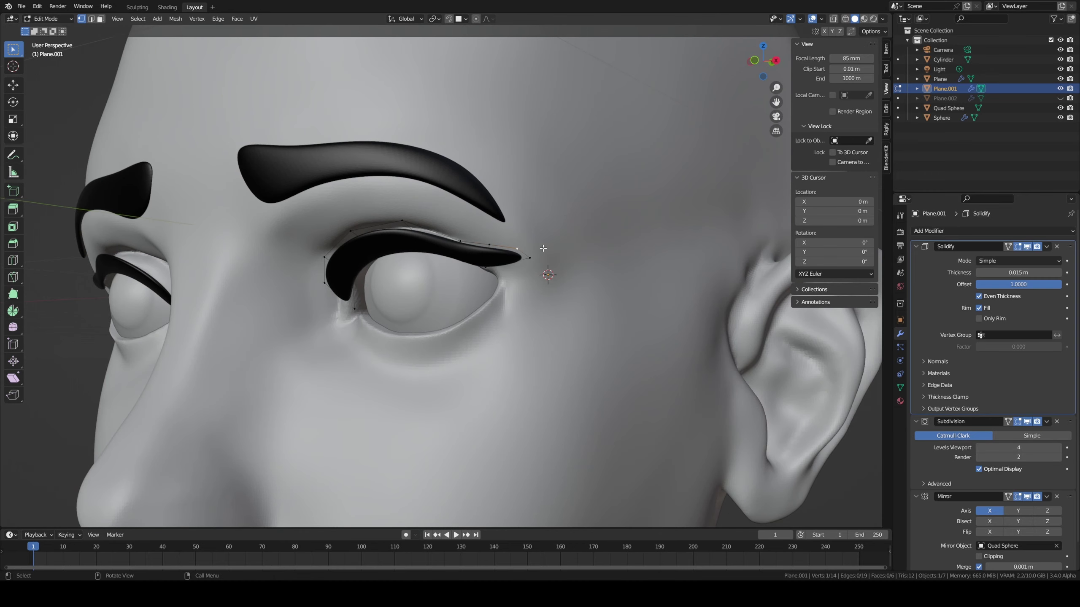
- Scale the eyeliner tip outward twice to lengthen the flick, then return to Object Mode
key("s")
left_click(561, 247)
key("s")
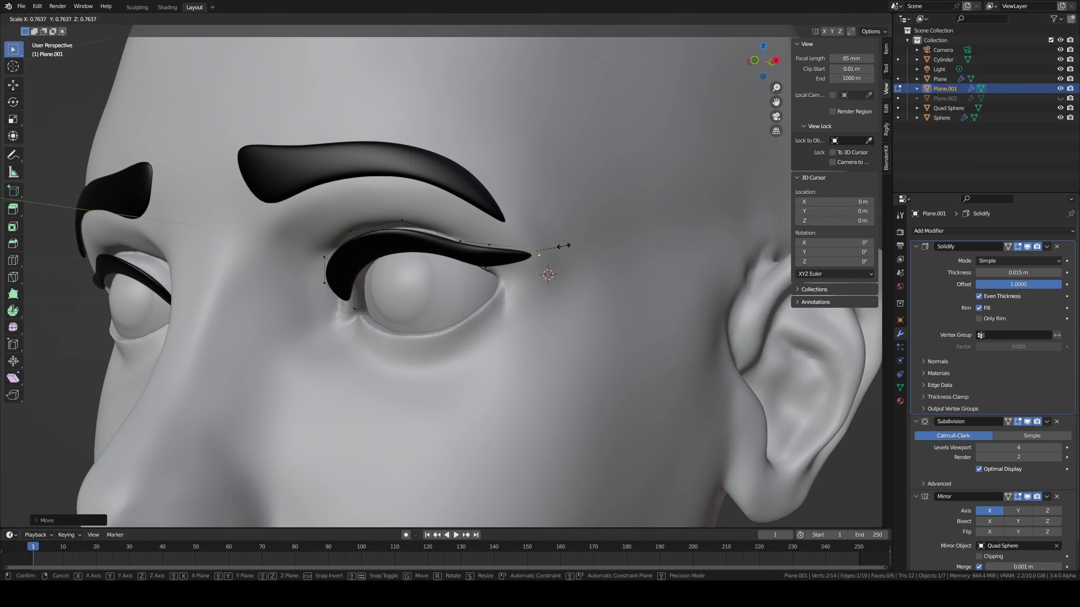
left_click(556, 247)
scroll(557, 247, "down", 5)
mouse_move(557, 247)
middle_mouse_down()
mouse_move(595, 309)
mouse_move(591, 284)
middle_mouse_up()
scroll(595, 308, "down", 2)
key("Tab")
left_click(579, 285)
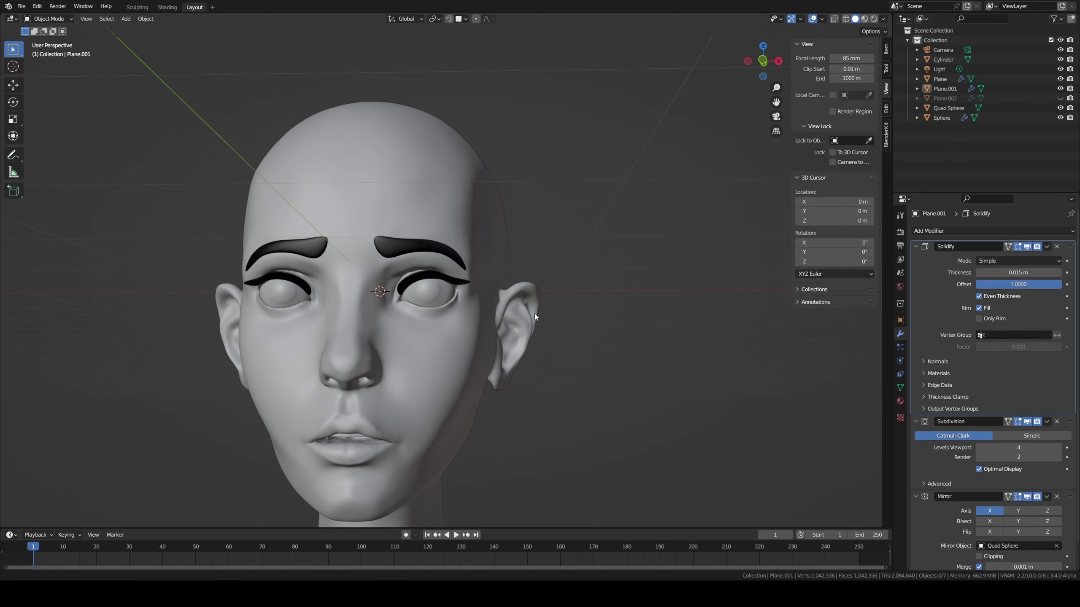
- Move two points on the eyeliner wing closer to the eyelid
mouse_move(535, 314)
middle_mouse_down()
mouse_move(472, 272)
mouse_move(438, 286)
mouse_move(474, 293)
middle_mouse_up()
scroll(476, 262, "up", 4)
scroll(446, 279, "up", 3)
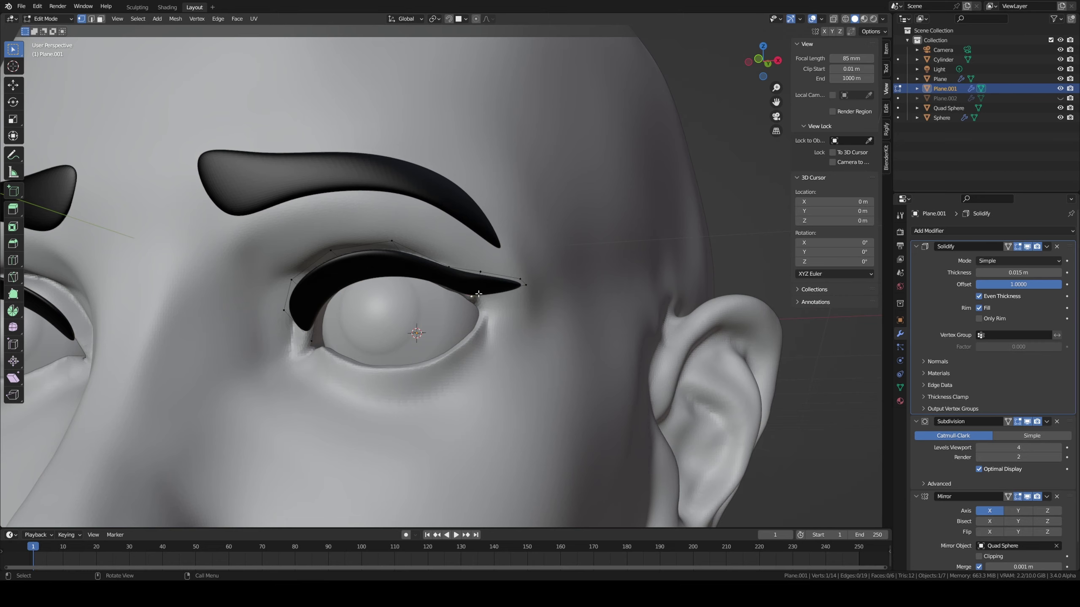
middle_click_drag(478, 293, 450, 286)
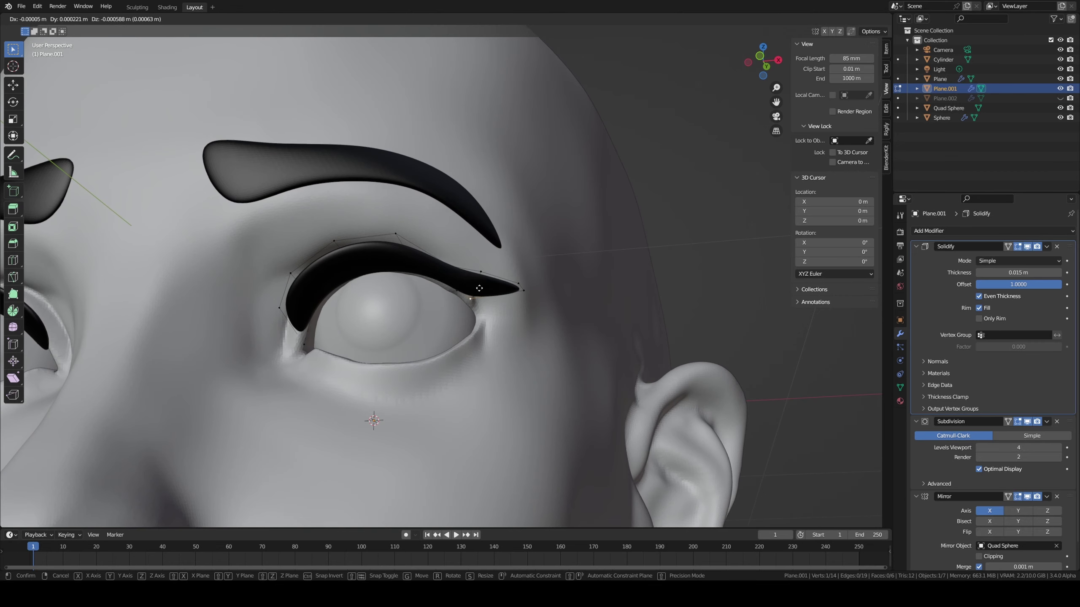
key("g")
left_click(457, 285)
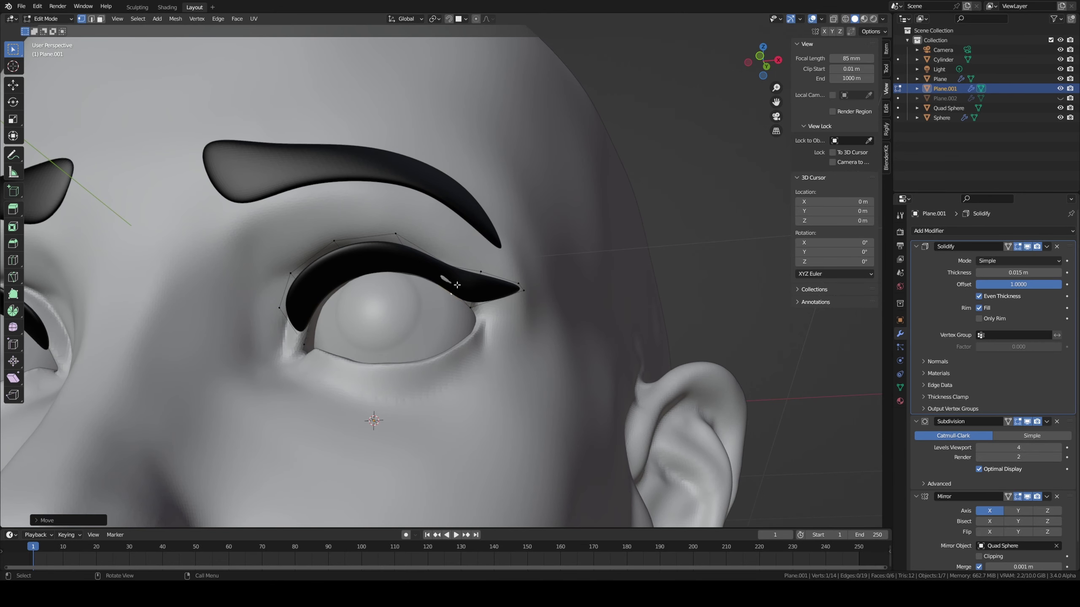
key("g")
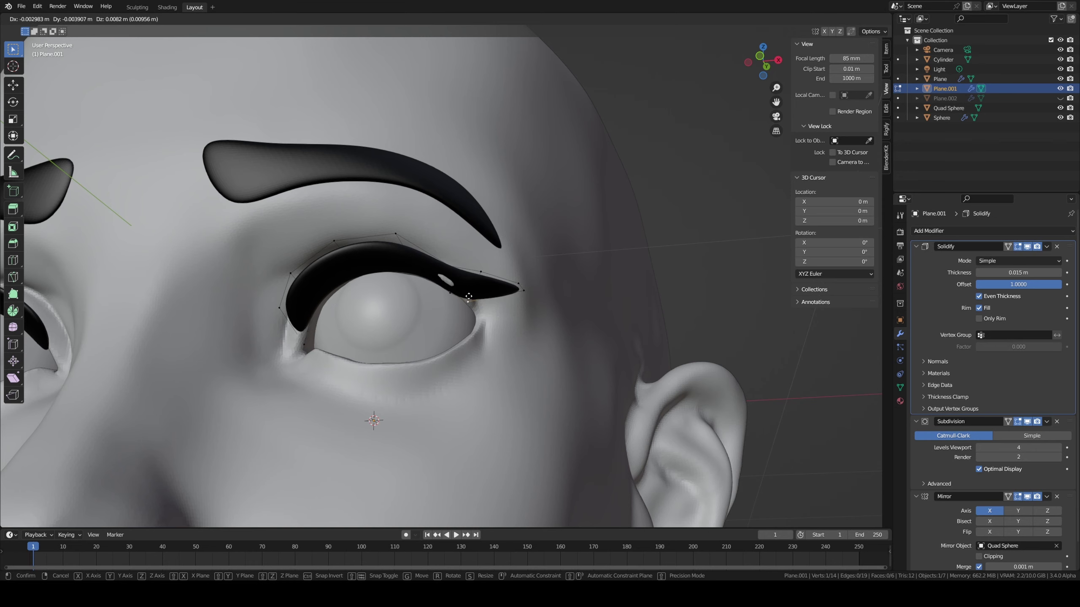
left_click(469, 296)
- Adjust an eyeliner point from a side view of the face
middle_click_drag(469, 296, 415, 289)
key("g")
left_click(443, 293)
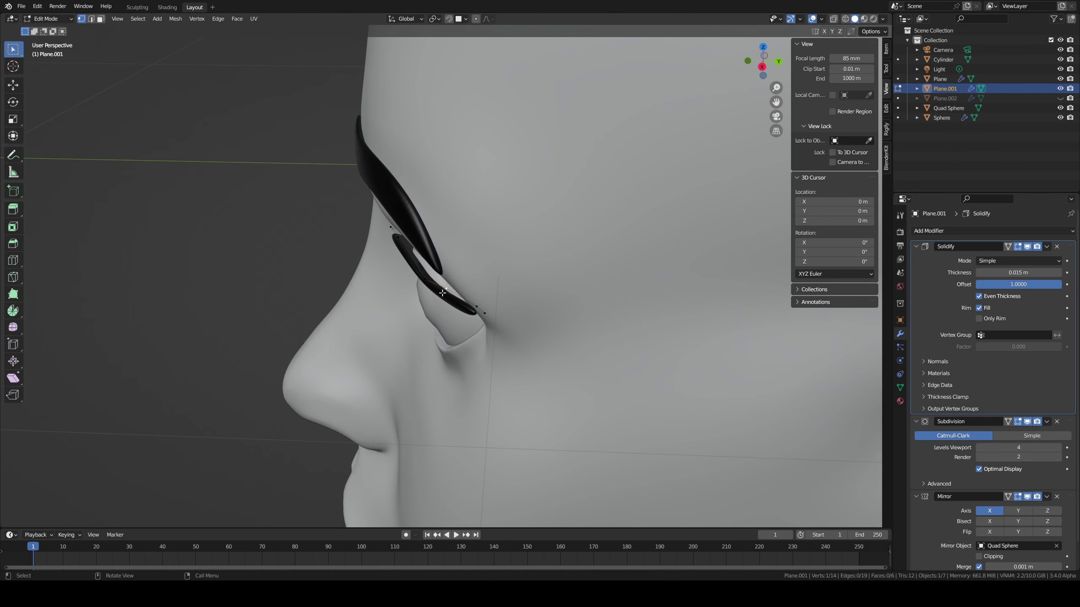
key("g")
left_click(444, 294)
- Reposition another eyeliner point from the front, then return to Object Mode
mouse_move(444, 294)
middle_mouse_down()
mouse_move(470, 305)
mouse_move(442, 308)
mouse_move(587, 256)
middle_mouse_up()
left_click(472, 305)
key("g")
left_click(442, 308)
key("g")
left_click(446, 310)
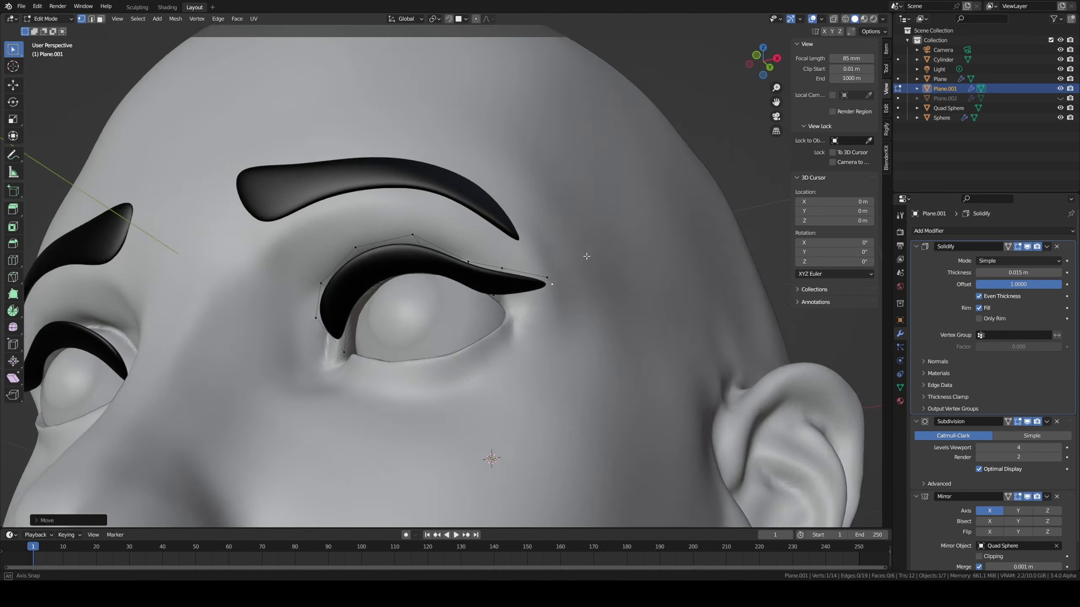
key("Tab")
scroll(585, 272, "down", 5)
left_click(560, 276)
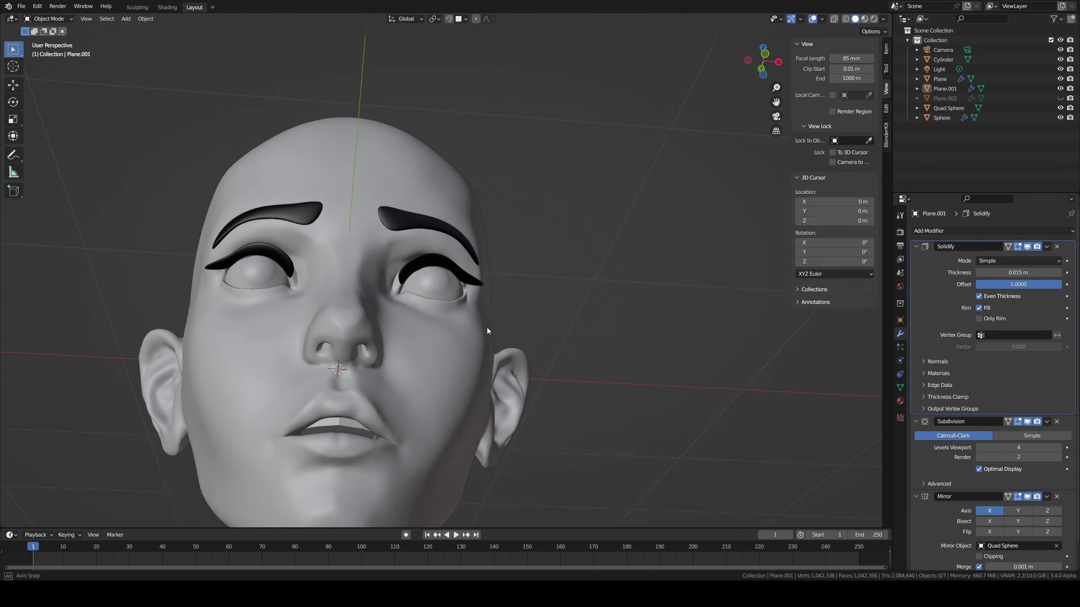
- Re-enter Edit Mode on the eyeliner and slide the inner-corner points along the edge
mouse_move(488, 332)
middle_mouse_down()
mouse_move(477, 350)
mouse_move(454, 345)
middle_mouse_up()
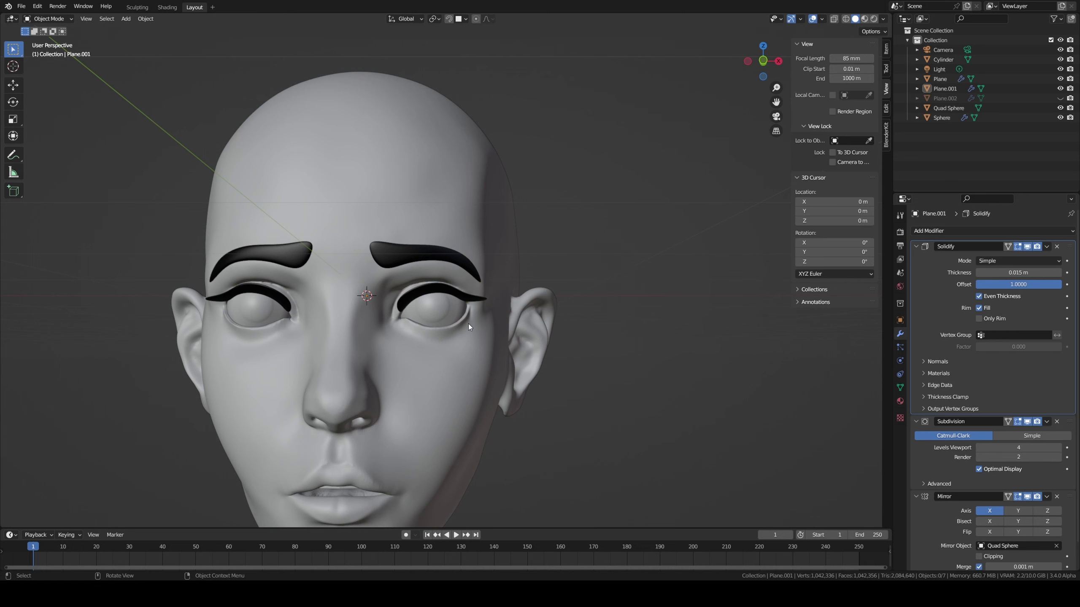
scroll(459, 330, "up", 3)
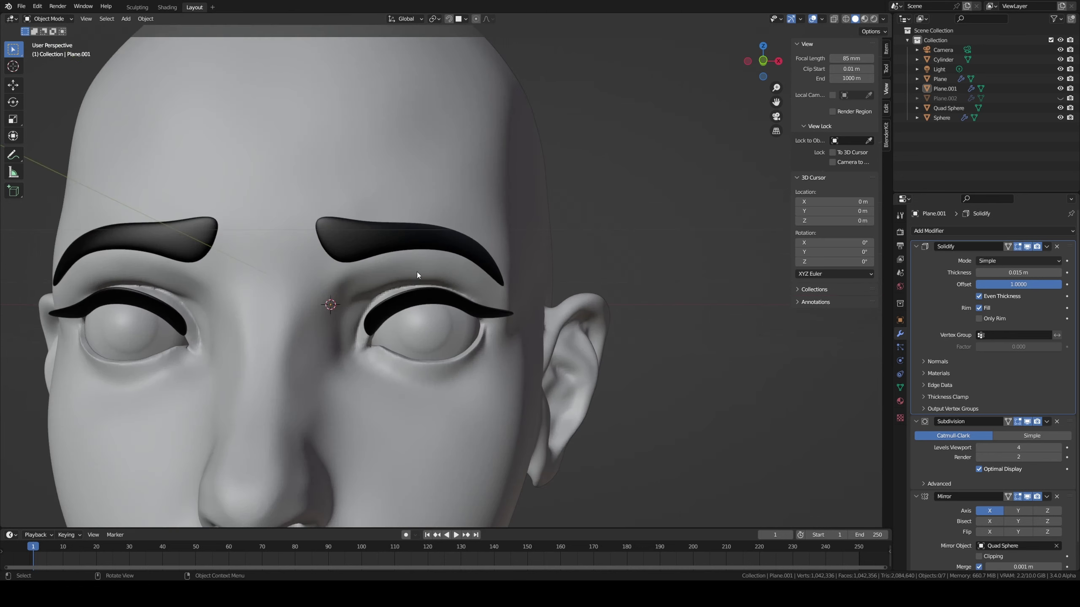
left_click(370, 317)
key("Tab")
key("shift+v")
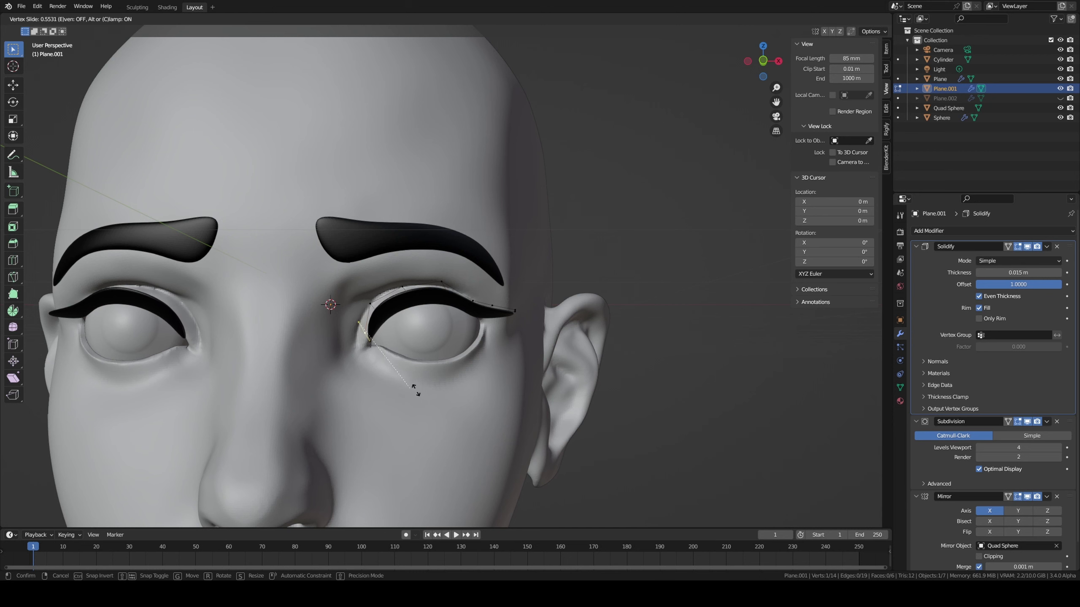
left_click(429, 404)
left_click(371, 302)
key("g")
key("g")
left_click(405, 349)
- Return to Object Mode, preview the head in Material shading and save the file
key("Tab")
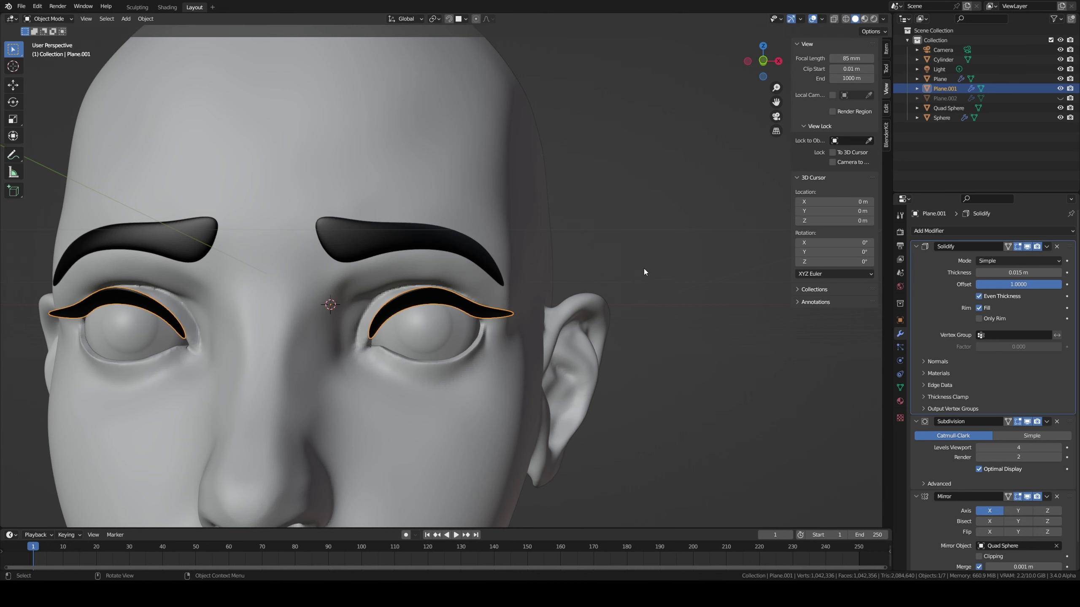
scroll(595, 298, "down", 2)
left_click(594, 289)
middle_click_drag(594, 293, 507, 305, "ctrl")
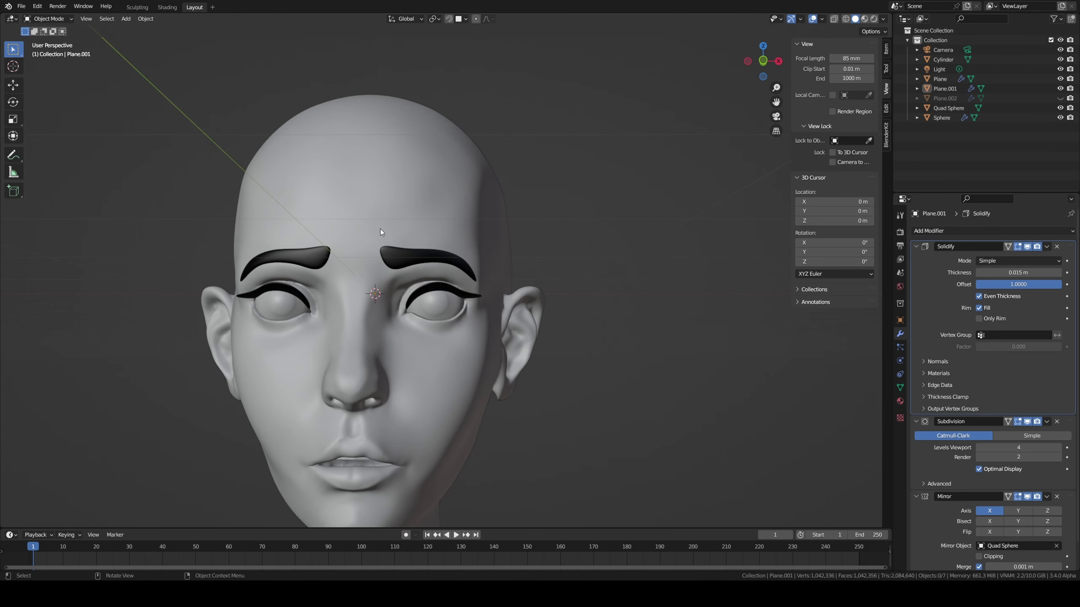
key("ctrl+s")
left_click(170, 9)
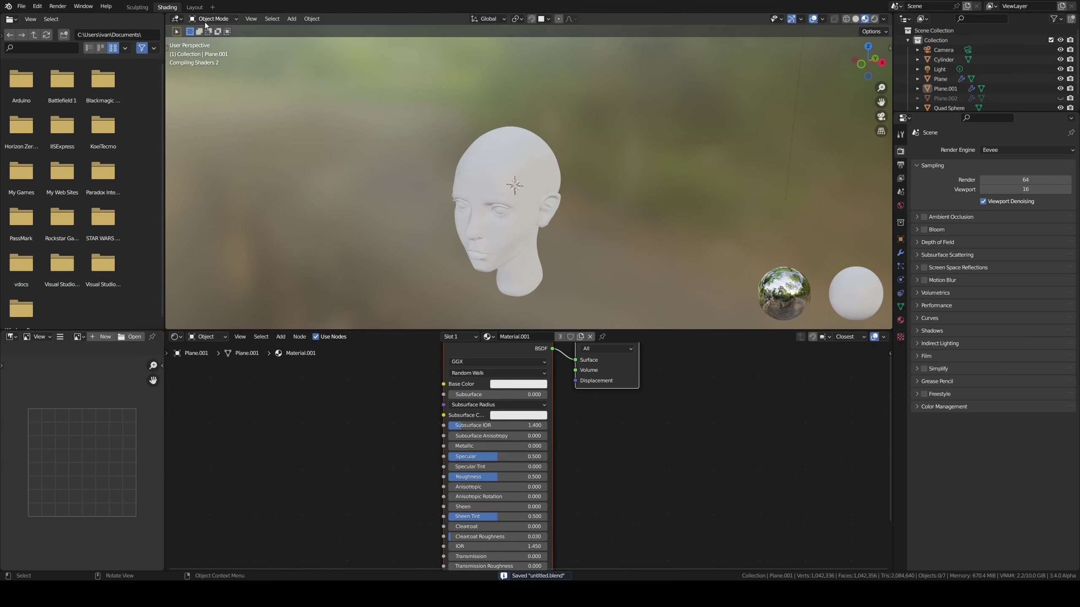
middle_click_drag(306, 189, 459, 164, "shift")
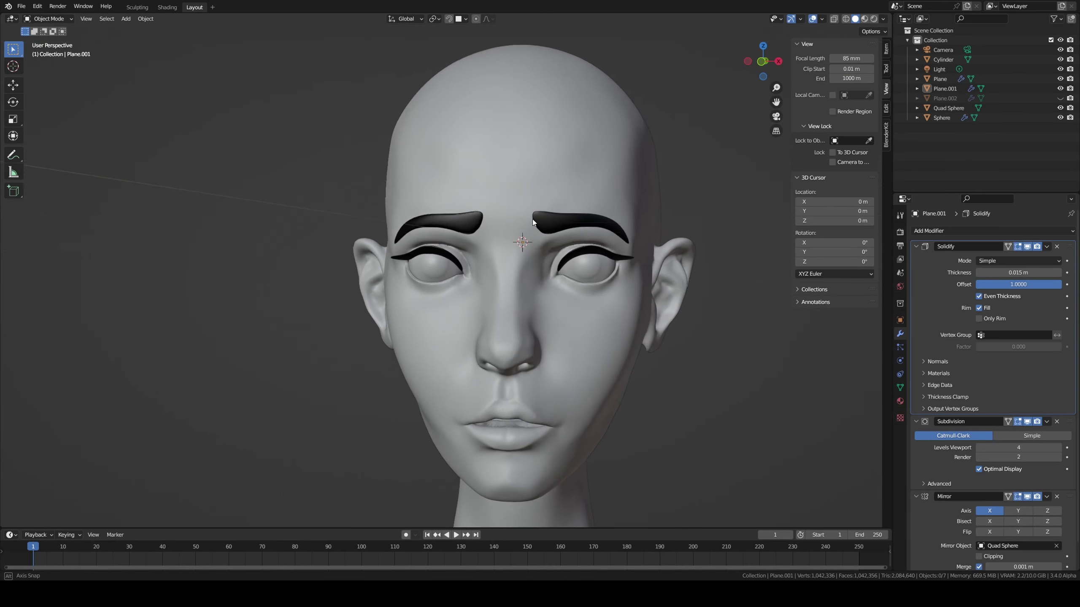
middle_click_drag(512, 208, 491, 205, "shift")
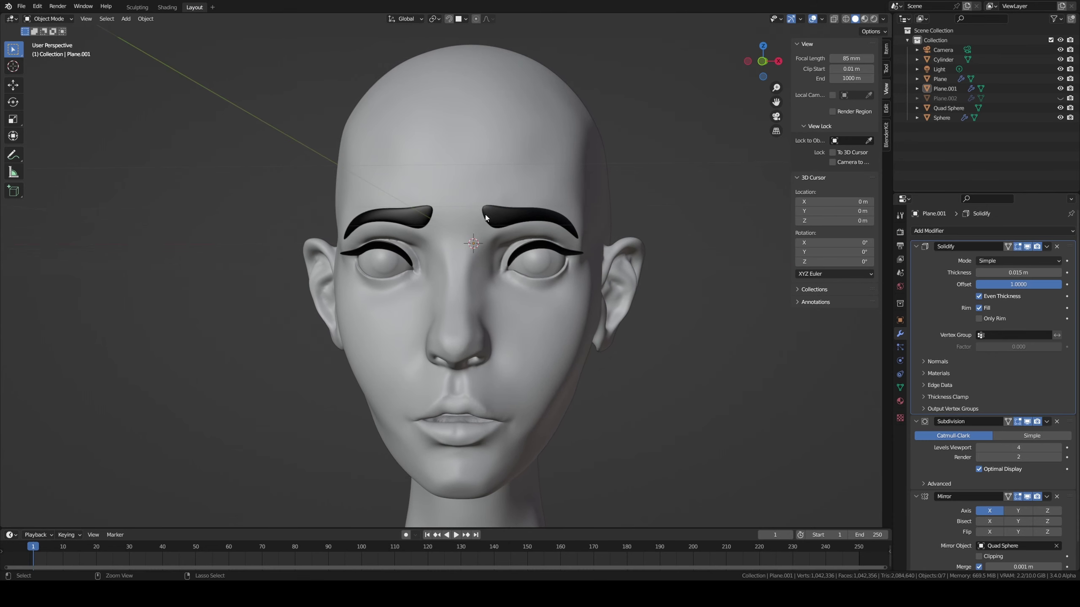
key("ctrl+s")
- Add a trial UV Sphere beside the head
left_click(405, 115)
left_click(261, 87)
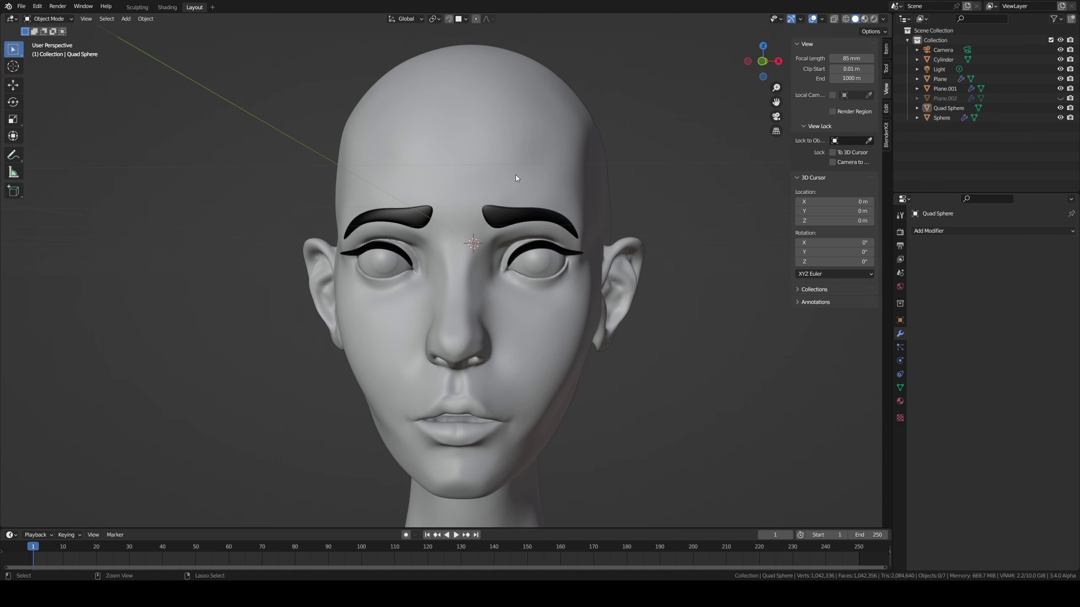
key("shift+a")
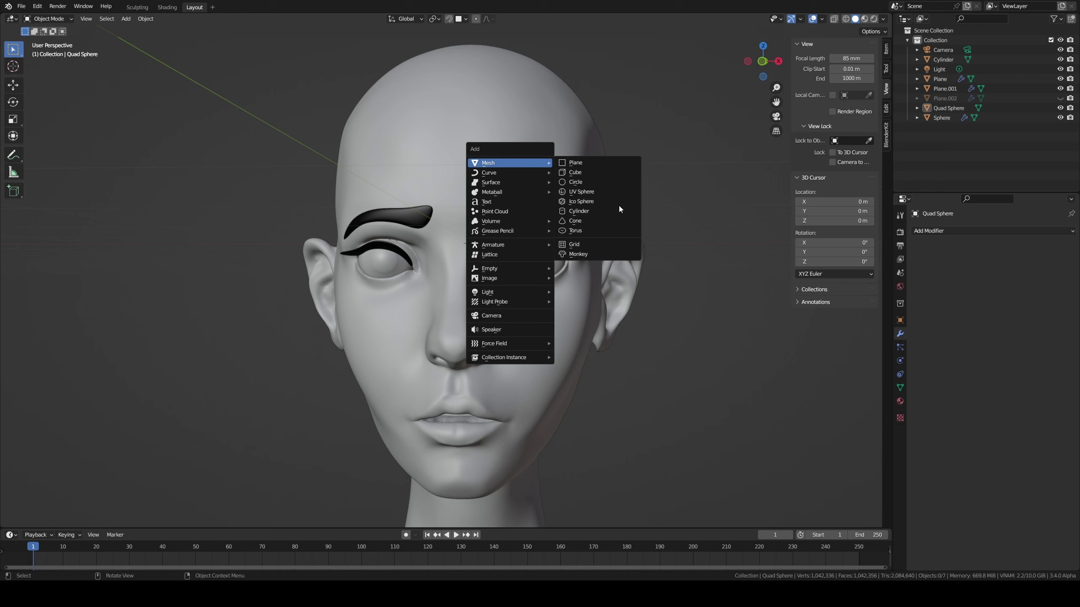
left_click(618, 192)
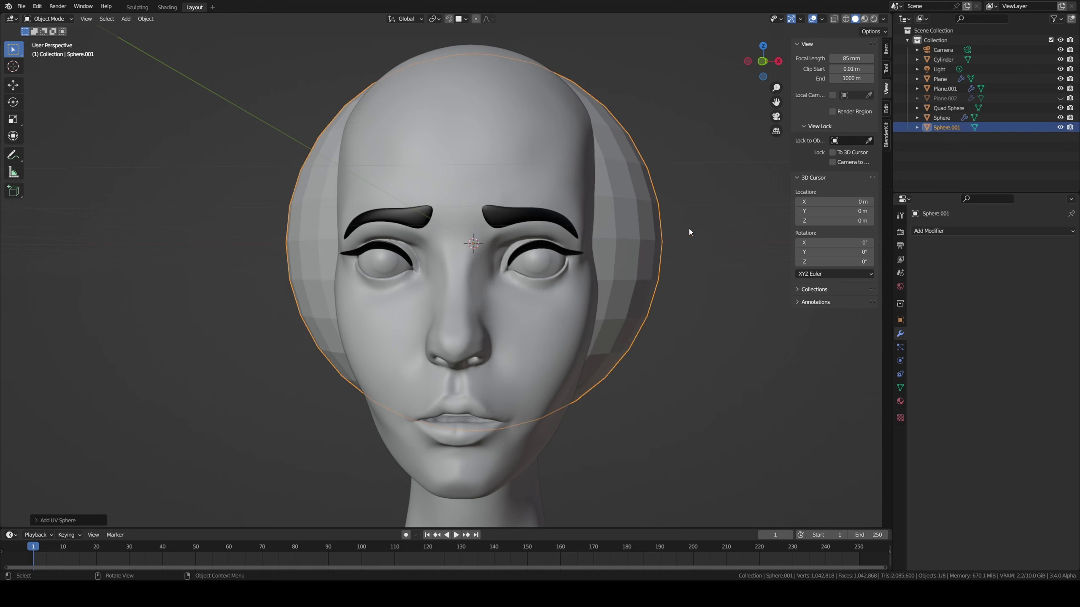
left_click(711, 191)
- Check it in side view, then undo the sphere's move and addition
key("KP_3")
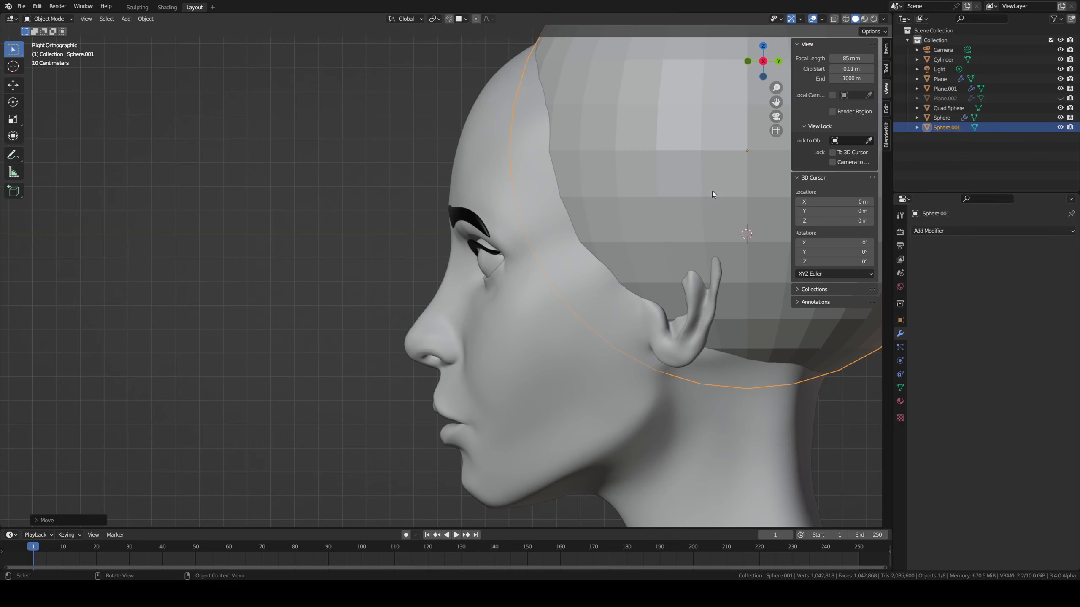
scroll(497, 119, "down", 5)
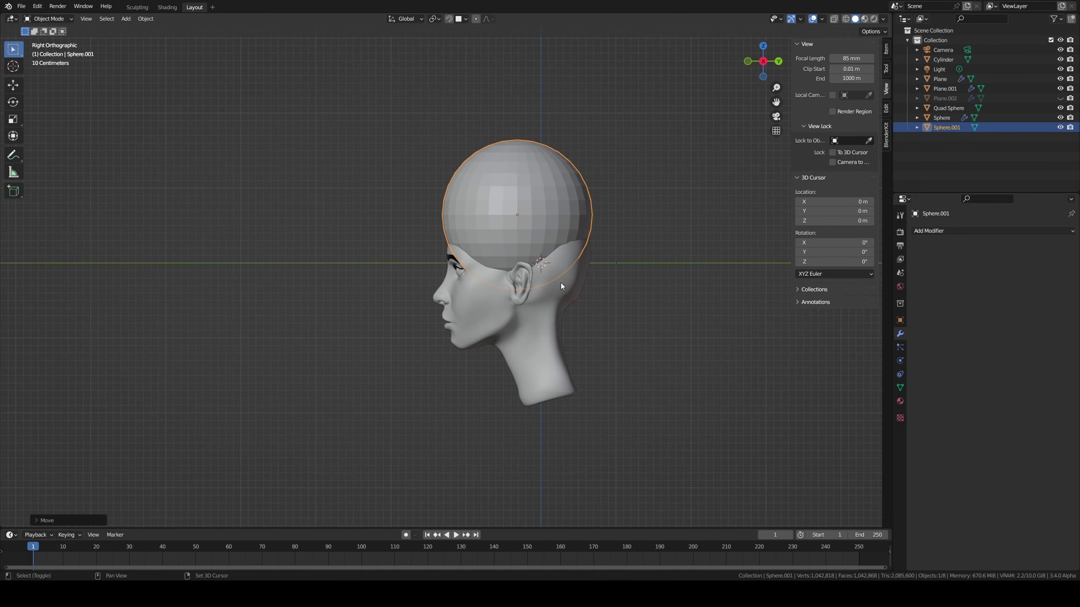
scroll(560, 283, "down", 1)
scroll(590, 261, "up", 2)
key("ctrl+z")
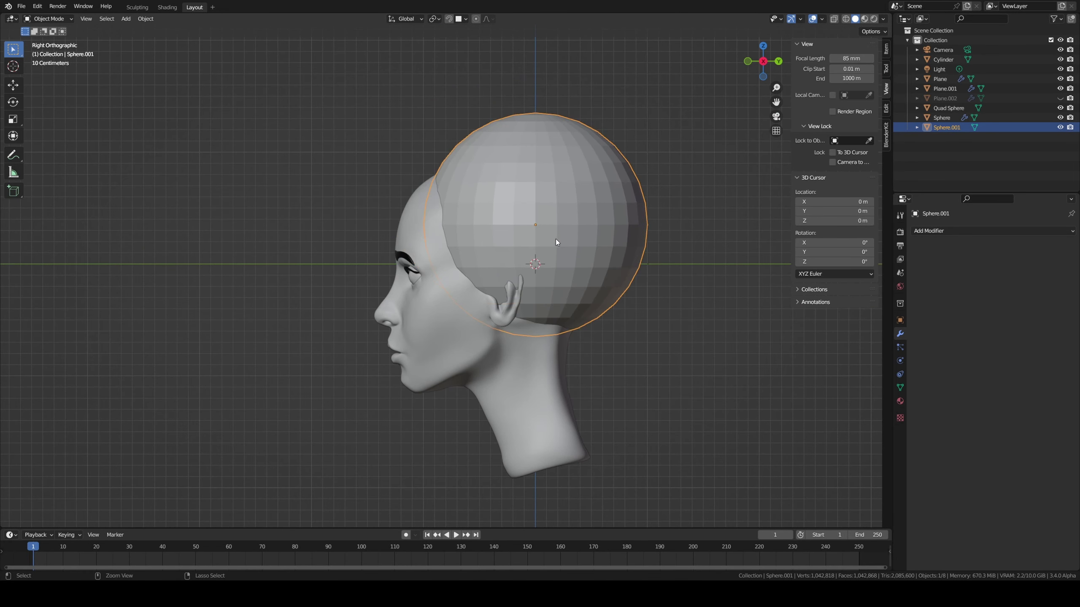
key("ctrl+z")
- Select the Quad Sphere head and switch to the Sculpting workspace
left_click(517, 219)
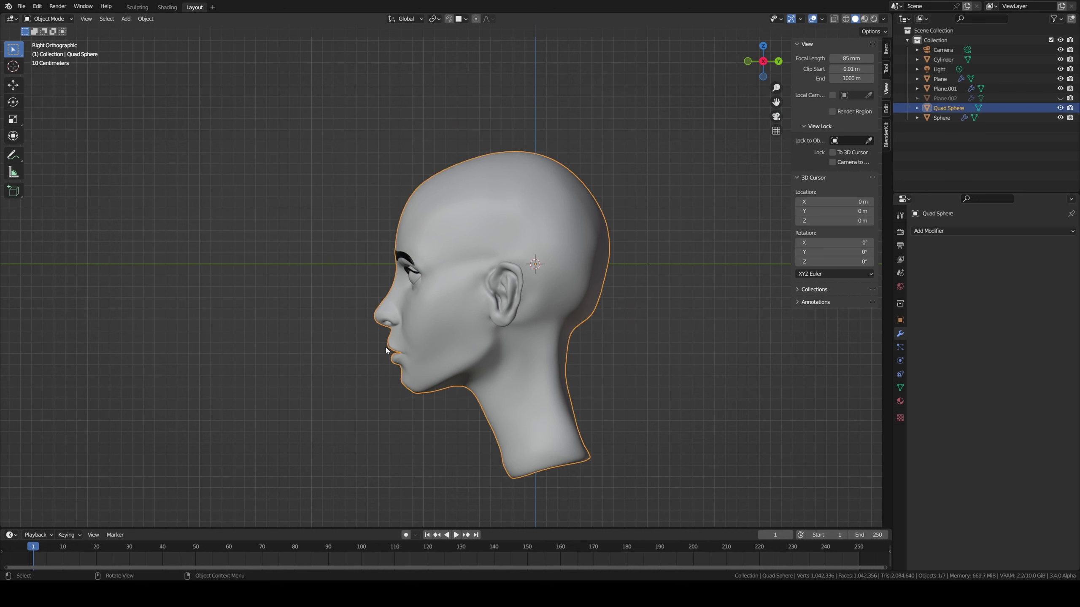
key("Tab")
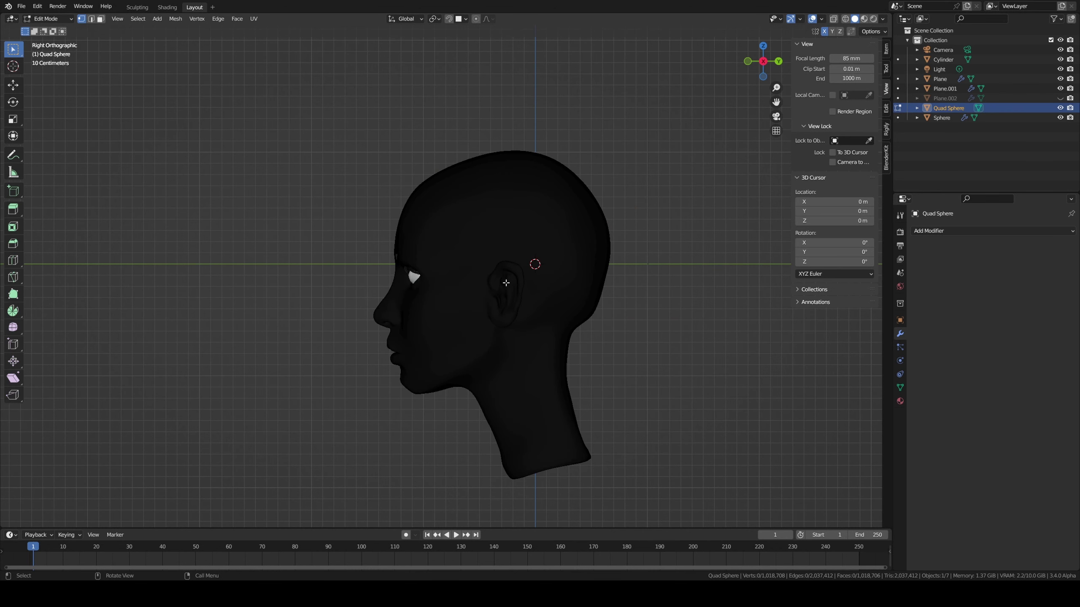
key("Tab")
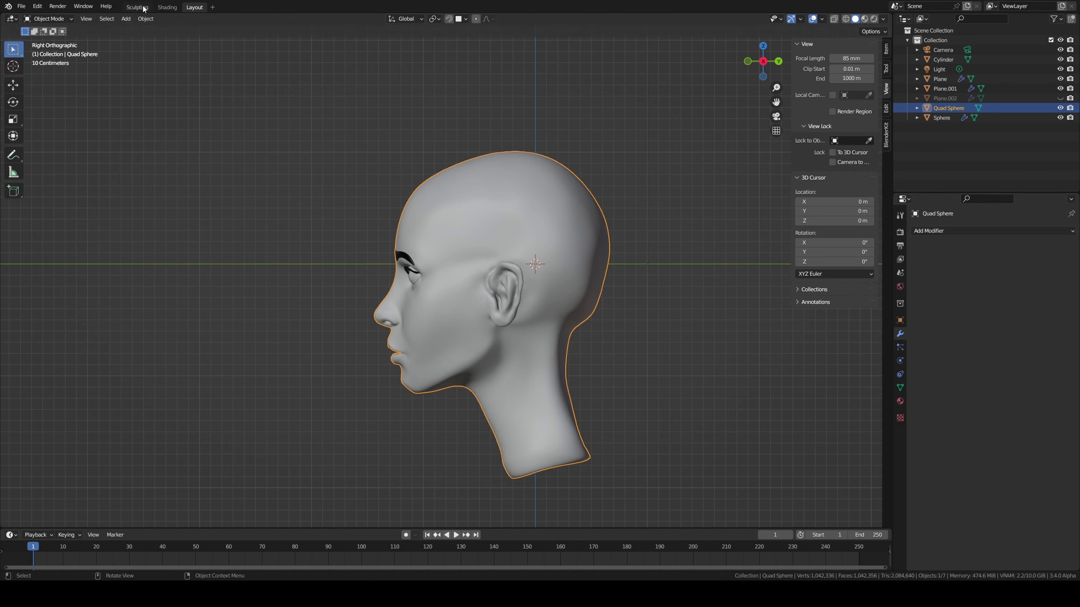
left_click(143, 5)
- Pick the Mask brush in front view, enlarge it, test-paint the forehead and clear it
key("m")
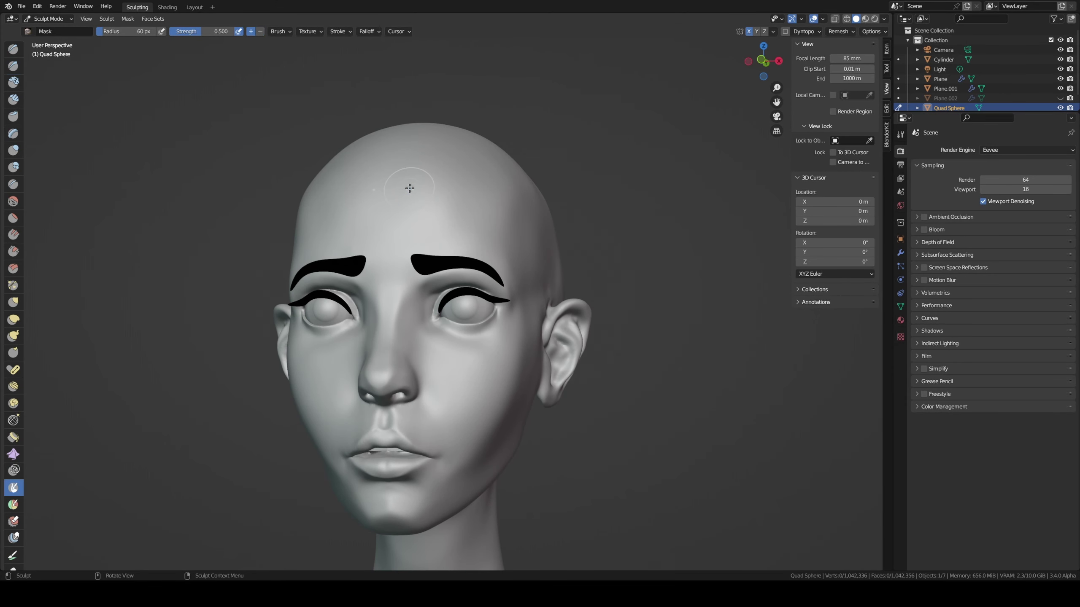
key("KP_1")
scroll(421, 195, "down", 2)
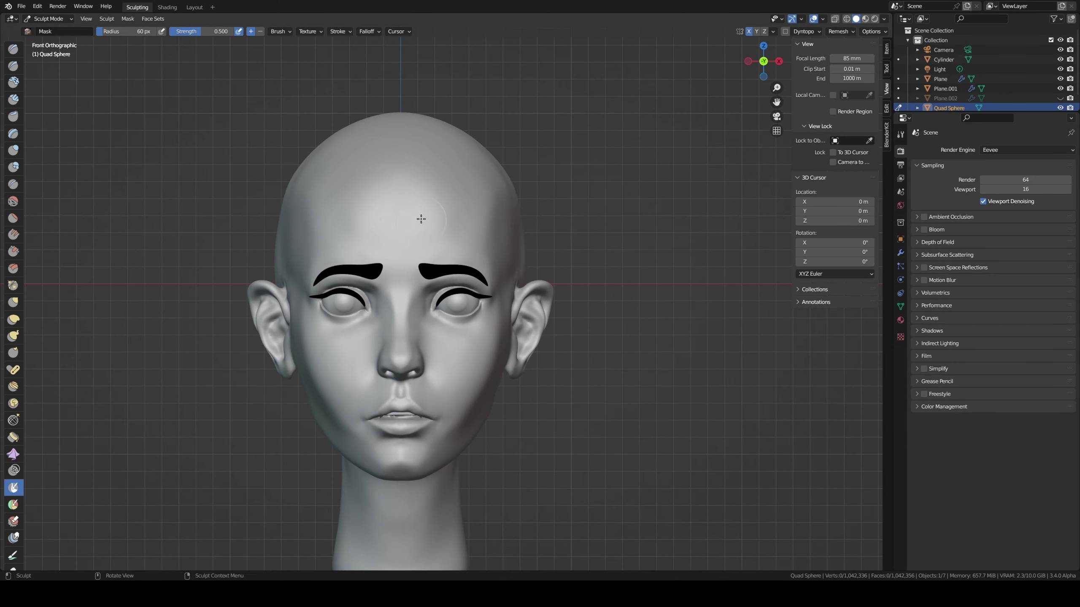
key("f")
left_click(419, 178)
mouse_move(384, 176)
left_mouse_down()
mouse_move(404, 179)
mouse_move(346, 147)
left_mouse_up()
key("alt+m")
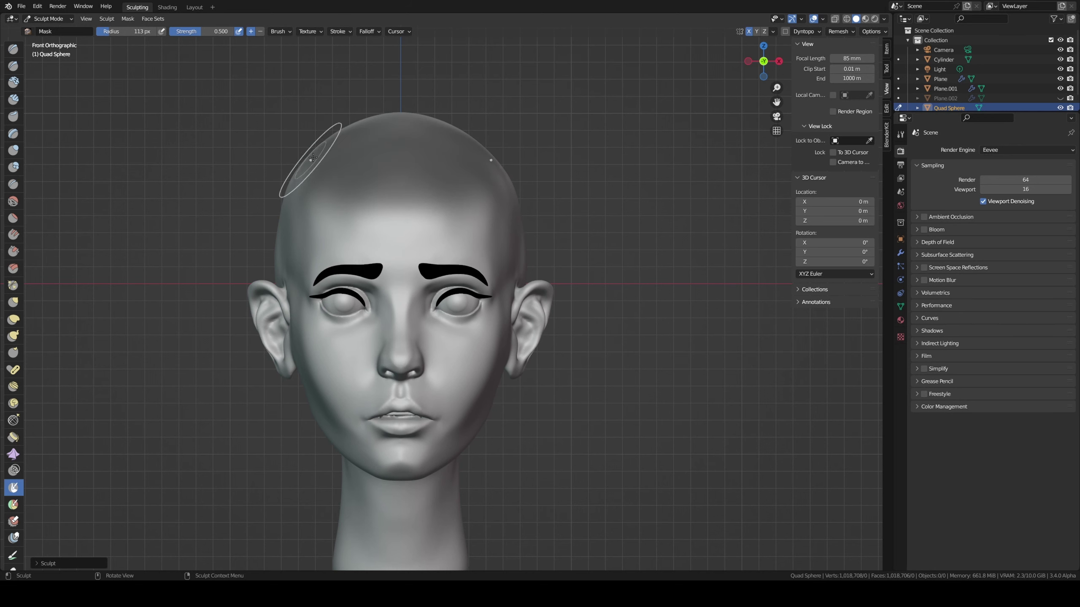
- Outline the scalp, shrink the brush to 28 px and paint along the hairline
left_click_drag(375, 196, 340, 221, "ctrl+shift")
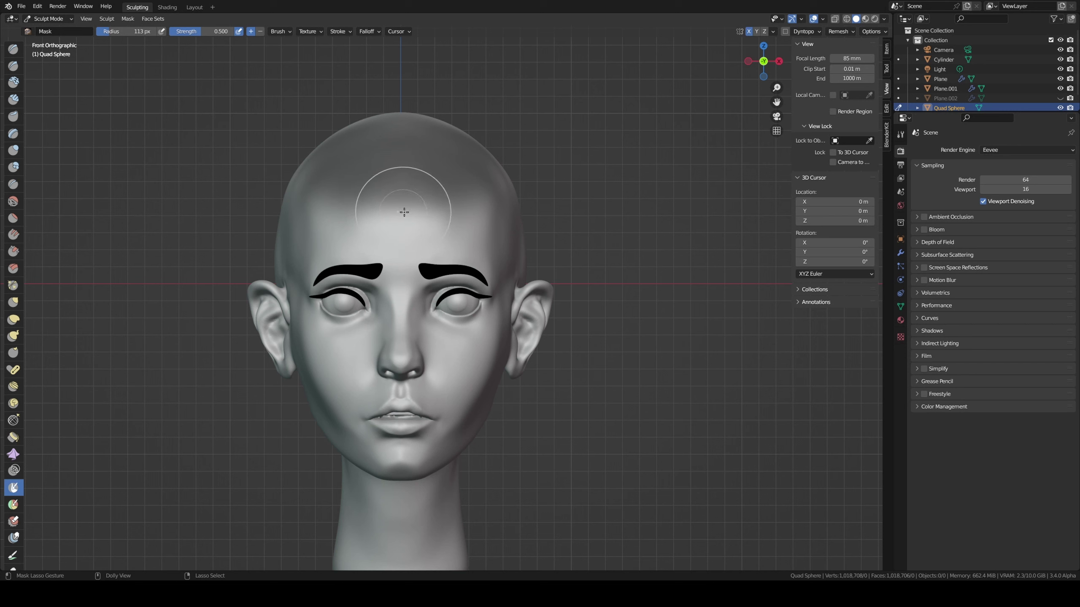
mouse_move(412, 210)
left_mouse_down("ctrl+shift")
mouse_move(522, 262)
mouse_move(579, 229)
mouse_move(570, 108)
mouse_move(356, 56)
mouse_move(433, 132)
left_mouse_up("ctrl+shift")
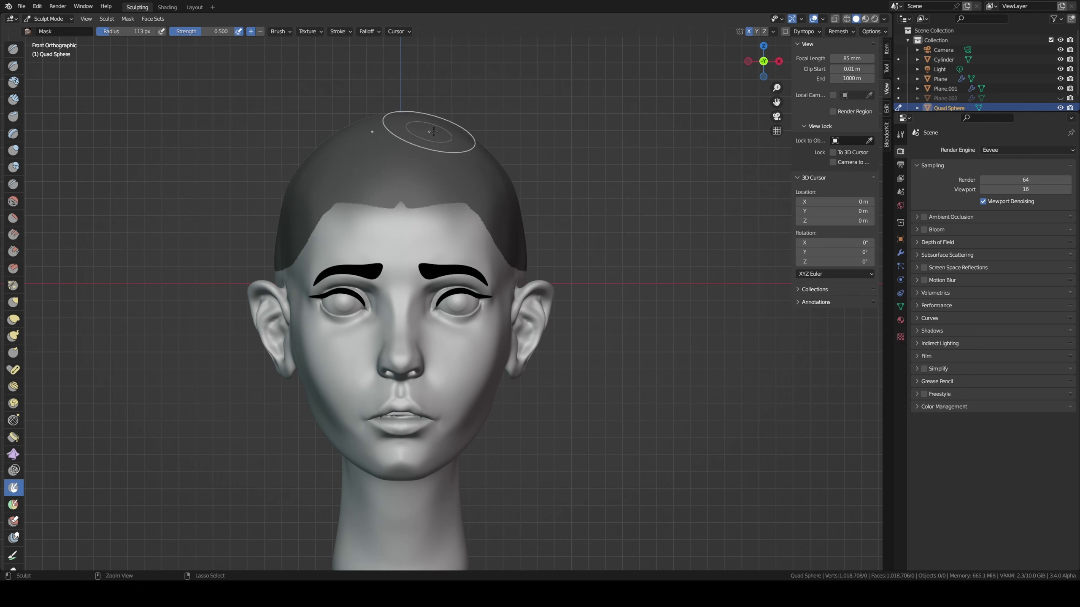
middle_click_drag(433, 132, 382, 192)
key("f")
left_click(373, 188)
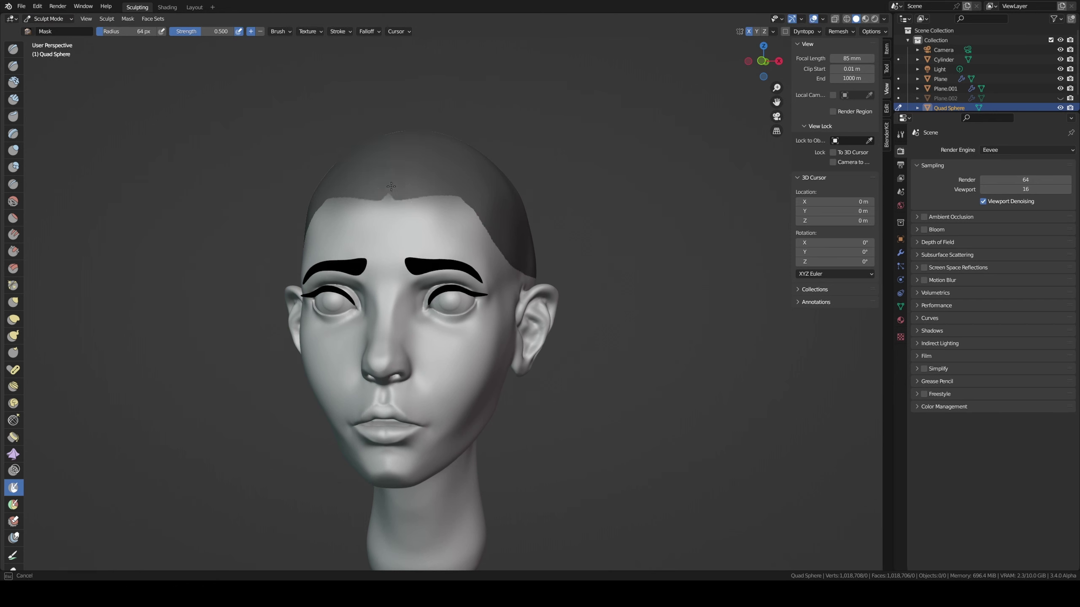
key("f")
left_click(375, 192)
left_click_drag(395, 193, 395, 192)
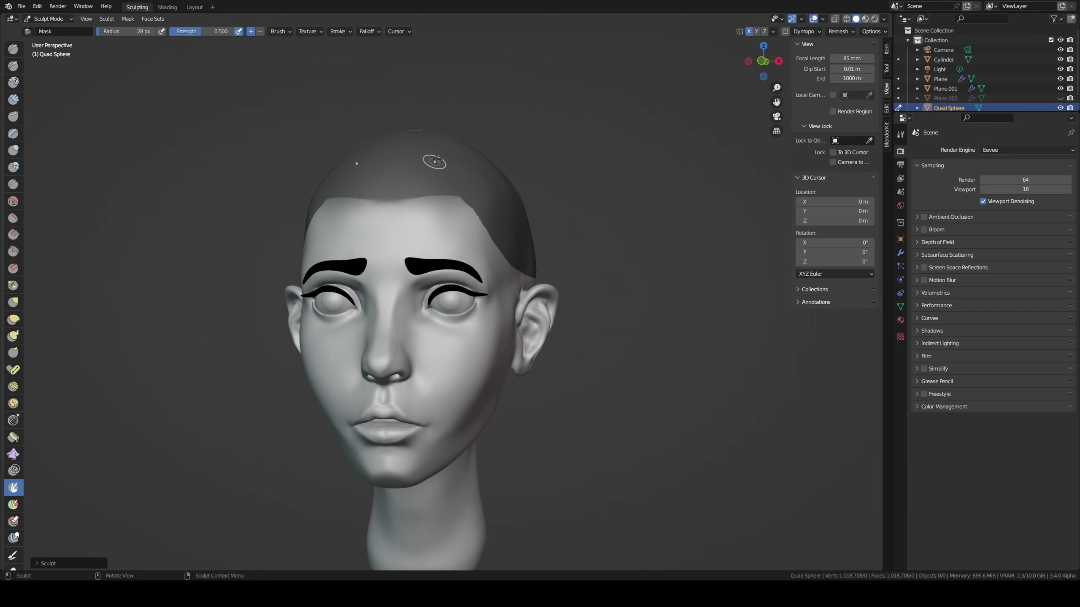
middle_click_drag(434, 160, 385, 156)
- Apply Smooth Mask to soften the scalp mask's edge
left_click(135, 21)
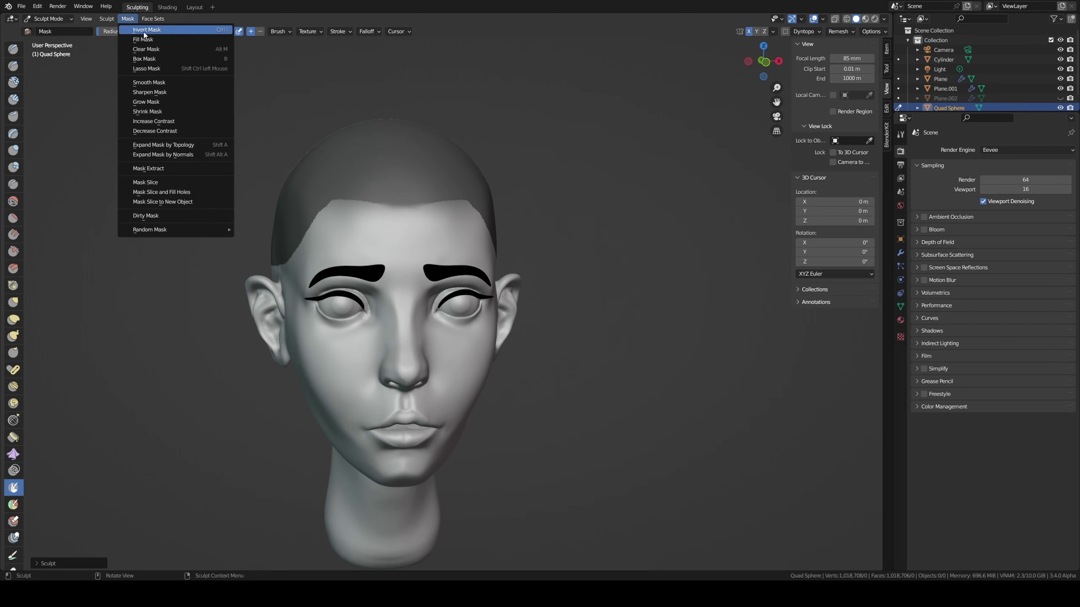
left_click(163, 84)
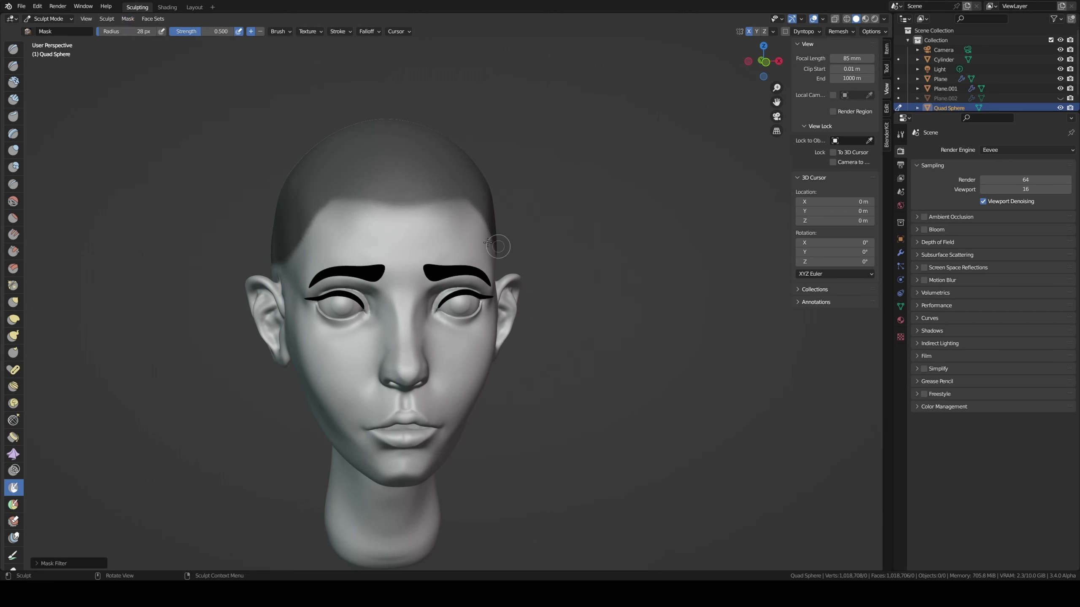
mouse_move(595, 239)
middle_mouse_down()
mouse_move(496, 233)
mouse_move(469, 245)
middle_mouse_up()
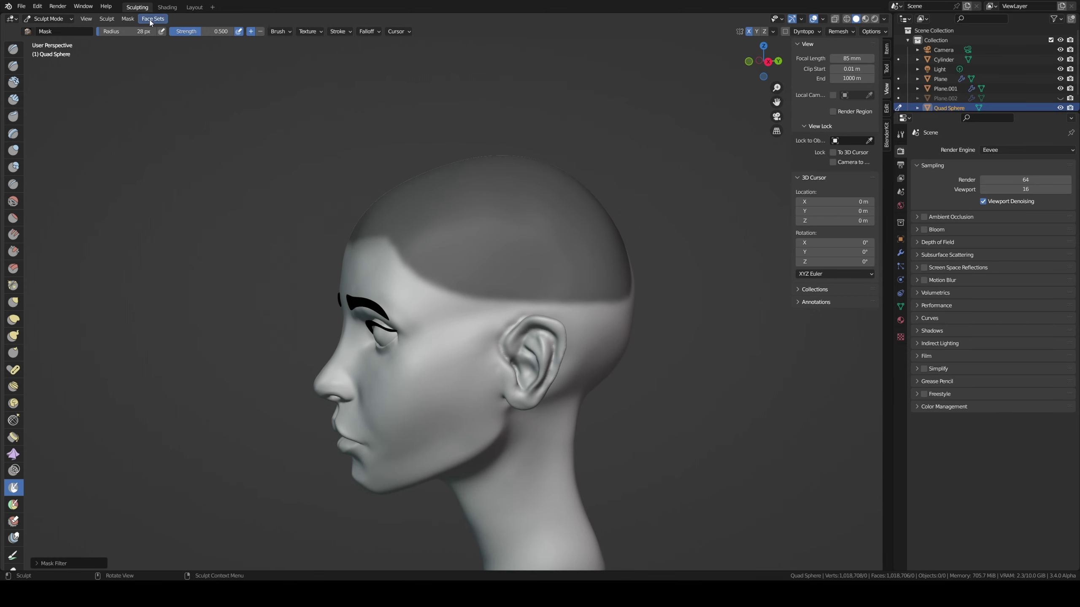
left_click(127, 18)
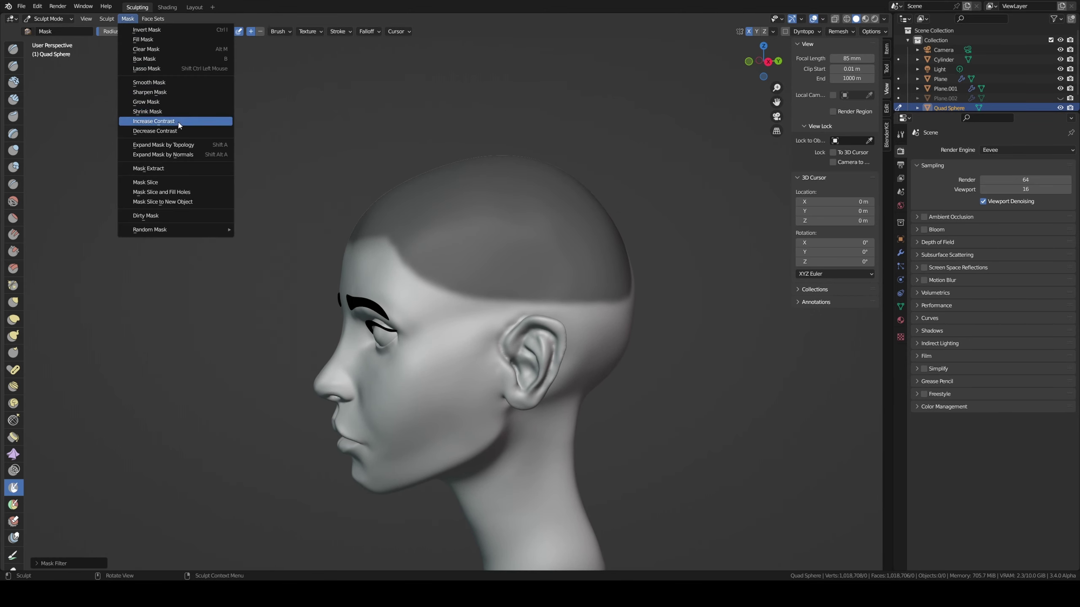
- Run Mask Extract with Smooth Iterations 1 to create the hair-cap shell
left_click(181, 169)
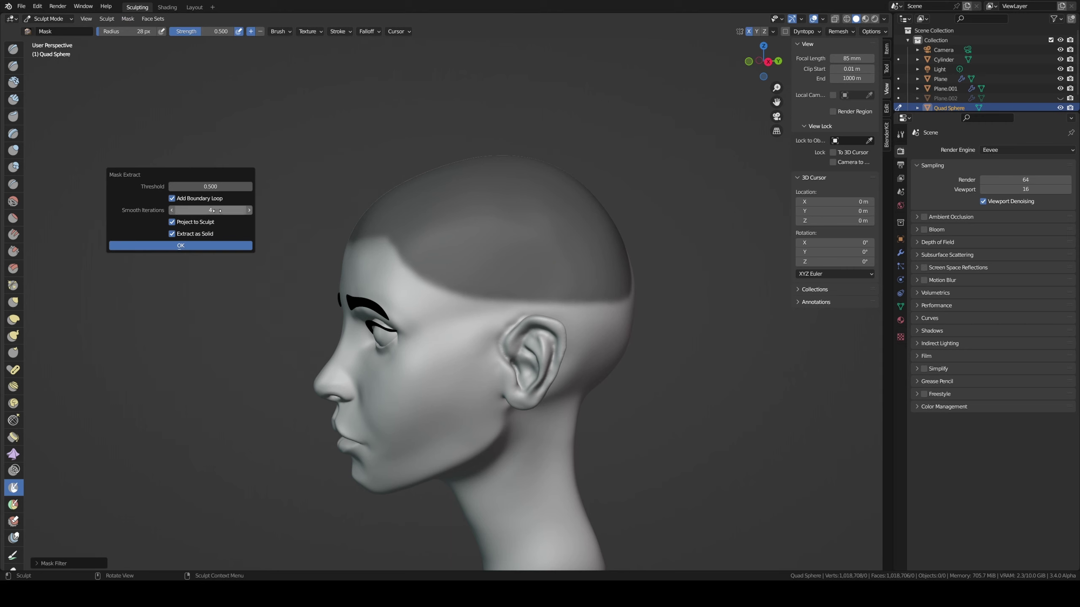
left_click(173, 211)
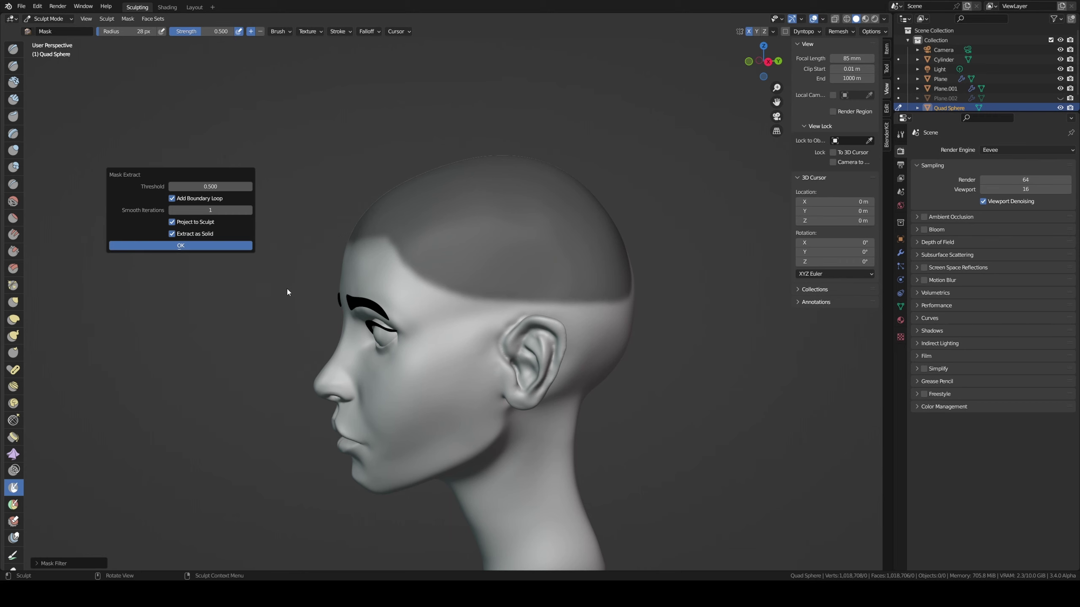
key("Return")
middle_click_drag(319, 265, 448, 282)
scroll(433, 249, "up", 3)
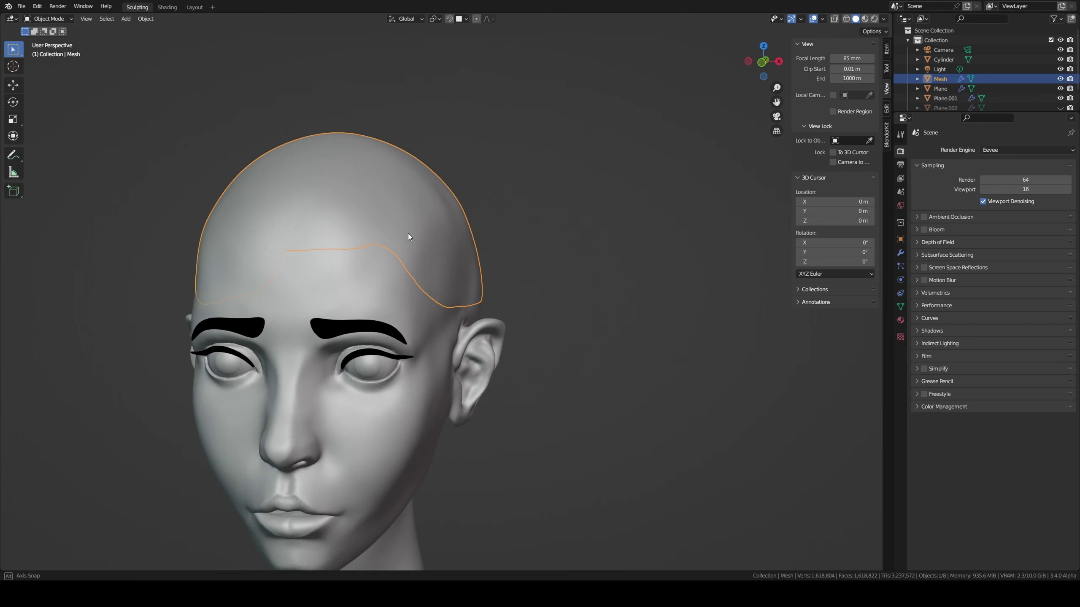
middle_click_drag(409, 235, 423, 240)
- Scale the extracted cap up slightly over the head
key("s")
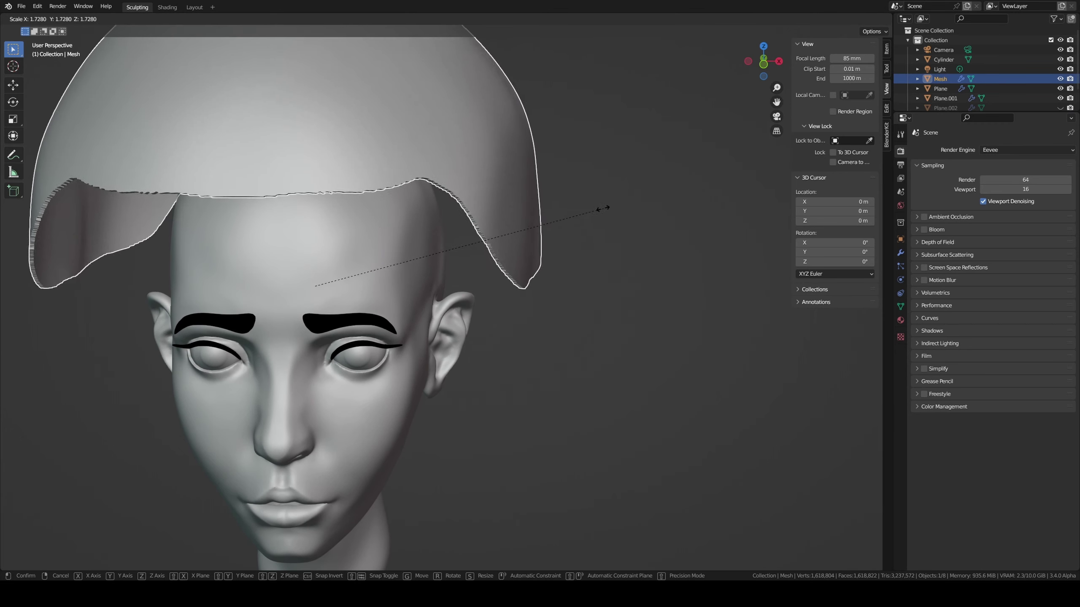
right_click(501, 227)
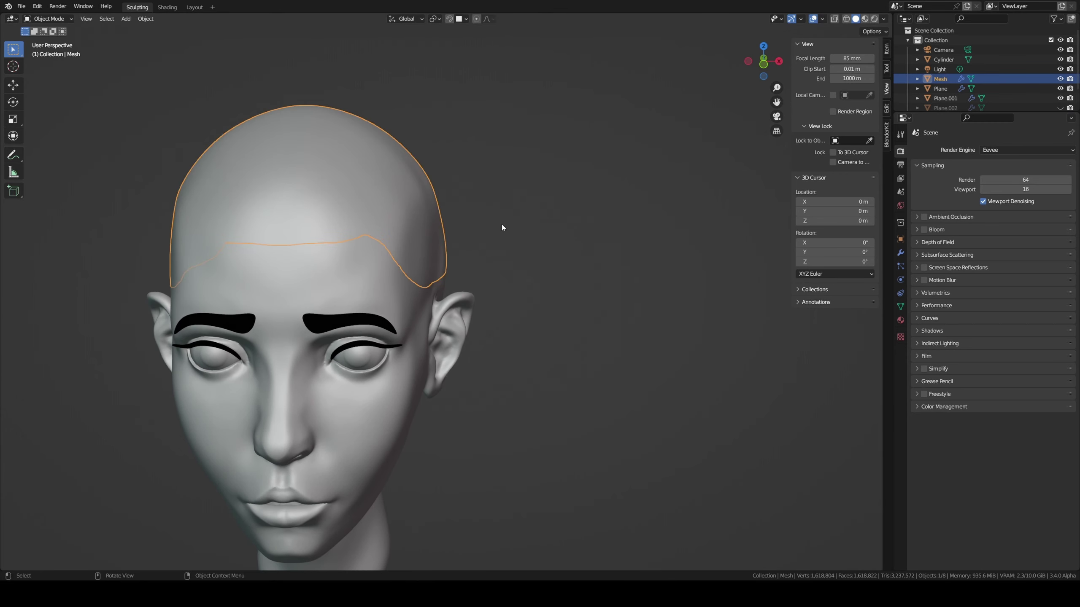
left_click(525, 232)
middle_click_drag(510, 235, 411, 244)
left_click(372, 245)
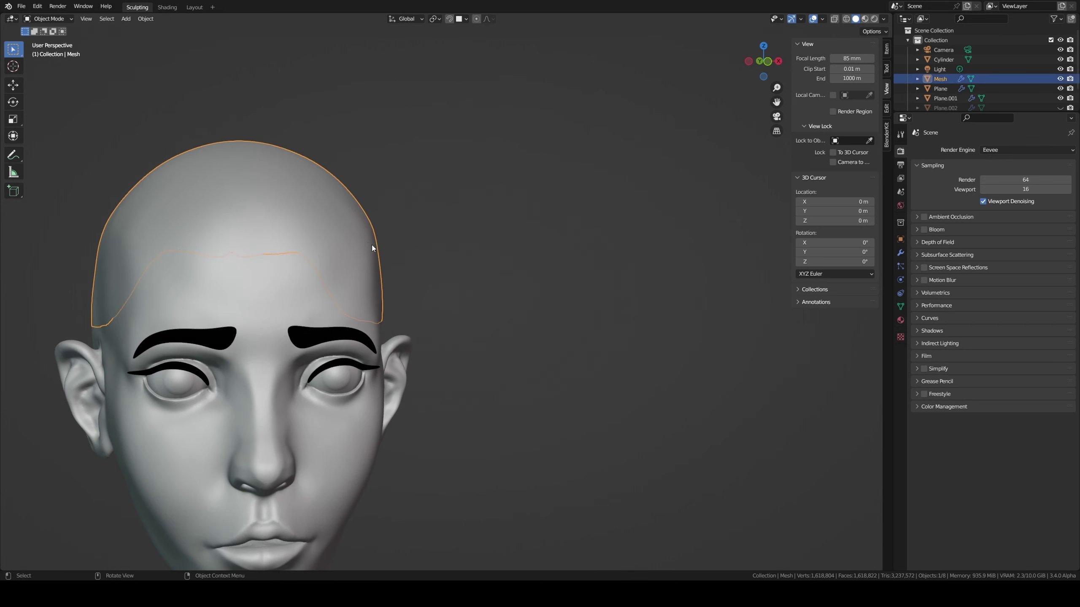
key("s")
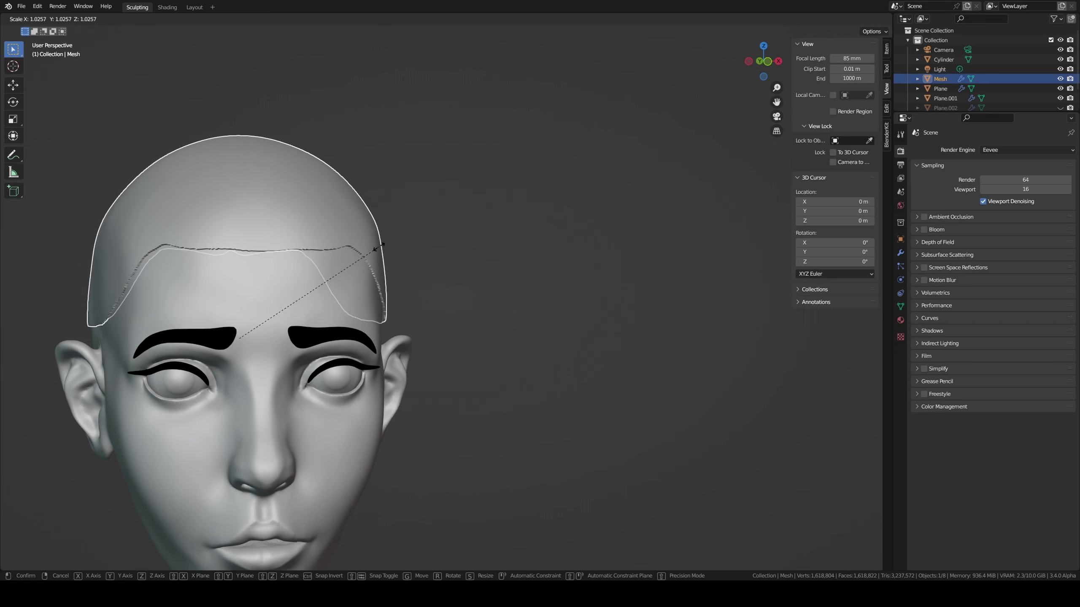
left_click(380, 246)
- Enlarge the cap slightly once more, keeping its final size
middle_click_drag(388, 241, 465, 225)
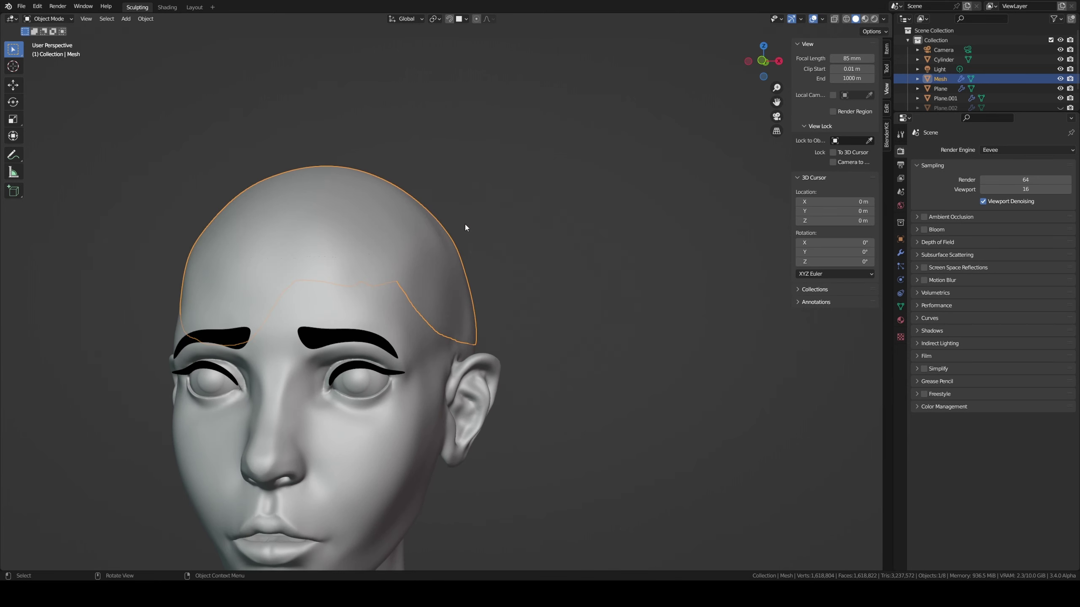
key("s")
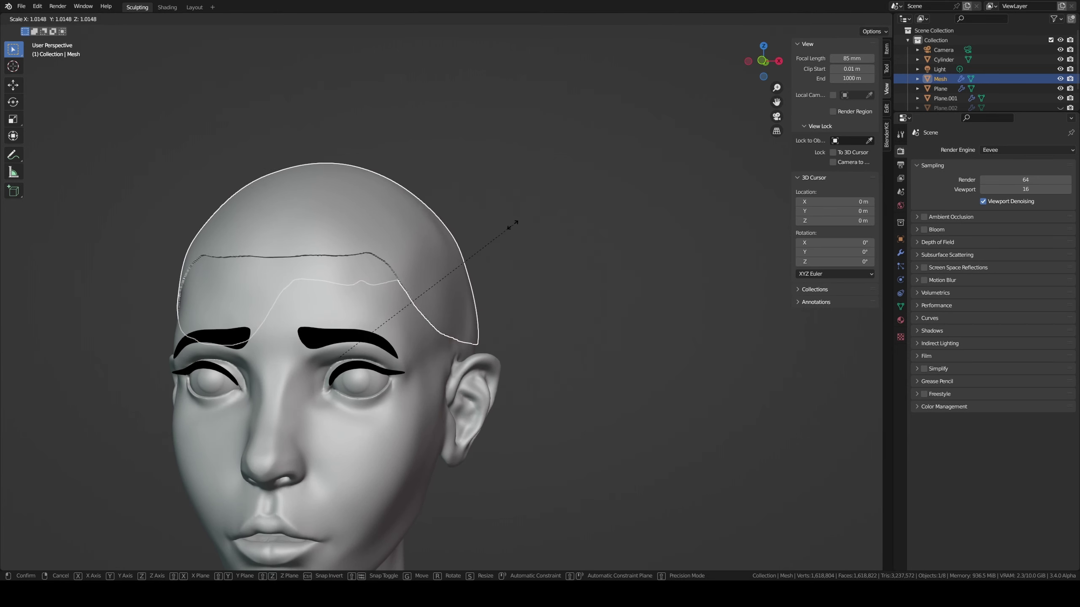
left_click(508, 227)
middle_click_drag(411, 274, 359, 263)
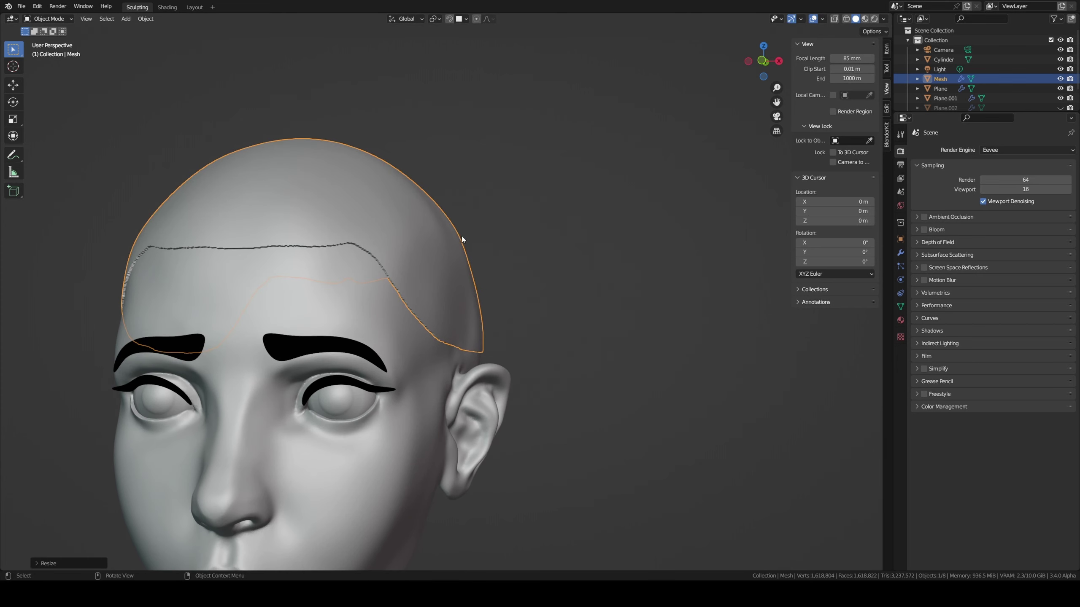
key("s")
key("Escape")
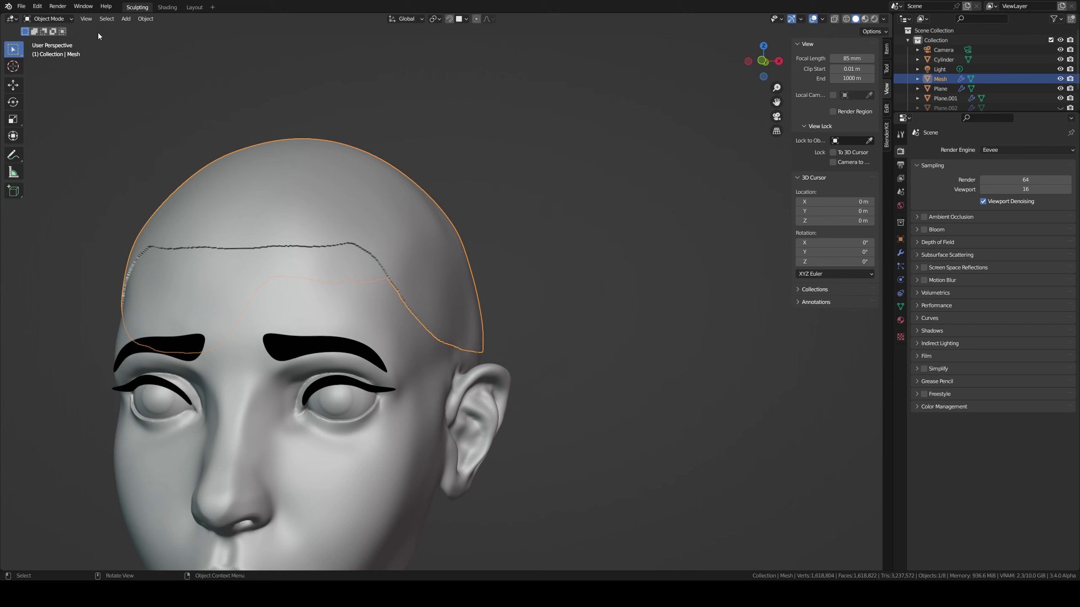
- Give the cap a new material with a darker grey Viewport Display colour
left_click(901, 337)
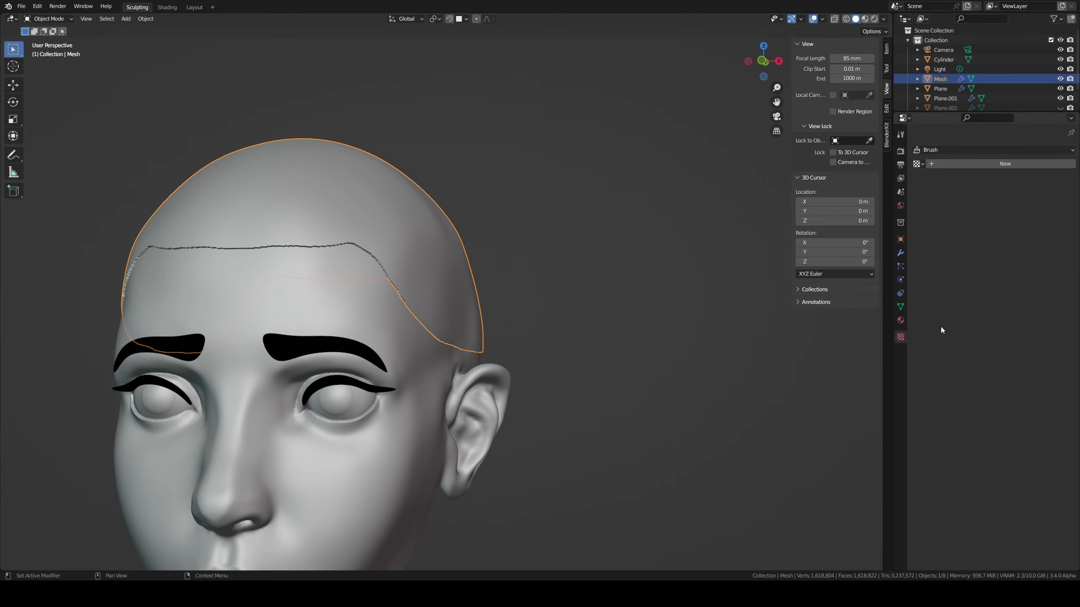
left_click(901, 319)
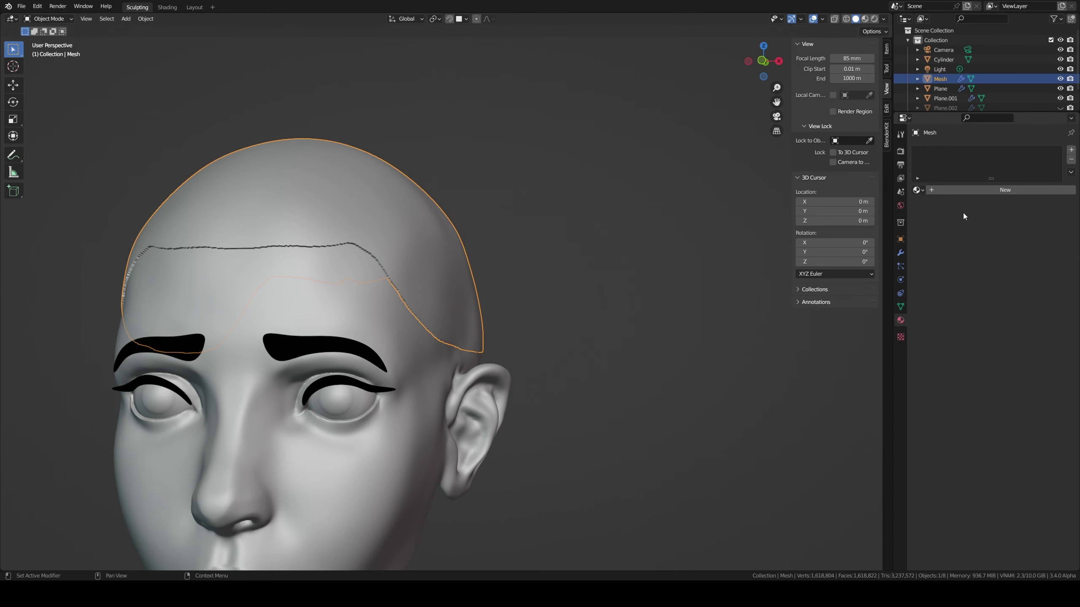
left_click(1071, 152)
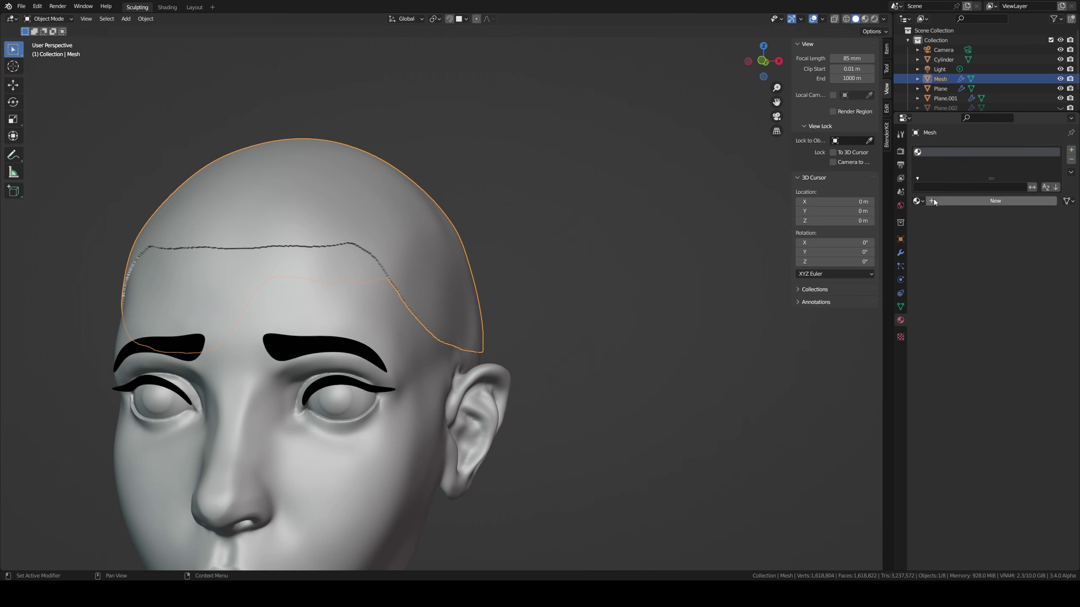
left_click(933, 201)
scroll(970, 366, "down", 5)
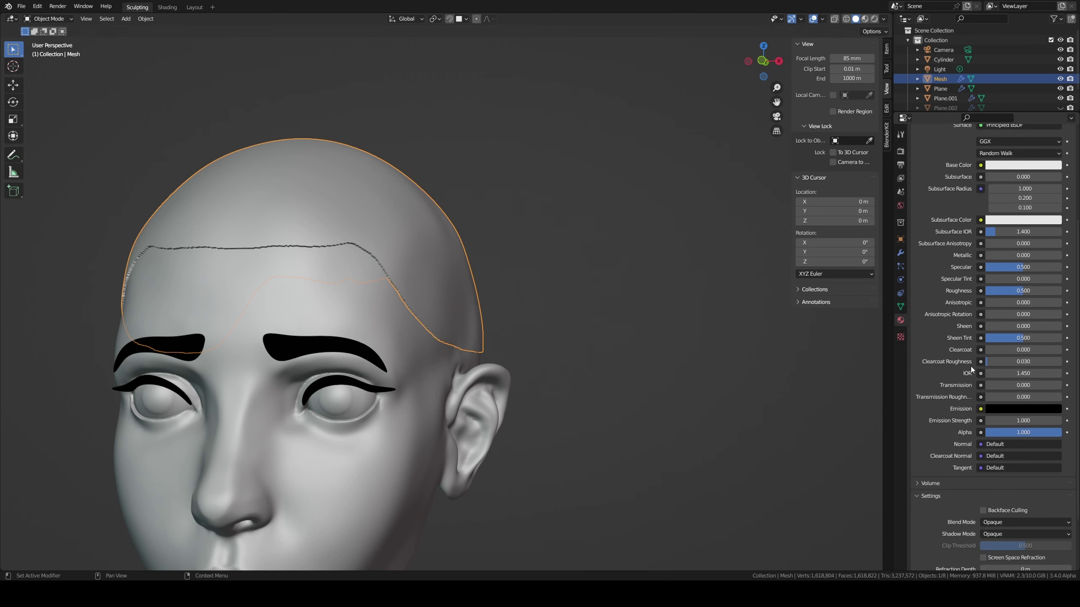
scroll(970, 366, "down", 5)
left_click(954, 554)
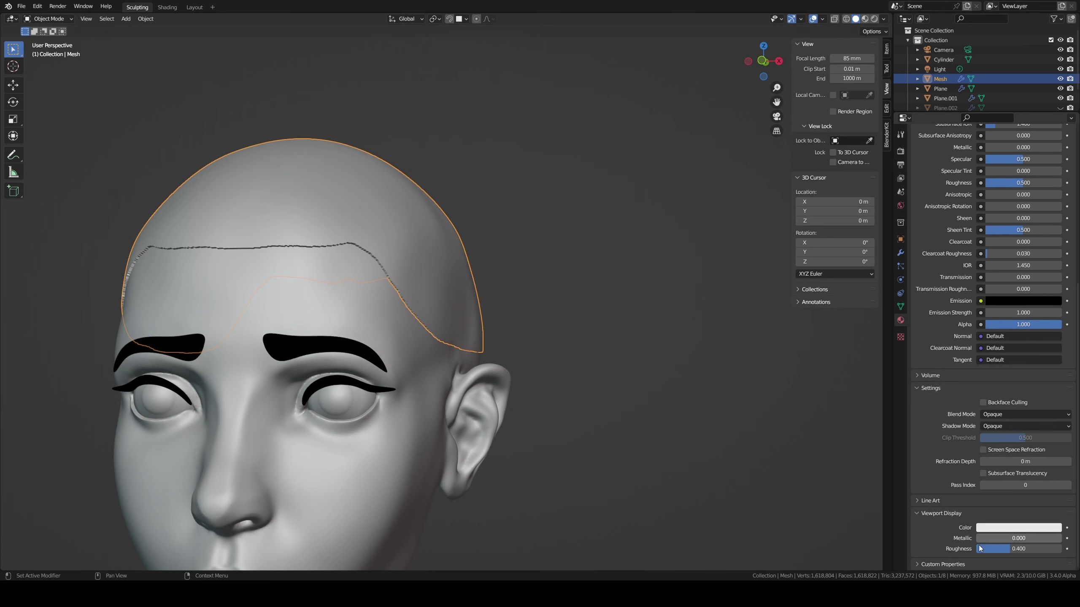
left_click(996, 527)
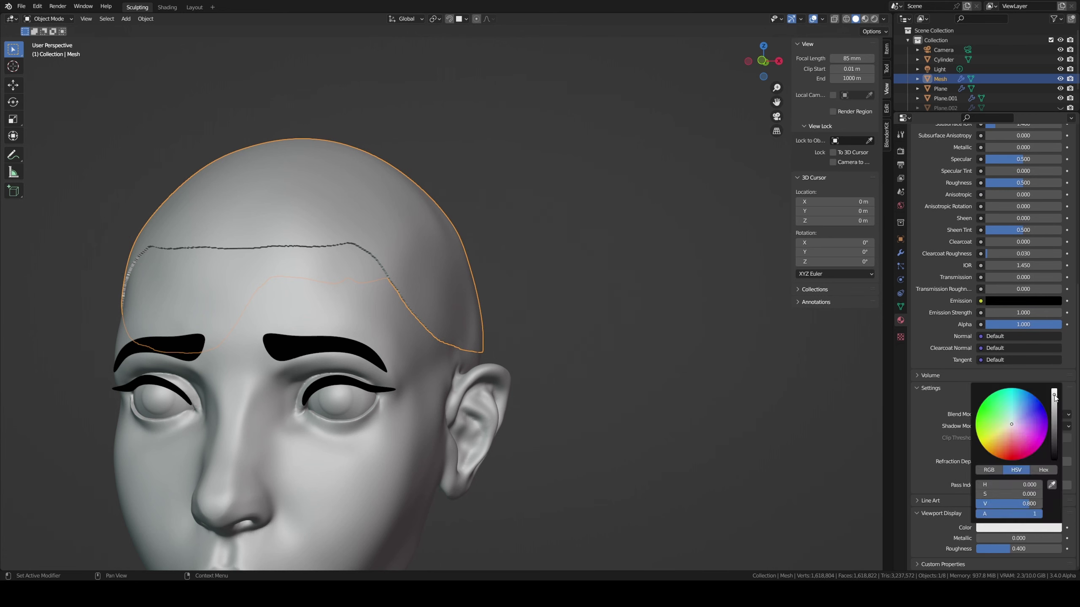
left_click_drag(1055, 396, 1054, 406)
left_click(537, 201)
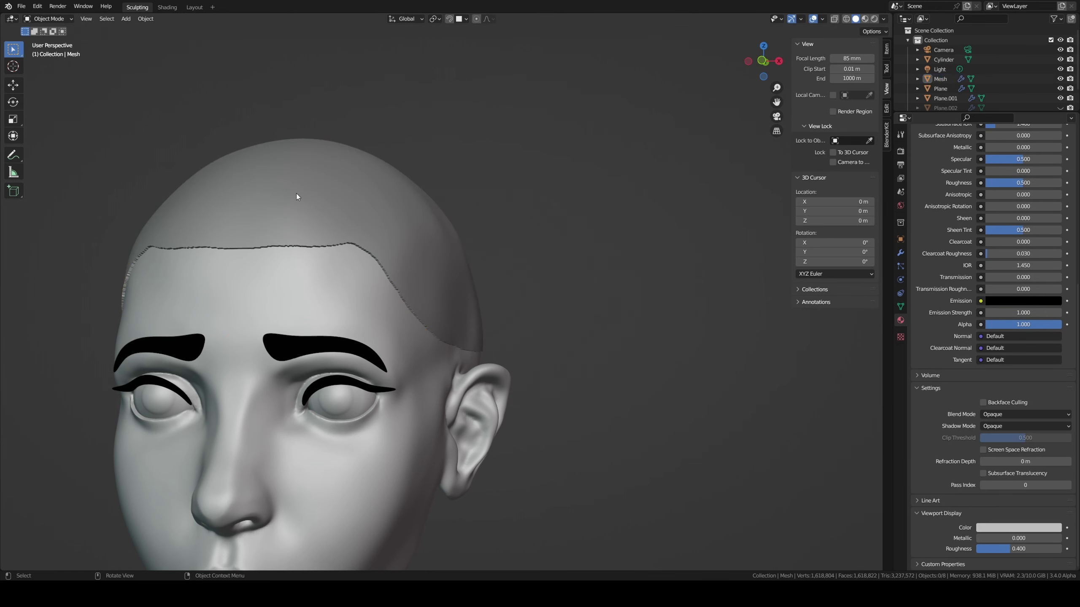
- Save the file and switch the cap to Sculpt Mode
left_click(297, 193)
key("ctrl+s")
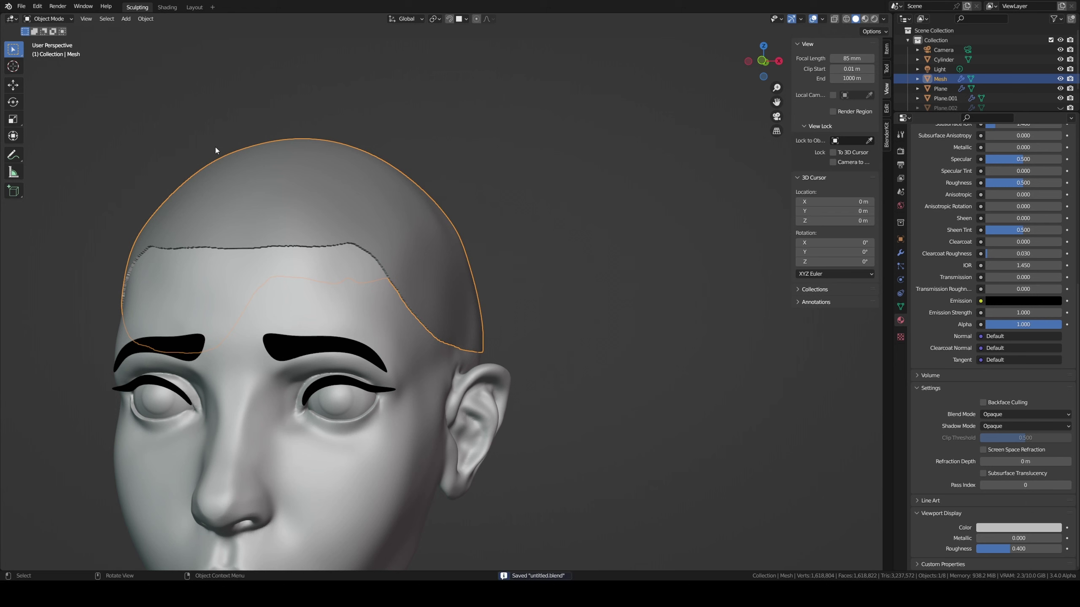
left_click(57, 19)
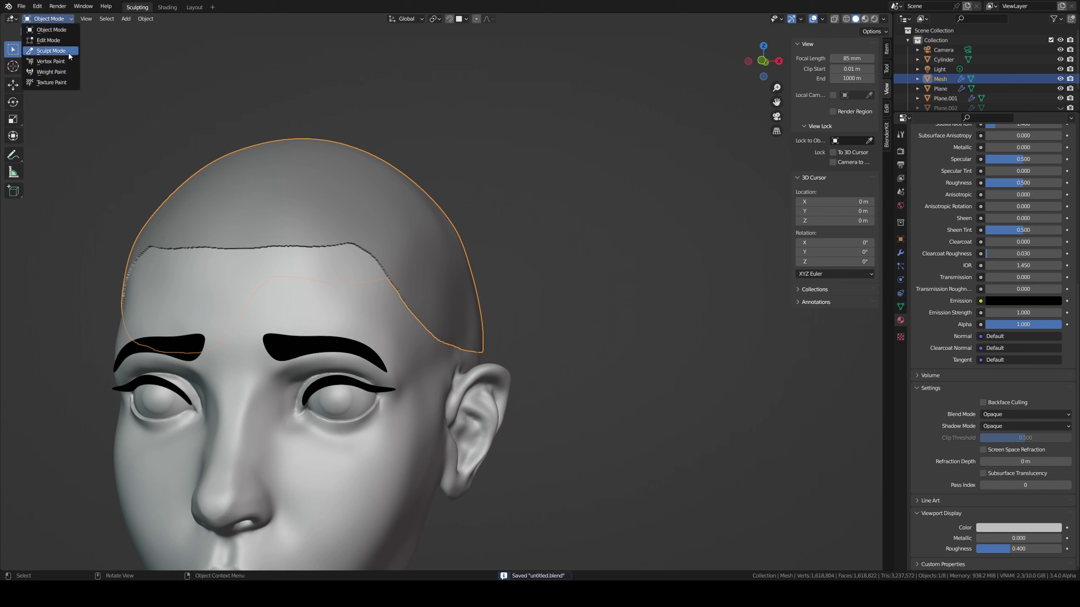
left_click(51, 51)
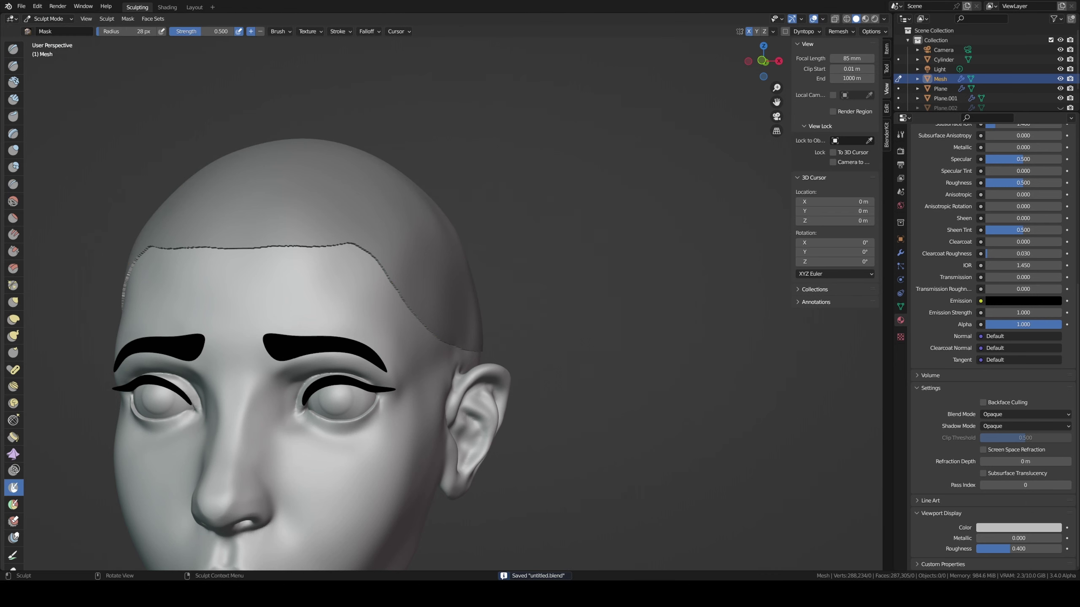
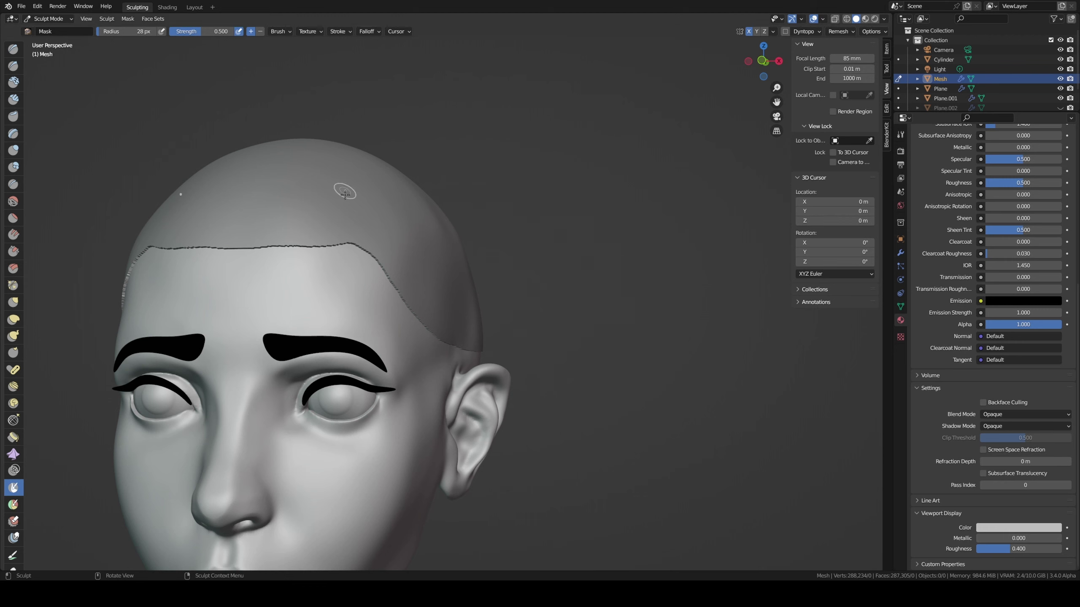
- Set the mask brush to 74 px and the Smooth brush strength to 0.485
key("f")
left_click(322, 239)
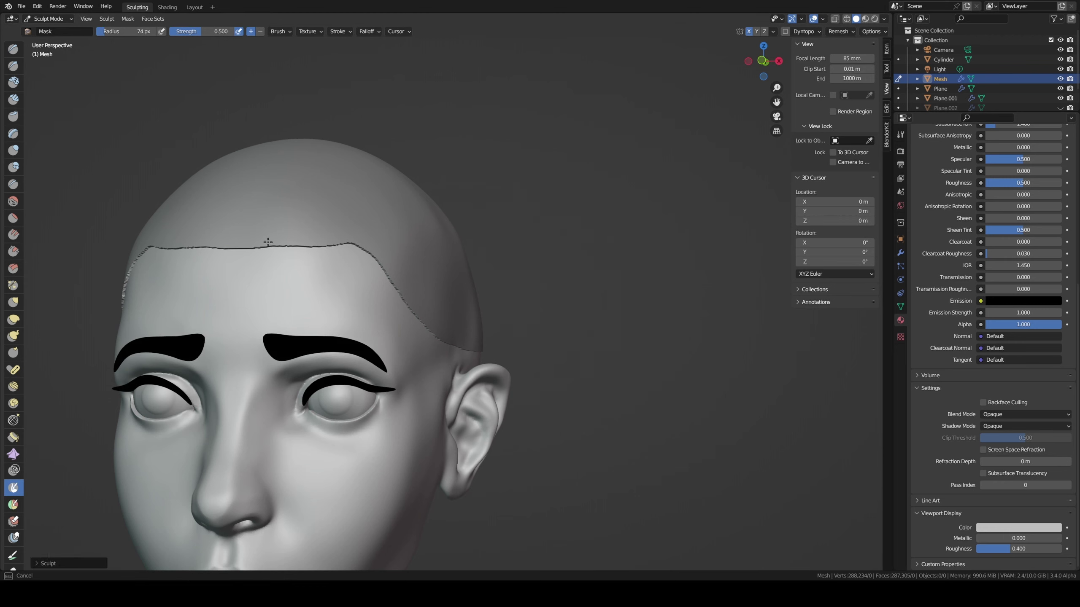
middle_click_drag(303, 197, 314, 238)
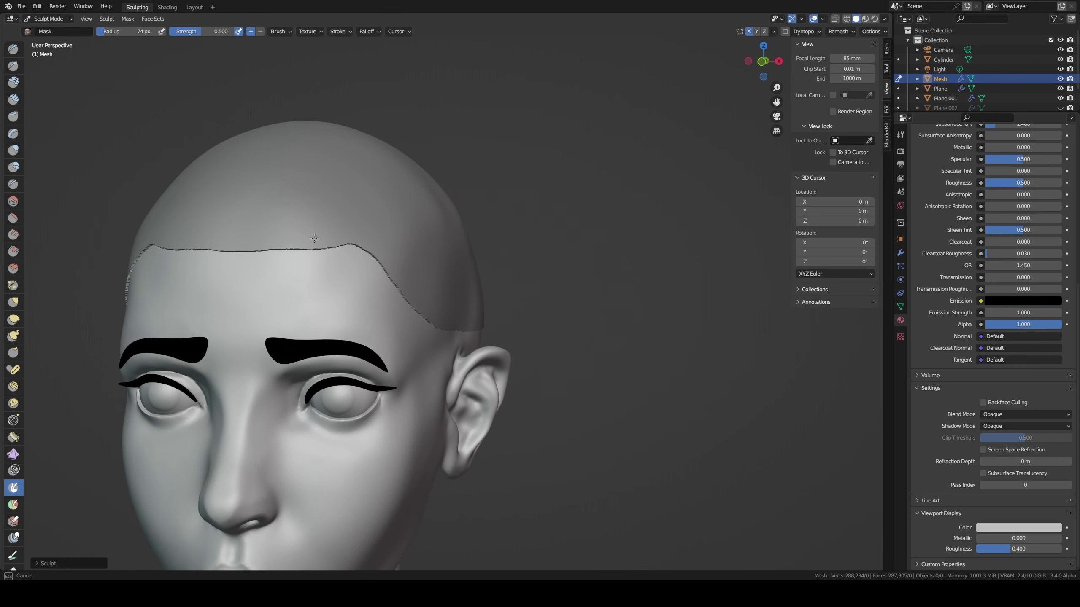
key("shift+s")
key("shift+f")
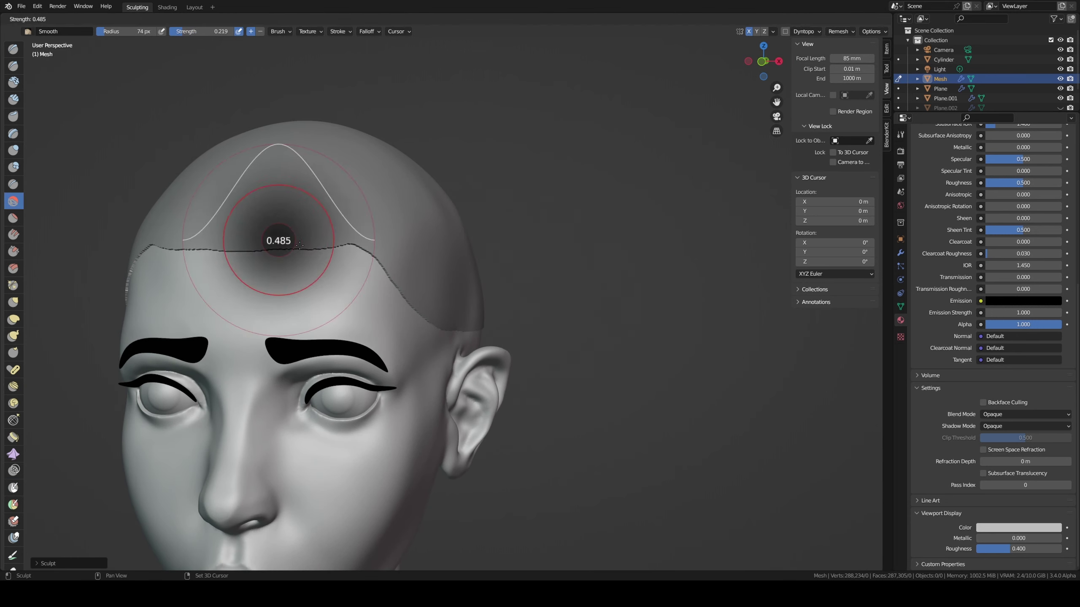
left_click(282, 243)
middle_click_drag(282, 242, 375, 226)
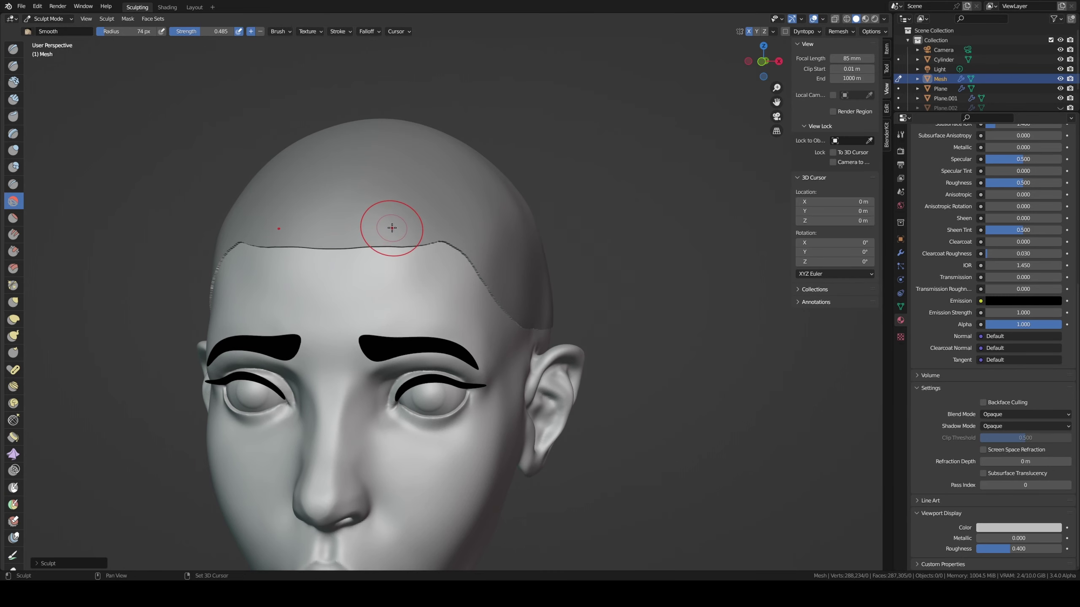
- Try voxel remeshing the cap at 0.0108 m and then a finer size, undoing both blocky results
key("r")
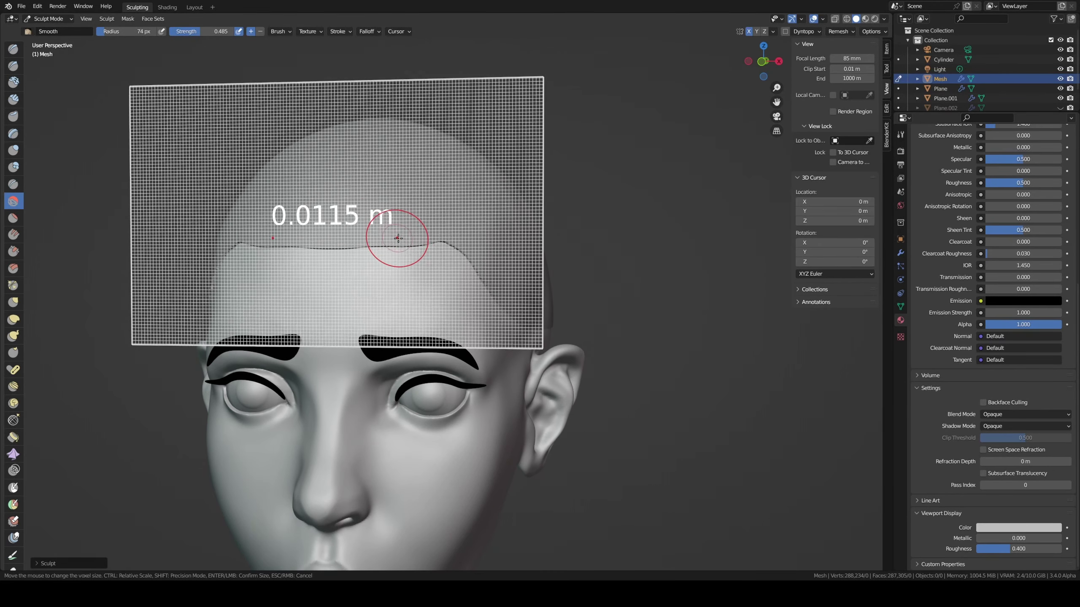
left_click(409, 240)
key("ctrl+r")
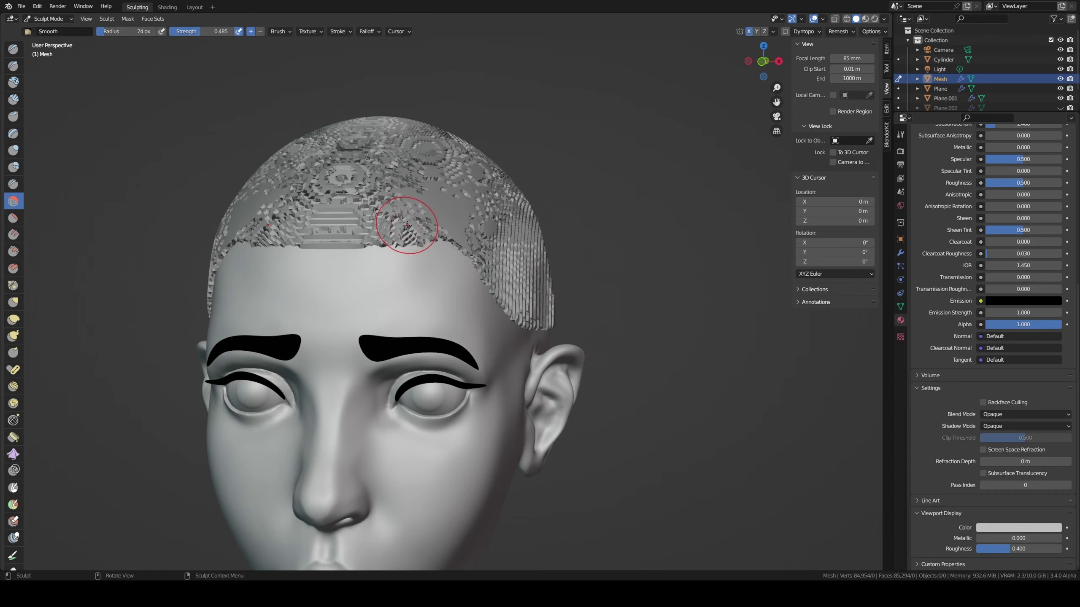
mouse_move(407, 225)
middle_mouse_down()
mouse_move(520, 224)
mouse_move(489, 229)
middle_mouse_up()
key("ctrl+z")
key("r")
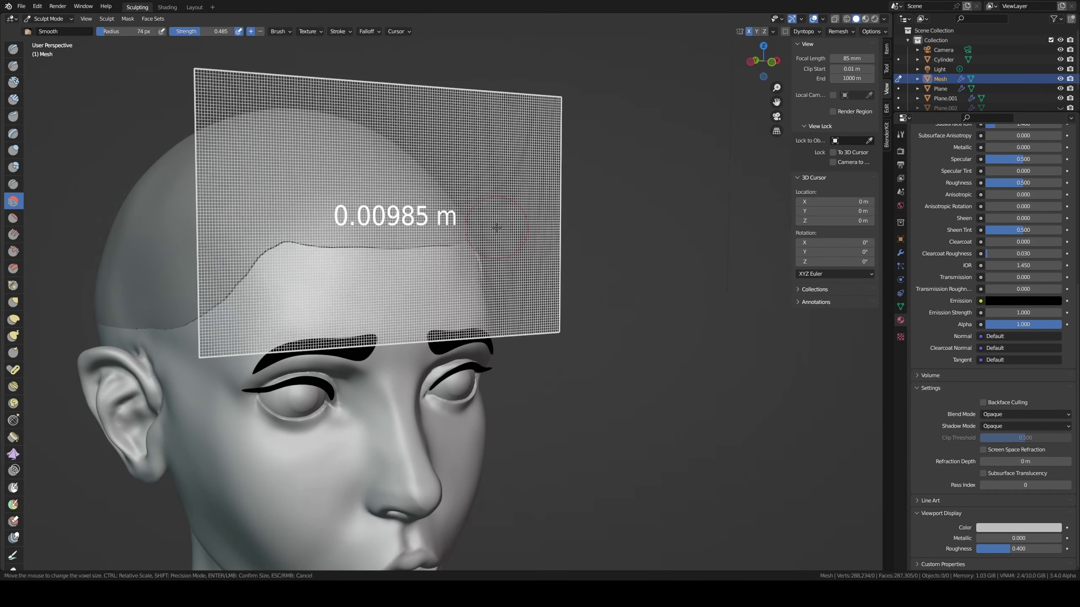
left_click(489, 233)
key("ctrl+r")
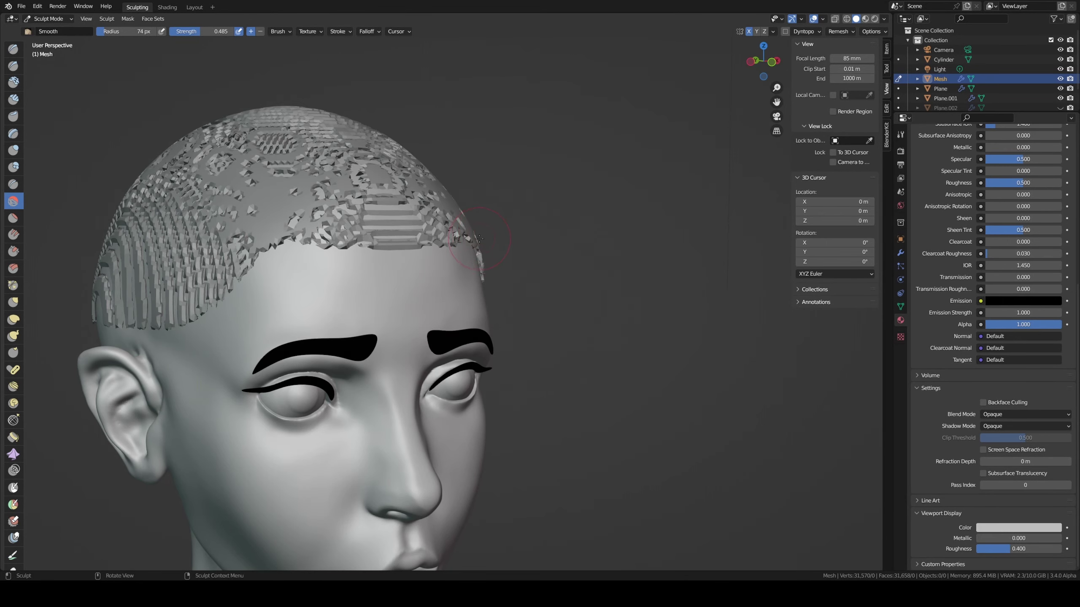
mouse_move(488, 233)
middle_mouse_down()
mouse_move(586, 221)
mouse_move(533, 227)
mouse_move(554, 221)
middle_mouse_up()
key("ctrl+z")
- Pull the hair cap edge near the temple into shape with the Grab brush
key("g")
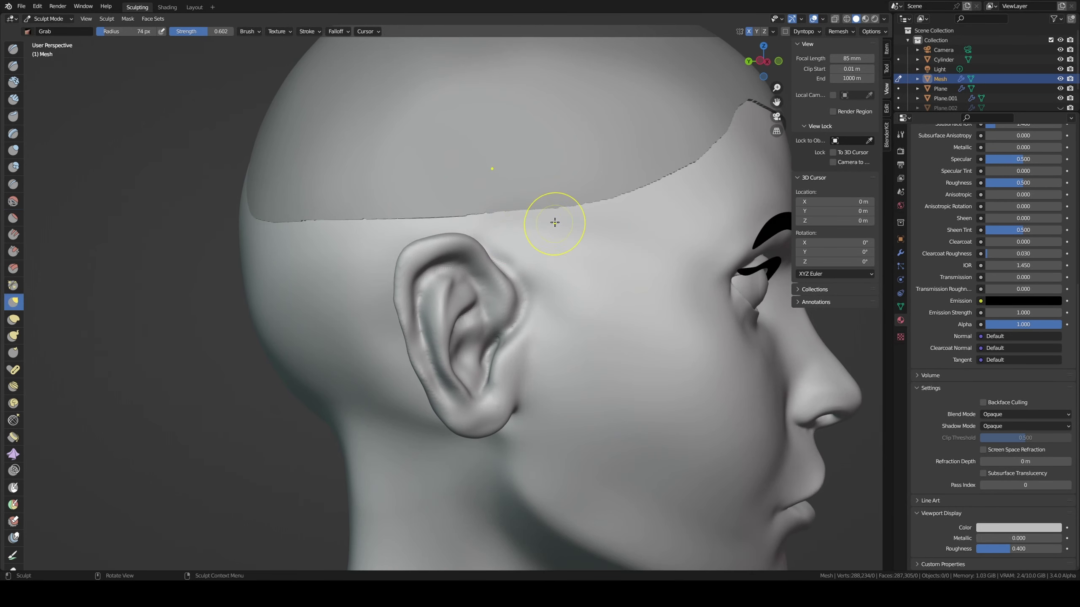
left_click_drag(582, 198, 552, 211)
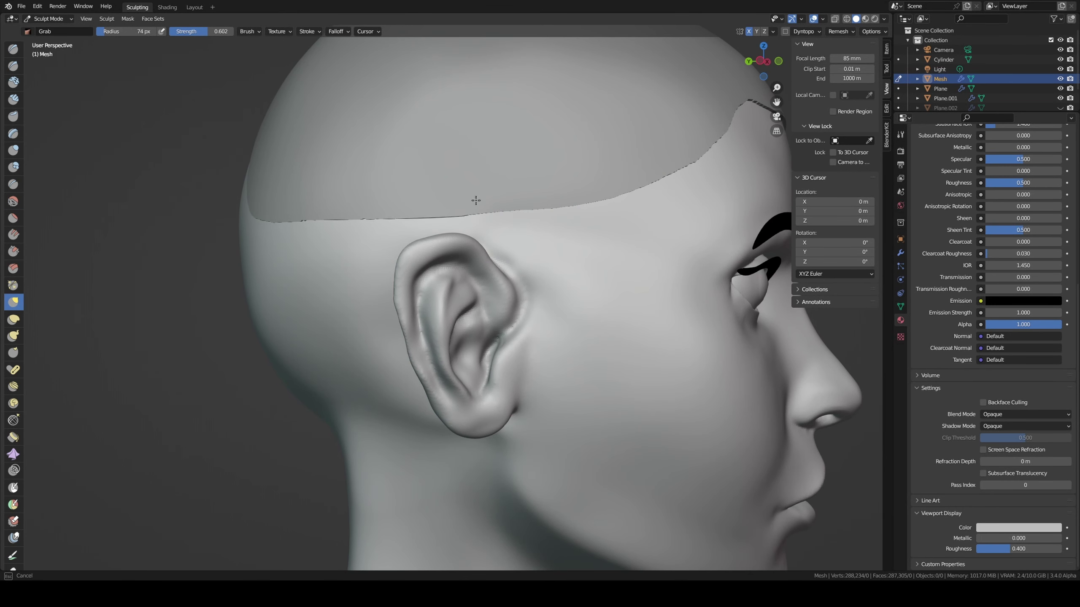
left_click_drag(476, 201, 433, 186)
mouse_move(433, 186)
middle_mouse_down()
mouse_move(465, 208)
mouse_move(438, 231)
mouse_move(535, 282)
middle_mouse_up()
- Select all the cap's vertices in Edit Mode, return to Sculpt Mode, and show its Modifier Properties
key("Tab")
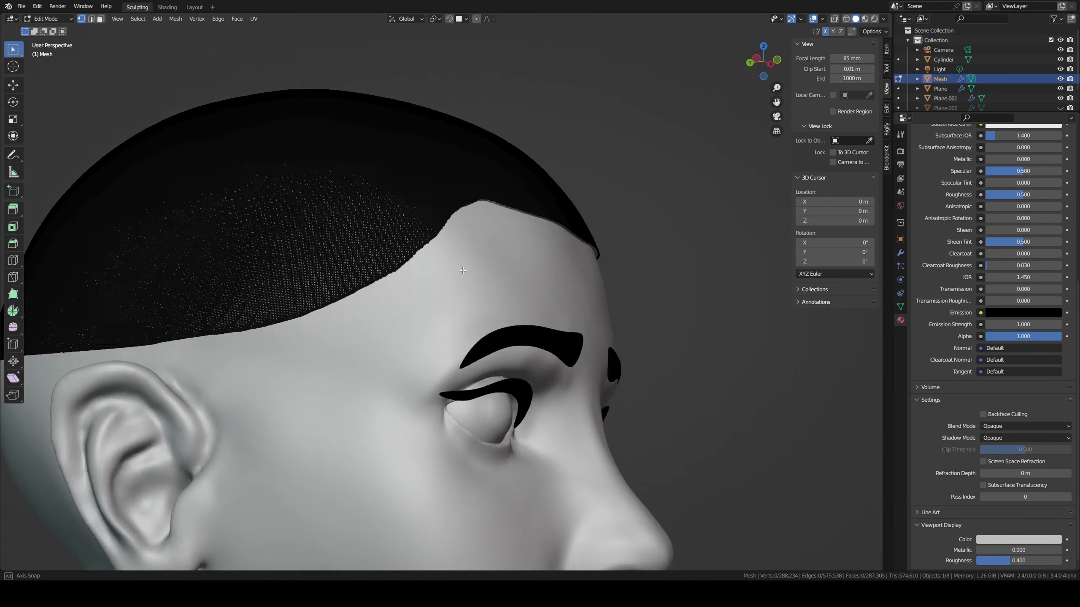
scroll(536, 282, "up", 3)
scroll(540, 276, "up", 4)
scroll(548, 271, "up", 3)
key("a")
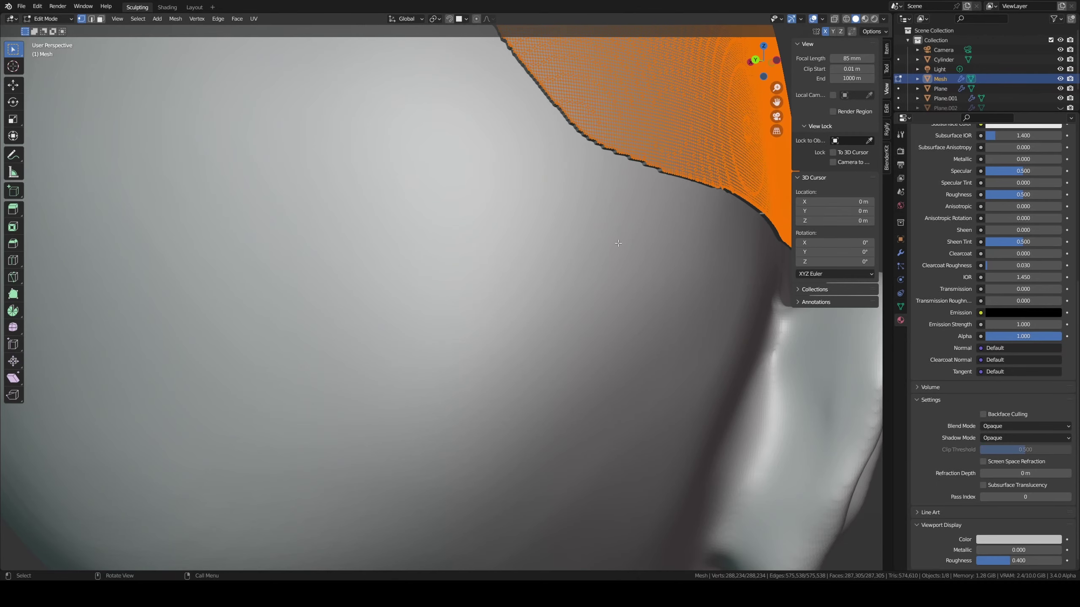
mouse_move(600, 241)
middle_mouse_down()
mouse_move(637, 218)
mouse_move(672, 253)
middle_mouse_up()
key("Tab")
scroll(648, 234, "down", 5)
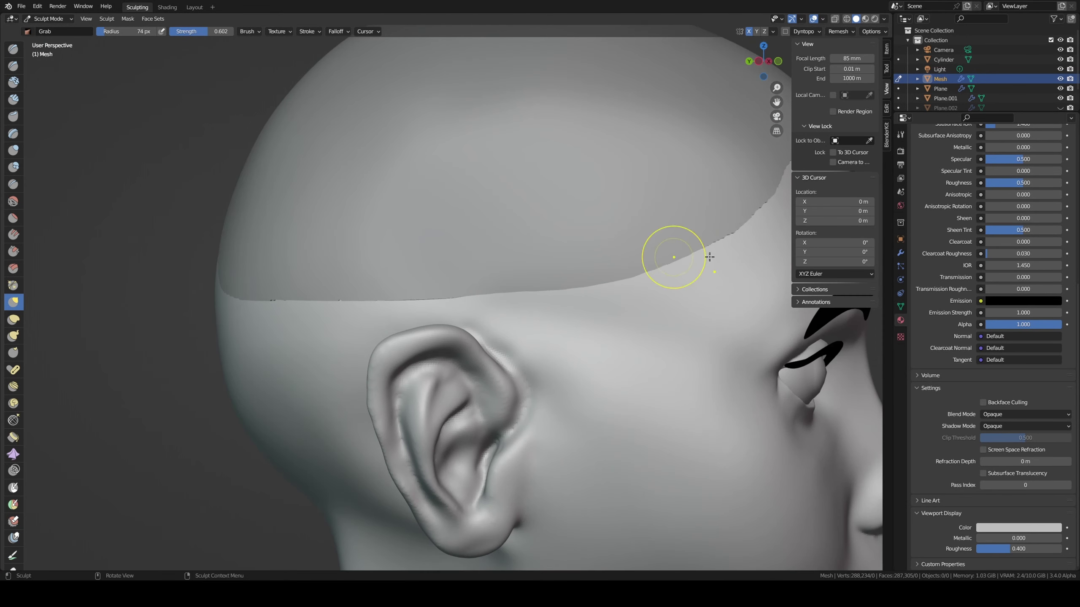
left_click(901, 253)
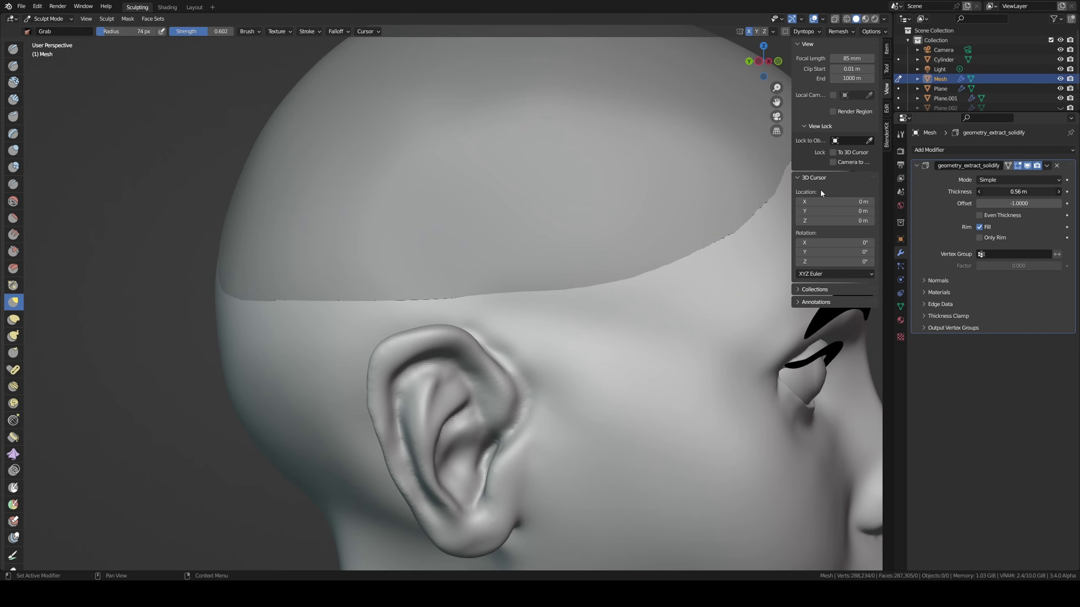
- Isolate the scalp mesh and set the solidify thickness to 0.02 m
mouse_move(634, 220)
middle_mouse_down()
mouse_move(586, 196)
mouse_move(421, 186)
mouse_move(314, 157)
mouse_move(349, 149)
middle_mouse_up()
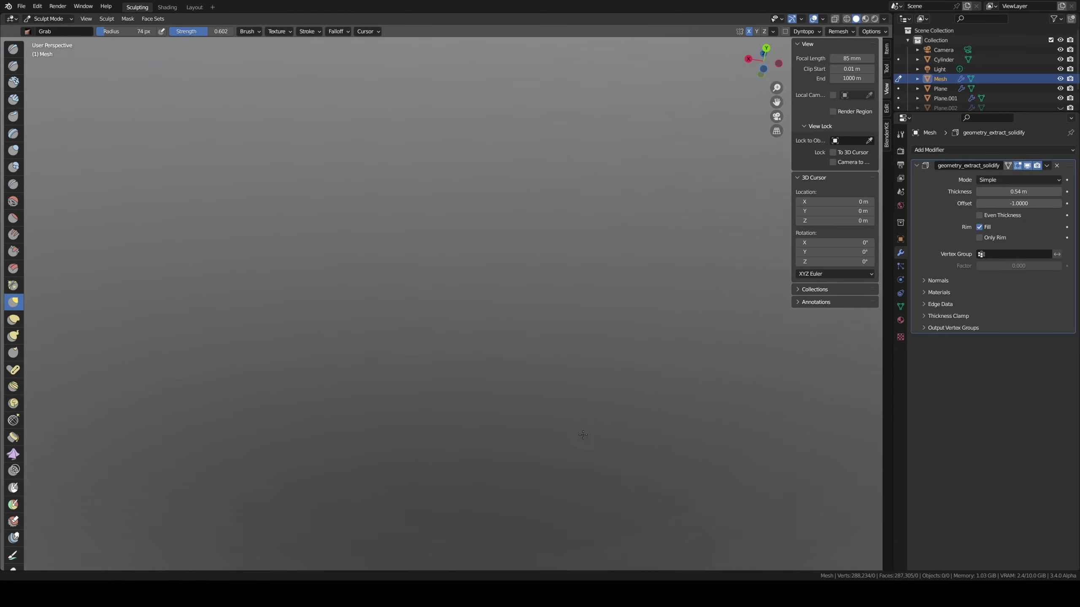
mouse_move(561, 242)
middle_mouse_down()
mouse_move(552, 266)
mouse_move(651, 201)
mouse_move(742, 356)
mouse_move(565, 364)
mouse_move(554, 257)
middle_mouse_up()
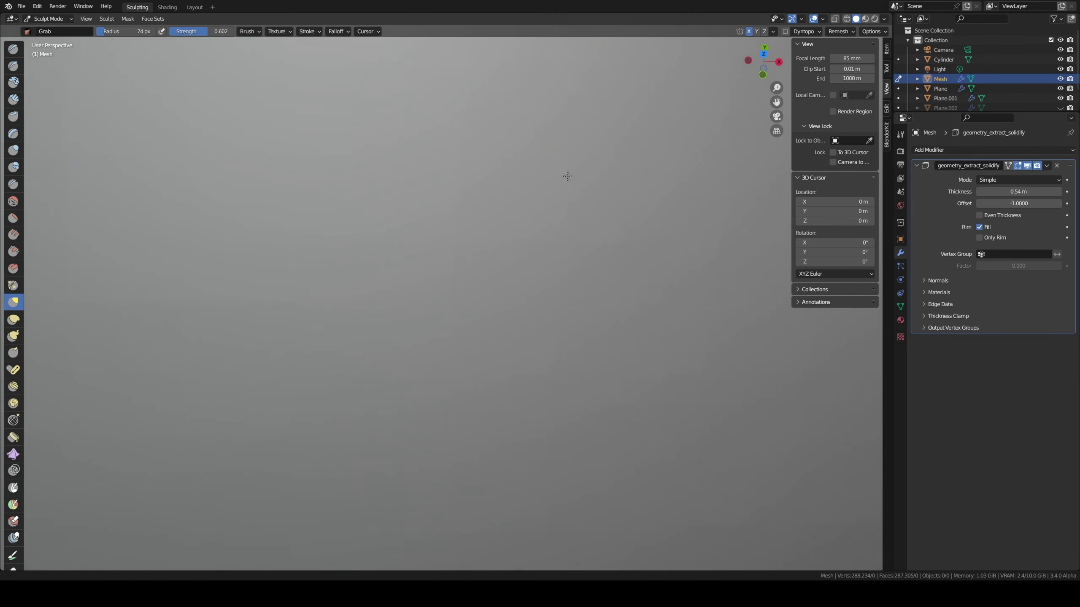
mouse_move(568, 378)
middle_mouse_down()
mouse_move(544, 282)
mouse_move(519, 289)
mouse_move(504, 386)
middle_mouse_up()
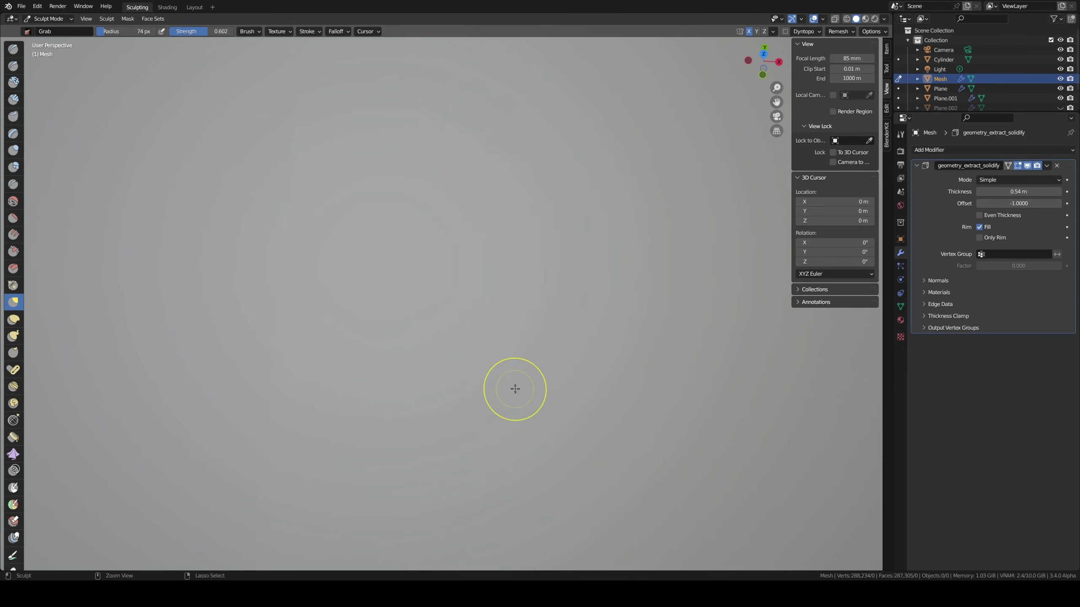
mouse_move(612, 357)
middle_mouse_down("ctrl")
mouse_move(697, 345)
mouse_move(673, 273)
mouse_move(638, 343)
mouse_move(499, 272)
mouse_move(503, 288)
mouse_move(511, 226)
middle_mouse_up("ctrl")
key("KP_Divide")
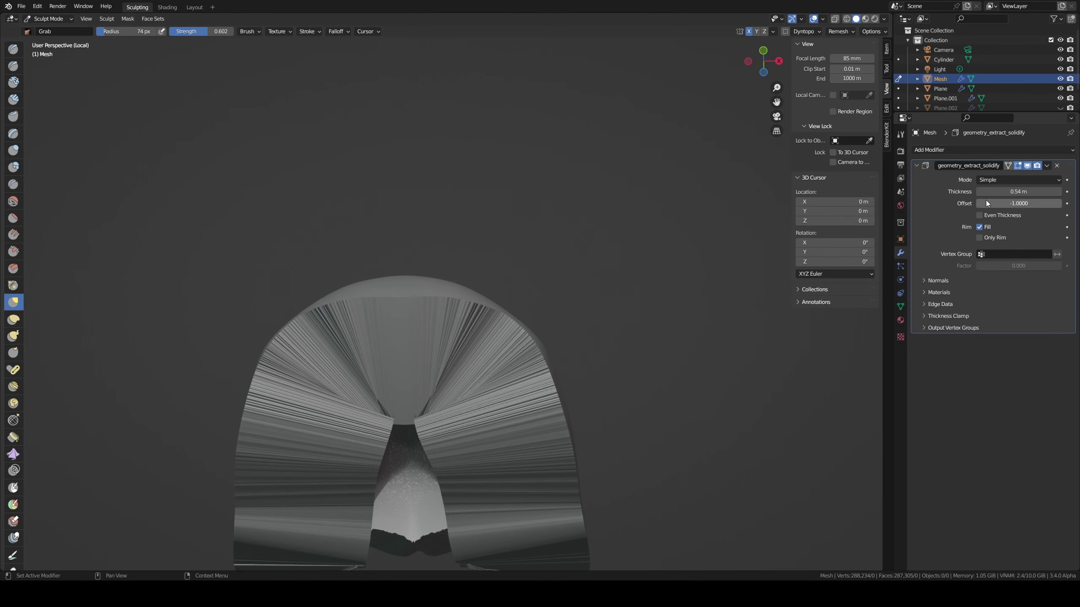
key("Return")
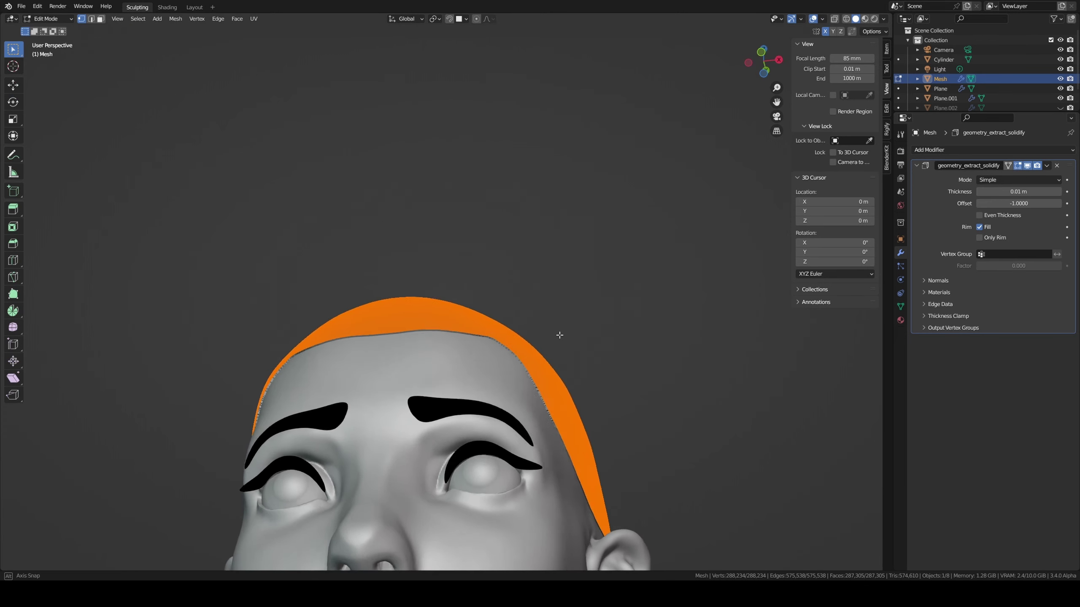
key("Tab")
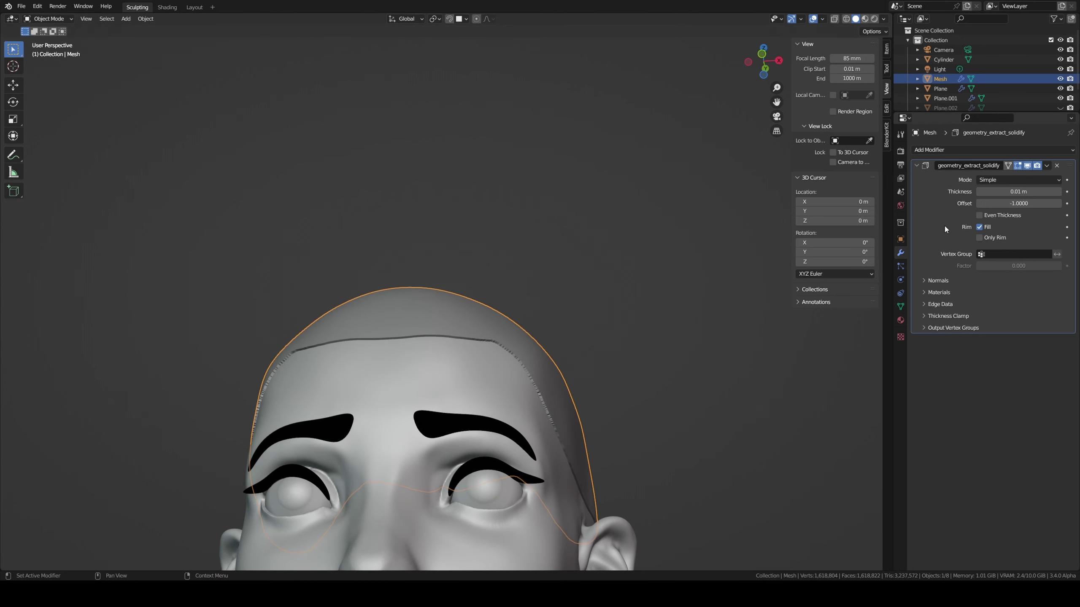
left_click(1057, 192)
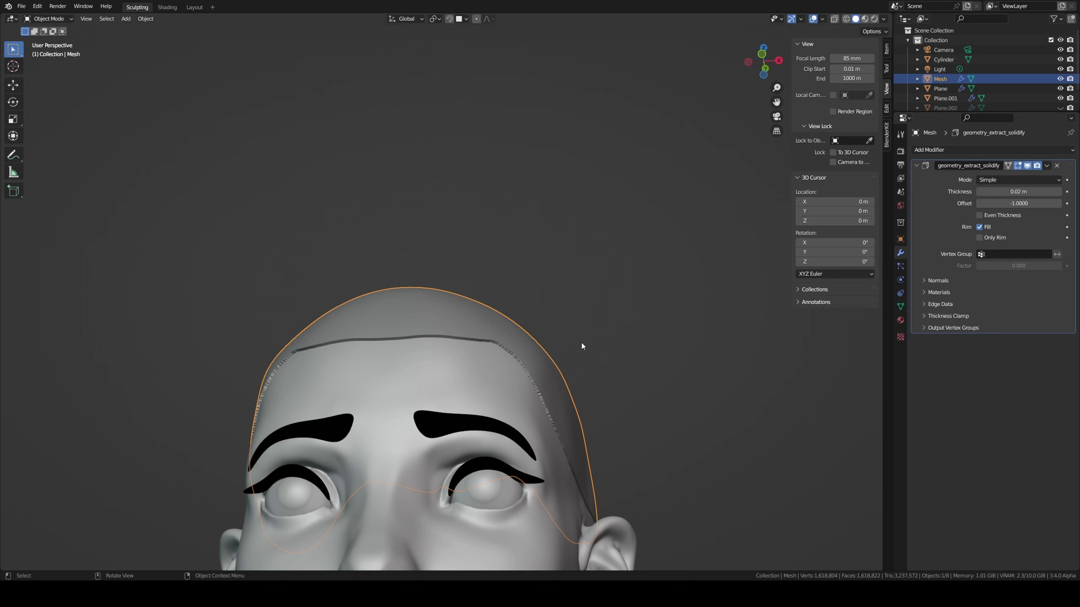
- Scale the hair cap up slightly and apply the solidify modifier
key("s")
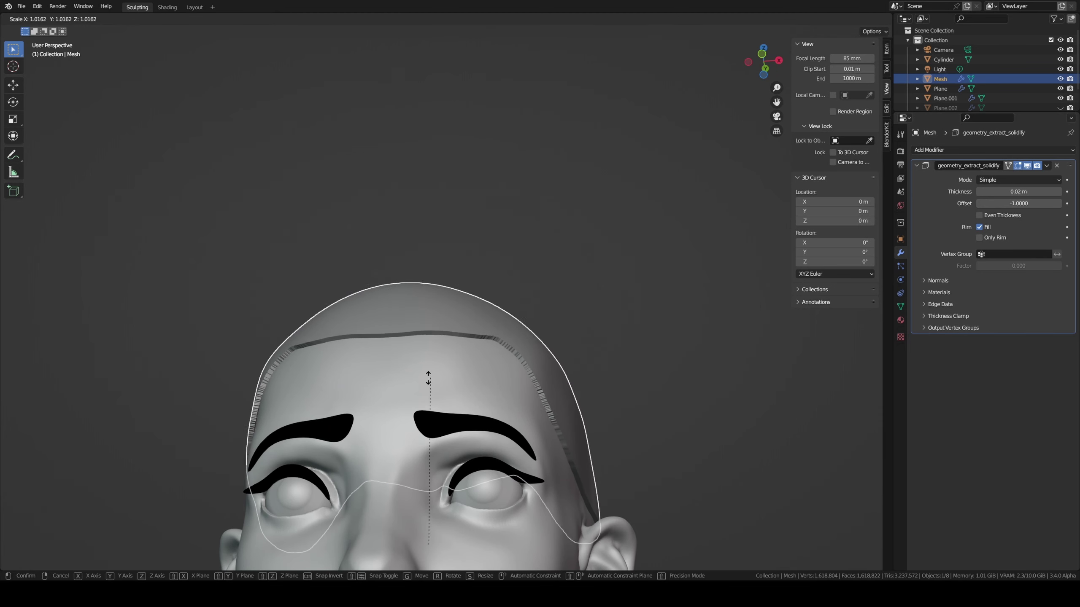
left_click(398, 378)
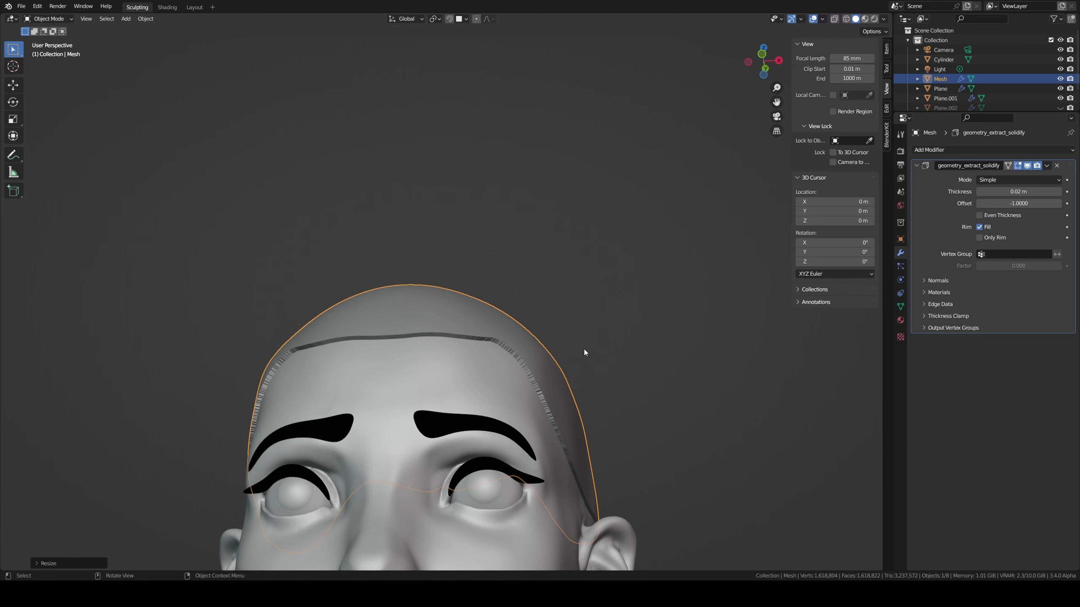
key("s")
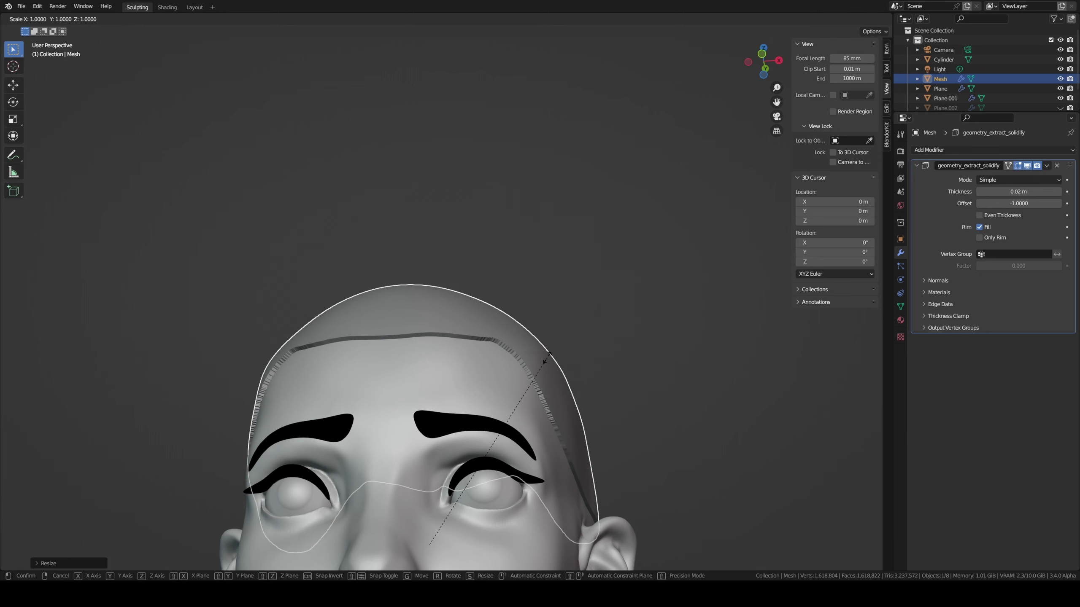
left_click(568, 350)
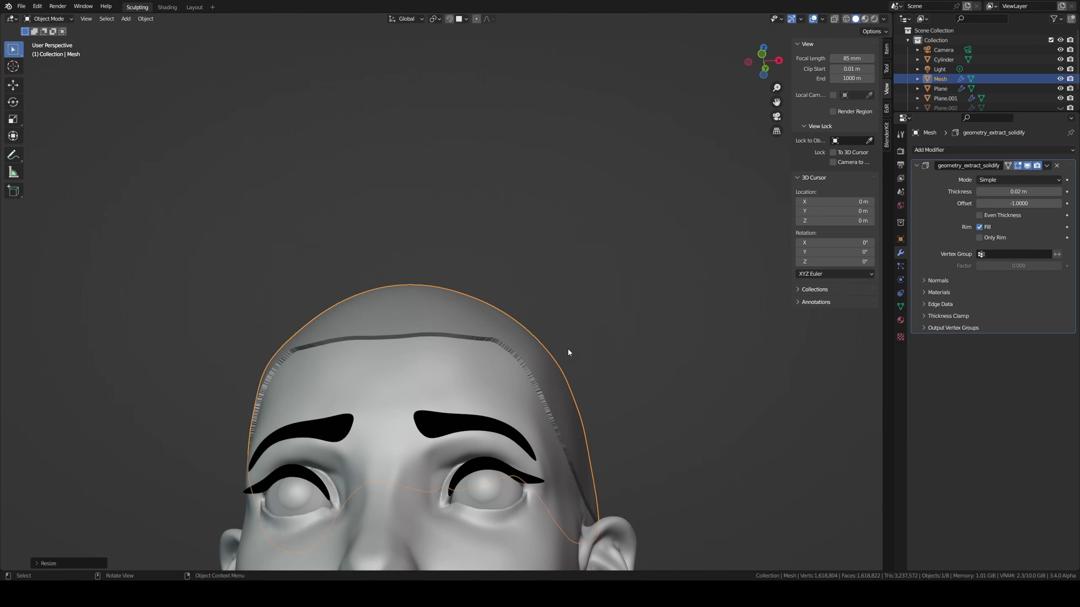
left_click(689, 314)
key("ctrl+a")
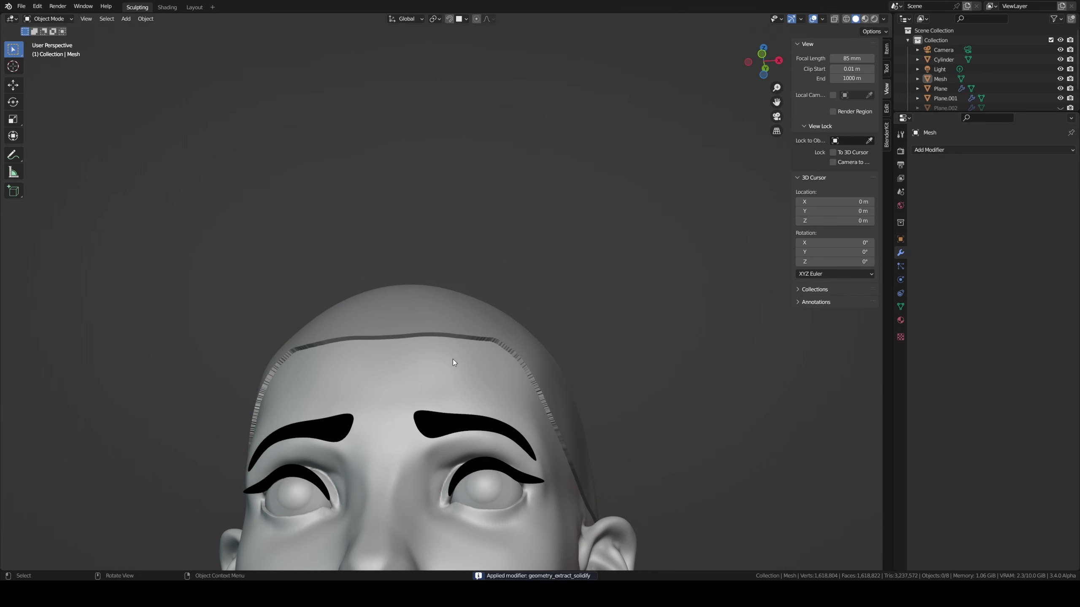
- Select the hair cap, enter Sculpt Mode, and voxel-remesh at 0.0125 m
left_click(438, 324)
middle_click_drag(444, 332, 274, 115)
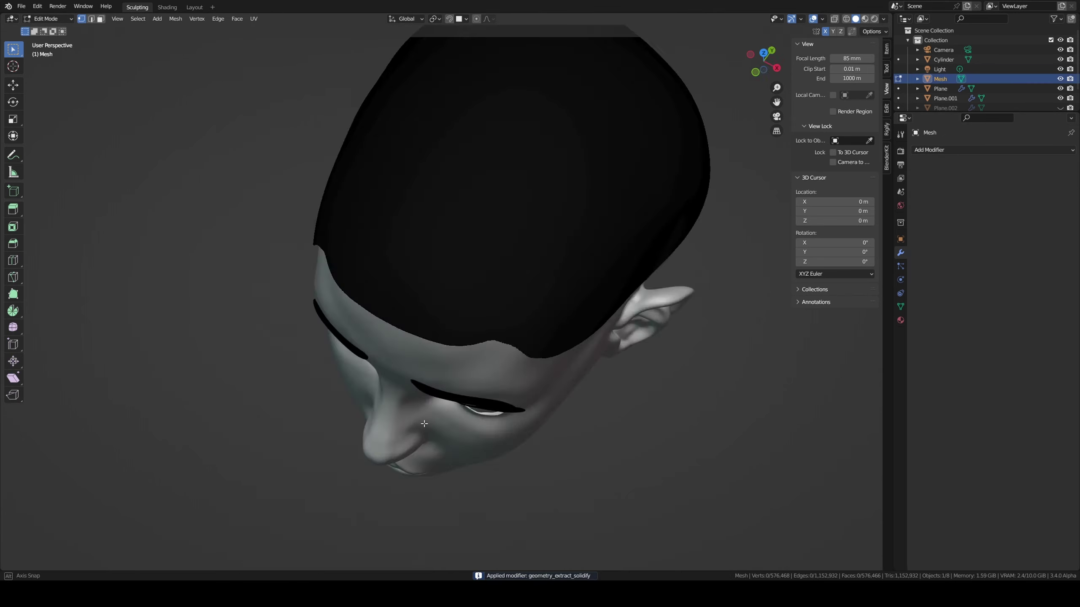
left_click(66, 19)
left_click(49, 55)
mouse_move(446, 253)
middle_mouse_down()
mouse_move(427, 244)
mouse_move(420, 282)
middle_mouse_up()
key("r")
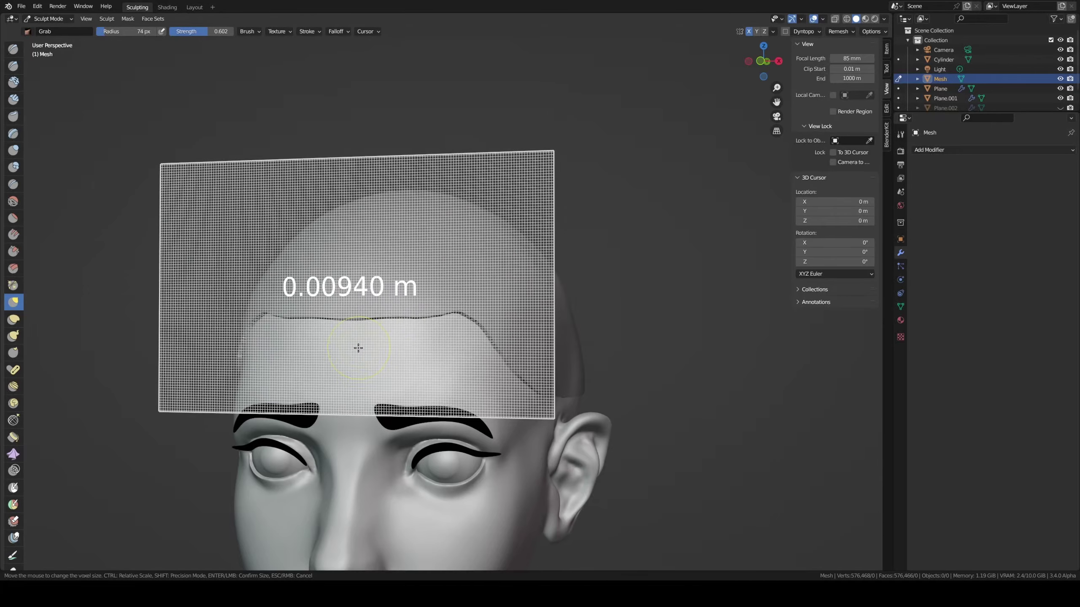
left_click(313, 362)
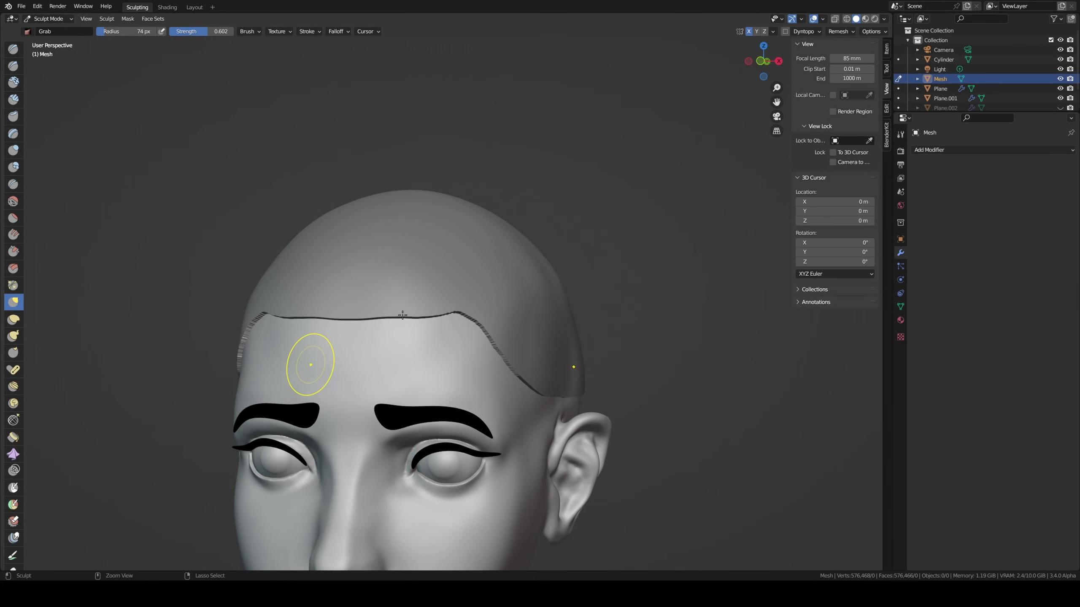
key("ctrl+r")
mouse_move(412, 294)
middle_mouse_down()
mouse_move(357, 316)
mouse_move(241, 321)
mouse_move(263, 338)
mouse_move(194, 367)
middle_mouse_up()
- Set the Smooth brush strength to 0.277 and view the back of the head
key("shift+s")
key("shift+f")
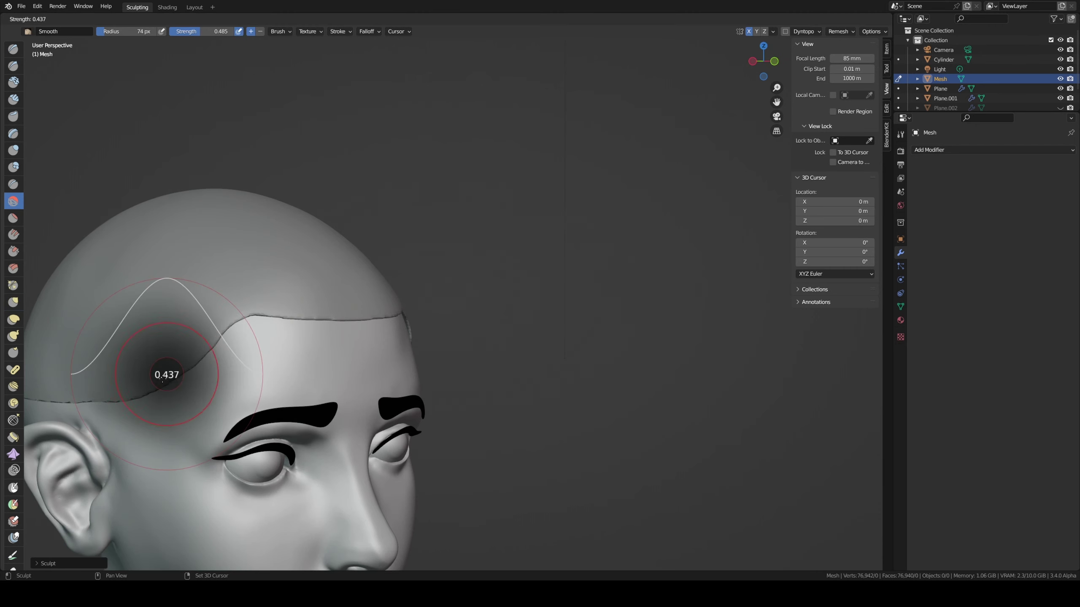
left_click(155, 388)
mouse_move(85, 400)
middle_mouse_down()
mouse_move(191, 342)
mouse_move(309, 339)
middle_mouse_up()
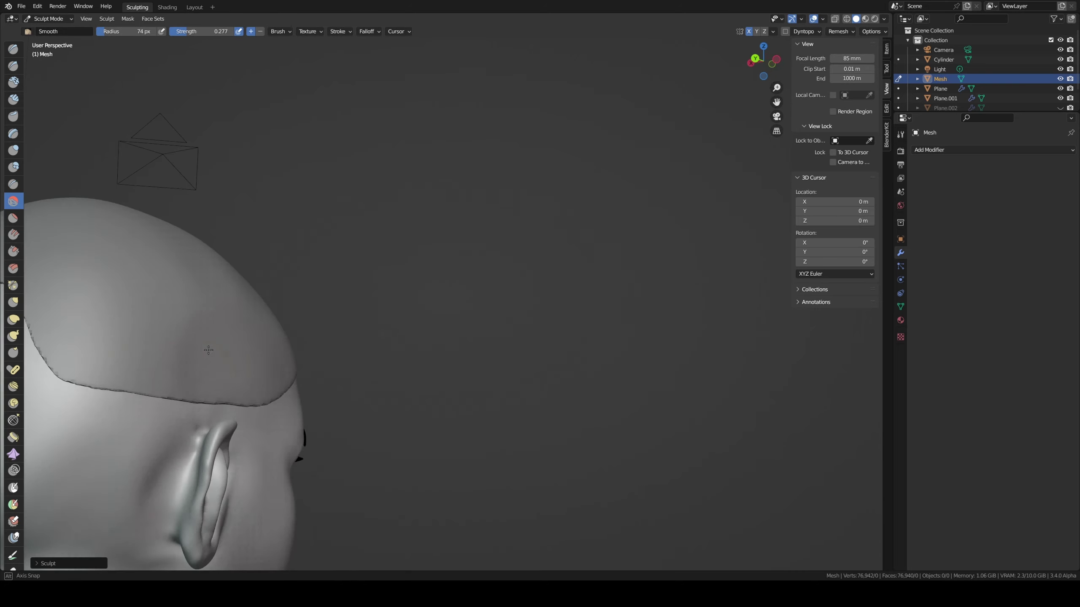
mouse_move(225, 388)
middle_mouse_down()
mouse_move(145, 398)
mouse_move(265, 354)
mouse_move(201, 323)
middle_mouse_up()
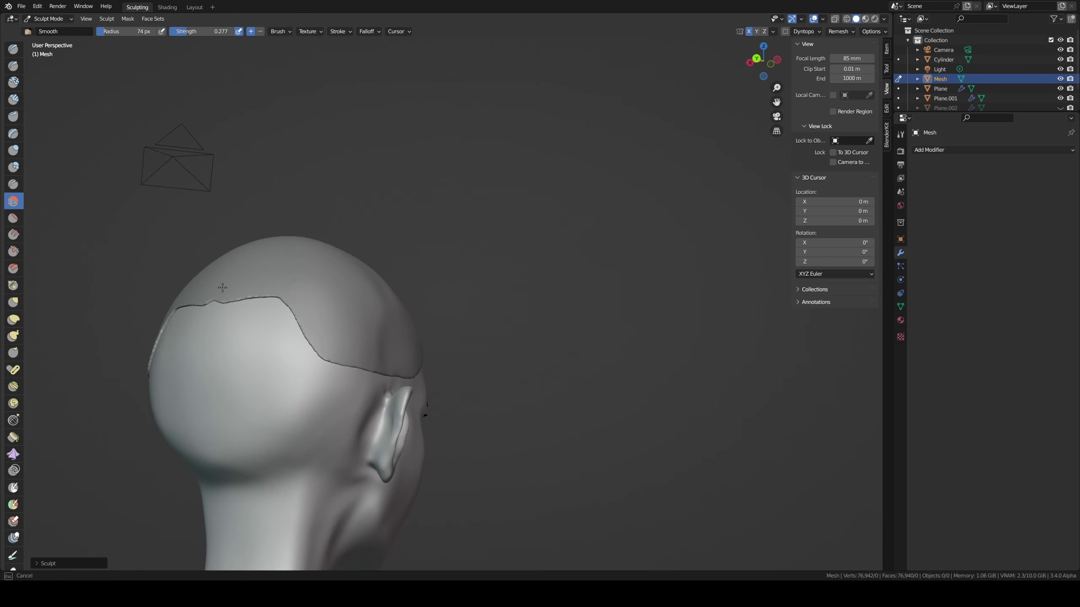
mouse_move(223, 287)
middle_mouse_down()
mouse_move(222, 313)
mouse_move(139, 300)
mouse_move(224, 313)
middle_mouse_up()
- Grab the cap's back edge down into a hanging hair lobe, using 277 px and 181 px radii
key("g")
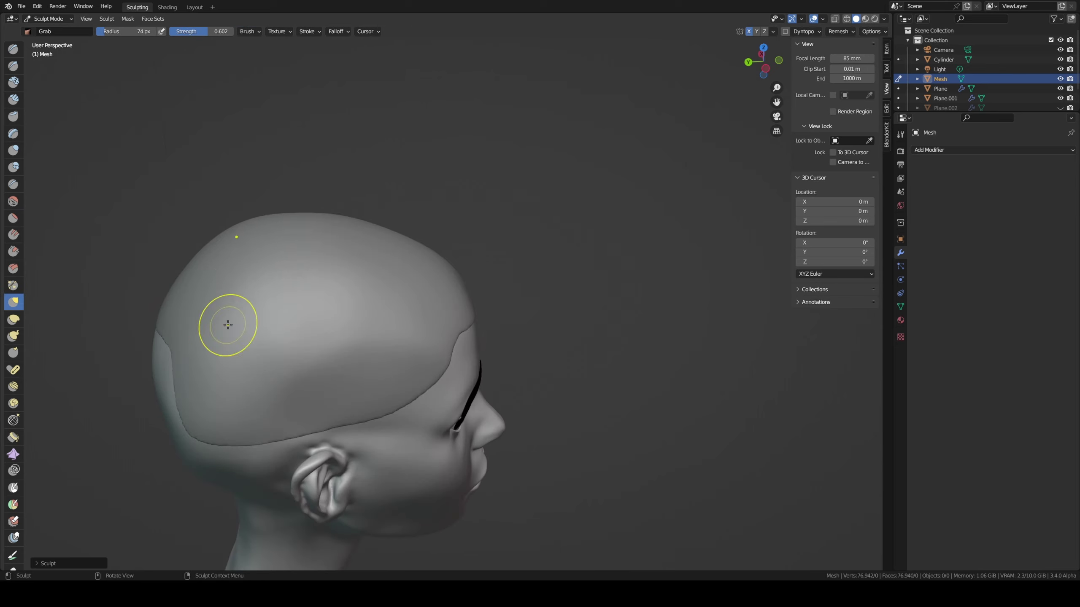
key("f")
left_click(332, 336)
middle_click_drag(331, 337, 148, 371)
left_click_drag(148, 371, 120, 386)
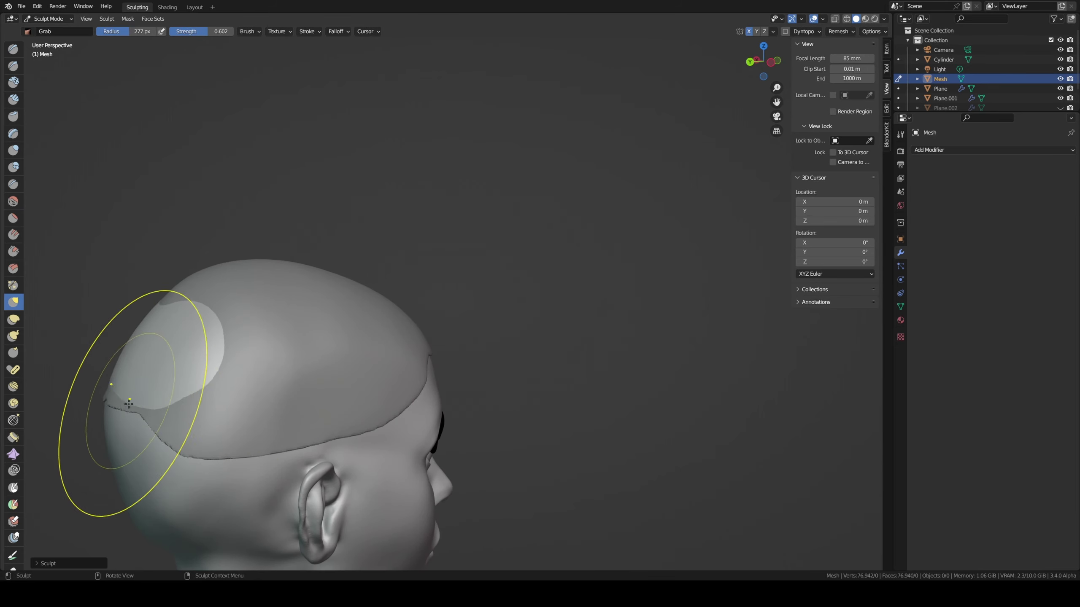
left_click_drag(174, 354, 140, 395)
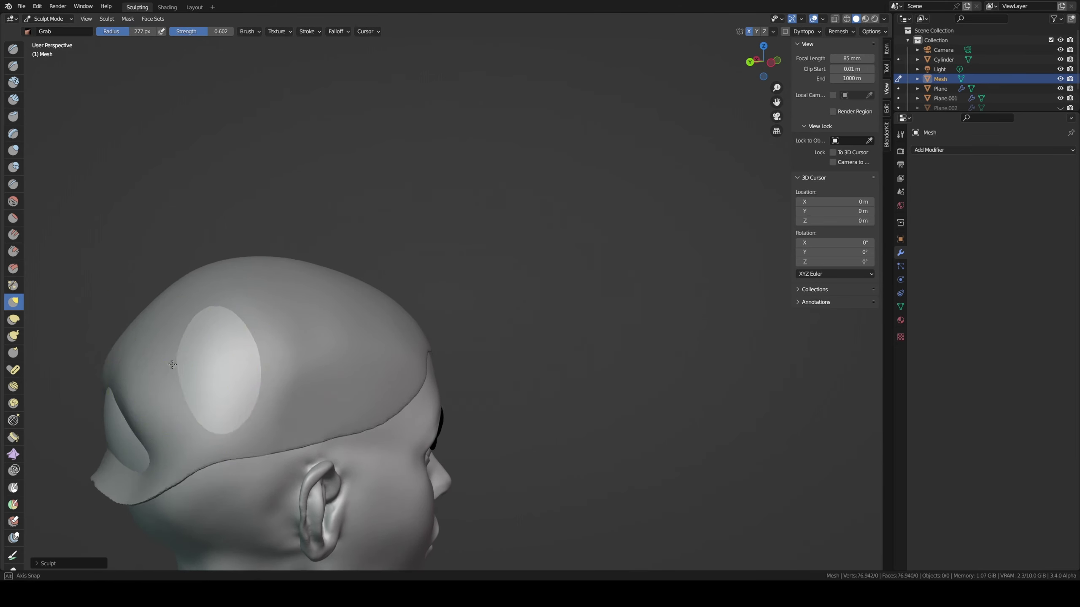
middle_click_drag(140, 395, 316, 389)
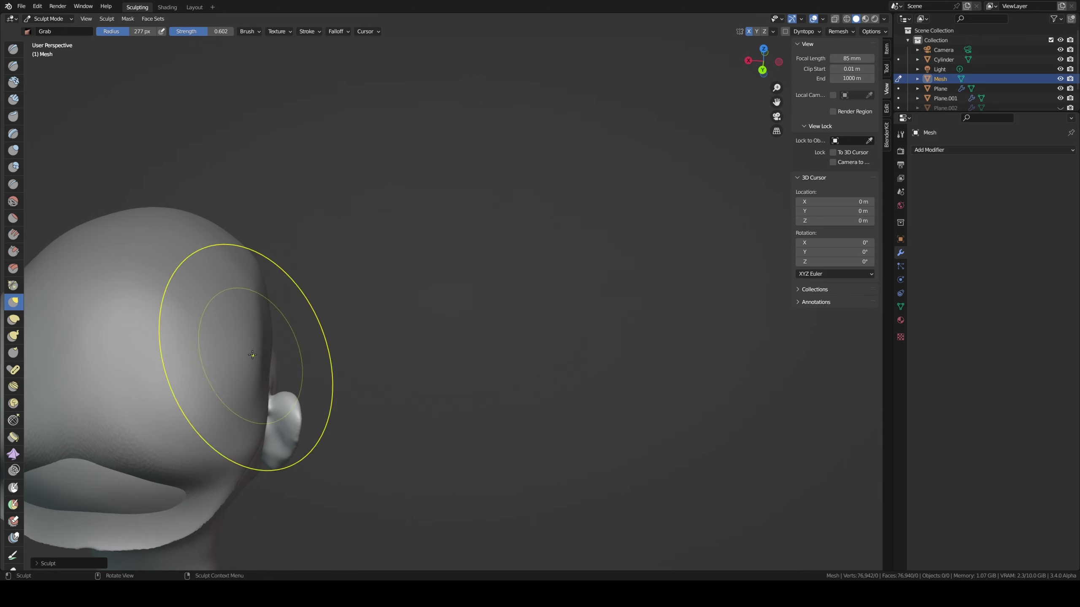
middle_click_drag(260, 345, 253, 398)
key("f")
left_click(340, 339)
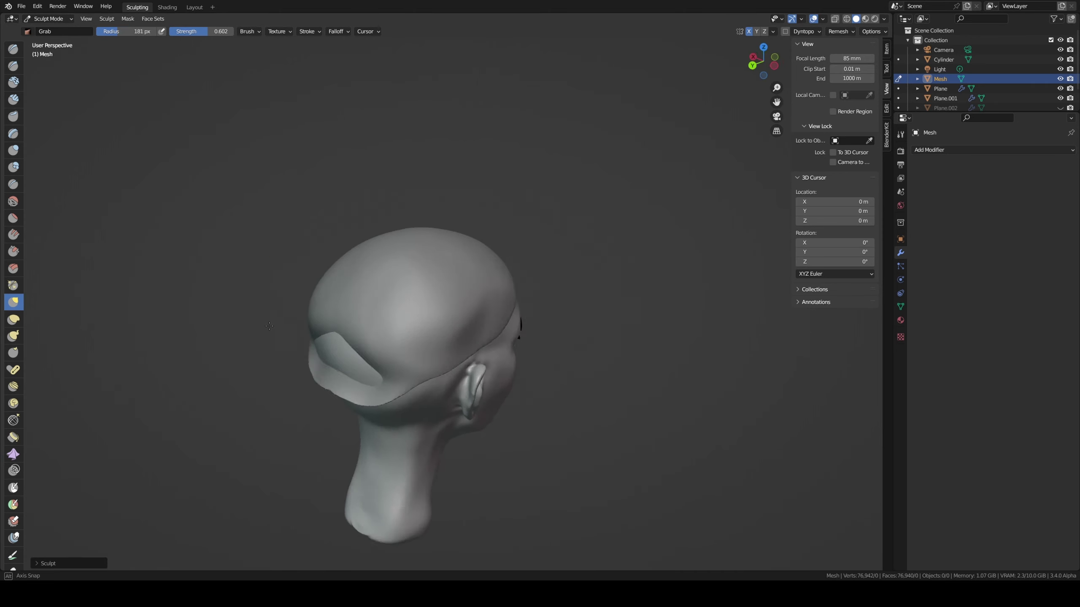
middle_click_drag(339, 338, 323, 374)
mouse_move(317, 365)
left_mouse_down()
mouse_move(330, 392)
mouse_move(324, 456)
left_mouse_up()
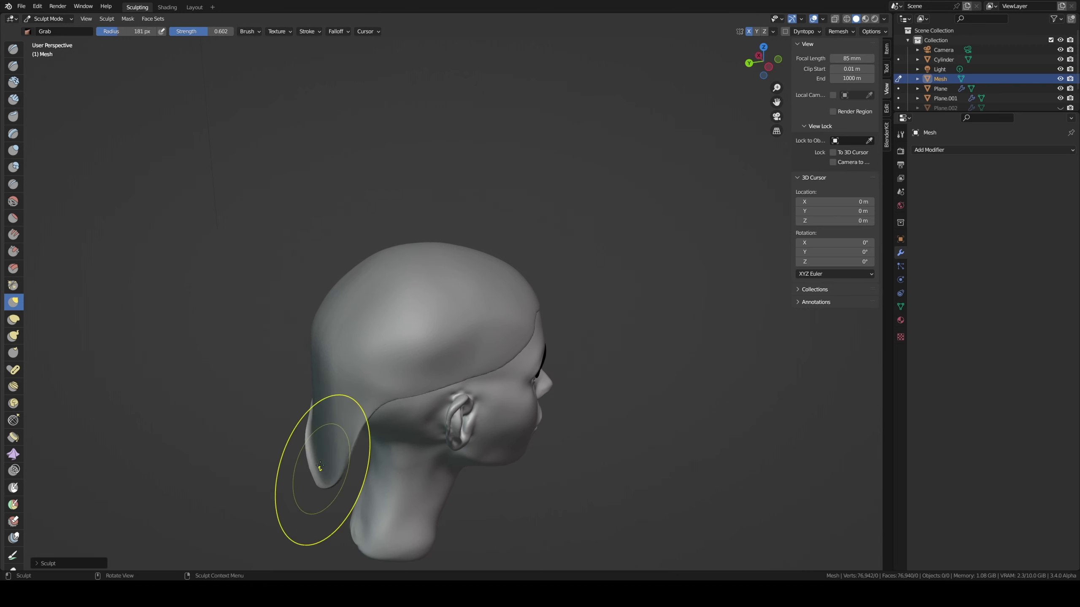
mouse_move(317, 468)
middle_mouse_down()
mouse_move(337, 421)
mouse_move(327, 408)
middle_mouse_up()
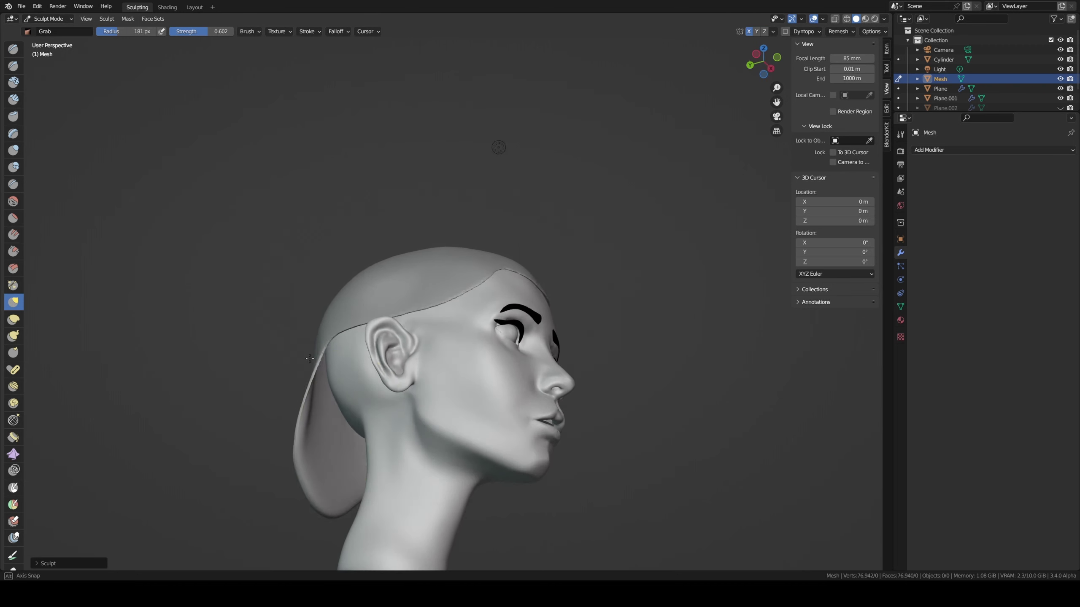
- Inflate the hanging hair lobe and bulk up the hair mass behind the neck
key("i")
left_click_drag(340, 421, 330, 452)
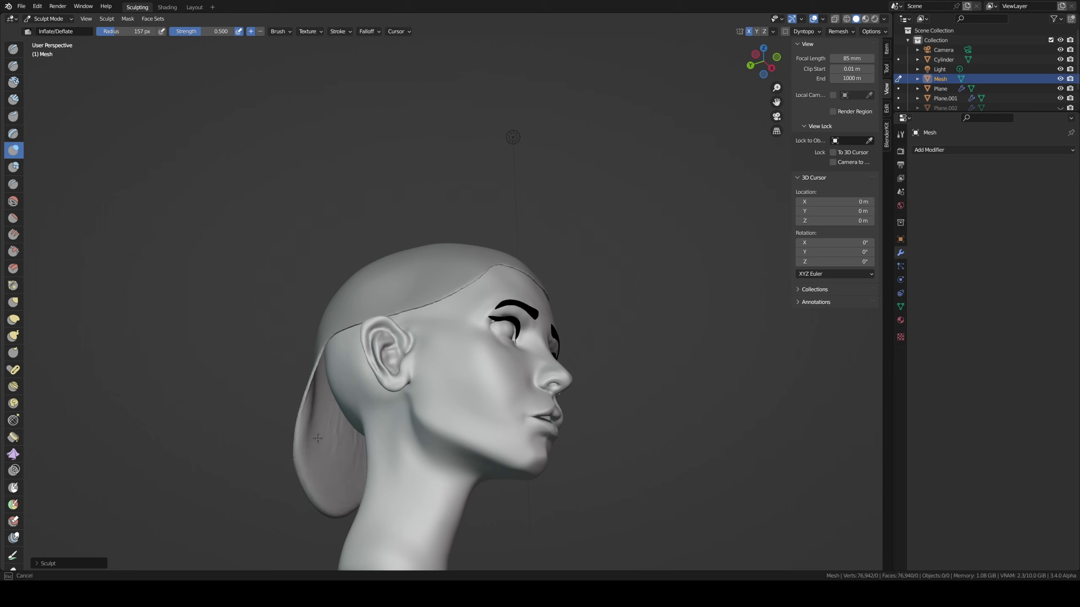
middle_click_drag(317, 438, 265, 407)
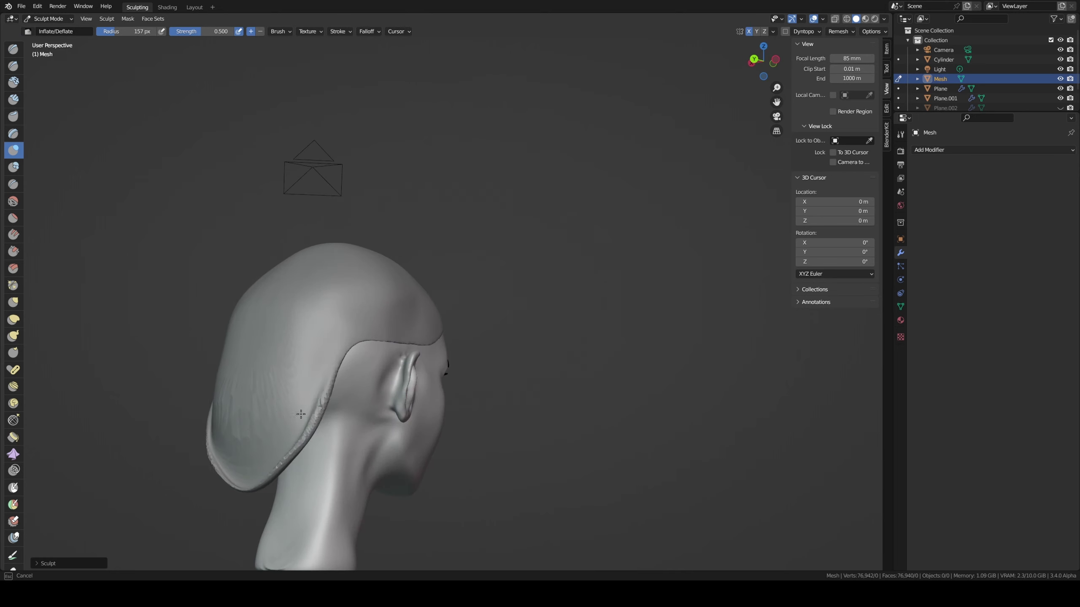
middle_click_drag(264, 411, 349, 425)
left_click_drag(192, 396, 184, 389)
middle_click_drag(206, 354, 342, 331)
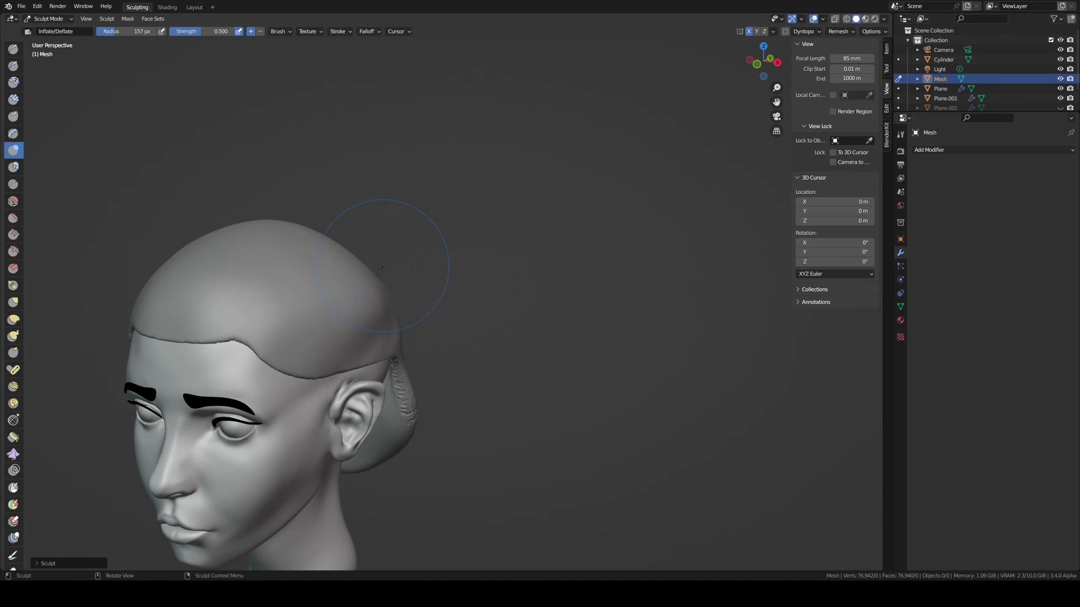
middle_click_drag(383, 266, 348, 299)
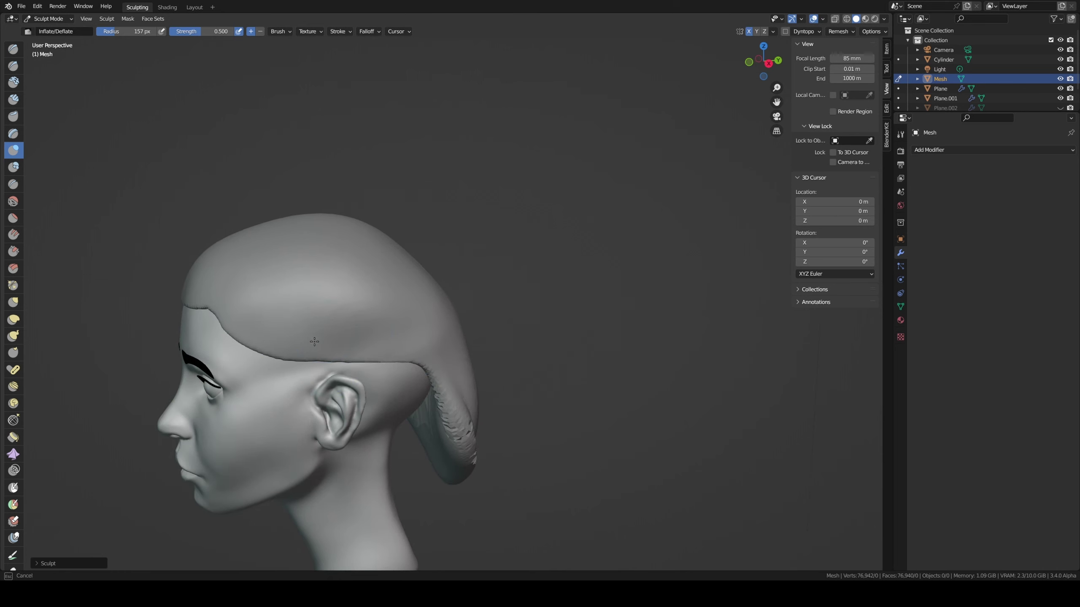
middle_click_drag(470, 386, 425, 487)
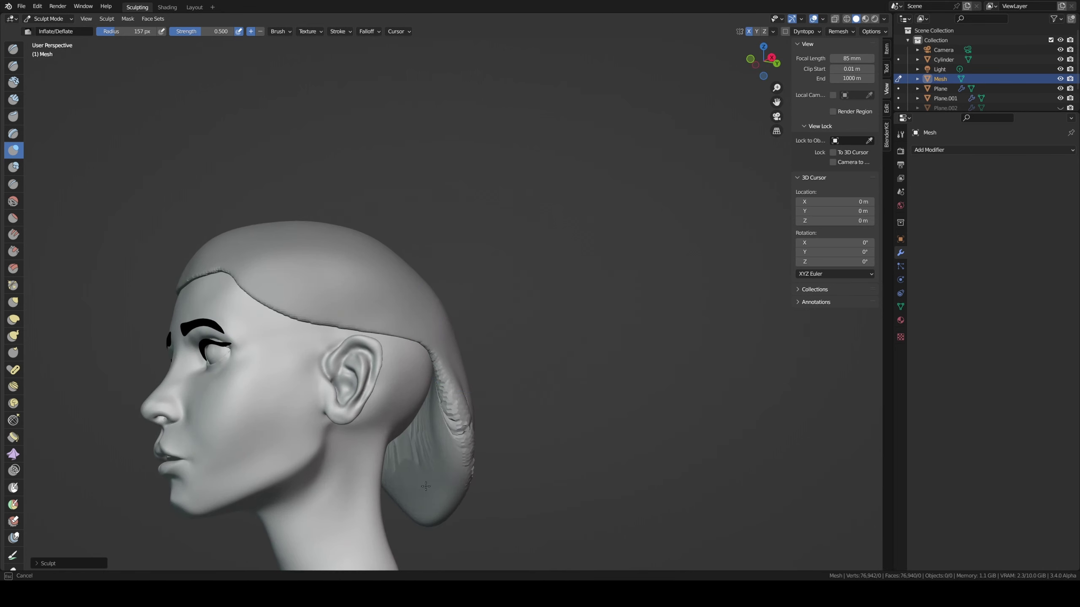
left_click_drag(448, 438, 455, 451)
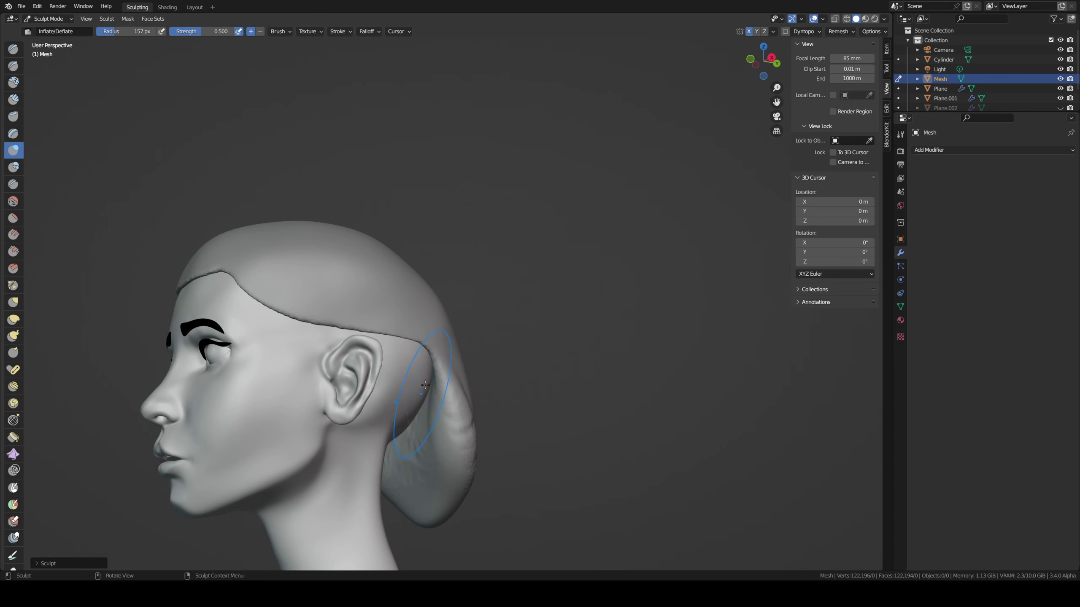
middle_click_drag(425, 385, 365, 388)
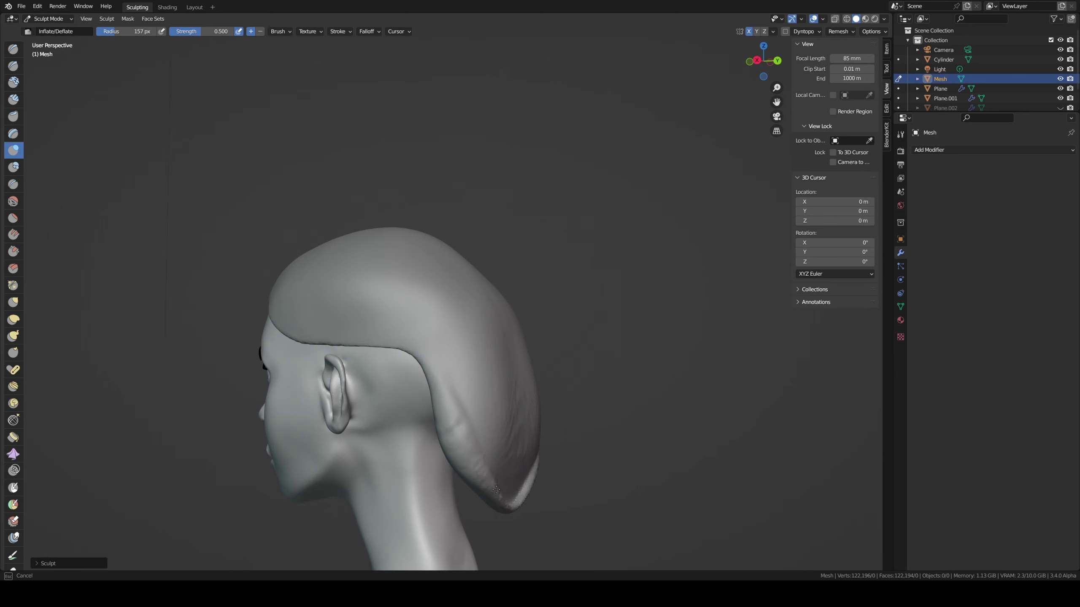
- Grab the hair tail down to the neck base and shape the left side at 138 px
key("g")
middle_click_drag(609, 458, 493, 408)
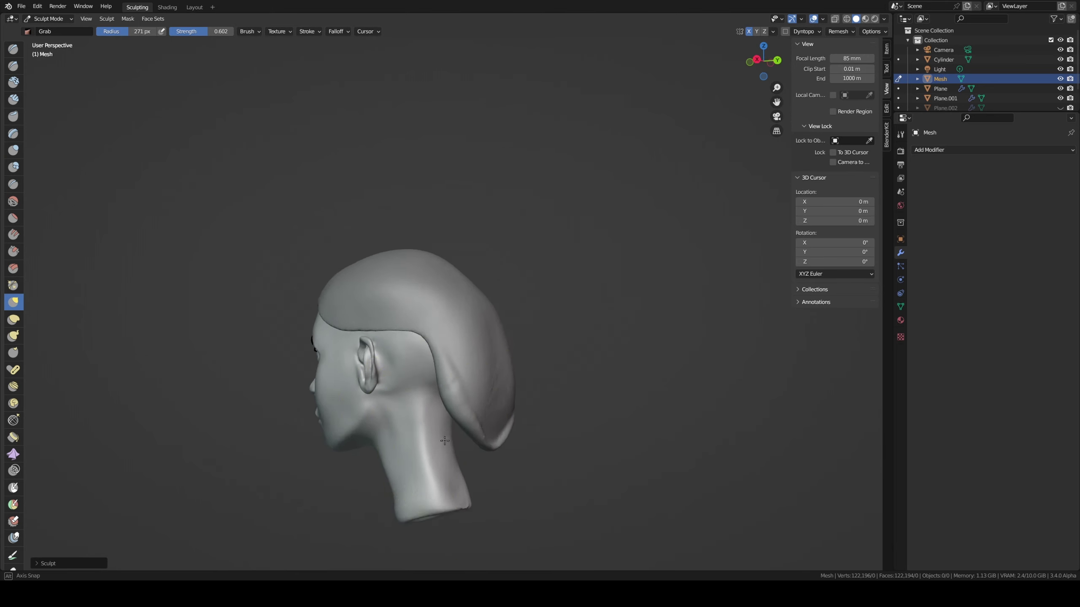
left_click_drag(493, 408, 467, 502)
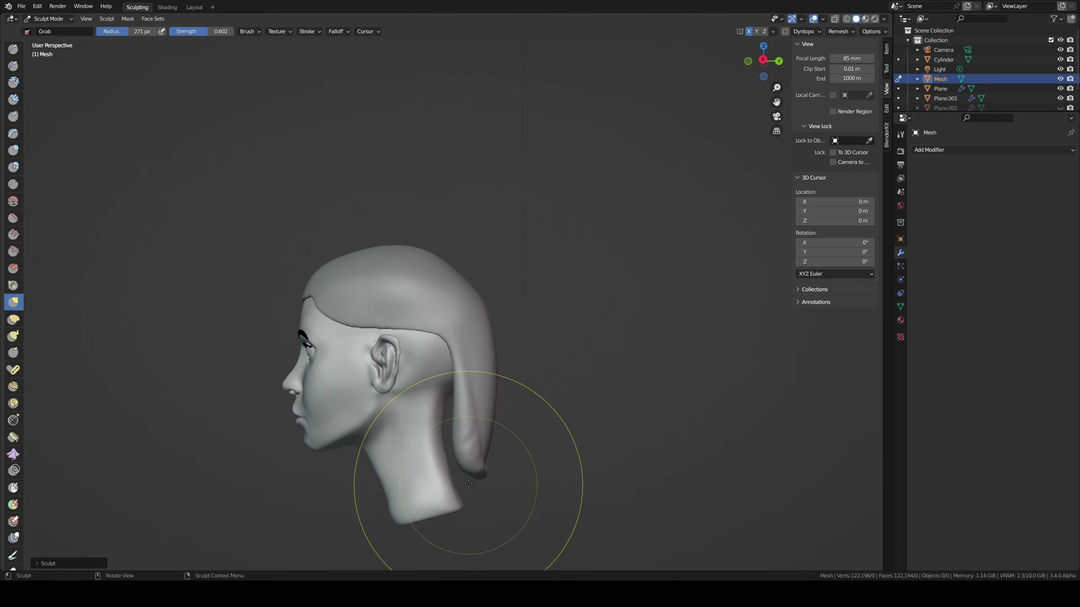
left_click_drag(453, 386, 407, 351)
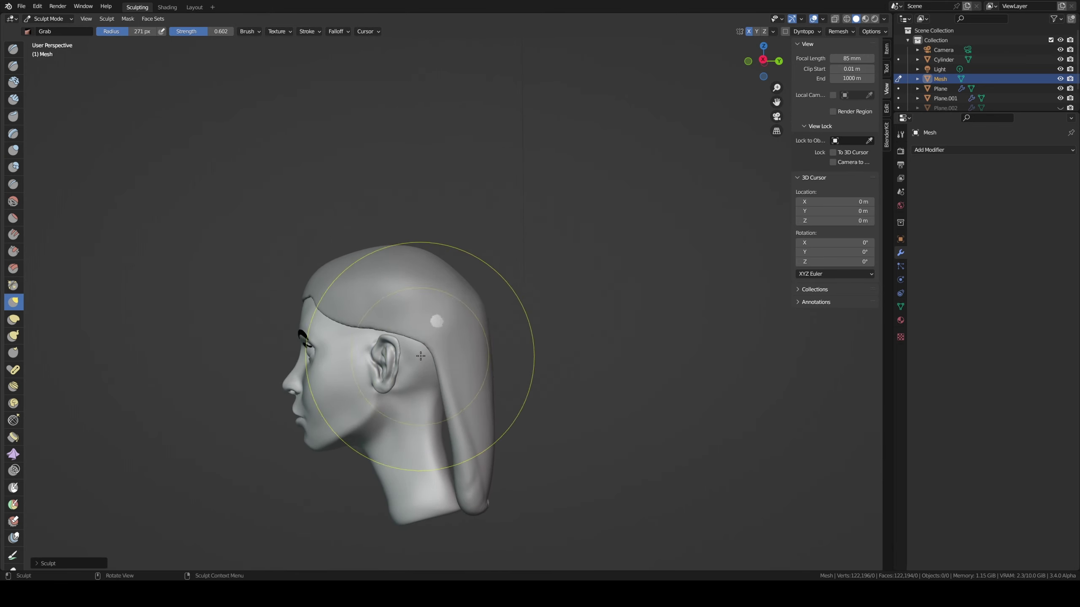
middle_click_drag(407, 351, 470, 350)
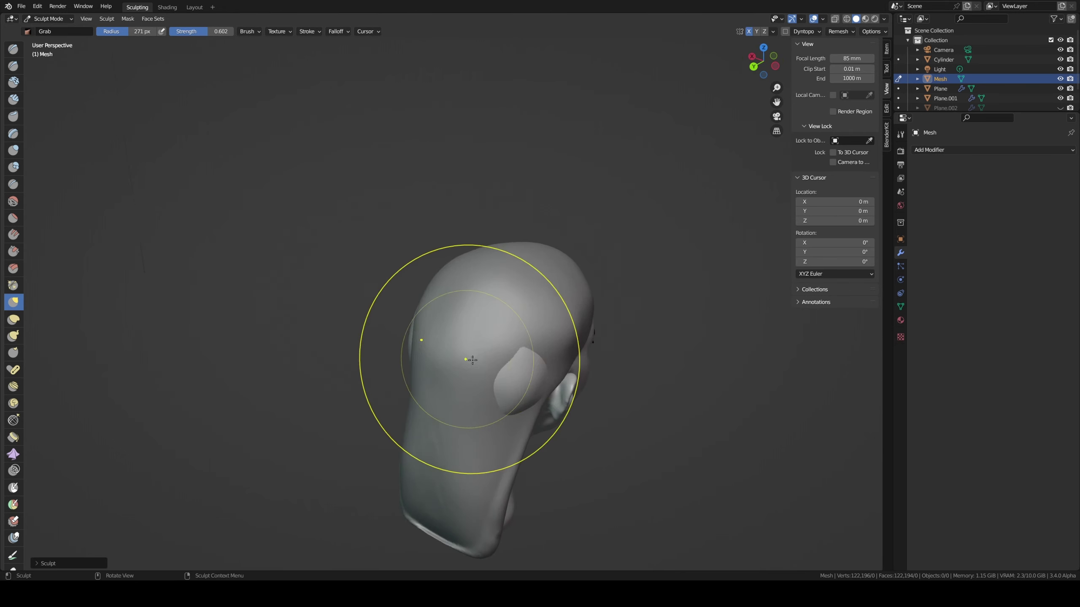
key("f")
left_click(435, 350)
left_click_drag(435, 349, 385, 342)
middle_click_drag(385, 341, 378, 351)
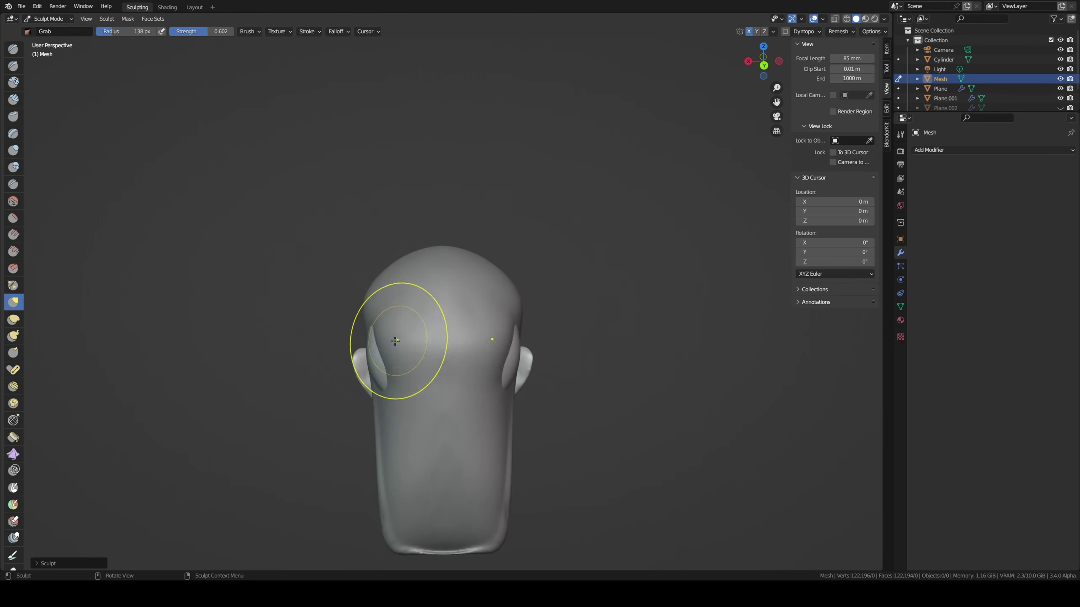
left_click_drag(378, 362, 371, 381)
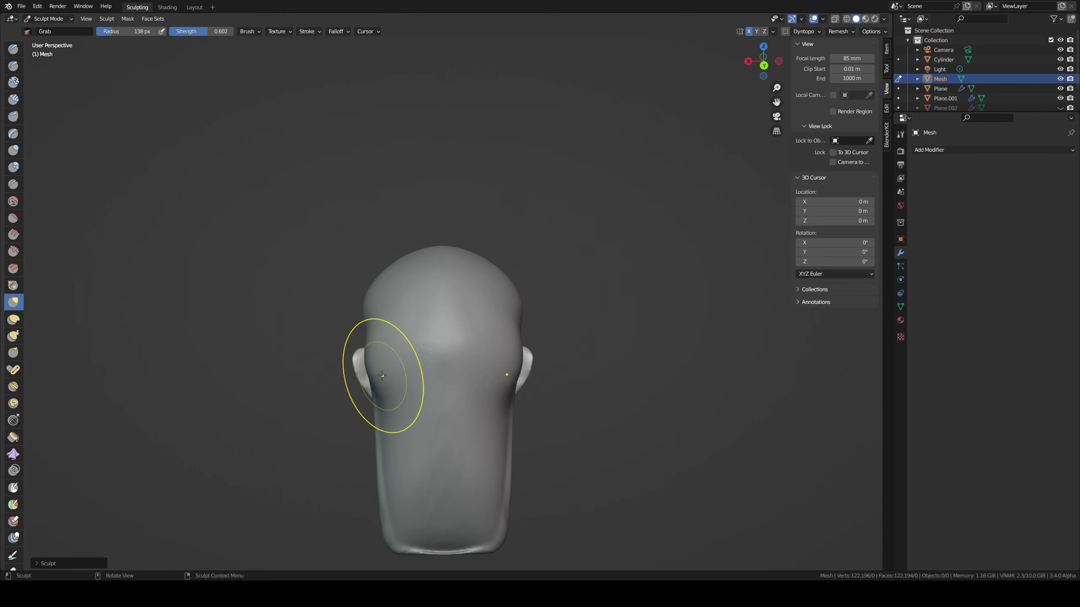
middle_click_drag(382, 374, 340, 382)
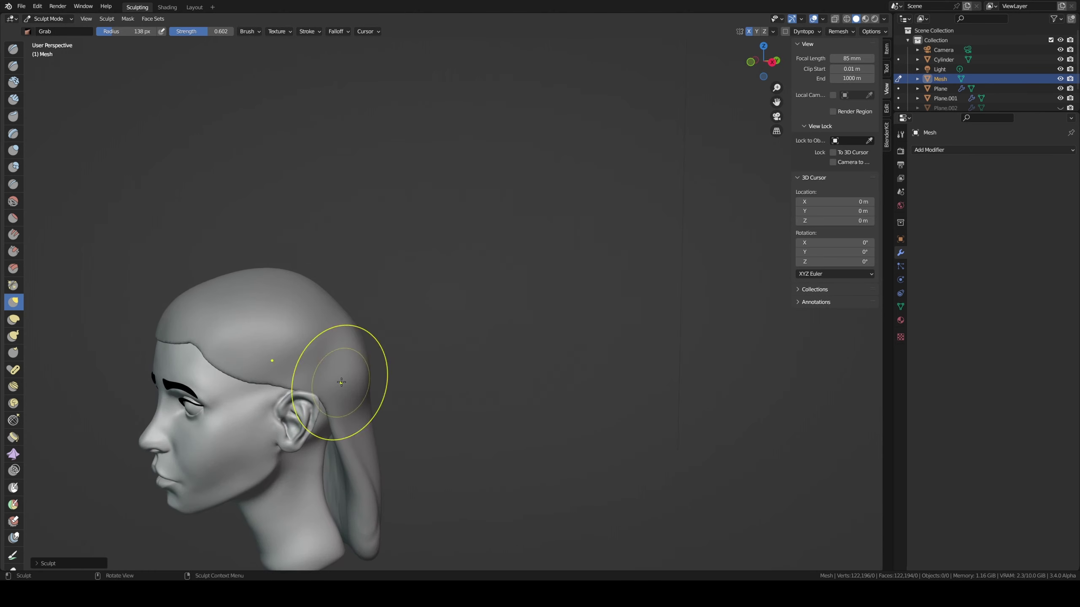
left_click_drag(340, 382, 348, 372)
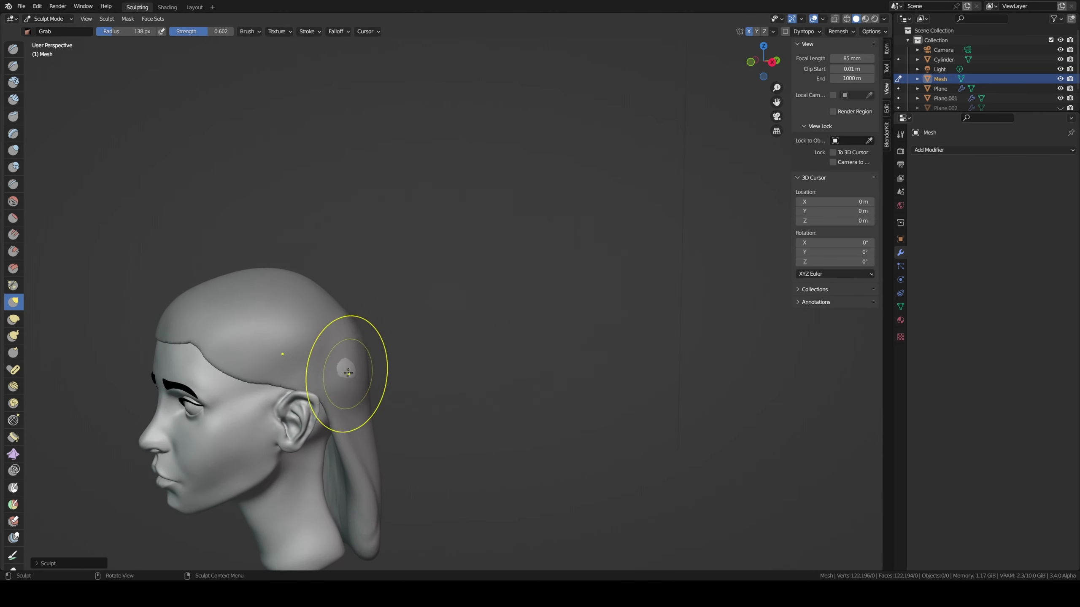
mouse_move(344, 366)
middle_mouse_down()
mouse_move(289, 313)
mouse_move(451, 301)
mouse_move(357, 296)
mouse_move(445, 325)
middle_mouse_up()
- Reduce the brush radius to 159 px, then 129 px, and switch to Clay Strips
key("f")
left_click(291, 297)
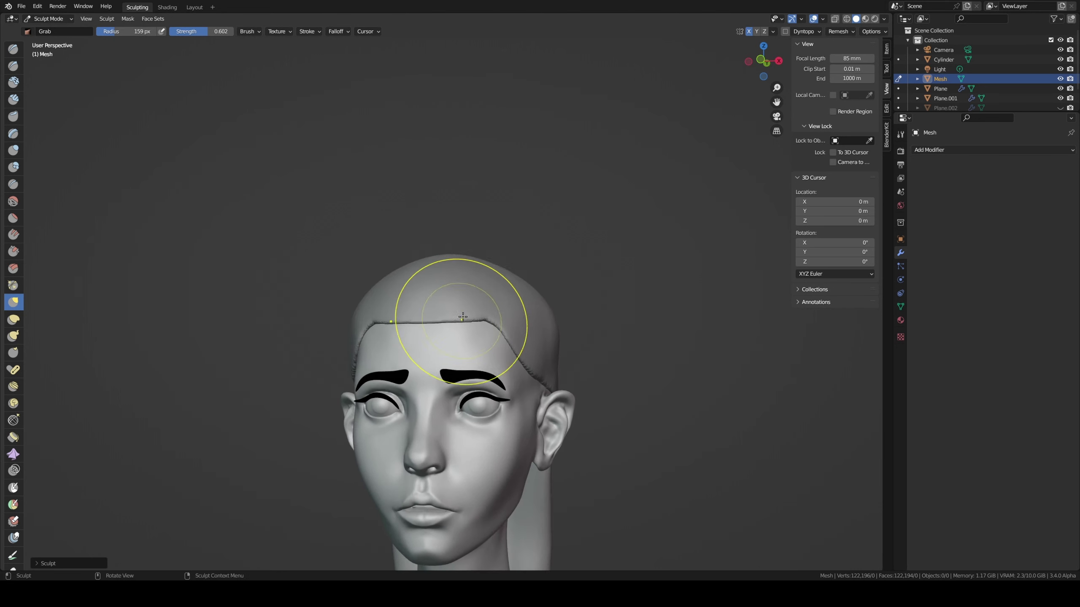
key("f")
left_click(381, 325)
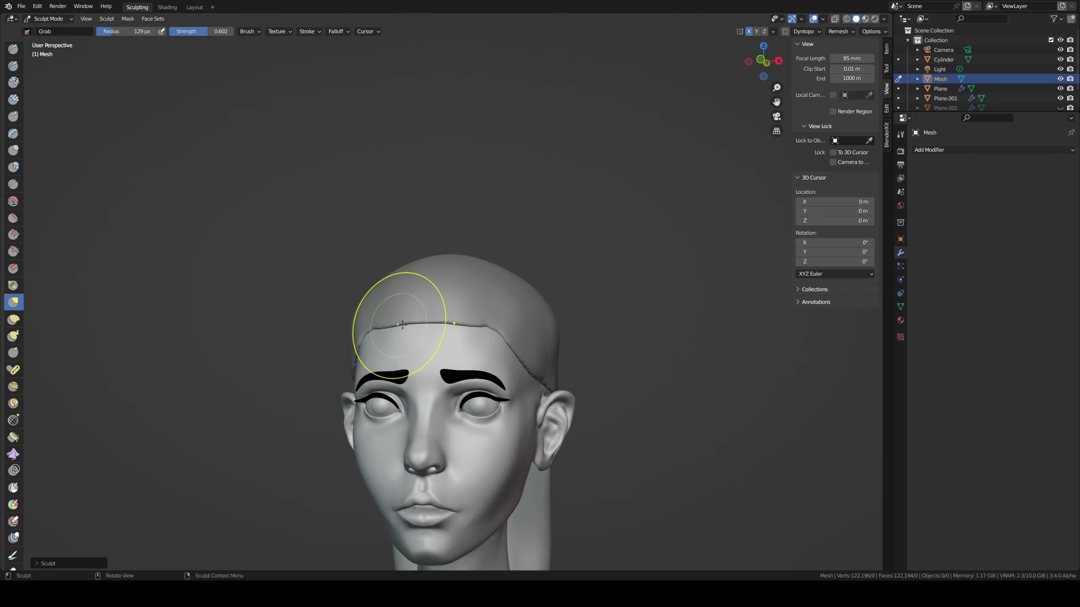
middle_click_drag(397, 320, 457, 325)
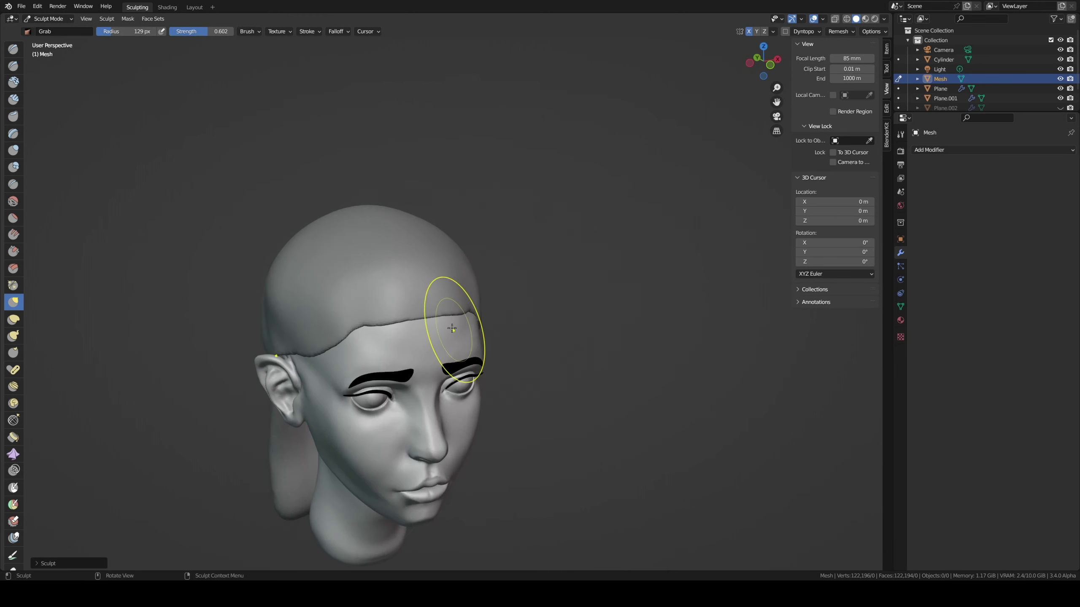
key("c")
middle_click_drag(392, 307, 444, 286)
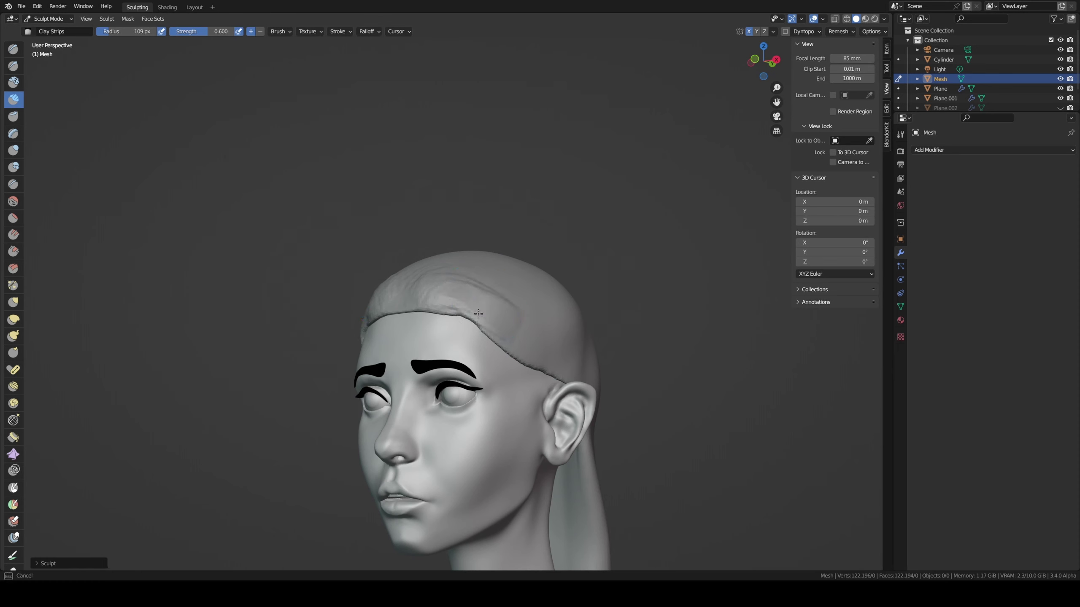
- Carve strand grooves behind the ear and crossing strokes over the back hair
middle_click_drag(519, 294, 435, 297)
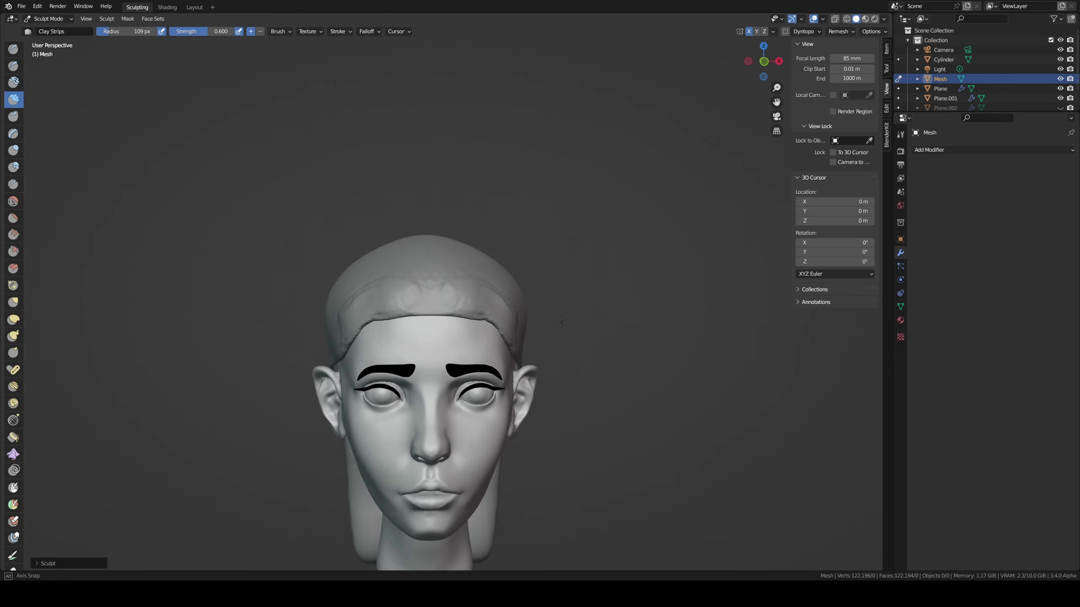
middle_click_drag(484, 268, 531, 331)
middle_click_drag(609, 363, 699, 434)
left_click_drag(698, 434, 662, 362)
left_click_drag(800, 553, 677, 380)
scroll(677, 381, "down", 5)
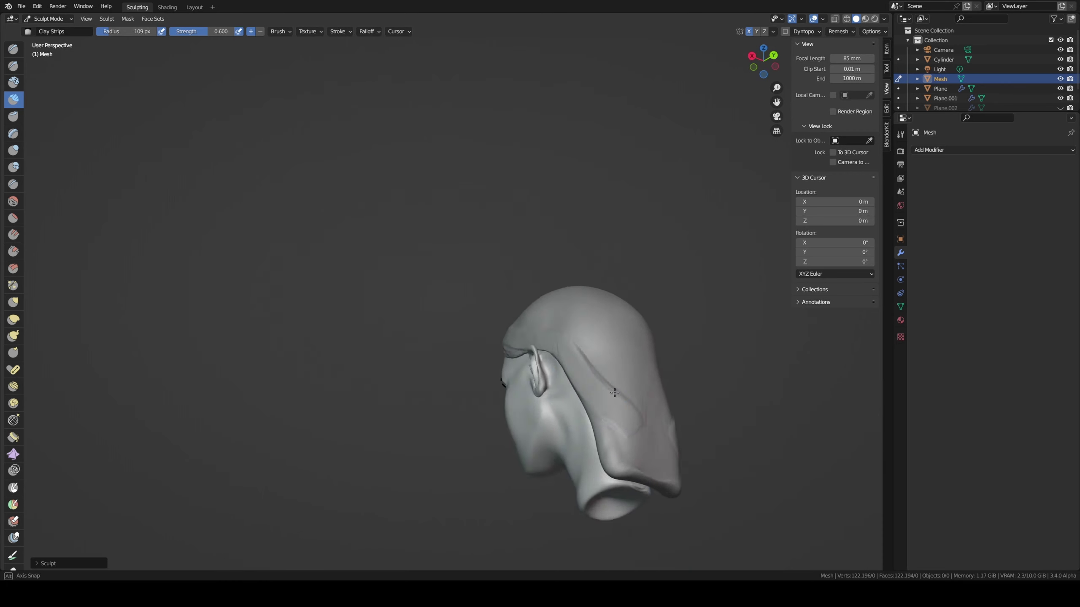
middle_click_drag(677, 381, 650, 525)
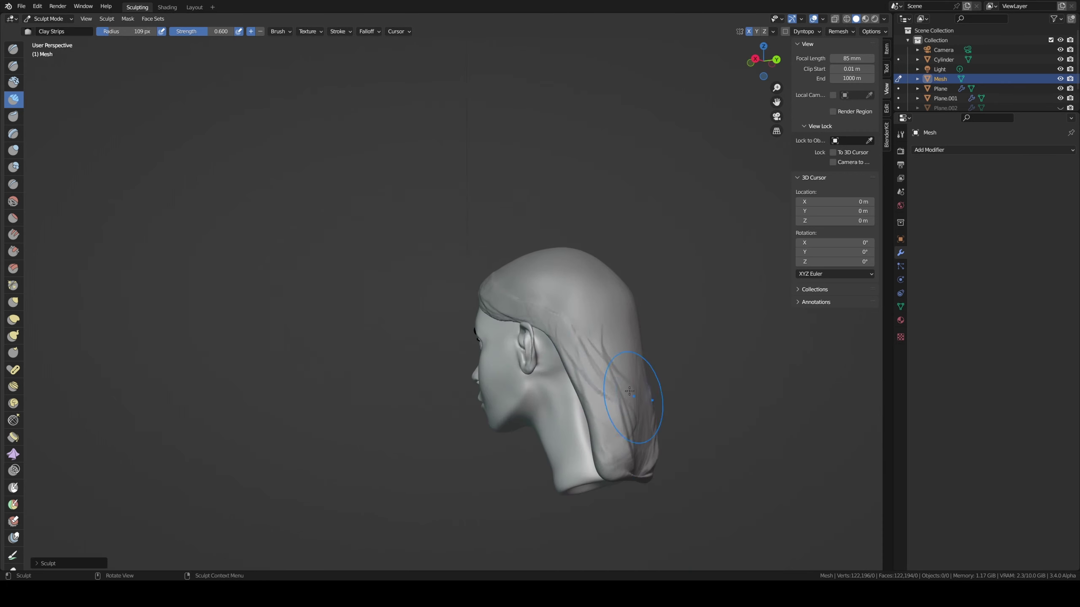
middle_click_drag(630, 391, 615, 313)
left_click_drag(615, 313, 662, 425)
left_click_drag(680, 332, 638, 319)
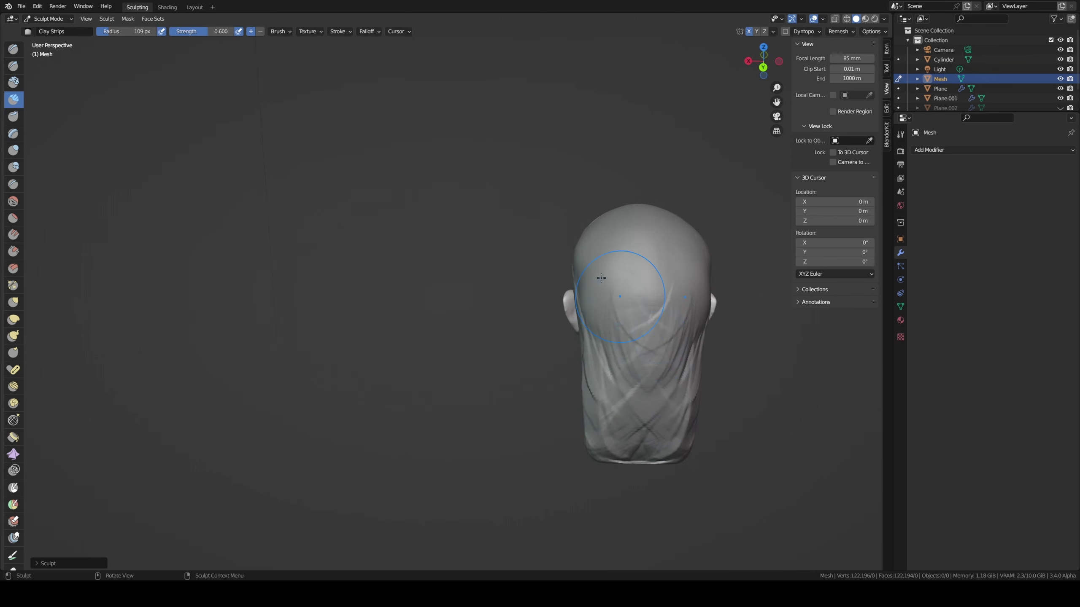
- Add more strand grooves on the back and near the hairline, smoothing marks by the ear
middle_click_drag(625, 253, 558, 290)
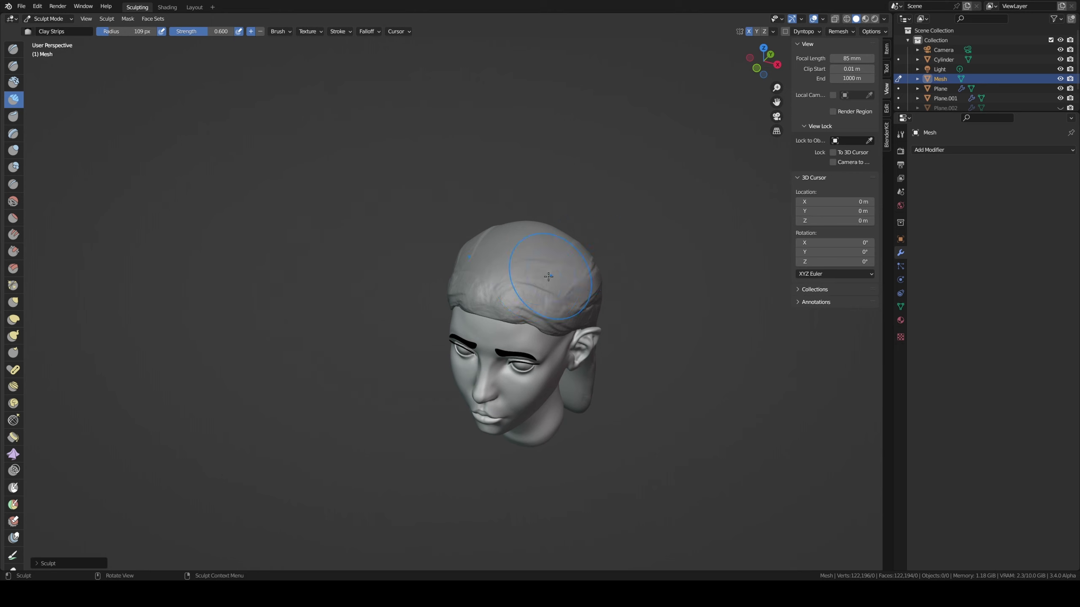
middle_click_drag(549, 276, 529, 252)
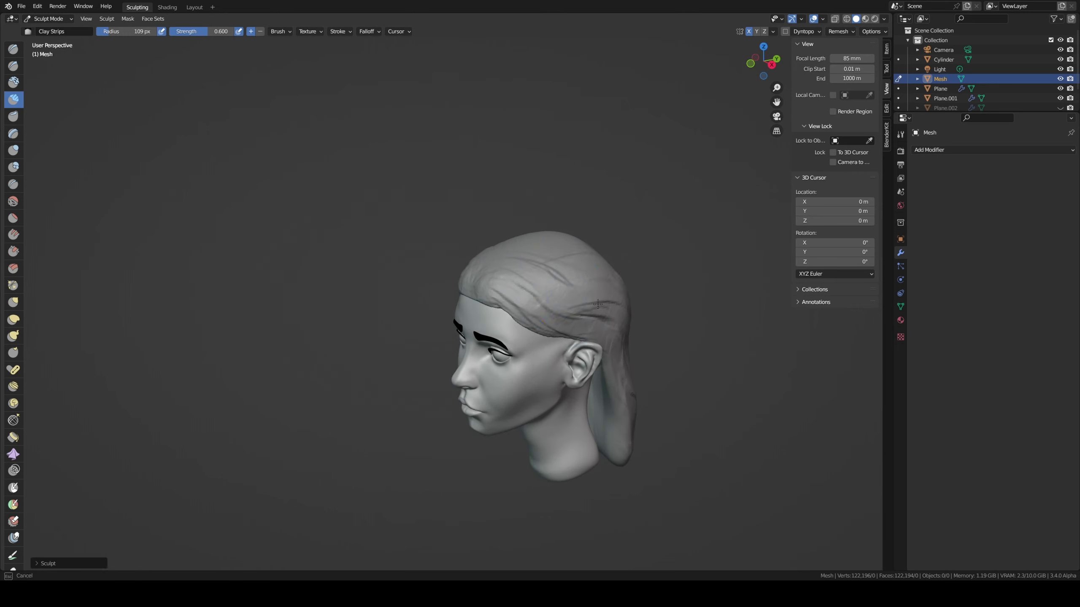
mouse_move(623, 297)
middle_mouse_down()
mouse_move(544, 264)
mouse_move(620, 239)
middle_mouse_up()
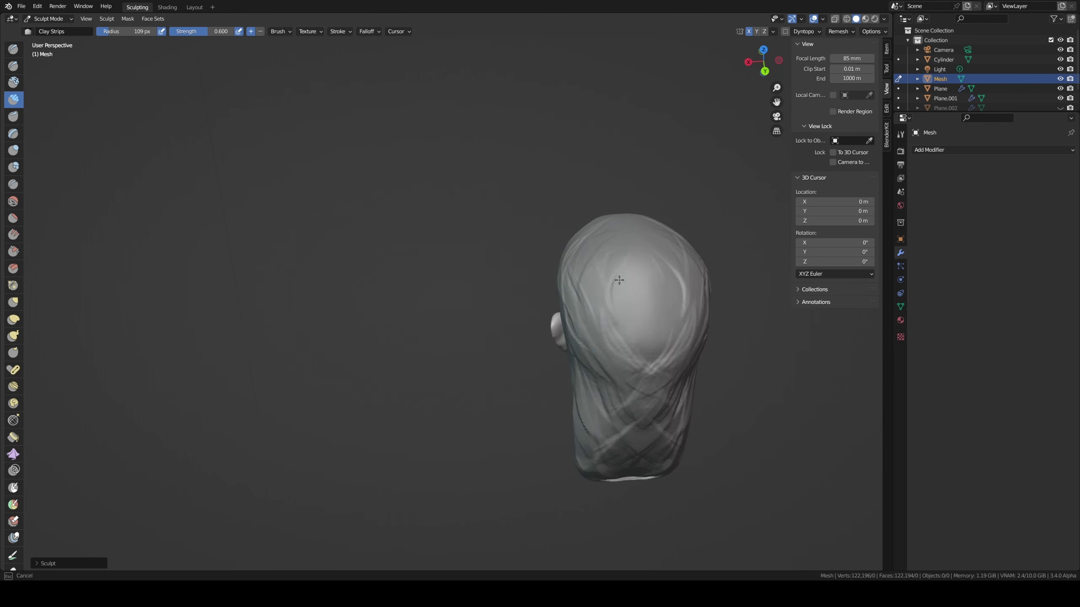
left_click_drag(619, 280, 632, 342)
middle_click_drag(648, 401, 626, 291)
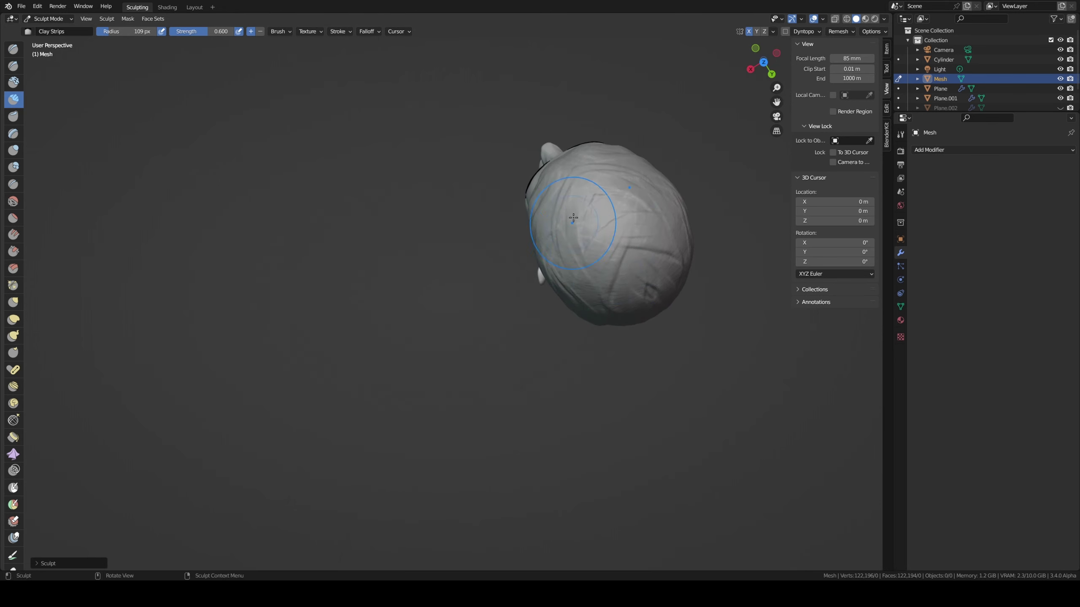
middle_click_drag(562, 246, 596, 242)
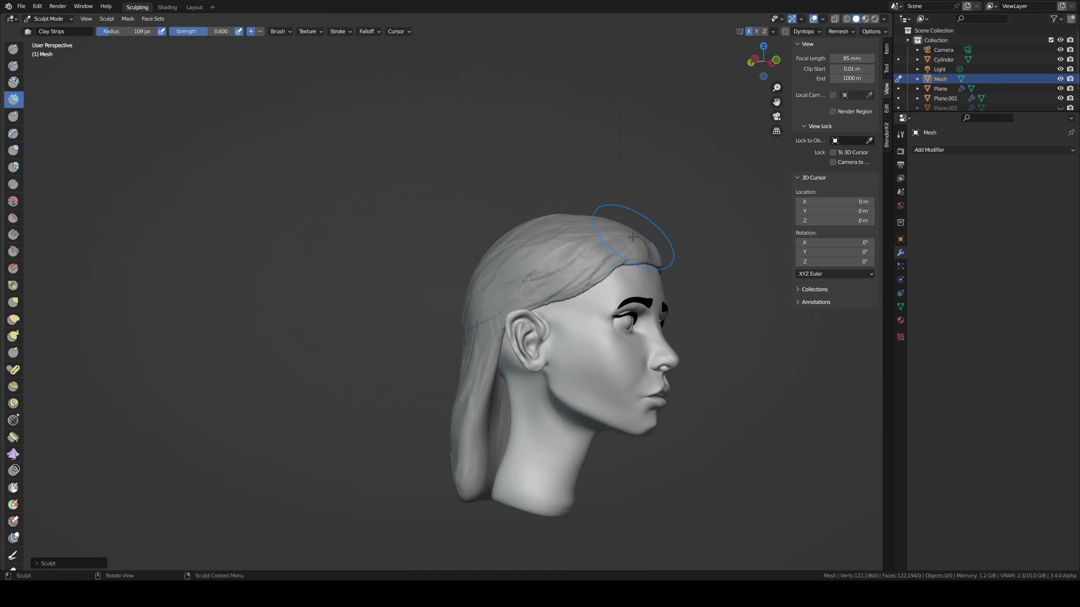
left_click_drag(597, 242, 603, 258)
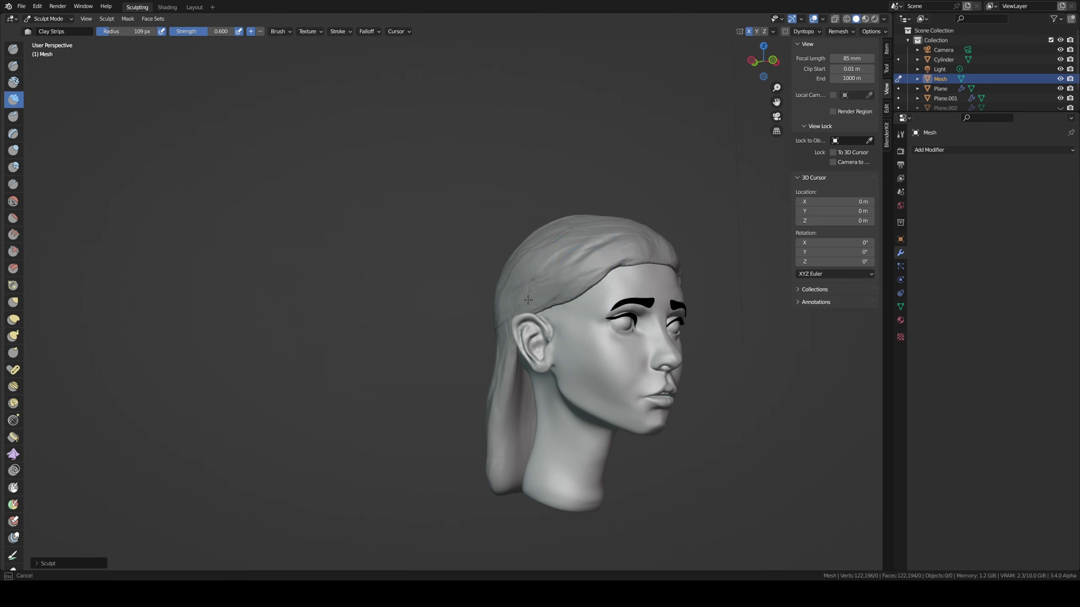
middle_click_drag(528, 300, 508, 317)
left_click_drag(474, 377, 410, 458, "shift")
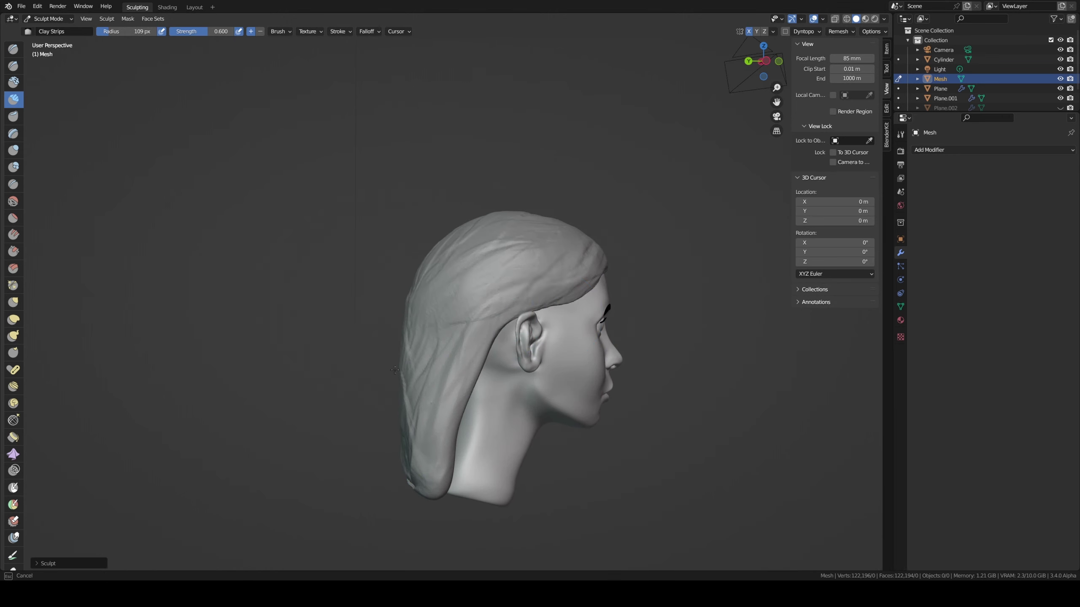
mouse_move(395, 369)
middle_mouse_down()
mouse_move(394, 344)
mouse_move(397, 355)
middle_mouse_up()
middle_click_drag(392, 427, 385, 363)
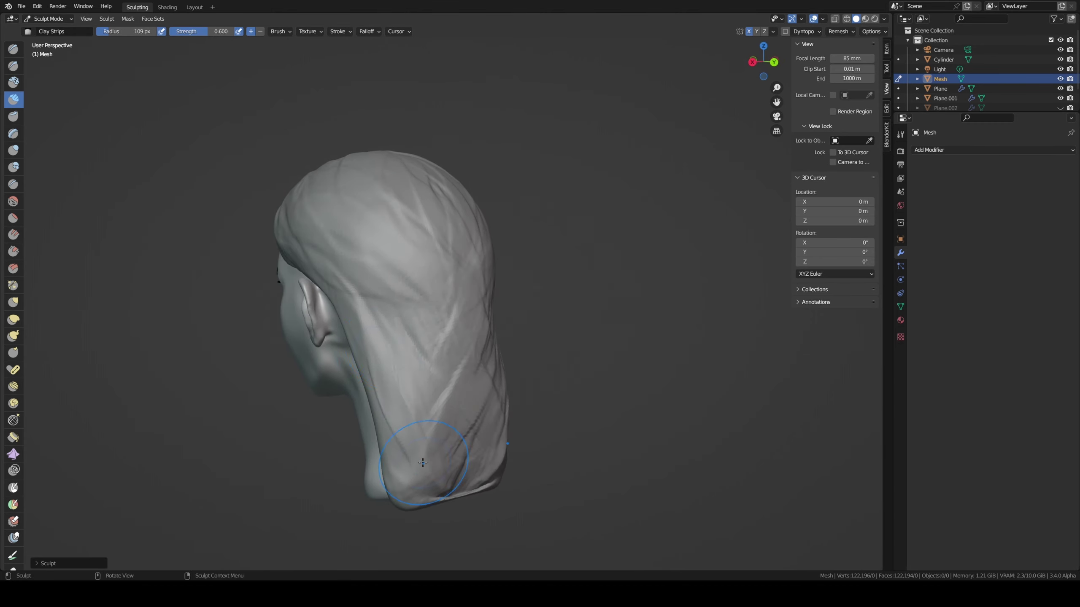
mouse_move(378, 366)
middle_mouse_down()
mouse_move(375, 356)
mouse_move(373, 413)
middle_mouse_up()
- With the Grab brush, pull the lower hair strands down and reshape the hair behind the neck
key("g")
key("f")
left_click(442, 374)
mouse_move(442, 374)
middle_mouse_down("alt")
mouse_move(453, 366)
mouse_move(399, 360)
middle_mouse_up("alt")
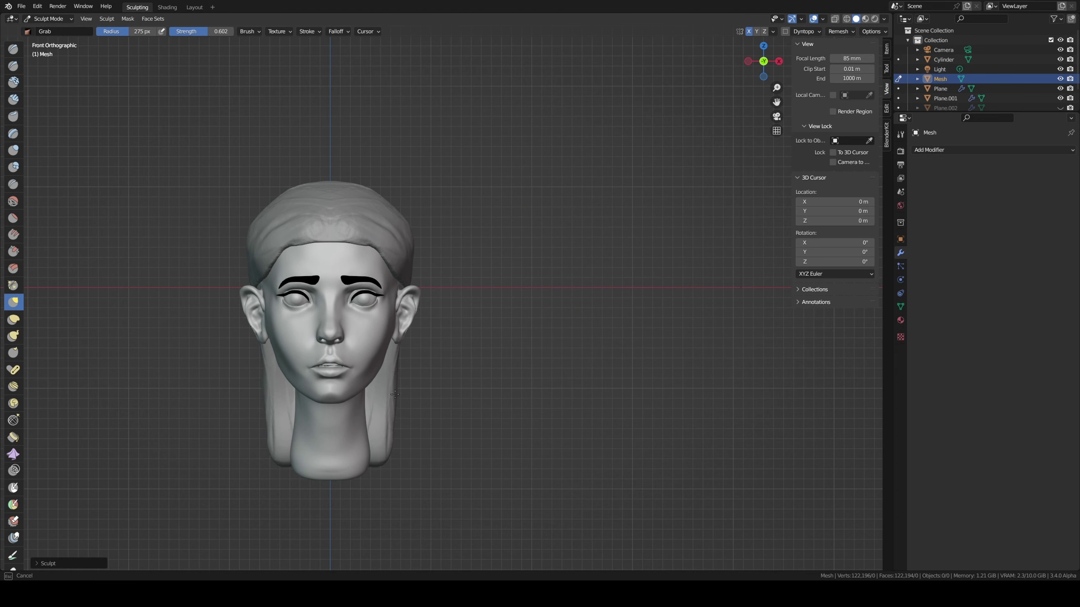
key("f")
left_click(481, 463)
mouse_move(374, 467)
left_mouse_down()
mouse_move(408, 464)
mouse_move(387, 398)
mouse_move(395, 355)
left_mouse_up()
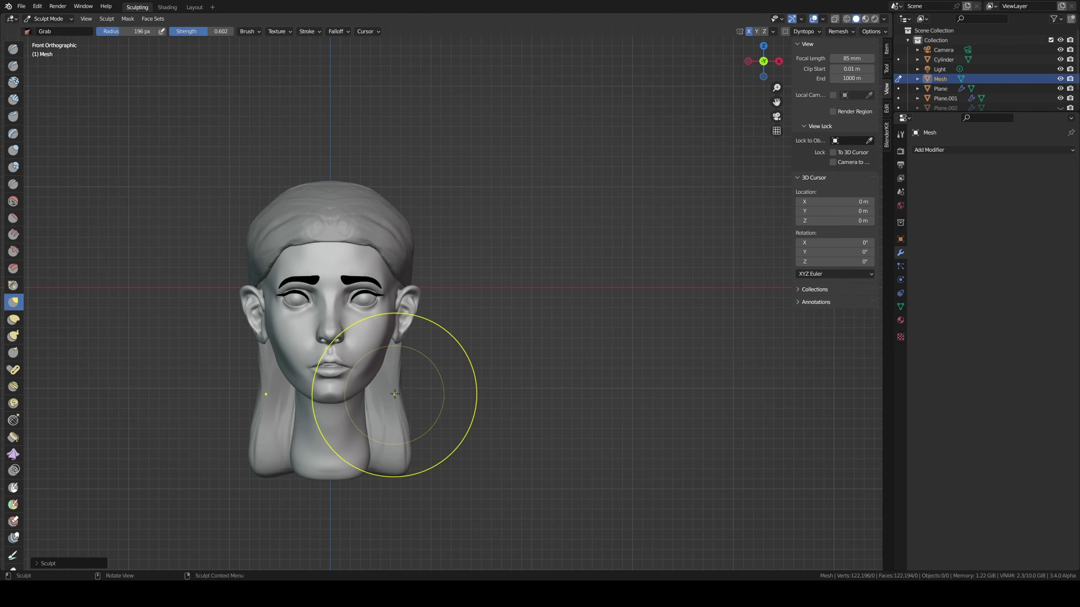
middle_click_drag(385, 398, 415, 379)
mouse_move(415, 379)
left_mouse_down()
mouse_move(398, 397)
mouse_move(385, 374)
left_mouse_up()
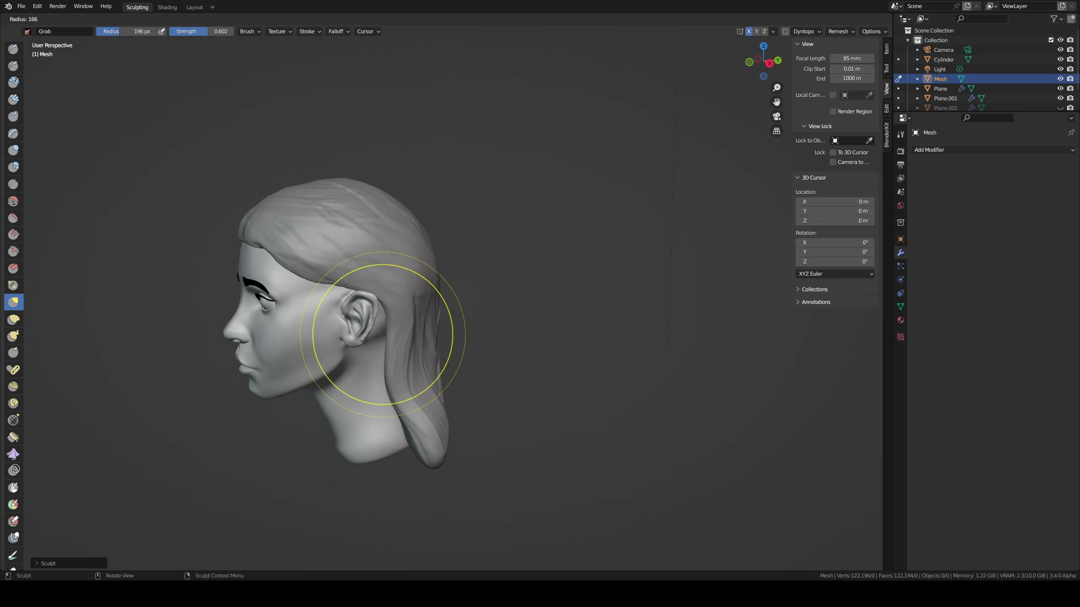
- Pull the hairline over the forehead into shape from a three-quarter front view
key("f")
middle_click_drag(371, 326, 366, 323)
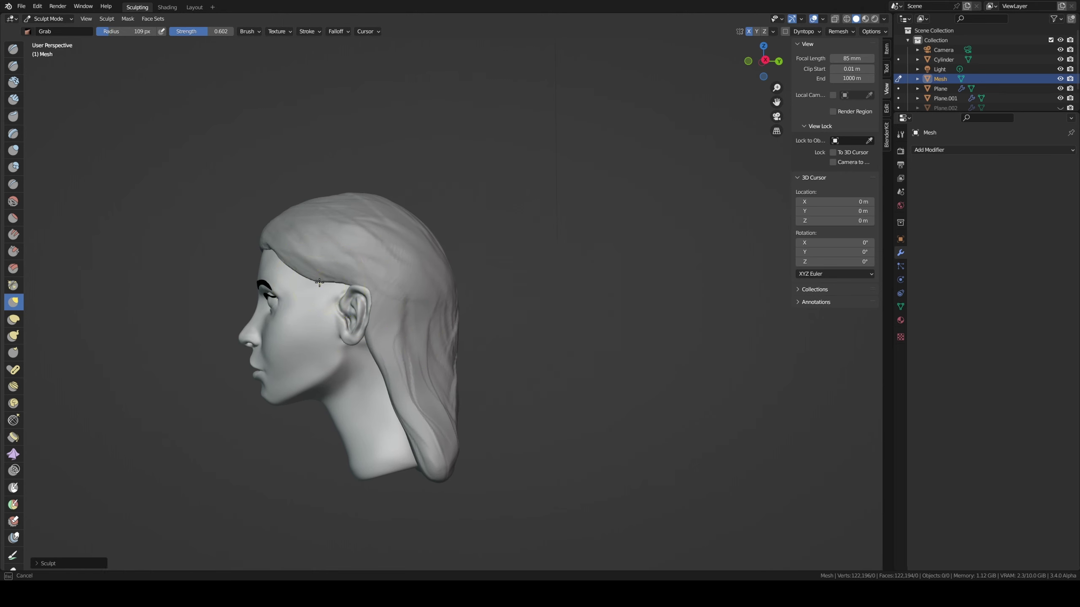
mouse_move(325, 291)
middle_mouse_down()
mouse_move(337, 290)
mouse_move(325, 253)
mouse_move(307, 270)
mouse_move(409, 280)
mouse_move(357, 242)
mouse_move(427, 240)
mouse_move(386, 212)
middle_mouse_up()
scroll(345, 258, "up", 4)
key("f")
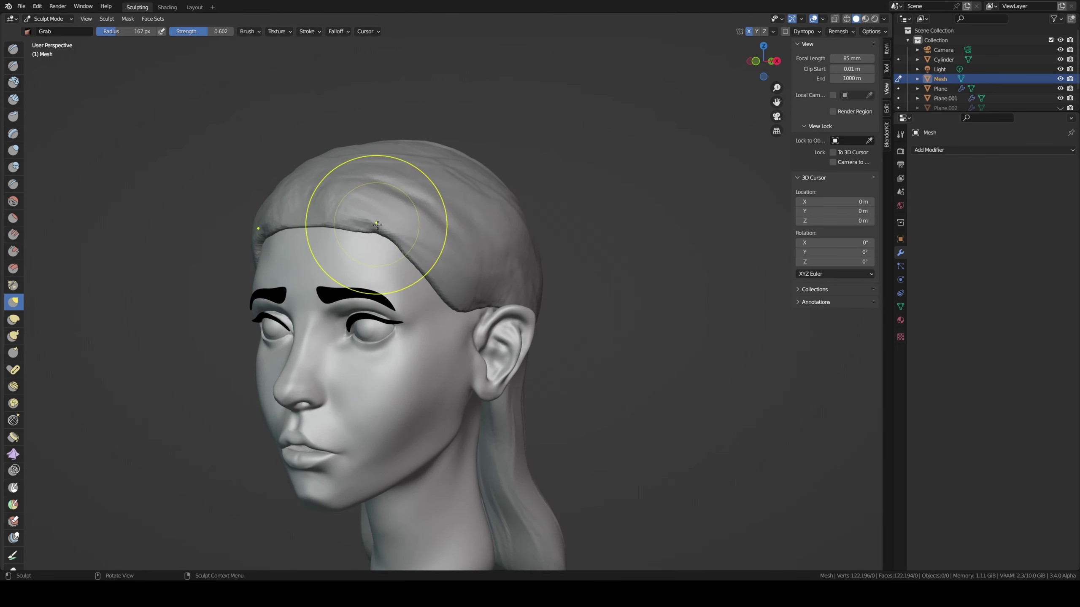
left_click_drag(386, 213, 397, 217)
middle_click_drag(397, 217, 325, 221)
- Return to Clay Strips with a smaller radius and view the head from the left three-quarter
key("c")
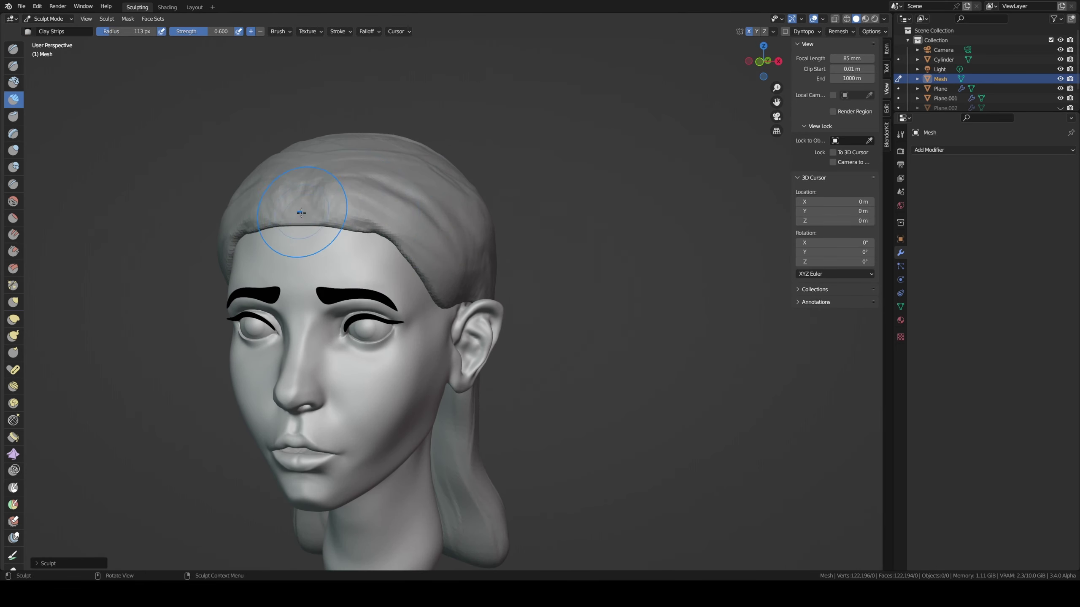
key("f")
left_click(310, 215)
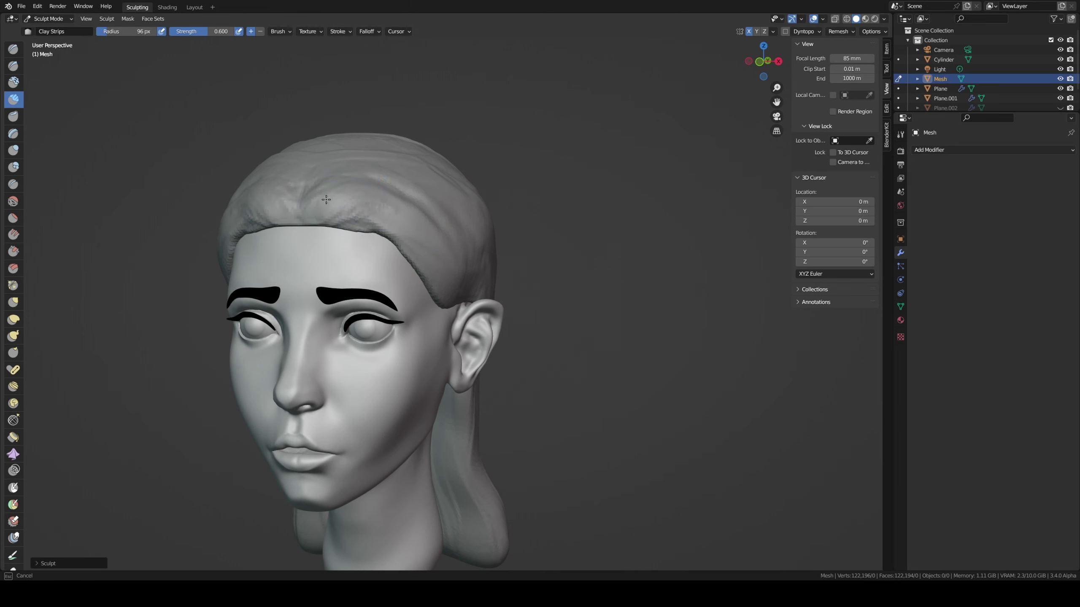
mouse_move(348, 204)
middle_mouse_down()
mouse_move(301, 205)
mouse_move(294, 190)
middle_mouse_up()
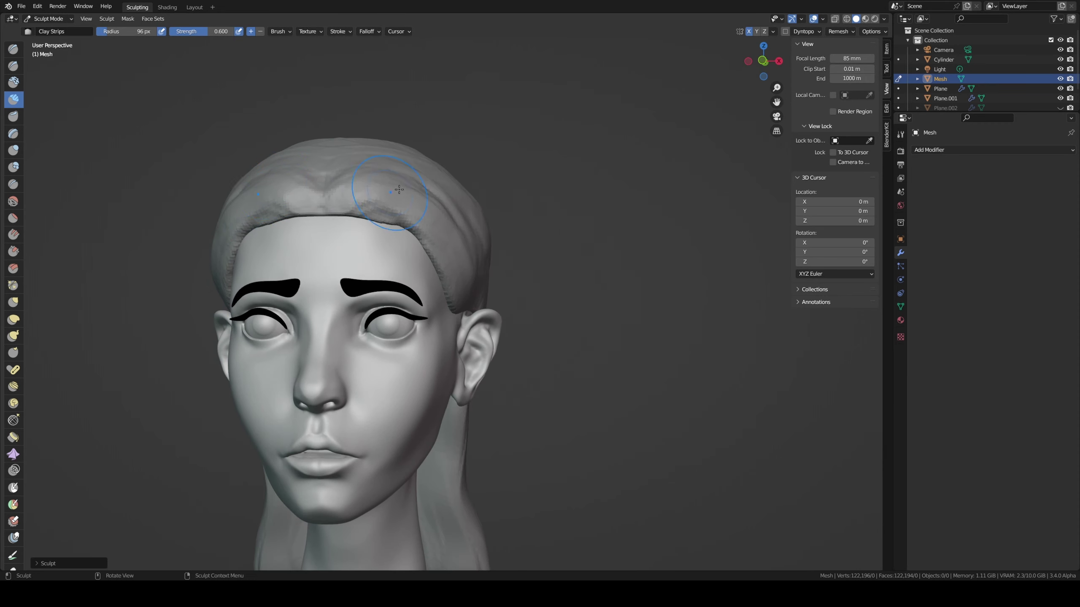
scroll(481, 190, "down", 2)
middle_click_drag(481, 191, 476, 239)
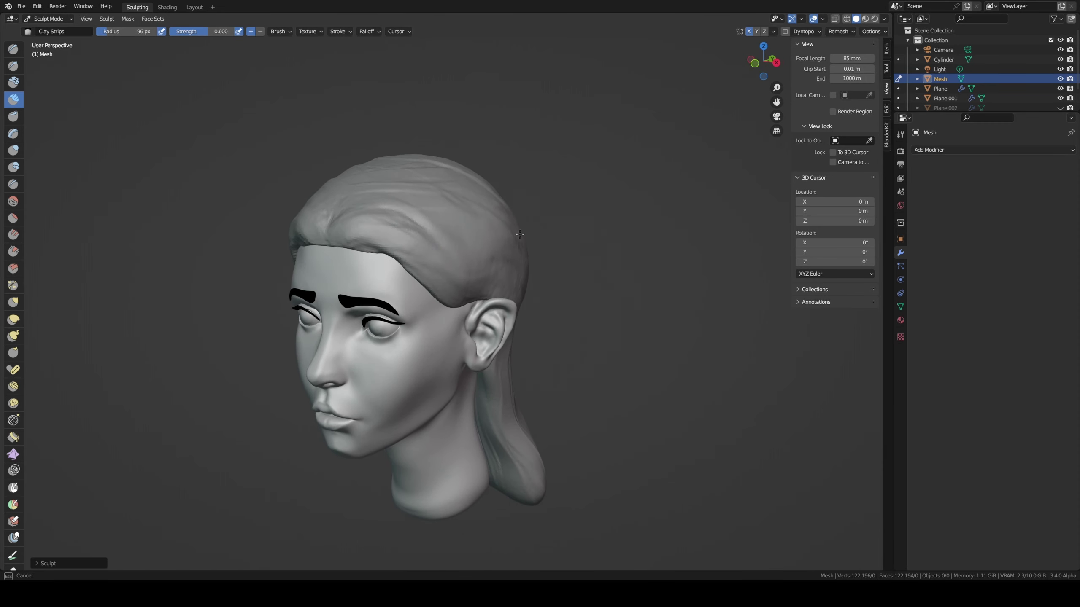
- Save the sculpt as untitled.blend and orbit to inspect the back hair
key("ctrl+s")
middle_click_drag(431, 199, 418, 207)
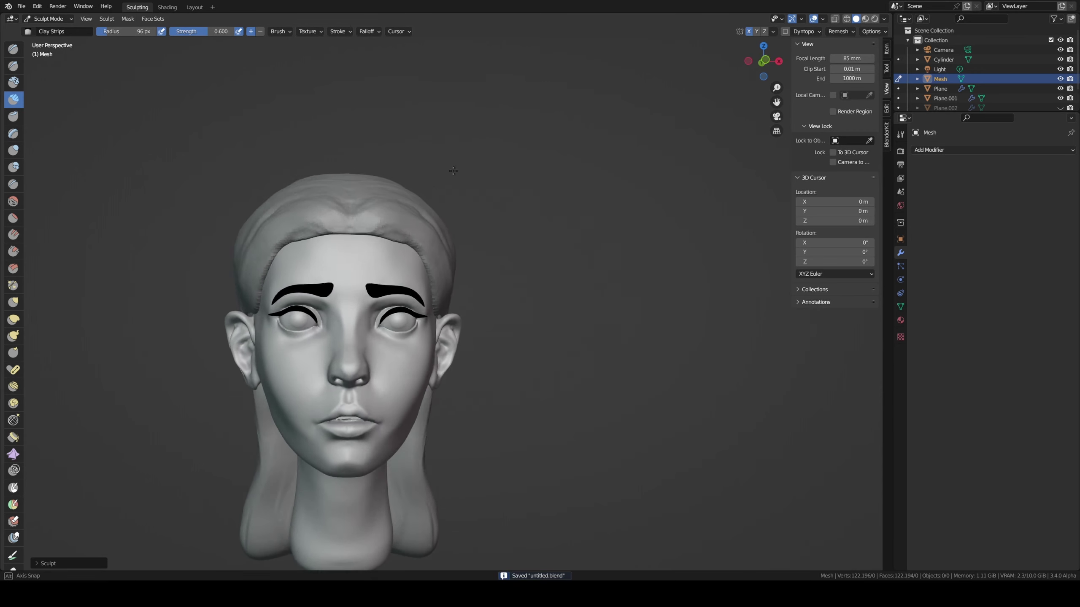
middle_click_drag(282, 203, 252, 448)
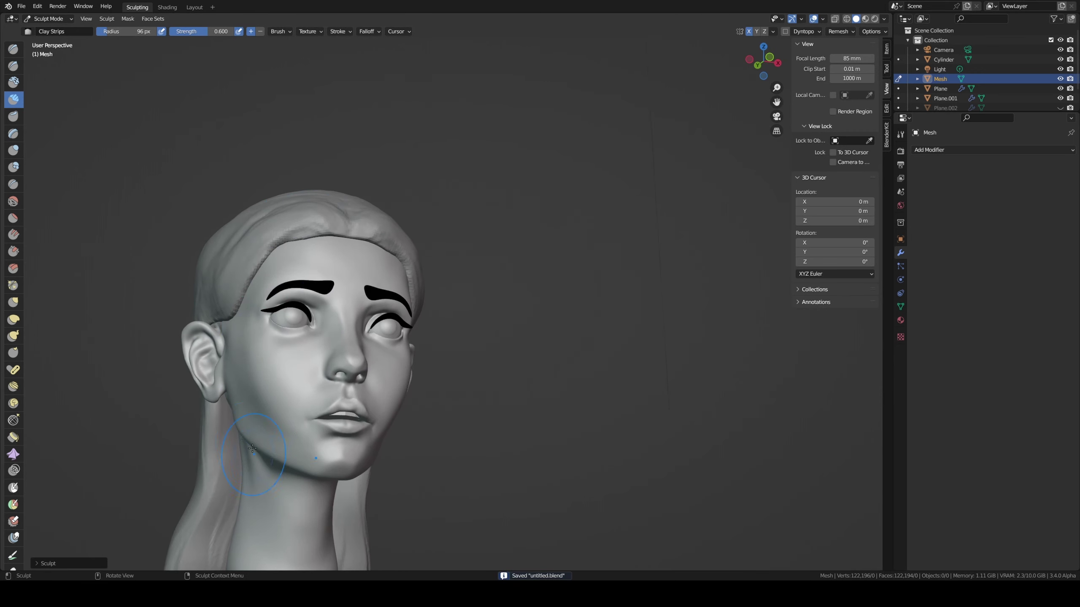
middle_click_drag(231, 496, 206, 355)
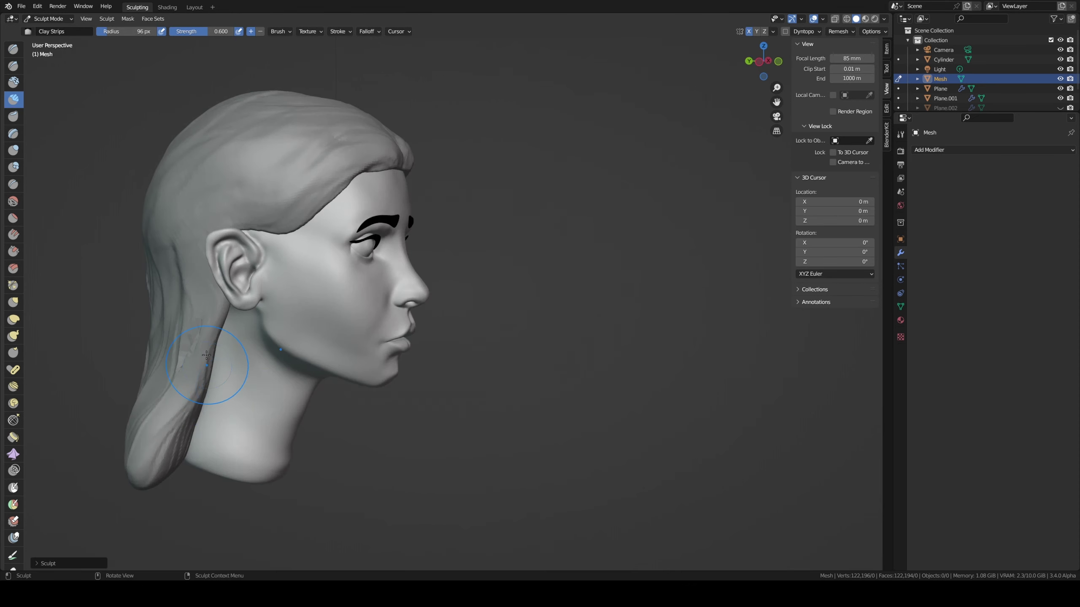
mouse_move(176, 407)
middle_mouse_down()
mouse_move(167, 324)
mouse_move(127, 263)
mouse_move(97, 241)
mouse_move(48, 242)
middle_mouse_up()
- Pull the back of the hair inward with a larger Grab brush
key("f")
left_click(112, 238)
key("g")
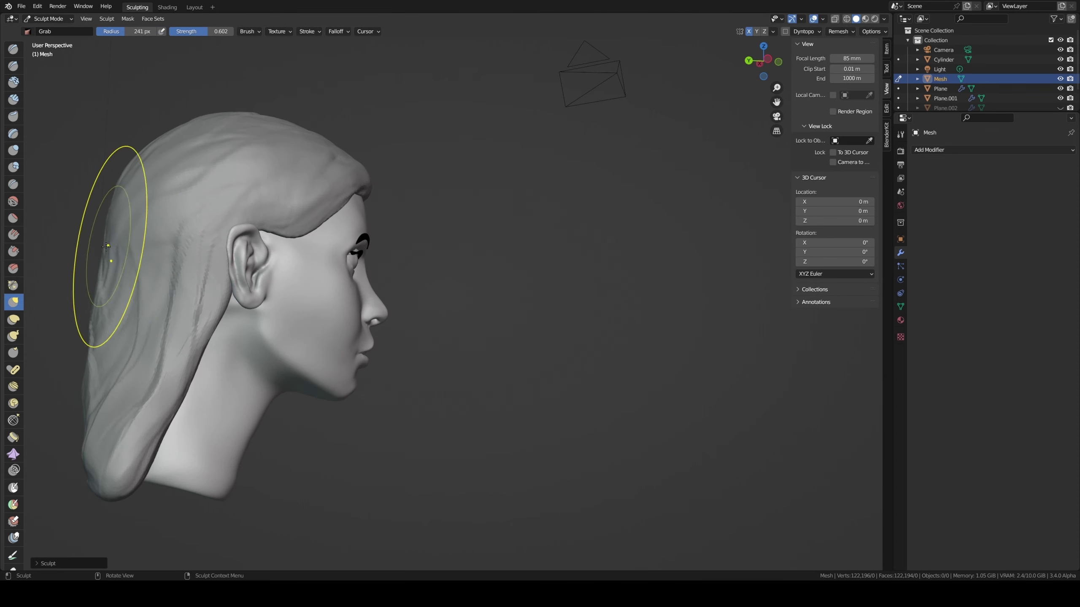
left_click_drag(114, 298, 156, 325)
- Set a finer 0.005 m voxel remesh size for the head
middle_click_drag(156, 325, 109, 277)
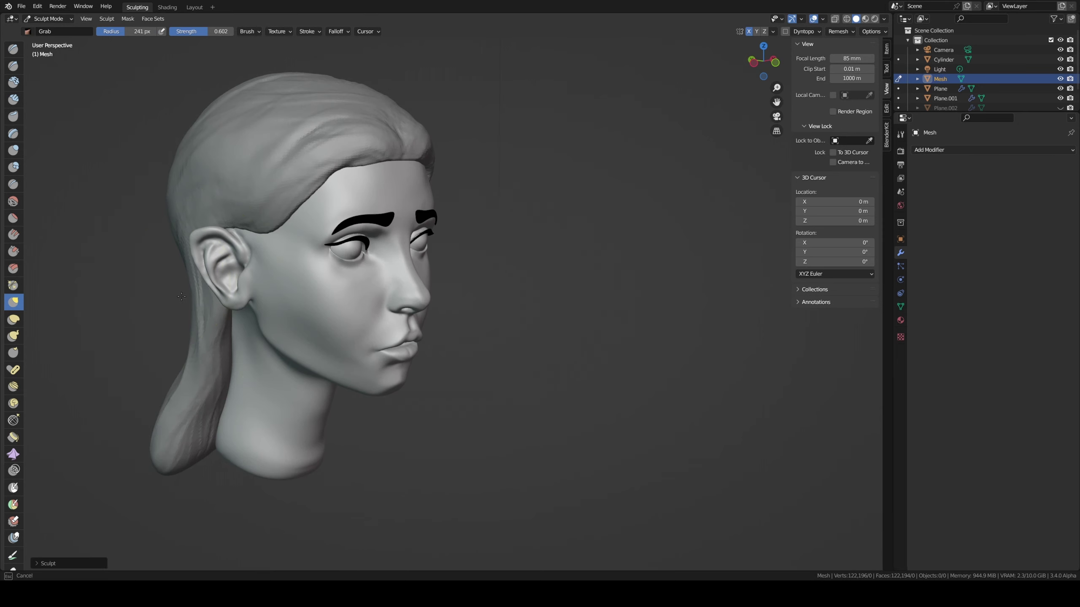
middle_click_drag(169, 434, 144, 349)
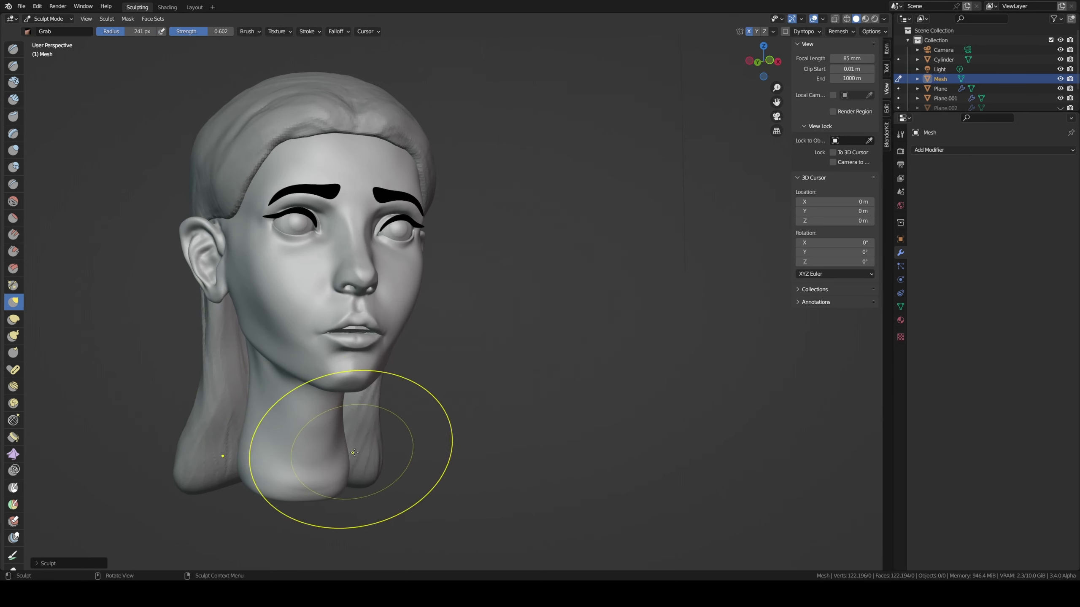
middle_click_drag(350, 429, 211, 414)
mouse_move(489, 422)
middle_mouse_down()
mouse_move(470, 308)
mouse_move(447, 330)
mouse_move(494, 277)
middle_mouse_up()
scroll(493, 277, "up", 2)
scroll(482, 285, "up", 3)
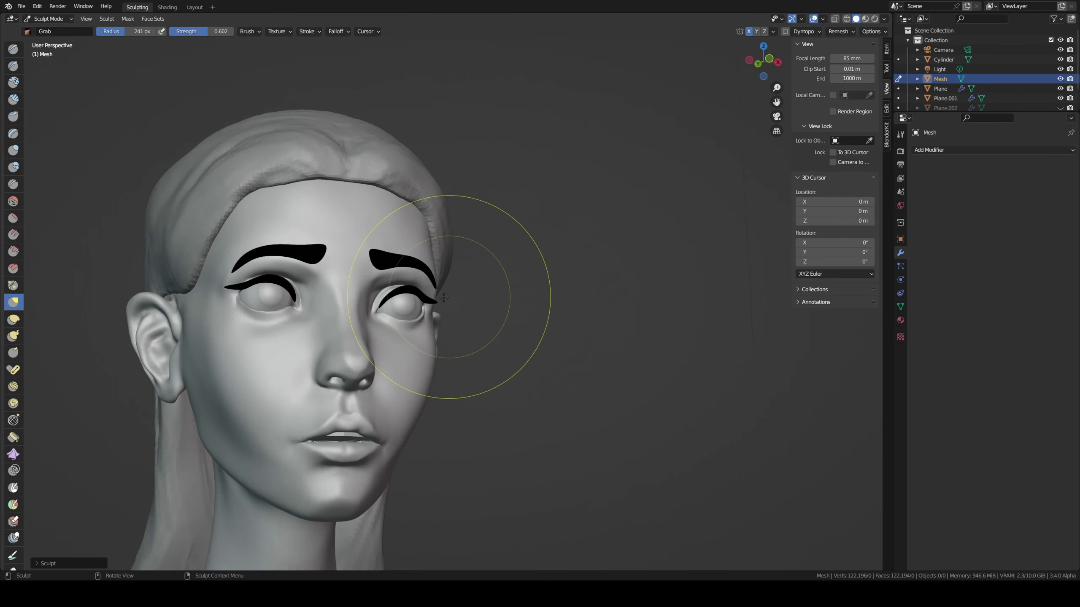
key("r")
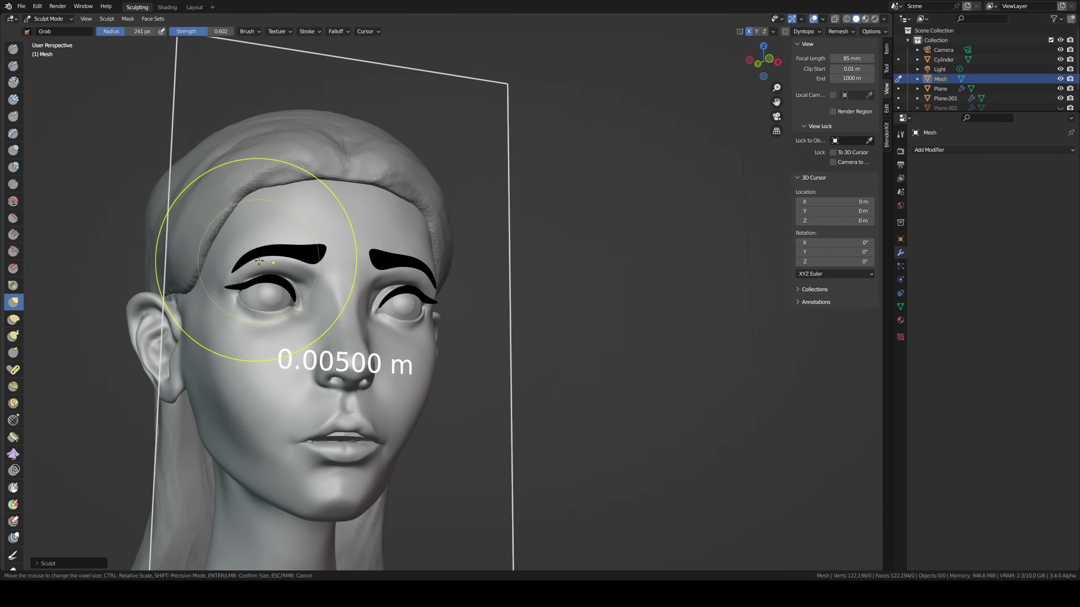
left_click(262, 266)
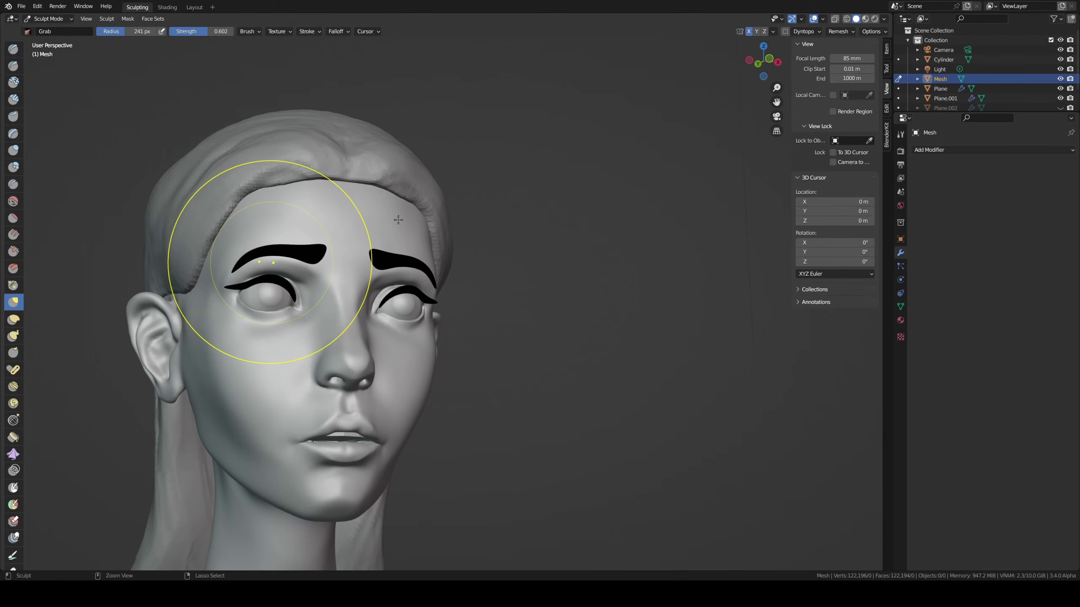
- Nudge the scalp shape with a Grab stroke and view the back hair from the side
middle_click_drag(292, 209, 267, 183)
left_click_drag(268, 183, 272, 170)
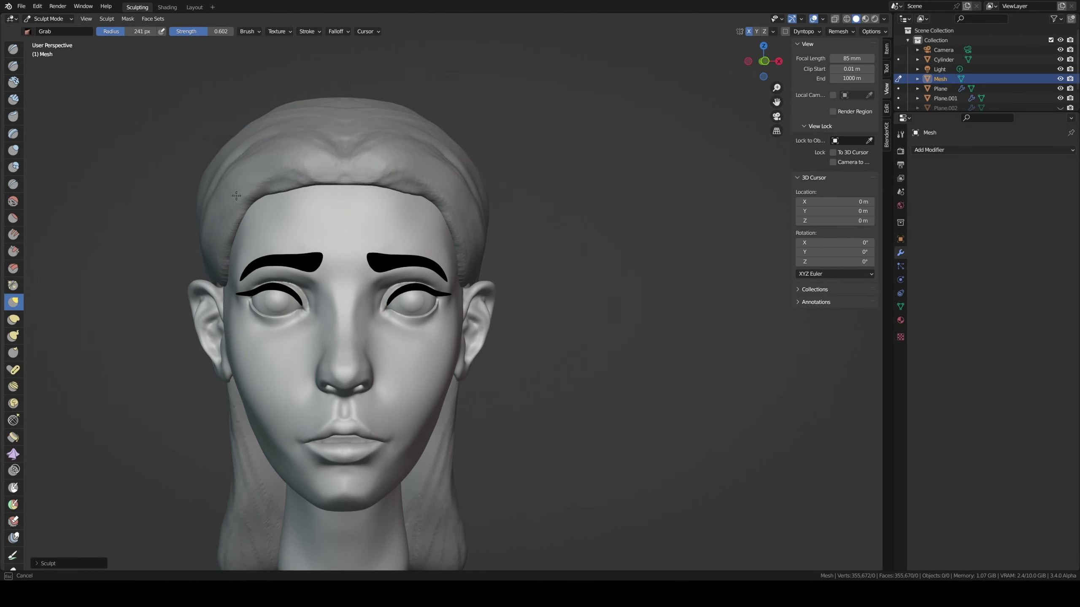
middle_click_drag(488, 123, 489, 164)
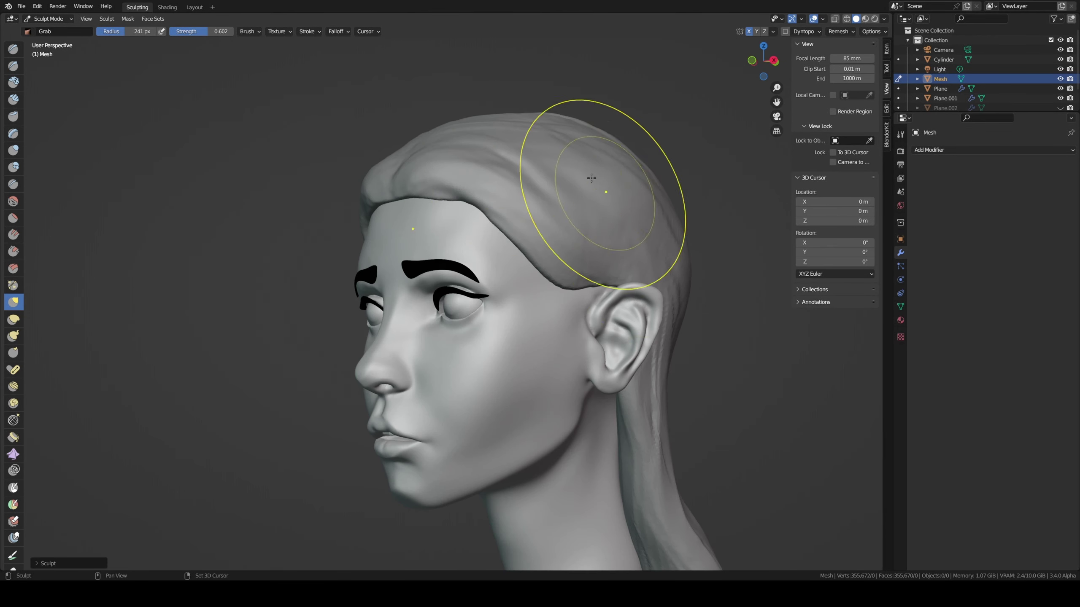
mouse_move(650, 378)
middle_mouse_down()
mouse_move(740, 385)
mouse_move(590, 168)
middle_mouse_up()
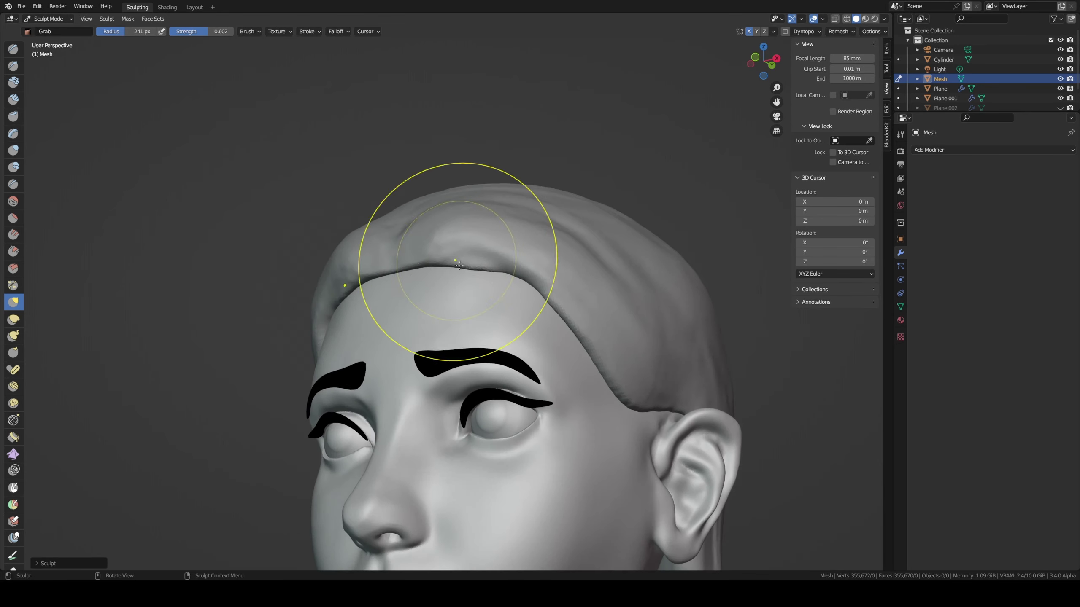
- Carve the forehead parting groove with Draw Sharp at 81 px
key("shift+space")
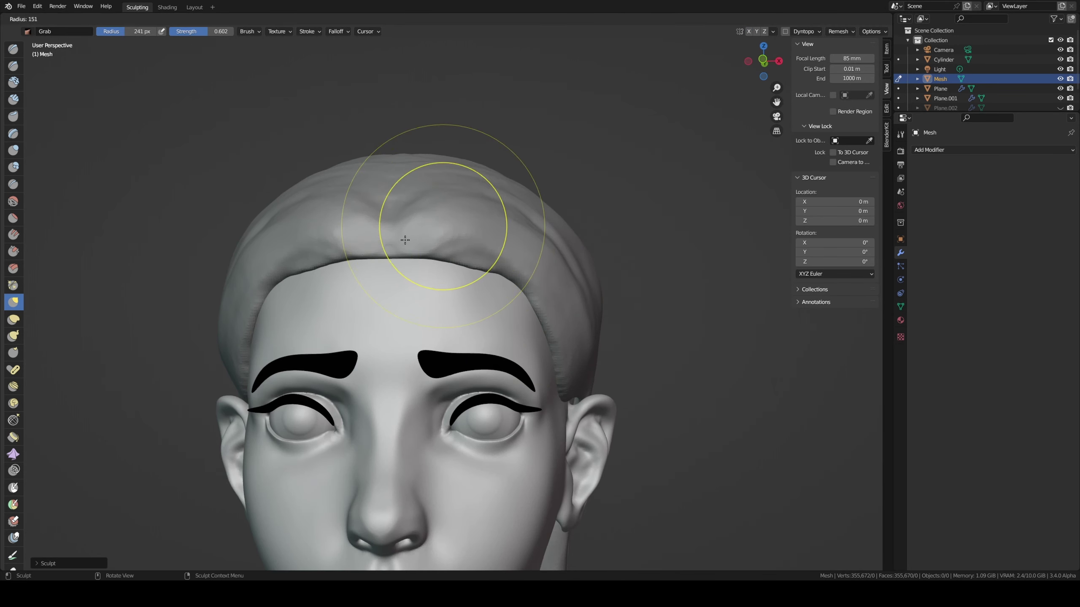
key("f")
left_click(357, 267)
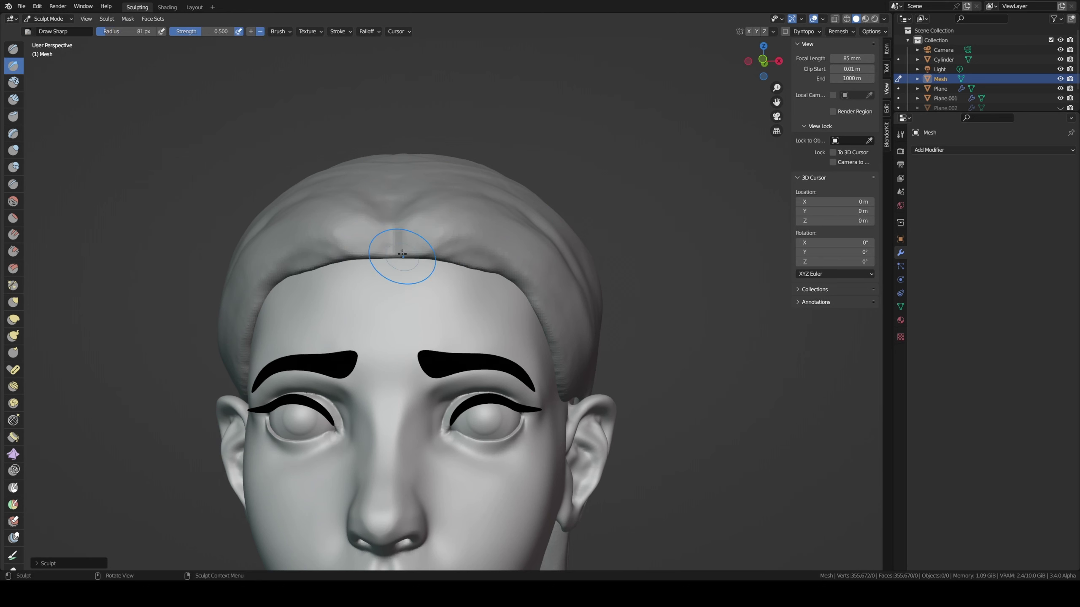
left_click_drag(386, 224, 407, 199)
middle_click_drag(406, 199, 404, 203)
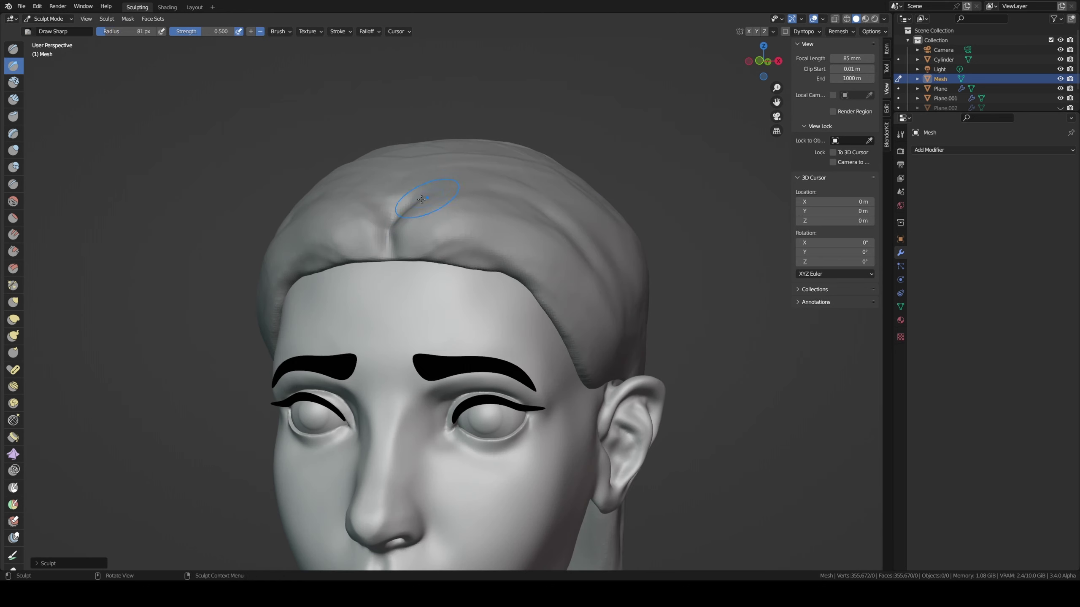
- Deepen the hairline crease from the forehead down toward the ear
mouse_move(557, 206)
middle_mouse_down()
mouse_move(495, 206)
mouse_move(532, 190)
middle_mouse_up()
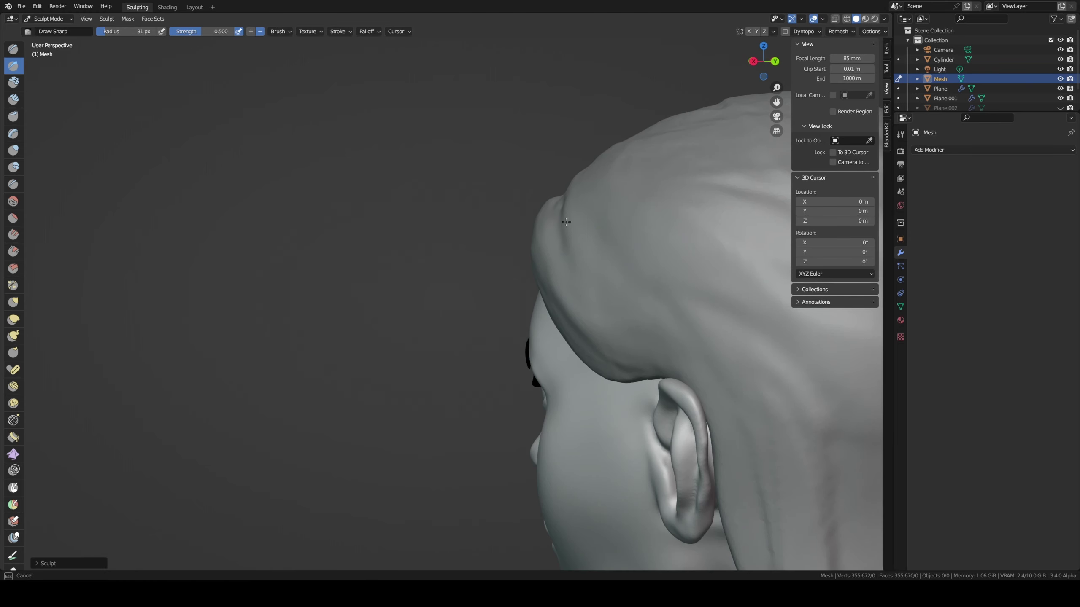
left_click_drag(565, 222, 576, 282)
middle_click_drag(615, 334, 670, 230)
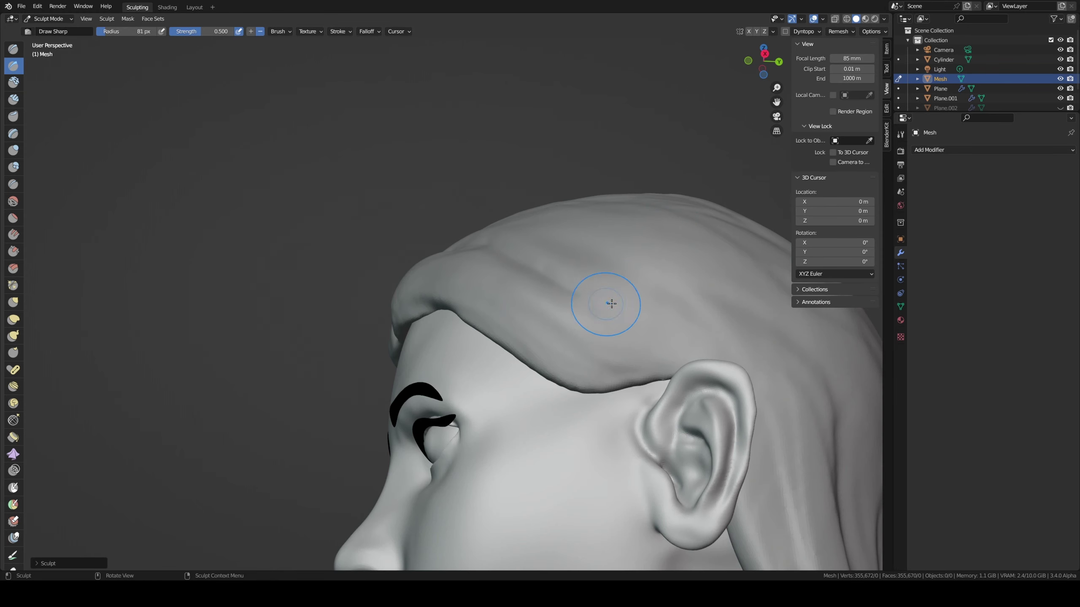
middle_click_drag(586, 282, 591, 289)
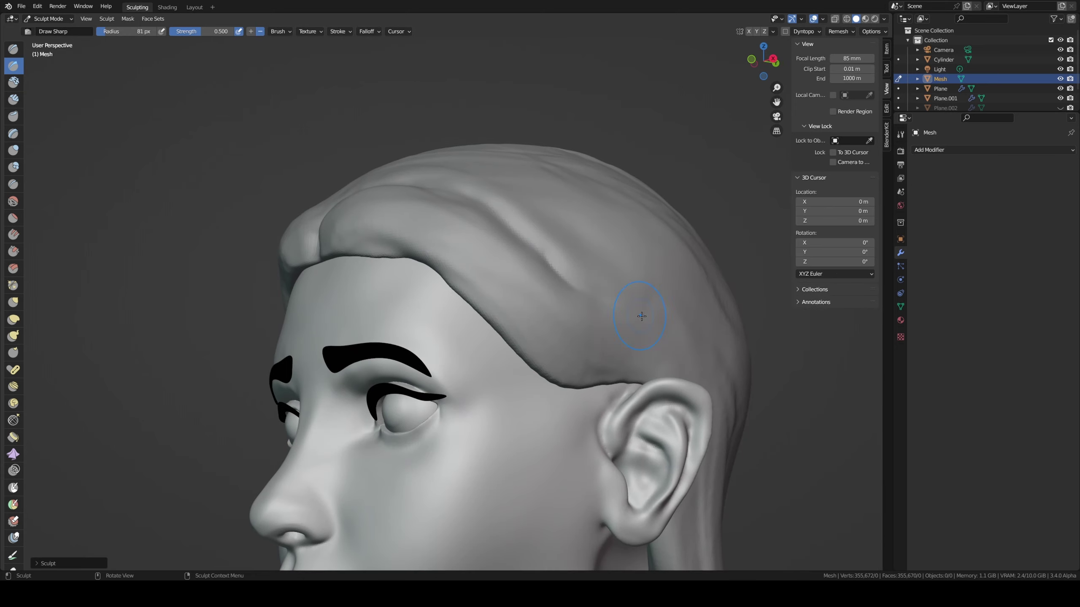
mouse_move(329, 245)
left_mouse_down()
mouse_move(482, 277)
mouse_move(613, 351)
left_mouse_up()
middle_click_drag(481, 286, 413, 243)
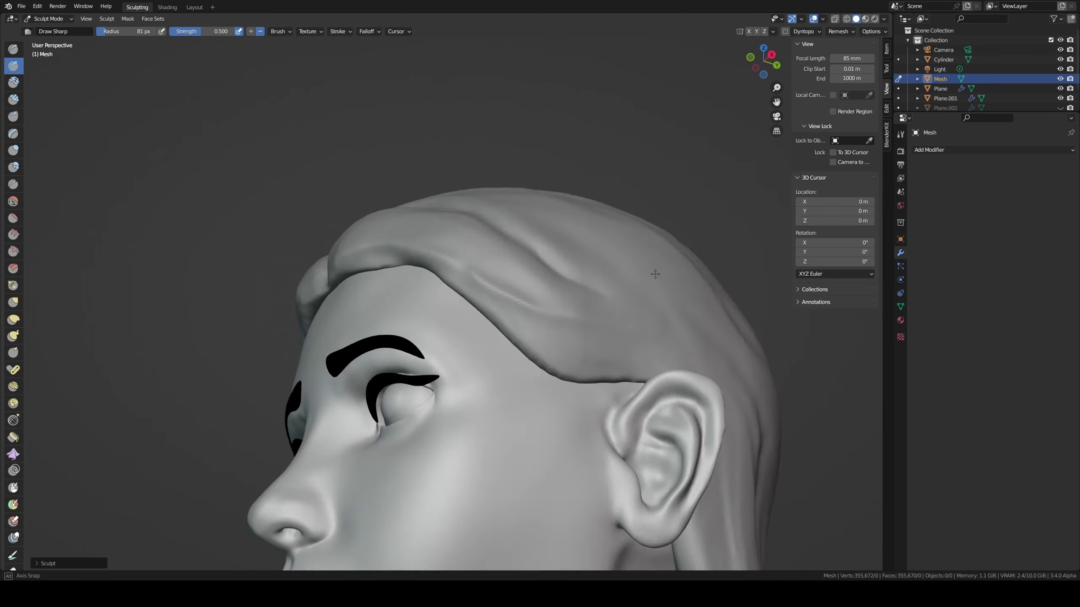
left_click_drag(369, 230, 425, 235)
left_click_drag(502, 282, 561, 334, "ctrl")
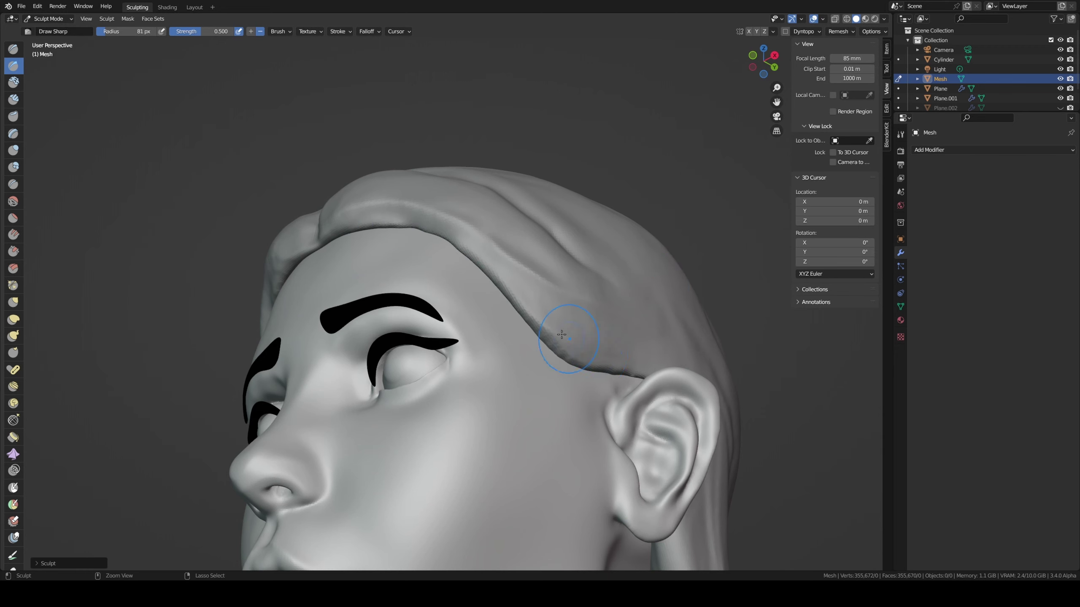
- Refine the hairline crease above the ear and view the head in close three-quarter
middle_click_drag(628, 354, 586, 364)
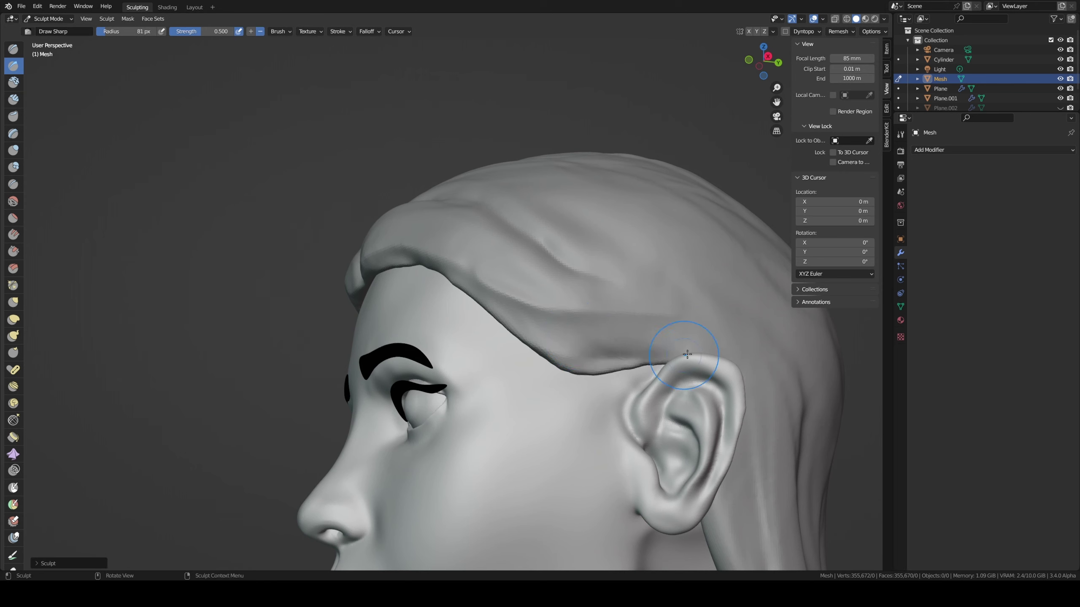
left_click_drag(586, 364, 654, 361, "ctrl")
middle_click_drag(655, 361, 636, 306)
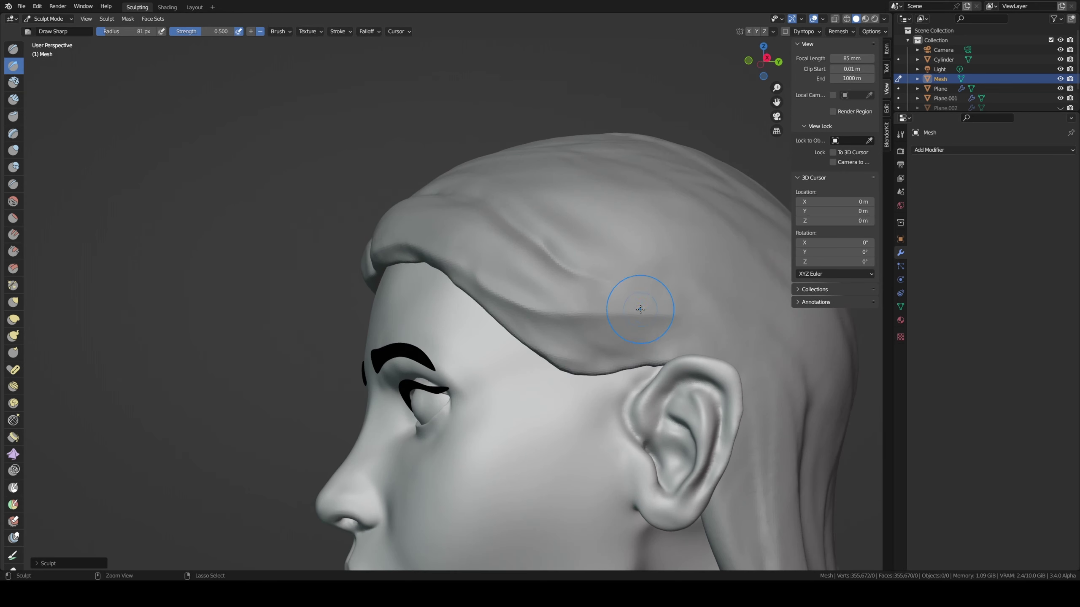
middle_click_drag(714, 303, 731, 295)
scroll(730, 295, "down", 2)
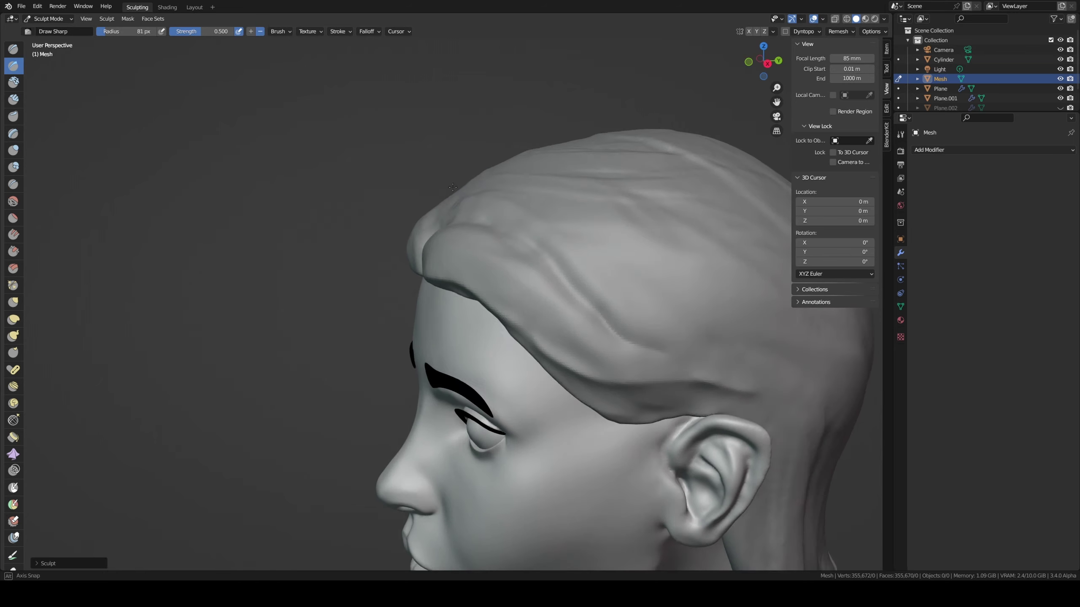
mouse_move(468, 221)
middle_mouse_down()
mouse_move(515, 198)
mouse_move(598, 212)
middle_mouse_up()
- Reshape the front hair bump with Grab, then switch to Inflate
key("g")
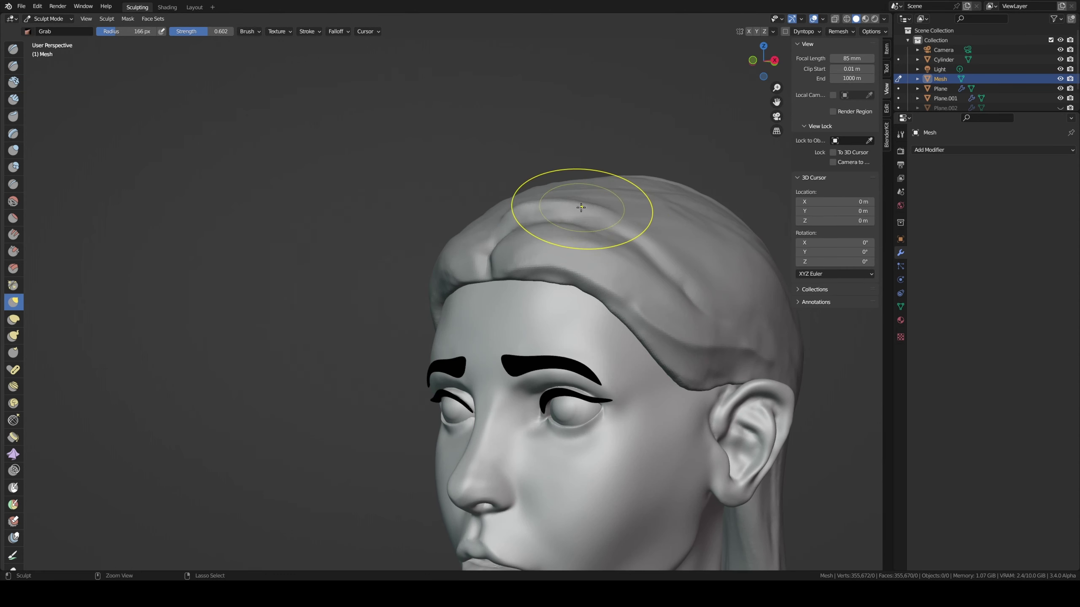
mouse_move(558, 231)
left_mouse_down()
mouse_move(514, 241)
mouse_move(565, 205)
mouse_move(541, 226)
left_mouse_up()
key("c")
key("i")
scroll(583, 217, "down", 3)
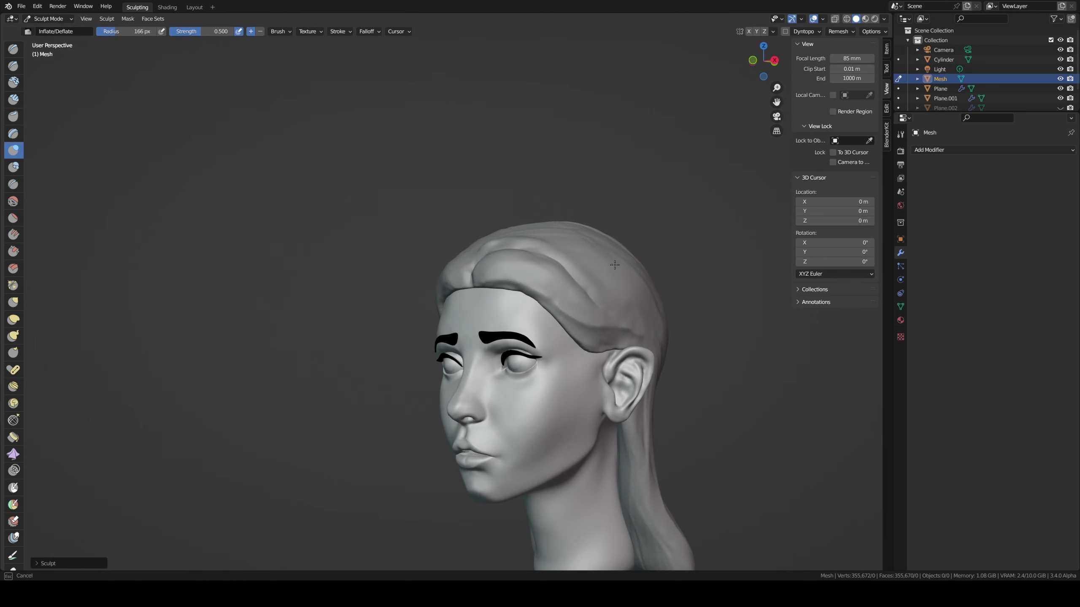
middle_click_drag(597, 283, 538, 225)
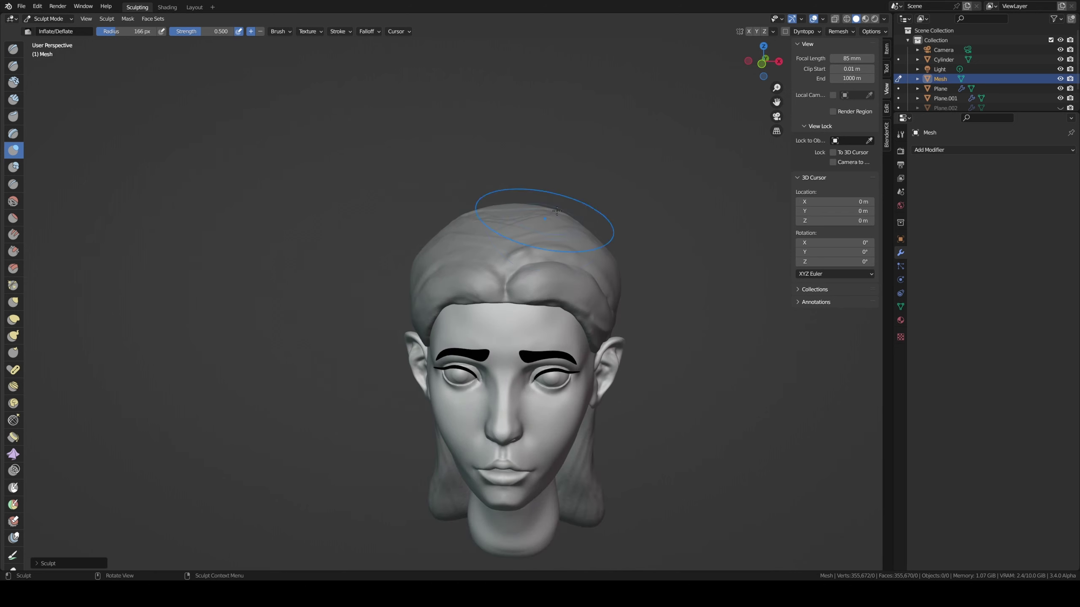
- Enlarge the brush to 142 px and view the back of the head
key("f")
left_click(507, 250)
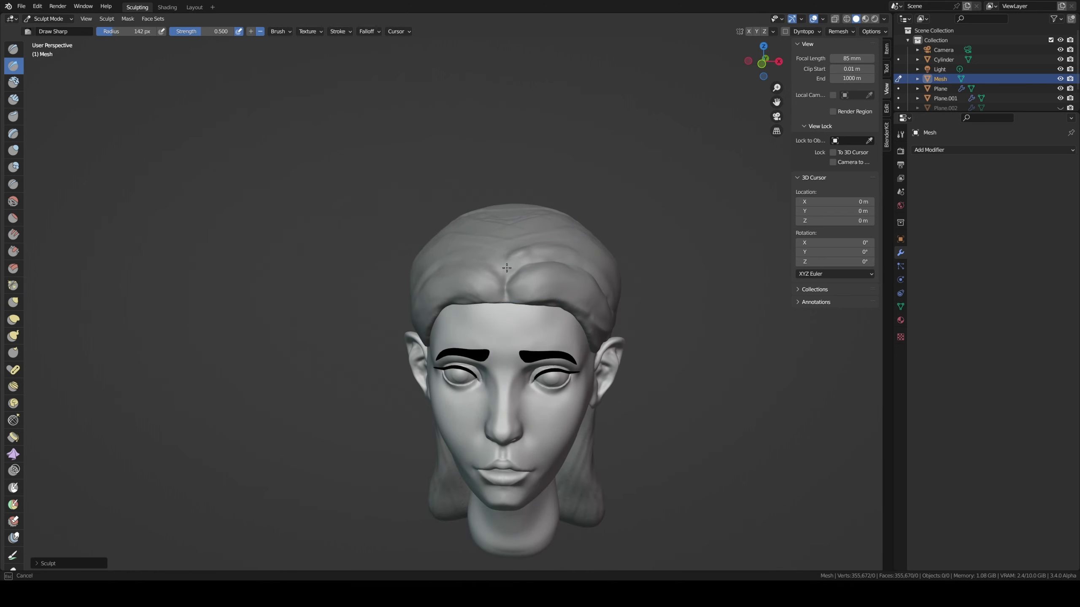
middle_click_drag(506, 221, 516, 228)
middle_click_drag(572, 195, 576, 238)
- Undo the last bump and mark the back centre parting with a 36 px brush
key("ctrl+z")
key("f")
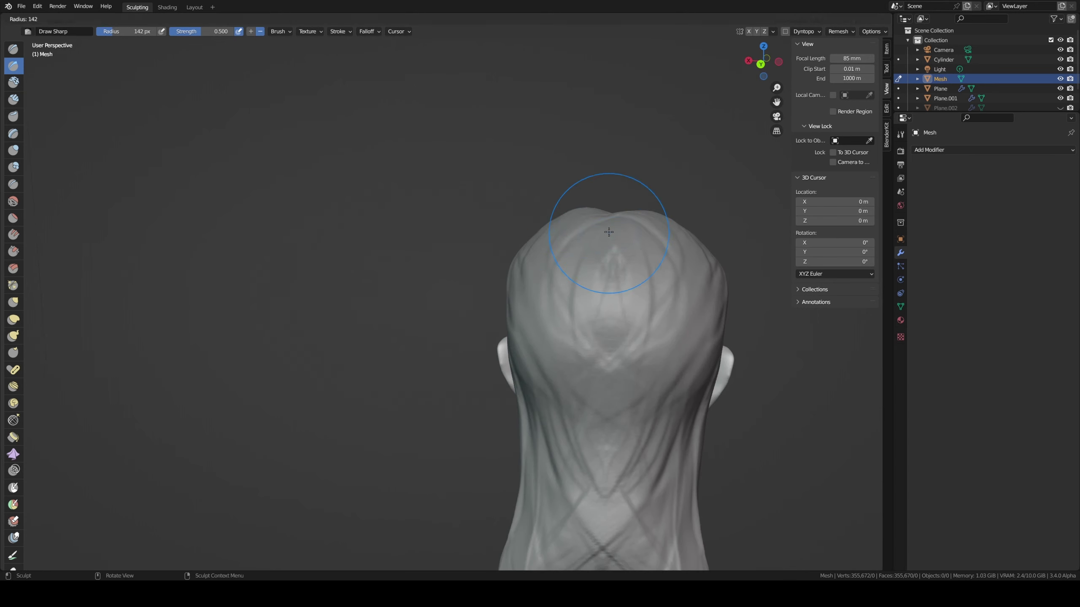
left_click(587, 241)
key("f")
left_click(612, 218)
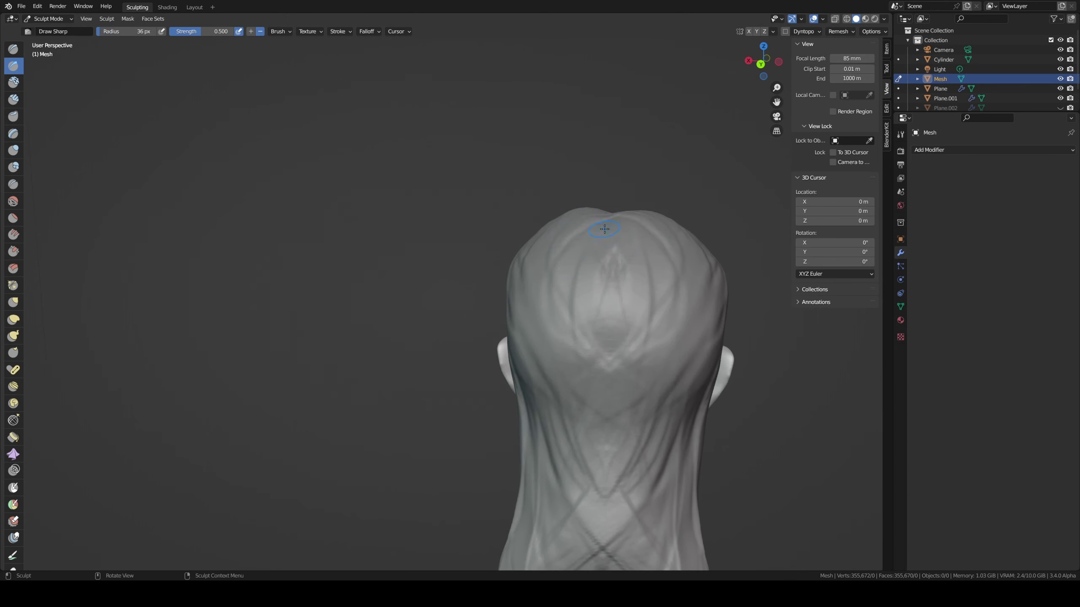
left_click(614, 233)
left_click(613, 255)
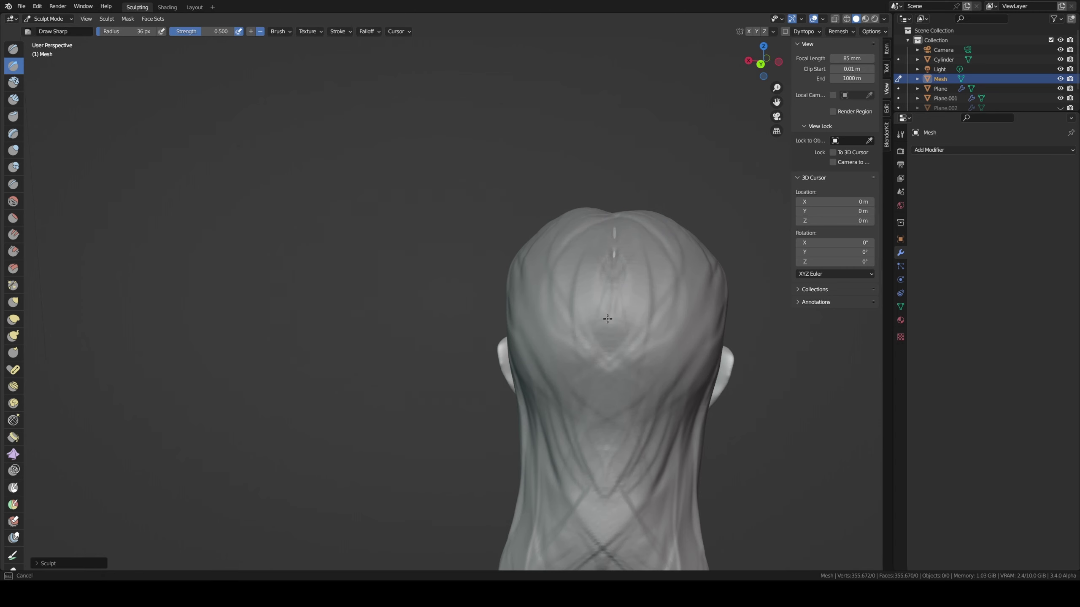
left_click(607, 354)
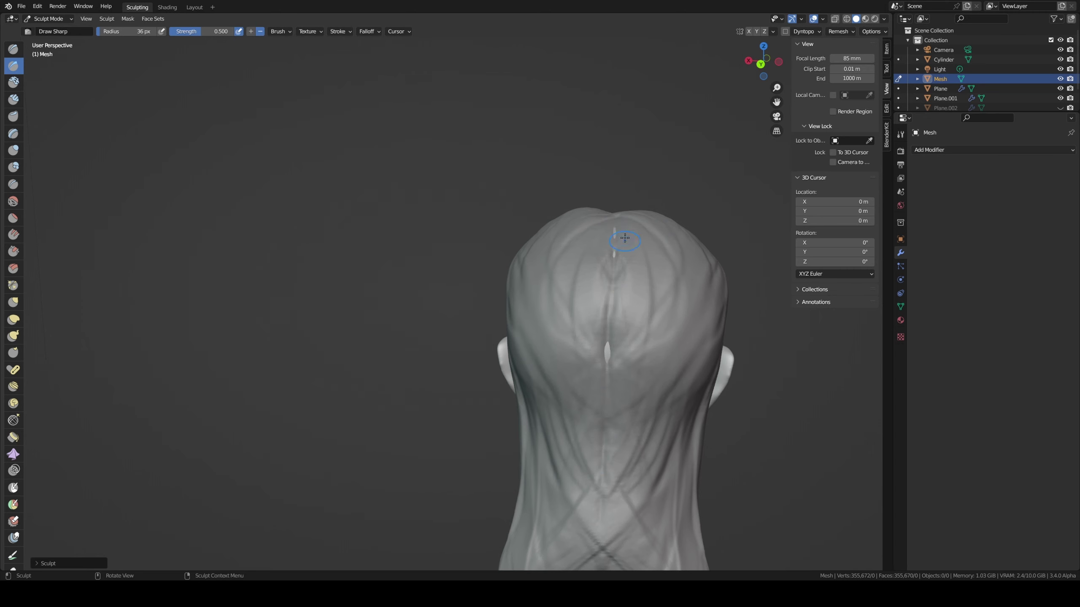
- Carve a Draw Sharp stroke across the head top while cycling Inflate, Grab and Clay Strips
key("i")
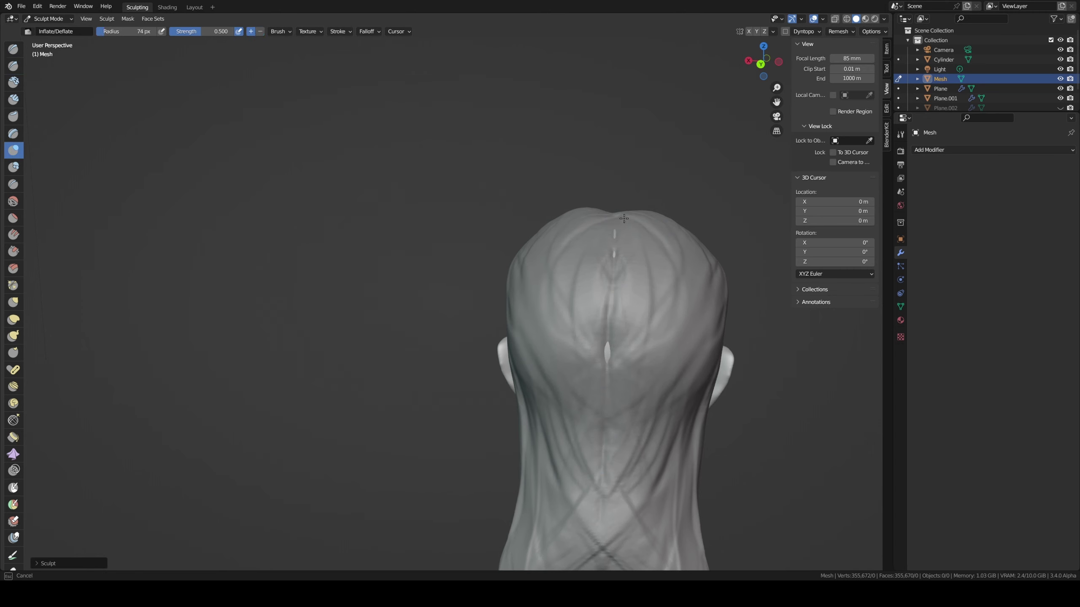
mouse_move(602, 270)
middle_mouse_down()
mouse_move(718, 270)
mouse_move(525, 273)
middle_mouse_up()
key("c")
key("shift+x")
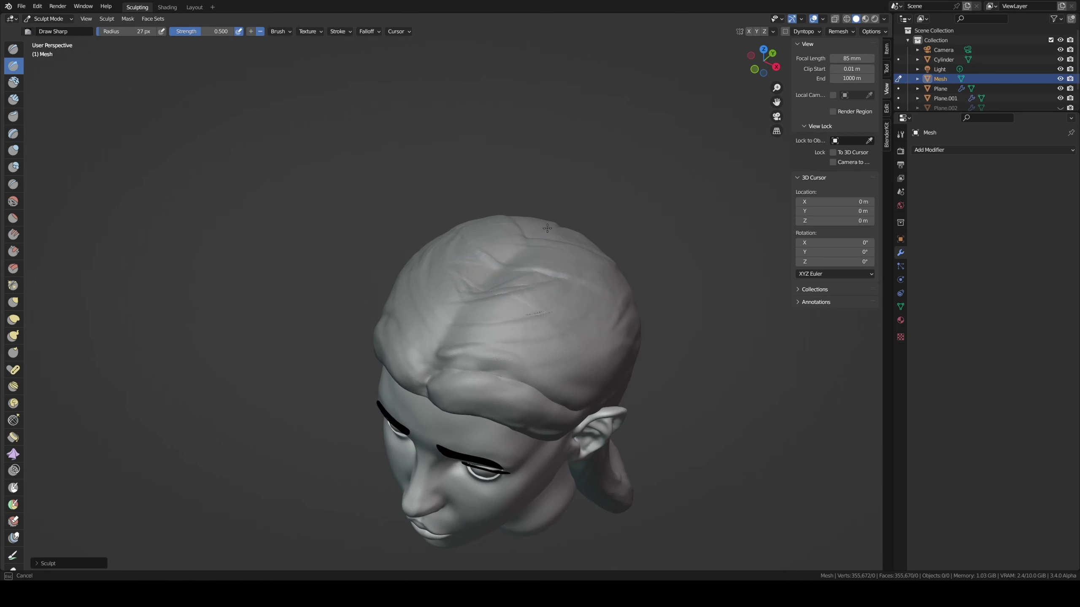
left_click_drag(459, 323, 511, 261)
key("c")
key("i")
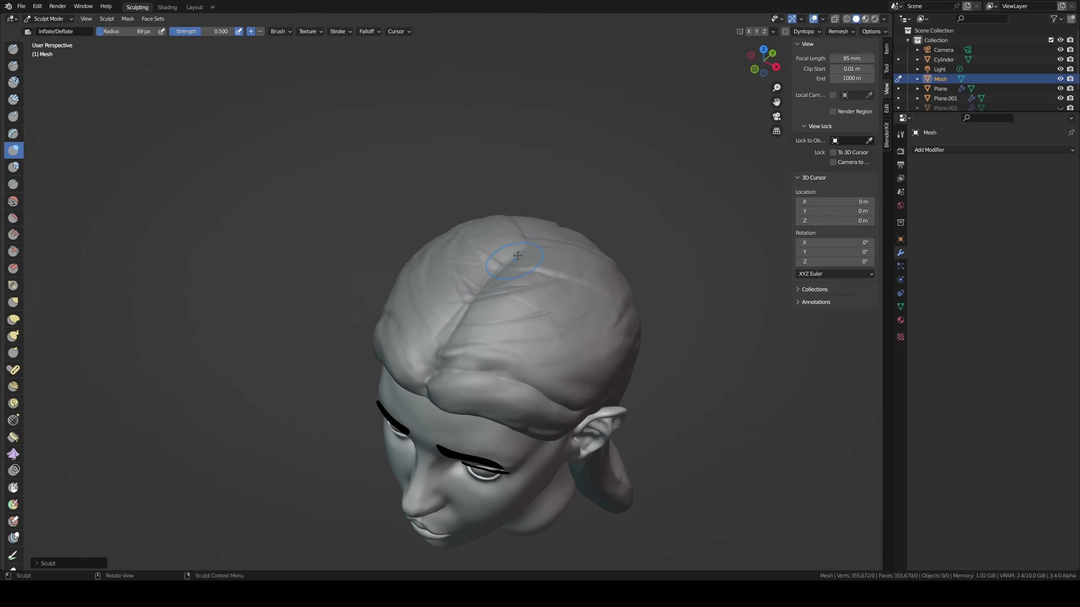
middle_click_drag(477, 297, 515, 330)
key("g")
key("c")
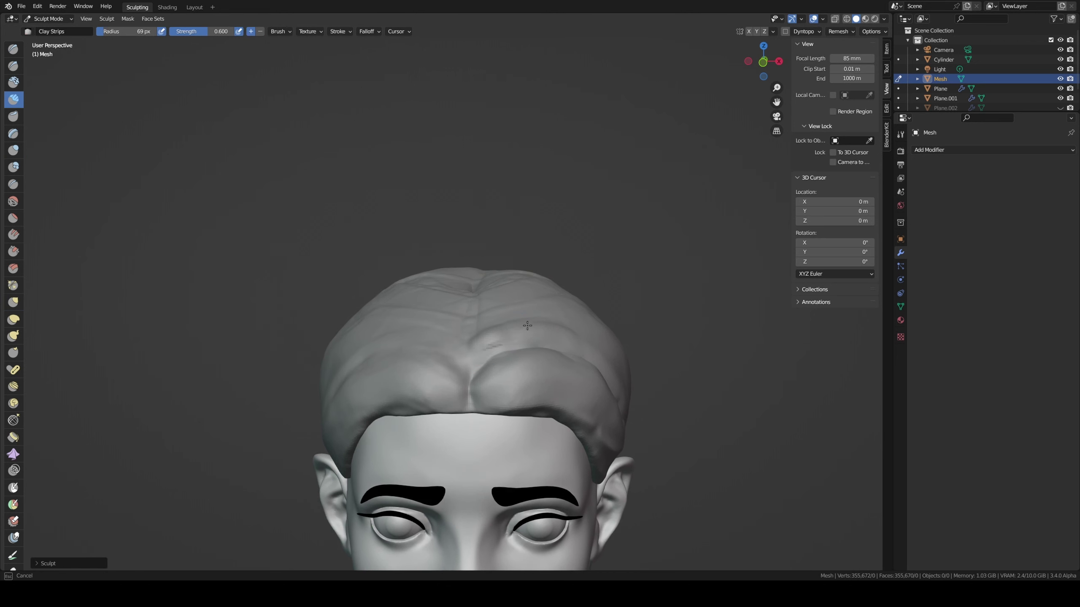
- Carve strand grooves and build clay above the ear with a 112 px brush
middle_click_drag(492, 324, 492, 320)
key("f")
left_click(492, 321)
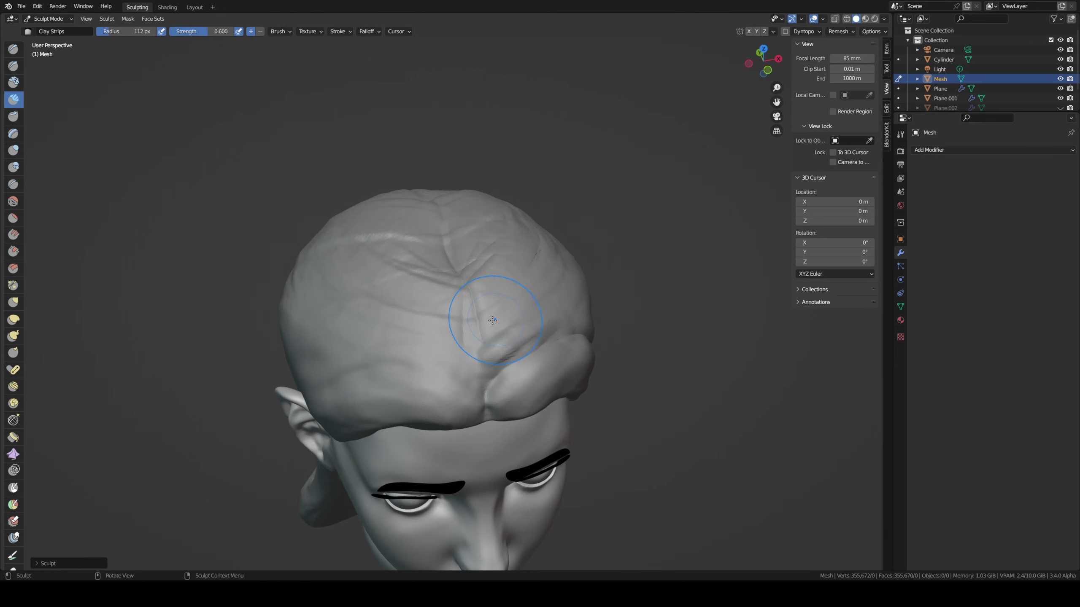
mouse_move(534, 271)
middle_mouse_down()
mouse_move(523, 307)
mouse_move(549, 293)
mouse_move(580, 364)
middle_mouse_up()
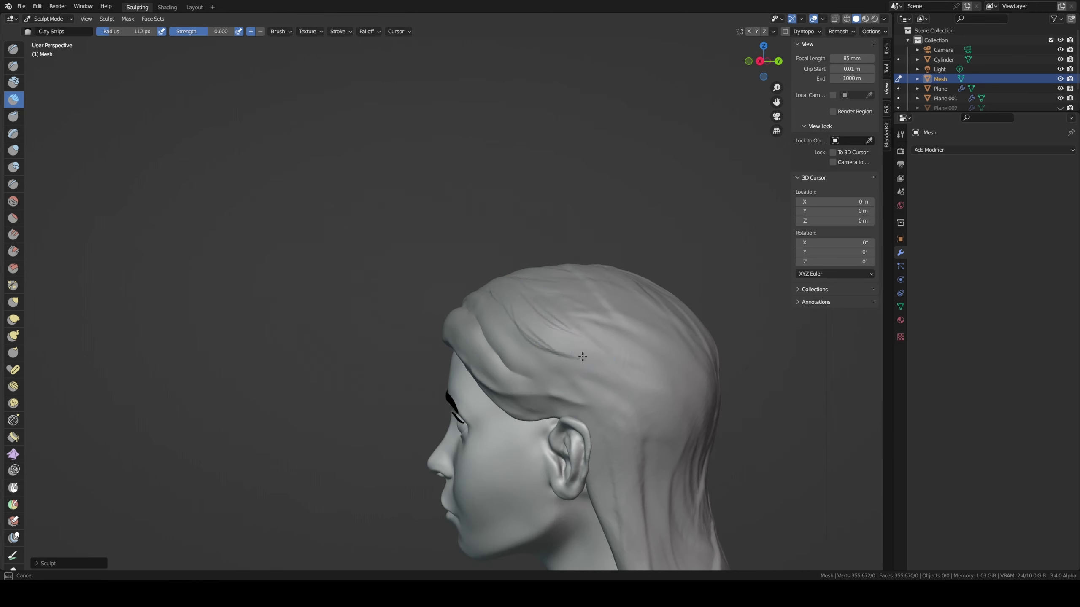
left_click_drag(582, 357, 640, 393)
mouse_move(535, 318)
middle_mouse_down()
mouse_move(461, 295)
mouse_move(435, 307)
mouse_move(503, 336)
middle_mouse_up()
left_click_drag(522, 354, 538, 370)
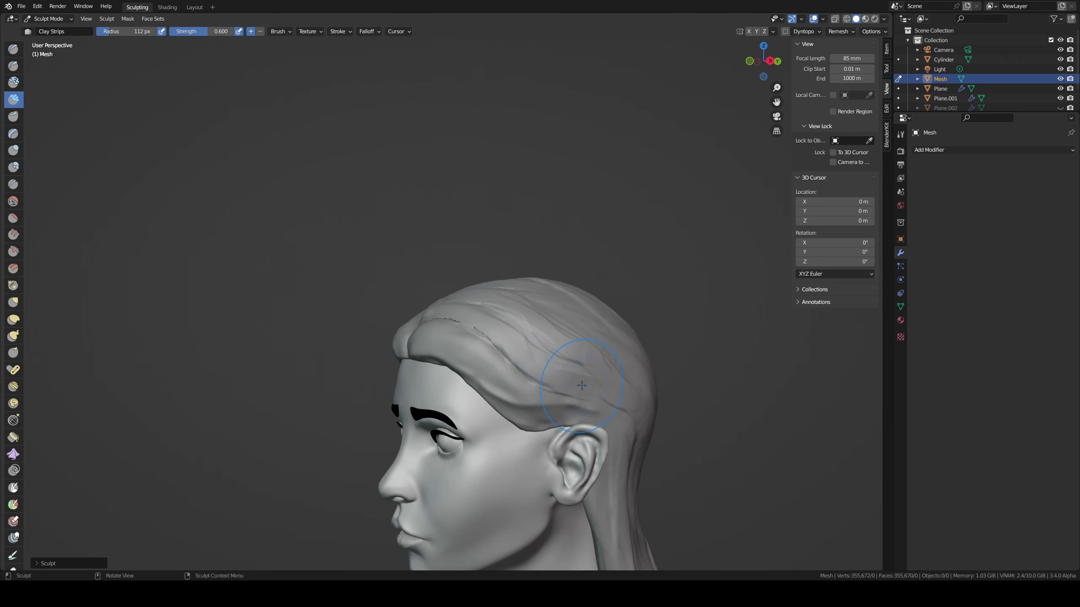
- Cut a sharp groove along the forehead parting with Draw Sharp at 26 px
key("shift+x")
middle_click_drag(494, 339, 492, 333)
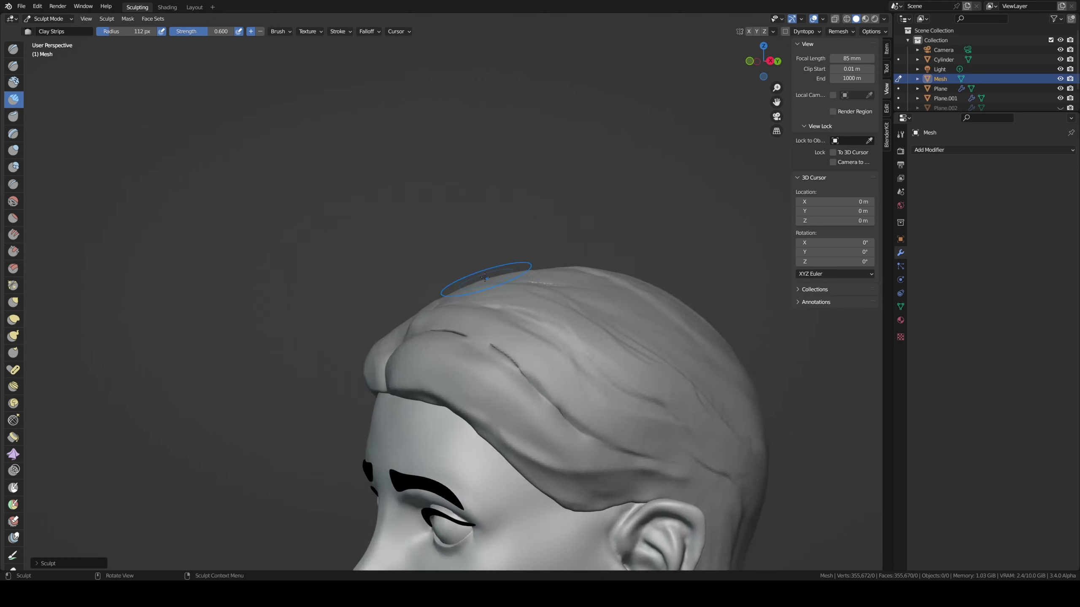
middle_click_drag(542, 357, 510, 349)
key("f")
left_click(507, 348)
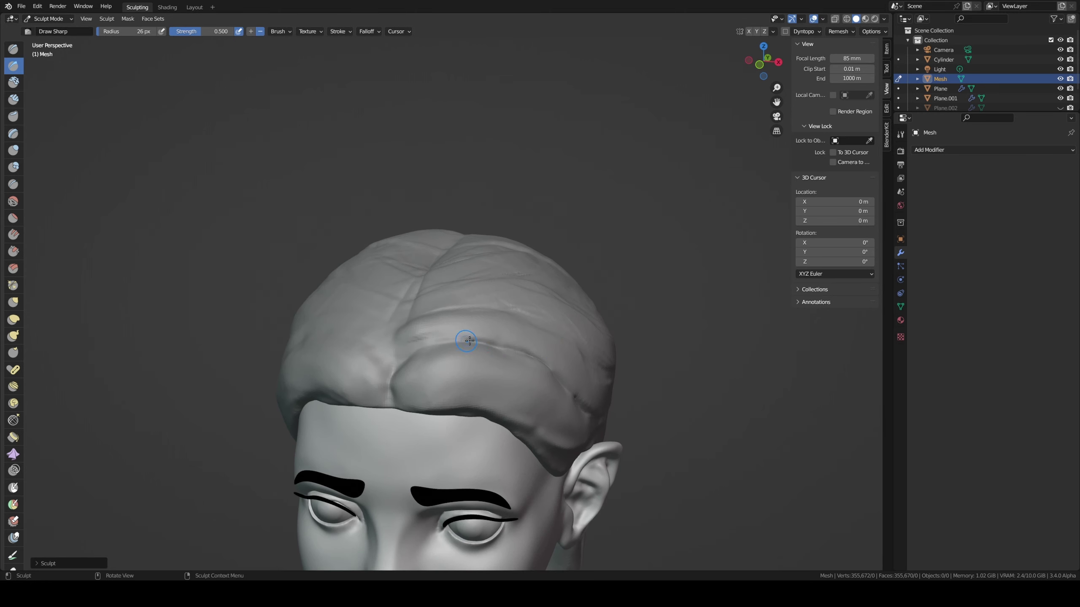
left_click_drag(466, 340, 409, 356)
- Add Clay Strips strokes along the parted hair and check the left profile
middle_click_drag(426, 341, 407, 354)
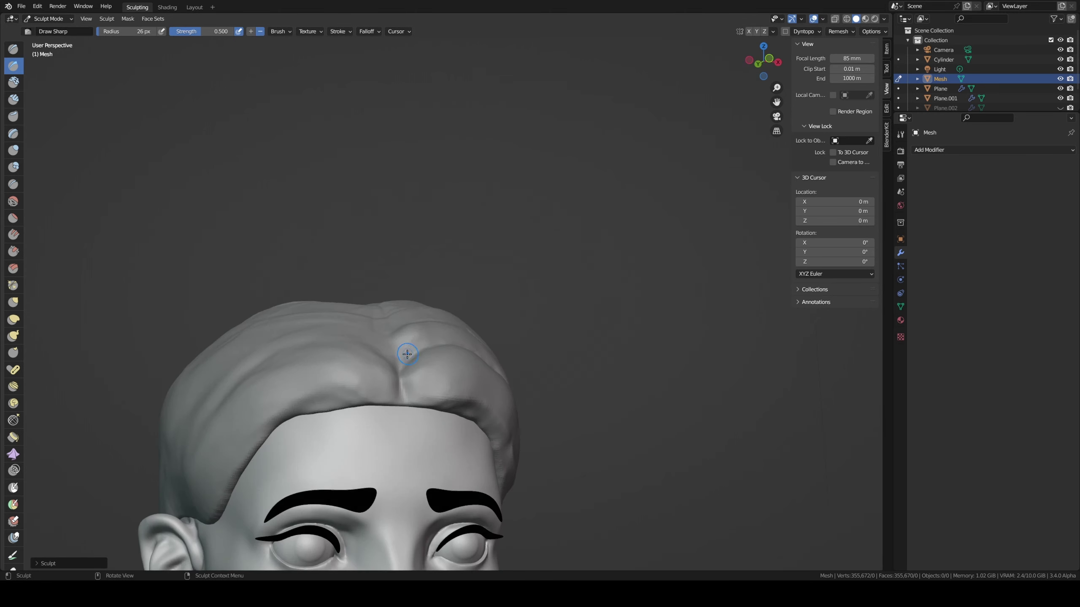
key("shift+c")
left_click_drag(413, 351, 412, 352)
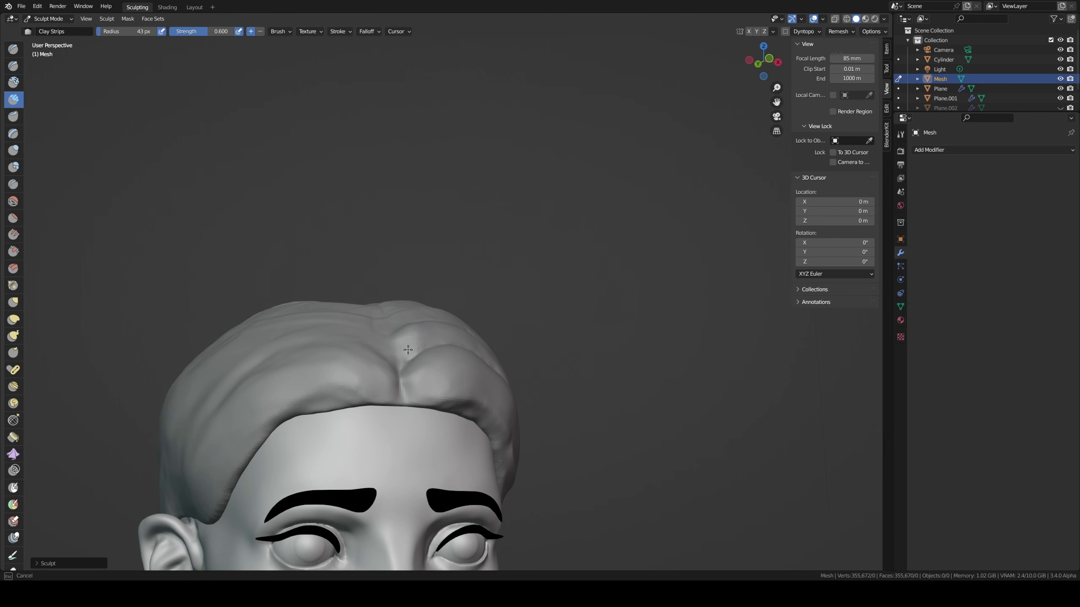
middle_click_drag(408, 349, 429, 335)
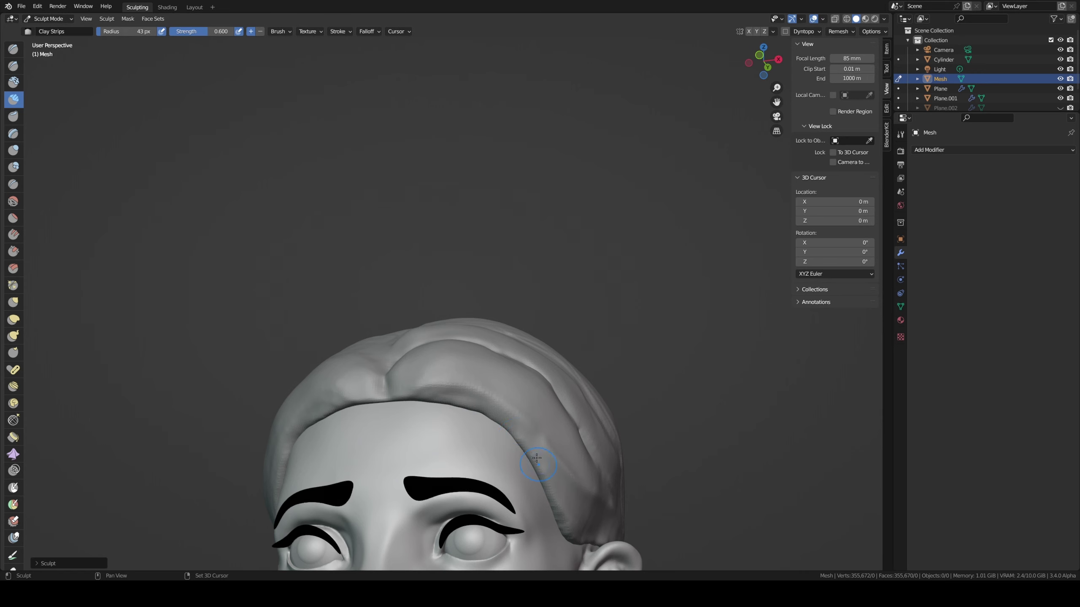
mouse_move(537, 458)
middle_mouse_down()
mouse_move(414, 350)
mouse_move(476, 369)
middle_mouse_up()
scroll(476, 370, "up", 3)
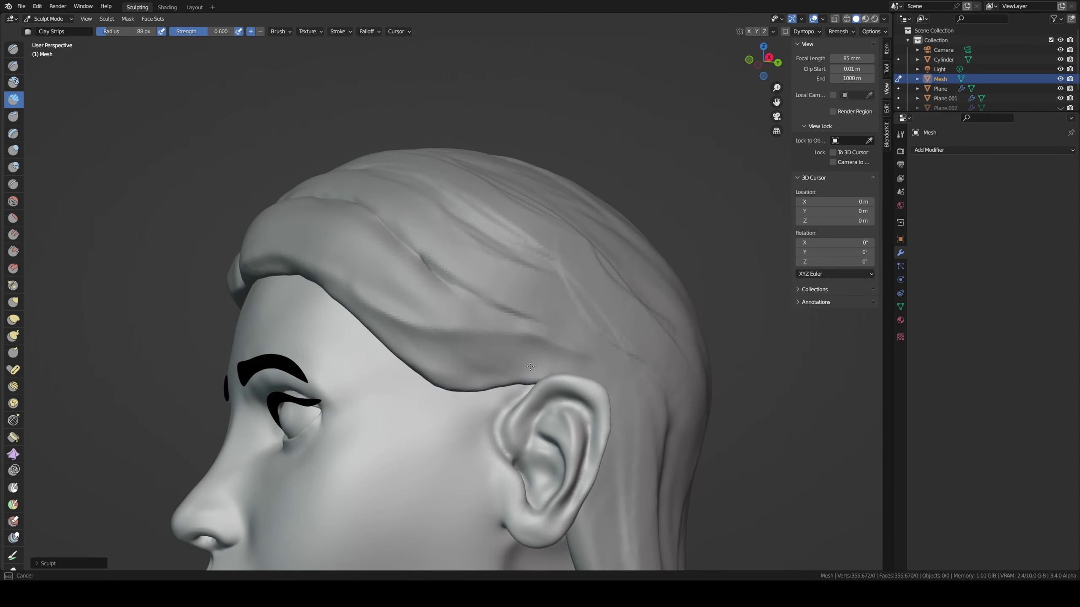
scroll(618, 254, "down", 5)
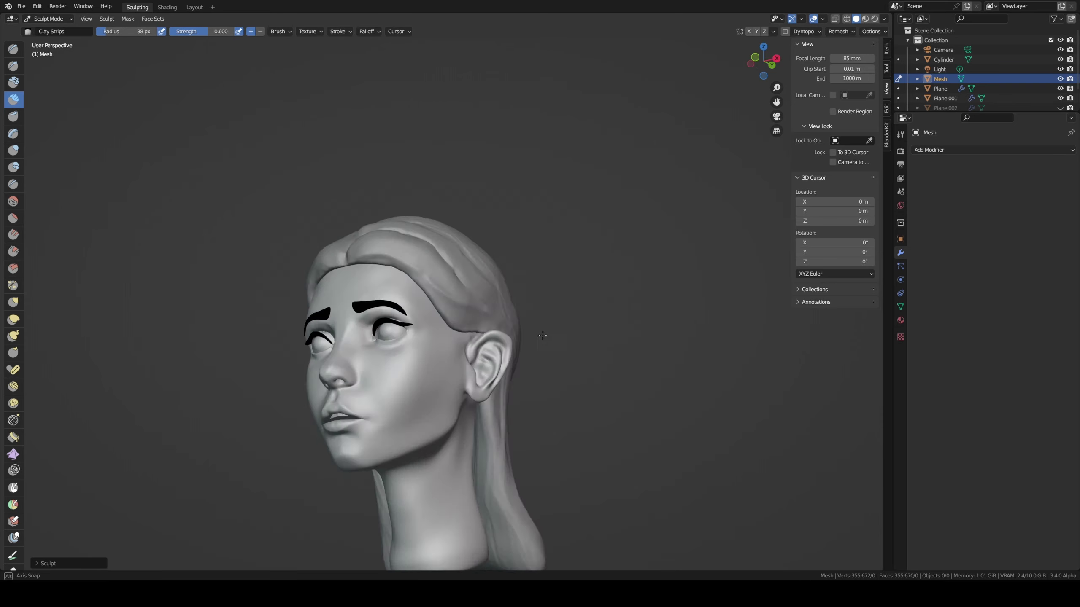
- Try a Draw Sharp forehead stroke at 87 px, undo it, and return to Clay Strips
middle_click_drag(618, 254, 418, 301)
scroll(417, 301, "up", 3)
scroll(418, 300, "up", 2)
key("shift+x")
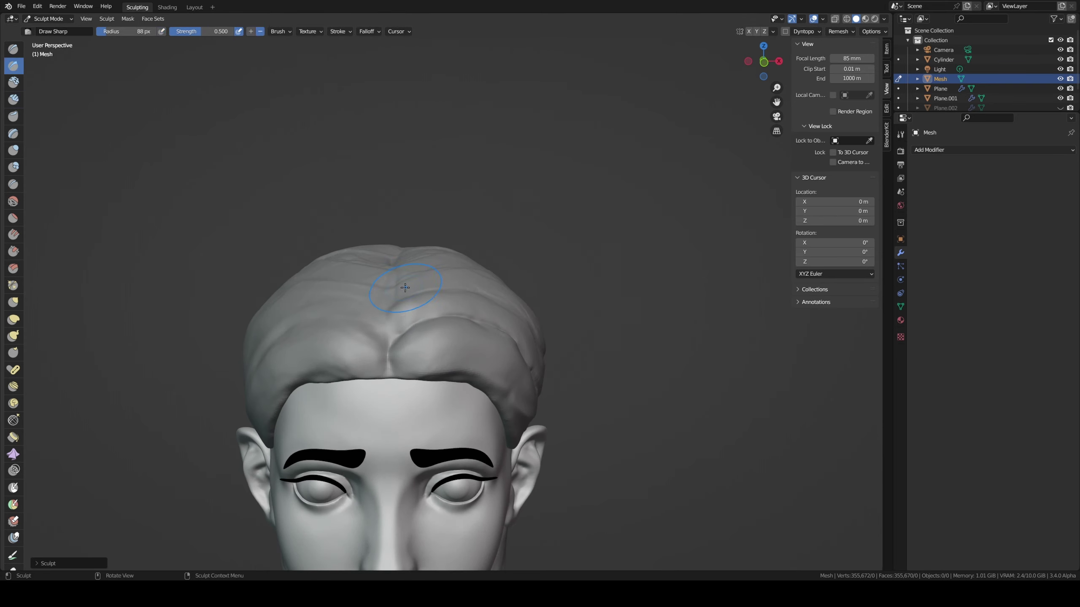
scroll(418, 300, "down", 4)
mouse_move(425, 383)
middle_mouse_down()
mouse_move(424, 350)
mouse_move(442, 336)
mouse_move(453, 348)
mouse_move(413, 324)
middle_mouse_up()
scroll(425, 350, "down", 3)
scroll(442, 337, "up", 3)
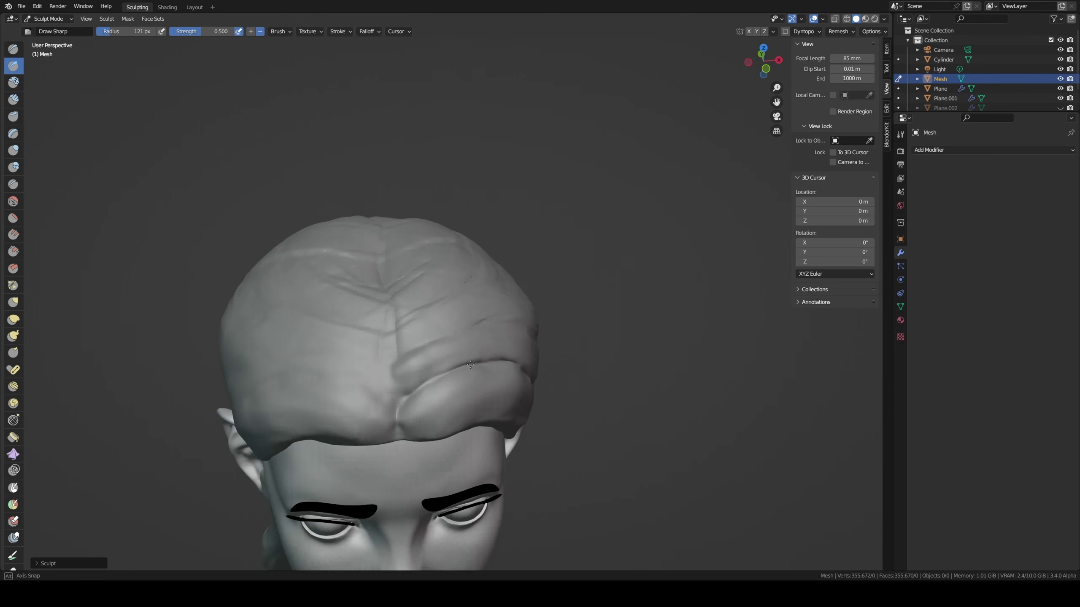
key("bracketleft")
key("bracketleft")
key("bracketleft")
key("ctrl+z")
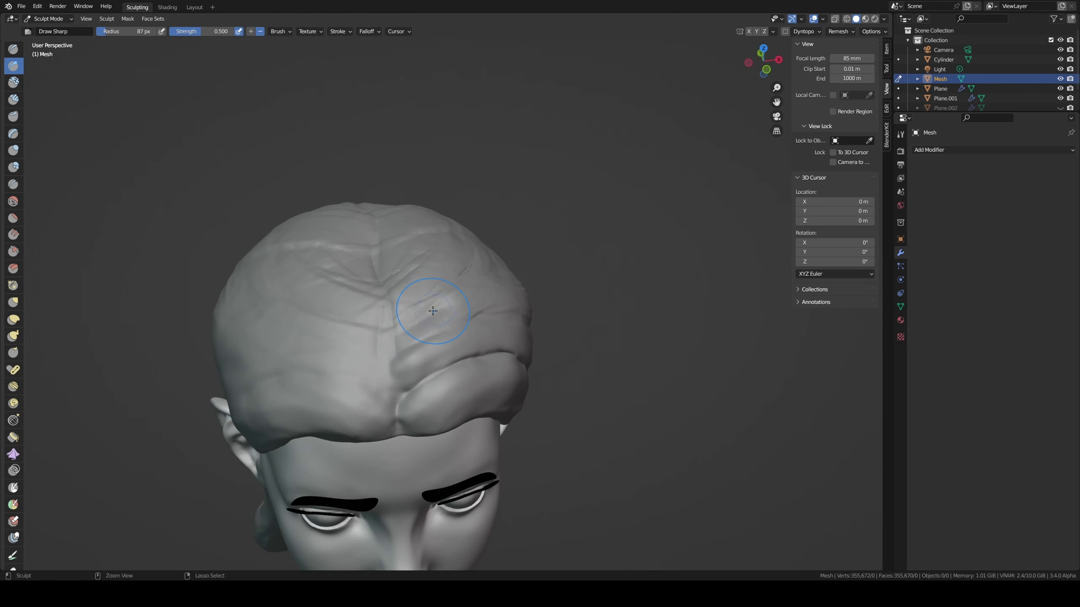
key("c")
- Carve diagonal strand grooves across the head with Clay Strips
middle_click_drag(480, 284, 456, 315)
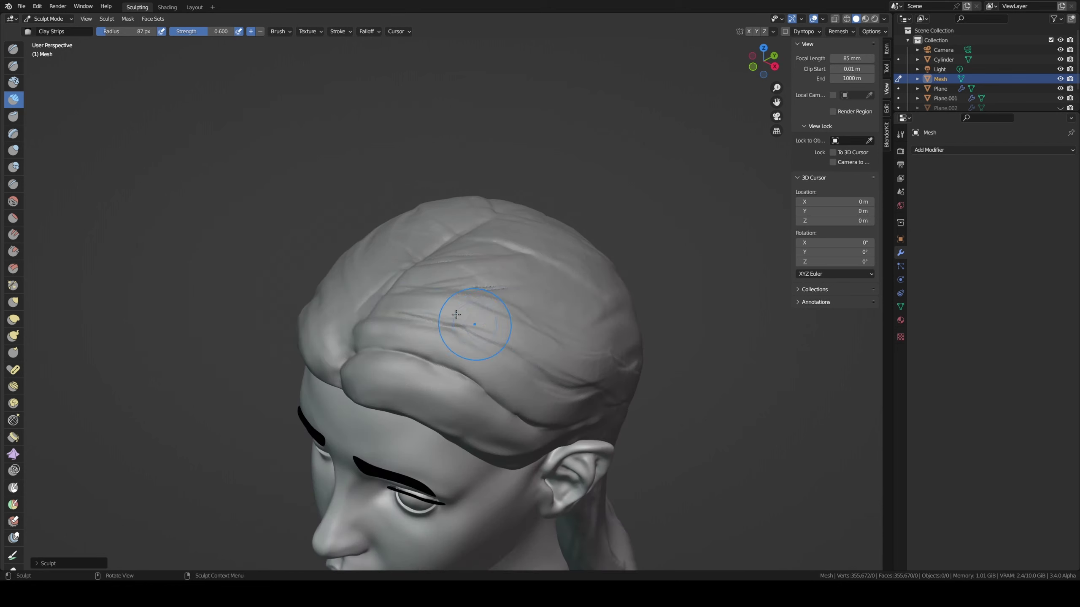
mouse_move(593, 354)
middle_mouse_down()
mouse_move(510, 305)
mouse_move(566, 303)
middle_mouse_up()
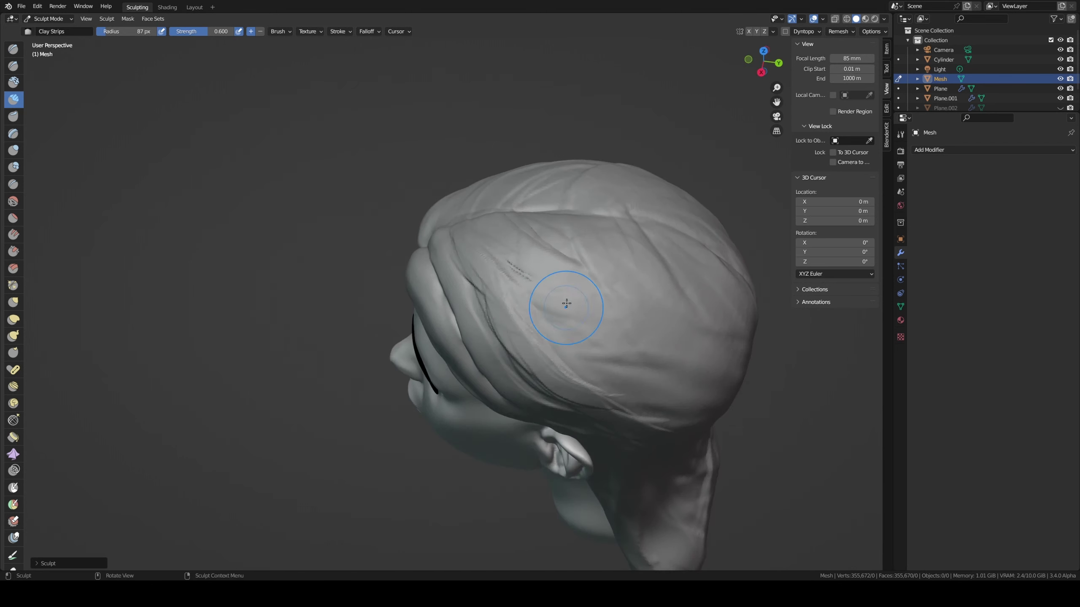
left_click_drag(492, 226, 590, 337)
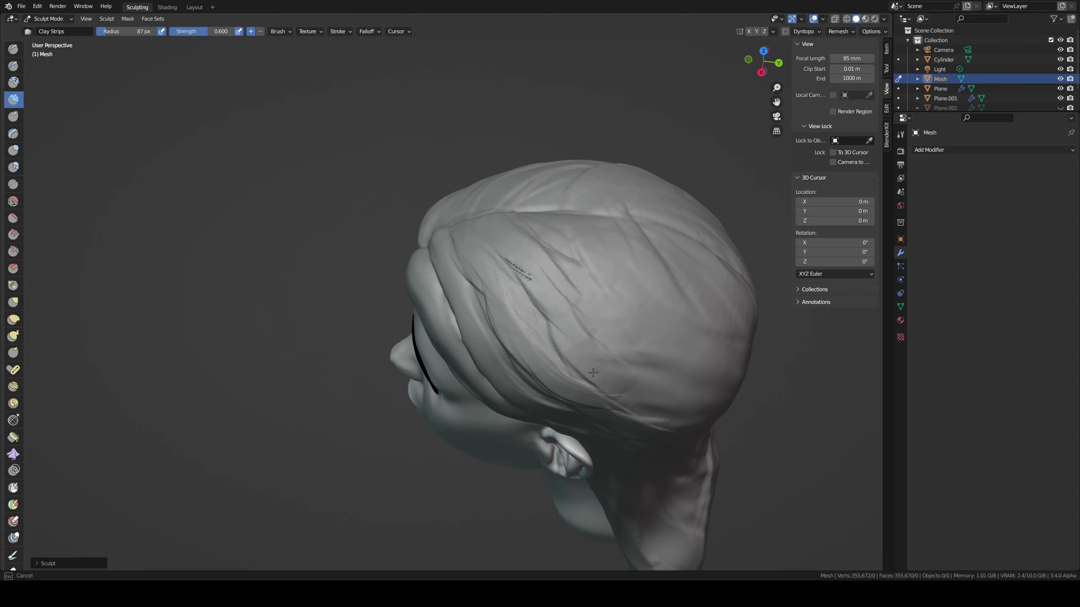
mouse_move(593, 373)
middle_mouse_down()
mouse_move(622, 248)
mouse_move(468, 257)
middle_mouse_up()
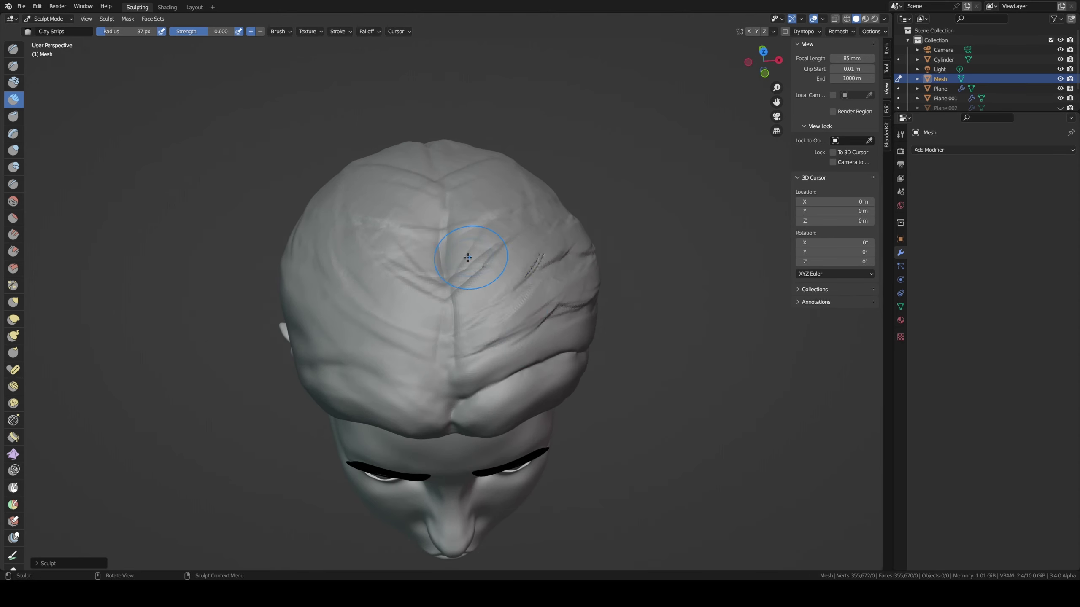
mouse_move(530, 185)
middle_mouse_down()
mouse_move(553, 215)
mouse_move(421, 147)
middle_mouse_up()
- Resize the brush from 109 px to 68 px, ending on a three-quarter face view
key("f")
left_click(402, 192)
middle_click_drag(402, 192, 401, 164)
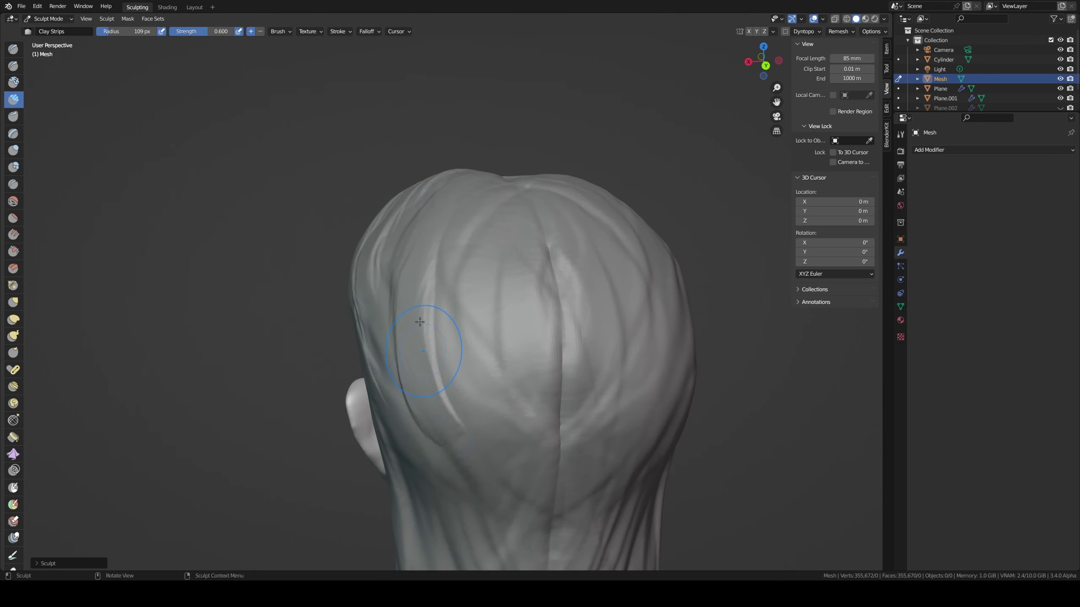
middle_click_drag(434, 338, 444, 370)
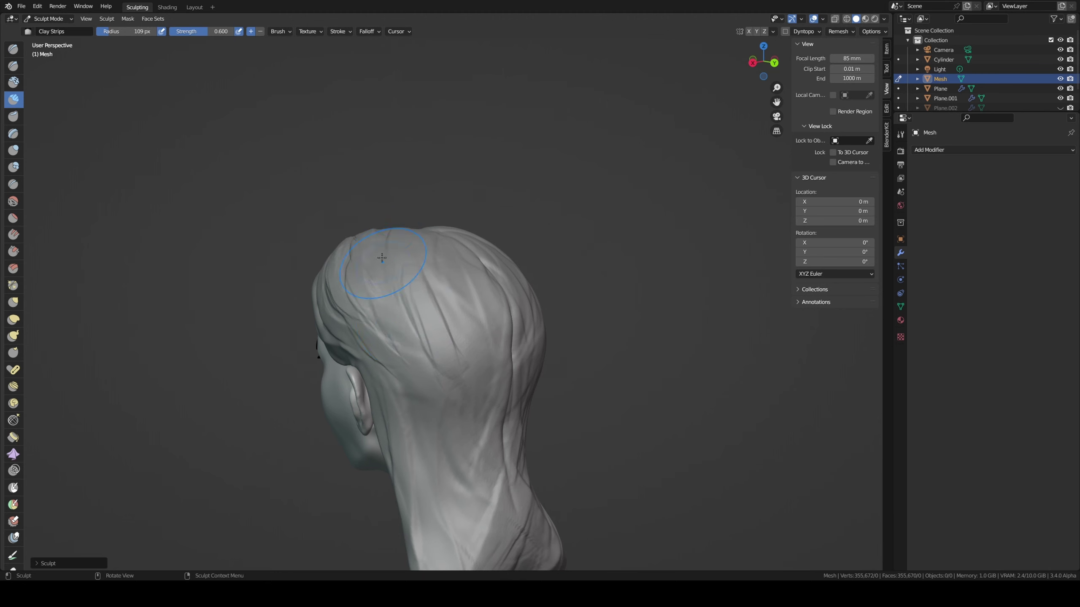
left_click(362, 275)
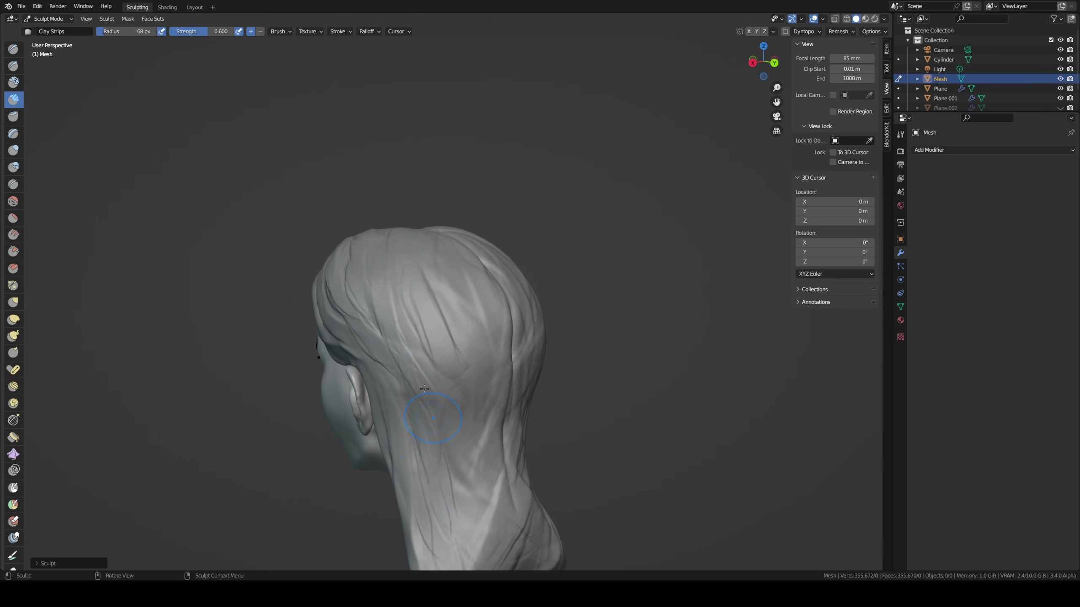
mouse_move(466, 404)
middle_mouse_down()
mouse_move(334, 270)
mouse_move(207, 277)
mouse_move(267, 290)
middle_mouse_up()
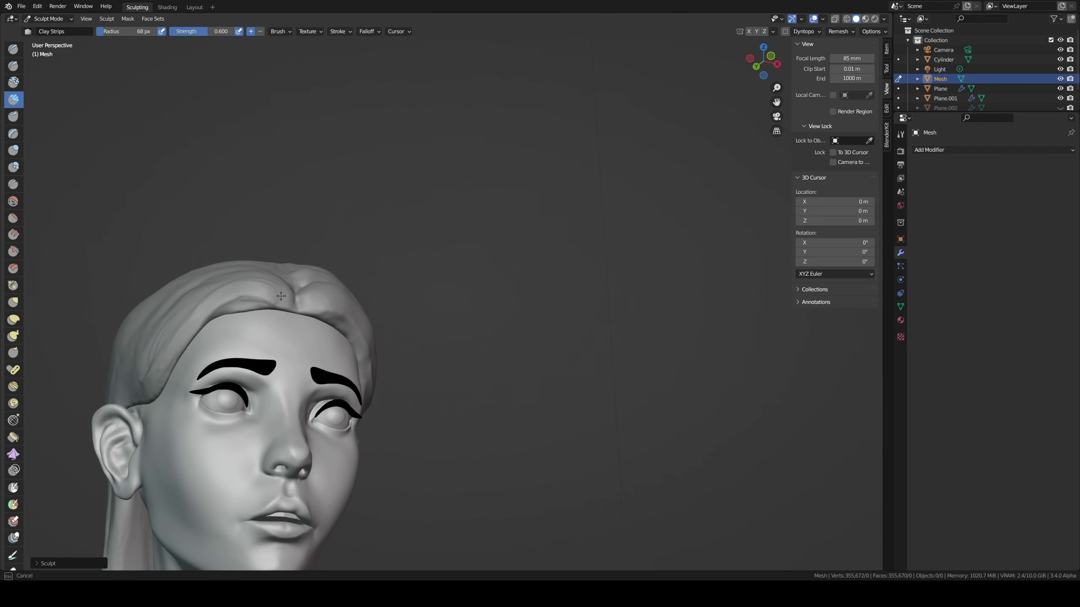
middle_click_drag(281, 296, 219, 293)
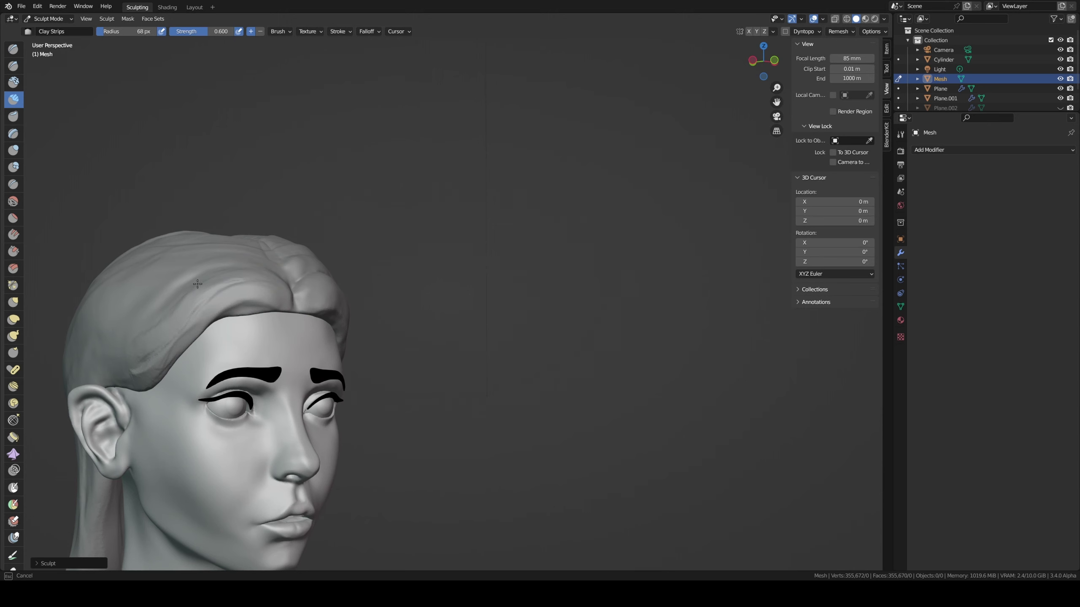
- Sharpen the hairline edge near the temple with Draw Sharp at 43 px
key("shift+x")
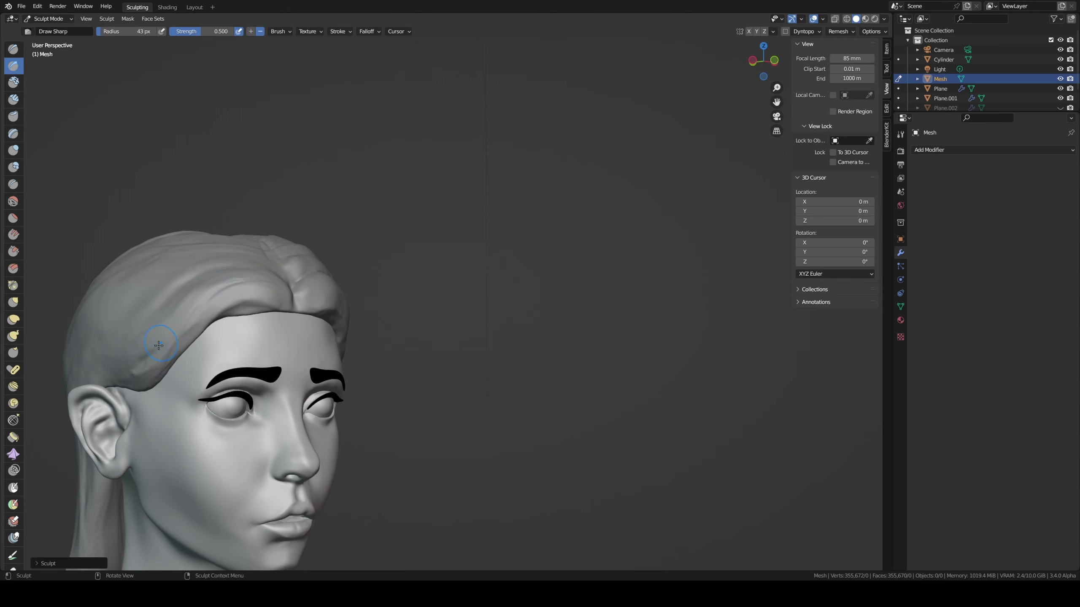
left_click_drag(167, 342, 195, 309, "ctrl")
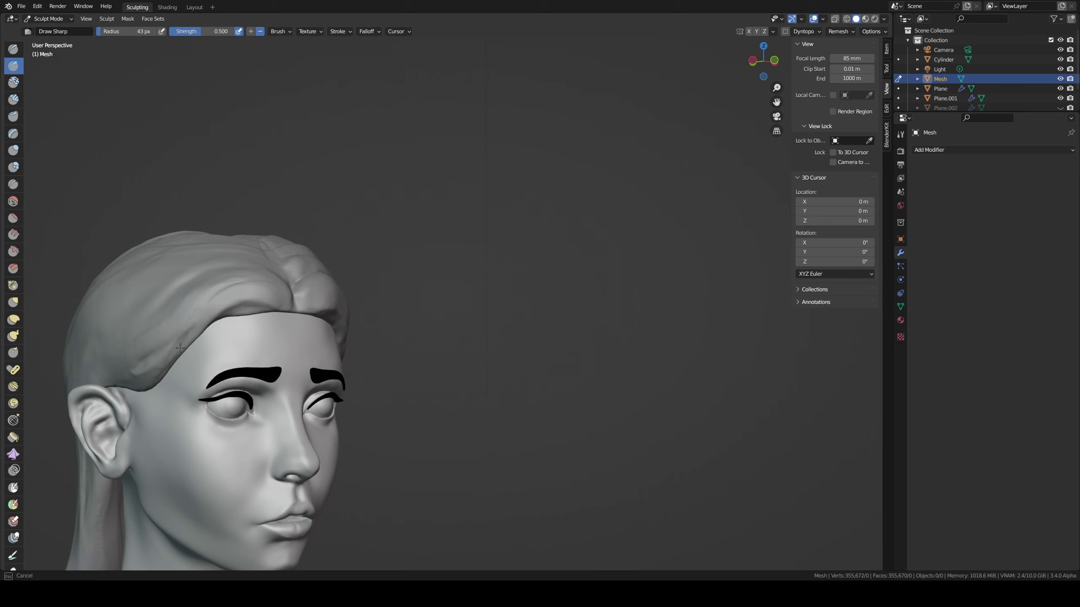
mouse_move(180, 348)
left_mouse_down()
mouse_move(206, 304)
mouse_move(185, 331)
left_mouse_up()
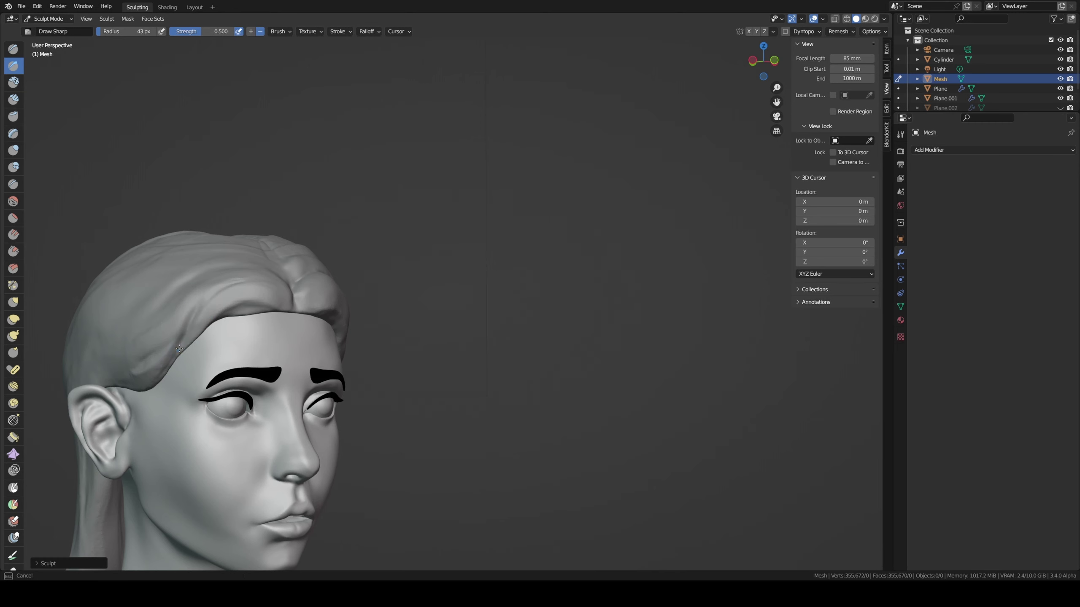
middle_click_drag(179, 349, 191, 316)
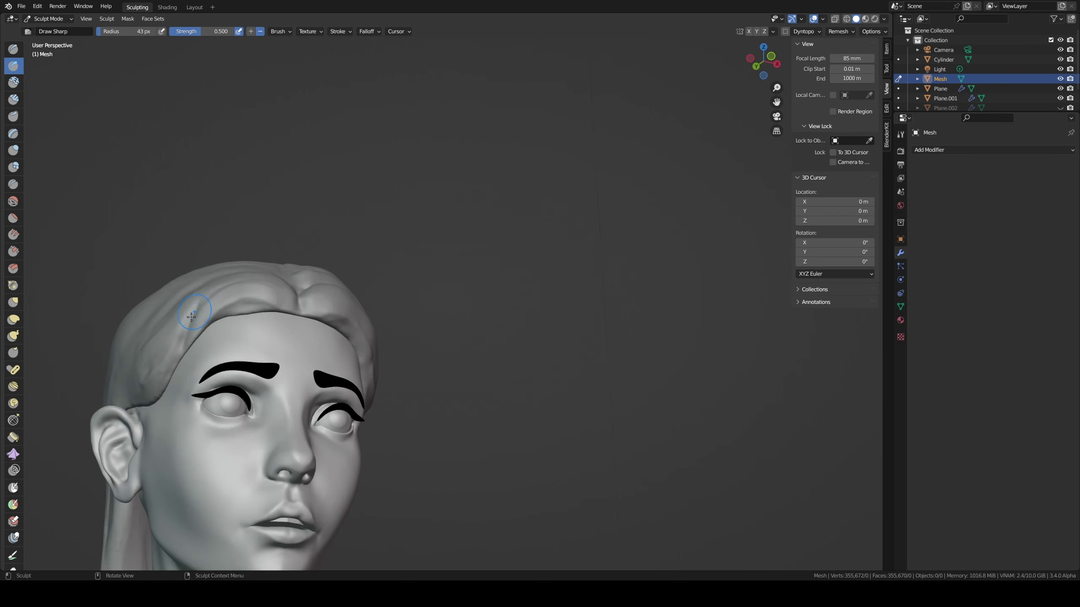
mouse_move(191, 317)
left_mouse_down()
mouse_move(182, 358)
mouse_move(179, 339)
left_mouse_up()
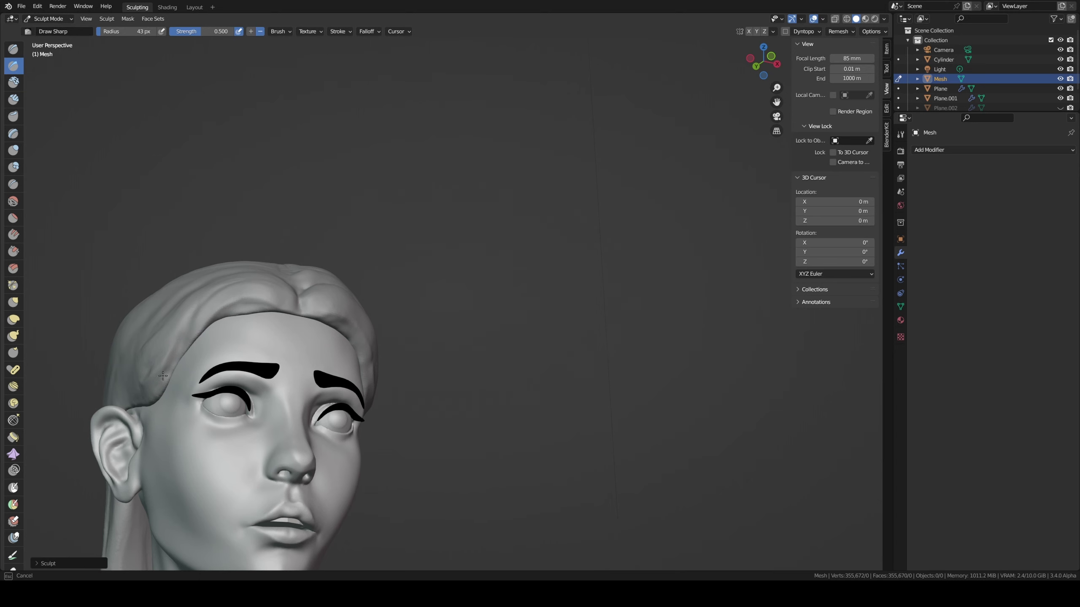
middle_click_drag(162, 376, 170, 353)
type("f2")
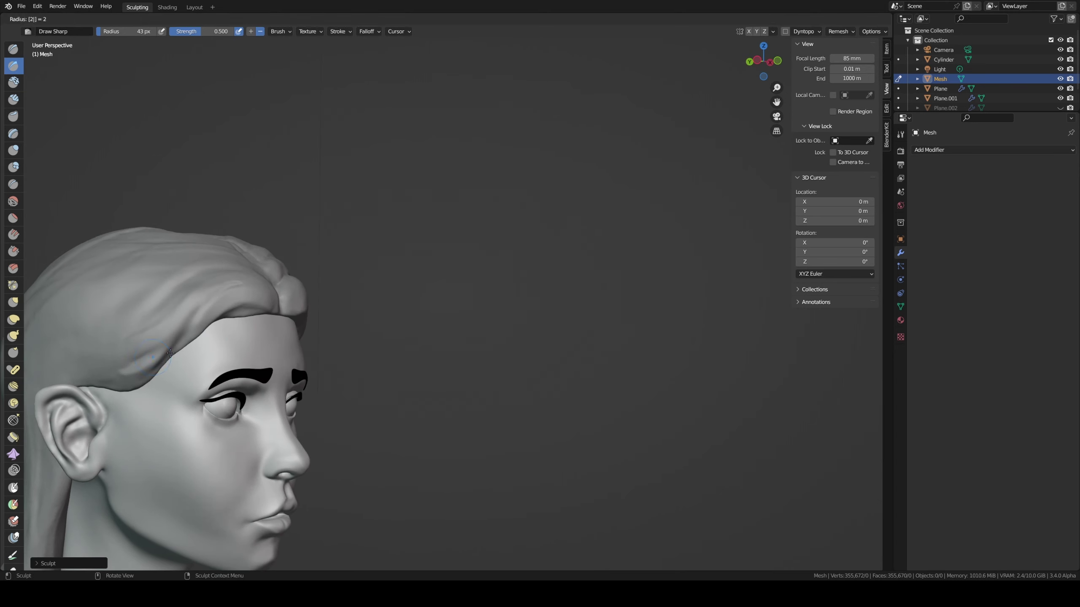
key("Escape")
key("c")
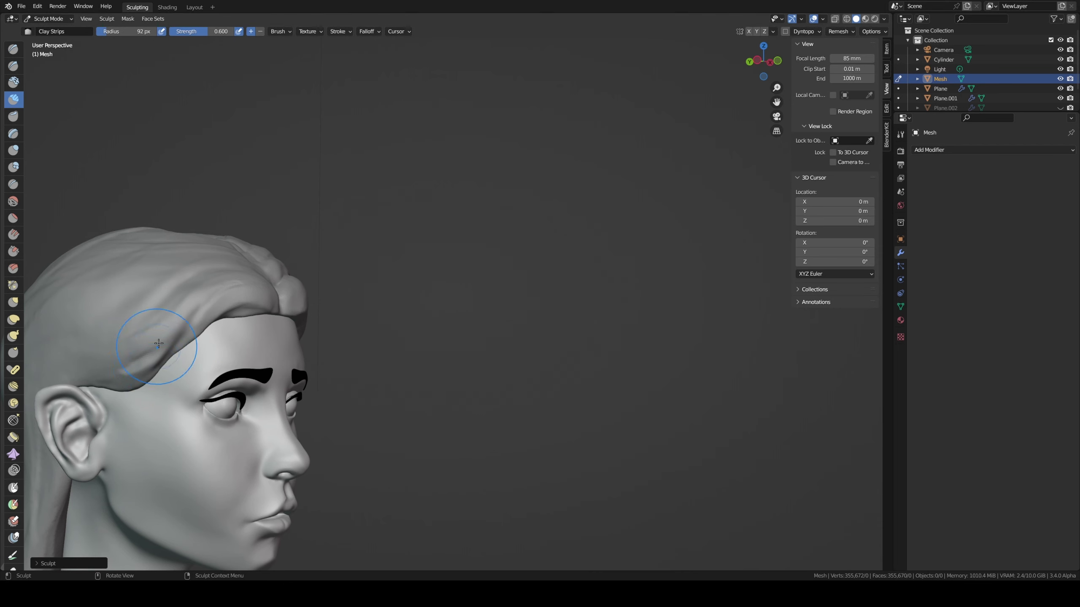
key("g")
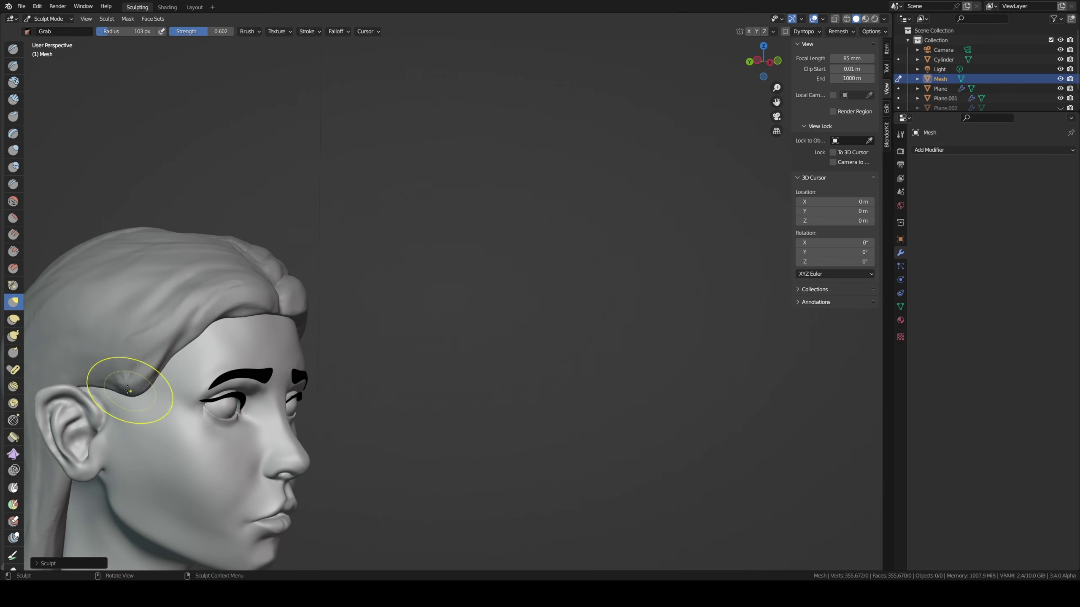
- Pull the hairline at the left temple downward with the Grab brush
mouse_move(96, 381)
middle_mouse_down()
mouse_move(146, 338)
mouse_move(212, 314)
middle_mouse_up()
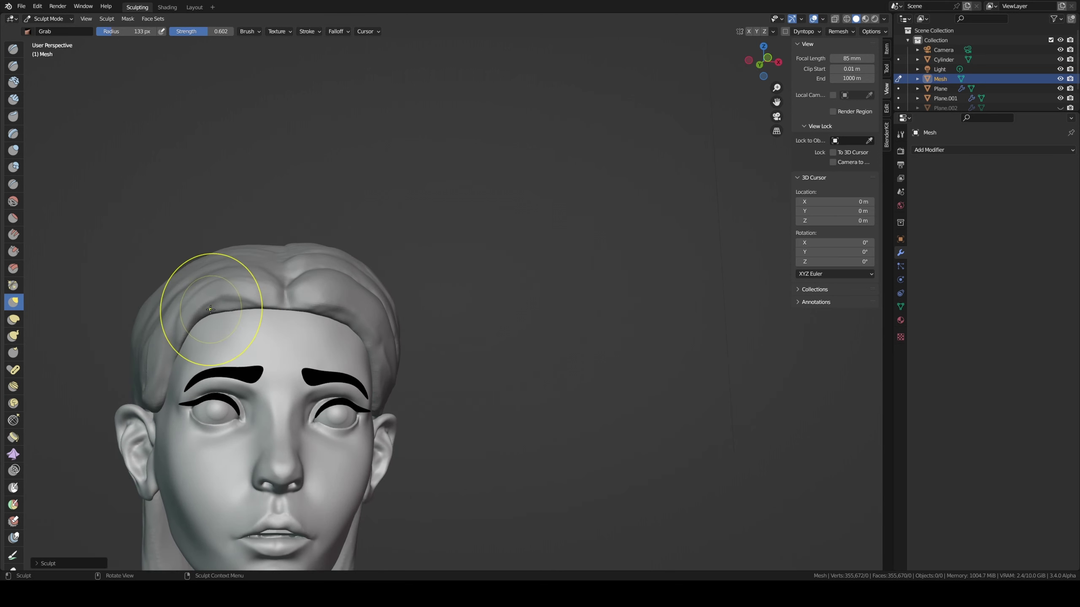
mouse_move(217, 303)
left_mouse_down()
mouse_move(183, 319)
mouse_move(230, 304)
left_mouse_up()
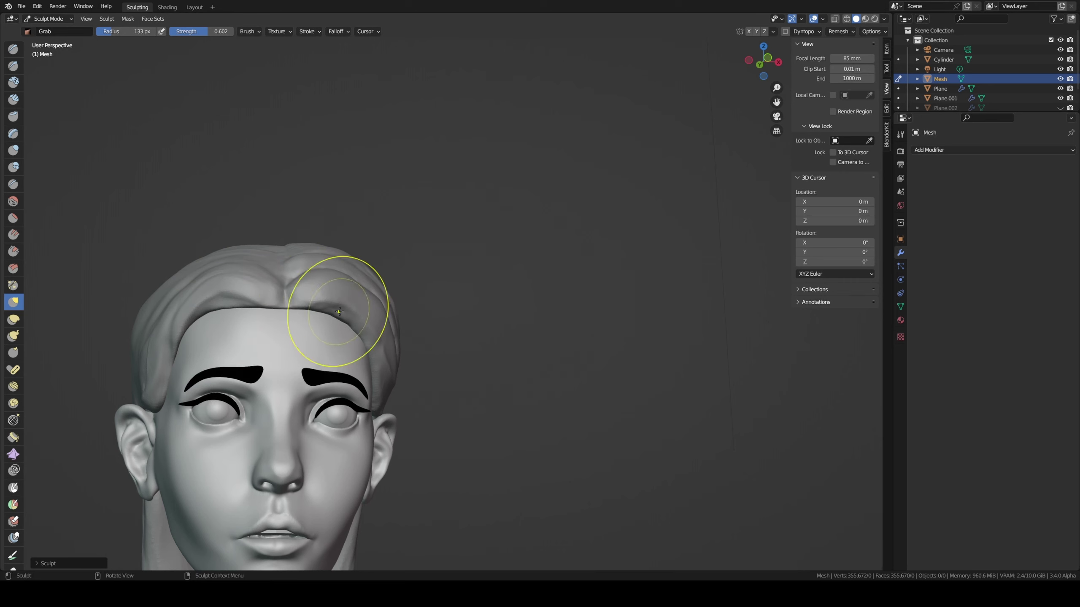
mouse_move(366, 283)
middle_mouse_down()
mouse_move(352, 245)
mouse_move(328, 282)
mouse_move(336, 321)
mouse_move(385, 321)
middle_mouse_up()
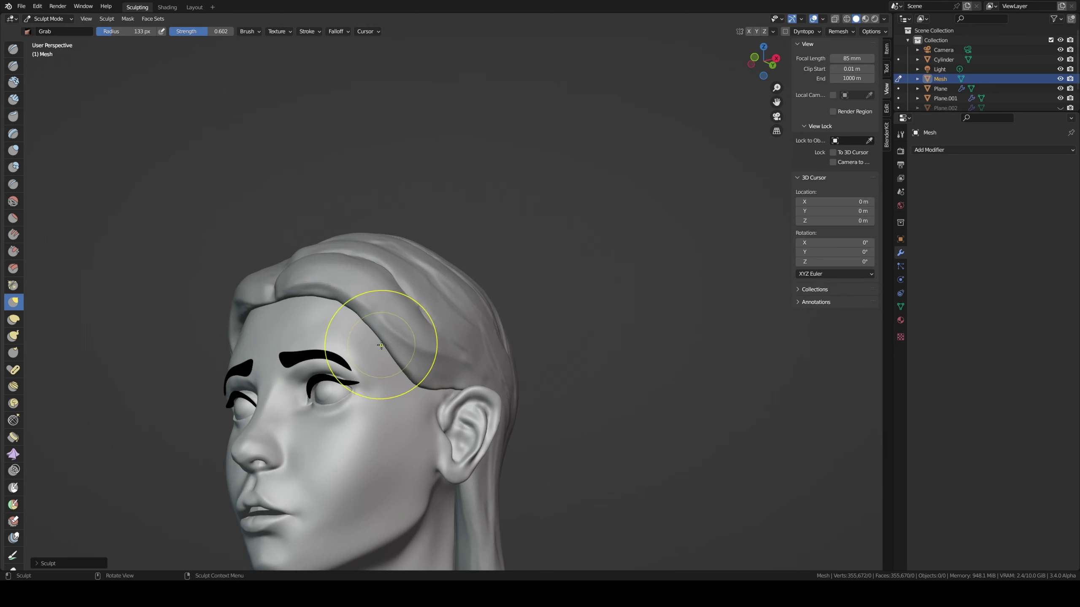
left_click_drag(386, 321, 400, 353)
middle_click_drag(400, 352, 437, 386)
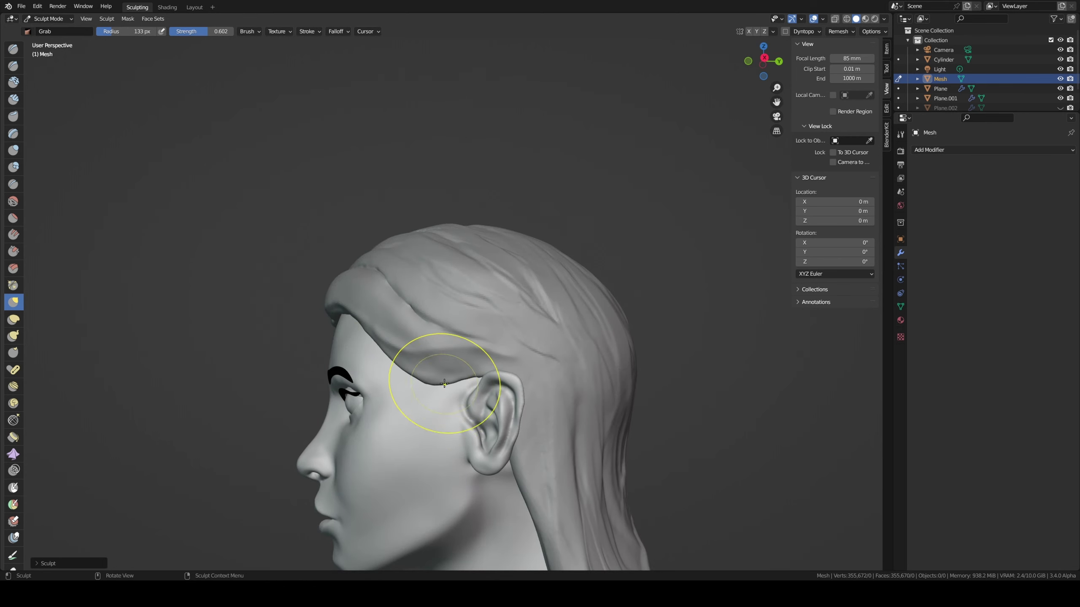
- At an 84 px brush size, drag the temple hair edge down toward the ear
key("f")
left_click(429, 383)
left_click_drag(438, 377, 475, 379)
middle_click_drag(475, 379, 542, 343)
scroll(373, 301, "down", 2)
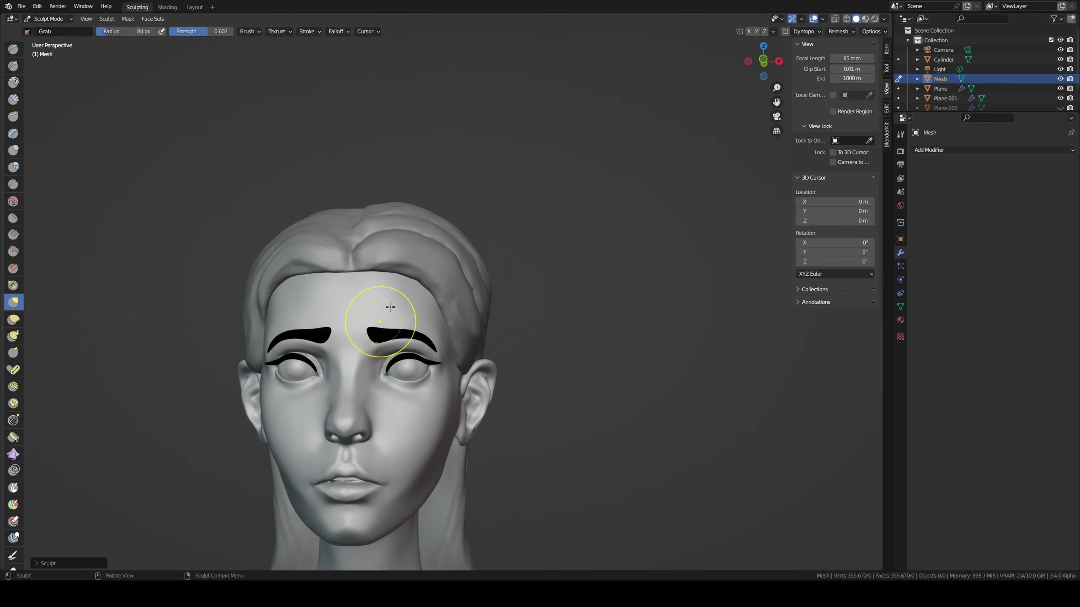
key("f")
left_click(337, 222)
mouse_move(337, 221)
middle_mouse_down()
mouse_move(314, 181)
mouse_move(273, 205)
middle_mouse_up()
scroll(273, 205, "up", 3)
key("shift+x")
- Carve a sharp crease across a hair strand with Draw Sharp at 73 px
key("f")
left_click(340, 229)
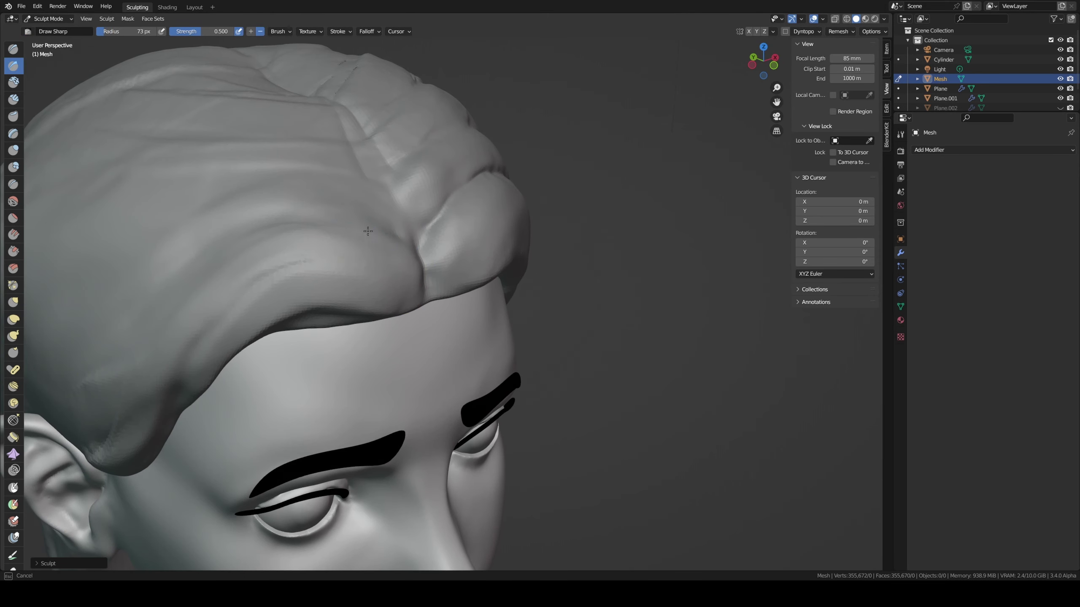
mouse_move(329, 227)
left_mouse_down()
mouse_move(265, 230)
mouse_move(187, 276)
left_mouse_up()
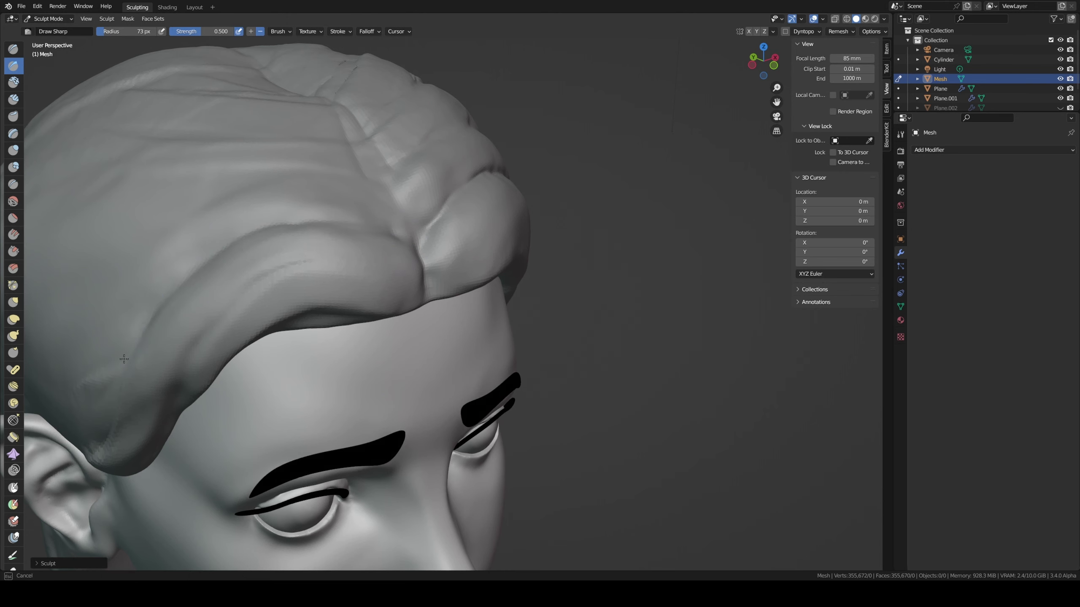
scroll(123, 359, "down", 3)
middle_click_drag(123, 359, 224, 265)
- Add raised Clay Strips strands on the side hair, resizing the brush to 50 and 69 px
key("c")
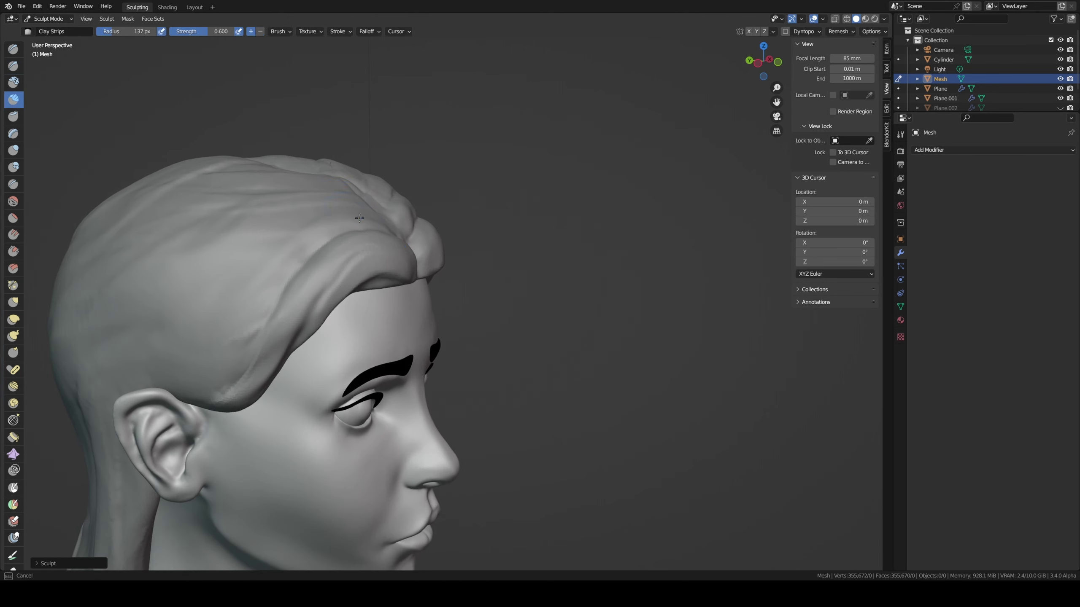
mouse_move(360, 213)
middle_mouse_down()
mouse_move(334, 234)
mouse_move(316, 211)
middle_mouse_up()
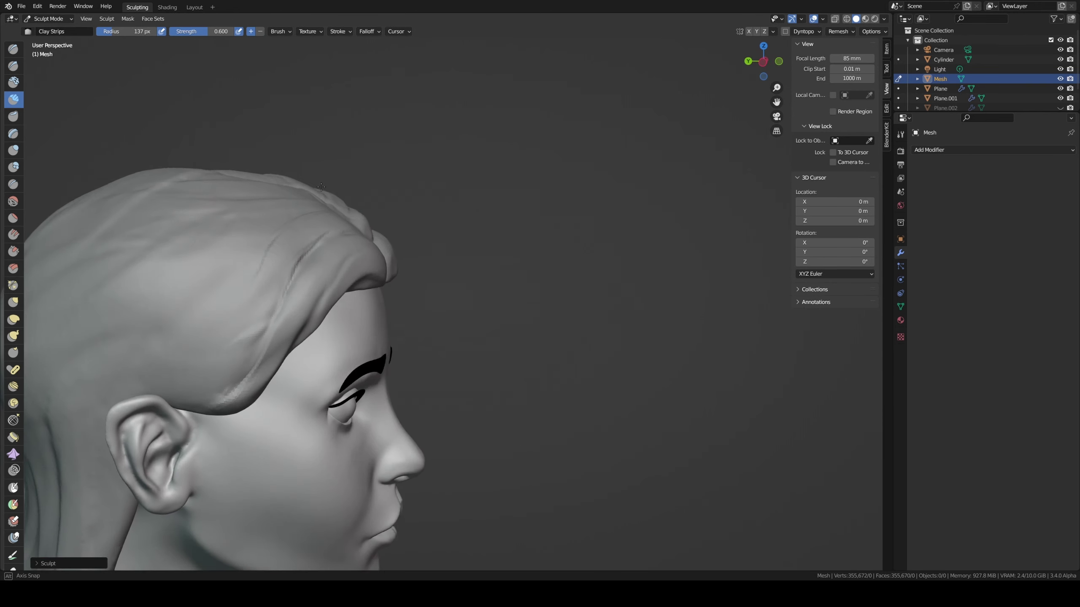
left_click_drag(323, 246, 267, 260)
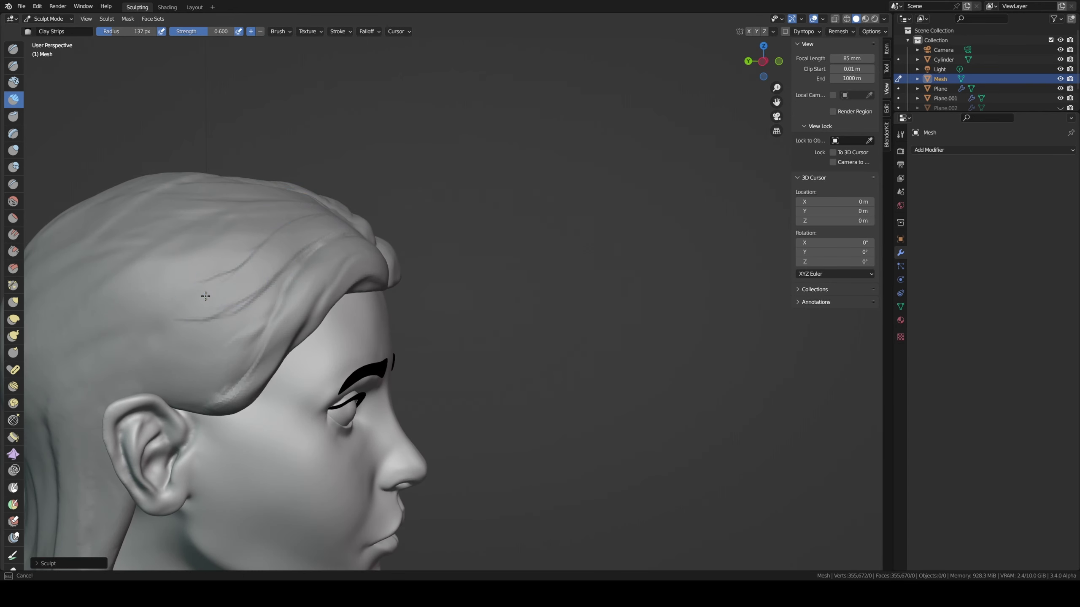
left_click_drag(205, 296, 170, 319)
key("f")
left_click(280, 281)
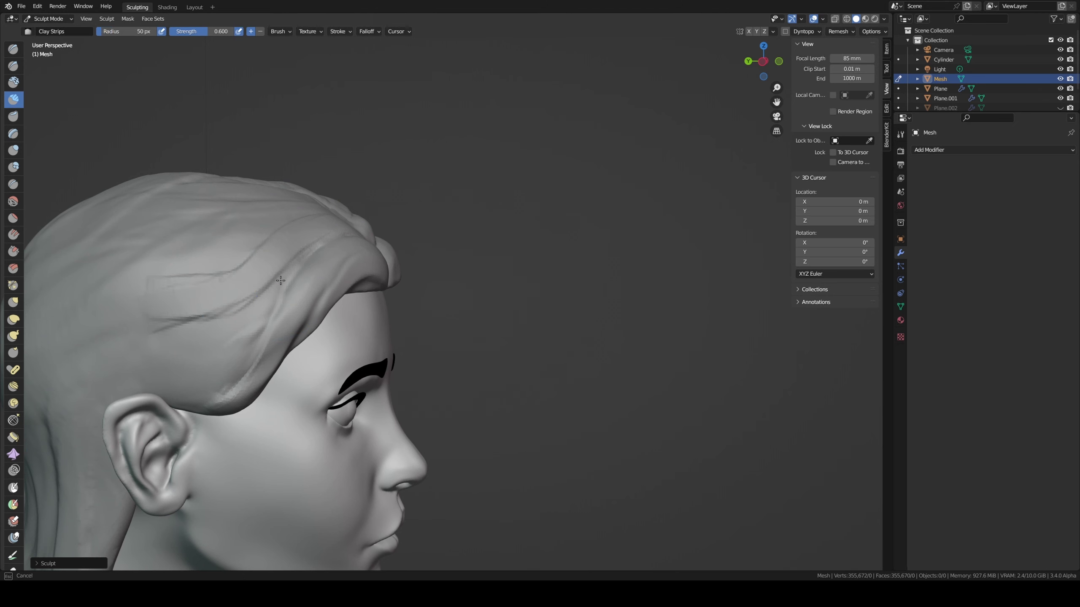
key("f")
left_click(256, 307)
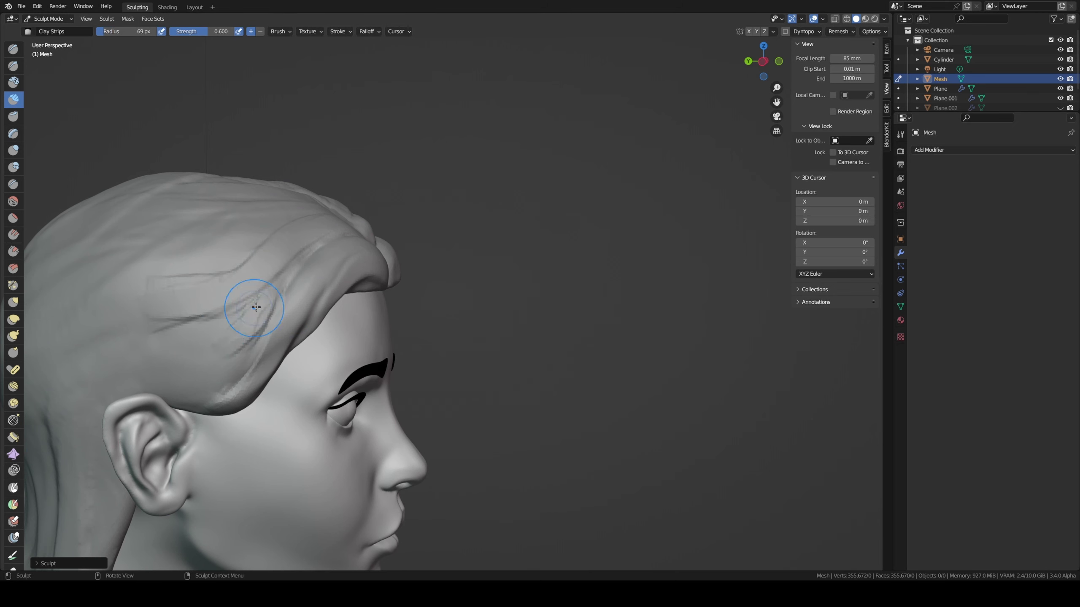
- Lay more raised strands down the temple hair at 69 px and then 95 px
left_click_drag(256, 307, 193, 371)
key("f")
left_click(205, 377)
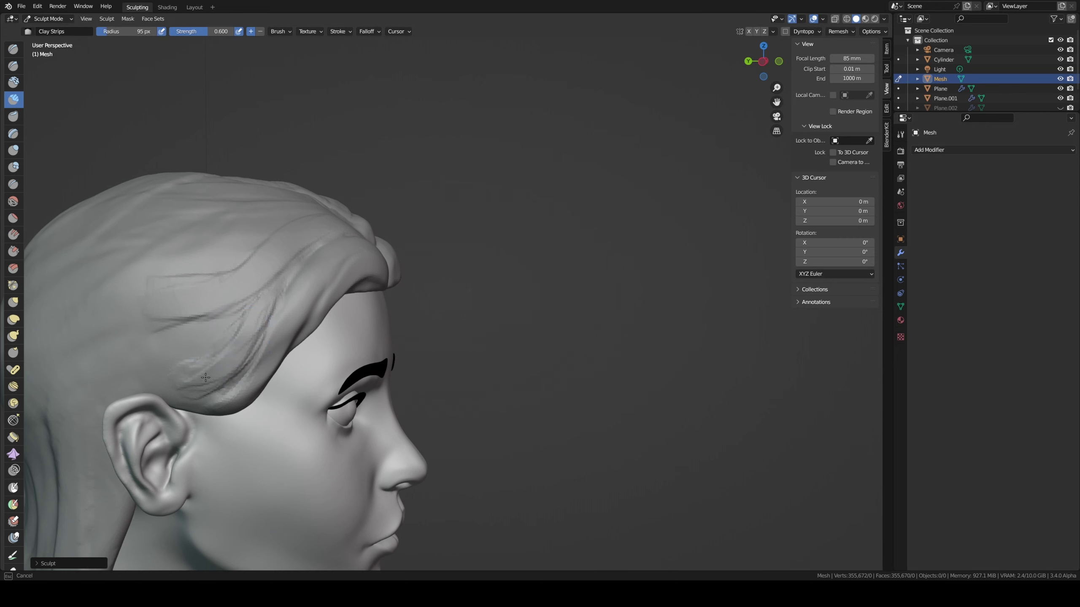
left_click_drag(145, 391, 136, 393)
left_click_drag(219, 343, 123, 391)
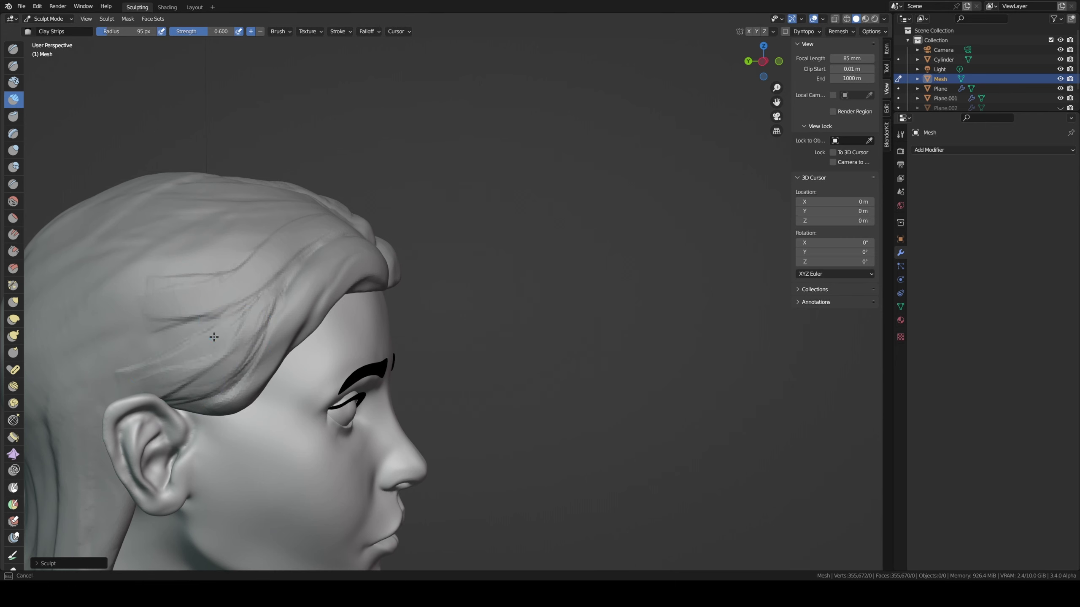
mouse_move(212, 306)
left_mouse_down()
mouse_move(178, 336)
mouse_move(170, 298)
left_mouse_up()
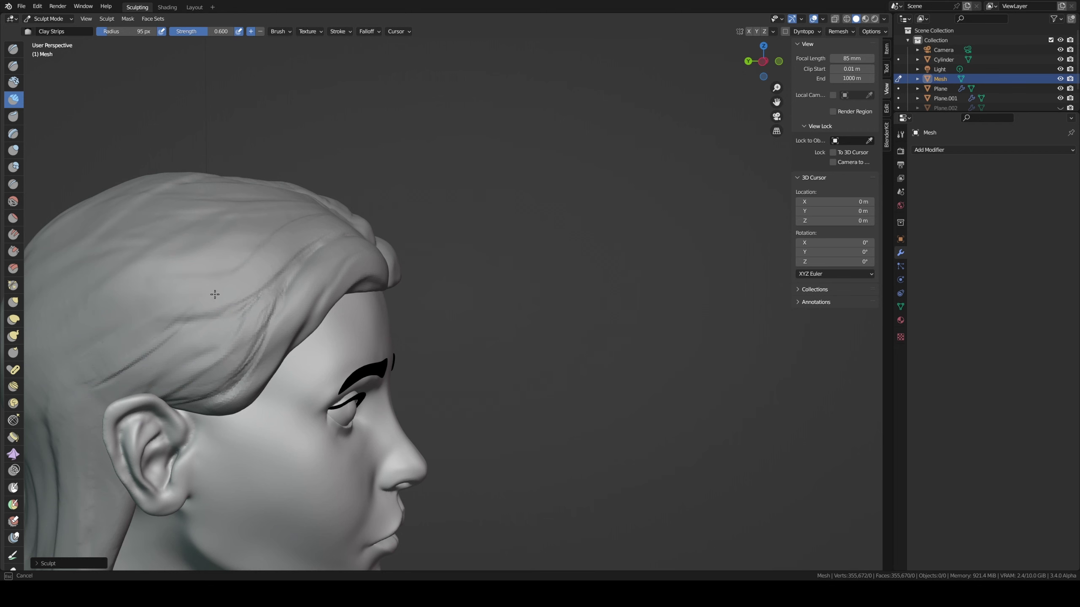
middle_click_drag(215, 295, 279, 265)
- Carve a sharp groove down the side hair, then build Clay Strips strands beside it
key("d")
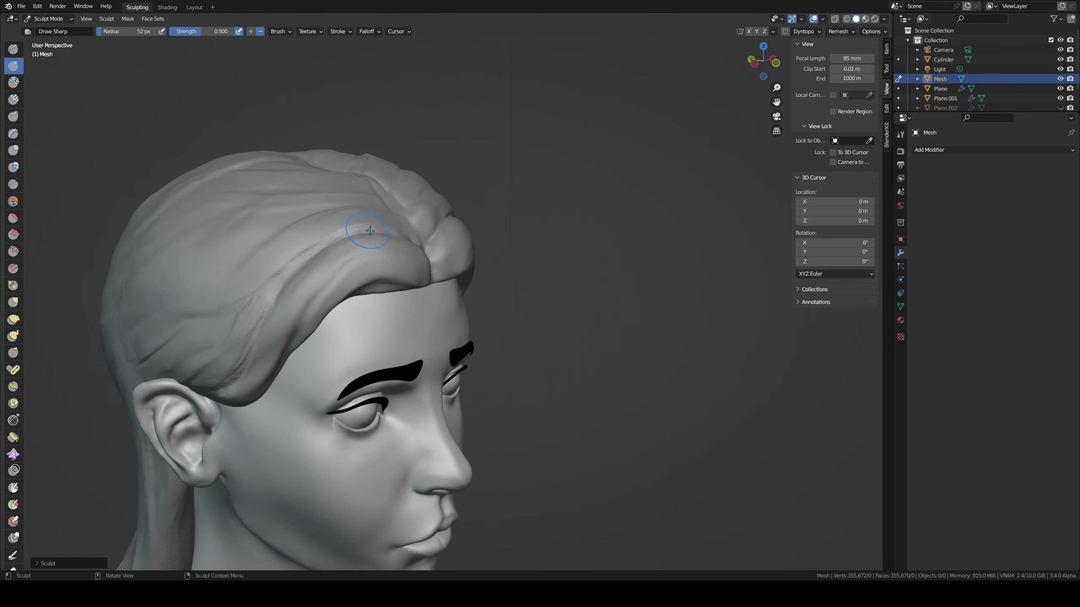
left_click_drag(365, 230, 259, 291)
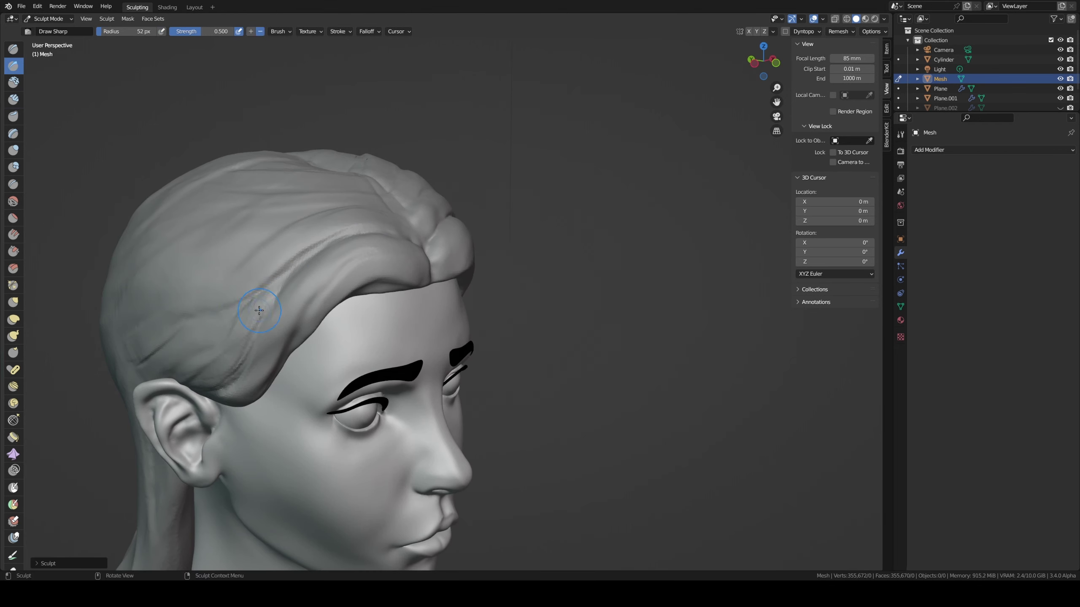
key("c")
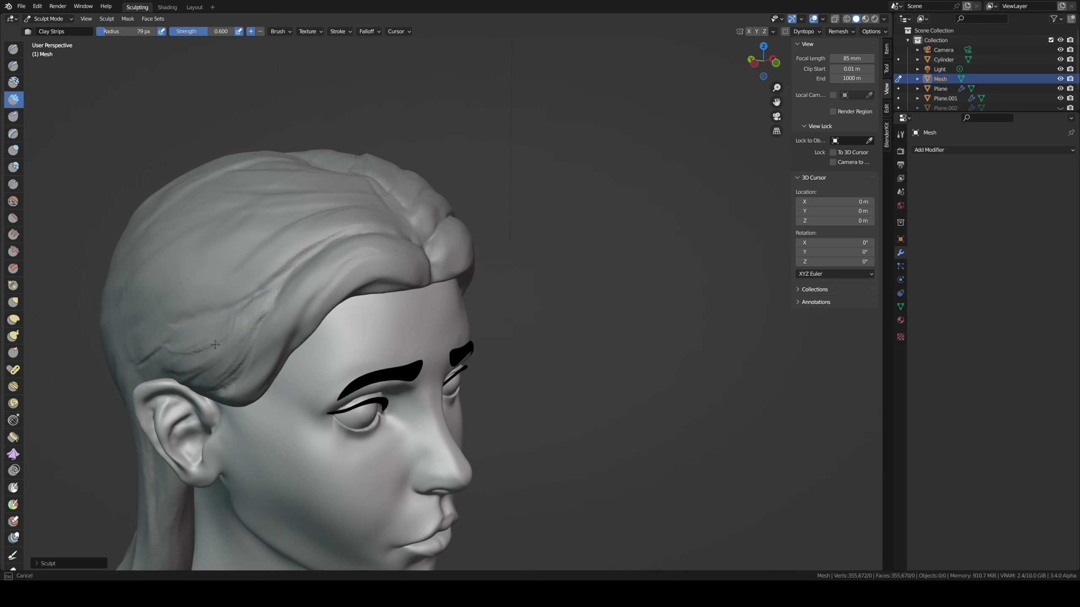
left_click_drag(215, 345, 205, 351)
left_click_drag(282, 238, 222, 284)
- Add strands to the back side hair at 102 px and near the front hair at 70 px
middle_click_drag(171, 303, 229, 269)
key("f")
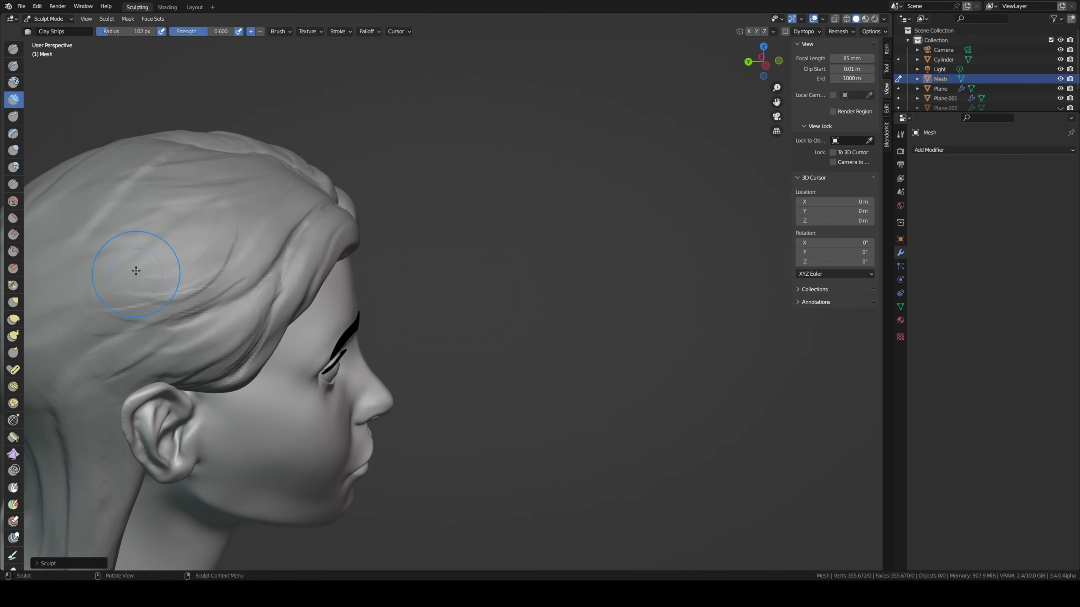
left_click_drag(82, 317, 125, 277)
mouse_move(126, 277)
middle_mouse_down()
mouse_move(168, 338)
mouse_move(257, 287)
mouse_move(426, 292)
middle_mouse_up()
key("f")
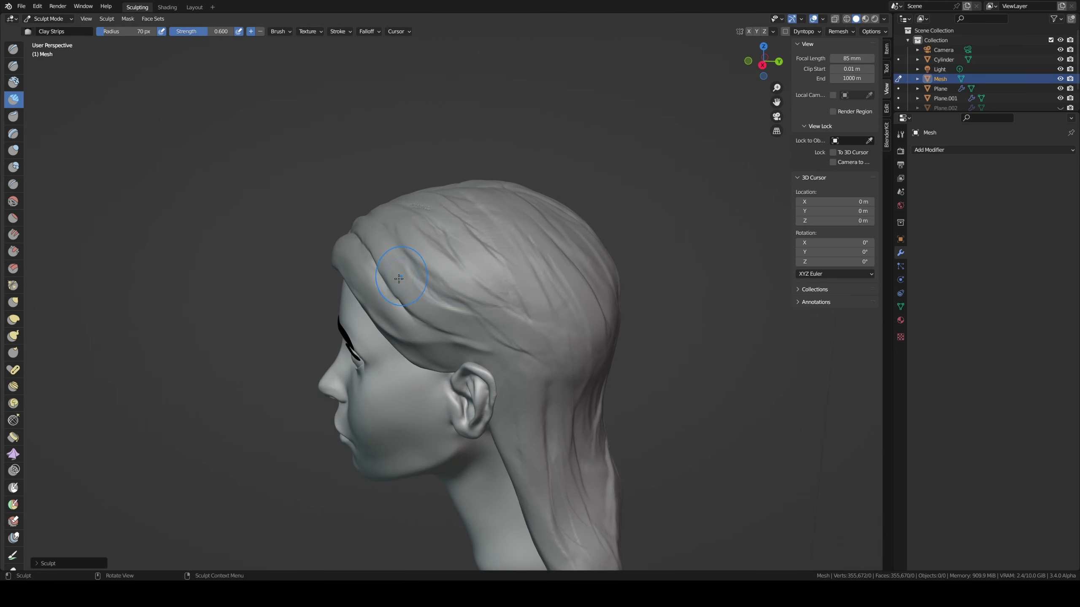
left_click_drag(428, 310, 480, 340)
mouse_move(480, 340)
middle_mouse_down()
mouse_move(393, 283)
mouse_move(337, 294)
mouse_move(344, 272)
mouse_move(398, 266)
middle_mouse_up()
middle_click_drag(424, 229, 353, 237)
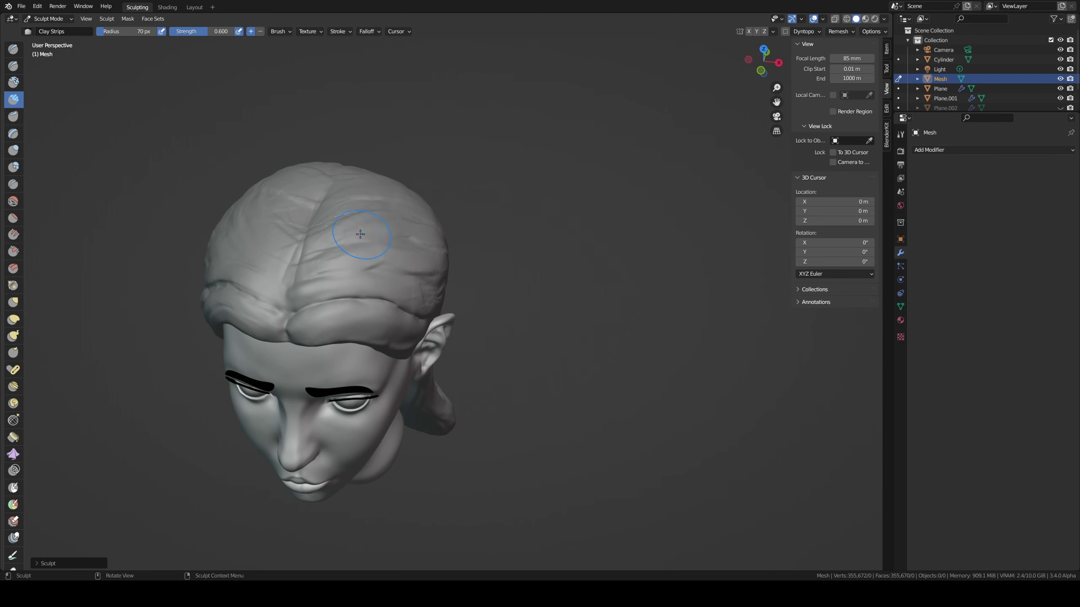
key("x")
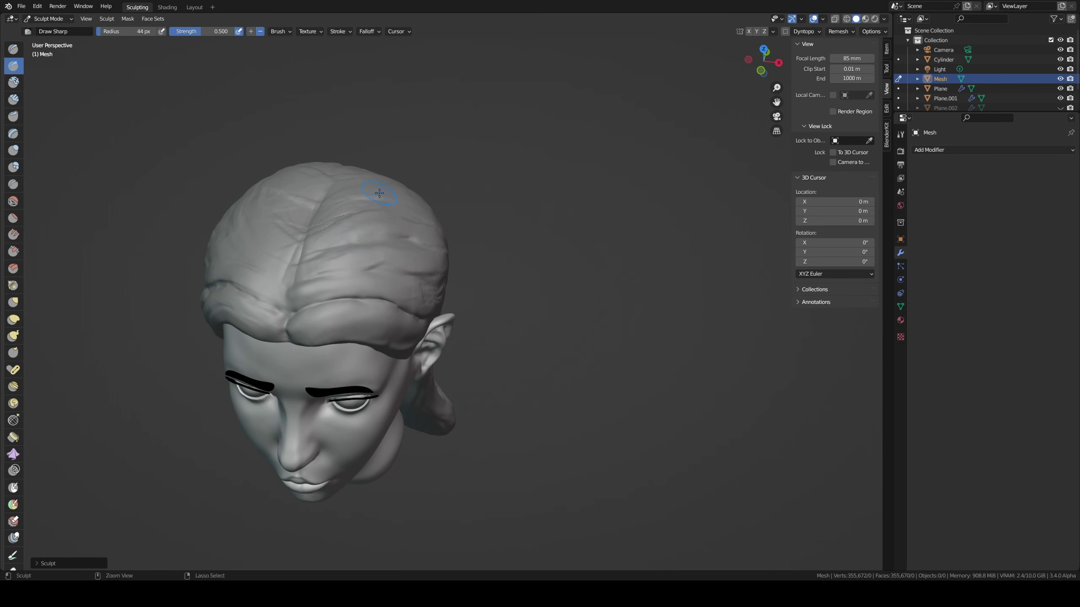
mouse_move(379, 193)
middle_mouse_down()
mouse_move(347, 243)
mouse_move(311, 249)
middle_mouse_up()
- With the Grab brush at 181 px, pull the side hair volume outward
key("g")
key("f")
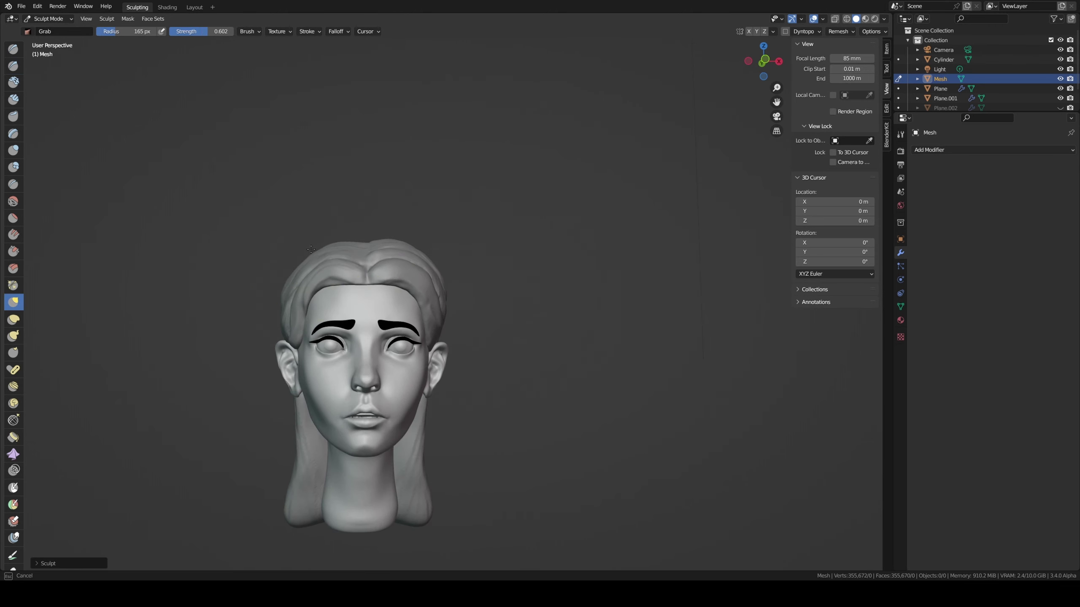
key("f")
middle_click_drag(311, 249, 280, 264)
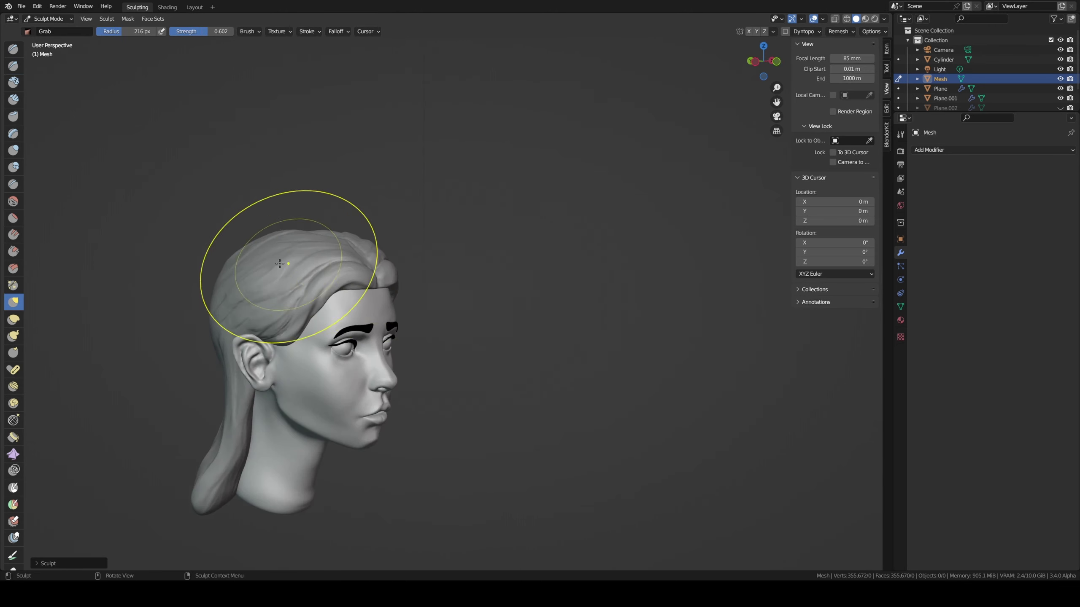
key("f")
left_click(217, 255)
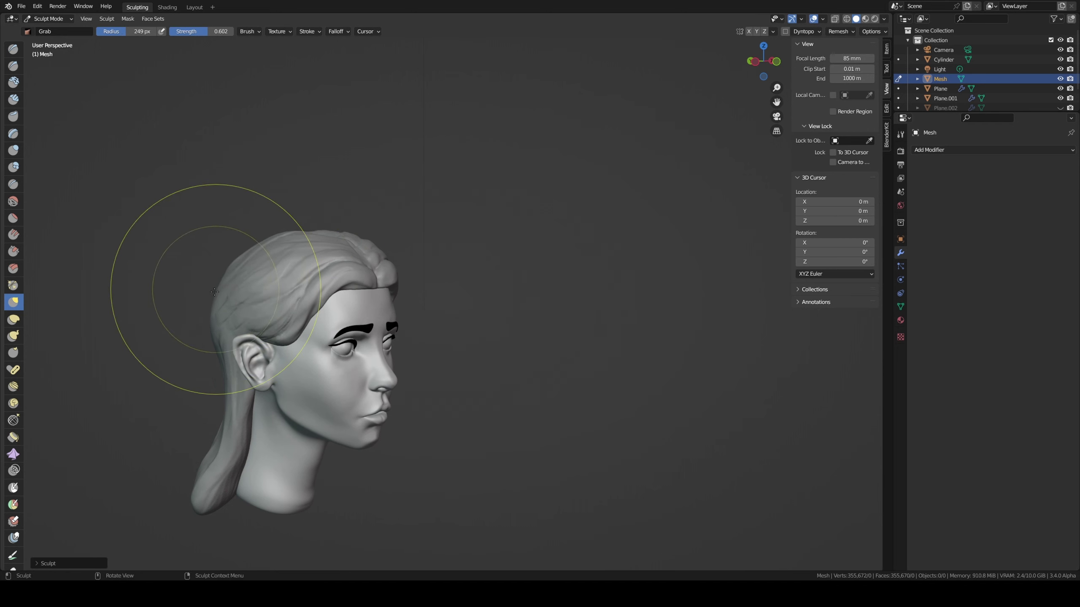
middle_click_drag(214, 291, 383, 243)
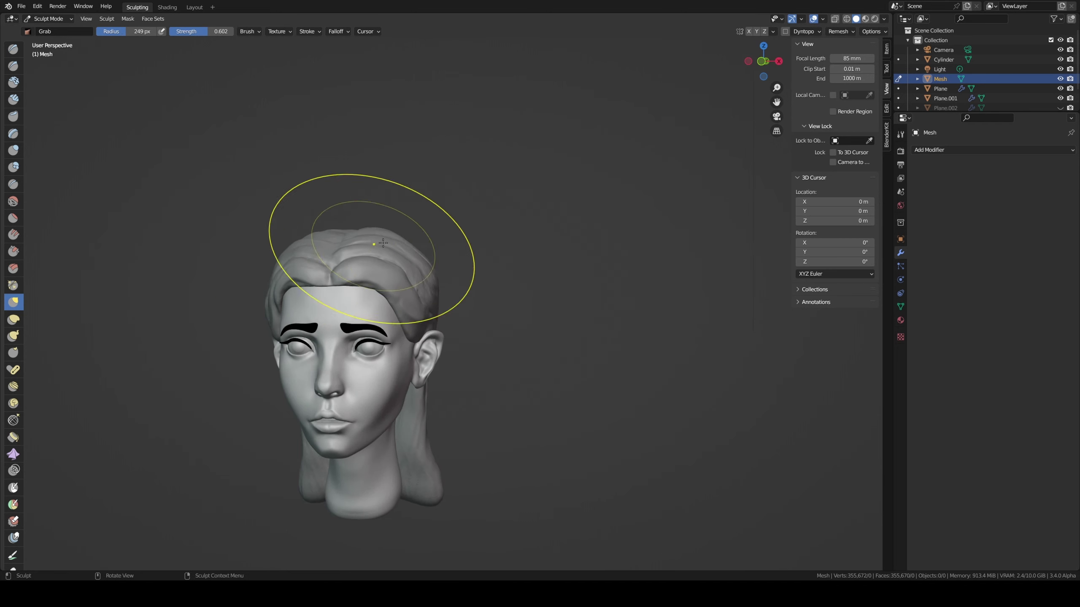
key("f")
left_click(408, 255)
left_click_drag(417, 264, 435, 274)
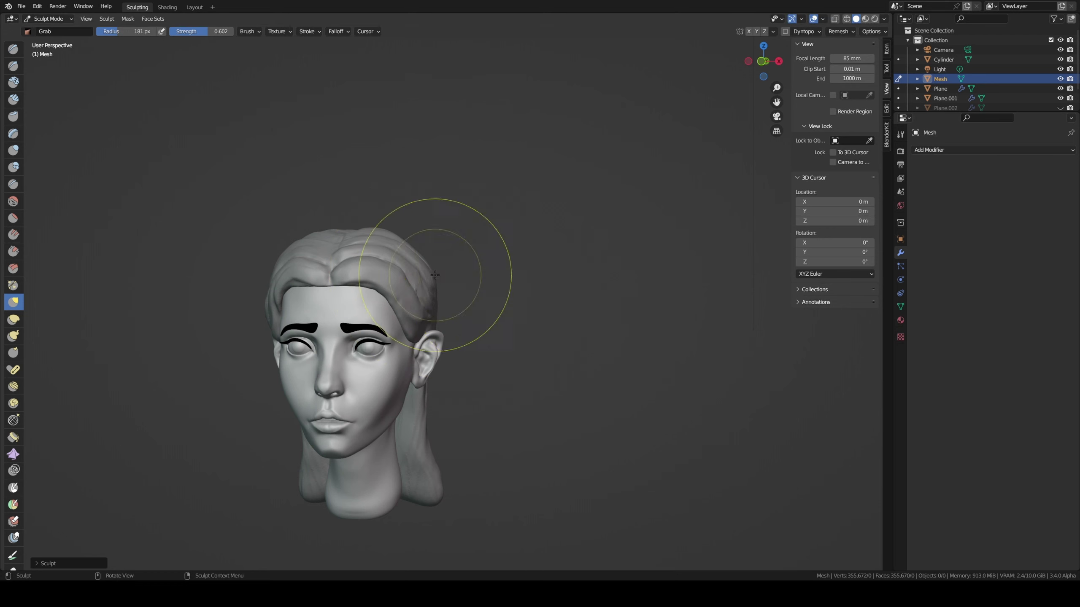
- Pull the top of the hair up and to the left, then set the radius to 122 px
middle_click_drag(434, 263, 483, 319)
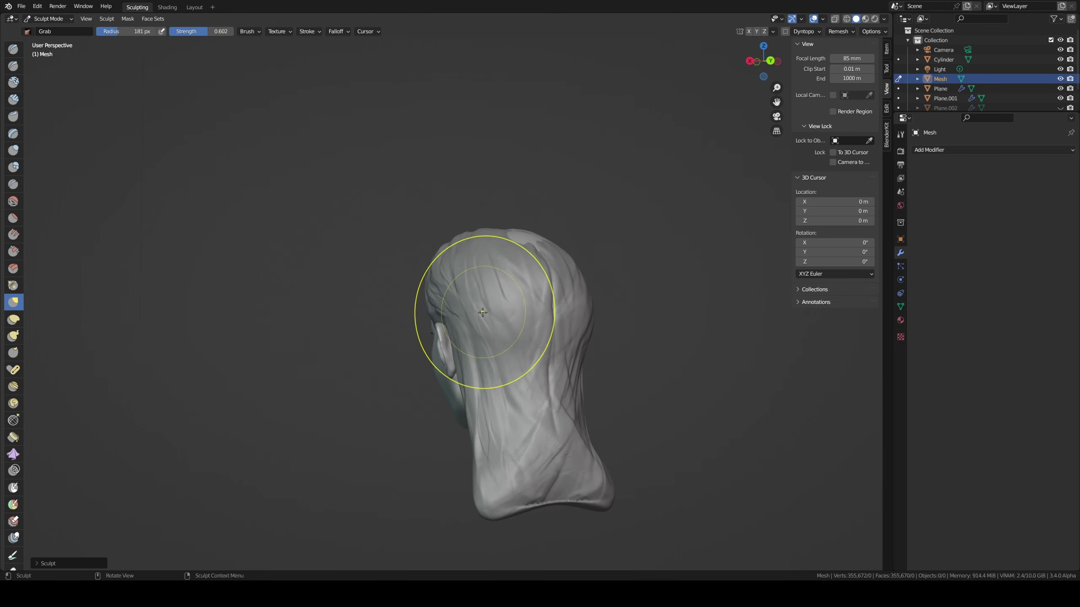
middle_click_drag(519, 242, 470, 238)
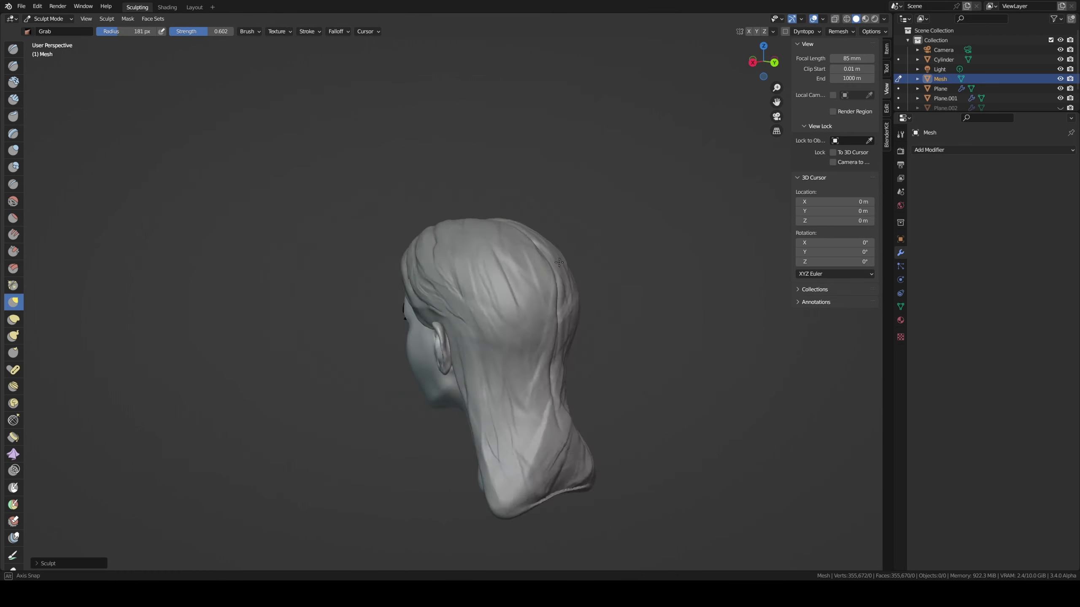
left_click_drag(470, 239, 434, 226)
mouse_move(429, 226)
middle_mouse_down()
mouse_move(448, 226)
mouse_move(414, 240)
middle_mouse_up()
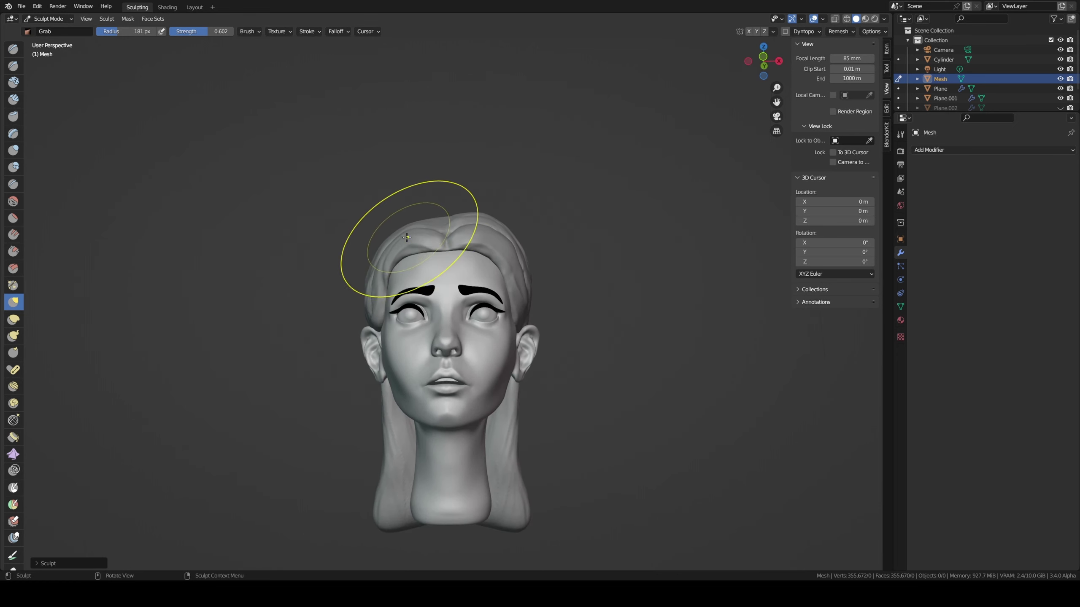
key("f")
left_click(389, 239)
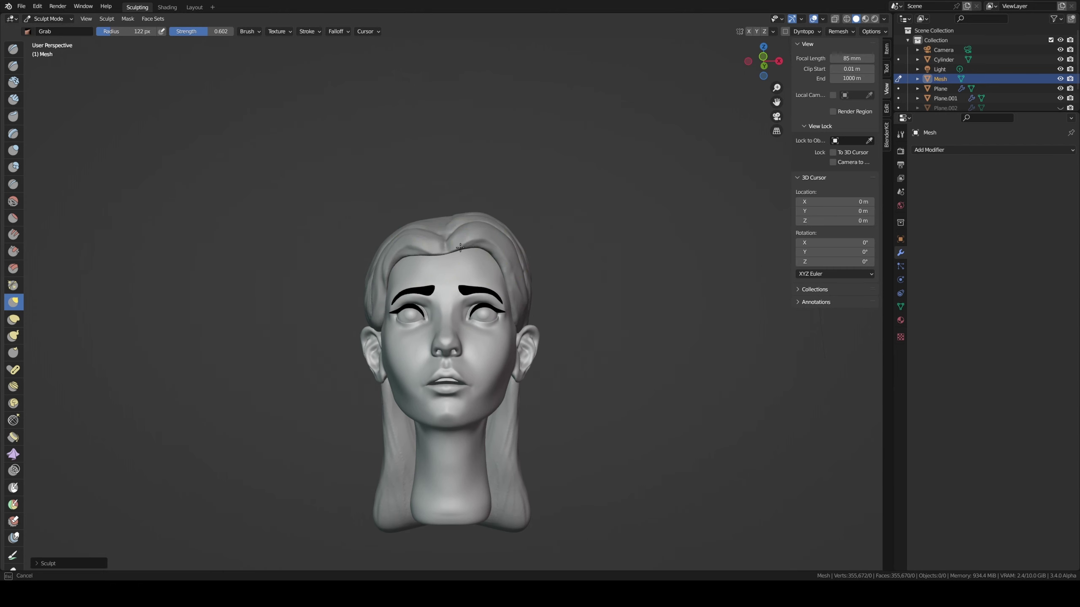
middle_click_drag(443, 252, 456, 246)
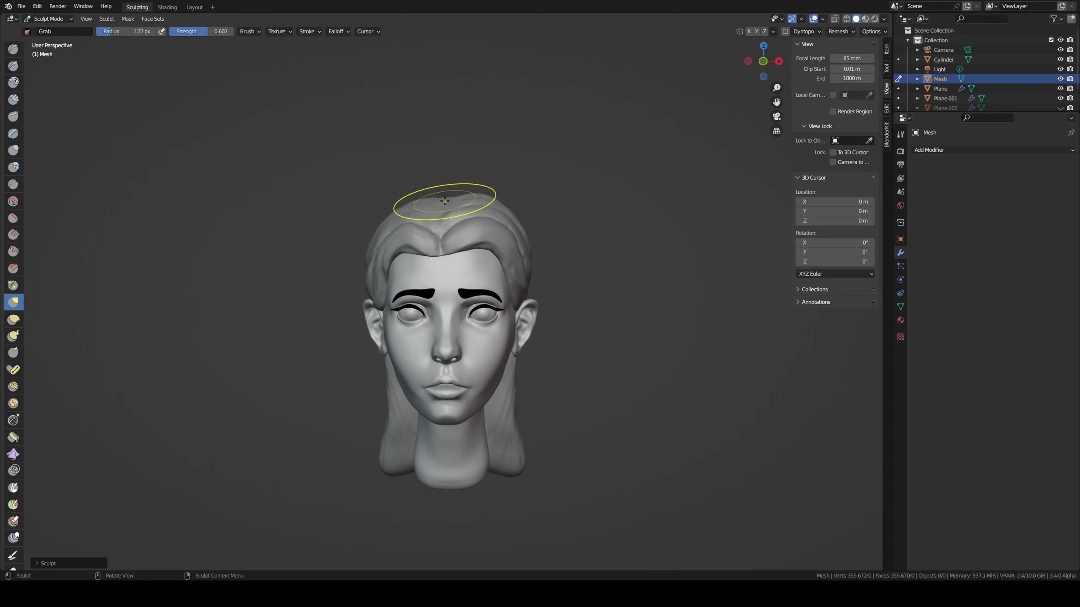
- Reshape the forehead hairline with the Grab brush at about 103 px
key("f")
left_click(515, 208)
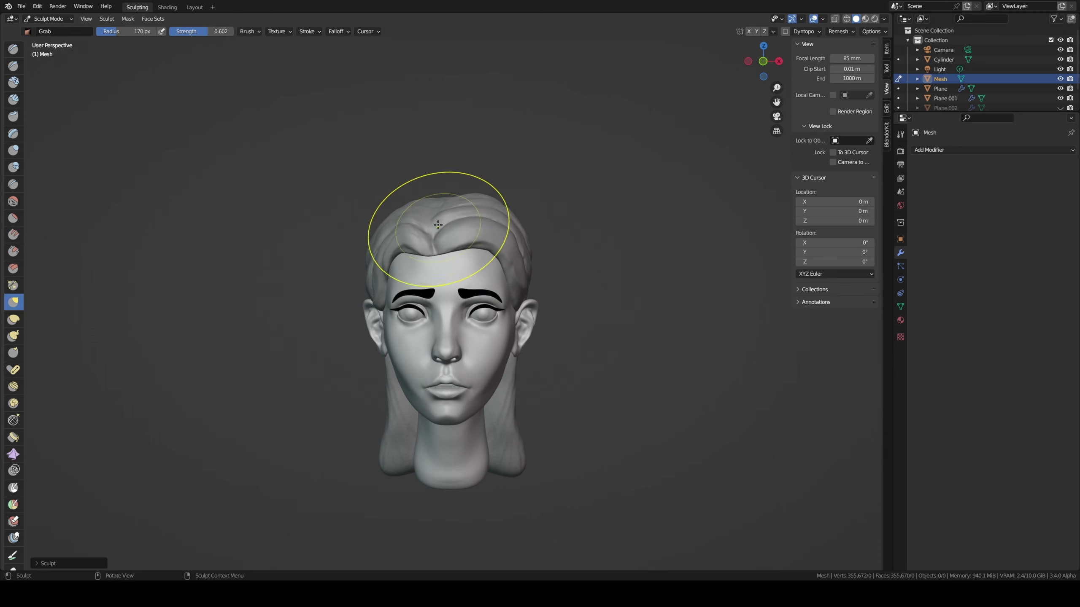
key("f")
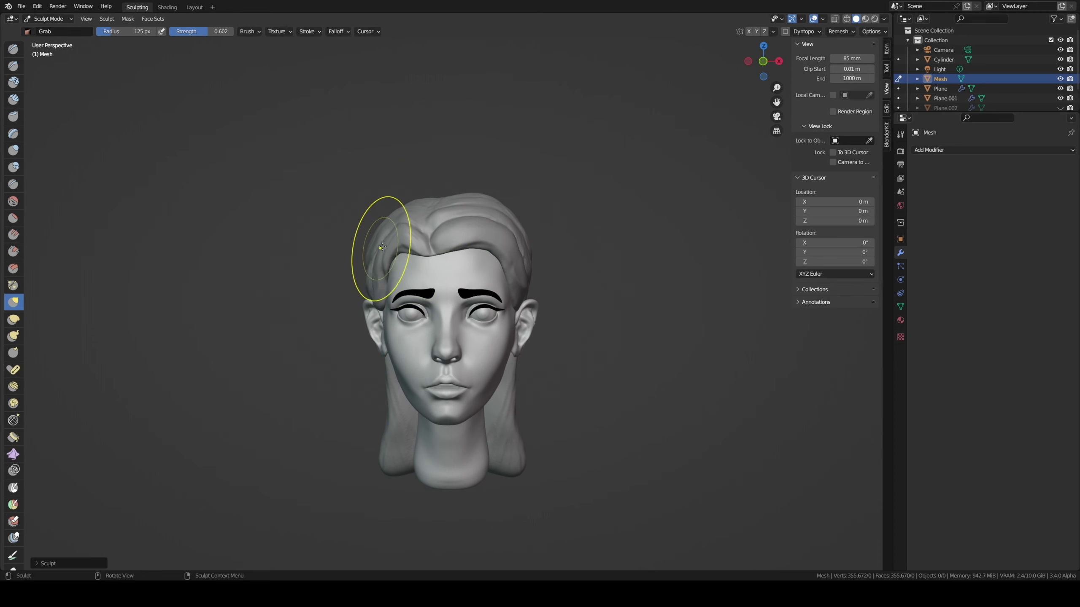
left_click(379, 273)
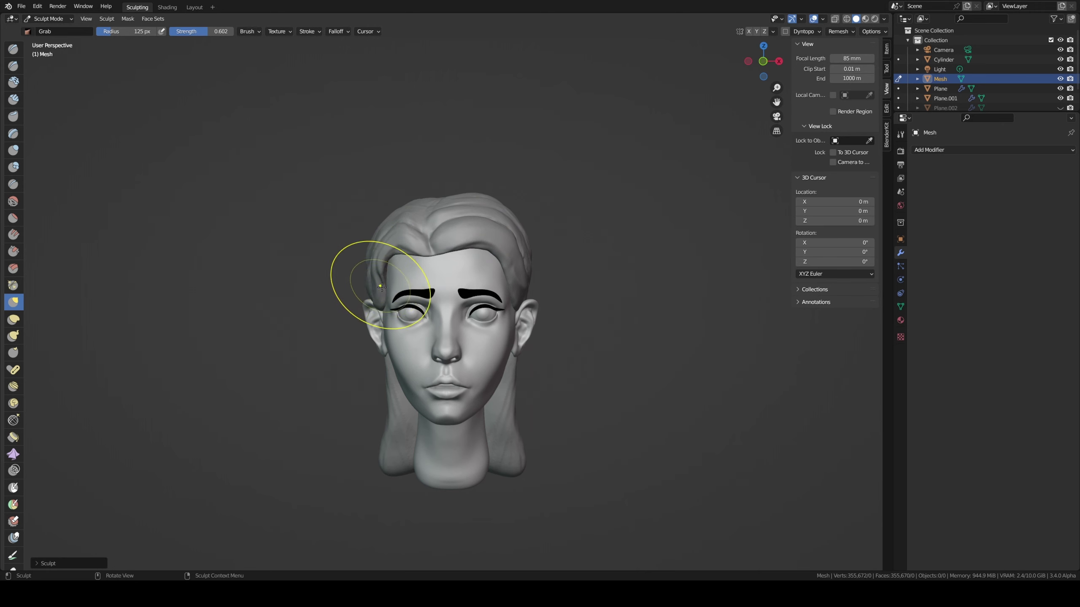
middle_click_drag(387, 278, 368, 308)
key("f")
left_click(362, 304)
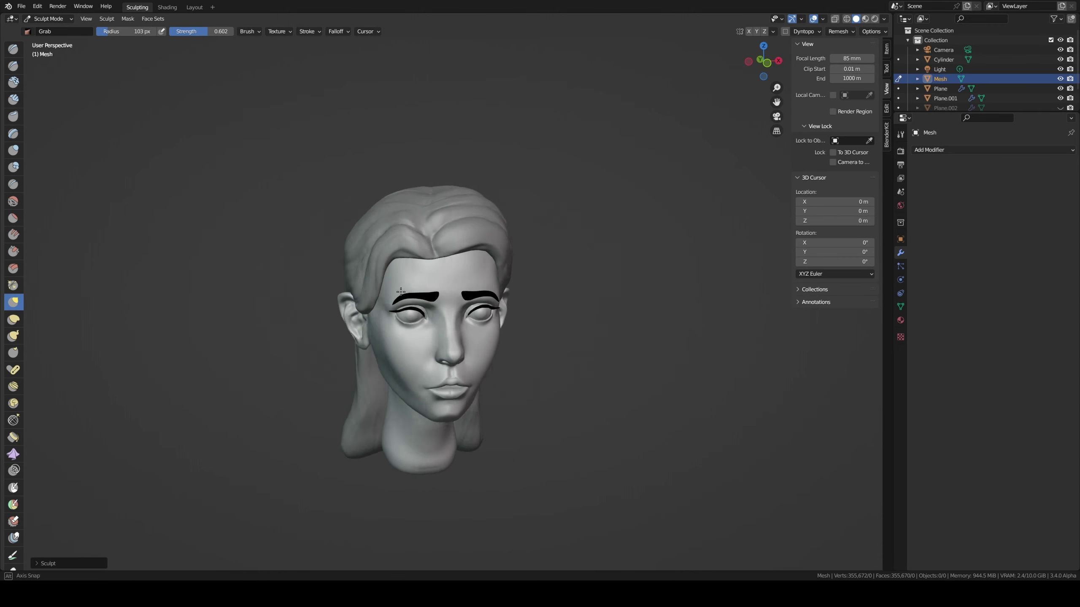
middle_click_drag(369, 291, 439, 241)
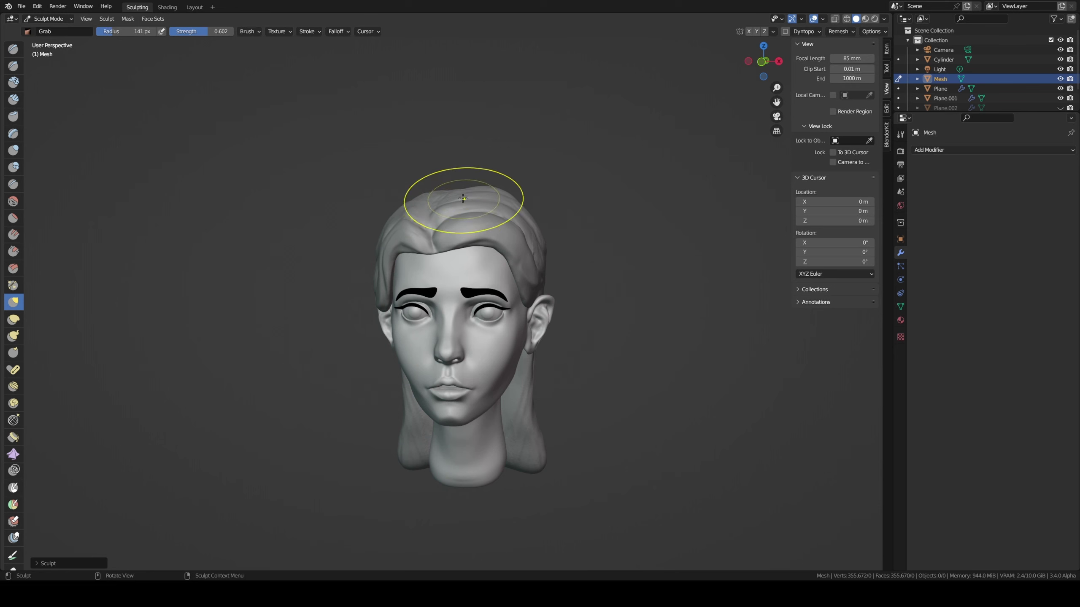
middle_click_drag(441, 200, 430, 249)
left_click_drag(430, 250, 446, 239)
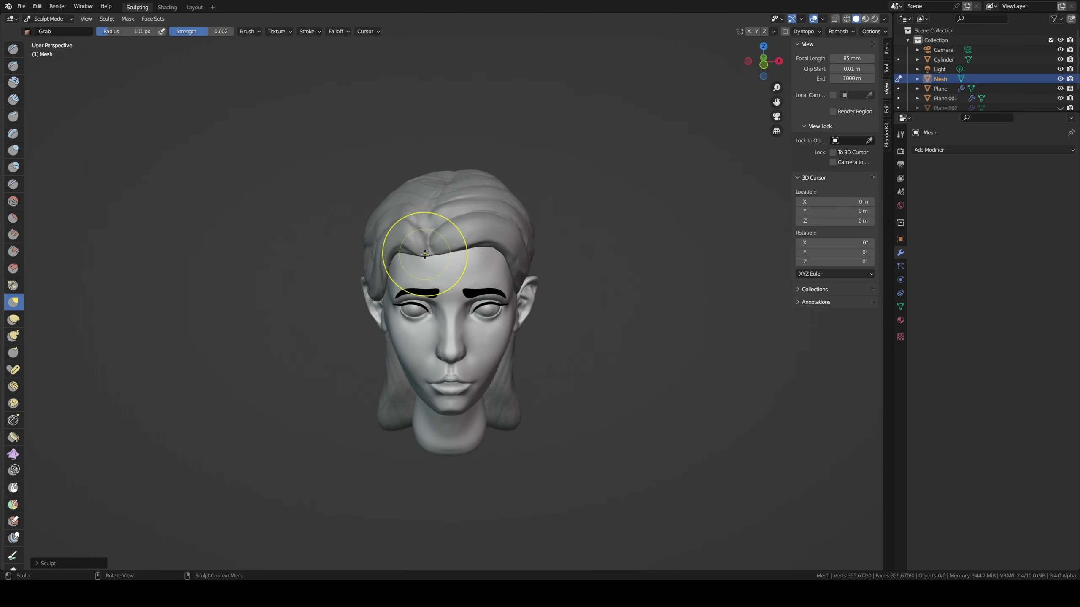
- Adjust the Grab brush radius through 173, 115, 129 and 160 px while orbiting the head
key("f")
left_click(442, 182)
middle_click_drag(441, 182, 458, 265)
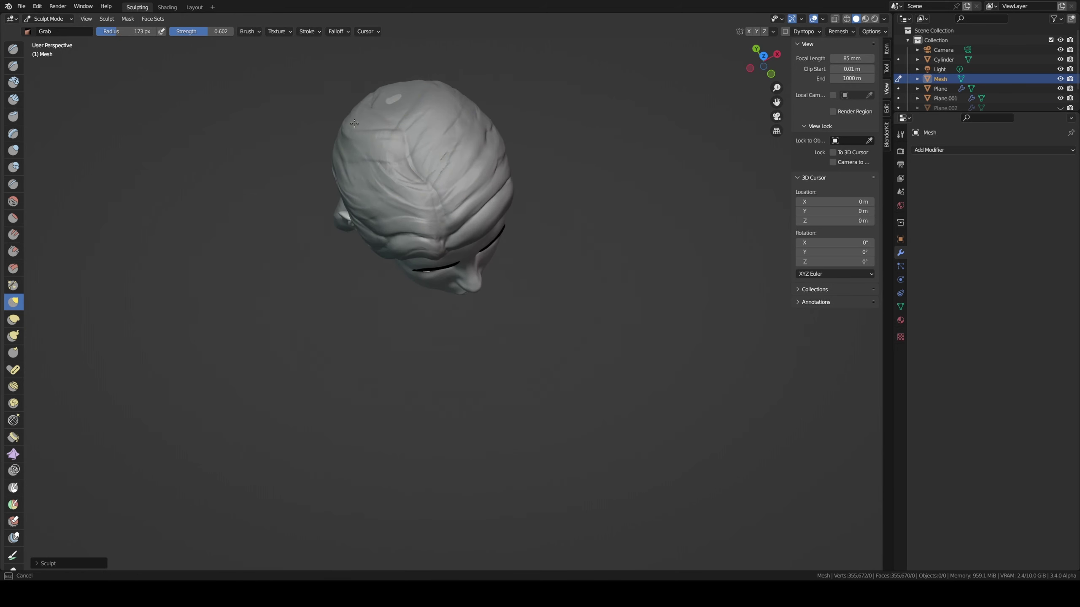
key("f")
left_click(393, 190)
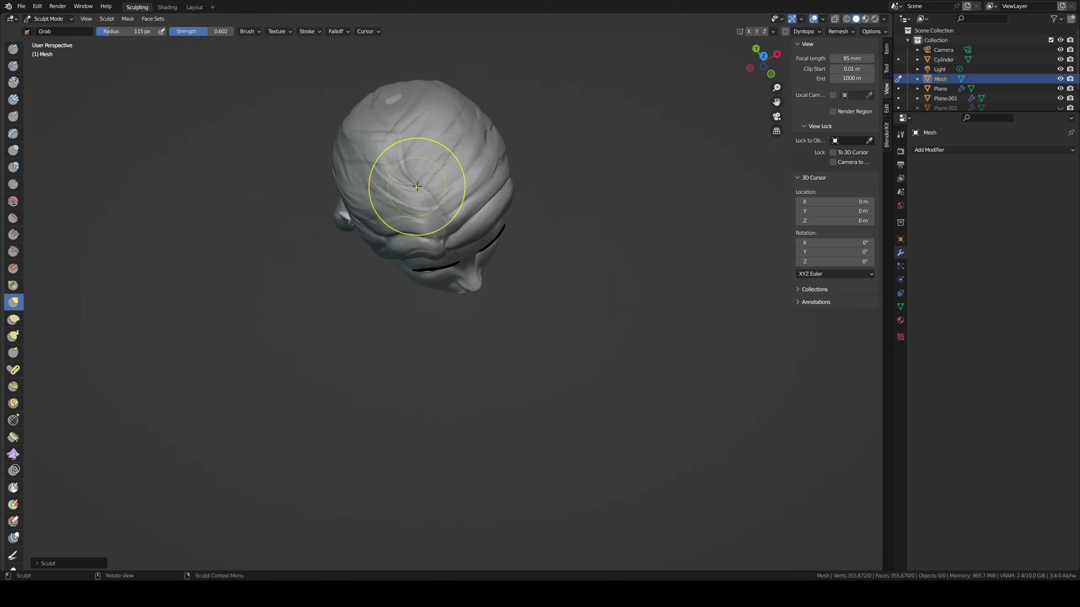
middle_click_drag(421, 190, 530, 84)
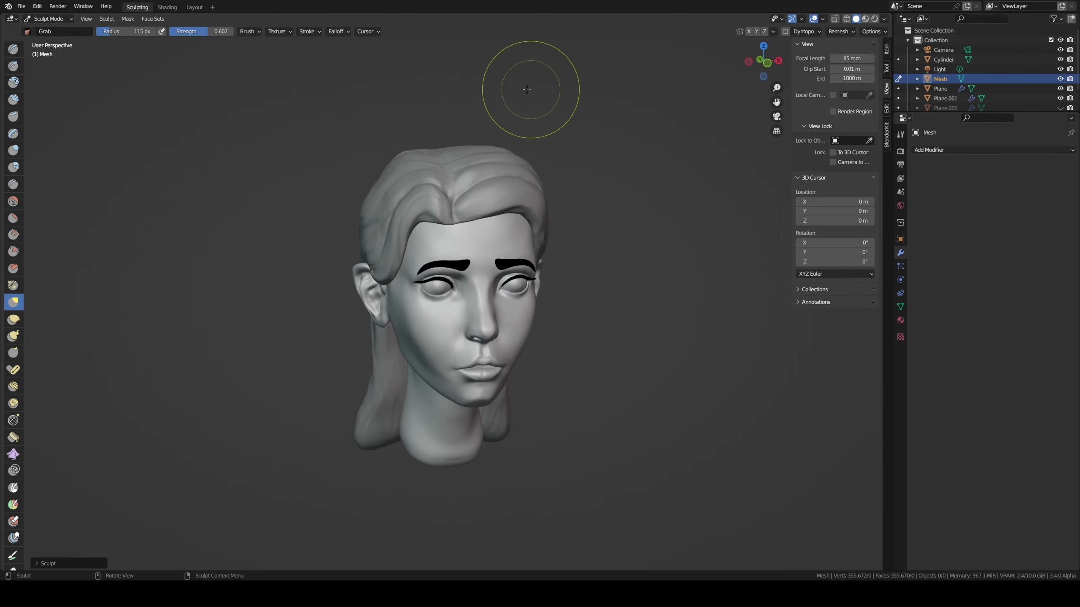
key("f")
left_click(376, 180)
key("f")
left_click(398, 177)
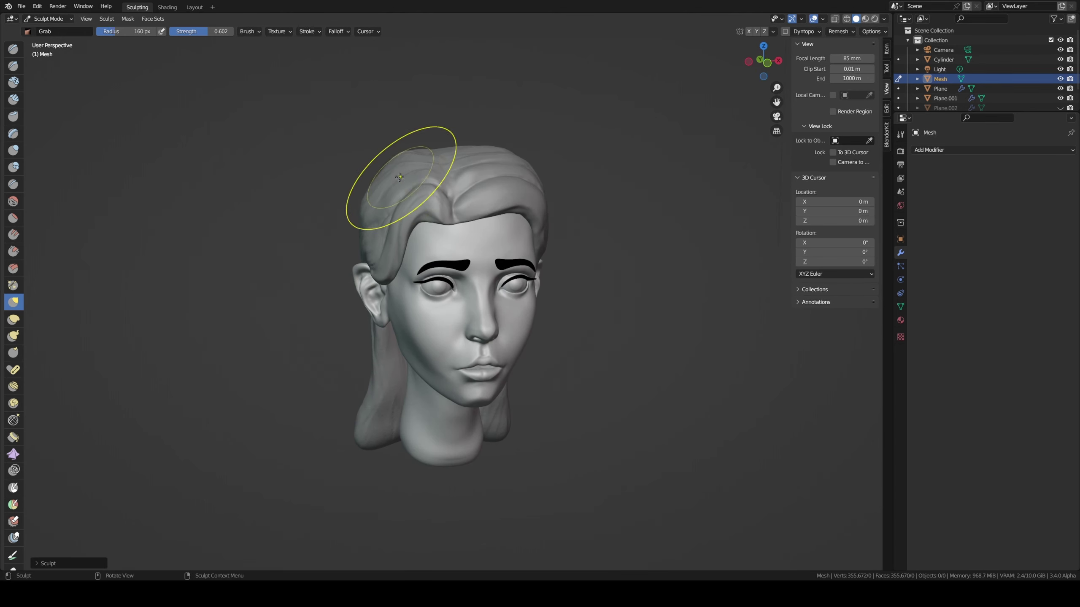
- Shape the parting edge at 111 px, undoing a stray pull, then mask the hair left of it
key("f")
left_click(391, 164)
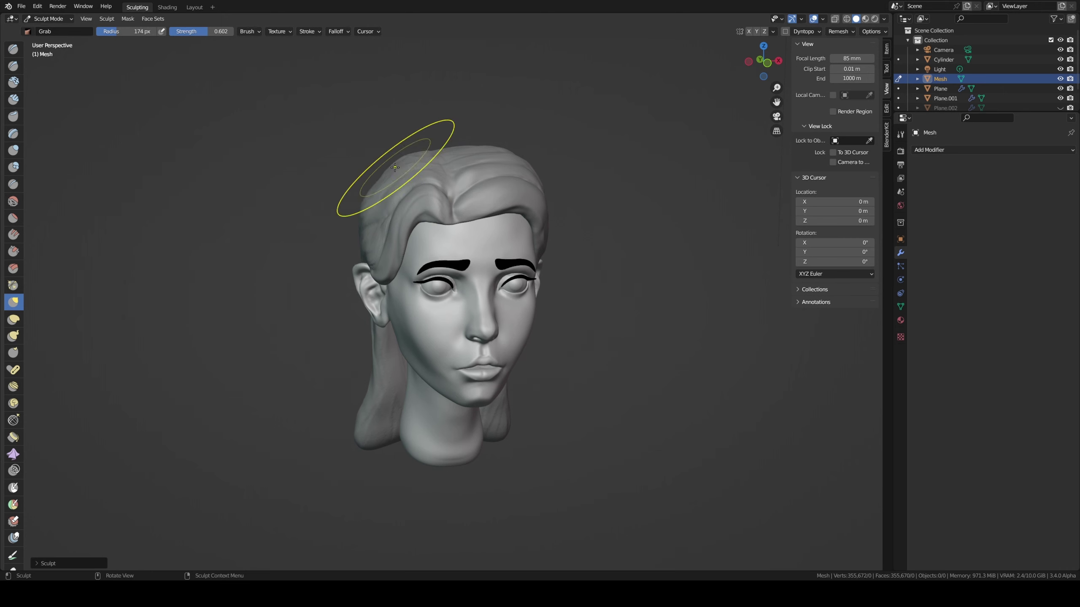
key("f")
left_click(385, 203)
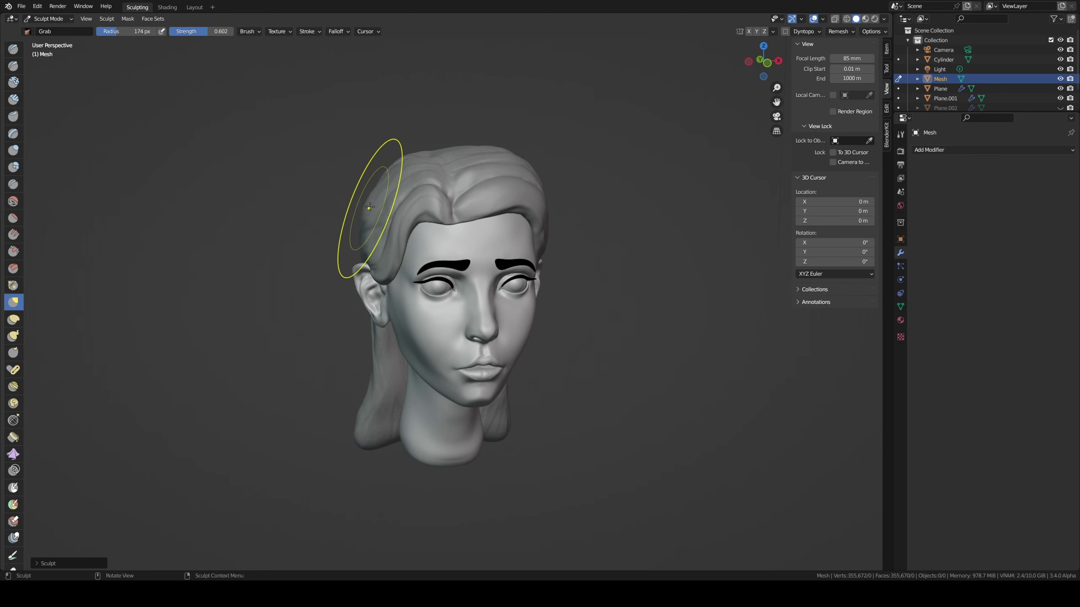
middle_click_drag(386, 203, 419, 161)
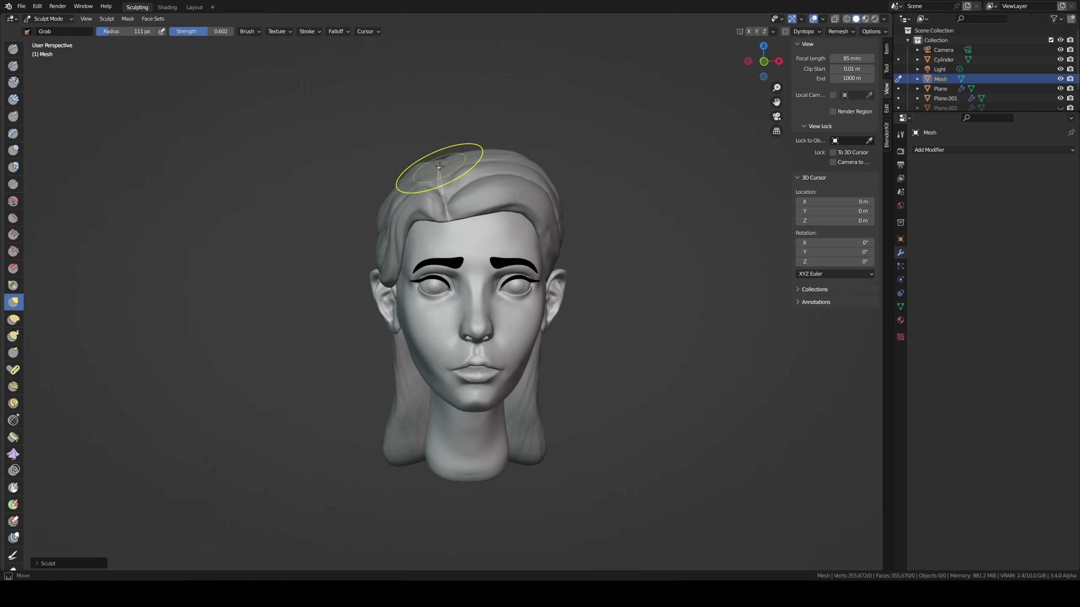
left_click_drag(434, 166, 361, 181)
key("ctrl+z")
left_click_drag(449, 215, 443, 223)
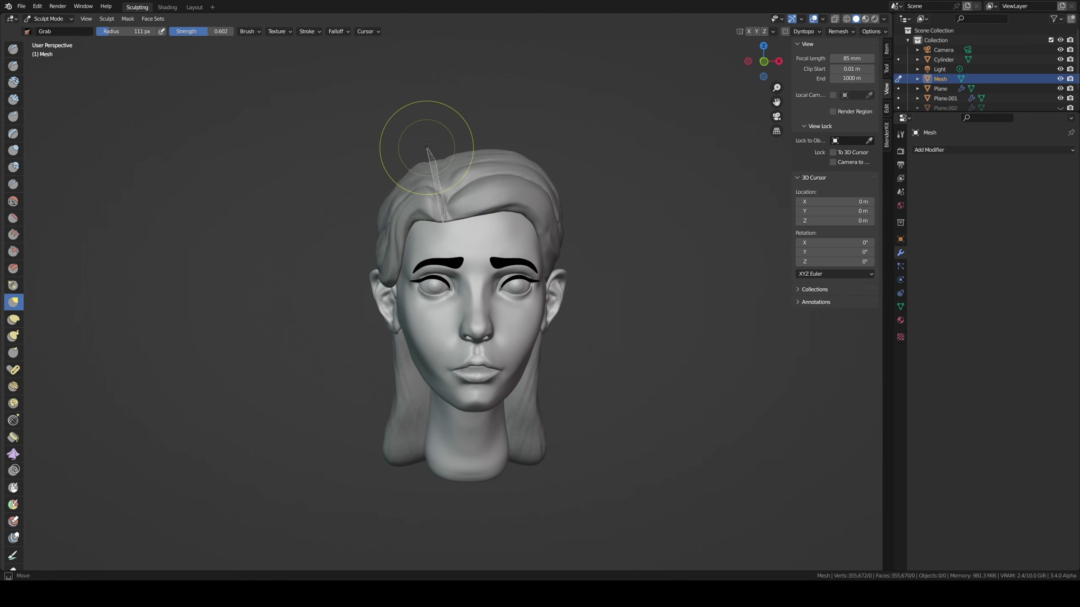
left_click_drag(426, 146, 270, 482)
- Undo the stray strand, smooth the hair mask's edge and invert it onto the right-side hair
key("ctrl+z")
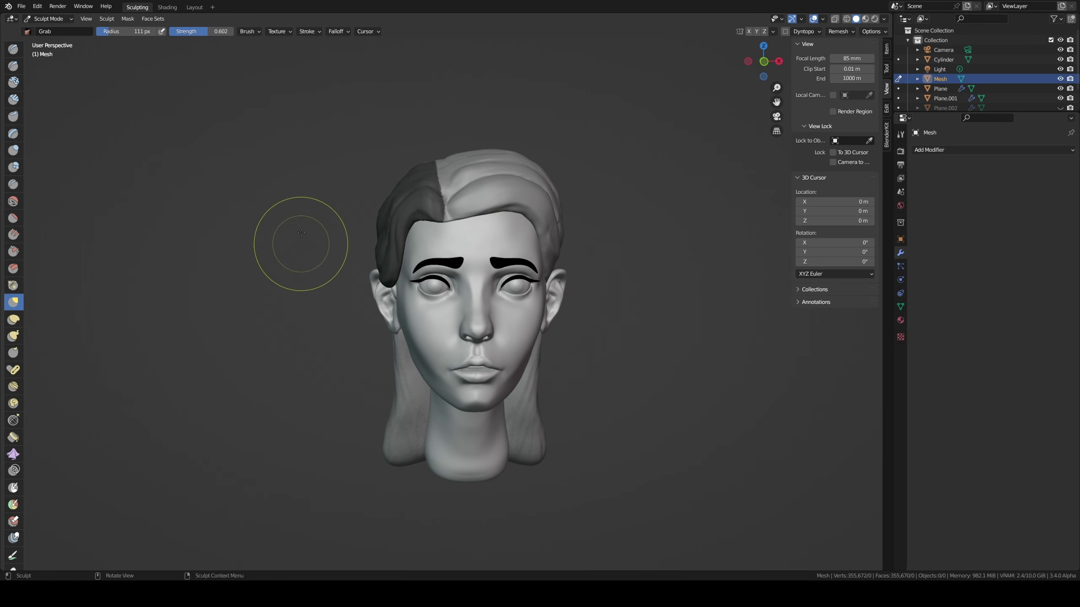
left_click(125, 18)
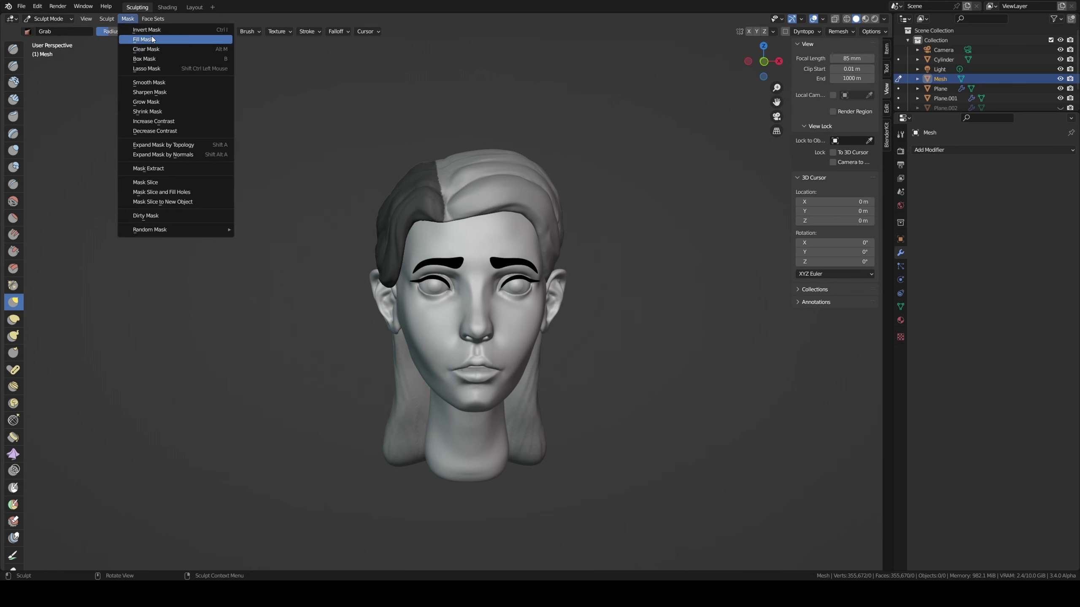
left_click(160, 84)
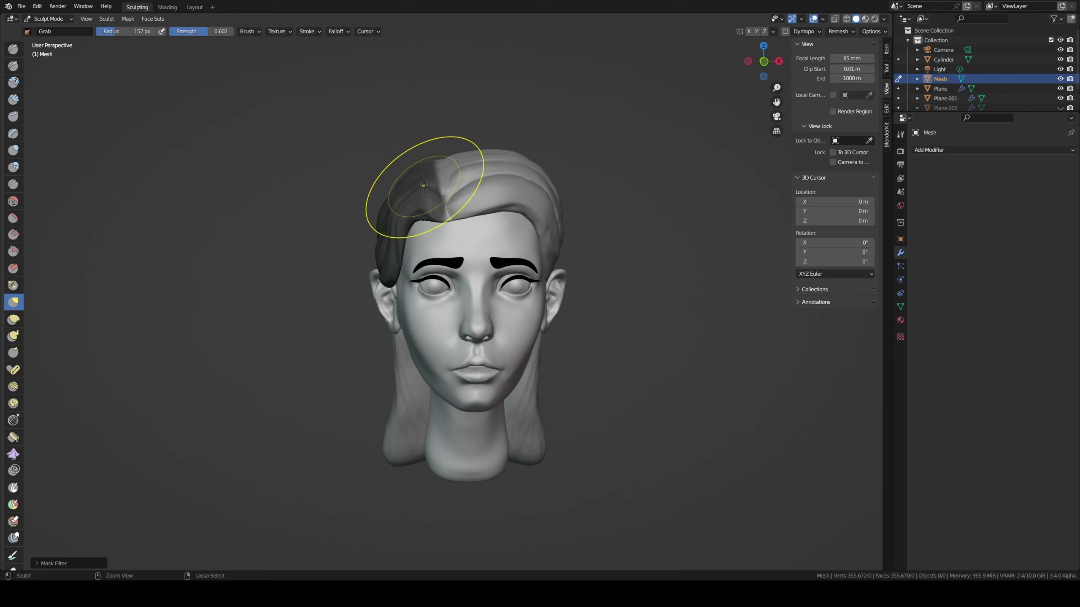
key("ctrl+i")
- Reshape the hair left of the parting at 171 px and pull the left temple lock toward the ear at 118 px
key("f")
left_click(464, 183)
left_click_drag(397, 188, 396, 183)
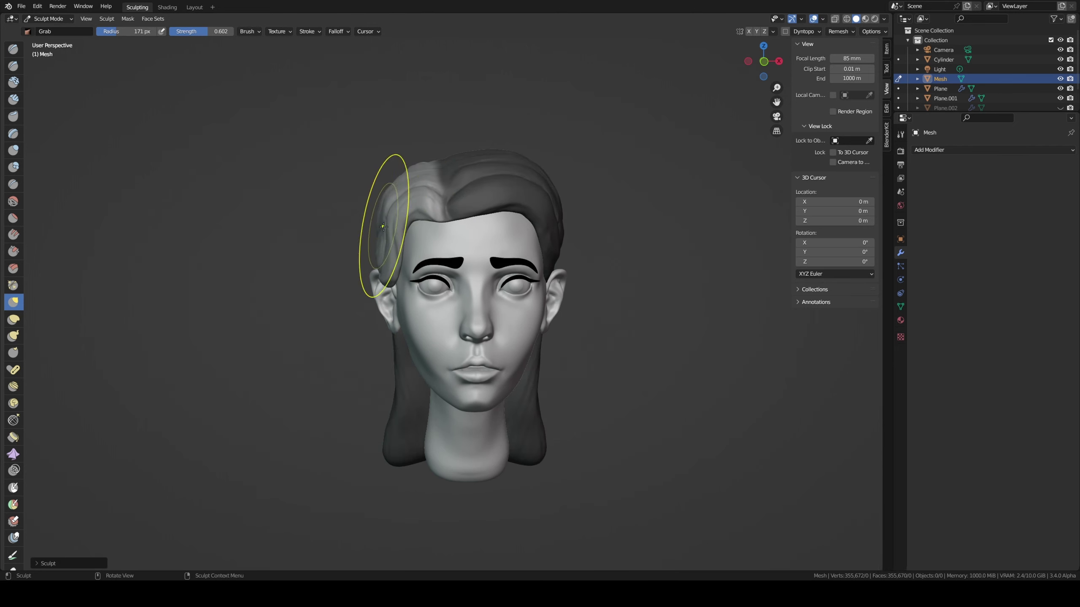
key("f")
left_click(398, 237)
mouse_move(398, 236)
left_mouse_down()
mouse_move(412, 207)
mouse_move(394, 247)
left_mouse_up()
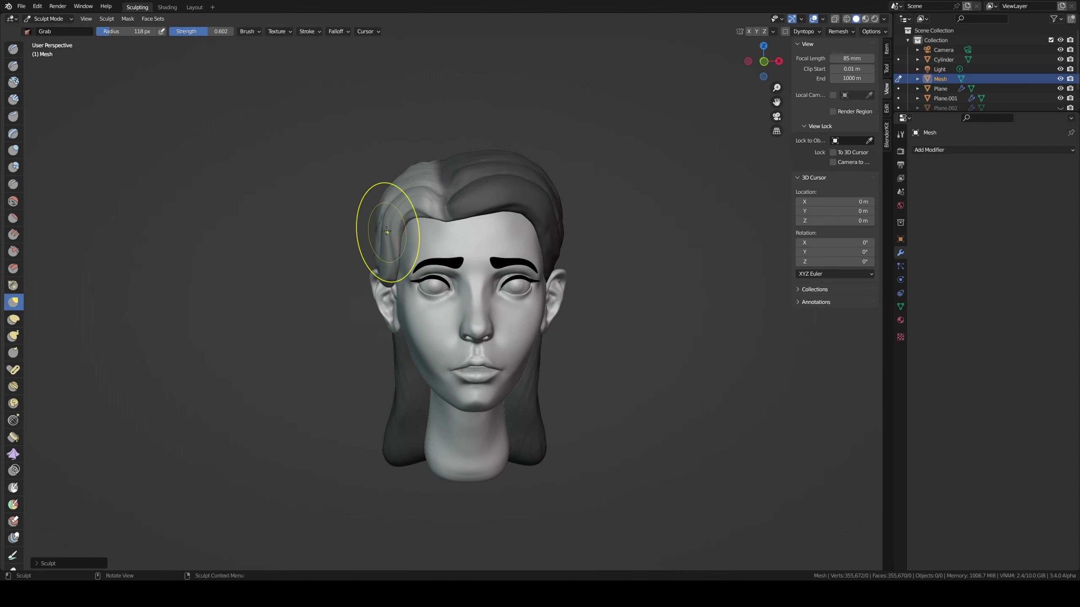
middle_click_drag(387, 231, 403, 221)
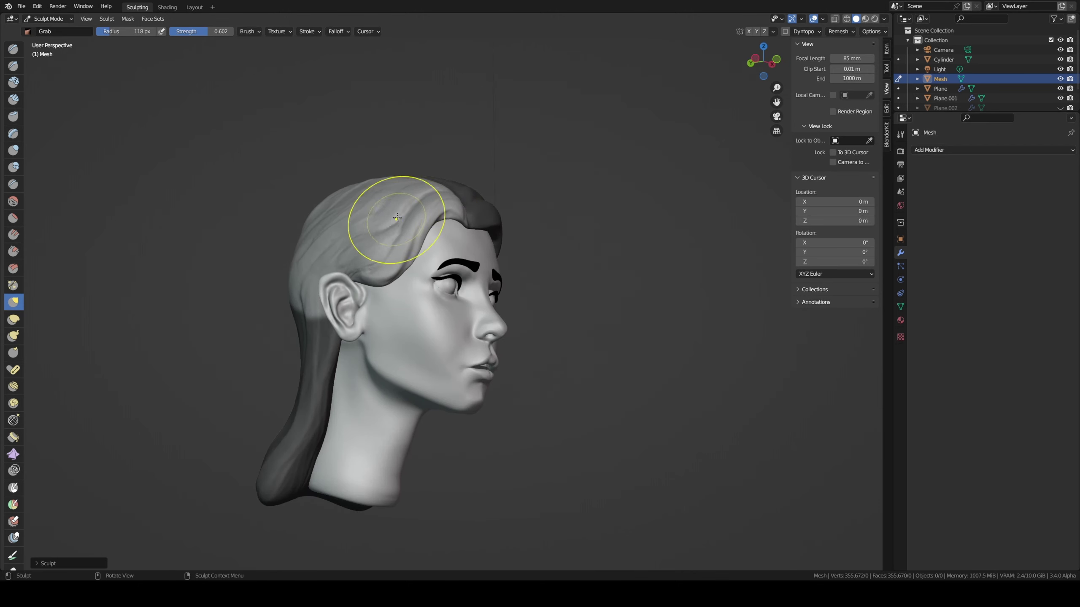
left_click_drag(397, 217, 389, 285)
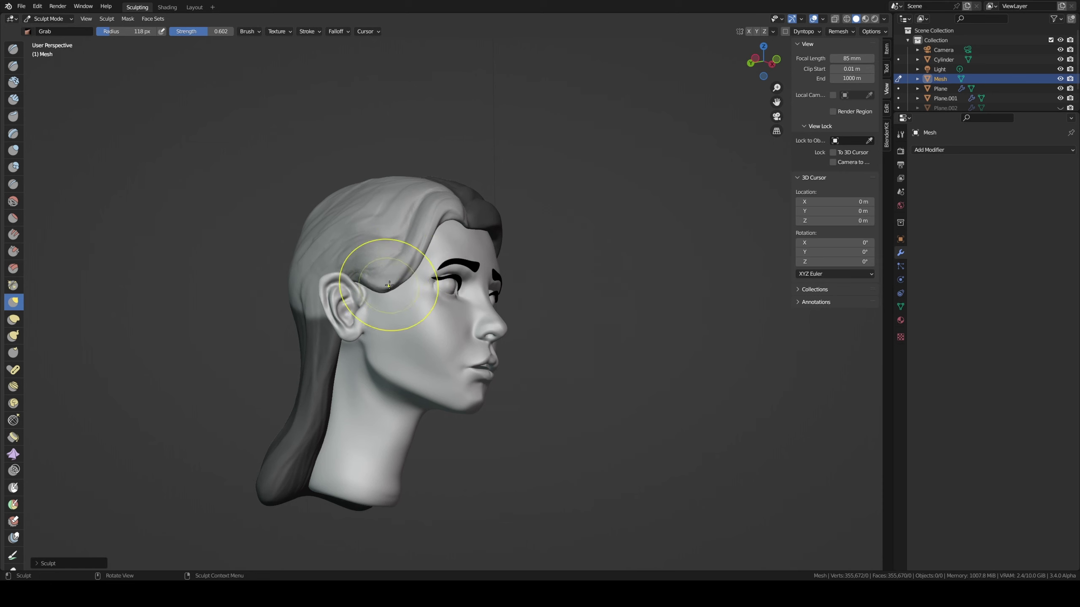
mouse_move(386, 216)
middle_mouse_down()
mouse_move(393, 260)
mouse_move(373, 269)
mouse_move(374, 213)
mouse_move(374, 232)
middle_mouse_up()
- At 171 px, pull the right temple hair lock toward the ear and up and back
key("f")
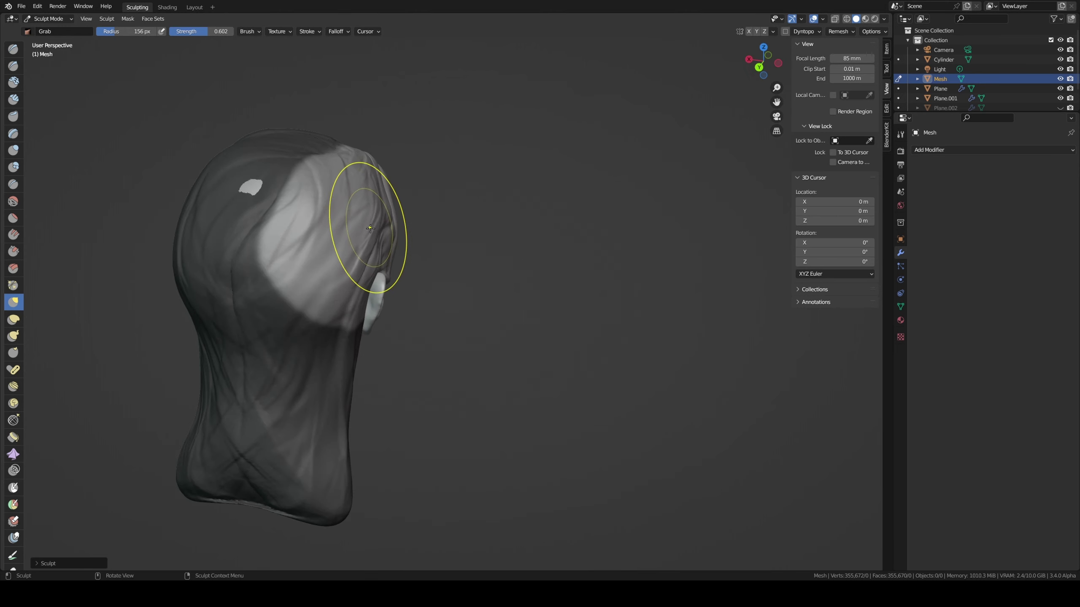
middle_click_drag(370, 232, 285, 230)
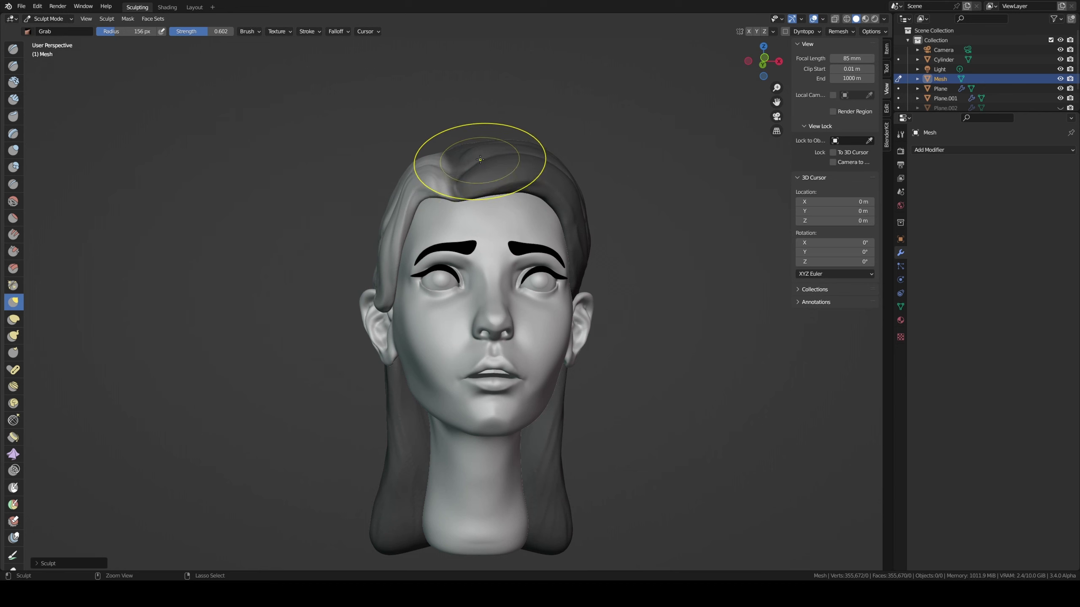
middle_click_drag(479, 165, 489, 141)
key("f")
left_click(489, 139)
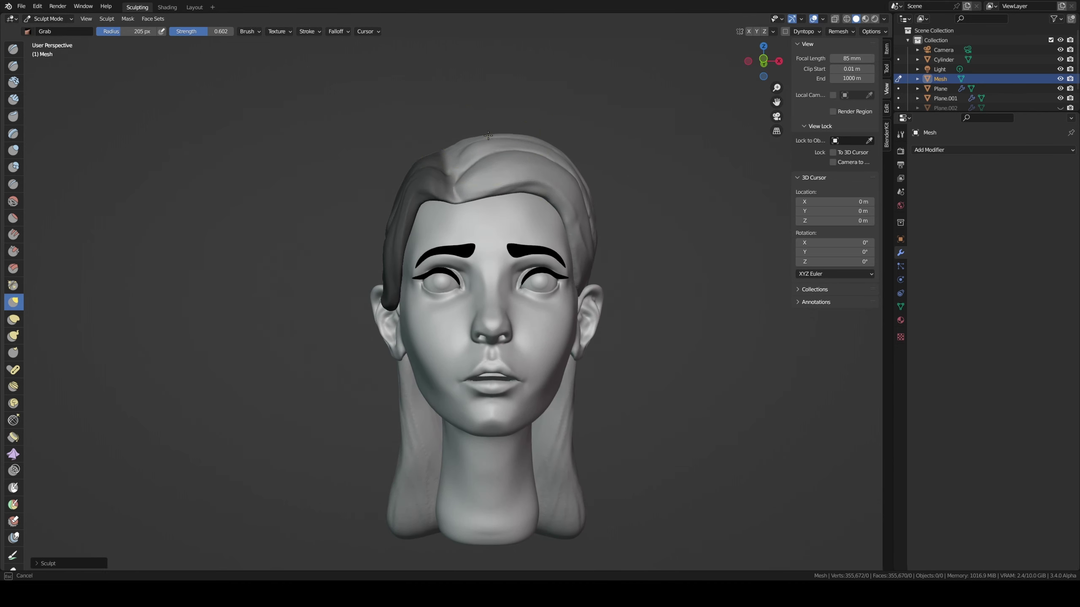
key("f")
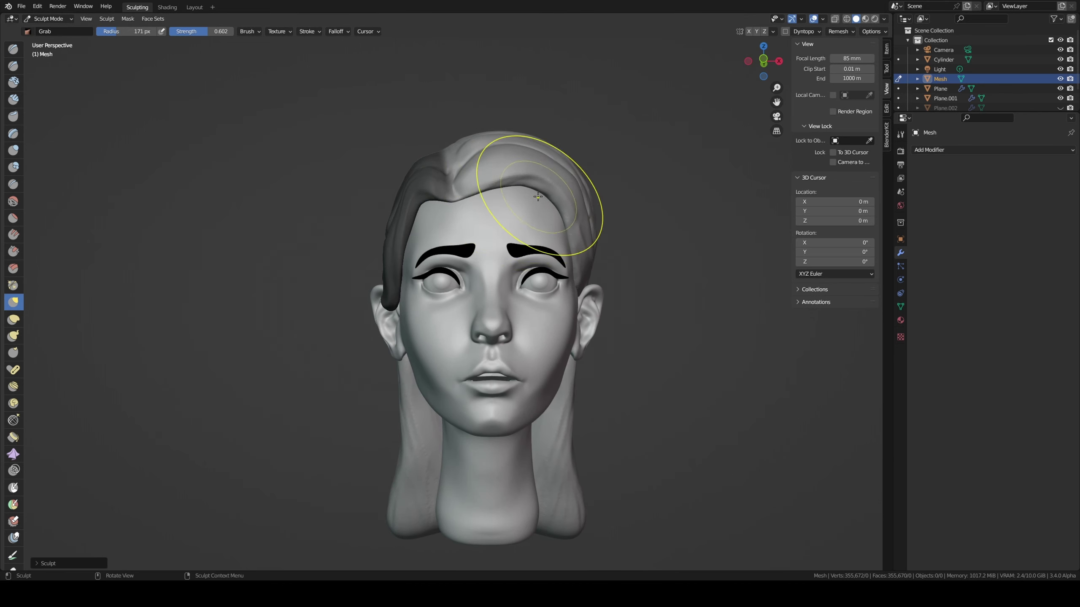
left_click(530, 190)
middle_click_drag(531, 192, 557, 210)
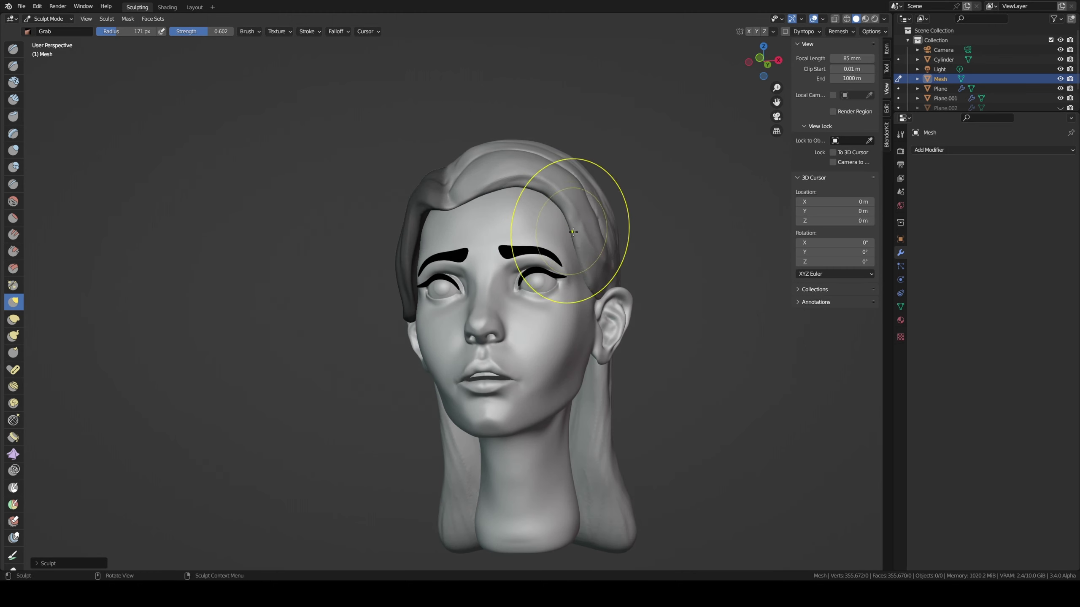
left_click_drag(557, 210, 579, 265)
middle_click_drag(579, 266, 638, 265)
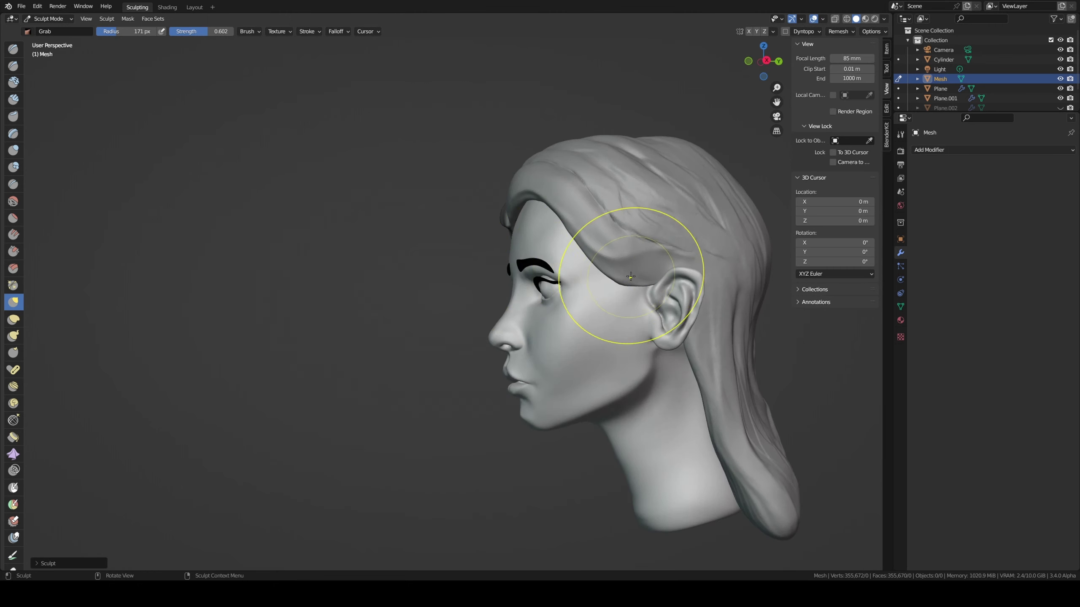
mouse_move(591, 247)
left_mouse_down()
mouse_move(551, 200)
mouse_move(627, 265)
mouse_move(596, 251)
left_mouse_up()
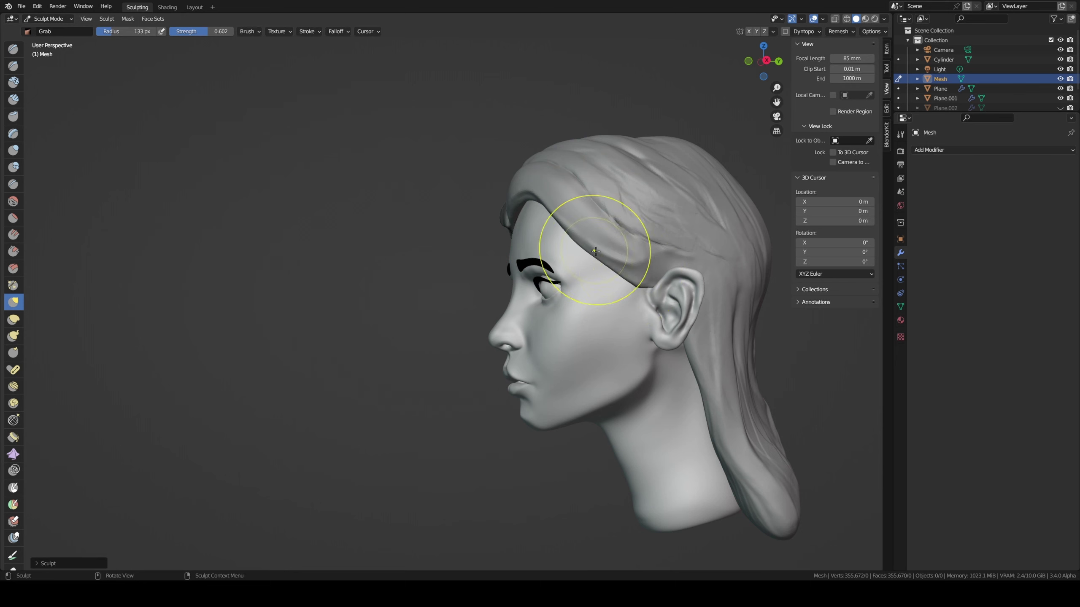
- Shrink the brush to 113 px and orbit around to inspect the back of the head
key("f")
left_click(631, 198)
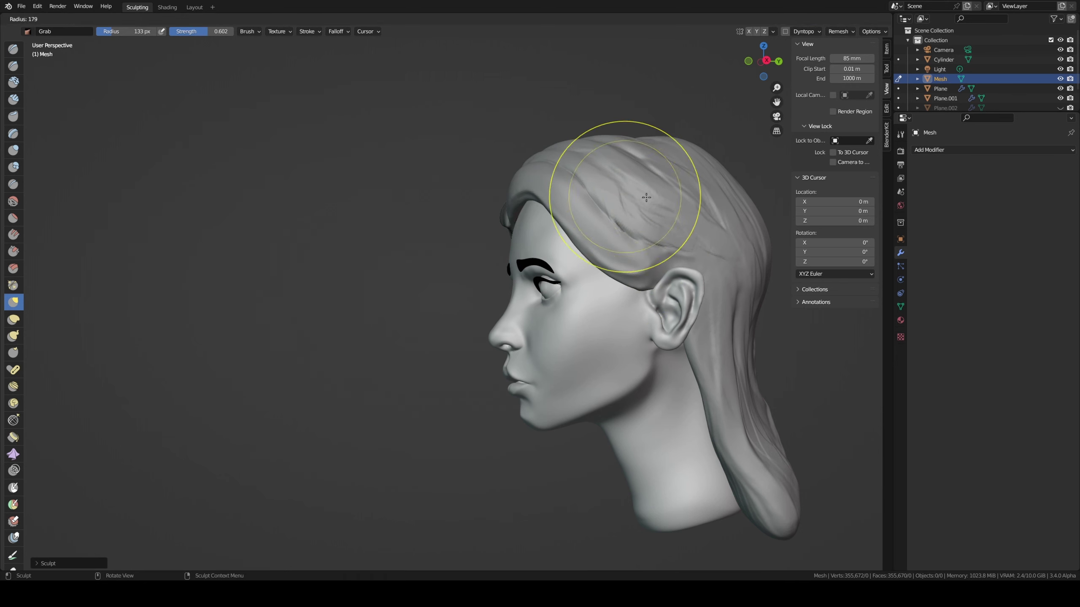
middle_click_drag(632, 198, 734, 179)
scroll(669, 163, "down", 3)
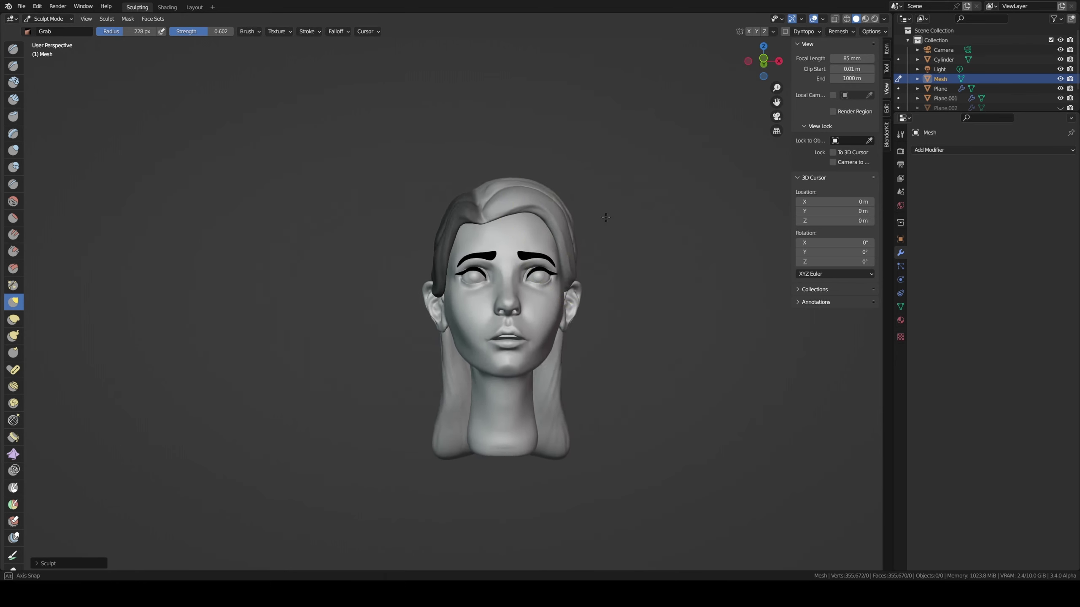
mouse_move(669, 164)
middle_mouse_down()
mouse_move(570, 193)
mouse_move(646, 183)
middle_mouse_up()
key("f")
left_click(596, 184)
key("f")
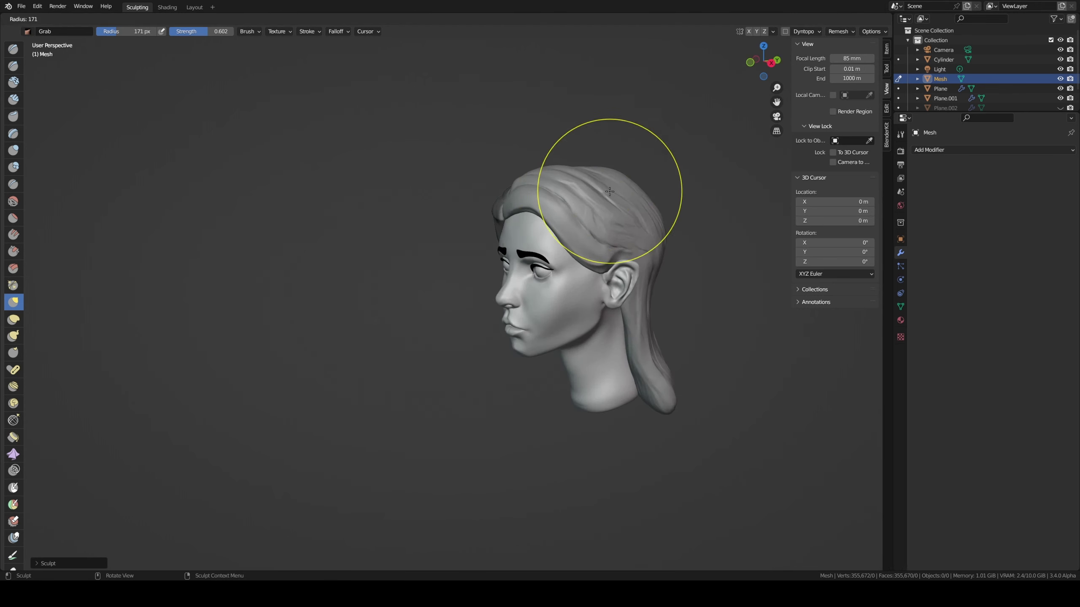
left_click(650, 204)
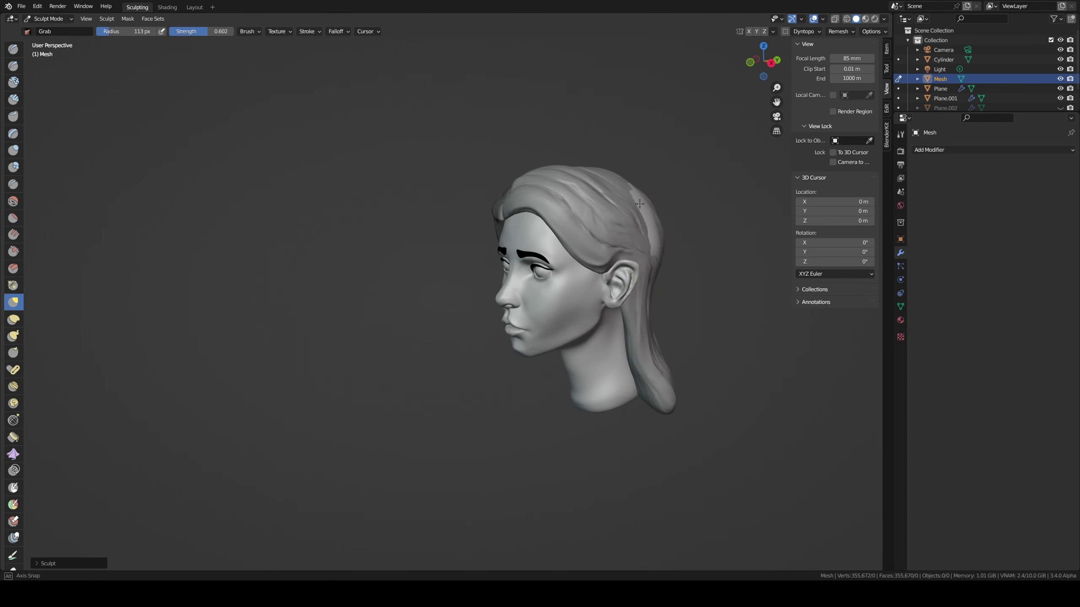
middle_click_drag(658, 236, 595, 235)
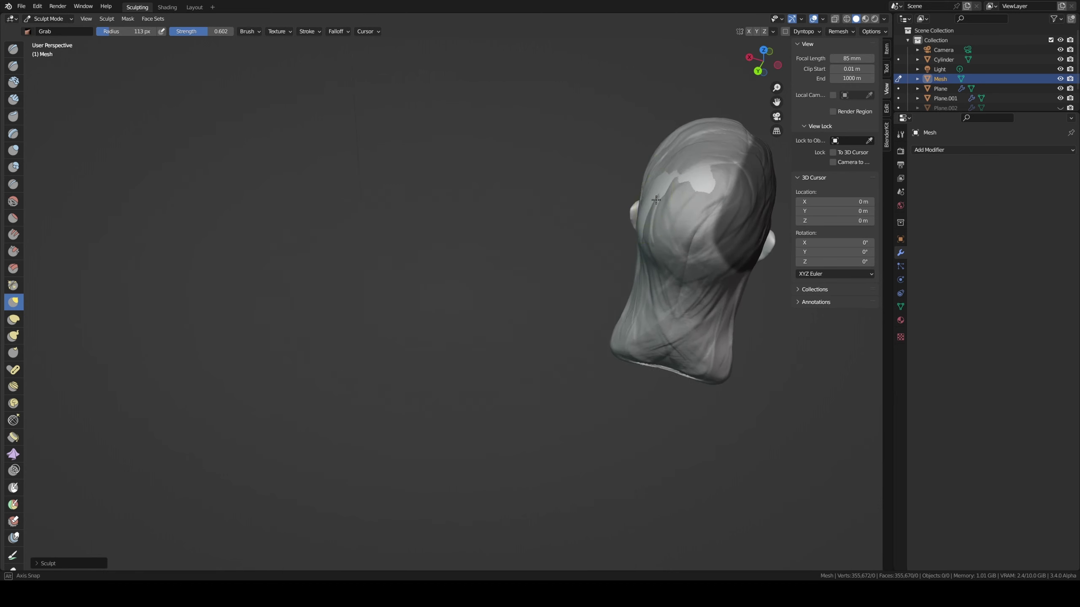
middle_click_drag(654, 197, 661, 211)
- Puff out the back hair with Inflate, then shrink the brush to 77 px
key("i")
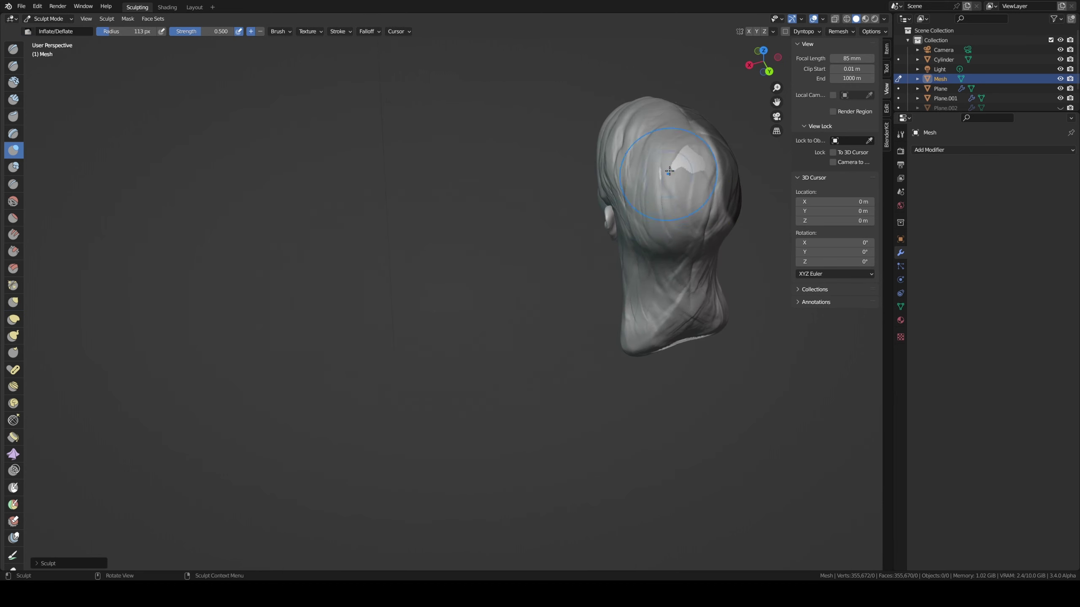
left_click_drag(669, 171, 687, 177)
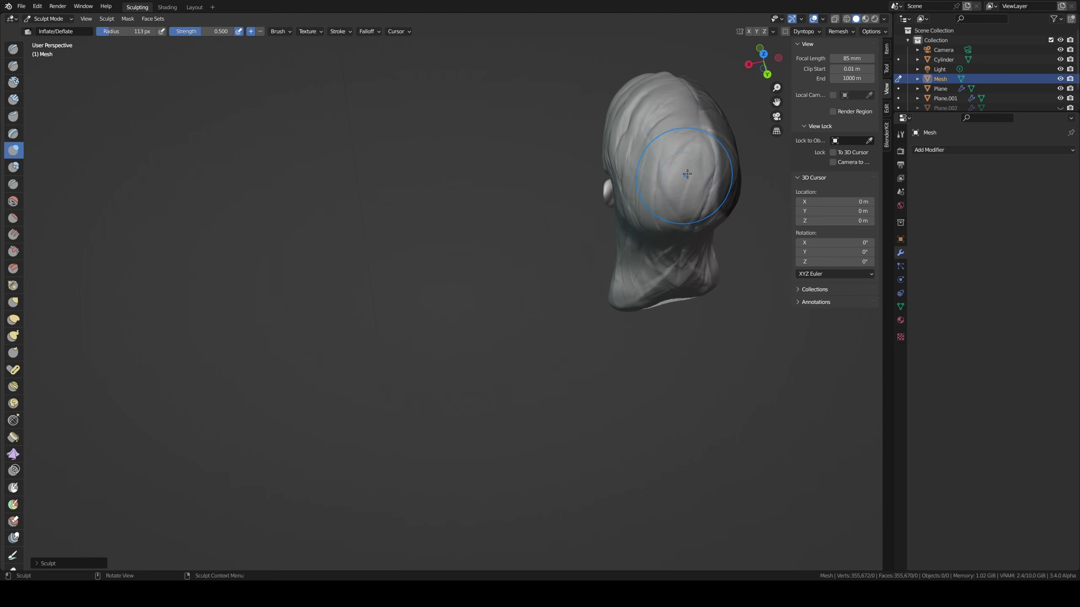
middle_click_drag(691, 151, 583, 211)
key("f")
left_click(582, 211)
scroll(565, 239, "up", 3)
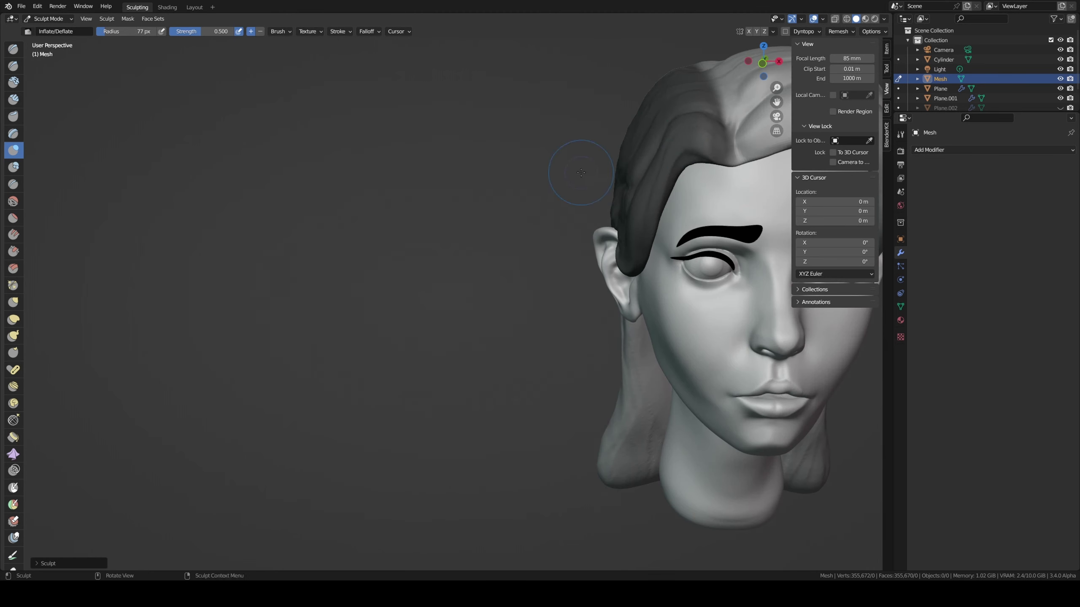
scroll(554, 272, "up", 2)
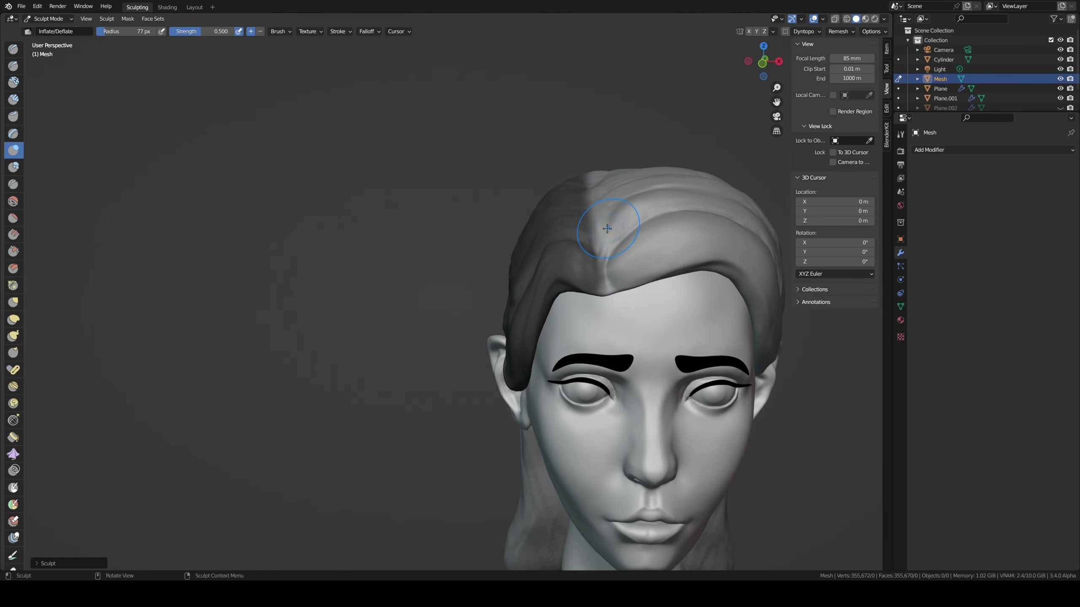
- Carve the side-parting crease into the front hairline with Draw Sharp
key("shift+x")
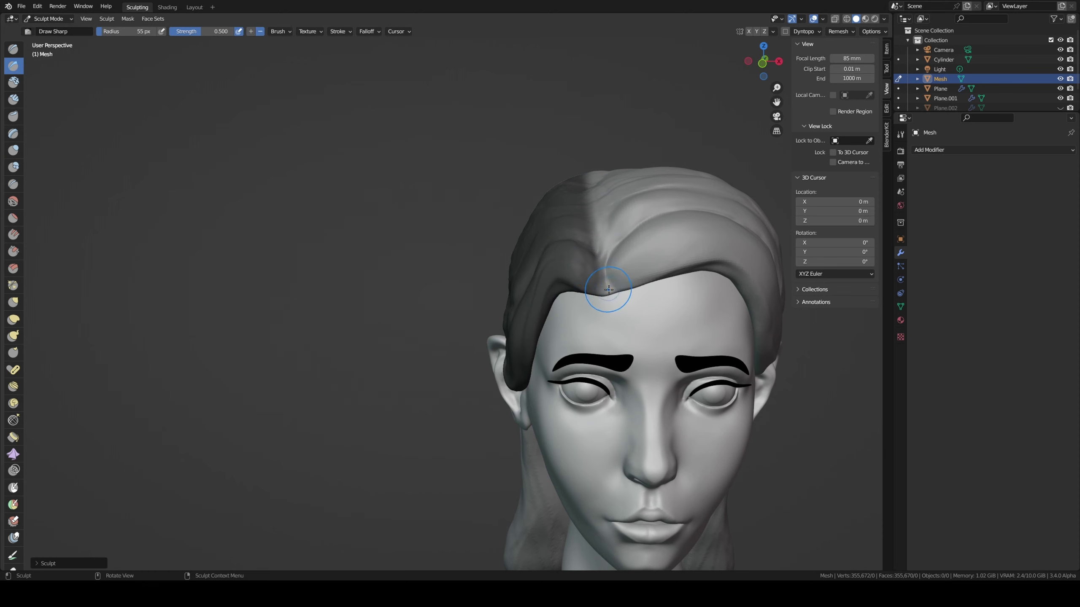
middle_click_drag(593, 211, 625, 301)
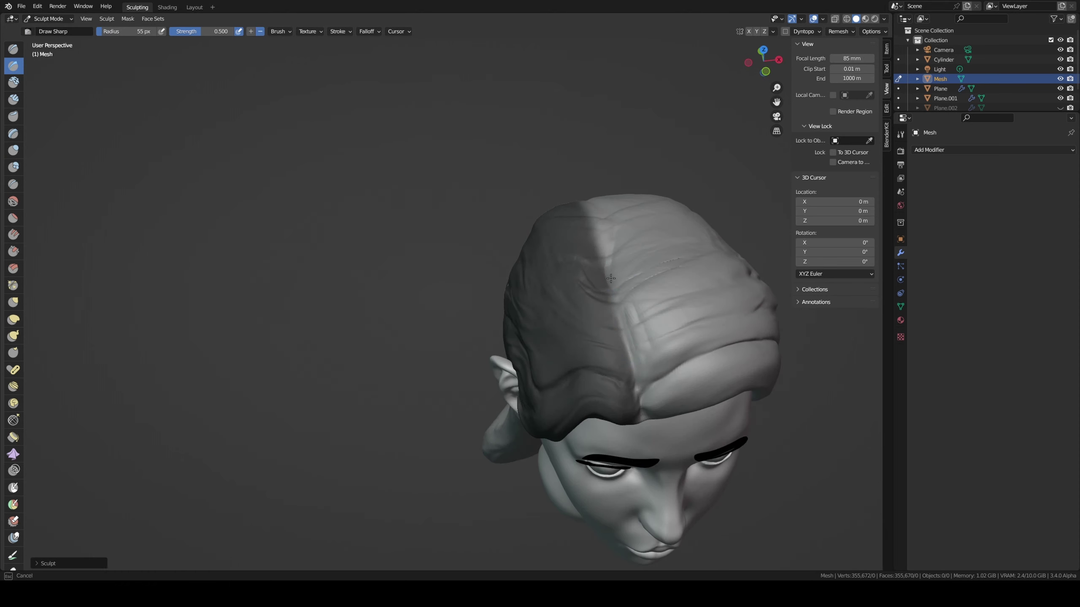
middle_click_drag(594, 229, 607, 167)
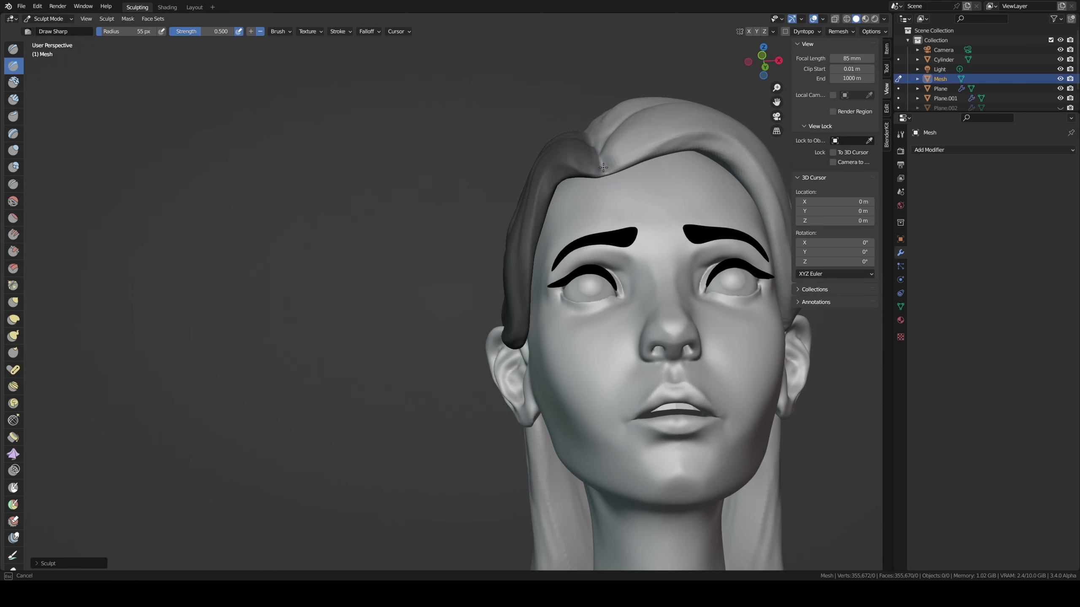
left_click_drag(600, 165, 600, 171)
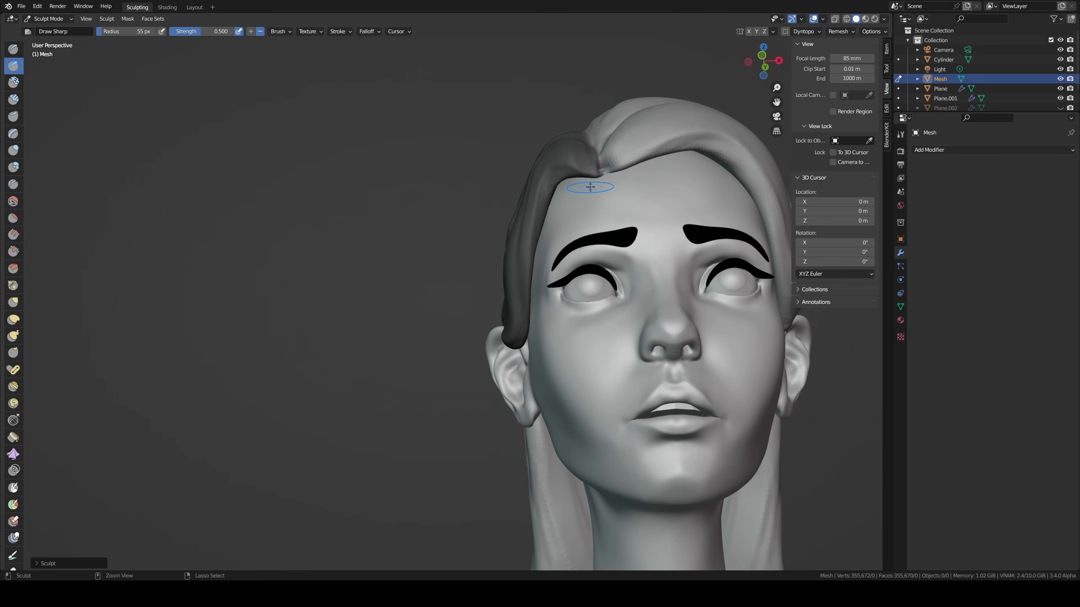
key("ctrl+z")
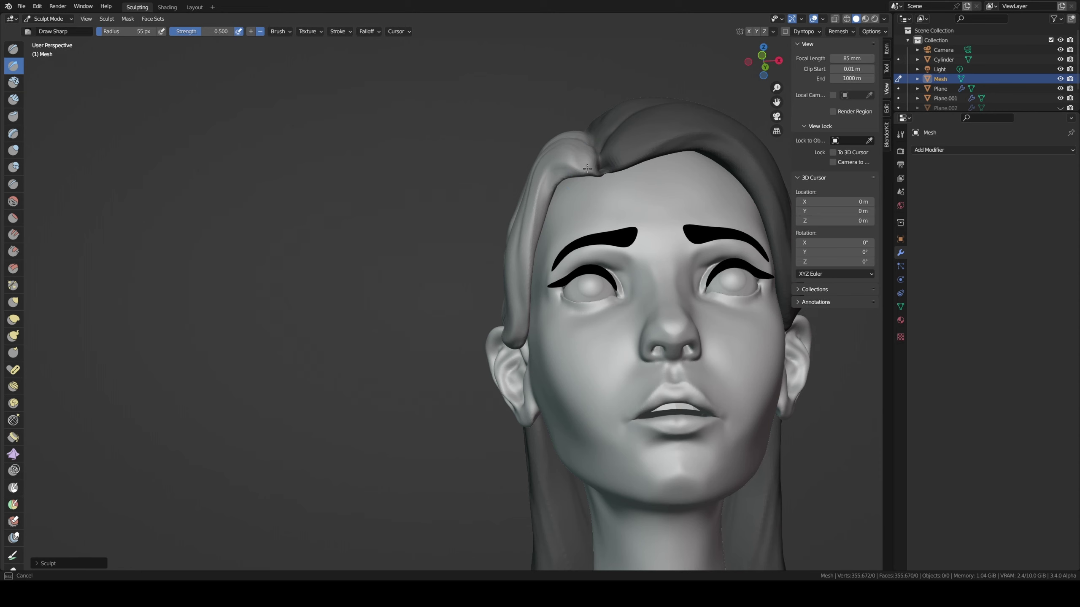
key("ctrl+shift+z")
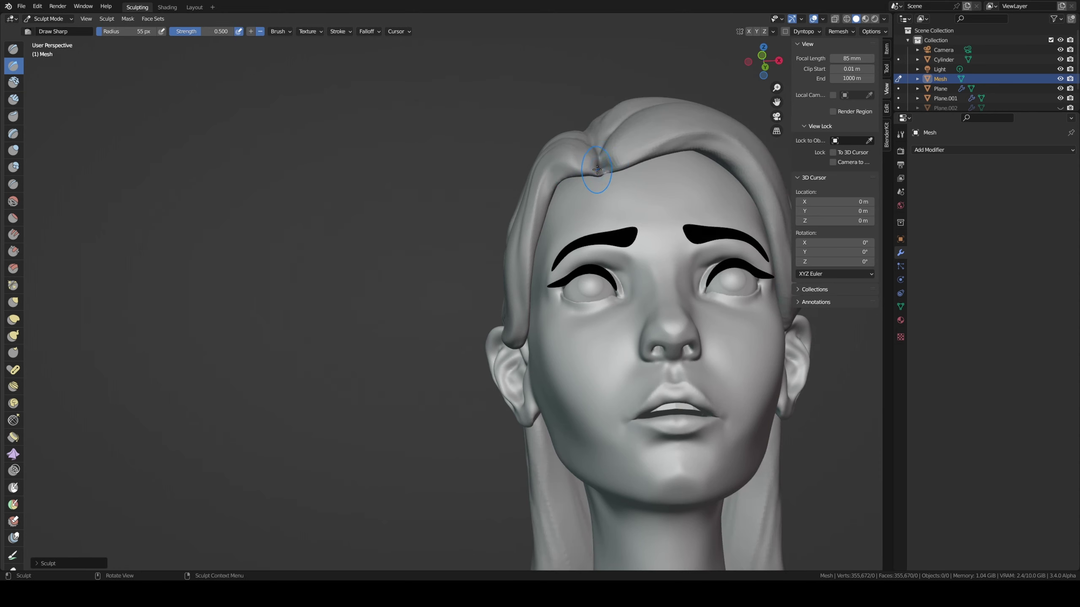
- Nudge the hairline shape at the parting with a 43 px Grab brush, then resize it to 51 px
key("g")
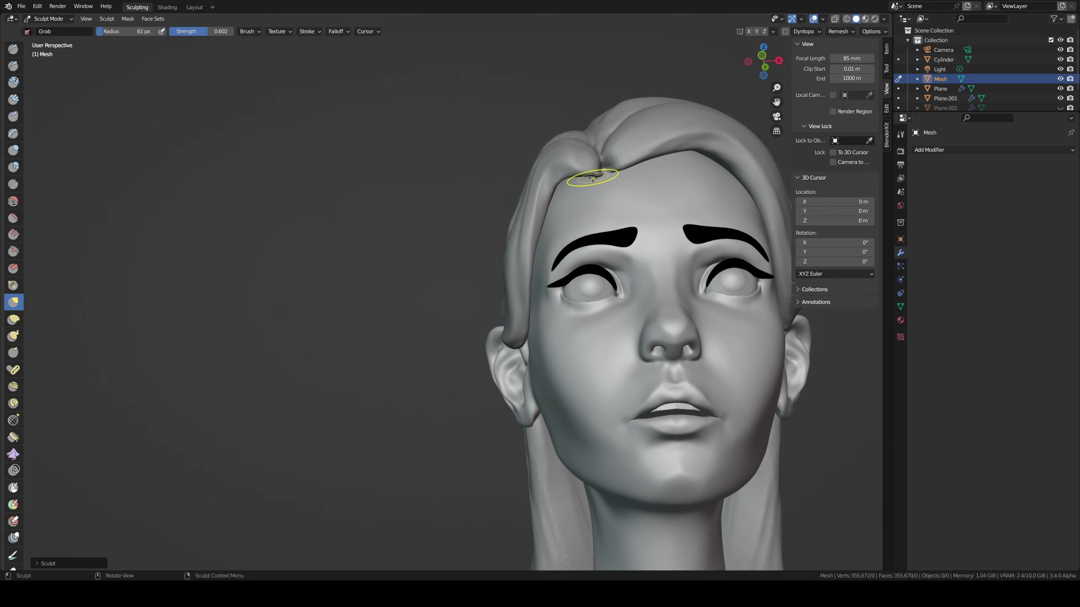
key("f")
left_click(592, 180)
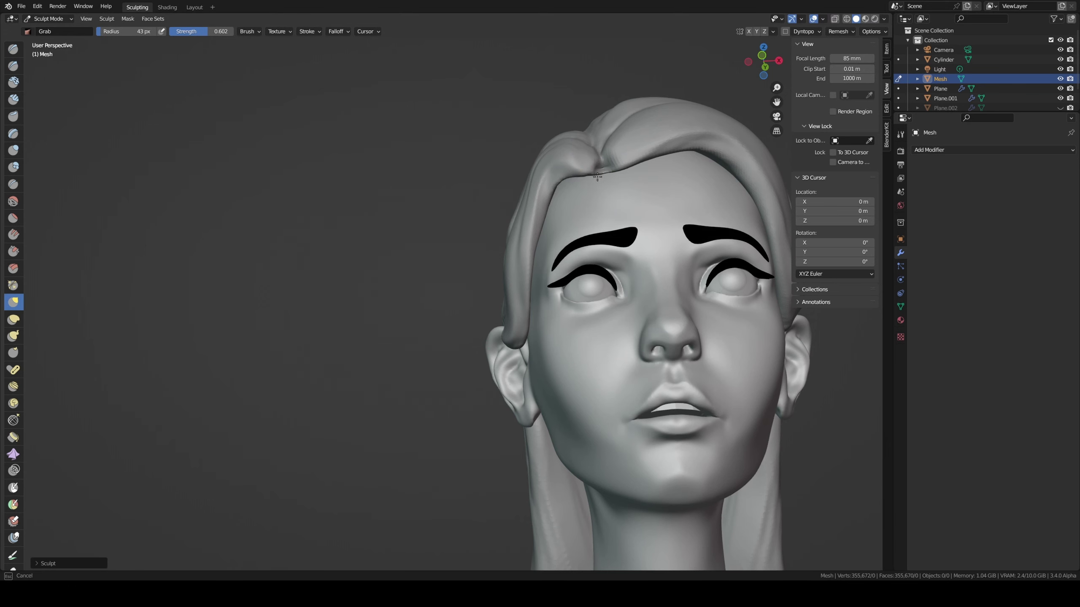
left_click_drag(597, 177, 596, 165)
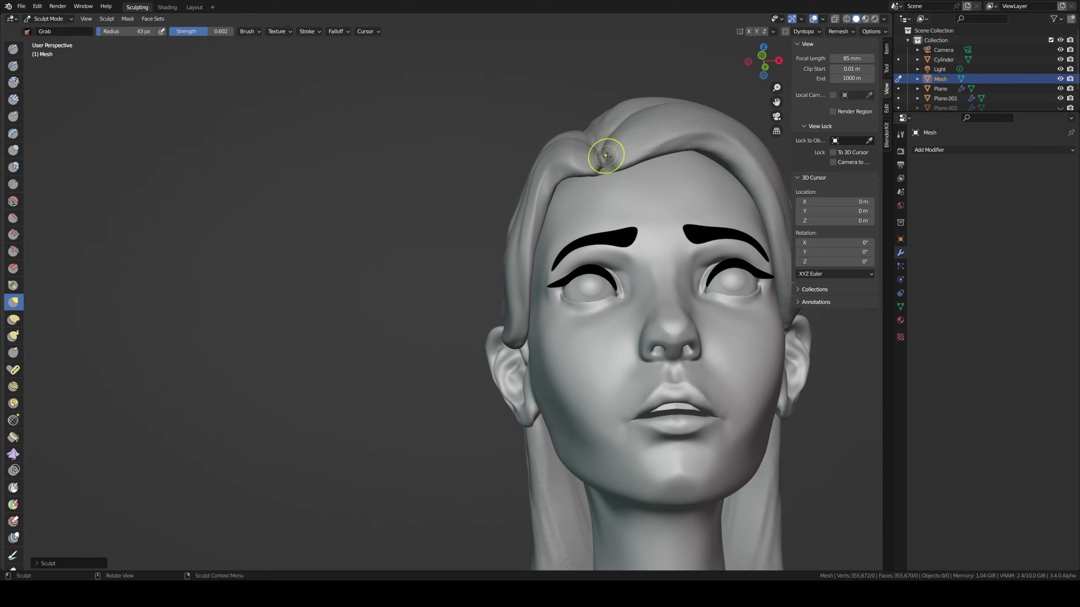
key("f")
left_click(615, 169)
- Bring the face into a frontal view and select the Clay Strips brush
key("x")
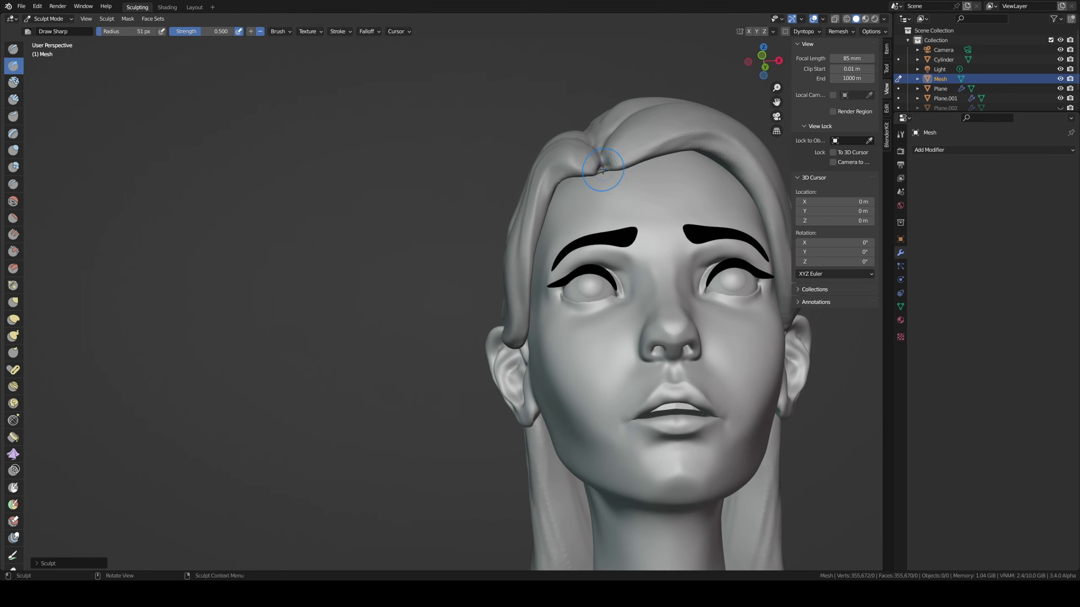
scroll(601, 166, "down", 6)
middle_click_drag(601, 166, 593, 320)
scroll(592, 320, "up", 4)
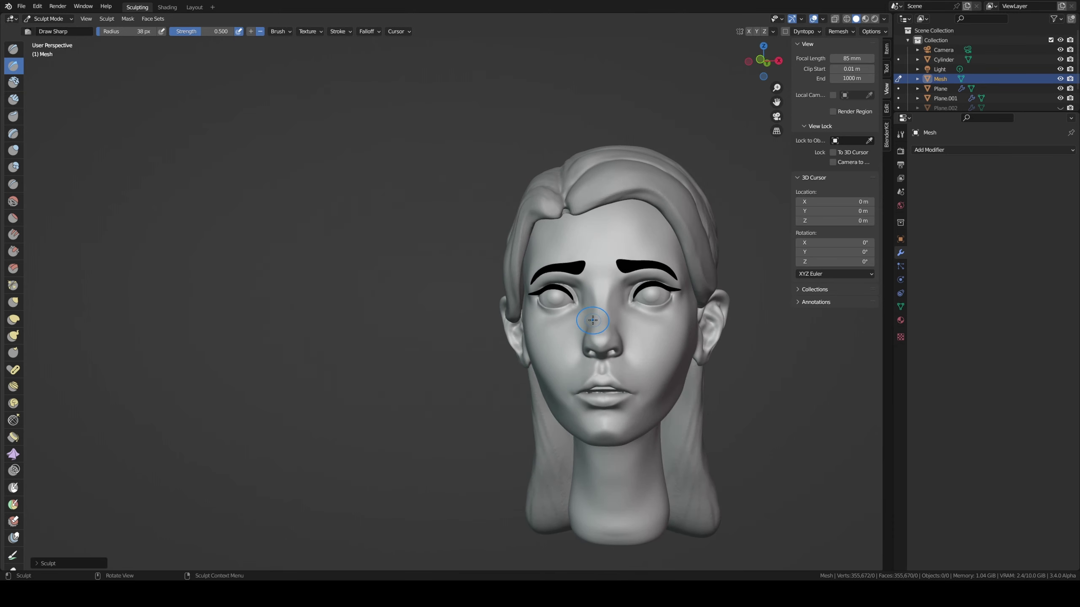
scroll(745, 399, "up", 3)
mouse_move(621, 421)
middle_mouse_down()
mouse_move(745, 399)
mouse_move(788, 422)
mouse_move(720, 402)
middle_mouse_up()
key("c")
- Isolate the hair mesh and carve strand grooves across the lower hair at 93 px
key("KP_Divide")
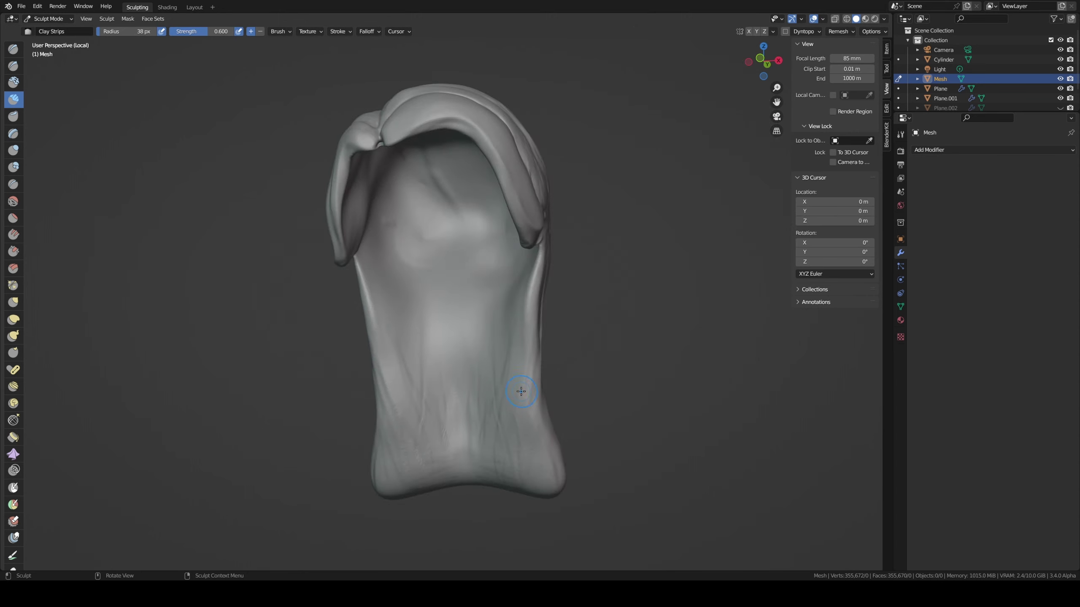
key("f")
left_click(535, 391)
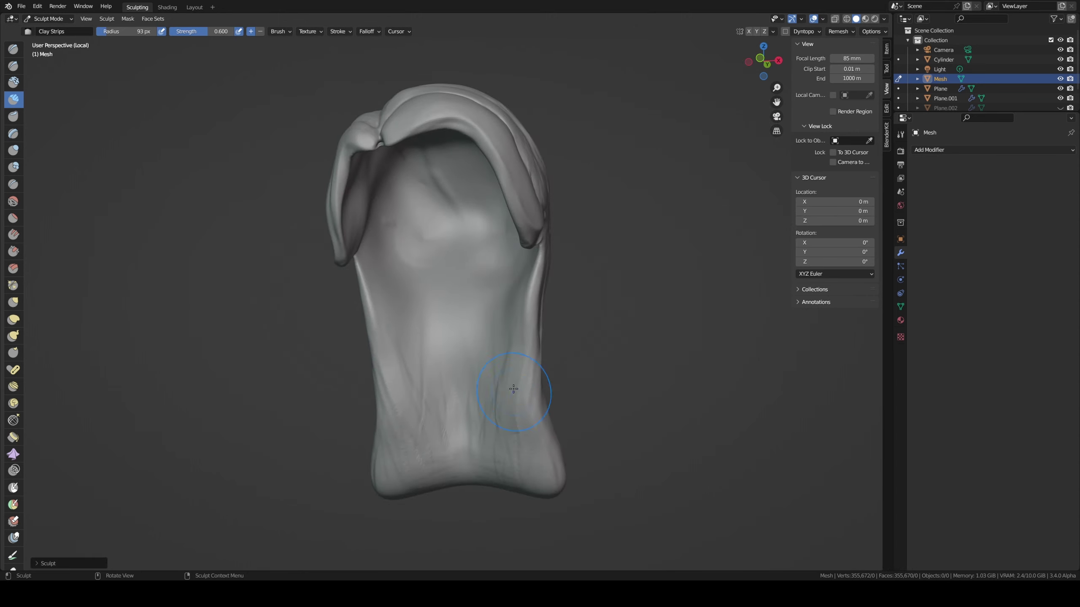
left_click_drag(502, 396, 526, 463)
middle_click_drag(526, 464, 519, 350)
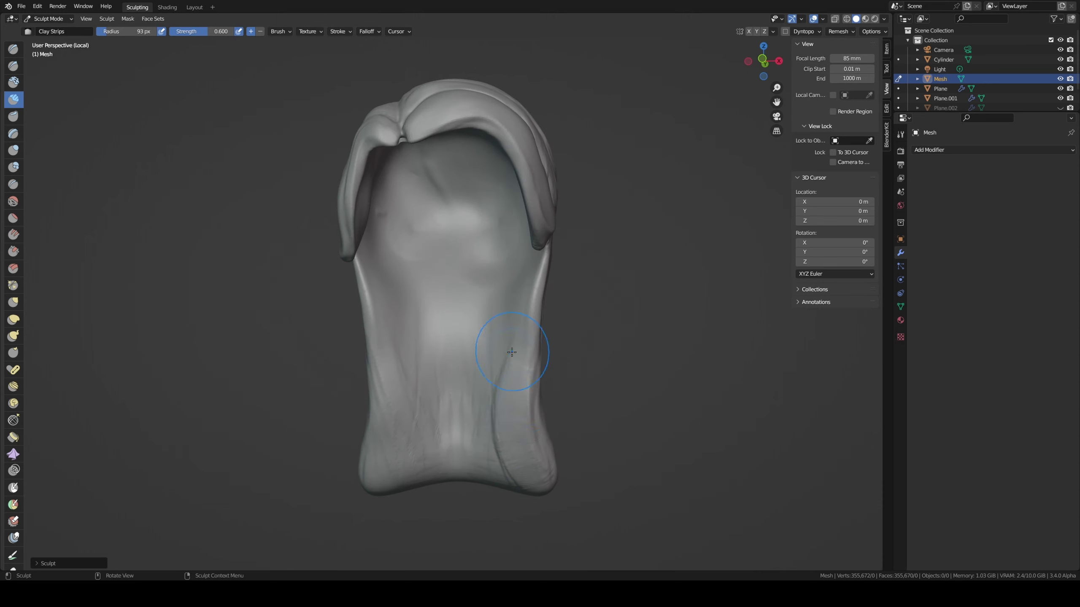
left_click_drag(522, 477, 510, 489)
left_click_drag(468, 404, 474, 434)
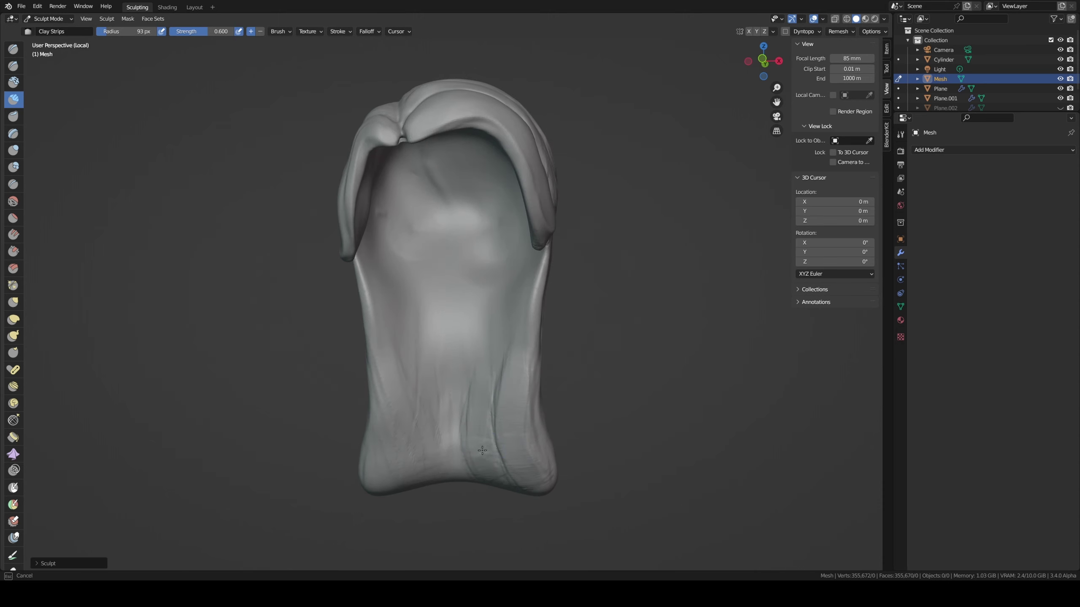
left_click_drag(491, 387, 489, 352)
mouse_move(501, 285)
left_mouse_down()
mouse_move(473, 397)
mouse_move(527, 434)
left_mouse_up()
mouse_move(463, 357)
left_mouse_down()
mouse_move(438, 443)
mouse_move(452, 460)
mouse_move(431, 366)
mouse_move(438, 310)
left_mouse_up()
- At 69 px, carve more grooves up the lower-left side of the hair
key("f")
left_click(410, 477)
middle_click_drag(438, 310, 455, 340)
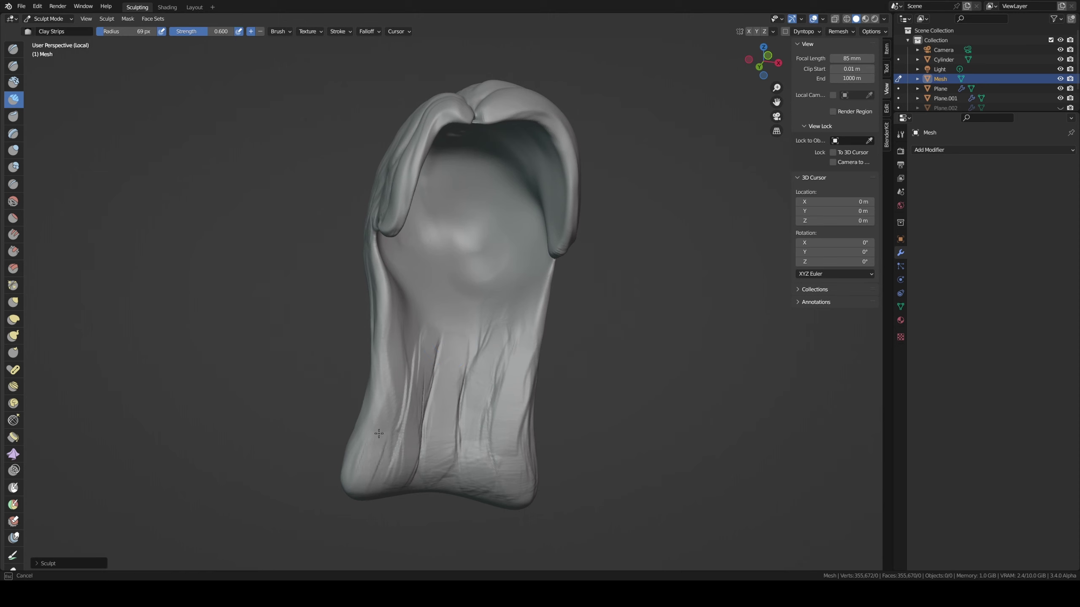
mouse_move(375, 478)
left_mouse_down()
mouse_move(351, 459)
mouse_move(395, 411)
left_mouse_up()
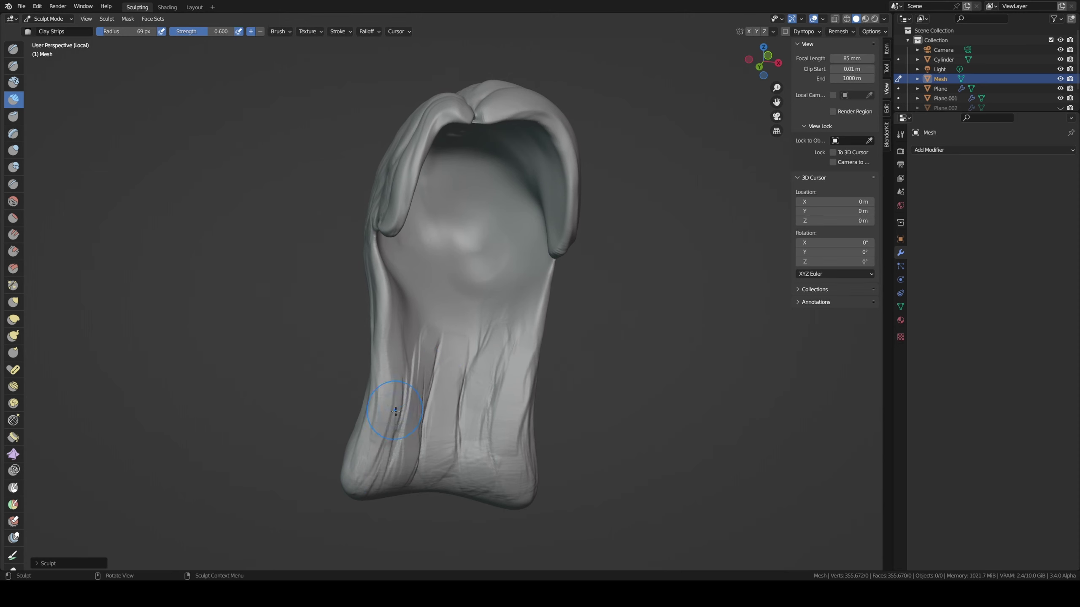
middle_click_drag(407, 339, 412, 384)
left_click_drag(424, 329, 434, 401)
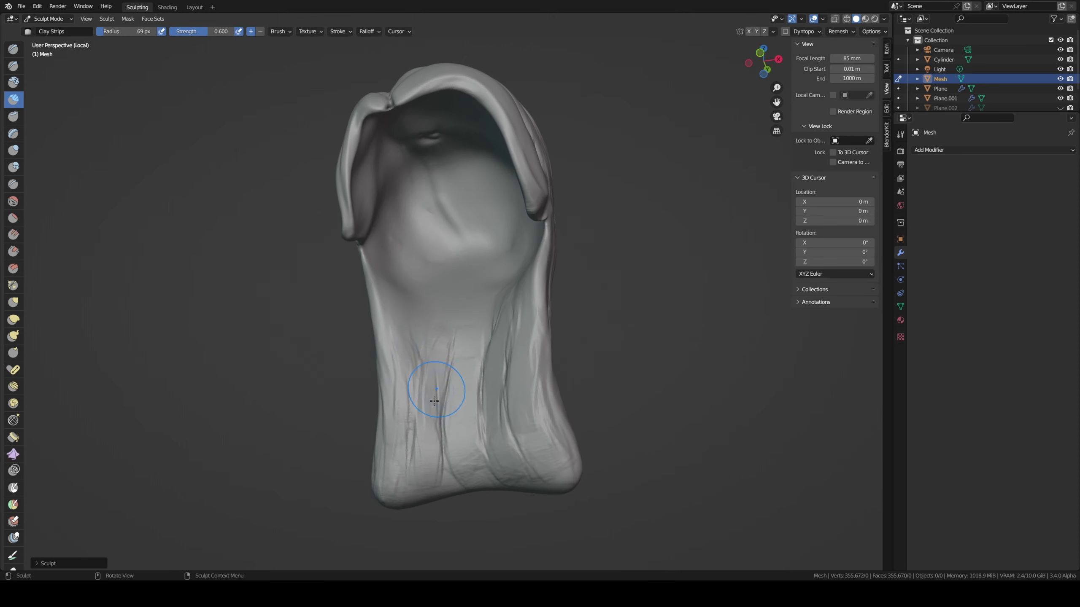
middle_click_drag(486, 509, 458, 447)
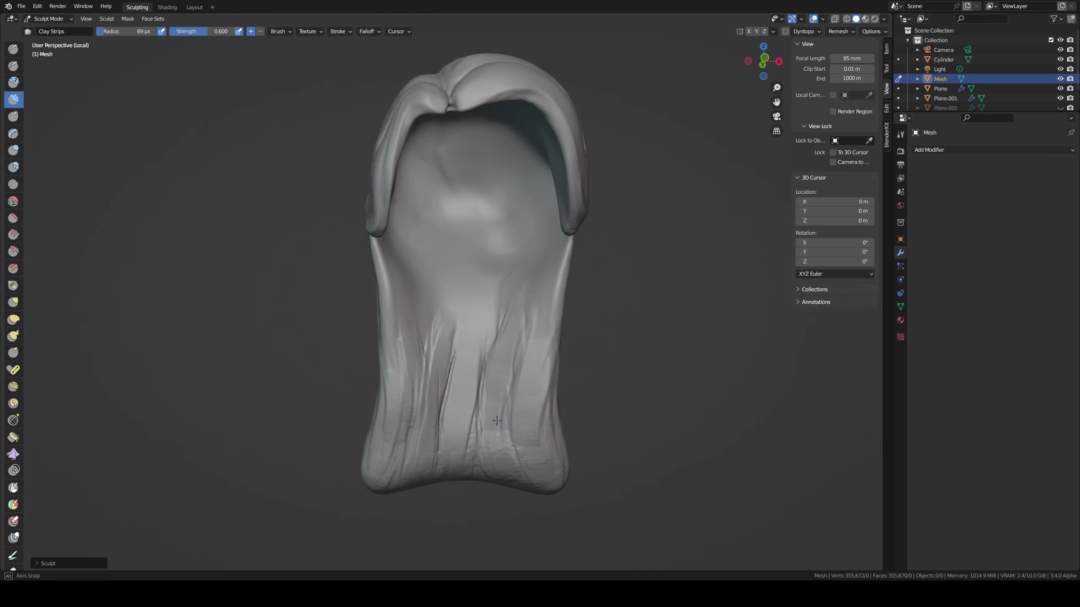
- Cut sharp creases down the lower strands at 63 px, then grab the lower-left lump down
key("shift+space")
left_click_drag(469, 374, 466, 434)
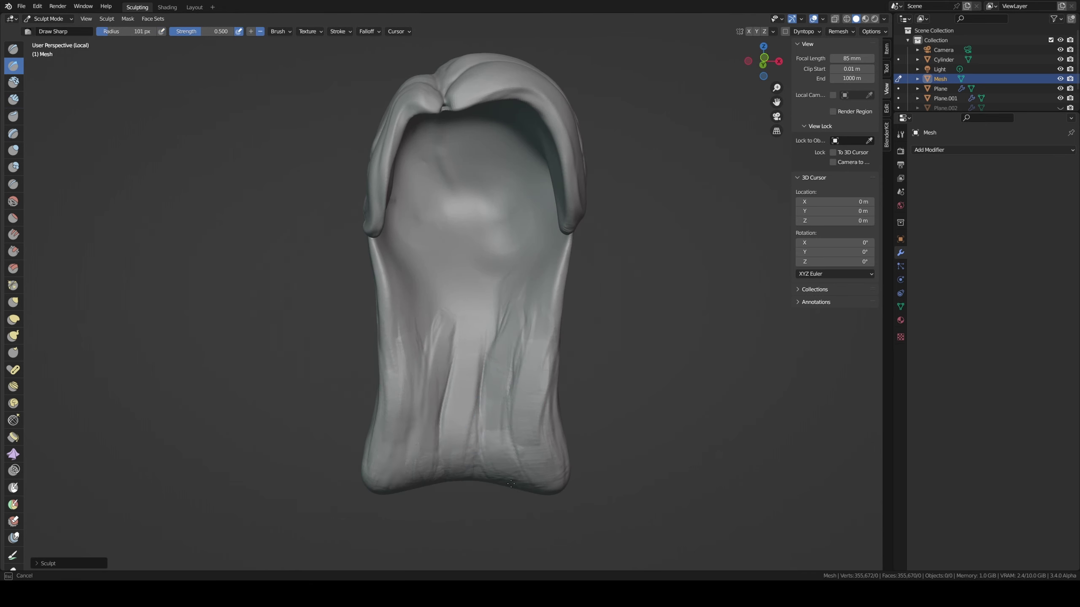
middle_click_drag(534, 476, 533, 468)
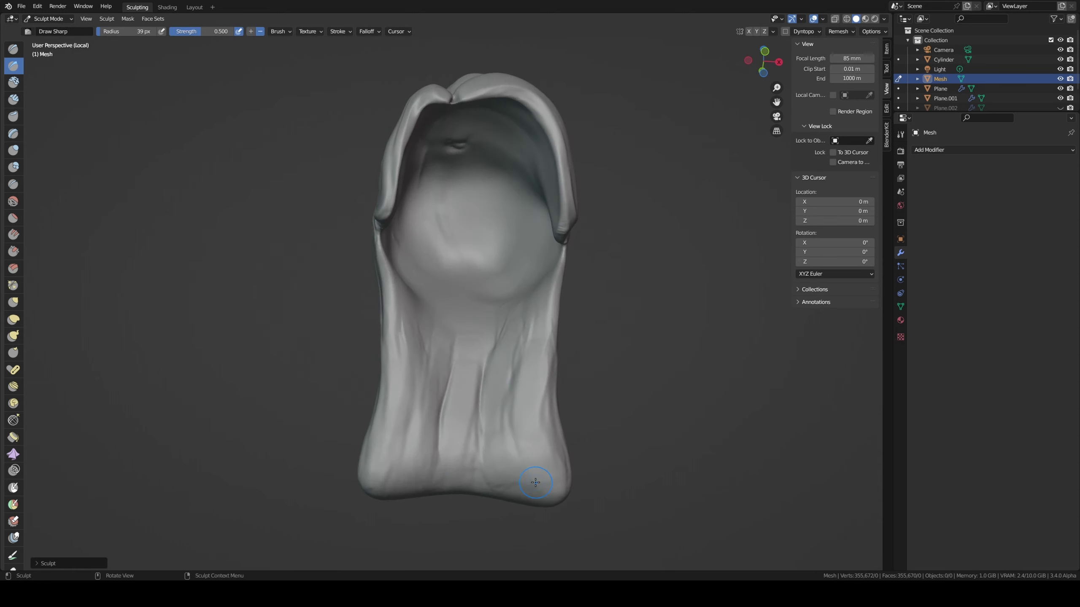
key("f")
left_click(517, 451)
left_click_drag(518, 454, 521, 481)
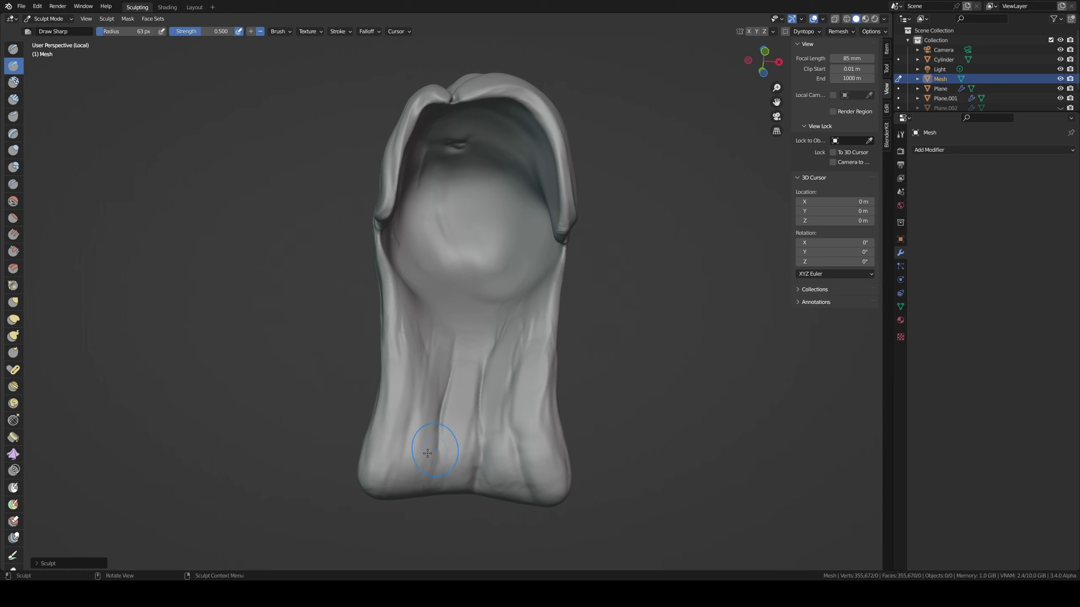
left_click_drag(438, 423, 430, 489)
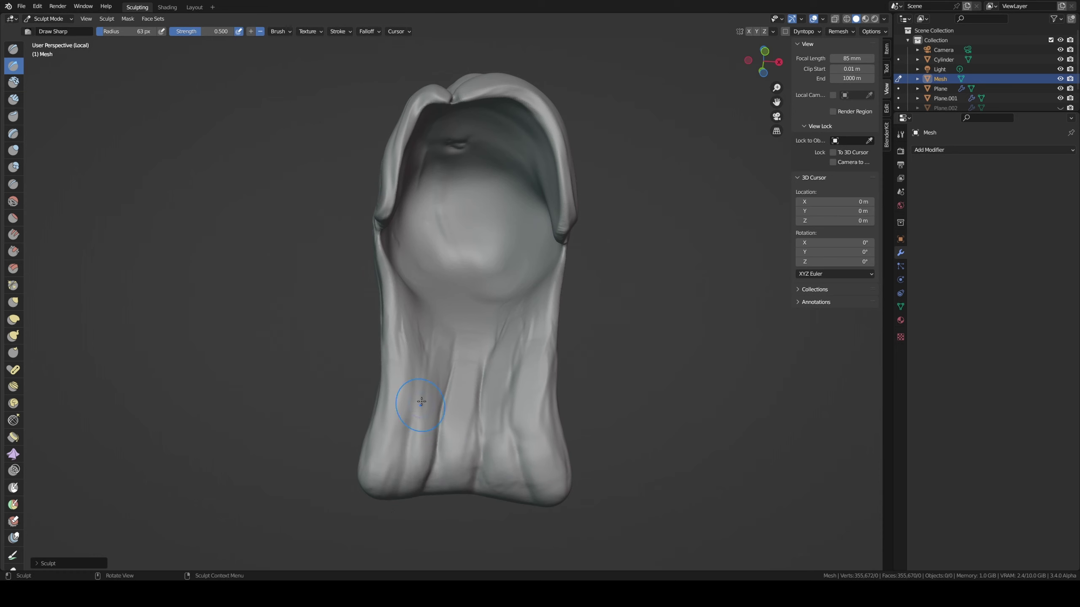
left_click_drag(413, 377, 392, 448)
mouse_move(374, 483)
middle_mouse_down()
mouse_move(414, 482)
mouse_move(386, 471)
middle_mouse_up()
key("g")
left_click_drag(386, 477, 421, 493)
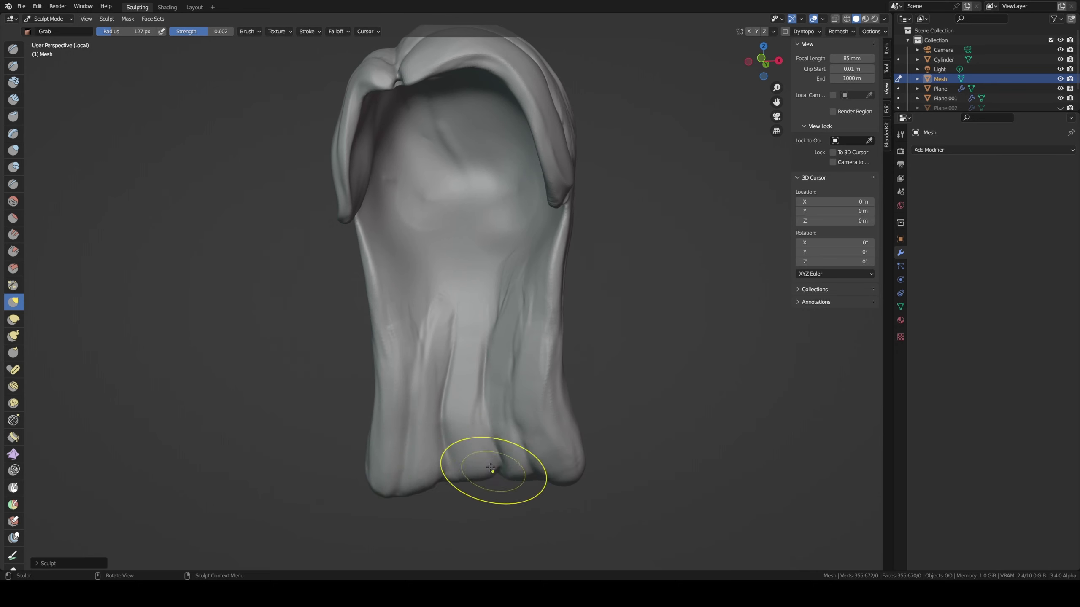
- Grab and reshape the lumps along the hair's lower edge
left_click_drag(493, 470, 462, 425)
mouse_move(552, 477)
left_mouse_down()
mouse_move(579, 486)
mouse_move(572, 459)
left_mouse_up()
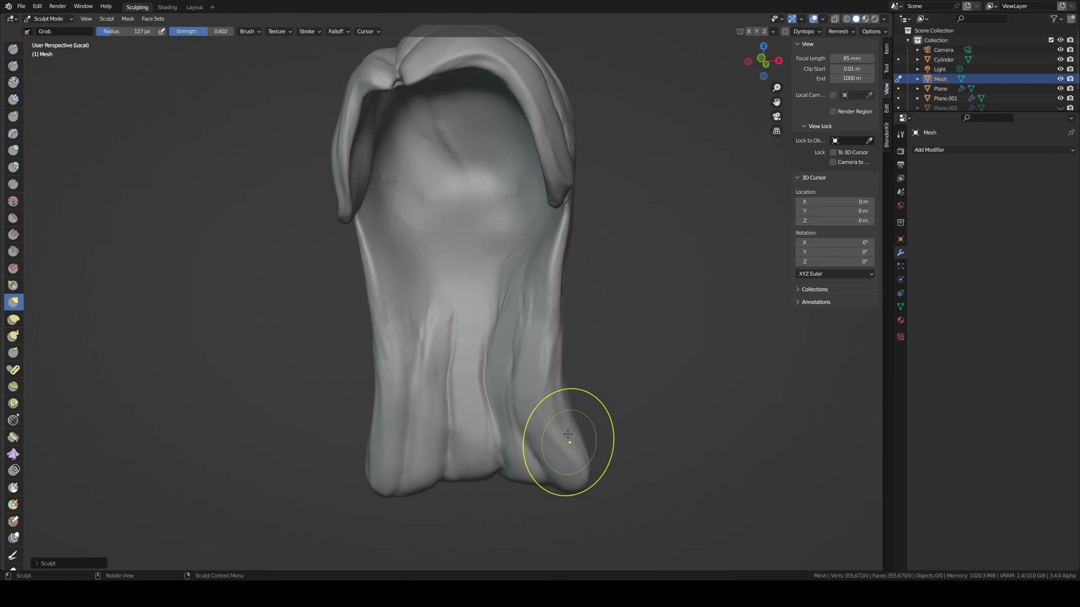
mouse_move(561, 398)
left_mouse_down()
mouse_move(542, 432)
mouse_move(513, 397)
mouse_move(514, 422)
mouse_move(494, 417)
left_mouse_up()
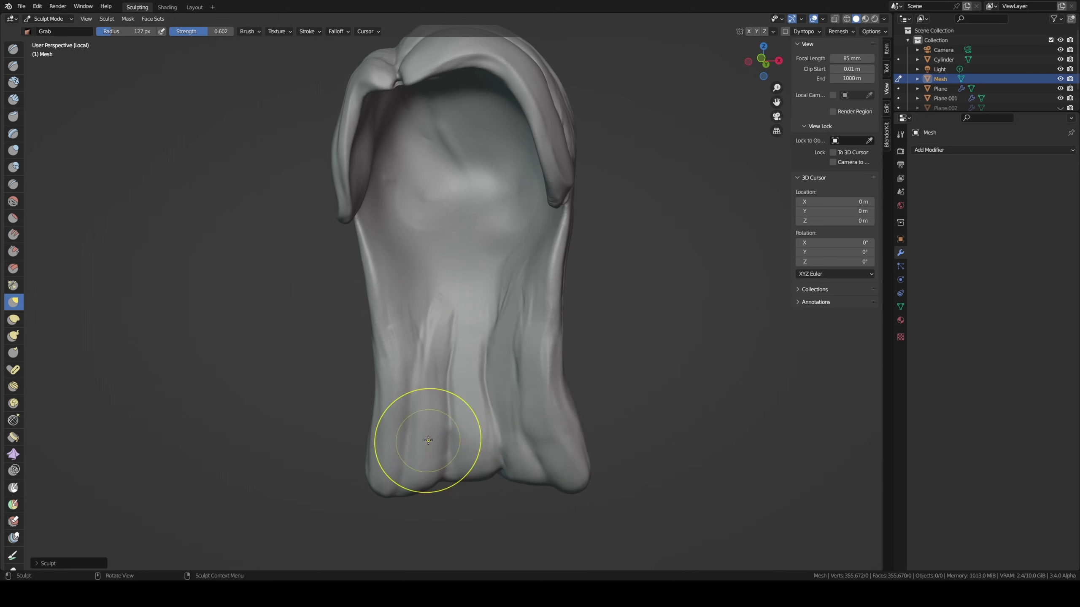
- Build up clay strips and strand creases along the lower hair
key("c")
left_click_drag(397, 467, 388, 452)
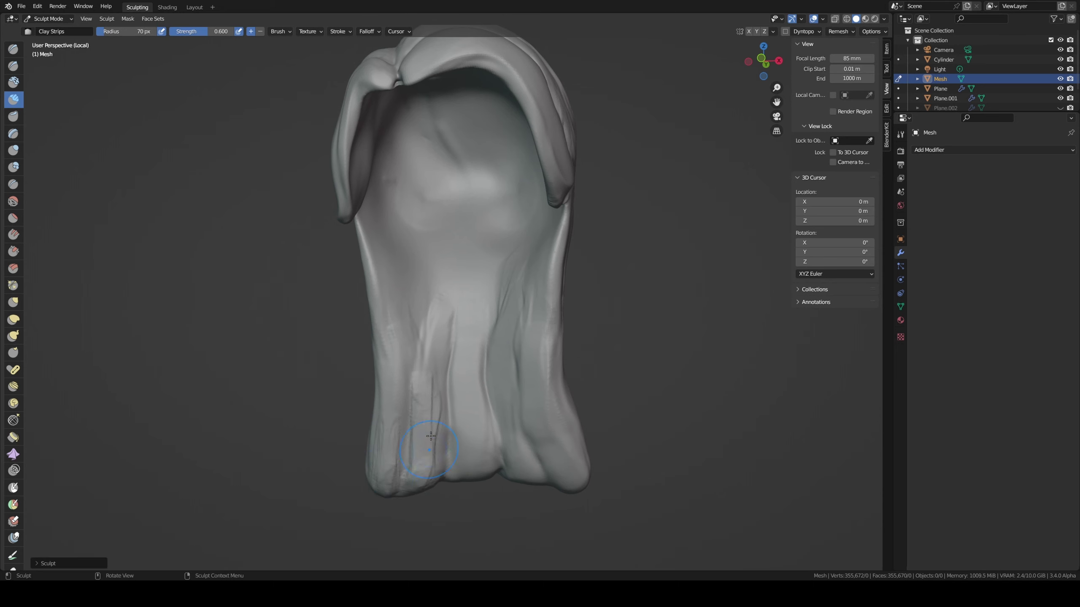
mouse_move(471, 460)
left_mouse_down()
mouse_move(473, 468)
mouse_move(478, 428)
mouse_move(430, 384)
left_mouse_up()
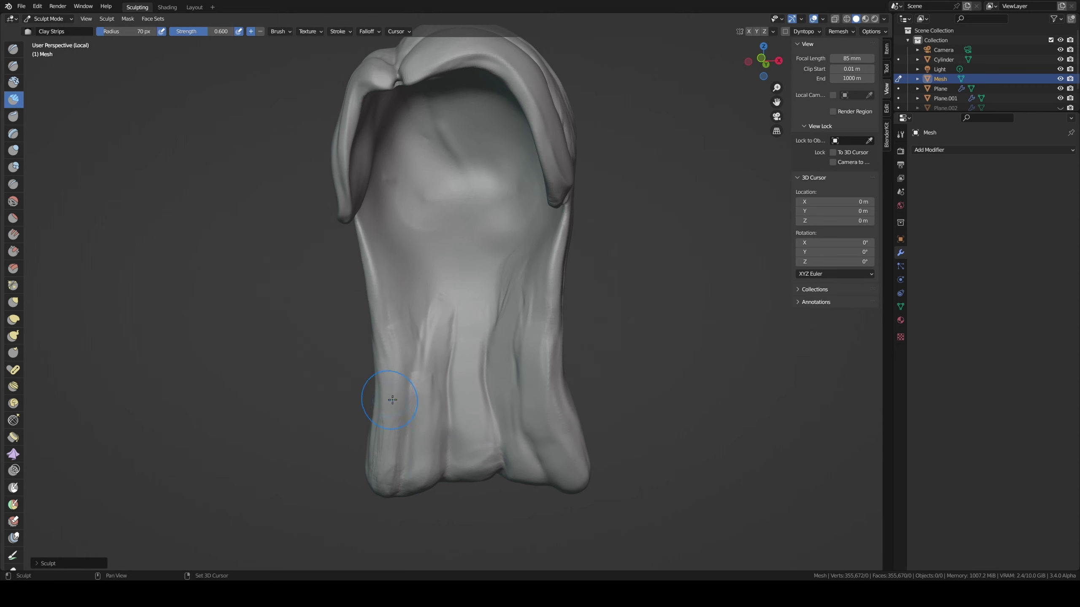
middle_click_drag(388, 411, 407, 406)
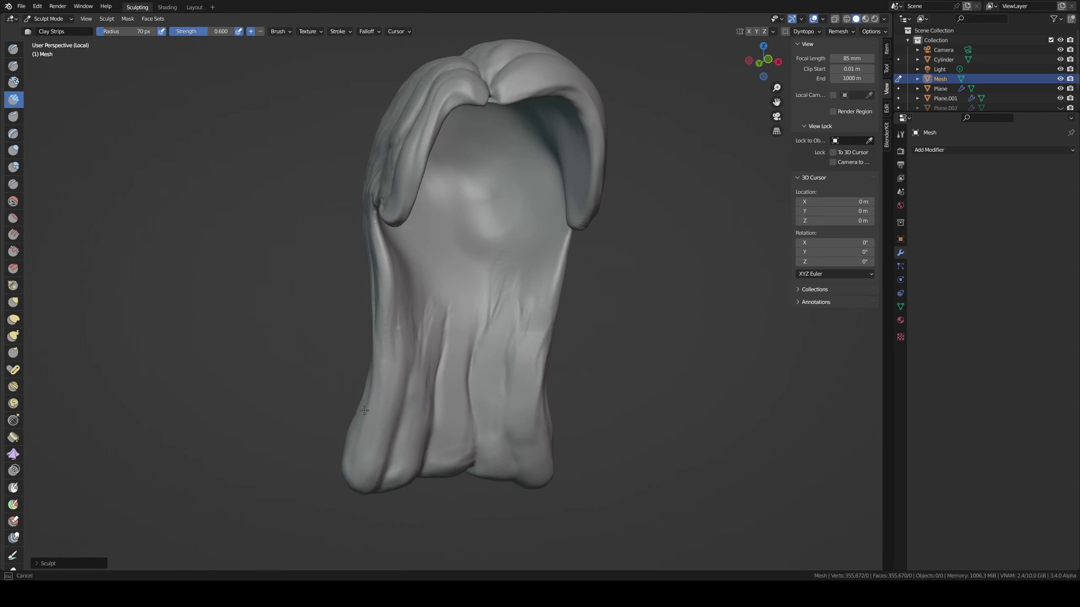
left_click_drag(364, 410, 475, 409)
key("shift+x")
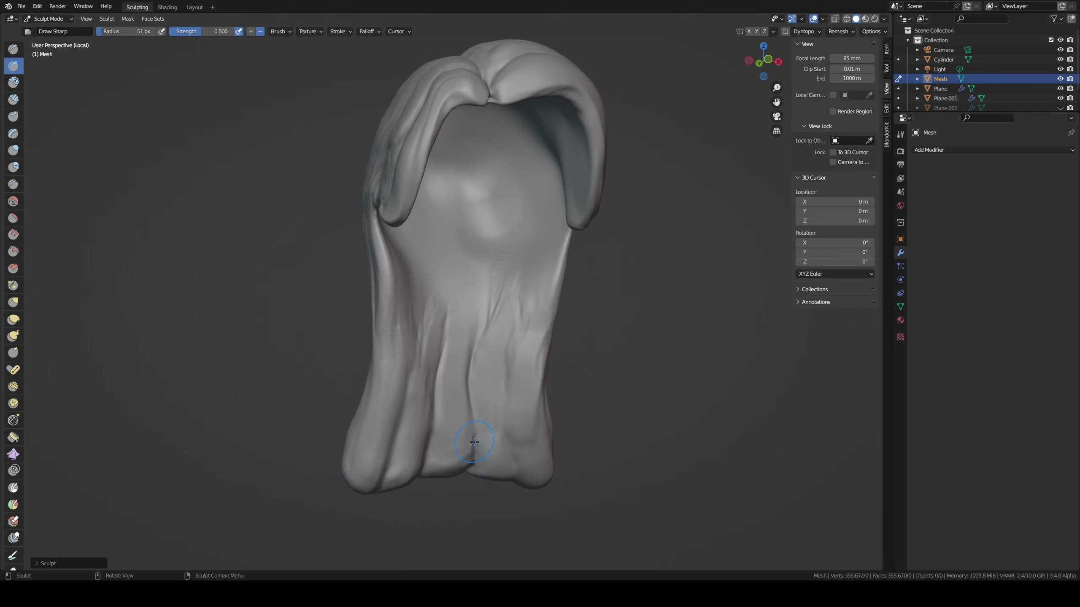
key("bracketright")
key("bracketright")
key("c")
left_click_drag(501, 393, 488, 445)
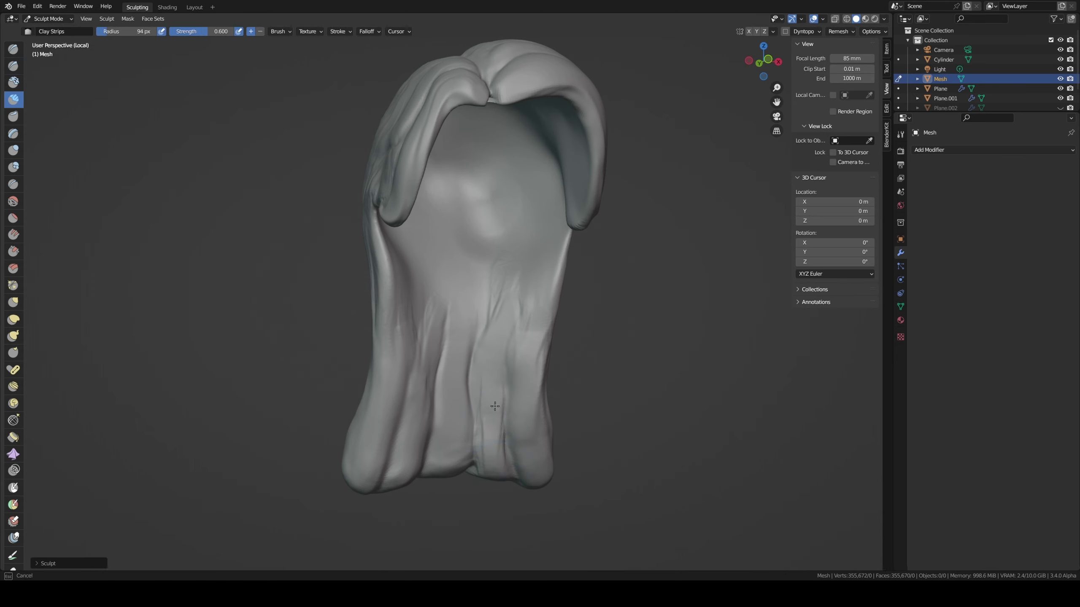
mouse_move(495, 406)
left_mouse_down()
mouse_move(535, 493)
mouse_move(521, 436)
left_mouse_up()
- Pull small folds into the hem with a 62 px Grab brush, then exit local view
middle_click_drag(488, 454, 475, 498)
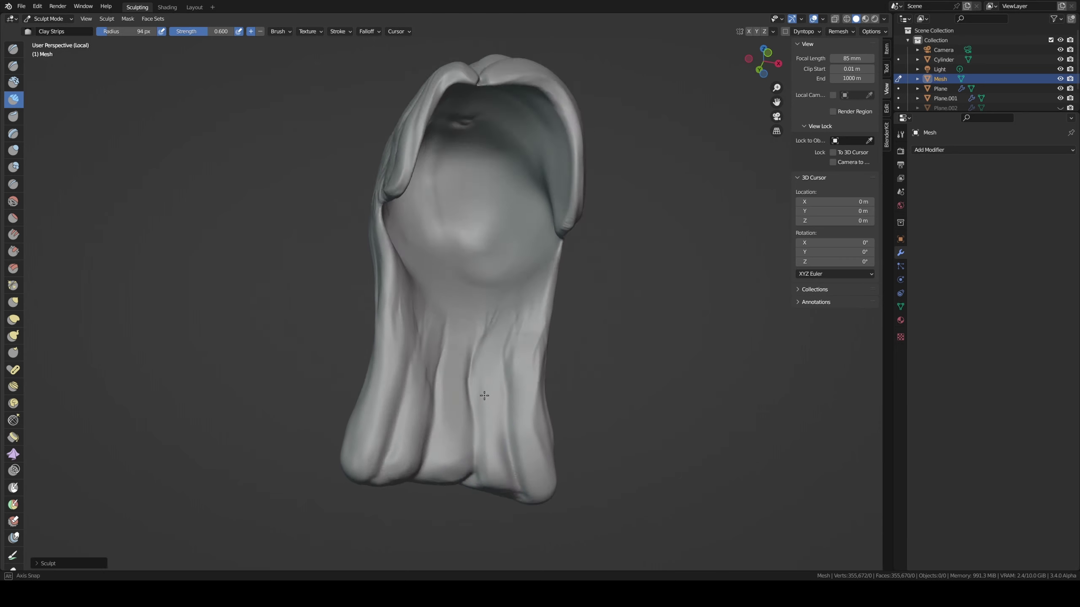
key("g")
key("f")
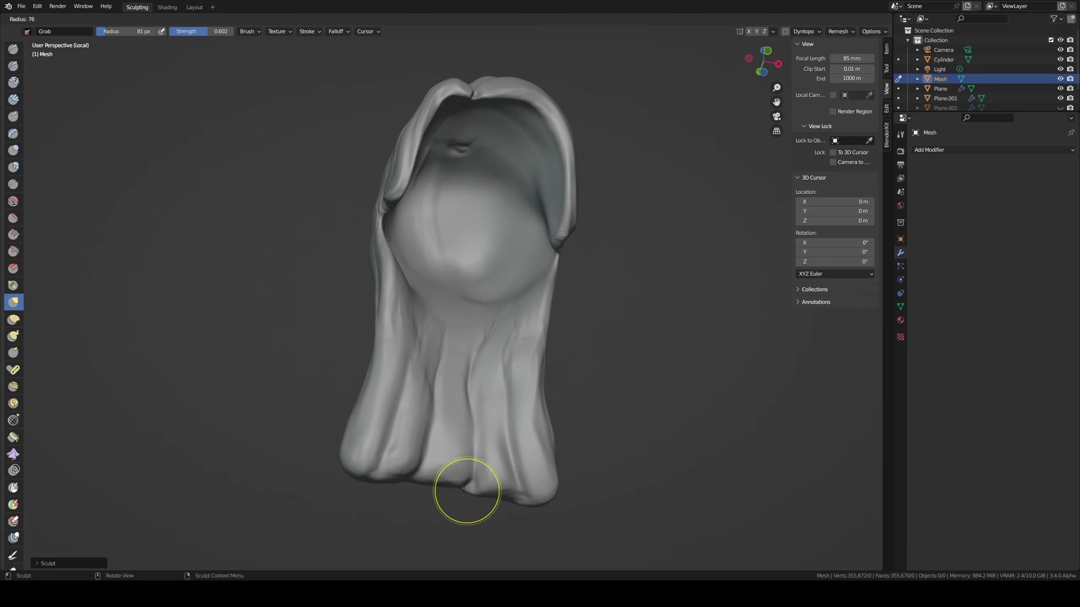
left_click(467, 485)
left_click_drag(470, 483, 460, 482)
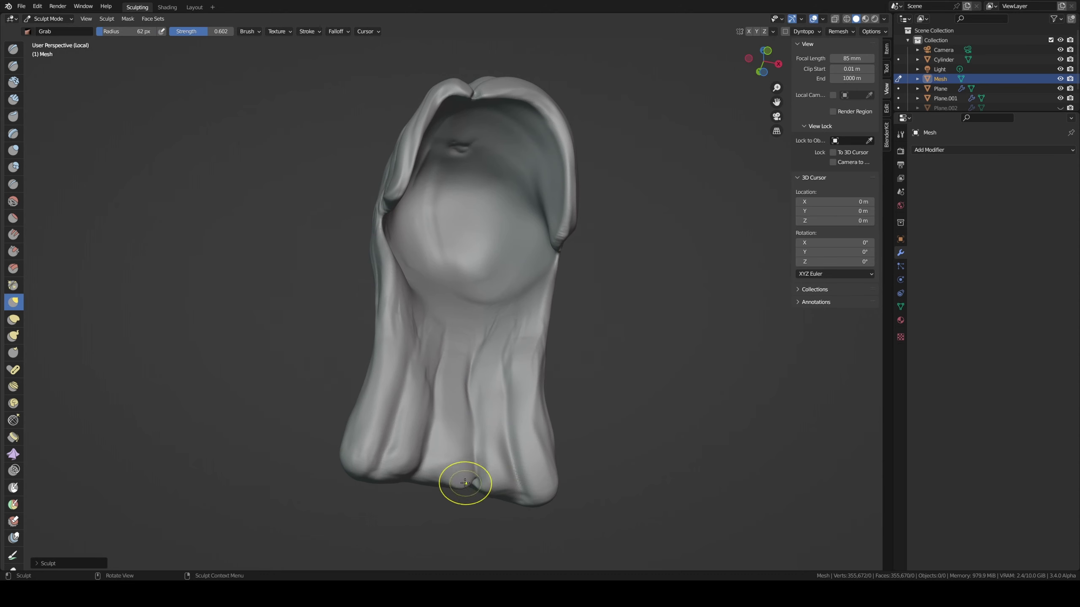
middle_click_drag(464, 482, 455, 482)
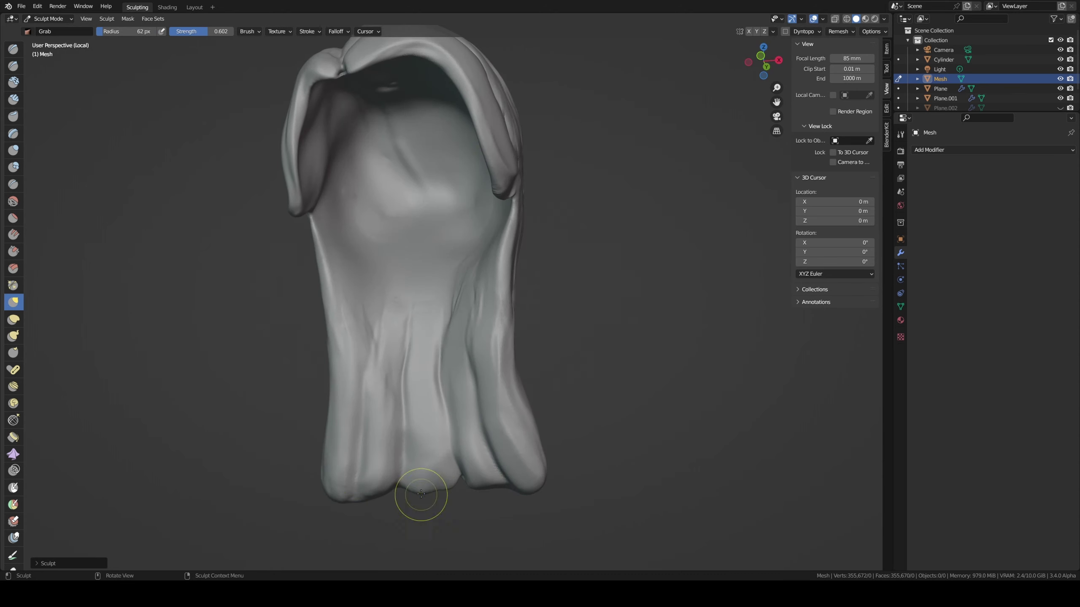
left_click_drag(472, 487, 489, 488)
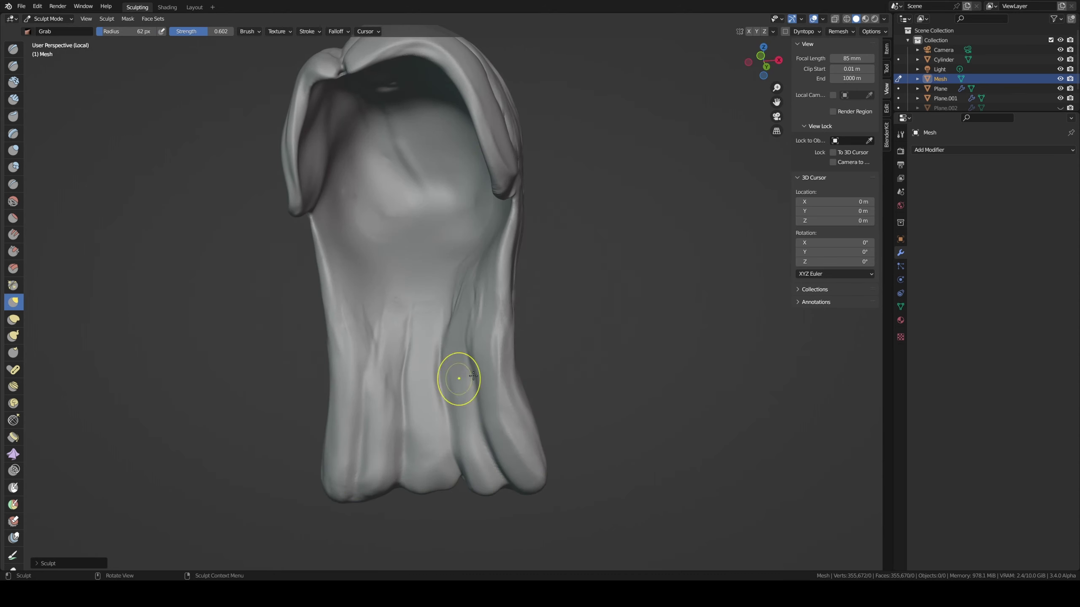
key("KP_Divide")
- Orbit around to a three-quarter view of the head
scroll(711, 361, "down", 3)
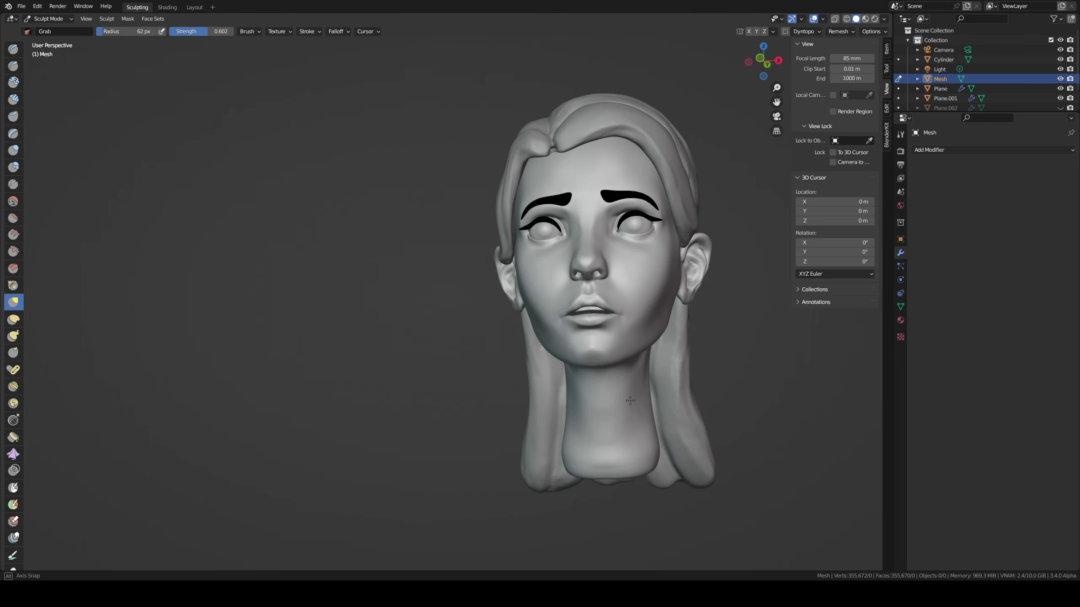
middle_click_drag(711, 361, 641, 405)
key("f")
left_click_drag(655, 429, 651, 427)
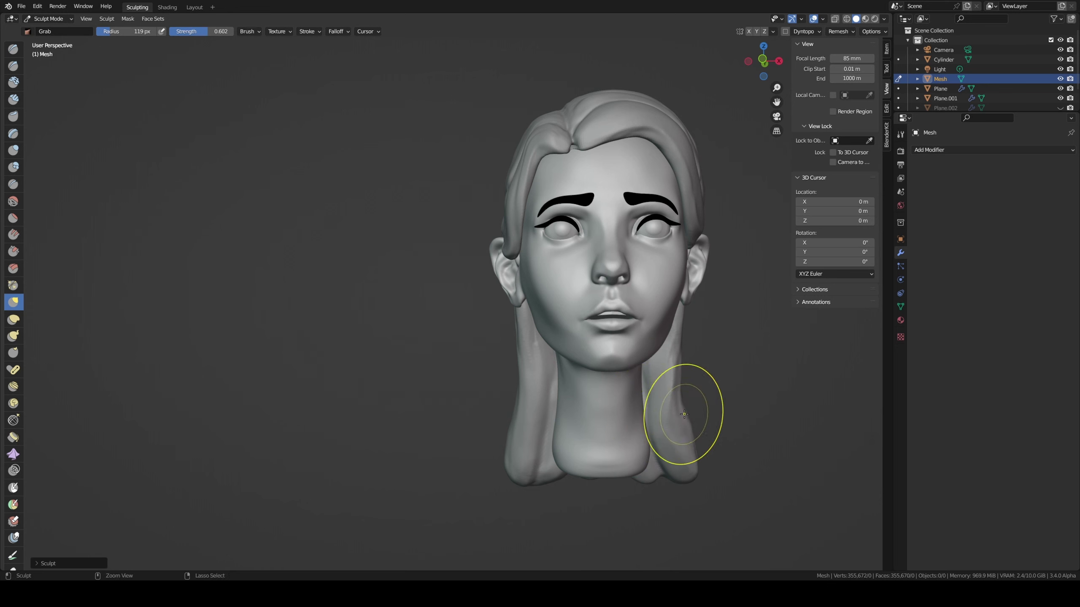
middle_click_drag(679, 415, 642, 390)
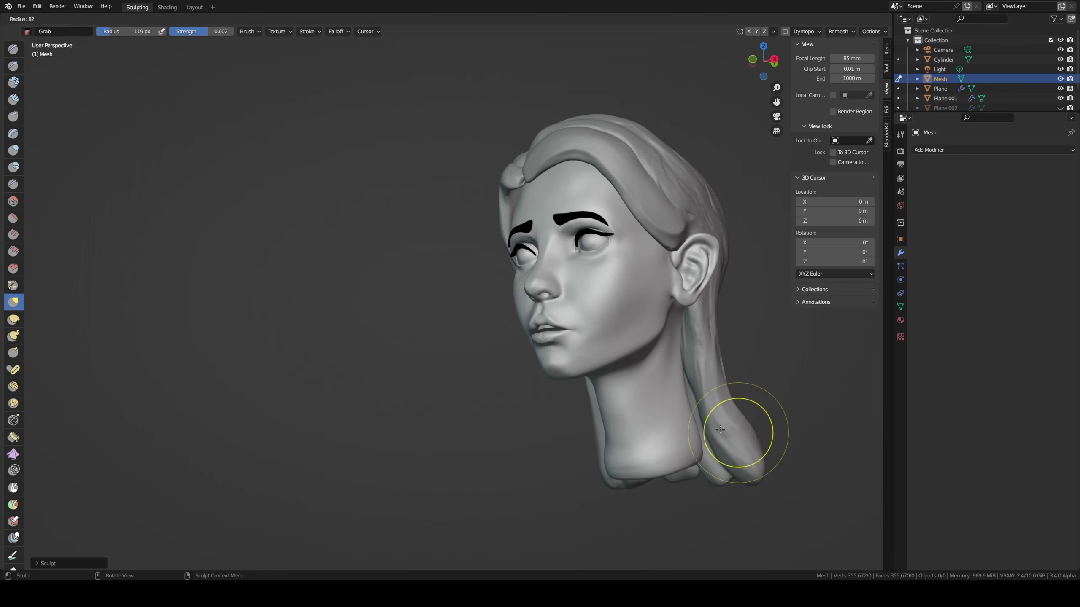
- Resize Grab to 65 then 74 px and pull the left side strand outward
key("f")
left_click(748, 415)
mouse_move(754, 410)
middle_mouse_down()
mouse_move(739, 428)
mouse_move(717, 422)
middle_mouse_up()
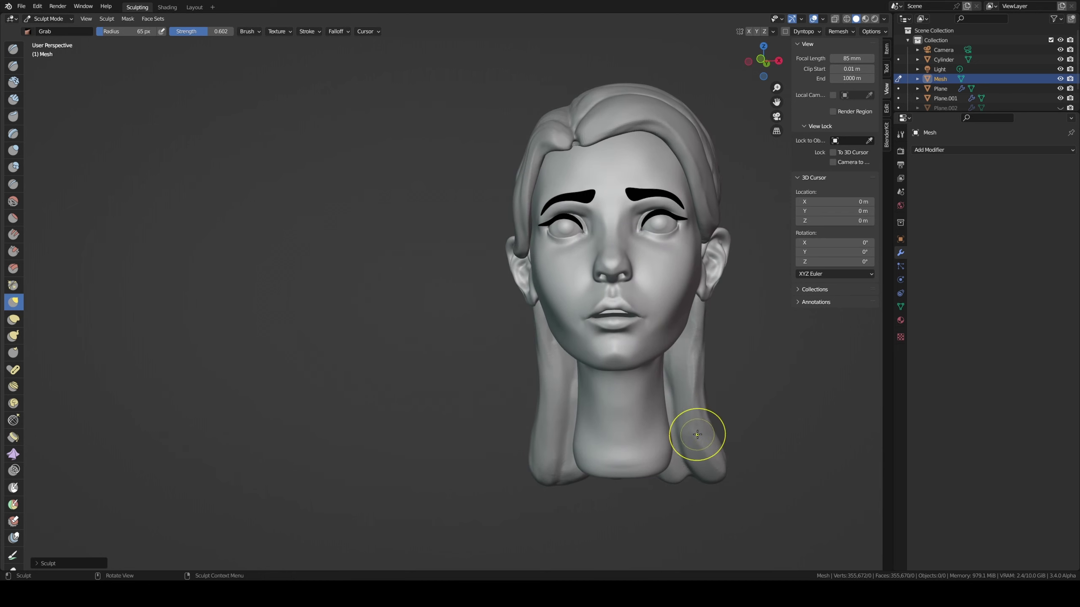
key("f")
left_click(693, 434)
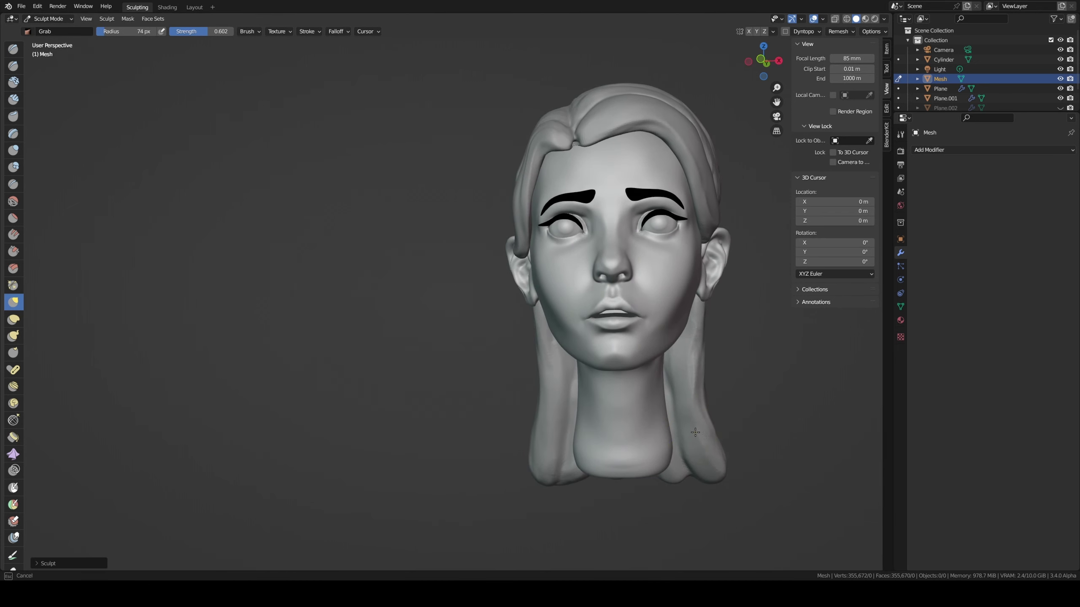
mouse_move(544, 443)
left_mouse_down()
mouse_move(531, 441)
mouse_move(529, 474)
left_mouse_up()
key("f")
left_click(547, 379)
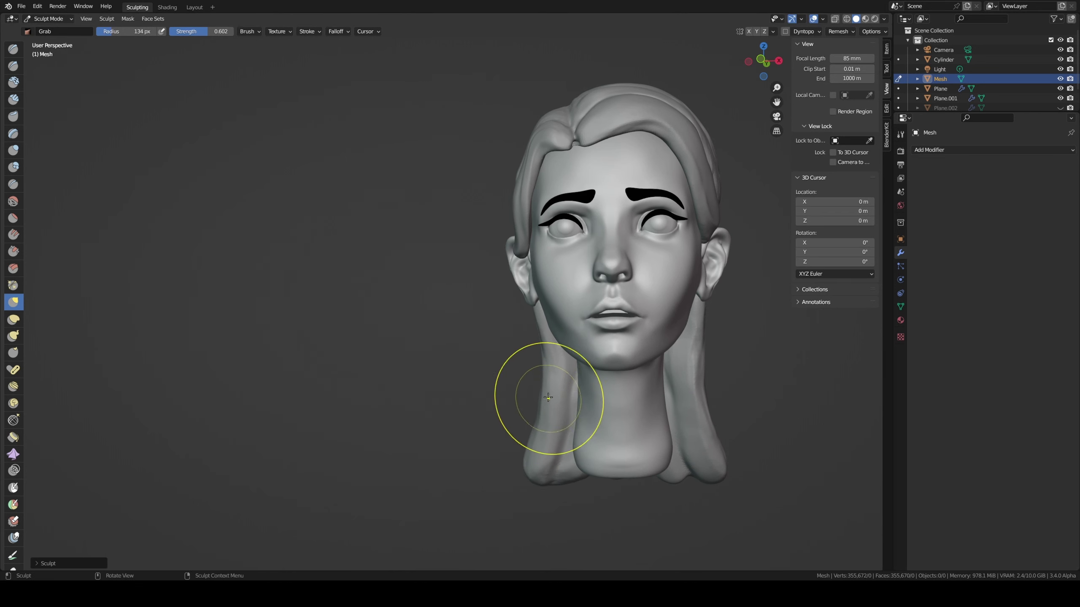
middle_click_drag(651, 398, 644, 442)
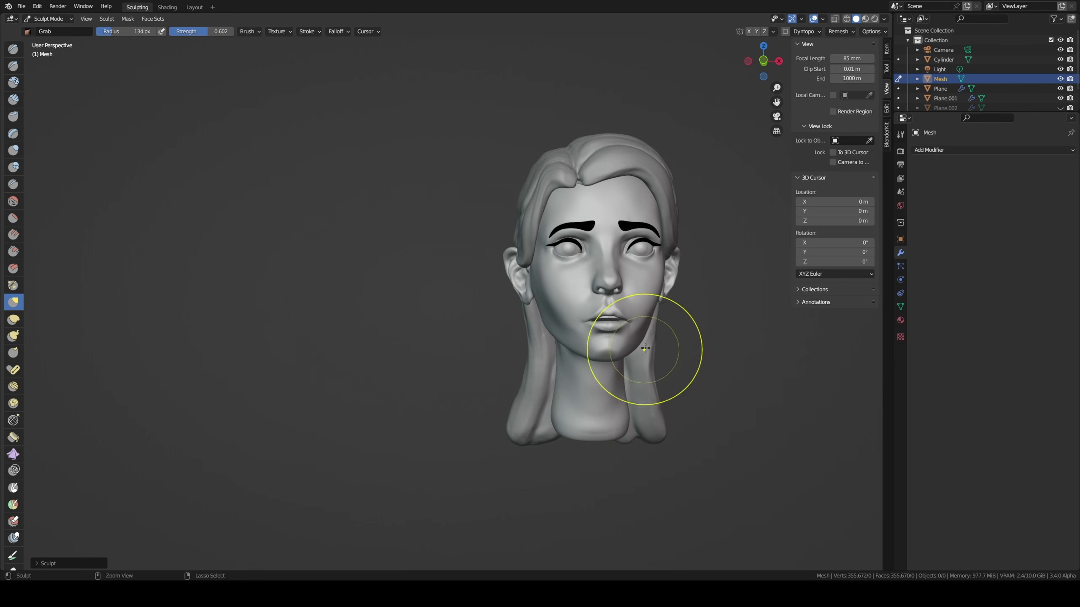
- Save the sculpt as untitled.blend
key("ctrl+s")
mouse_move(574, 119)
middle_mouse_down()
mouse_move(495, 137)
mouse_move(513, 187)
middle_mouse_up()
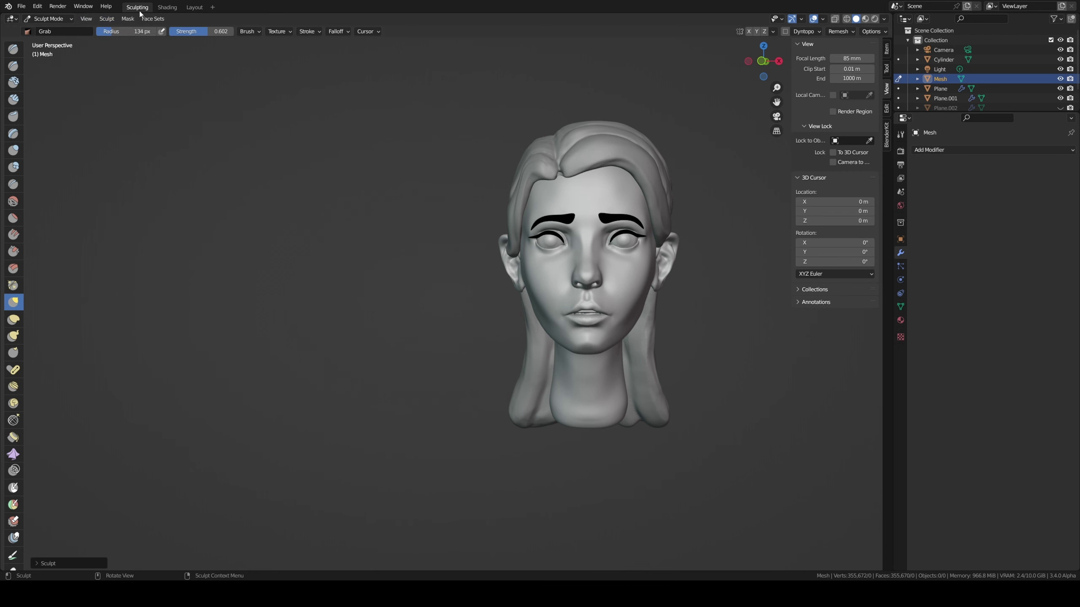
key("ctrl+s")
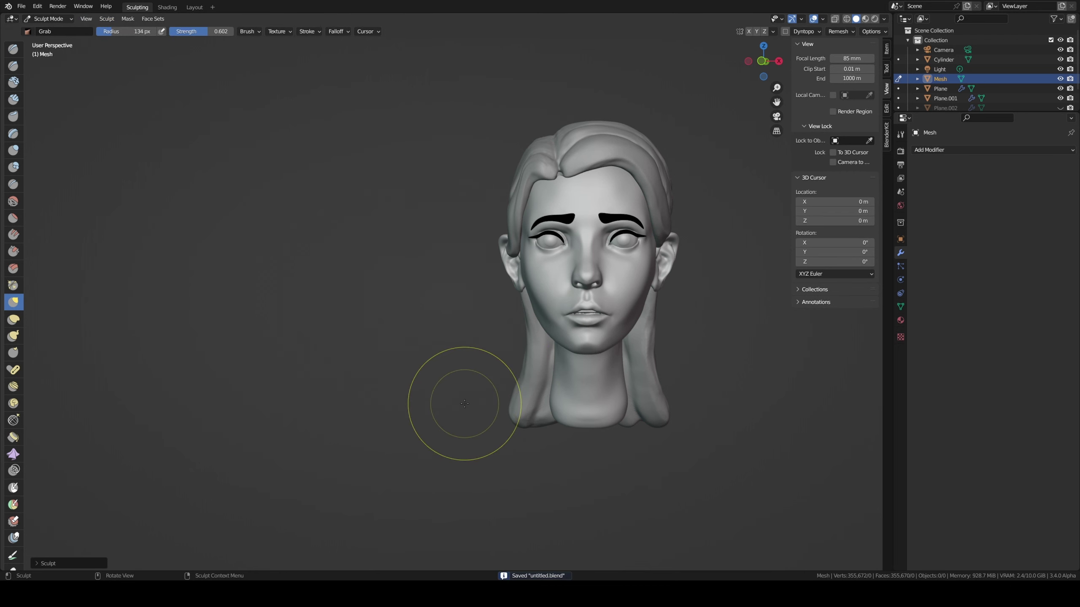
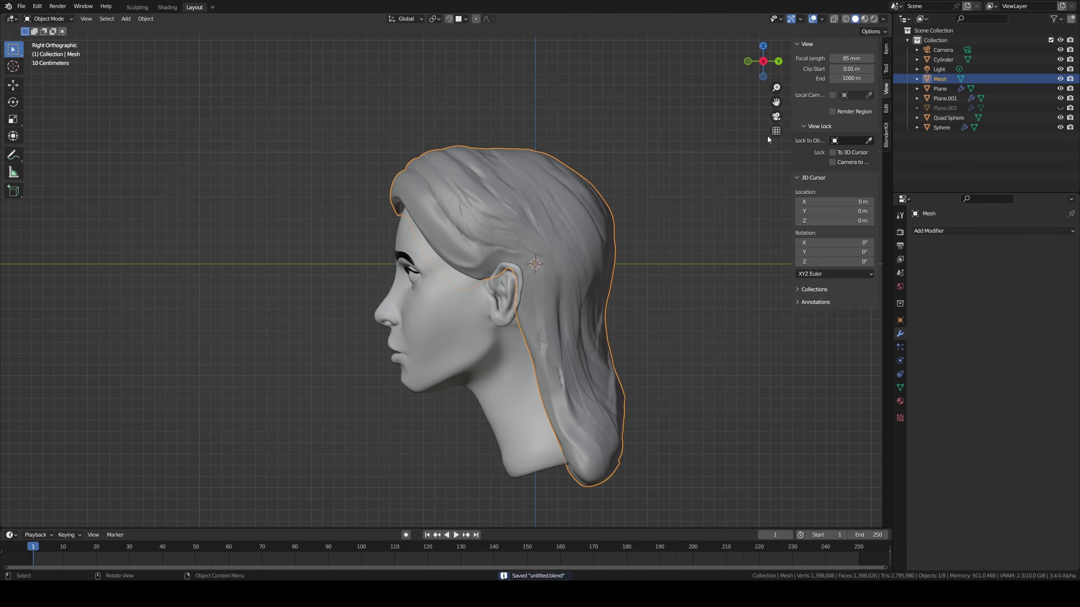
- Look through the scene camera, swing it to face the head and set an 85 mm focal length
left_click(776, 116)
middle_click_drag(558, 298, 529, 309)
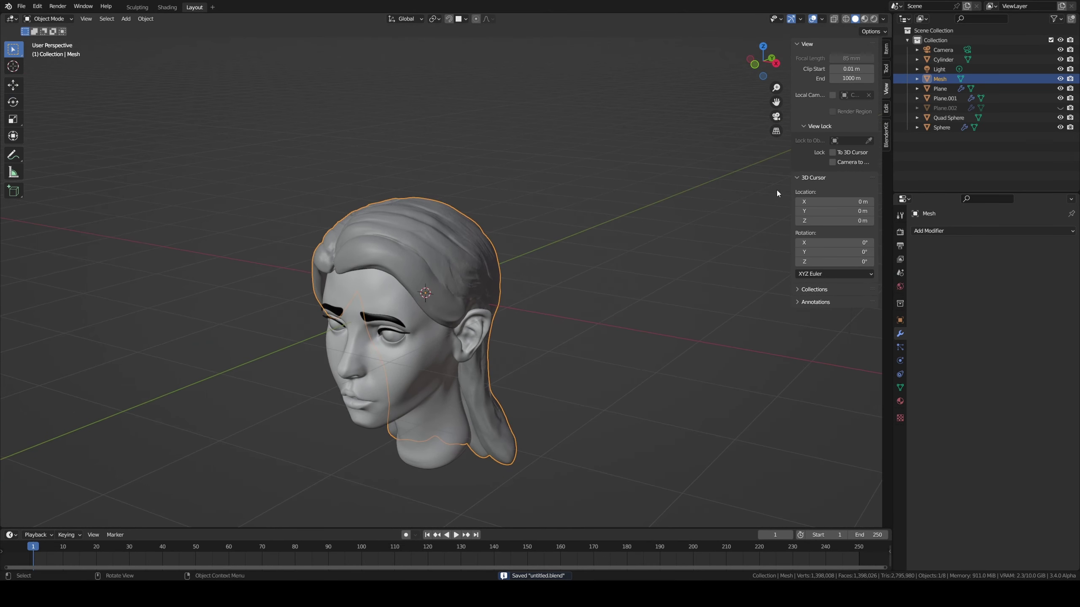
key("KP_0")
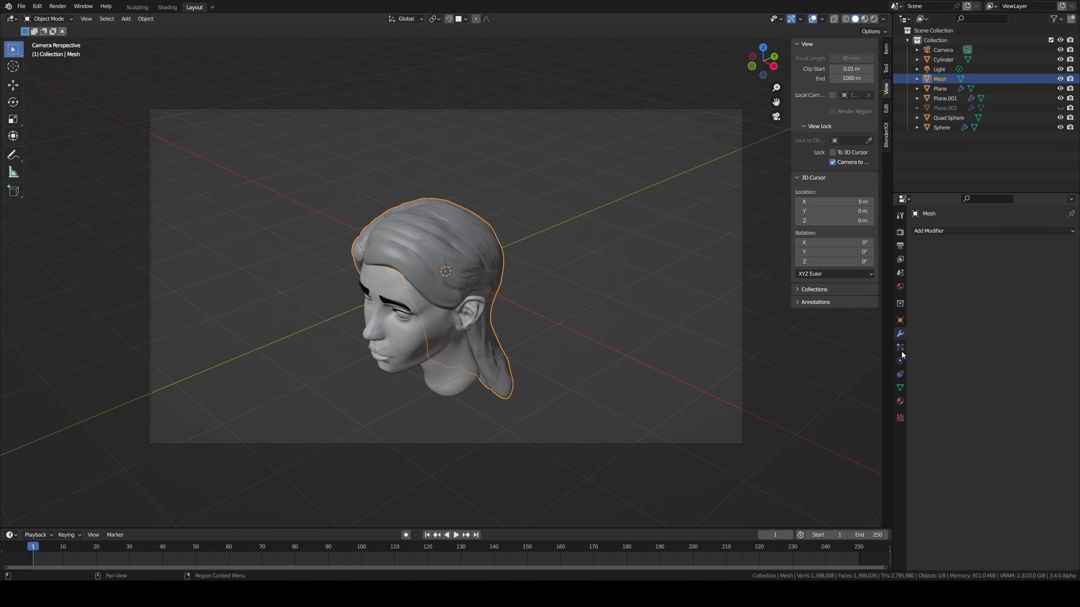
left_click(944, 50)
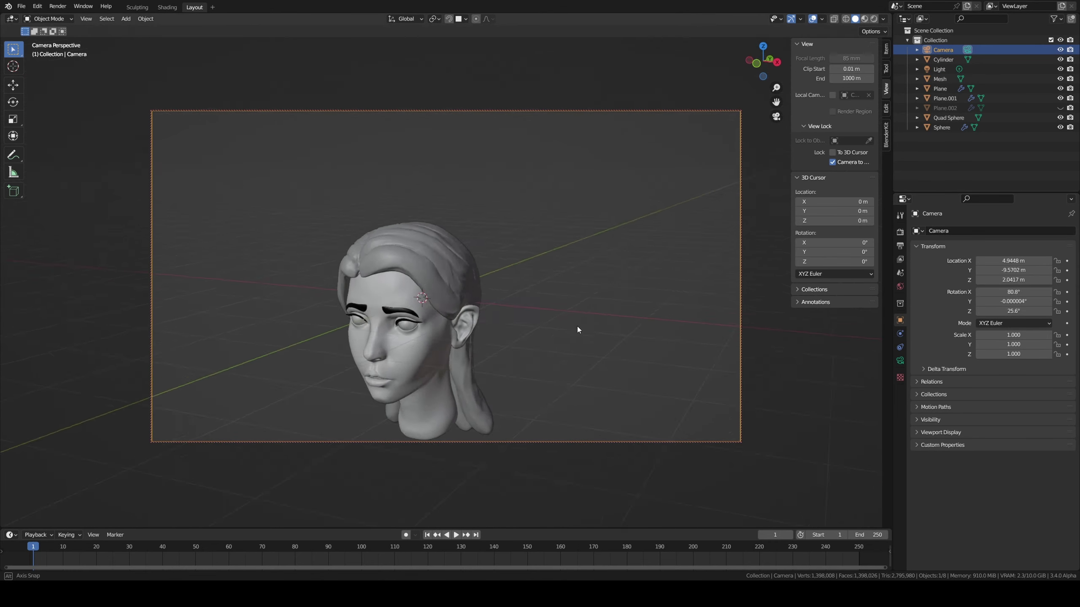
mouse_move(577, 325)
middle_mouse_down()
mouse_move(587, 325)
mouse_move(503, 367)
middle_mouse_up()
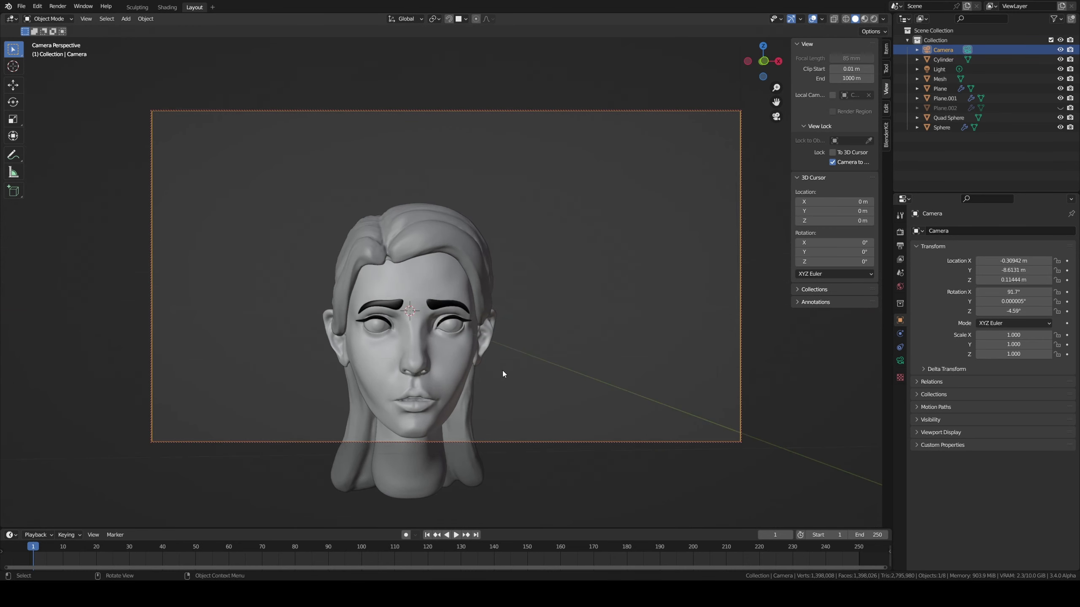
left_click(900, 361)
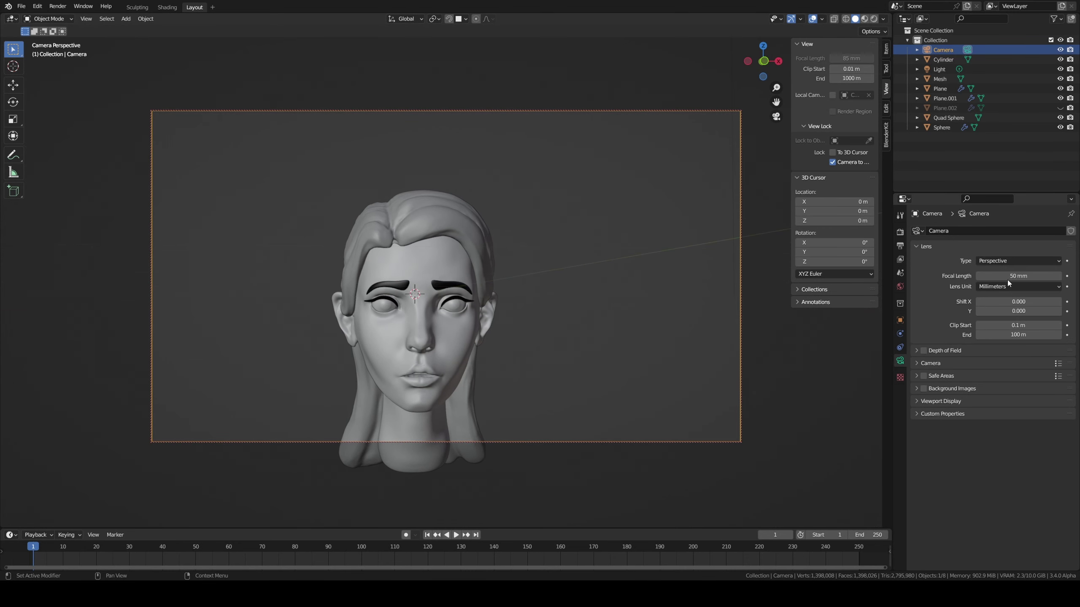
key("Return")
- Adjust the camera's framing around the head and deselect the camera
scroll(483, 363, "down", 3)
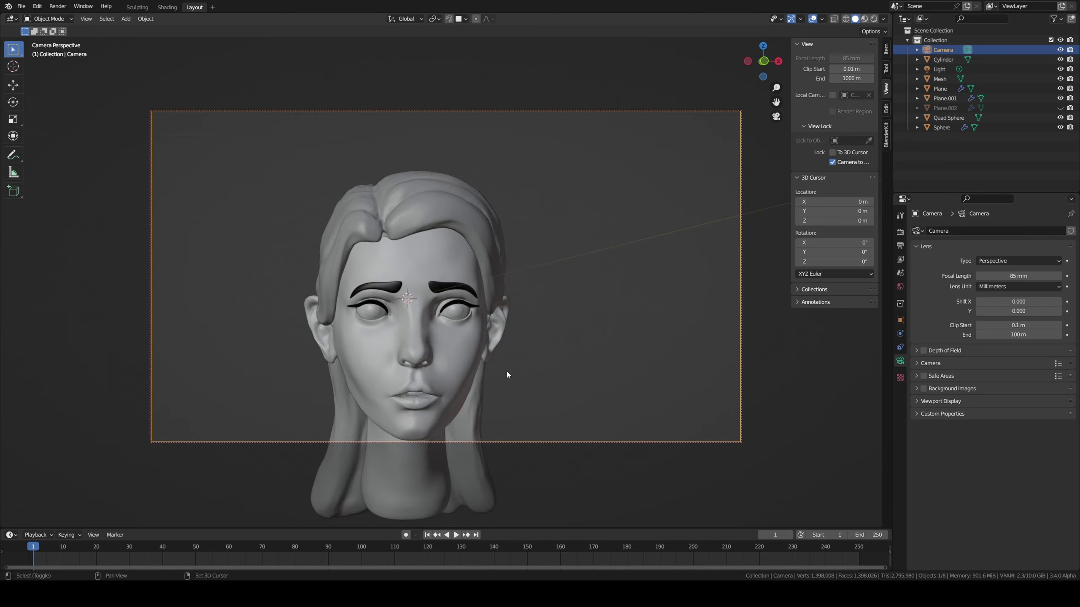
mouse_move(507, 371)
middle_mouse_down()
mouse_move(540, 308)
mouse_move(523, 320)
mouse_move(521, 290)
mouse_move(511, 291)
mouse_move(541, 306)
middle_mouse_up()
scroll(521, 326, "up", 1)
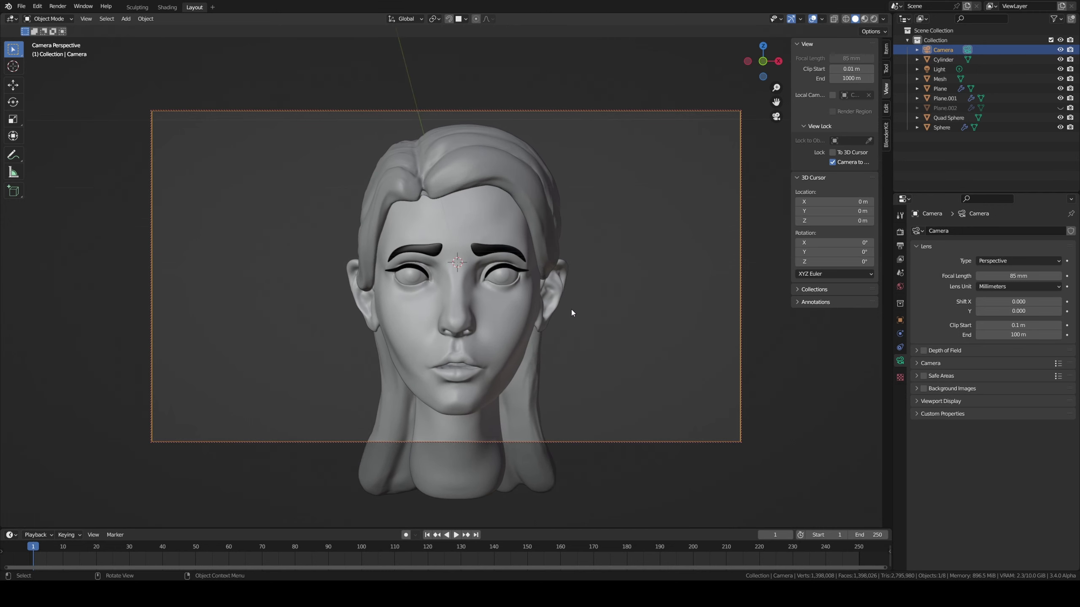
left_click(575, 353)
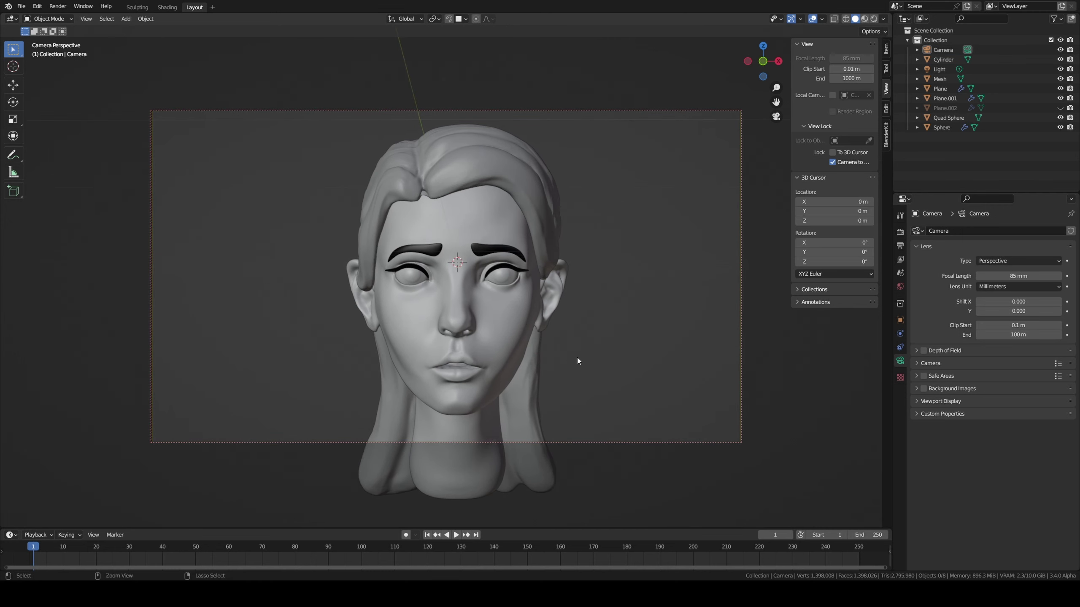
scroll(572, 371, "down", 1)
scroll(570, 363, "down", 1)
middle_click_drag(568, 376, 569, 371)
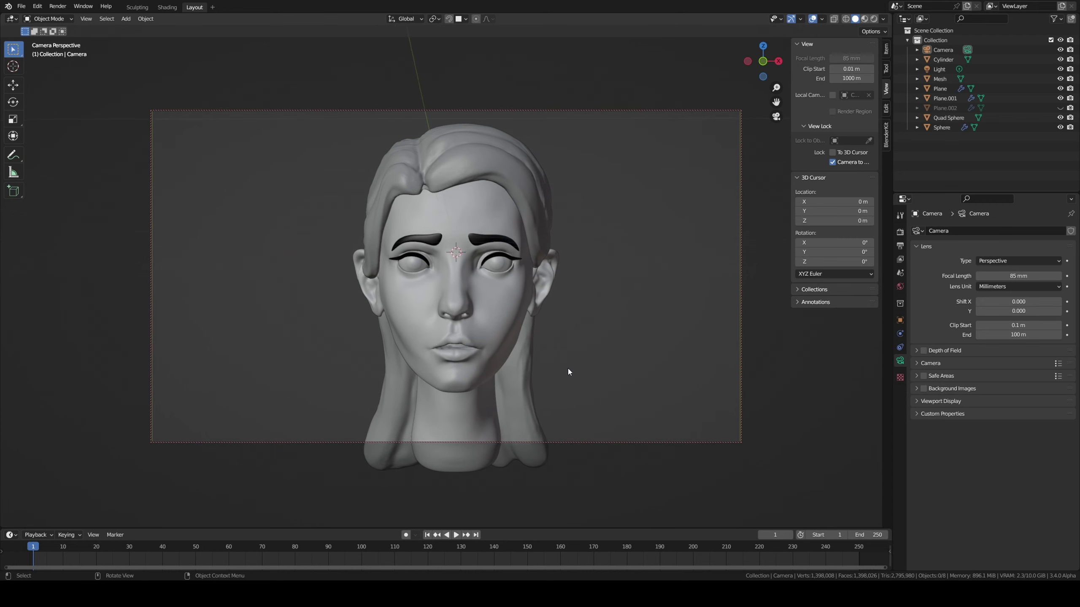
- Unlock the camera from the view and fine-tune the front-on view of the head
left_click(832, 162)
scroll(549, 309, "up", 3)
scroll(572, 279, "up", 1)
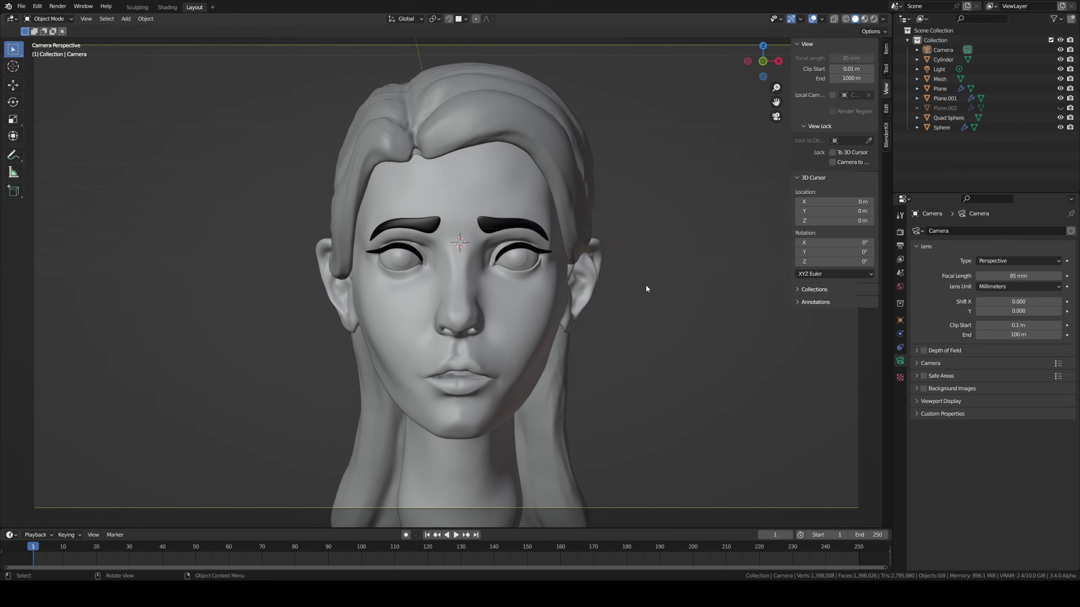
scroll(646, 293, "up", 1)
middle_click_drag(641, 296, 641, 295, "shift")
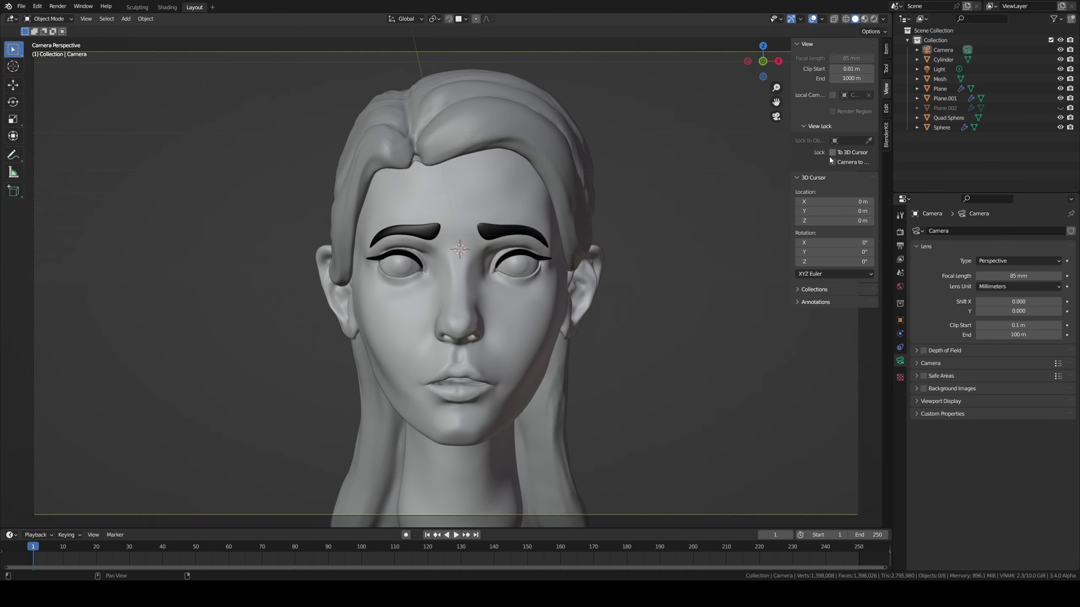
middle_click_drag(582, 228, 581, 233)
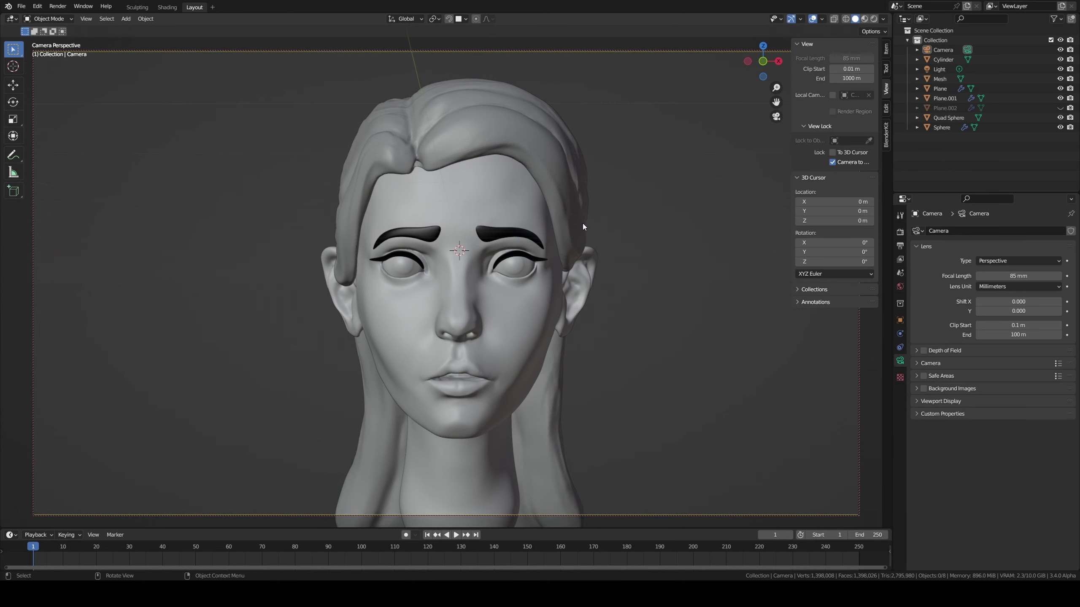
middle_click_drag(612, 226, 601, 248)
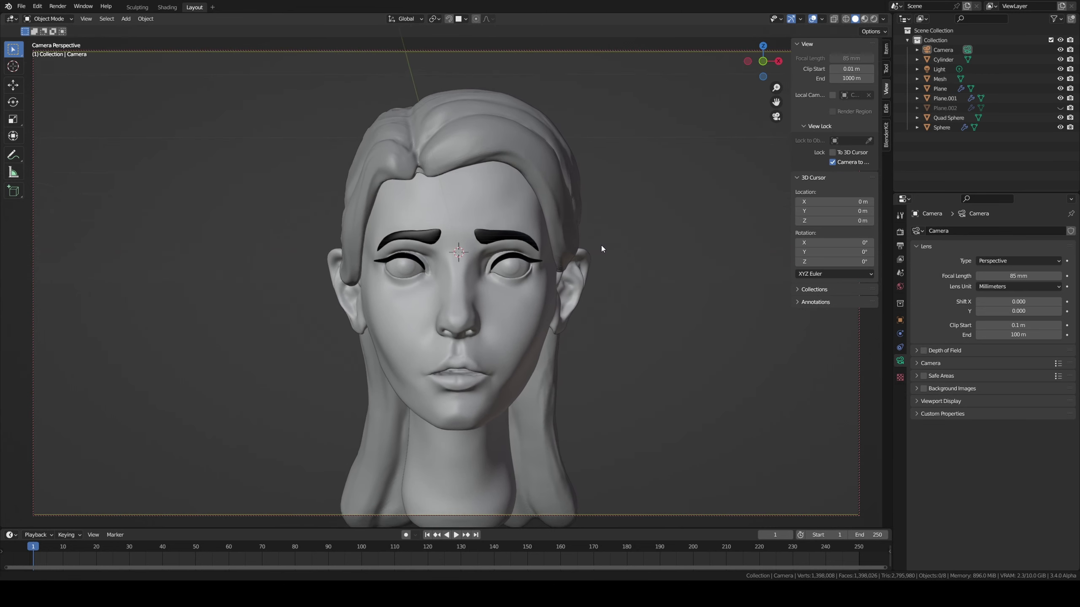
middle_click_drag(599, 249, 598, 246)
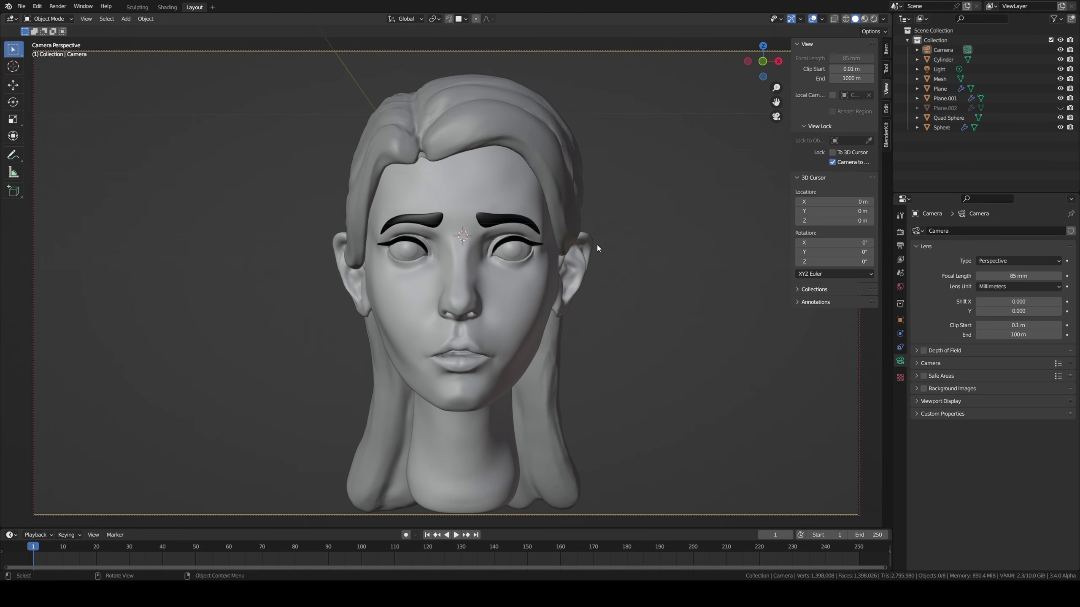
- Move the mouth cylinder vertically along Z and save the file
left_click(470, 352)
key("g")
key("z")
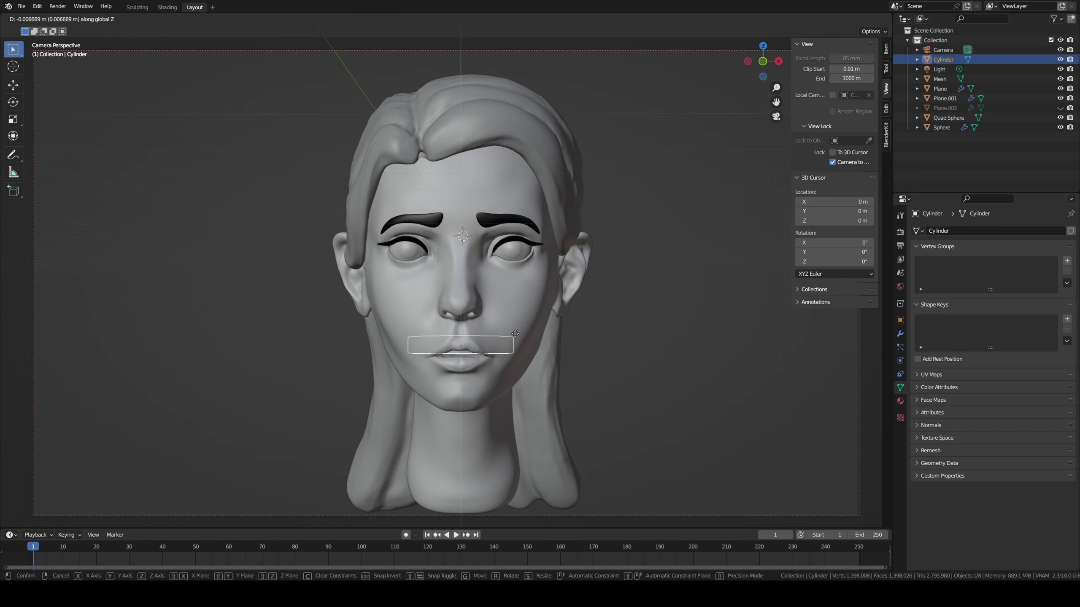
left_click(515, 334)
left_click(636, 296)
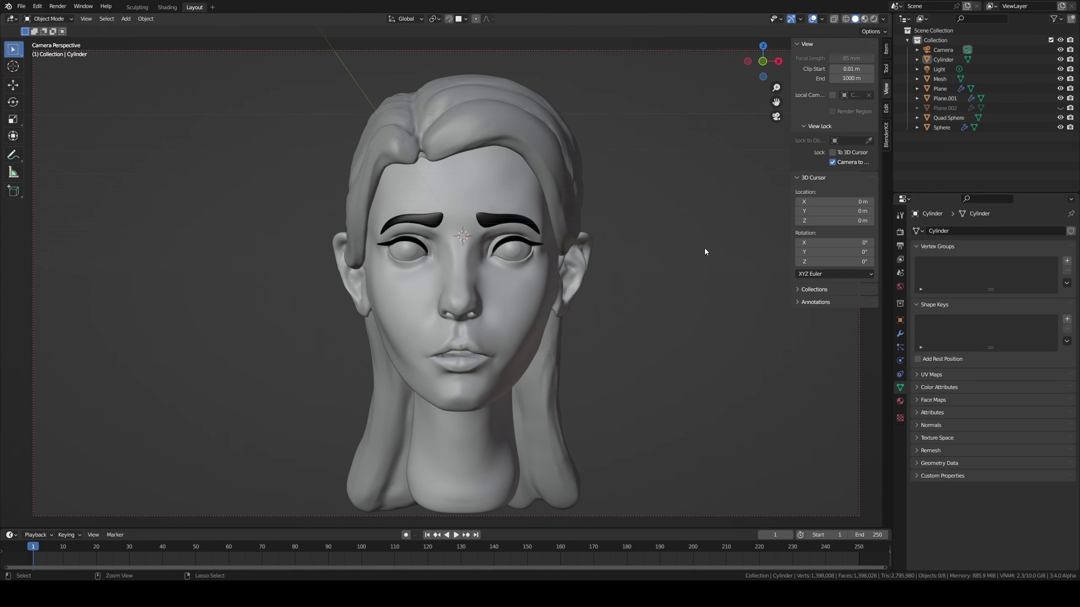
key("ctrl+s")
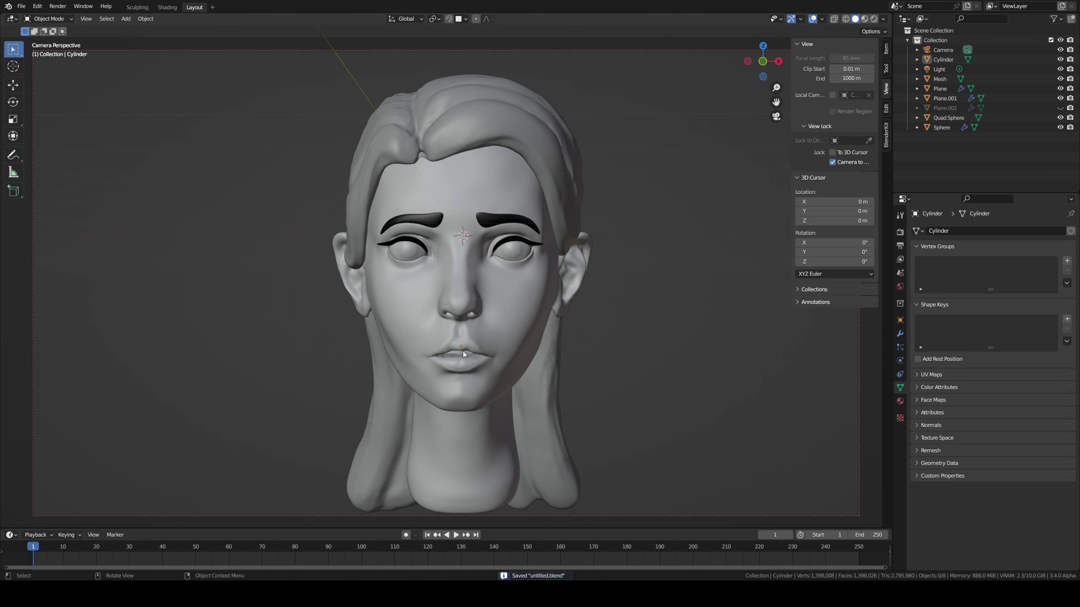
- Give the mouth cylinder a new material and make Material.003 the active slot
left_click(487, 363)
left_click(467, 354)
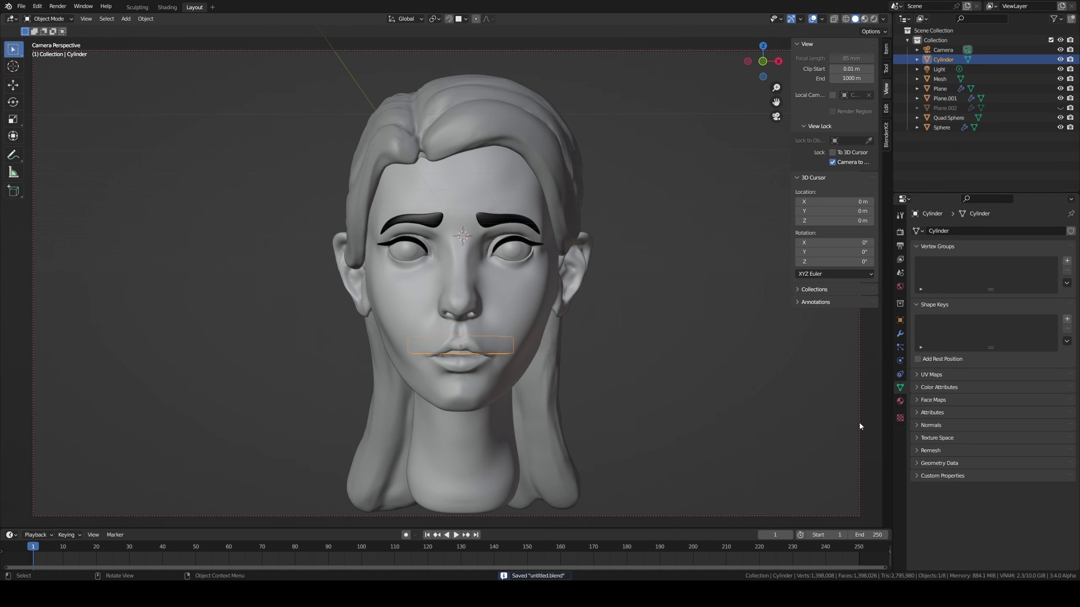
left_click(901, 400)
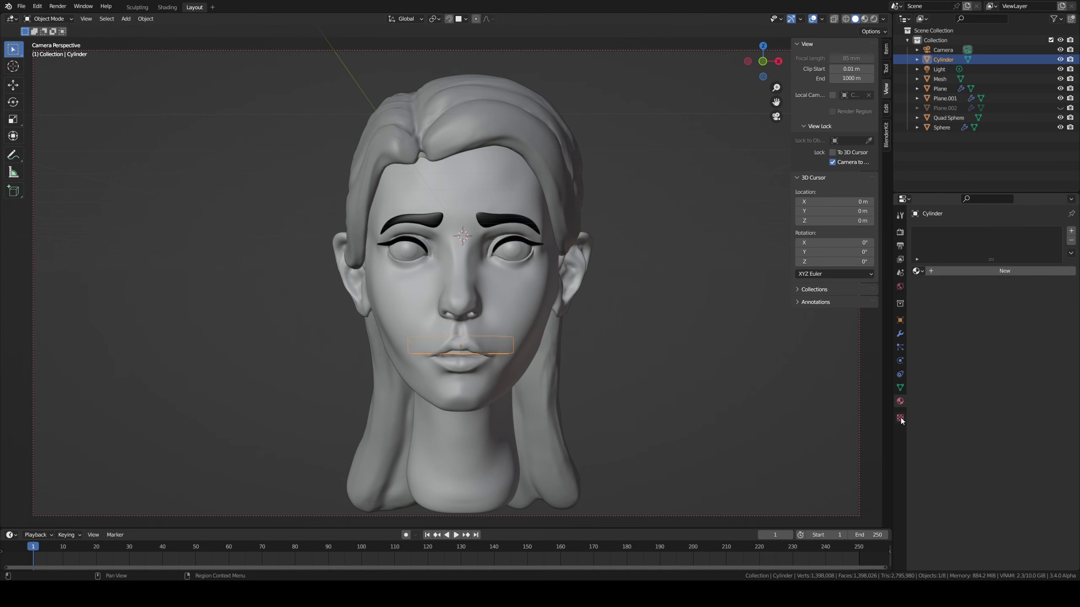
left_click(1012, 267)
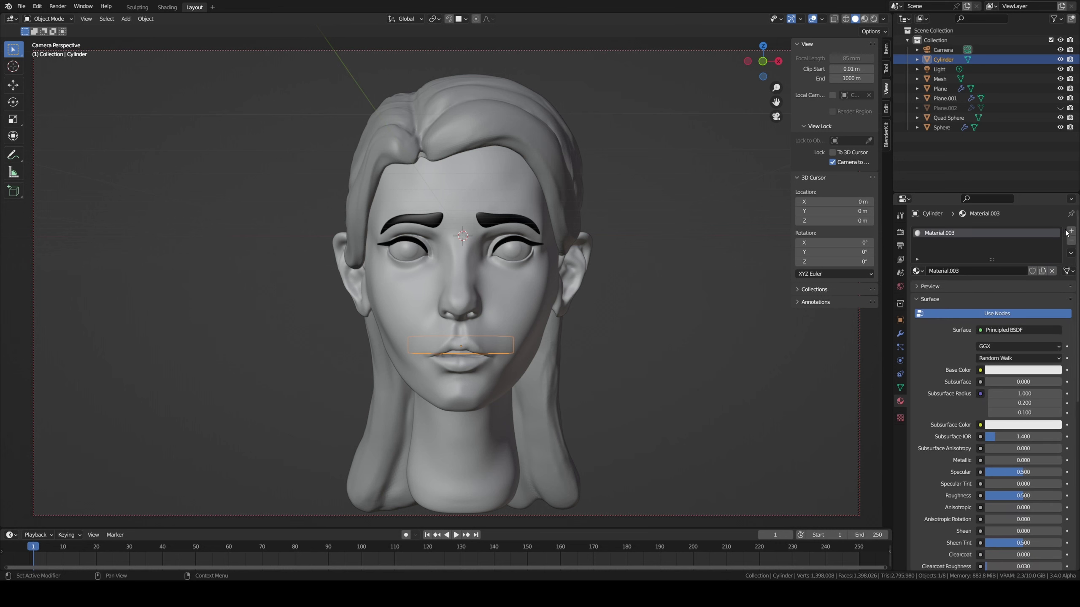
left_click(1069, 231)
left_click(959, 232)
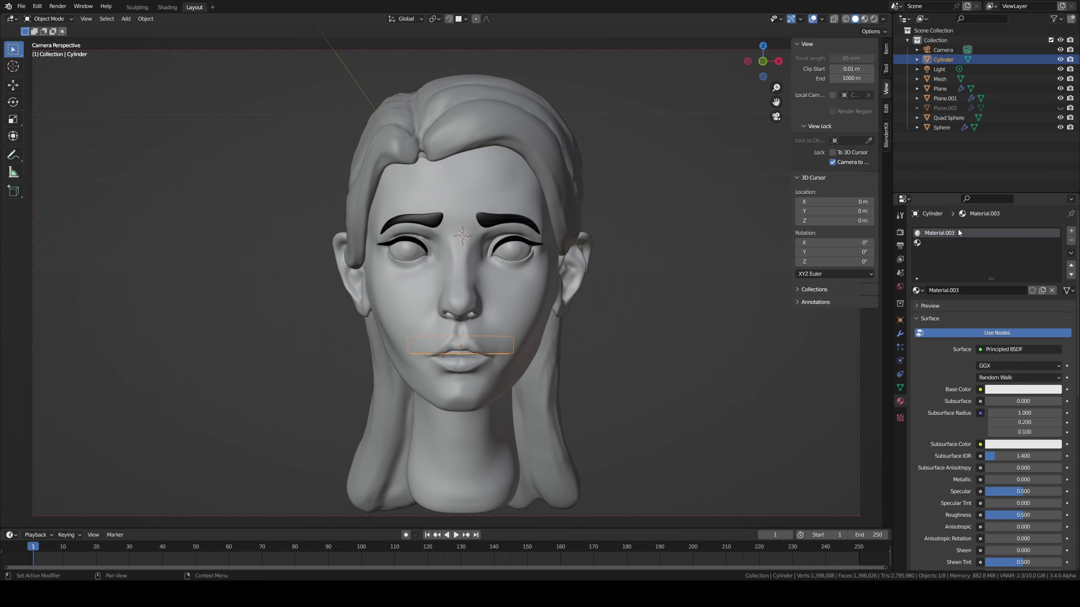
- Darken the cylinder material's viewport display colour
scroll(996, 459, "down", 5)
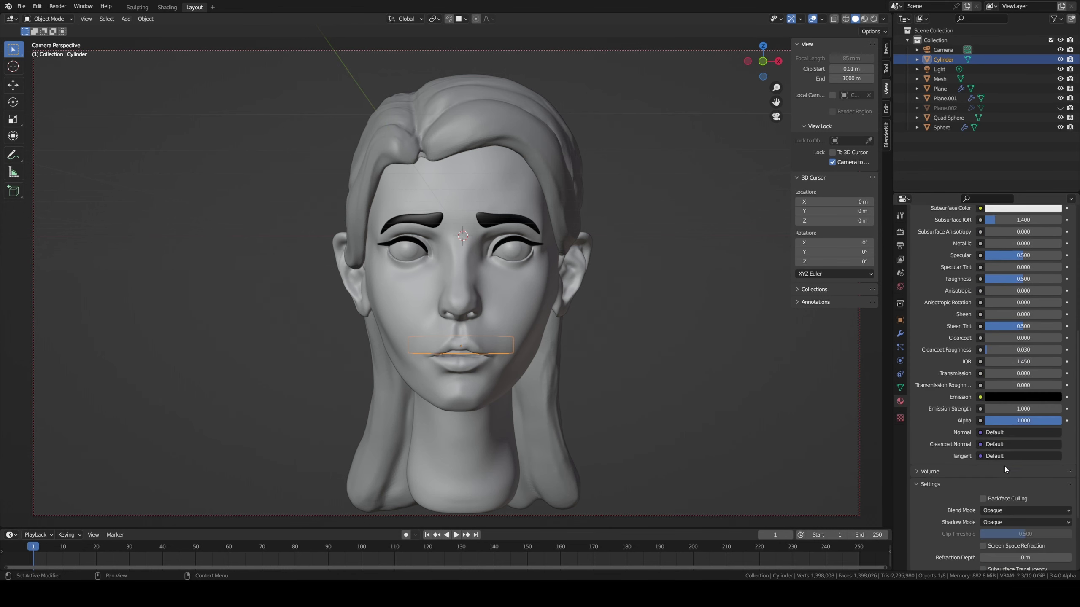
scroll(1004, 466, "down", 5)
left_click(993, 527)
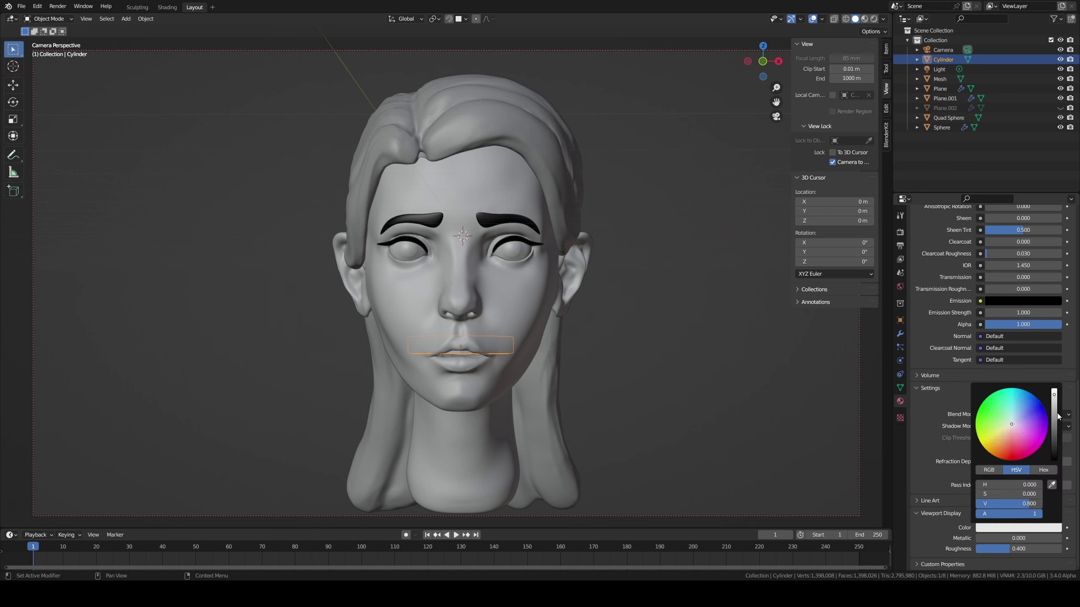
left_click_drag(1053, 400, 1054, 409)
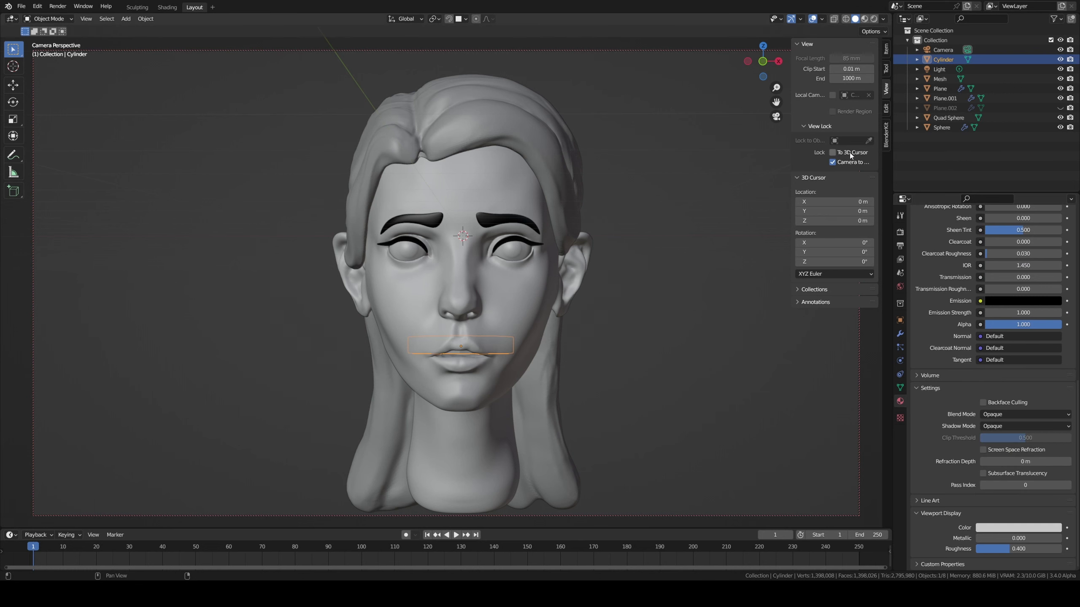
- Unlock the camera from the view, then give the eye spheres a new white-display material
left_click(833, 162)
left_click(717, 212)
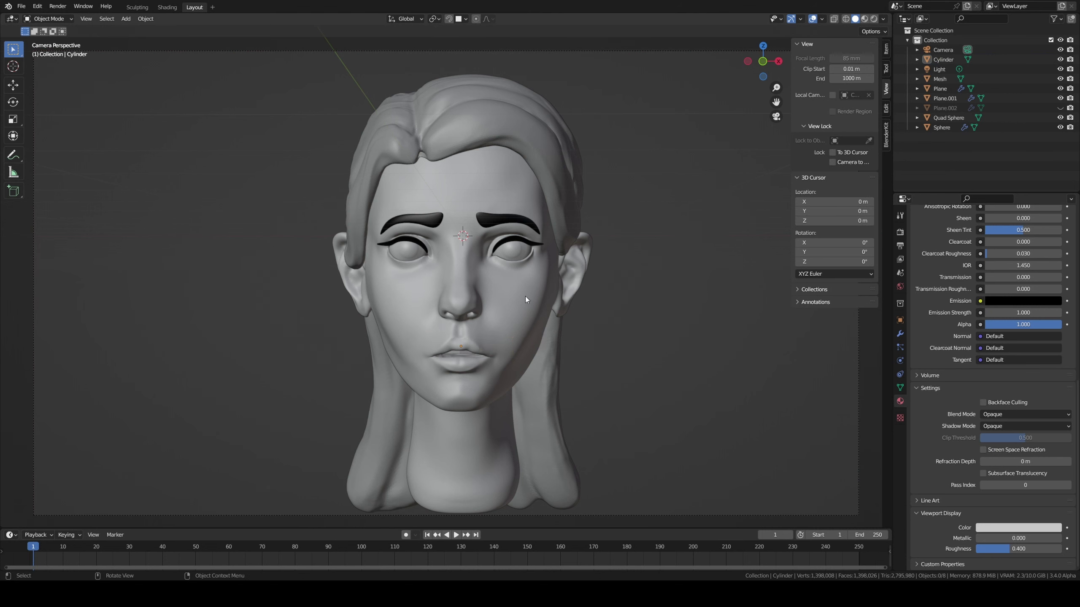
left_click(514, 252)
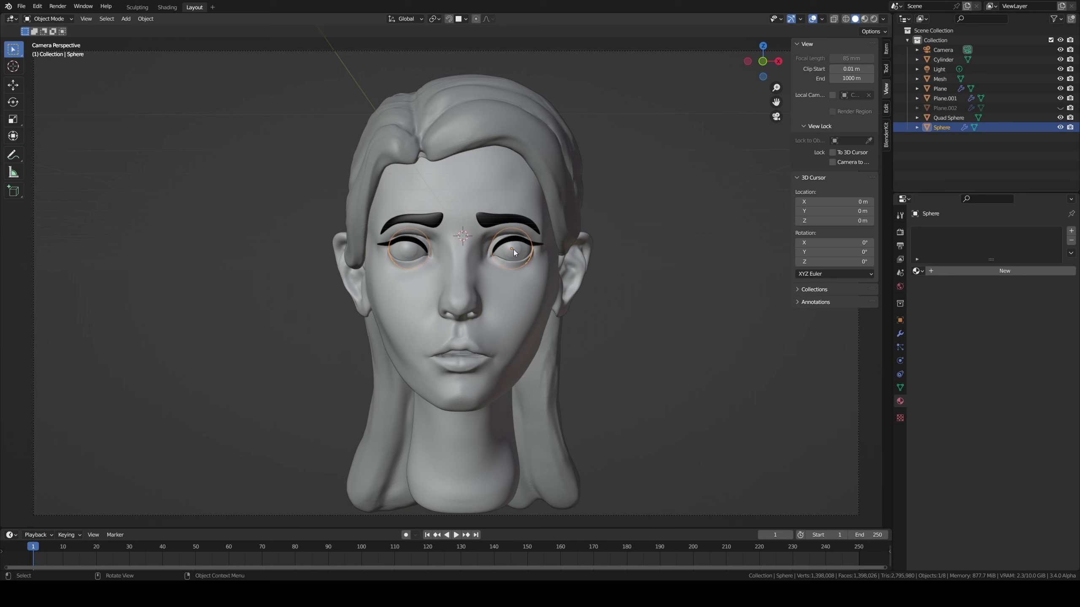
left_click(953, 271)
scroll(965, 428, "down", 5)
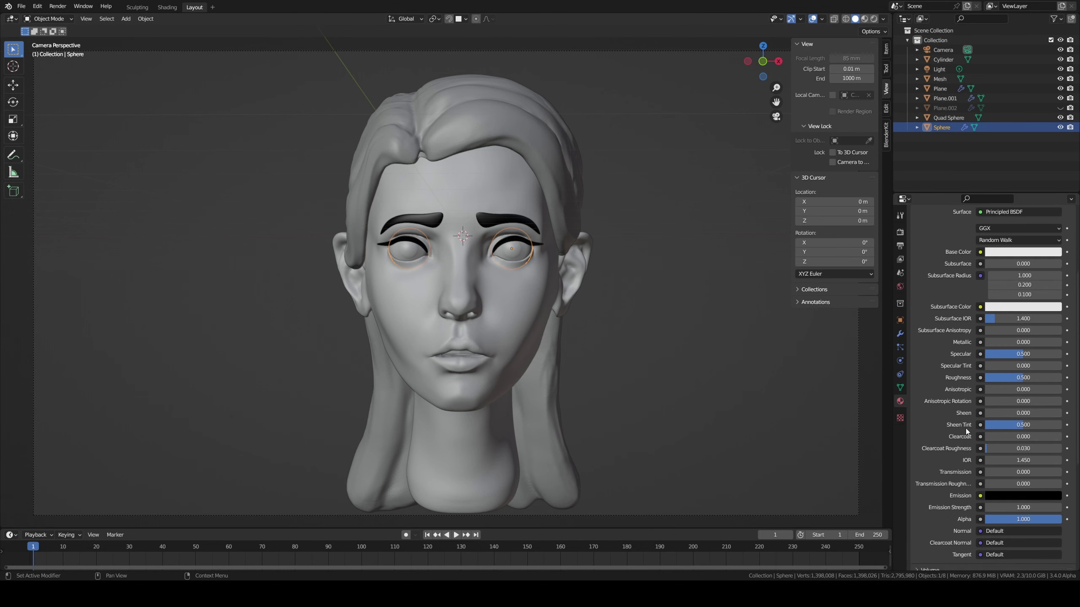
scroll(1003, 478, "down", 5)
left_click(995, 527)
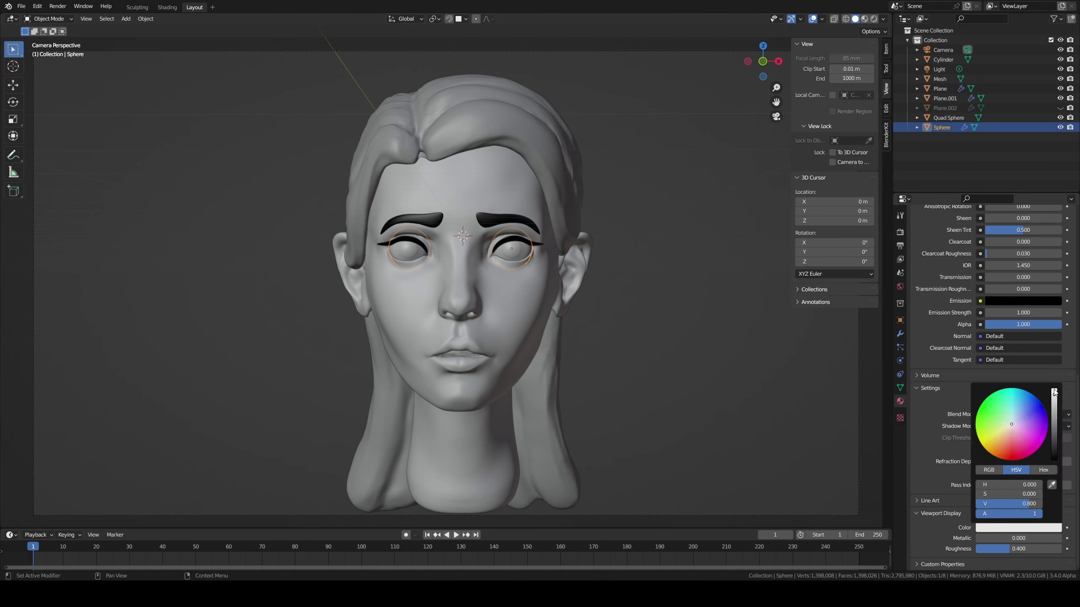
left_click(701, 353)
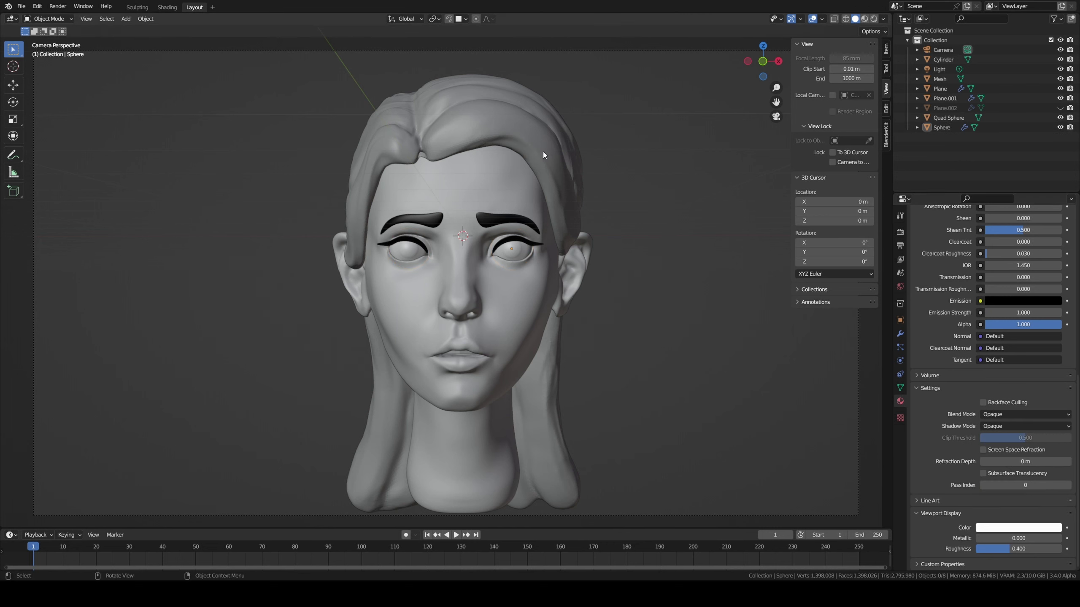
- Tune the hair mesh's viewport display colour to a dark, muted greyish purple
left_click(471, 142)
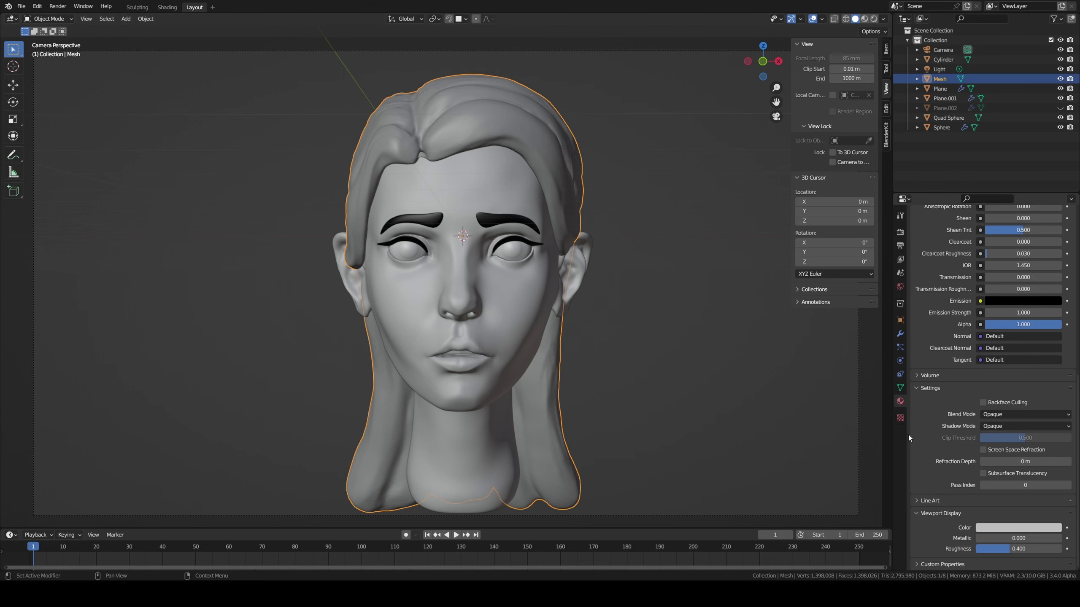
left_click(983, 527)
left_click_drag(1020, 504, 1028, 504)
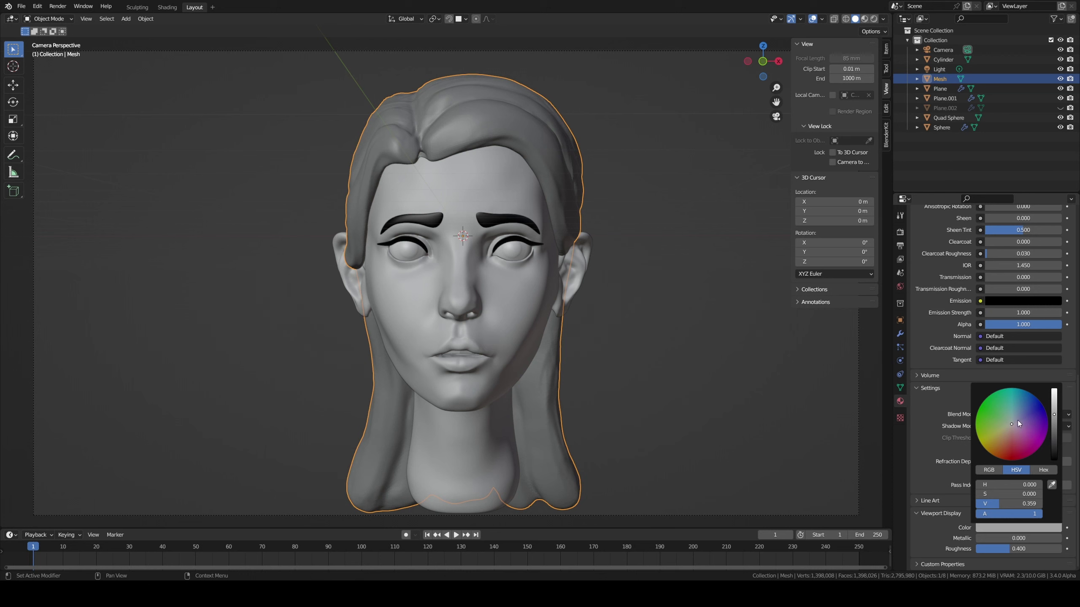
left_click_drag(1017, 420, 1011, 424)
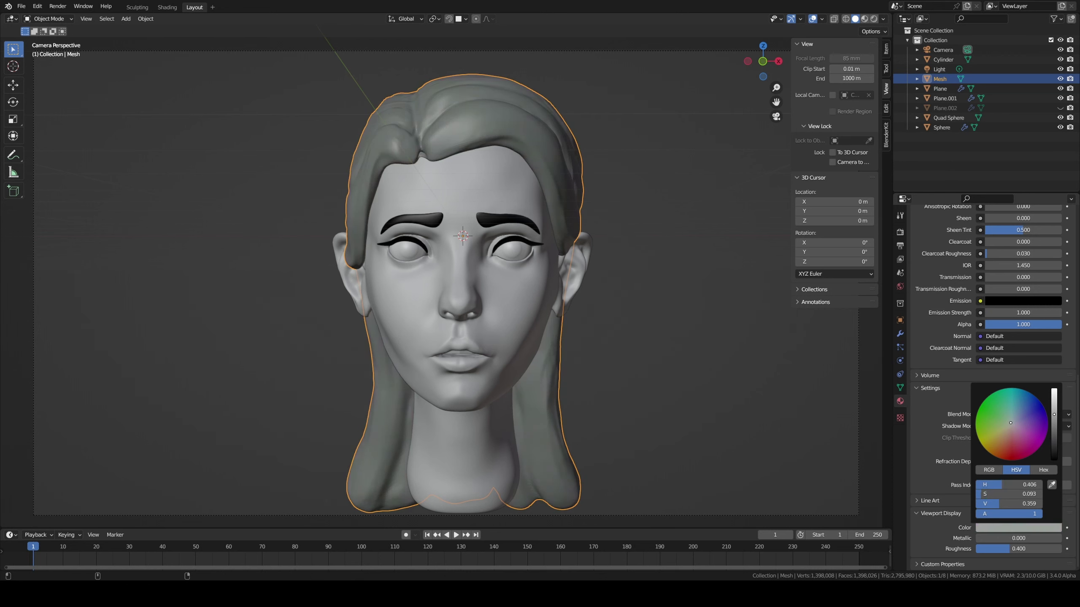
left_click_drag(1011, 424, 1015, 426)
left_click_drag(1005, 426, 1012, 424)
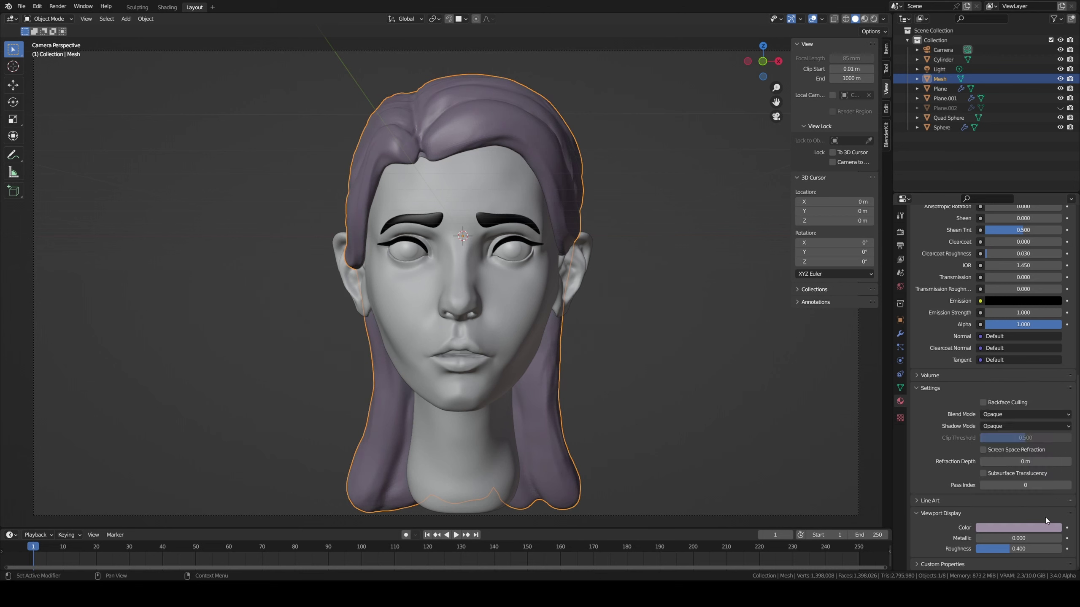
left_click(1034, 527)
left_click_drag(1056, 422, 1054, 416)
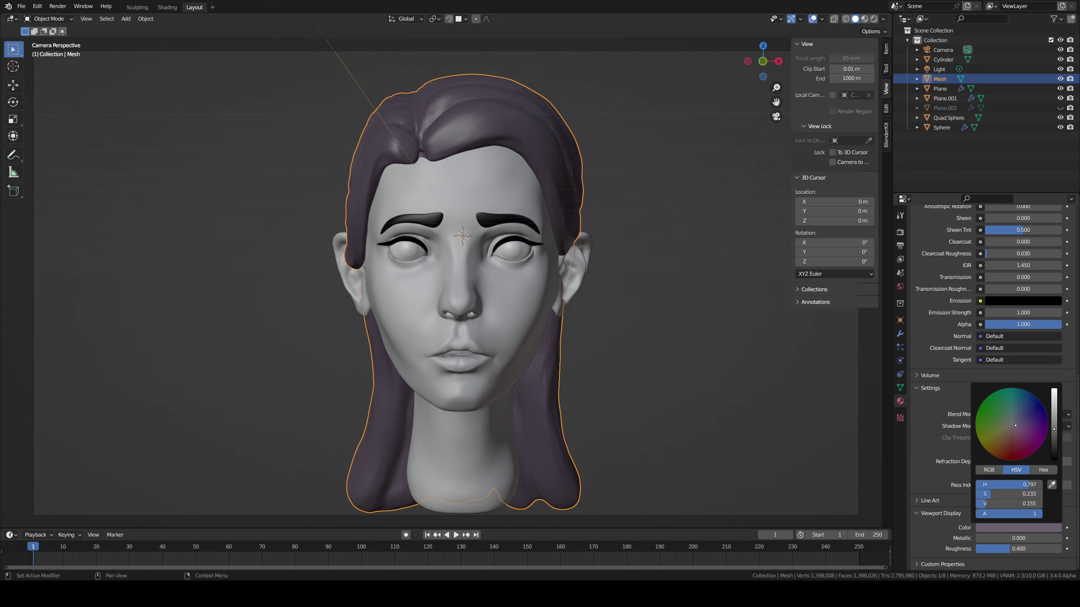
left_click(600, 376)
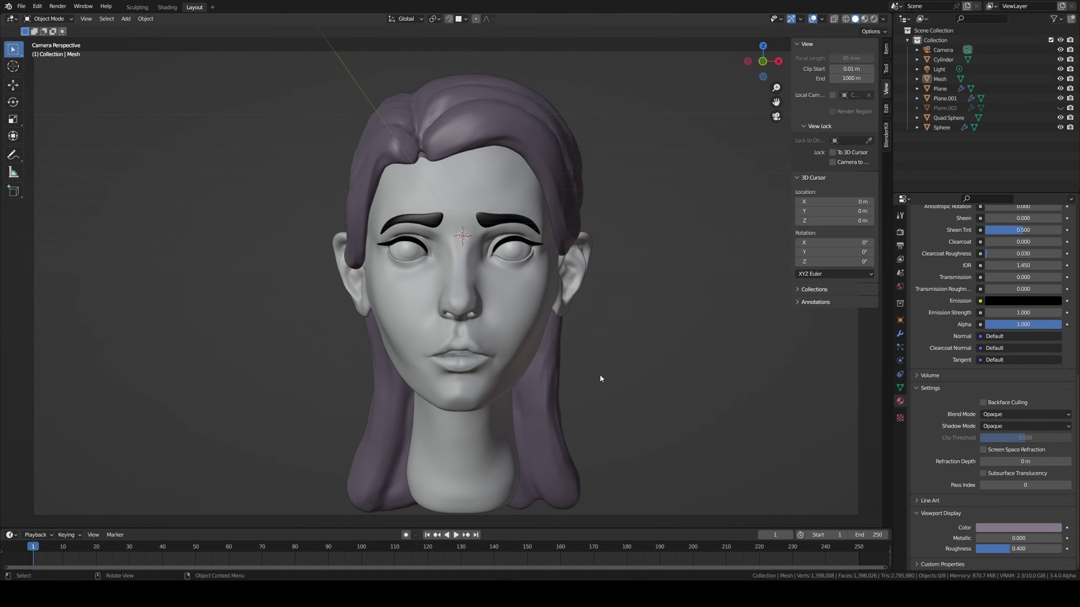
left_click(552, 179)
- In the Sculpting workspace, grab-pull the hair strand tip near the ear into shape
left_click(137, 7)
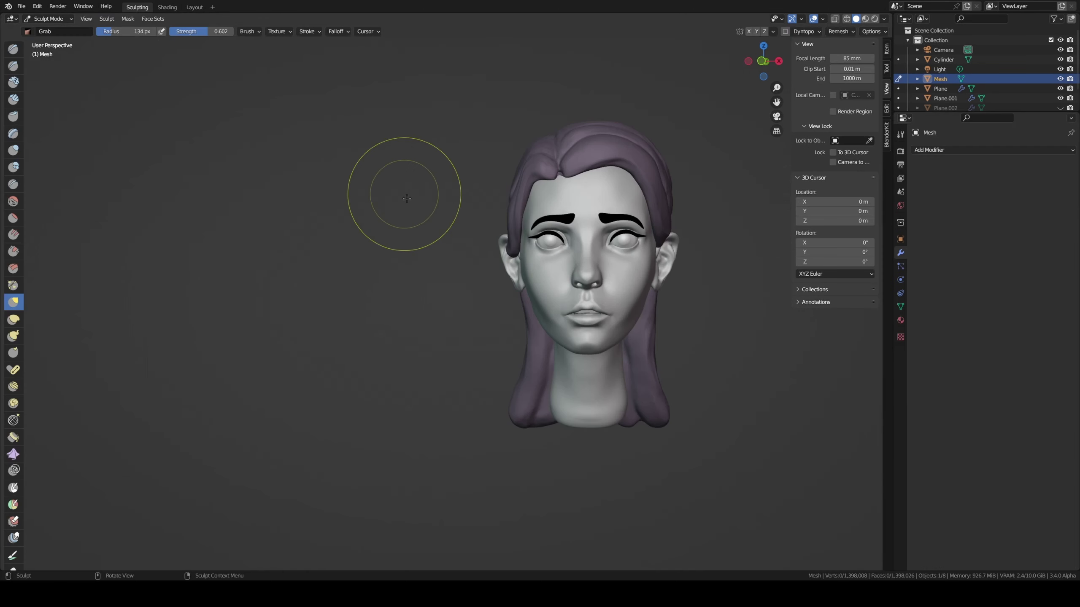
scroll(561, 229, "up", 4)
left_click_drag(563, 230, 554, 218)
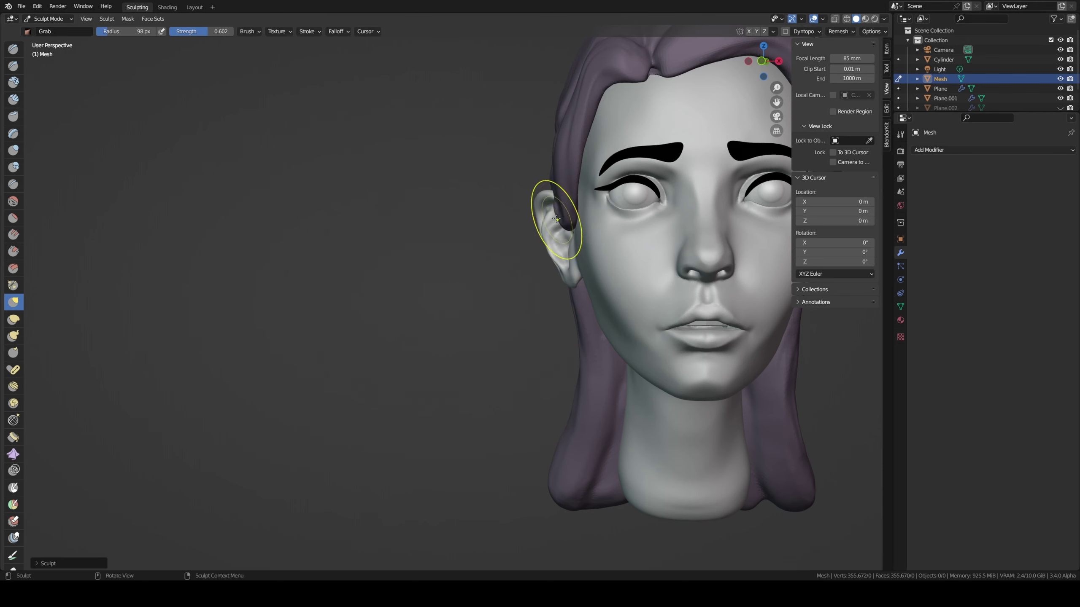
left_click_drag(553, 219, 560, 206)
mouse_move(560, 206)
middle_mouse_down()
mouse_move(544, 219)
mouse_move(670, 231)
mouse_move(549, 212)
middle_mouse_up()
left_click_drag(549, 212, 554, 205)
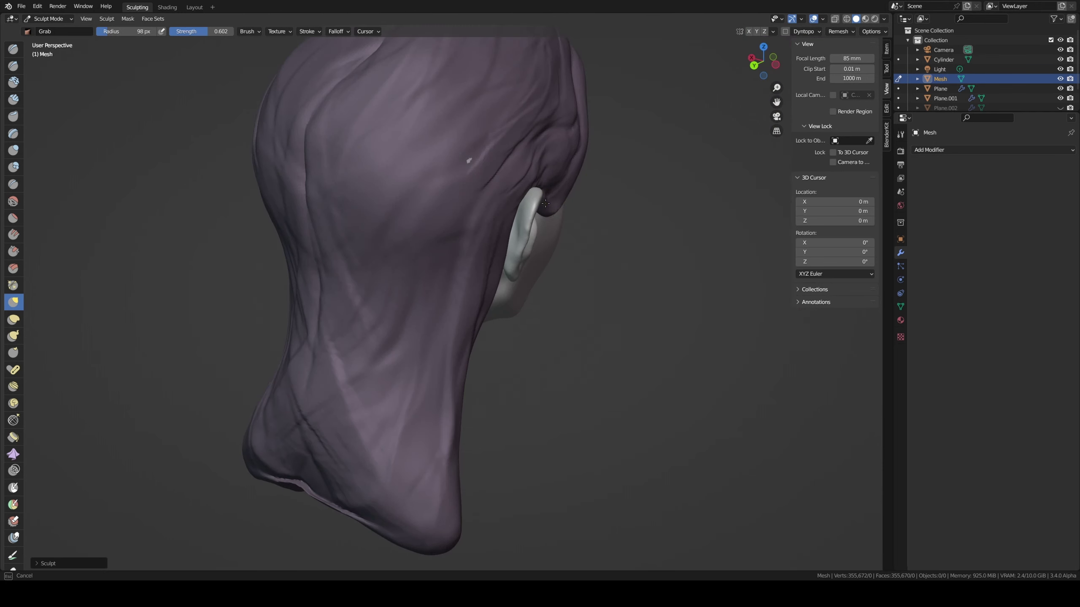
mouse_move(554, 205)
middle_mouse_down()
mouse_move(462, 161)
mouse_move(627, 212)
mouse_move(614, 253)
mouse_move(698, 253)
mouse_move(714, 277)
mouse_move(701, 264)
mouse_move(719, 269)
middle_mouse_up()
scroll(627, 212, "up", 2)
- Switch to the Draw Sharp brush at 42 px radius and inspect the ear area
key("f")
left_click(717, 270)
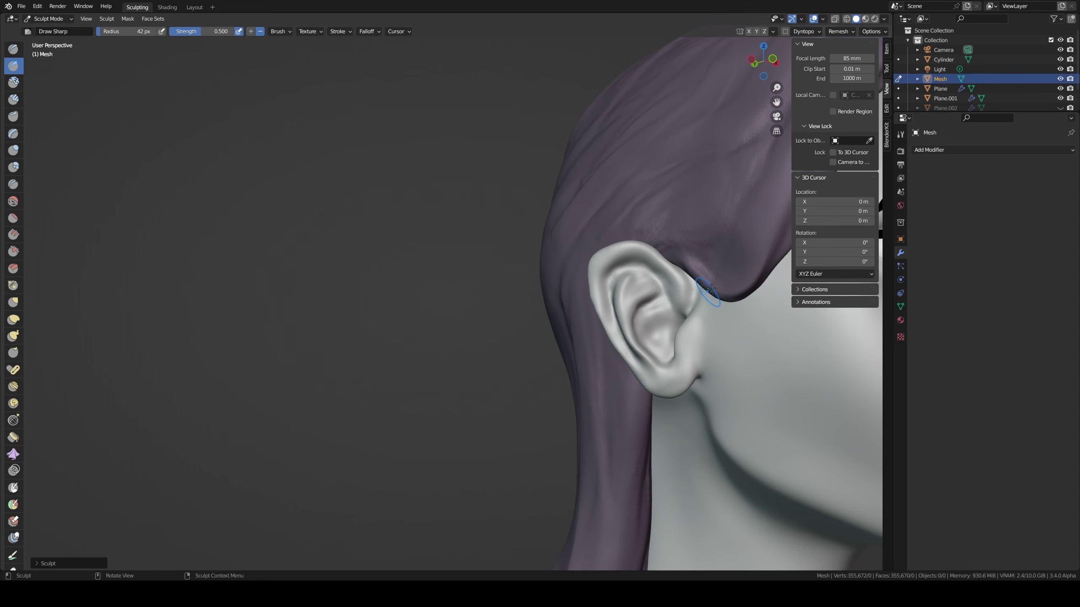
mouse_move(728, 263)
middle_mouse_down()
mouse_move(743, 274)
mouse_move(727, 281)
middle_mouse_up()
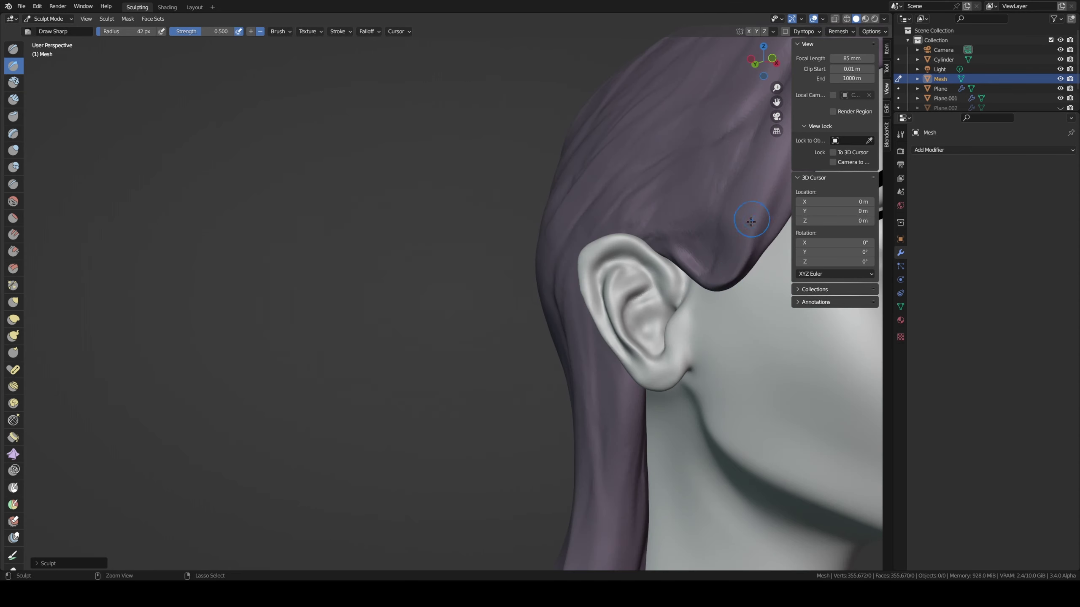
middle_click_drag(728, 234, 721, 237)
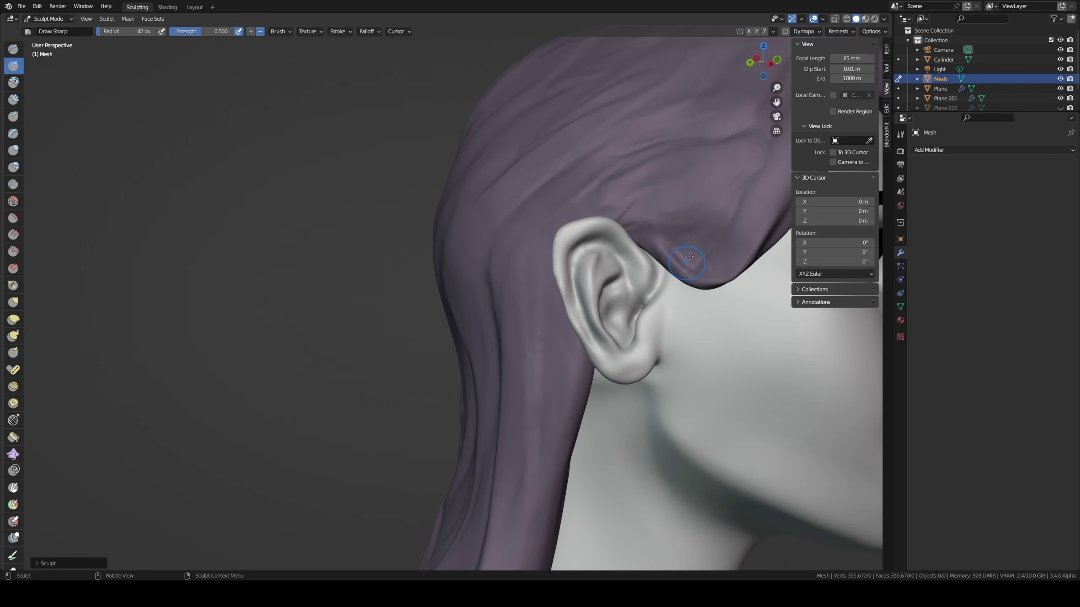
scroll(682, 248, "down", 3)
mouse_move(683, 249)
middle_mouse_down()
mouse_move(655, 276)
mouse_move(671, 294)
middle_mouse_up()
scroll(645, 290, "down", 2)
scroll(688, 293, "up", 4)
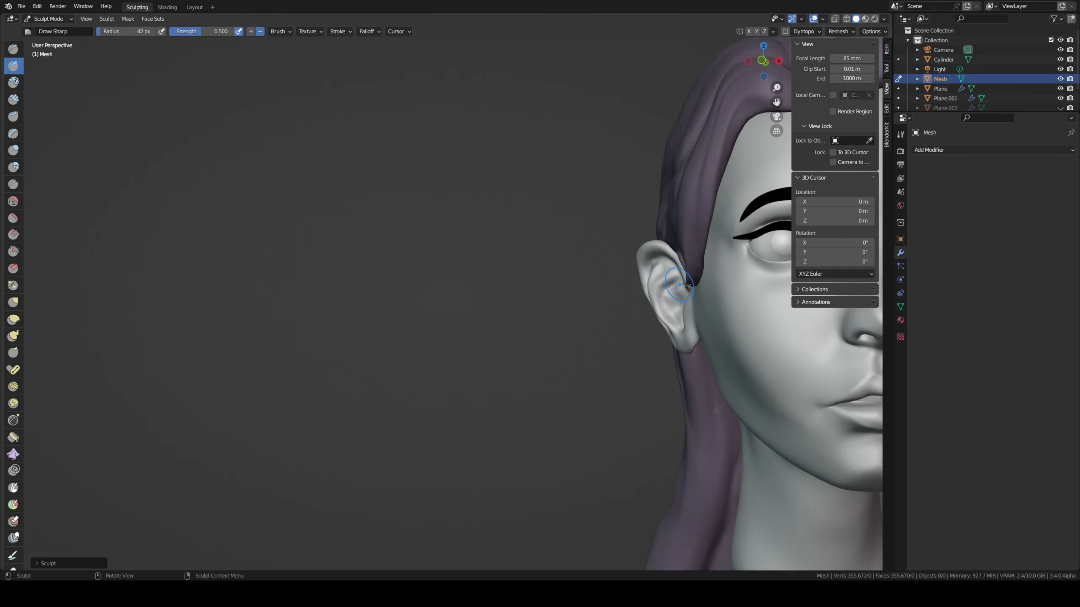
- Set the Grab radius to 44 px and fill the hair seam before the ear with Clay Strips
key("g")
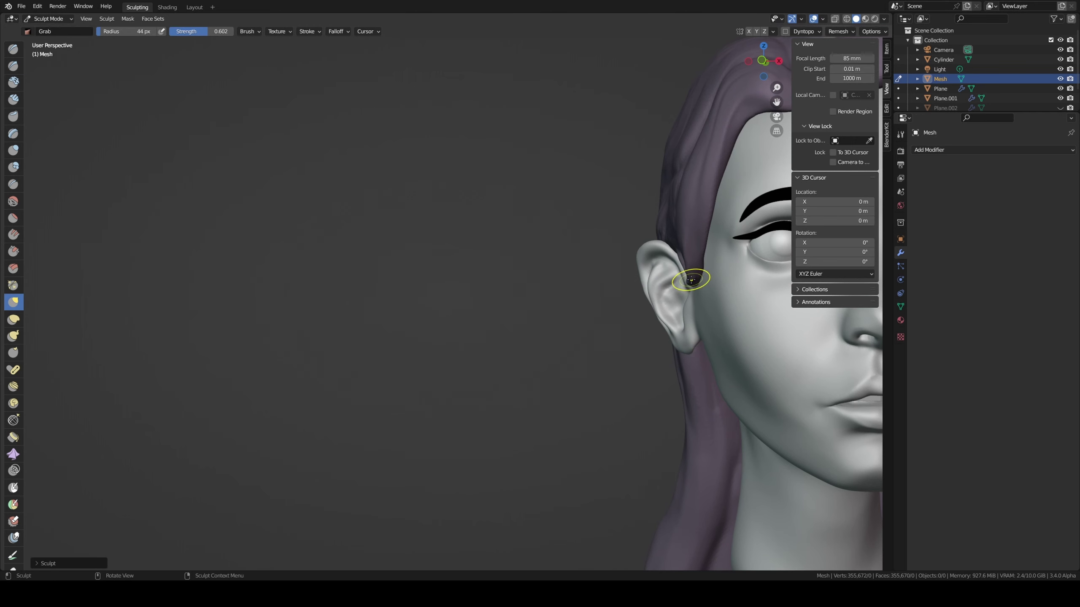
key("f")
left_click(697, 280)
mouse_move(687, 280)
middle_mouse_down()
mouse_move(726, 293)
mouse_move(702, 272)
middle_mouse_up()
key("shift+c")
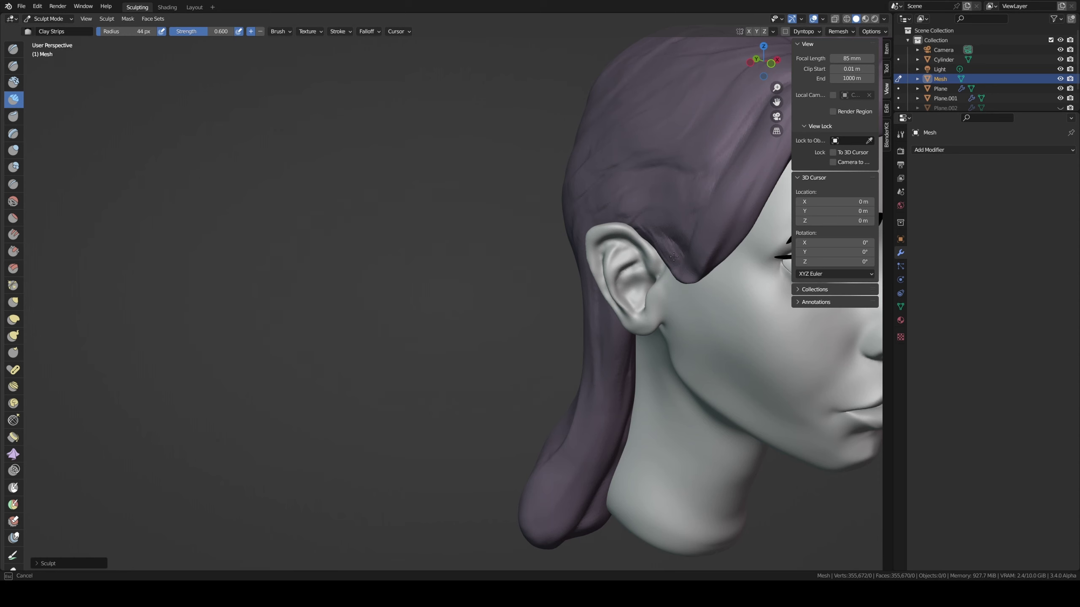
left_click_drag(674, 256, 666, 256)
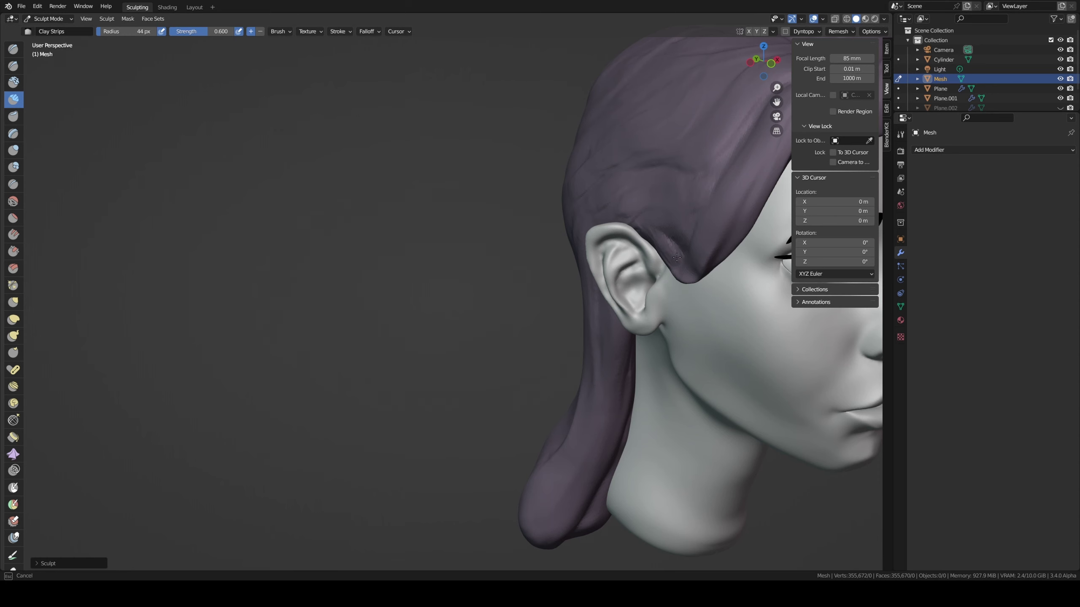
middle_click_drag(664, 265, 661, 275)
- Set the brush radius to 66 px and build up the hair where it meets the ear with Clay Strips
key("g")
key("f")
left_click(661, 275)
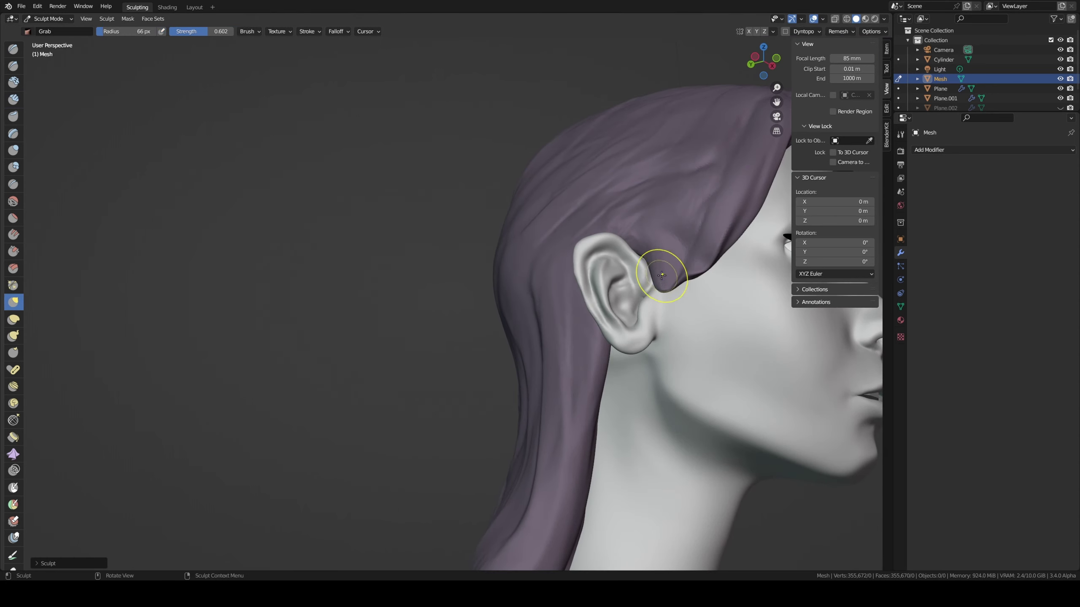
middle_click_drag(686, 283, 664, 278)
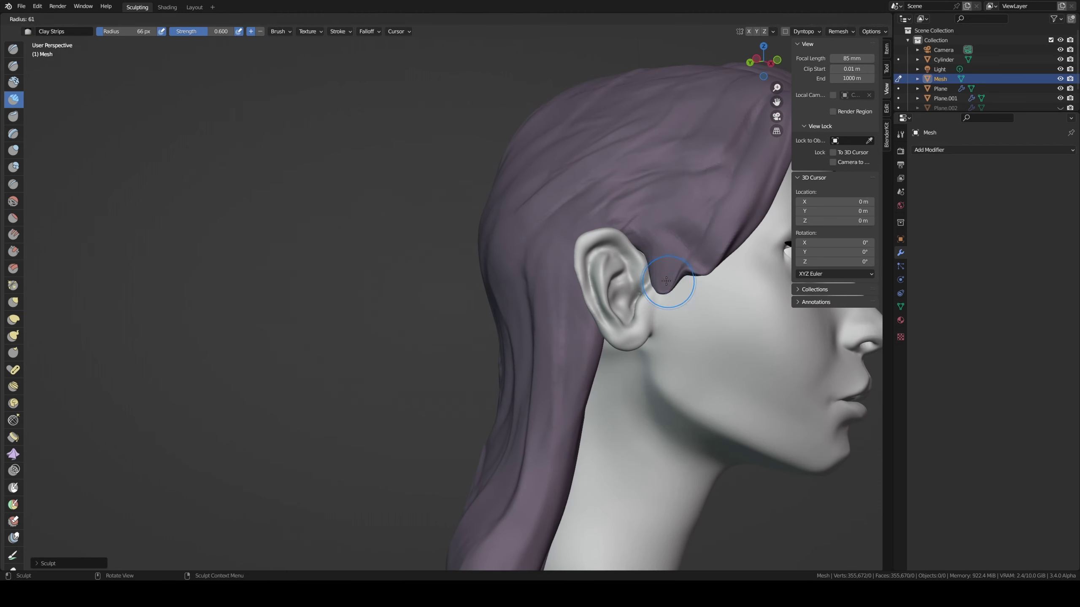
key("c")
mouse_move(664, 279)
left_mouse_down()
mouse_move(654, 280)
mouse_move(668, 279)
left_mouse_up()
- Switch back to Grab, recentre the head in view and return to the Layout workspace
middle_click_drag(668, 278, 668, 276)
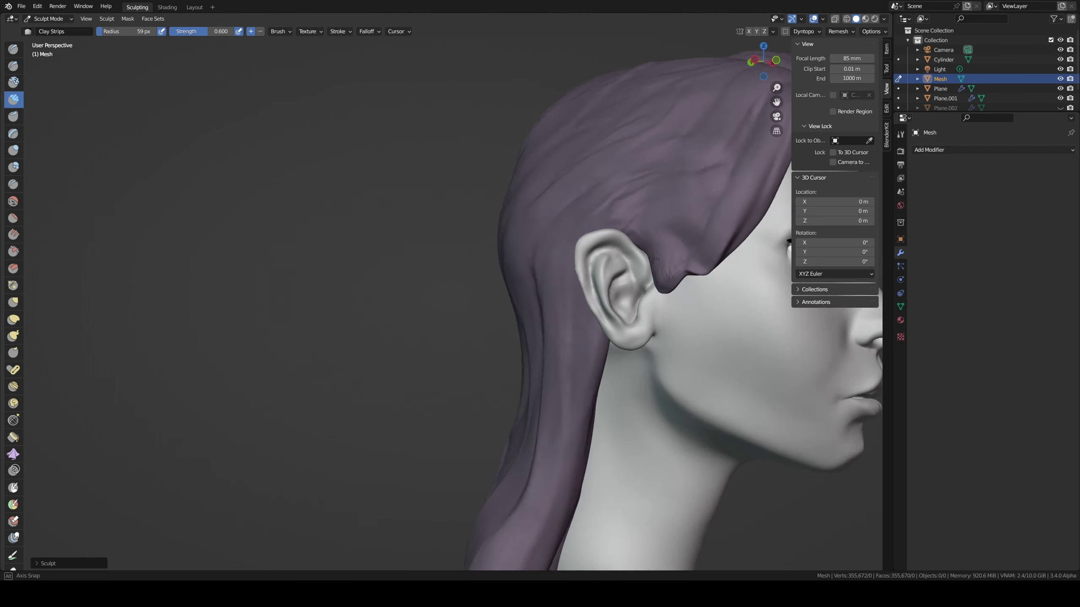
key("g")
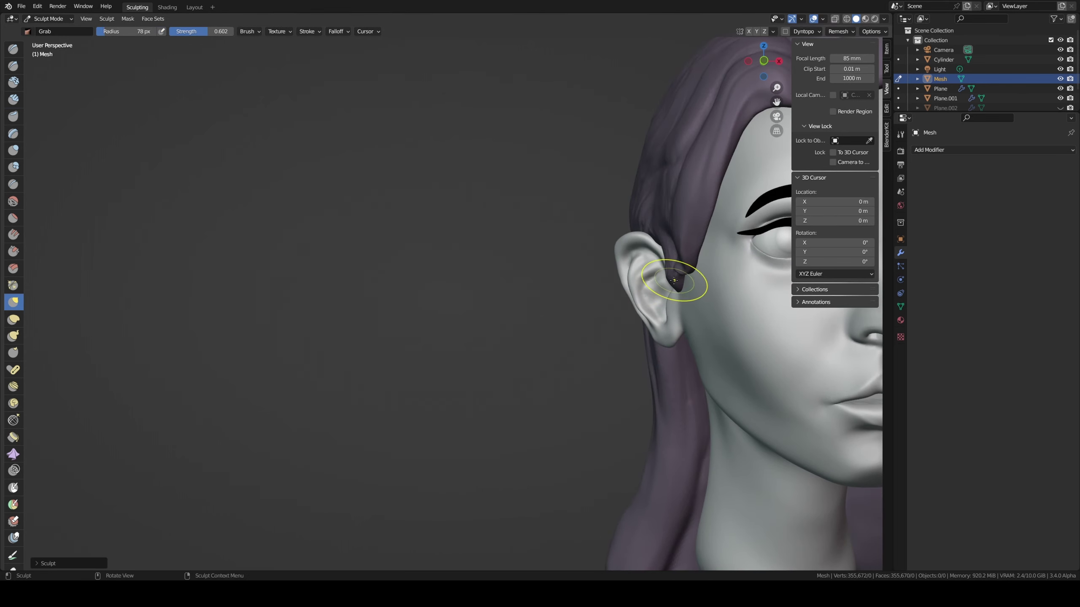
scroll(679, 280, "down", 3)
scroll(676, 297, "down", 2)
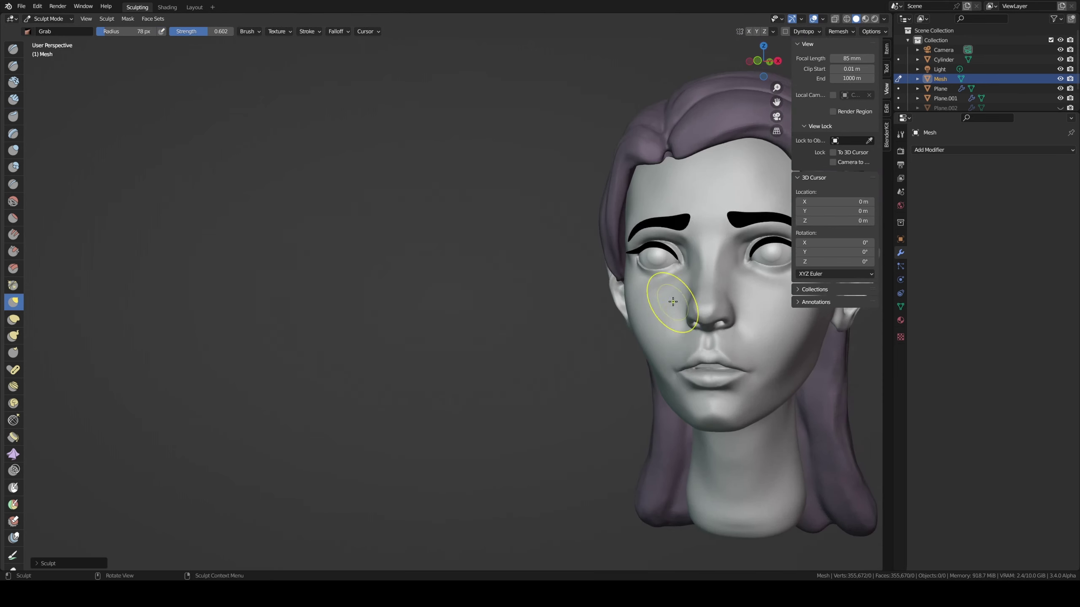
mouse_move(683, 302)
middle_mouse_down("shift")
mouse_move(597, 330)
mouse_move(608, 314)
middle_mouse_up("shift")
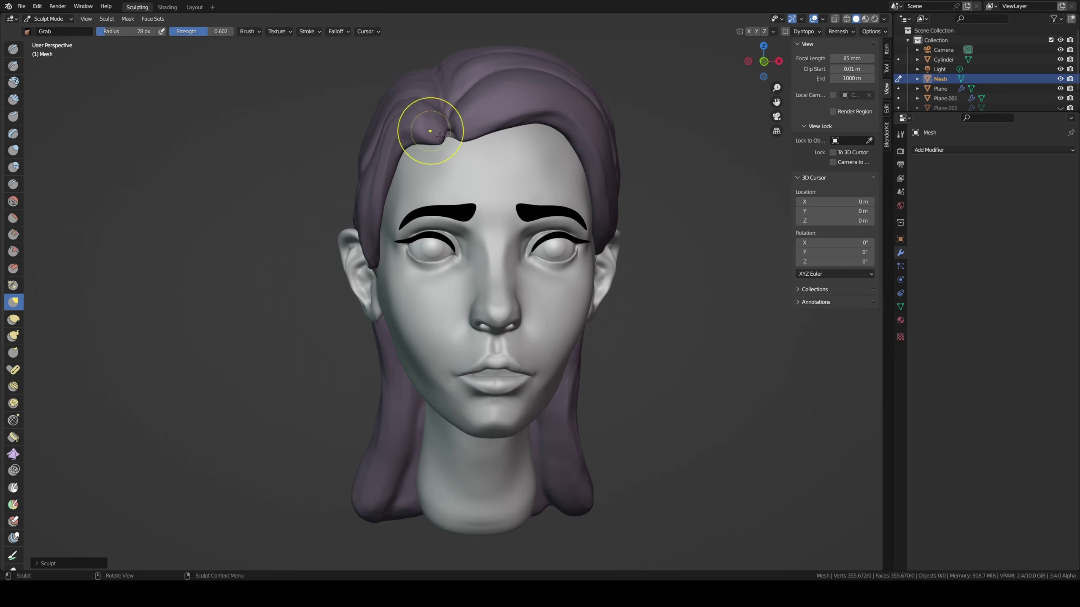
middle_click_drag(520, 174, 472, 160)
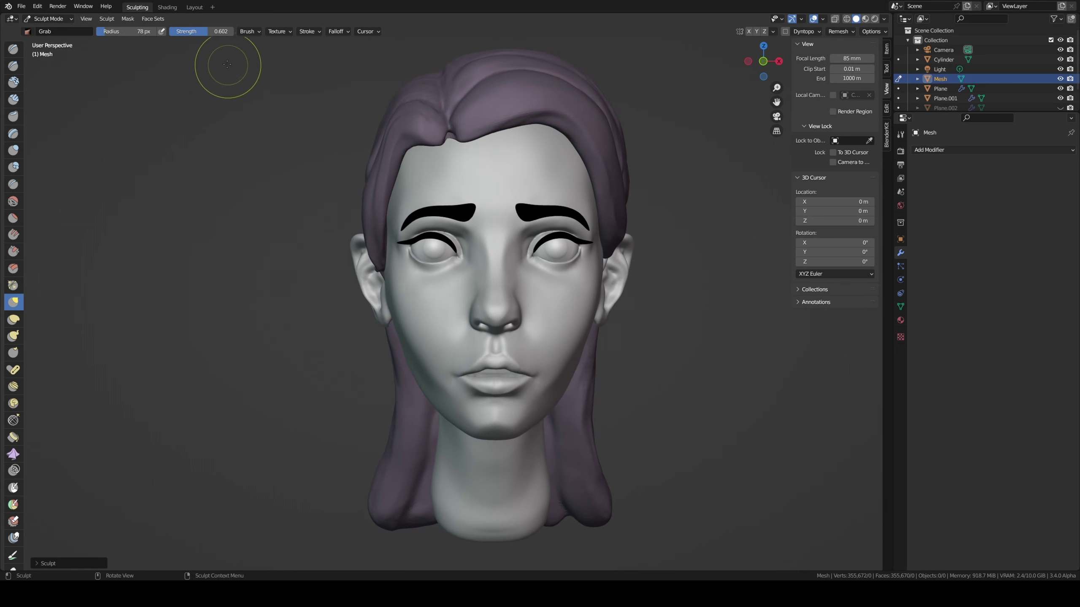
left_click(194, 7)
- Set the viewport shading background to a custom Viewport colour with a pinkish hue
left_click(706, 292)
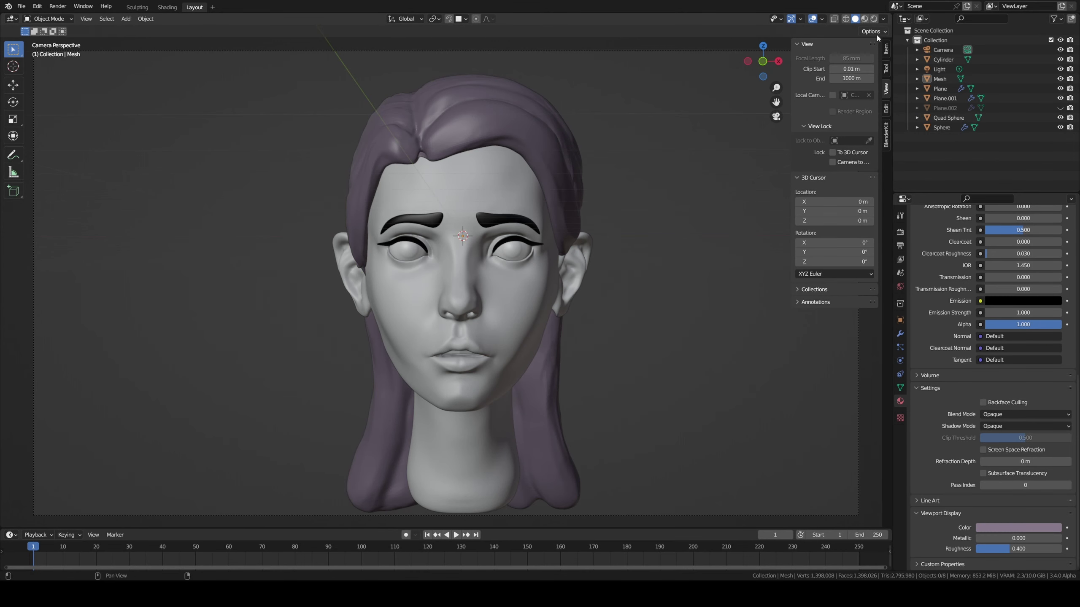
left_click(883, 19)
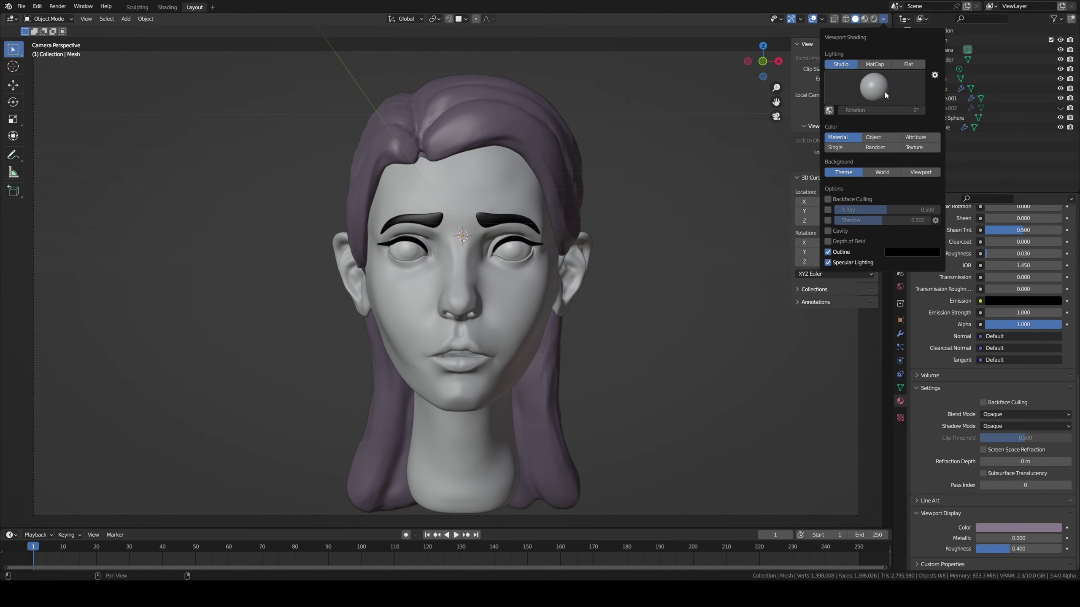
left_click(920, 171)
left_click(893, 186)
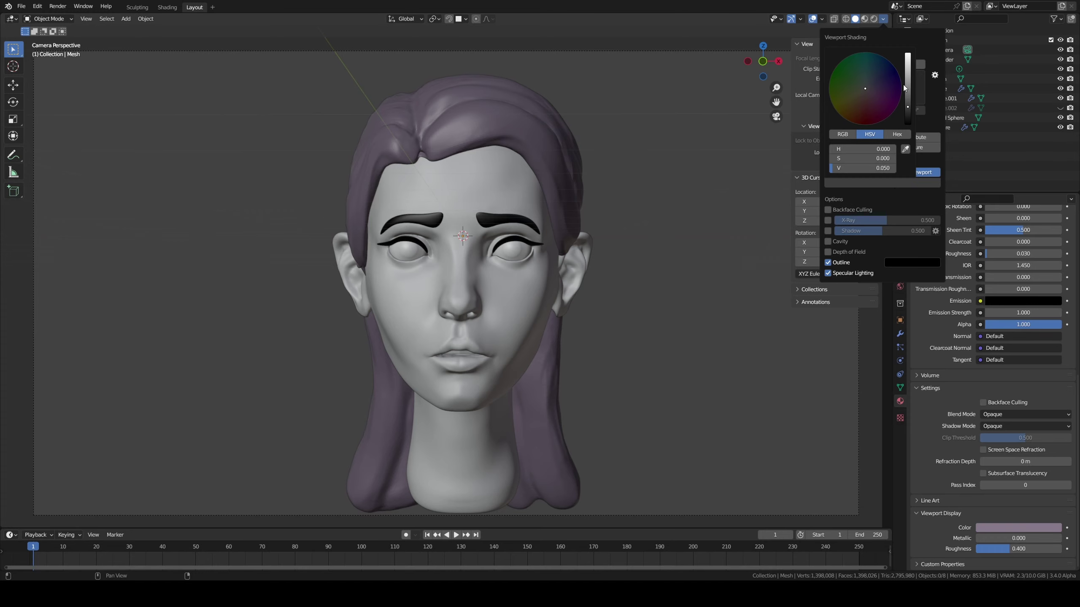
left_click_drag(908, 100, 907, 54)
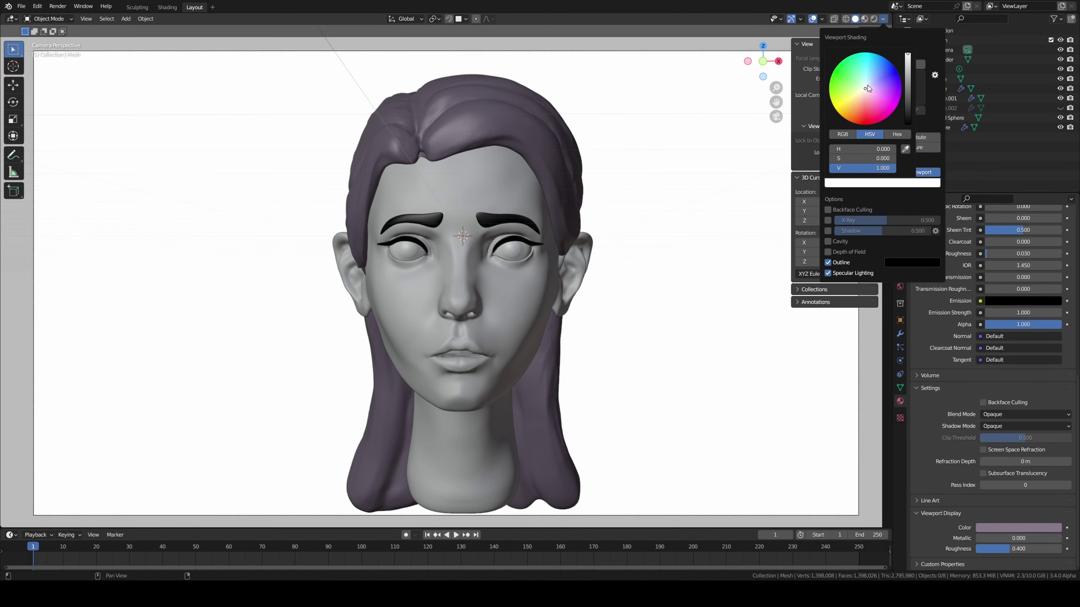
mouse_move(867, 84)
left_mouse_down()
mouse_move(881, 74)
mouse_move(859, 68)
mouse_move(851, 91)
mouse_move(839, 89)
mouse_move(868, 98)
left_mouse_up()
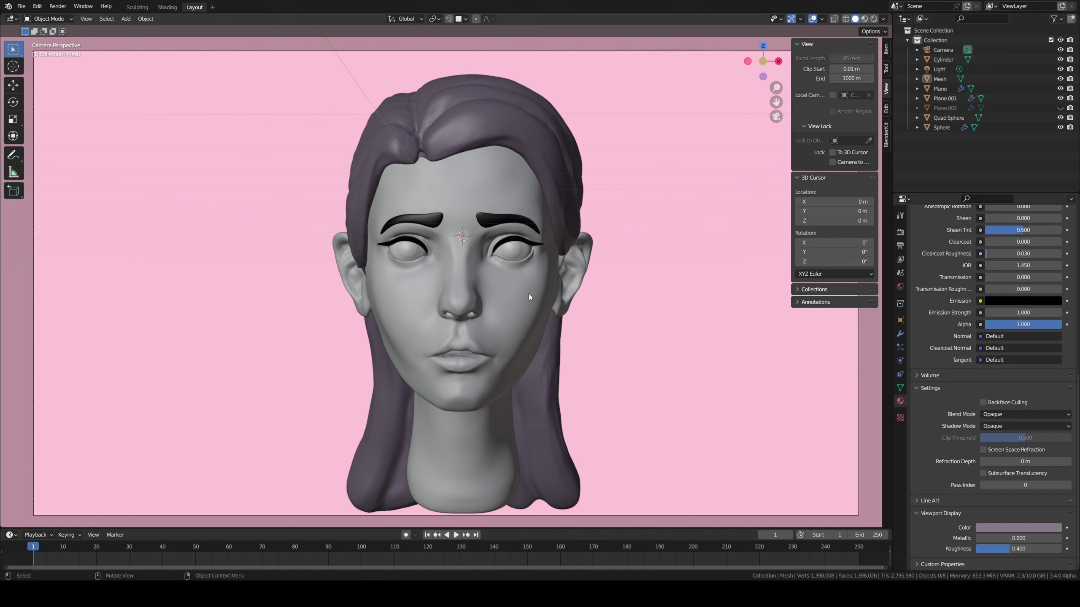
- Darken the background to a deep maroon and hide the viewport overlays
left_click(884, 19)
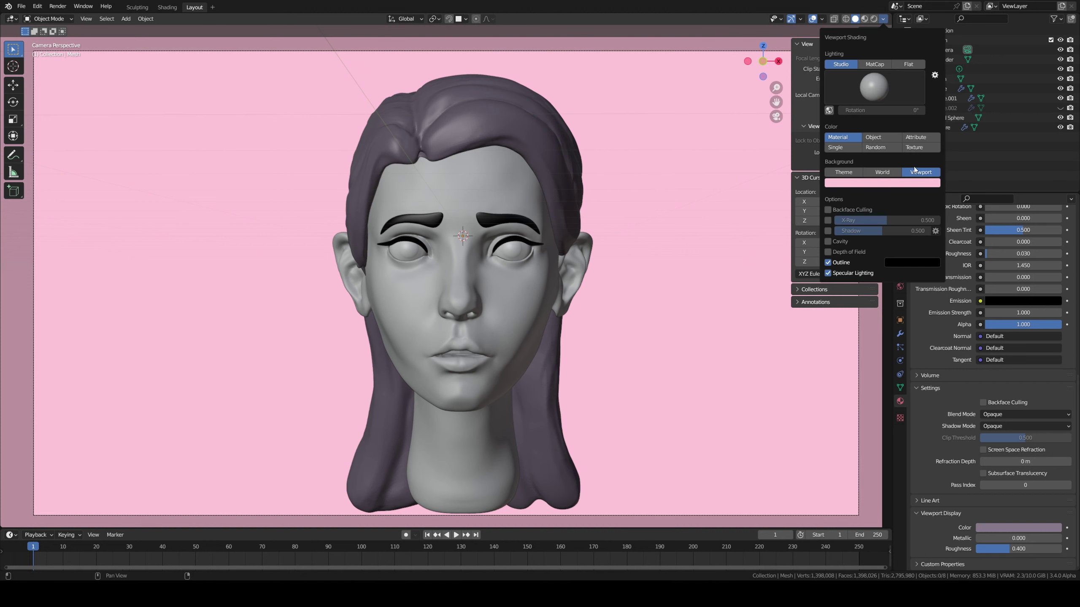
left_click(910, 184)
mouse_move(911, 75)
left_mouse_down()
mouse_move(907, 101)
mouse_move(868, 105)
left_mouse_up()
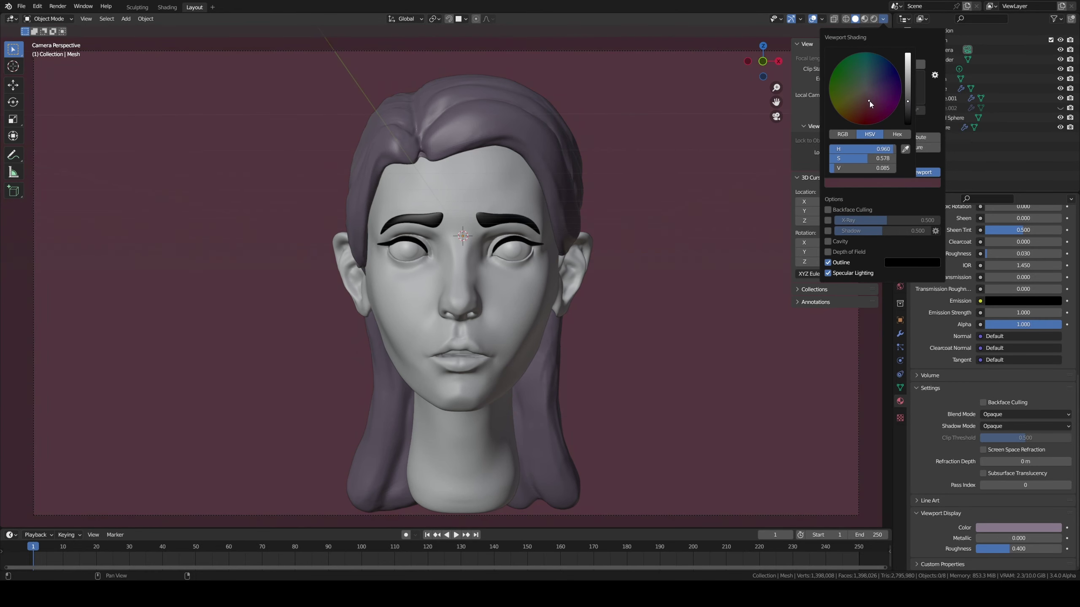
left_click(813, 19)
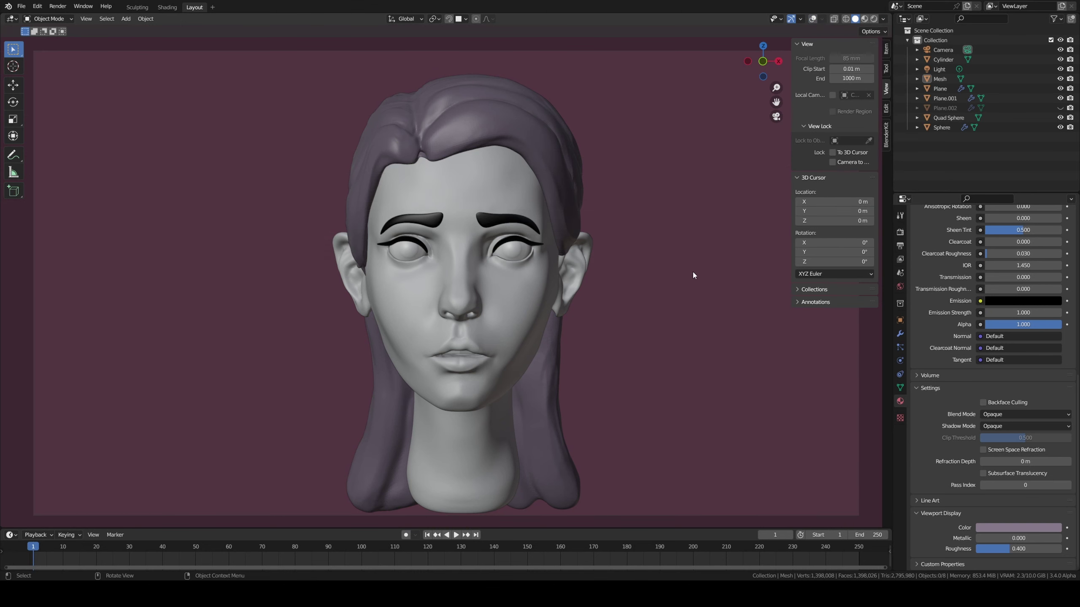
- Try Matcap lighting and toggle cast shadows on and off
left_click(884, 18)
left_click(874, 63)
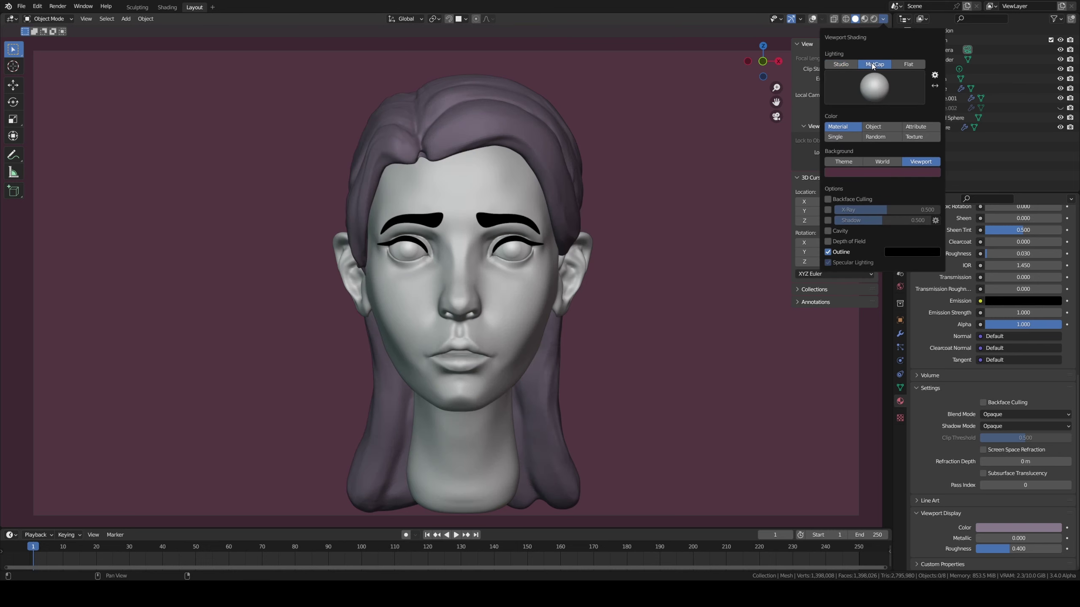
left_click(874, 89)
left_click(828, 219)
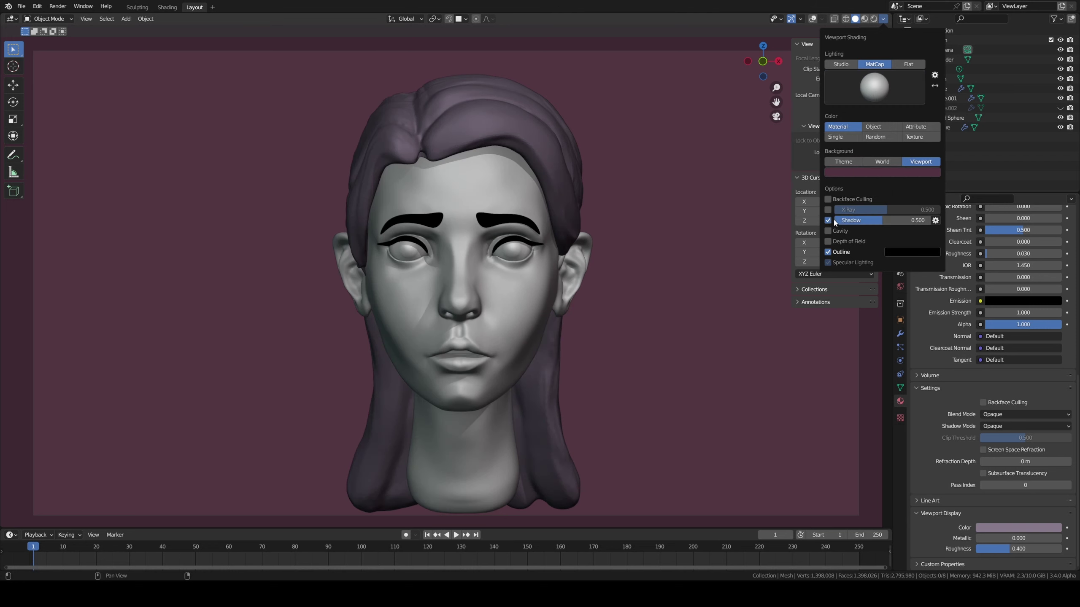
left_click(827, 220)
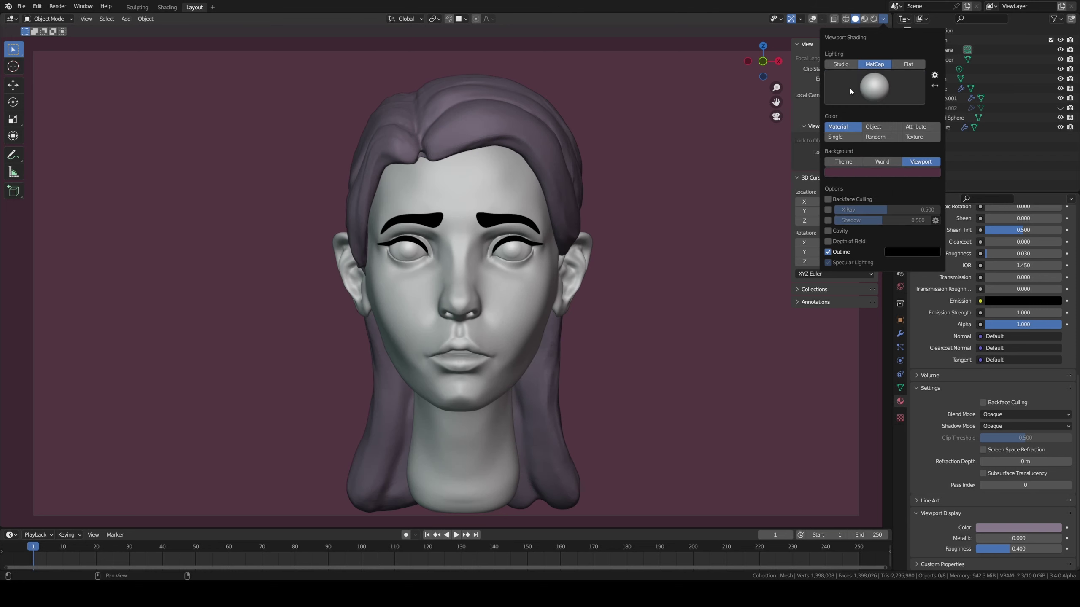
- Switch to Studio lighting with a brighter light, enable shadows and rotate the light direction
left_click(842, 64)
left_click(841, 95)
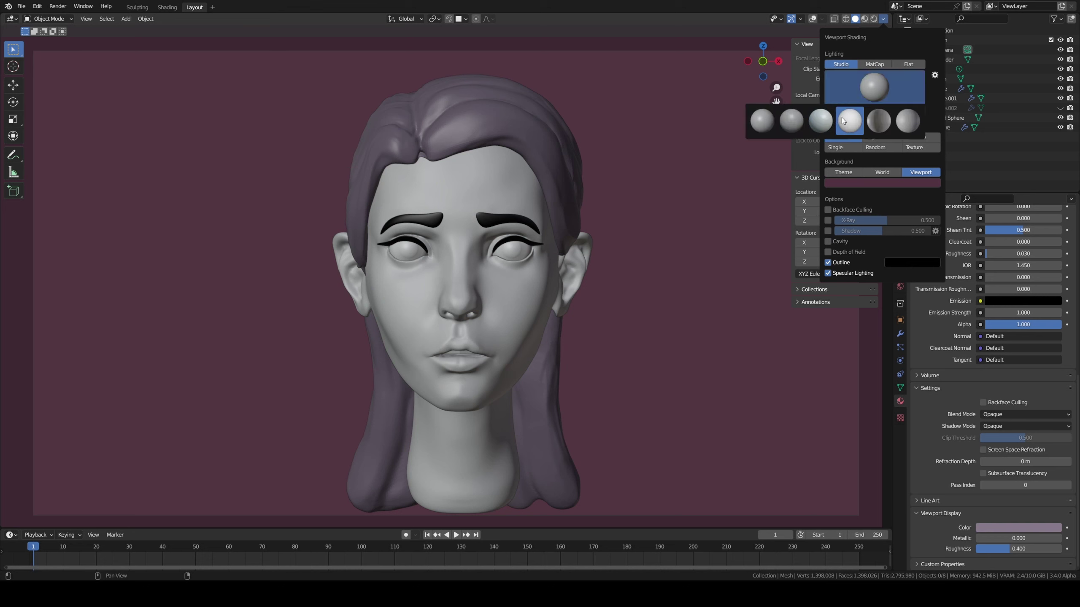
left_click(844, 120)
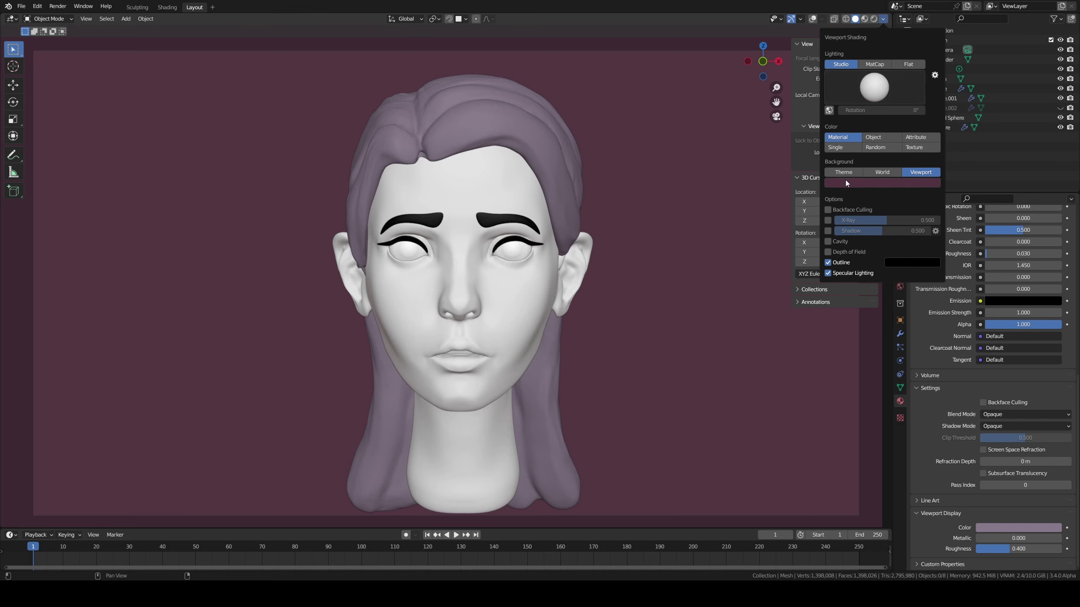
left_click(830, 231)
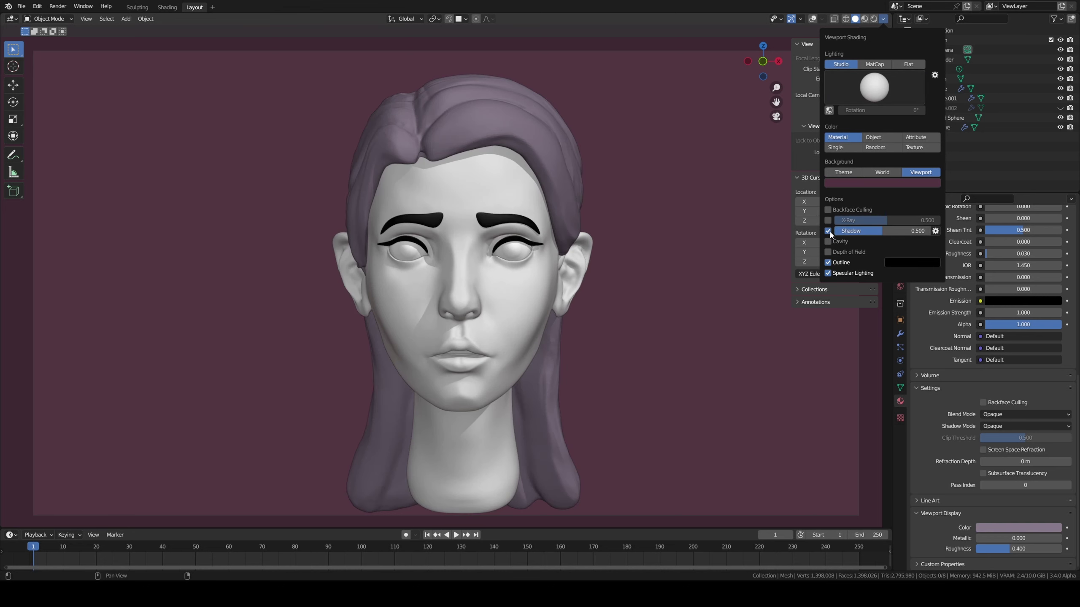
left_click(935, 231)
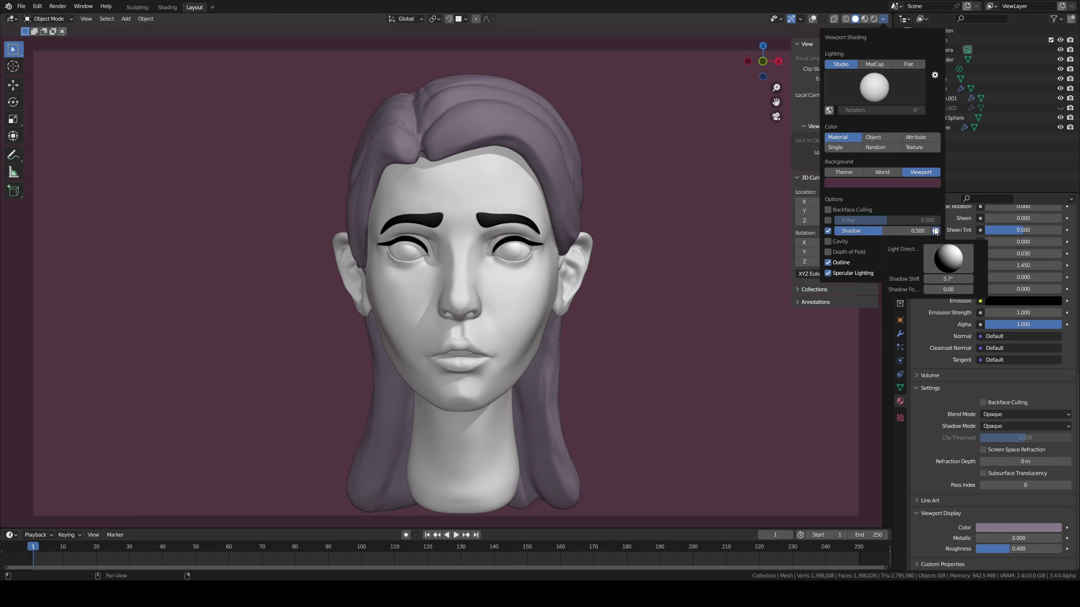
mouse_move(941, 257)
left_mouse_down()
mouse_move(892, 265)
mouse_move(901, 260)
mouse_move(884, 273)
left_mouse_up()
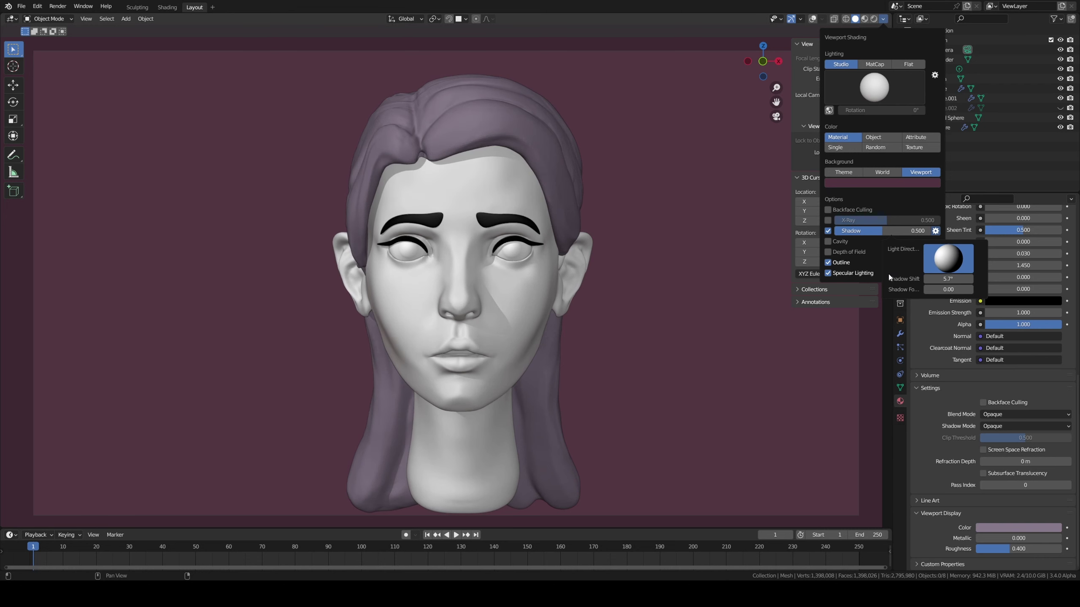
left_click_drag(885, 273, 894, 279)
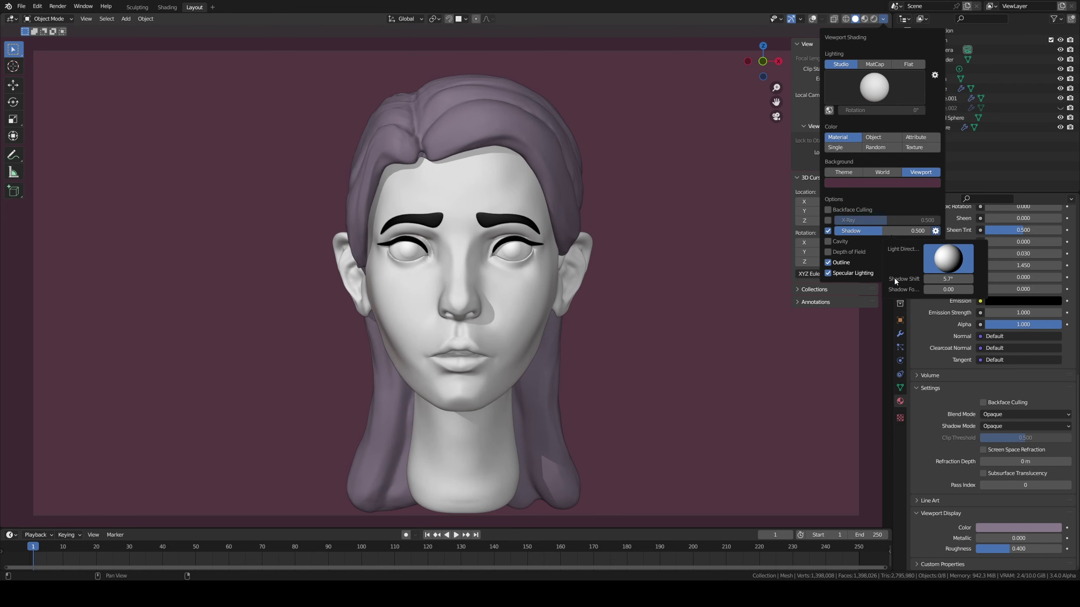
- Compare several other studio lights on the head, then turn shadows off
left_click(883, 20)
left_click(867, 93)
left_click(777, 123)
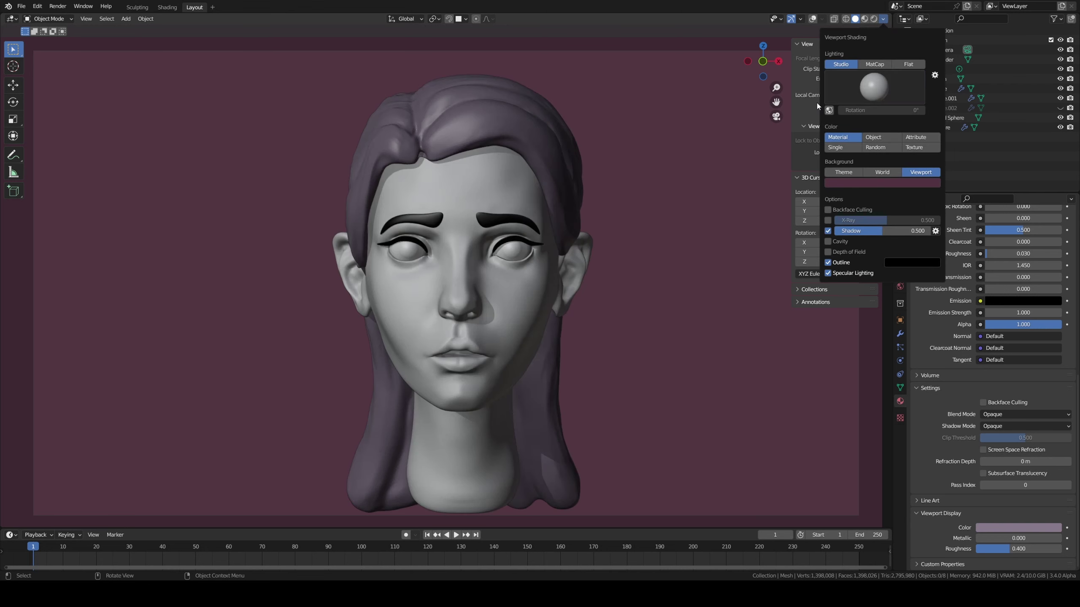
left_click(852, 68)
left_click(853, 86)
left_click(792, 127)
left_click(872, 94)
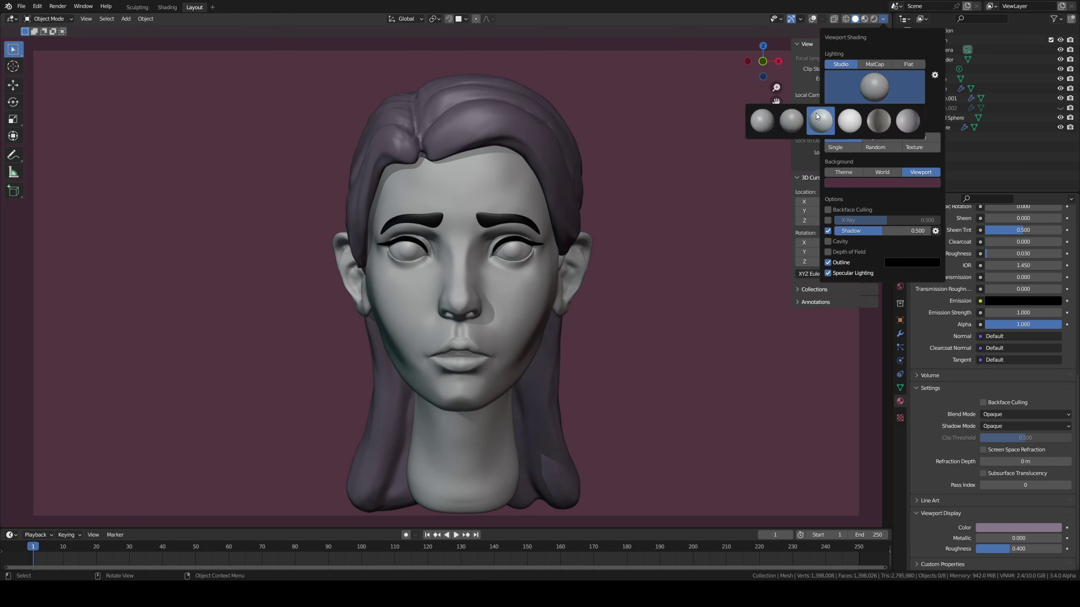
left_click(779, 118)
left_click(829, 231)
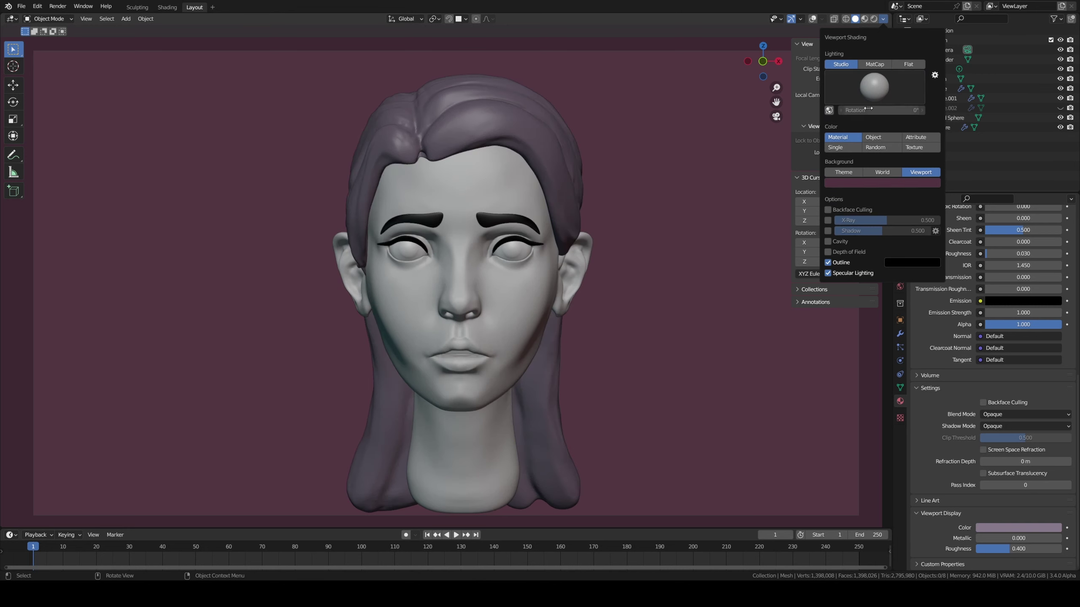
- Cycle through more studio lights and settle on the bright studio light
left_click(874, 87)
left_click(763, 121)
left_click(854, 104)
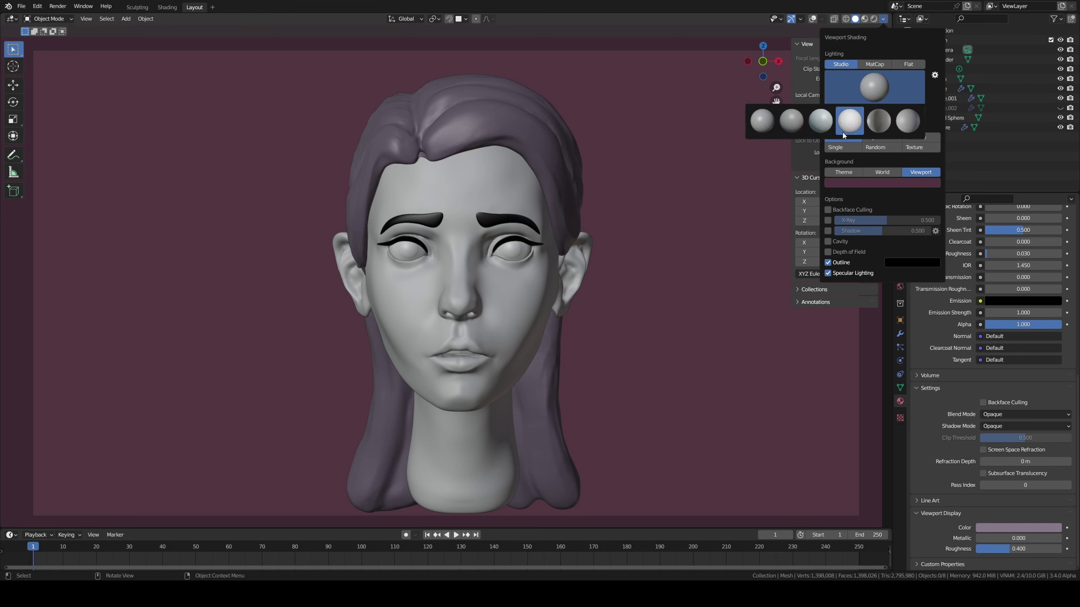
left_click(850, 120)
left_click(874, 90)
left_click(908, 121)
left_click(874, 87)
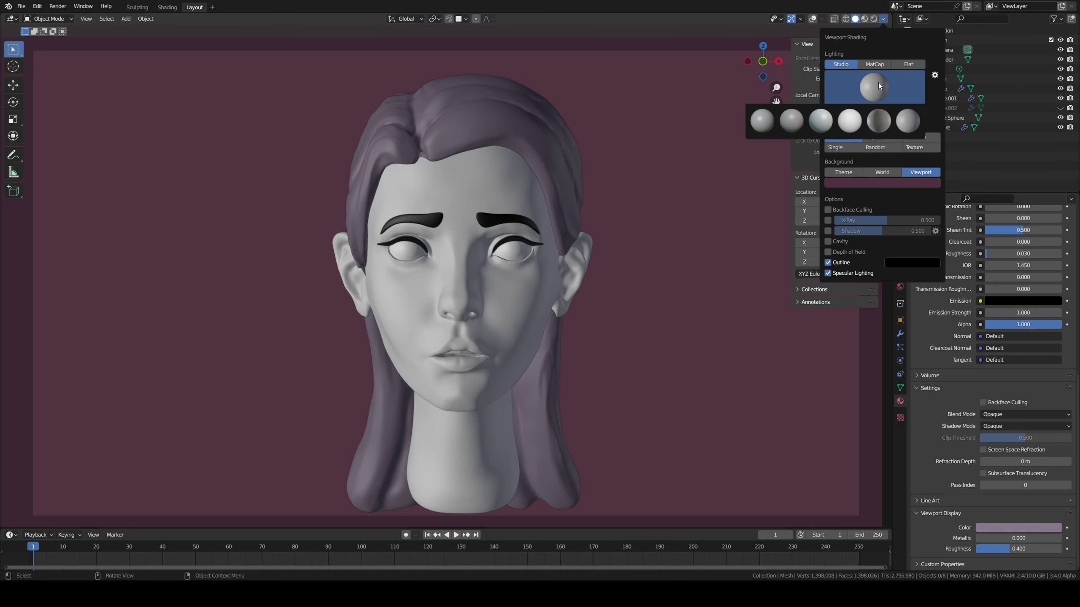
left_click(878, 120)
left_click(874, 88)
left_click(849, 121)
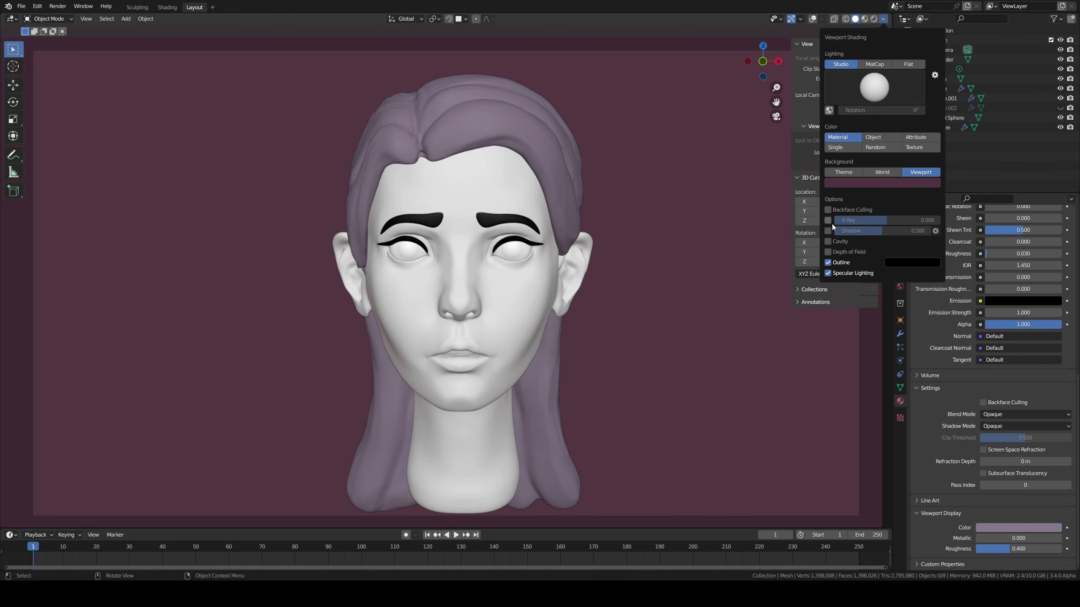
- Briefly toggle X-ray, re-enable shadows and lower shadow strength to 0.626
left_click(828, 220)
left_click(827, 220)
left_click(827, 231)
left_click_drag(882, 231, 893, 231)
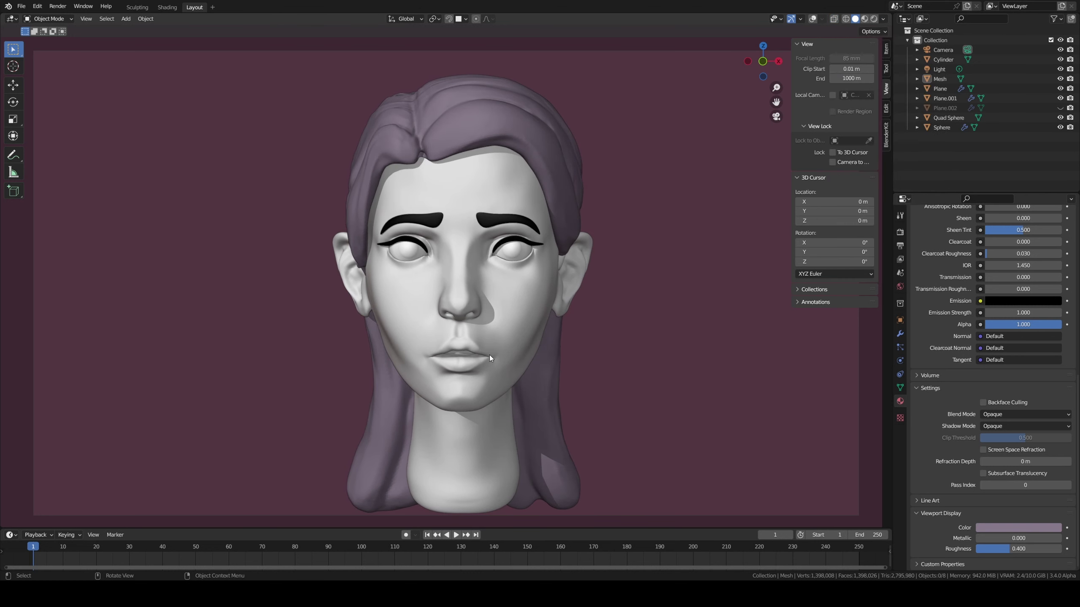
- Make the mouth Cylinder's viewport display colour pure white, clear the selection, and save as untitled.blend
left_click(462, 353)
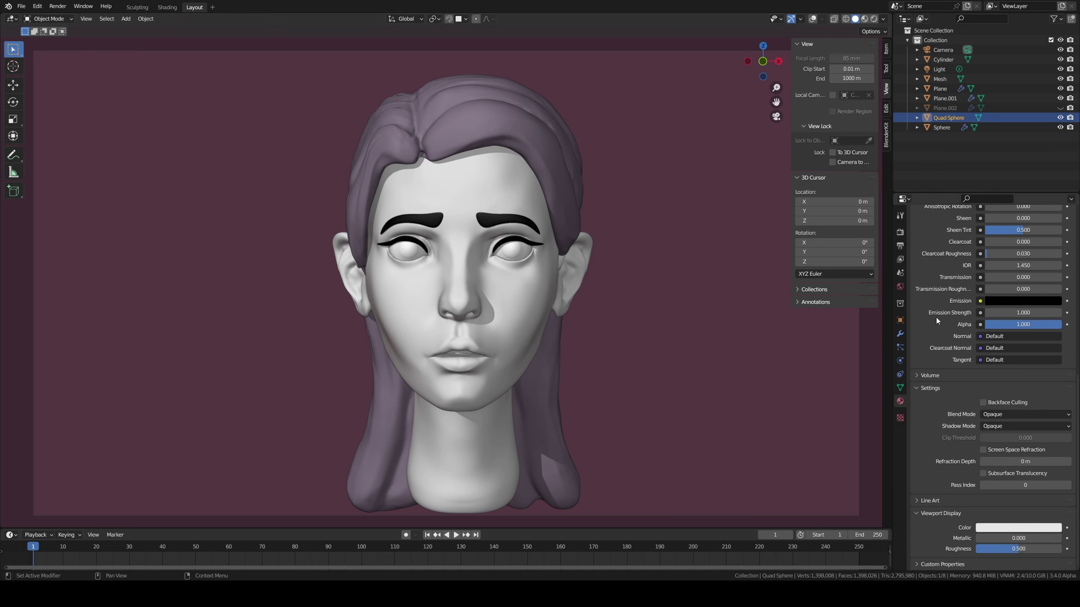
left_click(465, 352)
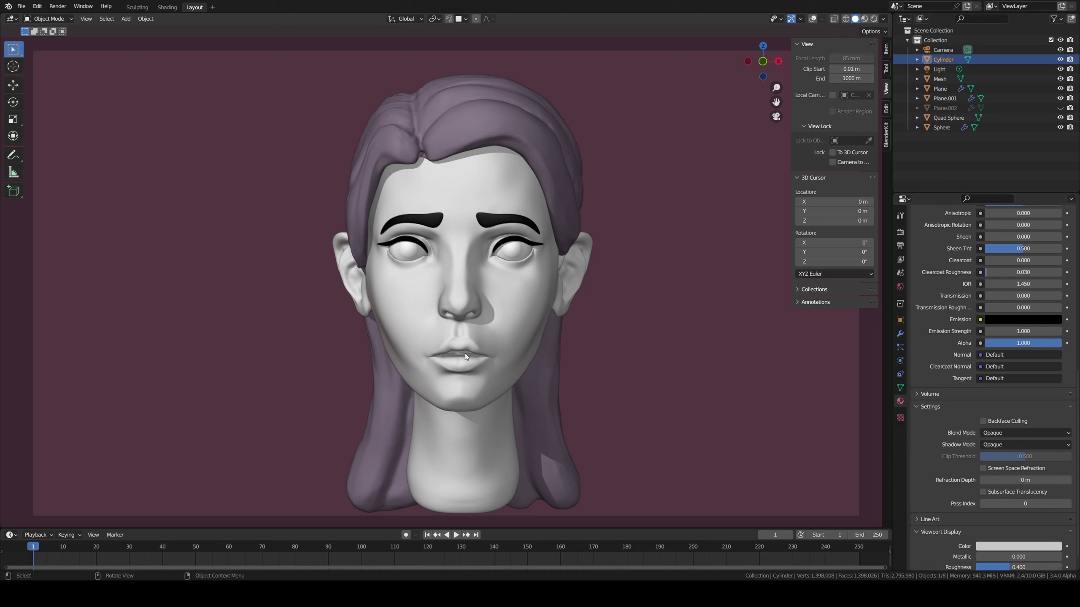
left_click(997, 526)
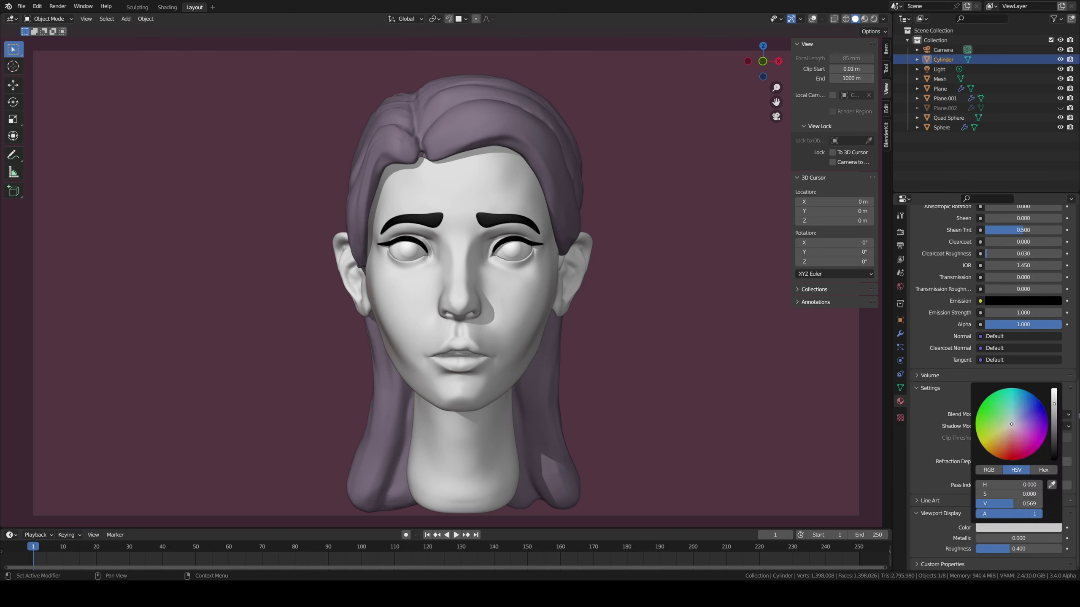
left_click_drag(1054, 411, 1054, 389)
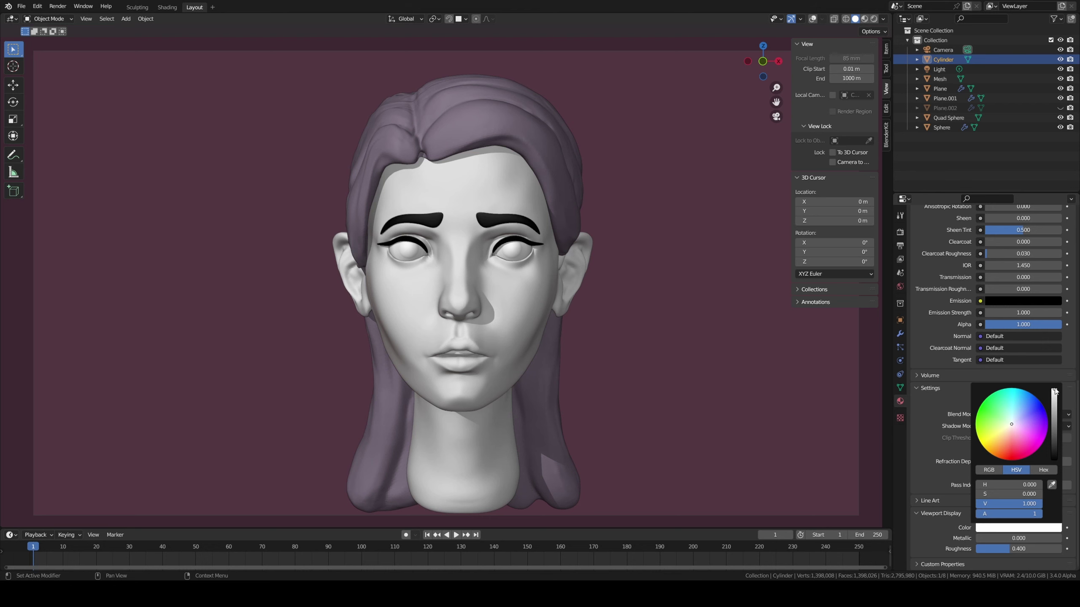
left_click(664, 189)
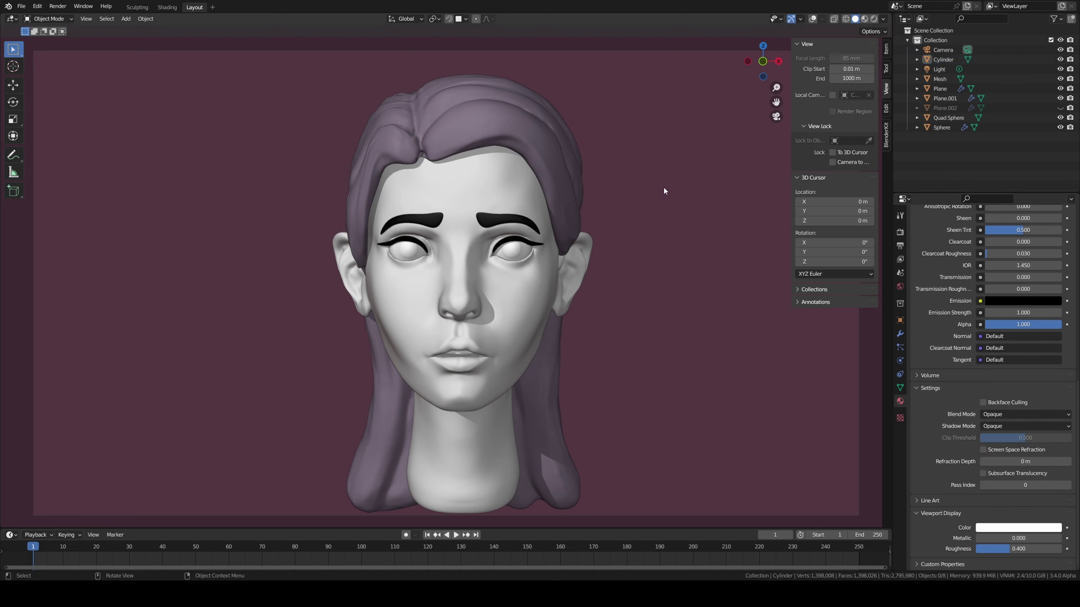
key("ctrl+s")
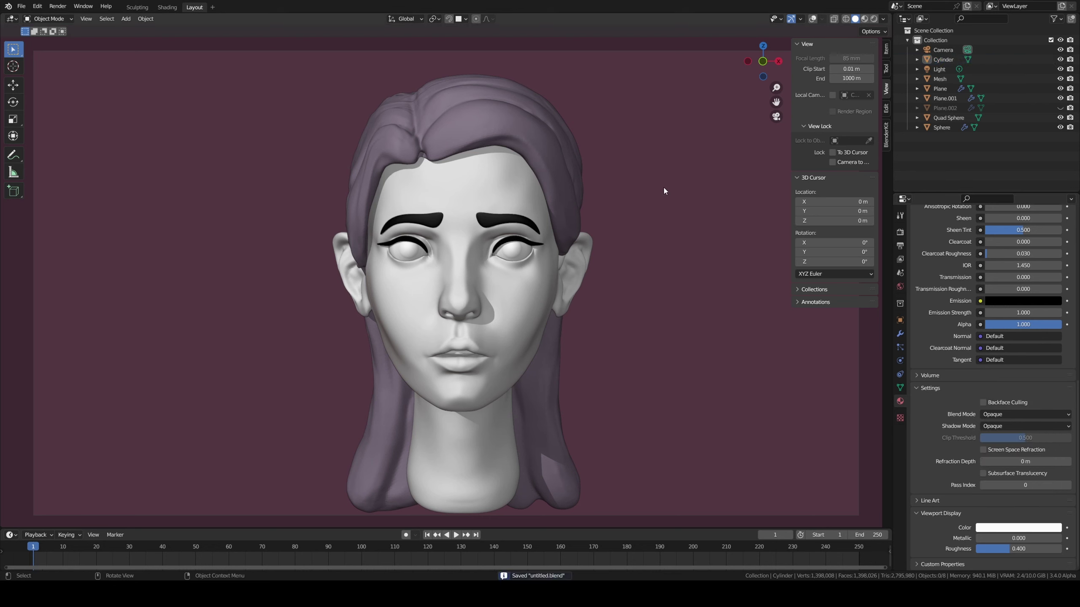